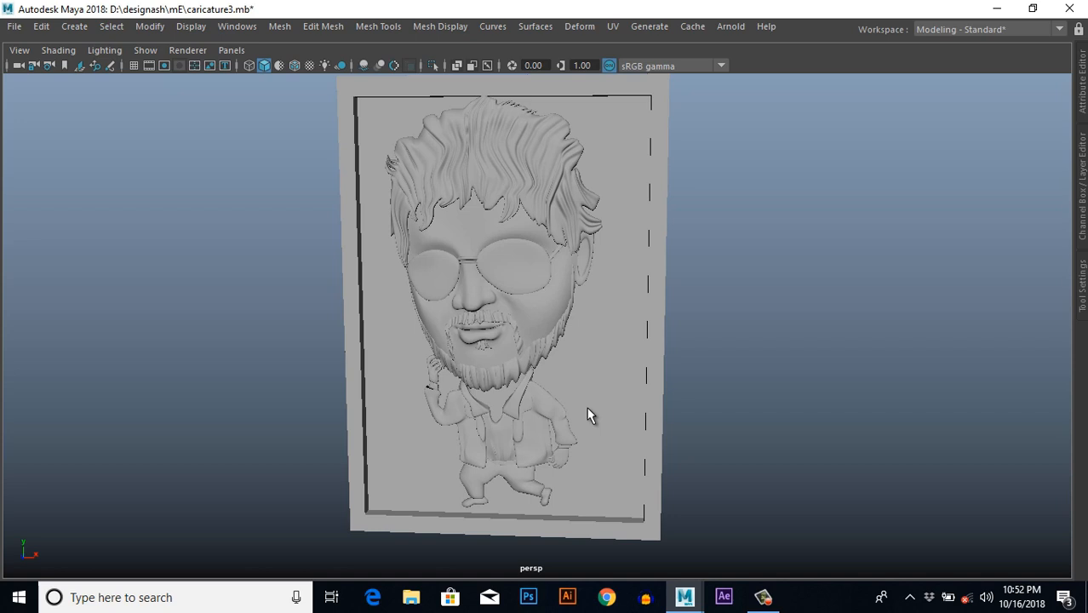
# Examine the framed caricature relief in caricature3.mb from several angles.
pyautogui.keyDown('alt'); pyautogui.moveTo(580, 399); pyautogui.dragTo(563, 415); pyautogui.keyUp('alt')
pyautogui.scroll(-2, 579, 396)
pyautogui.scroll(4, 557, 415)
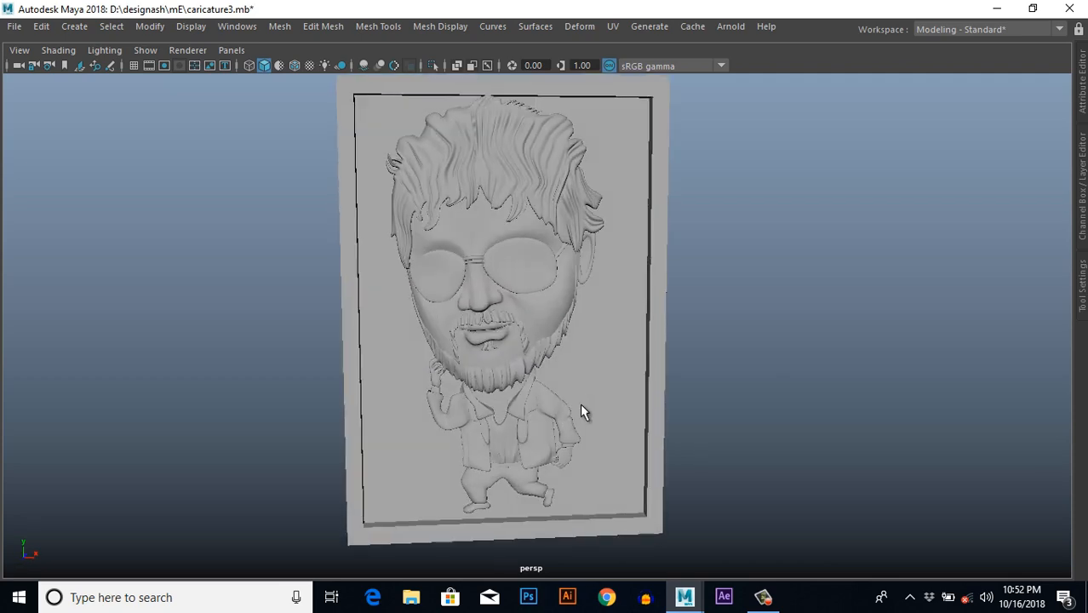
pyautogui.keyDown('alt'); pyautogui.moveTo(603, 393); pyautogui.dragTo(560, 416); pyautogui.keyUp('alt')
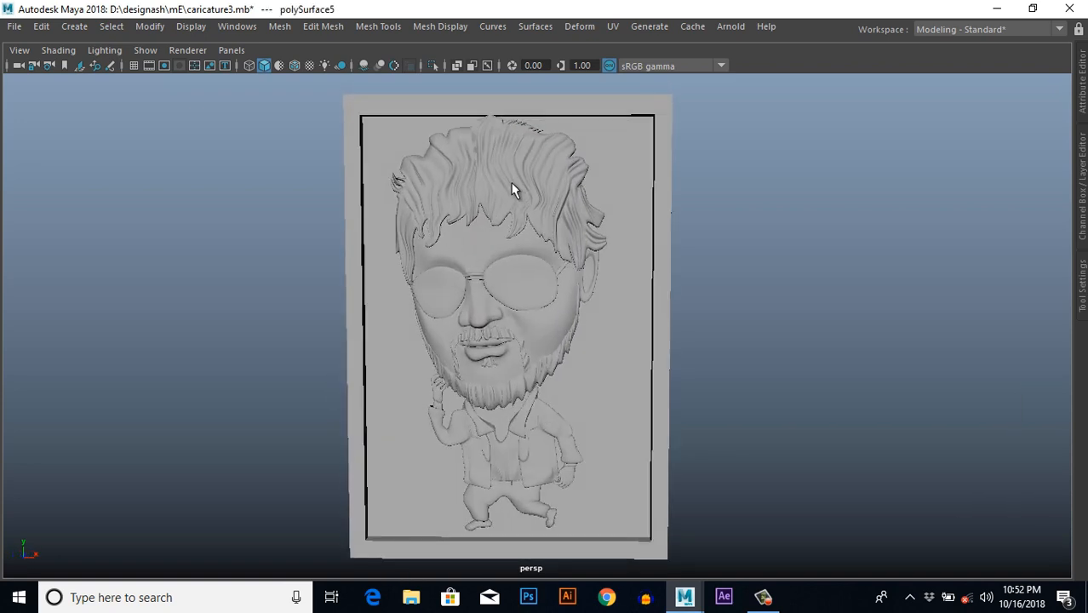
pyautogui.click(511, 189)
pyautogui.keyDown('alt'); pyautogui.moveTo(590, 348); pyautogui.dragTo(546, 391); pyautogui.keyUp('alt')
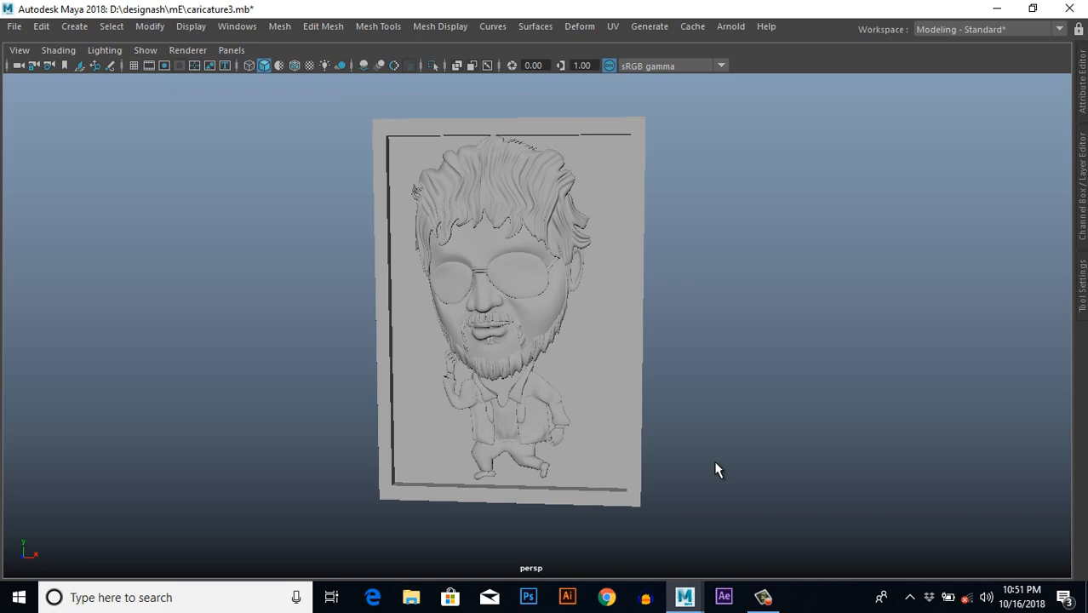
pyautogui.moveTo(666, 430)
pyautogui.keyDown('alt'); pyautogui.mouseDown()
pyautogui.moveTo(775, 420)
pyautogui.moveTo(618, 422)
pyautogui.moveTo(647, 425)
pyautogui.mouseUp(); pyautogui.keyUp('alt')
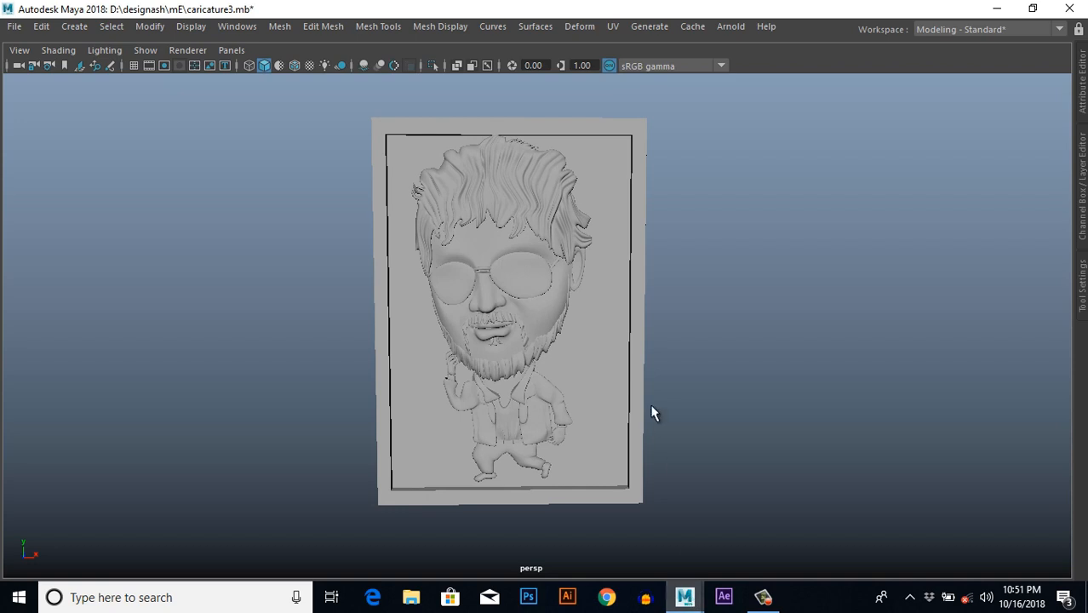
# Switch to the old.mb scene and examine the relief portrait of the man in a suit up close.
pyautogui.click(688, 598)
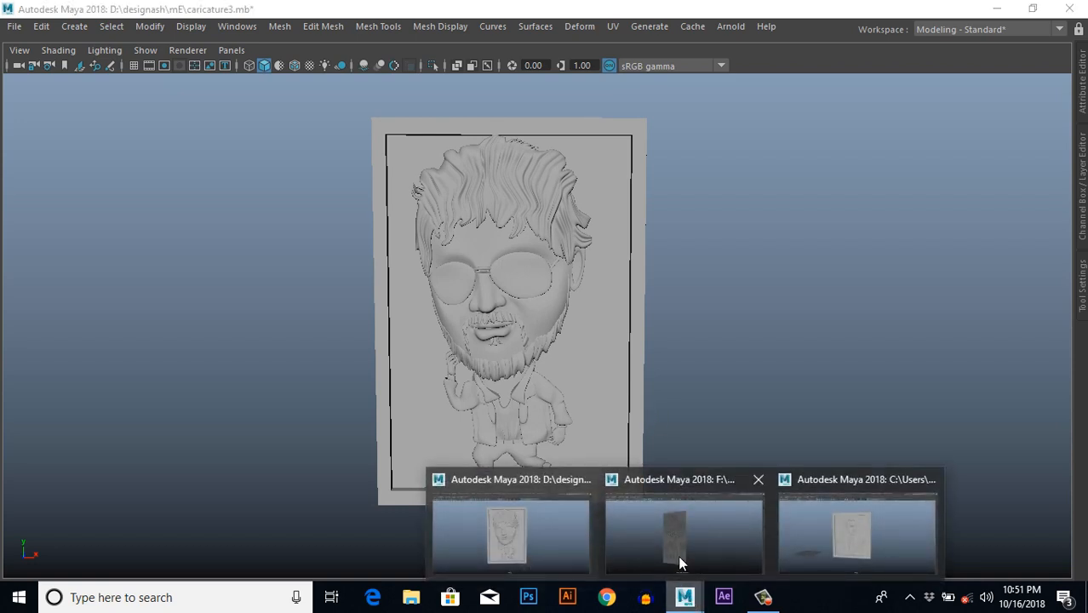
pyautogui.click(832, 528)
pyautogui.moveTo(619, 407)
pyautogui.keyDown('alt'); pyautogui.mouseDown()
pyautogui.moveTo(636, 418)
pyautogui.moveTo(590, 410)
pyautogui.moveTo(609, 379)
pyautogui.moveTo(726, 413)
pyautogui.moveTo(629, 381)
pyautogui.moveTo(555, 408)
pyautogui.moveTo(626, 393)
pyautogui.mouseUp(); pyautogui.keyUp('alt')
pyautogui.keyDown('alt'); pyautogui.moveTo(626, 393); pyautogui.dragTo(748, 406, button='right'); pyautogui.keyUp('alt')
pyautogui.keyDown('alt'); pyautogui.moveTo(748, 405); pyautogui.dragTo(704, 366, button='middle'); pyautogui.keyUp('alt')
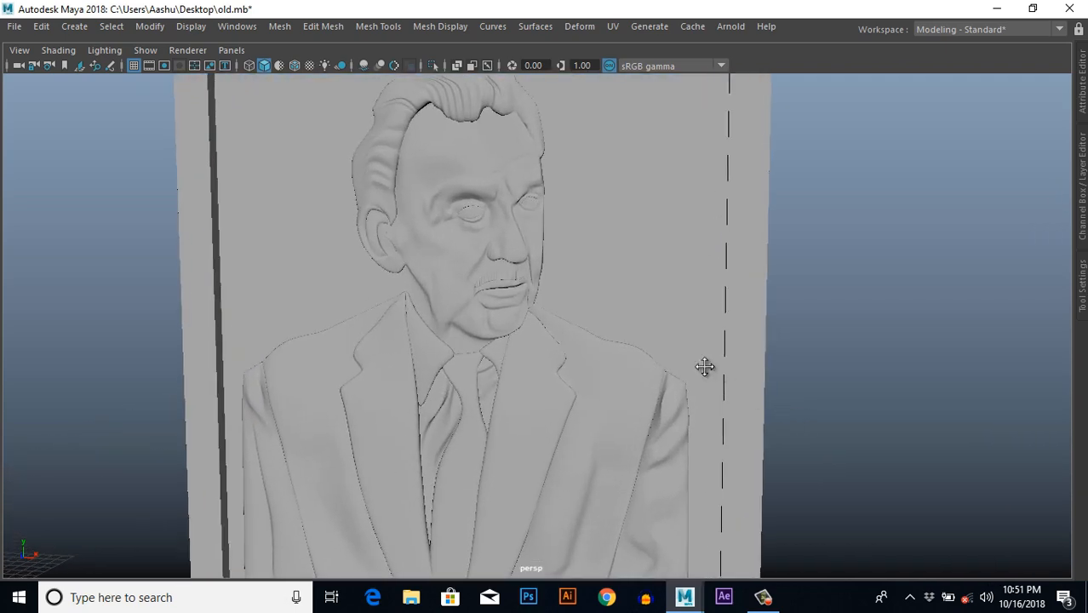
pyautogui.keyDown('alt'); pyautogui.moveTo(704, 366); pyautogui.dragTo(622, 444); pyautogui.keyUp('alt')
# Switch to the tree R.ma scene and examine the tree relief panel.
pyautogui.moveTo(684, 597)
pyautogui.click(708, 563)
pyautogui.scroll(-4, 624, 489)
pyautogui.scroll(5, 552, 456)
pyautogui.scroll(-4, 632, 447)
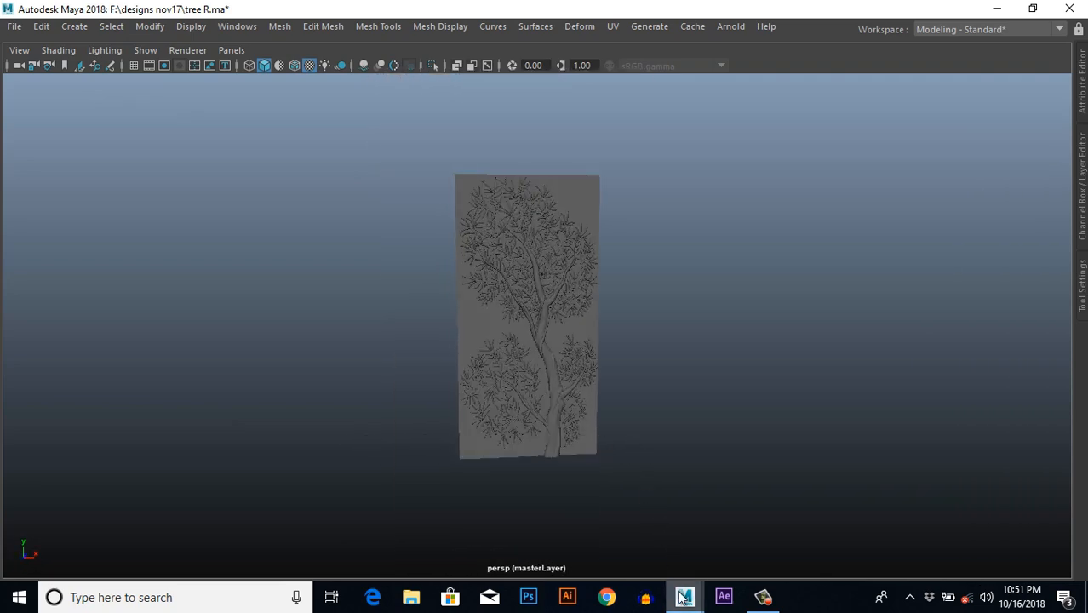
# Return to the caricature3.mb scene and examine the caricature relief again.
pyautogui.moveTo(684, 597)
pyautogui.click(533, 546)
pyautogui.keyDown('alt'); pyautogui.moveTo(595, 423); pyautogui.dragTo(573, 415); pyautogui.keyUp('alt')
pyautogui.scroll(2, 572, 415)
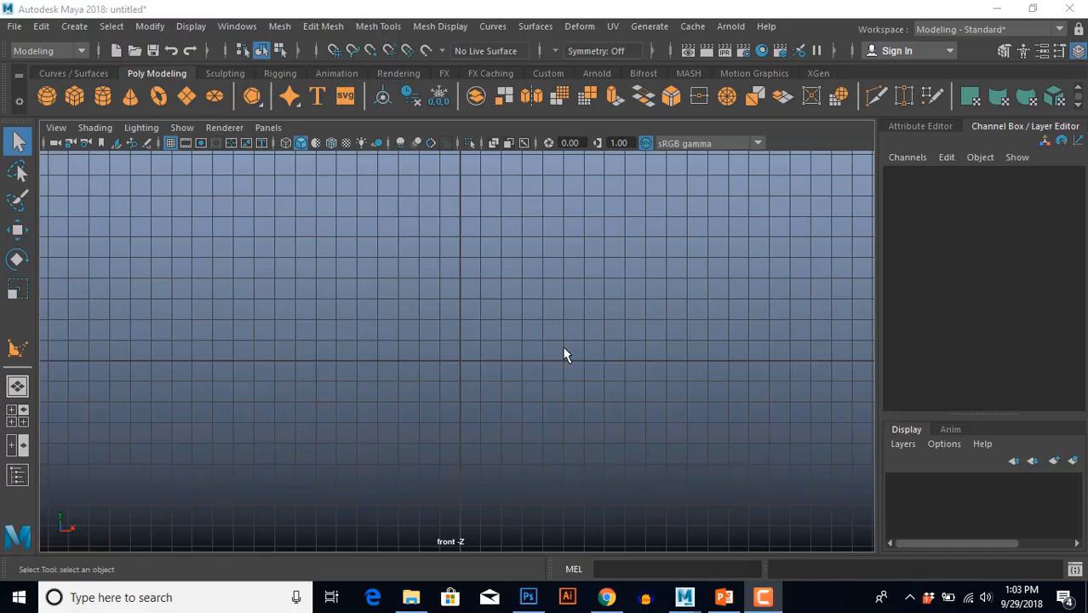
# Import ME.jpg from the mE folder on the desktop as an image plane in the front view.
pyautogui.click(53, 130)
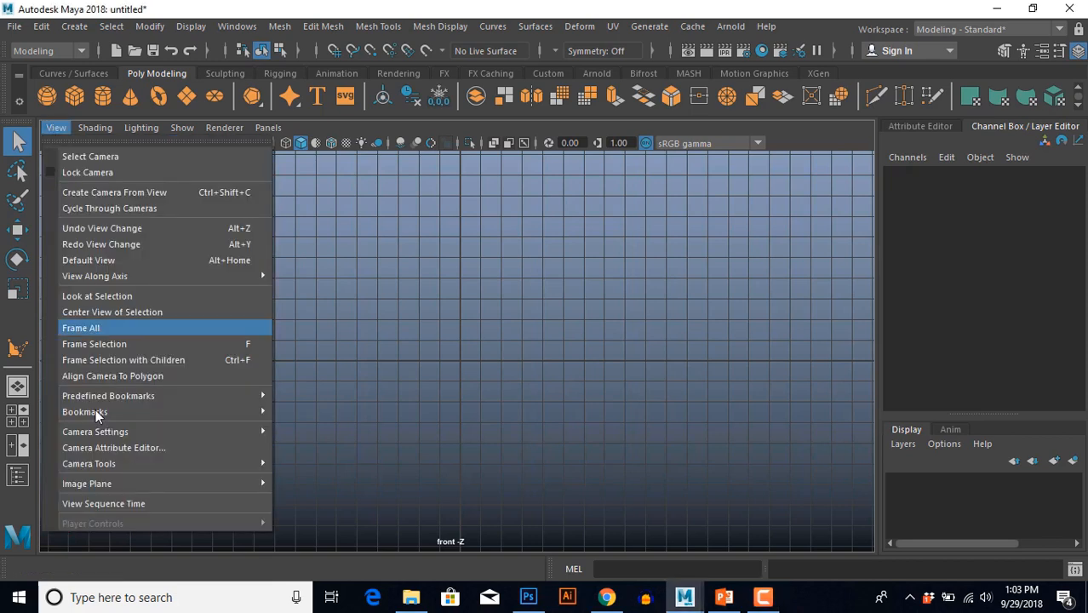
pyautogui.moveTo(107, 485)
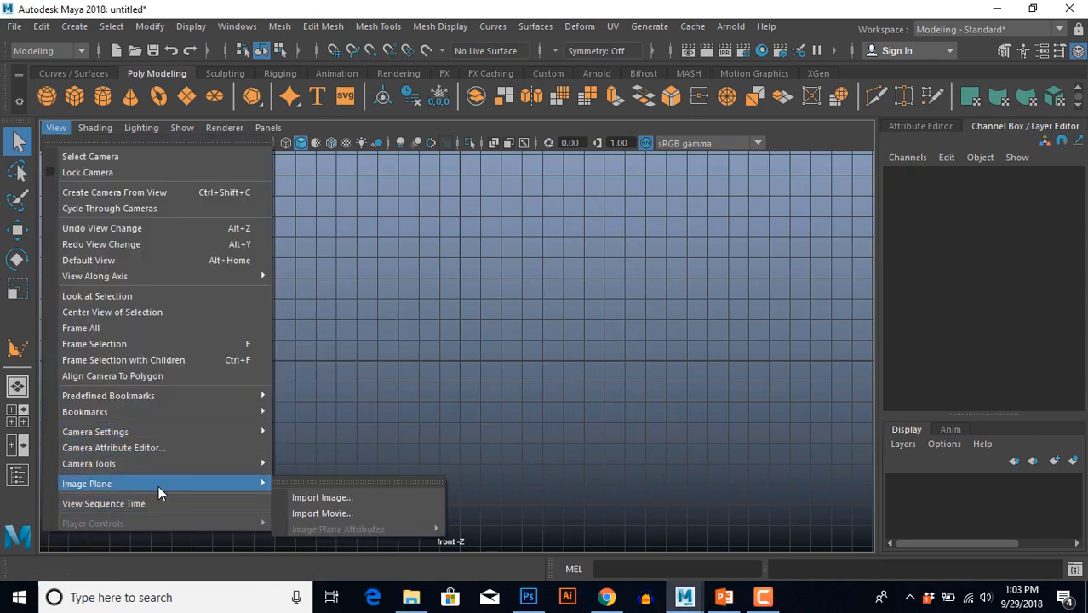
pyautogui.click(316, 497)
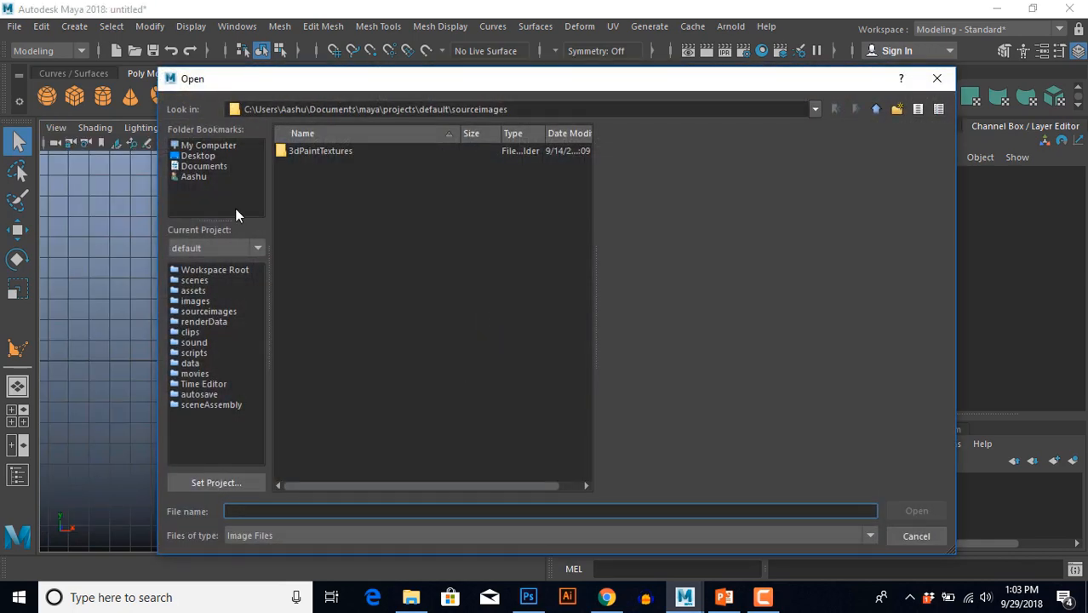
pyautogui.click(199, 158)
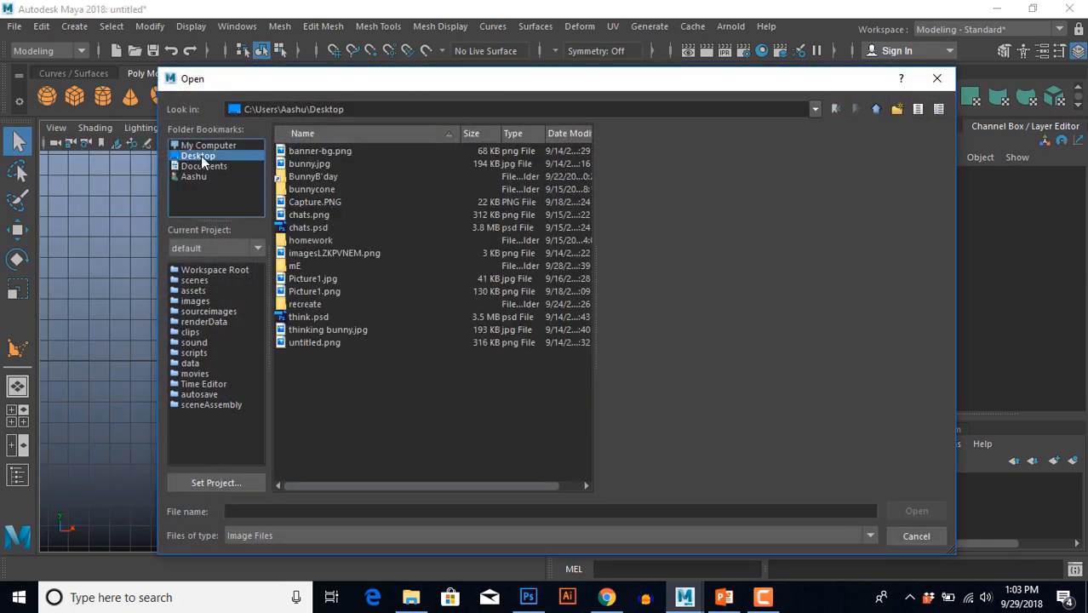
pyautogui.doubleClick(296, 267)
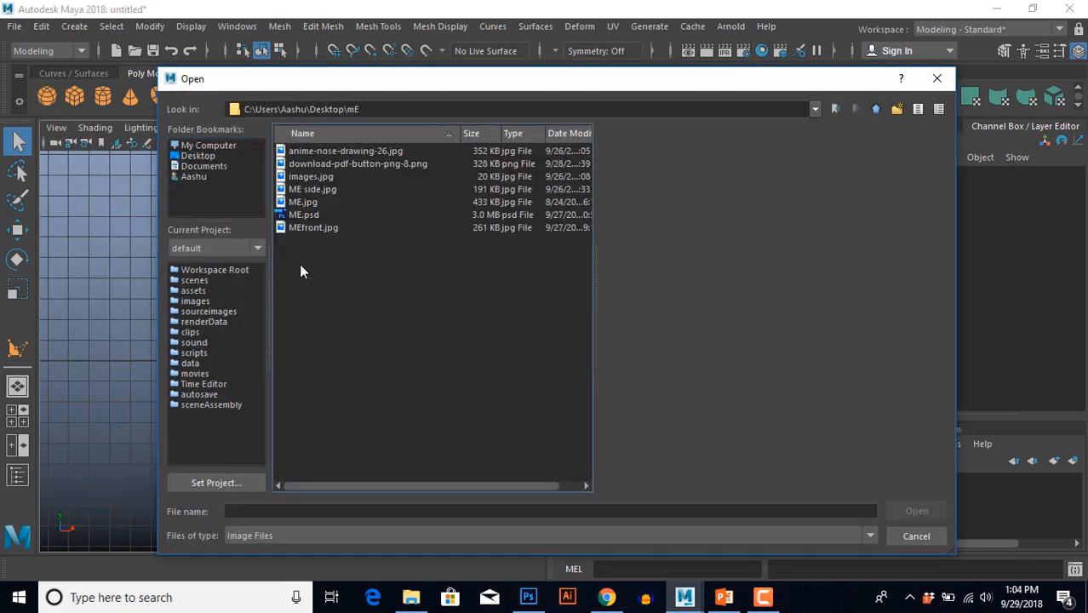
pyautogui.click(312, 204)
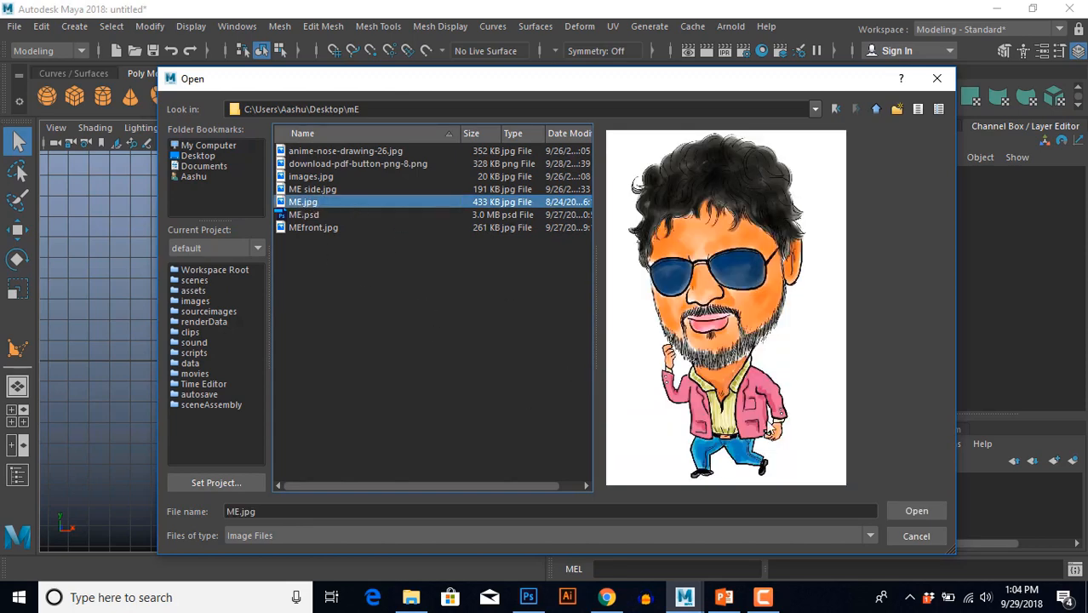
pyautogui.click(911, 511)
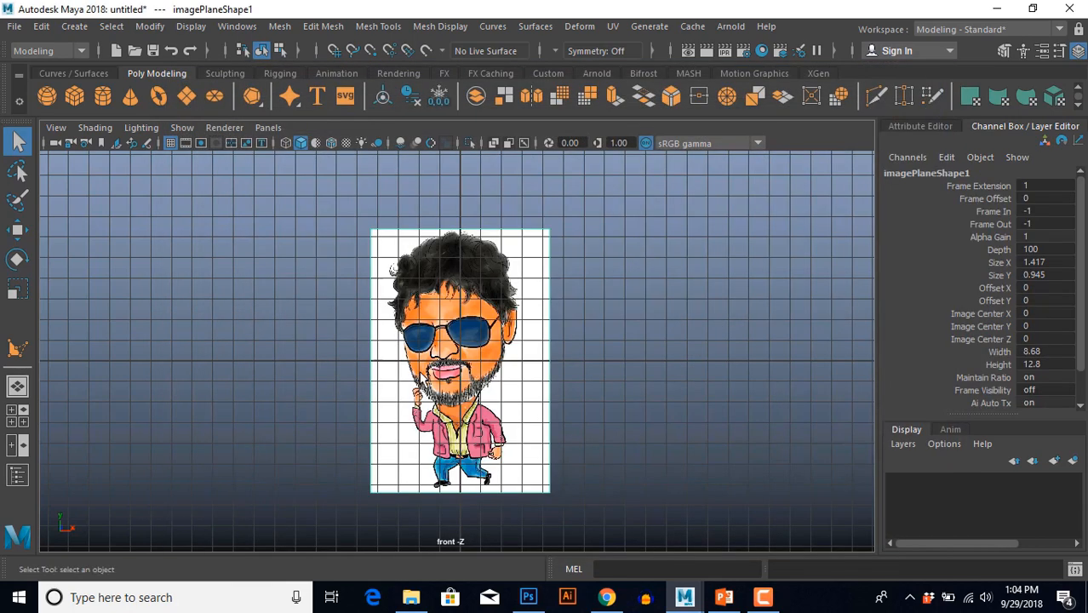
# Examine the imported image plane in the perspective view.
pyautogui.press('w')
pyautogui.press('space')
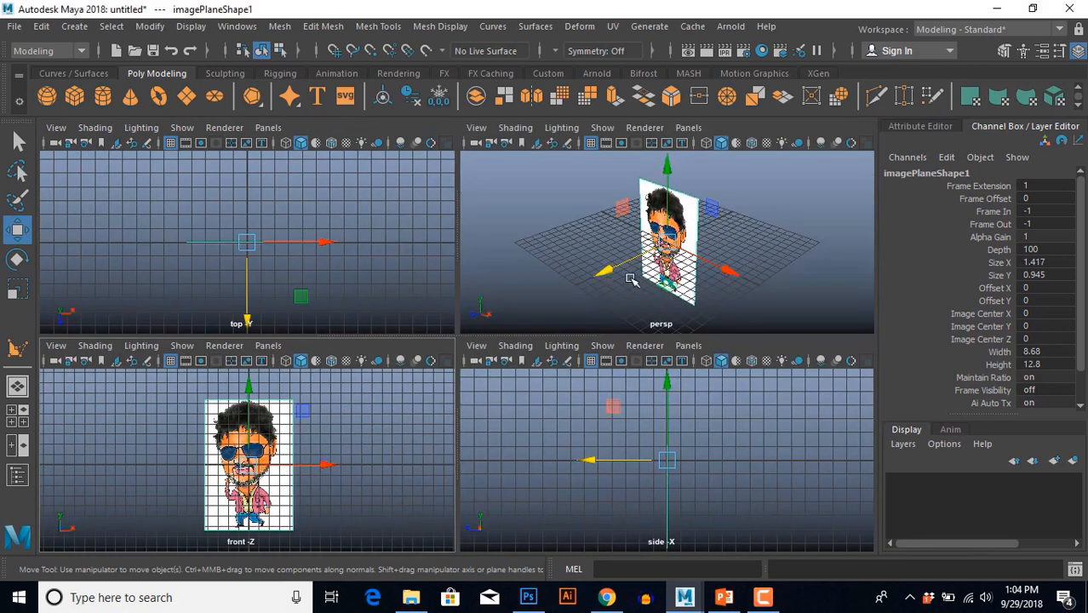
pyautogui.keyDown('alt'); pyautogui.moveTo(630, 279); pyautogui.dragTo(720, 217); pyautogui.keyUp('alt')
pyautogui.press('space')
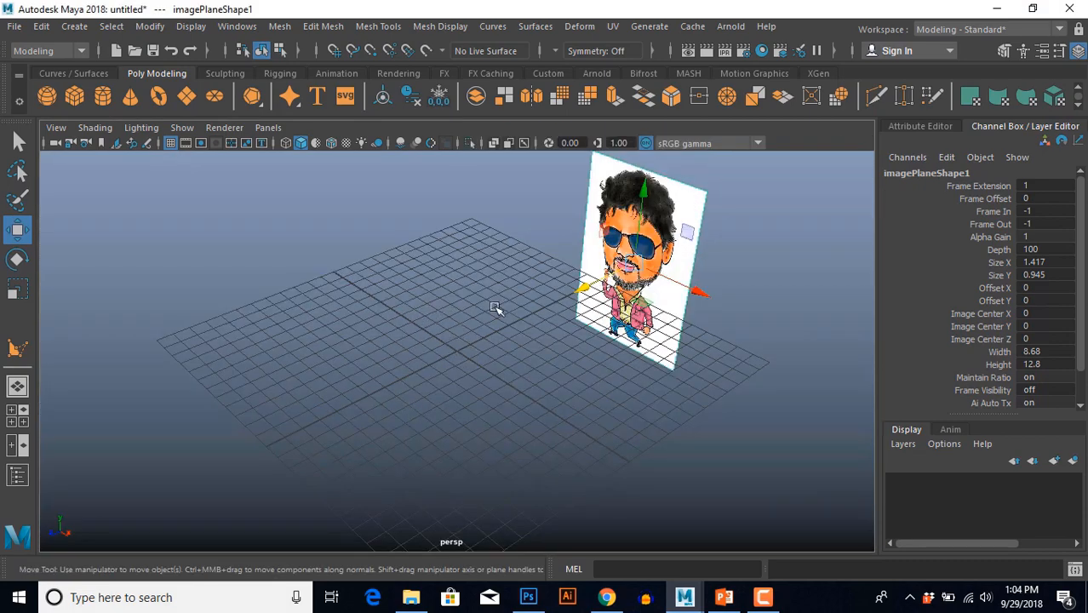
# Return to the enlarged front view and hide its grid around the reference image.
pyautogui.press('space')
pyautogui.press('space')
pyautogui.scroll(4, 334, 426)
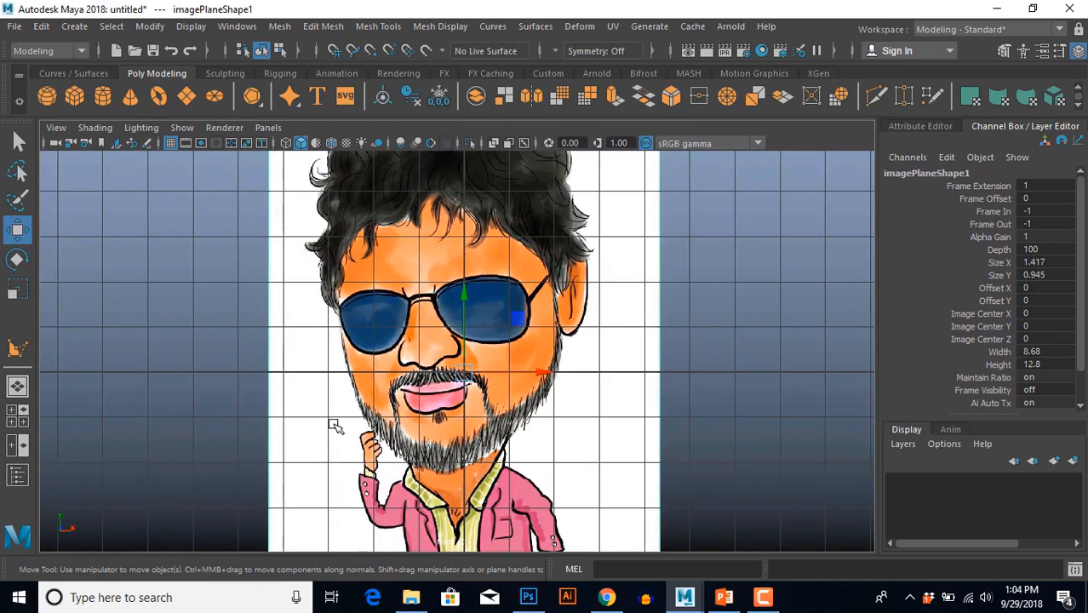
pyautogui.keyDown('alt'); pyautogui.moveTo(366, 414); pyautogui.dragTo(359, 387, button='middle'); pyautogui.keyUp('alt')
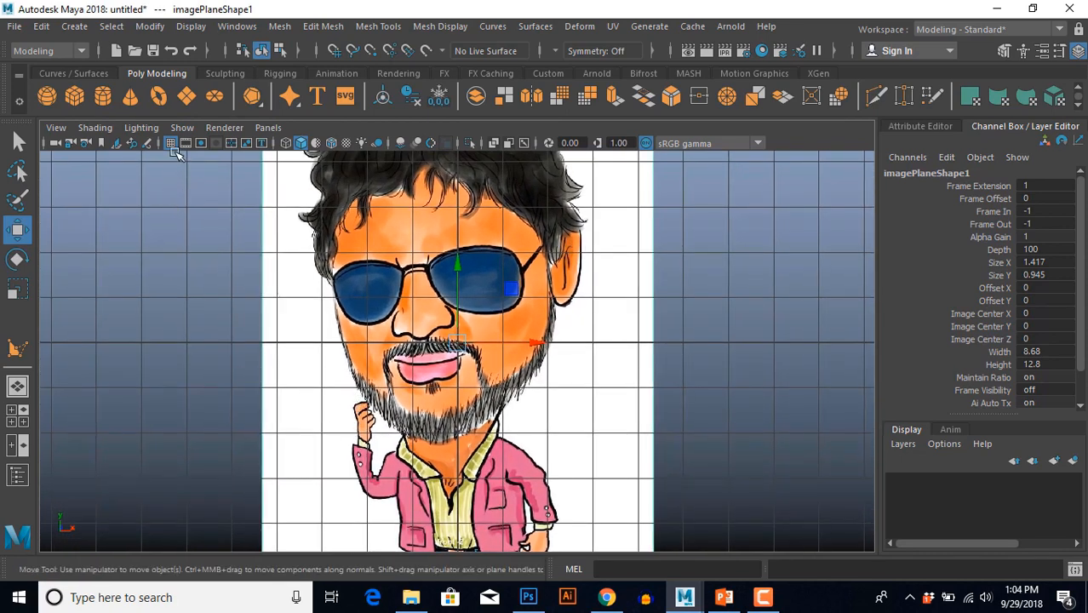
pyautogui.scroll(4, 404, 396)
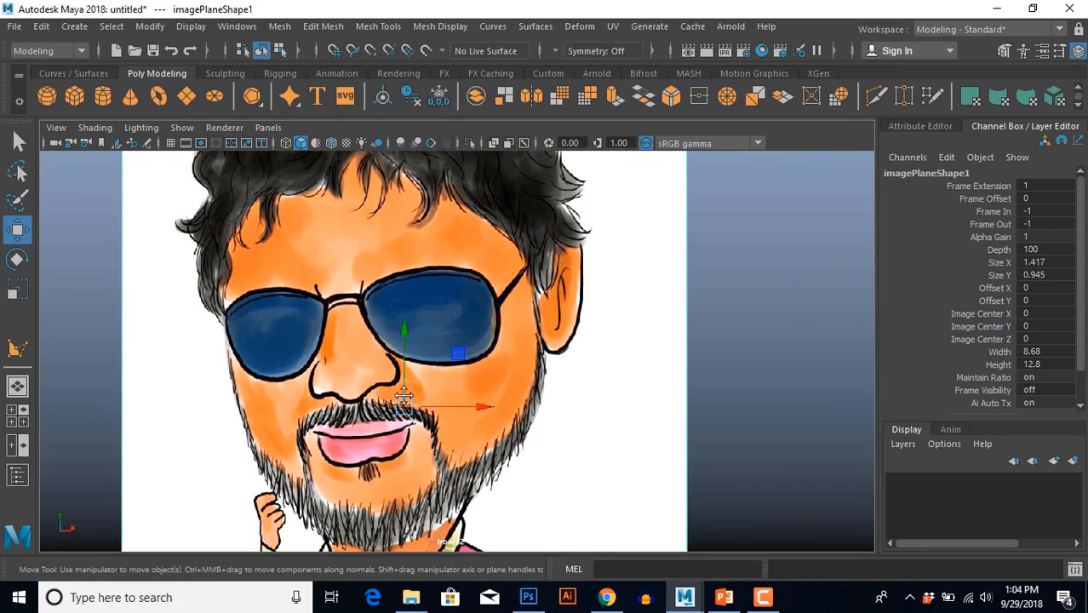
pyautogui.scroll(2, 510, 466)
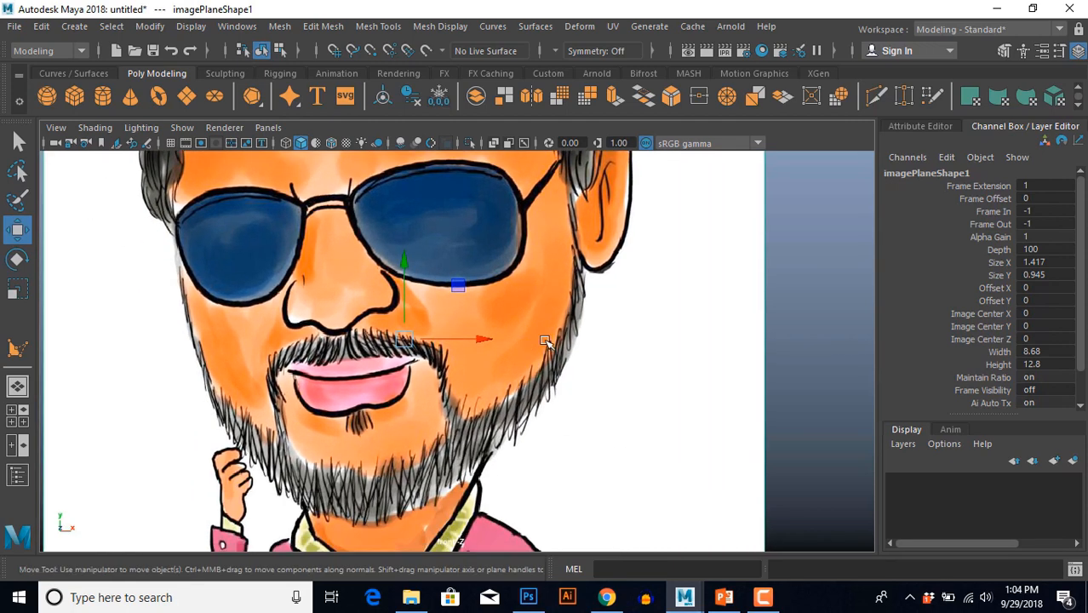
pyautogui.scroll(-5, 569, 367)
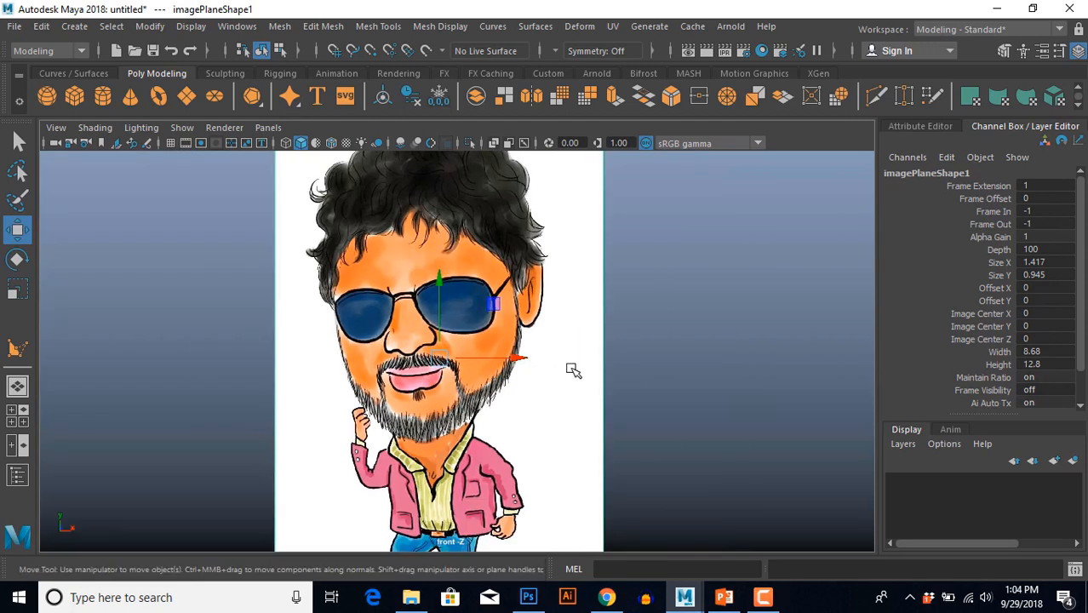
# Draw a ten-point polygon inside the larger sunglasses lens with the Create Polygon tool.
pyautogui.scroll(5, 569, 368)
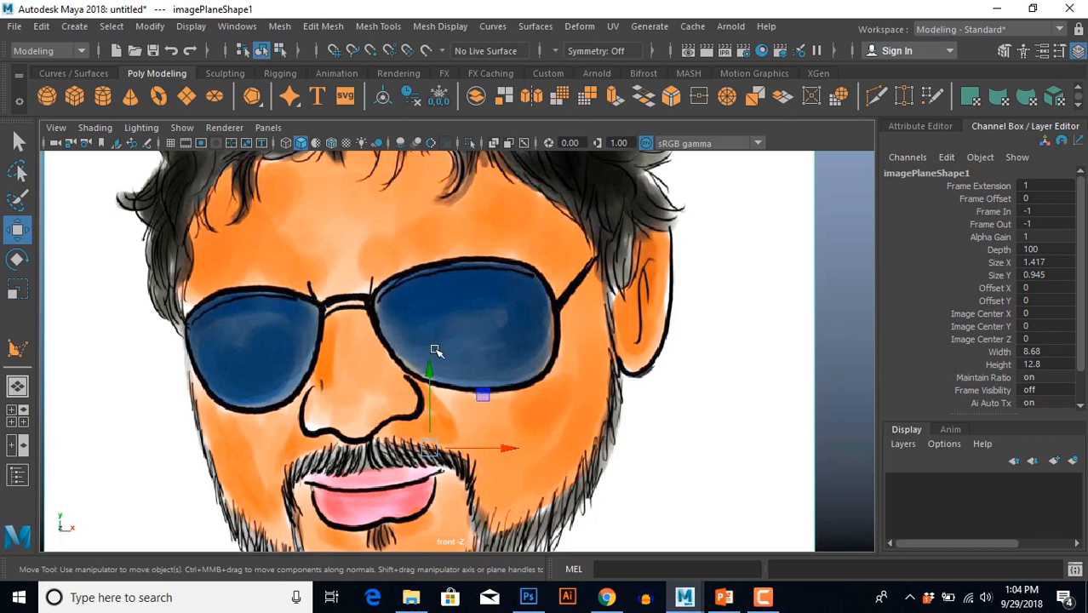
pyautogui.click(378, 26)
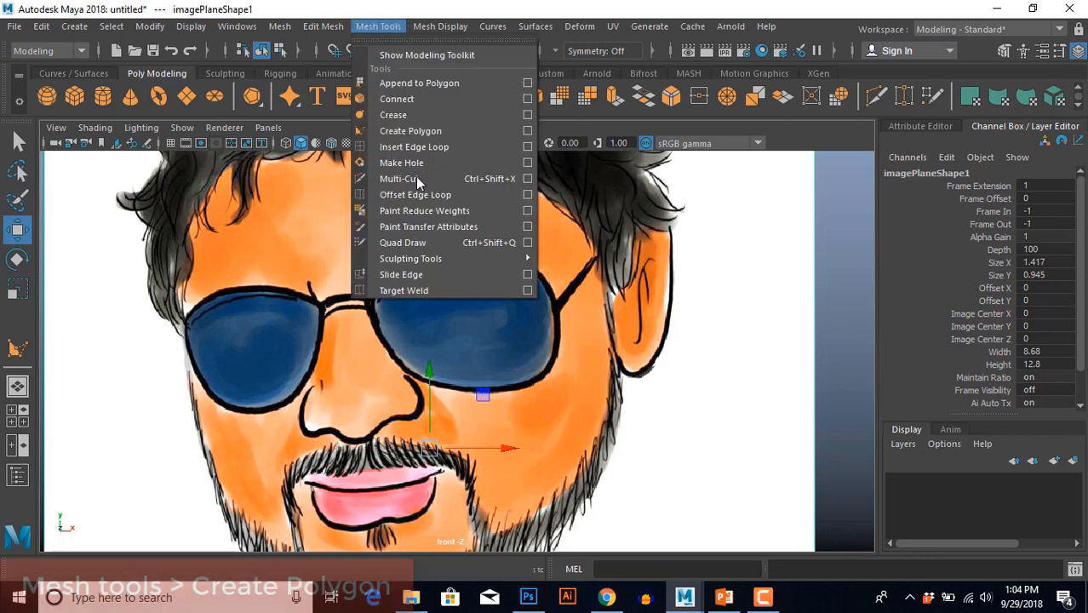
pyautogui.click(412, 131)
pyautogui.scroll(3, 445, 343)
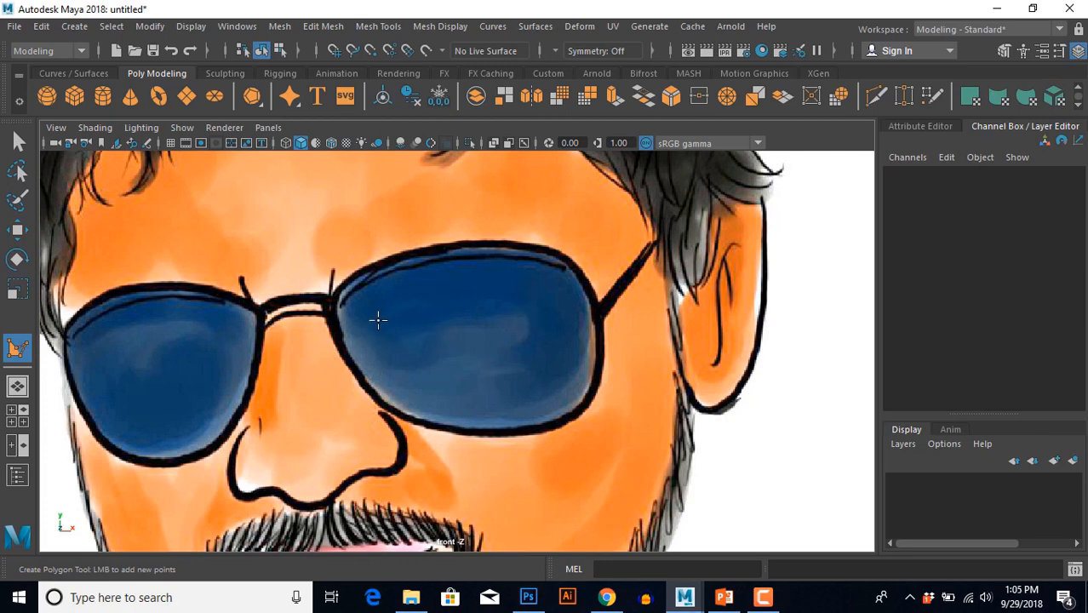
pyautogui.click(393, 313)
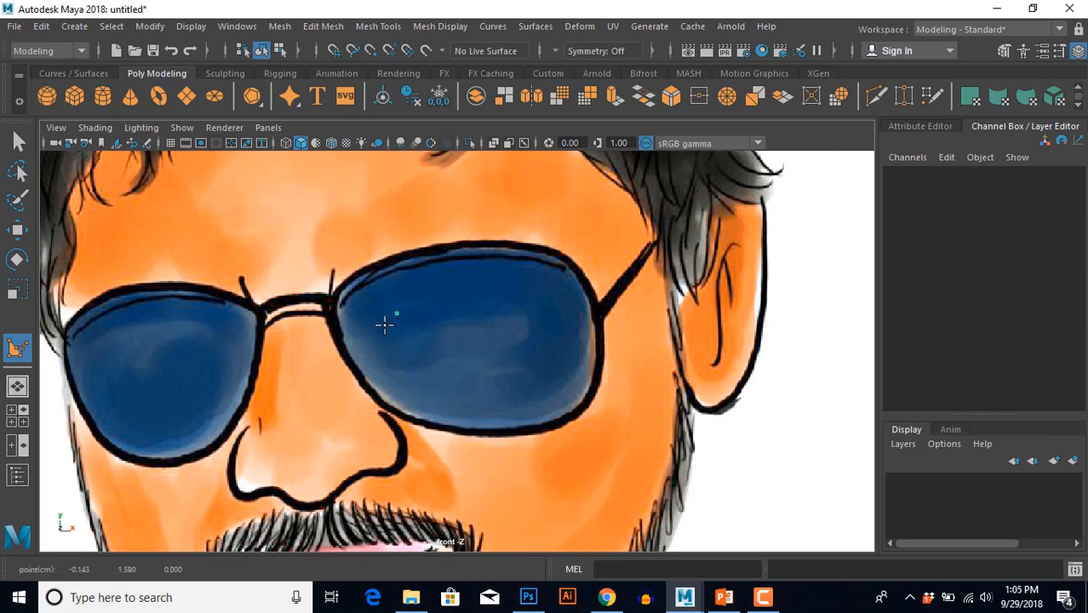
pyautogui.click(406, 343)
pyautogui.click(442, 349)
pyautogui.click(495, 348)
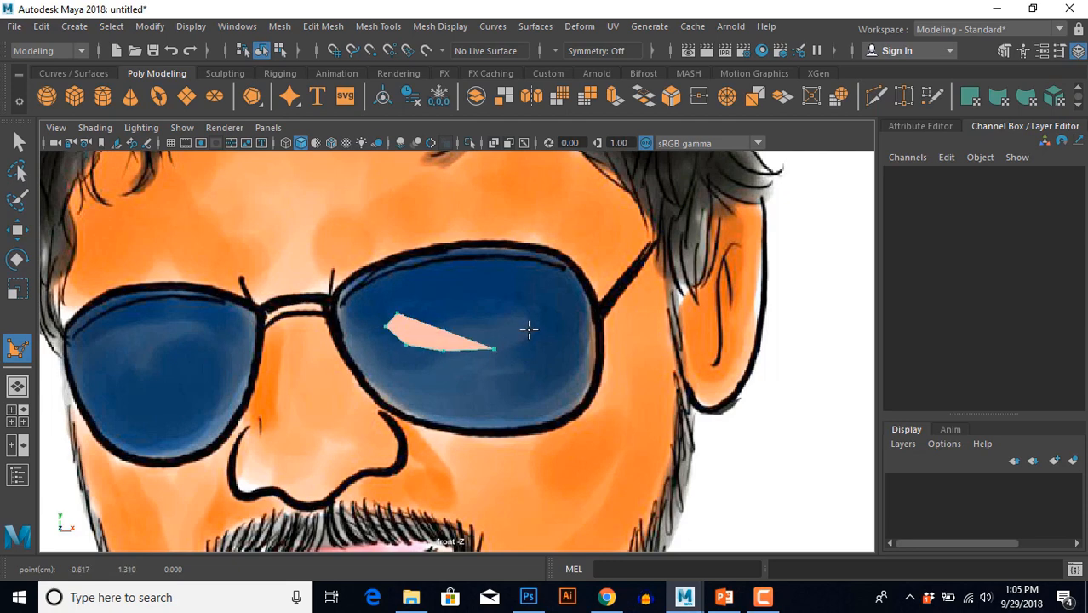
pyautogui.click(535, 325)
pyautogui.click(547, 313)
pyautogui.click(535, 303)
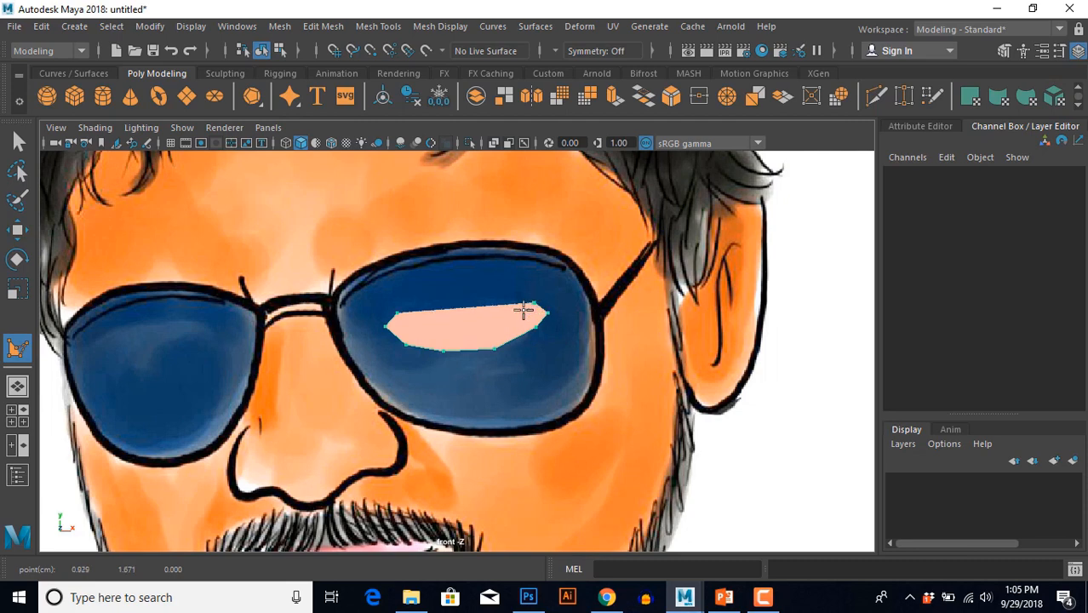
pyautogui.click(490, 288)
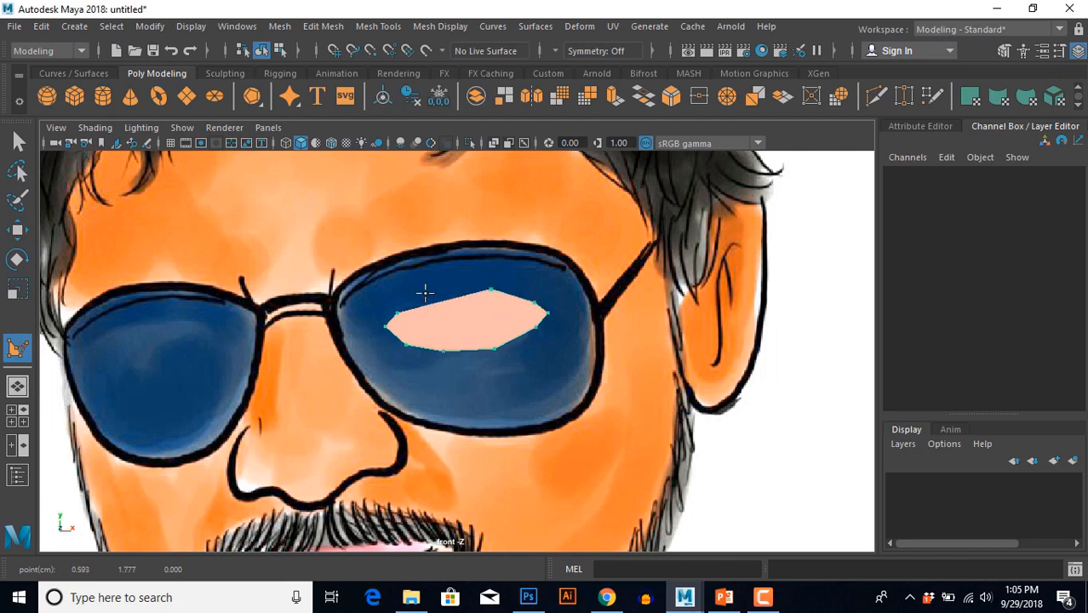
pyautogui.click(425, 295)
pyautogui.press('Return')
pyautogui.press('w')
# Center the pivot of the new lens polygon.
pyautogui.scroll(-5, 514, 320)
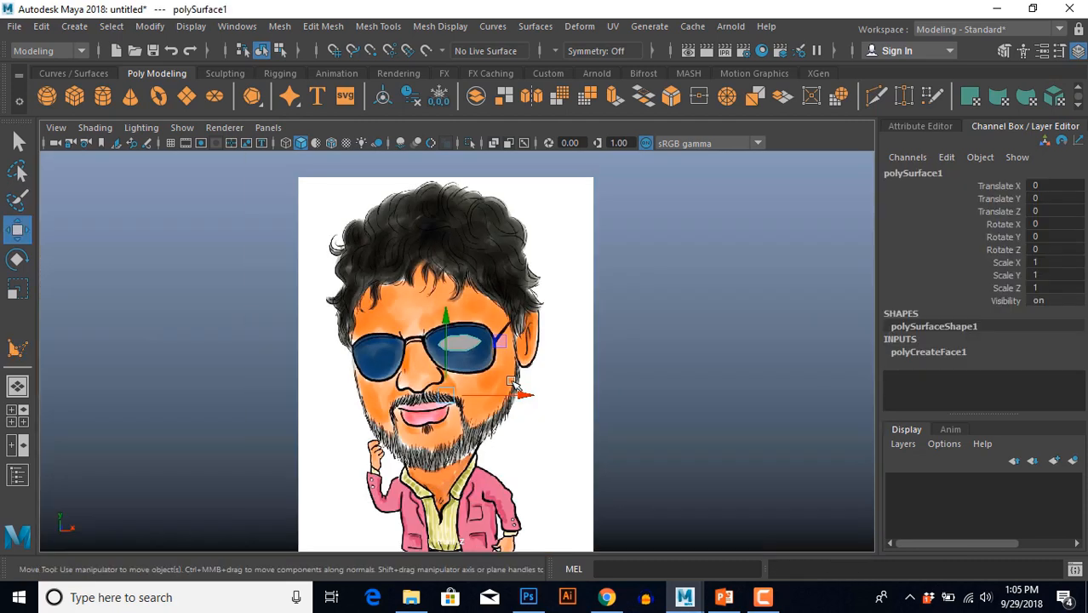
pyautogui.scroll(5, 509, 382)
pyautogui.scroll(-5, 498, 421)
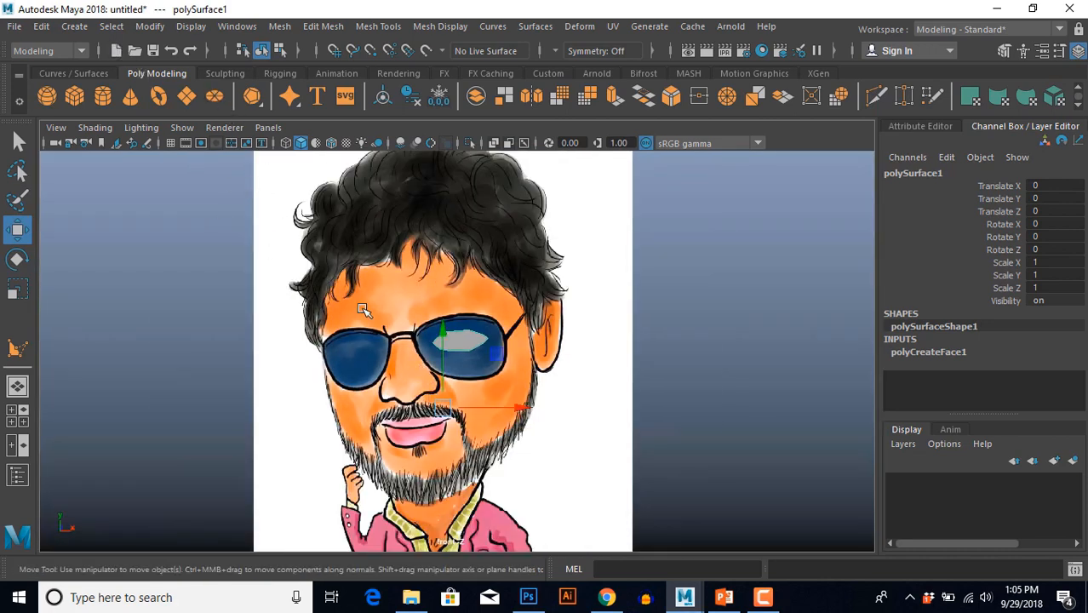
pyautogui.click(150, 26)
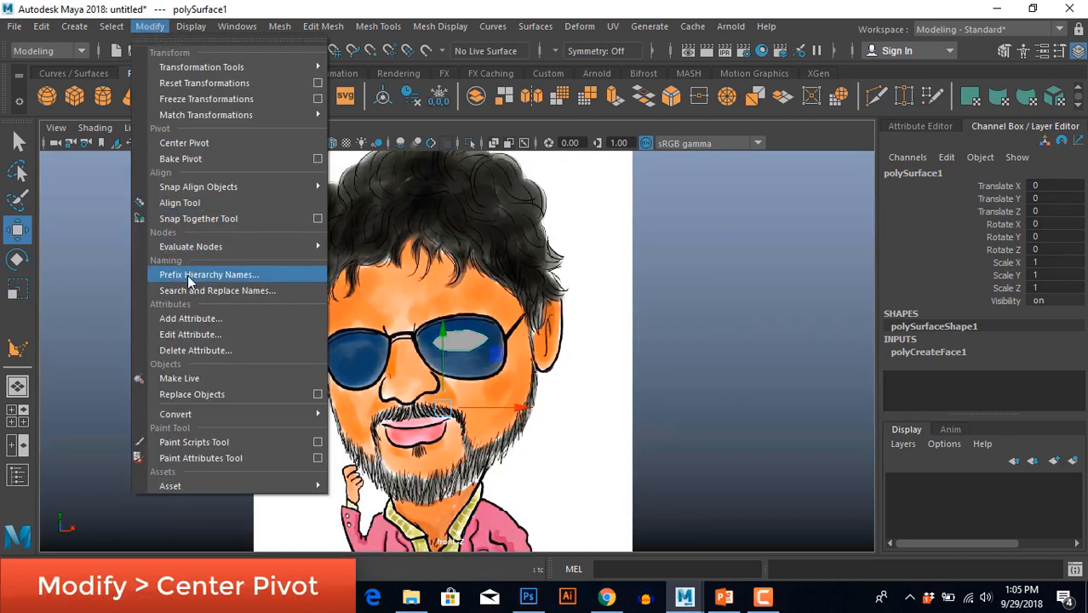
pyautogui.click(186, 142)
# Adjust the positions of the vertices at the lens polygon's end nearest the nose bridge.
pyautogui.scroll(5, 477, 404)
pyautogui.scroll(2, 451, 379)
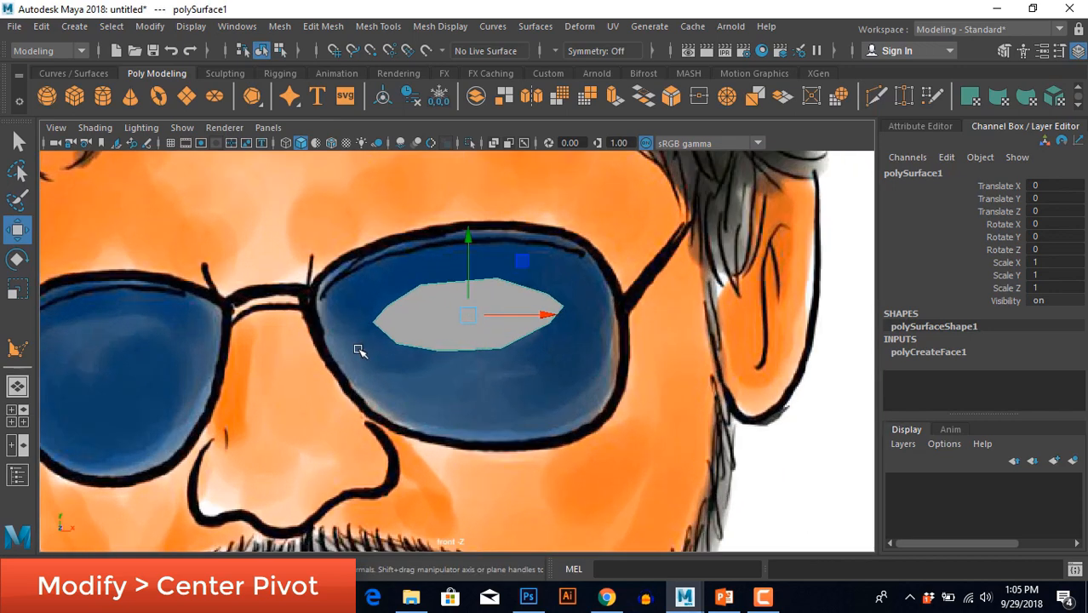
pyautogui.click(395, 340)
pyautogui.click(388, 305)
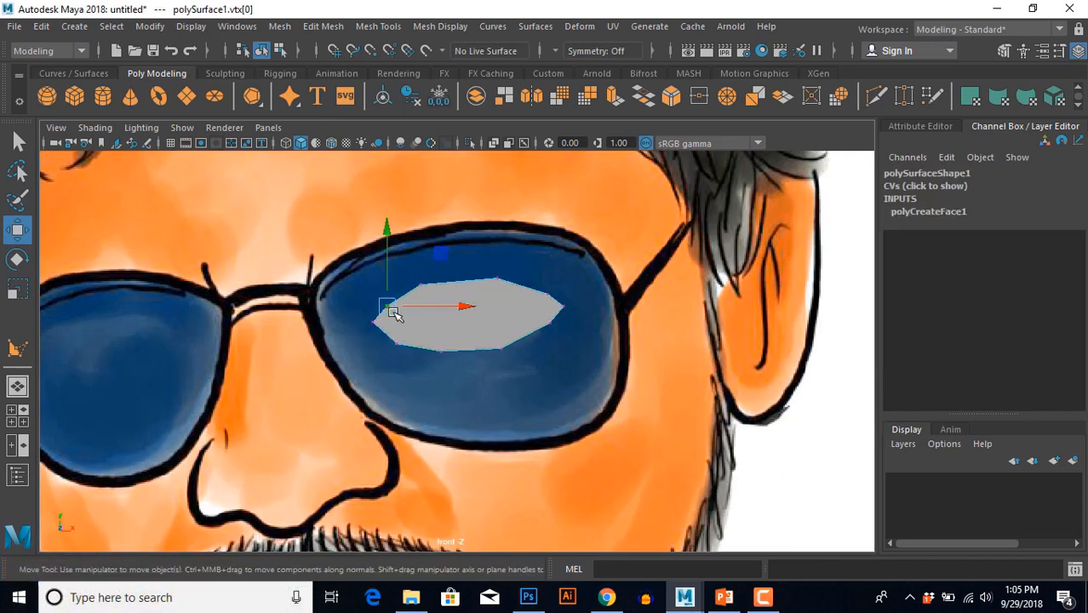
pyautogui.moveTo(387, 307); pyautogui.dragTo(384, 332)
pyautogui.click(396, 343)
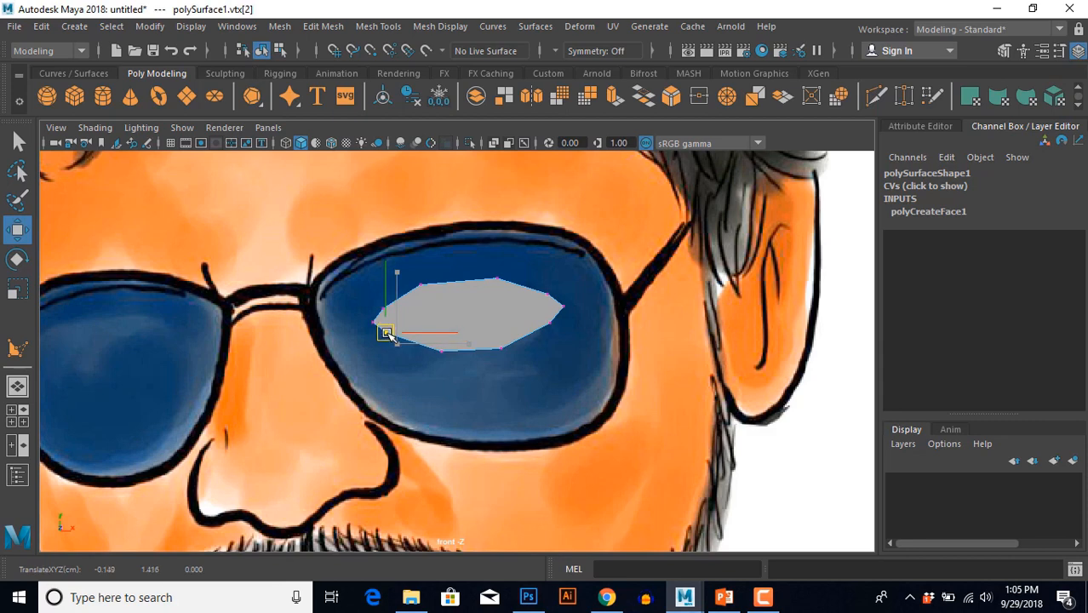
# Refine the vertices at the lens polygon's outer end and along its lower edge for a more even outline.
pyautogui.scroll(5, 528, 333)
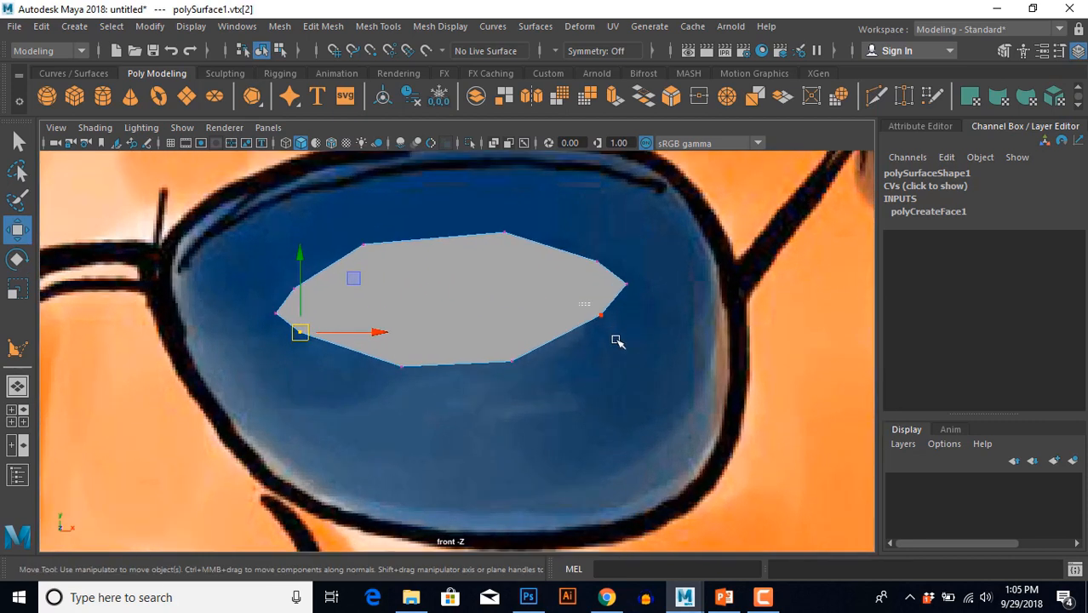
pyautogui.click(603, 312)
pyautogui.moveTo(606, 310); pyautogui.dragTo(608, 309)
pyautogui.click(598, 261)
pyautogui.moveTo(598, 262); pyautogui.dragTo(604, 264)
pyautogui.click(512, 362)
pyautogui.click(401, 367)
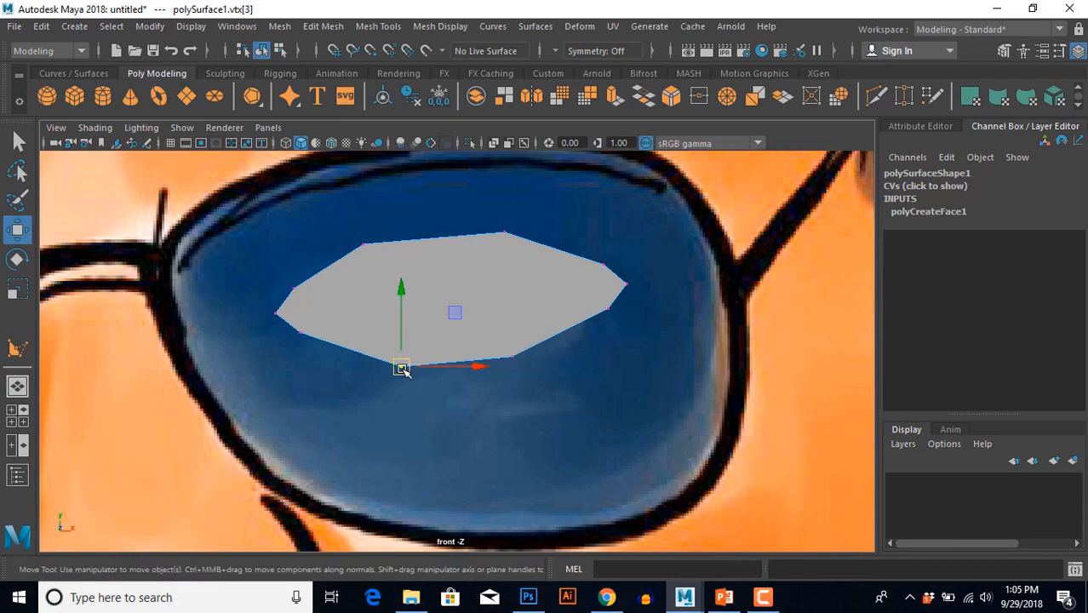
pyautogui.click(395, 341)
# Push the three vertices at each end of the lens polygon slightly back in depth in the side view.
pyautogui.press('f')
pyautogui.scroll(4, 475, 358)
pyautogui.click(462, 333)
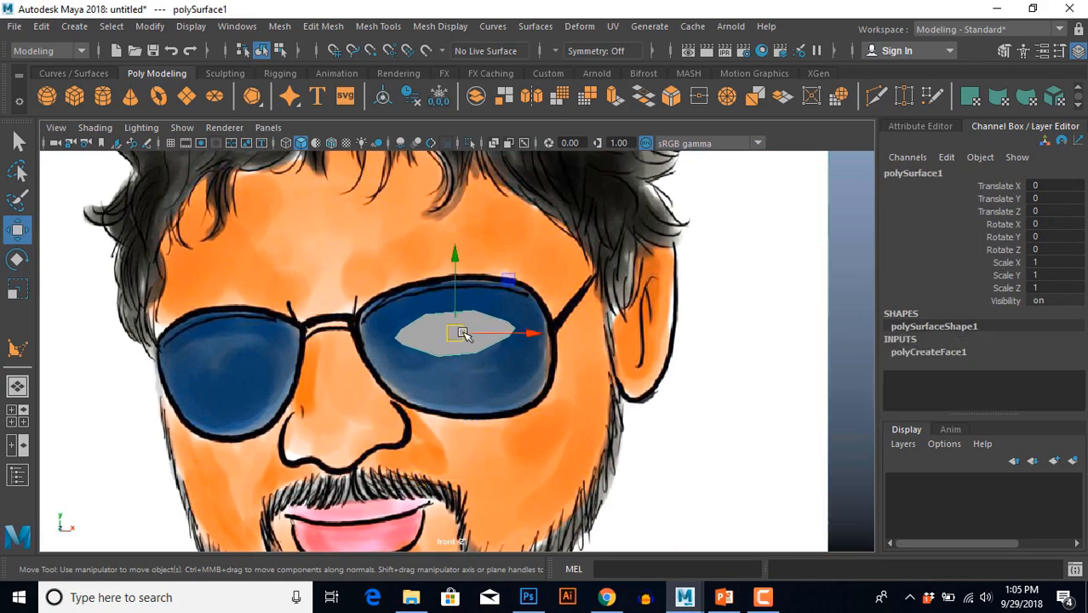
pyautogui.scroll(3, 474, 347)
pyautogui.moveTo(474, 345); pyautogui.dragTo(409, 139, button='right')
pyautogui.scroll(2, 445, 347)
pyautogui.keyDown('alt'); pyautogui.moveTo(445, 347); pyautogui.dragTo(402, 374, button='middle'); pyautogui.keyUp('alt')
pyautogui.moveTo(515, 253); pyautogui.dragTo(618, 406)
pyautogui.keyDown('shift'); pyautogui.moveTo(249, 327); pyautogui.dragTo(284, 400); pyautogui.keyUp('shift')
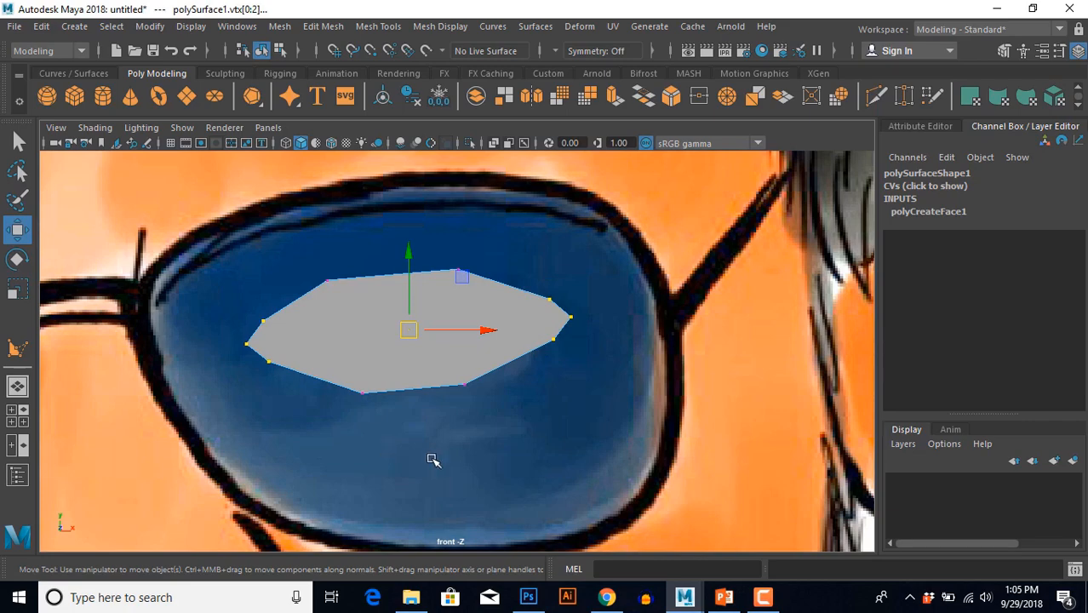
pyautogui.press('space')
pyautogui.press('space')
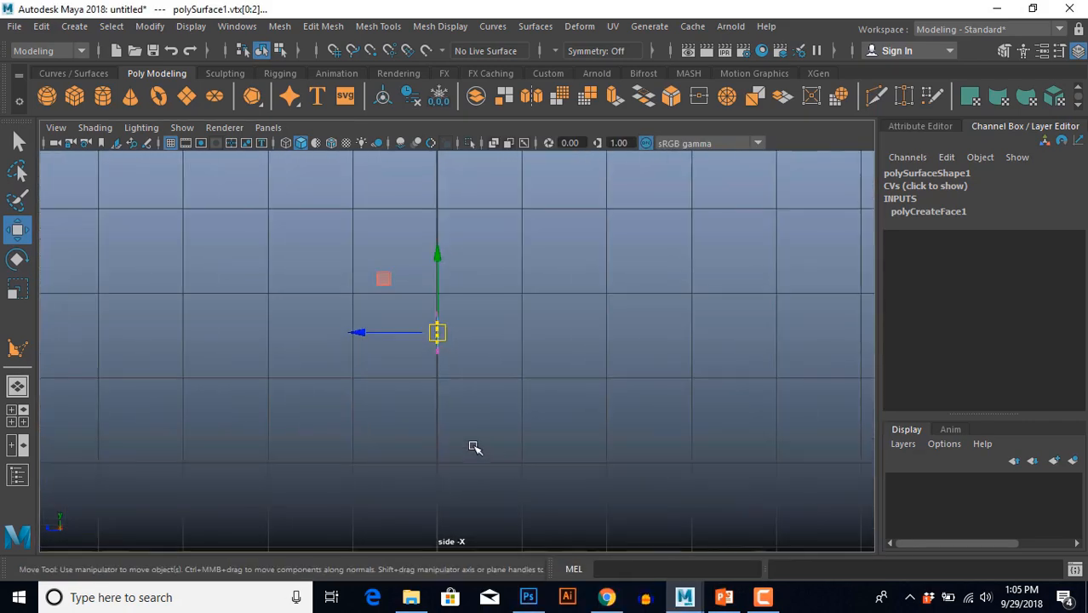
pyautogui.scroll(4, 468, 434)
pyautogui.moveTo(338, 313); pyautogui.dragTo(351, 312)
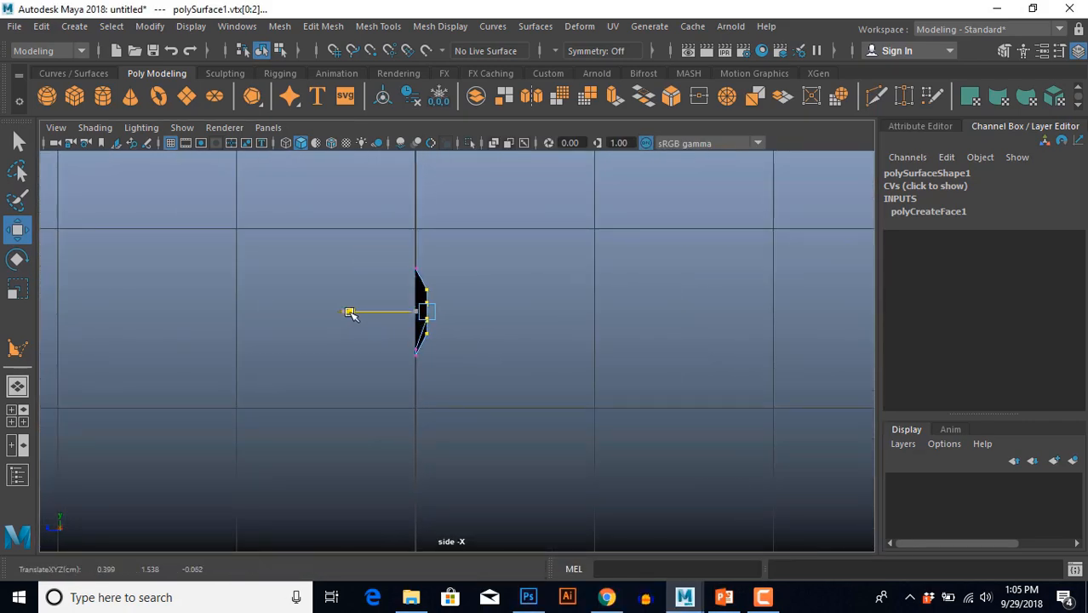
# Push only the three vertices at the lens polygon's ear-side end further back in the side view.
pyautogui.press('space')
pyautogui.press('space')
pyautogui.keyDown('alt'); pyautogui.moveTo(502, 423); pyautogui.dragTo(483, 458, button='middle'); pyautogui.keyUp('alt')
pyautogui.moveTo(514, 319); pyautogui.dragTo(572, 390)
pyautogui.press('space')
pyautogui.moveTo(624, 438); pyautogui.dragTo(597, 446)
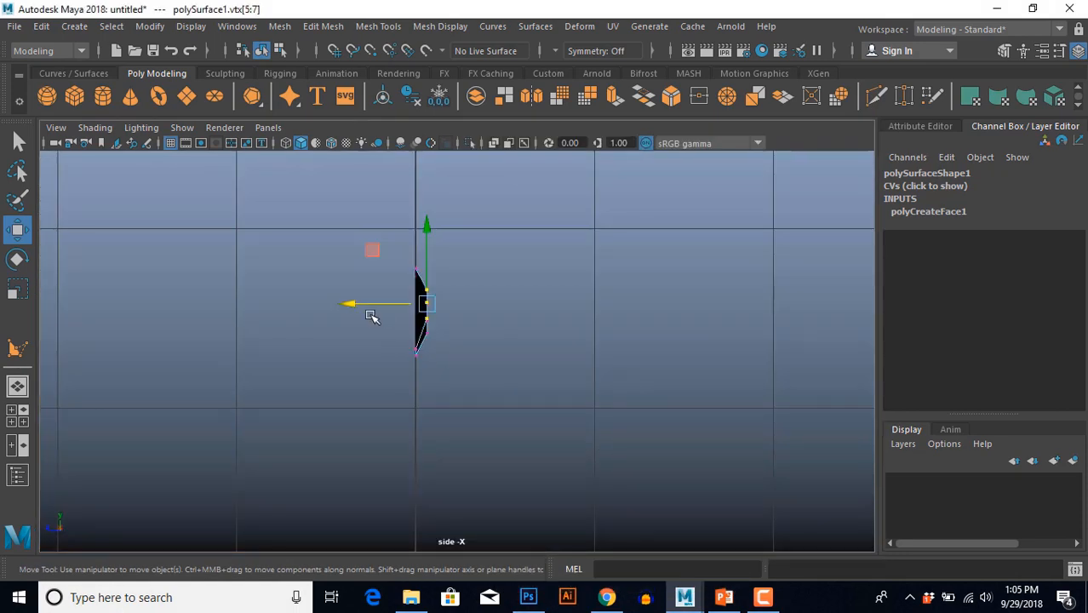
pyautogui.moveTo(352, 304); pyautogui.dragTo(364, 304)
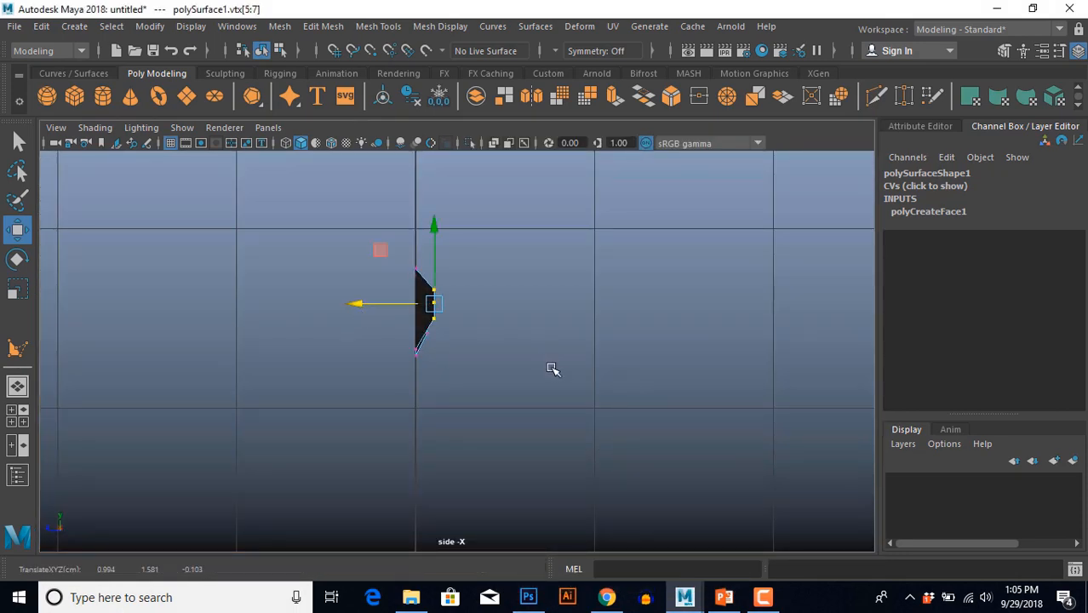
# Bring the two inner vertices at the lens polygon's nose-side end slightly forward in the top view to bend that end.
pyautogui.press('space')
pyautogui.press('space')
pyautogui.scroll(9, 464, 408)
pyautogui.keyDown('alt'); pyautogui.moveTo(499, 416); pyautogui.dragTo(396, 404, button='middle'); pyautogui.keyUp('alt')
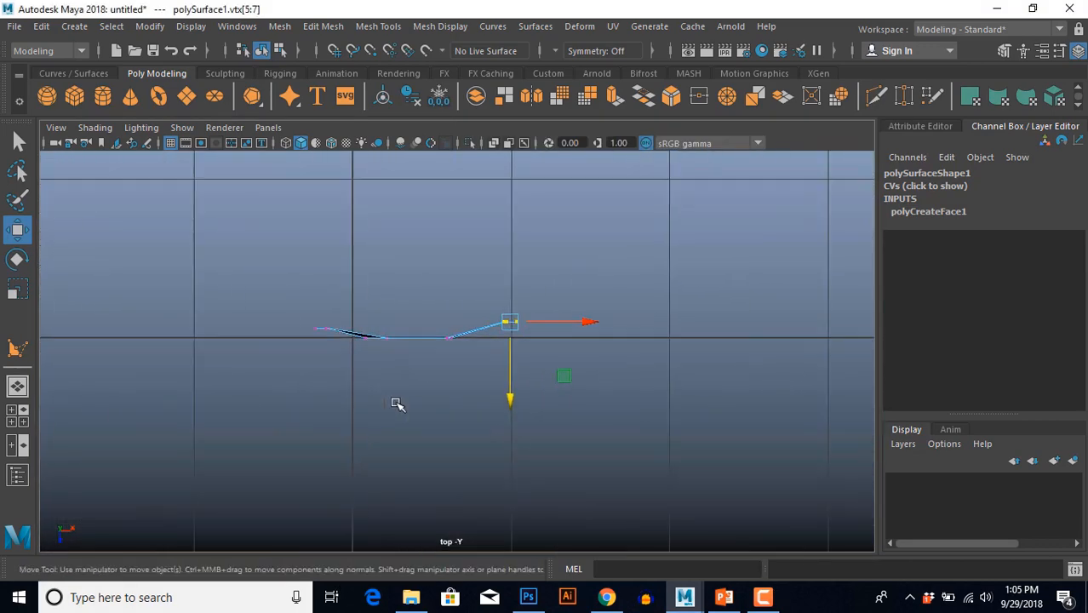
pyautogui.scroll(5, 397, 404)
pyautogui.click(362, 350)
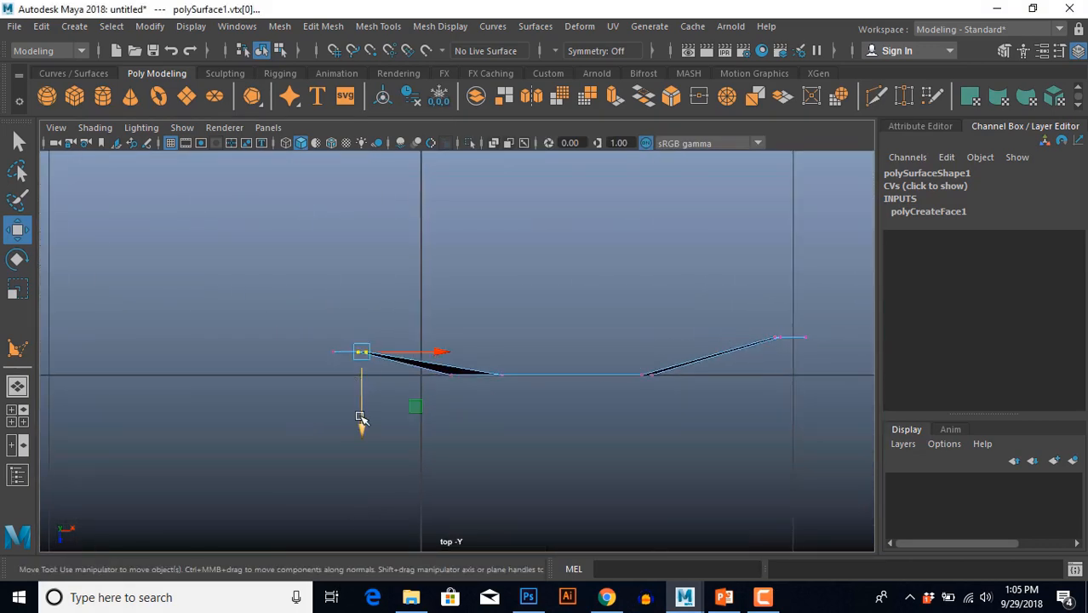
pyautogui.moveTo(359, 418); pyautogui.dragTo(361, 428)
# Adjust the depth of the middle and ear-side vertices in the top view to round the lens profile.
pyautogui.click(553, 504)
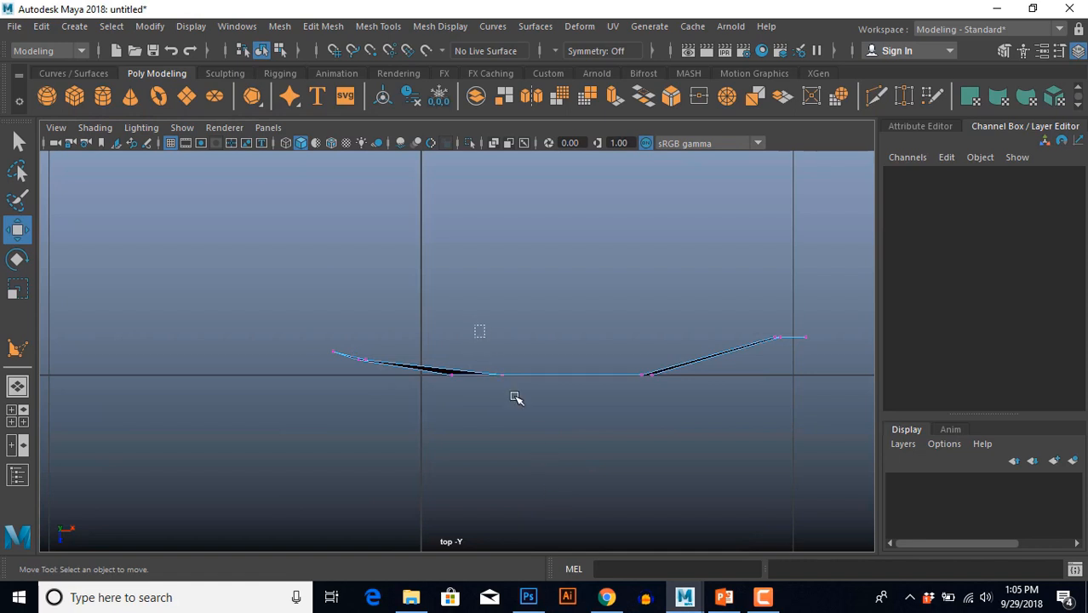
pyautogui.moveTo(475, 325); pyautogui.dragTo(517, 398)
pyautogui.moveTo(503, 448); pyautogui.dragTo(504, 455)
pyautogui.moveTo(612, 321); pyautogui.dragTo(644, 463)
pyautogui.moveTo(735, 303); pyautogui.dragTo(776, 421)
pyautogui.click(672, 432)
# Extrude the lens polygon's border edges in the front view and scale them outward, stretching the new ring vertically.
pyautogui.press('space')
pyautogui.press('space')
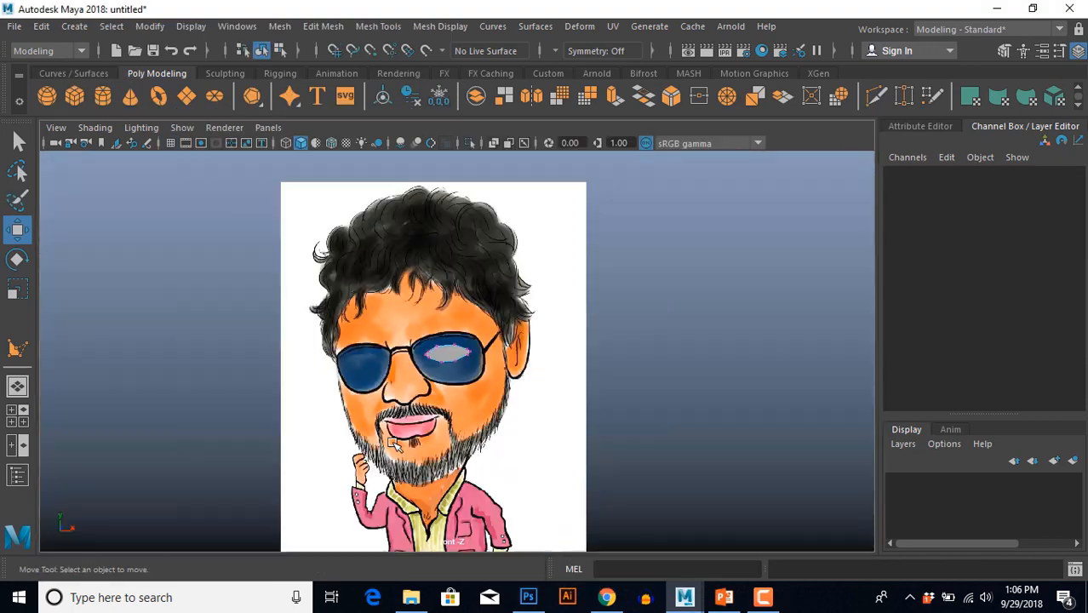
pyautogui.scroll(5, 393, 443)
pyautogui.keyDown('shift'); pyautogui.moveTo(617, 233); pyautogui.dragTo(617, 270, button='right'); pyautogui.keyUp('shift')
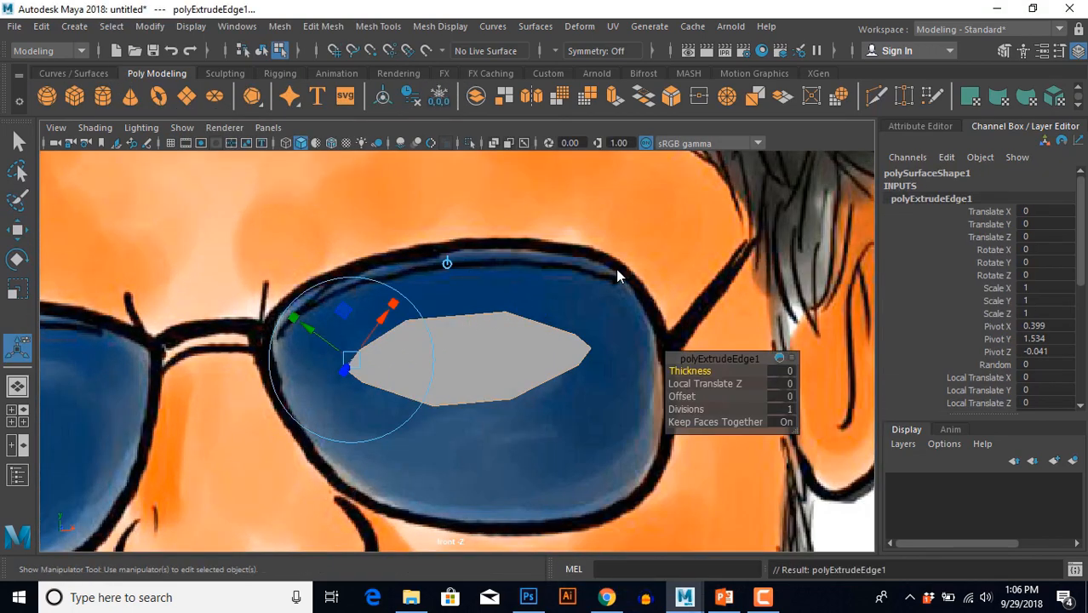
pyautogui.press('r')
pyautogui.moveTo(465, 361); pyautogui.dragTo(485, 379)
pyautogui.moveTo(465, 290); pyautogui.dragTo(467, 279)
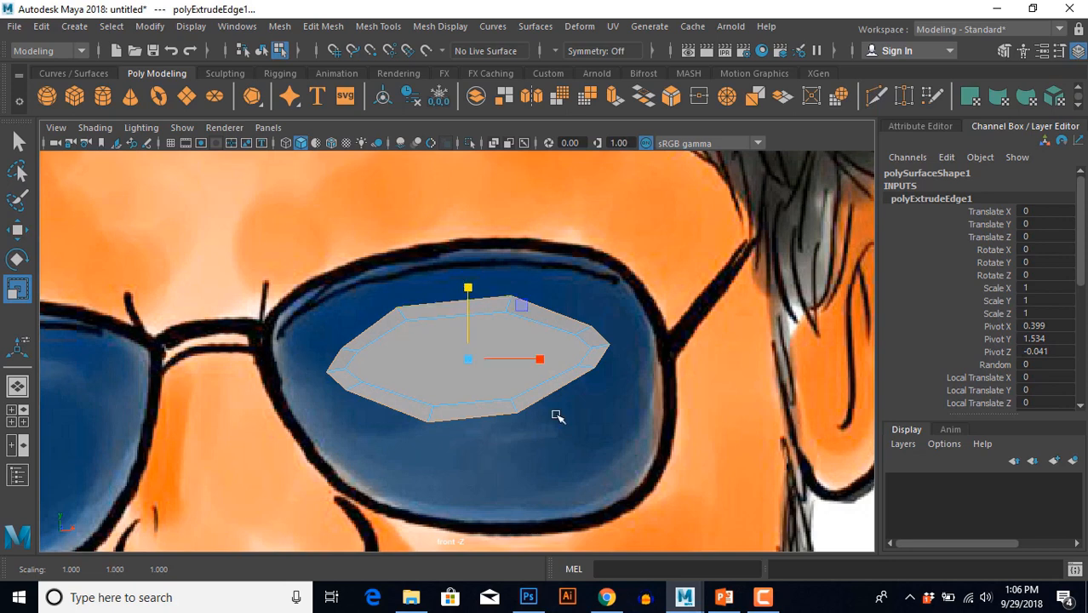
# Push the extruded border edges back in depth in the side view.
pyautogui.press('space')
pyautogui.moveTo(584, 414); pyautogui.dragTo(591, 416)
pyautogui.press('w')
pyautogui.scroll(2, 451, 397)
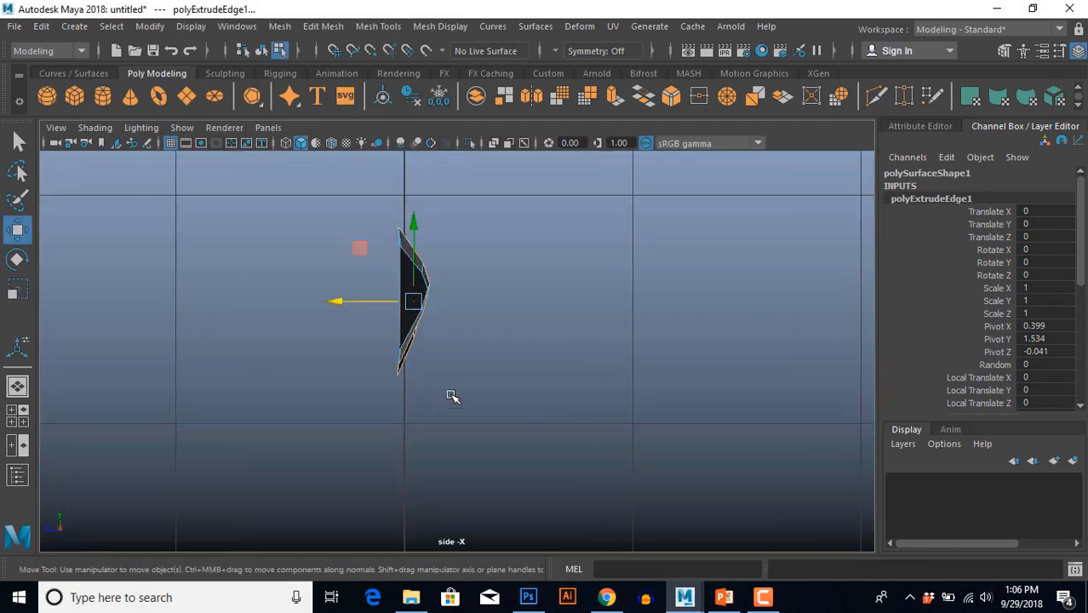
pyautogui.moveTo(336, 301); pyautogui.dragTo(348, 305)
# Move the ring's upper nose-side edge and its lower outer edges outward in the front view to widen the lens.
pyautogui.press('space')
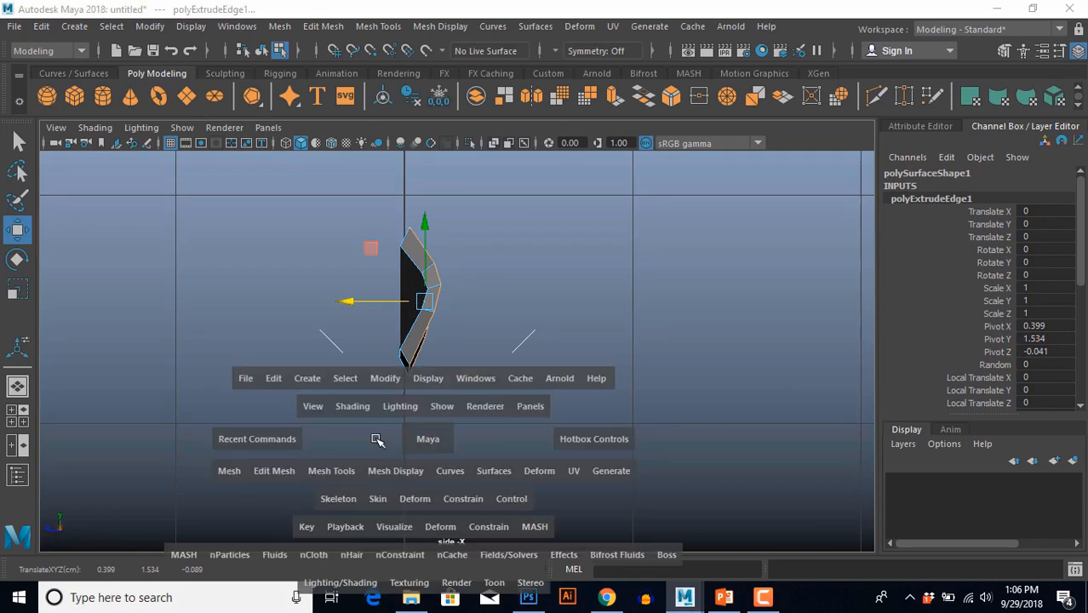
pyautogui.press('space')
pyautogui.scroll(-3, 418, 421)
pyautogui.scroll(5, 420, 425)
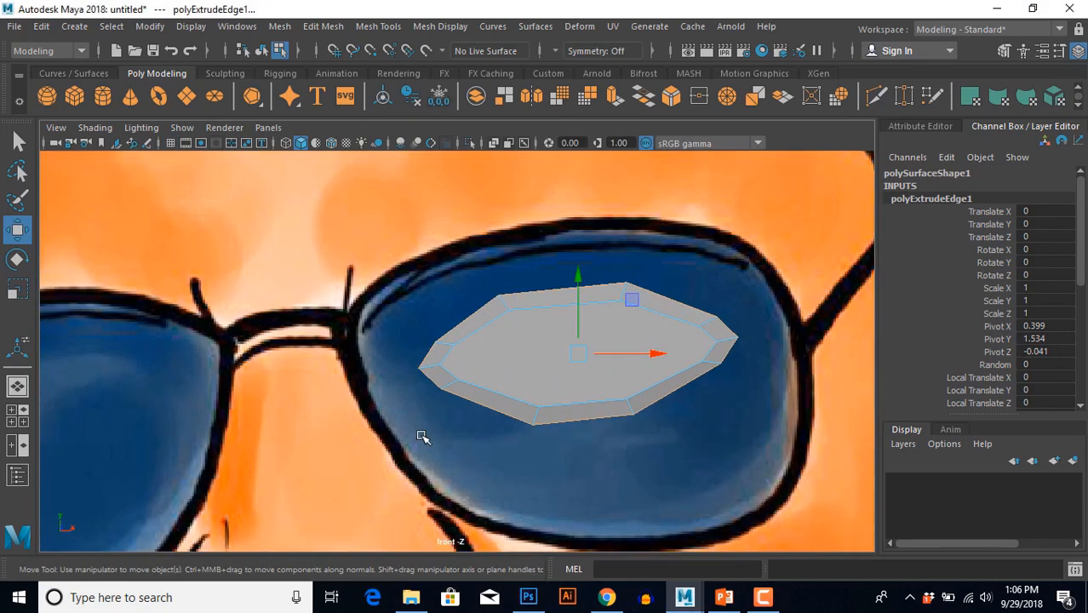
pyautogui.click(450, 286)
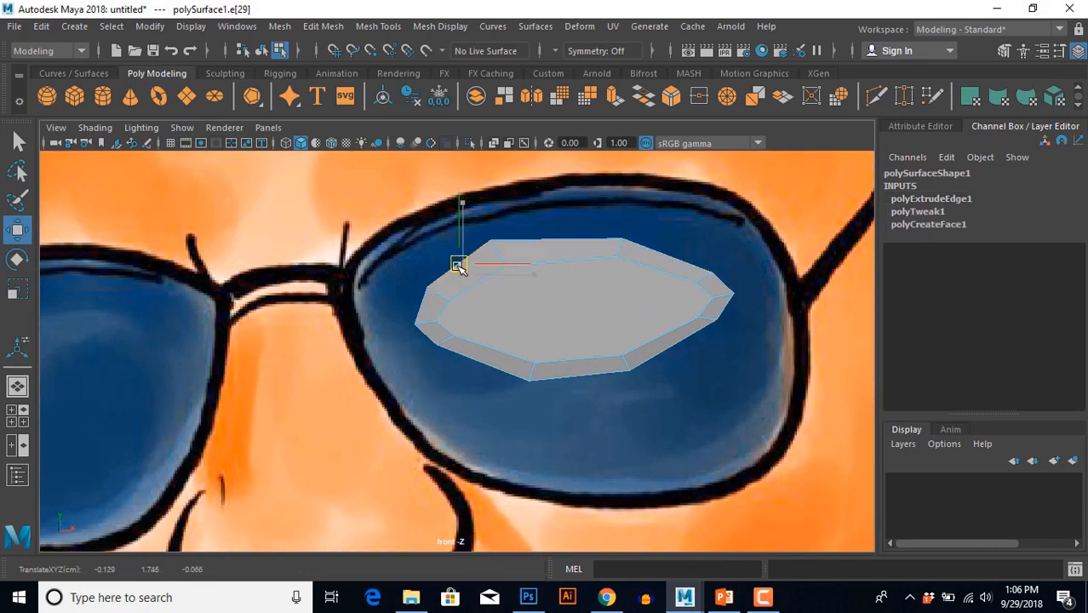
pyautogui.click(435, 340)
pyautogui.moveTo(482, 364); pyautogui.dragTo(513, 388)
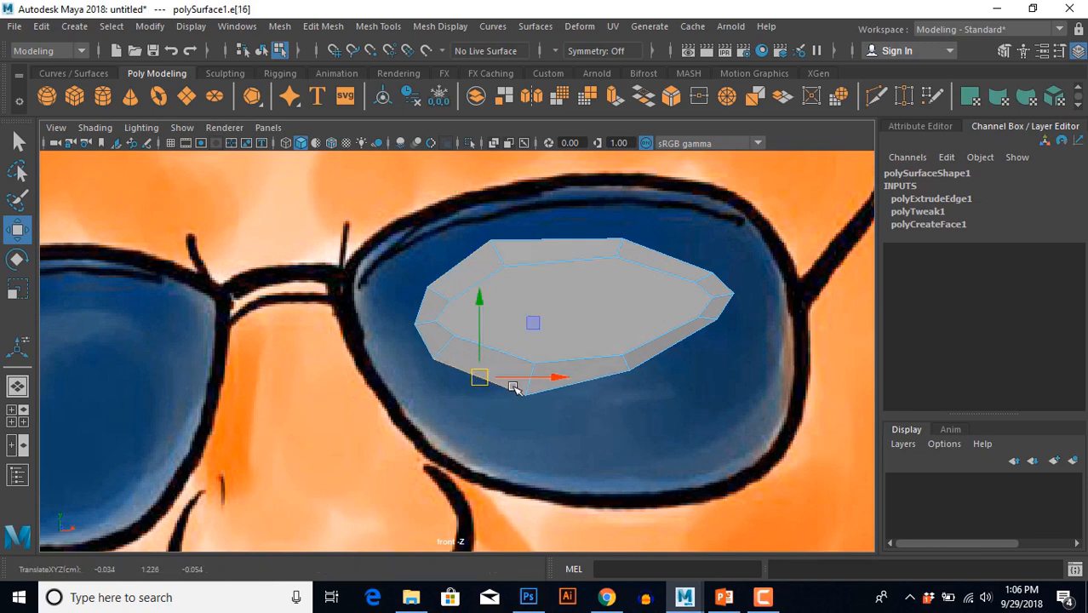
pyautogui.click(598, 379)
pyautogui.moveTo(587, 384); pyautogui.dragTo(587, 392)
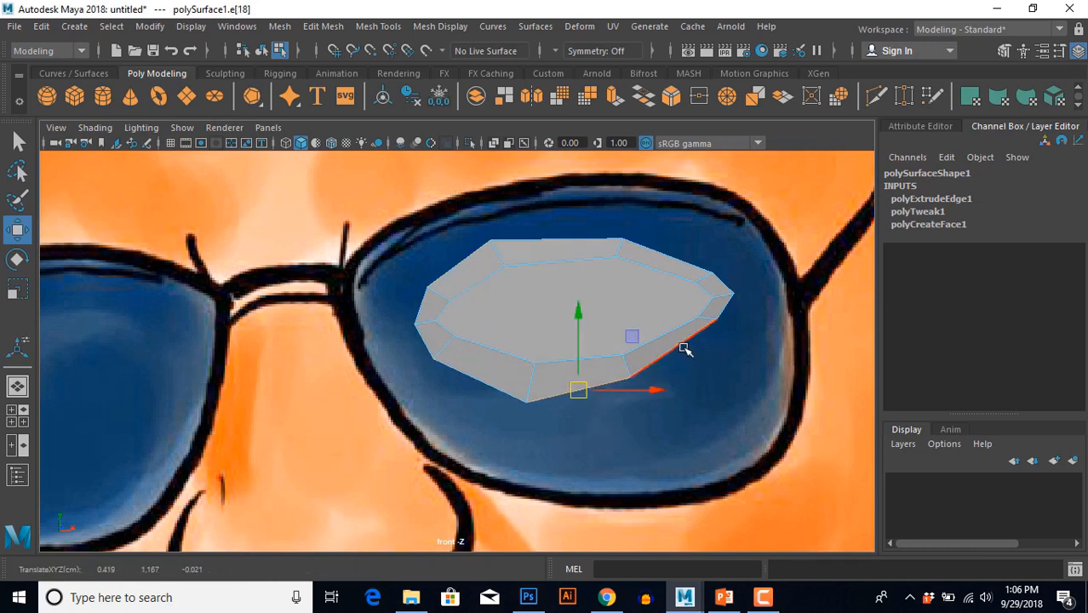
pyautogui.click(685, 349)
pyautogui.moveTo(675, 347); pyautogui.dragTo(677, 365)
# Shift the ring's upper and nose-side outer edges outward to match the curve of the lens.
pyautogui.click(669, 265)
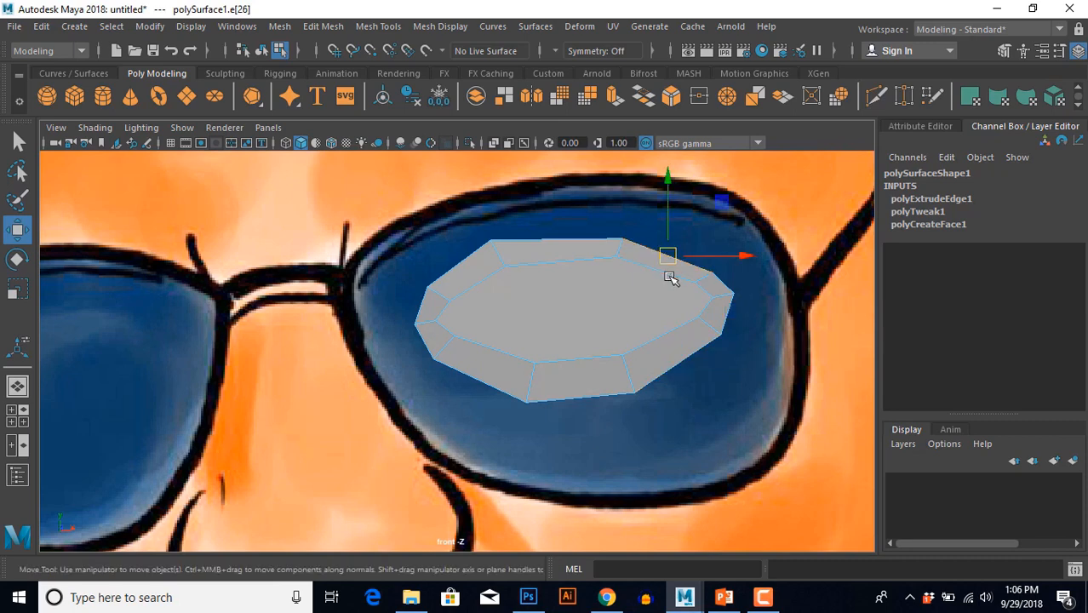
pyautogui.moveTo(669, 257); pyautogui.dragTo(661, 255)
pyautogui.click(586, 241)
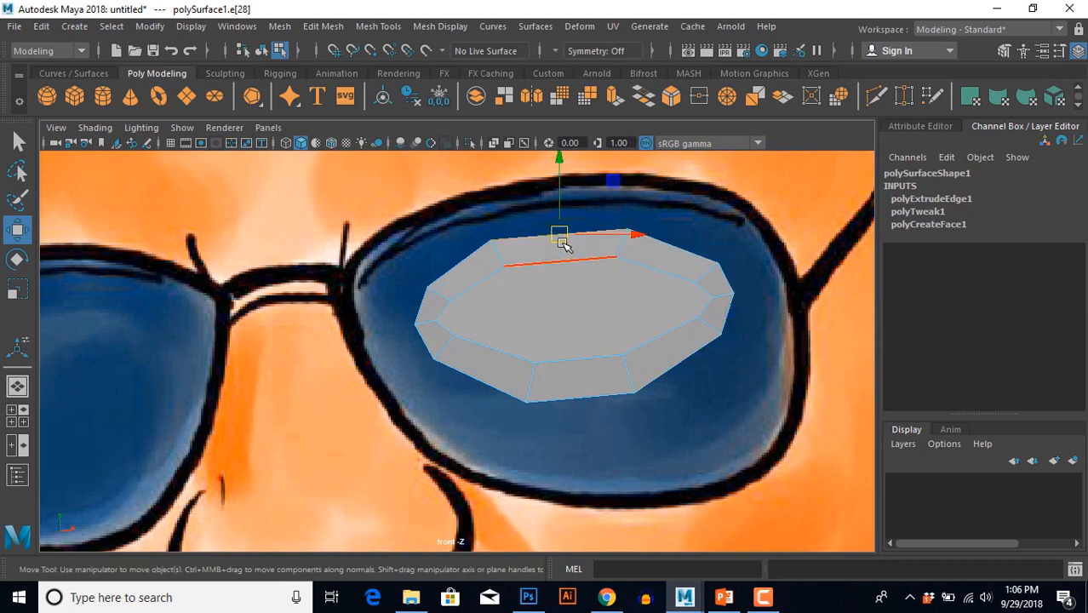
pyautogui.moveTo(563, 240); pyautogui.dragTo(562, 232)
pyautogui.click(461, 257)
pyautogui.moveTo(457, 256); pyautogui.dragTo(452, 253)
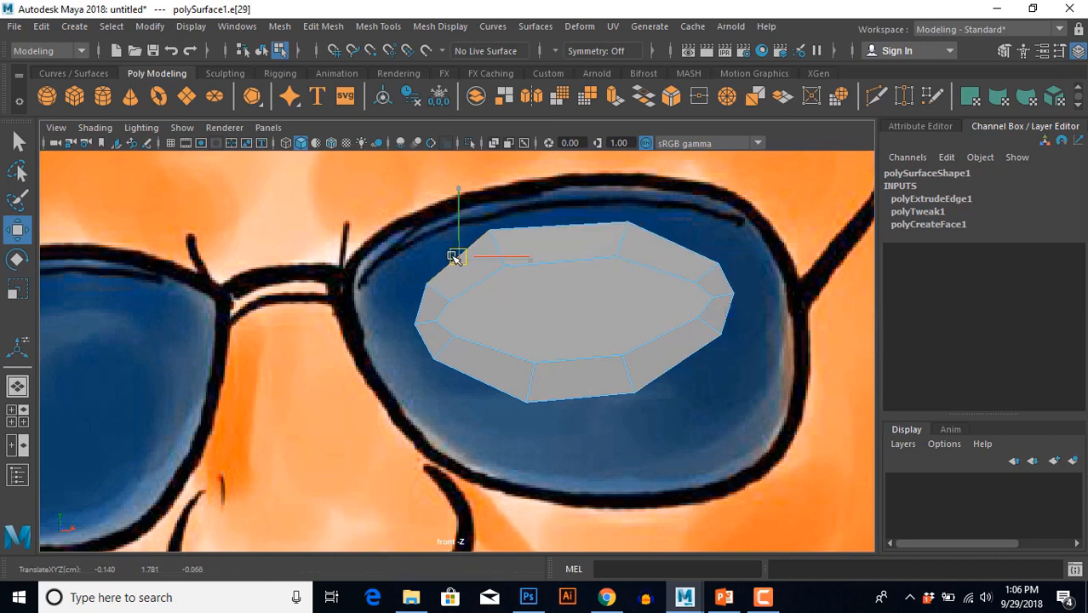
pyautogui.click(417, 306)
pyautogui.moveTo(417, 307); pyautogui.dragTo(413, 301)
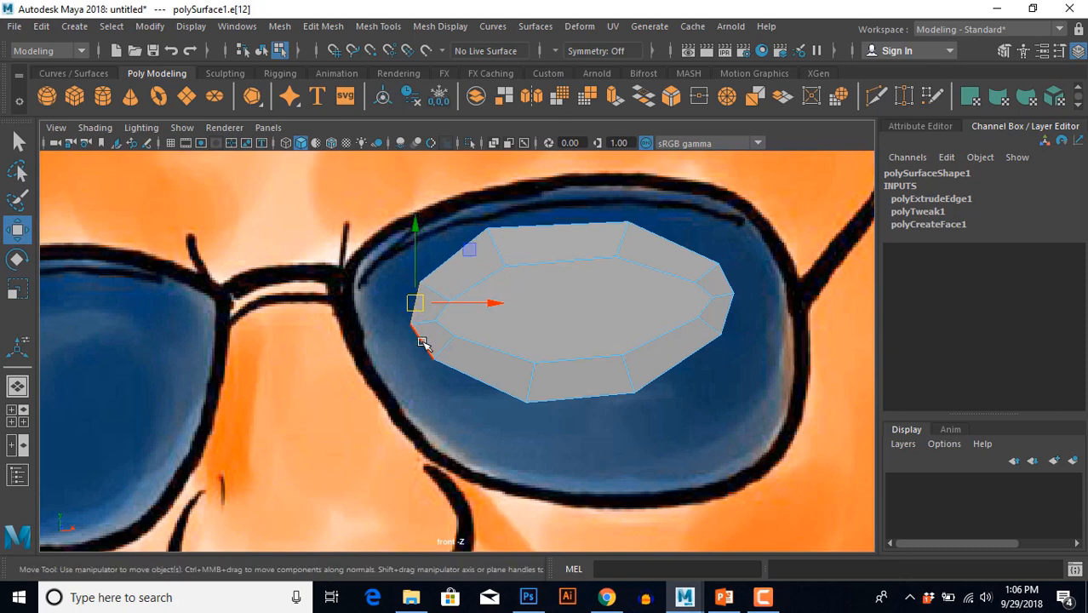
# Extrude the ring's two nose-side edges toward the frame beside the nose bridge.
pyautogui.click(425, 336)
pyautogui.scroll(-3, 400, 307)
pyautogui.scroll(2, 472, 325)
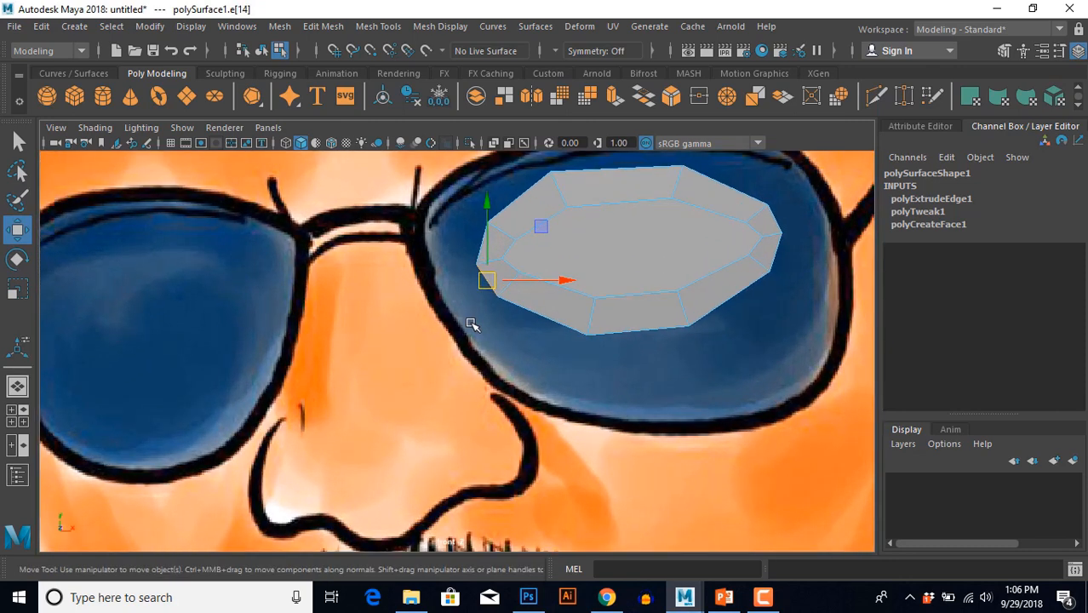
pyautogui.click(489, 283)
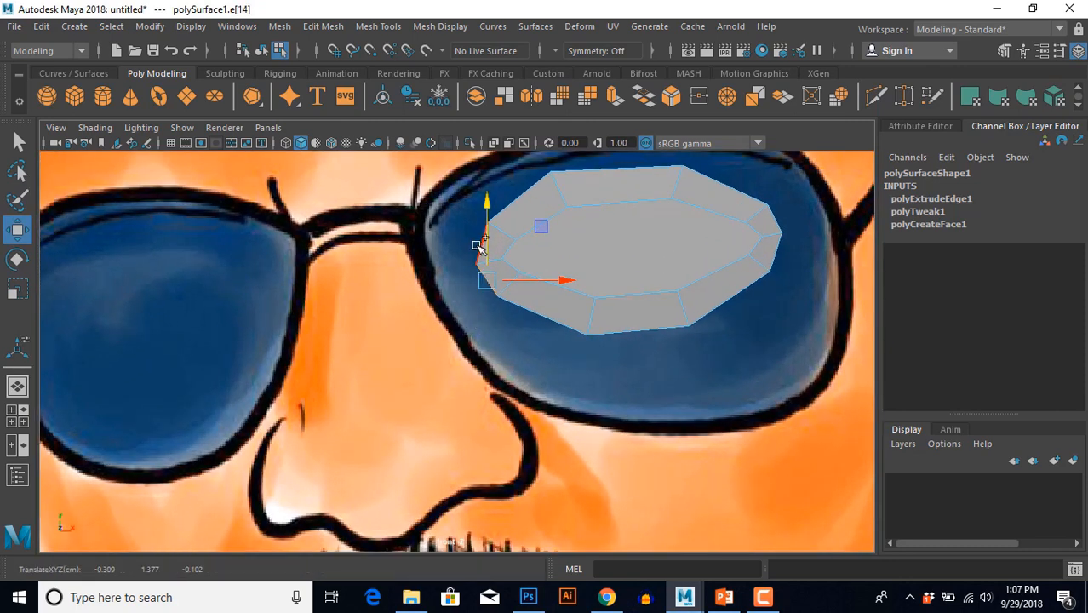
pyautogui.click(479, 246)
pyautogui.keyDown('shift'); pyautogui.moveTo(433, 230); pyautogui.dragTo(430, 253, button='right'); pyautogui.keyUp('shift')
pyautogui.moveTo(501, 260); pyautogui.dragTo(449, 270)
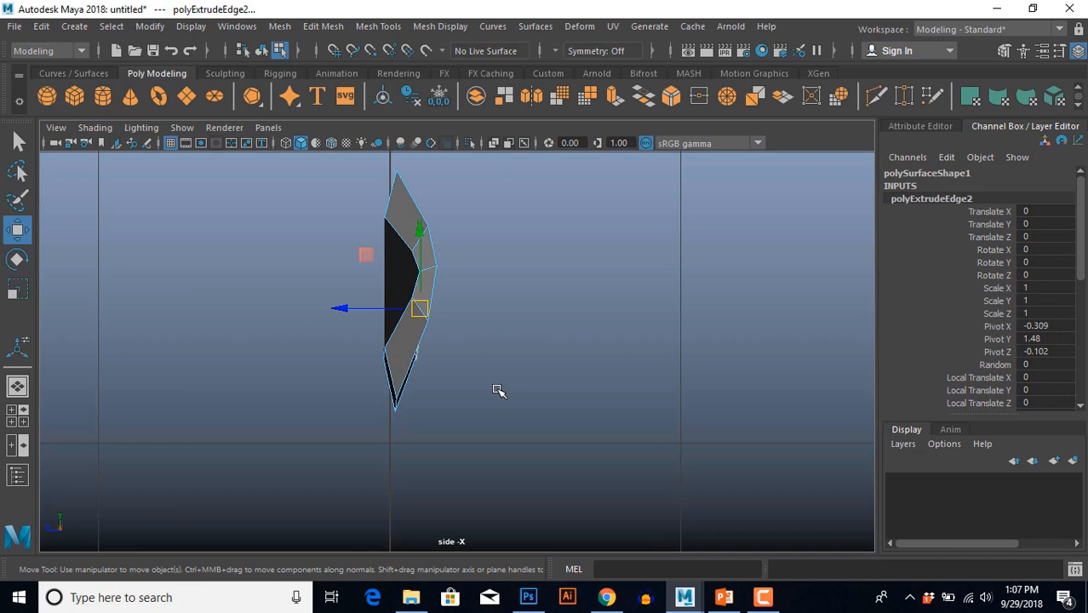
# Pull the newly extruded edges forward in the side view and scale their depth to about 0.78.
pyautogui.scroll(1, 499, 391)
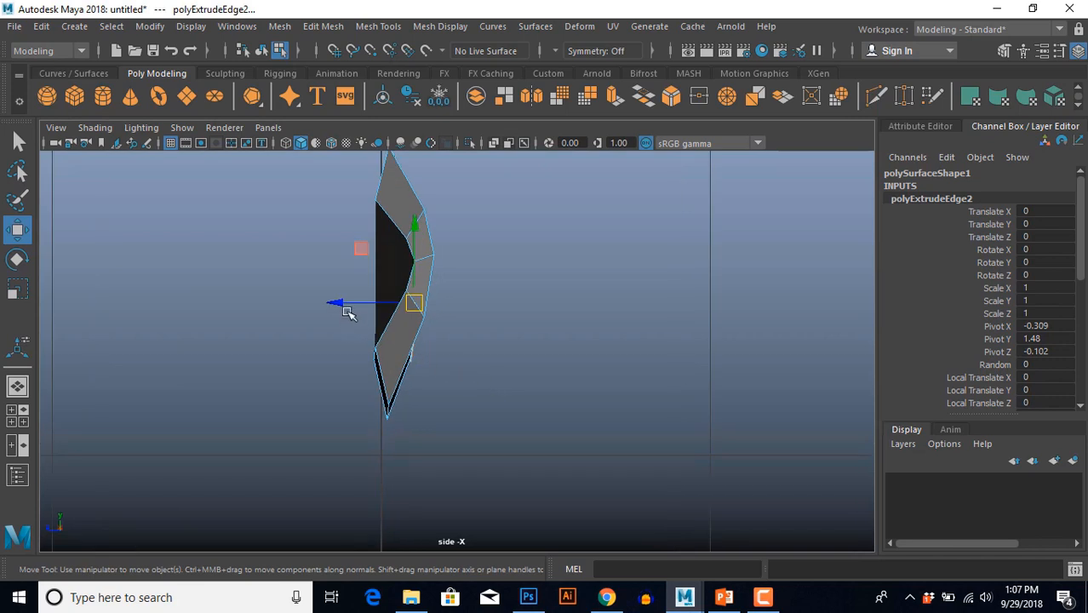
pyautogui.moveTo(341, 306); pyautogui.dragTo(279, 298)
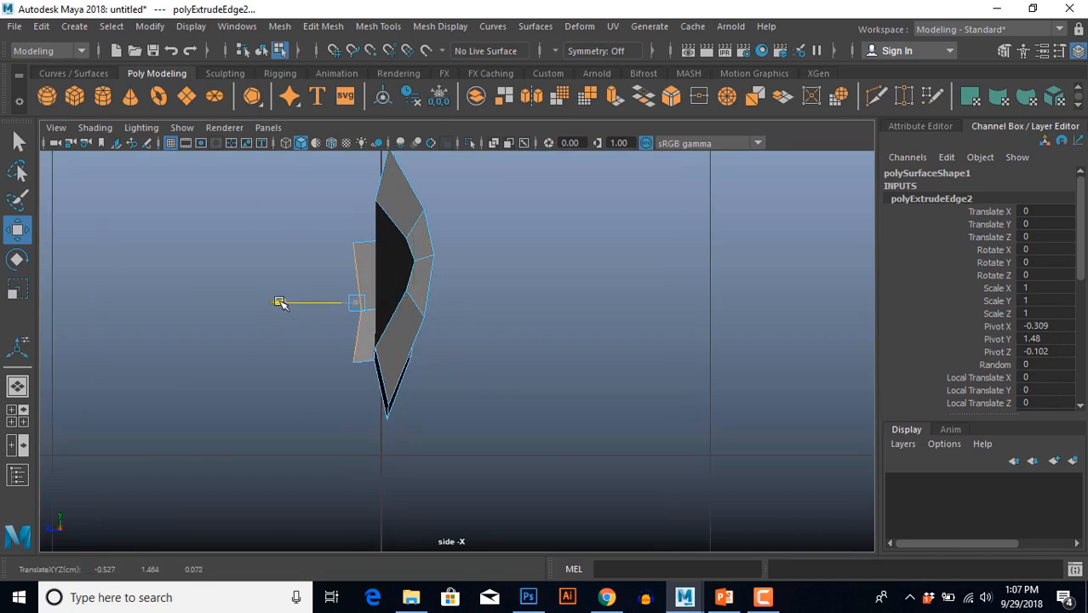
pyautogui.press('r')
pyautogui.moveTo(281, 304); pyautogui.dragTo(301, 305)
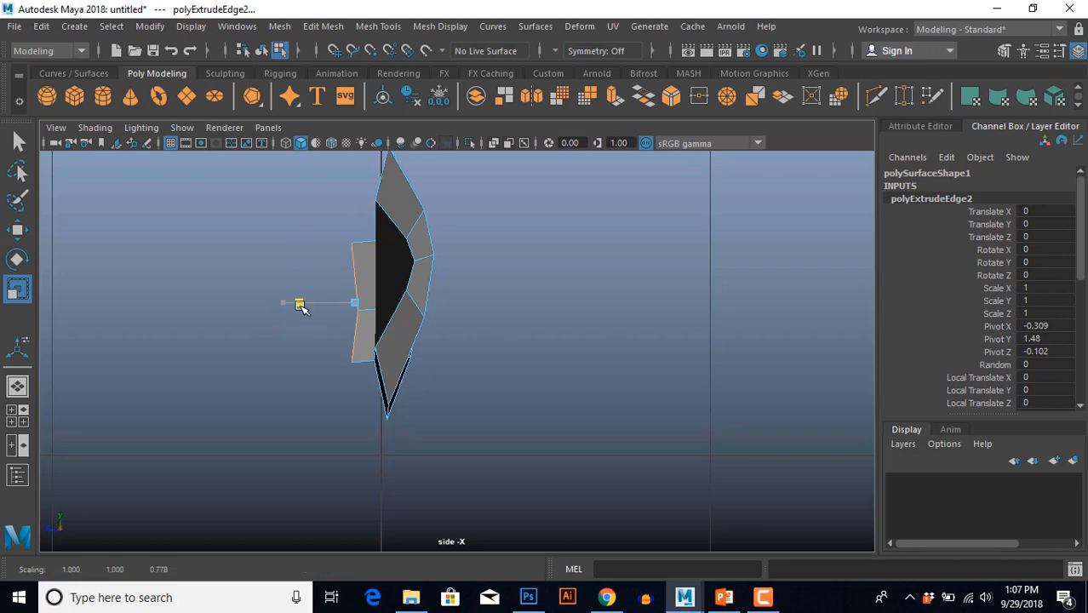
# Scale the two extruded edges along X in the front view to line them up vertically.
pyautogui.press('space')
pyautogui.press('space')
pyautogui.scroll(1, 384, 432)
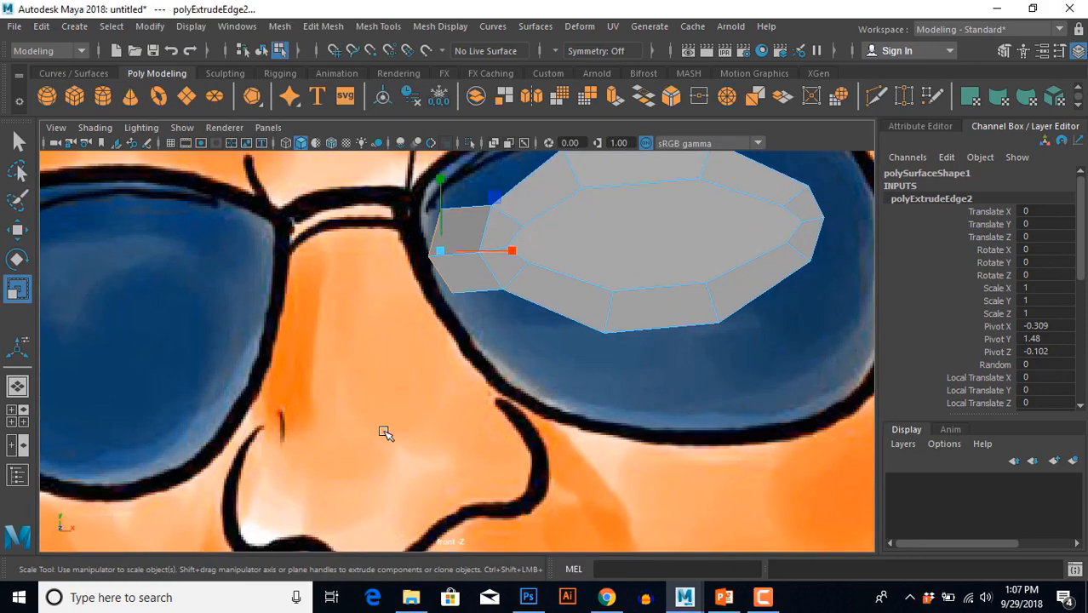
pyautogui.keyDown('alt'); pyautogui.moveTo(404, 382); pyautogui.dragTo(401, 421, button='middle'); pyautogui.keyUp('alt')
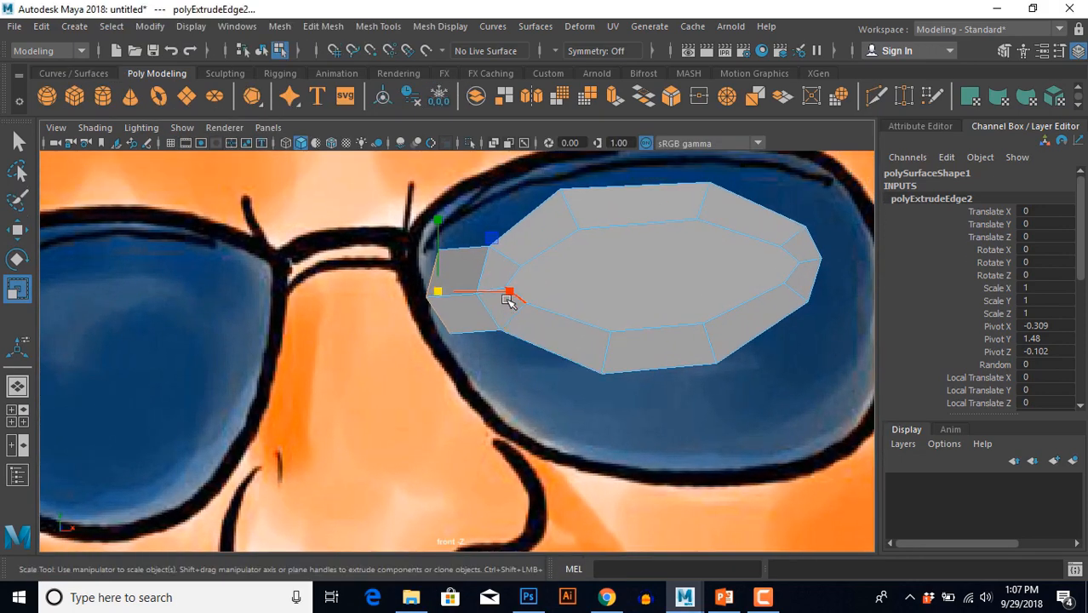
pyautogui.moveTo(506, 292); pyautogui.dragTo(464, 298)
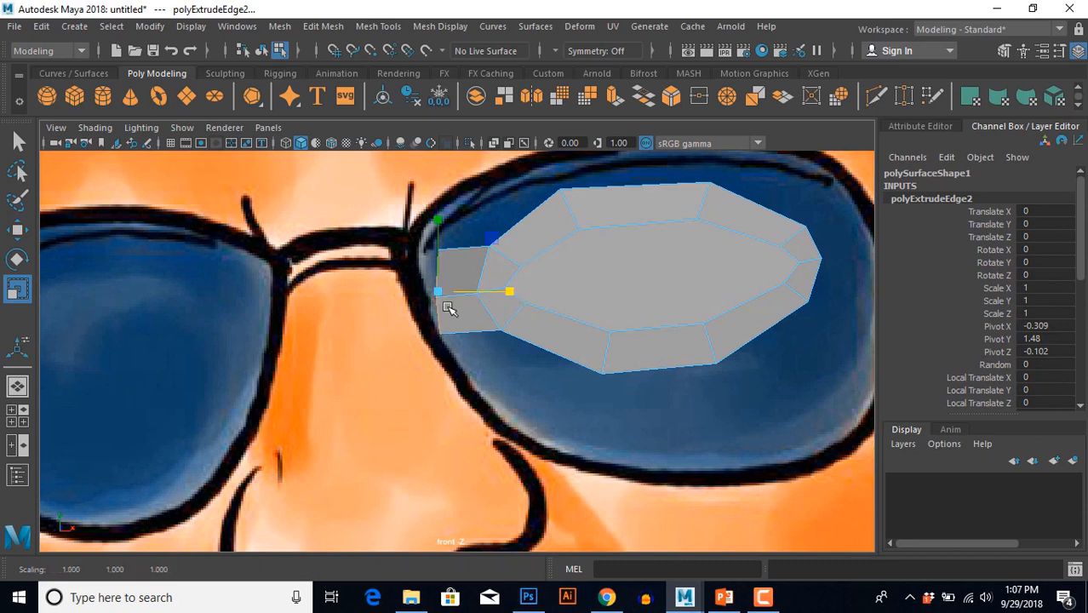
# Extrude the straightened edges again in the front view, toward the middle of the nose bridge.
pyautogui.hotkey('ctrl', 'e')
pyautogui.press('w')
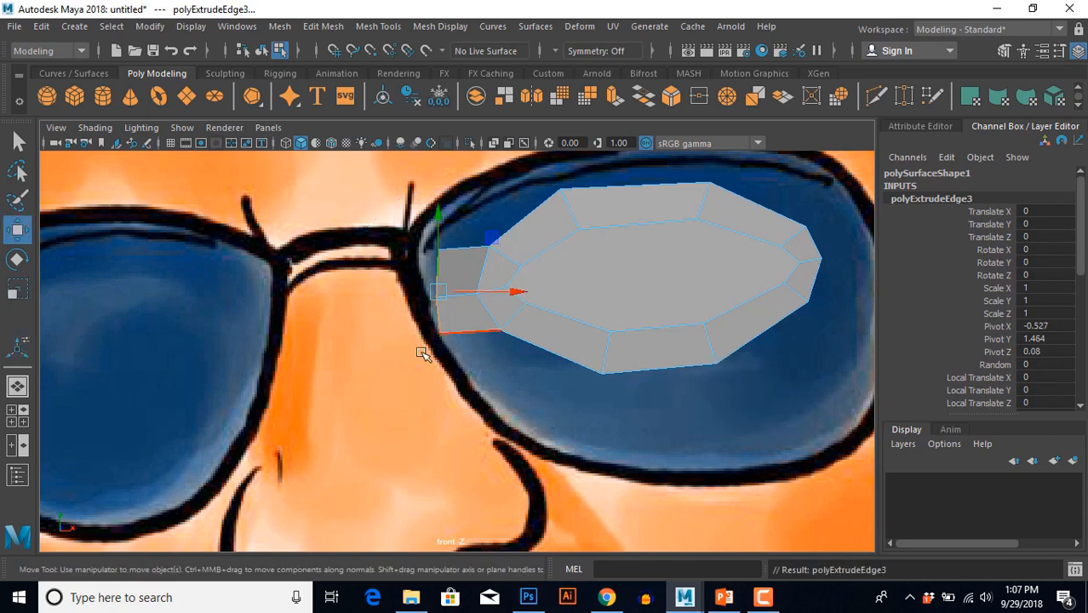
pyautogui.moveTo(444, 296); pyautogui.dragTo(393, 292)
pyautogui.scroll(-3, 404, 308)
pyautogui.scroll(3, 425, 384)
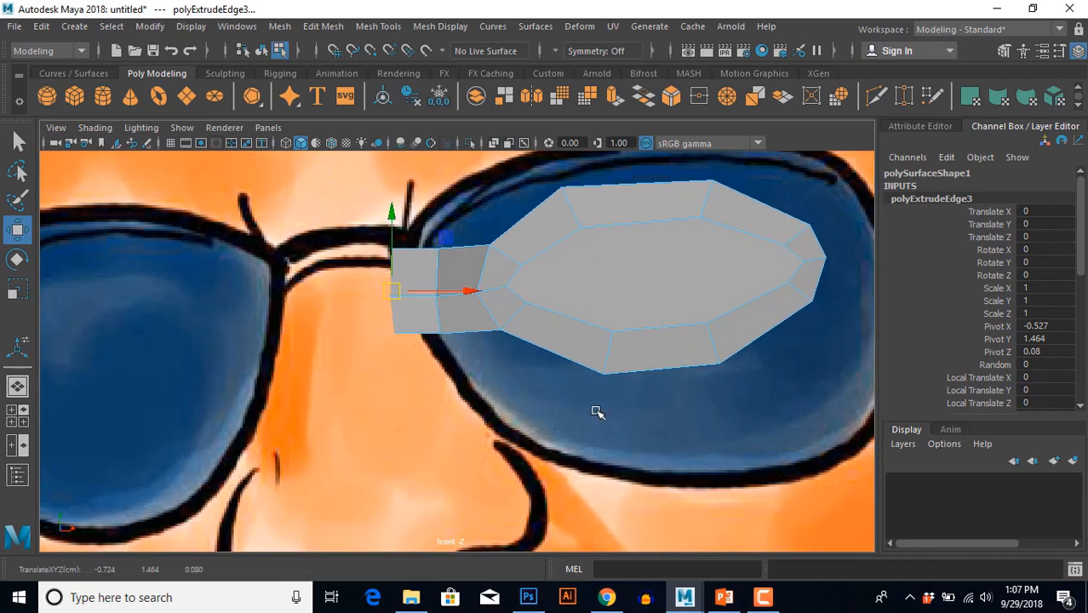
# Pull the newly extruded bridge edges forward along Z in the side view.
pyautogui.press('space')
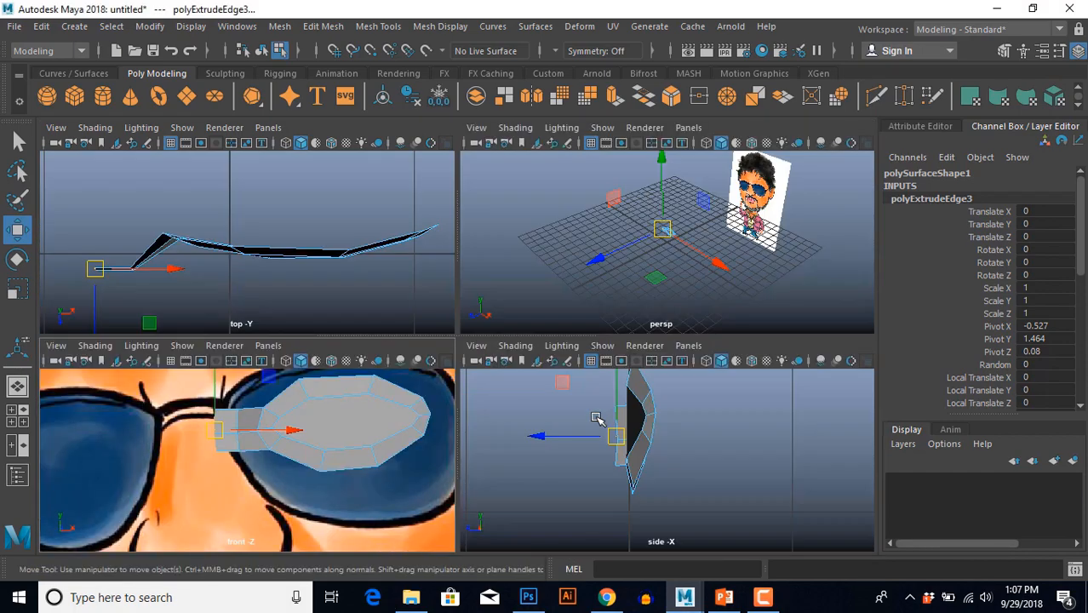
pyautogui.press('space')
pyautogui.keyDown('alt'); pyautogui.moveTo(481, 396); pyautogui.dragTo(414, 390, button='middle'); pyautogui.keyUp('alt')
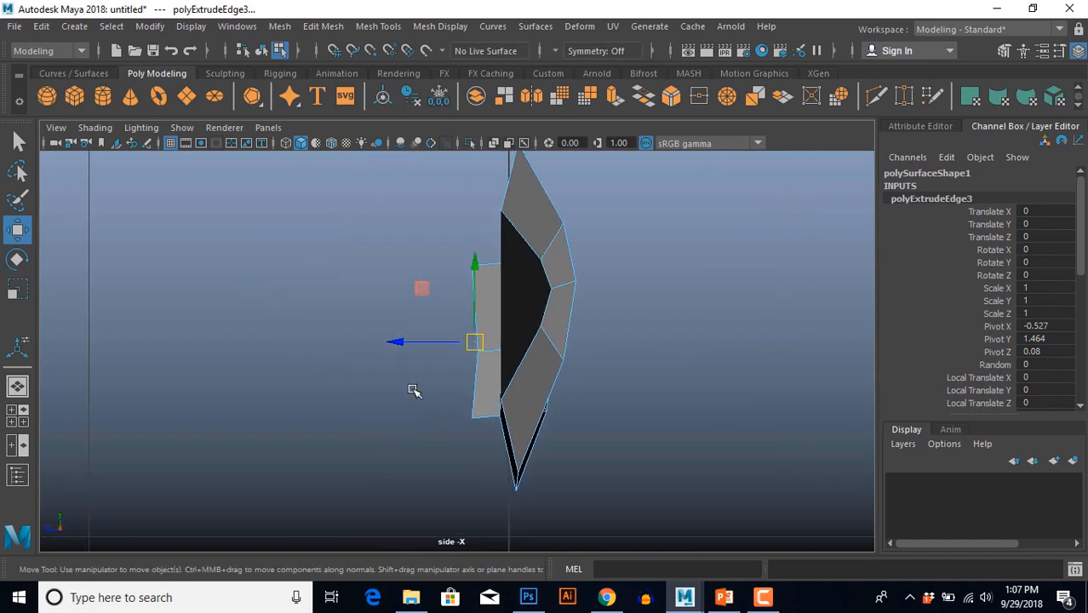
pyautogui.moveTo(398, 348); pyautogui.dragTo(375, 348)
# Extrude the strip's end edges once more in the front view, reaching the centre of the nose bridge.
pyautogui.press('space')
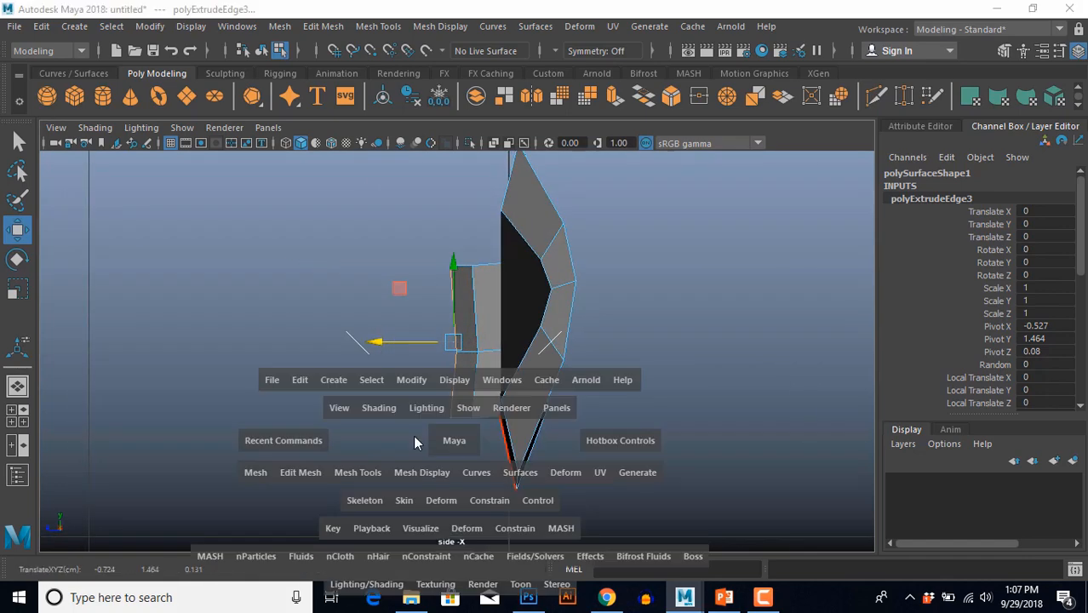
pyautogui.moveTo(413, 384); pyautogui.dragTo(408, 432)
pyautogui.scroll(-3, 396, 425)
pyautogui.scroll(4, 404, 415)
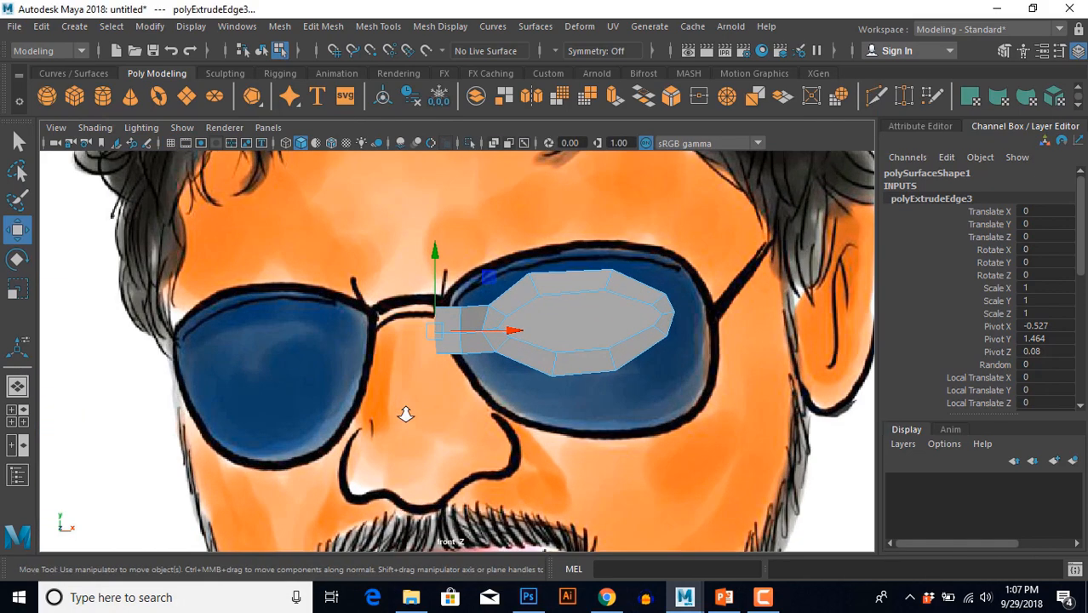
pyautogui.hotkey('ctrl', 'e')
pyautogui.moveTo(440, 343); pyautogui.dragTo(419, 342)
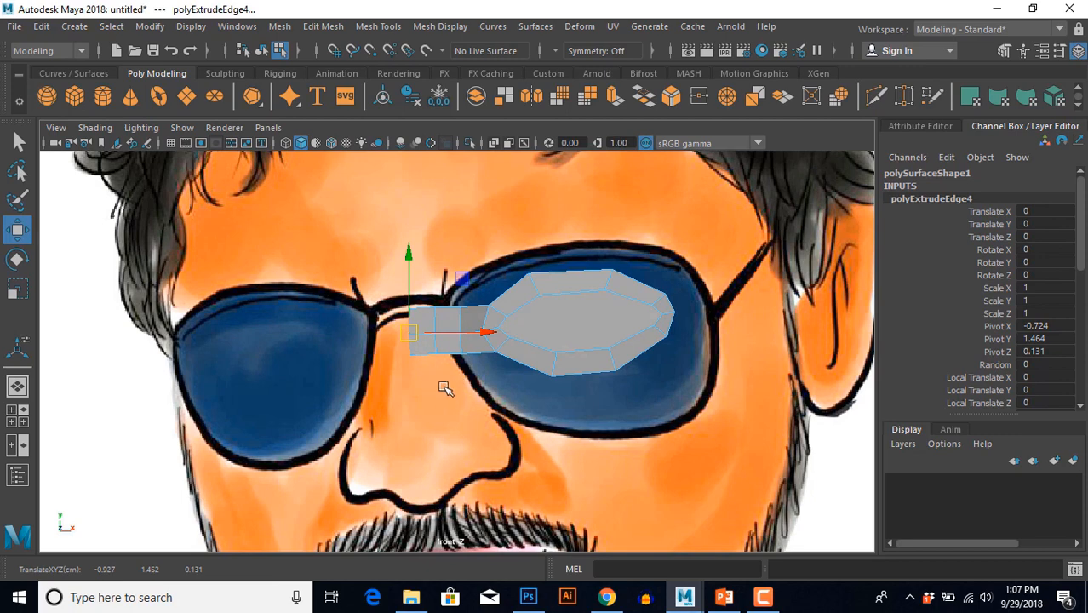
pyautogui.scroll(5, 443, 387)
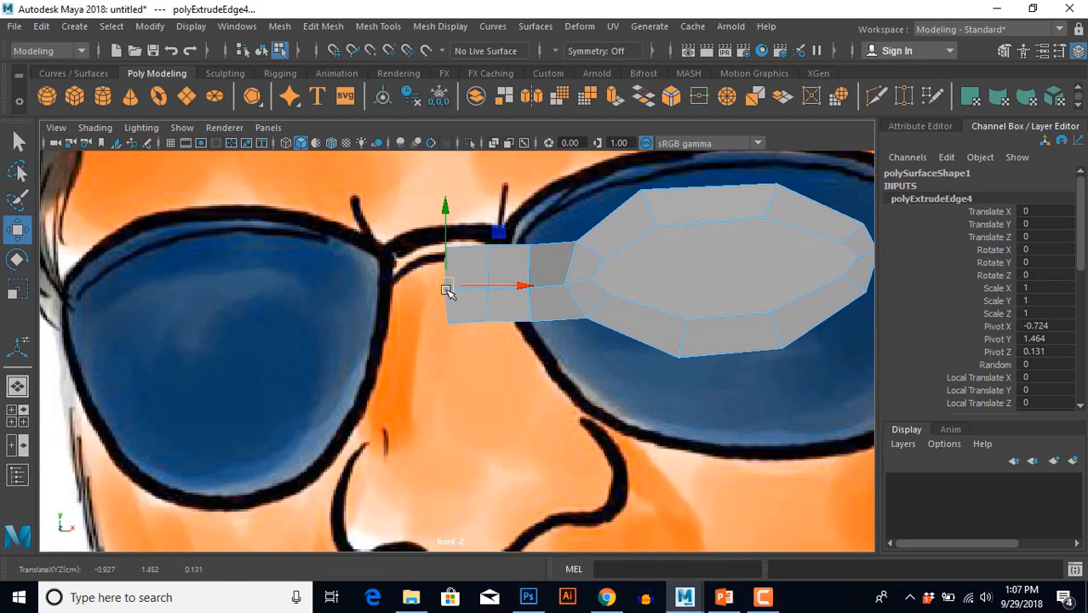
pyautogui.moveTo(447, 290); pyautogui.dragTo(448, 297)
# Adjust individual vertices near the free end of the bridge strip to refine its outline in the front view.
pyautogui.moveTo(475, 264); pyautogui.dragTo(432, 259, button='right')
pyautogui.moveTo(417, 225); pyautogui.dragTo(450, 246)
pyautogui.moveTo(416, 289); pyautogui.dragTo(492, 320)
pyautogui.moveTo(467, 230); pyautogui.dragTo(495, 297)
pyautogui.click(494, 361)
pyautogui.scroll(-6, 502, 409)
pyautogui.scroll(5, 506, 433)
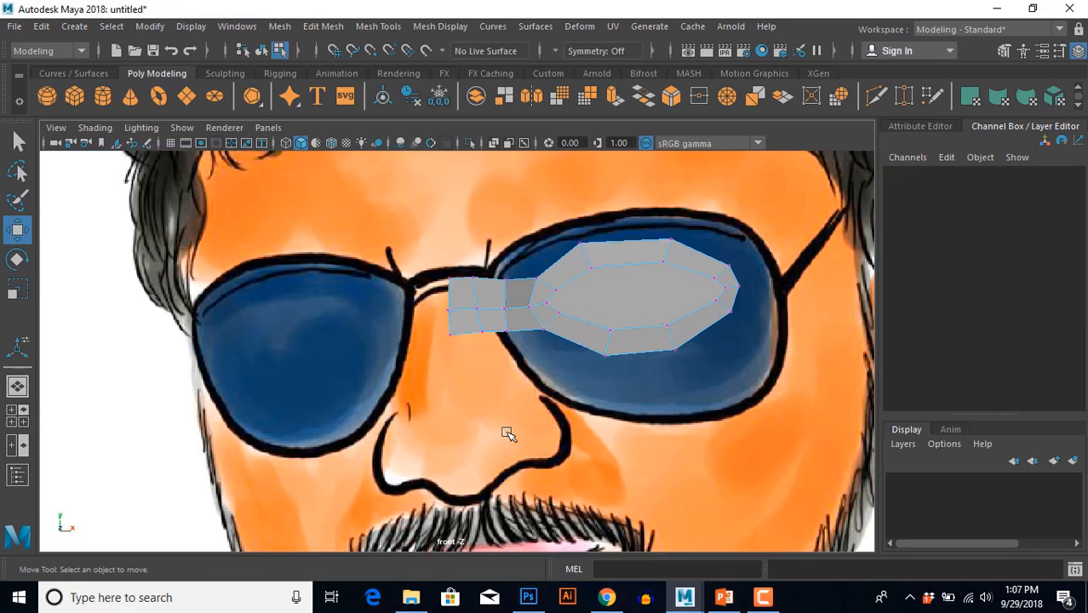
# In the perspective view, nudge the bridge strip's vertex column nearest the lens ring slightly toward the nose centre.
pyautogui.scroll(2, 508, 434)
pyautogui.press('space')
pyautogui.press('space')
pyautogui.moveTo(498, 382); pyautogui.dragTo(522, 415)
pyautogui.scroll(8, 511, 438)
pyautogui.keyDown('alt'); pyautogui.moveTo(511, 437); pyautogui.dragTo(529, 468, button='middle'); pyautogui.keyUp('alt')
pyautogui.keyDown('alt'); pyautogui.moveTo(528, 451); pyautogui.dragTo(510, 415); pyautogui.keyUp('alt')
pyautogui.scroll(6, 520, 411)
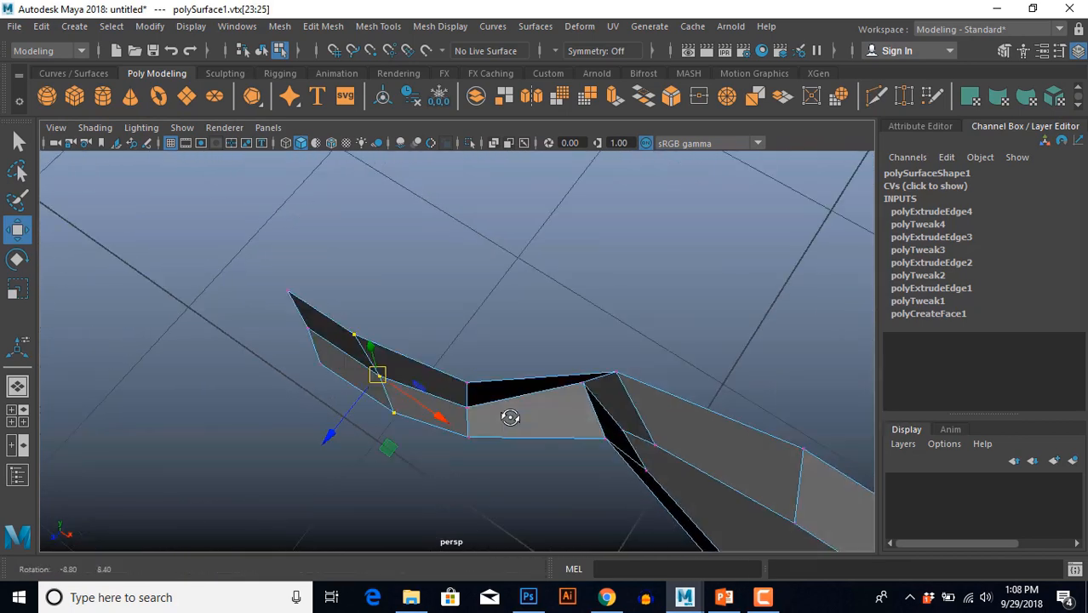
pyautogui.moveTo(455, 309); pyautogui.dragTo(469, 458)
pyautogui.moveTo(572, 419); pyautogui.dragTo(562, 412)
# Set the reference image plane to display only when looking through the front camera, and reselect the mesh.
pyautogui.keyDown('alt'); pyautogui.moveTo(484, 458); pyautogui.dragTo(464, 426); pyautogui.keyUp('alt')
pyautogui.scroll(-3, 559, 382)
pyautogui.scroll(-4, 501, 450)
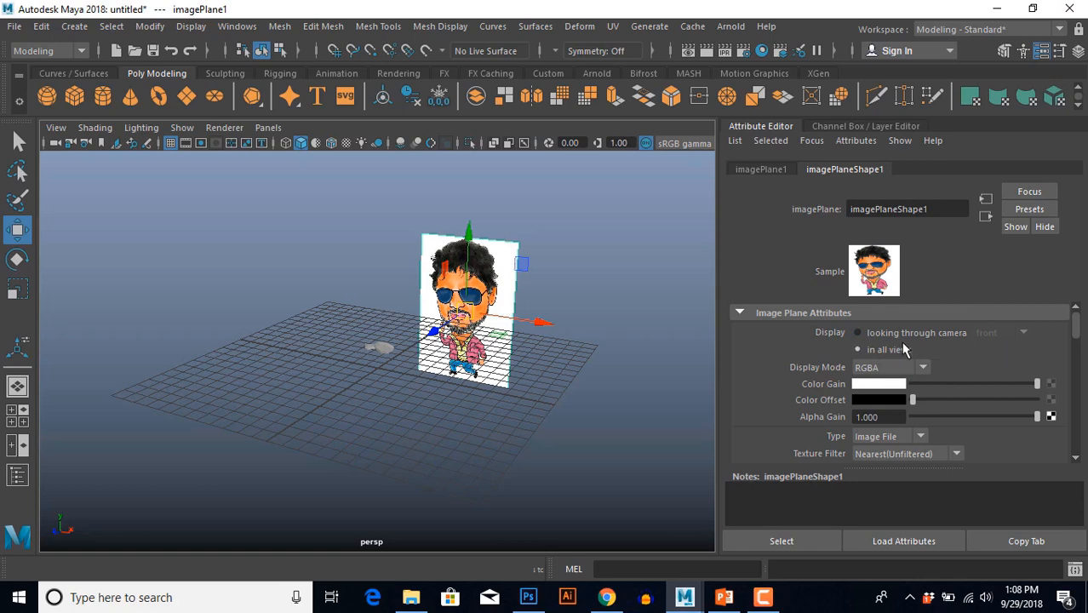
pyautogui.click(877, 335)
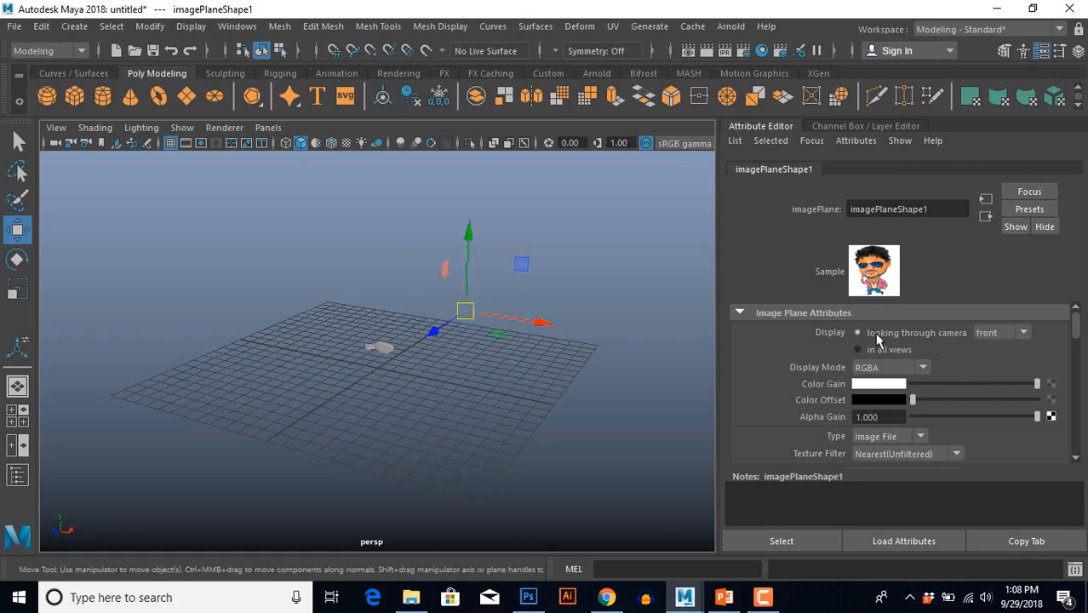
pyautogui.click(392, 397)
pyautogui.click(386, 351)
# Select the bridge strip's two lower edges nearest the nose centre and extrude them downward along the nose.
pyautogui.press('space')
pyautogui.press('space')
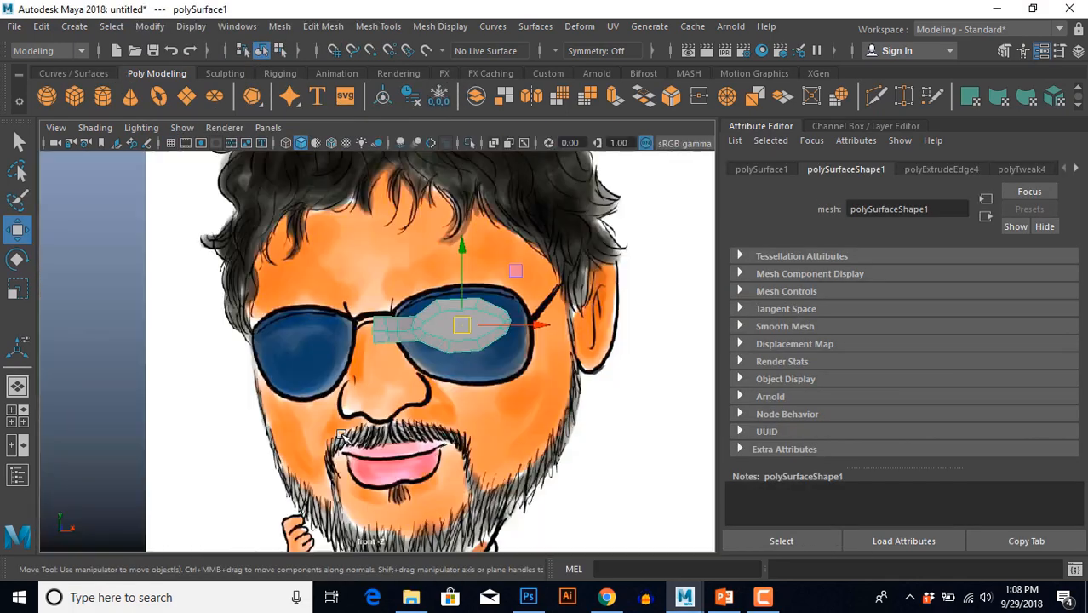
pyautogui.scroll(8, 347, 417)
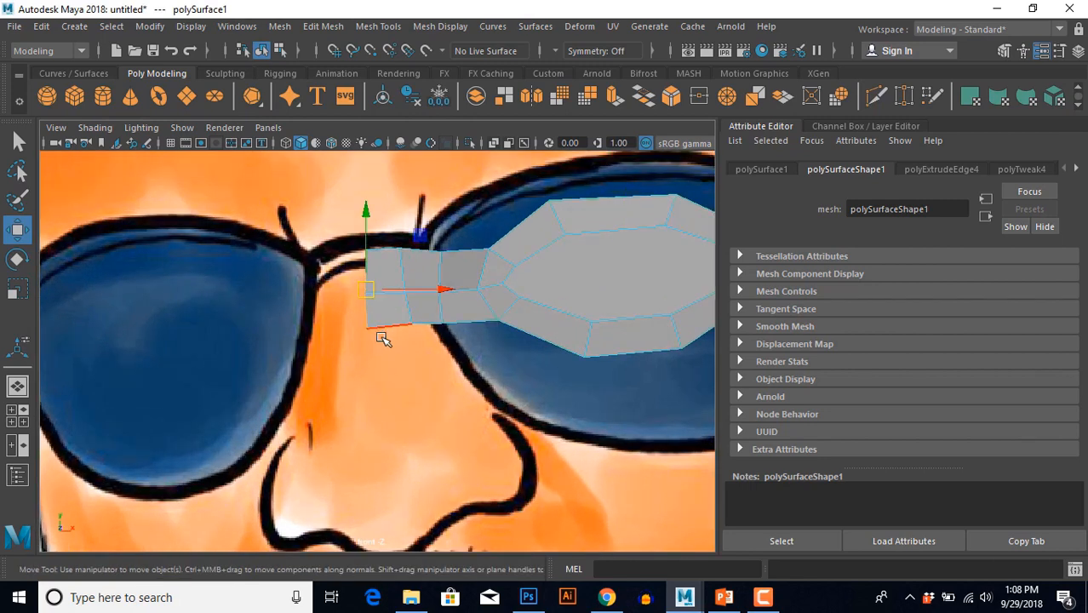
pyautogui.click(381, 331)
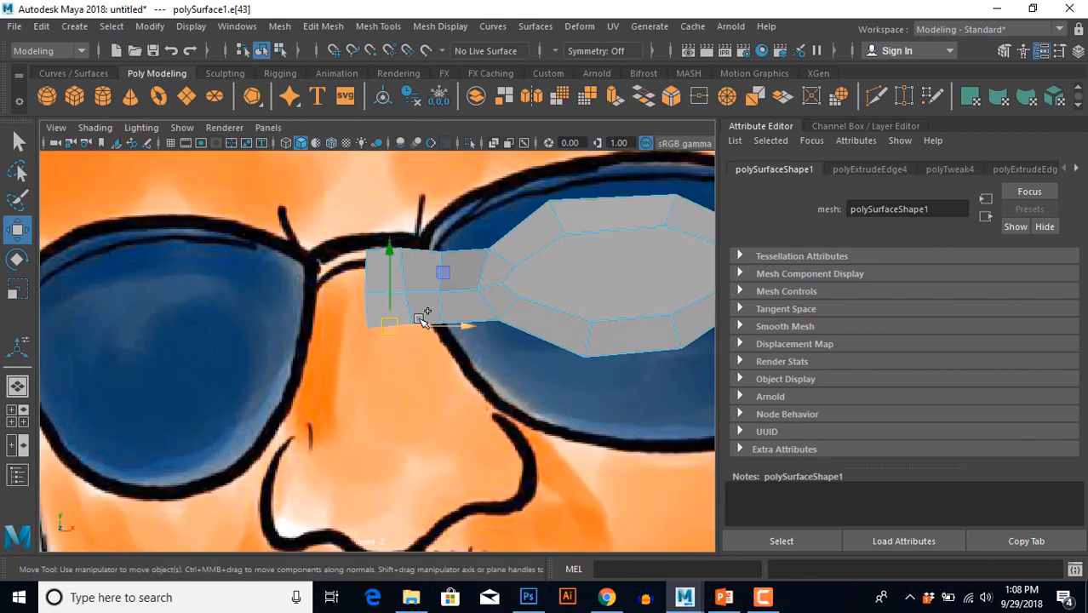
pyautogui.scroll(3, 425, 354)
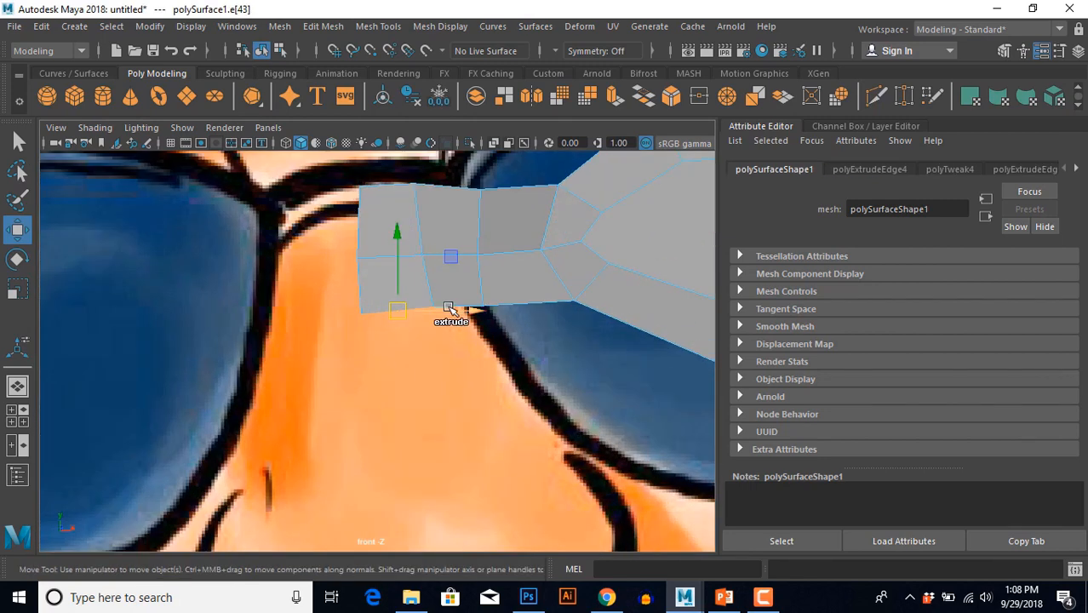
pyautogui.keyDown('shift'); pyautogui.click(443, 304); pyautogui.keyUp('shift')
pyautogui.keyDown('shift'); pyautogui.moveTo(337, 304); pyautogui.dragTo(341, 346, button='right'); pyautogui.keyUp('shift')
pyautogui.keyDown('alt'); pyautogui.moveTo(381, 370); pyautogui.dragTo(340, 306, button='middle'); pyautogui.keyUp('alt')
pyautogui.moveTo(383, 240); pyautogui.dragTo(419, 332)
pyautogui.scroll(-8, 417, 340)
pyautogui.scroll(2, 404, 353)
pyautogui.keyDown('alt'); pyautogui.moveTo(397, 348); pyautogui.dragTo(397, 350, button='middle'); pyautogui.keyUp('alt')
pyautogui.scroll(5, 395, 349)
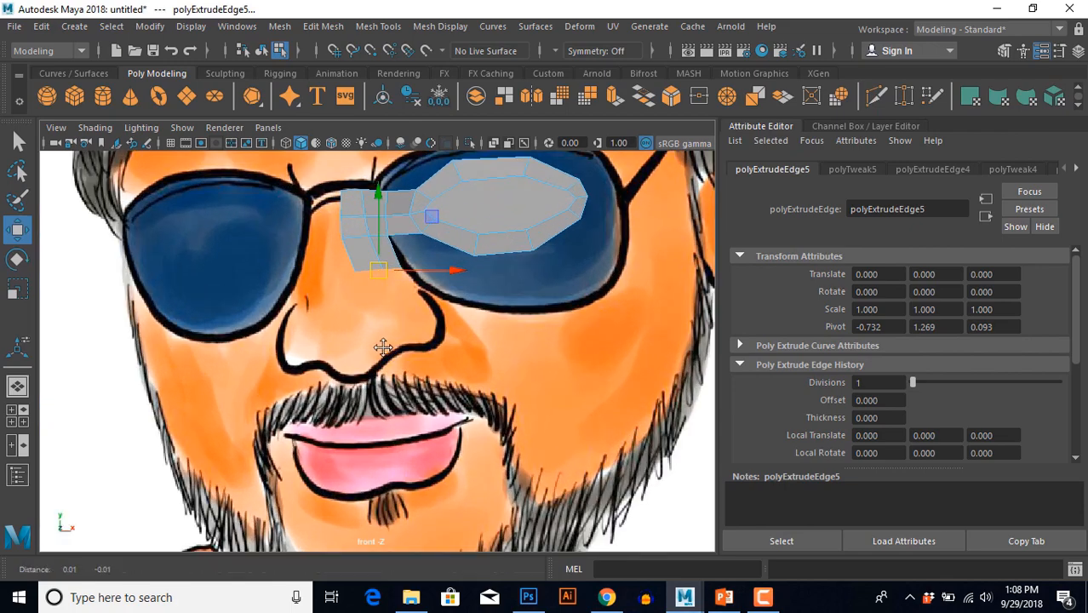
pyautogui.moveTo(384, 299); pyautogui.dragTo(375, 292)
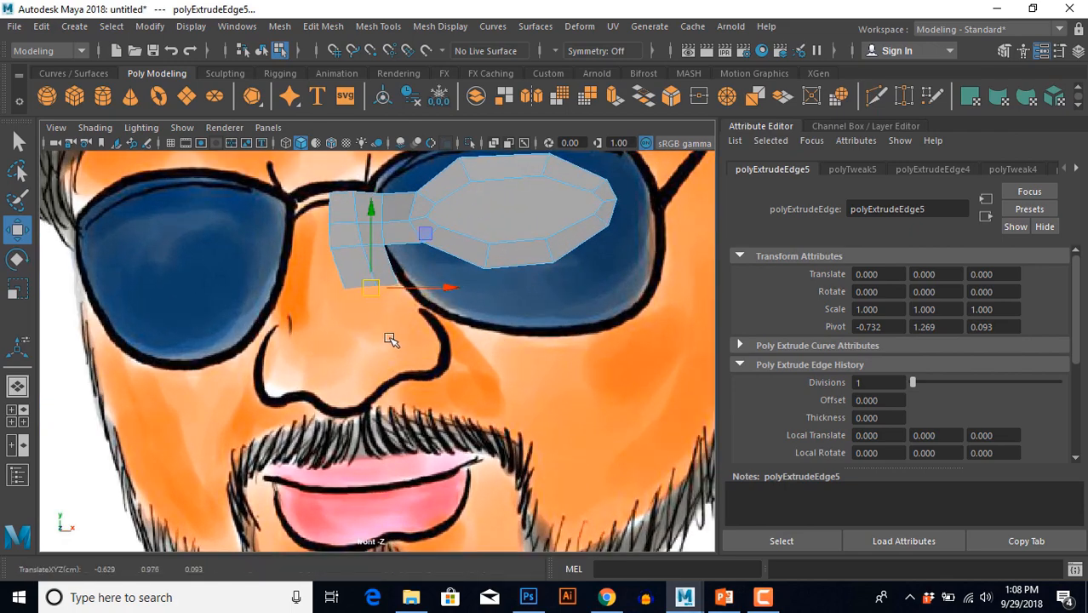
# Check the nose strip in the side view, and extrude its lower edges further down the nose in the front view.
pyautogui.press('space')
pyautogui.press('space')
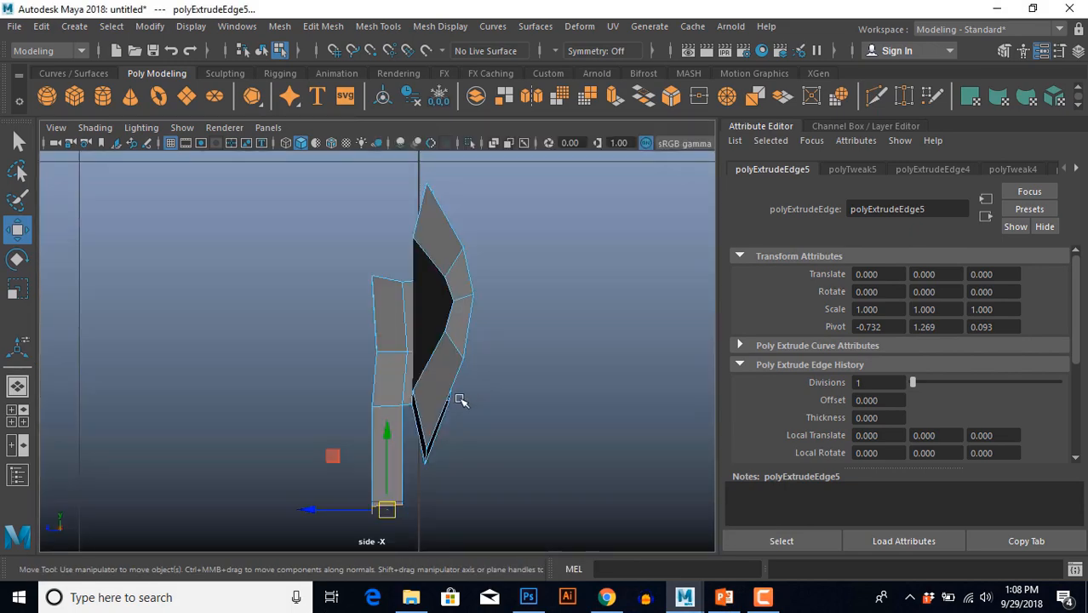
pyautogui.keyDown('alt'); pyautogui.moveTo(449, 430); pyautogui.dragTo(422, 270, button='middle'); pyautogui.keyUp('alt')
pyautogui.scroll(1, 425, 320)
pyautogui.keyDown('alt'); pyautogui.moveTo(425, 322); pyautogui.dragTo(429, 336, button='middle'); pyautogui.keyUp('alt')
pyautogui.press('space')
pyautogui.press('space')
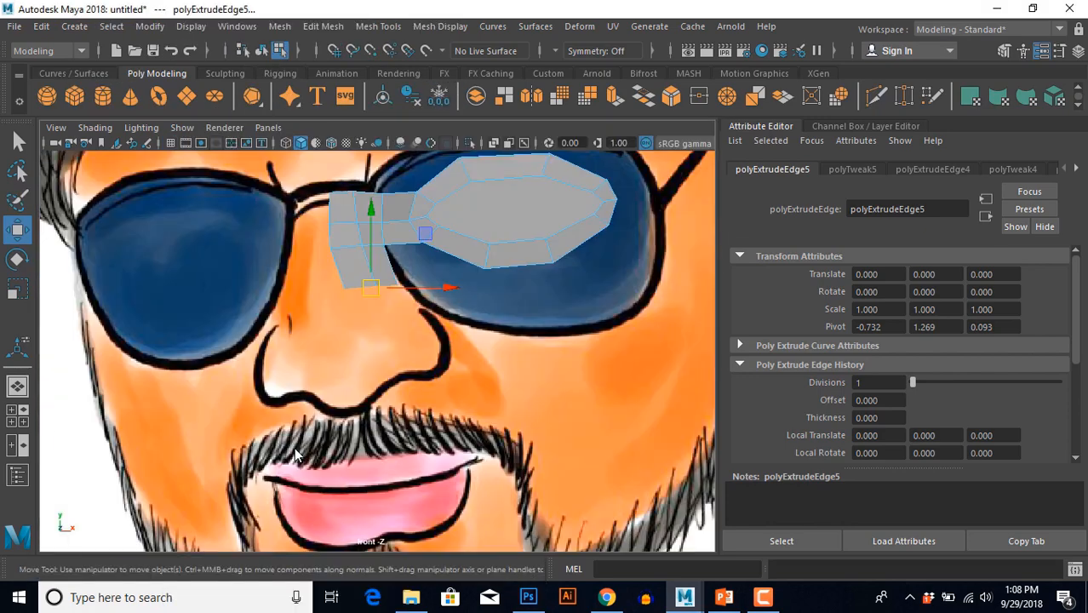
pyautogui.hotkey('ctrl', 'e')
pyautogui.press('w')
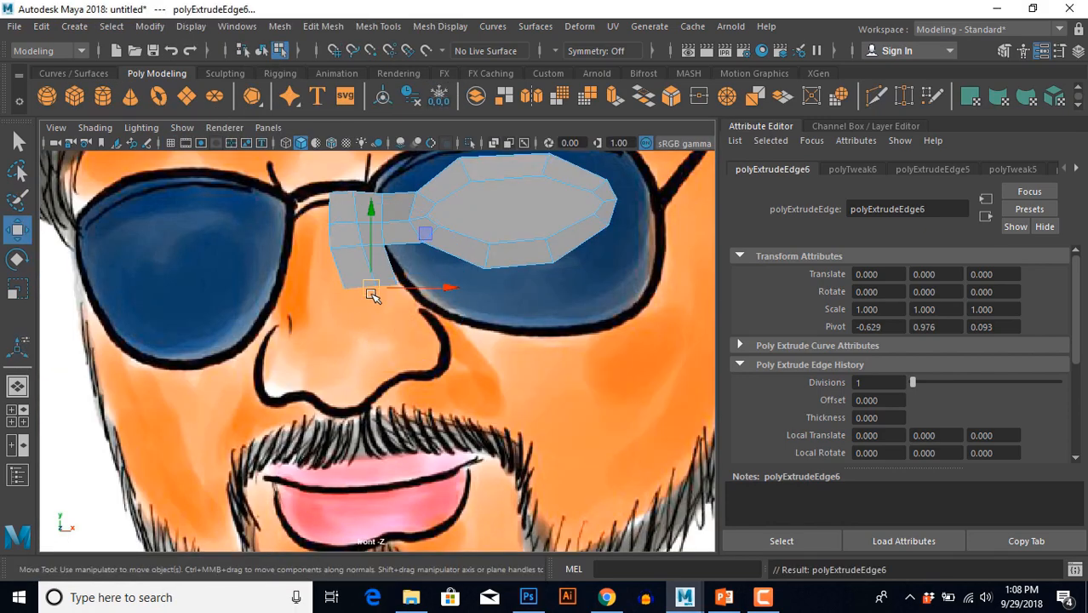
pyautogui.moveTo(372, 295); pyautogui.dragTo(385, 347)
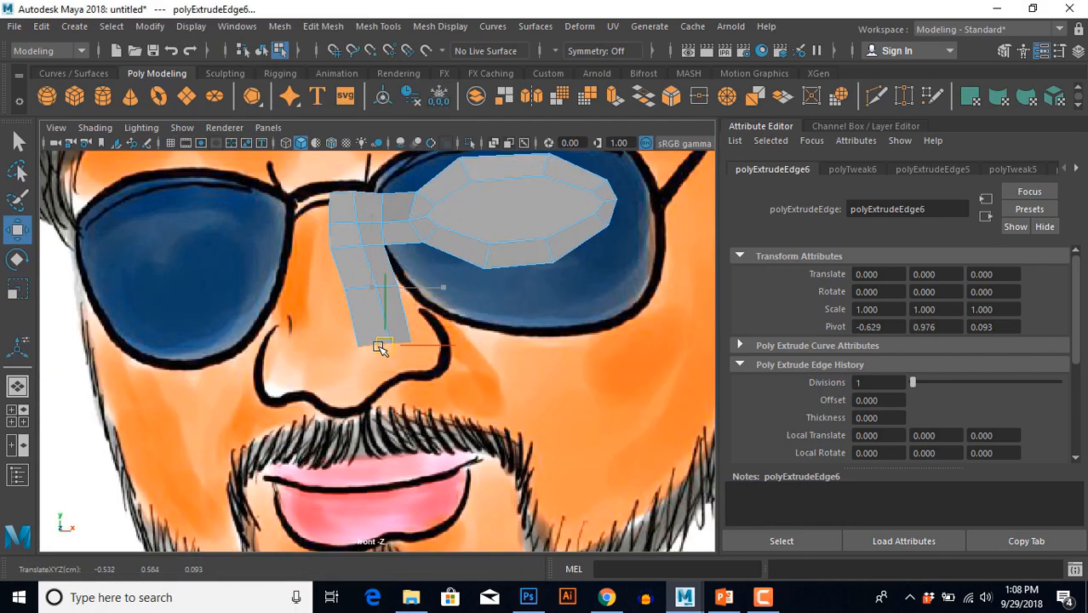
# Move the nose strip's lower vertices along the nose centre line to follow the ridge of the nose.
pyautogui.press('F9')
pyautogui.click(336, 293)
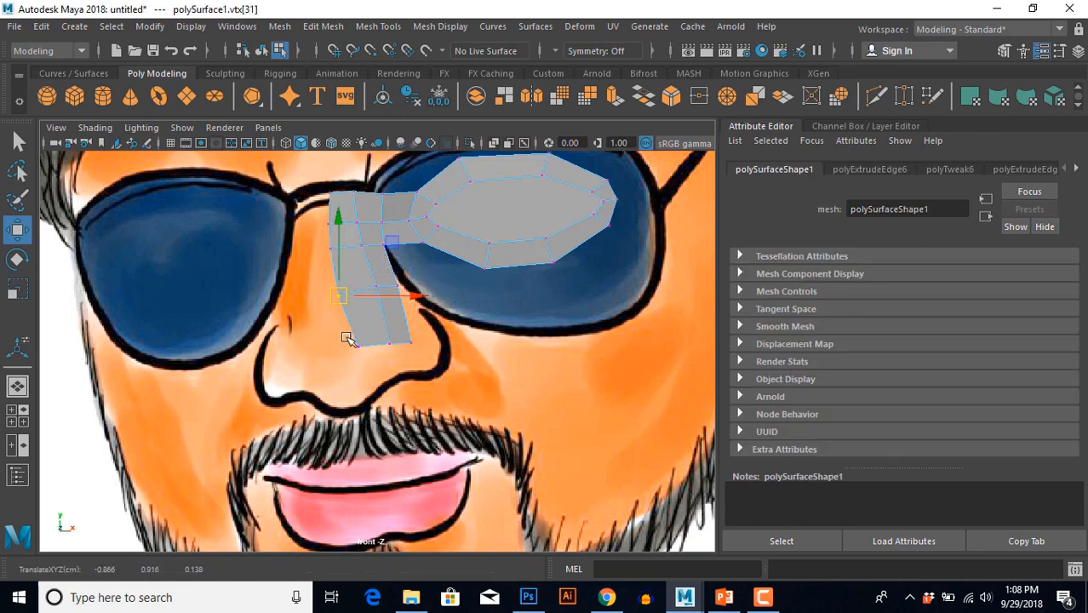
pyautogui.click(345, 344)
pyautogui.moveTo(364, 371); pyautogui.dragTo(364, 372)
pyautogui.moveTo(359, 347); pyautogui.dragTo(345, 366)
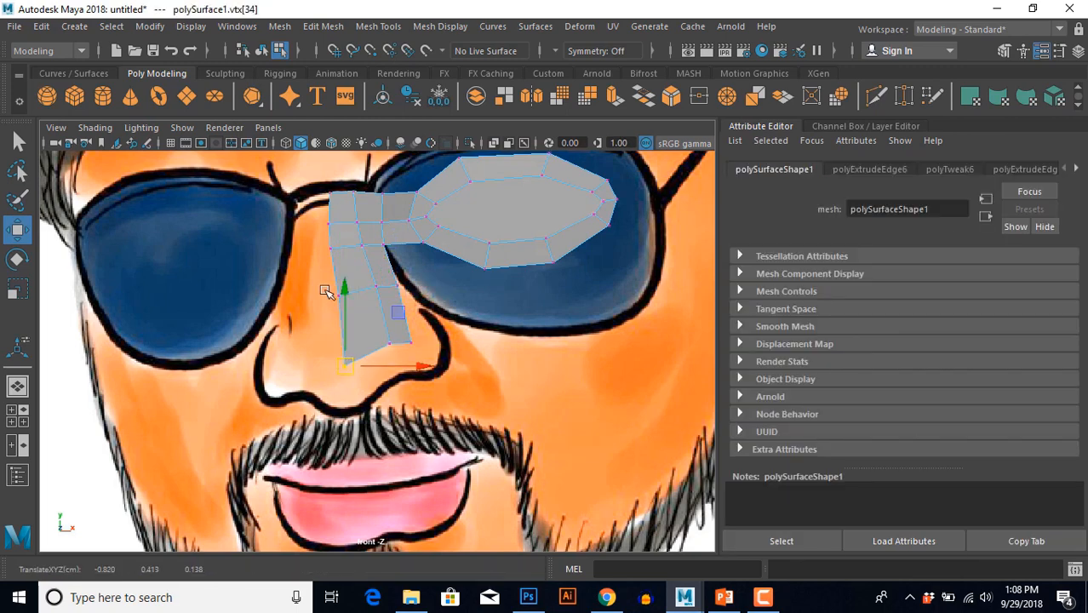
pyautogui.moveTo(325, 289)
pyautogui.mouseDown()
pyautogui.moveTo(347, 306)
pyautogui.moveTo(337, 298)
pyautogui.mouseUp()
# Reposition the nose strip's middle and lens-side vertices to widen it toward the nostril.
pyautogui.moveTo(386, 273); pyautogui.dragTo(379, 305)
pyautogui.moveTo(376, 286)
pyautogui.mouseDown()
pyautogui.moveTo(366, 294)
pyautogui.moveTo(395, 360)
pyautogui.mouseUp()
pyautogui.moveTo(389, 343)
pyautogui.mouseDown()
pyautogui.moveTo(379, 345)
pyautogui.moveTo(422, 361)
pyautogui.moveTo(413, 338)
pyautogui.mouseUp()
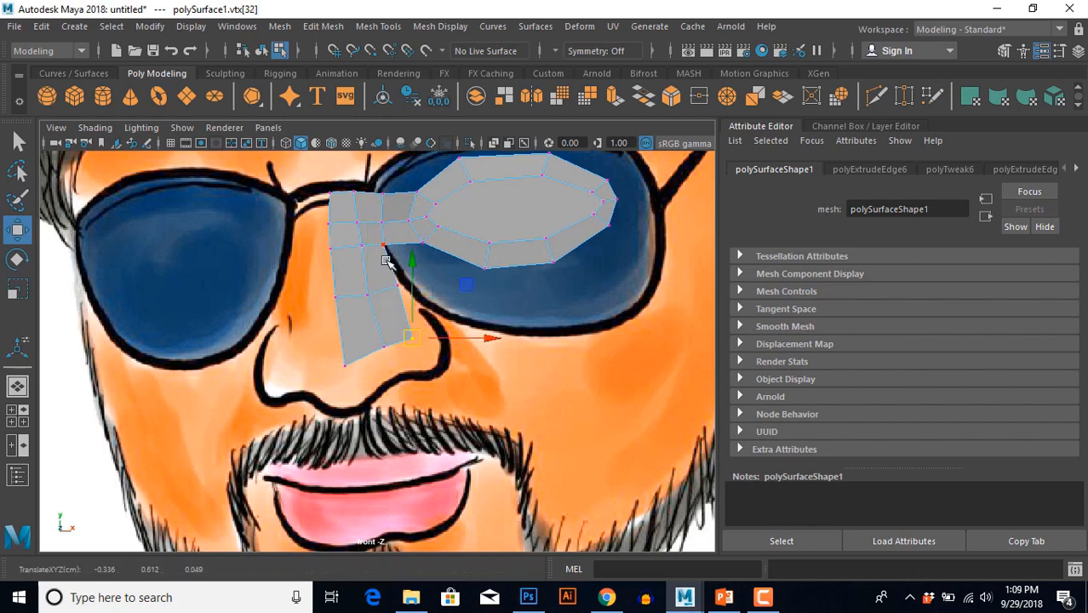
pyautogui.moveTo(385, 263); pyautogui.dragTo(423, 331)
pyautogui.click(401, 315)
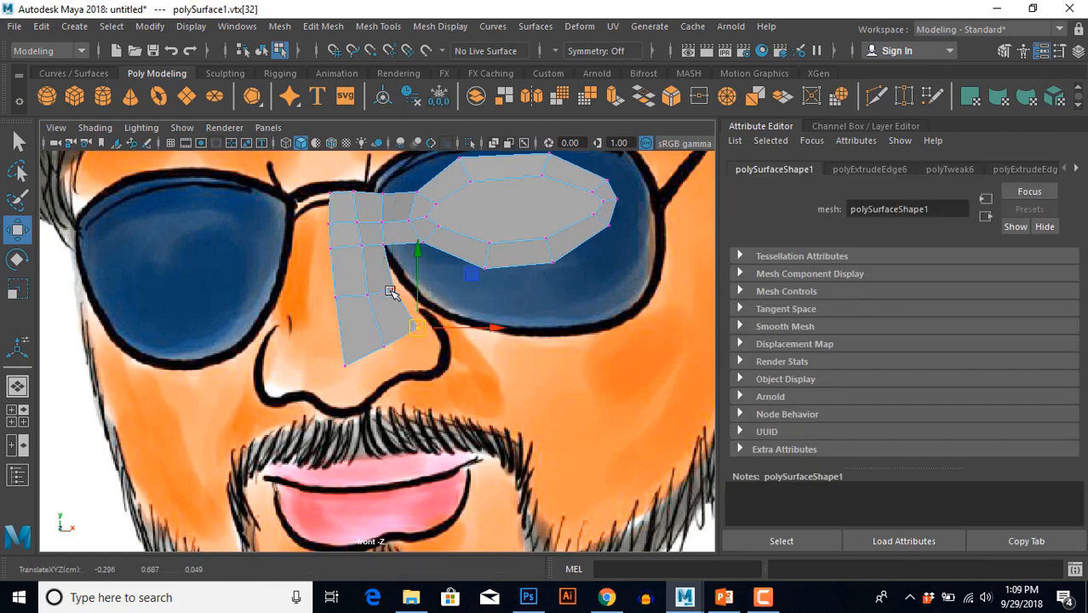
pyautogui.click(396, 339)
# Extrude the nose strip's bottom edges down toward the base of the nose.
pyautogui.moveTo(388, 291); pyautogui.dragTo(349, 328, button='right')
pyautogui.scroll(3, 363, 347)
pyautogui.moveTo(390, 271); pyautogui.dragTo(384, 370)
# Switch to wireframe display and align the three bottom vertices with the nose's lower outline and nostril corner.
pyautogui.click(273, 459)
pyautogui.moveTo(272, 460); pyautogui.dragTo(341, 531)
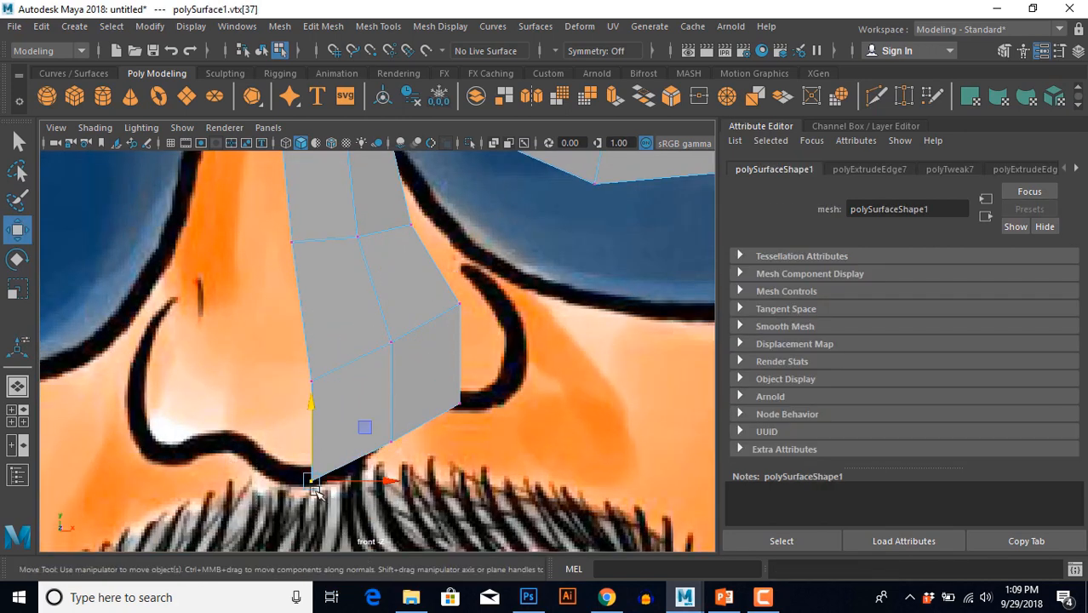
pyautogui.moveTo(313, 482)
pyautogui.mouseDown()
pyautogui.moveTo(338, 477)
pyautogui.moveTo(330, 480)
pyautogui.mouseUp()
pyautogui.press('4')
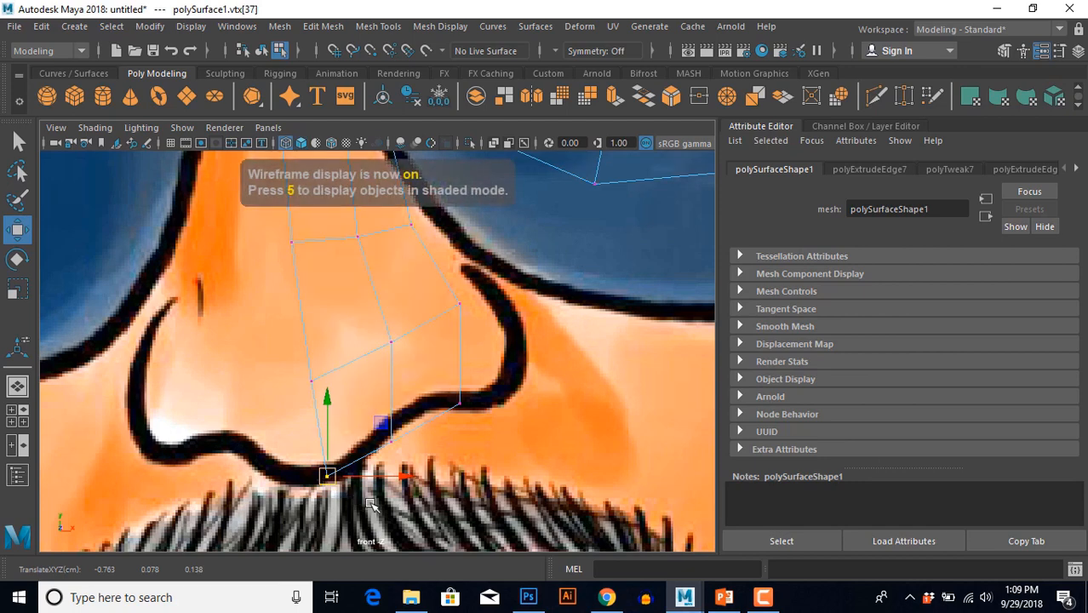
pyautogui.keyDown('alt'); pyautogui.moveTo(423, 475); pyautogui.dragTo(428, 412, button='middle'); pyautogui.keyUp('alt')
pyautogui.moveTo(418, 412); pyautogui.dragTo(420, 414)
pyautogui.moveTo(398, 381); pyautogui.dragTo(415, 359)
pyautogui.moveTo(438, 305); pyautogui.dragTo(489, 377)
pyautogui.moveTo(465, 344); pyautogui.dragTo(517, 332)
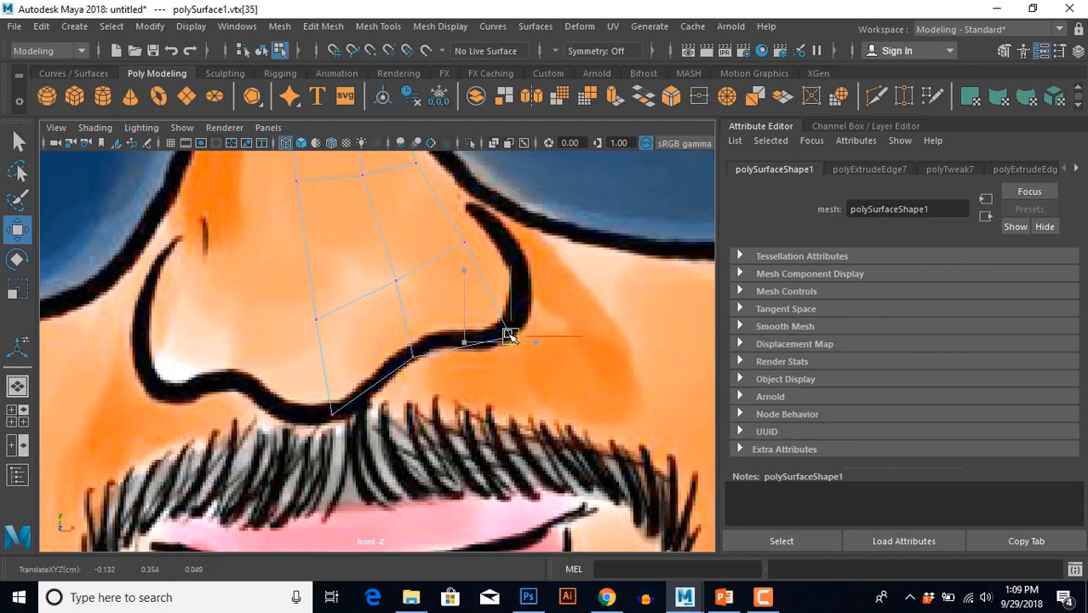
# Extrude the lens ring's outer border edges, leaving out the edges joined to the nose bridge.
pyautogui.scroll(-8, 510, 349)
pyautogui.scroll(5, 481, 409)
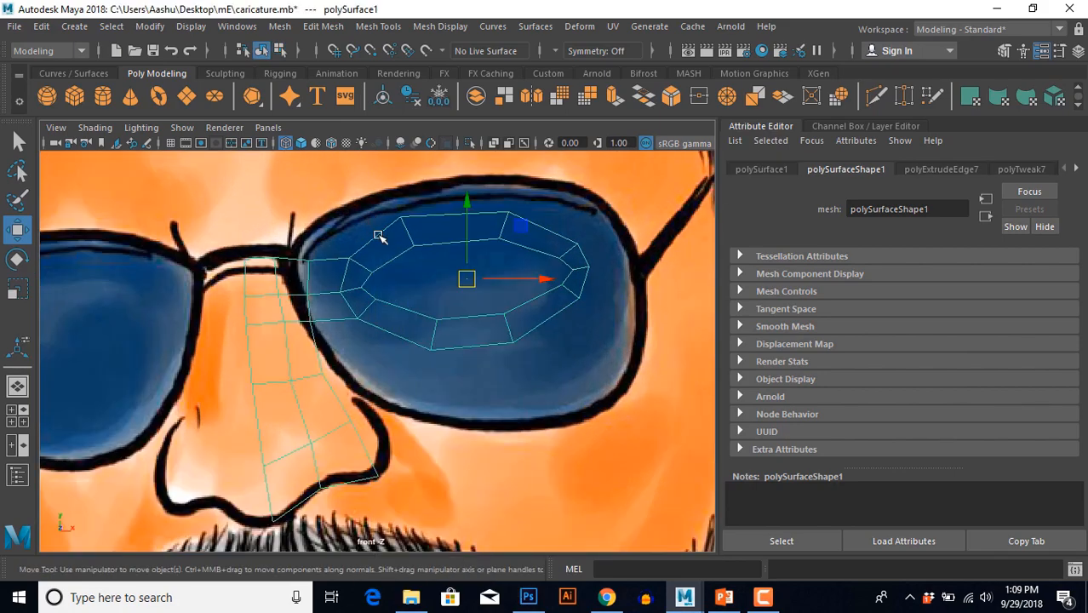
pyautogui.moveTo(380, 238); pyautogui.dragTo(373, 163, button='right')
pyautogui.click(379, 238)
pyautogui.keyDown('shift'); pyautogui.click(444, 213); pyautogui.keyUp('shift')
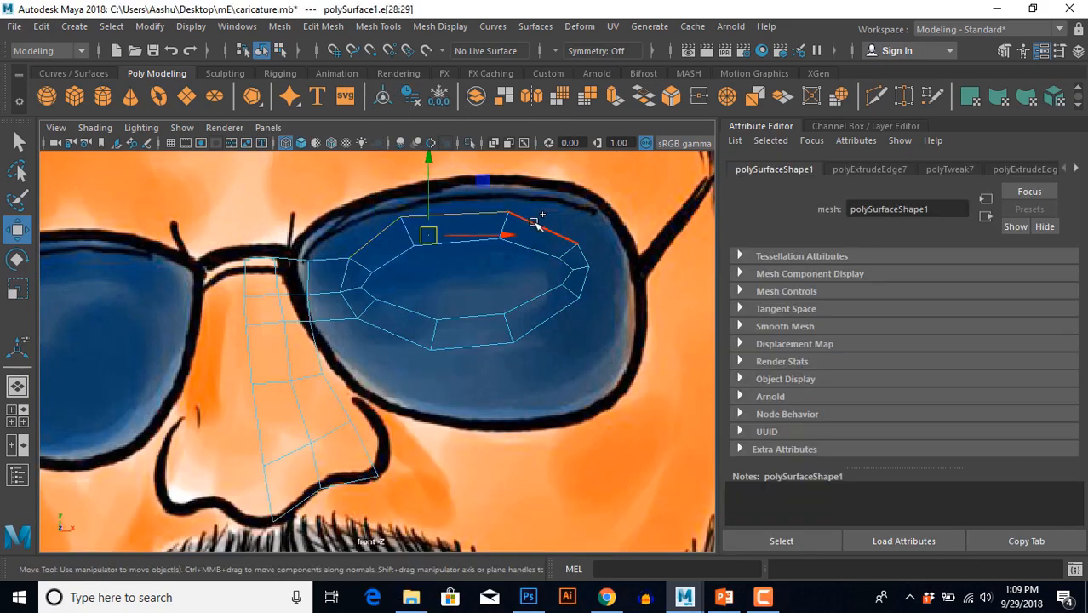
pyautogui.keyDown('shift'); pyautogui.click(536, 225); pyautogui.keyUp('shift')
pyautogui.keyDown('shift'); pyautogui.click(579, 253); pyautogui.keyUp('shift')
pyautogui.keyDown('shift'); pyautogui.click(583, 274); pyautogui.keyUp('shift')
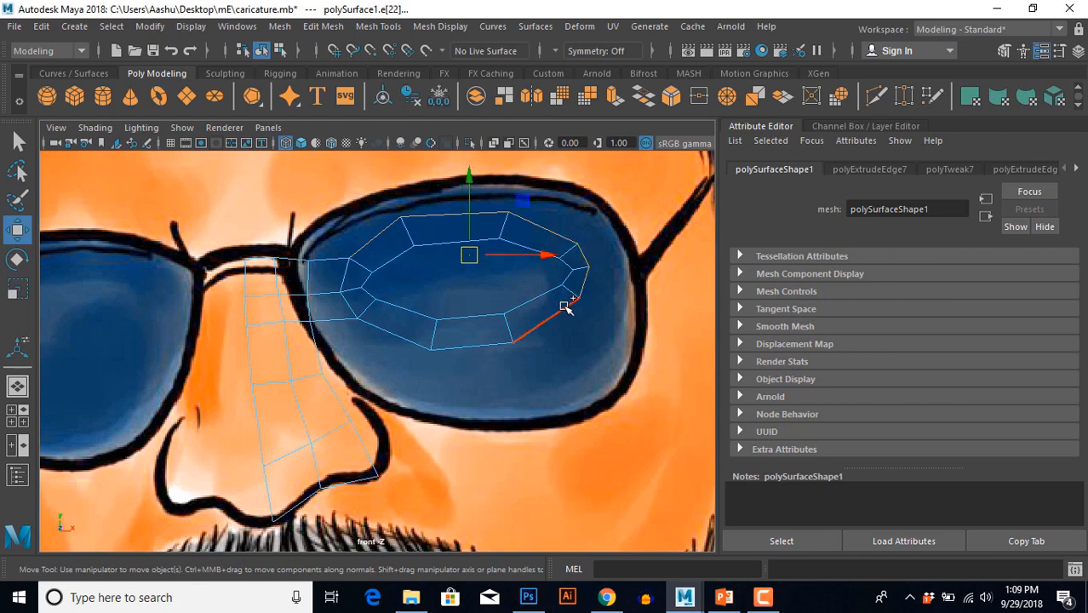
pyautogui.keyDown('shift'); pyautogui.click(564, 306); pyautogui.keyUp('shift')
pyautogui.keyDown('shift'); pyautogui.click(493, 340); pyautogui.keyUp('shift')
pyautogui.keyDown('shift'); pyautogui.moveTo(634, 345); pyautogui.dragTo(636, 295, button='right'); pyautogui.keyUp('shift')
# In the perspective view, pull the extruded lens edges outward by 0.176 to form a second ring.
pyautogui.press('space')
pyautogui.press('space')
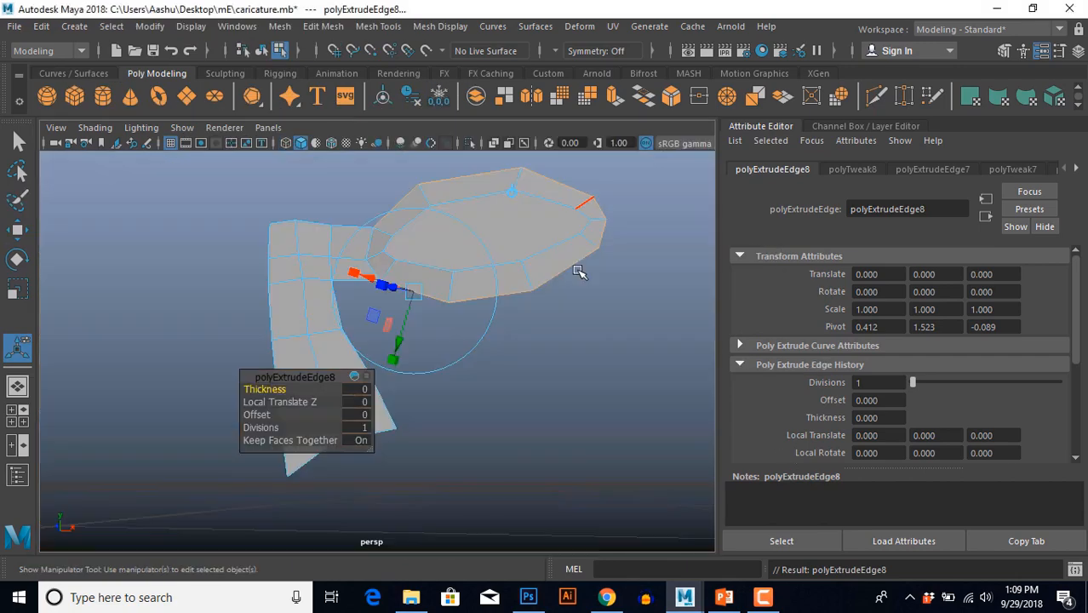
pyautogui.keyDown('alt'); pyautogui.moveTo(551, 330); pyautogui.dragTo(498, 365); pyautogui.keyUp('alt')
pyautogui.keyDown('alt'); pyautogui.moveTo(431, 423); pyautogui.dragTo(475, 345, button='middle'); pyautogui.keyUp('alt')
pyautogui.keyDown('alt'); pyautogui.moveTo(475, 345); pyautogui.dragTo(452, 359); pyautogui.keyUp('alt')
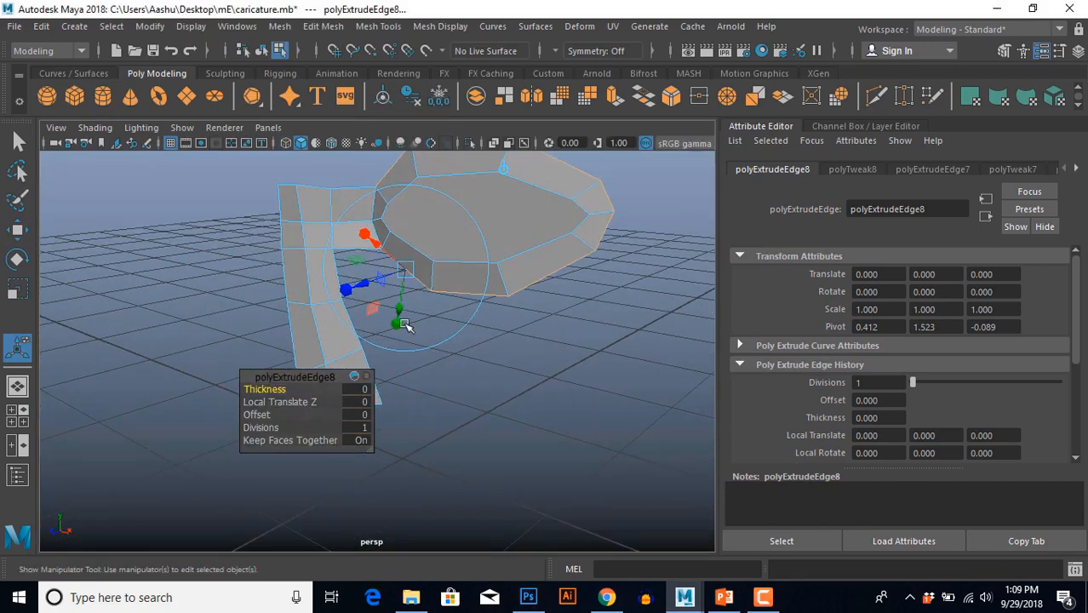
pyautogui.moveTo(400, 312); pyautogui.dragTo(396, 333)
# Shift the new outer ring's border slightly forward in depth.
pyautogui.keyDown('alt'); pyautogui.moveTo(540, 431); pyautogui.dragTo(526, 437); pyautogui.keyUp('alt')
pyautogui.press('w')
pyautogui.keyDown('alt'); pyautogui.moveTo(492, 382); pyautogui.dragTo(509, 372); pyautogui.keyUp('alt')
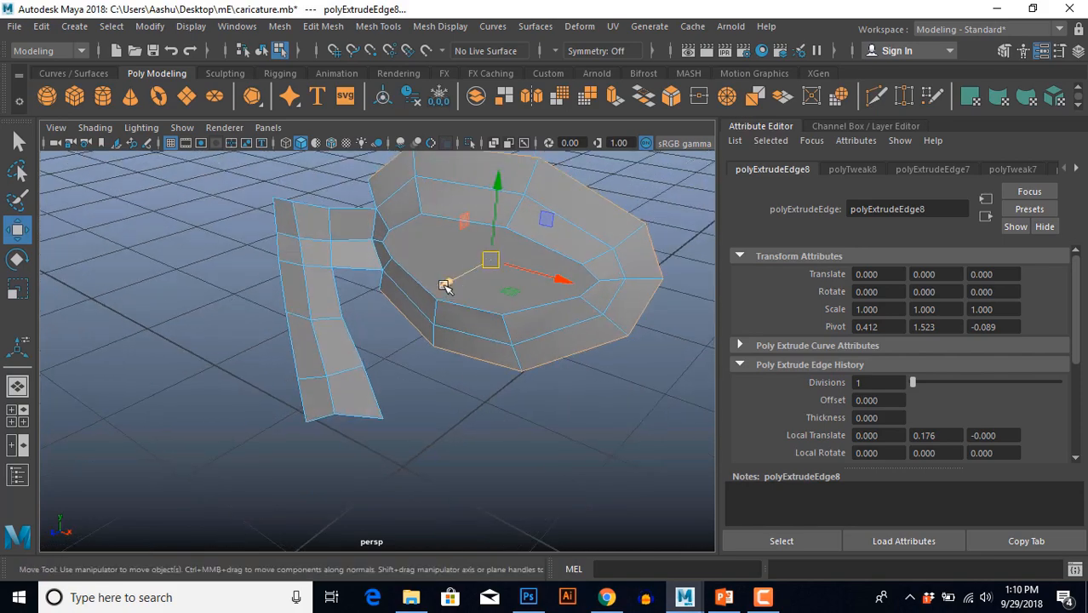
pyautogui.moveTo(444, 286); pyautogui.dragTo(435, 293)
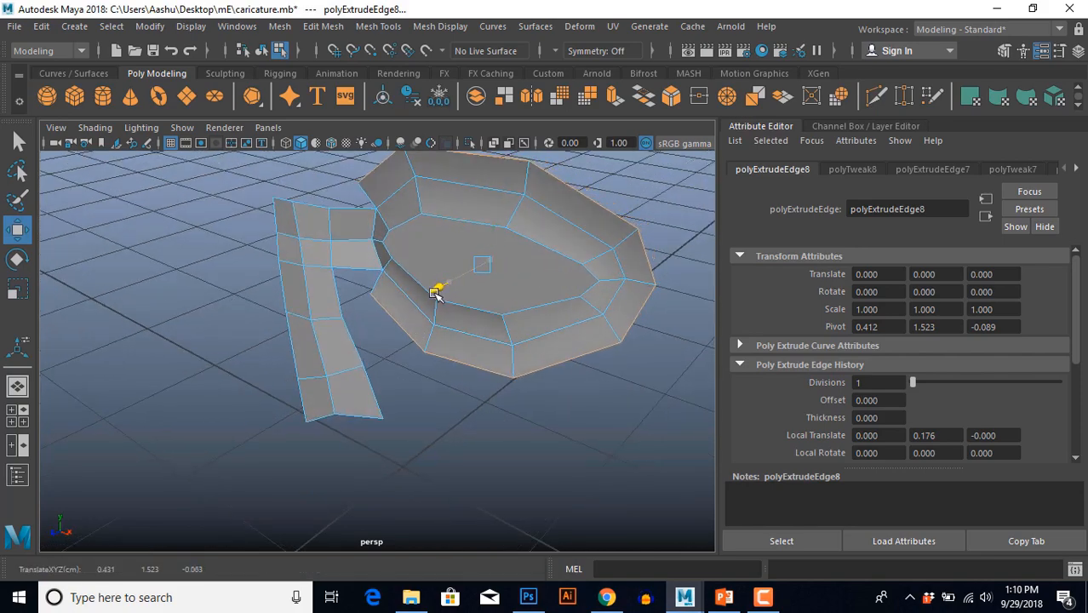
# In the front view, lower the outer ring's nose-side and bottom vertices toward the lens's lower outline.
pyautogui.keyDown('alt'); pyautogui.moveTo(473, 449); pyautogui.dragTo(469, 413); pyautogui.keyUp('alt')
pyautogui.press('space')
pyautogui.press('space')
pyautogui.scroll(4, 344, 383)
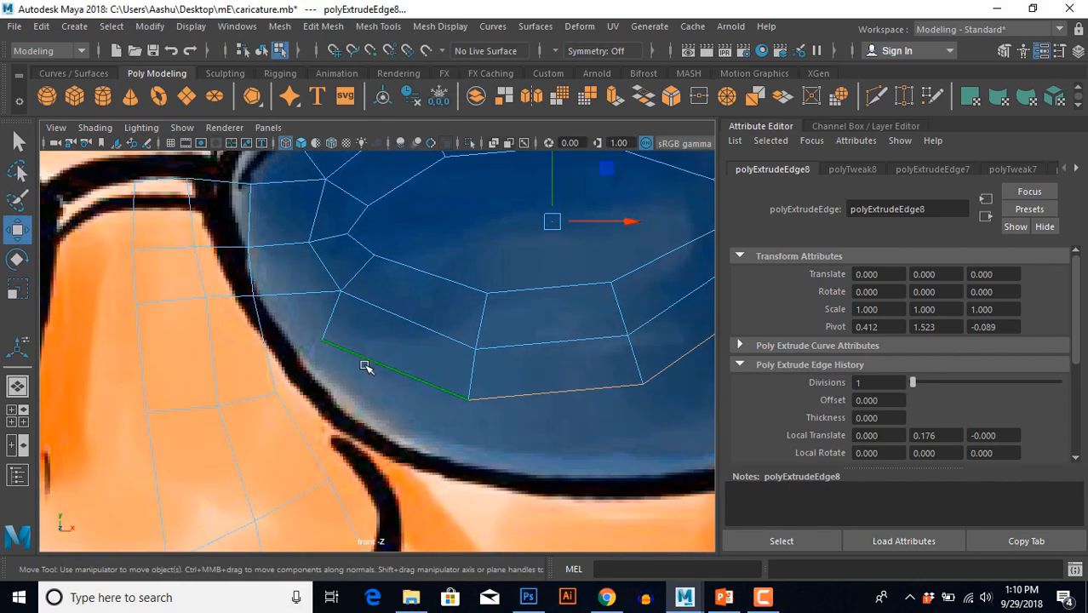
pyautogui.moveTo(300, 312); pyautogui.dragTo(343, 378)
pyautogui.keyDown('alt'); pyautogui.moveTo(434, 422); pyautogui.dragTo(358, 441, button='middle'); pyautogui.keyUp('alt')
pyautogui.moveTo(376, 391); pyautogui.dragTo(415, 444)
pyautogui.moveTo(395, 420); pyautogui.dragTo(405, 455)
pyautogui.moveTo(550, 379); pyautogui.dragTo(589, 432)
pyautogui.moveTo(569, 404); pyautogui.dragTo(577, 449)
# Move the outer ring's vertices on the temple side outward toward the edge of the lens.
pyautogui.keyDown('alt'); pyautogui.moveTo(597, 468); pyautogui.dragTo(384, 496, button='middle'); pyautogui.keyUp('alt')
pyautogui.moveTo(486, 322); pyautogui.dragTo(514, 384)
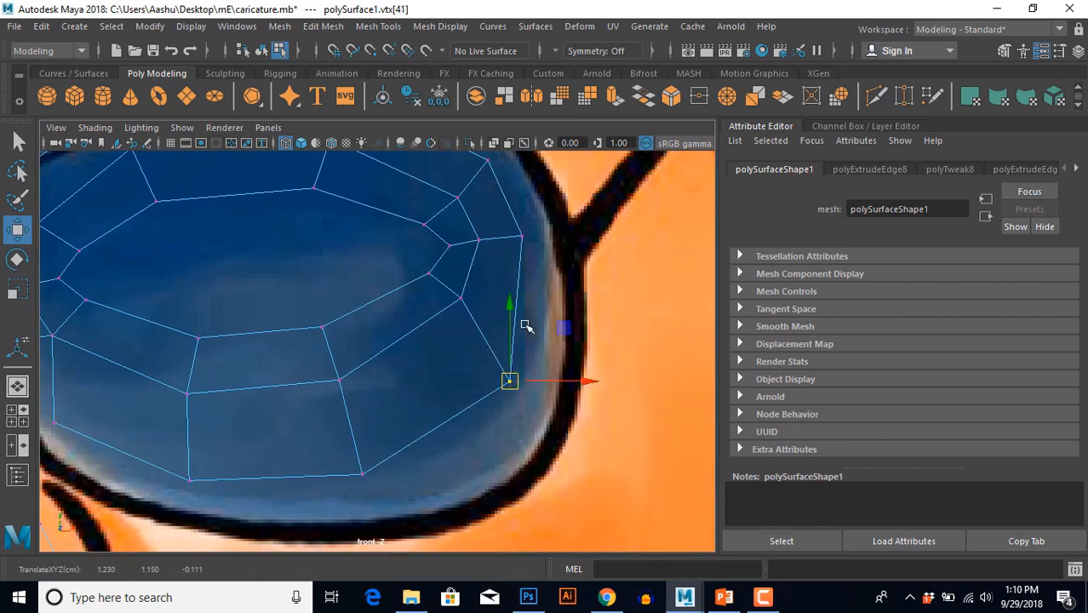
pyautogui.keyDown('alt'); pyautogui.moveTo(524, 318); pyautogui.dragTo(545, 415, button='middle'); pyautogui.keyUp('alt')
pyautogui.moveTo(521, 307); pyautogui.dragTo(555, 337)
pyautogui.keyDown('alt'); pyautogui.moveTo(604, 371); pyautogui.dragTo(692, 418, button='middle'); pyautogui.keyUp('alt')
pyautogui.moveTo(554, 270); pyautogui.dragTo(624, 331)
pyautogui.moveTo(601, 310); pyautogui.dragTo(622, 281)
# Reposition the nose bridge's upper lens-side vertex onto the corner of the glasses frame.
pyautogui.keyDown('alt'); pyautogui.moveTo(510, 304); pyautogui.dragTo(623, 281, button='middle'); pyautogui.keyUp('alt')
pyautogui.scroll(-5, 621, 281)
pyautogui.scroll(3, 421, 362)
pyautogui.keyDown('alt'); pyautogui.moveTo(281, 339); pyautogui.dragTo(373, 336, button='middle'); pyautogui.keyUp('alt')
pyautogui.moveTo(331, 298); pyautogui.dragTo(358, 344)
pyautogui.moveTo(347, 319); pyautogui.dragTo(297, 347)
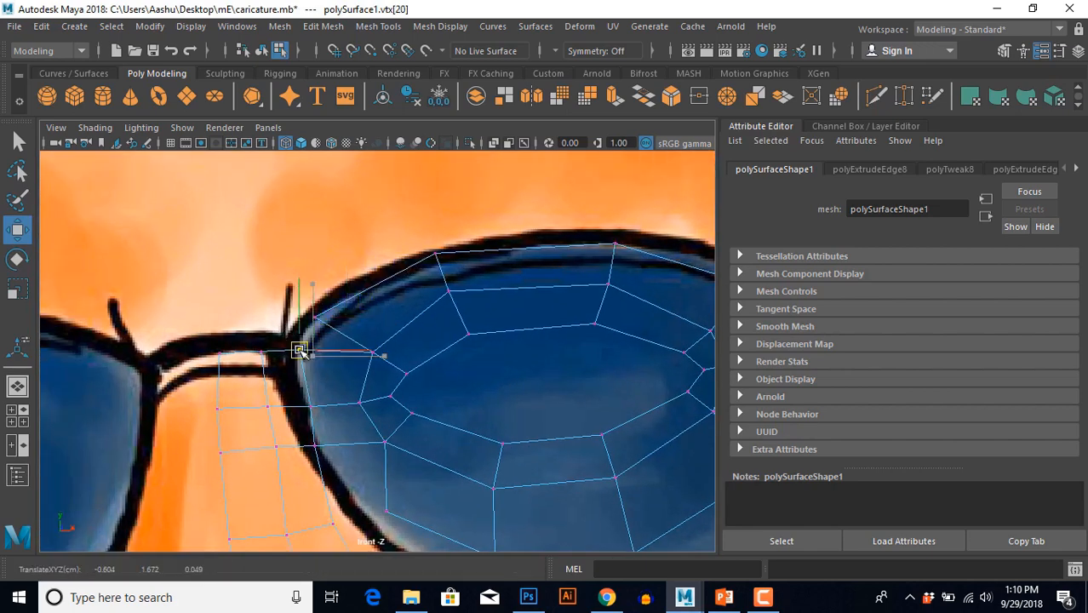
# Raise the outer ring's top and upper temple-side vertices onto the lens's upper frame line.
pyautogui.moveTo(417, 228); pyautogui.dragTo(448, 270)
pyautogui.moveTo(435, 253); pyautogui.dragTo(435, 249)
pyautogui.moveTo(596, 219); pyautogui.dragTo(632, 262)
pyautogui.moveTo(615, 242); pyautogui.dragTo(616, 231)
pyautogui.keyDown('alt'); pyautogui.moveTo(615, 294); pyautogui.dragTo(329, 270, button='middle'); pyautogui.keyUp('alt')
pyautogui.moveTo(429, 223); pyautogui.dragTo(509, 286)
pyautogui.moveTo(458, 255); pyautogui.dragTo(461, 249)
# Align the outer ring's two temple-side vertices with the glasses frame's outer line.
pyautogui.keyDown('alt'); pyautogui.moveTo(466, 329); pyautogui.dragTo(484, 239, button='middle'); pyautogui.keyUp('alt')
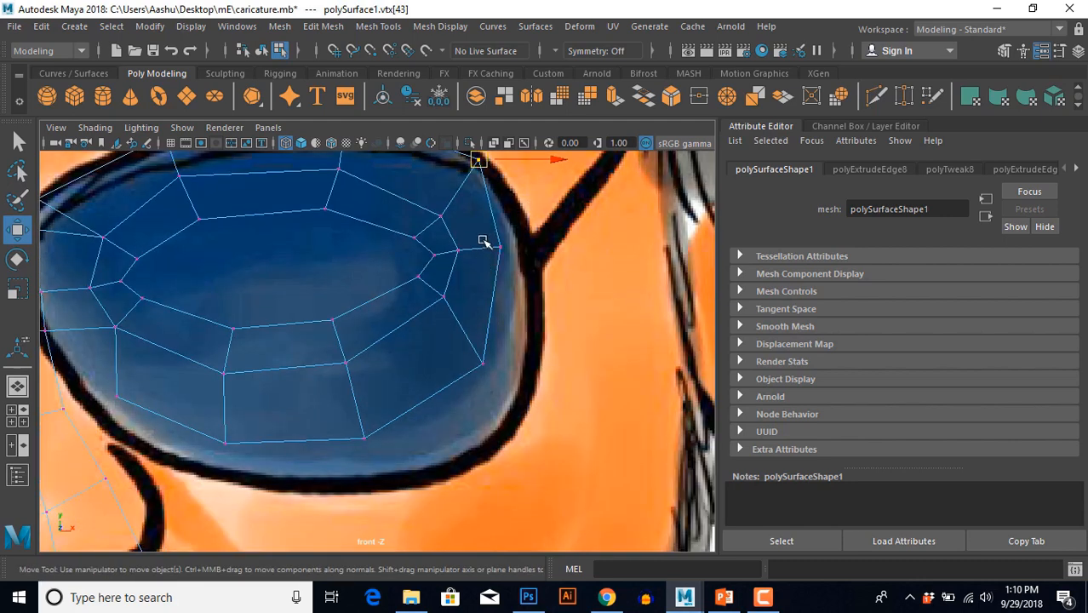
pyautogui.moveTo(482, 220); pyautogui.dragTo(525, 285)
pyautogui.moveTo(498, 249); pyautogui.dragTo(531, 252)
pyautogui.moveTo(453, 351); pyautogui.dragTo(506, 398)
pyautogui.moveTo(482, 364); pyautogui.dragTo(513, 399)
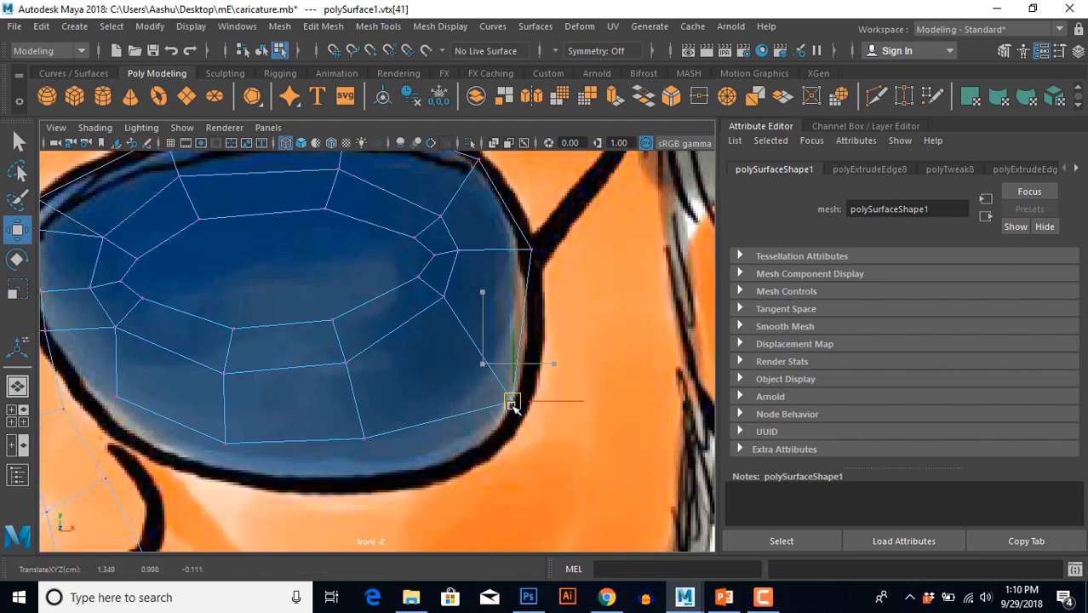
# Move the outer ring's bottom and lower nose-side vertices onto the lens's lower outline.
pyautogui.moveTo(357, 418); pyautogui.dragTo(375, 475)
pyautogui.click(224, 444)
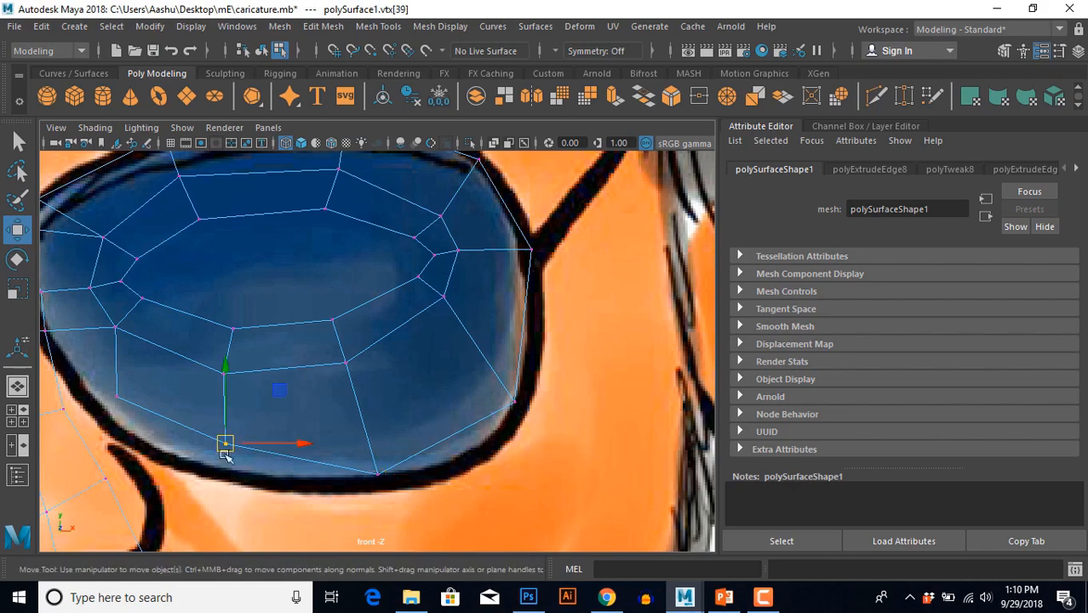
pyautogui.moveTo(224, 443); pyautogui.dragTo(224, 470)
pyautogui.click(113, 399)
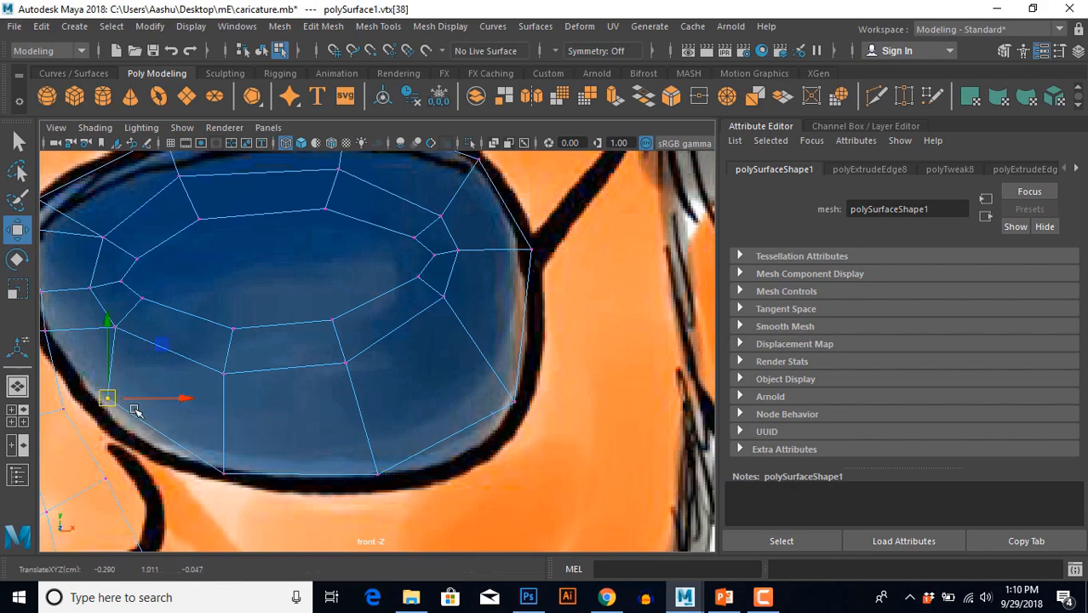
# Extrude the bridge's lower edge down into the gap between the nose strip and the lens ring.
pyautogui.press('space')
pyautogui.keyDown('alt'); pyautogui.moveTo(581, 247); pyautogui.dragTo(408, 354); pyautogui.keyUp('alt')
pyautogui.keyDown('alt'); pyautogui.moveTo(409, 354); pyautogui.dragTo(447, 367, button='right'); pyautogui.keyUp('alt')
pyautogui.keyDown('alt'); pyautogui.moveTo(447, 367); pyautogui.dragTo(475, 377); pyautogui.keyUp('alt')
pyautogui.press('F10')
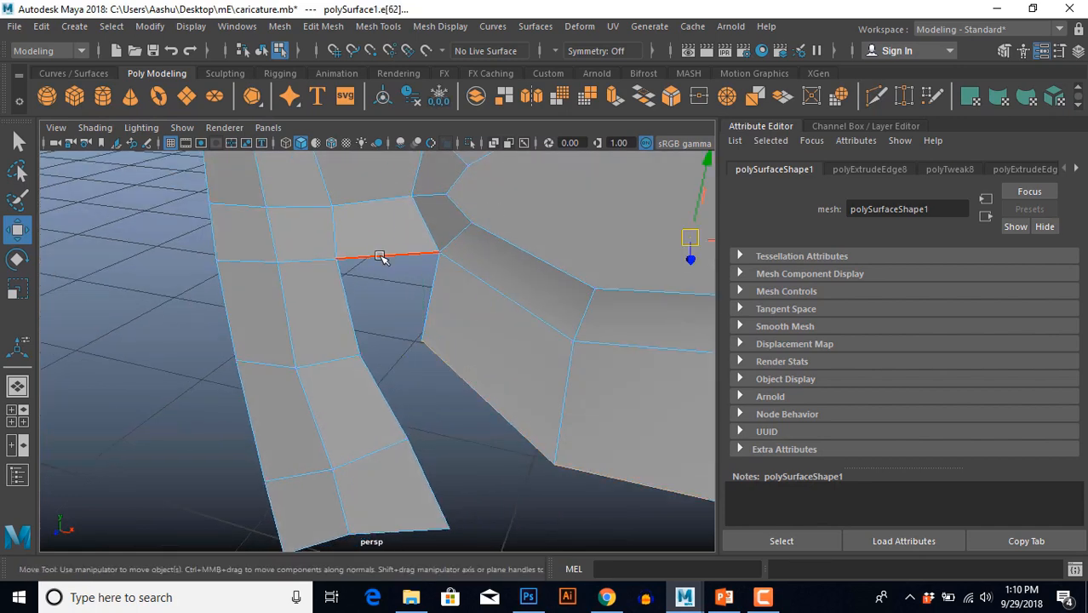
pyautogui.click(357, 226)
pyautogui.keyDown('shift'); pyautogui.rightClick(355, 228); pyautogui.keyUp('shift')
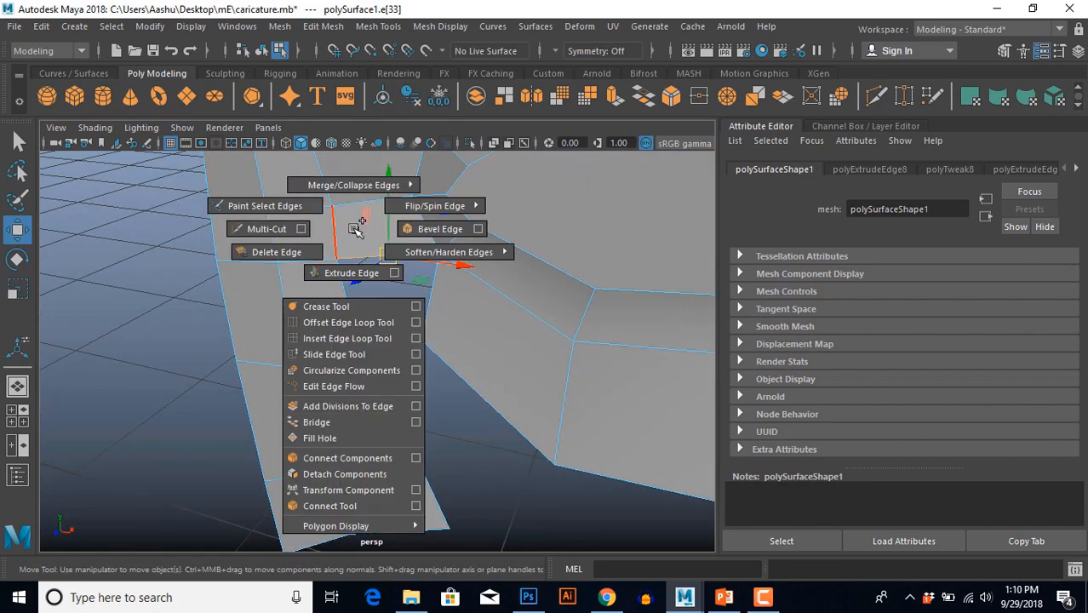
pyautogui.click(347, 269)
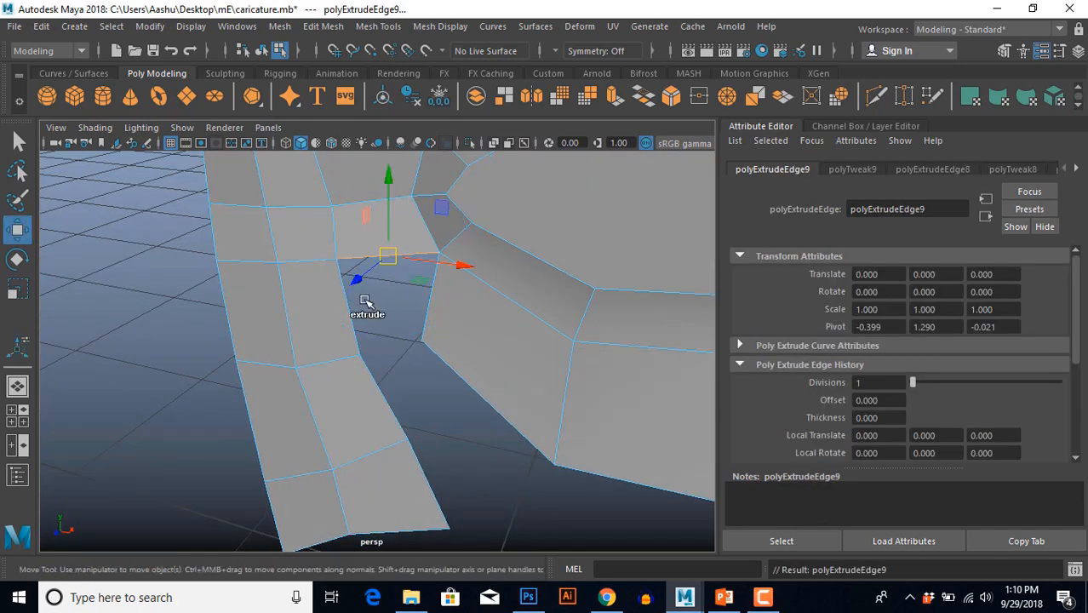
pyautogui.moveTo(394, 177); pyautogui.dragTo(387, 255)
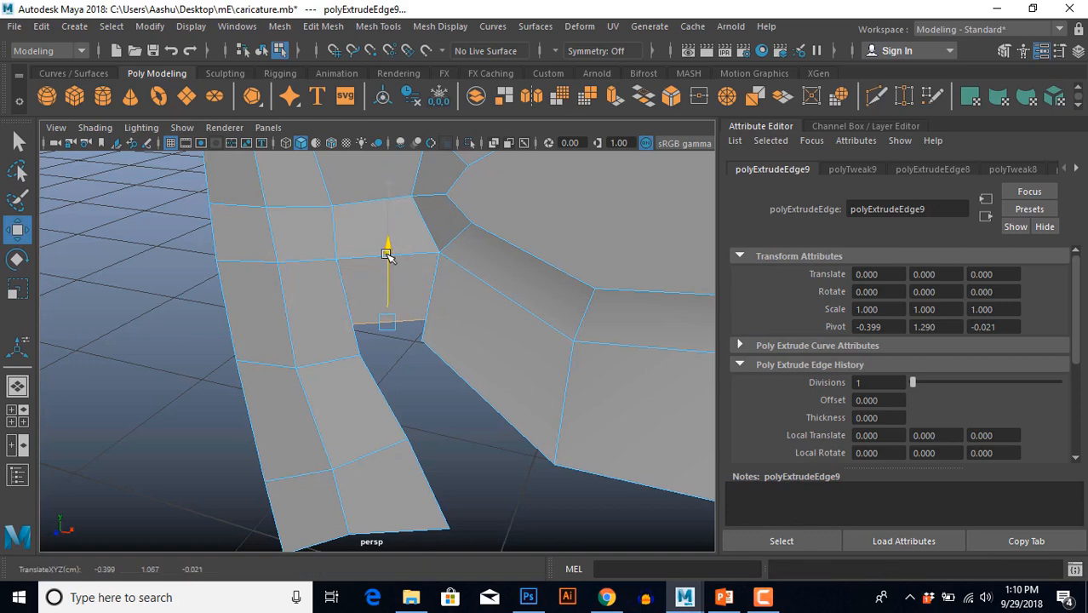
# Target-weld the extruded face's two lower vertices to the adjacent nose strip and lens ring vertices.
pyautogui.keyDown('alt'); pyautogui.moveTo(399, 385); pyautogui.dragTo(266, 313); pyautogui.keyUp('alt')
pyautogui.scroll(3, 380, 389)
pyautogui.scroll(5, 364, 370)
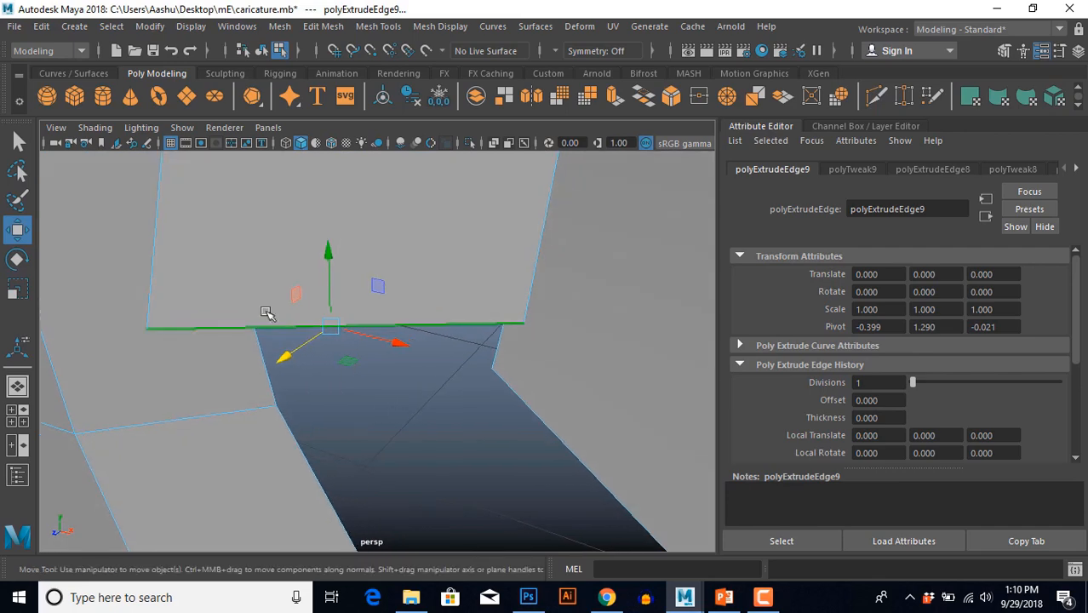
pyautogui.keyDown('alt'); pyautogui.moveTo(173, 319); pyautogui.dragTo(221, 316); pyautogui.keyUp('alt')
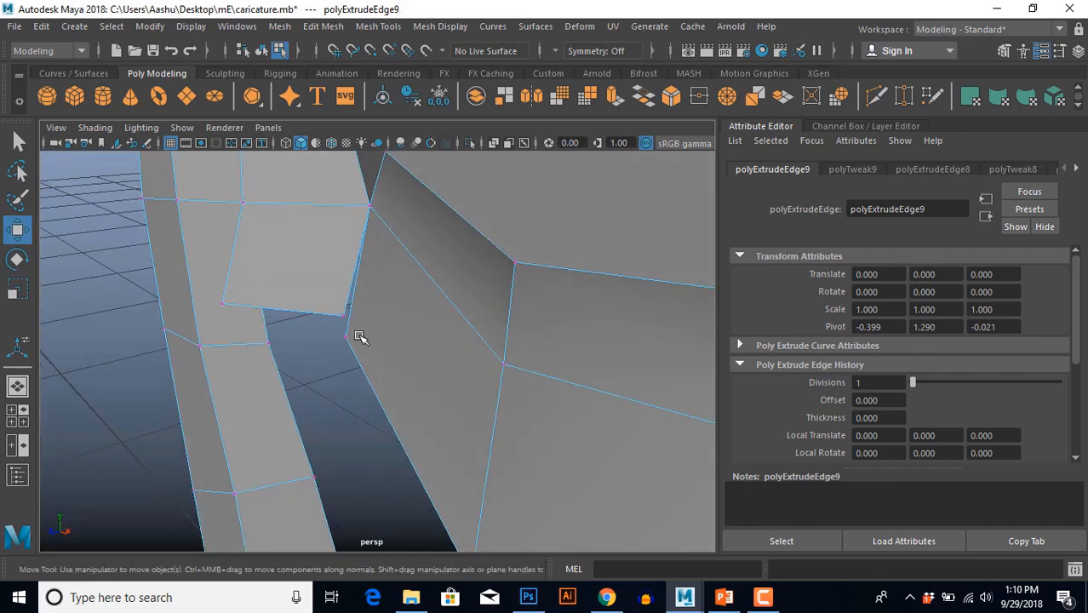
pyautogui.keyDown('alt'); pyautogui.moveTo(290, 352); pyautogui.dragTo(243, 287); pyautogui.keyUp('alt')
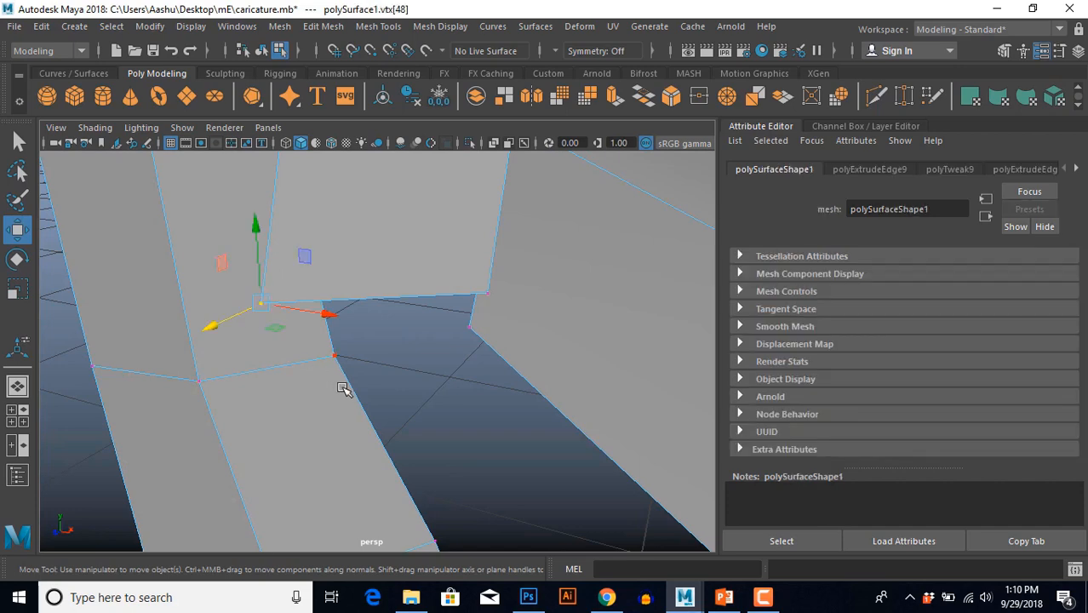
pyautogui.moveTo(422, 228)
pyautogui.keyDown('shift'); pyautogui.mouseDown(button='right')
pyautogui.moveTo(418, 167)
pyautogui.moveTo(417, 215)
pyautogui.mouseUp(button='right'); pyautogui.keyUp('shift')
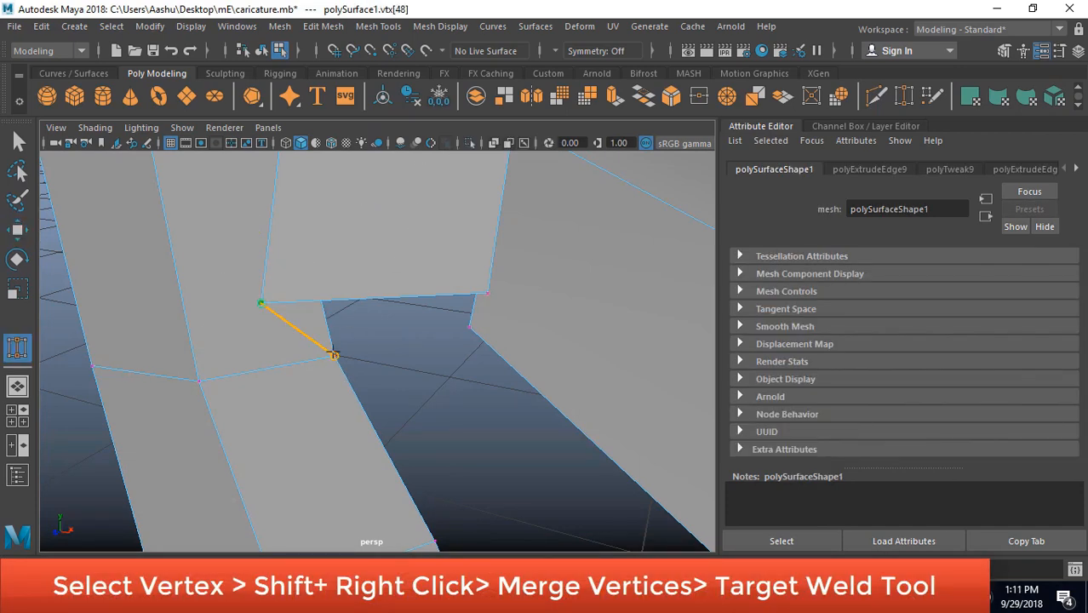
pyautogui.moveTo(334, 354); pyautogui.dragTo(335, 355)
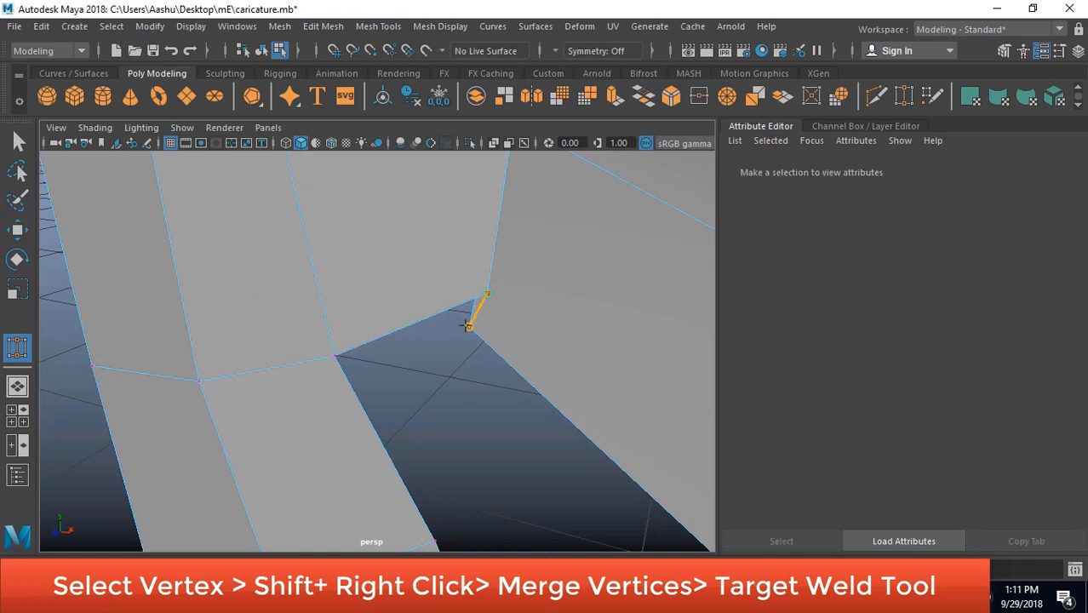
pyautogui.moveTo(467, 325); pyautogui.dragTo(469, 326)
# Reposition the bridge's middle lens-side vertex along the inner line of the frame.
pyautogui.press('w')
pyautogui.scroll(-8, 457, 370)
pyautogui.keyDown('alt'); pyautogui.moveTo(515, 384); pyautogui.dragTo(447, 349); pyautogui.keyUp('alt')
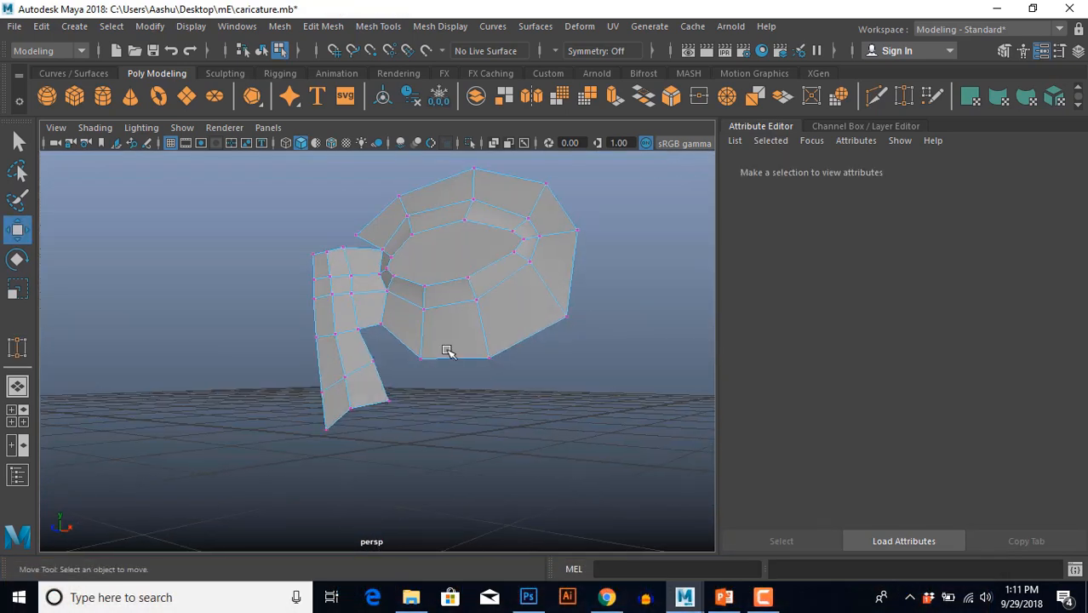
pyautogui.scroll(10, 447, 350)
pyautogui.click(381, 342)
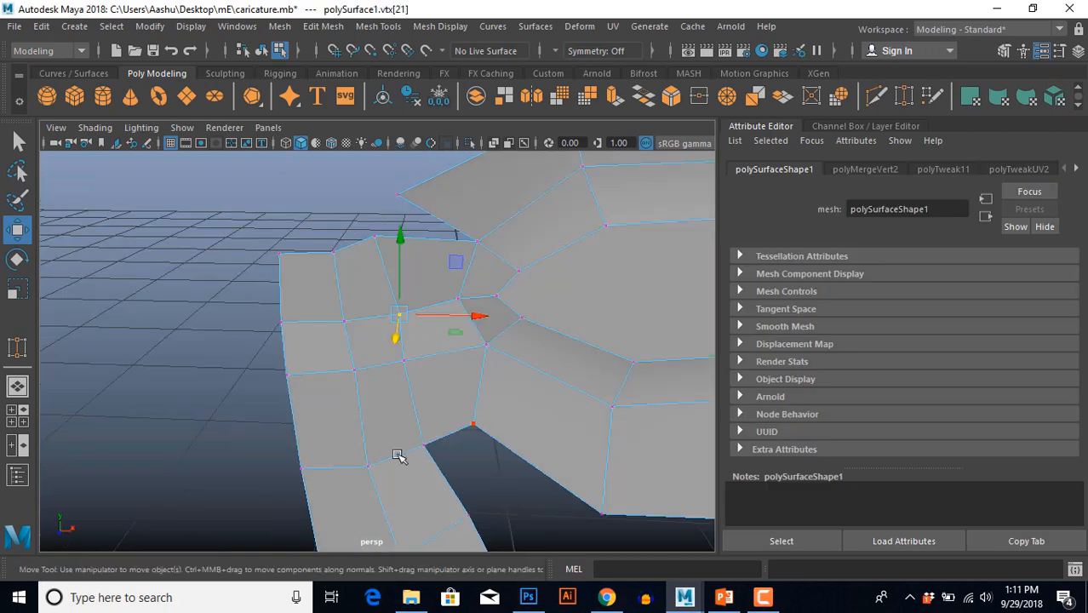
pyautogui.press('space')
pyautogui.press('space')
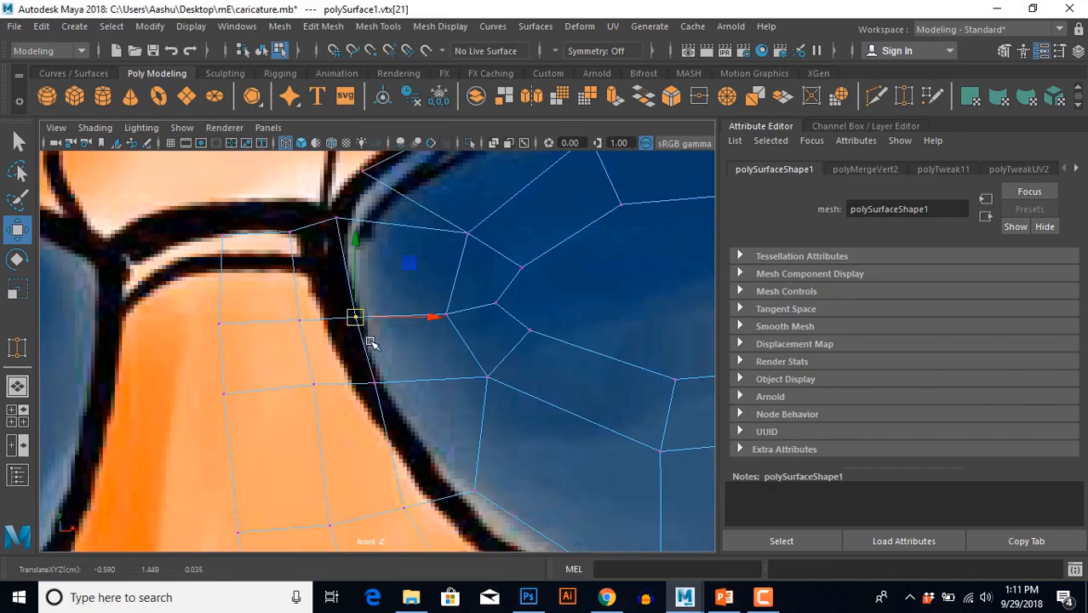
# Merge the bridge's upper lens-side vertex with the neighbouring outer ring vertex.
pyautogui.scroll(-6, 436, 384)
pyautogui.scroll(5, 417, 358)
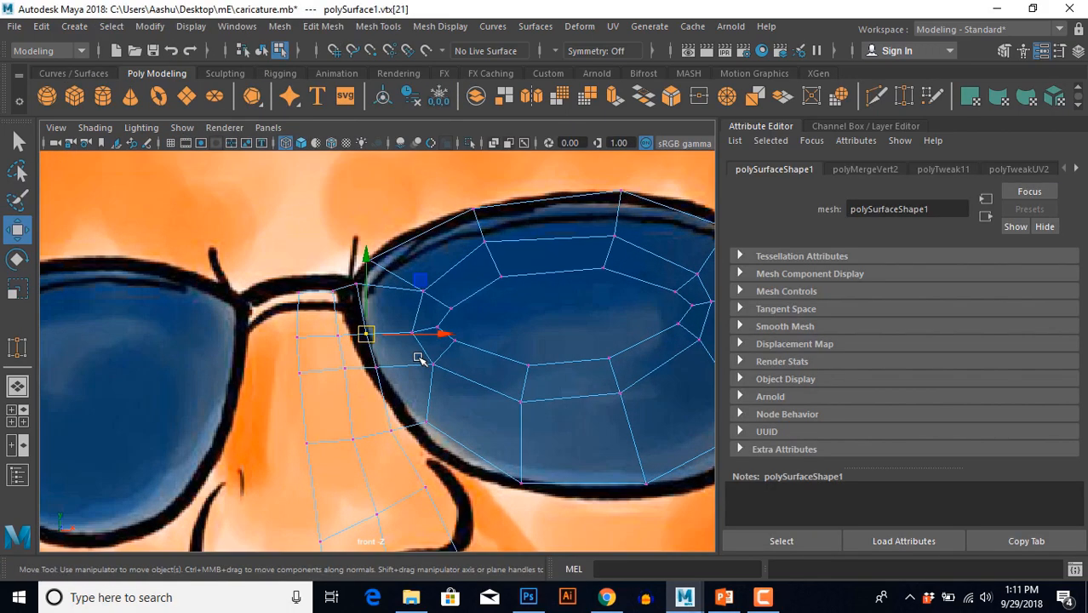
pyautogui.keyDown('shift'); pyautogui.click(354, 285); pyautogui.keyUp('shift')
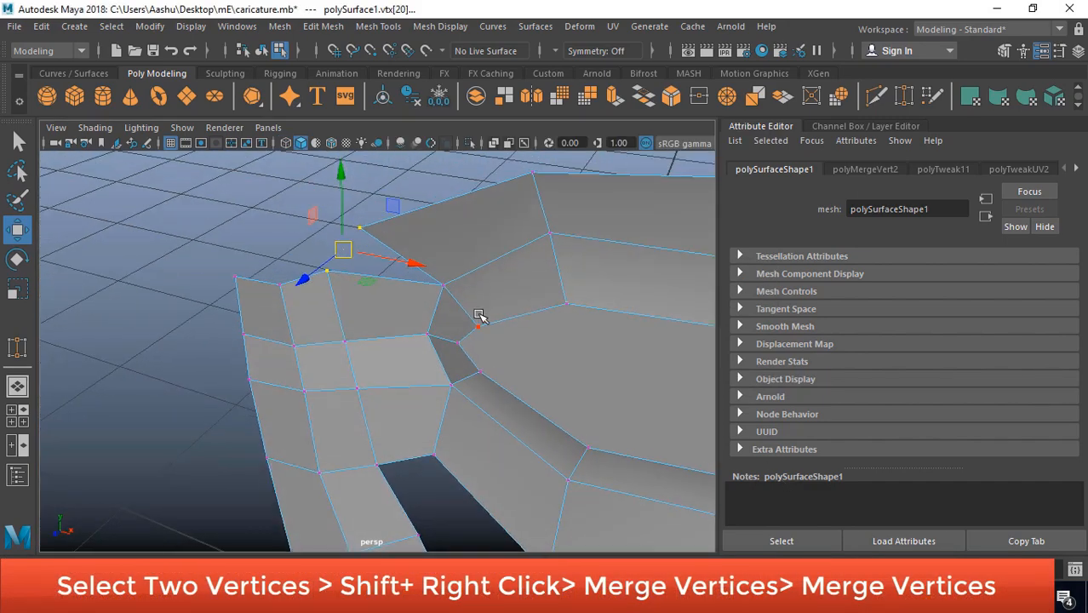
pyautogui.keyDown('alt'); pyautogui.moveTo(479, 316); pyautogui.dragTo(439, 240); pyautogui.keyUp('alt')
pyautogui.keyDown('shift'); pyautogui.rightClick(440, 239); pyautogui.keyUp('shift')
pyautogui.keyDown('shift'); pyautogui.moveTo(440, 239); pyautogui.dragTo(438, 188, button='right'); pyautogui.keyUp('shift')
pyautogui.keyDown('shift'); pyautogui.rightClick(438, 188); pyautogui.keyUp('shift')
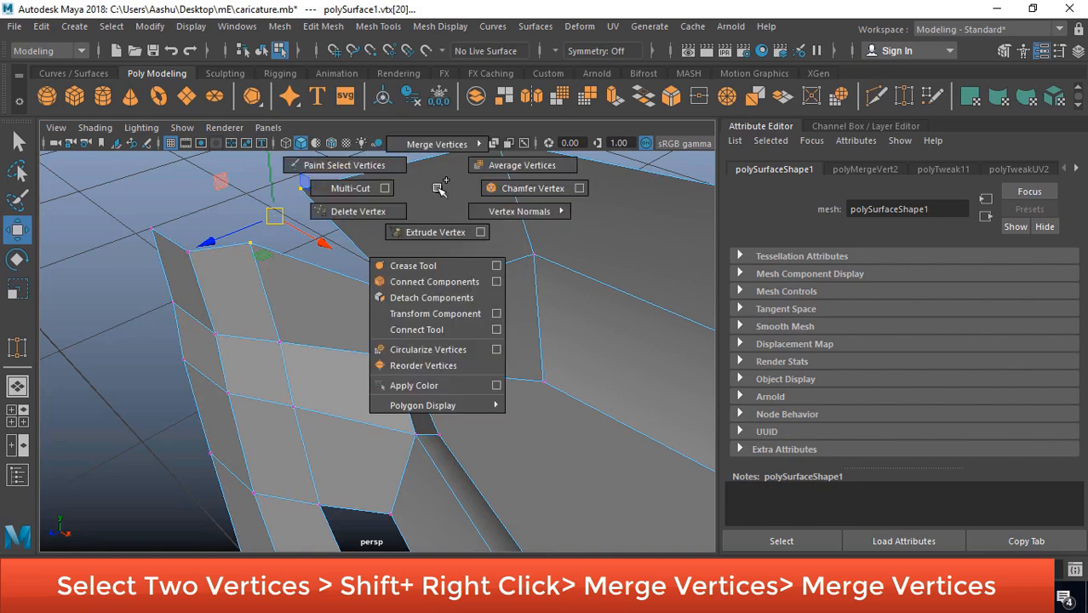
pyautogui.moveTo(437, 189)
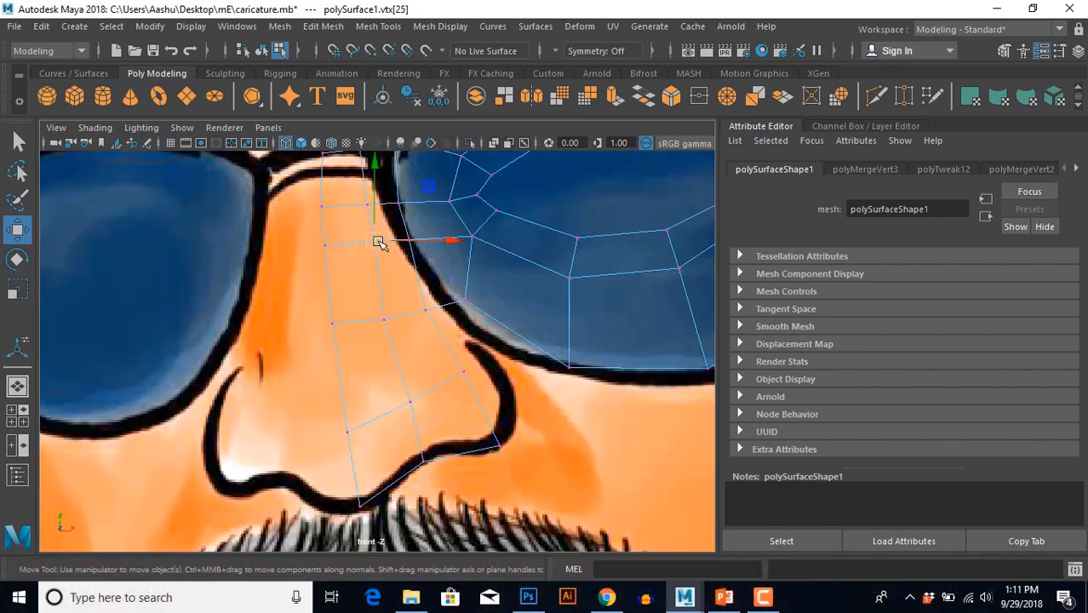
# Adjust the nose strip's middle vertices and move its outer vertices out to the nostril outline.
pyautogui.click(384, 319)
pyautogui.moveTo(390, 327); pyautogui.dragTo(423, 325)
pyautogui.click(453, 416)
pyautogui.click(426, 316)
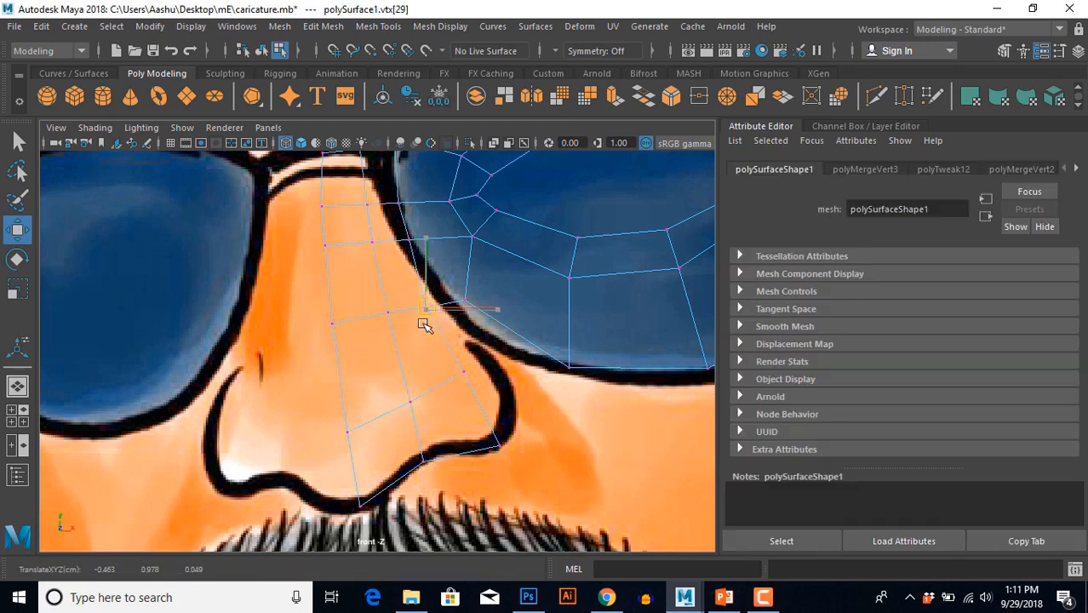
pyautogui.click(463, 371)
pyautogui.click(490, 443)
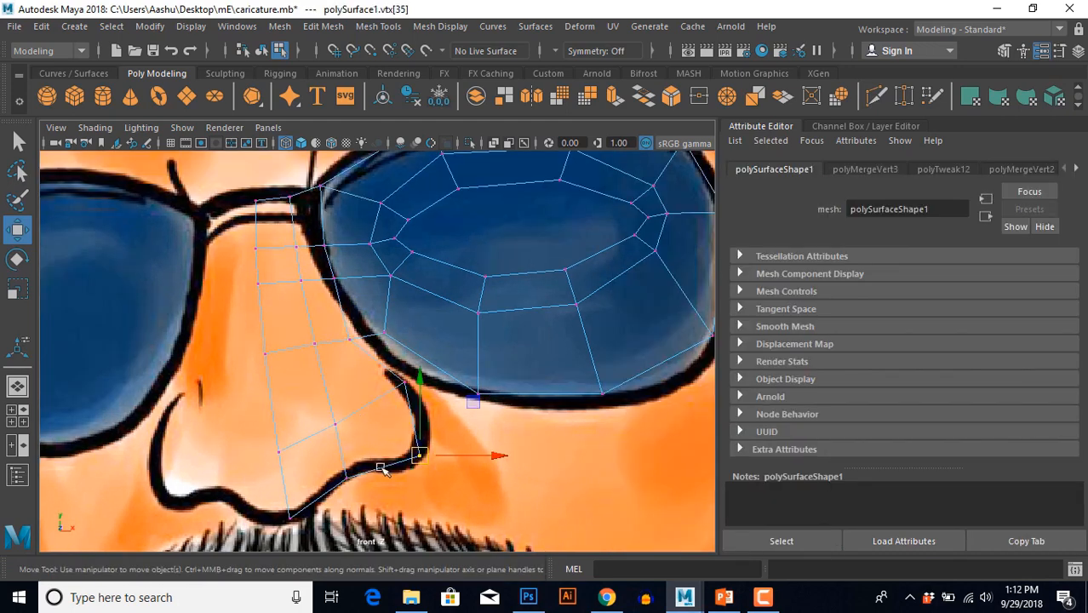
# Insert a lengthwise edge loop through the outer nose strip and a crosswise edge loop through the lower nose.
pyautogui.keyDown('alt'); pyautogui.moveTo(367, 439); pyautogui.dragTo(361, 397, button='middle'); pyautogui.keyUp('alt')
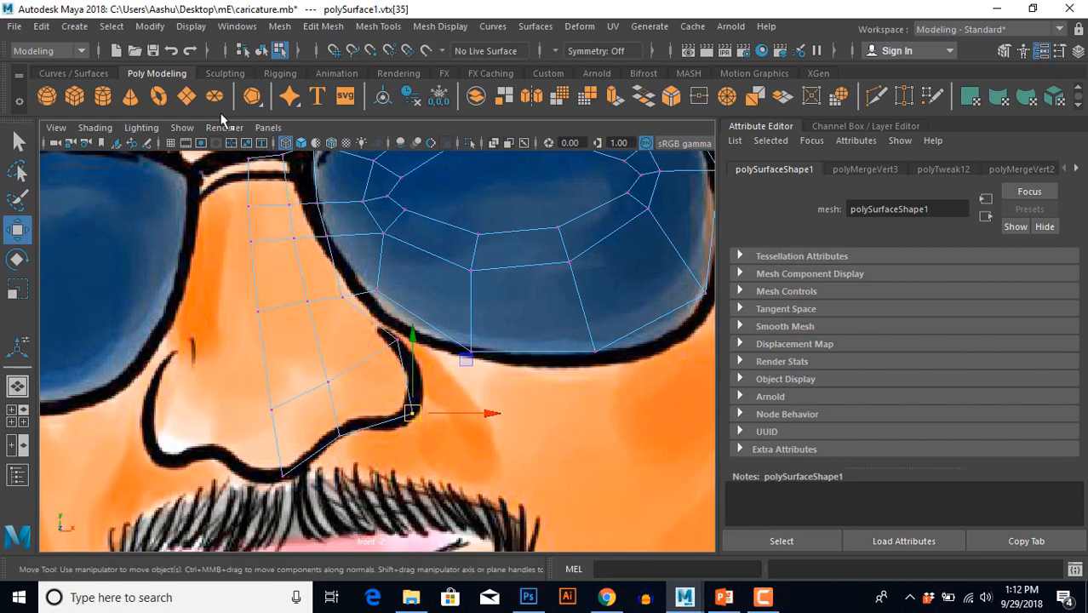
pyautogui.click(378, 27)
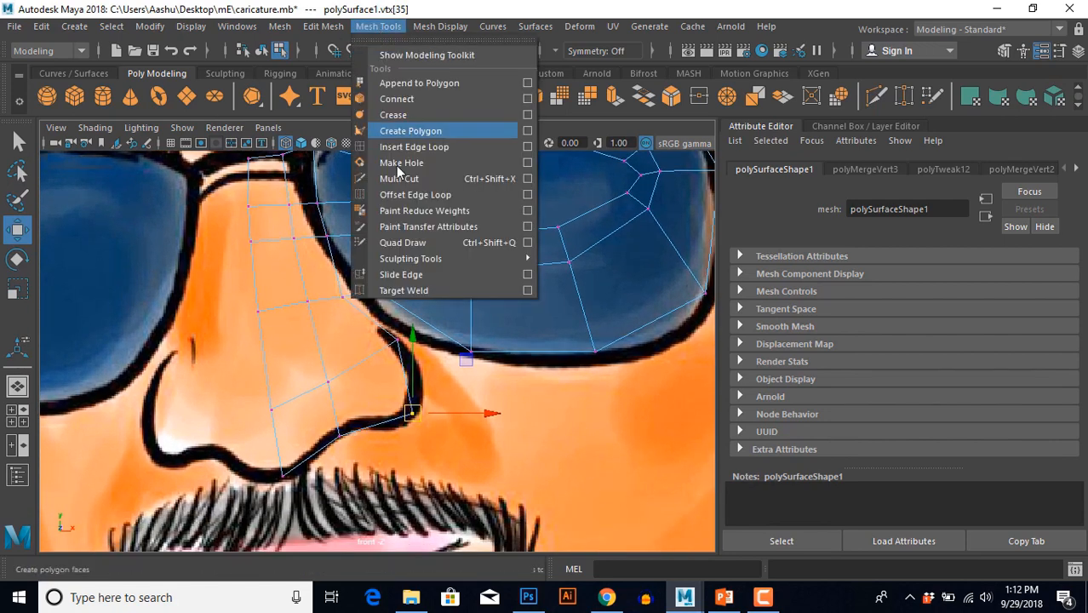
pyautogui.click(419, 149)
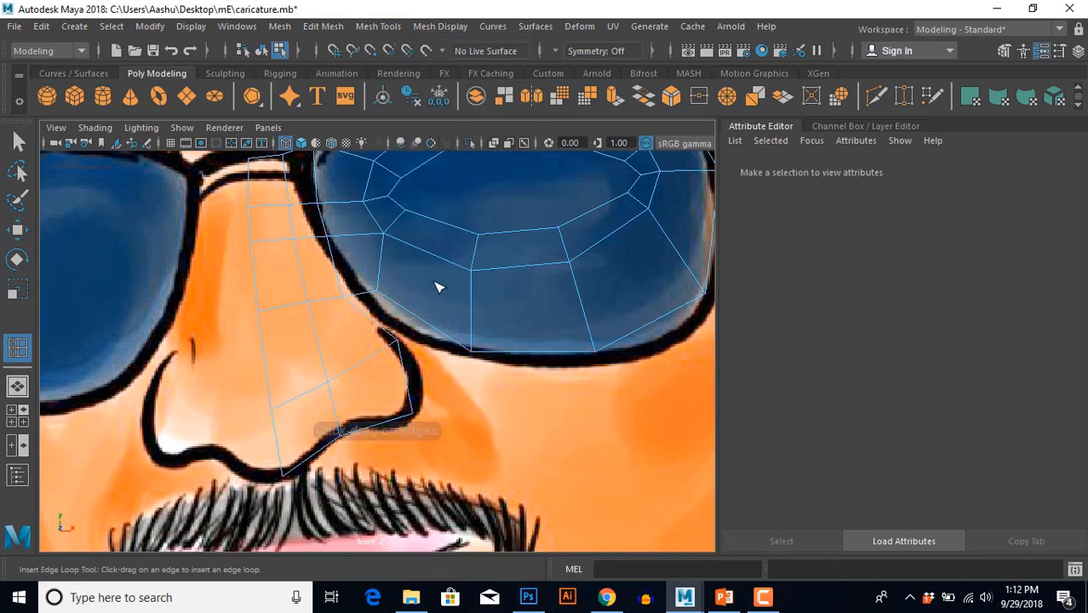
pyautogui.click(372, 365)
pyautogui.scroll(3, 477, 374)
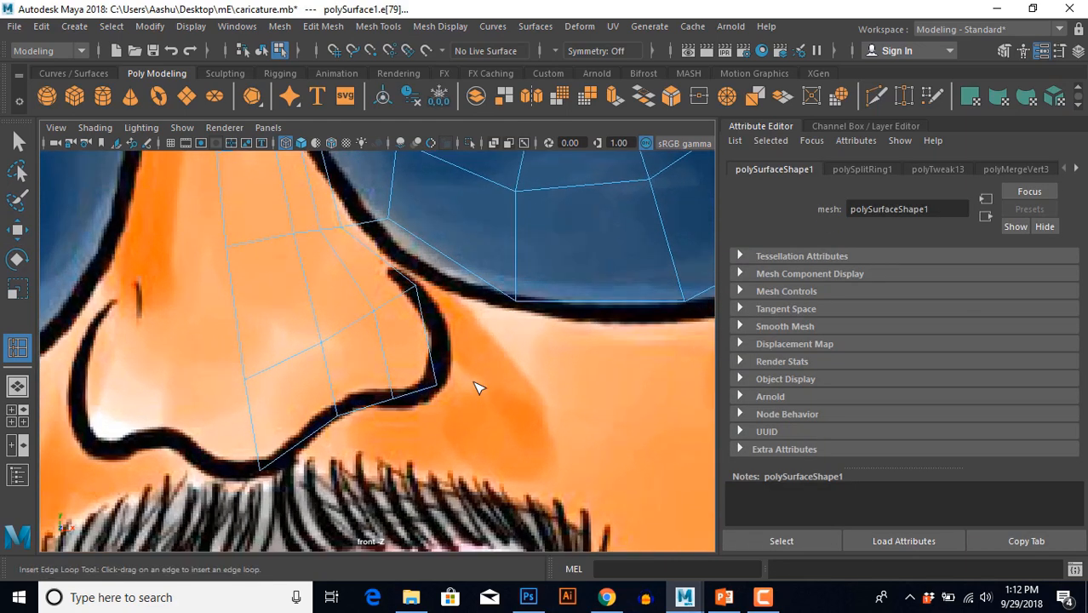
pyautogui.keyDown('alt'); pyautogui.moveTo(466, 385); pyautogui.dragTo(476, 354, button='middle'); pyautogui.keyUp('alt')
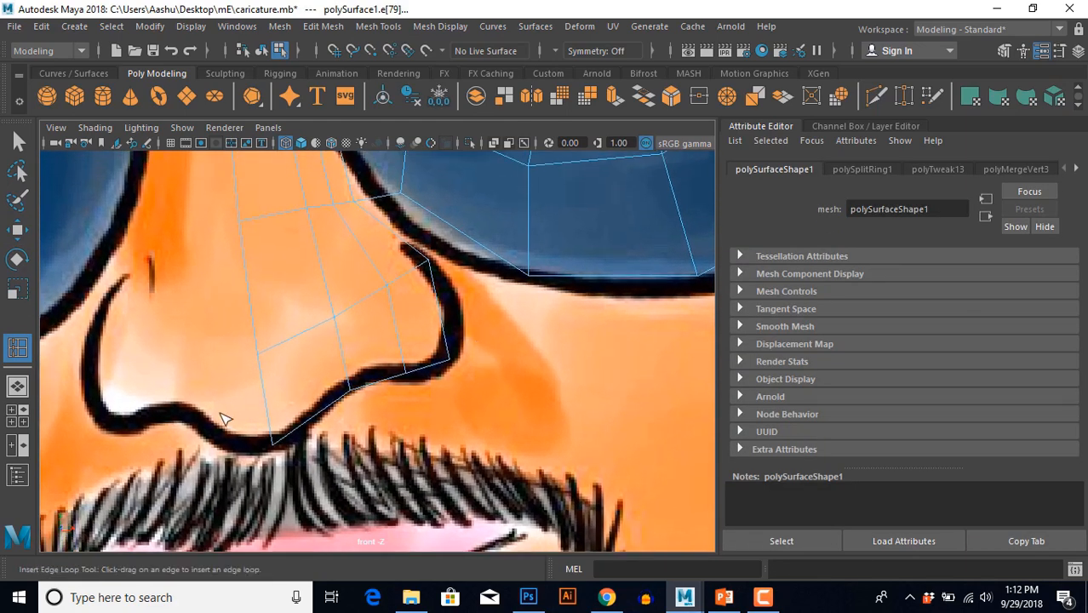
pyautogui.click(401, 329)
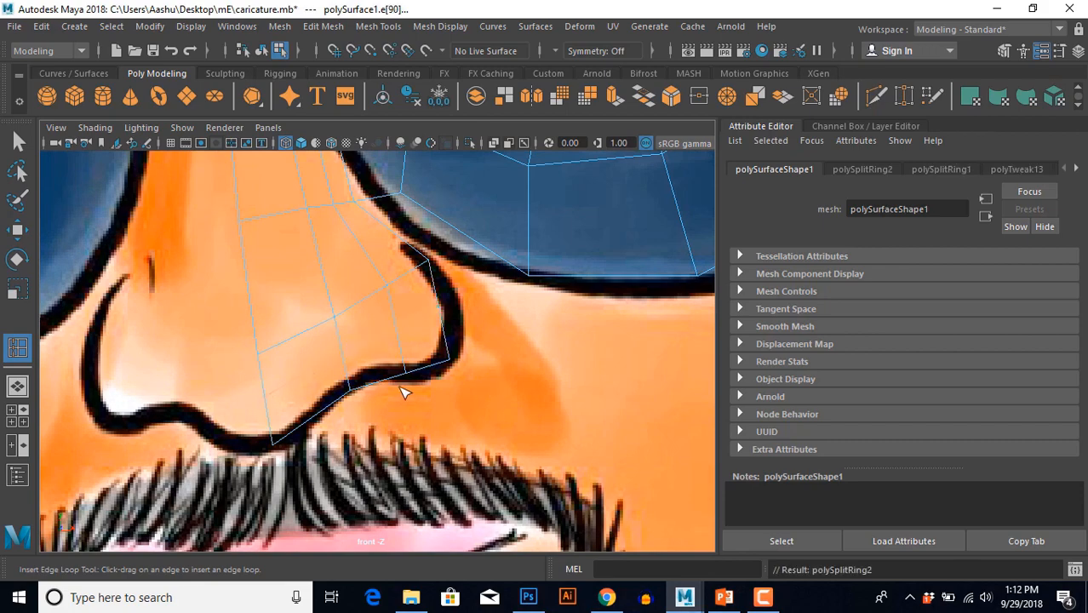
pyautogui.press('w')
# Move the nostril's upper and middle outer vertices onto the drawn nostril outline.
pyautogui.keyDown('alt'); pyautogui.moveTo(317, 426); pyautogui.dragTo(348, 412, button='middle'); pyautogui.keyUp('alt')
pyautogui.scroll(-5, 346, 383)
pyautogui.scroll(5, 361, 373)
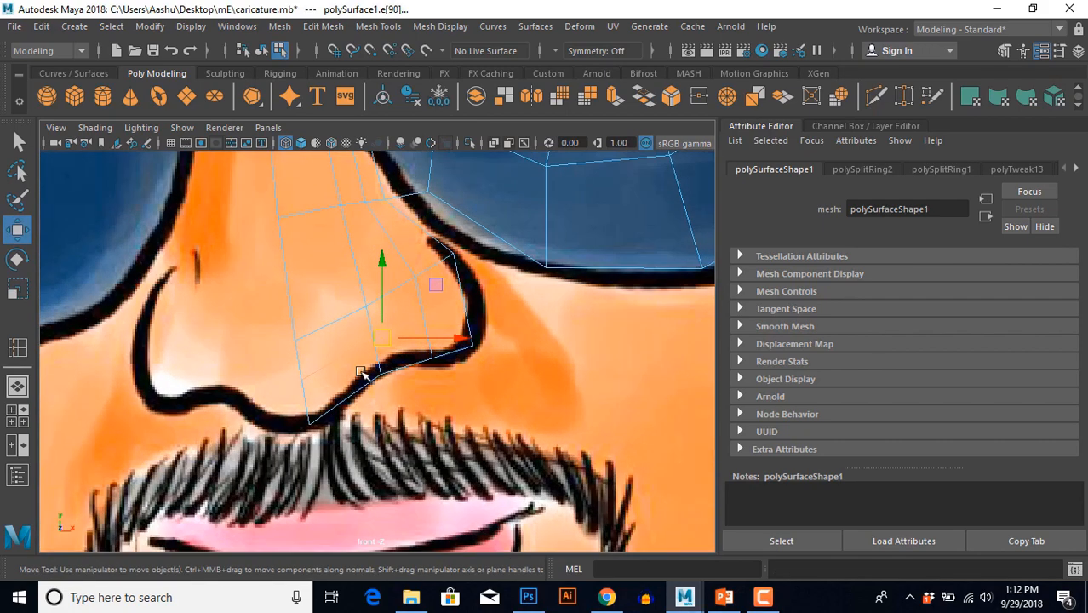
pyautogui.moveTo(307, 354); pyautogui.dragTo(256, 352, button='right')
pyautogui.scroll(1, 426, 353)
pyautogui.keyDown('alt'); pyautogui.moveTo(436, 349); pyautogui.dragTo(413, 401, button='middle'); pyautogui.keyUp('alt')
pyautogui.click(441, 290)
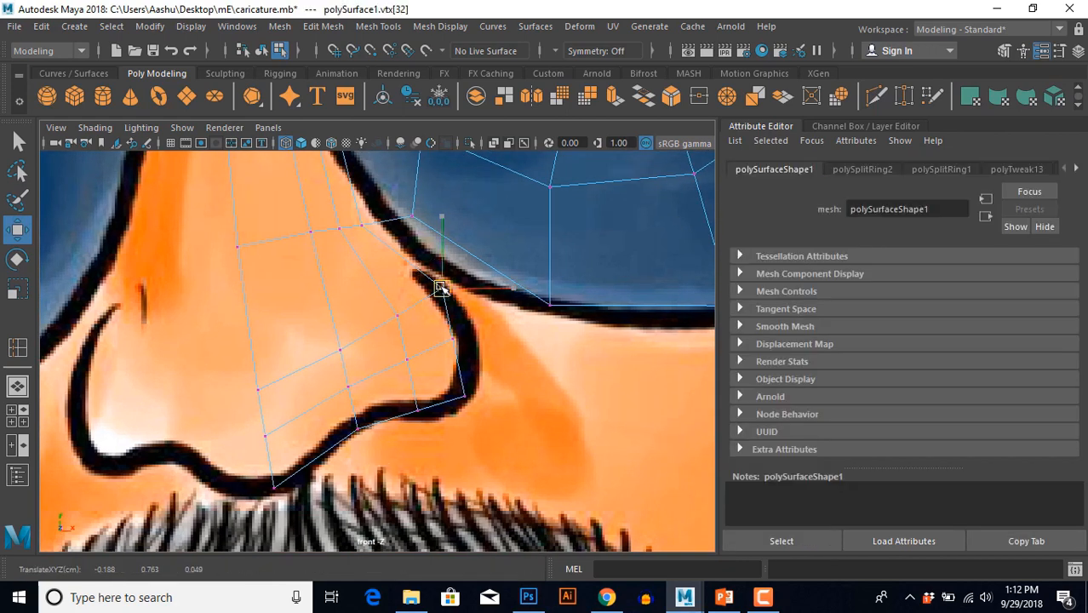
pyautogui.click(455, 336)
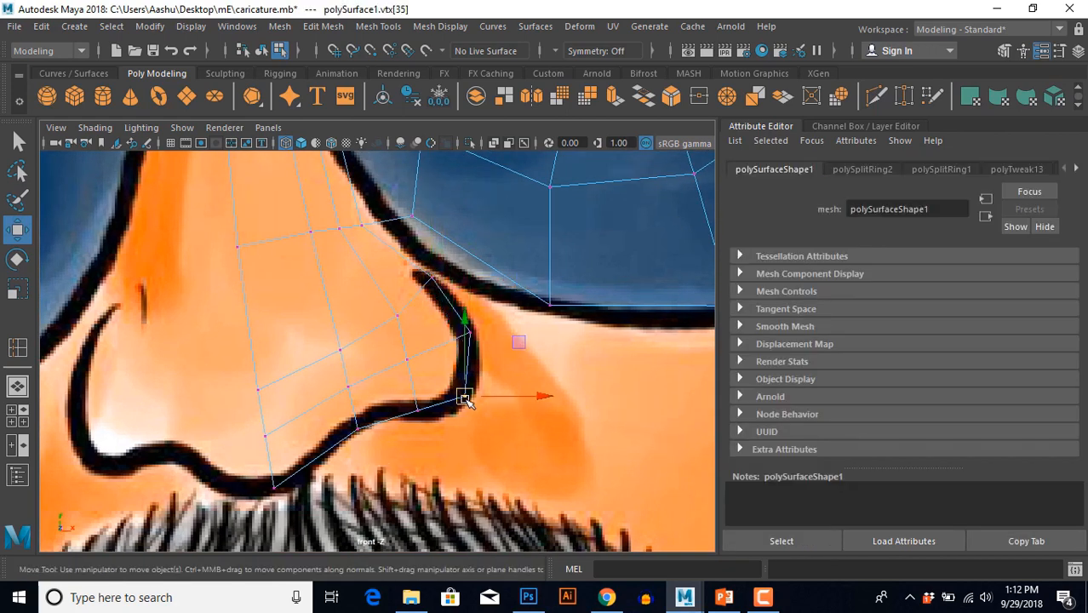
# Reposition the lower nose's inner vertices to even out the faces and fit the strip's lower vertex to the drawn outline.
pyautogui.click(392, 302)
pyautogui.moveTo(332, 318); pyautogui.dragTo(349, 381)
pyautogui.click(357, 427)
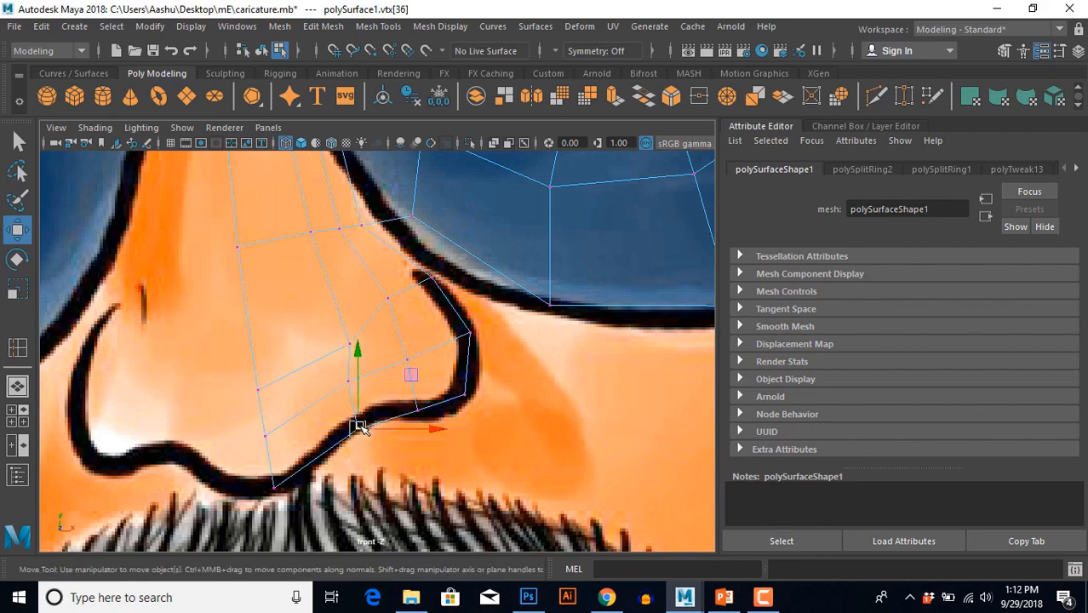
pyautogui.moveTo(359, 428); pyautogui.dragTo(359, 422)
pyautogui.click(349, 381)
pyautogui.moveTo(349, 381); pyautogui.dragTo(354, 379)
pyautogui.scroll(-7, 369, 415)
pyautogui.scroll(12, 368, 415)
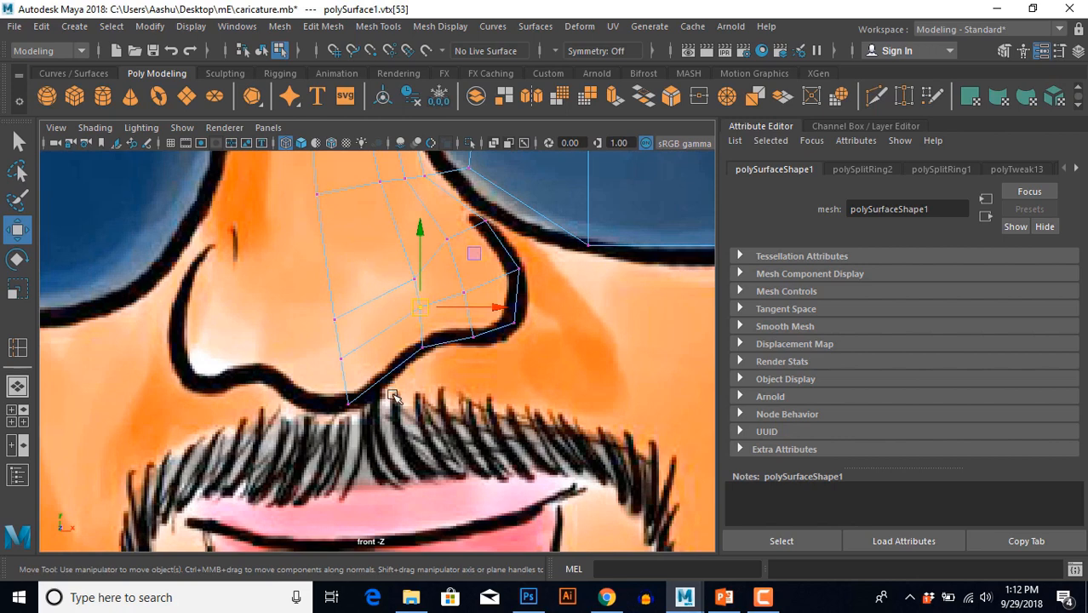
# Insert a lengthwise edge loop midway through the innermost strip of the nose.
pyautogui.click(378, 26)
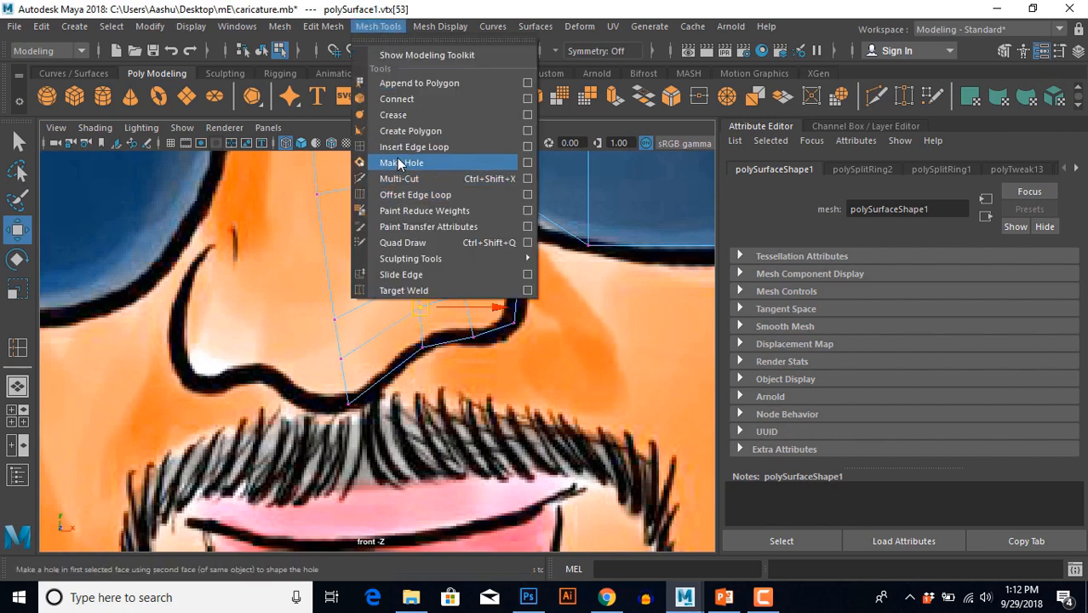
pyautogui.click(408, 147)
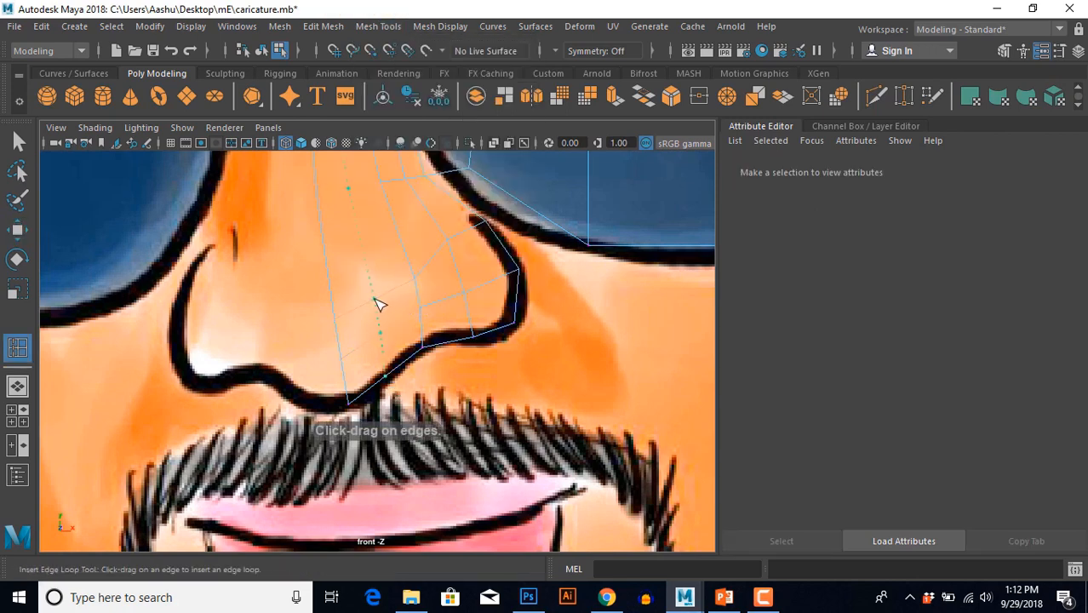
pyautogui.click(380, 305)
pyautogui.press('w')
pyautogui.press('F9')
pyautogui.scroll(3, 355, 351)
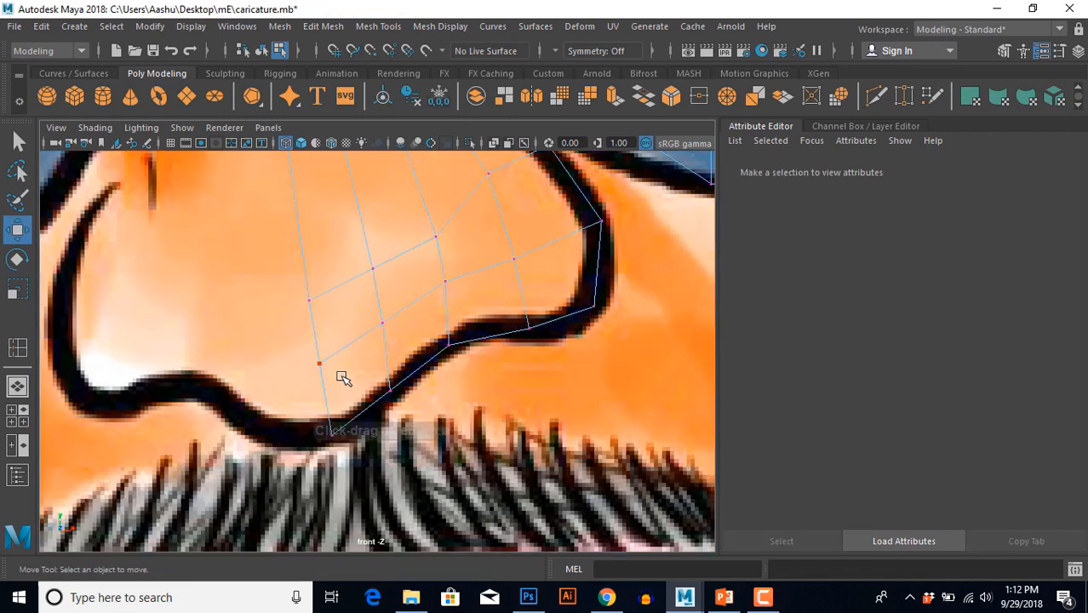
# Shift the new loop's vertex above the nose's lower edge sideways and pull the inner nostril vertex forward in depth.
pyautogui.click(383, 323)
pyautogui.moveTo(383, 323); pyautogui.dragTo(396, 327)
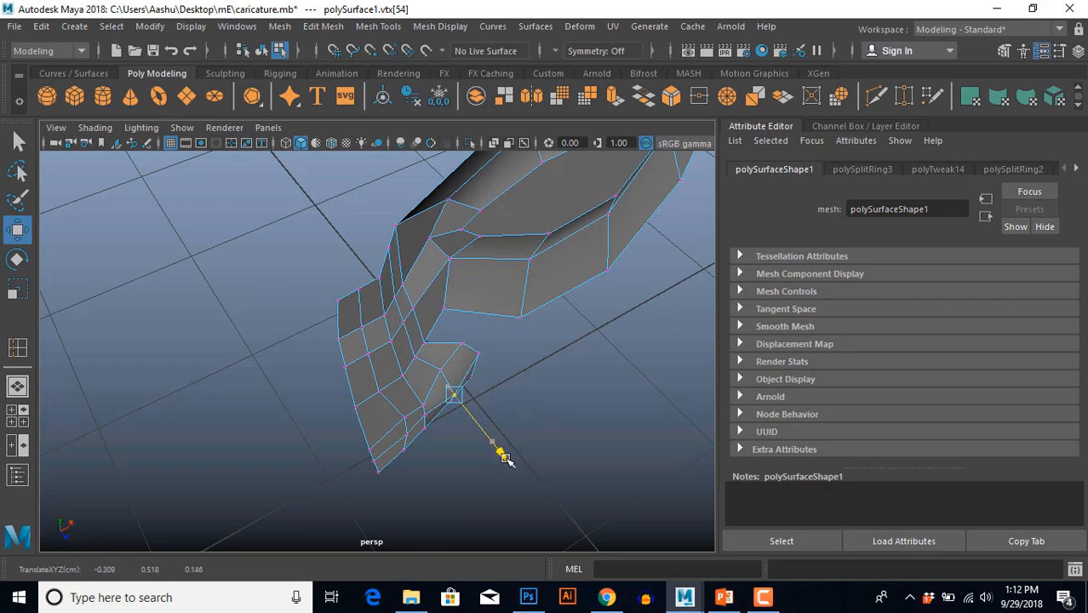
pyautogui.keyDown('alt'); pyautogui.moveTo(506, 460); pyautogui.dragTo(272, 383); pyautogui.keyUp('alt')
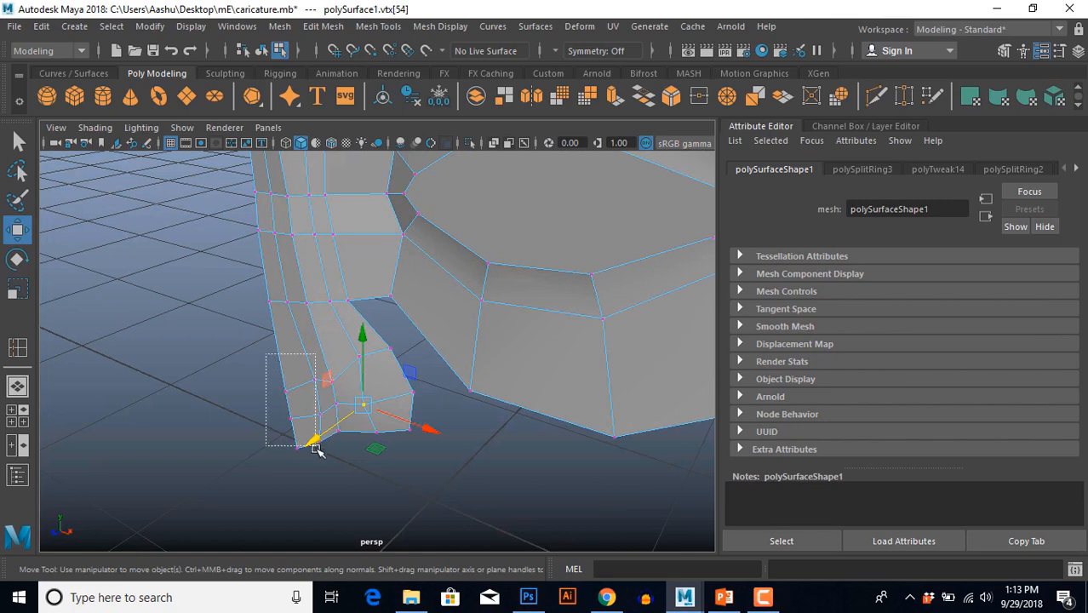
# Pull the group of vertices at the nose tip forward in the side view.
pyautogui.moveTo(316, 448); pyautogui.dragTo(520, 478)
pyautogui.press('space')
pyautogui.press('space')
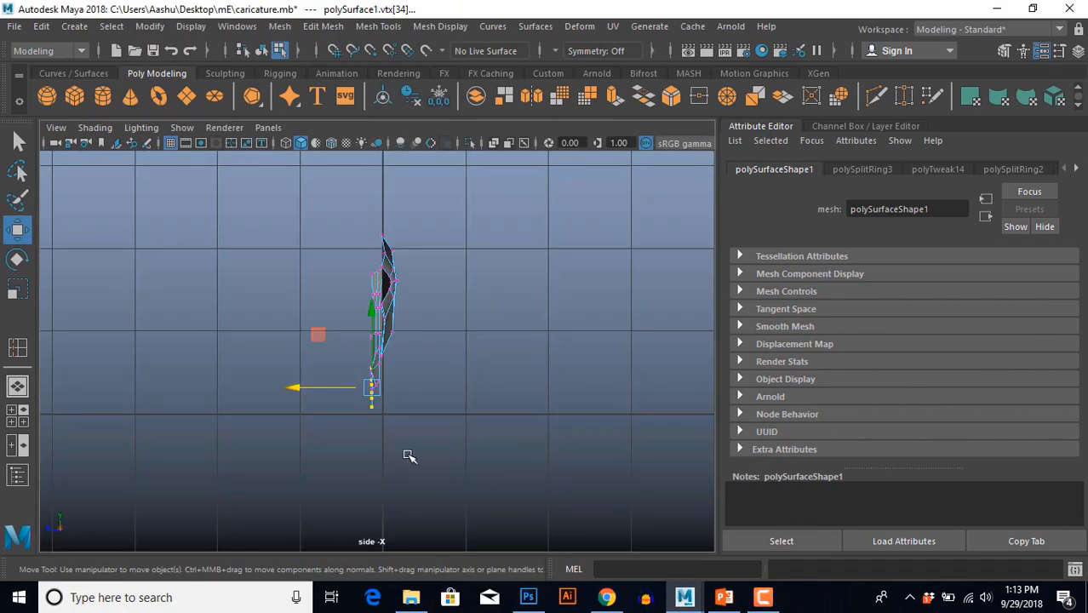
pyautogui.keyDown('alt'); pyautogui.moveTo(406, 452); pyautogui.dragTo(413, 426, button='middle'); pyautogui.keyUp('alt')
pyautogui.scroll(7, 413, 426)
pyautogui.moveTo(290, 403); pyautogui.dragTo(270, 403)
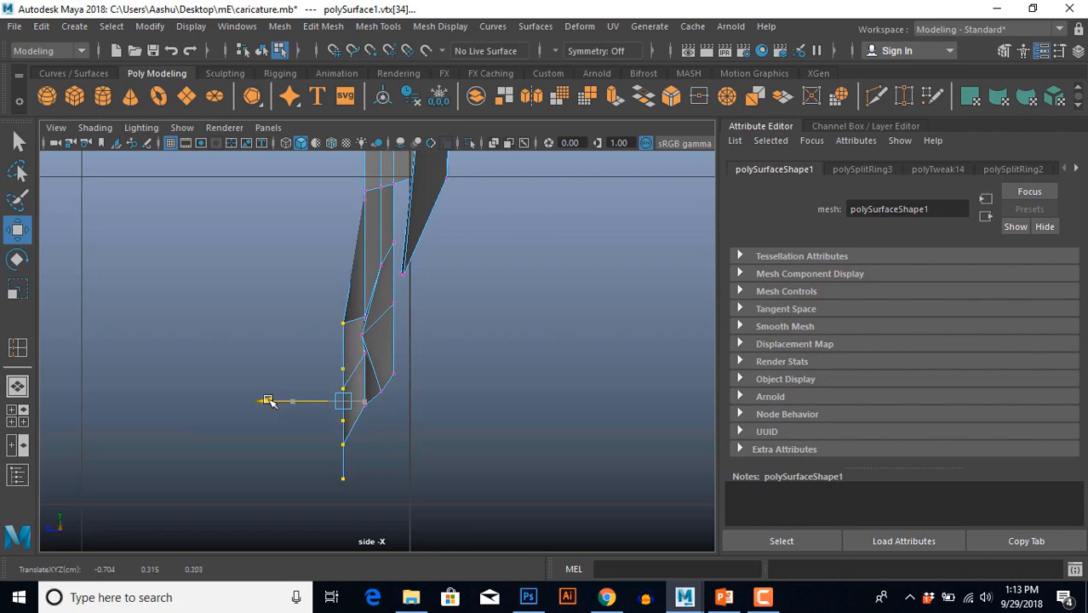
pyautogui.press('space')
pyautogui.press('space')
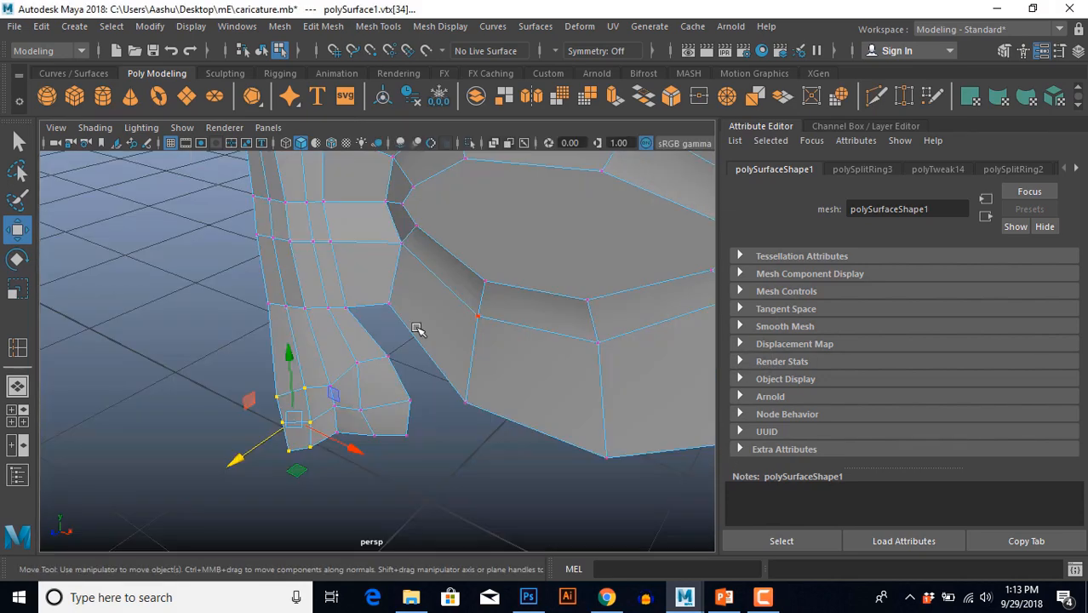
# Pull the centreline vertex near the nose tip further forward in the perspective view.
pyautogui.keyDown('alt'); pyautogui.moveTo(413, 325); pyautogui.dragTo(313, 377); pyautogui.keyUp('alt')
pyautogui.click(328, 454)
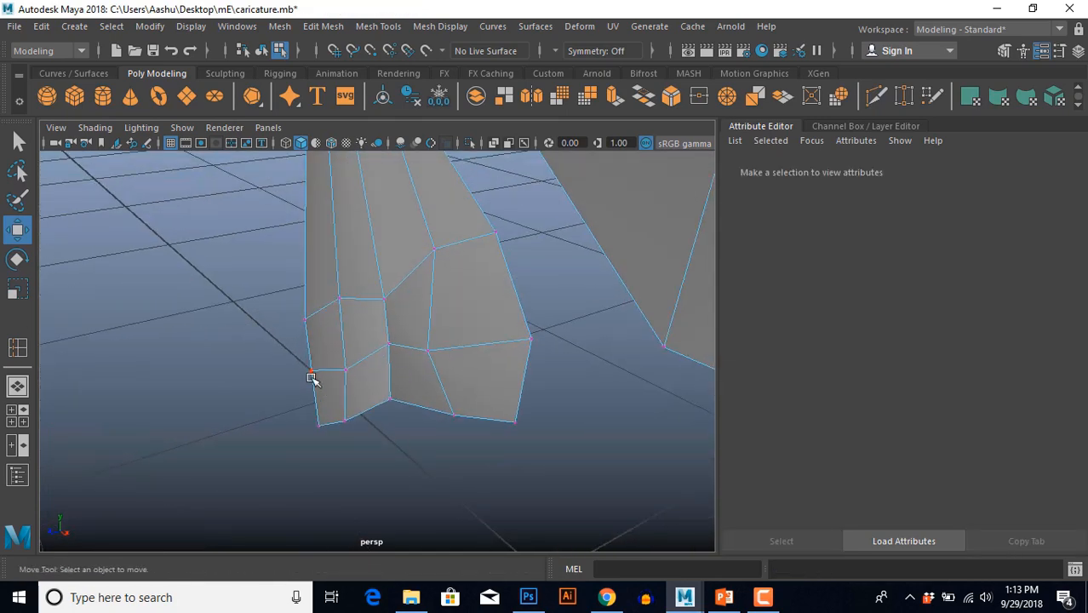
pyautogui.click(320, 374)
pyautogui.moveTo(250, 396); pyautogui.dragTo(244, 381)
pyautogui.click(285, 475)
pyautogui.keyDown('alt'); pyautogui.moveTo(294, 473); pyautogui.dragTo(436, 424); pyautogui.keyUp('alt')
pyautogui.moveTo(458, 308); pyautogui.dragTo(461, 279, button='right')
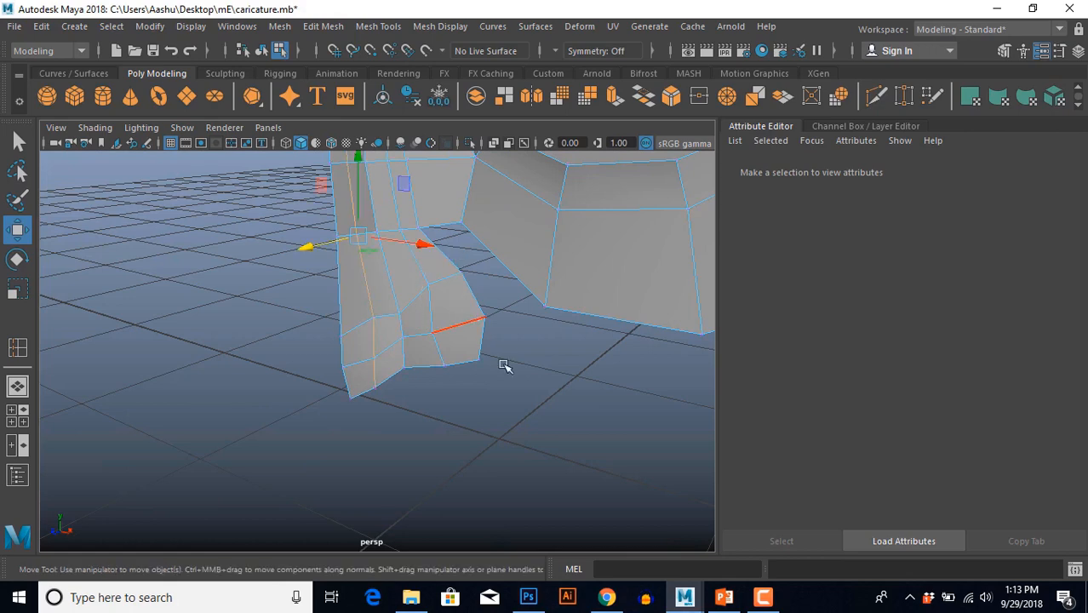
pyautogui.click(524, 377)
# Extrude the outer border edges of the lens ring, leaving out the edges joined to the nose.
pyautogui.keyDown('alt'); pyautogui.moveTo(471, 386); pyautogui.dragTo(415, 407); pyautogui.keyUp('alt')
pyautogui.press('space')
pyautogui.press('space')
pyautogui.rightClick(331, 242)
pyautogui.moveTo(319, 57); pyautogui.dragTo(321, 59, button='right')
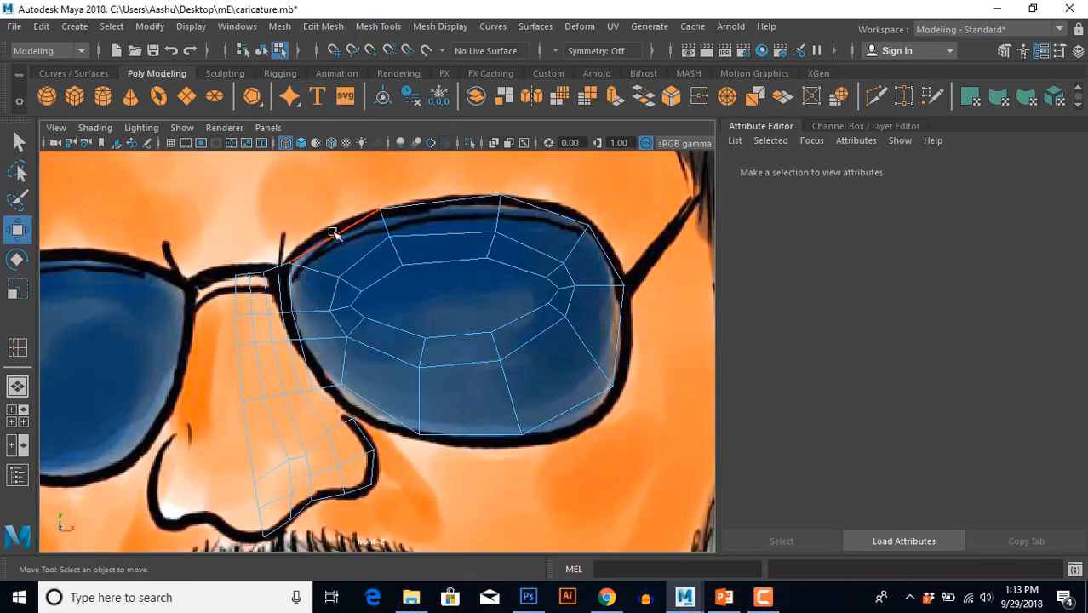
pyautogui.click(424, 225)
pyautogui.click(589, 252)
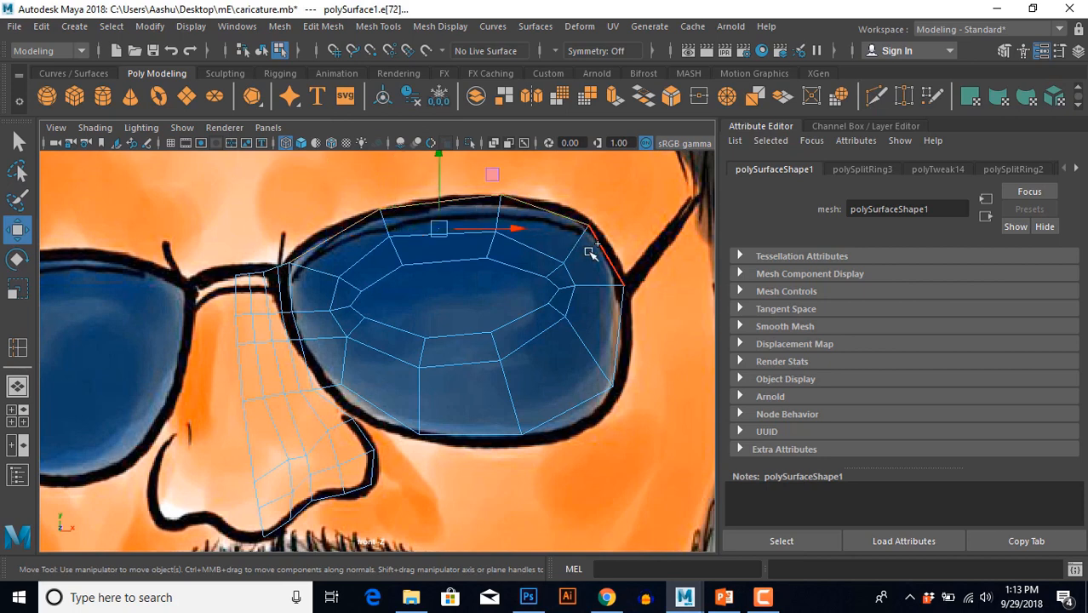
pyautogui.click(630, 329)
pyautogui.click(588, 397)
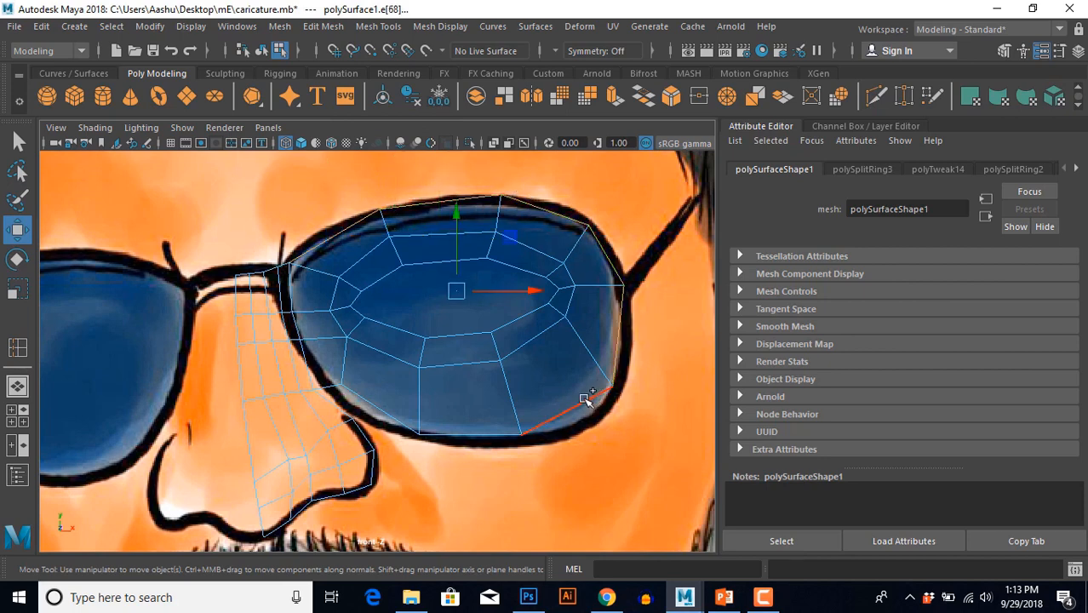
pyautogui.click(456, 435)
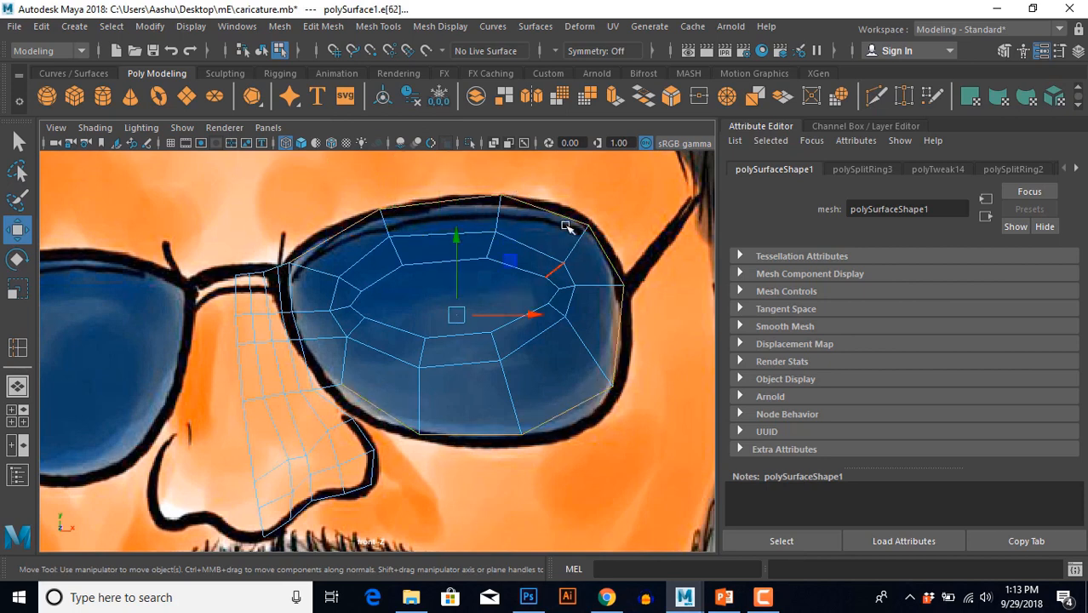
pyautogui.press('space')
pyautogui.press('space')
pyautogui.scroll(-5, 477, 349)
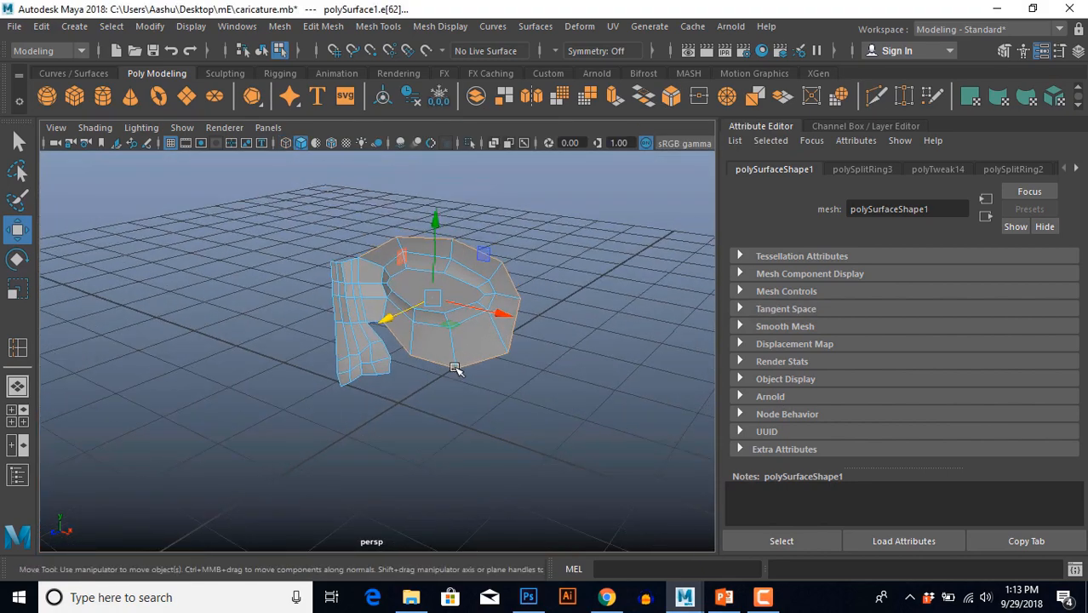
pyautogui.keyDown('shift'); pyautogui.moveTo(572, 223); pyautogui.dragTo(576, 266, button='right'); pyautogui.keyUp('shift')
# Push the extruded border edges outward to form a narrow rim band around the lens ring.
pyautogui.scroll(3, 555, 356)
pyautogui.keyDown('alt'); pyautogui.moveTo(553, 359); pyautogui.dragTo(482, 375); pyautogui.keyUp('alt')
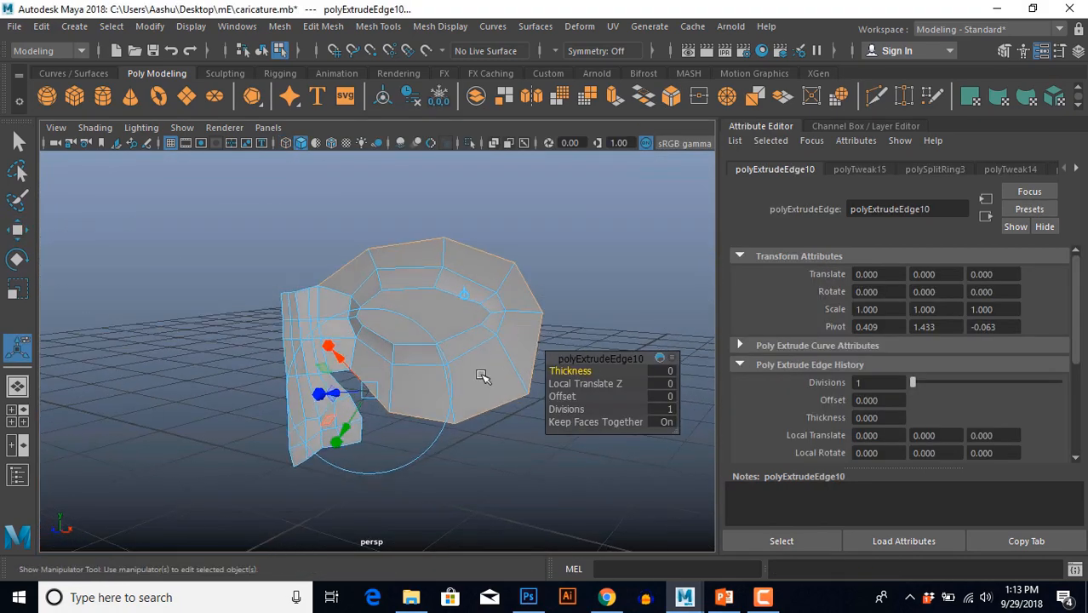
pyautogui.keyDown('alt'); pyautogui.moveTo(423, 469); pyautogui.dragTo(415, 437); pyautogui.keyUp('alt')
pyautogui.moveTo(362, 355); pyautogui.dragTo(381, 462)
pyautogui.click(421, 476)
# Target-weld the rim band's free end vertex beside the nose to the adjacent nose strip vertex.
pyautogui.scroll(6, 421, 476)
pyautogui.keyDown('alt'); pyautogui.moveTo(421, 476); pyautogui.dragTo(417, 364, button='middle'); pyautogui.keyUp('alt')
pyautogui.keyDown('alt'); pyautogui.moveTo(388, 380); pyautogui.dragTo(429, 391); pyautogui.keyUp('alt')
pyautogui.moveTo(362, 366); pyautogui.dragTo(304, 364, button='right')
pyautogui.click(345, 361)
pyautogui.keyDown('alt'); pyautogui.moveTo(345, 361); pyautogui.dragTo(331, 393); pyautogui.keyUp('alt')
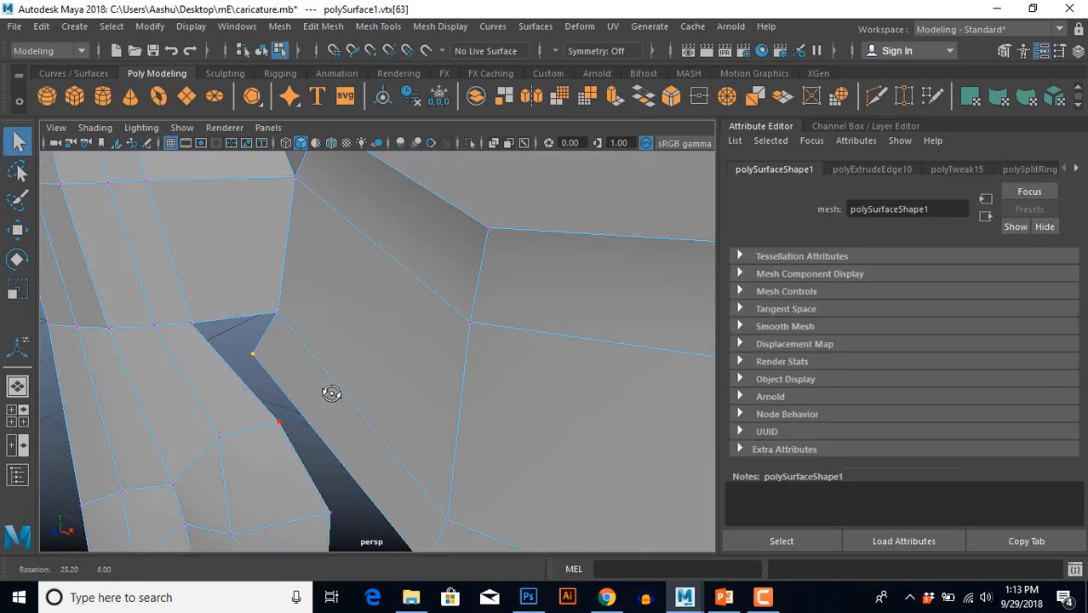
pyautogui.moveTo(350, 330)
pyautogui.keyDown('shift'); pyautogui.mouseDown(button='right')
pyautogui.moveTo(349, 288)
pyautogui.moveTo(345, 329)
pyautogui.mouseUp(button='right'); pyautogui.keyUp('shift')
pyautogui.keyDown('alt'); pyautogui.moveTo(278, 355); pyautogui.dragTo(303, 350, button='middle'); pyautogui.keyUp('alt')
pyautogui.moveTo(275, 314); pyautogui.dragTo(267, 307)
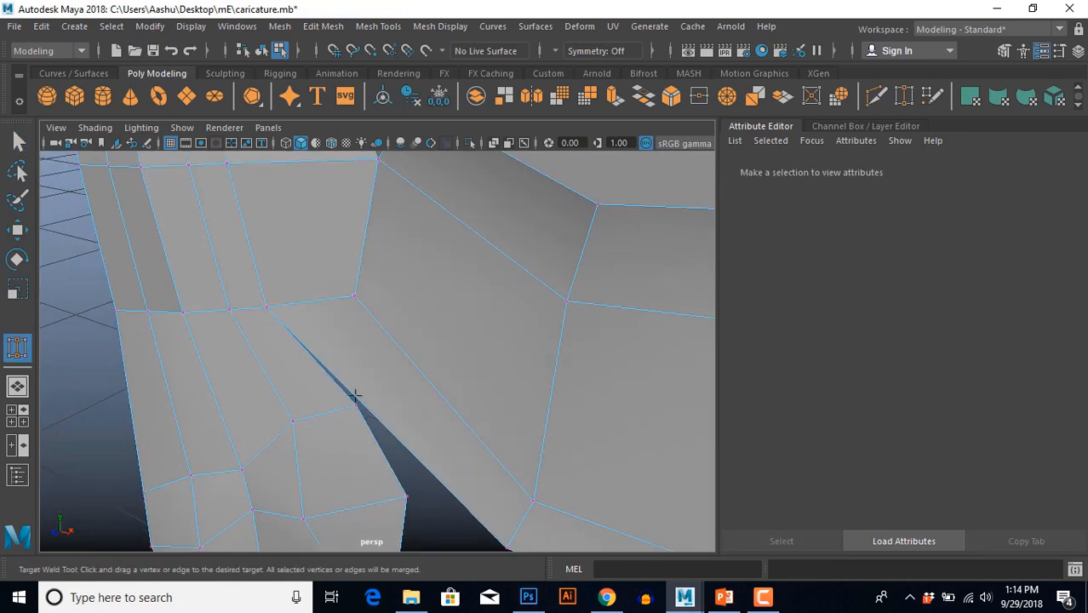
pyautogui.scroll(-6, 356, 393)
pyautogui.keyDown('alt'); pyautogui.moveTo(453, 394); pyautogui.dragTo(388, 369); pyautogui.keyUp('alt')
pyautogui.scroll(5, 388, 371)
pyautogui.keyDown('alt'); pyautogui.moveTo(388, 372); pyautogui.dragTo(410, 347); pyautogui.keyUp('alt')
pyautogui.press('w')
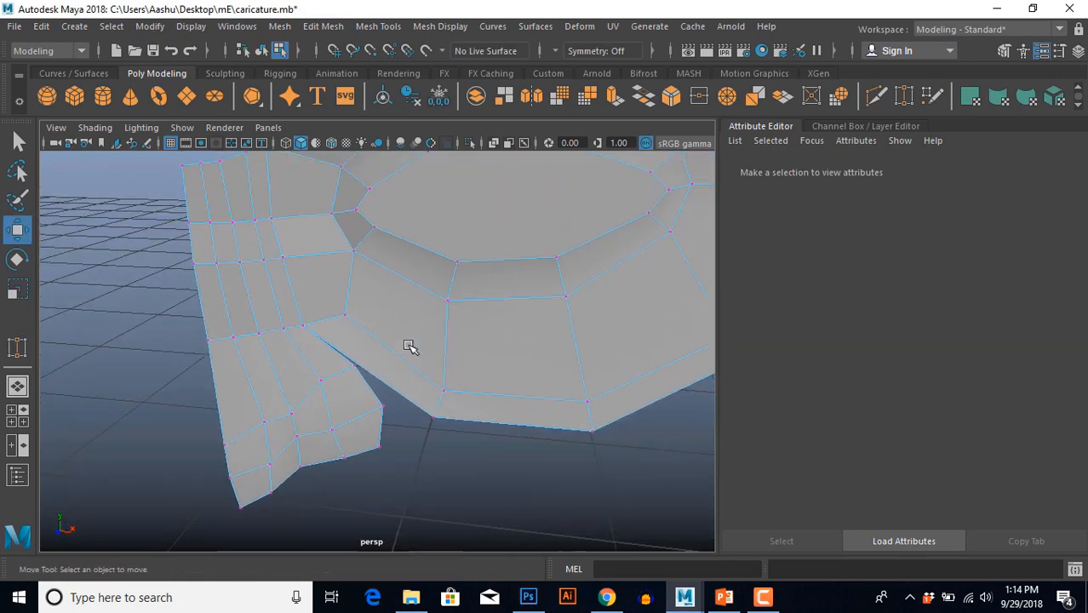
# Split the edge ring crossing the lens ring segment beside the nose to add a crosswise edge loop through its rim.
pyautogui.scroll(4, 410, 358)
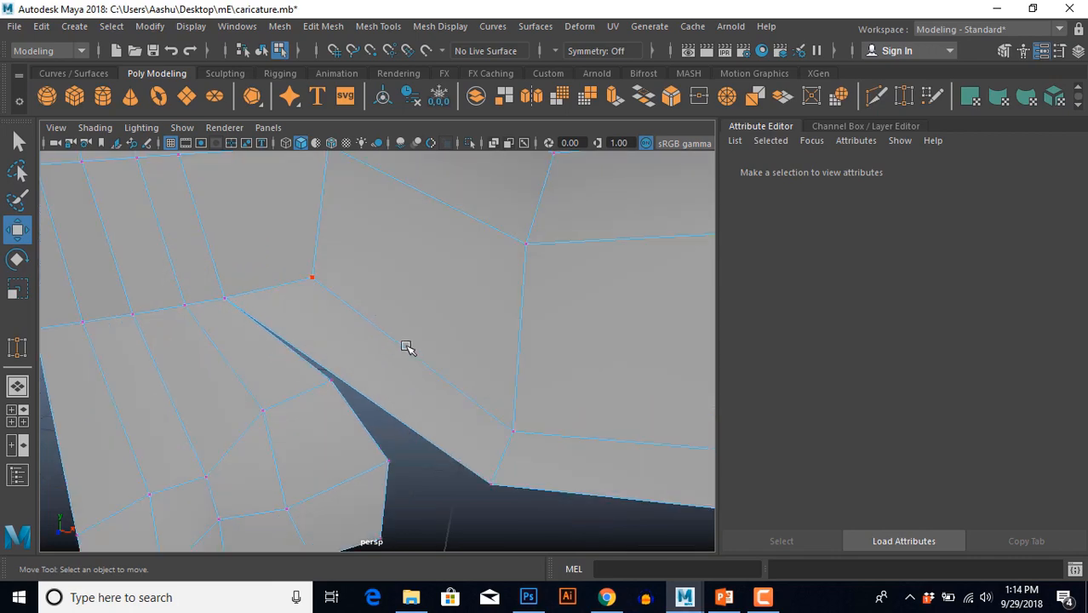
pyautogui.rightClick(407, 347)
pyautogui.click(400, 92)
pyautogui.click(396, 339)
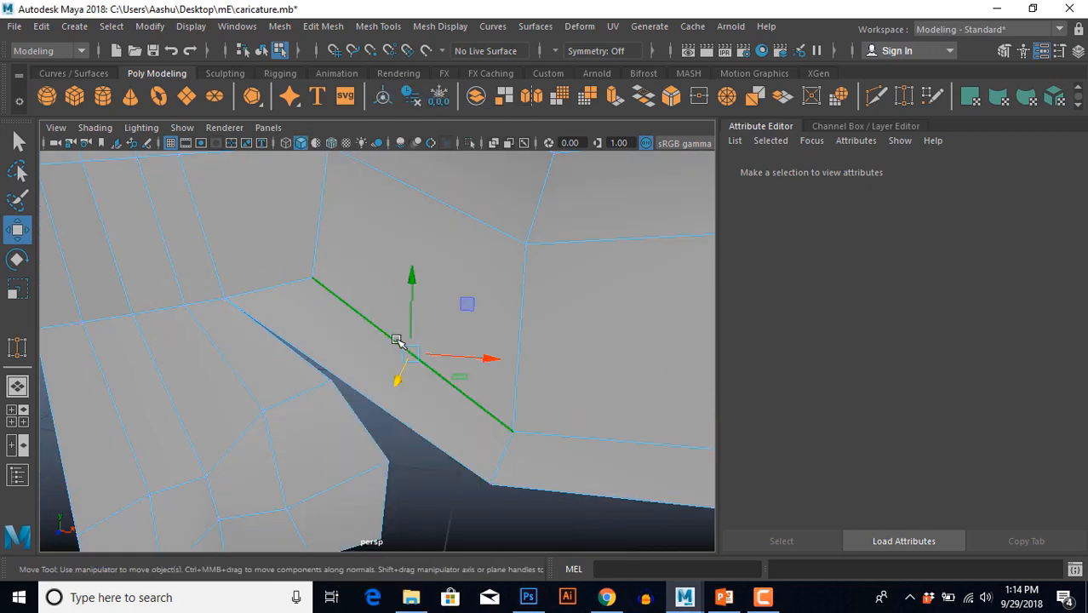
pyautogui.click(438, 234)
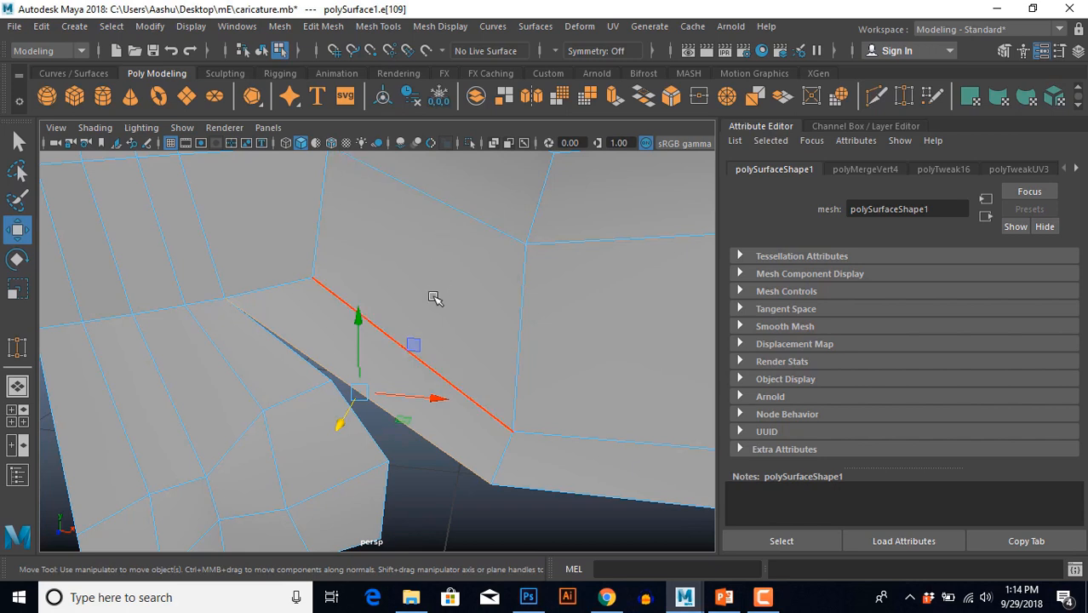
pyautogui.click(385, 339)
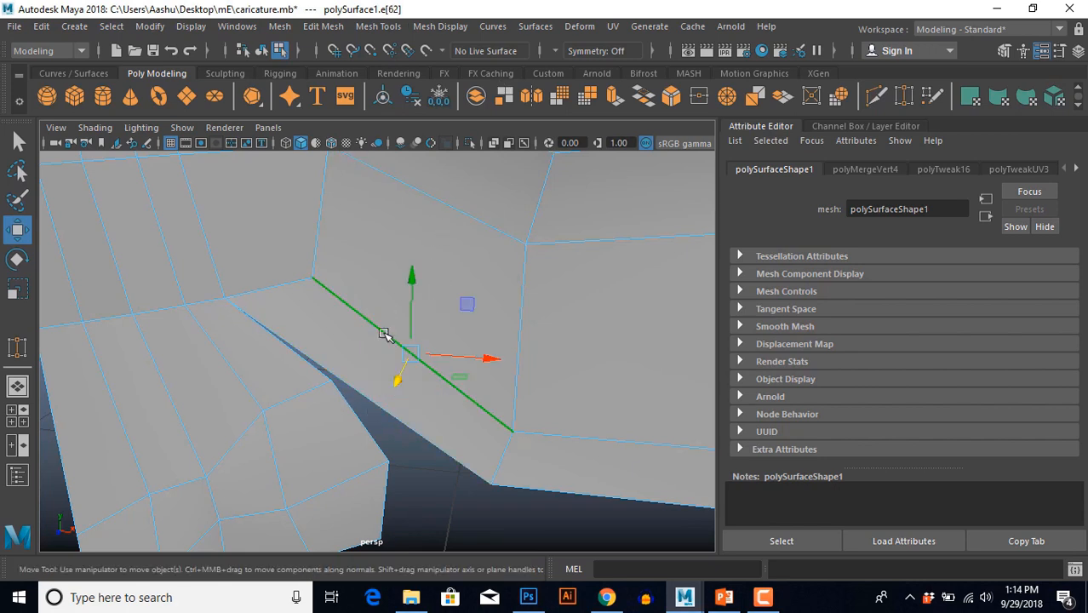
pyautogui.keyDown('shift'); pyautogui.rightClick(435, 218); pyautogui.keyUp('shift')
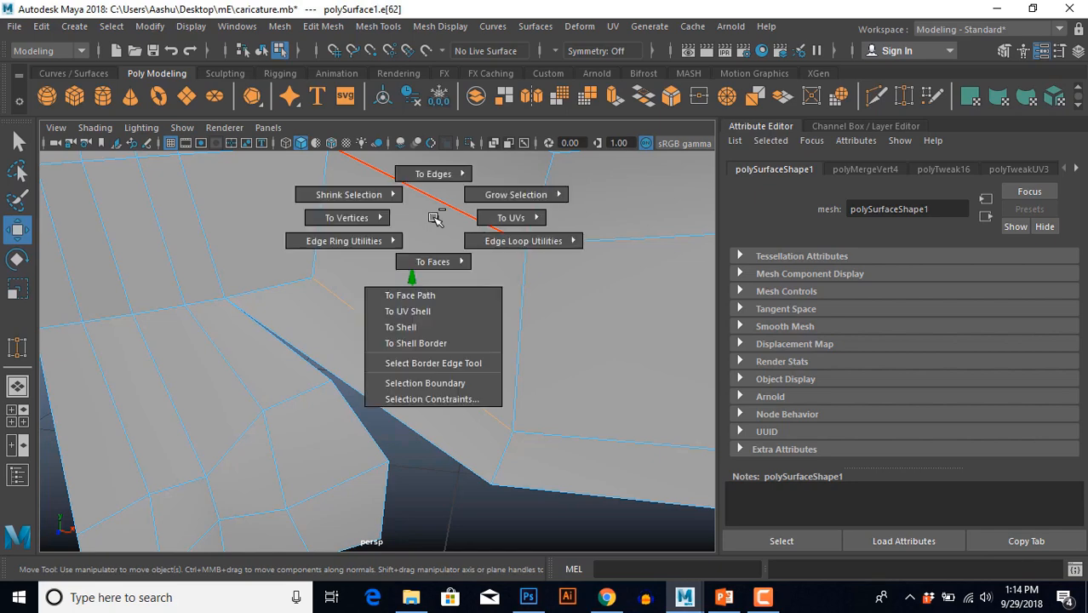
pyautogui.keyDown('shift'); pyautogui.moveTo(435, 218); pyautogui.dragTo(389, 223, button='right'); pyautogui.keyUp('shift')
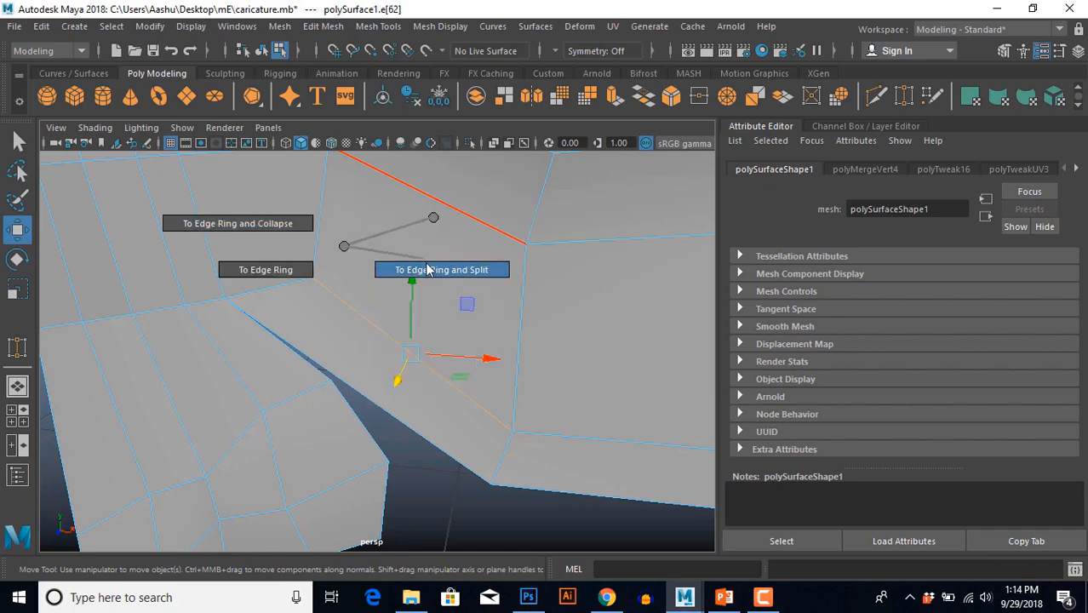
pyautogui.keyDown('ctrl'); pyautogui.moveTo(442, 269); pyautogui.dragTo(445, 270, button='right'); pyautogui.keyUp('ctrl')
pyautogui.scroll(-5, 434, 324)
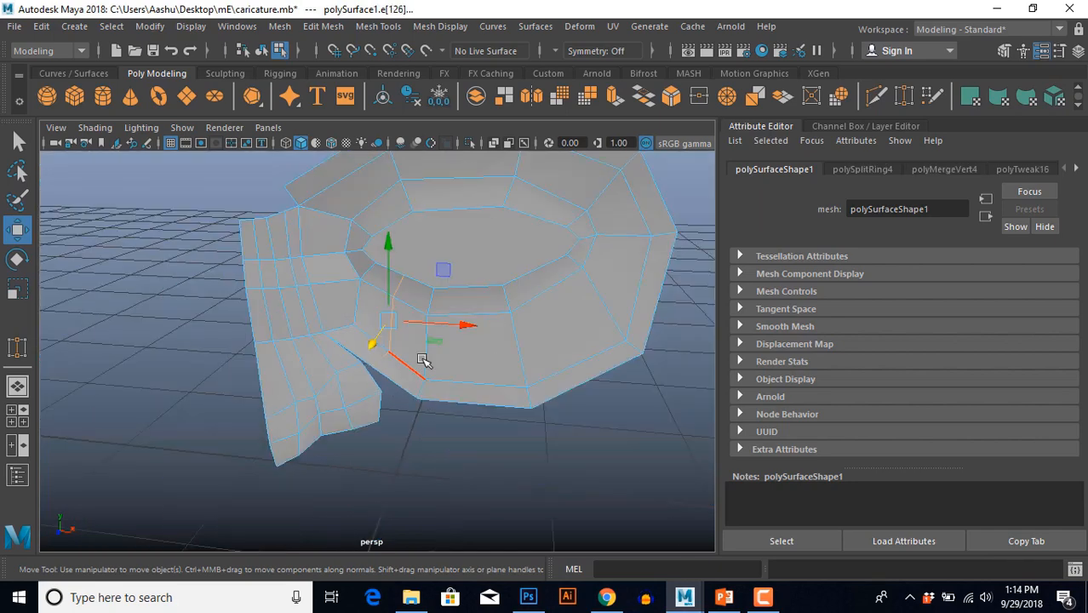
# Merge the new split vertex on the rim's outer border with the nearby upper corner vertex of the nostril wing.
pyautogui.scroll(4, 461, 425)
pyautogui.moveTo(427, 427)
pyautogui.keyDown('alt'); pyautogui.mouseDown()
pyautogui.moveTo(461, 425)
pyautogui.moveTo(391, 413)
pyautogui.moveTo(421, 415)
pyautogui.mouseUp(); pyautogui.keyUp('alt')
pyautogui.scroll(5, 427, 430)
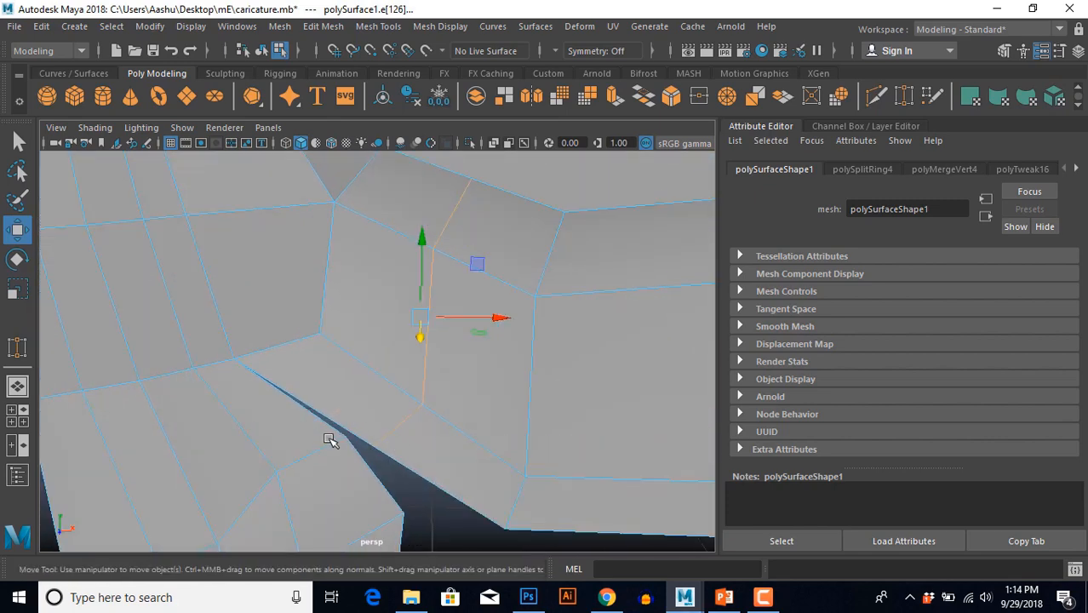
pyautogui.scroll(-4, 496, 397)
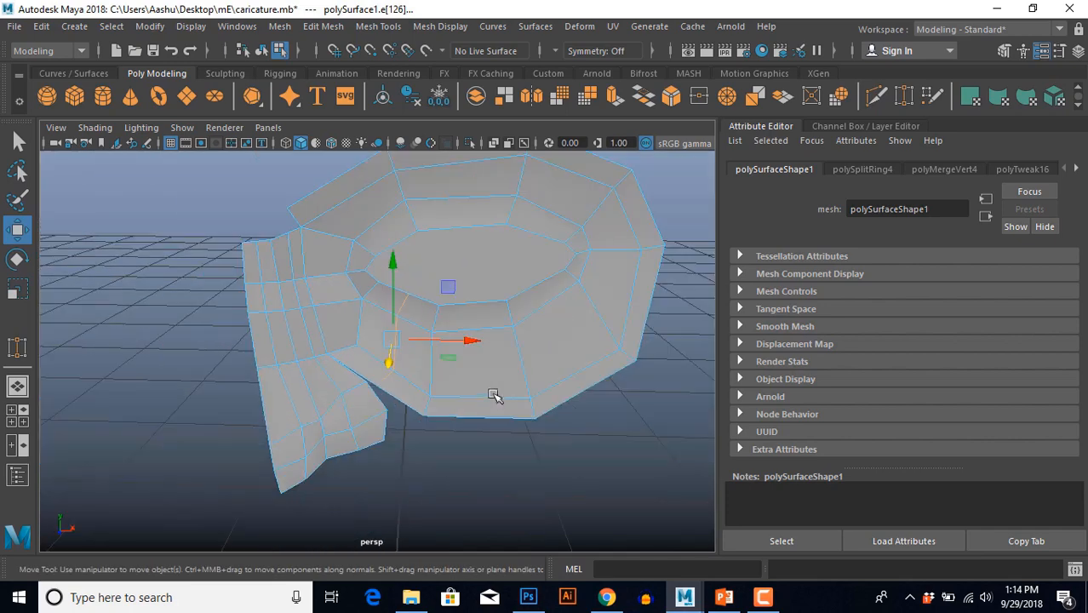
pyautogui.keyDown('alt'); pyautogui.moveTo(495, 397); pyautogui.dragTo(454, 378); pyautogui.keyUp('alt')
pyautogui.scroll(3, 454, 379)
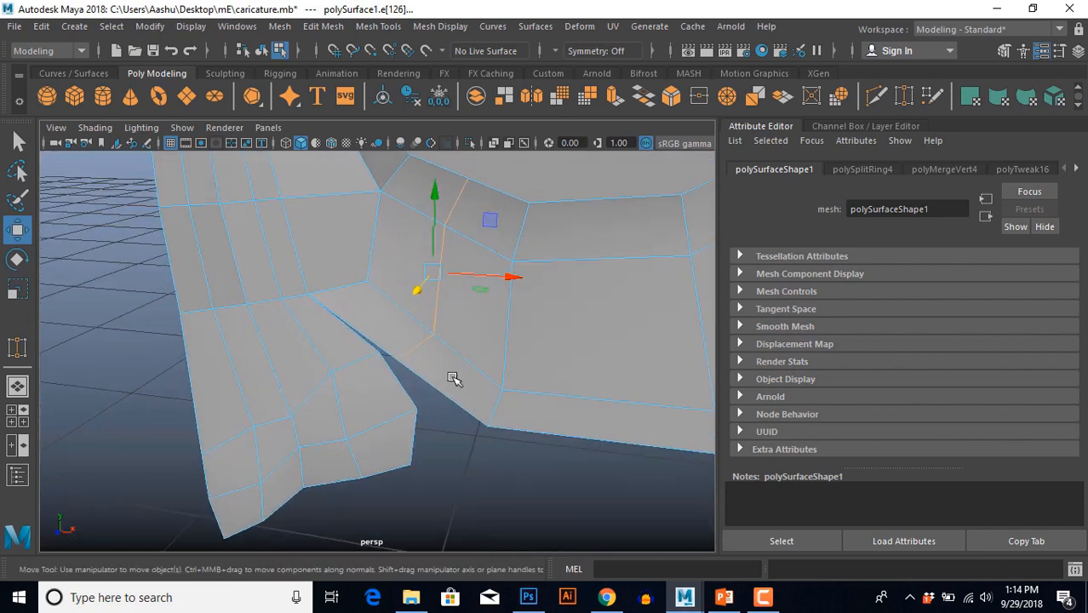
pyautogui.scroll(3, 446, 373)
pyautogui.scroll(-3, 437, 370)
pyautogui.moveTo(399, 372); pyautogui.dragTo(367, 361, button='right')
pyautogui.moveTo(366, 344); pyautogui.dragTo(430, 404)
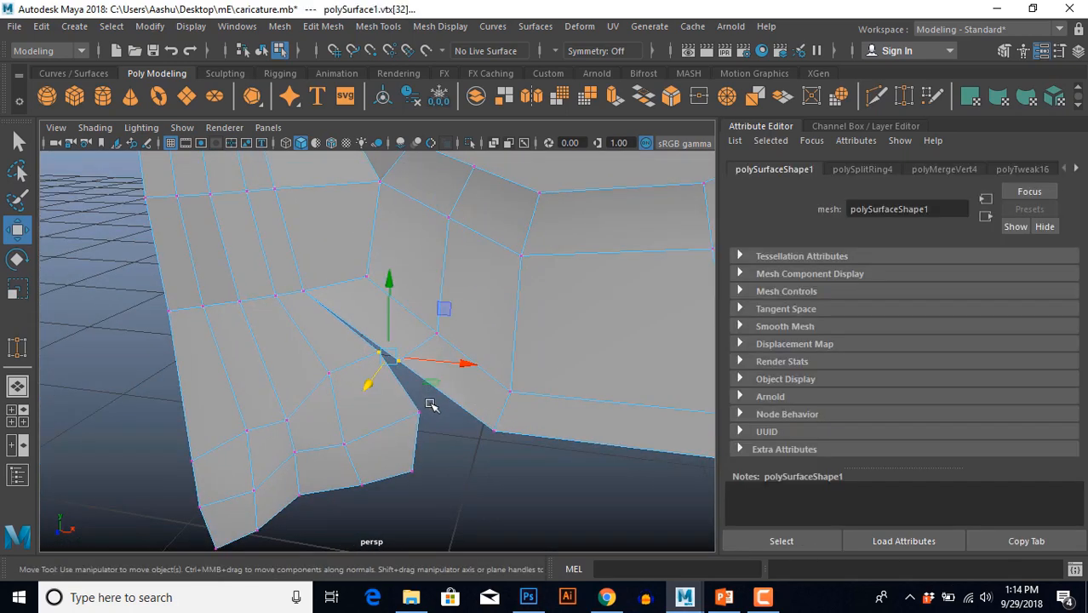
pyautogui.keyDown('shift'); pyautogui.moveTo(474, 314); pyautogui.dragTo(555, 222, button='right'); pyautogui.keyUp('shift')
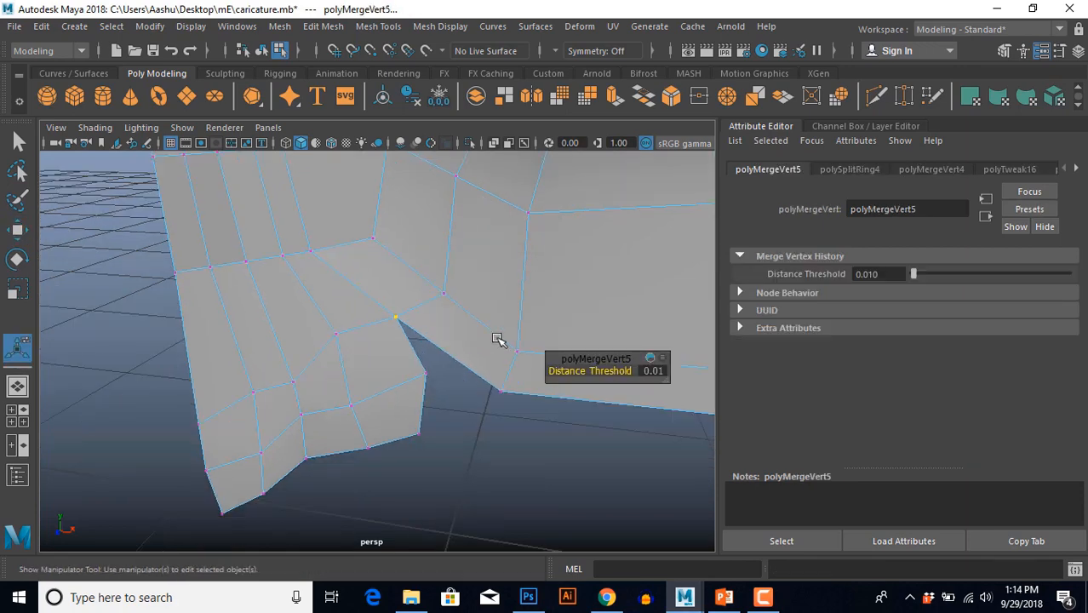
# Move the merged vertex onto the tip of the drawn nostril line and nudge the neighbouring rim vertex up in the front view.
pyautogui.press('w')
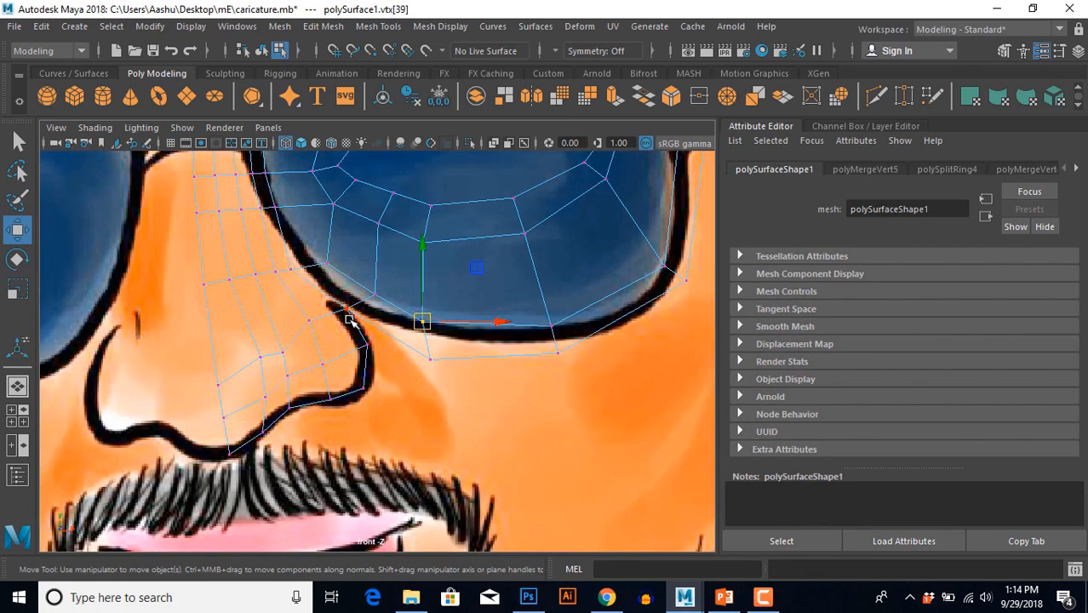
pyautogui.click(336, 305)
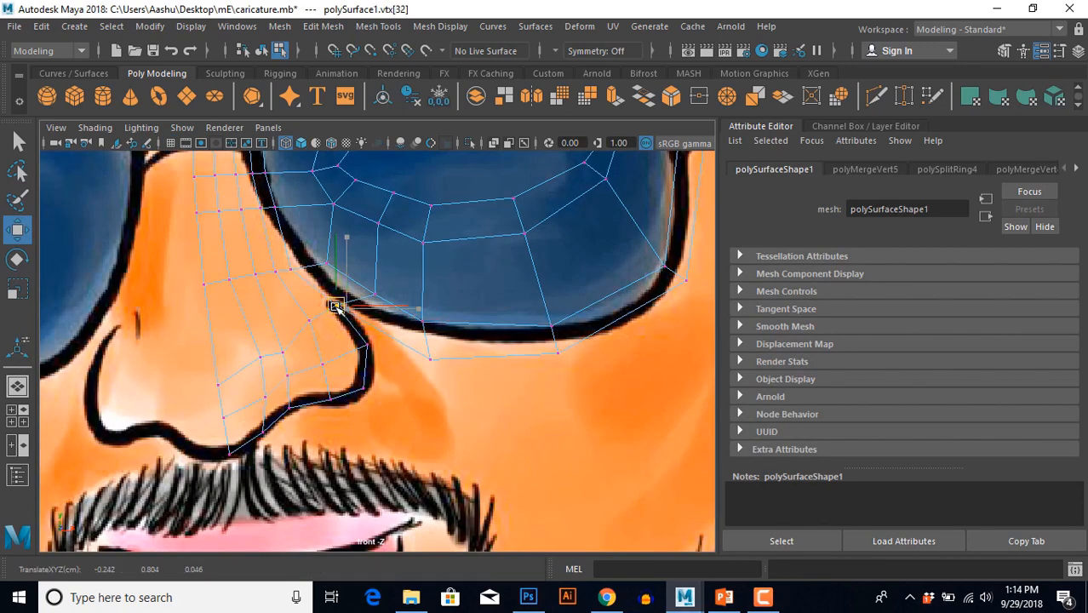
pyautogui.click(413, 373)
pyautogui.click(430, 359)
pyautogui.click(430, 394)
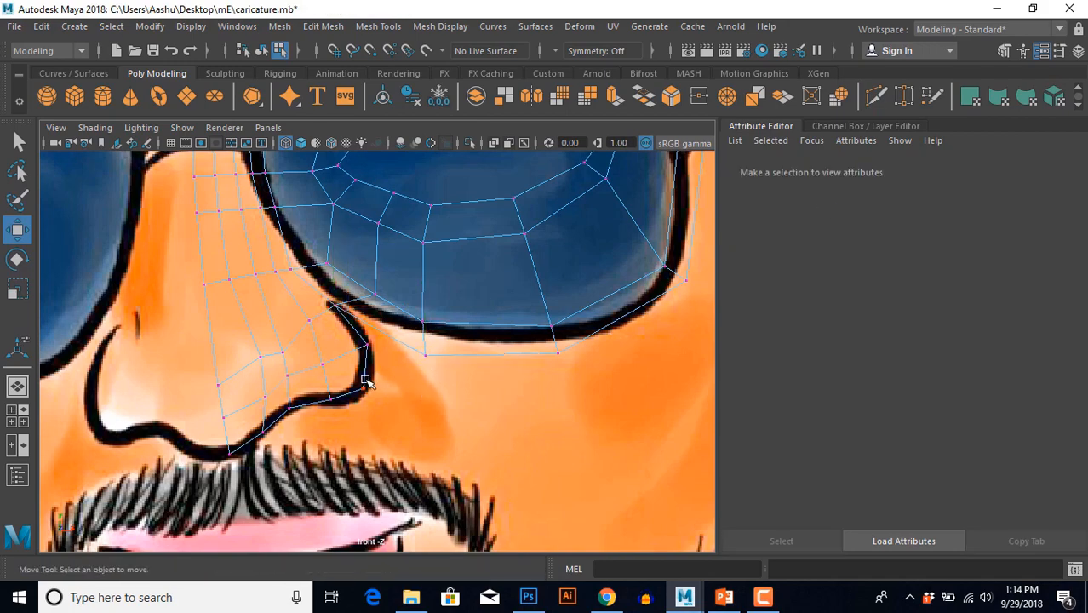
# Adjust the nostril wing's outer vertex and the lens ring's split vertex above it to follow the drawn outlines.
pyautogui.scroll(3, 372, 364)
pyautogui.moveTo(378, 349); pyautogui.dragTo(357, 320)
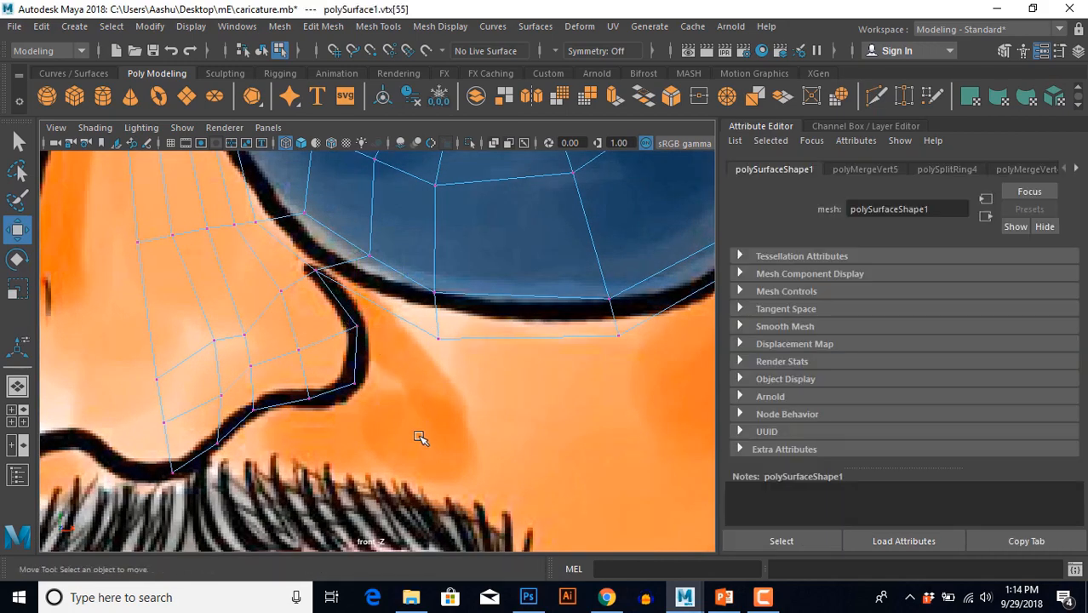
pyautogui.click(420, 438)
pyautogui.scroll(-5, 421, 438)
pyautogui.scroll(5, 408, 442)
pyautogui.scroll(3, 408, 443)
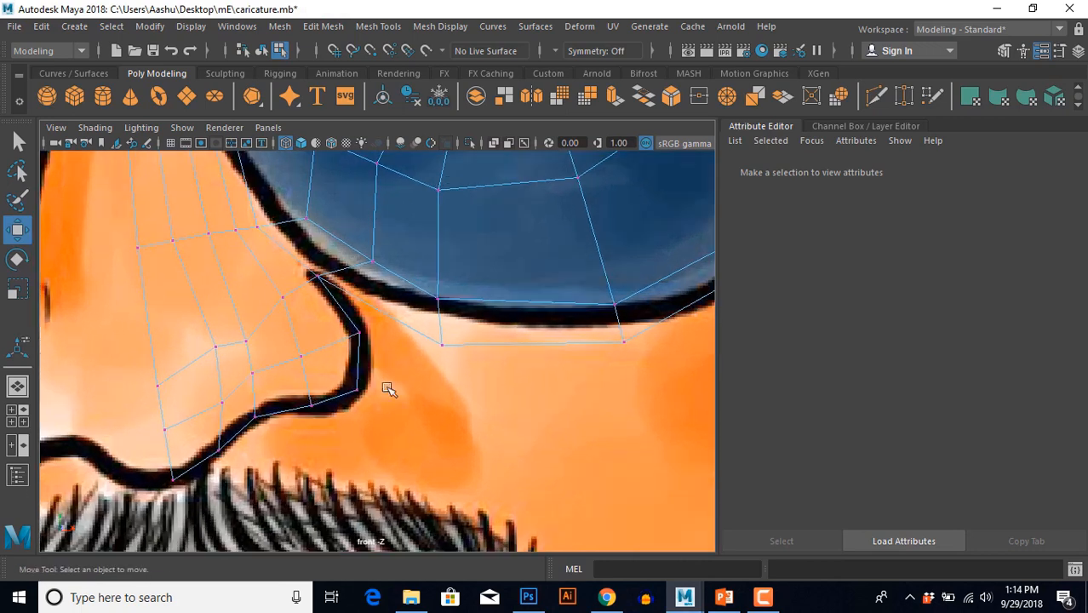
pyautogui.moveTo(359, 233); pyautogui.dragTo(361, 256)
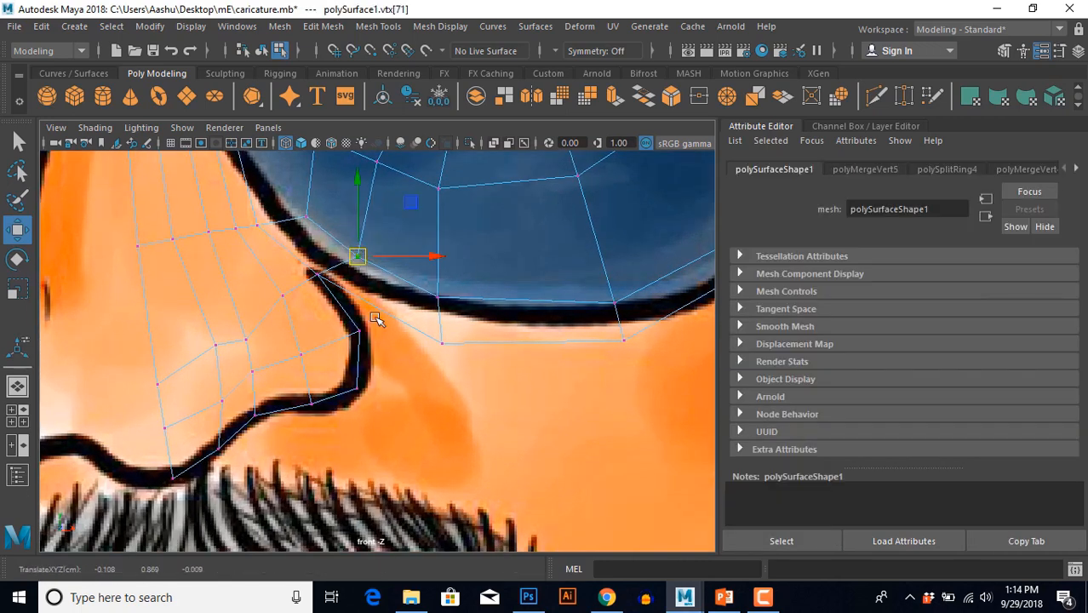
pyautogui.click(382, 365)
pyautogui.scroll(-5, 379, 358)
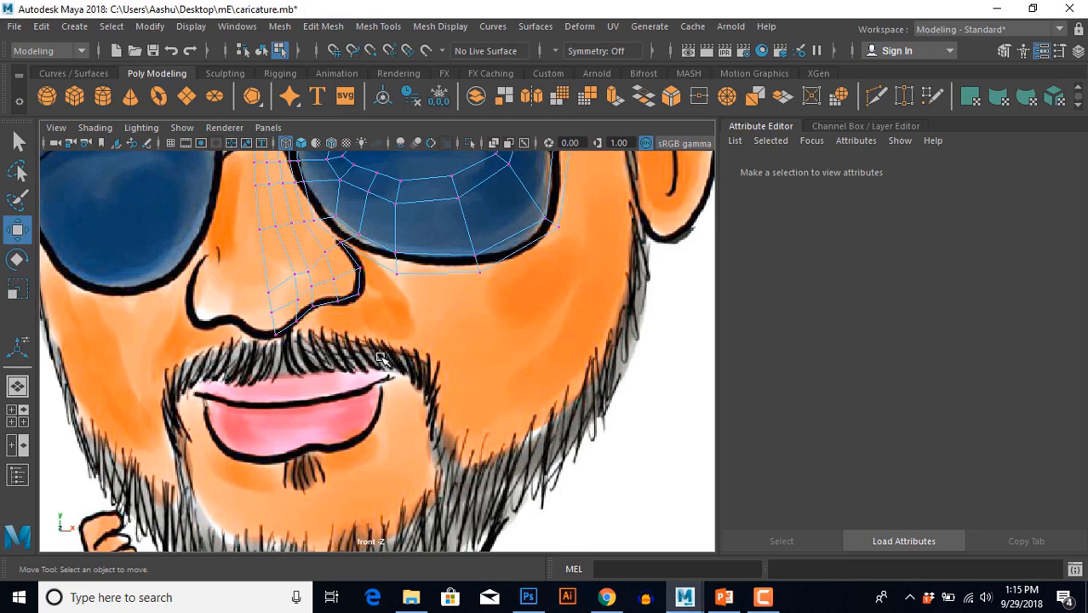
# Move the two ring-and-rim vertex pairs at the bottom of the lens upward to fit its drawn lower outline.
pyautogui.scroll(6, 394, 368)
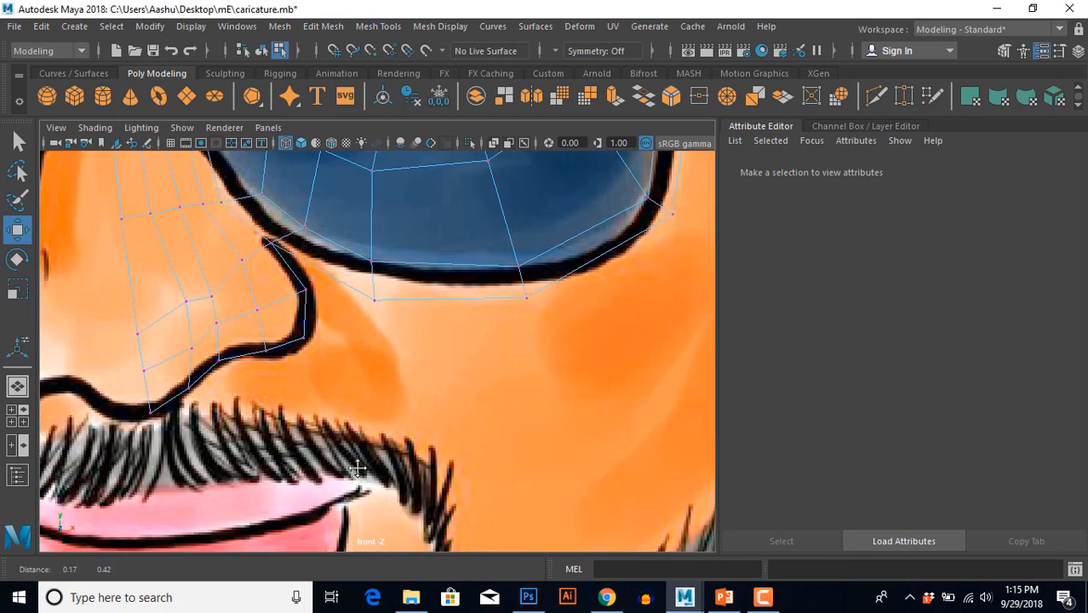
pyautogui.click(371, 348)
pyautogui.moveTo(371, 347); pyautogui.dragTo(367, 321)
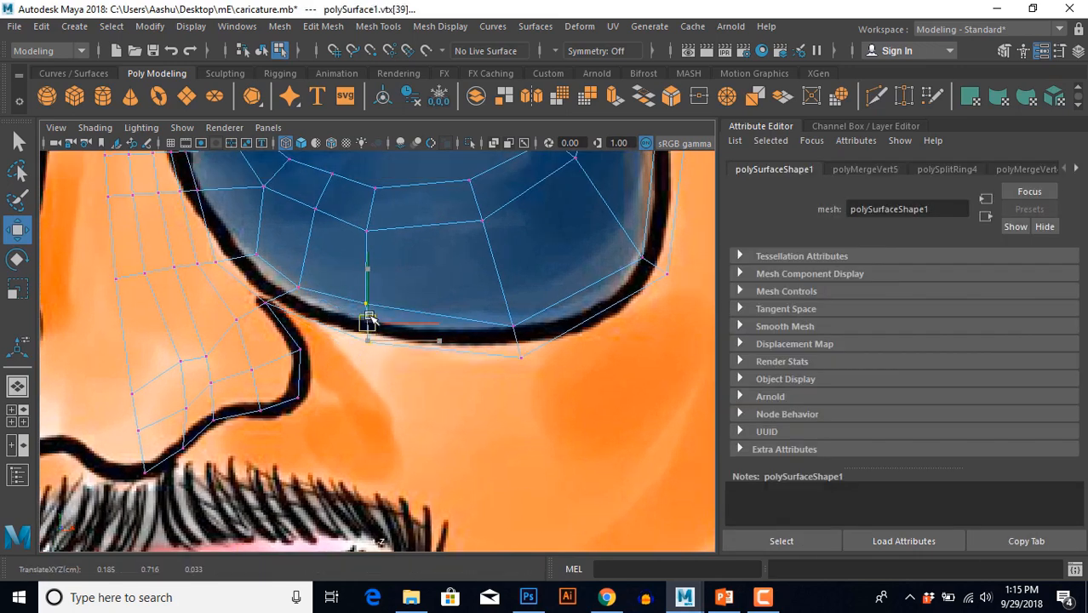
pyautogui.click(514, 324)
pyautogui.moveTo(515, 333); pyautogui.dragTo(512, 318)
pyautogui.click(595, 231)
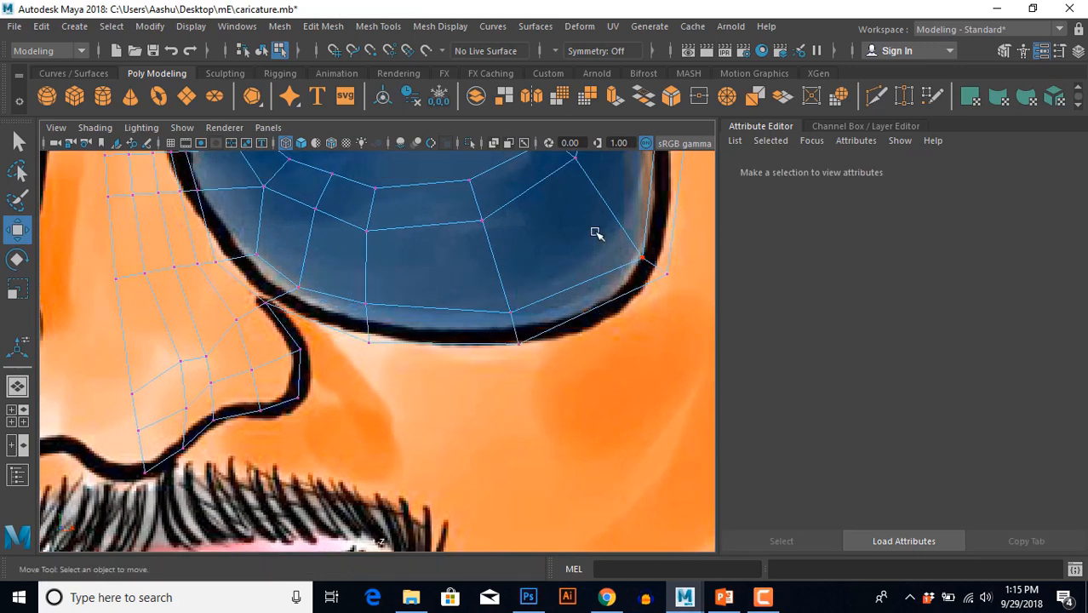
# Shift the lens's outer lower corner vertices inward and the adjacent bottom pair outward along the drawn outline.
pyautogui.click(654, 265)
pyautogui.moveTo(656, 266); pyautogui.dragTo(636, 267)
pyautogui.click(545, 294)
pyautogui.moveTo(522, 307); pyautogui.dragTo(540, 329)
pyautogui.click(544, 423)
pyautogui.keyDown('alt'); pyautogui.moveTo(395, 397); pyautogui.dragTo(416, 376, button='middle'); pyautogui.keyUp('alt')
pyautogui.scroll(1, 375, 357)
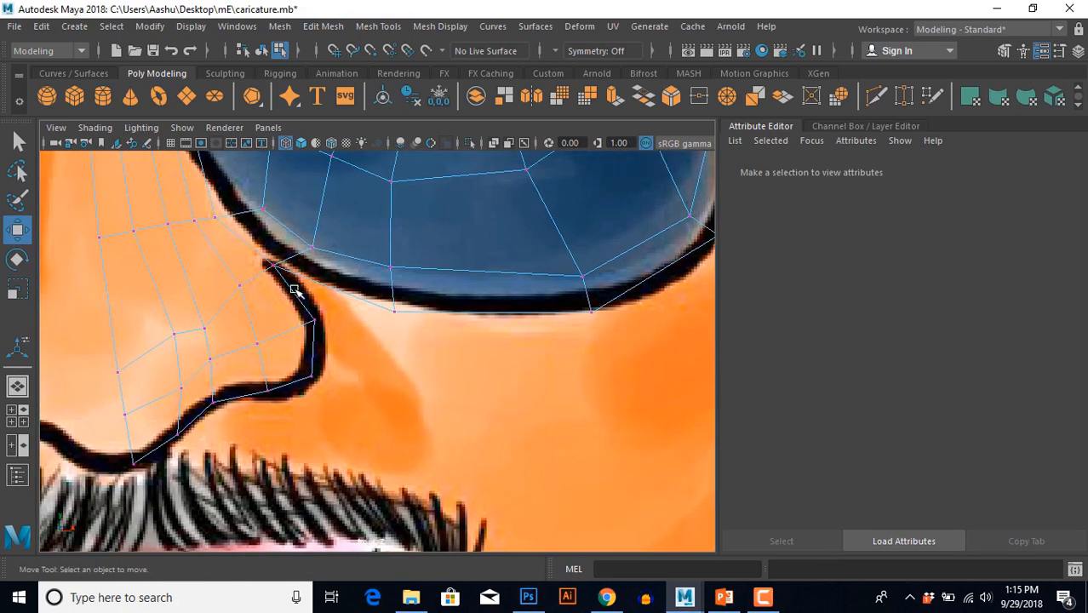
# Extrude the nostril wing's upper border edge outward onto the cheek, rotating and scaling it below the lens rim.
pyautogui.click(294, 287)
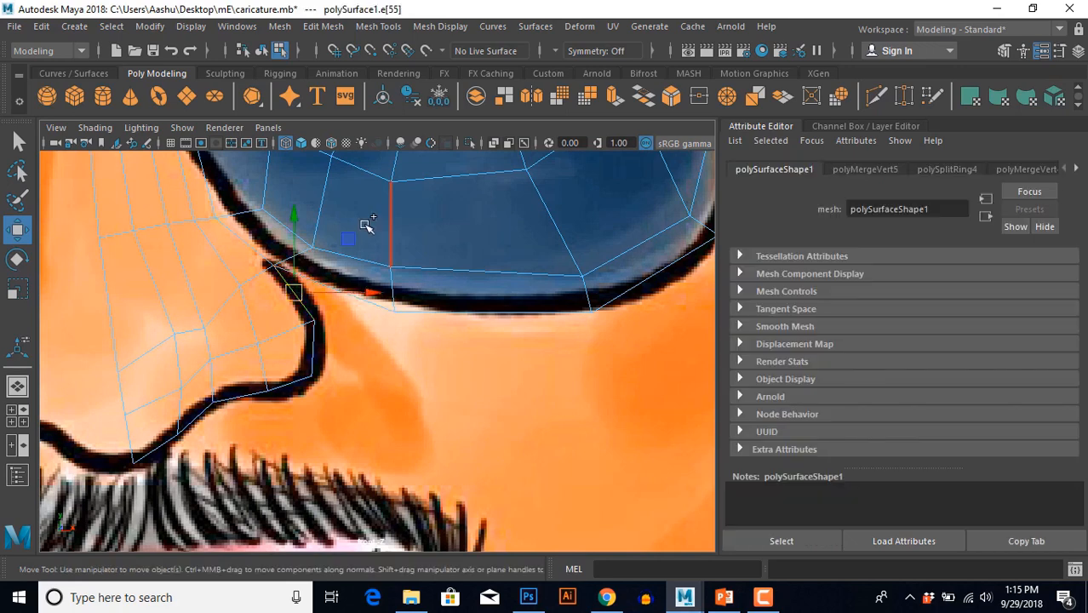
pyautogui.keyDown('shift'); pyautogui.moveTo(366, 223); pyautogui.dragTo(366, 261, button='right'); pyautogui.keyUp('shift')
pyautogui.keyDown('alt'); pyautogui.moveTo(388, 335); pyautogui.dragTo(387, 282, button='middle'); pyautogui.keyUp('alt')
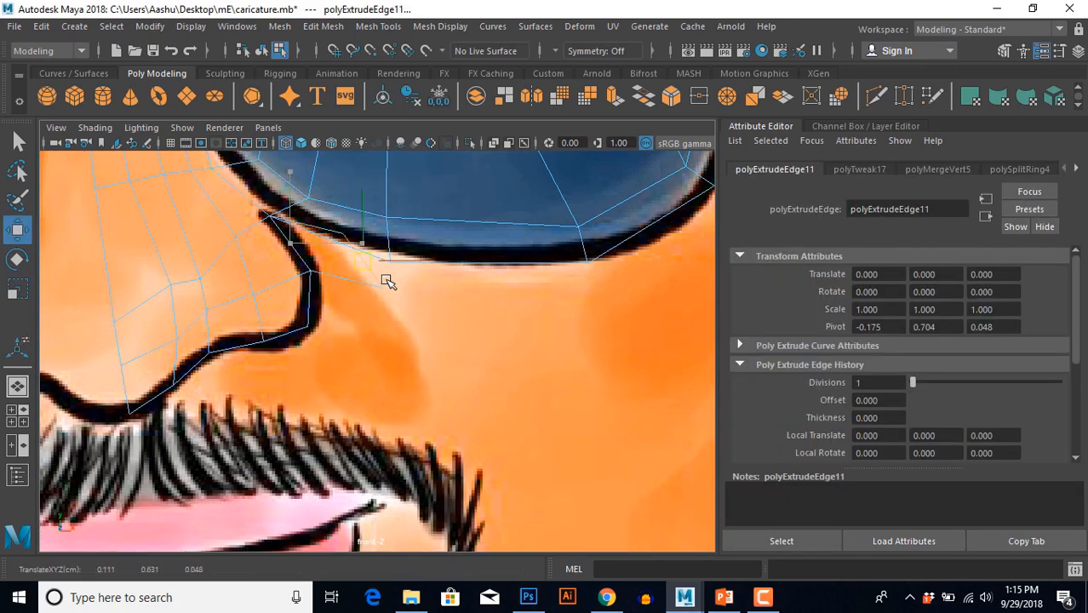
pyautogui.moveTo(387, 282); pyautogui.dragTo(396, 305)
pyautogui.press('e')
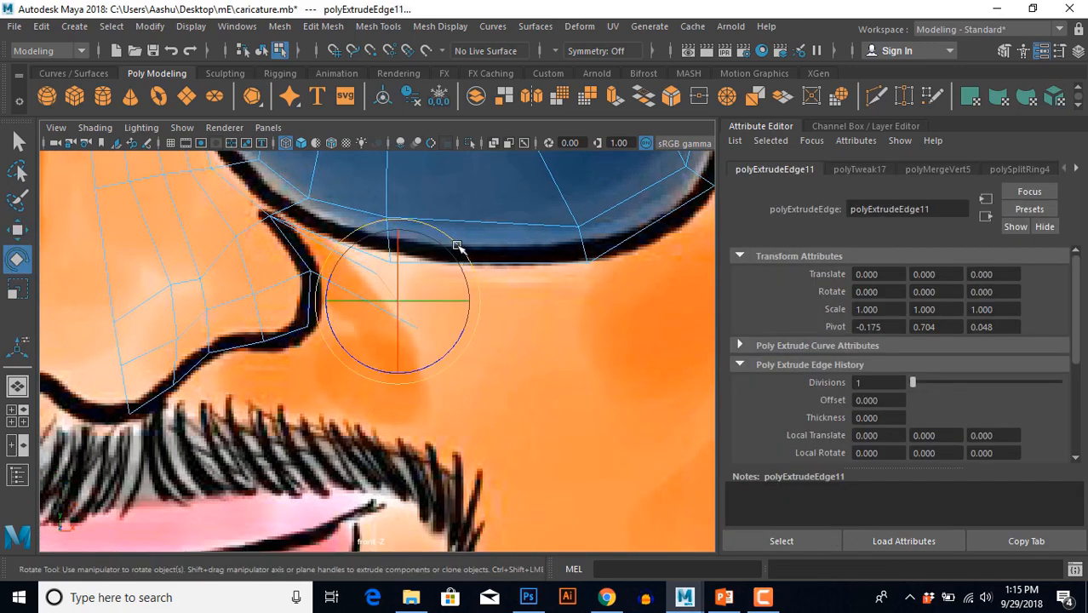
pyautogui.press('r')
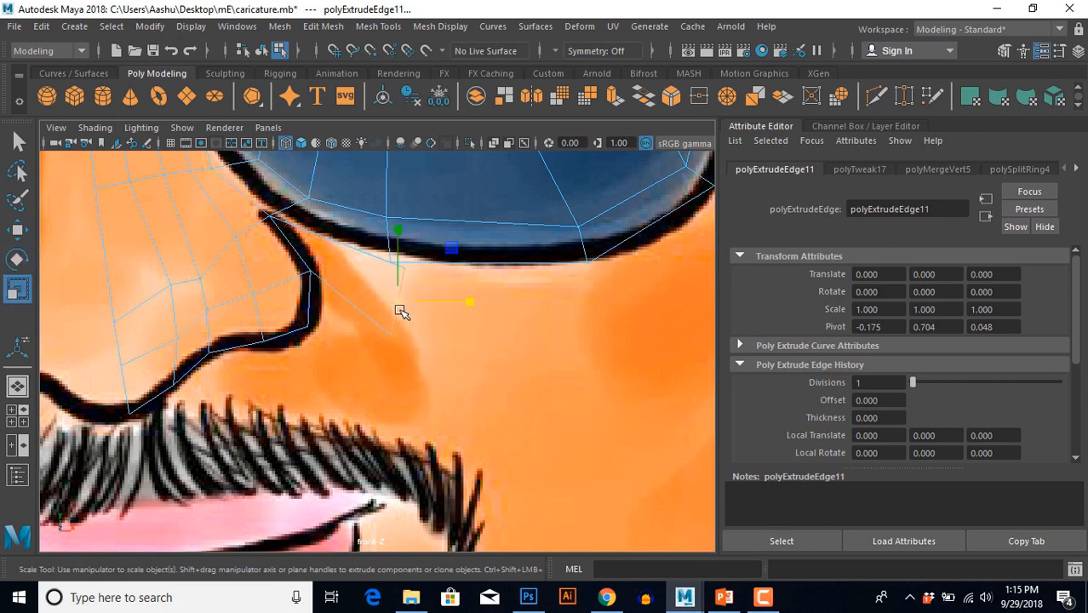
pyautogui.moveTo(401, 308); pyautogui.dragTo(392, 297)
# Reposition the extruded cheek edge beneath the lens rim and adjust its depth slightly in the side view.
pyautogui.press('w')
pyautogui.press('space')
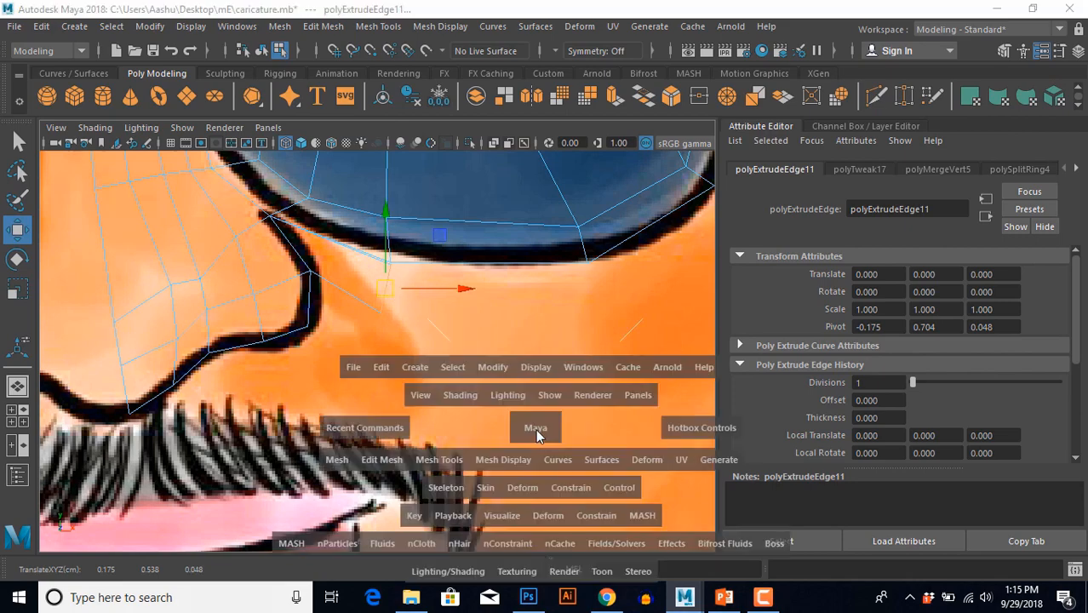
pyautogui.press('space')
pyautogui.moveTo(325, 315)
pyautogui.mouseDown()
pyautogui.moveTo(306, 313)
pyautogui.moveTo(336, 320)
pyautogui.mouseUp()
pyautogui.press('space')
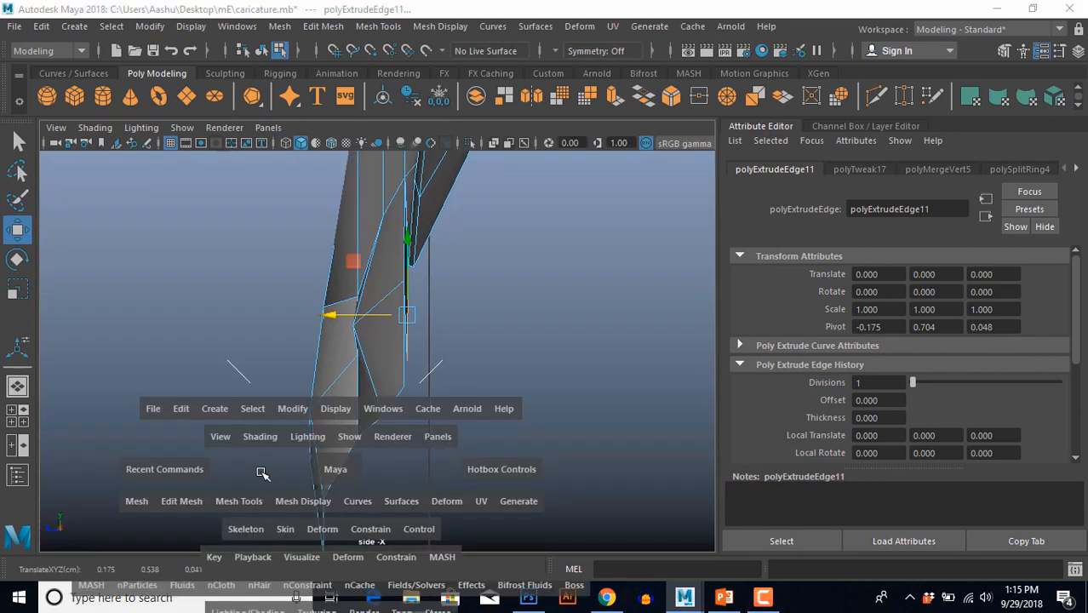
pyautogui.press('space')
# Extrude the cheek edge again diagonally down along the smile fold, rotating it to follow the curve.
pyautogui.hotkey('ctrl', 'e')
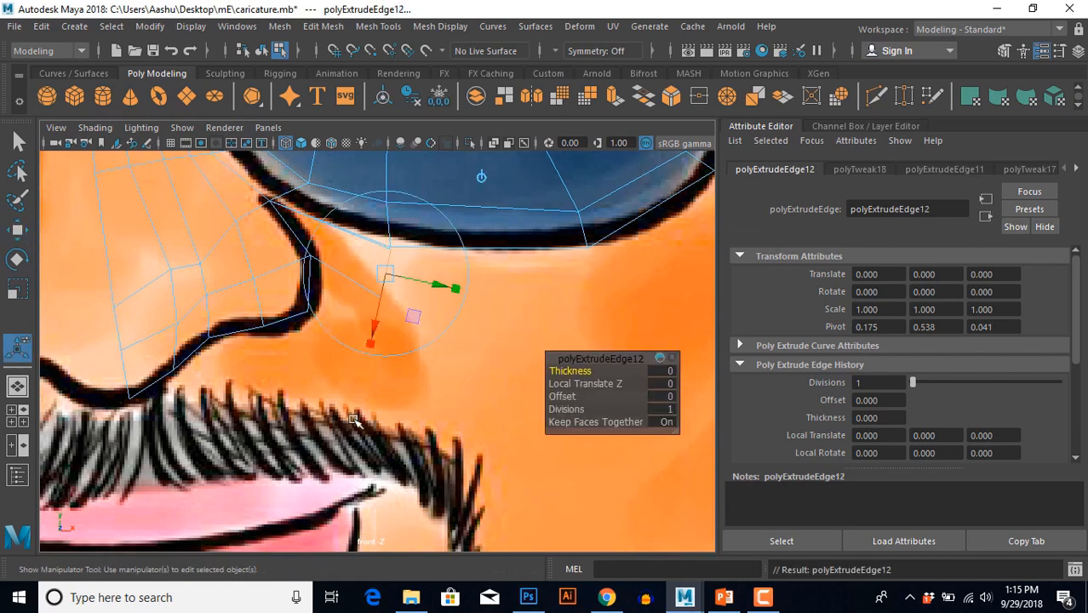
pyautogui.press('w')
pyautogui.keyDown('alt'); pyautogui.moveTo(395, 370); pyautogui.dragTo(371, 323, button='middle'); pyautogui.keyUp('alt')
pyautogui.scroll(-5, 375, 327)
pyautogui.scroll(2, 386, 347)
pyautogui.moveTo(364, 274); pyautogui.dragTo(382, 287)
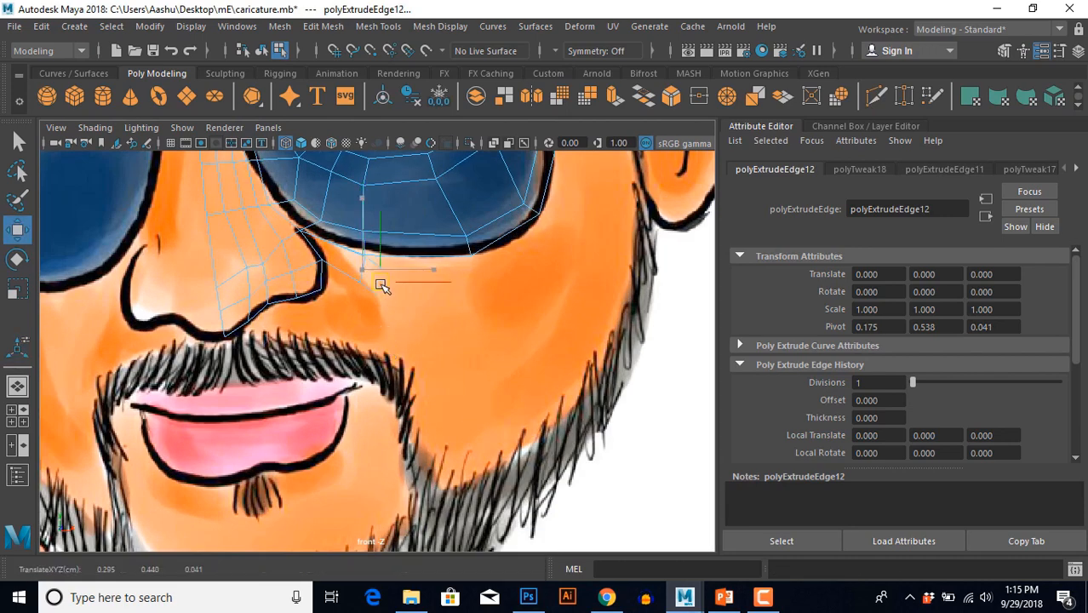
pyautogui.press('e')
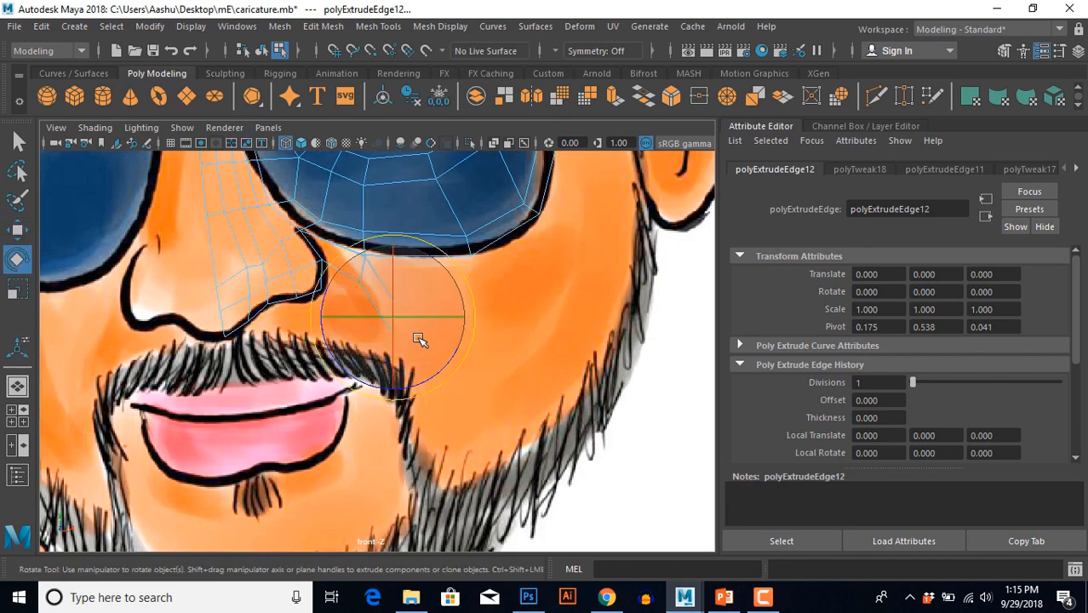
pyautogui.scroll(3, 424, 335)
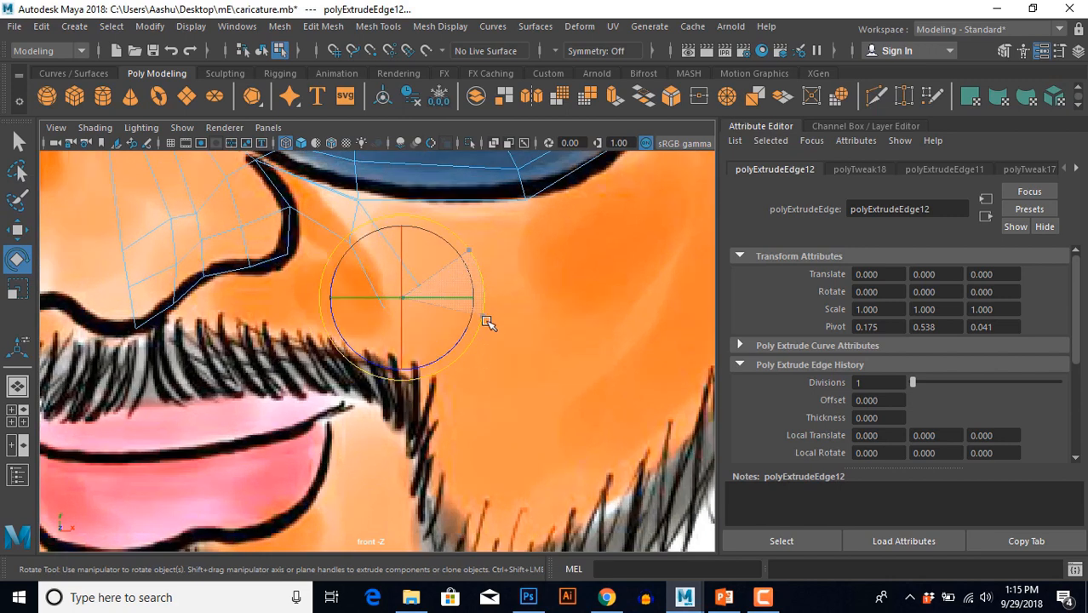
pyautogui.press('w')
pyautogui.moveTo(402, 295); pyautogui.dragTo(412, 295)
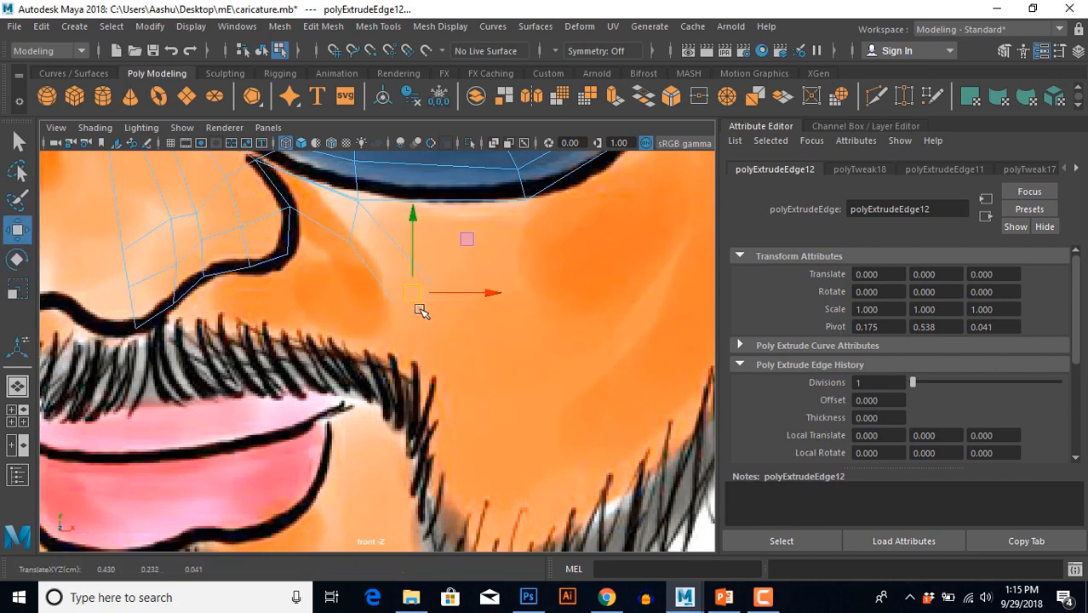
# Extrude the cheek strip's end edge down to the moustache's outer end and adjust its size and position along the fold.
pyautogui.hotkey('ctrl', 'e')
pyautogui.keyDown('alt'); pyautogui.moveTo(418, 311); pyautogui.dragTo(394, 230, button='middle'); pyautogui.keyUp('alt')
pyautogui.moveTo(393, 230); pyautogui.dragTo(406, 329)
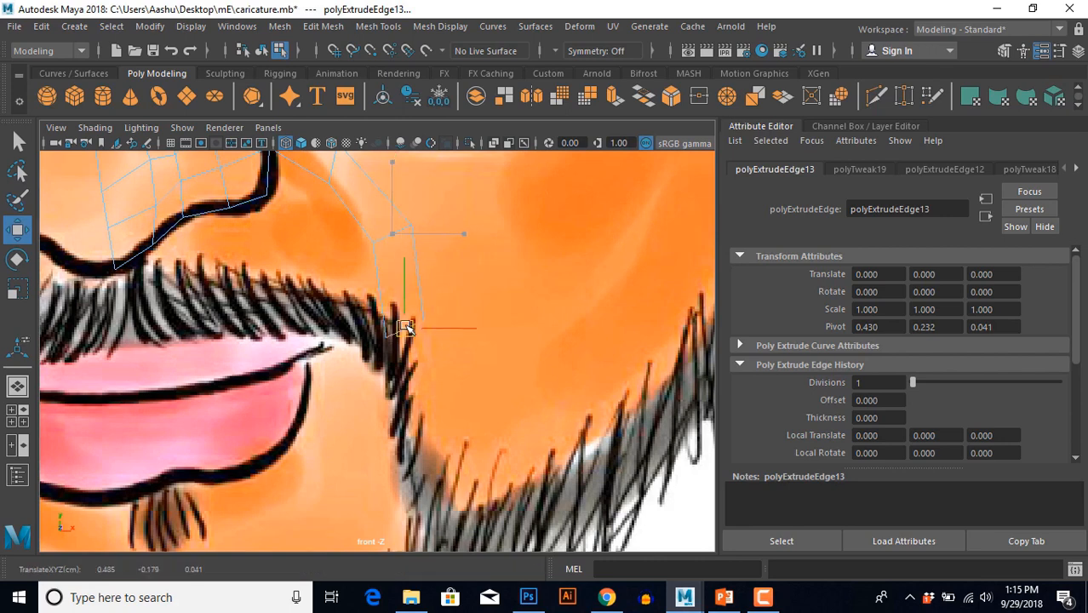
pyautogui.press('r')
pyautogui.scroll(-1, 416, 391)
pyautogui.moveTo(404, 268); pyautogui.dragTo(410, 307)
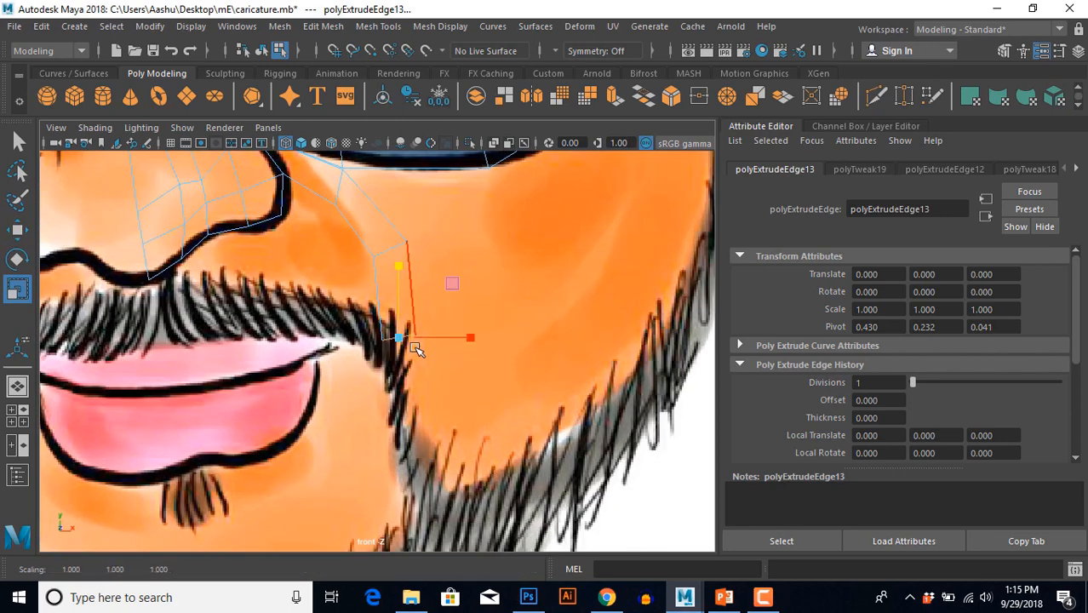
pyautogui.press('w')
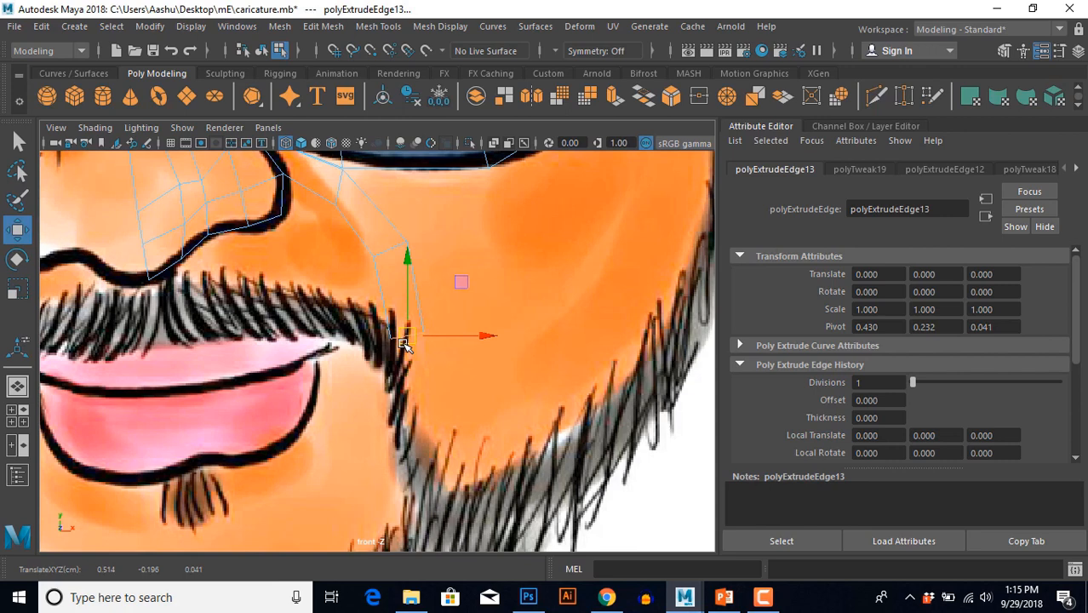
# Shift the cheek strip's lower end edge slightly forward in depth in the side view.
pyautogui.press('space')
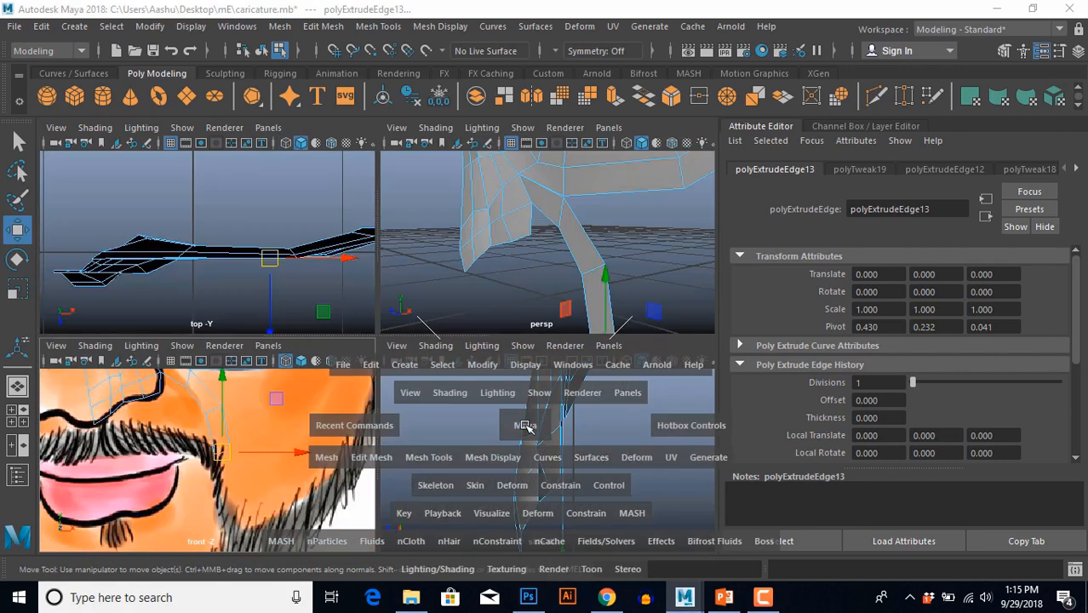
pyautogui.press('space')
pyautogui.scroll(-4, 450, 433)
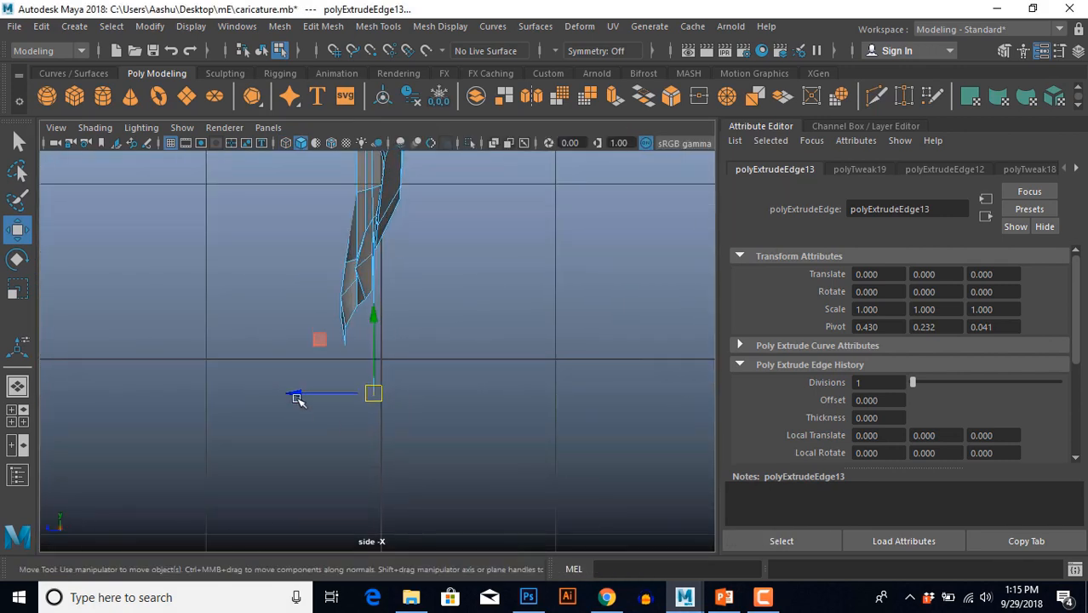
pyautogui.moveTo(296, 395); pyautogui.dragTo(293, 395)
# Adjust the depth of the cheek strip's two upper cross edges in the perspective view so the strip follows the face.
pyautogui.press('space')
pyautogui.press('space')
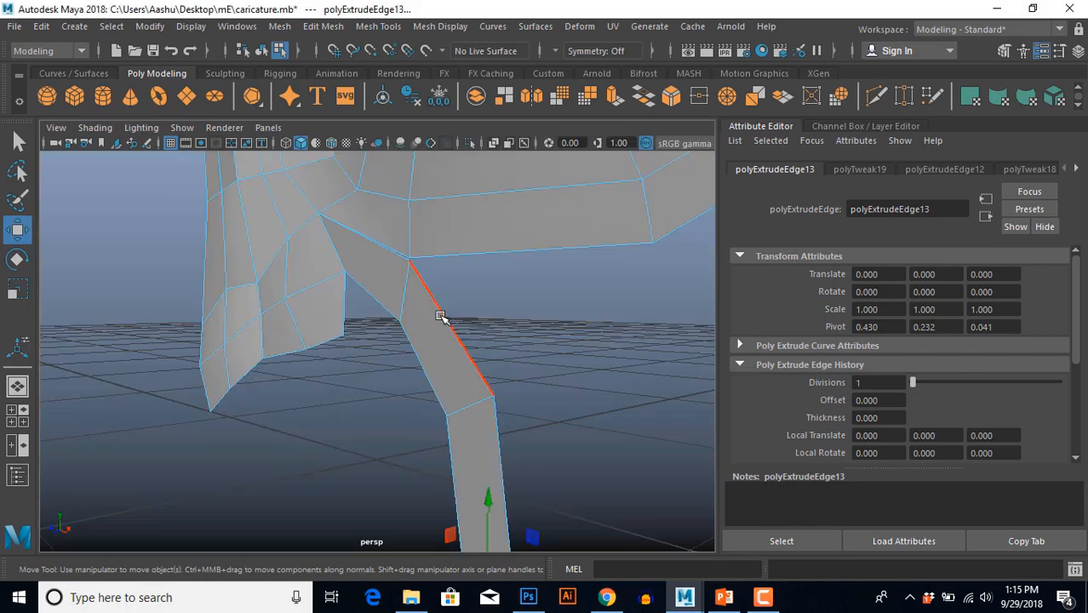
pyautogui.keyDown('alt'); pyautogui.moveTo(442, 319); pyautogui.dragTo(400, 336); pyautogui.keyUp('alt')
pyautogui.keyDown('alt'); pyautogui.moveTo(400, 337); pyautogui.dragTo(455, 204, button='middle'); pyautogui.keyUp('alt')
pyautogui.keyDown('alt'); pyautogui.moveTo(456, 204); pyautogui.dragTo(434, 251); pyautogui.keyUp('alt')
pyautogui.click(505, 259)
pyautogui.keyDown('alt'); pyautogui.moveTo(493, 323); pyautogui.dragTo(387, 379); pyautogui.keyUp('alt')
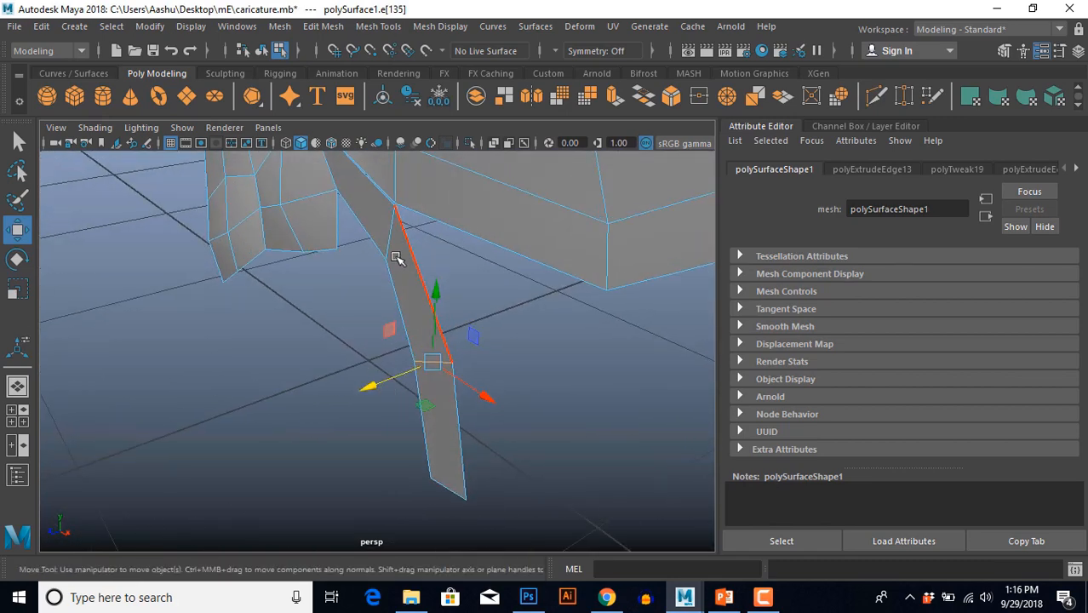
pyautogui.keyDown('alt'); pyautogui.moveTo(363, 312); pyautogui.dragTo(356, 339); pyautogui.keyUp('alt')
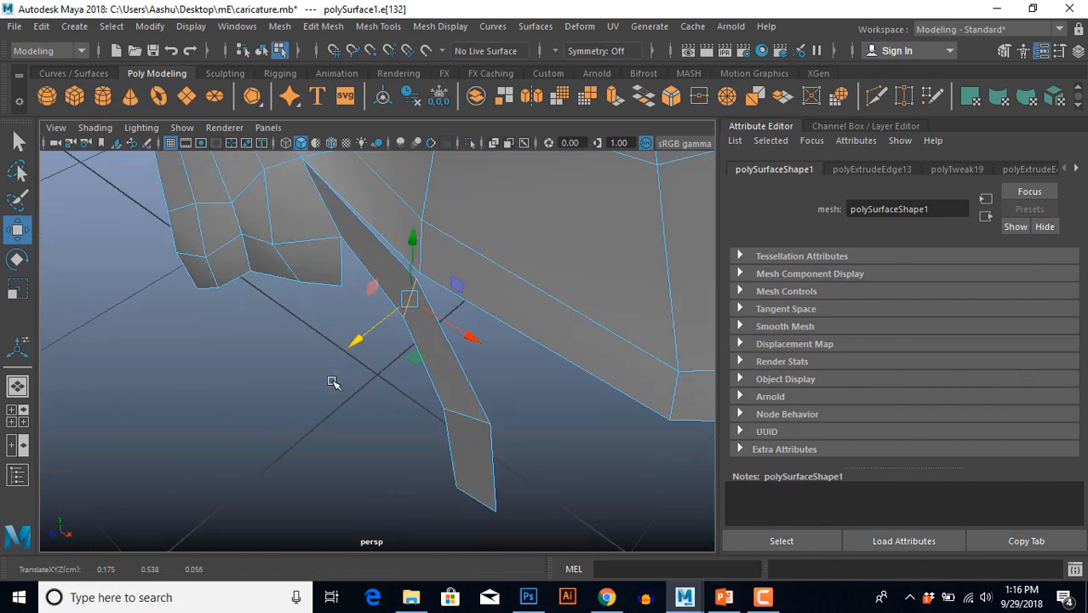
# Merge the cheek strip's upper outer corner vertex with the adjacent lens rim vertex.
pyautogui.keyDown('alt'); pyautogui.moveTo(332, 383); pyautogui.dragTo(419, 348); pyautogui.keyUp('alt')
pyautogui.moveTo(419, 348); pyautogui.dragTo(352, 341, button='right')
pyautogui.moveTo(401, 249); pyautogui.dragTo(458, 313)
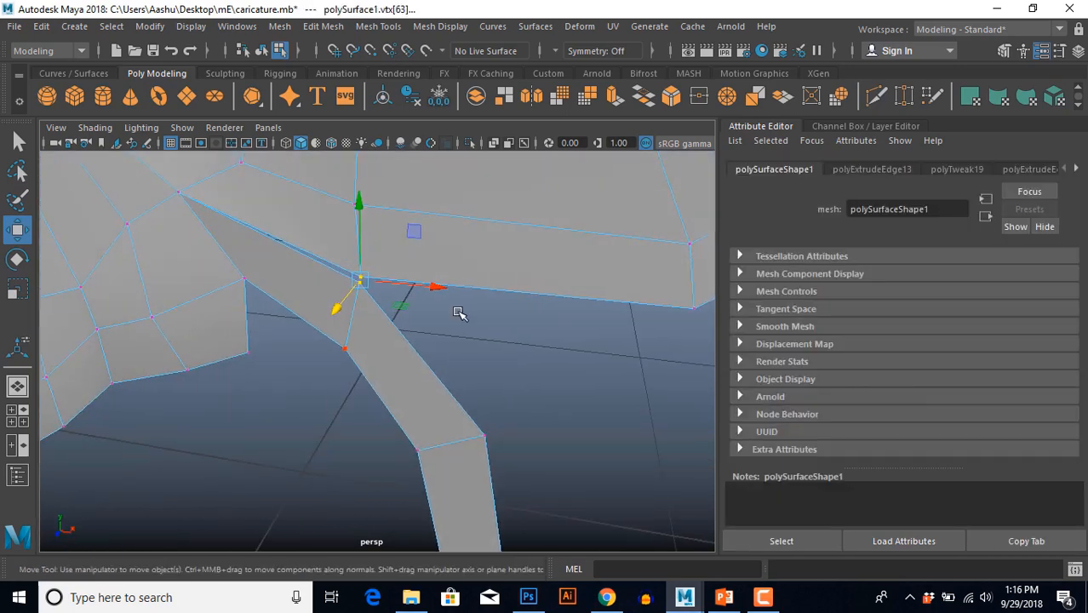
pyautogui.keyDown('shift'); pyautogui.rightClick(491, 253); pyautogui.keyUp('shift')
pyautogui.moveTo(486, 208); pyautogui.dragTo(549, 192, button='right')
pyautogui.keyDown('alt'); pyautogui.moveTo(549, 191); pyautogui.dragTo(461, 401); pyautogui.keyUp('alt')
# Examine the mesh against the whole caricature reference in the front view, then the area around the mouth.
pyautogui.press('space')
pyautogui.press('space')
pyautogui.press('a')
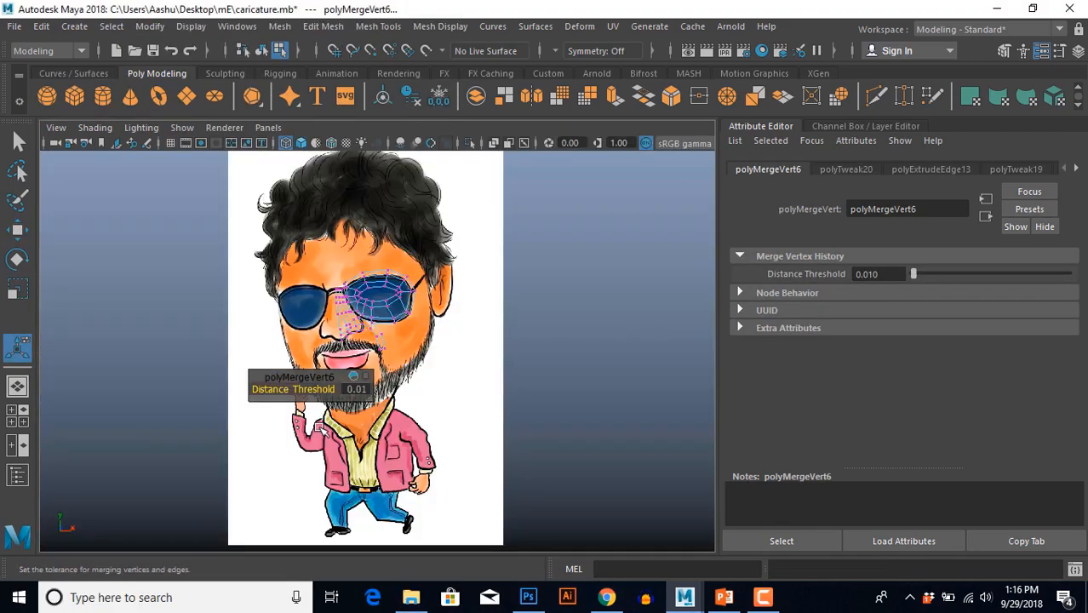
pyautogui.scroll(12, 318, 418)
pyautogui.keyDown('alt'); pyautogui.moveTo(308, 378); pyautogui.dragTo(371, 389, button='middle'); pyautogui.keyUp('alt')
pyautogui.scroll(-5, 372, 389)
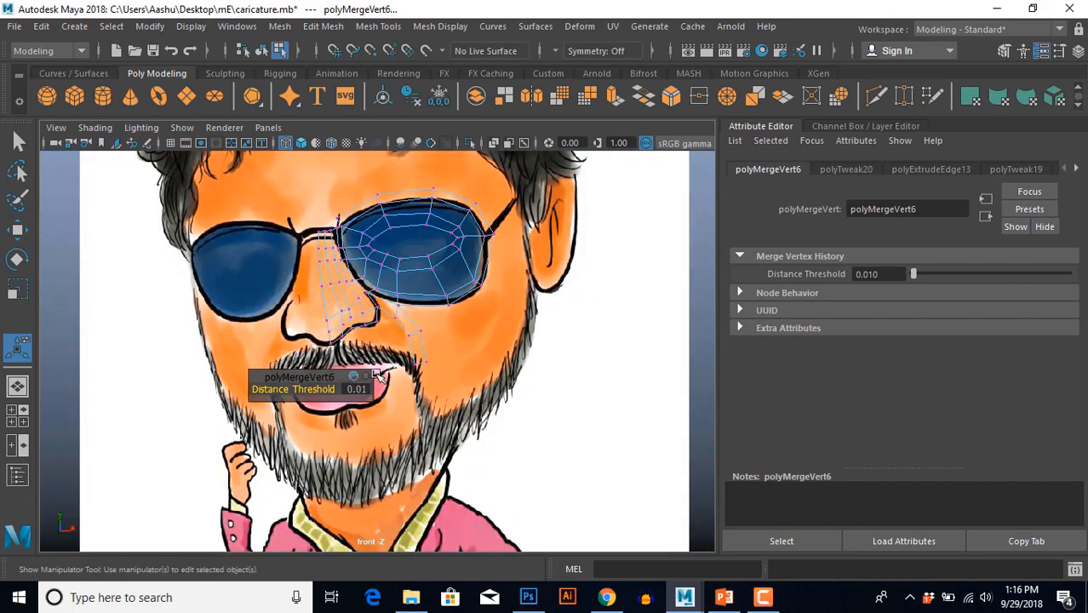
pyautogui.scroll(15, 362, 382)
pyautogui.scroll(-6, 377, 357)
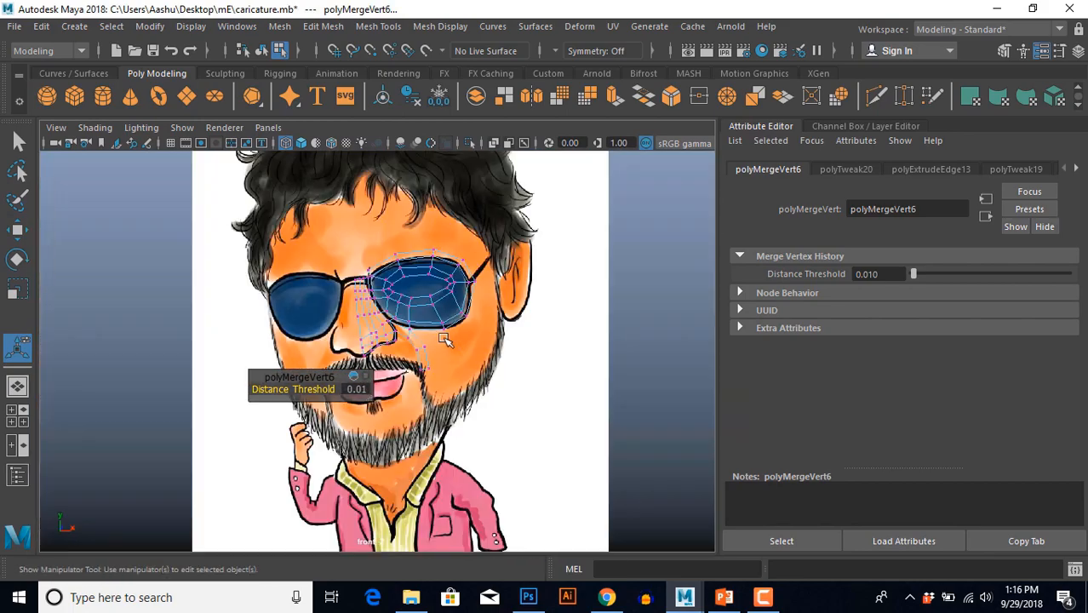
pyautogui.scroll(14, 383, 340)
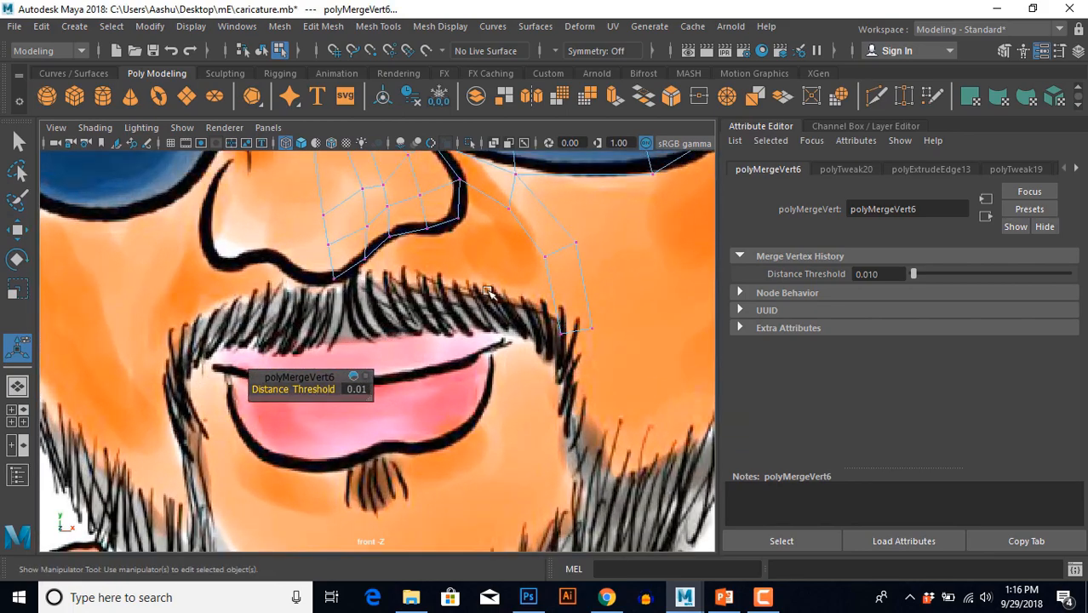
# Extrude the nose tip's bottom border edge down into the middle of the moustache and align its inner vertex.
pyautogui.press('space')
pyautogui.moveTo(512, 242); pyautogui.dragTo(513, 202)
pyautogui.keyDown('alt'); pyautogui.moveTo(461, 322); pyautogui.dragTo(287, 287); pyautogui.keyUp('alt')
pyautogui.press('q')
pyautogui.click(297, 326)
pyautogui.press('space')
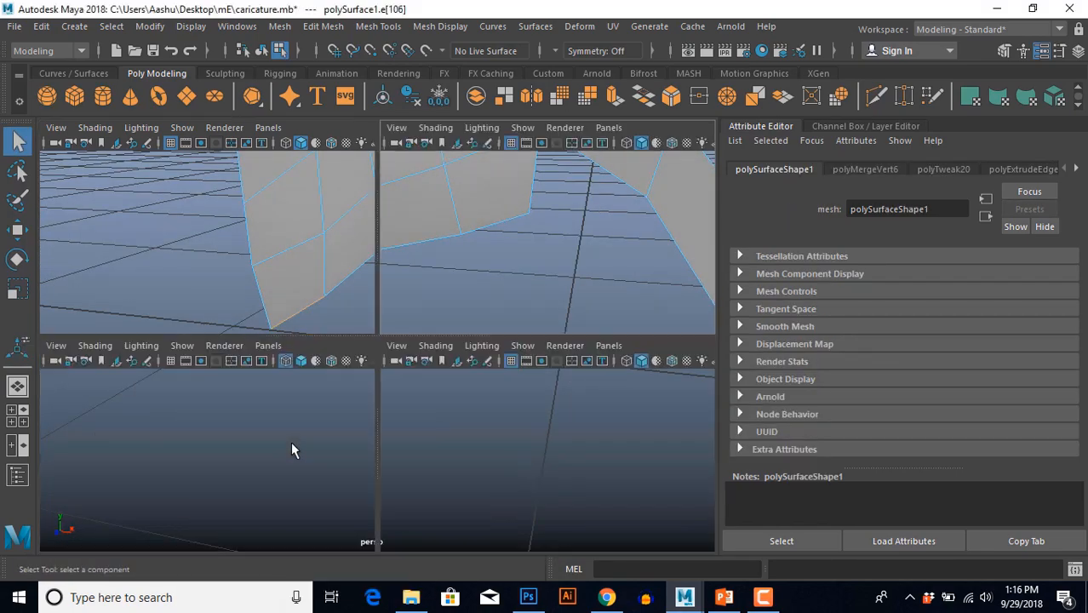
pyautogui.press('space')
pyautogui.press('w')
pyautogui.scroll(3, 348, 393)
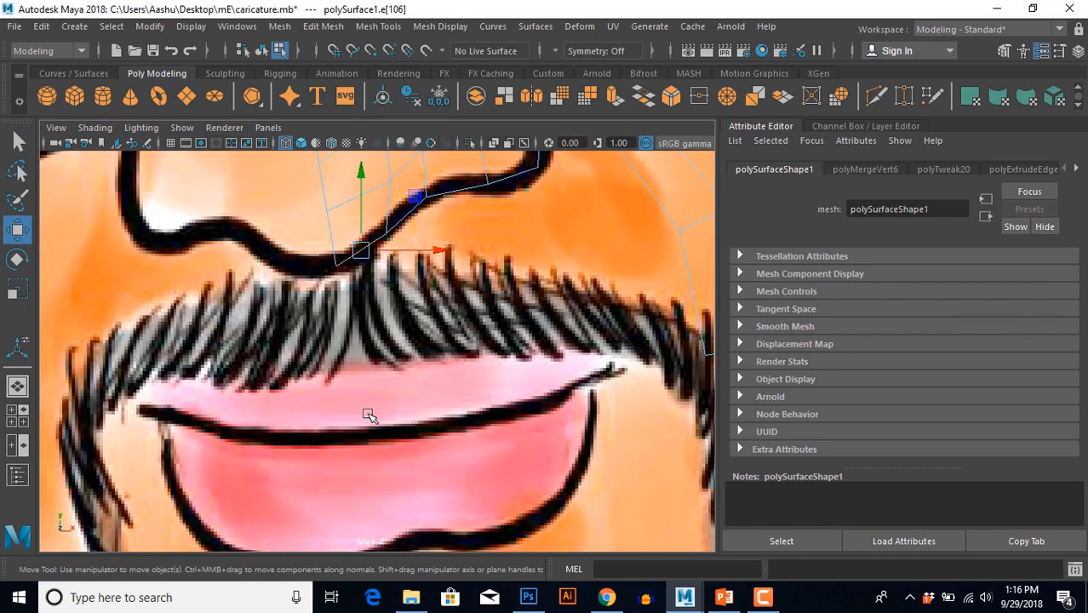
pyautogui.keyDown('shift'); pyautogui.moveTo(417, 220); pyautogui.dragTo(431, 259, button='right'); pyautogui.keyUp('shift')
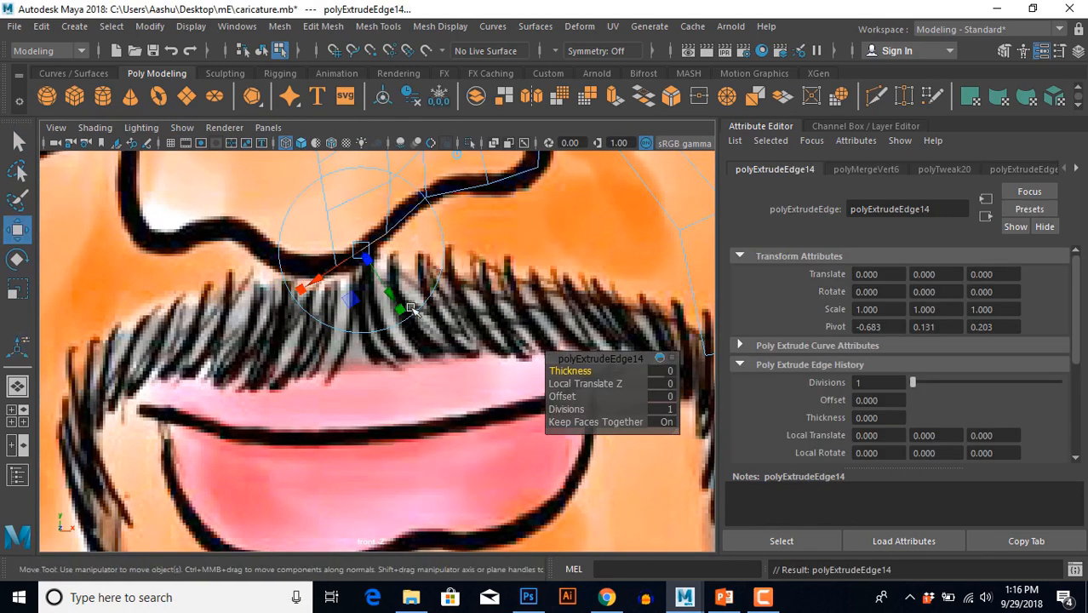
pyautogui.moveTo(365, 176); pyautogui.dragTo(362, 198)
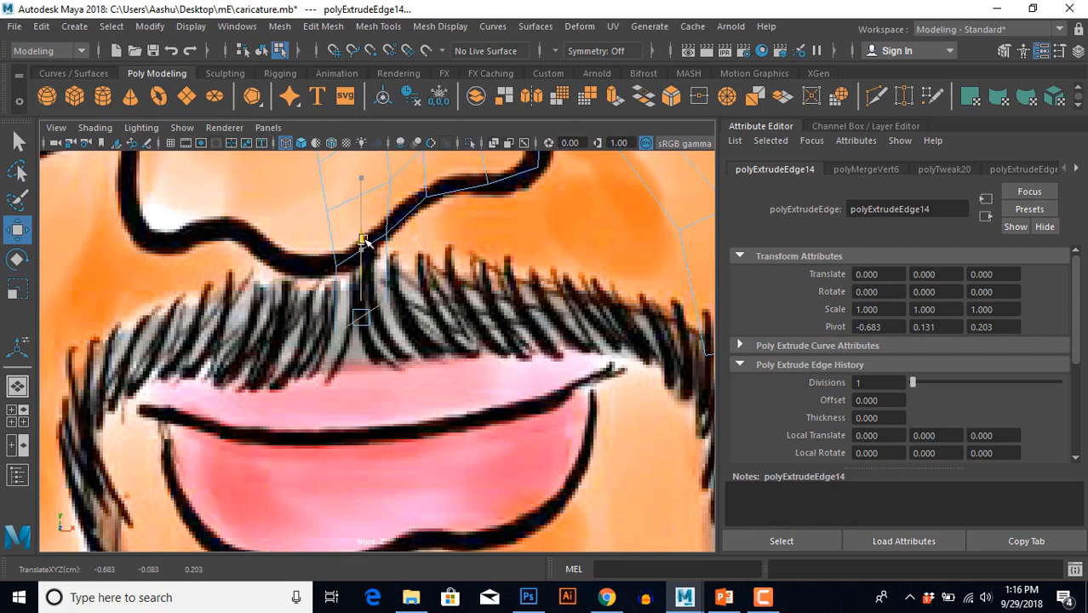
pyautogui.moveTo(363, 241); pyautogui.dragTo(364, 243)
pyautogui.moveTo(335, 321)
pyautogui.mouseDown()
pyautogui.moveTo(377, 370)
pyautogui.moveTo(353, 332)
pyautogui.mouseUp()
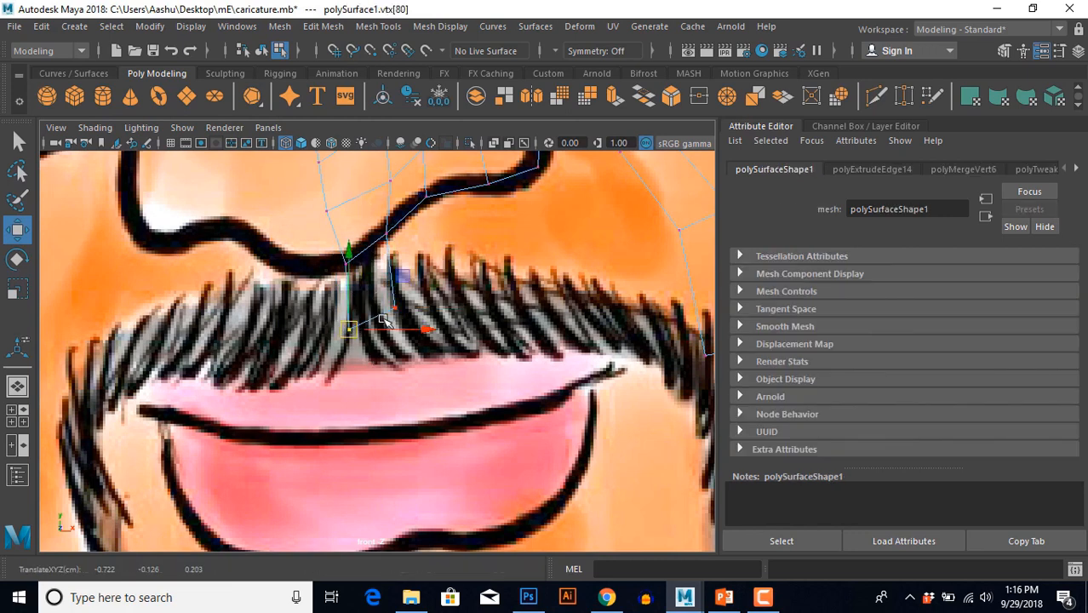
# Extrude the new strip's lower edge down again to the top of the upper lip.
pyautogui.moveTo(378, 314)
pyautogui.mouseDown(button='right')
pyautogui.moveTo(372, 237)
pyautogui.moveTo(387, 312)
pyautogui.mouseUp(button='right')
pyautogui.click(384, 314)
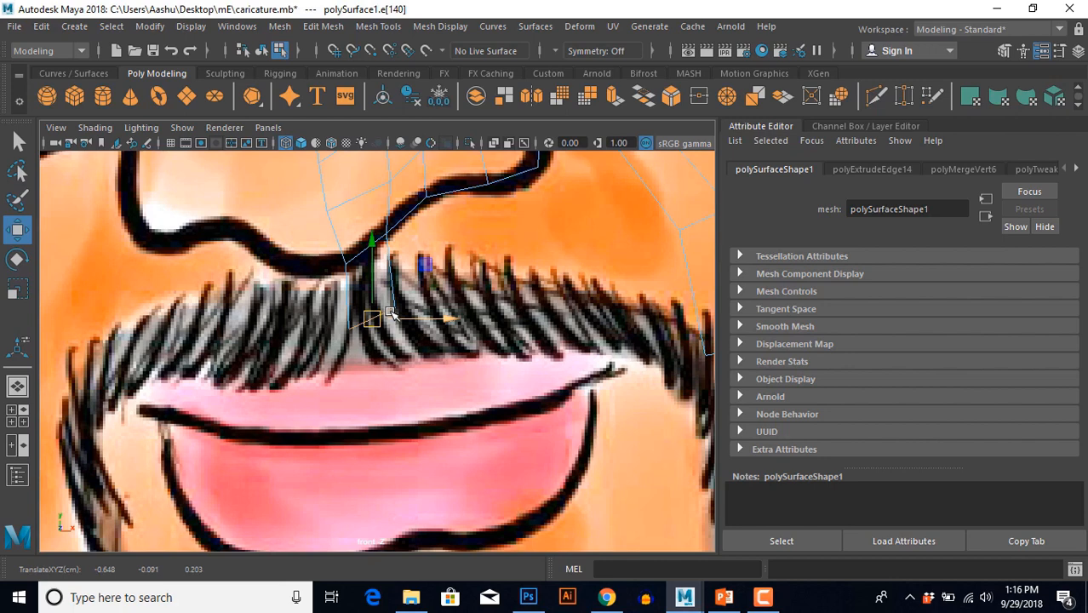
pyautogui.keyDown('shift'); pyautogui.rightClick(507, 247); pyautogui.keyUp('shift')
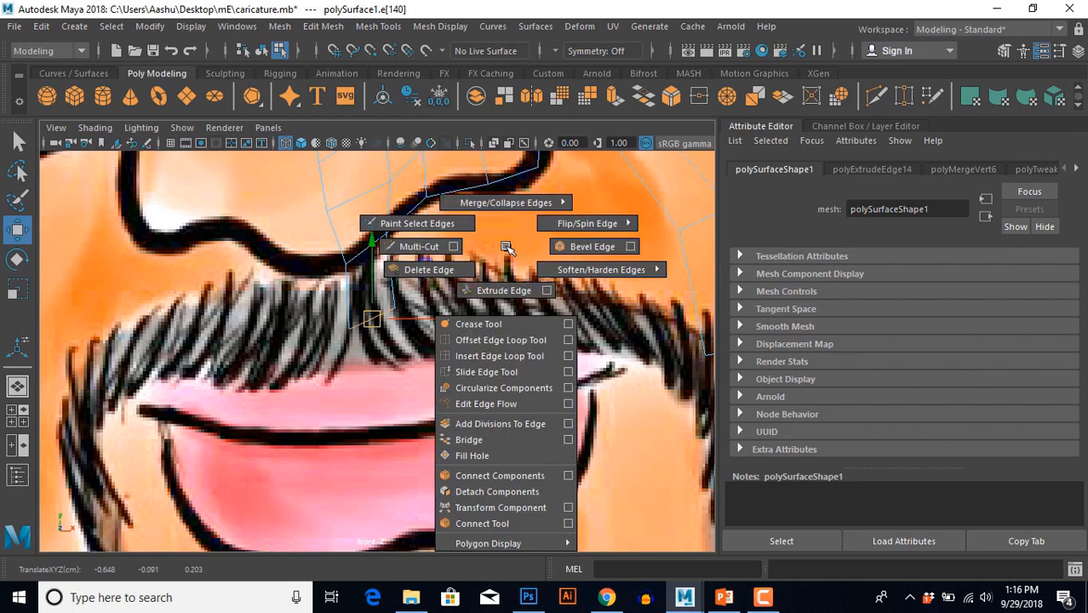
pyautogui.click(503, 290)
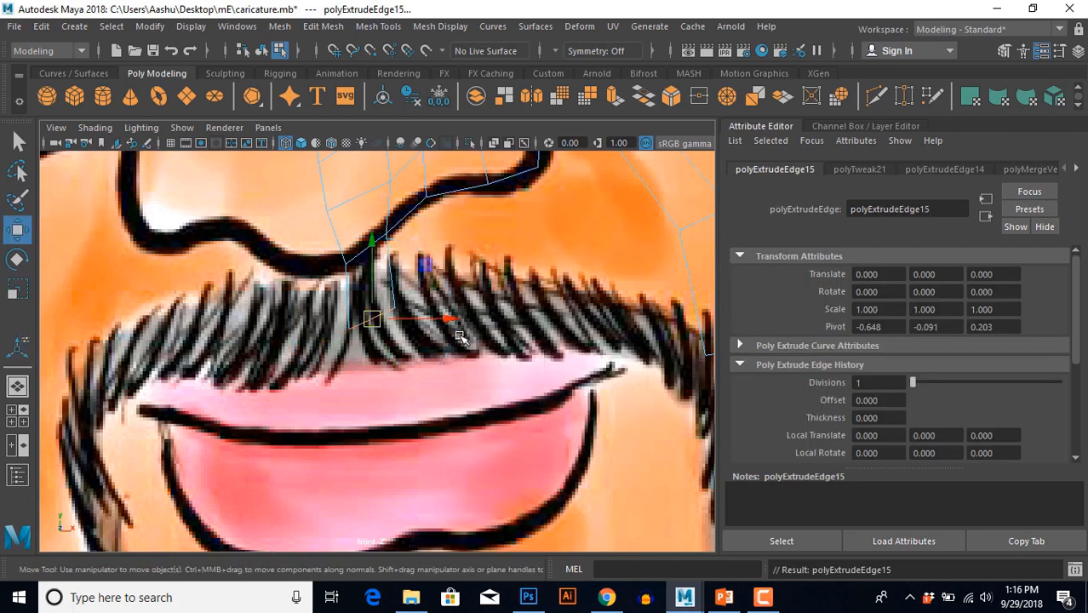
pyautogui.scroll(3, 421, 340)
pyautogui.moveTo(380, 233); pyautogui.dragTo(376, 295)
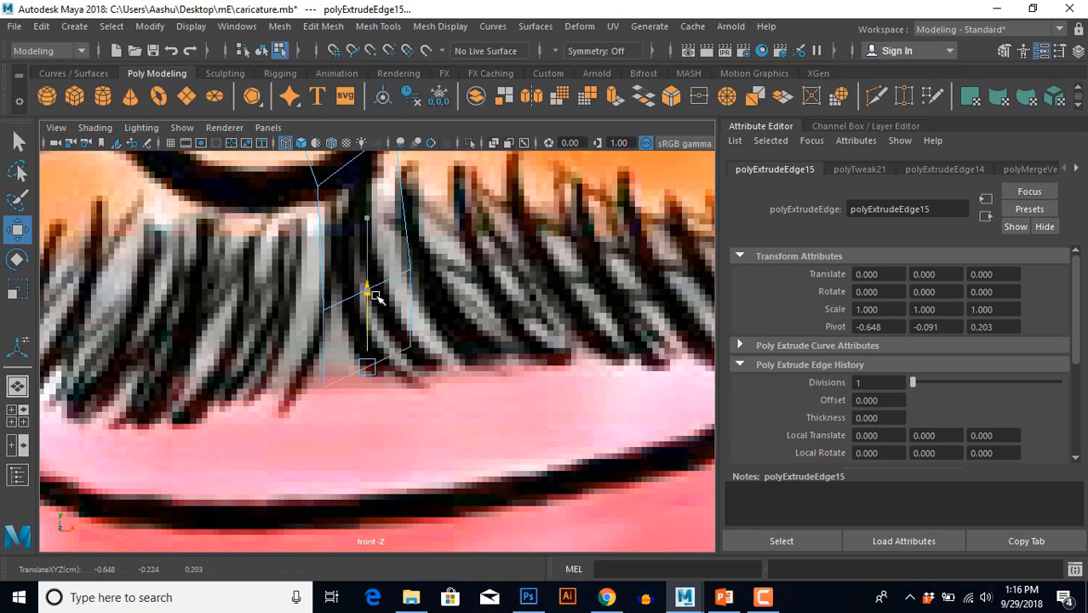
pyautogui.scroll(-5, 449, 413)
pyautogui.scroll(5, 445, 413)
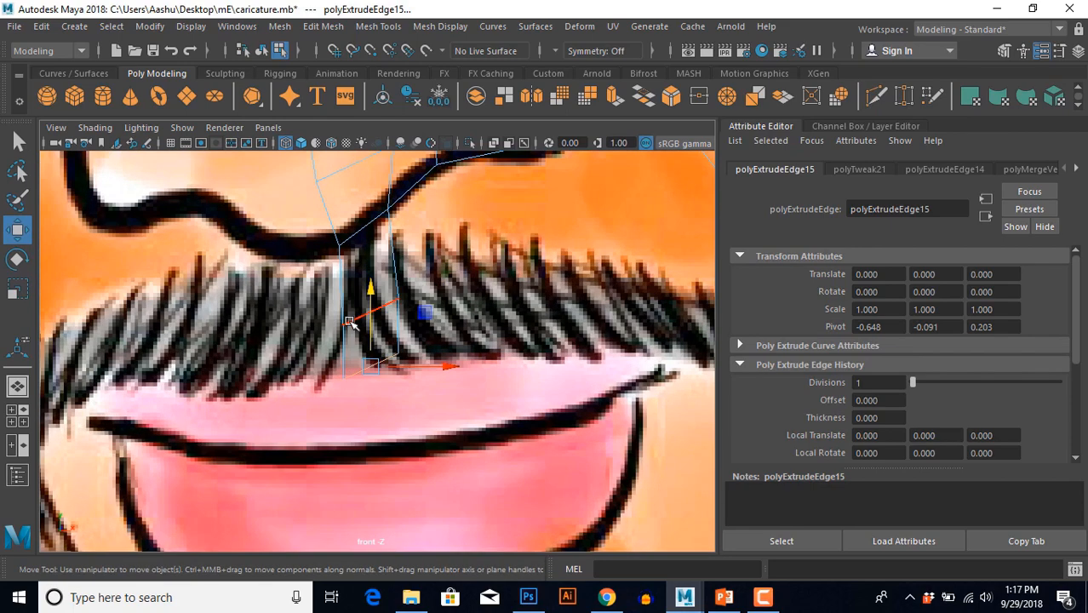
# Move the strip's lower outer vertex outward along the lip line and shift the inner vertices slightly outward.
pyautogui.moveTo(301, 353); pyautogui.dragTo(363, 426)
pyautogui.moveTo(396, 326); pyautogui.dragTo(418, 373)
pyautogui.moveTo(403, 356); pyautogui.dragTo(419, 363)
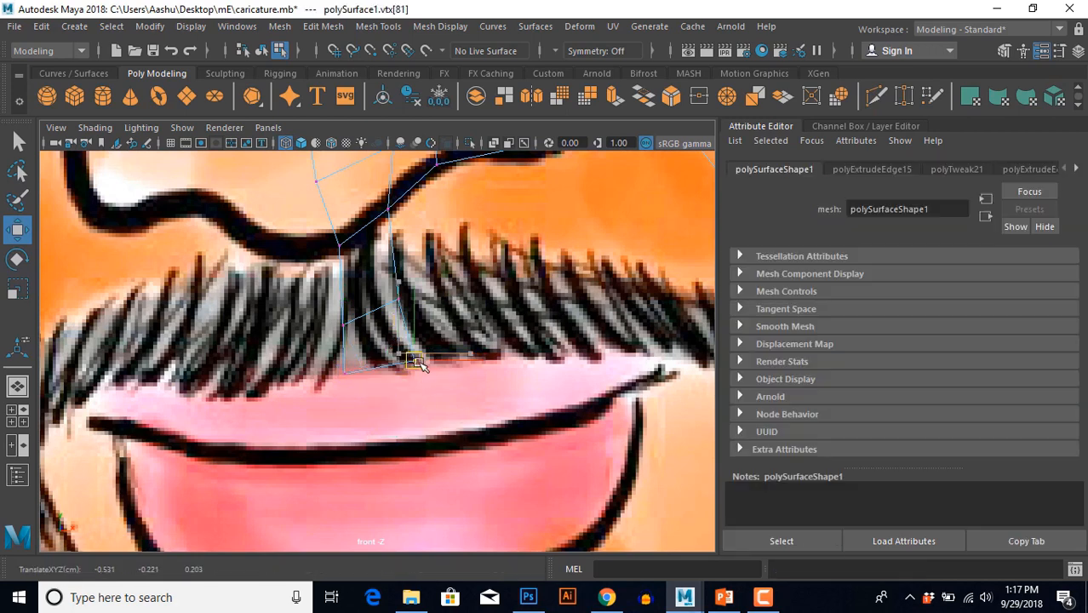
pyautogui.moveTo(337, 319); pyautogui.dragTo(366, 394)
pyautogui.moveTo(348, 347); pyautogui.dragTo(352, 344)
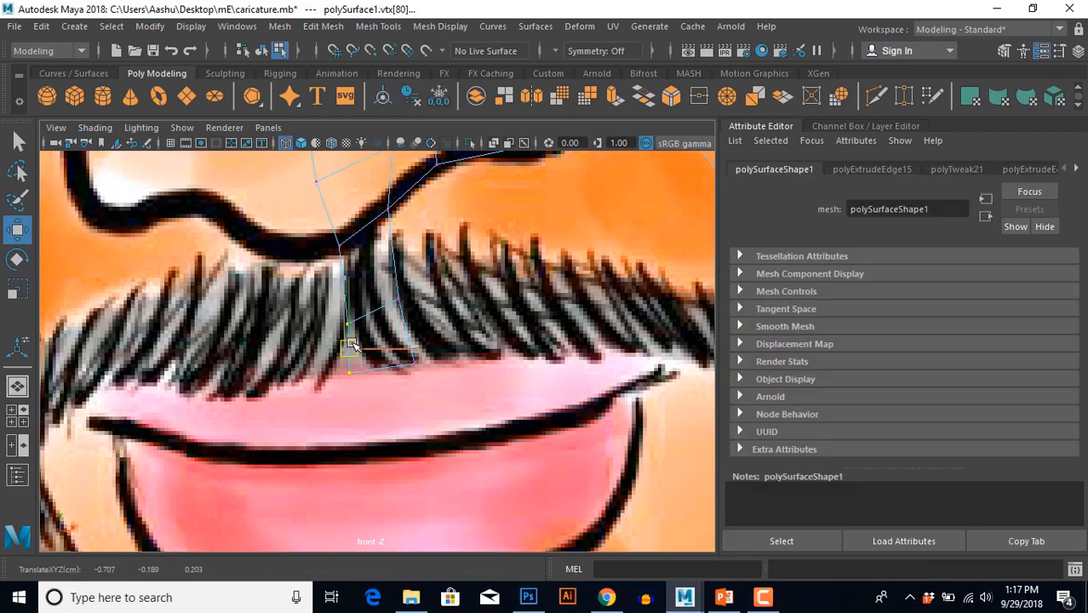
pyautogui.click(451, 406)
# Adjust the depth of the strip below the nose slightly in the perspective view.
pyautogui.scroll(-10, 451, 405)
pyautogui.scroll(6, 451, 405)
pyautogui.keyDown('alt'); pyautogui.moveTo(426, 405); pyautogui.dragTo(396, 367, button='middle'); pyautogui.keyUp('alt')
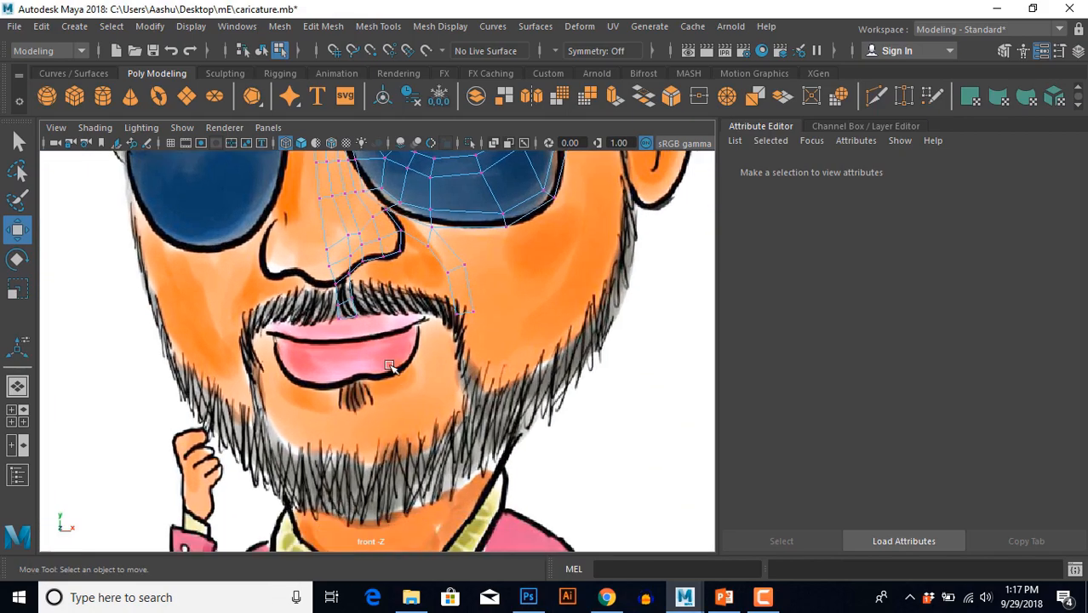
pyautogui.scroll(2, 373, 362)
pyautogui.press('space')
pyautogui.press('space')
pyautogui.keyDown('alt'); pyautogui.moveTo(541, 299); pyautogui.dragTo(441, 394); pyautogui.keyUp('alt')
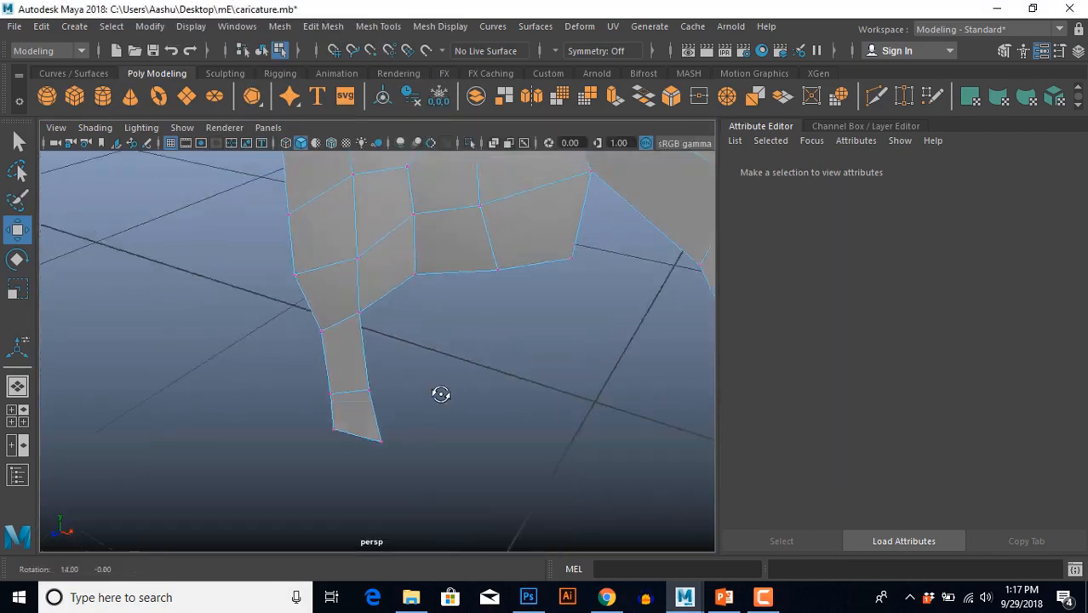
pyautogui.click(350, 368)
pyautogui.keyDown('alt'); pyautogui.moveTo(333, 451); pyautogui.dragTo(289, 411); pyautogui.keyUp('alt')
pyautogui.moveTo(268, 357); pyautogui.dragTo(277, 357)
# Lower the nose tip's cross edge toward the strip beneath it and return to object mode with the mesh selected.
pyautogui.keyDown('alt'); pyautogui.moveTo(276, 402); pyautogui.dragTo(375, 371); pyautogui.keyUp('alt')
pyautogui.moveTo(375, 371); pyautogui.dragTo(373, 320, button='right')
pyautogui.click(328, 270)
pyautogui.keyDown('alt'); pyautogui.moveTo(329, 270); pyautogui.dragTo(324, 339); pyautogui.keyUp('alt')
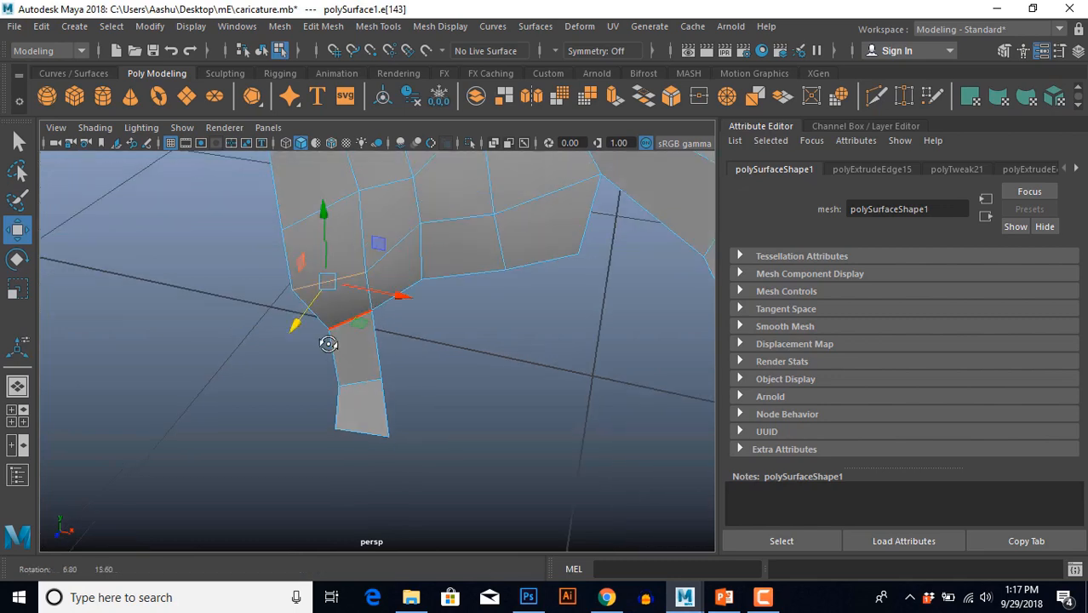
pyautogui.moveTo(321, 220); pyautogui.dragTo(320, 249)
pyautogui.moveTo(410, 264); pyautogui.dragTo(462, 236, button='right')
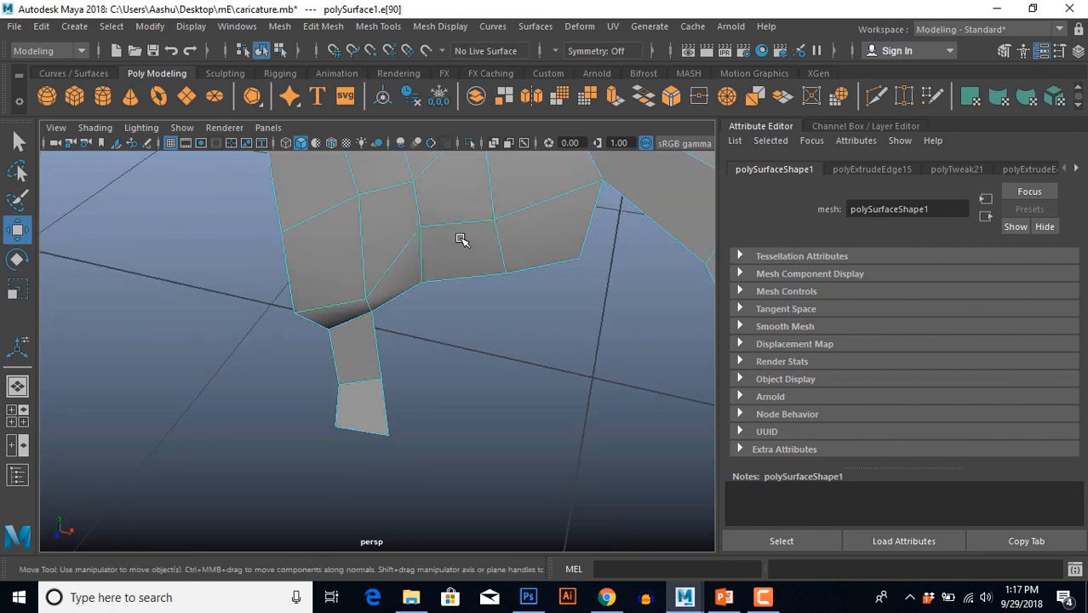
pyautogui.scroll(-3, 467, 376)
pyautogui.click(467, 376)
pyautogui.keyDown('alt'); pyautogui.moveTo(468, 378); pyautogui.dragTo(441, 404); pyautogui.keyUp('alt')
pyautogui.click(488, 342)
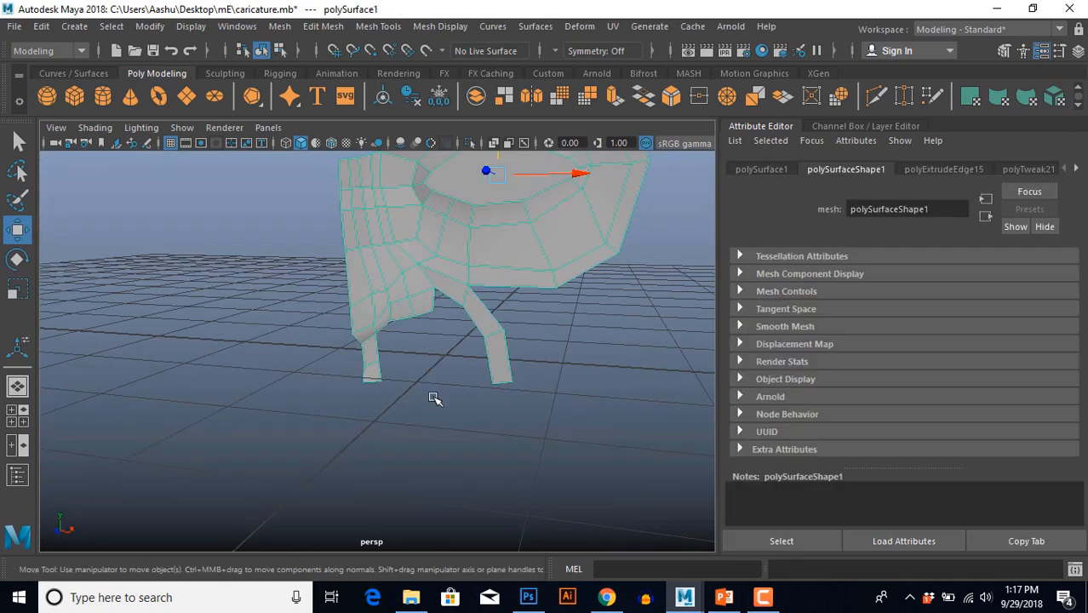
# Extrude the outer side edge of the strip's lowest face sideways along the moustache above the upper lip.
pyautogui.press('space')
pyautogui.press('space')
pyautogui.scroll(6, 313, 458)
pyautogui.scroll(4, 347, 467)
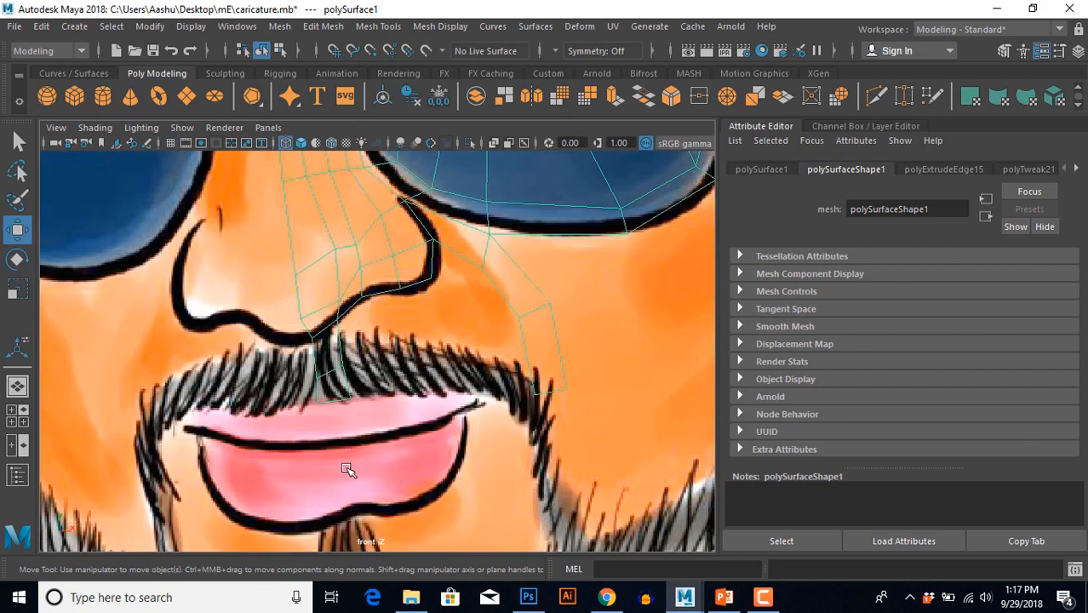
pyautogui.keyDown('alt'); pyautogui.moveTo(354, 445); pyautogui.dragTo(357, 370, button='middle'); pyautogui.keyUp('alt')
pyautogui.scroll(2, 340, 341)
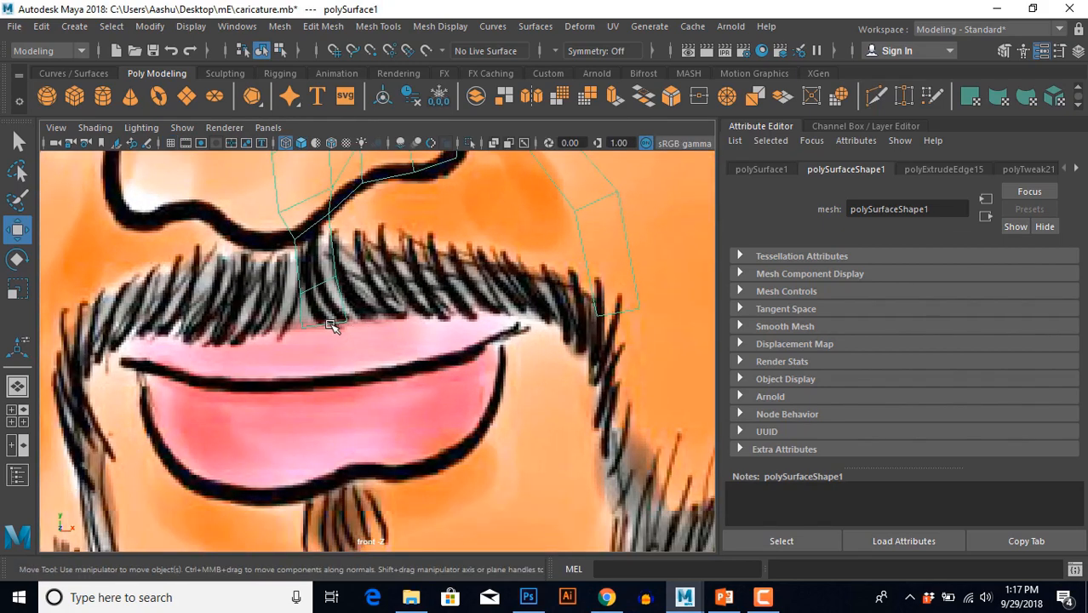
pyautogui.click(344, 308)
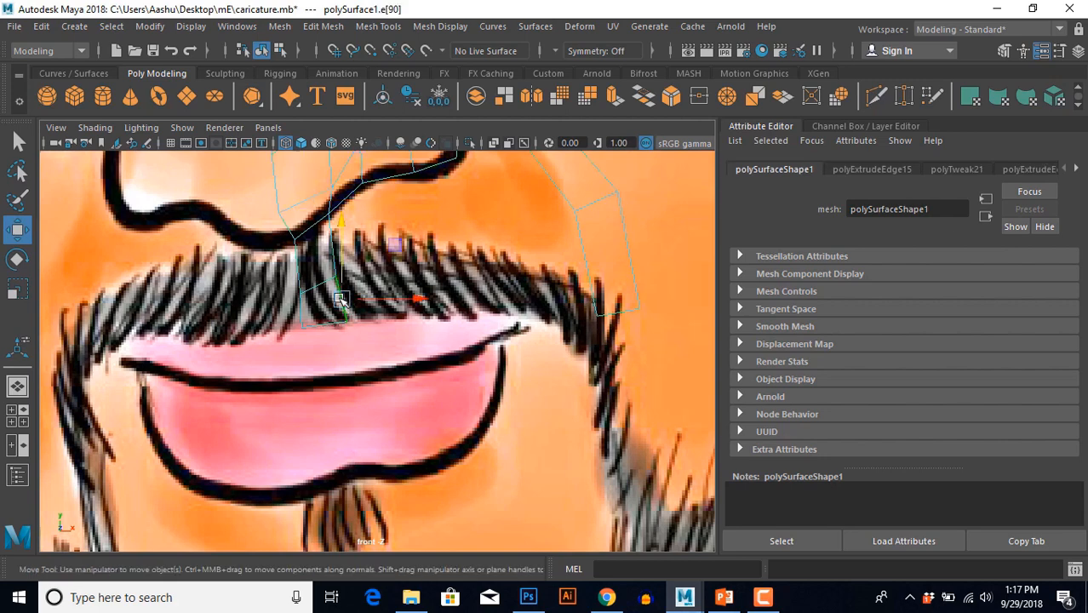
pyautogui.keyDown('shift'); pyautogui.moveTo(435, 252); pyautogui.dragTo(395, 283, button='right'); pyautogui.keyUp('shift')
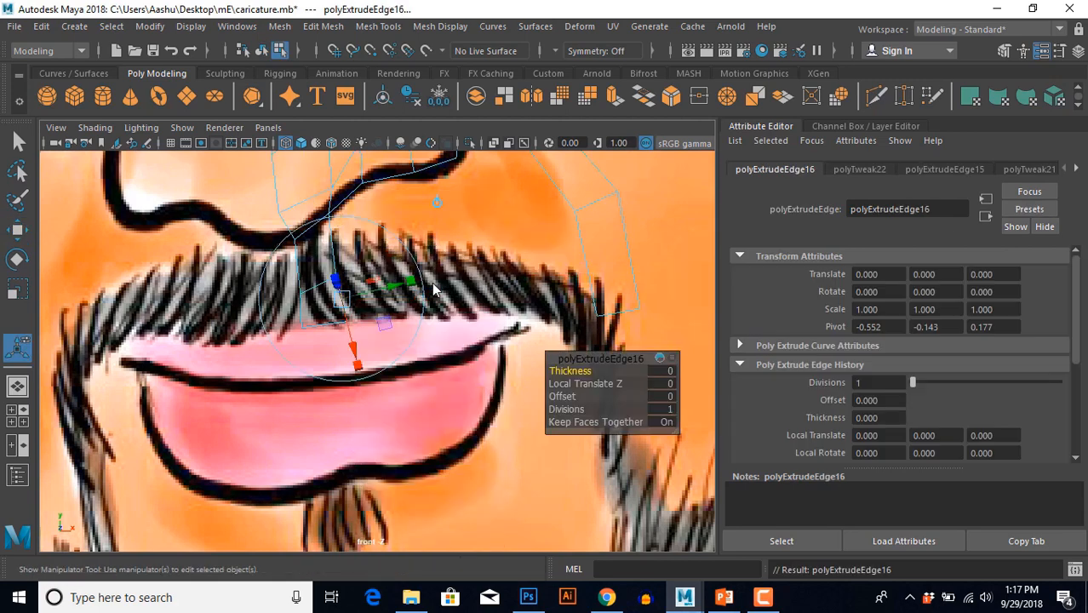
pyautogui.scroll(3, 363, 329)
pyautogui.moveTo(314, 246); pyautogui.dragTo(445, 243)
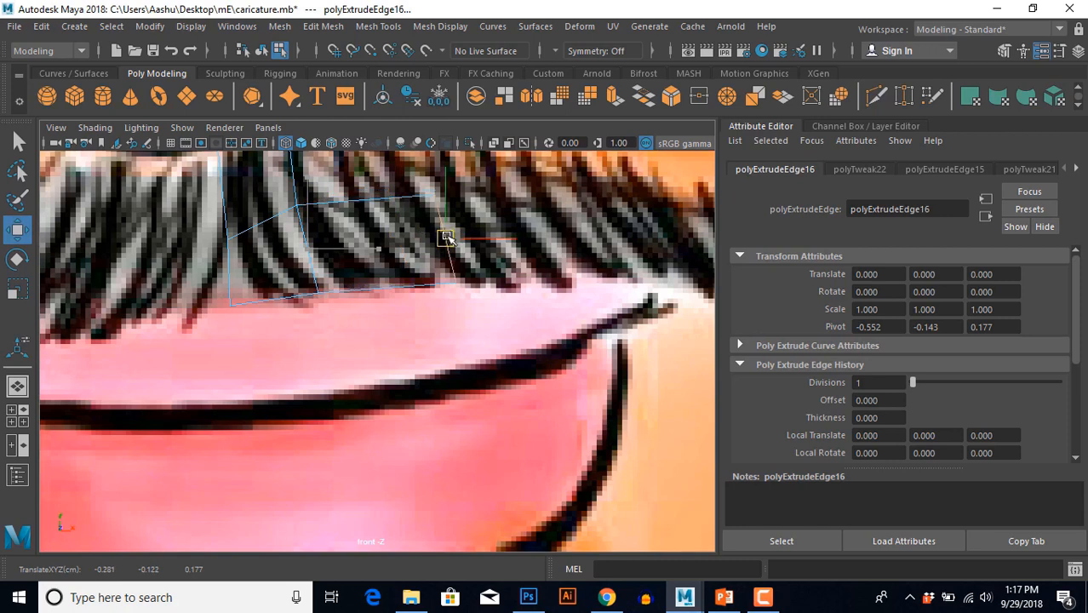
# Rotate the extruded edge above the upper lip upright, lower it slightly and push it back in depth.
pyautogui.press('e')
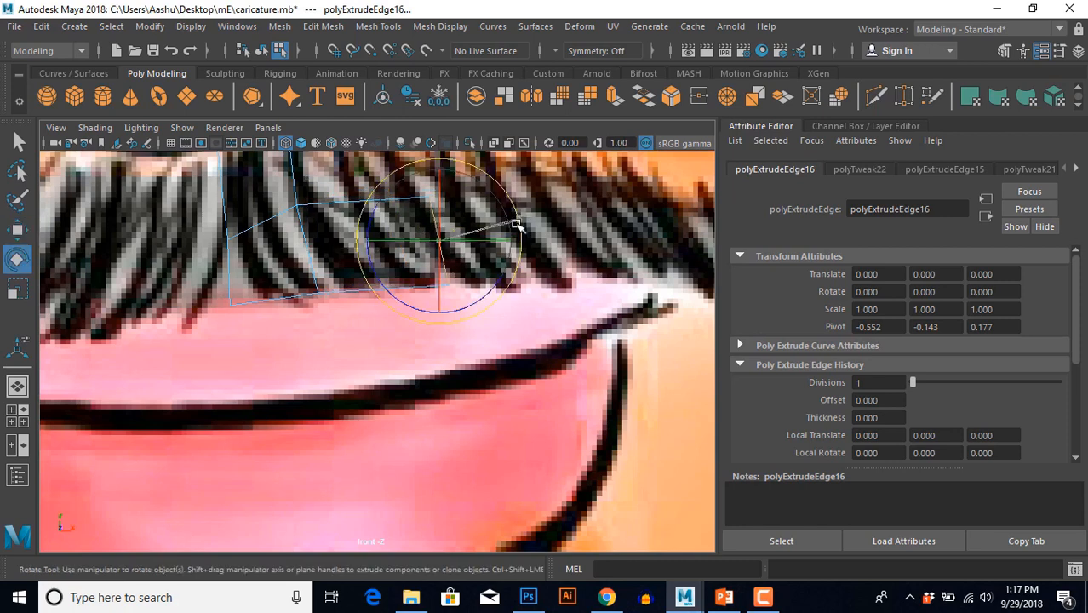
pyautogui.press('r')
pyautogui.moveTo(439, 244)
pyautogui.mouseDown()
pyautogui.moveTo(432, 236)
pyautogui.moveTo(424, 251)
pyautogui.moveTo(445, 253)
pyautogui.mouseUp()
pyautogui.press('w')
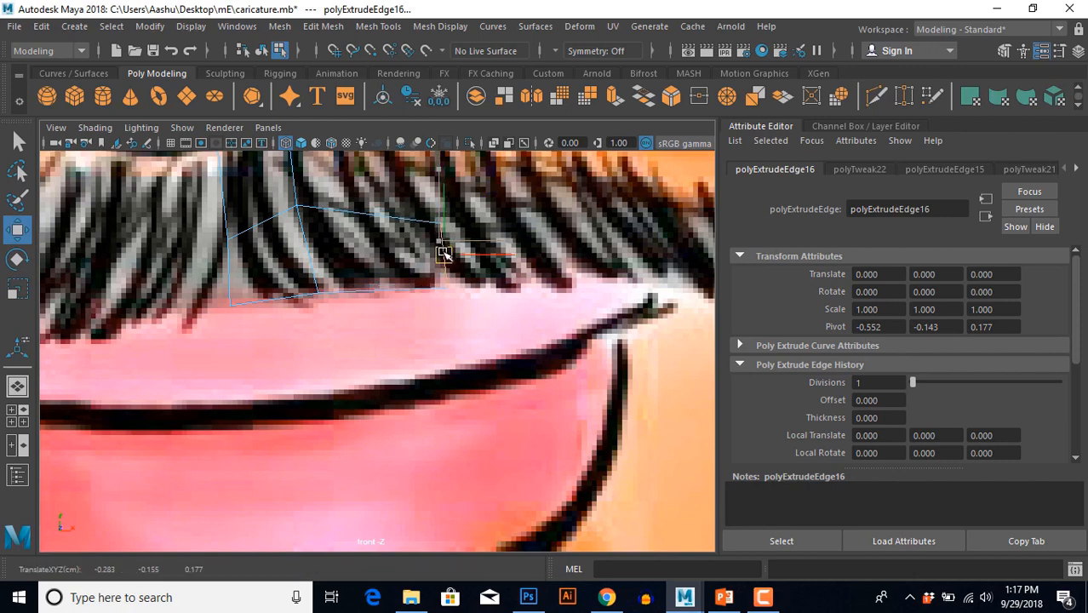
pyautogui.press('space')
pyautogui.press('space')
pyautogui.scroll(5, 400, 375)
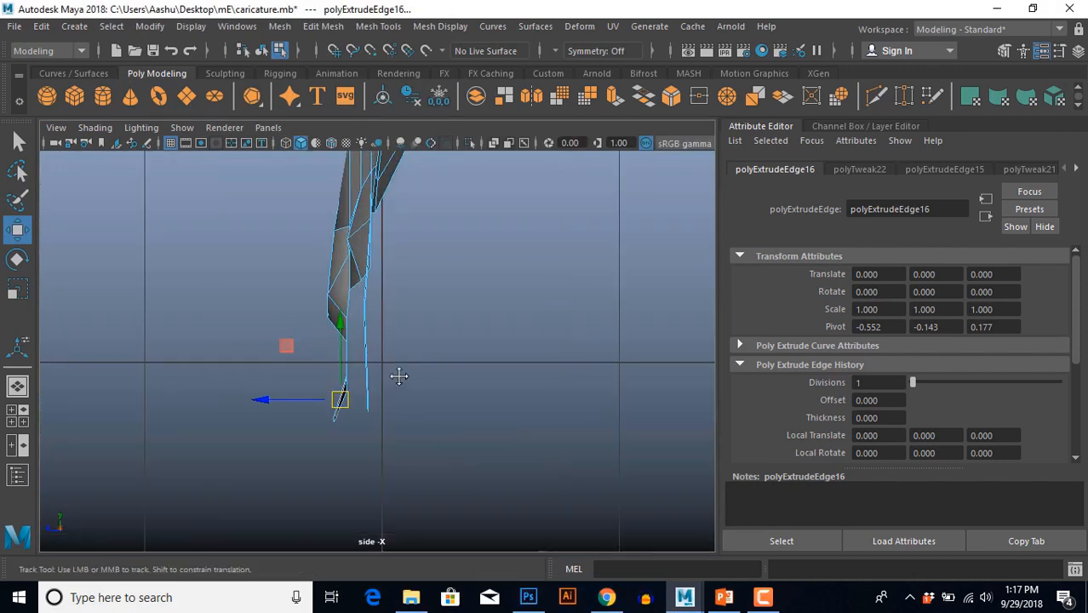
pyautogui.scroll(1, 449, 385)
pyautogui.moveTo(244, 429); pyautogui.dragTo(250, 427)
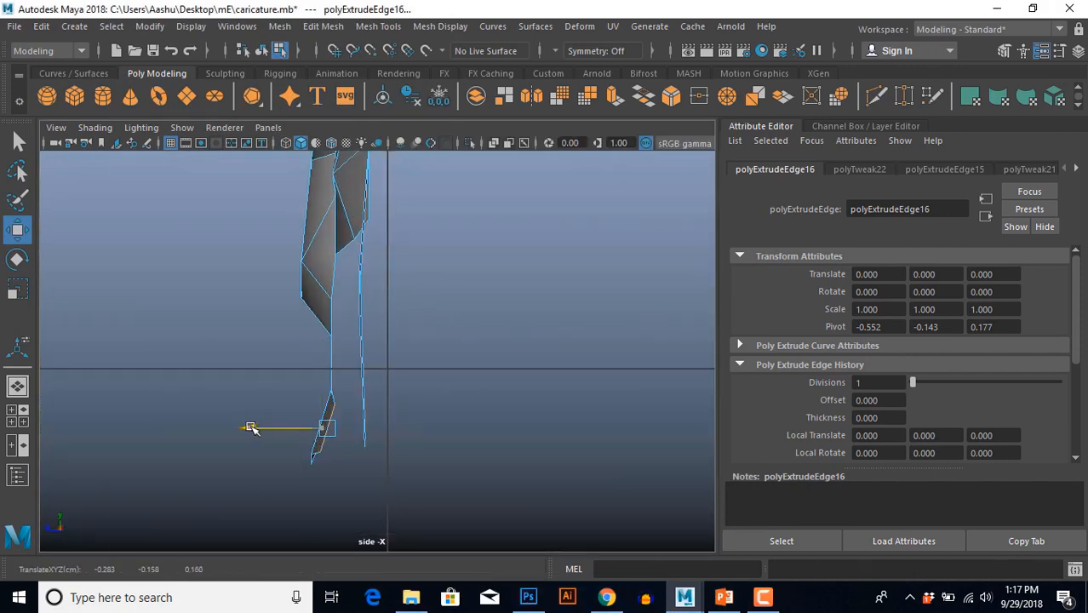
# Extrude the strip's end edge further along the upper lip toward the mouth corner and push it back in depth.
pyautogui.press('space')
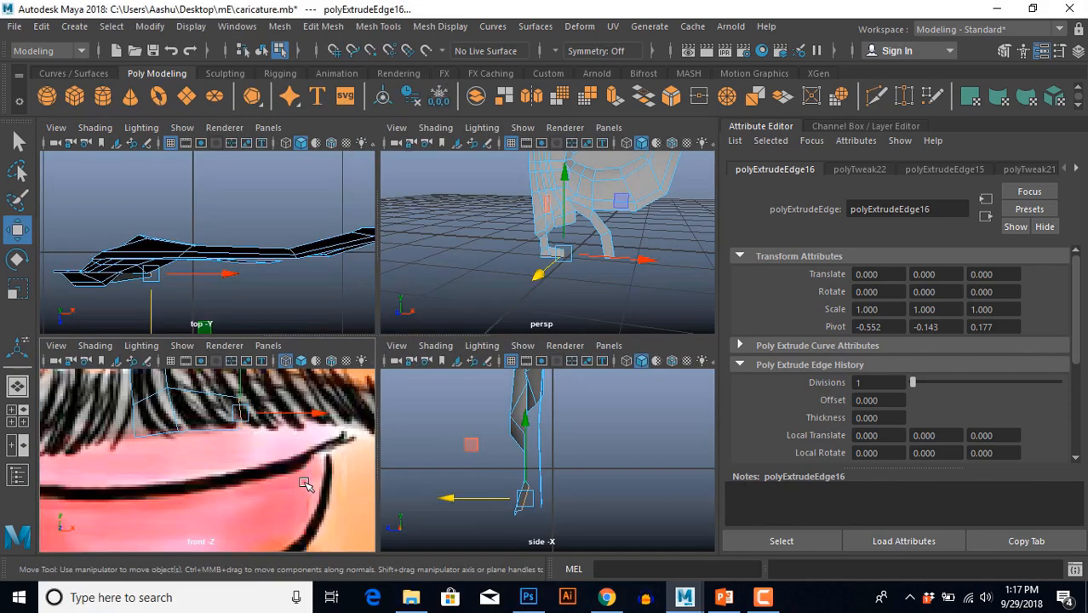
pyautogui.press('space')
pyautogui.hotkey('ctrl', 'e')
pyautogui.press('w')
pyautogui.scroll(3, 309, 479)
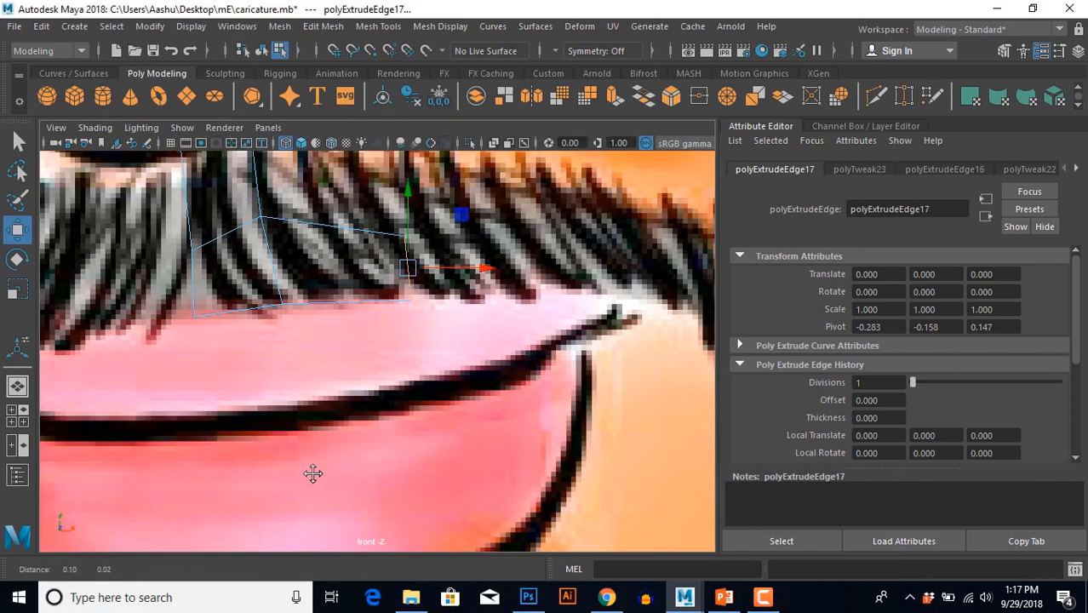
pyautogui.moveTo(267, 302); pyautogui.dragTo(394, 311)
pyautogui.press('space')
pyautogui.moveTo(534, 474); pyautogui.dragTo(418, 452)
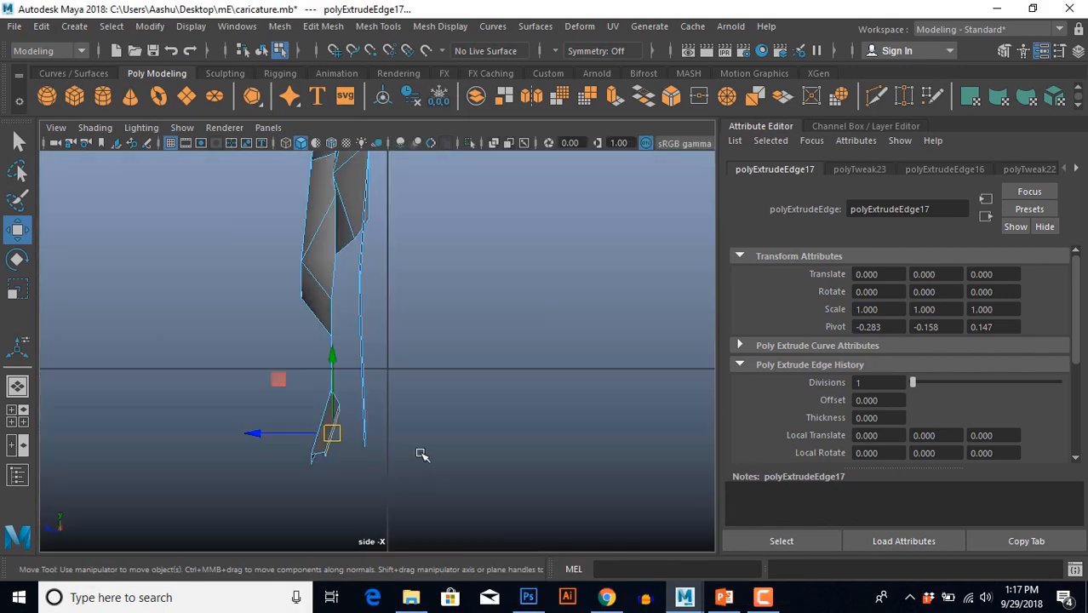
pyautogui.moveTo(274, 346); pyautogui.dragTo(293, 346)
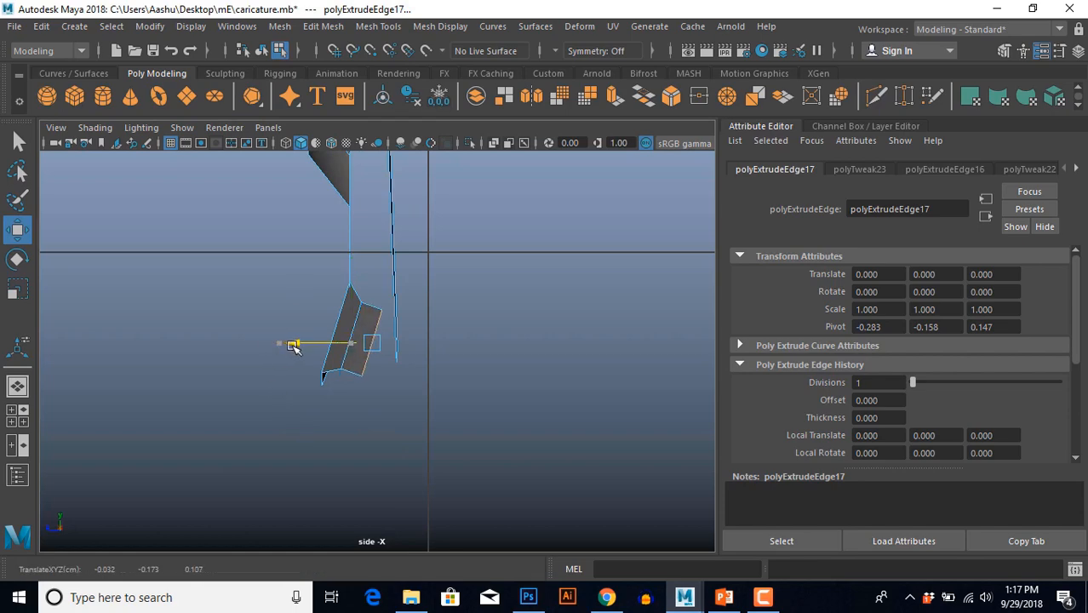
pyautogui.press('space')
# Extrude the strip's end edge again, outward and slightly down to the corner of the mouth.
pyautogui.moveTo(396, 443); pyautogui.dragTo(306, 445)
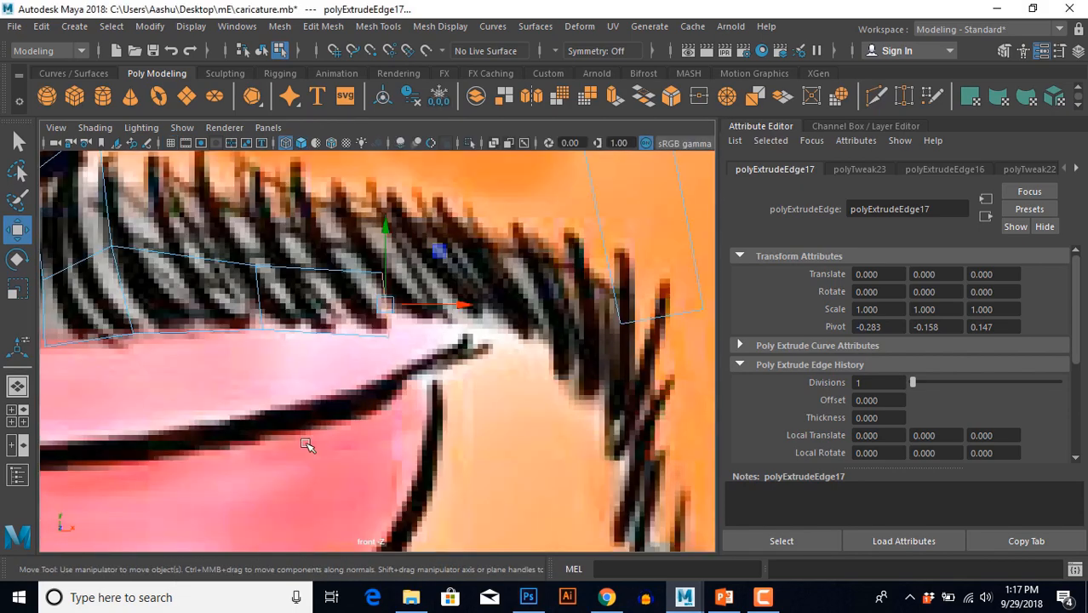
pyautogui.keyDown('shift'); pyautogui.rightClick(534, 247); pyautogui.keyUp('shift')
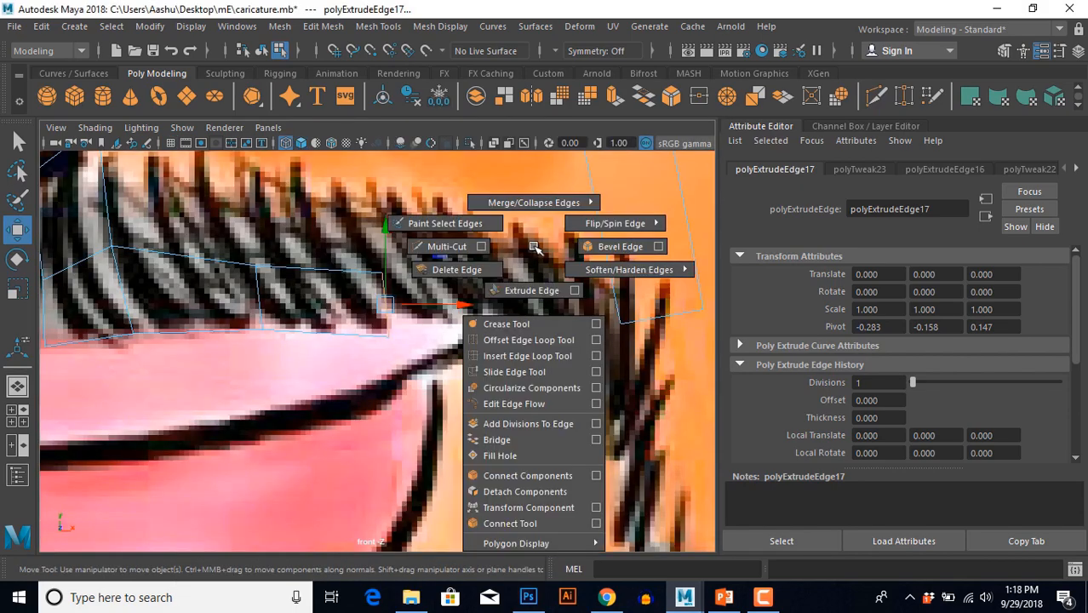
pyautogui.keyDown('shift'); pyautogui.moveTo(534, 292); pyautogui.dragTo(533, 292, button='right'); pyautogui.keyUp('shift')
pyautogui.press('w')
pyautogui.moveTo(386, 306); pyautogui.dragTo(455, 328)
pyautogui.scroll(2, 430, 400)
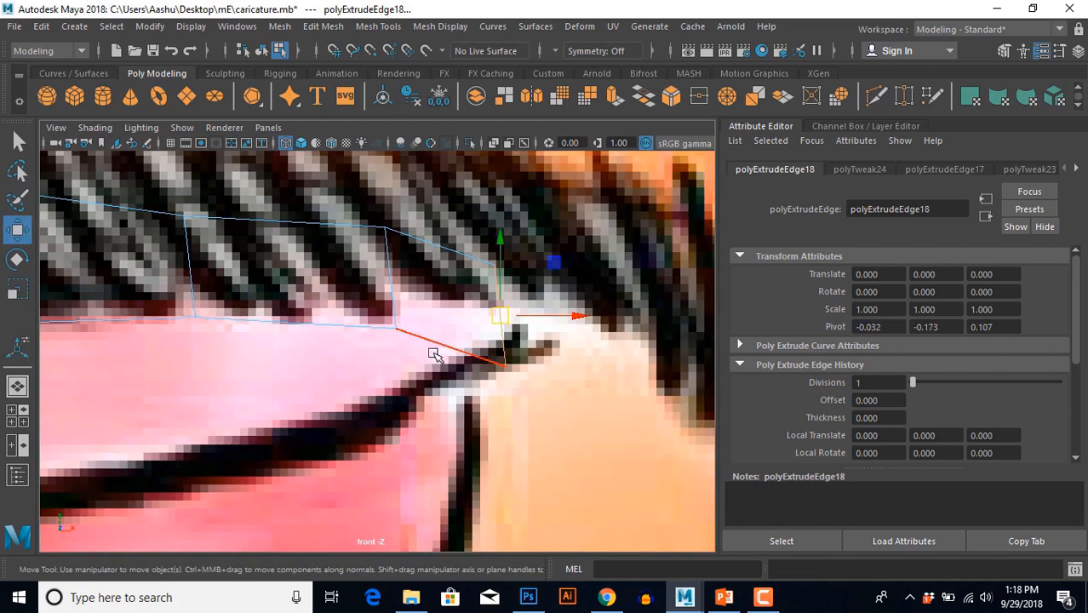
# Fit the strip's two end vertices to the mouth corner and shift the preceding upper vertex outward along the moustache.
pyautogui.moveTo(441, 339); pyautogui.dragTo(384, 362, button='right')
pyautogui.click(505, 364)
pyautogui.keyDown('alt'); pyautogui.moveTo(527, 422); pyautogui.dragTo(461, 456, button='middle'); pyautogui.keyUp('alt')
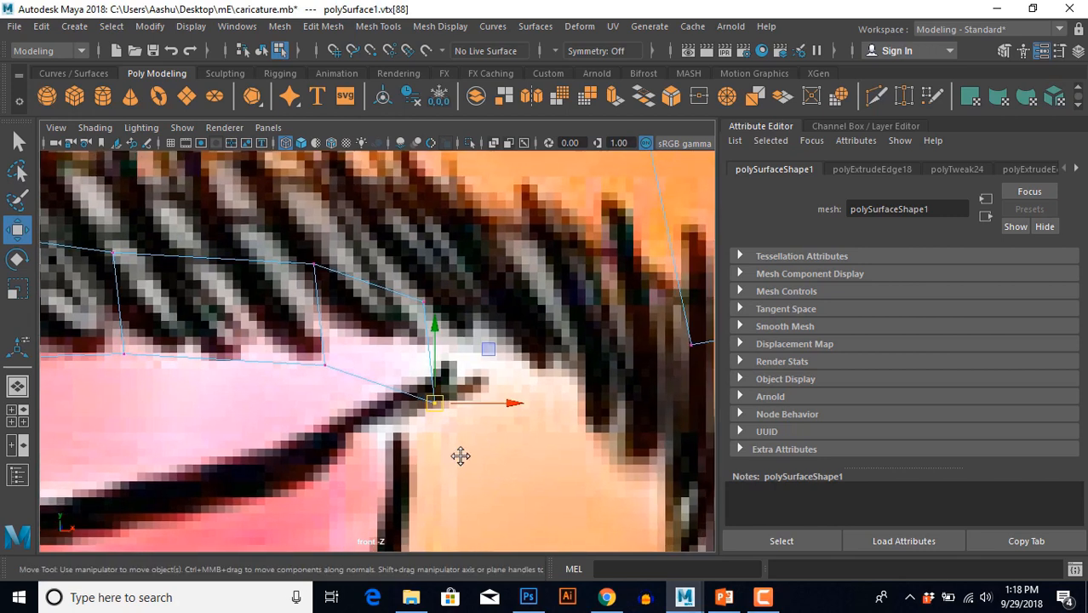
pyautogui.moveTo(437, 404); pyautogui.dragTo(429, 394)
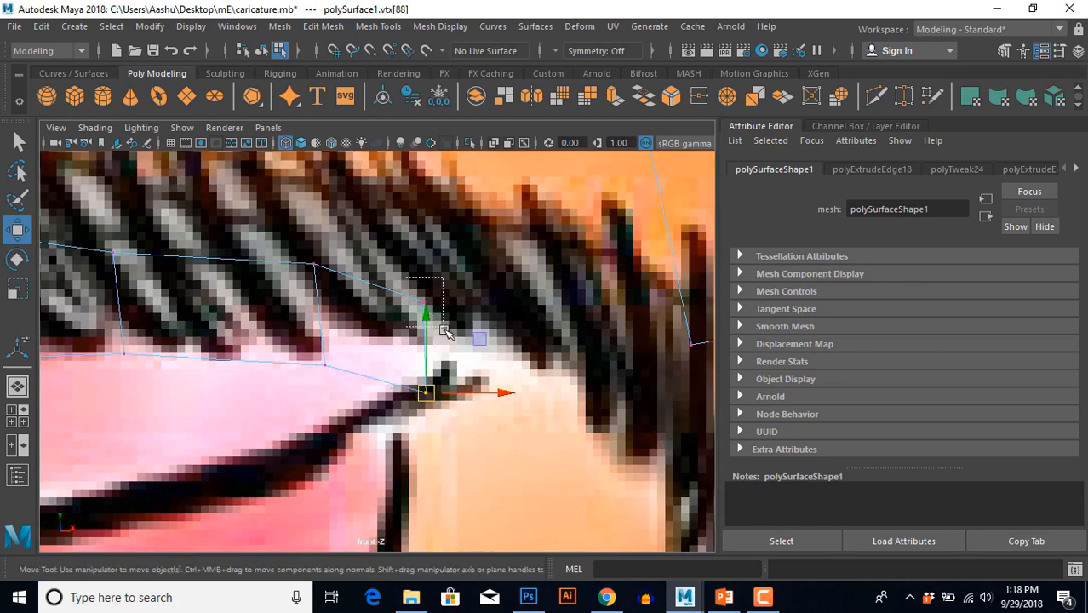
pyautogui.moveTo(402, 295); pyautogui.dragTo(432, 311)
pyautogui.moveTo(429, 307); pyautogui.dragTo(509, 372)
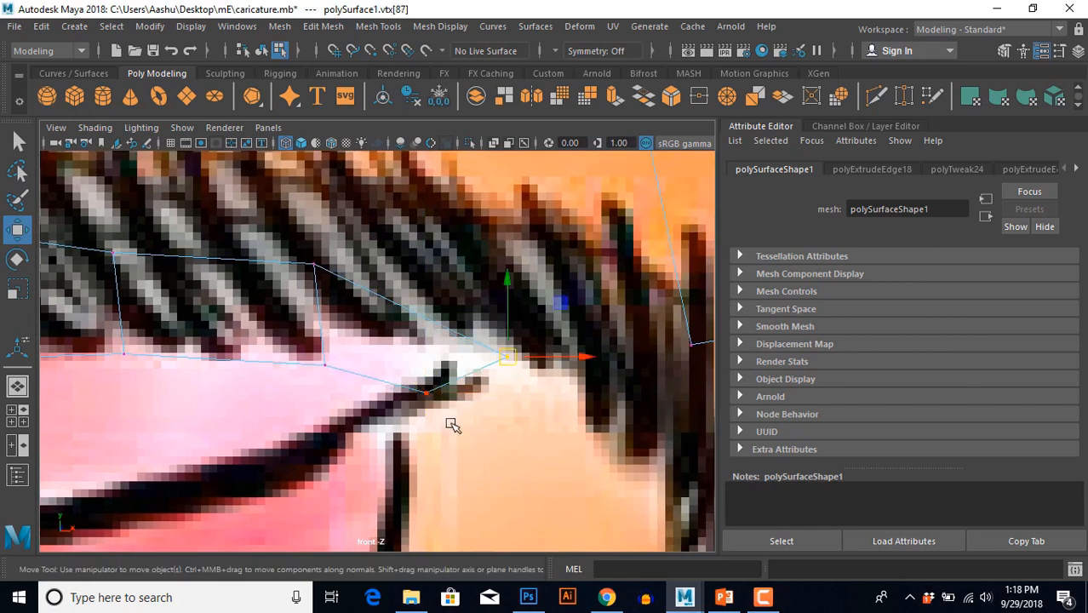
pyautogui.click(425, 391)
pyautogui.click(510, 360)
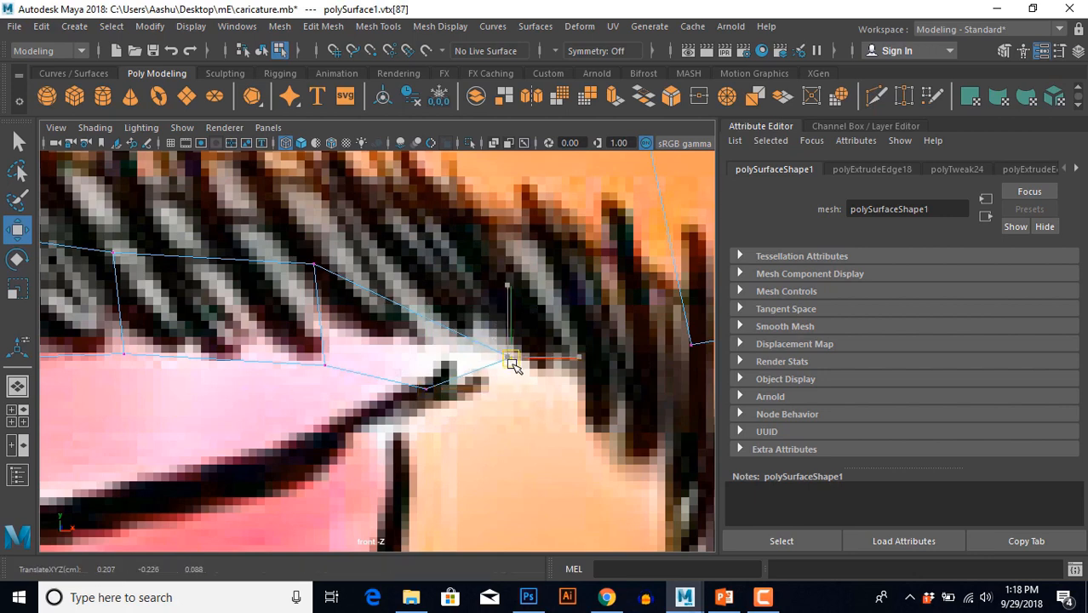
pyautogui.click(317, 264)
pyautogui.moveTo(316, 264); pyautogui.dragTo(349, 282)
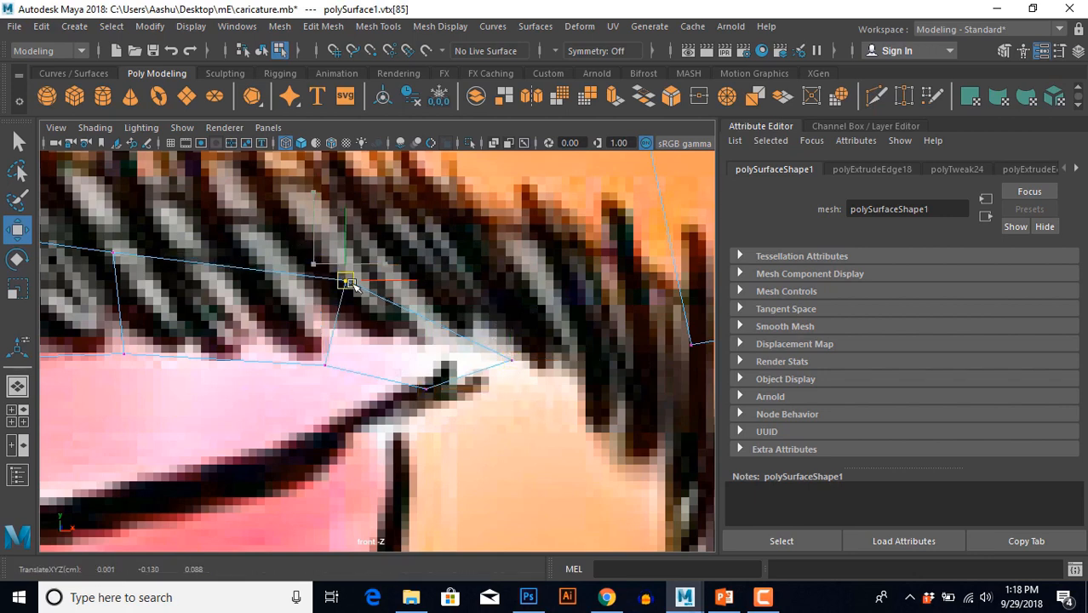
# Select the two end vertices at the mouth corner and push them back in depth in the side view.
pyautogui.moveTo(417, 349); pyautogui.dragTo(582, 468)
pyautogui.press('space')
pyautogui.press('space')
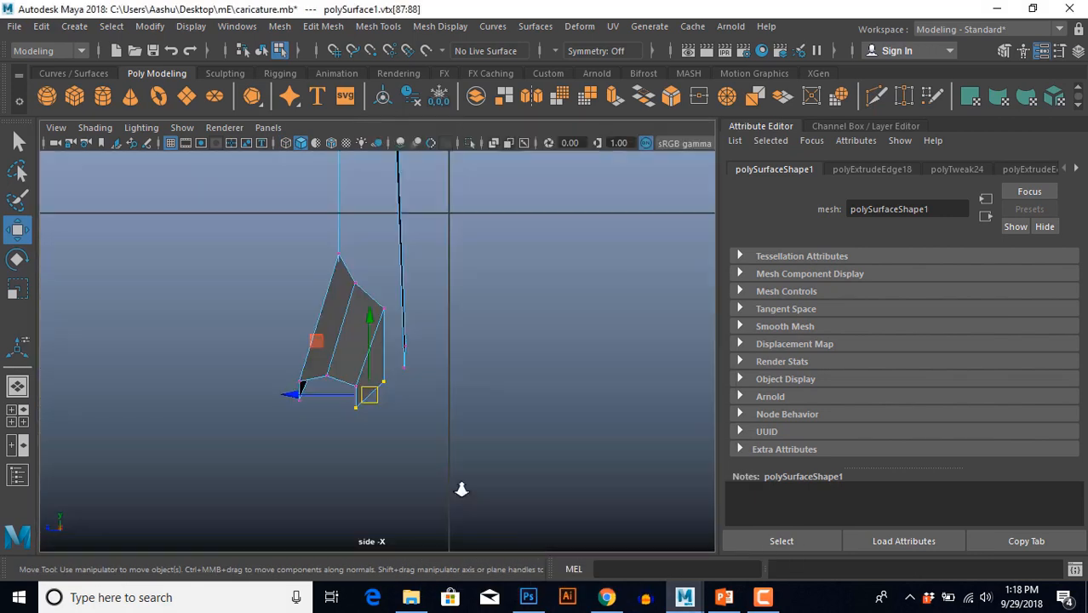
pyautogui.scroll(4, 462, 485)
pyautogui.keyDown('alt'); pyautogui.moveTo(452, 354); pyautogui.dragTo(469, 274, button='middle'); pyautogui.keyUp('alt')
pyautogui.moveTo(308, 340); pyautogui.dragTo(333, 341)
pyautogui.scroll(-8, 409, 403)
pyautogui.scroll(4, 406, 409)
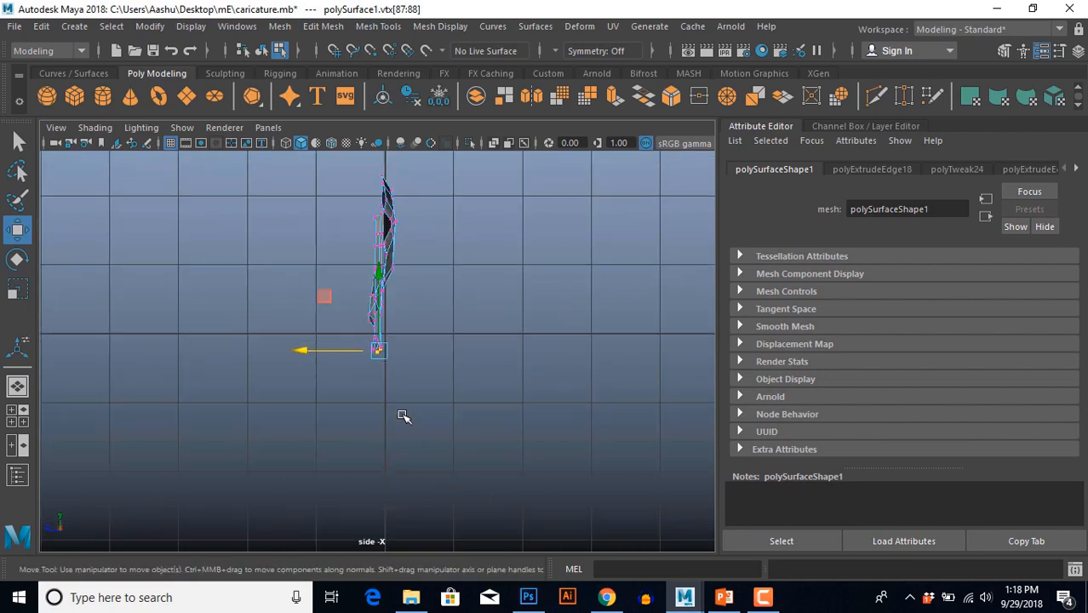
# Extrude the strip's end edge at the mouth corner downward beside the lower lip.
pyautogui.press('space')
pyautogui.press('space')
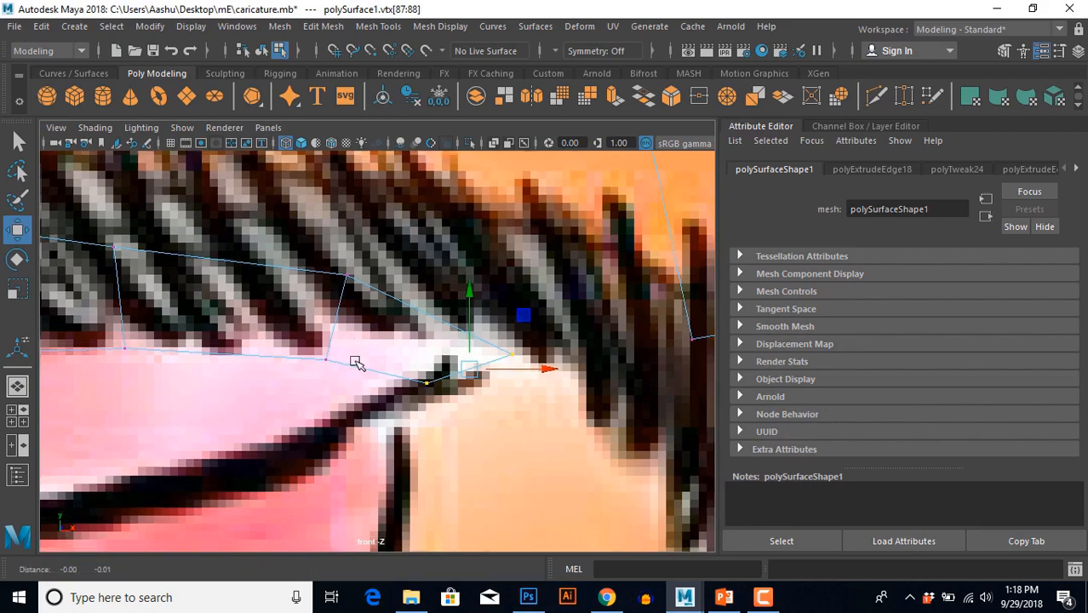
pyautogui.scroll(-6, 356, 359)
pyautogui.scroll(5, 362, 419)
pyautogui.scroll(3, 362, 419)
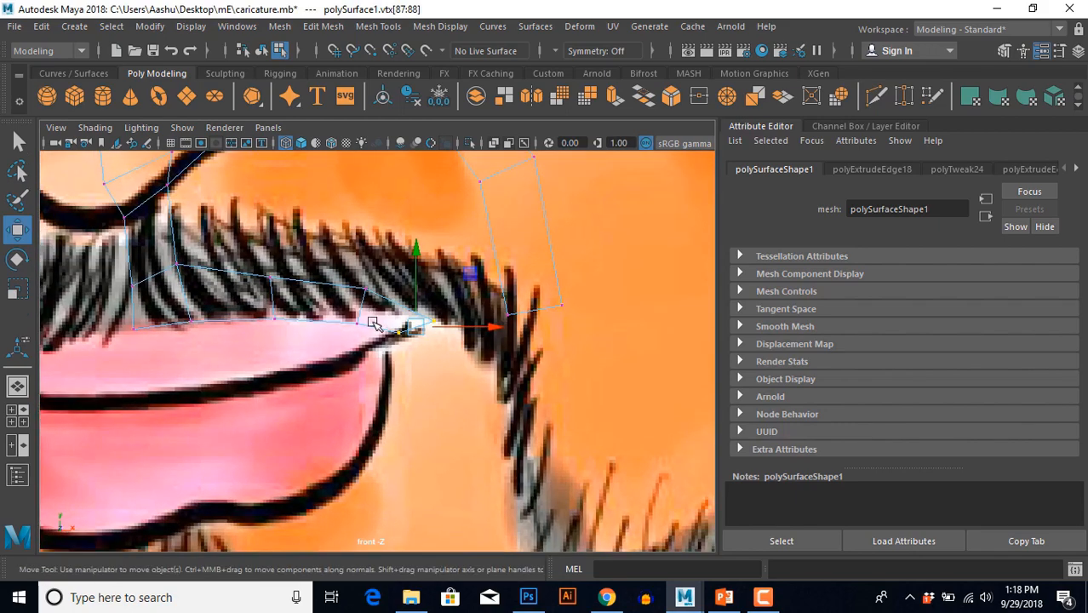
pyautogui.moveTo(372, 325); pyautogui.dragTo(371, 118, button='right')
pyautogui.click(409, 334)
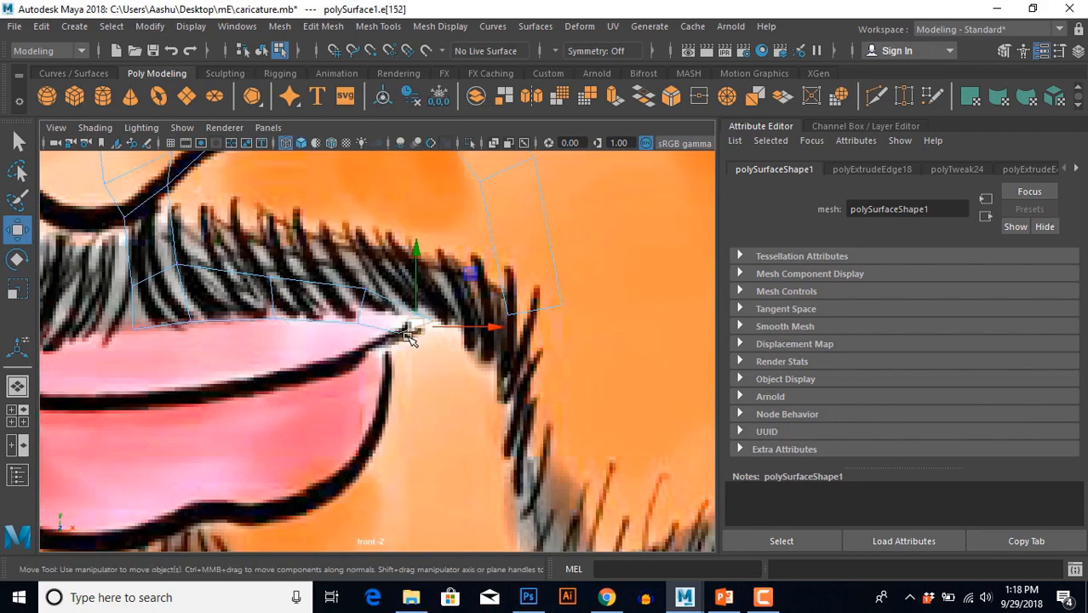
pyautogui.keyDown('shift'); pyautogui.moveTo(459, 257); pyautogui.dragTo(436, 304, button='right'); pyautogui.keyUp('shift')
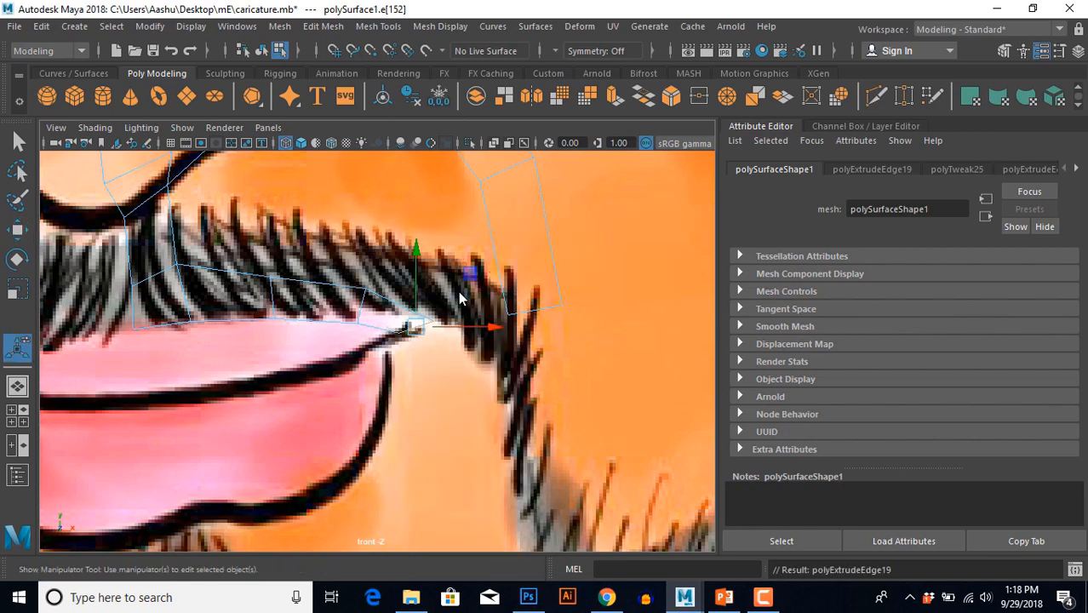
pyautogui.scroll(3, 438, 376)
pyautogui.moveTo(460, 298); pyautogui.dragTo(432, 389)
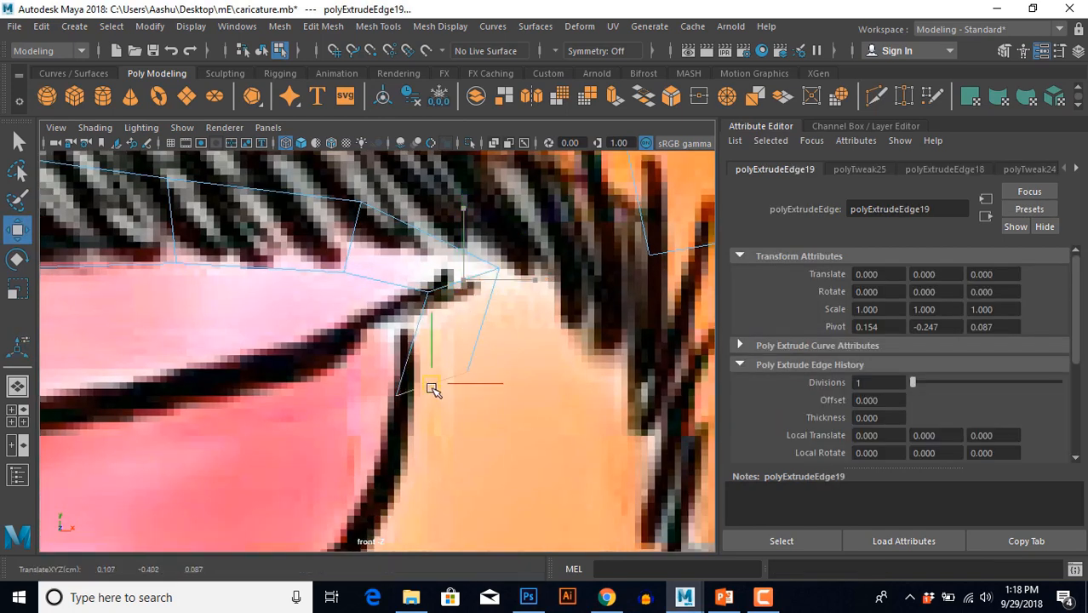
# Rotate the new edge below the mouth corner to follow the lip outline and move it slightly forward in depth.
pyautogui.press('e')
pyautogui.keyDown('alt'); pyautogui.moveTo(510, 372); pyautogui.dragTo(525, 279, button='middle'); pyautogui.keyUp('alt')
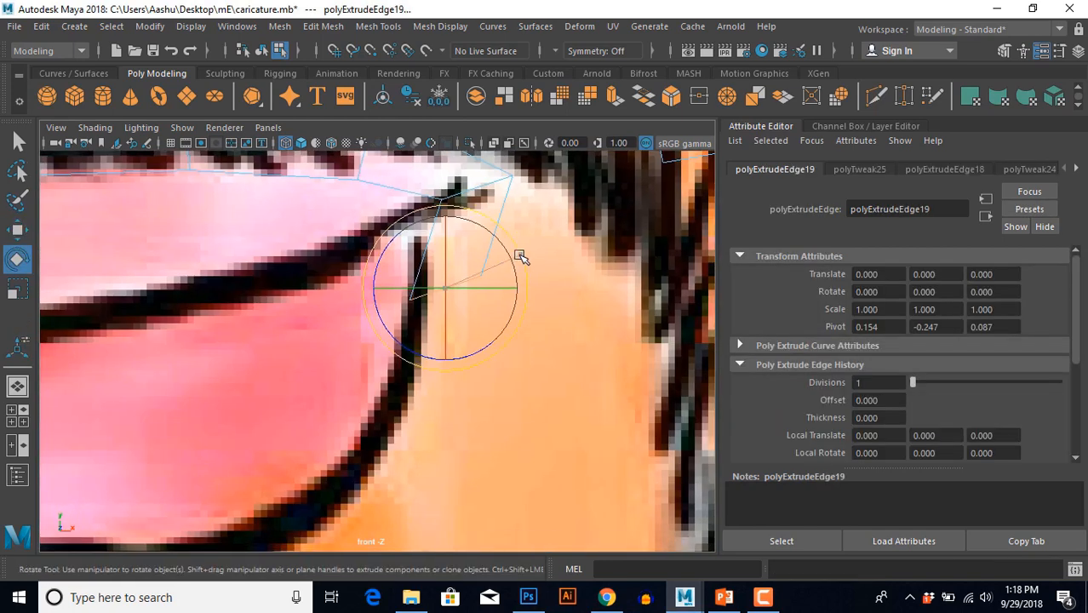
pyautogui.moveTo(521, 256); pyautogui.dragTo(527, 322)
pyautogui.press('w')
pyautogui.press('space')
pyautogui.press('space')
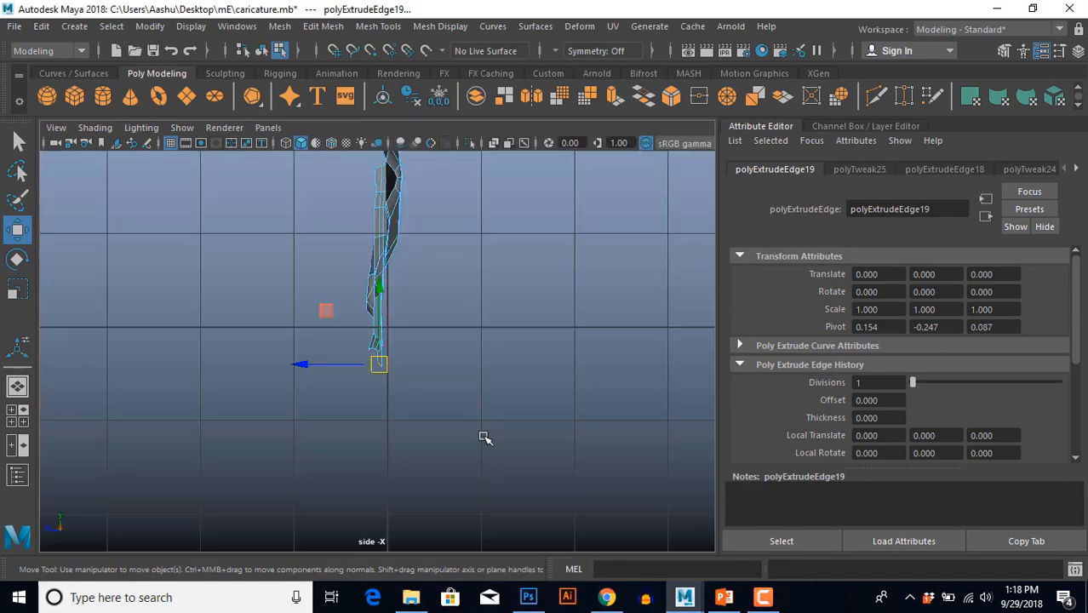
pyautogui.scroll(4, 452, 422)
pyautogui.keyDown('alt'); pyautogui.moveTo(433, 445); pyautogui.dragTo(451, 473, button='middle'); pyautogui.keyUp('alt')
pyautogui.scroll(5, 413, 421)
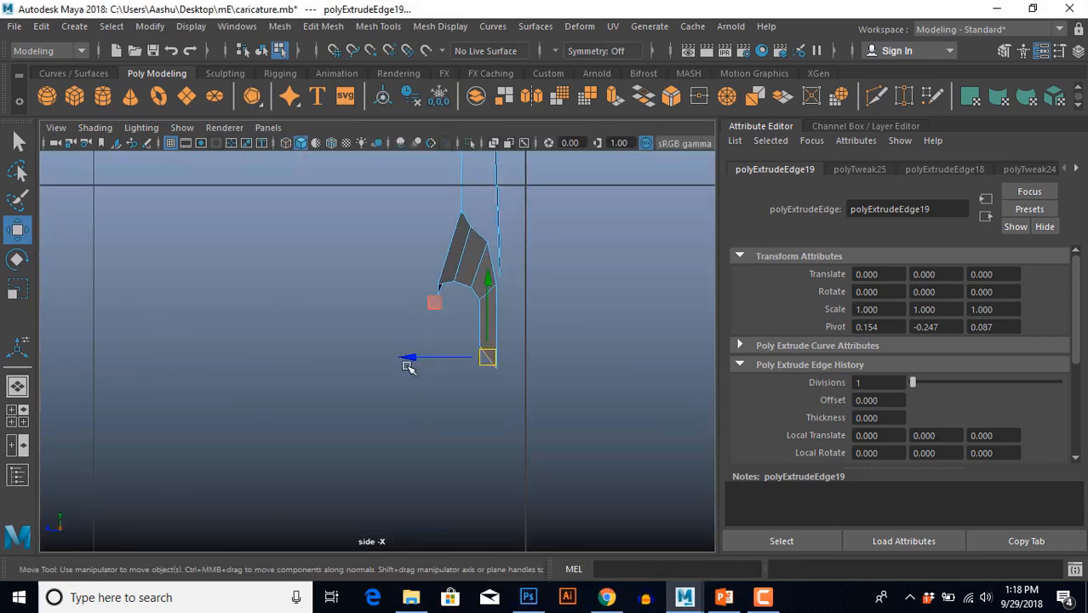
pyautogui.moveTo(407, 366); pyautogui.dragTo(406, 361)
pyautogui.press('space')
pyautogui.press('space')
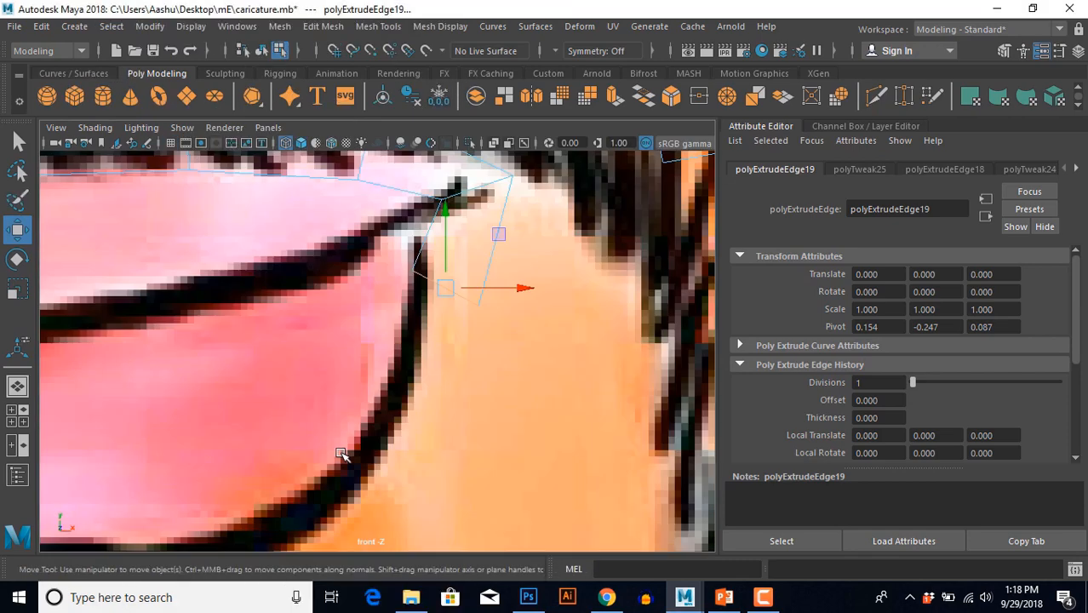
# Extrude the edge below the mouth corner down and inward along the lower lip's outline.
pyautogui.scroll(2, 343, 452)
pyautogui.scroll(-5, 394, 435)
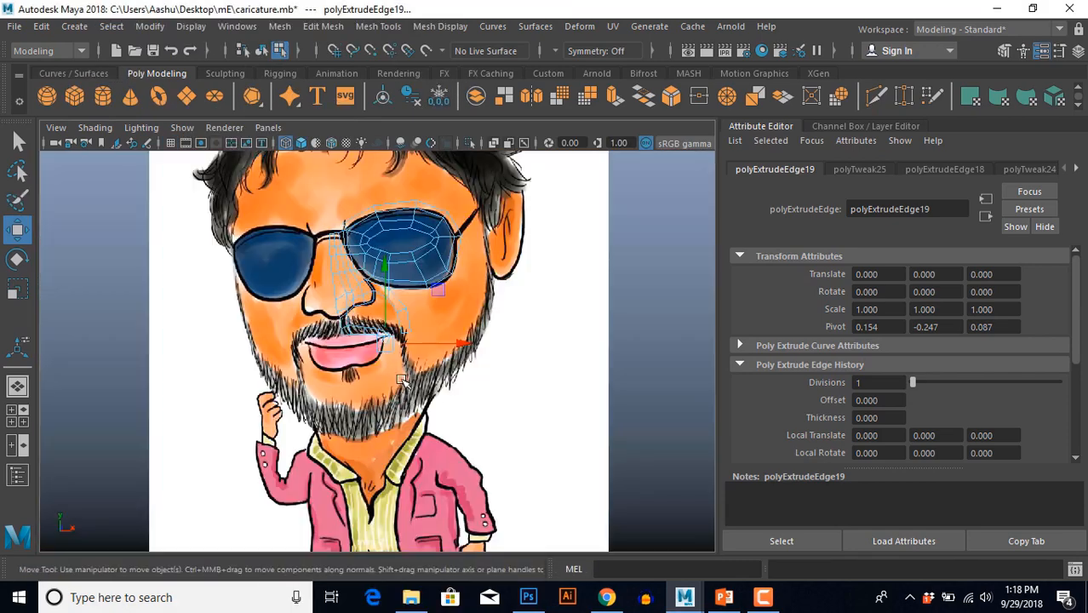
pyautogui.scroll(6, 400, 418)
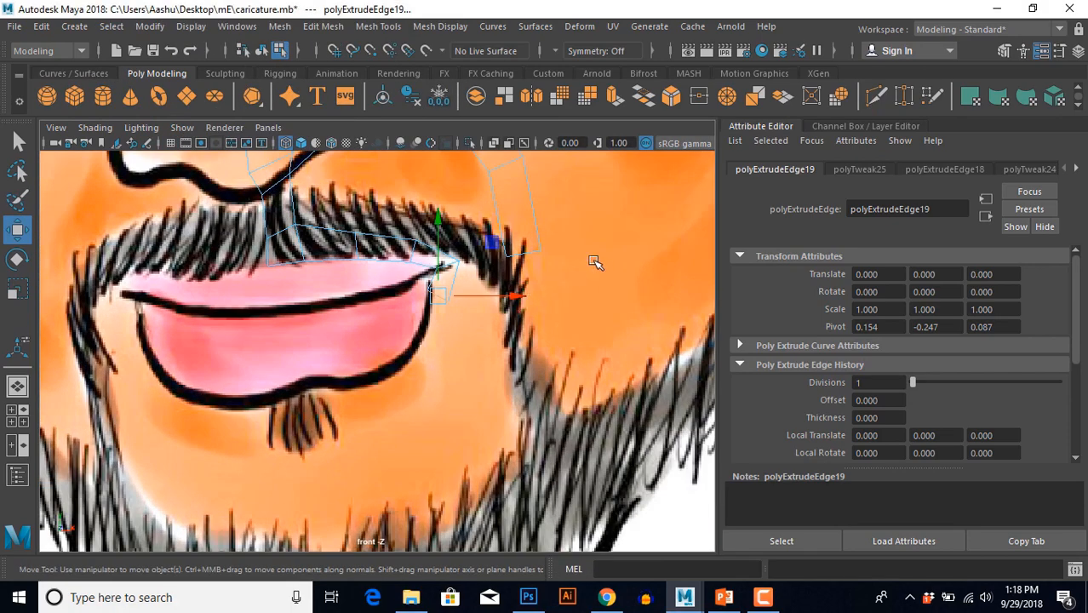
pyautogui.keyDown('shift'); pyautogui.moveTo(549, 266); pyautogui.dragTo(530, 302, button='right'); pyautogui.keyUp('shift')
pyautogui.scroll(3, 474, 287)
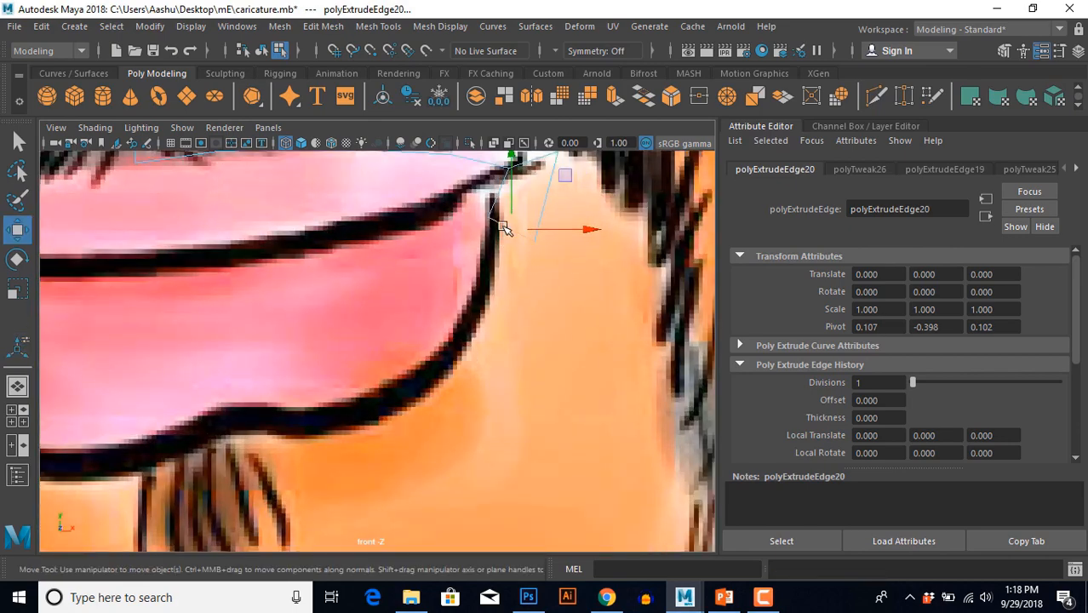
pyautogui.moveTo(504, 228); pyautogui.dragTo(398, 353)
pyautogui.scroll(-6, 425, 366)
pyautogui.scroll(5, 402, 395)
pyautogui.scroll(4, 404, 392)
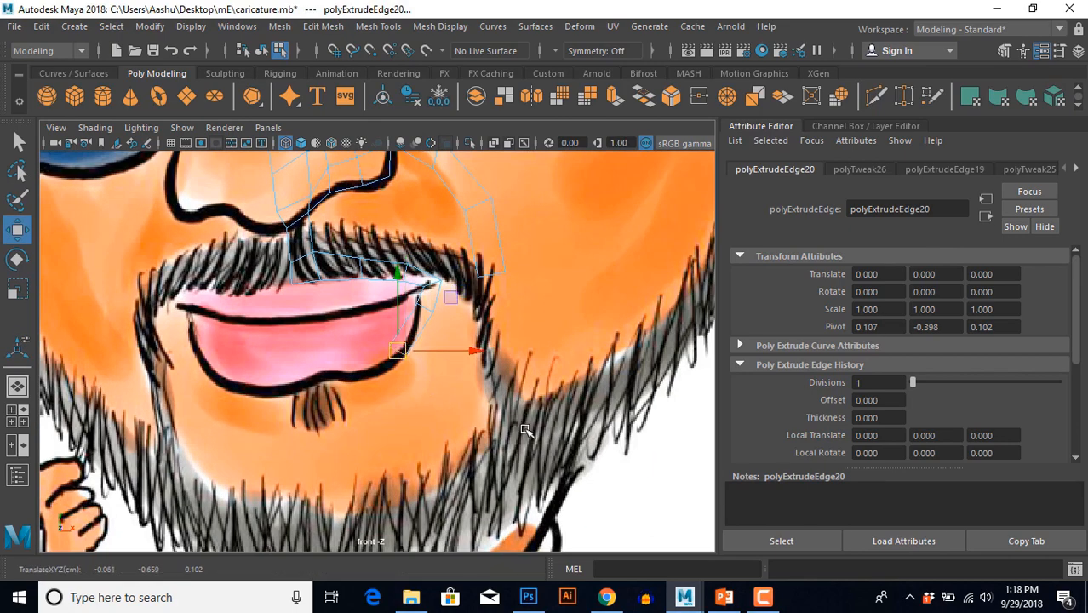
# Move the newly extruded lower lip edge forward in depth in the side view.
pyautogui.press('space')
pyautogui.press('space')
pyautogui.keyDown('alt'); pyautogui.moveTo(407, 407); pyautogui.dragTo(398, 342, button='middle'); pyautogui.keyUp('alt')
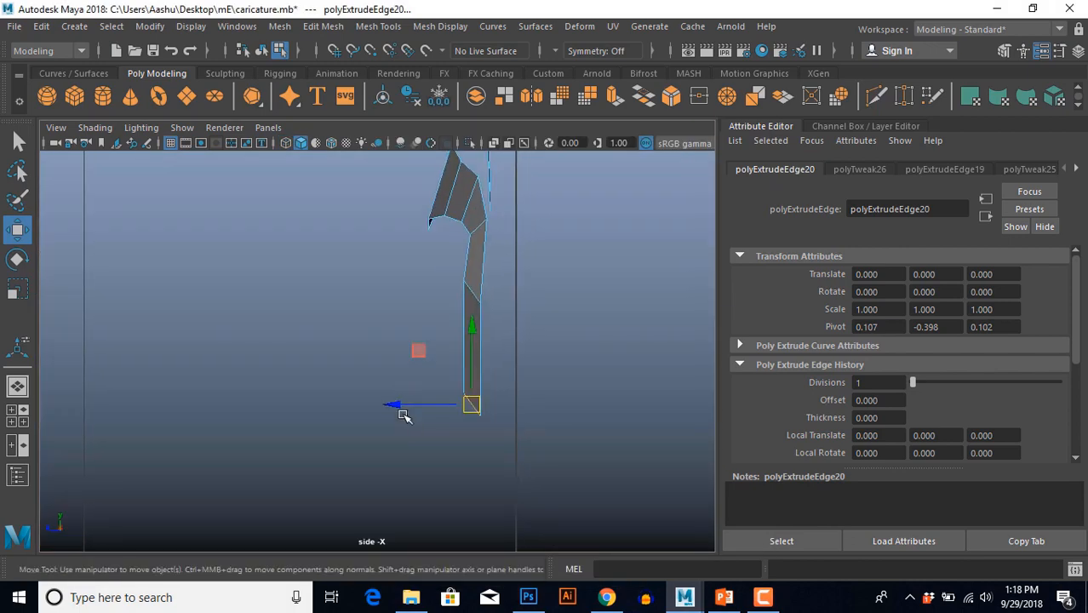
pyautogui.moveTo(388, 405); pyautogui.dragTo(370, 404)
pyautogui.press('space')
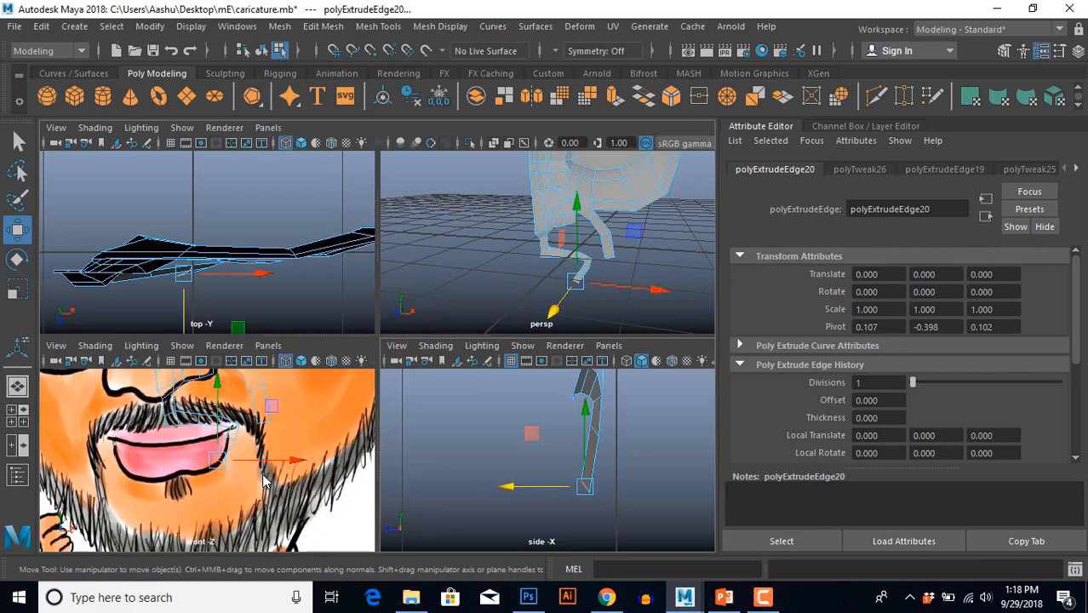
# Extrude the strip's end edge along the underside of the lower lip to the tuft of hair below its middle.
pyautogui.press('space')
pyautogui.hotkey('ctrl', 'e')
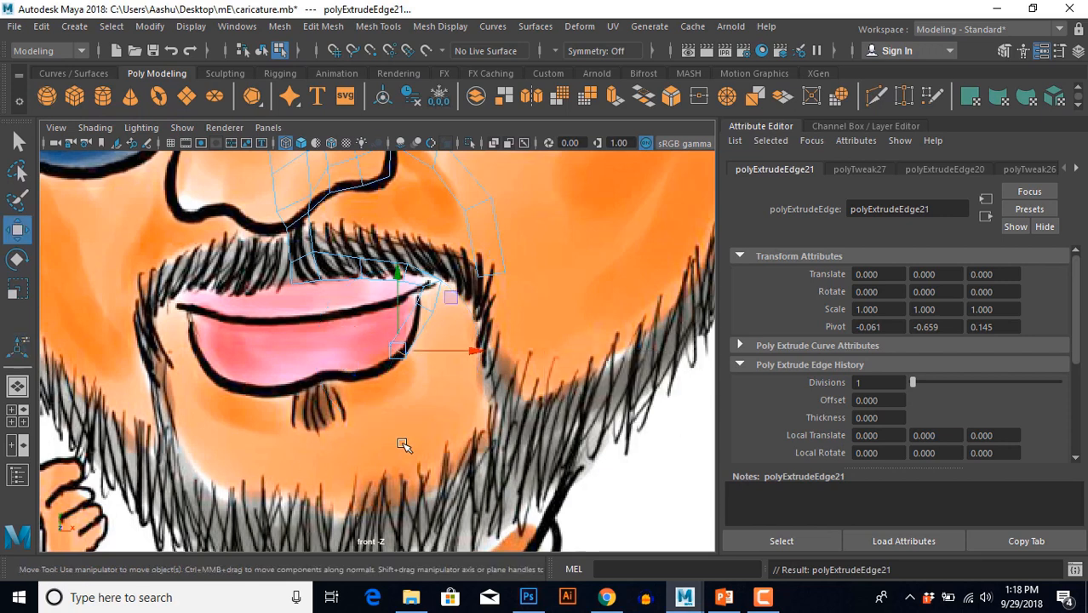
pyautogui.keyDown('alt'); pyautogui.moveTo(405, 443); pyautogui.dragTo(439, 401, button='middle'); pyautogui.keyUp('alt')
pyautogui.moveTo(428, 322); pyautogui.dragTo(357, 345)
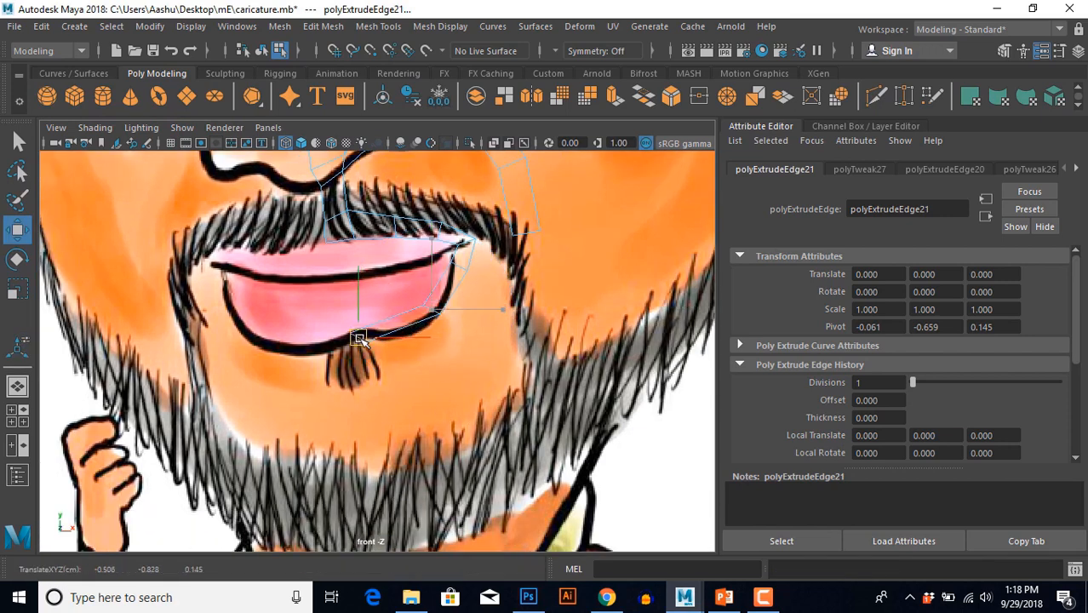
# Shift the strip's end edge slightly sideways at the middle of the lower lip and move it forward in depth.
pyautogui.scroll(3, 364, 400)
pyautogui.press('e')
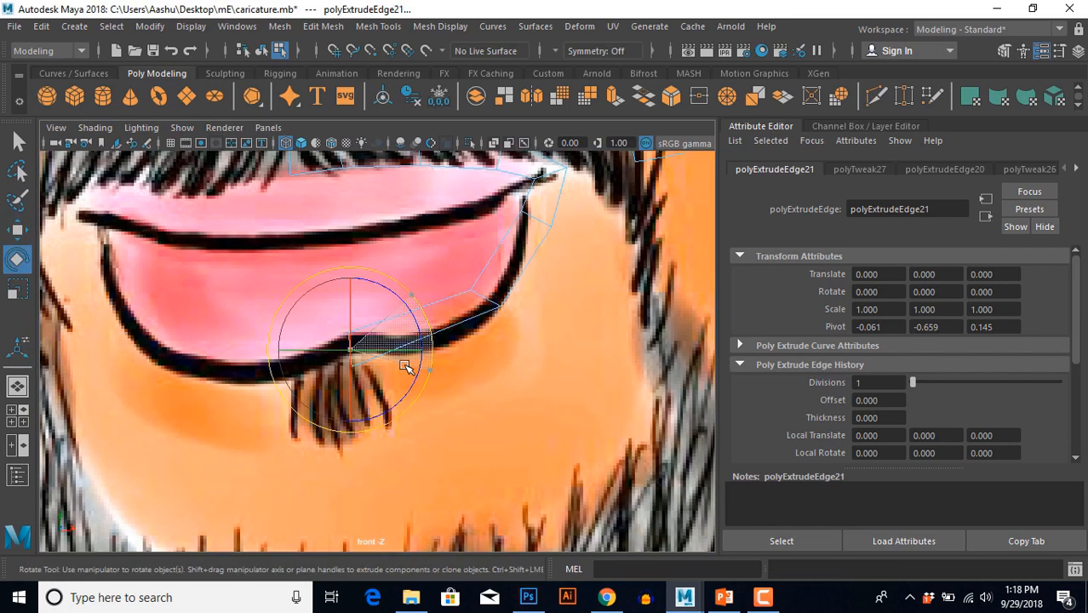
pyautogui.press('w')
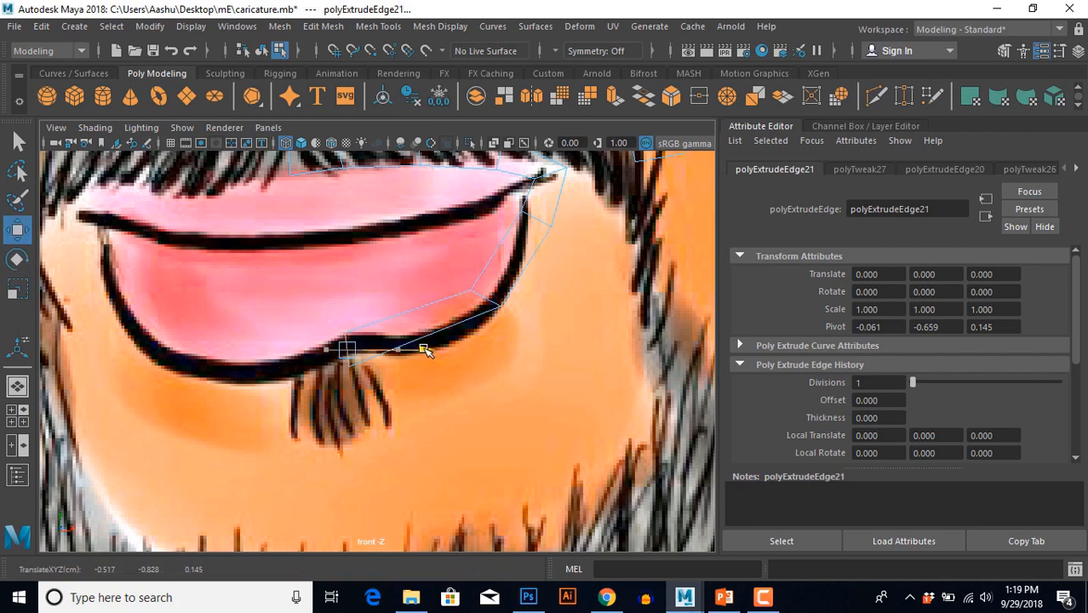
pyautogui.keyDown('alt'); pyautogui.moveTo(459, 364); pyautogui.dragTo(458, 380, button='middle'); pyautogui.keyUp('alt')
pyautogui.press('space')
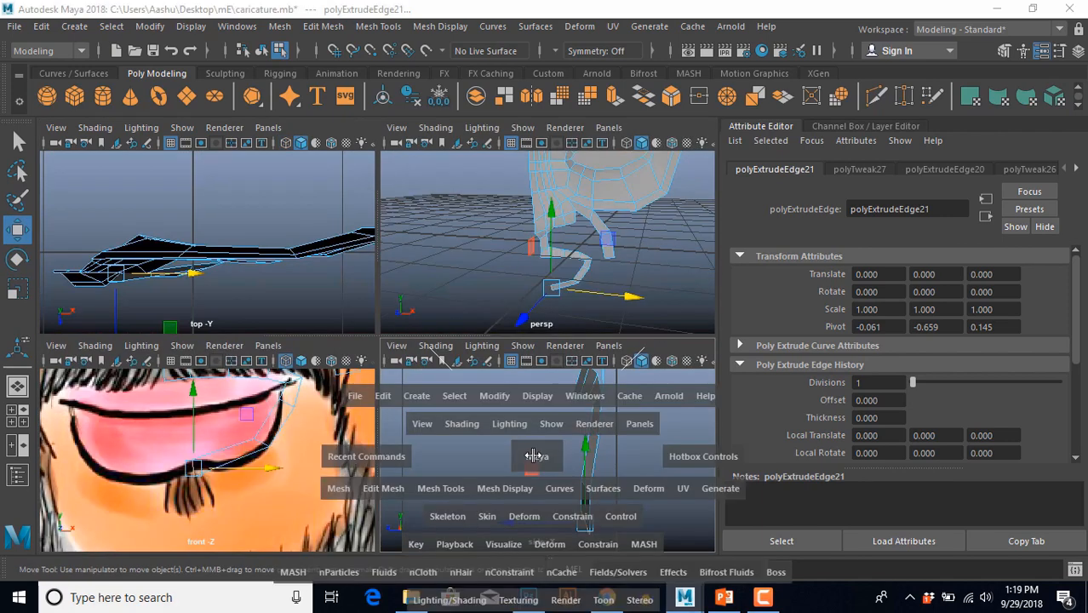
pyautogui.press('space')
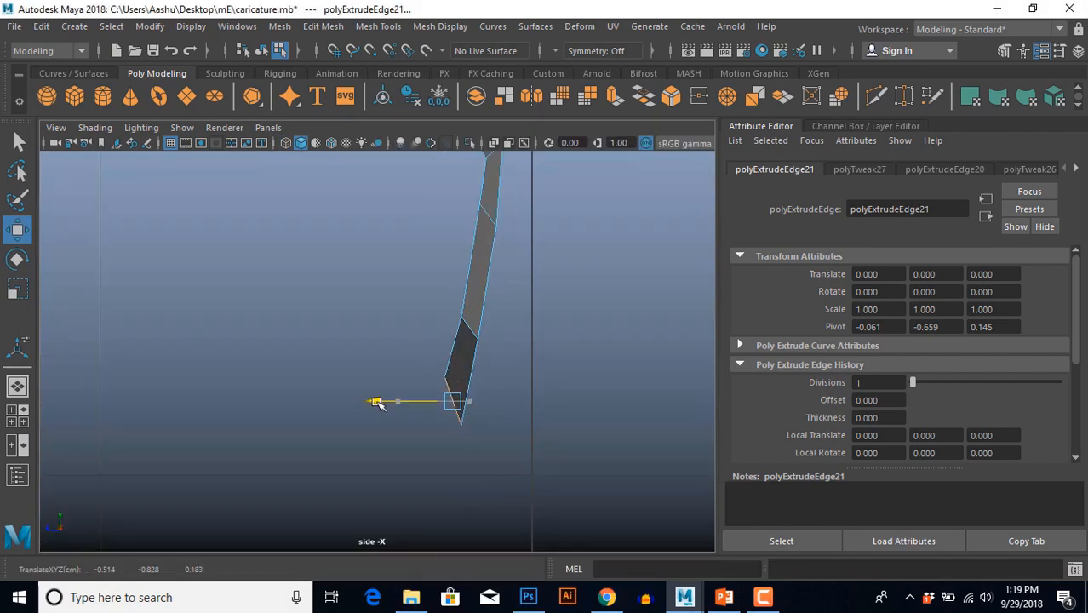
pyautogui.press('space')
pyautogui.press('space')
pyautogui.scroll(1, 394, 426)
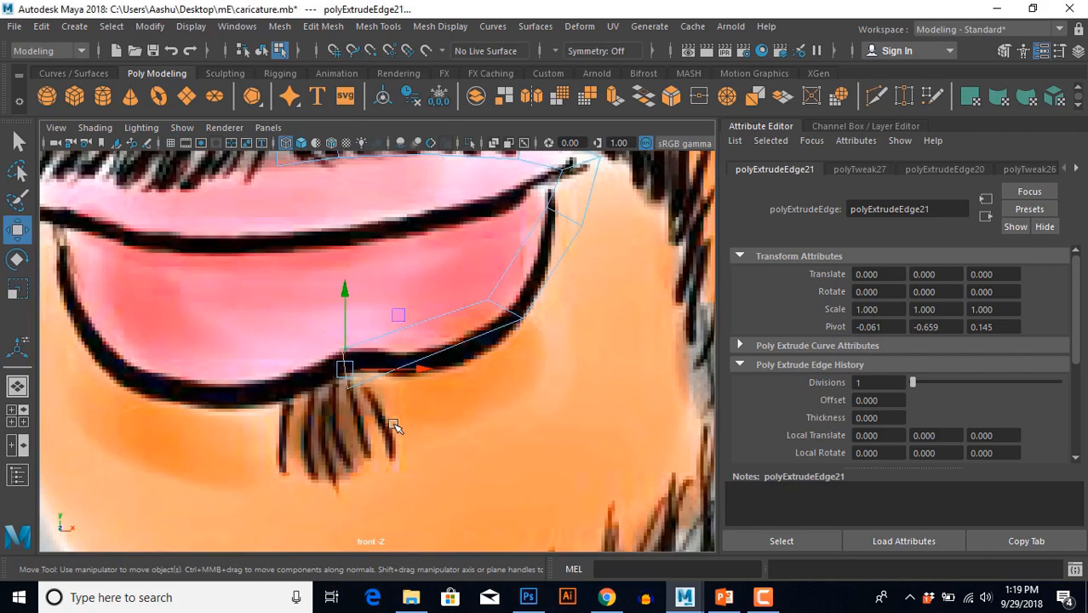
# Insert an edge loop across the strip segment that runs along the underside of the lower lip.
pyautogui.moveTo(430, 255); pyautogui.dragTo(420, 295, button='right')
pyautogui.click(425, 330)
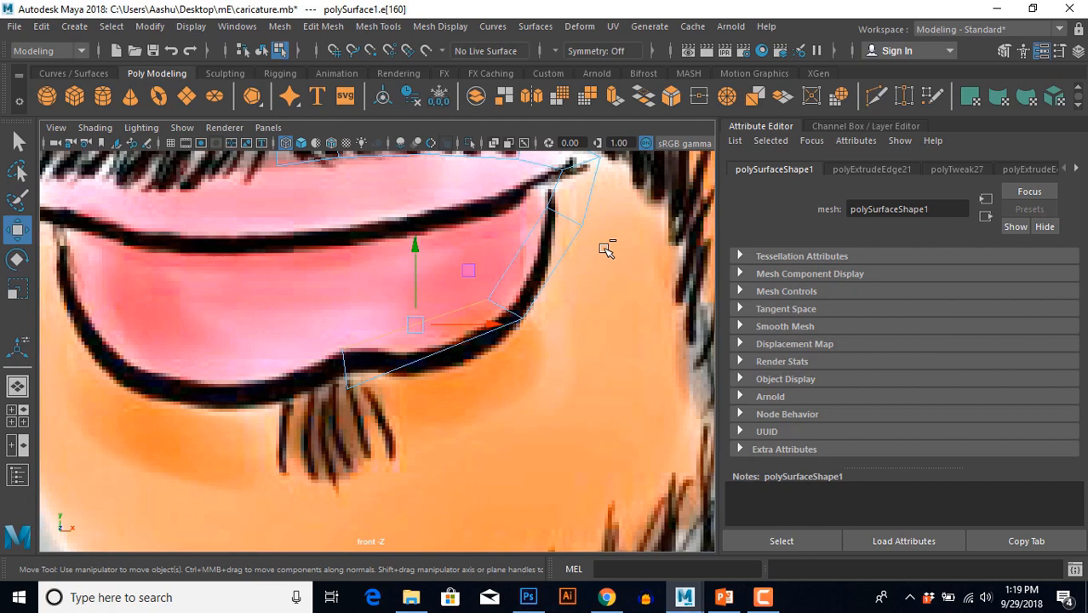
pyautogui.keyDown('ctrl'); pyautogui.rightClick(605, 248); pyautogui.keyUp('ctrl')
pyautogui.keyDown('ctrl'); pyautogui.moveTo(605, 249); pyautogui.dragTo(619, 294, button='right'); pyautogui.keyUp('ctrl')
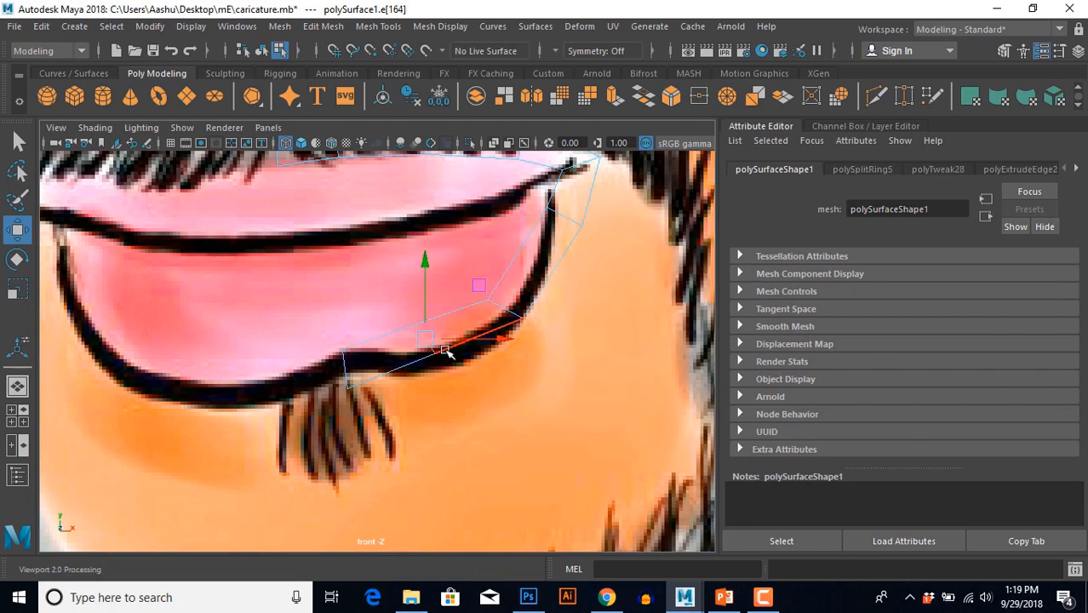
# Move the inserted edge and the neighbouring lower lip edge so the strip follows the lip's black outline.
pyautogui.moveTo(442, 344); pyautogui.dragTo(445, 358)
pyautogui.moveTo(504, 309); pyautogui.dragTo(497, 292)
pyautogui.press('F9')
pyautogui.click(494, 298)
pyautogui.click(512, 379)
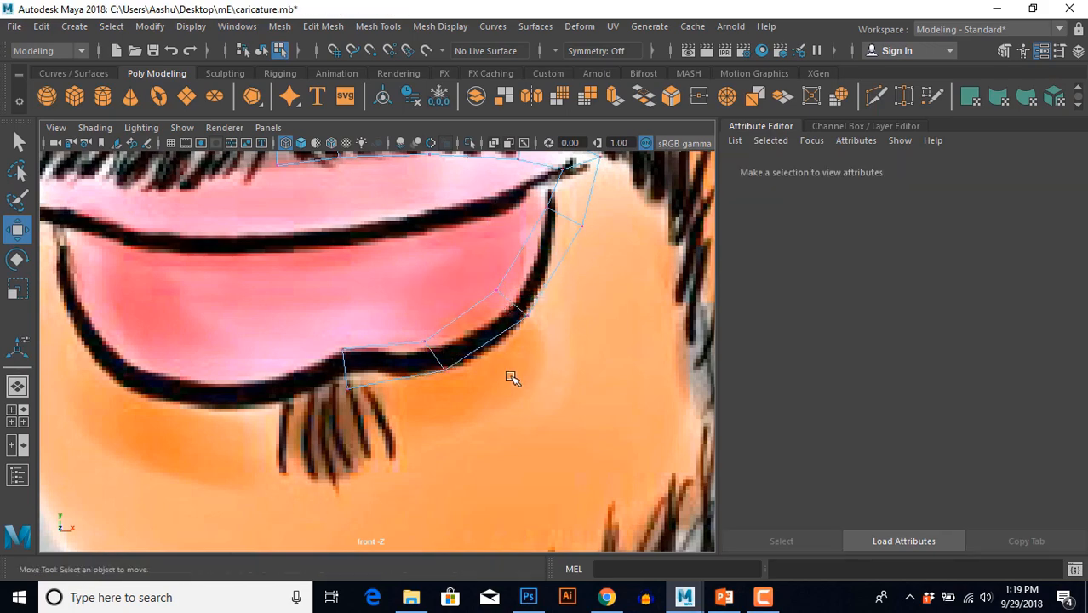
# Select the end vertices of the lower lip strip and move them slightly forward in depth in the perspective view.
pyautogui.scroll(-10, 491, 383)
pyautogui.scroll(5, 447, 411)
pyautogui.scroll(-8, 445, 409)
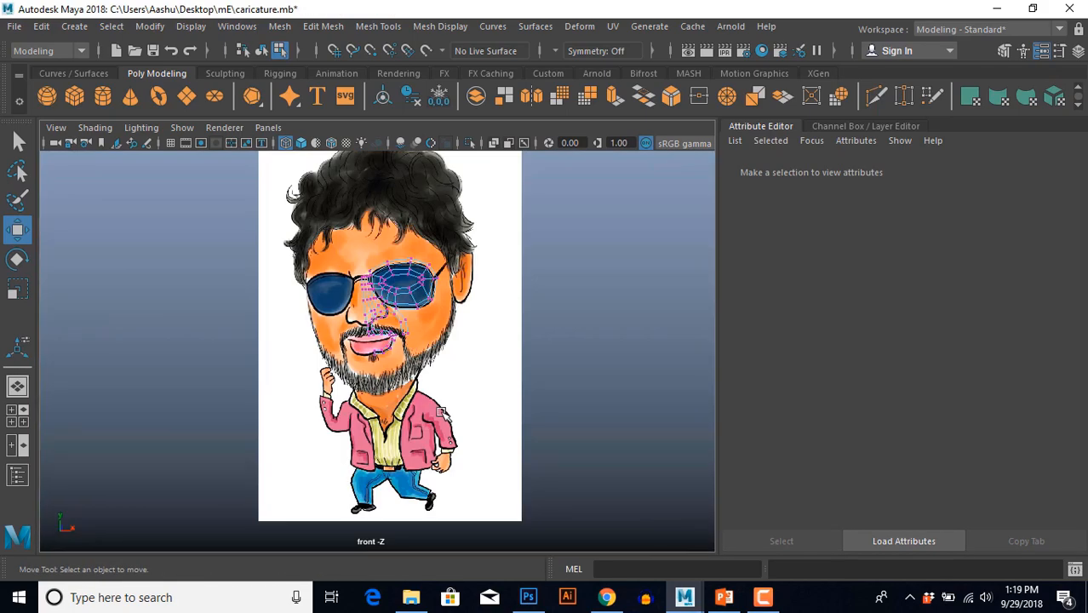
pyautogui.scroll(6, 441, 412)
pyautogui.keyDown('alt'); pyautogui.moveTo(435, 392); pyautogui.dragTo(442, 433, button='middle'); pyautogui.keyUp('alt')
pyautogui.press('space')
pyautogui.press('space')
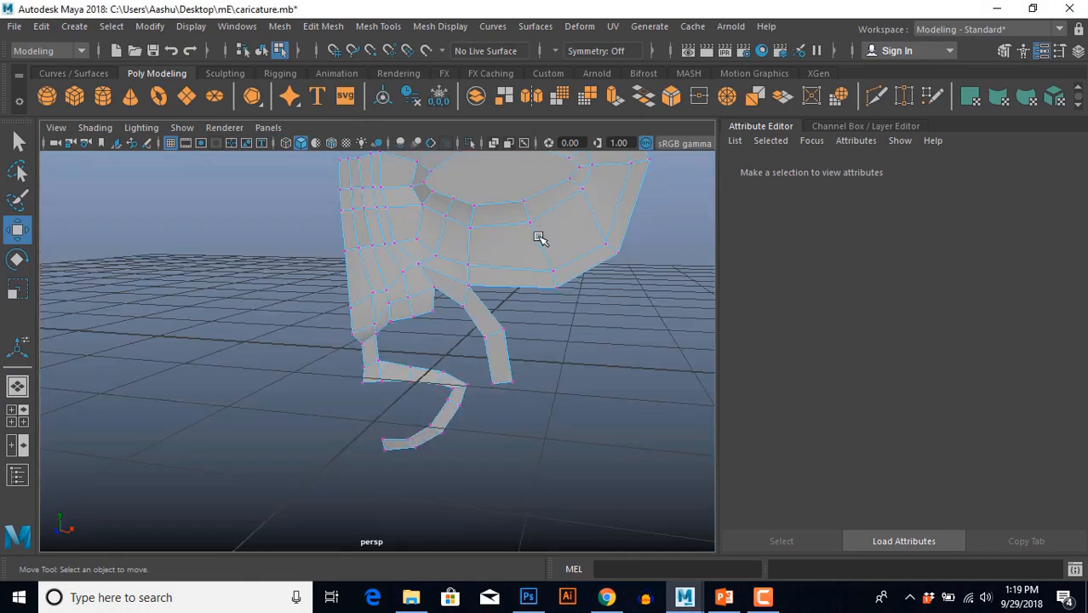
pyautogui.scroll(-5, 511, 341)
pyautogui.keyDown('alt'); pyautogui.moveTo(485, 383); pyautogui.dragTo(425, 414); pyautogui.keyUp('alt')
pyautogui.scroll(5, 462, 436)
pyautogui.moveTo(351, 390); pyautogui.dragTo(401, 445)
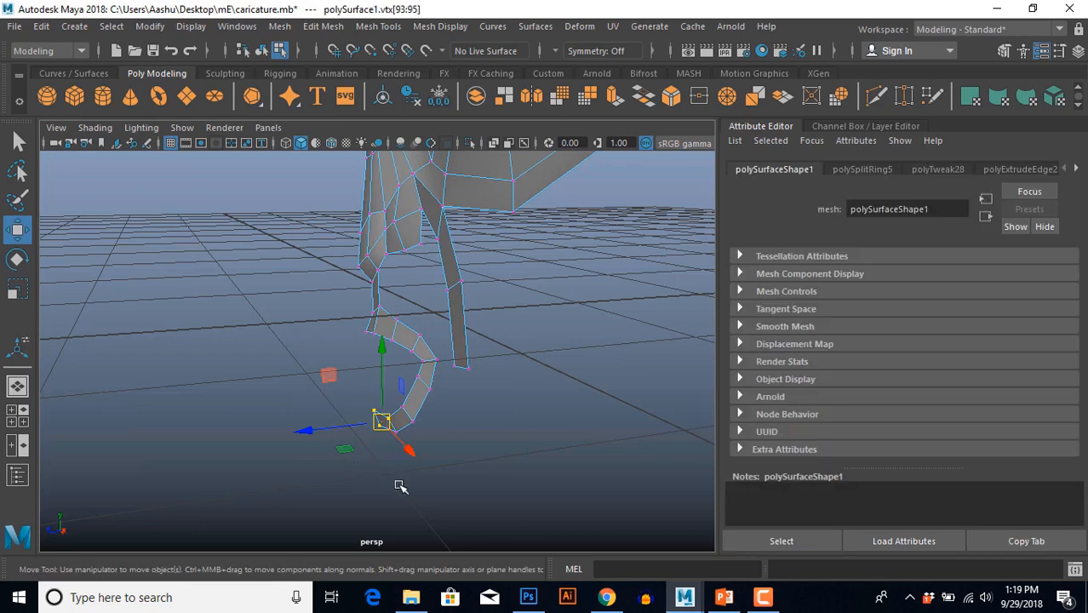
pyautogui.click(400, 486)
pyautogui.moveTo(344, 406); pyautogui.dragTo(340, 483)
pyautogui.moveTo(304, 423); pyautogui.dragTo(301, 423)
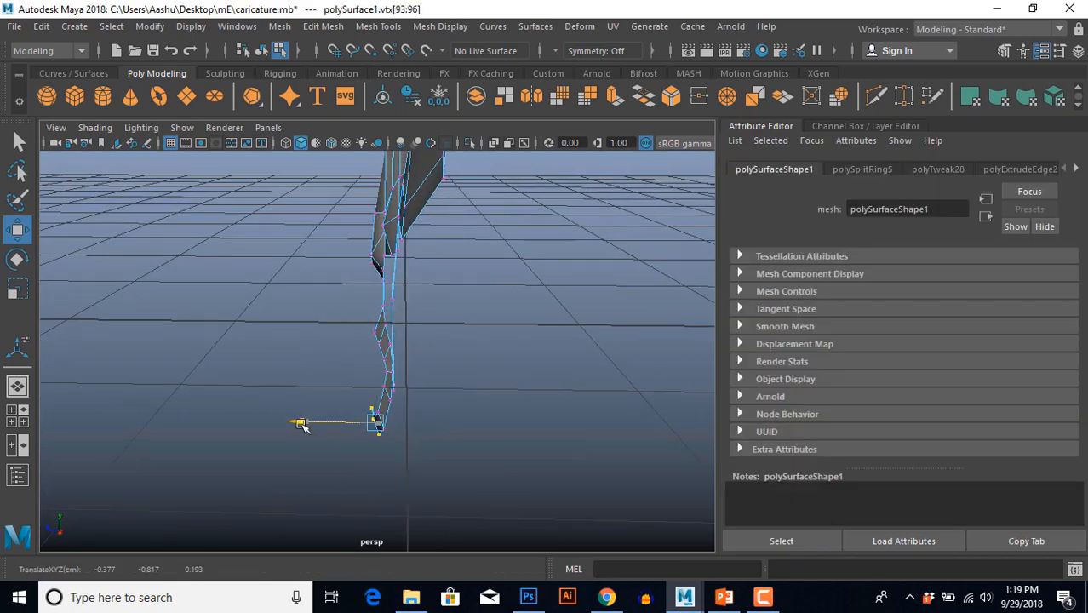
# Return the mesh to object mode and hide the grid in the perspective view.
pyautogui.click(316, 492)
pyautogui.keyDown('alt'); pyautogui.moveTo(316, 492); pyautogui.dragTo(484, 423); pyautogui.keyUp('alt')
pyautogui.moveTo(467, 382); pyautogui.dragTo(514, 375, button='right')
pyautogui.click(444, 418)
pyautogui.keyDown('alt'); pyautogui.moveTo(444, 419); pyautogui.dragTo(138, 295); pyautogui.keyUp('alt')
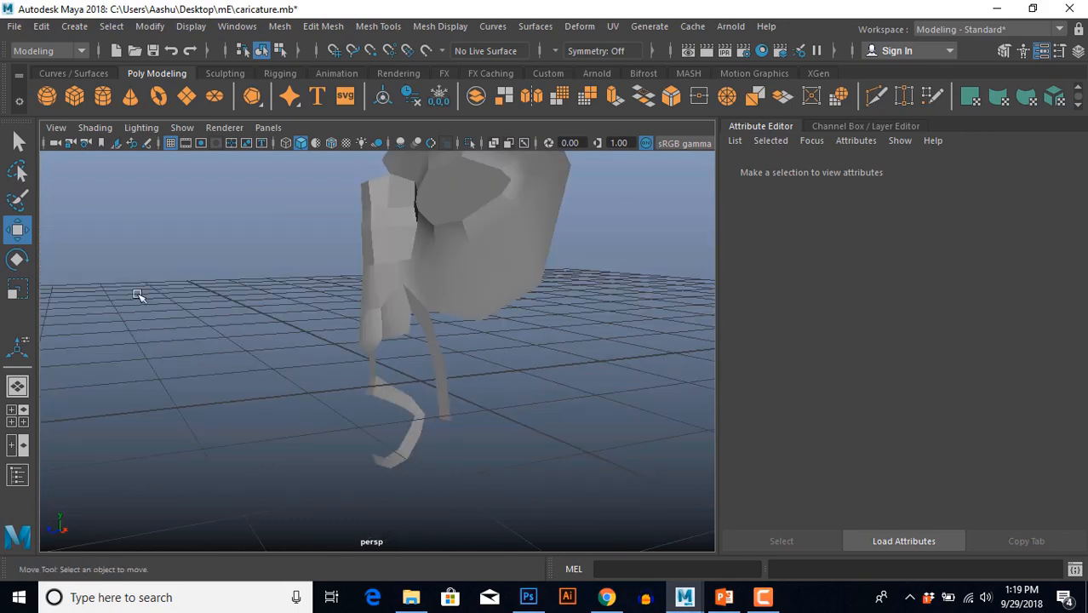
pyautogui.click(169, 140)
# Merge the outer vertex at the lens's inner upper corner with the adjacent nose bridge vertex in the front view.
pyautogui.press('space')
pyautogui.press('space')
pyautogui.scroll(5, 331, 429)
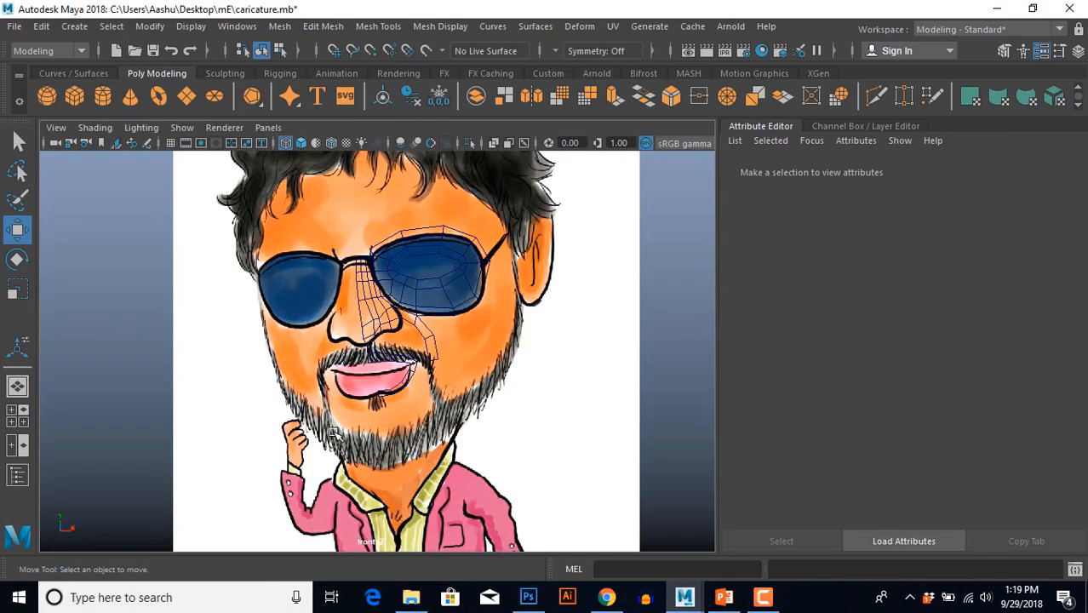
pyautogui.scroll(6, 333, 431)
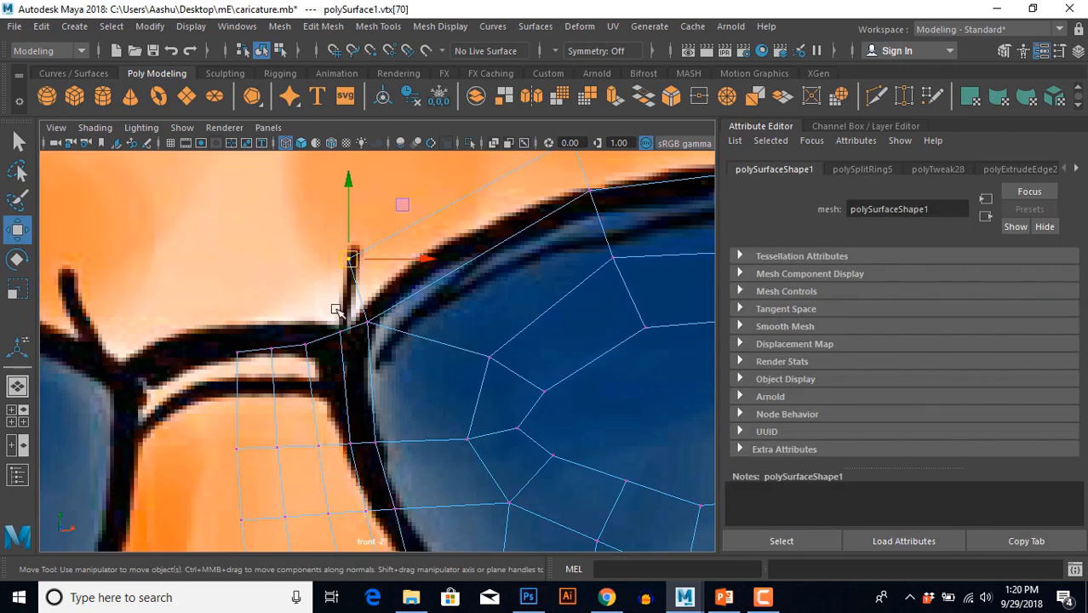
pyautogui.keyDown('shift'); pyautogui.click(341, 331); pyautogui.keyUp('shift')
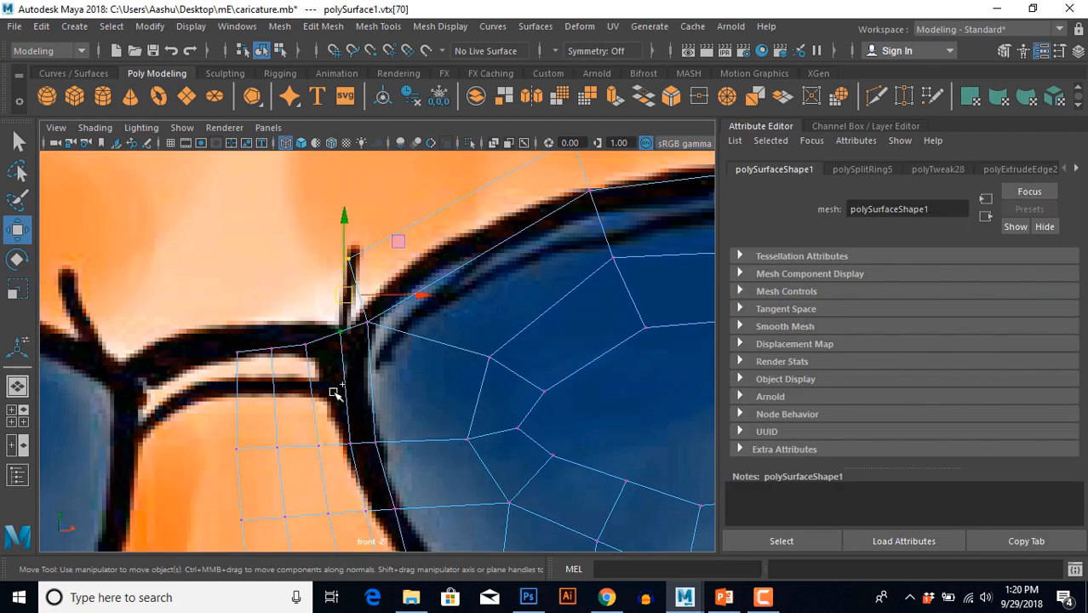
pyautogui.keyDown('shift'); pyautogui.moveTo(251, 250); pyautogui.dragTo(317, 167, button='right'); pyautogui.keyUp('shift')
pyautogui.scroll(3, 358, 355)
# Move the merged vertex down to where the glasses' bridge meets the lens frame.
pyautogui.click(324, 295)
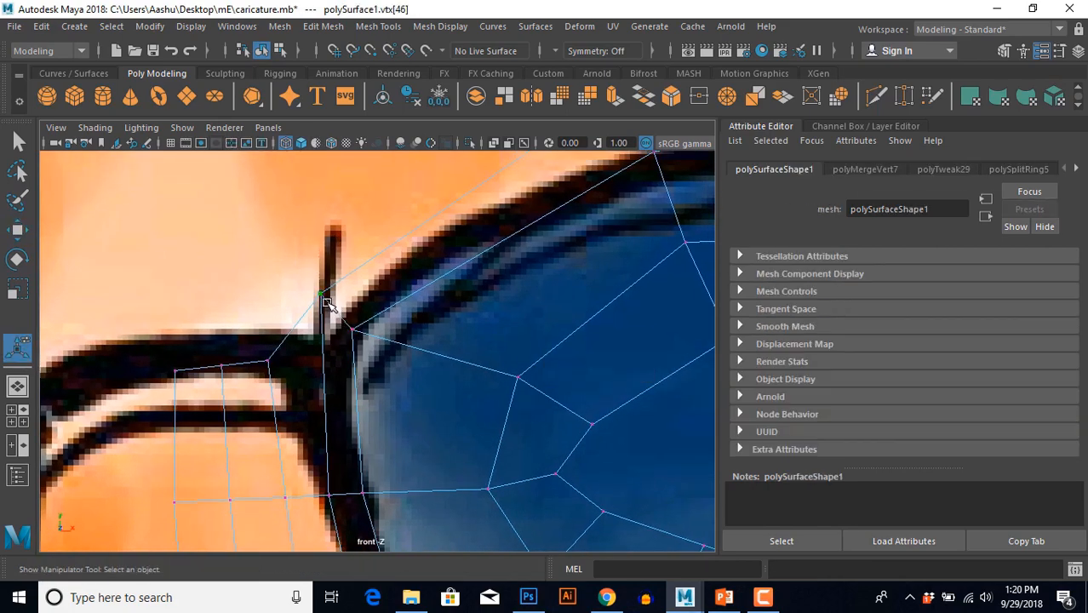
pyautogui.press('w')
pyautogui.moveTo(322, 294); pyautogui.dragTo(316, 320)
pyautogui.scroll(-5, 351, 340)
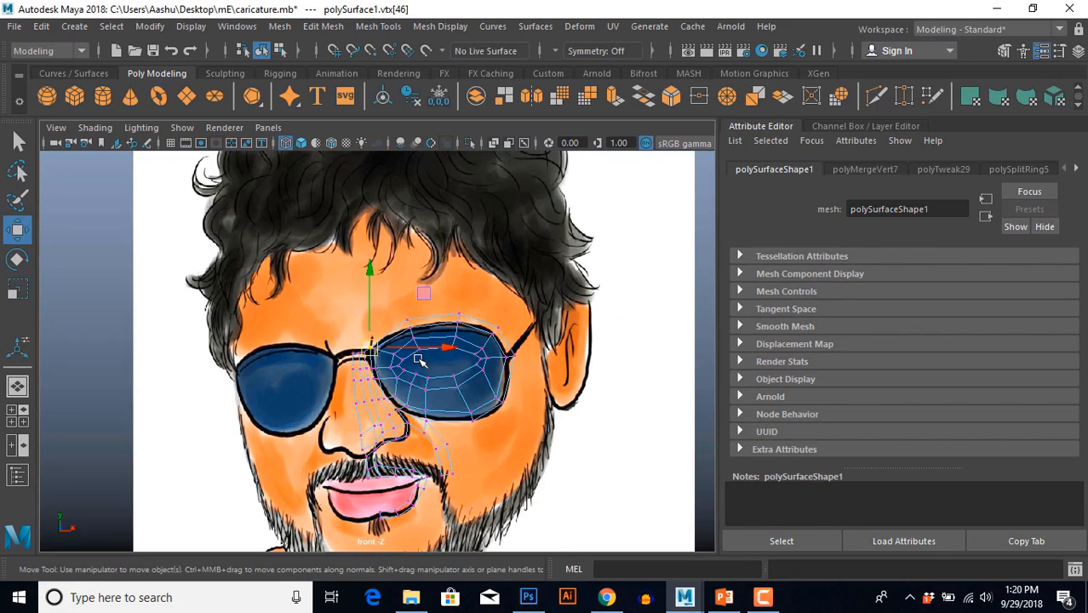
# Lower the vertex column at the lens's inner upper rim slightly to follow the frame outline.
pyautogui.scroll(5, 409, 273)
pyautogui.click(479, 244)
pyautogui.moveTo(480, 244); pyautogui.dragTo(479, 247)
pyautogui.moveTo(434, 213); pyautogui.dragTo(531, 350)
pyautogui.moveTo(499, 293); pyautogui.dragTo(499, 299)
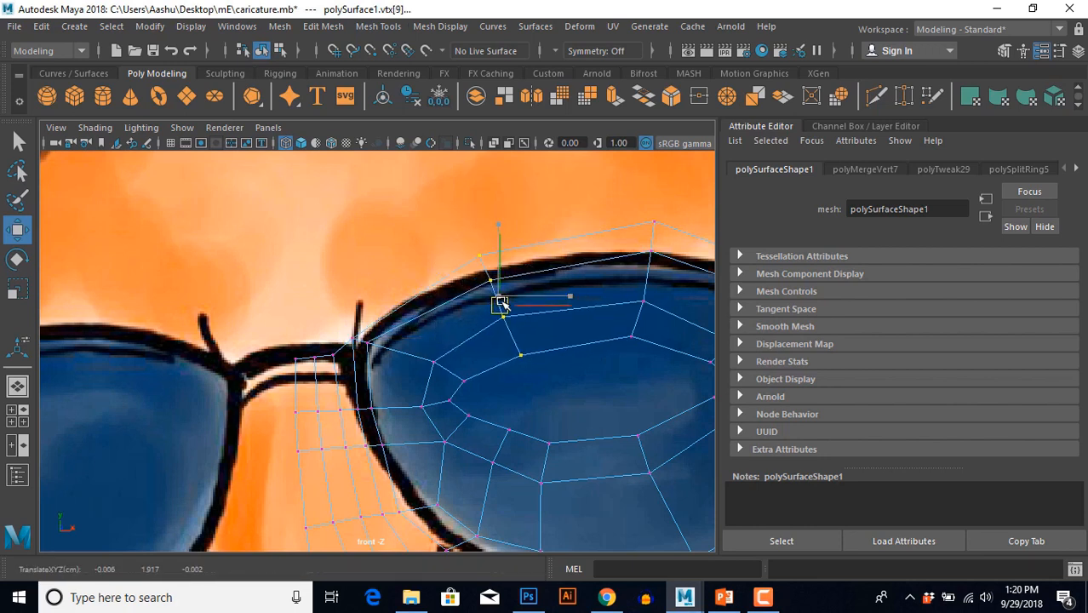
pyautogui.click(650, 236)
pyautogui.moveTo(442, 222); pyautogui.dragTo(477, 248)
pyautogui.click(422, 345)
pyautogui.keyDown('alt'); pyautogui.moveTo(422, 345); pyautogui.dragTo(445, 273, button='middle'); pyautogui.keyUp('alt')
pyautogui.scroll(1, 403, 310)
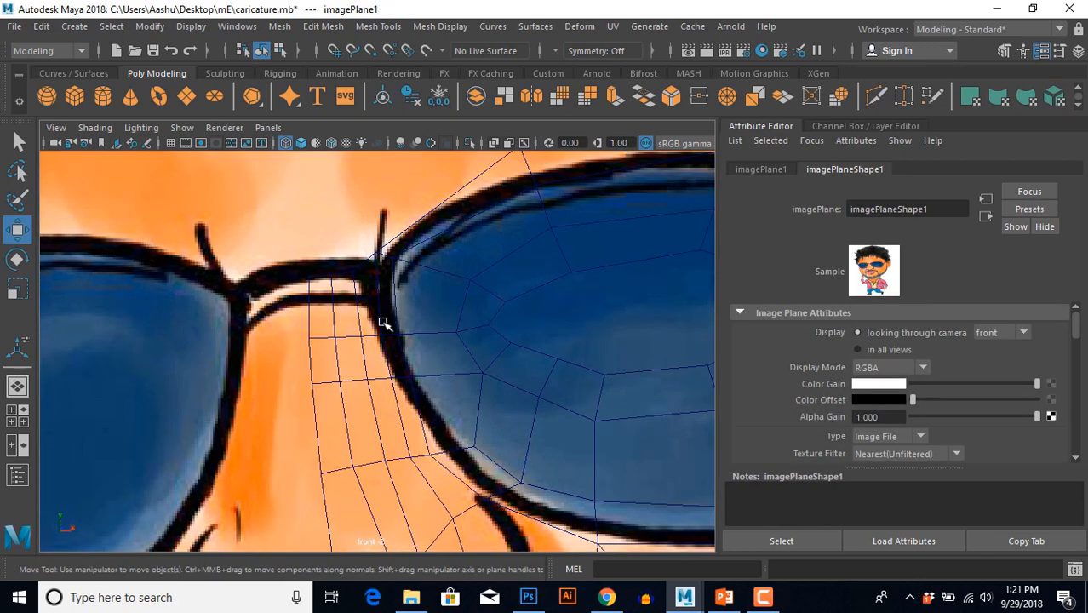
# Extrude the boundary edges above the lens and across the top of the nose bridge upward onto the forehead.
pyautogui.click(383, 324)
pyautogui.scroll(-2, 383, 322)
pyautogui.keyDown('shift'); pyautogui.click(598, 228); pyautogui.keyUp('shift')
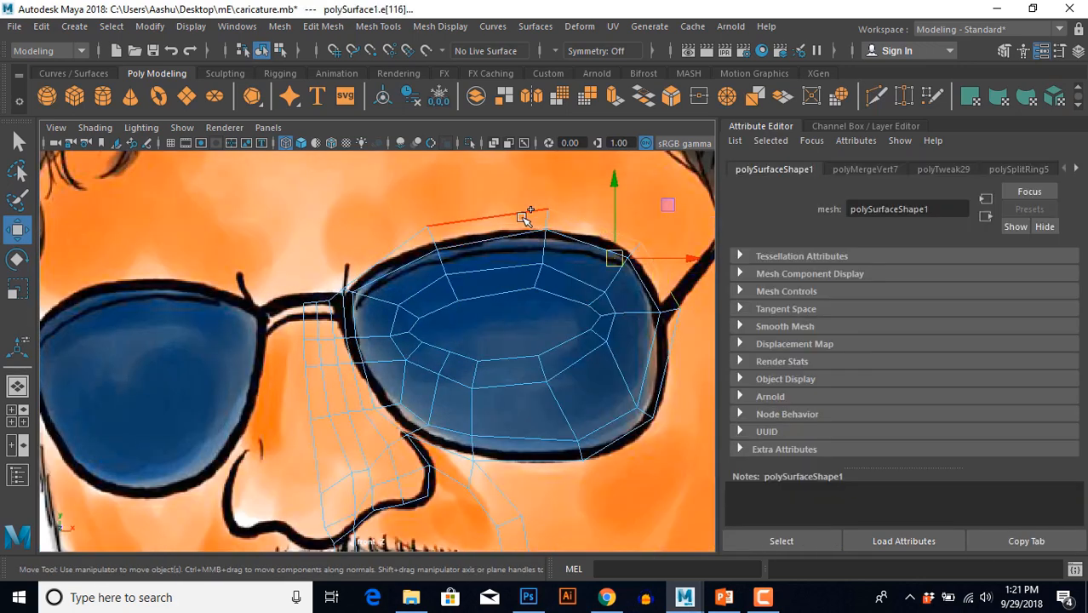
pyautogui.keyDown('shift'); pyautogui.click(522, 213); pyautogui.keyUp('shift')
pyautogui.keyDown('shift'); pyautogui.click(407, 244); pyautogui.keyUp('shift')
pyautogui.keyDown('shift'); pyautogui.click(327, 306); pyautogui.keyUp('shift')
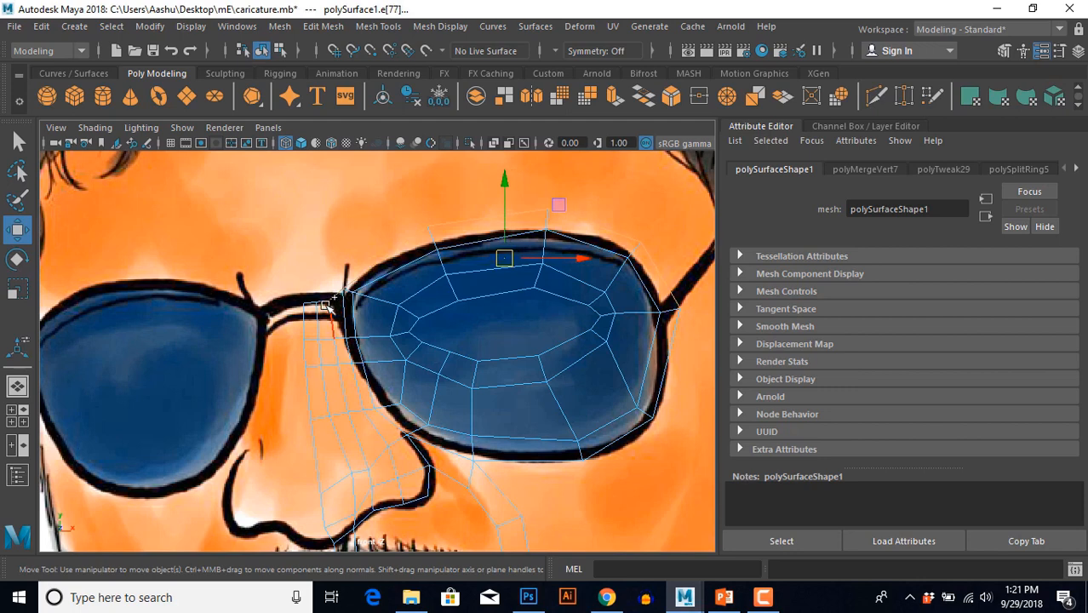
pyautogui.keyDown('shift'); pyautogui.click(322, 301); pyautogui.keyUp('shift')
pyautogui.keyDown('shift'); pyautogui.click(311, 302); pyautogui.keyUp('shift')
pyautogui.scroll(-5, 432, 367)
pyautogui.scroll(2, 446, 380)
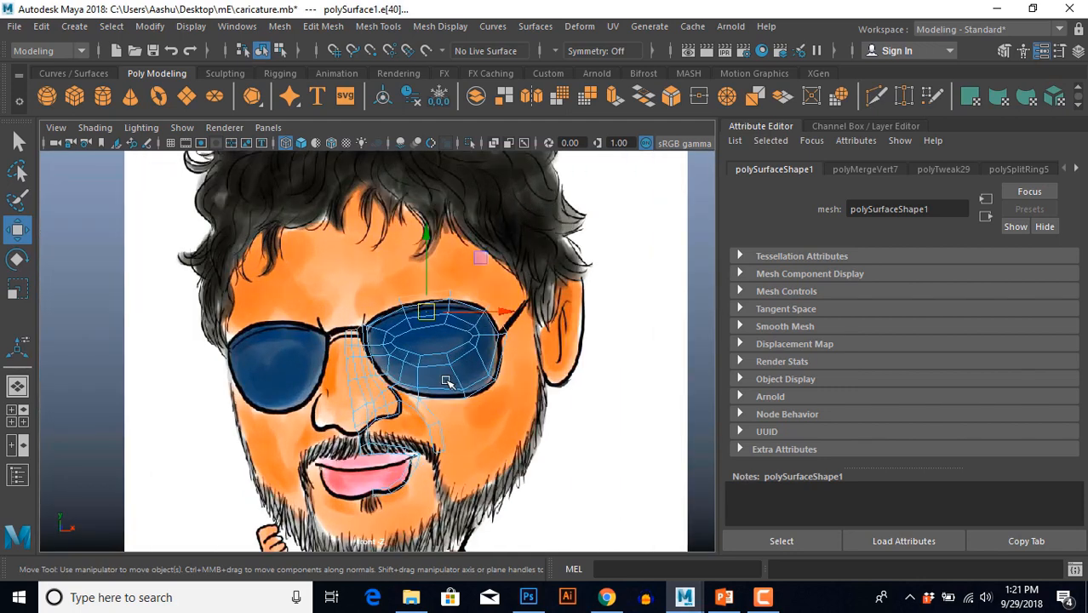
pyautogui.keyDown('shift'); pyautogui.moveTo(558, 245); pyautogui.dragTo(549, 284, button='right'); pyautogui.keyUp('shift')
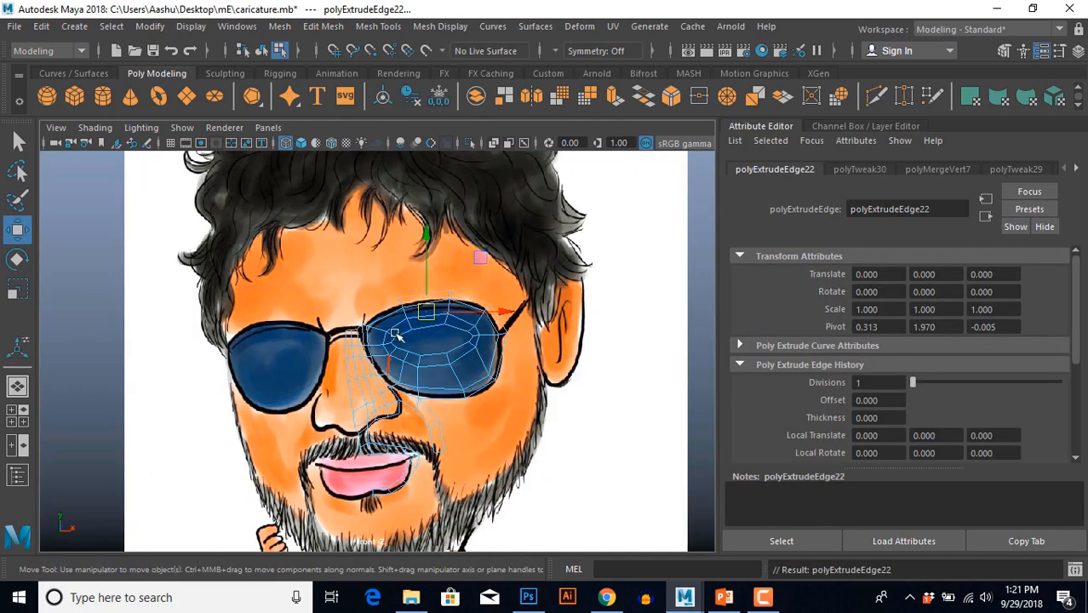
pyautogui.moveTo(429, 245); pyautogui.dragTo(428, 228)
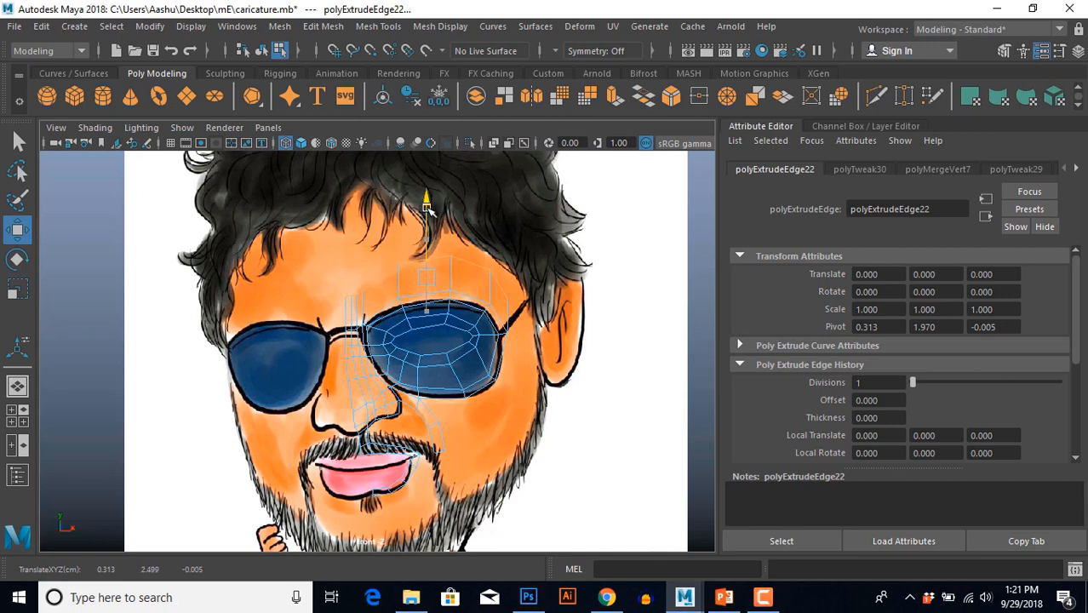
pyautogui.scroll(2, 437, 378)
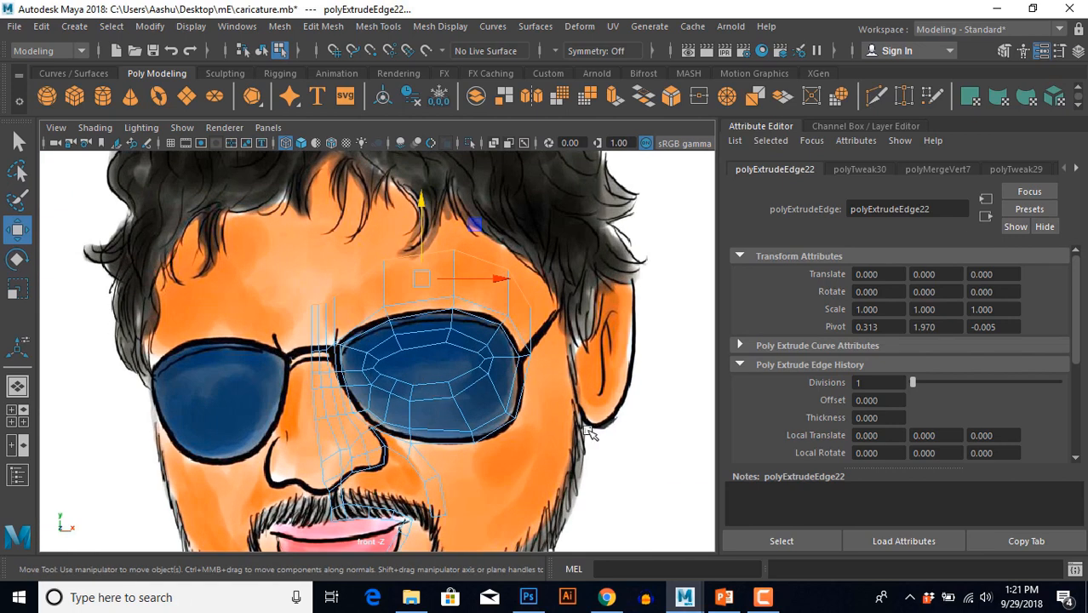
# Examine the depth of the extruded forehead strip in the side view.
pyautogui.press('space')
pyautogui.press('space')
pyautogui.scroll(-6, 456, 372)
pyautogui.keyDown('alt'); pyautogui.moveTo(456, 372); pyautogui.dragTo(431, 541, button='middle'); pyautogui.keyUp('alt')
pyautogui.scroll(5, 441, 372)
pyautogui.keyDown('alt'); pyautogui.moveTo(440, 364); pyautogui.dragTo(437, 170, button='middle'); pyautogui.keyUp('alt')
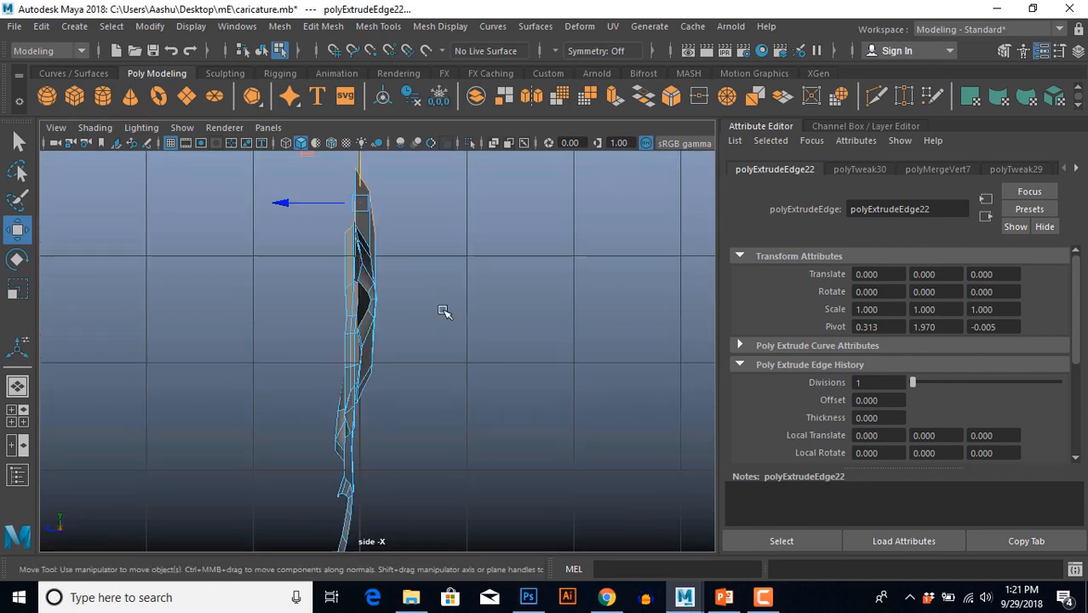
pyautogui.keyDown('alt'); pyautogui.moveTo(442, 310); pyautogui.dragTo(396, 367, button='middle'); pyautogui.keyUp('alt')
pyautogui.press('space')
pyautogui.press('space')
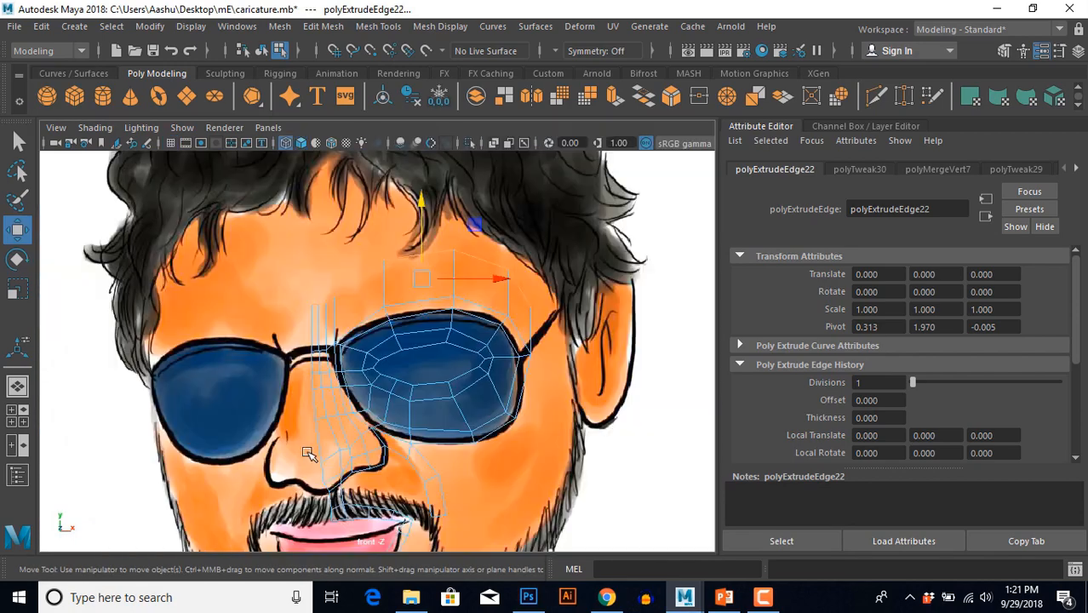
# Move the forehead strip's two outermost vertices outward, toward the temple and hairline.
pyautogui.keyDown('alt'); pyautogui.moveTo(388, 409); pyautogui.dragTo(256, 423, button='middle'); pyautogui.keyUp('alt')
pyautogui.moveTo(401, 318); pyautogui.dragTo(334, 139, button='right')
pyautogui.scroll(5, 379, 313)
pyautogui.keyDown('alt'); pyautogui.moveTo(382, 313); pyautogui.dragTo(391, 256, button='middle'); pyautogui.keyUp('alt')
pyautogui.click(435, 223)
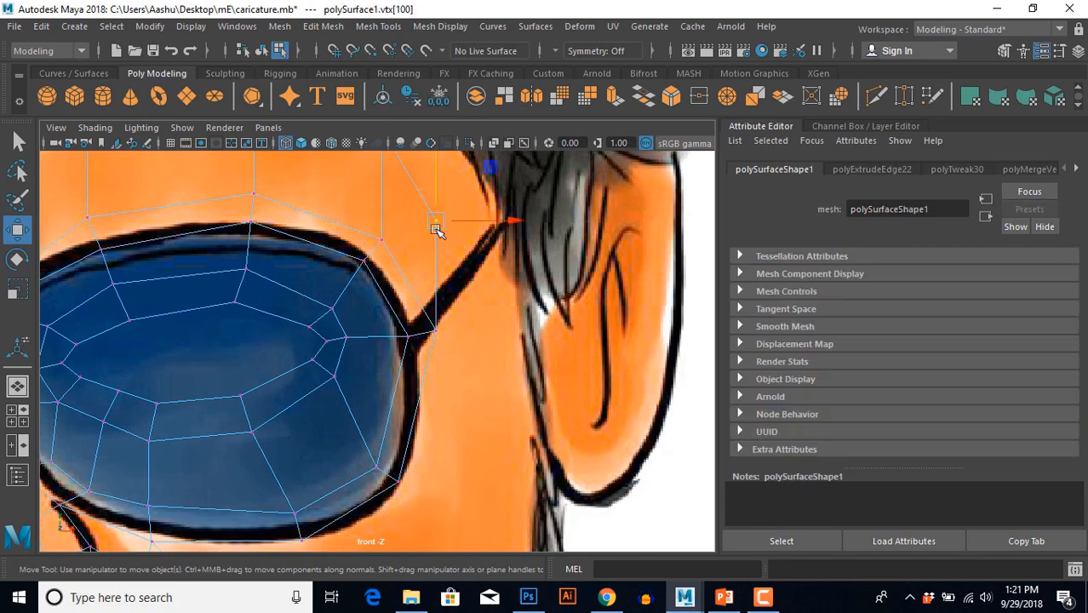
pyautogui.moveTo(437, 226); pyautogui.dragTo(477, 319)
pyautogui.keyDown('alt'); pyautogui.moveTo(473, 317); pyautogui.dragTo(493, 490, button='middle'); pyautogui.keyUp('alt')
pyautogui.click(413, 262)
pyautogui.moveTo(412, 264); pyautogui.dragTo(448, 326)
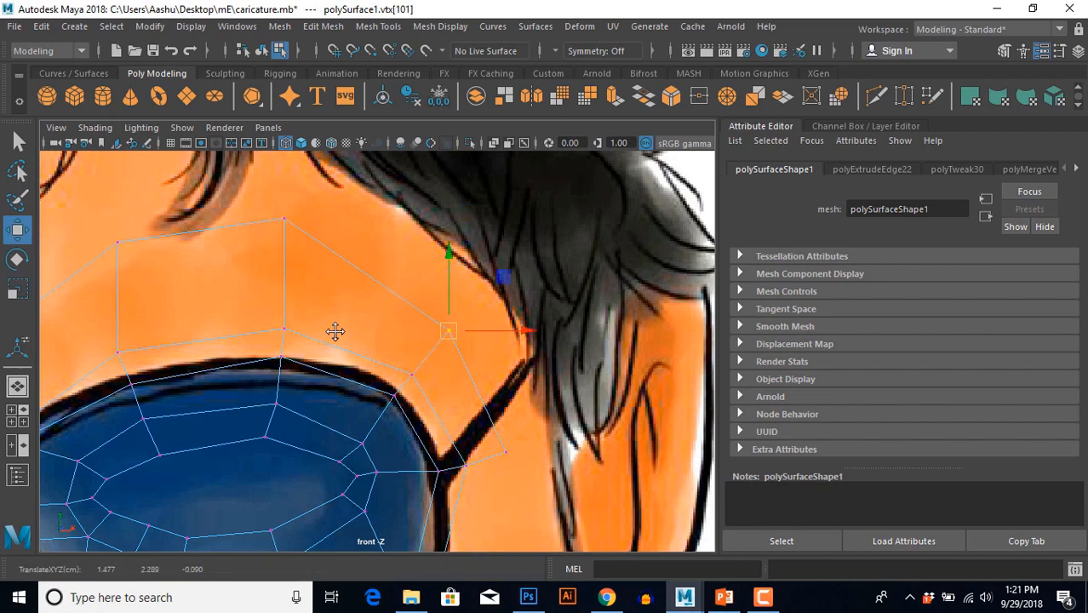
# Raise the forehead strip's upper vertices above the nose bridge.
pyautogui.keyDown('alt'); pyautogui.moveTo(336, 331); pyautogui.dragTo(502, 337, button='middle'); pyautogui.keyUp('alt')
pyautogui.scroll(-6, 377, 365)
pyautogui.scroll(5, 413, 339)
pyautogui.keyDown('alt'); pyautogui.moveTo(377, 364); pyautogui.dragTo(447, 401, button='middle'); pyautogui.keyUp('alt')
pyautogui.moveTo(261, 262); pyautogui.dragTo(359, 368)
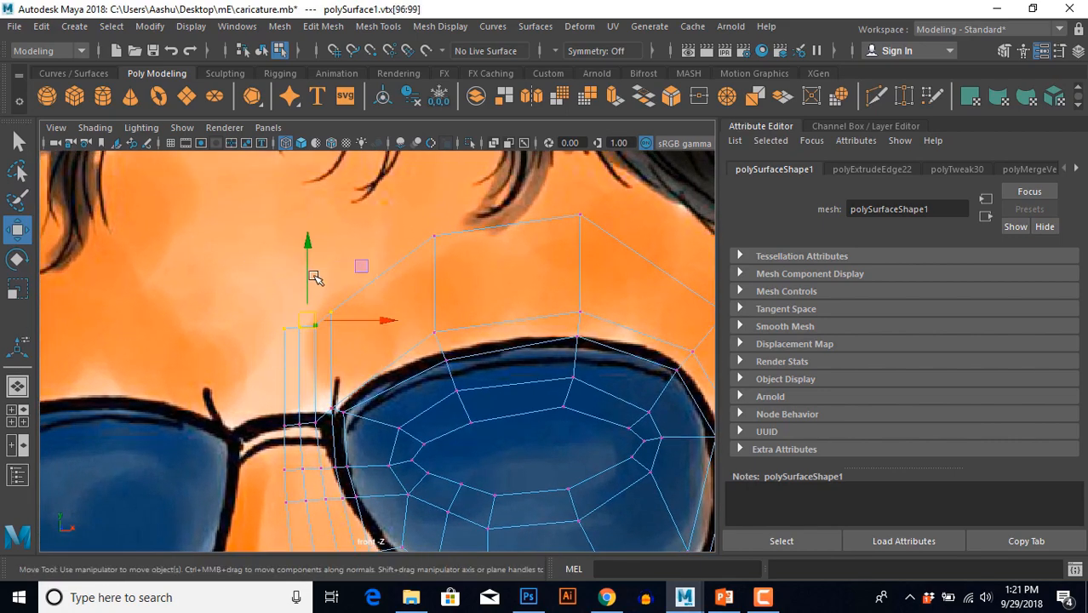
pyautogui.moveTo(314, 277); pyautogui.dragTo(303, 222)
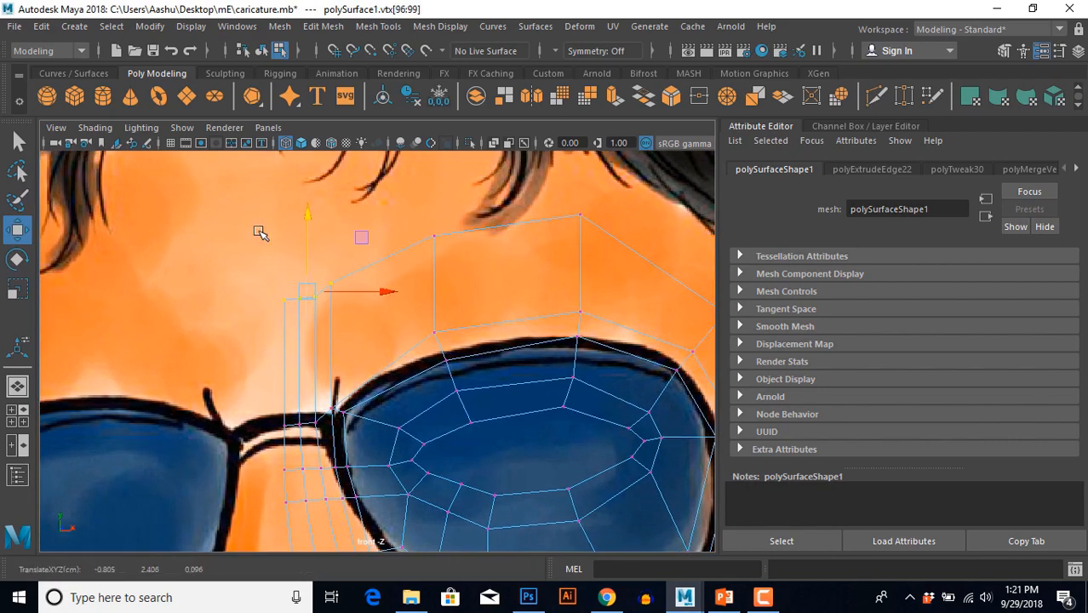
# Delete the inner vertical edge in the forehead strip above the nose bridge.
pyautogui.click(259, 271)
pyautogui.moveTo(322, 332); pyautogui.dragTo(322, 333)
pyautogui.moveTo(299, 234); pyautogui.dragTo(299, 230)
pyautogui.click(322, 244)
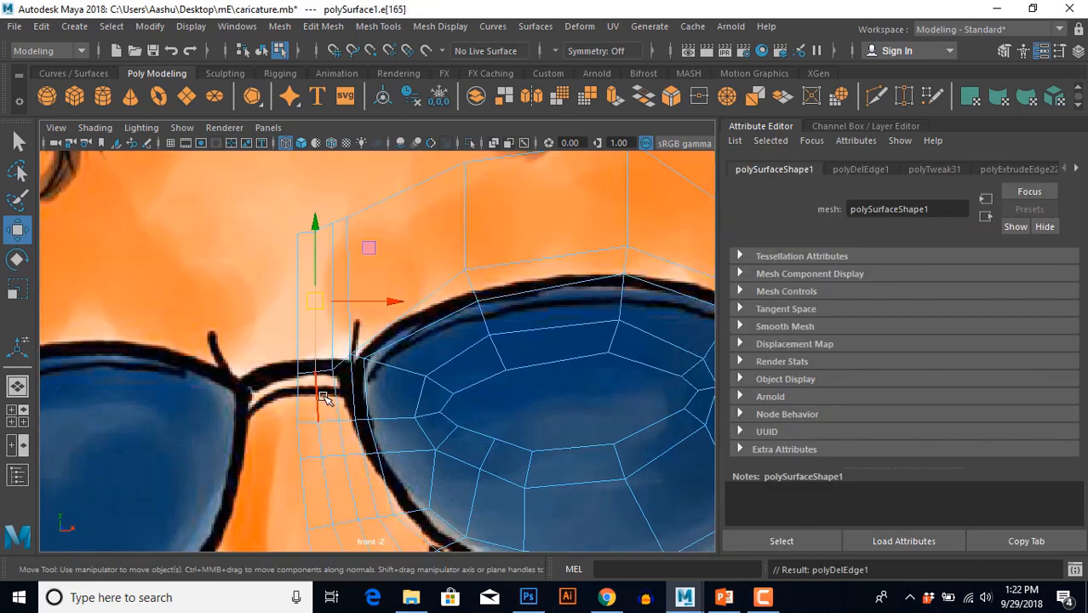
pyautogui.click(324, 399)
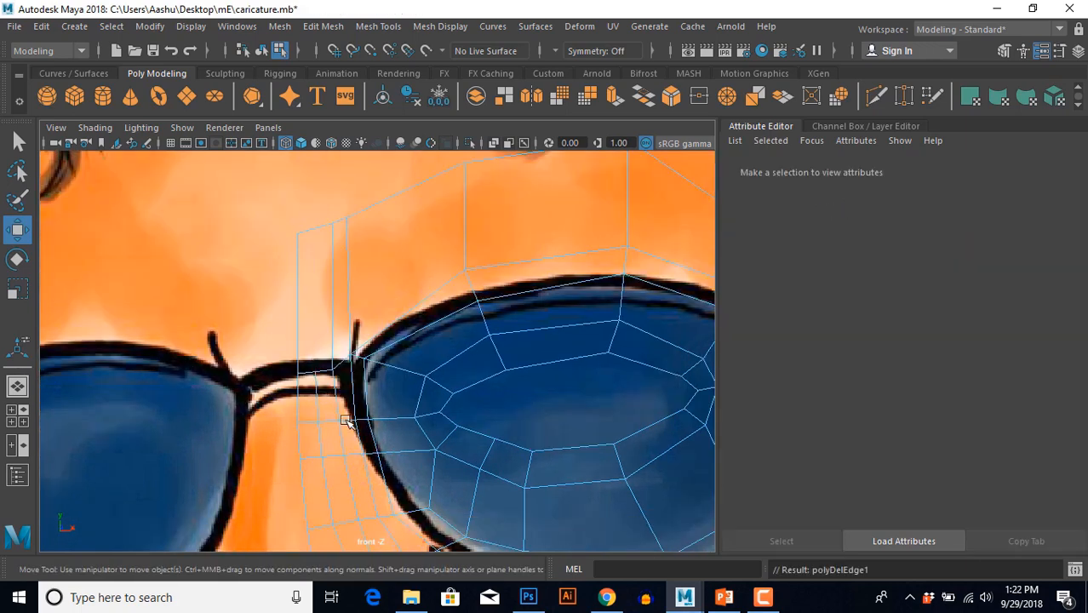
pyautogui.keyDown('alt'); pyautogui.moveTo(325, 410); pyautogui.dragTo(361, 413, button='middle'); pyautogui.keyUp('alt')
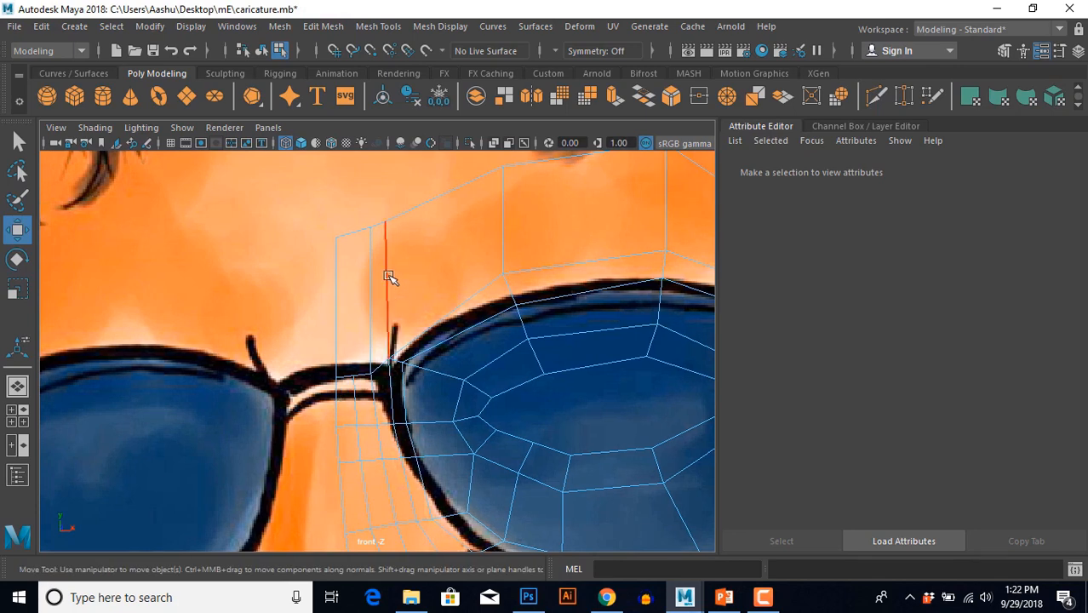
# Cut an edge from the vertex at the top of the nose bridge up to the forehead strip's outer centre edge.
pyautogui.click(388, 277)
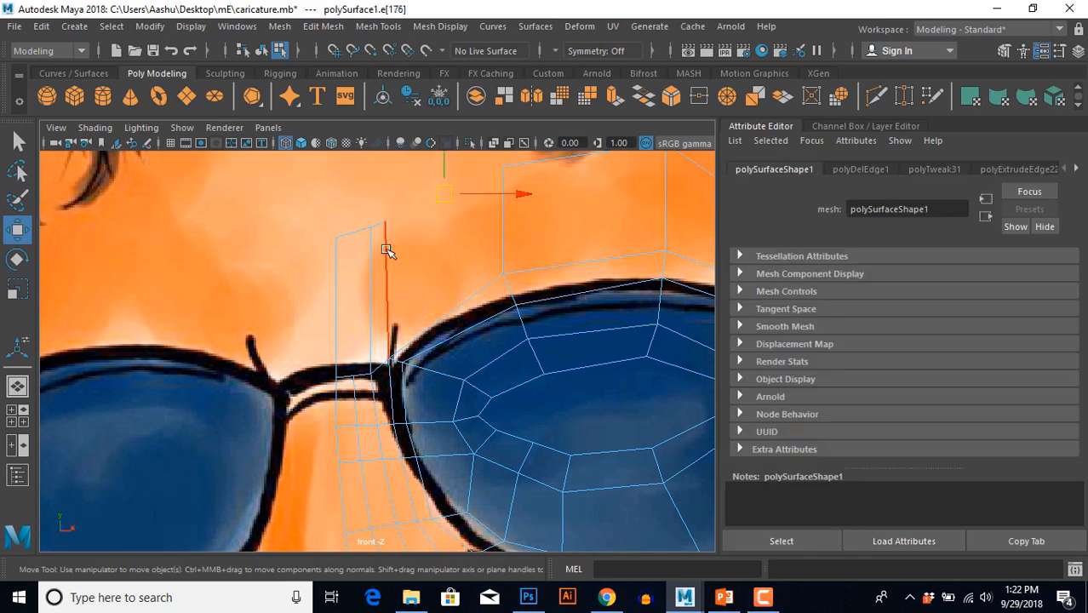
pyautogui.moveTo(371, 347); pyautogui.dragTo(444, 115, button='right')
pyautogui.click(388, 391)
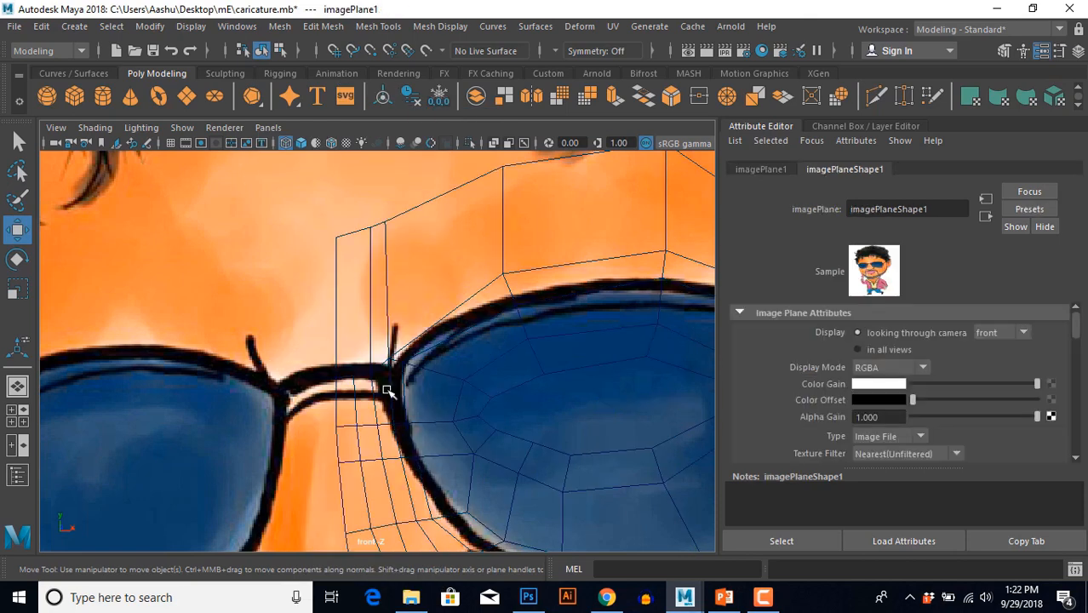
pyautogui.click(373, 391)
pyautogui.scroll(2, 358, 393)
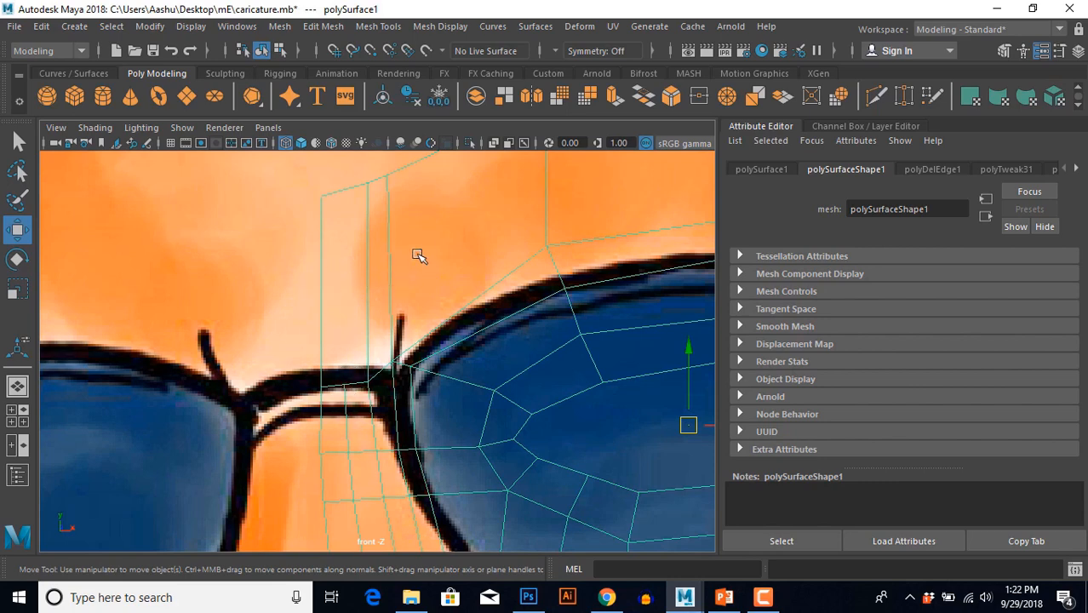
pyautogui.moveTo(421, 205)
pyautogui.keyDown('shift'); pyautogui.mouseDown(button='right')
pyautogui.moveTo(422, 243)
pyautogui.moveTo(366, 189)
pyautogui.moveTo(334, 211)
pyautogui.moveTo(412, 202)
pyautogui.moveTo(341, 208)
pyautogui.mouseUp(button='right'); pyautogui.keyUp('shift')
pyautogui.scroll(3, 354, 328)
pyautogui.click(332, 397)
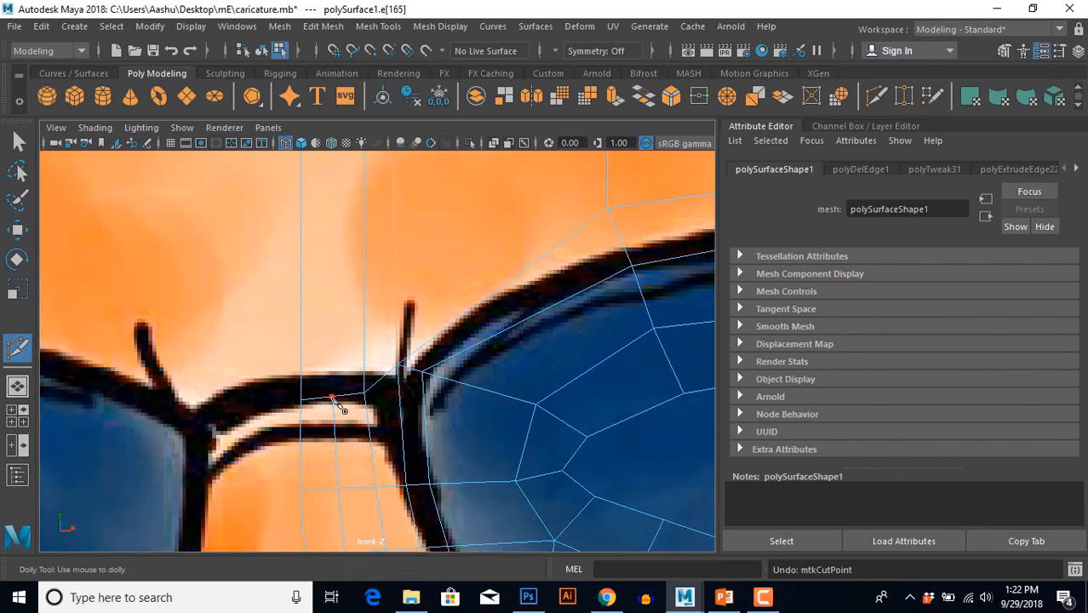
pyautogui.click(299, 271)
pyautogui.press('Return')
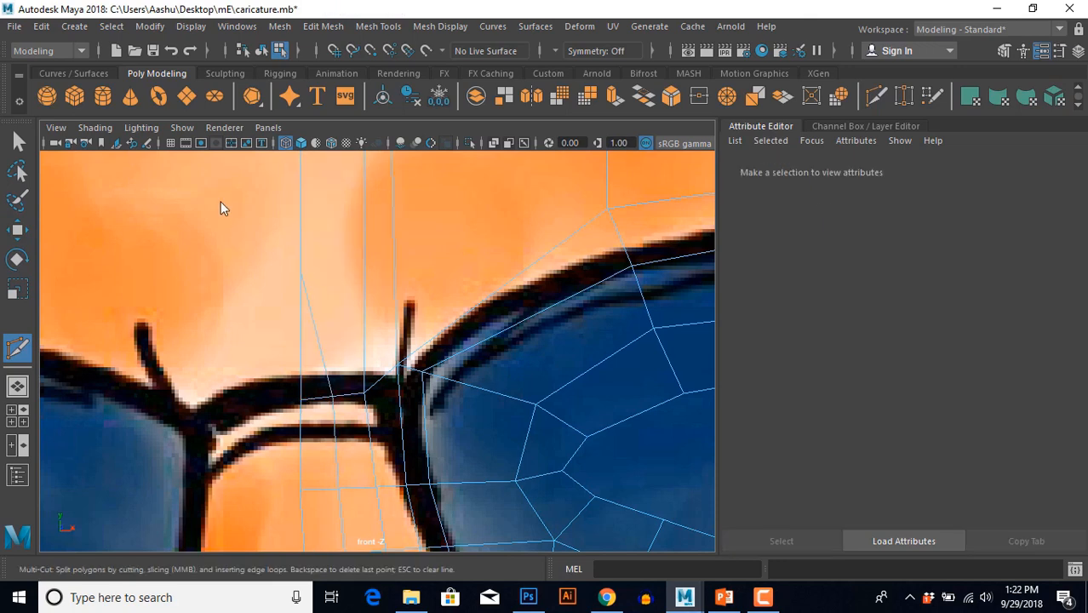
# Cut a second edge from the middle of the new diagonal to the strip's upper vertex above the nose bridge.
pyautogui.keyDown('alt'); pyautogui.moveTo(300, 311); pyautogui.dragTo(242, 382, button='middle'); pyautogui.keyUp('alt')
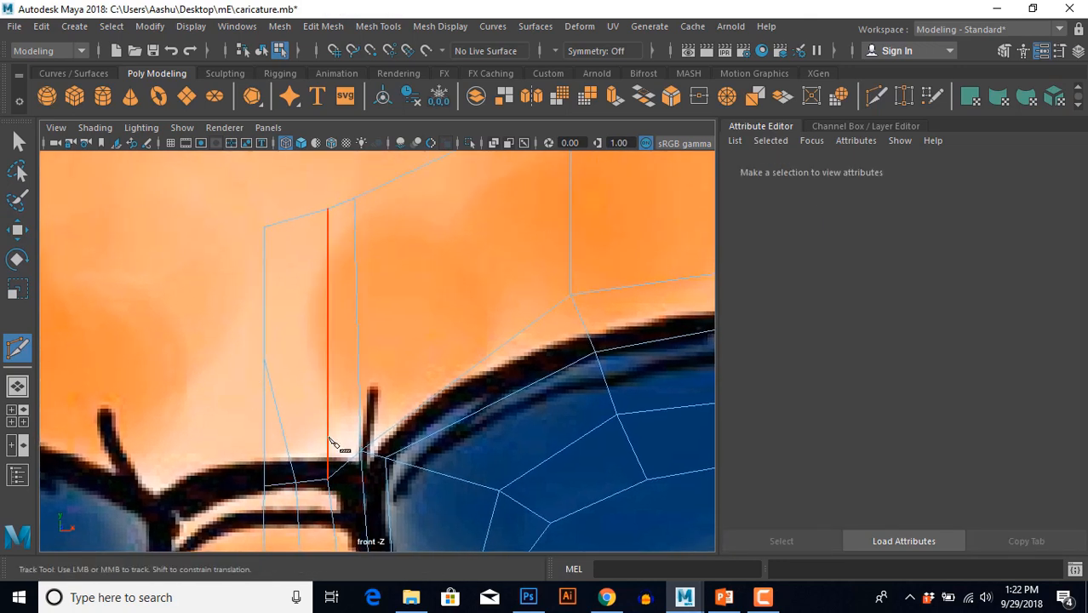
pyautogui.click(281, 424)
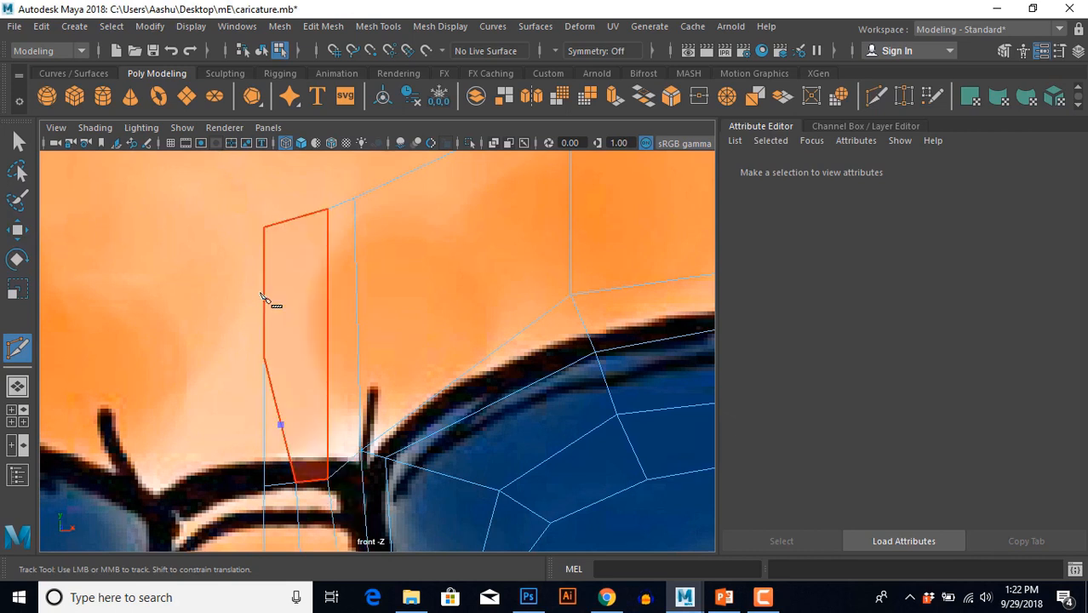
pyautogui.click(327, 211)
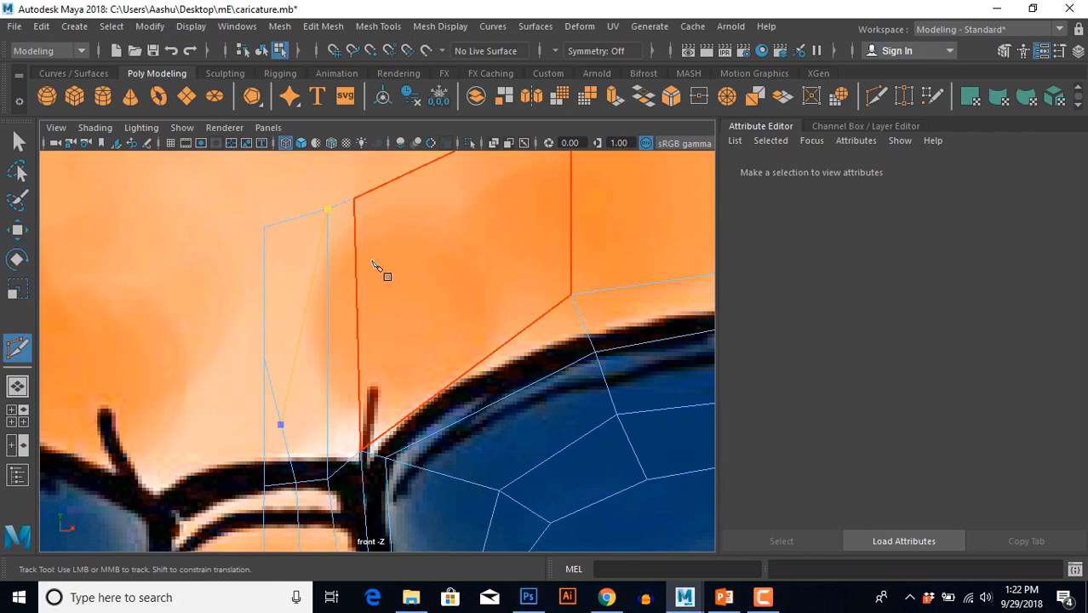
pyautogui.press('Return')
pyautogui.press('w')
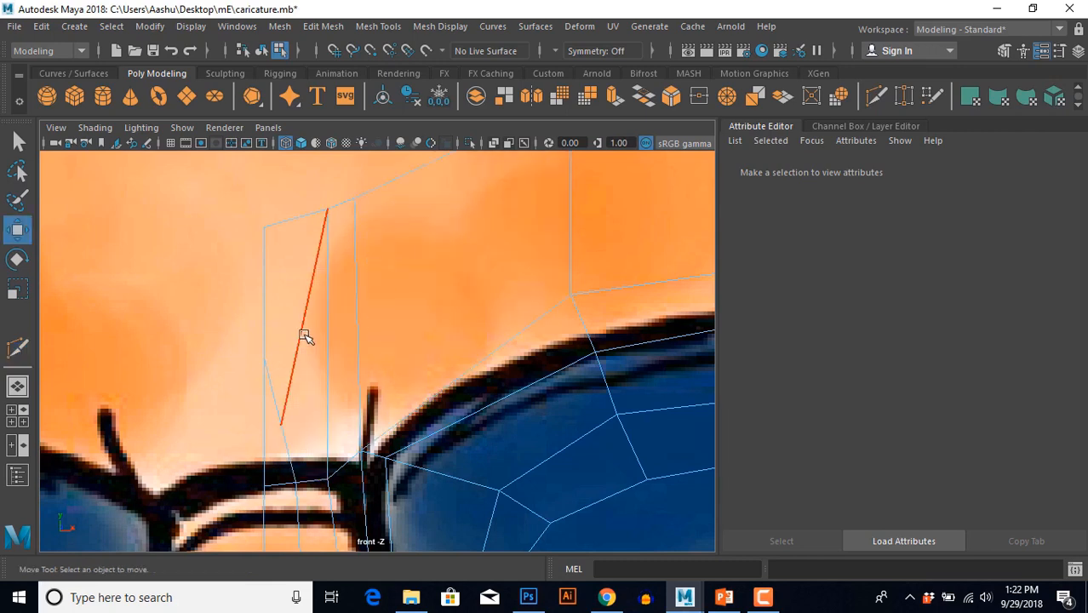
# Move the second cut's lower vertex upward and outward, and shift its upper vertex slightly toward the centre edge.
pyautogui.moveTo(303, 332); pyautogui.dragTo(302, 374, button='right')
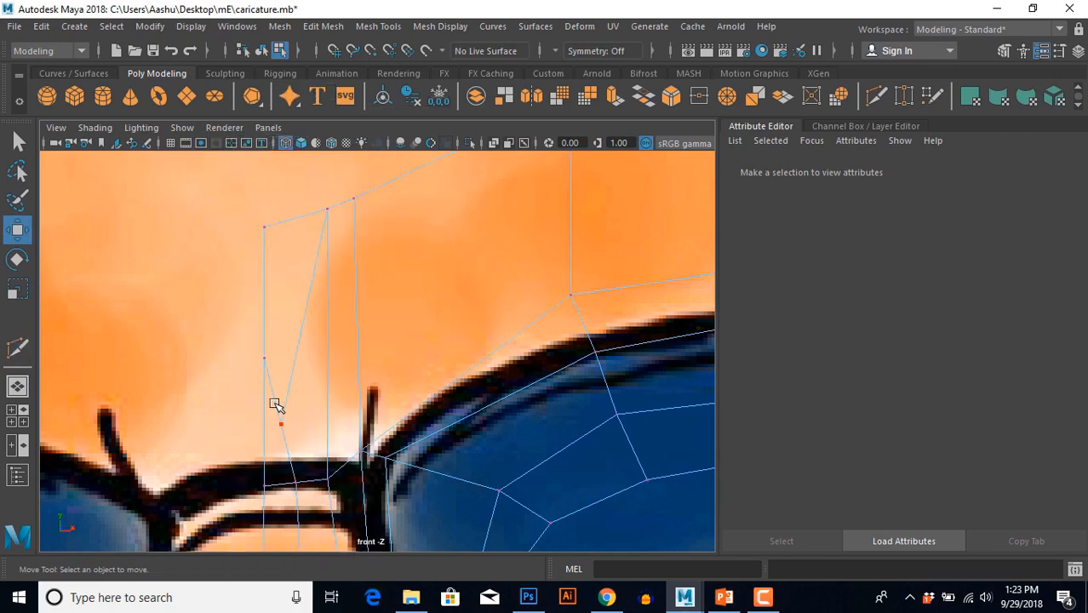
pyautogui.click(281, 423)
pyautogui.moveTo(280, 424); pyautogui.dragTo(297, 393)
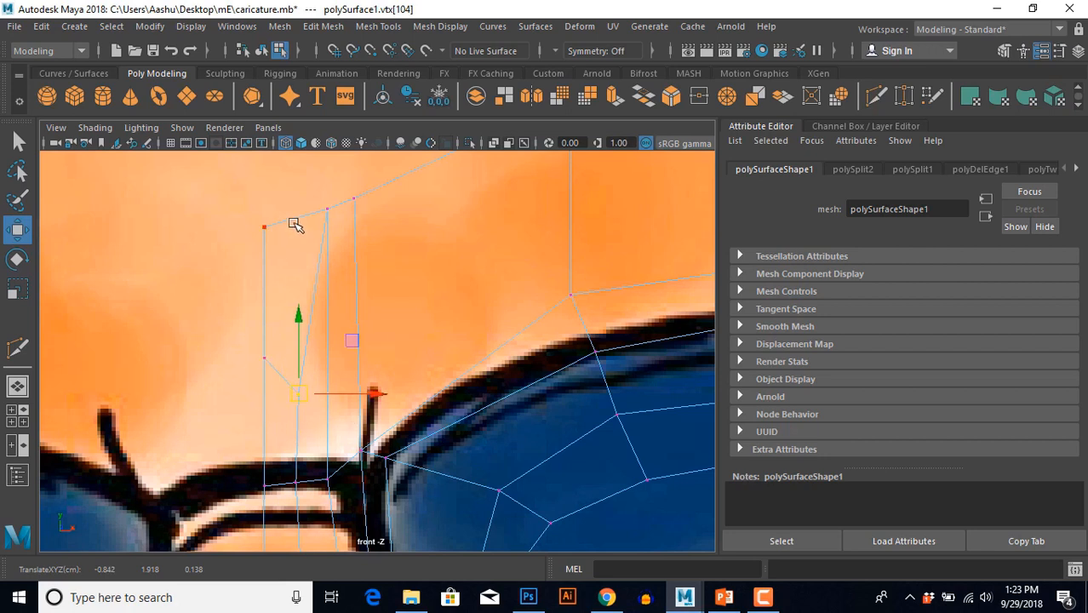
pyautogui.click(329, 211)
pyautogui.moveTo(328, 212); pyautogui.dragTo(321, 211)
pyautogui.click(230, 291)
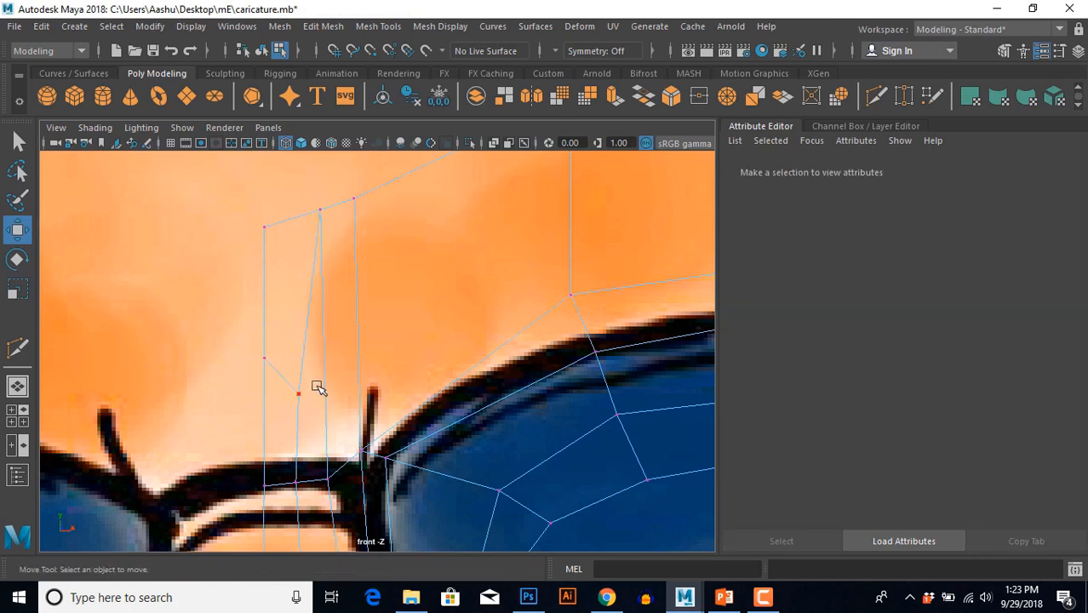
# Raise the second cut's lower vertex closer to the level of the vertex on the centre edge.
pyautogui.click(298, 392)
pyautogui.moveTo(298, 392); pyautogui.dragTo(265, 384)
pyautogui.click(215, 372)
pyautogui.click(263, 363)
pyautogui.click(206, 333)
# Extrude the forehead strip's upper border edges from the nose bridge to the temple and raise them toward the hairline.
pyautogui.moveTo(304, 169); pyautogui.dragTo(370, 237)
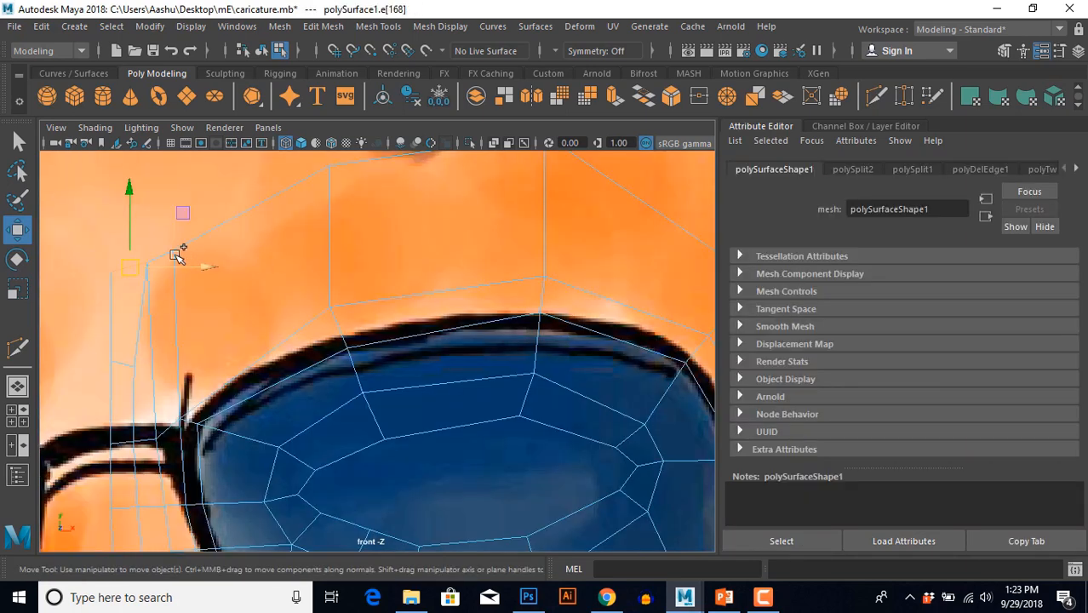
pyautogui.keyDown('shift'); pyautogui.click(171, 253); pyautogui.keyUp('shift')
pyautogui.keyDown('shift'); pyautogui.click(199, 229); pyautogui.keyUp('shift')
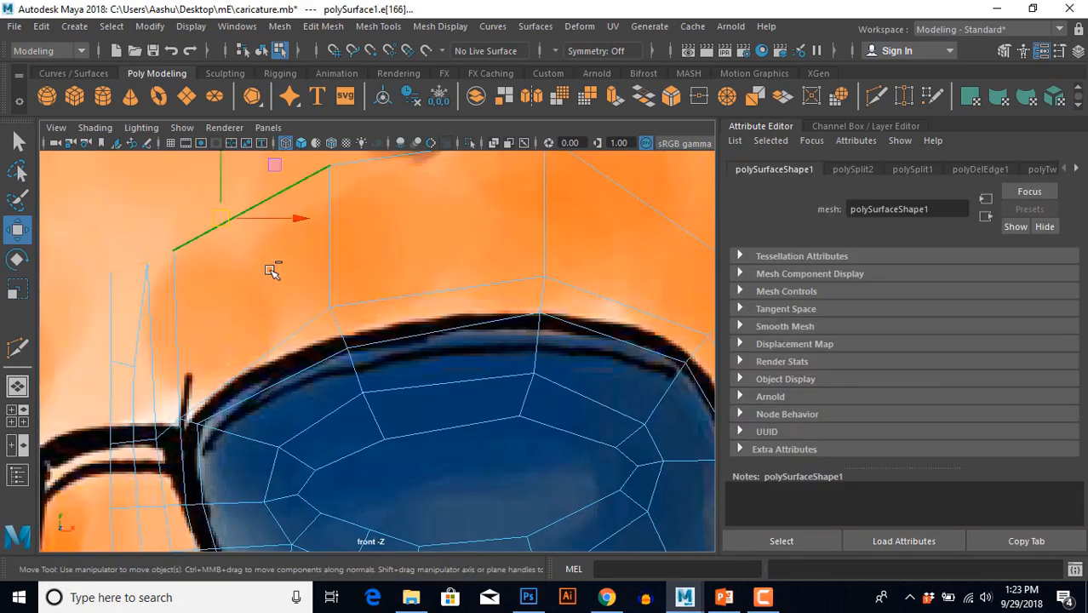
pyautogui.scroll(-9, 273, 272)
pyautogui.scroll(2, 366, 312)
pyautogui.keyDown('shift'); pyautogui.click(393, 306); pyautogui.keyUp('shift')
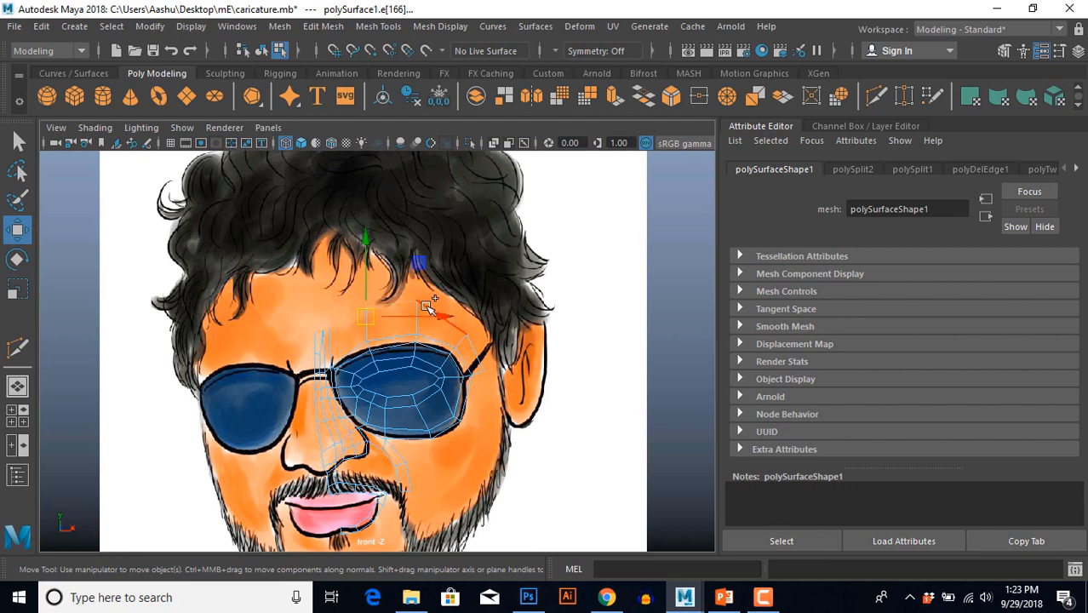
pyautogui.keyDown('shift'); pyautogui.click(469, 341); pyautogui.keyUp('shift')
pyautogui.keyDown('shift'); pyautogui.moveTo(470, 342); pyautogui.dragTo(517, 341, button='right'); pyautogui.keyUp('shift')
pyautogui.press('w')
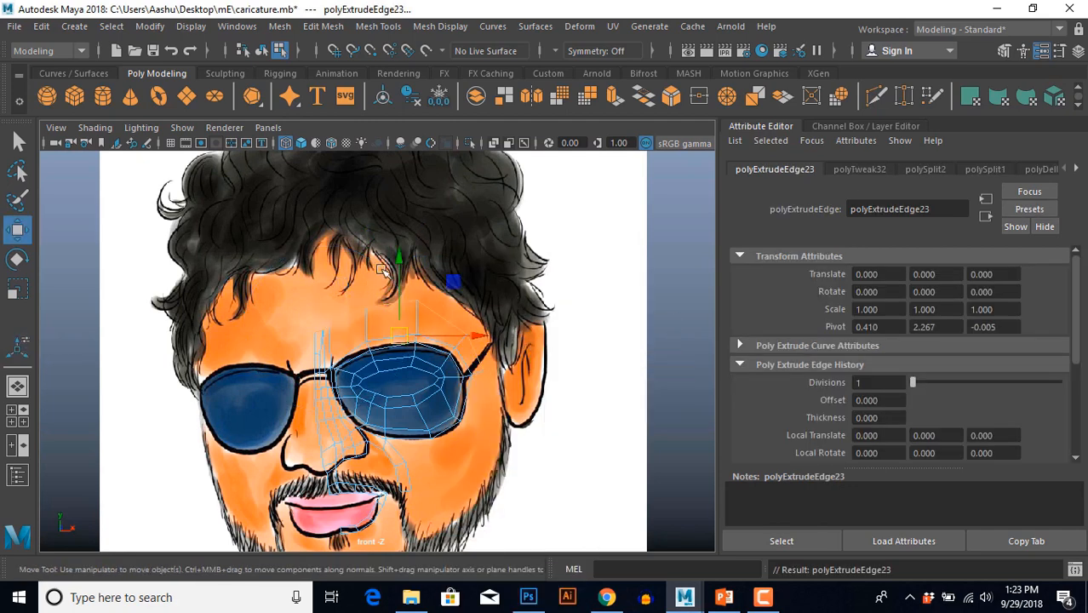
pyautogui.moveTo(399, 257); pyautogui.dragTo(402, 201)
# Shift the extruded forehead edges slightly backward in depth in the side view.
pyautogui.press('space')
pyautogui.press('space')
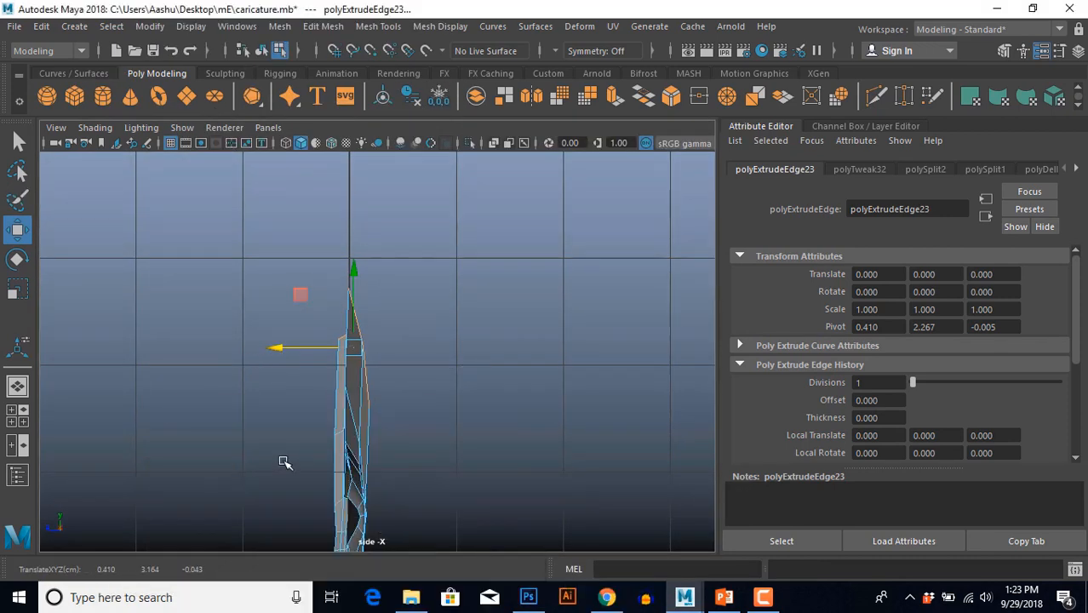
pyautogui.press('space')
pyautogui.press('space')
# Move the new strip's three outer vertices outward, from the temple beside the ear up along the hairline.
pyautogui.scroll(5, 306, 415)
pyautogui.moveTo(398, 137); pyautogui.dragTo(327, 153, button='right')
pyautogui.moveTo(327, 153); pyautogui.dragTo(323, 139, button='right')
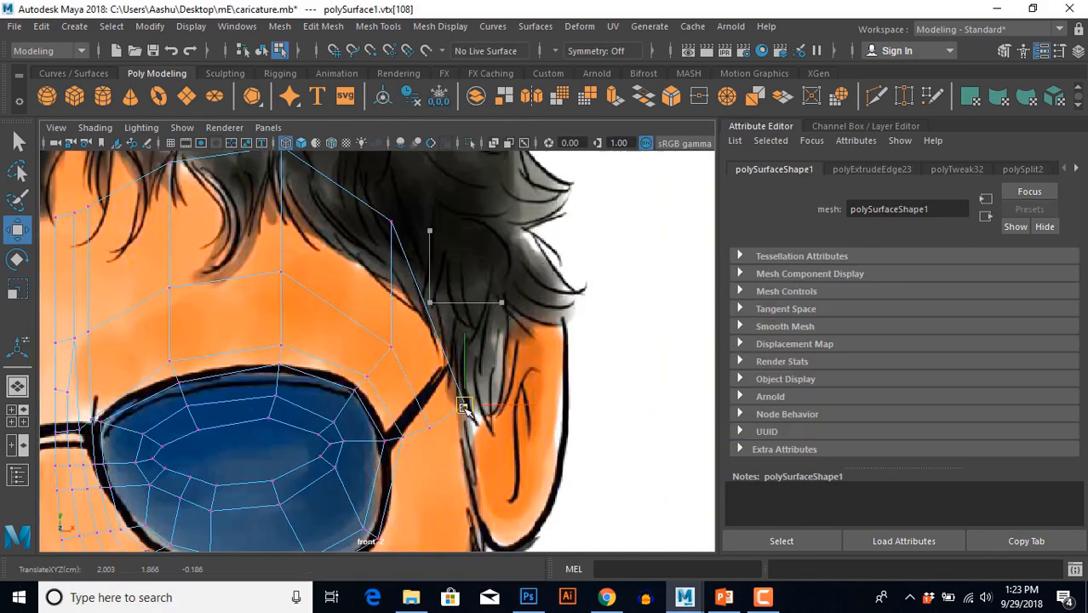
pyautogui.moveTo(464, 404); pyautogui.dragTo(469, 414)
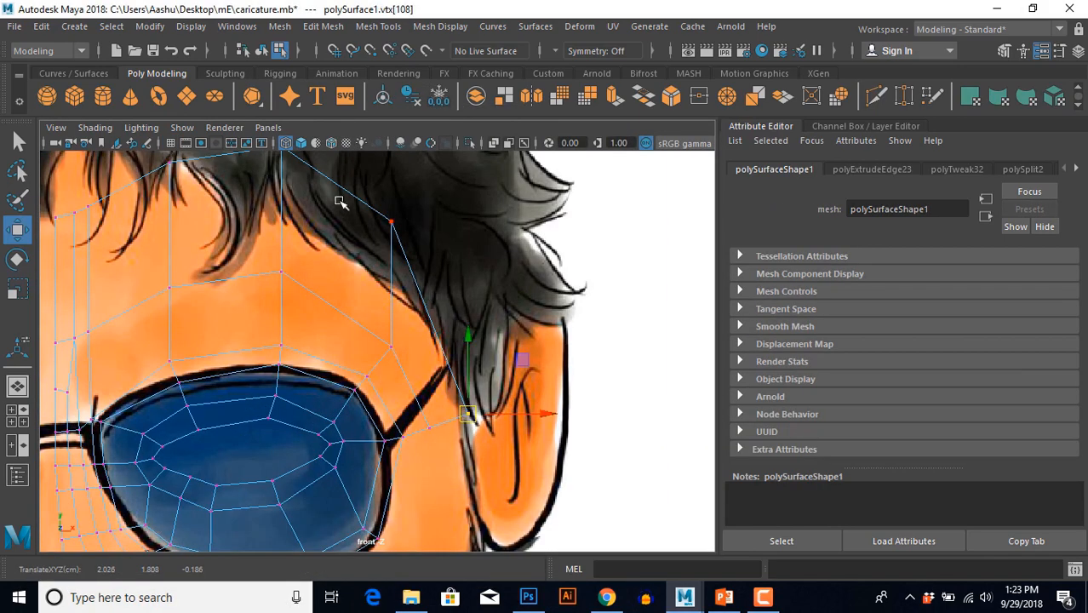
pyautogui.moveTo(333, 158); pyautogui.dragTo(439, 304)
pyautogui.keyDown('alt'); pyautogui.moveTo(340, 247); pyautogui.dragTo(450, 396, button='middle'); pyautogui.keyUp('alt')
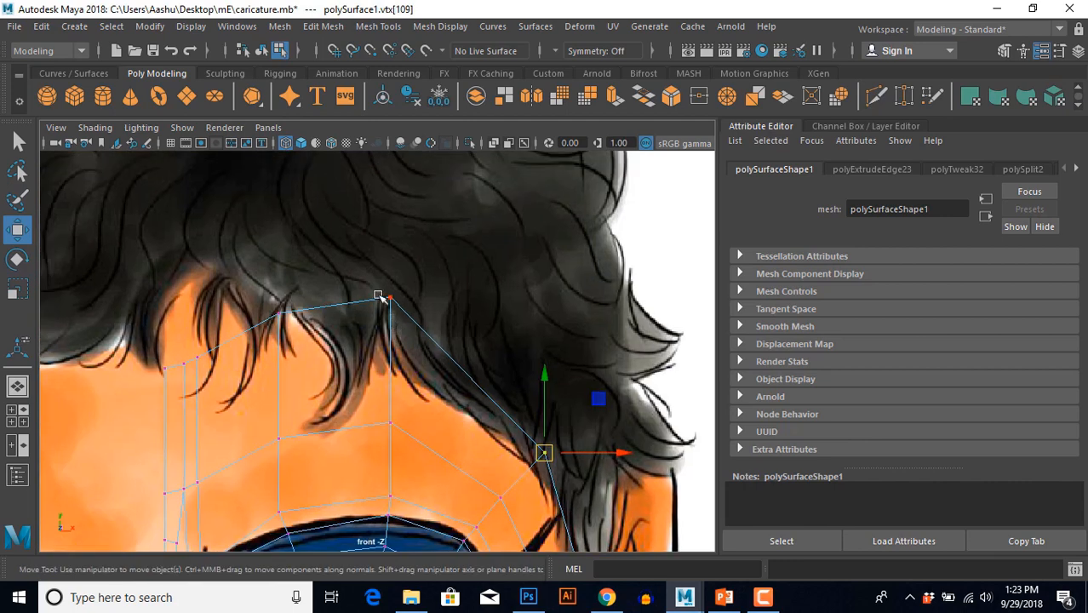
pyautogui.moveTo(371, 268); pyautogui.dragTo(448, 352)
pyautogui.moveTo(404, 317); pyautogui.dragTo(446, 330)
# Raise the strip's remaining upper vertices slightly, including the three above the nose bridge.
pyautogui.keyDown('alt'); pyautogui.moveTo(231, 403); pyautogui.dragTo(347, 298, button='middle'); pyautogui.keyUp('alt')
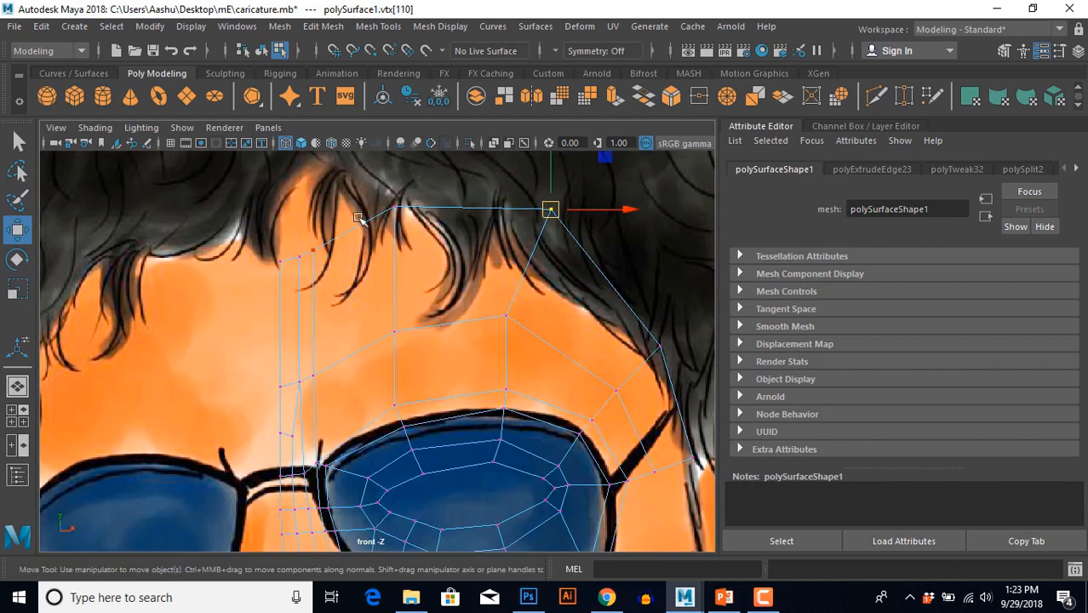
pyautogui.moveTo(361, 166); pyautogui.dragTo(395, 206)
pyautogui.moveTo(263, 198); pyautogui.dragTo(335, 283)
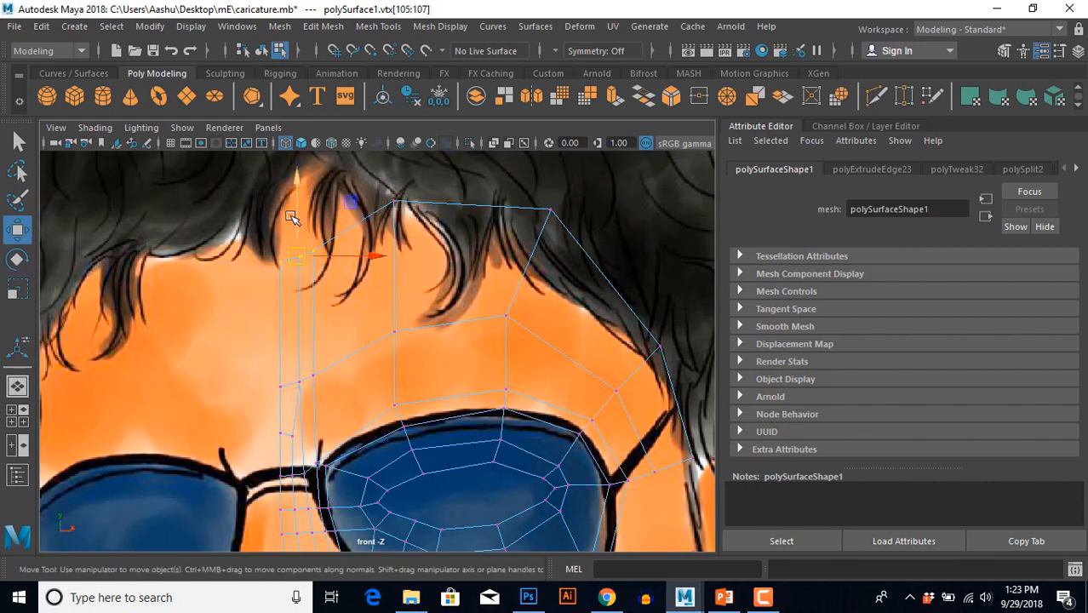
pyautogui.moveTo(293, 208); pyautogui.dragTo(293, 202)
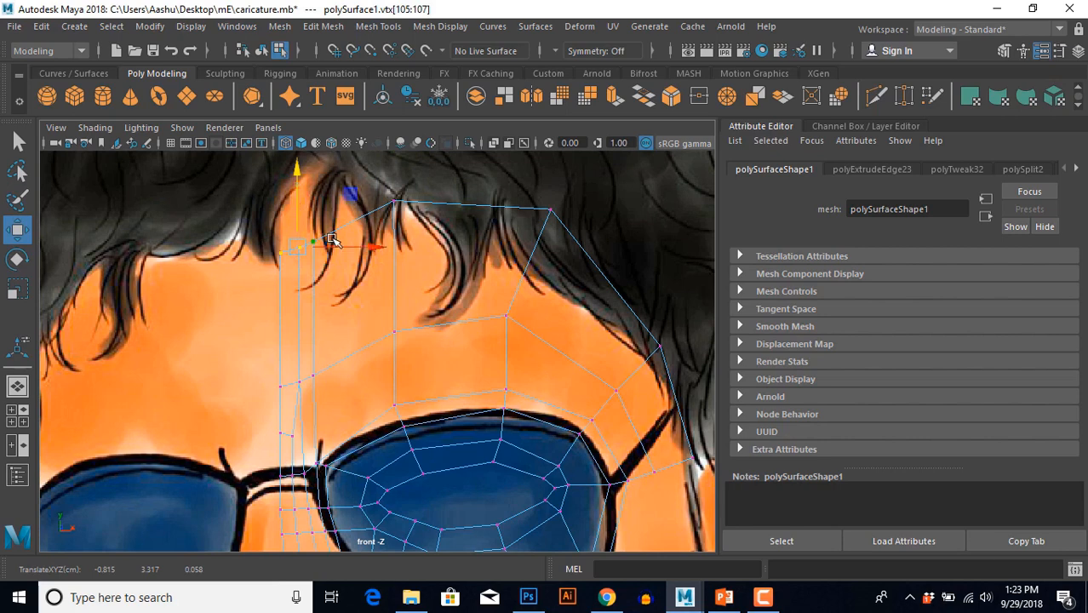
# Extrude the mesh's upper border edges along the hairline and raise them into the upper part of the hair.
pyautogui.scroll(-5, 498, 382)
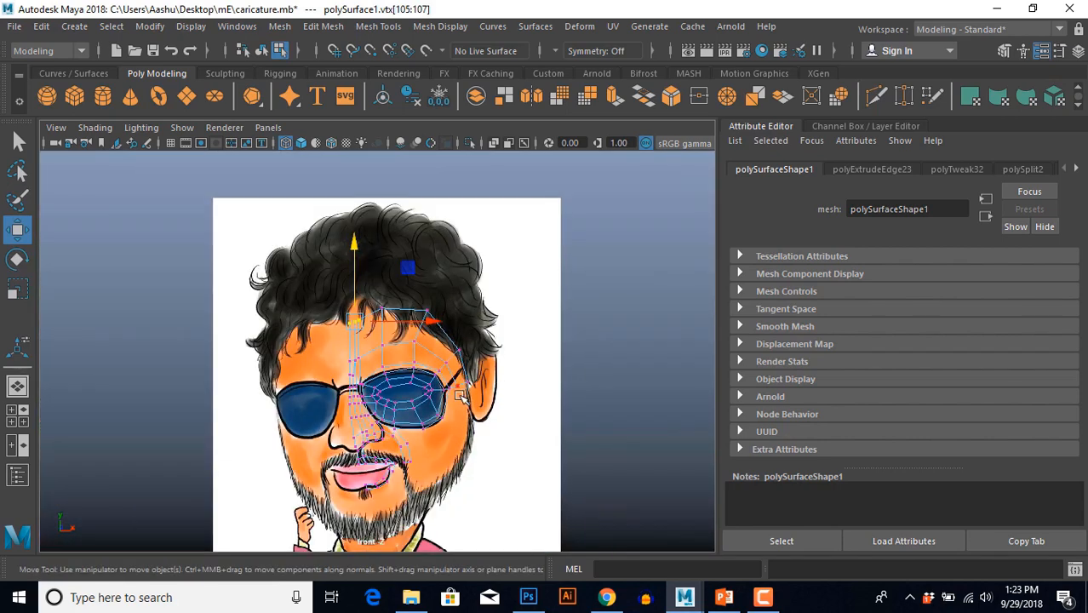
pyautogui.scroll(1, 464, 397)
pyautogui.keyDown('alt'); pyautogui.moveTo(464, 396); pyautogui.dragTo(442, 401, button='middle'); pyautogui.keyUp('alt')
pyautogui.moveTo(397, 162); pyautogui.dragTo(396, 99, button='right')
pyautogui.click(322, 305)
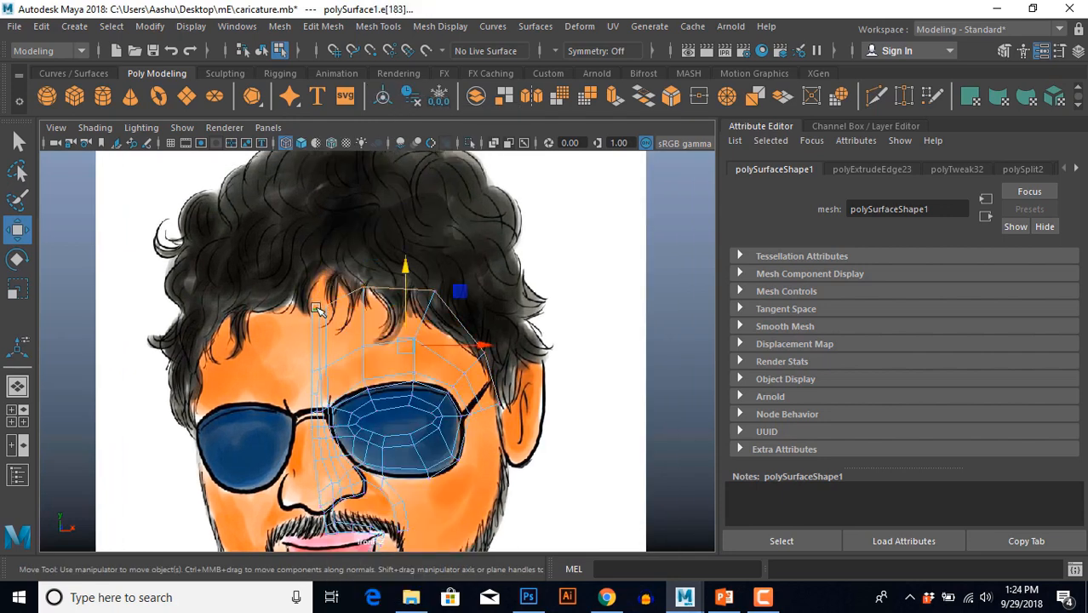
pyautogui.keyDown('shift'); pyautogui.moveTo(516, 277); pyautogui.dragTo(570, 284, button='right'); pyautogui.keyUp('shift')
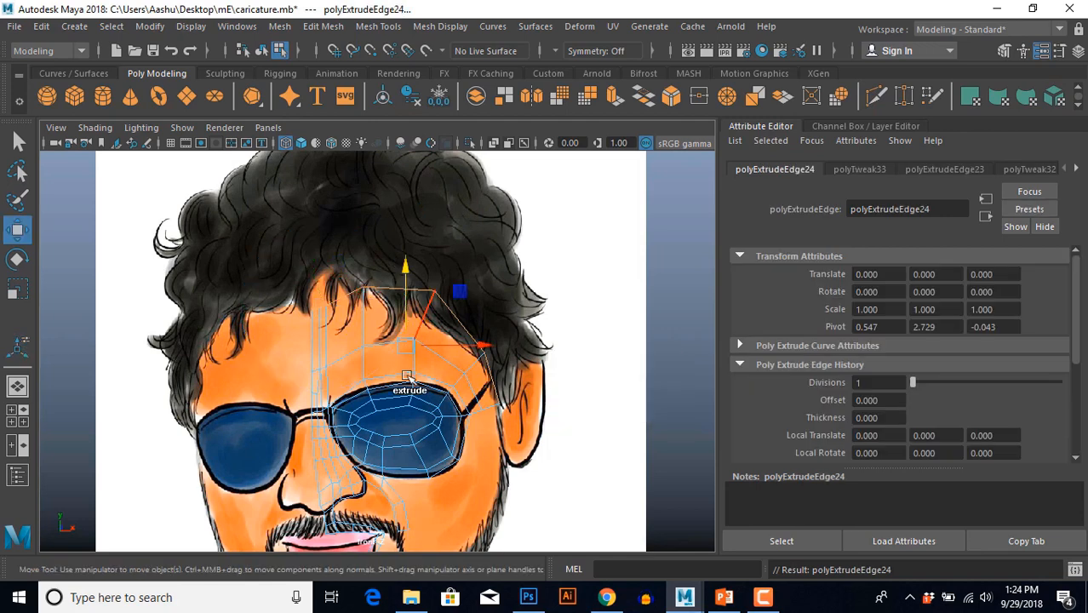
pyautogui.keyDown('alt'); pyautogui.moveTo(400, 279); pyautogui.dragTo(400, 336, button='middle'); pyautogui.keyUp('alt')
pyautogui.moveTo(405, 327); pyautogui.dragTo(415, 208)
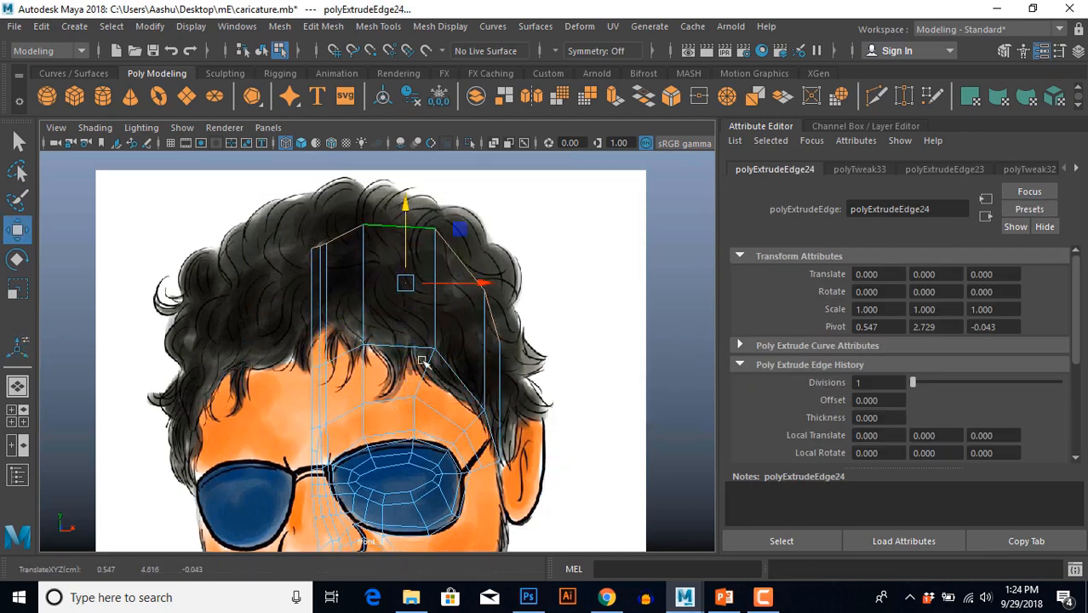
# Move the hair strip's lowest outer vertex outward onto the upper part of the ear.
pyautogui.scroll(1, 490, 368)
pyautogui.keyDown('alt'); pyautogui.moveTo(490, 368); pyautogui.dragTo(400, 342, button='middle'); pyautogui.keyUp('alt')
pyautogui.moveTo(414, 287); pyautogui.dragTo(427, 326)
pyautogui.moveTo(426, 316); pyautogui.dragTo(373, 313, button='right')
pyautogui.moveTo(418, 304); pyautogui.dragTo(452, 444)
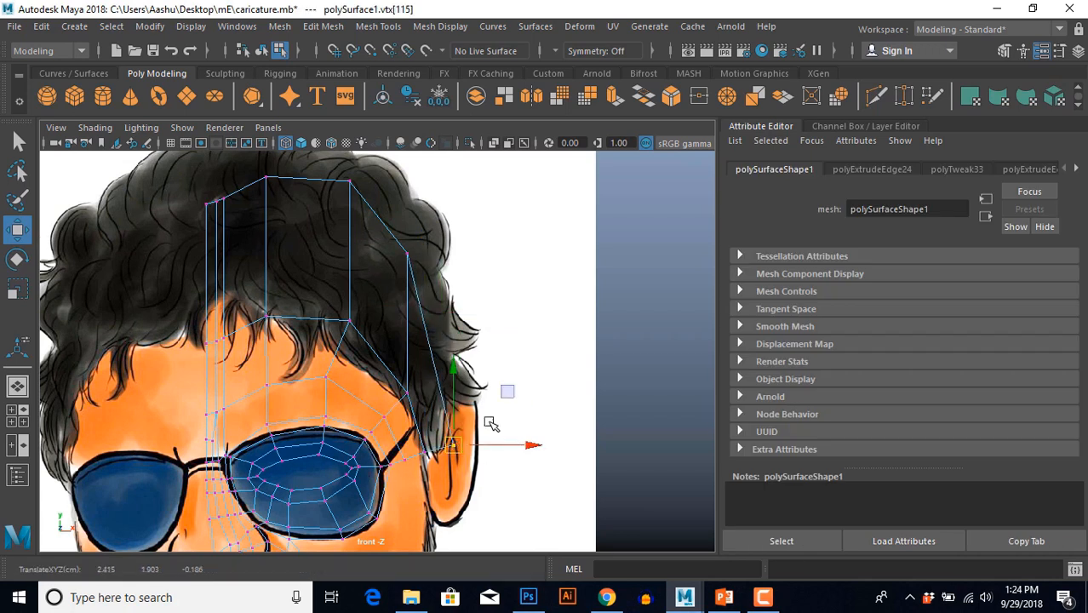
# Move the next two outer vertices of the hair strip outward to the hair's outline above the ear.
pyautogui.click(407, 253)
pyautogui.moveTo(407, 254); pyautogui.dragTo(437, 356)
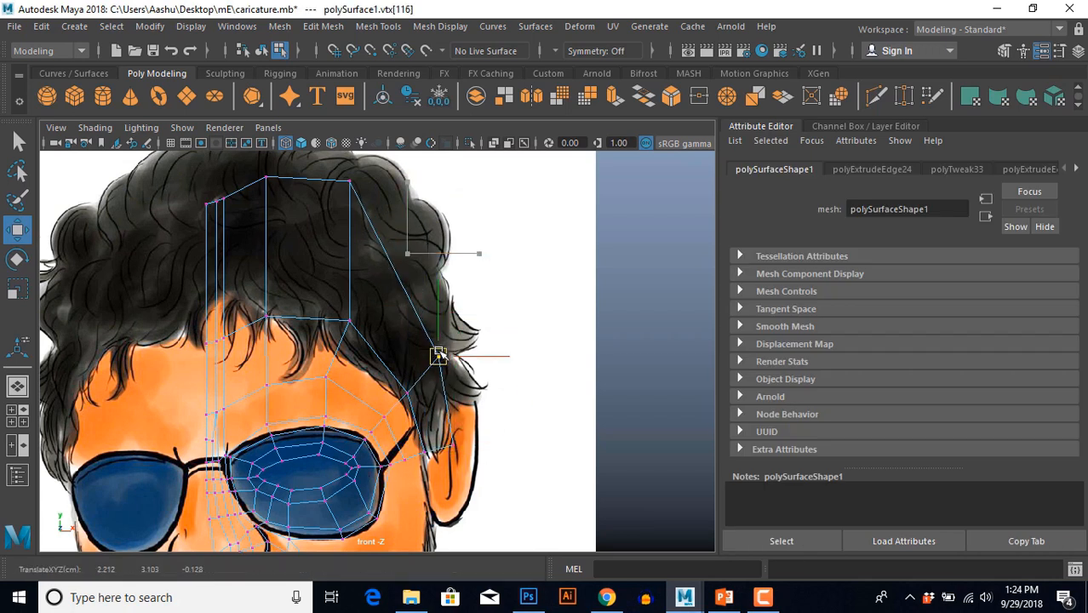
pyautogui.click(350, 177)
pyautogui.moveTo(349, 177); pyautogui.dragTo(396, 206)
pyautogui.click(438, 350)
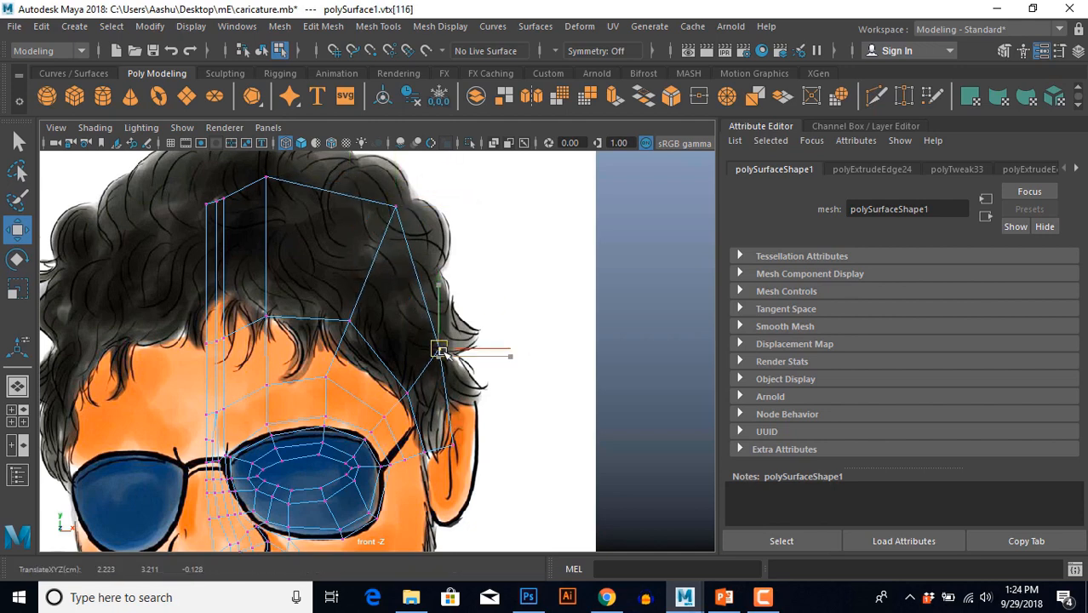
# Nudge the forehead vertex above the sunglasses lens slightly outward.
pyautogui.moveTo(338, 290); pyautogui.dragTo(357, 333)
pyautogui.moveTo(305, 356); pyautogui.dragTo(335, 390)
pyautogui.moveTo(326, 381); pyautogui.dragTo(332, 382)
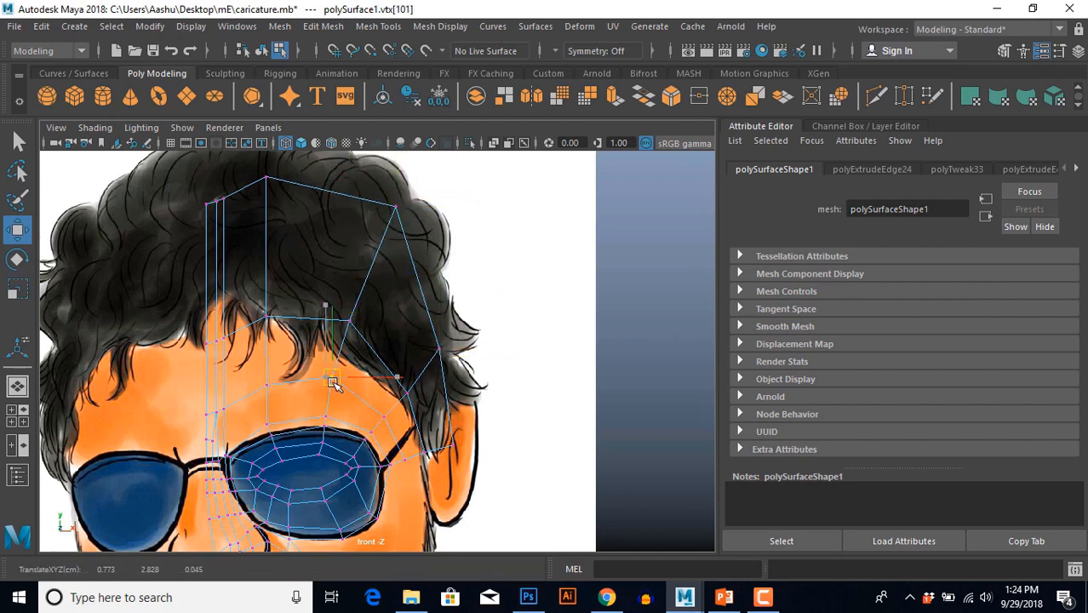
# Shift the hair strip's upper middle vertex outward and raise the three vertices beside the centre edge toward the hair's crown.
pyautogui.click(265, 181)
pyautogui.moveTo(267, 175); pyautogui.dragTo(286, 170)
pyautogui.keyDown('alt'); pyautogui.moveTo(287, 170); pyautogui.dragTo(330, 266, button='middle'); pyautogui.keyUp('alt')
pyautogui.moveTo(242, 287); pyautogui.dragTo(274, 319)
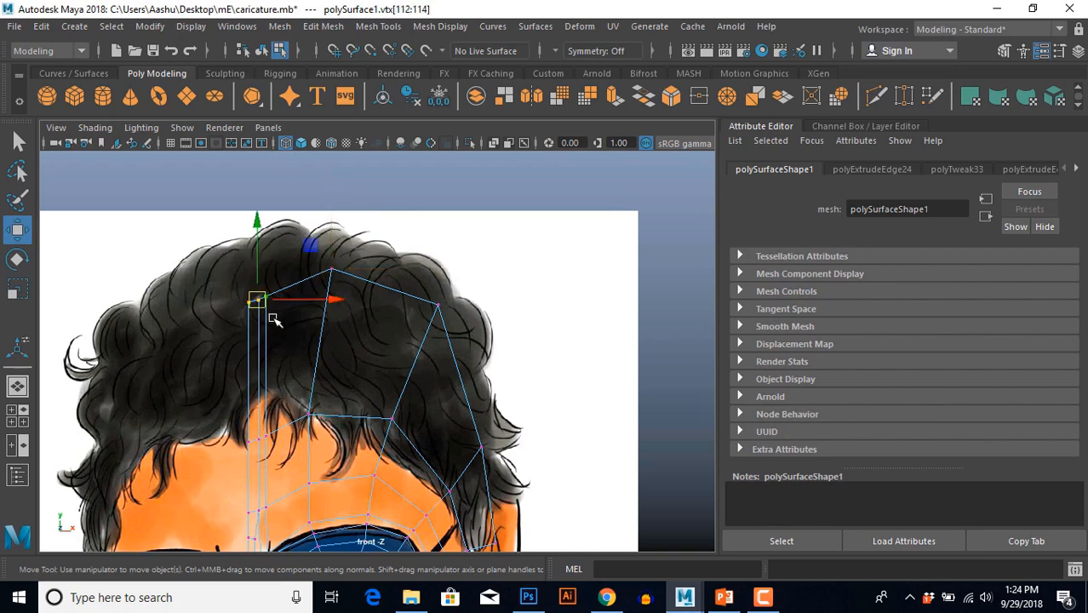
pyautogui.moveTo(257, 238); pyautogui.dragTo(259, 213)
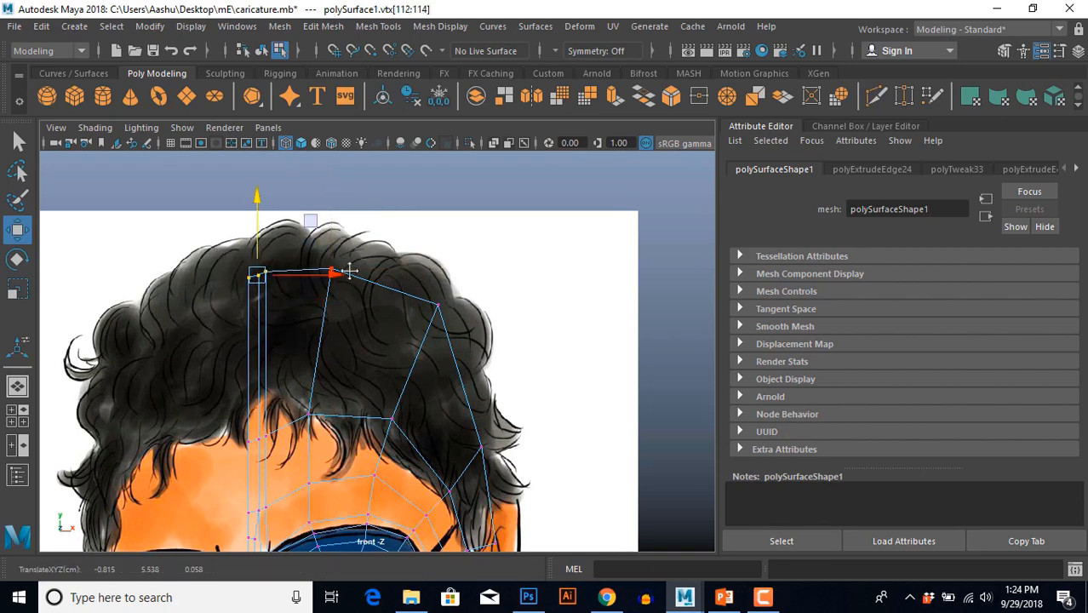
# Check the forehead and hair mesh in the perspective view and save the caricature scene.
pyautogui.keyDown('alt'); pyautogui.moveTo(350, 271); pyautogui.dragTo(332, 214, button='middle'); pyautogui.keyUp('alt')
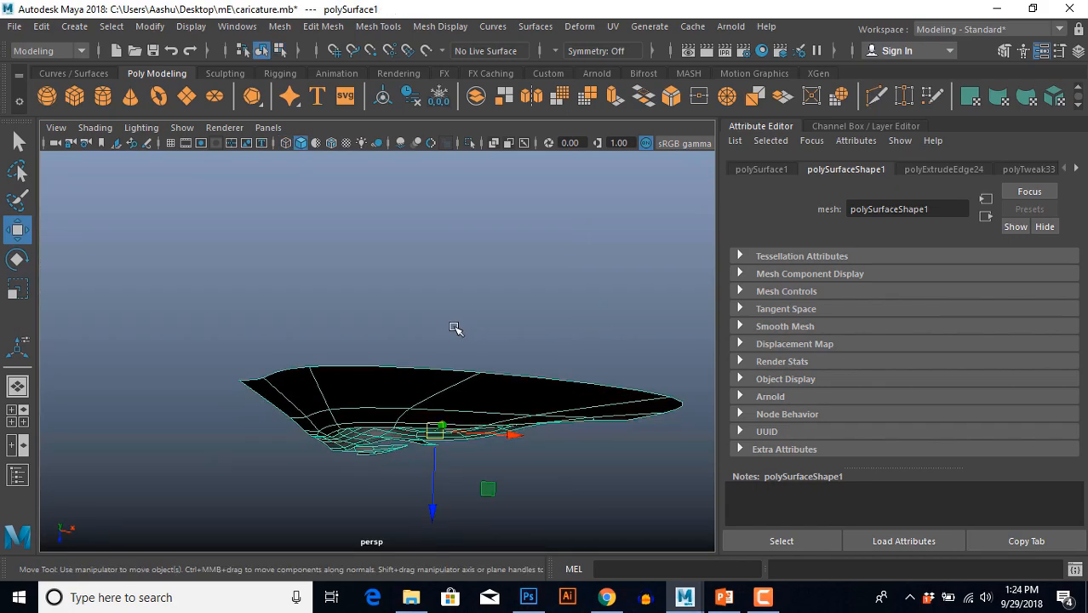
pyautogui.keyDown('alt'); pyautogui.moveTo(455, 325); pyautogui.dragTo(461, 311); pyautogui.keyUp('alt')
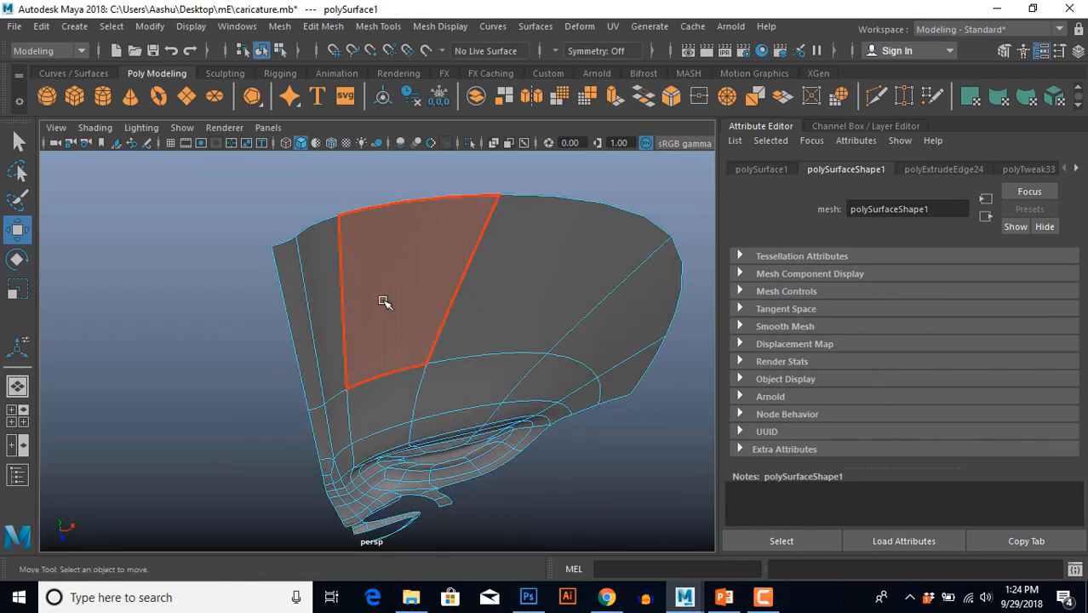
pyautogui.click(383, 302)
pyautogui.keyDown('alt'); pyautogui.moveTo(407, 388); pyautogui.dragTo(452, 434); pyautogui.keyUp('alt')
pyautogui.keyDown('alt'); pyautogui.moveTo(485, 390); pyautogui.dragTo(399, 419); pyautogui.keyUp('alt')
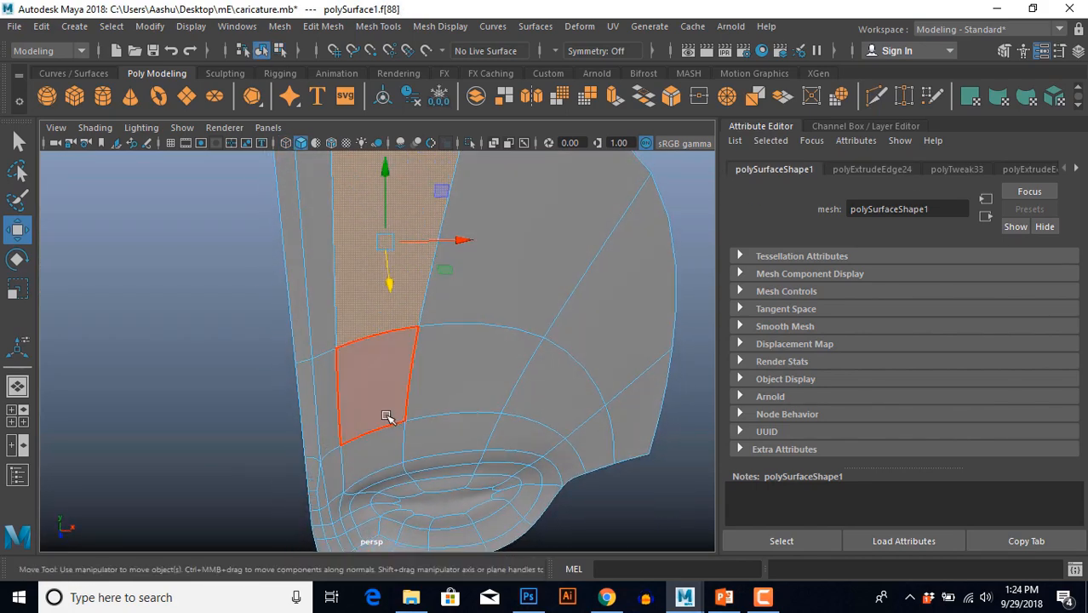
pyautogui.click(393, 429)
pyautogui.press('space')
pyautogui.press('space')
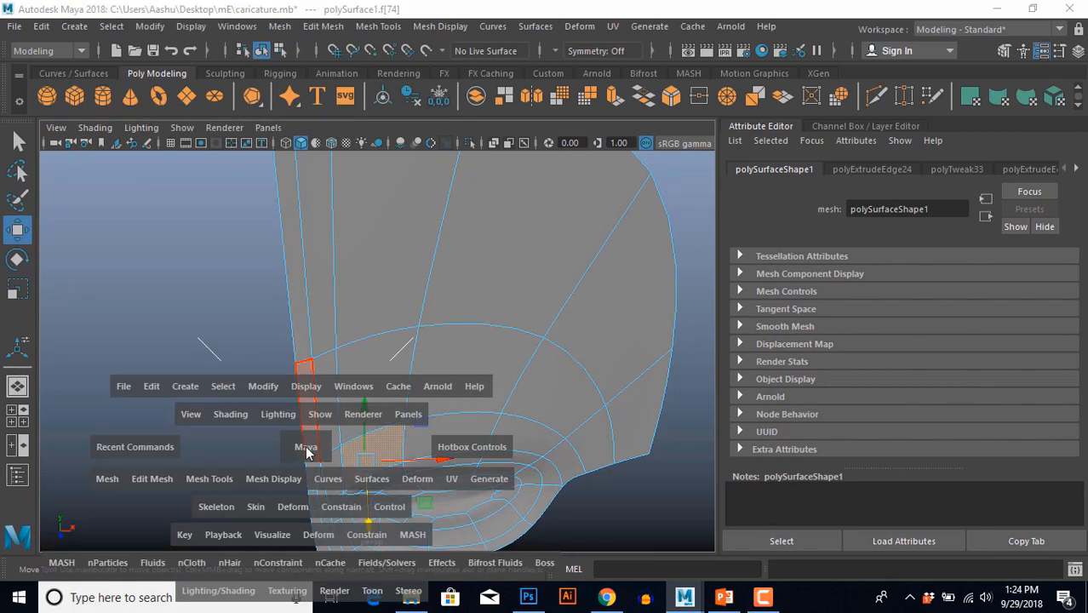
pyautogui.scroll(-4, 305, 448)
pyautogui.scroll(2, 305, 447)
pyautogui.hotkey('ctrl', 's')
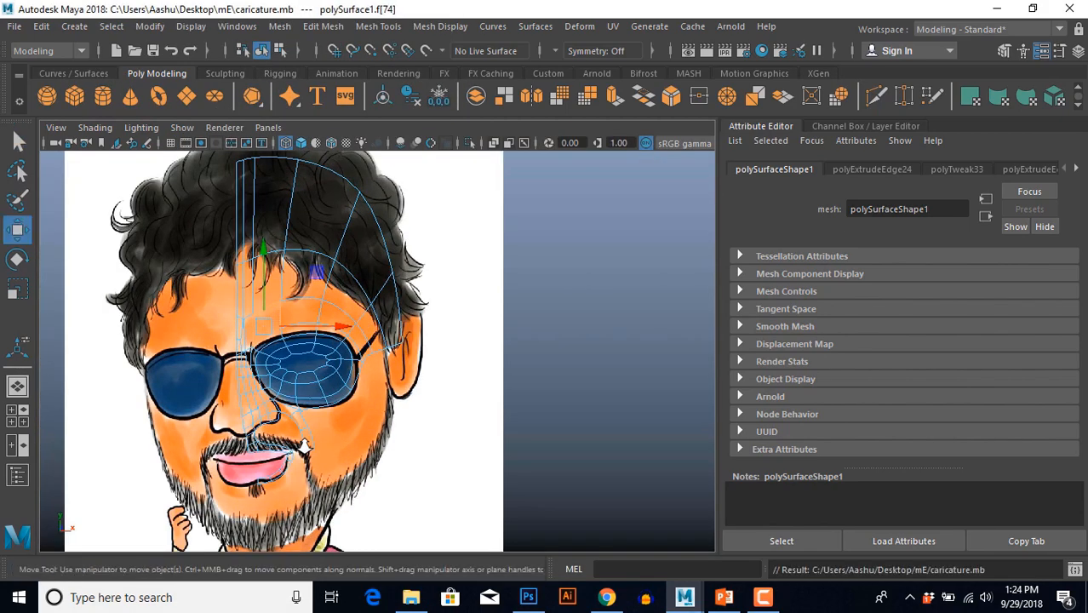
pyautogui.press('space')
pyautogui.press('space')
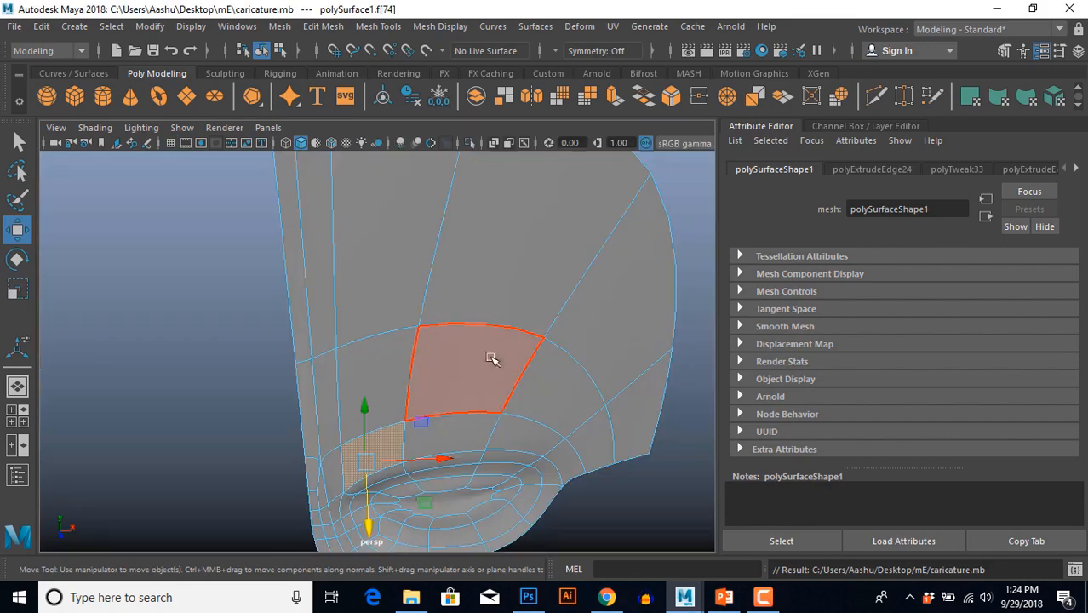
# Raise the two edges of the brow loop just above the sunglasses lens slightly.
pyautogui.scroll(-3, 460, 333)
pyautogui.keyDown('alt'); pyautogui.moveTo(461, 333); pyautogui.dragTo(438, 274); pyautogui.keyUp('alt')
pyautogui.moveTo(447, 357); pyautogui.dragTo(452, 315, button='right')
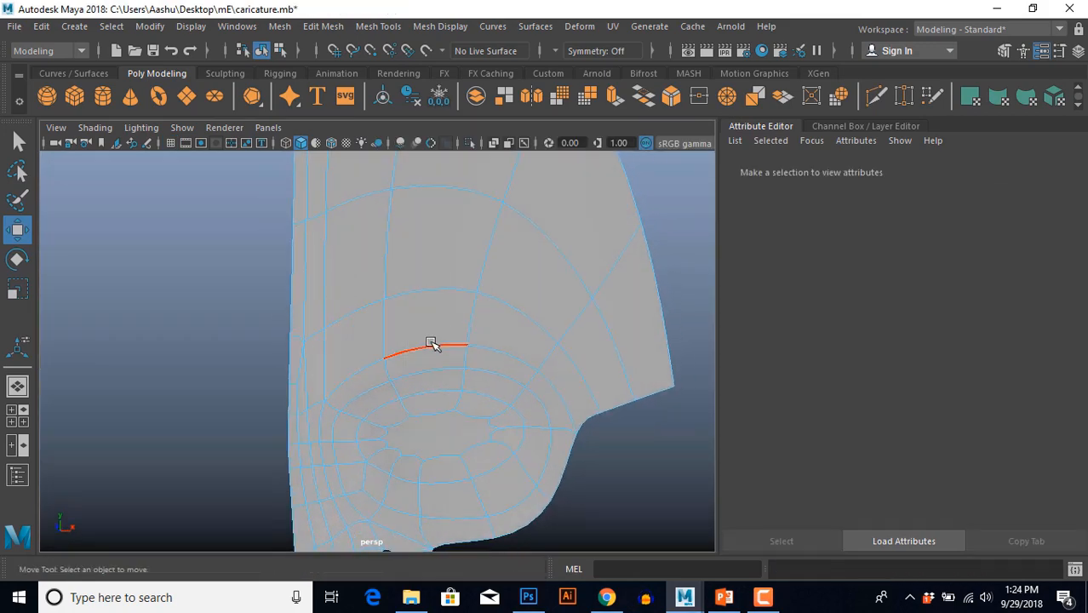
pyautogui.click(432, 345)
pyautogui.keyDown('alt'); pyautogui.moveTo(427, 388); pyautogui.dragTo(296, 452); pyautogui.keyUp('alt')
pyautogui.press('space')
pyautogui.press('space')
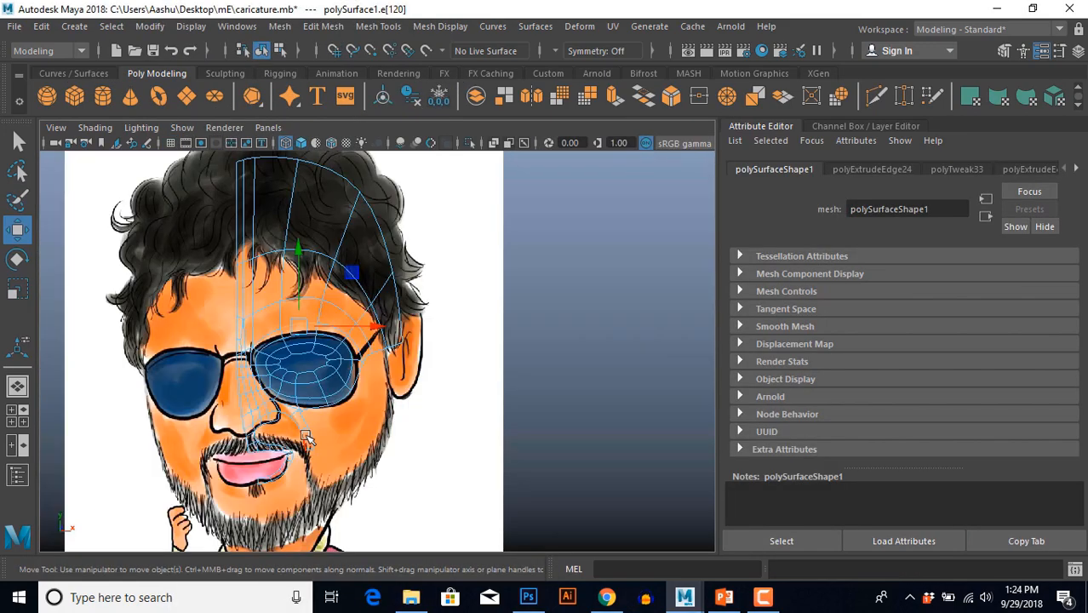
pyautogui.press('space')
pyautogui.press('space')
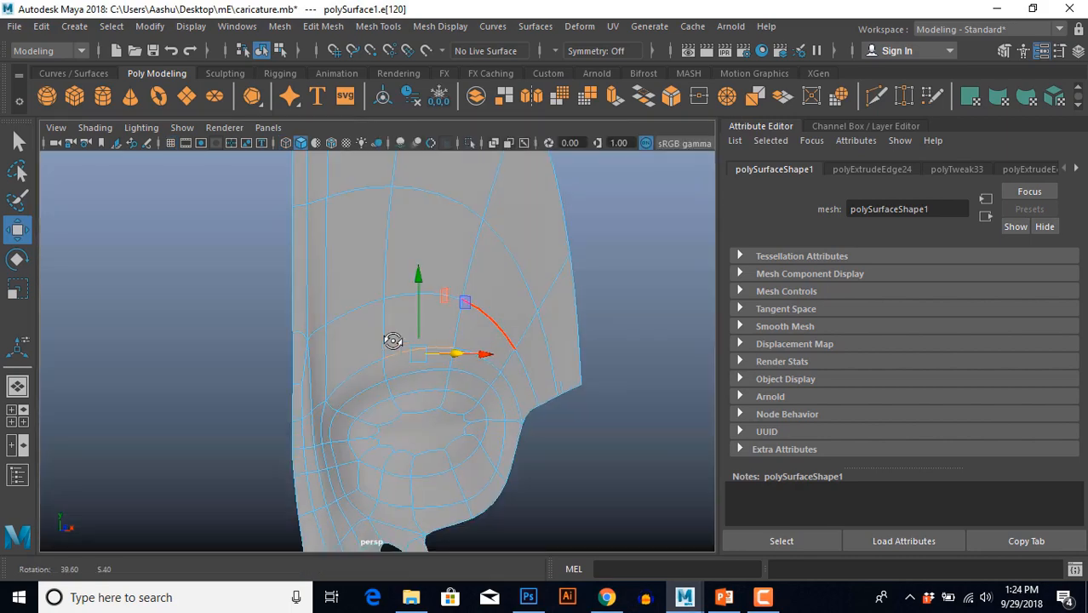
pyautogui.scroll(3, 393, 340)
pyautogui.keyDown('alt'); pyautogui.moveTo(393, 290); pyautogui.dragTo(407, 257); pyautogui.keyUp('alt')
pyautogui.keyDown('shift'); pyautogui.click(351, 256); pyautogui.keyUp('shift')
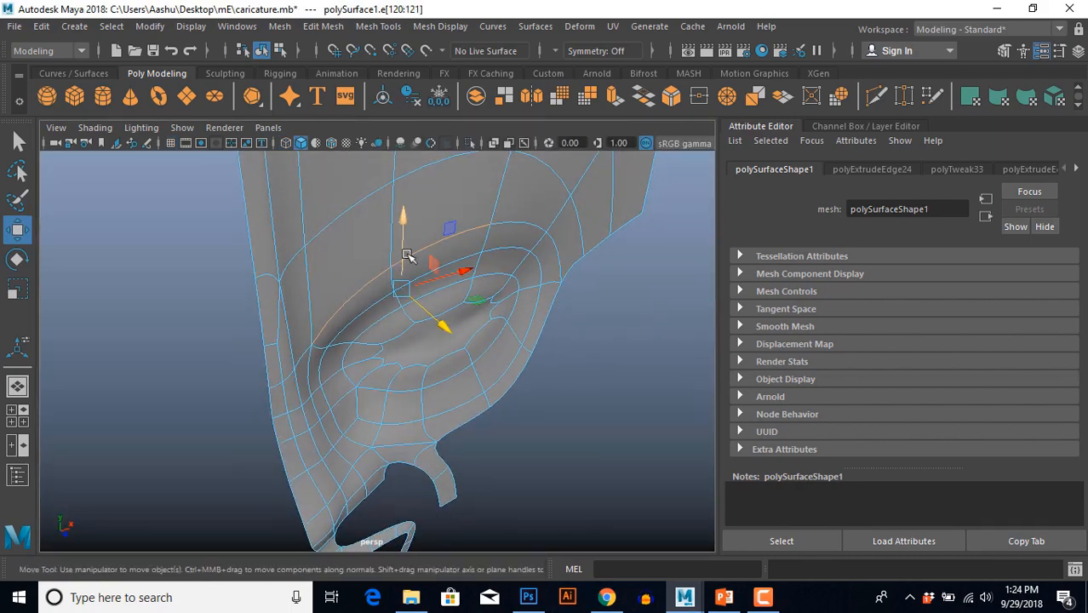
pyautogui.moveTo(401, 217); pyautogui.dragTo(401, 195)
pyautogui.keyDown('alt'); pyautogui.moveTo(376, 293); pyautogui.dragTo(480, 291); pyautogui.keyUp('alt')
pyautogui.keyDown('alt'); pyautogui.moveTo(432, 351); pyautogui.dragTo(364, 393); pyautogui.keyUp('alt')
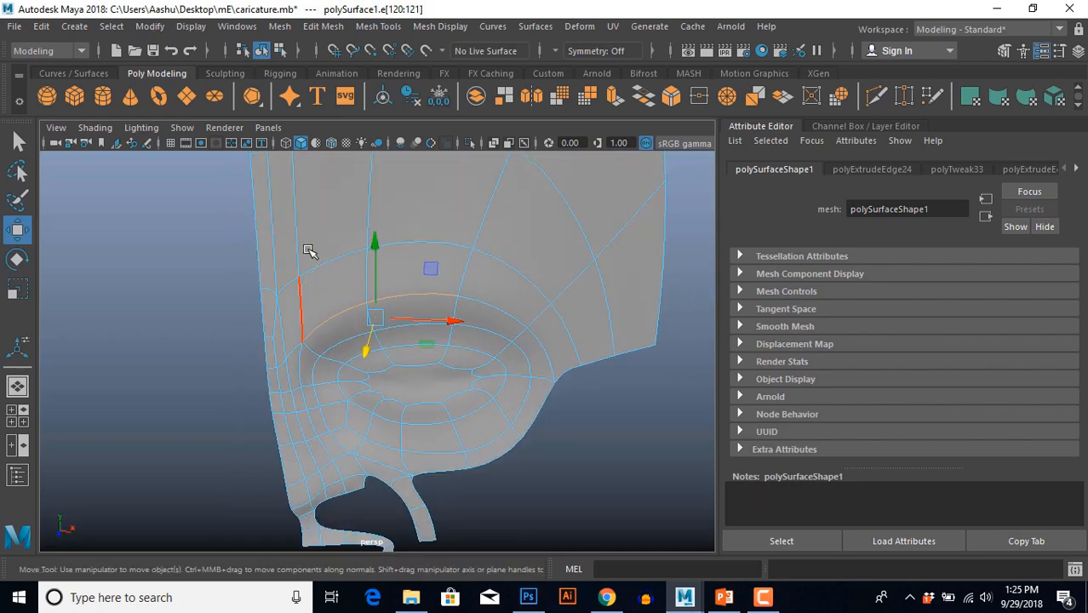
# Inspect the curvature of the forehead and brow area from several angles in object mode.
pyautogui.moveTo(311, 250); pyautogui.dragTo(353, 221, button='right')
pyautogui.click(247, 264)
pyautogui.scroll(-5, 317, 282)
pyautogui.keyDown('alt'); pyautogui.moveTo(327, 327); pyautogui.dragTo(339, 393, button='middle'); pyautogui.keyUp('alt')
pyautogui.keyDown('alt'); pyautogui.moveTo(322, 387); pyautogui.dragTo(393, 357); pyautogui.keyUp('alt')
pyautogui.scroll(4, 395, 359)
pyautogui.click(399, 398)
pyautogui.scroll(3, 398, 404)
pyautogui.keyDown('alt'); pyautogui.moveTo(398, 404); pyautogui.dragTo(368, 413); pyautogui.keyUp('alt')
# Nudge the vertical forehead edge in the narrow strip beside the mesh's centre edge.
pyautogui.moveTo(369, 413); pyautogui.dragTo(372, 450, button='right')
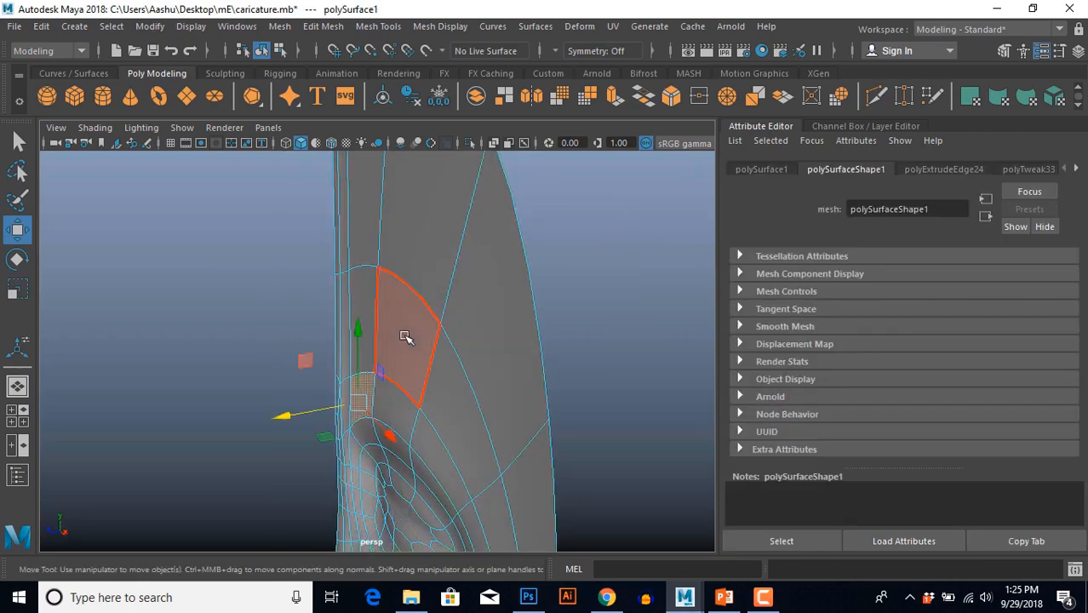
pyautogui.click(406, 336)
pyautogui.keyDown('alt'); pyautogui.moveTo(406, 337); pyautogui.dragTo(356, 252); pyautogui.keyUp('alt')
pyautogui.keyDown('alt'); pyautogui.moveTo(332, 354); pyautogui.dragTo(327, 379); pyautogui.keyUp('alt')
pyautogui.moveTo(321, 283); pyautogui.dragTo(323, 280)
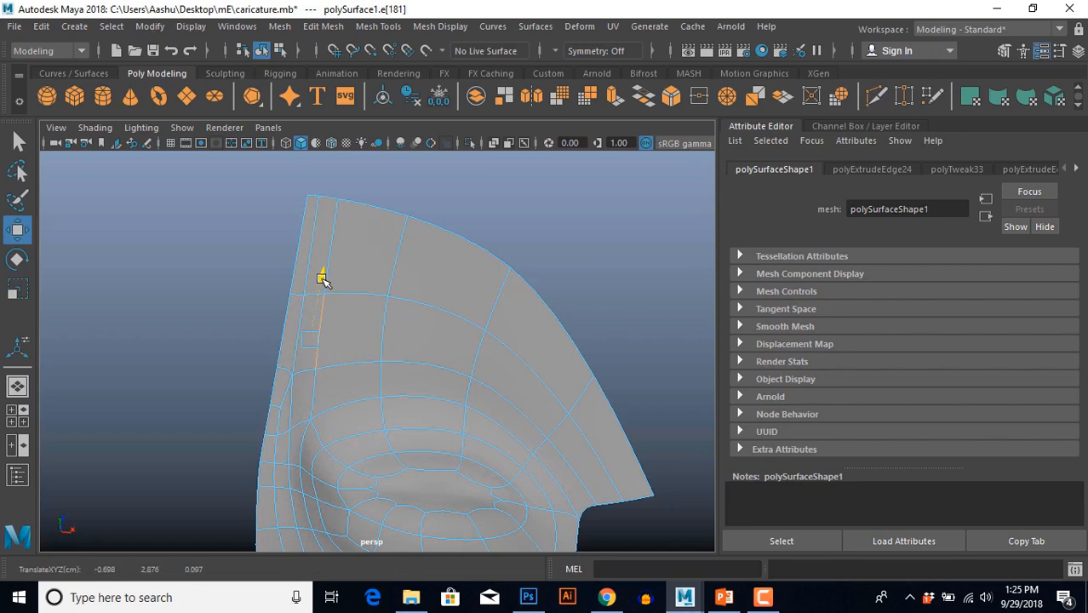
# Examine the whole face relief in object mode with the mesh deselected, and reselect it.
pyautogui.scroll(-5, 313, 446)
pyautogui.keyDown('alt'); pyautogui.moveTo(312, 446); pyautogui.dragTo(351, 465); pyautogui.keyUp('alt')
pyautogui.moveTo(433, 322); pyautogui.dragTo(555, 138, button='right')
pyautogui.click(546, 295)
pyautogui.moveTo(446, 323); pyautogui.dragTo(516, 119, button='right')
pyautogui.click(563, 318)
pyautogui.scroll(-3, 464, 396)
pyautogui.moveTo(464, 396)
pyautogui.keyDown('alt'); pyautogui.mouseDown()
pyautogui.moveTo(481, 376)
pyautogui.moveTo(474, 383)
pyautogui.mouseUp(); pyautogui.keyUp('alt')
pyautogui.click(435, 383)
# Extrude the three edges along the sunglasses lens's outer side and lower rim outward onto the cheek by about 0.34.
pyautogui.press('space')
pyautogui.press('space')
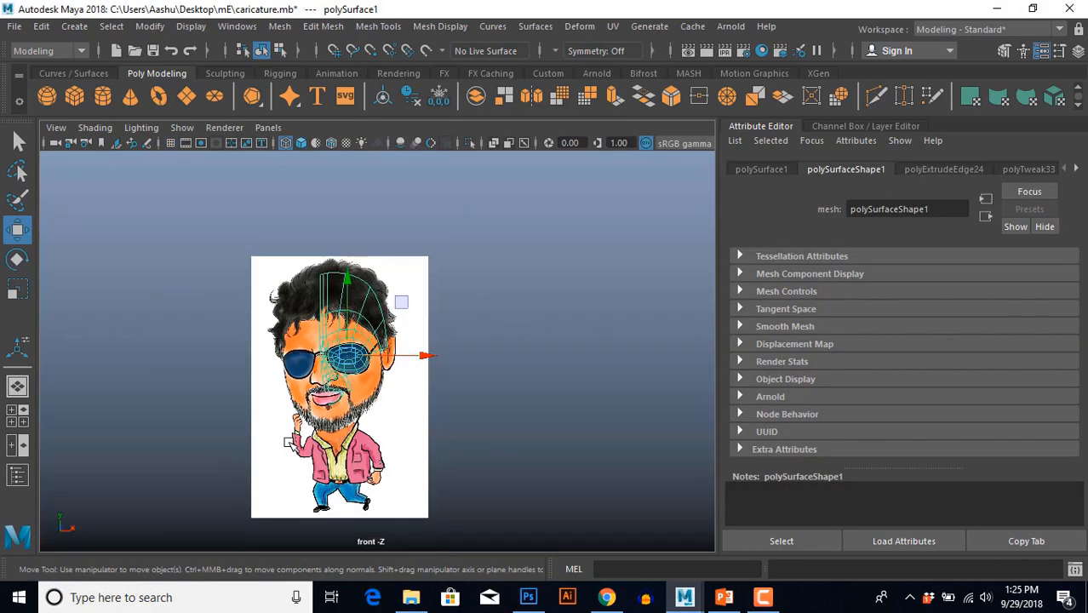
pyautogui.scroll(5, 319, 382)
pyautogui.scroll(6, 319, 383)
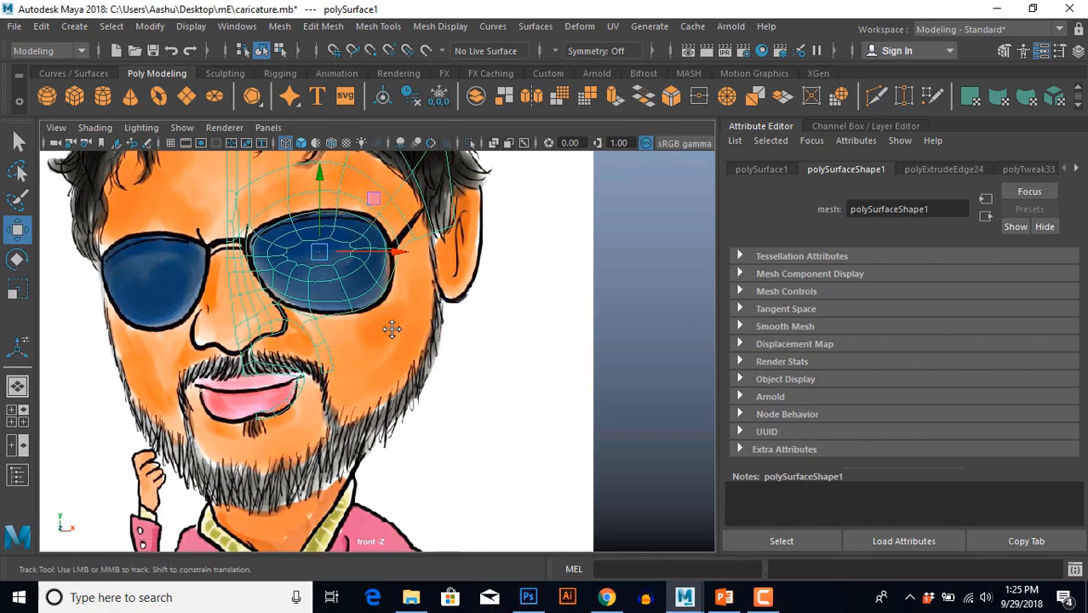
pyautogui.keyDown('alt'); pyautogui.moveTo(388, 387); pyautogui.dragTo(417, 227, button='middle'); pyautogui.keyUp('alt')
pyautogui.scroll(3, 418, 330)
pyautogui.keyDown('alt'); pyautogui.moveTo(418, 330); pyautogui.dragTo(418, 396, button='middle'); pyautogui.keyUp('alt')
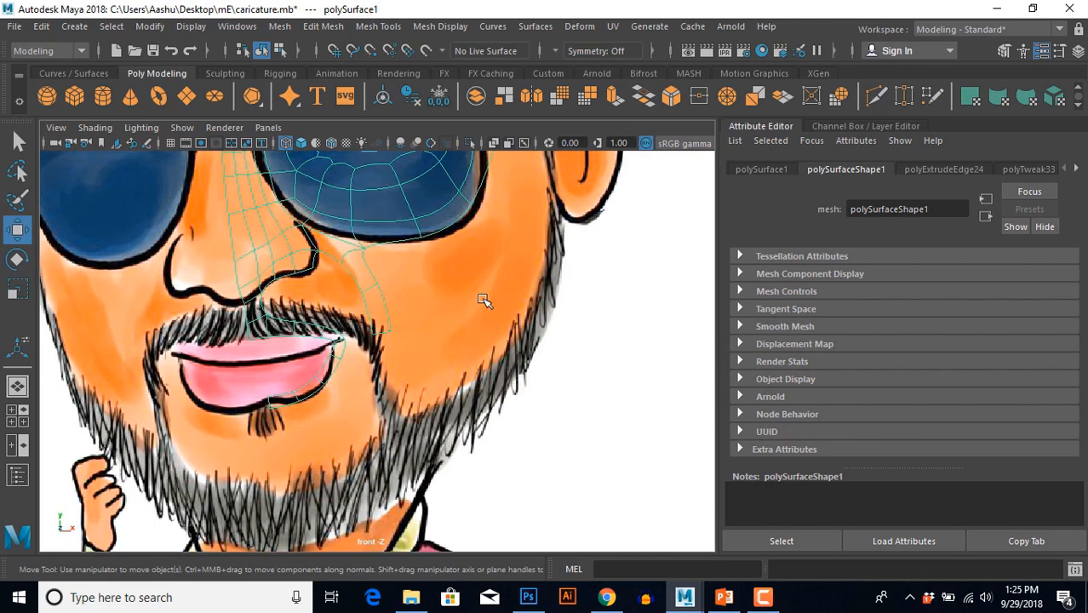
pyautogui.keyDown('alt'); pyautogui.moveTo(483, 301); pyautogui.dragTo(390, 431, button='middle'); pyautogui.keyUp('alt')
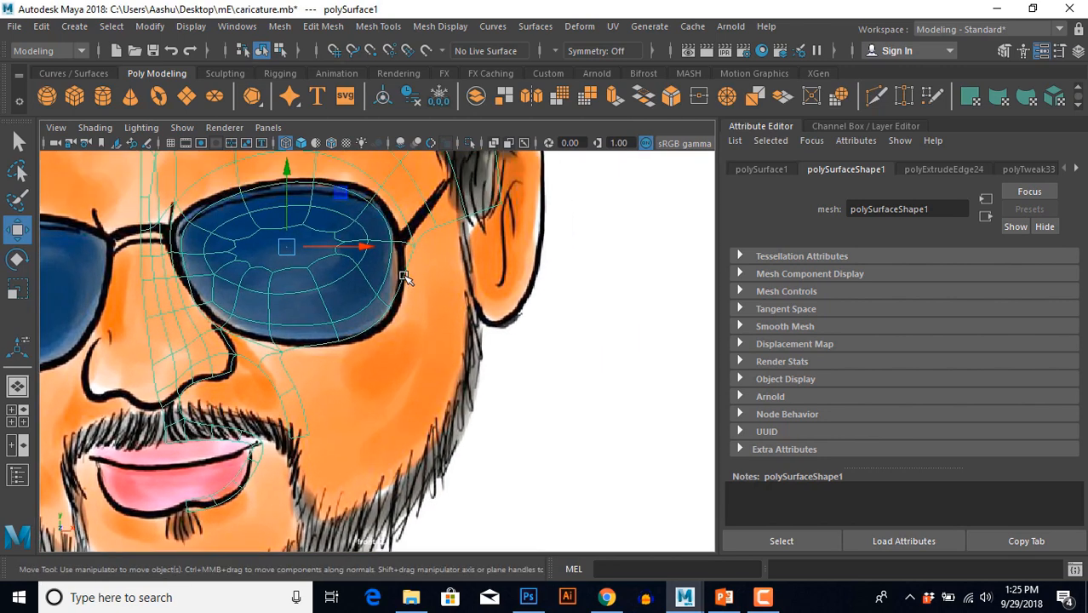
pyautogui.rightClick(405, 279)
pyautogui.moveTo(405, 91); pyautogui.dragTo(405, 90, button='right')
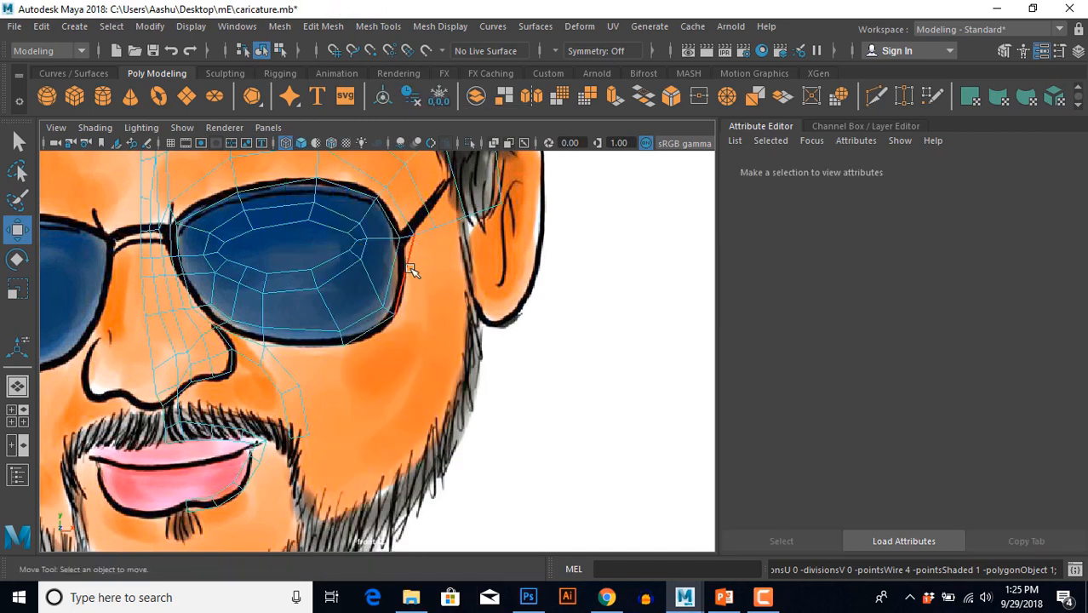
pyautogui.click(405, 272)
pyautogui.keyDown('shift'); pyautogui.click(367, 333); pyautogui.keyUp('shift')
pyautogui.keyDown('shift'); pyautogui.click(308, 352); pyautogui.keyUp('shift')
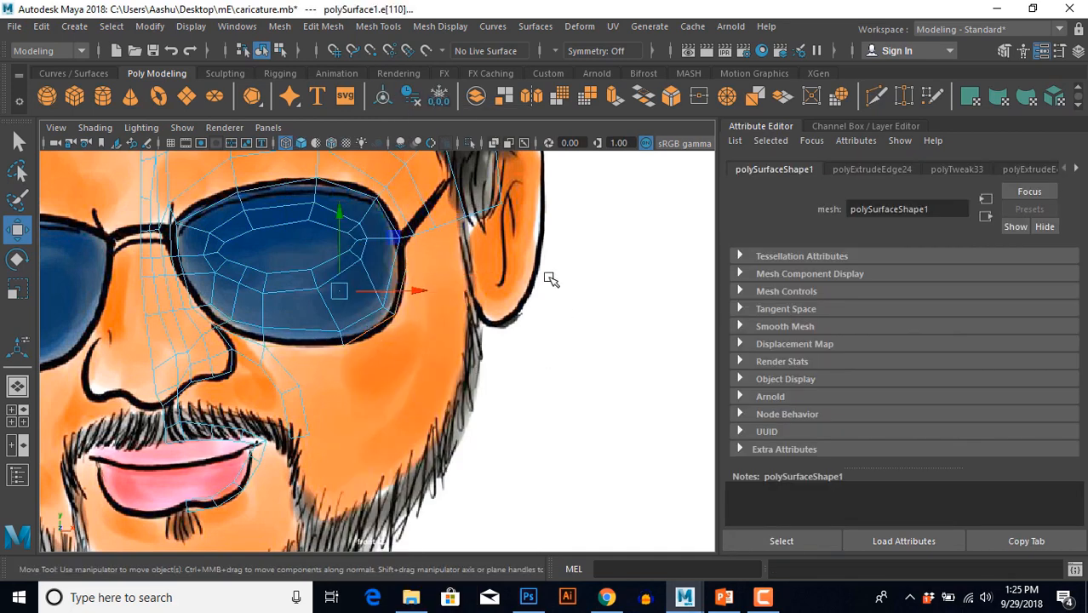
pyautogui.keyDown('shift'); pyautogui.moveTo(551, 279); pyautogui.dragTo(553, 318, button='right'); pyautogui.keyUp('shift')
pyautogui.press('space')
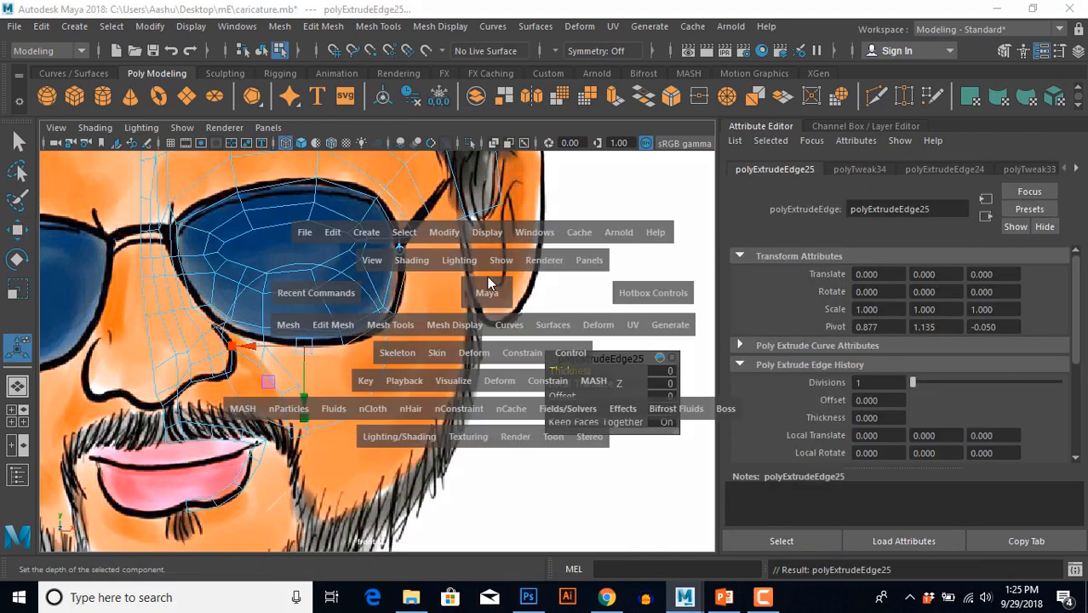
pyautogui.moveTo(486, 274); pyautogui.dragTo(403, 433)
pyautogui.keyDown('alt'); pyautogui.moveTo(404, 433); pyautogui.dragTo(474, 420, button='right'); pyautogui.keyUp('alt')
# Move the extruded cheek strip's inner end vertex onto the adjacent vertex of the smile-line strip and merge the two.
pyautogui.press('w')
pyautogui.keyDown('alt'); pyautogui.moveTo(429, 426); pyautogui.dragTo(407, 442); pyautogui.keyUp('alt')
pyautogui.press('F9')
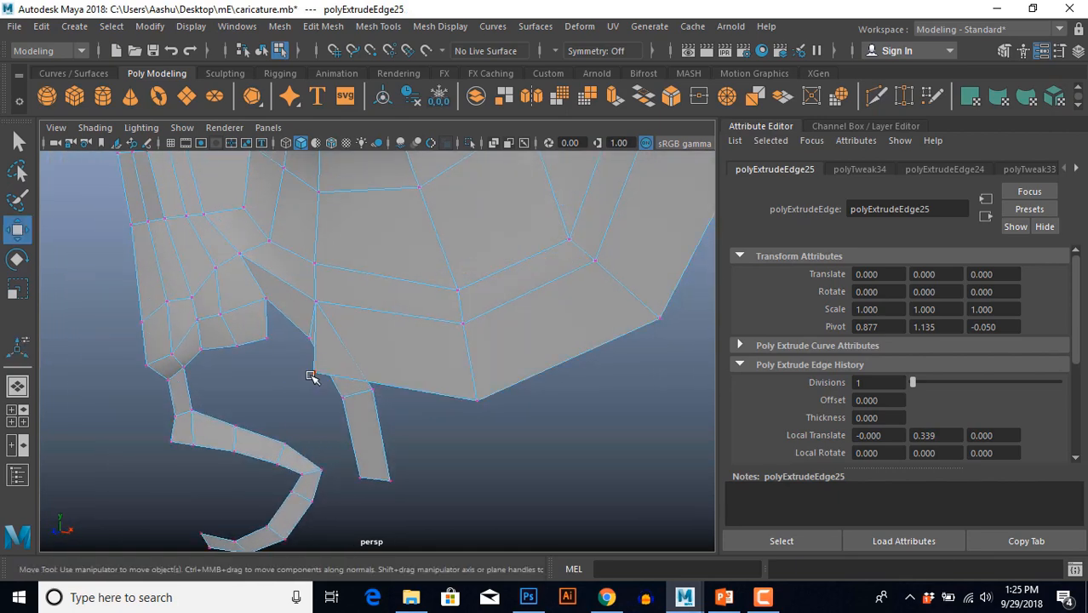
pyautogui.click(312, 374)
pyautogui.keyDown('alt'); pyautogui.moveTo(321, 408); pyautogui.dragTo(403, 399); pyautogui.keyUp('alt')
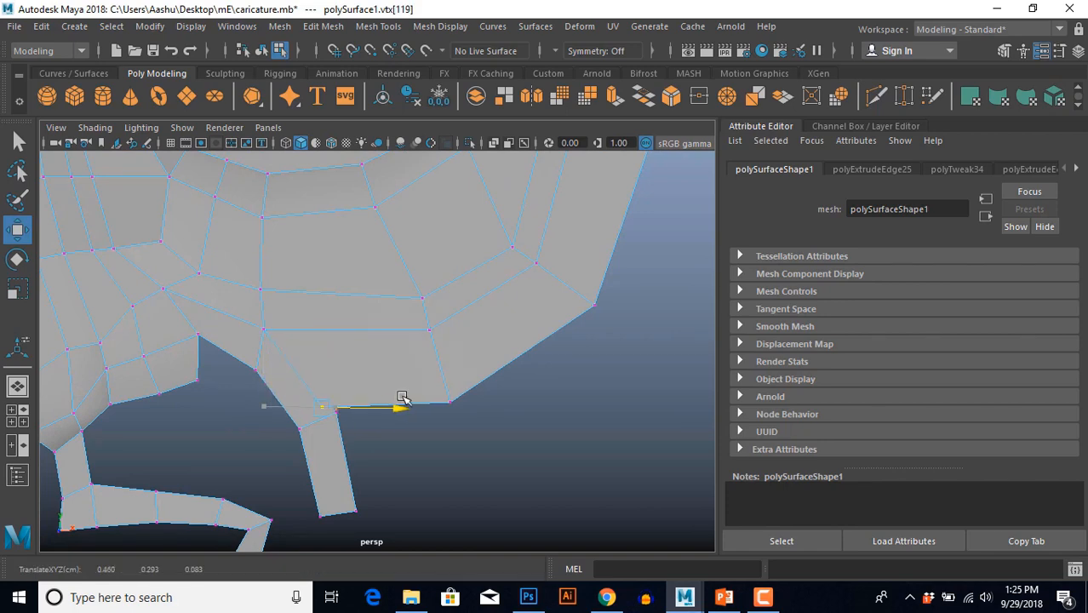
pyautogui.keyDown('alt'); pyautogui.moveTo(383, 434); pyautogui.dragTo(424, 412); pyautogui.keyUp('alt')
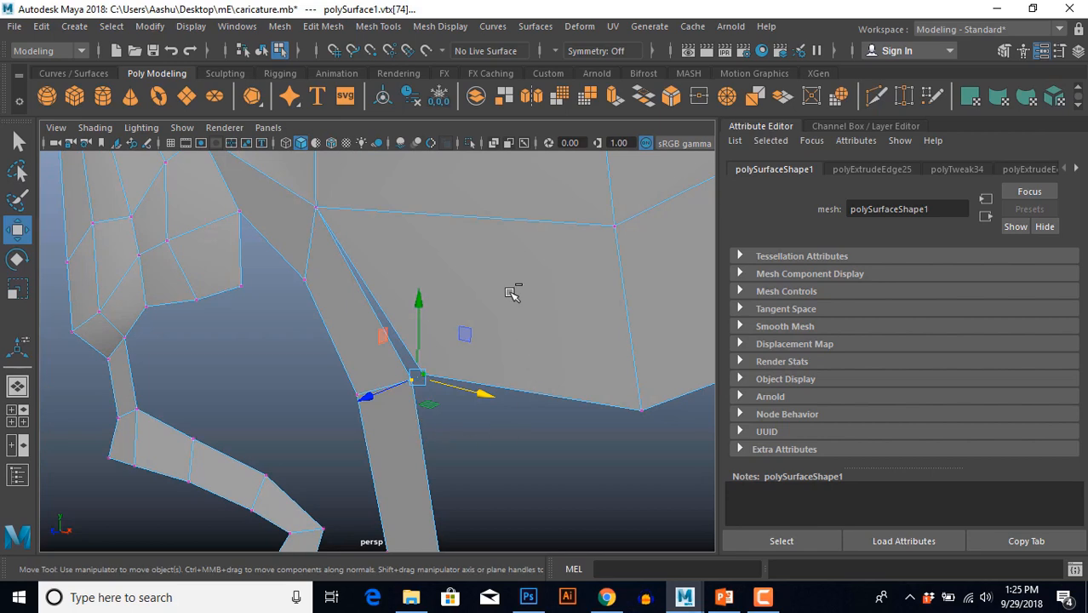
pyautogui.keyDown('shift'); pyautogui.moveTo(510, 301); pyautogui.dragTo(585, 223, button='right'); pyautogui.keyUp('shift')
# Target-weld the extruded cheek strip's outer end vertex to the nearest vertex on the temple's lower edge.
pyautogui.keyDown('alt'); pyautogui.moveTo(553, 323); pyautogui.dragTo(428, 404); pyautogui.keyUp('alt')
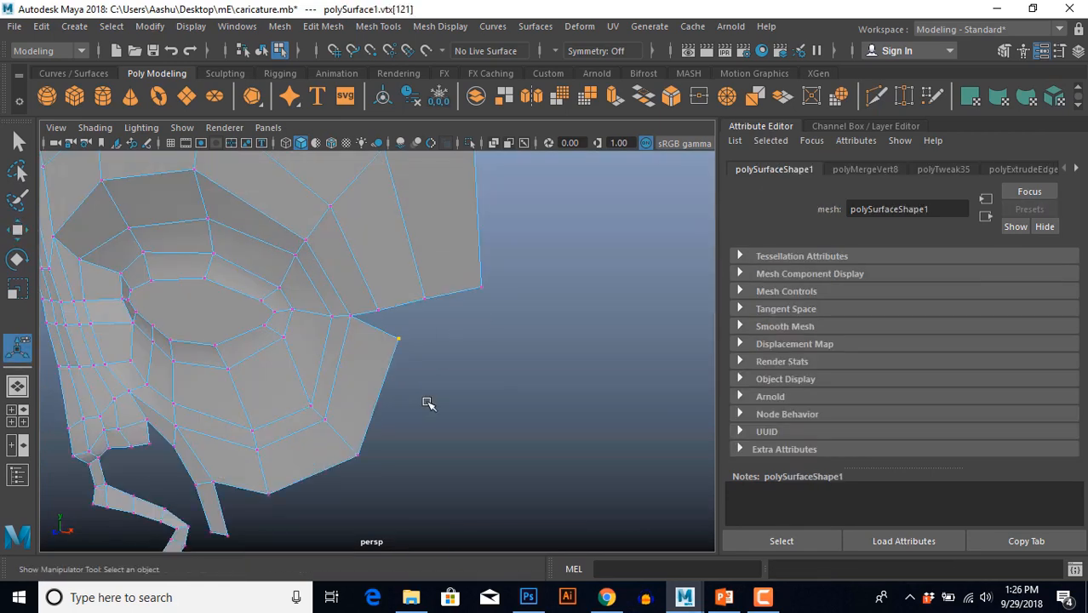
pyautogui.scroll(4, 424, 402)
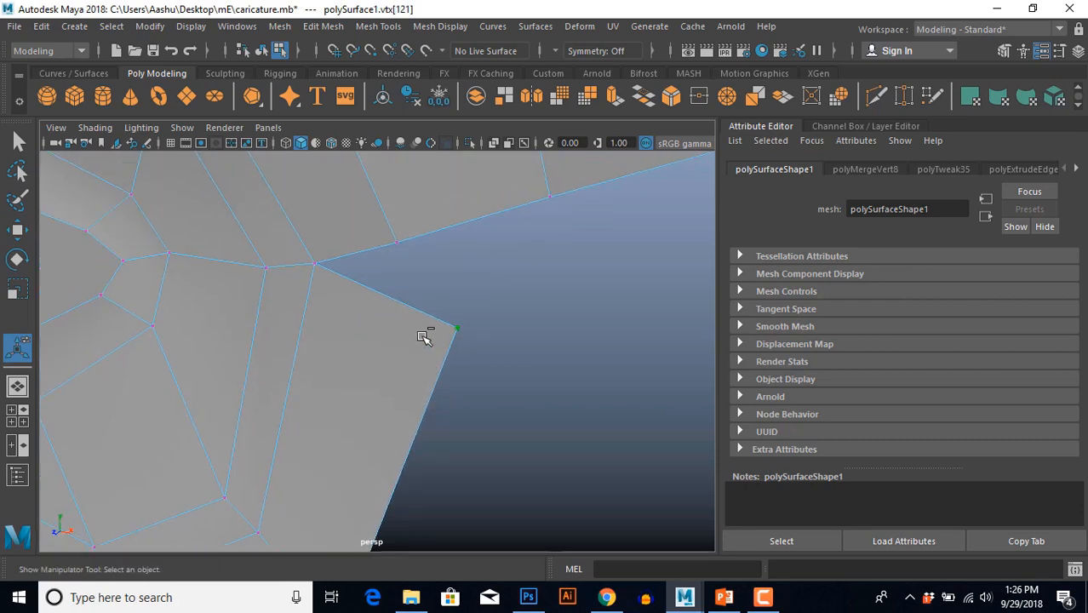
pyautogui.keyDown('shift'); pyautogui.moveTo(424, 337); pyautogui.dragTo(422, 291, button='right'); pyautogui.keyUp('shift')
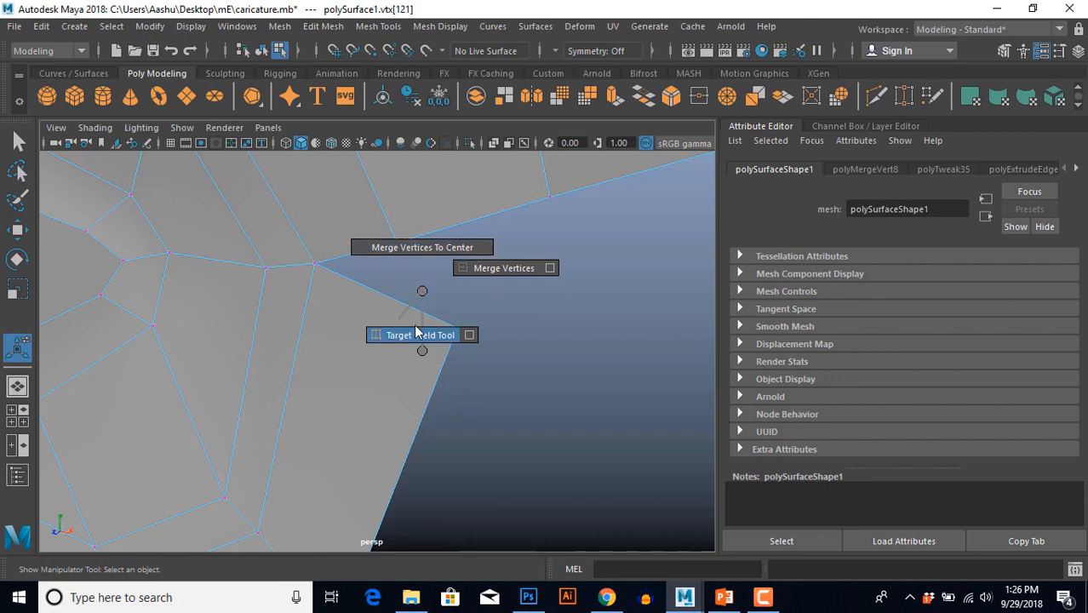
pyautogui.keyDown('shift'); pyautogui.moveTo(415, 330); pyautogui.dragTo(419, 333, button='right'); pyautogui.keyUp('shift')
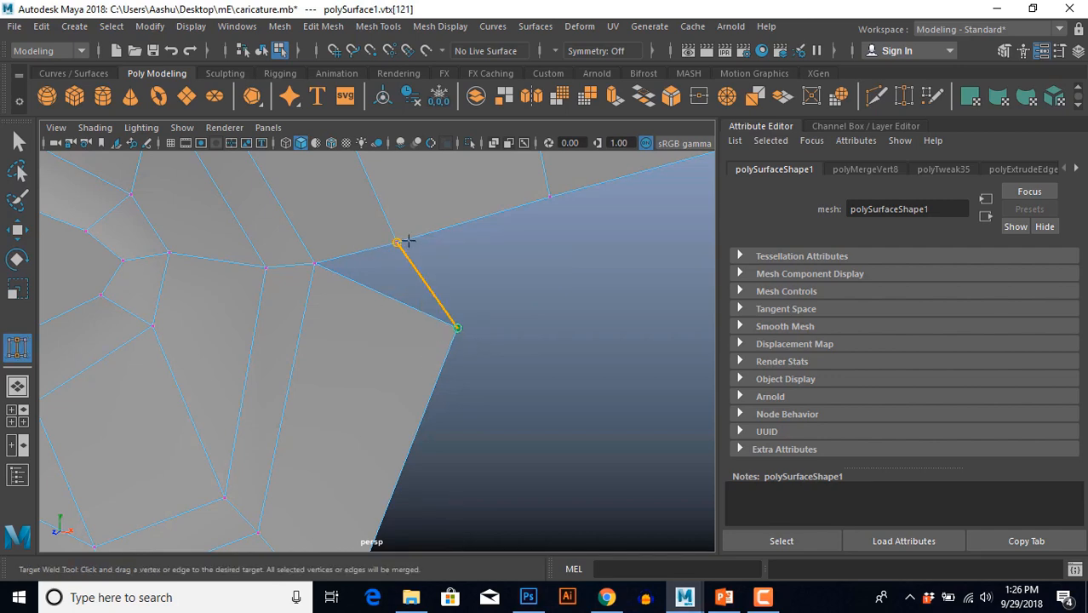
pyautogui.moveTo(409, 241); pyautogui.dragTo(405, 242)
pyautogui.press('w')
# Examine the joined cheek strip in perspective and against the reference drawing in the front view.
pyautogui.scroll(-6, 435, 369)
pyautogui.scroll(2, 445, 418)
pyautogui.scroll(-4, 444, 418)
pyautogui.moveTo(444, 401)
pyautogui.keyDown('alt'); pyautogui.mouseDown()
pyautogui.moveTo(427, 360)
pyautogui.moveTo(440, 407)
pyautogui.mouseUp(); pyautogui.keyUp('alt')
pyautogui.press('space')
pyautogui.press('space')
pyautogui.scroll(-6, 359, 415)
pyautogui.scroll(4, 361, 416)
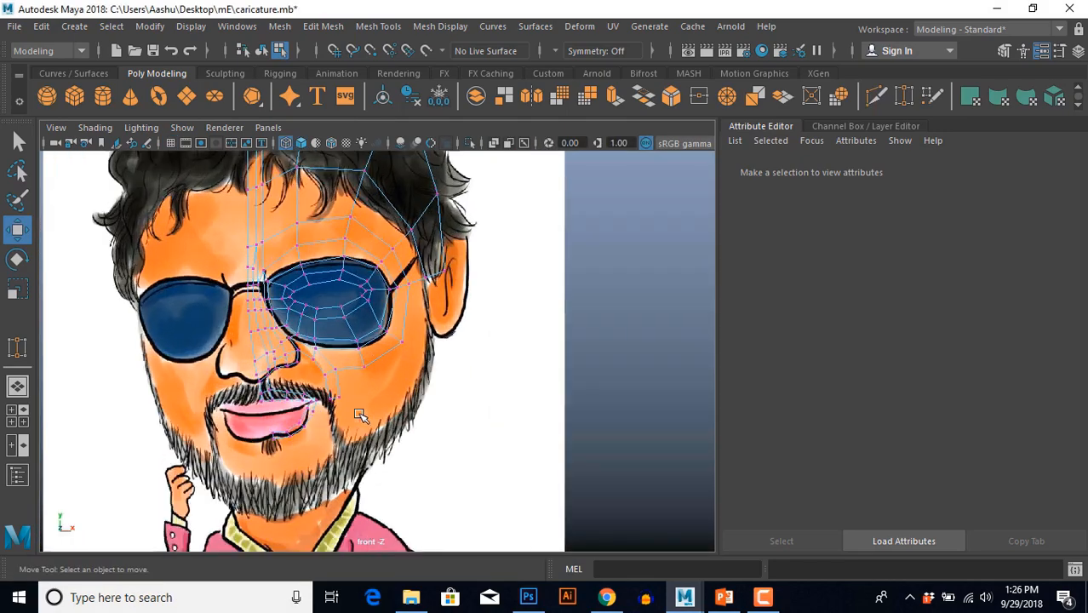
# Extrude the outer edges of the lip strip outward from the mustache around the mouth corner to the lower lip.
pyautogui.scroll(6, 405, 404)
pyautogui.keyDown('alt'); pyautogui.moveTo(360, 416); pyautogui.dragTo(420, 316, button='middle'); pyautogui.keyUp('alt')
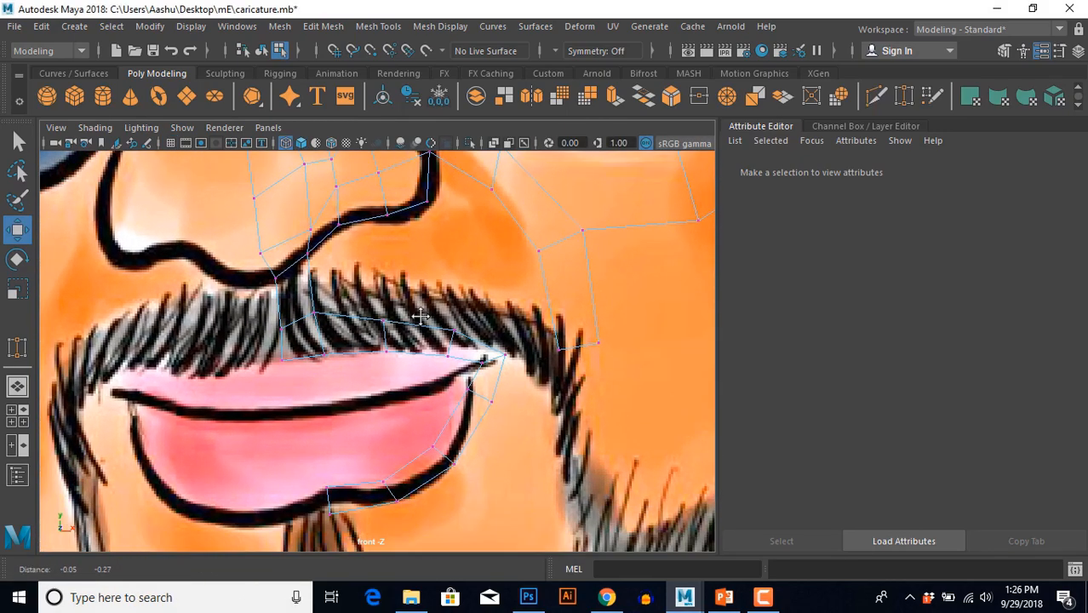
pyautogui.moveTo(363, 319); pyautogui.dragTo(357, 96, button='right')
pyautogui.click(343, 318)
pyautogui.keyDown('shift'); pyautogui.click(431, 330); pyautogui.keyUp('shift')
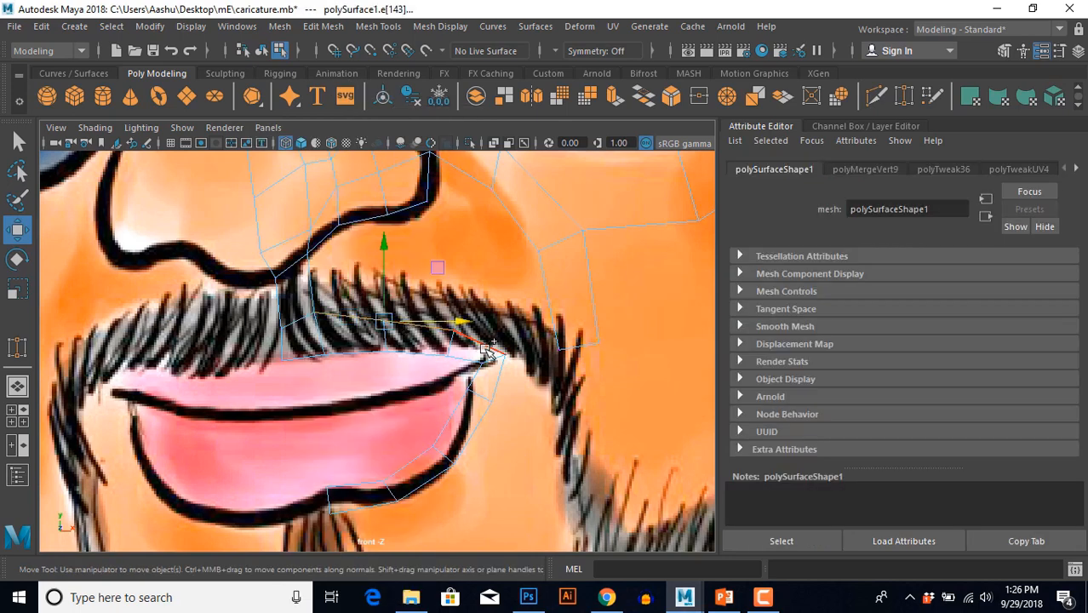
pyautogui.keyDown('shift'); pyautogui.click(484, 344); pyautogui.keyUp('shift')
pyautogui.keyDown('shift'); pyautogui.click(499, 377); pyautogui.keyUp('shift')
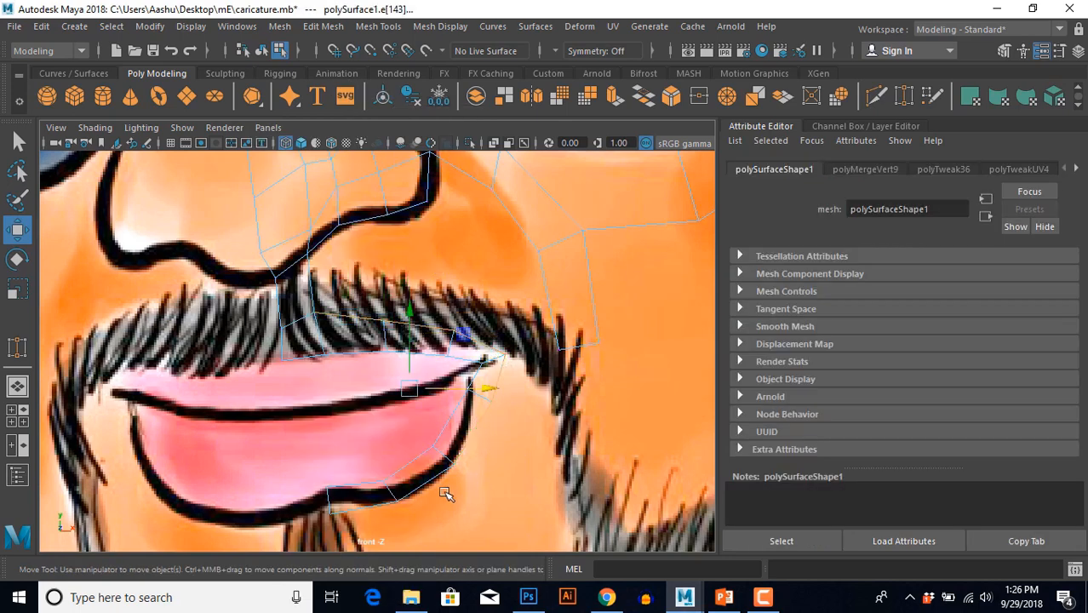
pyautogui.keyDown('shift'); pyautogui.click(435, 486); pyautogui.keyUp('shift')
pyautogui.keyDown('alt'); pyautogui.moveTo(596, 442); pyautogui.dragTo(530, 372, button='middle'); pyautogui.keyUp('alt')
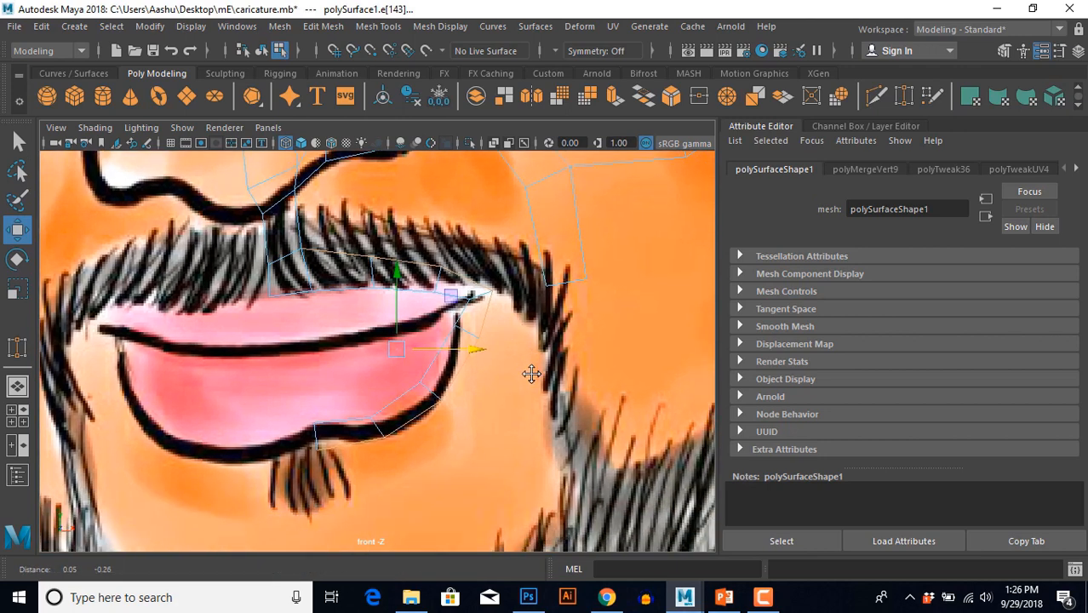
pyautogui.keyDown('shift'); pyautogui.rightClick(481, 226); pyautogui.keyUp('shift')
pyautogui.click(478, 268)
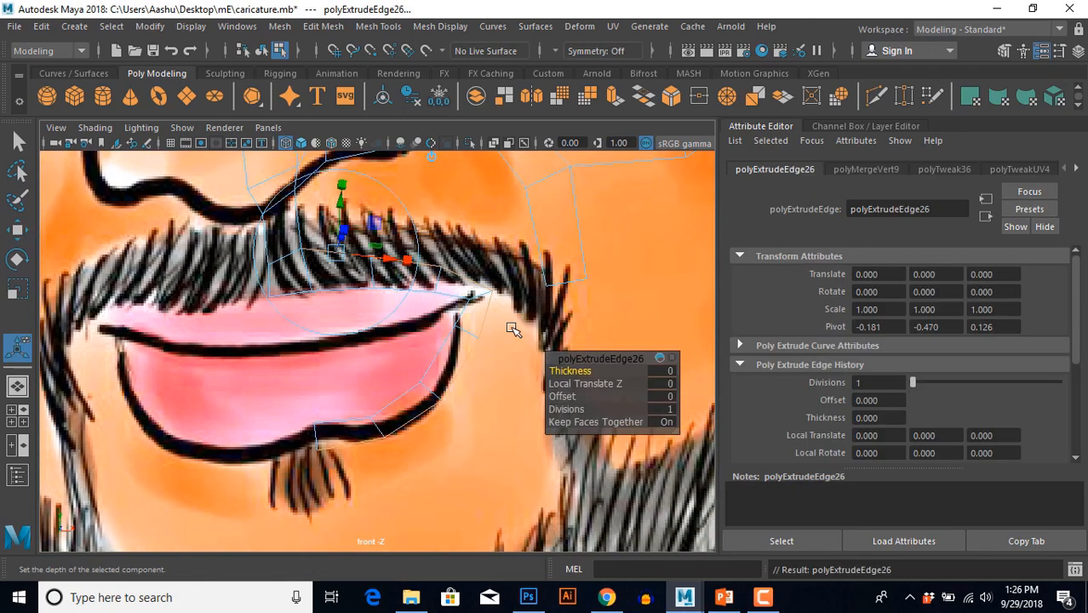
pyautogui.press('space')
pyautogui.press('space')
# Insert an edge loop across the narrow strip connecting the nose base to the upper lip.
pyautogui.keyDown('alt'); pyautogui.moveTo(564, 289); pyautogui.dragTo(532, 340); pyautogui.keyUp('alt')
pyautogui.keyDown('alt'); pyautogui.moveTo(532, 340); pyautogui.dragTo(561, 373, button='middle'); pyautogui.keyUp('alt')
pyautogui.keyDown('alt'); pyautogui.moveTo(561, 373); pyautogui.dragTo(509, 226); pyautogui.keyUp('alt')
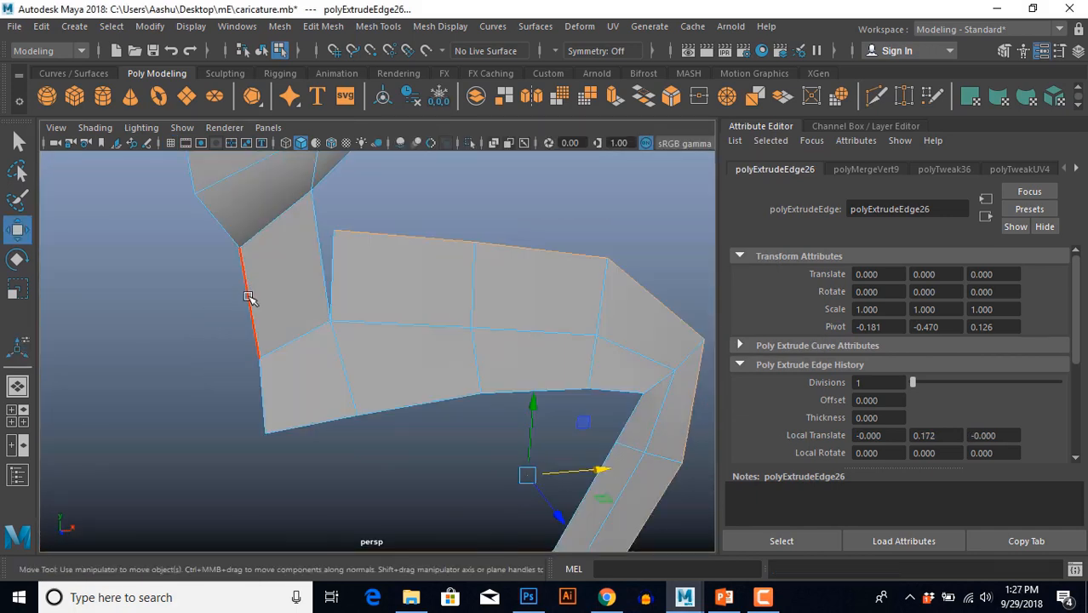
pyautogui.click(262, 170)
pyautogui.click(378, 27)
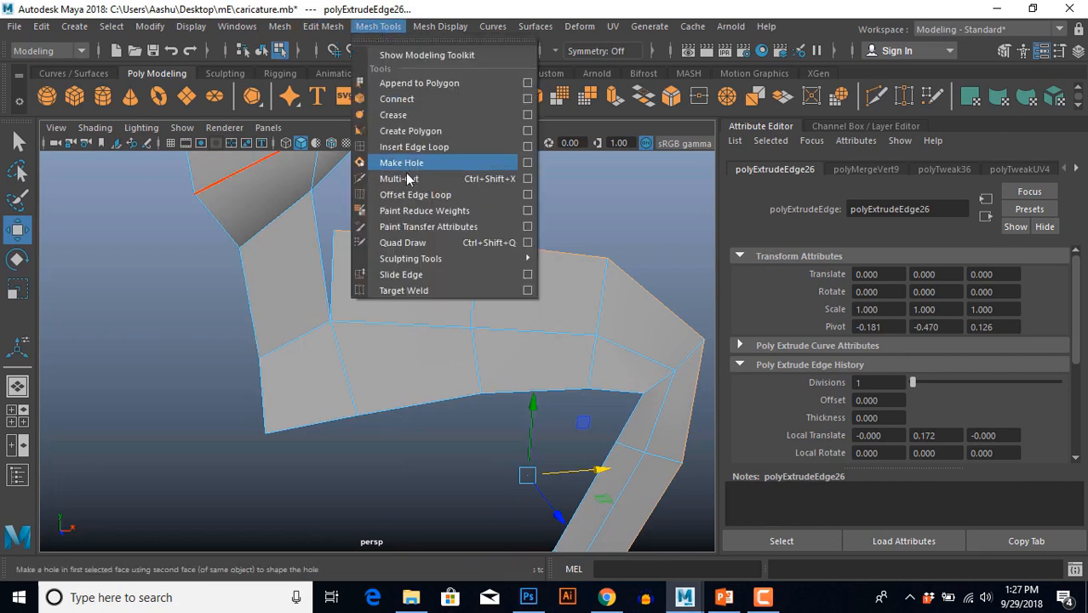
pyautogui.click(414, 147)
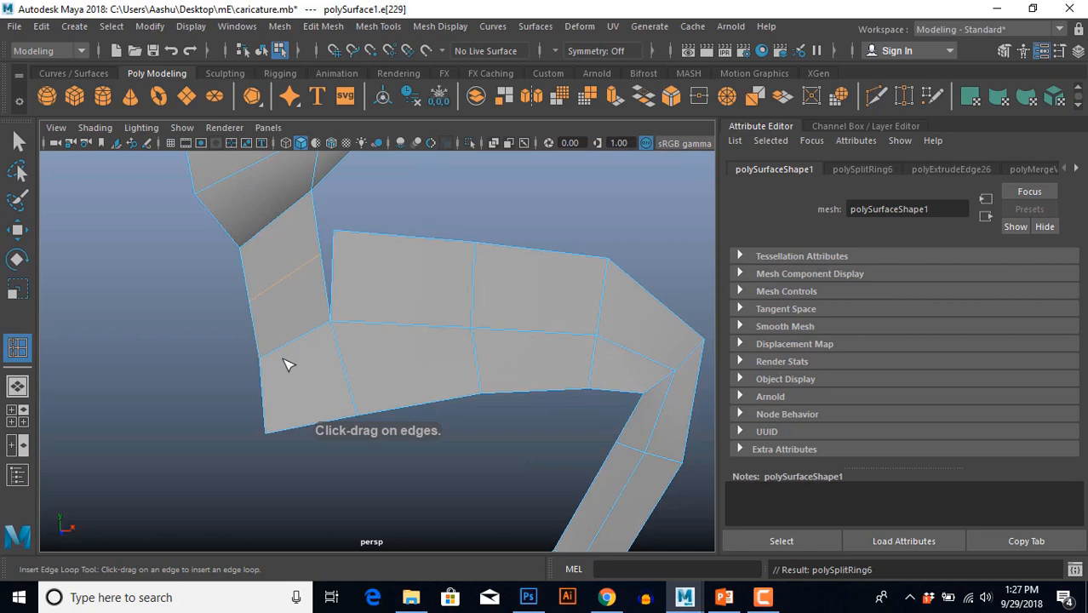
pyautogui.press('w')
# Merge the inserted loop's outer vertex with the adjacent upper corner vertex of the extruded lip strip.
pyautogui.press('space')
pyautogui.press('space')
pyautogui.press('space')
pyautogui.scroll(2, 279, 425)
pyautogui.keyDown('alt'); pyautogui.moveTo(282, 280); pyautogui.dragTo(331, 417, button='middle'); pyautogui.keyUp('alt')
pyautogui.scroll(1, 337, 400)
pyautogui.moveTo(373, 342); pyautogui.dragTo(298, 140, button='right')
pyautogui.scroll(3, 343, 341)
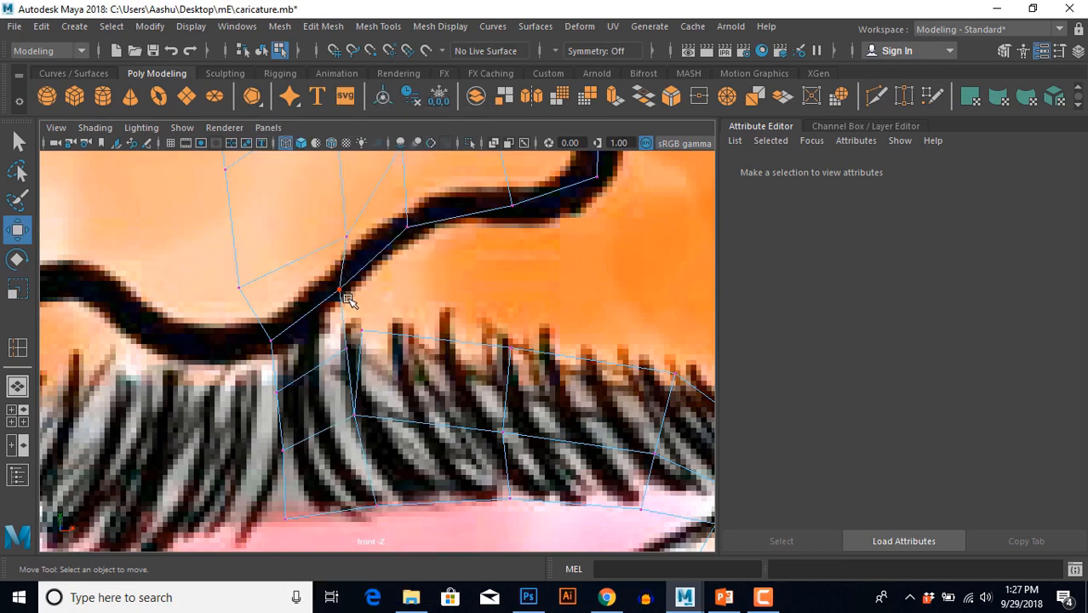
pyautogui.click(345, 329)
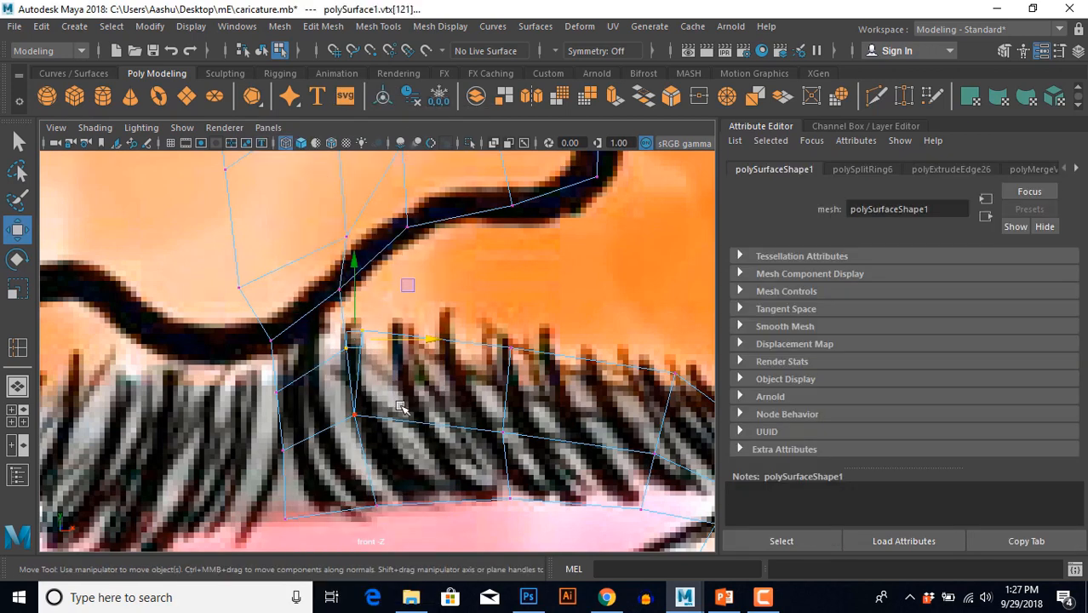
pyautogui.keyDown('shift'); pyautogui.moveTo(414, 362); pyautogui.dragTo(520, 272, button='right'); pyautogui.keyUp('shift')
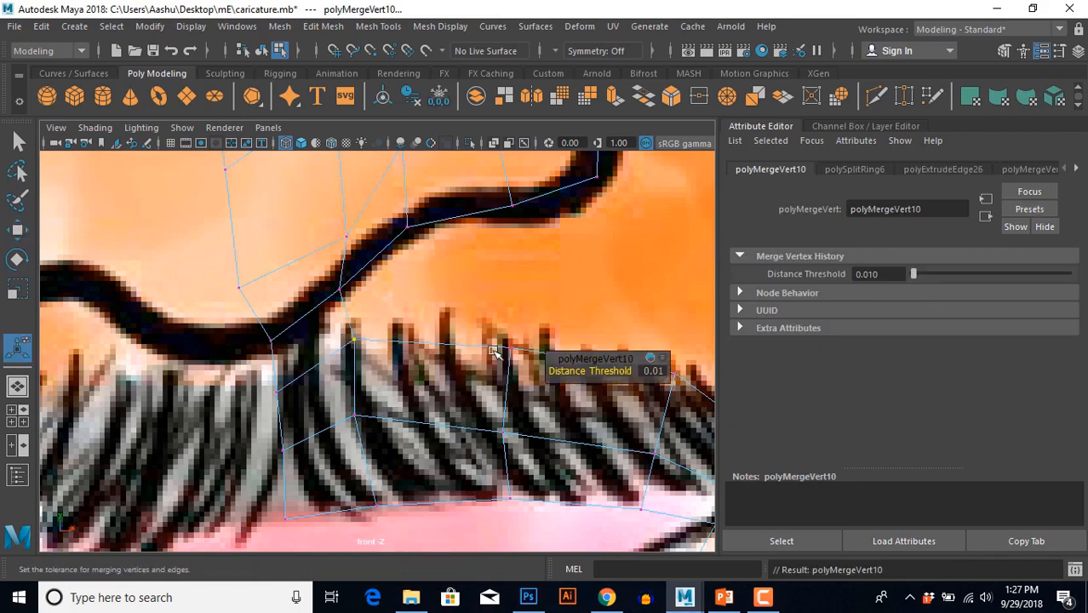
# Reposition the outer vertices of the extruded strip to form an even ring around the mouth corner and lower lip.
pyautogui.keyDown('alt'); pyautogui.moveTo(517, 407); pyautogui.dragTo(447, 353, button='middle'); pyautogui.keyUp('alt')
pyautogui.scroll(-10, 462, 402)
pyautogui.scroll(8, 422, 315)
pyautogui.press('w')
pyautogui.click(344, 423)
pyautogui.moveTo(351, 428); pyautogui.dragTo(360, 426)
pyautogui.click(390, 445)
pyautogui.click(401, 386)
pyautogui.moveTo(402, 385); pyautogui.dragTo(405, 387)
pyautogui.click(419, 424)
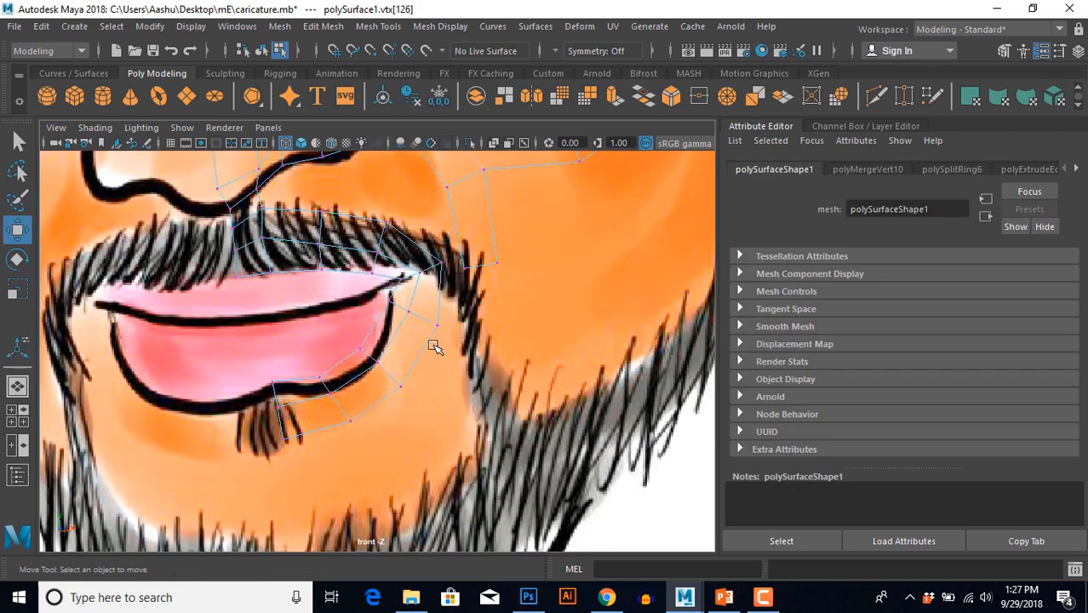
pyautogui.click(437, 325)
pyautogui.click(450, 365)
# Extrude the cheek edge beside the nostril downward alongside the nose.
pyautogui.scroll(5, 478, 313)
pyautogui.keyDown('alt'); pyautogui.moveTo(418, 161); pyautogui.dragTo(481, 295, button='middle'); pyautogui.keyUp('alt')
pyautogui.moveTo(496, 249); pyautogui.dragTo(501, 110, button='right')
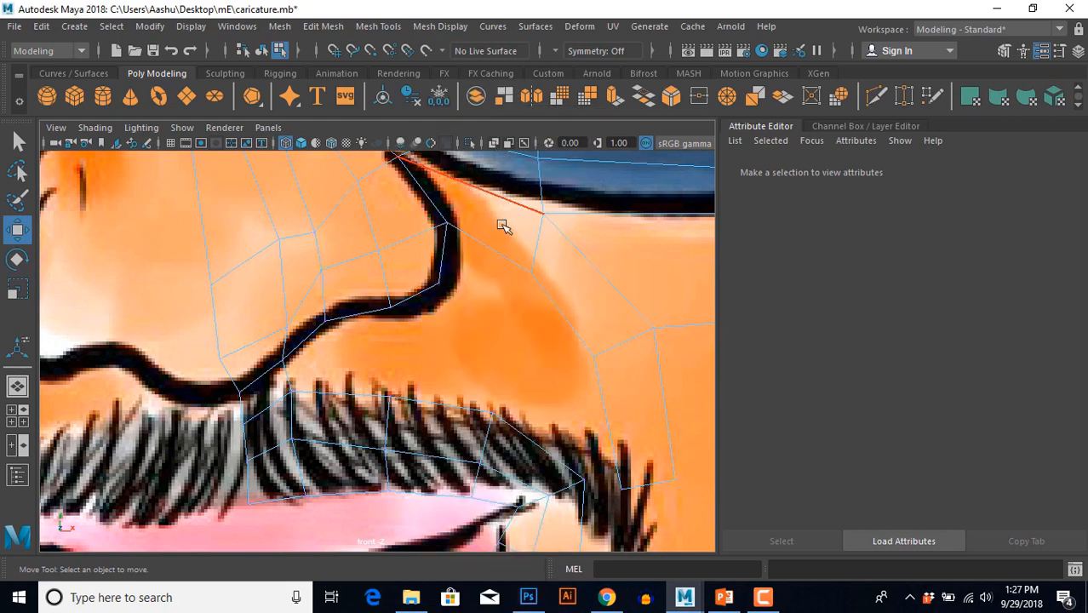
pyautogui.click(489, 289)
pyautogui.keyDown('shift'); pyautogui.moveTo(460, 239); pyautogui.dragTo(464, 259, button='right'); pyautogui.keyUp('shift')
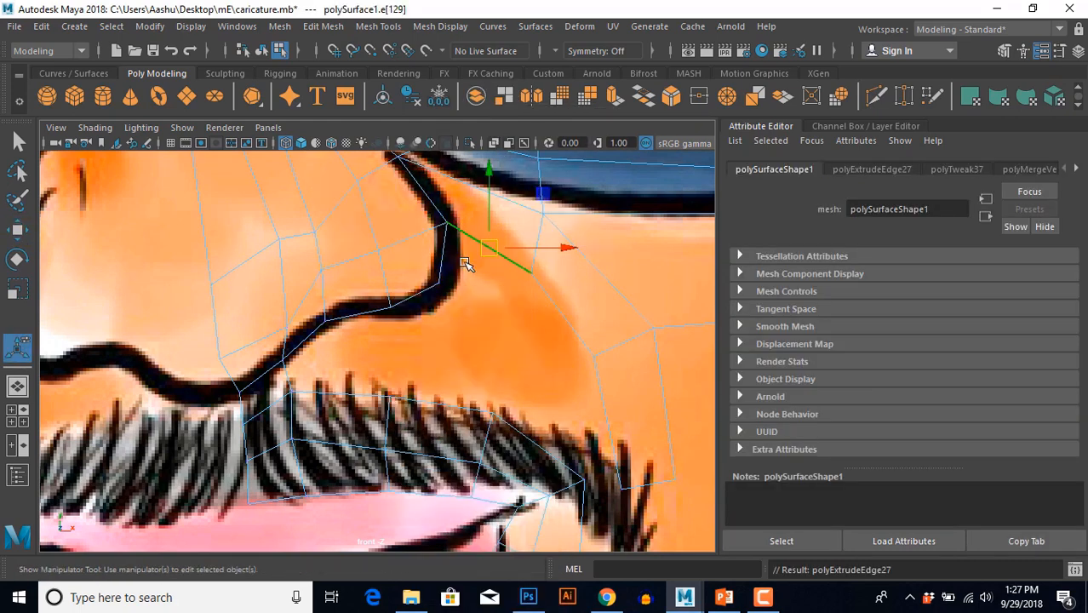
pyautogui.moveTo(490, 249); pyautogui.dragTo(486, 285)
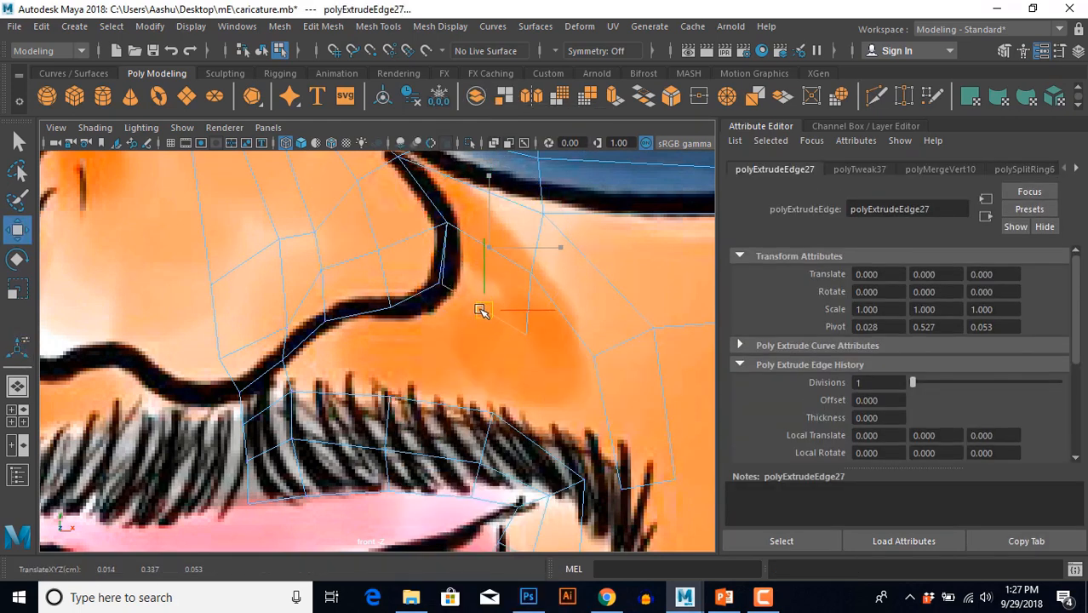
# Adjust the extruded edge's depth in the side view and bring it closer to the nostril in the front view.
pyautogui.press('space')
pyautogui.press('space')
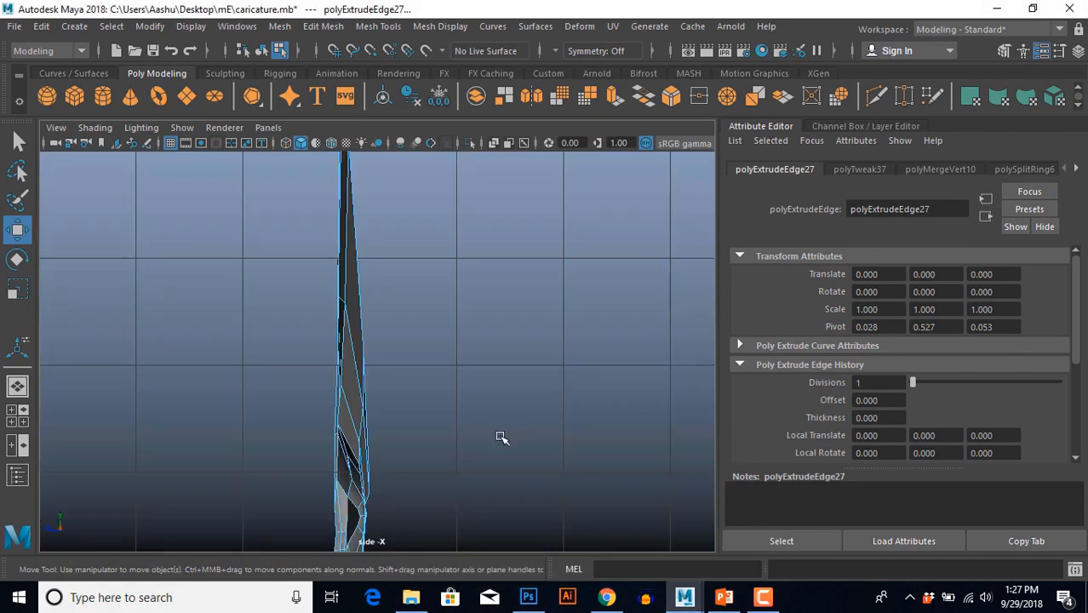
pyautogui.keyDown('alt'); pyautogui.moveTo(464, 434); pyautogui.dragTo(519, 259, button='middle'); pyautogui.keyUp('alt')
pyautogui.keyDown('alt'); pyautogui.moveTo(449, 528); pyautogui.dragTo(496, 322, button='middle'); pyautogui.keyUp('alt')
pyautogui.scroll(5, 453, 395)
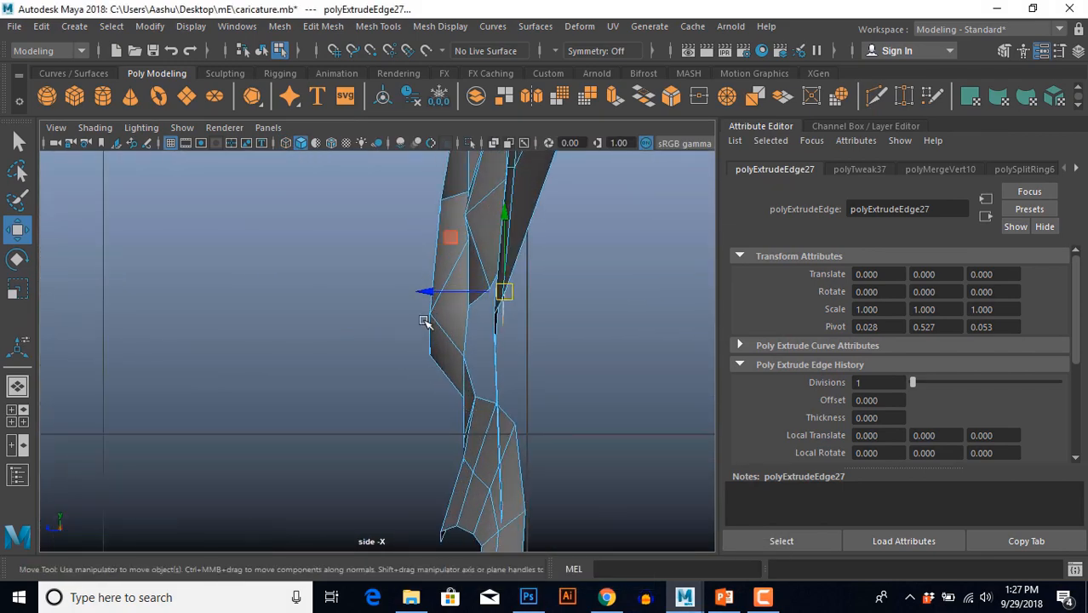
pyautogui.moveTo(419, 294); pyautogui.dragTo(415, 293)
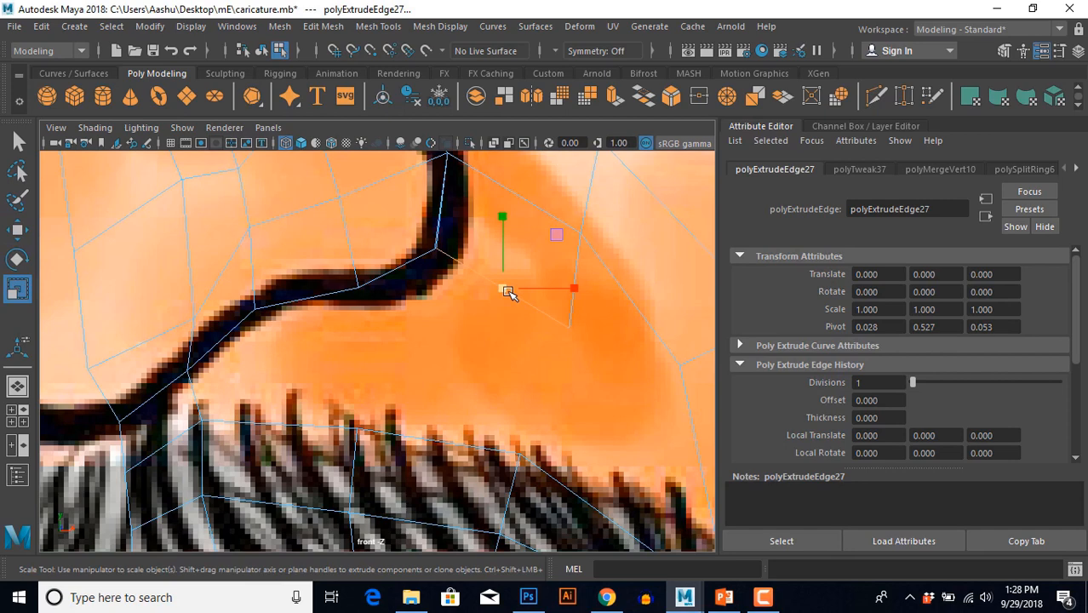
pyautogui.moveTo(505, 291); pyautogui.dragTo(480, 278)
pyautogui.press('w')
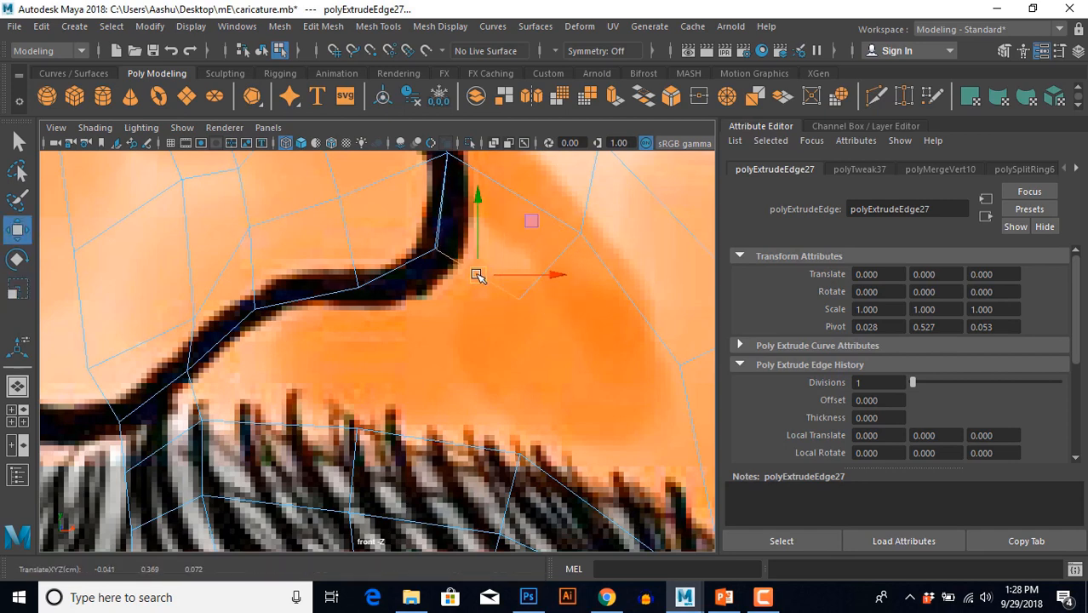
# Extrude the edge again below the nostril and position its two end vertices under the nostril outline.
pyautogui.hotkey('ctrl', 'e')
pyautogui.press('w')
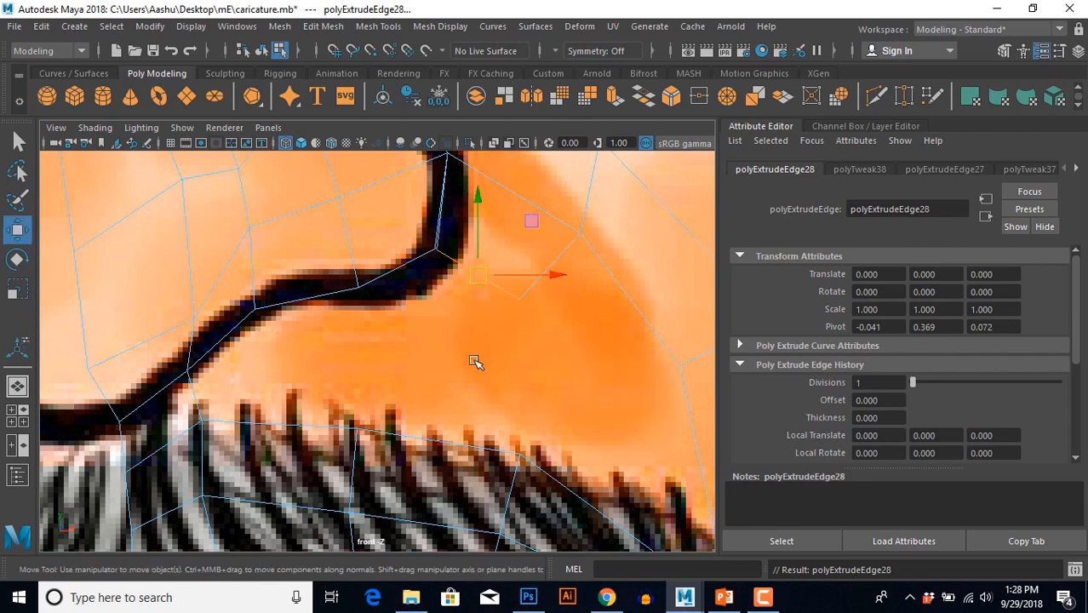
pyautogui.moveTo(481, 287); pyautogui.dragTo(410, 342)
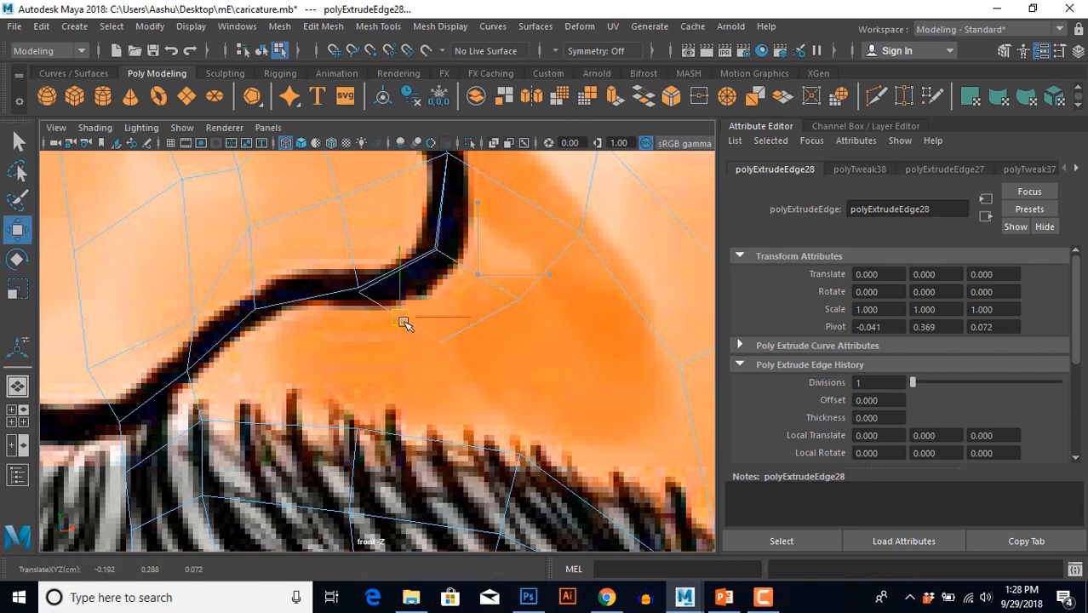
pyautogui.moveTo(365, 310); pyautogui.dragTo(330, 307, button='right')
pyautogui.click(357, 295)
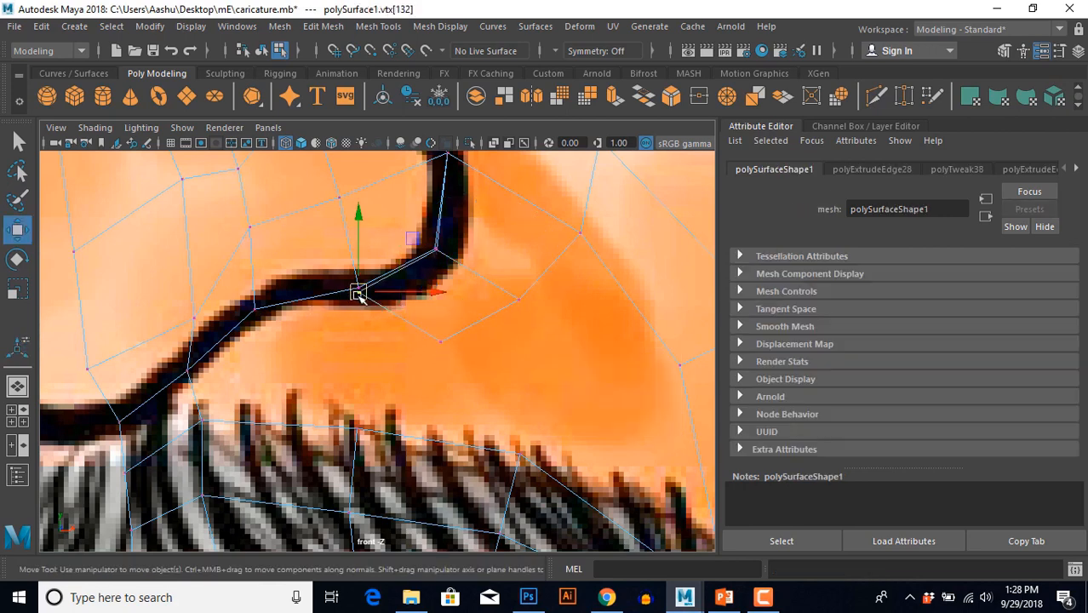
pyautogui.moveTo(449, 352); pyautogui.dragTo(367, 344)
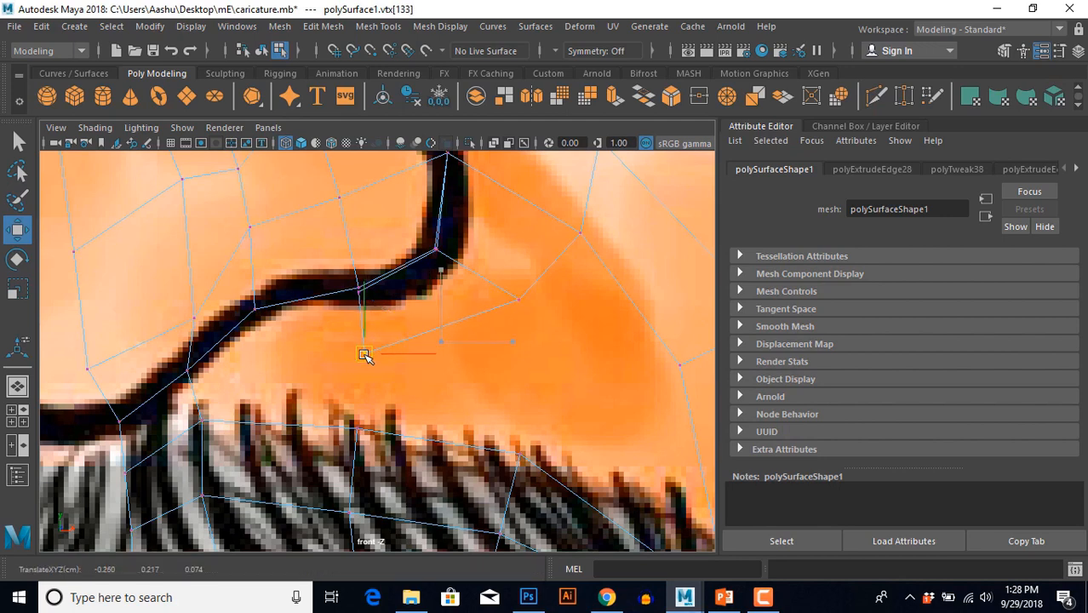
pyautogui.click(418, 387)
# Select the two end vertices of the nostril strip and adjust their depth in the perspective view.
pyautogui.keyDown('alt'); pyautogui.moveTo(375, 377); pyautogui.dragTo(411, 364, button='middle'); pyautogui.keyUp('alt')
pyautogui.moveTo(386, 305); pyautogui.dragTo(467, 422)
pyautogui.press('space')
pyautogui.press('space')
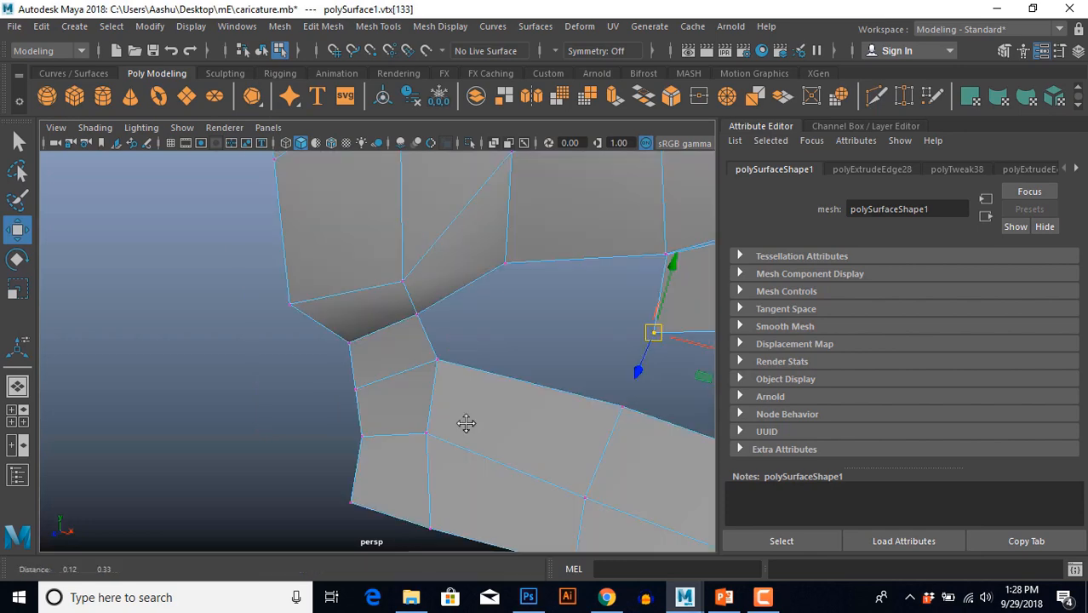
pyautogui.scroll(-5, 460, 408)
pyautogui.keyDown('alt'); pyautogui.moveTo(448, 385); pyautogui.dragTo(466, 372); pyautogui.keyUp('alt')
pyautogui.scroll(4, 467, 372)
pyautogui.keyDown('alt'); pyautogui.moveTo(466, 372); pyautogui.dragTo(444, 400, button='middle'); pyautogui.keyUp('alt')
pyautogui.keyDown('alt'); pyautogui.moveTo(444, 400); pyautogui.dragTo(376, 335); pyautogui.keyUp('alt')
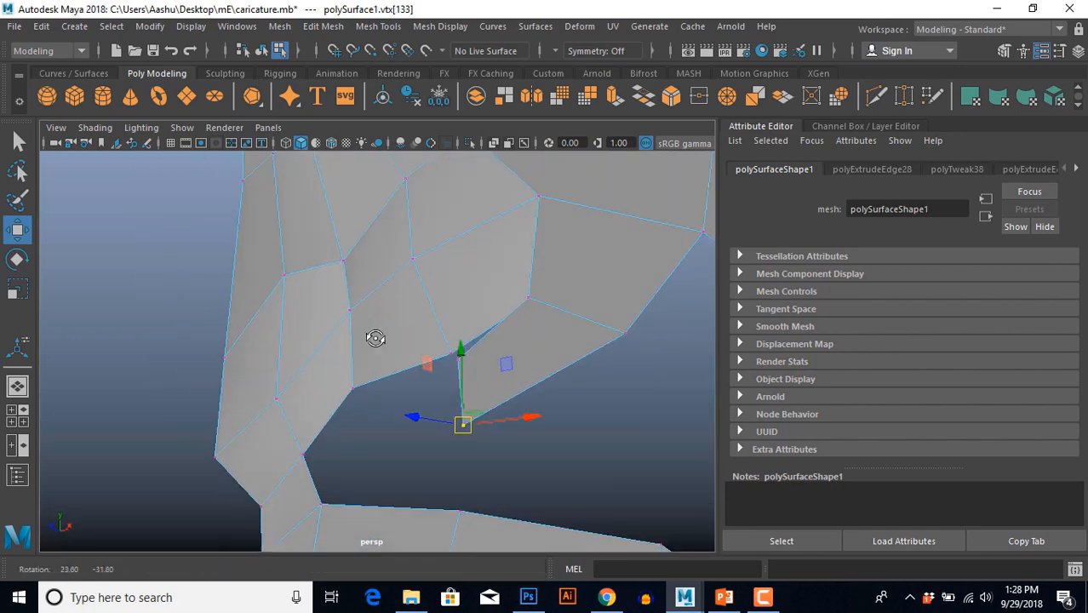
pyautogui.keyDown('shift'); pyautogui.moveTo(459, 355); pyautogui.dragTo(393, 392); pyautogui.keyUp('shift')
pyautogui.click(457, 391)
pyautogui.click(459, 356)
pyautogui.keyDown('alt'); pyautogui.moveTo(438, 436); pyautogui.dragTo(503, 364); pyautogui.keyUp('alt')
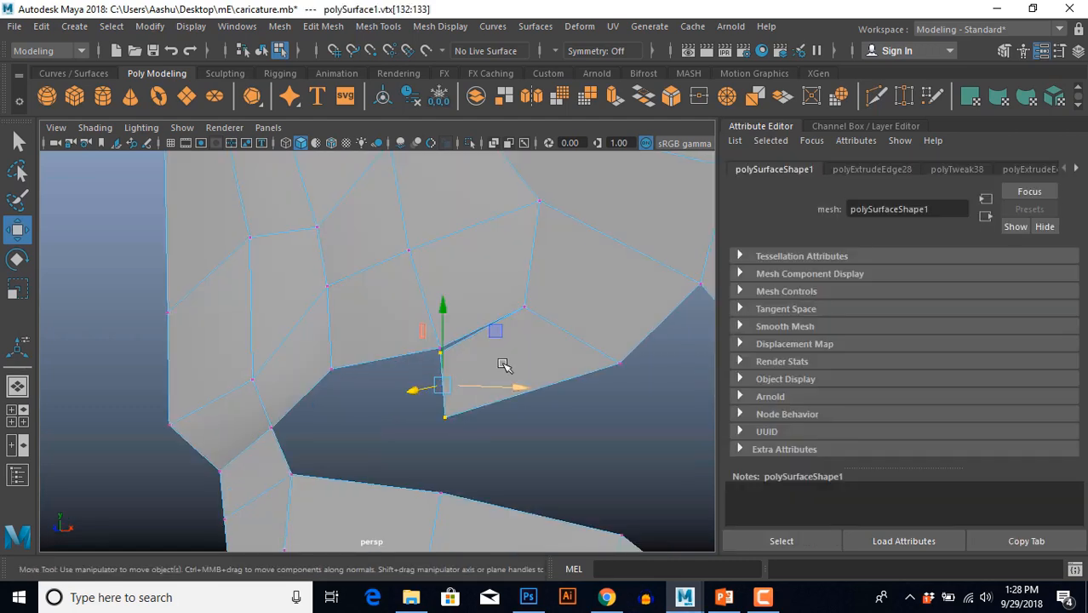
# Extrude the strip's end edge twice along the nostril's underside until it reaches the mustache corner.
pyautogui.click(526, 433)
pyautogui.click(443, 380)
pyautogui.press('space')
pyautogui.press('space')
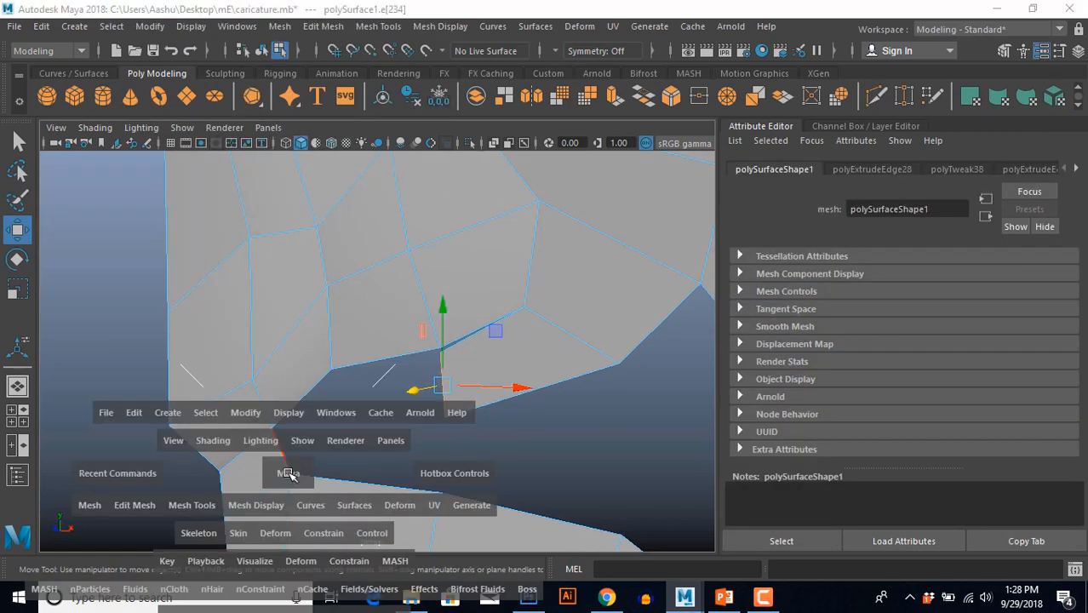
pyautogui.keyDown('alt'); pyautogui.moveTo(309, 451); pyautogui.dragTo(362, 428, button='middle'); pyautogui.keyUp('alt')
pyautogui.keyDown('shift'); pyautogui.moveTo(387, 343); pyautogui.dragTo(388, 353, button='right'); pyautogui.keyUp('shift')
pyautogui.moveTo(383, 334); pyautogui.dragTo(326, 343)
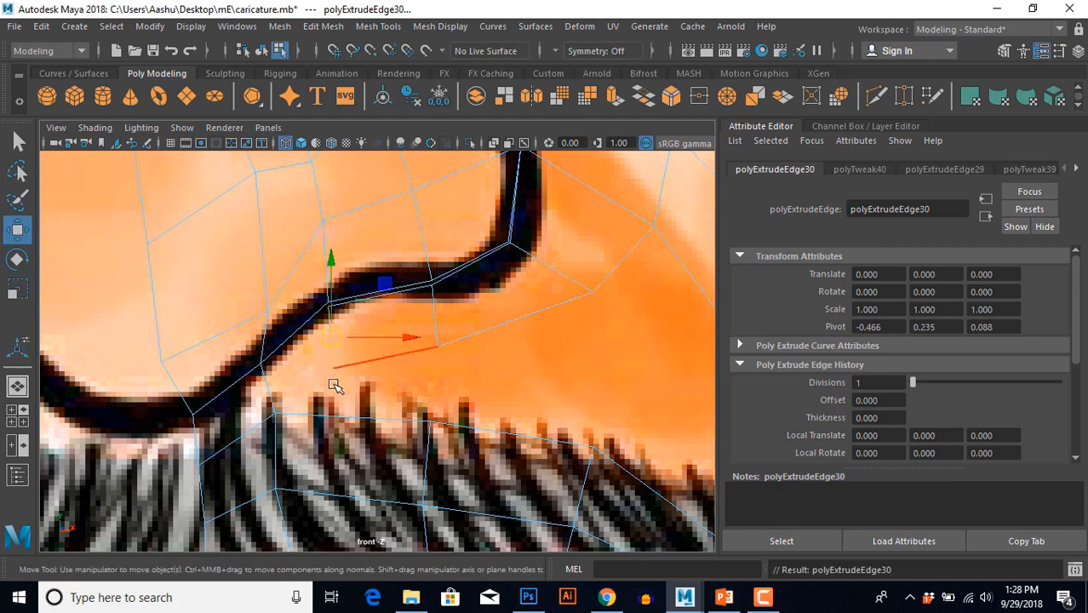
pyautogui.hotkey('ctrl', 'e')
pyautogui.moveTo(327, 337); pyautogui.dragTo(274, 382)
pyautogui.keyDown('alt'); pyautogui.moveTo(274, 382); pyautogui.dragTo(361, 257, button='middle'); pyautogui.keyUp('alt')
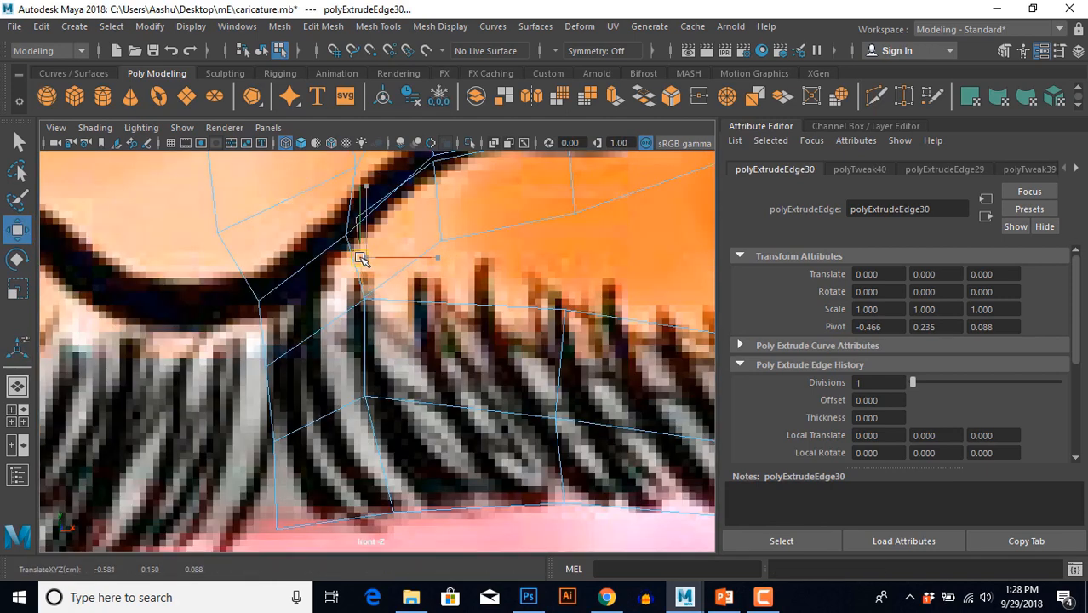
# Move the upper and middle vertices at the inner mustache corner downward to space out the lip strip.
pyautogui.moveTo(372, 304)
pyautogui.mouseDown(button='right')
pyautogui.moveTo(349, 304)
pyautogui.moveTo(359, 304)
pyautogui.mouseUp(button='right')
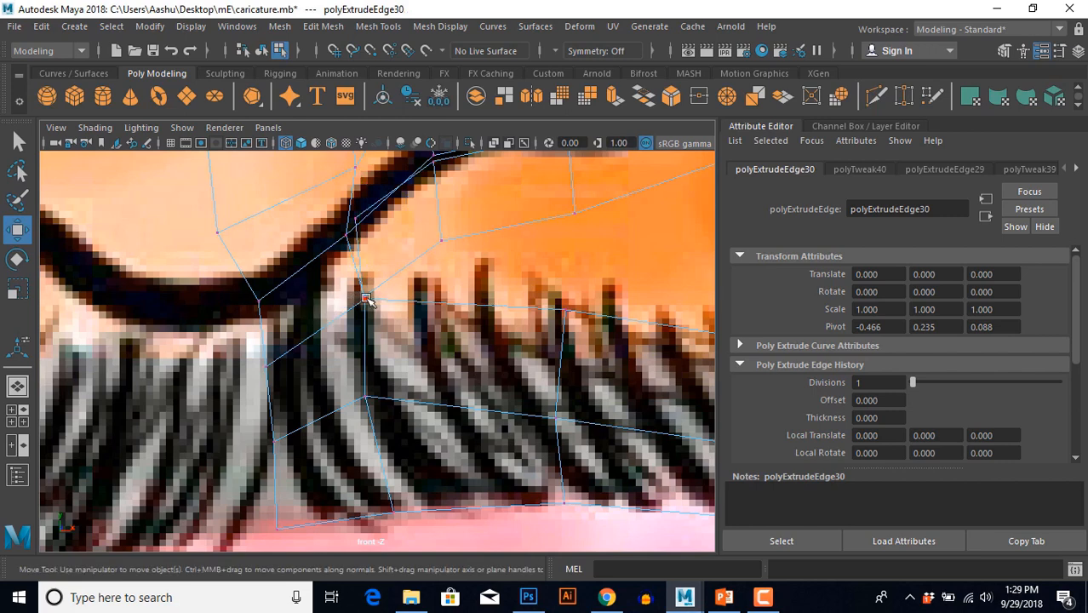
pyautogui.click(366, 300)
pyautogui.moveTo(366, 299); pyautogui.dragTo(363, 331)
pyautogui.moveTo(351, 388); pyautogui.dragTo(378, 411)
pyautogui.moveTo(332, 314); pyautogui.dragTo(363, 337)
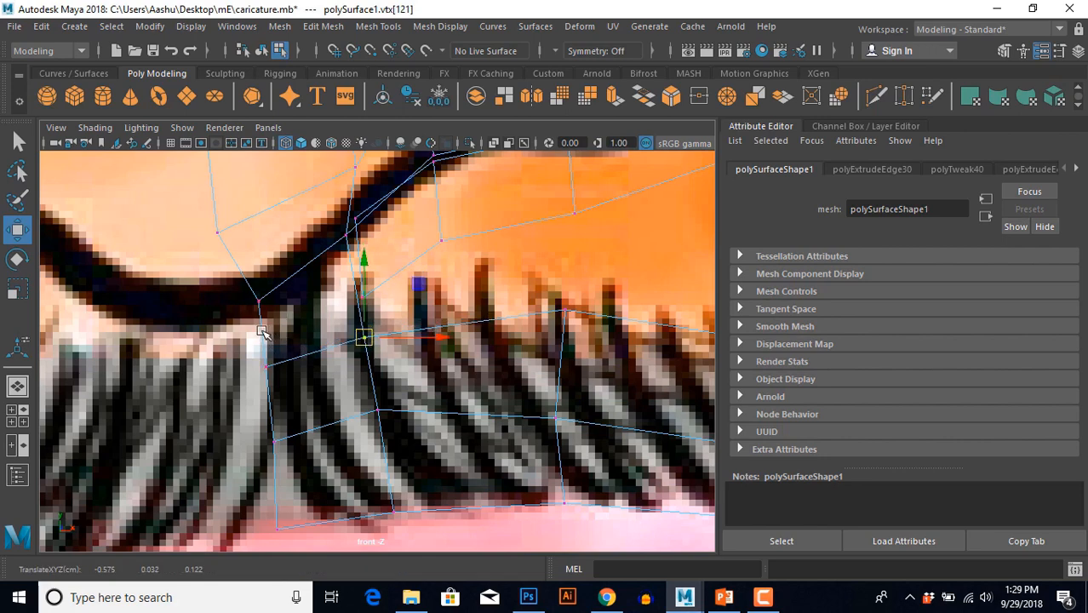
# Insert an edge loop across the strip between the nose base and the mustache.
pyautogui.moveTo(262, 332); pyautogui.dragTo(264, 90, button='right')
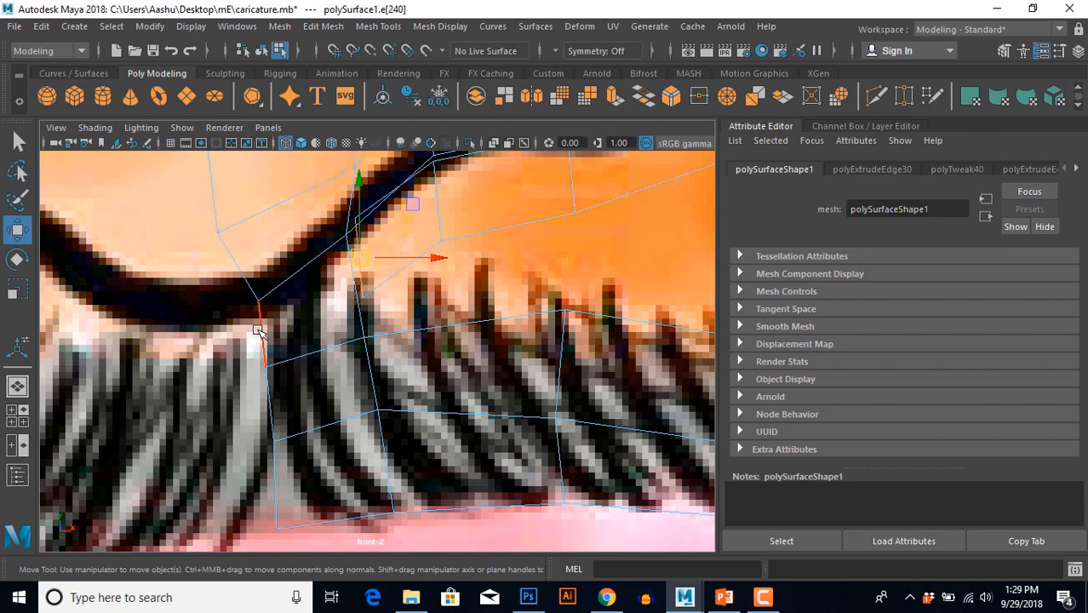
pyautogui.click(468, 323)
pyautogui.keyDown('shift'); pyautogui.moveTo(490, 260); pyautogui.dragTo(498, 307, button='right'); pyautogui.keyUp('shift')
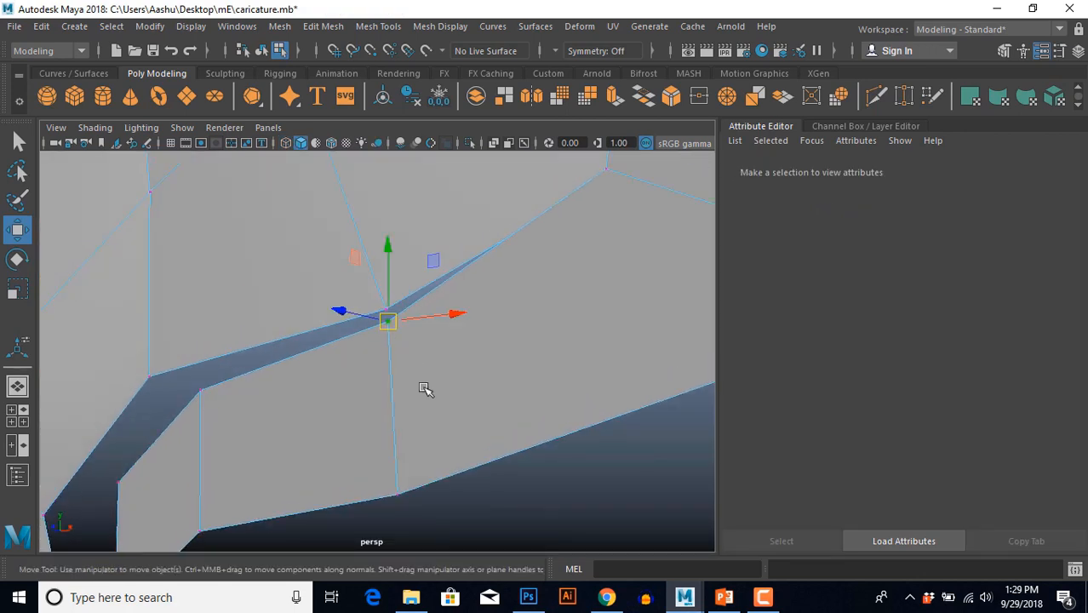
# Weld the nostril strip's upper vertex onto the neighbouring nose vertex with Target Weld.
pyautogui.moveTo(531, 318)
pyautogui.keyDown('shift'); pyautogui.mouseDown(button='right')
pyautogui.moveTo(530, 274)
pyautogui.moveTo(541, 315)
pyautogui.mouseUp(button='right'); pyautogui.keyUp('shift')
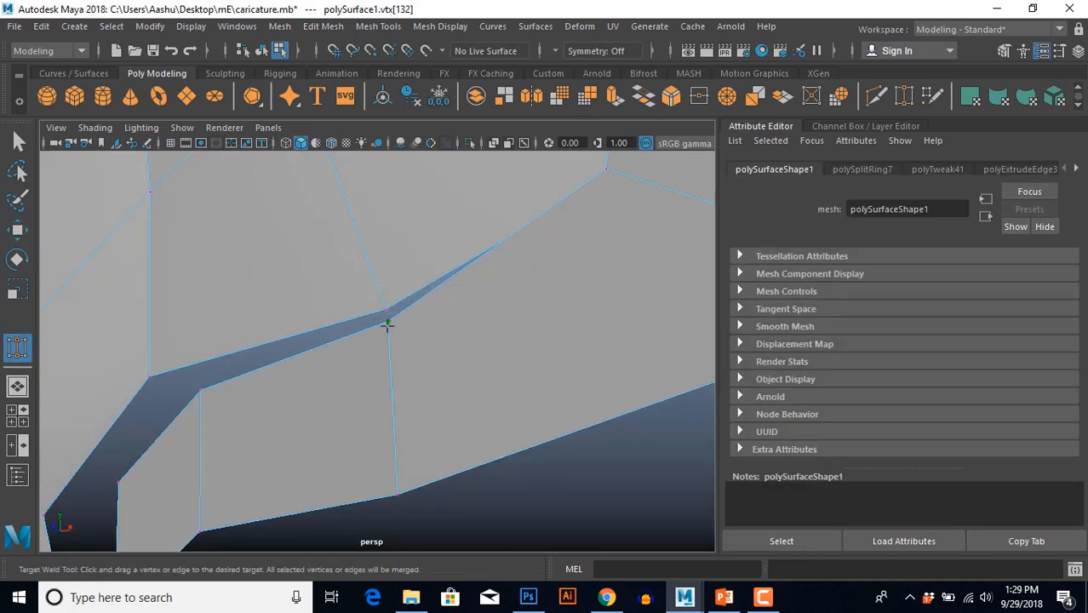
pyautogui.moveTo(385, 312); pyautogui.dragTo(385, 310)
pyautogui.keyDown('alt'); pyautogui.moveTo(376, 365); pyautogui.dragTo(342, 381, button='middle'); pyautogui.keyUp('alt')
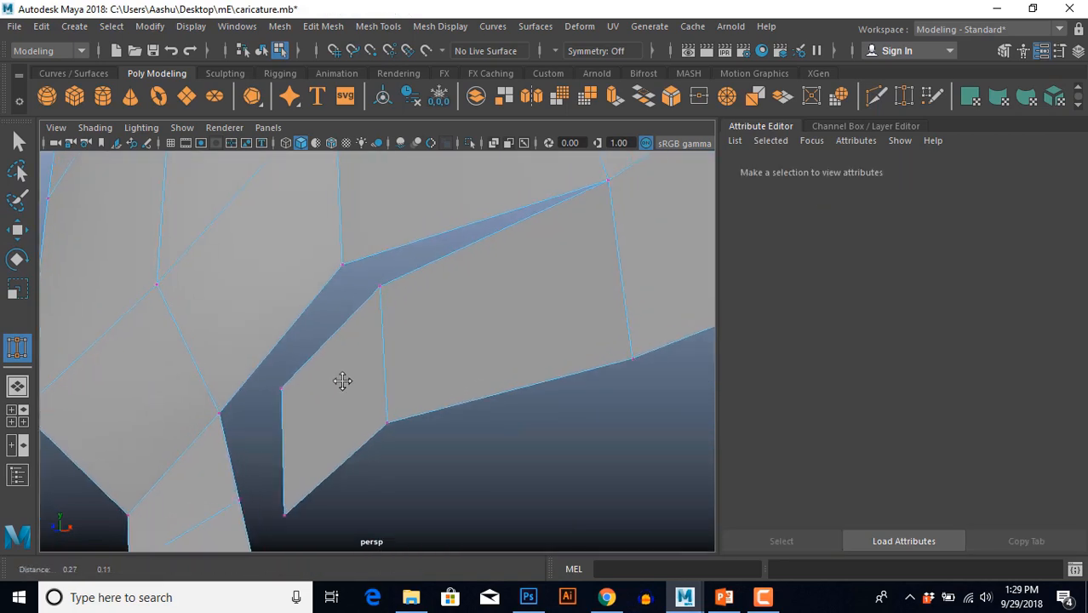
# Weld the nostril strip's three remaining vertices onto the neighbouring nose-base and mustache-strip vertices with Target Weld.
pyautogui.moveTo(343, 267); pyautogui.dragTo(343, 267)
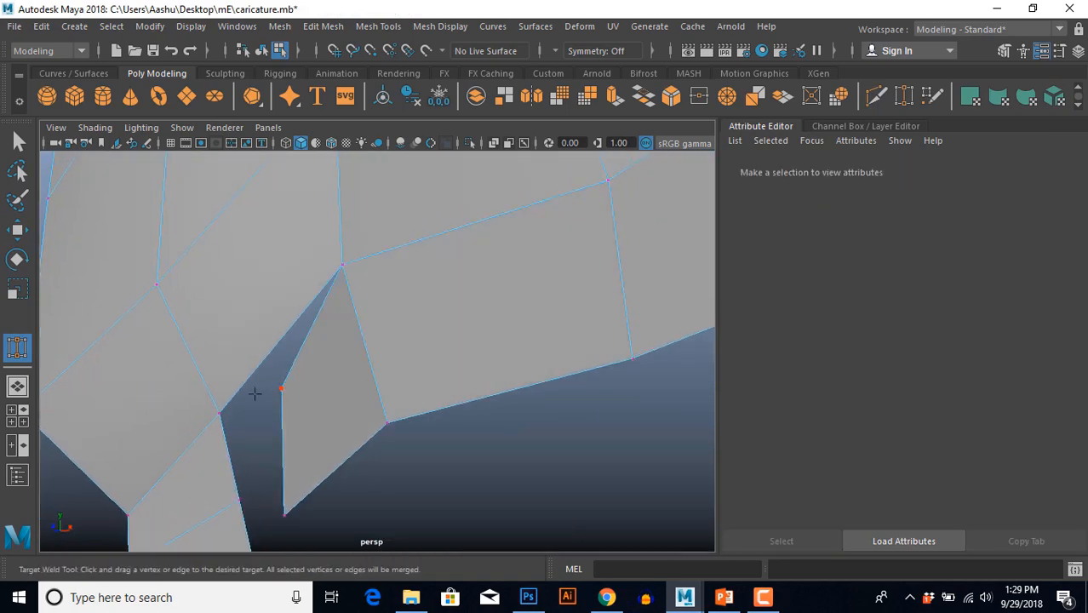
pyautogui.moveTo(225, 403); pyautogui.dragTo(223, 404)
pyautogui.scroll(-5, 308, 417)
pyautogui.keyDown('alt'); pyautogui.moveTo(311, 418); pyautogui.dragTo(372, 441); pyautogui.keyUp('alt')
pyautogui.scroll(2, 372, 439)
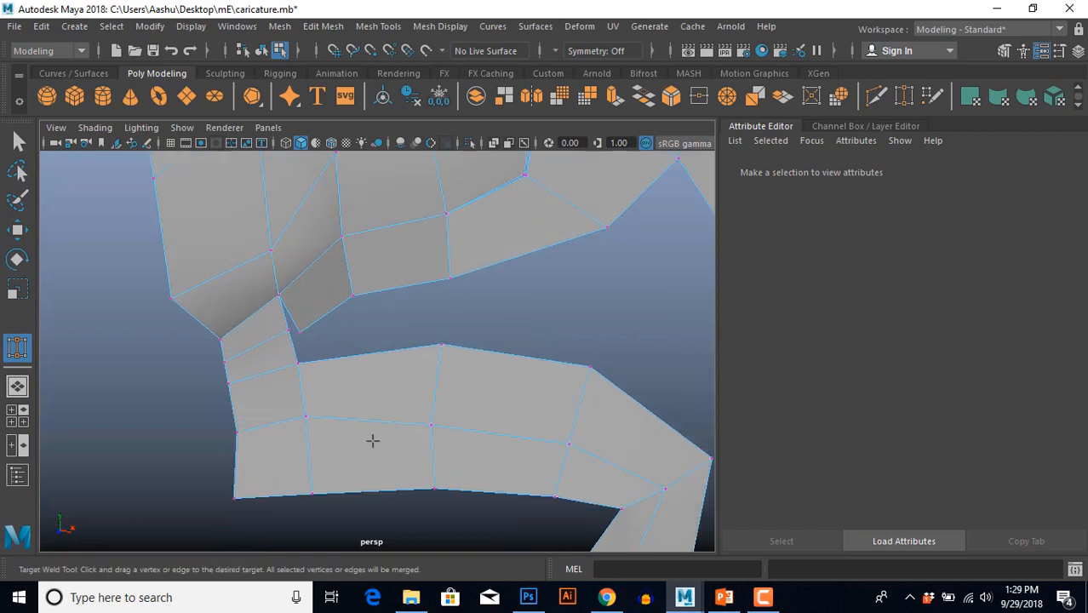
pyautogui.keyDown('alt'); pyautogui.moveTo(385, 438); pyautogui.dragTo(385, 421, button='middle'); pyautogui.keyUp('alt')
pyautogui.keyDown('alt'); pyautogui.moveTo(385, 421); pyautogui.dragTo(356, 408); pyautogui.keyUp('alt')
pyautogui.scroll(4, 355, 408)
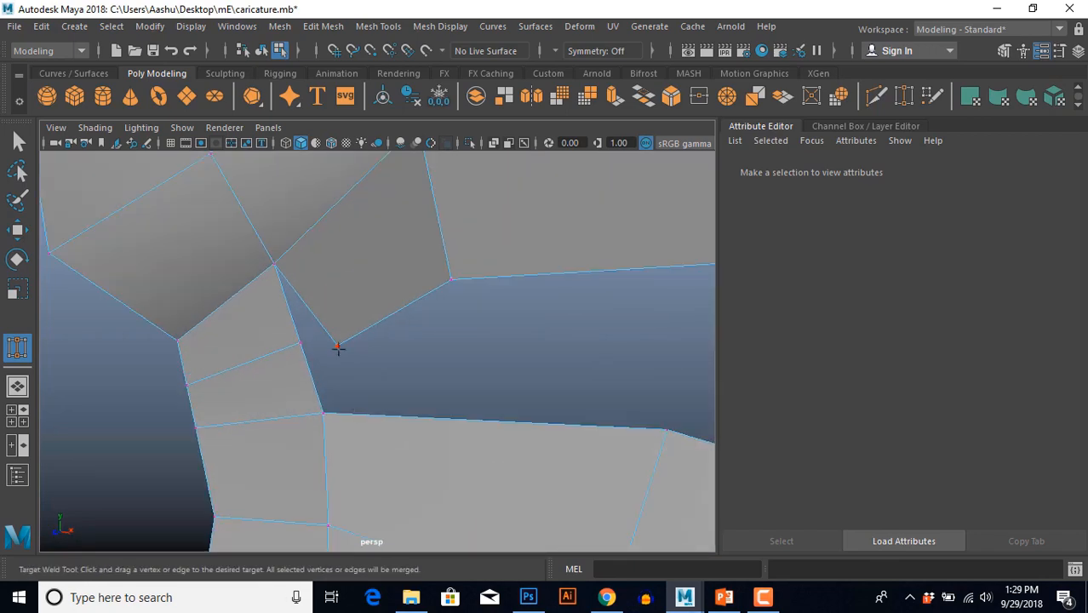
pyautogui.moveTo(302, 344); pyautogui.dragTo(302, 344)
# Select the vertices at the narrow leftover gap in the mesh near the nostril and merge them.
pyautogui.scroll(-3, 342, 384)
pyautogui.keyDown('alt'); pyautogui.moveTo(342, 384); pyautogui.dragTo(428, 461); pyautogui.keyUp('alt')
pyautogui.scroll(4, 442, 452)
pyautogui.scroll(2, 429, 460)
pyautogui.press('w')
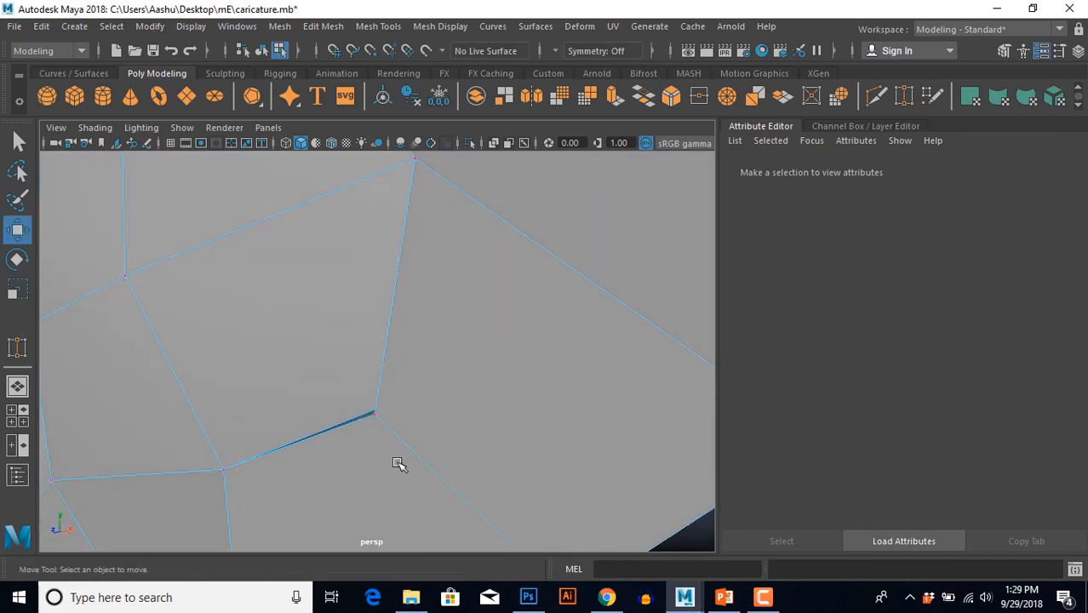
pyautogui.click(374, 413)
pyautogui.keyDown('shift'); pyautogui.rightClick(461, 321); pyautogui.keyUp('shift')
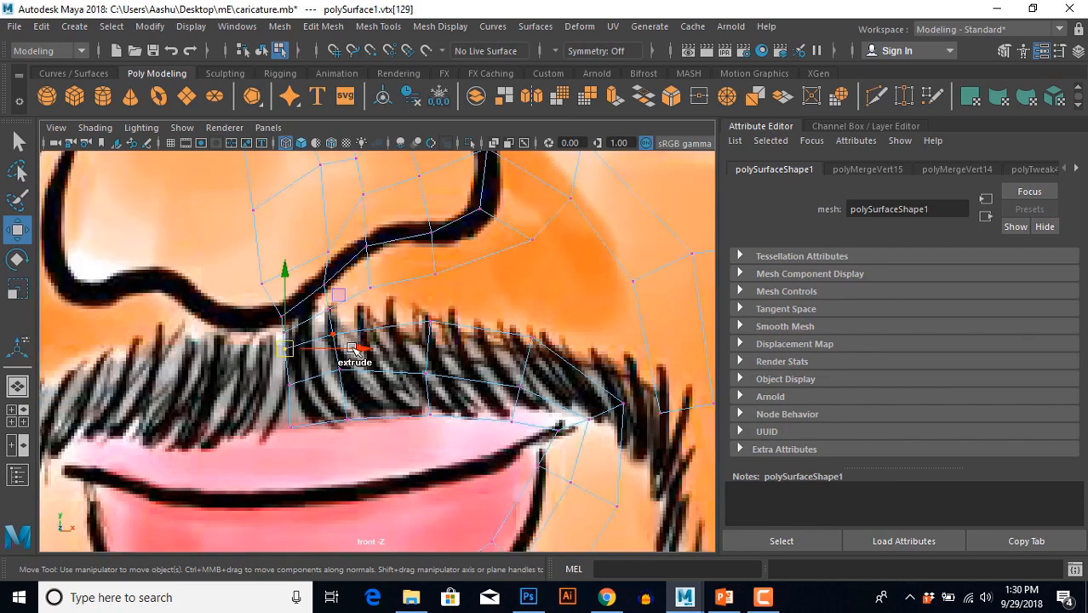
# Shift the mustache strip's upper and middle vertices slightly toward the face's centre in the front view to even their spacing.
pyautogui.moveTo(289, 298); pyautogui.dragTo(311, 286)
pyautogui.click(430, 322)
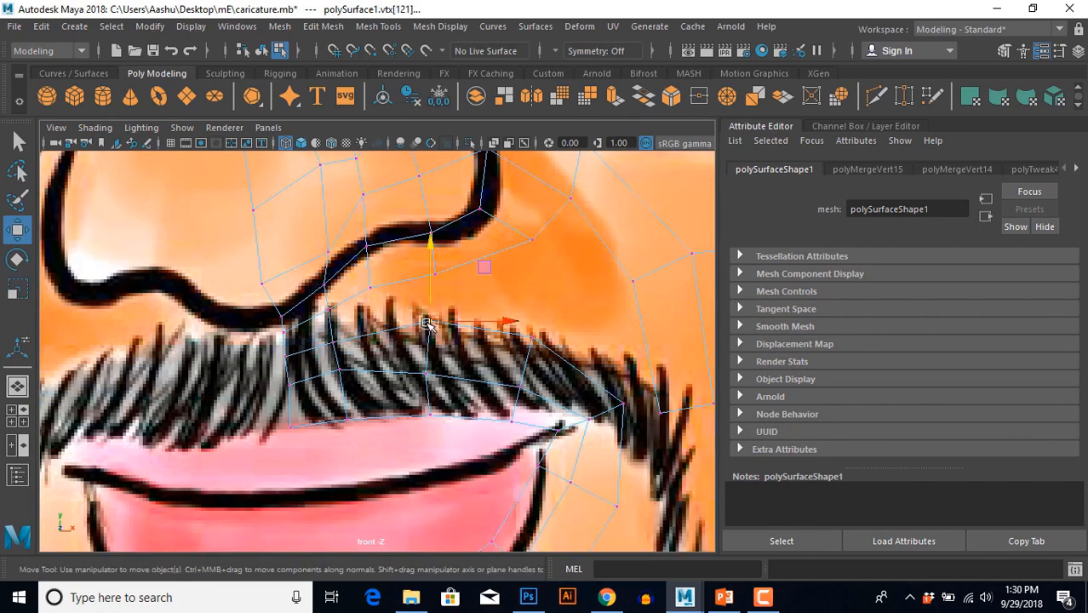
pyautogui.moveTo(431, 323); pyautogui.dragTo(406, 323)
pyautogui.click(426, 373)
pyautogui.keyDown('alt'); pyautogui.moveTo(499, 362); pyautogui.dragTo(414, 381, button='middle'); pyautogui.keyUp('alt')
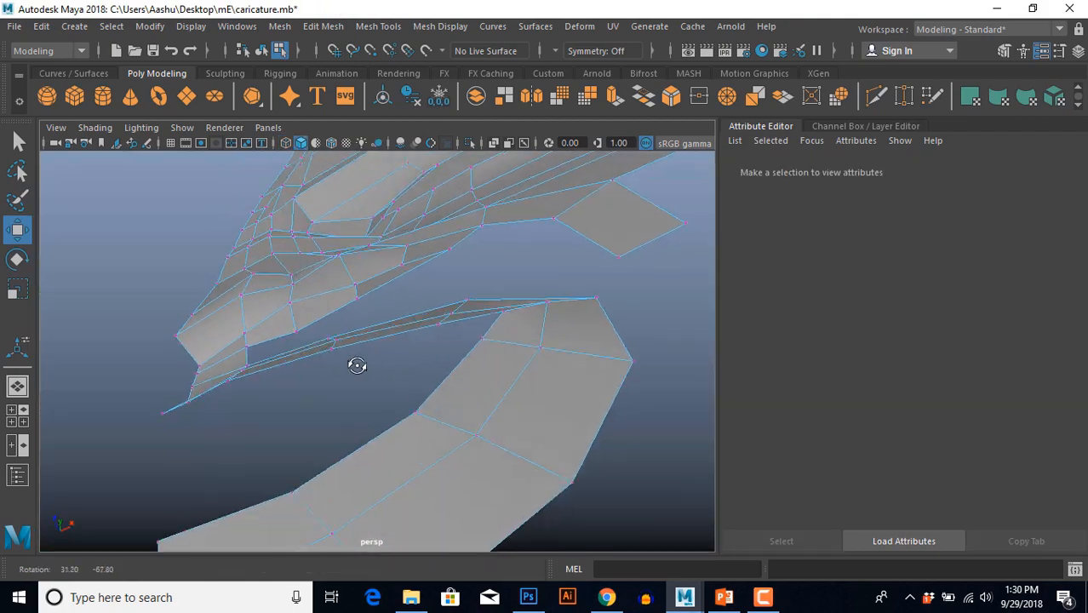
# Merge the cheek strip's lower inner vertex with the mustache strip's outer corner vertex.
pyautogui.keyDown('alt'); pyautogui.moveTo(355, 362); pyautogui.dragTo(437, 376); pyautogui.keyUp('alt')
pyautogui.keyDown('alt'); pyautogui.moveTo(479, 301); pyautogui.dragTo(504, 432); pyautogui.keyUp('alt')
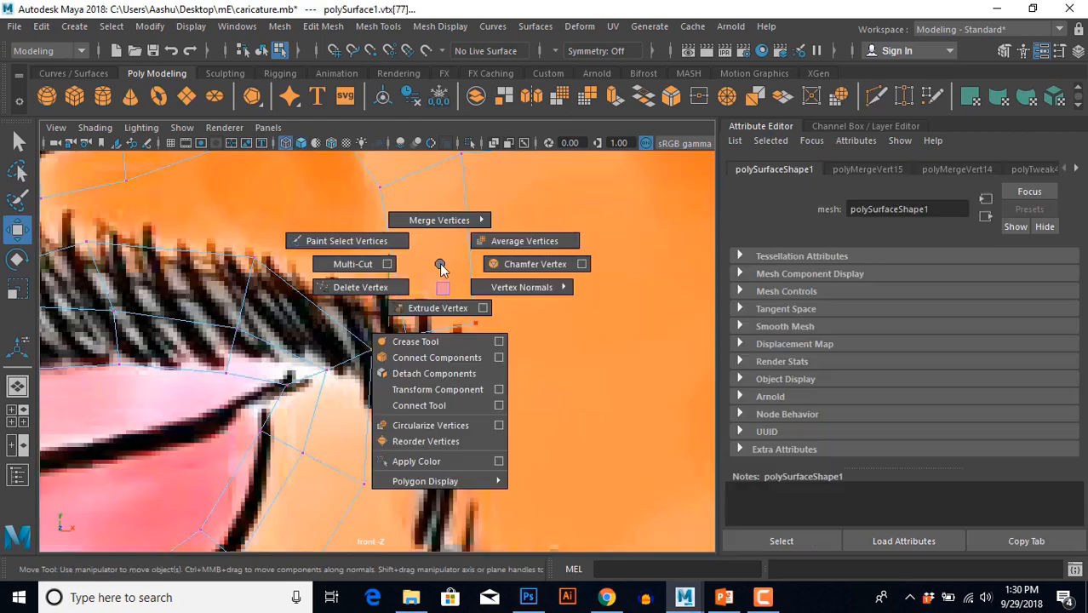
pyautogui.keyDown('shift'); pyautogui.moveTo(439, 272); pyautogui.dragTo(516, 218, button='right'); pyautogui.keyUp('shift')
pyautogui.press('f')
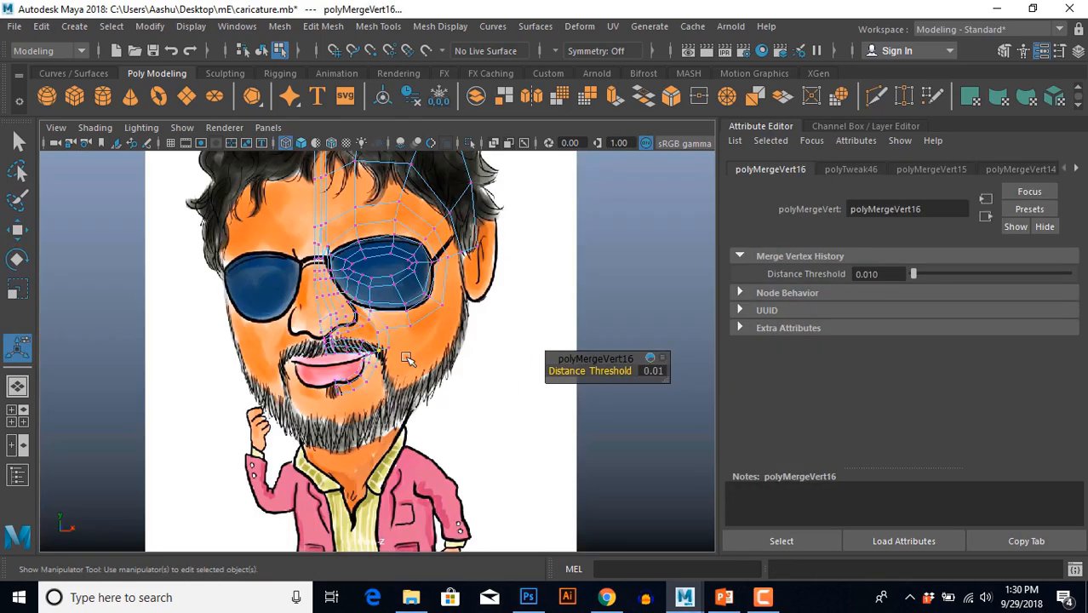
pyautogui.press('w')
# Extrude the outer border edges of the strip around the lower lip and pull the new edges downward.
pyautogui.scroll(8, 418, 362)
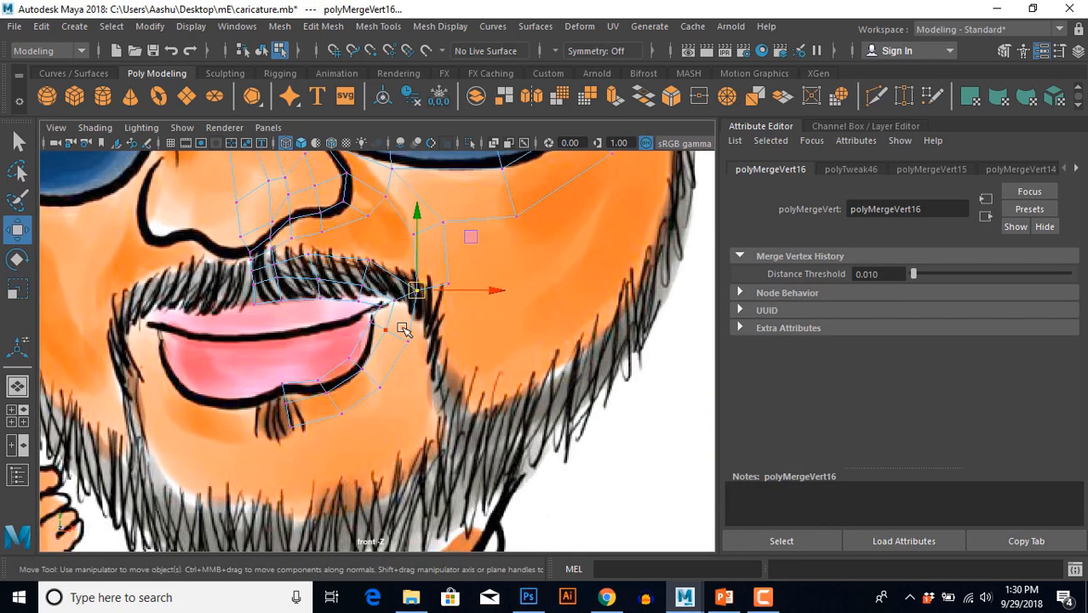
pyautogui.click(407, 307)
pyautogui.press('F10')
pyautogui.click(412, 314)
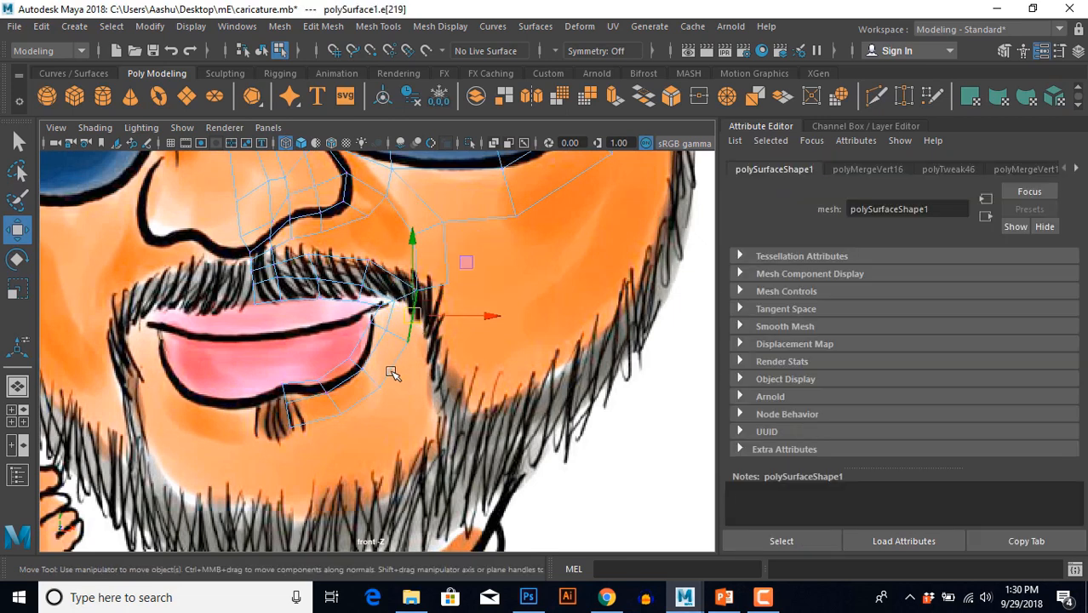
pyautogui.keyDown('shift'); pyautogui.click(392, 367); pyautogui.keyUp('shift')
pyautogui.keyDown('shift'); pyautogui.click(330, 422); pyautogui.keyUp('shift')
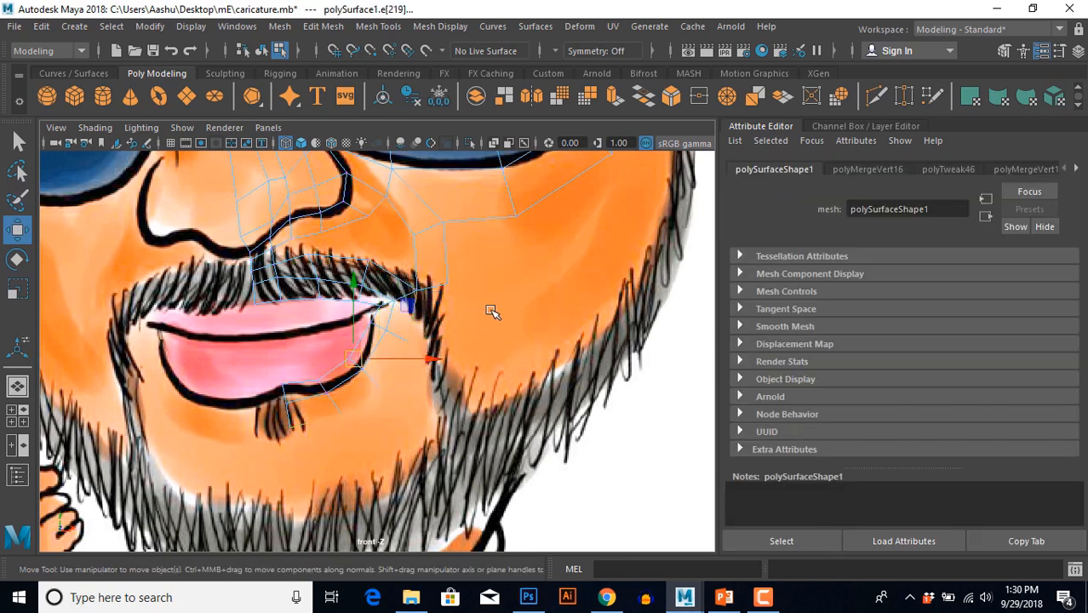
pyautogui.keyDown('shift'); pyautogui.moveTo(492, 311); pyautogui.dragTo(493, 340, button='right'); pyautogui.keyUp('shift')
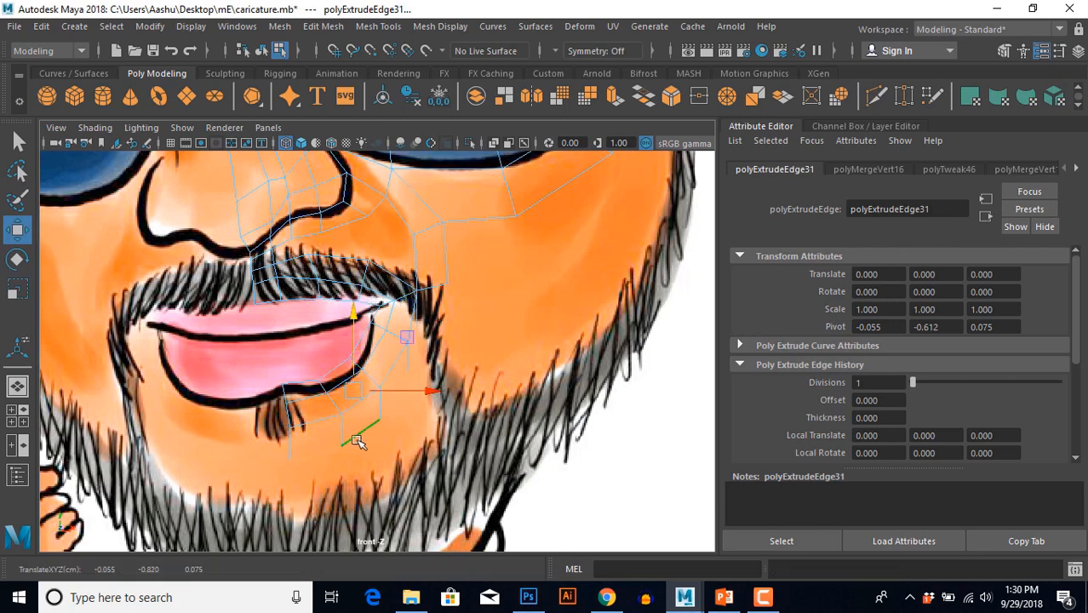
pyautogui.keyDown('alt'); pyautogui.moveTo(357, 441); pyautogui.dragTo(366, 377, button='middle'); pyautogui.keyUp('alt')
pyautogui.scroll(3, 366, 375)
pyautogui.moveTo(359, 329); pyautogui.dragTo(359, 327)
pyautogui.scroll(4, 366, 341)
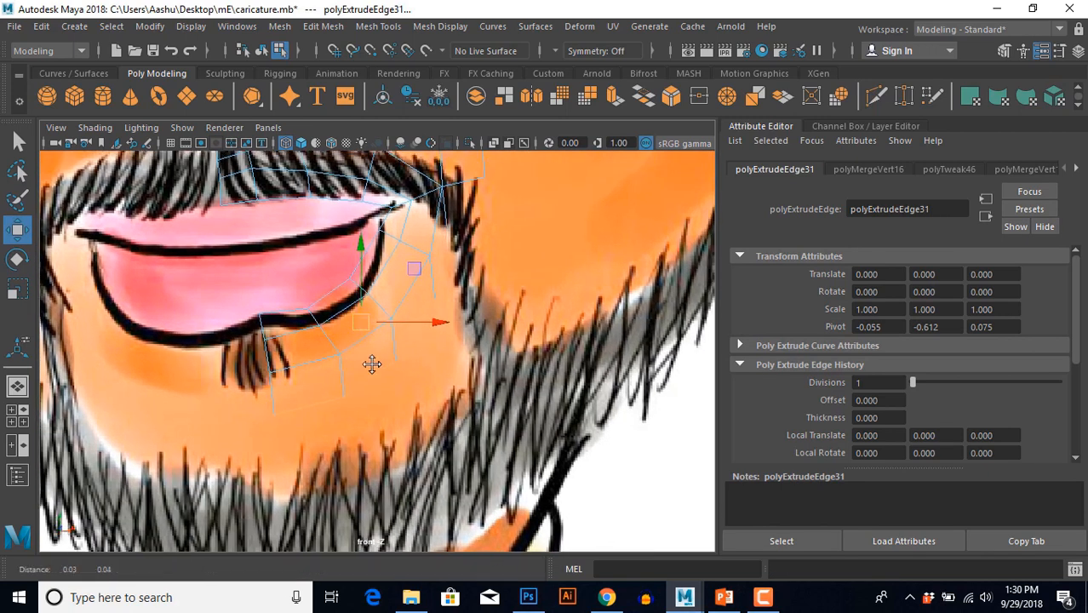
# Move the extruded vertices outward one by one to form an even band from the mustache corner to below the lip.
pyautogui.moveTo(374, 298); pyautogui.dragTo(405, 260)
pyautogui.moveTo(346, 364); pyautogui.dragTo(374, 350)
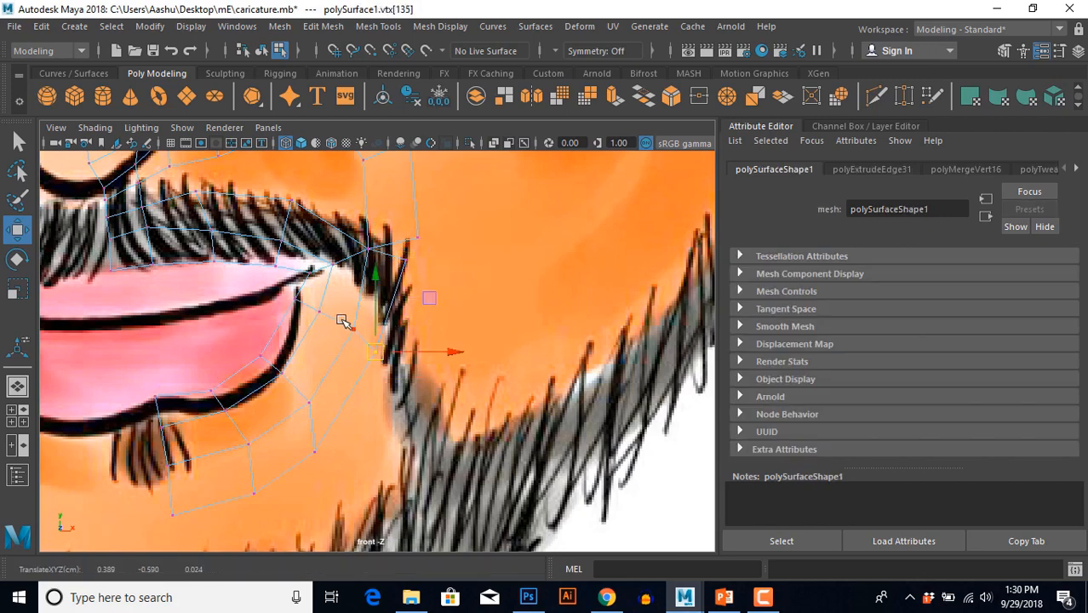
pyautogui.click(308, 461)
pyautogui.click(315, 453)
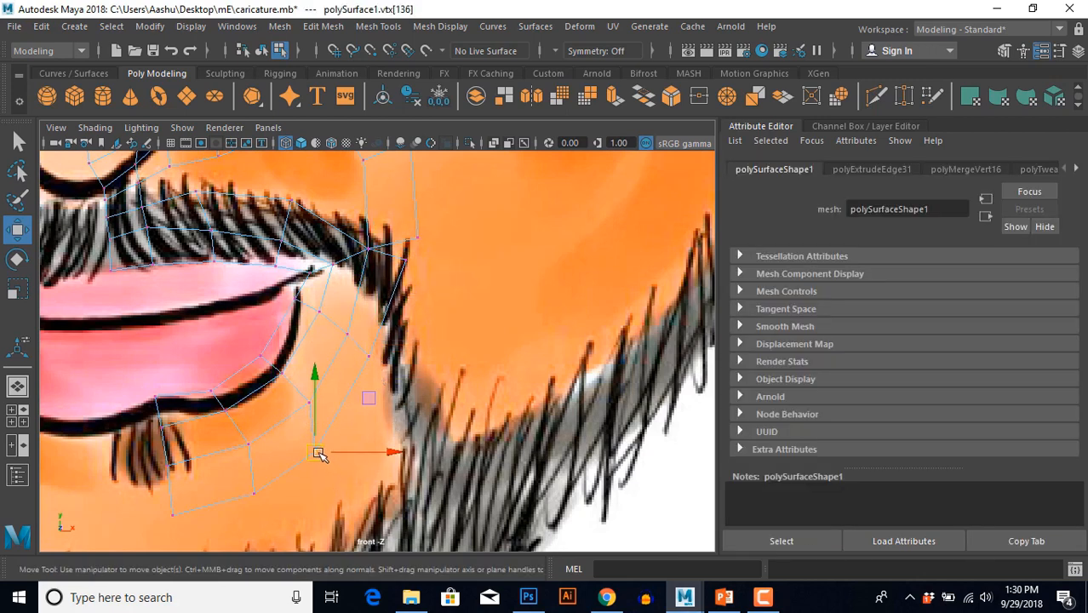
pyautogui.moveTo(318, 453); pyautogui.dragTo(338, 430)
pyautogui.moveTo(244, 478)
pyautogui.mouseDown()
pyautogui.moveTo(267, 518)
pyautogui.moveTo(261, 489)
pyautogui.mouseUp()
pyautogui.moveTo(227, 424); pyautogui.dragTo(250, 464)
# Merge the cheek strip's lower outer vertex with the top outer vertex of the new mouth band.
pyautogui.click(459, 301)
pyautogui.keyDown('alt'); pyautogui.moveTo(459, 298); pyautogui.dragTo(438, 374, button='middle'); pyautogui.keyUp('alt')
pyautogui.moveTo(391, 292); pyautogui.dragTo(412, 350)
pyautogui.press('space')
pyautogui.press('space')
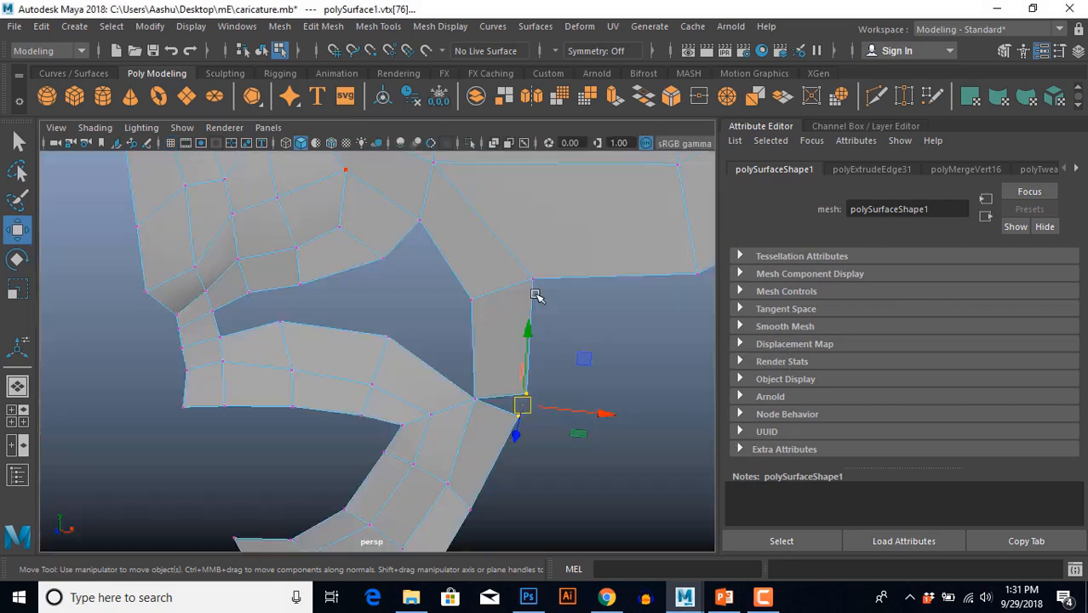
pyautogui.moveTo(511, 376)
pyautogui.keyDown('alt'); pyautogui.mouseDown()
pyautogui.moveTo(457, 327)
pyautogui.moveTo(503, 270)
pyautogui.moveTo(532, 316)
pyautogui.moveTo(525, 372)
pyautogui.mouseUp(); pyautogui.keyUp('alt')
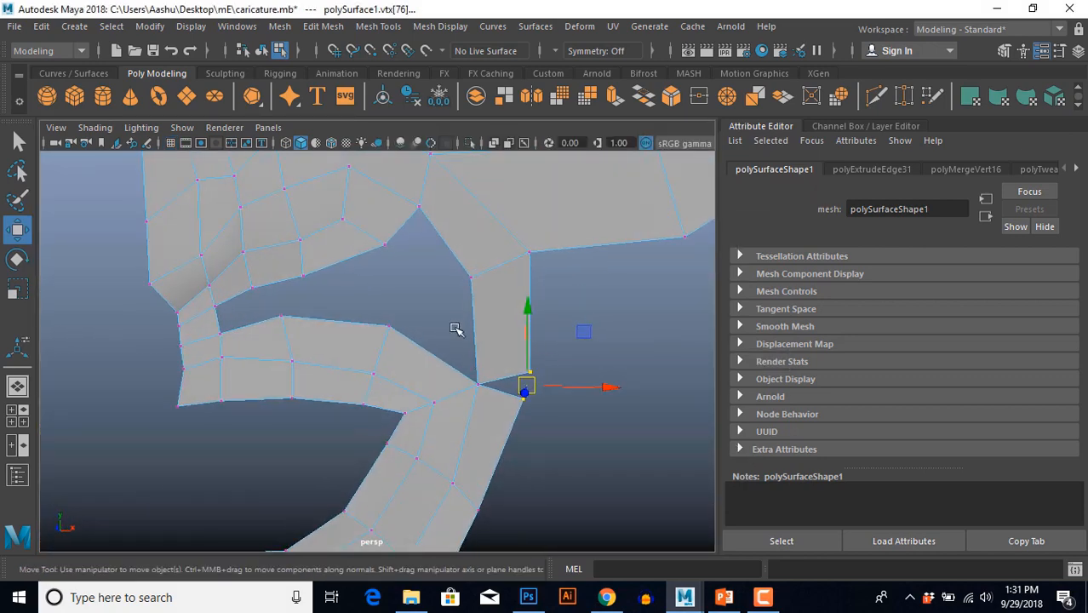
pyautogui.keyDown('shift'); pyautogui.moveTo(478, 294); pyautogui.dragTo(479, 206, button='right'); pyautogui.keyUp('shift')
# Adjust the position of the middle vertex on the lower border of the strip under the nostril.
pyautogui.keyDown('alt'); pyautogui.moveTo(460, 255); pyautogui.dragTo(328, 359); pyautogui.keyUp('alt')
pyautogui.click(335, 342)
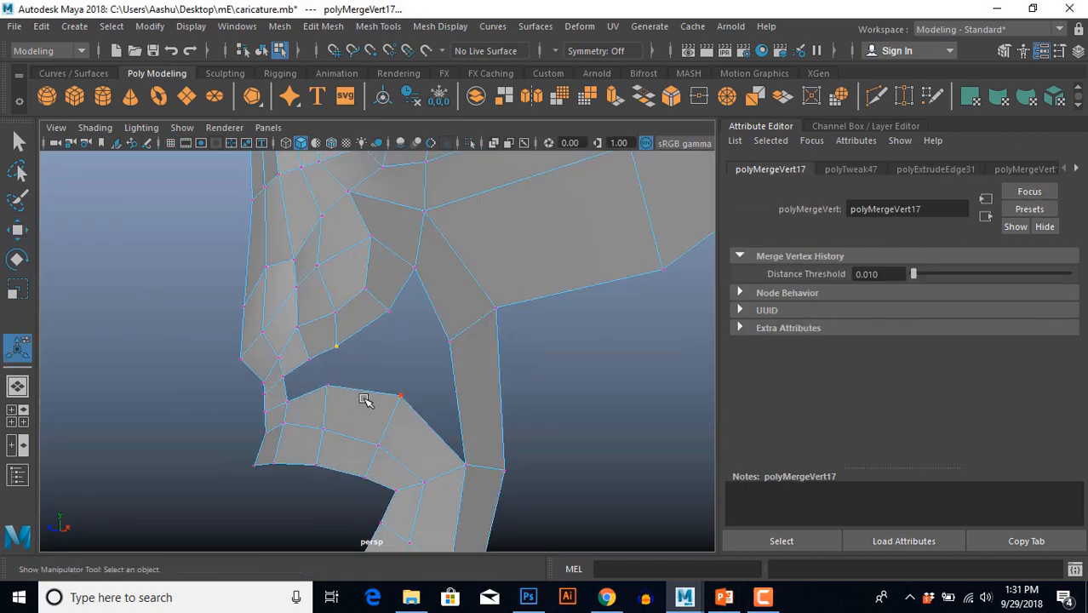
pyautogui.scroll(6, 365, 400)
pyautogui.press('w')
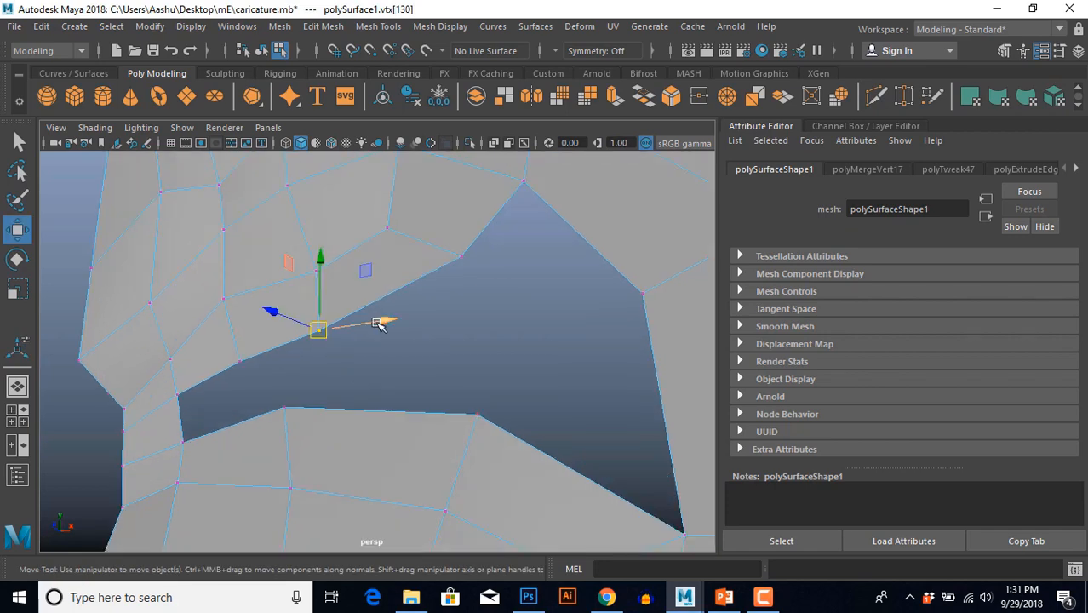
pyautogui.keyDown('alt'); pyautogui.moveTo(396, 316); pyautogui.dragTo(402, 354); pyautogui.keyUp('alt')
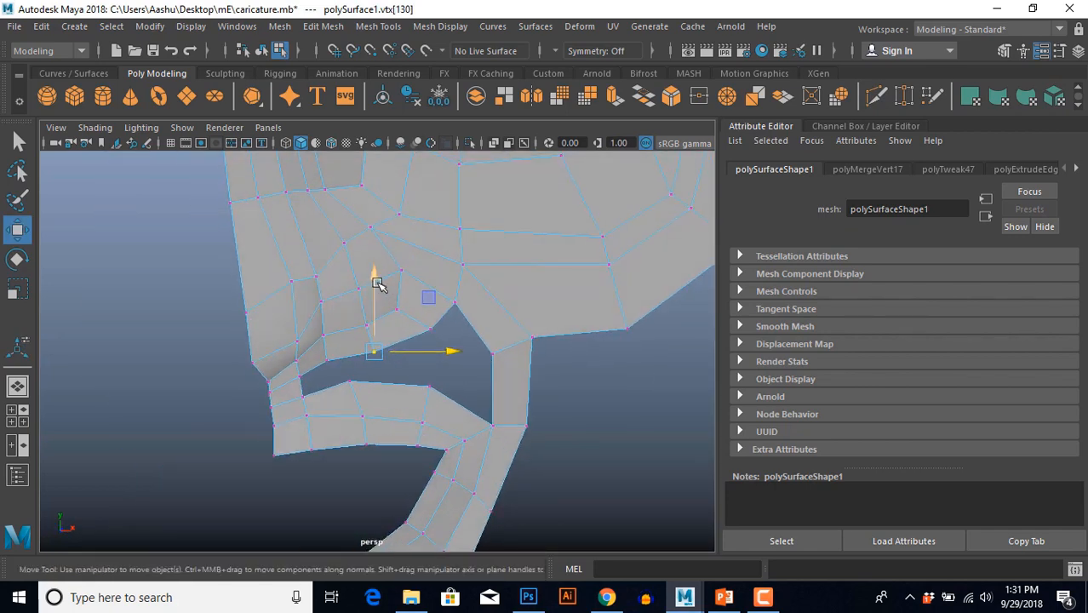
pyautogui.keyDown('alt'); pyautogui.moveTo(379, 285); pyautogui.dragTo(391, 387); pyautogui.keyUp('alt')
# Fill the open hole between the nostril, cheek and mustache strips, and switch the mesh to object selection.
pyautogui.moveTo(411, 330); pyautogui.dragTo(416, 97, button='right')
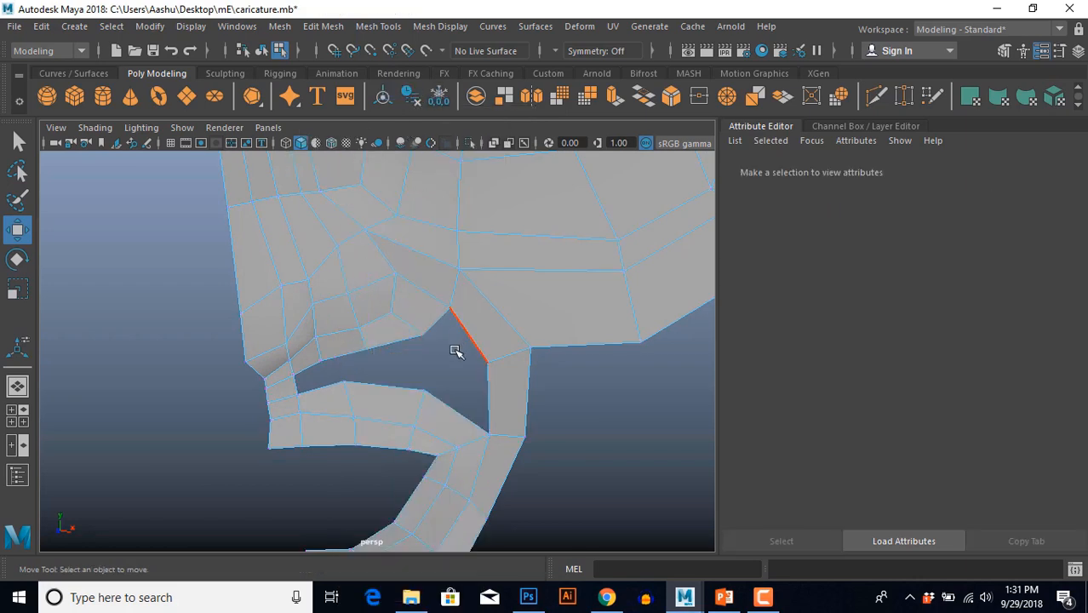
pyautogui.click(400, 348)
pyautogui.keyDown('alt'); pyautogui.moveTo(296, 385); pyautogui.dragTo(433, 432); pyautogui.keyUp('alt')
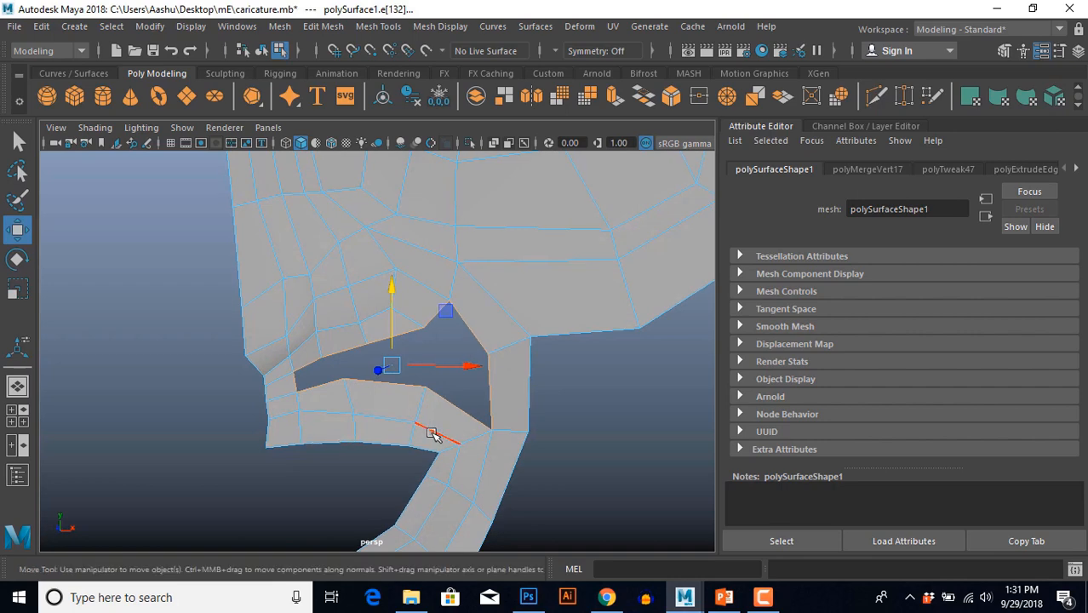
pyautogui.keyDown('shift'); pyautogui.rightClick(528, 284); pyautogui.keyUp('shift')
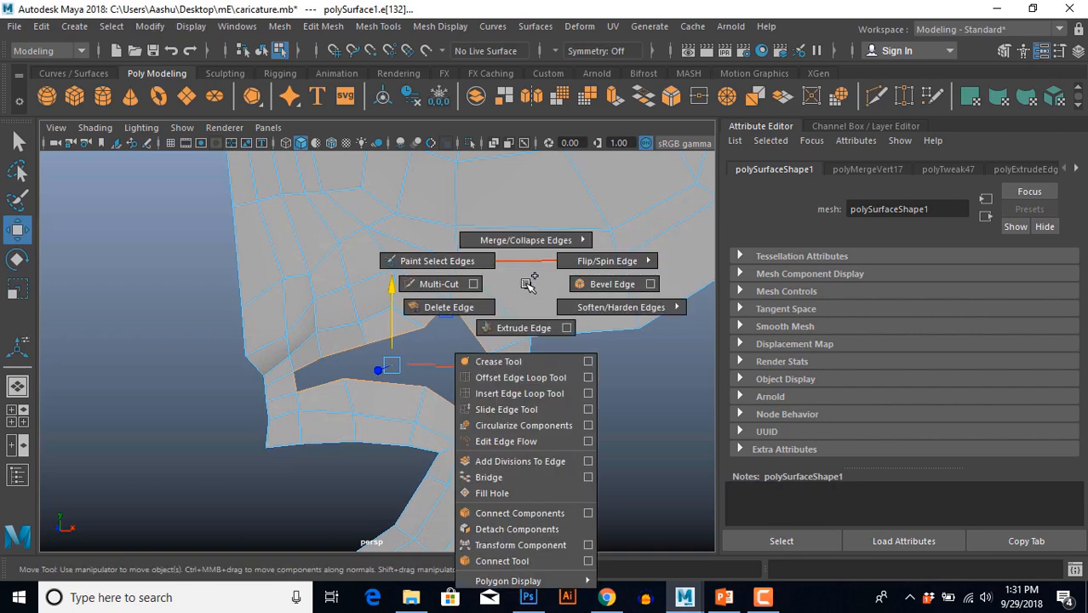
pyautogui.click(487, 497)
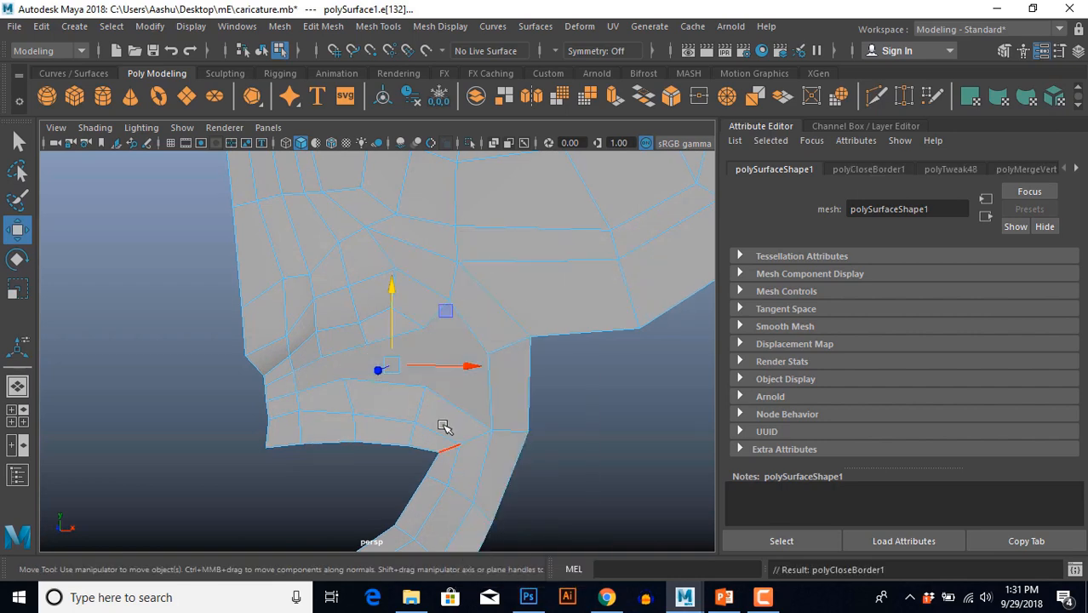
pyautogui.keyDown('alt'); pyautogui.moveTo(445, 427); pyautogui.dragTo(413, 438); pyautogui.keyUp('alt')
pyautogui.press('F8')
pyautogui.click(594, 415)
pyautogui.click(444, 475)
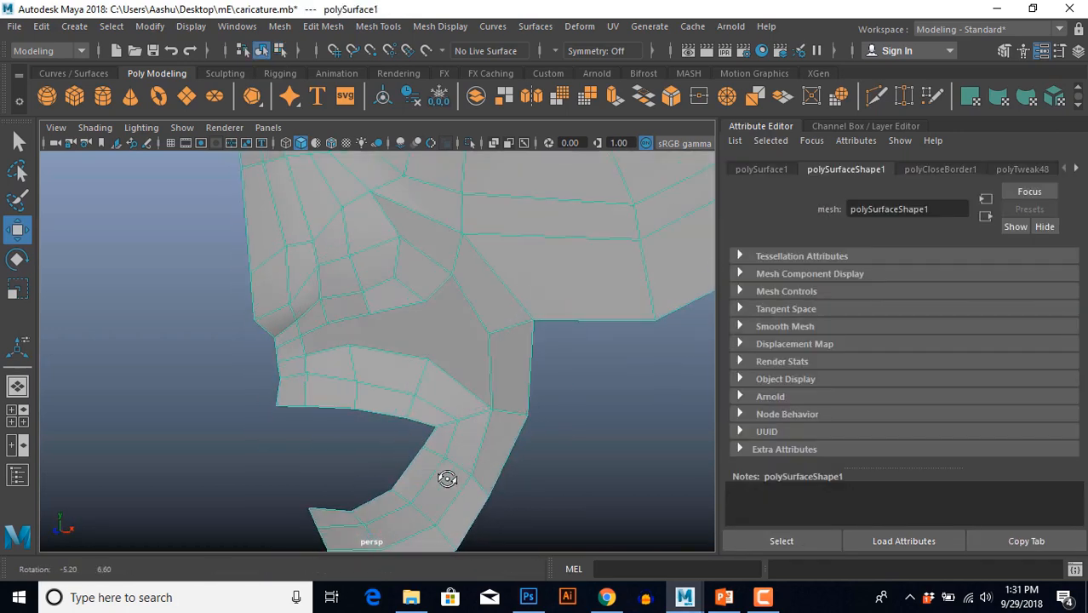
pyautogui.keyDown('alt'); pyautogui.moveTo(445, 476); pyautogui.dragTo(408, 478); pyautogui.keyUp('alt')
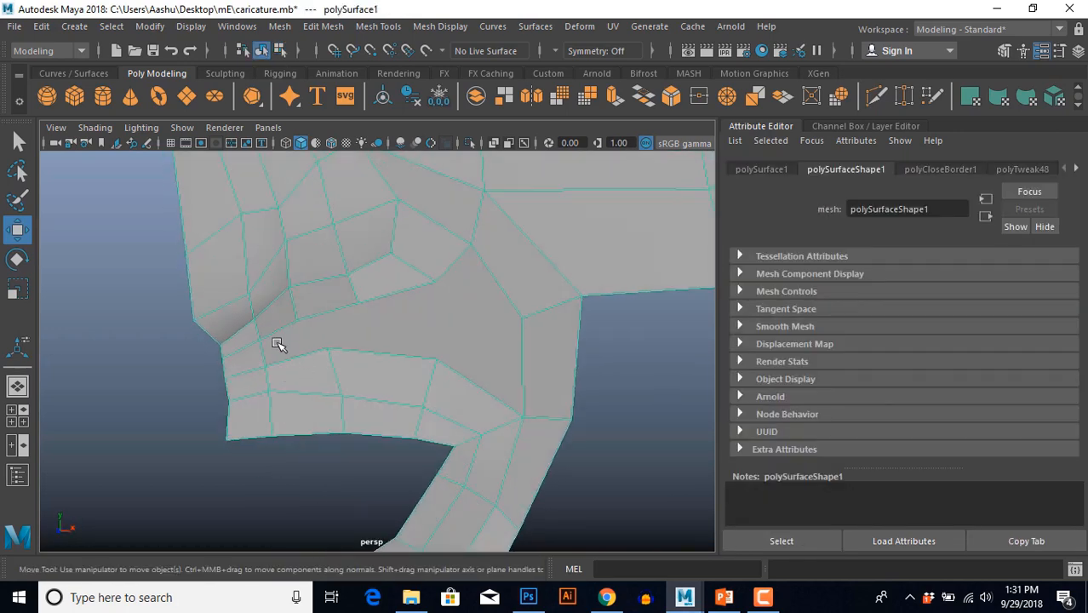
pyautogui.keyDown('alt'); pyautogui.moveTo(502, 421); pyautogui.dragTo(452, 418); pyautogui.keyUp('alt')
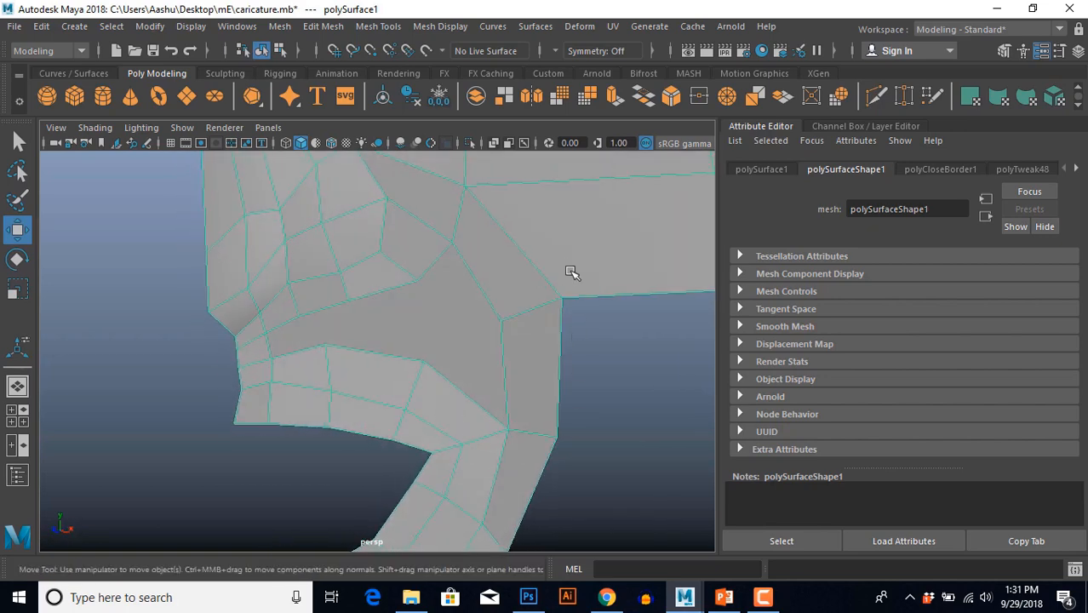
# Cut an edge with Multi-Cut across the filled face from the nostril strip's inner vertex to the mustache strip vertex below.
pyautogui.keyDown('shift'); pyautogui.moveTo(573, 205); pyautogui.dragTo(478, 213, button='right'); pyautogui.keyUp('shift')
pyautogui.keyDown('alt'); pyautogui.moveTo(247, 373); pyautogui.dragTo(308, 394, button='middle'); pyautogui.keyUp('alt')
pyautogui.scroll(8, 308, 393)
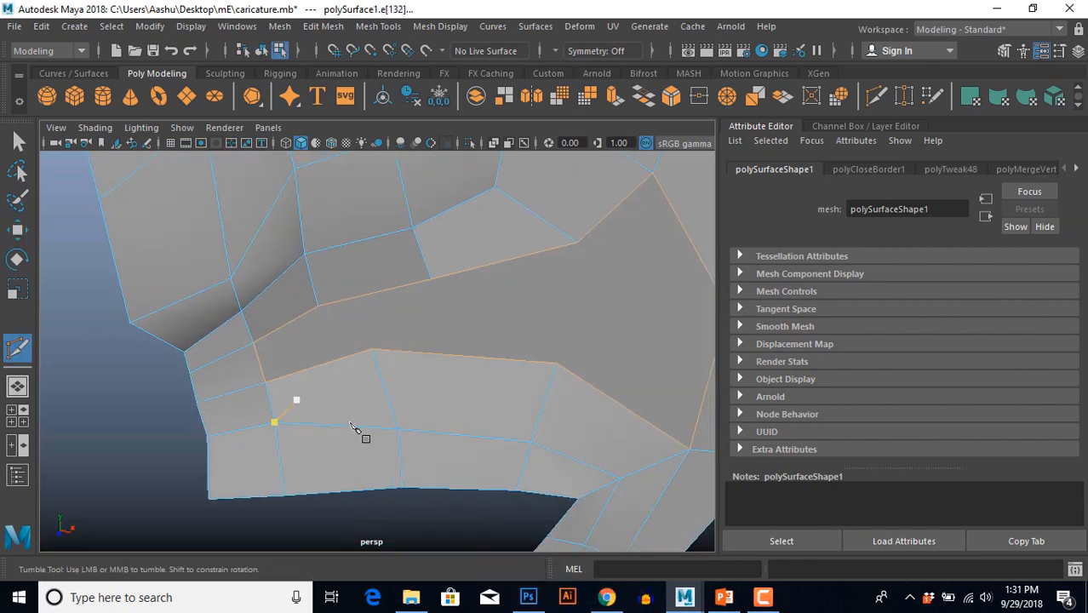
pyautogui.keyDown('alt'); pyautogui.moveTo(356, 430); pyautogui.dragTo(314, 404, button='middle'); pyautogui.keyUp('alt')
pyautogui.scroll(-8, 393, 430)
pyautogui.scroll(5, 390, 443)
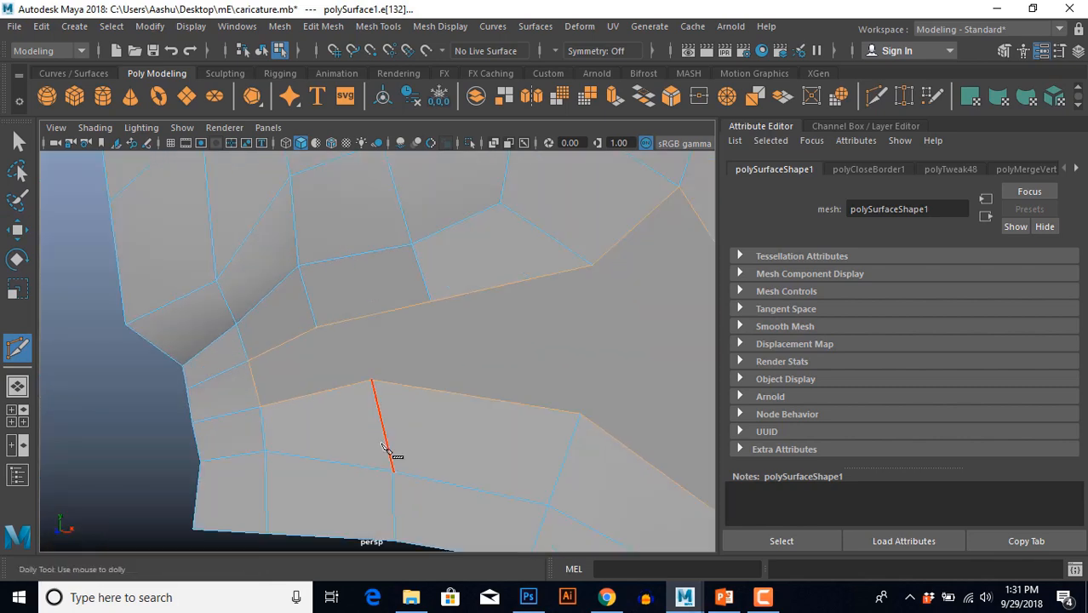
pyautogui.keyDown('alt'); pyautogui.moveTo(388, 444); pyautogui.dragTo(377, 428); pyautogui.keyUp('alt')
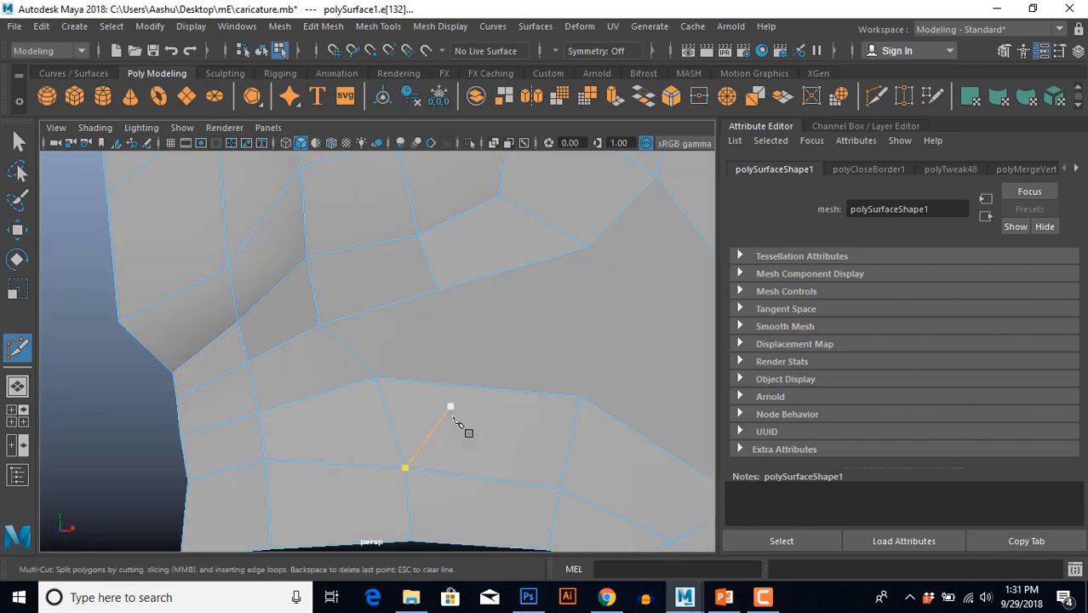
# Cut two more edges from the nostril strip's outer vertices to the mustache strip, continuing the first through the strip's lower border.
pyautogui.keyDown('alt'); pyautogui.moveTo(401, 452); pyautogui.dragTo(390, 456); pyautogui.keyUp('alt')
pyautogui.click(430, 295)
pyautogui.scroll(-5, 428, 298)
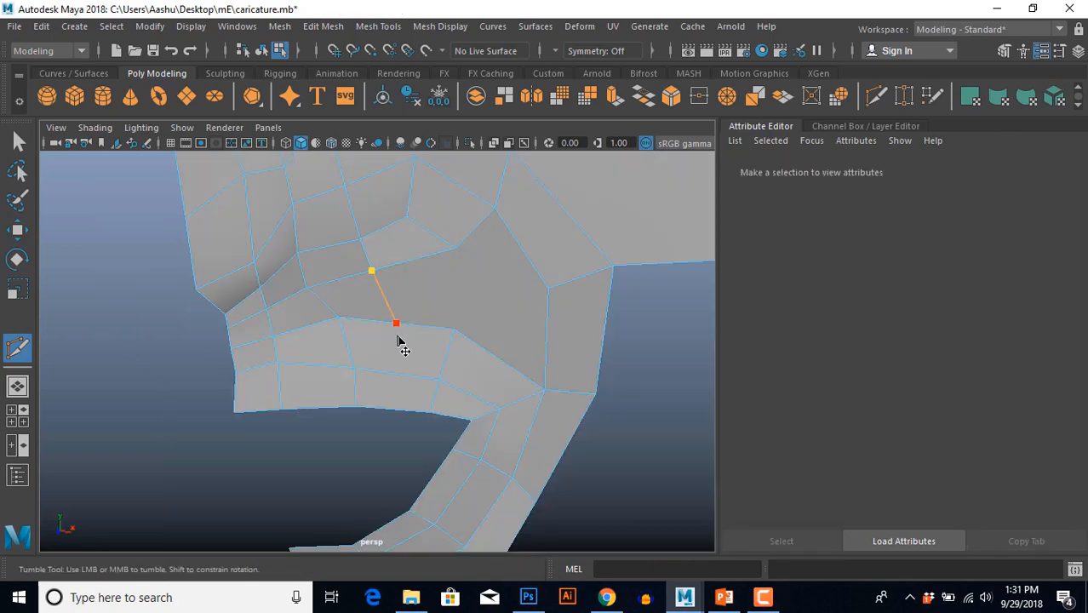
pyautogui.click(395, 325)
pyautogui.keyDown('alt'); pyautogui.moveTo(432, 381); pyautogui.dragTo(401, 415); pyautogui.keyUp('alt')
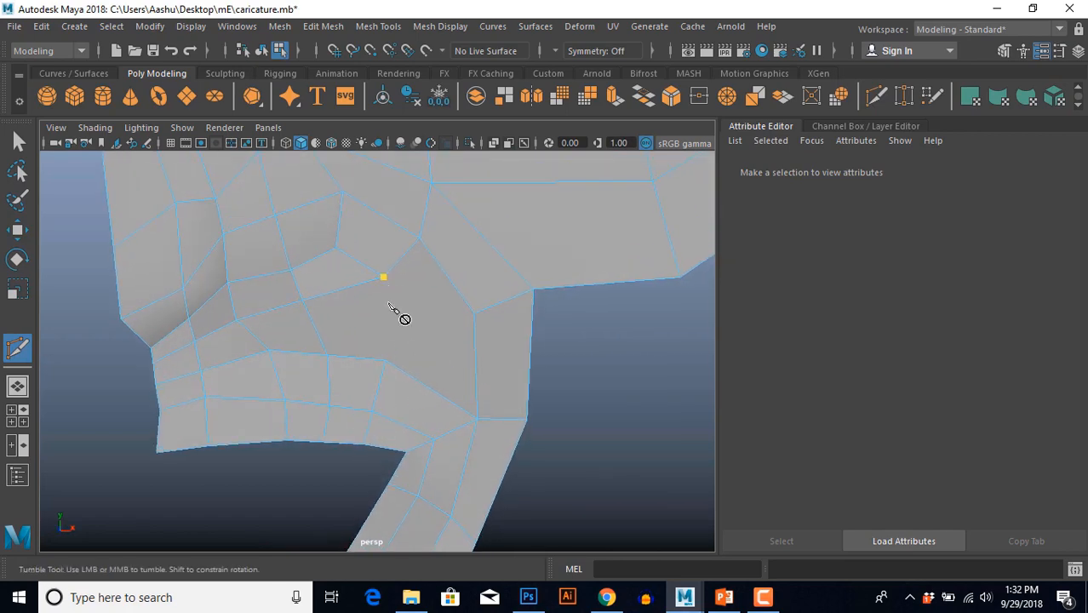
pyautogui.rightClick(439, 391)
pyautogui.moveTo(440, 393)
pyautogui.keyDown('alt'); pyautogui.mouseDown()
pyautogui.moveTo(373, 452)
pyautogui.moveTo(436, 395)
pyautogui.mouseUp(); pyautogui.keyUp('alt')
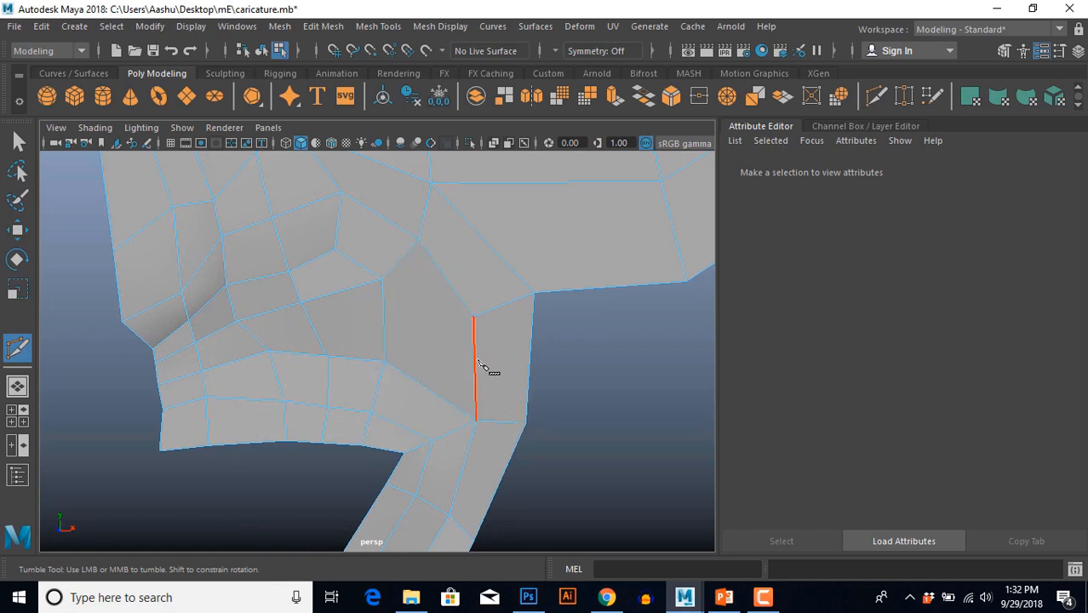
pyautogui.scroll(3, 444, 368)
pyautogui.click(388, 369)
pyautogui.hotkey('ctrl', 'z')
pyautogui.scroll(-3, 413, 389)
pyautogui.moveTo(413, 388)
pyautogui.keyDown('alt'); pyautogui.mouseDown()
pyautogui.moveTo(417, 375)
pyautogui.moveTo(438, 405)
pyautogui.moveTo(347, 422)
pyautogui.moveTo(460, 398)
pyautogui.moveTo(418, 403)
pyautogui.mouseUp(); pyautogui.keyUp('alt')
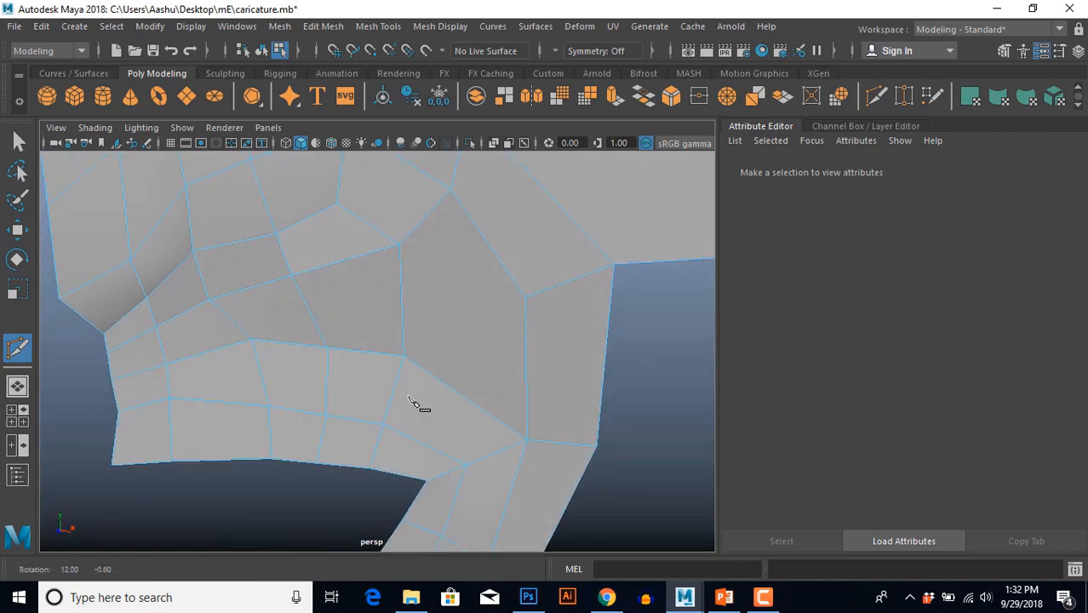
# Cut an edge row with Multi-Cut across the filled area, from the cheek strip's vertex to the face's center border.
pyautogui.click(524, 298)
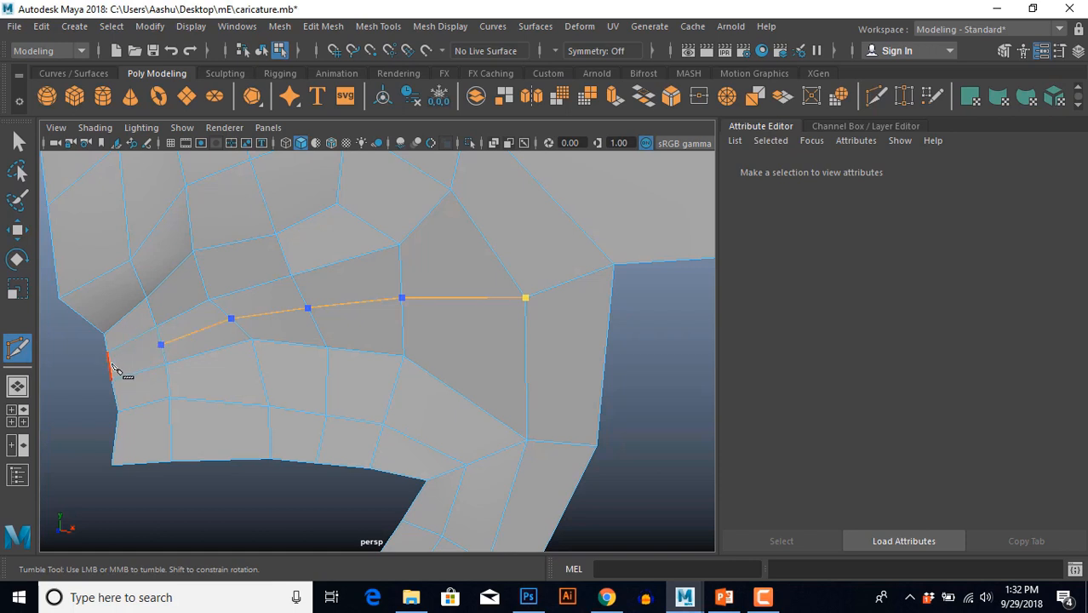
pyautogui.press('Return')
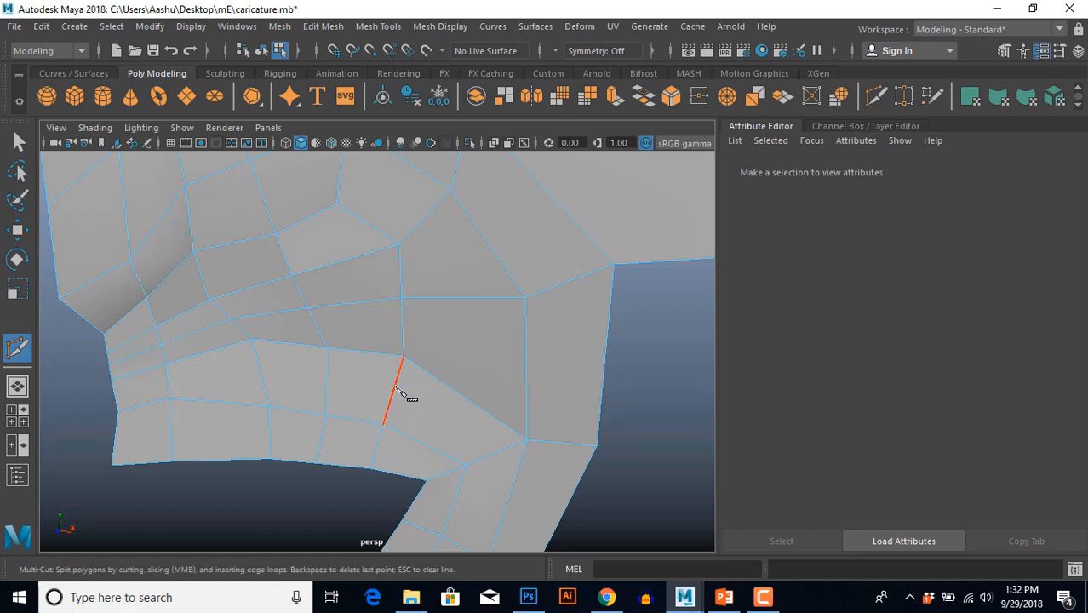
pyautogui.press('q')
pyautogui.scroll(-3, 400, 392)
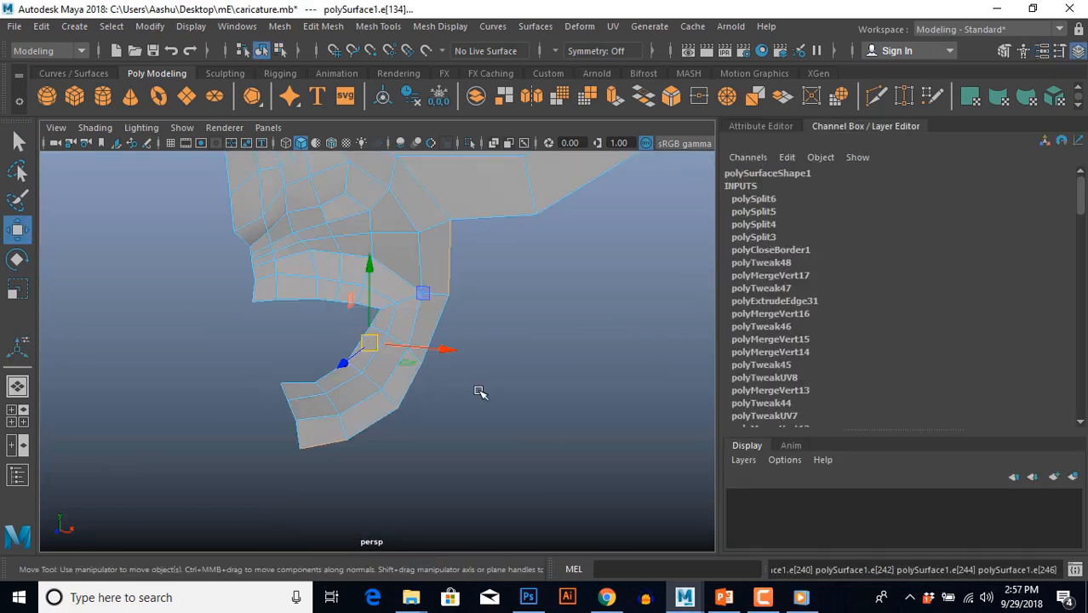
# Extrude the outer border edges of the strip around the mouth outward by about 0.45, from the cheek side down to the chin.
pyautogui.click(451, 281)
pyautogui.click(340, 444)
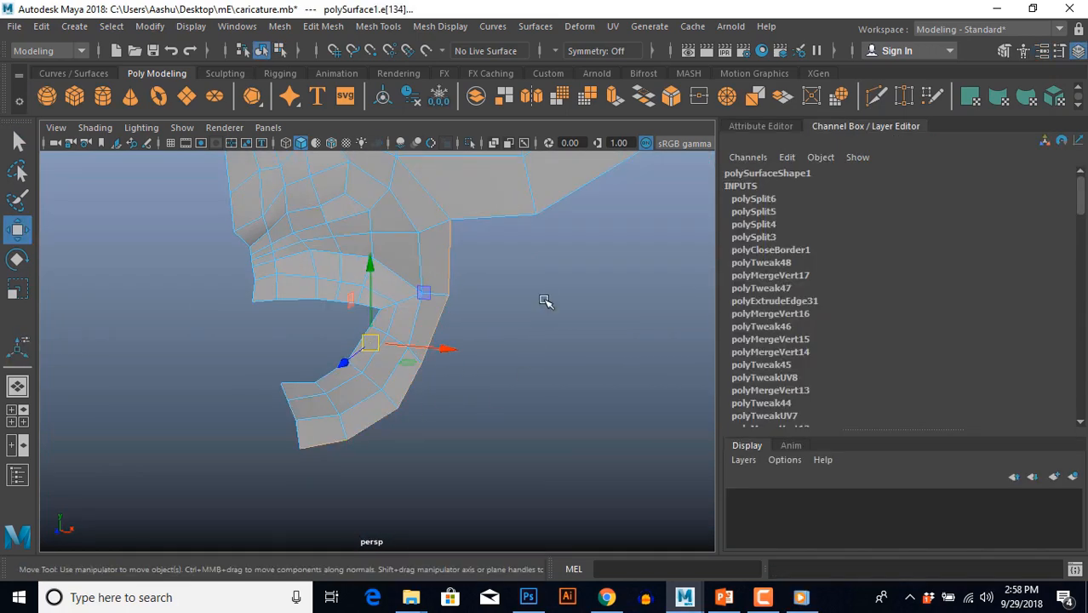
pyautogui.keyDown('shift'); pyautogui.moveTo(546, 302); pyautogui.dragTo(555, 342, button='right'); pyautogui.keyUp('shift')
pyautogui.moveTo(502, 262); pyautogui.dragTo(581, 285)
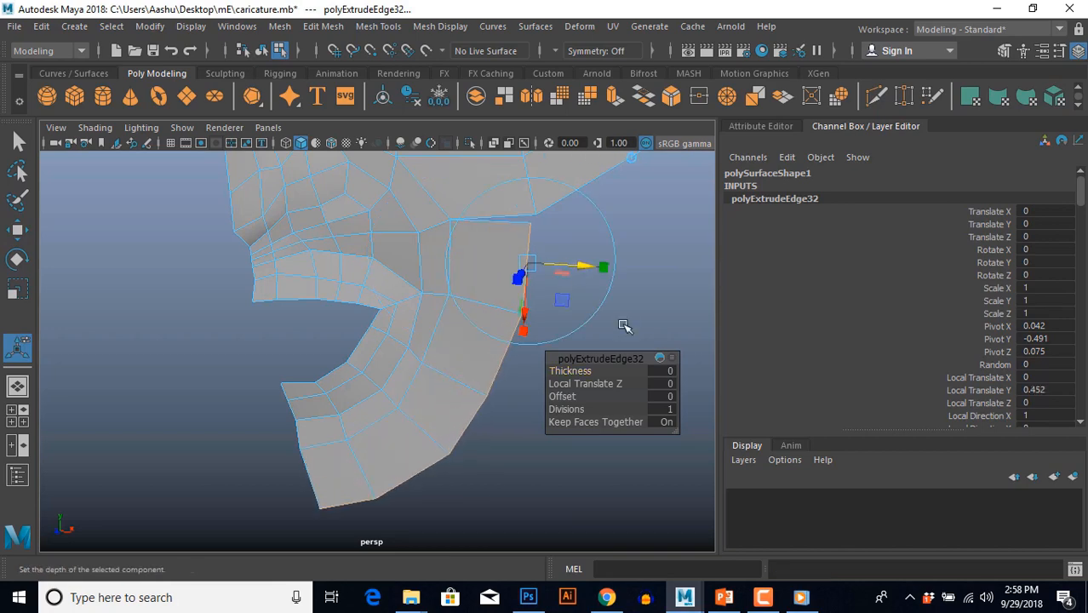
pyautogui.keyDown('alt'); pyautogui.moveTo(624, 324); pyautogui.dragTo(506, 333); pyautogui.keyUp('alt')
pyautogui.moveTo(370, 321); pyautogui.dragTo(491, 437)
pyautogui.press('w')
pyautogui.keyDown('alt'); pyautogui.moveTo(441, 391); pyautogui.dragTo(361, 459, button='middle'); pyautogui.keyUp('alt')
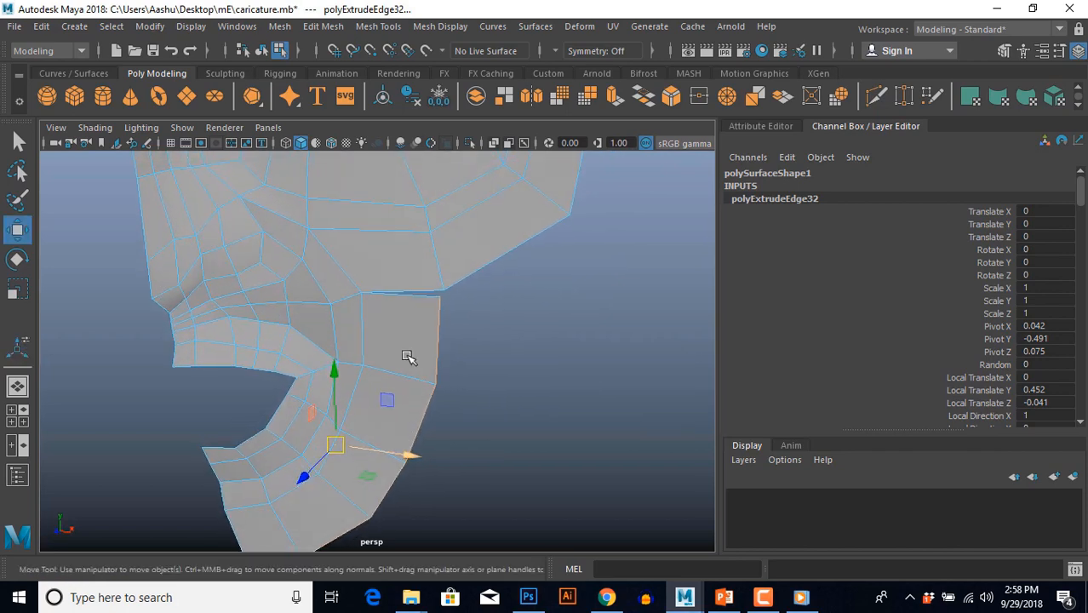
# Merge the extruded band's upper outer vertex with the neighboring lower corner vertex of the cheek.
pyautogui.moveTo(381, 306); pyautogui.dragTo(339, 306, button='right')
pyautogui.moveTo(423, 272); pyautogui.dragTo(471, 331)
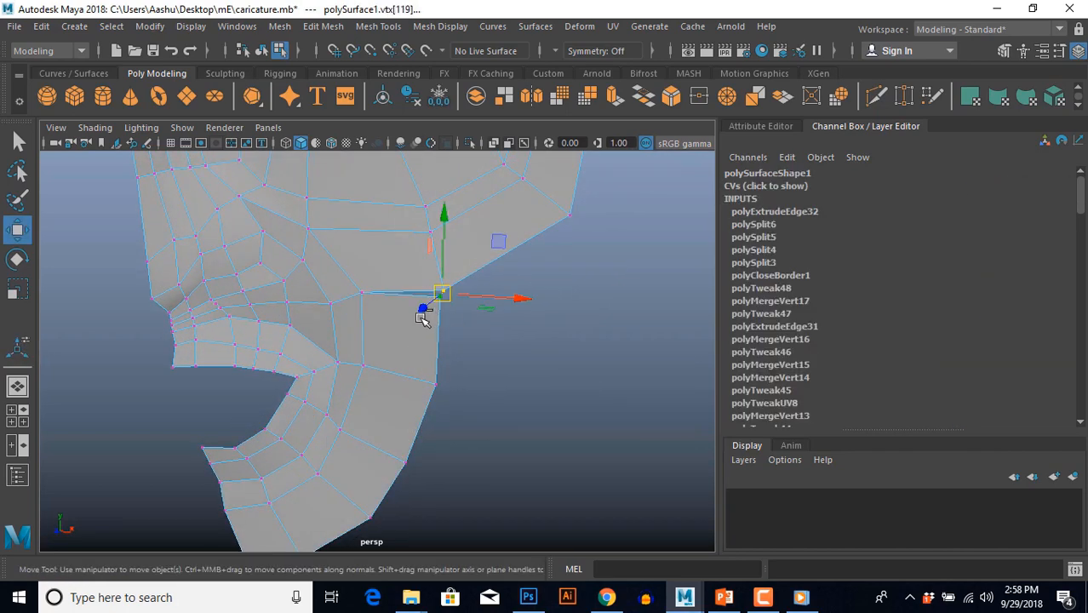
pyautogui.keyDown('shift'); pyautogui.moveTo(410, 320); pyautogui.dragTo(513, 219, button='right'); pyautogui.keyUp('shift')
# Adjust the position of the chin band's lowest inner vertex over the beard in the front reference view.
pyautogui.press('space')
pyautogui.press('space')
pyautogui.scroll(-5, 303, 427)
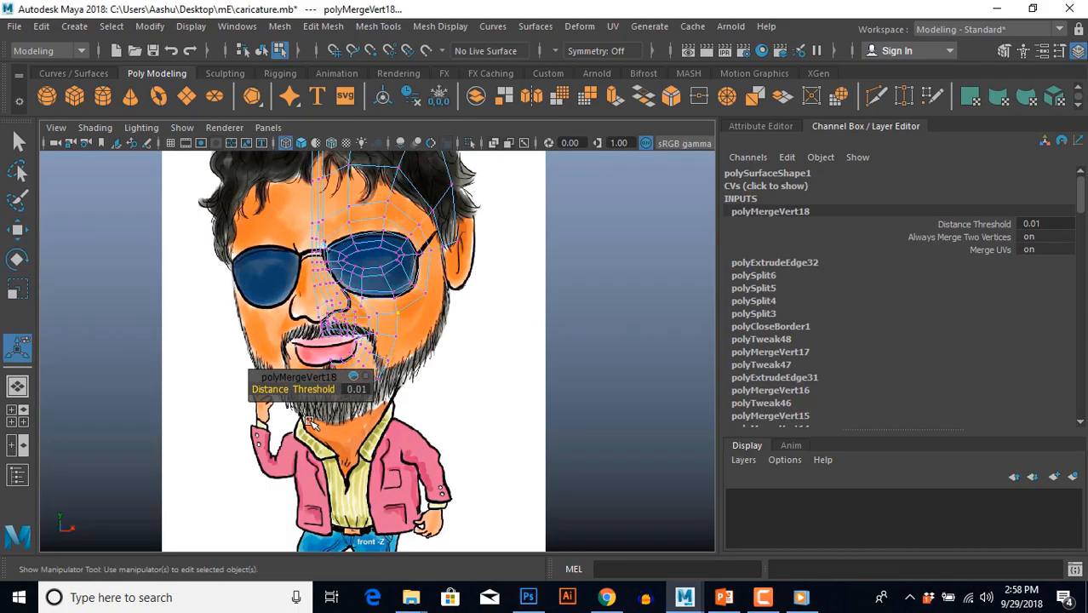
pyautogui.scroll(3, 308, 424)
pyautogui.press('w')
pyautogui.scroll(4, 417, 432)
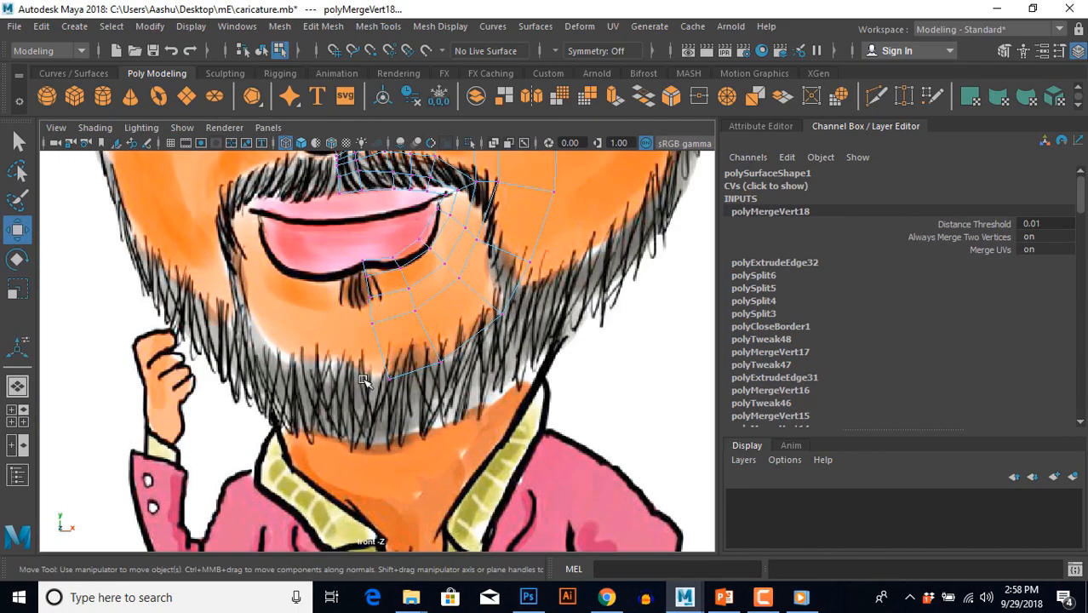
pyautogui.moveTo(366, 370)
pyautogui.mouseDown()
pyautogui.moveTo(396, 394)
pyautogui.moveTo(382, 382)
pyautogui.mouseUp()
pyautogui.click(475, 404)
pyautogui.scroll(-6, 475, 405)
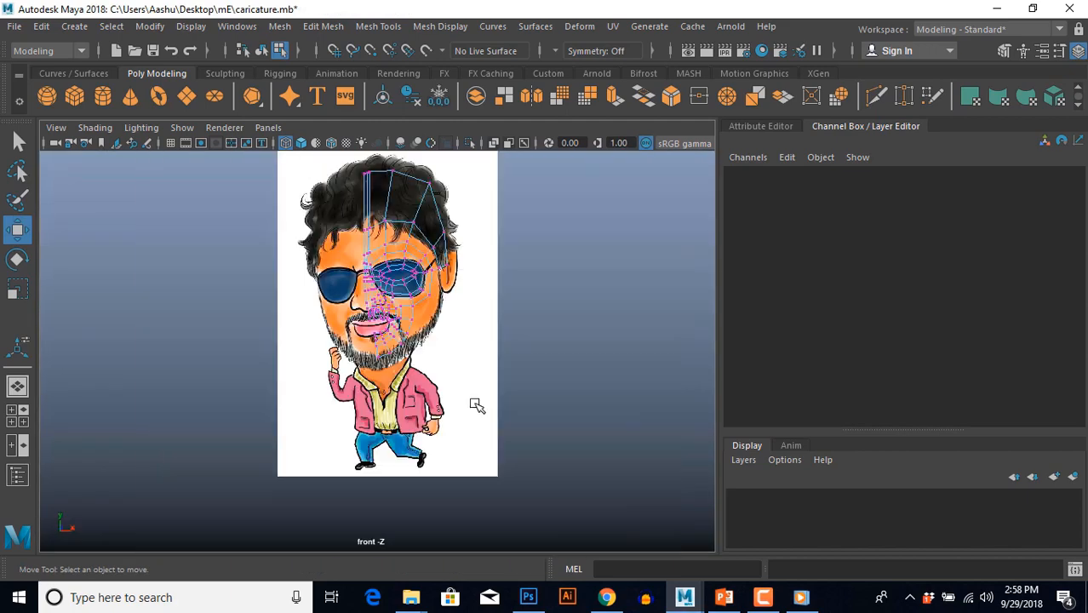
pyautogui.scroll(1, 469, 398)
pyautogui.scroll(2, 466, 399)
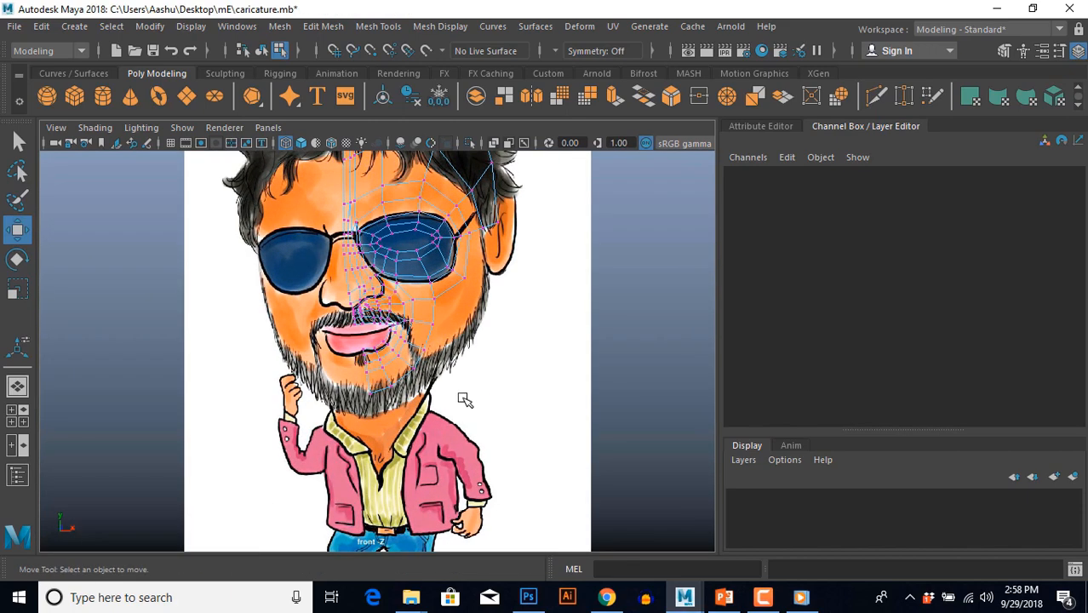
pyautogui.scroll(2, 460, 350)
pyautogui.scroll(-4, 466, 399)
pyautogui.scroll(3, 469, 400)
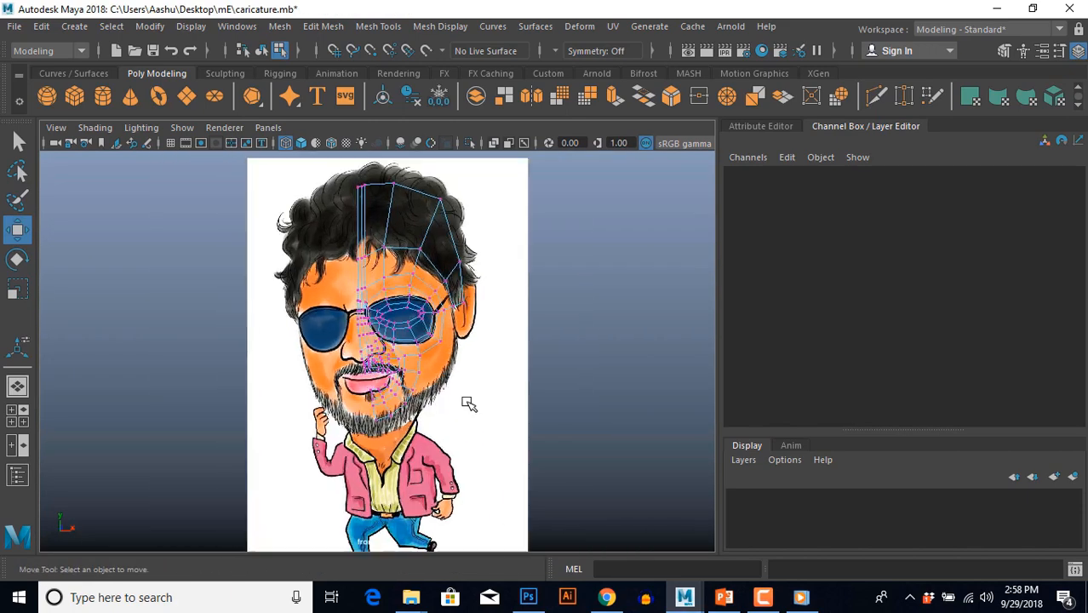
pyautogui.scroll(2, 459, 387)
pyautogui.scroll(-4, 451, 379)
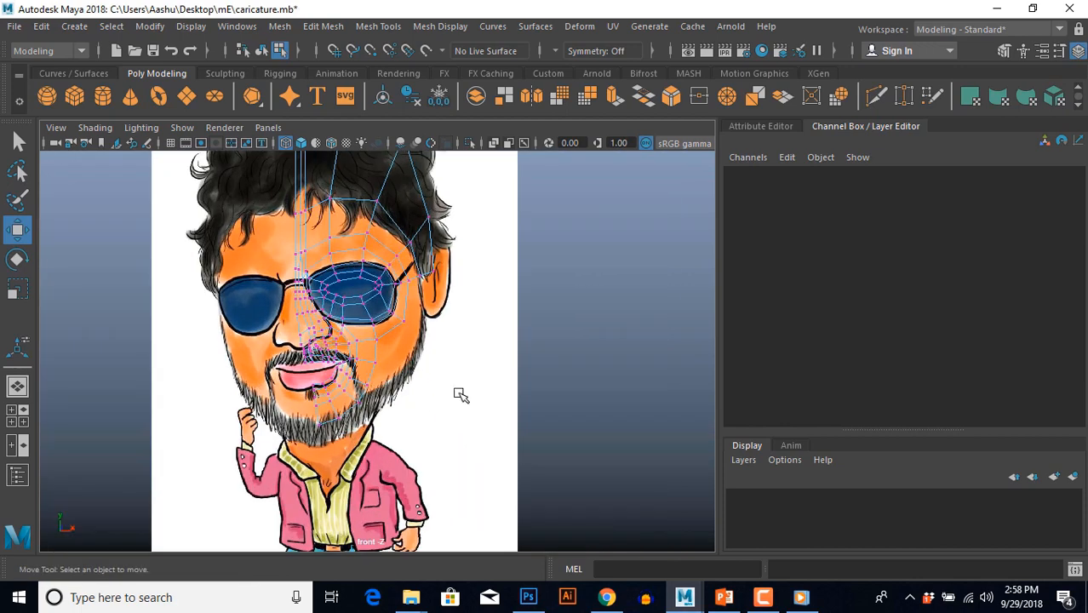
pyautogui.scroll(2, 458, 394)
pyautogui.scroll(1, 441, 394)
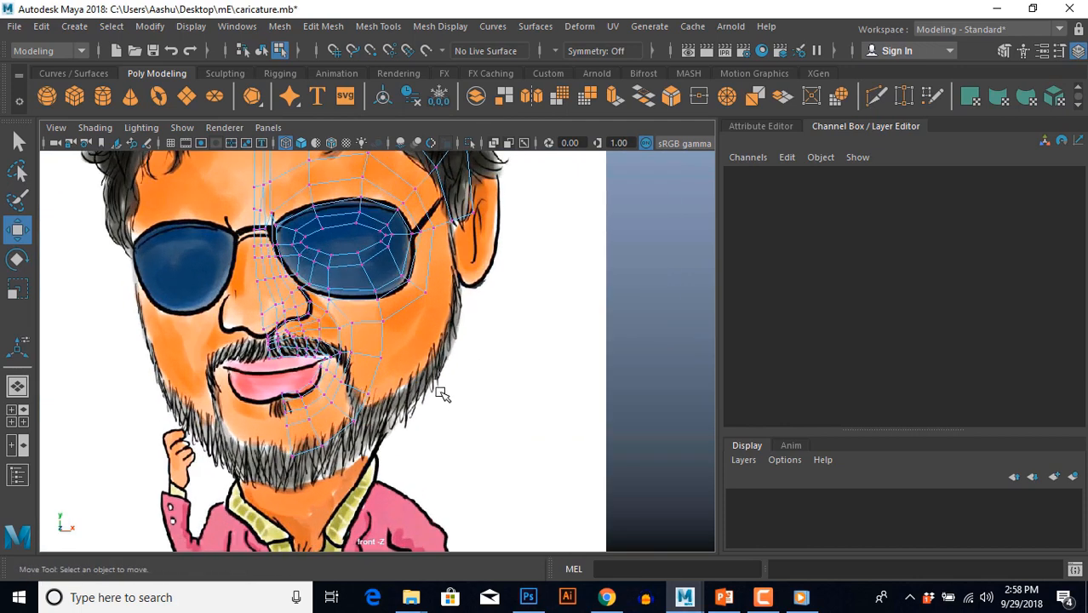
# Extrude the cheek's outer border edges beside the sunglasses and move them down and outward toward the jawline.
pyautogui.click(415, 276)
pyautogui.keyDown('shift'); pyautogui.moveTo(530, 253); pyautogui.dragTo(530, 289, button='right'); pyautogui.keyUp('shift')
pyautogui.press('space')
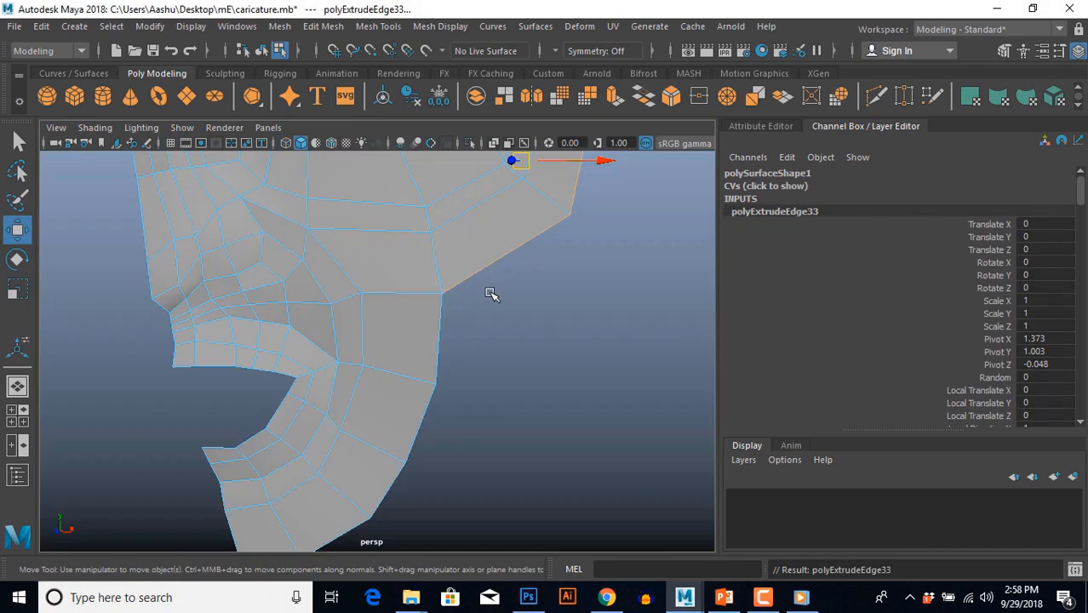
pyautogui.press('space')
pyautogui.press('space')
pyautogui.scroll(4, 325, 413)
pyautogui.keyDown('alt'); pyautogui.moveTo(442, 248); pyautogui.dragTo(362, 313, button='middle'); pyautogui.keyUp('alt')
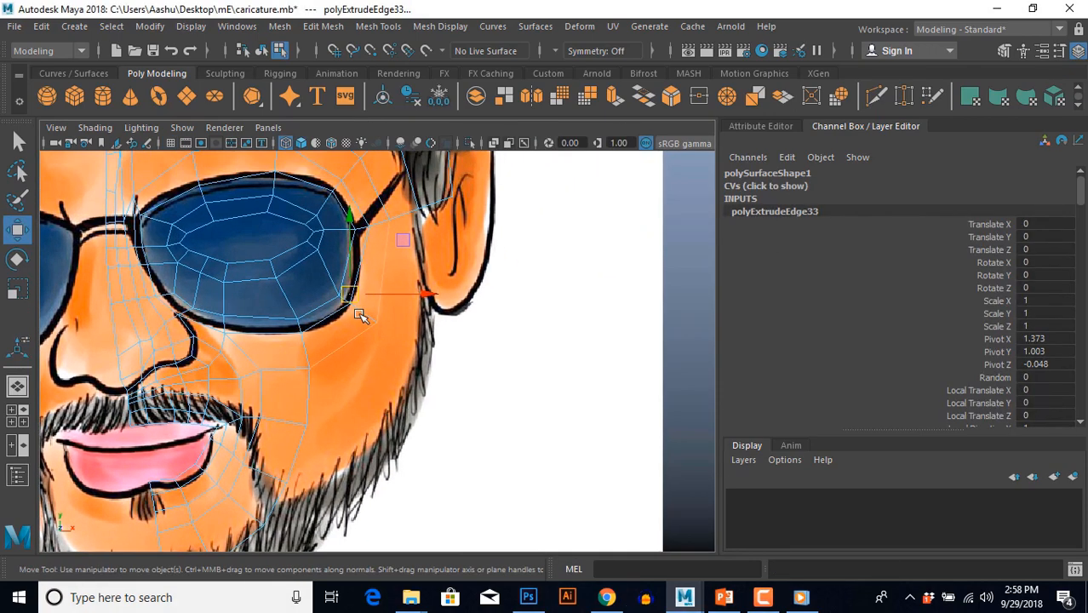
pyautogui.moveTo(357, 300); pyautogui.dragTo(378, 342)
# Target-weld the new cheek strip's lower end vertex to the jaw band's outer vertex.
pyautogui.press('F9')
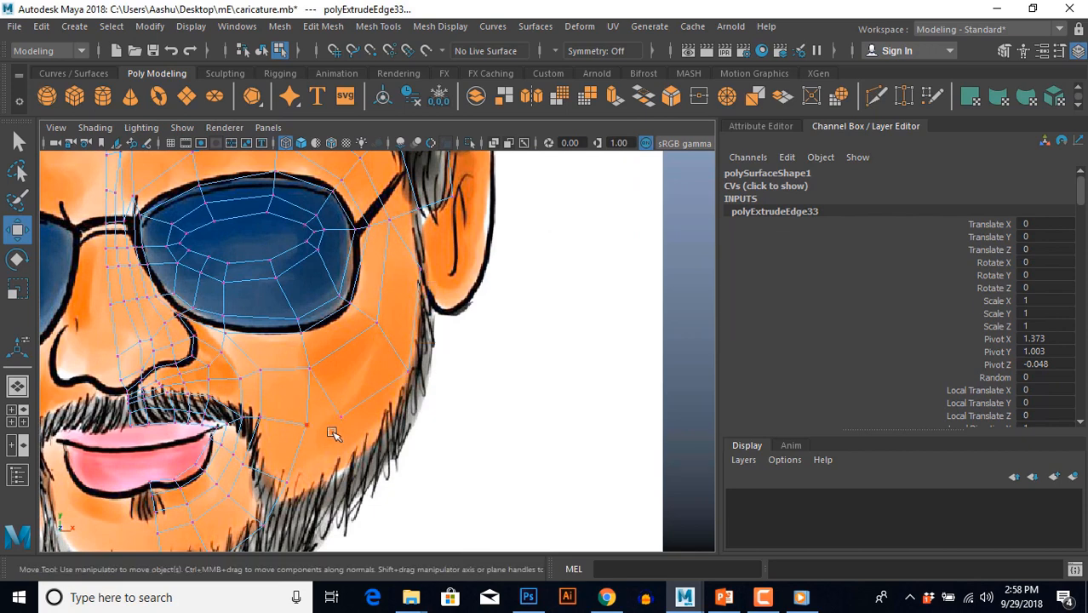
pyautogui.click(341, 417)
pyautogui.moveTo(369, 372)
pyautogui.keyDown('shift'); pyautogui.mouseDown(button='right')
pyautogui.moveTo(371, 317)
pyautogui.moveTo(370, 359)
pyautogui.mouseUp(button='right'); pyautogui.keyUp('shift')
pyautogui.moveTo(311, 424); pyautogui.dragTo(308, 424)
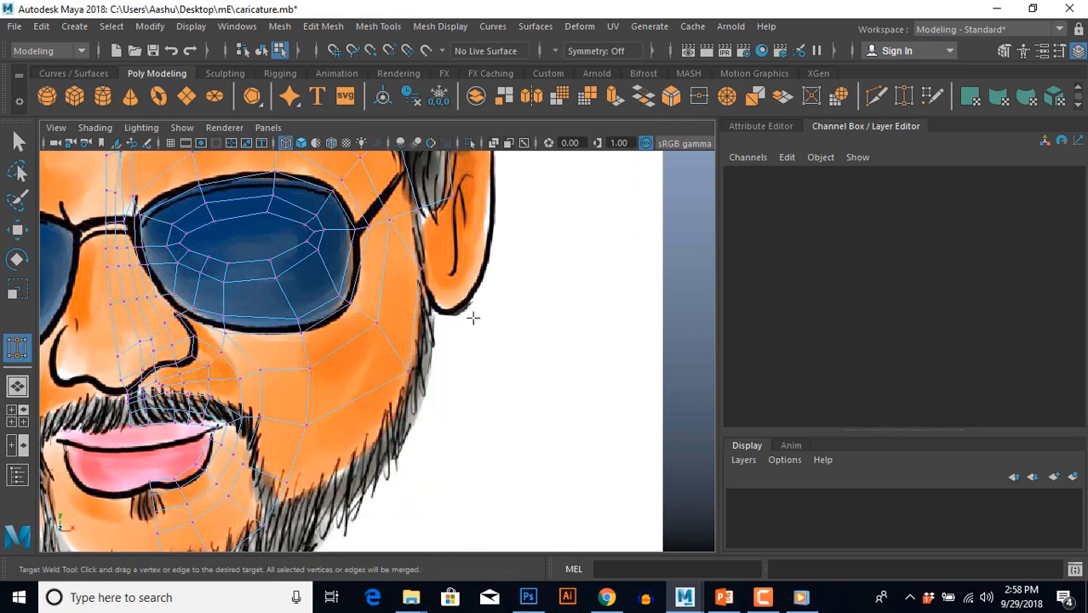
# Adjust the cheek strip's outer corner vertex and the welded jaw vertex to follow the face in the front reference view.
pyautogui.keyDown('alt'); pyautogui.moveTo(445, 299); pyautogui.dragTo(406, 392, button='middle'); pyautogui.keyUp('alt')
pyautogui.scroll(2, 406, 391)
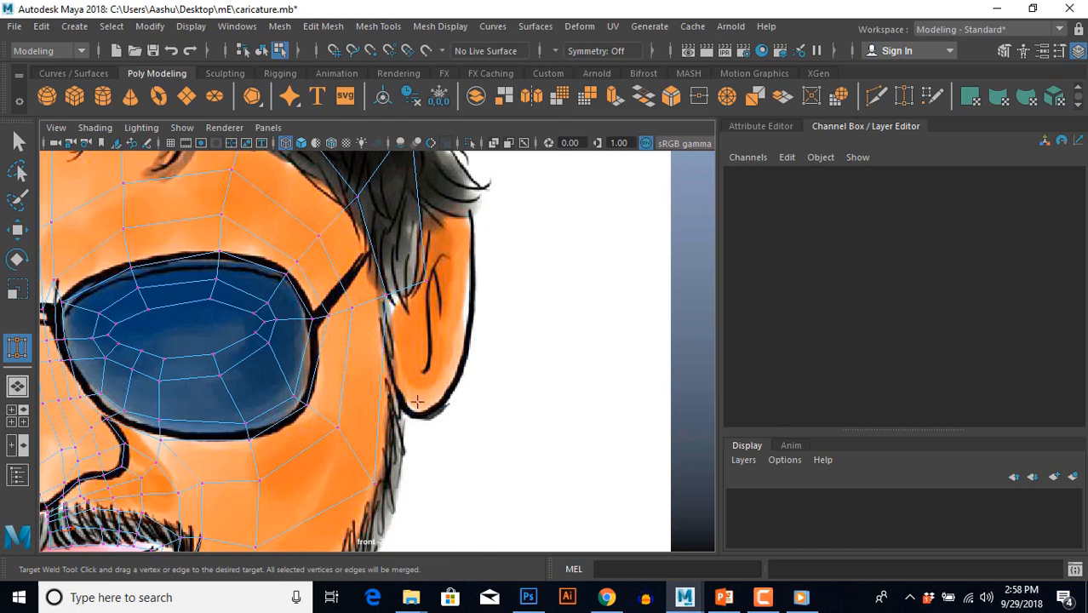
pyautogui.press('w')
pyautogui.keyDown('alt'); pyautogui.moveTo(413, 438); pyautogui.dragTo(394, 326, button='middle'); pyautogui.keyUp('alt')
pyautogui.moveTo(409, 338); pyautogui.dragTo(406, 327)
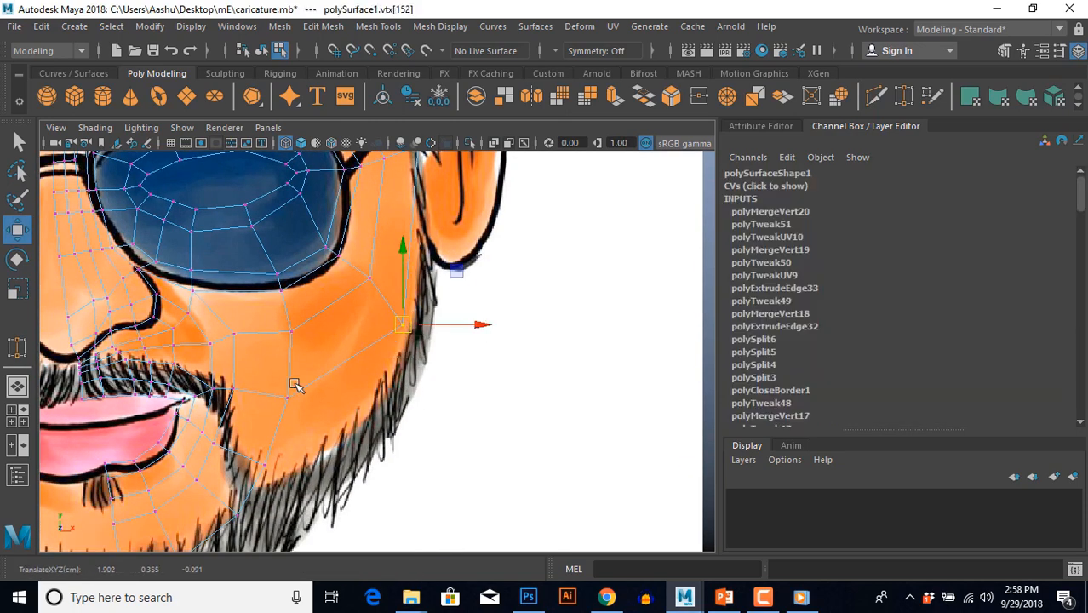
pyautogui.click(287, 398)
pyautogui.moveTo(287, 398); pyautogui.dragTo(292, 397)
pyautogui.click(275, 321)
pyautogui.click(291, 329)
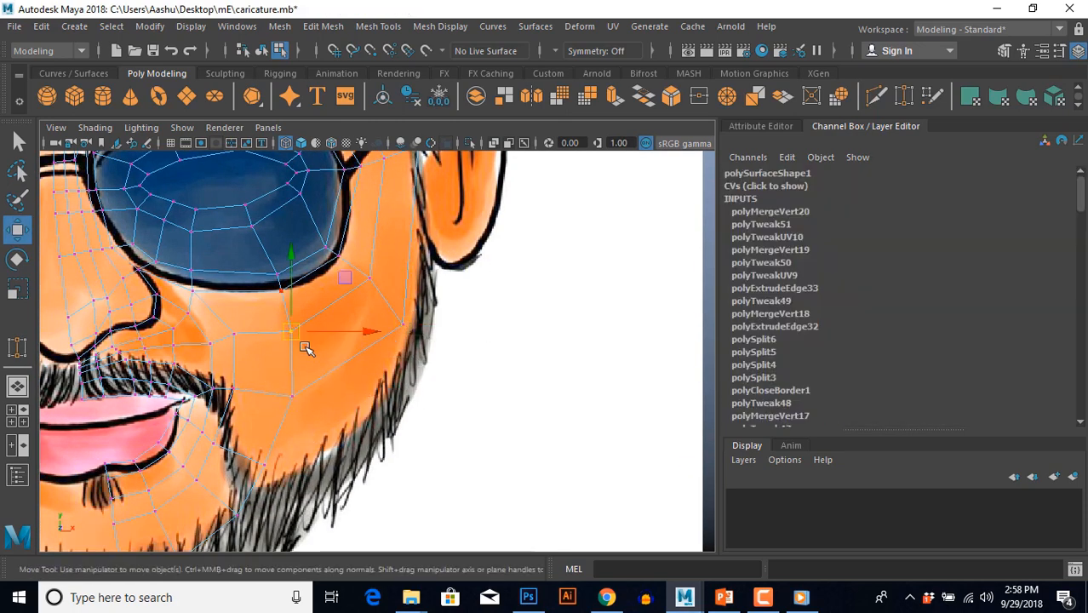
pyautogui.press('space')
pyautogui.press('space')
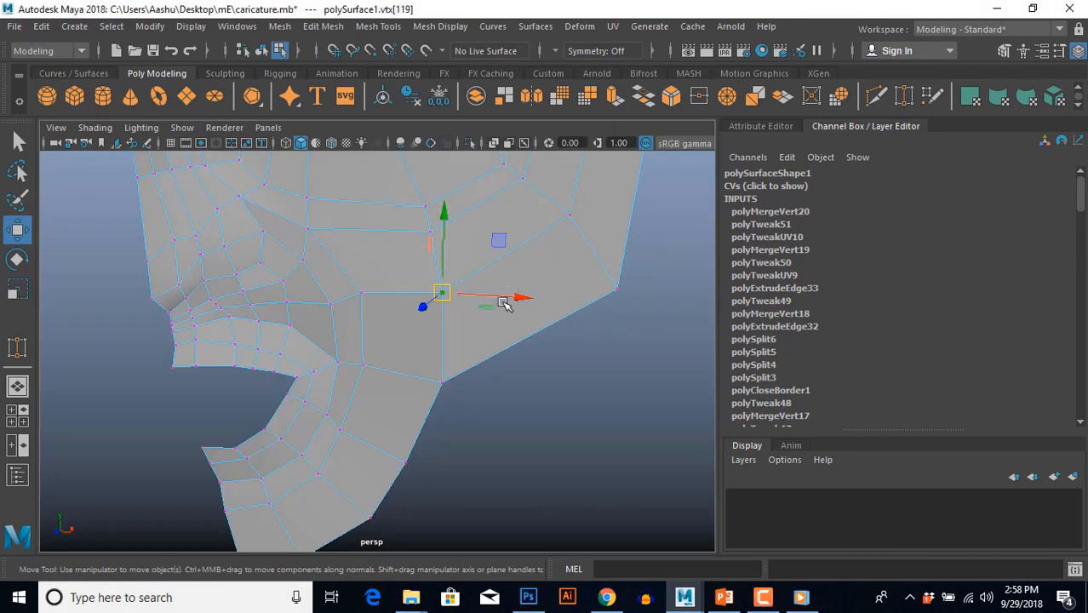
# Extrude the jaw band's outer border edges outward by about 0.71, from the cheek corner down to the chin.
pyautogui.press('space')
pyautogui.press('space')
pyautogui.moveTo(371, 317); pyautogui.dragTo(371, 274, button='right')
pyautogui.click(363, 302)
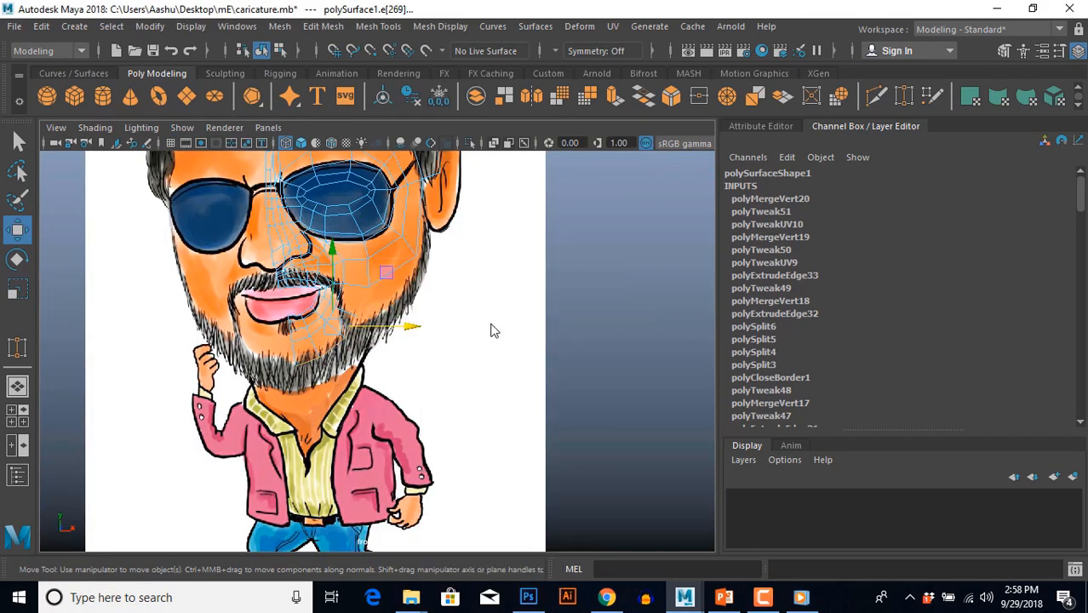
pyautogui.hotkey('ctrl', 'e')
pyautogui.press('space')
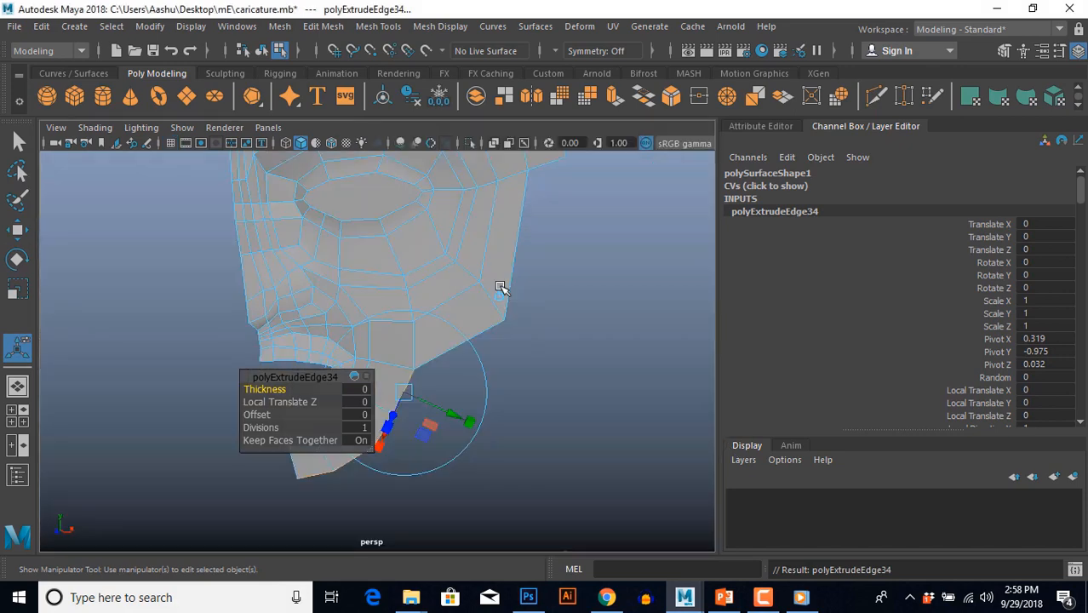
pyautogui.moveTo(454, 427); pyautogui.dragTo(394, 471)
pyautogui.press('w')
pyautogui.moveTo(308, 482); pyautogui.dragTo(431, 476)
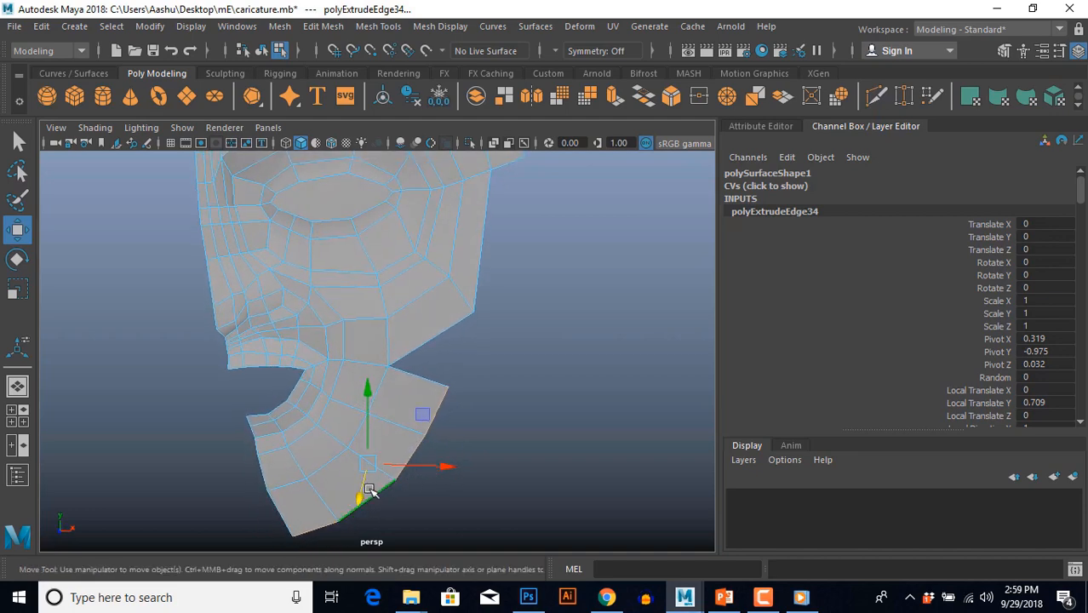
pyautogui.moveTo(358, 497); pyautogui.dragTo(358, 499)
# Target-weld the new jaw band's upper outer vertex to the cheek strip's lower outer corner vertex.
pyautogui.press('F9')
pyautogui.moveTo(425, 372); pyautogui.dragTo(473, 410)
pyautogui.keyDown('shift'); pyautogui.moveTo(421, 379); pyautogui.dragTo(424, 300, button='right'); pyautogui.keyUp('shift')
pyautogui.moveTo(449, 389); pyautogui.dragTo(474, 312)
# Move the new band's lowest chin vertices up toward the beard's lower edge in the front reference view.
pyautogui.press('space')
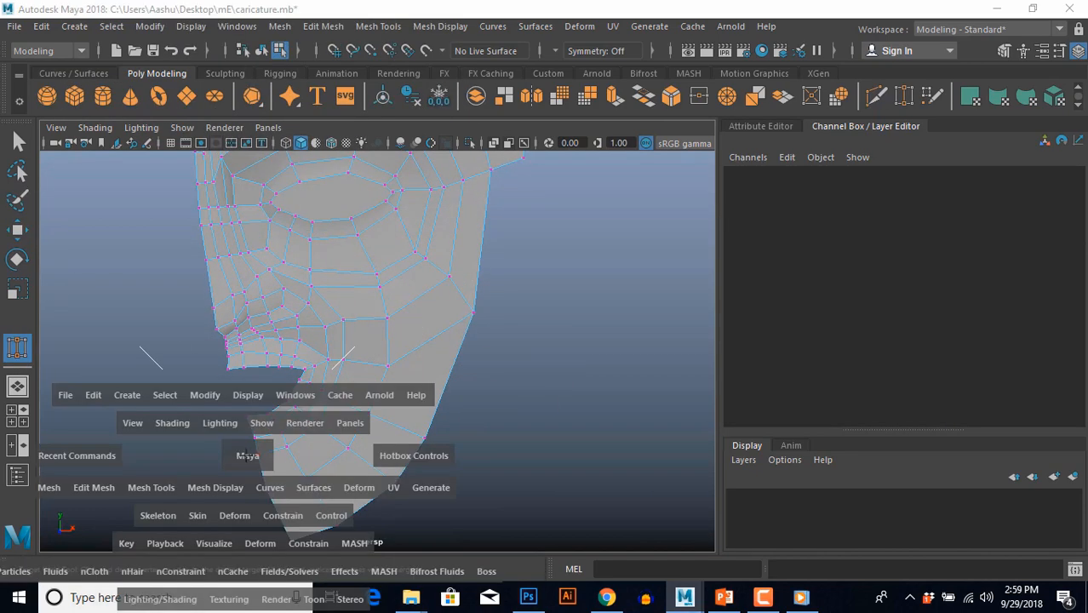
pyautogui.moveTo(247, 453); pyautogui.dragTo(250, 498)
pyautogui.press('w')
pyautogui.scroll(4, 379, 455)
pyautogui.keyDown('alt'); pyautogui.moveTo(379, 455); pyautogui.dragTo(413, 377, button='middle'); pyautogui.keyUp('alt')
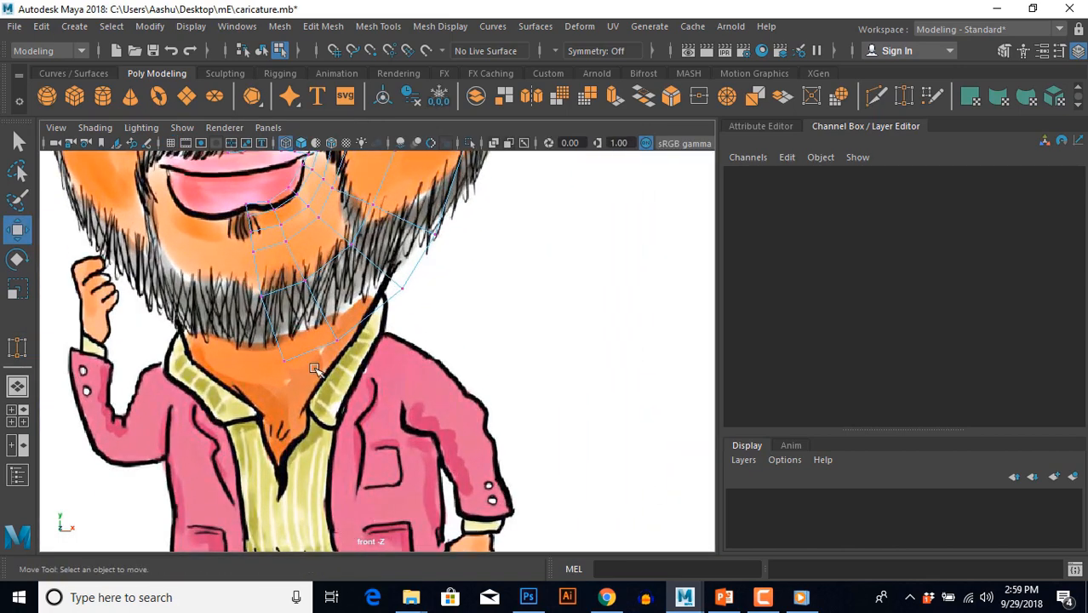
pyautogui.moveTo(268, 333)
pyautogui.mouseDown()
pyautogui.moveTo(295, 382)
pyautogui.moveTo(273, 346)
pyautogui.mouseUp()
pyautogui.click(326, 329)
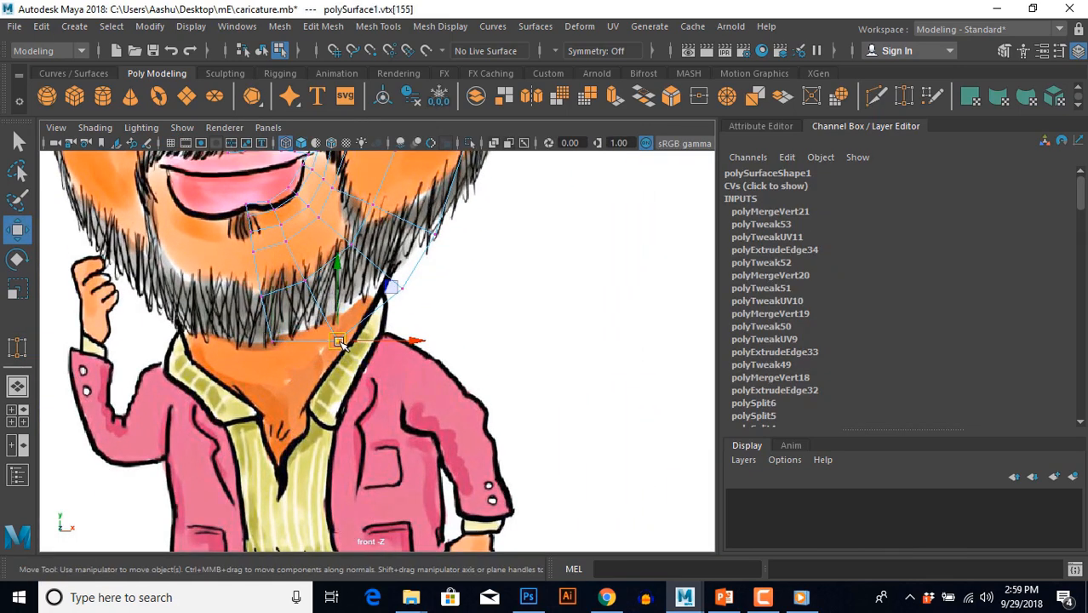
# Extrude the face's outer border edges from beside the cheek down to the chin by about 0.33.
pyautogui.press('space')
pyautogui.moveTo(355, 291); pyautogui.dragTo(358, 255)
pyautogui.click(426, 360)
pyautogui.moveTo(429, 359)
pyautogui.keyDown('alt'); pyautogui.mouseDown()
pyautogui.moveTo(466, 346)
pyautogui.moveTo(416, 344)
pyautogui.mouseUp(); pyautogui.keyUp('alt')
pyautogui.moveTo(418, 322); pyautogui.dragTo(428, 265, button='right')
pyautogui.click(429, 268)
pyautogui.keyDown('shift'); pyautogui.click(341, 422); pyautogui.keyUp('shift')
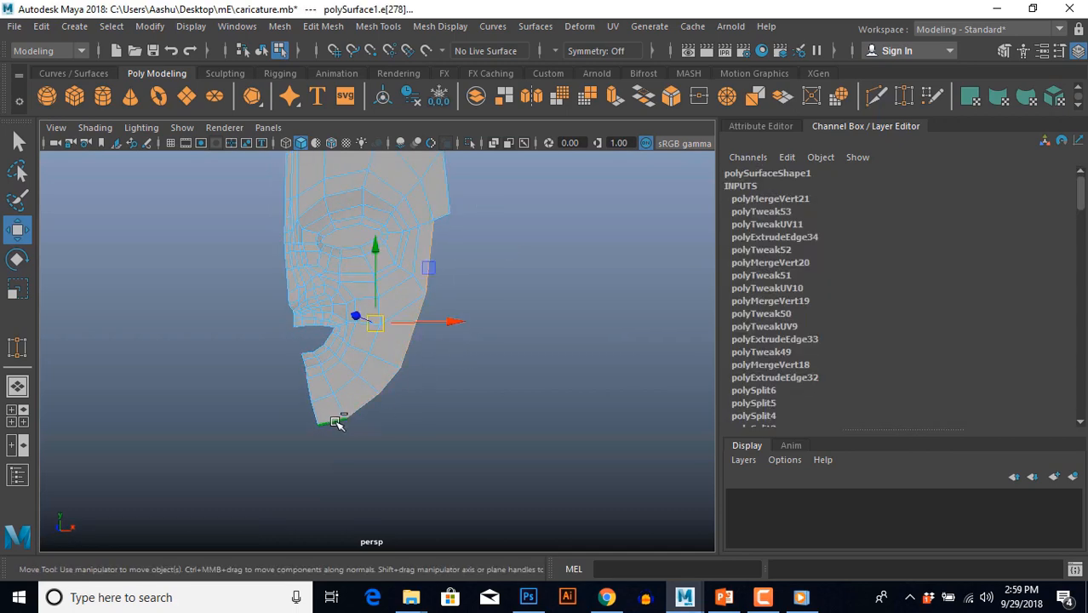
pyautogui.keyDown('shift'); pyautogui.moveTo(498, 302); pyautogui.dragTo(500, 336, button='right'); pyautogui.keyUp('shift')
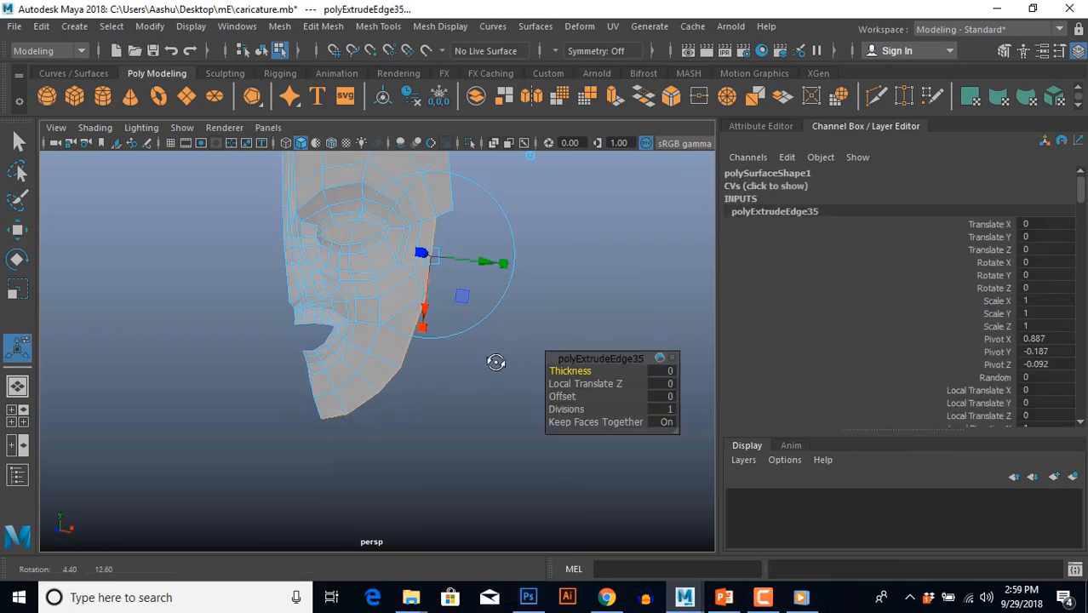
pyautogui.moveTo(501, 261); pyautogui.dragTo(437, 376)
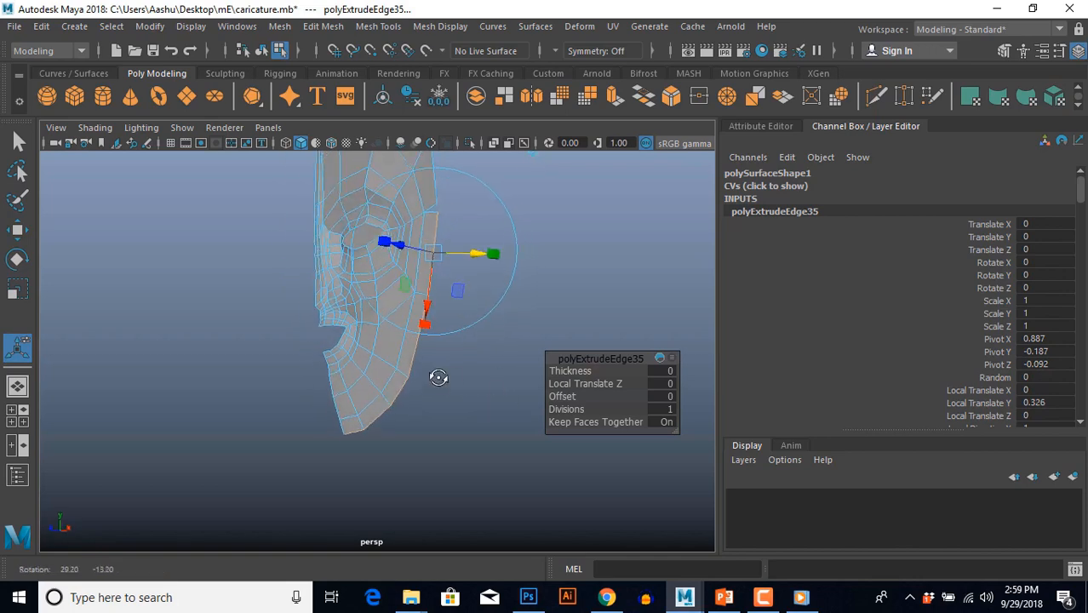
# Raise the lower chin border and the vertex row above it to the beard's lower edge in the front reference view.
pyautogui.press('space')
pyautogui.press('space')
pyautogui.press('w')
pyautogui.keyDown('alt'); pyautogui.moveTo(257, 460); pyautogui.dragTo(326, 403, button='middle'); pyautogui.keyUp('alt')
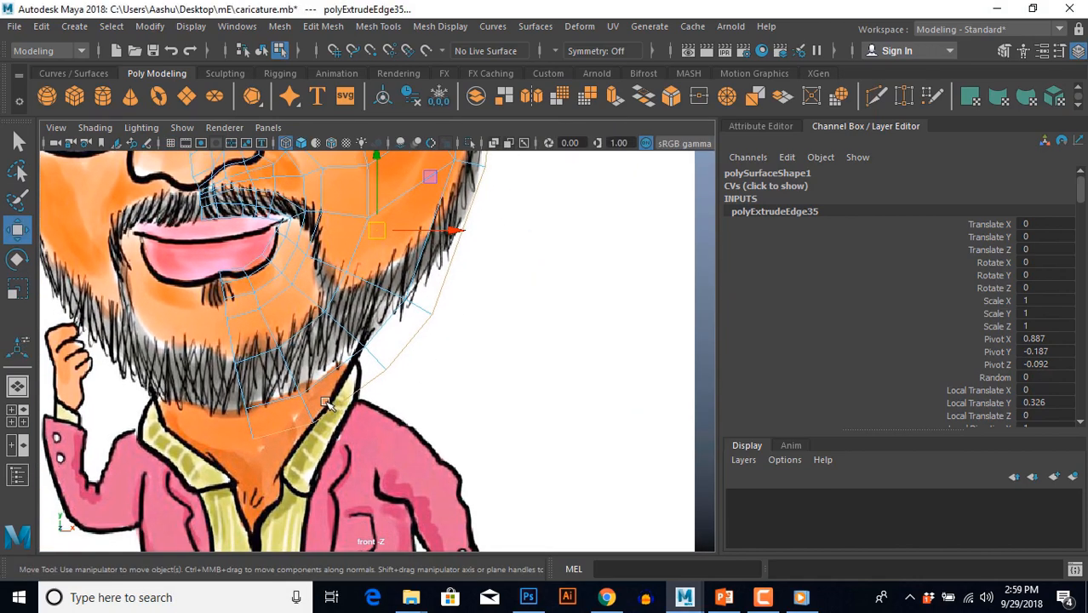
pyautogui.click(245, 431)
pyautogui.keyDown('shift'); pyautogui.click(317, 428); pyautogui.keyUp('shift')
pyautogui.moveTo(282, 434); pyautogui.dragTo(277, 419)
pyautogui.moveTo(335, 377); pyautogui.dragTo(232, 435)
pyautogui.moveTo(285, 418); pyautogui.dragTo(281, 408)
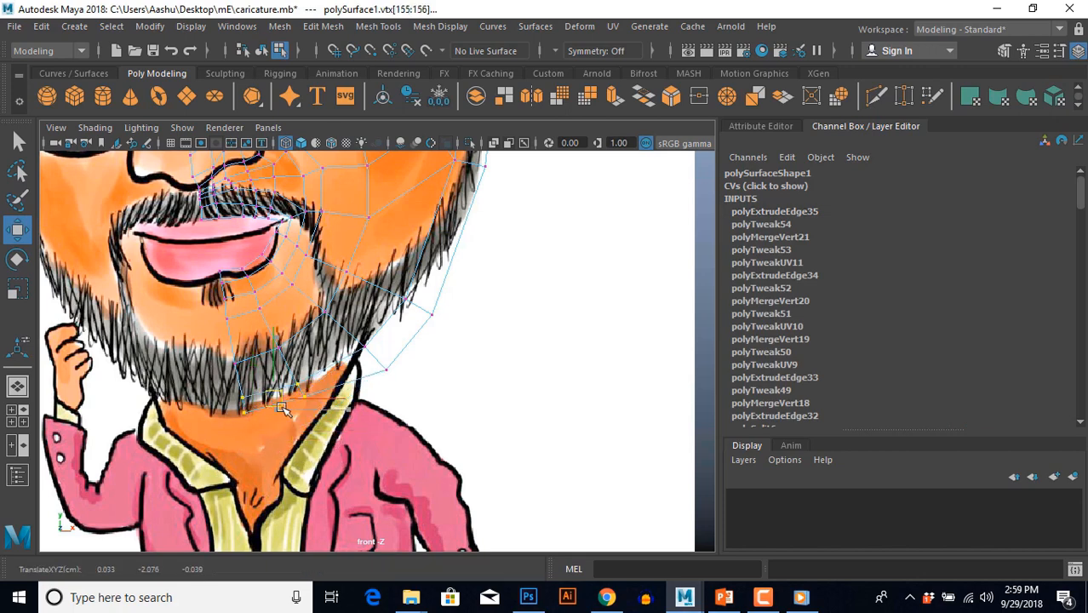
# Move the outer border vertices along the jaw and cheek inward onto the beard's outer edge in the front reference view.
pyautogui.click(441, 397)
pyautogui.keyDown('alt'); pyautogui.moveTo(441, 398); pyautogui.dragTo(381, 445, button='middle'); pyautogui.keyUp('alt')
pyautogui.click(338, 390)
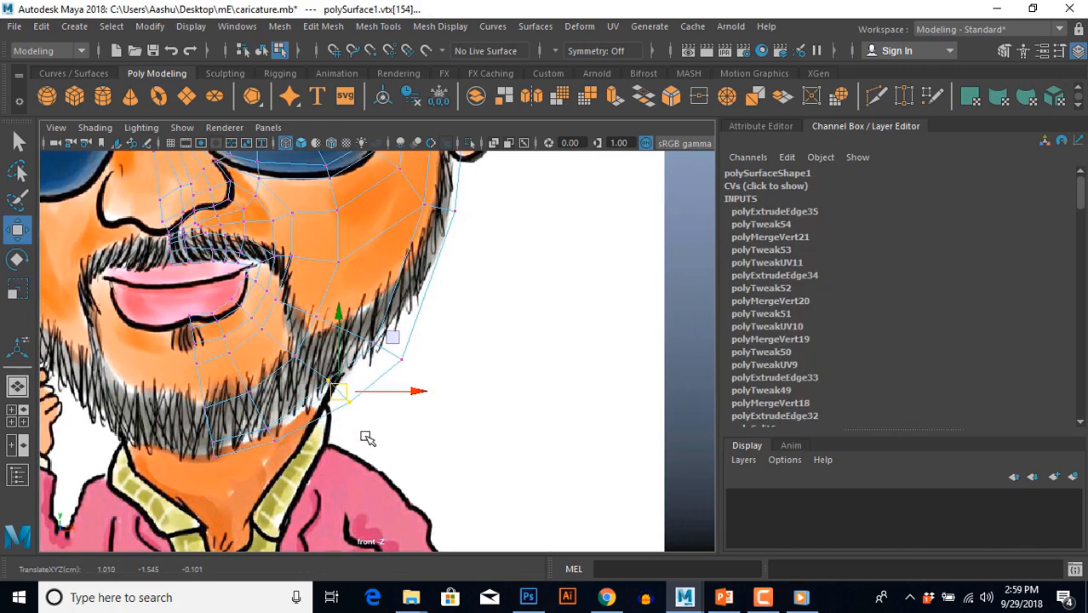
pyautogui.click(366, 437)
pyautogui.moveTo(365, 334); pyautogui.dragTo(419, 382)
pyautogui.moveTo(391, 353); pyautogui.dragTo(378, 339)
pyautogui.moveTo(312, 372); pyautogui.dragTo(335, 389)
pyautogui.click(462, 334)
pyautogui.keyDown('alt'); pyautogui.moveTo(462, 333); pyautogui.dragTo(421, 440, button='middle'); pyautogui.keyUp('alt')
pyautogui.moveTo(367, 301); pyautogui.dragTo(423, 352)
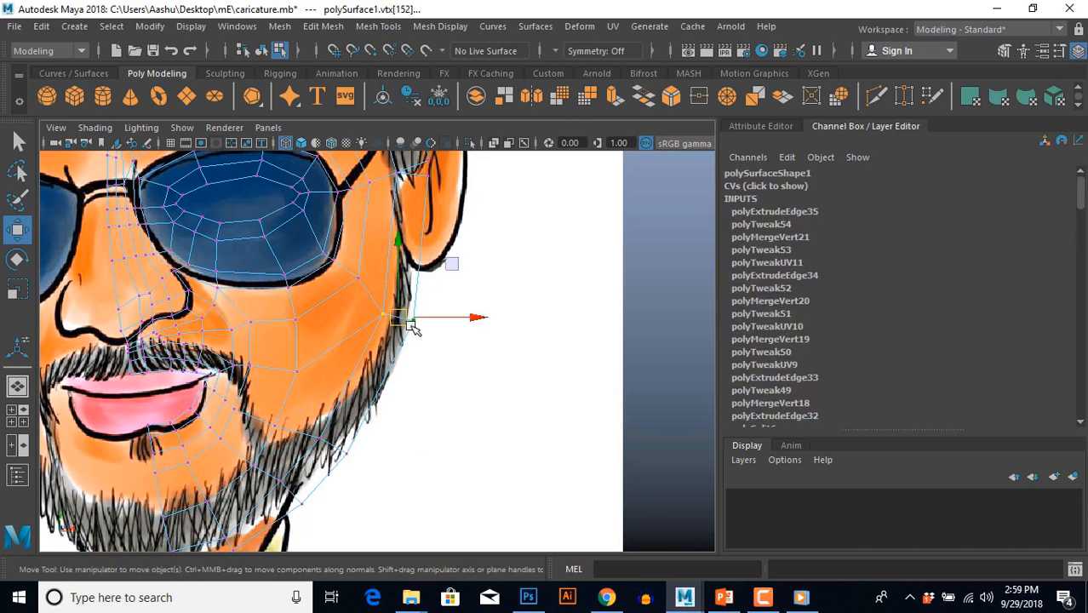
pyautogui.click(432, 339)
pyautogui.keyDown('alt'); pyautogui.moveTo(433, 339); pyautogui.dragTo(471, 443, button='middle'); pyautogui.keyUp('alt')
# Merge the overlapping border vertices at the ear, level with the glasses' temple.
pyautogui.moveTo(418, 284); pyautogui.dragTo(498, 328)
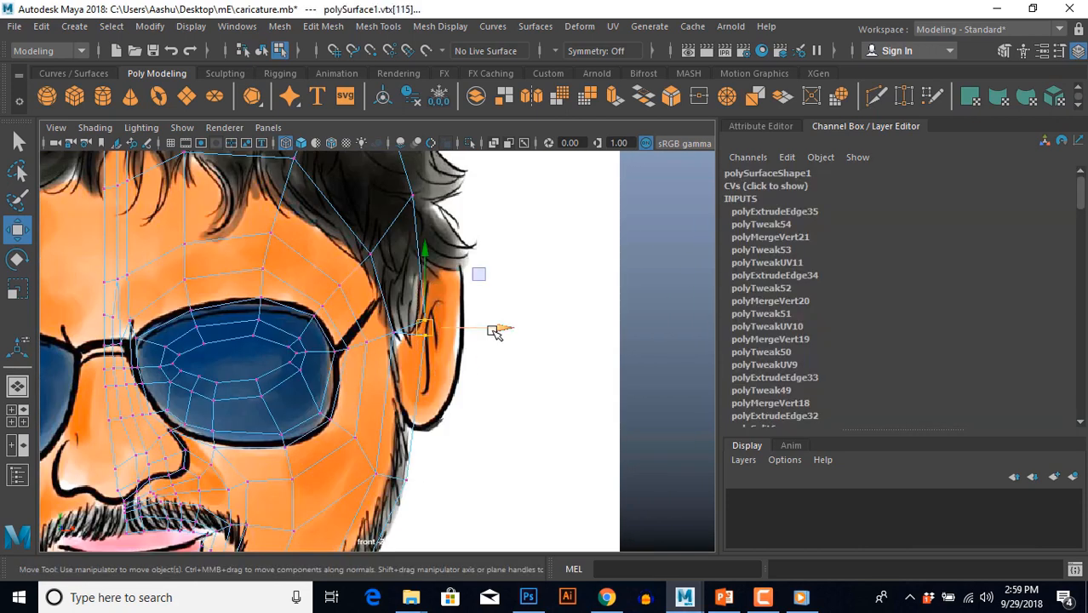
pyautogui.keyDown('shift'); pyautogui.moveTo(498, 328); pyautogui.dragTo(486, 284, button='right'); pyautogui.keyUp('shift')
pyautogui.moveTo(415, 294); pyautogui.dragTo(443, 360)
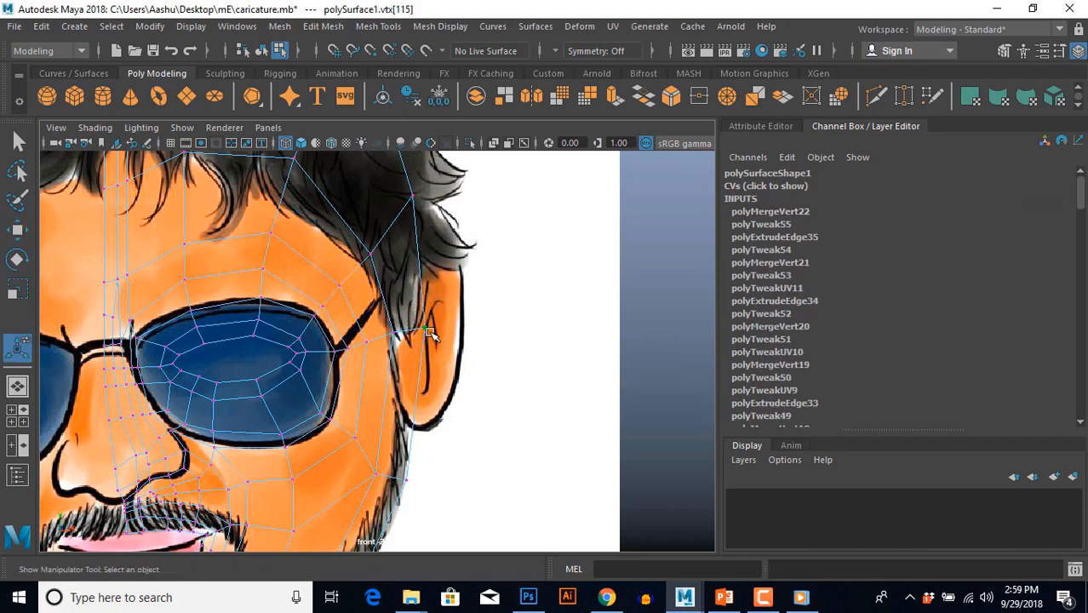
pyautogui.press('w')
pyautogui.click(467, 358)
pyautogui.scroll(-6, 476, 415)
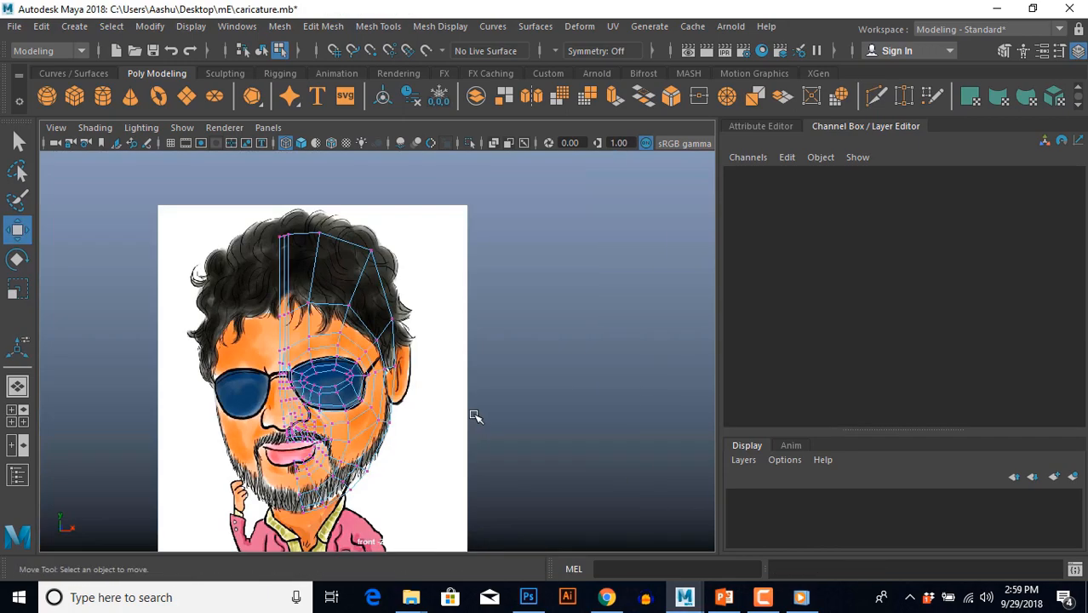
# Move the third top border vertex from the centre line outward and slightly up within the hair.
pyautogui.keyDown('alt'); pyautogui.moveTo(432, 350); pyautogui.dragTo(471, 403, button='middle'); pyautogui.keyUp('alt')
pyautogui.scroll(7, 454, 400)
pyautogui.keyDown('alt'); pyautogui.moveTo(273, 196); pyautogui.dragTo(458, 374, button='middle'); pyautogui.keyUp('alt')
pyautogui.moveTo(390, 308); pyautogui.dragTo(424, 347)
pyautogui.moveTo(406, 330); pyautogui.dragTo(432, 309)
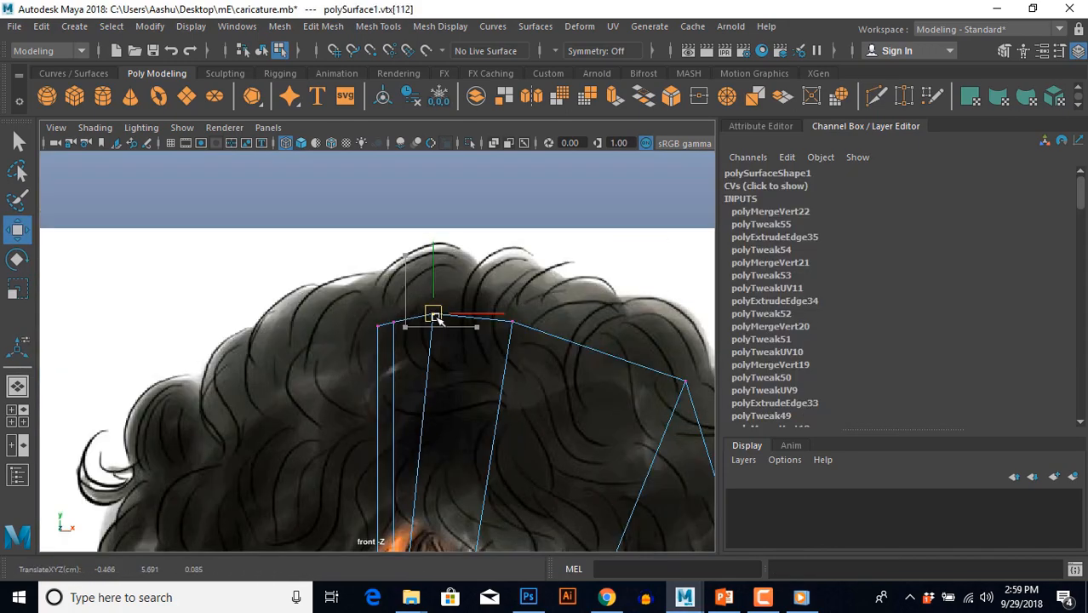
pyautogui.click(498, 285)
pyautogui.click(514, 321)
# Raise the three forehead hairline vertices nearest the centre line into line with the neighbouring hairline vertices.
pyautogui.keyDown('alt'); pyautogui.moveTo(502, 347); pyautogui.dragTo(515, 153, button='middle'); pyautogui.keyUp('alt')
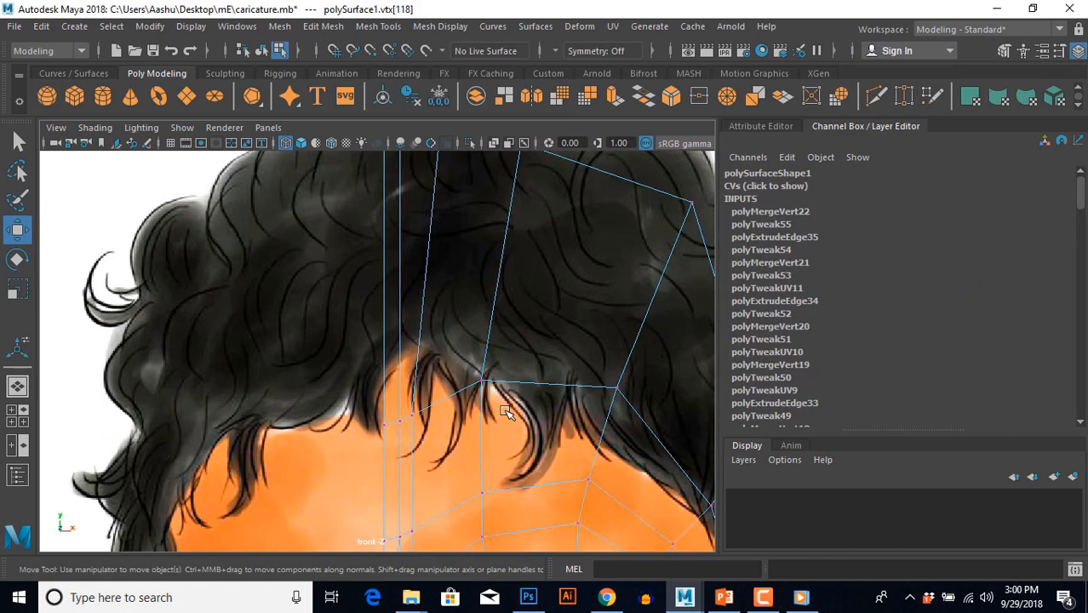
pyautogui.keyDown('alt'); pyautogui.moveTo(485, 491); pyautogui.dragTo(477, 404, button='middle'); pyautogui.keyUp('alt')
pyautogui.scroll(2, 474, 400)
pyautogui.moveTo(430, 338); pyautogui.dragTo(443, 315)
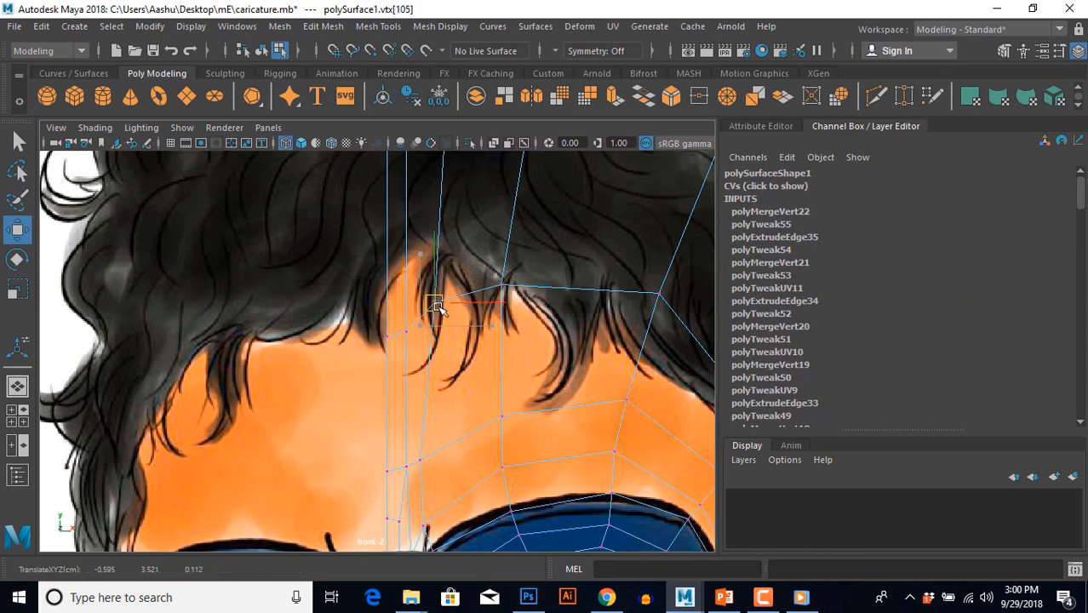
pyautogui.moveTo(396, 260); pyautogui.dragTo(399, 236)
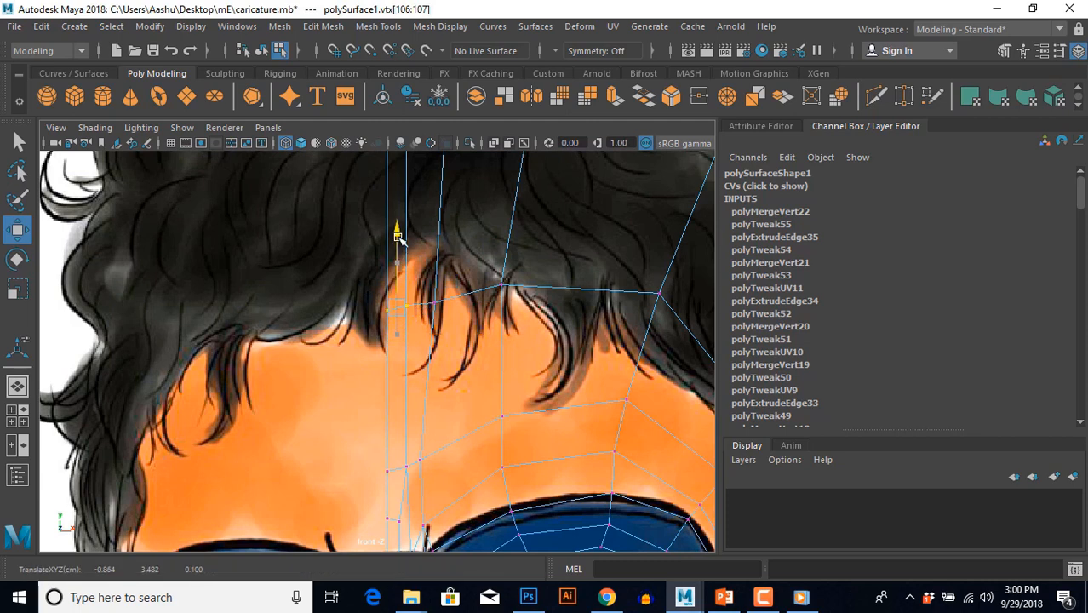
# Reposition the two vertices around the lens's inner upper corner, placing the lower one on the glasses' rim.
pyautogui.keyDown('alt'); pyautogui.moveTo(438, 364); pyautogui.dragTo(433, 162, button='middle'); pyautogui.keyUp('alt')
pyautogui.click(428, 325)
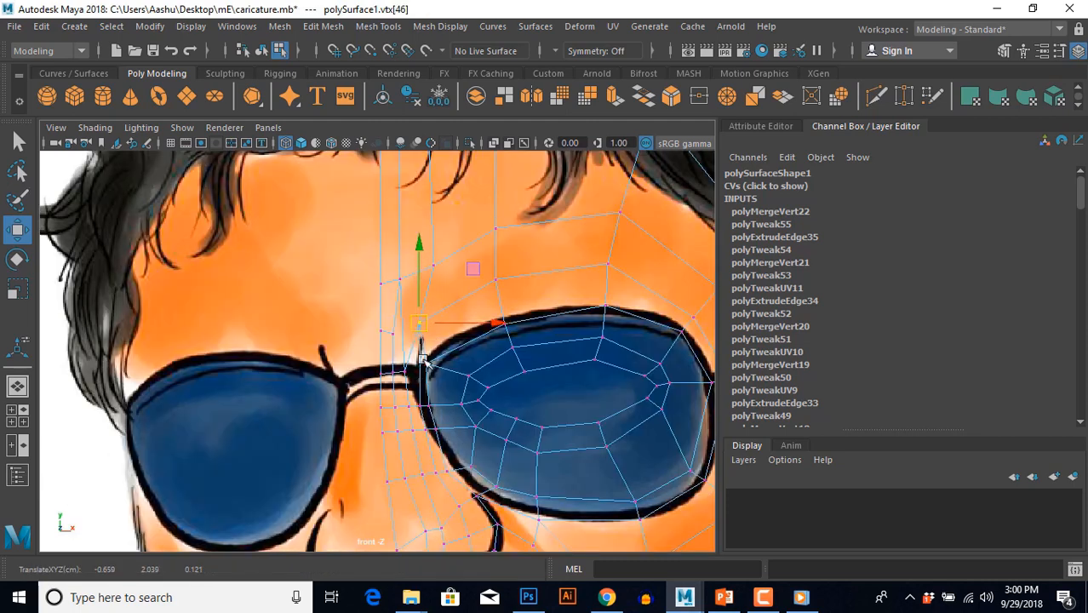
pyautogui.click(424, 359)
pyautogui.moveTo(424, 360); pyautogui.dragTo(445, 357)
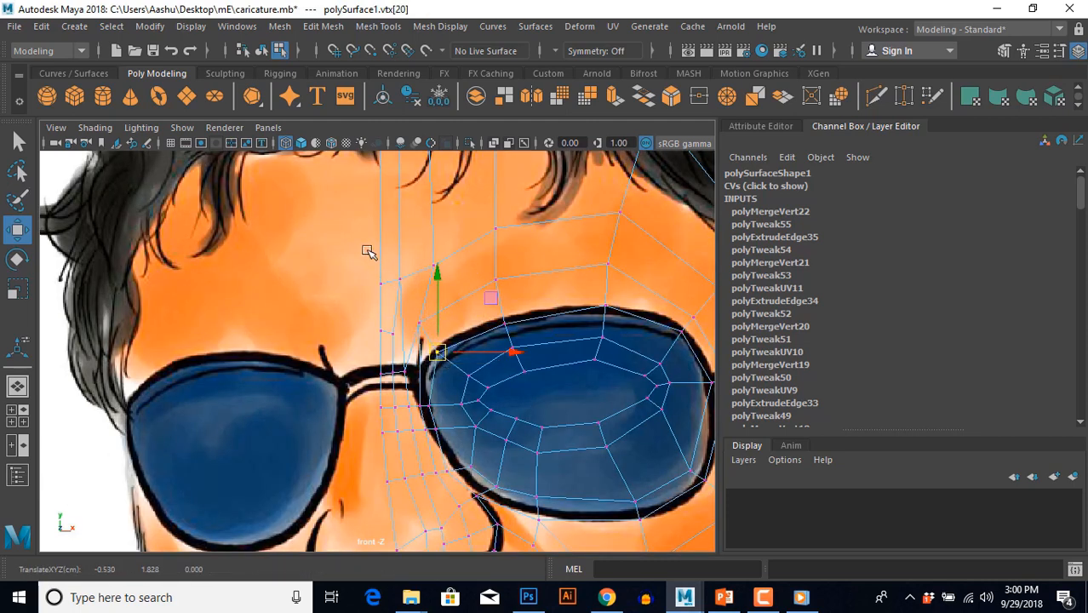
# Examine the half-face mesh as a whole object against the full front reference image.
pyautogui.scroll(-8, 389, 306)
pyautogui.keyDown('alt'); pyautogui.moveTo(378, 295); pyautogui.dragTo(373, 267, button='middle'); pyautogui.keyUp('alt')
pyautogui.scroll(7, 387, 298)
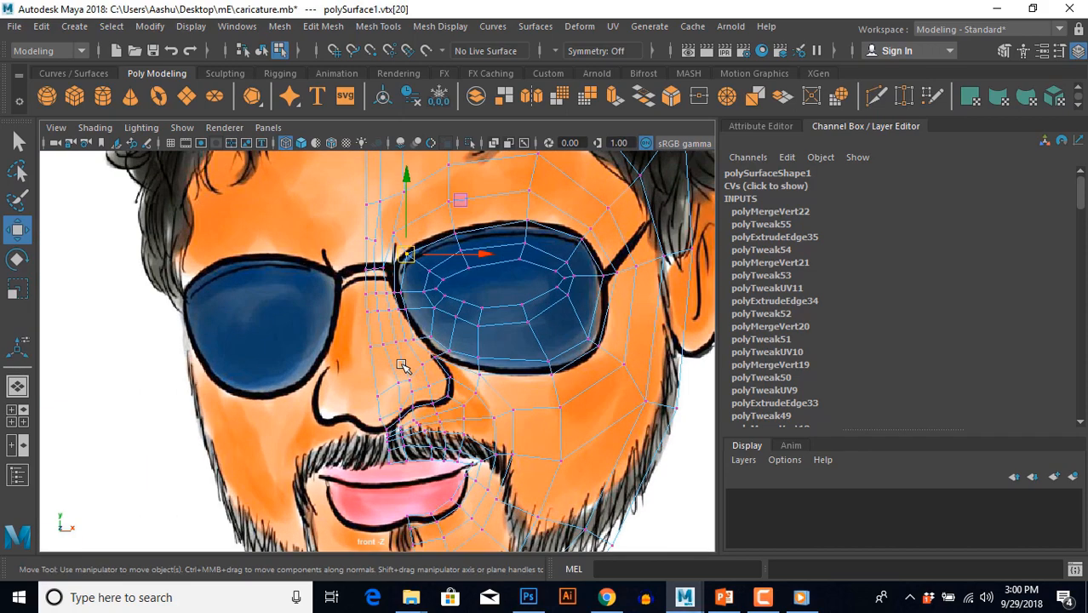
pyautogui.press('F8')
pyautogui.scroll(-8, 434, 374)
pyautogui.scroll(4, 434, 383)
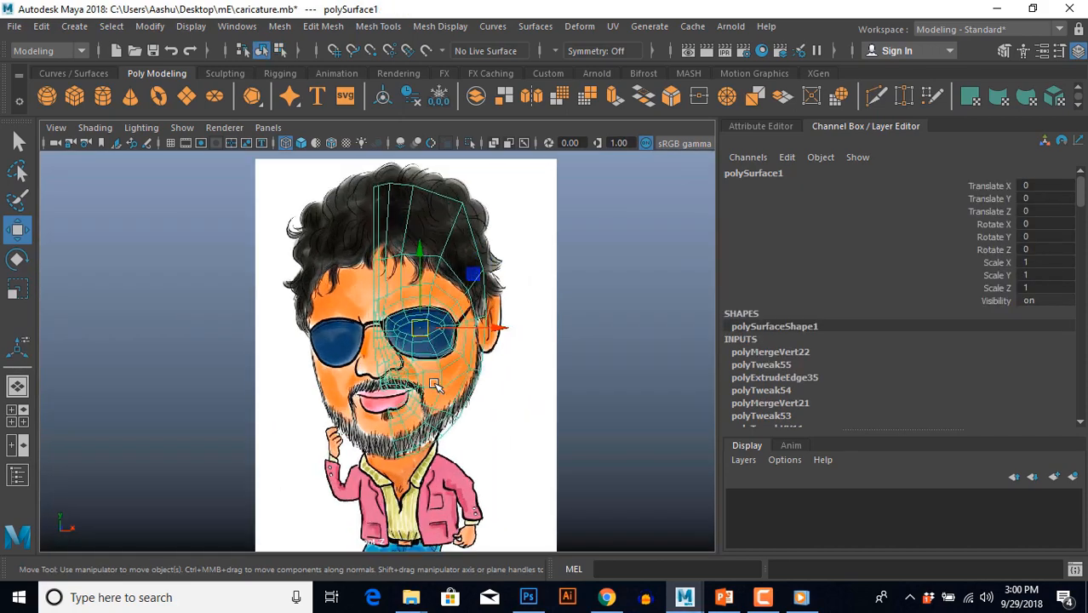
pyautogui.scroll(3, 434, 397)
# Shift the centre-line vertices from lower lip to chin slightly inward and straighten their column by scaling along X.
pyautogui.press('F9')
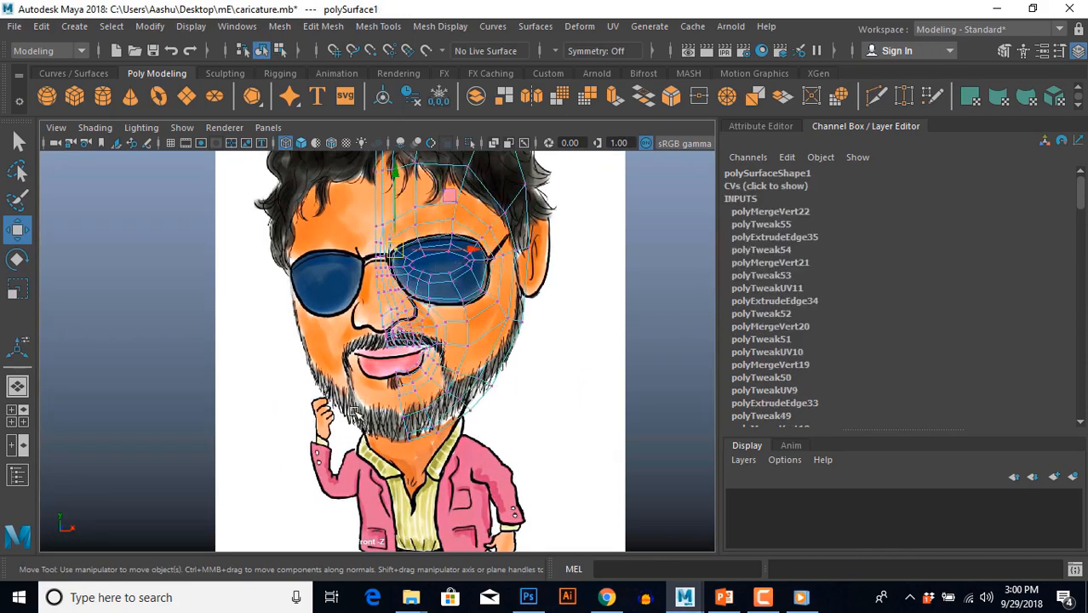
pyautogui.scroll(5, 400, 383)
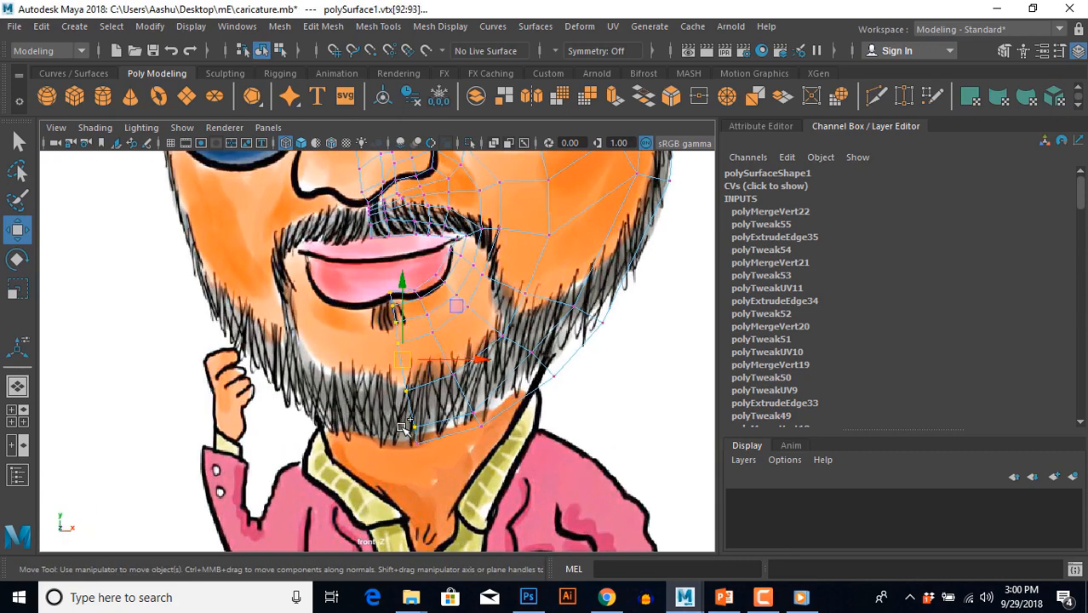
pyautogui.moveTo(400, 355); pyautogui.dragTo(396, 357)
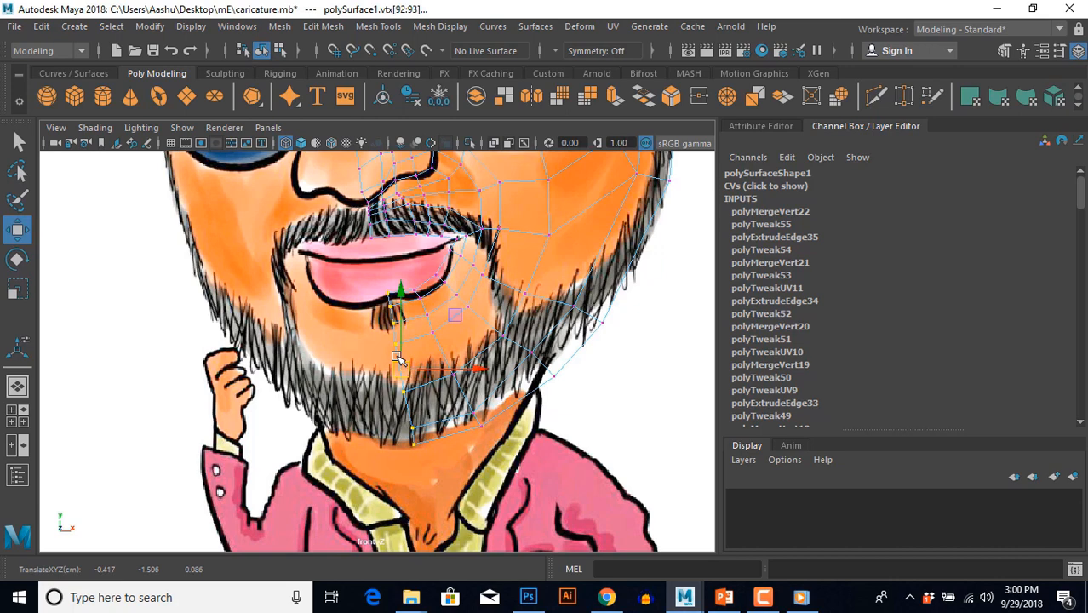
pyautogui.press('r')
pyautogui.moveTo(466, 370); pyautogui.dragTo(454, 368)
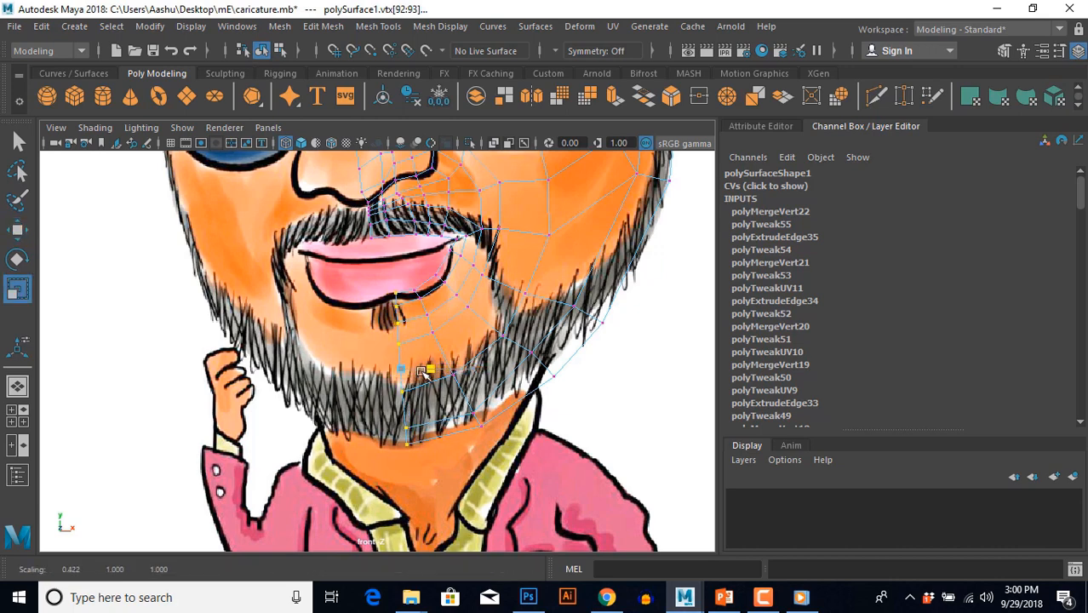
pyautogui.press('e')
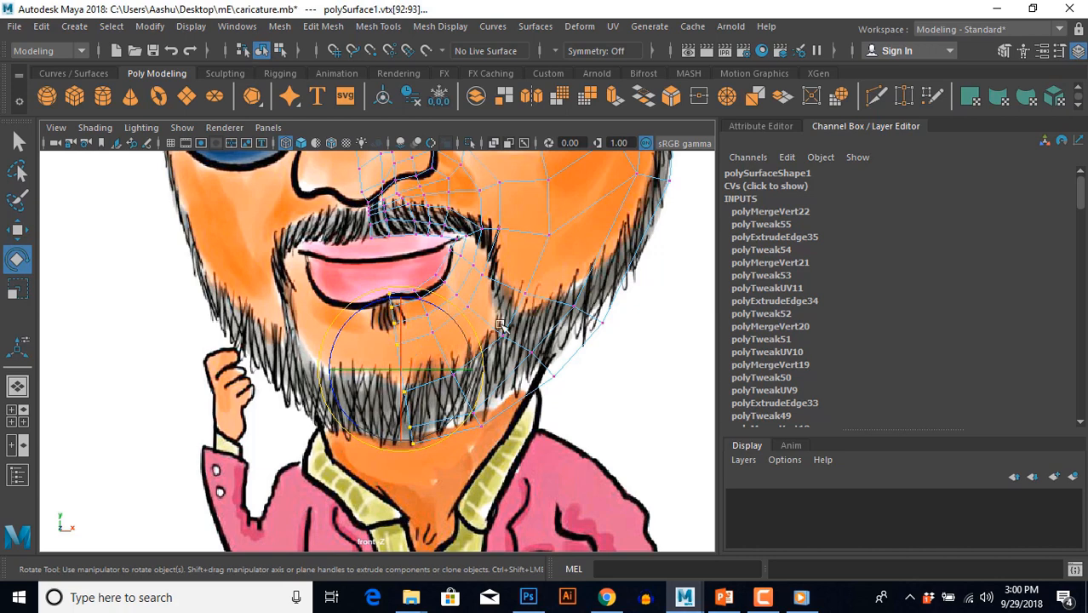
pyautogui.press('w')
pyautogui.keyDown('alt'); pyautogui.moveTo(538, 285); pyautogui.dragTo(543, 419, button='middle'); pyautogui.keyUp('alt')
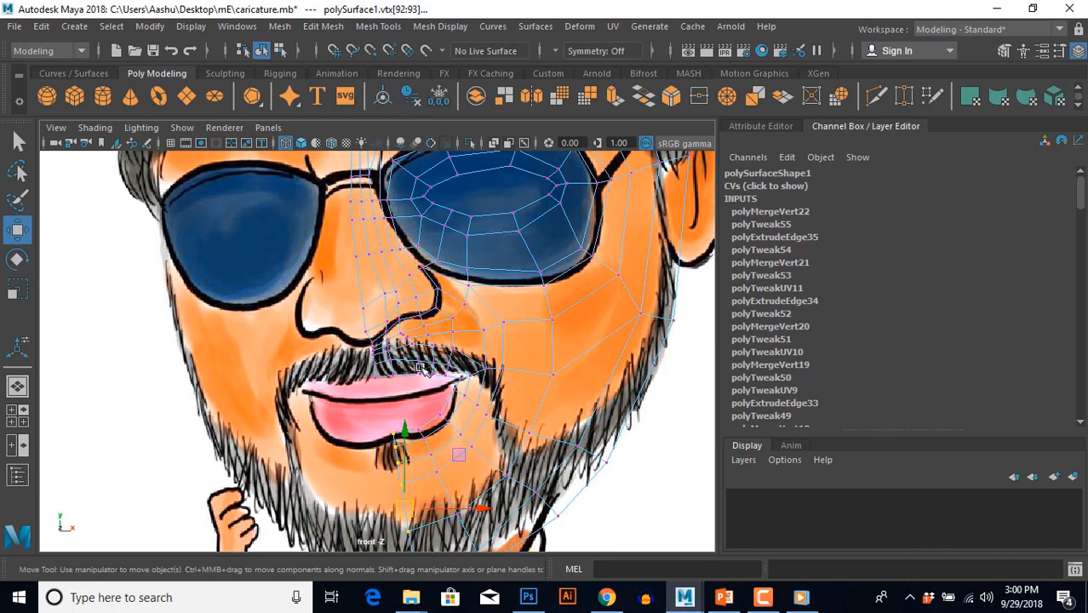
# Straighten the centre-line vertices from the nose tip to the upper lip by scaling them along X.
pyautogui.moveTo(380, 415); pyautogui.dragTo(382, 416)
pyautogui.press('r')
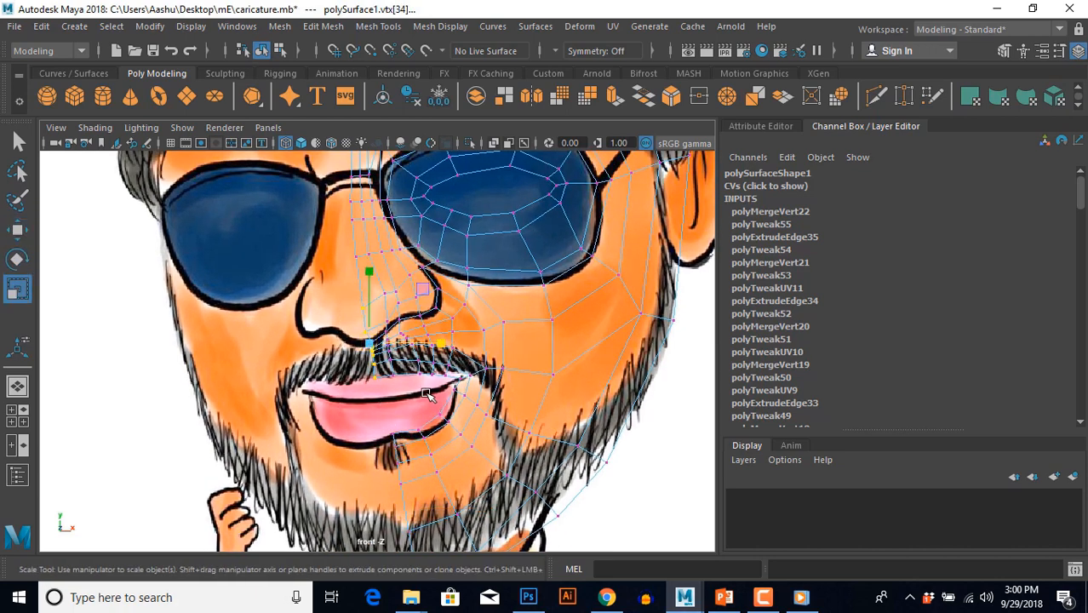
pyautogui.scroll(3, 424, 394)
pyautogui.moveTo(429, 341); pyautogui.dragTo(423, 342)
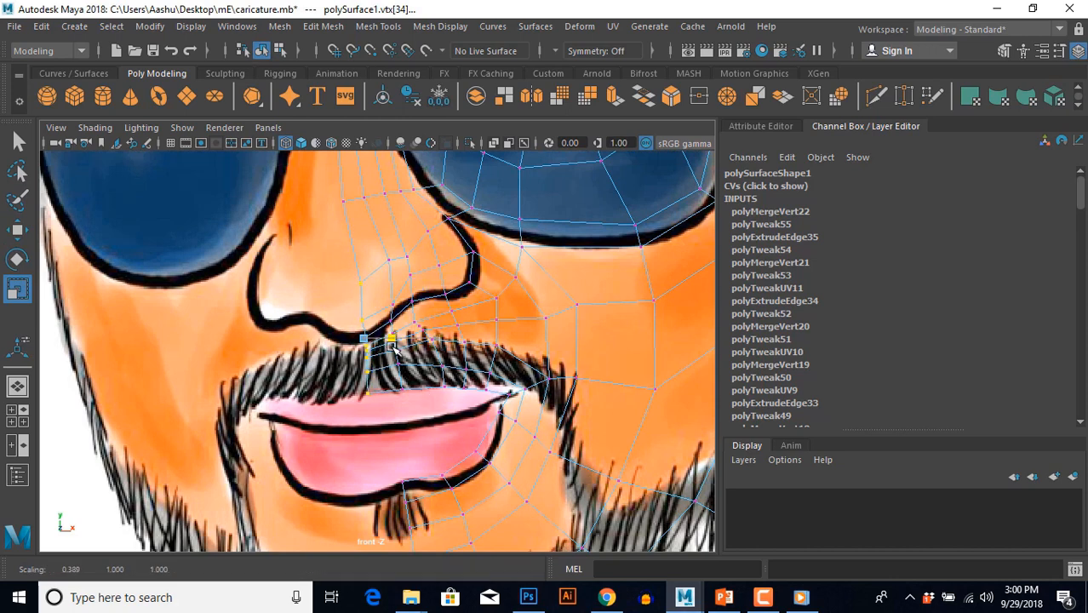
pyautogui.press('w')
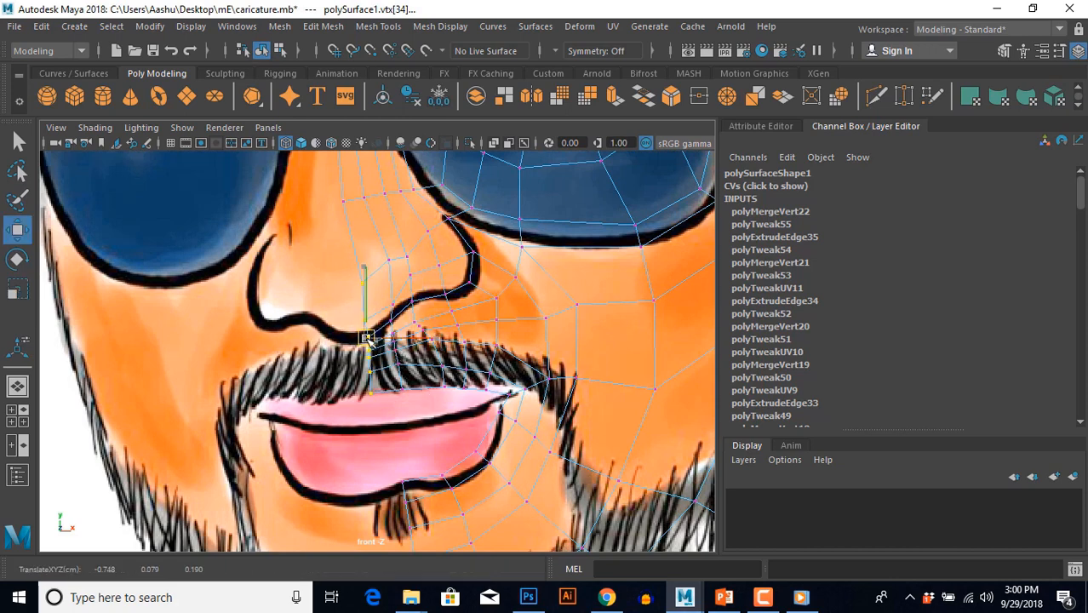
# Nudge the nose bridge's centre-line vertices sideways to even out the centre column in the front view.
pyautogui.keyDown('alt'); pyautogui.moveTo(396, 210); pyautogui.dragTo(425, 395, button='middle'); pyautogui.keyUp('alt')
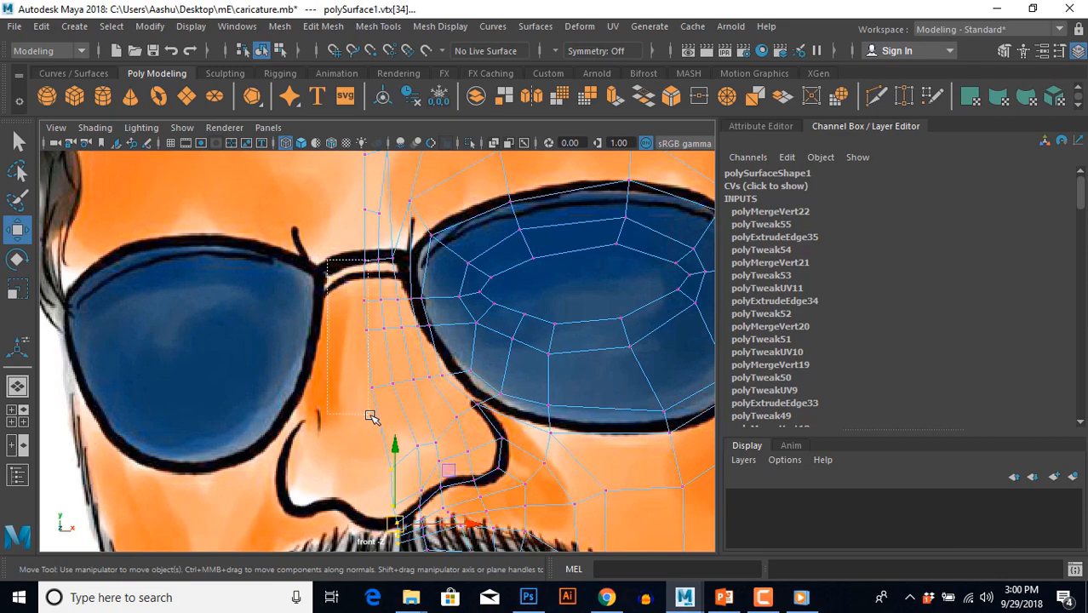
pyautogui.moveTo(371, 416); pyautogui.dragTo(371, 416)
pyautogui.scroll(-5, 371, 417)
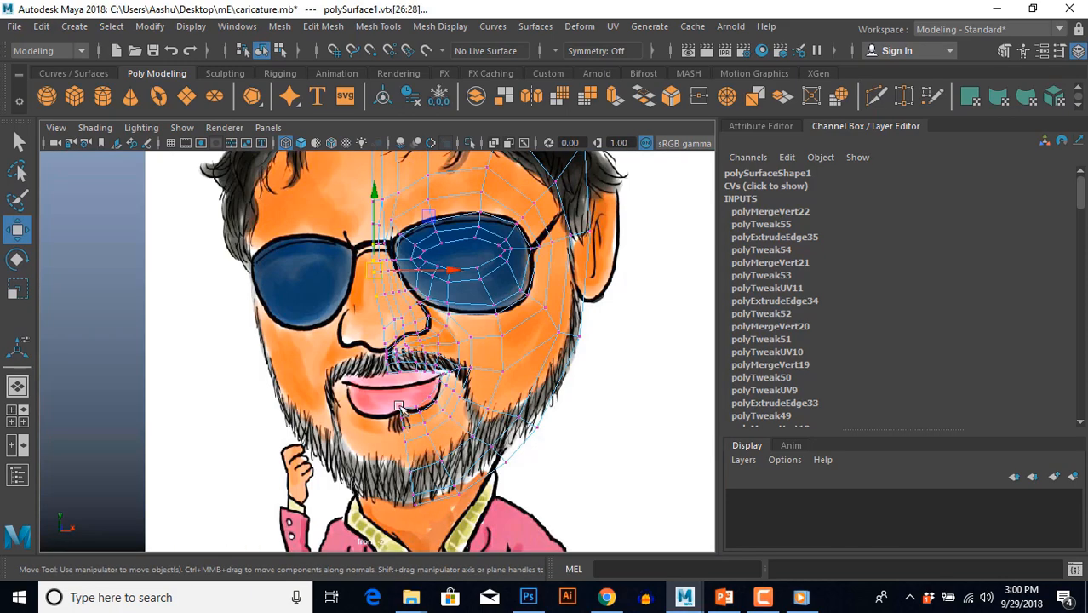
pyautogui.keyDown('alt'); pyautogui.moveTo(349, 204); pyautogui.dragTo(371, 322, button='middle'); pyautogui.keyUp('alt')
pyautogui.scroll(-5, 374, 338)
pyautogui.scroll(3, 371, 322)
pyautogui.scroll(6, 371, 322)
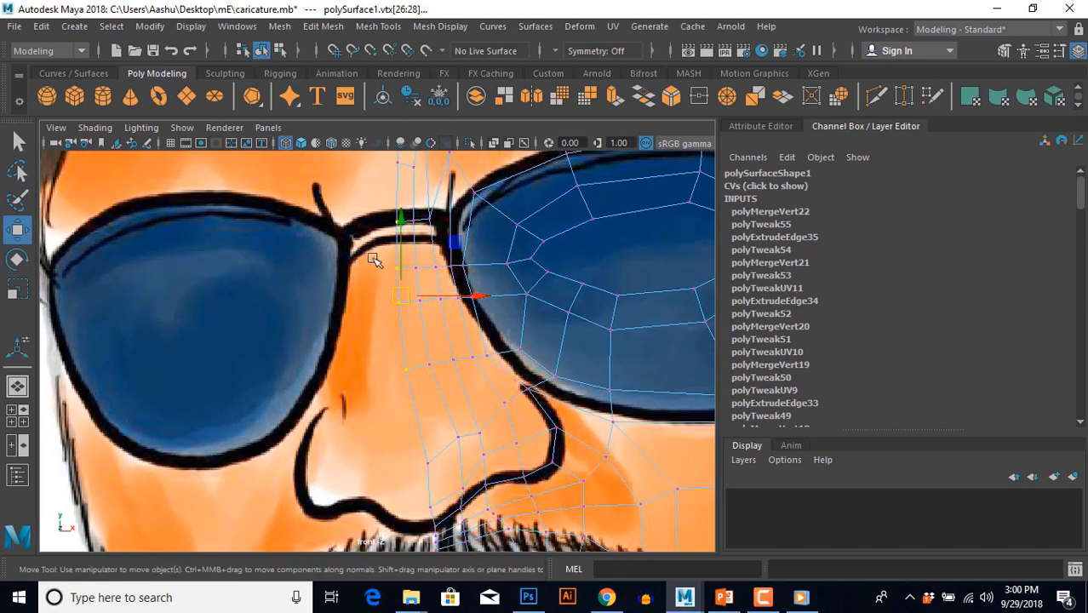
pyautogui.moveTo(412, 330); pyautogui.dragTo(401, 318)
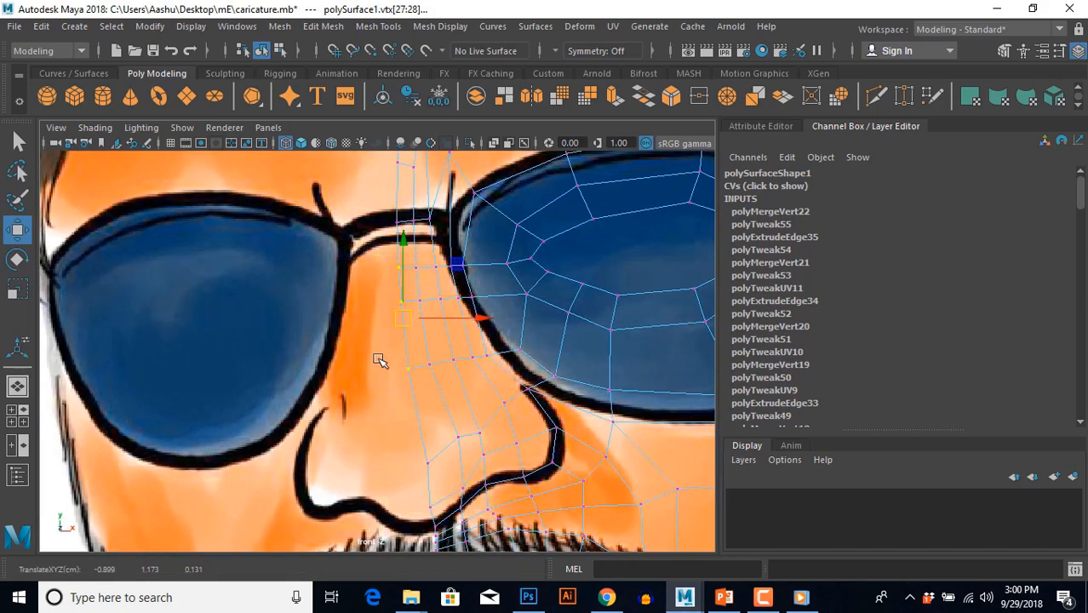
pyautogui.click(381, 362)
# Move the centre-line vertex above the nose tip slightly up and inward.
pyautogui.keyDown('alt'); pyautogui.moveTo(398, 402); pyautogui.dragTo(396, 279, button='middle'); pyautogui.keyUp('alt')
pyautogui.scroll(-6, 395, 285)
pyautogui.click(388, 315)
pyautogui.scroll(6, 384, 350)
pyautogui.keyDown('alt'); pyautogui.moveTo(383, 337); pyautogui.dragTo(369, 438, button='middle'); pyautogui.keyUp('alt')
pyautogui.scroll(1, 375, 349)
pyautogui.moveTo(378, 311); pyautogui.dragTo(335, 315, button='right')
pyautogui.keyDown('alt'); pyautogui.moveTo(337, 366); pyautogui.dragTo(354, 284, button='middle'); pyautogui.keyUp('alt')
pyautogui.click(396, 344)
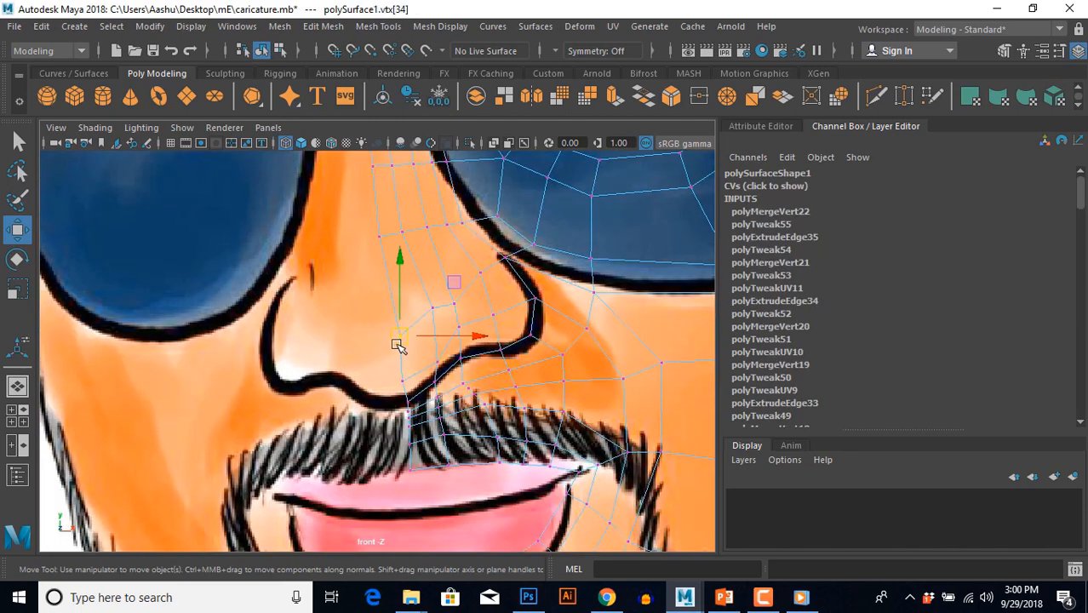
pyautogui.moveTo(397, 344); pyautogui.dragTo(395, 330)
pyautogui.click(415, 347)
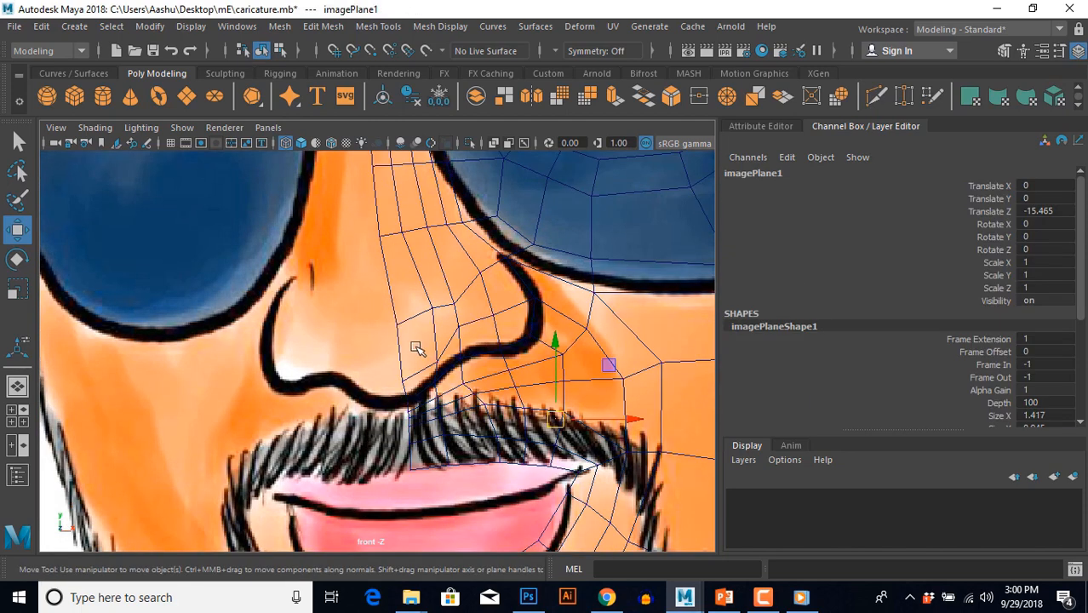
# Adjust the vertices beside the centre line on the lower nose to even out the edge flow.
pyautogui.click(415, 315)
pyautogui.moveTo(414, 314); pyautogui.dragTo(333, 312, button='right')
pyautogui.click(397, 325)
pyautogui.click(432, 308)
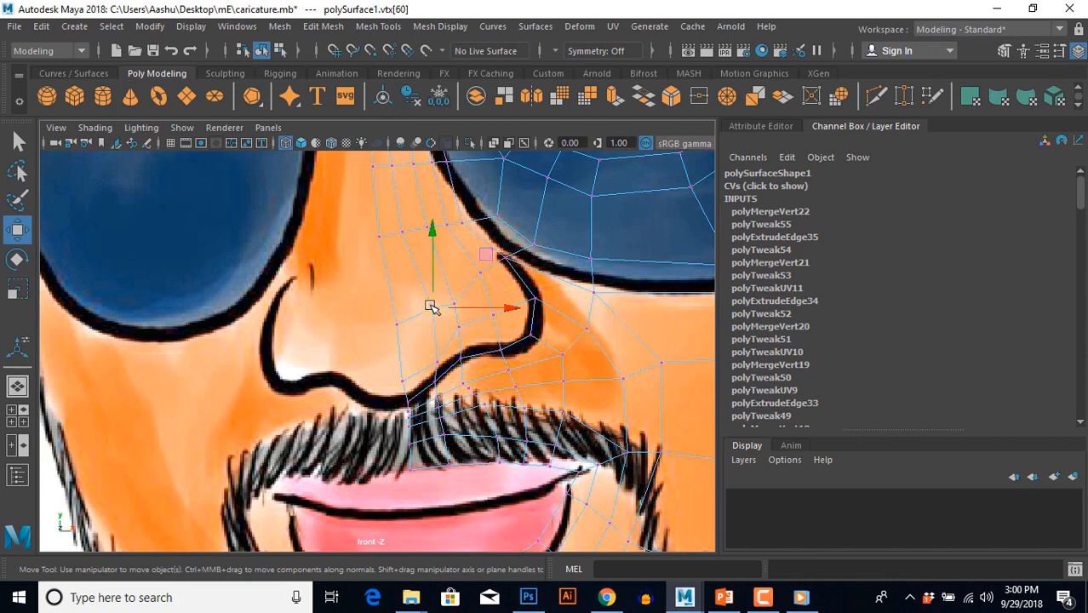
pyautogui.moveTo(432, 307); pyautogui.dragTo(428, 313)
pyautogui.moveTo(451, 279); pyautogui.dragTo(450, 323)
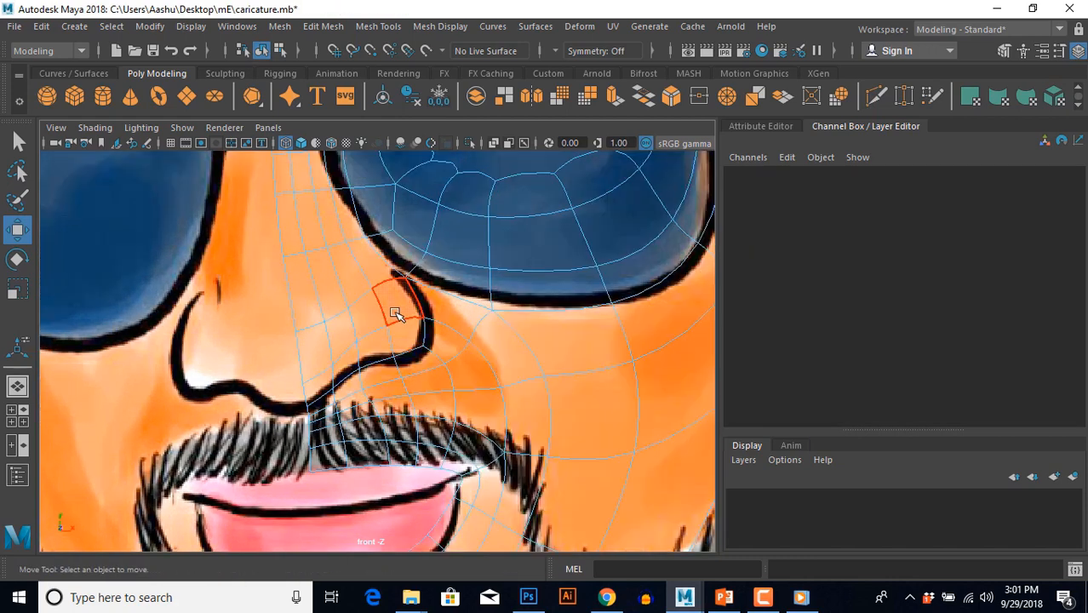
# Extrude the faces on the side of the nose that form the nostril wing.
pyautogui.click(394, 309)
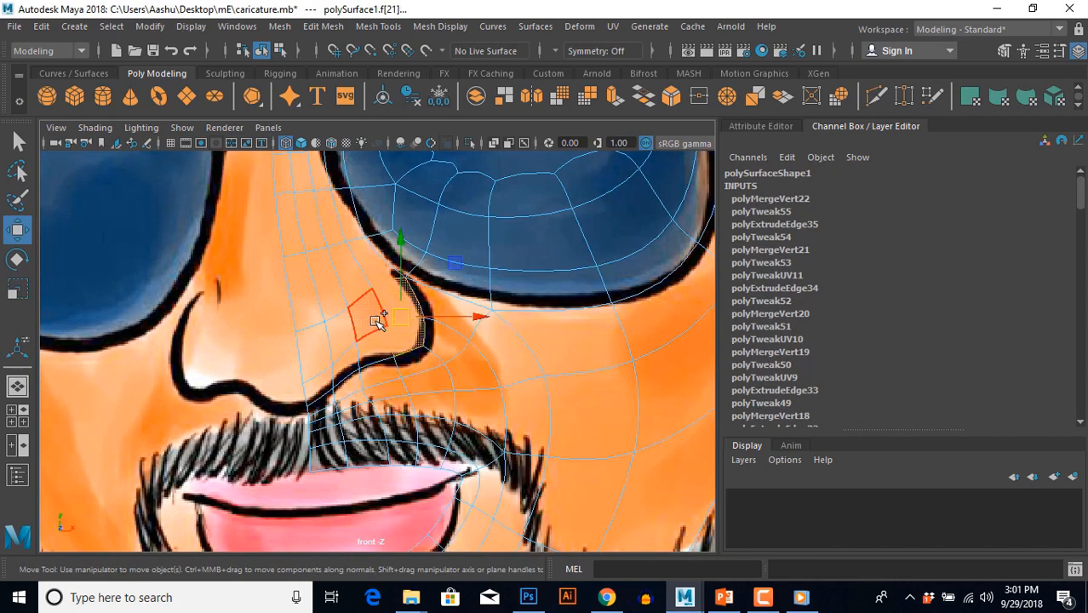
pyautogui.keyDown('shift'); pyautogui.click(383, 345); pyautogui.keyUp('shift')
pyautogui.press('1')
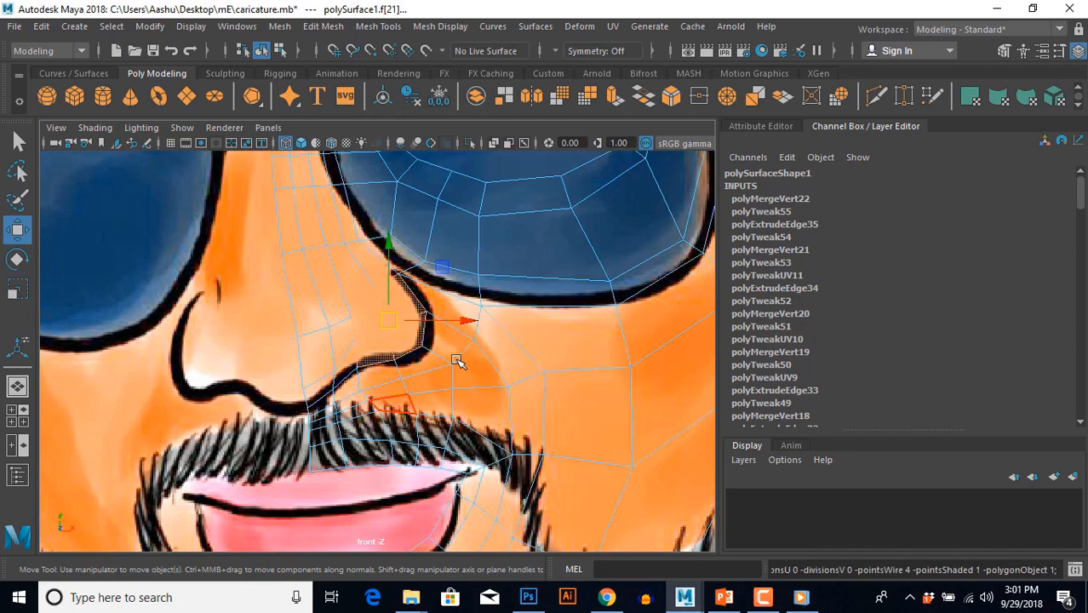
pyautogui.press('space')
pyautogui.press('space')
pyautogui.scroll(4, 392, 374)
pyautogui.keyDown('alt'); pyautogui.moveTo(392, 374); pyautogui.dragTo(430, 340); pyautogui.keyUp('alt')
pyautogui.moveTo(464, 286)
pyautogui.keyDown('shift'); pyautogui.mouseDown(button='right')
pyautogui.moveTo(463, 301)
pyautogui.moveTo(462, 283)
pyautogui.mouseUp(button='right'); pyautogui.keyUp('shift')
# Scale the extruded nostril-wing faces inward and pull them outward from the nose.
pyautogui.press('r')
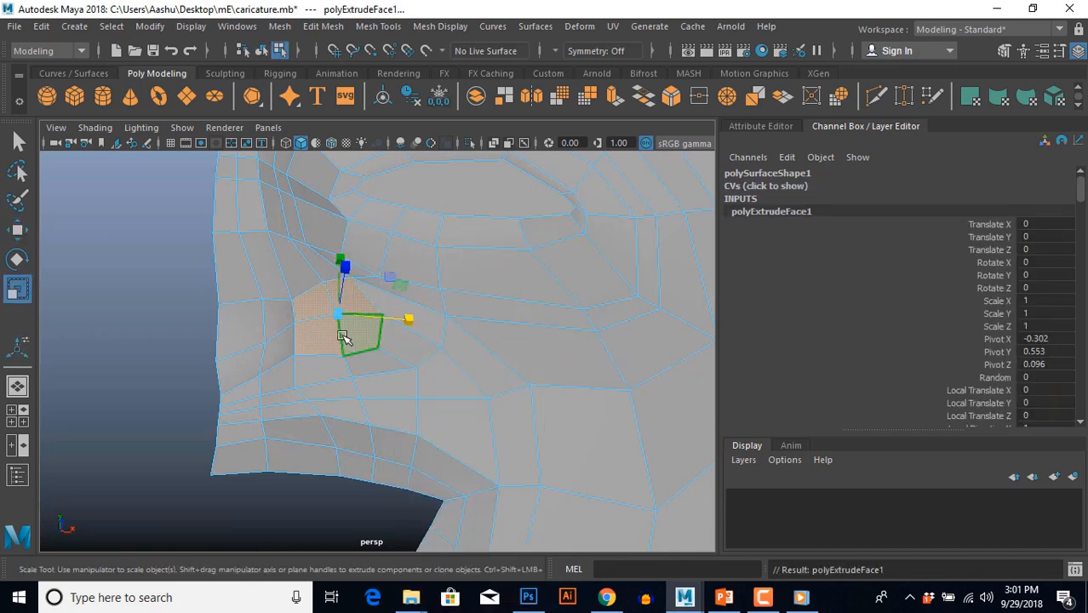
pyautogui.moveTo(338, 315); pyautogui.dragTo(425, 403)
pyautogui.press('w')
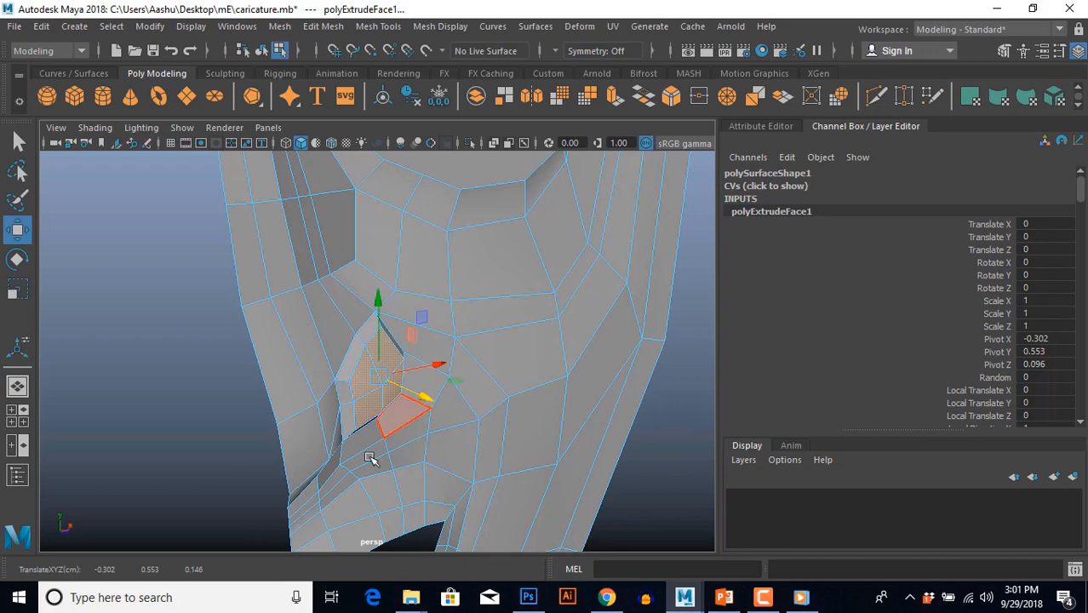
pyautogui.keyDown('alt'); pyautogui.moveTo(371, 458); pyautogui.dragTo(295, 447); pyautogui.keyUp('alt')
pyautogui.press('r')
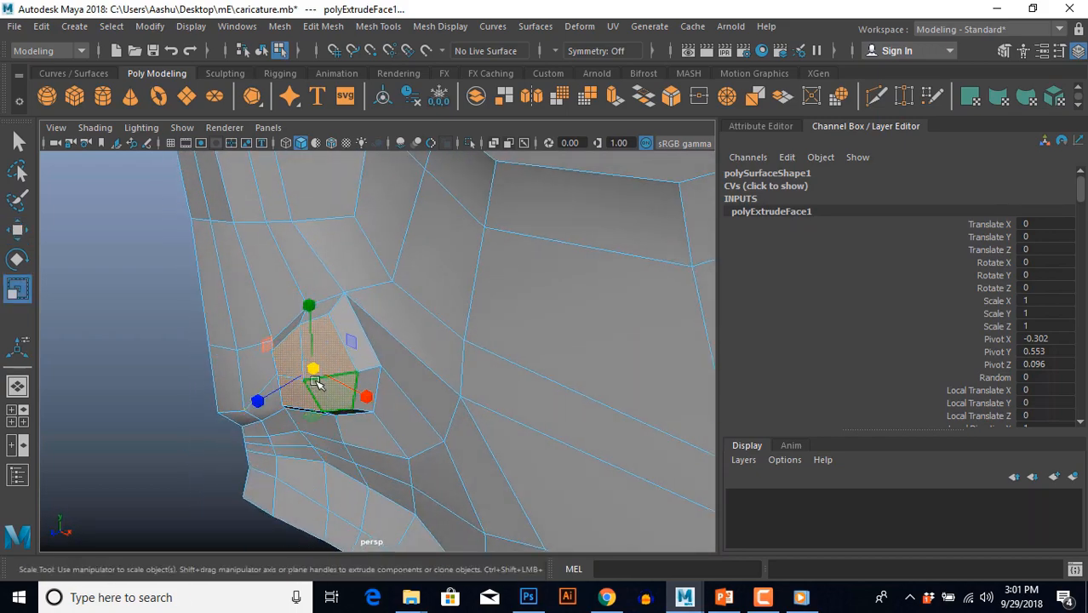
pyautogui.moveTo(313, 371); pyautogui.dragTo(257, 416)
# Reposition the four vertices that form the nose tip beside the centre line.
pyautogui.moveTo(252, 374); pyautogui.dragTo(189, 366, button='right')
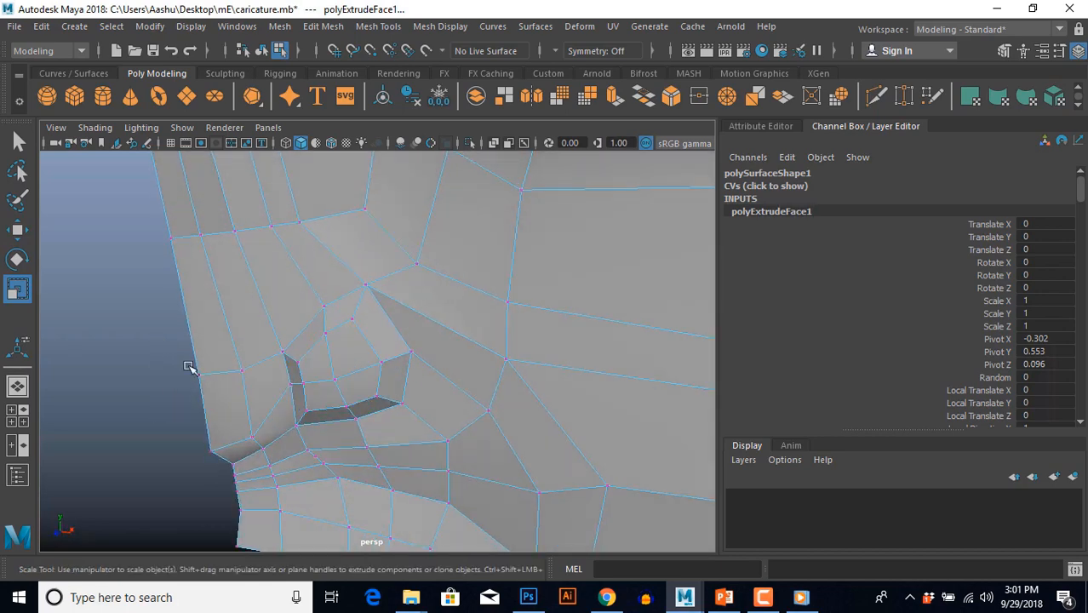
pyautogui.moveTo(255, 445); pyautogui.dragTo(256, 449)
pyautogui.press('w')
pyautogui.press('space')
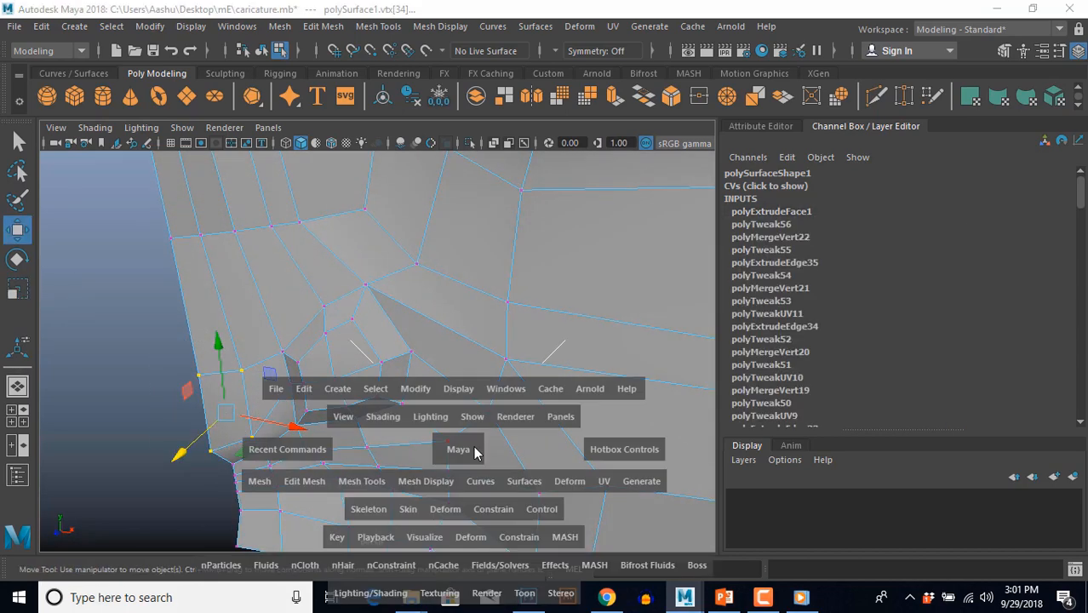
pyautogui.moveTo(474, 450); pyautogui.dragTo(484, 447)
pyautogui.scroll(1, 443, 428)
pyautogui.moveTo(444, 276); pyautogui.dragTo(431, 284)
pyautogui.scroll(-10, 394, 450)
pyautogui.keyDown('alt'); pyautogui.moveTo(394, 451); pyautogui.dragTo(375, 438, button='middle'); pyautogui.keyUp('alt')
pyautogui.scroll(5, 393, 388)
pyautogui.press('space')
pyautogui.moveTo(479, 261); pyautogui.dragTo(476, 334)
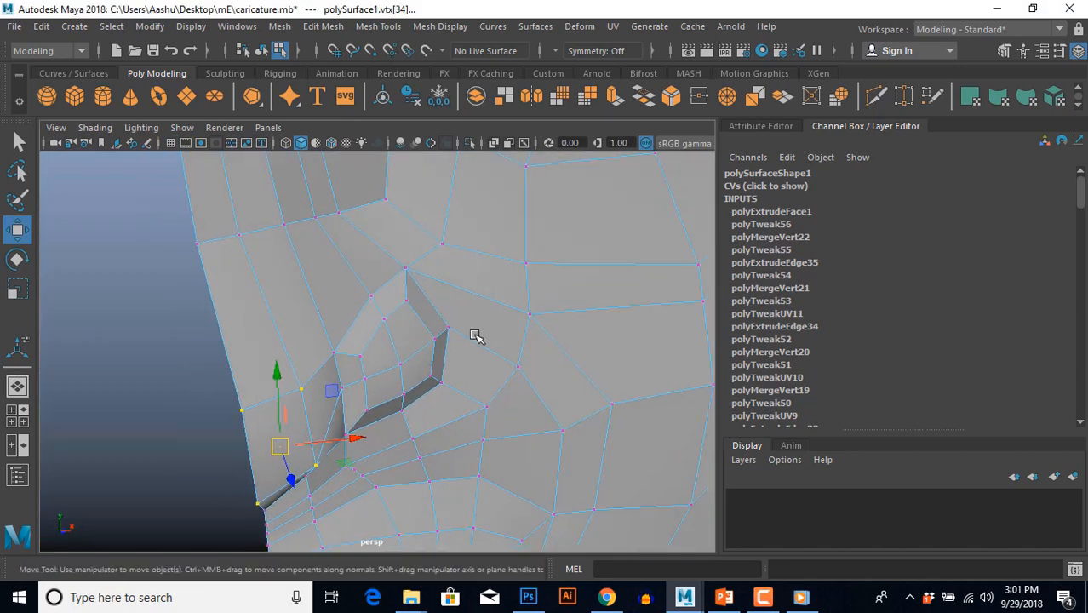
# Leave vertex editing and show the face mesh in smooth preview.
pyautogui.moveTo(471, 317); pyautogui.dragTo(488, 300, button='right')
pyautogui.scroll(-5, 467, 318)
pyautogui.click(238, 387)
pyautogui.keyDown('alt'); pyautogui.moveTo(255, 411); pyautogui.dragTo(305, 383); pyautogui.keyUp('alt')
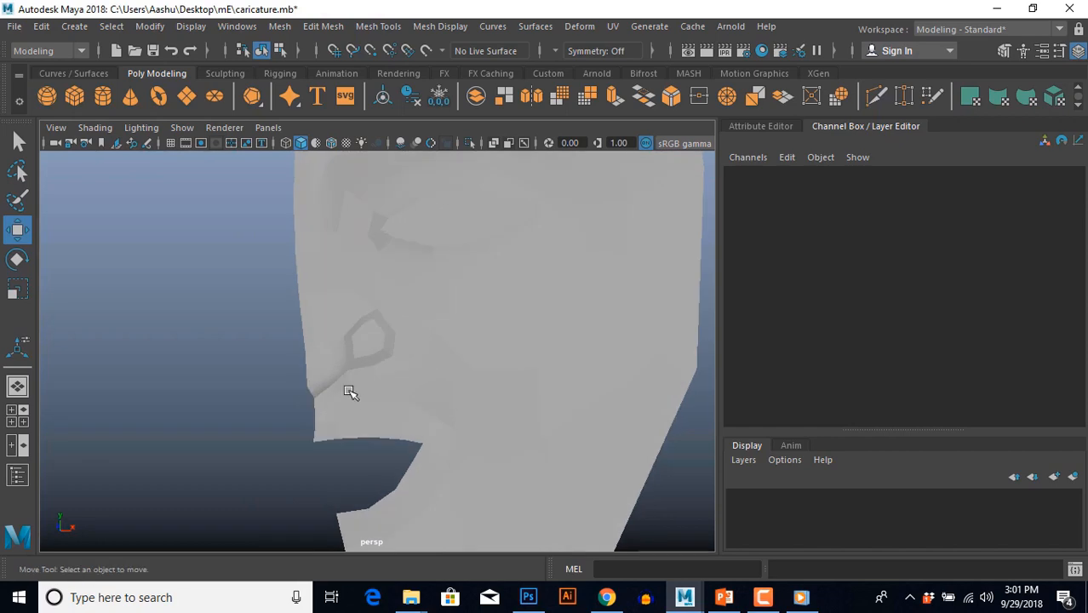
pyautogui.click(350, 391)
pyautogui.scroll(5, 375, 375)
# Raise the edges directly beneath the nose and nostril wing to tighten the crease above the upper lip.
pyautogui.moveTo(280, 328); pyautogui.dragTo(288, 322)
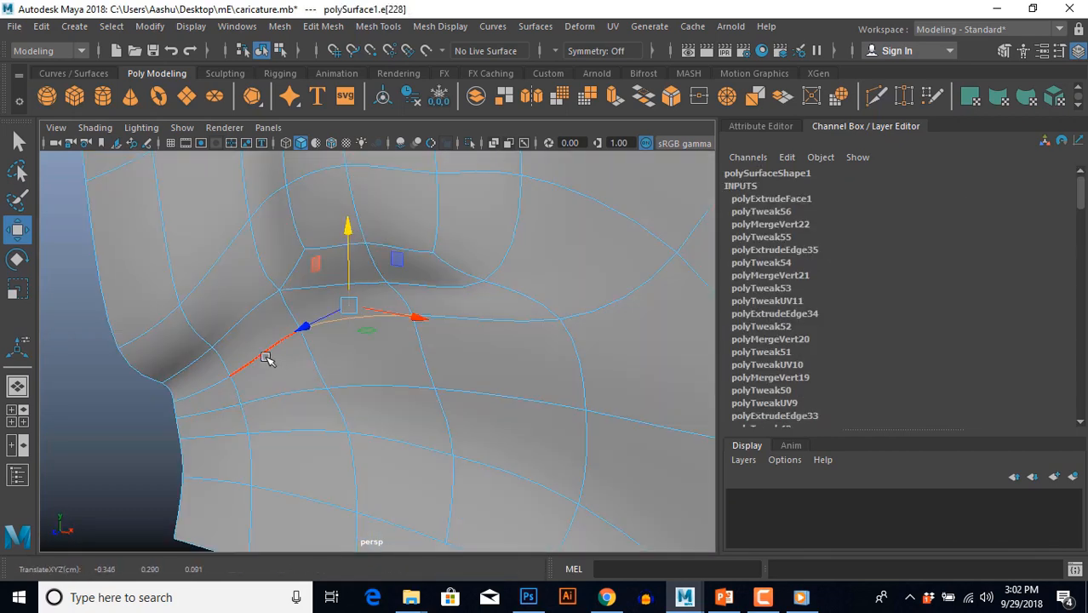
pyautogui.click(265, 358)
pyautogui.keyDown('alt'); pyautogui.moveTo(266, 357); pyautogui.dragTo(285, 345); pyautogui.keyUp('alt')
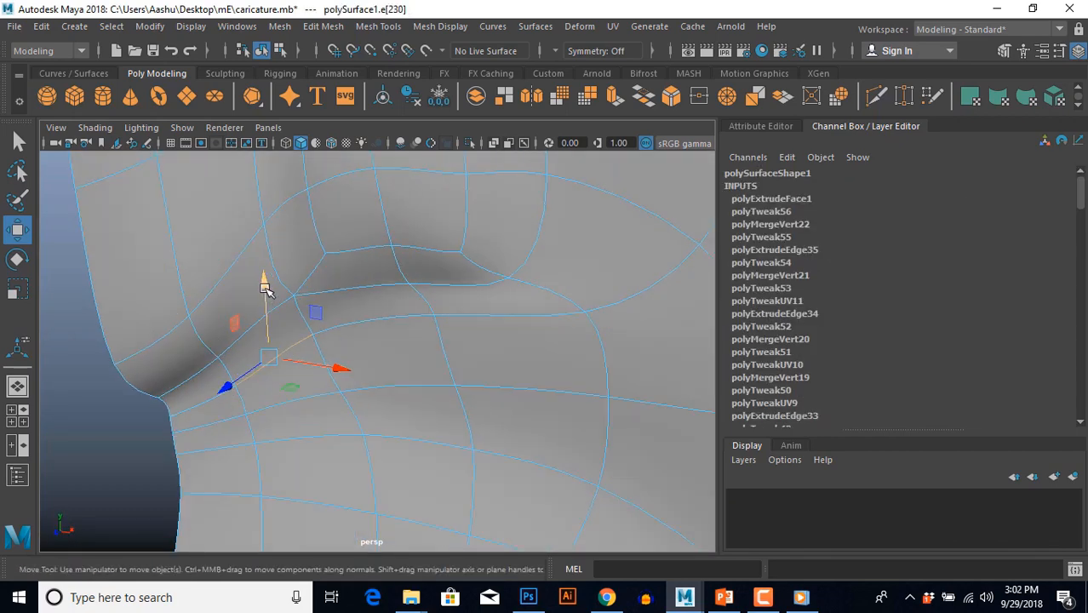
pyautogui.moveTo(264, 286); pyautogui.dragTo(257, 242)
pyautogui.click(460, 311)
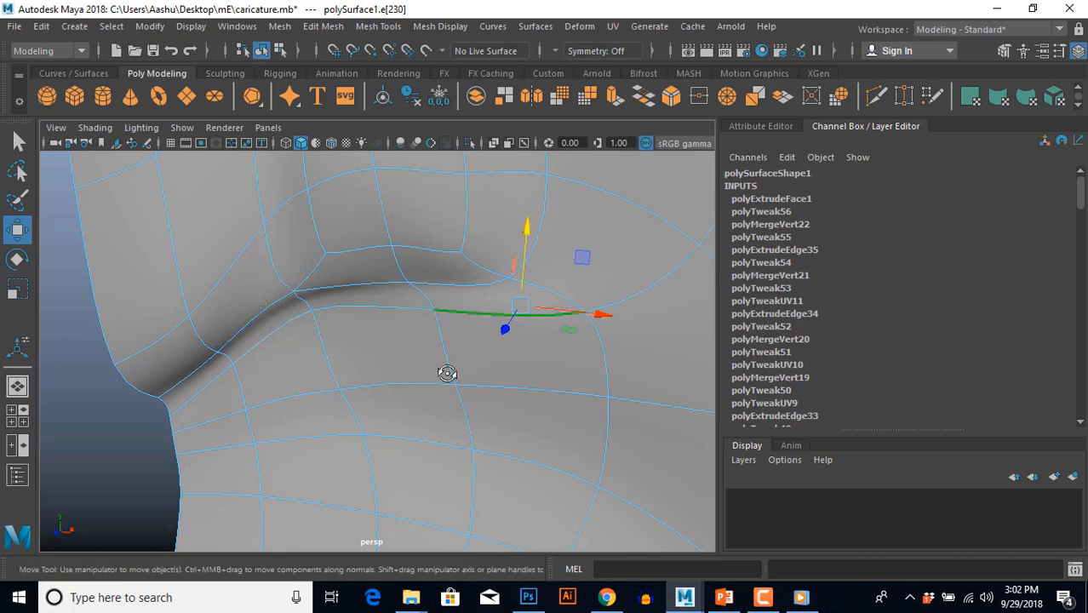
pyautogui.keyDown('alt'); pyautogui.moveTo(444, 372); pyautogui.dragTo(403, 372); pyautogui.keyUp('alt')
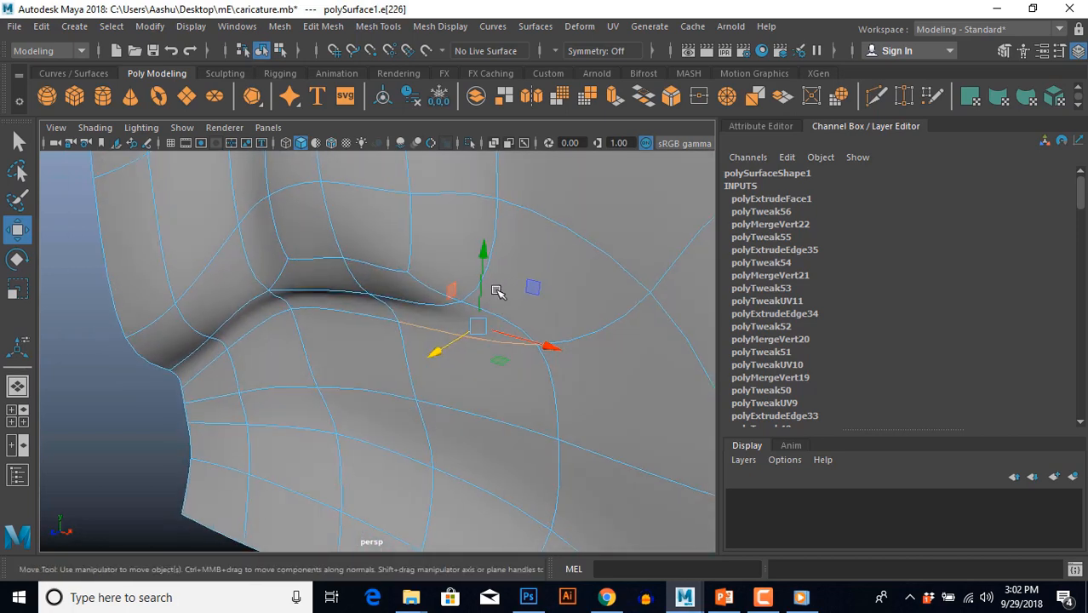
pyautogui.moveTo(484, 256); pyautogui.dragTo(484, 251)
# Adjust the nostril wing's outer and upper vertices to follow the reference outline in the front view.
pyautogui.click(465, 416)
pyautogui.keyDown('alt'); pyautogui.moveTo(460, 438); pyautogui.dragTo(364, 447); pyautogui.keyUp('alt')
pyautogui.press('space')
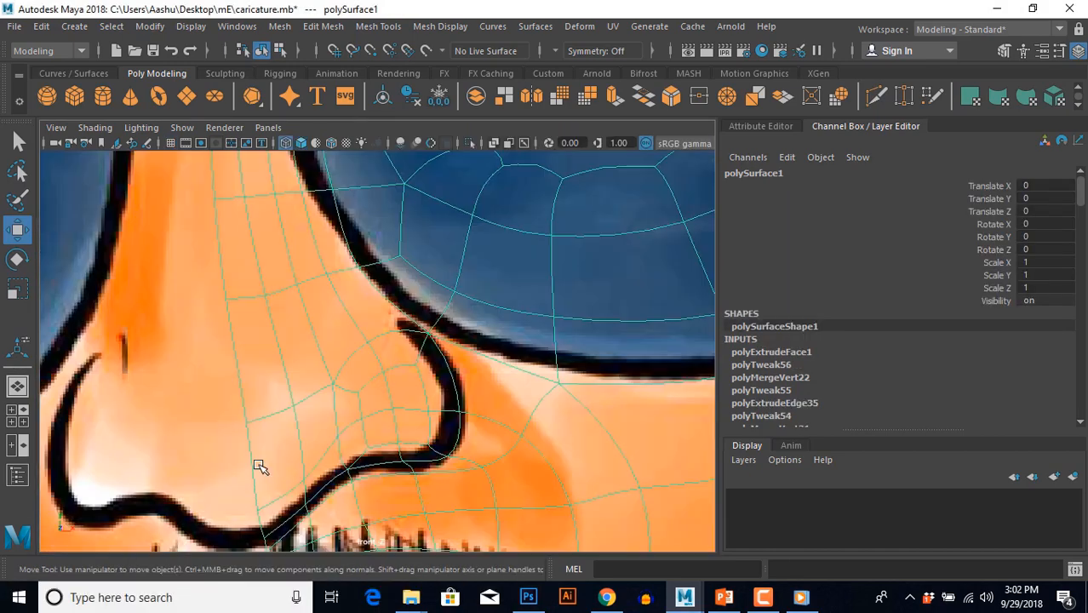
pyautogui.keyDown('alt'); pyautogui.moveTo(253, 461); pyautogui.dragTo(391, 353, button='right'); pyautogui.keyUp('alt')
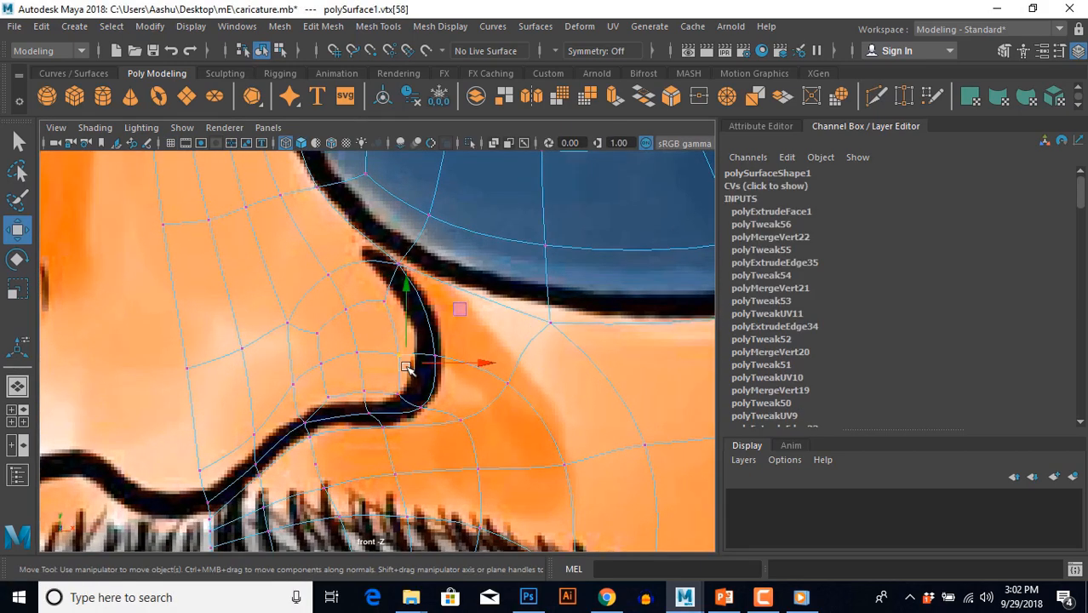
pyautogui.moveTo(413, 361); pyautogui.dragTo(446, 349)
pyautogui.click(380, 287)
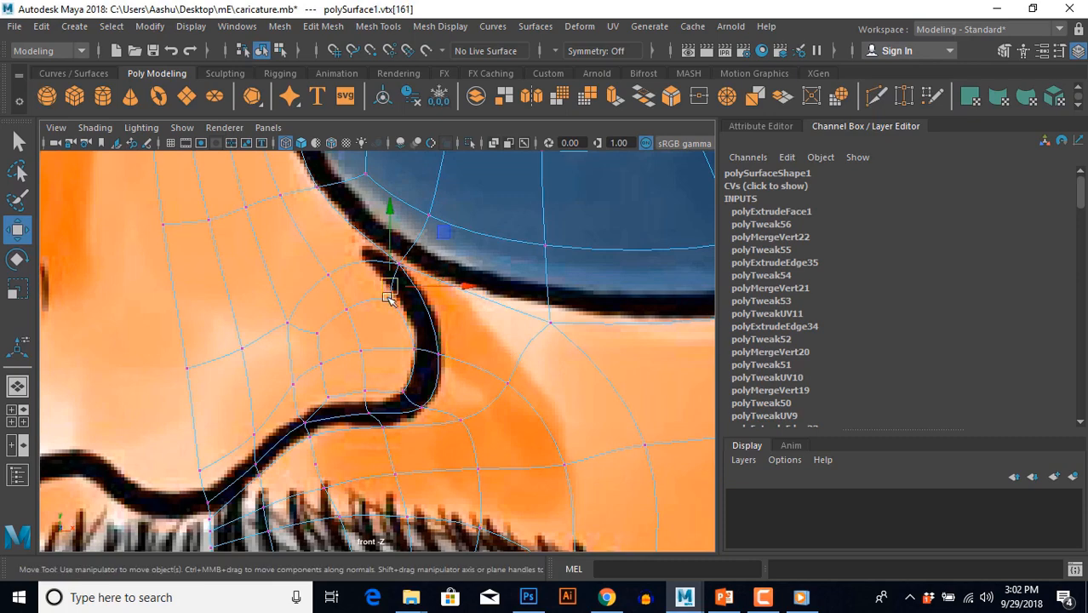
# Move the outer border edges of the nostril wing inward and lower its top border edge to sharpen the crease.
pyautogui.press('space')
pyautogui.press('space')
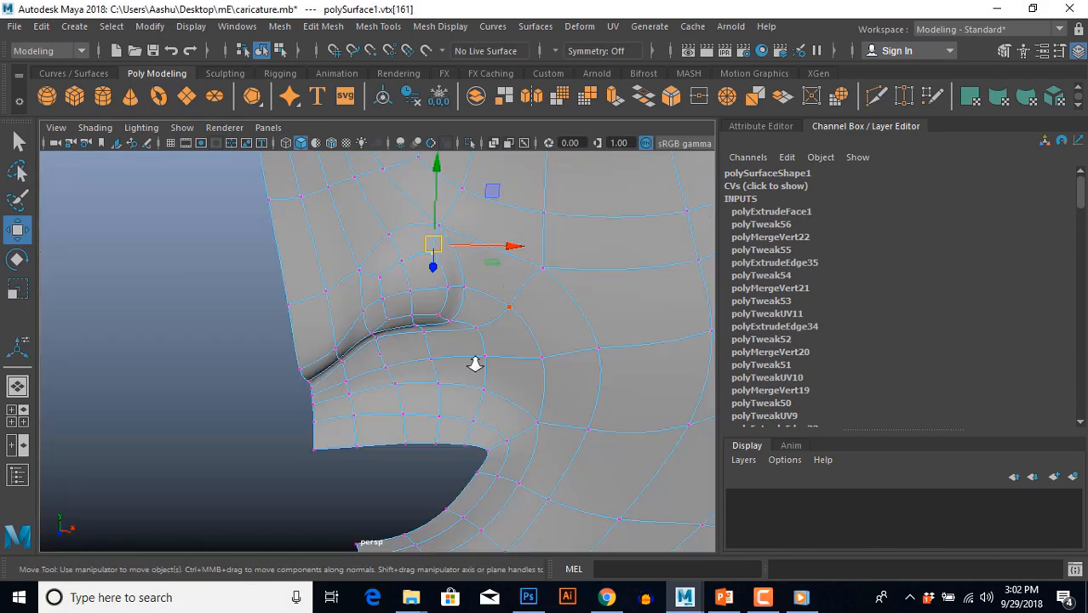
pyautogui.keyDown('alt'); pyautogui.moveTo(474, 364); pyautogui.dragTo(488, 354, button='right'); pyautogui.keyUp('alt')
pyautogui.keyDown('alt'); pyautogui.moveTo(488, 354); pyautogui.dragTo(438, 375, button='middle'); pyautogui.keyUp('alt')
pyautogui.keyDown('alt'); pyautogui.moveTo(438, 375); pyautogui.dragTo(401, 346); pyautogui.keyUp('alt')
pyautogui.keyDown('alt'); pyautogui.moveTo(401, 346); pyautogui.dragTo(376, 423, button='middle'); pyautogui.keyUp('alt')
pyautogui.moveTo(376, 422); pyautogui.dragTo(383, 366, button='right')
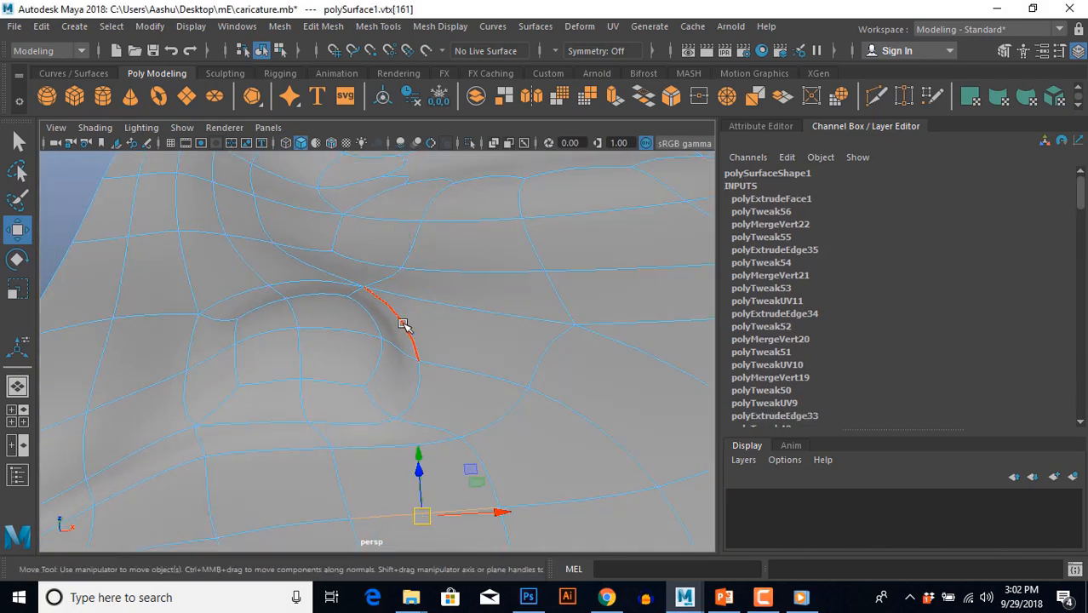
pyautogui.click(405, 323)
pyautogui.keyDown('alt'); pyautogui.moveTo(381, 469); pyautogui.dragTo(401, 334); pyautogui.keyUp('alt')
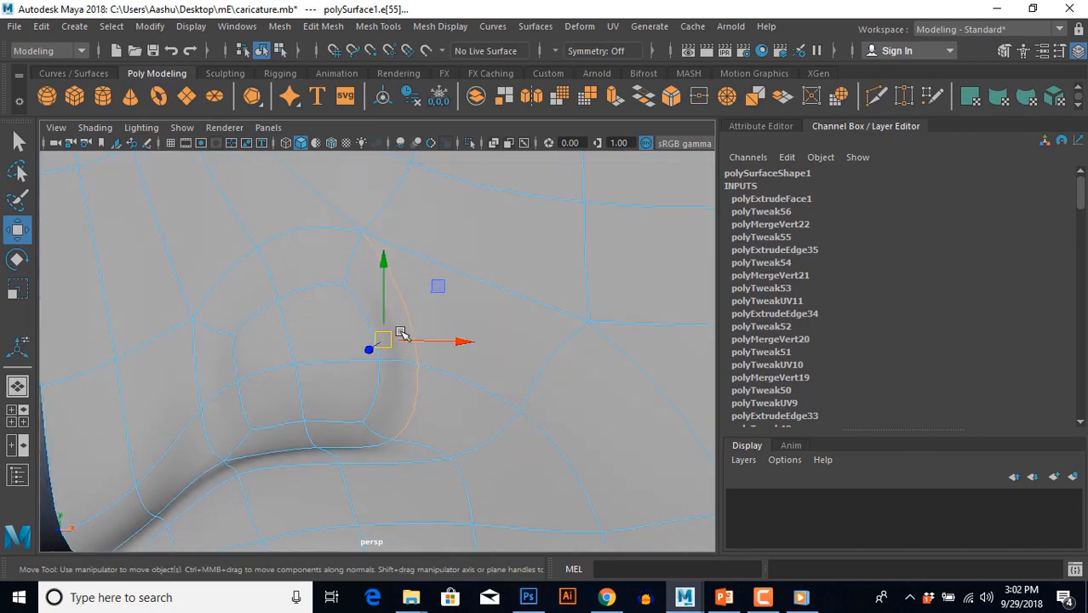
pyautogui.keyDown('alt'); pyautogui.moveTo(386, 267); pyautogui.dragTo(348, 327); pyautogui.keyUp('alt')
pyautogui.moveTo(442, 342); pyautogui.dragTo(436, 339)
pyautogui.click(324, 230)
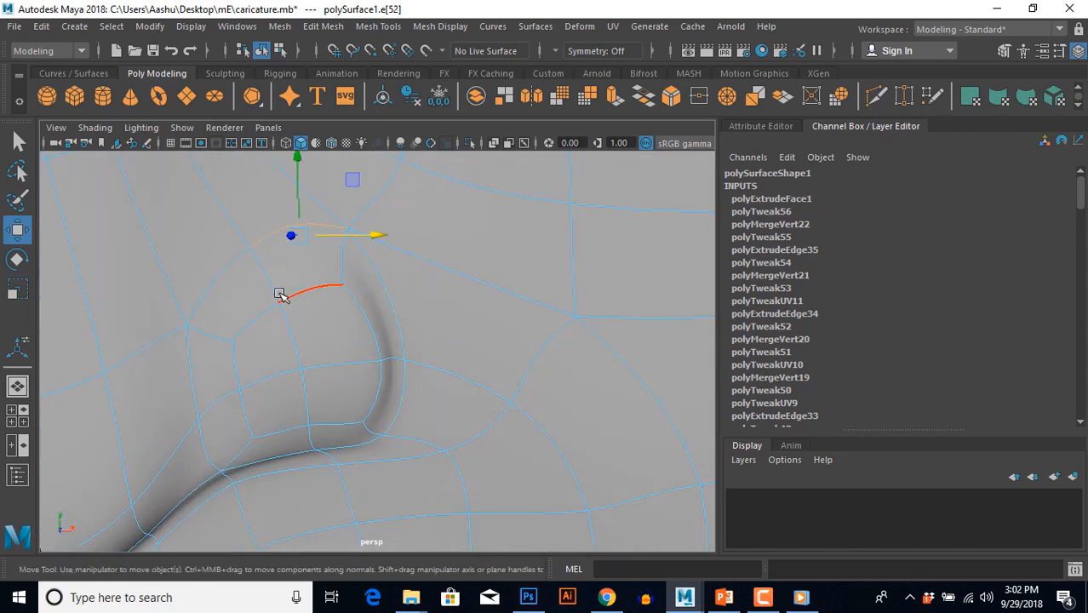
pyautogui.moveTo(297, 181); pyautogui.dragTo(295, 198)
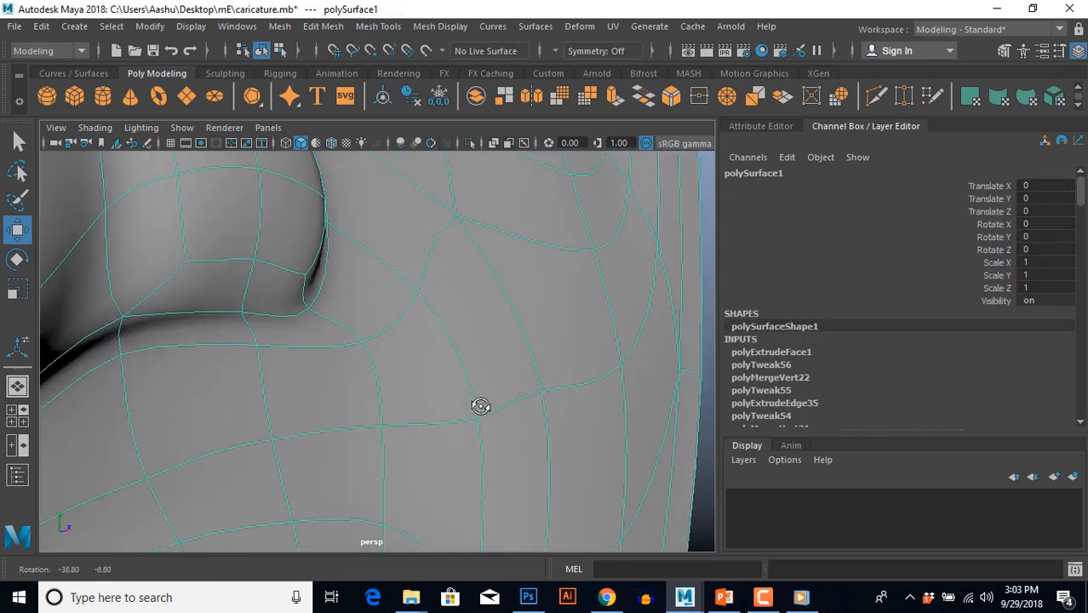
# Raise the vertex under the nostril wing and shift the one at its outer corner to even out the crease.
pyautogui.keyDown('alt'); pyautogui.moveTo(481, 407); pyautogui.dragTo(451, 400); pyautogui.keyUp('alt')
pyautogui.moveTo(357, 364); pyautogui.dragTo(253, 377, button='right')
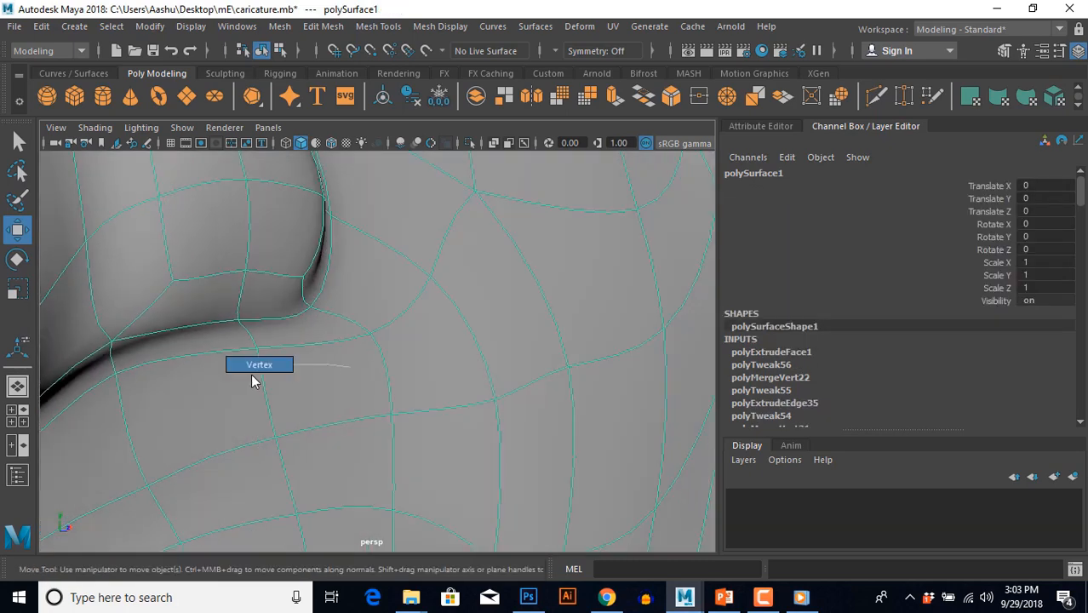
pyautogui.moveTo(253, 346); pyautogui.dragTo(272, 373)
pyautogui.keyDown('alt'); pyautogui.moveTo(238, 375); pyautogui.dragTo(121, 395); pyautogui.keyUp('alt')
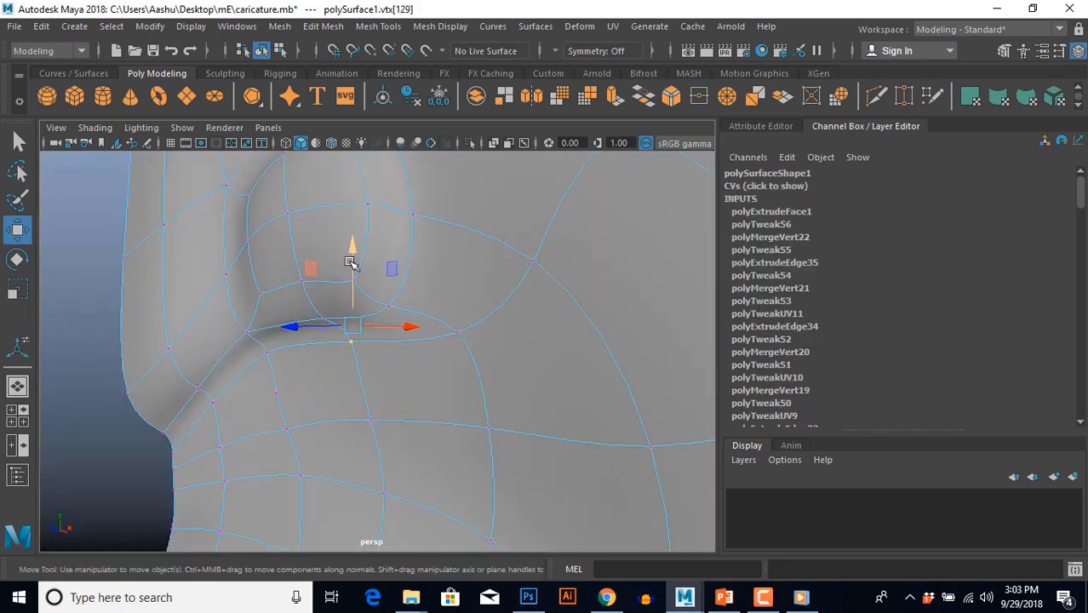
pyautogui.moveTo(349, 261); pyautogui.dragTo(349, 252)
pyautogui.keyDown('alt'); pyautogui.moveTo(390, 315); pyautogui.dragTo(462, 372); pyautogui.keyUp('alt')
pyautogui.moveTo(438, 300); pyautogui.dragTo(464, 338)
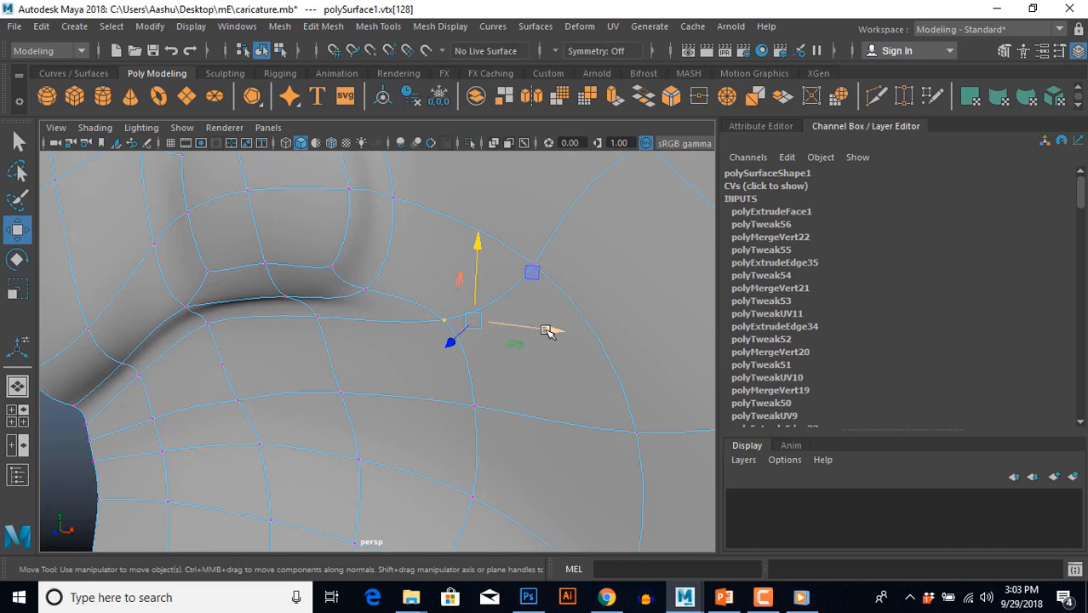
pyautogui.moveTo(547, 332); pyautogui.dragTo(469, 370)
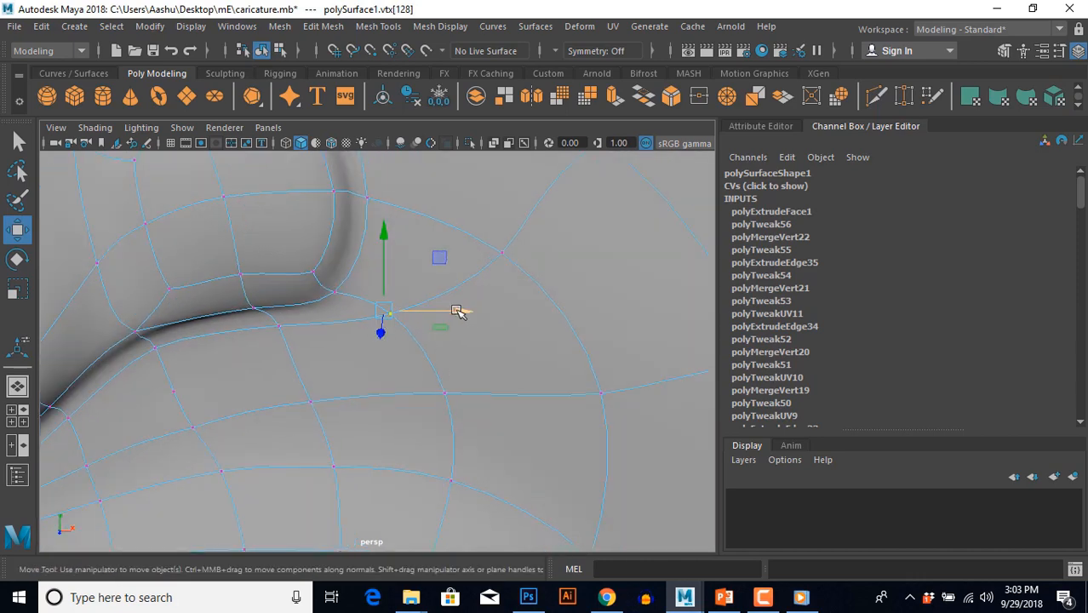
pyautogui.moveTo(459, 308); pyautogui.dragTo(454, 312)
# Show the unsmoothed mesh and adjust the vertex at the nostril wing's upper corner.
pyautogui.press('1')
pyautogui.keyDown('alt'); pyautogui.moveTo(433, 375); pyautogui.dragTo(340, 321); pyautogui.keyUp('alt')
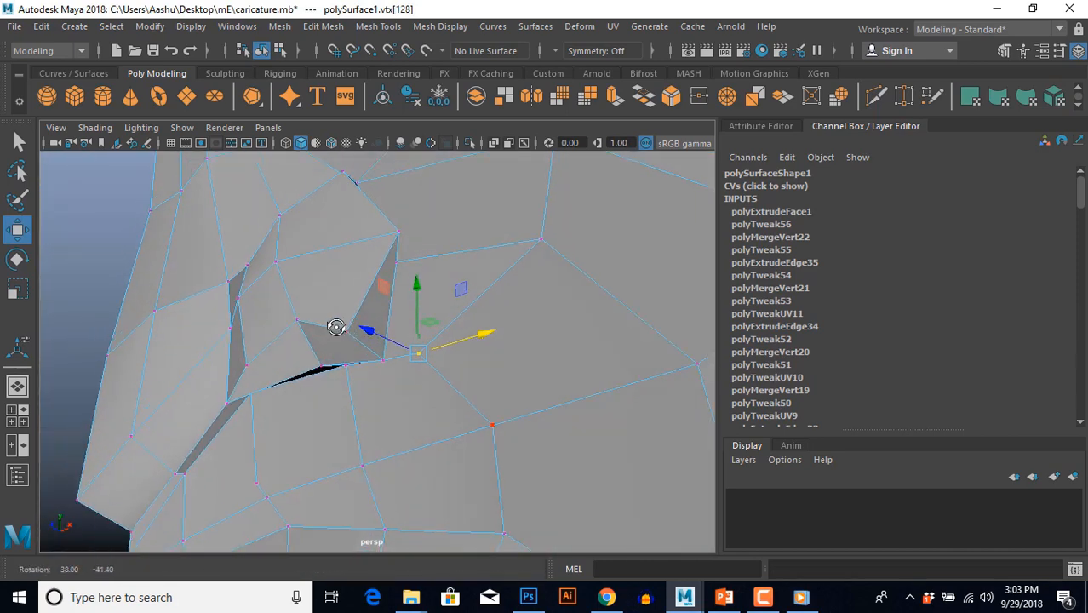
pyautogui.click(397, 232)
pyautogui.keyDown('alt'); pyautogui.moveTo(385, 279); pyautogui.dragTo(371, 284); pyautogui.keyUp('alt')
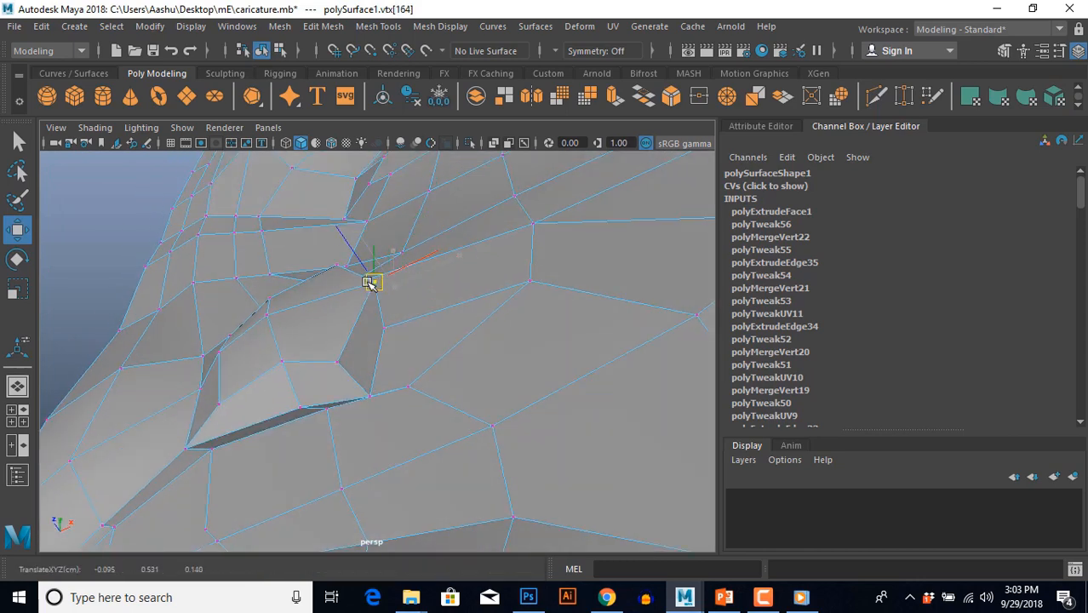
pyautogui.keyDown('alt'); pyautogui.moveTo(324, 365); pyautogui.dragTo(405, 316); pyautogui.keyUp('alt')
pyautogui.keyDown('alt'); pyautogui.moveTo(411, 447); pyautogui.dragTo(399, 290, button='middle'); pyautogui.keyUp('alt')
pyautogui.scroll(-4, 398, 385)
# Lower the nostril wing's bottom middle vertex and nudge the vertex at its top corner down.
pyautogui.keyDown('alt'); pyautogui.moveTo(398, 385); pyautogui.dragTo(348, 409); pyautogui.keyUp('alt')
pyautogui.click(344, 396)
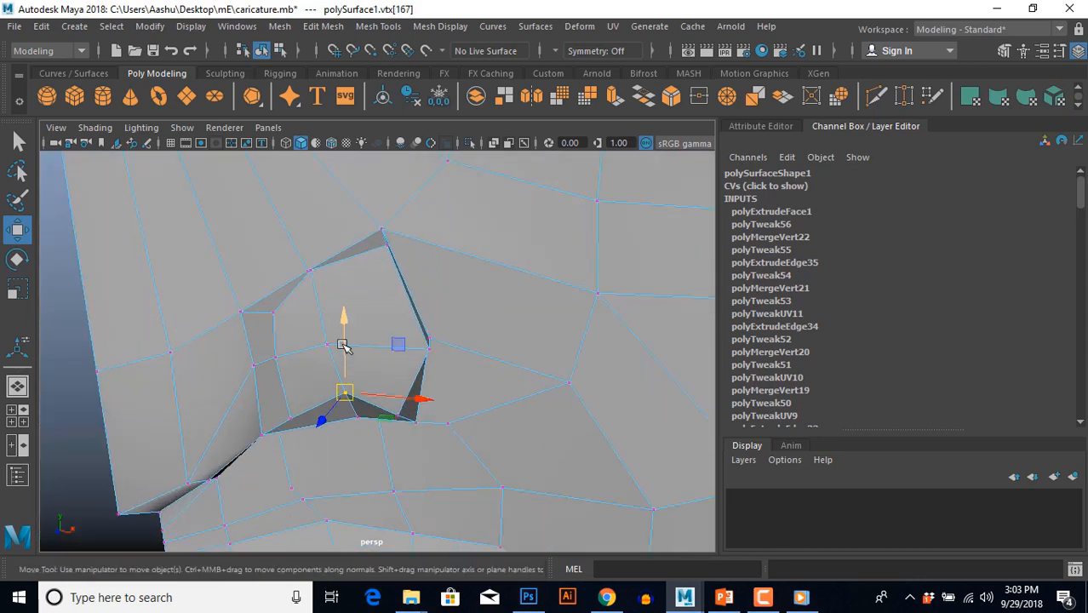
pyautogui.moveTo(344, 334); pyautogui.dragTo(343, 349)
pyautogui.keyDown('alt'); pyautogui.moveTo(389, 255); pyautogui.dragTo(376, 236); pyautogui.keyUp('alt')
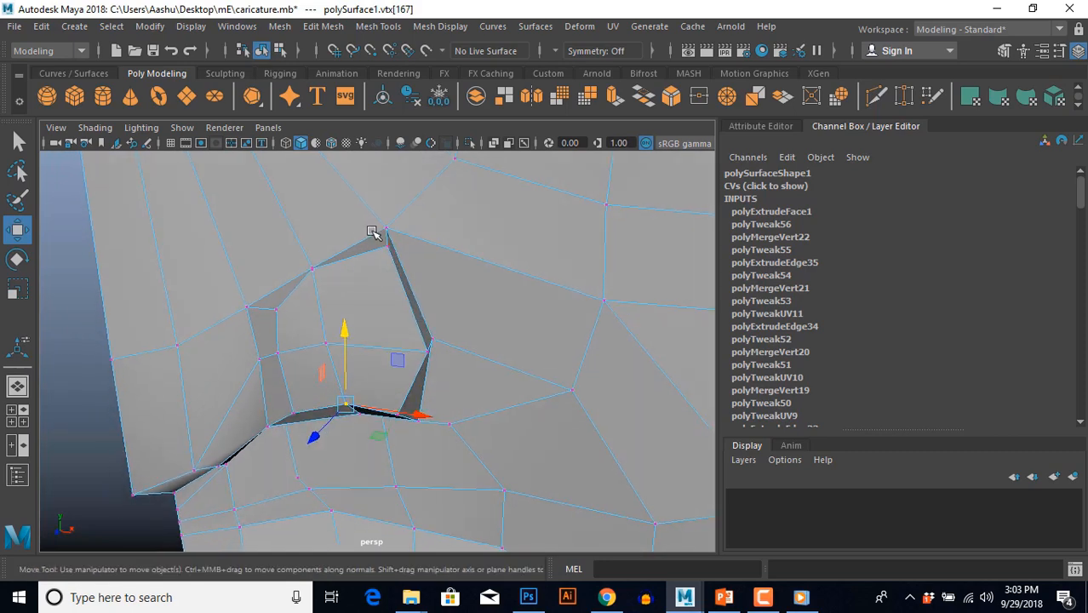
pyautogui.click(385, 231)
pyautogui.moveTo(390, 182); pyautogui.dragTo(388, 189)
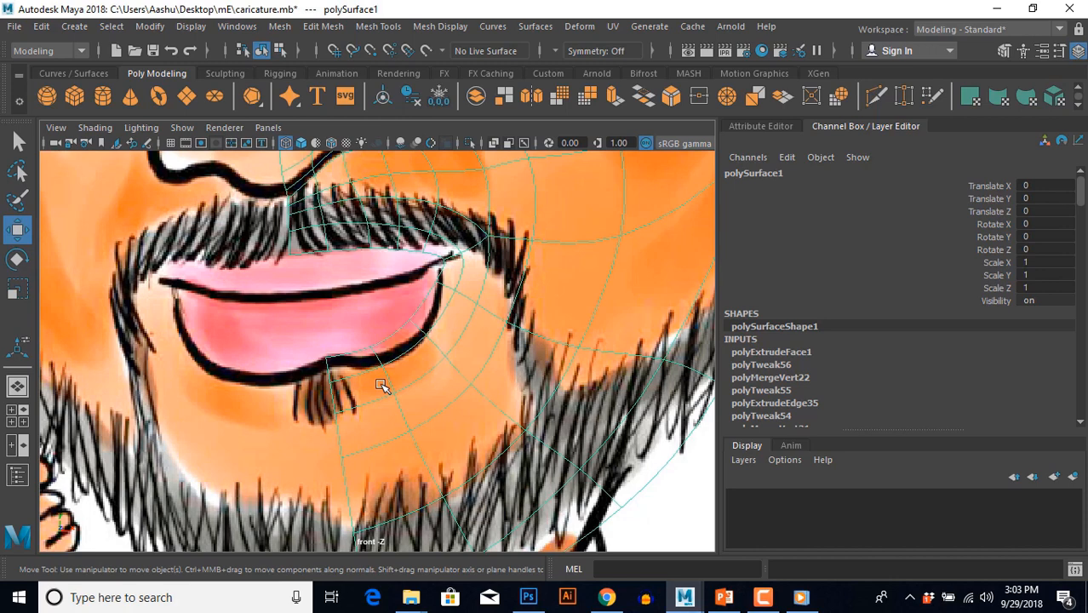
# Move the lower lip's border vertices outward onto the reference lip outline in the front view.
pyautogui.scroll(2, 390, 376)
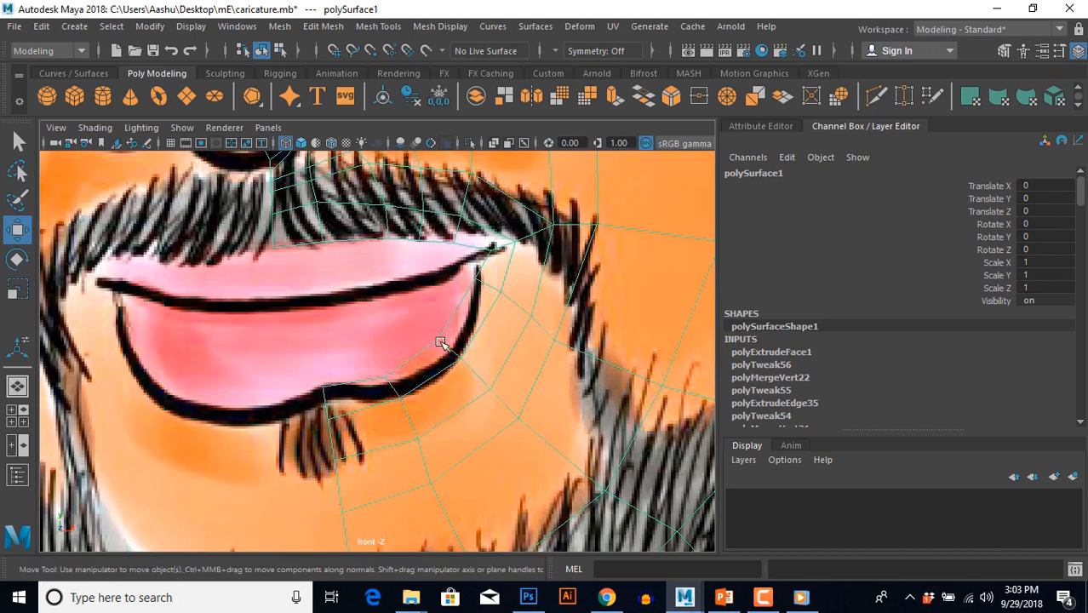
pyautogui.scroll(1, 415, 322)
pyautogui.moveTo(452, 332); pyautogui.dragTo(416, 350, button='right')
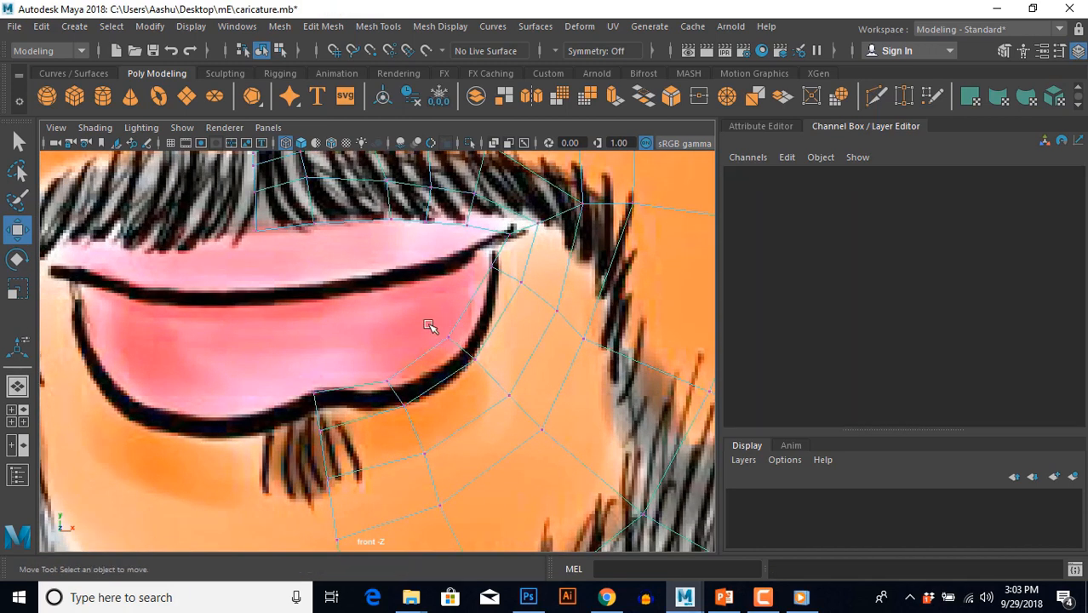
pyautogui.moveTo(432, 325); pyautogui.dragTo(471, 357)
pyautogui.moveTo(381, 355); pyautogui.dragTo(400, 403)
# Adjust the vertices around the mouth corner against the reference and undo the last change.
pyautogui.moveTo(474, 255); pyautogui.dragTo(544, 321)
pyautogui.moveTo(506, 272); pyautogui.dragTo(508, 273)
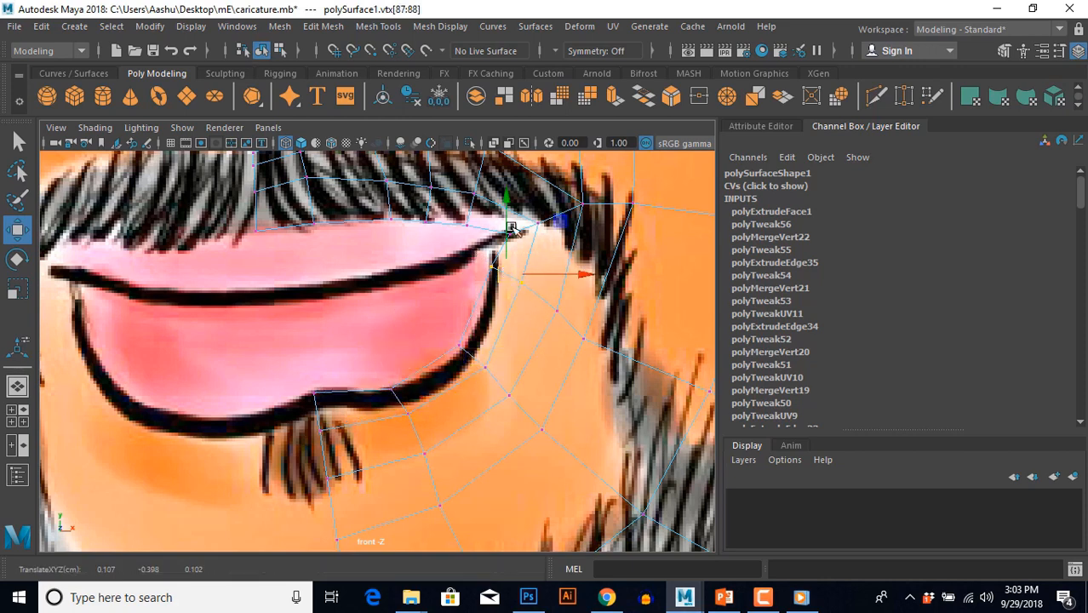
pyautogui.moveTo(496, 180); pyautogui.dragTo(526, 229)
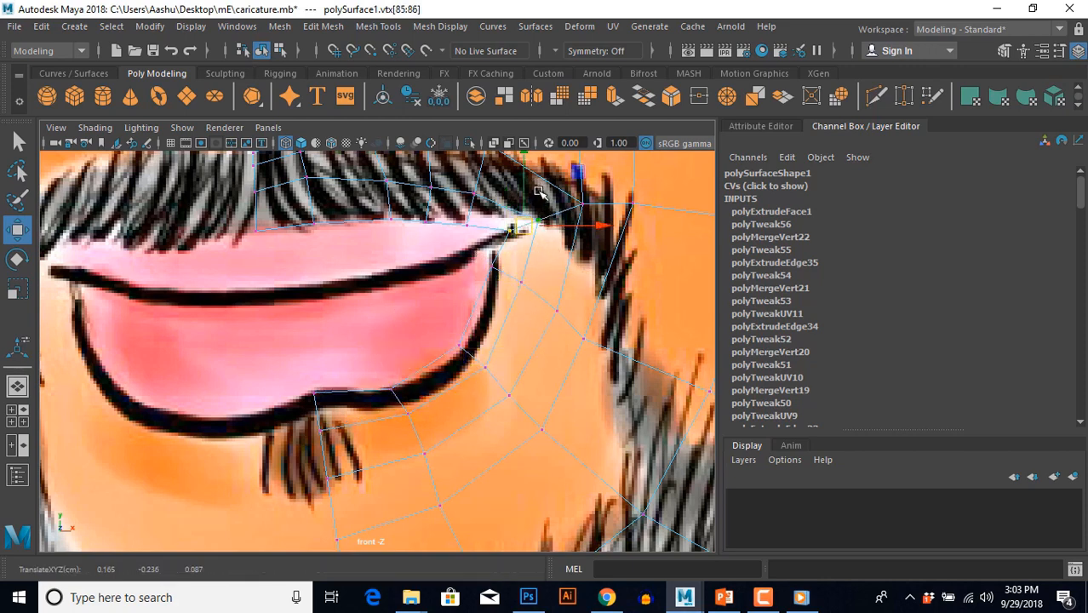
pyautogui.moveTo(535, 189); pyautogui.dragTo(554, 204)
pyautogui.hotkey('ctrl', 'z')
pyautogui.click(524, 280)
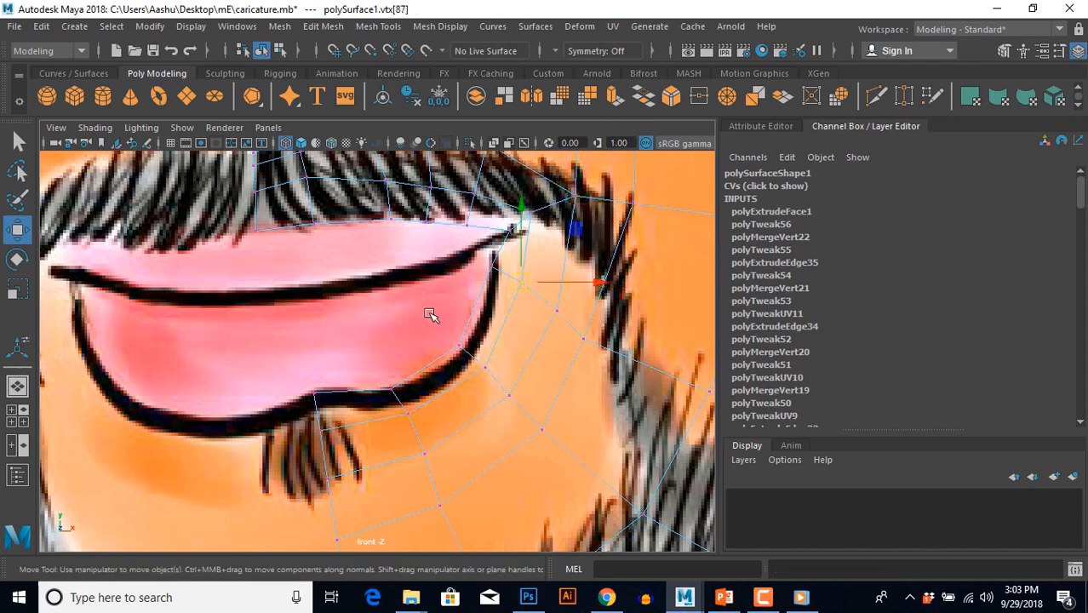
pyautogui.keyDown('alt'); pyautogui.moveTo(360, 248); pyautogui.dragTo(392, 279, button='middle'); pyautogui.keyUp('alt')
# Extrude the mouth opening's upper and lower border edges, scale them vertically inward and shift them slightly toward the reference lips' centre.
pyautogui.click(329, 259)
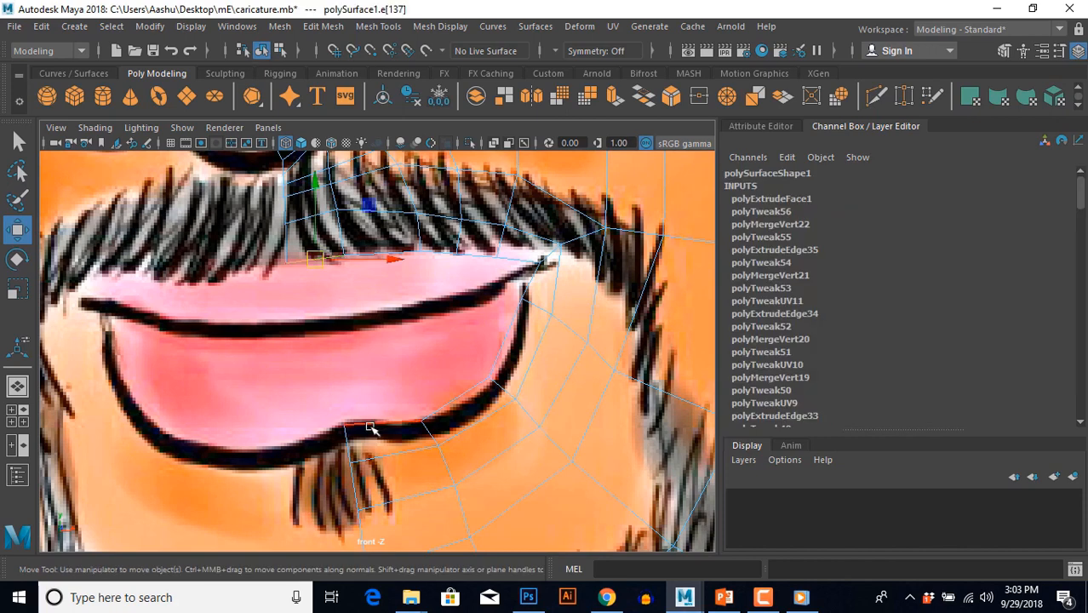
pyautogui.keyDown('shift'); pyautogui.doubleClick(370, 419); pyautogui.keyUp('shift')
pyautogui.keyDown('shift'); pyautogui.rightClick(317, 345); pyautogui.keyUp('shift')
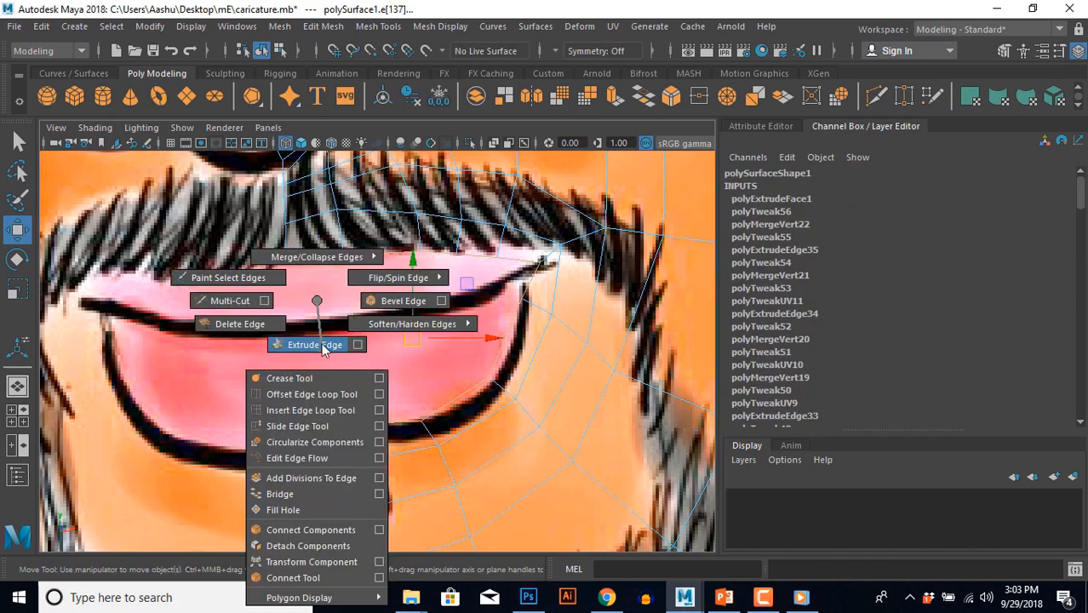
pyautogui.click(322, 348)
pyautogui.press('r')
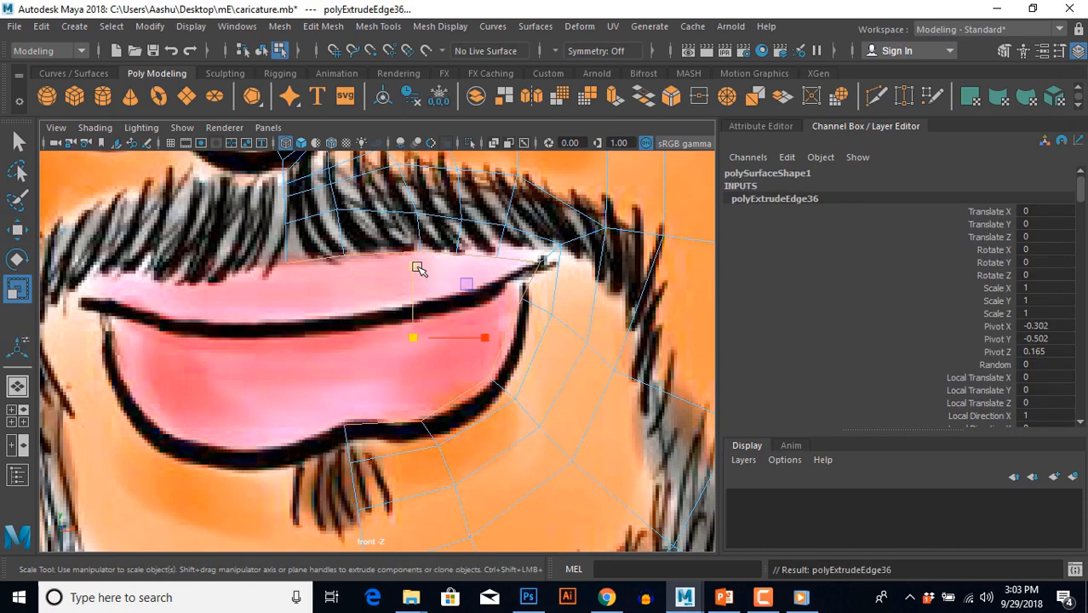
pyautogui.moveTo(418, 268); pyautogui.dragTo(419, 284)
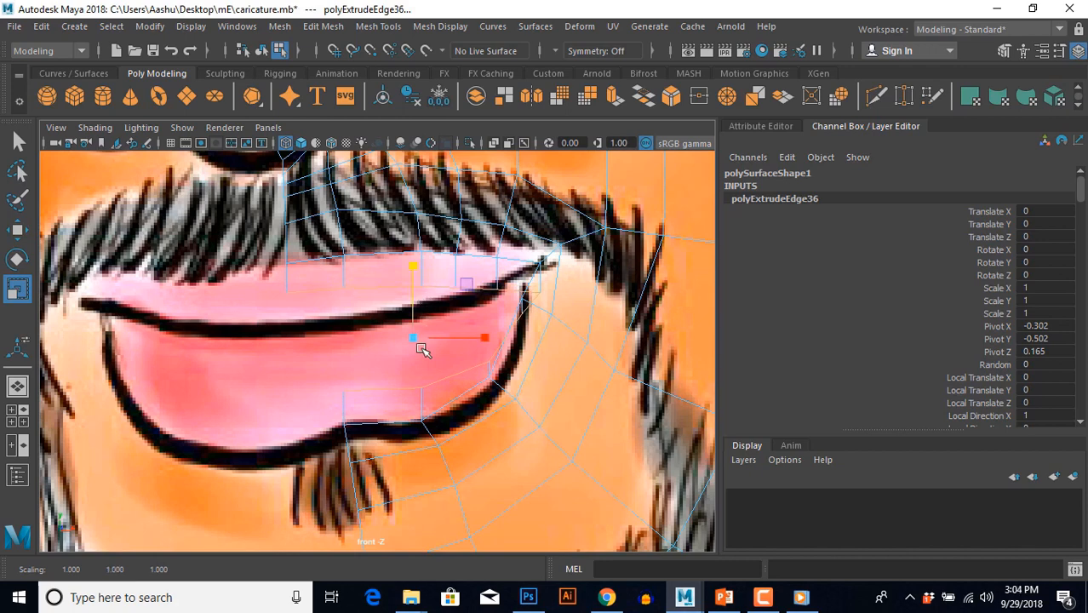
pyautogui.press('w')
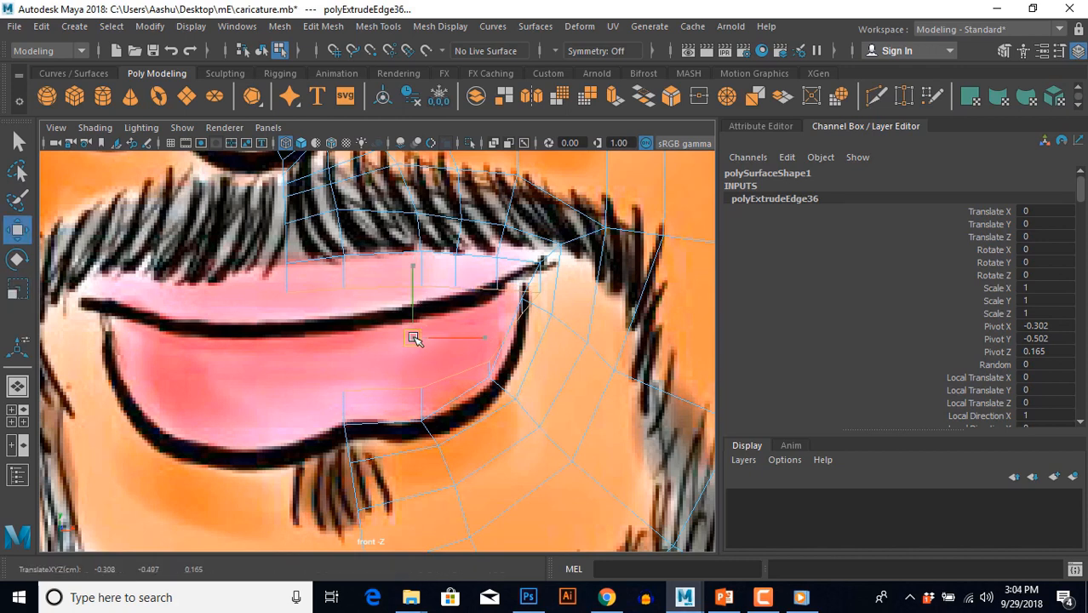
pyautogui.moveTo(413, 337); pyautogui.dragTo(403, 324)
pyautogui.keyDown('alt'); pyautogui.moveTo(320, 353); pyautogui.dragTo(324, 368, button='middle'); pyautogui.keyUp('alt')
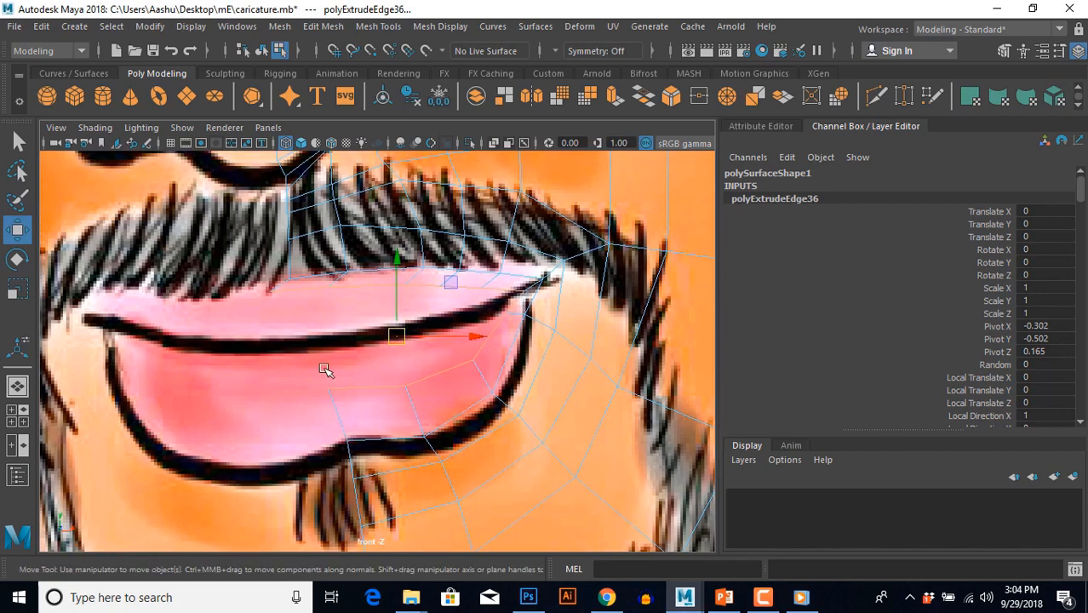
# Reposition the new vertices along the upper lip's extruded row into an even curve over the reference.
pyautogui.moveTo(300, 291); pyautogui.dragTo(244, 292, button='right')
pyautogui.click(271, 294)
pyautogui.moveTo(272, 294); pyautogui.dragTo(344, 305)
pyautogui.click(341, 291)
pyautogui.click(392, 278)
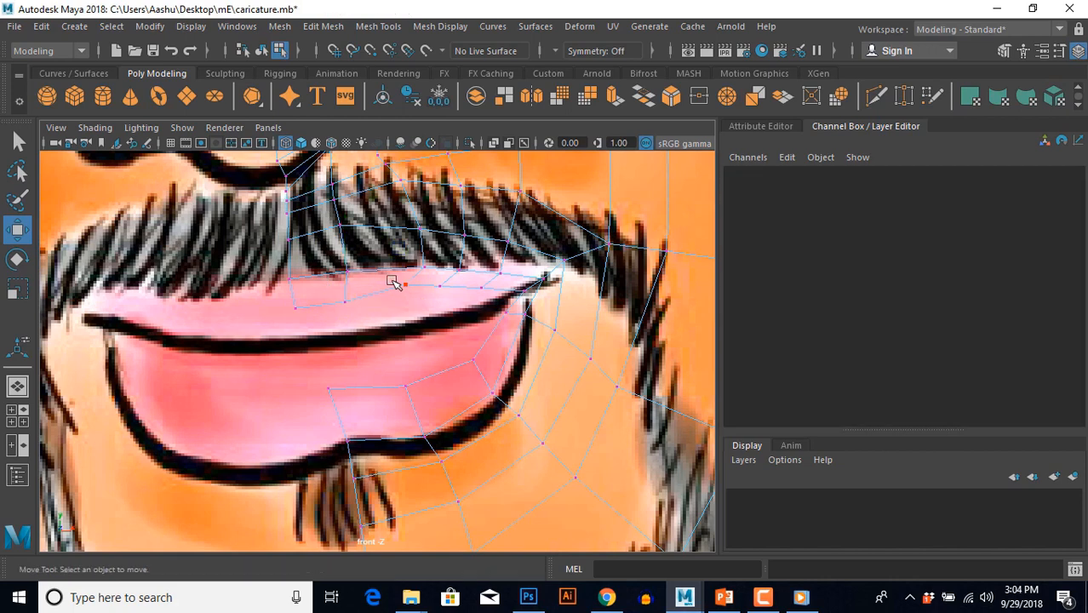
pyautogui.moveTo(393, 279); pyautogui.dragTo(417, 302)
pyautogui.click(432, 277)
pyautogui.click(452, 292)
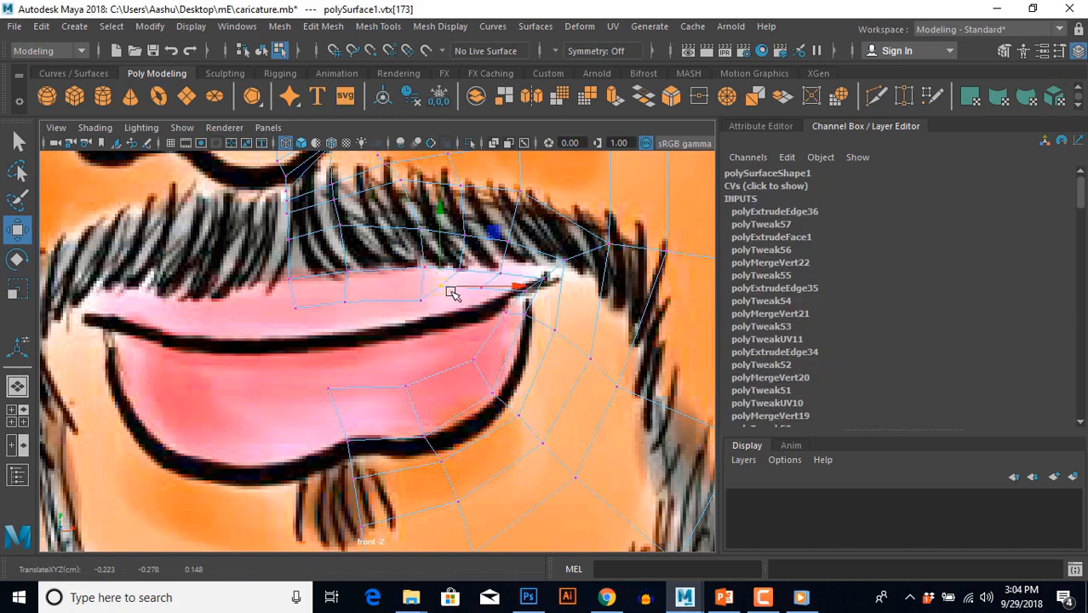
pyautogui.click(460, 329)
pyautogui.click(481, 283)
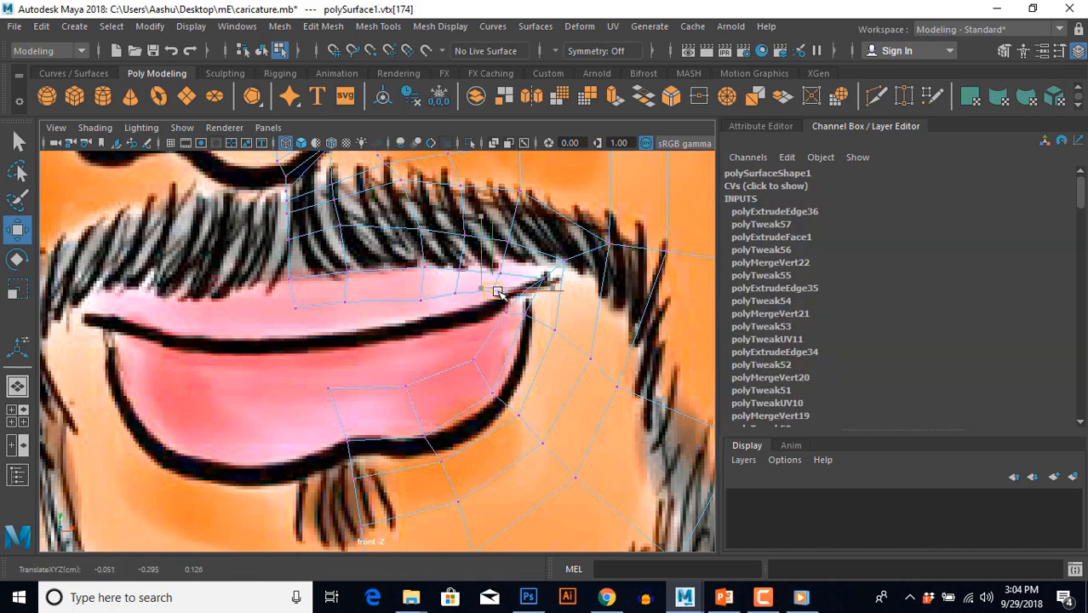
pyautogui.click(422, 310)
pyautogui.click(349, 305)
pyautogui.click(294, 306)
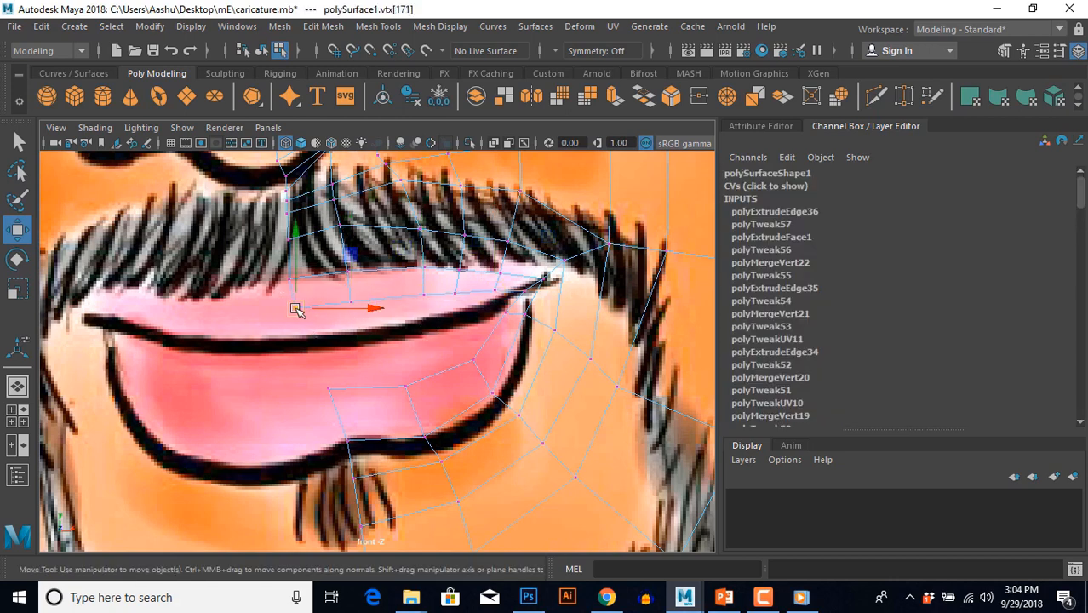
# Shift the upper lip's midline vertices into line with the face's centre edge.
pyautogui.click(269, 265)
pyautogui.click(288, 277)
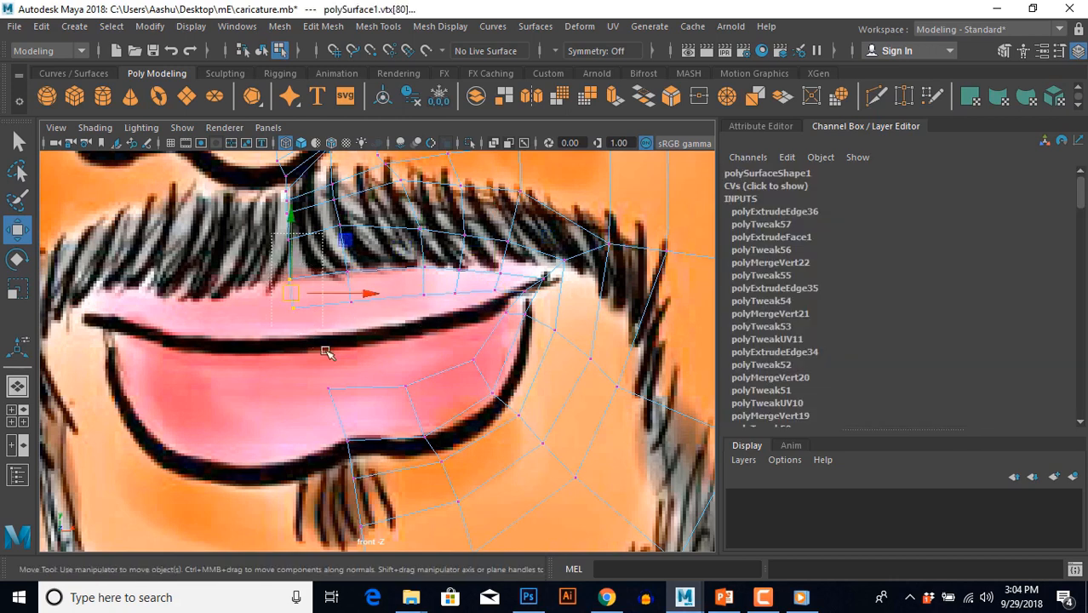
pyautogui.moveTo(325, 352); pyautogui.dragTo(325, 352)
pyautogui.moveTo(291, 274)
pyautogui.mouseDown()
pyautogui.moveTo(312, 326)
pyautogui.moveTo(298, 288)
pyautogui.mouseUp()
pyautogui.click(268, 305)
pyautogui.click(259, 281)
pyautogui.moveTo(268, 192); pyautogui.dragTo(290, 219)
pyautogui.click(269, 210)
pyautogui.click(290, 218)
pyautogui.click(404, 550)
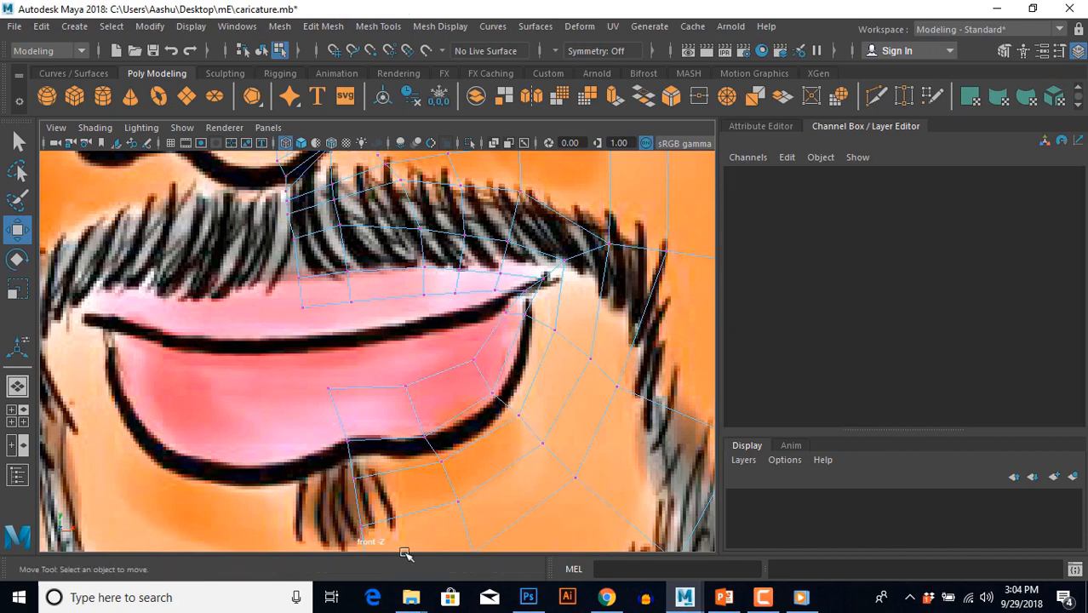
# Select the lips' inner border edges and pull them forward in the perspective view.
pyautogui.scroll(2, 361, 415)
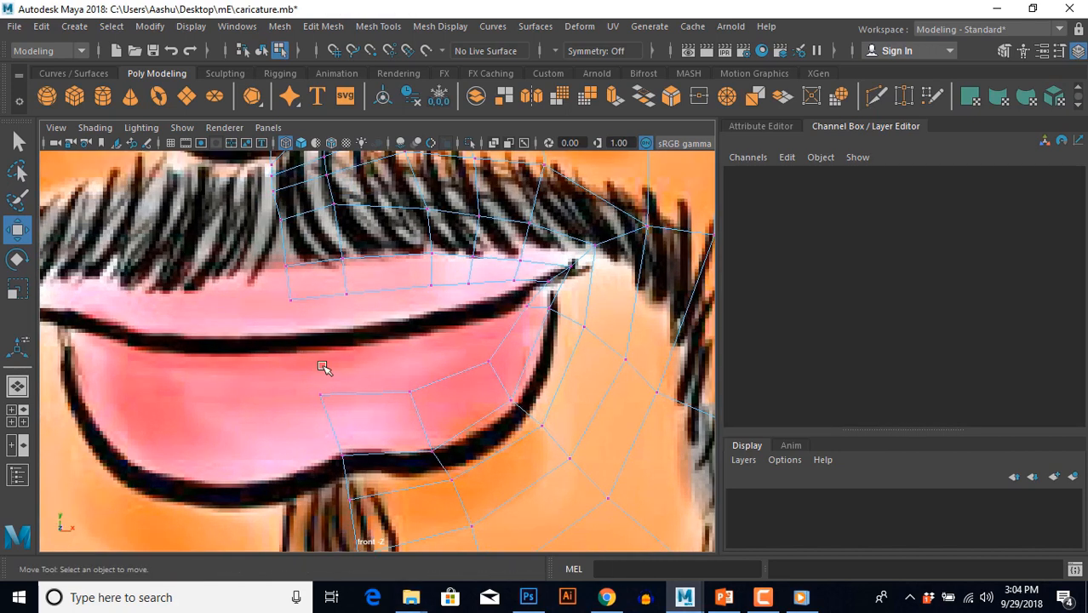
pyautogui.moveTo(378, 234); pyautogui.dragTo(375, 237, button='right')
pyautogui.click(330, 230)
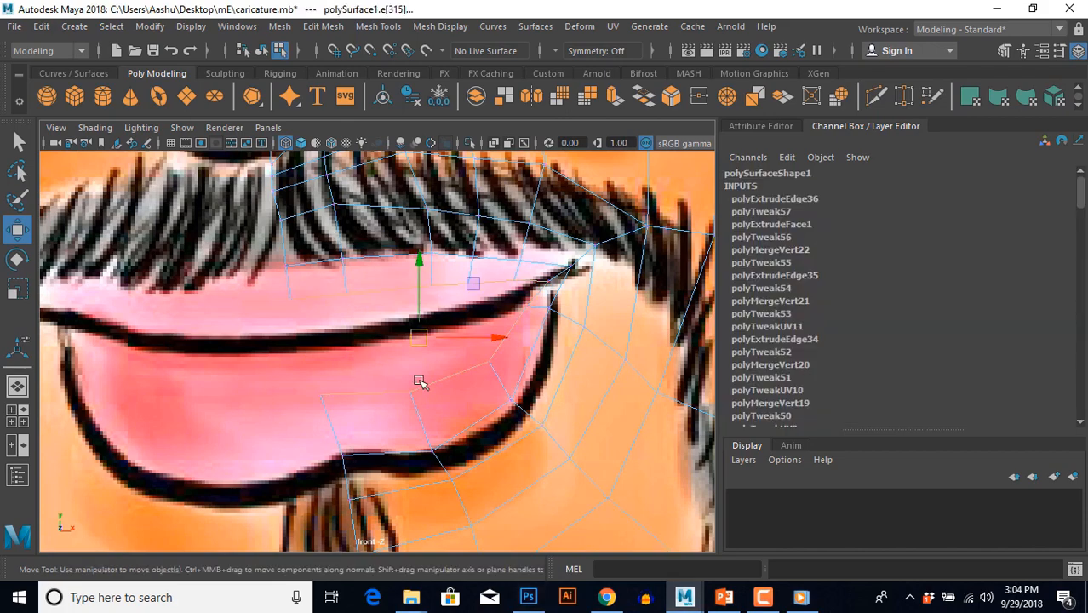
pyautogui.press('space')
pyautogui.moveTo(567, 229); pyautogui.dragTo(567, 207)
pyautogui.keyDown('alt'); pyautogui.moveTo(523, 383); pyautogui.dragTo(442, 401); pyautogui.keyUp('alt')
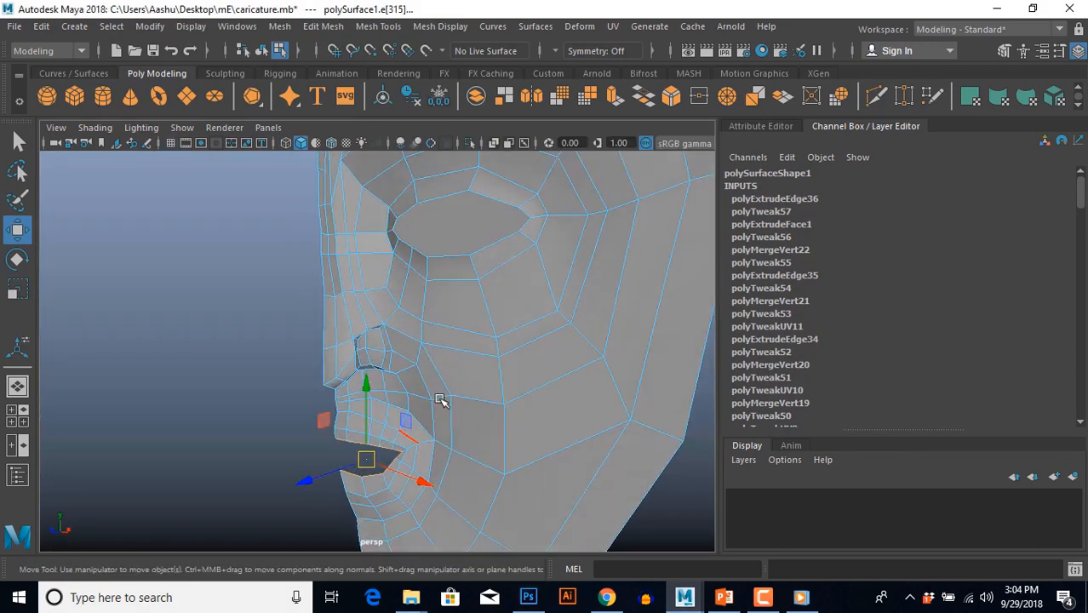
pyautogui.scroll(3, 444, 404)
pyautogui.keyDown('alt'); pyautogui.moveTo(454, 415); pyautogui.dragTo(478, 293, button='middle'); pyautogui.keyUp('alt')
pyautogui.keyDown('alt'); pyautogui.moveTo(478, 293); pyautogui.dragTo(396, 409); pyautogui.keyUp('alt')
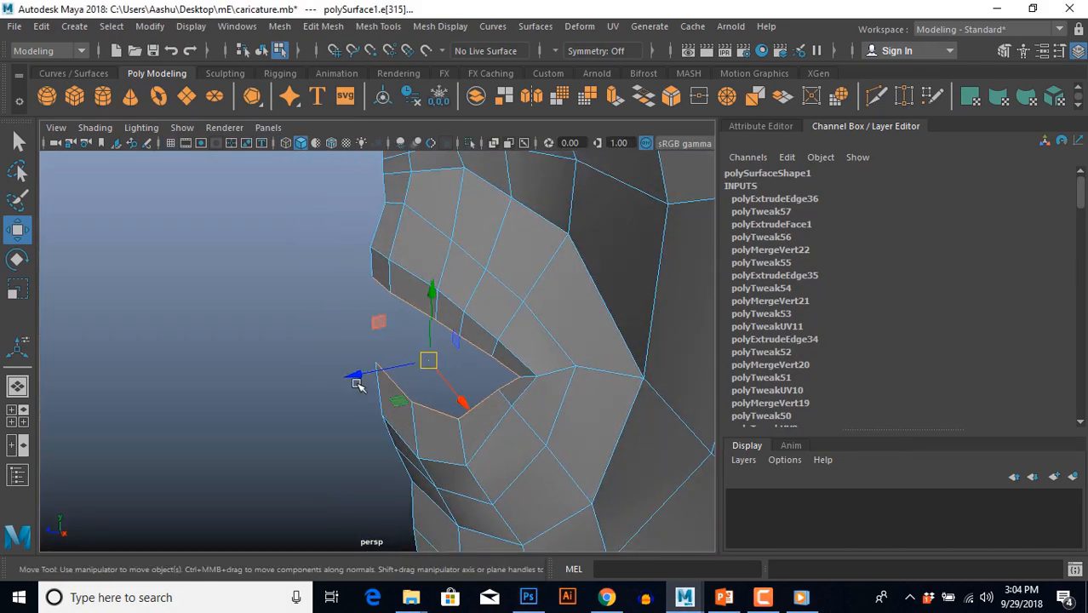
pyautogui.moveTo(360, 378); pyautogui.dragTo(325, 287)
# Extrude the lips' inner border edges again and scale them vertically to narrow the mouth opening.
pyautogui.keyDown('shift'); pyautogui.moveTo(325, 287); pyautogui.dragTo(325, 322, button='right'); pyautogui.keyUp('shift')
pyautogui.keyDown('alt'); pyautogui.moveTo(352, 408); pyautogui.dragTo(447, 400); pyautogui.keyUp('alt')
pyautogui.press('r')
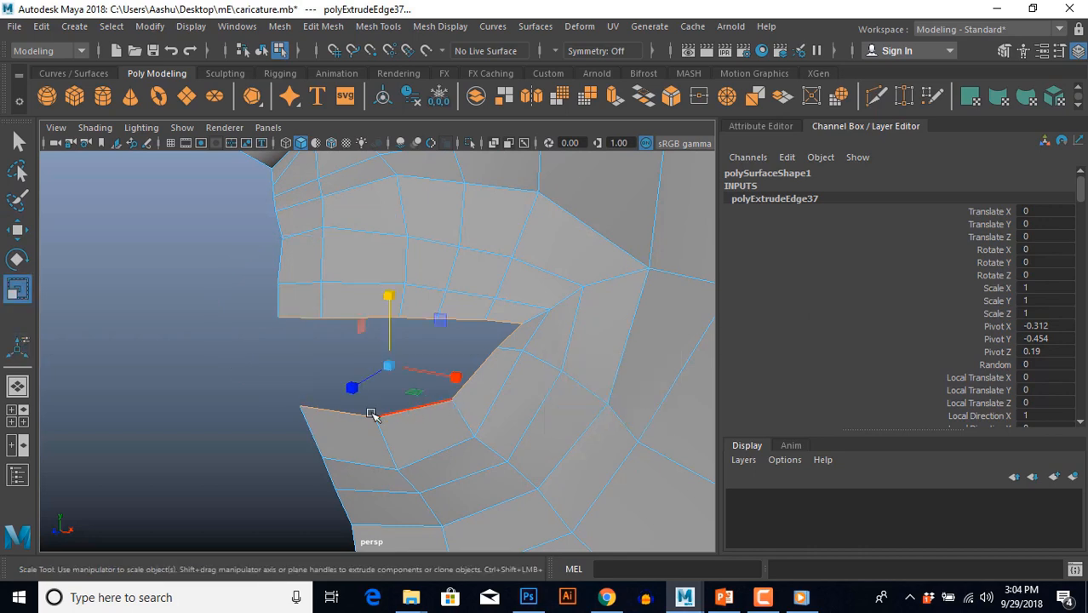
pyautogui.keyDown('alt'); pyautogui.moveTo(375, 394); pyautogui.dragTo(361, 387); pyautogui.keyUp('alt')
pyautogui.moveTo(376, 309); pyautogui.dragTo(385, 341)
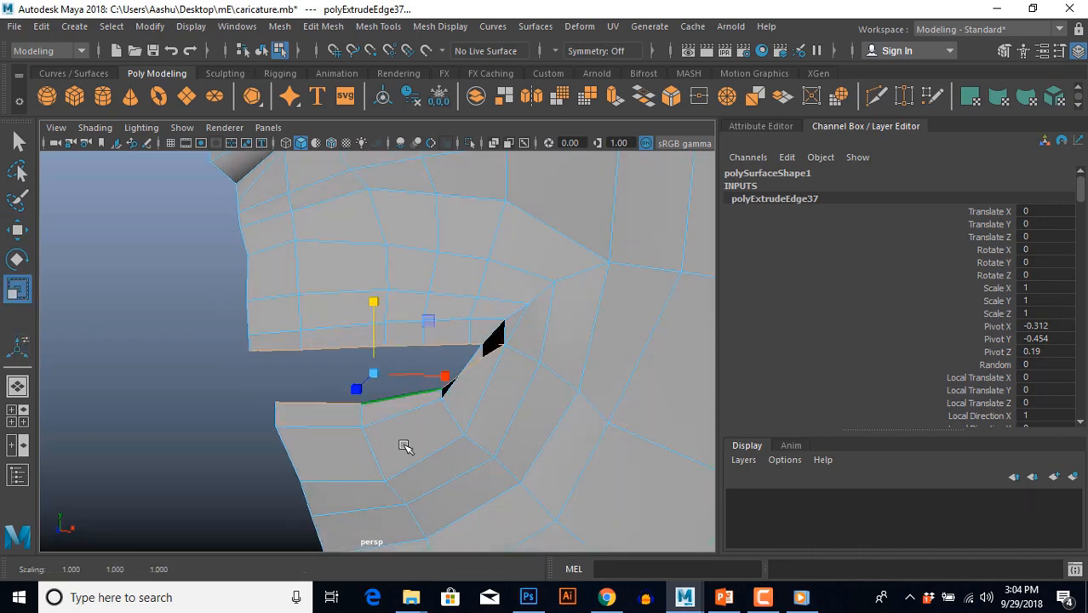
# Move the newly extruded lip edges up in the front view so the lower lip approaches the reference mouth line.
pyautogui.press('space')
pyautogui.press('space')
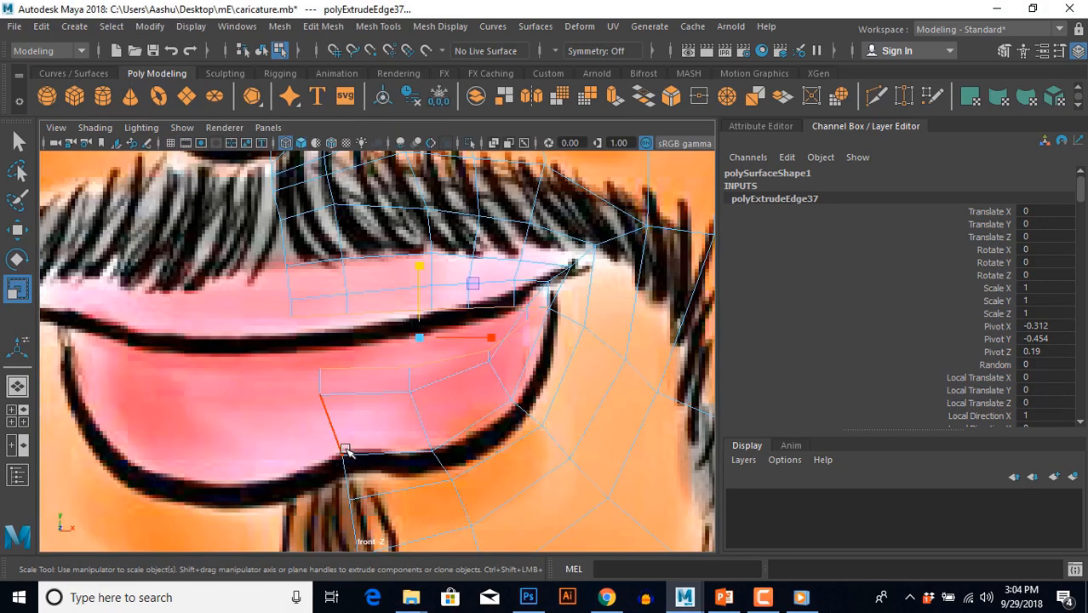
pyautogui.press('w')
pyautogui.moveTo(421, 340); pyautogui.dragTo(419, 322)
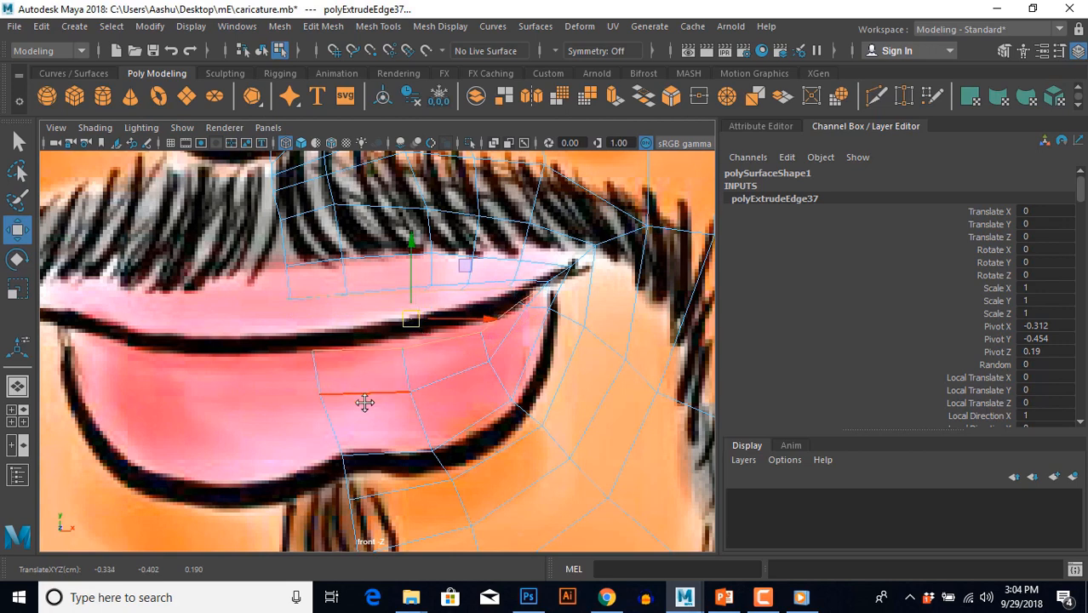
pyautogui.keyDown('alt'); pyautogui.moveTo(364, 403); pyautogui.dragTo(390, 421, button='middle'); pyautogui.keyUp('alt')
pyautogui.scroll(1, 349, 343)
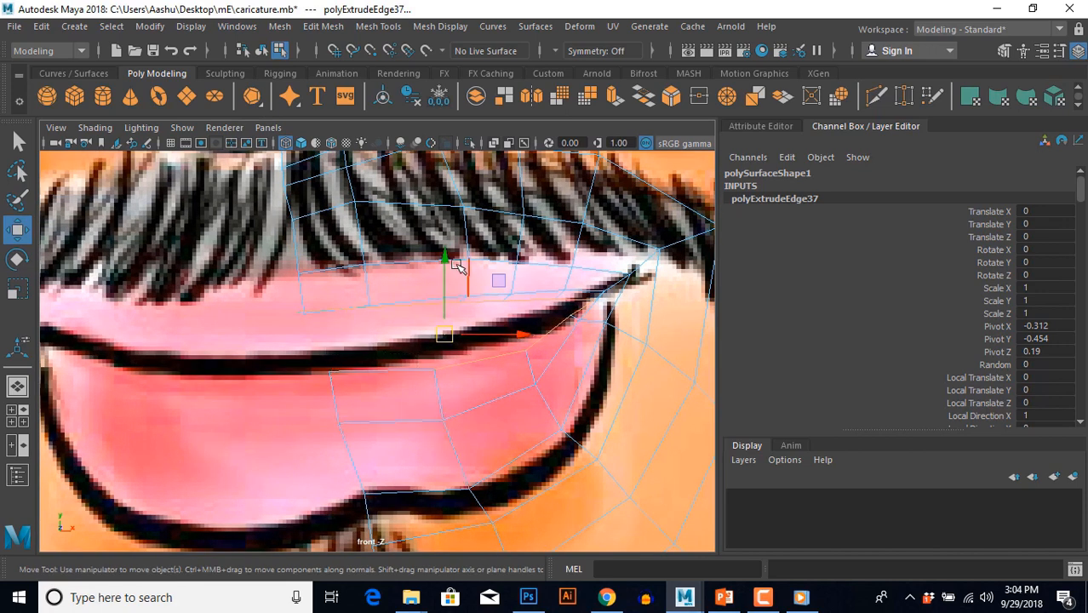
pyautogui.moveTo(444, 259); pyautogui.dragTo(444, 260)
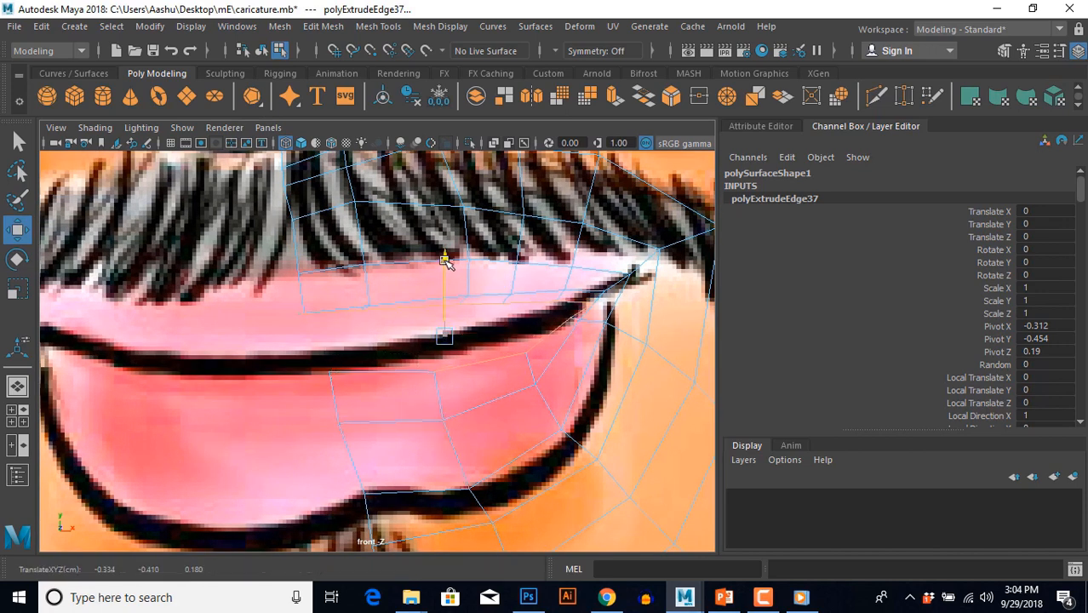
# Move the upper lip's inner midline vertex down onto the reference mouth line.
pyautogui.click(478, 366)
pyautogui.moveTo(379, 319); pyautogui.dragTo(327, 313, button='right')
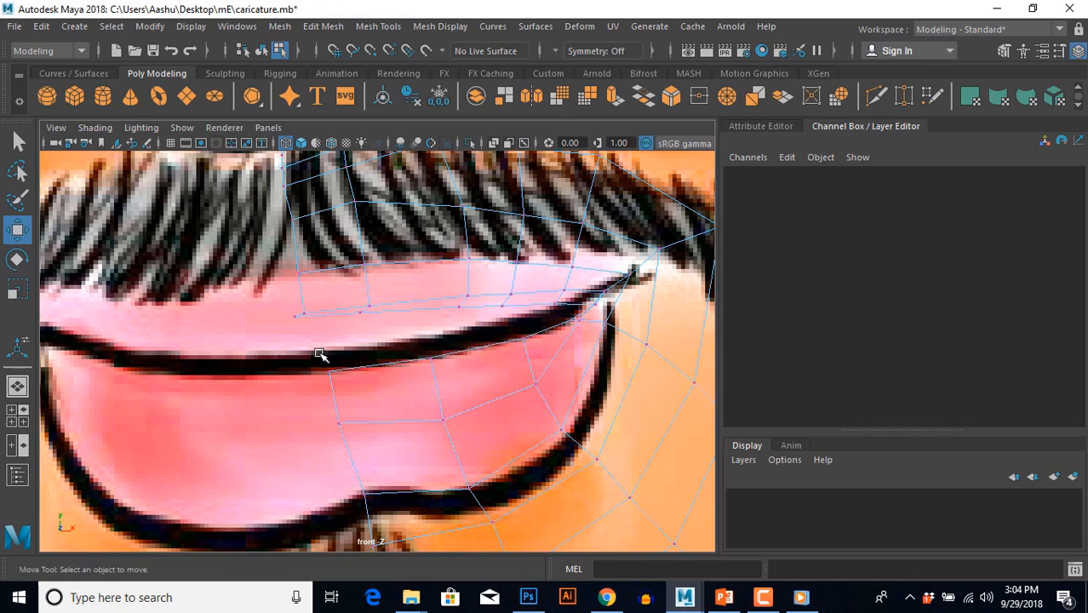
pyautogui.keyDown('alt'); pyautogui.moveTo(321, 356); pyautogui.dragTo(354, 381, button='middle'); pyautogui.keyUp('alt')
pyautogui.scroll(3, 316, 361)
pyautogui.moveTo(285, 325); pyautogui.dragTo(341, 401)
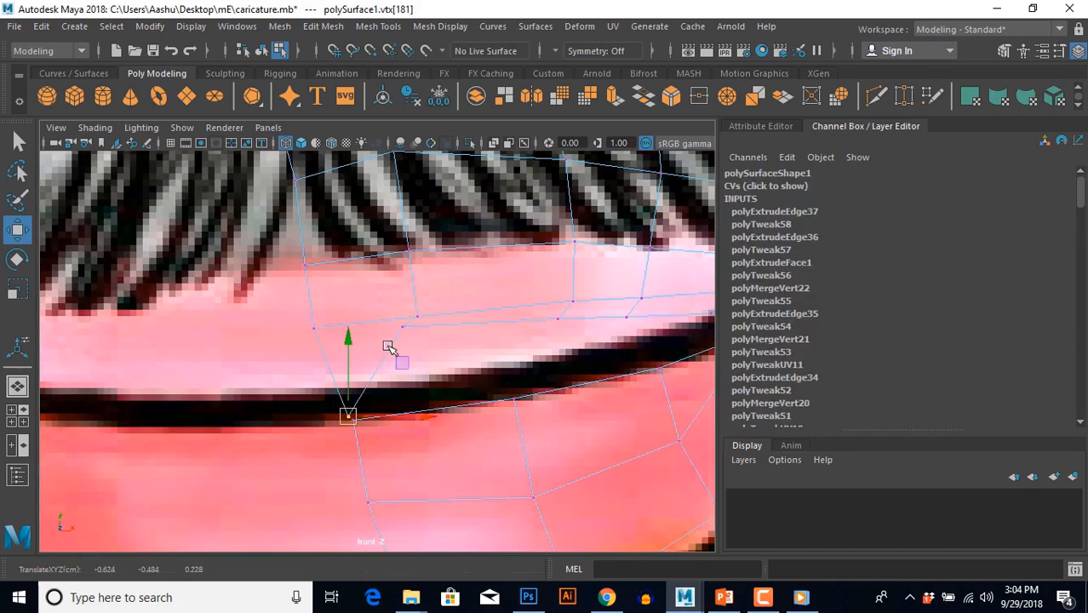
pyautogui.moveTo(379, 311); pyautogui.dragTo(422, 347)
pyautogui.moveTo(408, 341); pyautogui.dragTo(414, 355, button='middle')
pyautogui.hotkey('ctrl', 'z')
pyautogui.click(418, 367)
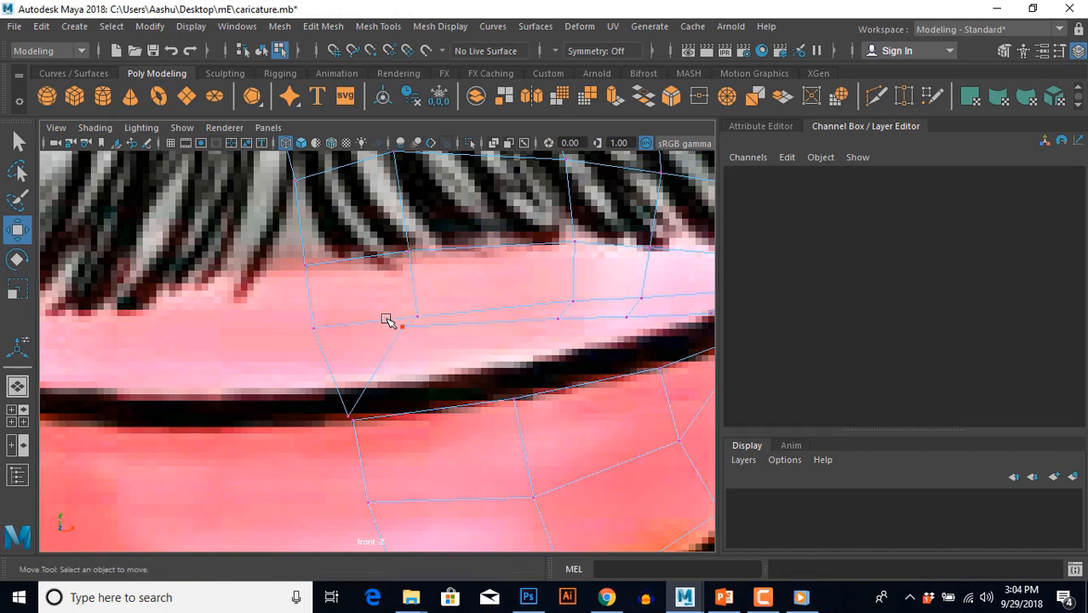
# Lower the next three inner vertices of the upper lip onto the reference mouth line.
pyautogui.click(400, 325)
pyautogui.moveTo(402, 326); pyautogui.dragTo(422, 396)
pyautogui.keyDown('alt'); pyautogui.moveTo(555, 386); pyautogui.dragTo(402, 391, button='middle'); pyautogui.keyUp('alt')
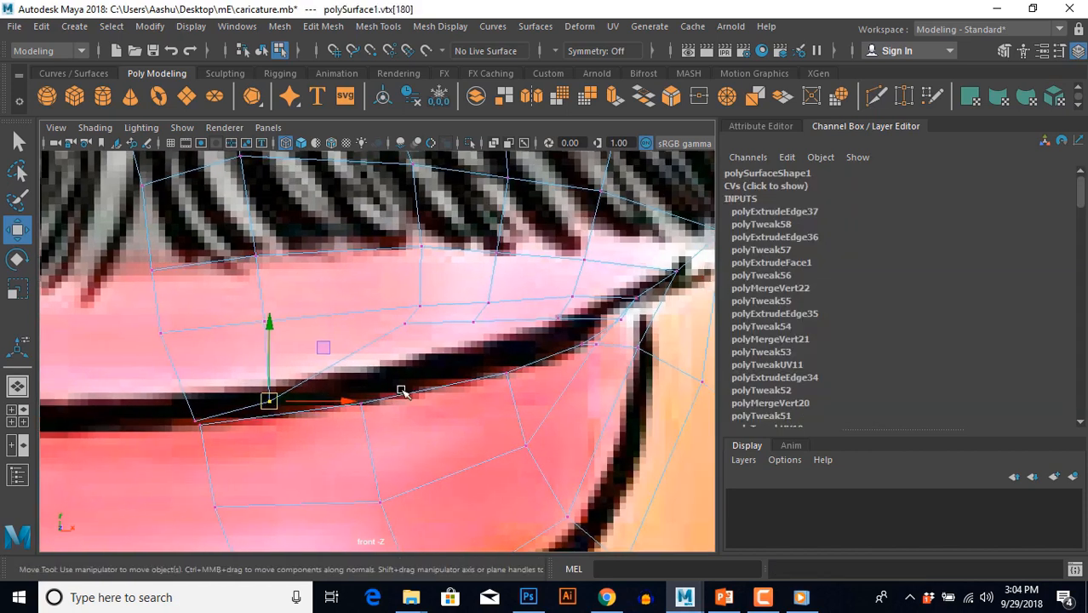
pyautogui.click(402, 322)
pyautogui.moveTo(404, 325); pyautogui.dragTo(418, 379)
pyautogui.click(471, 325)
pyautogui.moveTo(472, 326); pyautogui.dragTo(481, 360)
pyautogui.keyDown('alt'); pyautogui.moveTo(482, 366); pyautogui.dragTo(342, 370, button='middle'); pyautogui.keyUp('alt')
# Fit the mouth corner's vertices to the reference, moving the upper ones outward along the line and adjusting the lower lip's end.
pyautogui.click(536, 311)
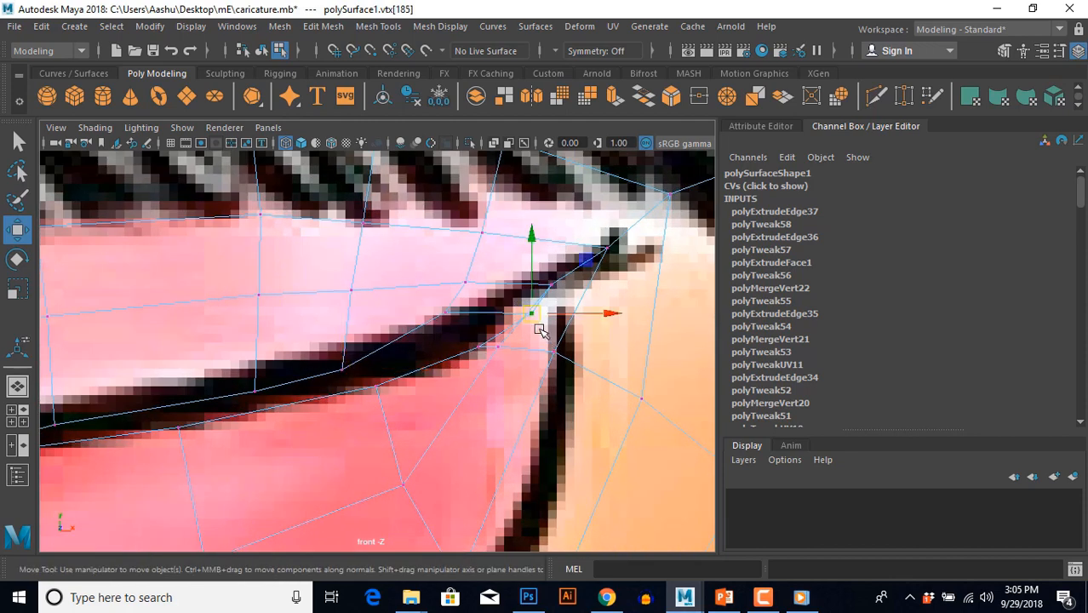
pyautogui.moveTo(536, 311); pyautogui.dragTo(524, 298)
pyautogui.click(554, 286)
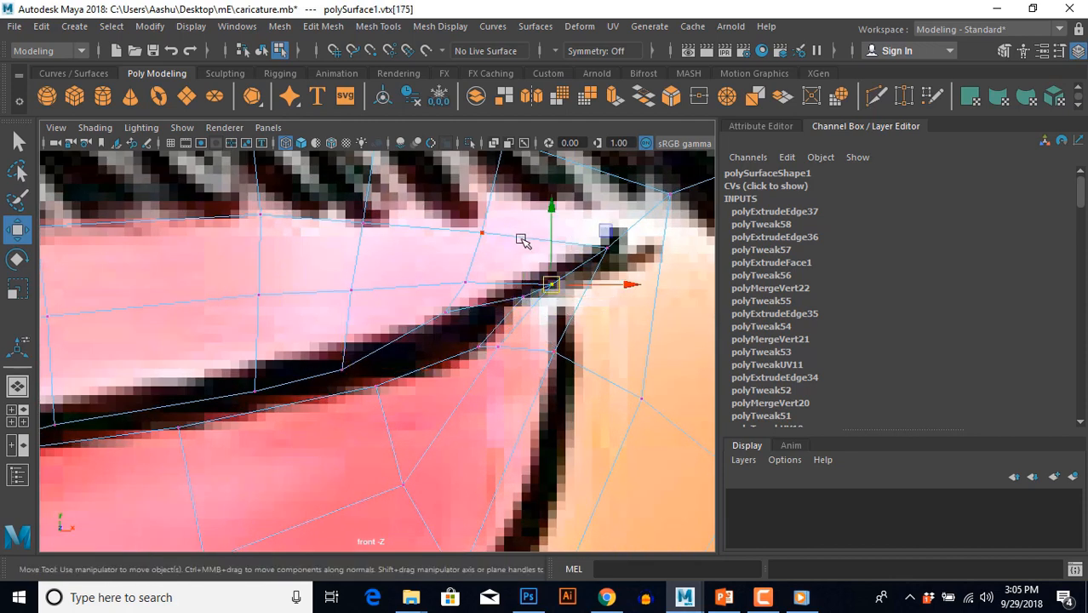
pyautogui.moveTo(520, 239); pyautogui.dragTo(611, 308)
pyautogui.moveTo(569, 275); pyautogui.dragTo(589, 262)
pyautogui.moveTo(614, 312); pyautogui.dragTo(576, 371)
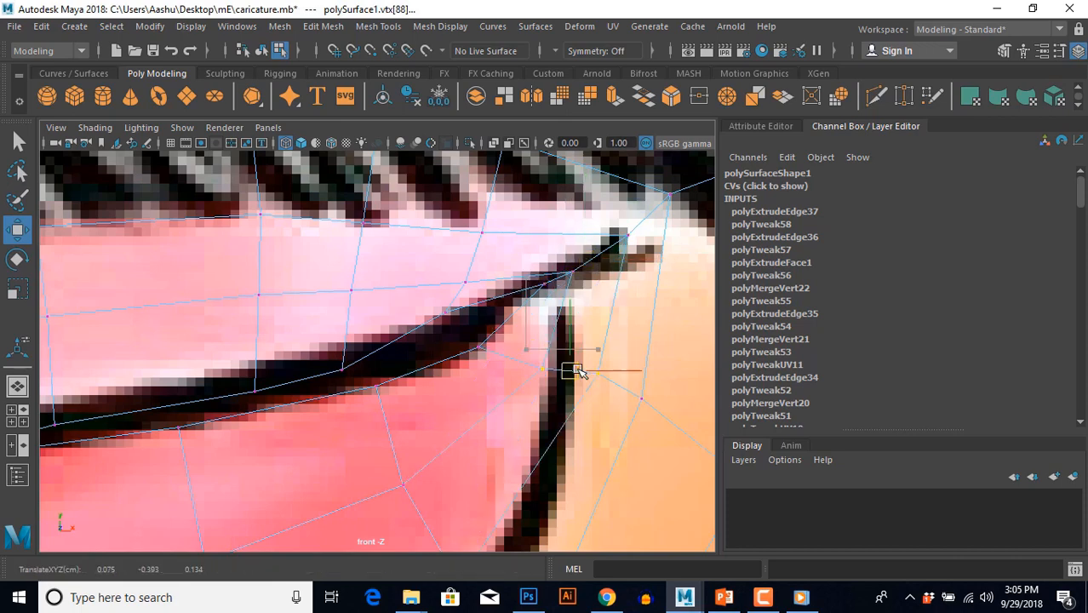
pyautogui.click(487, 336)
pyautogui.click(477, 341)
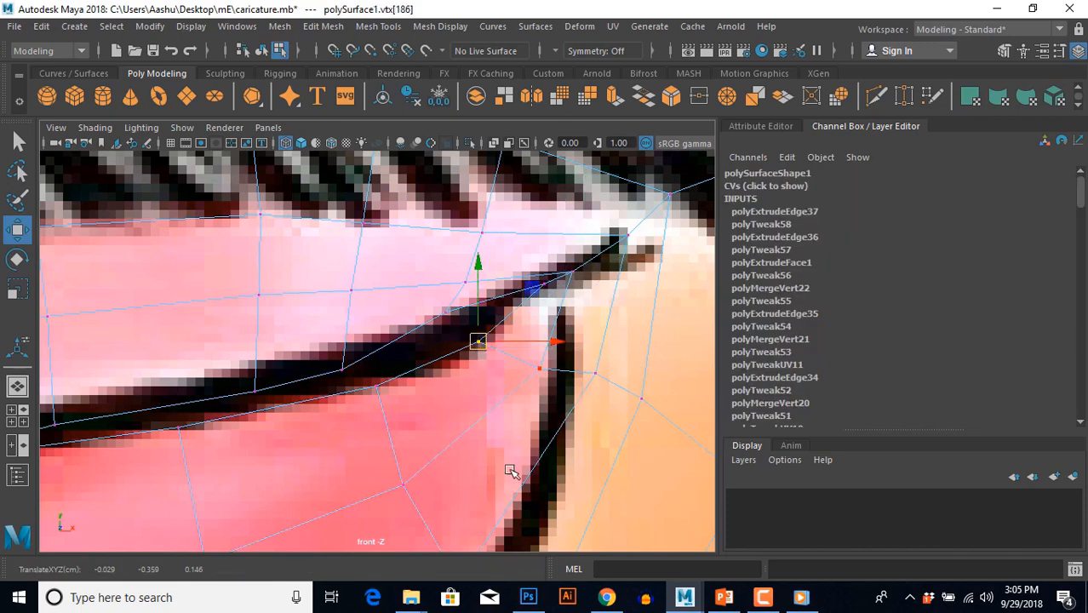
# Adjust the lower lip's outer and middle-row vertices near the mouth corner to follow the reference outline.
pyautogui.keyDown('alt'); pyautogui.moveTo(511, 481); pyautogui.dragTo(503, 366, button='middle'); pyautogui.keyUp('alt')
pyautogui.moveTo(463, 503); pyautogui.dragTo(464, 503)
pyautogui.moveTo(452, 471); pyautogui.dragTo(460, 460)
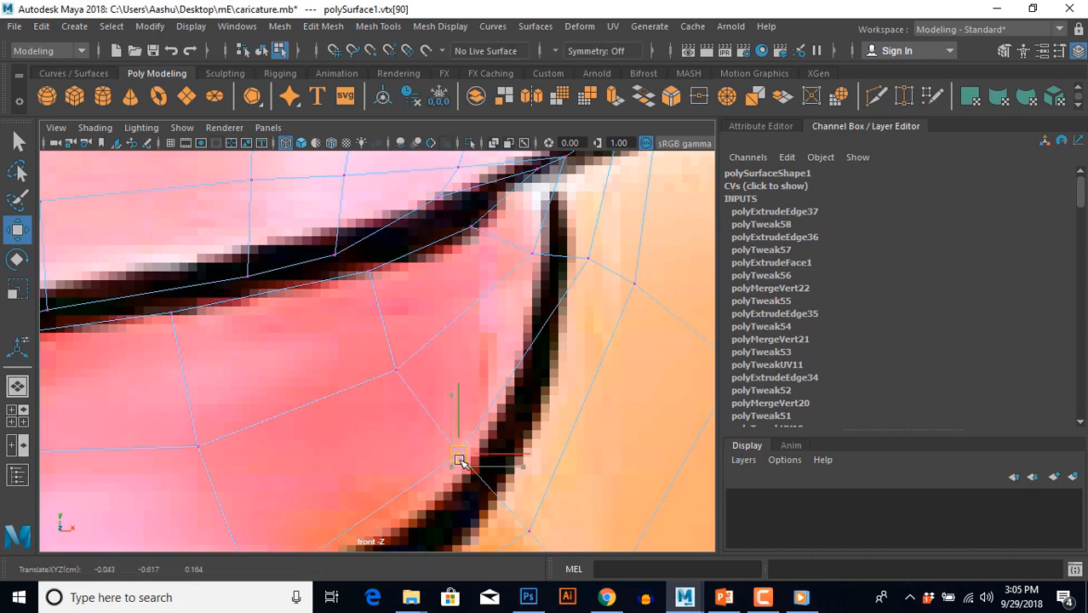
pyautogui.moveTo(508, 509)
pyautogui.mouseDown()
pyautogui.moveTo(543, 542)
pyautogui.moveTo(514, 509)
pyautogui.mouseUp()
pyautogui.click(395, 368)
pyautogui.moveTo(396, 368); pyautogui.dragTo(399, 364)
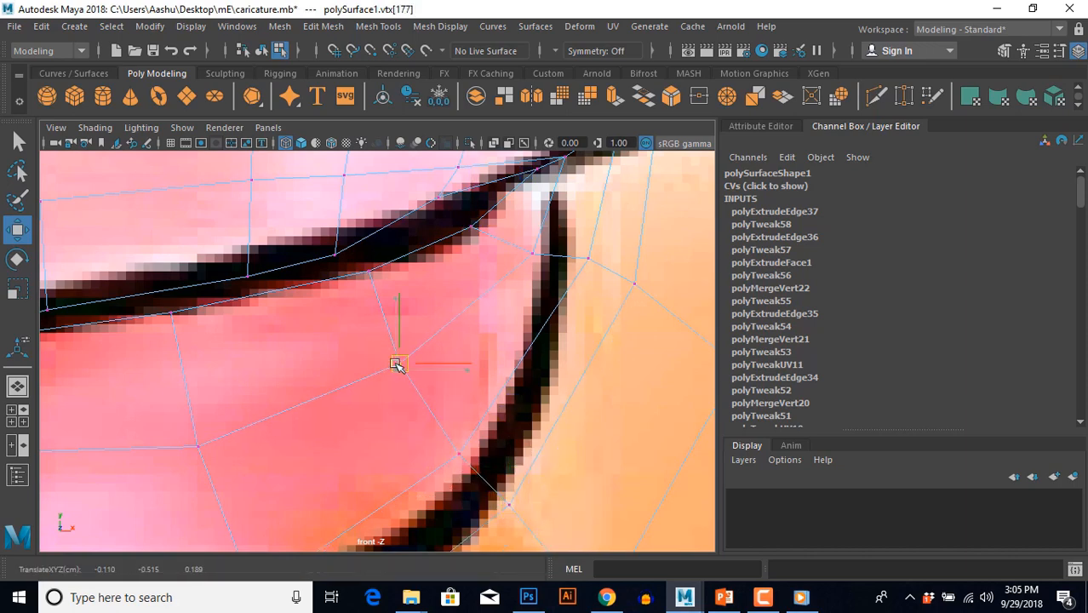
pyautogui.click(458, 453)
pyautogui.keyDown('alt'); pyautogui.moveTo(511, 374); pyautogui.dragTo(553, 434, button='middle'); pyautogui.keyUp('alt')
# Move the upper lip's inner vertex near the mouth corner outward along the reference mouth line.
pyautogui.click(477, 257)
pyautogui.moveTo(477, 257); pyautogui.dragTo(496, 261)
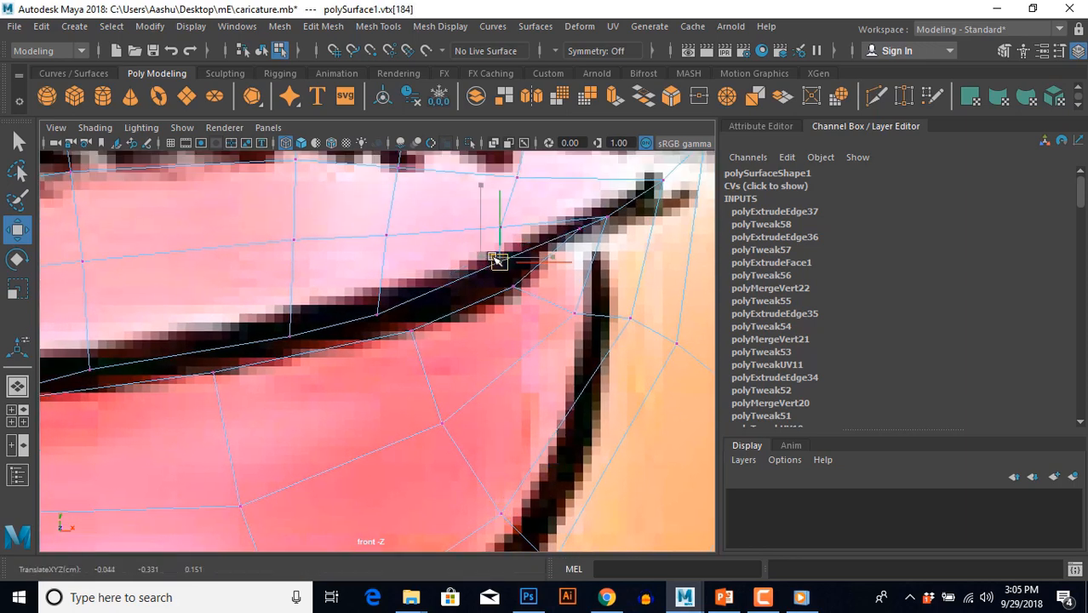
pyautogui.click(489, 305)
pyautogui.keyDown('alt'); pyautogui.moveTo(414, 374); pyautogui.dragTo(479, 378, button='middle'); pyautogui.keyUp('alt')
# Extrude the inner edge loop of the mouth opening along both lips.
pyautogui.scroll(-10, 479, 380)
pyautogui.scroll(8, 479, 380)
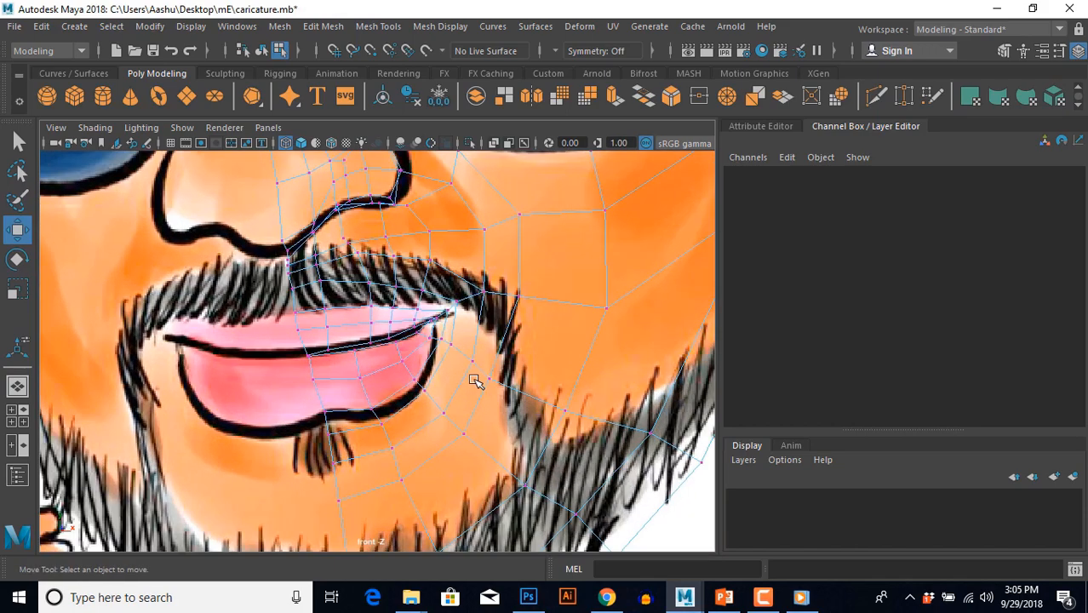
pyautogui.press('space')
pyautogui.press('space')
pyautogui.keyDown('alt'); pyautogui.moveTo(526, 367); pyautogui.dragTo(454, 387); pyautogui.keyUp('alt')
pyautogui.moveTo(452, 394); pyautogui.dragTo(450, 364, button='right')
pyautogui.click(435, 324)
pyautogui.click(340, 310)
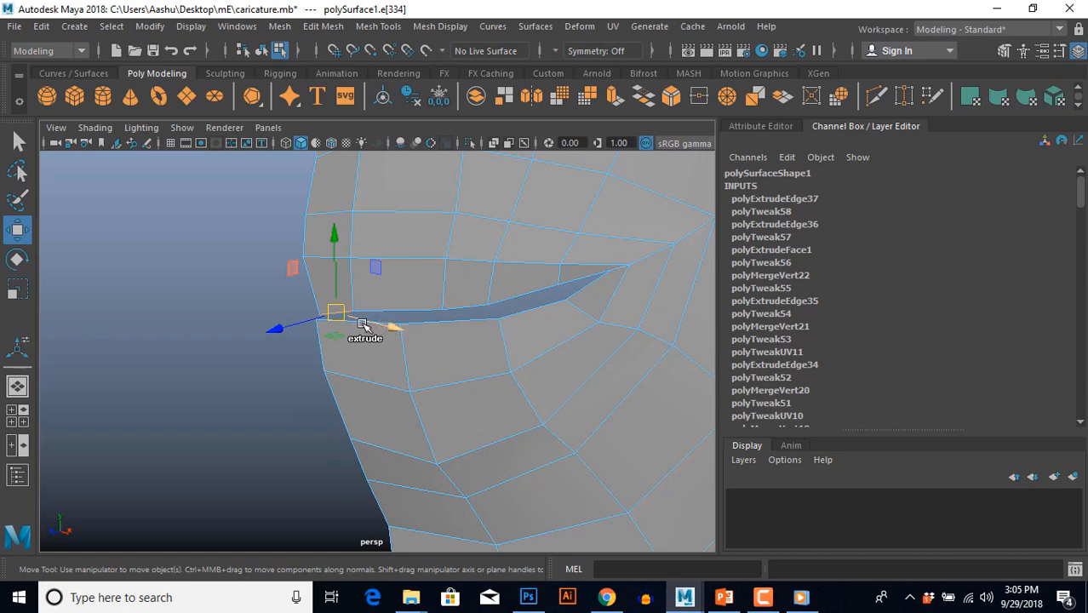
pyautogui.scroll(3, 351, 330)
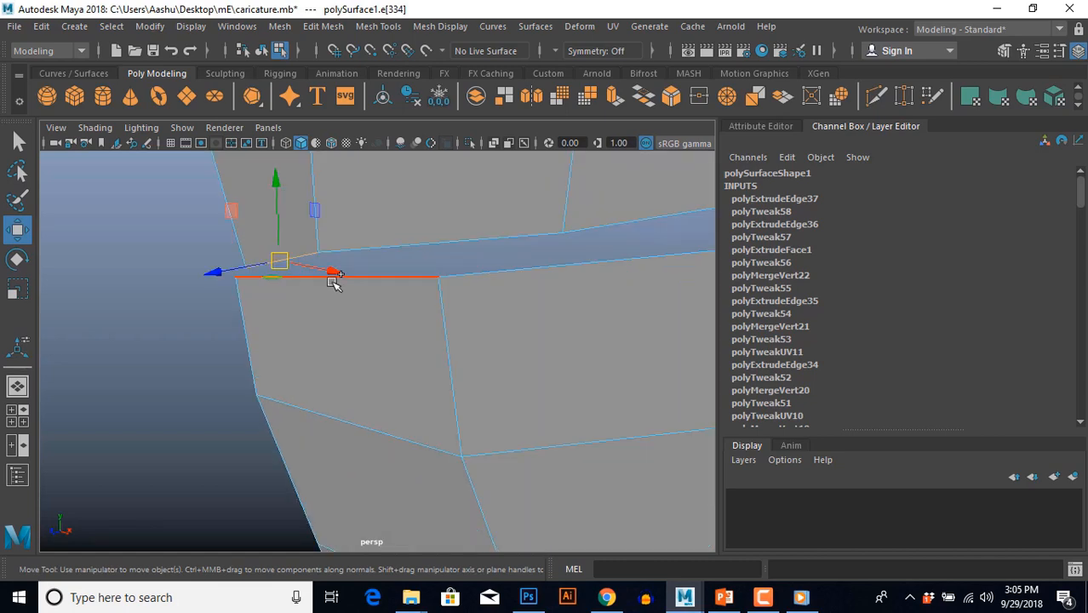
pyautogui.scroll(-3, 336, 281)
pyautogui.keyDown('shift'); pyautogui.moveTo(259, 302); pyautogui.dragTo(266, 341, button='right'); pyautogui.keyUp('shift')
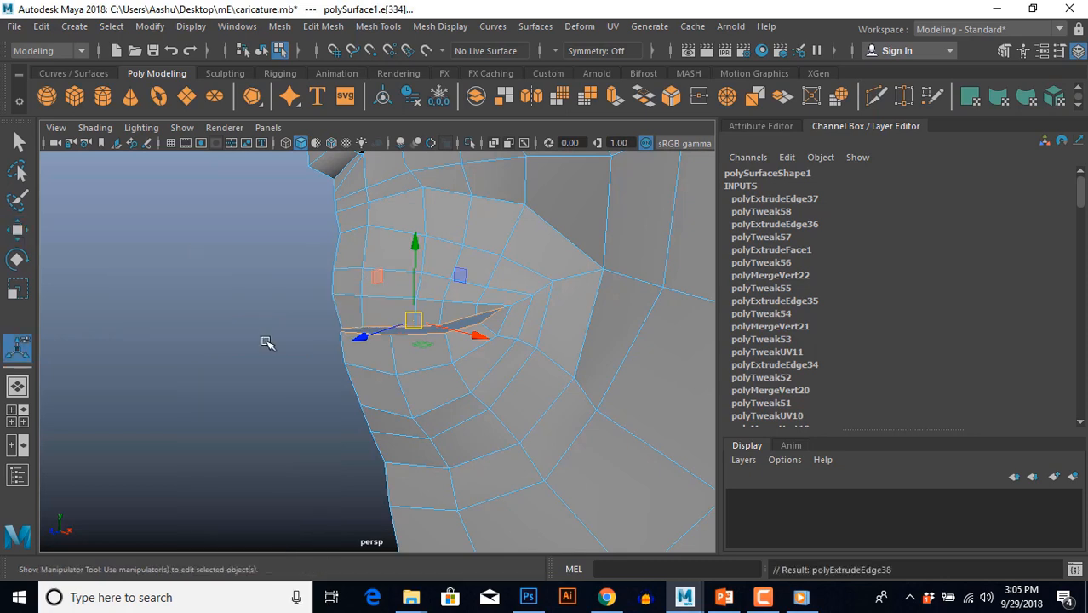
pyautogui.press('w')
# Push the extruded lip edges back into the mouth and scale them vertically.
pyautogui.keyDown('alt'); pyautogui.moveTo(411, 366); pyautogui.dragTo(359, 403); pyautogui.keyUp('alt')
pyautogui.moveTo(354, 342); pyautogui.dragTo(461, 357)
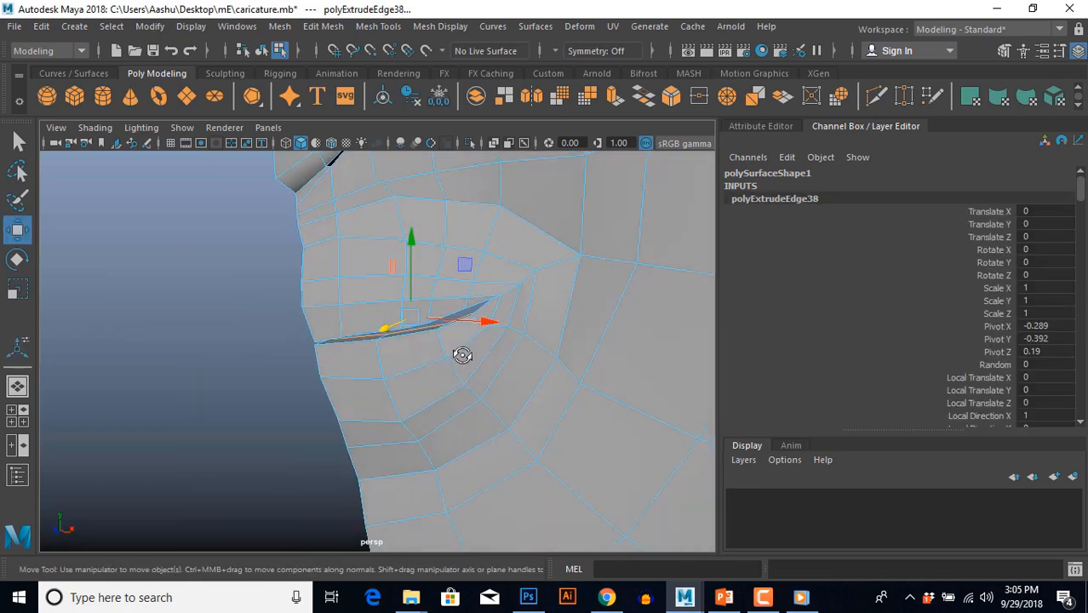
pyautogui.press('r')
pyautogui.moveTo(412, 247); pyautogui.dragTo(413, 270)
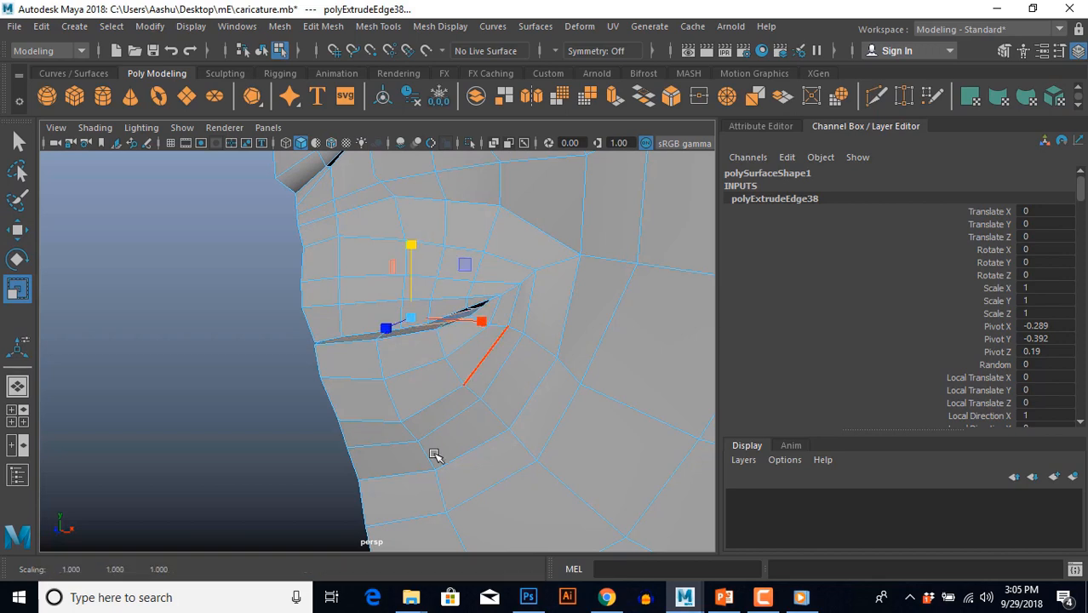
# Pull the lower lip's two middle-row vertices between the midline and mouth corner forward to give the lip volume.
pyautogui.press('space')
pyautogui.press('space')
pyautogui.scroll(4, 347, 452)
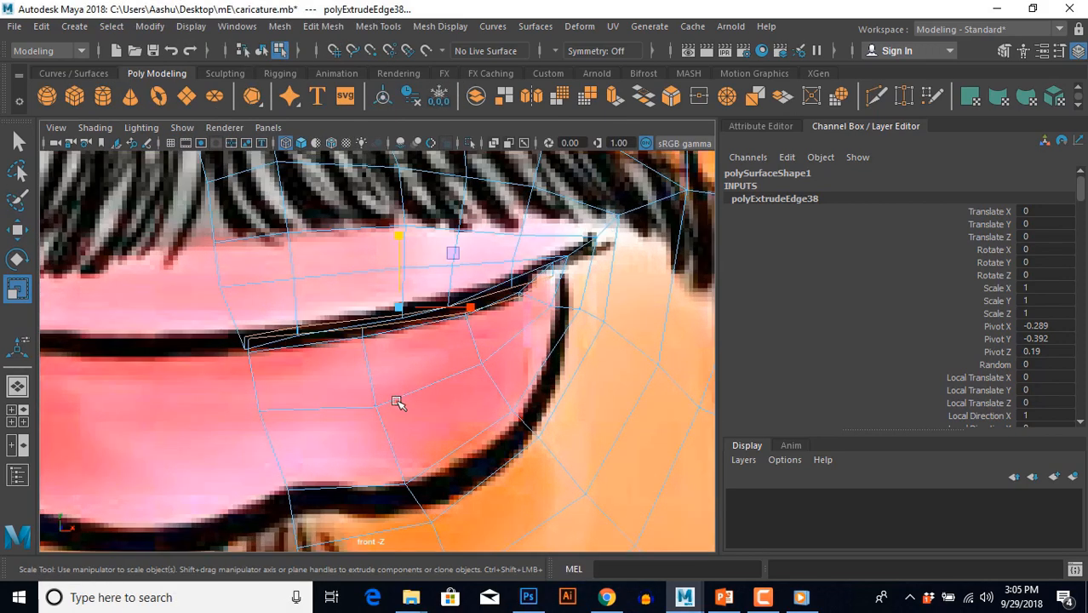
pyautogui.moveTo(454, 410); pyautogui.dragTo(423, 413, button='right')
pyautogui.click(368, 395)
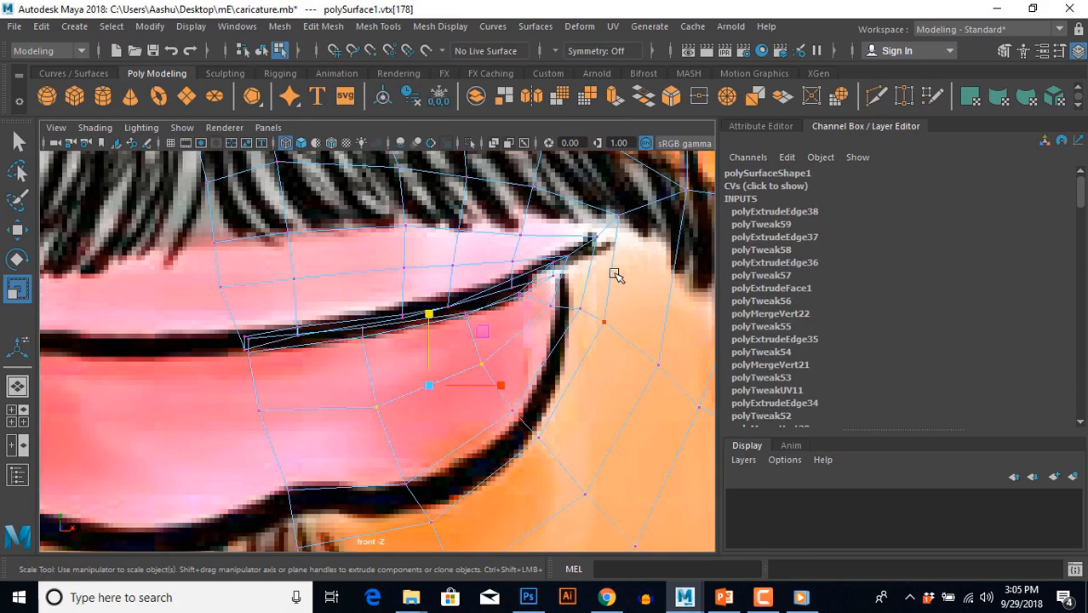
pyautogui.press('space')
pyautogui.press('space')
pyautogui.keyDown('alt'); pyautogui.moveTo(519, 328); pyautogui.dragTo(537, 367); pyautogui.keyUp('alt')
pyautogui.scroll(4, 519, 372)
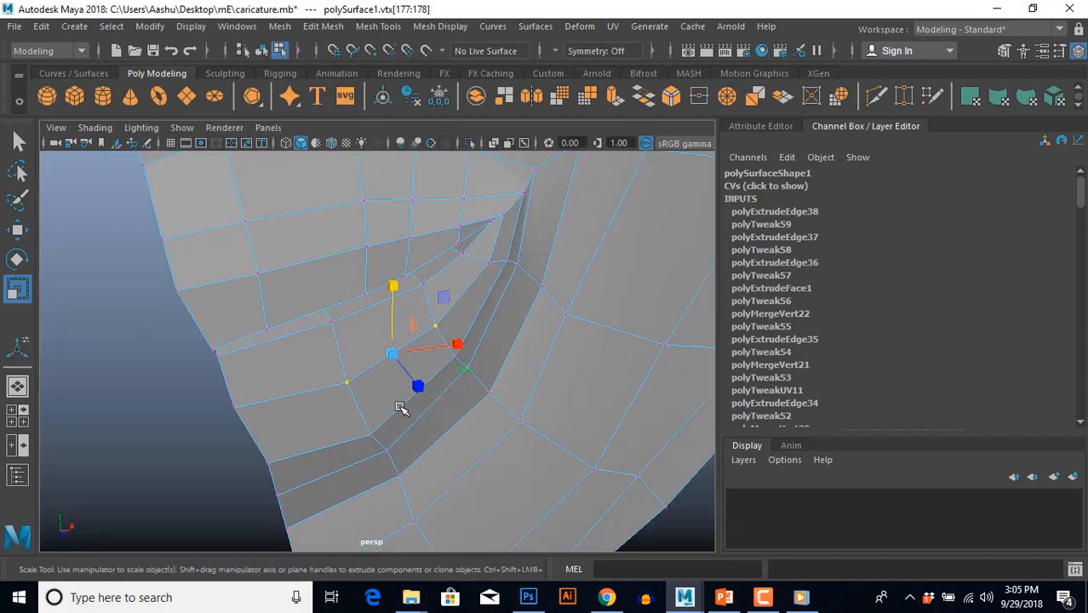
pyautogui.press('w')
pyautogui.keyDown('alt'); pyautogui.moveTo(396, 404); pyautogui.dragTo(375, 458); pyautogui.keyUp('alt')
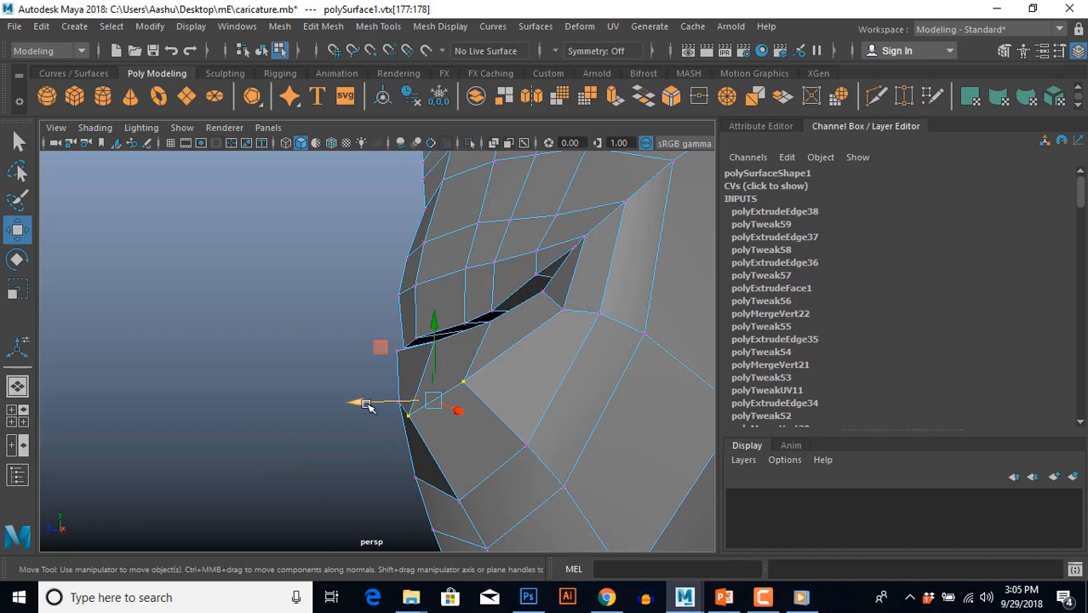
pyautogui.keyDown('alt'); pyautogui.moveTo(376, 418); pyautogui.dragTo(391, 498); pyautogui.keyUp('alt')
pyautogui.press('space')
pyautogui.press('space')
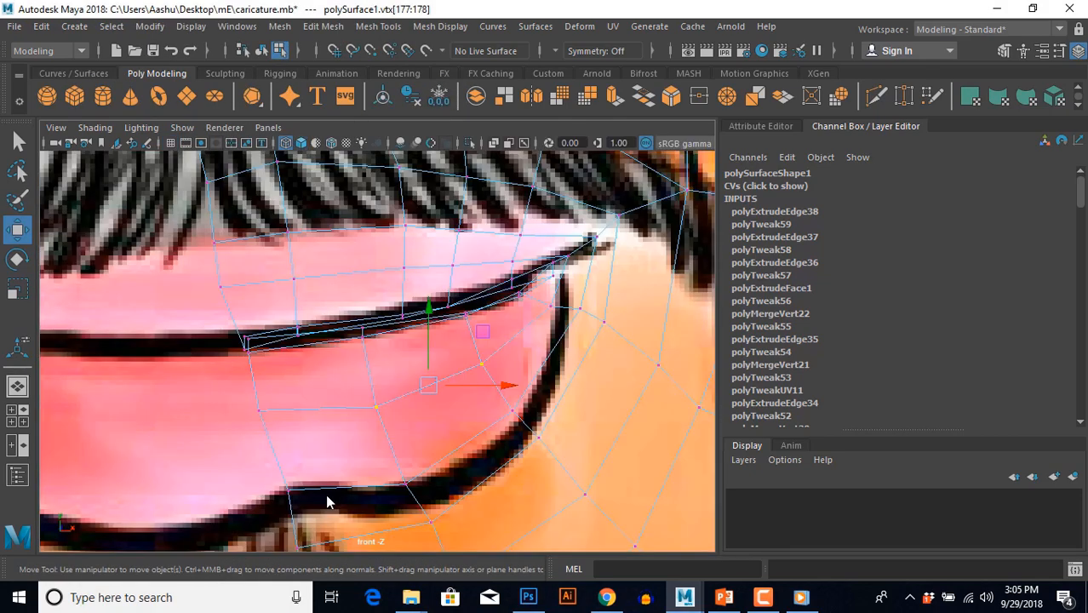
pyautogui.press('space')
pyautogui.press('space')
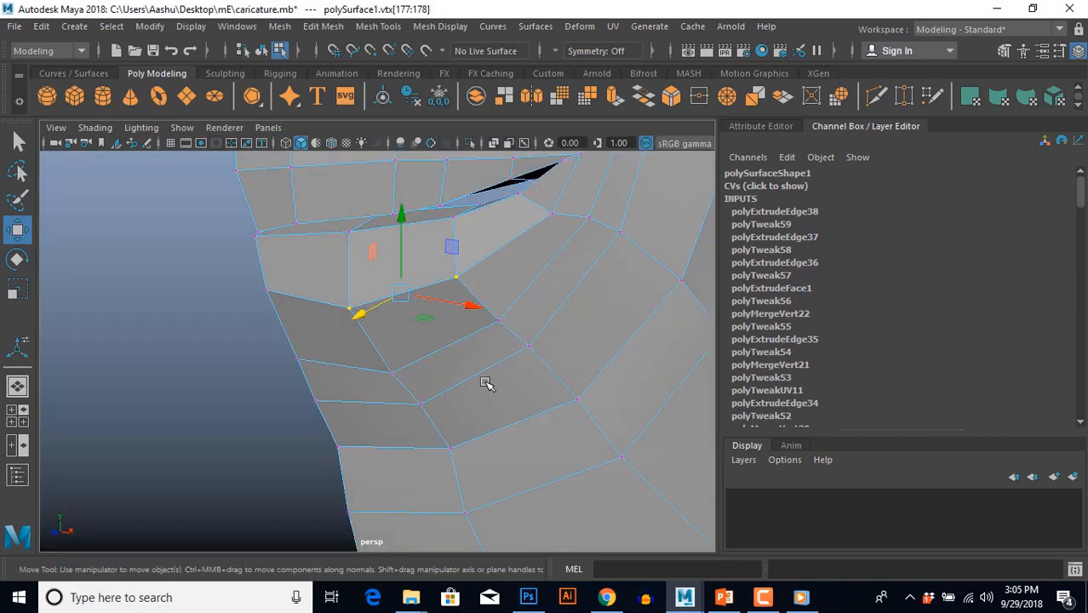
# Reposition the edge along the lower lip's bottom border in height and depth to shape the crease.
pyautogui.moveTo(485, 384); pyautogui.dragTo(482, 332, button='right')
pyautogui.click(478, 371)
pyautogui.keyDown('alt'); pyautogui.moveTo(481, 410); pyautogui.dragTo(466, 290); pyautogui.keyUp('alt')
pyautogui.click(439, 343)
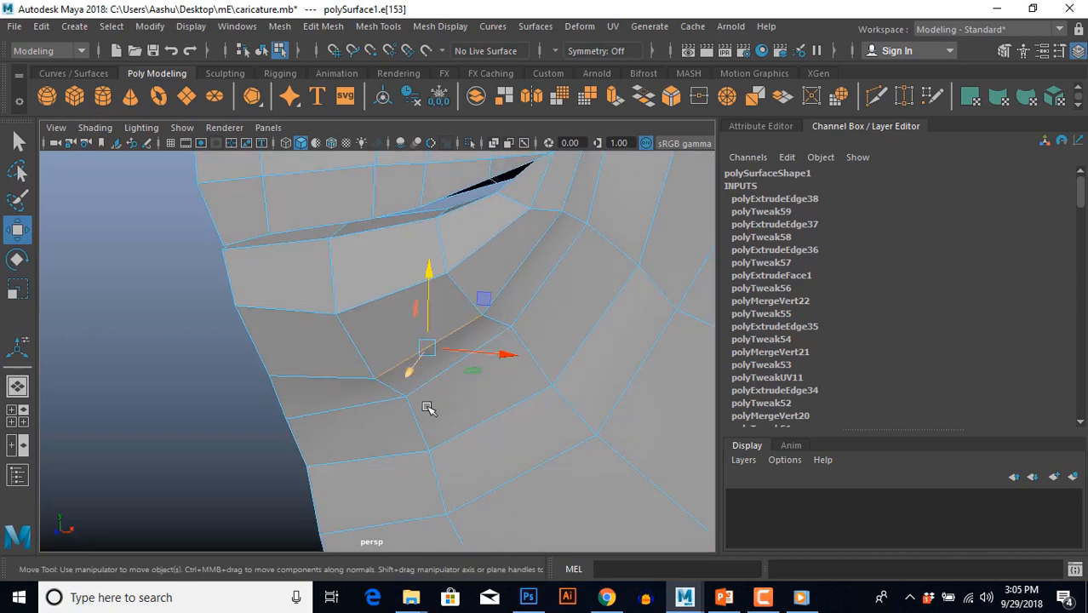
pyautogui.keyDown('alt'); pyautogui.moveTo(429, 404); pyautogui.dragTo(439, 411); pyautogui.keyUp('alt')
pyautogui.moveTo(412, 369); pyautogui.dragTo(412, 377)
pyautogui.keyDown('alt'); pyautogui.moveTo(426, 417); pyautogui.dragTo(403, 409); pyautogui.keyUp('alt')
# Shift the upper lip's two upper midline vertices slightly sideways to straighten the centre line.
pyautogui.press('space')
pyautogui.press('space')
pyautogui.keyDown('alt'); pyautogui.moveTo(317, 378); pyautogui.dragTo(368, 423, button='middle'); pyautogui.keyUp('alt')
pyautogui.moveTo(284, 292); pyautogui.dragTo(200, 283, button='right')
pyautogui.moveTo(206, 263); pyautogui.dragTo(283, 349)
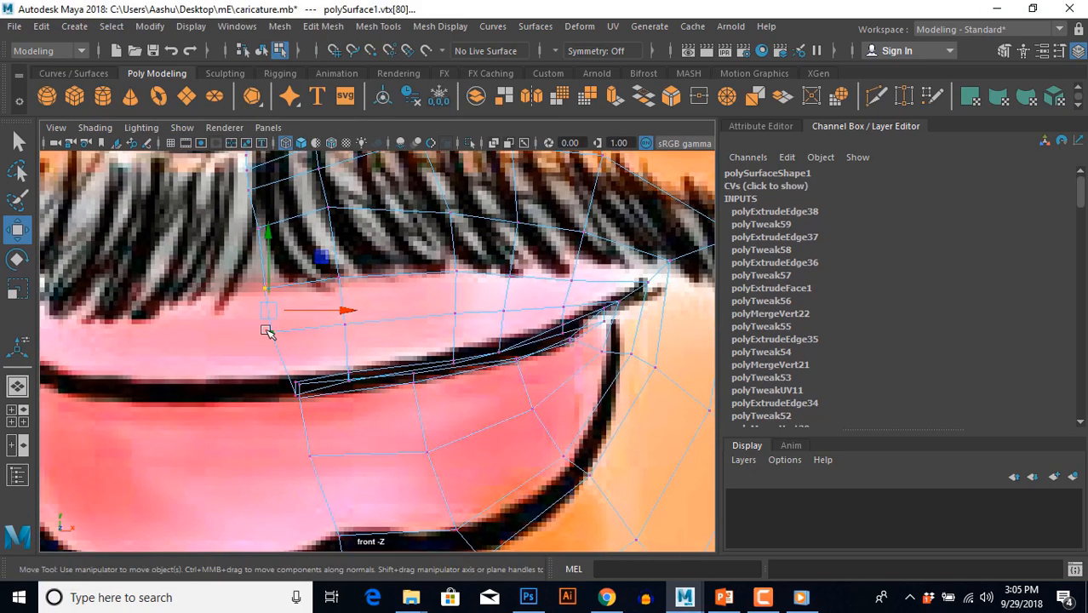
pyautogui.moveTo(268, 311); pyautogui.dragTo(274, 310)
pyautogui.click(240, 265)
# Align the midline vertices between the upper lip and nose with the face's slanted centre line.
pyautogui.moveTo(220, 160); pyautogui.dragTo(257, 220)
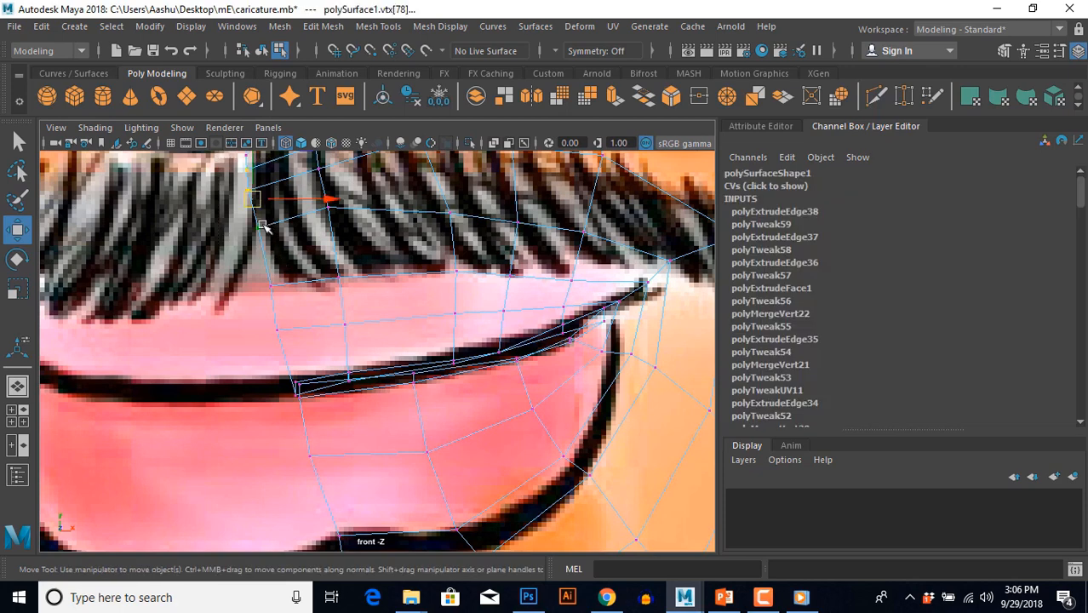
pyautogui.keyDown('alt'); pyautogui.moveTo(257, 220); pyautogui.dragTo(292, 338, button='middle'); pyautogui.keyUp('alt')
pyautogui.moveTo(290, 304); pyautogui.dragTo(294, 301)
pyautogui.click(279, 312)
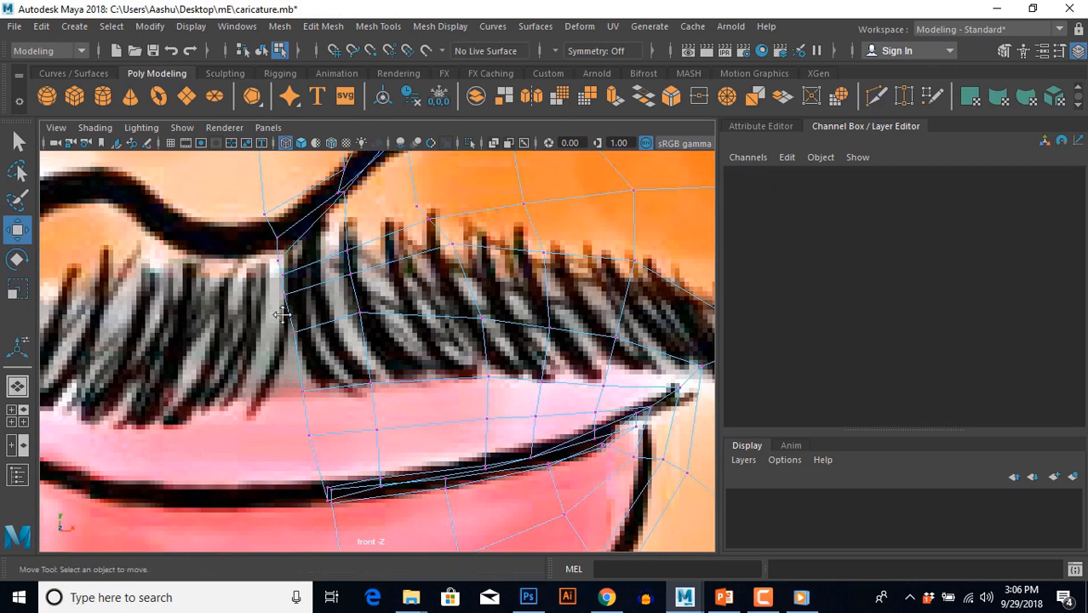
pyautogui.keyDown('alt'); pyautogui.moveTo(279, 312); pyautogui.dragTo(289, 387, button='middle'); pyautogui.keyUp('alt')
pyautogui.moveTo(251, 259); pyautogui.dragTo(283, 285)
pyautogui.click(270, 335)
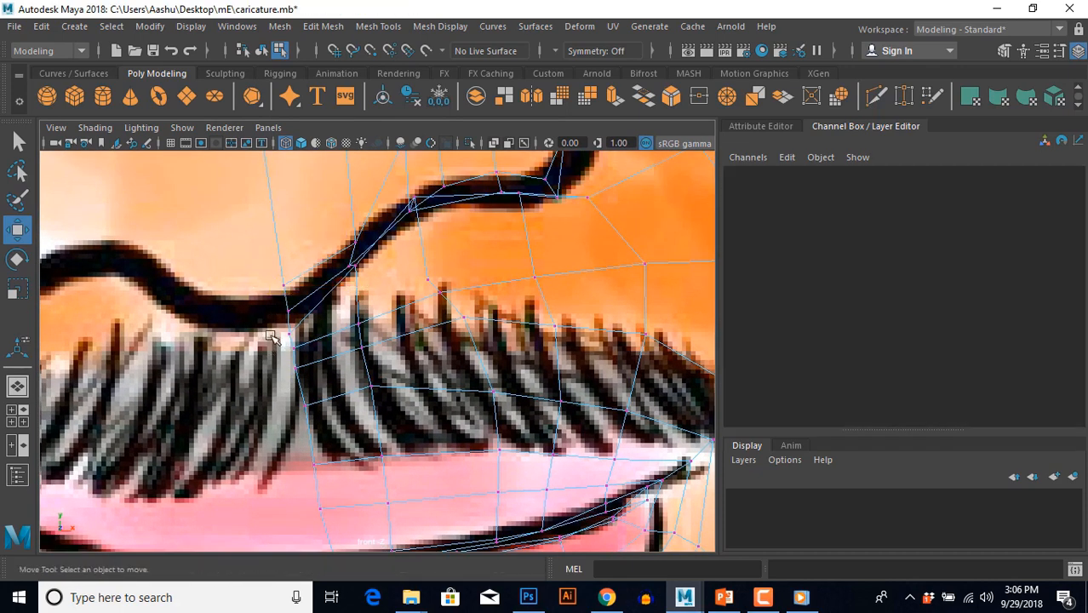
# Lower the moustache-area edge near the midline until it sits just above the upper lip's border.
pyautogui.keyDown('alt'); pyautogui.moveTo(310, 509); pyautogui.dragTo(302, 330, button='middle'); pyautogui.keyUp('alt')
pyautogui.scroll(3, 303, 330)
pyautogui.keyDown('alt'); pyautogui.moveTo(294, 376); pyautogui.dragTo(292, 358, button='middle'); pyautogui.keyUp('alt')
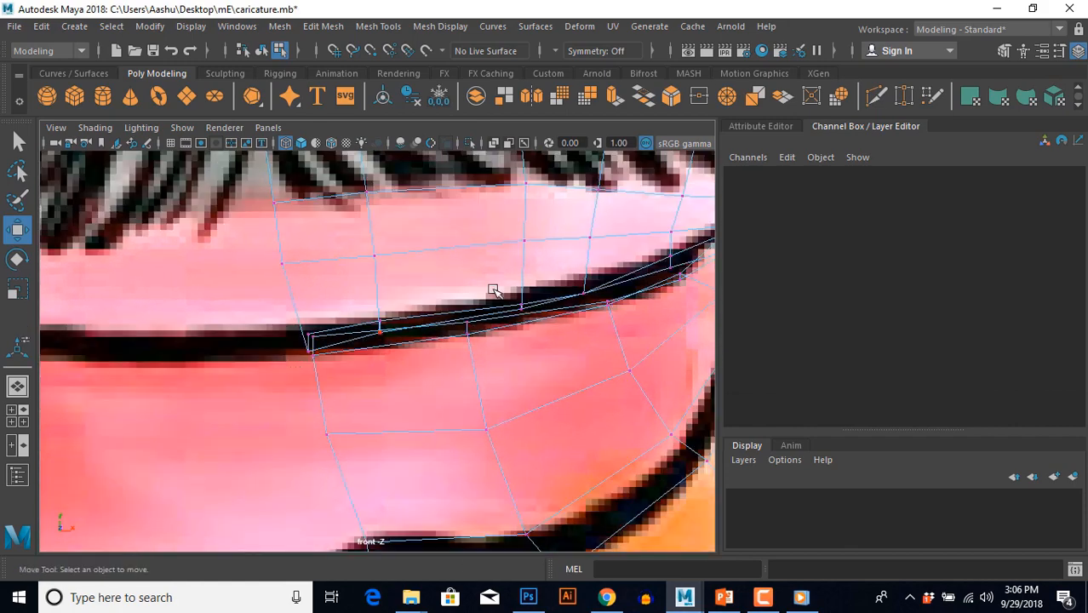
pyautogui.press('space')
pyautogui.press('space')
pyautogui.keyDown('alt'); pyautogui.moveTo(446, 311); pyautogui.dragTo(354, 382); pyautogui.keyUp('alt')
pyautogui.click(396, 279)
pyautogui.press('space')
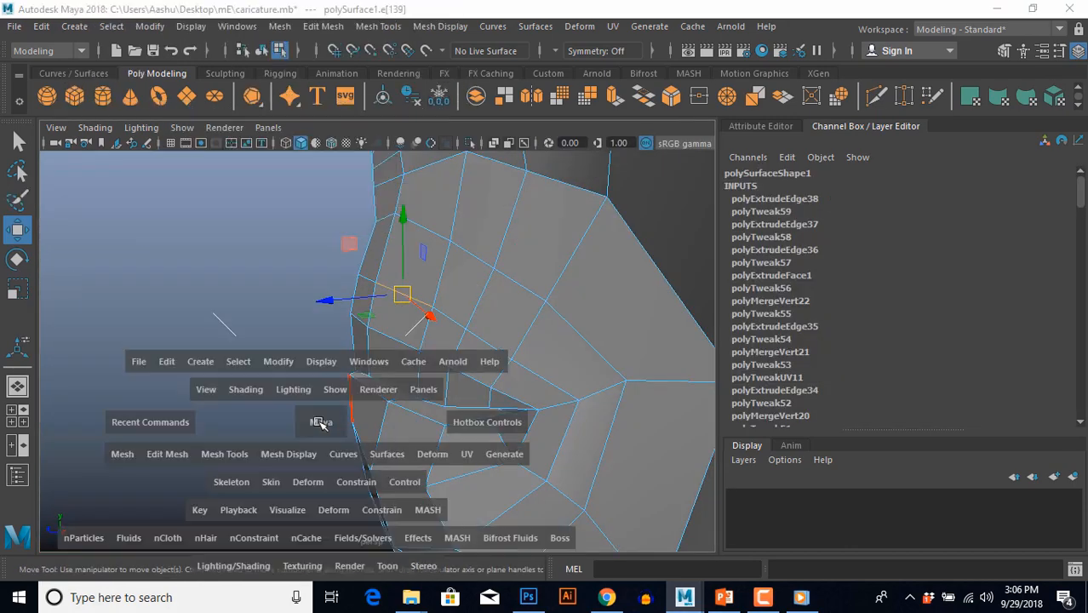
pyautogui.moveTo(400, 294); pyautogui.dragTo(319, 423)
pyautogui.press('f')
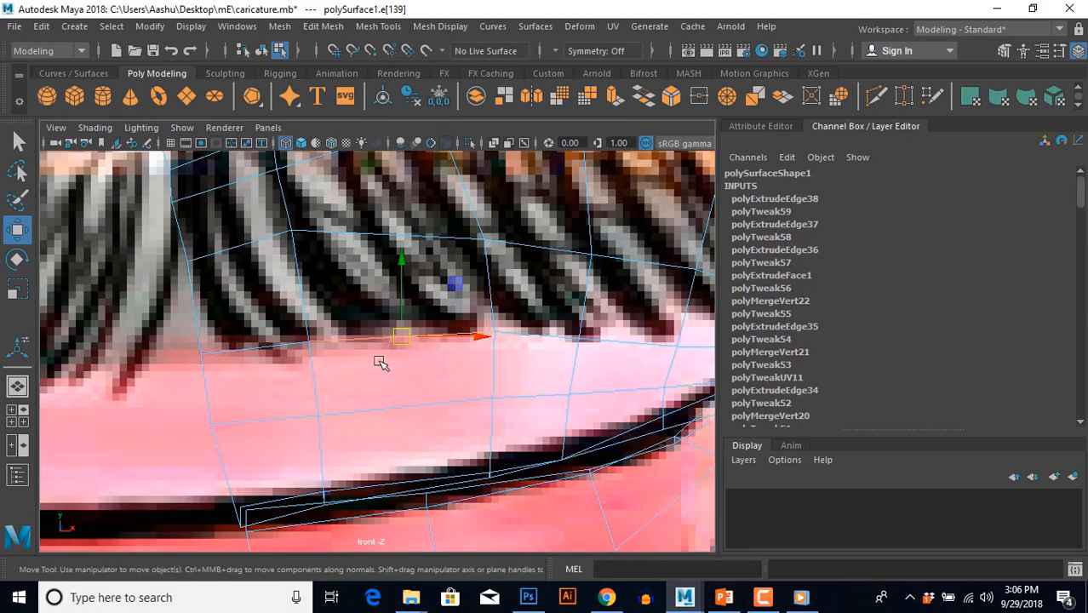
pyautogui.click(427, 236)
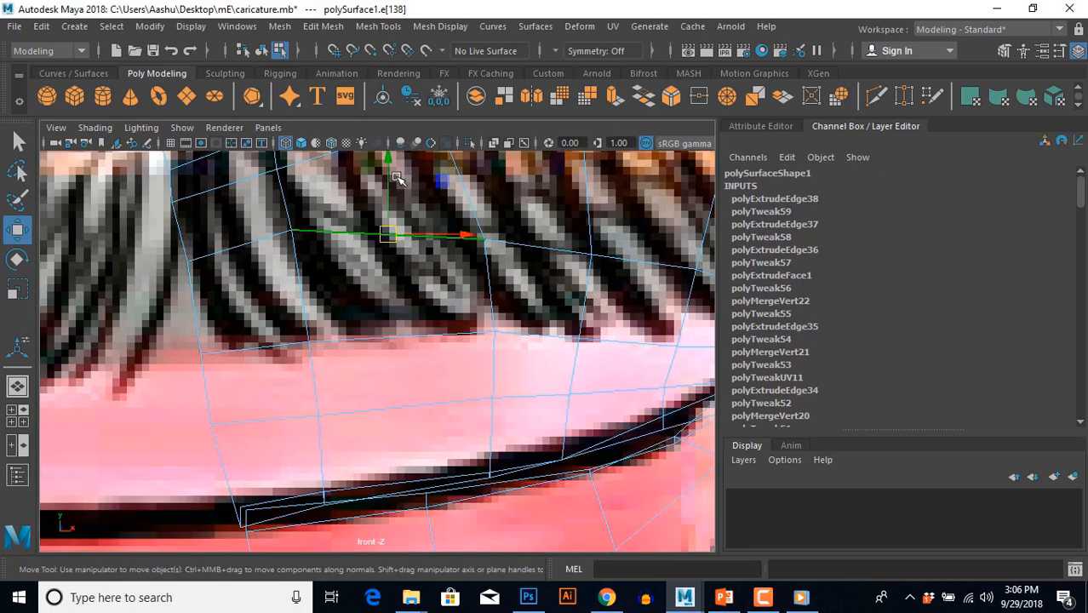
pyautogui.moveTo(389, 164); pyautogui.dragTo(384, 229)
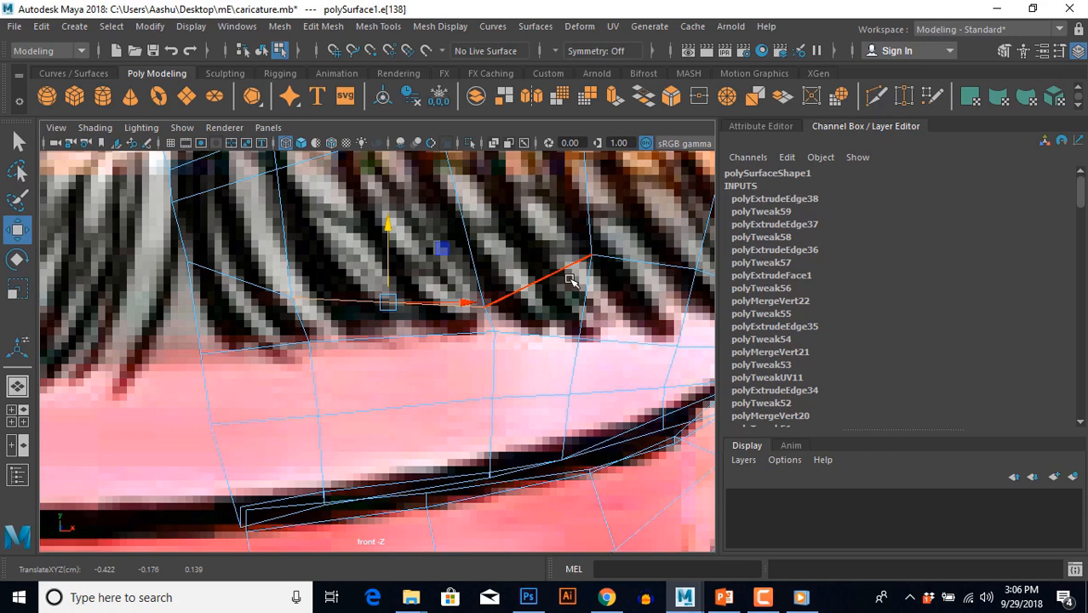
# Lower the next edge toward the mouth corner to sit just above the upper lip's border.
pyautogui.click(610, 265)
pyautogui.keyDown('alt'); pyautogui.moveTo(549, 335); pyautogui.dragTo(386, 357, button='middle'); pyautogui.keyUp('alt')
pyautogui.moveTo(480, 284); pyautogui.dragTo(483, 321)
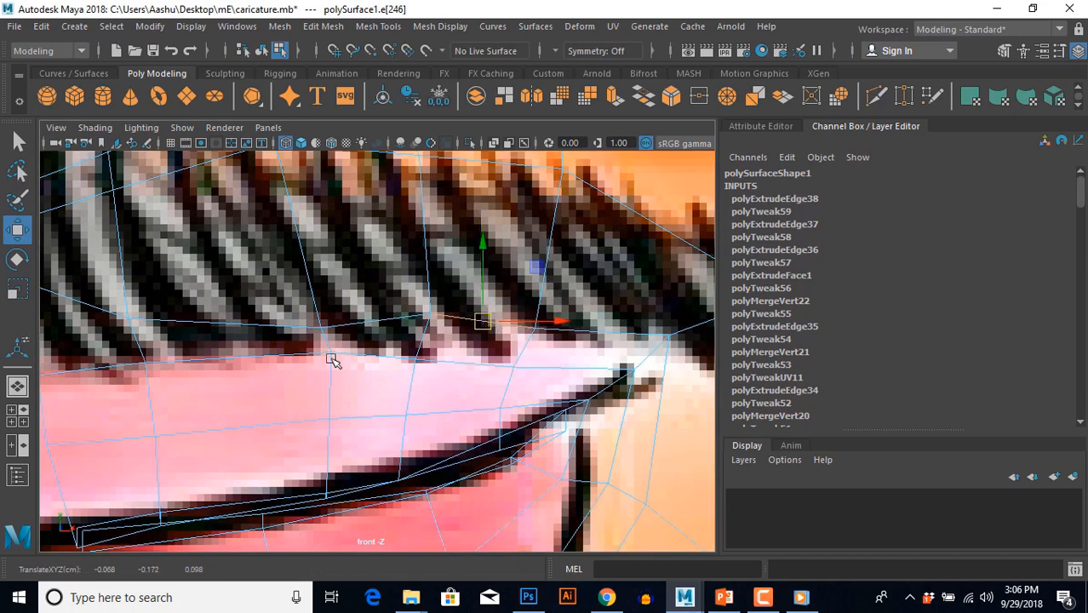
# Lower the midline vertex and its neighbour to just above the upper lip's border, and move the next midline vertex above down.
pyautogui.keyDown('alt'); pyautogui.moveTo(331, 359); pyautogui.dragTo(516, 346, button='middle'); pyautogui.keyUp('alt')
pyautogui.moveTo(279, 293); pyautogui.dragTo(156, 243, button='right')
pyautogui.click(207, 268)
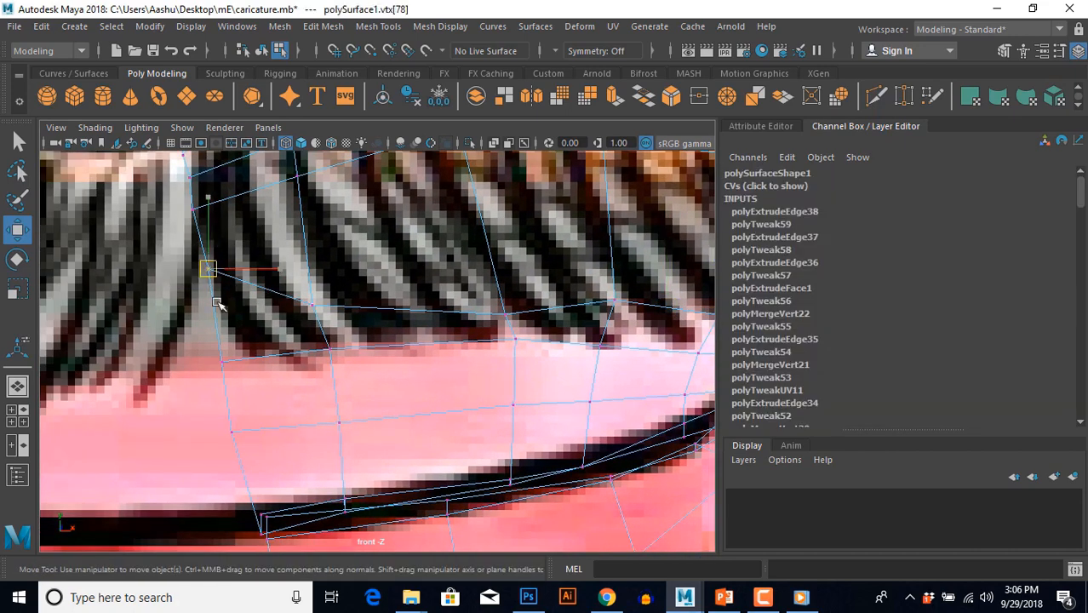
pyautogui.moveTo(208, 268); pyautogui.dragTo(219, 332)
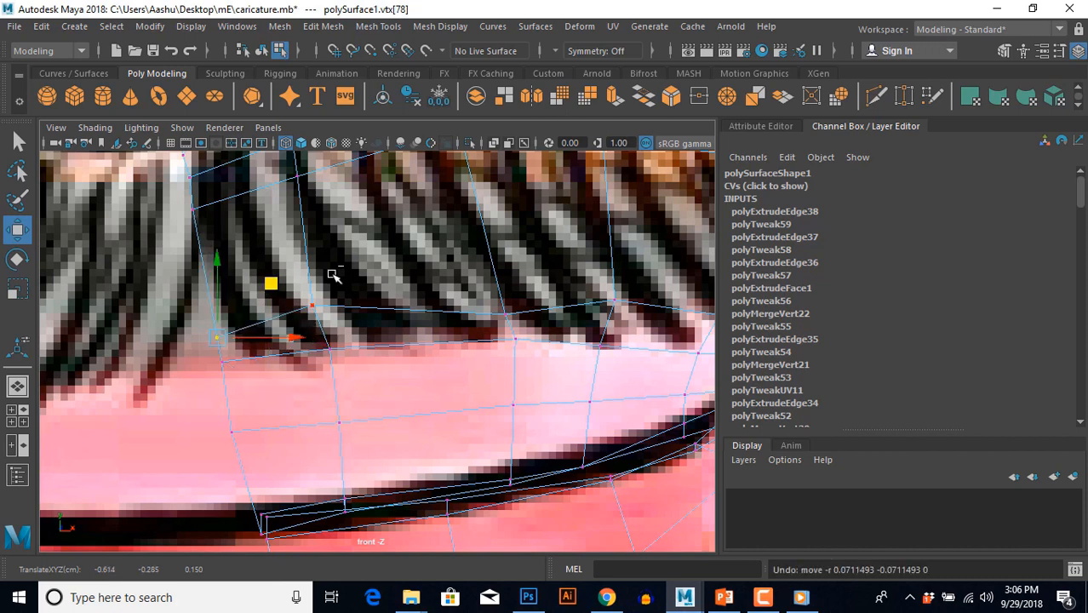
pyautogui.click(312, 307)
pyautogui.moveTo(320, 315); pyautogui.dragTo(330, 325)
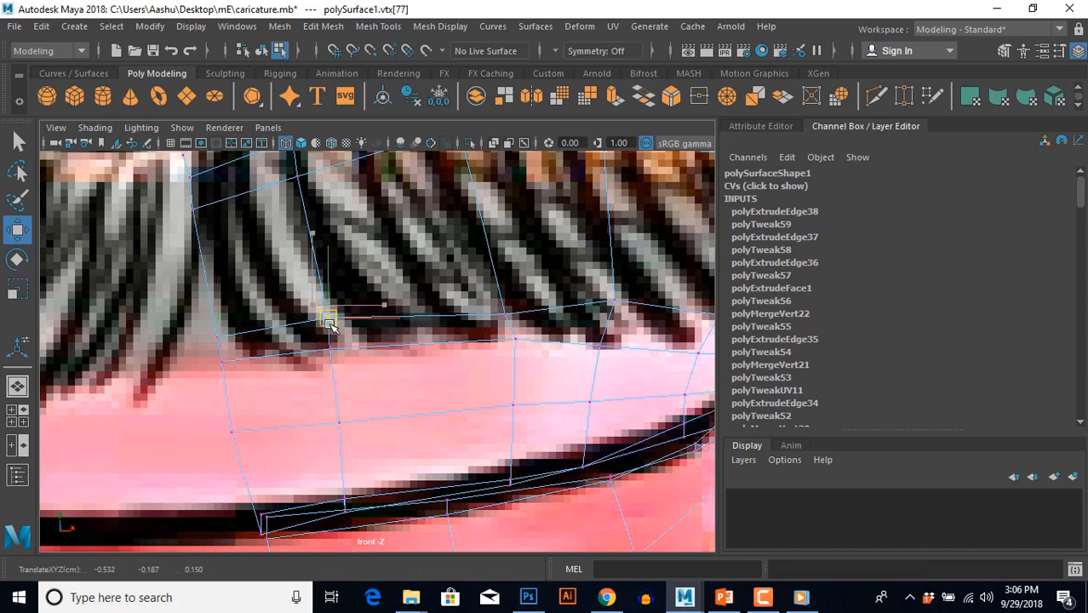
pyautogui.click(190, 210)
pyautogui.moveTo(190, 209); pyautogui.dragTo(201, 238)
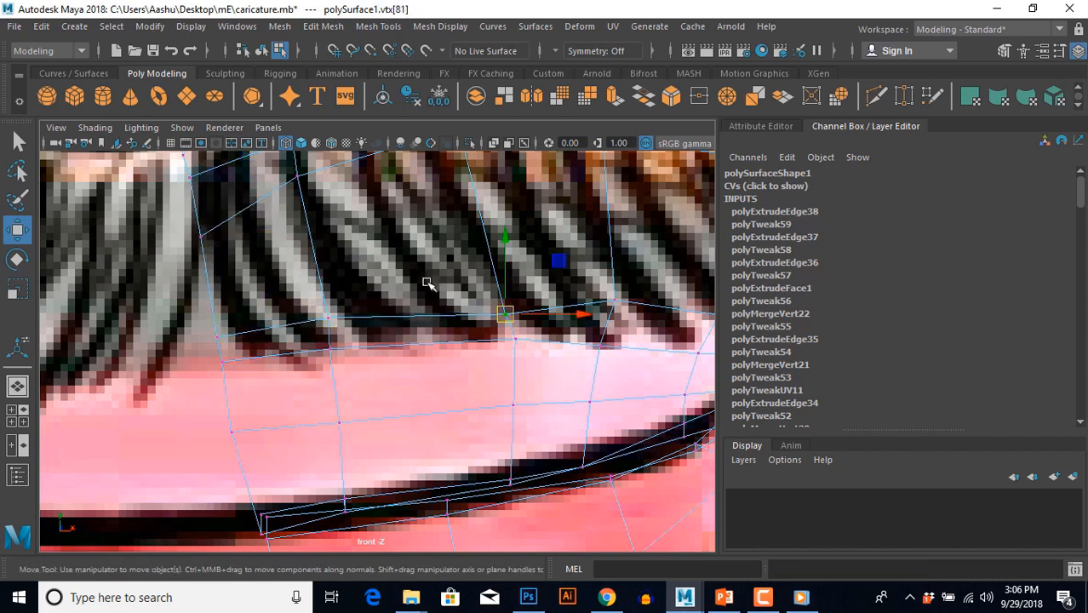
# Lower the vertices of the row crossing the moustache, including its midline end, to even out the spacing.
pyautogui.scroll(-10, 424, 287)
pyautogui.scroll(10, 421, 315)
pyautogui.click(415, 334)
pyautogui.scroll(4, 419, 330)
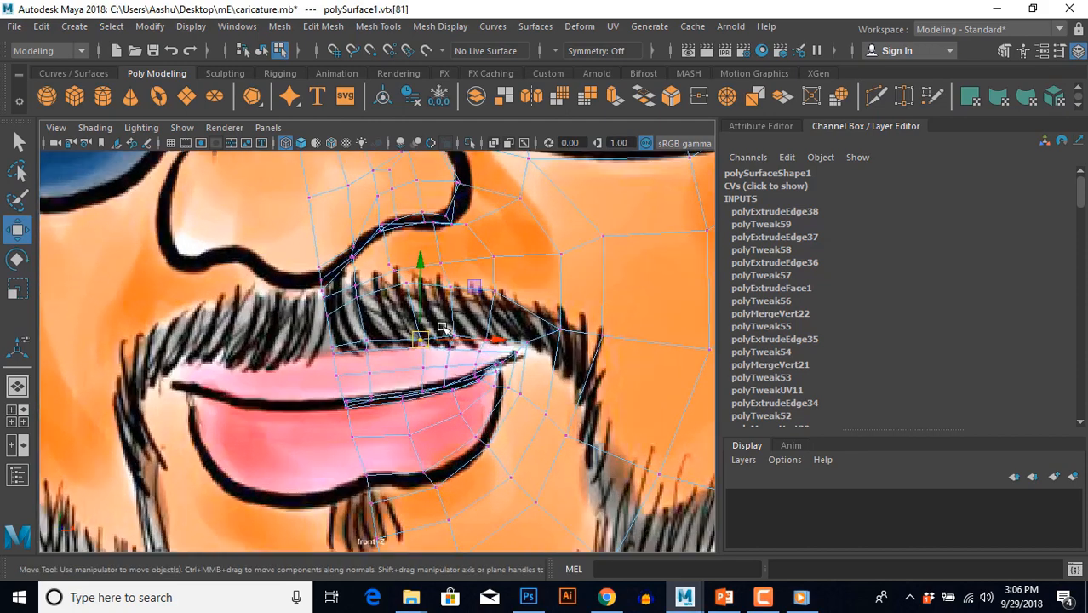
pyautogui.moveTo(497, 285); pyautogui.dragTo(458, 297)
pyautogui.click(558, 270)
pyautogui.moveTo(558, 270); pyautogui.dragTo(562, 302)
pyautogui.click(339, 283)
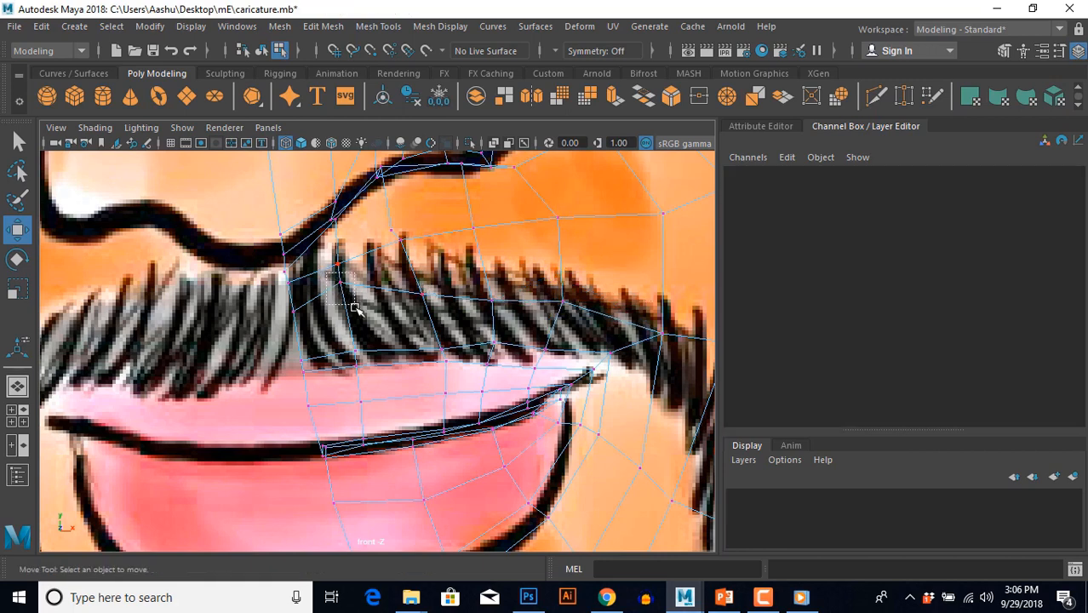
pyautogui.moveTo(355, 308); pyautogui.dragTo(350, 308)
pyautogui.click(295, 324)
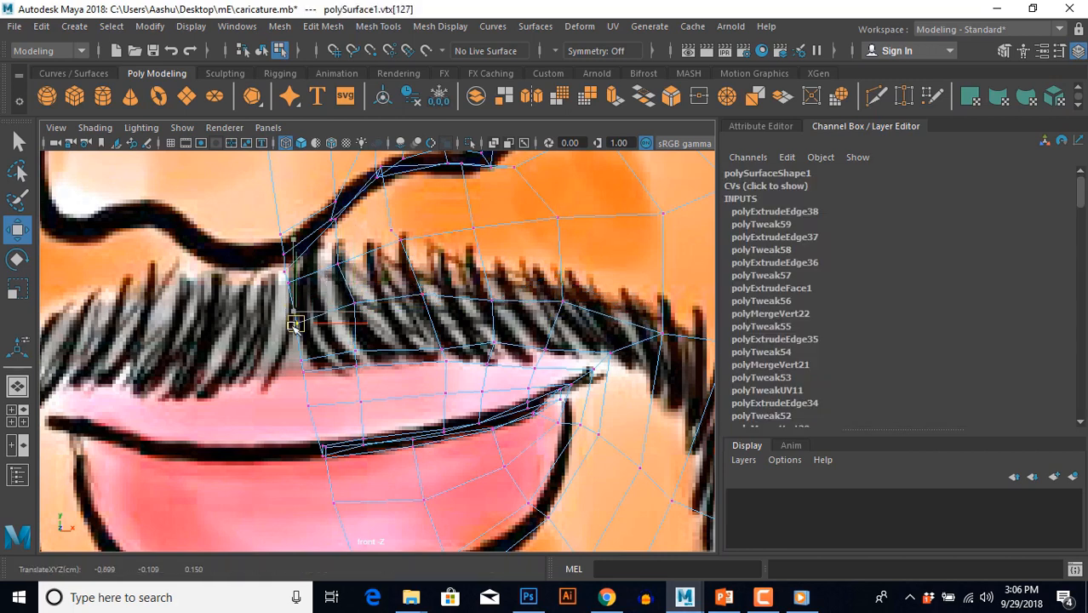
# Adjust the moustache row's outer vertices above the mouth corner to smooth the edge flow.
pyautogui.click(440, 346)
pyautogui.click(561, 317)
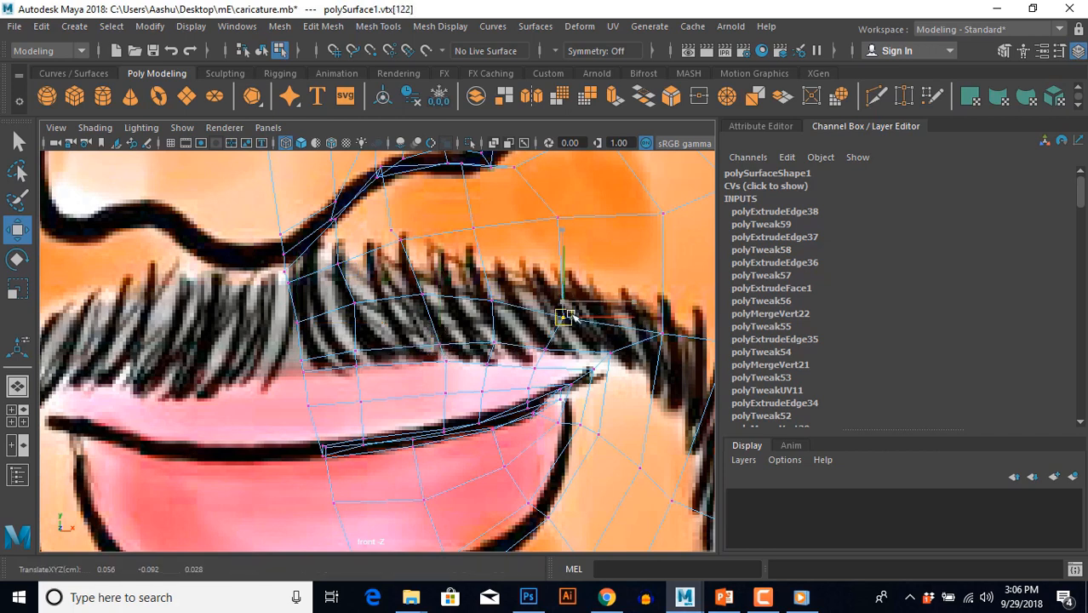
pyautogui.moveTo(663, 334); pyautogui.dragTo(646, 330)
pyautogui.click(555, 311)
pyautogui.click(561, 317)
pyautogui.moveTo(564, 318)
pyautogui.mouseDown()
pyautogui.moveTo(534, 335)
pyautogui.moveTo(544, 301)
pyautogui.moveTo(452, 379)
pyautogui.moveTo(588, 421)
pyautogui.moveTo(381, 355)
pyautogui.moveTo(357, 301)
pyautogui.moveTo(379, 355)
pyautogui.mouseUp()
# Push the midline face beneath the nose back, and move the adjoining midline vertex above it back.
pyautogui.press('space')
pyautogui.press('space')
pyautogui.keyDown('alt'); pyautogui.moveTo(411, 438); pyautogui.dragTo(358, 426); pyautogui.keyUp('alt')
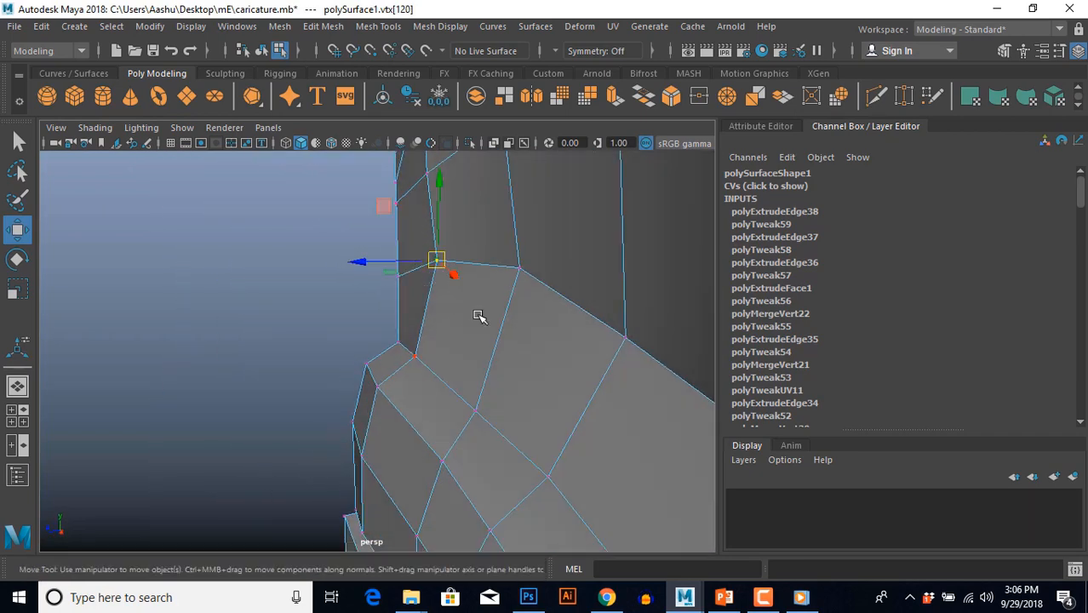
pyautogui.keyDown('alt'); pyautogui.moveTo(479, 316); pyautogui.dragTo(481, 358); pyautogui.keyUp('alt')
pyautogui.moveTo(478, 350); pyautogui.dragTo(469, 368, button='right')
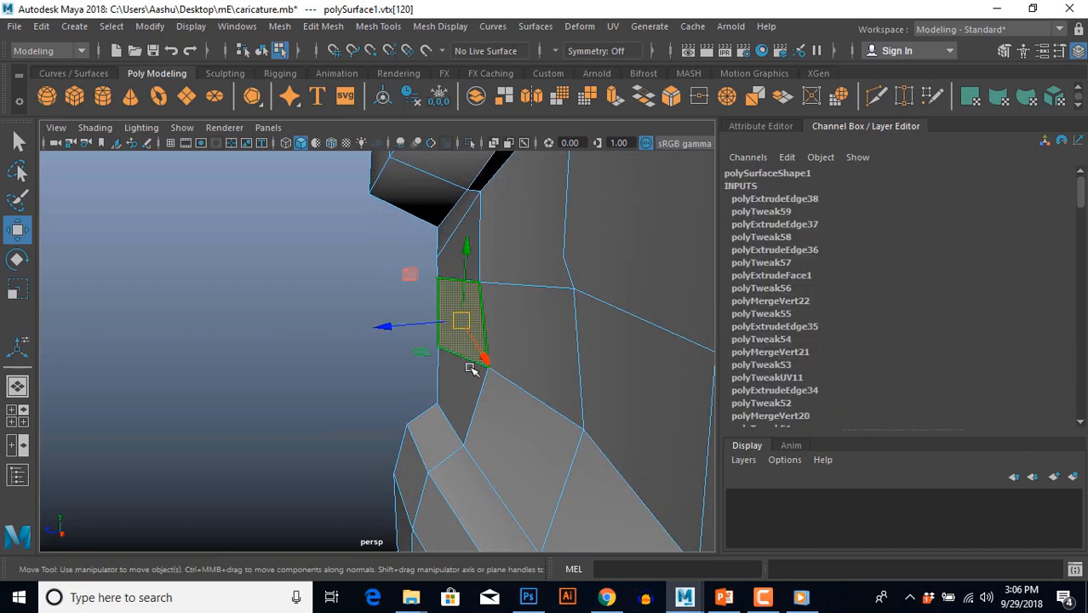
pyautogui.moveTo(383, 326)
pyautogui.mouseDown()
pyautogui.moveTo(515, 362)
pyautogui.moveTo(612, 359)
pyautogui.moveTo(449, 345)
pyautogui.moveTo(448, 389)
pyautogui.moveTo(392, 364)
pyautogui.mouseUp()
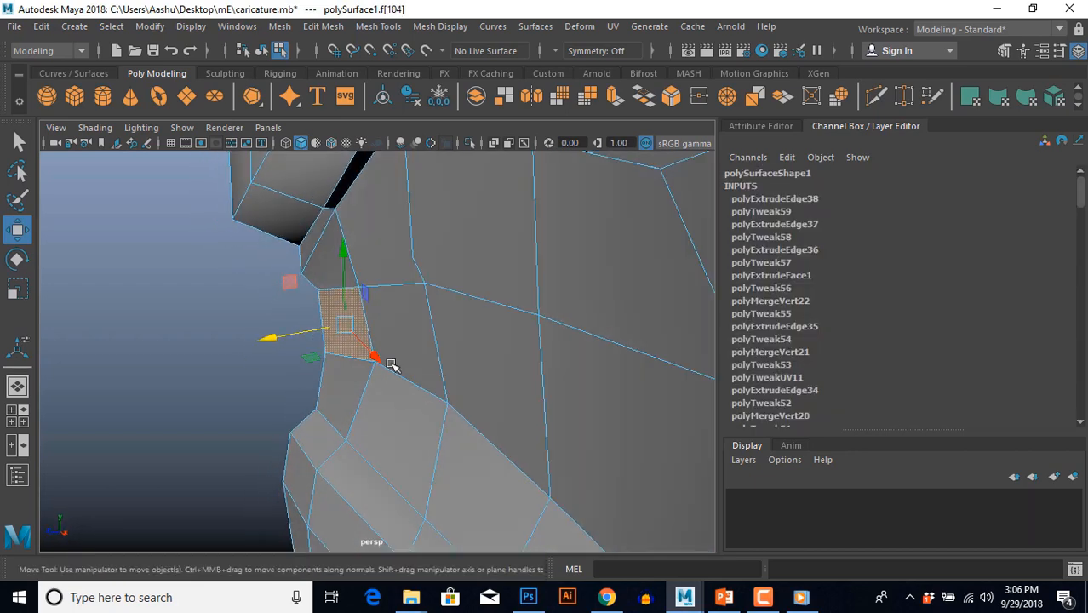
pyautogui.moveTo(310, 304); pyautogui.dragTo(287, 267, button='right')
pyautogui.moveTo(243, 284); pyautogui.dragTo(240, 284)
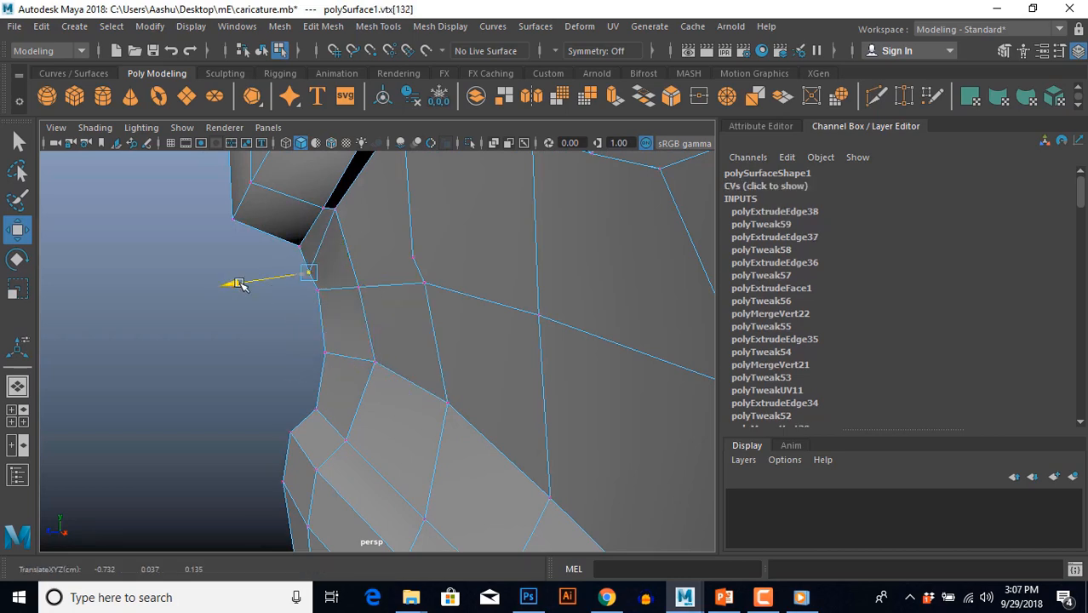
# Delete the surplus mesh component beneath the nose and preview the half face smoothed in object mode.
pyautogui.click(243, 342)
pyautogui.keyDown('alt'); pyautogui.moveTo(349, 360); pyautogui.dragTo(339, 434); pyautogui.keyUp('alt')
pyautogui.click(342, 324)
pyautogui.click(367, 355)
pyautogui.scroll(-5, 379, 371)
pyautogui.press('3')
pyautogui.press('F8')
pyautogui.click(231, 451)
pyautogui.keyDown('alt'); pyautogui.moveTo(231, 450); pyautogui.dragTo(386, 493); pyautogui.keyUp('alt')
pyautogui.click(350, 464)
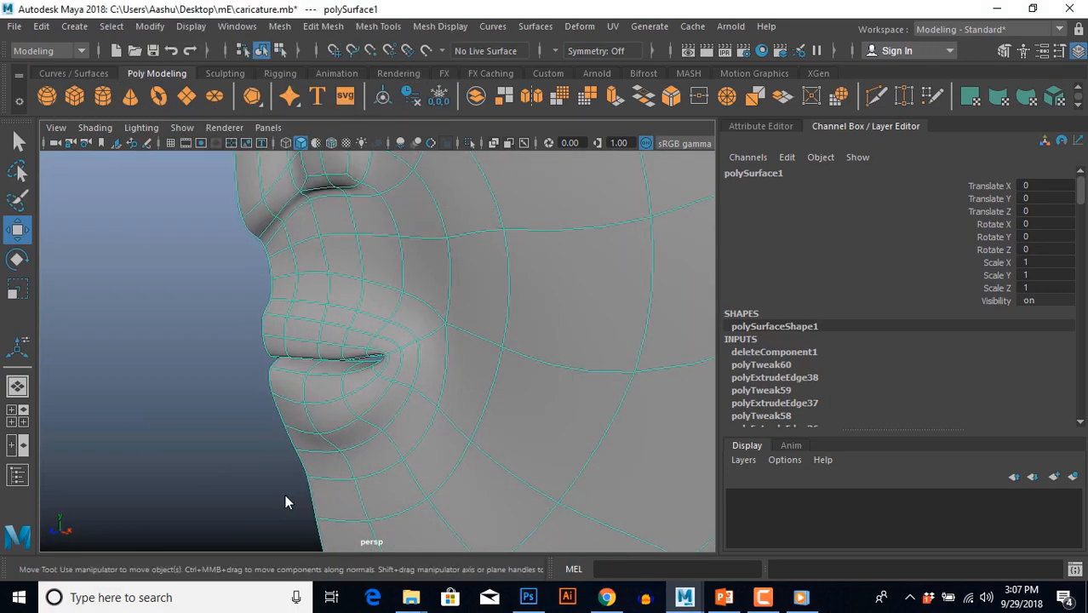
# Check the mouth against the front reference image and adjust the lower lip's edge beside the mouth corner.
pyautogui.press('space')
pyautogui.press('space')
pyautogui.press('space')
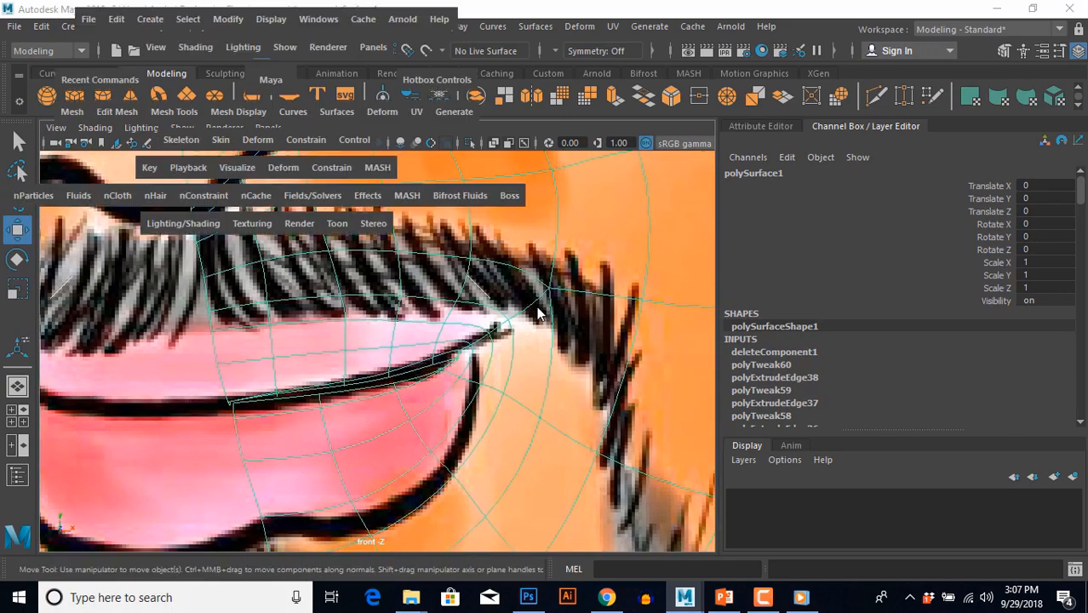
pyautogui.press('space')
pyautogui.scroll(2, 483, 387)
pyautogui.scroll(5, 459, 375)
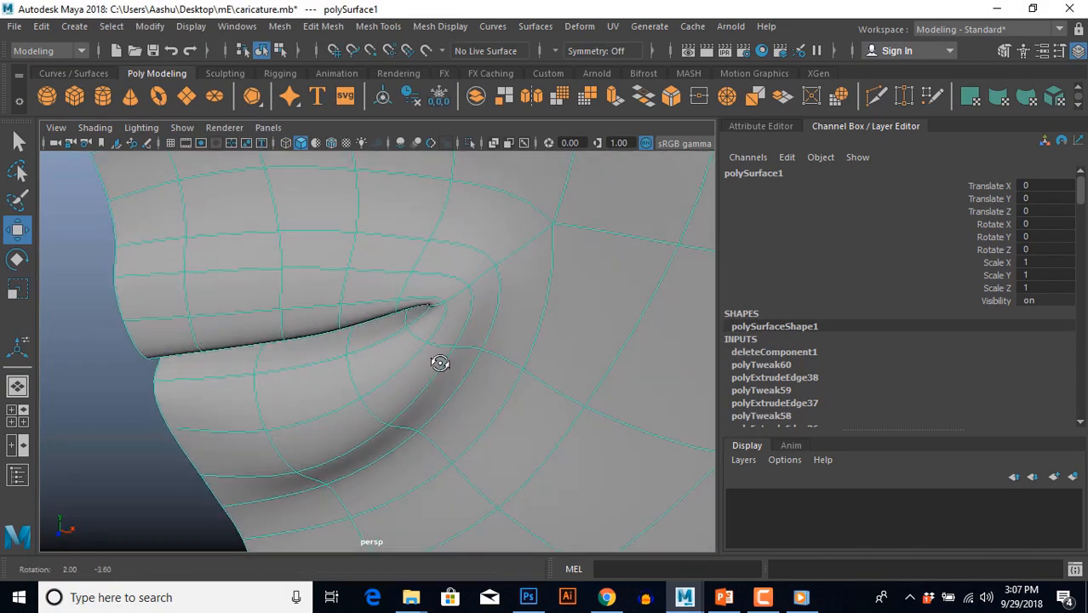
pyautogui.moveTo(436, 357); pyautogui.dragTo(436, 299, button='right')
pyautogui.click(384, 342)
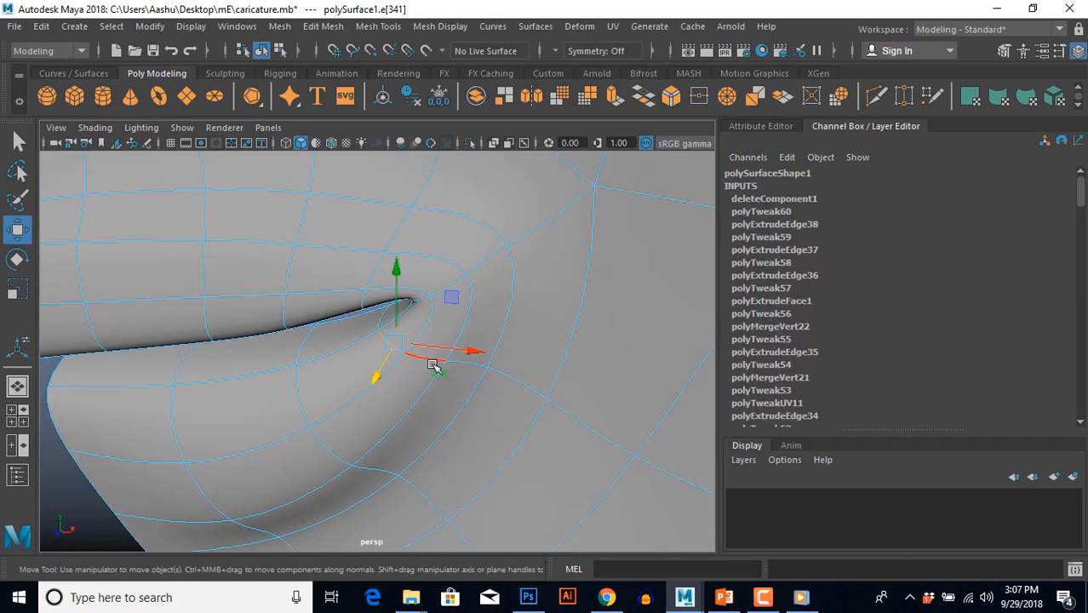
pyautogui.keyDown('alt'); pyautogui.moveTo(388, 405); pyautogui.dragTo(417, 308); pyautogui.keyUp('alt')
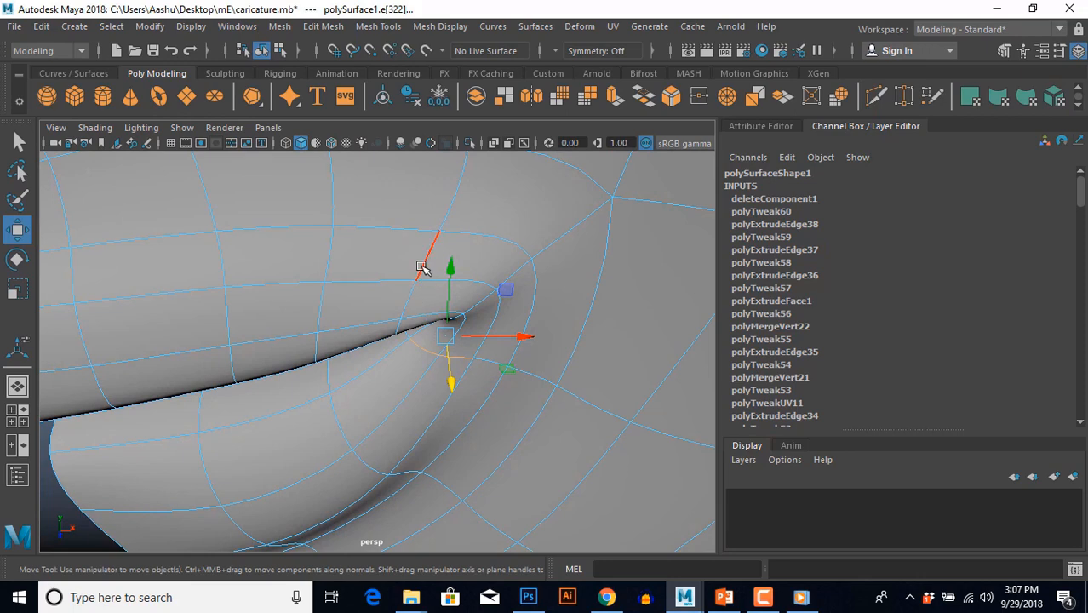
# Reposition the short inner edge where the upper and lower lips meet at the mouth corner.
pyautogui.click(423, 267)
pyautogui.keyDown('alt'); pyautogui.moveTo(423, 267); pyautogui.dragTo(485, 333); pyautogui.keyUp('alt')
pyautogui.click(470, 315)
pyautogui.click(472, 280)
pyautogui.moveTo(499, 269); pyautogui.dragTo(516, 290)
pyautogui.keyDown('alt'); pyautogui.moveTo(423, 373); pyautogui.dragTo(433, 373); pyautogui.keyUp('alt')
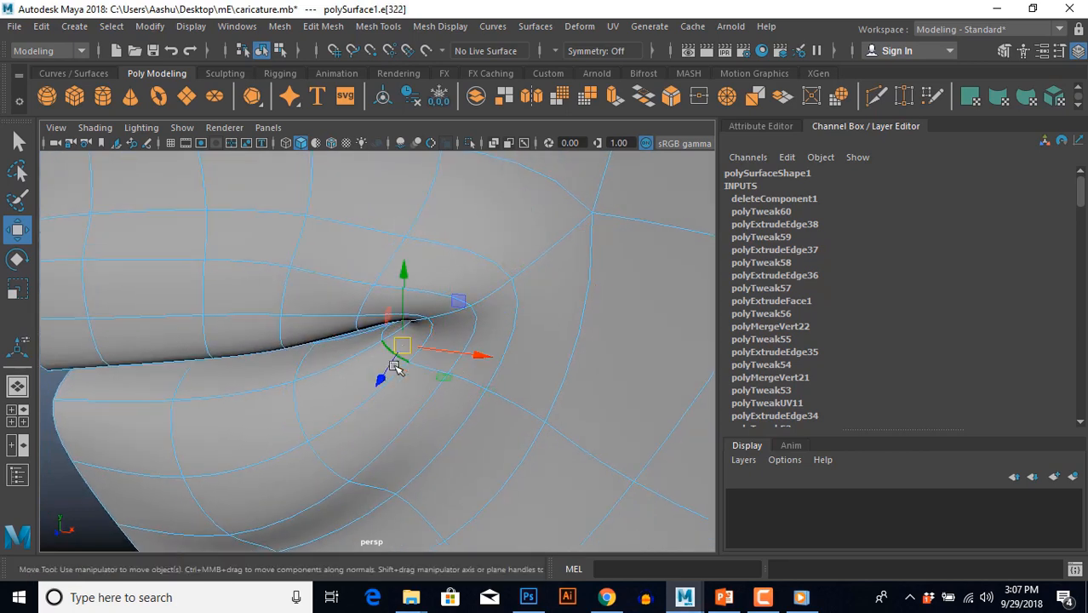
# Lower the inner lip edge at the mouth corner to tighten the opening, and return to object mode with nothing selected.
pyautogui.click(394, 366)
pyautogui.keyDown('alt'); pyautogui.moveTo(389, 417); pyautogui.dragTo(354, 356); pyautogui.keyUp('alt')
pyautogui.moveTo(357, 281); pyautogui.dragTo(371, 259)
pyautogui.keyDown('alt'); pyautogui.moveTo(361, 259); pyautogui.dragTo(369, 312); pyautogui.keyUp('alt')
pyautogui.keyDown('alt'); pyautogui.moveTo(415, 363); pyautogui.dragTo(460, 337); pyautogui.keyUp('alt')
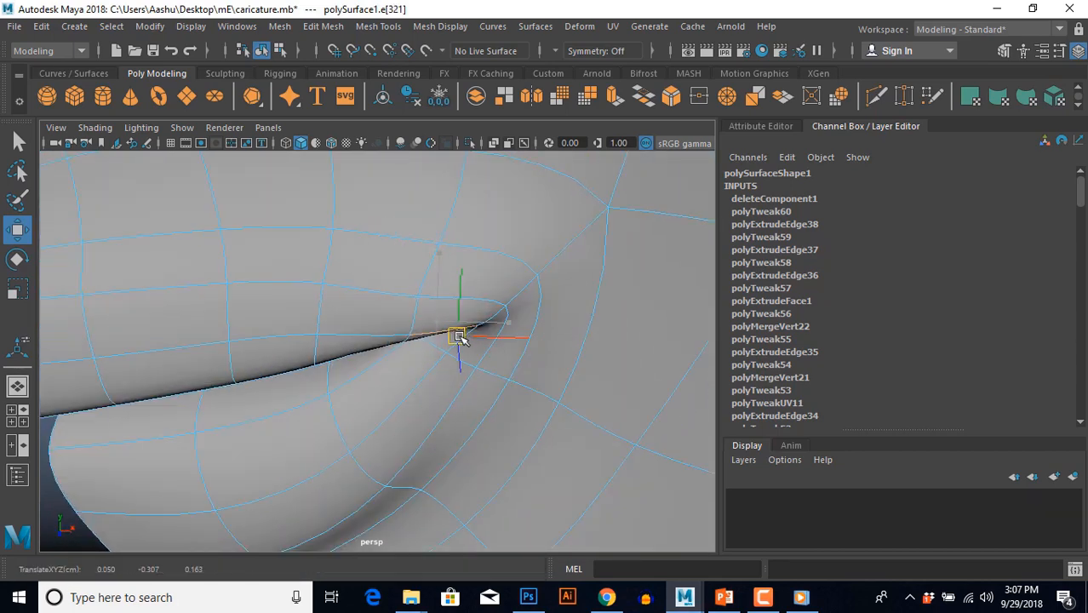
pyautogui.moveTo(504, 364); pyautogui.dragTo(552, 342, button='right')
pyautogui.scroll(-10, 539, 405)
pyautogui.click(289, 442)
pyautogui.keyDown('alt'); pyautogui.moveTo(289, 442); pyautogui.dragTo(335, 302); pyautogui.keyUp('alt')
# Pull the edges along the upper lip's border near the midline forward to give the lip more volume.
pyautogui.scroll(4, 337, 436)
pyautogui.scroll(2, 338, 436)
pyautogui.click(342, 345)
pyautogui.scroll(3, 367, 397)
pyautogui.moveTo(336, 301); pyautogui.dragTo(336, 328, button='right')
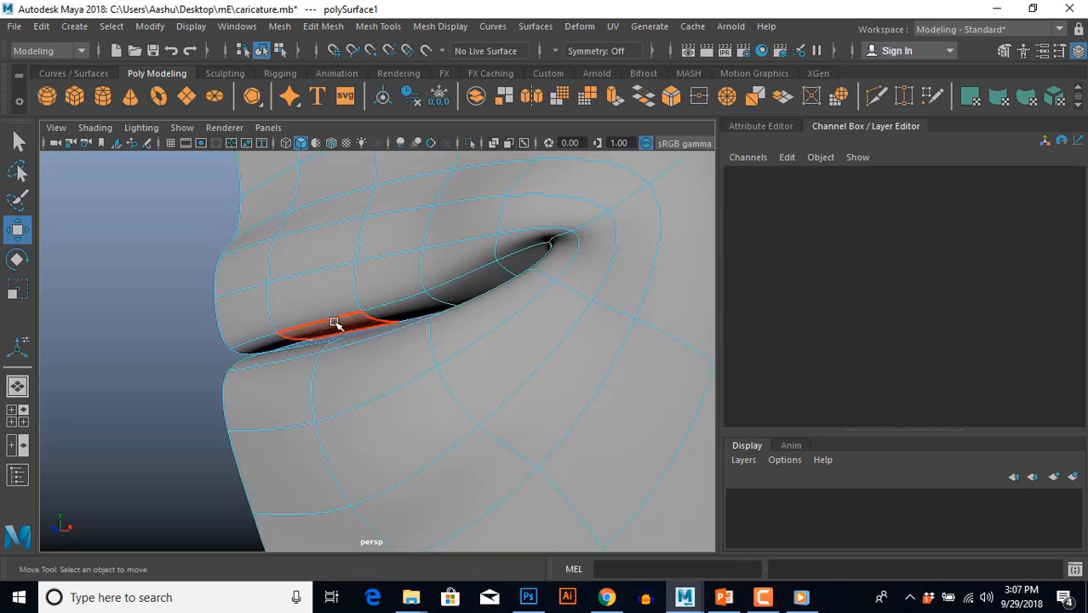
pyautogui.click(336, 323)
pyautogui.keyDown('alt'); pyautogui.moveTo(335, 300); pyautogui.dragTo(338, 313); pyautogui.keyUp('alt')
pyautogui.moveTo(335, 266); pyautogui.dragTo(298, 364)
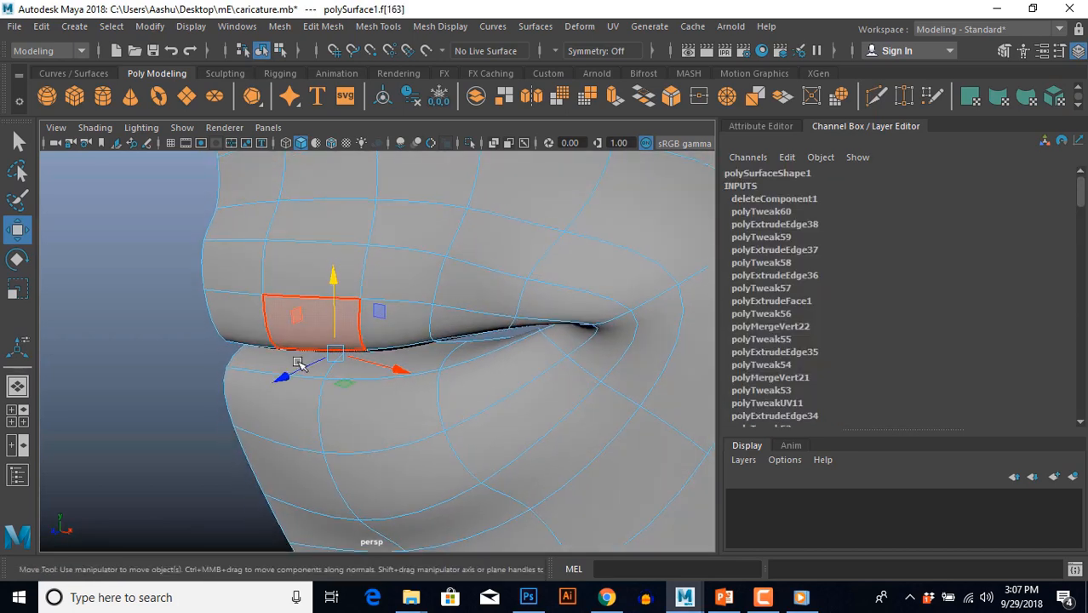
pyautogui.click(284, 244)
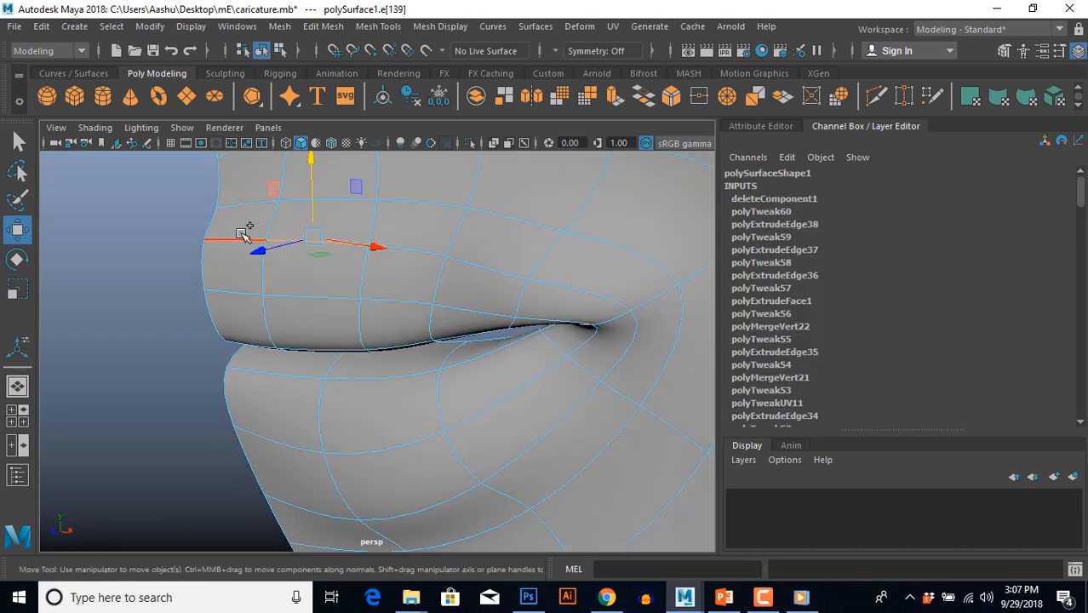
pyautogui.keyDown('alt'); pyautogui.moveTo(274, 284); pyautogui.dragTo(251, 348); pyautogui.keyUp('alt')
pyautogui.moveTo(209, 259); pyautogui.dragTo(190, 266)
pyautogui.keyDown('alt'); pyautogui.moveTo(231, 318); pyautogui.dragTo(287, 300); pyautogui.keyUp('alt')
# Pull the midline edge on the lower part of the upper lip slightly forward.
pyautogui.click(299, 319)
pyautogui.keyDown('alt'); pyautogui.moveTo(290, 341); pyautogui.dragTo(265, 385); pyautogui.keyUp('alt')
pyautogui.click(216, 331)
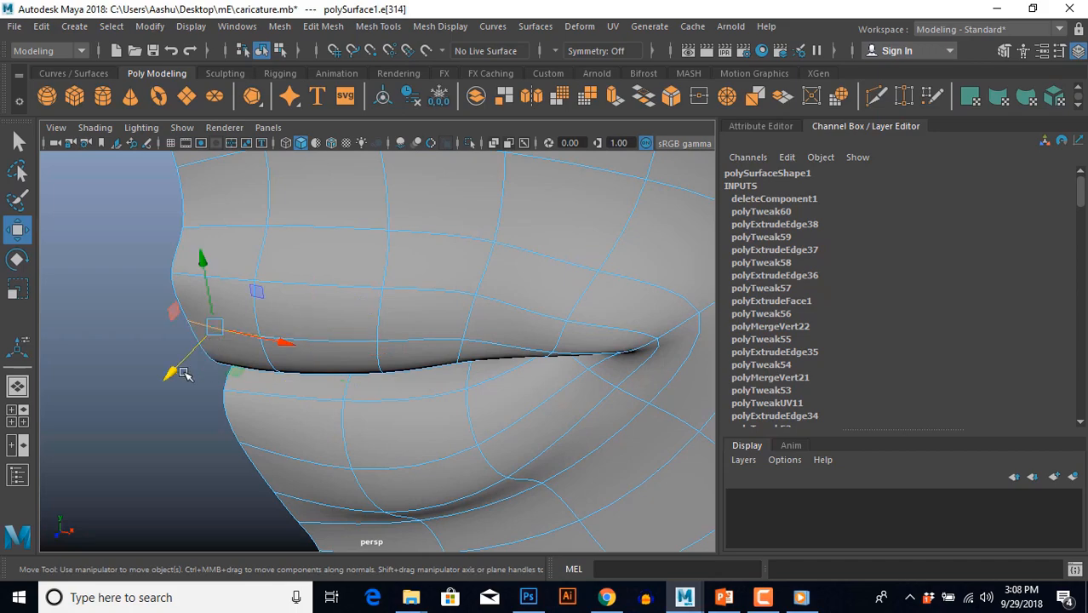
pyautogui.moveTo(182, 369); pyautogui.dragTo(172, 376)
pyautogui.scroll(-4, 396, 433)
pyautogui.keyDown('alt'); pyautogui.moveTo(353, 413); pyautogui.dragTo(433, 359); pyautogui.keyUp('alt')
# Examine the faces around the mouth corner and the smoothed profile of the lips from several angles.
pyautogui.click(462, 286)
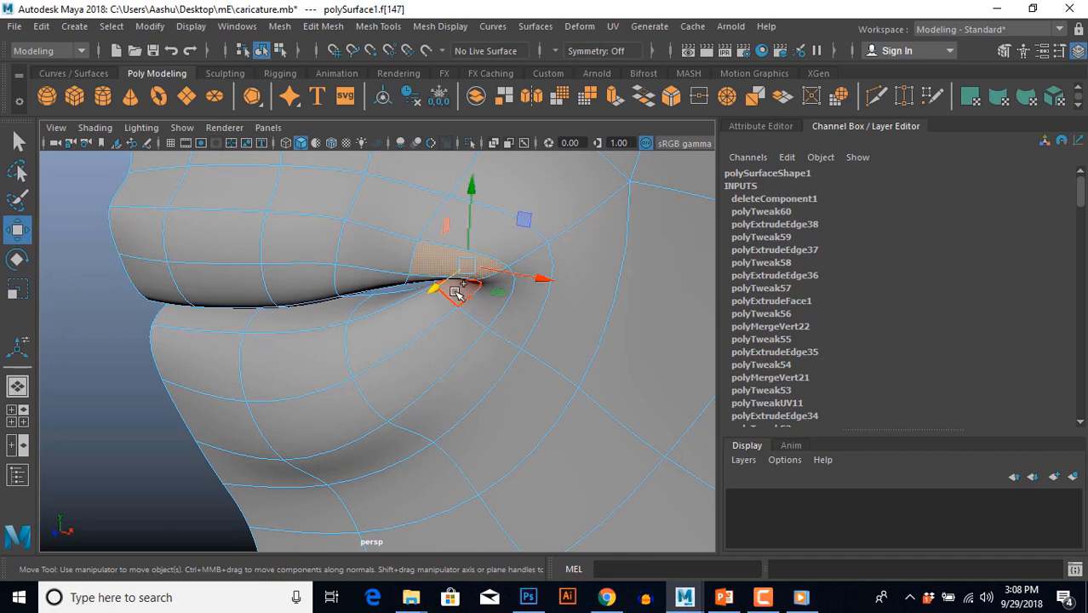
pyautogui.keyDown('shift'); pyautogui.click(455, 292); pyautogui.keyUp('shift')
pyautogui.keyDown('shift'); pyautogui.click(480, 311); pyautogui.keyUp('shift')
pyautogui.keyDown('alt'); pyautogui.moveTo(461, 359); pyautogui.dragTo(405, 381); pyautogui.keyUp('alt')
pyautogui.click(362, 294)
pyautogui.scroll(-5, 405, 381)
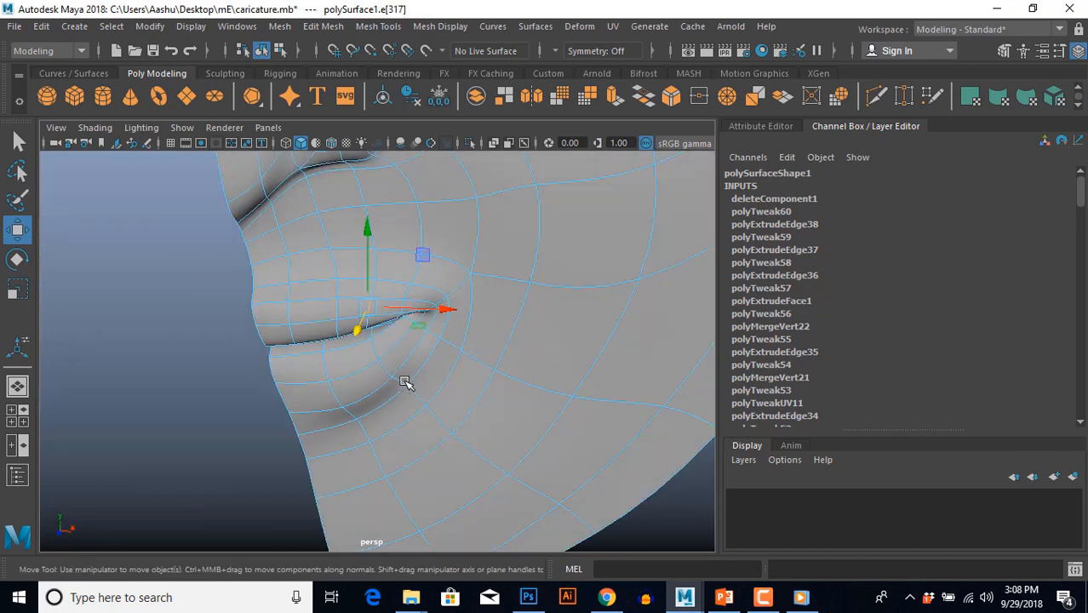
pyautogui.moveTo(405, 381); pyautogui.dragTo(442, 340, button='right')
pyautogui.click(238, 386)
pyautogui.scroll(-5, 238, 388)
pyautogui.keyDown('alt'); pyautogui.moveTo(238, 390); pyautogui.dragTo(287, 425); pyautogui.keyUp('alt')
pyautogui.scroll(3, 255, 421)
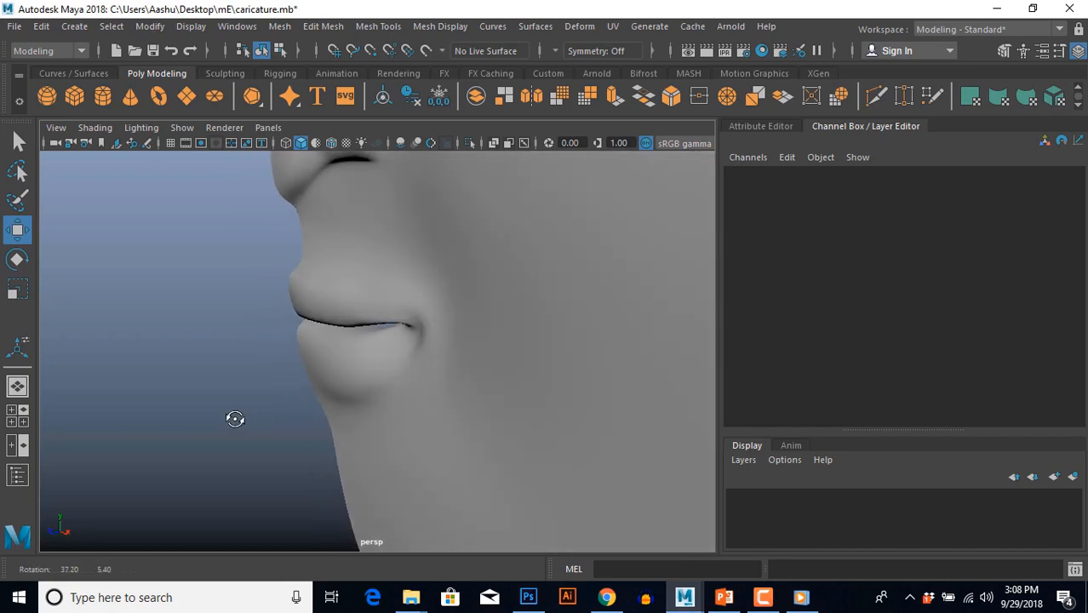
pyautogui.click(340, 269)
pyautogui.moveTo(340, 270)
pyautogui.keyDown('alt'); pyautogui.mouseDown()
pyautogui.moveTo(355, 347)
pyautogui.moveTo(405, 364)
pyautogui.moveTo(393, 344)
pyautogui.moveTo(379, 376)
pyautogui.moveTo(336, 352)
pyautogui.moveTo(389, 341)
pyautogui.moveTo(371, 360)
pyautogui.moveTo(364, 418)
pyautogui.moveTo(359, 262)
pyautogui.mouseUp(); pyautogui.keyUp('alt')
pyautogui.click(375, 297)
pyautogui.click(375, 298)
pyautogui.keyDown('alt'); pyautogui.moveTo(374, 300); pyautogui.dragTo(358, 372); pyautogui.keyUp('alt')
# Move the two vertices beside the midline at the upper lip's border to round the lip, checking the front reference.
pyautogui.moveTo(369, 369); pyautogui.dragTo(292, 383, button='right')
pyautogui.keyDown('alt'); pyautogui.moveTo(323, 385); pyautogui.dragTo(371, 390); pyautogui.keyUp('alt')
pyautogui.click(380, 368)
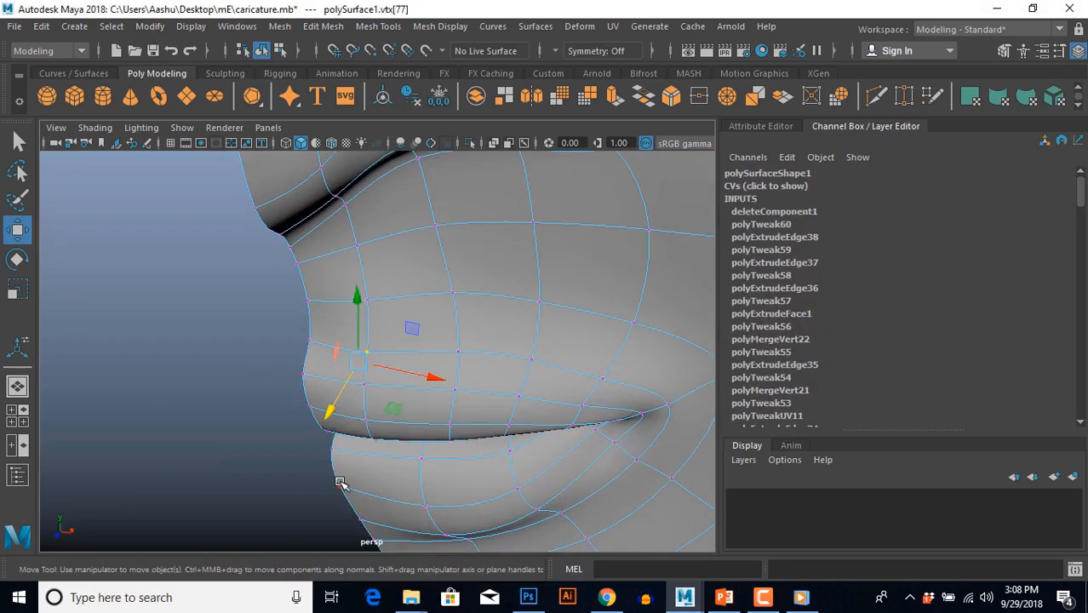
pyautogui.press('space')
pyautogui.press('space')
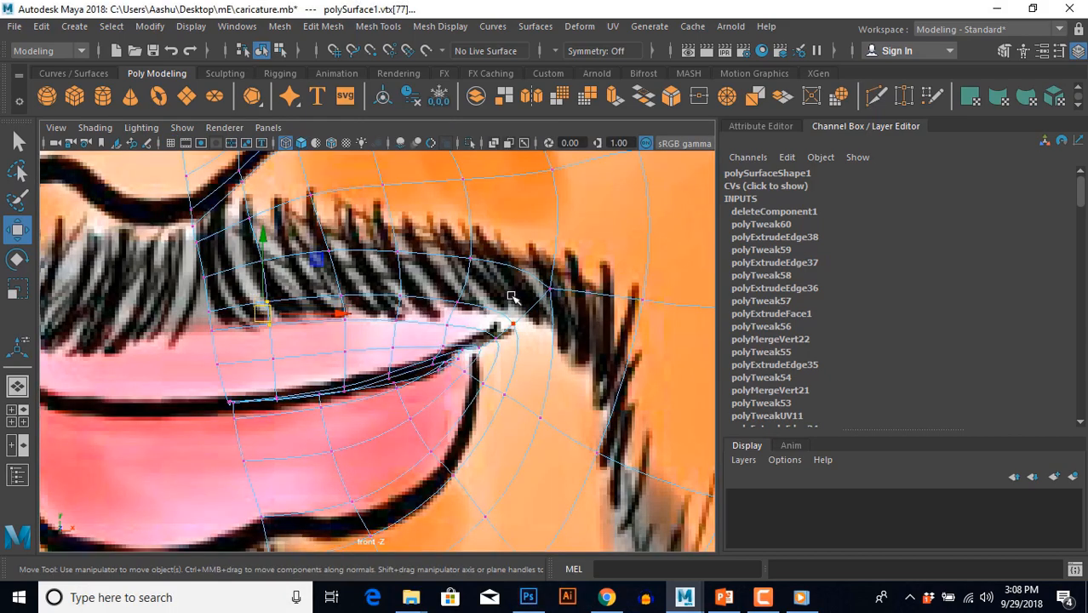
pyautogui.press('space')
pyautogui.press('space')
pyautogui.keyDown('alt'); pyautogui.moveTo(371, 348); pyautogui.dragTo(339, 352); pyautogui.keyUp('alt')
pyautogui.moveTo(420, 359); pyautogui.dragTo(431, 379)
pyautogui.moveTo(431, 379)
pyautogui.keyDown('alt'); pyautogui.mouseDown()
pyautogui.moveTo(350, 390)
pyautogui.moveTo(377, 310)
pyautogui.moveTo(420, 338)
pyautogui.moveTo(446, 408)
pyautogui.moveTo(439, 396)
pyautogui.mouseUp(); pyautogui.keyUp('alt')
pyautogui.moveTo(450, 351); pyautogui.dragTo(453, 358)
pyautogui.keyDown('alt'); pyautogui.moveTo(401, 395); pyautogui.dragTo(328, 418); pyautogui.keyUp('alt')
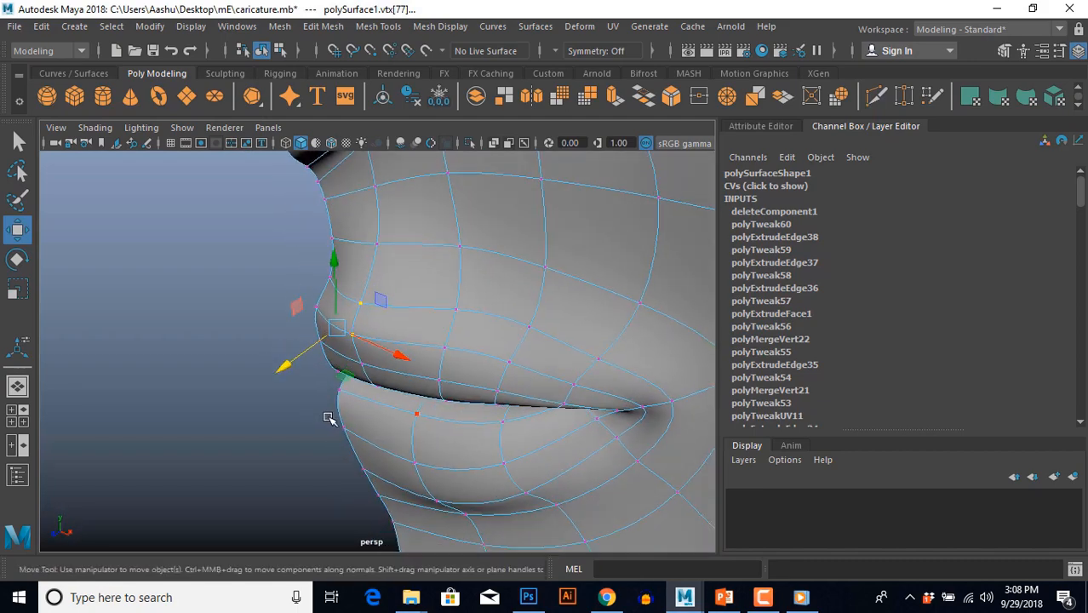
# Adjust the next pair of vertices outward along the upper lip's border and return to object mode.
pyautogui.keyDown('alt'); pyautogui.moveTo(437, 392); pyautogui.dragTo(397, 432); pyautogui.keyUp('alt')
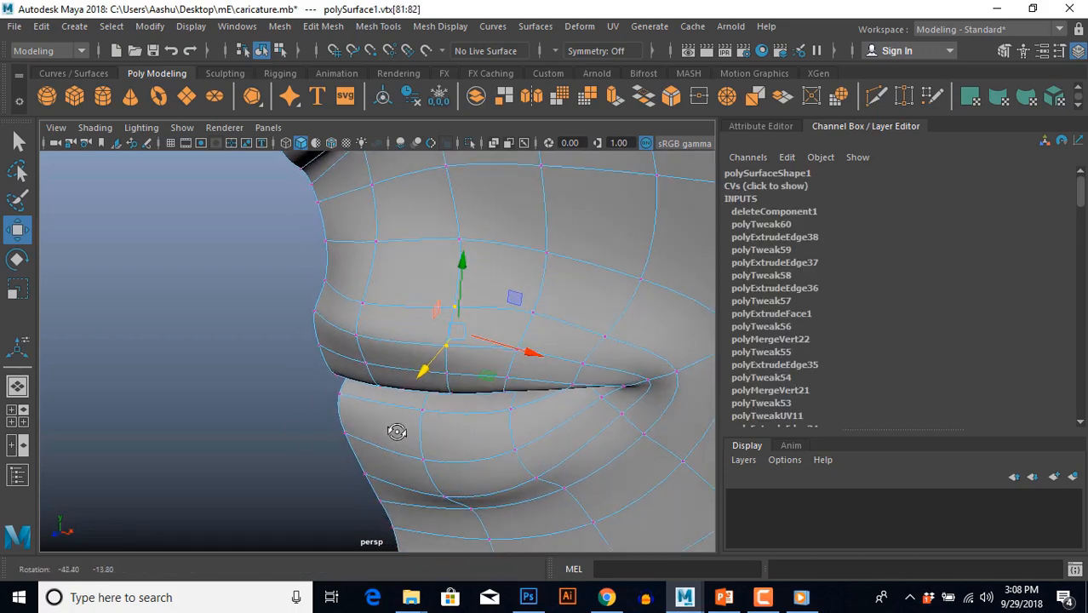
pyautogui.keyDown('alt'); pyautogui.moveTo(425, 372); pyautogui.dragTo(410, 354); pyautogui.keyUp('alt')
pyautogui.scroll(-1, 410, 354)
pyautogui.moveTo(262, 345); pyautogui.dragTo(401, 370)
pyautogui.scroll(-4, 401, 370)
pyautogui.moveTo(401, 370); pyautogui.dragTo(438, 340, button='right')
# Examine how the half-face mesh fits the whole caricature in the front view.
pyautogui.press('space')
pyautogui.press('space')
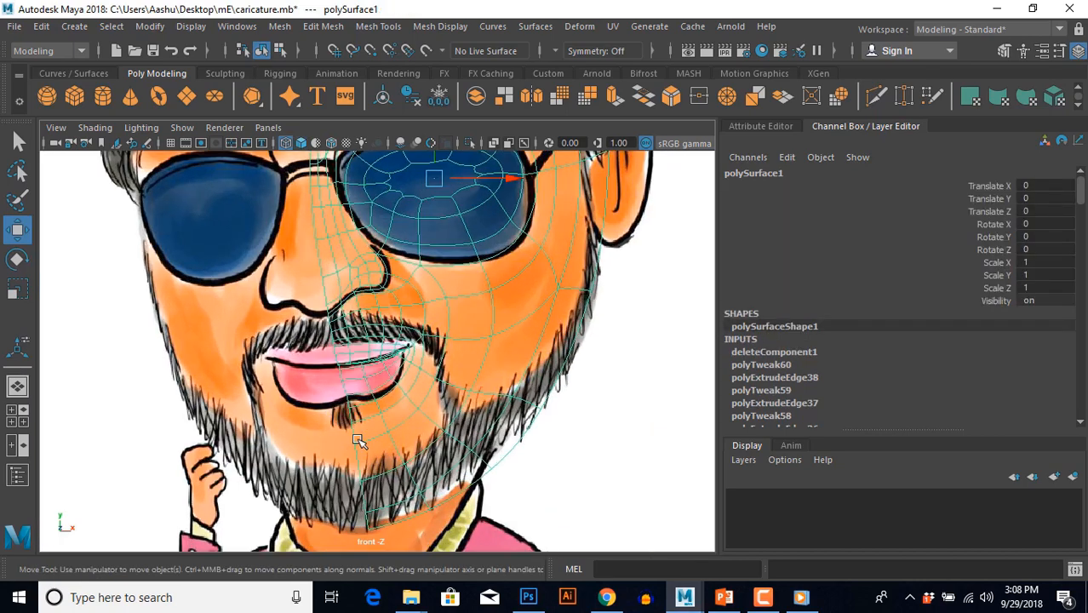
pyautogui.scroll(1, 361, 430)
pyautogui.keyDown('alt'); pyautogui.moveTo(367, 404); pyautogui.dragTo(376, 396, button='middle'); pyautogui.keyUp('alt')
pyautogui.scroll(-4, 381, 398)
pyautogui.scroll(1, 383, 400)
pyautogui.scroll(-3, 382, 395)
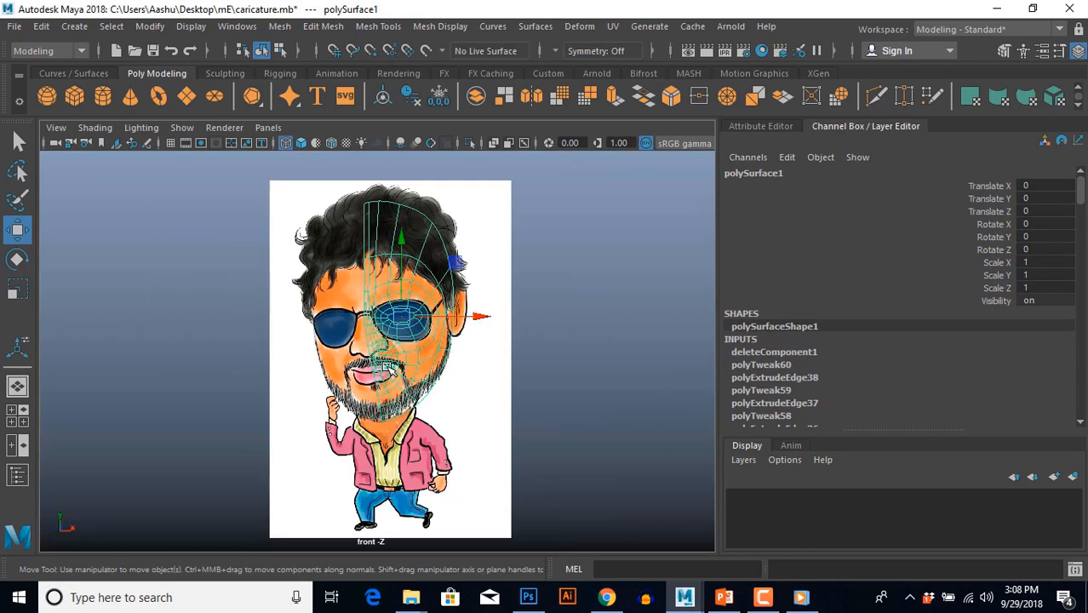
pyautogui.scroll(1, 388, 369)
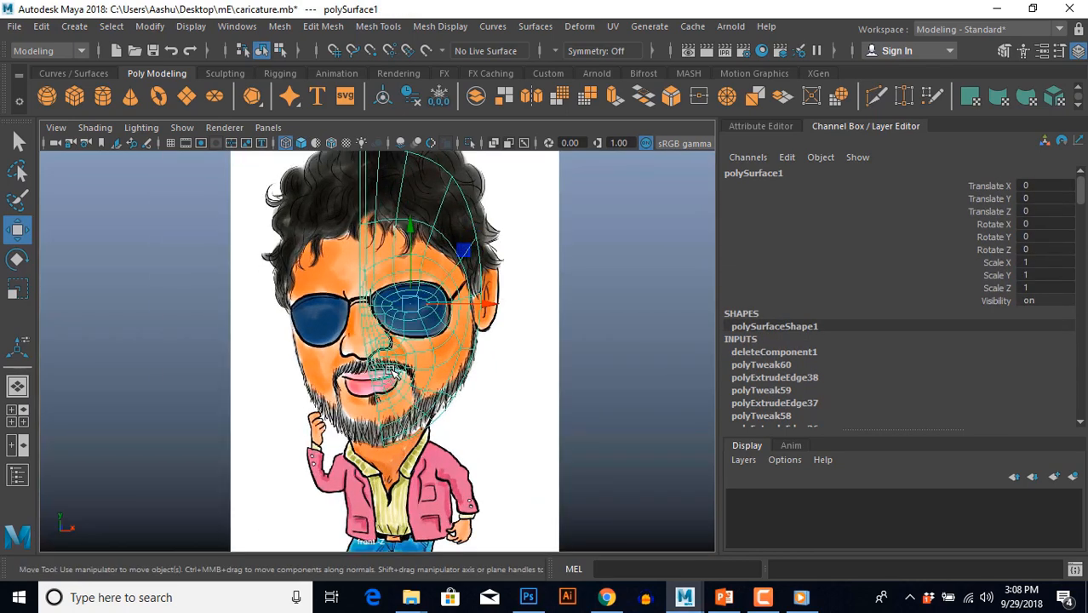
pyautogui.scroll(1, 376, 349)
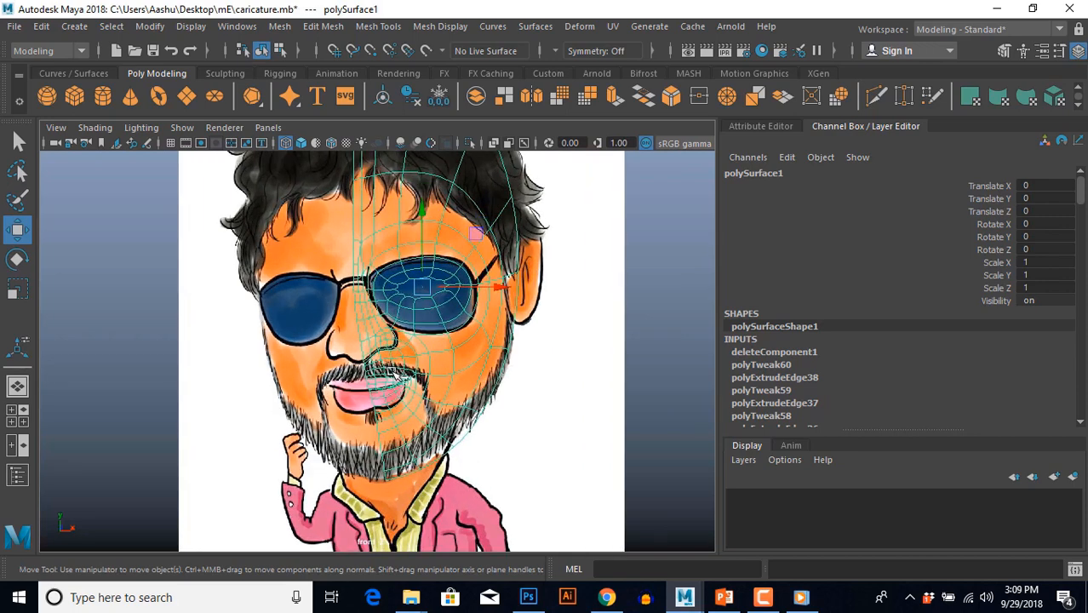
pyautogui.scroll(1, 393, 375)
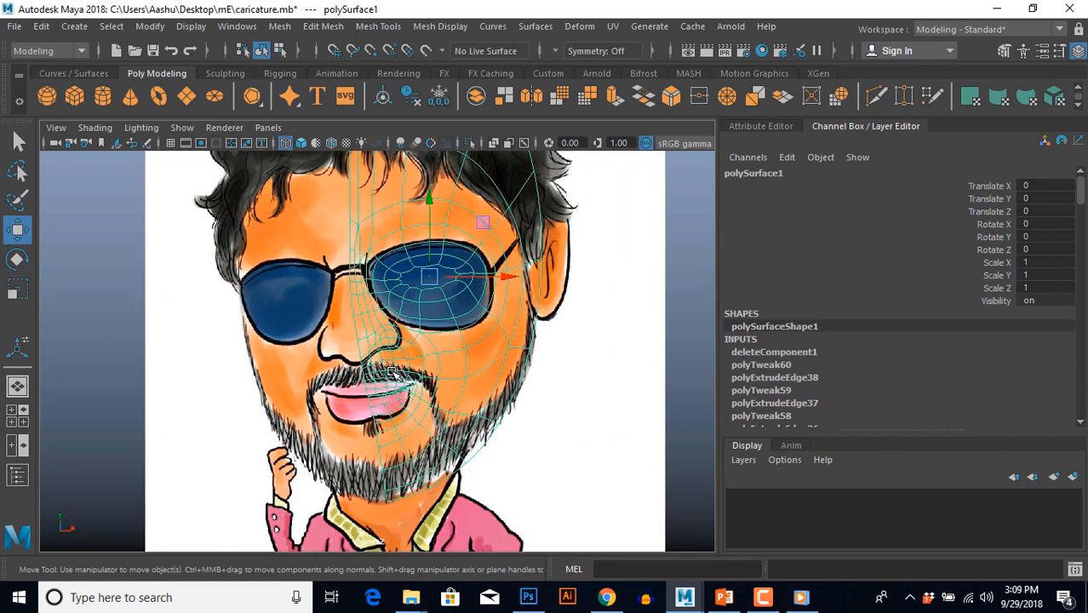
# Move the half face's pivot to its midline edge and create a mirrored copy using Duplicate Special with scale X -1.
pyautogui.press('d')
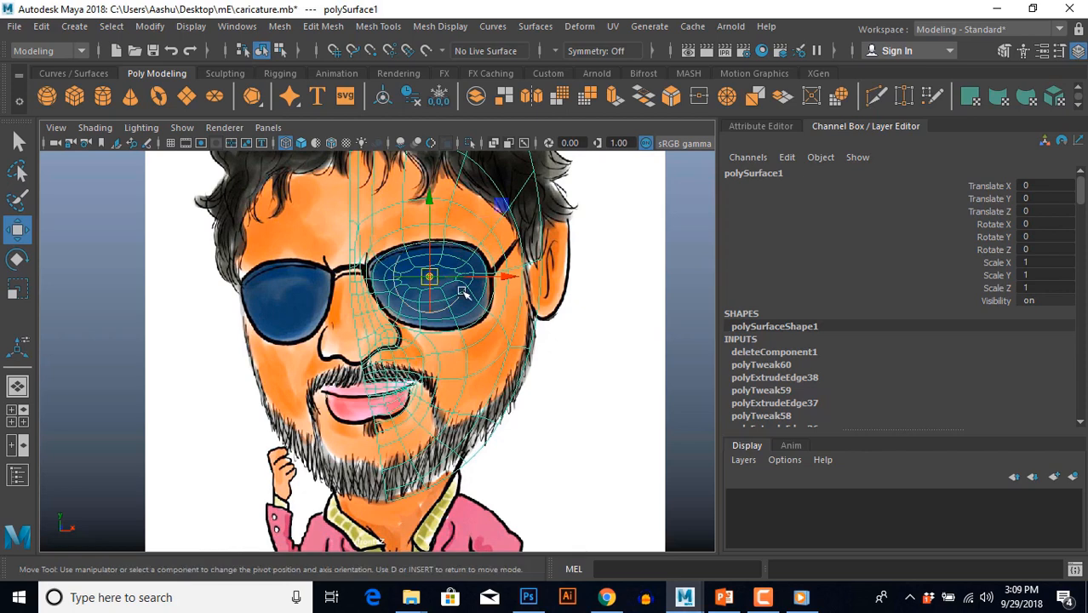
pyautogui.moveTo(412, 282); pyautogui.dragTo(310, 290)
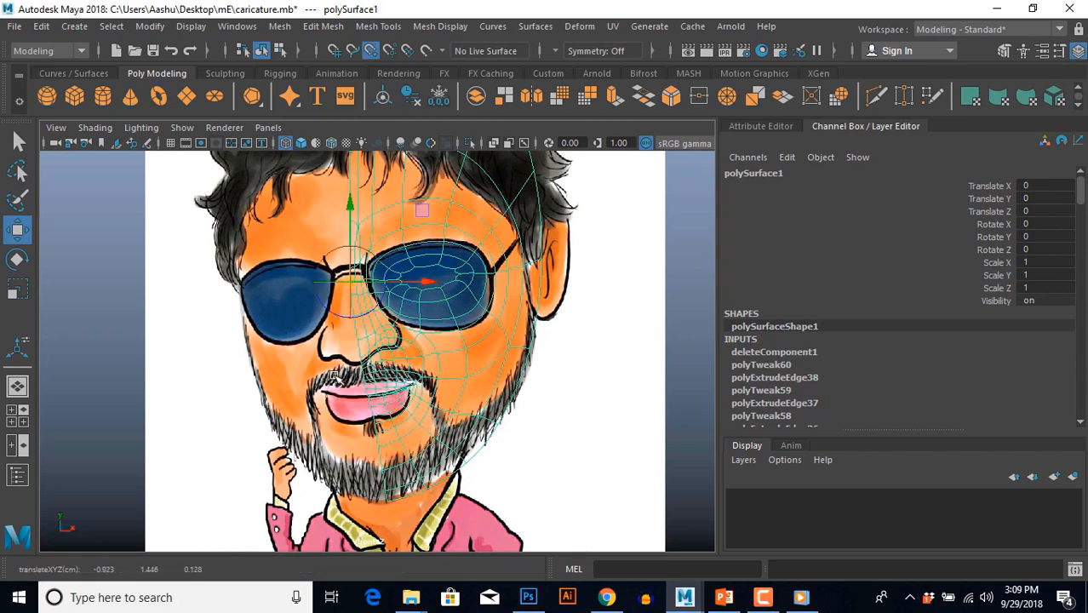
pyautogui.click(40, 26)
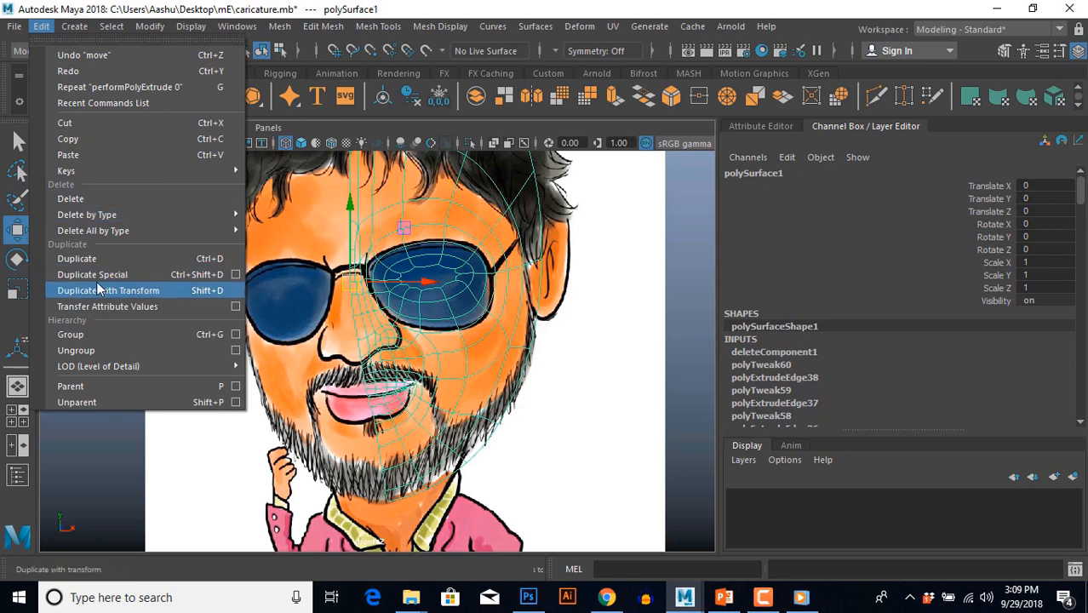
pyautogui.click(236, 274)
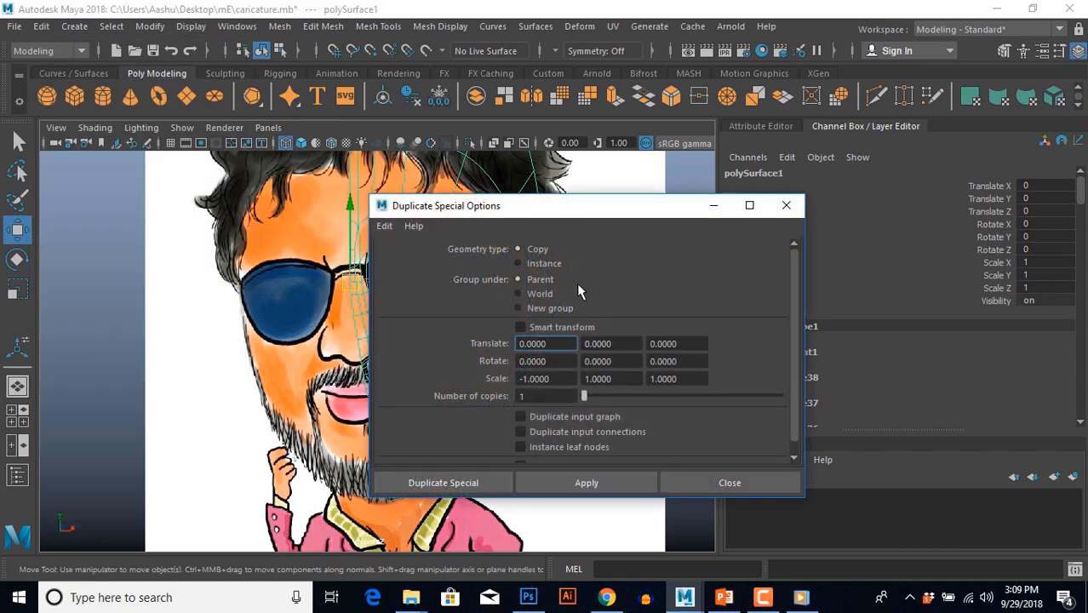
pyautogui.click(451, 482)
# Rotate the mirrored half about Z to about 9.2 degrees to follow the tilted face in the reference.
pyautogui.press('e')
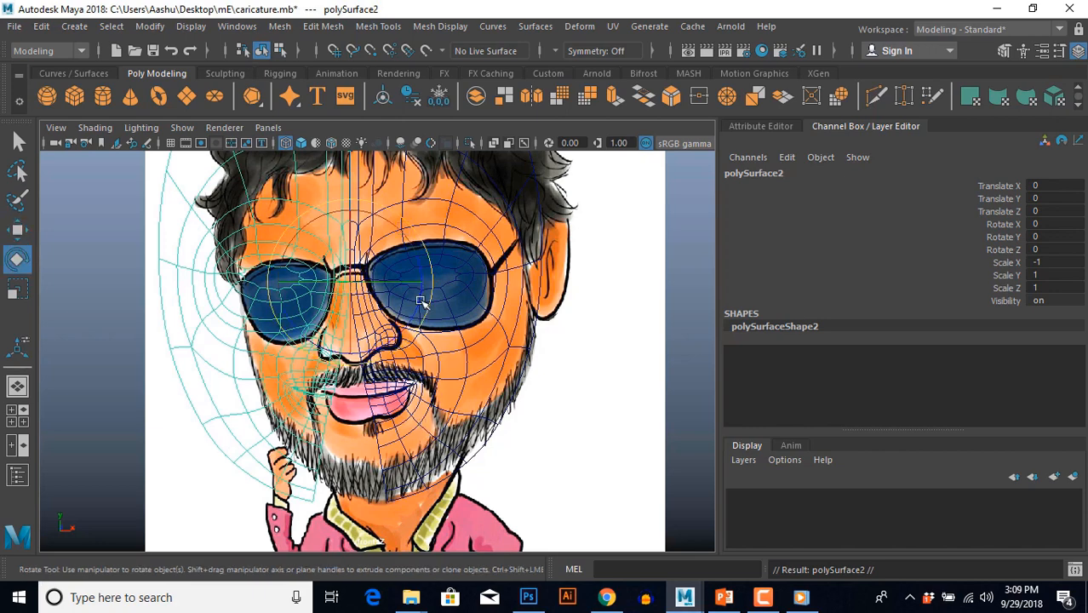
pyautogui.moveTo(423, 247); pyautogui.dragTo(417, 221)
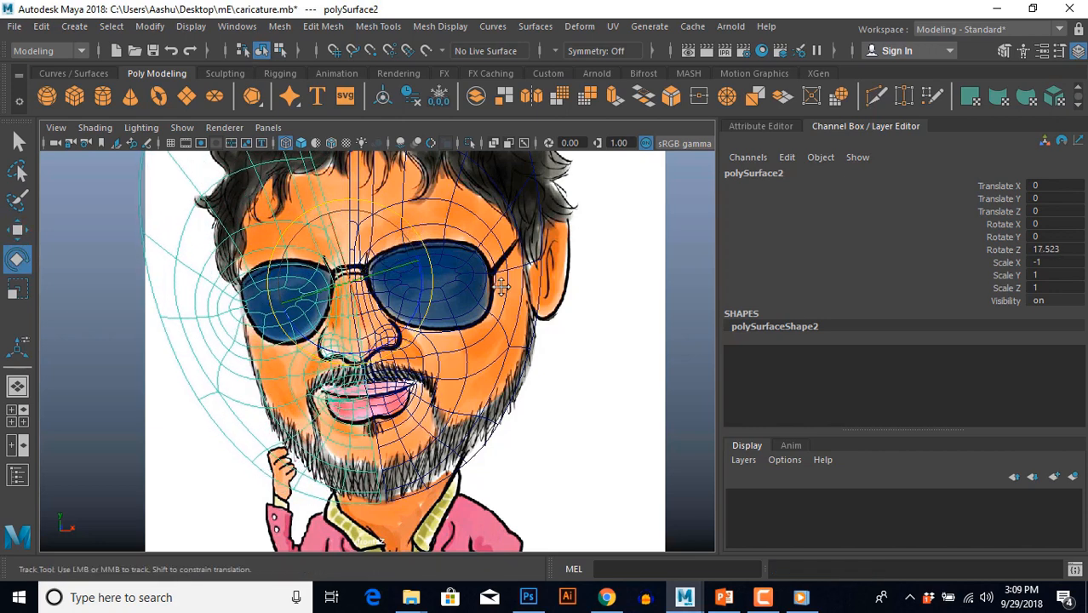
pyautogui.keyDown('alt'); pyautogui.moveTo(417, 222); pyautogui.dragTo(502, 396, button='middle'); pyautogui.keyUp('alt')
pyautogui.moveTo(433, 343); pyautogui.dragTo(439, 356)
# Narrow the mirrored half to about -0.78 in scale X and rotate it to about 13.6 degrees about Z.
pyautogui.press('r')
pyautogui.keyDown('alt'); pyautogui.moveTo(485, 394); pyautogui.dragTo(488, 321, button='middle'); pyautogui.keyUp('alt')
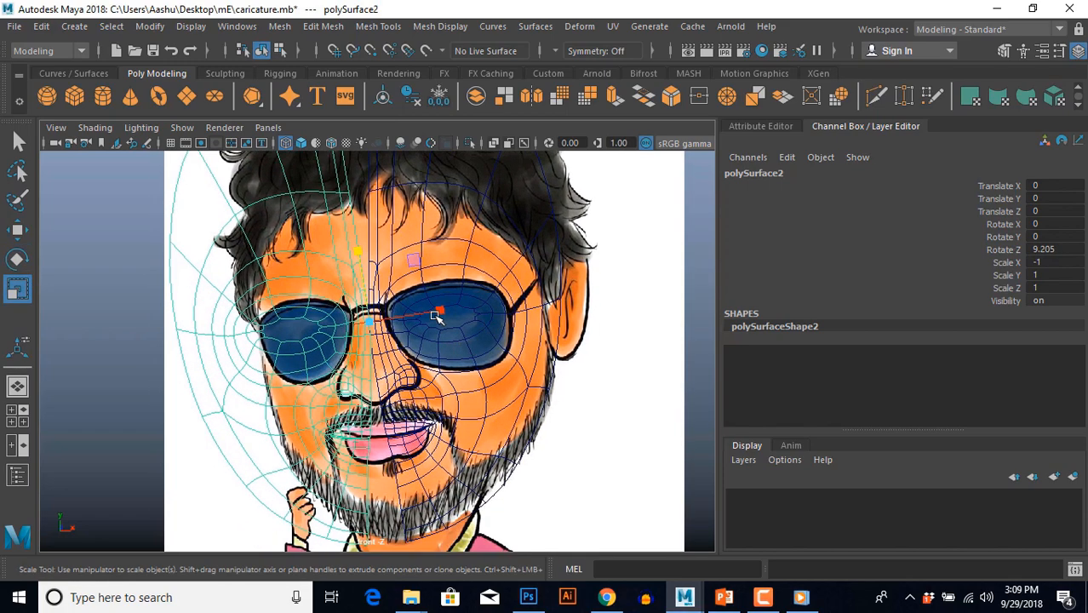
pyautogui.moveTo(440, 313); pyautogui.dragTo(438, 276)
pyautogui.press('e')
pyautogui.keyDown('alt'); pyautogui.moveTo(466, 389); pyautogui.dragTo(462, 320, button='middle'); pyautogui.keyUp('alt')
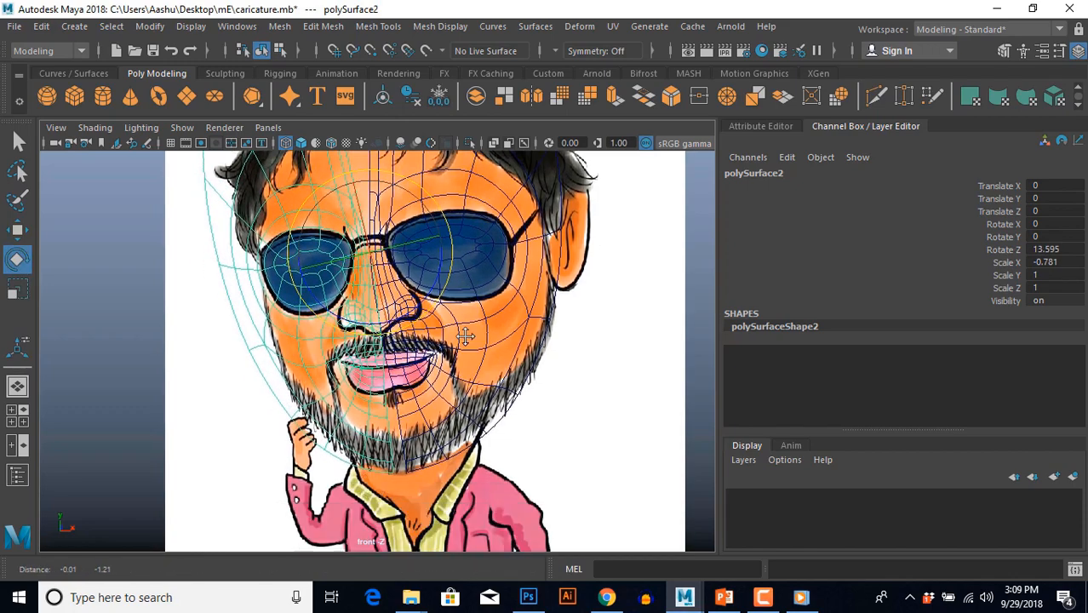
pyautogui.scroll(2, 462, 320)
pyautogui.keyDown('alt'); pyautogui.moveTo(461, 225); pyautogui.dragTo(479, 403, button='middle'); pyautogui.keyUp('alt')
pyautogui.press('f')
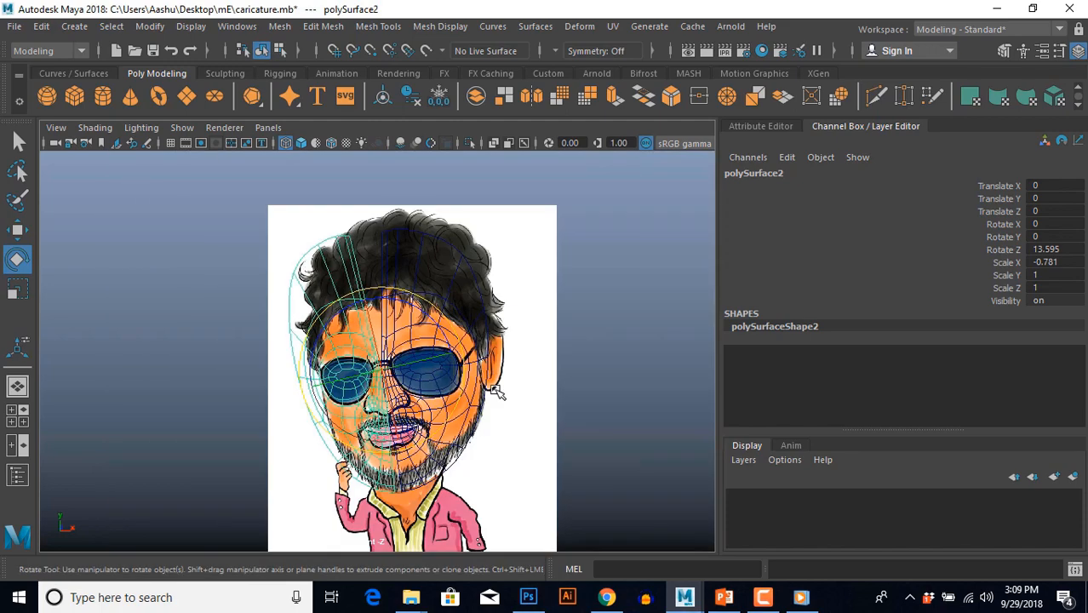
pyautogui.scroll(2, 498, 391)
pyautogui.scroll(2, 503, 349)
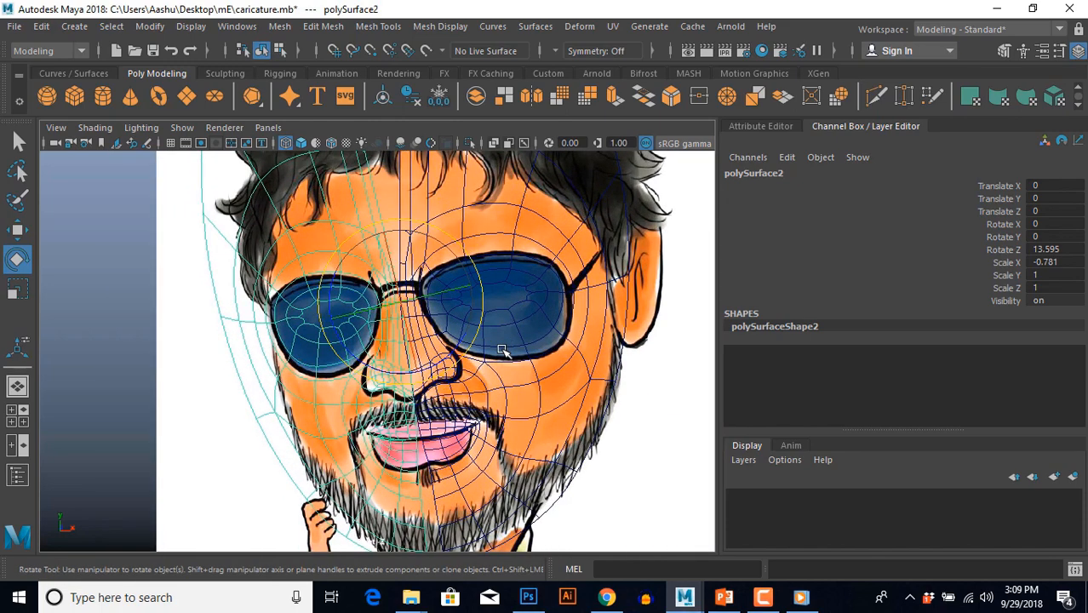
# Narrow the mirrored half further to about -0.69 in scale X so its eye fits the sunglasses lens.
pyautogui.press('r')
pyautogui.moveTo(478, 289)
pyautogui.mouseDown()
pyautogui.moveTo(452, 289)
pyautogui.moveTo(465, 290)
pyautogui.mouseUp()
pyautogui.scroll(3, 466, 290)
pyautogui.moveTo(466, 290)
pyautogui.keyDown('alt'); pyautogui.mouseDown(button='middle')
pyautogui.moveTo(464, 169)
pyautogui.moveTo(464, 284)
pyautogui.mouseUp(button='middle'); pyautogui.keyUp('alt')
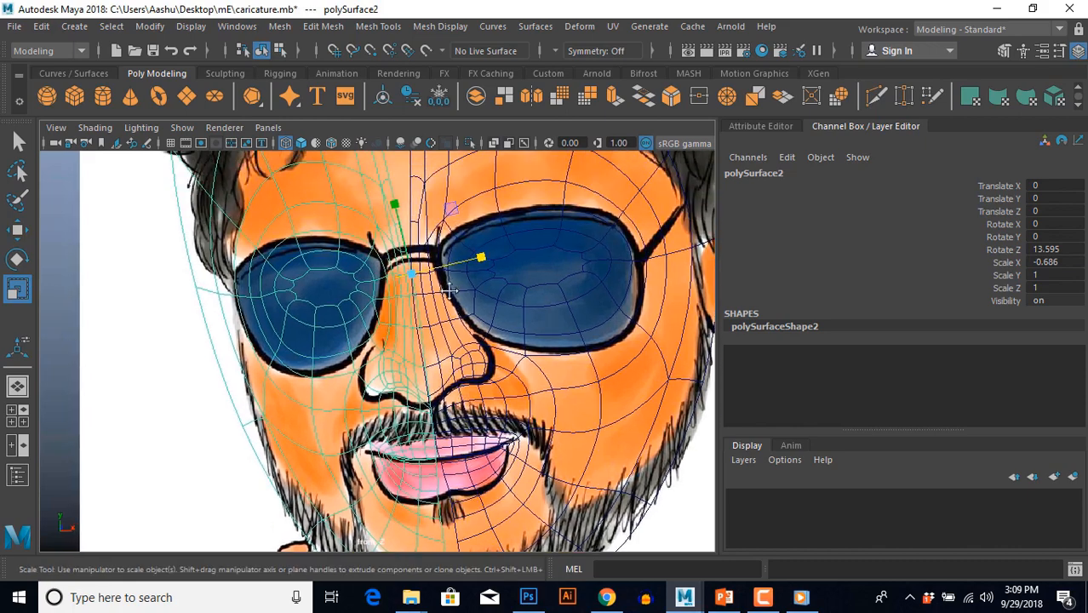
pyautogui.keyDown('alt'); pyautogui.moveTo(451, 162); pyautogui.dragTo(477, 419, button='middle'); pyautogui.keyUp('alt')
pyautogui.keyDown('alt'); pyautogui.moveTo(455, 265); pyautogui.dragTo(469, 287, button='middle'); pyautogui.keyUp('alt')
pyautogui.scroll(-6, 466, 330)
pyautogui.scroll(2, 528, 273)
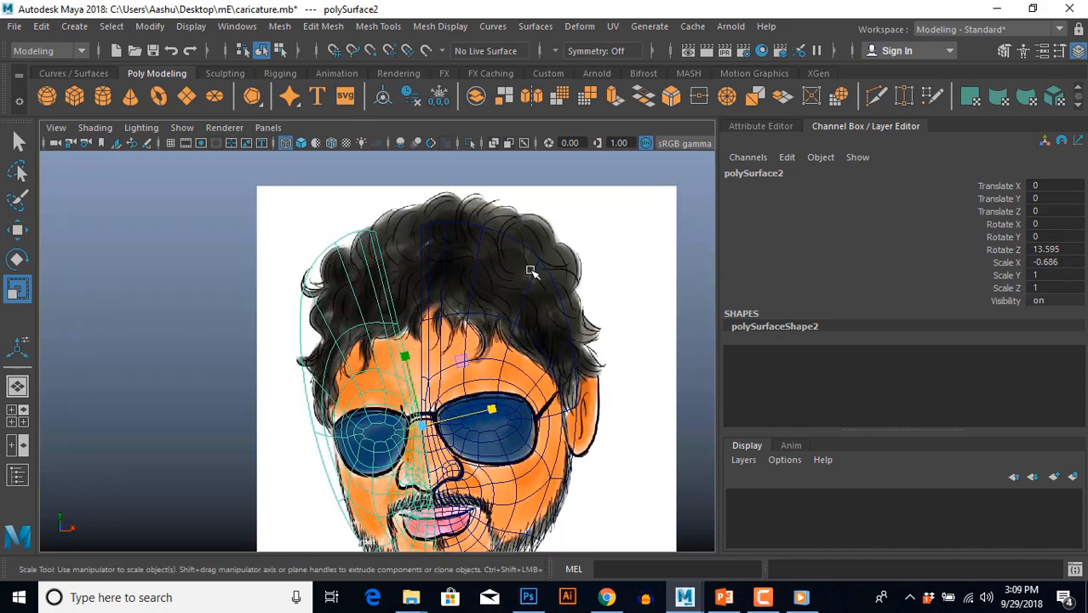
# Move the mirrored half's midline vertices at the crown and hairline across to the other half's centre edge.
pyautogui.press('space')
pyautogui.press('F9')
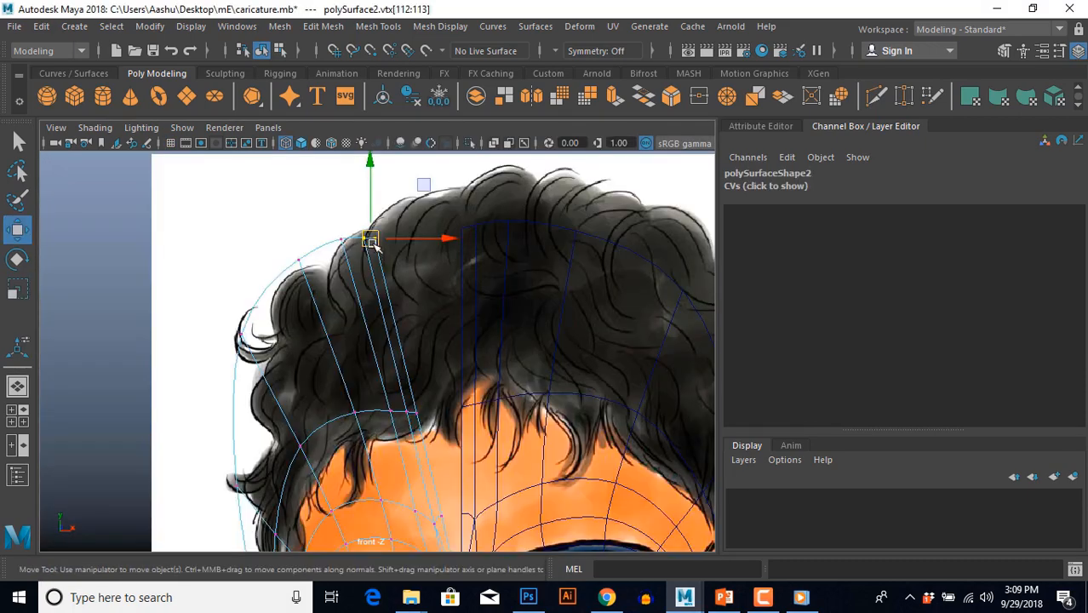
pyautogui.moveTo(368, 238); pyautogui.dragTo(457, 239)
pyautogui.keyDown('alt'); pyautogui.moveTo(451, 313); pyautogui.dragTo(434, 203, button='middle'); pyautogui.keyUp('alt')
pyautogui.scroll(3, 434, 204)
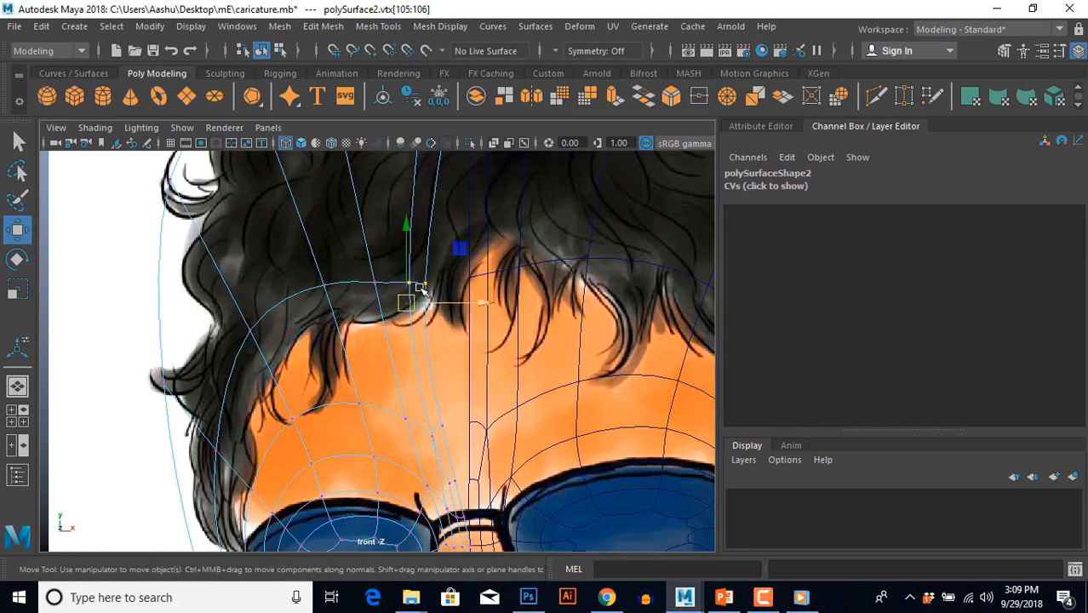
pyautogui.moveTo(413, 304); pyautogui.dragTo(464, 298)
# Shift the mirrored half's midline vertices on the forehead and at the sunglasses bridge to the other half's centre edge.
pyautogui.keyDown('alt'); pyautogui.moveTo(472, 400); pyautogui.dragTo(427, 309, button='middle'); pyautogui.keyUp('alt')
pyautogui.scroll(2, 428, 309)
pyautogui.moveTo(462, 329); pyautogui.dragTo(473, 322)
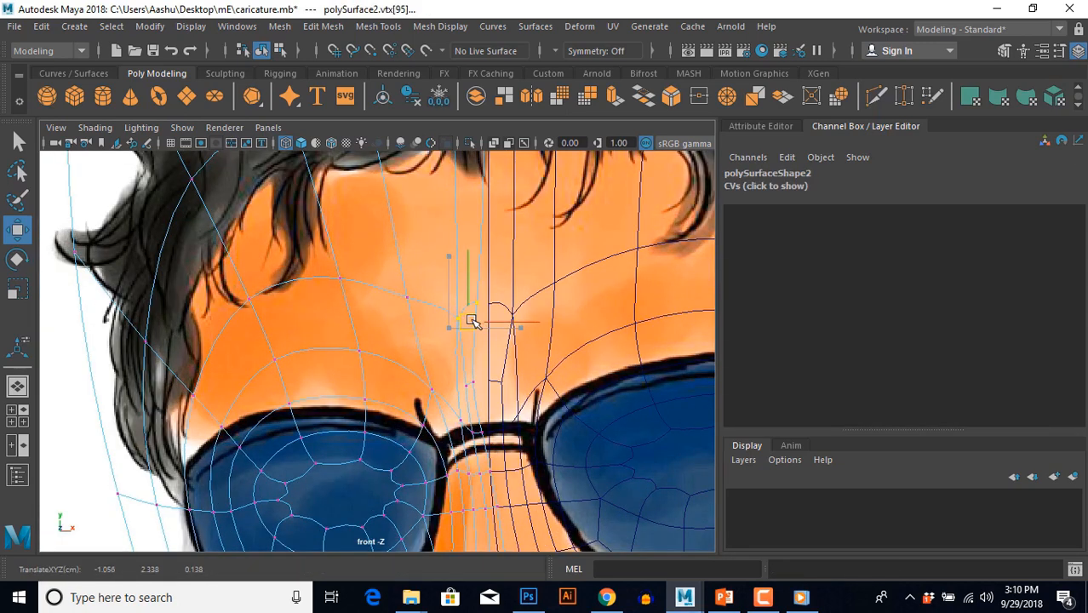
pyautogui.keyDown('alt'); pyautogui.moveTo(481, 398); pyautogui.dragTo(453, 304, button='middle'); pyautogui.keyUp('alt')
pyautogui.scroll(2, 454, 304)
pyautogui.moveTo(445, 237); pyautogui.dragTo(491, 250)
pyautogui.scroll(5, 443, 250)
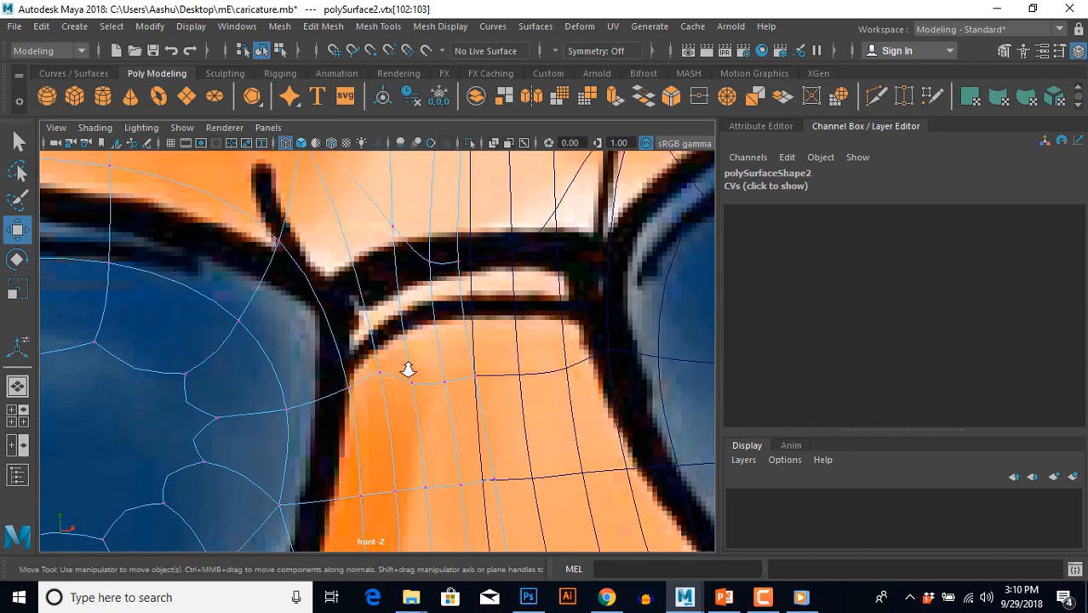
pyautogui.moveTo(434, 308); pyautogui.dragTo(449, 304)
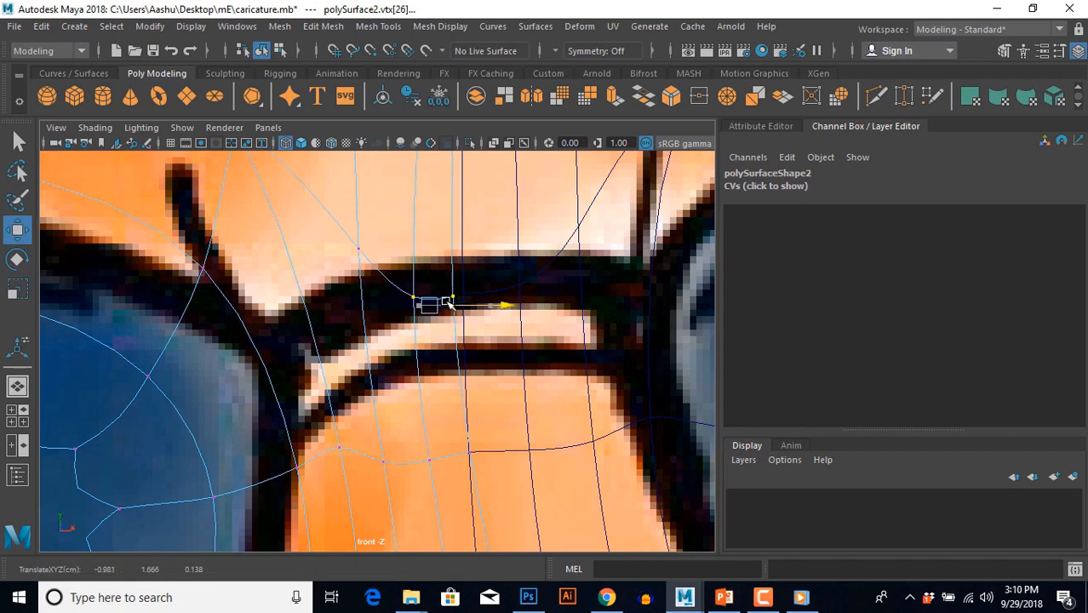
# Shift the mirrored half's vertex rows across the nose bridge sideways to line up with the other half's centre edge.
pyautogui.keyDown('alt'); pyautogui.moveTo(442, 399); pyautogui.dragTo(382, 241, button='middle'); pyautogui.keyUp('alt')
pyautogui.scroll(-10, 418, 401)
pyautogui.scroll(6, 401, 372)
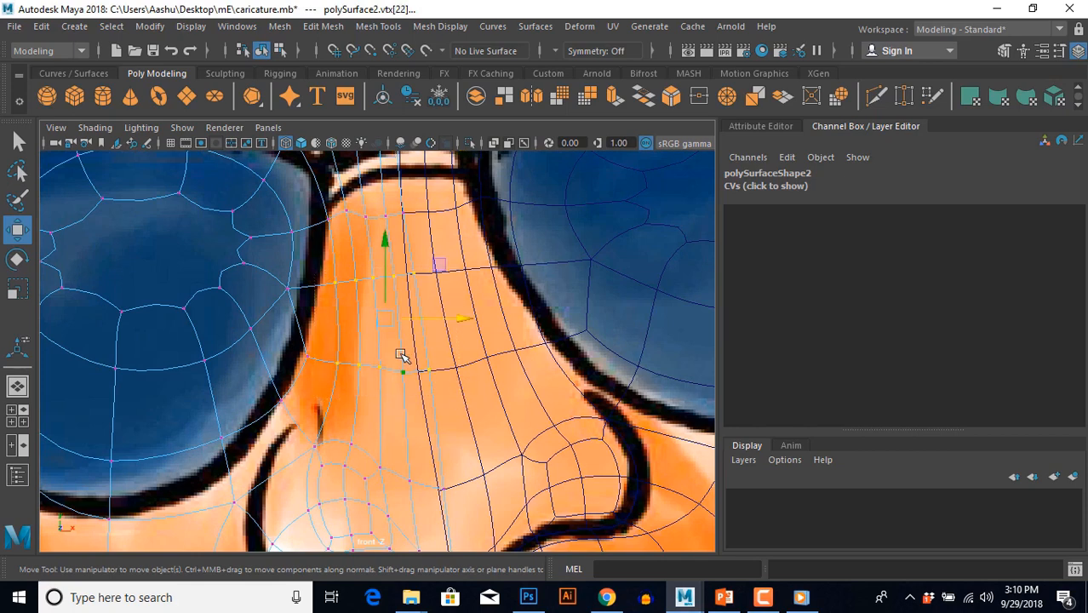
pyautogui.moveTo(461, 320); pyautogui.dragTo(454, 320)
pyautogui.keyDown('alt'); pyautogui.moveTo(442, 404); pyautogui.dragTo(430, 361, button='middle'); pyautogui.keyUp('alt')
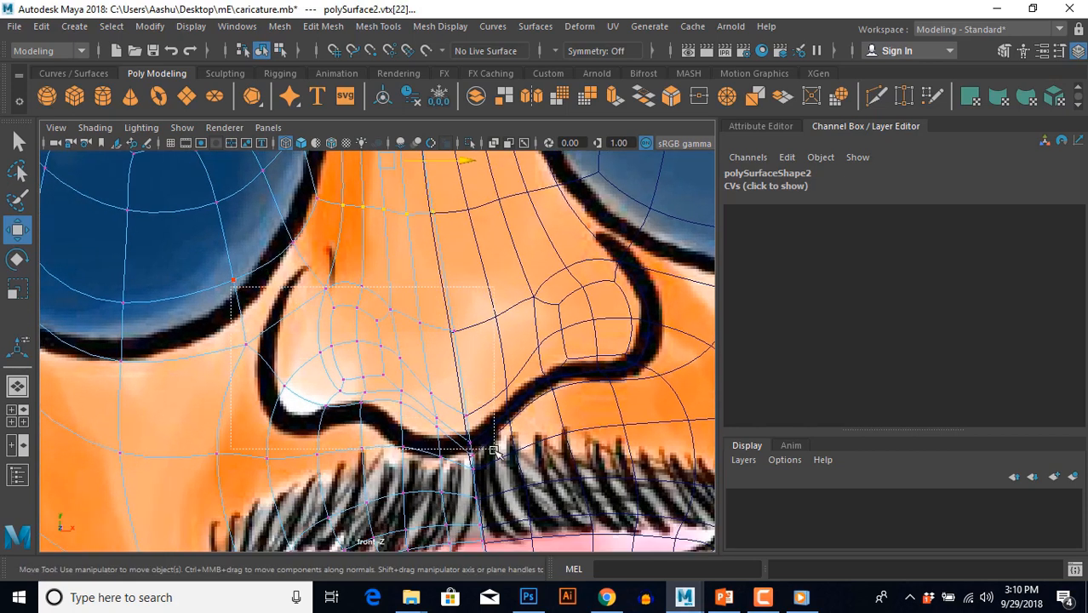
# Select the mirrored half's lower nose vertices and shift them slightly outward to fit the centre line.
pyautogui.moveTo(501, 474); pyautogui.dragTo(500, 473)
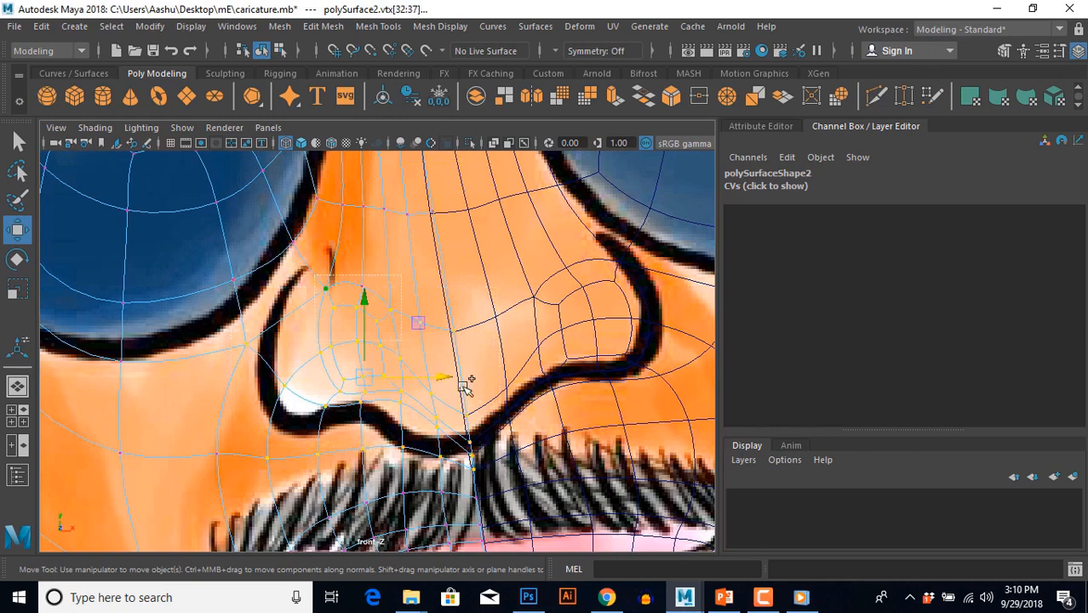
pyautogui.keyDown('alt'); pyautogui.moveTo(505, 453); pyautogui.dragTo(506, 393, button='middle'); pyautogui.keyUp('alt')
pyautogui.moveTo(447, 320); pyautogui.dragTo(439, 316)
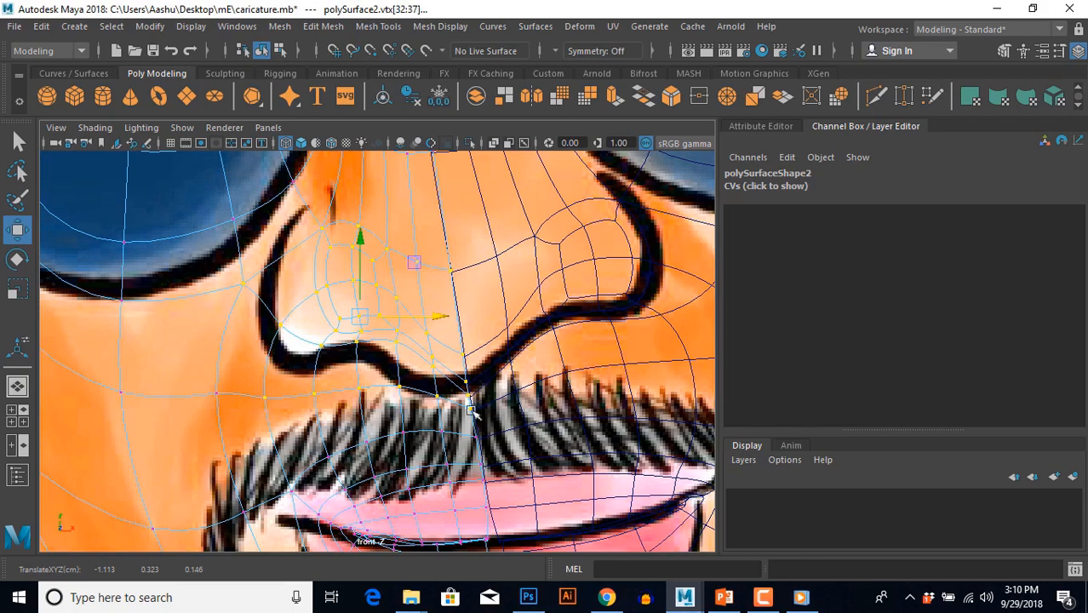
pyautogui.keyDown('alt'); pyautogui.moveTo(472, 412); pyautogui.dragTo(428, 383, button='middle'); pyautogui.keyUp('alt')
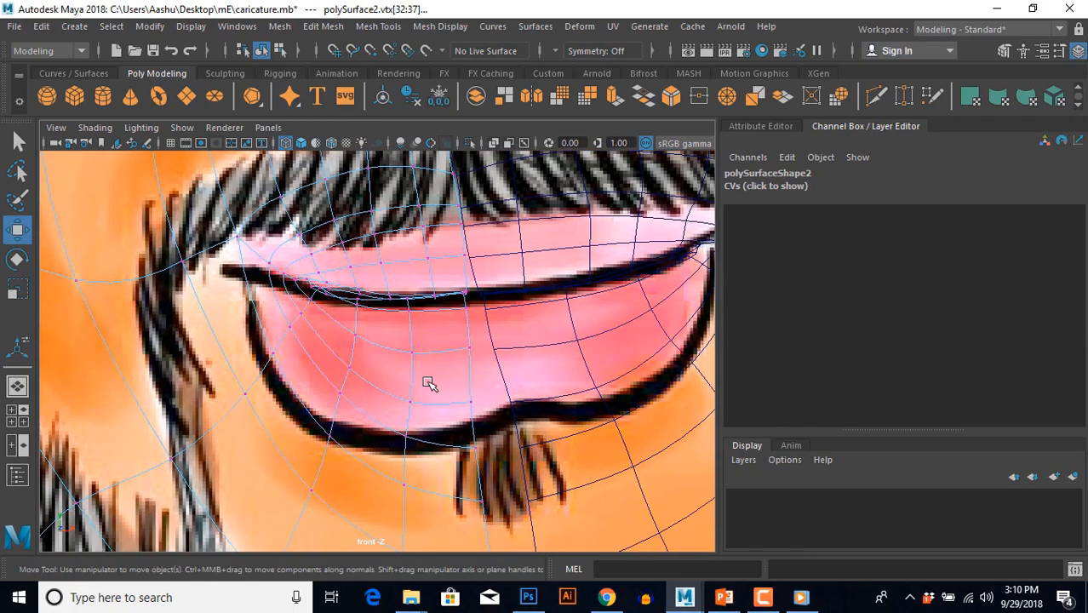
# Move the mirrored half's mouth vertices outward so its lip corner follows the reference mouth.
pyautogui.scroll(-5, 426, 383)
pyautogui.scroll(3, 417, 390)
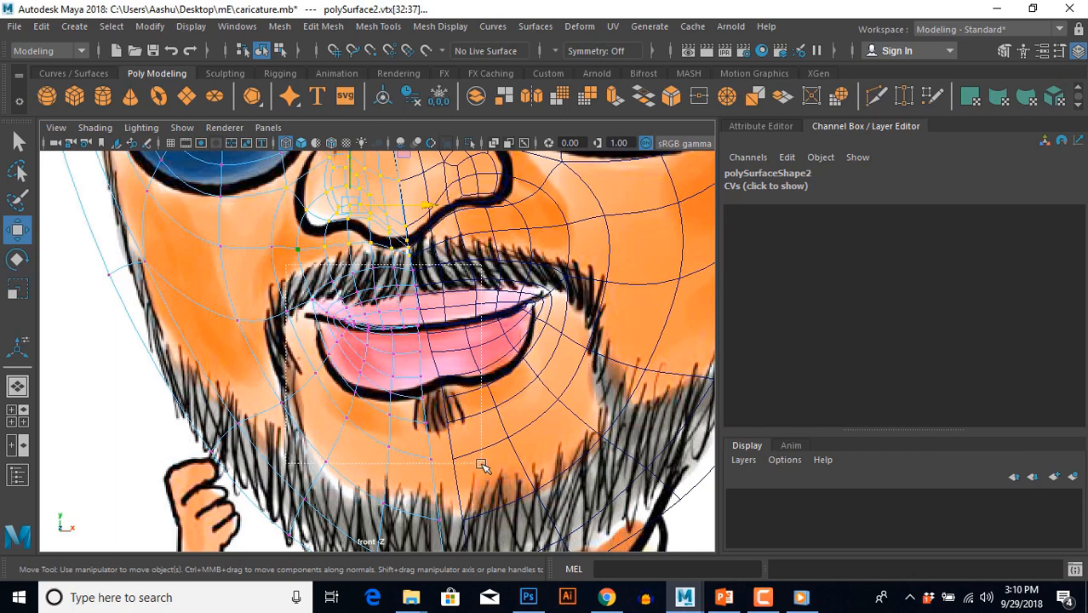
pyautogui.moveTo(482, 466); pyautogui.dragTo(481, 466)
pyautogui.scroll(3, 370, 400)
pyautogui.moveTo(361, 375); pyautogui.dragTo(341, 377)
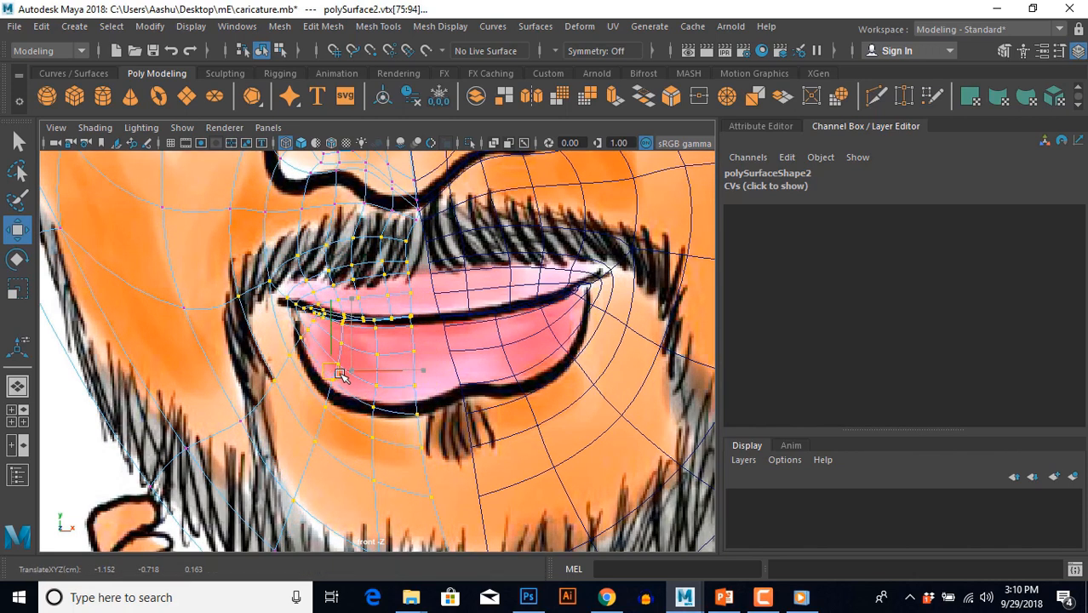
# Move the mirrored half's midline lip vertices toward the other half's centre edge, adjusting the lower lip separately.
pyautogui.moveTo(402, 226); pyautogui.dragTo(426, 429)
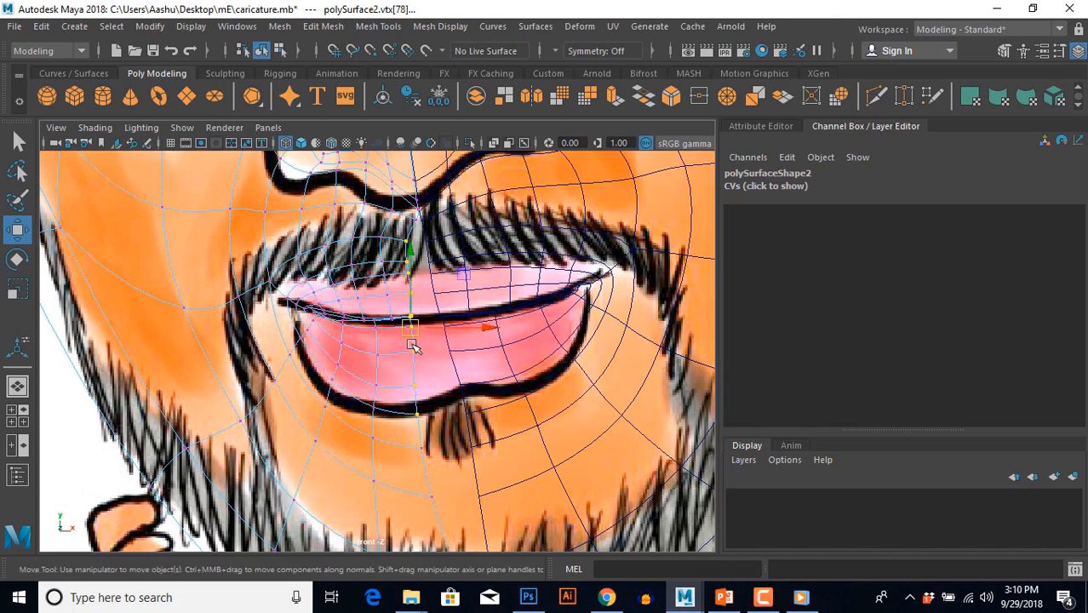
pyautogui.moveTo(412, 322); pyautogui.dragTo(449, 435)
pyautogui.moveTo(437, 389); pyautogui.dragTo(446, 388)
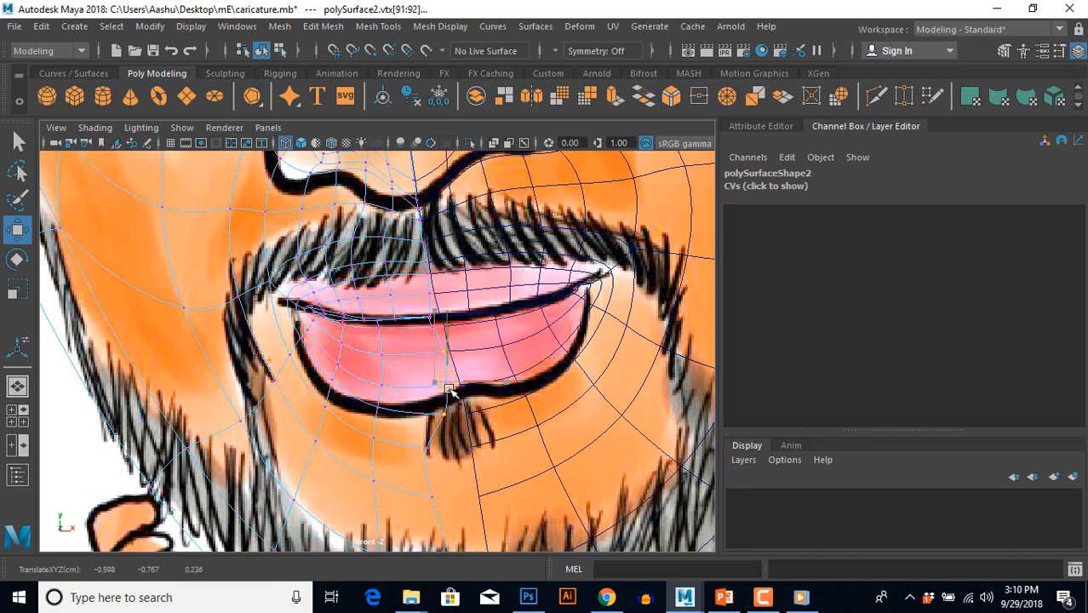
# Move the mirrored half's midline vertices from below the lower lip to the bottom of the chin onto the centre edge.
pyautogui.moveTo(401, 433); pyautogui.dragTo(449, 504)
pyautogui.keyDown('alt'); pyautogui.moveTo(453, 508); pyautogui.dragTo(418, 432, button='middle'); pyautogui.keyUp('alt')
pyautogui.scroll(1, 412, 426)
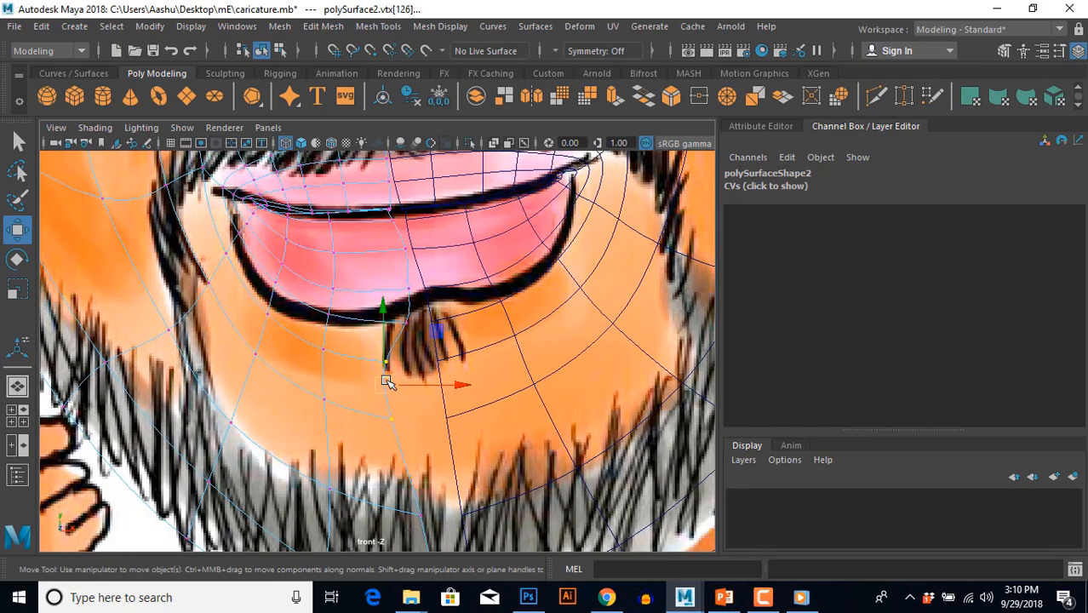
pyautogui.moveTo(386, 380); pyautogui.dragTo(434, 385)
pyautogui.keyDown('alt'); pyautogui.moveTo(411, 515); pyautogui.dragTo(379, 403, button='middle'); pyautogui.keyUp('alt')
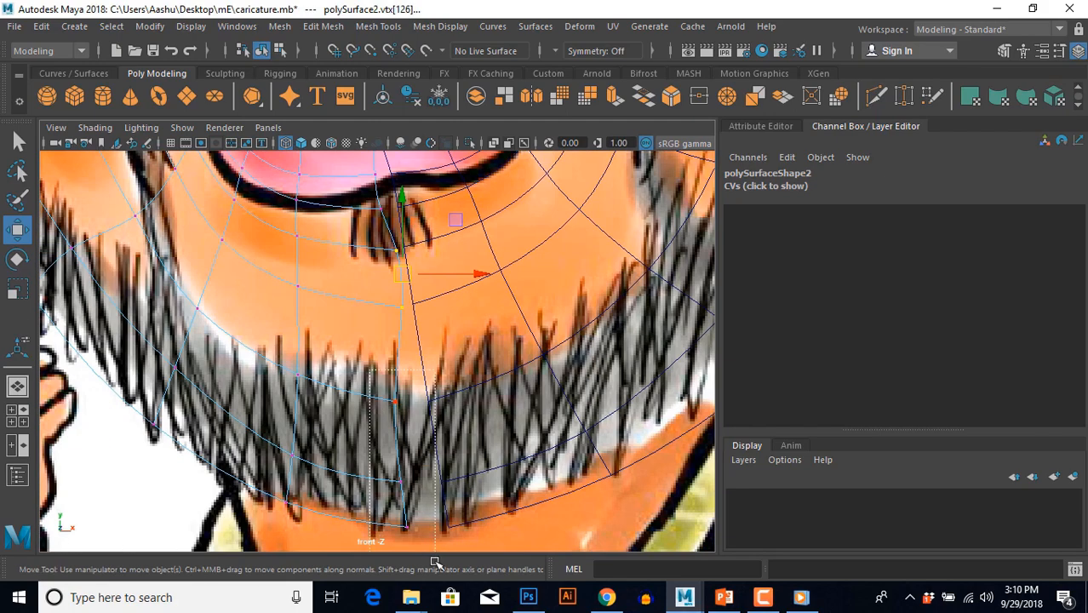
pyautogui.moveTo(435, 562); pyautogui.dragTo(435, 564)
pyautogui.moveTo(401, 470); pyautogui.dragTo(429, 471)
pyautogui.keyDown('alt'); pyautogui.moveTo(363, 245); pyautogui.dragTo(371, 383, button='middle'); pyautogui.keyUp('alt')
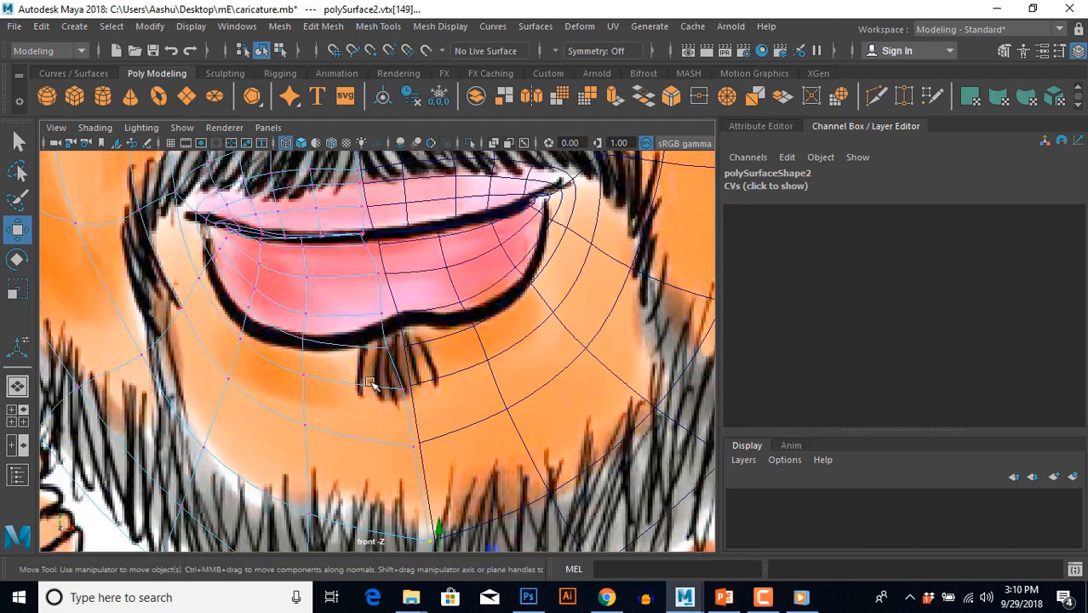
# Refine the mirrored half's midline vertices at the lower lip and mouth opening so they sit closer to the other half.
pyautogui.moveTo(358, 305); pyautogui.dragTo(399, 370)
pyautogui.moveTo(382, 332); pyautogui.dragTo(398, 334)
pyautogui.scroll(2, 417, 332)
pyautogui.keyDown('alt'); pyautogui.moveTo(410, 325); pyautogui.dragTo(413, 435, button='middle'); pyautogui.keyUp('alt')
pyautogui.scroll(2, 412, 434)
pyautogui.keyDown('alt'); pyautogui.moveTo(385, 298); pyautogui.dragTo(368, 351, button='middle'); pyautogui.keyUp('alt')
pyautogui.moveTo(361, 346); pyautogui.dragTo(393, 323)
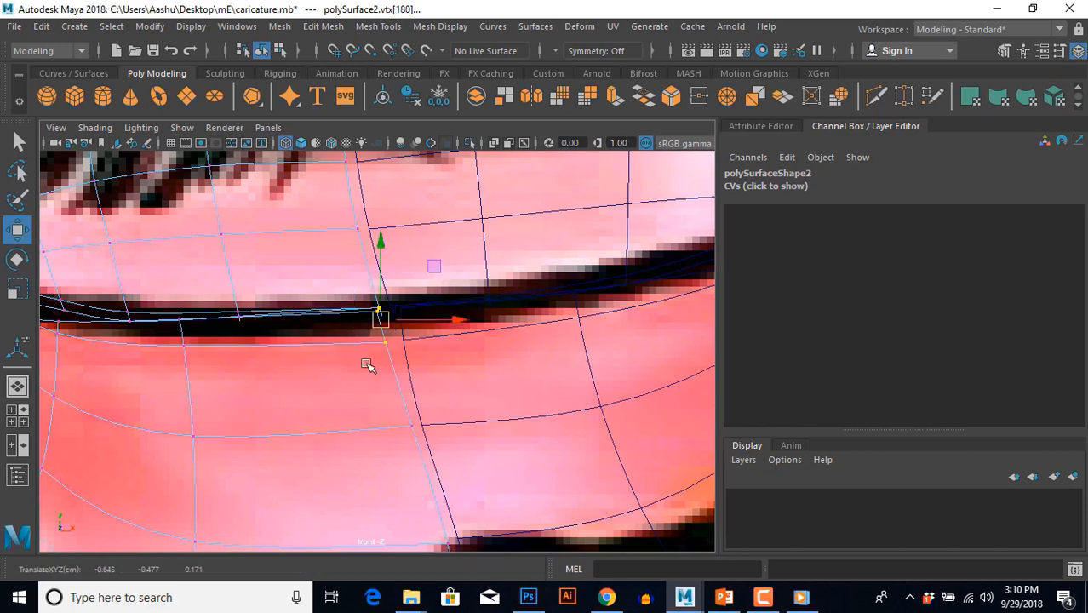
# Reshape the mirrored half's upper outer edge by moving its vertices to follow the reference hair outline.
pyautogui.scroll(-12, 341, 408)
pyautogui.keyDown('alt'); pyautogui.moveTo(294, 192); pyautogui.dragTo(333, 402, button='middle'); pyautogui.keyUp('alt')
pyautogui.scroll(2, 303, 246)
pyautogui.moveTo(279, 200); pyautogui.dragTo(331, 249)
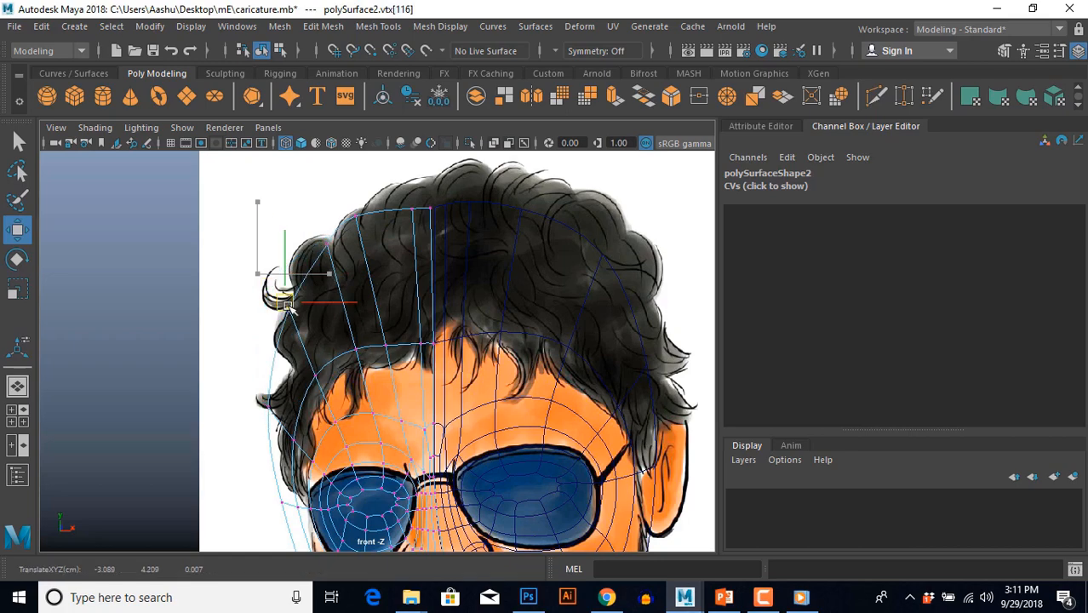
pyautogui.scroll(3, 341, 370)
pyautogui.moveTo(341, 241); pyautogui.dragTo(347, 226)
pyautogui.scroll(-3, 320, 332)
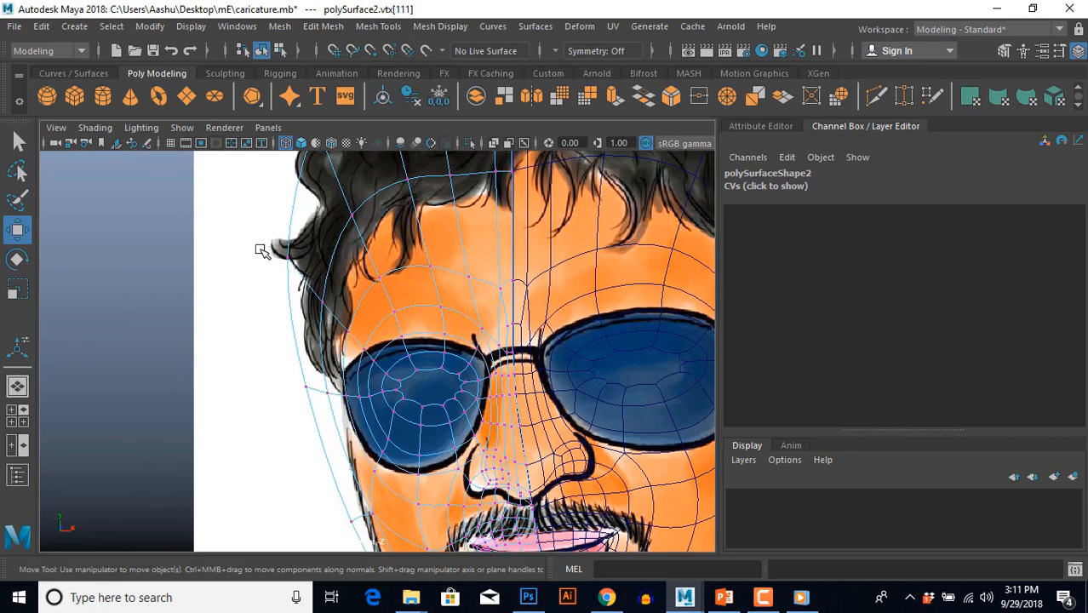
# Adjust the mirrored half's outer vertices at the temple and beside the sunglasses to follow the reference sideburn.
pyautogui.moveTo(319, 308); pyautogui.dragTo(316, 292)
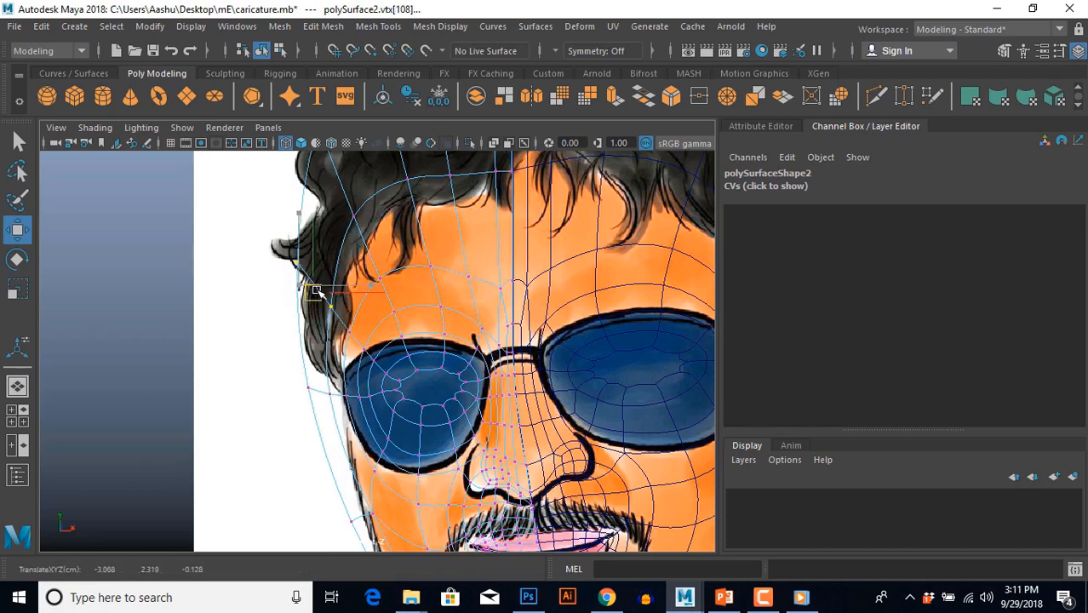
pyautogui.keyDown('alt'); pyautogui.moveTo(316, 393); pyautogui.dragTo(298, 354, button='middle'); pyautogui.keyUp('alt')
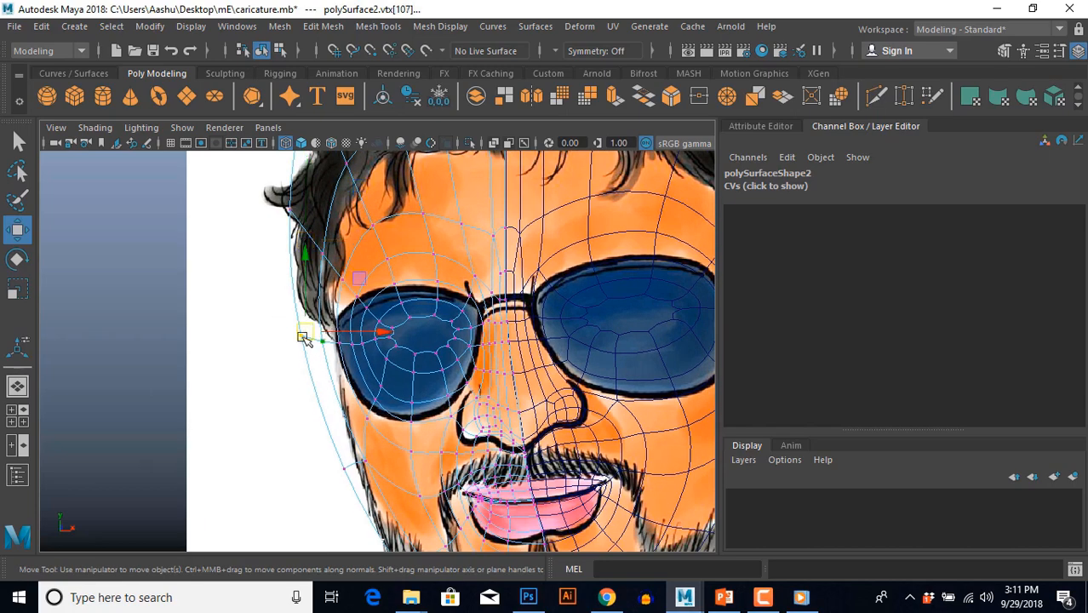
pyautogui.moveTo(303, 337); pyautogui.dragTo(315, 337)
pyautogui.scroll(3, 316, 401)
pyautogui.keyDown('alt'); pyautogui.moveTo(315, 401); pyautogui.dragTo(311, 407, button='middle'); pyautogui.keyUp('alt')
pyautogui.scroll(-3, 310, 406)
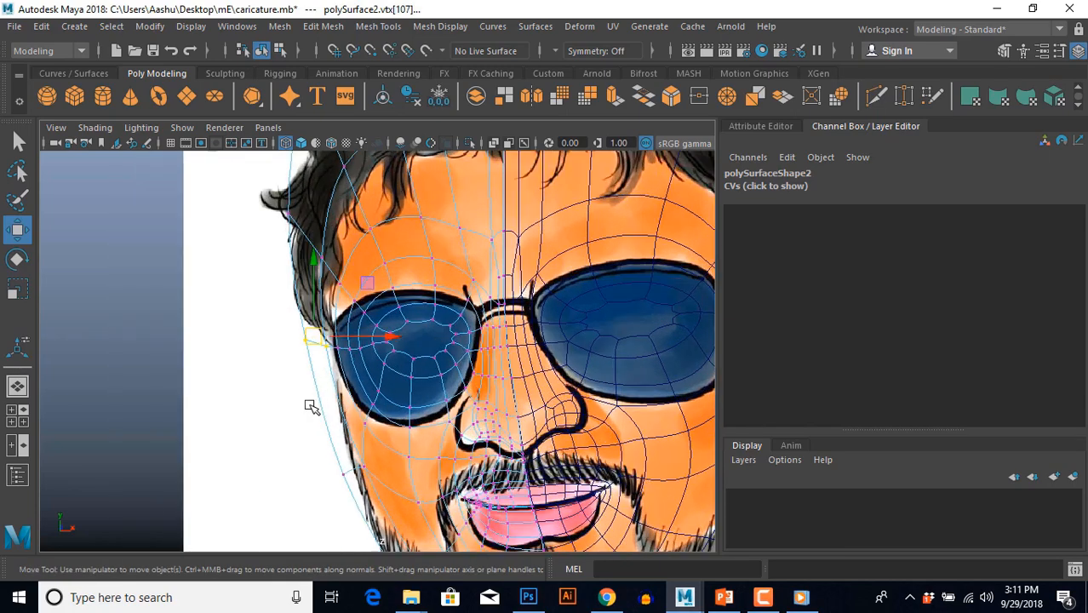
# Shift the vertices on the outer side of the mirrored half's eye slightly inward within the sunglasses lens.
pyautogui.scroll(2, 307, 400)
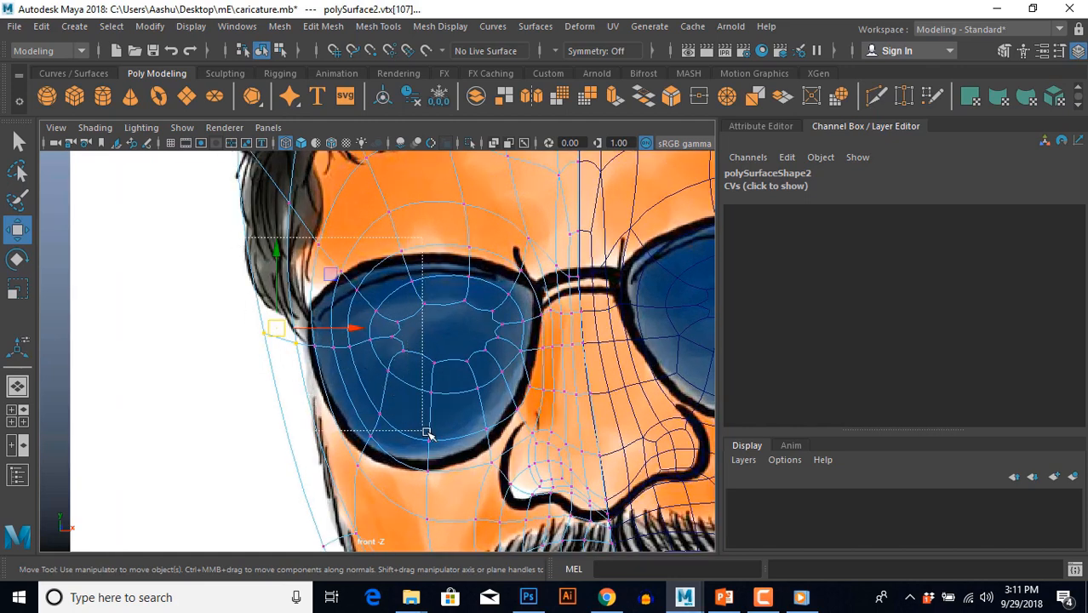
pyautogui.moveTo(440, 449); pyautogui.dragTo(440, 449)
pyautogui.moveTo(348, 347); pyautogui.dragTo(359, 349)
# Move the mirrored half's outer edge vertices beside the lens and on the cheek inward to the reference face outline.
pyautogui.moveTo(239, 301); pyautogui.dragTo(277, 369)
pyautogui.moveTo(277, 327); pyautogui.dragTo(288, 328)
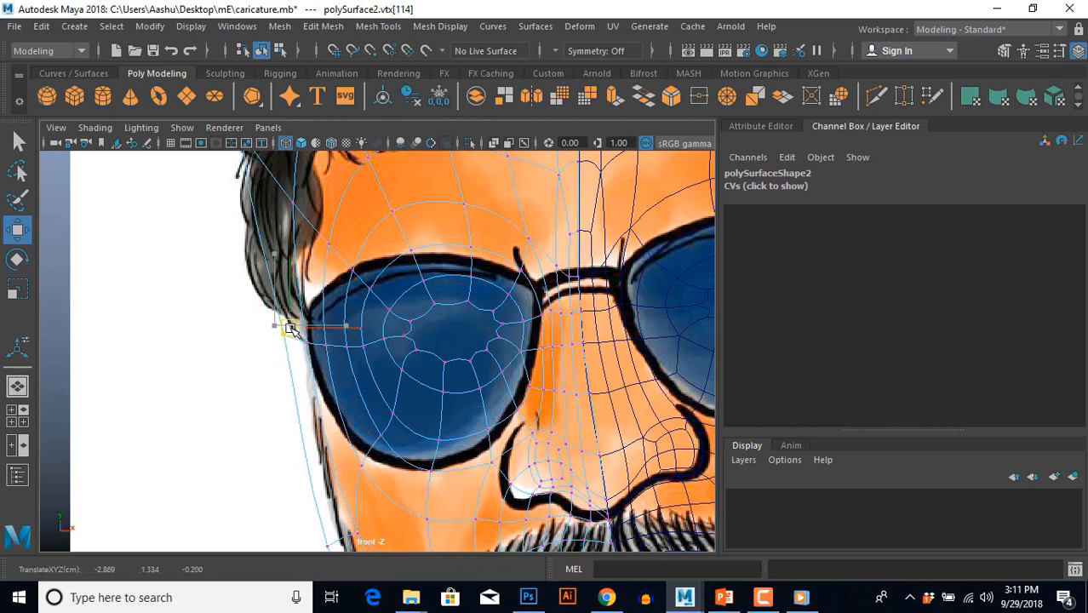
pyautogui.keyDown('alt'); pyautogui.moveTo(278, 424); pyautogui.dragTo(261, 313, button='middle'); pyautogui.keyUp('alt')
pyautogui.moveTo(313, 391); pyautogui.dragTo(329, 435)
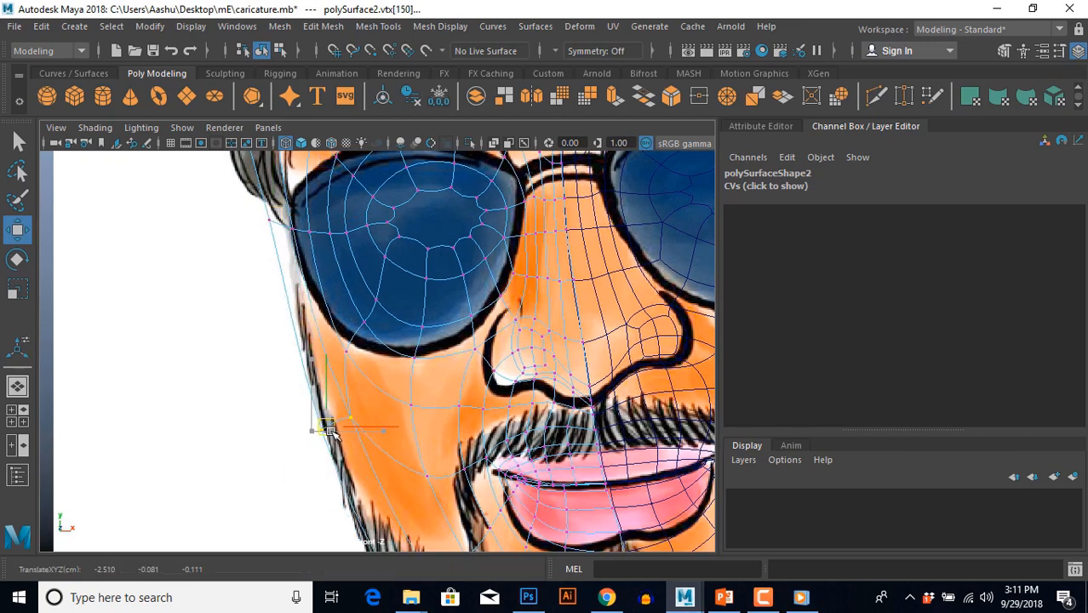
# Move the mirrored half's outer vertices at the temple and upper hair onto the reference outline, and save the scene.
pyautogui.keyDown('alt'); pyautogui.moveTo(241, 357); pyautogui.dragTo(256, 587, button='middle'); pyautogui.keyUp('alt')
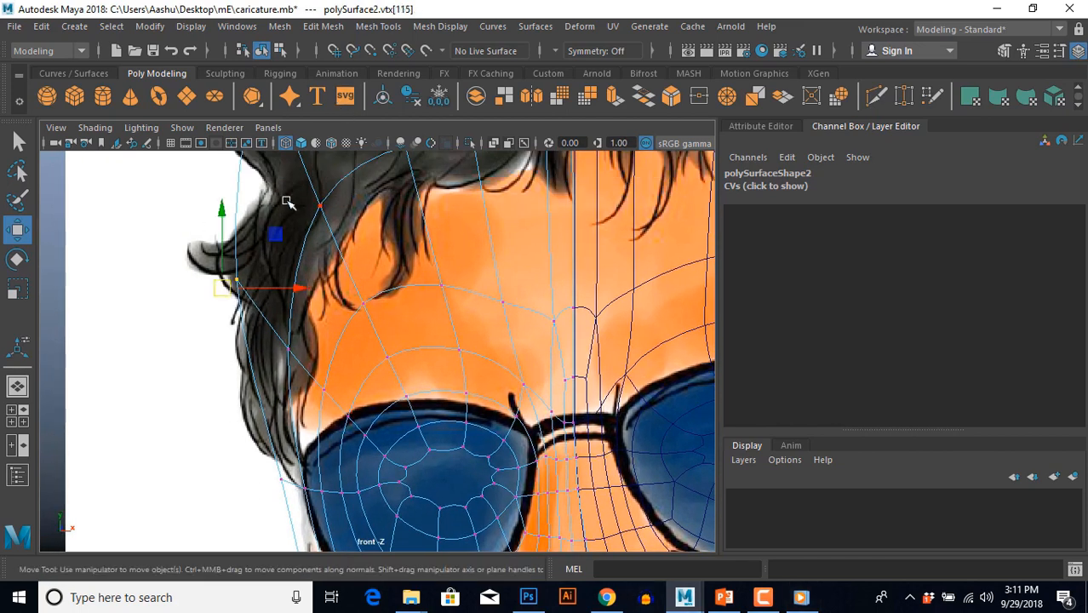
pyautogui.moveTo(224, 286); pyautogui.dragTo(236, 307)
pyautogui.keyDown('alt'); pyautogui.moveTo(179, 323); pyautogui.dragTo(192, 475, button='middle'); pyautogui.keyUp('alt')
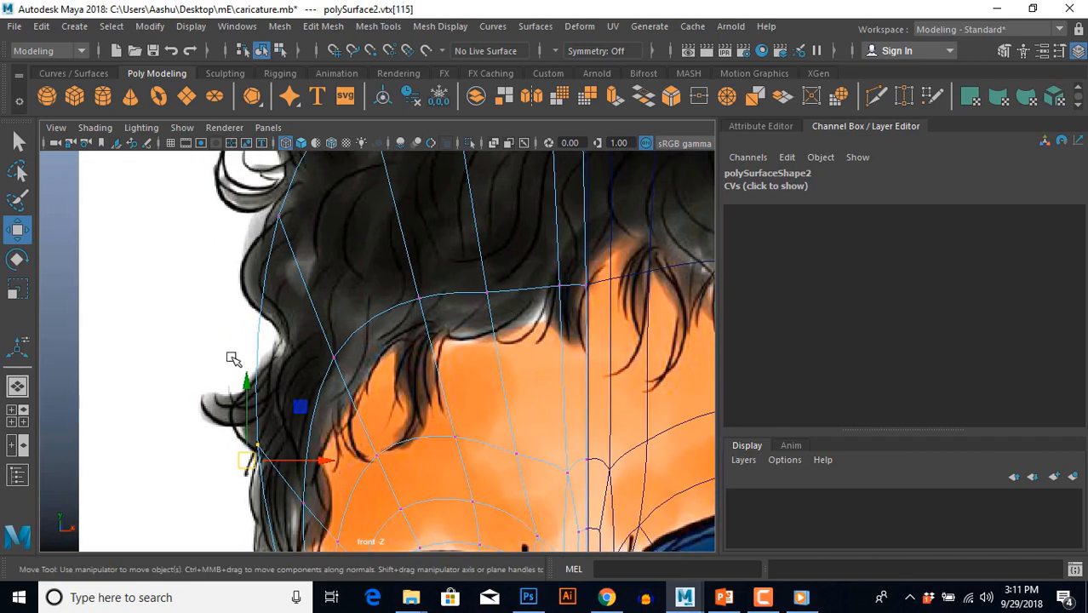
pyautogui.moveTo(299, 274); pyautogui.dragTo(300, 274)
pyautogui.moveTo(282, 211); pyautogui.dragTo(284, 227)
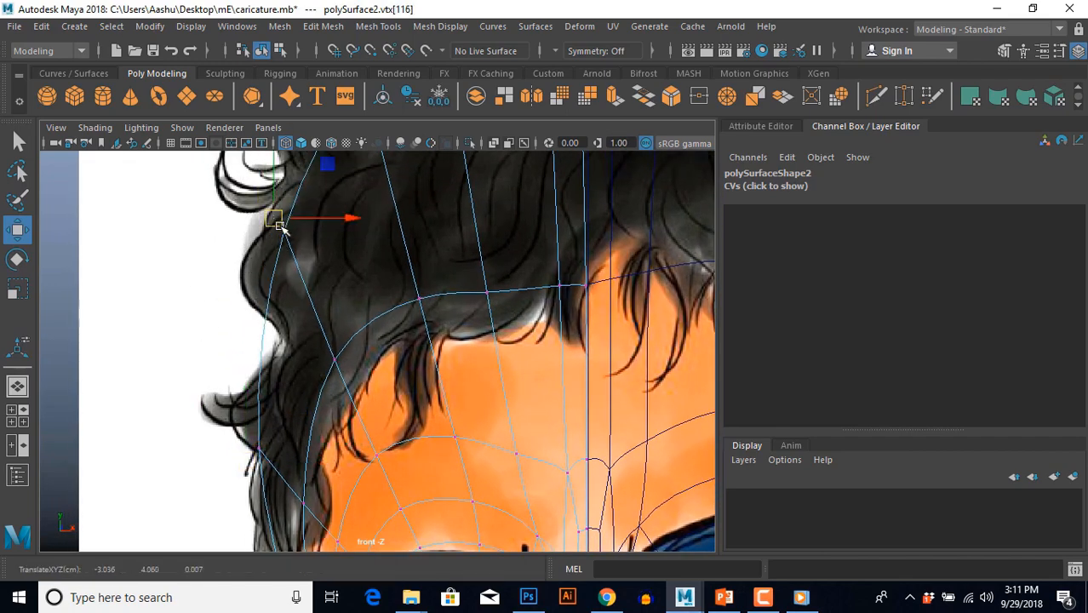
pyautogui.hotkey('ctrl', 's')
pyautogui.scroll(-5, 361, 345)
pyautogui.scroll(3, 374, 305)
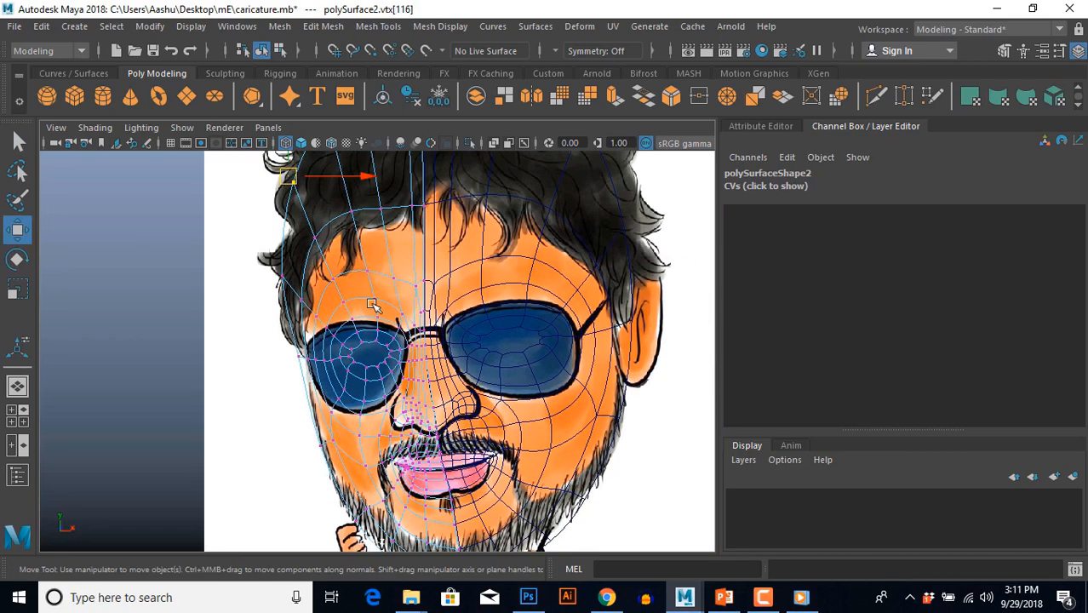
# Move the mirrored half's nostril vertices outward to the reference nose outline and adjust the cheek vertices beside it.
pyautogui.press('space')
pyautogui.press('space')
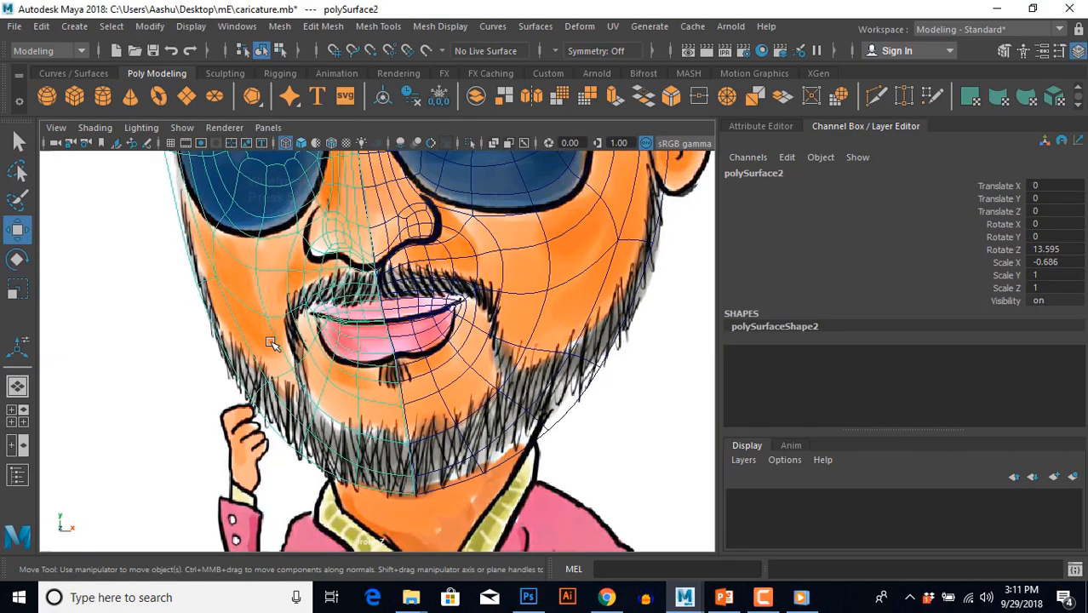
pyautogui.scroll(3, 271, 343)
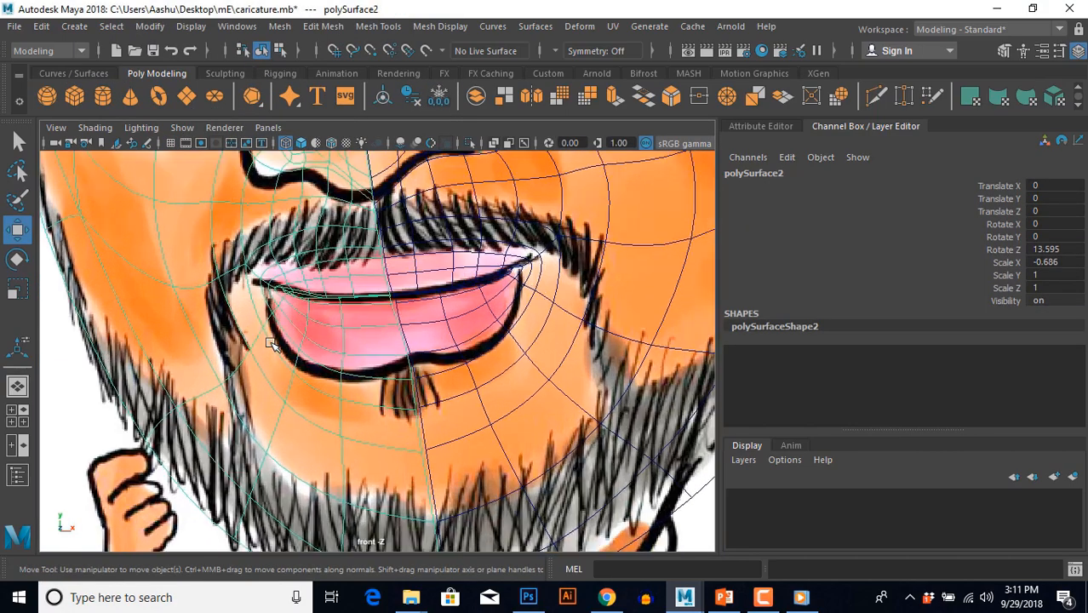
pyautogui.keyDown('alt'); pyautogui.moveTo(271, 343); pyautogui.dragTo(371, 420, button='middle'); pyautogui.keyUp('alt')
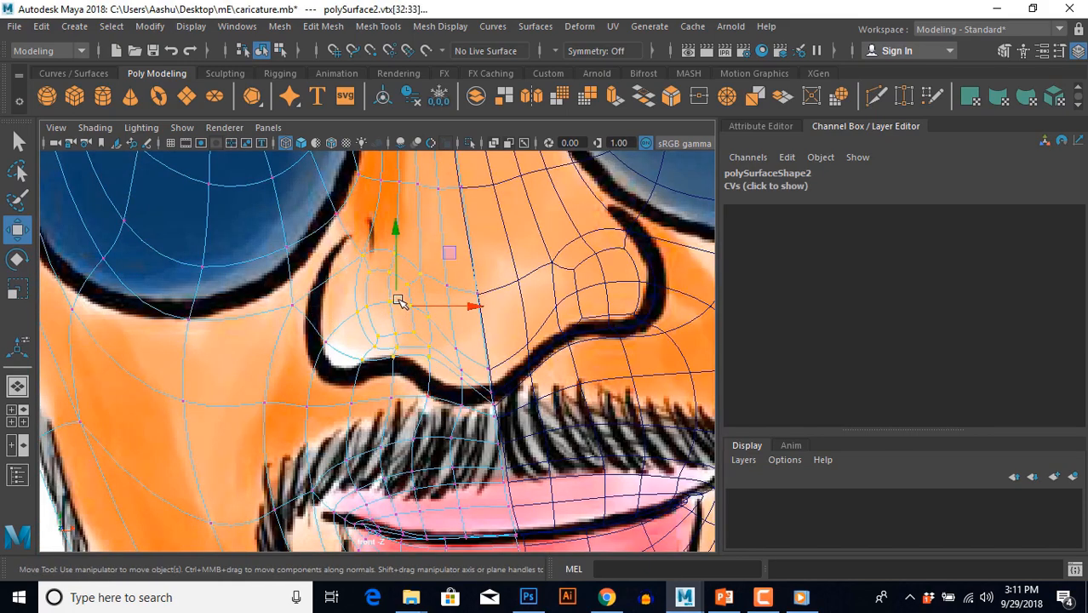
pyautogui.moveTo(398, 301); pyautogui.dragTo(366, 311)
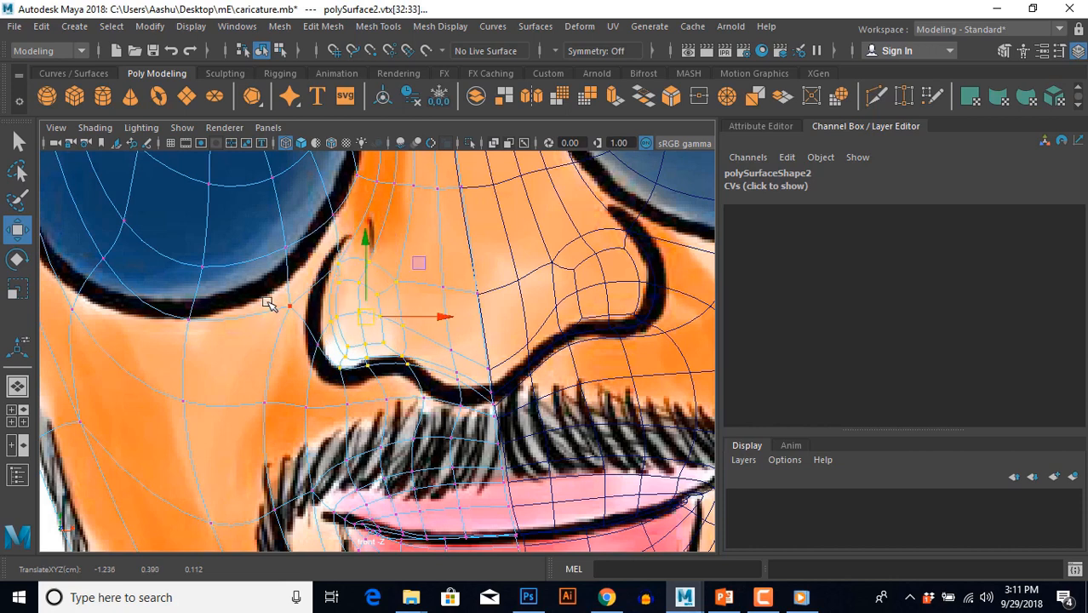
pyautogui.moveTo(268, 294); pyautogui.dragTo(271, 324)
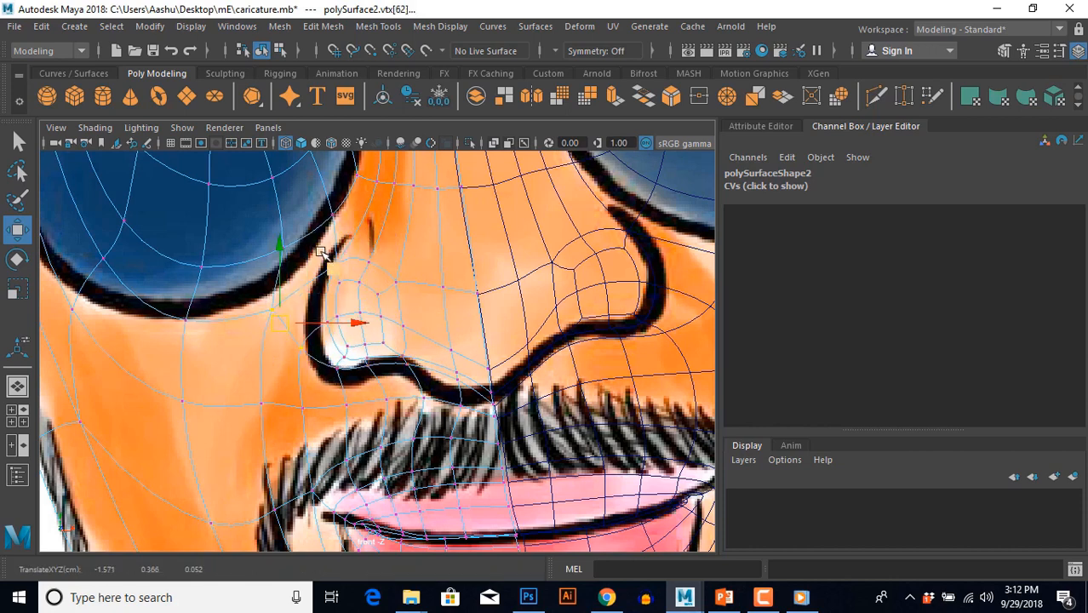
# Move the mirrored half's nostril base vertices onto the nose outline and adjust the row of vertices between nostril and moustache.
pyautogui.moveTo(315, 242); pyautogui.dragTo(412, 398)
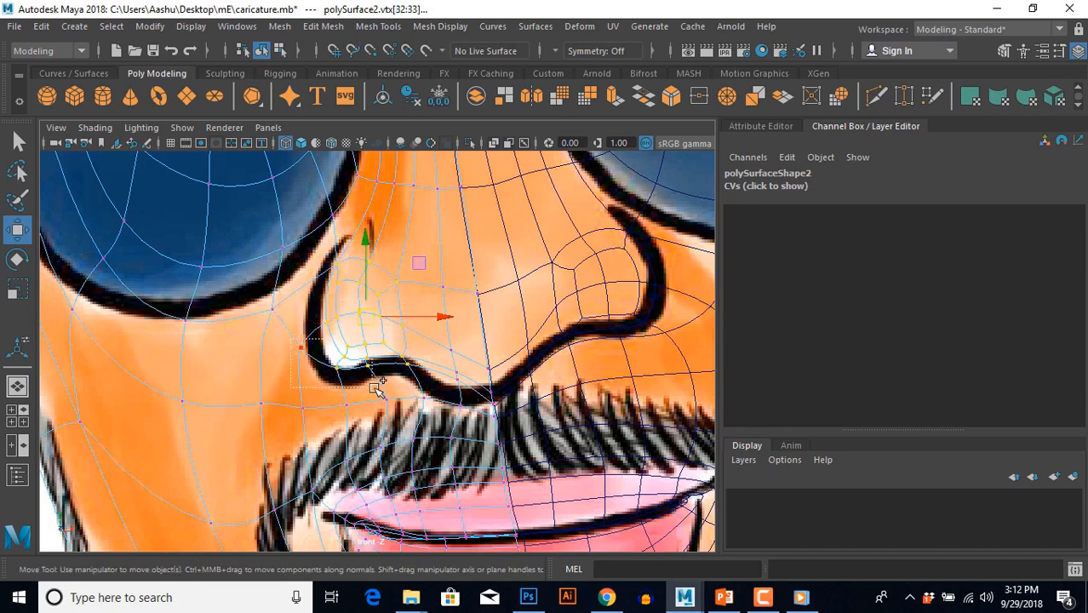
pyautogui.moveTo(423, 415); pyautogui.dragTo(396, 401)
pyautogui.moveTo(364, 342); pyautogui.dragTo(349, 353)
pyautogui.scroll(2, 355, 360)
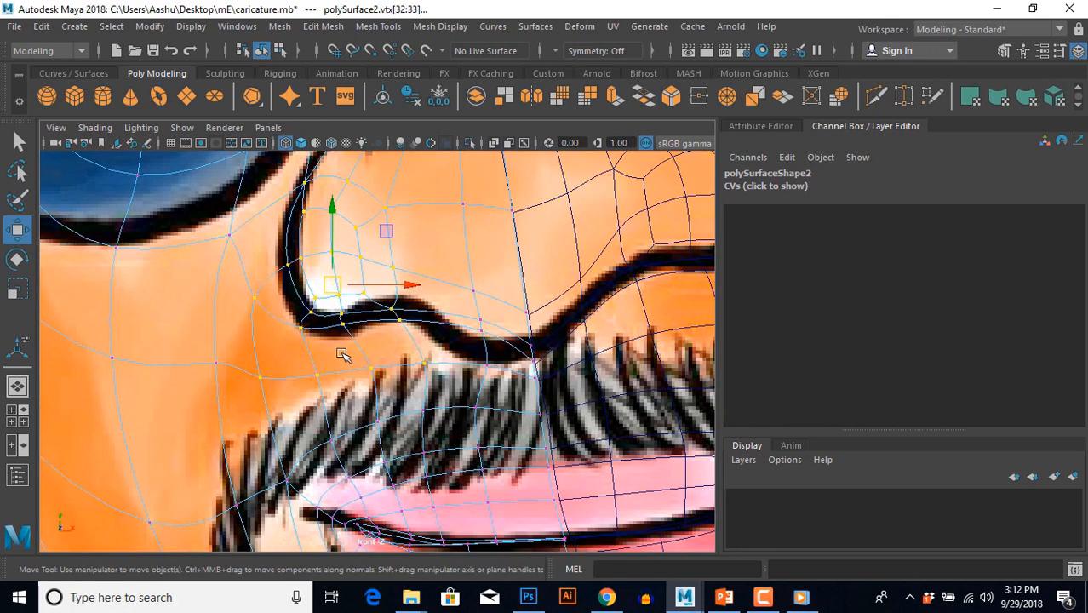
pyautogui.moveTo(433, 389); pyautogui.dragTo(433, 389)
pyautogui.moveTo(366, 314); pyautogui.dragTo(360, 378)
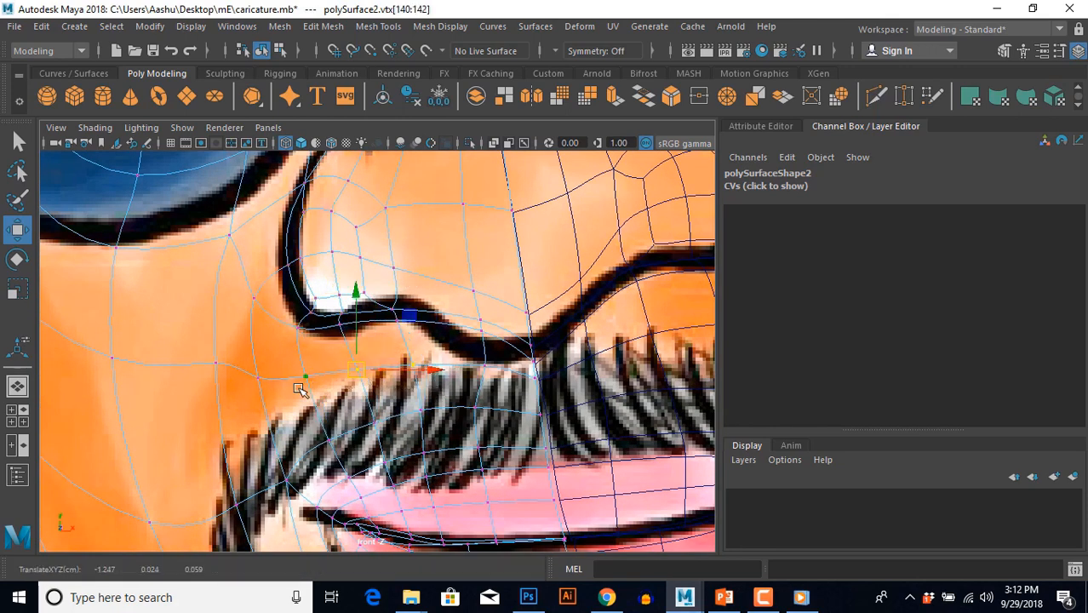
# Move the mirrored half's cheek vertex beside the moustache outward, away from the nose.
pyautogui.scroll(1, 298, 389)
pyautogui.keyDown('alt'); pyautogui.moveTo(194, 363); pyautogui.dragTo(257, 347, button='middle'); pyautogui.keyUp('alt')
pyautogui.click(259, 370)
pyautogui.moveTo(265, 340); pyautogui.dragTo(230, 358)
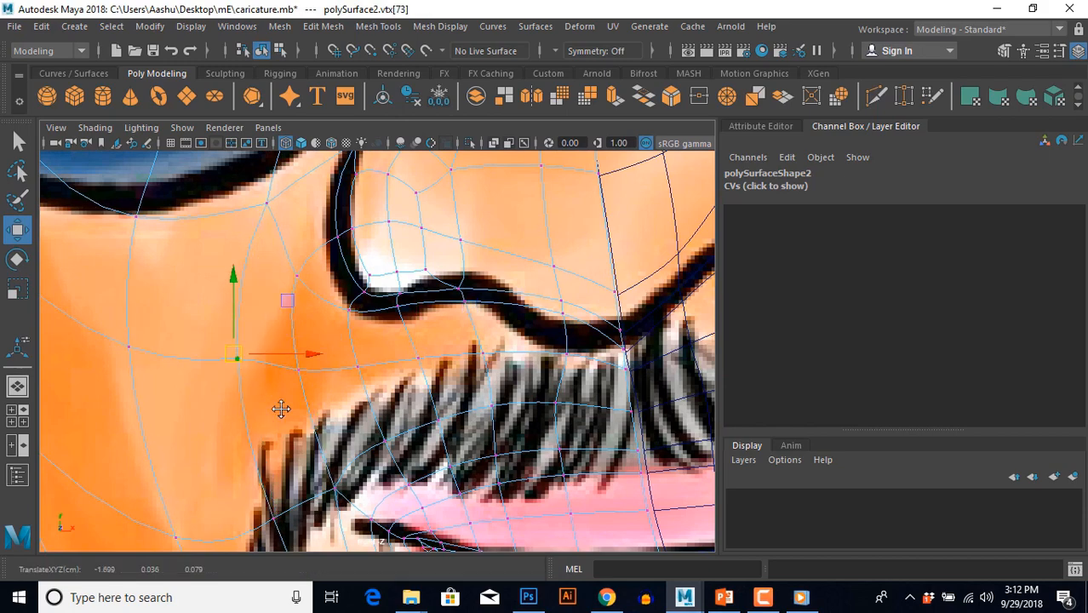
pyautogui.keyDown('alt'); pyautogui.moveTo(281, 408); pyautogui.dragTo(293, 266, button='middle'); pyautogui.keyUp('alt')
pyautogui.keyDown('alt'); pyautogui.moveTo(296, 344); pyautogui.dragTo(275, 336, button='middle'); pyautogui.keyUp('alt')
pyautogui.keyDown('alt'); pyautogui.moveTo(292, 419); pyautogui.dragTo(331, 348, button='middle'); pyautogui.keyUp('alt')
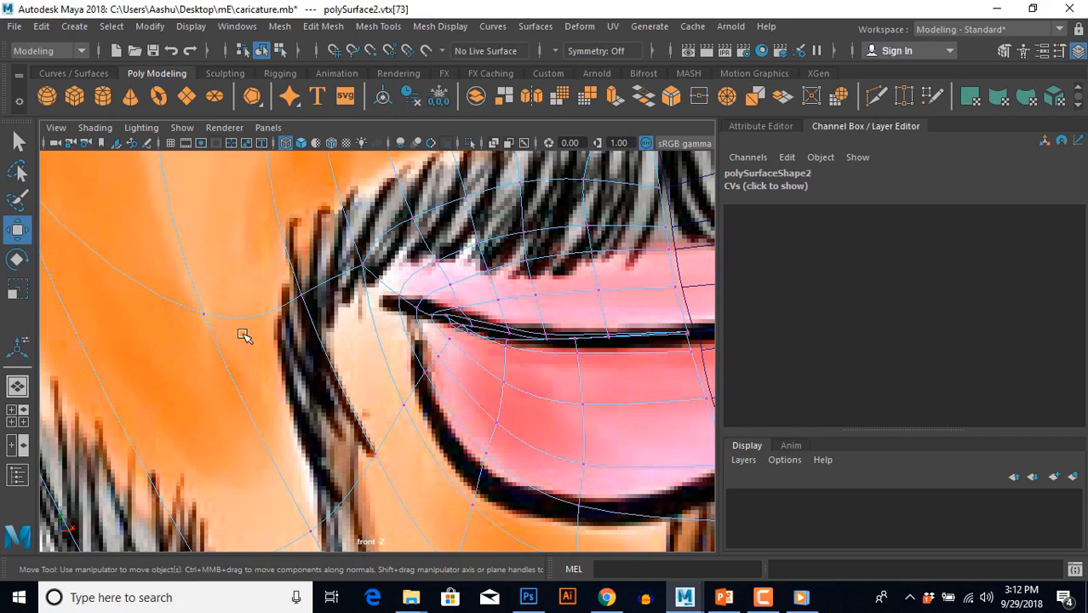
pyautogui.press('space')
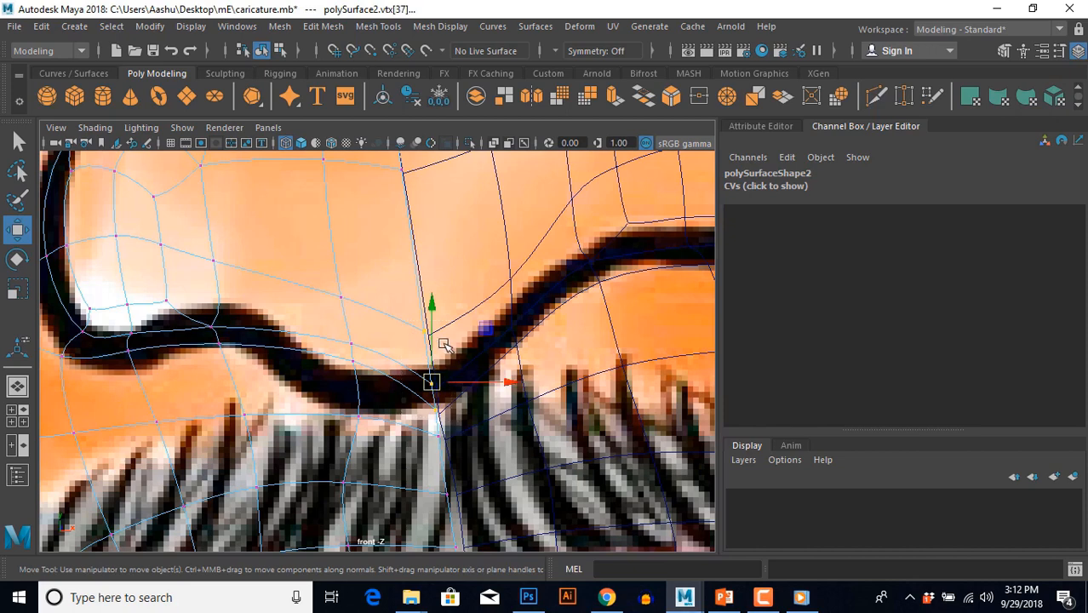
# Fit the mirrored half's vertices along the nose's lower edge to the reference outline, from the centre line to the nostril.
pyautogui.click(433, 306)
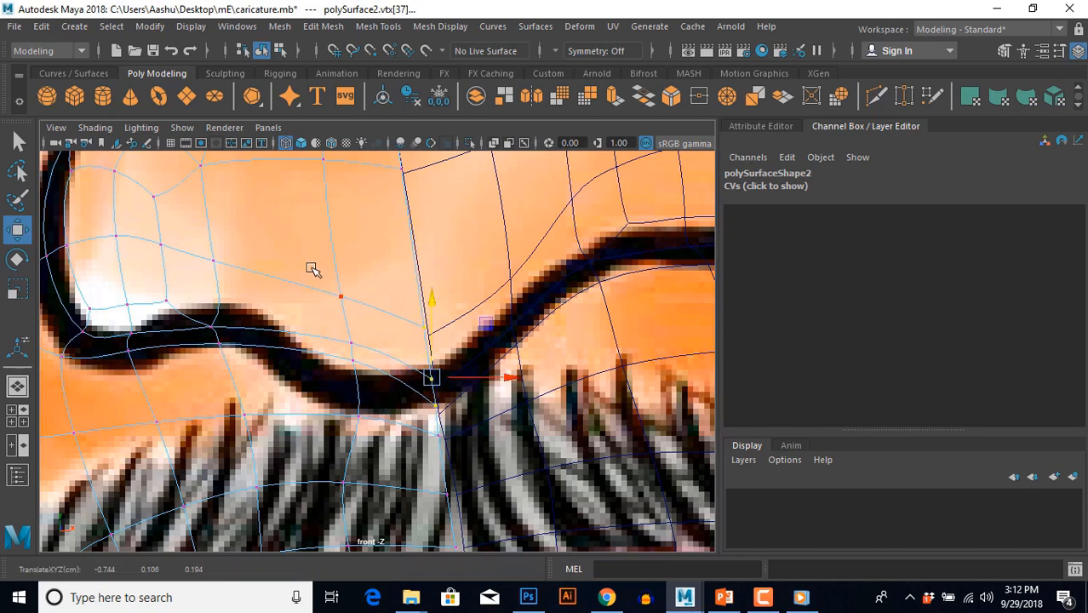
pyautogui.moveTo(319, 261); pyautogui.dragTo(378, 411)
pyautogui.moveTo(362, 361); pyautogui.dragTo(309, 394)
pyautogui.keyDown('alt'); pyautogui.moveTo(388, 430); pyautogui.dragTo(372, 379, button='middle'); pyautogui.keyUp('alt')
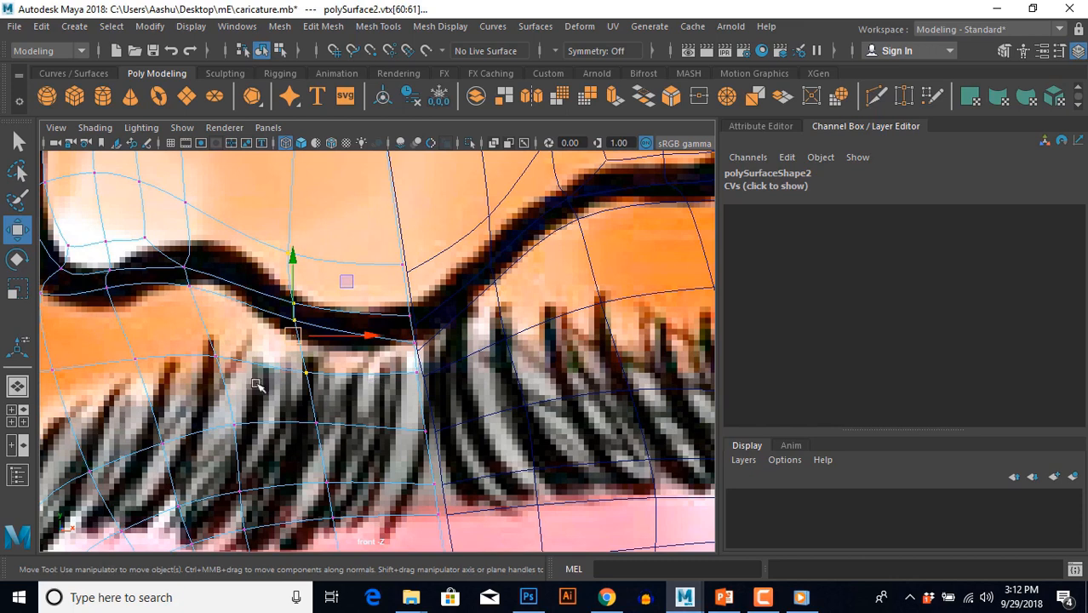
pyautogui.moveTo(292, 332); pyautogui.dragTo(283, 305)
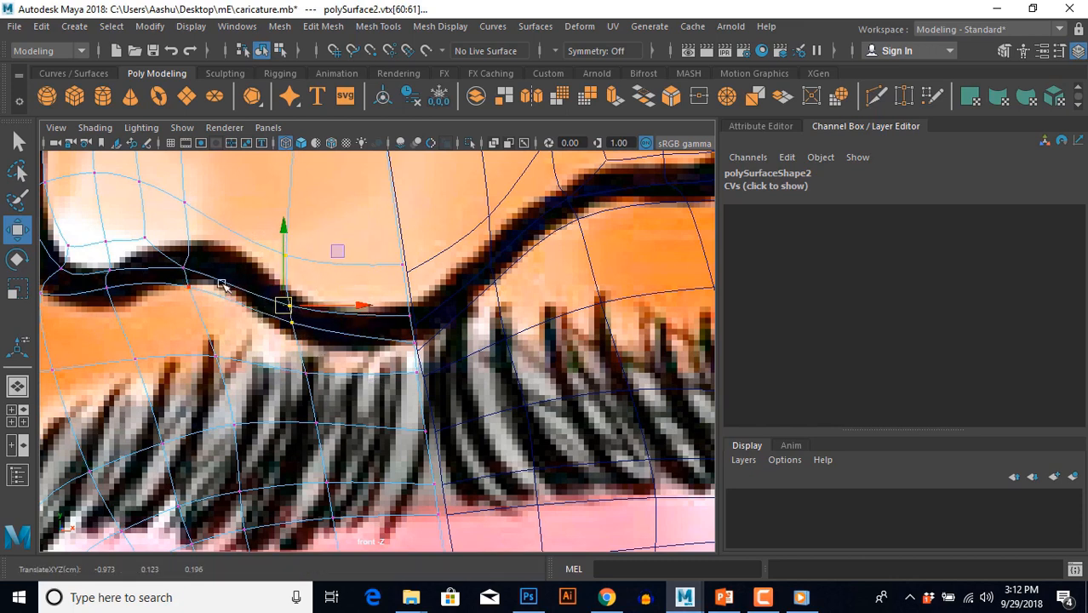
pyautogui.keyDown('alt'); pyautogui.moveTo(183, 228); pyautogui.dragTo(214, 243, button='middle'); pyautogui.keyUp('alt')
pyautogui.moveTo(201, 207); pyautogui.dragTo(237, 321)
pyautogui.moveTo(211, 249); pyautogui.dragTo(245, 244)
# On the original half, adjust the vertices under the nose and raise the centre-line ones to meet the mirrored half.
pyautogui.keyDown('alt'); pyautogui.moveTo(371, 309); pyautogui.dragTo(189, 375, button='middle'); pyautogui.keyUp('alt')
pyautogui.press('F8')
pyautogui.click(314, 293)
pyautogui.click(322, 302)
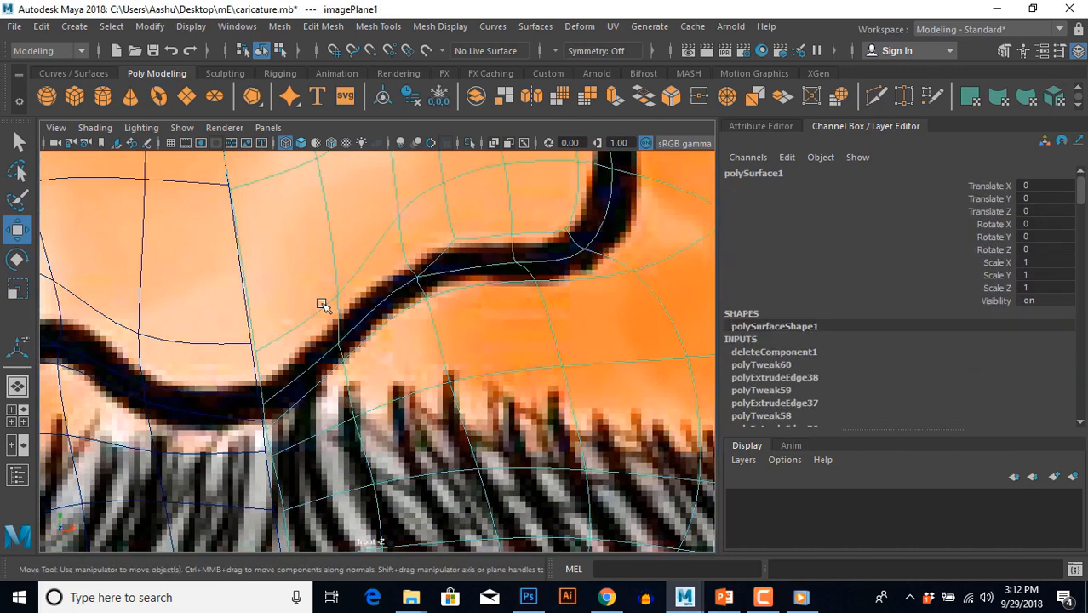
pyautogui.press('F8')
pyautogui.moveTo(349, 363); pyautogui.dragTo(354, 385)
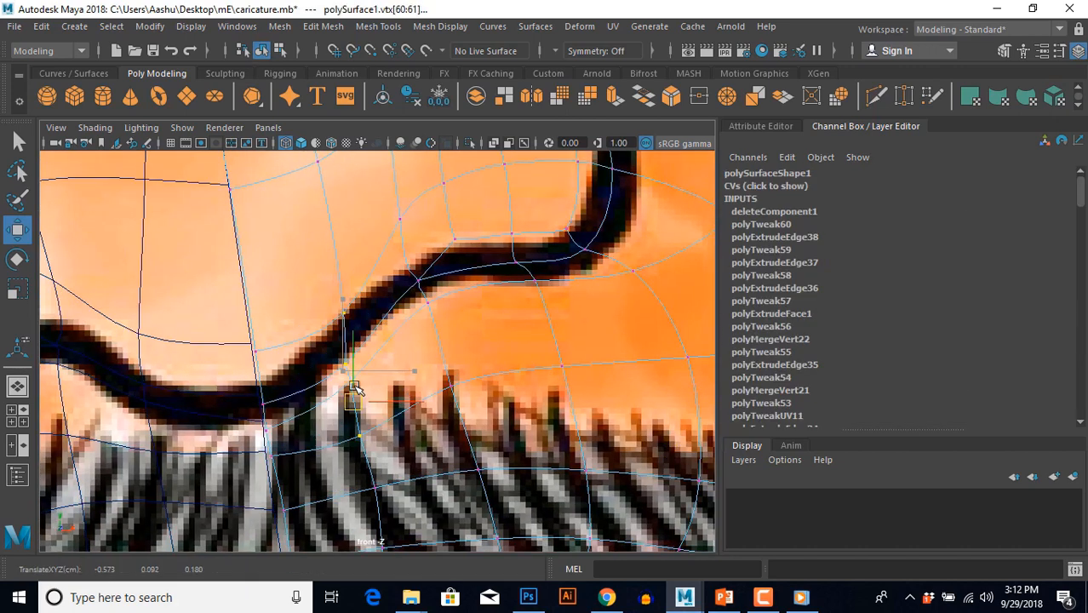
pyautogui.moveTo(242, 329); pyautogui.dragTo(286, 469)
pyautogui.moveTo(266, 406); pyautogui.dragTo(267, 393)
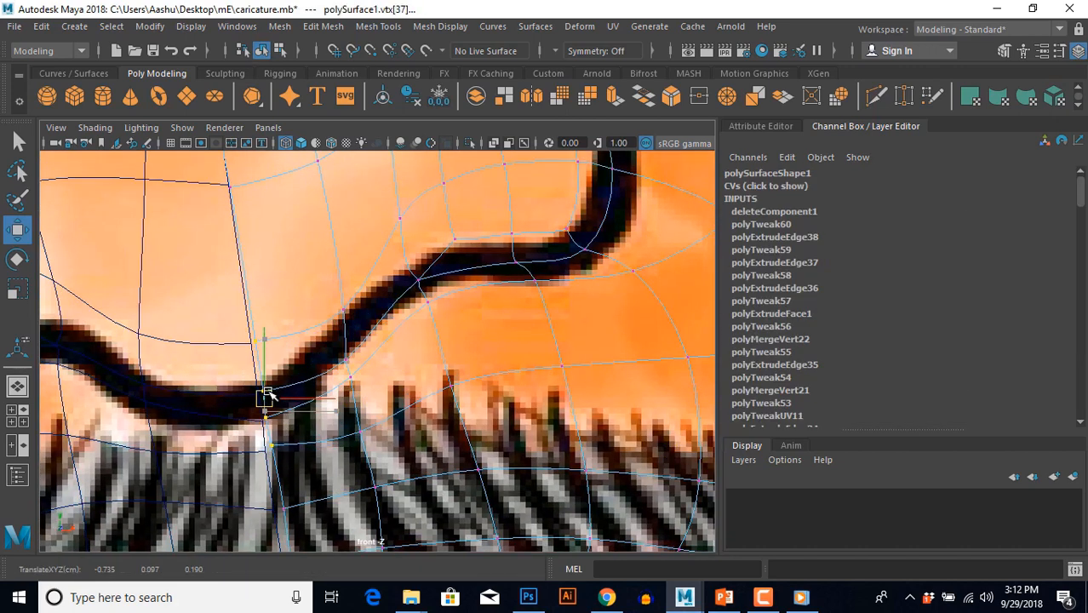
# Shift the original half's inner nostril vertices slightly outward and down along the nose outline.
pyautogui.keyDown('alt'); pyautogui.moveTo(364, 434); pyautogui.dragTo(311, 498, button='middle'); pyautogui.keyUp('alt')
pyautogui.moveTo(320, 241); pyautogui.dragTo(413, 391)
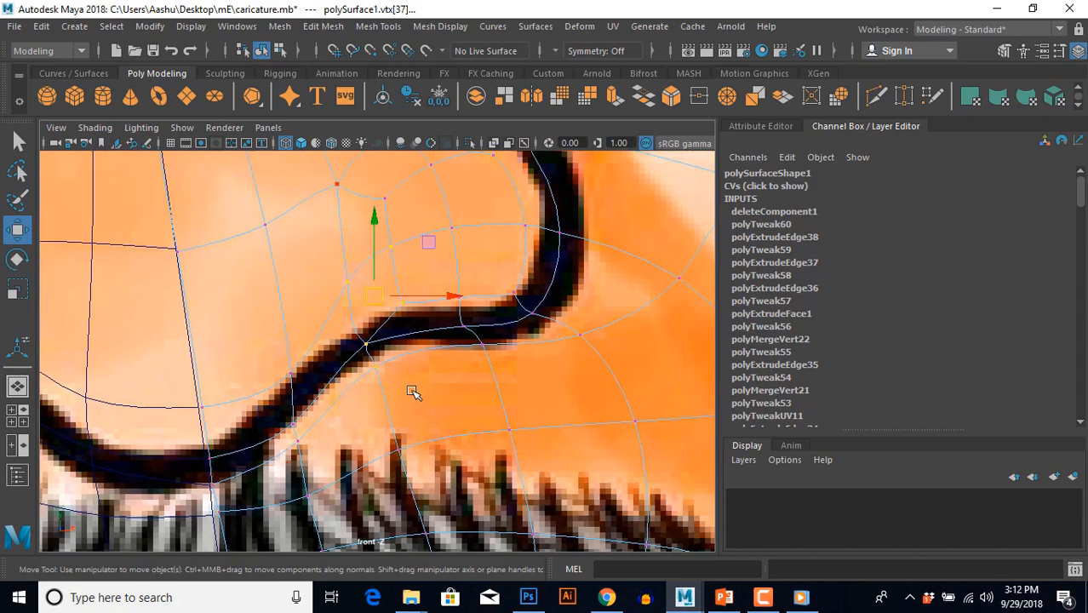
pyautogui.moveTo(375, 291); pyautogui.dragTo(382, 298)
# In the perspective view, combine both face halves into a single mesh.
pyautogui.press('space')
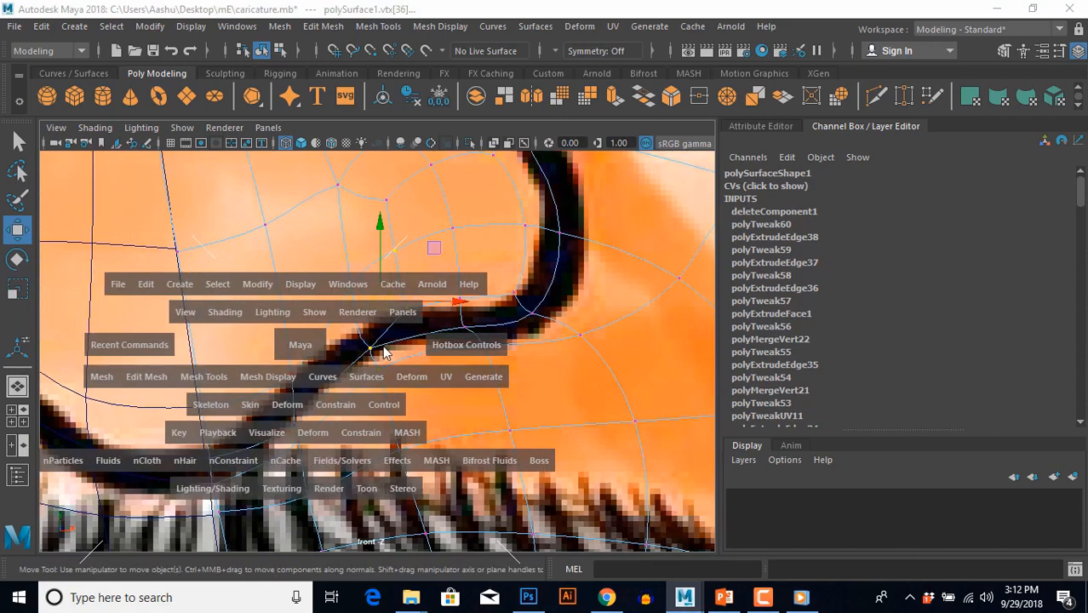
pyautogui.press('space')
pyautogui.moveTo(505, 289); pyautogui.dragTo(439, 282)
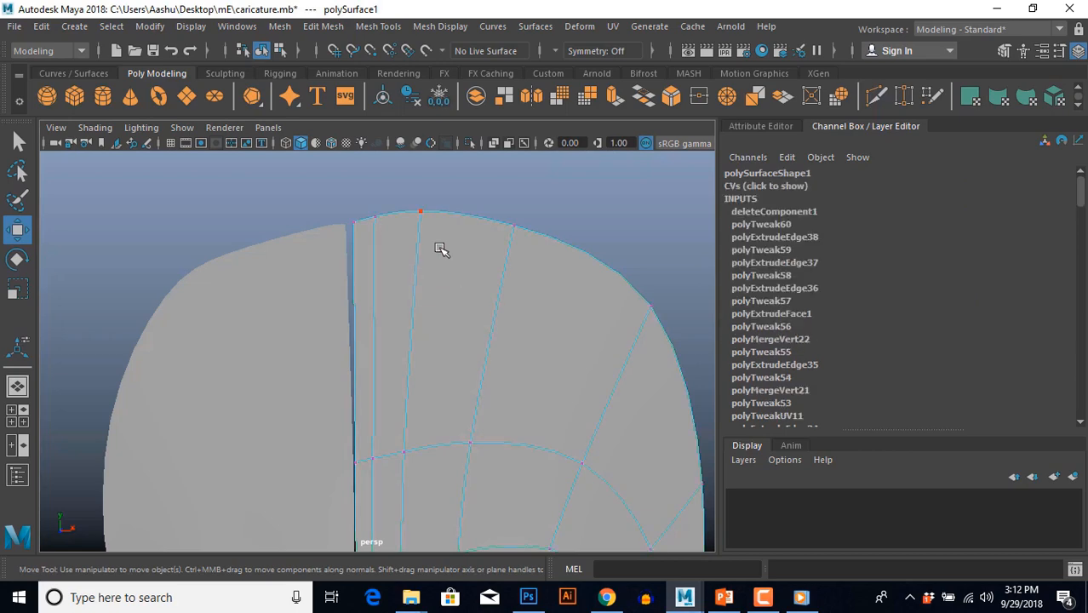
pyautogui.press('F8')
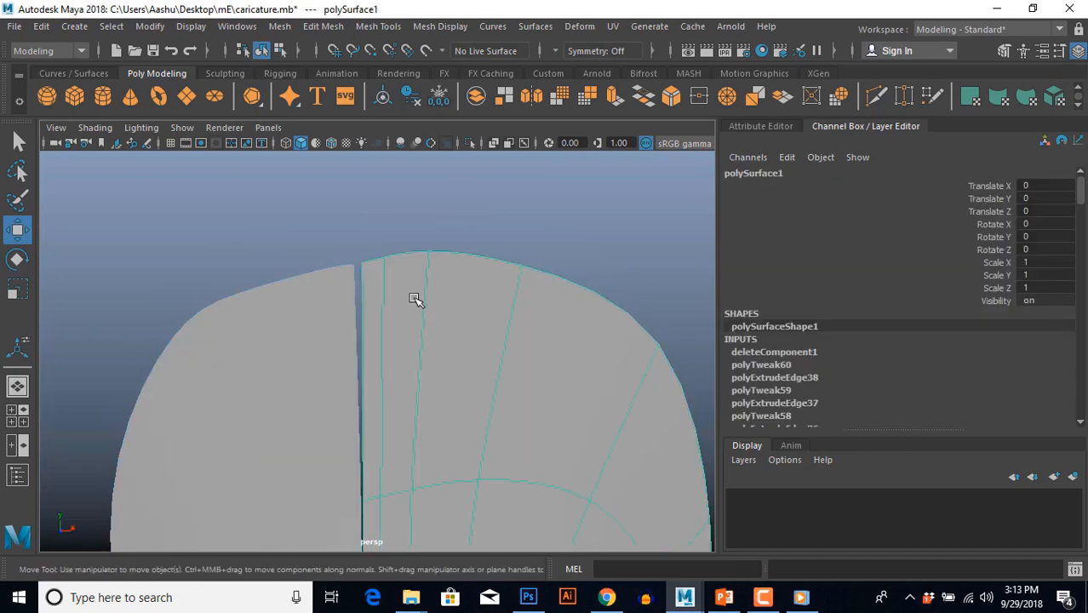
pyautogui.scroll(-6, 417, 286)
pyautogui.scroll(1, 454, 373)
pyautogui.keyDown('alt'); pyautogui.moveTo(455, 374); pyautogui.dragTo(415, 383); pyautogui.keyUp('alt')
pyautogui.click(367, 287)
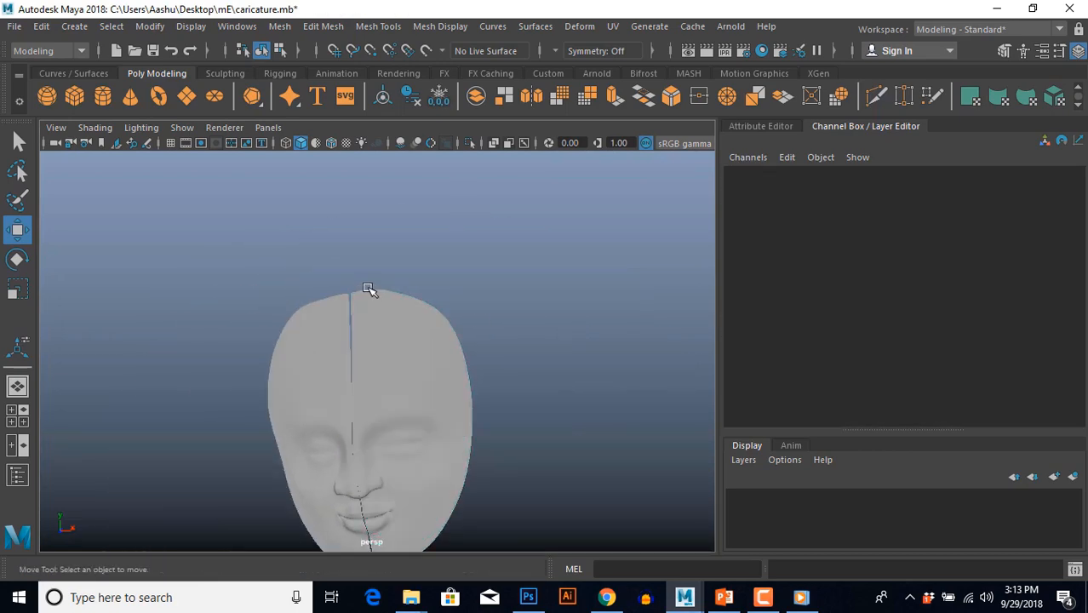
pyautogui.moveTo(341, 261); pyautogui.dragTo(392, 326)
pyautogui.click(281, 26)
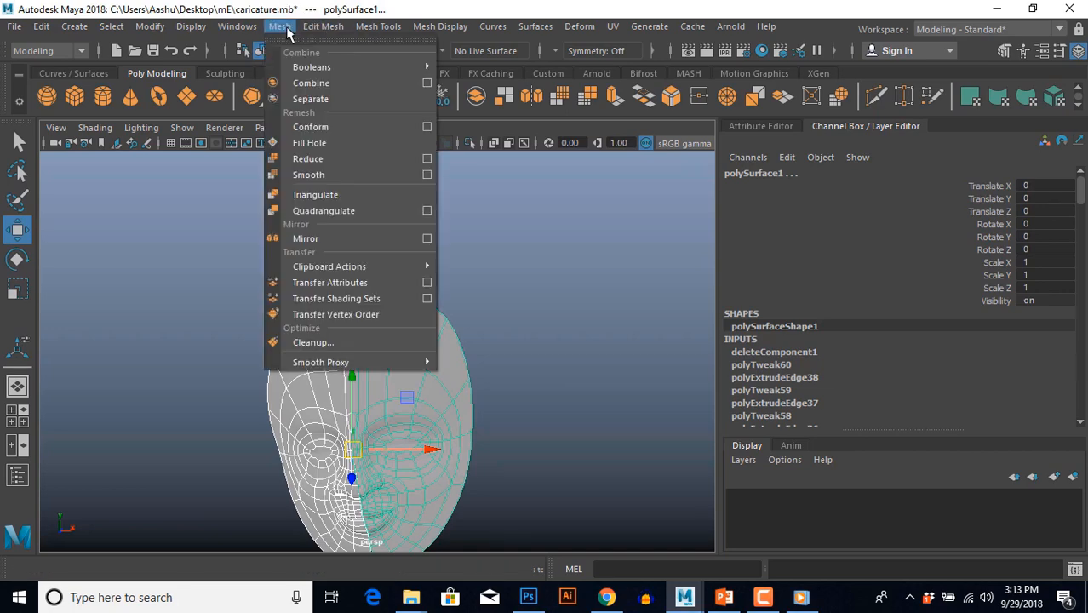
pyautogui.click(317, 83)
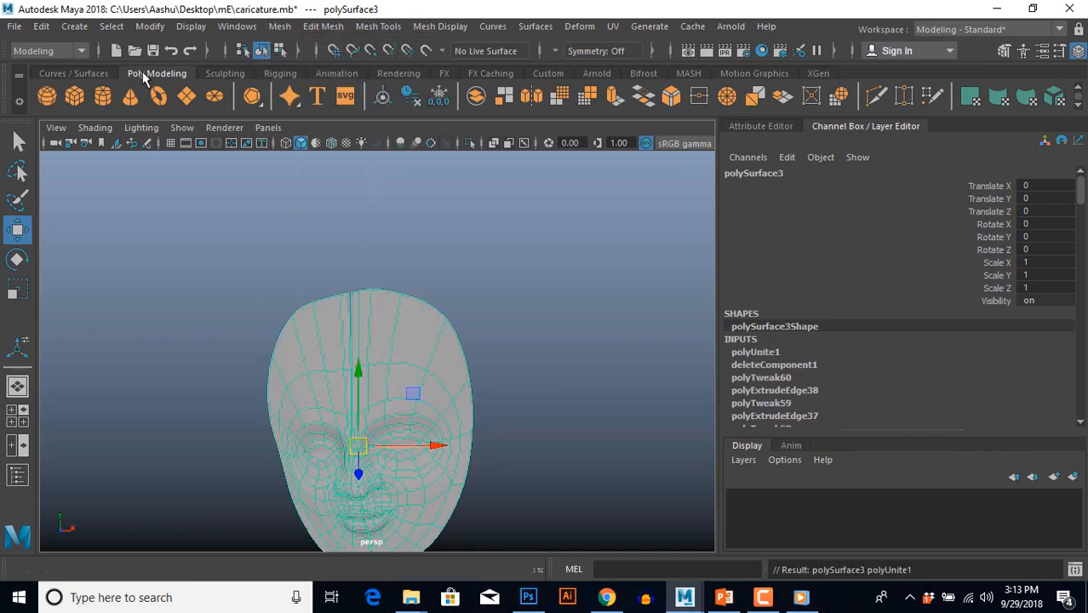
# Delete the combined face mesh's construction history and center its pivot.
pyautogui.click(41, 27)
pyautogui.moveTo(80, 214)
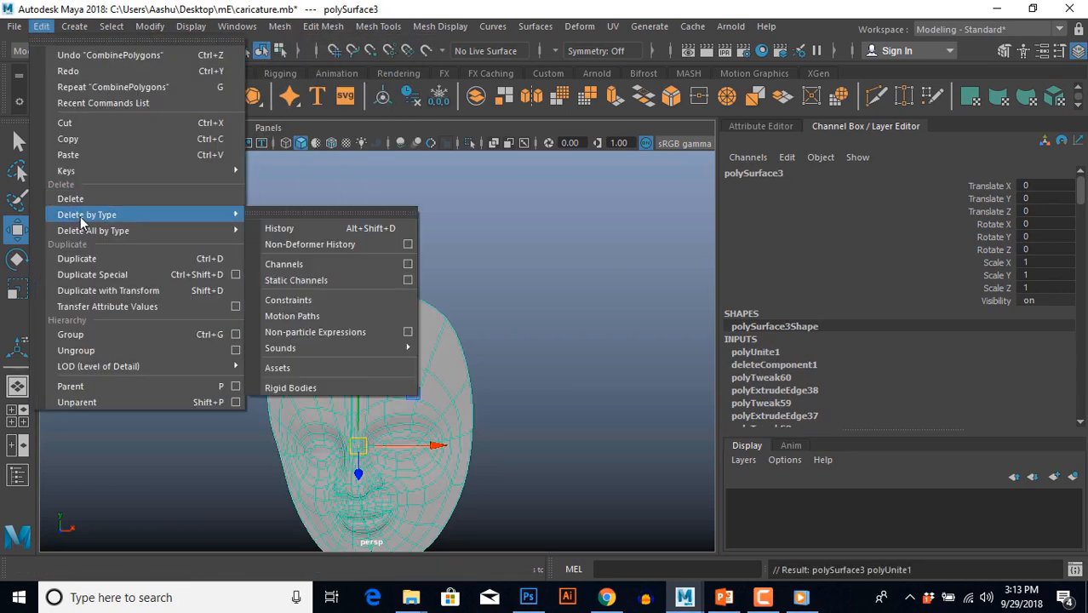
pyautogui.click(277, 225)
pyautogui.click(150, 26)
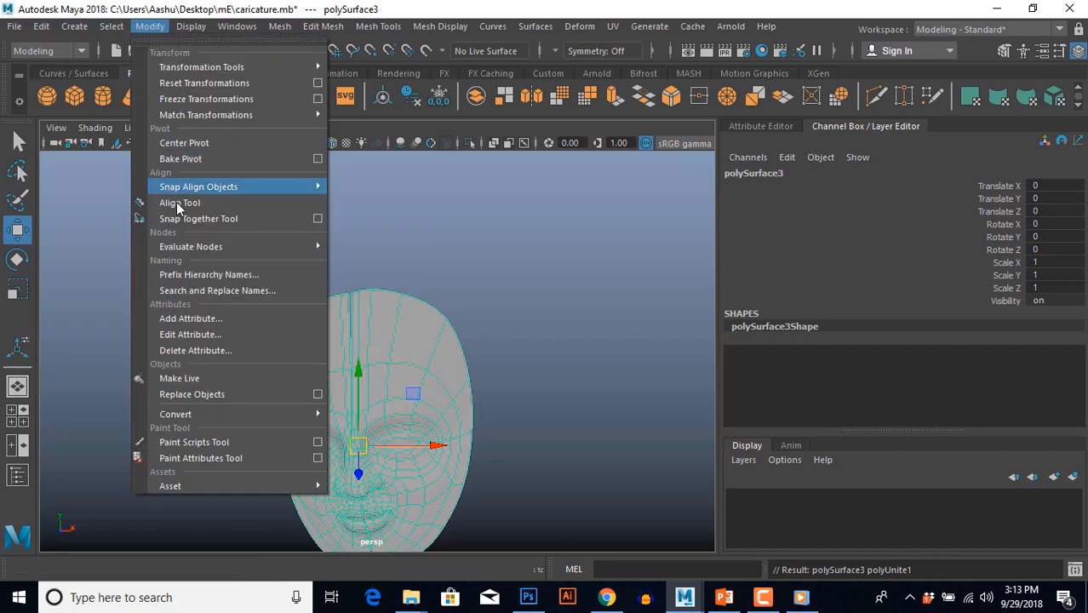
pyautogui.click(171, 141)
# Merge the centre-seam vertex pairs at the top of the head and on the forehead.
pyautogui.scroll(10, 459, 366)
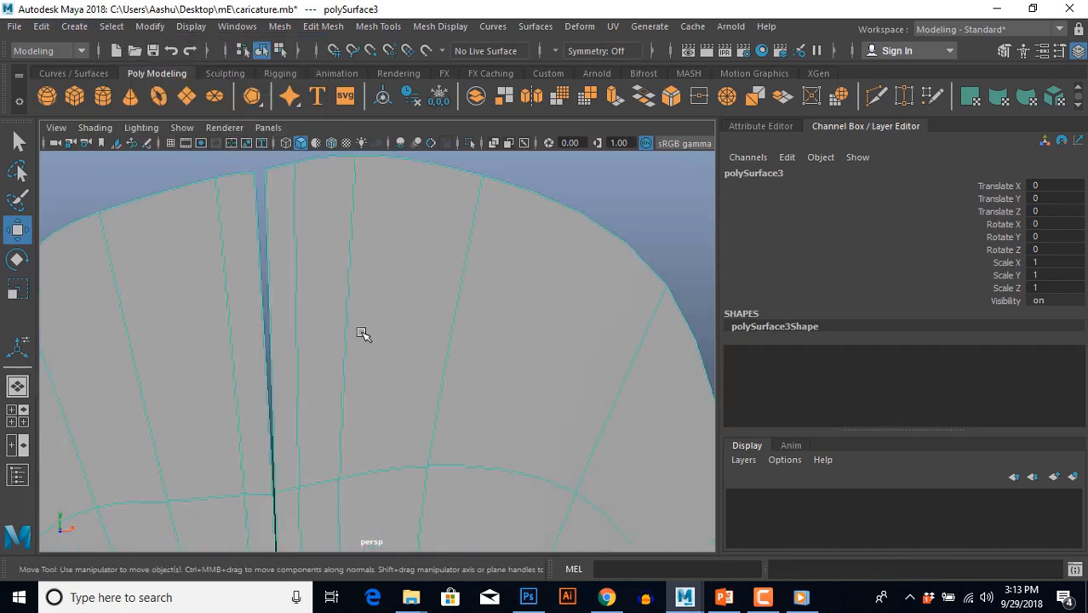
pyautogui.press('F9')
pyautogui.moveTo(275, 198); pyautogui.dragTo(286, 202)
pyautogui.keyDown('alt'); pyautogui.moveTo(298, 202); pyautogui.dragTo(329, 295, button='middle'); pyautogui.keyUp('alt')
pyautogui.scroll(3, 329, 295)
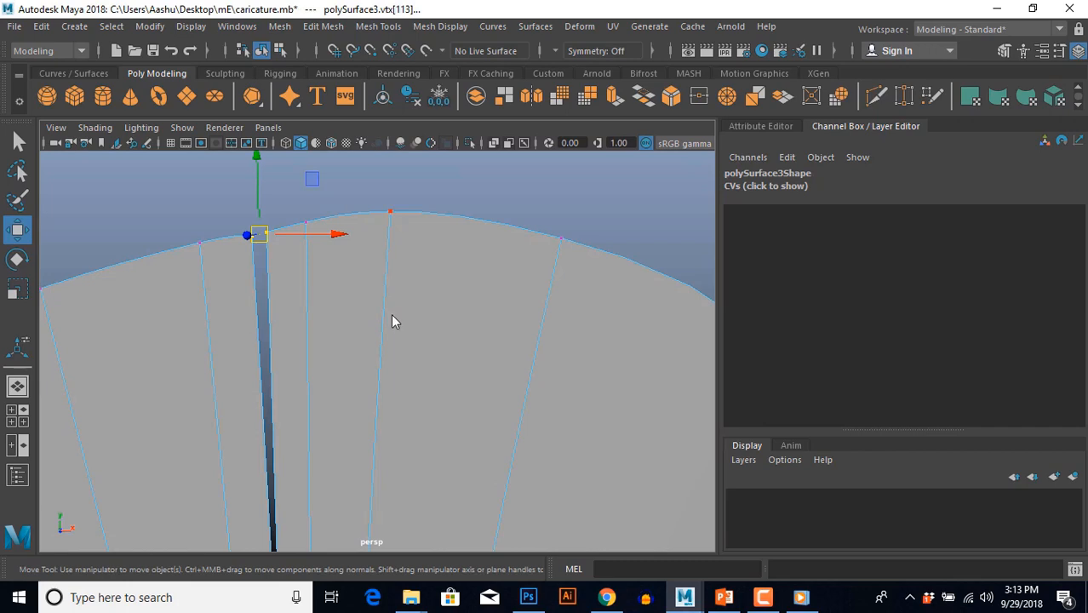
pyautogui.keyDown('shift'); pyautogui.moveTo(391, 318); pyautogui.dragTo(485, 236, button='right'); pyautogui.keyUp('shift')
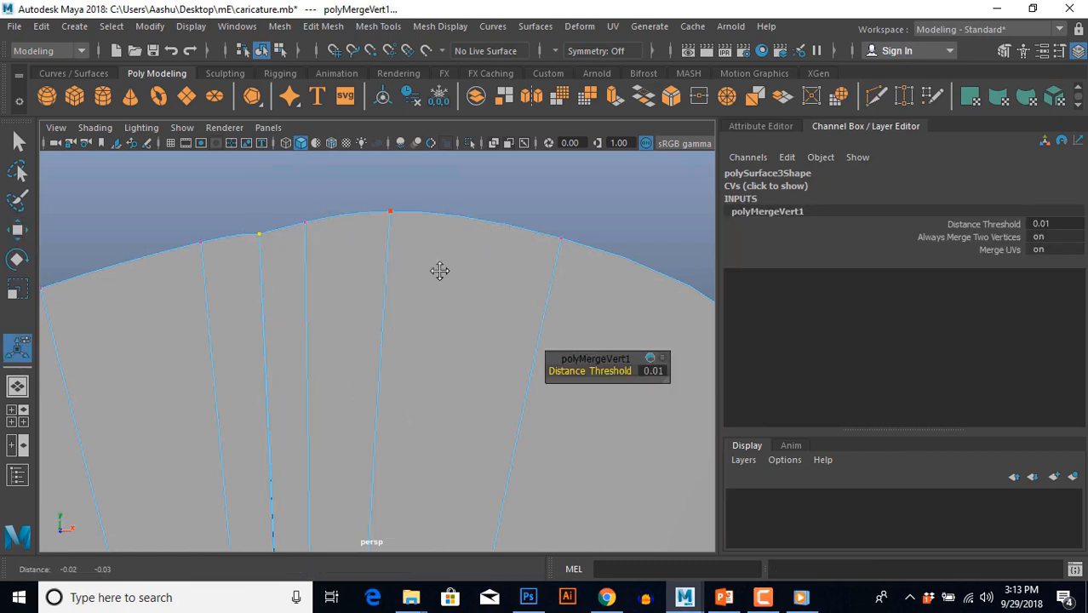
pyautogui.press('f')
pyautogui.moveTo(319, 340); pyautogui.dragTo(334, 414)
pyautogui.press('g')
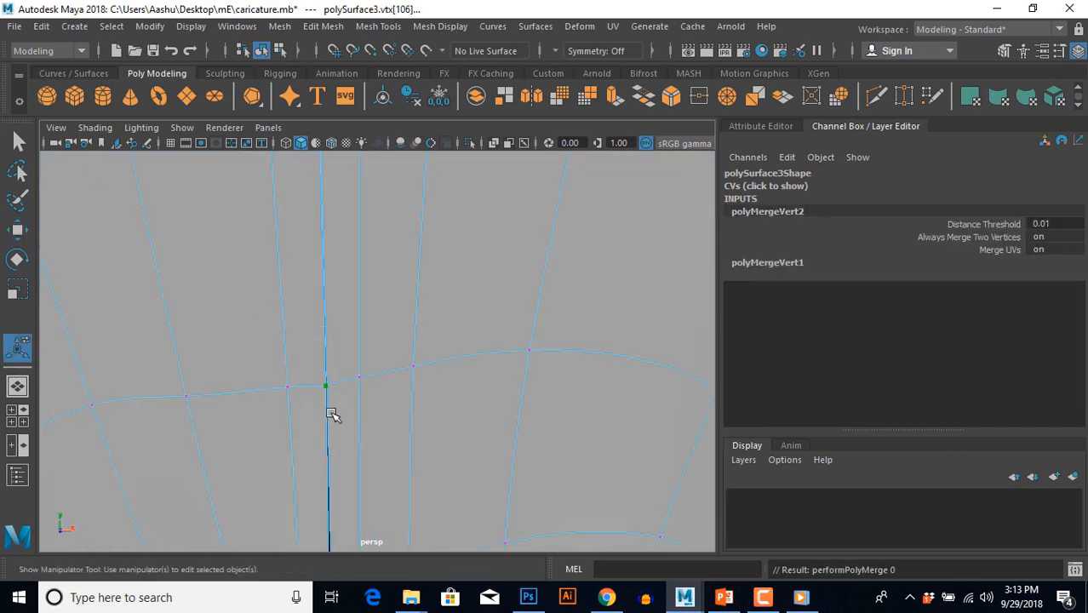
# Merge the centre-seam vertex pairs on the lower forehead and between the eyebrows.
pyautogui.scroll(-5, 358, 434)
pyautogui.keyDown('alt'); pyautogui.moveTo(397, 447); pyautogui.dragTo(413, 403, button='middle'); pyautogui.keyUp('alt')
pyautogui.scroll(4, 412, 403)
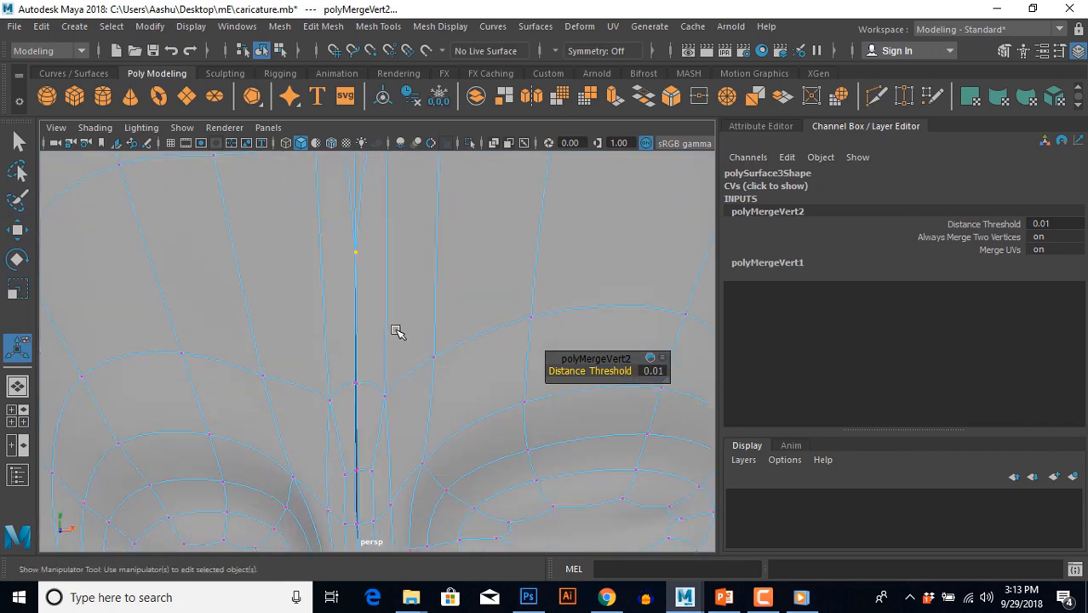
pyautogui.click(363, 402)
pyautogui.press('g')
pyautogui.moveTo(349, 458); pyautogui.dragTo(366, 533)
pyautogui.press('g')
pyautogui.press('g')
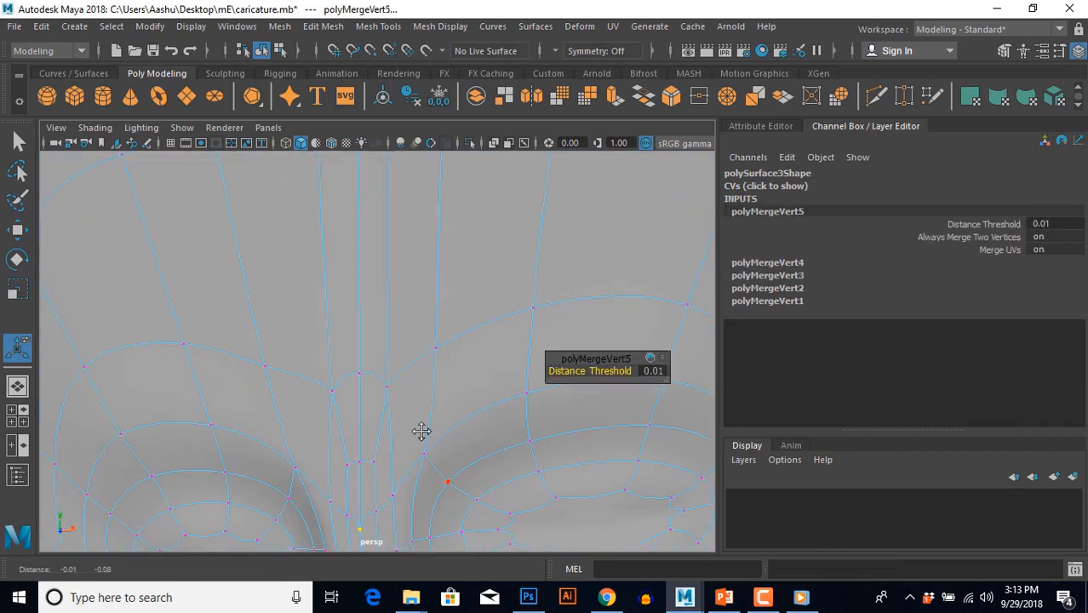
# Merge the centre-seam vertex pairs down the upper bridge of the nose.
pyautogui.keyDown('alt'); pyautogui.moveTo(420, 433); pyautogui.dragTo(417, 226, button='middle'); pyautogui.keyUp('alt')
pyautogui.moveTo(353, 354); pyautogui.dragTo(372, 410)
pyautogui.press('g')
pyautogui.press('g')
pyautogui.moveTo(360, 441); pyautogui.dragTo(379, 464)
pyautogui.press('g')
pyautogui.keyDown('alt'); pyautogui.moveTo(439, 498); pyautogui.dragTo(424, 349, button='middle'); pyautogui.keyUp('alt')
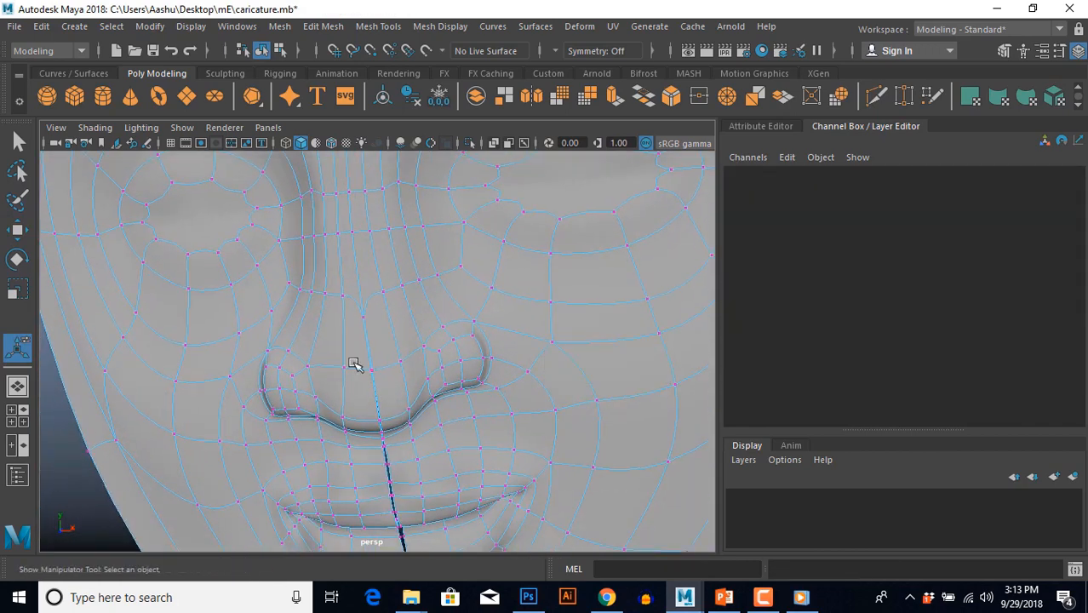
# Merge the centre-seam vertex pairs along the lower nose and around its tip.
pyautogui.moveTo(355, 364); pyautogui.dragTo(379, 392)
pyautogui.press('g')
pyautogui.moveTo(336, 290); pyautogui.dragTo(375, 422)
pyautogui.press('g')
pyautogui.press('g')
pyautogui.press('g')
pyautogui.press('g')
pyautogui.click(342, 371)
pyautogui.press('g')
pyautogui.press('g')
# Merge the centre-seam vertex pairs from below the nose down through the upper lip.
pyautogui.moveTo(356, 435); pyautogui.dragTo(389, 489)
pyautogui.press('g')
pyautogui.press('g')
pyautogui.moveTo(366, 500); pyautogui.dragTo(398, 521)
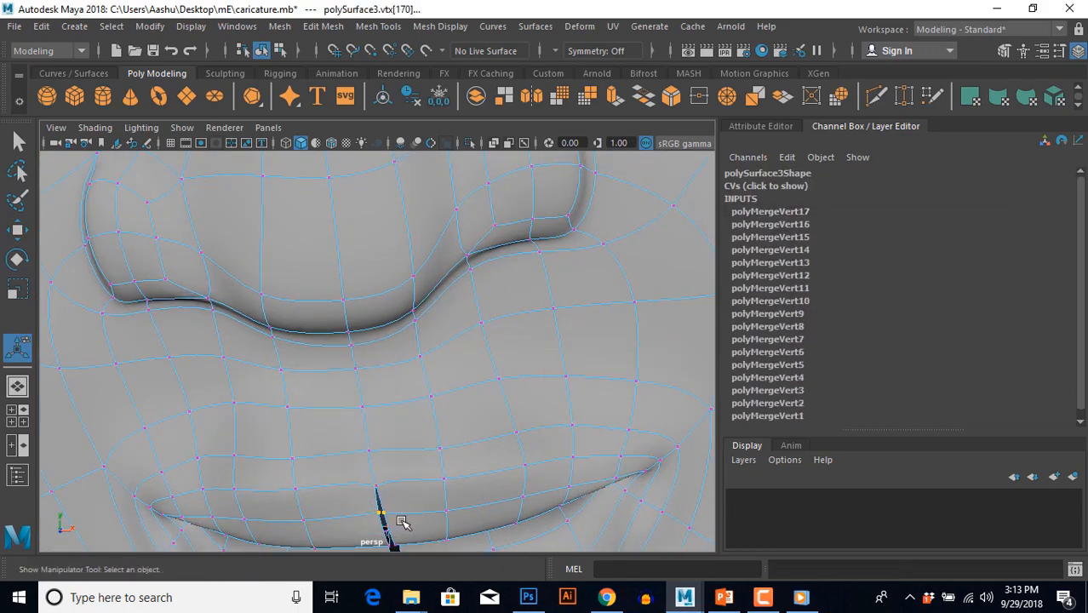
pyautogui.scroll(8, 410, 410)
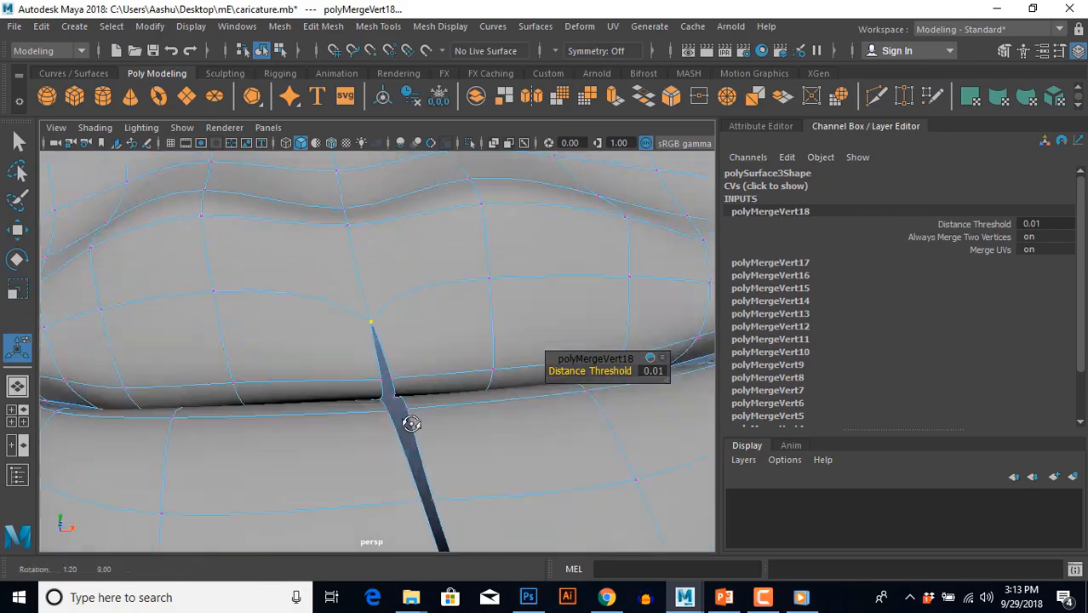
pyautogui.press('g')
# Raise the two faces on the upper lip's inner edge, one on each side of the centre seam.
pyautogui.moveTo(397, 417)
pyautogui.keyDown('alt'); pyautogui.mouseDown()
pyautogui.moveTo(364, 431)
pyautogui.moveTo(476, 382)
pyautogui.moveTo(425, 452)
pyautogui.moveTo(196, 457)
pyautogui.moveTo(291, 430)
pyautogui.moveTo(415, 420)
pyautogui.moveTo(527, 464)
pyautogui.moveTo(406, 410)
pyautogui.mouseUp(); pyautogui.keyUp('alt')
pyautogui.click(376, 294)
pyautogui.keyDown('shift'); pyautogui.click(277, 276); pyautogui.keyUp('shift')
pyautogui.press('w')
pyautogui.keyDown('alt'); pyautogui.moveTo(345, 304); pyautogui.dragTo(336, 345); pyautogui.keyUp('alt')
pyautogui.moveTo(271, 239); pyautogui.dragTo(272, 221)
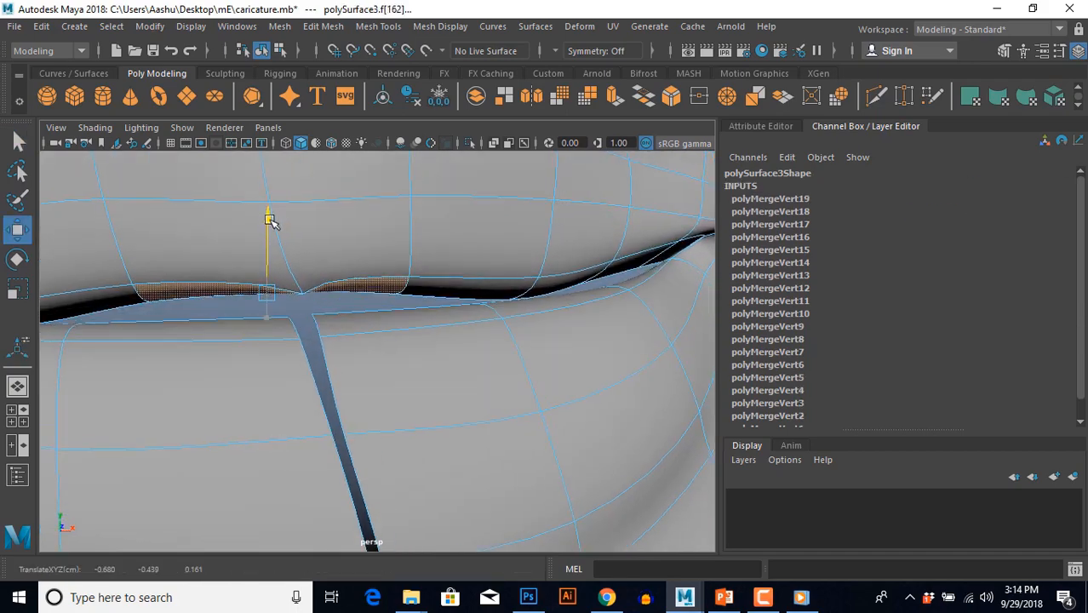
# From behind the face, merge the pair of centre-seam vertices on the inner edge of the lips.
pyautogui.keyDown('alt'); pyautogui.moveTo(280, 281); pyautogui.dragTo(495, 359); pyautogui.keyUp('alt')
pyautogui.moveTo(496, 359); pyautogui.dragTo(439, 358, button='right')
pyautogui.click(414, 335)
pyautogui.keyDown('alt'); pyautogui.moveTo(428, 353); pyautogui.dragTo(404, 353); pyautogui.keyUp('alt')
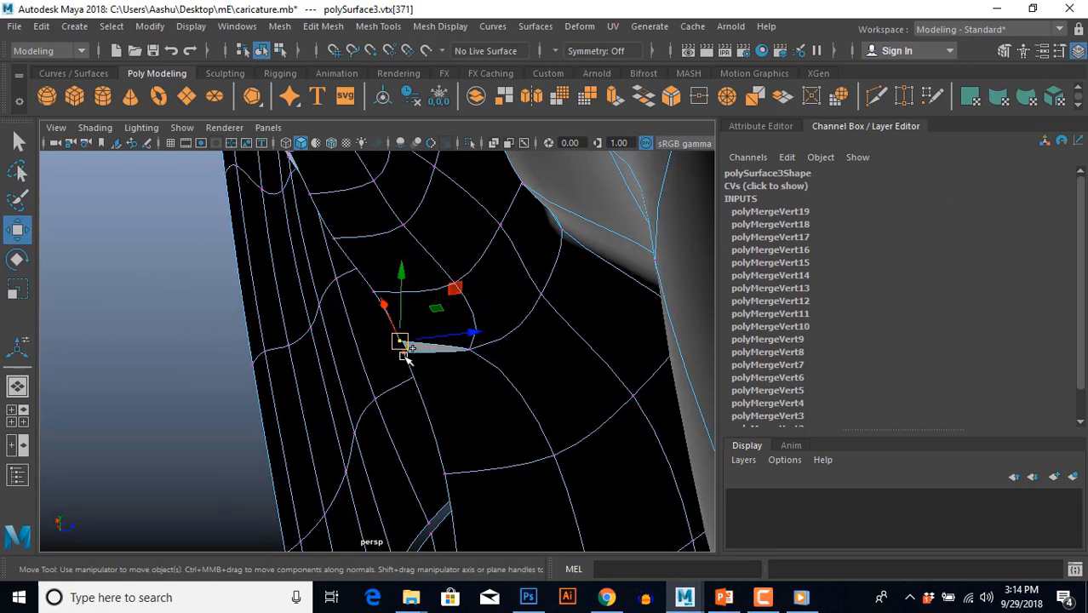
pyautogui.keyDown('shift'); pyautogui.click(405, 353); pyautogui.keyUp('shift')
pyautogui.press('g')
# Merge the centre-seam vertex pairs along the lower lip's inner edge and front.
pyautogui.keyDown('alt'); pyautogui.moveTo(515, 290); pyautogui.dragTo(329, 322); pyautogui.keyUp('alt')
pyautogui.press('g')
pyautogui.moveTo(315, 321); pyautogui.dragTo(357, 354)
pyautogui.press('g')
pyautogui.moveTo(350, 412); pyautogui.dragTo(427, 461)
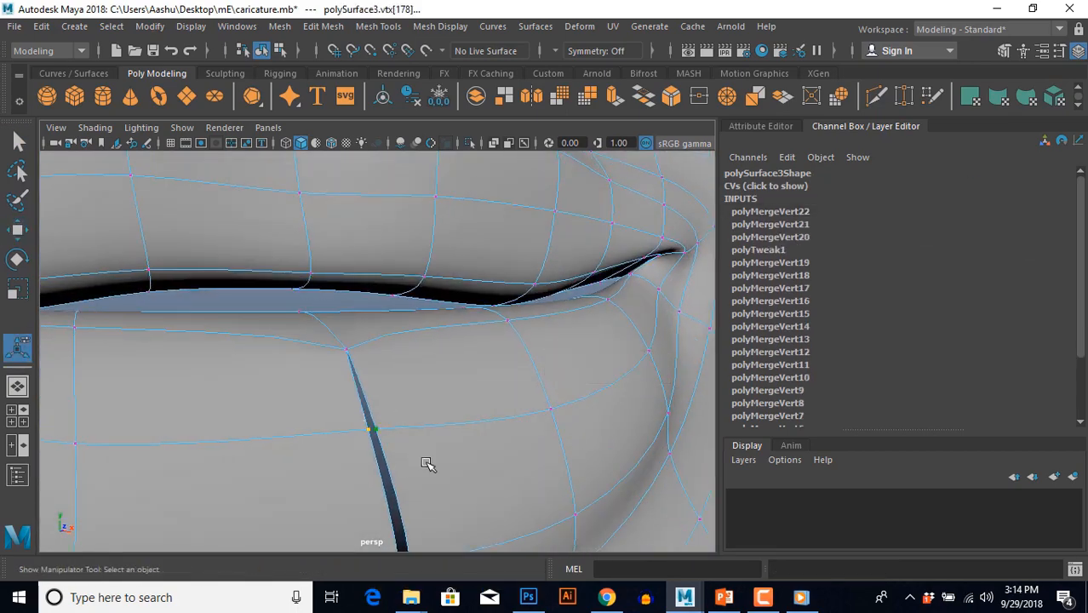
pyautogui.press('g')
pyautogui.press('g')
# Merge the centre-seam vertex pairs from the bottom of the lower lip down to the upper chin.
pyautogui.moveTo(339, 287); pyautogui.dragTo(372, 343)
pyautogui.press('g')
pyautogui.moveTo(342, 361); pyautogui.dragTo(381, 388)
pyautogui.press('g')
pyautogui.moveTo(347, 417); pyautogui.dragTo(393, 457)
pyautogui.press('g')
pyautogui.keyDown('alt'); pyautogui.moveTo(393, 457); pyautogui.dragTo(384, 366, button='middle'); pyautogui.keyUp('alt')
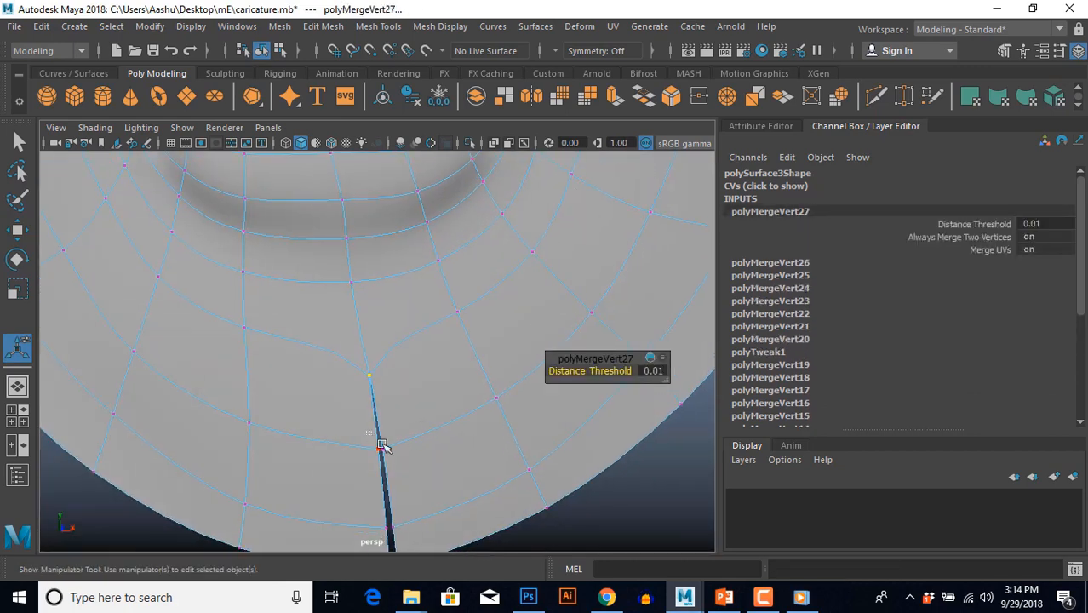
# Merge the centre-seam vertices on the lower chin and deselect the joined face mesh.
pyautogui.moveTo(356, 416); pyautogui.dragTo(407, 456)
pyautogui.press('g')
pyautogui.scroll(-8, 405, 493)
pyautogui.keyDown('alt'); pyautogui.moveTo(408, 379); pyautogui.dragTo(410, 498, button='middle'); pyautogui.keyUp('alt')
pyautogui.press('q')
pyautogui.click(460, 477)
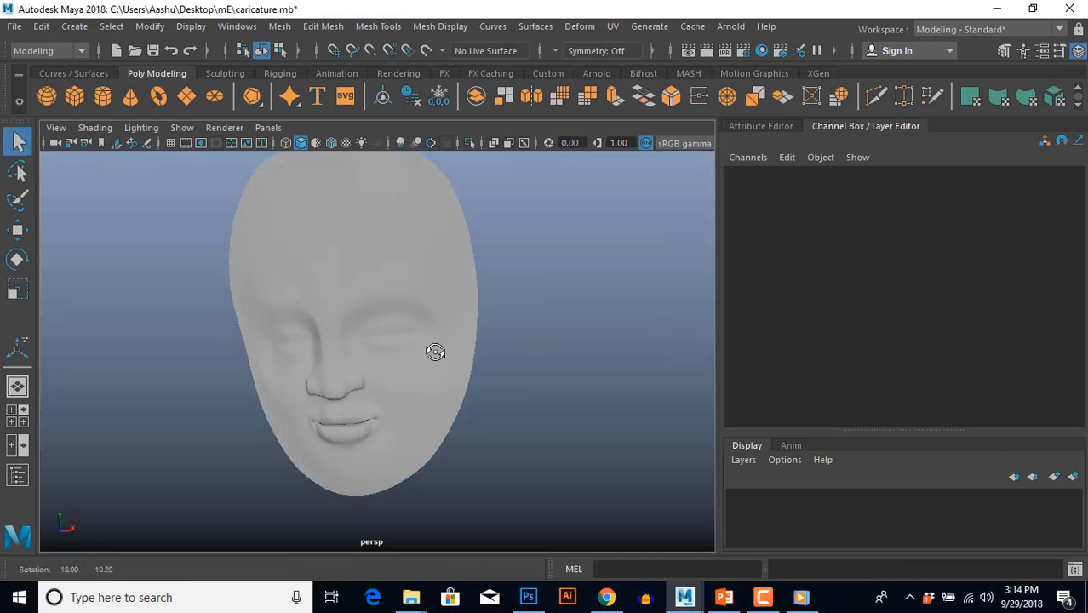
# Select the face mesh's outer border edge loop and extrude it.
pyautogui.keyDown('alt'); pyautogui.moveTo(435, 352); pyautogui.dragTo(417, 349); pyautogui.keyUp('alt')
pyautogui.moveTo(425, 281); pyautogui.dragTo(427, 221, button='right')
pyautogui.doubleClick(426, 182)
pyautogui.press('space')
pyautogui.press('space')
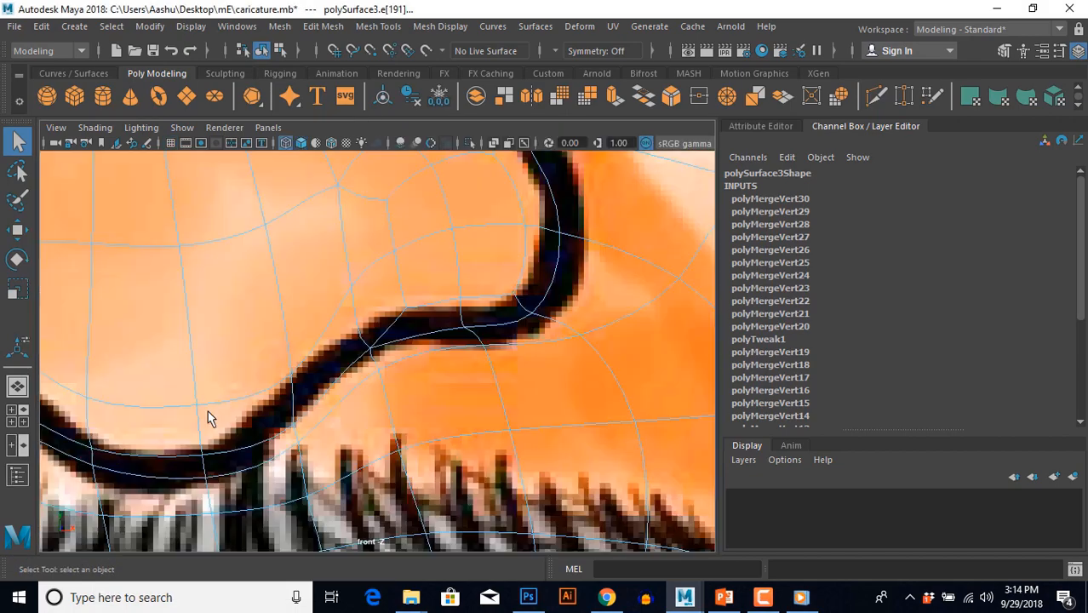
pyautogui.scroll(-10, 255, 392)
pyautogui.scroll(4, 277, 390)
pyautogui.scroll(3, 286, 404)
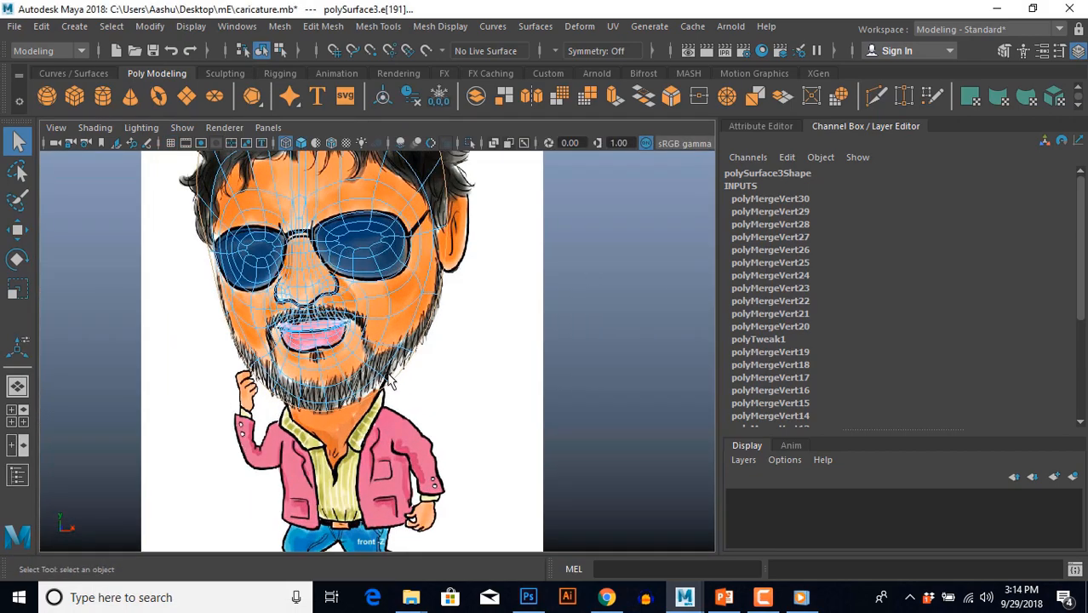
pyautogui.keyDown('alt'); pyautogui.moveTo(371, 296); pyautogui.dragTo(426, 466, button='middle'); pyautogui.keyUp('alt')
pyautogui.keyDown('alt'); pyautogui.moveTo(427, 423); pyautogui.dragTo(416, 432, button='middle'); pyautogui.keyUp('alt')
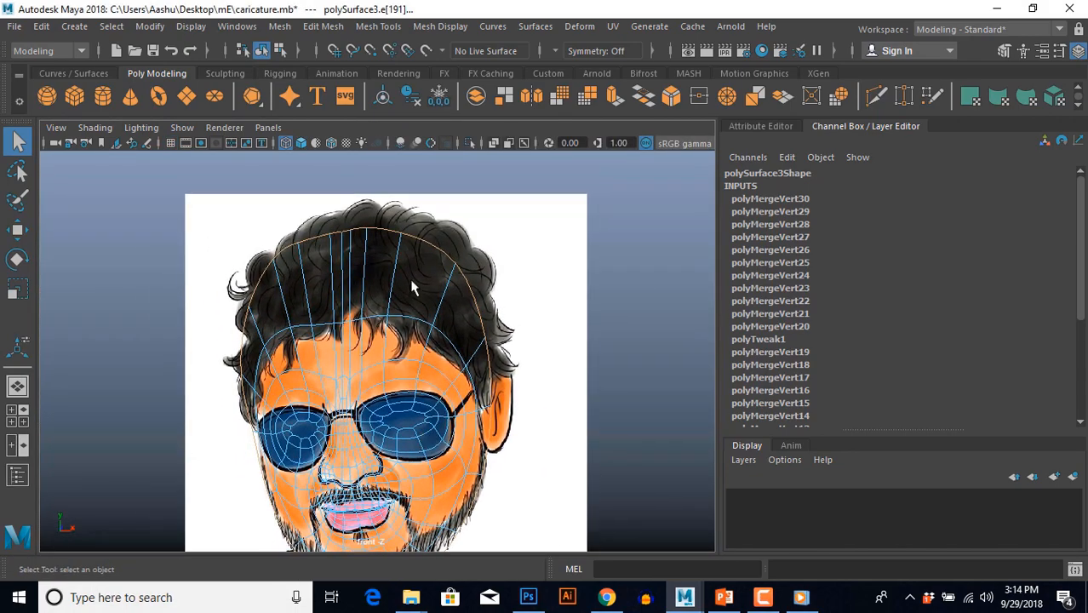
pyautogui.keyDown('shift'); pyautogui.moveTo(570, 230); pyautogui.dragTo(570, 262, button='right'); pyautogui.keyUp('shift')
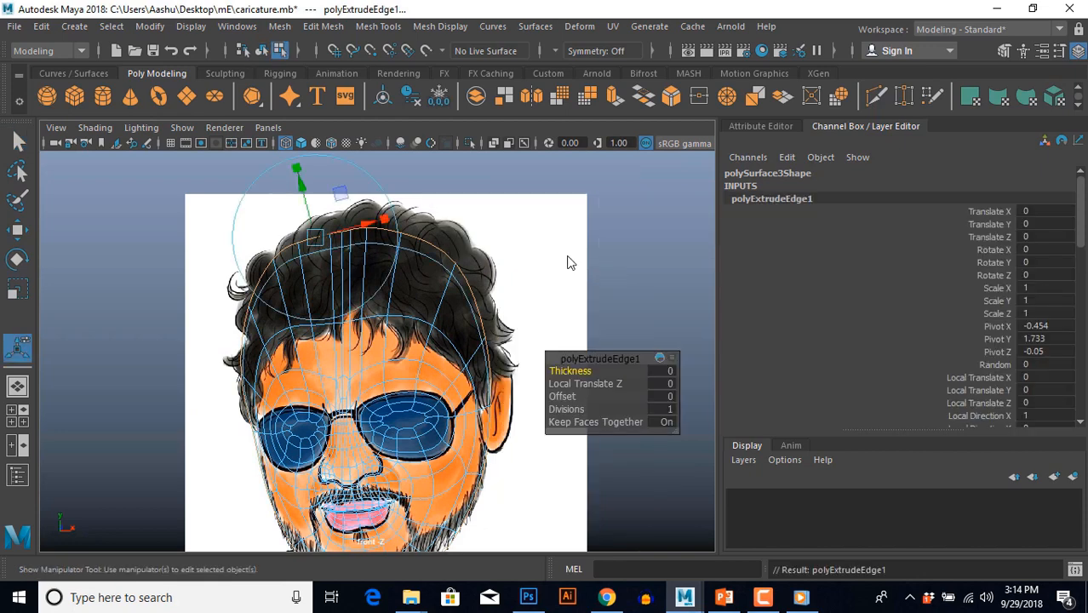
# In the side view, move the extruded border edges slightly back behind the face along the Z axis.
pyautogui.press('w')
pyautogui.press('space')
pyautogui.press('space')
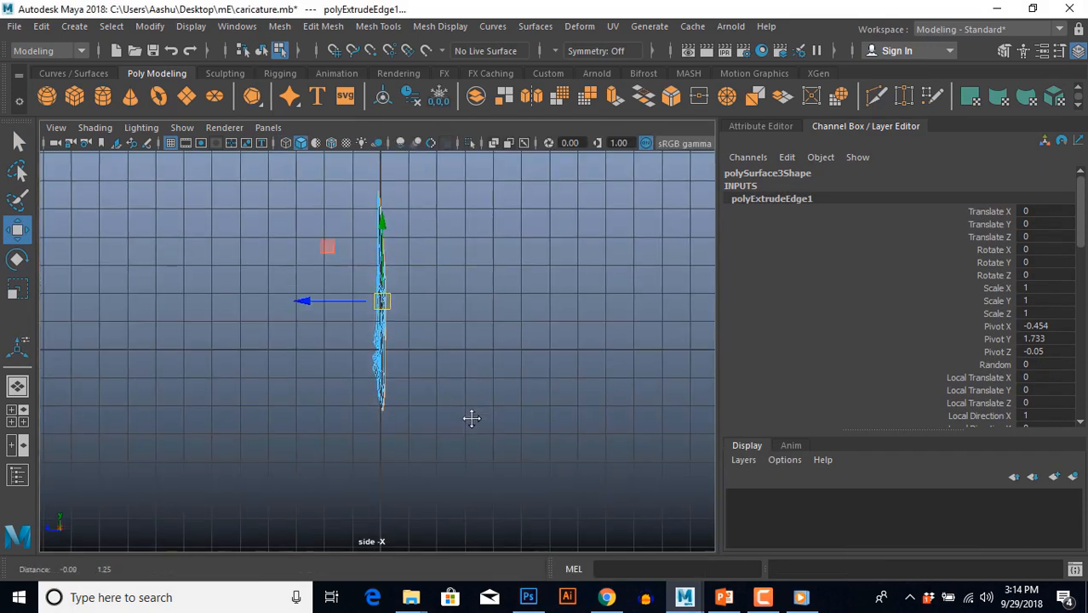
pyautogui.keyDown('alt'); pyautogui.moveTo(472, 417); pyautogui.dragTo(474, 451, button='middle'); pyautogui.keyUp('alt')
pyautogui.scroll(2, 447, 347)
pyautogui.moveTo(310, 329); pyautogui.dragTo(327, 329)
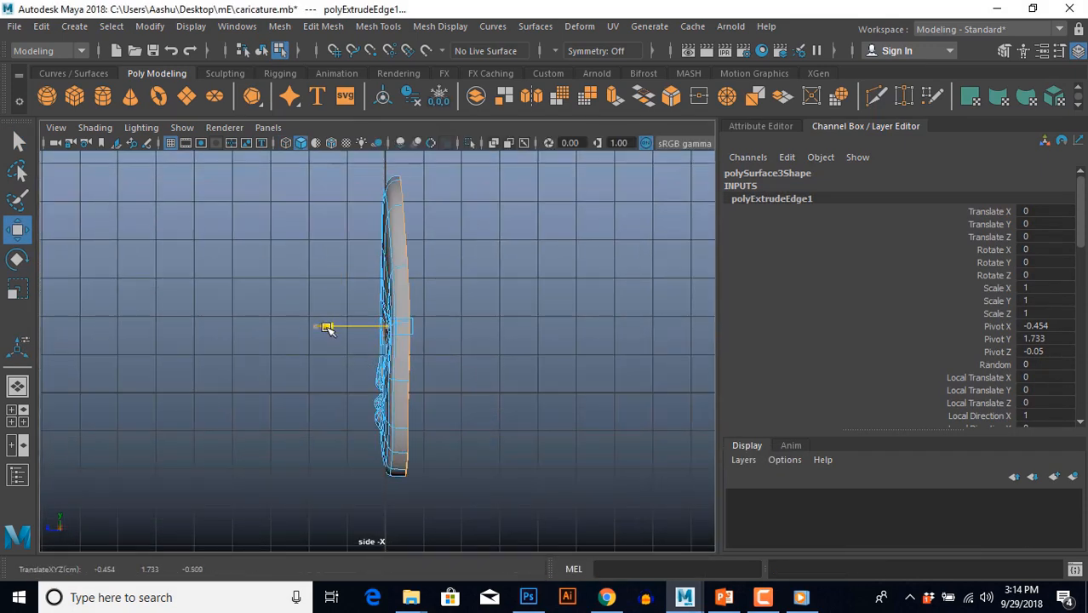
# Flatten the extruded border edges by scaling them along the depth axis.
pyautogui.press('r')
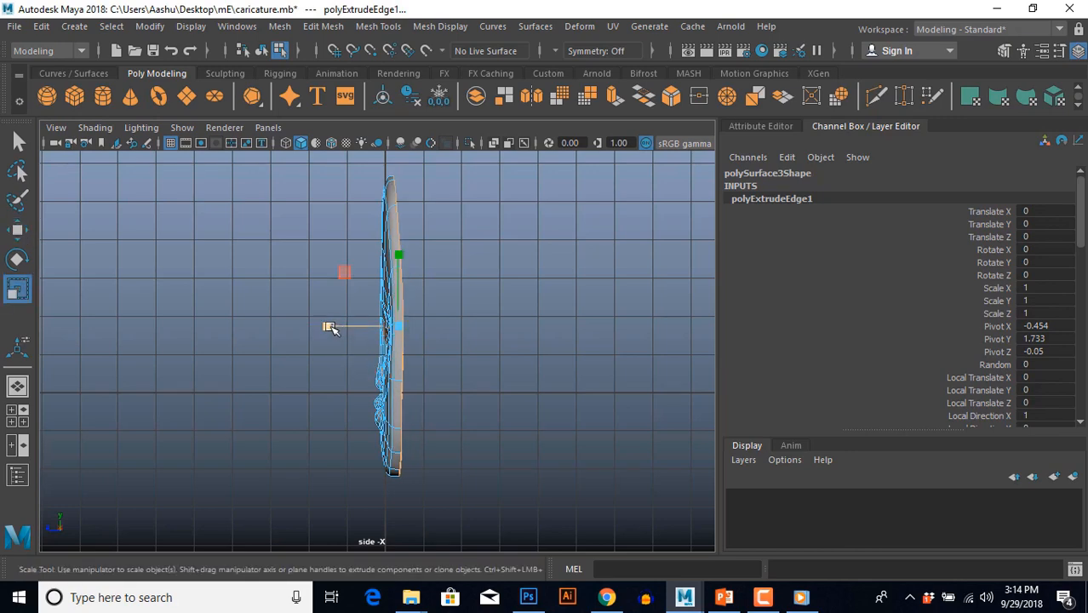
pyautogui.moveTo(328, 326); pyautogui.dragTo(389, 343)
pyautogui.press('space')
pyautogui.press('space')
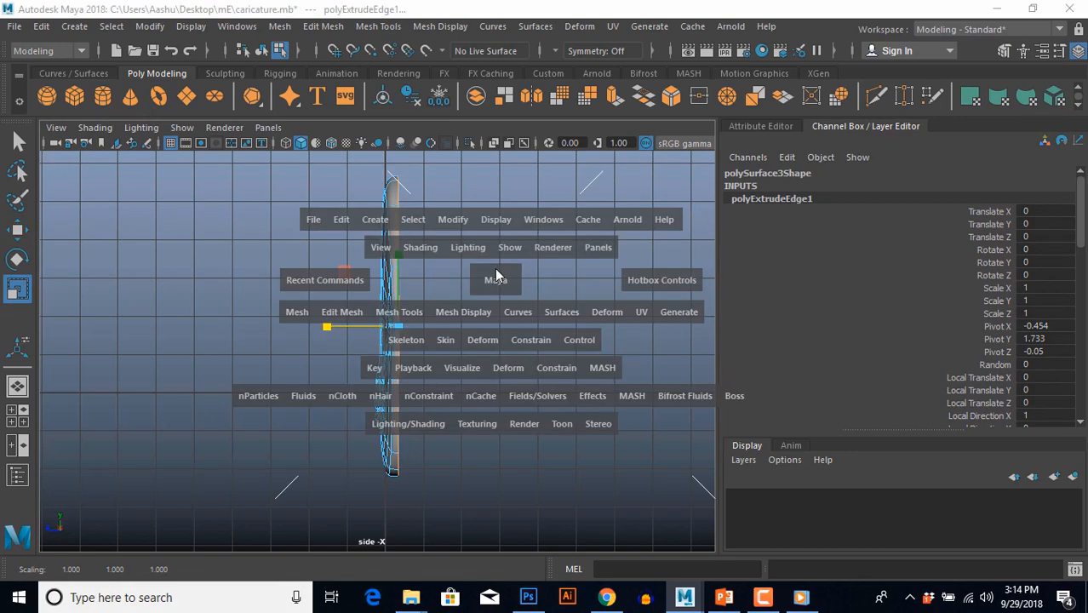
# Try to scale the extruded border edges vertically in the perspective view.
pyautogui.scroll(-3, 388, 336)
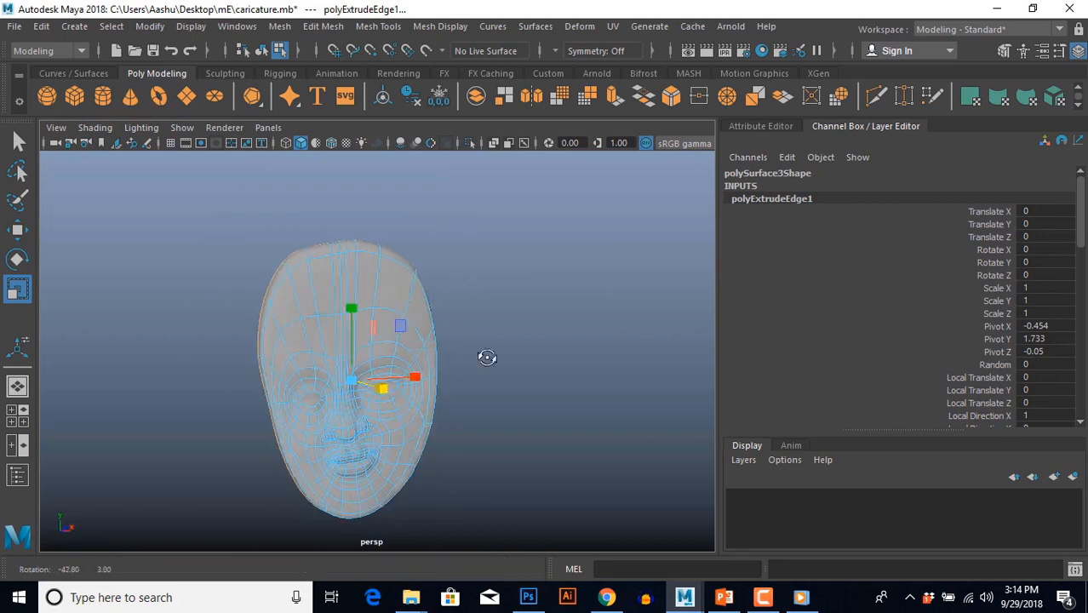
pyautogui.moveTo(354, 304); pyautogui.dragTo(353, 304)
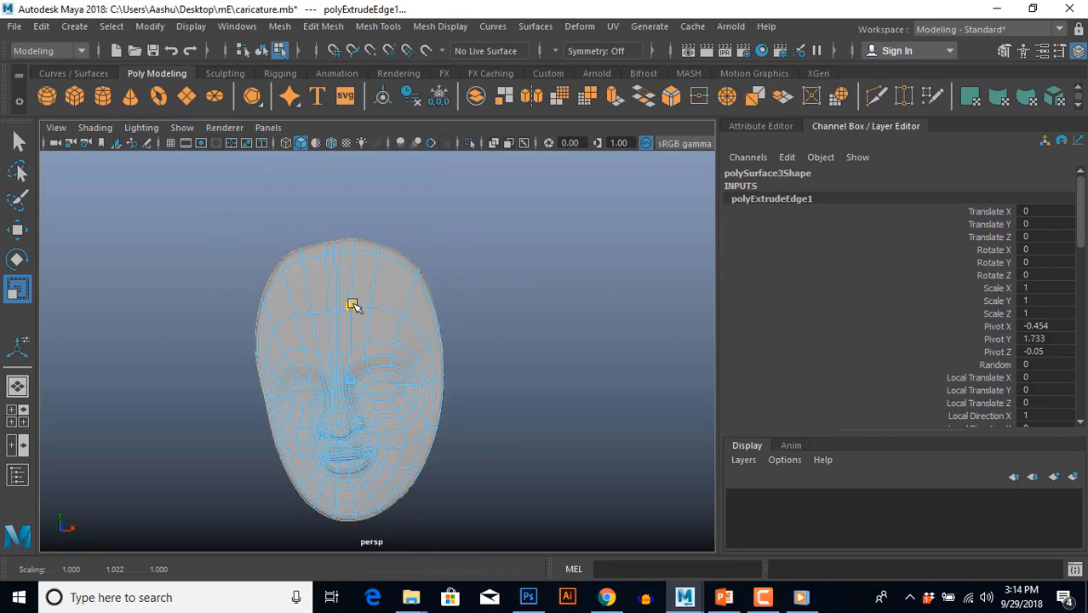
pyautogui.hotkey('ctrl', 'z')
# Return the face to object mode, deselect it and inspect the extruded rim from another angle.
pyautogui.keyDown('alt'); pyautogui.moveTo(501, 420); pyautogui.dragTo(467, 411); pyautogui.keyUp('alt')
pyautogui.moveTo(433, 391); pyautogui.dragTo(467, 357, button='right')
pyautogui.click(490, 438)
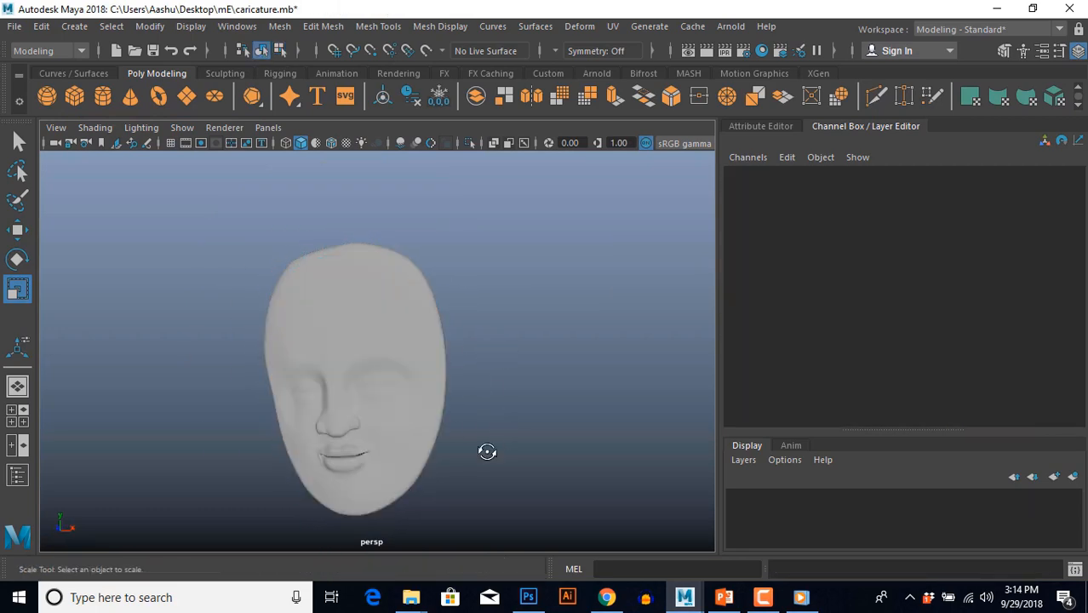
pyautogui.keyDown('alt'); pyautogui.moveTo(486, 450); pyautogui.dragTo(468, 363); pyautogui.keyUp('alt')
# In the front view, raise the vertices at the centre of the lower lip's bottom edge to match the reference outline.
pyautogui.click(433, 468)
pyautogui.scroll(3, 498, 452)
pyautogui.press('space')
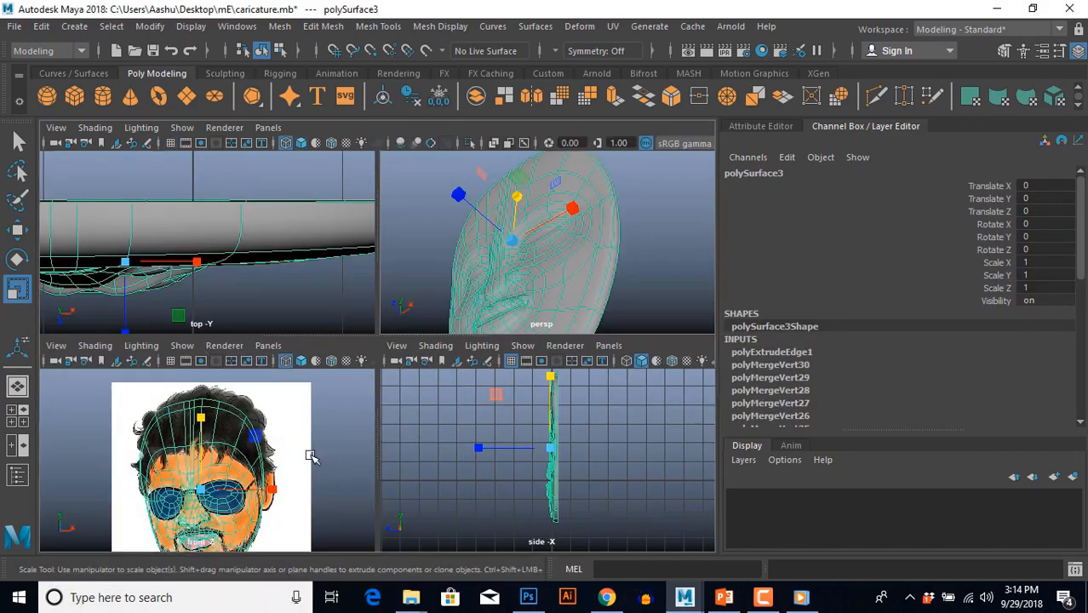
pyautogui.press('space')
pyautogui.keyDown('alt'); pyautogui.moveTo(329, 470); pyautogui.dragTo(345, 432, button='middle'); pyautogui.keyUp('alt')
pyautogui.scroll(2, 320, 370)
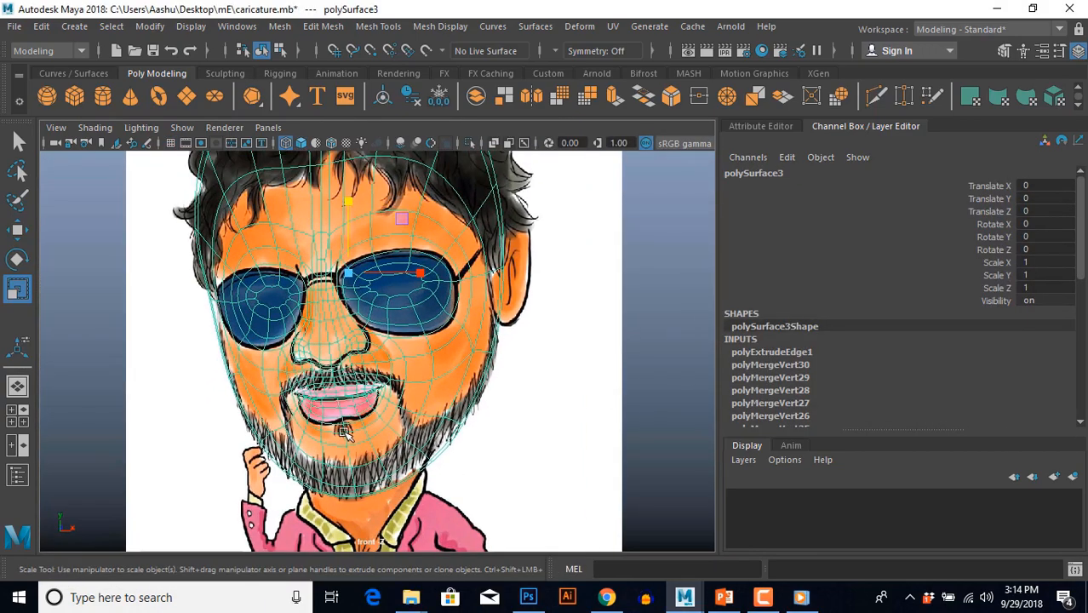
pyautogui.scroll(5, 343, 423)
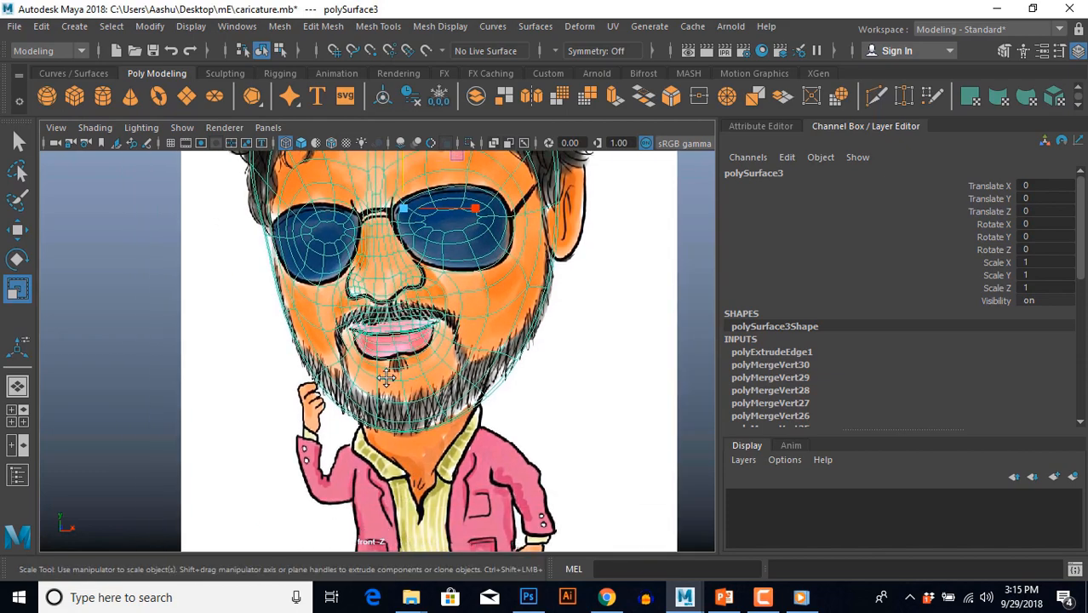
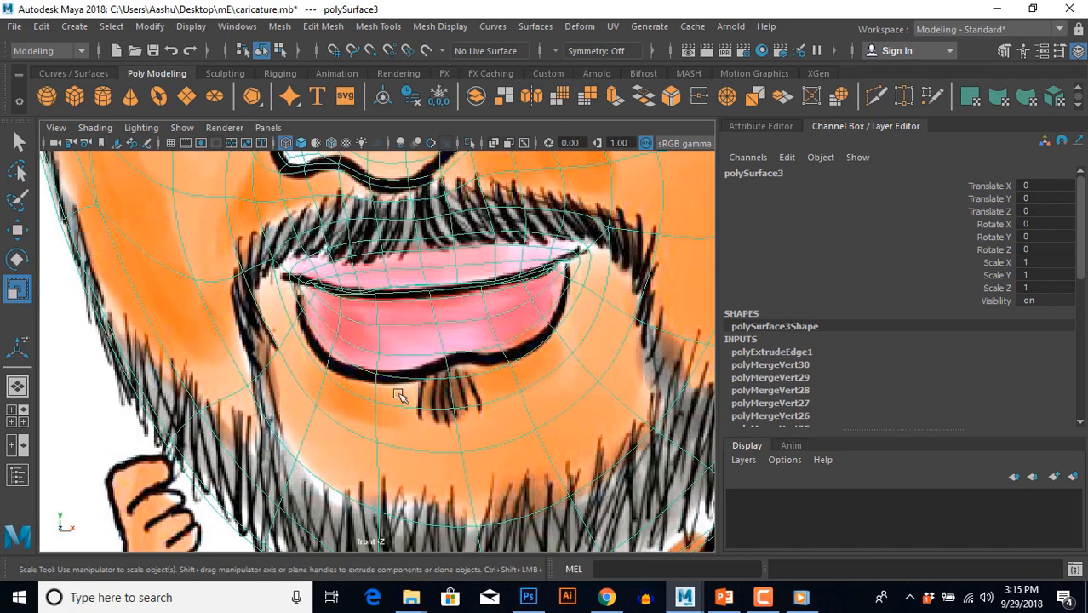
pyautogui.press('F9')
pyautogui.scroll(2, 398, 395)
pyautogui.keyDown('alt'); pyautogui.moveTo(398, 394); pyautogui.dragTo(369, 416, button='middle'); pyautogui.keyUp('alt')
pyautogui.press('w')
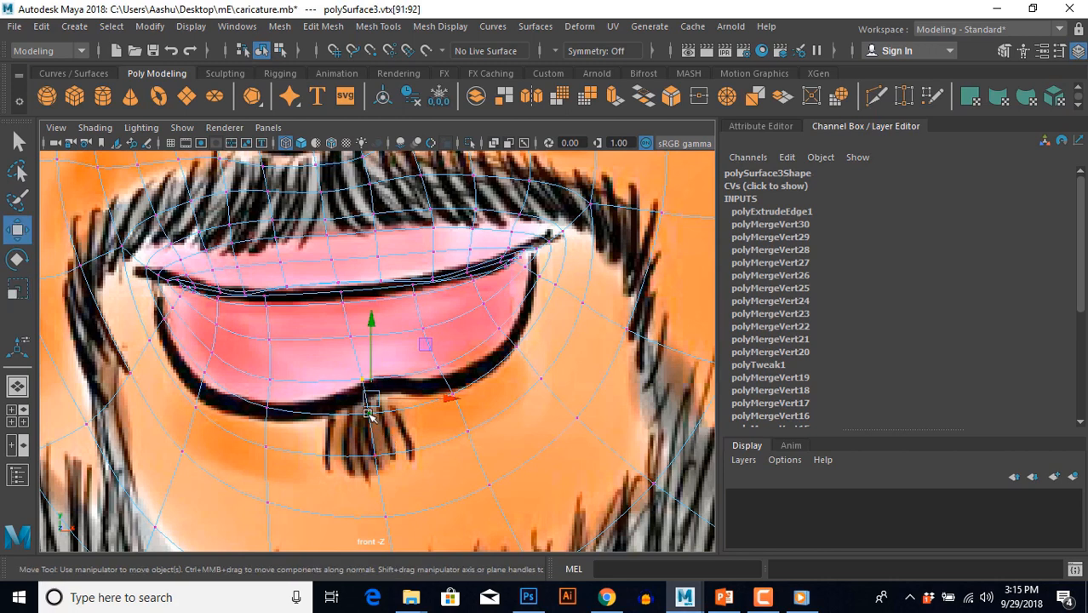
pyautogui.moveTo(372, 398); pyautogui.dragTo(380, 380)
# Adjust the vertices on both sides of the lower lip's centre to follow the lip outline in the reference image.
pyautogui.moveTo(243, 329); pyautogui.dragTo(304, 417)
pyautogui.moveTo(263, 381); pyautogui.dragTo(267, 391)
pyautogui.keyDown('alt'); pyautogui.moveTo(409, 431); pyautogui.dragTo(372, 408, button='middle'); pyautogui.keyUp('alt')
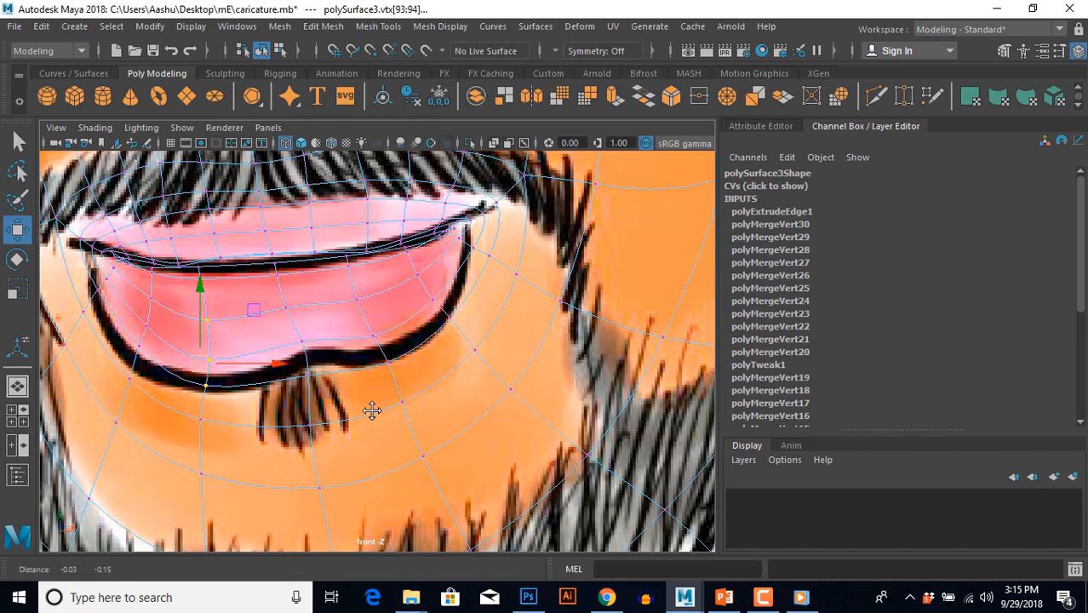
pyautogui.moveTo(350, 306); pyautogui.dragTo(397, 361)
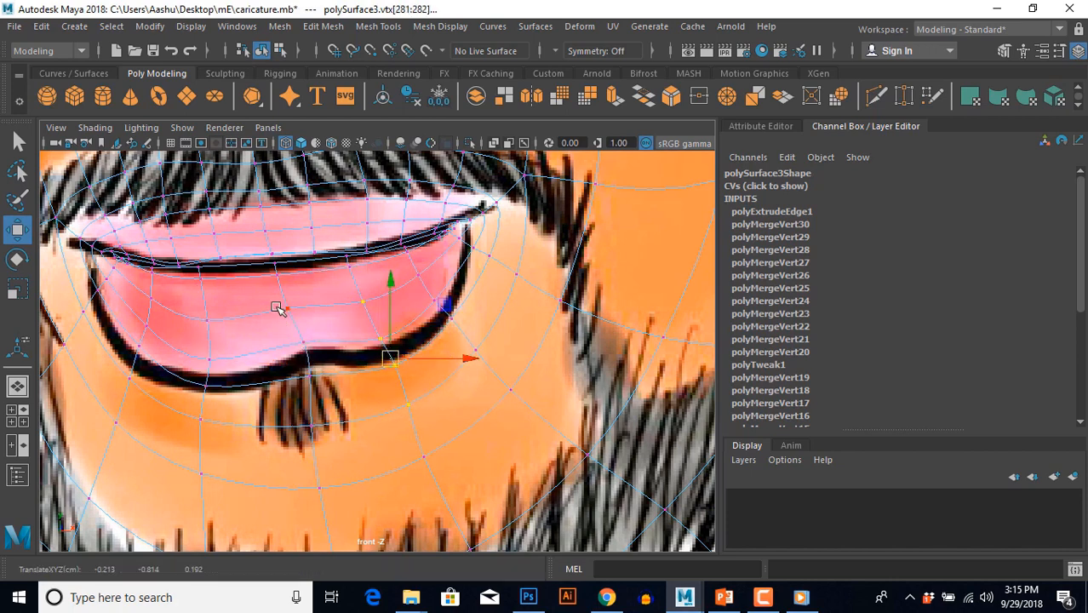
# Adjust the middle and left-hand vertex columns of the lower lip to follow the reference drawing's lip outline in the front view.
pyautogui.moveTo(277, 308); pyautogui.dragTo(331, 394)
pyautogui.moveTo(305, 334); pyautogui.dragTo(315, 318)
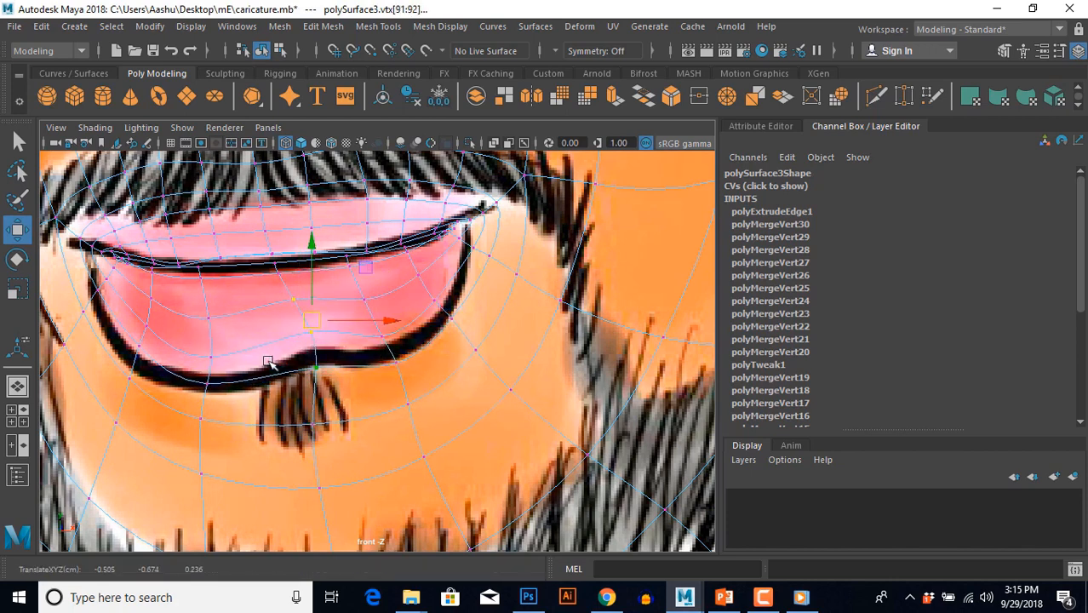
pyautogui.click(205, 365)
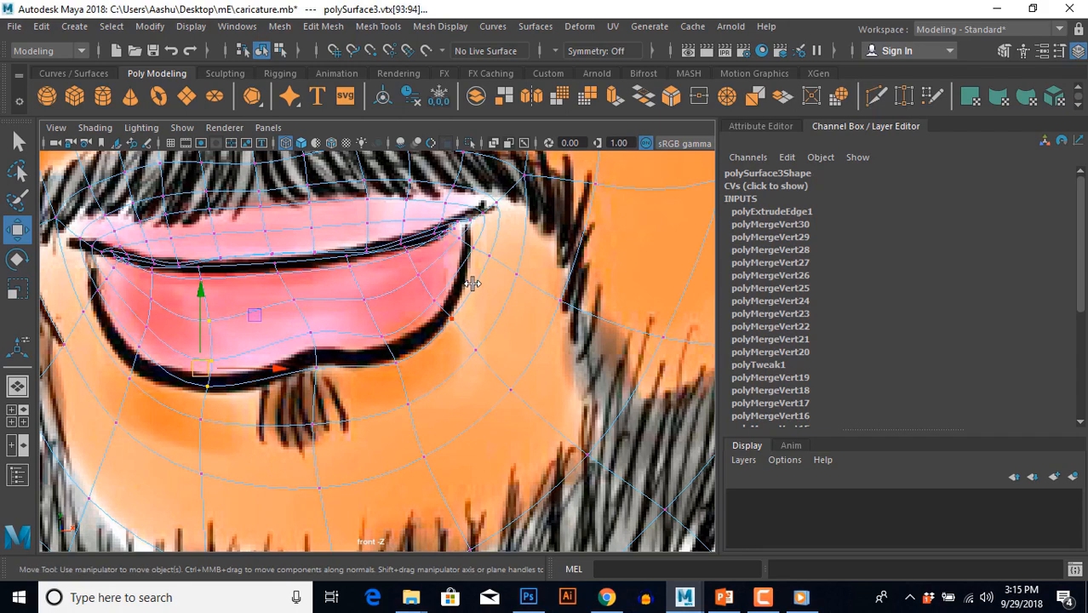
# Raise the two edges just beneath the middle of the lower lip in the perspective view.
pyautogui.press('space')
pyautogui.keyDown('alt'); pyautogui.moveTo(435, 379); pyautogui.dragTo(466, 416); pyautogui.keyUp('alt')
pyautogui.moveTo(468, 416); pyautogui.dragTo(566, 373, button='right')
pyautogui.click(568, 374)
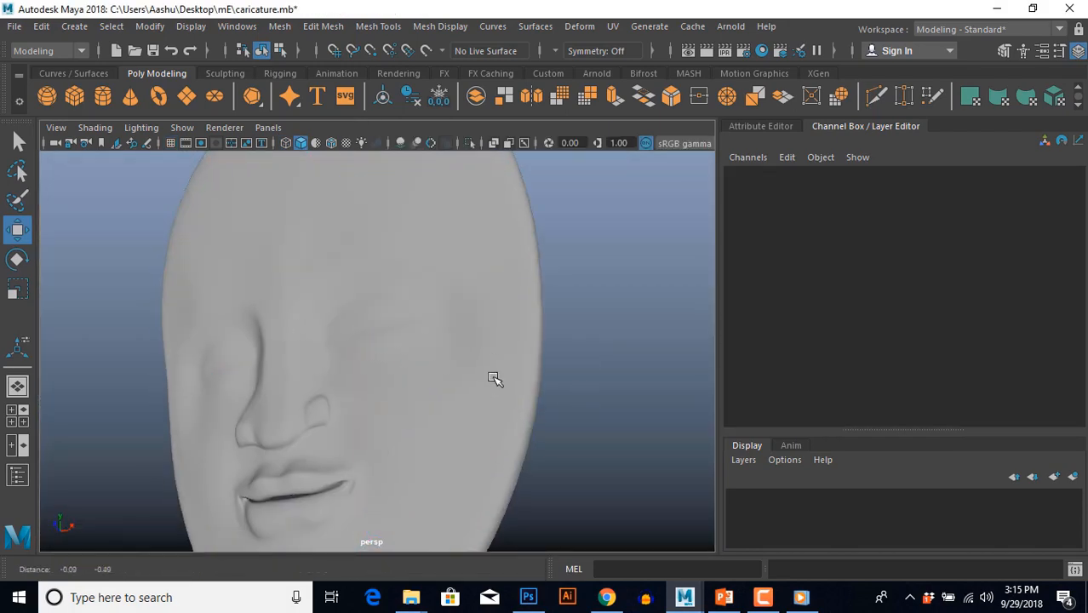
pyautogui.keyDown('alt'); pyautogui.moveTo(495, 378); pyautogui.dragTo(451, 468); pyautogui.keyUp('alt')
pyautogui.scroll(3, 459, 443)
pyautogui.click(389, 438)
pyautogui.scroll(5, 365, 439)
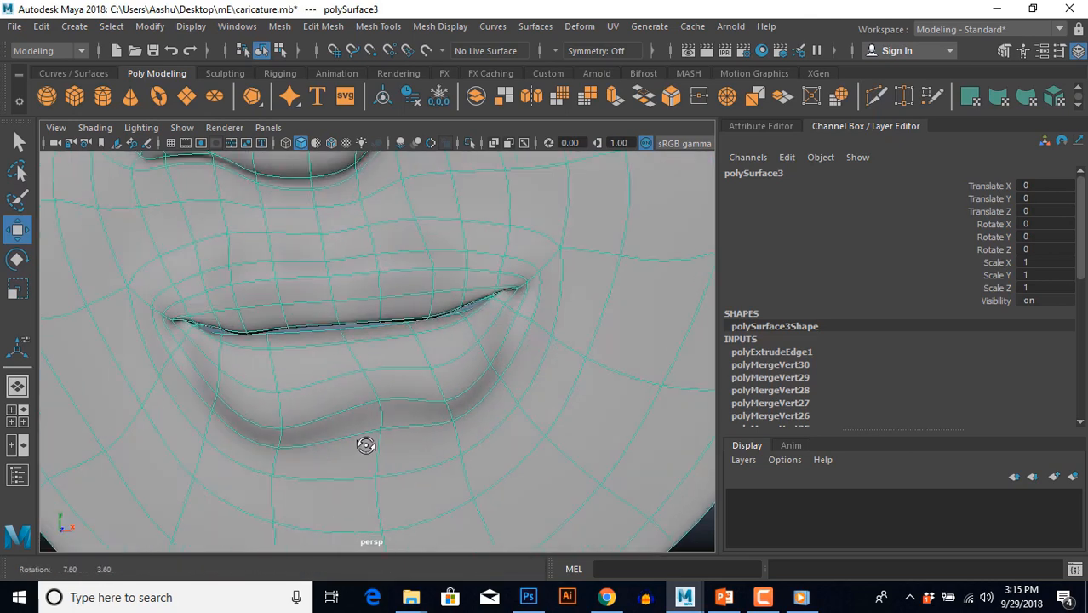
pyautogui.press('F10')
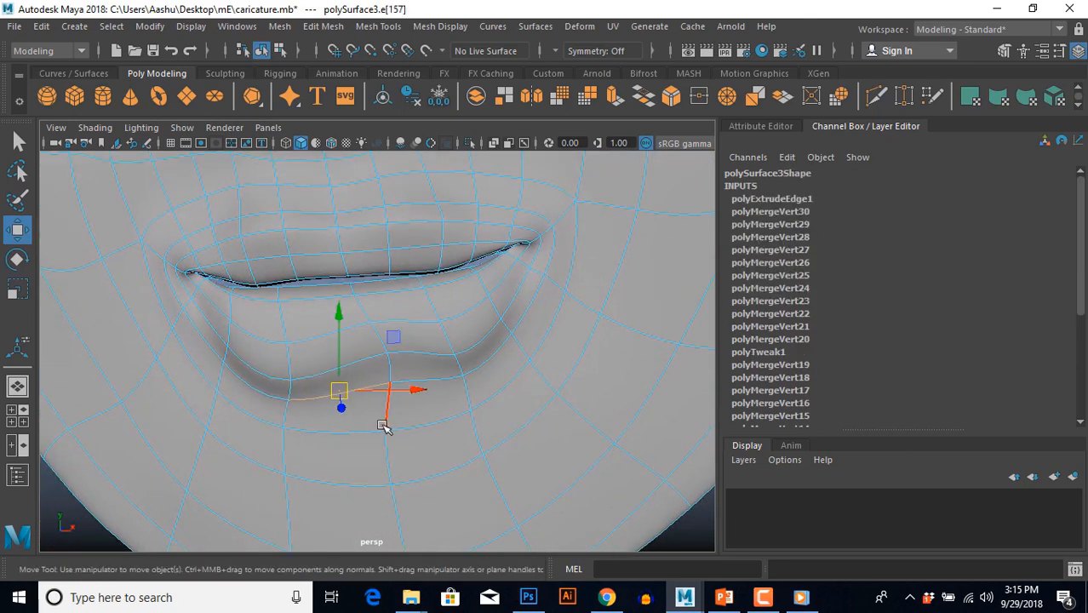
pyautogui.keyDown('alt'); pyautogui.moveTo(382, 426); pyautogui.dragTo(374, 423); pyautogui.keyUp('alt')
pyautogui.keyDown('shift'); pyautogui.click(400, 375); pyautogui.keyUp('shift')
pyautogui.moveTo(361, 311); pyautogui.dragTo(359, 287)
# Reposition the vertex columns under the lower lip in the front view to match the drawn lower outline, undoing any accidental move.
pyautogui.click(323, 372)
pyautogui.press('space')
pyautogui.press('space')
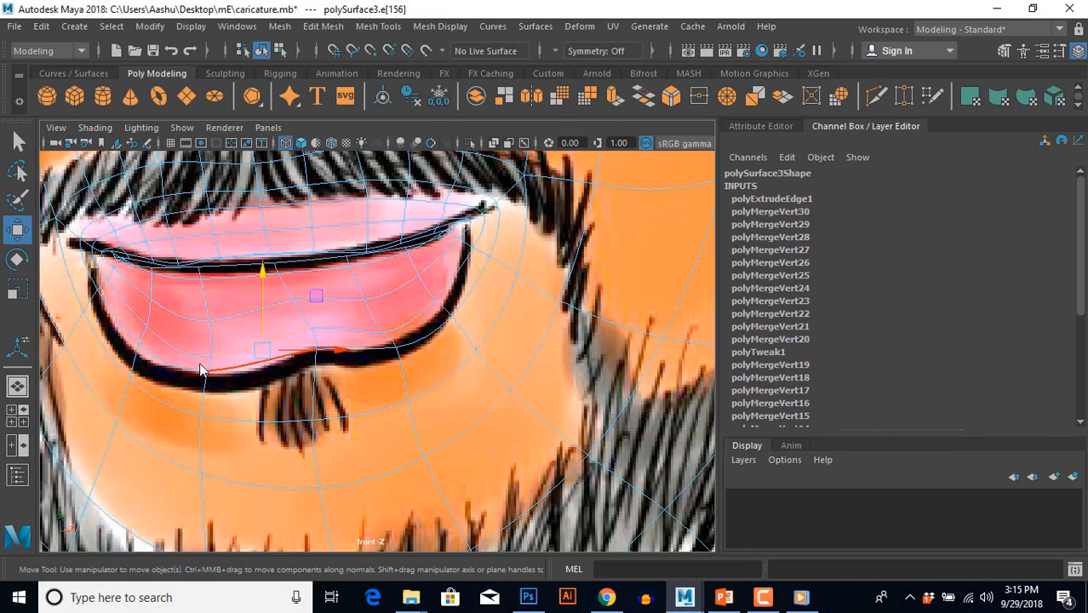
pyautogui.moveTo(200, 369); pyautogui.dragTo(184, 355, button='right')
pyautogui.moveTo(198, 401); pyautogui.dragTo(193, 420)
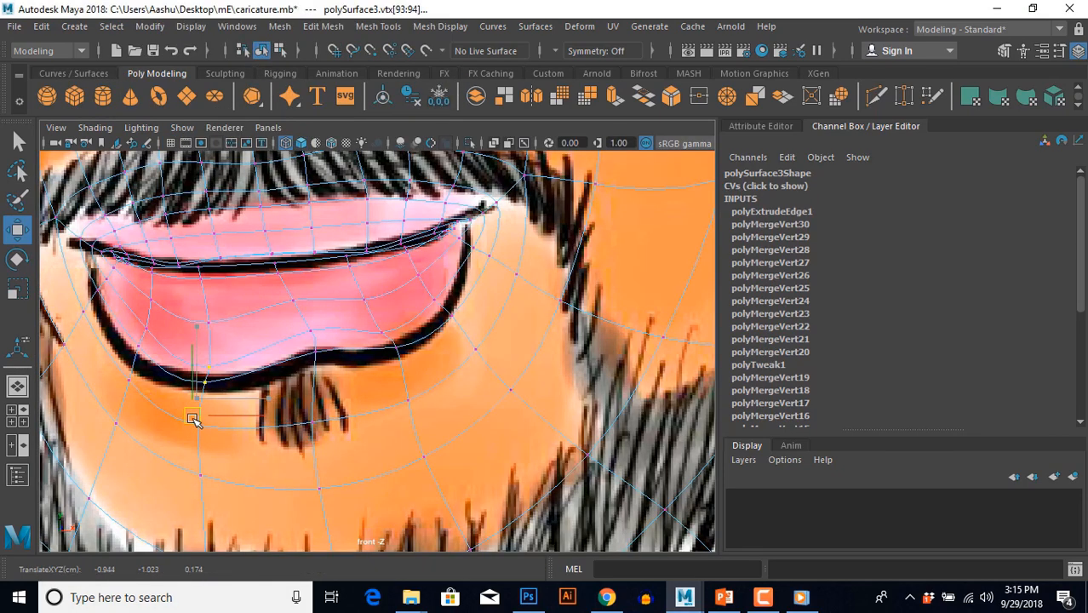
pyautogui.moveTo(277, 322); pyautogui.dragTo(332, 432)
pyautogui.moveTo(323, 374); pyautogui.dragTo(322, 380)
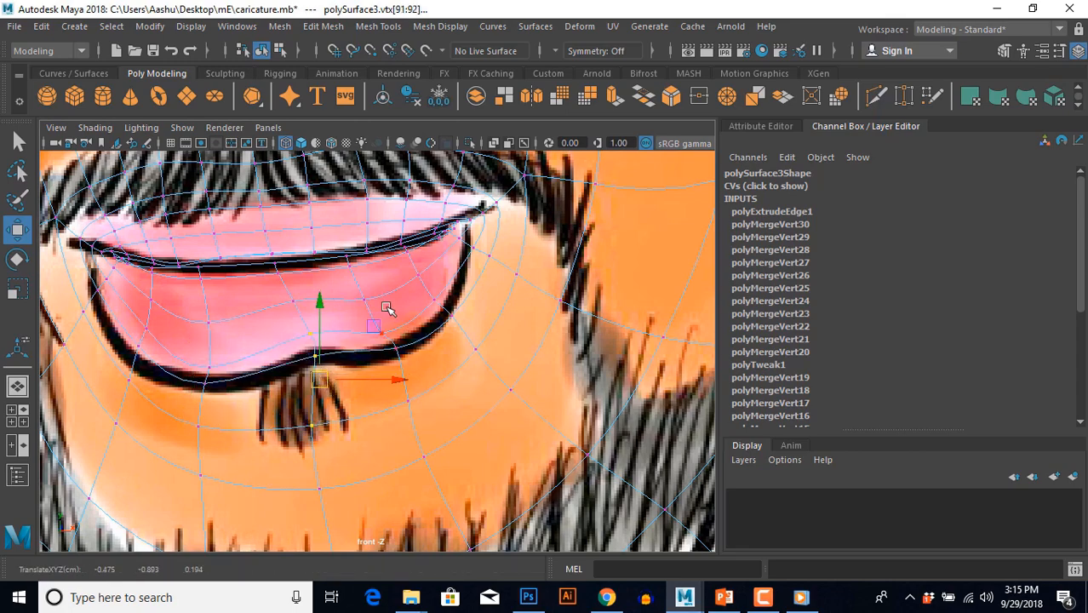
pyautogui.moveTo(370, 327); pyautogui.dragTo(431, 409)
pyautogui.hotkey('ctrl', 'z')
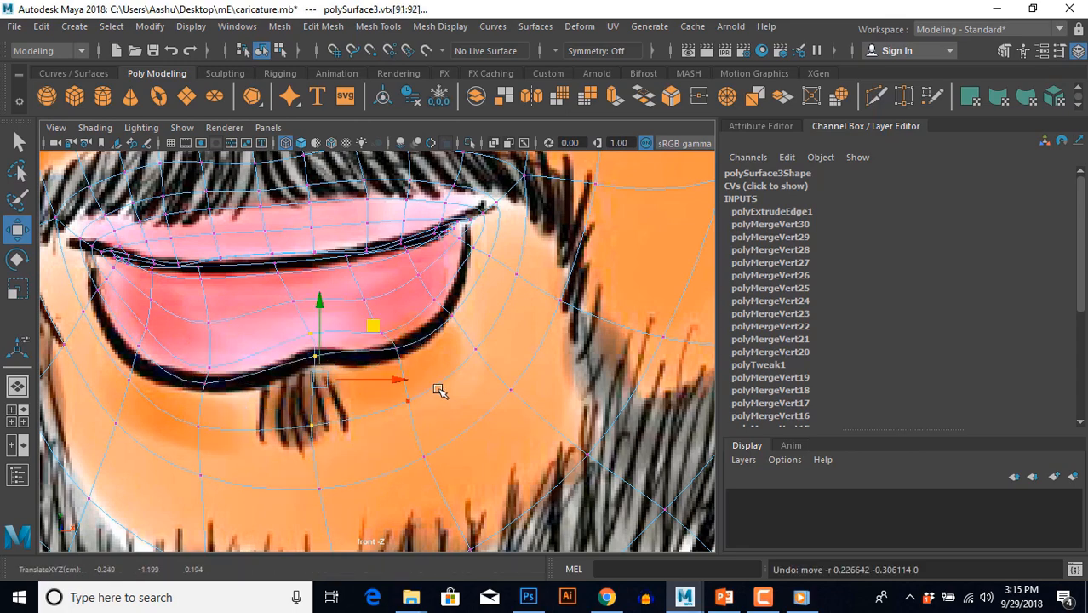
pyautogui.click(434, 386)
# Inspect the smoothed nose and mouth shape in the perspective view with the mesh deselected.
pyautogui.press('space')
pyautogui.press('space')
pyautogui.moveTo(547, 318); pyautogui.dragTo(583, 281, button='right')
pyautogui.scroll(-10, 510, 418)
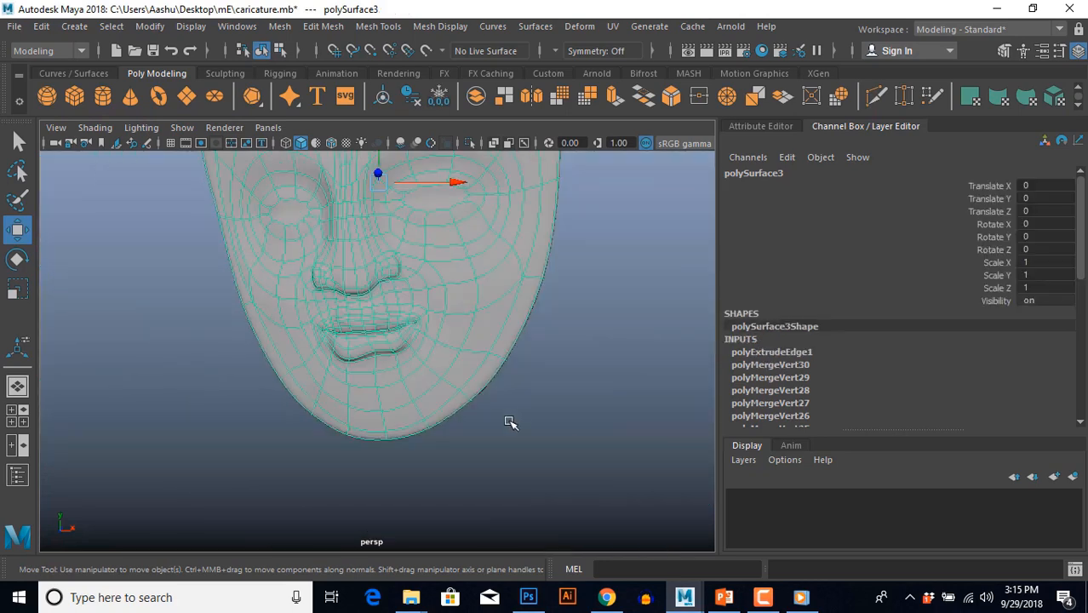
pyautogui.click(473, 449)
pyautogui.scroll(10, 459, 469)
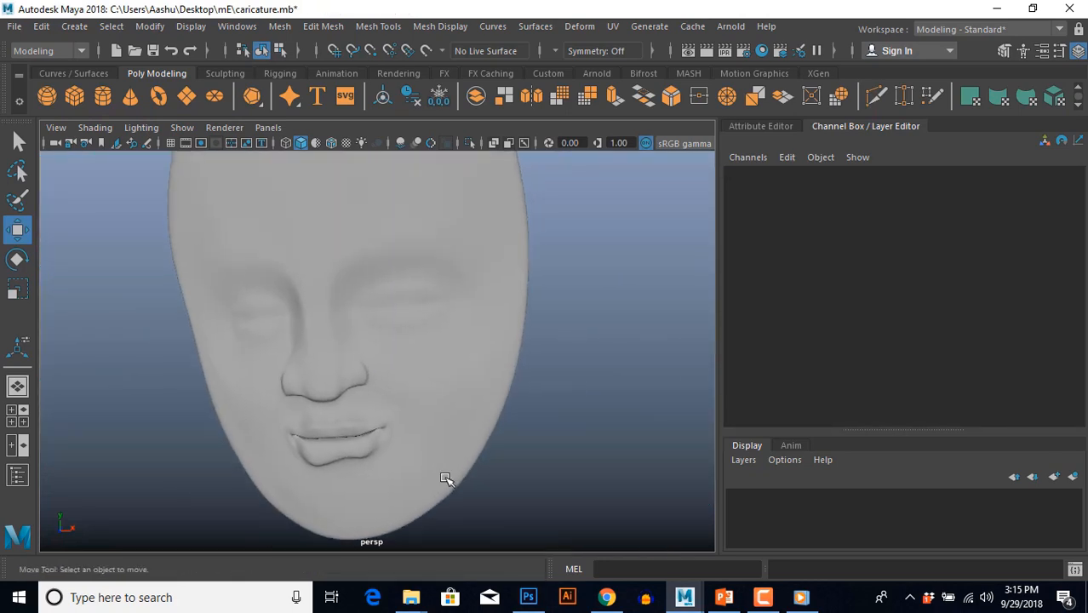
pyautogui.scroll(8, 432, 455)
pyautogui.click(350, 389)
pyautogui.moveTo(350, 388); pyautogui.dragTo(353, 436, button='right')
pyautogui.click(424, 363)
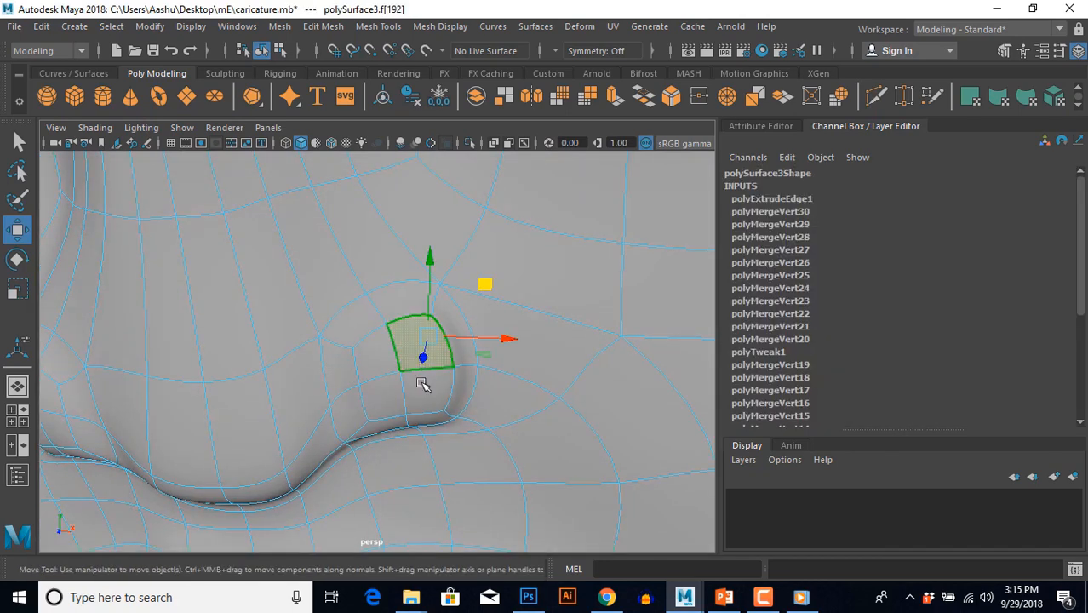
pyautogui.keyDown('shift'); pyautogui.click(413, 388); pyautogui.keyUp('shift')
pyautogui.press('space')
pyautogui.press('space')
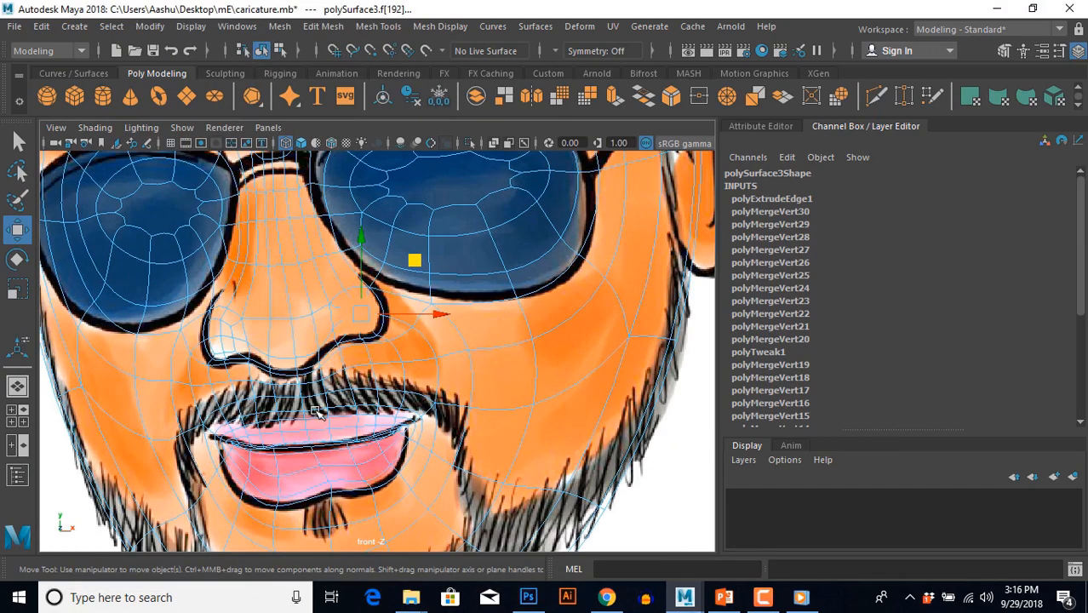
pyautogui.keyDown('alt'); pyautogui.moveTo(316, 413); pyautogui.dragTo(320, 430, button='middle'); pyautogui.keyUp('alt')
pyautogui.scroll(4, 320, 430)
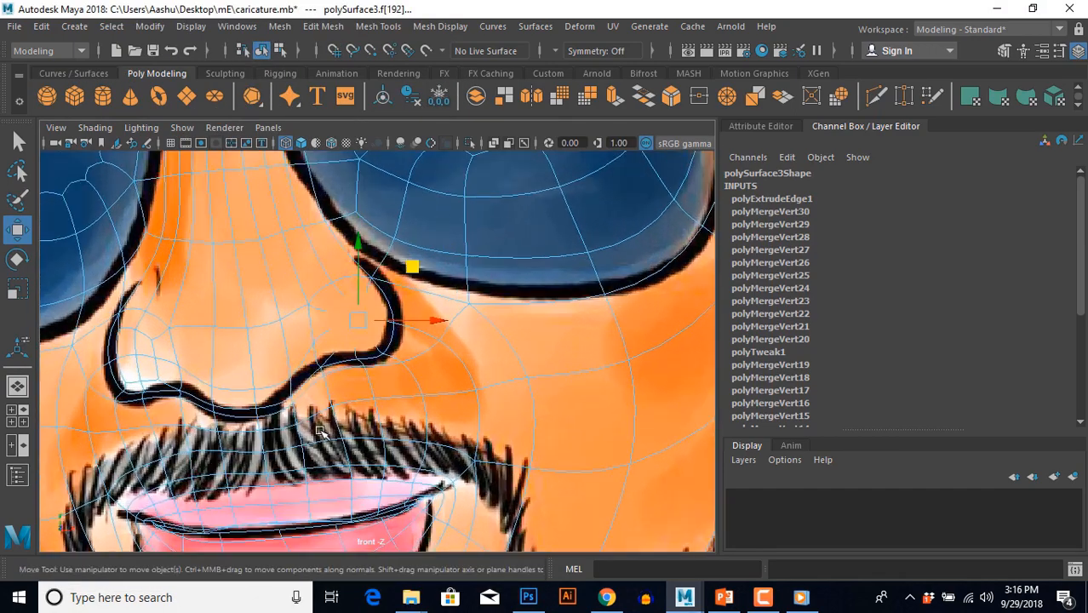
pyautogui.press('space')
pyautogui.moveTo(546, 233); pyautogui.dragTo(545, 204)
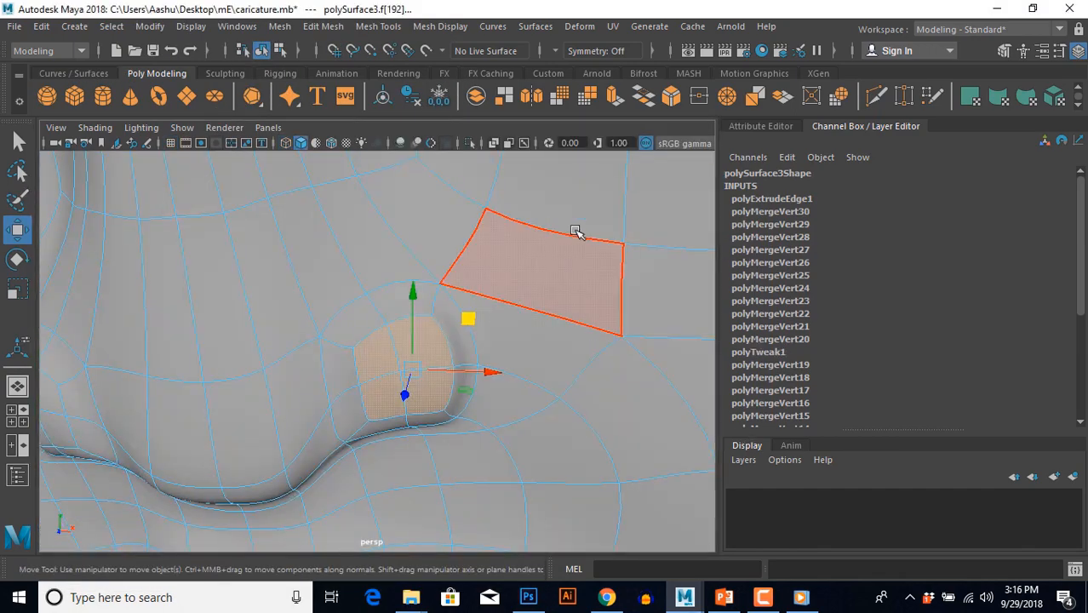
pyautogui.scroll(-8, 418, 379)
pyautogui.moveTo(417, 379); pyautogui.dragTo(483, 340, button='right')
pyautogui.click(584, 394)
# Raise the edges along the upper crease of the right-hand nostril wing.
pyautogui.scroll(4, 437, 385)
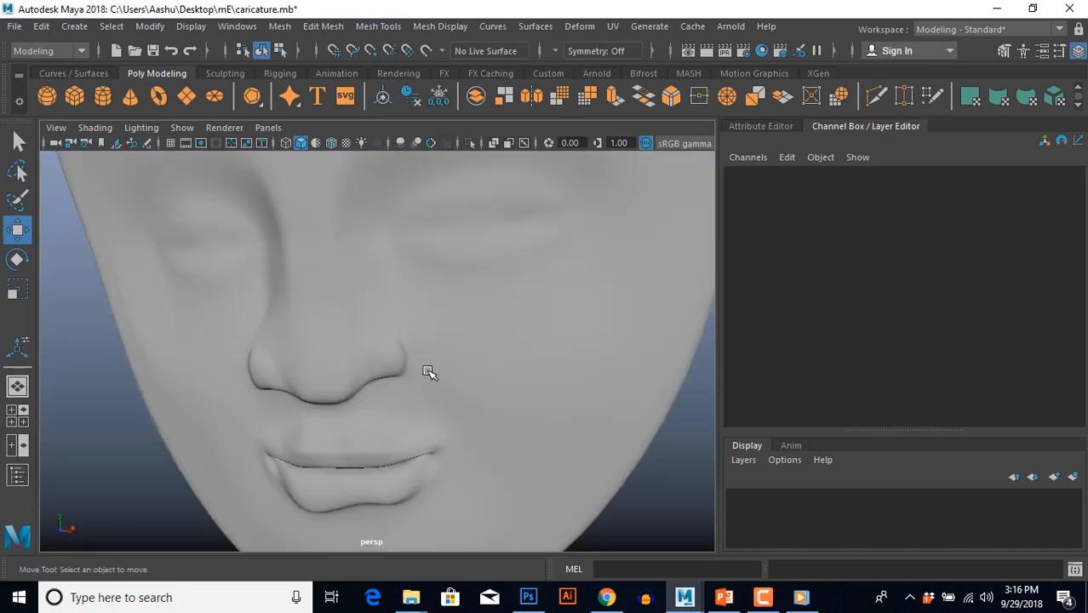
pyautogui.click(424, 372)
pyautogui.scroll(6, 405, 367)
pyautogui.click(381, 281)
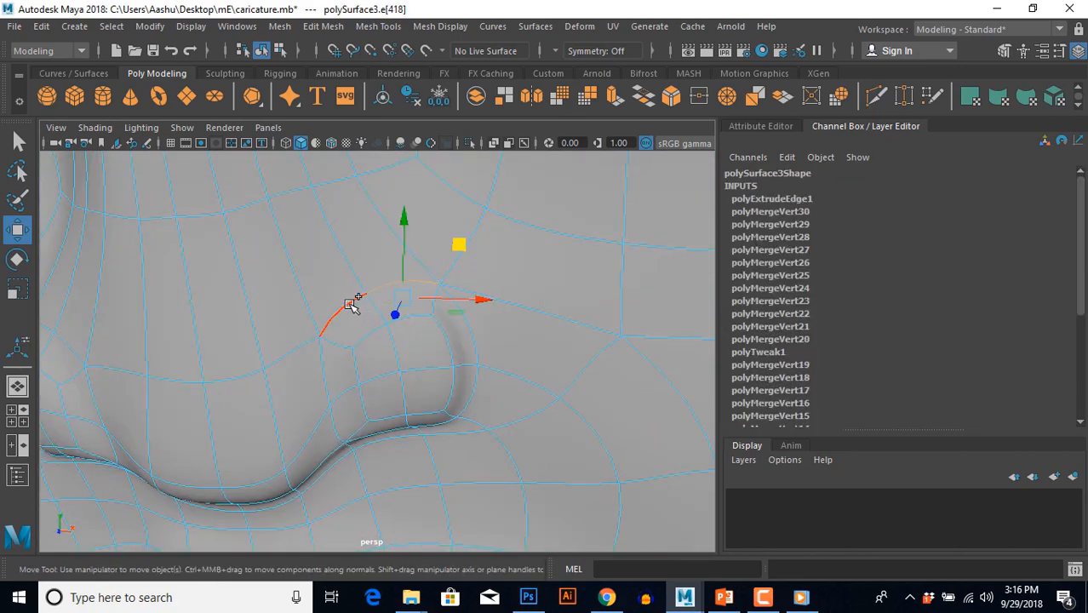
pyautogui.keyDown('alt'); pyautogui.moveTo(351, 304); pyautogui.dragTo(362, 281); pyautogui.keyUp('alt')
pyautogui.moveTo(380, 209); pyautogui.dragTo(379, 177)
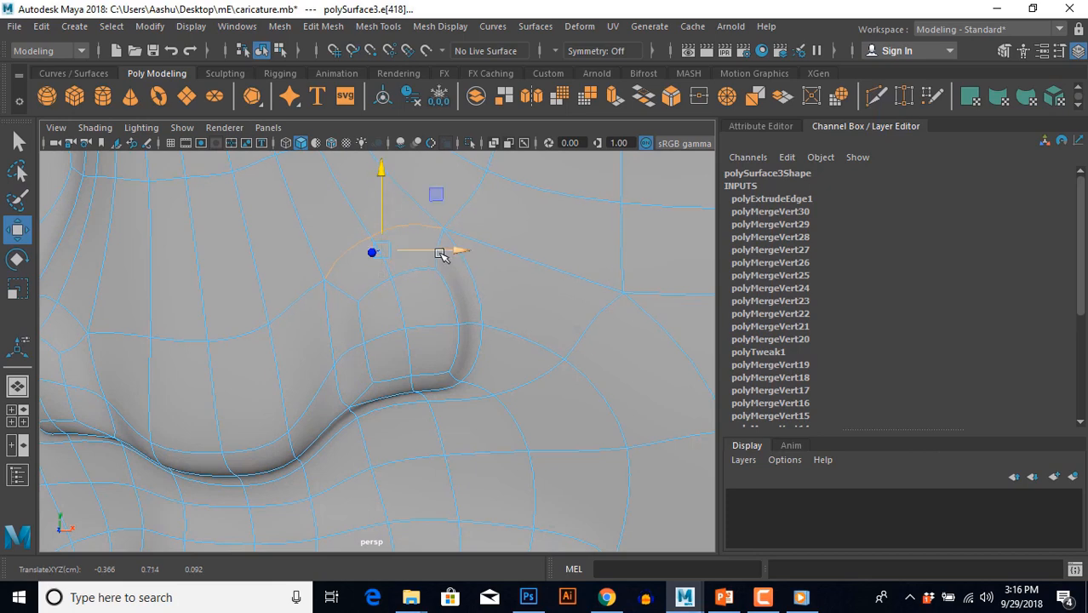
# Move the vertices at the outer lower corner of the left-hand nostril onto the drawn outline in the front view.
pyautogui.press('4')
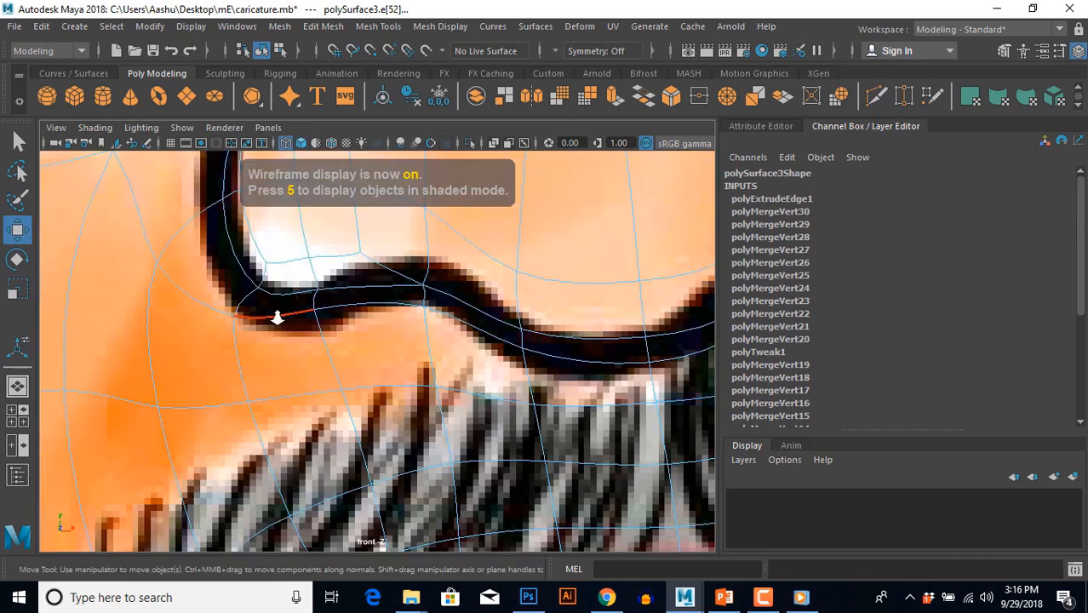
pyautogui.scroll(1, 277, 316)
pyautogui.keyDown('alt'); pyautogui.moveTo(278, 316); pyautogui.dragTo(300, 380, button='middle'); pyautogui.keyUp('alt')
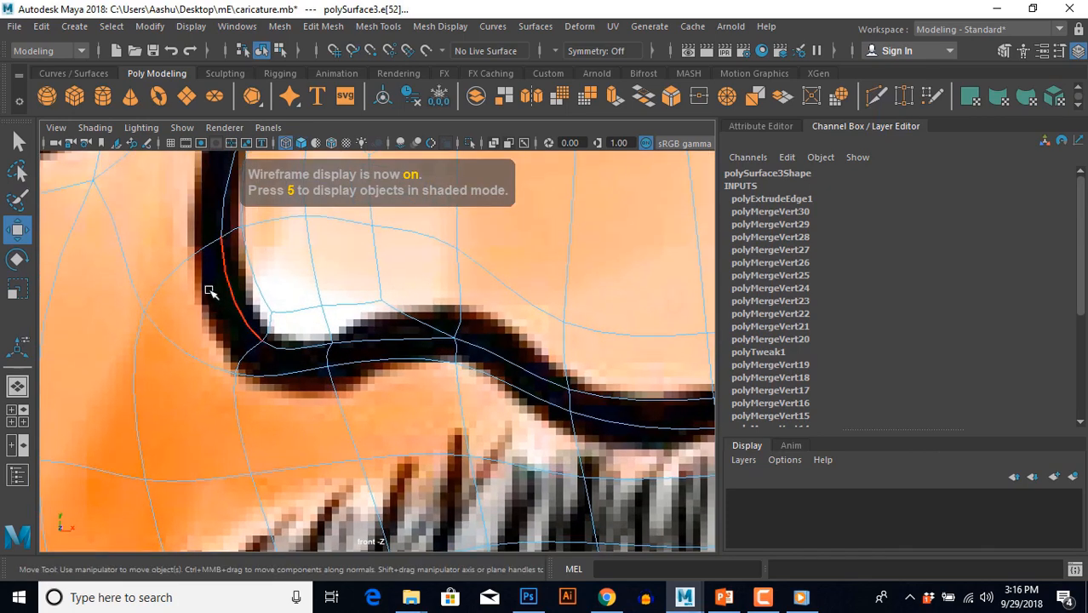
pyautogui.click(238, 293)
pyautogui.moveTo(247, 346); pyautogui.dragTo(178, 291, button='right')
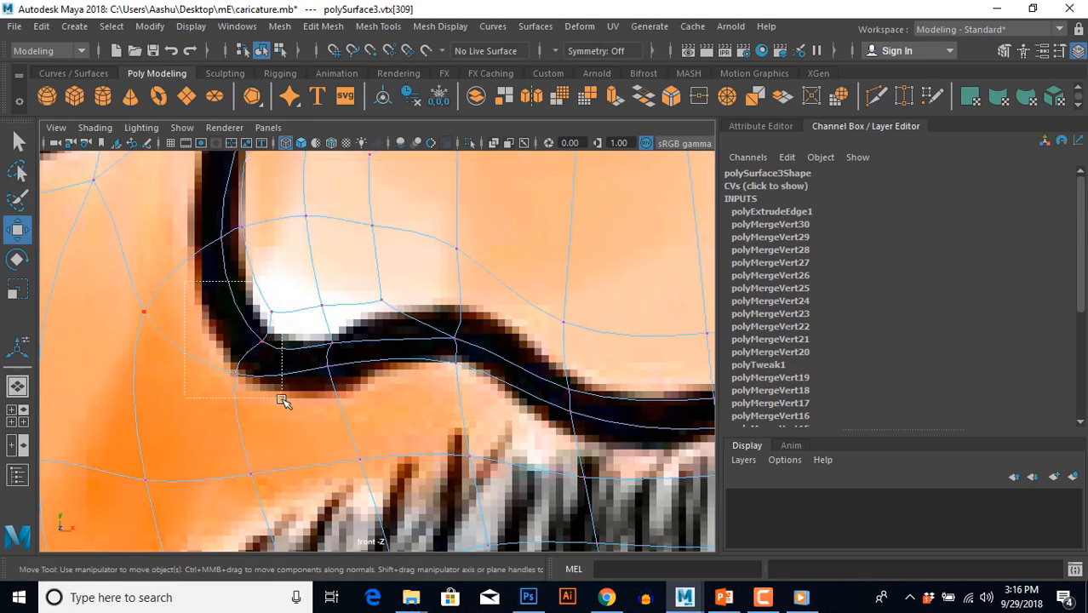
pyautogui.moveTo(282, 399); pyautogui.dragTo(283, 400)
pyautogui.moveTo(253, 357); pyautogui.dragTo(248, 364)
# Shift the vertex groups along the underside of the left-hand nostril to fit the drawn nose line.
pyautogui.moveTo(350, 274); pyautogui.dragTo(480, 378)
pyautogui.moveTo(427, 333); pyautogui.dragTo(458, 336)
pyautogui.moveTo(304, 301); pyautogui.dragTo(373, 453)
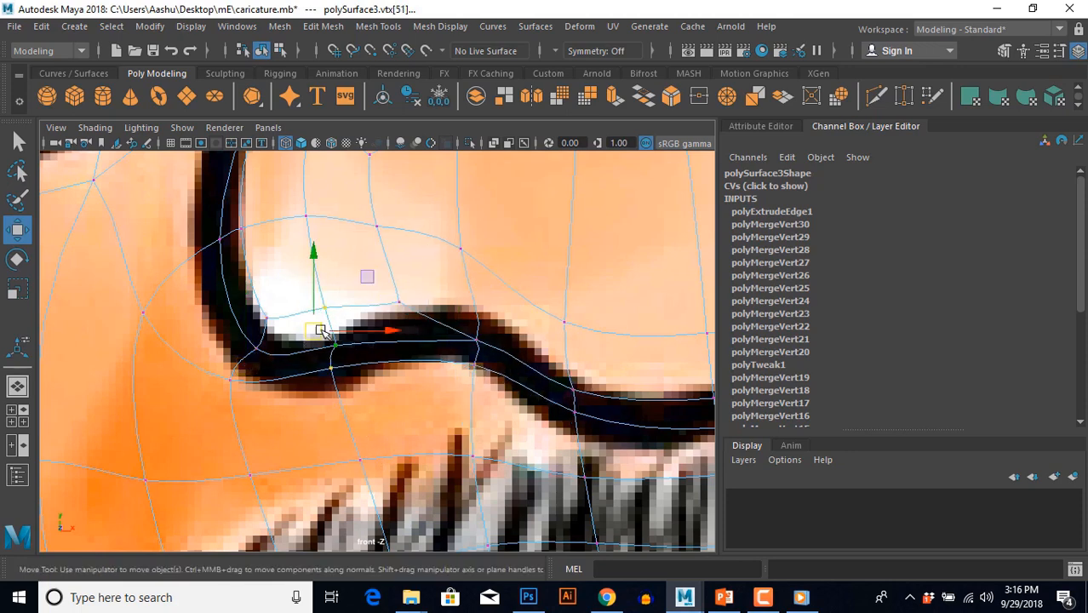
pyautogui.moveTo(315, 330); pyautogui.dragTo(314, 342)
# Move the outer vertices of the right-hand nostril wing outward onto the drawn outline.
pyautogui.keyDown('alt'); pyautogui.moveTo(545, 388); pyautogui.dragTo(345, 309, button='middle'); pyautogui.keyUp('alt')
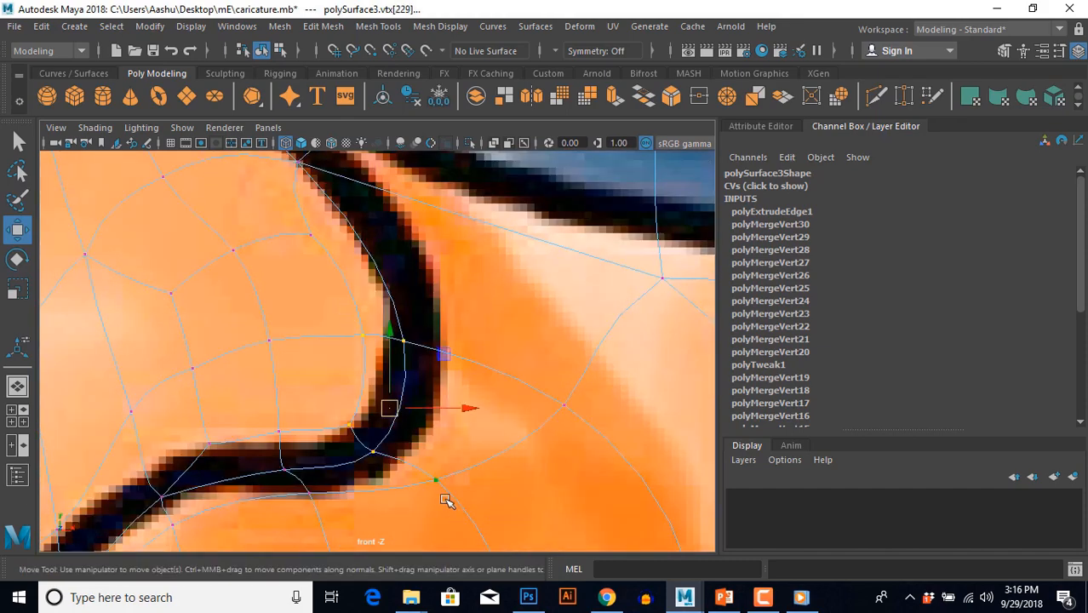
pyautogui.moveTo(391, 408); pyautogui.dragTo(411, 406)
pyautogui.keyDown('alt'); pyautogui.moveTo(362, 300); pyautogui.dragTo(367, 354, button='middle'); pyautogui.keyUp('alt')
# Examine the reshaped nose and lips in the perspective view, both with the wireframe shown and with the mesh deselected.
pyautogui.press('space')
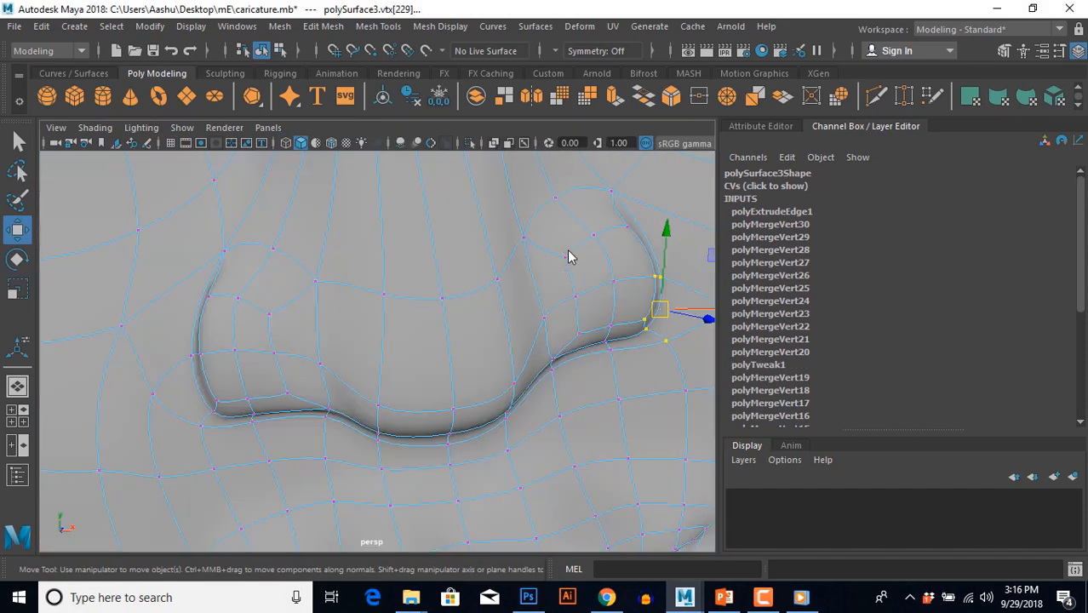
pyautogui.press('F8')
pyautogui.scroll(-10, 546, 314)
pyautogui.click(552, 331)
pyautogui.scroll(5, 502, 384)
pyautogui.keyDown('alt'); pyautogui.moveTo(502, 384); pyautogui.dragTo(478, 400); pyautogui.keyUp('alt')
pyautogui.scroll(5, 427, 401)
pyautogui.click(400, 384)
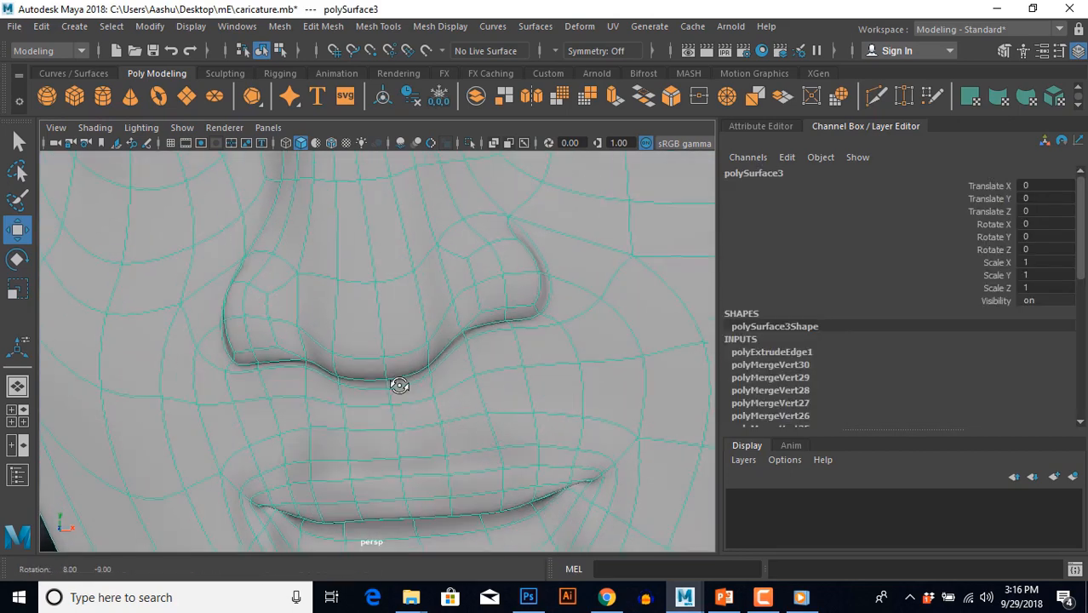
pyautogui.keyDown('alt'); pyautogui.moveTo(401, 383); pyautogui.dragTo(420, 391); pyautogui.keyUp('alt')
pyautogui.scroll(-5, 438, 396)
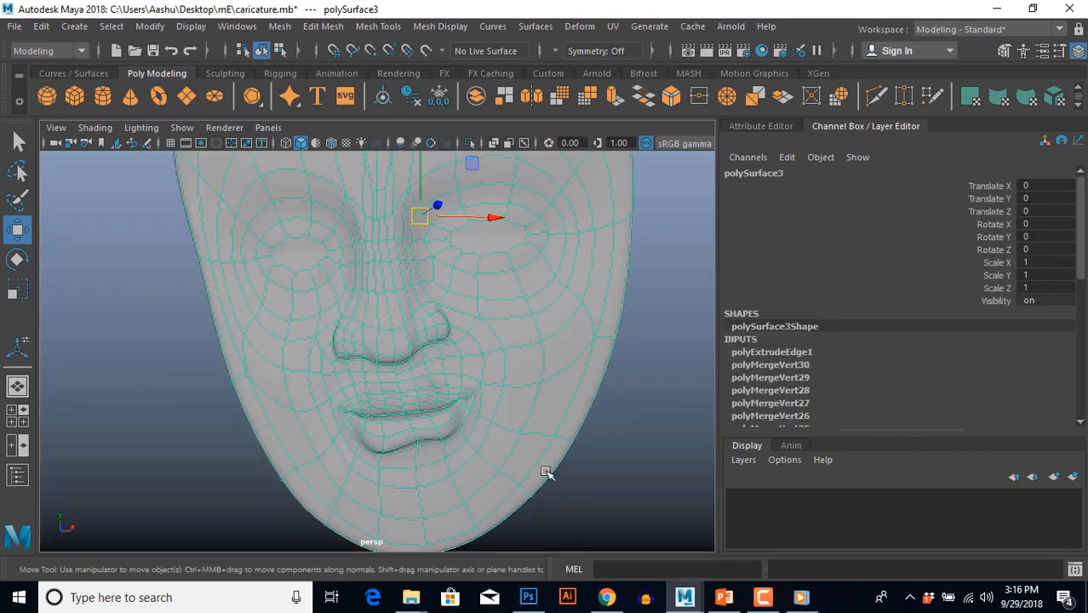
pyautogui.click(549, 493)
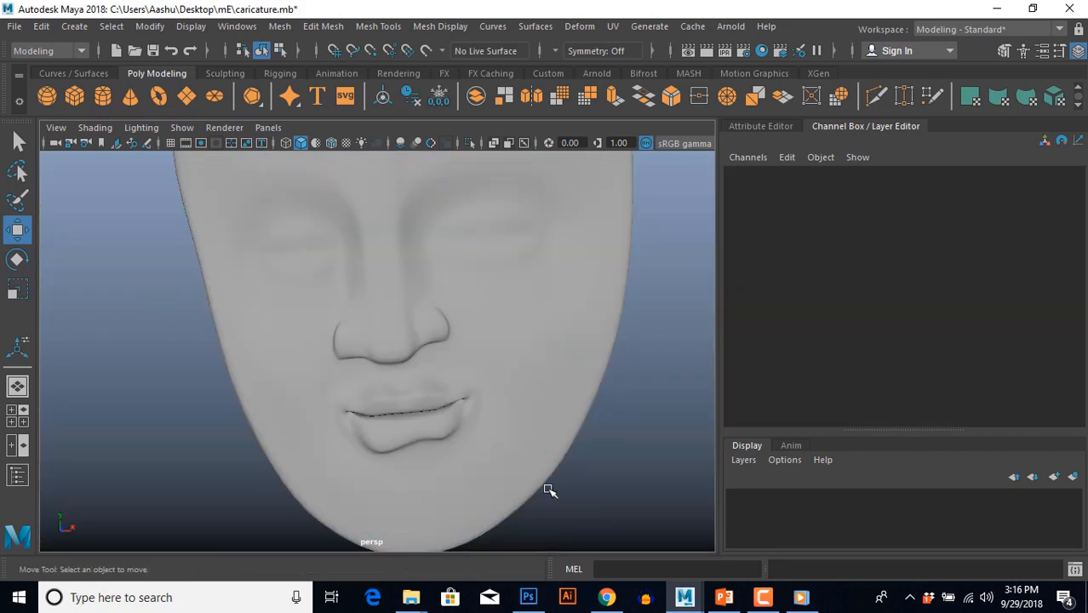
# Select the edge beside the left-hand mouth corner and move it horizontally outward from the lips.
pyautogui.keyDown('alt'); pyautogui.moveTo(549, 493); pyautogui.dragTo(488, 495); pyautogui.keyUp('alt')
pyautogui.scroll(5, 510, 432)
pyautogui.keyDown('alt'); pyautogui.moveTo(511, 432); pyautogui.dragTo(459, 405); pyautogui.keyUp('alt')
pyautogui.scroll(4, 459, 405)
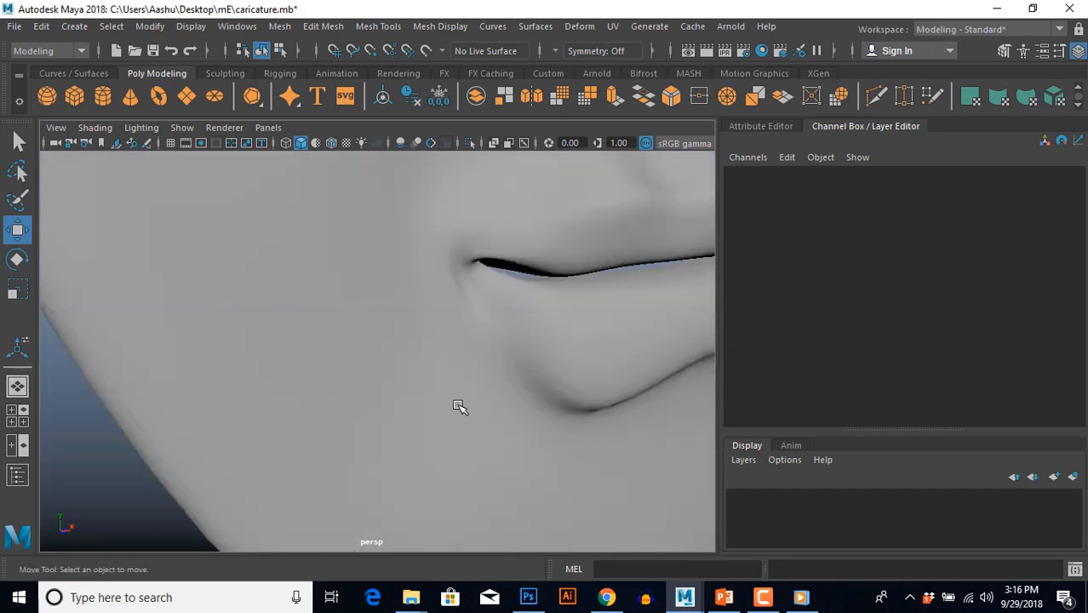
pyautogui.scroll(3, 384, 420)
pyautogui.keyDown('alt'); pyautogui.moveTo(384, 420); pyautogui.dragTo(389, 413, button='middle'); pyautogui.keyUp('alt')
pyautogui.click(396, 415)
pyautogui.keyDown('alt'); pyautogui.moveTo(397, 414); pyautogui.dragTo(390, 473); pyautogui.keyUp('alt')
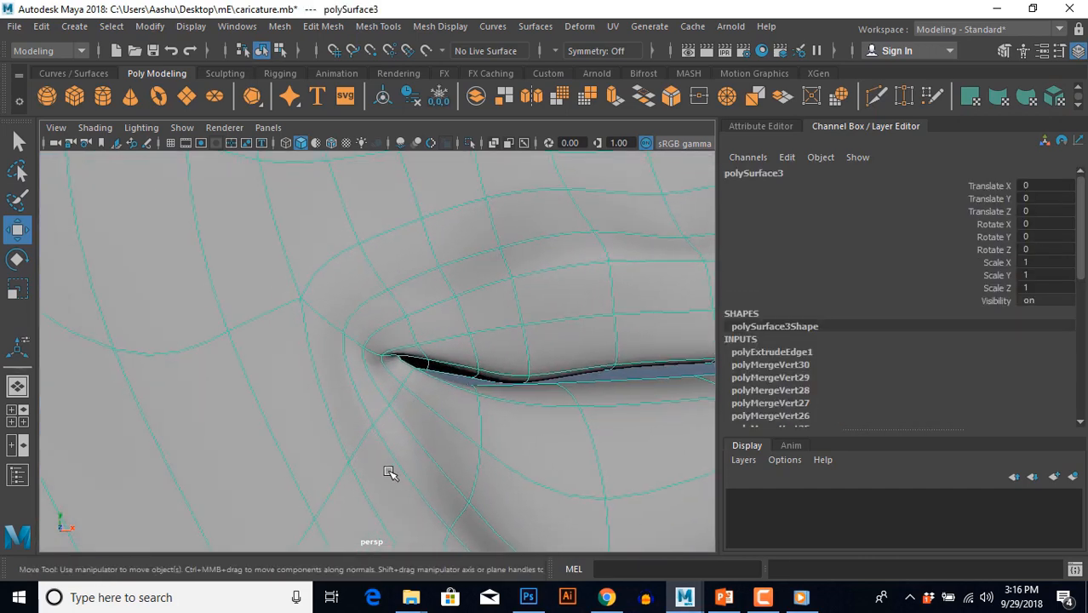
pyautogui.press('F10')
pyautogui.click(324, 392)
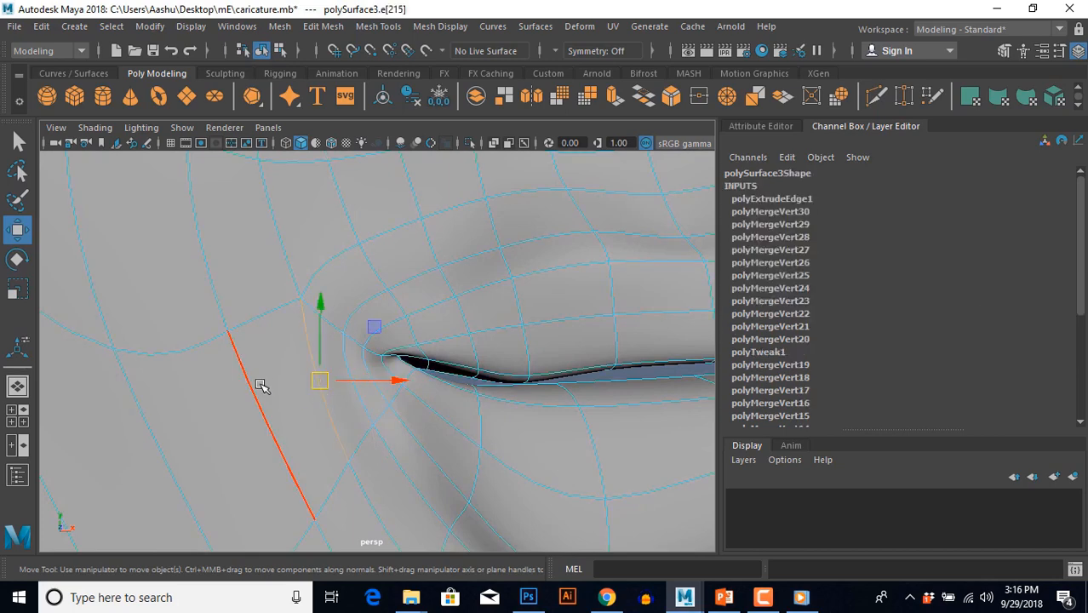
pyautogui.moveTo(358, 406); pyautogui.dragTo(375, 271)
pyautogui.click(350, 405)
pyautogui.moveTo(337, 238); pyautogui.dragTo(261, 443)
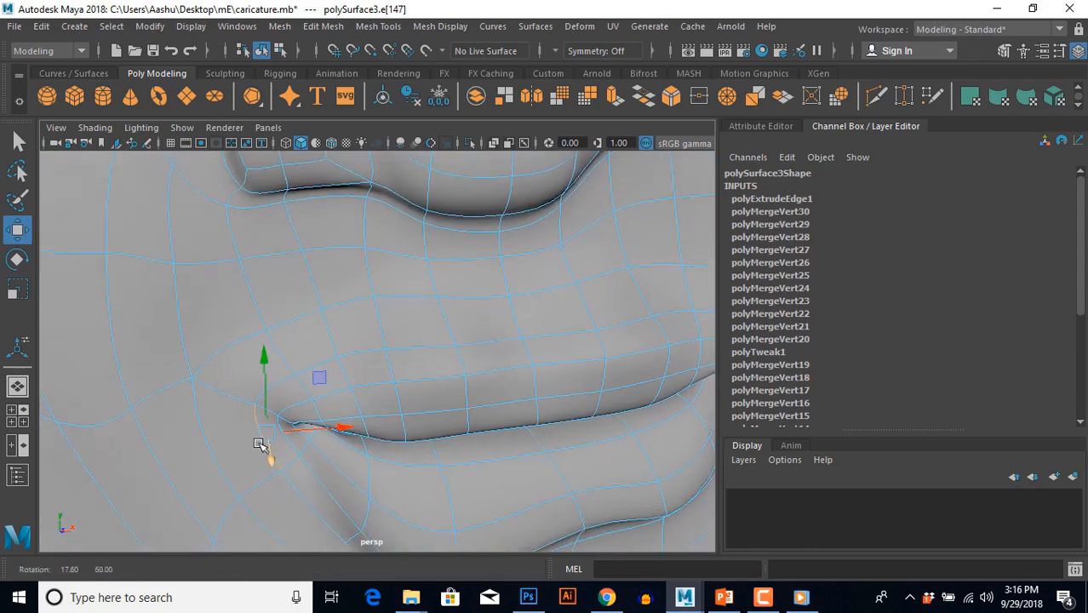
pyautogui.moveTo(337, 432); pyautogui.dragTo(293, 420)
# Pull the edges on both sides of the upper lip's lower rim forward over the mouth opening.
pyautogui.scroll(3, 345, 458)
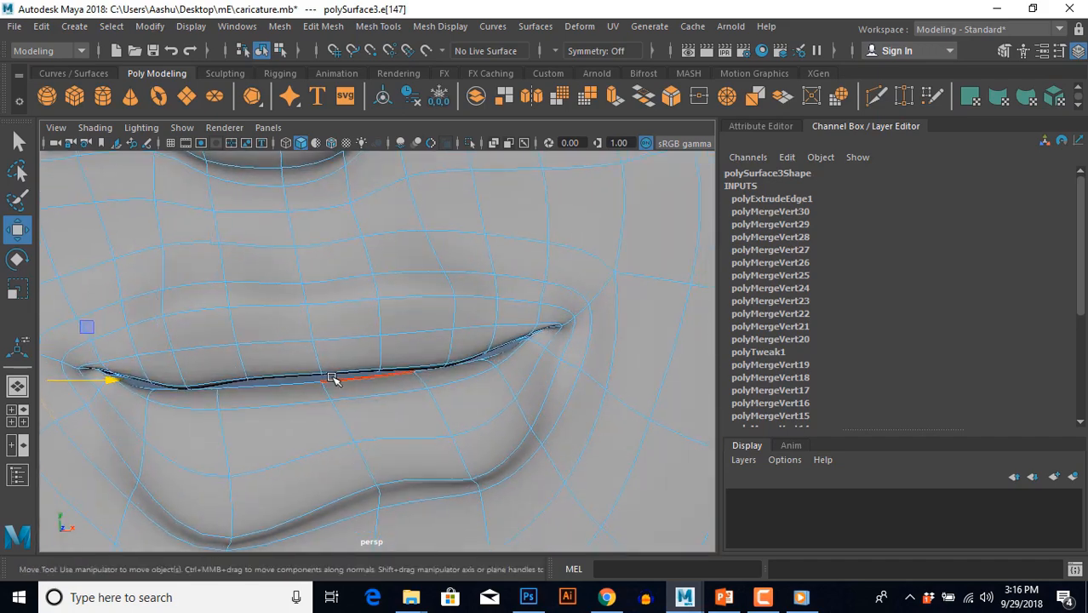
pyautogui.keyDown('alt'); pyautogui.moveTo(336, 376); pyautogui.dragTo(451, 415); pyautogui.keyUp('alt')
pyautogui.moveTo(479, 380); pyautogui.dragTo(468, 389)
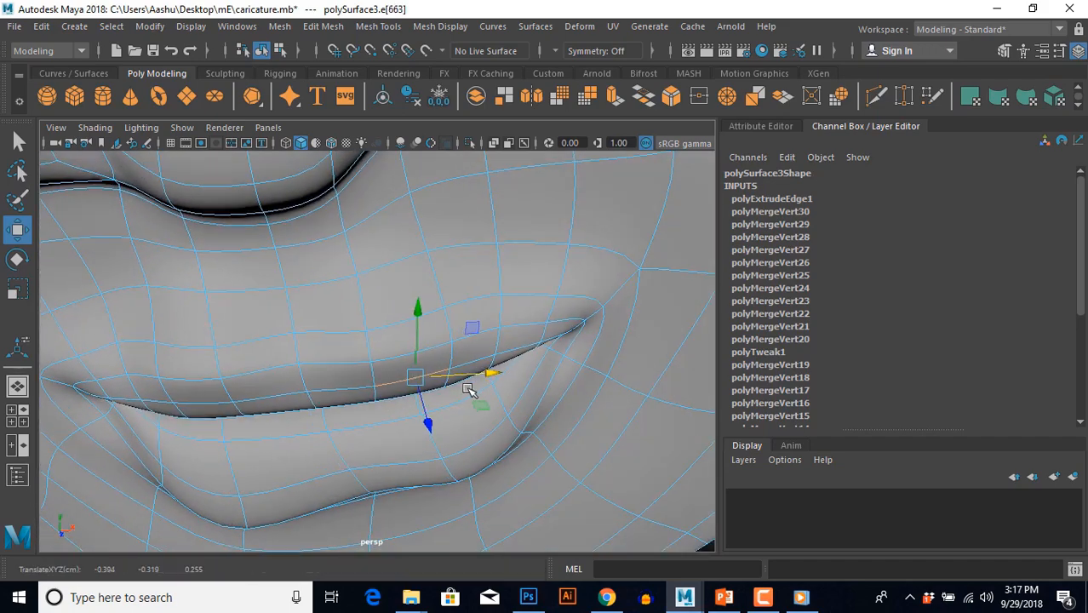
pyautogui.moveTo(431, 426); pyautogui.dragTo(435, 439)
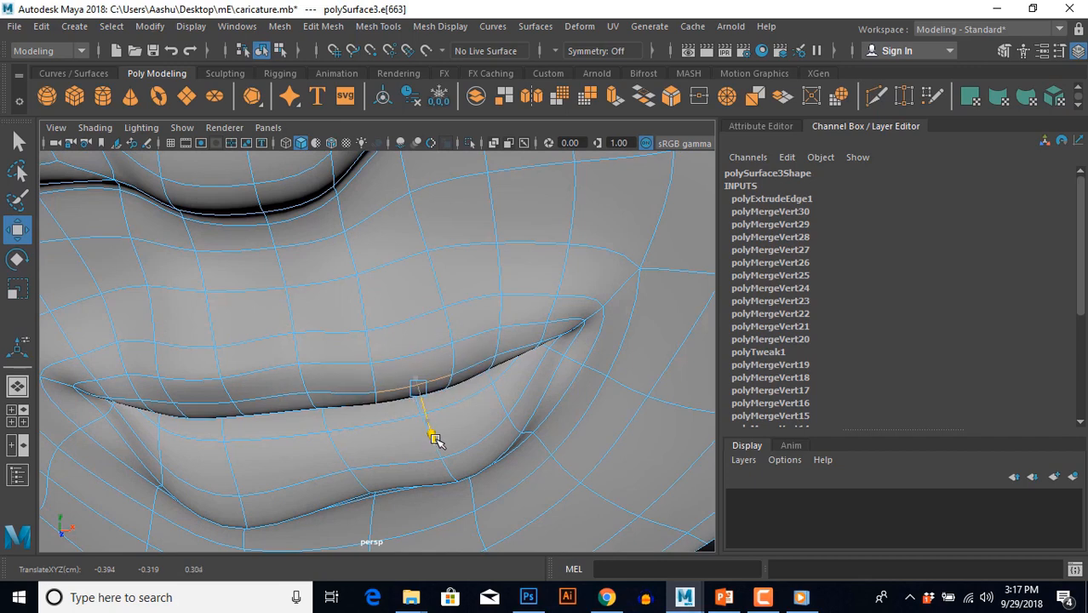
pyautogui.click(215, 399)
pyautogui.keyDown('alt'); pyautogui.moveTo(197, 450); pyautogui.dragTo(203, 479); pyautogui.keyUp('alt')
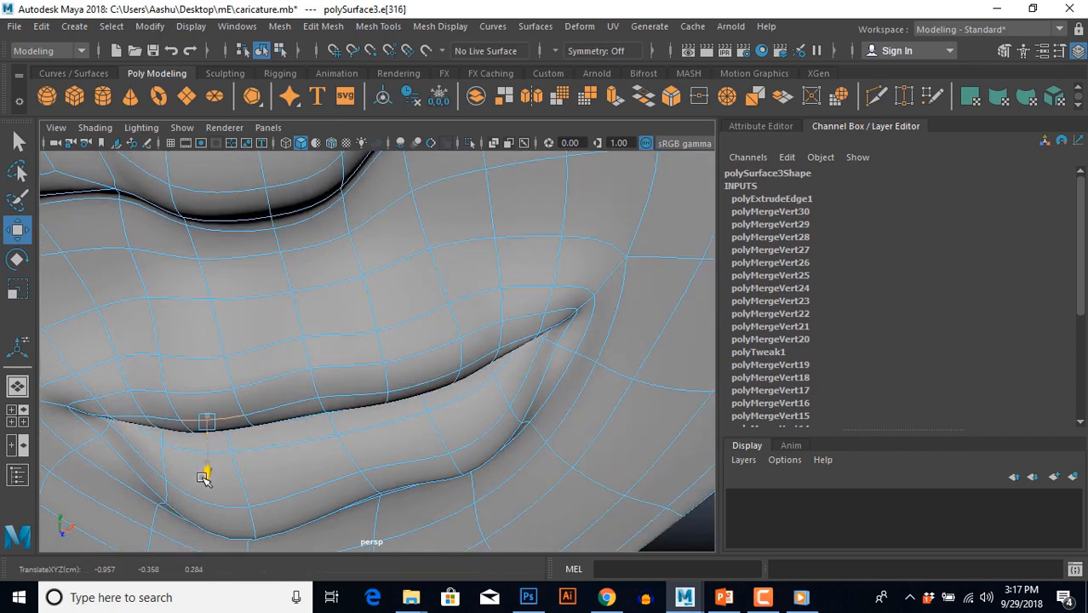
# Examine the mouth and lower face in the perspective view, both with the mesh deselected and with its wireframe shown.
pyautogui.scroll(-10, 306, 439)
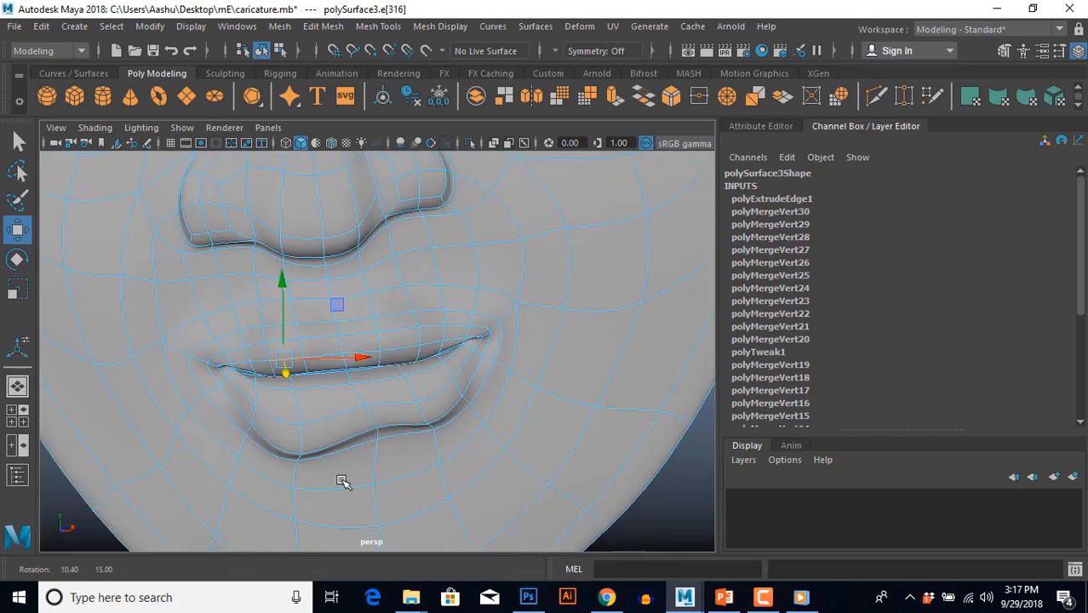
pyautogui.press('F8')
pyautogui.click(582, 507)
pyautogui.scroll(10, 478, 493)
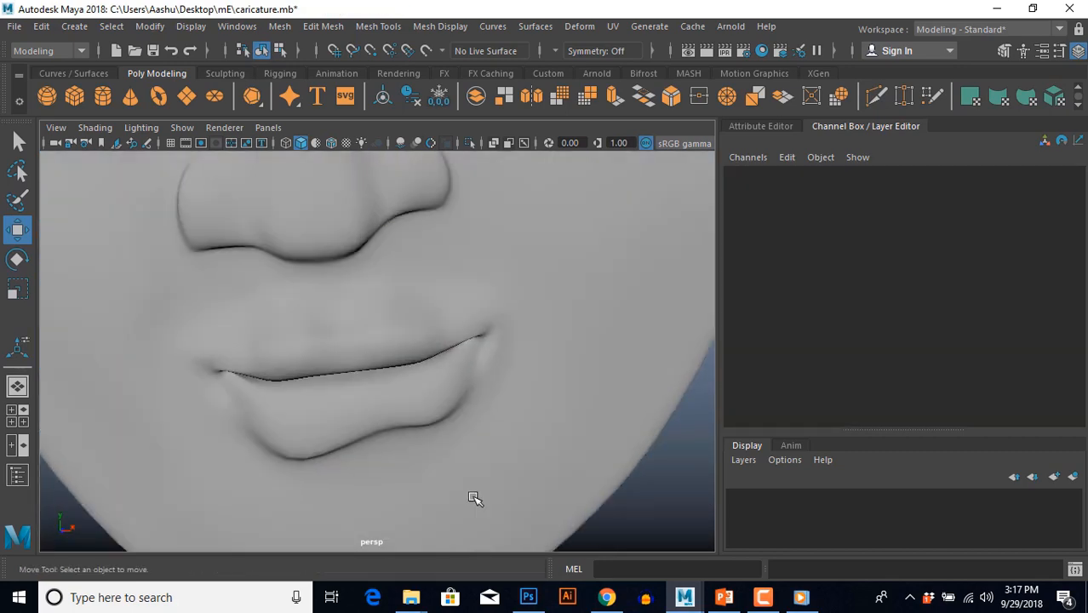
pyautogui.click(364, 417)
pyautogui.scroll(-8, 396, 481)
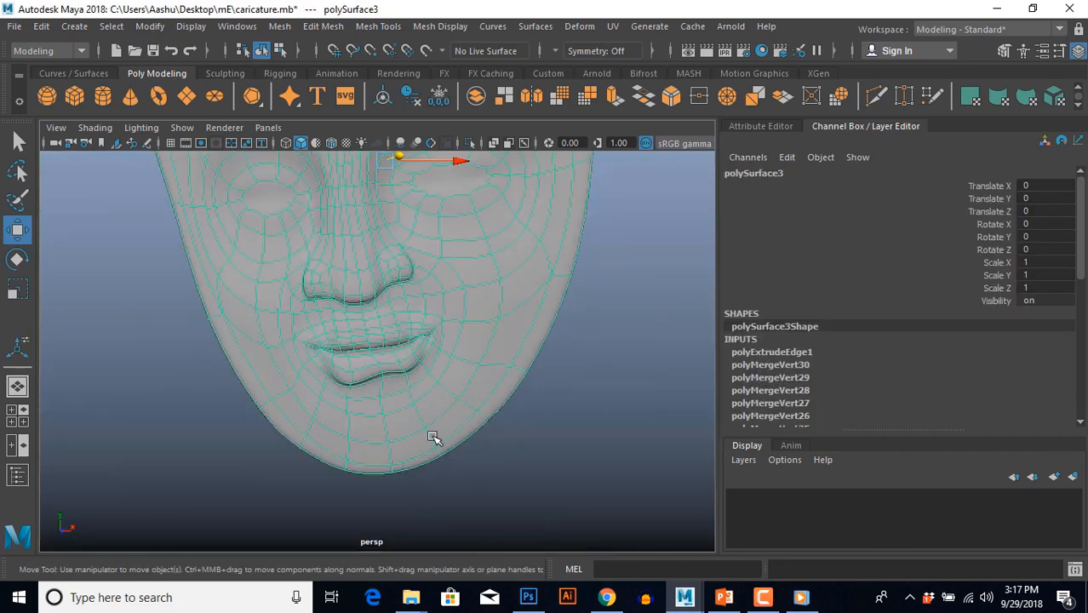
pyautogui.click(483, 491)
pyautogui.scroll(3, 477, 487)
# Select the two curved edges on the cheek beside the right-hand nostril in turn and move each along the depth axis.
pyautogui.moveTo(294, 479); pyautogui.dragTo(296, 419, button='right')
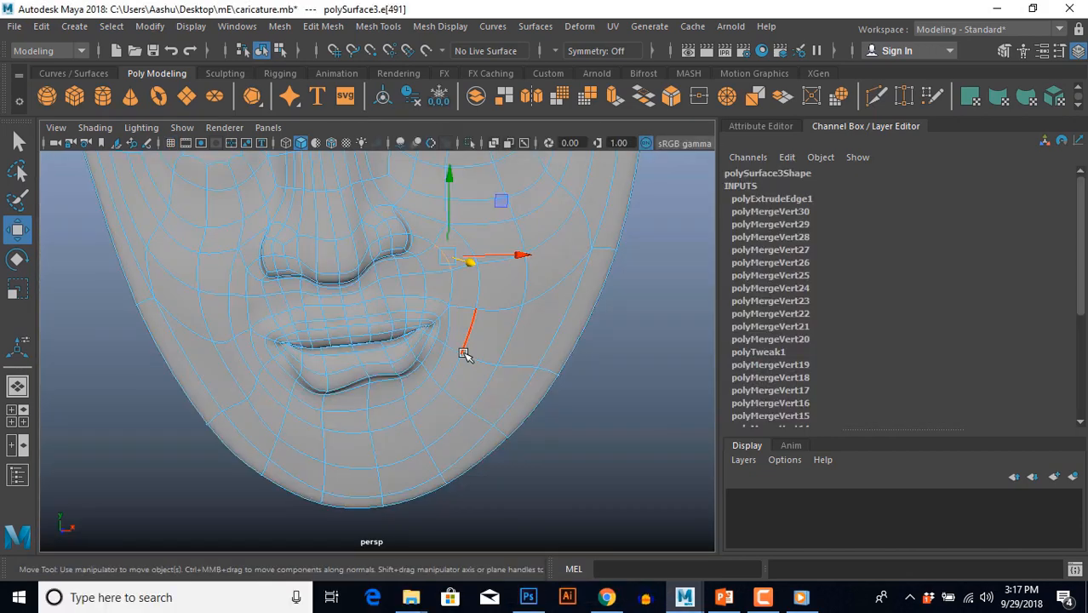
pyautogui.keyDown('alt'); pyautogui.moveTo(466, 357); pyautogui.dragTo(377, 414, button='middle'); pyautogui.keyUp('alt')
pyautogui.scroll(5, 375, 415)
pyautogui.keyDown('alt'); pyautogui.moveTo(375, 414); pyautogui.dragTo(342, 423); pyautogui.keyUp('alt')
pyautogui.moveTo(326, 387); pyautogui.dragTo(330, 381)
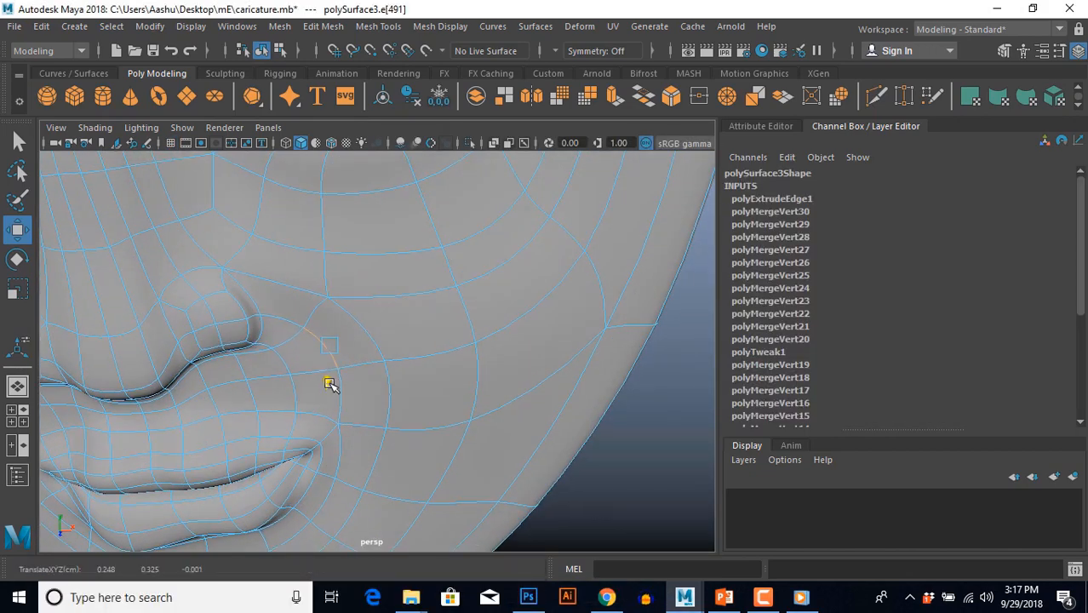
pyautogui.click(368, 329)
pyautogui.keyDown('alt'); pyautogui.moveTo(368, 331); pyautogui.dragTo(341, 392); pyautogui.keyUp('alt')
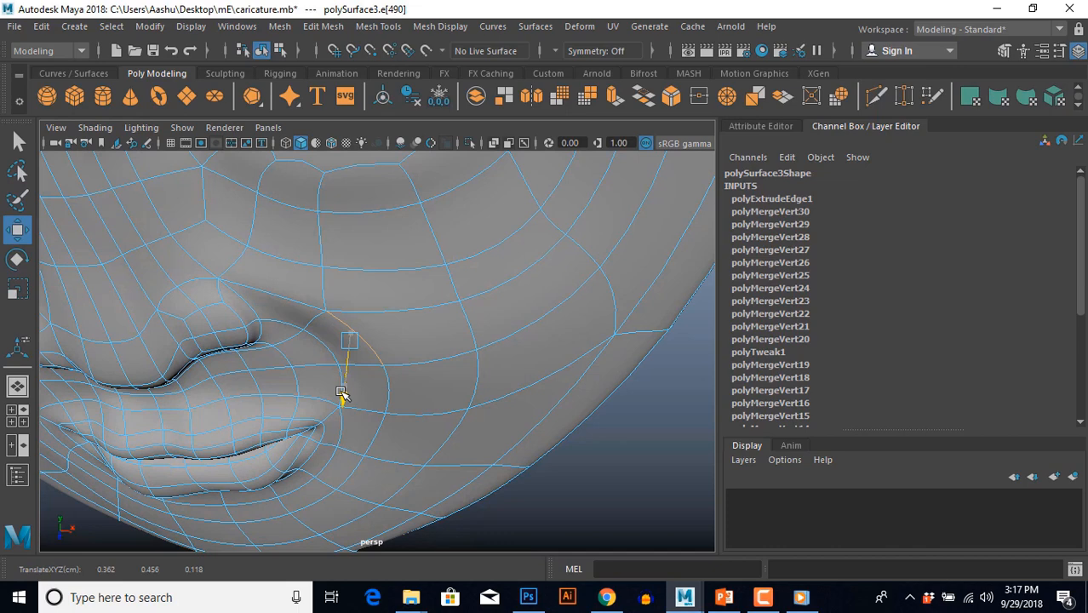
# Select the neighbouring cheek faces below the right-hand eye and move them along the depth axis.
pyautogui.click(515, 316)
pyautogui.keyDown('shift'); pyautogui.click(487, 272); pyautogui.keyUp('shift')
pyautogui.keyDown('alt'); pyautogui.moveTo(433, 338); pyautogui.dragTo(494, 215); pyautogui.keyUp('alt')
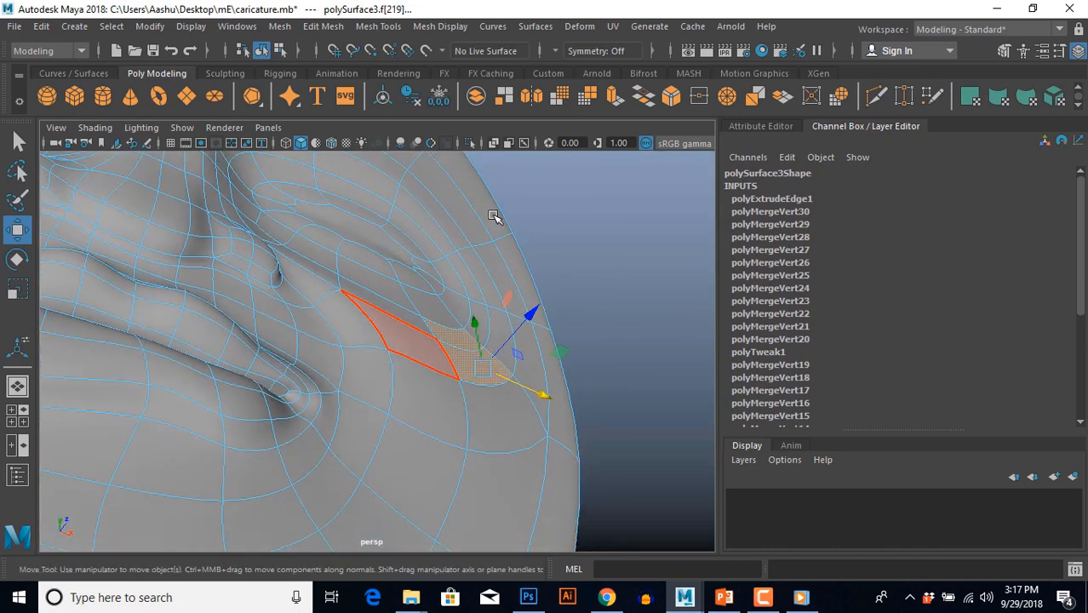
pyautogui.moveTo(528, 315); pyautogui.dragTo(303, 353)
# Select edges along the outer rim of the jaw and chin, move them along the depth axis, and deselect the mesh.
pyautogui.doubleClick(275, 343)
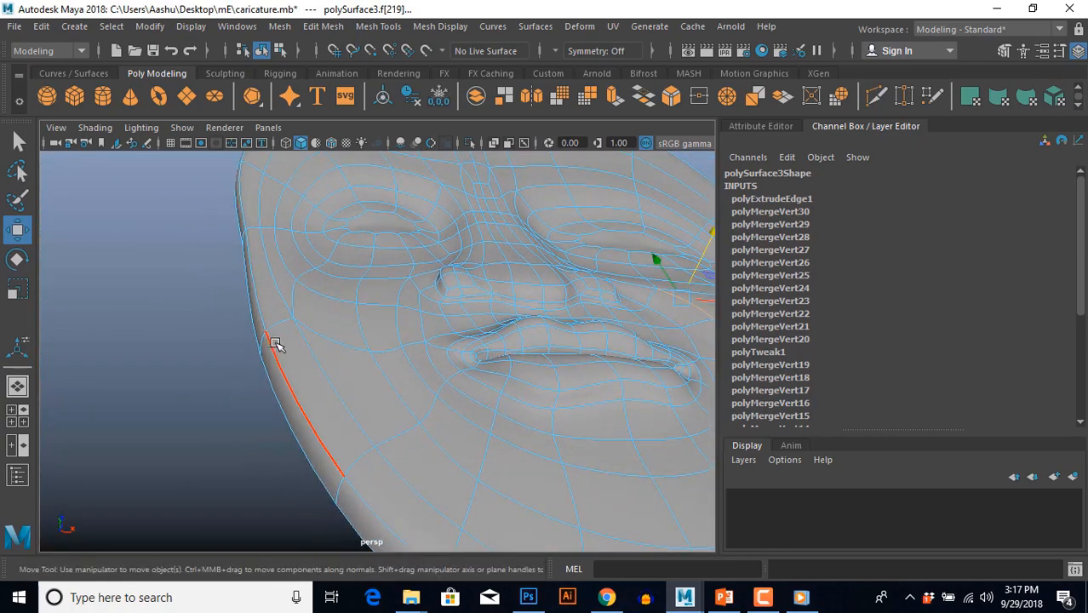
pyautogui.keyDown('alt'); pyautogui.moveTo(324, 405); pyautogui.dragTo(284, 338); pyautogui.keyUp('alt')
pyautogui.keyDown('alt'); pyautogui.moveTo(451, 415); pyautogui.dragTo(296, 460); pyautogui.keyUp('alt')
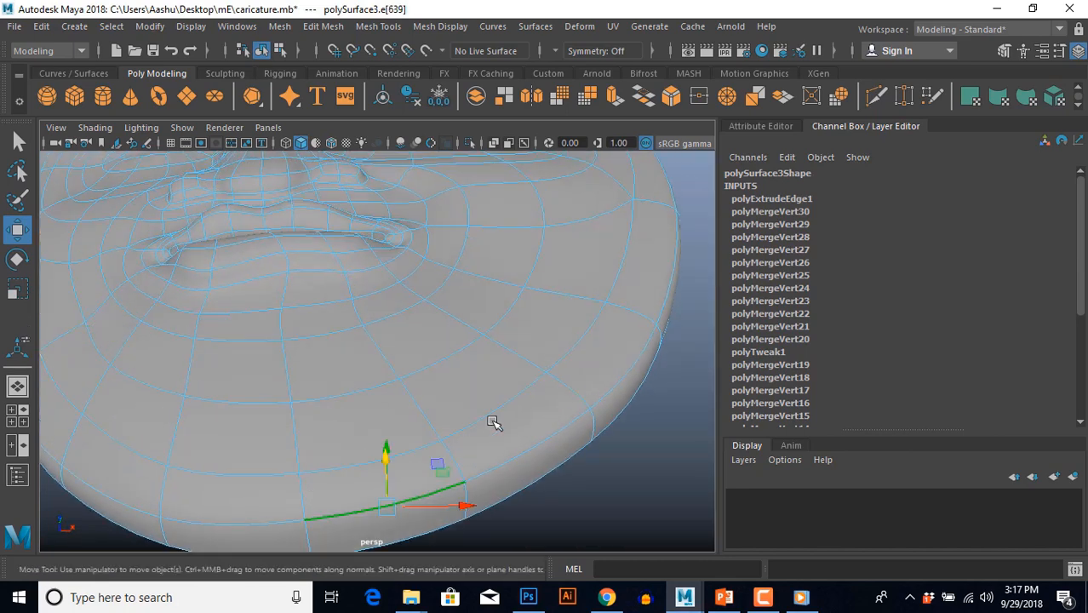
pyautogui.keyDown('alt'); pyautogui.moveTo(494, 423); pyautogui.dragTo(429, 365); pyautogui.keyUp('alt')
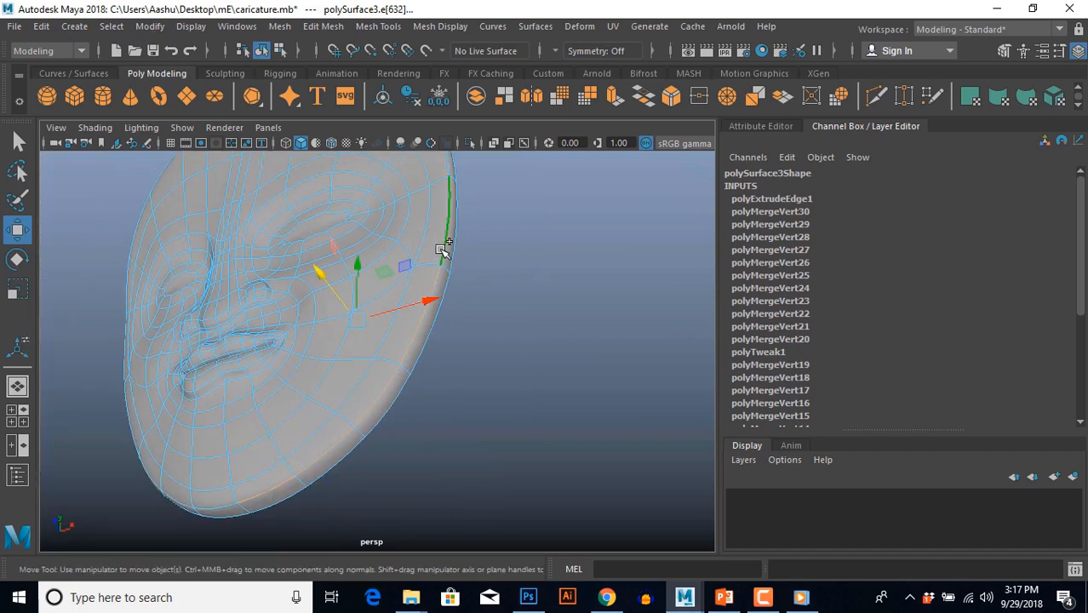
pyautogui.keyDown('alt'); pyautogui.moveTo(385, 331); pyautogui.dragTo(398, 303); pyautogui.keyUp('alt')
pyautogui.moveTo(330, 235); pyautogui.dragTo(358, 447)
pyautogui.click(367, 452)
# Move two adjacent faces on the left-hand nostril wing horizontally inward toward the nose centre, one after the other.
pyautogui.scroll(5, 358, 448)
pyautogui.keyDown('alt'); pyautogui.moveTo(360, 411); pyautogui.dragTo(528, 444, button='middle'); pyautogui.keyUp('alt')
pyautogui.scroll(5, 340, 418)
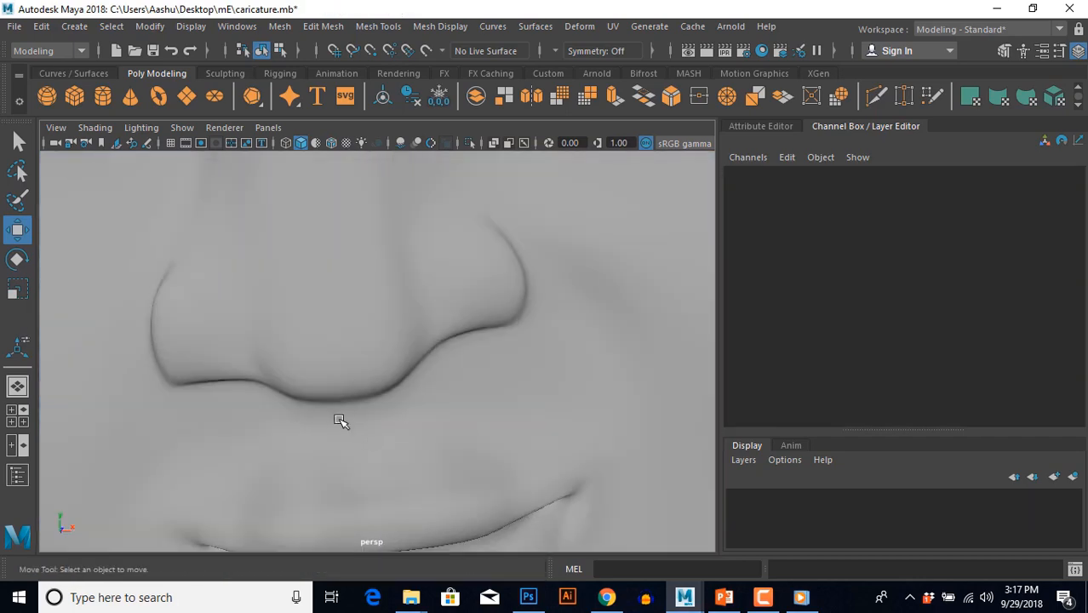
pyautogui.click(266, 338)
pyautogui.scroll(6, 323, 379)
pyautogui.keyDown('alt'); pyautogui.moveTo(324, 375); pyautogui.dragTo(219, 387, button='middle'); pyautogui.keyUp('alt')
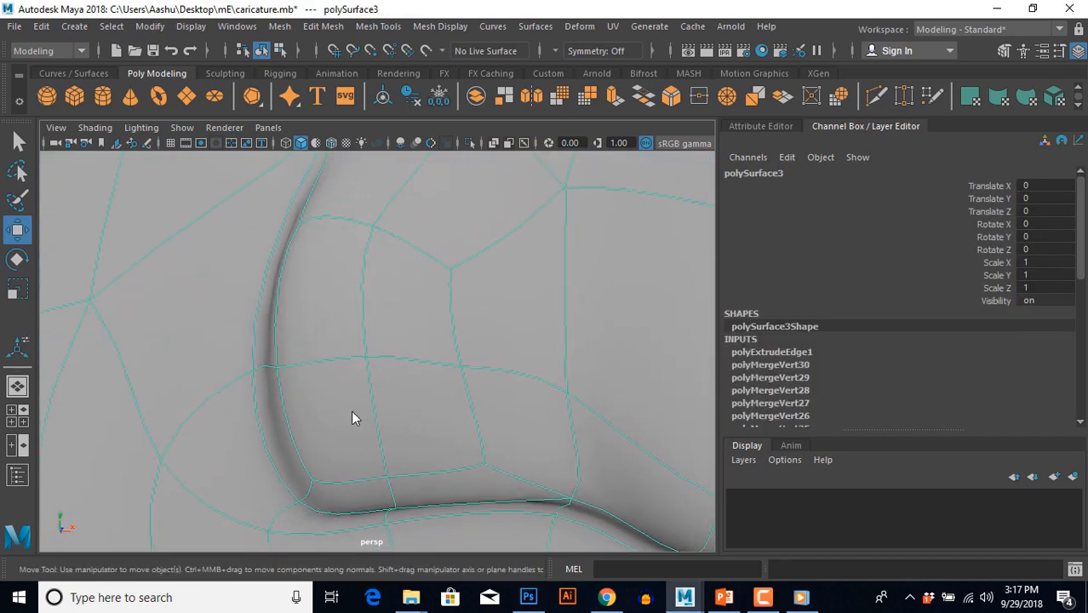
pyautogui.moveTo(352, 415); pyautogui.dragTo(353, 447, button='right')
pyautogui.click(320, 299)
pyautogui.moveTo(374, 286); pyautogui.dragTo(390, 287)
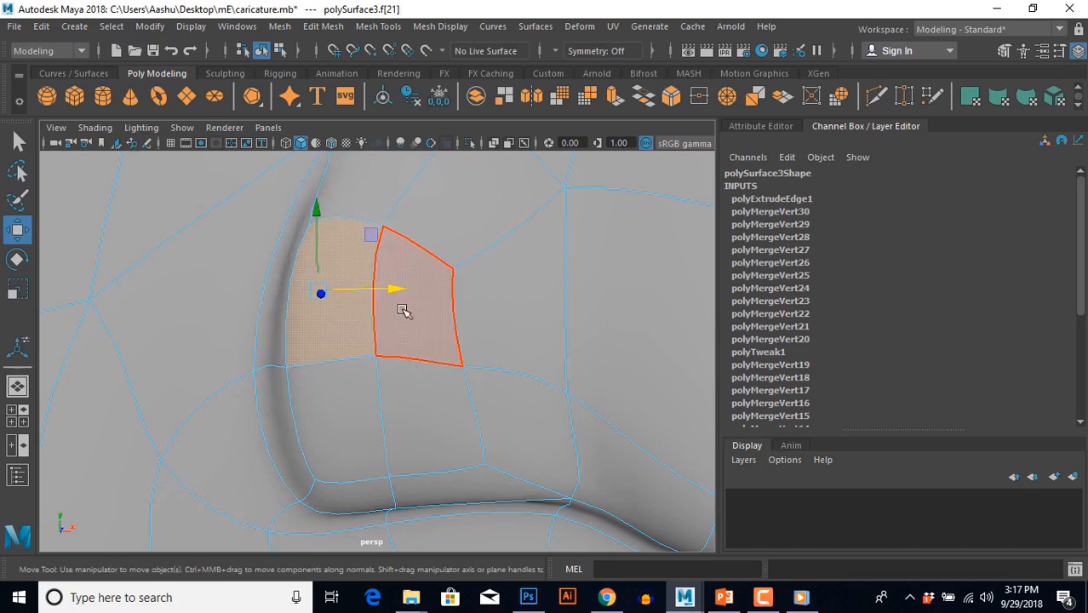
pyautogui.click(409, 310)
pyautogui.moveTo(476, 285); pyautogui.dragTo(523, 290)
pyautogui.scroll(-8, 490, 347)
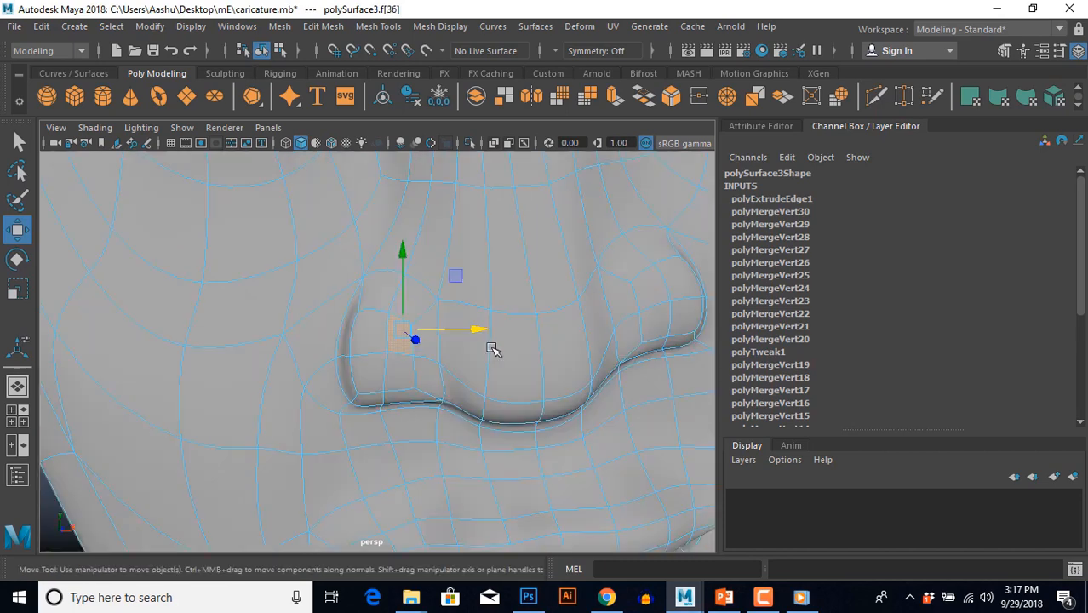
# Return to object mode, deselect the mesh and examine the smooth shape of the whole face.
pyautogui.moveTo(534, 330); pyautogui.dragTo(565, 305, button='right')
pyautogui.scroll(-8, 575, 396)
pyautogui.click(576, 400)
pyautogui.scroll(4, 544, 409)
pyautogui.keyDown('alt'); pyautogui.moveTo(521, 413); pyautogui.dragTo(469, 415); pyautogui.keyUp('alt')
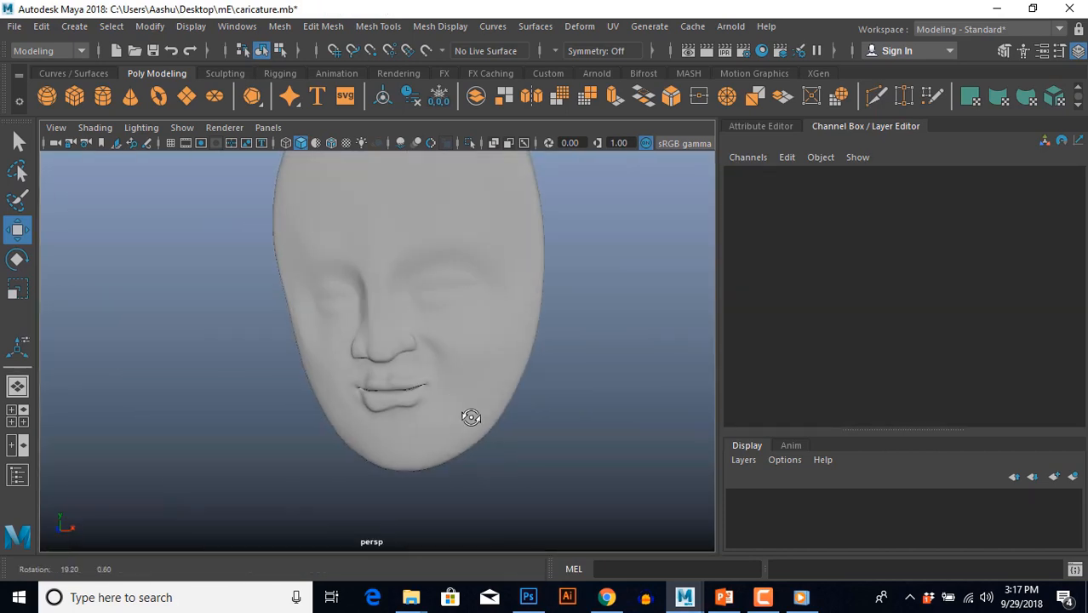
pyautogui.scroll(6, 452, 418)
# Select the vertices under the nose tip and move them onto the drawn nose outline in the front view.
pyautogui.click(452, 412)
pyautogui.scroll(4, 446, 413)
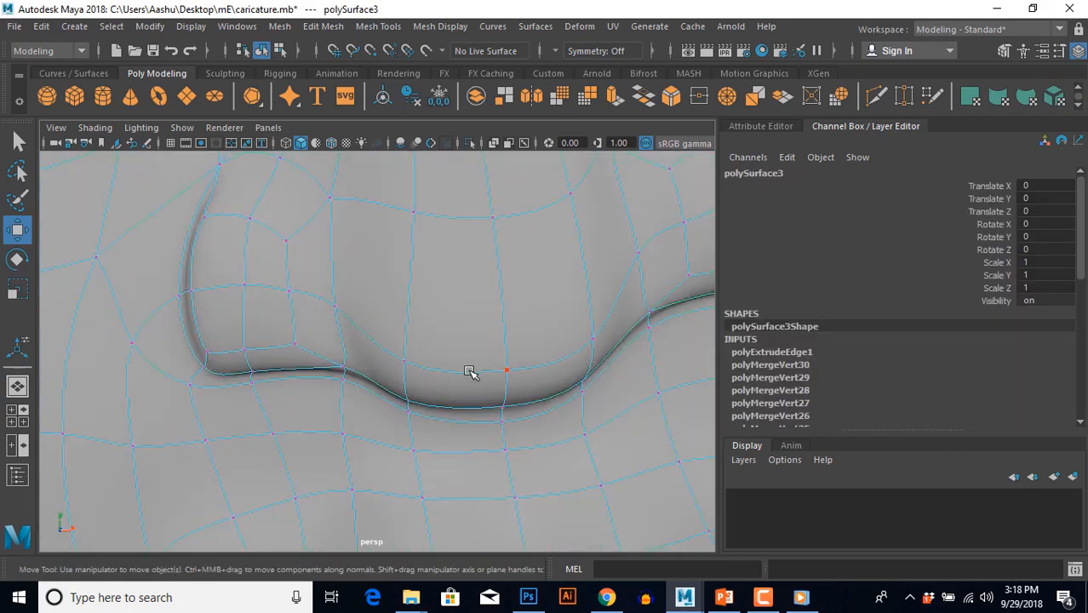
pyautogui.moveTo(469, 368); pyautogui.dragTo(535, 470)
pyautogui.press('space')
pyautogui.press('space')
pyautogui.press('space')
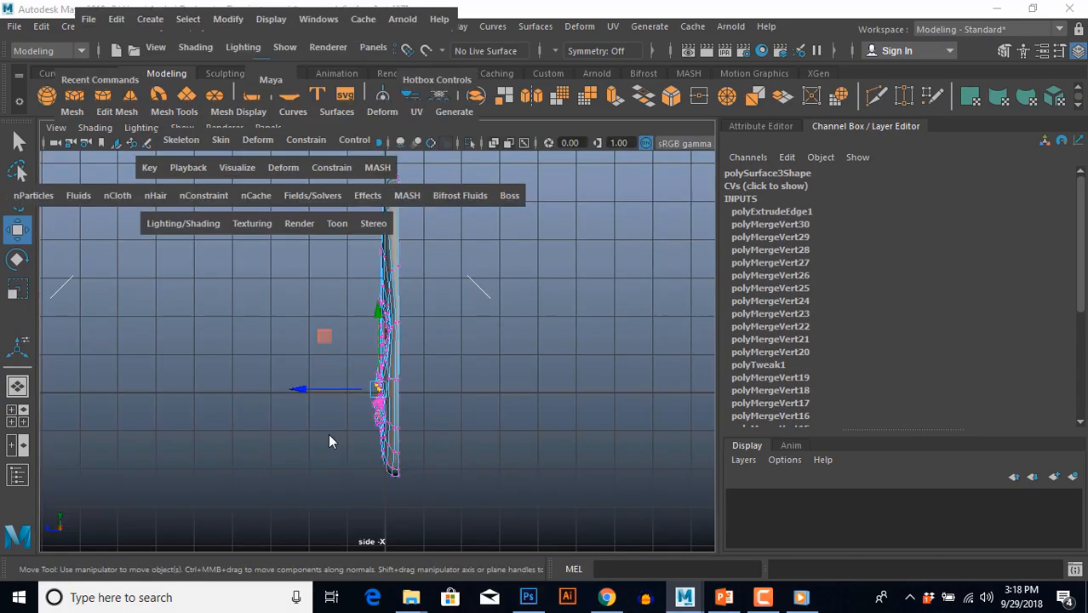
pyautogui.press('space')
pyautogui.scroll(8, 374, 400)
pyautogui.keyDown('alt'); pyautogui.moveTo(315, 487); pyautogui.dragTo(344, 350, button='middle'); pyautogui.keyUp('alt')
pyautogui.scroll(3, 375, 449)
pyautogui.moveTo(342, 333); pyautogui.dragTo(338, 344)
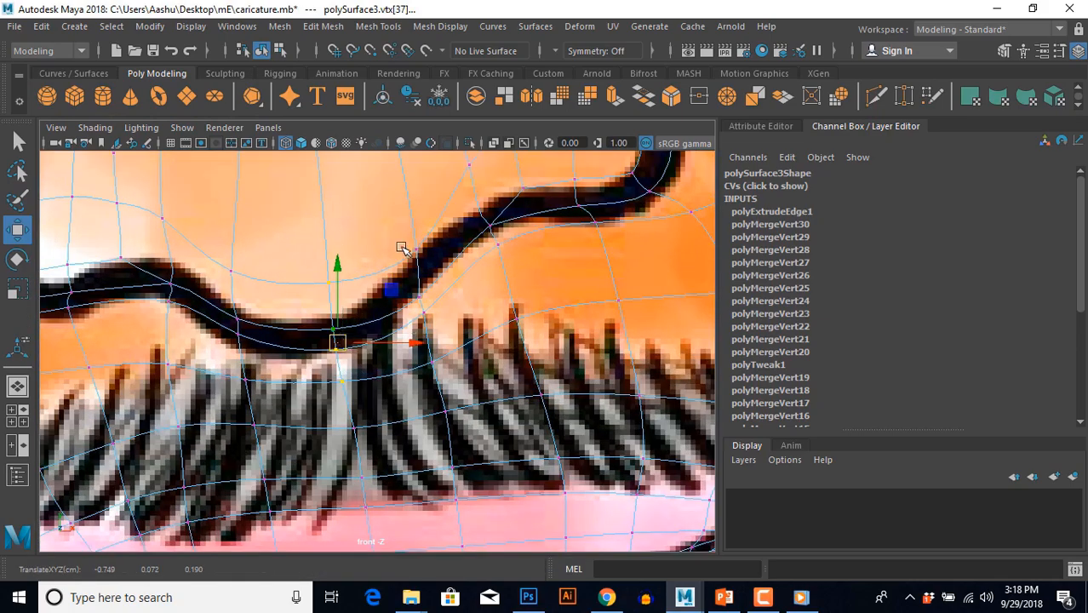
# Move the next pair of vertices along the nose's underside up to the drawn outline, then return to object mode.
pyautogui.moveTo(400, 265); pyautogui.dragTo(460, 371)
pyautogui.moveTo(426, 311); pyautogui.dragTo(425, 299)
pyautogui.press('space')
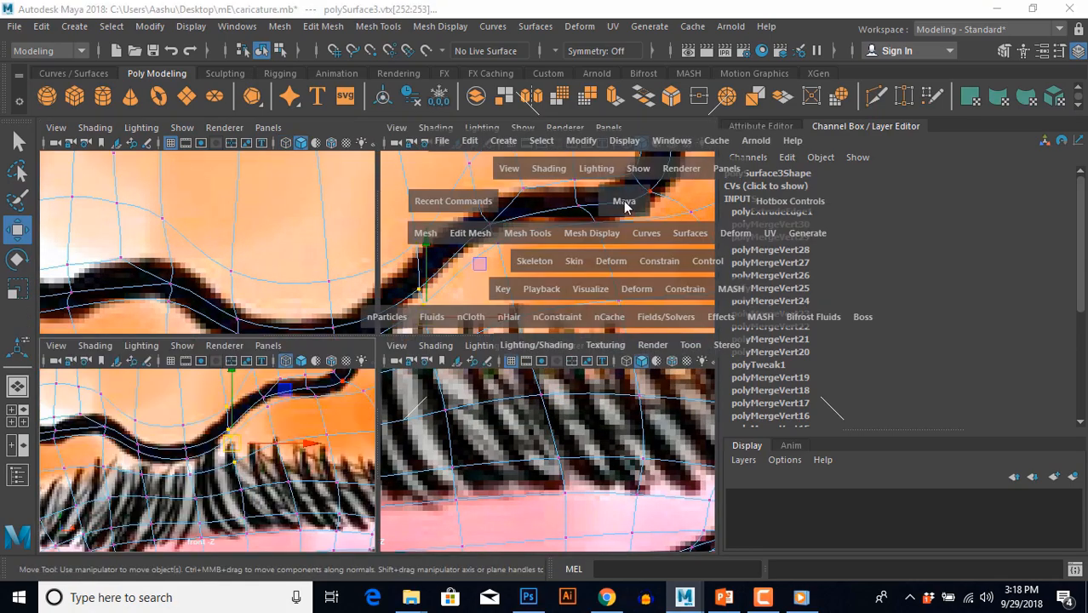
pyautogui.press('space')
pyautogui.moveTo(584, 268); pyautogui.dragTo(619, 231, button='right')
pyautogui.scroll(-10, 615, 242)
pyautogui.click(549, 386)
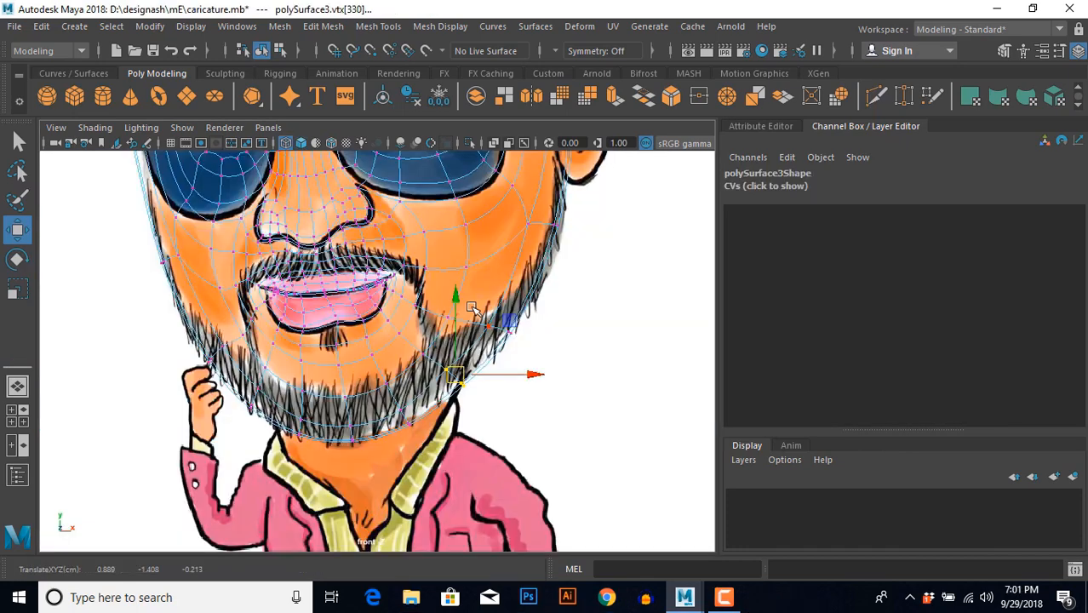
# Move the vertices at the right-hand edge of the jaw onto the drawn beard outline in the front view.
pyautogui.click(500, 333)
pyautogui.moveTo(501, 335); pyautogui.dragTo(498, 334)
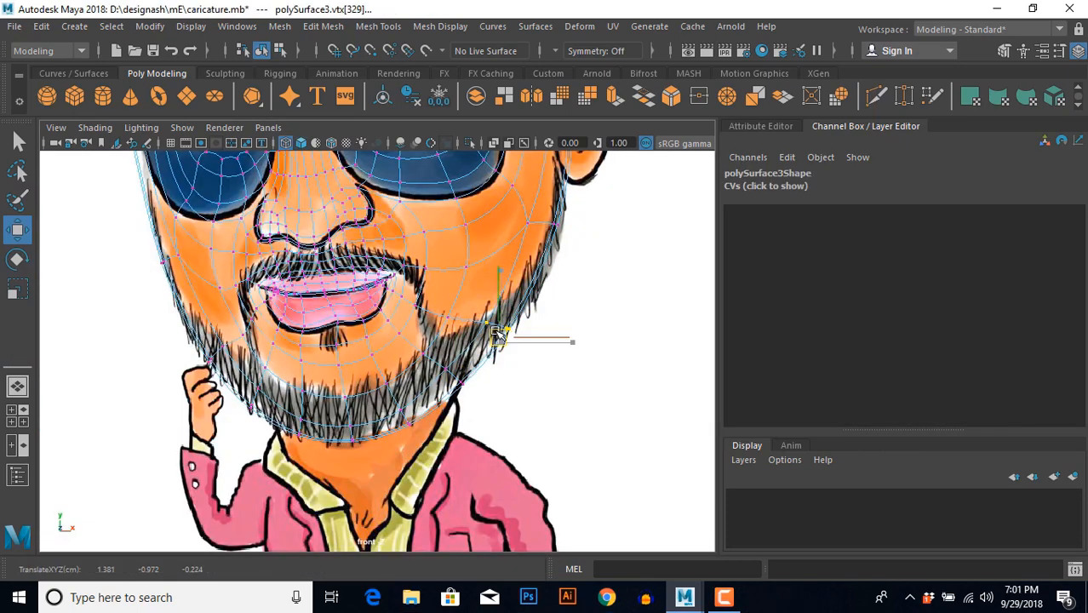
pyautogui.click(424, 420)
# Select the vertices along the left-hand edge of the jaw and move them downward along the drawn beard.
pyautogui.click(255, 390)
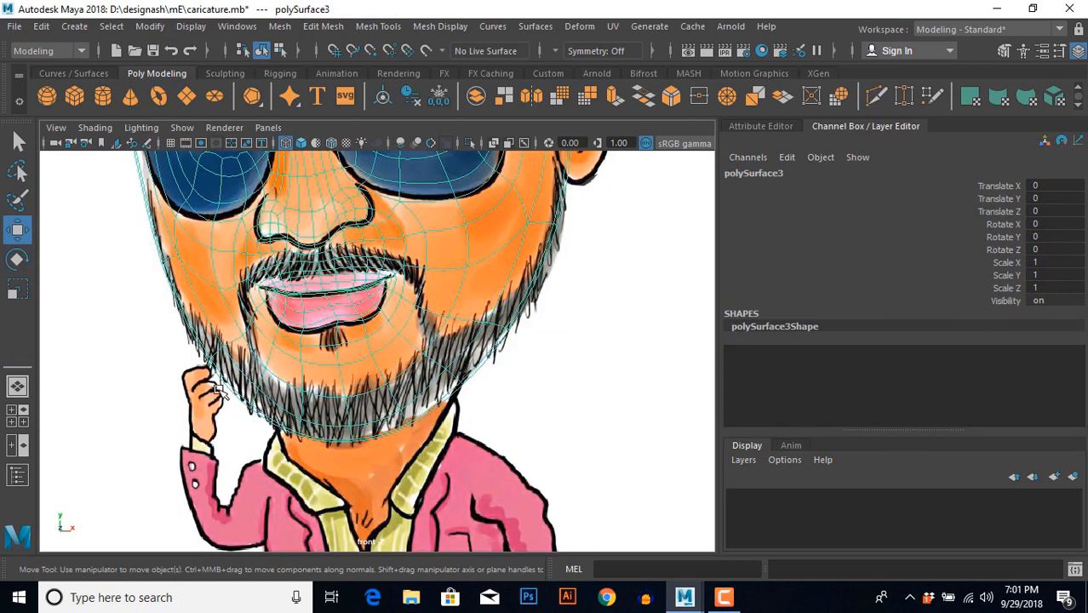
pyautogui.scroll(2, 218, 390)
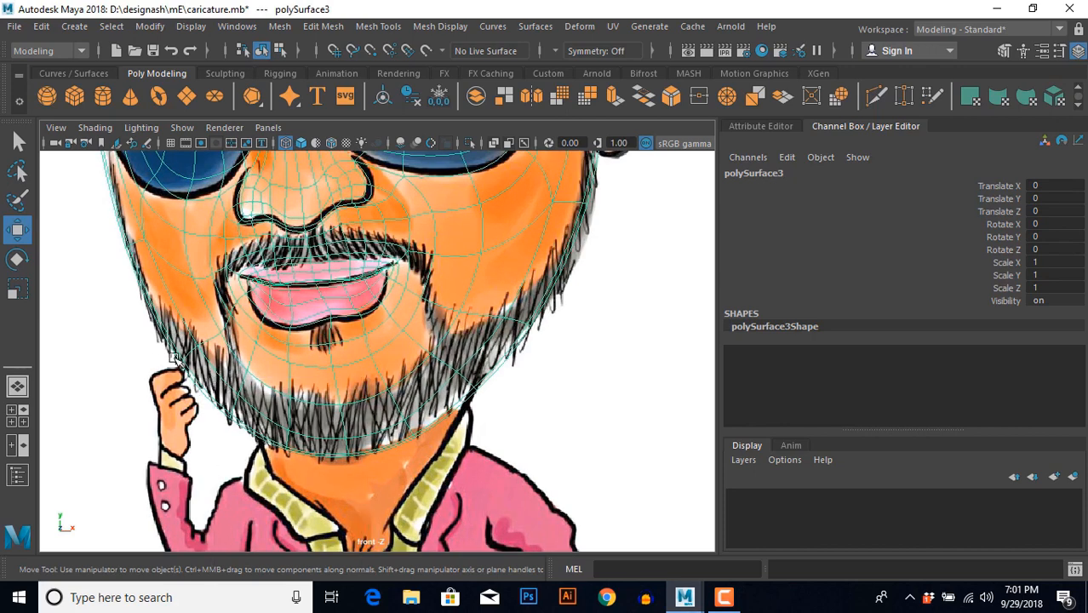
pyautogui.moveTo(175, 358); pyautogui.dragTo(146, 359, button='right')
pyautogui.moveTo(246, 431); pyautogui.dragTo(246, 430)
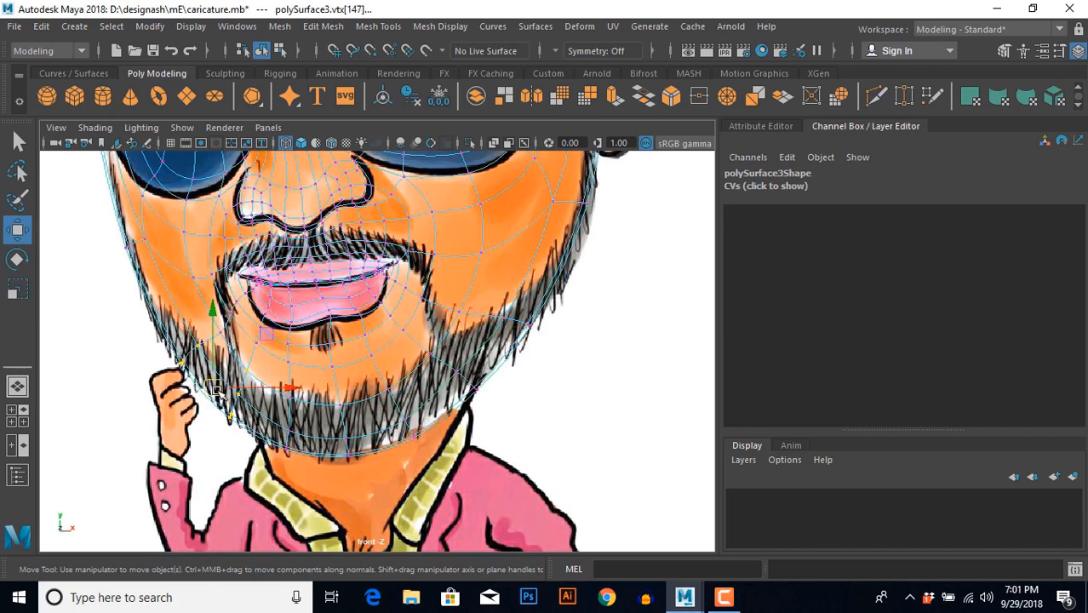
pyautogui.moveTo(215, 388); pyautogui.dragTo(217, 404)
pyautogui.click(242, 455)
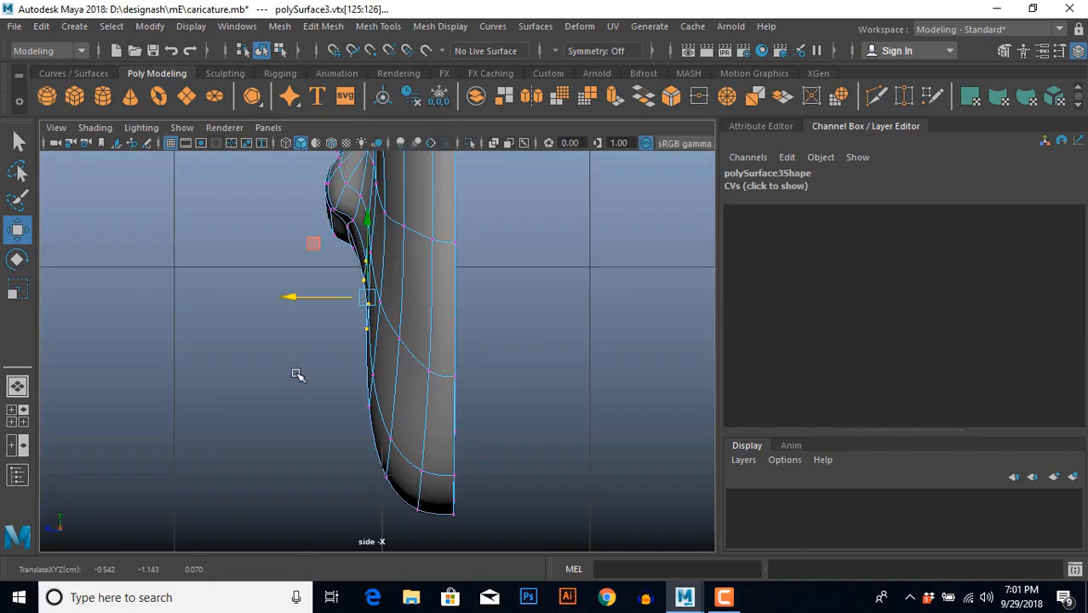
# Add the adjacent vertices below the lips to the selection in the side view and push them slightly back.
pyautogui.click(296, 372)
pyautogui.moveTo(371, 272); pyautogui.dragTo(391, 364)
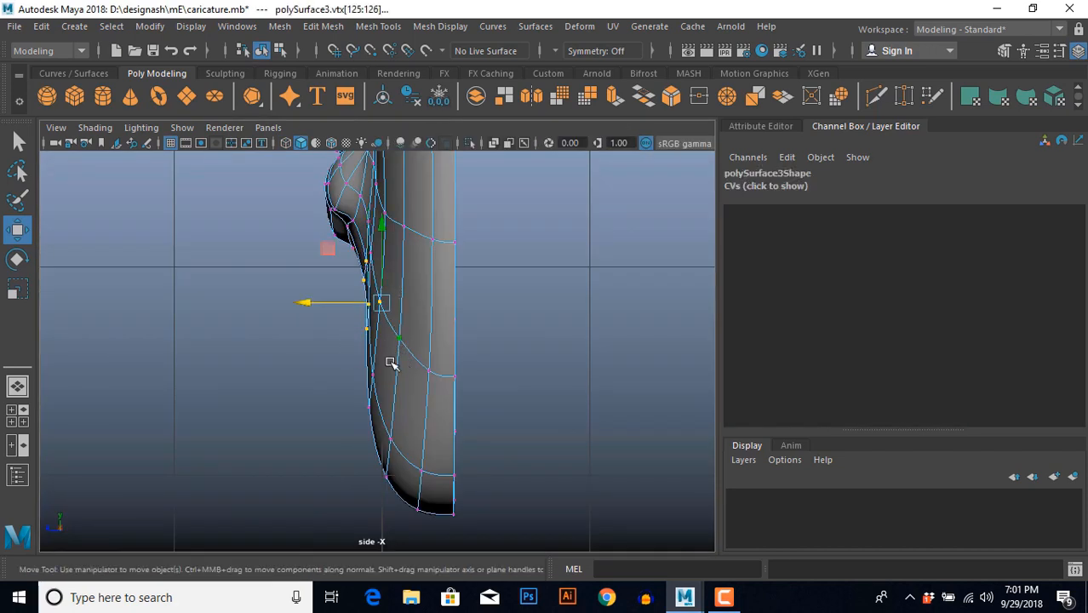
pyautogui.moveTo(312, 308); pyautogui.dragTo(312, 307)
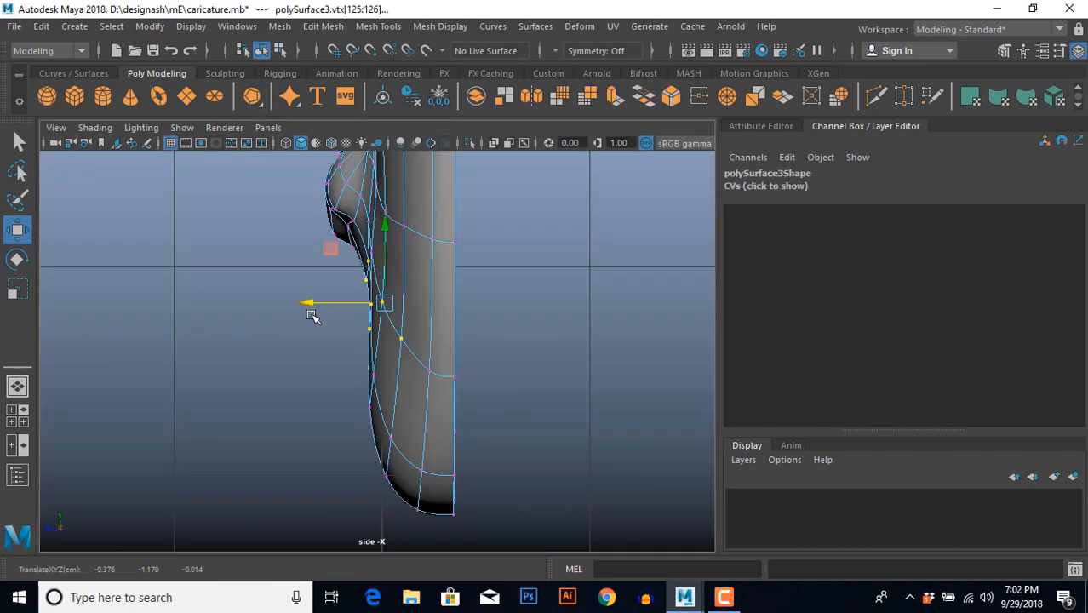
# Push the mid-chin profile vertices back in the side view and shift the two lower chin vertices slightly downward.
pyautogui.click(313, 340)
pyautogui.moveTo(381, 425); pyautogui.dragTo(304, 403)
pyautogui.click(361, 444)
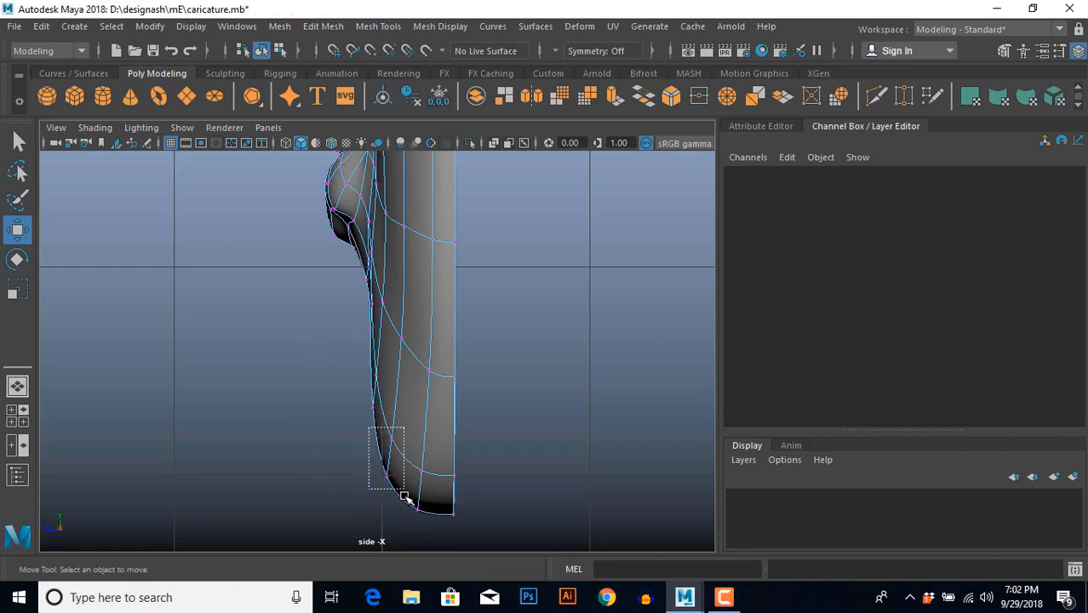
pyautogui.moveTo(406, 499); pyautogui.dragTo(385, 485)
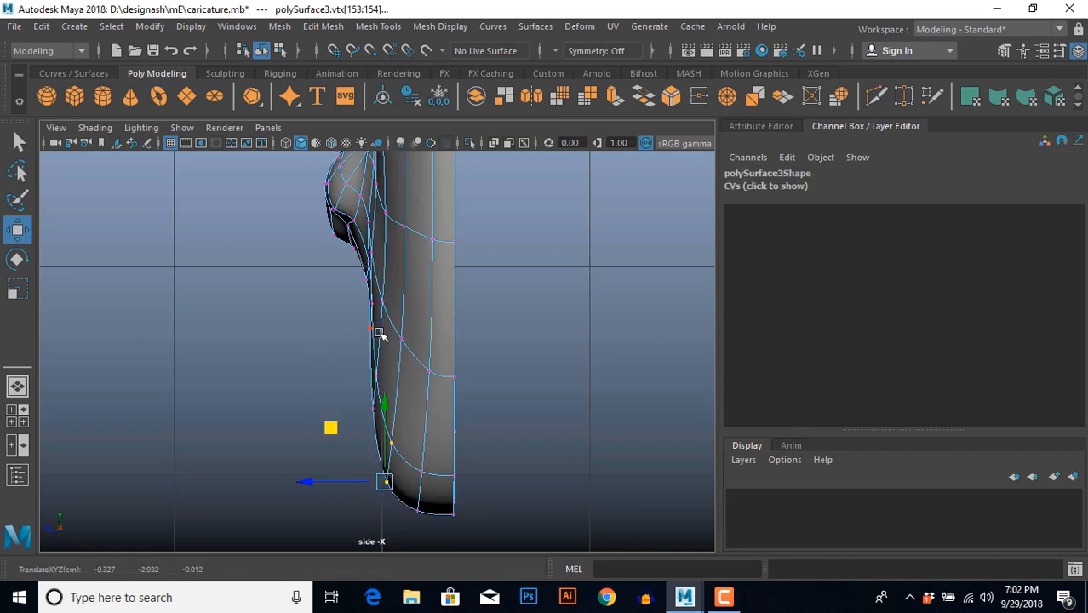
# Reselect the profile vertices just below the lips and push them further back in the side view.
pyautogui.moveTo(346, 263); pyautogui.dragTo(392, 362)
pyautogui.moveTo(298, 308); pyautogui.dragTo(304, 304)
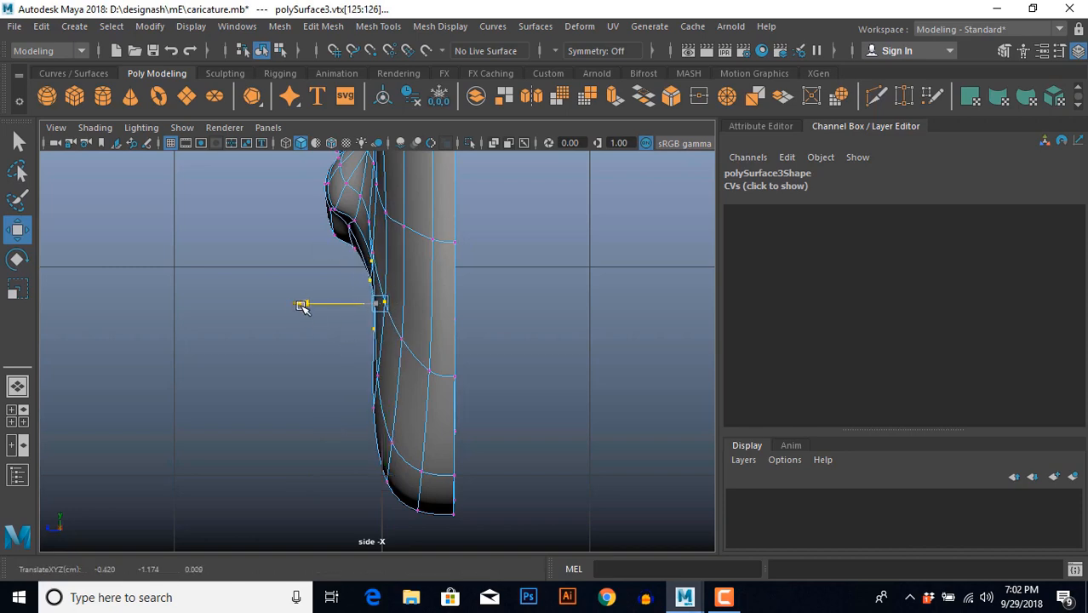
pyautogui.click(498, 301)
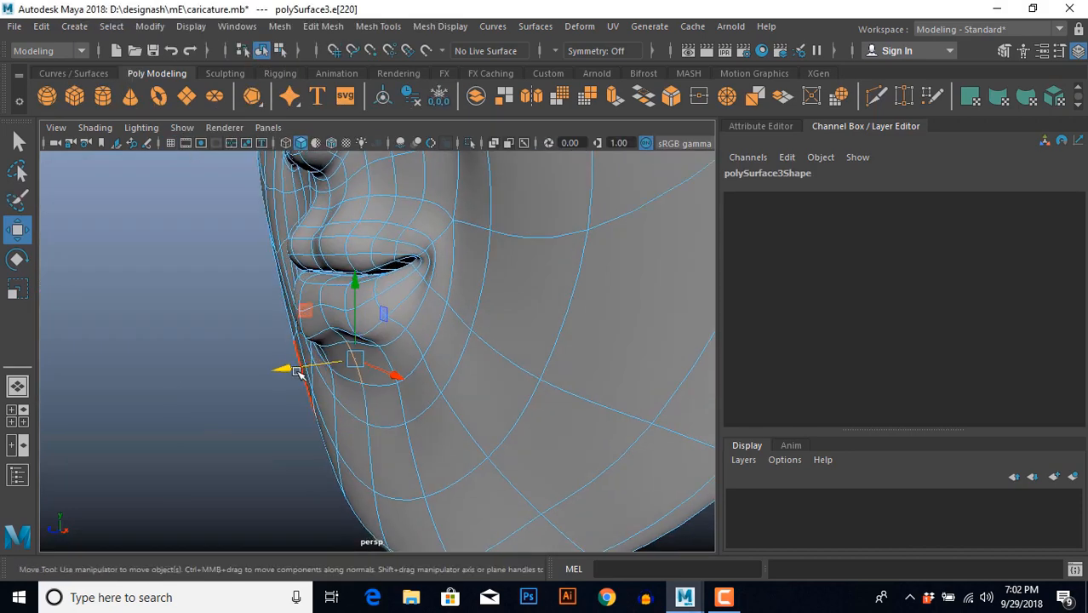
# Adjust the edge just below the middle of the lower lip along the depth axis and raise it slightly.
pyautogui.moveTo(296, 371); pyautogui.dragTo(293, 368)
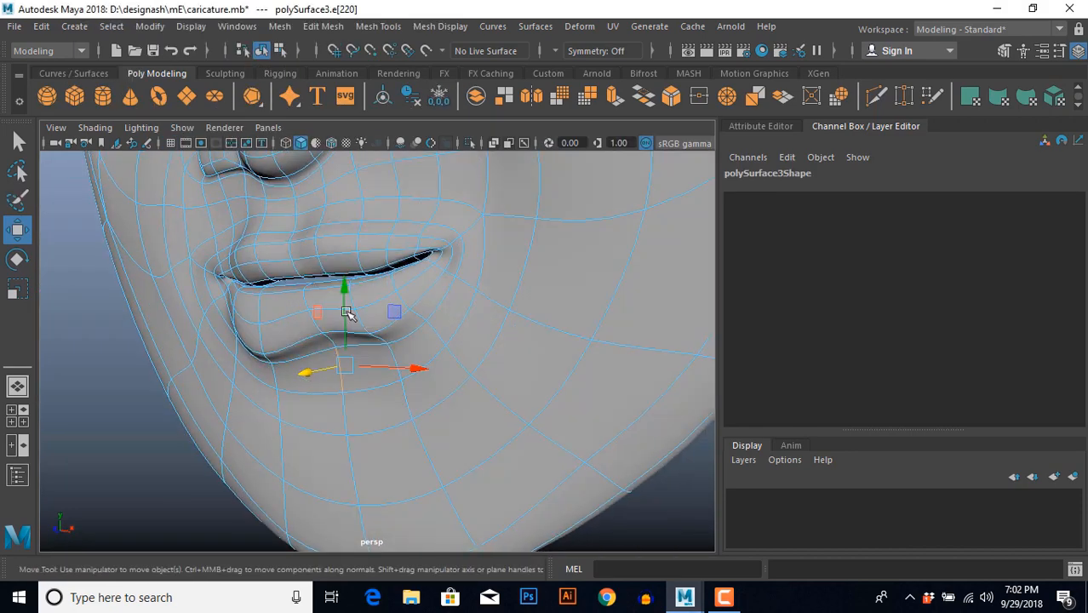
pyautogui.moveTo(345, 306); pyautogui.dragTo(344, 283)
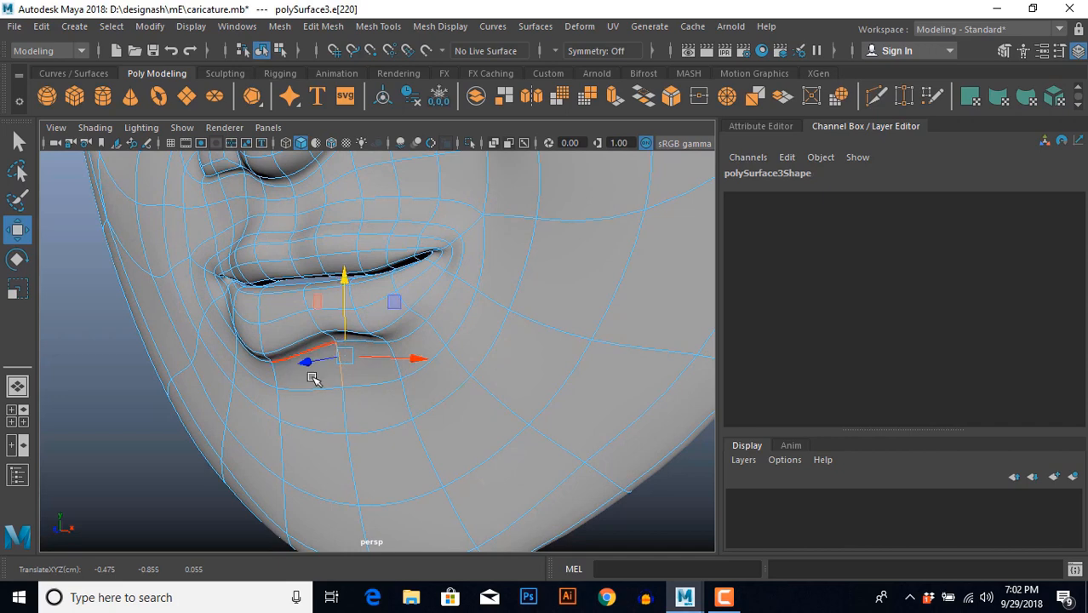
pyautogui.keyDown('alt'); pyautogui.moveTo(313, 378); pyautogui.dragTo(320, 441); pyautogui.keyUp('alt')
# Select the edge at the right-hand mouth corner and move it along the depth axis.
pyautogui.scroll(-6, 383, 437)
pyautogui.scroll(3, 426, 432)
pyautogui.moveTo(418, 430); pyautogui.dragTo(486, 383, button='right')
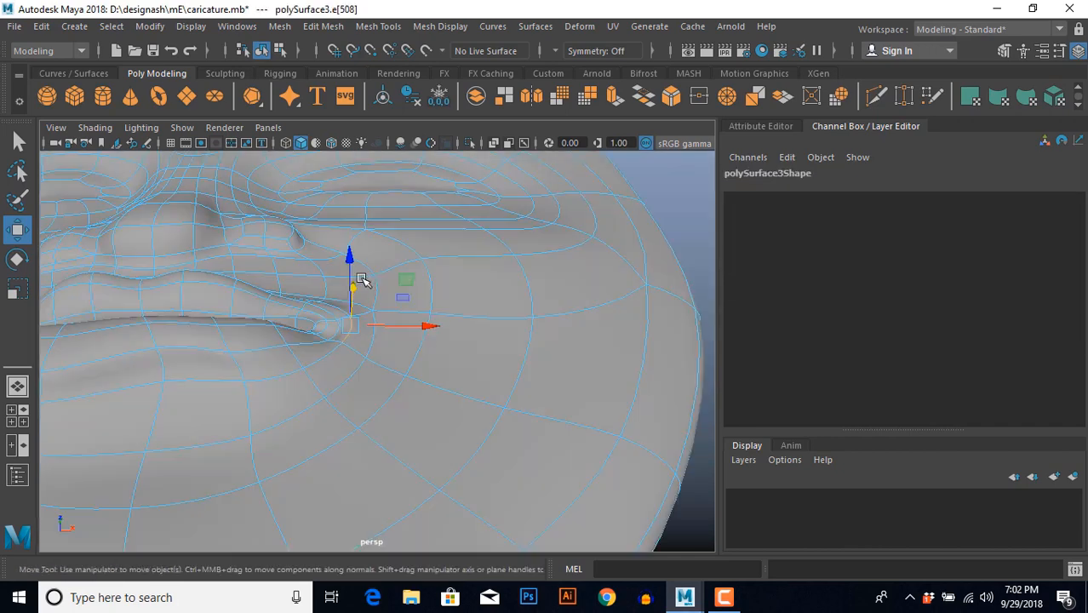
pyautogui.moveTo(357, 285); pyautogui.dragTo(349, 259)
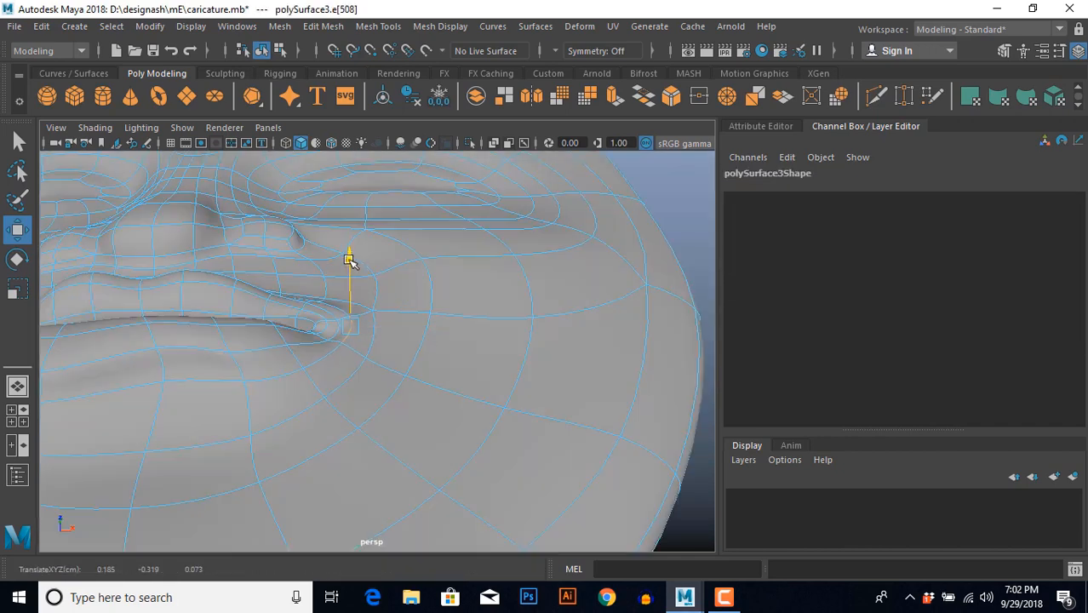
# Return the head mesh to object mode, deselect it and check the smoothed face.
pyautogui.keyDown('alt'); pyautogui.moveTo(405, 420); pyautogui.dragTo(464, 442); pyautogui.keyUp('alt')
pyautogui.scroll(-4, 464, 442)
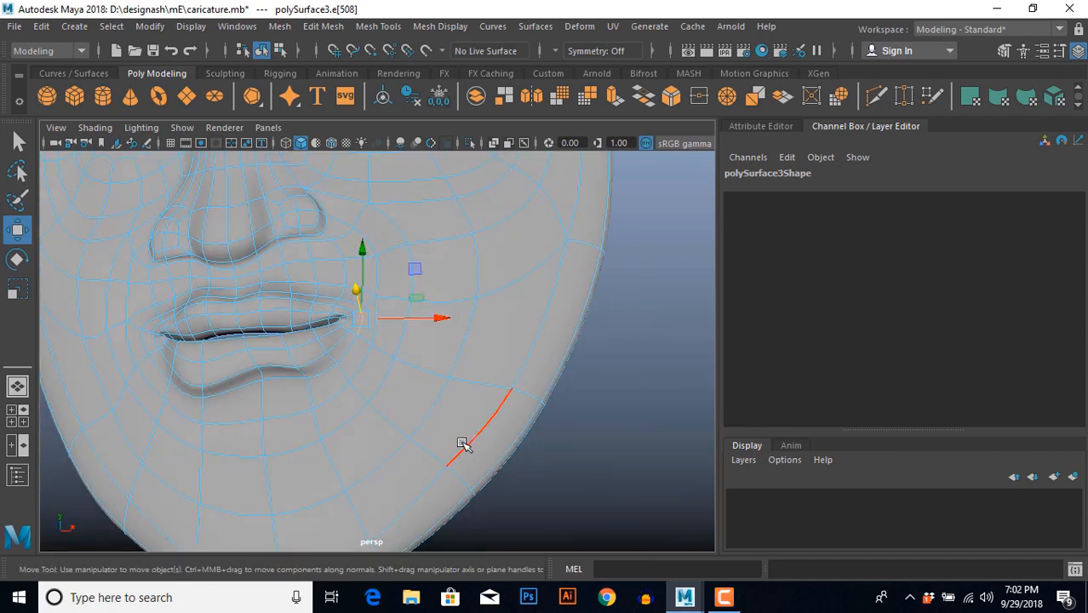
pyautogui.moveTo(464, 441); pyautogui.dragTo(525, 397, button='right')
pyautogui.click(520, 430)
pyautogui.scroll(-5, 510, 427)
pyautogui.keyDown('alt'); pyautogui.moveTo(502, 429); pyautogui.dragTo(454, 440); pyautogui.keyUp('alt')
pyautogui.scroll(3, 451, 421)
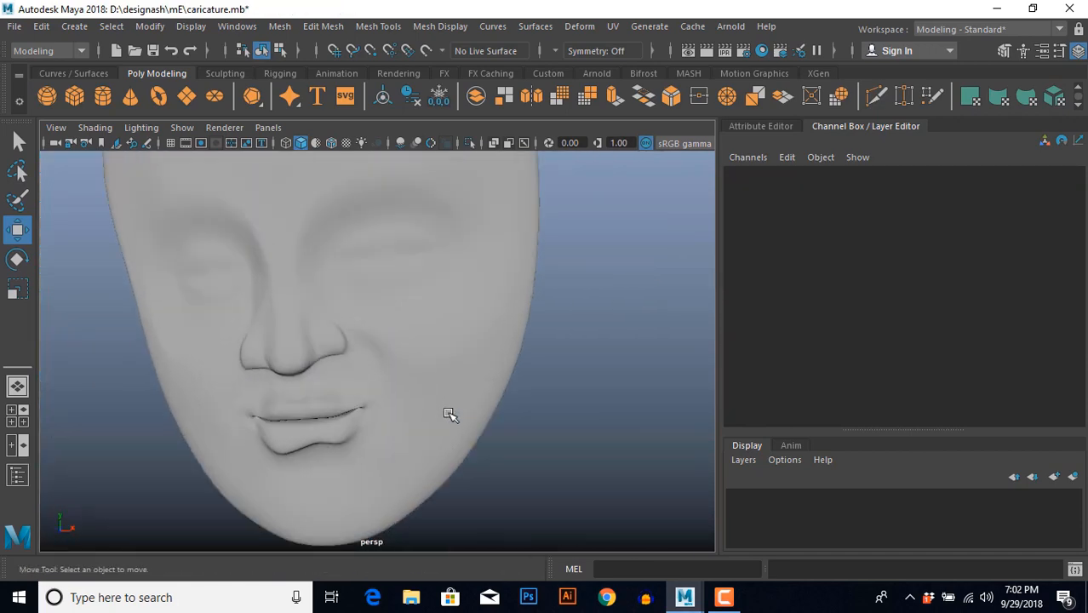
pyautogui.keyDown('alt'); pyautogui.moveTo(449, 412); pyautogui.dragTo(467, 414); pyautogui.keyUp('alt')
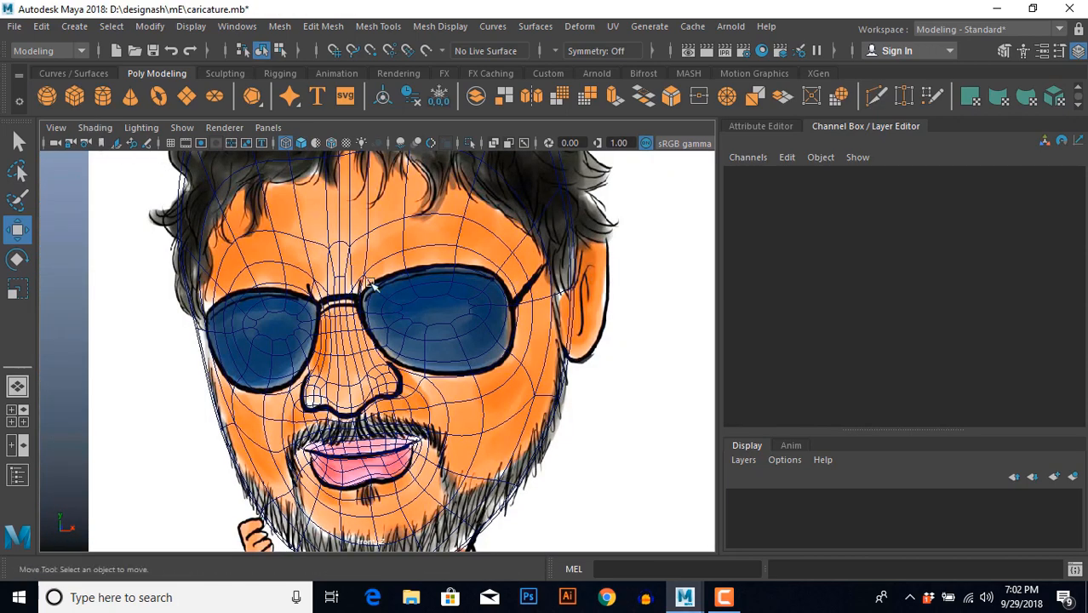
# Create a polygon cube over the right-hand sunglasses lens at about X 0.272, Y 1.401 and flatten it to a Z scale of 0.089.
pyautogui.keyDown('shift'); pyautogui.moveTo(370, 283); pyautogui.dragTo(415, 310, button='right'); pyautogui.keyUp('shift')
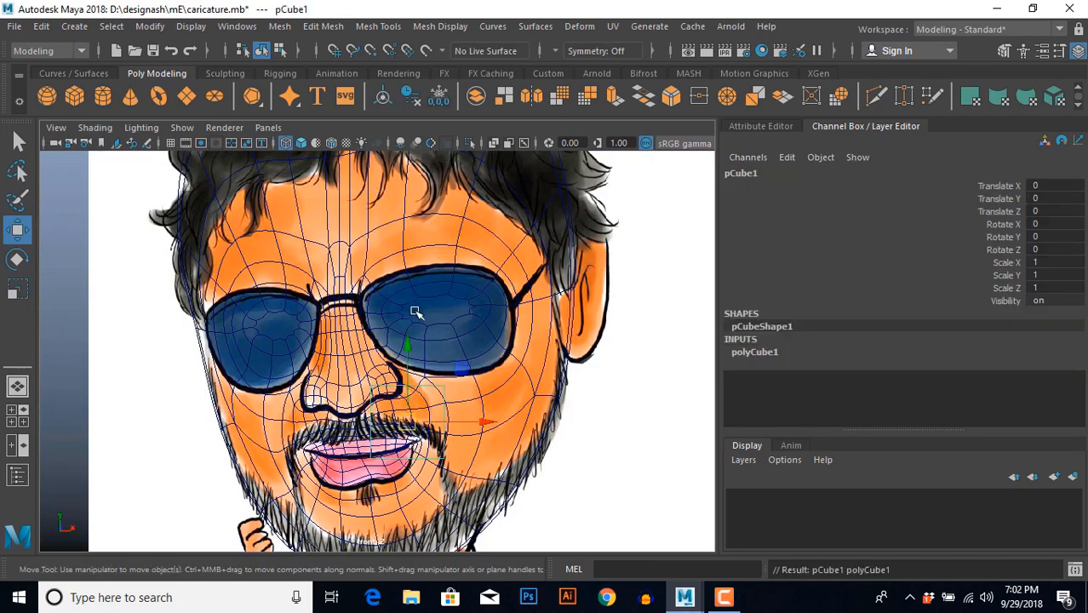
pyautogui.moveTo(407, 422); pyautogui.dragTo(428, 320)
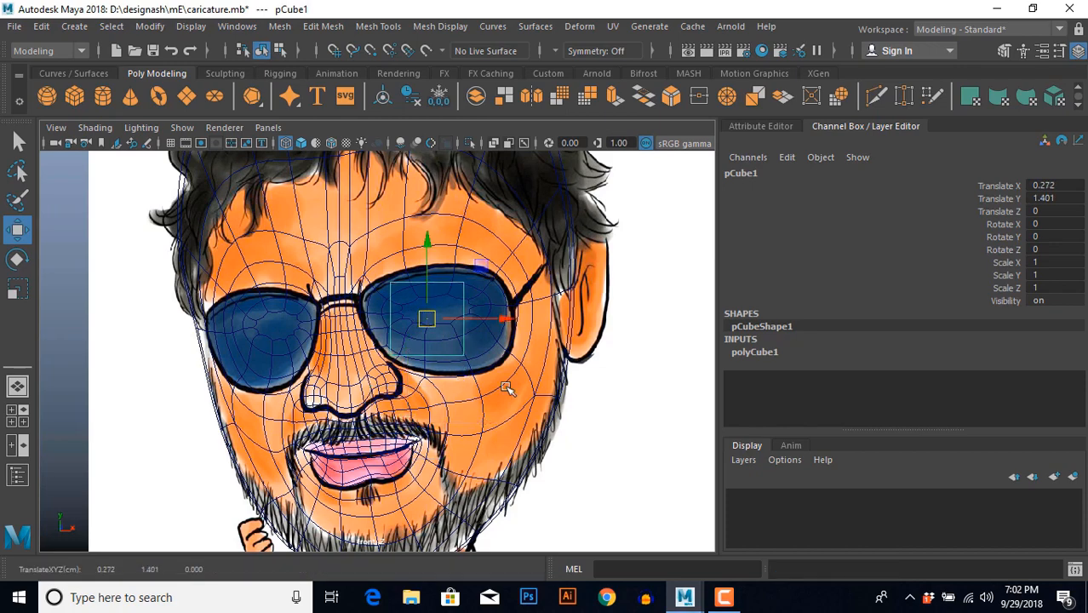
pyautogui.press('space')
pyautogui.press('space')
pyautogui.scroll(-10, 527, 426)
pyautogui.keyDown('alt'); pyautogui.moveTo(466, 342); pyautogui.dragTo(467, 362, button='middle'); pyautogui.keyUp('alt')
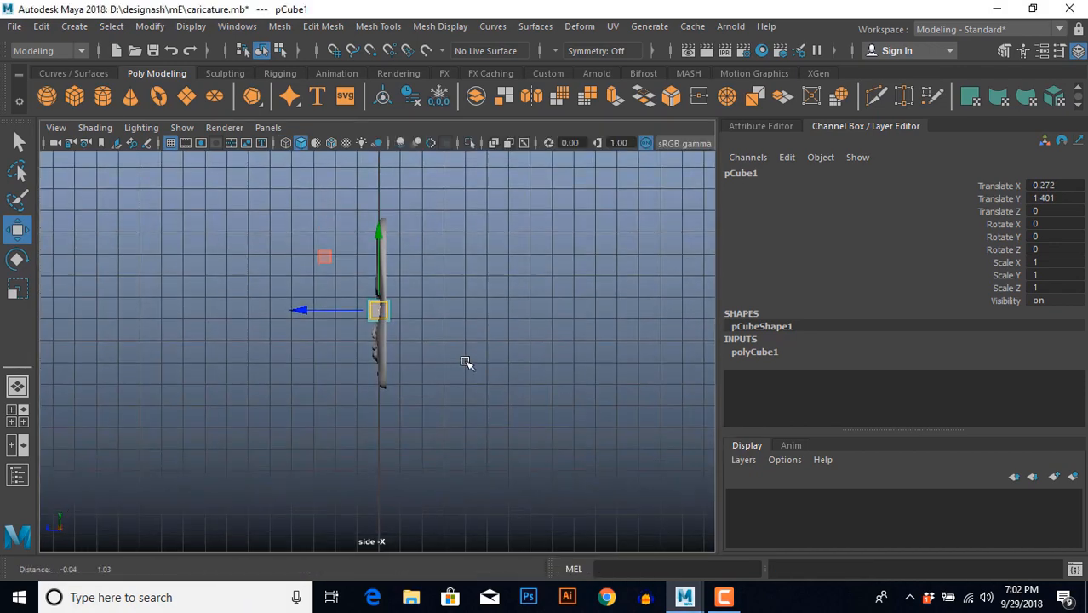
pyautogui.scroll(5, 466, 362)
pyautogui.press('r')
pyautogui.scroll(4, 440, 366)
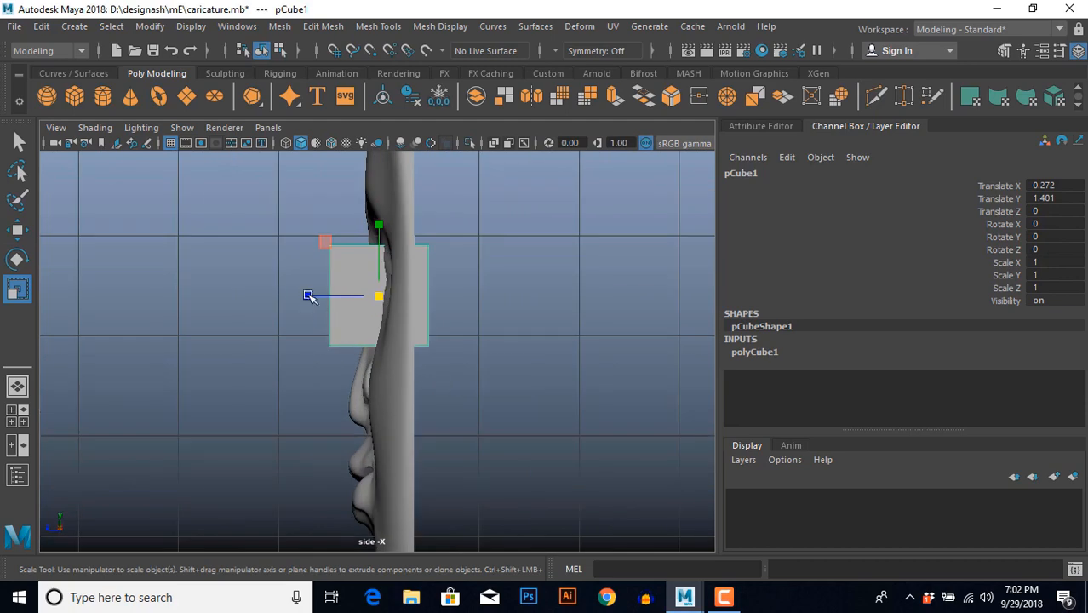
pyautogui.moveTo(308, 295); pyautogui.dragTo(369, 308)
# Open the cube's creation parameters and select its width, height and depth.
pyautogui.press('space')
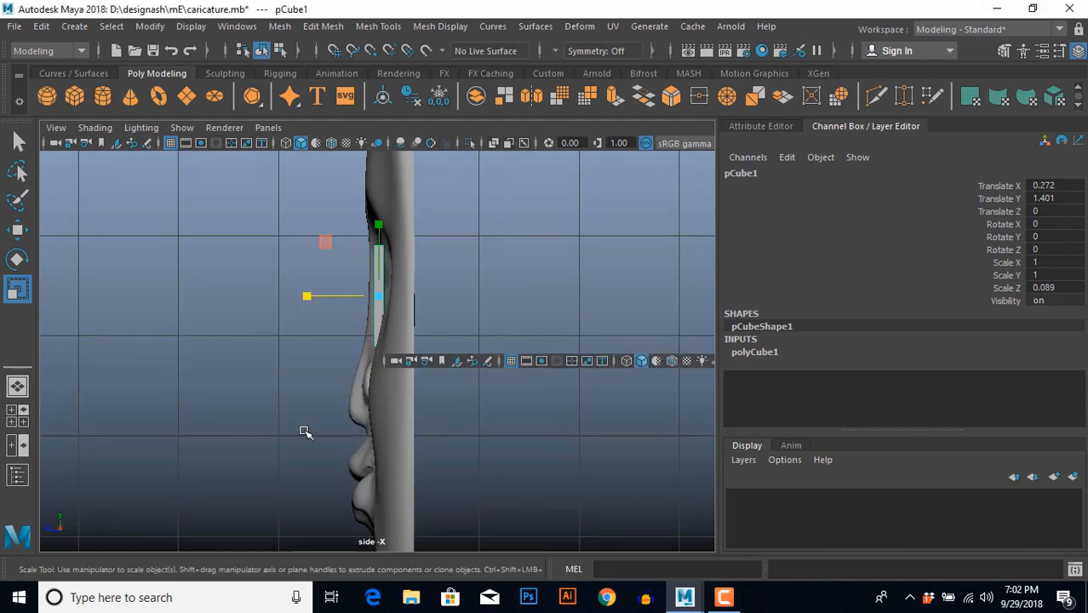
pyautogui.press('space')
pyautogui.keyDown('alt'); pyautogui.moveTo(451, 408); pyautogui.dragTo(372, 404, button='middle'); pyautogui.keyUp('alt')
pyautogui.scroll(3, 372, 404)
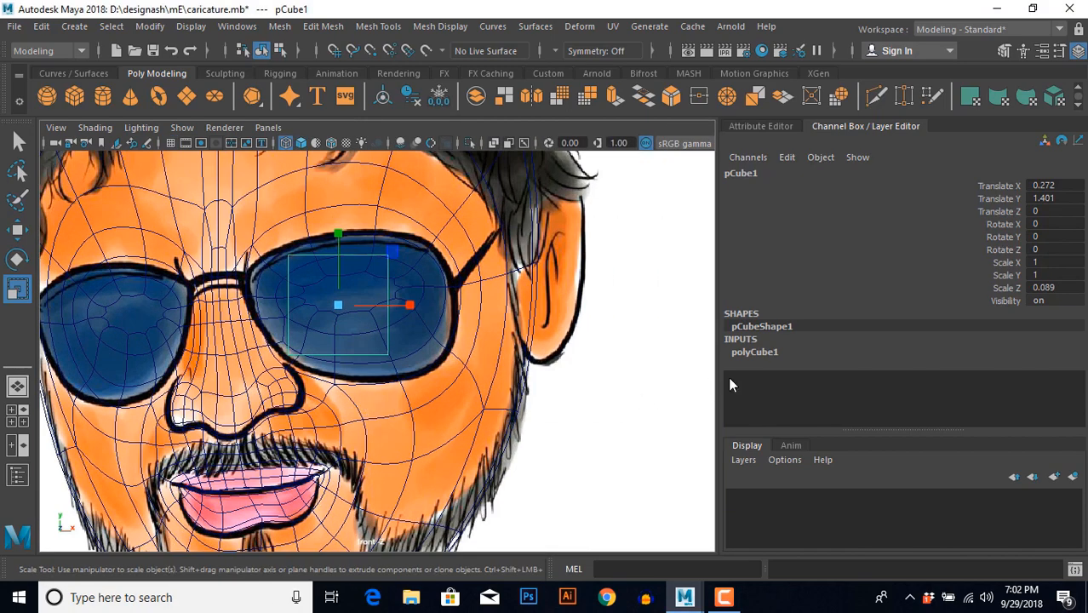
pyautogui.click(756, 354)
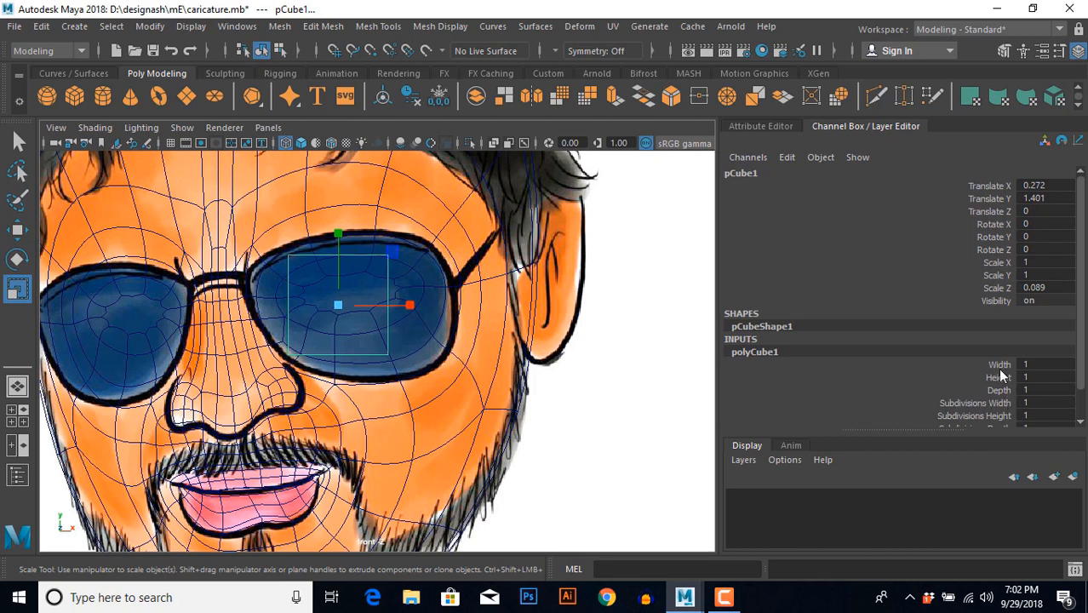
pyautogui.moveTo(999, 364); pyautogui.dragTo(999, 390)
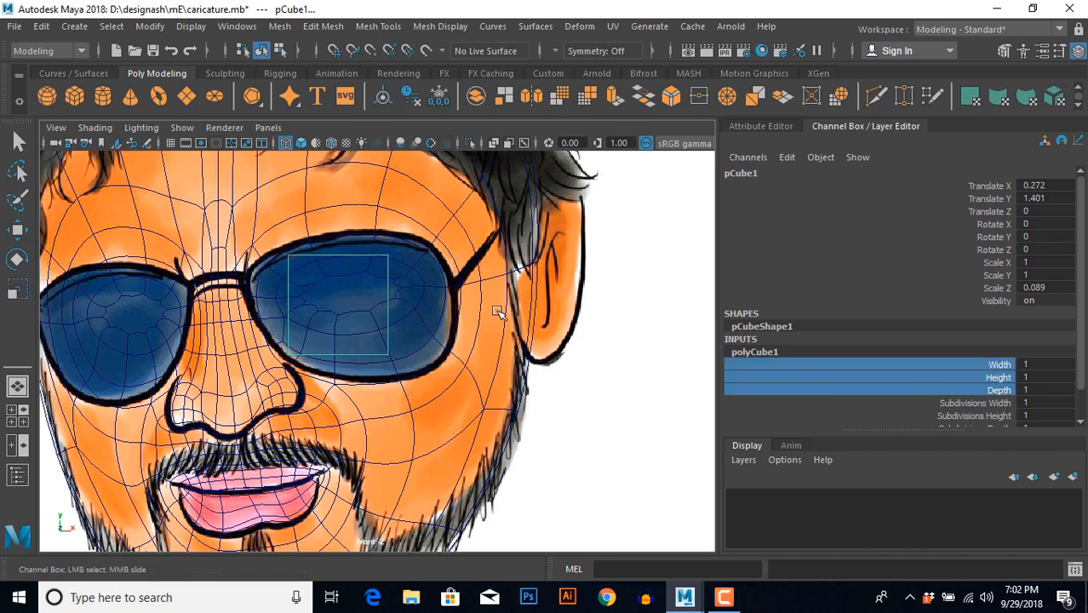
pyautogui.press('space')
pyautogui.press('space')
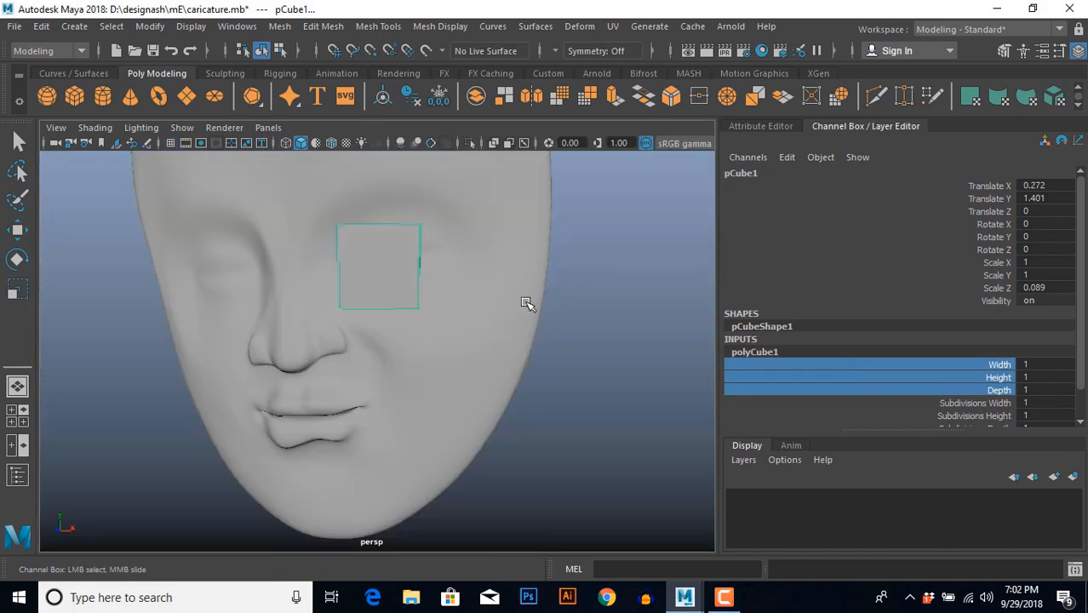
pyautogui.scroll(4, 525, 300)
pyautogui.keyDown('alt'); pyautogui.moveTo(506, 306); pyautogui.dragTo(483, 423, button='middle'); pyautogui.keyUp('alt')
pyautogui.keyDown('alt'); pyautogui.moveTo(484, 424); pyautogui.dragTo(401, 426); pyautogui.keyUp('alt')
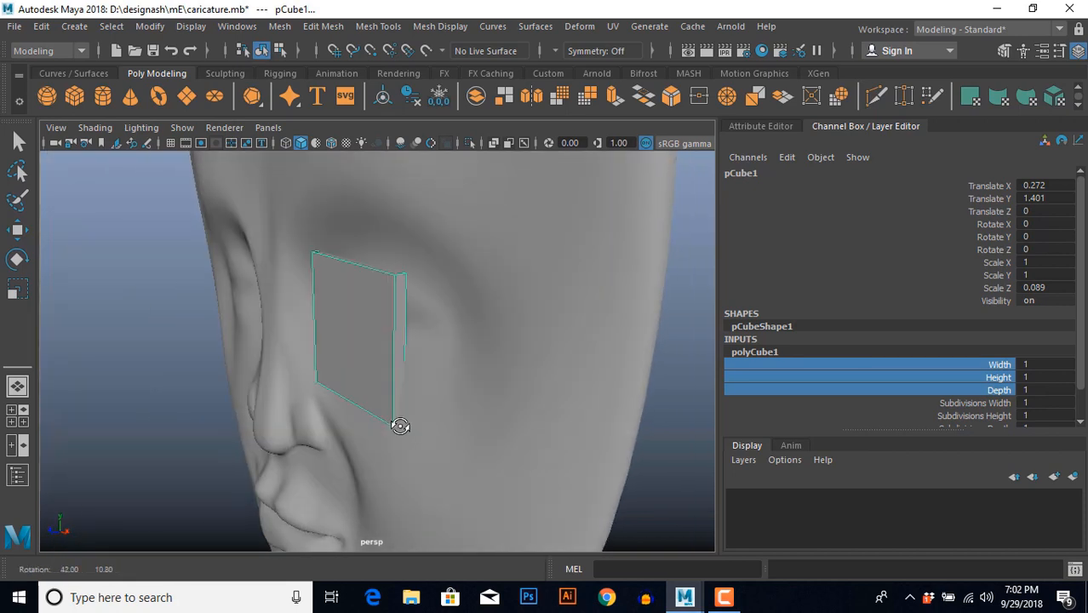
# Try a width of 1.5 for the cube.
pyautogui.click(1007, 367)
pyautogui.moveTo(580, 385); pyautogui.dragTo(584, 382, button='middle')
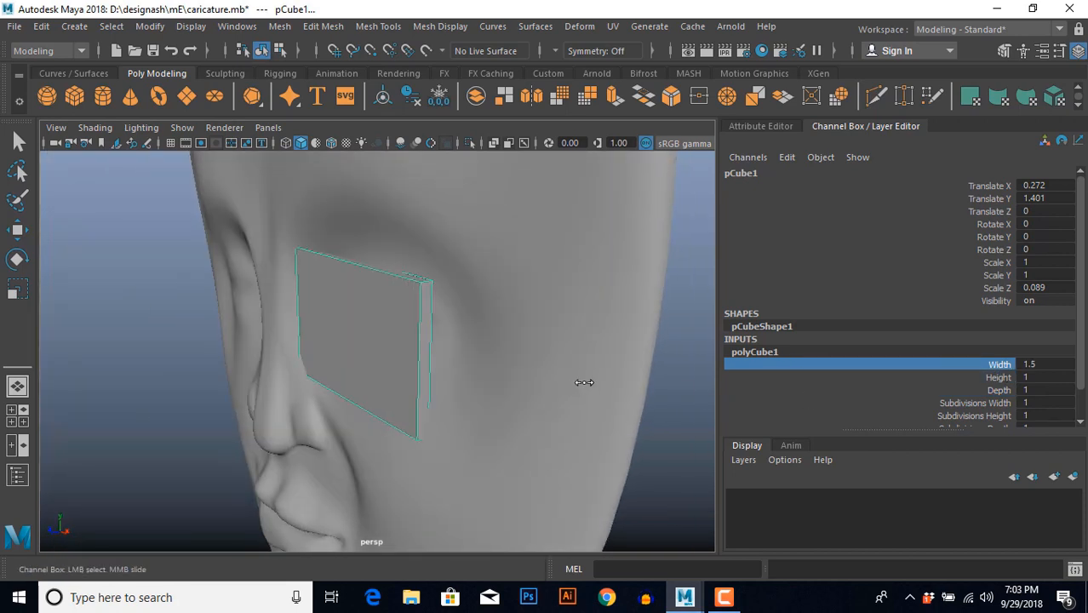
pyautogui.hotkey('ctrl', 'z')
# Set the cube's subdivisions to 3 in width, 3 in height and 1 in depth.
pyautogui.click(978, 404)
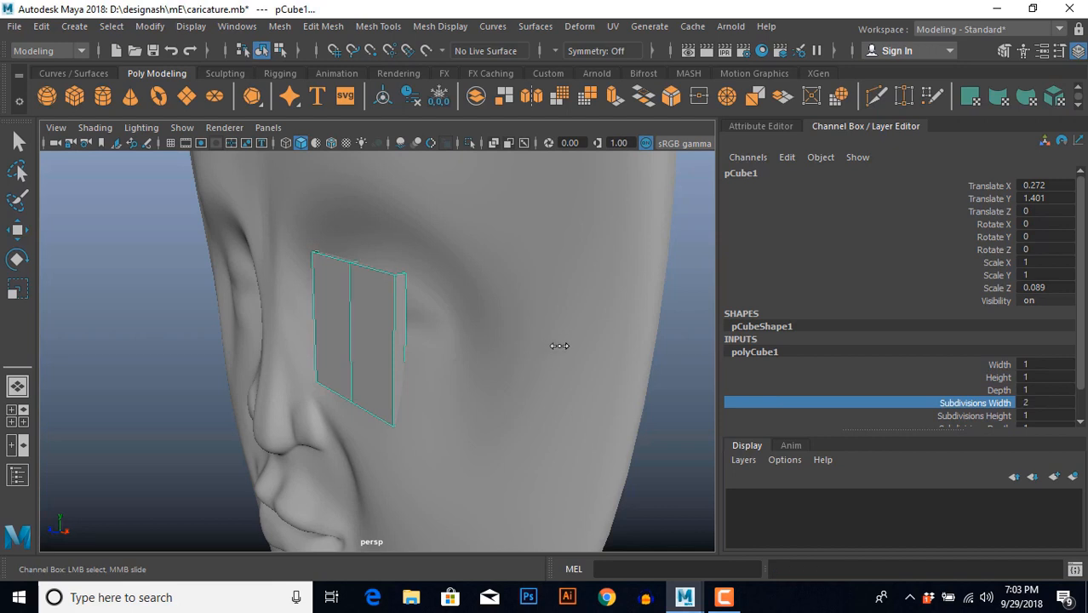
pyautogui.scroll(-1, 973, 414)
pyautogui.click(974, 396)
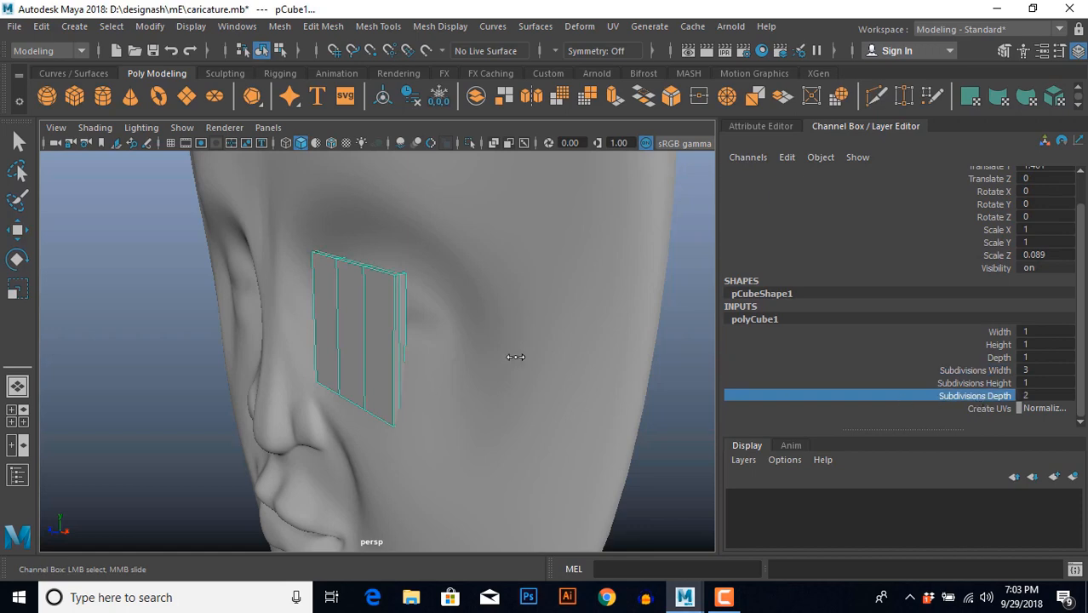
pyautogui.click(976, 384)
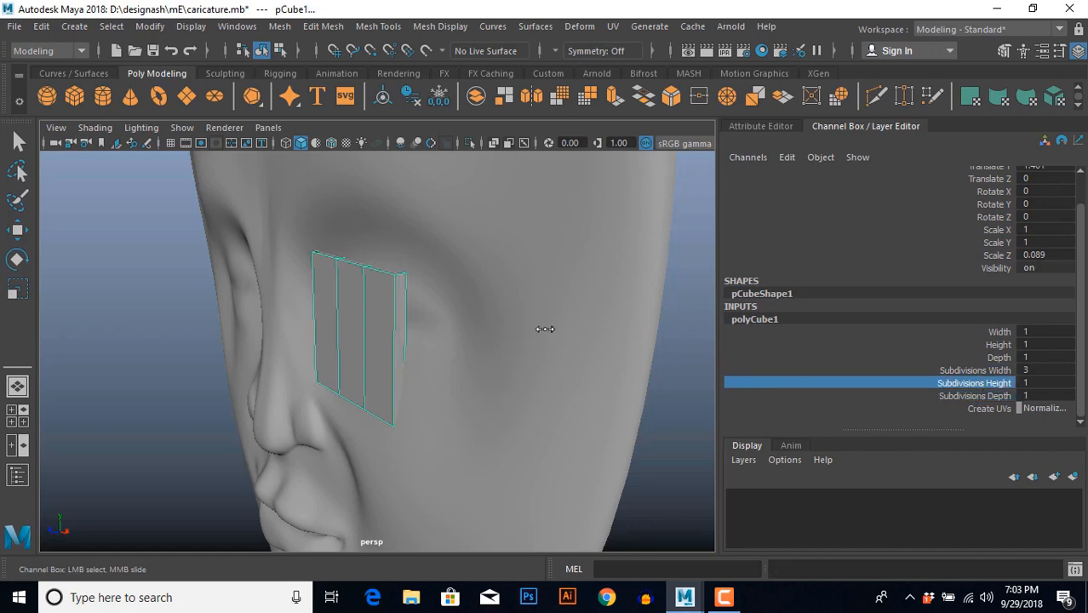
# In the front view, move the cube's upper two nose-side vertices onto the lens outline.
pyautogui.press('space')
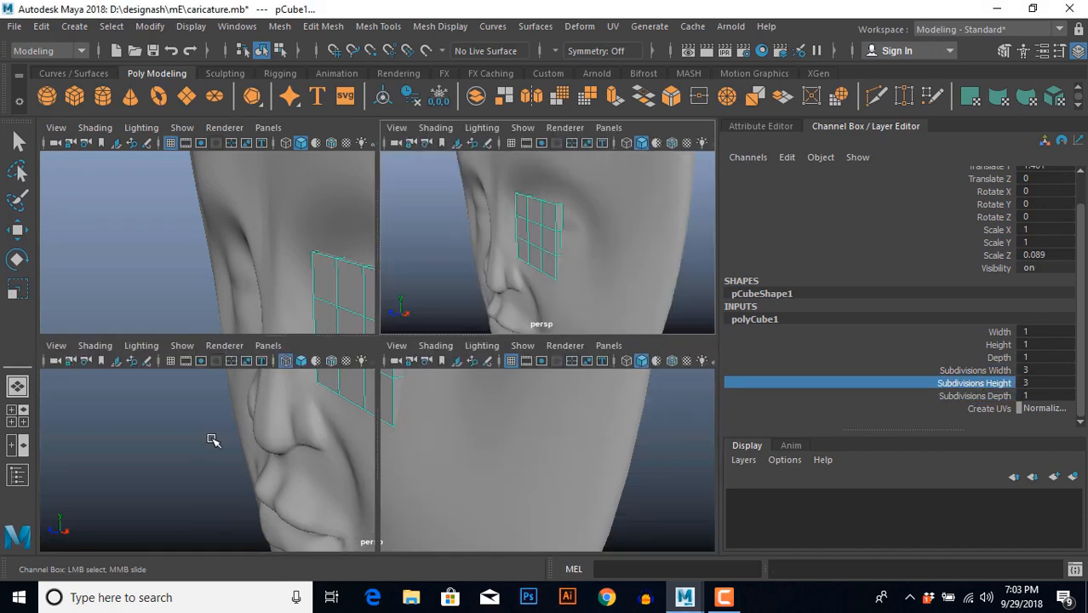
pyautogui.press('space')
pyautogui.scroll(2, 252, 394)
pyautogui.keyDown('alt'); pyautogui.moveTo(332, 281); pyautogui.dragTo(338, 293, button='middle'); pyautogui.keyUp('alt')
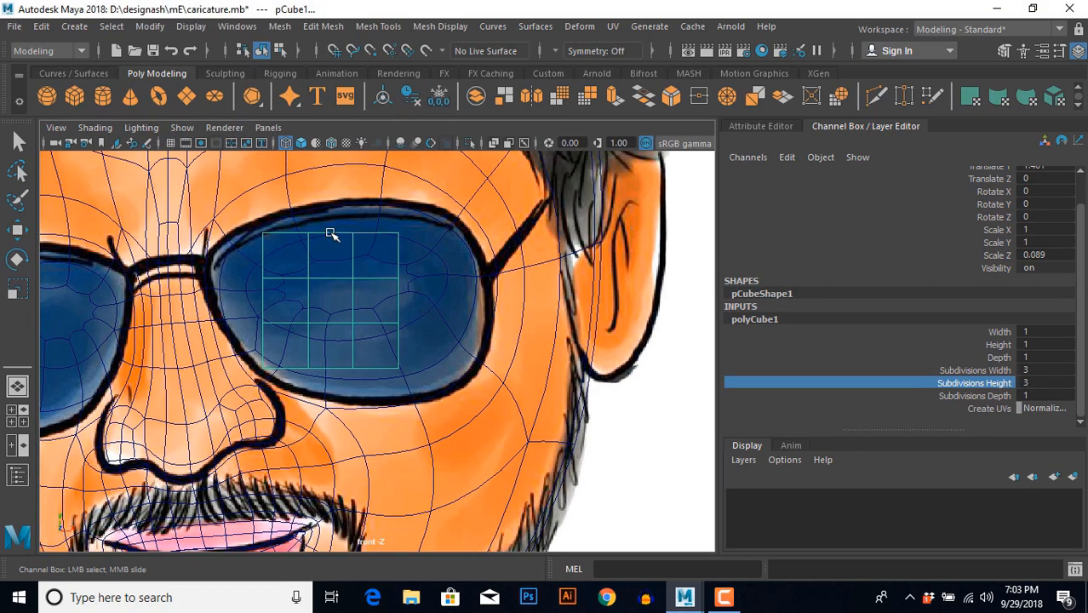
pyautogui.moveTo(330, 232); pyautogui.dragTo(257, 268, button='right')
pyautogui.click(264, 235)
pyautogui.press('r')
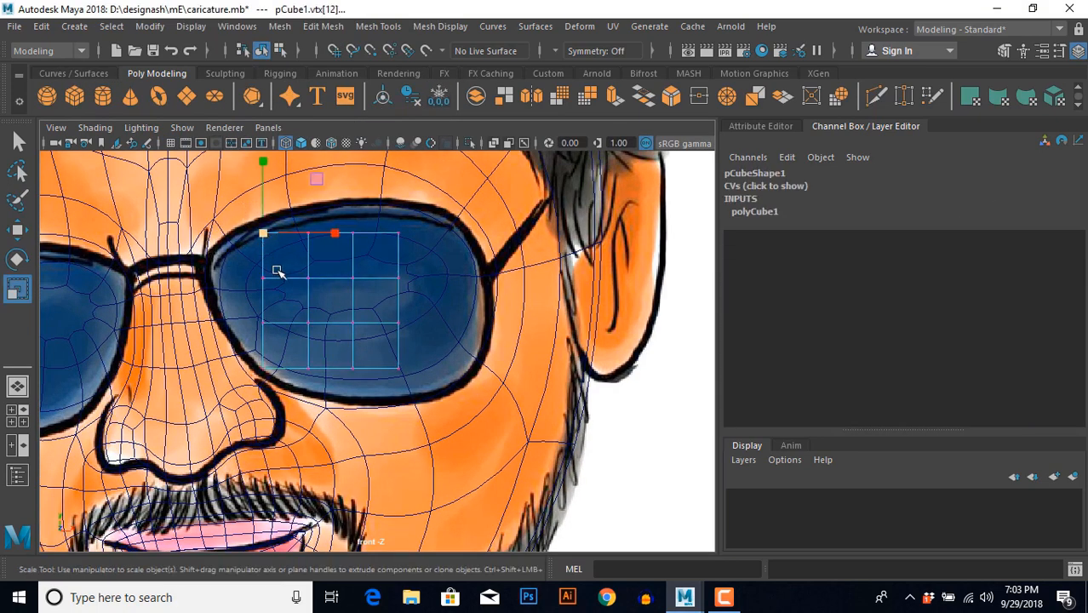
pyautogui.press('w')
pyautogui.moveTo(242, 258); pyautogui.dragTo(207, 290)
pyautogui.moveTo(278, 251); pyautogui.dragTo(241, 223)
pyautogui.moveTo(262, 234); pyautogui.dragTo(215, 246)
# Move the cube's lower two nose-side vertices onto the lens's curved inner rim.
pyautogui.click(263, 324)
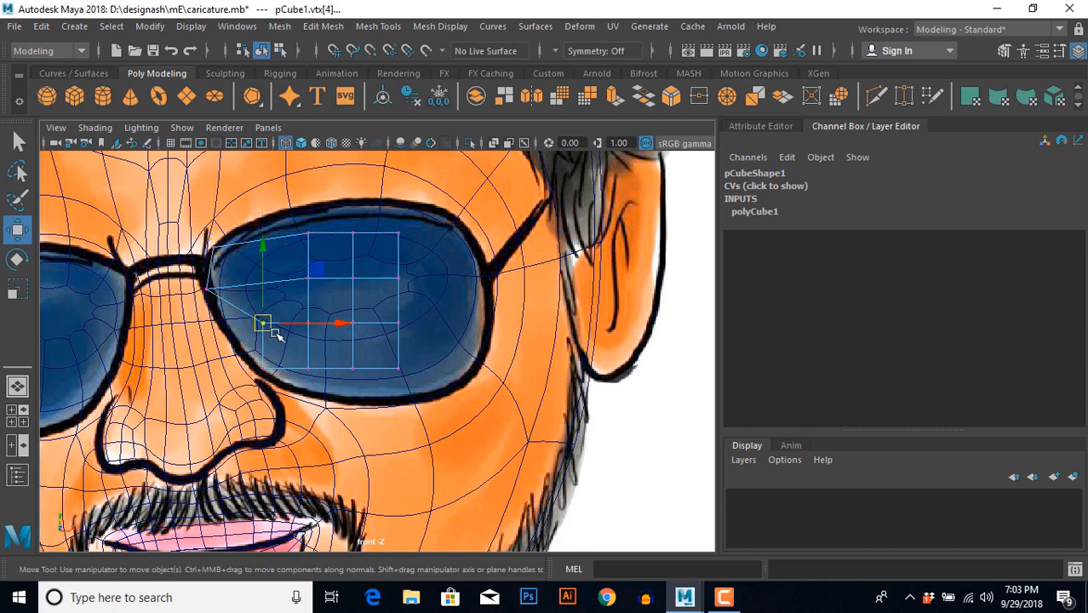
pyautogui.moveTo(263, 323); pyautogui.dragTo(231, 340)
pyautogui.click(265, 364)
pyautogui.hotkey('ctrl', 'z')
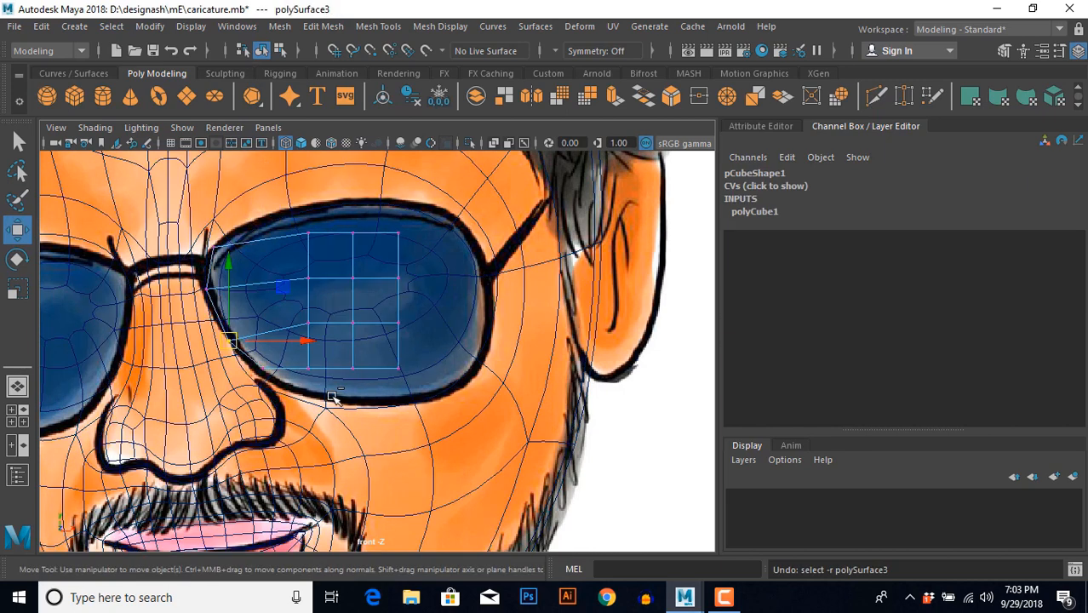
# Lower the bottom middle vertices to the lens's lower rim and move the lower three ear-side vertices out to its outer rim.
pyautogui.moveTo(300, 372); pyautogui.dragTo(331, 391)
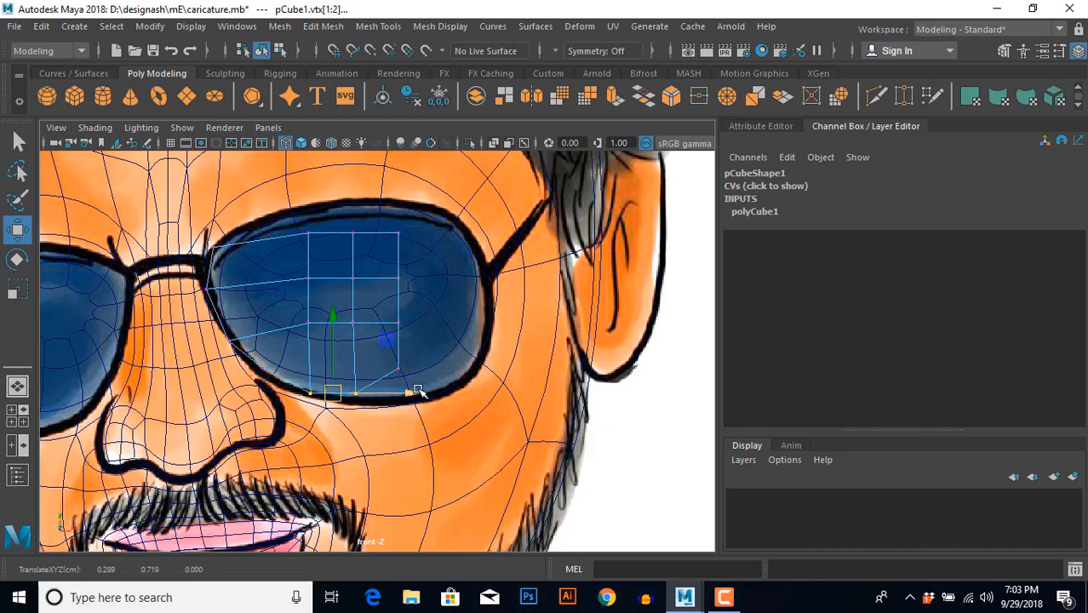
pyautogui.moveTo(384, 346); pyautogui.dragTo(413, 395)
pyautogui.hotkey('ctrl', 'z')
pyautogui.moveTo(398, 278); pyautogui.dragTo(489, 304)
pyautogui.click(414, 397)
pyautogui.moveTo(413, 396); pyautogui.dragTo(481, 397)
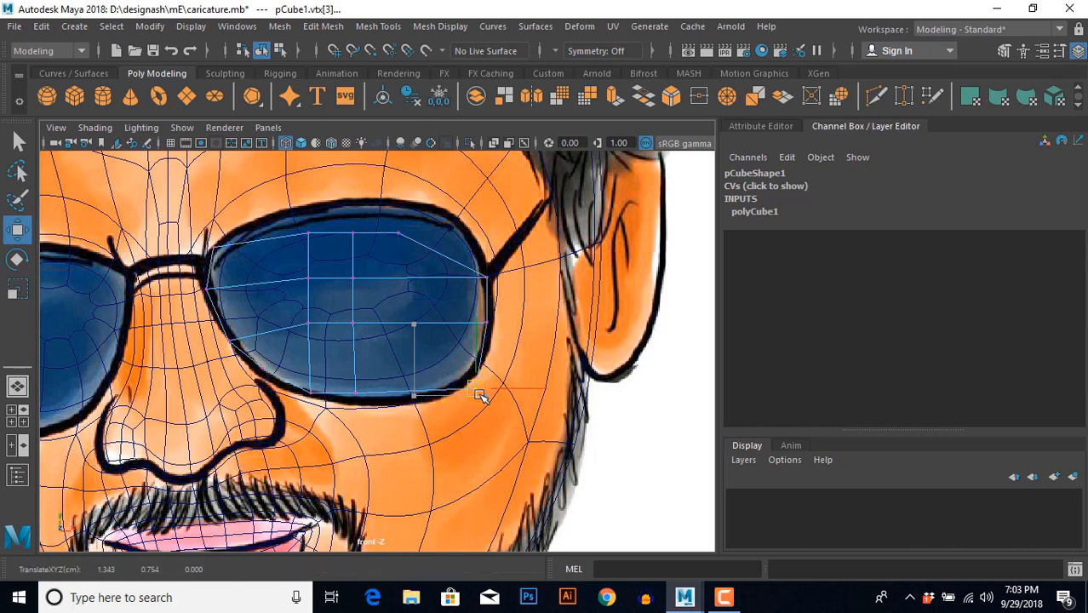
# Shift the lower three vertices of the ear-side inner column outward to even out the lens grid.
pyautogui.moveTo(337, 309); pyautogui.dragTo(369, 400)
pyautogui.moveTo(357, 361); pyautogui.dragTo(388, 370)
pyautogui.moveTo(339, 269); pyautogui.dragTo(371, 305)
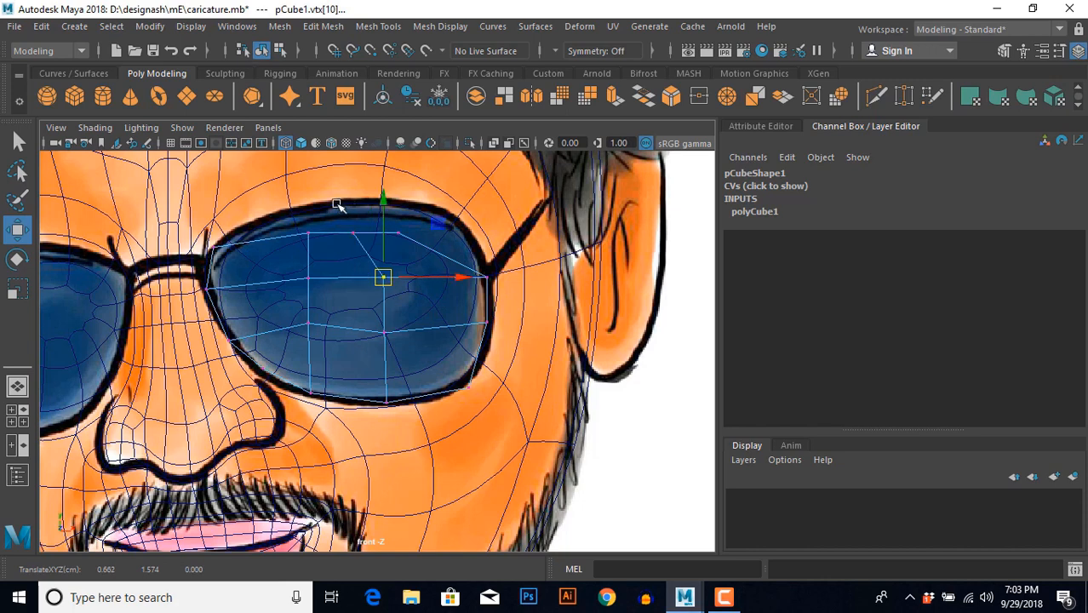
# Move the two middle top vertices and the outer top corner onto the lens's upper rim and fine-tune them.
pyautogui.click(352, 232)
pyautogui.moveTo(353, 232); pyautogui.dragTo(288, 211)
pyautogui.click(309, 229)
pyautogui.click(398, 231)
pyautogui.moveTo(400, 232); pyautogui.dragTo(461, 216)
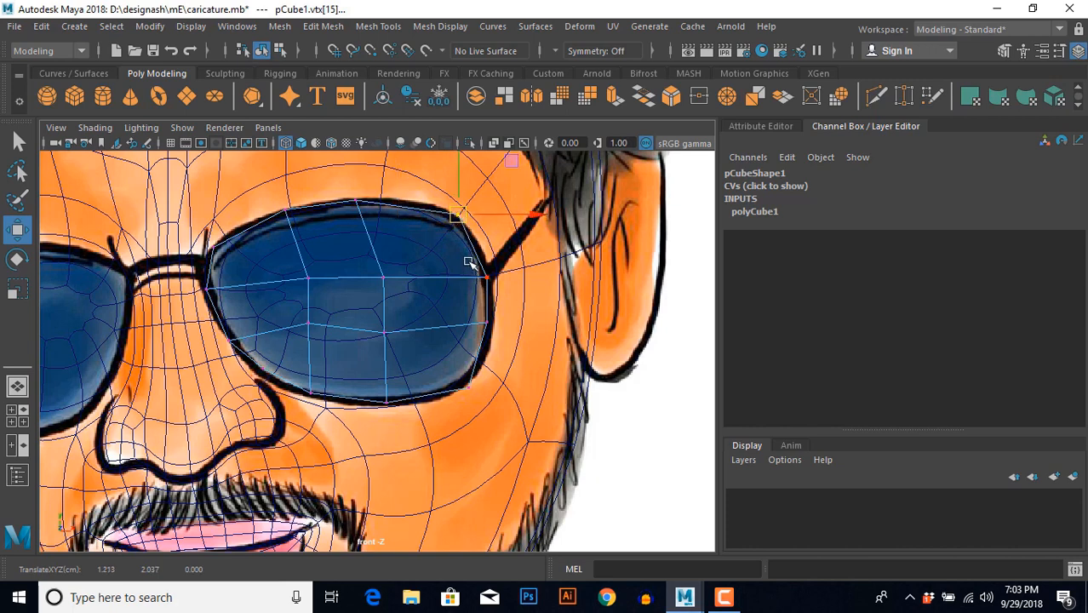
pyautogui.click(360, 203)
pyautogui.moveTo(361, 203); pyautogui.dragTo(361, 201)
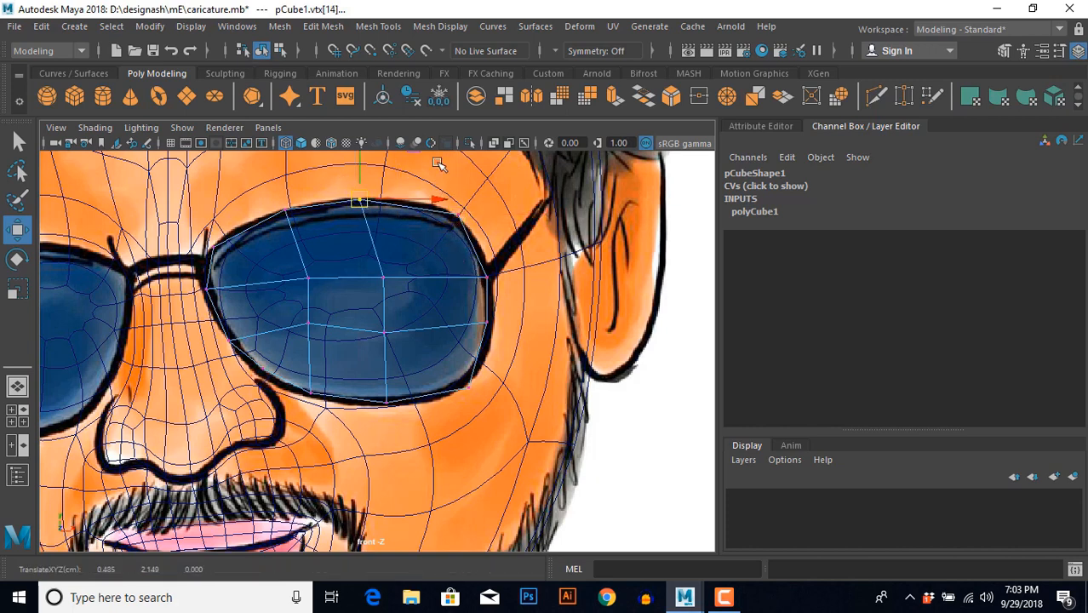
pyautogui.click(450, 214)
pyautogui.moveTo(450, 214); pyautogui.dragTo(455, 220)
# Shift the nose-side inner column toward the nose, keeping its top vertex on the lens's upper rim.
pyautogui.click(292, 271)
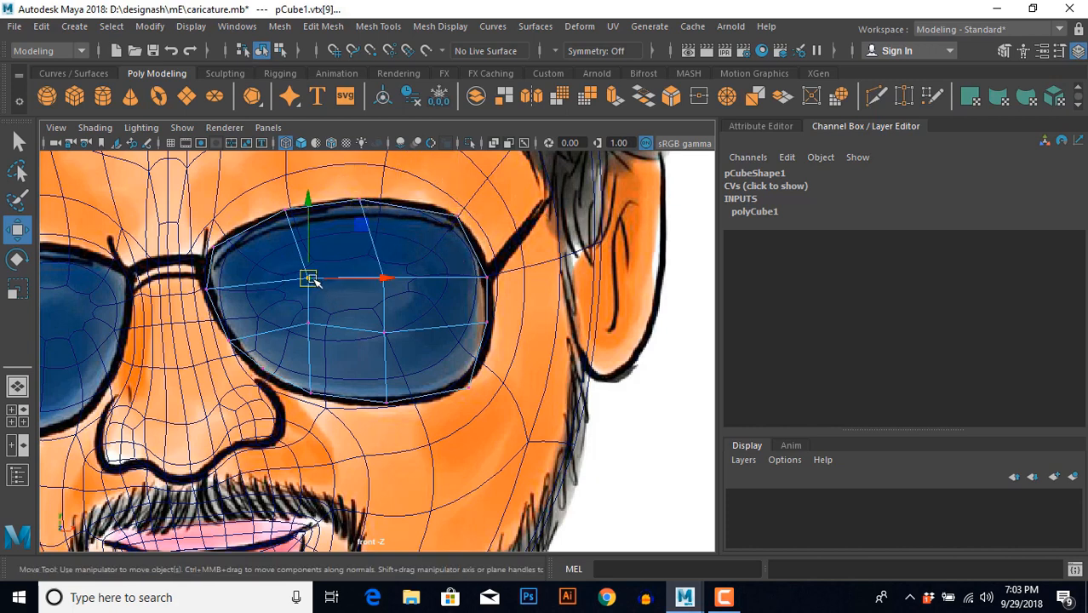
pyautogui.moveTo(309, 278); pyautogui.dragTo(291, 277)
pyautogui.click(318, 338)
pyautogui.moveTo(307, 322); pyautogui.dragTo(281, 331)
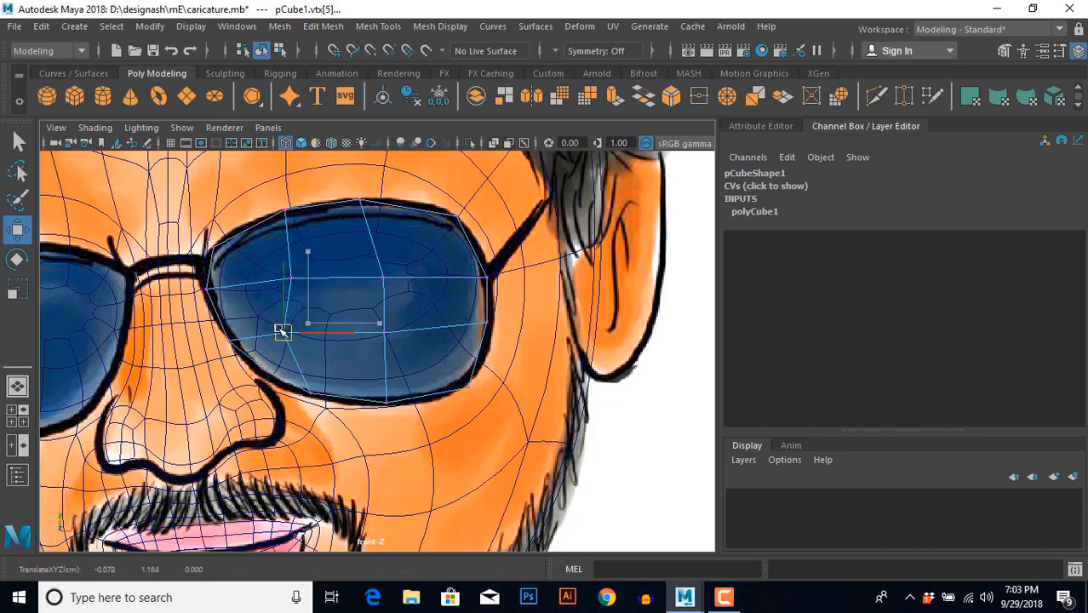
pyautogui.click(306, 394)
pyautogui.click(291, 277)
pyautogui.moveTo(291, 277); pyautogui.dragTo(272, 281)
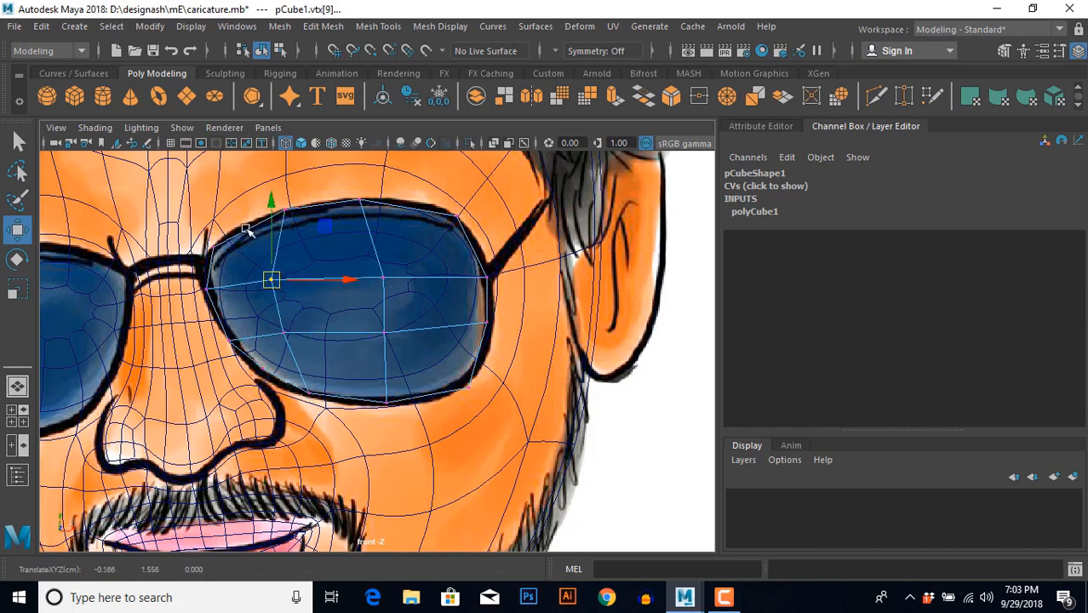
pyautogui.click(286, 210)
pyautogui.moveTo(286, 211); pyautogui.dragTo(256, 223)
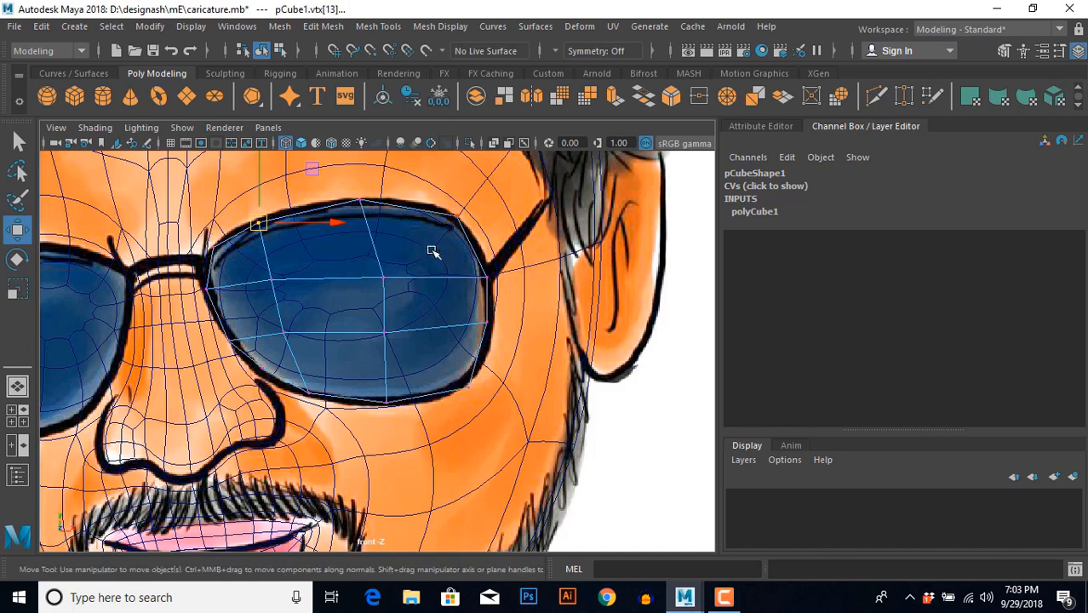
# In the perspective view, pull the lens's two bottom middle vertices forward along the depth axis, clear of the cheek.
pyautogui.press('space')
pyautogui.press('space')
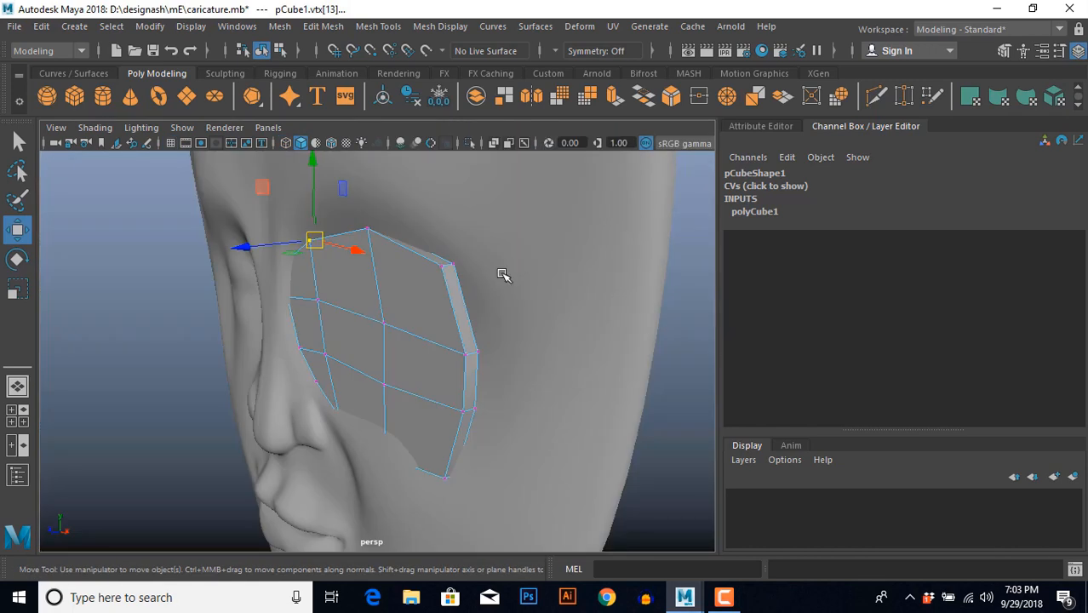
pyautogui.keyDown('alt'); pyautogui.moveTo(502, 274); pyautogui.dragTo(422, 375); pyautogui.keyUp('alt')
pyautogui.keyDown('alt'); pyautogui.moveTo(417, 387); pyautogui.dragTo(332, 287); pyautogui.keyUp('alt')
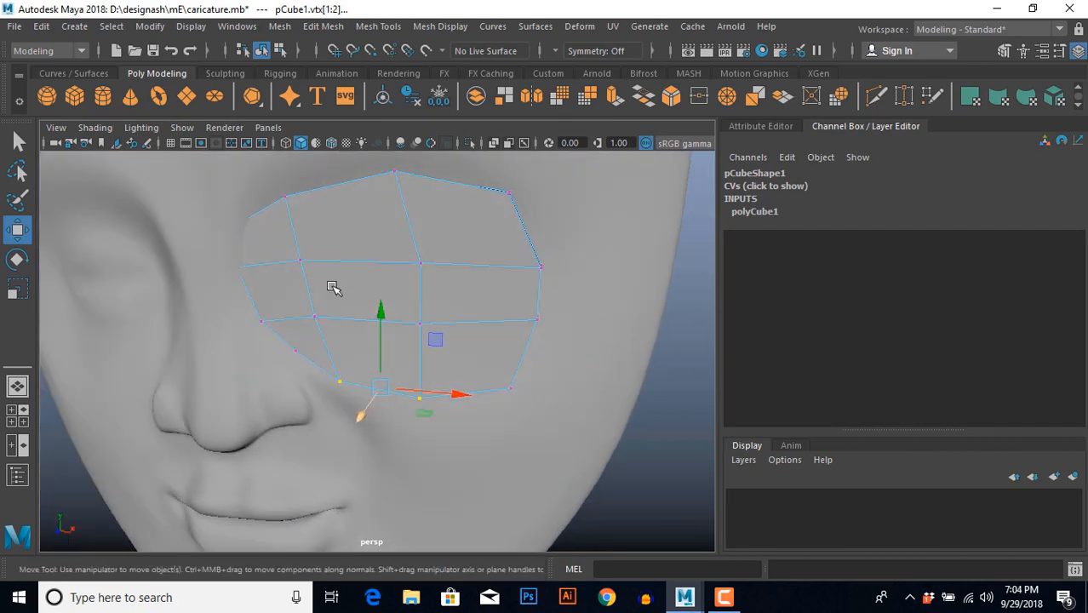
pyautogui.moveTo(438, 341); pyautogui.dragTo(438, 342)
pyautogui.moveTo(438, 342)
pyautogui.keyDown('alt'); pyautogui.mouseDown()
pyautogui.moveTo(308, 360)
pyautogui.moveTo(298, 302)
pyautogui.moveTo(394, 363)
pyautogui.moveTo(448, 356)
pyautogui.mouseUp(); pyautogui.keyUp('alt')
# Select the four middle vertices on the lens's ear-side edge and push them back along the depth axis to about -0.036.
pyautogui.moveTo(455, 291); pyautogui.dragTo(583, 409)
pyautogui.press('space')
pyautogui.press('space')
pyautogui.press('space')
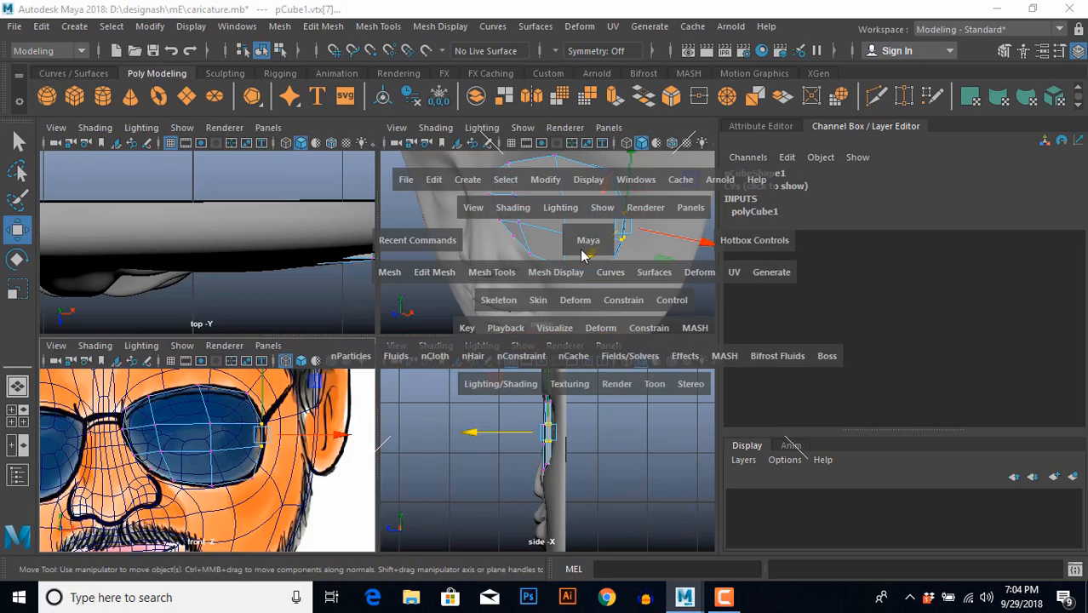
pyautogui.press('space')
pyautogui.keyDown('alt'); pyautogui.moveTo(536, 357); pyautogui.dragTo(433, 336); pyautogui.keyUp('alt')
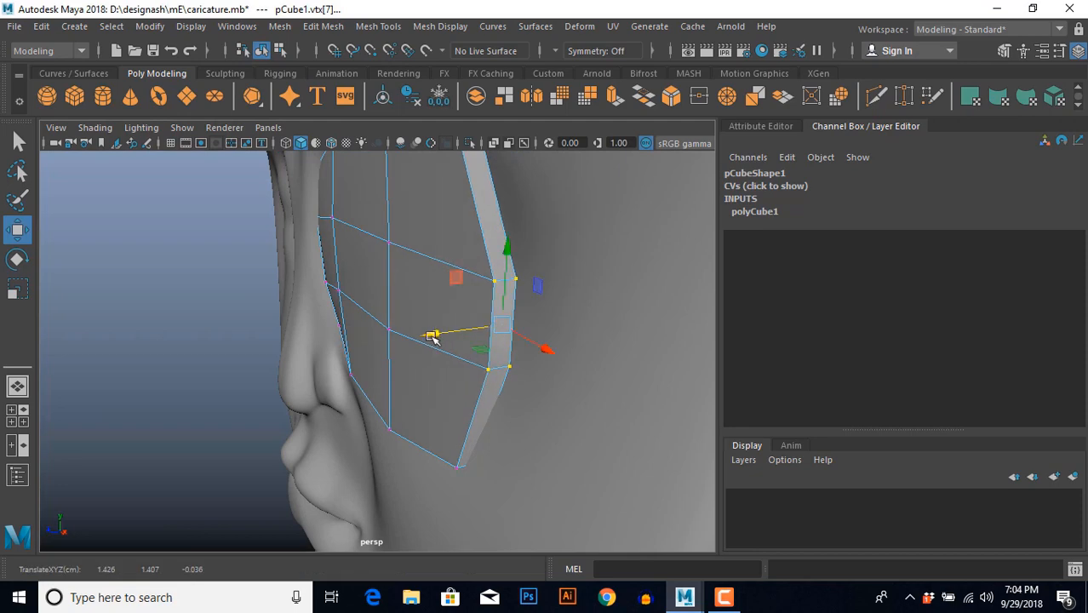
# In the perspective view, select the lens's upper nose-side edge vertices and nudge them along the depth axis to fit the face.
pyautogui.keyDown('alt'); pyautogui.moveTo(400, 387); pyautogui.dragTo(433, 387); pyautogui.keyUp('alt')
pyautogui.click(610, 435)
pyautogui.keyDown('alt'); pyautogui.moveTo(609, 435); pyautogui.dragTo(545, 414); pyautogui.keyUp('alt')
pyautogui.keyDown('alt'); pyautogui.moveTo(545, 415); pyautogui.dragTo(536, 413, button='middle'); pyautogui.keyUp('alt')
pyautogui.keyDown('alt'); pyautogui.moveTo(535, 413); pyautogui.dragTo(413, 427); pyautogui.keyUp('alt')
pyautogui.keyDown('alt'); pyautogui.moveTo(455, 282); pyautogui.dragTo(562, 311); pyautogui.keyUp('alt')
pyautogui.click(409, 294)
pyautogui.moveTo(408, 294); pyautogui.dragTo(332, 293, button='right')
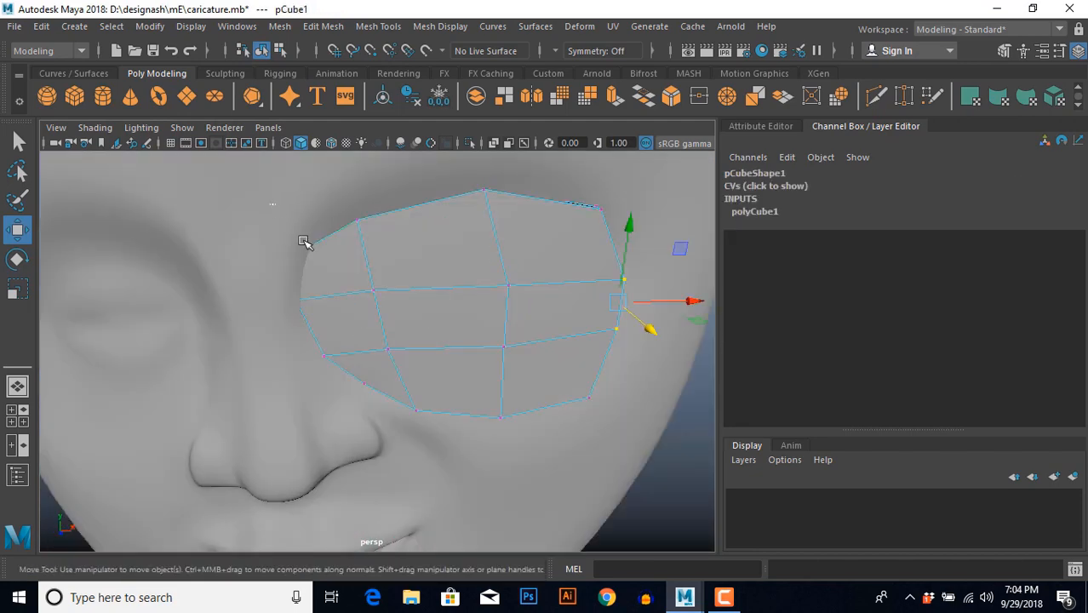
pyautogui.moveTo(328, 237); pyautogui.dragTo(357, 356)
pyautogui.moveTo(370, 353); pyautogui.dragTo(375, 361, button='middle')
pyautogui.keyDown('alt'); pyautogui.moveTo(375, 361); pyautogui.dragTo(294, 307); pyautogui.keyUp('alt')
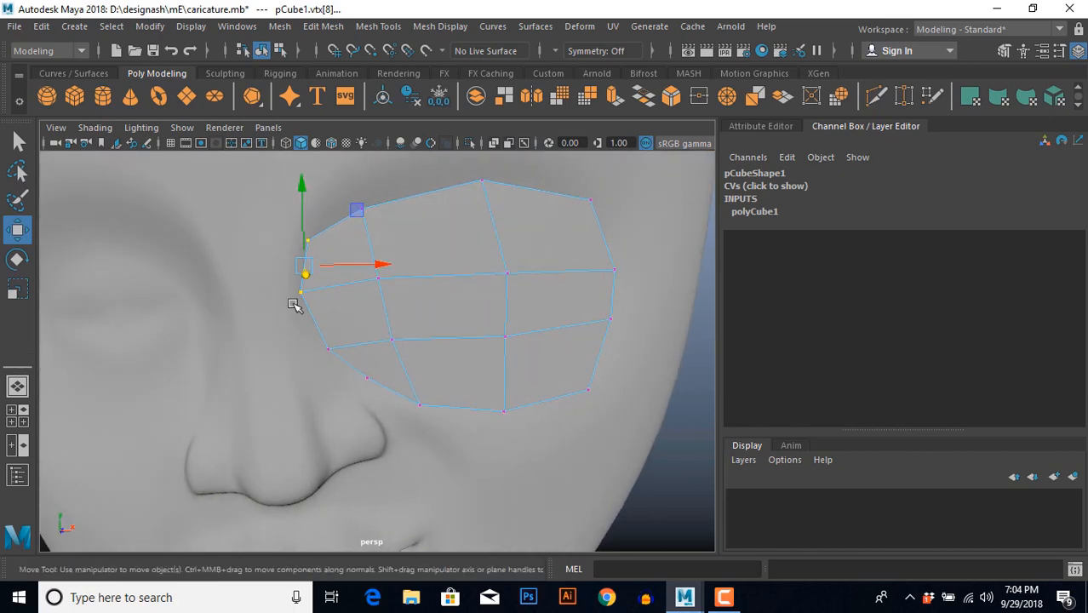
pyautogui.moveTo(349, 376); pyautogui.dragTo(349, 376)
pyautogui.moveTo(349, 376)
pyautogui.keyDown('alt'); pyautogui.mouseDown()
pyautogui.moveTo(381, 393)
pyautogui.moveTo(400, 376)
pyautogui.moveTo(339, 402)
pyautogui.moveTo(362, 393)
pyautogui.mouseUp(); pyautogui.keyUp('alt')
# Insert a vertical edge loop through the lens, halfway between its middle column and the ear-side edge.
pyautogui.moveTo(451, 285); pyautogui.dragTo(457, 260, button='right')
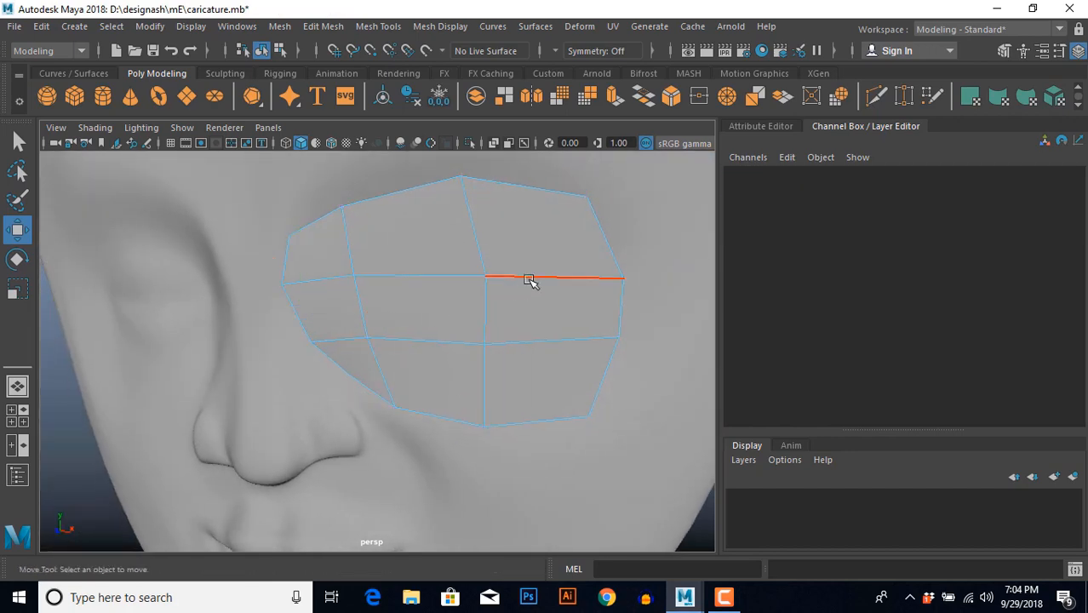
pyautogui.click(529, 276)
pyautogui.keyDown('shift'); pyautogui.moveTo(473, 219); pyautogui.dragTo(549, 338, button='right'); pyautogui.keyUp('shift')
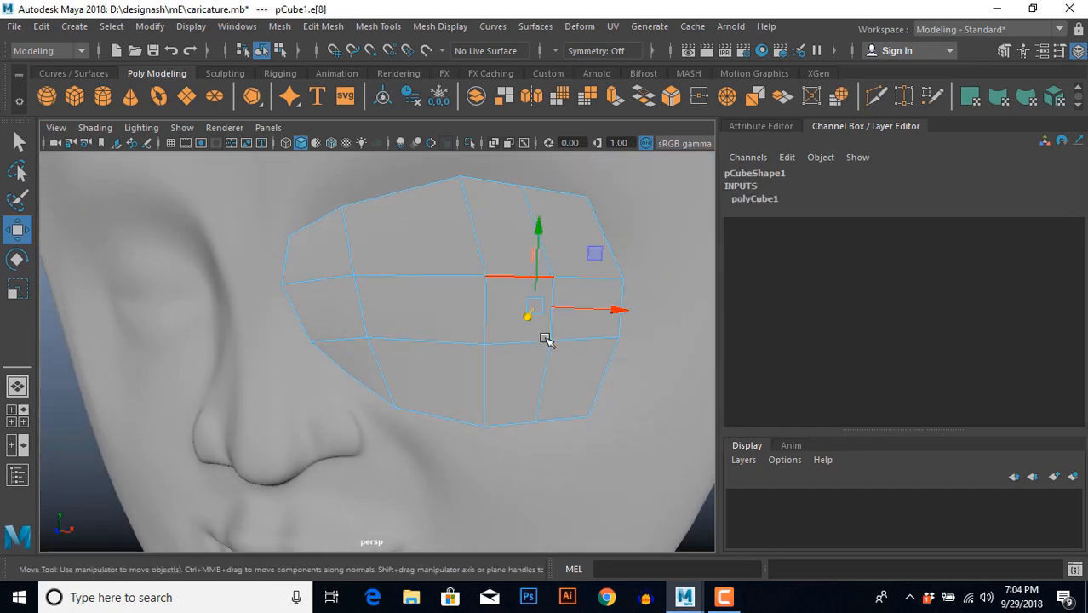
# In the front view, shift the lens's middle column of vertices toward the nose and adjust the bottom nose-side vertex to the drawn rim.
pyautogui.press('space')
pyautogui.press('space')
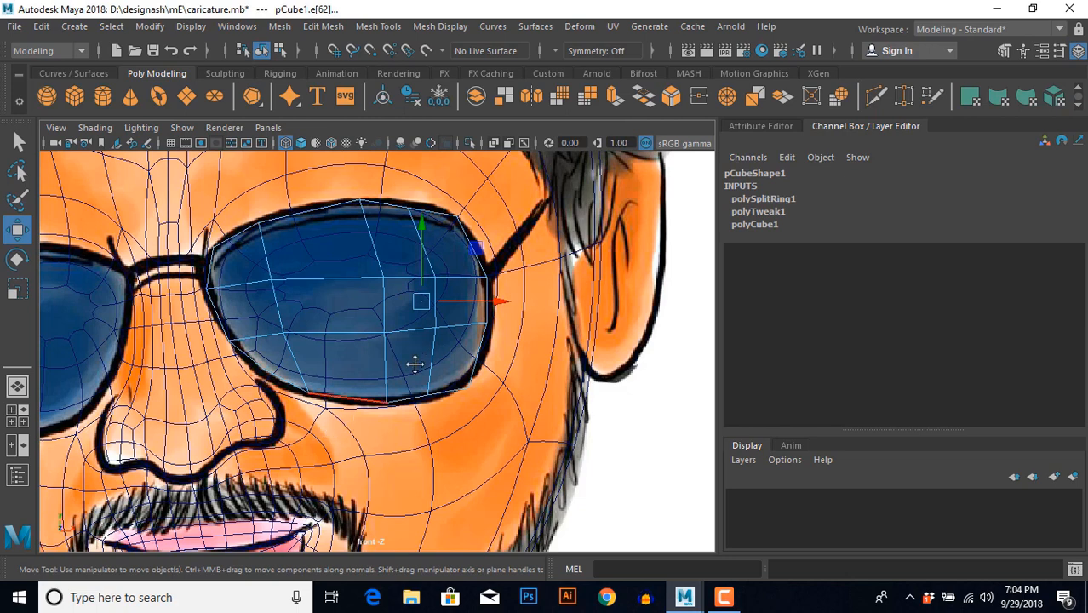
pyautogui.keyDown('alt'); pyautogui.moveTo(413, 363); pyautogui.dragTo(412, 407, button='middle'); pyautogui.keyUp('alt')
pyautogui.scroll(1, 412, 406)
pyautogui.moveTo(307, 269); pyautogui.dragTo(311, 270, button='right')
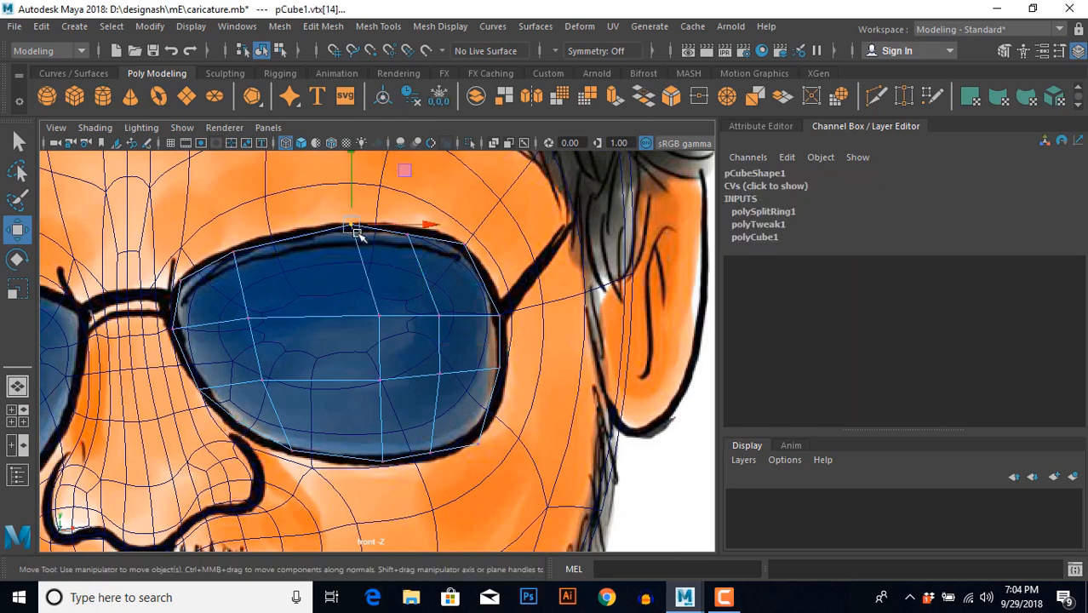
pyautogui.click(308, 228)
pyautogui.click(379, 316)
pyautogui.moveTo(379, 316); pyautogui.dragTo(395, 408)
pyautogui.moveTo(378, 380); pyautogui.dragTo(353, 381)
pyautogui.click(380, 459)
pyautogui.moveTo(381, 460); pyautogui.dragTo(359, 460)
pyautogui.moveTo(291, 456); pyautogui.dragTo(283, 453)
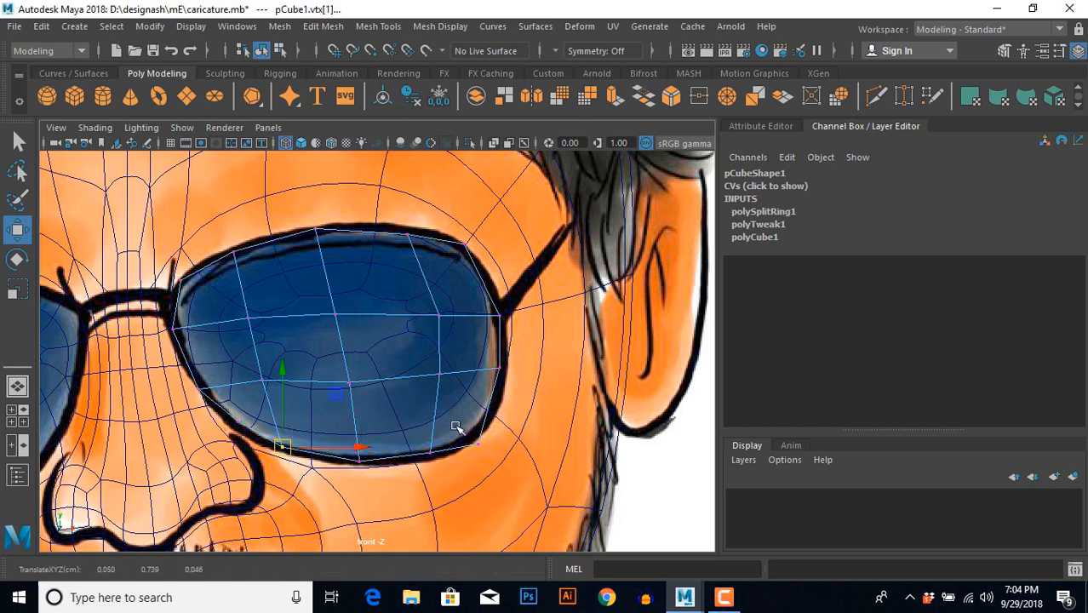
# Shift the new column's inner vertices toward the nose and fit the ear-side corner vertices to the drawn rim.
pyautogui.moveTo(414, 304); pyautogui.dragTo(456, 337)
pyautogui.moveTo(439, 316); pyautogui.dragTo(420, 316)
pyautogui.moveTo(414, 359); pyautogui.dragTo(461, 404)
pyautogui.moveTo(439, 375); pyautogui.dragTo(426, 377)
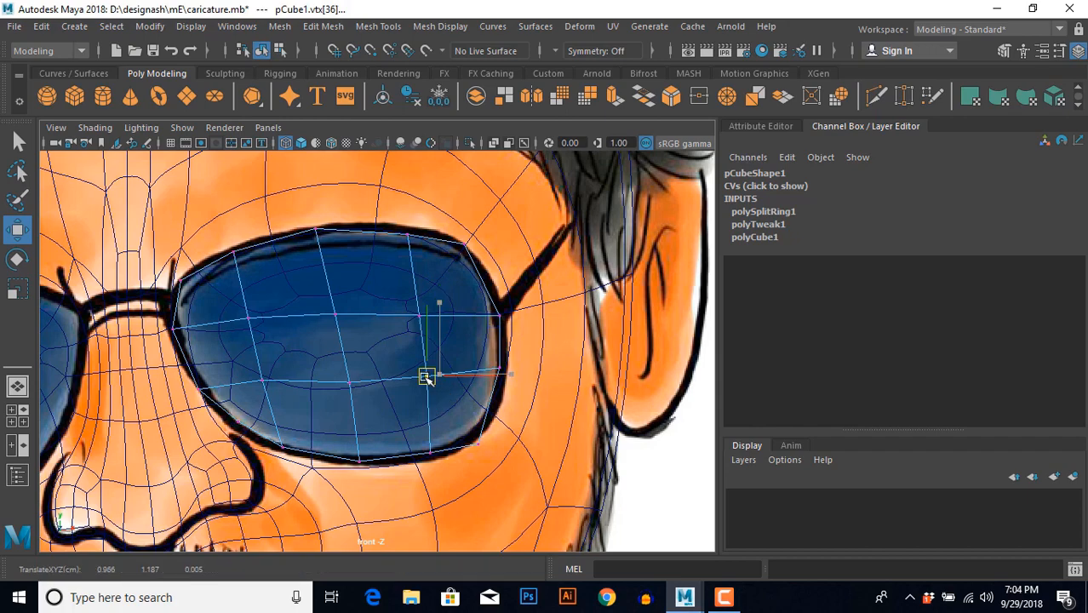
pyautogui.click(478, 444)
pyautogui.moveTo(478, 444); pyautogui.dragTo(488, 428)
pyautogui.moveTo(434, 226); pyautogui.dragTo(463, 244)
# Preview the lens smoothed and move its ear-side column of vertices outward to the drawn frame.
pyautogui.moveTo(220, 247); pyautogui.dragTo(264, 204, button='right')
pyautogui.press('space')
pyautogui.press('space')
pyautogui.scroll(-10, 317, 445)
pyautogui.scroll(10, 317, 445)
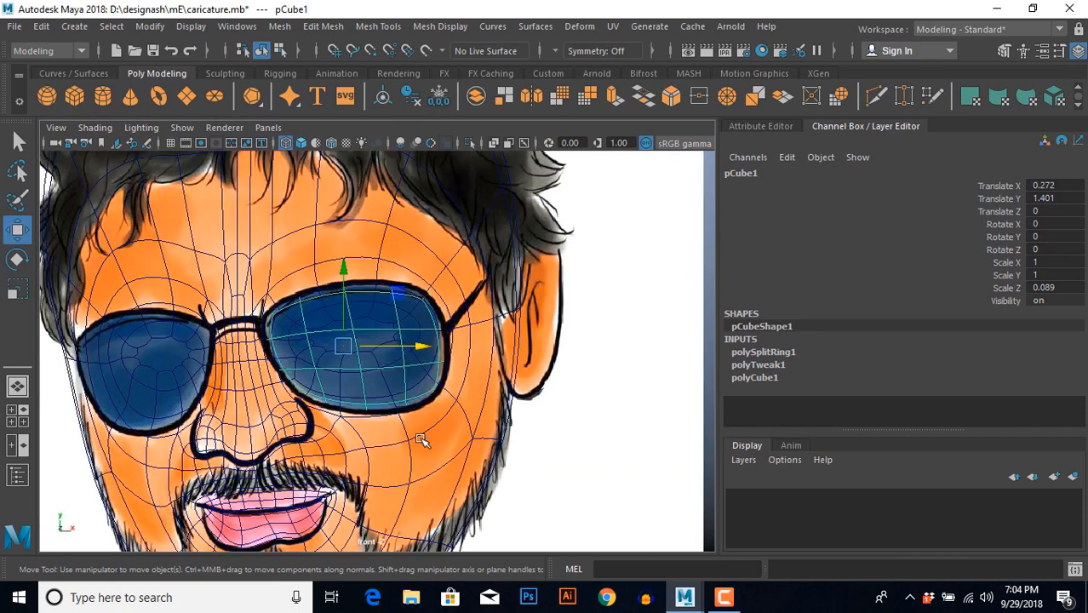
pyautogui.moveTo(356, 312); pyautogui.dragTo(297, 313, button='right')
pyautogui.moveTo(354, 233); pyautogui.dragTo(439, 446)
pyautogui.moveTo(392, 338); pyautogui.dragTo(409, 337)
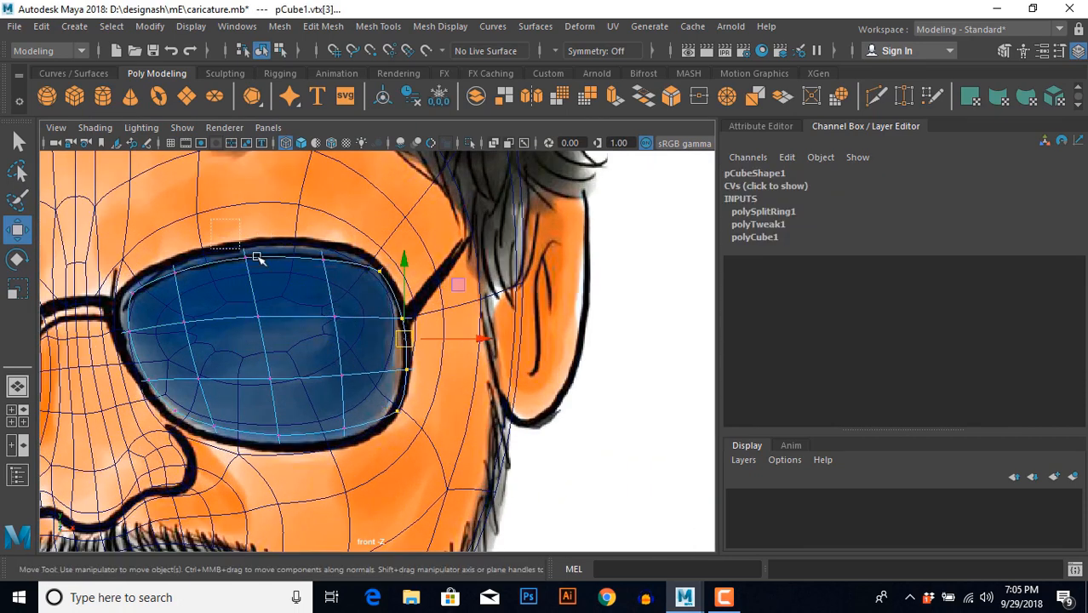
# Raise the lens's top rim vertices and lower its bottom rim vertices to the drawn frame, returning to the unsmoothed object.
pyautogui.moveTo(231, 228); pyautogui.dragTo(333, 294)
pyautogui.moveTo(246, 191); pyautogui.dragTo(246, 182)
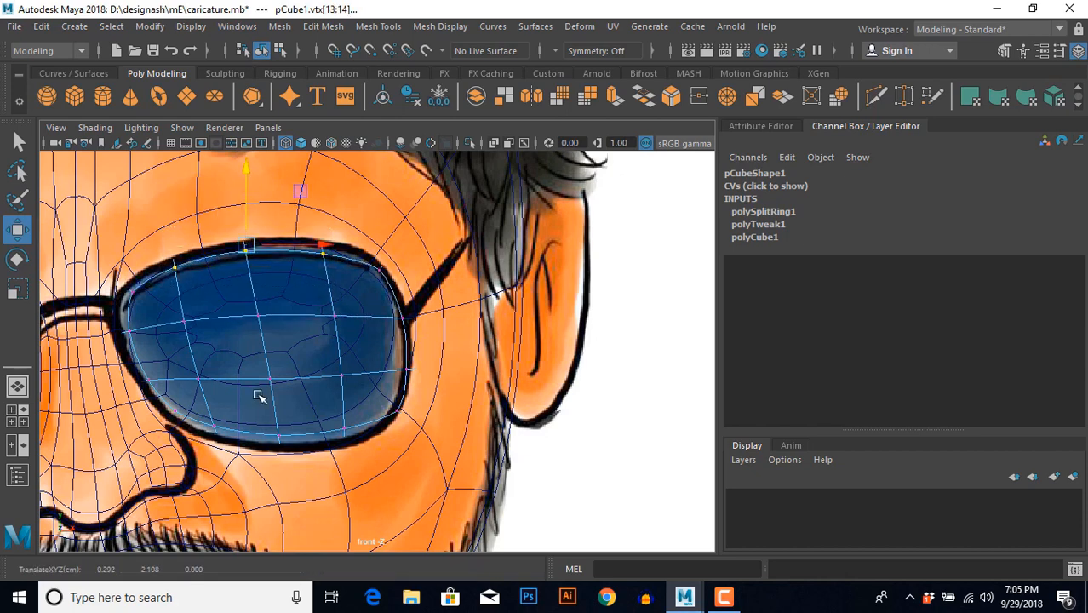
pyautogui.moveTo(202, 404); pyautogui.dragTo(357, 465)
pyautogui.moveTo(279, 371); pyautogui.dragTo(280, 383)
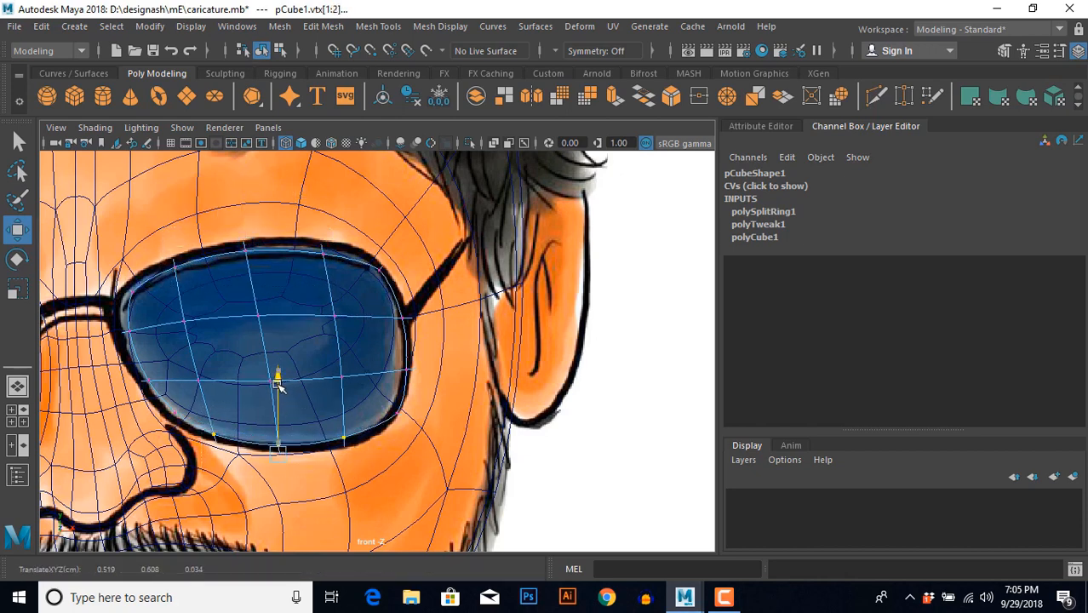
pyautogui.moveTo(333, 415); pyautogui.dragTo(436, 317, button='right')
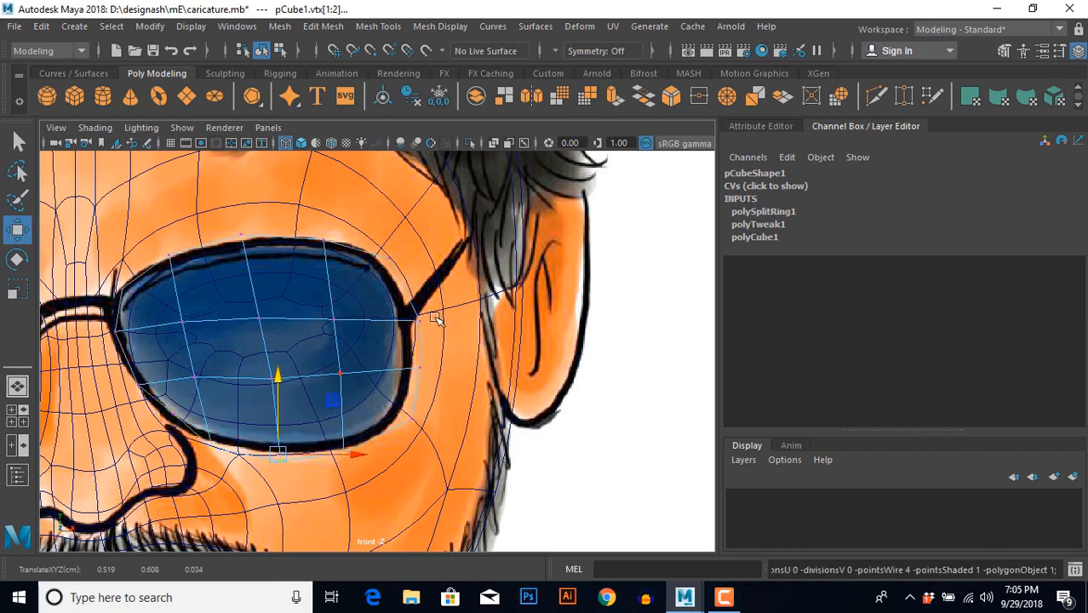
pyautogui.moveTo(436, 316); pyautogui.dragTo(497, 259, button='right')
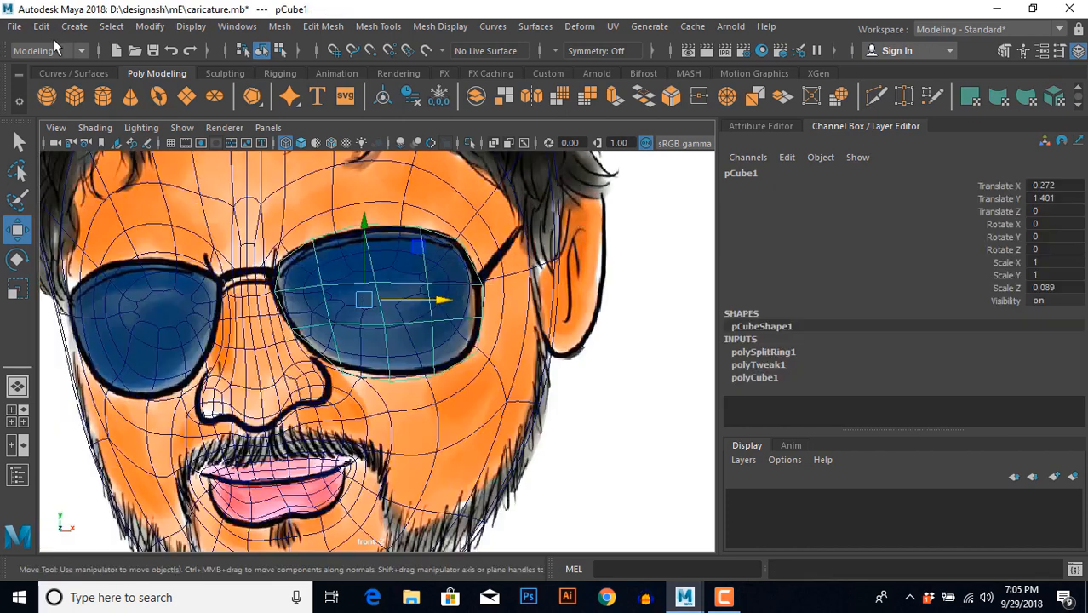
# Create one mirrored copy of the lens with Duplicate Special, using a scale of -1 in X.
pyautogui.click(41, 29)
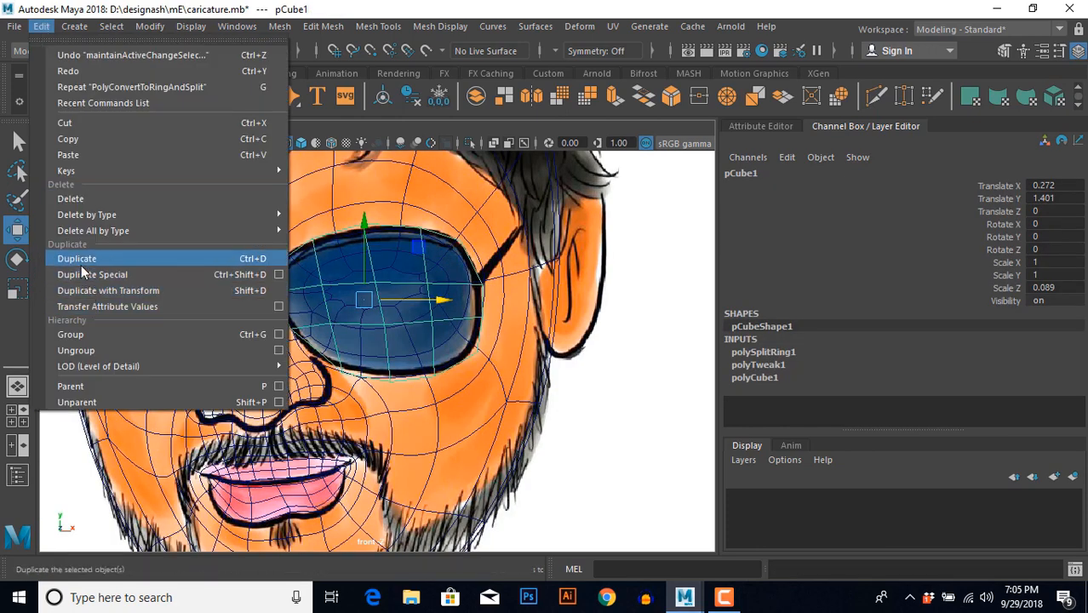
pyautogui.click(280, 275)
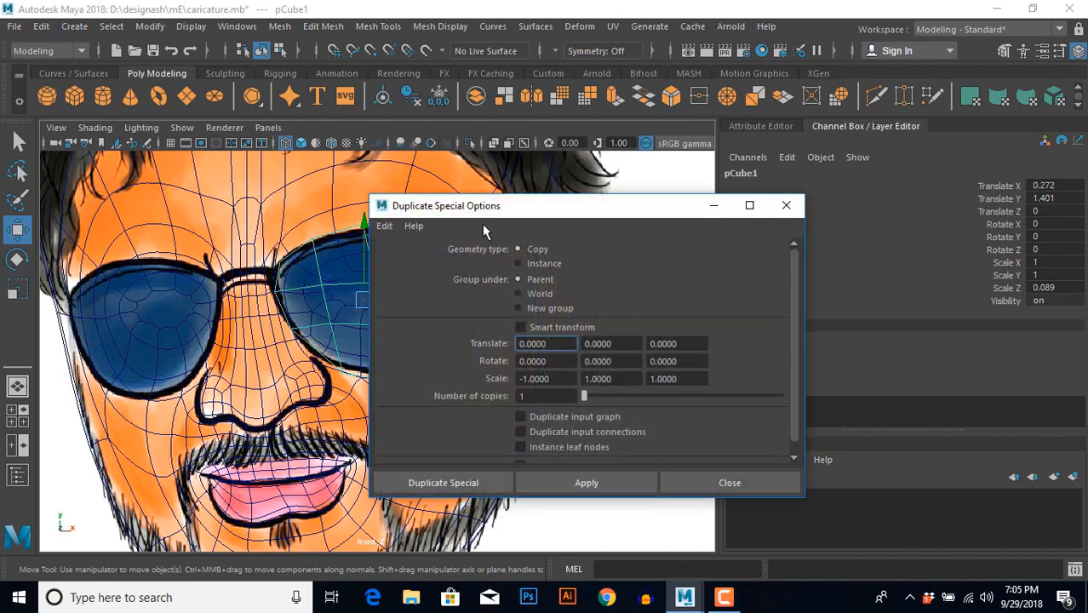
pyautogui.click(439, 489)
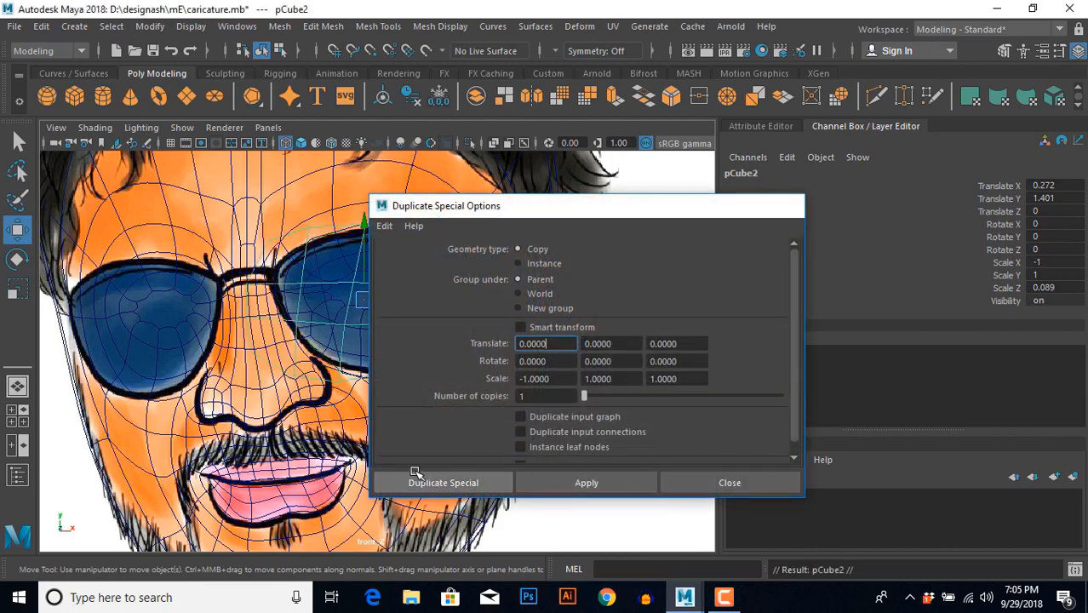
# Move the copied lens over the other drawn lens and shrink it to about -0.844 in X and 0.978 in Y.
pyautogui.keyDown('alt'); pyautogui.moveTo(376, 355); pyautogui.dragTo(453, 348, button='middle'); pyautogui.keyUp('alt')
pyautogui.moveTo(519, 290); pyautogui.dragTo(271, 291)
pyautogui.press('r')
pyautogui.moveTo(211, 219); pyautogui.dragTo(213, 223)
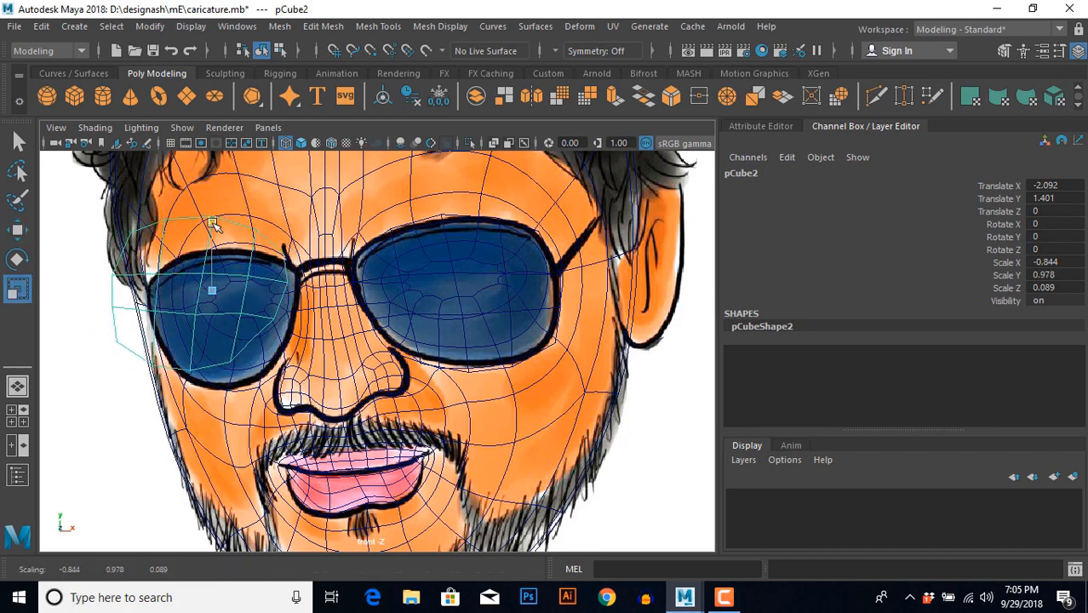
pyautogui.press('w')
pyautogui.moveTo(214, 295); pyautogui.dragTo(226, 308)
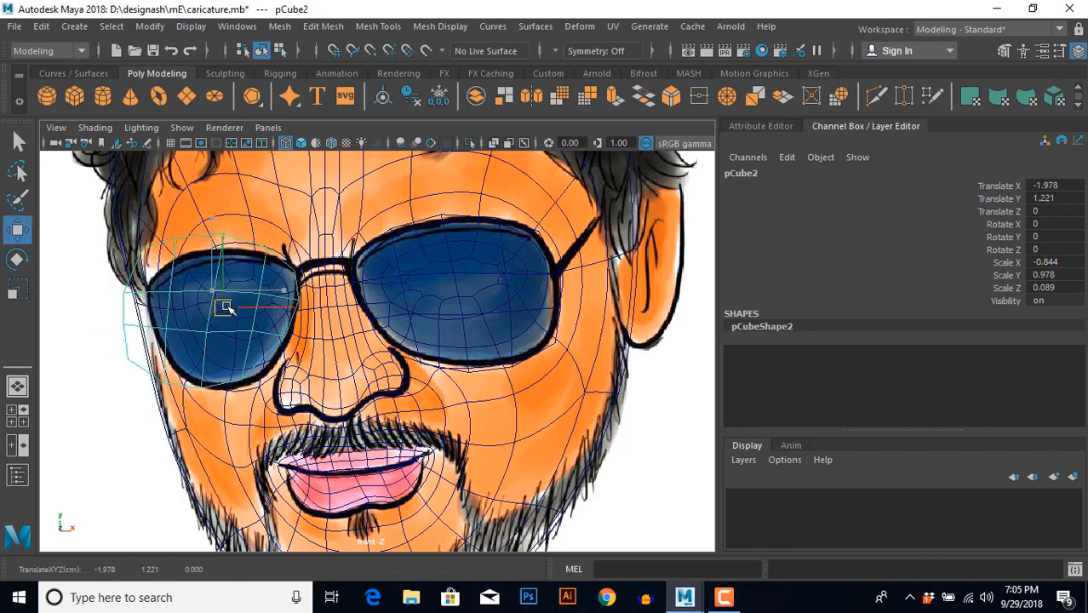
# Snap the copied lens's pivot to the vertex on its nose-side edge.
pyautogui.keyDown('alt'); pyautogui.moveTo(237, 375); pyautogui.dragTo(317, 388, button='middle'); pyautogui.keyUp('alt')
pyautogui.scroll(3, 322, 333)
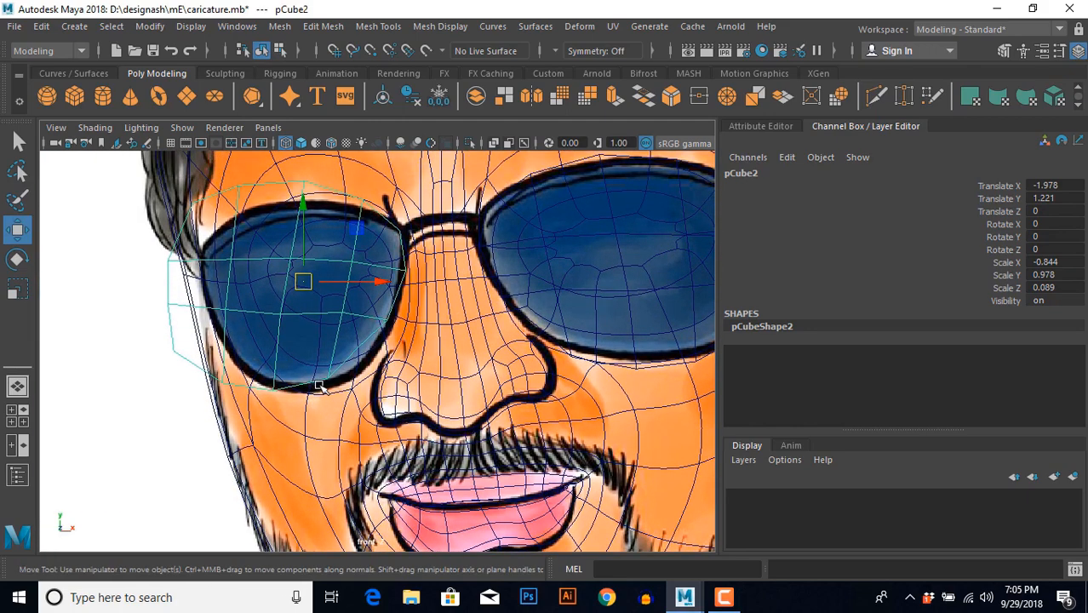
pyautogui.press('d')
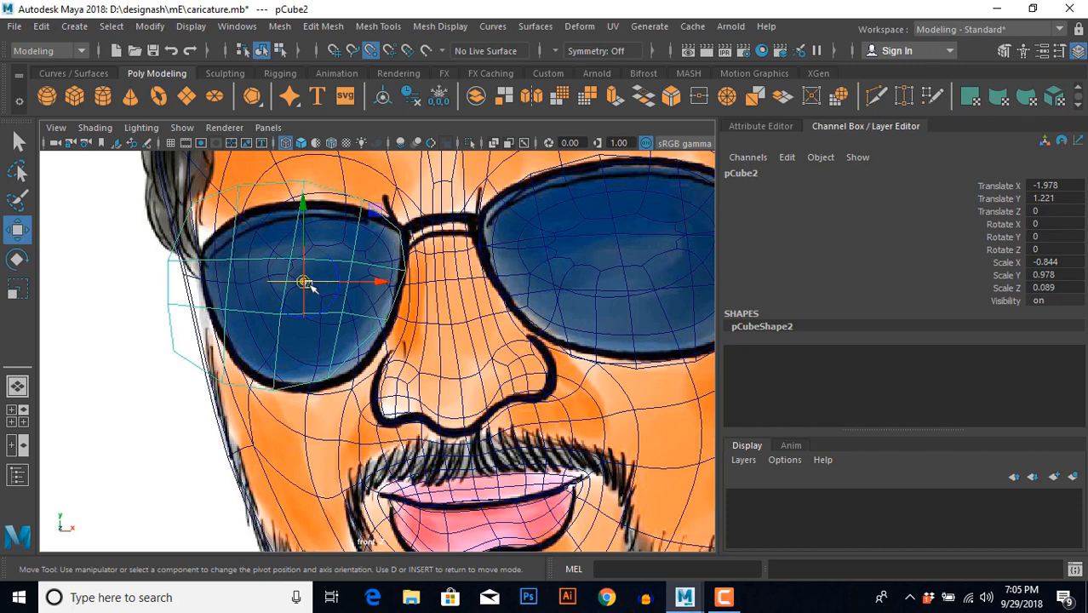
pyautogui.moveTo(310, 285); pyautogui.dragTo(406, 274)
pyautogui.press('d')
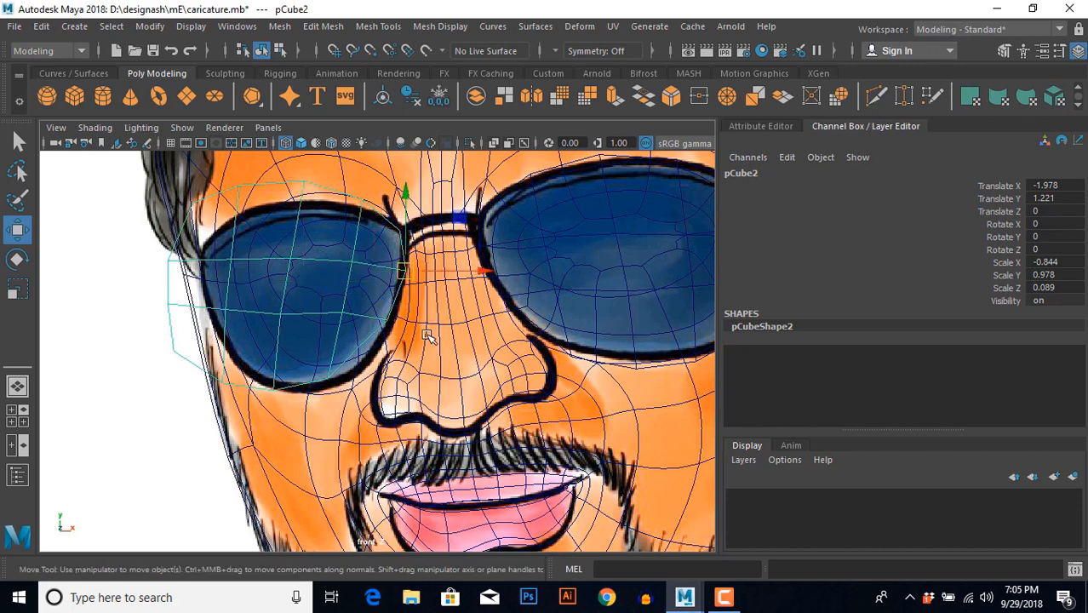
# Scale the copied lens to about -0.713 in X and 0.869 in Y, and shift it vertically to Translate Y 1.203.
pyautogui.press('r')
pyautogui.moveTo(477, 271); pyautogui.dragTo(466, 277)
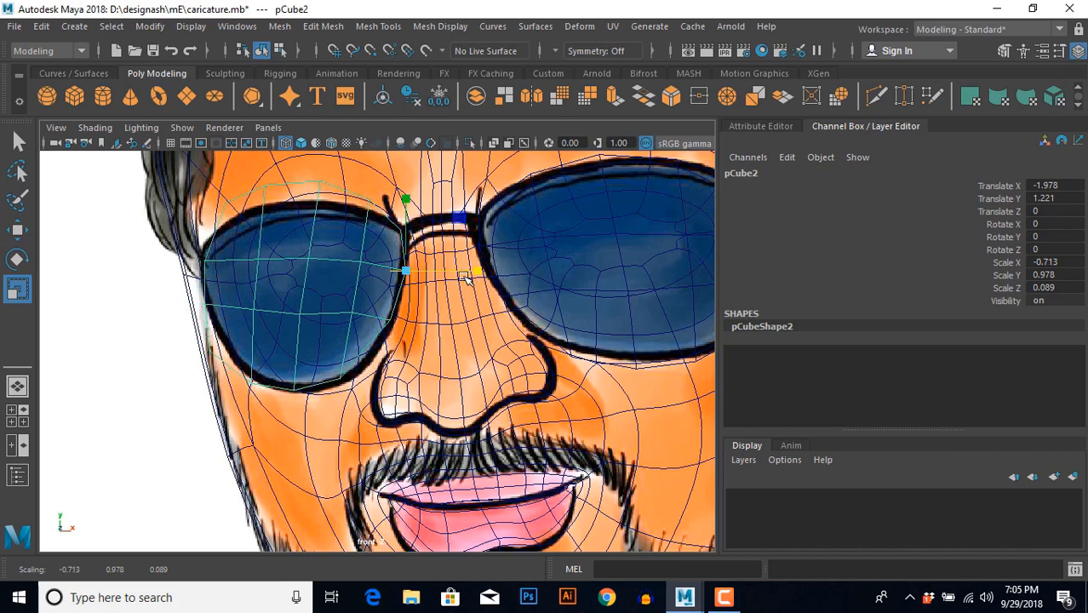
pyautogui.moveTo(406, 206); pyautogui.dragTo(407, 200)
pyautogui.press('w')
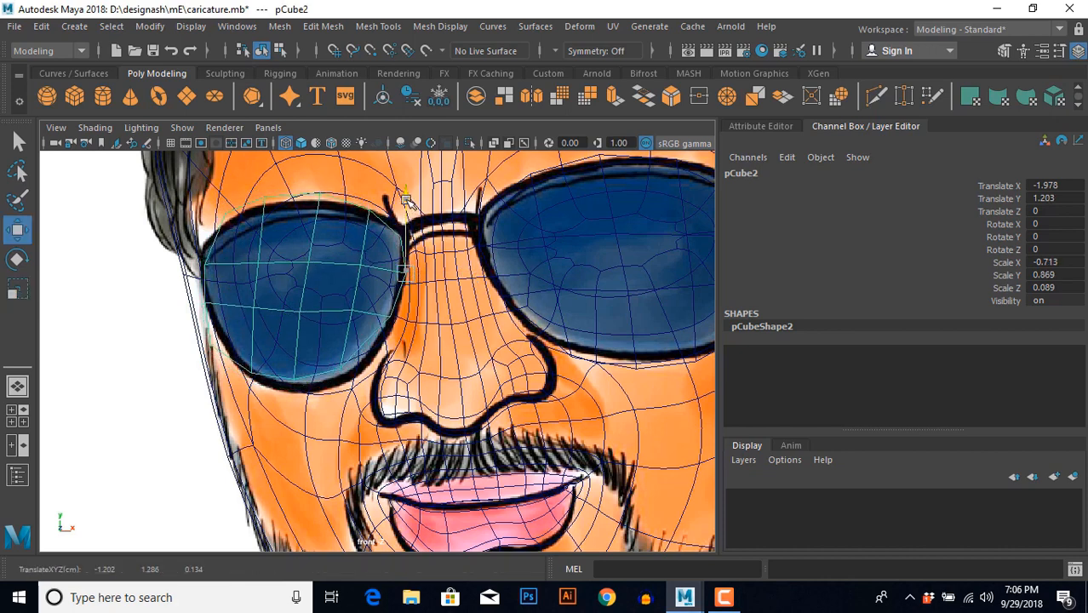
# Reposition the copied lens's top, bottom and ear-side rim vertices to follow the smaller drawn lens outline.
pyautogui.moveTo(259, 201); pyautogui.dragTo(177, 139, button='right')
pyautogui.moveTo(204, 172); pyautogui.dragTo(244, 212)
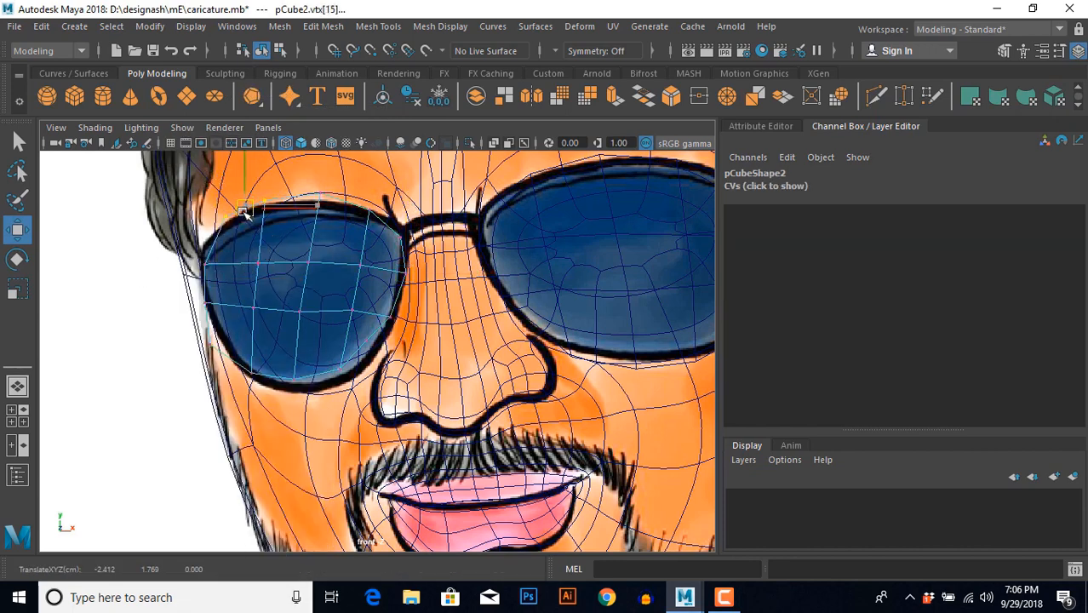
pyautogui.moveTo(239, 344); pyautogui.dragTo(276, 381)
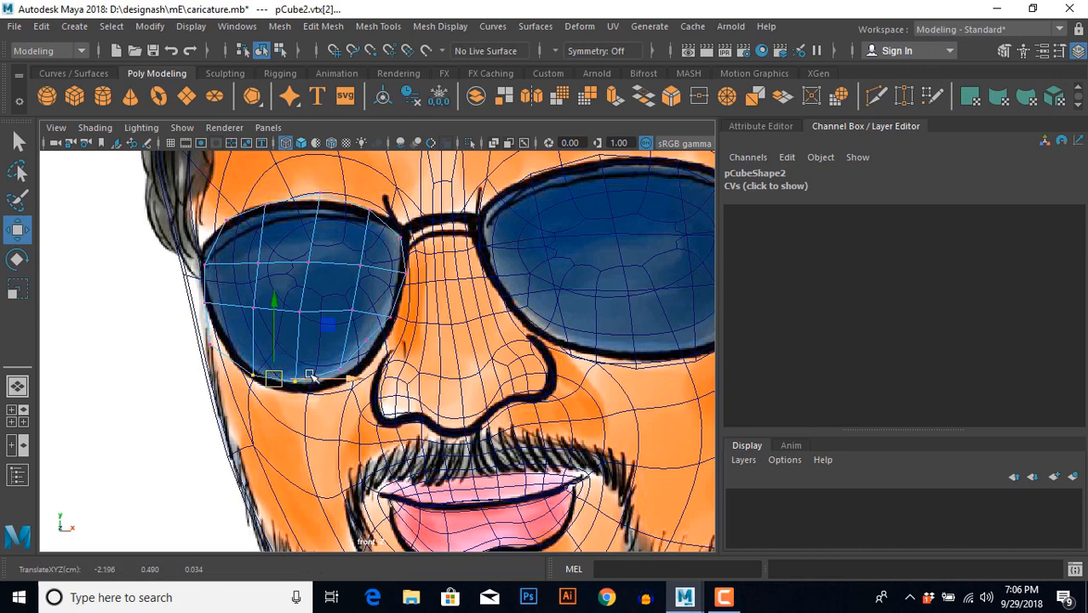
pyautogui.moveTo(307, 343); pyautogui.dragTo(341, 380)
pyautogui.moveTo(354, 325); pyautogui.dragTo(383, 361)
pyautogui.moveTo(304, 191); pyautogui.dragTo(326, 200)
pyautogui.moveTo(165, 207); pyautogui.dragTo(228, 375)
pyautogui.moveTo(175, 293); pyautogui.dragTo(205, 315)
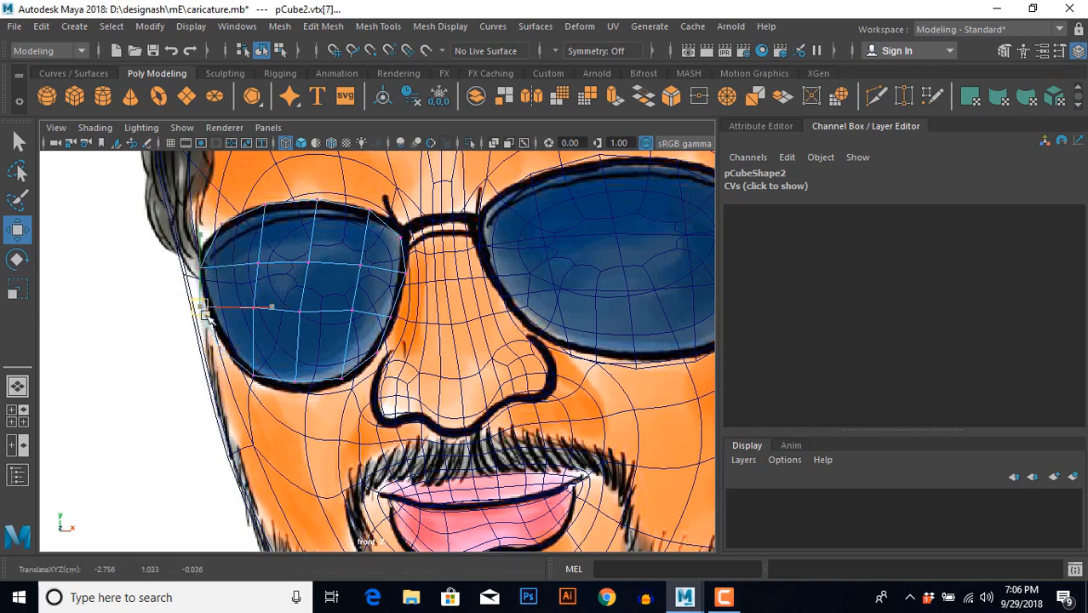
# In the perspective view, try to shift the copied lens's ear-side vertices along the depth axis.
pyautogui.press('space')
pyautogui.press('space')
pyautogui.keyDown('alt'); pyautogui.moveTo(405, 306); pyautogui.dragTo(339, 407); pyautogui.keyUp('alt')
pyautogui.keyDown('alt'); pyautogui.moveTo(338, 407); pyautogui.dragTo(323, 281); pyautogui.keyUp('alt')
pyautogui.moveTo(319, 243); pyautogui.dragTo(320, 245)
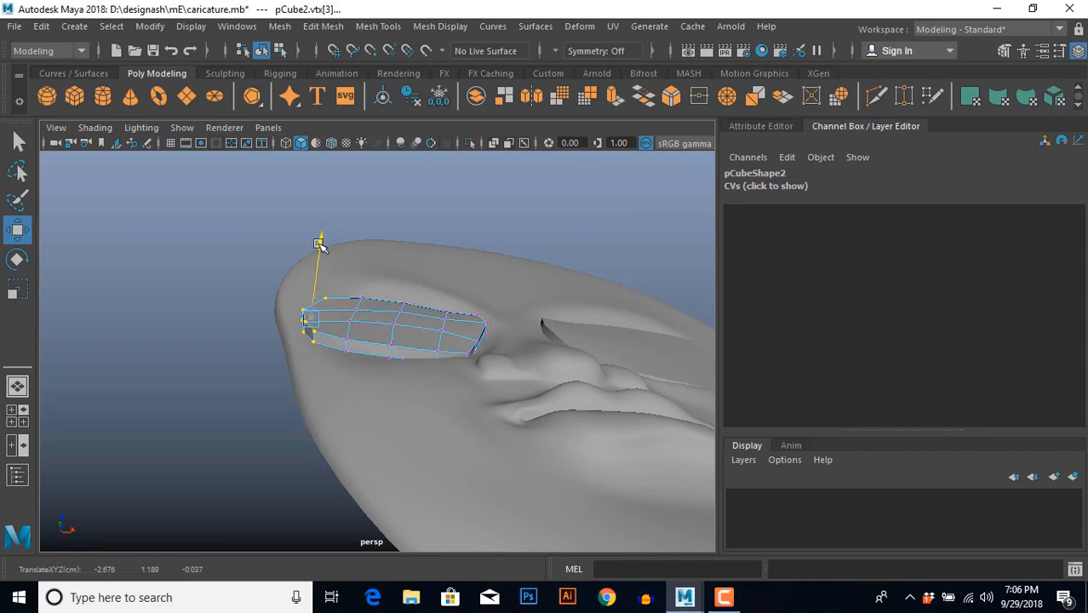
pyautogui.hotkey('ctrl', 'z')
pyautogui.keyDown('alt'); pyautogui.moveTo(330, 395); pyautogui.dragTo(424, 373); pyautogui.keyUp('alt')
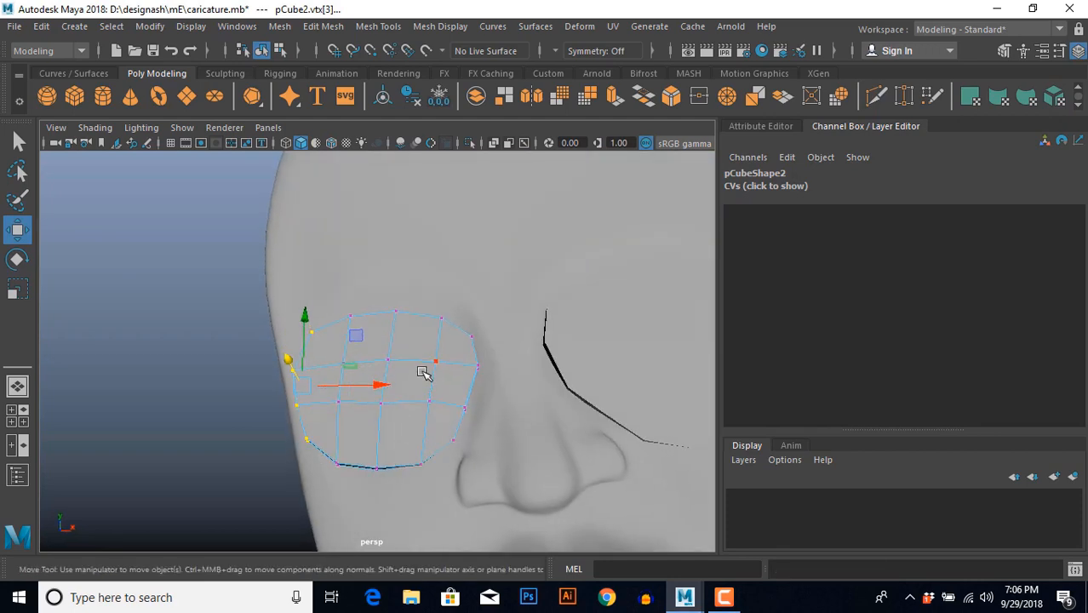
# Rotate the copied lens about -5.216 degrees in Y and move it along the depth axis to about 0.033.
pyautogui.moveTo(440, 328); pyautogui.dragTo(453, 322, button='right')
pyautogui.keyDown('alt'); pyautogui.moveTo(405, 410); pyautogui.dragTo(465, 314); pyautogui.keyUp('alt')
pyautogui.press('e')
pyautogui.moveTo(470, 258); pyautogui.dragTo(529, 239)
pyautogui.press('w')
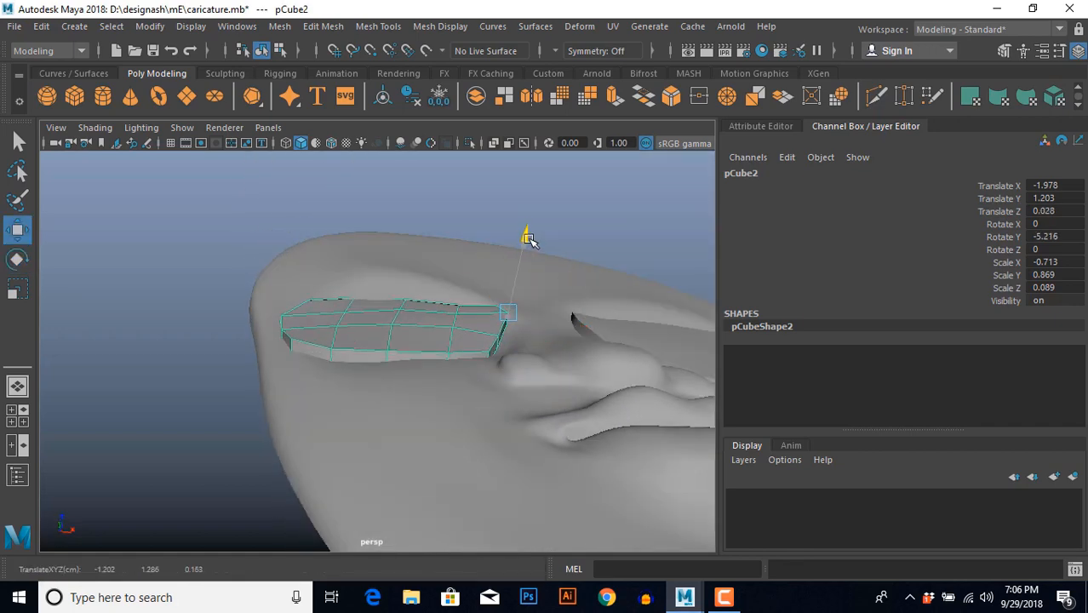
pyautogui.keyDown('alt'); pyautogui.moveTo(414, 316); pyautogui.dragTo(407, 340); pyautogui.keyUp('alt')
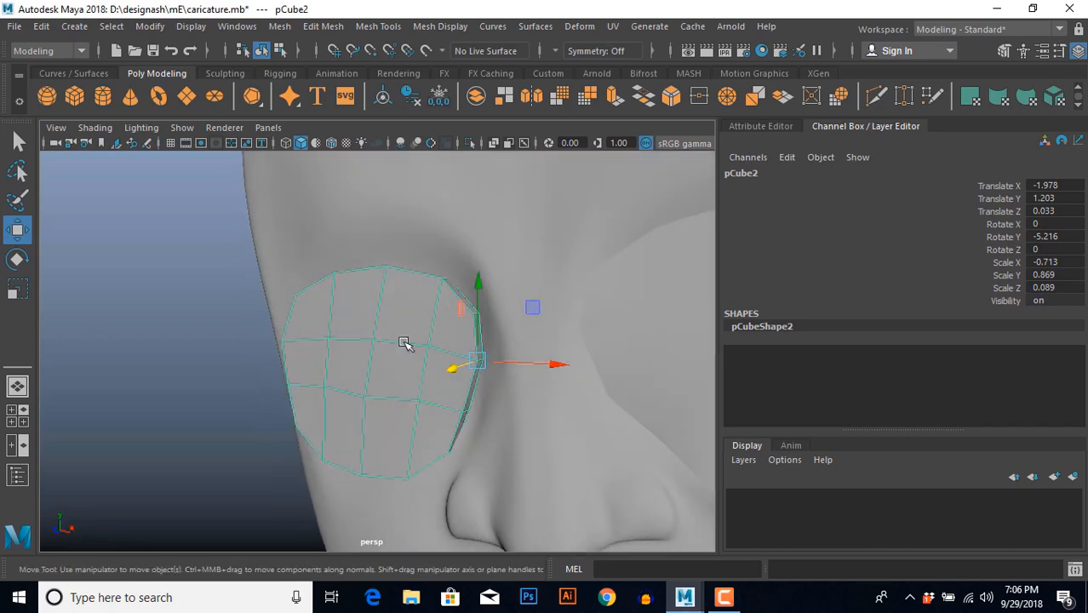
# In the front view, raise the copied lens's top rim vertices onto the drawn frame's upper edge and inspect the fit in perspective.
pyautogui.moveTo(378, 243); pyautogui.dragTo(455, 296)
pyautogui.press('space')
pyautogui.press('space')
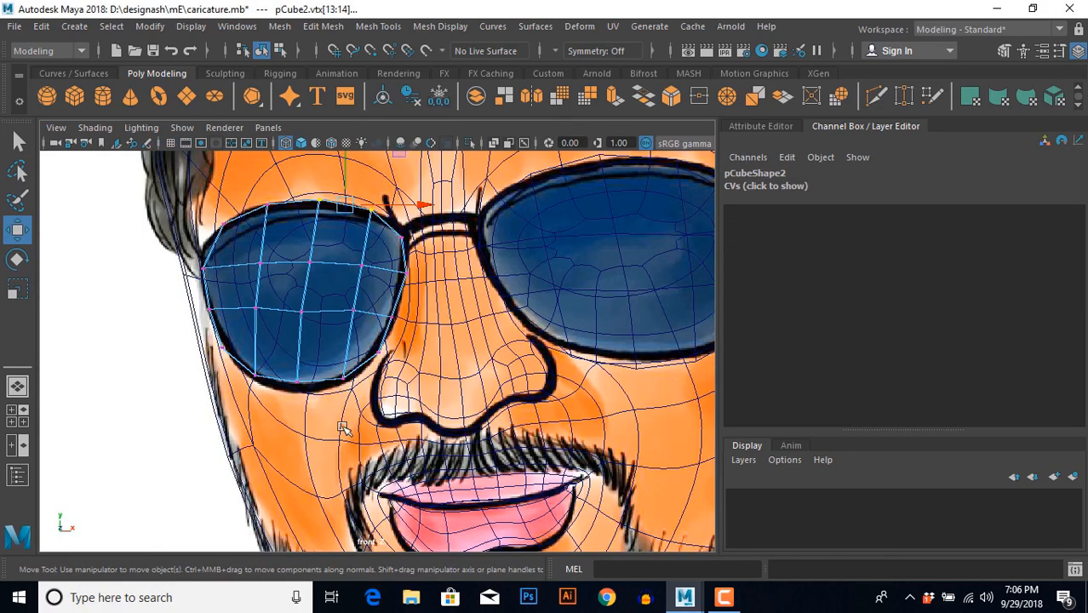
pyautogui.keyDown('alt'); pyautogui.moveTo(343, 429); pyautogui.dragTo(362, 514, button='middle'); pyautogui.keyUp('alt')
pyautogui.moveTo(365, 235); pyautogui.dragTo(366, 212)
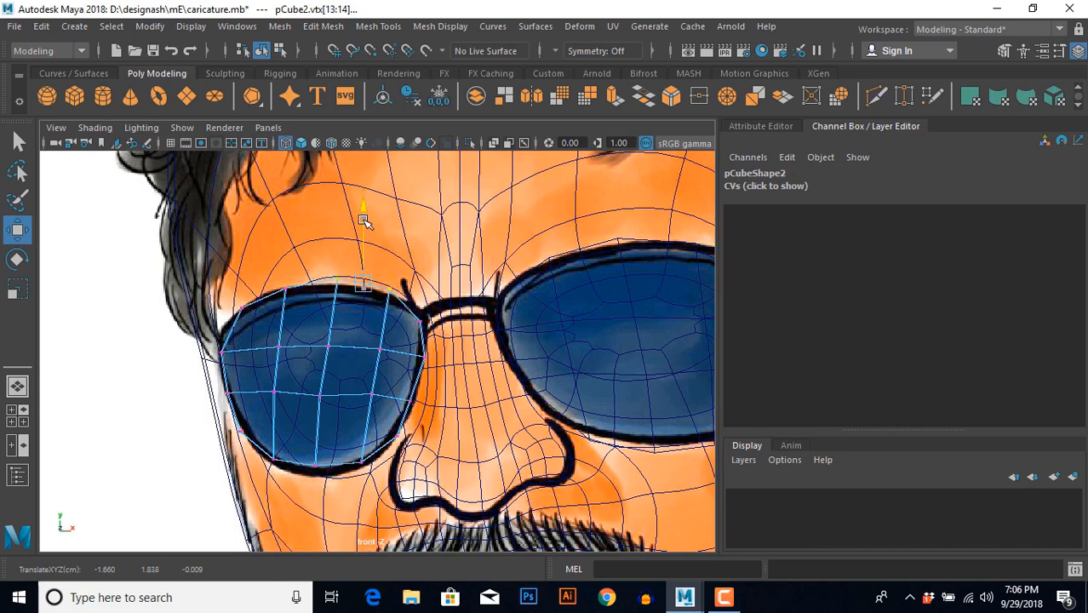
pyautogui.press('space')
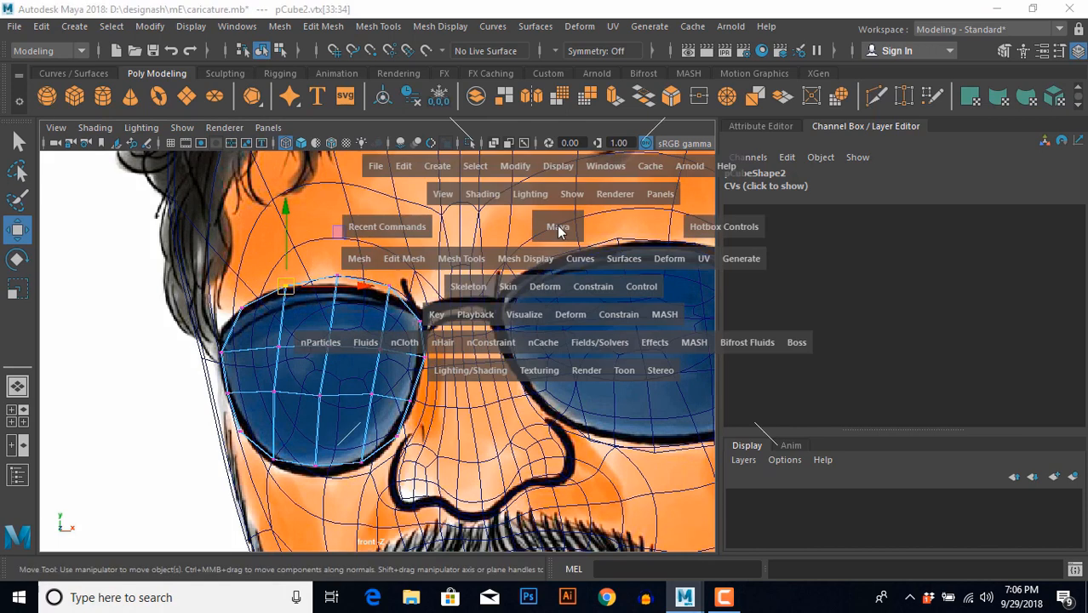
pyautogui.moveTo(558, 225); pyautogui.dragTo(427, 325)
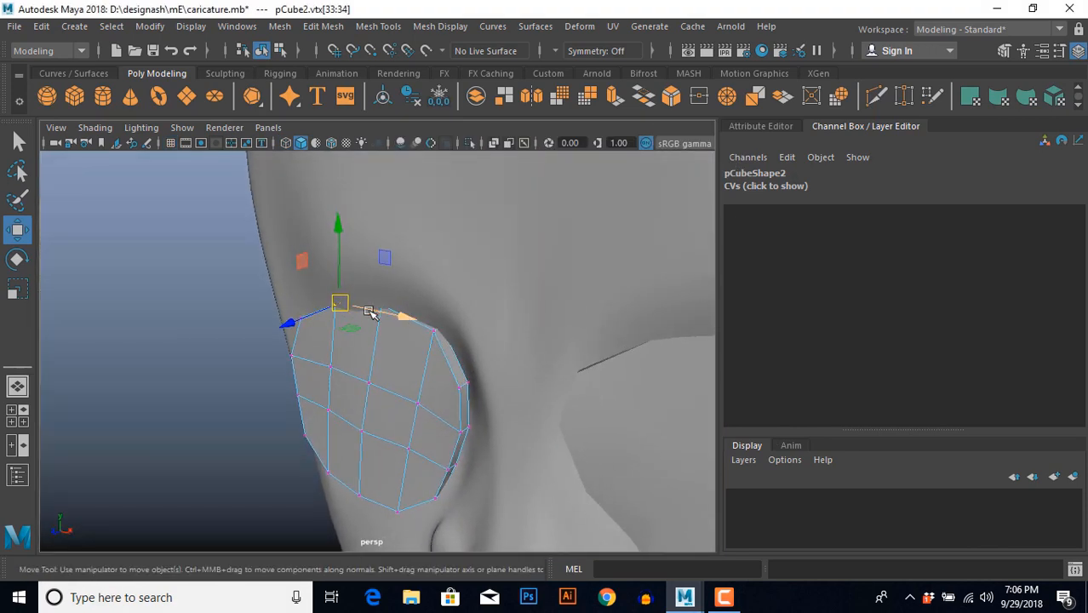
# Finish adjusting the copied lens's top rim vertices, leave vertex editing and check the lenses against the whole face.
pyautogui.moveTo(325, 285); pyautogui.dragTo(419, 369)
pyautogui.press('F8')
pyautogui.click(225, 403)
pyautogui.scroll(-5, 426, 391)
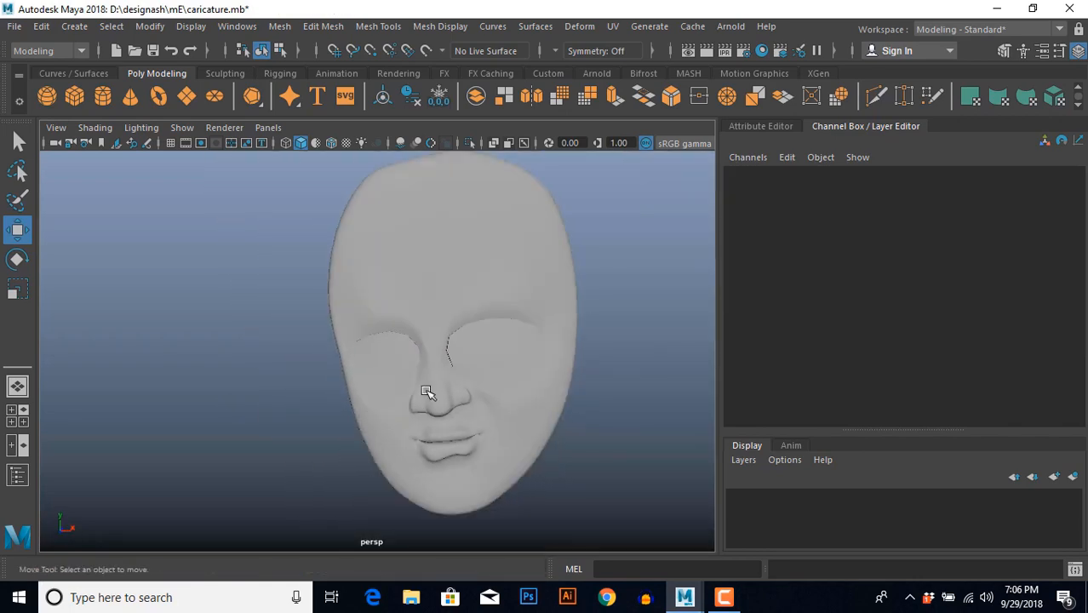
pyautogui.keyDown('alt'); pyautogui.moveTo(417, 412); pyautogui.dragTo(396, 380); pyautogui.keyUp('alt')
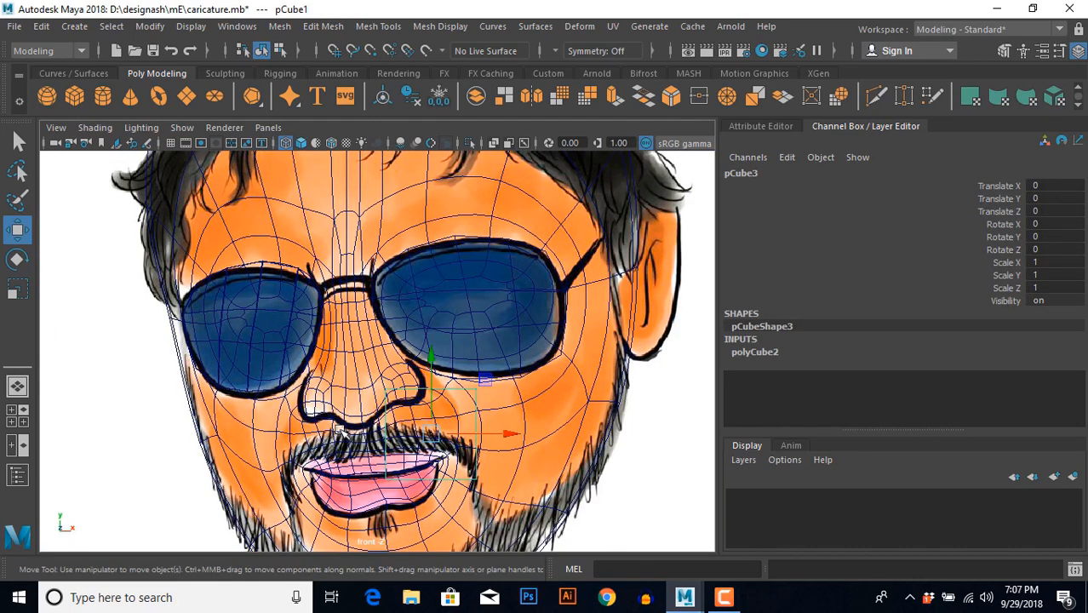
# Place the new cube on the drawn nose bridge at X -0.92, Y 1.621 and flatten it to a Y scale of 0.167.
pyautogui.moveTo(440, 448); pyautogui.dragTo(380, 359)
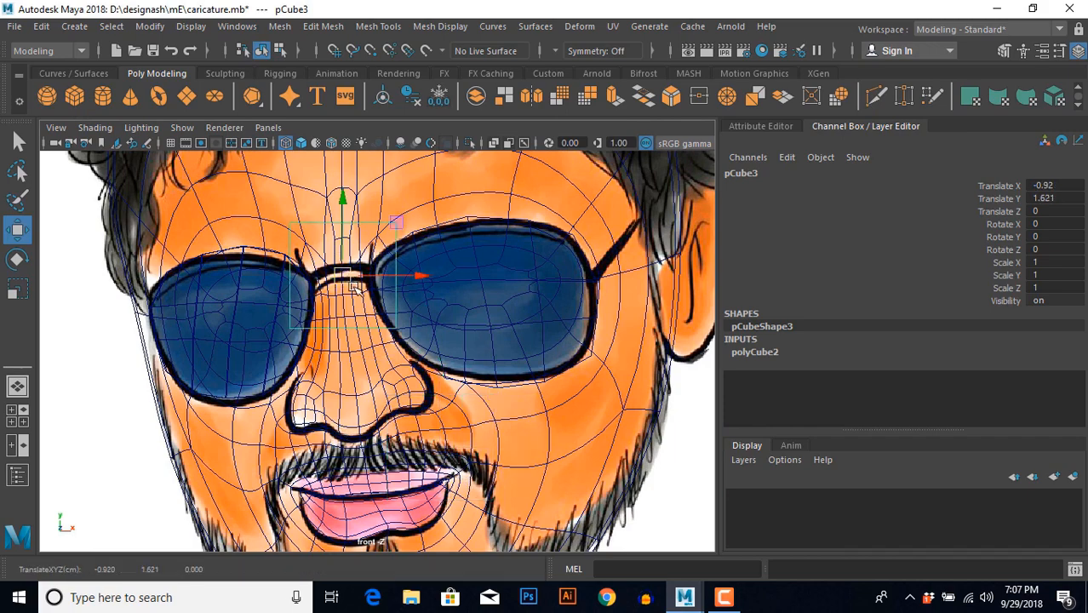
pyautogui.press('r')
pyautogui.scroll(5, 355, 287)
pyautogui.moveTo(340, 240); pyautogui.dragTo(341, 300)
# Thin the bridge block to a Z scale of 0.112 and position it in front of the nose at Z 0.214.
pyautogui.press('space')
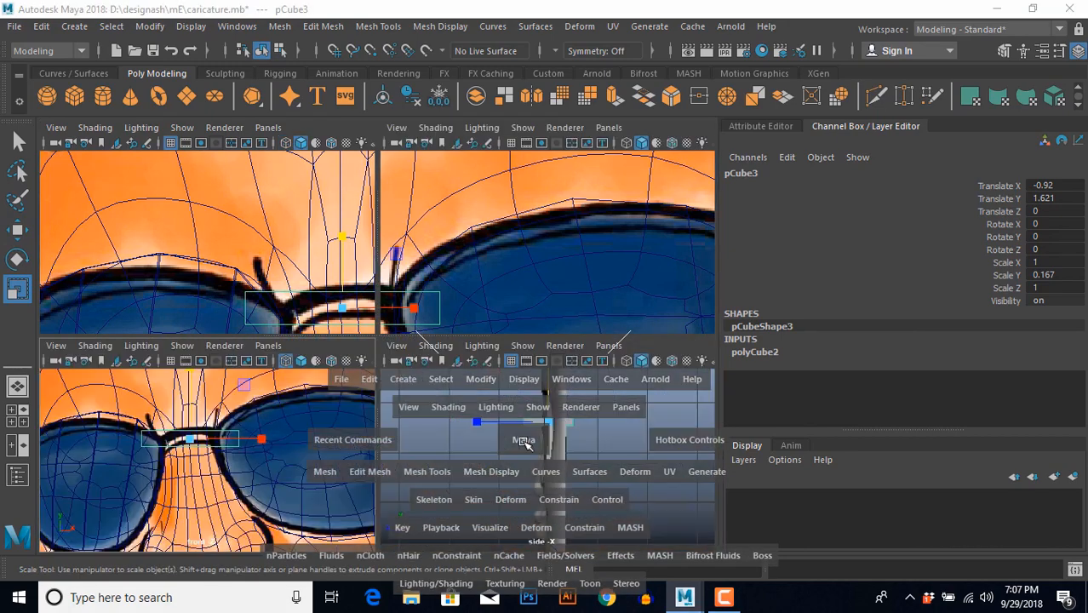
pyautogui.press('space')
pyautogui.keyDown('alt'); pyautogui.moveTo(427, 331); pyautogui.dragTo(411, 405, button='middle'); pyautogui.keyUp('alt')
pyautogui.scroll(4, 411, 405)
pyautogui.moveTo(290, 346); pyautogui.dragTo(325, 356)
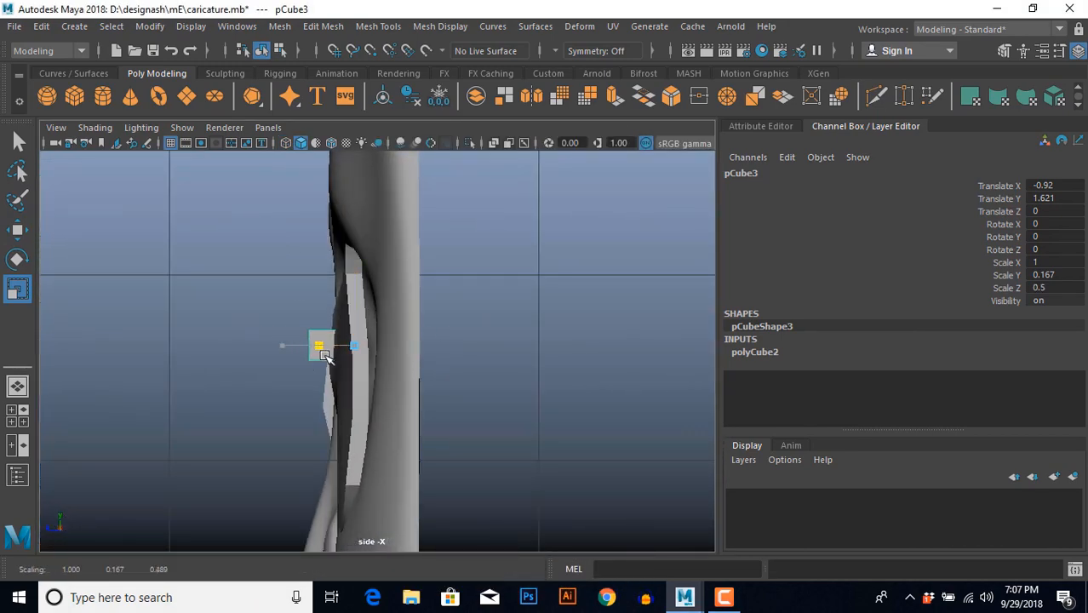
pyautogui.press('space')
pyautogui.press('space')
pyautogui.keyDown('alt'); pyautogui.moveTo(486, 316); pyautogui.dragTo(380, 418); pyautogui.keyUp('alt')
pyautogui.moveTo(353, 376); pyautogui.dragTo(311, 450)
pyautogui.press('w')
pyautogui.press('r')
pyautogui.moveTo(253, 380); pyautogui.dragTo(340, 413)
# Set the bridge block's width subdivisions to 3 and compare the divisions with the drawing in the front view.
pyautogui.click(776, 352)
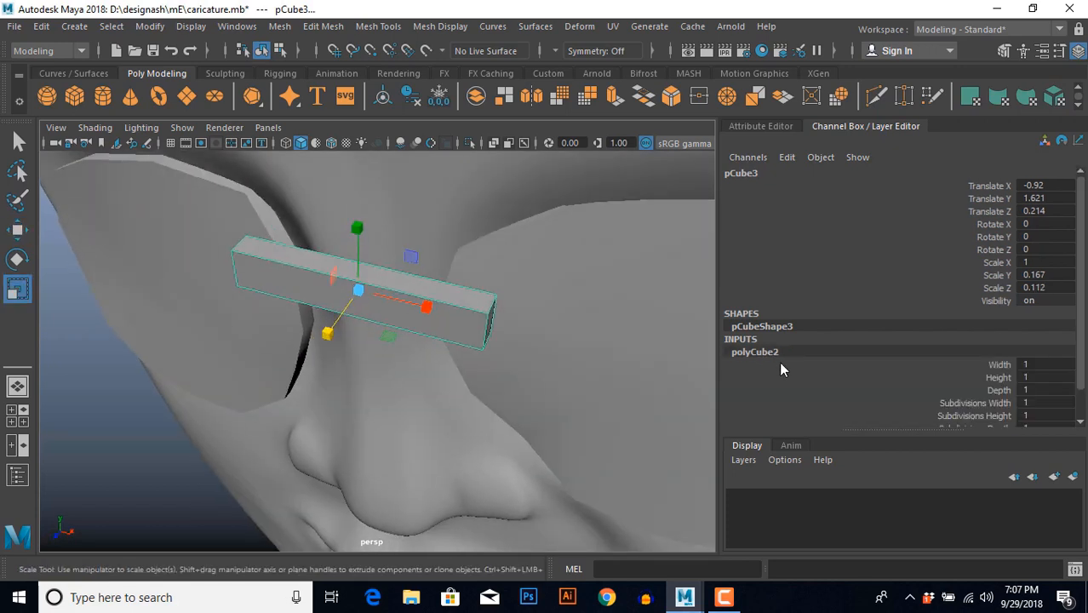
pyautogui.click(966, 404)
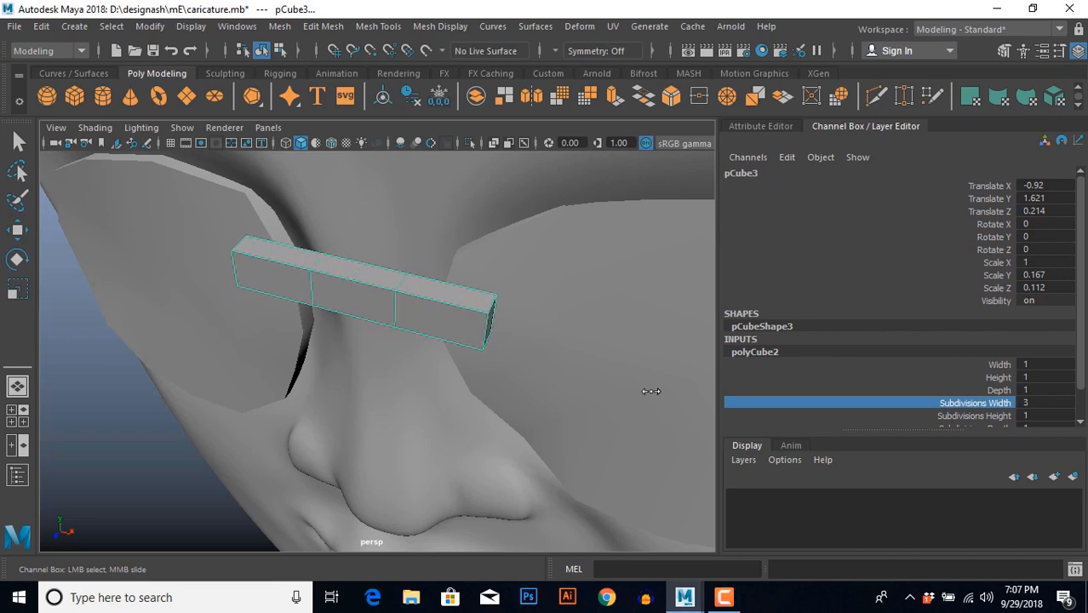
pyautogui.keyDown('alt'); pyautogui.moveTo(651, 390); pyautogui.dragTo(491, 415); pyautogui.keyUp('alt')
pyautogui.press('space')
pyautogui.press('space')
pyautogui.press('space')
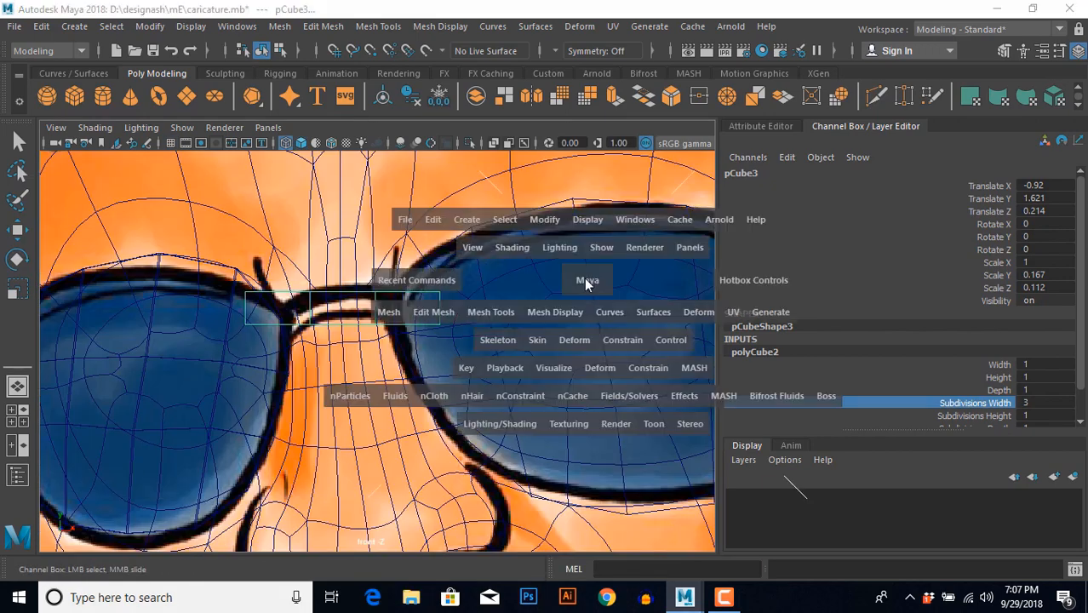
# Select the vertices at both ends of the bridge block and push them back toward the lenses, to about Z -0.010.
pyautogui.press('space')
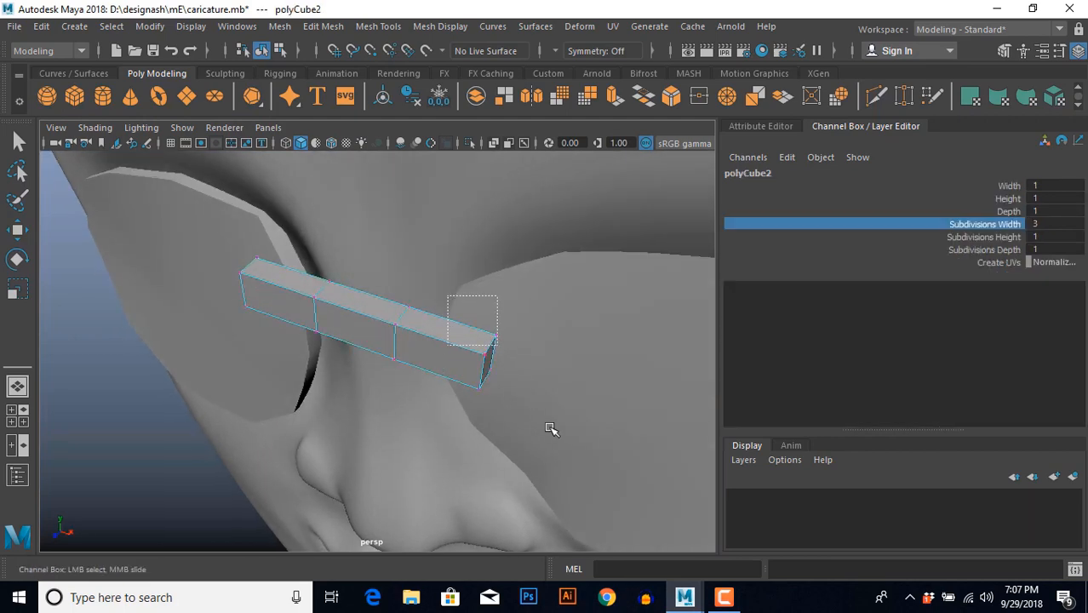
pyautogui.press('r')
pyautogui.keyDown('alt'); pyautogui.moveTo(551, 428); pyautogui.dragTo(375, 389); pyautogui.keyUp('alt')
pyautogui.keyDown('shift'); pyautogui.moveTo(250, 270); pyautogui.dragTo(295, 381); pyautogui.keyUp('shift')
pyautogui.press('w')
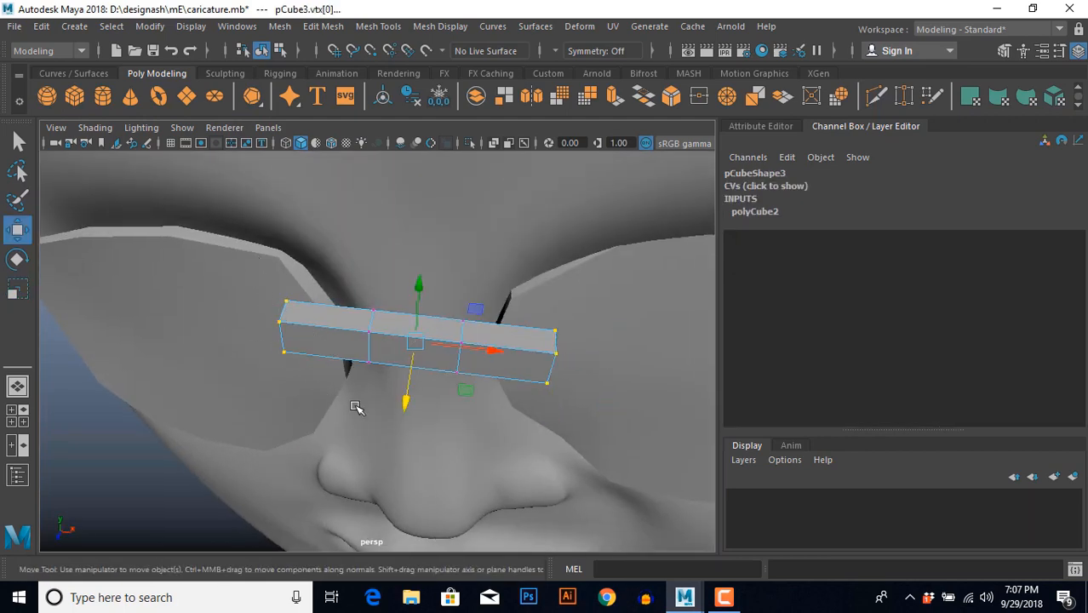
pyautogui.keyDown('alt'); pyautogui.moveTo(383, 408); pyautogui.dragTo(435, 440); pyautogui.keyUp('alt')
# In the front view, move the bridge's end vertices at the smaller lens inward and down to about X -1.338, Y 1.524.
pyautogui.press('space')
pyautogui.press('space')
pyautogui.keyDown('alt'); pyautogui.moveTo(332, 415); pyautogui.dragTo(332, 426, button='middle'); pyautogui.keyUp('alt')
pyautogui.scroll(3, 332, 395)
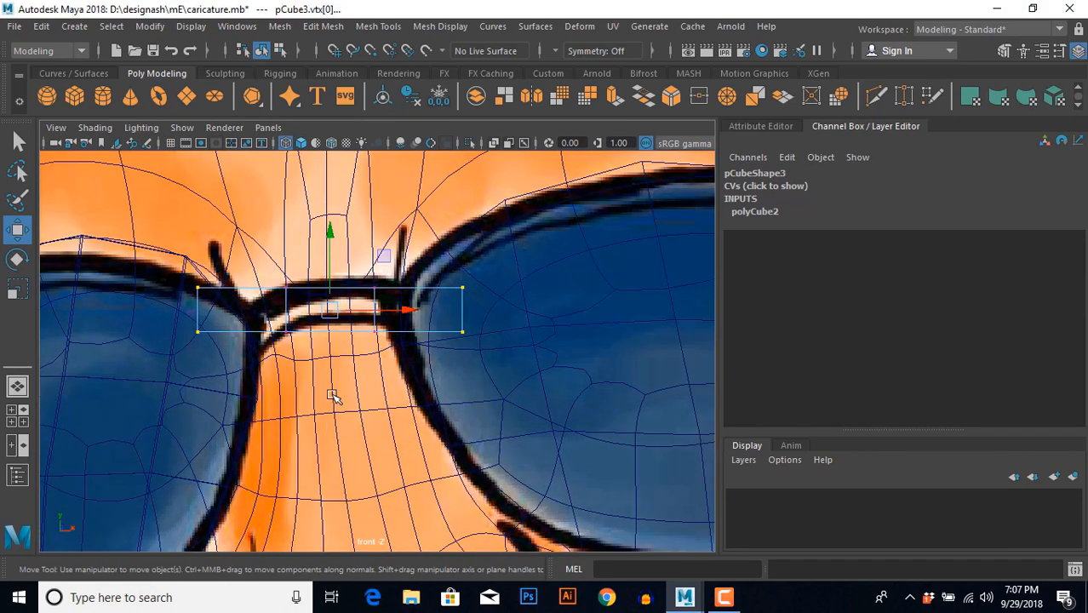
pyautogui.moveTo(171, 250); pyautogui.dragTo(218, 359)
pyautogui.moveTo(250, 317); pyautogui.dragTo(290, 311)
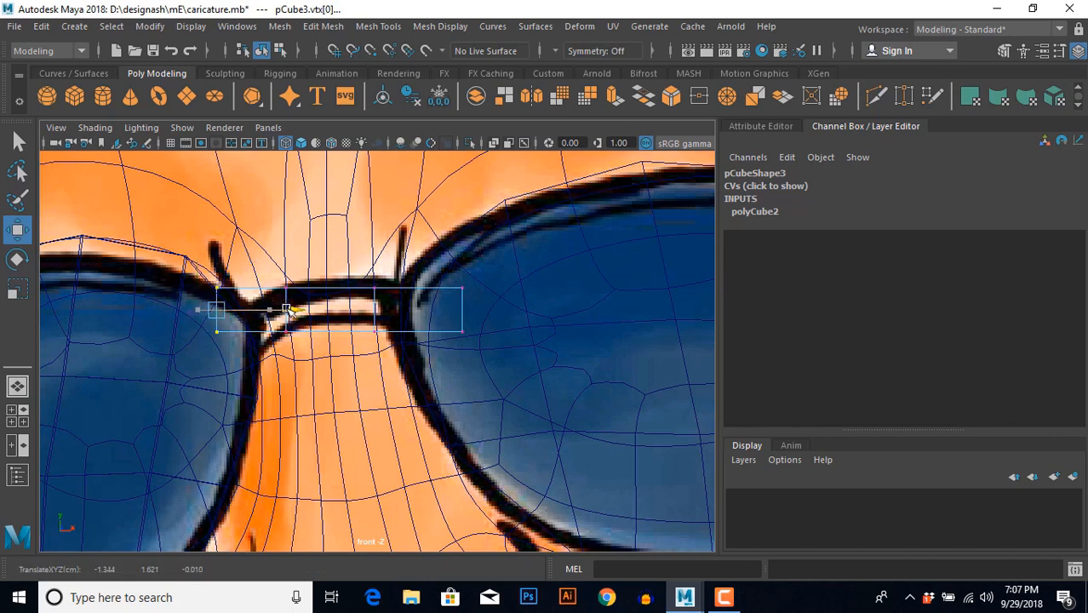
pyautogui.moveTo(221, 241); pyautogui.dragTo(222, 265)
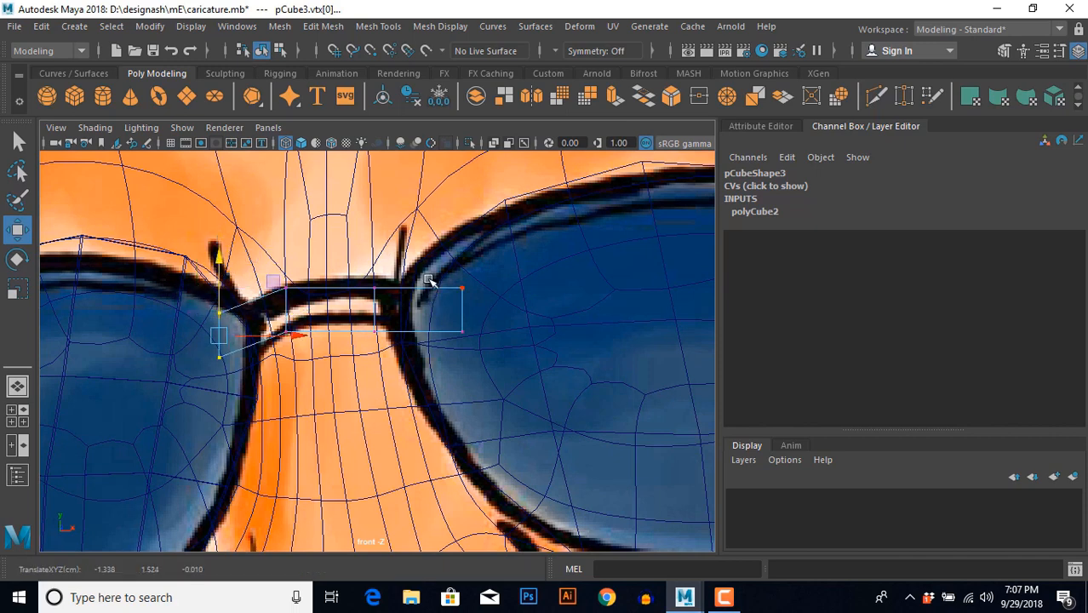
# Pull the bridge's end at the larger lens inward to about X -0.504, lower it slightly, and raise the middle vertices into an arch.
pyautogui.moveTo(429, 281); pyautogui.dragTo(481, 343)
pyautogui.moveTo(535, 312); pyautogui.dragTo(523, 311)
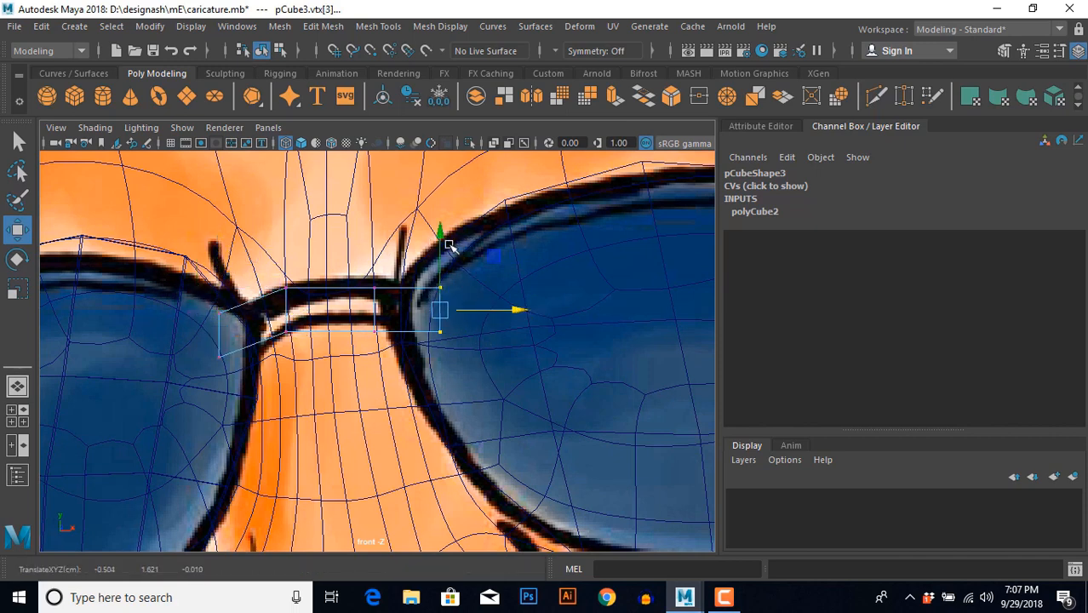
pyautogui.moveTo(443, 231); pyautogui.dragTo(444, 241)
pyautogui.moveTo(259, 267); pyautogui.dragTo(393, 346)
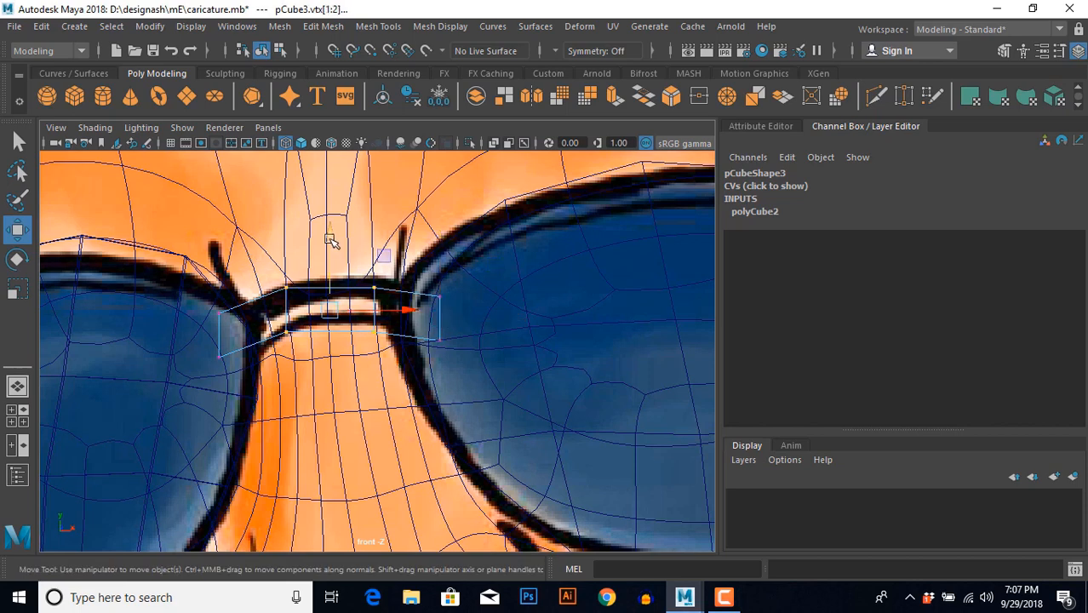
pyautogui.moveTo(331, 241); pyautogui.dragTo(328, 226)
# Return to object selection, move the whole bridge back toward the face to Z 0.159 and check it from the front.
pyautogui.press('space')
pyautogui.keyDown('alt'); pyautogui.moveTo(545, 253); pyautogui.dragTo(374, 384); pyautogui.keyUp('alt')
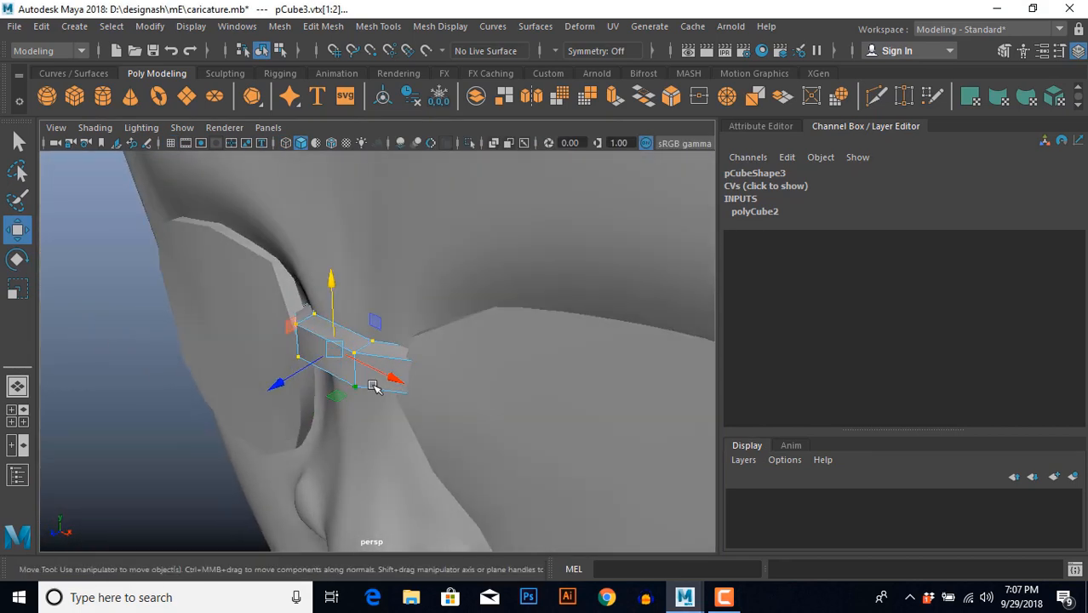
pyautogui.moveTo(374, 384); pyautogui.dragTo(390, 357, button='right')
pyautogui.keyDown('alt'); pyautogui.moveTo(353, 379); pyautogui.dragTo(339, 427); pyautogui.keyUp('alt')
pyautogui.moveTo(269, 404); pyautogui.dragTo(283, 403)
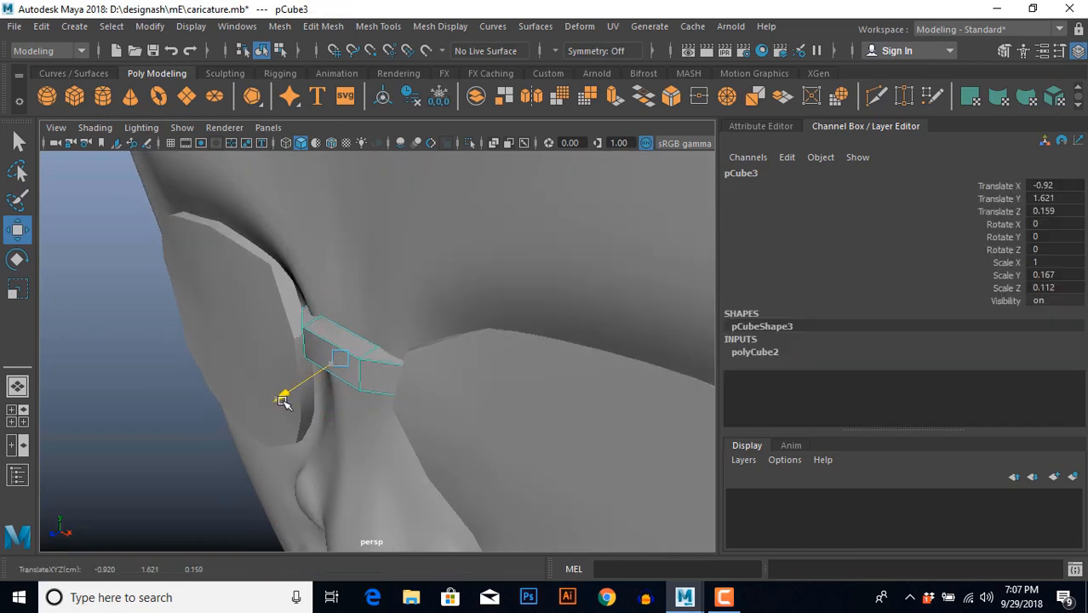
pyautogui.keyDown('alt'); pyautogui.moveTo(271, 447); pyautogui.dragTo(411, 411); pyautogui.keyUp('alt')
pyautogui.scroll(-6, 410, 410)
pyautogui.click(605, 473)
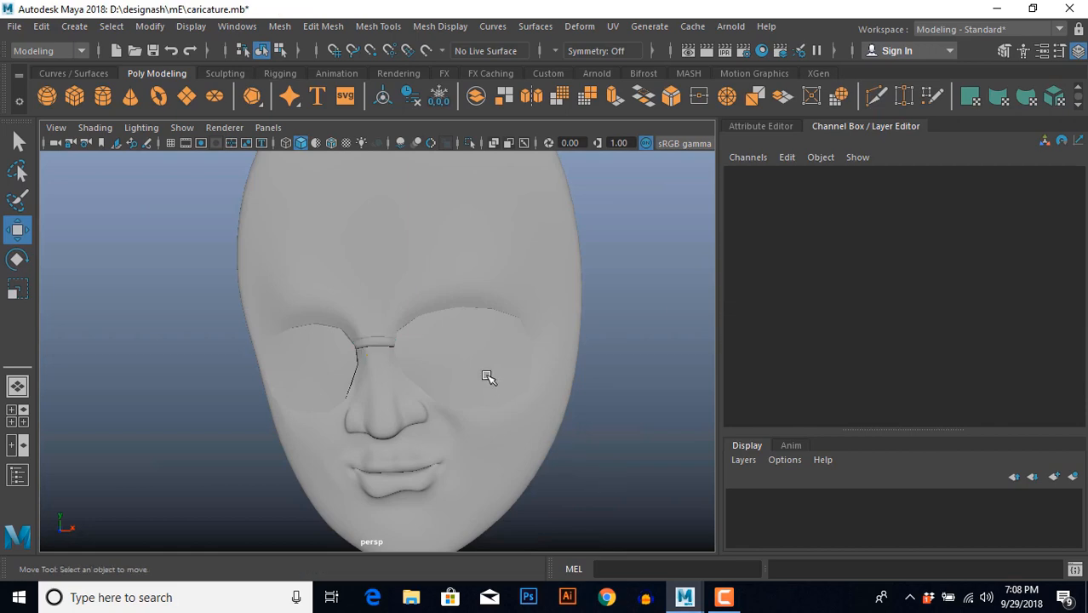
# Show both lenses and the nose bridge in smooth mesh preview.
pyautogui.click(477, 376)
pyautogui.keyDown('shift'); pyautogui.click(322, 377); pyautogui.keyUp('shift')
pyautogui.press('3')
pyautogui.click(585, 452)
pyautogui.keyDown('alt'); pyautogui.moveTo(585, 453); pyautogui.dragTo(508, 378); pyautogui.keyUp('alt')
pyautogui.scroll(2, 507, 379)
pyautogui.scroll(3, 508, 379)
# Rotate the larger lens to about -1.759 degrees in X to match the slope of the face.
pyautogui.click(595, 351)
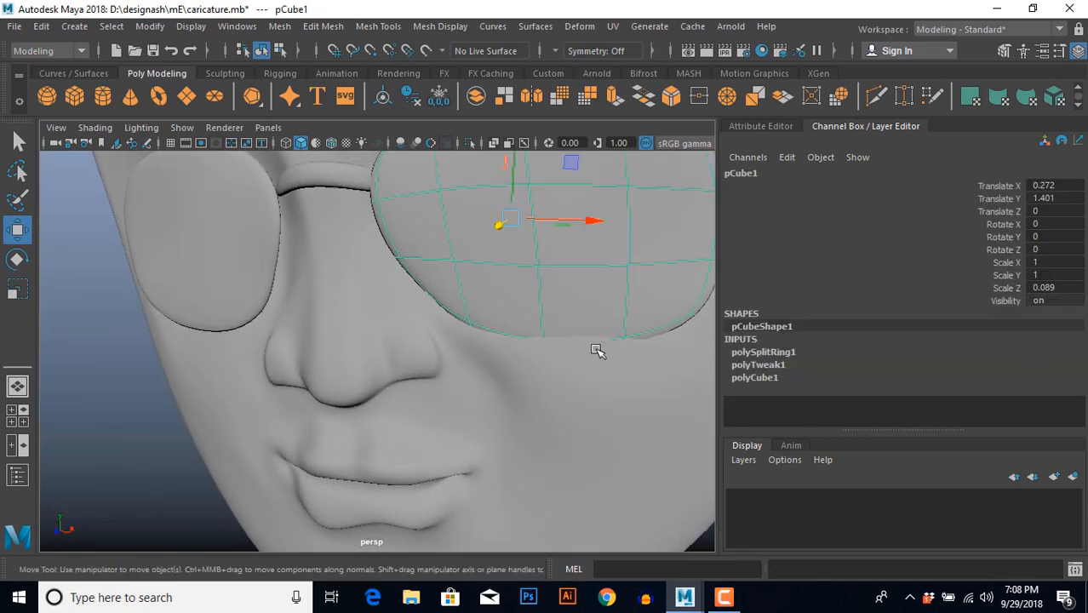
pyautogui.keyDown('alt'); pyautogui.moveTo(595, 351); pyautogui.dragTo(498, 396); pyautogui.keyUp('alt')
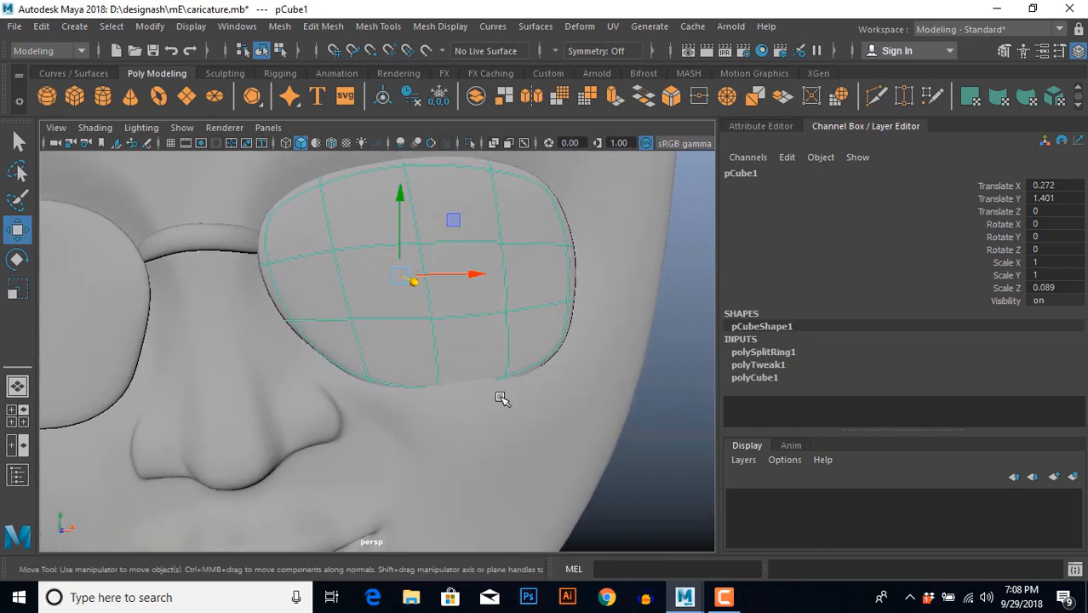
pyautogui.press('e')
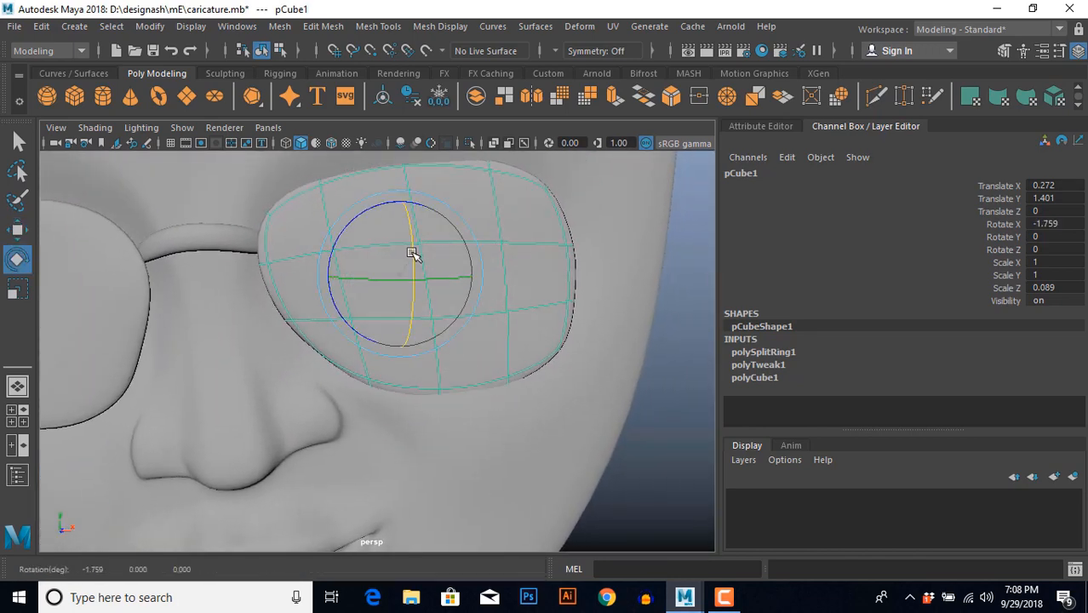
pyautogui.keyDown('alt'); pyautogui.moveTo(412, 253); pyautogui.dragTo(372, 444); pyautogui.keyUp('alt')
# Move the larger lens slightly forward along the depth axis and check the fit of both lenses.
pyautogui.press('w')
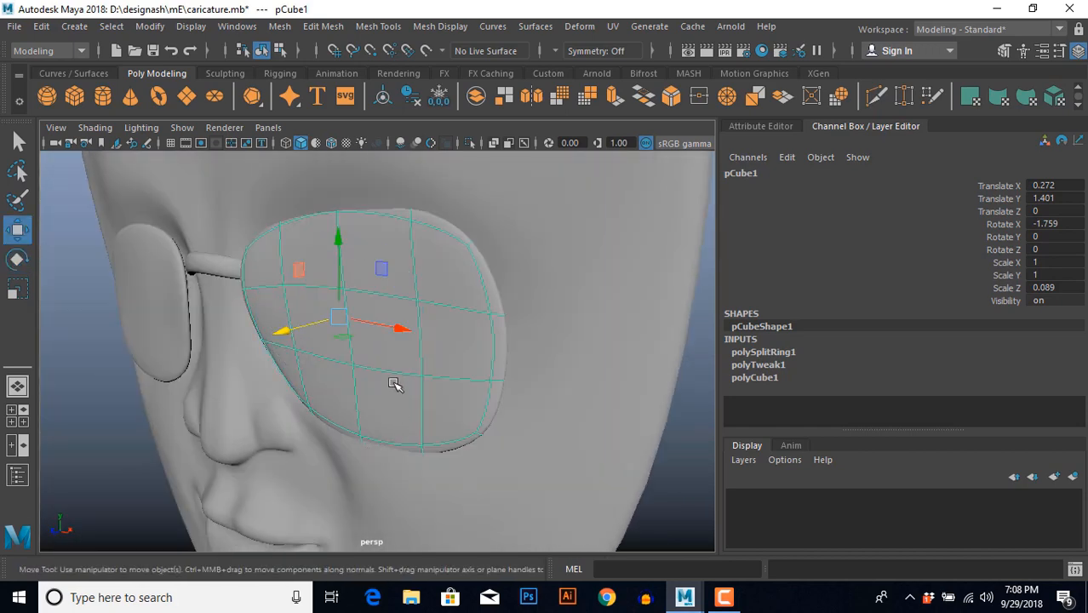
pyautogui.keyDown('alt'); pyautogui.moveTo(393, 383); pyautogui.dragTo(279, 473); pyautogui.keyUp('alt')
pyautogui.moveTo(257, 341); pyautogui.dragTo(251, 343)
pyautogui.keyDown('alt'); pyautogui.moveTo(254, 388); pyautogui.dragTo(386, 380); pyautogui.keyUp('alt')
pyautogui.click(593, 476)
pyautogui.keyDown('alt'); pyautogui.moveTo(489, 451); pyautogui.dragTo(538, 395); pyautogui.keyUp('alt')
pyautogui.scroll(3, 421, 422)
pyautogui.keyDown('alt'); pyautogui.moveTo(420, 422); pyautogui.dragTo(393, 407); pyautogui.keyUp('alt')
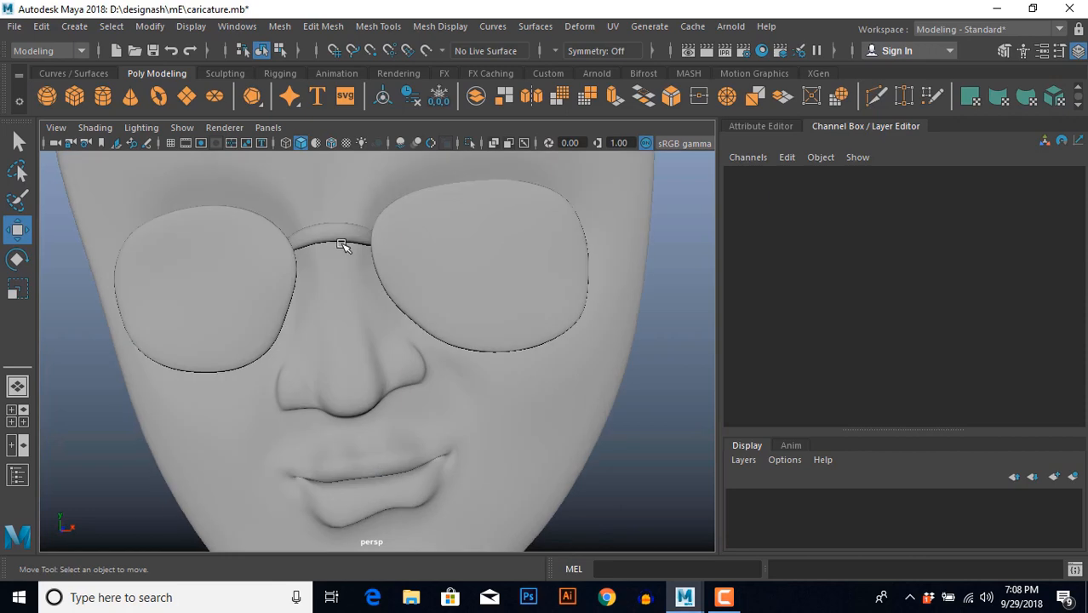
# In the front view, scale down the nose bridge's height to match the upper drawn bar.
pyautogui.click(341, 244)
pyautogui.click(342, 241)
pyautogui.press('space')
pyautogui.press('space')
pyautogui.press('r')
pyautogui.moveTo(308, 225); pyautogui.dragTo(315, 271)
# Duplicate the bridge bar and place the copy over the lower drawn bar at Y 1.541 with a Y scale of 0.097.
pyautogui.press('w')
pyautogui.hotkey('ctrl', 'd')
pyautogui.press('r')
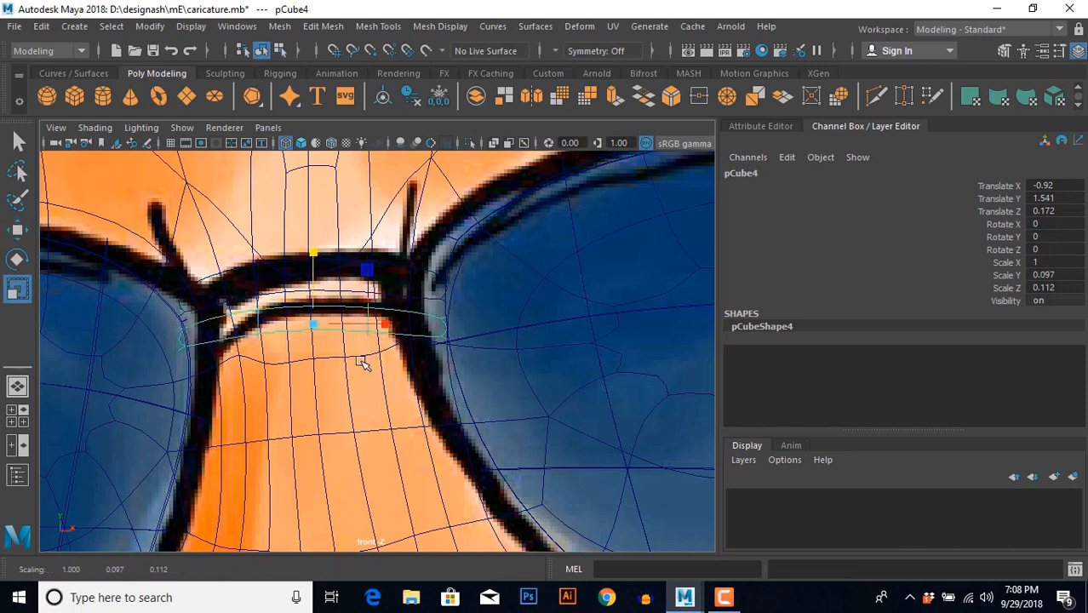
pyautogui.press('space')
pyautogui.press('space')
pyautogui.scroll(-4, 499, 310)
pyautogui.keyDown('alt'); pyautogui.moveTo(499, 310); pyautogui.dragTo(454, 328); pyautogui.keyUp('alt')
pyautogui.click(514, 417)
pyautogui.scroll(6, 417, 389)
pyautogui.keyDown('alt'); pyautogui.moveTo(417, 389); pyautogui.dragTo(398, 391); pyautogui.keyUp('alt')
pyautogui.scroll(3, 395, 375)
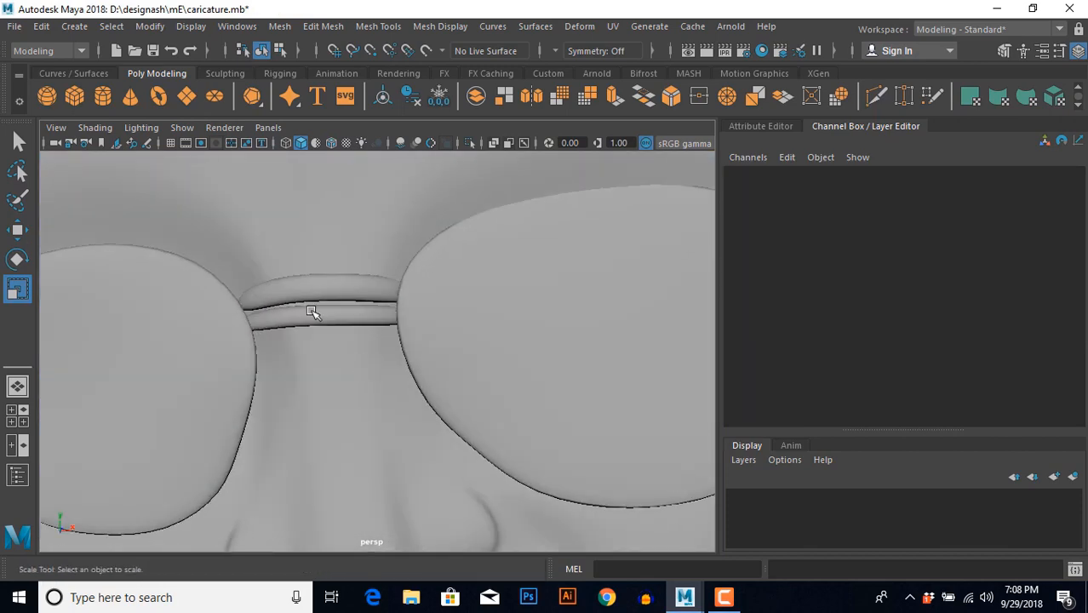
# Lower the upper bridge bar's end vertices at the smaller lens and adjust its end vertices at the larger lens sideways.
pyautogui.click(304, 323)
pyautogui.moveTo(238, 299); pyautogui.dragTo(207, 293, button='right')
pyautogui.moveTo(202, 240); pyautogui.dragTo(234, 309)
pyautogui.press('w')
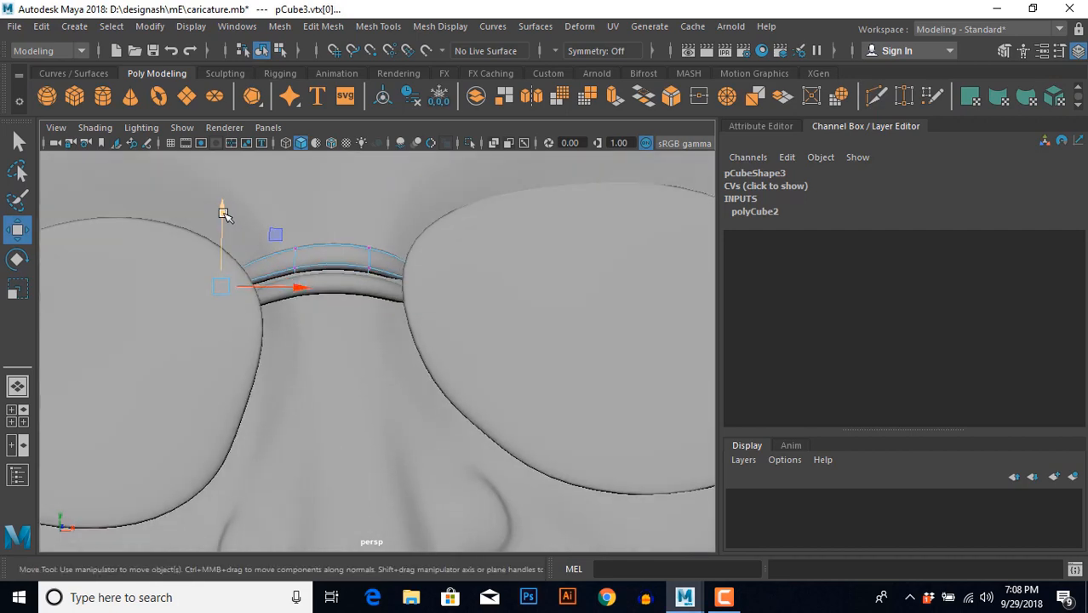
pyautogui.moveTo(223, 212); pyautogui.dragTo(224, 220)
pyautogui.keyDown('alt'); pyautogui.moveTo(410, 309); pyautogui.dragTo(392, 271); pyautogui.keyUp('alt')
pyautogui.keyDown('alt'); pyautogui.moveTo(415, 369); pyautogui.dragTo(358, 333); pyautogui.keyUp('alt')
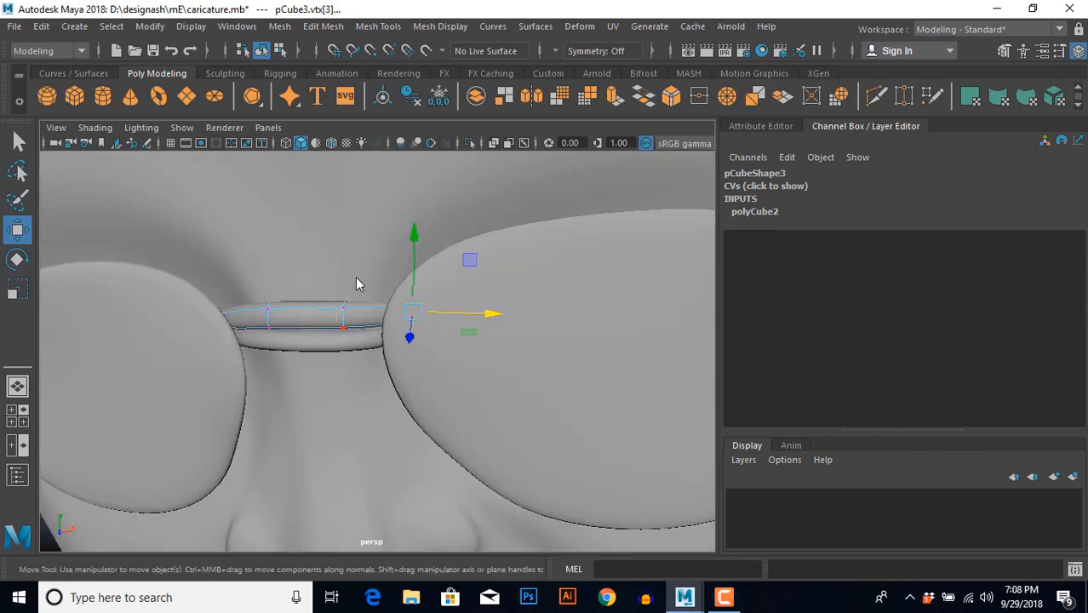
pyautogui.moveTo(357, 281); pyautogui.dragTo(393, 252, button='right')
pyautogui.scroll(-8, 479, 402)
pyautogui.click(546, 436)
pyautogui.scroll(6, 388, 411)
# Thin the lower bridge bar to a Y scale of 0.07 and lower it to Y 1.513.
pyautogui.click(351, 349)
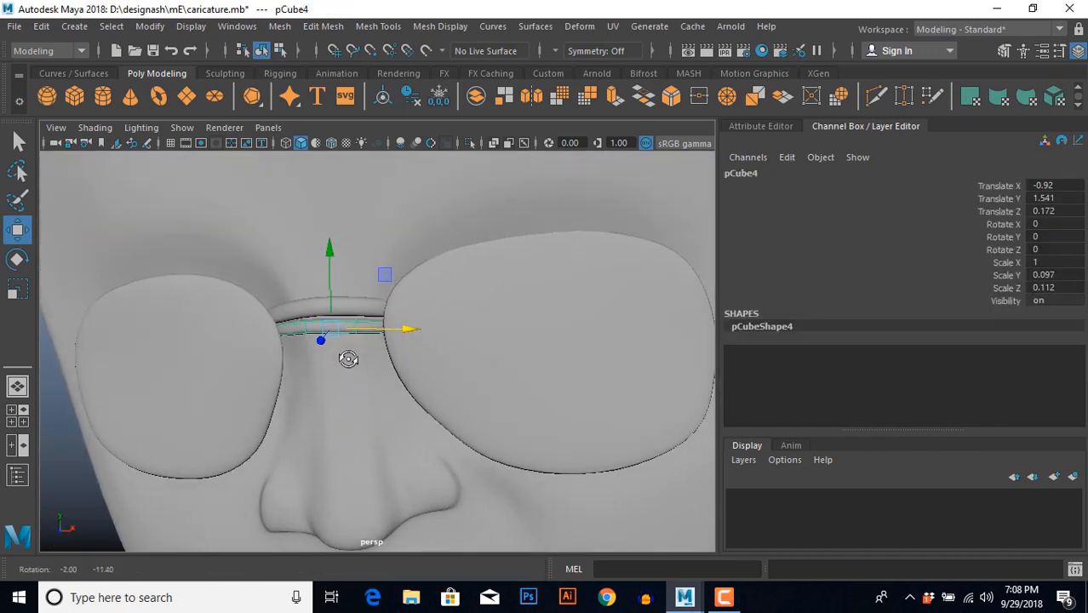
pyautogui.press('r')
pyautogui.scroll(5, 352, 358)
pyautogui.moveTo(282, 235)
pyautogui.mouseDown()
pyautogui.moveTo(279, 260)
pyautogui.moveTo(284, 245)
pyautogui.mouseUp()
pyautogui.press('w')
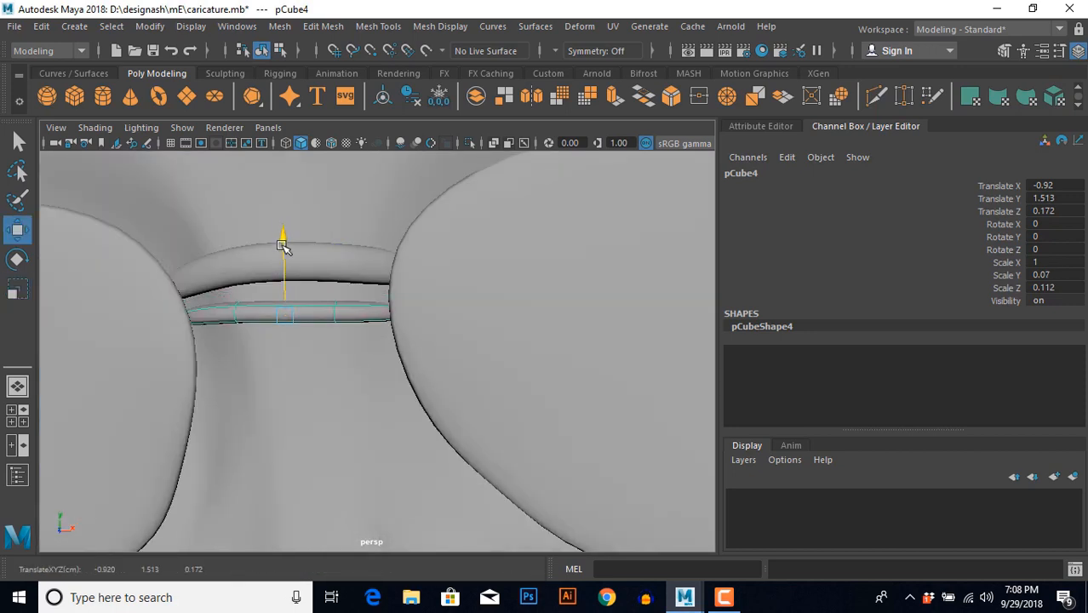
# Raise the lower bridge bar's middle vertices to about Y 1.549 so it arches, and return to object selection.
pyautogui.keyDown('alt'); pyautogui.moveTo(252, 322); pyautogui.dragTo(262, 313); pyautogui.keyUp('alt')
pyautogui.moveTo(254, 298); pyautogui.dragTo(224, 295, button='right')
pyautogui.moveTo(224, 264); pyautogui.dragTo(354, 351)
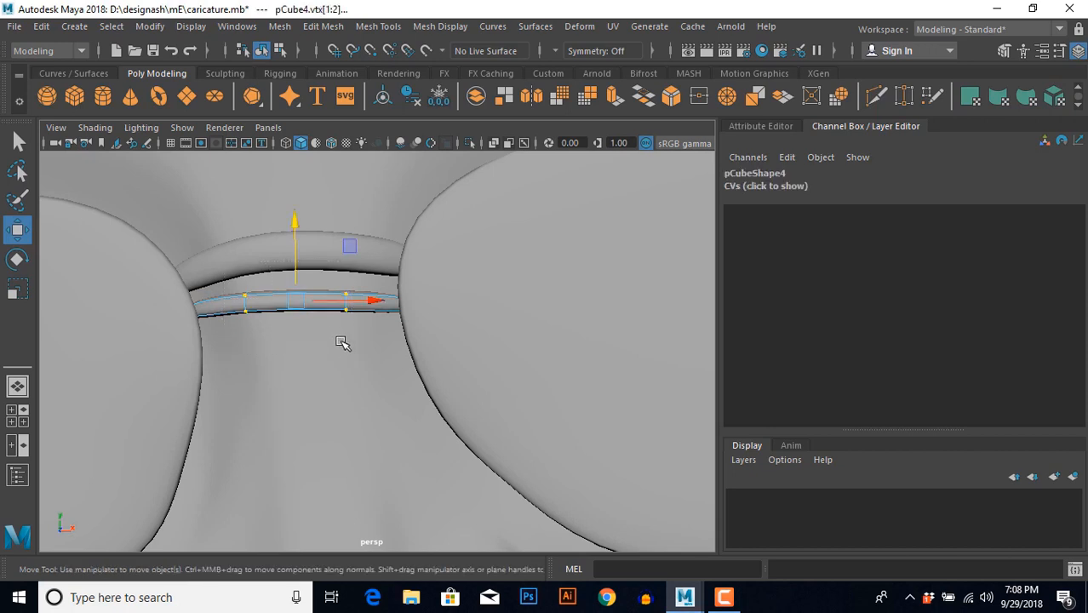
pyautogui.moveTo(294, 227); pyautogui.dragTo(294, 219)
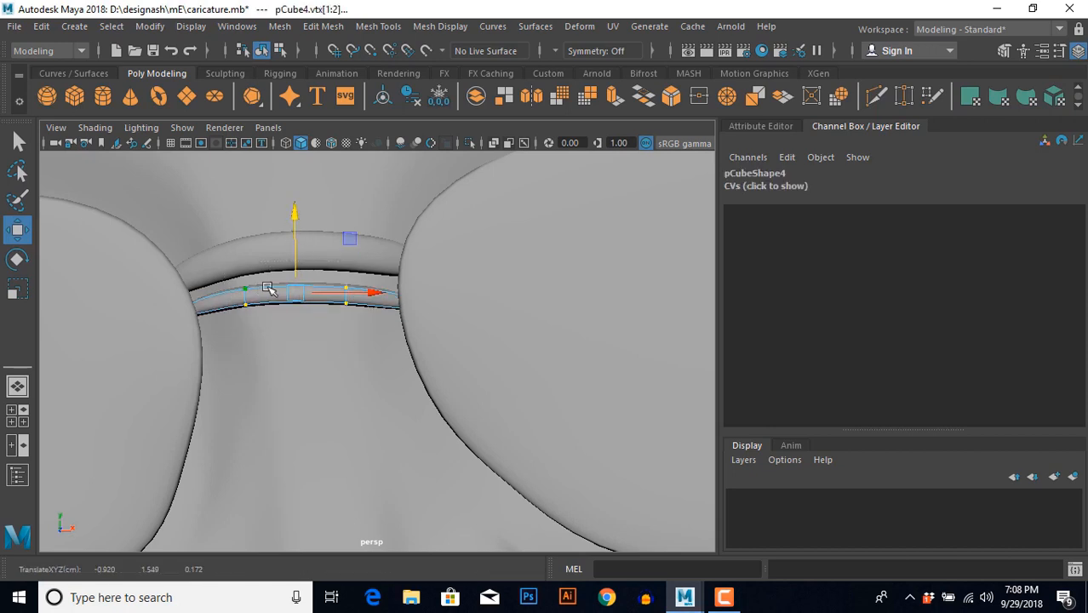
pyautogui.press('F8')
pyautogui.scroll(-5, 282, 335)
pyautogui.click(606, 471)
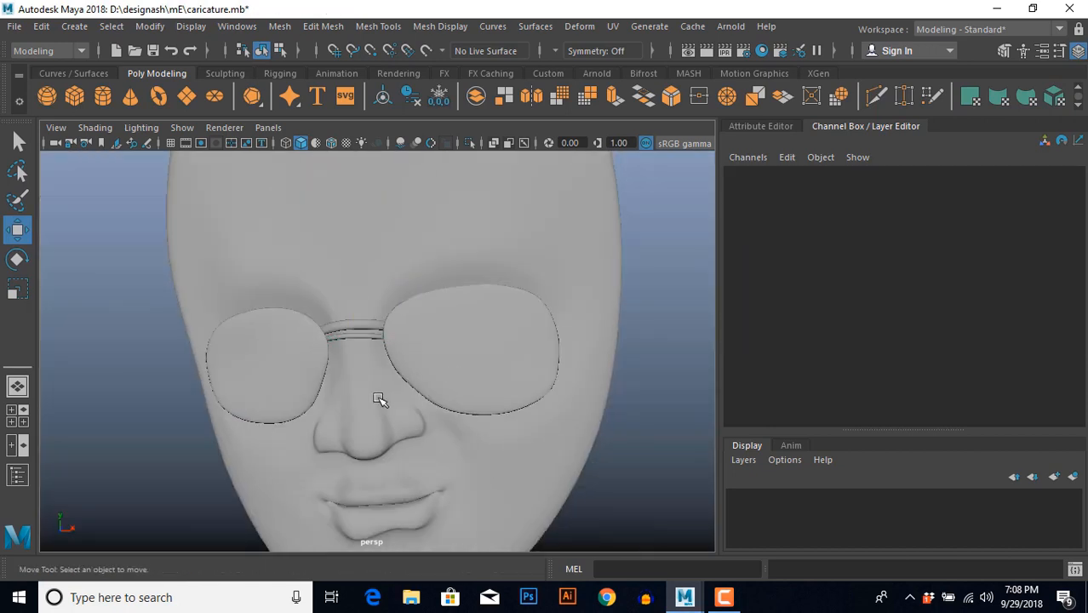
# Add the remaining scalp faces on both sides above the hairline to the selection and extract them from the head as a separate piece.
pyautogui.keyDown('alt'); pyautogui.moveTo(379, 398); pyautogui.dragTo(310, 326); pyautogui.keyUp('alt')
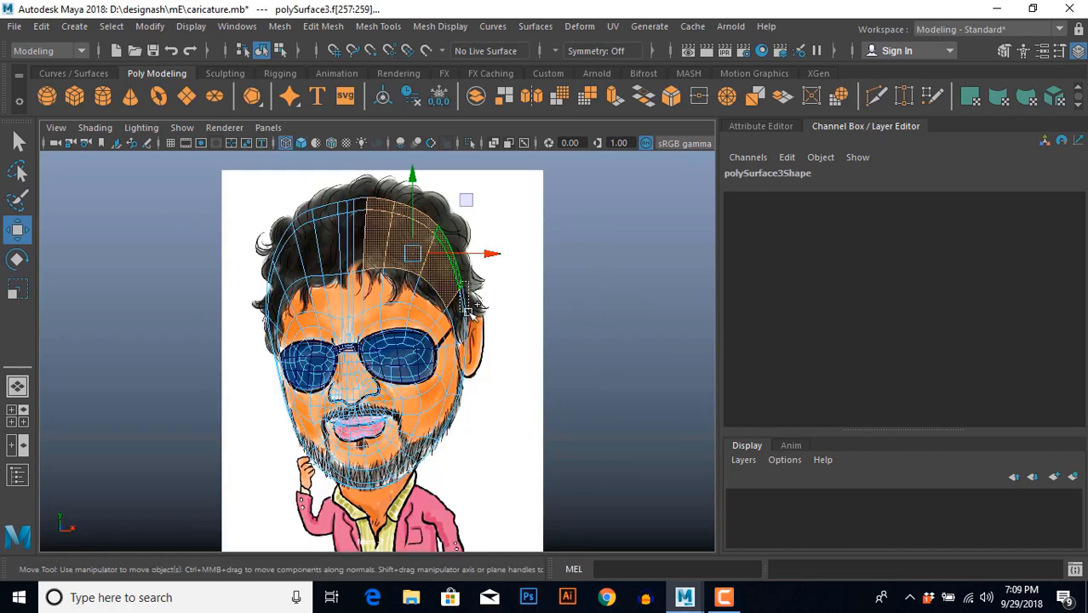
pyautogui.keyDown('shift'); pyautogui.moveTo(468, 312); pyautogui.dragTo(469, 322); pyautogui.keyUp('shift')
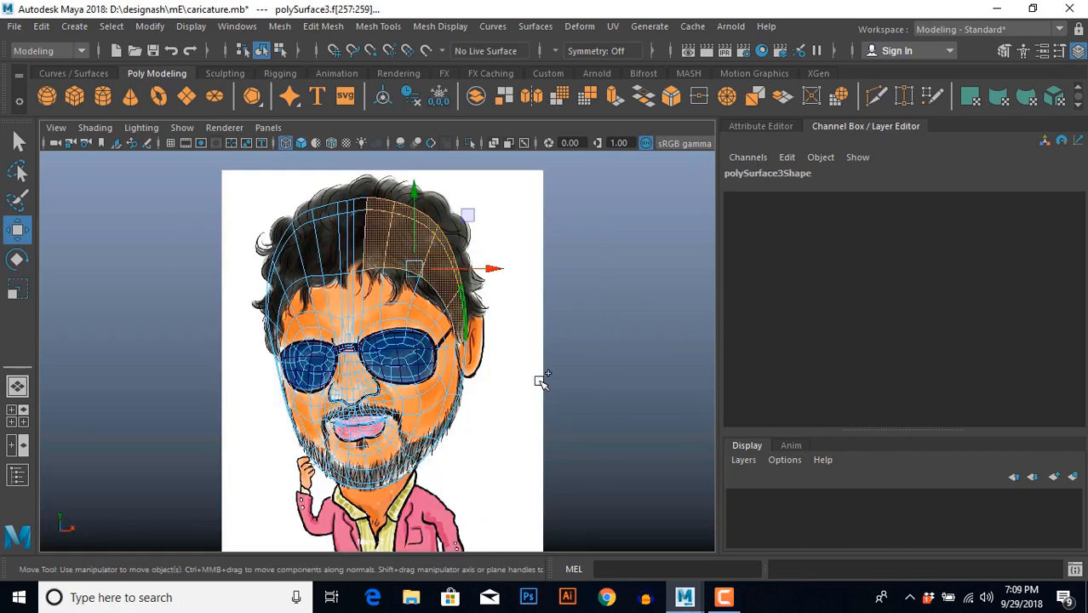
pyautogui.keyDown('shift'); pyautogui.moveTo(362, 236); pyautogui.dragTo(295, 236); pyautogui.keyUp('shift')
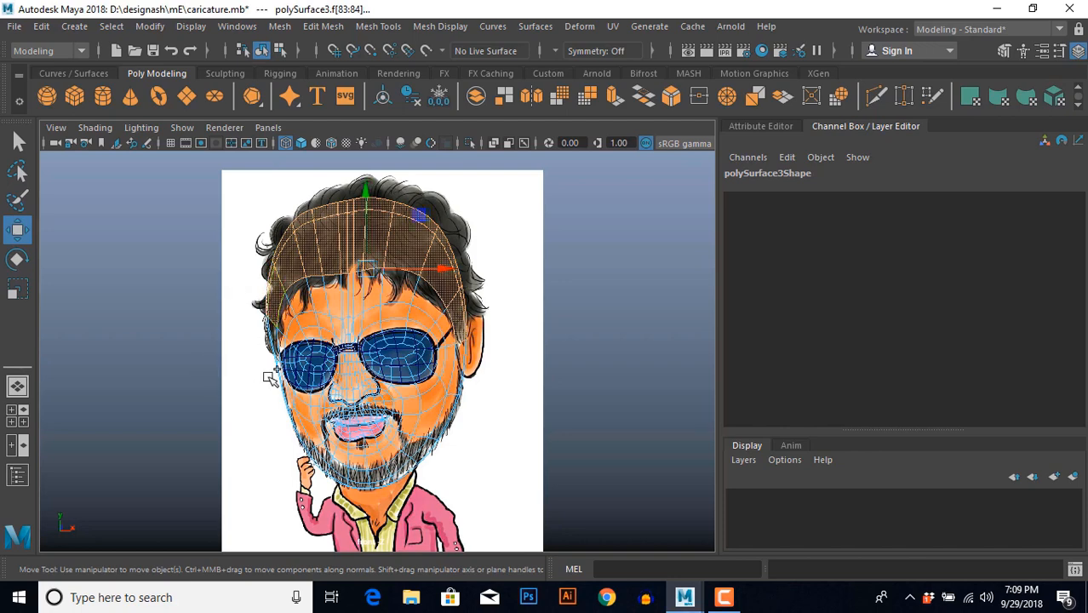
pyautogui.press('space')
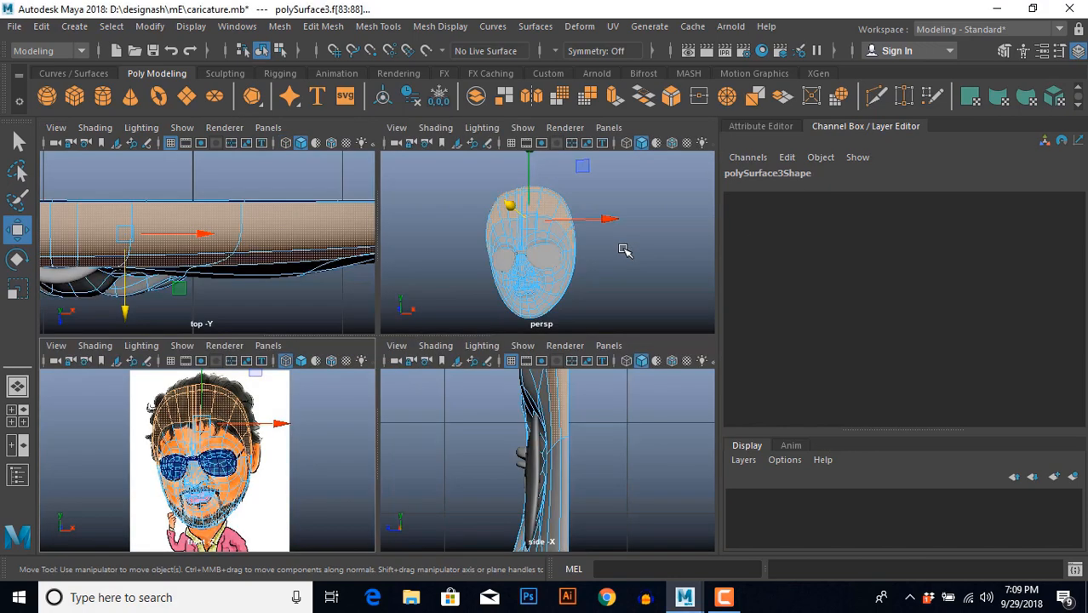
pyautogui.press('space')
pyautogui.keyDown('alt'); pyautogui.moveTo(547, 285); pyautogui.dragTo(578, 342); pyautogui.keyUp('alt')
pyautogui.click(324, 27)
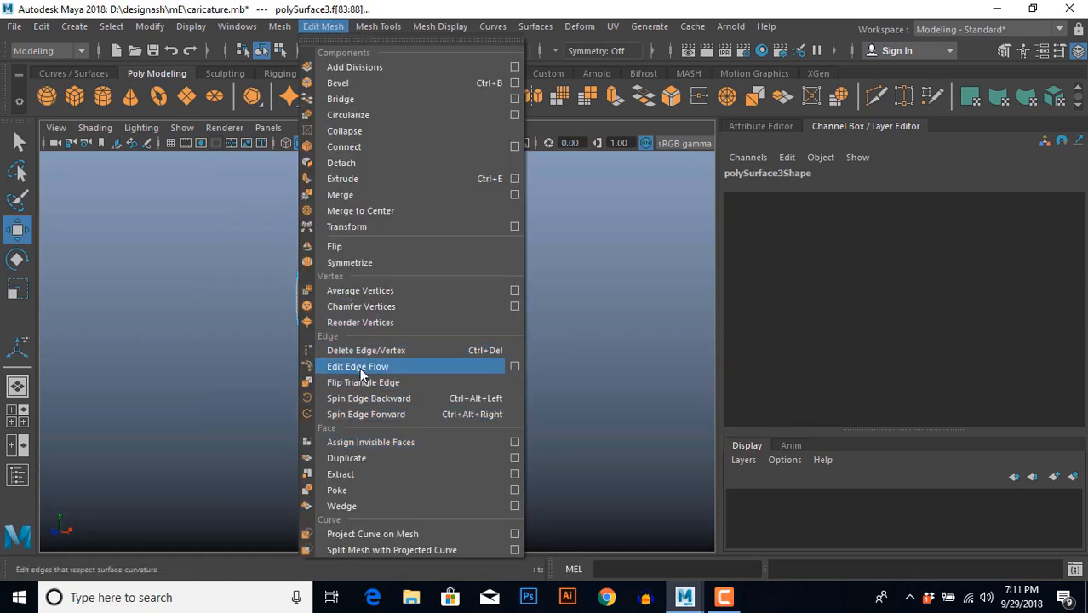
pyautogui.click(342, 475)
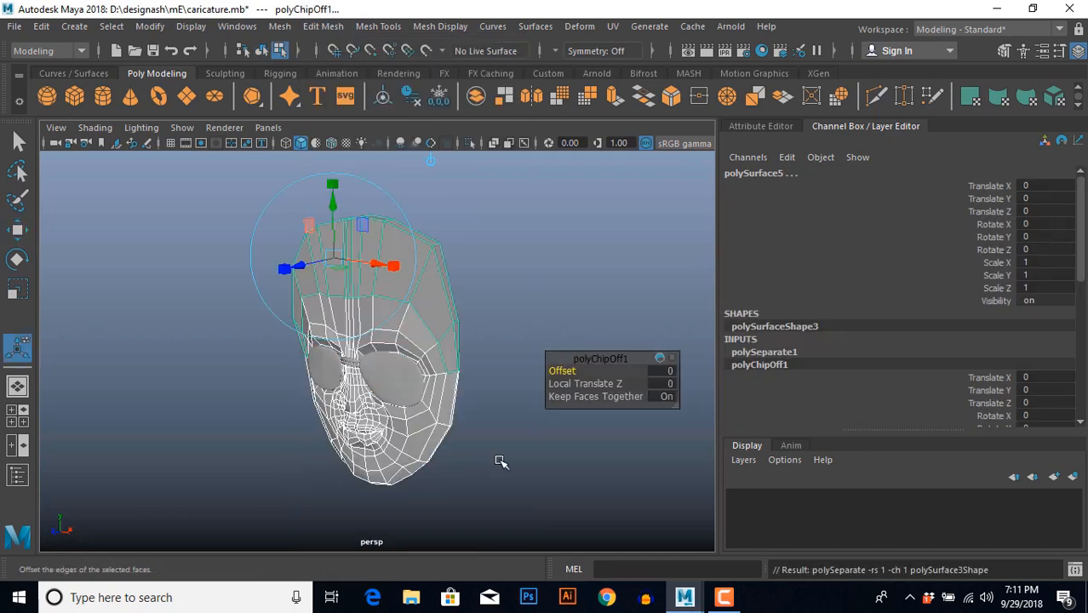
# Clear the selection, return to object selection and select only the extracted scalp piece without the face mesh.
pyautogui.click(517, 464)
pyautogui.keyDown('alt'); pyautogui.moveTo(517, 465); pyautogui.dragTo(489, 470); pyautogui.keyUp('alt')
pyautogui.press('F8')
pyautogui.press('q')
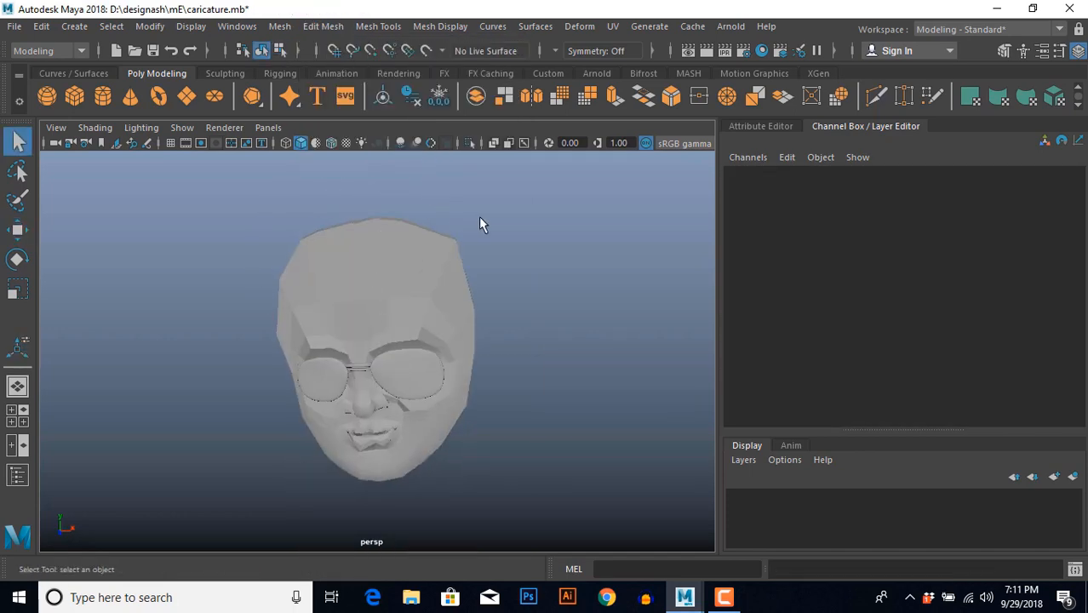
pyautogui.moveTo(412, 294); pyautogui.dragTo(507, 389)
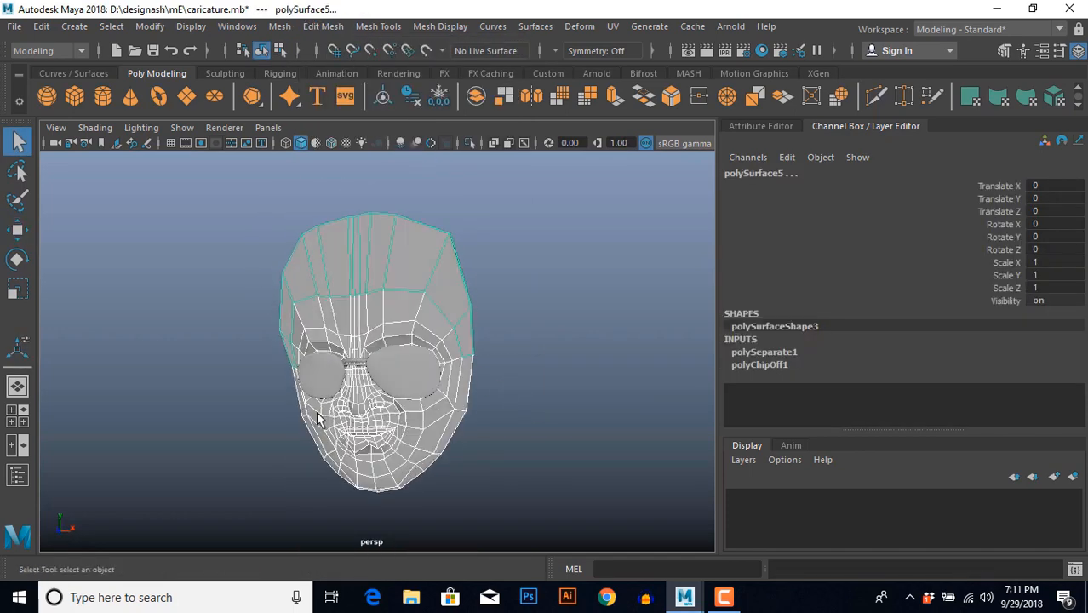
pyautogui.keyDown('ctrl'); pyautogui.moveTo(292, 346); pyautogui.dragTo(388, 437); pyautogui.keyUp('ctrl')
pyautogui.click(412, 294)
pyautogui.keyDown('ctrl'); pyautogui.click(393, 445); pyautogui.keyUp('ctrl')
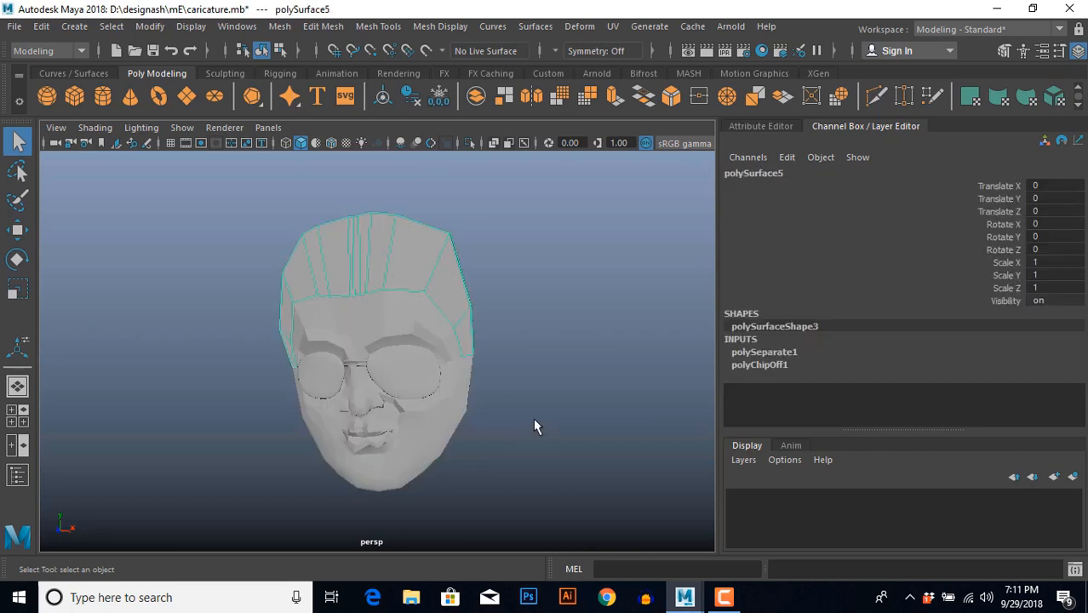
pyautogui.press('w')
pyautogui.keyDown('alt'); pyautogui.moveTo(491, 381); pyautogui.dragTo(561, 373); pyautogui.keyUp('alt')
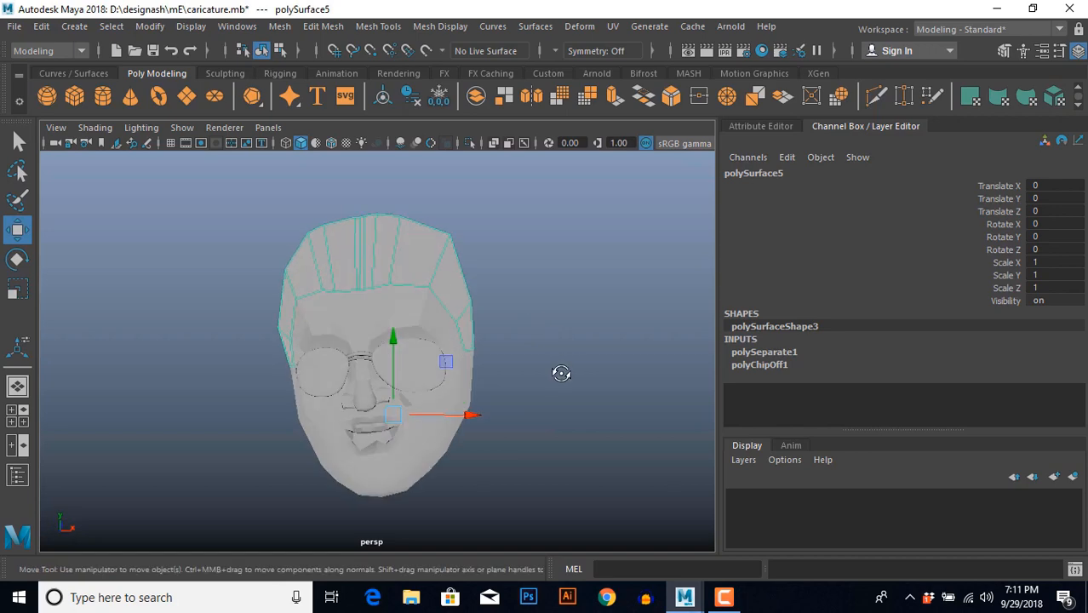
# Extrude all faces of the scalp piece to give the hair thickness, and return to object selection.
pyautogui.rightClick(554, 241)
pyautogui.moveTo(559, 197); pyautogui.dragTo(558, 199, button='right')
pyautogui.keyDown('alt'); pyautogui.moveTo(543, 267); pyautogui.dragTo(533, 312, button='middle'); pyautogui.keyUp('alt')
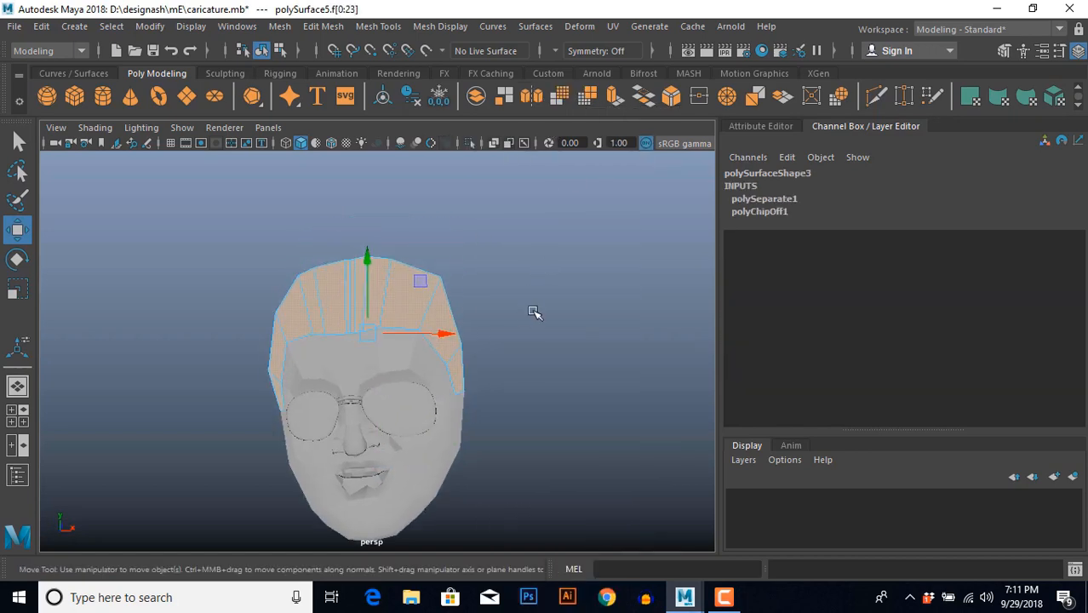
pyautogui.keyDown('alt'); pyautogui.moveTo(533, 312); pyautogui.dragTo(436, 325); pyautogui.keyUp('alt')
pyautogui.keyDown('shift'); pyautogui.moveTo(517, 237); pyautogui.dragTo(516, 277, button='right'); pyautogui.keyUp('shift')
pyautogui.scroll(5, 487, 354)
pyautogui.keyDown('alt'); pyautogui.moveTo(338, 322); pyautogui.dragTo(356, 341, button='middle'); pyautogui.keyUp('alt')
pyautogui.keyDown('alt'); pyautogui.moveTo(355, 341); pyautogui.dragTo(441, 377); pyautogui.keyUp('alt')
pyautogui.moveTo(483, 308); pyautogui.dragTo(538, 226, button='right')
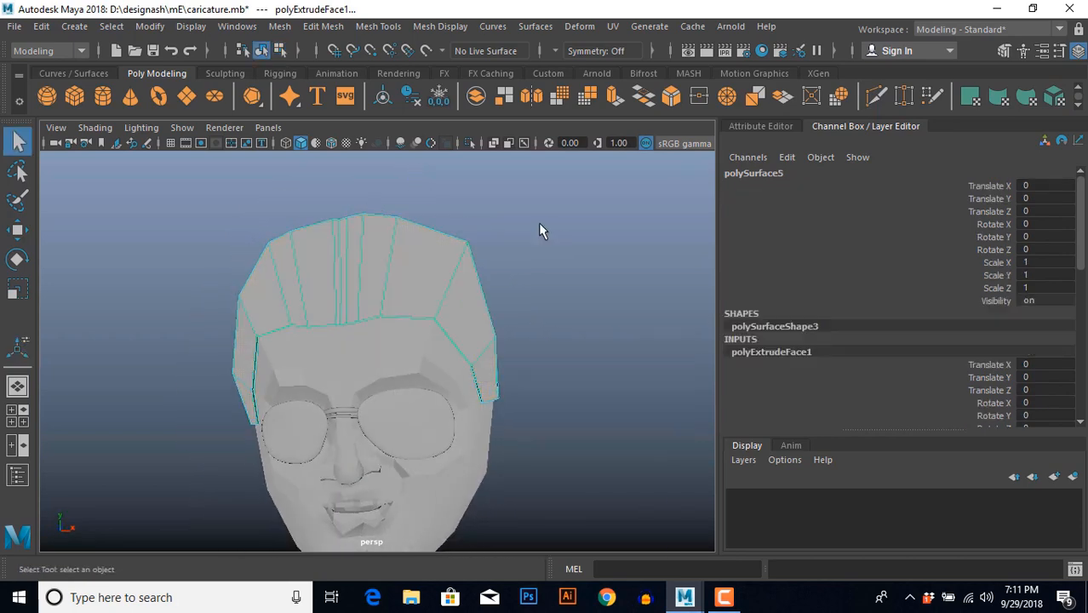
pyautogui.click(538, 224)
# Turn on the smooth mesh preview for the face mesh and for the hair piece.
pyautogui.click(384, 358)
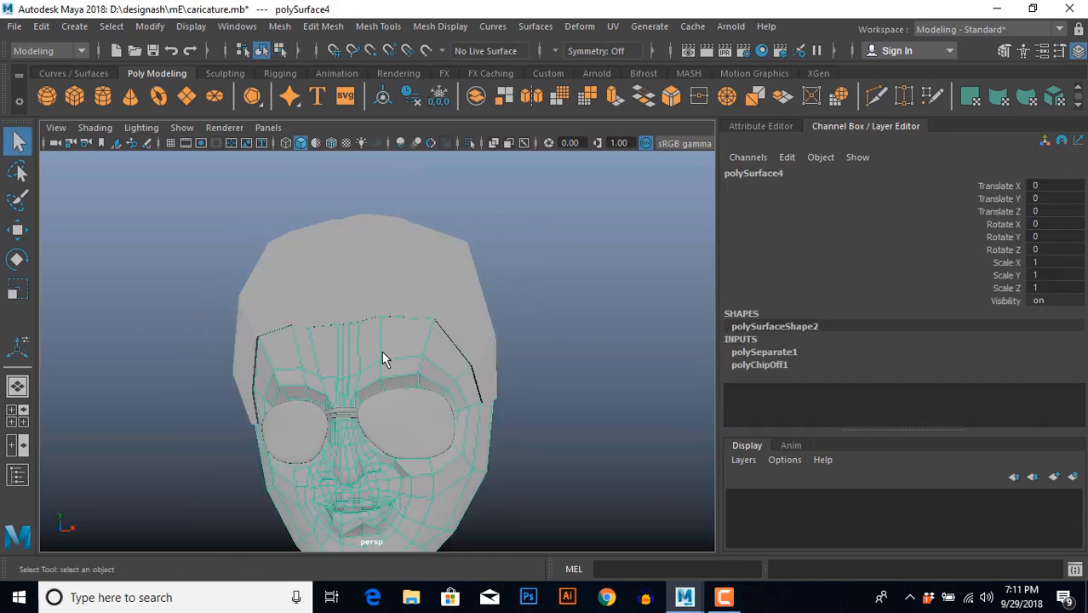
pyautogui.press('3')
pyautogui.click(535, 350)
pyautogui.click(476, 315)
pyautogui.press('3')
pyautogui.click(532, 377)
pyautogui.keyDown('alt'); pyautogui.moveTo(521, 391); pyautogui.dragTo(528, 342, button='middle'); pyautogui.keyUp('alt')
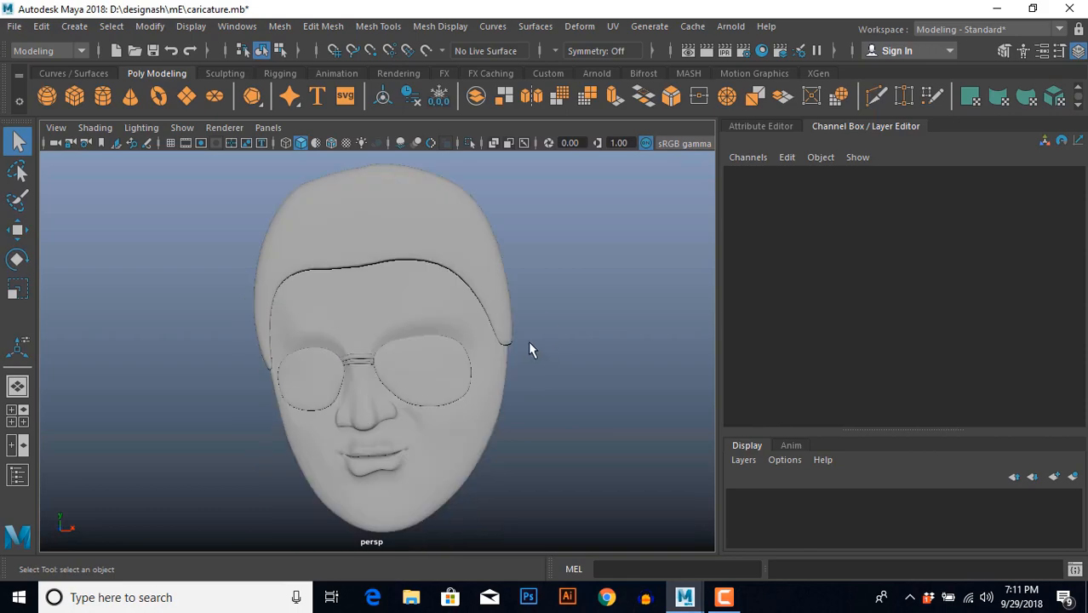
# Move the hair piece's upper vertices on the larger-lens side outward in the front view to spread its strips over the drawn hair.
pyautogui.click(500, 317)
pyautogui.press('space')
pyautogui.press('space')
pyautogui.scroll(6, 303, 430)
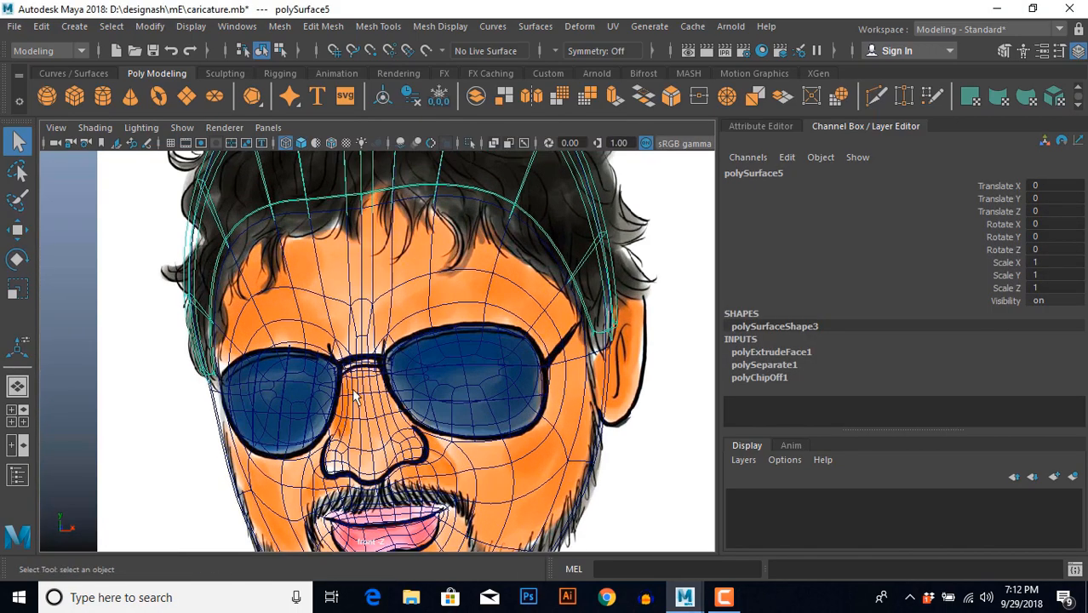
pyautogui.scroll(-4, 446, 331)
pyautogui.scroll(5, 444, 334)
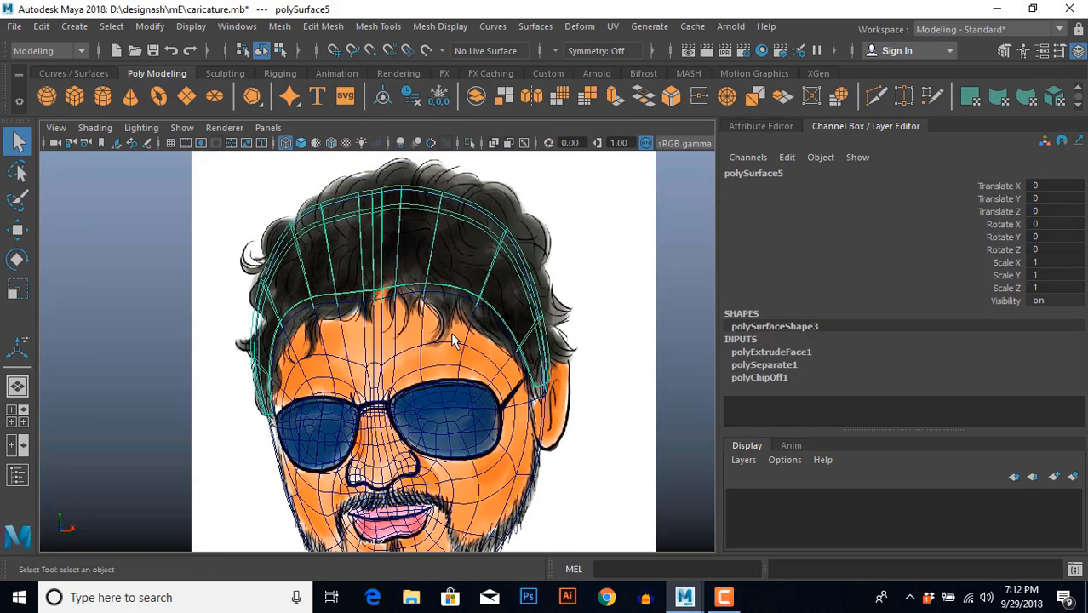
pyautogui.moveTo(363, 242); pyautogui.dragTo(229, 178)
pyautogui.keyDown('alt'); pyautogui.moveTo(370, 210); pyautogui.dragTo(352, 289, button='middle'); pyautogui.keyUp('alt')
pyautogui.scroll(1, 351, 289)
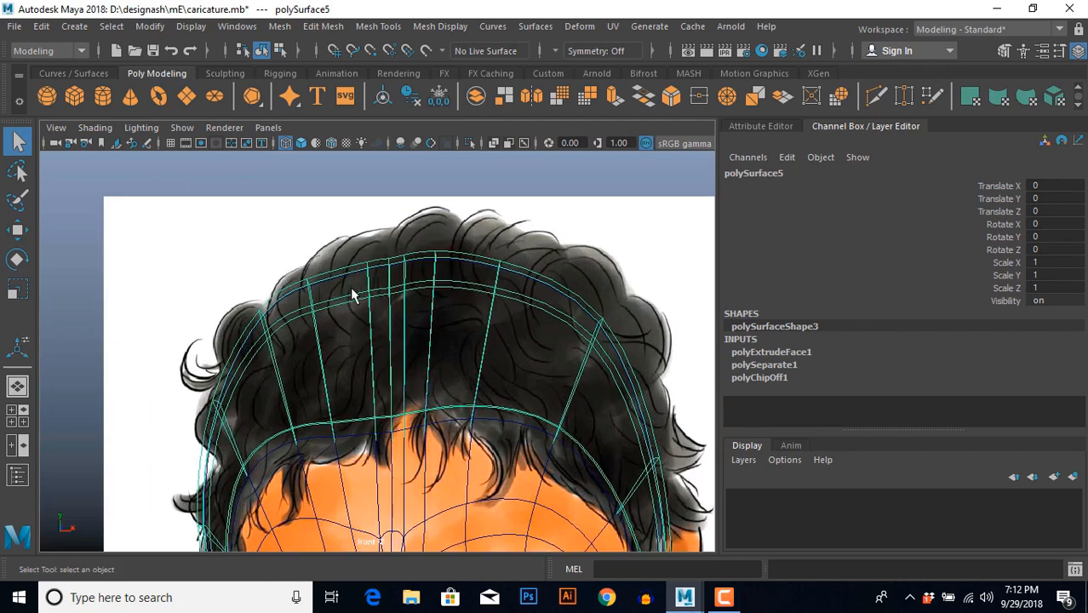
pyautogui.moveTo(372, 316); pyautogui.dragTo(366, 257)
pyautogui.click(326, 231)
pyautogui.press('w')
pyautogui.moveTo(422, 238); pyautogui.dragTo(458, 257)
pyautogui.moveTo(486, 245); pyautogui.dragTo(646, 391)
pyautogui.moveTo(612, 303); pyautogui.dragTo(619, 317)
pyautogui.moveTo(598, 396)
pyautogui.keyDown('alt'); pyautogui.mouseDown(button='middle')
pyautogui.moveTo(586, 325)
pyautogui.moveTo(582, 400)
pyautogui.mouseUp(button='middle'); pyautogui.keyUp('alt')
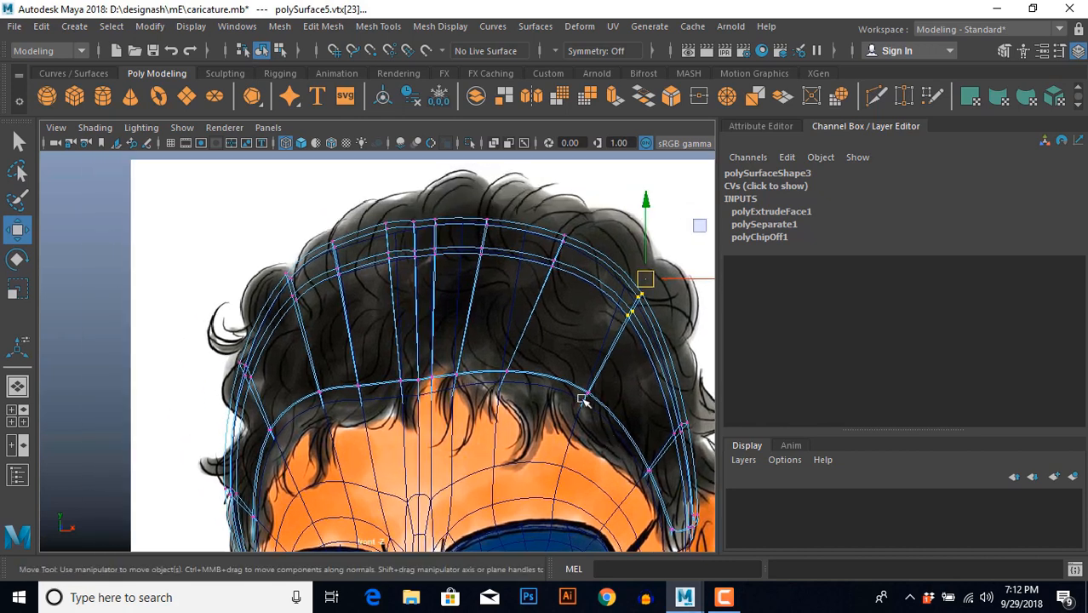
# Shift the hairline vertices above the larger lens sideways toward the ear to even out their spacing.
pyautogui.moveTo(529, 406); pyautogui.dragTo(496, 394)
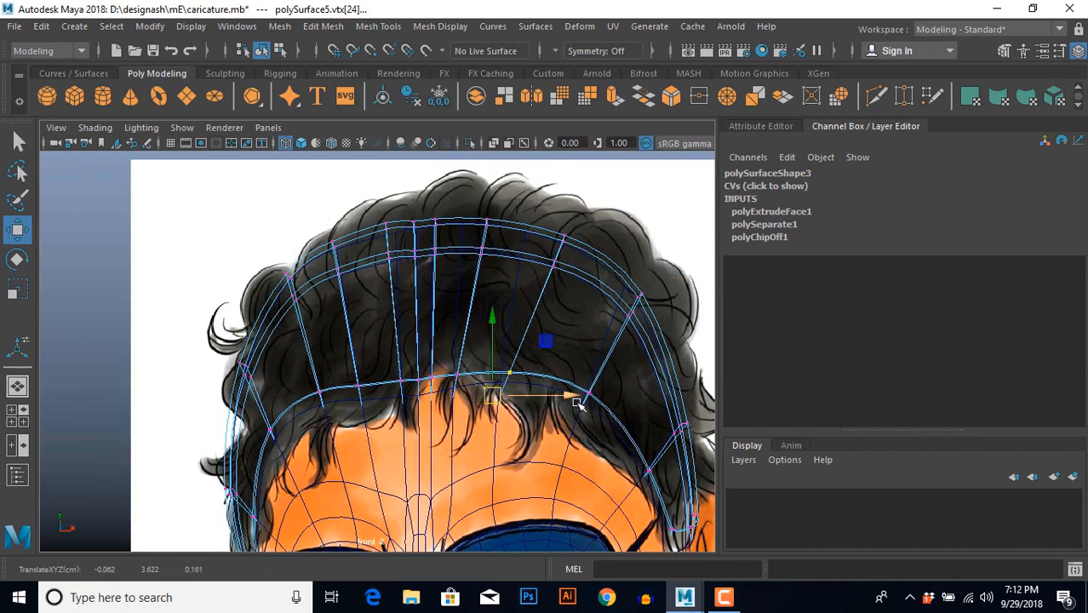
pyautogui.moveTo(573, 362); pyautogui.dragTo(607, 410)
pyautogui.moveTo(447, 351); pyautogui.dragTo(471, 400)
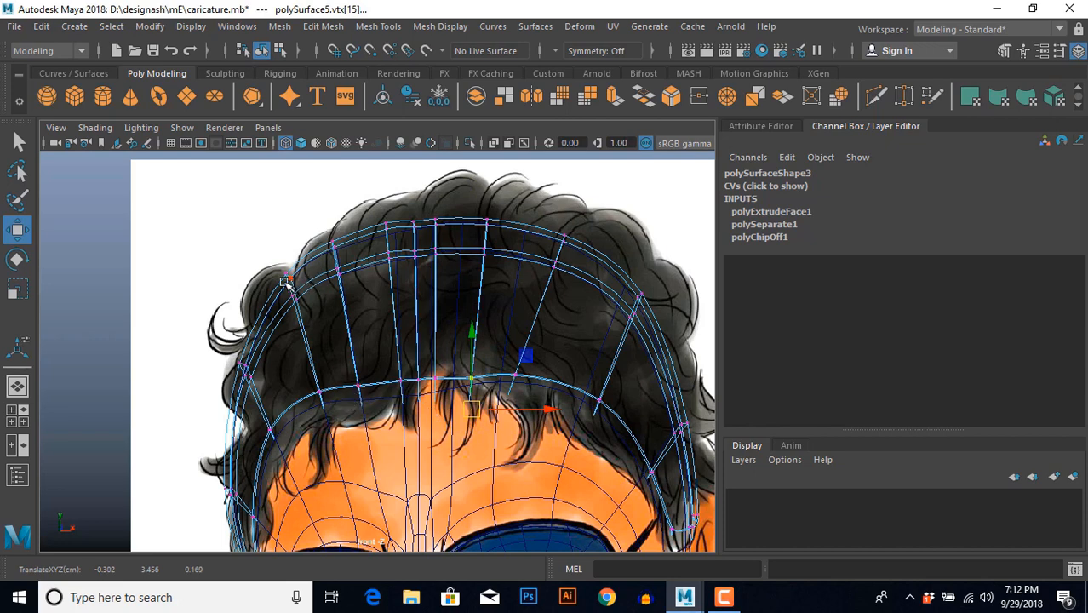
# Reposition the upper and hairline vertices on the smaller-lens side, and raise the crown vertices near the middle of the hair piece.
pyautogui.moveTo(277, 264); pyautogui.dragTo(266, 297)
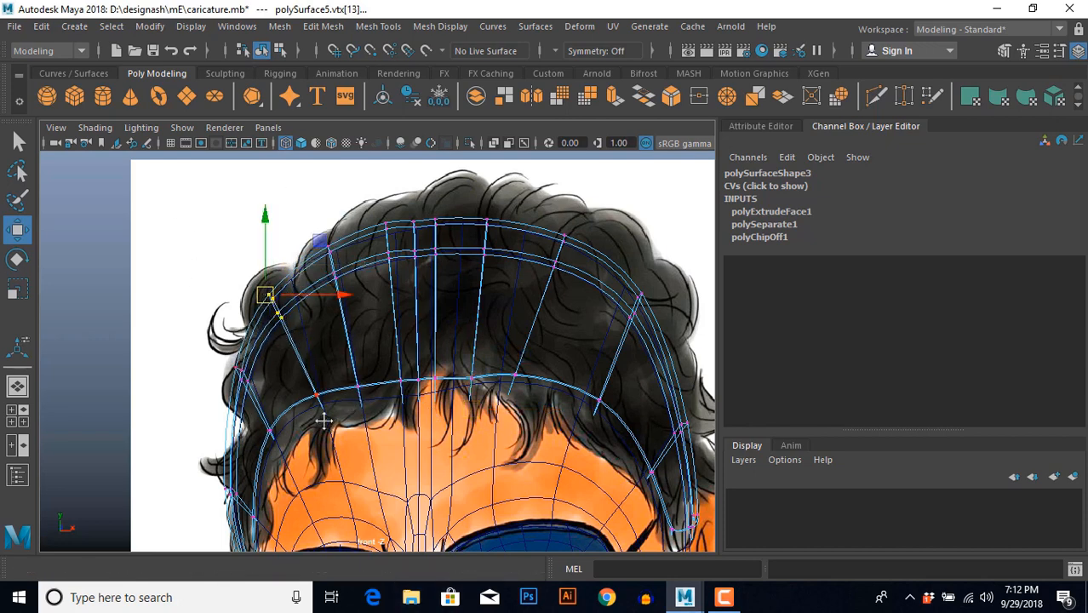
pyautogui.keyDown('alt'); pyautogui.moveTo(324, 421); pyautogui.dragTo(329, 332, button='middle'); pyautogui.keyUp('alt')
pyautogui.moveTo(228, 256); pyautogui.dragTo(292, 385)
pyautogui.moveTo(274, 342); pyautogui.dragTo(279, 357)
pyautogui.moveTo(308, 292); pyautogui.dragTo(324, 334)
pyautogui.keyDown('alt'); pyautogui.moveTo(509, 348); pyautogui.dragTo(464, 433, button='middle'); pyautogui.keyUp('alt')
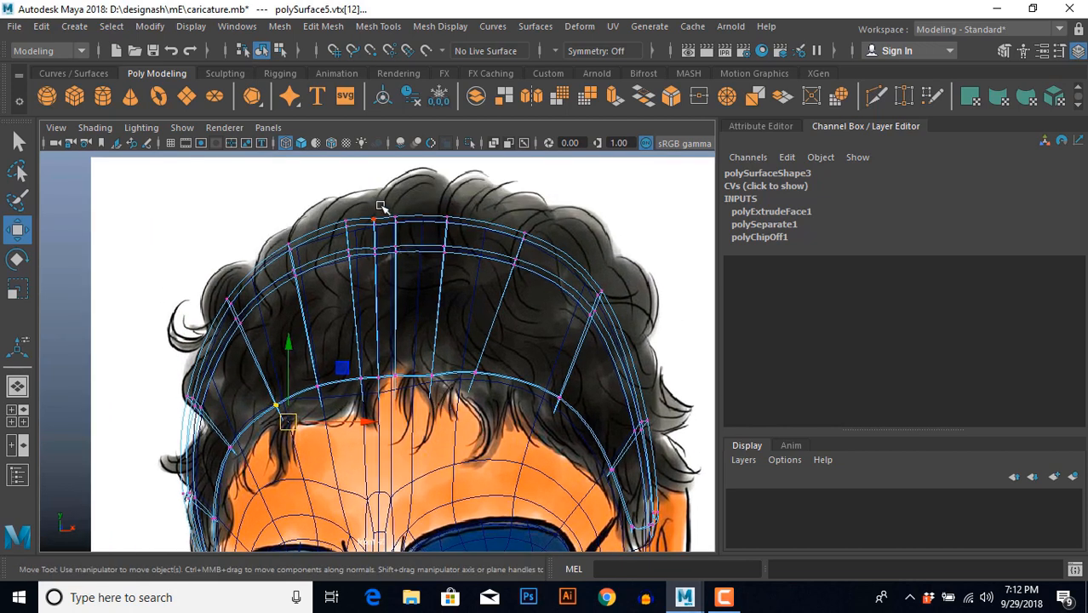
pyautogui.moveTo(366, 207); pyautogui.dragTo(383, 234)
pyautogui.moveTo(375, 222); pyautogui.dragTo(375, 211)
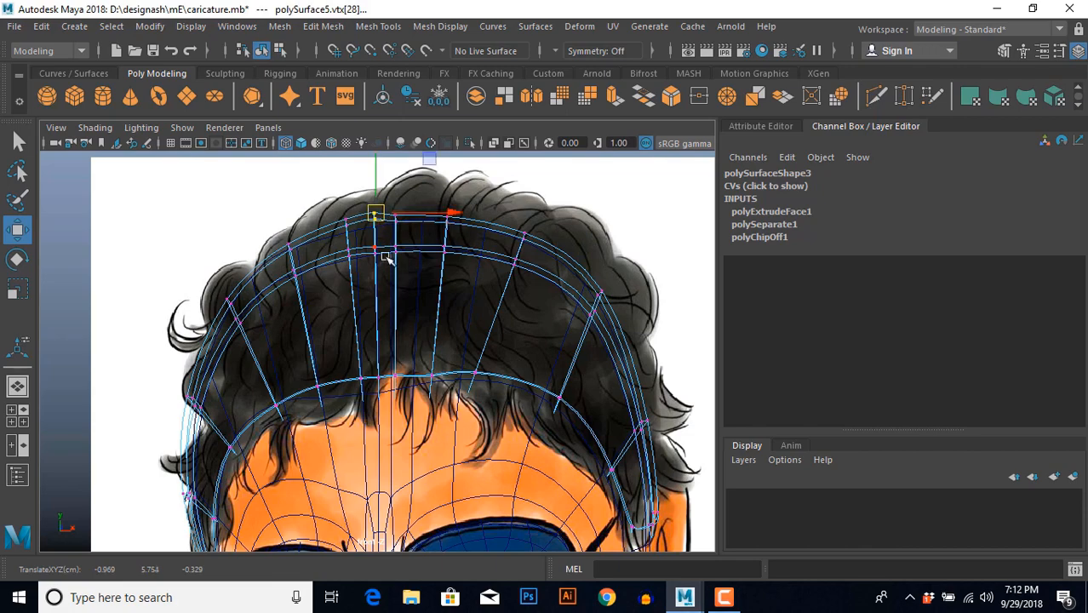
pyautogui.scroll(1, 444, 332)
# Delete the middle of the three closely spaced vertical edge loops at the centre of the hair piece.
pyautogui.keyDown('alt'); pyautogui.moveTo(433, 372); pyautogui.dragTo(473, 330, button='middle'); pyautogui.keyUp('alt')
pyautogui.press('space')
pyautogui.press('space')
pyautogui.scroll(4, 448, 308)
pyautogui.keyDown('alt'); pyautogui.moveTo(474, 331); pyautogui.dragTo(456, 392); pyautogui.keyUp('alt')
pyautogui.moveTo(451, 383); pyautogui.dragTo(426, 319, button='right')
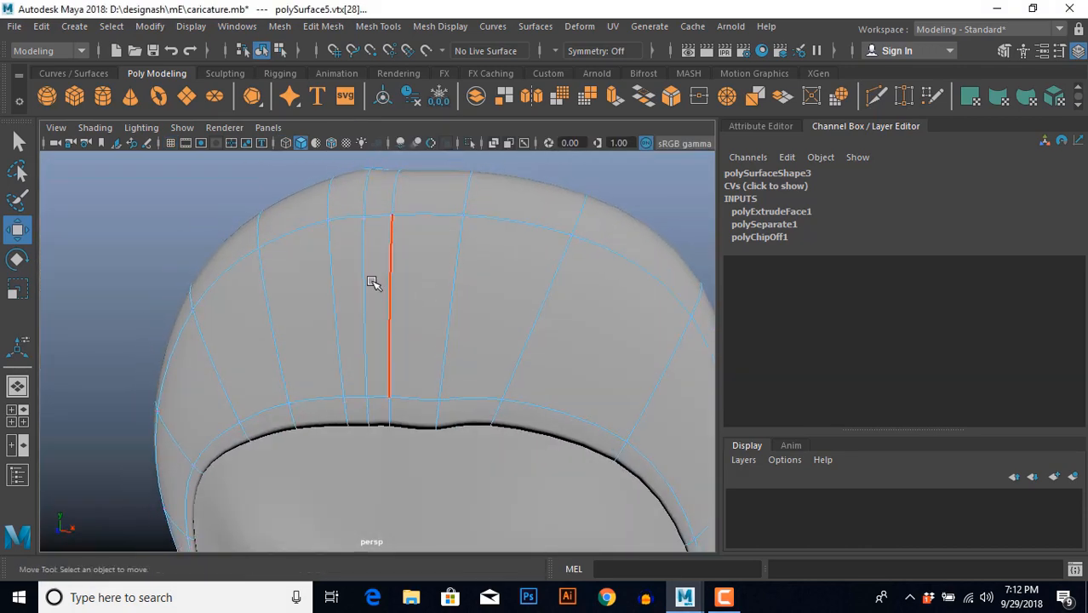
pyautogui.doubleClick(364, 275)
pyautogui.scroll(-2, 379, 341)
pyautogui.keyDown('alt'); pyautogui.moveTo(404, 357); pyautogui.dragTo(370, 396); pyautogui.keyUp('alt')
pyautogui.keyDown('shift'); pyautogui.rightClick(498, 209); pyautogui.keyUp('shift')
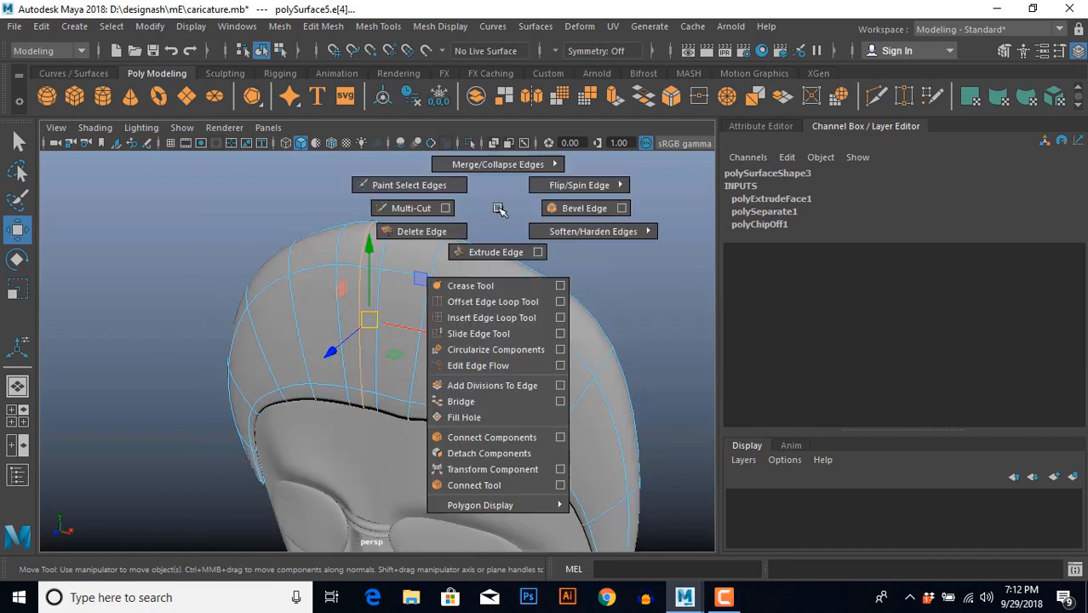
pyautogui.click(450, 235)
pyautogui.keyDown('alt'); pyautogui.moveTo(451, 235); pyautogui.dragTo(523, 360); pyautogui.keyUp('alt')
# Shift the hairline vertices above the larger lens sideways to about X 0.353 so they frame the base of the drawn fringe strand.
pyautogui.click(452, 329)
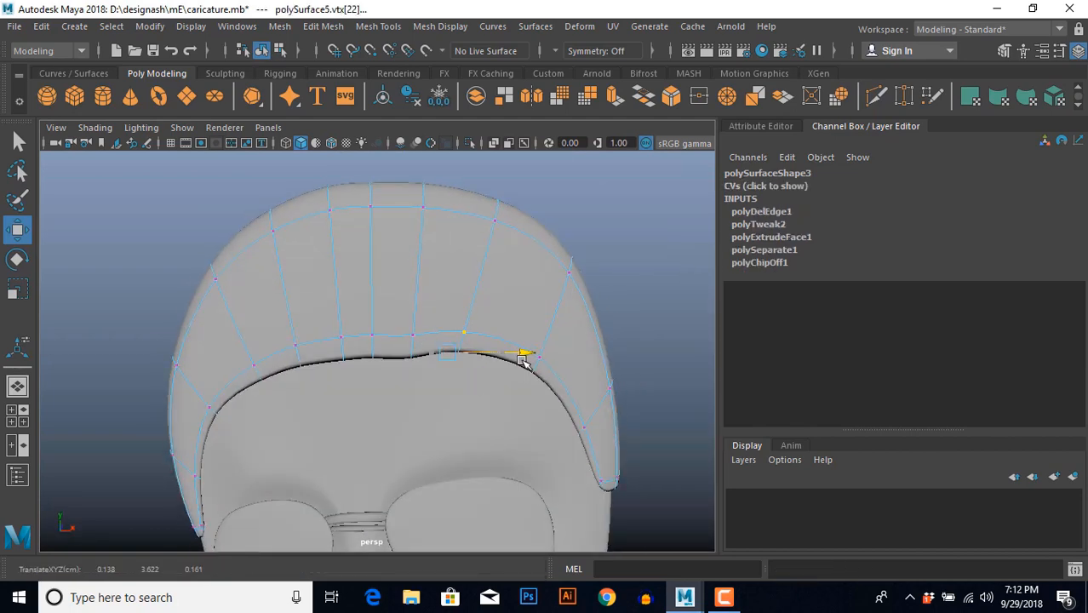
pyautogui.press('space')
pyautogui.press('space')
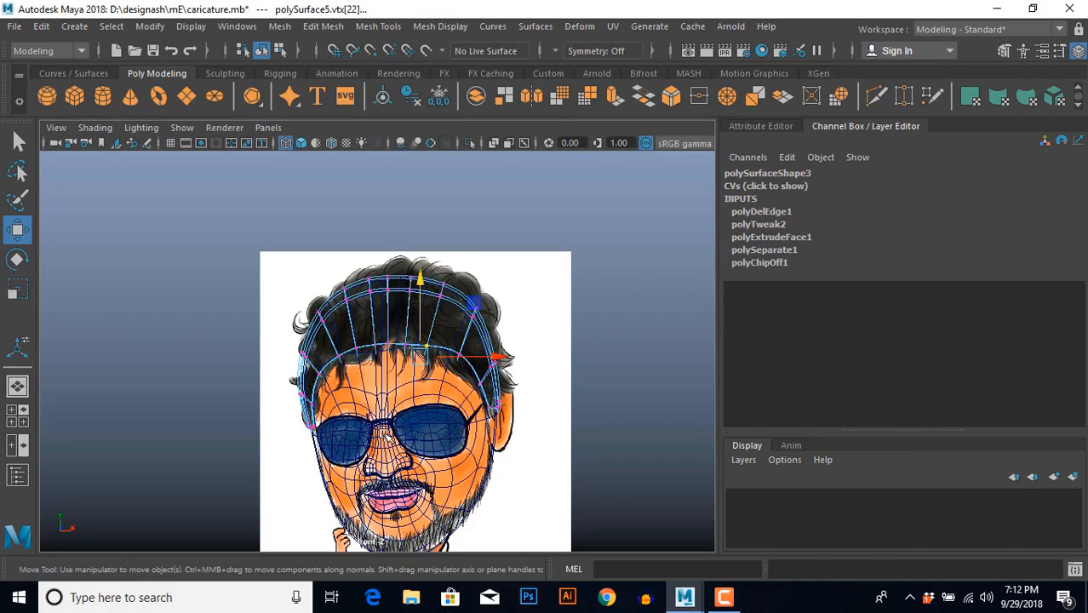
pyautogui.press('f')
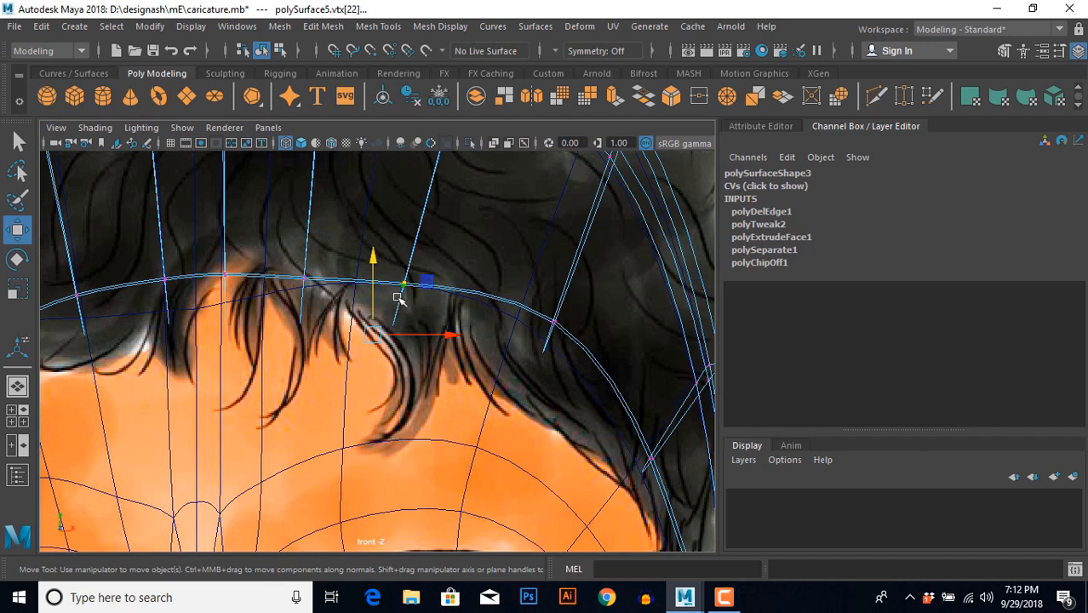
pyautogui.moveTo(285, 247); pyautogui.dragTo(409, 338)
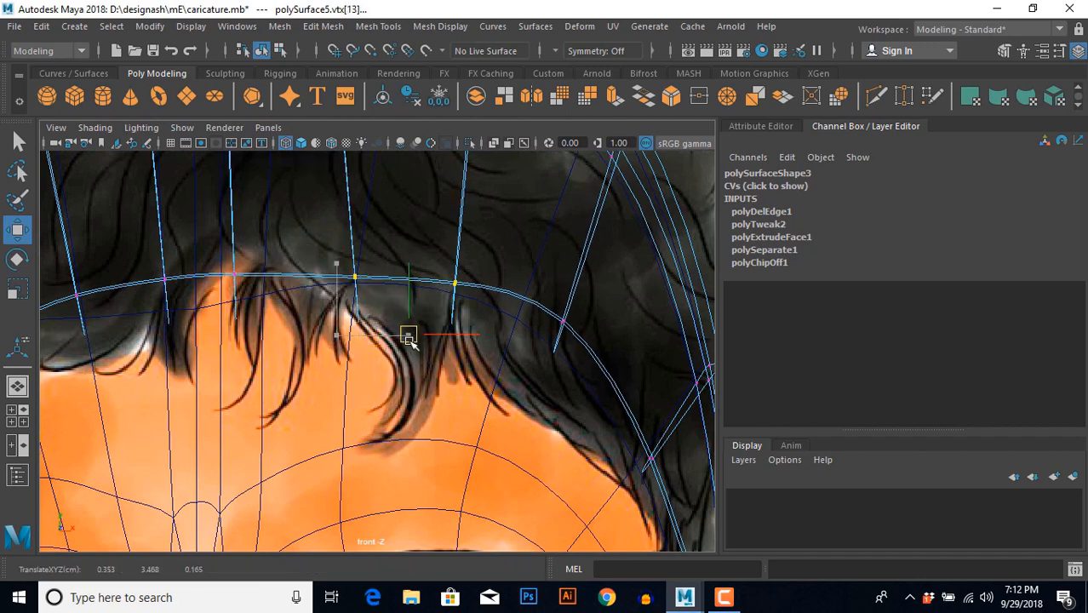
pyautogui.press('space')
pyautogui.press('space')
pyautogui.scroll(3, 553, 318)
pyautogui.keyDown('alt'); pyautogui.moveTo(553, 318); pyautogui.dragTo(549, 247, button='middle'); pyautogui.keyUp('alt')
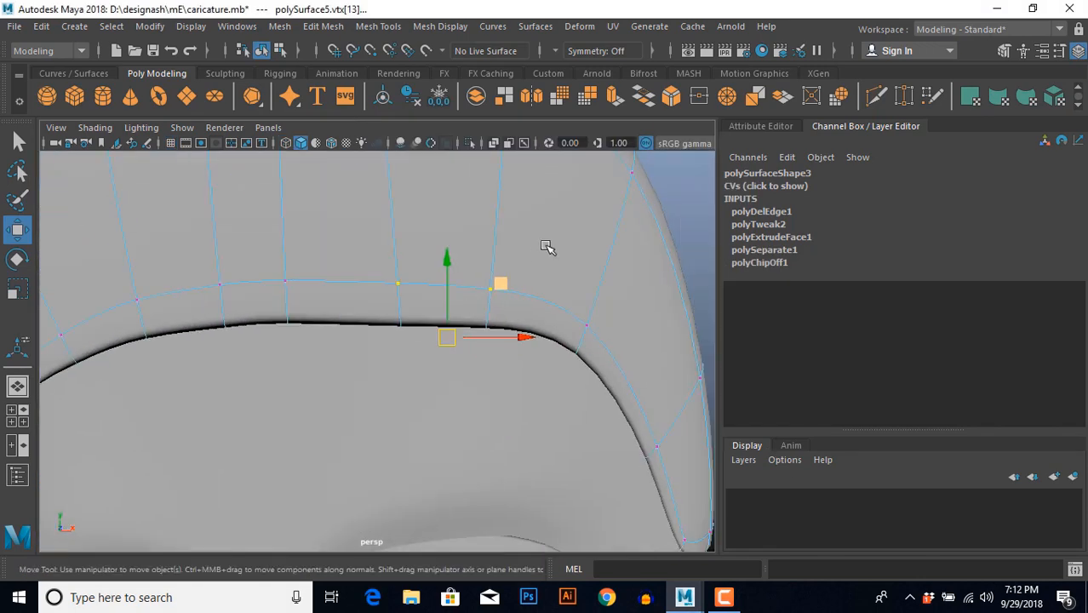
# Extrude the hairline face above the drawn fringe strand and move it down to Y 3.348.
pyautogui.press('F11')
pyautogui.click(456, 304)
pyautogui.moveTo(457, 396)
pyautogui.keyDown('alt'); pyautogui.mouseDown()
pyautogui.moveTo(373, 325)
pyautogui.moveTo(427, 316)
pyautogui.moveTo(450, 412)
pyautogui.mouseUp(); pyautogui.keyUp('alt')
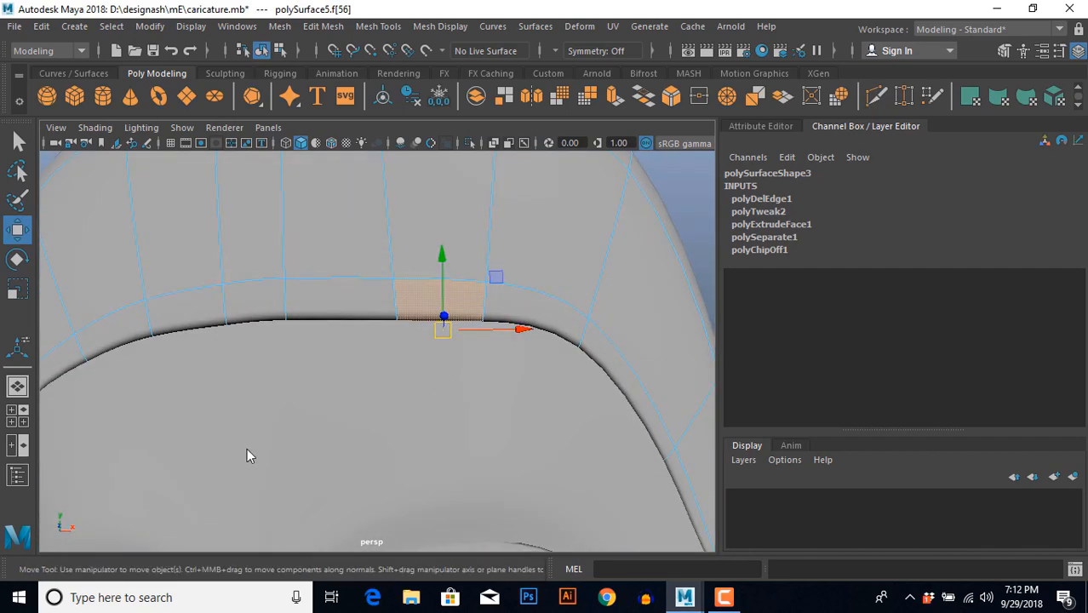
pyautogui.press('space')
pyautogui.press('space')
pyautogui.keyDown('alt'); pyautogui.moveTo(439, 417); pyautogui.dragTo(439, 385, button='middle'); pyautogui.keyUp('alt')
pyautogui.keyDown('shift'); pyautogui.moveTo(547, 227); pyautogui.dragTo(550, 263, button='right'); pyautogui.keyUp('shift')
pyautogui.press('w')
pyautogui.moveTo(411, 304); pyautogui.dragTo(420, 326)
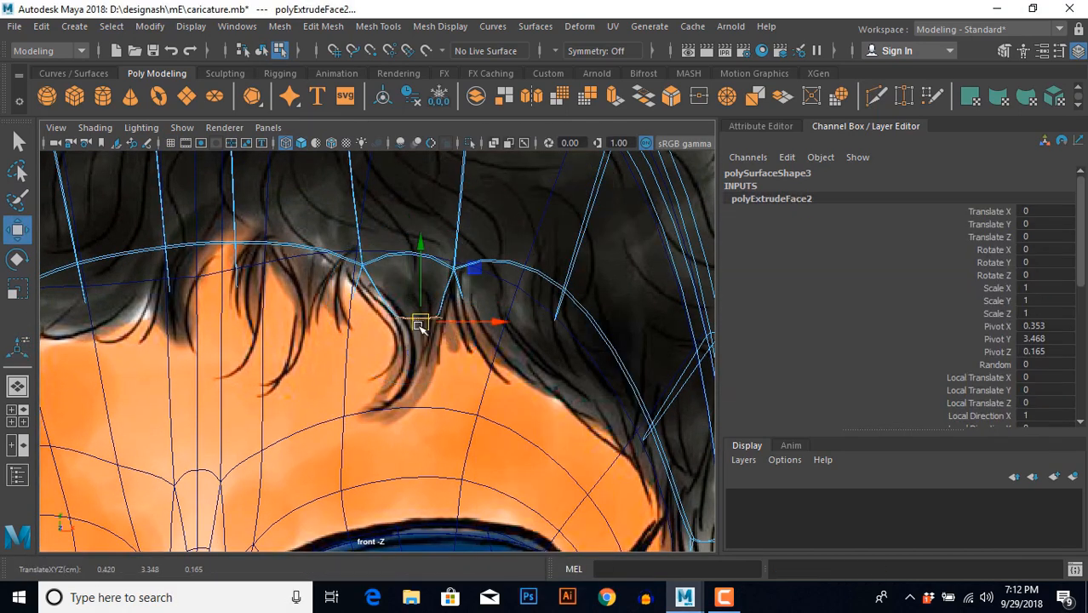
# Extrude the strand's end face twice more along the drawn curl, first to Y 2.937 and again out to the curled tip.
pyautogui.keyDown('shift'); pyautogui.moveTo(420, 326); pyautogui.dragTo(423, 358, button='right'); pyautogui.keyUp('shift')
pyautogui.moveTo(419, 324); pyautogui.dragTo(405, 392)
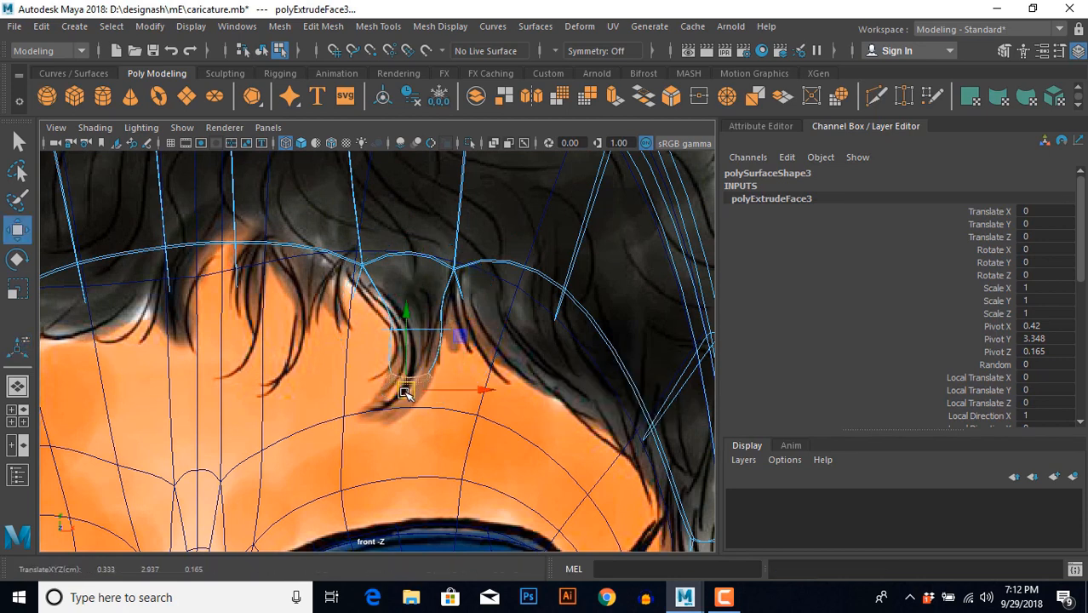
pyautogui.keyDown('shift'); pyautogui.moveTo(405, 392); pyautogui.dragTo(413, 401, button='right'); pyautogui.keyUp('shift')
pyautogui.moveTo(413, 401); pyautogui.dragTo(358, 424)
# Scale the fringe strand's end face narrower in X to taper the tip.
pyautogui.press('r')
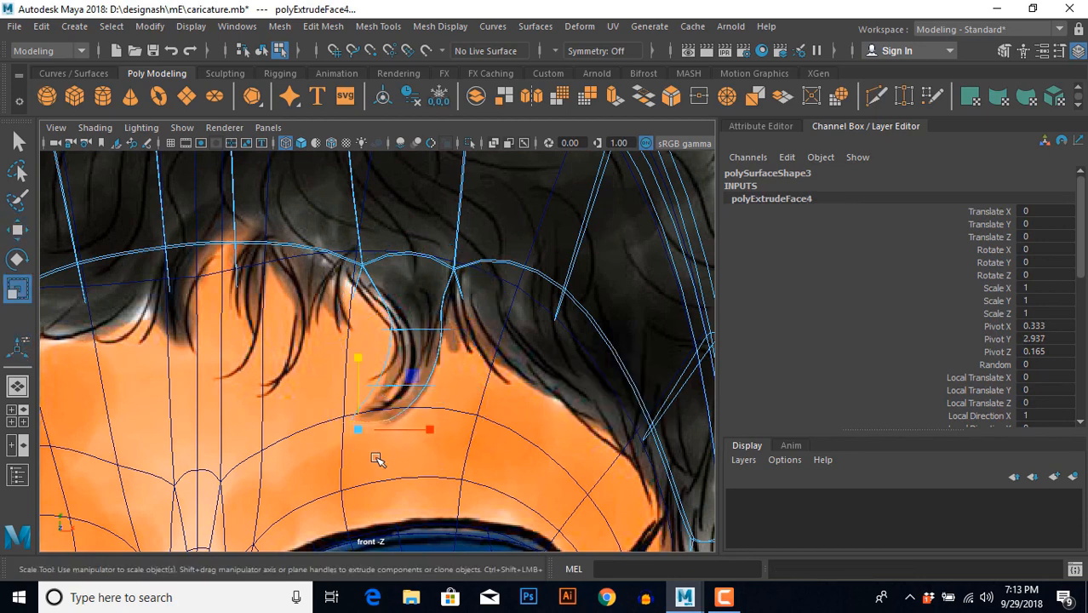
pyautogui.moveTo(425, 430); pyautogui.dragTo(383, 431)
pyautogui.press('space')
pyautogui.press('space')
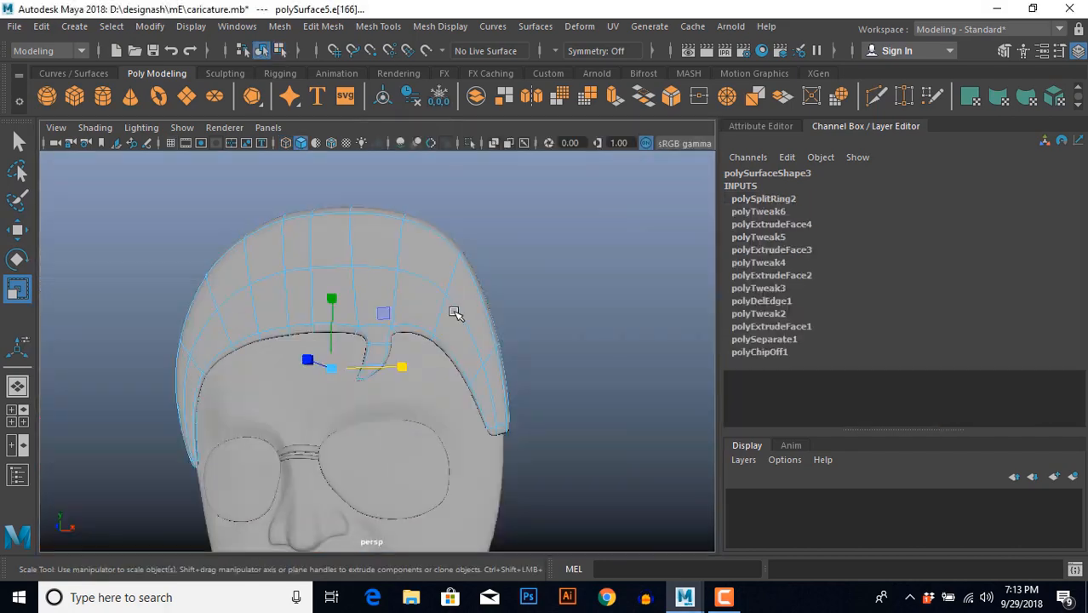
# Insert six lengthwise edge loops along the fringe strand above the larger lens.
pyautogui.scroll(5, 407, 325)
pyautogui.moveTo(407, 327)
pyautogui.keyDown('alt'); pyautogui.mouseDown()
pyautogui.moveTo(486, 274)
pyautogui.moveTo(444, 357)
pyautogui.moveTo(396, 333)
pyautogui.mouseUp(); pyautogui.keyUp('alt')
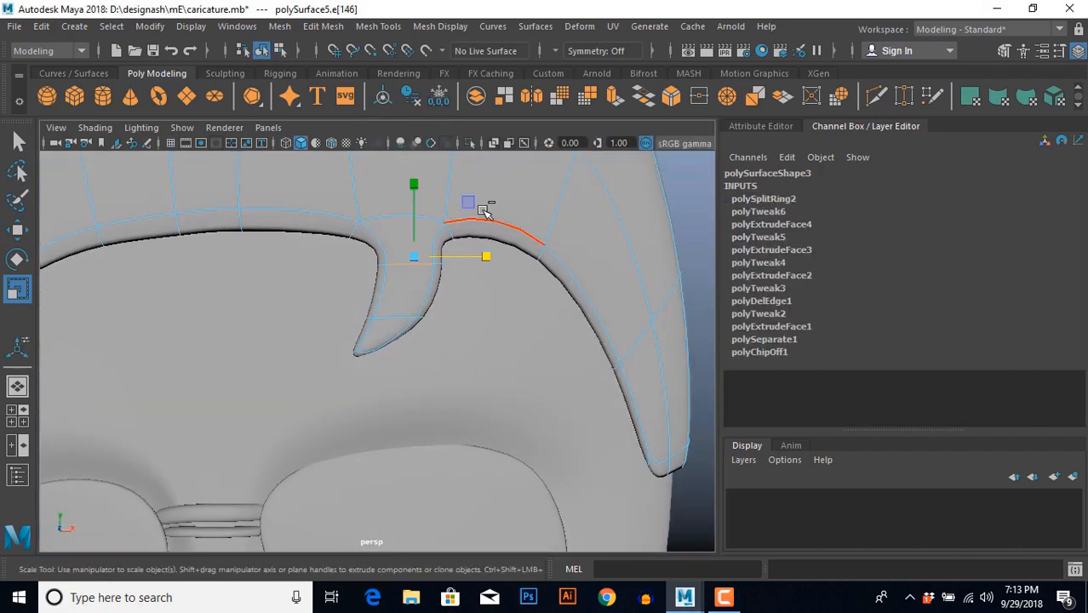
pyautogui.keyDown('ctrl'); pyautogui.moveTo(482, 210); pyautogui.dragTo(432, 275, button='right'); pyautogui.keyUp('ctrl')
pyautogui.press('g')
pyautogui.scroll(4, 423, 288)
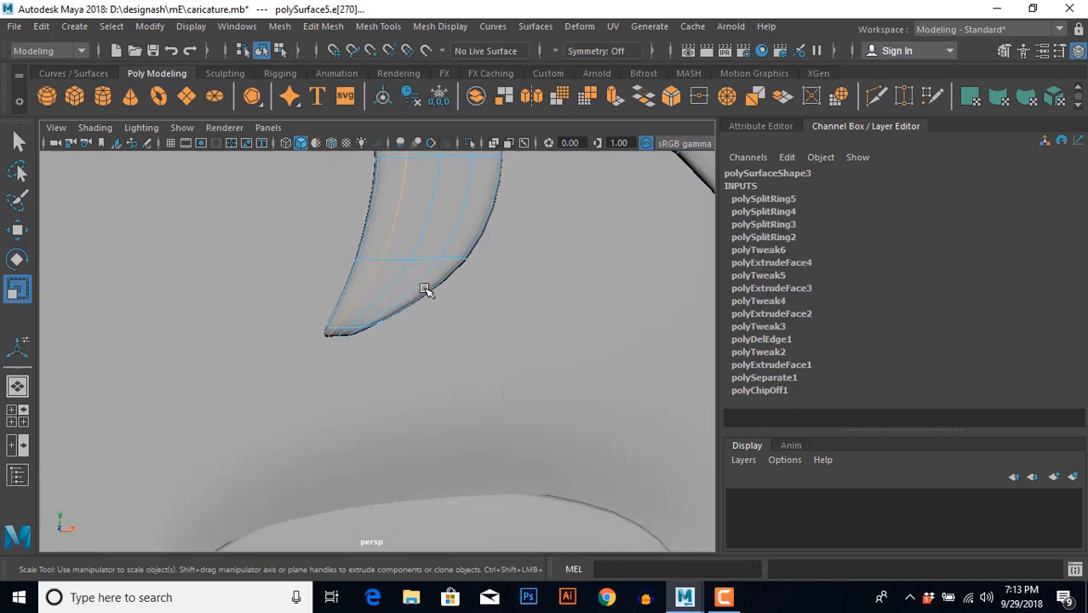
pyautogui.keyDown('alt'); pyautogui.moveTo(422, 288); pyautogui.dragTo(401, 321); pyautogui.keyUp('alt')
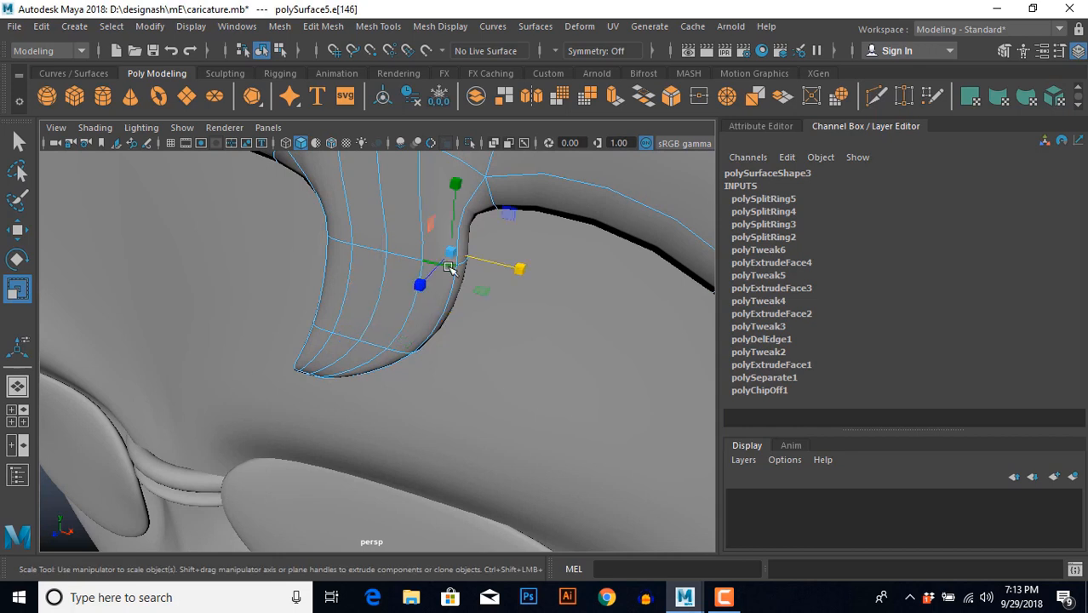
pyautogui.press('g')
pyautogui.click(339, 245)
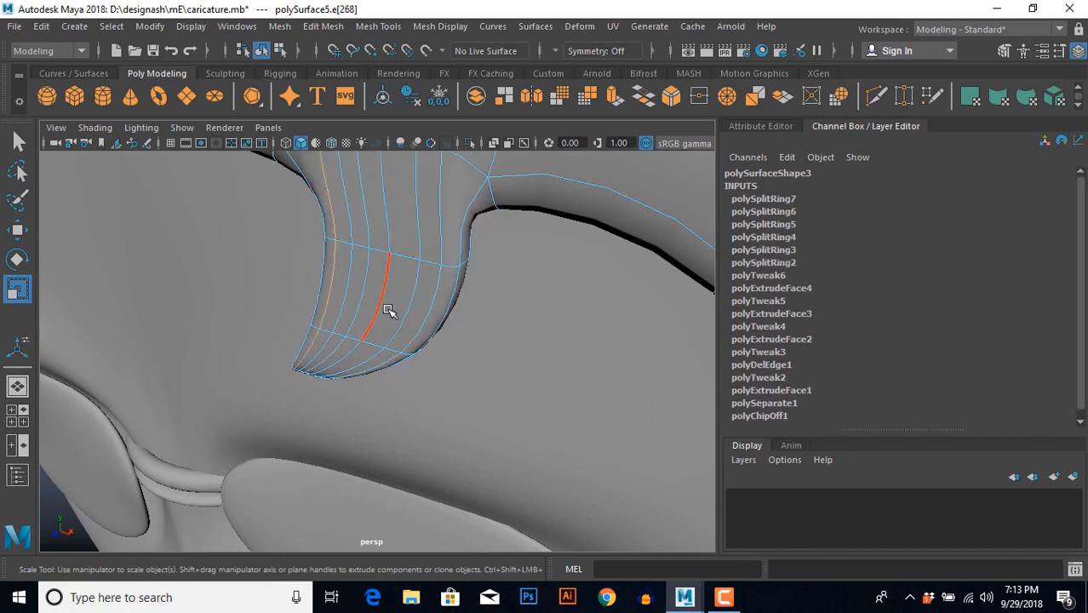
# Select alternate lengthwise edges of the fringe strand and shift them in depth to form grooves along the hair.
pyautogui.click(412, 308)
pyautogui.keyDown('shift'); pyautogui.click(347, 300); pyautogui.keyUp('shift')
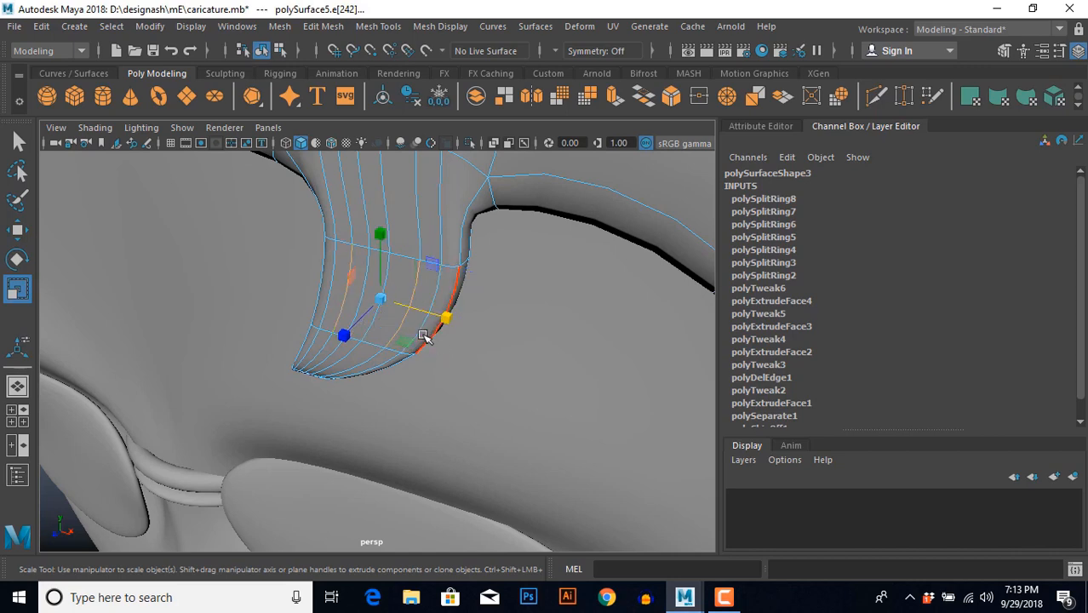
pyautogui.press('w')
pyautogui.keyDown('alt'); pyautogui.moveTo(362, 299); pyautogui.dragTo(394, 354); pyautogui.keyUp('alt')
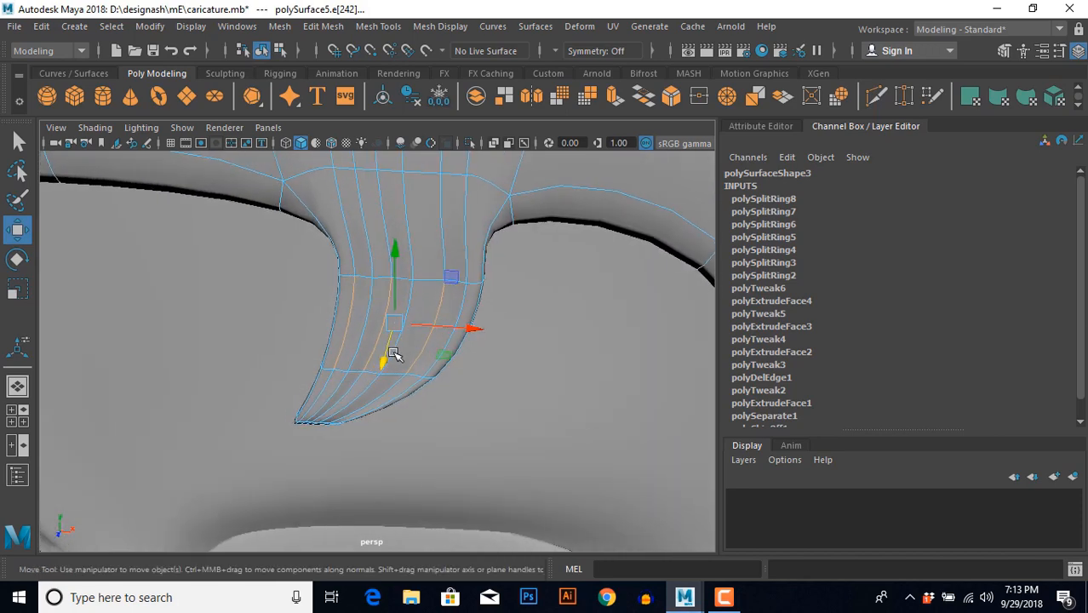
pyautogui.click(409, 290)
pyautogui.keyDown('alt'); pyautogui.moveTo(410, 298); pyautogui.dragTo(412, 356); pyautogui.keyUp('alt')
pyautogui.moveTo(410, 354); pyautogui.dragTo(426, 371)
pyautogui.keyDown('alt'); pyautogui.moveTo(424, 373); pyautogui.dragTo(441, 289); pyautogui.keyUp('alt')
pyautogui.click(386, 347)
# Examine the fringe strand's grooved shading with the hair deselected, up close and together with the whole hairline.
pyautogui.scroll(-5, 425, 365)
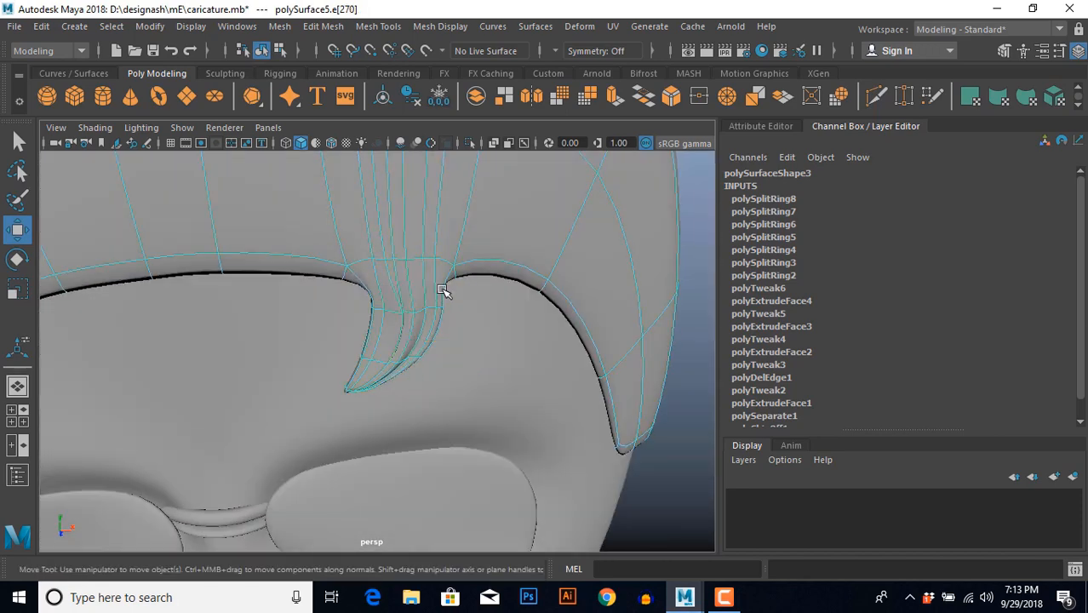
pyautogui.scroll(-6, 442, 293)
pyautogui.moveTo(410, 324); pyautogui.dragTo(441, 297, button='right')
pyautogui.click(500, 347)
pyautogui.scroll(10, 470, 372)
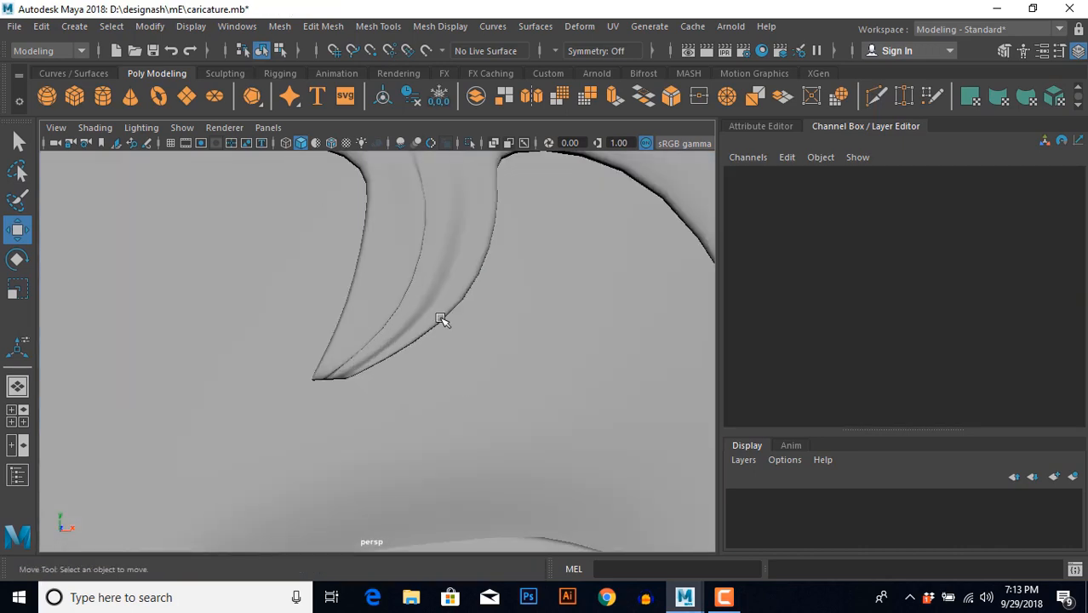
pyautogui.click(433, 294)
pyautogui.scroll(5, 433, 291)
pyautogui.keyDown('alt'); pyautogui.moveTo(431, 291); pyautogui.dragTo(403, 345); pyautogui.keyUp('alt')
pyautogui.moveTo(402, 339); pyautogui.dragTo(396, 262, button='right')
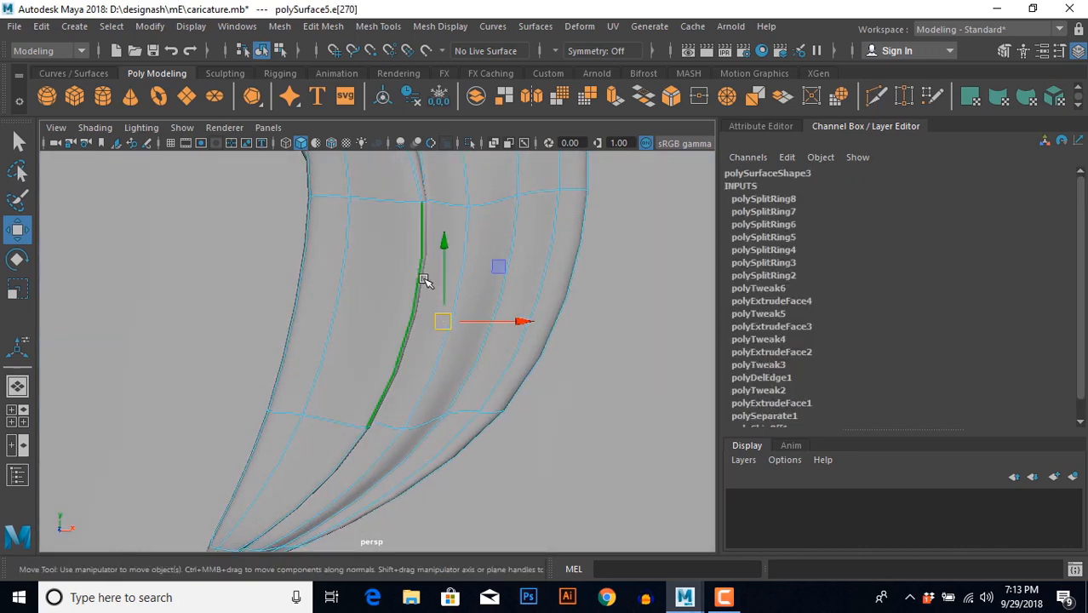
pyautogui.keyDown('alt'); pyautogui.moveTo(423, 281); pyautogui.dragTo(452, 266); pyautogui.keyUp('alt')
pyautogui.scroll(-9, 407, 309)
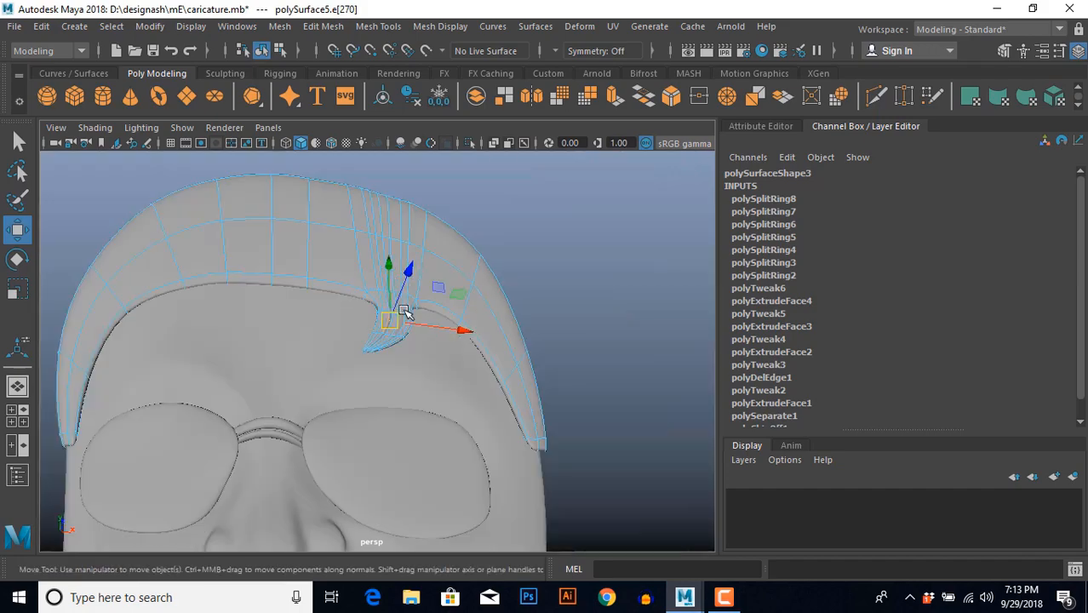
pyautogui.keyDown('alt'); pyautogui.moveTo(408, 311); pyautogui.dragTo(398, 353); pyautogui.keyUp('alt')
# Compare the hair mesh with the drawn hairline and fringe strands in the front view.
pyautogui.press('space')
pyautogui.press('space')
pyautogui.scroll(-10, 319, 398)
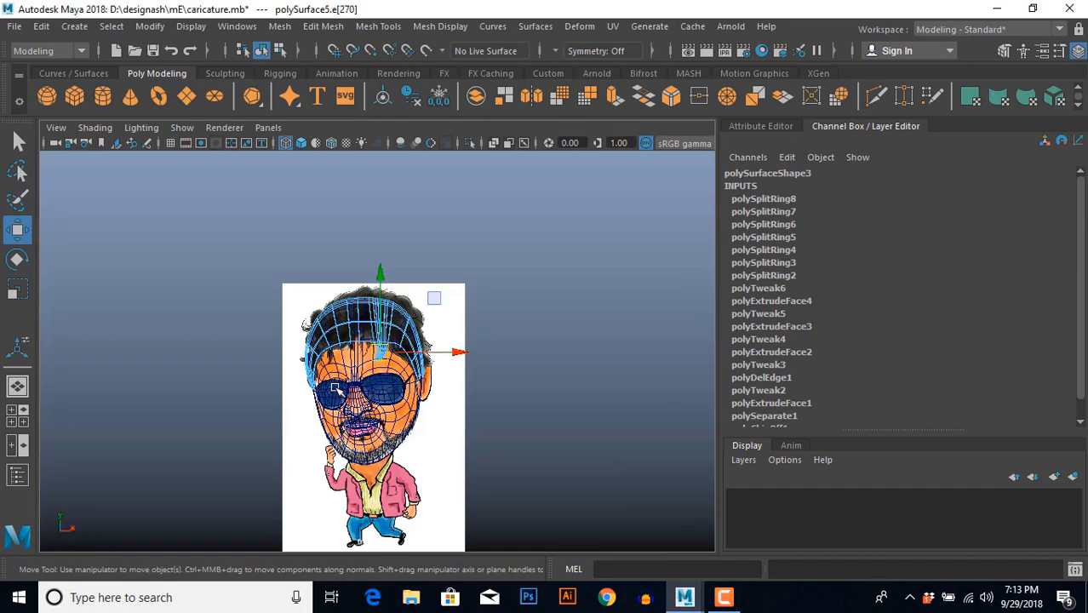
pyautogui.scroll(9, 365, 285)
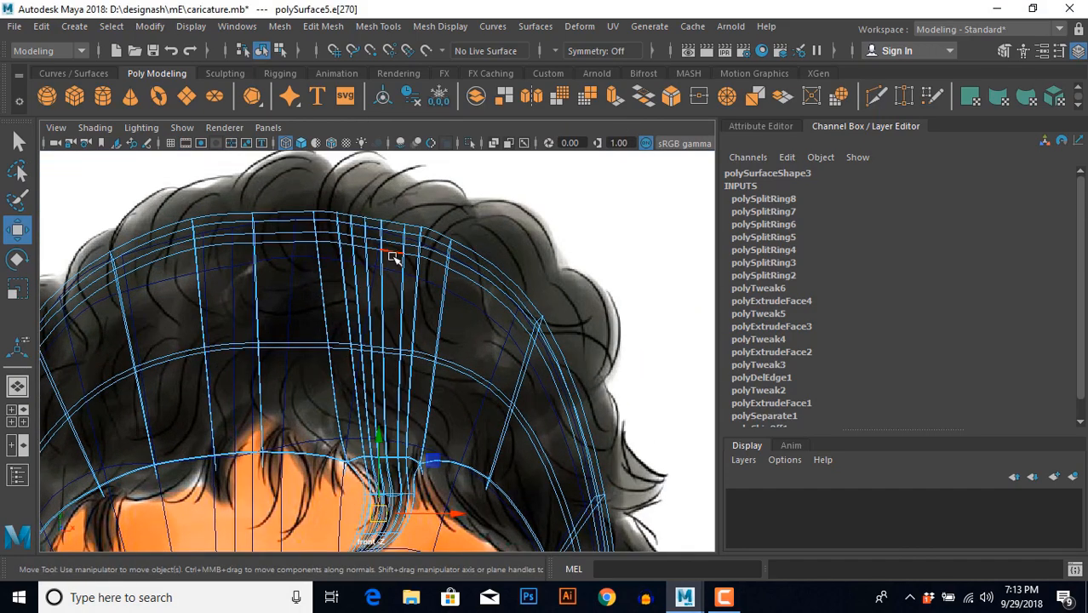
pyautogui.keyDown('alt'); pyautogui.moveTo(394, 257); pyautogui.dragTo(419, 267, button='middle'); pyautogui.keyUp('alt')
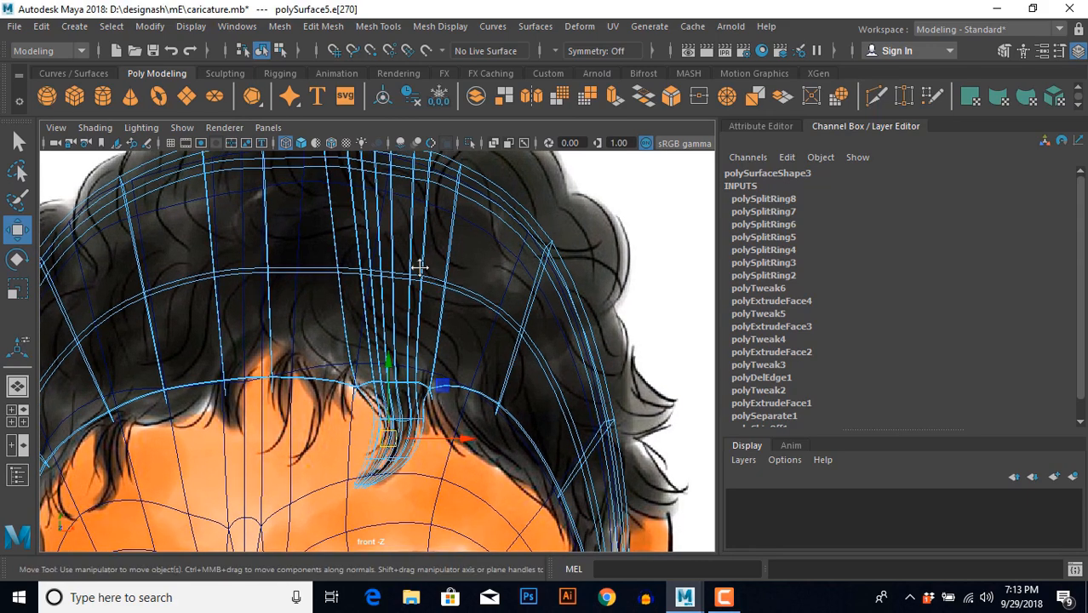
pyautogui.scroll(-6, 419, 267)
pyautogui.scroll(5, 422, 263)
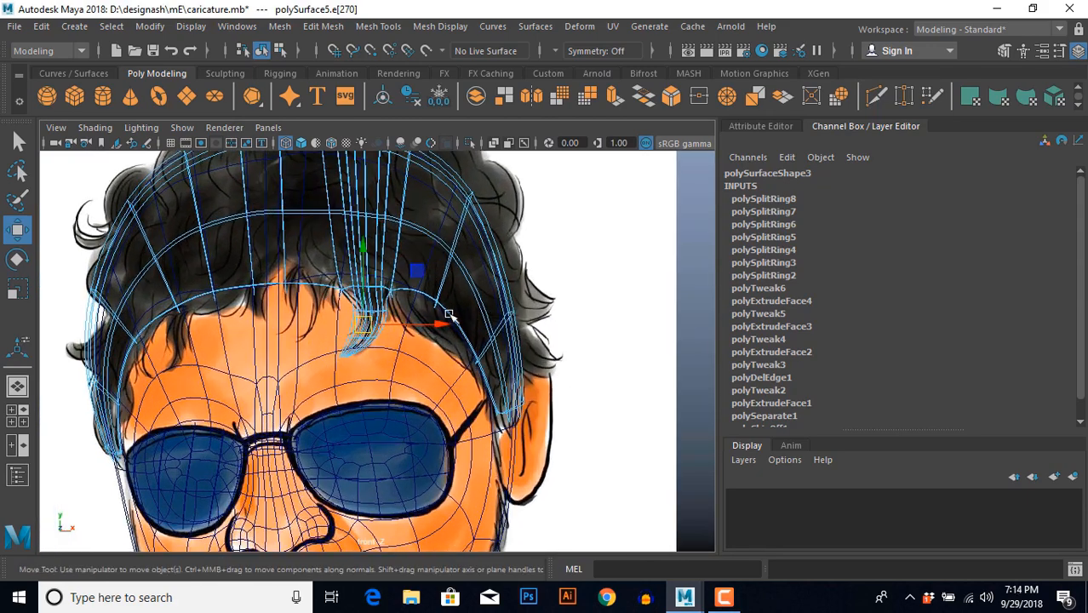
pyautogui.scroll(1, 421, 263)
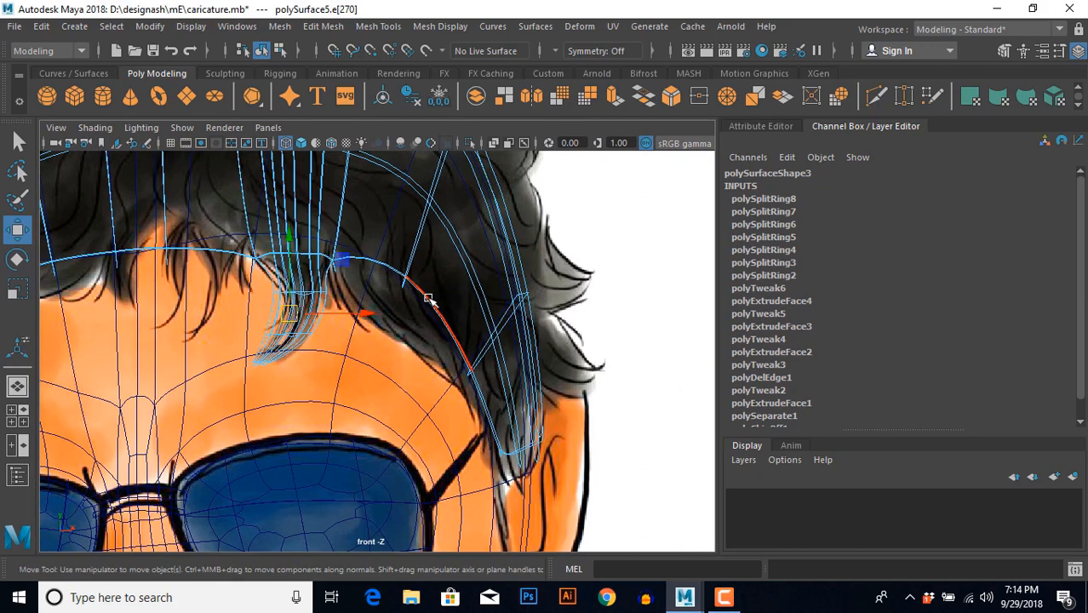
# Extrude the two hairline edge faces between the grooved strand and the sideburn above the larger lens, and move them down.
pyautogui.doubleClick(478, 362)
pyautogui.press('space')
pyautogui.press('space')
pyautogui.scroll(5, 525, 298)
pyautogui.keyDown('alt'); pyautogui.moveTo(522, 296); pyautogui.dragTo(477, 283, button='middle'); pyautogui.keyUp('alt')
pyautogui.scroll(2, 477, 282)
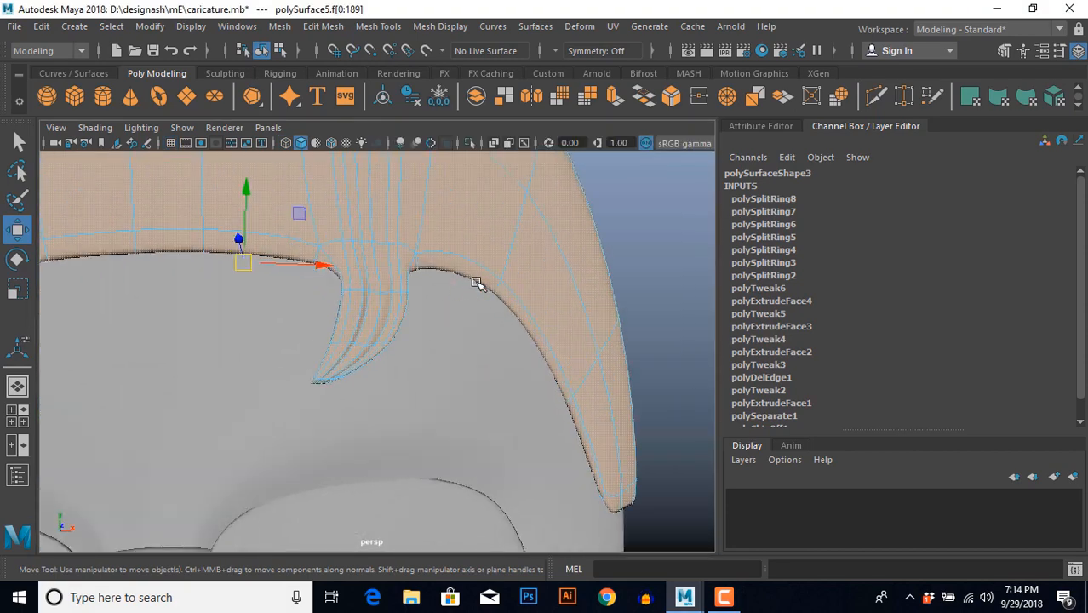
pyautogui.click(476, 284)
pyautogui.keyDown('alt'); pyautogui.moveTo(498, 310); pyautogui.dragTo(471, 337); pyautogui.keyUp('alt')
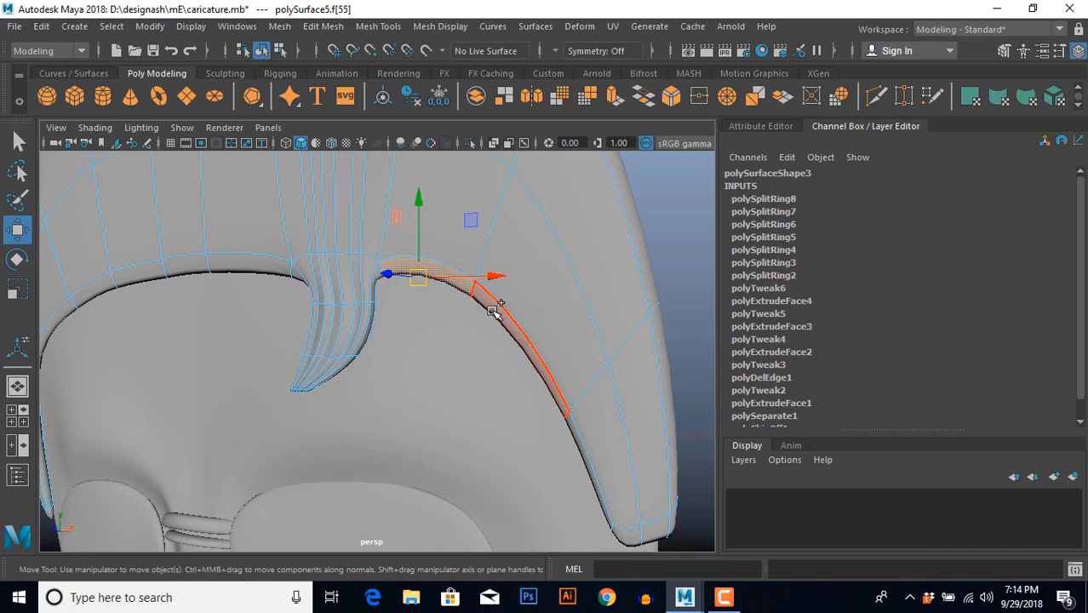
pyautogui.keyDown('shift'); pyautogui.click(494, 311); pyautogui.keyUp('shift')
pyautogui.press('space')
pyautogui.press('space')
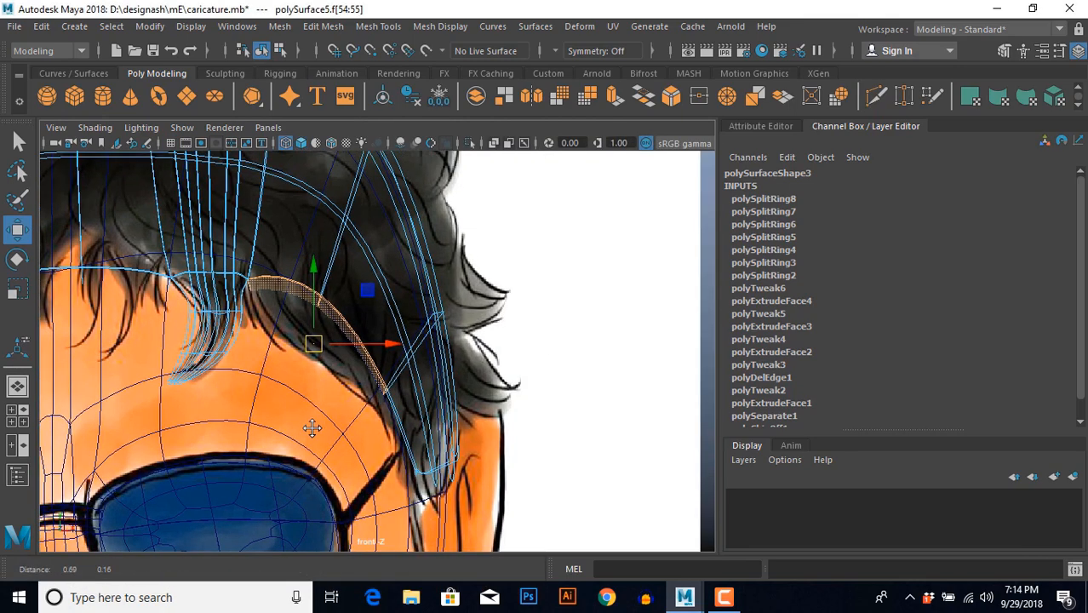
pyautogui.keyDown('shift'); pyautogui.moveTo(520, 245); pyautogui.dragTo(517, 279, button='right'); pyautogui.keyUp('shift')
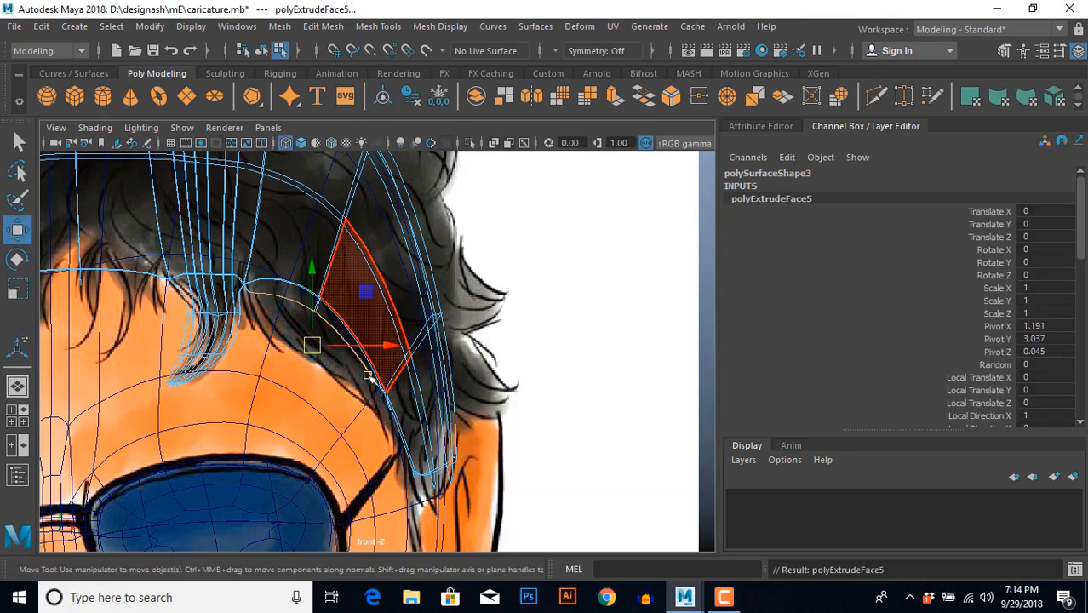
pyautogui.moveTo(311, 344); pyautogui.dragTo(324, 389)
# Reposition the extruded section's lower vertices to follow the drawn hairline between the grooved strand and the sideburn.
pyautogui.moveTo(291, 351); pyautogui.dragTo(253, 361, button='right')
pyautogui.moveTo(315, 335); pyautogui.dragTo(414, 487)
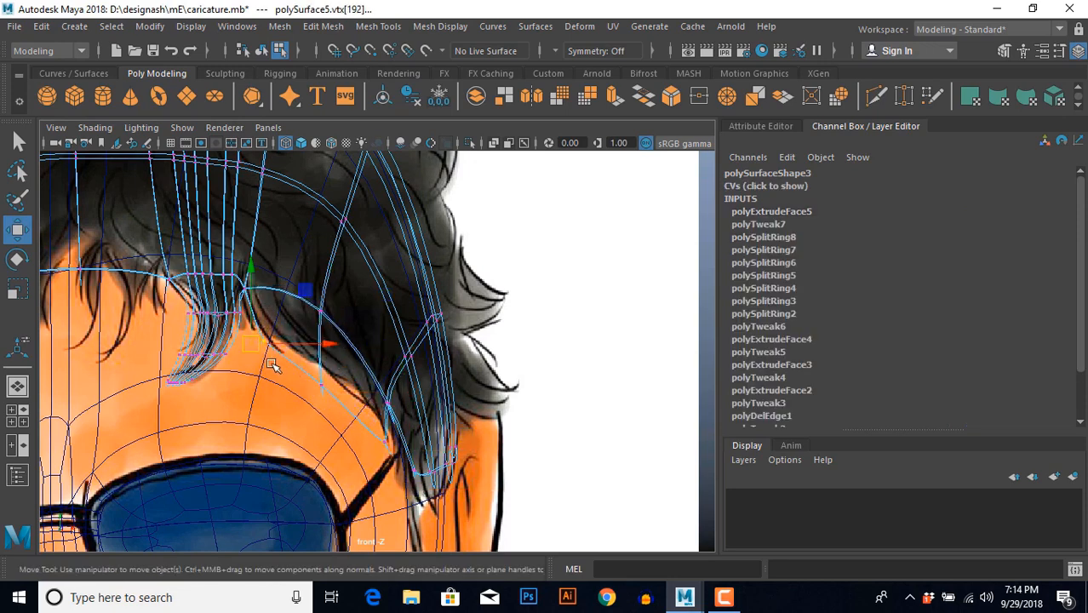
pyautogui.moveTo(244, 320); pyautogui.dragTo(260, 330)
pyautogui.press('space')
pyautogui.press('space')
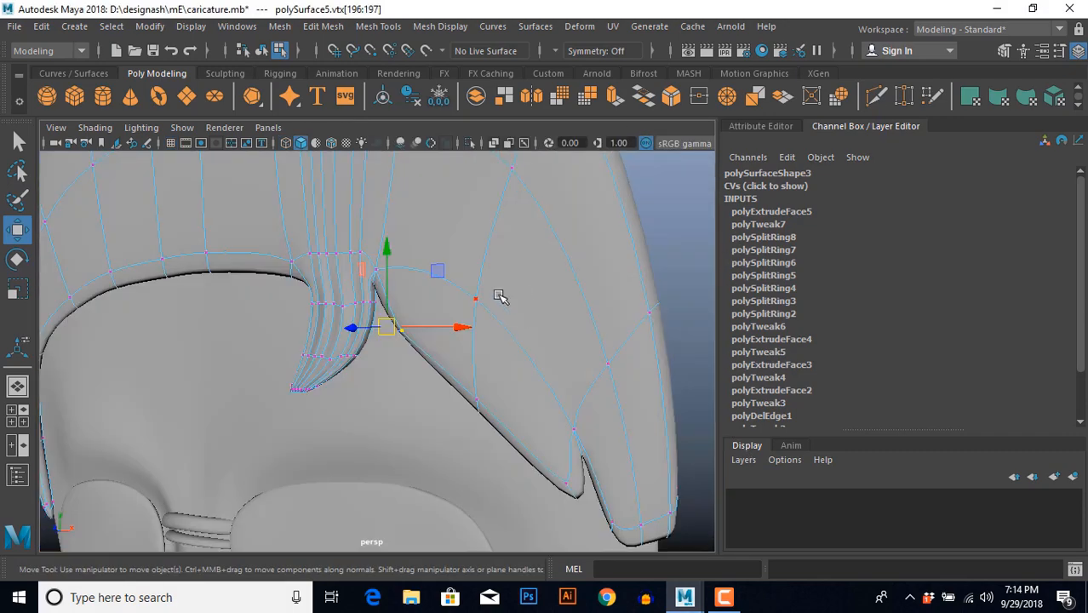
pyautogui.keyDown('alt'); pyautogui.moveTo(501, 297); pyautogui.dragTo(333, 411); pyautogui.keyUp('alt')
# Extrude the single hairline face above the smaller lens and move it down along the drawn side strand.
pyautogui.press('space')
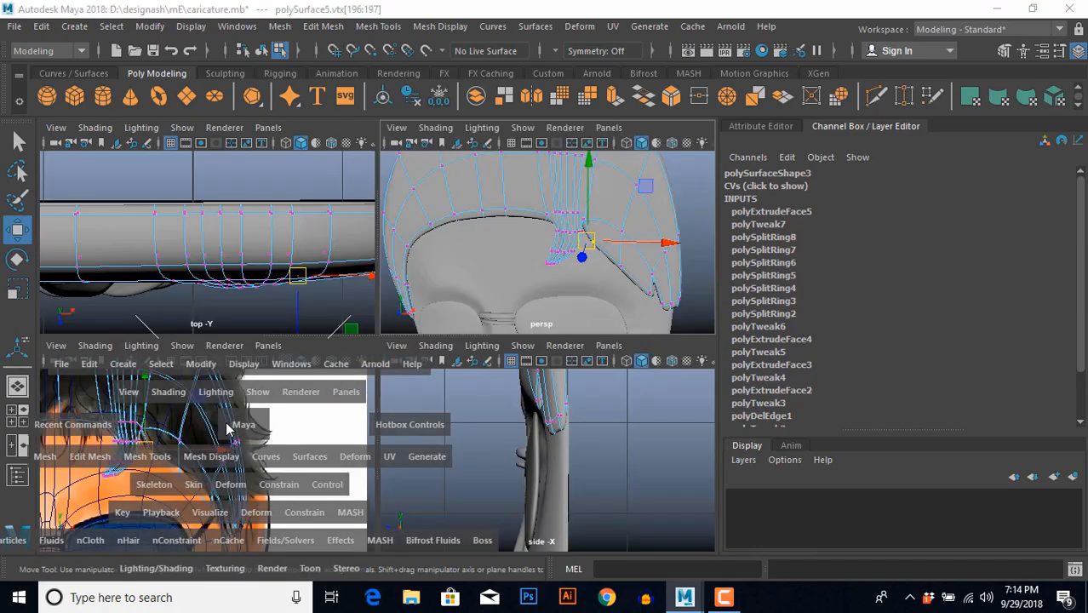
pyautogui.press('space')
pyautogui.scroll(5, 322, 405)
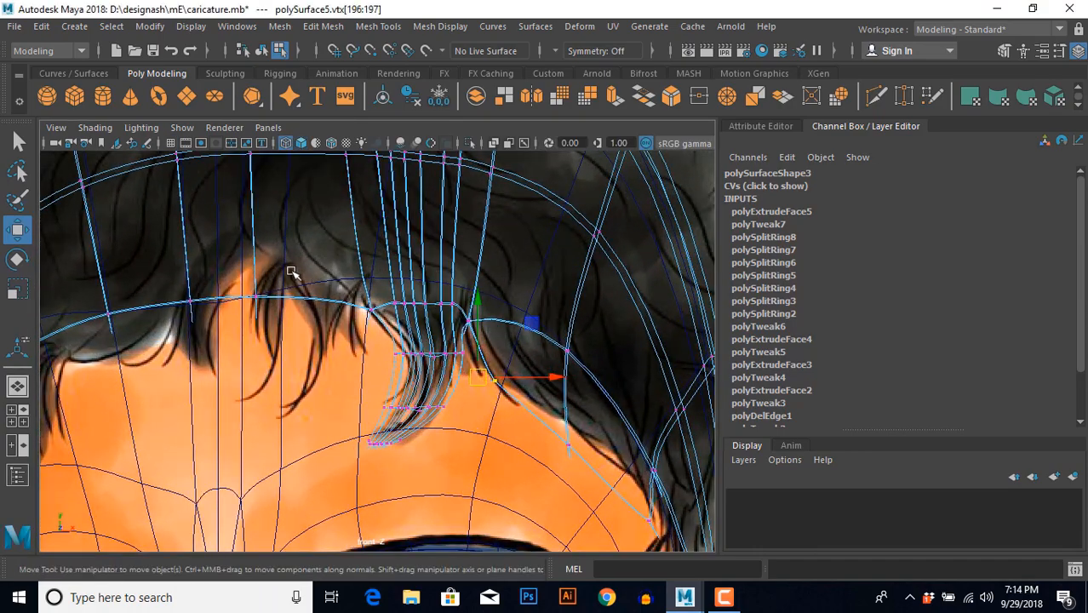
pyautogui.scroll(4, 381, 392)
pyautogui.keyDown('alt'); pyautogui.moveTo(388, 397); pyautogui.dragTo(372, 326, button='middle'); pyautogui.keyUp('alt')
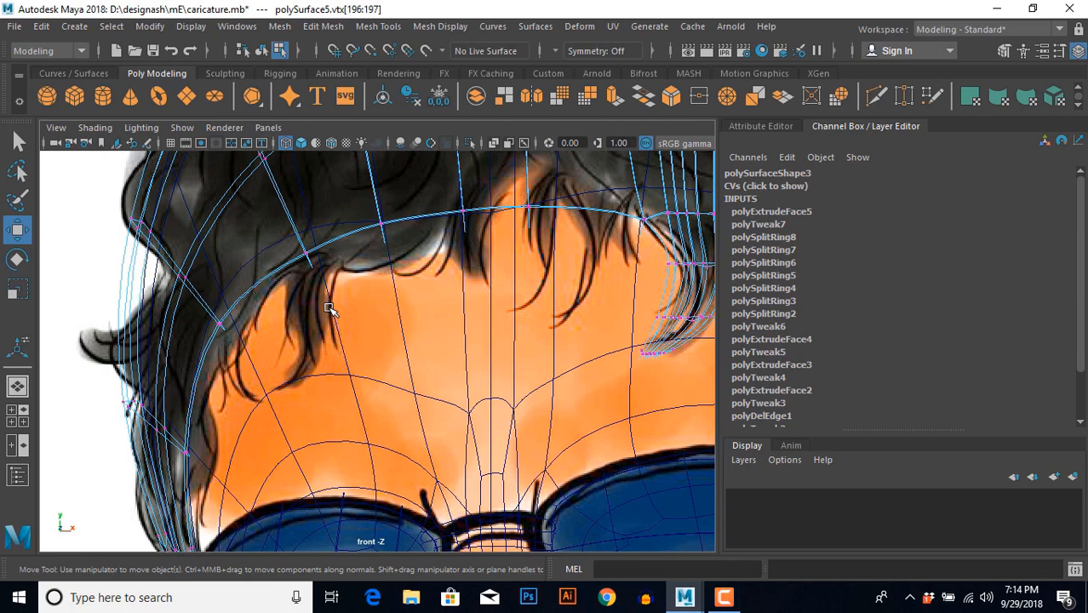
pyautogui.press('F11')
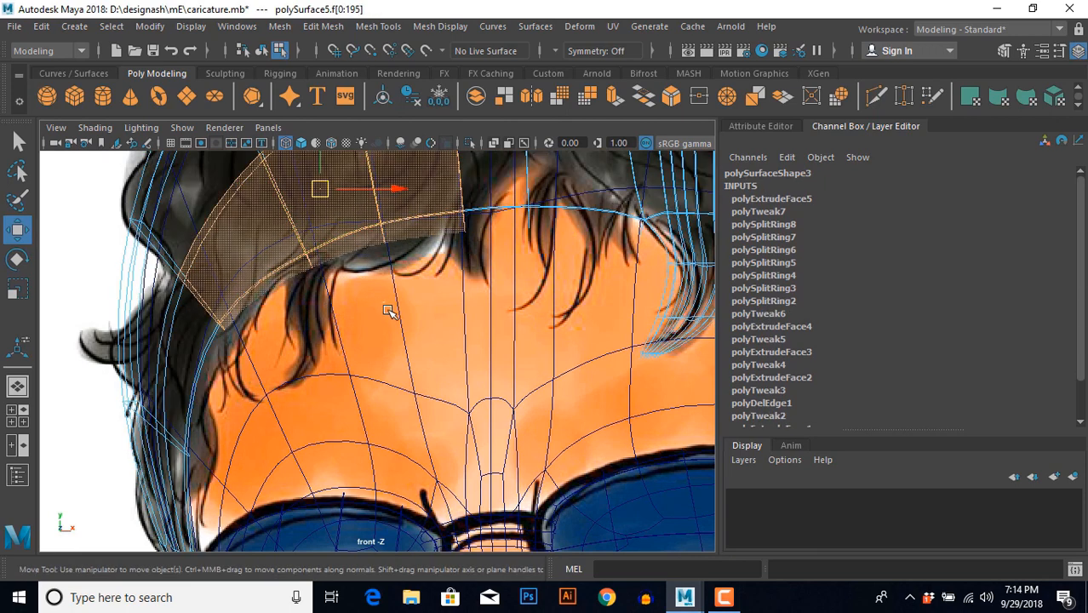
pyautogui.keyDown('ctrl'); pyautogui.moveTo(264, 221); pyautogui.dragTo(312, 203); pyautogui.keyUp('ctrl')
pyautogui.keyDown('ctrl'); pyautogui.moveTo(440, 192); pyautogui.dragTo(477, 289); pyautogui.keyUp('ctrl')
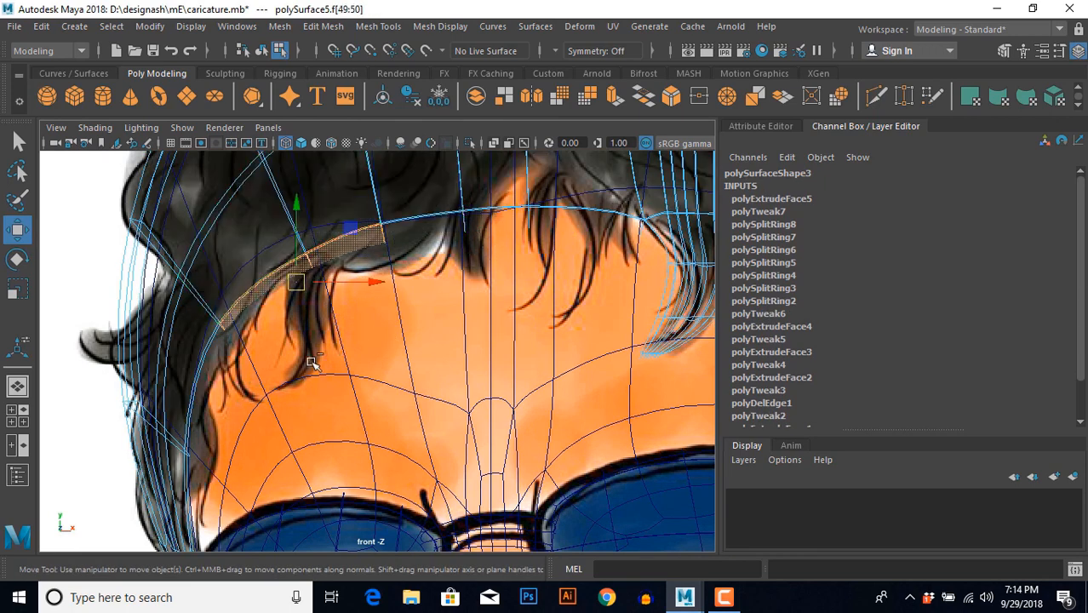
pyautogui.keyDown('ctrl'); pyautogui.moveTo(235, 247); pyautogui.dragTo(256, 390); pyautogui.keyUp('ctrl')
pyautogui.keyDown('shift'); pyautogui.moveTo(442, 255); pyautogui.dragTo(437, 275, button='right'); pyautogui.keyUp('shift')
pyautogui.press('w')
pyautogui.moveTo(349, 255); pyautogui.dragTo(277, 388)
# Extrude the side strand's end face twice more down the drawn curl, ending at about X -2.297, Y 2.512.
pyautogui.hotkey('ctrl', 'e')
pyautogui.press('w')
pyautogui.hotkey('ctrl', 'e')
pyautogui.press('w')
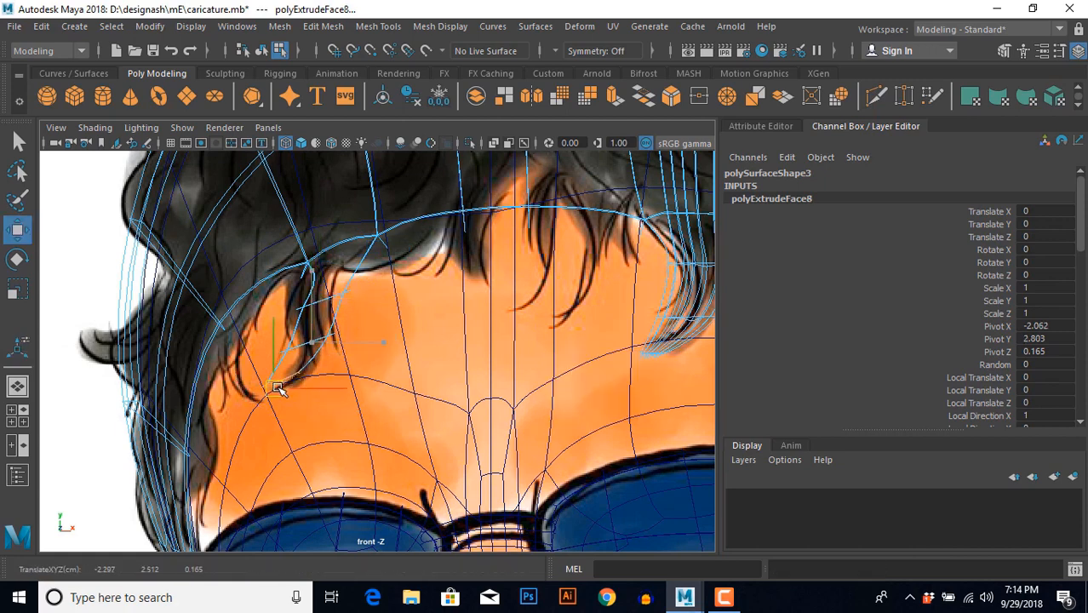
# Reposition the vertex rows of the side strand above the smaller lens to match its drawn curve.
pyautogui.click(297, 336)
pyautogui.moveTo(372, 324); pyautogui.dragTo(372, 325)
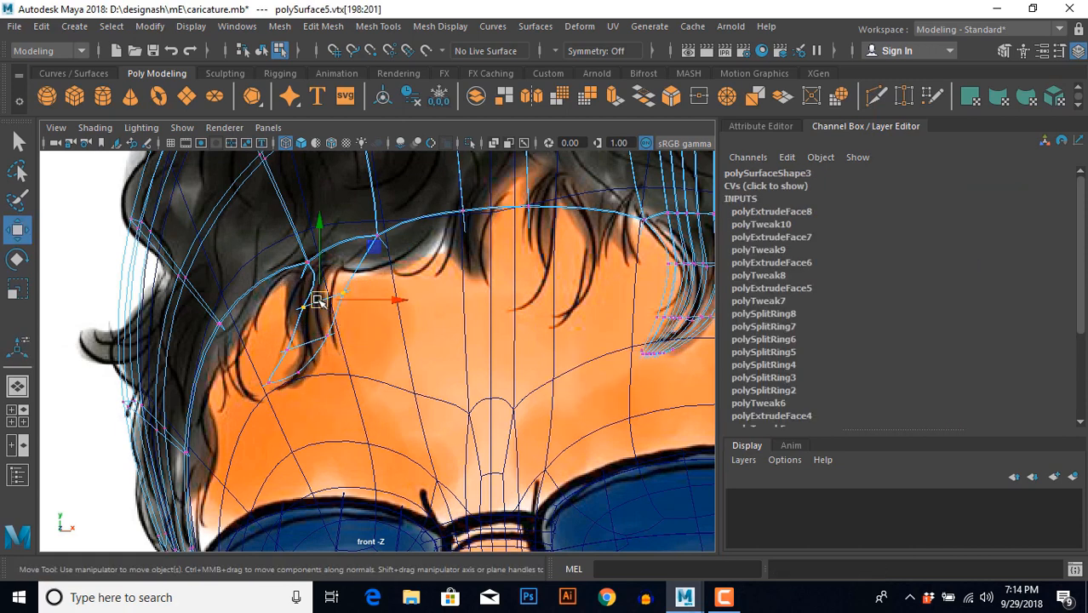
pyautogui.moveTo(317, 300); pyautogui.dragTo(287, 394)
pyautogui.moveTo(258, 323); pyautogui.dragTo(368, 362)
# Move the side strand's two base hairline vertices to about X -2.255, Y 3.290 and X -1.645, Y 3.431.
pyautogui.moveTo(289, 240)
pyautogui.mouseDown()
pyautogui.moveTo(315, 285)
pyautogui.moveTo(300, 258)
pyautogui.moveTo(270, 258)
pyautogui.moveTo(282, 259)
pyautogui.mouseUp()
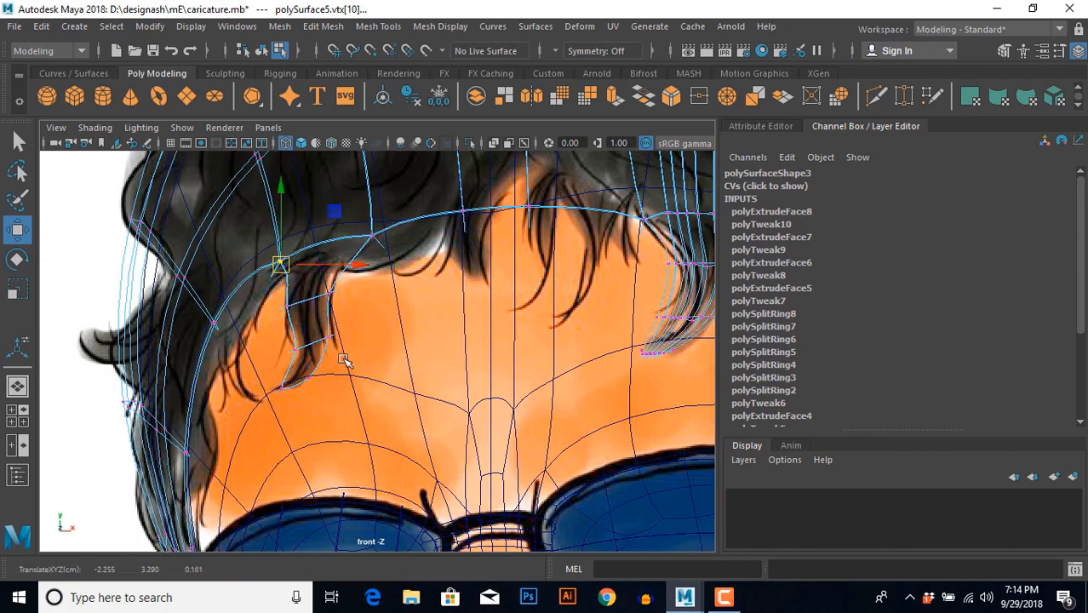
pyautogui.moveTo(356, 206); pyautogui.dragTo(379, 241)
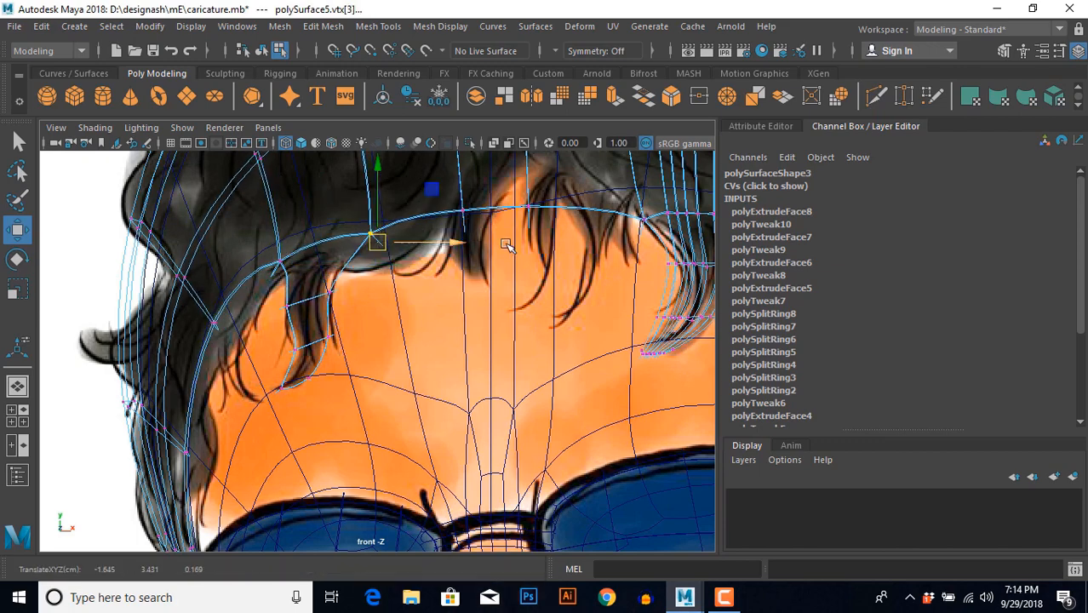
pyautogui.press('space')
pyautogui.press('space')
pyautogui.moveTo(513, 243); pyautogui.dragTo(554, 214, button='right')
pyautogui.scroll(-5, 522, 293)
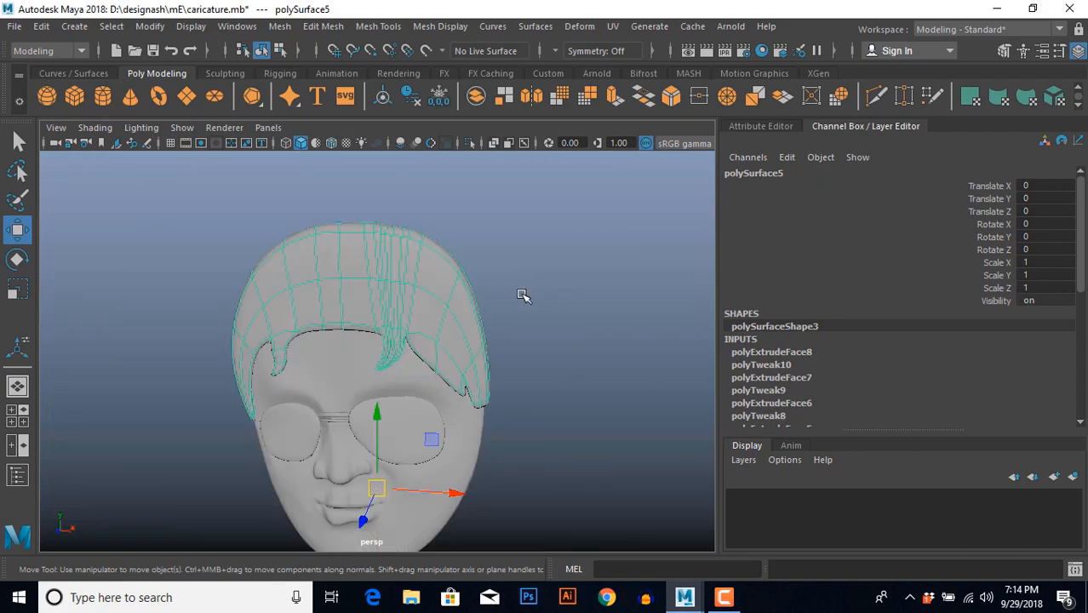
# Raise the central hairline vertices to the peak of the drawn forehead gap.
pyautogui.press('space')
pyautogui.moveTo(275, 432); pyautogui.dragTo(285, 408)
pyautogui.scroll(5, 332, 406)
pyautogui.scroll(5, 383, 374)
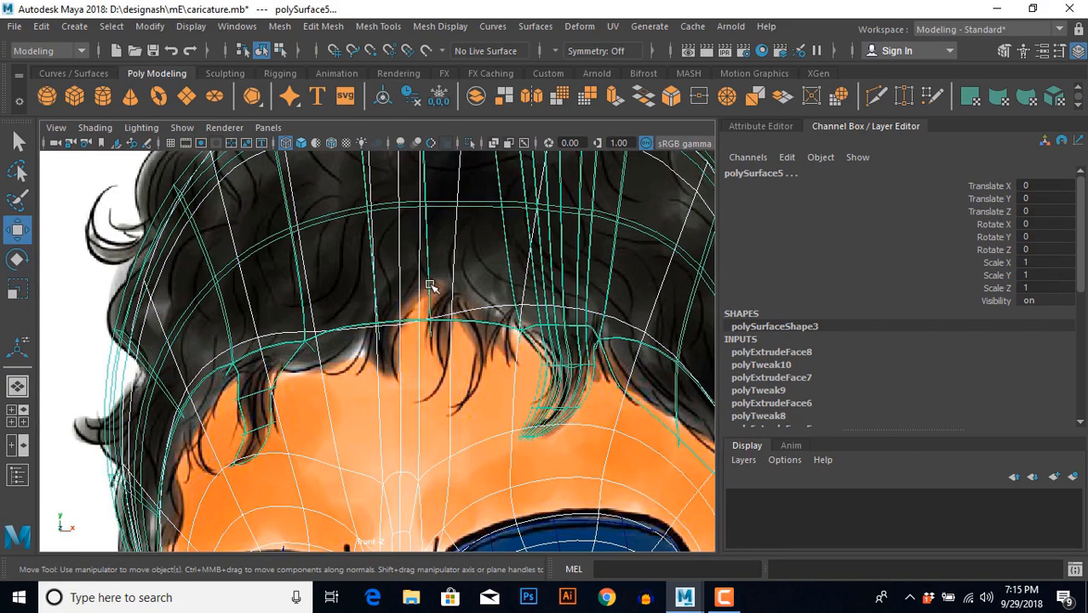
pyautogui.press('F9')
pyautogui.click(417, 334)
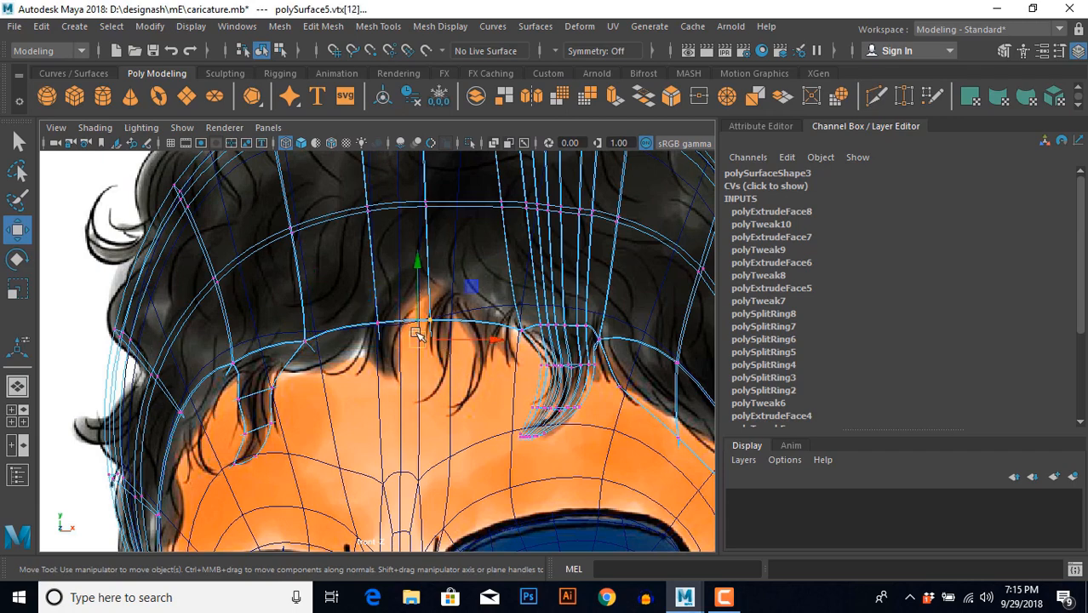
pyautogui.moveTo(417, 334); pyautogui.dragTo(416, 304)
pyautogui.scroll(-5, 426, 357)
pyautogui.scroll(6, 427, 359)
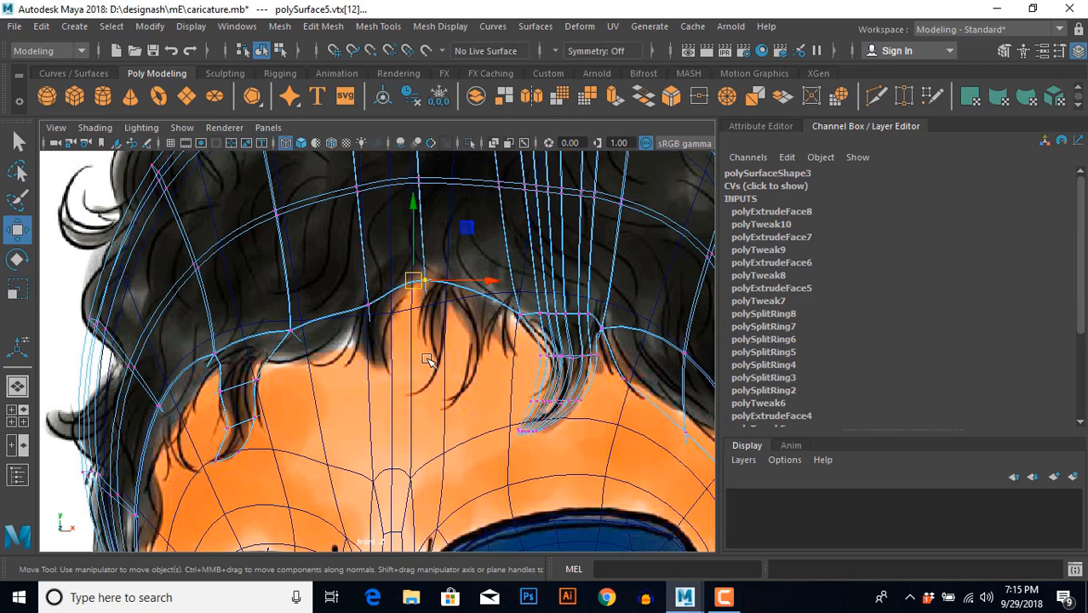
# Adjust the hairline vertices on both sides of the central peak to follow the drawn hair edge.
pyautogui.scroll(2, 425, 359)
pyautogui.keyDown('alt'); pyautogui.moveTo(416, 306); pyautogui.dragTo(413, 281, button='middle'); pyautogui.keyUp('alt')
pyautogui.moveTo(318, 201); pyautogui.dragTo(362, 304)
pyautogui.moveTo(539, 237); pyautogui.dragTo(579, 290)
pyautogui.press('space')
pyautogui.press('space')
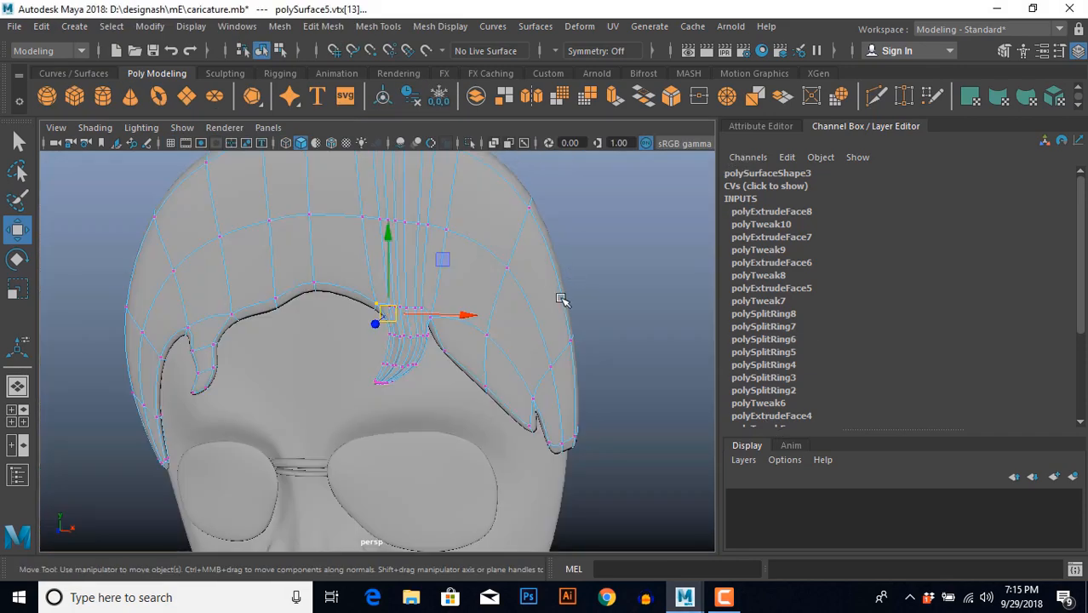
# Select the two narrow hairline faces on either side of the central peak and frame them against the reference drawing.
pyautogui.scroll(4, 511, 332)
pyautogui.click(395, 273)
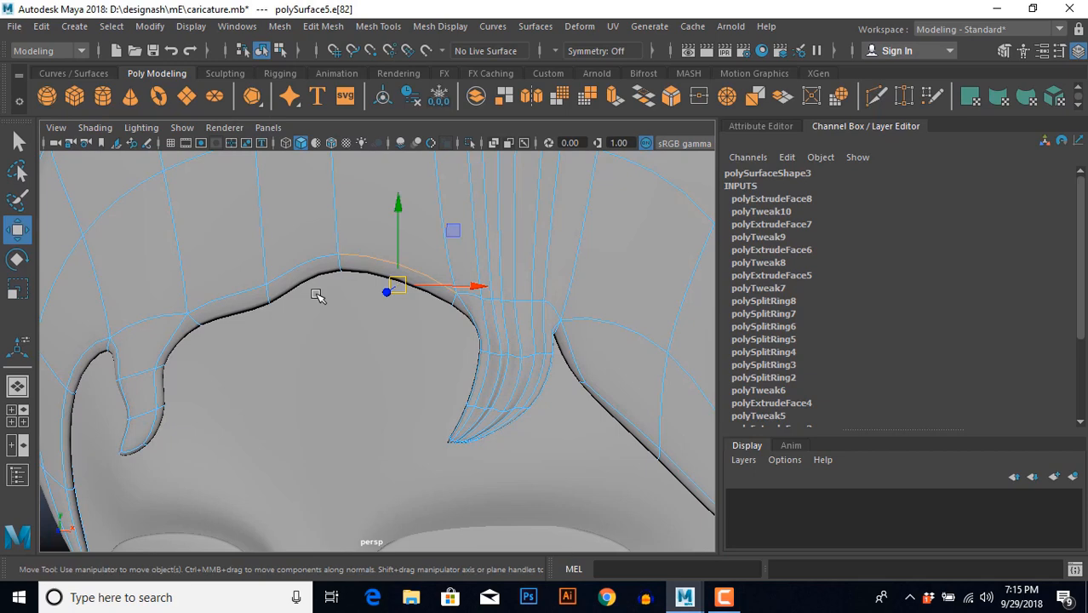
pyautogui.doubleClick(374, 274)
pyautogui.click(373, 275)
pyautogui.keyDown('shift'); pyautogui.click(295, 279); pyautogui.keyUp('shift')
pyautogui.press('space')
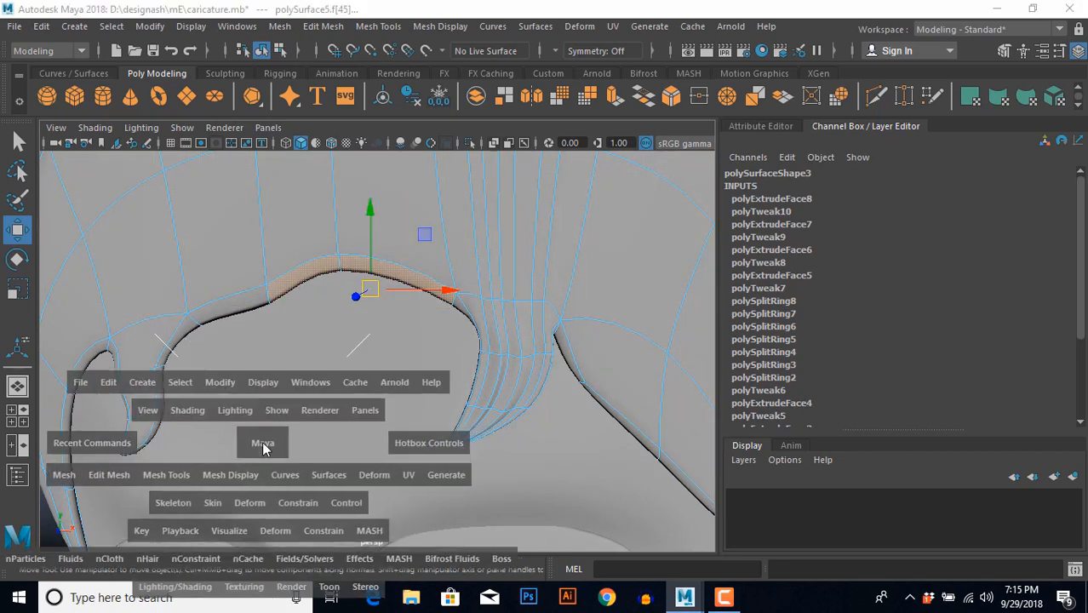
pyautogui.press('space')
pyautogui.keyDown('alt'); pyautogui.moveTo(402, 421); pyautogui.dragTo(425, 388, button='middle'); pyautogui.keyUp('alt')
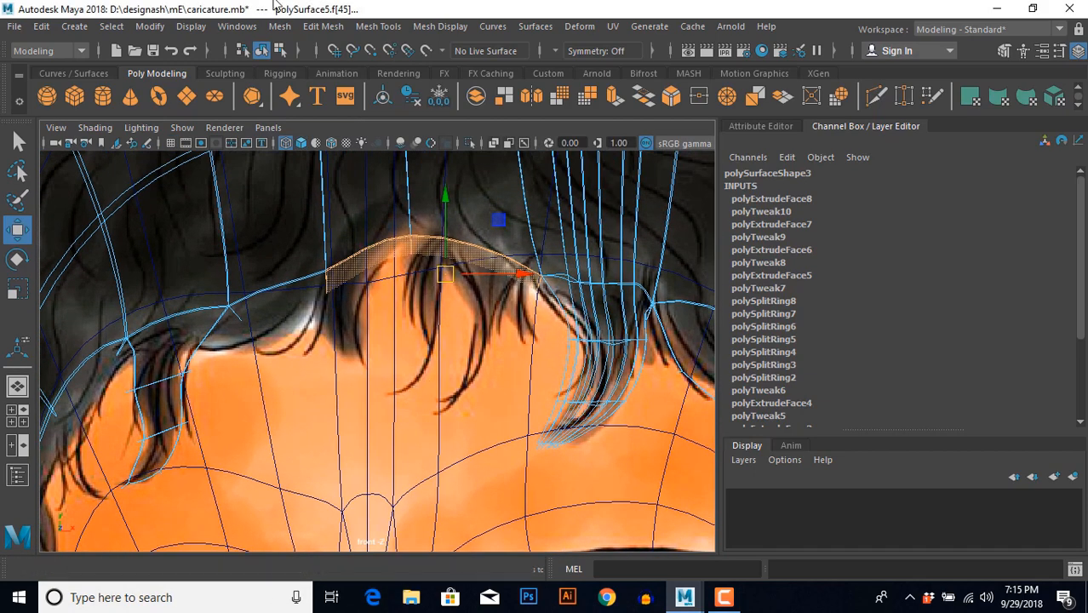
# Extrude the two selected hairline faces separately with Keep Faces Together off.
pyautogui.click(328, 28)
pyautogui.click(331, 34)
pyautogui.keyDown('shift'); pyautogui.moveTo(396, 237); pyautogui.dragTo(398, 285, button='right'); pyautogui.keyUp('shift')
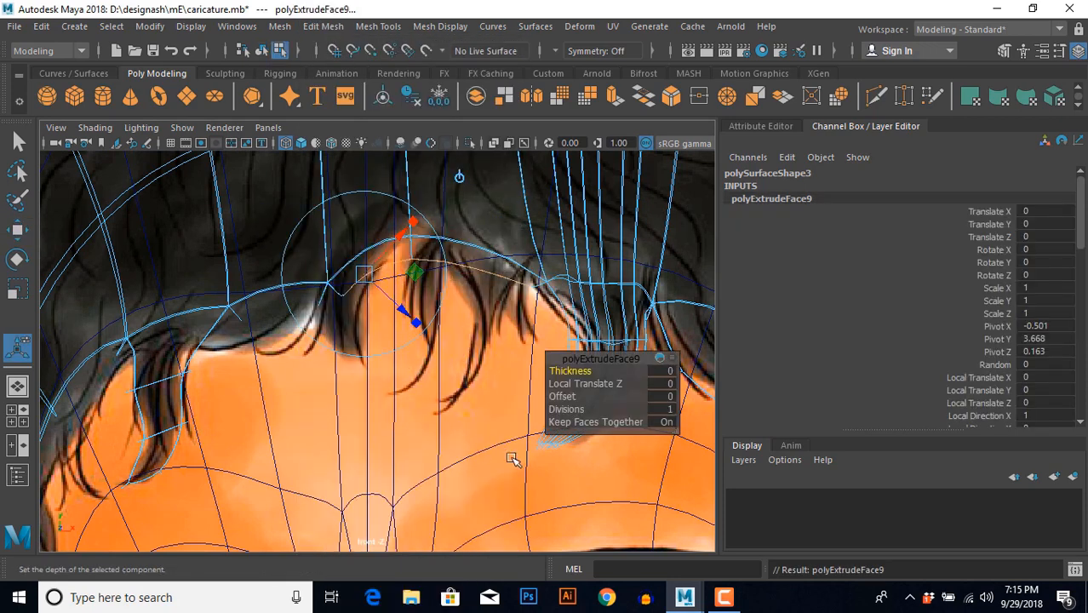
pyautogui.click(625, 423)
pyautogui.click(661, 424)
pyautogui.click(663, 425)
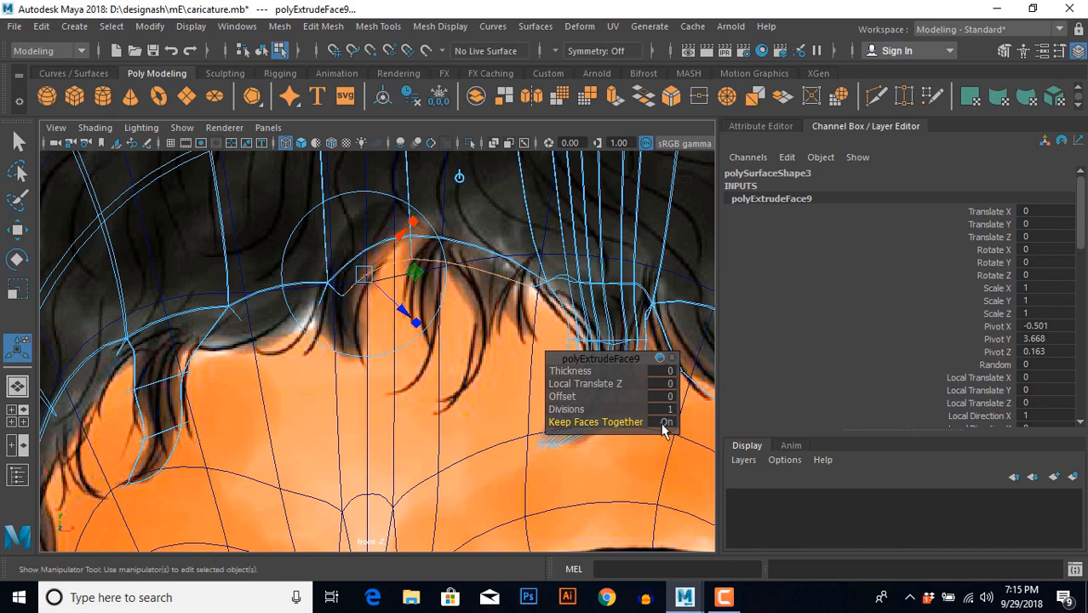
pyautogui.click(663, 425)
# Pull the extruded faces out to a Local Translate Z of 0.273 and lower them over the drawn forehead tufts.
pyautogui.moveTo(415, 323); pyautogui.dragTo(416, 353)
pyautogui.press('w')
pyautogui.moveTo(460, 321); pyautogui.dragTo(444, 358)
pyautogui.moveTo(387, 349); pyautogui.dragTo(282, 355, button='right')
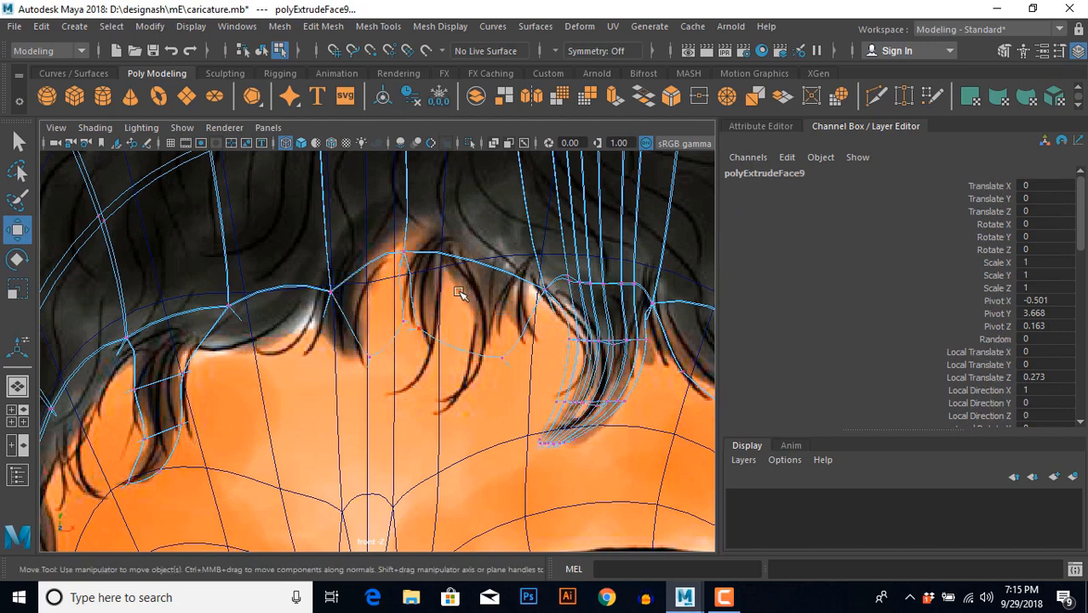
# Move the tip face of the tuft above the nose bridge to about X -0.985, Y 3.191.
pyautogui.press('space')
pyautogui.press('space')
pyautogui.scroll(5, 373, 339)
pyautogui.keyDown('alt'); pyautogui.moveTo(373, 339); pyautogui.dragTo(409, 322, button='middle'); pyautogui.keyUp('alt')
pyautogui.scroll(3, 410, 321)
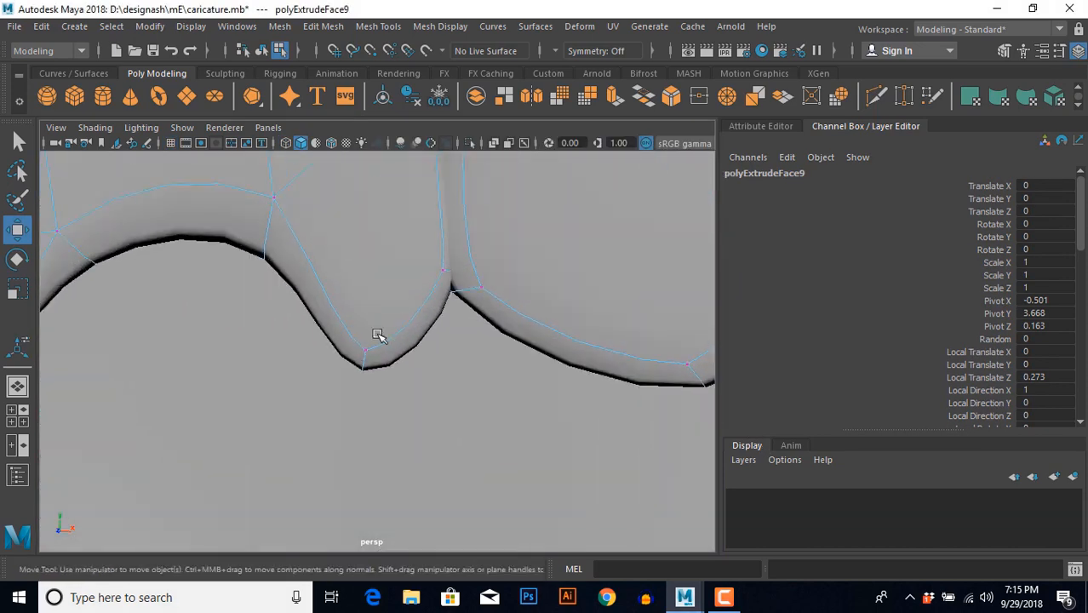
pyautogui.moveTo(379, 336); pyautogui.dragTo(382, 380, button='right')
pyautogui.click(403, 339)
pyautogui.moveTo(486, 362); pyautogui.dragTo(419, 386)
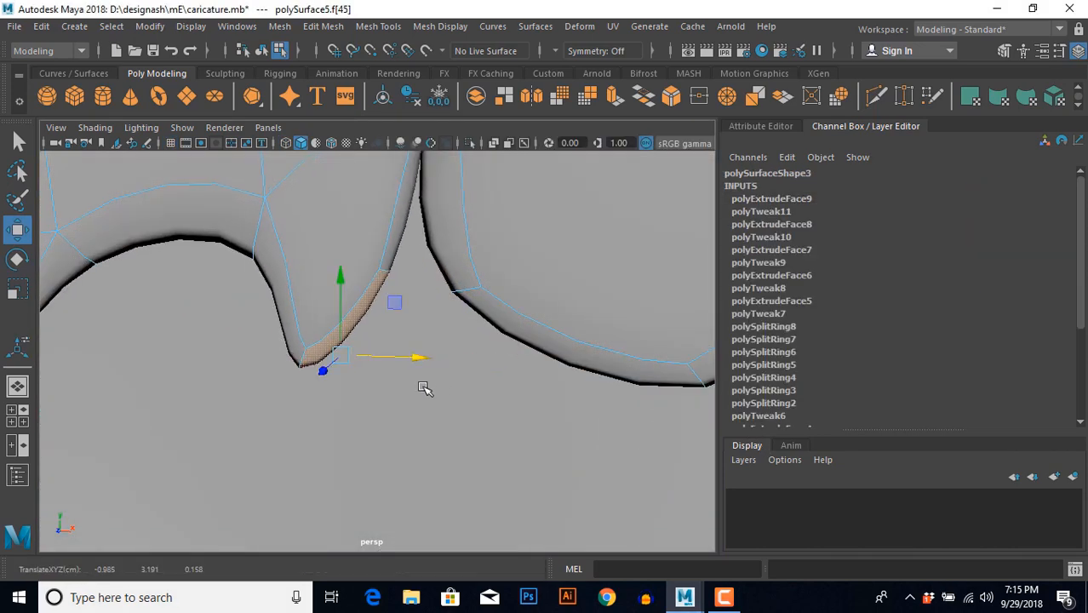
# Narrow the tip face of the wider tuft beside the large fringe strand by scaling it along X.
pyautogui.click(526, 342)
pyautogui.scroll(-5, 529, 355)
pyautogui.press('r')
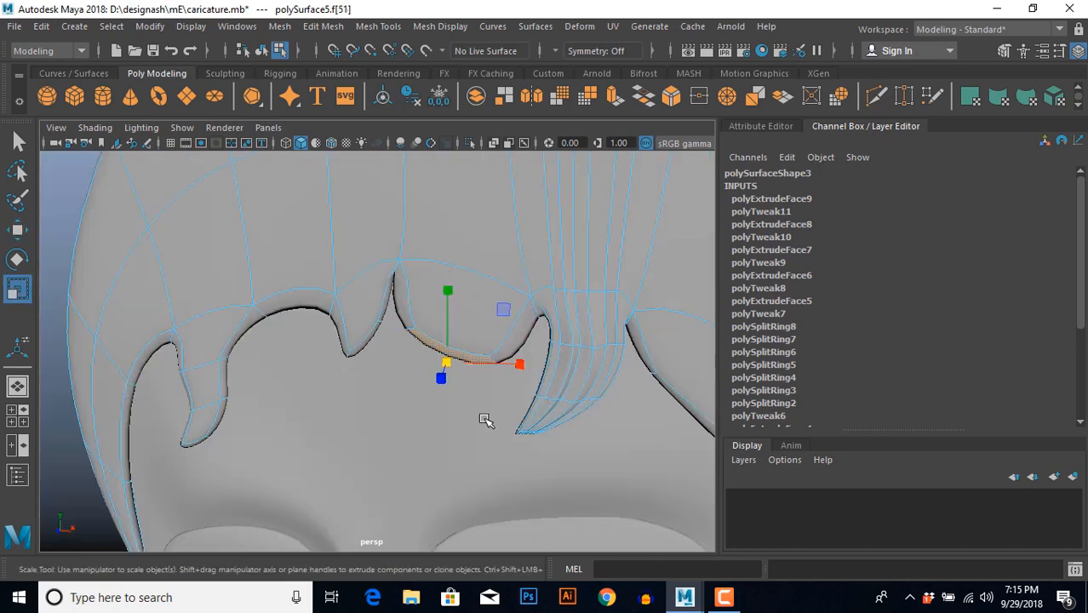
pyautogui.moveTo(515, 366); pyautogui.dragTo(452, 366)
pyautogui.scroll(-4, 452, 388)
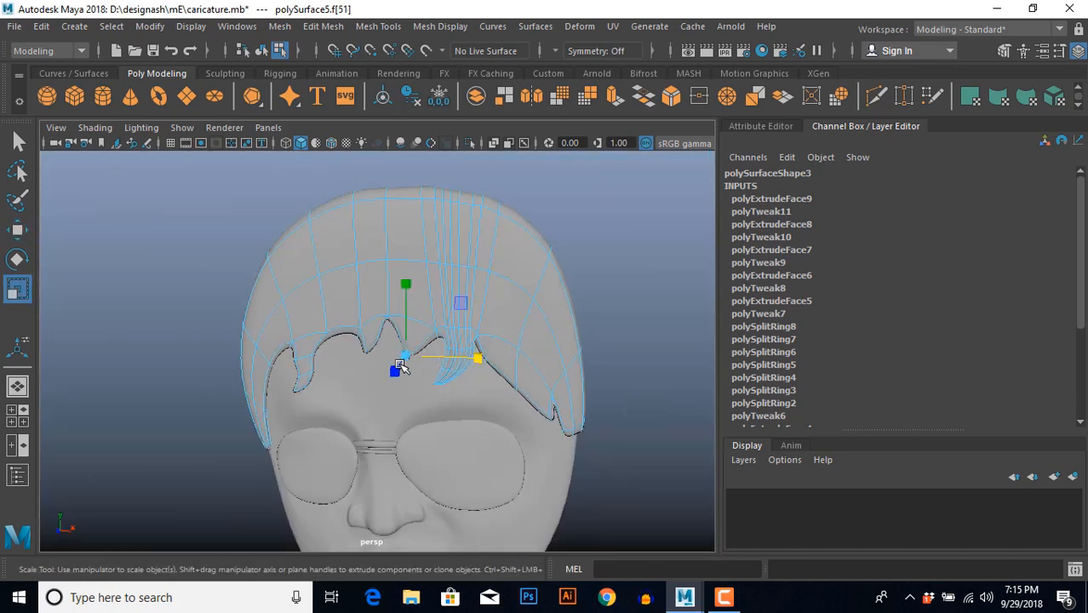
# Move the middle-row hair vertices above the smaller lens side of the hairline to about X -1.609, Y 4.725.
pyautogui.scroll(3, 396, 369)
pyautogui.press('space')
pyautogui.press('space')
pyautogui.scroll(4, 247, 446)
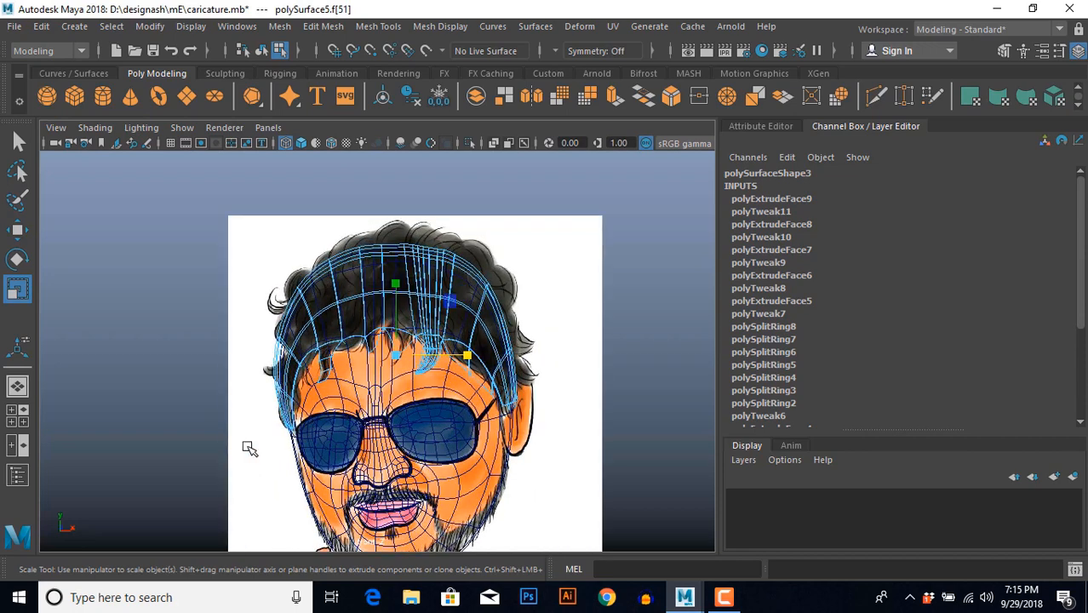
pyautogui.scroll(4, 290, 421)
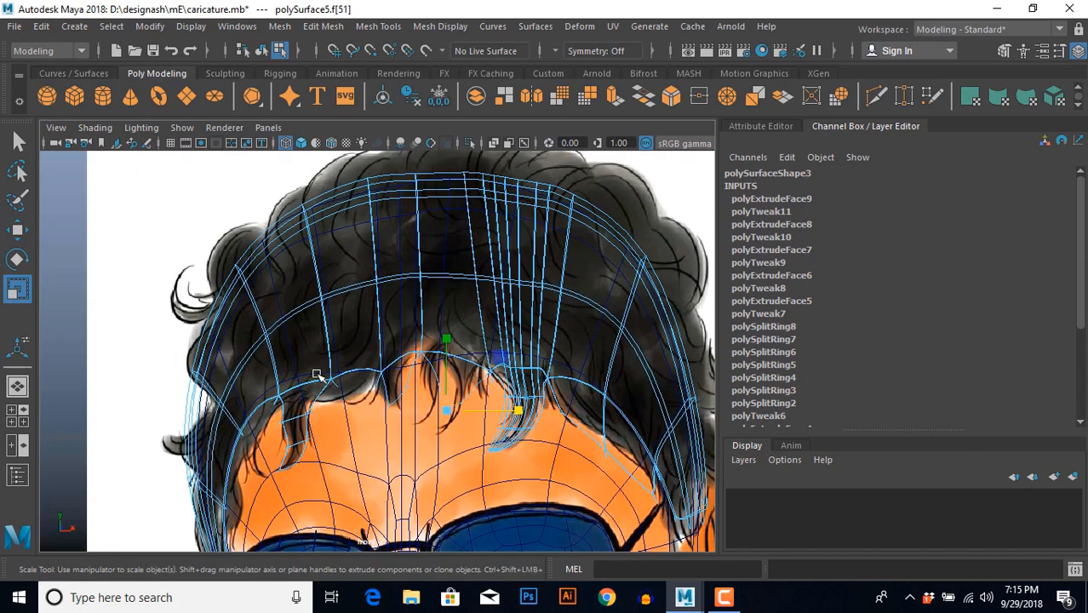
pyautogui.click(315, 302)
pyautogui.moveTo(300, 261); pyautogui.dragTo(349, 330)
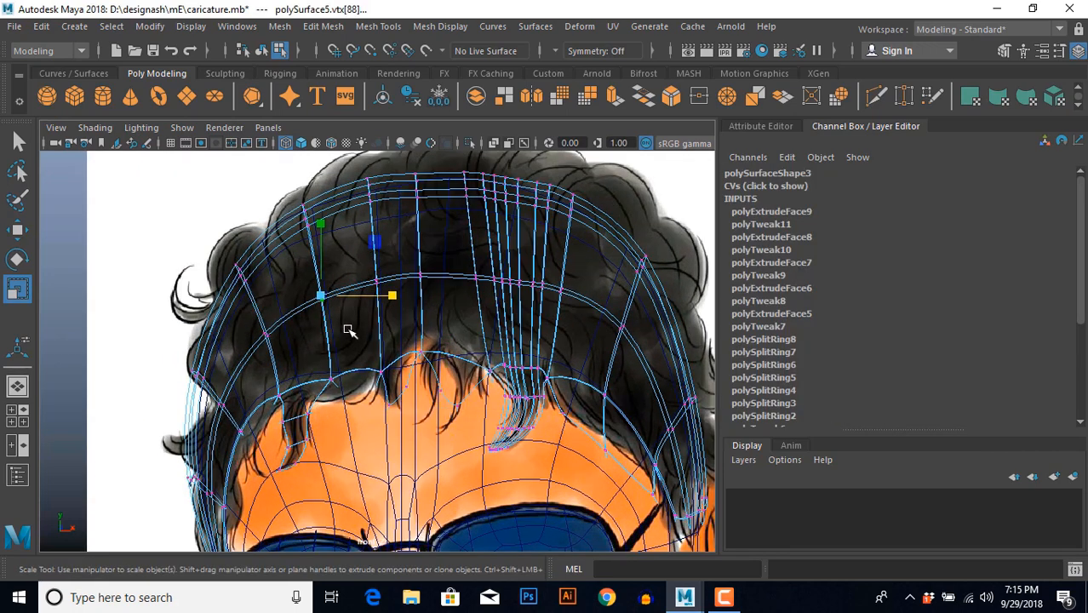
pyautogui.press('w')
pyautogui.moveTo(322, 296); pyautogui.dragTo(339, 267)
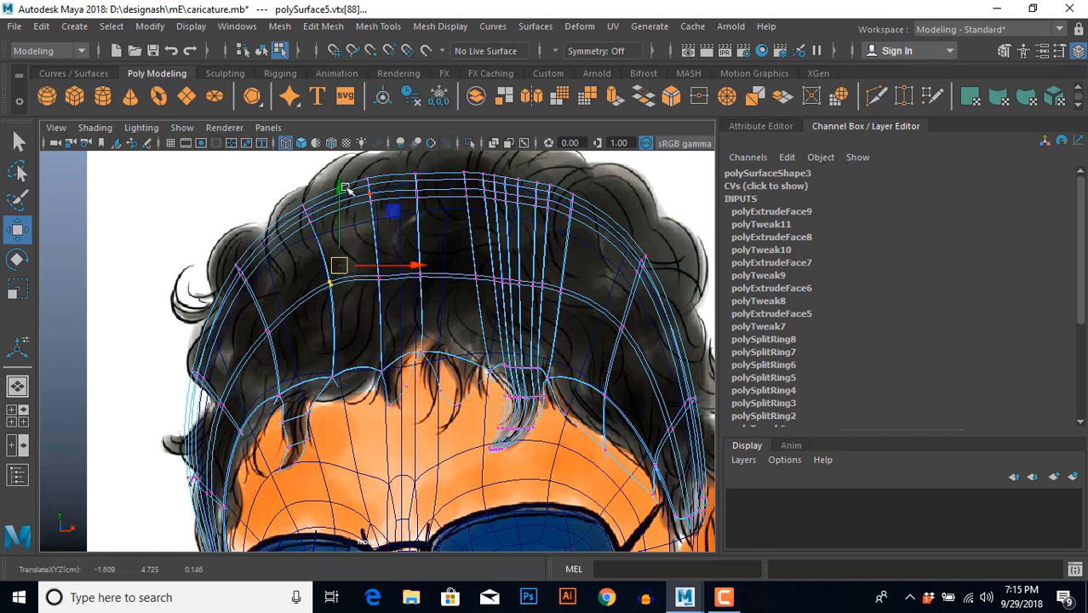
# Raise the neighbouring vertices toward the central peak so the middle row arches along the drawn hair.
pyautogui.moveTo(342, 161); pyautogui.dragTo(392, 232)
pyautogui.keyDown('alt'); pyautogui.moveTo(391, 235); pyautogui.dragTo(340, 262, button='middle'); pyautogui.keyUp('alt')
pyautogui.click(356, 287)
pyautogui.moveTo(357, 291); pyautogui.dragTo(364, 266)
# Insert three vertical and two horizontal edge loops in the hair between the side strand and the central peak.
pyautogui.keyDown('alt'); pyautogui.moveTo(370, 385); pyautogui.dragTo(376, 350, button='middle'); pyautogui.keyUp('alt')
pyautogui.scroll(2, 376, 349)
pyautogui.moveTo(332, 239); pyautogui.dragTo(410, 328, button='right')
pyautogui.click(343, 243)
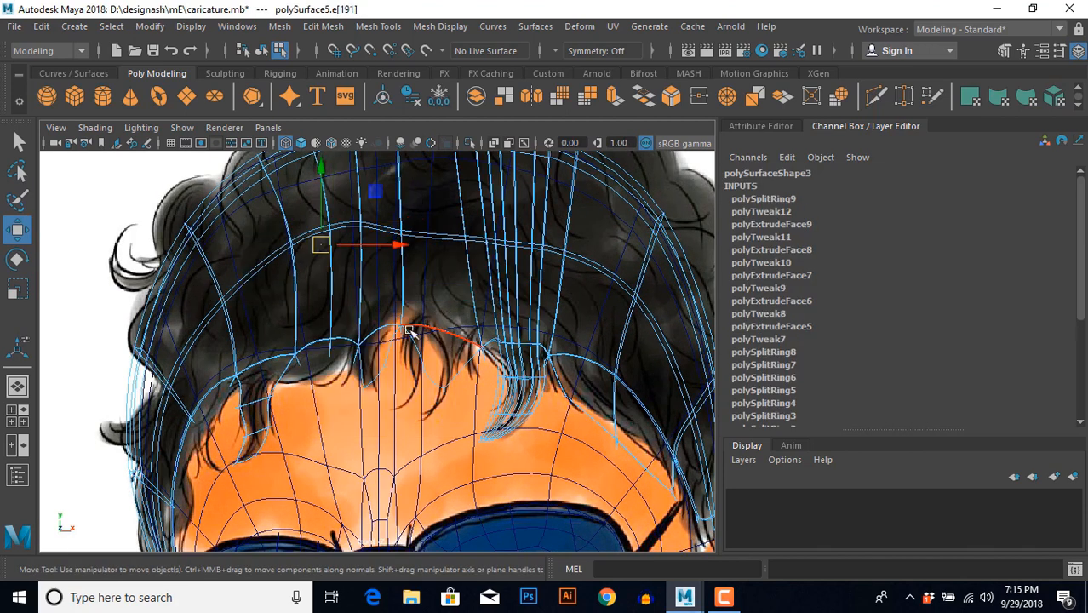
pyautogui.click(297, 285)
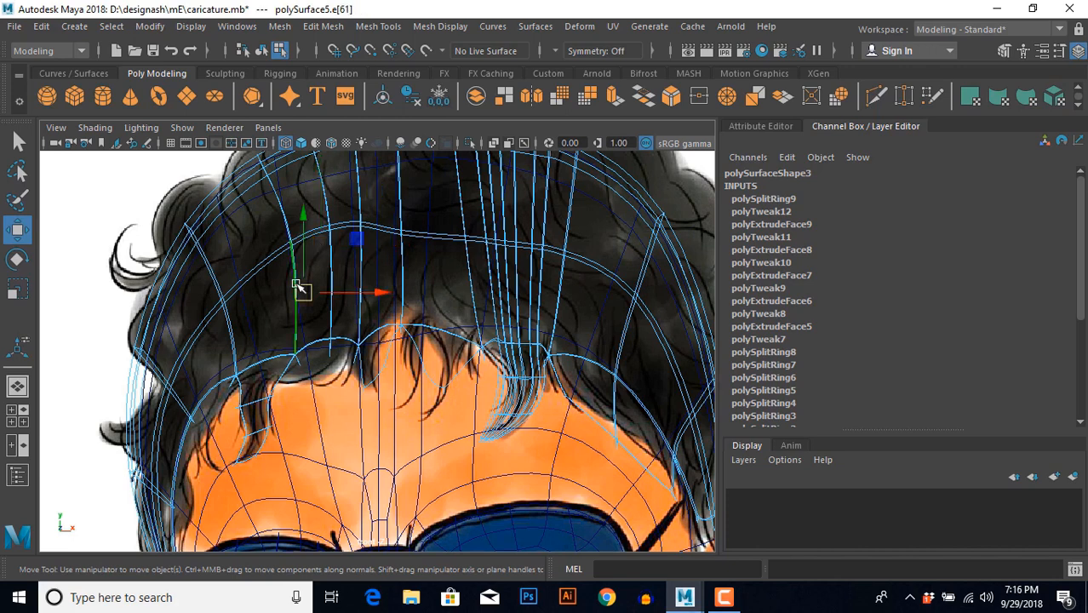
pyautogui.press('g')
pyautogui.click(312, 230)
pyautogui.press('g')
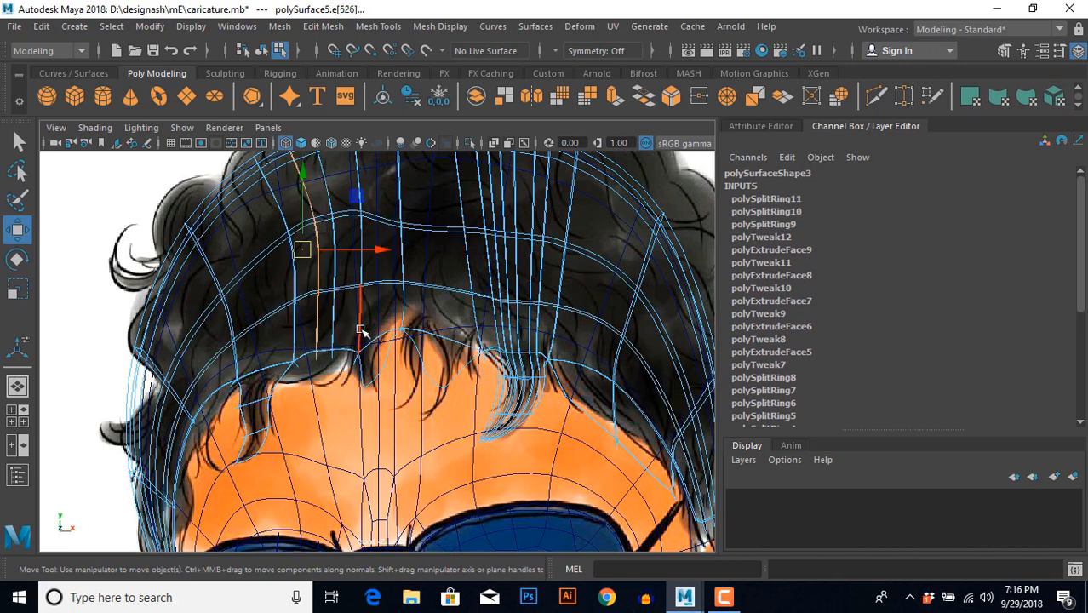
pyautogui.click(346, 213)
pyautogui.press('g')
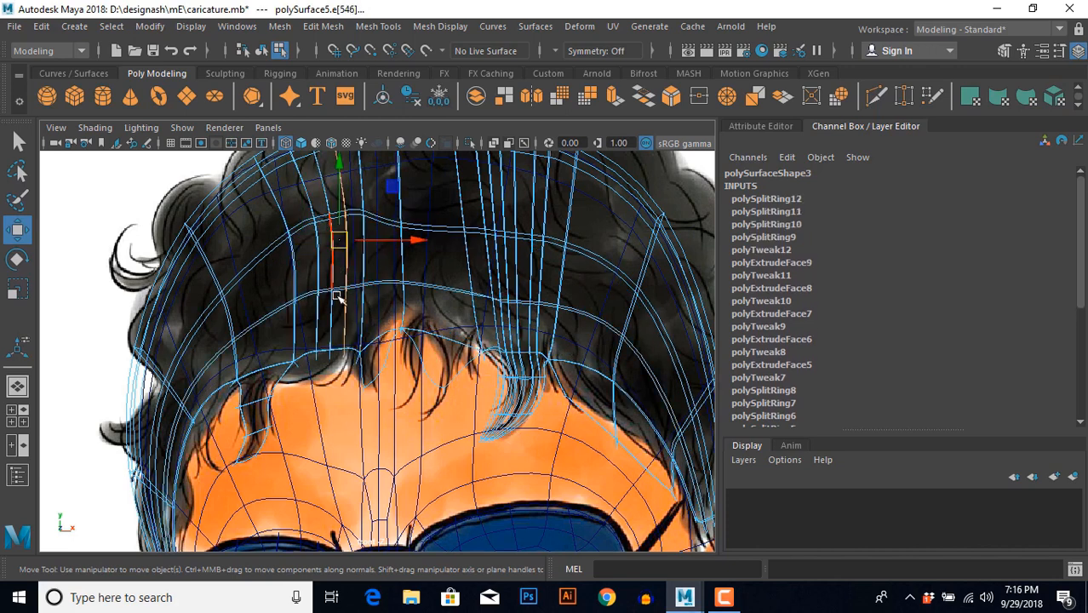
pyautogui.click(317, 262)
pyautogui.press('g')
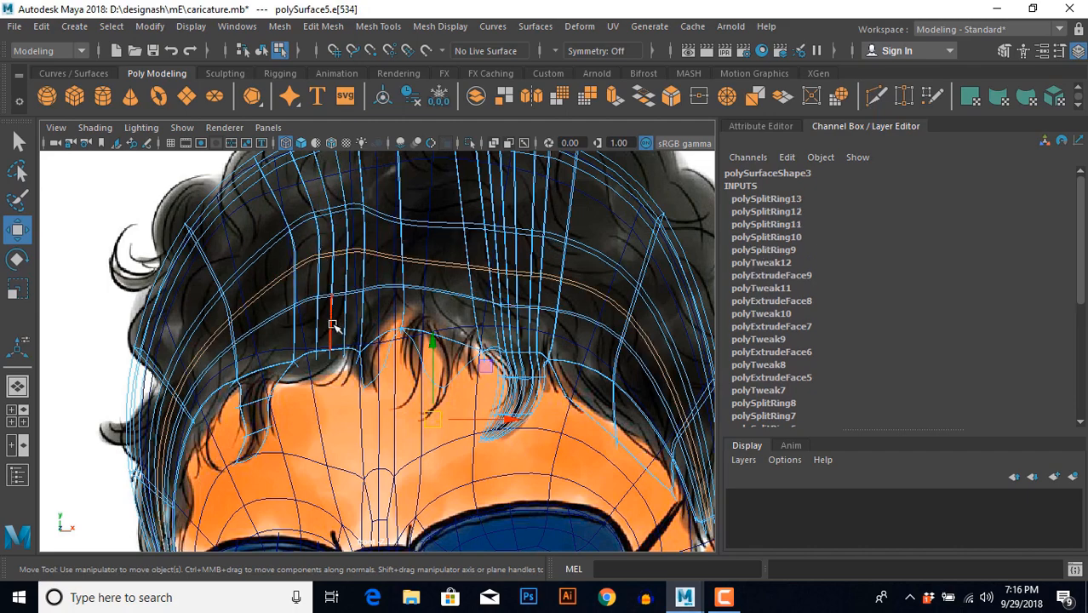
# Shift the vertex rows across the new edge loops sideways to bend them into an S-curved lock.
pyautogui.press('space')
pyautogui.press('space')
pyautogui.scroll(5, 489, 379)
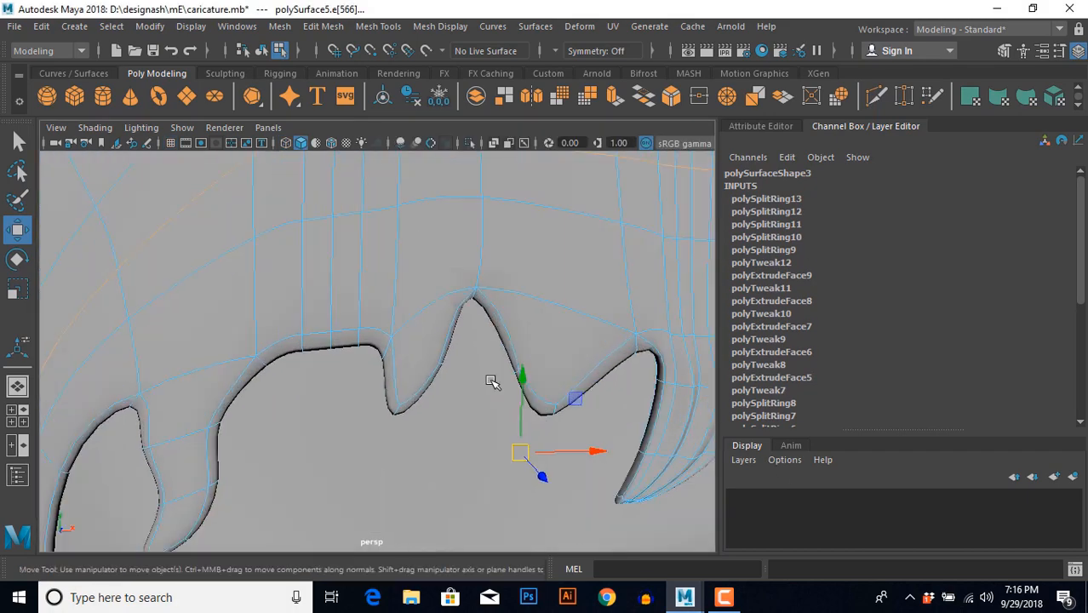
pyautogui.moveTo(493, 384)
pyautogui.keyDown('alt'); pyautogui.mouseDown()
pyautogui.moveTo(423, 376)
pyautogui.moveTo(381, 297)
pyautogui.mouseUp(); pyautogui.keyUp('alt')
pyautogui.click(316, 295)
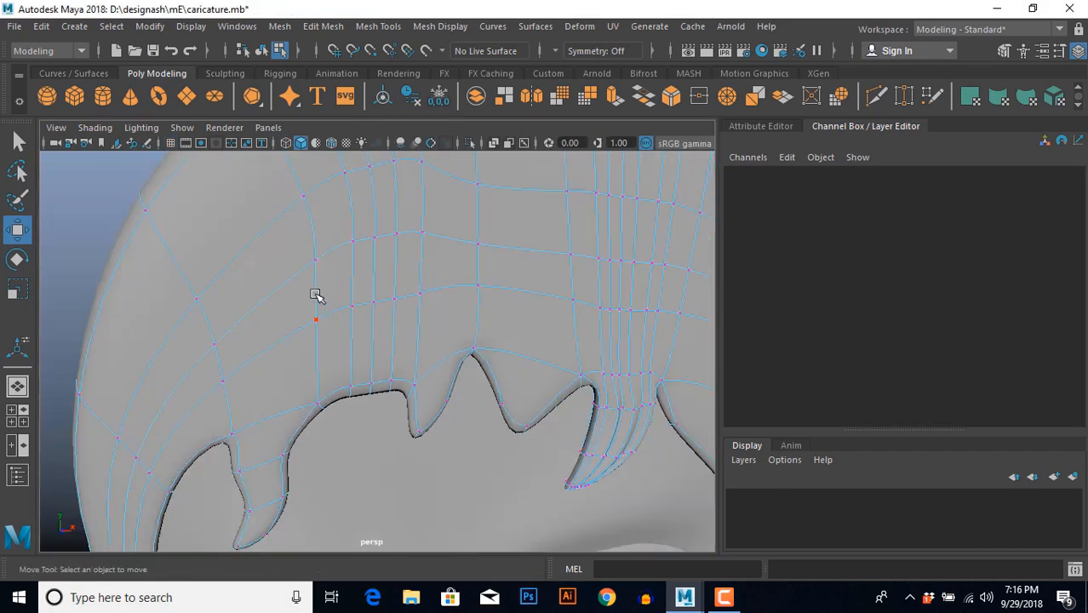
pyautogui.moveTo(438, 344); pyautogui.dragTo(438, 343)
pyautogui.keyDown('alt'); pyautogui.moveTo(427, 297); pyautogui.dragTo(297, 271); pyautogui.keyUp('alt')
pyautogui.moveTo(437, 330); pyautogui.dragTo(438, 328)
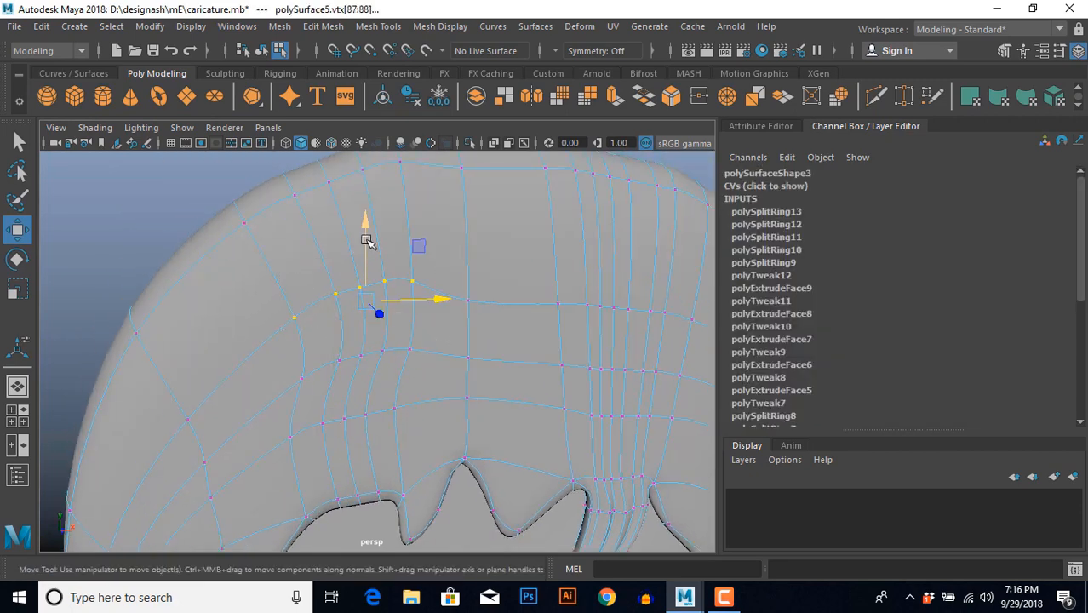
pyautogui.moveTo(460, 280); pyautogui.dragTo(459, 280)
# Select alternate edge lines along the S-curved lock and offset them to form two creases in the hair.
pyautogui.keyDown('alt'); pyautogui.moveTo(405, 368); pyautogui.dragTo(422, 342, button='middle'); pyautogui.keyUp('alt')
pyautogui.moveTo(408, 350); pyautogui.dragTo(416, 293, button='right')
pyautogui.click(416, 295)
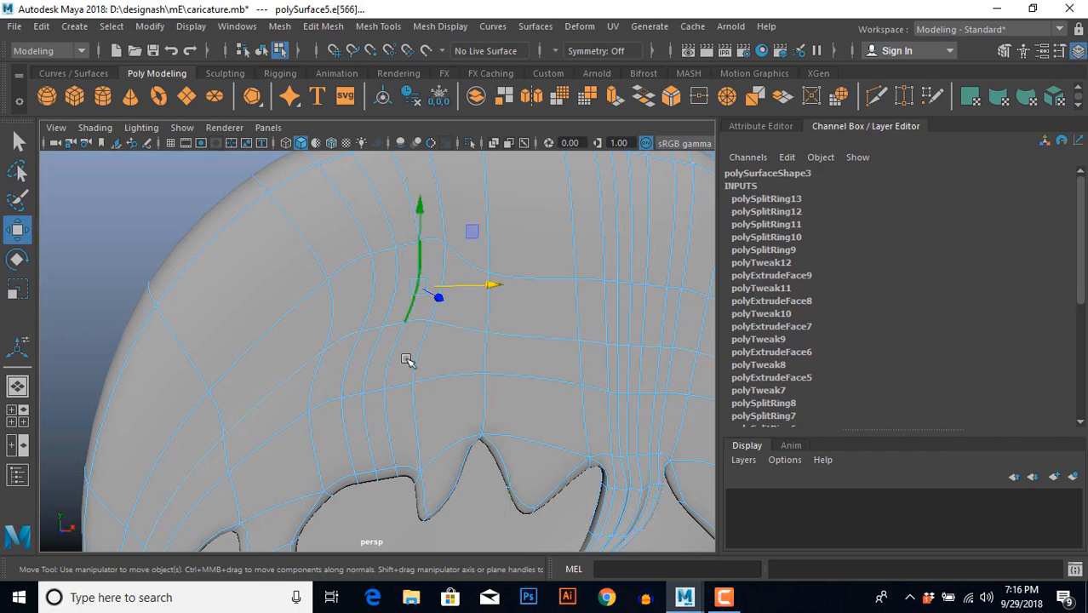
pyautogui.keyDown('shift'); pyautogui.click(387, 380); pyautogui.keyUp('shift')
pyautogui.keyDown('shift'); pyautogui.click(350, 357); pyautogui.keyUp('shift')
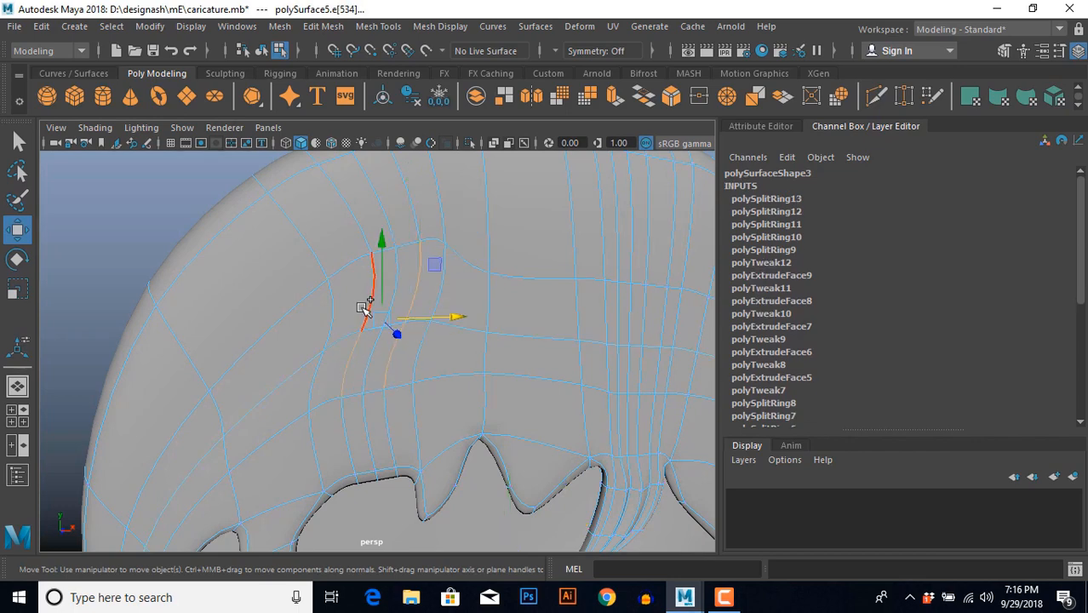
pyautogui.keyDown('alt'); pyautogui.moveTo(385, 360); pyautogui.dragTo(434, 407); pyautogui.keyUp('alt')
pyautogui.moveTo(464, 357); pyautogui.dragTo(453, 353)
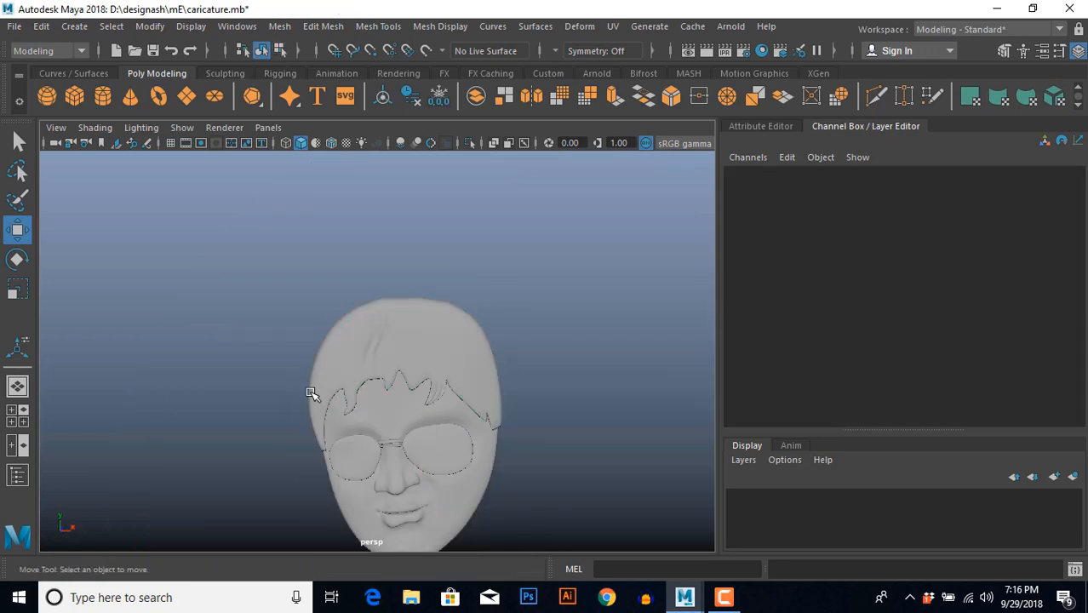
# Shift the vertex rows above the large fringe strand to bend its edge loops into an S-curve like the drawn hair.
pyautogui.scroll(10, 315, 387)
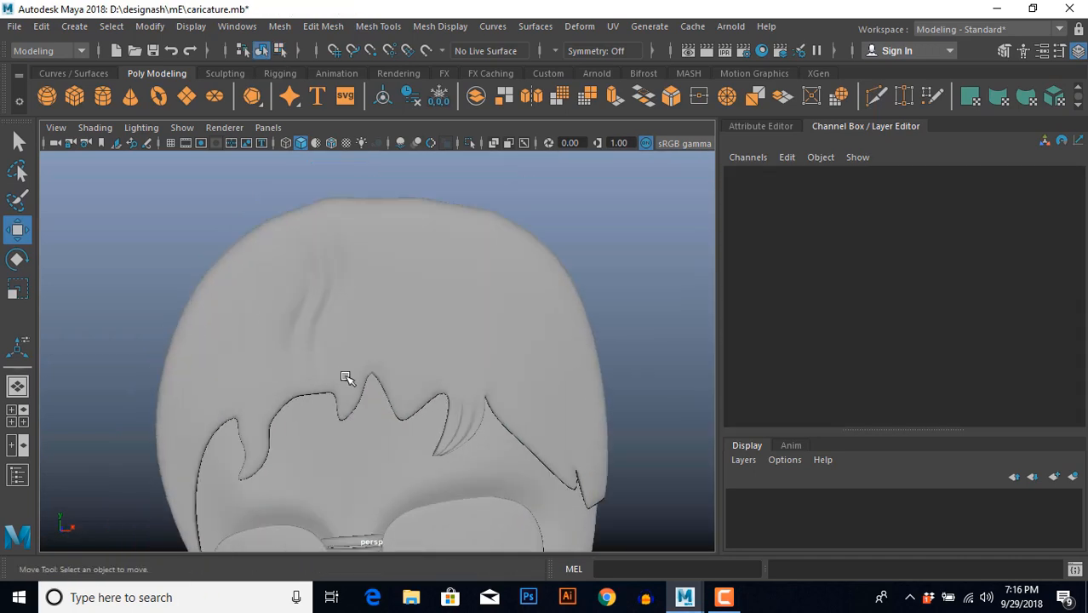
pyautogui.click(457, 417)
pyautogui.scroll(5, 418, 438)
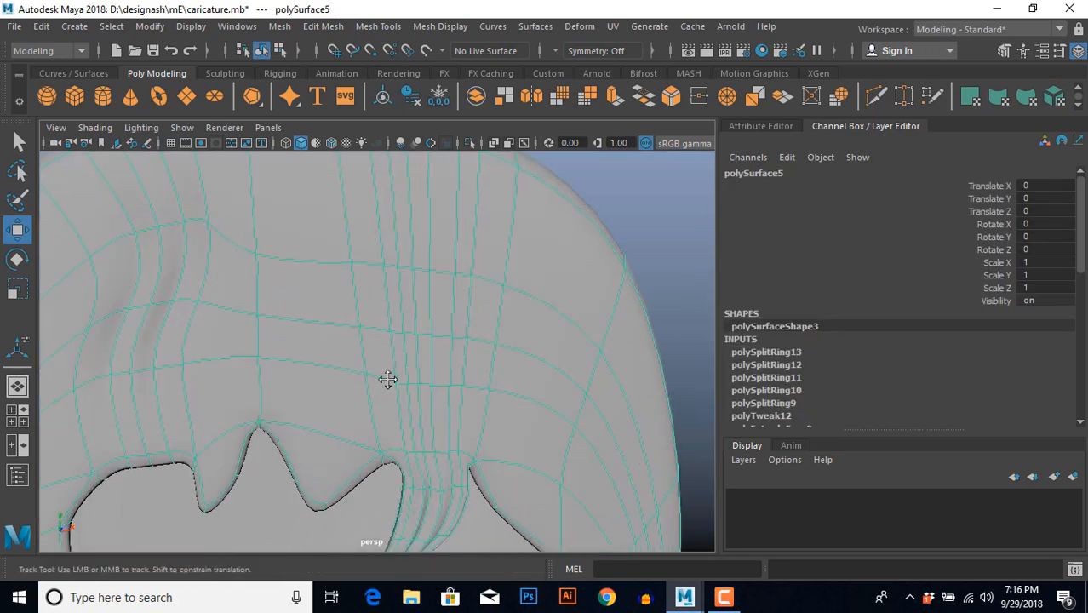
pyautogui.press('space')
pyautogui.press('space')
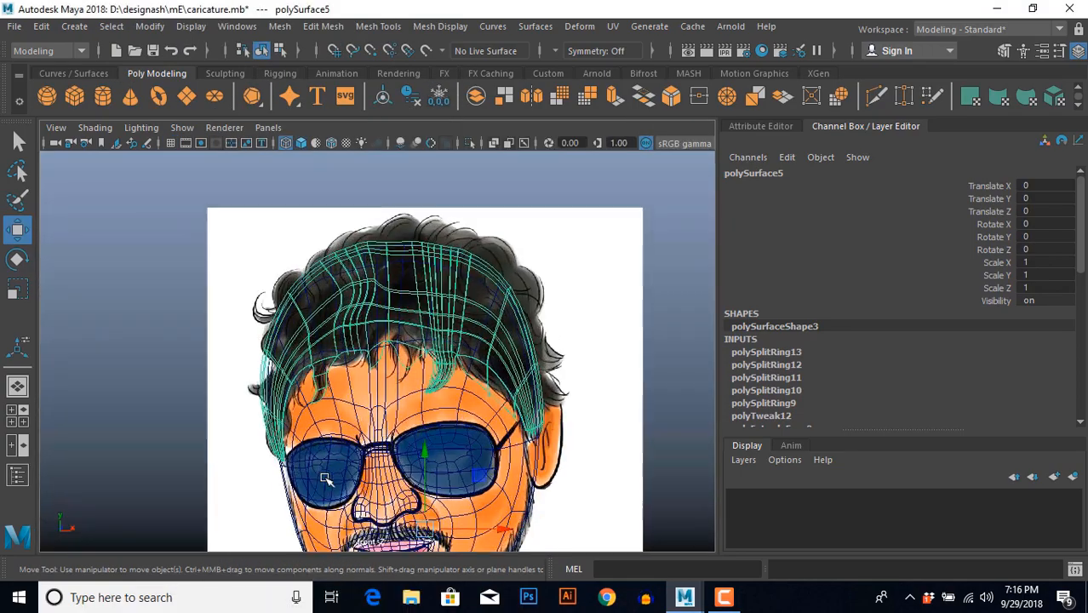
pyautogui.scroll(3, 334, 484)
pyautogui.scroll(6, 313, 460)
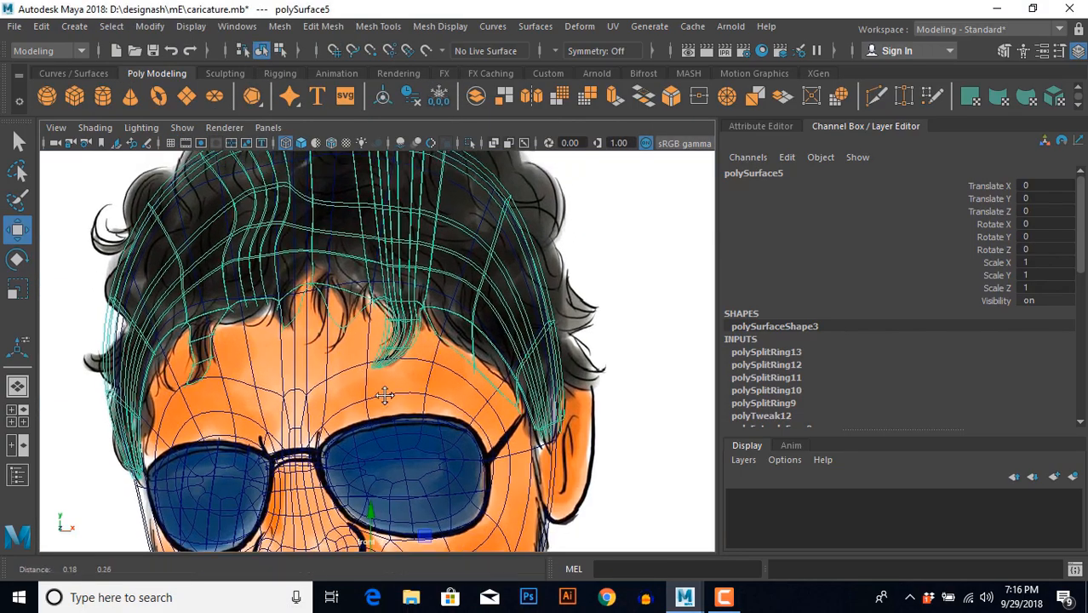
pyautogui.keyDown('alt'); pyautogui.moveTo(410, 365); pyautogui.dragTo(411, 403, button='middle'); pyautogui.keyUp('alt')
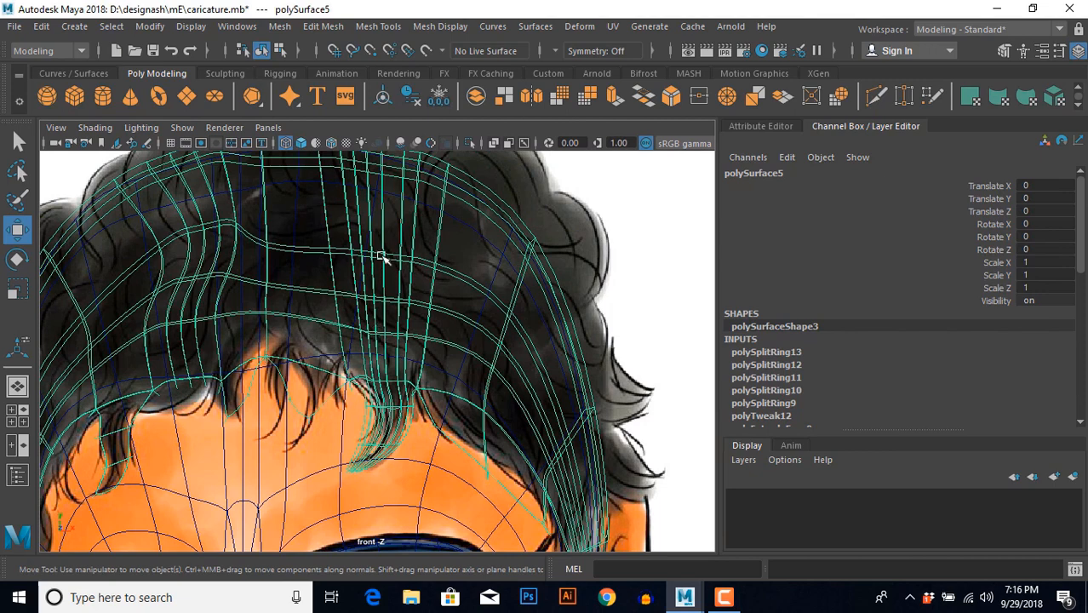
pyautogui.moveTo(382, 256); pyautogui.dragTo(289, 243, button='right')
pyautogui.moveTo(304, 219); pyautogui.dragTo(455, 291)
pyautogui.moveTo(386, 266); pyautogui.dragTo(348, 221)
pyautogui.moveTo(305, 263); pyautogui.dragTo(416, 343)
# Select alternate edge lines along the S-curved lock above the large fringe strand and offset them in depth to form creases.
pyautogui.press('space')
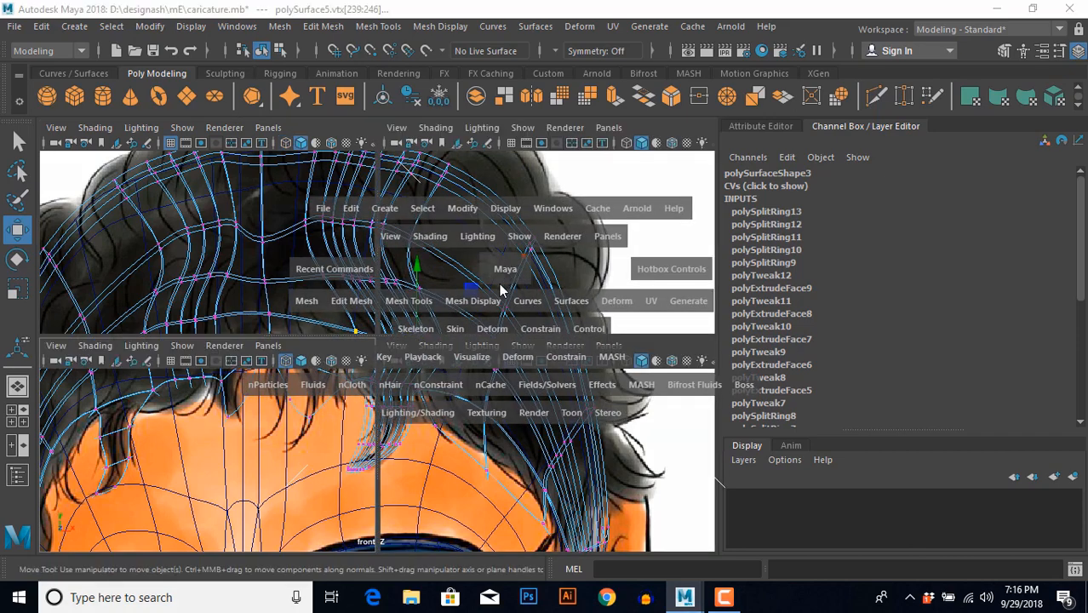
pyautogui.press('space')
pyautogui.keyDown('alt'); pyautogui.moveTo(485, 300); pyautogui.dragTo(458, 256, button='middle'); pyautogui.keyUp('alt')
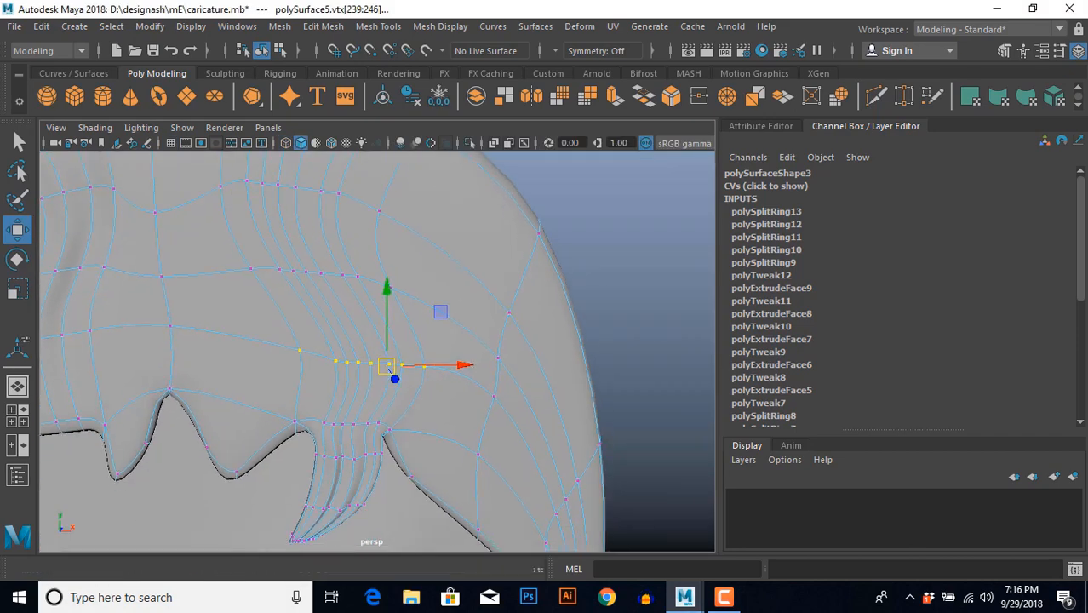
pyautogui.press('F10')
pyautogui.click(353, 348)
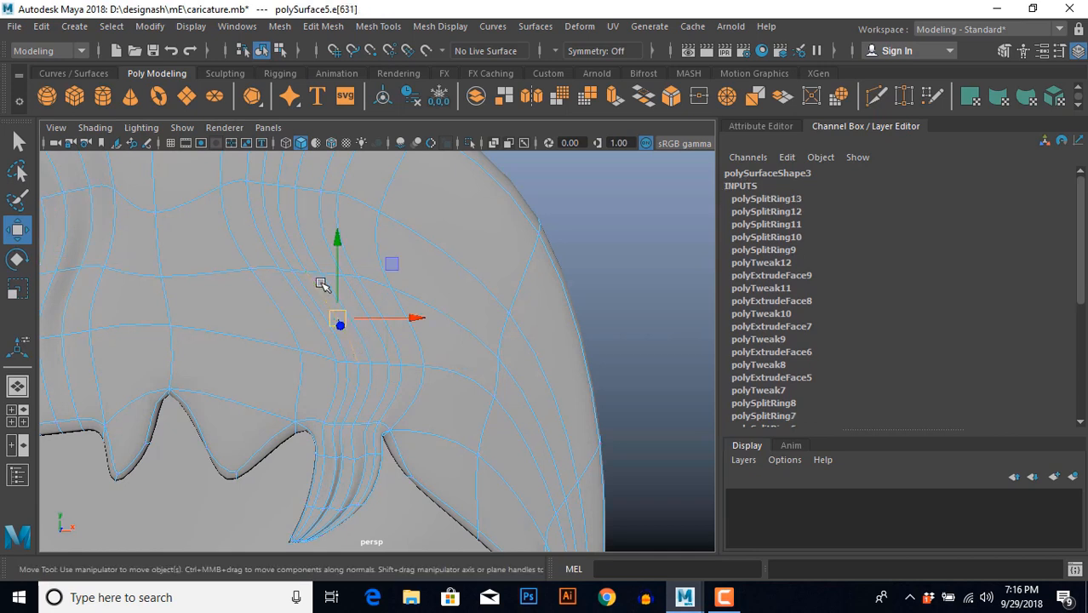
pyautogui.click(316, 240)
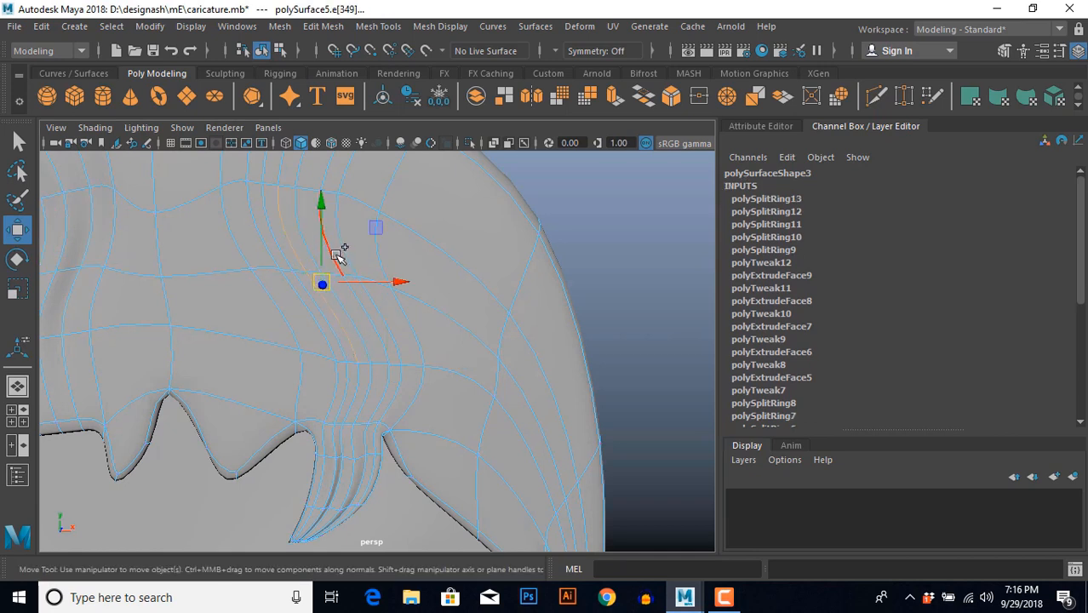
pyautogui.keyDown('shift'); pyautogui.click(367, 320); pyautogui.keyUp('shift')
pyautogui.keyDown('shift'); pyautogui.click(384, 399); pyautogui.keyUp('shift')
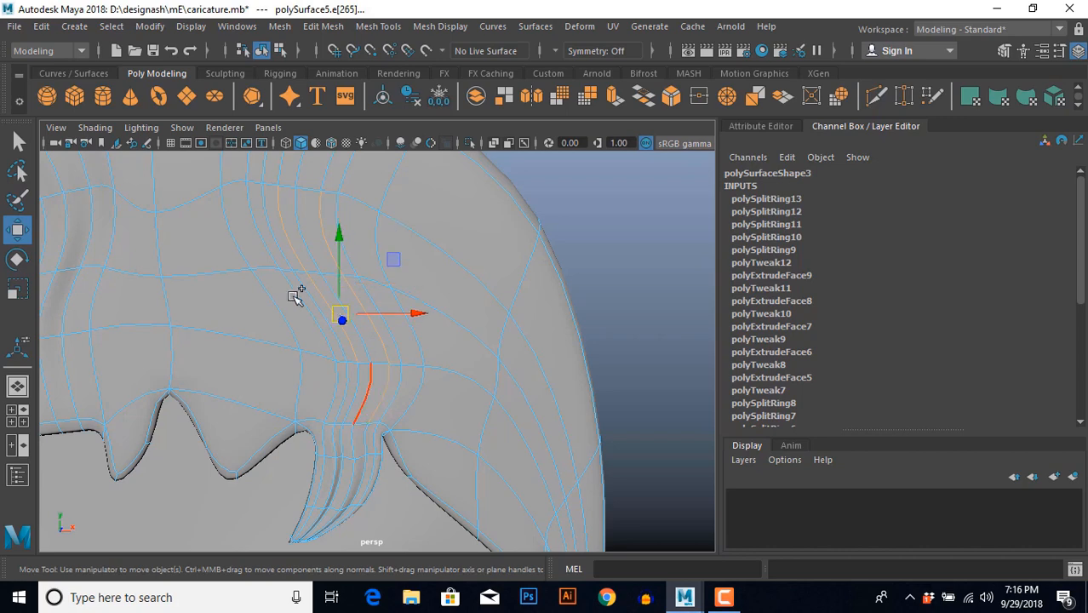
pyautogui.keyDown('shift'); pyautogui.click(274, 256); pyautogui.keyUp('shift')
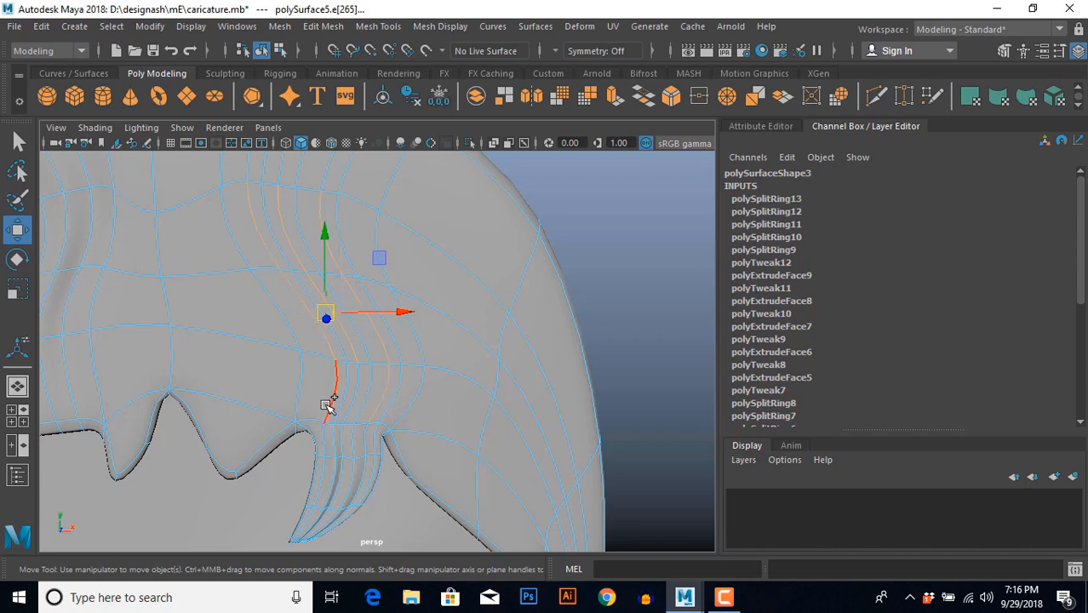
pyautogui.keyDown('alt'); pyautogui.moveTo(404, 349); pyautogui.dragTo(389, 298); pyautogui.keyUp('alt')
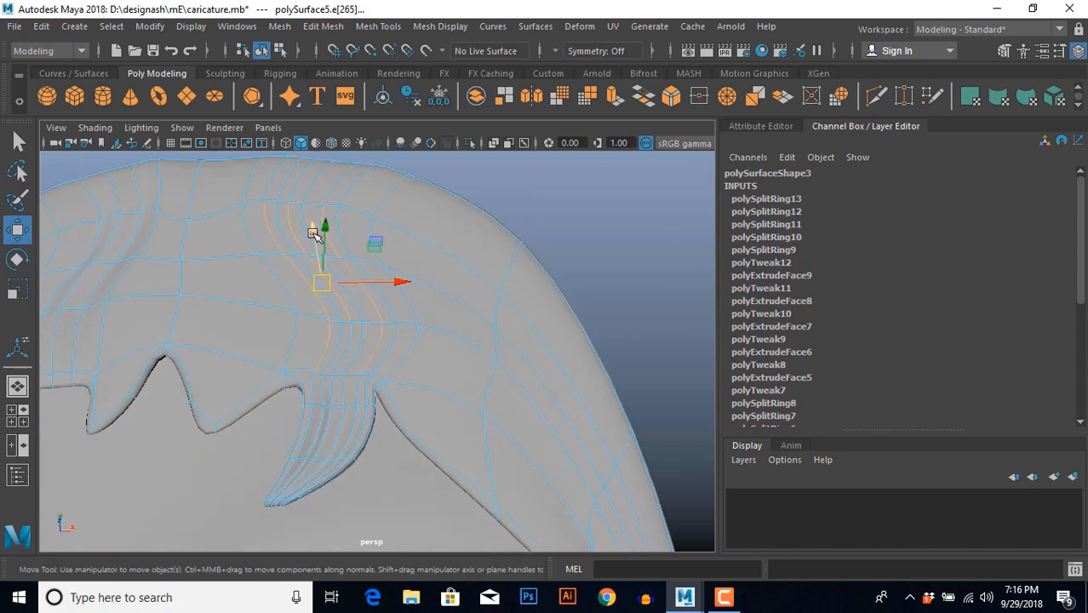
pyautogui.moveTo(314, 233); pyautogui.dragTo(314, 239)
pyautogui.keyDown('alt'); pyautogui.moveTo(372, 368); pyautogui.dragTo(375, 402); pyautogui.keyUp('alt')
pyautogui.moveTo(426, 349); pyautogui.dragTo(597, 263, button='right')
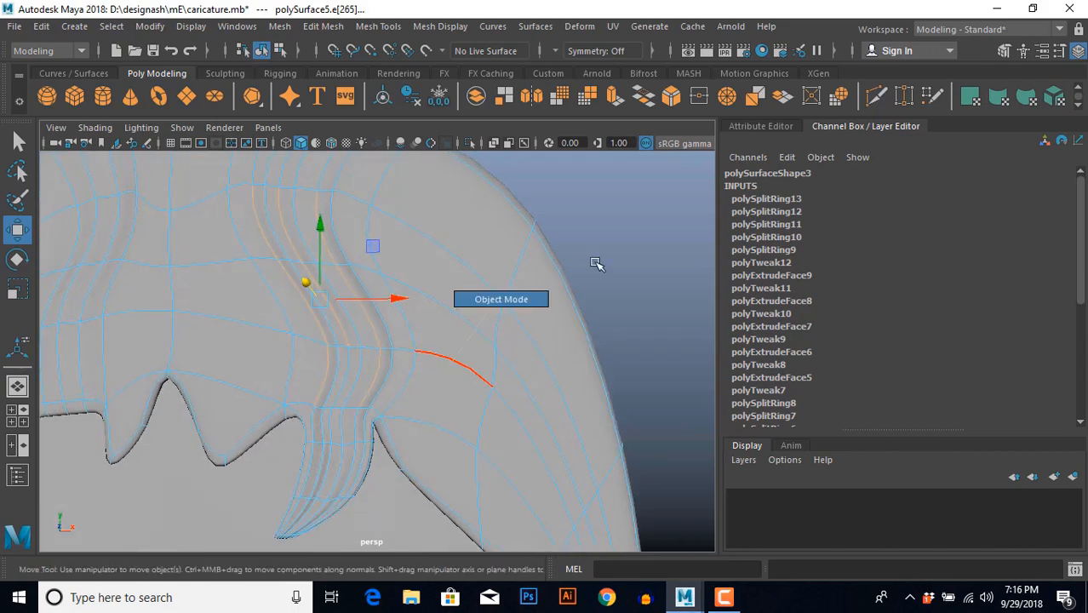
pyautogui.click(598, 262)
# Insert three vertical edge loops in the hair between the creased S-curved lock and the outer side of the head.
pyautogui.scroll(-5, 532, 320)
pyautogui.scroll(-2, 524, 328)
pyautogui.keyDown('alt'); pyautogui.moveTo(524, 329); pyautogui.dragTo(524, 288, button='middle'); pyautogui.keyUp('alt')
pyautogui.keyDown('alt'); pyautogui.moveTo(525, 288); pyautogui.dragTo(479, 358); pyautogui.keyUp('alt')
pyautogui.click(455, 346)
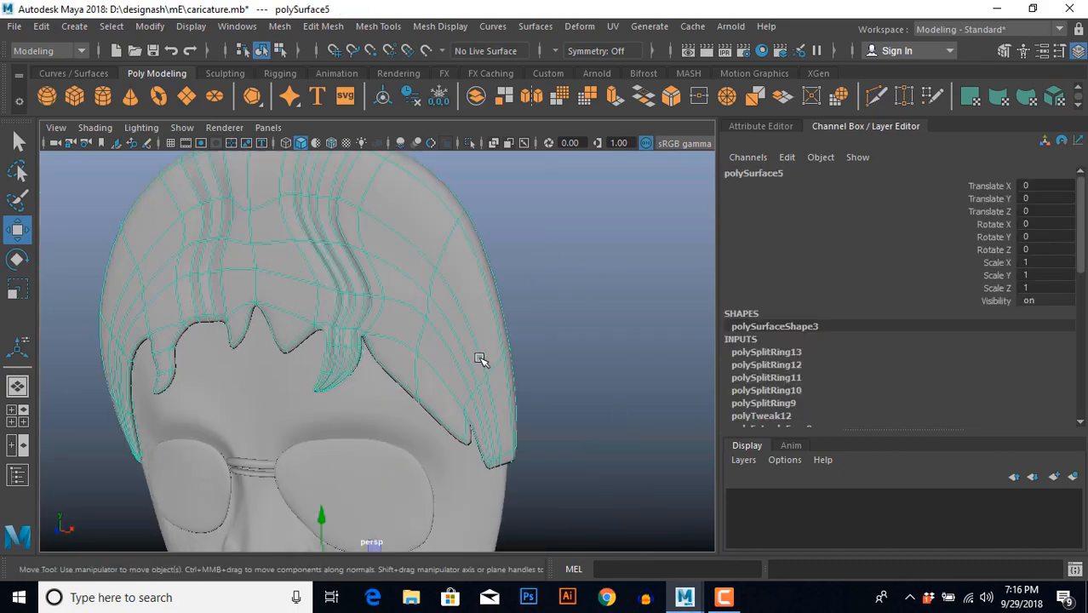
pyautogui.press('space')
pyautogui.press('space')
pyautogui.scroll(10, 417, 387)
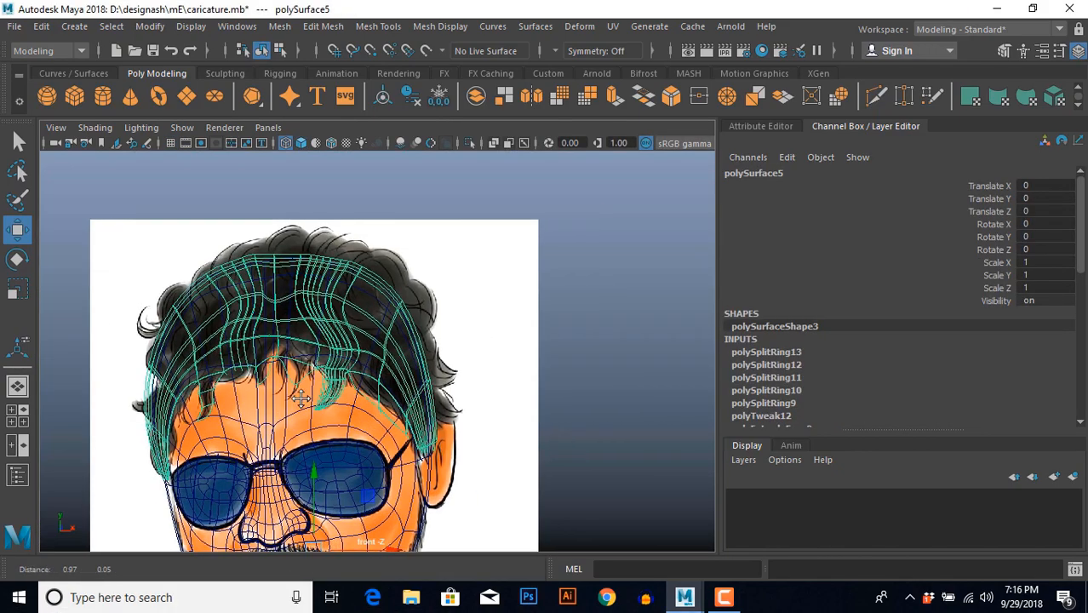
pyautogui.scroll(4, 420, 388)
pyautogui.keyDown('alt'); pyautogui.moveTo(440, 394); pyautogui.dragTo(401, 431, button='middle'); pyautogui.keyUp('alt')
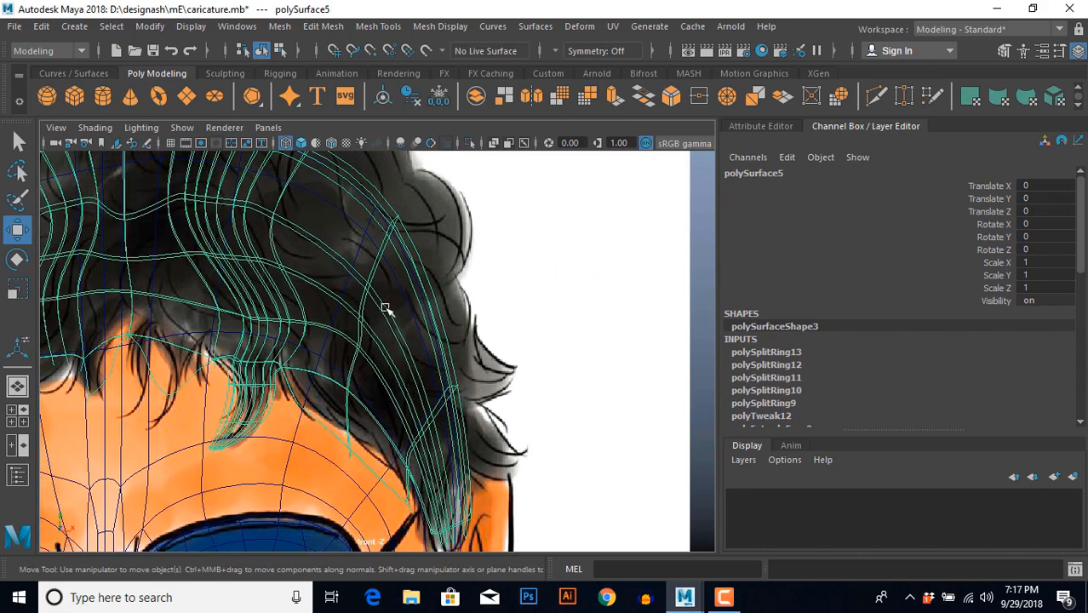
pyautogui.moveTo(407, 284); pyautogui.dragTo(407, 258, button='right')
pyautogui.click(387, 308)
pyautogui.keyDown('ctrl'); pyautogui.moveTo(495, 244); pyautogui.dragTo(508, 344, button='right'); pyautogui.keyUp('ctrl')
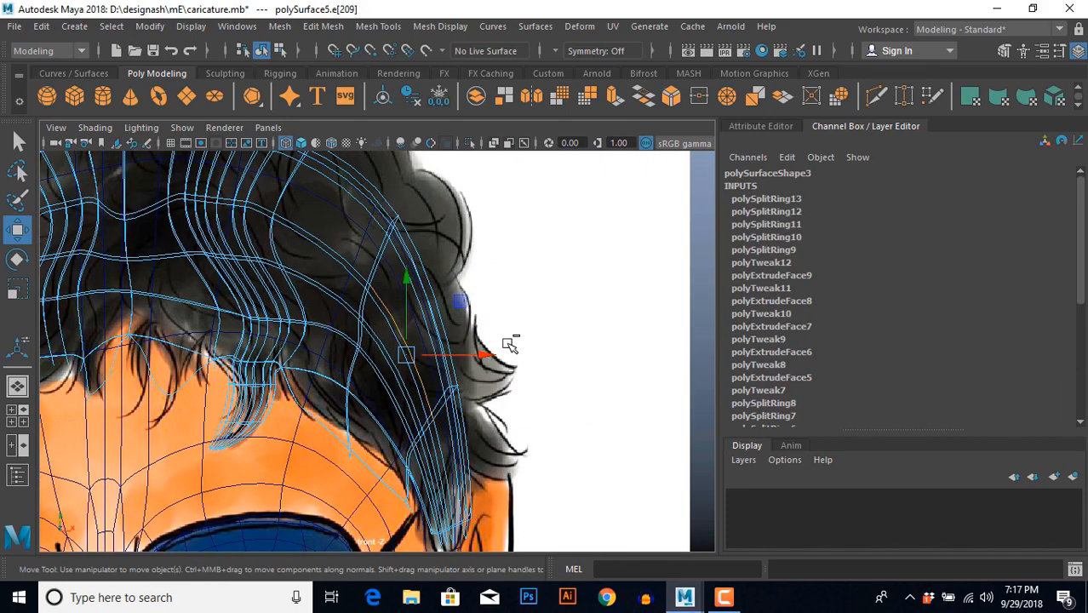
pyautogui.press('g')
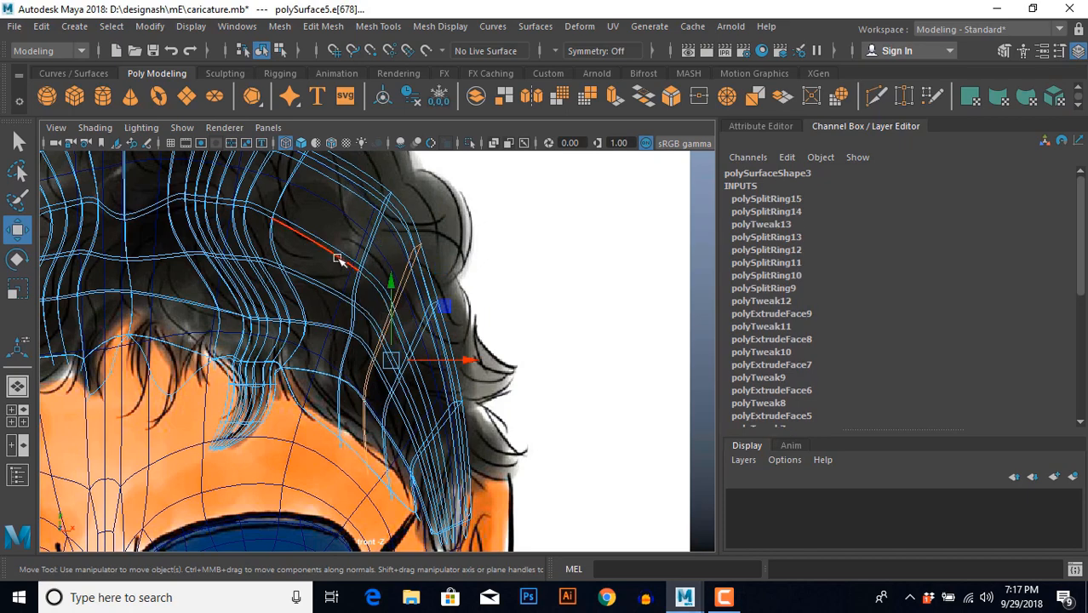
pyautogui.press('g')
# Inspect the new edge loops and the overall shape of the hair on the head from several angles.
pyautogui.press('space')
pyautogui.press('space')
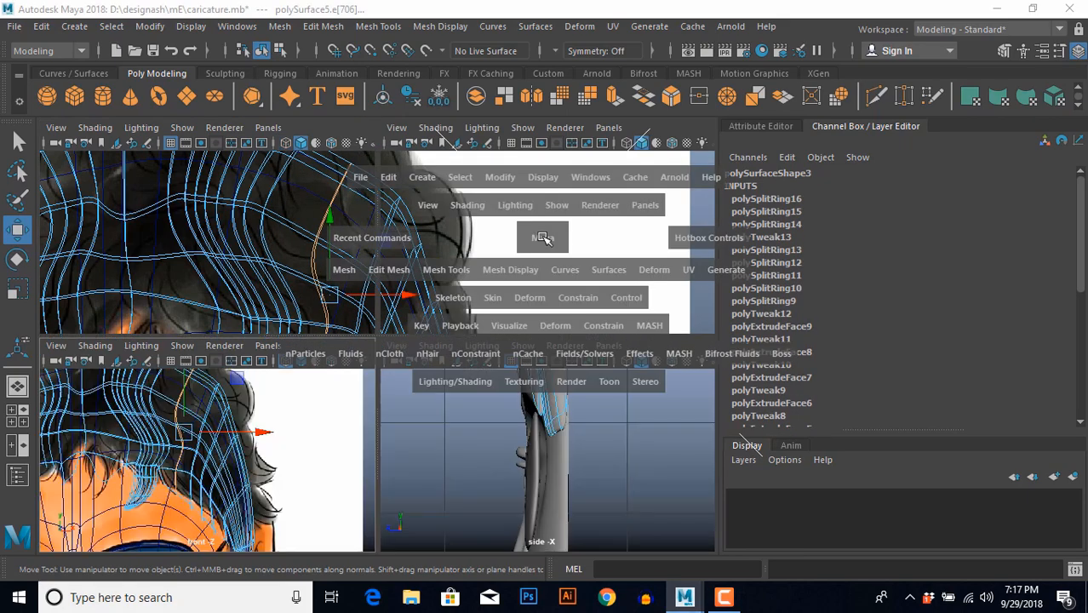
pyautogui.scroll(-5, 519, 327)
pyautogui.keyDown('alt'); pyautogui.moveTo(512, 350); pyautogui.dragTo(487, 327); pyautogui.keyUp('alt')
pyautogui.scroll(5, 483, 323)
pyautogui.keyDown('alt'); pyautogui.moveTo(483, 323); pyautogui.dragTo(456, 357, button='middle'); pyautogui.keyUp('alt')
pyautogui.scroll(2, 457, 357)
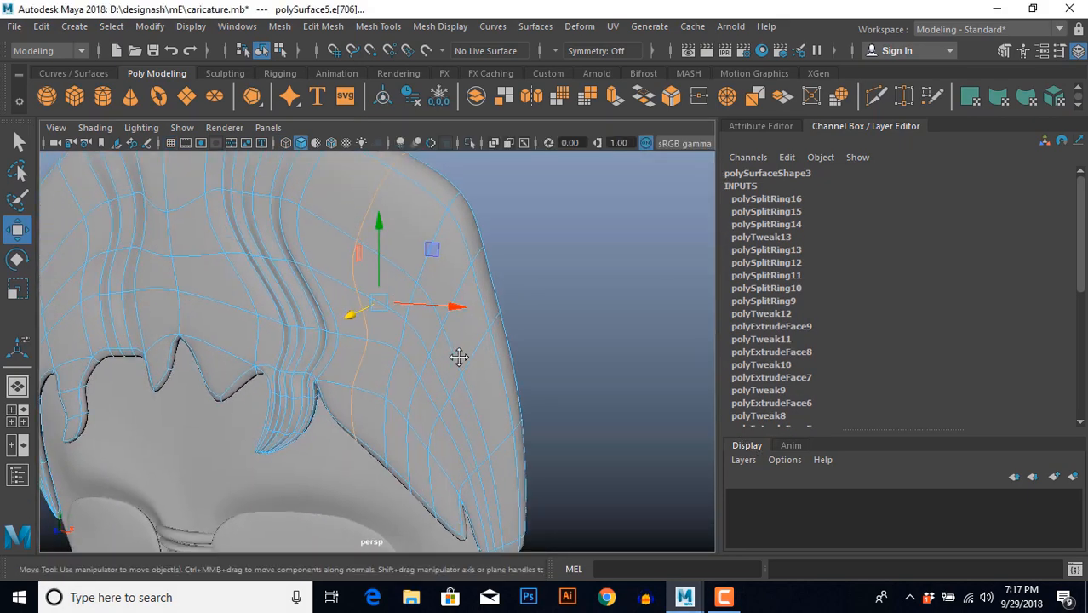
pyautogui.keyDown('alt'); pyautogui.moveTo(456, 357); pyautogui.dragTo(484, 342); pyautogui.keyUp('alt')
pyautogui.scroll(-5, 483, 343)
pyautogui.keyDown('alt'); pyautogui.moveTo(483, 343); pyautogui.dragTo(493, 391, button='middle'); pyautogui.keyUp('alt')
pyautogui.scroll(5, 476, 366)
pyautogui.scroll(-10, 463, 343)
pyautogui.keyDown('alt'); pyautogui.moveTo(463, 342); pyautogui.dragTo(481, 265, button='middle'); pyautogui.keyUp('alt')
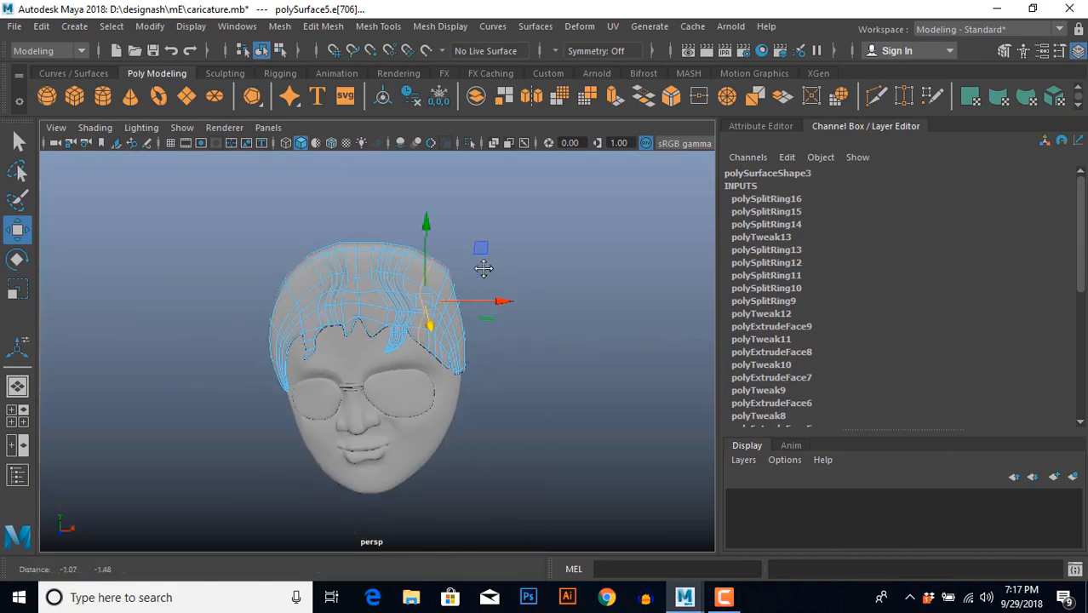
pyautogui.keyDown('alt'); pyautogui.moveTo(481, 265); pyautogui.dragTo(476, 276); pyautogui.keyUp('alt')
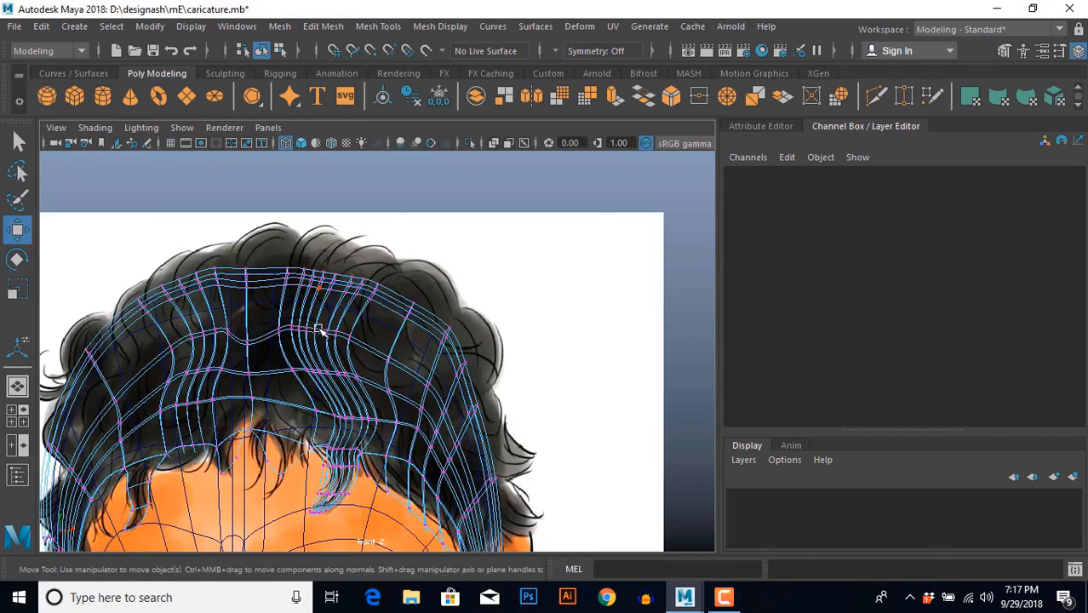
pyautogui.moveTo(319, 290); pyautogui.dragTo(319, 329, button='right')
pyautogui.doubleClick(318, 322)
pyautogui.scroll(4, 315, 311)
pyautogui.moveTo(371, 259); pyautogui.dragTo(372, 260)
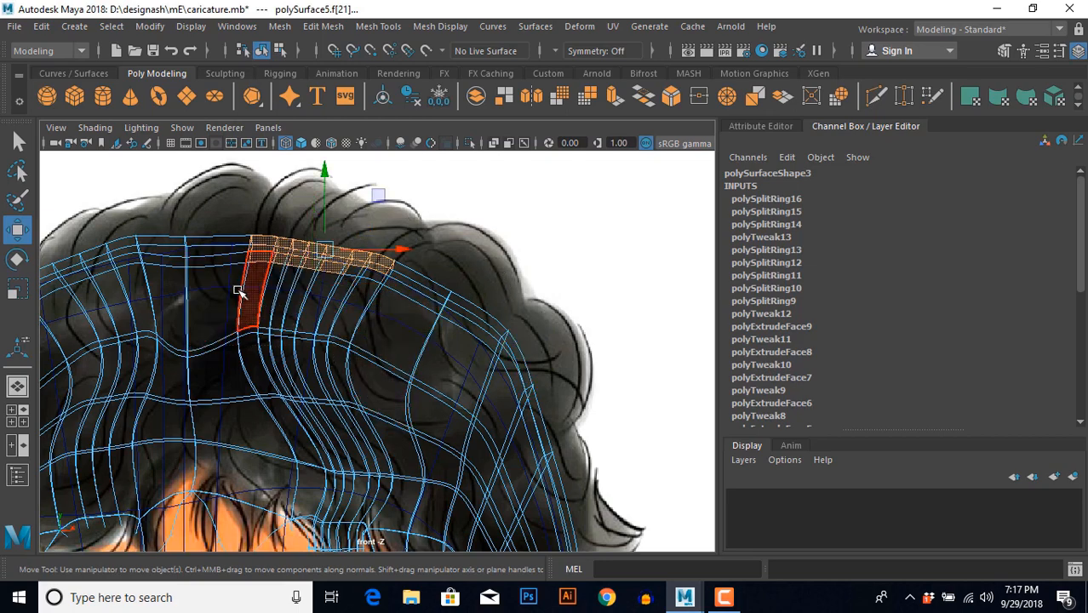
# Select the row of narrow crown faces above the S-curved lock and extrude them separately with a Local Translate Z of 0.384.
pyautogui.press('space')
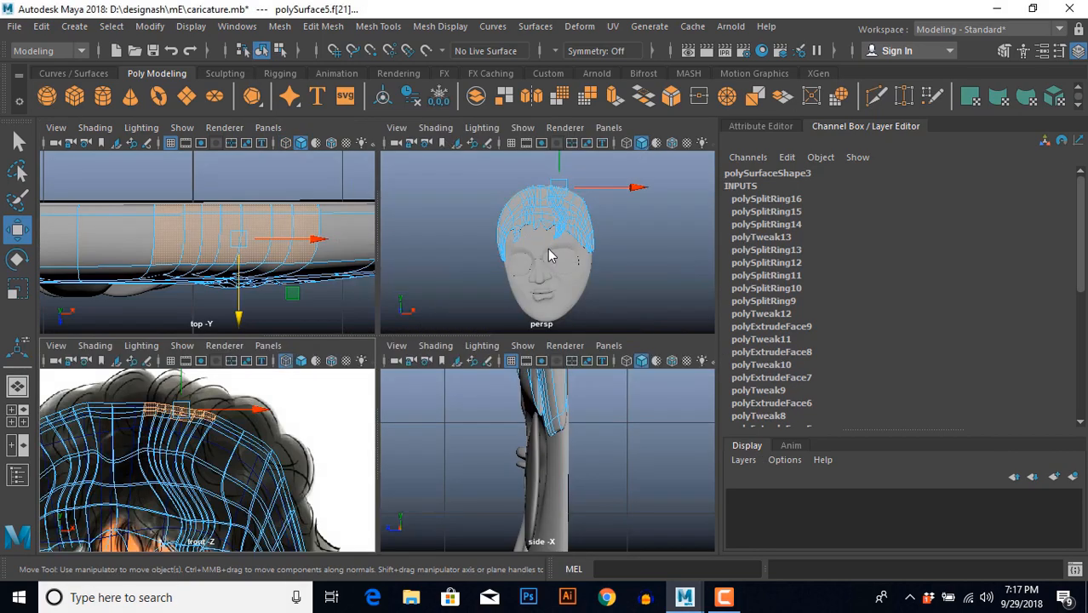
pyautogui.press('space')
pyautogui.keyDown('alt'); pyautogui.moveTo(505, 333); pyautogui.dragTo(391, 345); pyautogui.keyUp('alt')
pyautogui.click(449, 300)
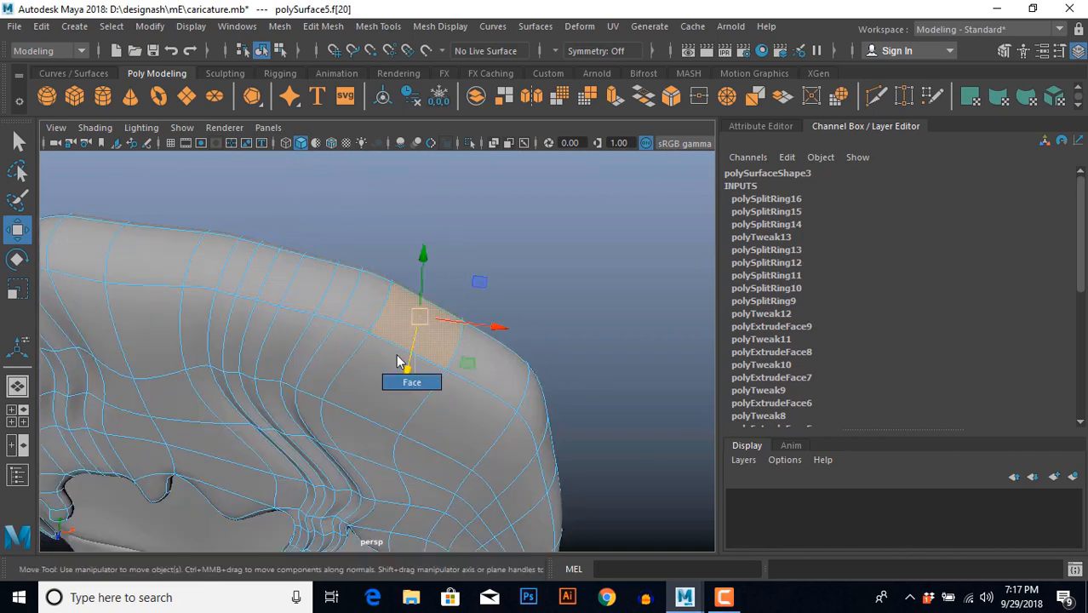
pyautogui.click(363, 313)
pyautogui.keyDown('shift'); pyautogui.click(322, 295); pyautogui.keyUp('shift')
pyautogui.keyDown('shift'); pyautogui.click(291, 289); pyautogui.keyUp('shift')
pyautogui.keyDown('shift'); pyautogui.click(270, 285); pyautogui.keyUp('shift')
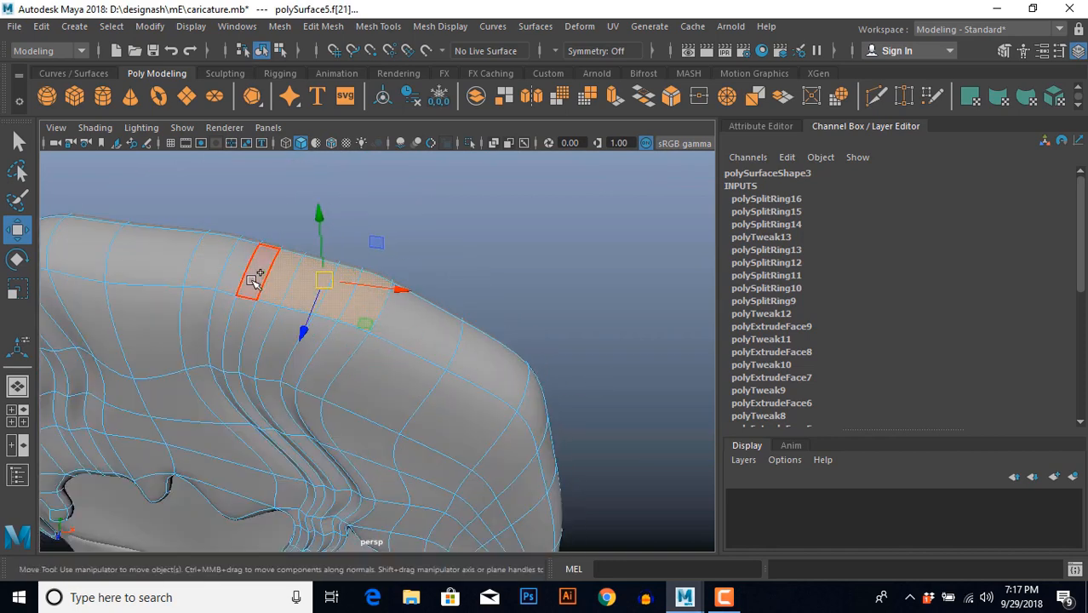
pyautogui.keyDown('shift'); pyautogui.click(254, 280); pyautogui.keyUp('shift')
pyautogui.keyDown('shift'); pyautogui.click(225, 277); pyautogui.keyUp('shift')
pyautogui.keyDown('shift'); pyautogui.click(205, 271); pyautogui.keyUp('shift')
pyautogui.press('space')
pyautogui.press('space')
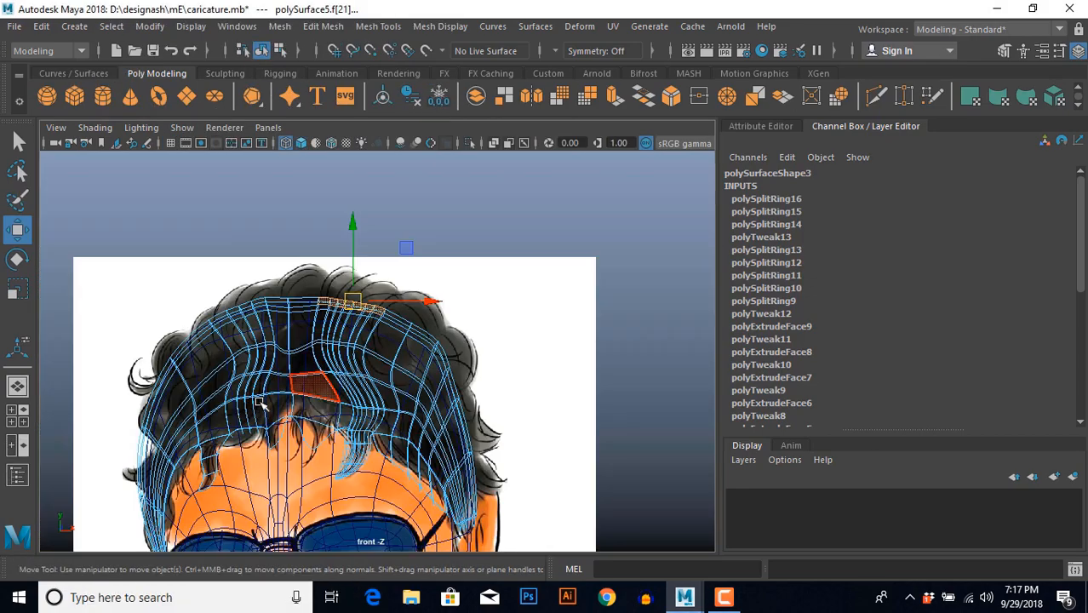
pyautogui.scroll(2, 569, 228)
pyautogui.keyDown('shift'); pyautogui.moveTo(569, 228); pyautogui.dragTo(565, 269, button='right'); pyautogui.keyUp('shift')
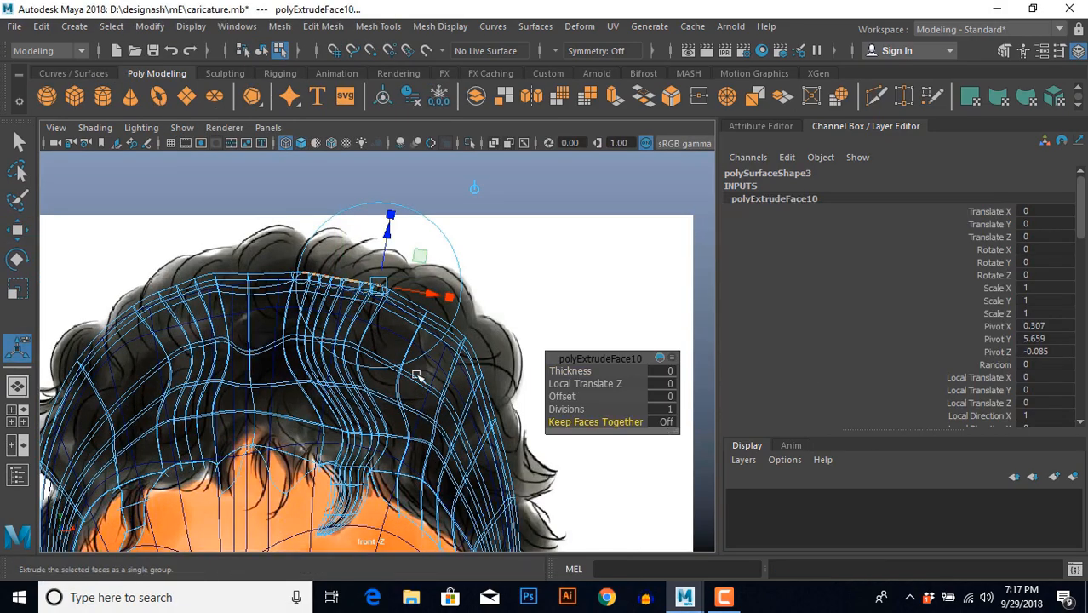
pyautogui.moveTo(395, 253); pyautogui.dragTo(401, 184)
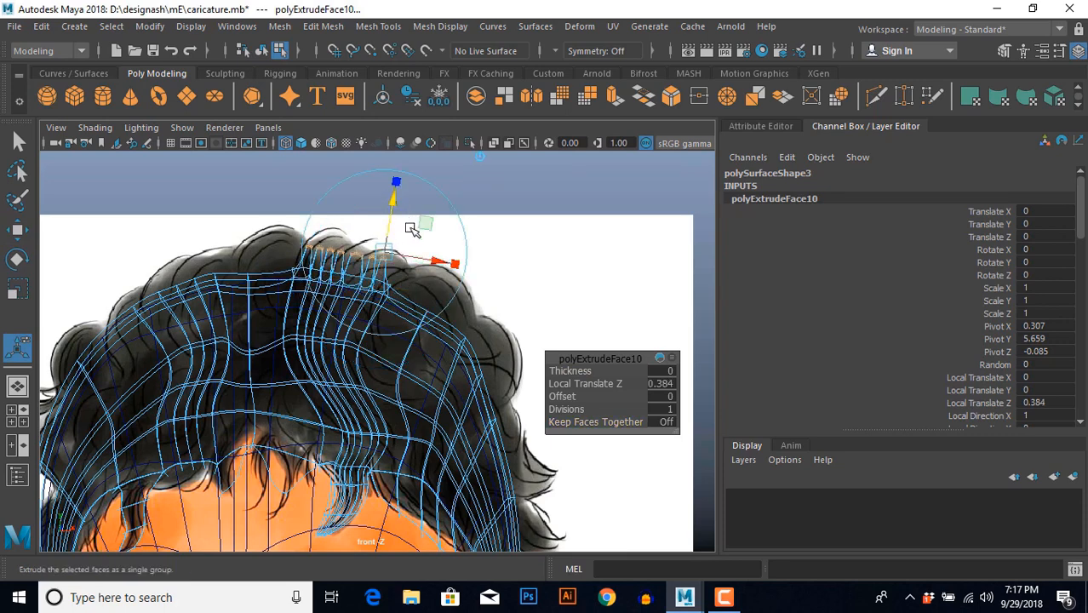
# Try to slant the extruded crown tufts sideways by moving their end faces, and undo the move.
pyautogui.press('w')
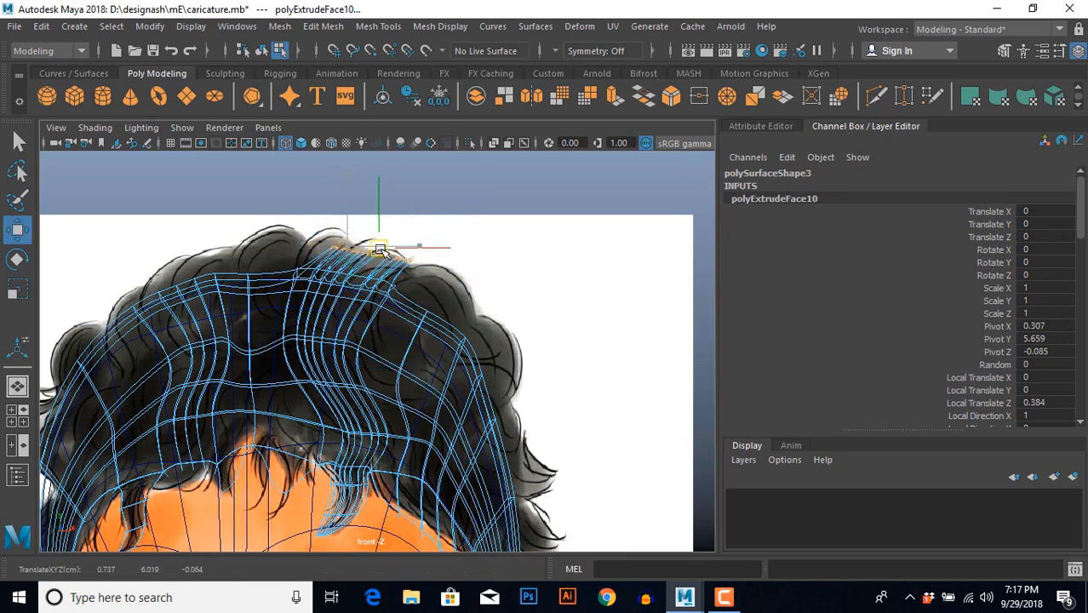
pyautogui.press('space')
pyautogui.click(514, 248)
pyautogui.moveTo(486, 330); pyautogui.dragTo(508, 306, button='right')
pyautogui.scroll(-8, 477, 358)
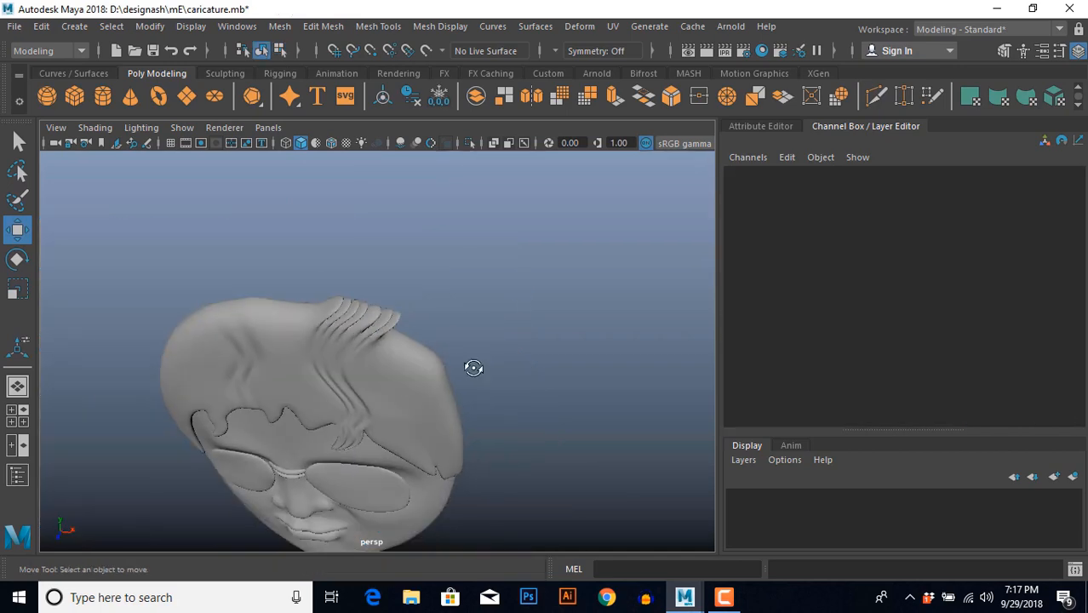
pyautogui.keyDown('alt'); pyautogui.moveTo(474, 367); pyautogui.dragTo(481, 314); pyautogui.keyUp('alt')
pyautogui.scroll(7, 475, 340)
pyautogui.click(439, 340)
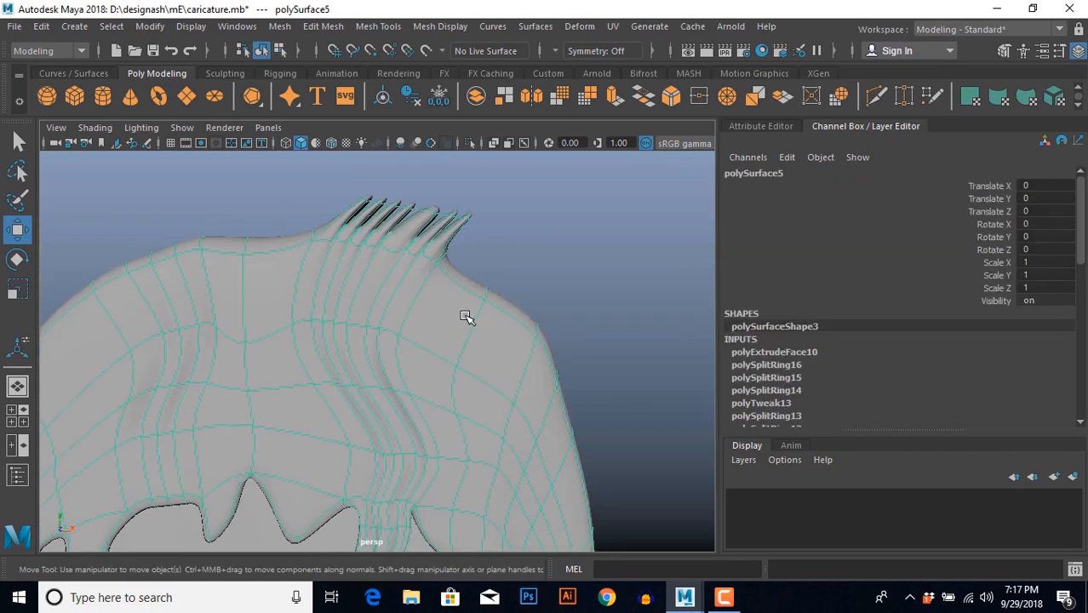
pyautogui.hotkey('ctrl', 'z')
pyautogui.hotkey('ctrl', 'z')
pyautogui.hotkey('ctrl', 'z')
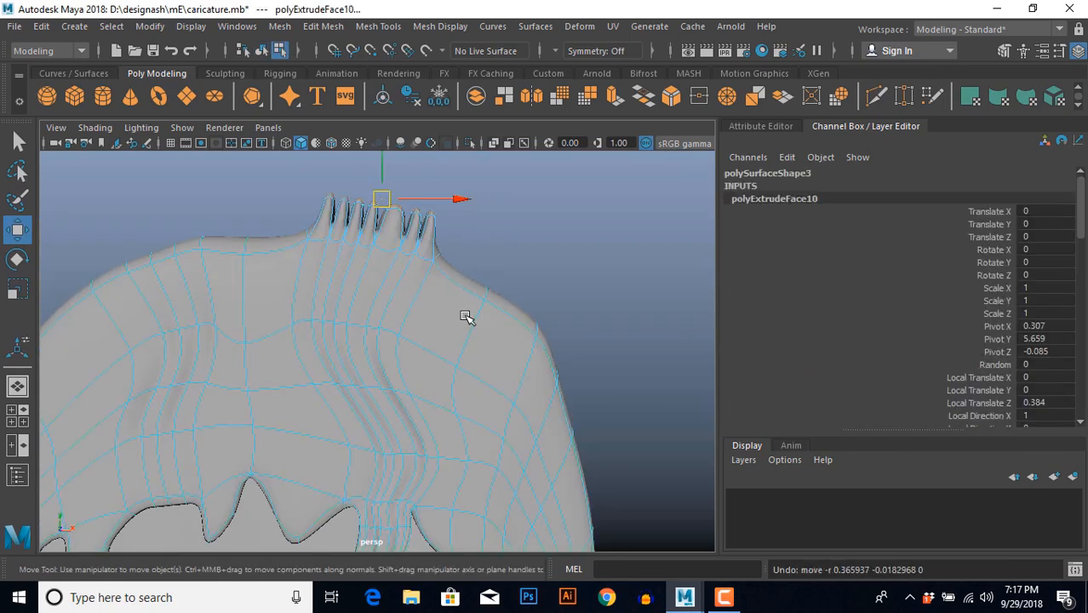
# Move the end faces of the crown tufts sideways and down so the tufts lean close to the hair surface.
pyautogui.moveTo(382, 202); pyautogui.dragTo(388, 225)
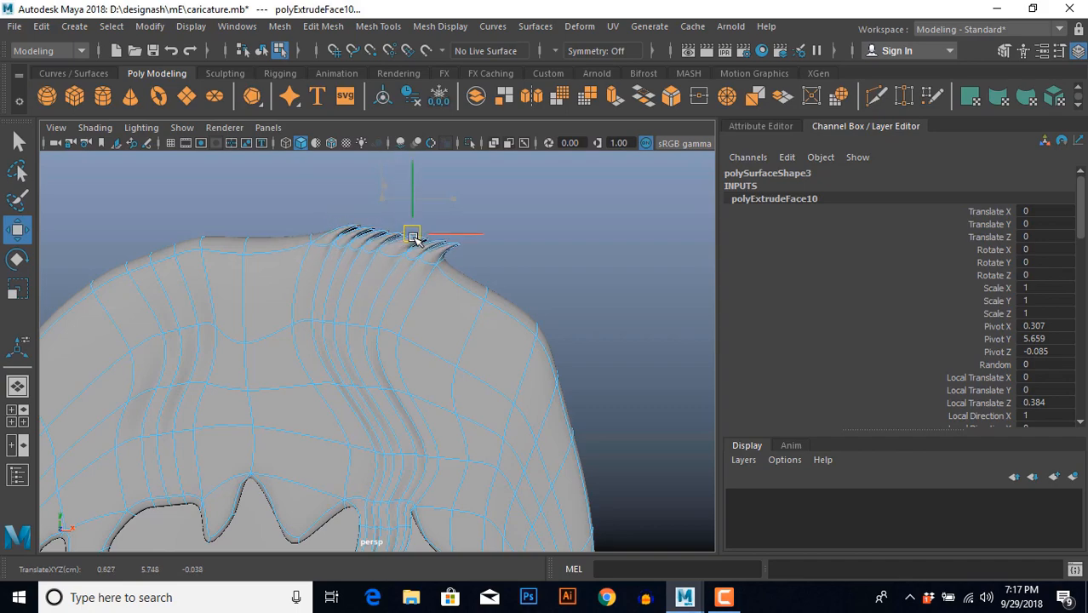
pyautogui.click(527, 272)
pyautogui.scroll(-5, 490, 364)
pyautogui.keyDown('alt'); pyautogui.moveTo(490, 364); pyautogui.dragTo(492, 326); pyautogui.keyUp('alt')
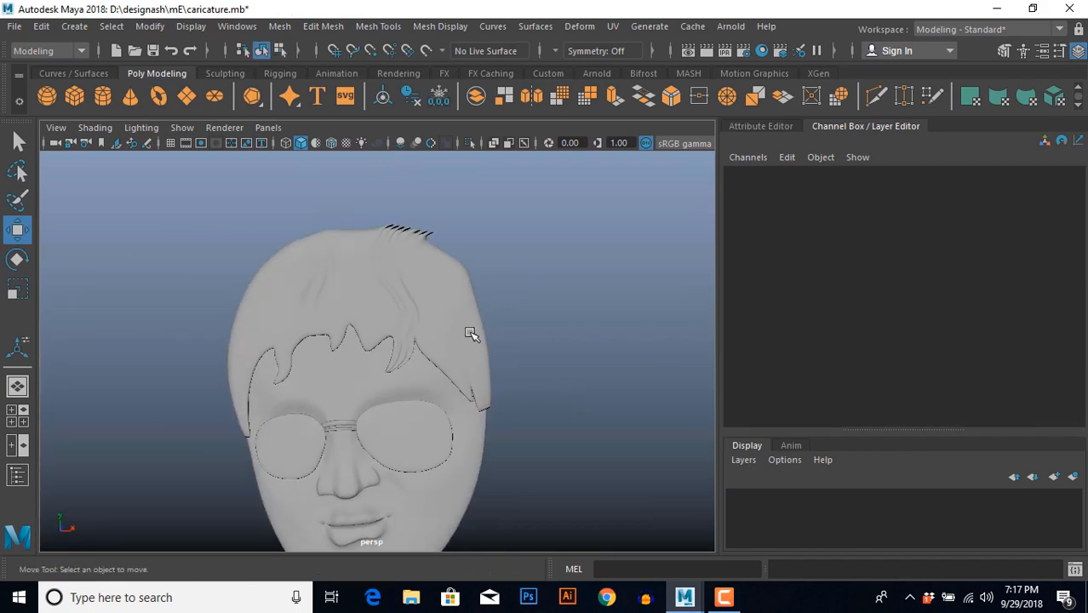
# Put the hair mesh into face selection, using the front reference drawing to locate the area beside the crown tufts.
pyautogui.click(471, 334)
pyautogui.press('space')
pyautogui.press('space')
pyautogui.scroll(3, 341, 433)
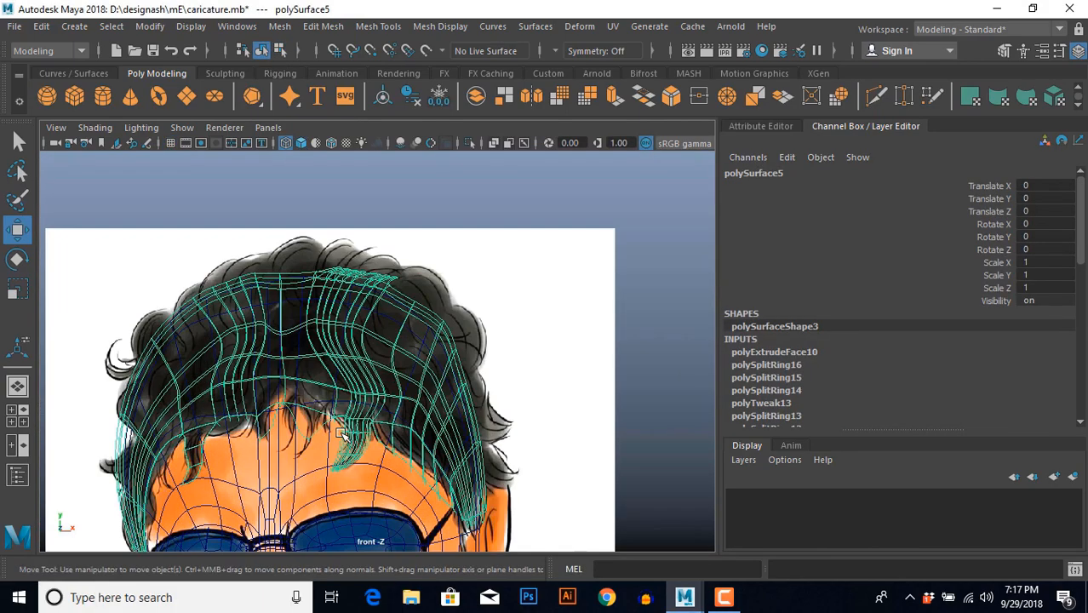
pyautogui.scroll(5, 341, 433)
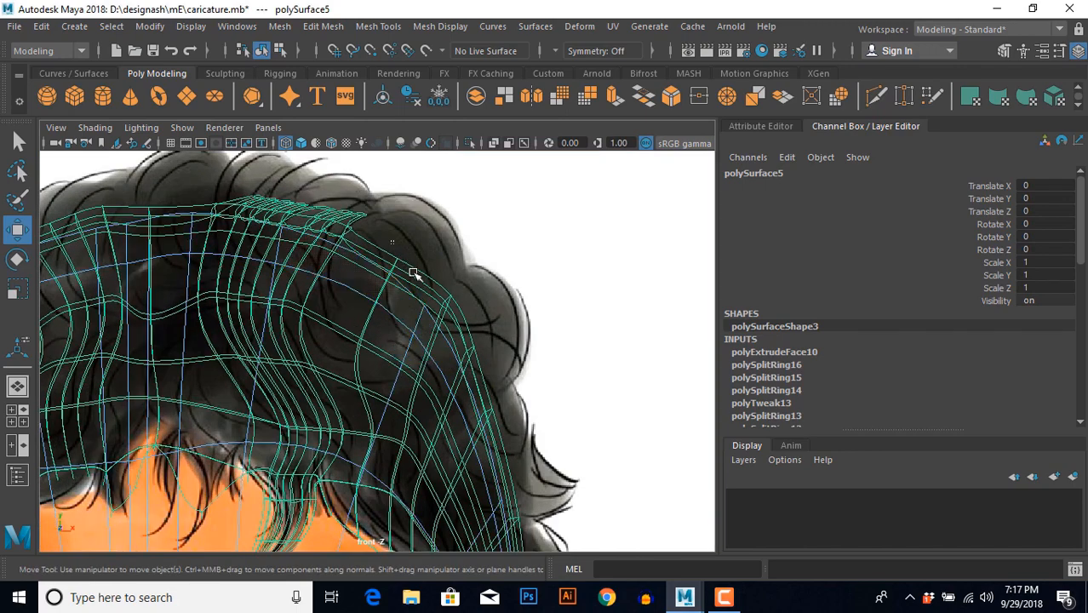
pyautogui.moveTo(413, 273); pyautogui.dragTo(431, 288, button='right')
pyautogui.doubleClick(413, 279)
pyautogui.press('space')
pyautogui.press('space')
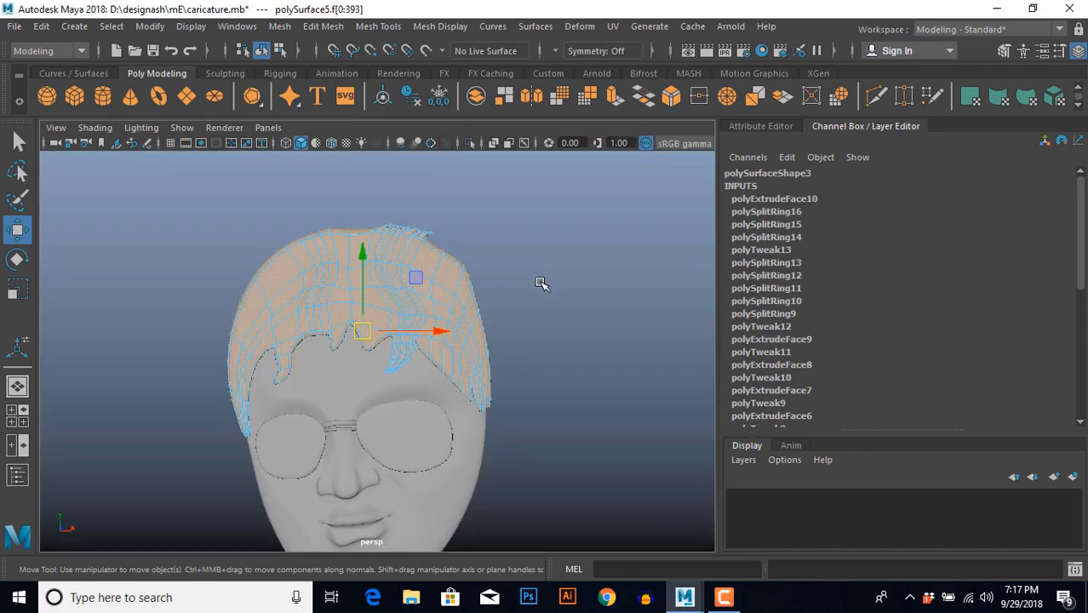
# Select the two outer faces beside the crown tufts and extrude them outward to the edge of the reference hair.
pyautogui.keyDown('alt'); pyautogui.moveTo(503, 298); pyautogui.dragTo(432, 372, button='middle'); pyautogui.keyUp('alt')
pyautogui.scroll(4, 432, 372)
pyautogui.scroll(3, 418, 357)
pyautogui.keyDown('alt'); pyautogui.moveTo(415, 357); pyautogui.dragTo(375, 308); pyautogui.keyUp('alt')
pyautogui.click(367, 298)
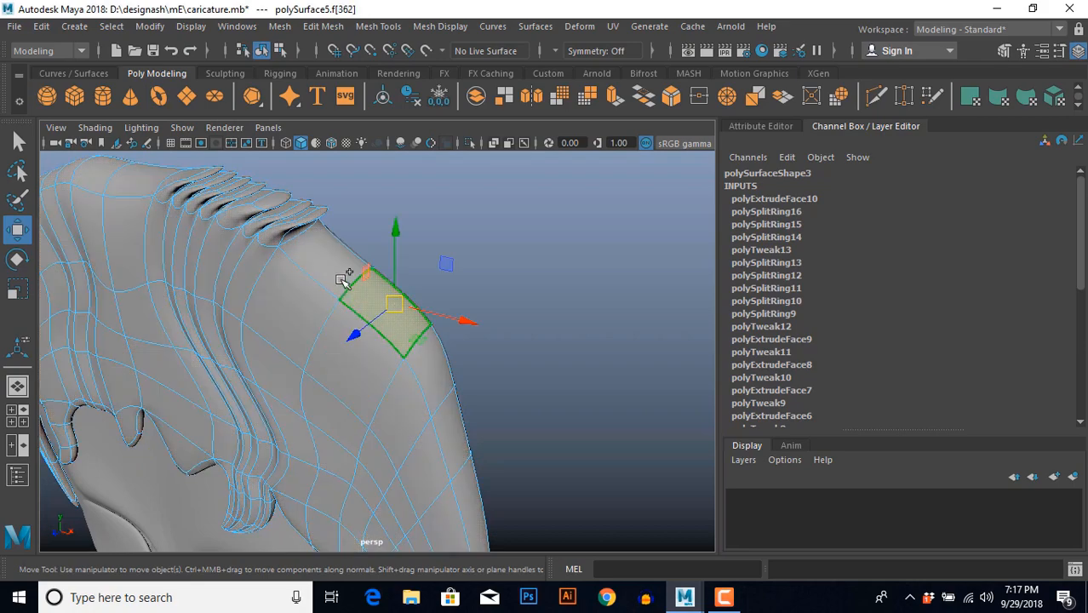
pyautogui.keyDown('shift'); pyautogui.click(338, 274); pyautogui.keyUp('shift')
pyautogui.keyDown('alt'); pyautogui.moveTo(365, 380); pyautogui.dragTo(417, 295); pyautogui.keyUp('alt')
pyautogui.press('space')
pyautogui.press('space')
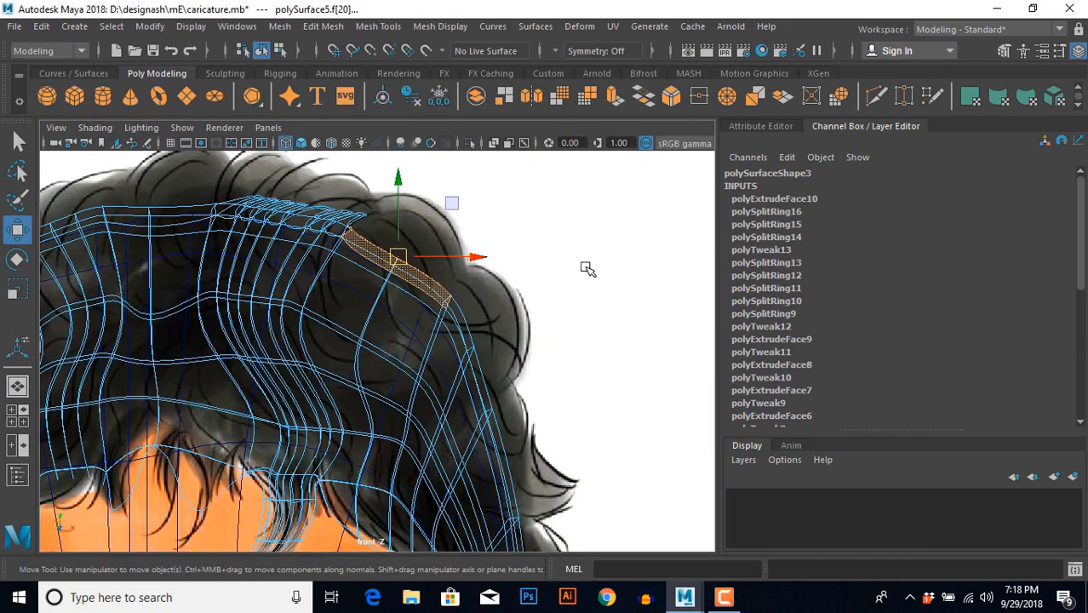
pyautogui.keyDown('shift'); pyautogui.moveTo(588, 269); pyautogui.dragTo(586, 285, button='right'); pyautogui.keyUp('shift')
pyautogui.press('w')
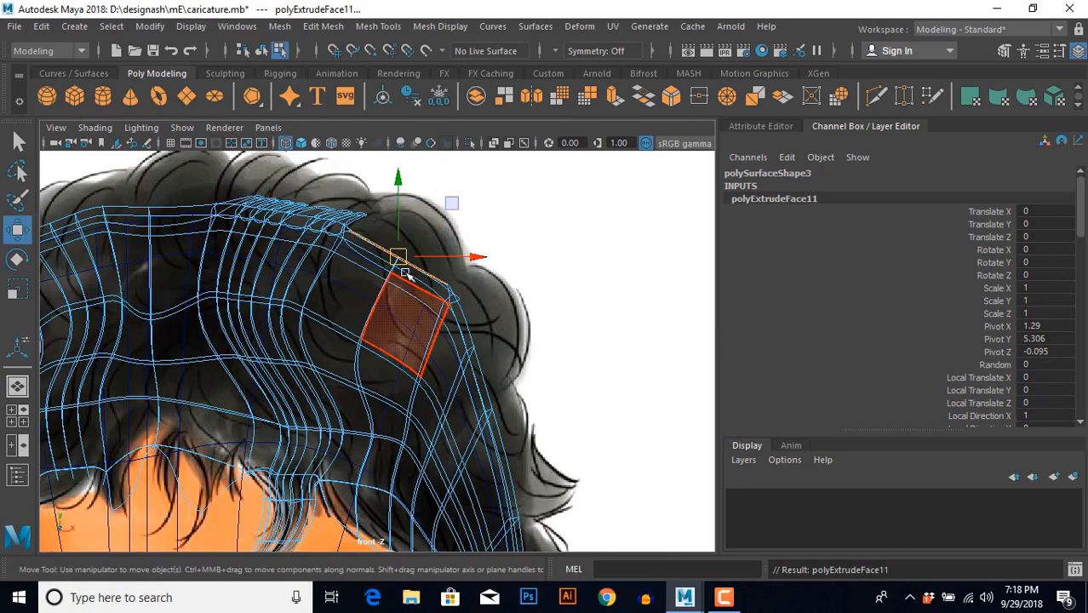
pyautogui.moveTo(400, 257); pyautogui.dragTo(465, 205)
# Adjust the vertices of the new extrusion and raise the crown vertices near the tufts toward the reference outline.
pyautogui.press('F9')
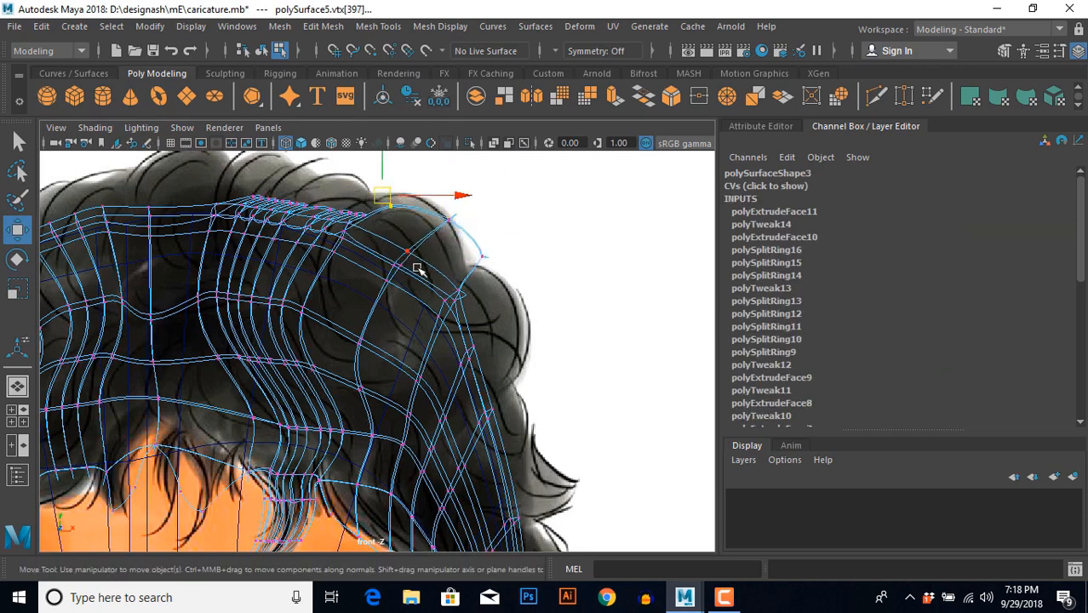
pyautogui.keyDown('alt'); pyautogui.moveTo(135, 177); pyautogui.dragTo(205, 228, button='middle'); pyautogui.keyUp('alt')
pyautogui.moveTo(398, 278); pyautogui.dragTo(443, 315)
pyautogui.moveTo(365, 264); pyautogui.dragTo(371, 229)
pyautogui.moveTo(217, 239); pyautogui.dragTo(246, 307)
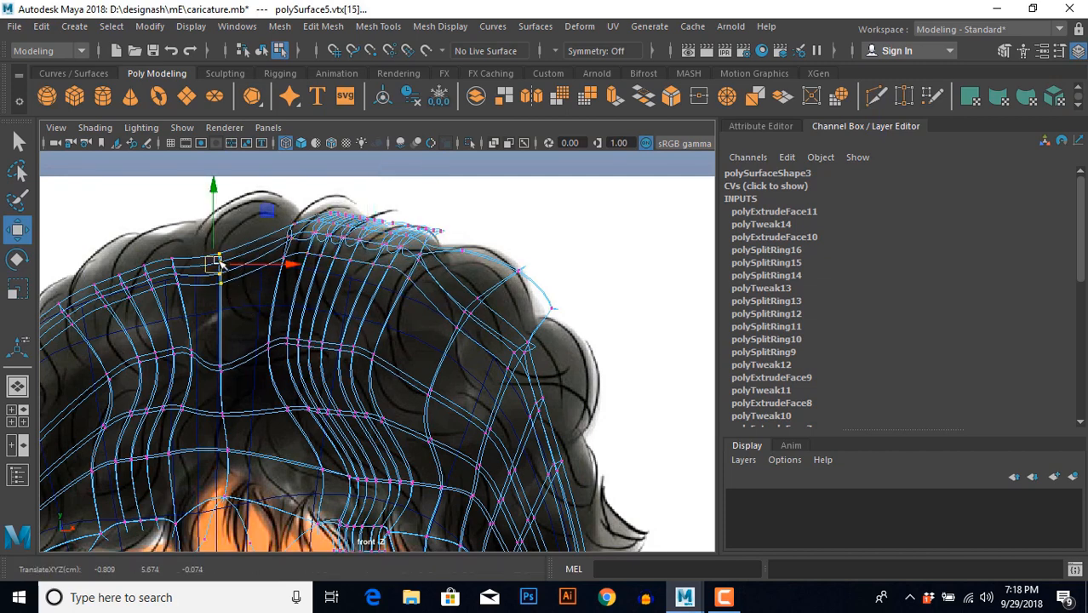
pyautogui.moveTo(218, 262); pyautogui.dragTo(210, 238)
# Move the vertex groups on the opposite slope of the crown outward to follow the curls of the reference outline.
pyautogui.keyDown('alt'); pyautogui.moveTo(102, 295); pyautogui.dragTo(304, 241, button='middle'); pyautogui.keyUp('alt')
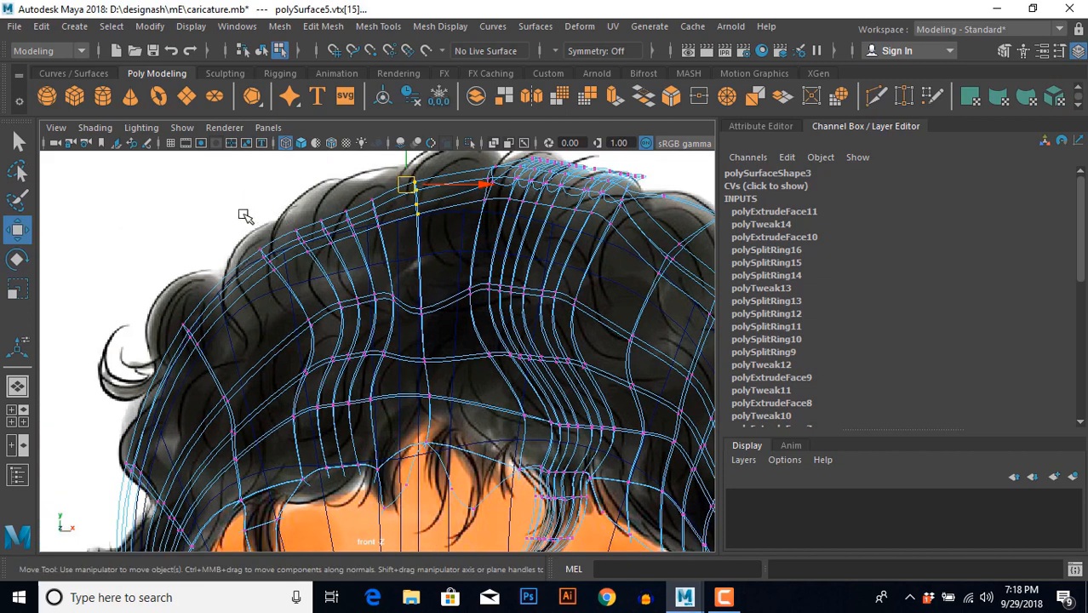
pyautogui.moveTo(275, 275); pyautogui.dragTo(252, 261, button='middle')
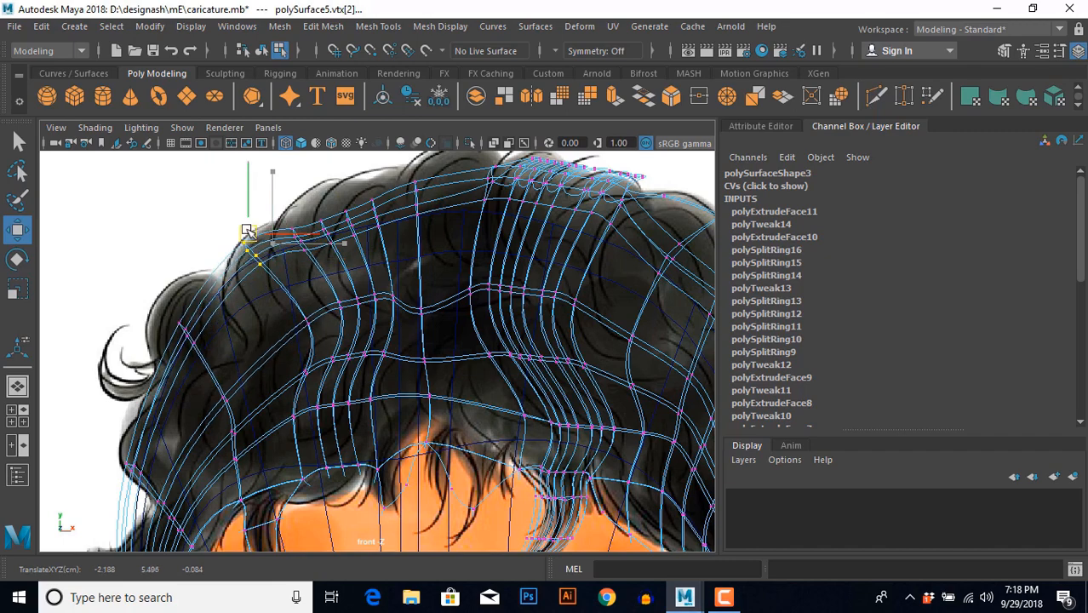
pyautogui.moveTo(324, 178); pyautogui.dragTo(355, 180)
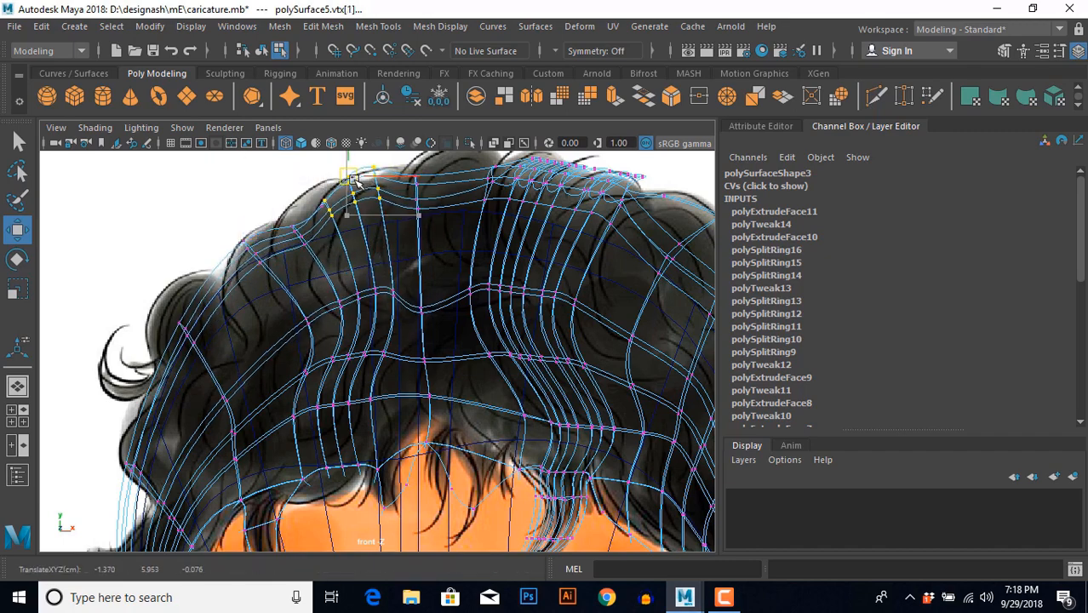
# Insert an edge loop through the outer side strip of the hair, next to the curl in the reference.
pyautogui.scroll(-5, 313, 293)
pyautogui.scroll(4, 310, 315)
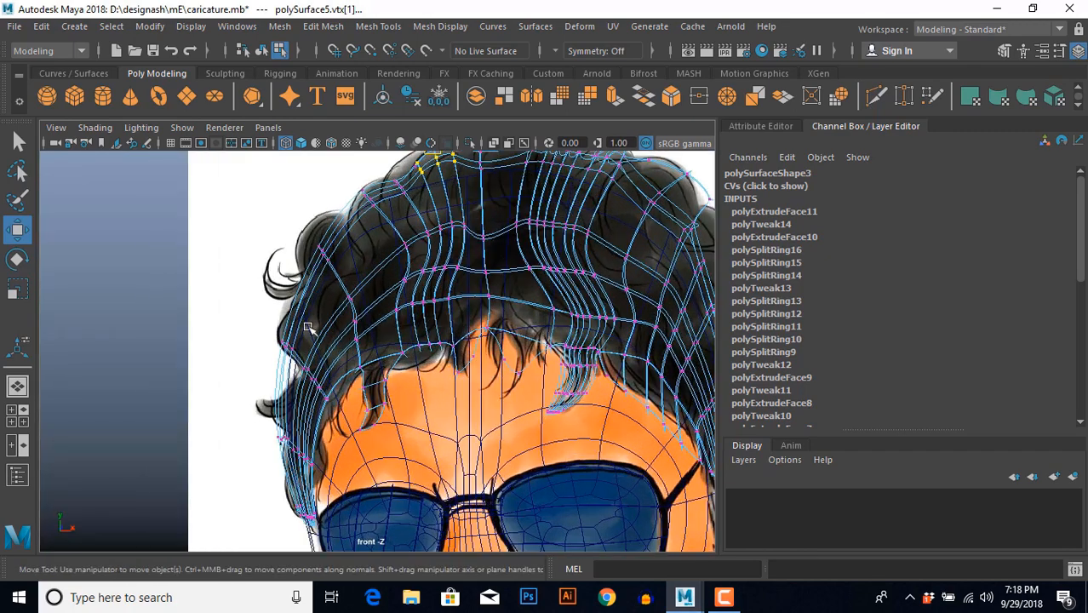
pyautogui.scroll(2, 375, 292)
pyautogui.press('F10')
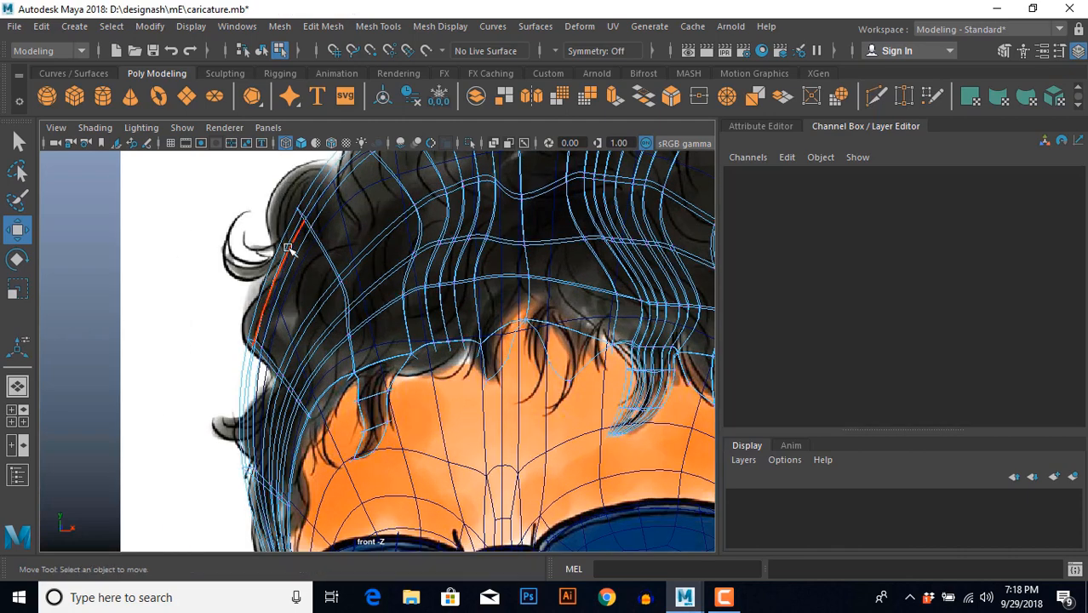
pyautogui.click(271, 269)
pyautogui.keyDown('ctrl'); pyautogui.moveTo(222, 219); pyautogui.dragTo(145, 266, button='right'); pyautogui.keyUp('ctrl')
# Insert four more edge loops through the same side strip to divide it into narrow faces.
pyautogui.press('space')
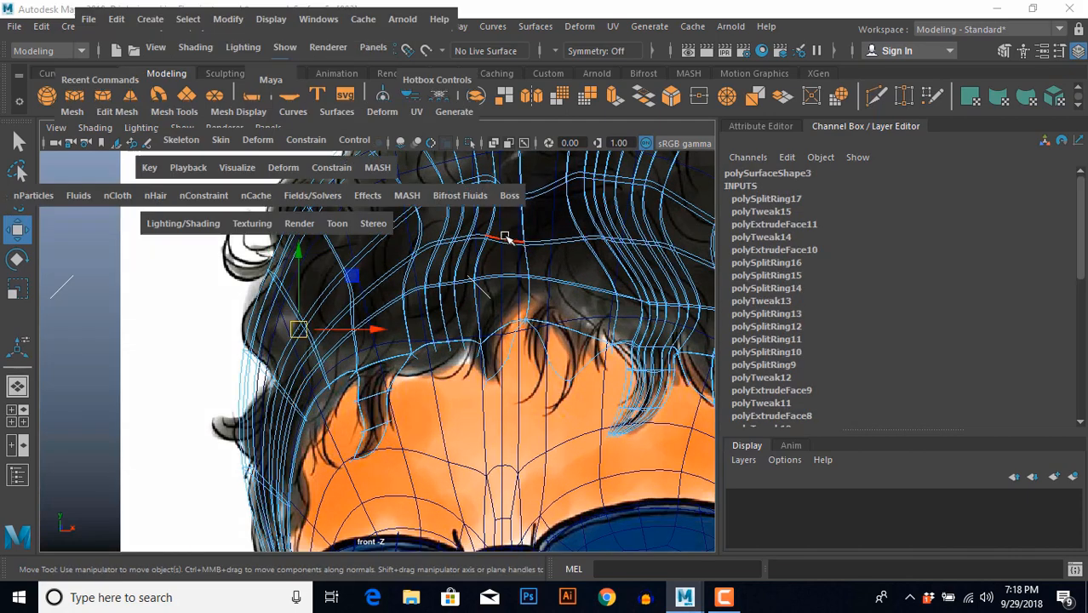
pyautogui.press('space')
pyautogui.keyDown('alt'); pyautogui.moveTo(510, 391); pyautogui.dragTo(521, 398, button='middle'); pyautogui.keyUp('alt')
pyautogui.keyDown('alt'); pyautogui.moveTo(521, 398); pyautogui.dragTo(353, 344); pyautogui.keyUp('alt')
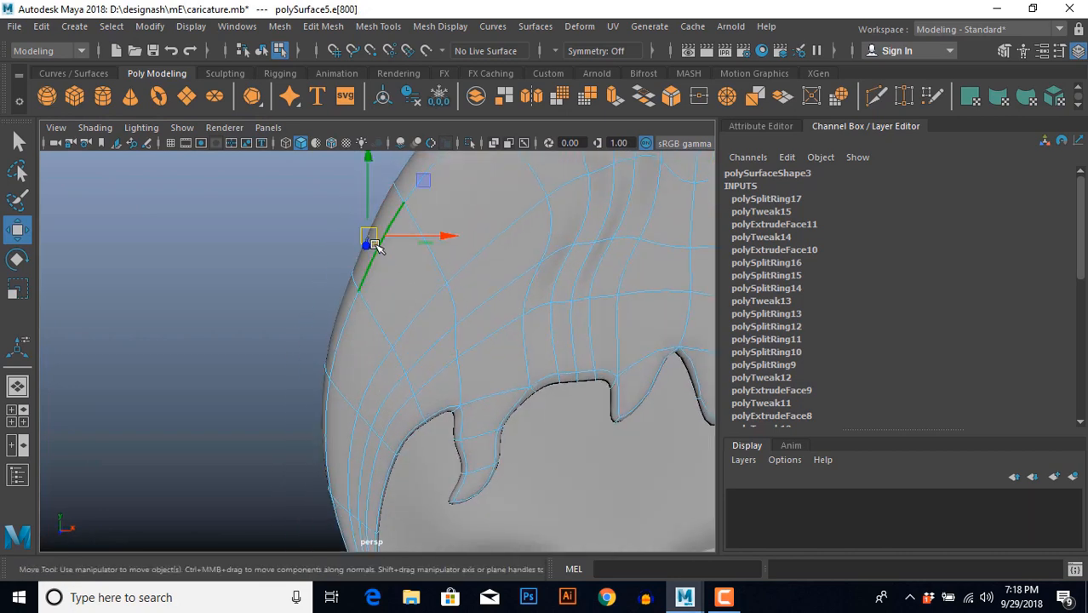
pyautogui.press('g')
pyautogui.press('g')
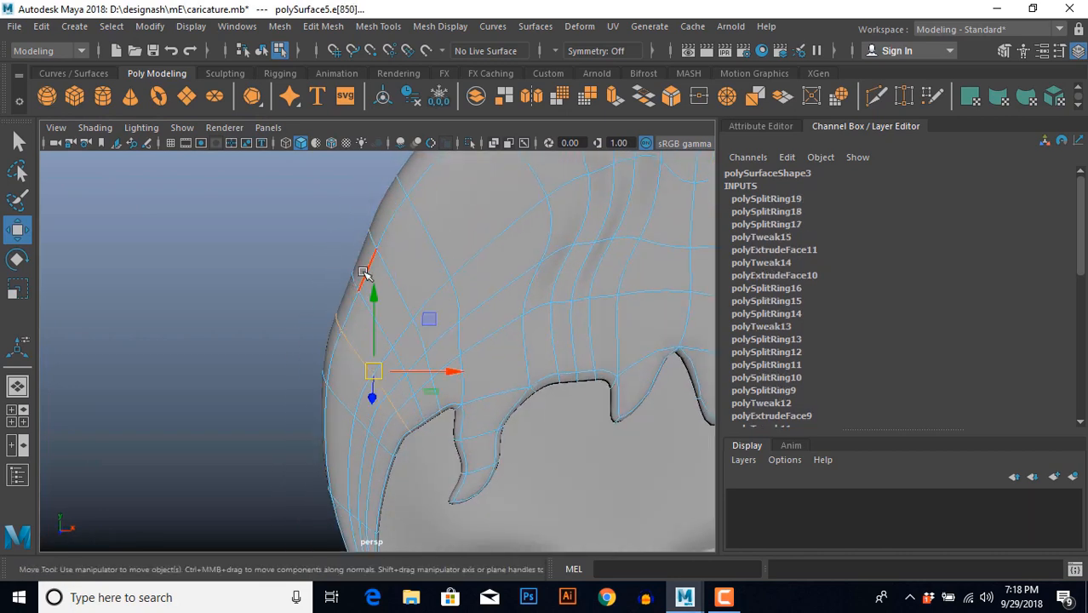
pyautogui.press('g')
pyautogui.click(365, 320)
pyautogui.press('g')
pyautogui.scroll(3, 373, 328)
# Select narrow outer faces along the side strip and extrude them separately with a Local Translate Z of 0.324.
pyautogui.keyDown('alt'); pyautogui.moveTo(374, 327); pyautogui.dragTo(369, 280); pyautogui.keyUp('alt')
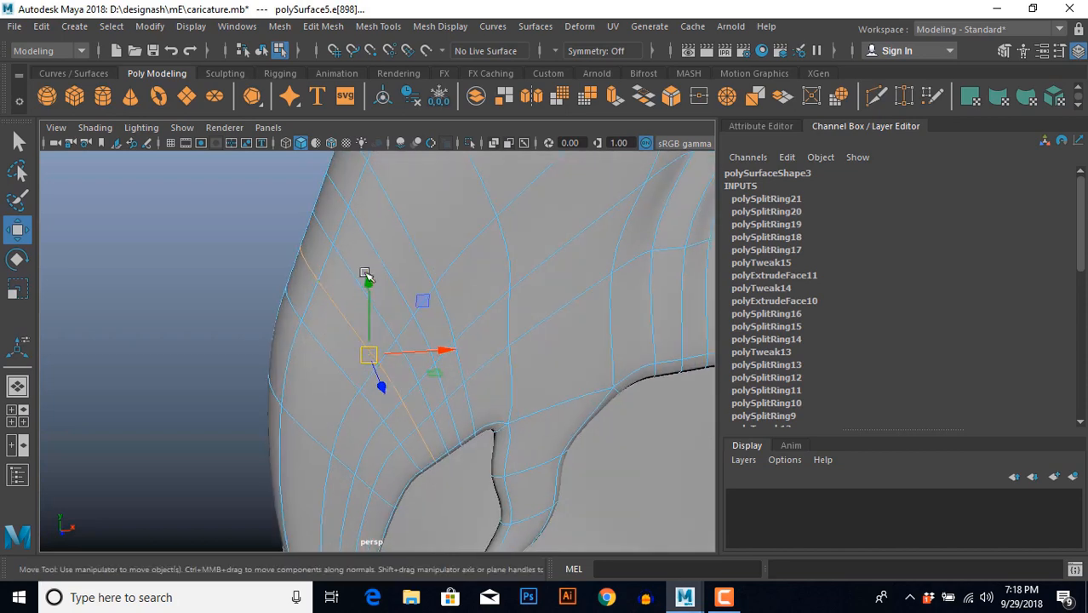
pyautogui.press('F11')
pyautogui.click(334, 218)
pyautogui.keyDown('shift'); pyautogui.click(302, 288); pyautogui.keyUp('shift')
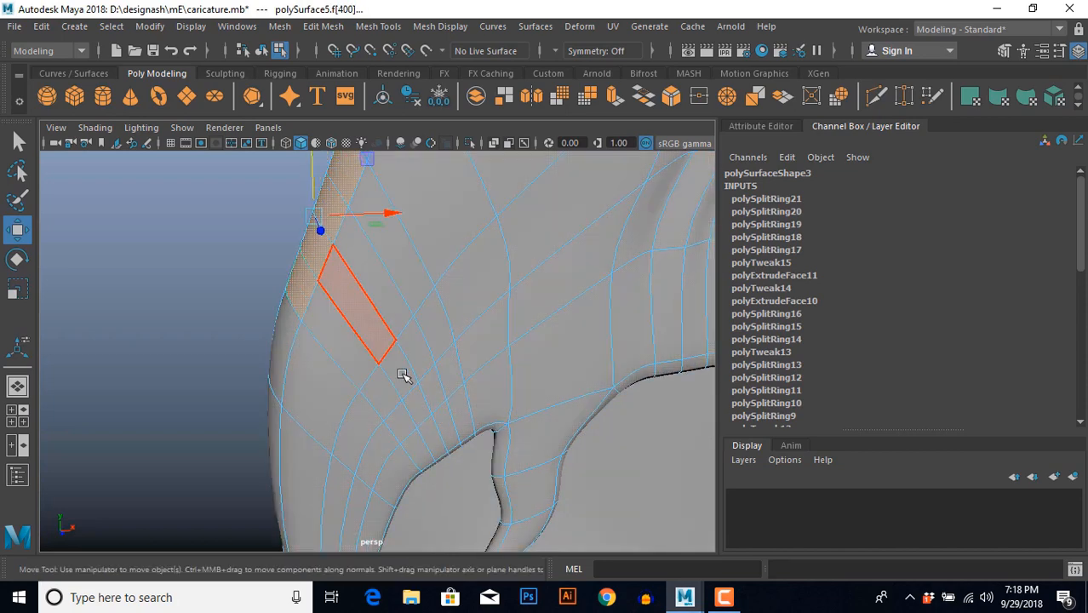
pyautogui.press('space')
pyautogui.press('space')
pyautogui.keyDown('alt'); pyautogui.moveTo(250, 376); pyautogui.dragTo(271, 406, button='middle'); pyautogui.keyUp('alt')
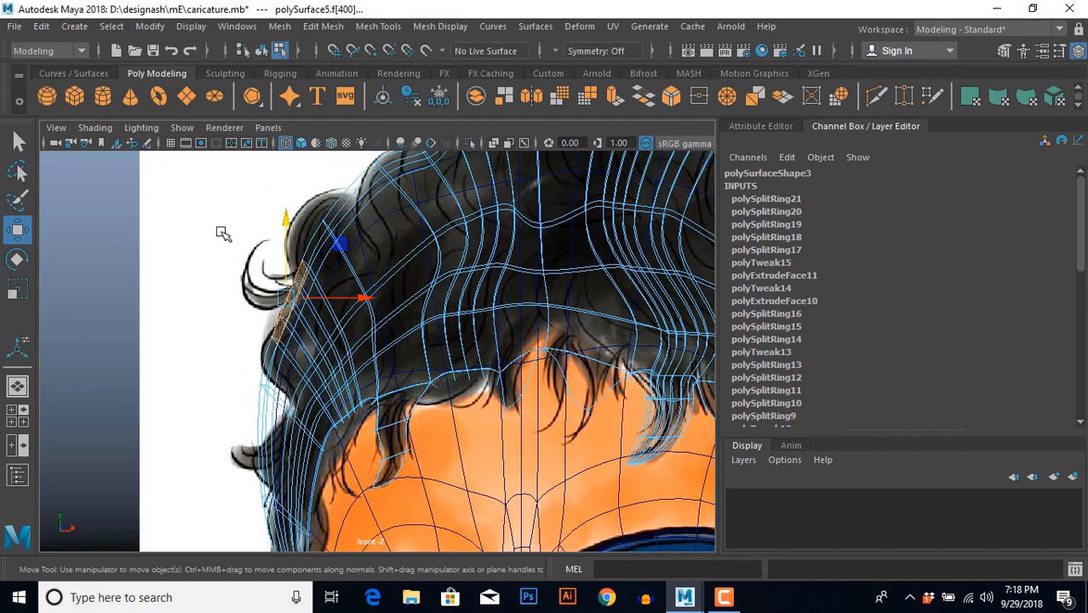
pyautogui.keyDown('shift'); pyautogui.moveTo(223, 233); pyautogui.dragTo(230, 281, button='right'); pyautogui.keyUp('shift')
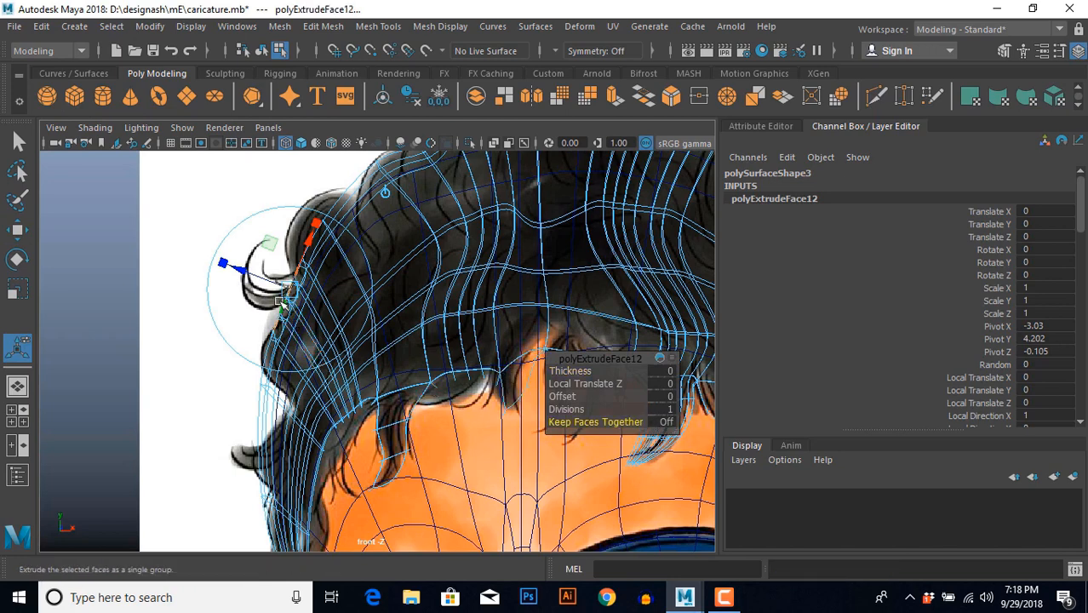
pyautogui.moveTo(239, 271); pyautogui.dragTo(210, 250)
# Reduce the side tufts' extrusion to a Local Translate Z of 0.104 and return to object selection with nothing selected.
pyautogui.press('space')
pyautogui.press('space')
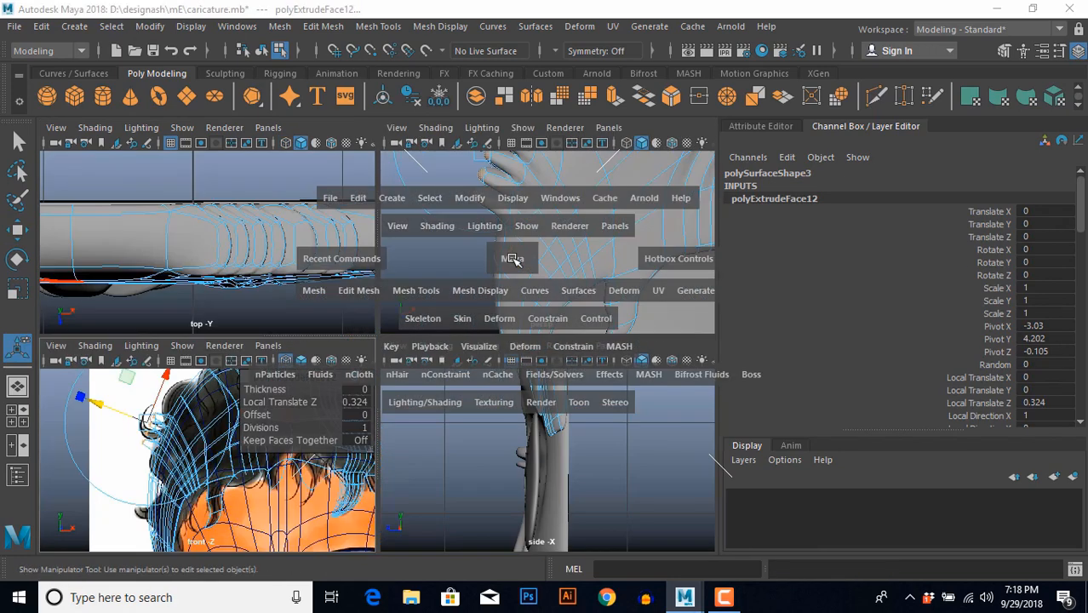
pyautogui.keyDown('alt'); pyautogui.moveTo(375, 284); pyautogui.dragTo(333, 272); pyautogui.keyUp('alt')
pyautogui.moveTo(250, 212); pyautogui.dragTo(392, 333)
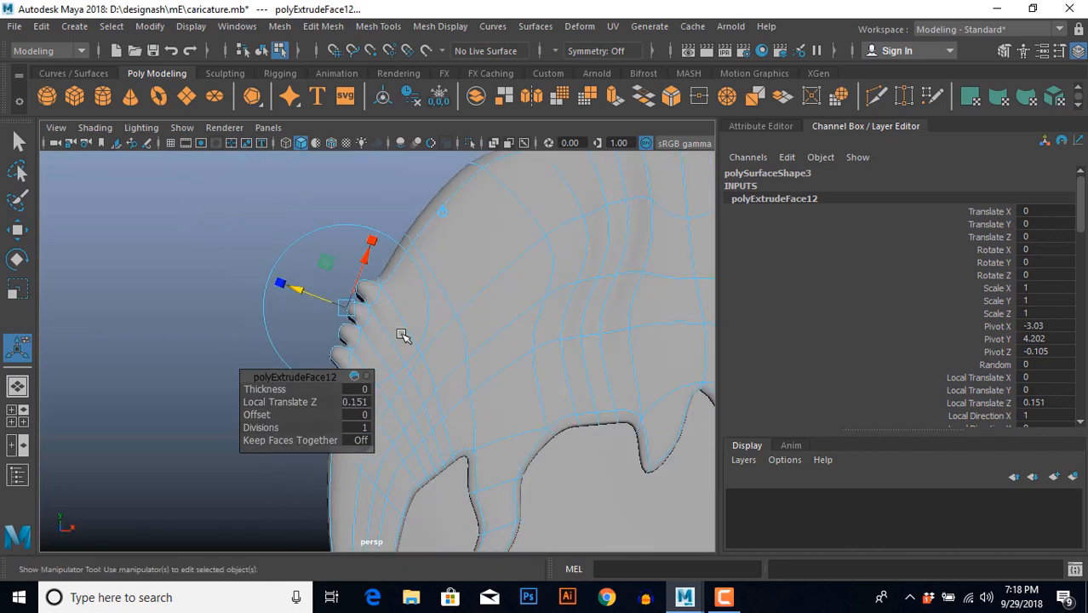
pyautogui.moveTo(302, 294); pyautogui.dragTo(304, 295)
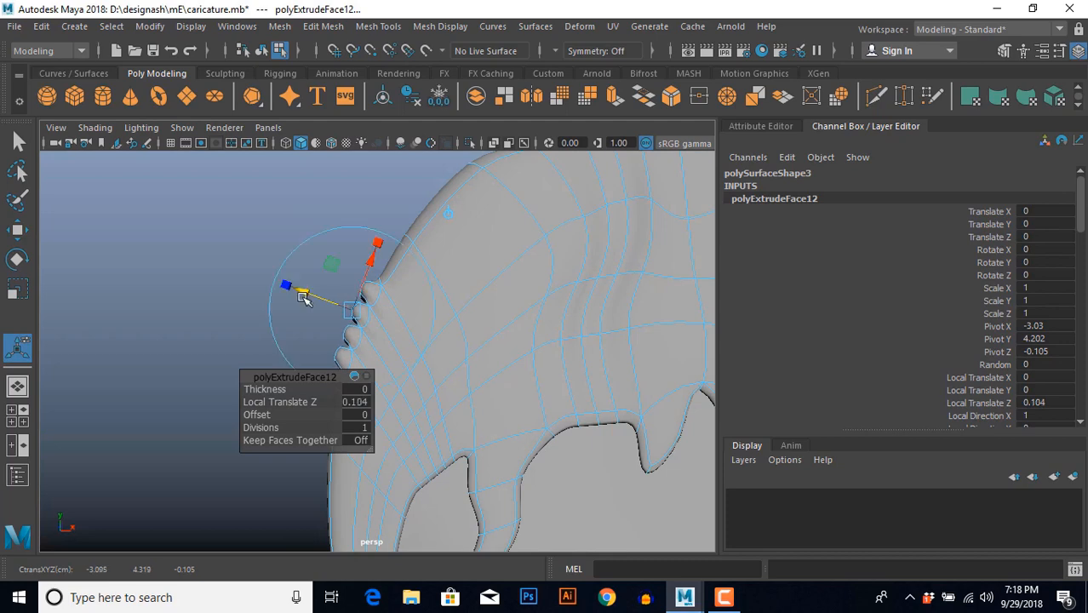
pyautogui.press('q')
pyautogui.press('F8')
pyautogui.click(97, 293)
pyautogui.scroll(-8, 349, 366)
pyautogui.keyDown('alt'); pyautogui.moveTo(351, 367); pyautogui.dragTo(339, 311); pyautogui.keyUp('alt')
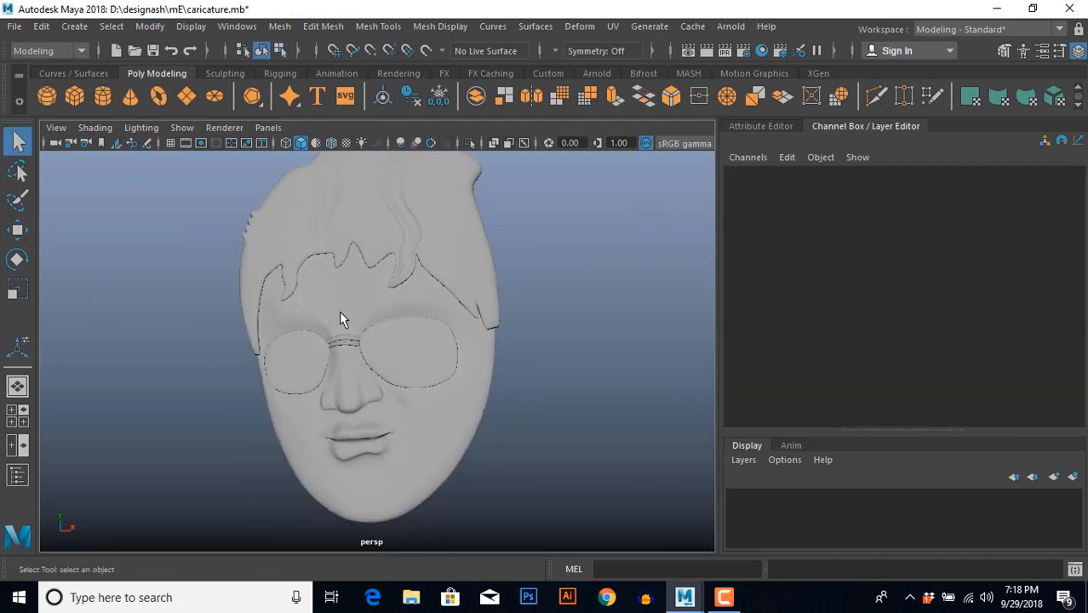
# Select the outer hair face above the visible ear in the reference and extrude it outward to the drawn hair edge.
pyautogui.scroll(3, 344, 340)
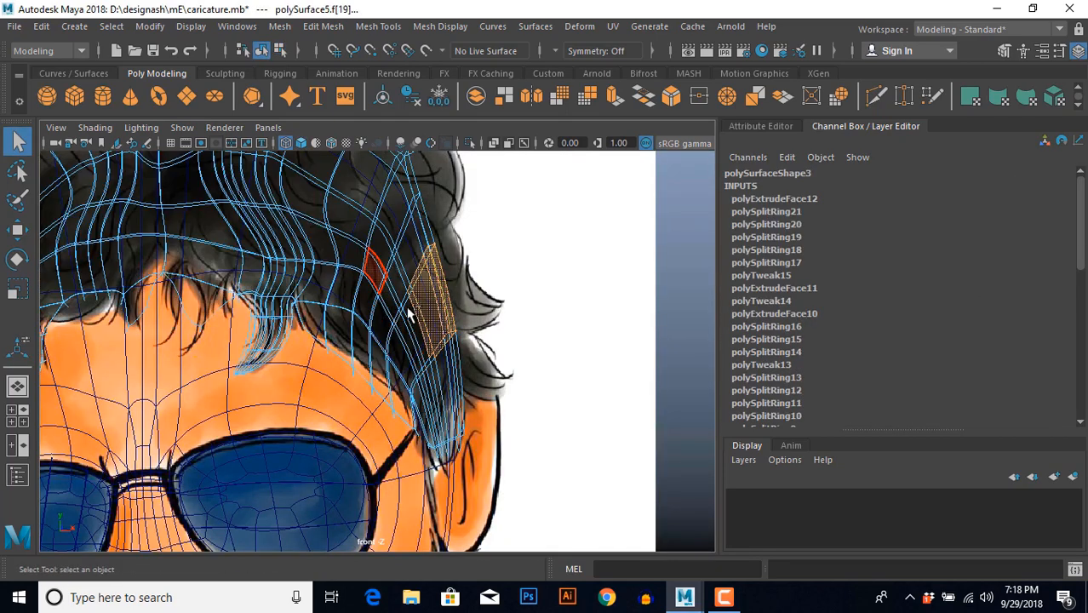
pyautogui.keyDown('ctrl'); pyautogui.moveTo(407, 307); pyautogui.dragTo(414, 315); pyautogui.keyUp('ctrl')
pyautogui.press('space')
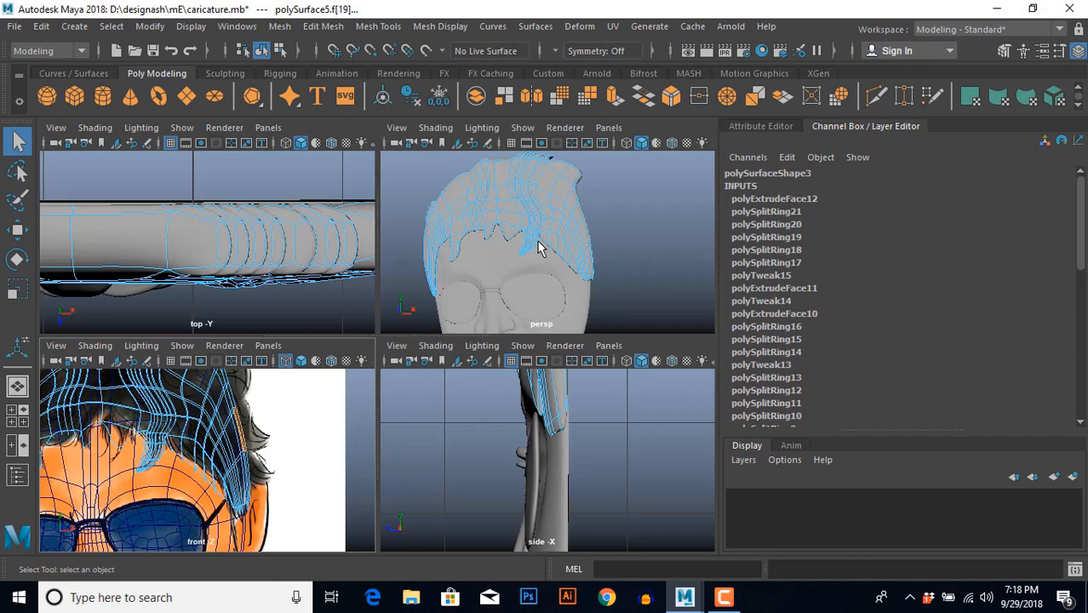
pyautogui.press('space')
pyautogui.keyDown('alt'); pyautogui.moveTo(516, 295); pyautogui.dragTo(394, 326); pyautogui.keyUp('alt')
pyautogui.keyDown('alt'); pyautogui.moveTo(409, 381); pyautogui.dragTo(236, 444); pyautogui.keyUp('alt')
pyautogui.press('space')
pyautogui.press('space')
pyautogui.scroll(-5, 266, 414)
pyautogui.scroll(2, 419, 409)
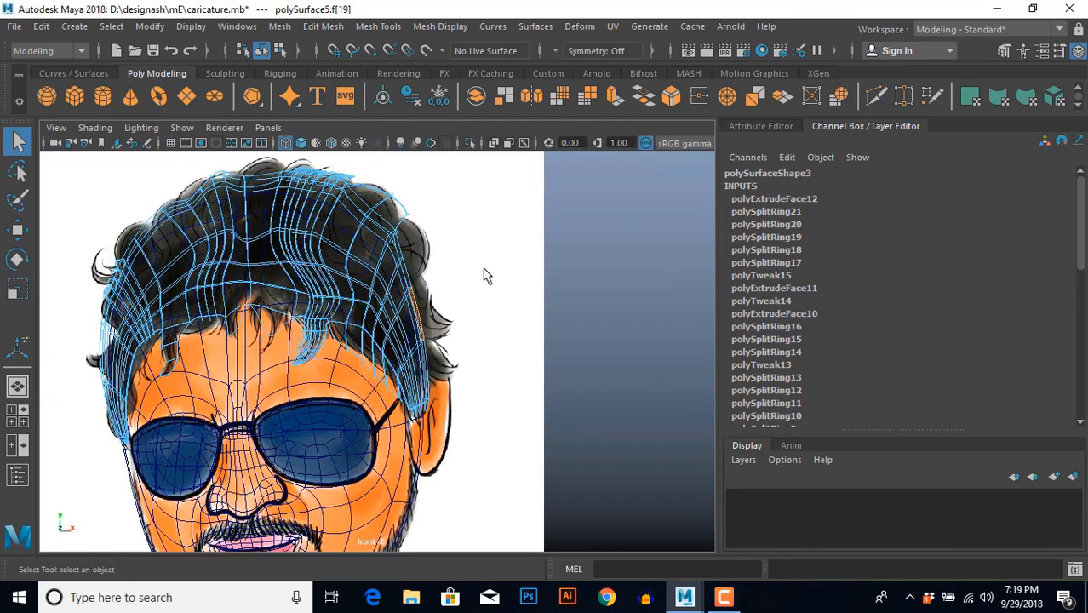
pyautogui.keyDown('shift'); pyautogui.moveTo(482, 268); pyautogui.dragTo(489, 292, button='right'); pyautogui.keyUp('shift')
pyautogui.press('w')
pyautogui.scroll(4, 477, 298)
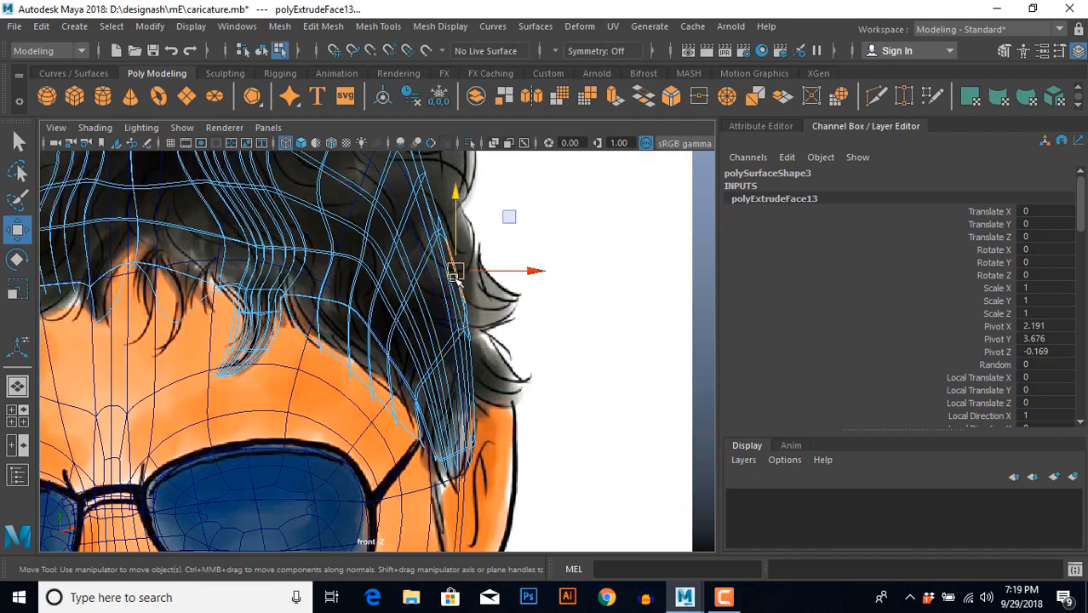
pyautogui.moveTo(454, 269); pyautogui.dragTo(479, 255)
# Insert an edge loop across the extruded section above the ear.
pyautogui.keyDown('alt'); pyautogui.moveTo(444, 340); pyautogui.dragTo(409, 359, button='middle'); pyautogui.keyUp('alt')
pyautogui.scroll(3, 436, 332)
pyautogui.keyDown('alt'); pyautogui.moveTo(448, 303); pyautogui.dragTo(446, 337, button='middle'); pyautogui.keyUp('alt')
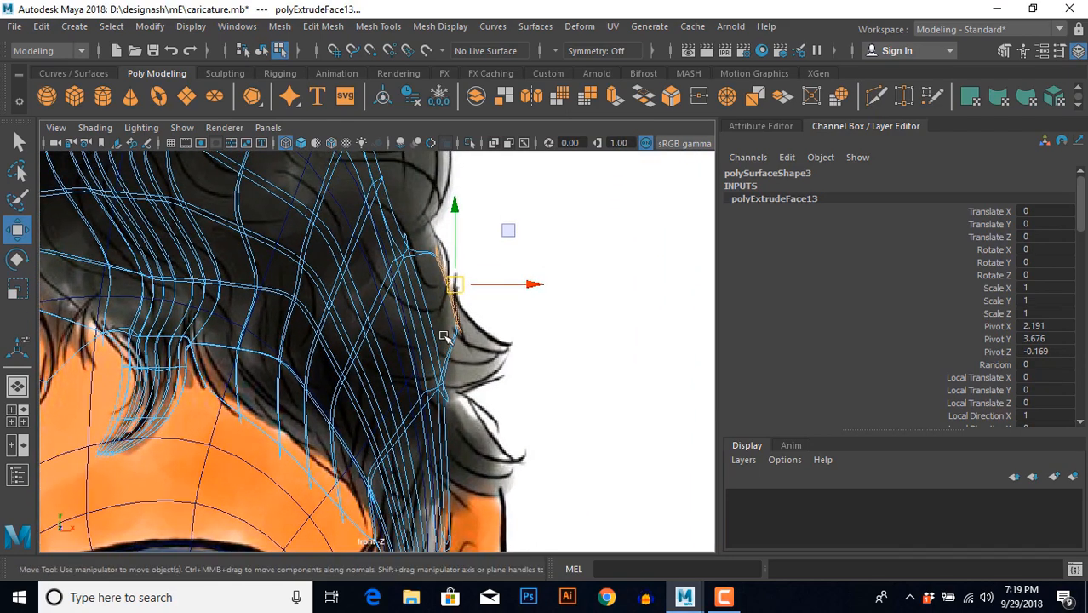
pyautogui.moveTo(435, 264); pyautogui.dragTo(427, 220, button='right')
pyautogui.click(443, 264)
pyautogui.keyDown('ctrl'); pyautogui.moveTo(507, 236); pyautogui.dragTo(548, 347, button='right'); pyautogui.keyUp('ctrl')
# Reposition the vertices of the extruded section and pull its lower outer vertices out to the reference lock's pointed tip.
pyautogui.scroll(3, 485, 315)
pyautogui.keyDown('alt'); pyautogui.moveTo(458, 274); pyautogui.dragTo(463, 324, button='middle'); pyautogui.keyUp('alt')
pyautogui.moveTo(421, 290); pyautogui.dragTo(412, 290, button='right')
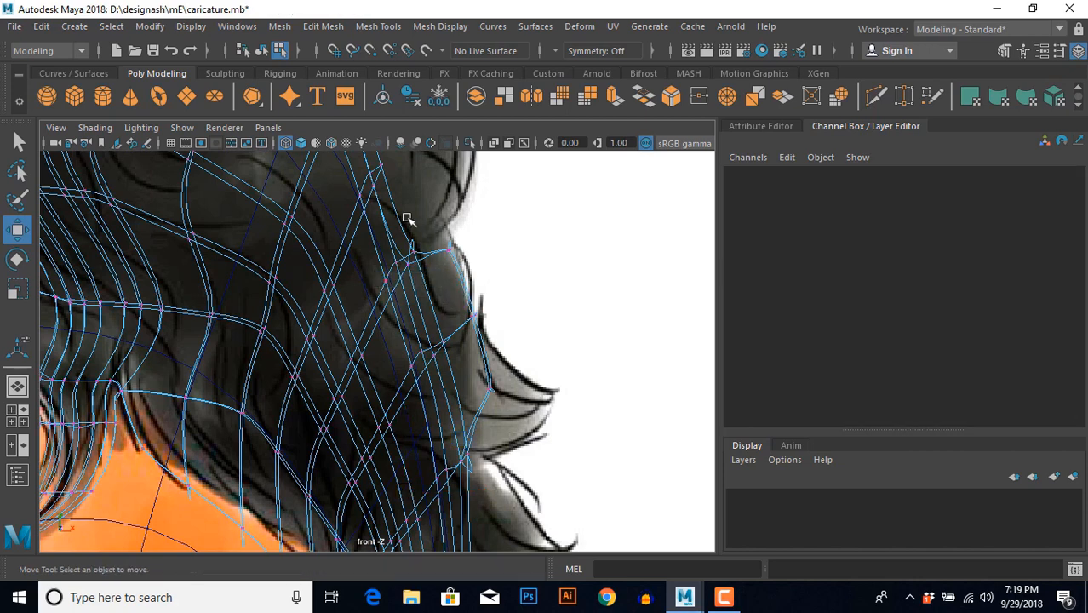
pyautogui.moveTo(484, 304); pyautogui.dragTo(496, 349)
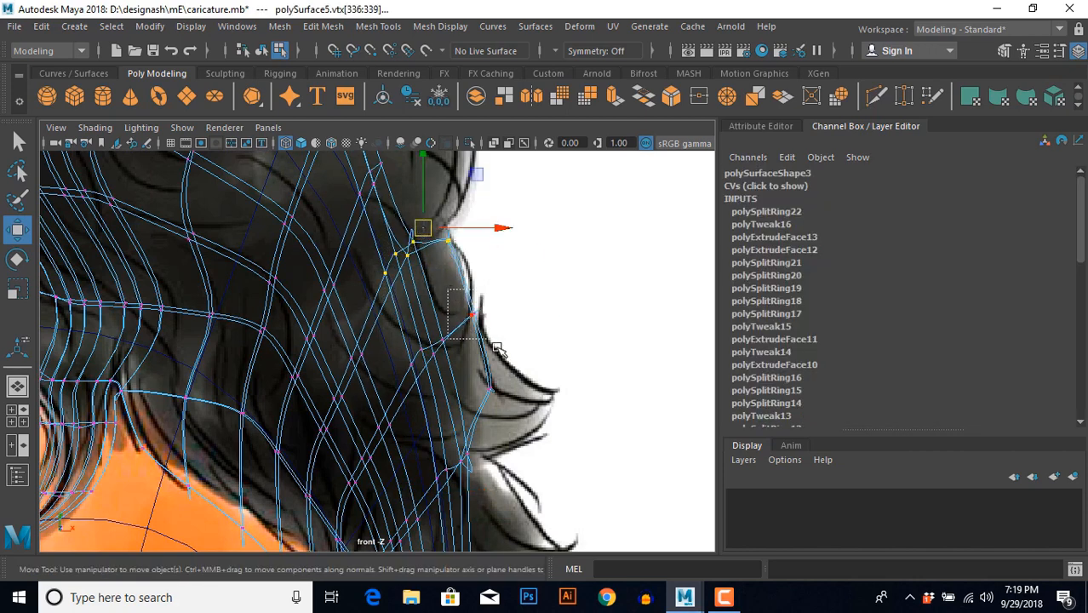
pyautogui.click(488, 388)
pyautogui.moveTo(489, 388); pyautogui.dragTo(598, 398)
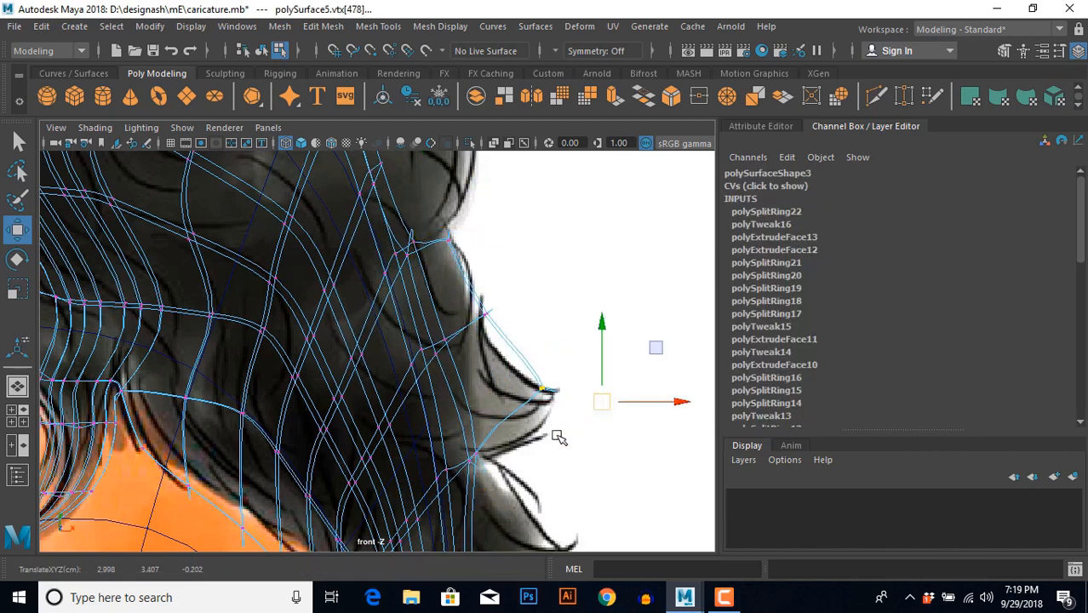
# Insert another edge loop across the extruded lock above the ear, below its base.
pyautogui.keyDown('alt'); pyautogui.moveTo(558, 436); pyautogui.dragTo(537, 381, button='middle'); pyautogui.keyUp('alt')
pyautogui.moveTo(444, 222); pyautogui.dragTo(443, 222, button='right')
pyautogui.click(456, 268)
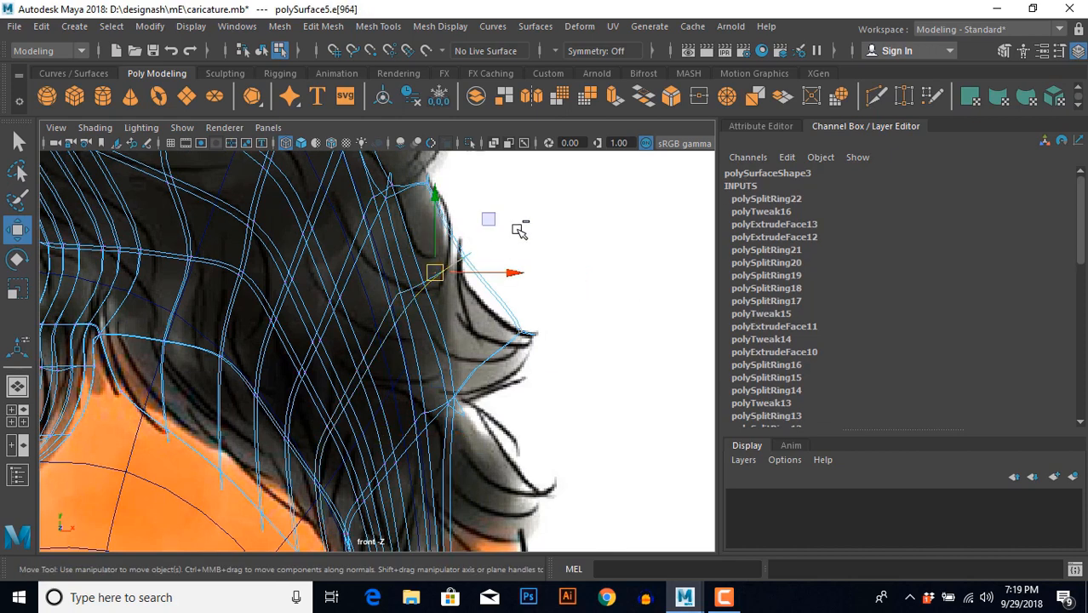
pyautogui.keyDown('shift'); pyautogui.moveTo(519, 229); pyautogui.dragTo(553, 279, button='right'); pyautogui.keyUp('shift')
# Reposition the vertices of the extruded lock above the ear so its tip, lower edge and middle row follow the drawn outline.
pyautogui.moveTo(501, 352); pyautogui.dragTo(482, 341, button='right')
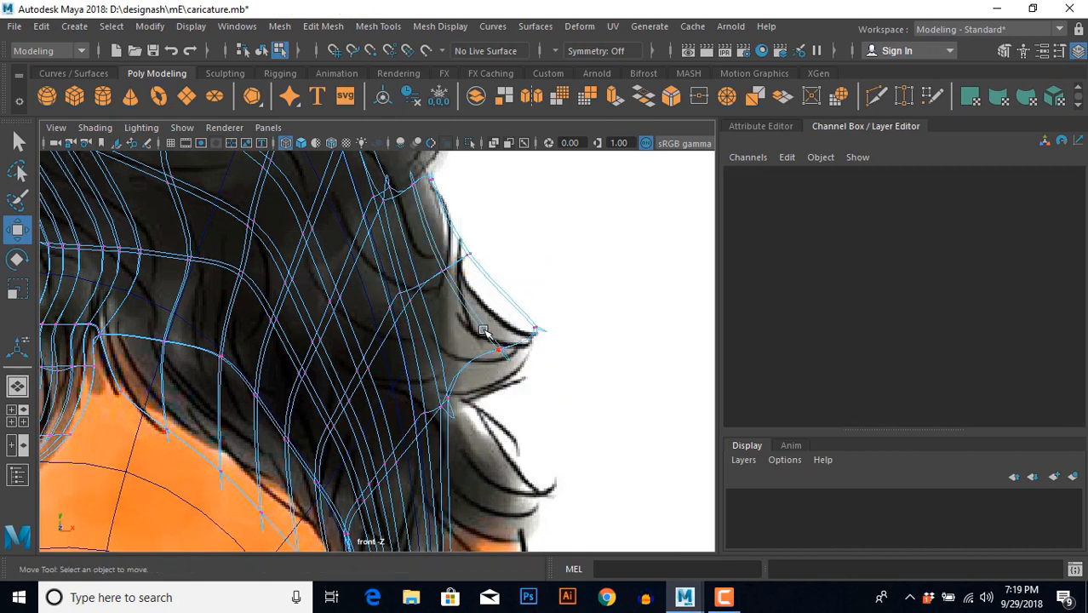
pyautogui.moveTo(485, 336); pyautogui.dragTo(514, 426)
pyautogui.moveTo(523, 338); pyautogui.dragTo(571, 334)
pyautogui.moveTo(427, 231); pyautogui.dragTo(485, 311)
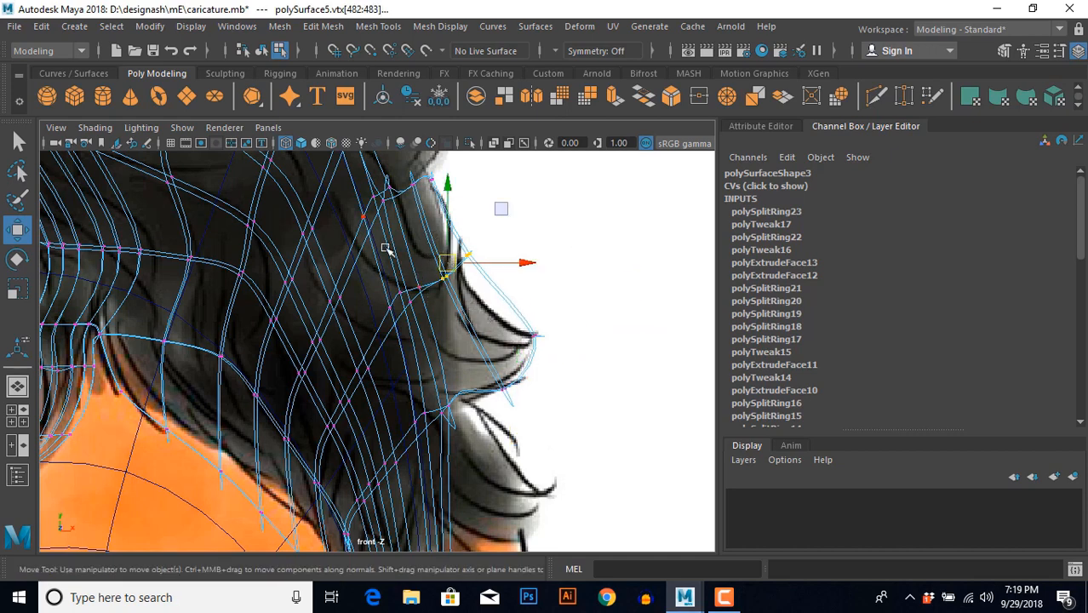
pyautogui.moveTo(441, 277); pyautogui.dragTo(431, 307)
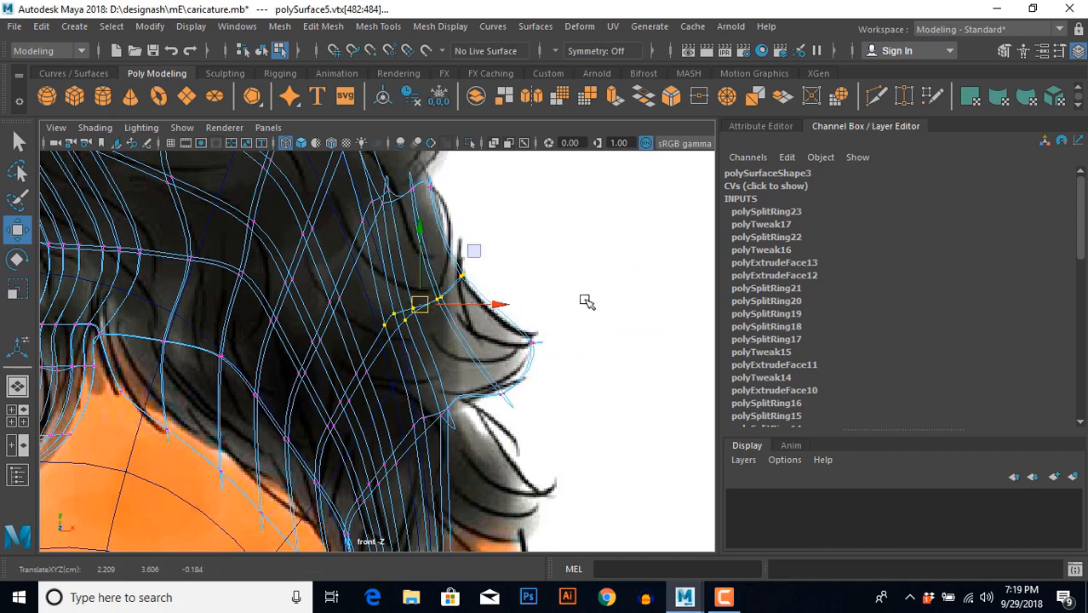
pyautogui.click(586, 302)
# Select the outer hair faces just above the pointed side lock and extrude them outward to the edge of the drawn curl.
pyautogui.scroll(-5, 493, 357)
pyautogui.scroll(3, 439, 355)
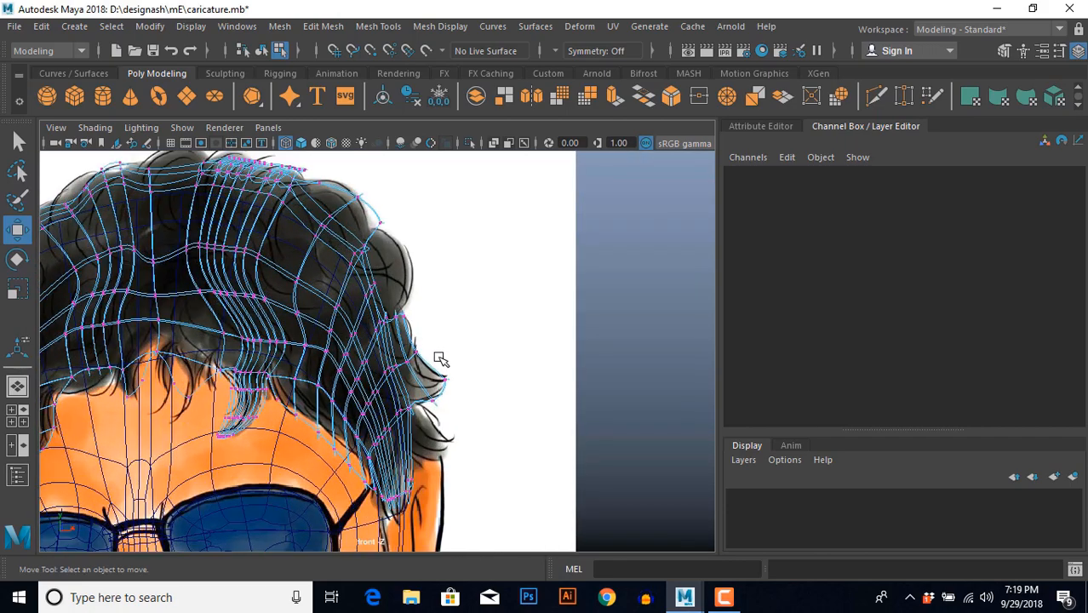
pyautogui.scroll(3, 456, 294)
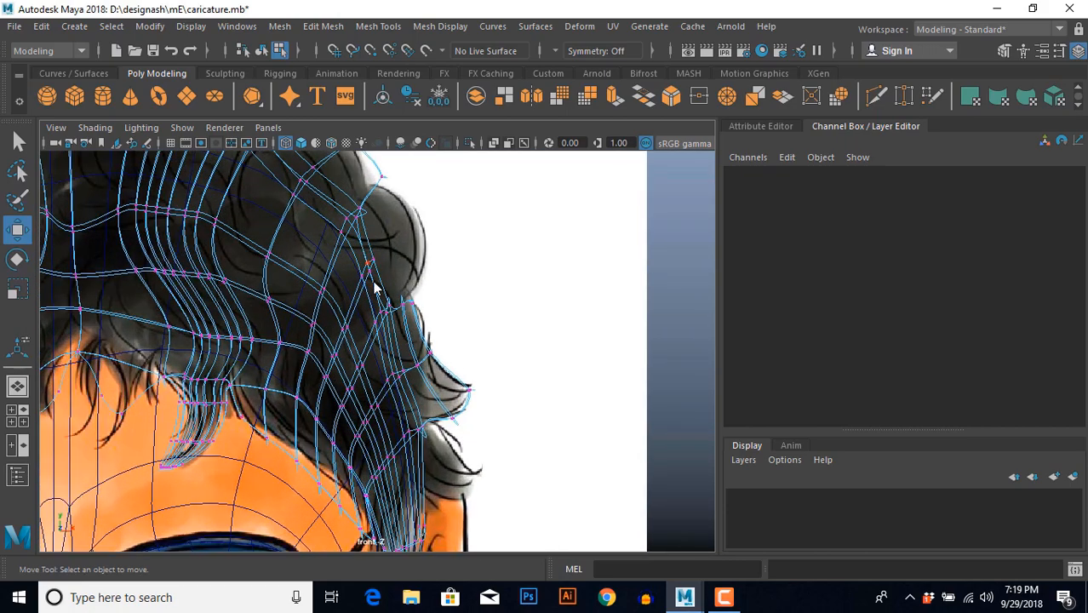
pyautogui.press('F11')
pyautogui.press('space')
pyautogui.press('space')
pyautogui.scroll(2, 464, 338)
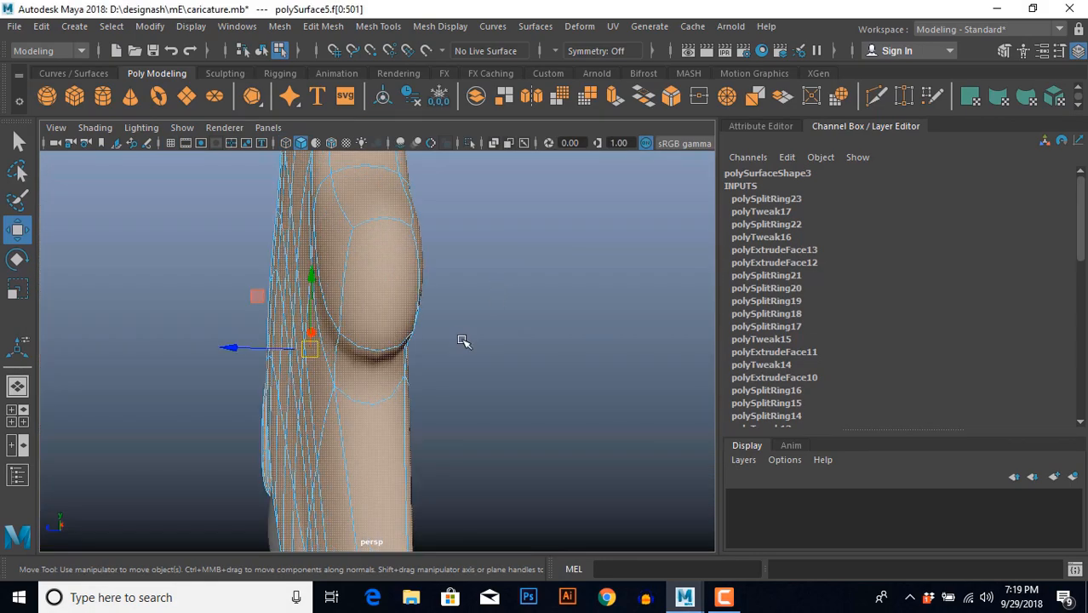
pyautogui.scroll(-5, 464, 345)
pyautogui.keyDown('alt'); pyautogui.moveTo(486, 373); pyautogui.dragTo(562, 366); pyautogui.keyUp('alt')
pyautogui.scroll(3, 474, 328)
pyautogui.click(469, 323)
pyautogui.scroll(3, 467, 331)
pyautogui.keyDown('alt'); pyautogui.moveTo(434, 351); pyautogui.dragTo(459, 377); pyautogui.keyUp('alt')
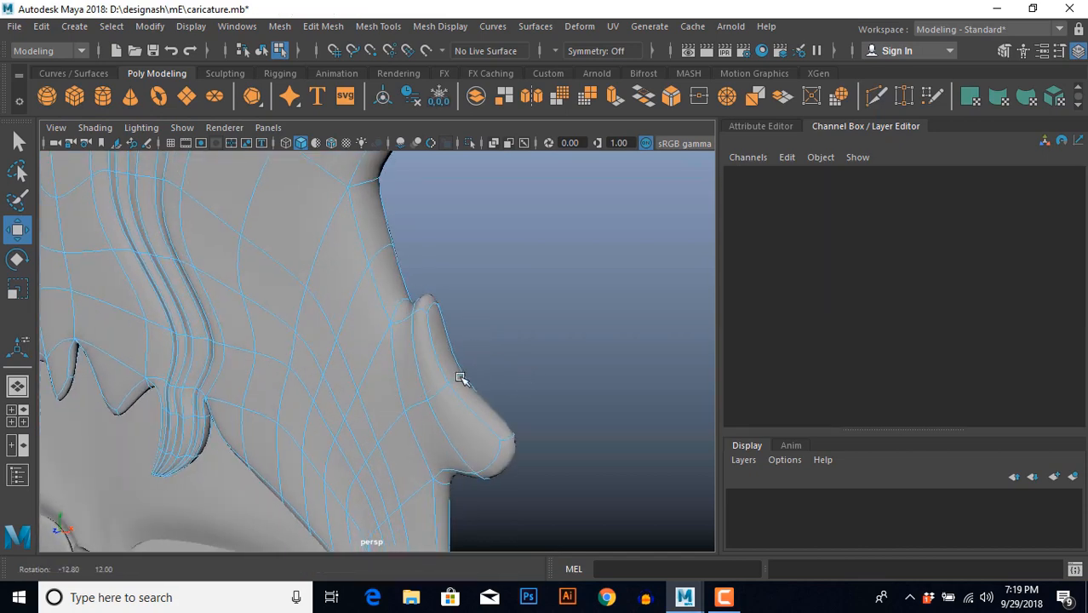
pyautogui.click(396, 284)
pyautogui.press('space')
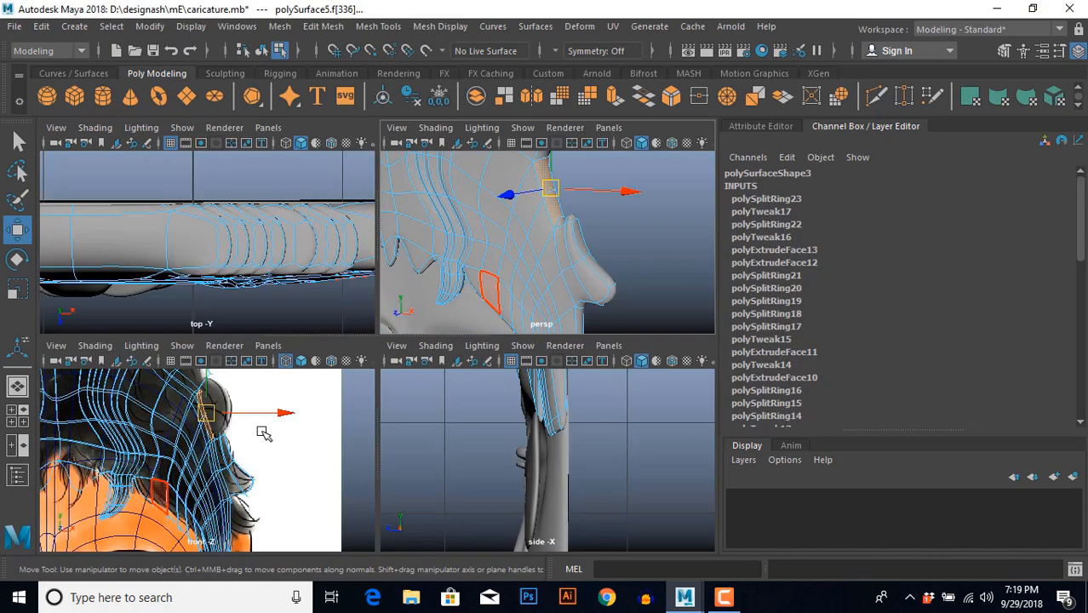
pyautogui.press('space')
pyautogui.keyDown('shift'); pyautogui.moveTo(496, 258); pyautogui.dragTo(493, 281, button='right'); pyautogui.keyUp('shift')
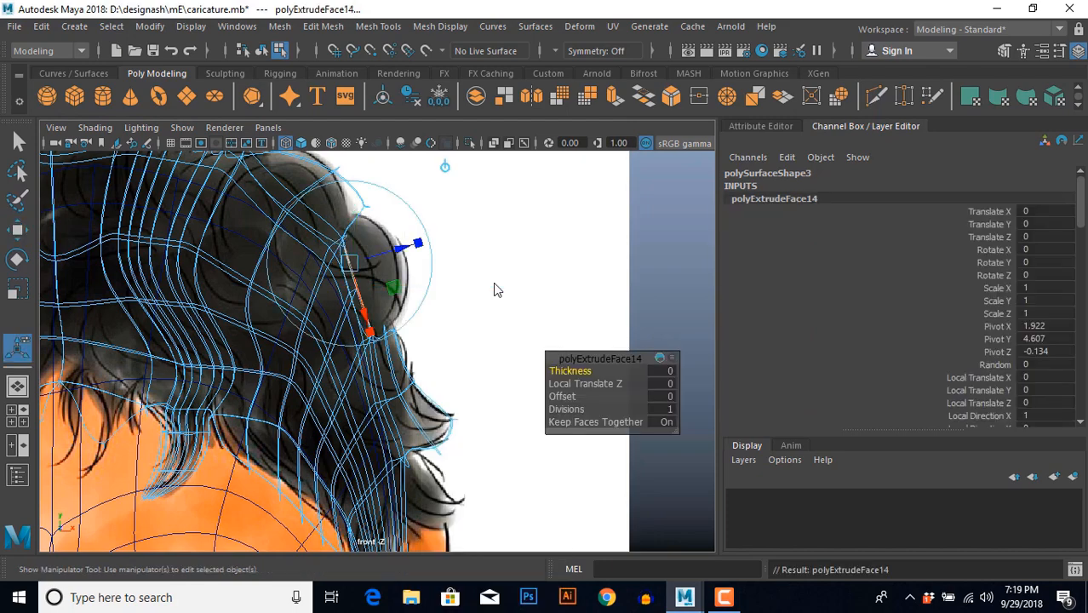
pyautogui.press('space')
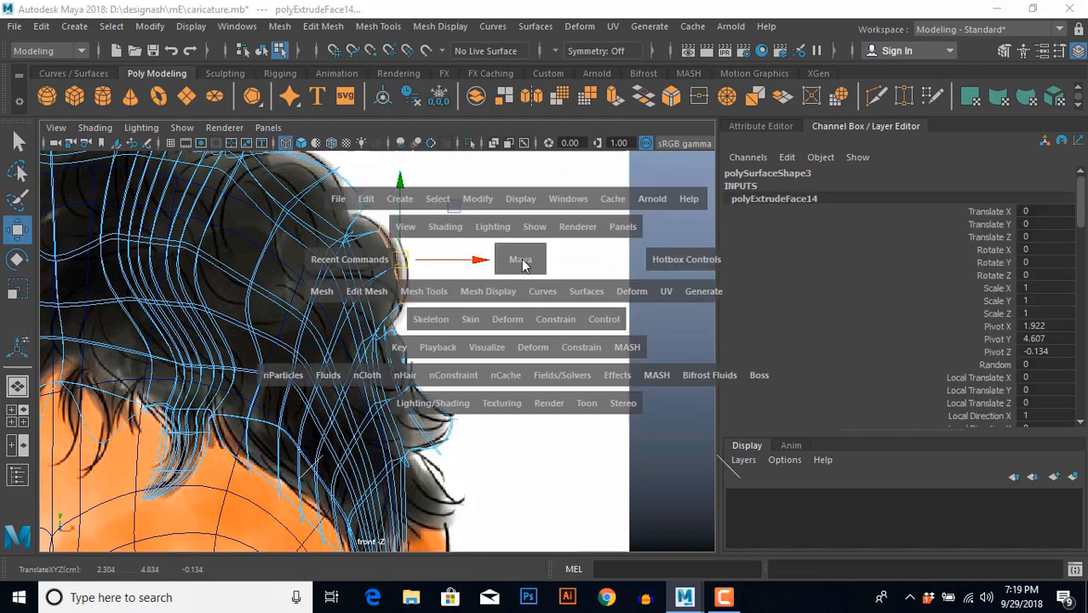
pyautogui.press('space')
# Reposition the outer vertices of the extruded side tuft to round its outline, and return to object selection.
pyautogui.keyDown('alt'); pyautogui.moveTo(476, 320); pyautogui.dragTo(455, 361); pyautogui.keyUp('alt')
pyautogui.moveTo(427, 339); pyautogui.dragTo(362, 311, button='right')
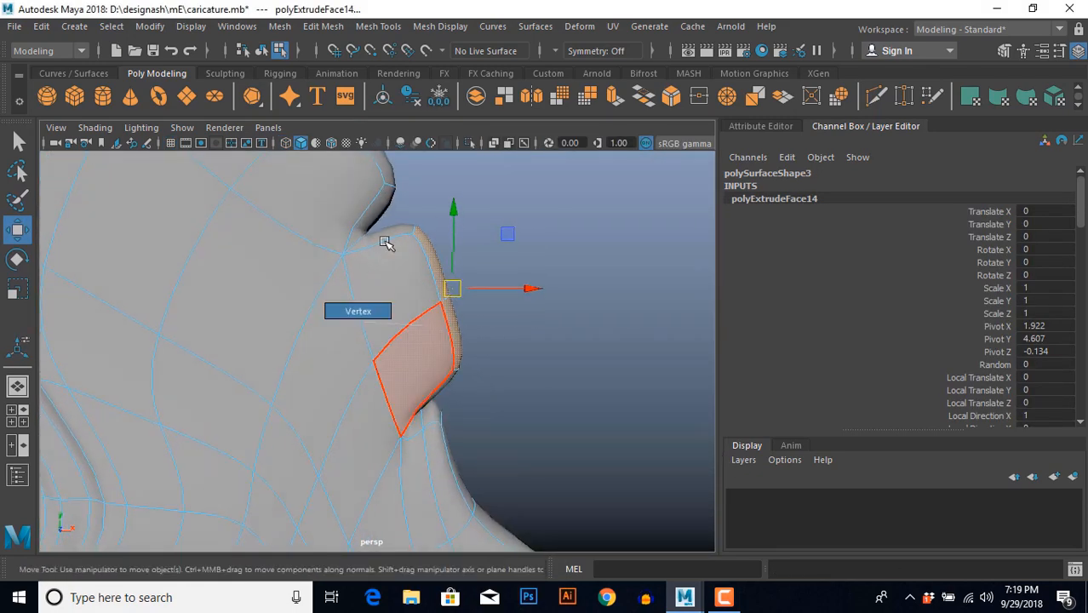
pyautogui.moveTo(387, 226); pyautogui.dragTo(458, 269)
pyautogui.moveTo(502, 202); pyautogui.dragTo(471, 202)
pyautogui.moveTo(416, 295); pyautogui.dragTo(457, 335)
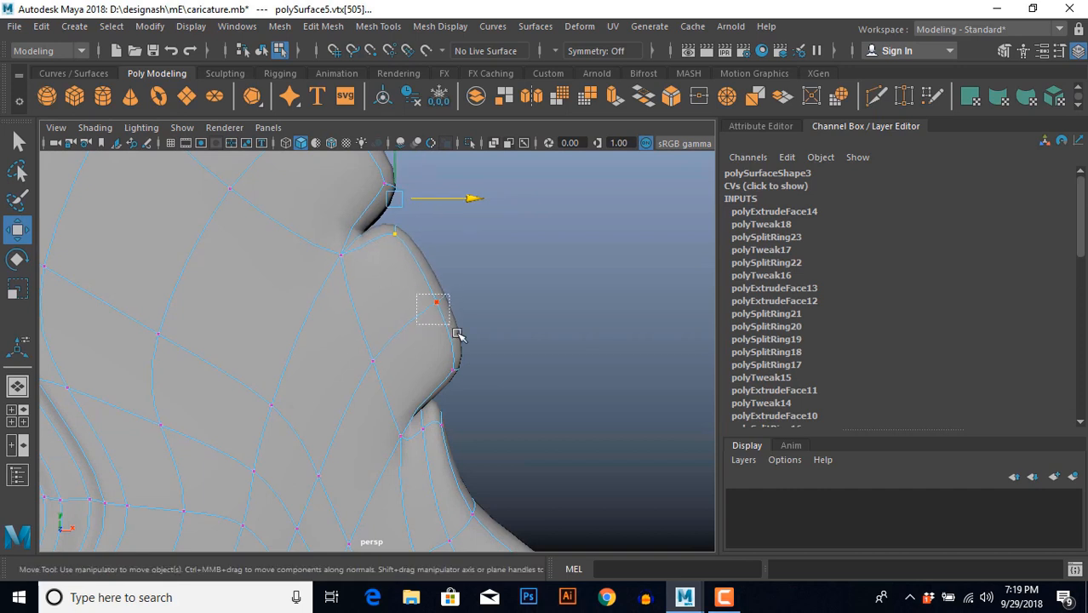
pyautogui.moveTo(452, 296); pyautogui.dragTo(484, 286)
pyautogui.moveTo(445, 342); pyautogui.dragTo(460, 385)
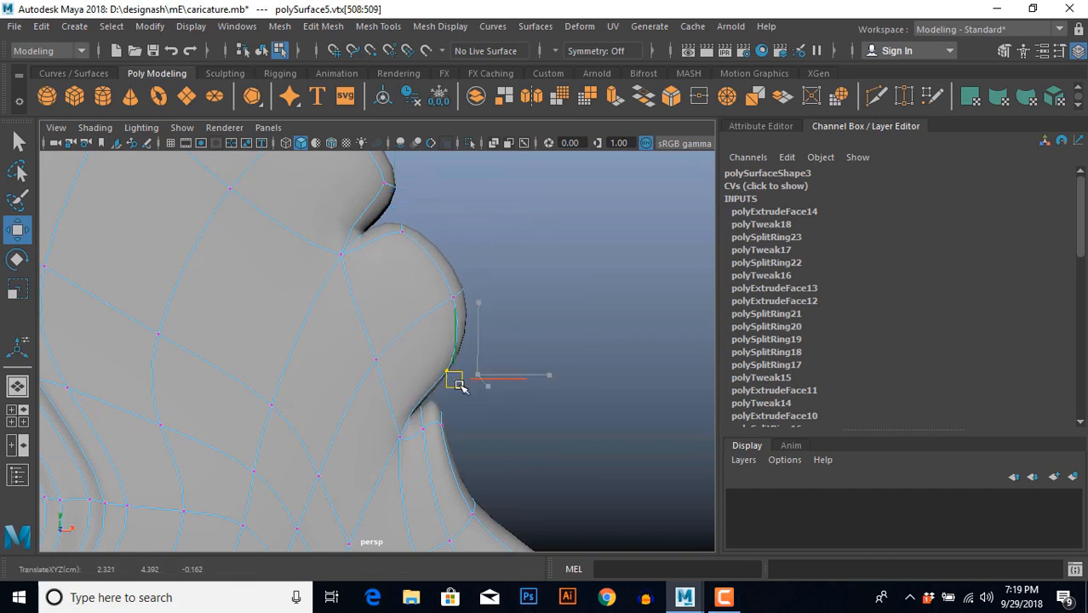
pyautogui.moveTo(434, 419); pyautogui.dragTo(478, 368, button='right')
pyautogui.click(491, 336)
pyautogui.scroll(-10, 413, 430)
pyautogui.keyDown('alt'); pyautogui.moveTo(413, 430); pyautogui.dragTo(486, 401, button='middle'); pyautogui.keyUp('alt')
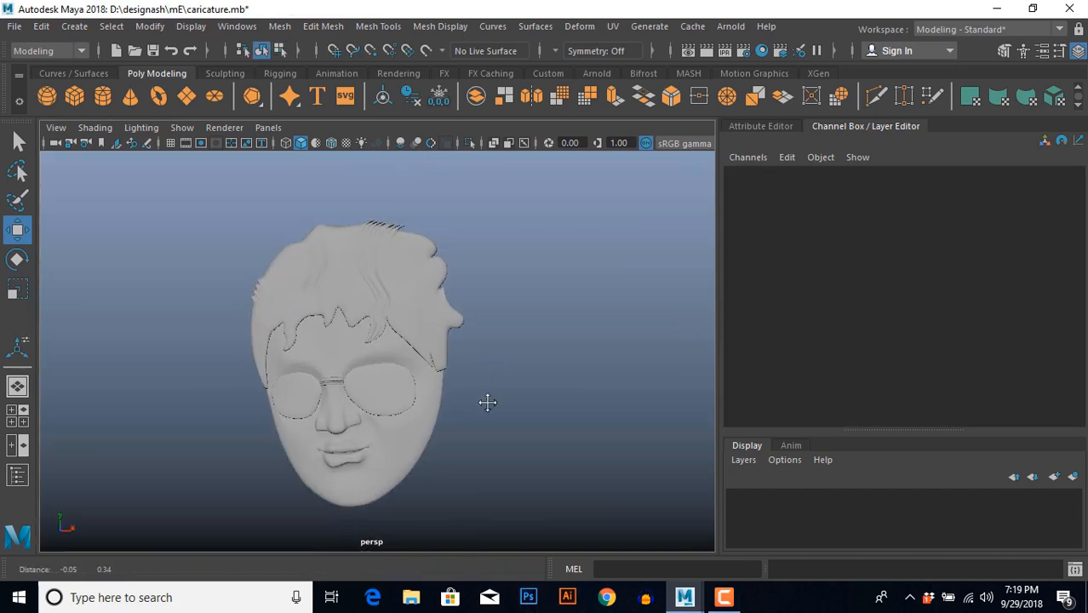
# Select the top edge faces of the crown below the large drawn curl and extrude them upward to the curl's height.
pyautogui.scroll(6, 442, 341)
pyautogui.keyDown('alt'); pyautogui.moveTo(443, 341); pyautogui.dragTo(445, 373, button='middle'); pyautogui.keyUp('alt')
pyautogui.click(413, 323)
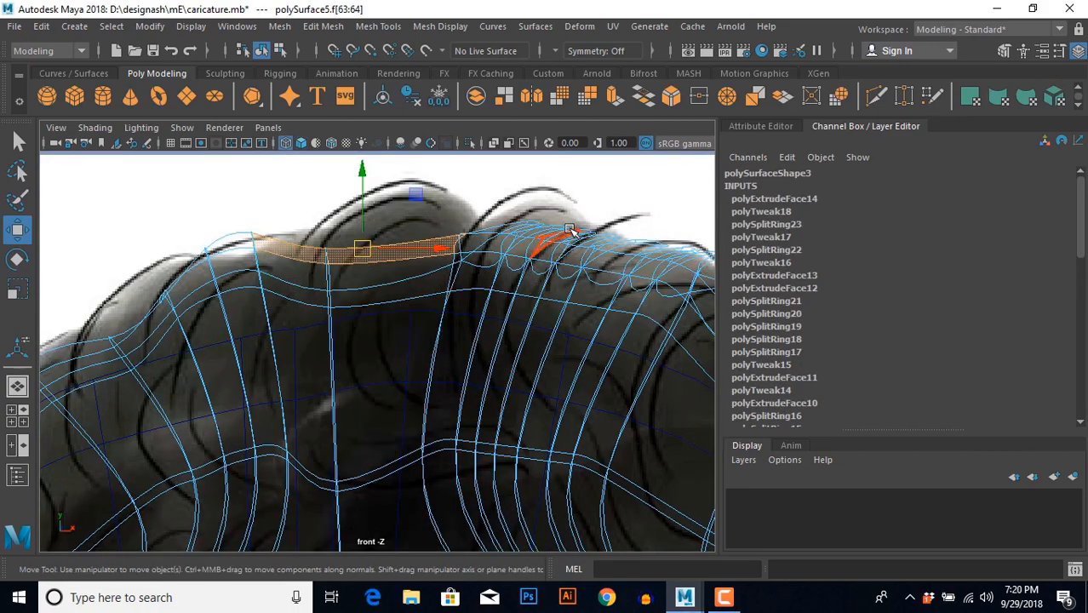
pyautogui.press('space')
pyautogui.press('space')
pyautogui.scroll(6, 480, 280)
pyautogui.scroll(-5, 478, 277)
pyautogui.keyDown('alt'); pyautogui.moveTo(478, 278); pyautogui.dragTo(302, 347); pyautogui.keyUp('alt')
pyautogui.click(270, 261)
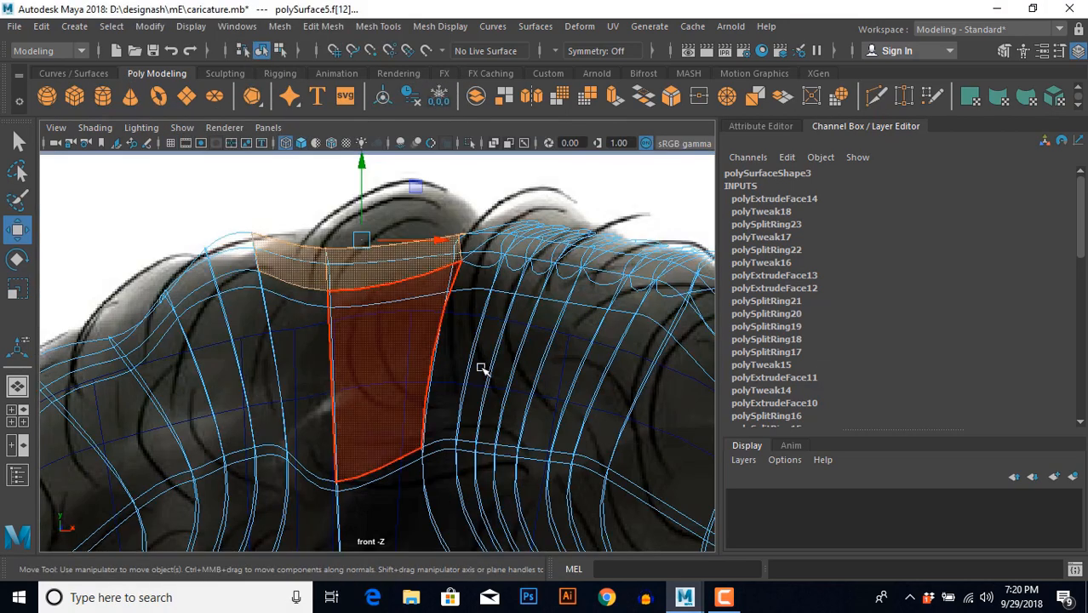
pyautogui.doubleClick(492, 242)
pyautogui.keyDown('shift'); pyautogui.moveTo(502, 241); pyautogui.dragTo(507, 264, button='right'); pyautogui.keyUp('shift')
pyautogui.press('w')
pyautogui.keyDown('alt'); pyautogui.moveTo(423, 356); pyautogui.dragTo(425, 387, button='middle'); pyautogui.keyUp('alt')
pyautogui.moveTo(365, 272); pyautogui.dragTo(406, 218)
# Reposition the outer vertices of the extruded crown tuft so its outline follows the arc of the drawn curl.
pyautogui.keyDown('alt'); pyautogui.moveTo(392, 280); pyautogui.dragTo(399, 346, button='middle'); pyautogui.keyUp('alt')
pyautogui.keyDown('alt'); pyautogui.moveTo(398, 346); pyautogui.dragTo(423, 355, button='right'); pyautogui.keyUp('alt')
pyautogui.keyDown('alt'); pyautogui.moveTo(422, 355); pyautogui.dragTo(470, 376, button='middle'); pyautogui.keyUp('alt')
pyautogui.keyDown('alt'); pyautogui.moveTo(470, 376); pyautogui.dragTo(496, 387, button='right'); pyautogui.keyUp('alt')
pyautogui.moveTo(464, 280); pyautogui.dragTo(425, 276, button='right')
pyautogui.moveTo(373, 248); pyautogui.dragTo(446, 254)
pyautogui.moveTo(285, 234); pyautogui.dragTo(326, 260)
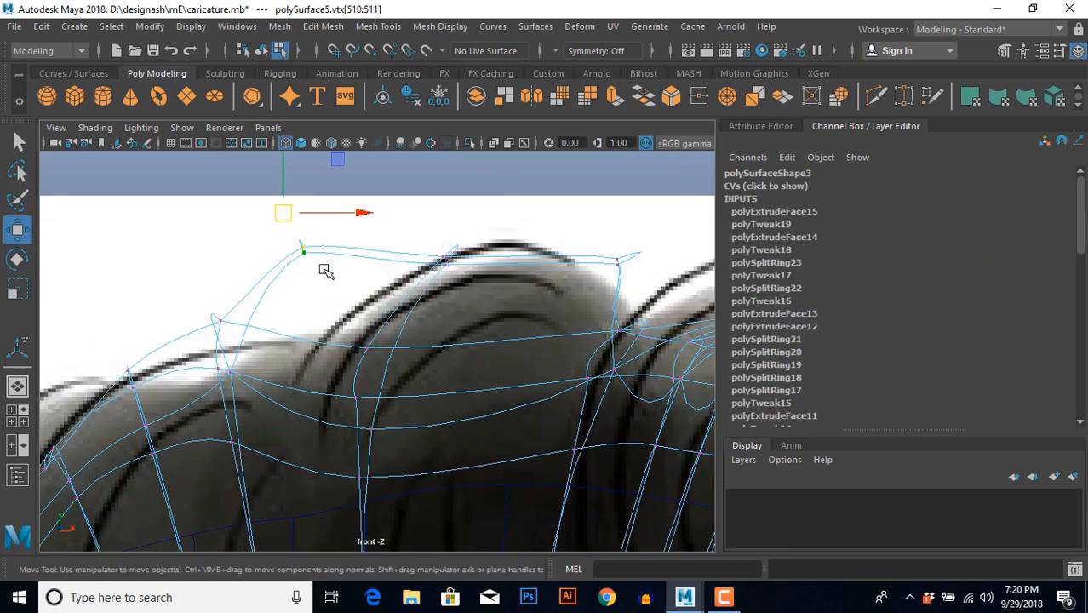
pyautogui.moveTo(448, 268); pyautogui.dragTo(499, 230)
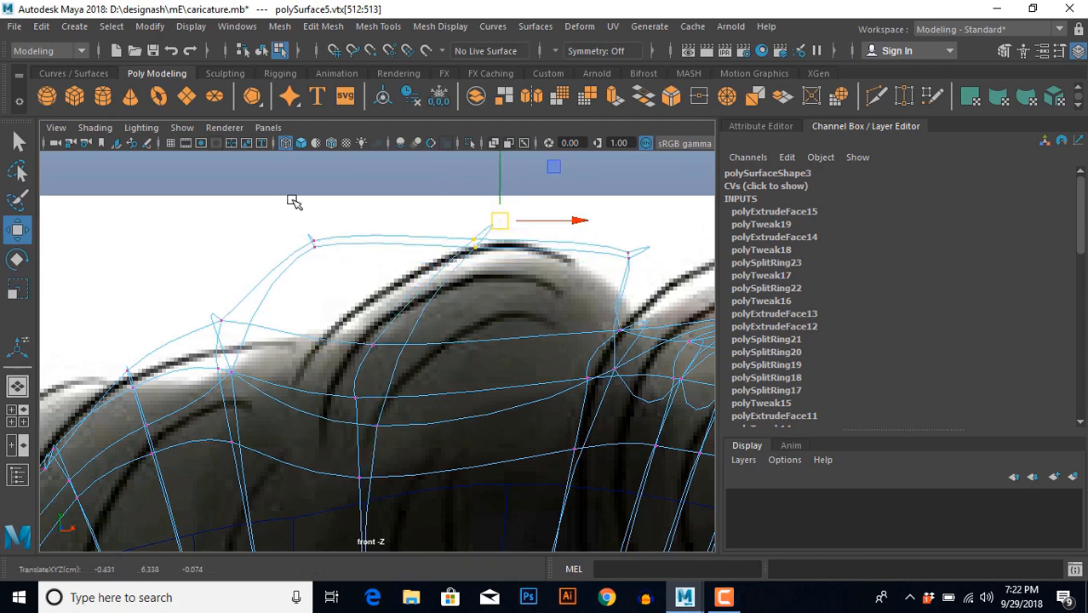
pyautogui.moveTo(293, 201); pyautogui.dragTo(328, 302)
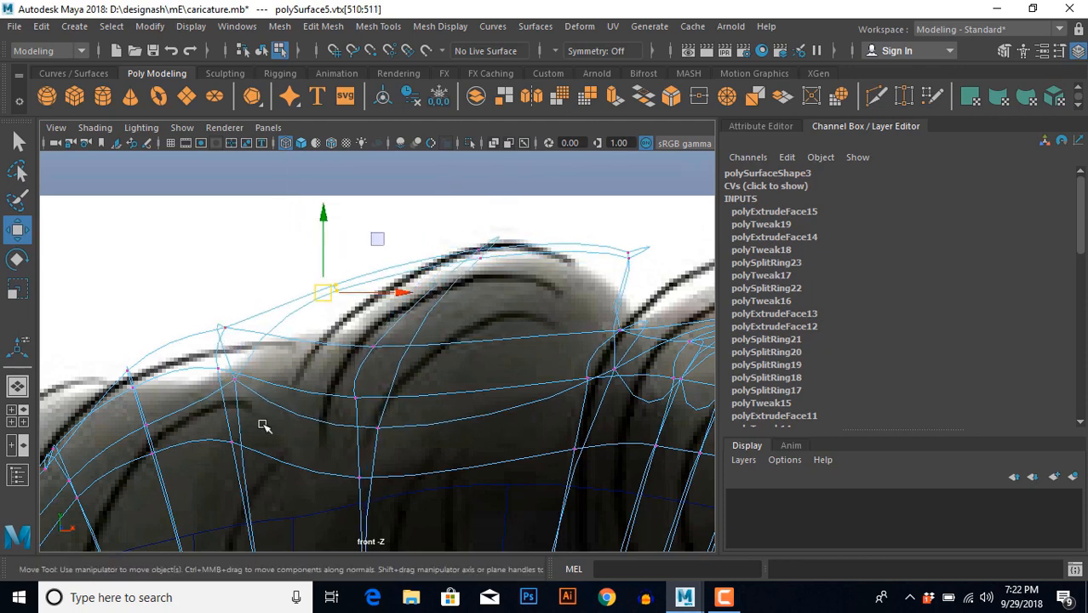
pyautogui.moveTo(214, 346); pyautogui.dragTo(260, 397)
pyautogui.moveTo(467, 234); pyautogui.dragTo(511, 295)
pyautogui.moveTo(499, 227); pyautogui.dragTo(480, 215)
pyautogui.moveTo(602, 211); pyautogui.dragTo(646, 284)
pyautogui.moveTo(696, 234); pyautogui.dragTo(629, 275)
# Insert an edge loop through the hair beside the rounded curl above the hooked lock, on the side opposite the visible ear.
pyautogui.scroll(-10, 490, 349)
pyautogui.scroll(3, 487, 350)
pyautogui.keyDown('alt'); pyautogui.moveTo(449, 434); pyautogui.dragTo(466, 339, button='middle'); pyautogui.keyUp('alt')
pyautogui.scroll(6, 466, 339)
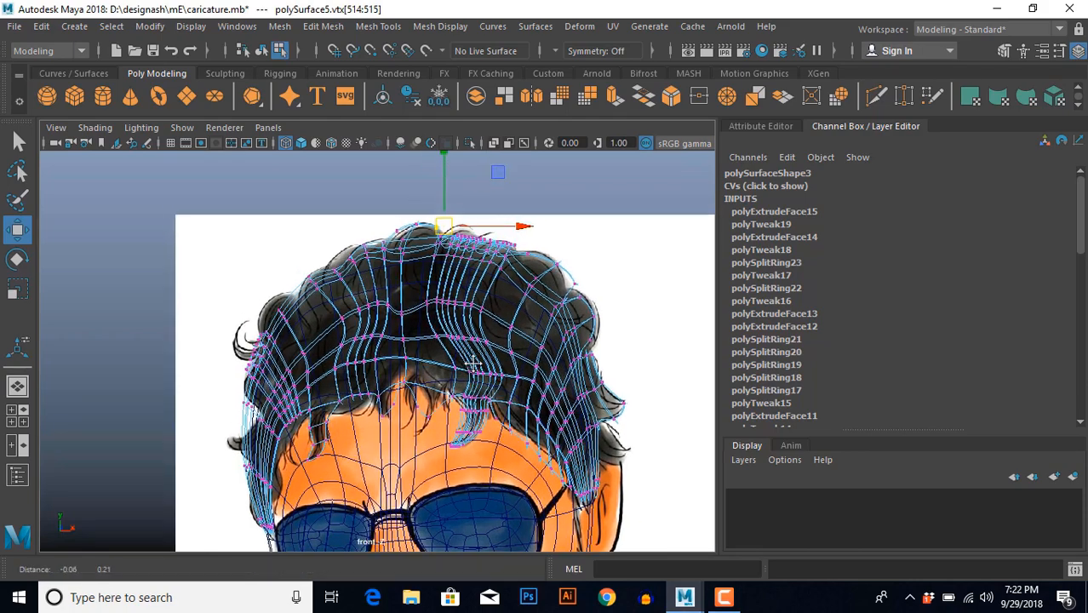
pyautogui.scroll(-1, 420, 328)
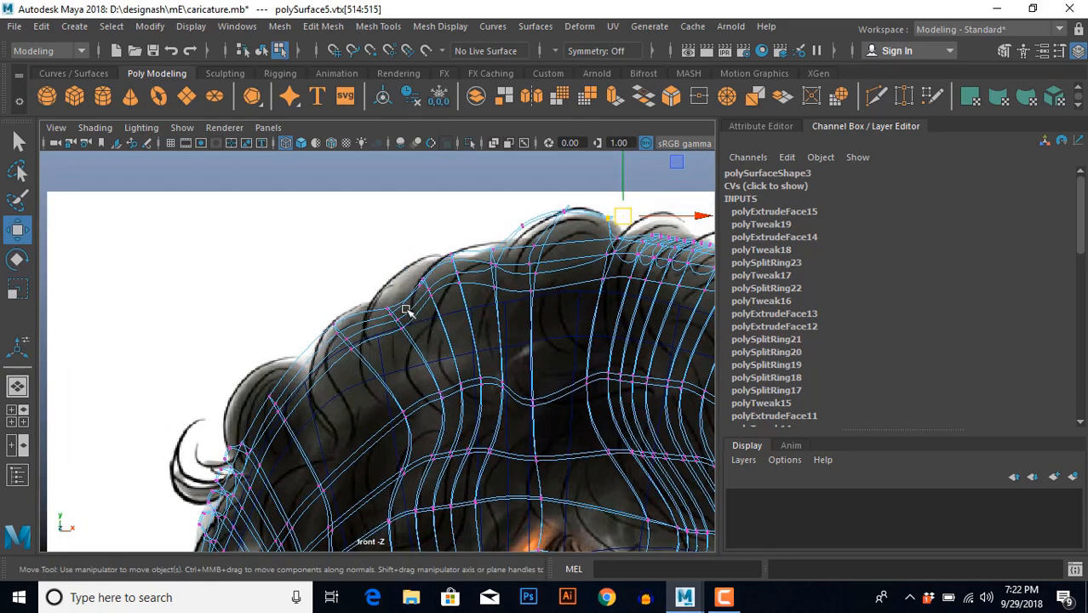
pyautogui.keyDown('alt'); pyautogui.moveTo(413, 373); pyautogui.dragTo(470, 252, button='middle'); pyautogui.keyUp('alt')
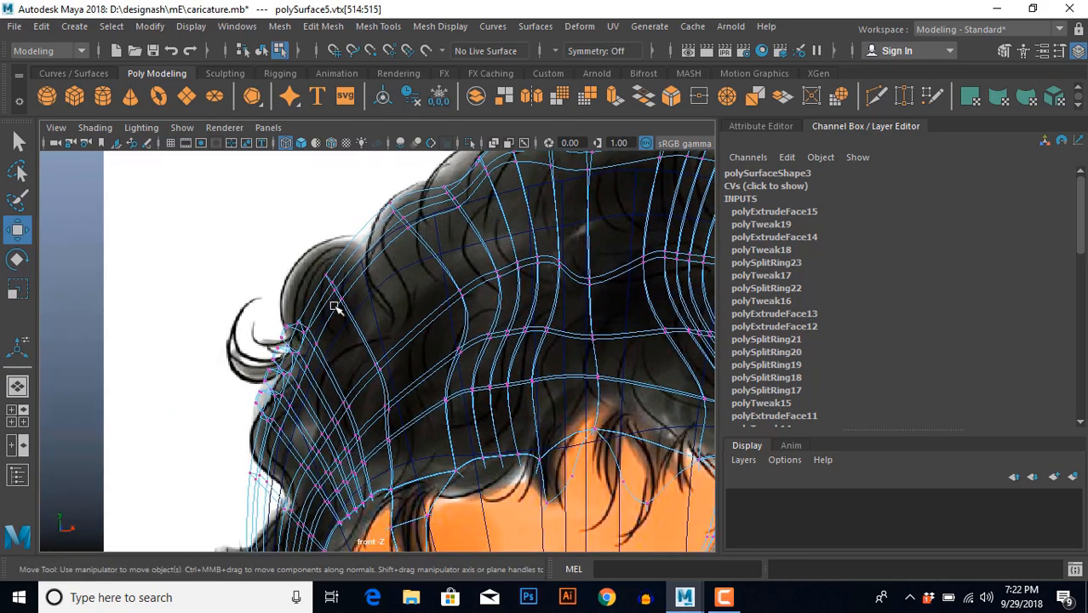
pyautogui.moveTo(352, 198); pyautogui.dragTo(349, 244, button='right')
pyautogui.click(358, 252)
# Select the outer hair faces beside the rounded curl above the hooked lock.
pyautogui.keyDown('alt'); pyautogui.moveTo(353, 315); pyautogui.dragTo(367, 308, button='middle'); pyautogui.keyUp('alt')
pyautogui.doubleClick(331, 283)
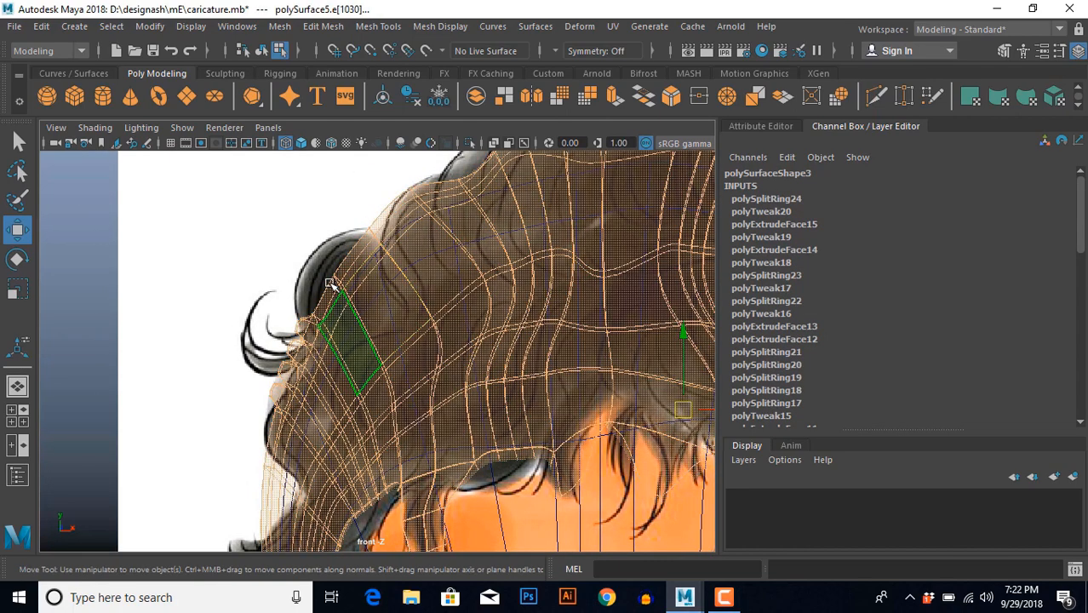
# Extrude the two outer-edge hair faces beside the rounded lump in the reference drawing, above the small side bumps.
pyautogui.press('space')
pyautogui.press('space')
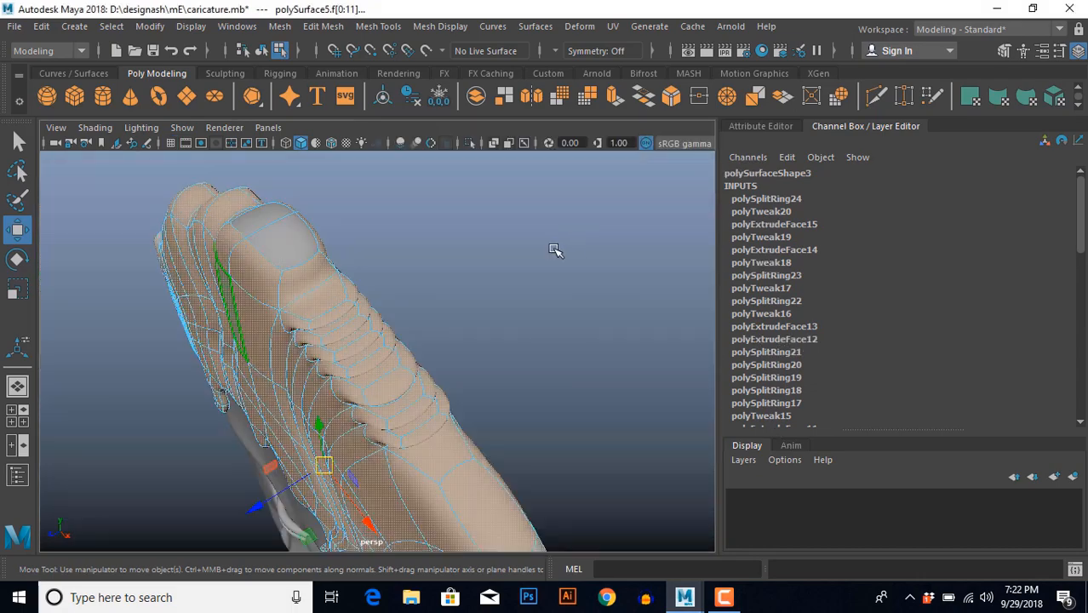
pyautogui.keyDown('alt'); pyautogui.moveTo(367, 339); pyautogui.dragTo(395, 297); pyautogui.keyUp('alt')
pyautogui.click(329, 232)
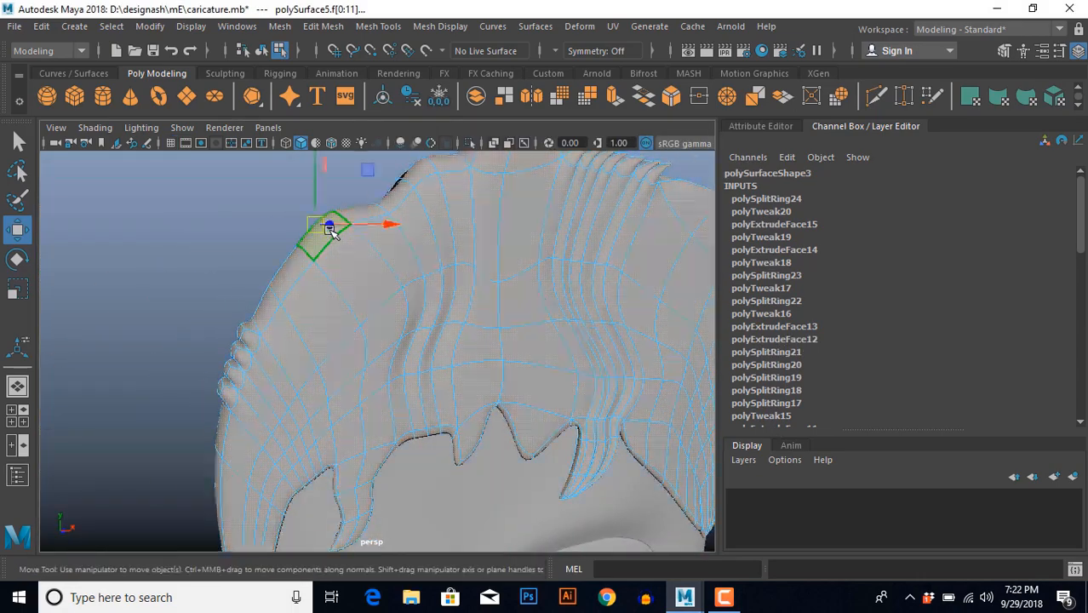
pyautogui.press('space')
pyautogui.press('space')
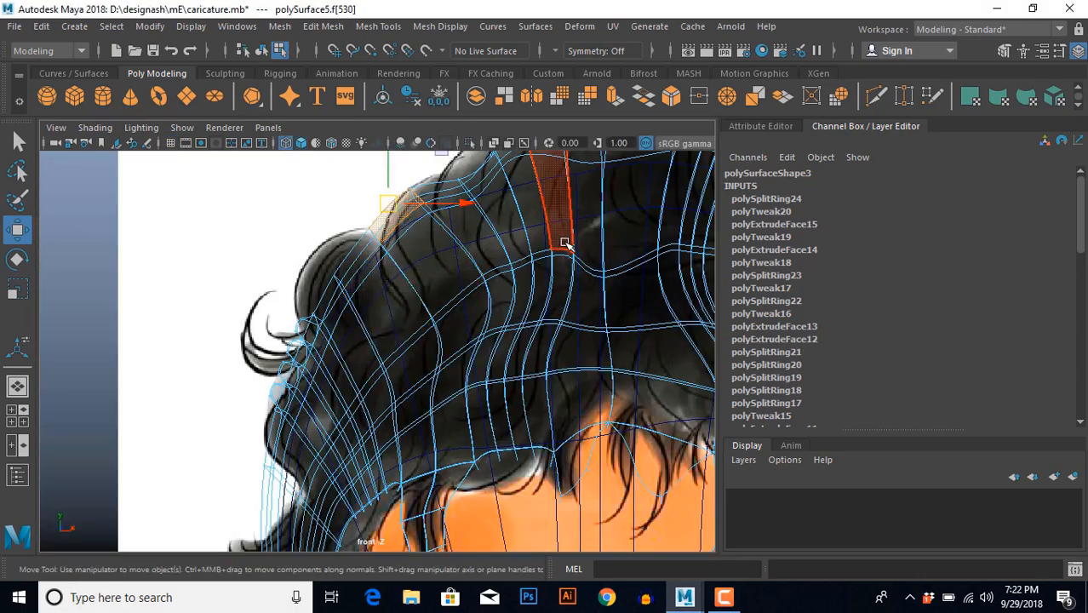
pyautogui.press('space')
pyautogui.press('space')
pyautogui.keyDown('alt'); pyautogui.moveTo(330, 328); pyautogui.dragTo(369, 316); pyautogui.keyUp('alt')
pyautogui.click(335, 253)
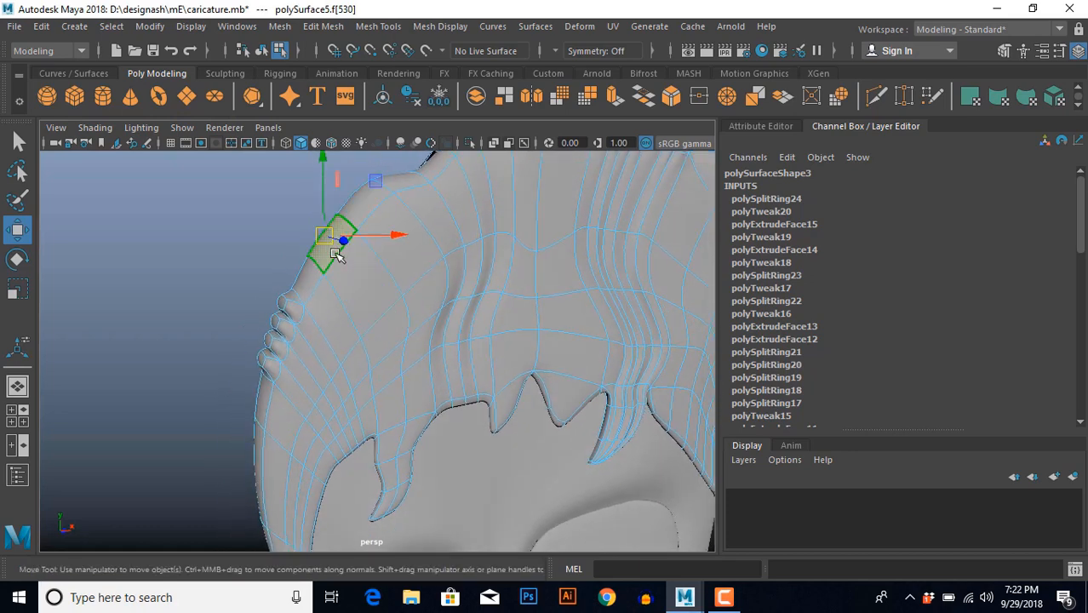
pyautogui.press('space')
pyautogui.press('space')
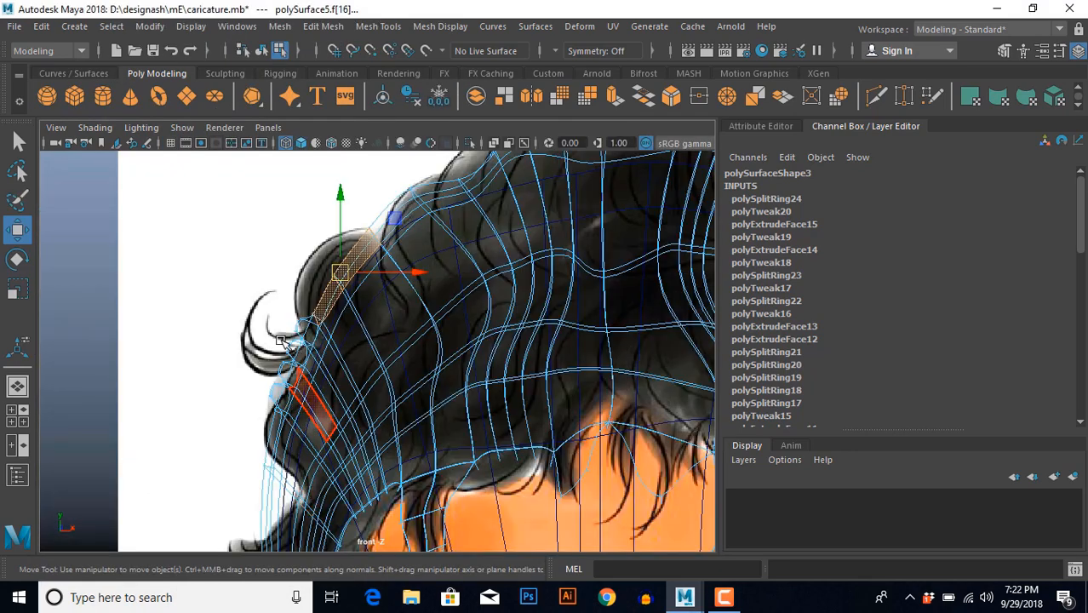
pyautogui.keyDown('shift'); pyautogui.moveTo(257, 189); pyautogui.dragTo(267, 231, button='right'); pyautogui.keyUp('shift')
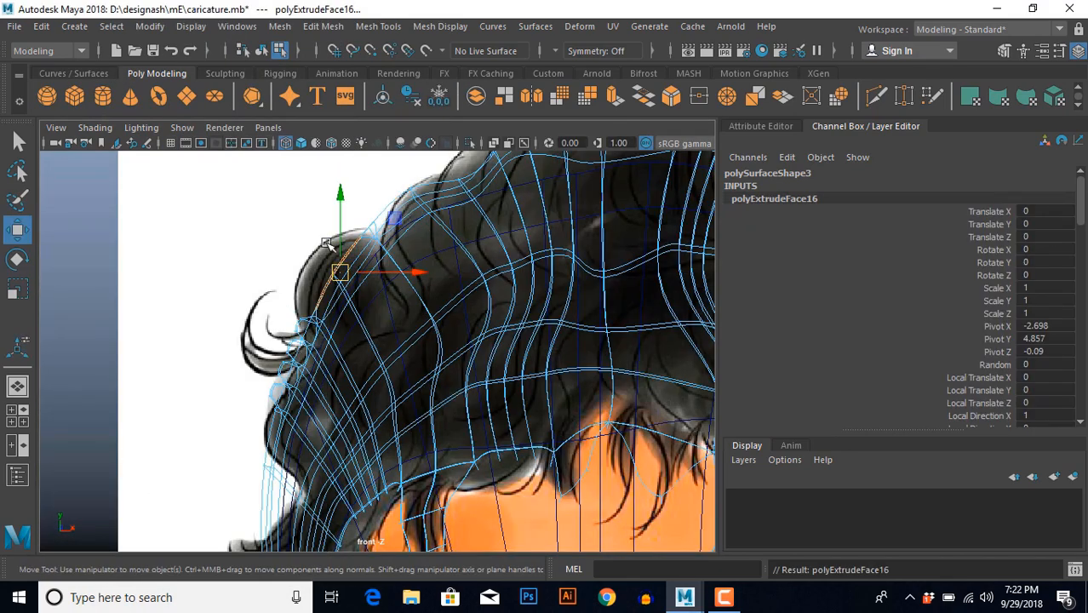
# Move the extruded faces' vertices in the front view so they follow the outline of the rounded hair lump.
pyautogui.moveTo(329, 238); pyautogui.dragTo(286, 244, button='right')
pyautogui.scroll(3, 285, 245)
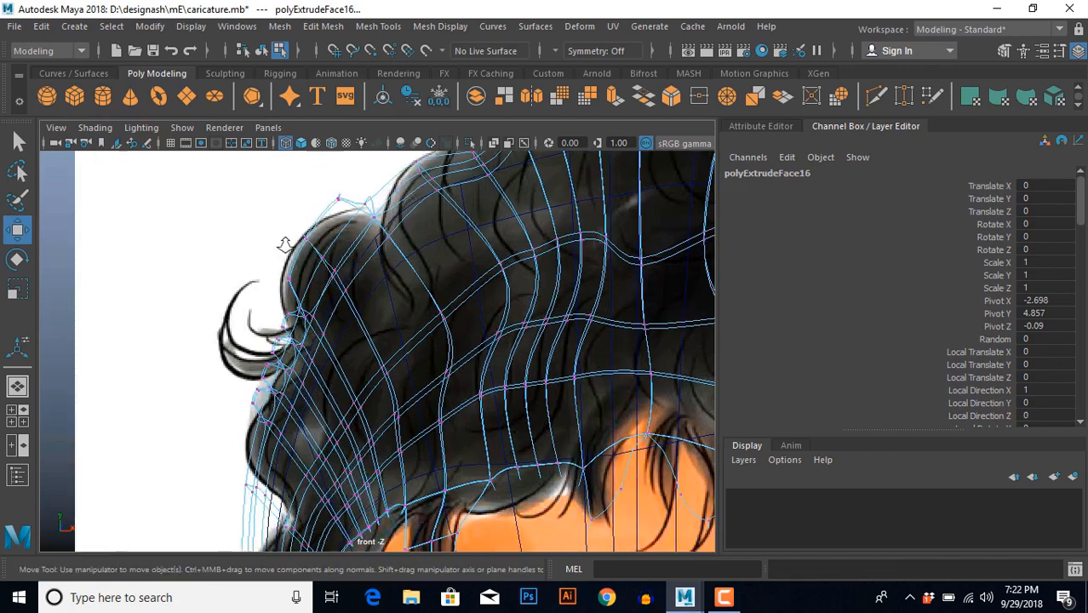
pyautogui.keyDown('alt'); pyautogui.moveTo(284, 245); pyautogui.dragTo(304, 329, button='middle'); pyautogui.keyUp('alt')
pyautogui.moveTo(328, 200); pyautogui.dragTo(350, 237)
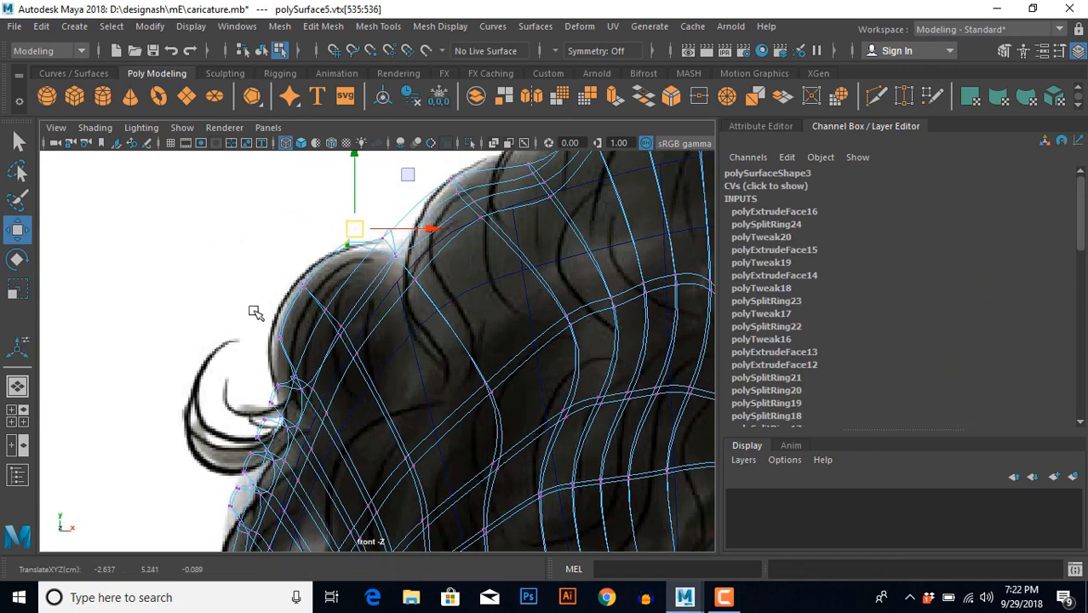
pyautogui.moveTo(256, 312); pyautogui.dragTo(290, 387)
pyautogui.moveTo(267, 349); pyautogui.dragTo(319, 400)
# Pull one side bump's end vertices outward along the reference curl and insert an edge loop across the stretched lock.
pyautogui.keyDown('alt'); pyautogui.moveTo(254, 425); pyautogui.dragTo(265, 359, button='middle'); pyautogui.keyUp('alt')
pyautogui.scroll(3, 264, 379)
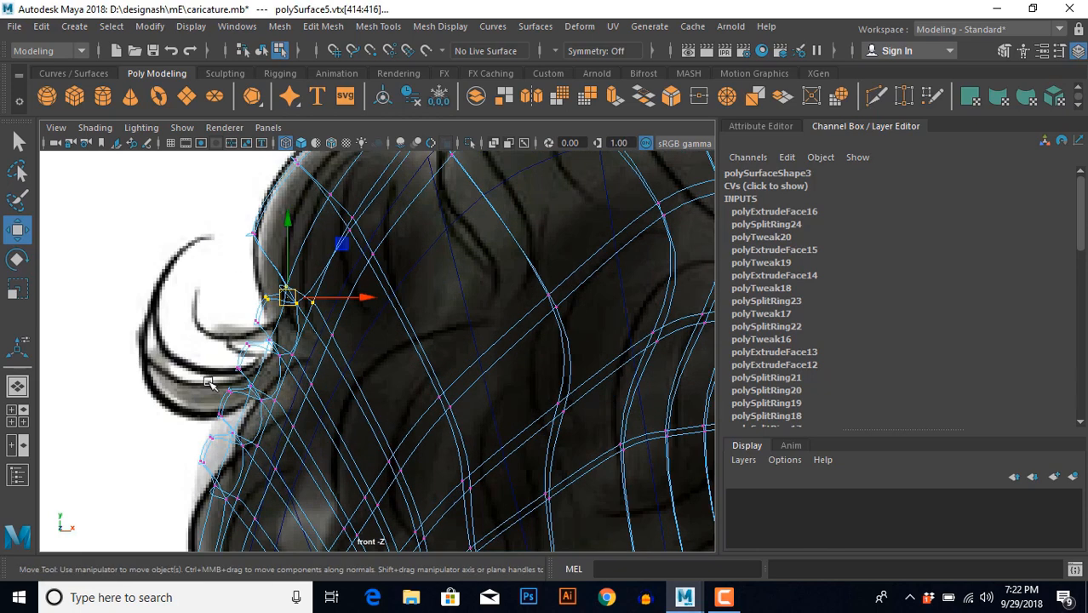
pyautogui.moveTo(238, 417); pyautogui.dragTo(162, 393)
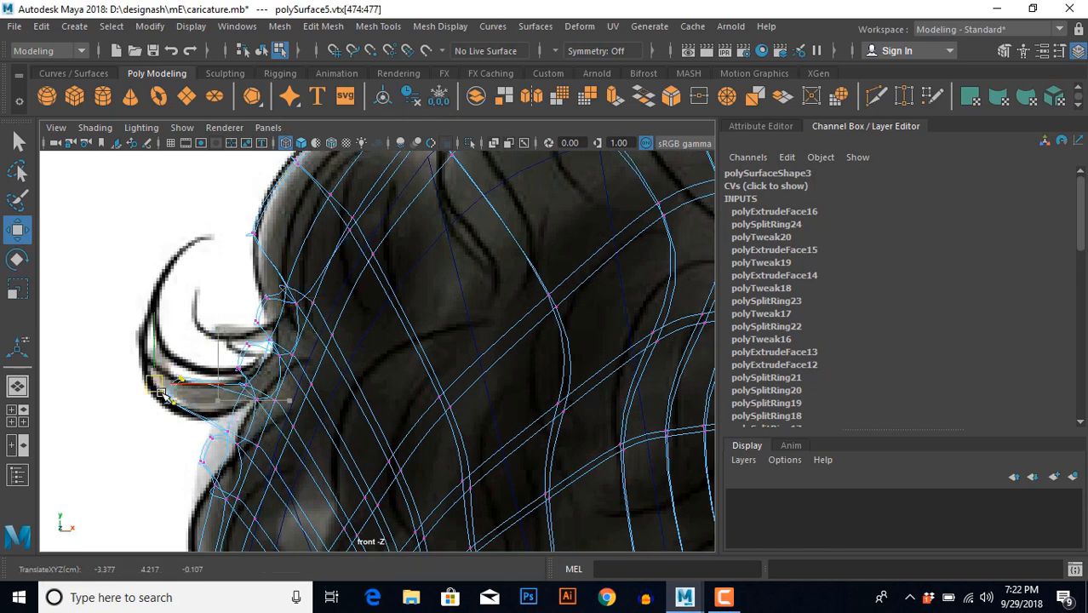
pyautogui.moveTo(223, 394); pyautogui.dragTo(256, 332, button='right')
pyautogui.click(209, 415)
pyautogui.scroll(3, 175, 264)
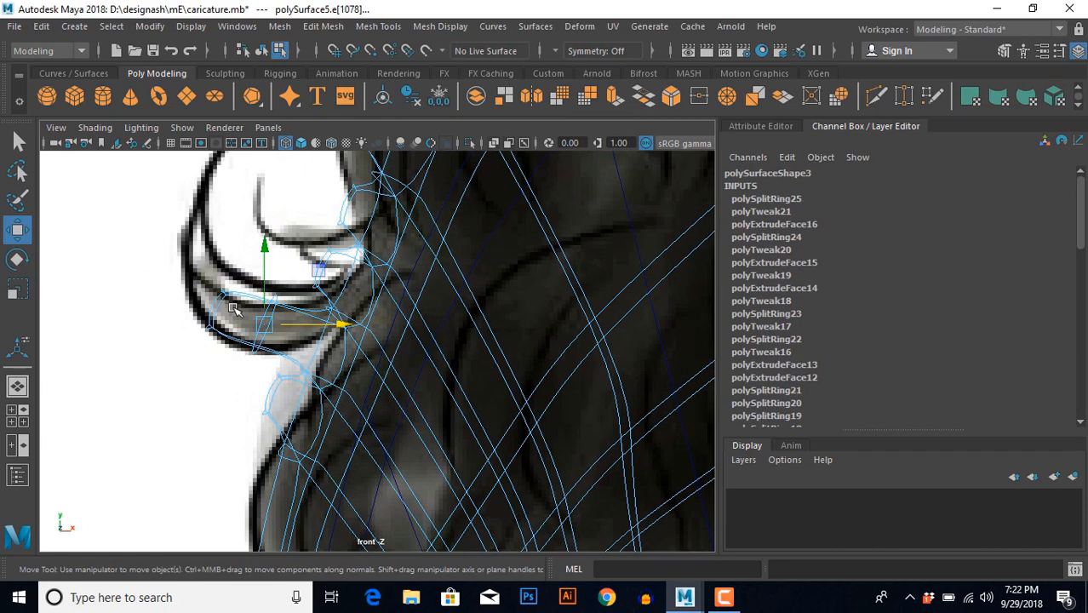
# Move the lock's tip vertices up along the drawn curl, scale them down to narrow the tip, and save the scene.
pyautogui.press('F9')
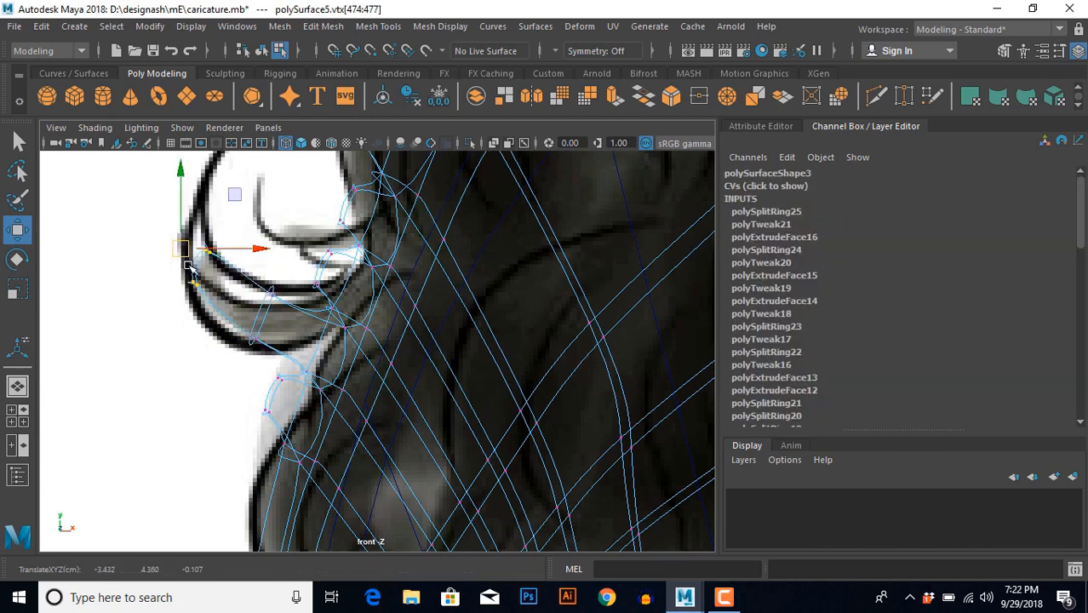
pyautogui.press('r')
pyautogui.moveTo(248, 248); pyautogui.dragTo(290, 334)
pyautogui.moveTo(265, 247); pyautogui.dragTo(230, 349)
pyautogui.press('w')
pyautogui.moveTo(180, 257); pyautogui.dragTo(188, 215)
pyautogui.moveTo(271, 371)
pyautogui.keyDown('alt'); pyautogui.mouseDown(button='middle')
pyautogui.moveTo(250, 403)
pyautogui.moveTo(267, 376)
pyautogui.mouseUp(button='middle'); pyautogui.keyUp('alt')
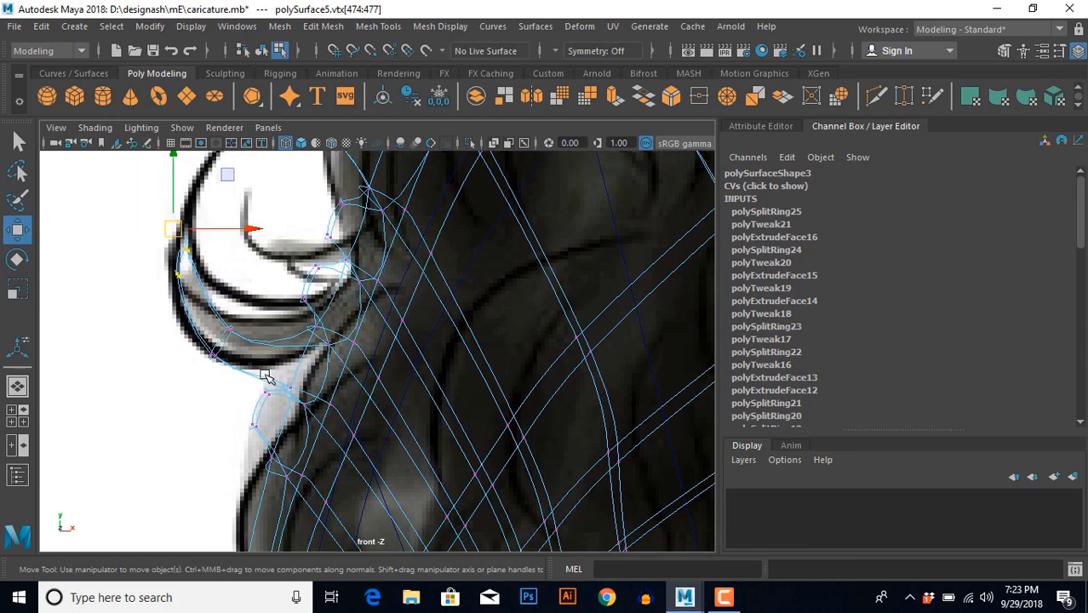
pyautogui.hotkey('ctrl', 's')
# Examine the curled side lock on the smoothed hair in the perspective view.
pyautogui.press('space')
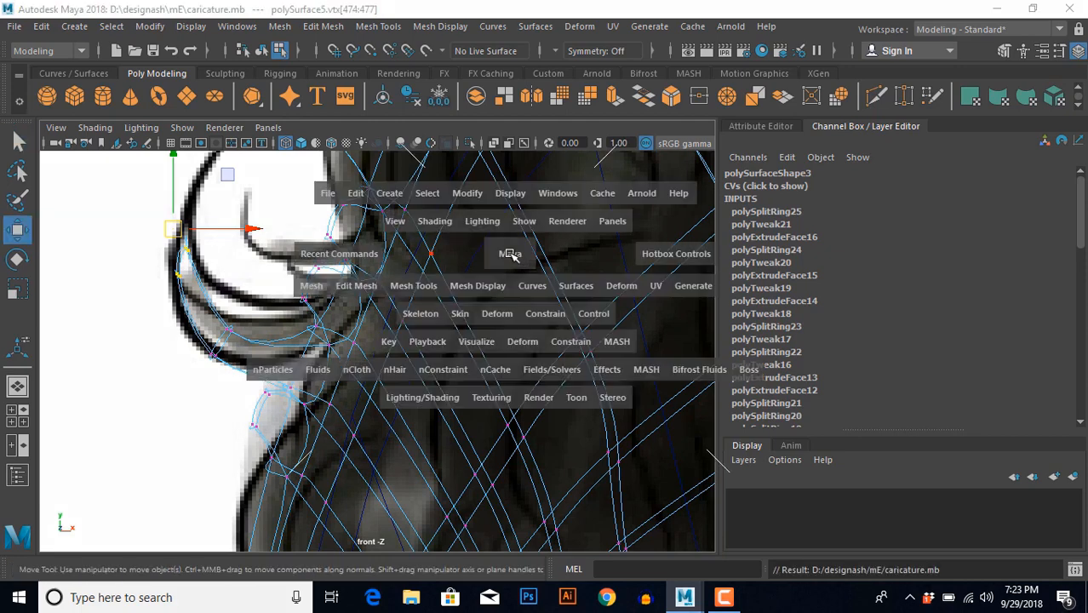
pyautogui.press('space')
pyautogui.keyDown('alt'); pyautogui.moveTo(316, 365); pyautogui.dragTo(311, 338); pyautogui.keyUp('alt')
pyautogui.press('F8')
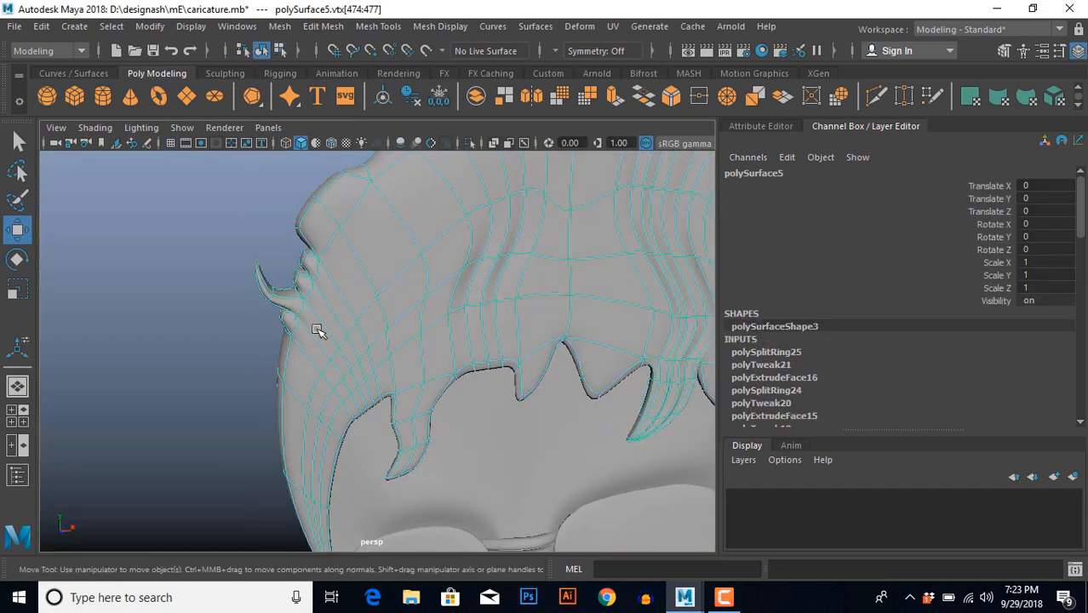
pyautogui.scroll(2, 317, 328)
pyautogui.click(204, 318)
pyautogui.keyDown('alt'); pyautogui.moveTo(324, 363); pyautogui.dragTo(335, 425, button='middle'); pyautogui.keyUp('alt')
pyautogui.scroll(2, 323, 375)
# Extrude the end face of the bump just above the curled lock and pull it outward.
pyautogui.click(314, 317)
pyautogui.keyDown('alt'); pyautogui.moveTo(294, 318); pyautogui.dragTo(270, 350); pyautogui.keyUp('alt')
pyautogui.hotkey('ctrl', 'F11')
pyautogui.click(289, 316)
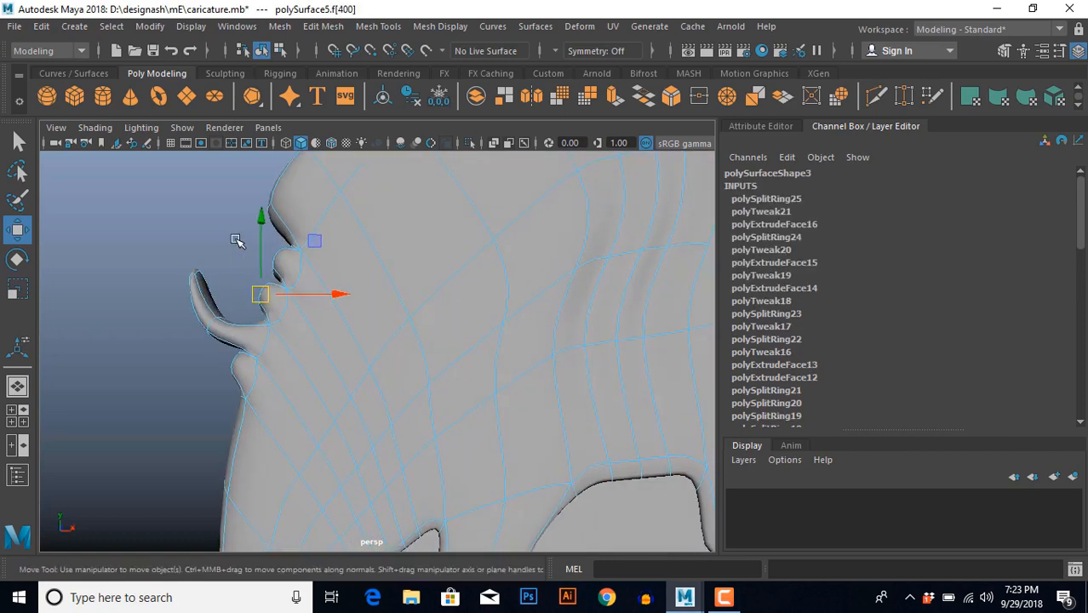
pyautogui.keyDown('shift'); pyautogui.moveTo(237, 240); pyautogui.dragTo(237, 277, button='right'); pyautogui.keyUp('shift')
pyautogui.press('w')
pyautogui.keyDown('alt'); pyautogui.moveTo(297, 311); pyautogui.dragTo(373, 361, button='middle'); pyautogui.keyUp('alt')
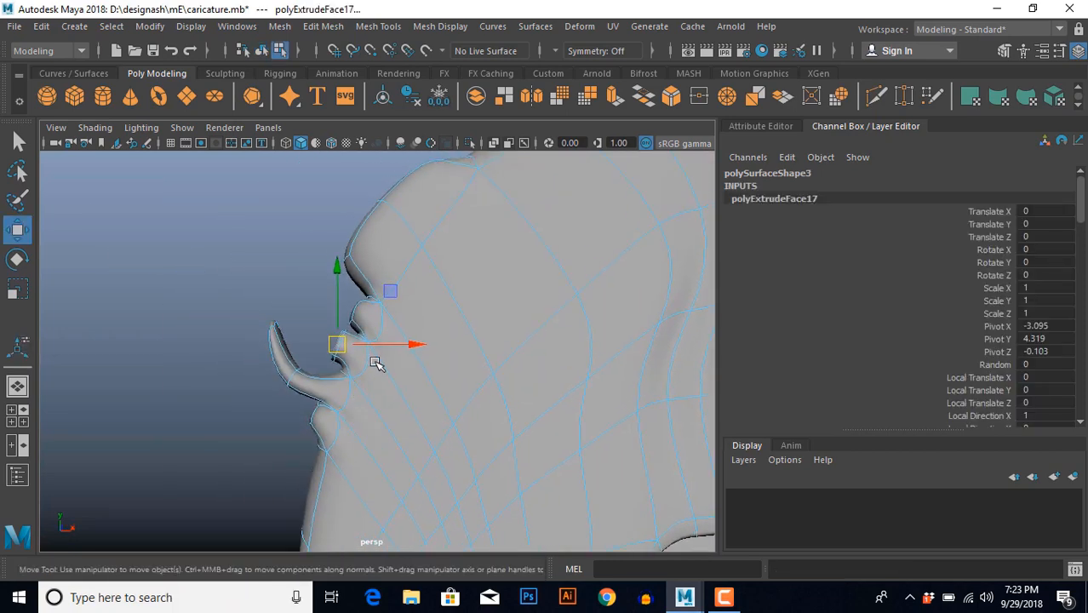
pyautogui.moveTo(398, 345); pyautogui.dragTo(372, 345)
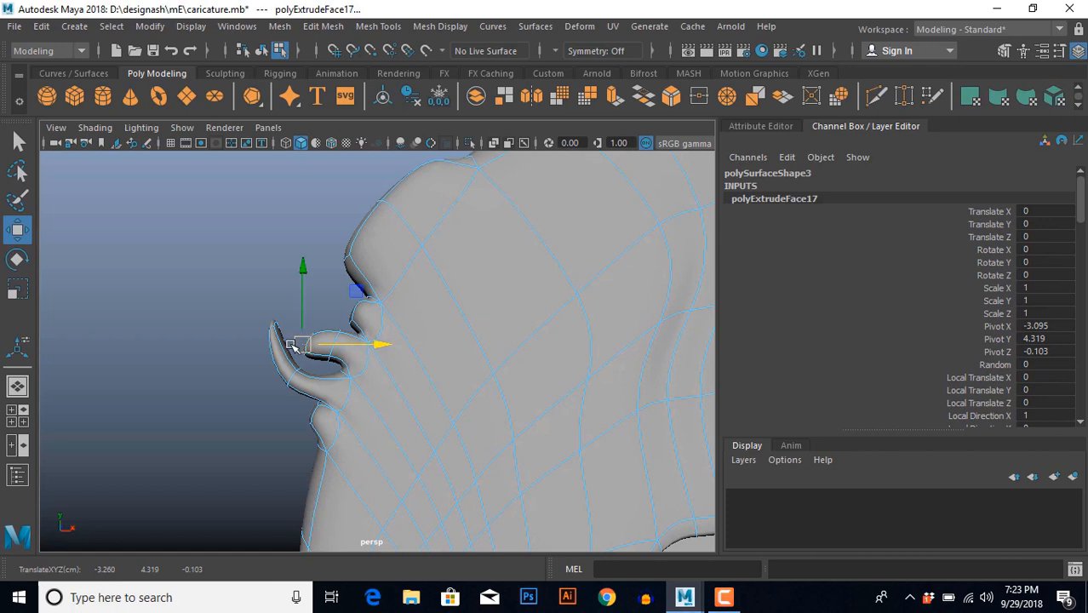
# Extrude the second lock's end face again, raise it into an upward curl and scale it down to a pointed tip.
pyautogui.hotkey('ctrl', 'e')
pyautogui.press('w')
pyautogui.moveTo(302, 259); pyautogui.dragTo(284, 214)
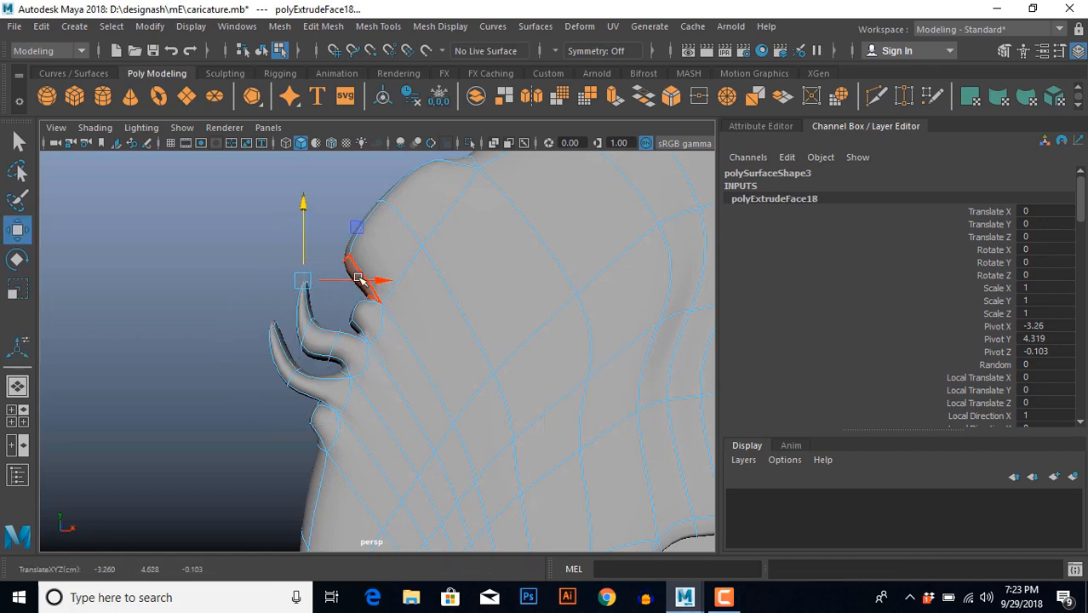
pyautogui.moveTo(351, 277); pyautogui.dragTo(346, 277)
pyautogui.press('r')
pyautogui.scroll(5, 343, 356)
pyautogui.keyDown('alt'); pyautogui.moveTo(310, 285); pyautogui.dragTo(330, 364, button='middle'); pyautogui.keyUp('alt')
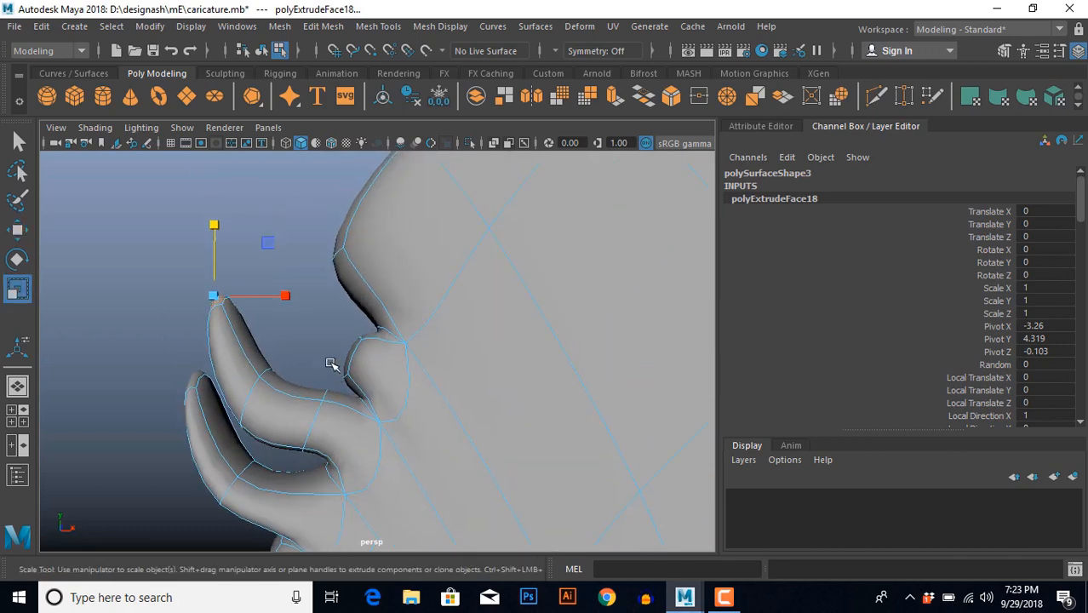
pyautogui.moveTo(289, 294); pyautogui.dragTo(243, 301)
pyautogui.keyDown('alt'); pyautogui.moveTo(279, 326); pyautogui.dragTo(330, 356); pyautogui.keyUp('alt')
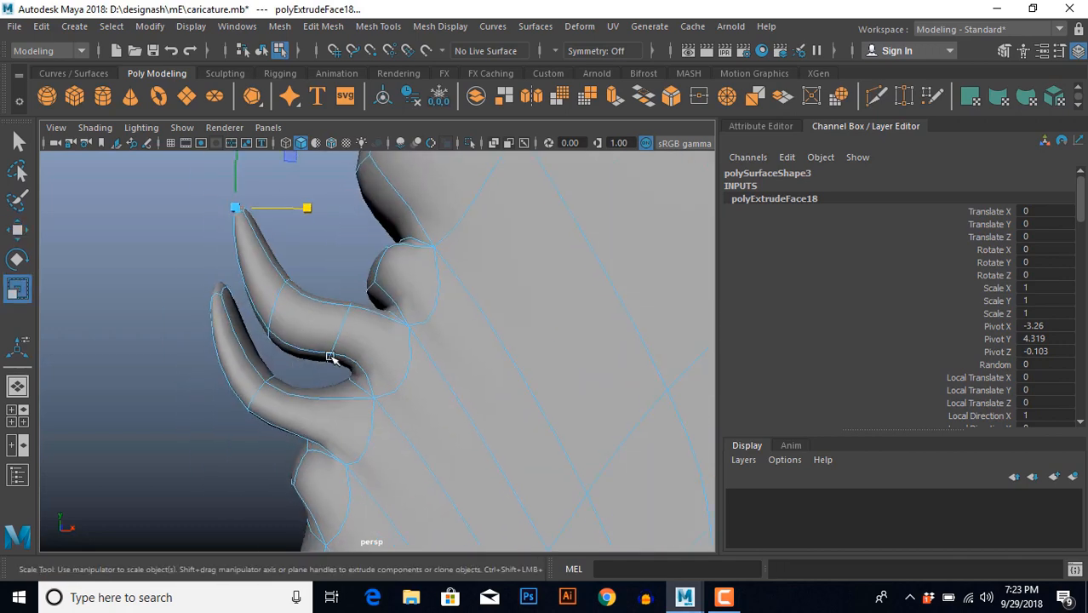
# Narrow the second lock by scaling down the two edge loops along its length vertically.
pyautogui.click(340, 327)
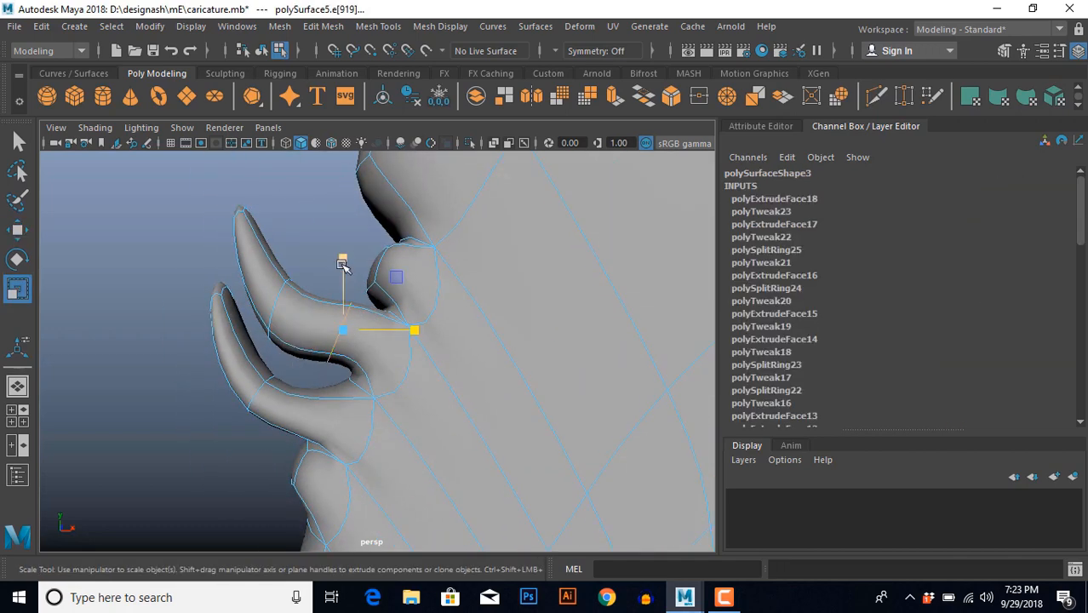
pyautogui.moveTo(341, 265)
pyautogui.mouseDown()
pyautogui.moveTo(342, 302)
pyautogui.moveTo(342, 285)
pyautogui.mouseUp()
pyautogui.click(271, 307)
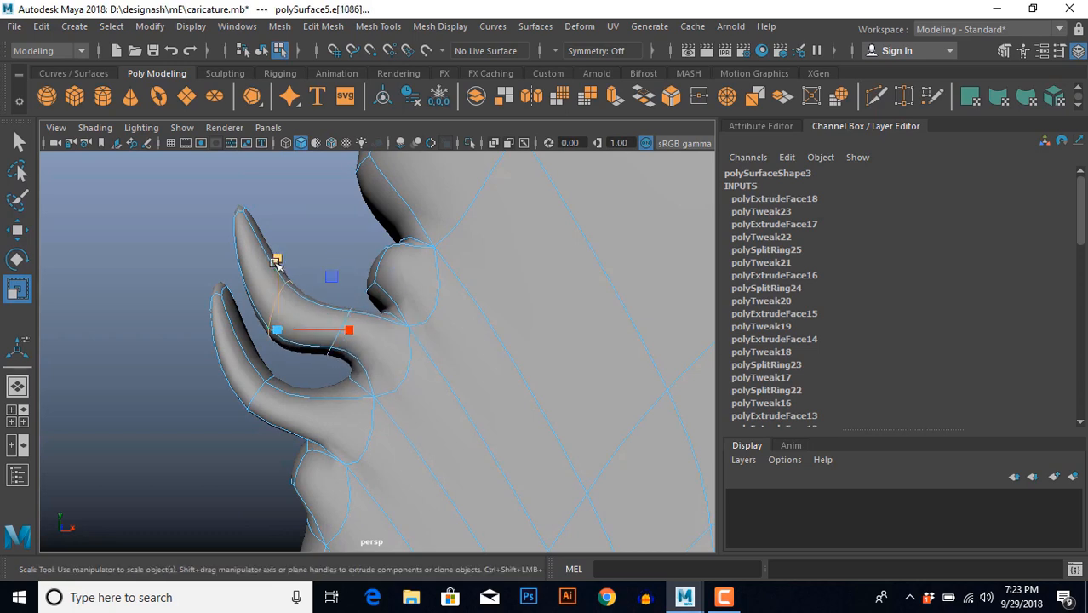
pyautogui.moveTo(278, 257); pyautogui.dragTo(279, 279)
pyautogui.click(183, 419)
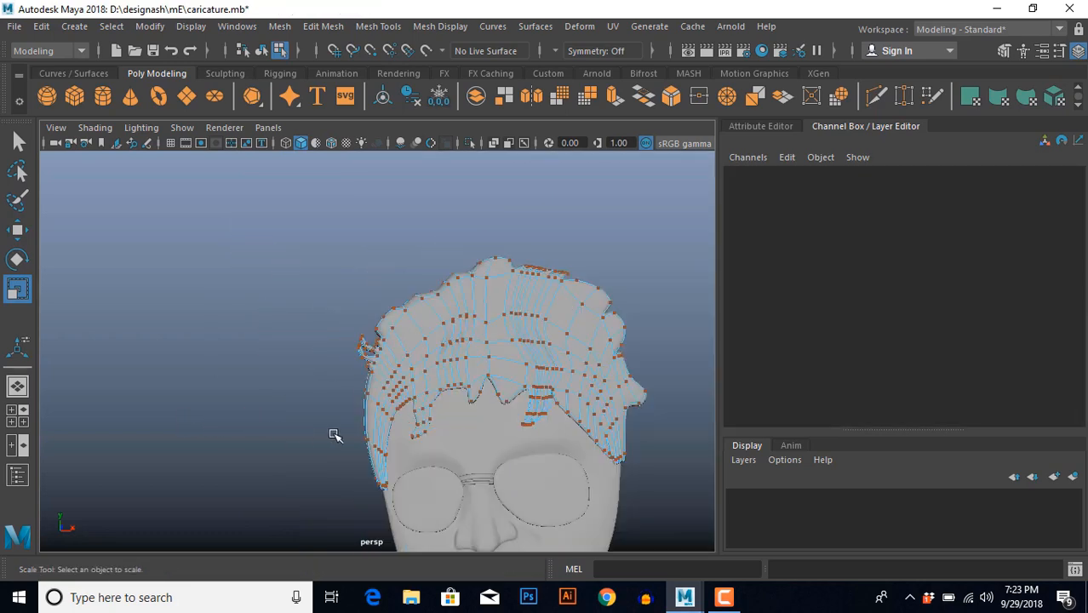
pyautogui.moveTo(402, 391); pyautogui.dragTo(444, 348, button='right')
pyautogui.click(296, 401)
# Extrude the end face of the remaining bump above the two curled locks and pull it outward.
pyautogui.scroll(10, 298, 404)
pyautogui.click(425, 369)
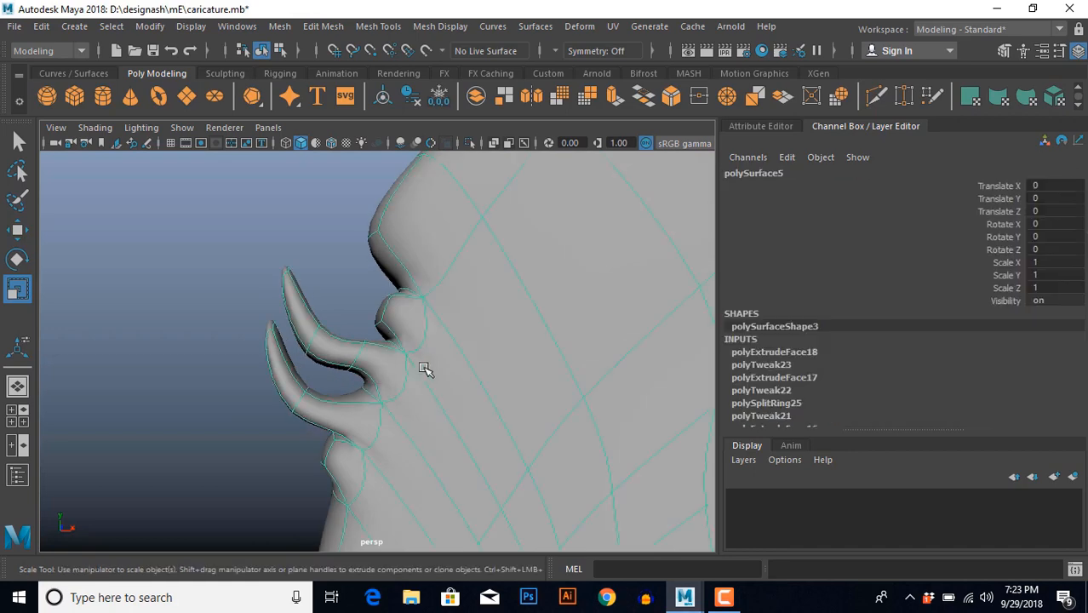
pyautogui.keyDown('alt'); pyautogui.moveTo(397, 372); pyautogui.dragTo(377, 416, button='middle'); pyautogui.keyUp('alt')
pyautogui.keyDown('alt'); pyautogui.moveTo(378, 417); pyautogui.dragTo(373, 416); pyautogui.keyUp('alt')
pyautogui.moveTo(389, 387); pyautogui.dragTo(389, 442, button='right')
pyautogui.click(391, 381)
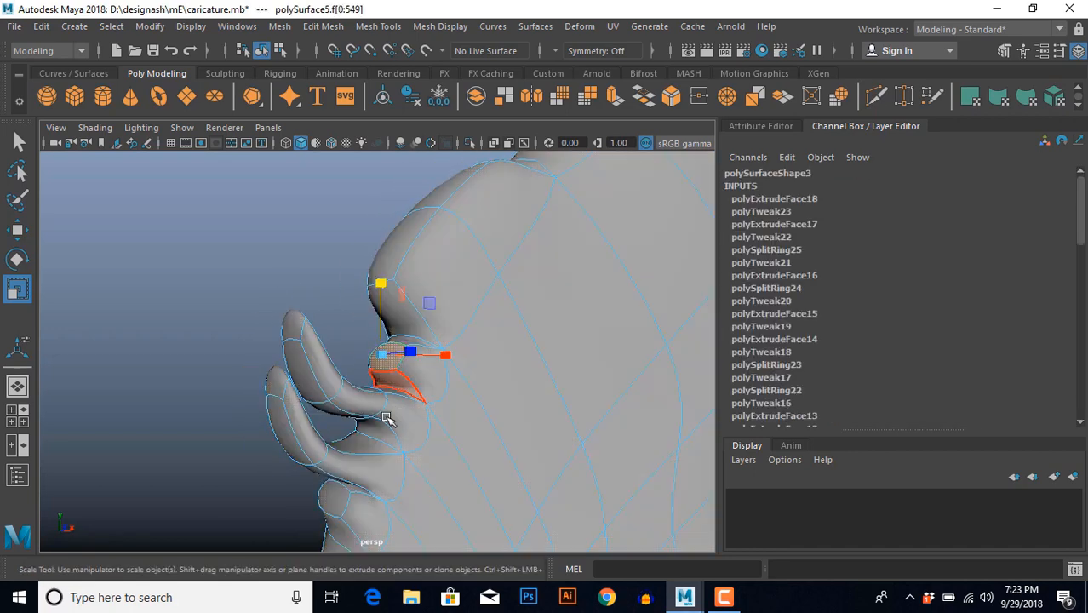
pyautogui.click(364, 371)
pyautogui.keyDown('shift'); pyautogui.moveTo(298, 238); pyautogui.dragTo(298, 282, button='right'); pyautogui.keyUp('shift')
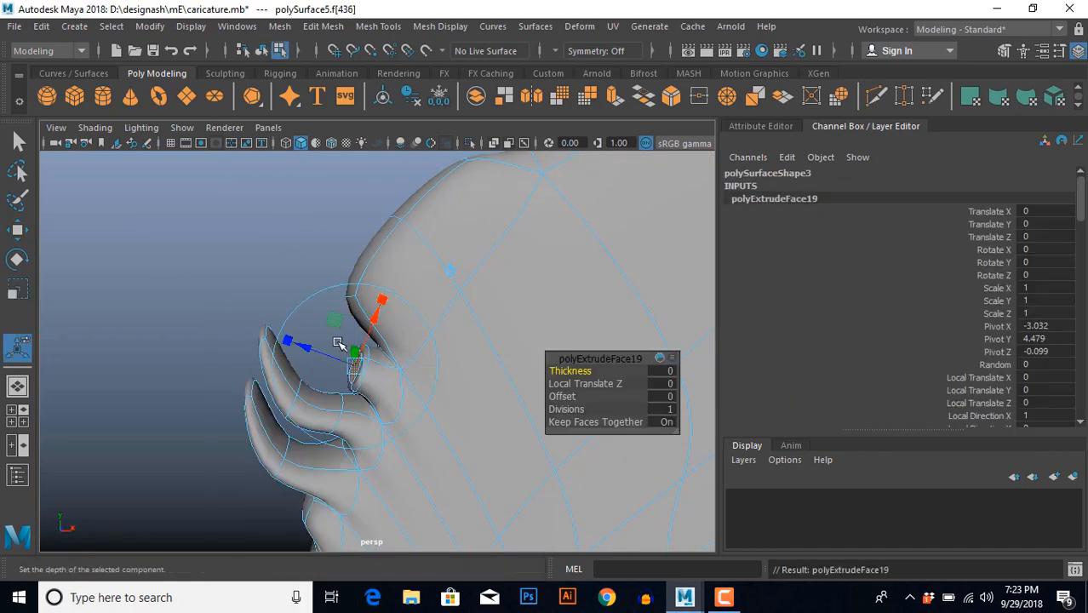
pyautogui.press('w')
pyautogui.moveTo(424, 367); pyautogui.dragTo(372, 364)
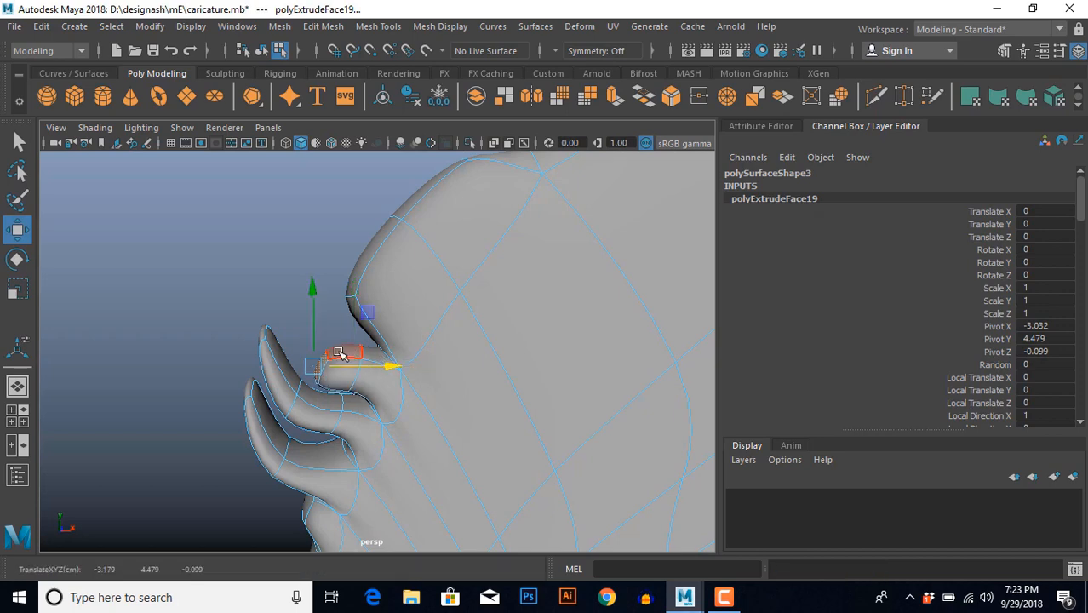
# Taper the third lock's end face, then extrude it again and pull it slightly farther outward.
pyautogui.press('r')
pyautogui.keyDown('alt'); pyautogui.moveTo(365, 408); pyautogui.dragTo(344, 349); pyautogui.keyUp('alt')
pyautogui.moveTo(307, 288); pyautogui.dragTo(307, 318)
pyautogui.keyDown('alt'); pyautogui.moveTo(304, 334); pyautogui.dragTo(296, 388); pyautogui.keyUp('alt')
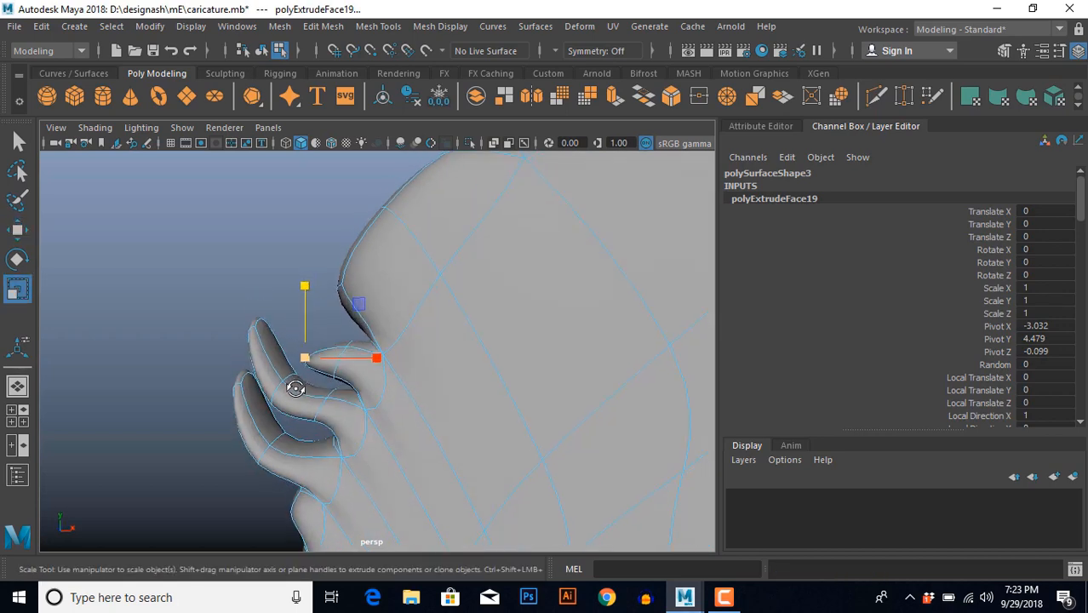
pyautogui.hotkey('ctrl', 'e')
pyautogui.press('w')
pyautogui.moveTo(381, 359); pyautogui.dragTo(364, 362)
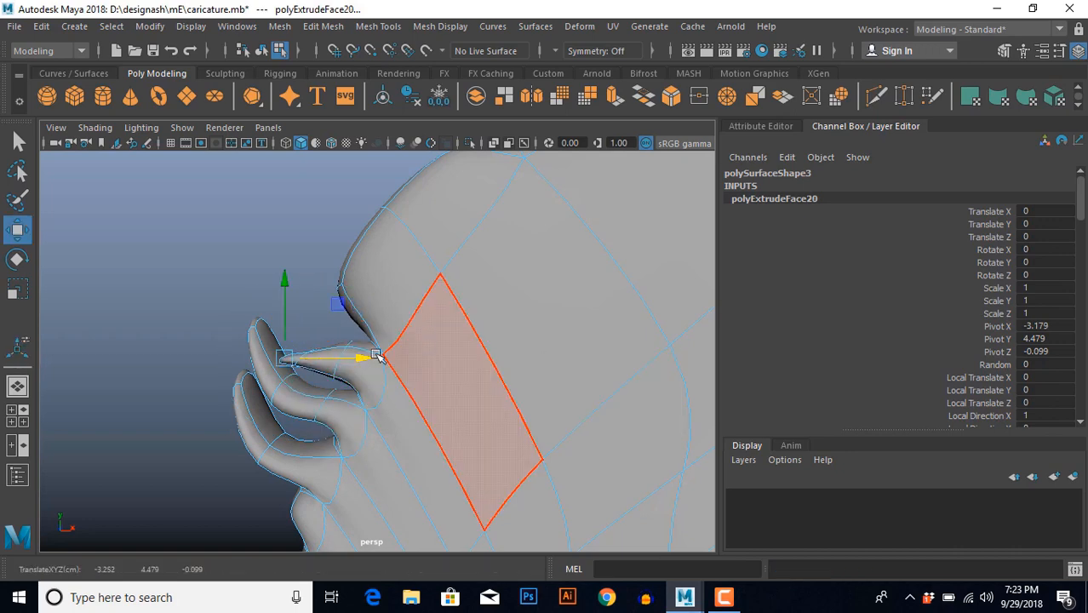
pyautogui.press('F8')
pyautogui.click(259, 302)
# Reposition the vertices at the third lock's root in the front view to fit the reference drawing.
pyautogui.scroll(-5, 377, 350)
pyautogui.click(376, 350)
pyautogui.keyDown('alt'); pyautogui.moveTo(376, 350); pyautogui.dragTo(373, 391, button='middle'); pyautogui.keyUp('alt')
pyautogui.scroll(4, 373, 391)
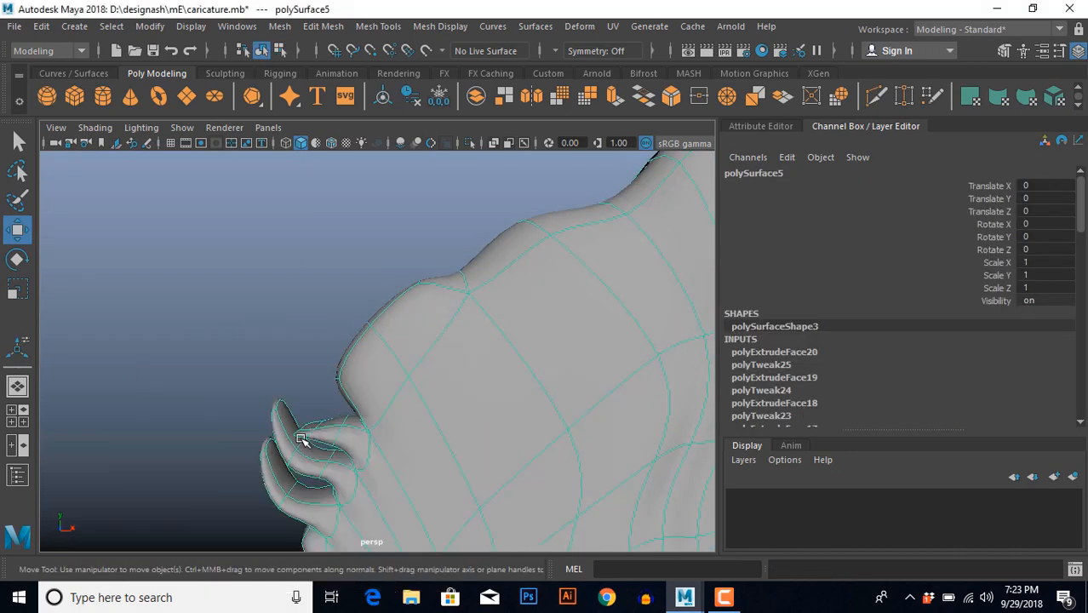
pyautogui.press('space')
pyautogui.press('space')
pyautogui.keyDown('alt'); pyautogui.moveTo(311, 296); pyautogui.dragTo(314, 457, button='middle'); pyautogui.keyUp('alt')
pyautogui.keyDown('alt'); pyautogui.moveTo(399, 263); pyautogui.dragTo(370, 365, button='middle'); pyautogui.keyUp('alt')
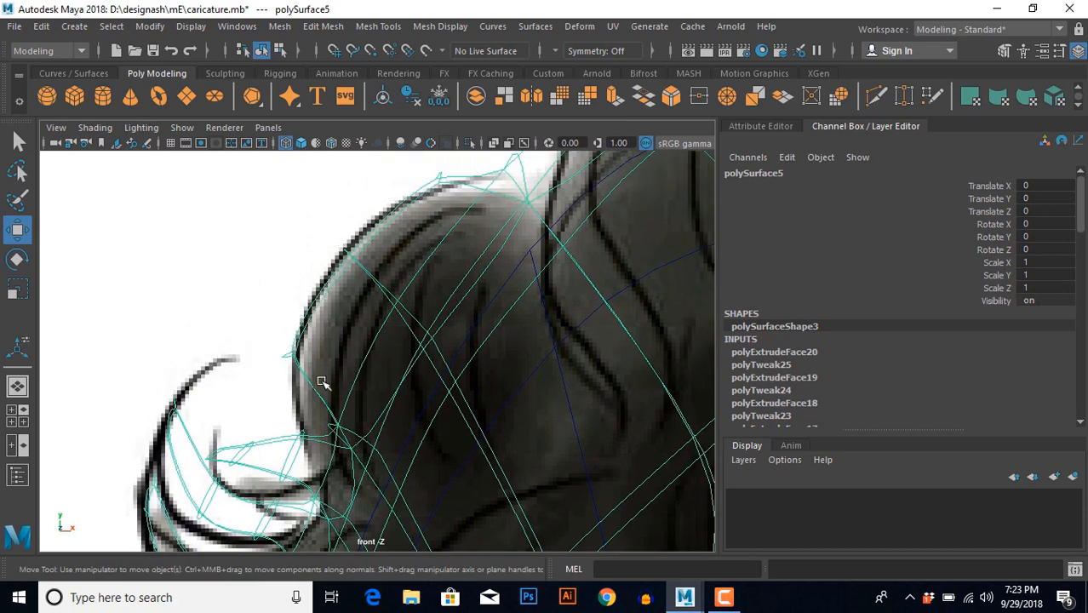
pyautogui.click(297, 406)
pyautogui.moveTo(358, 466); pyautogui.dragTo(357, 465)
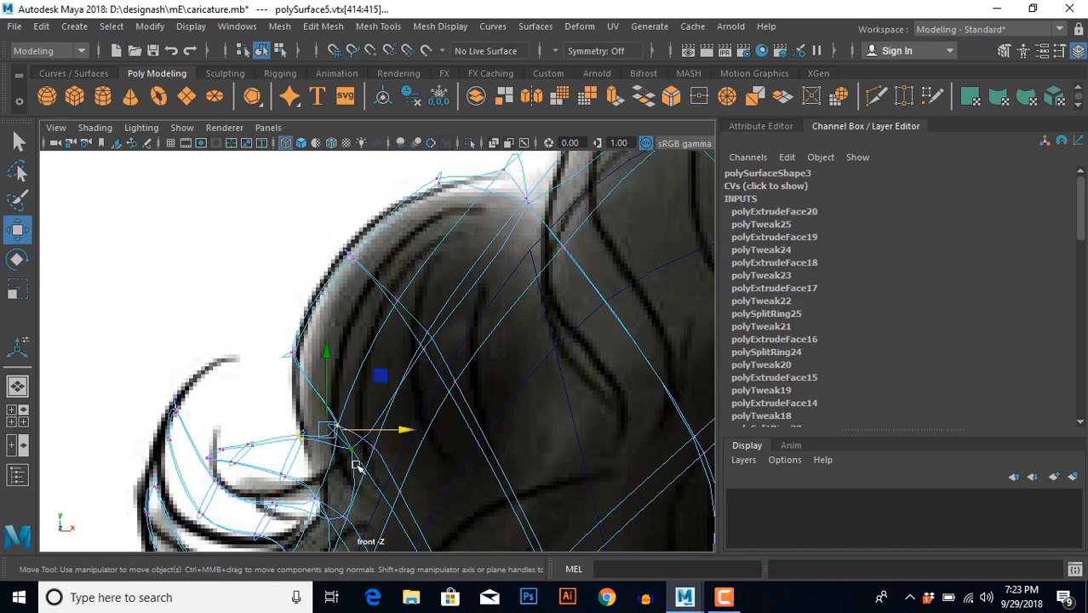
pyautogui.keyDown('alt'); pyautogui.moveTo(378, 422); pyautogui.dragTo(395, 320, button='middle'); pyautogui.keyUp('alt')
pyautogui.moveTo(349, 320); pyautogui.dragTo(349, 348)
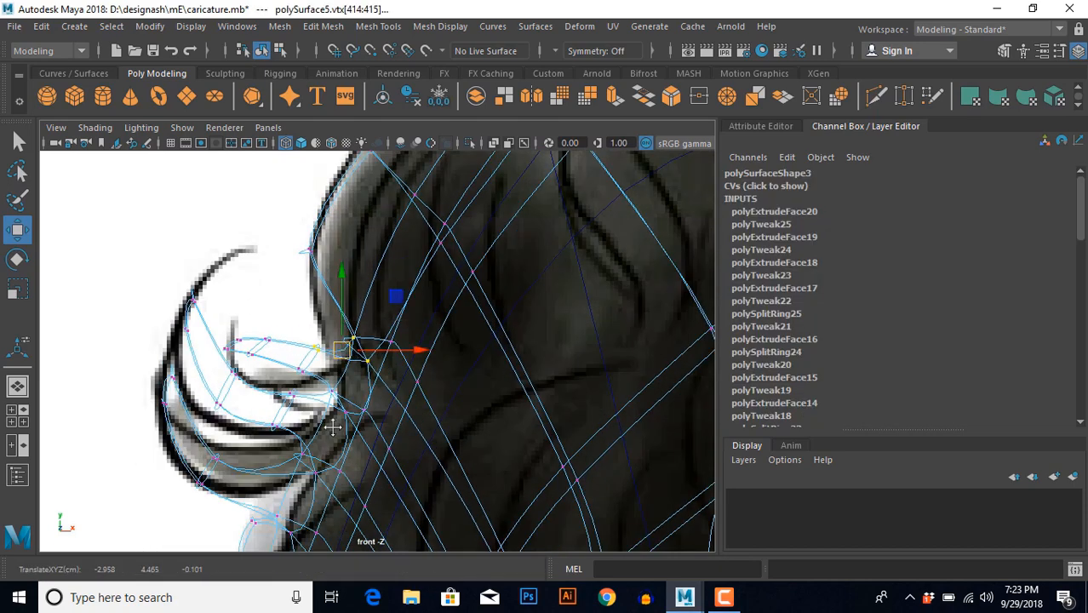
pyautogui.keyDown('alt'); pyautogui.moveTo(333, 428); pyautogui.dragTo(355, 247, button='middle'); pyautogui.keyUp('alt')
pyautogui.moveTo(340, 469)
pyautogui.keyDown('alt'); pyautogui.mouseDown(button='middle')
pyautogui.moveTo(331, 277)
pyautogui.moveTo(336, 321)
pyautogui.mouseUp(button='middle'); pyautogui.keyUp('alt')
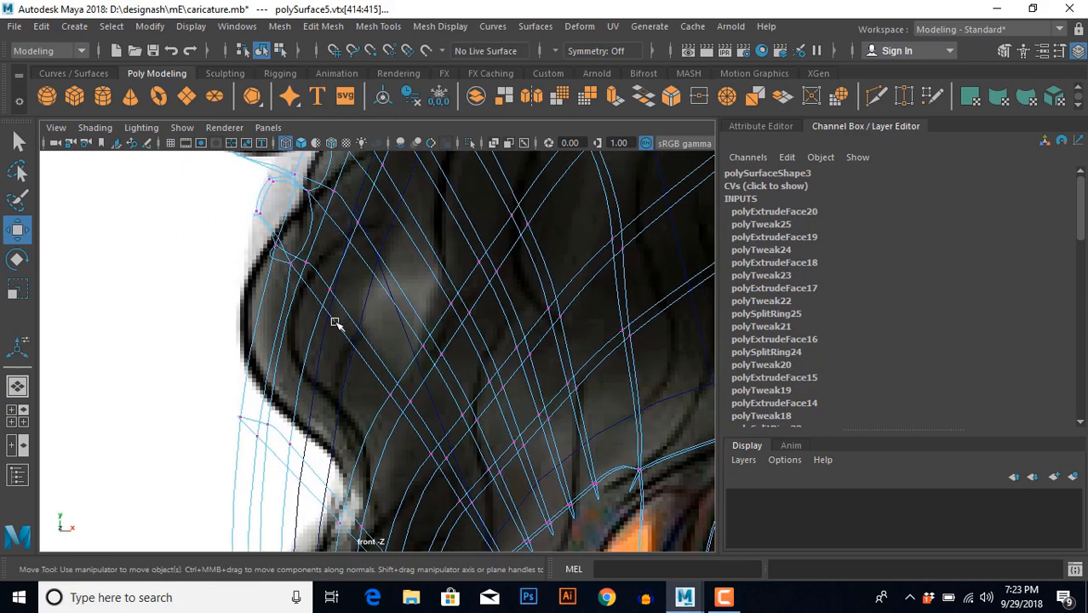
# Reposition the vertices along the outer edge of the rounded hair bump above the curled locks to match the front reference.
pyautogui.press('space')
pyautogui.press('space')
pyautogui.keyDown('alt'); pyautogui.moveTo(478, 284); pyautogui.dragTo(394, 318); pyautogui.keyUp('alt')
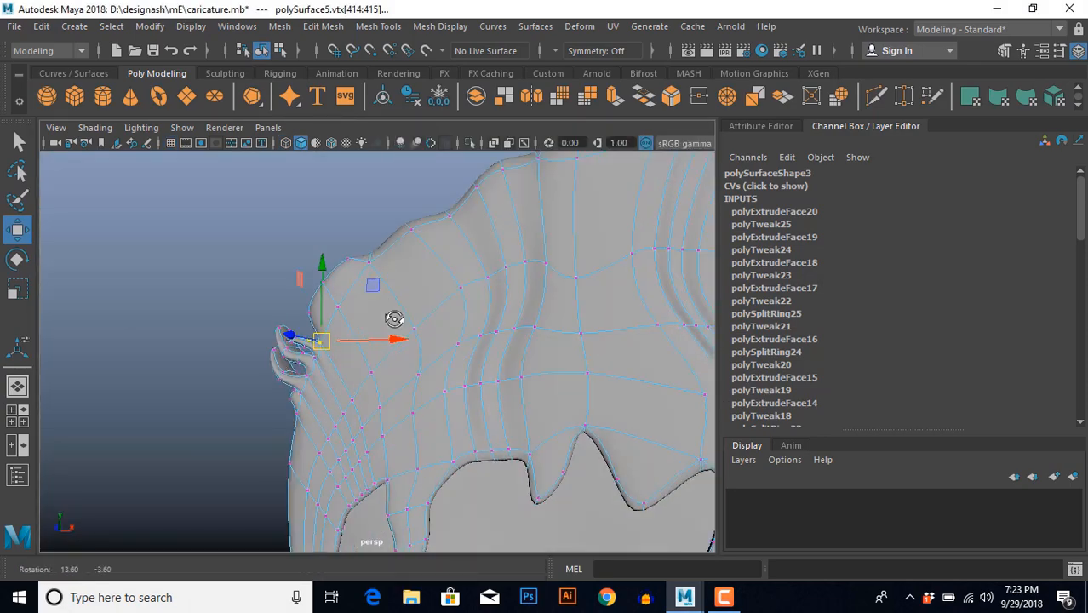
pyautogui.press('space')
pyautogui.press('space')
pyautogui.scroll(10, 340, 372)
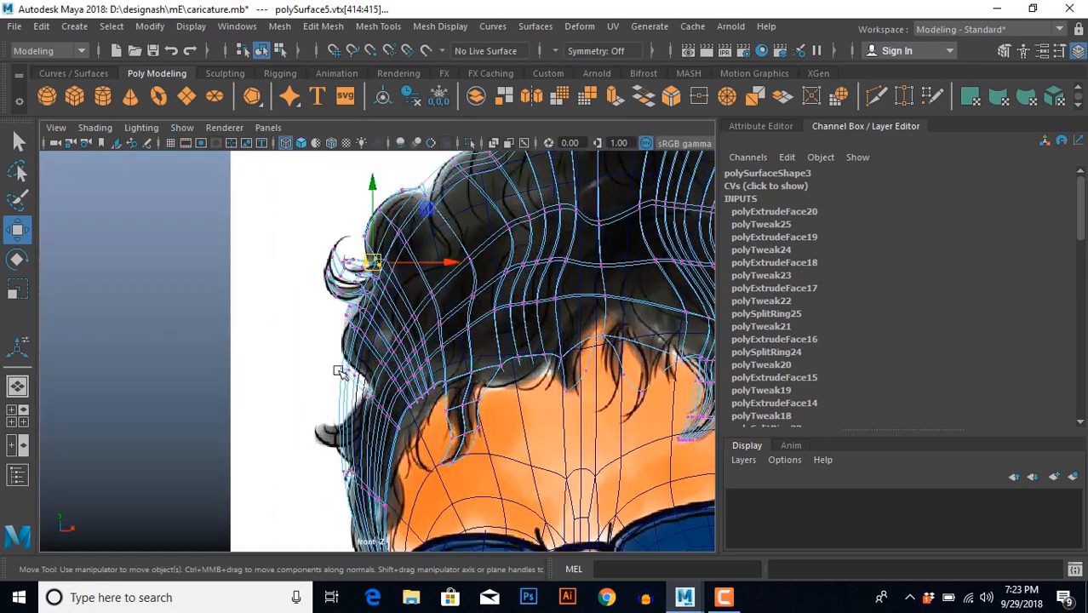
pyautogui.keyDown('alt'); pyautogui.moveTo(368, 292); pyautogui.dragTo(292, 496, button='middle'); pyautogui.keyUp('alt')
pyautogui.scroll(2, 342, 347)
pyautogui.moveTo(367, 195); pyautogui.dragTo(413, 271)
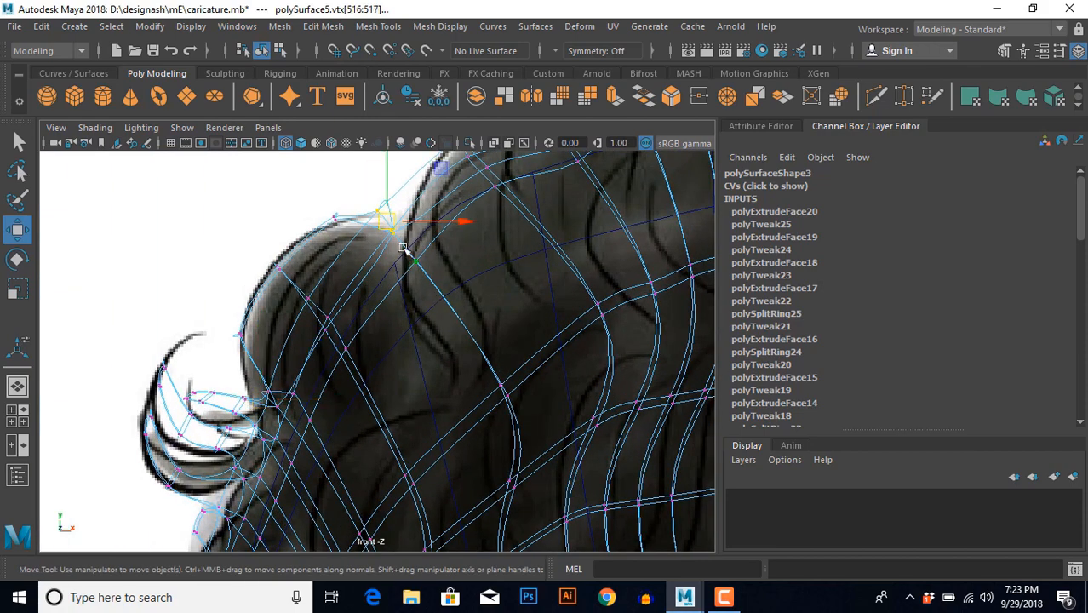
pyautogui.moveTo(392, 221); pyautogui.dragTo(396, 247)
pyautogui.moveTo(260, 235); pyautogui.dragTo(232, 248)
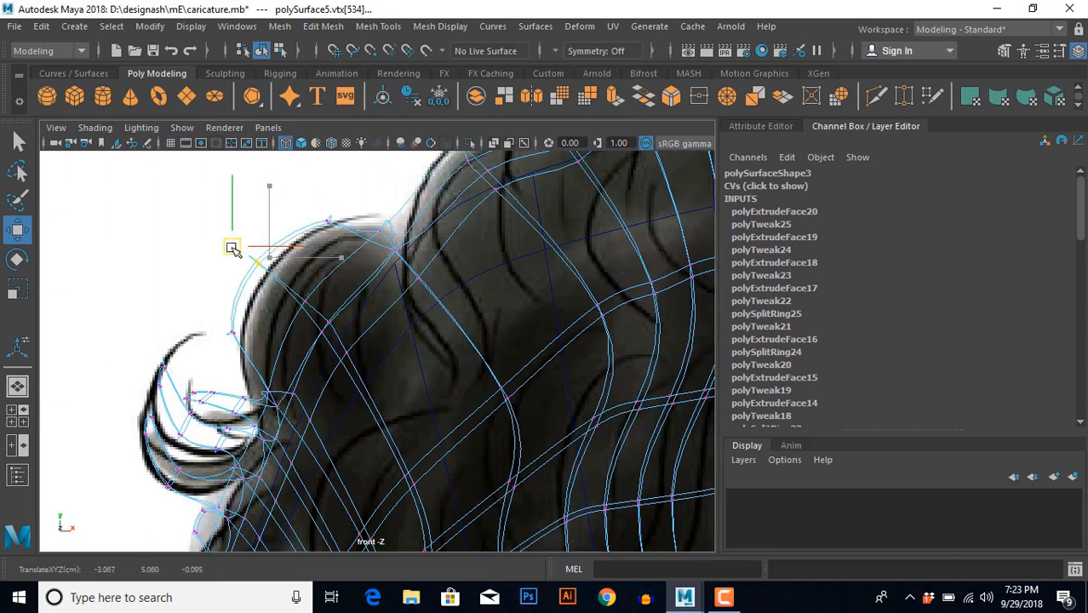
pyautogui.moveTo(309, 202); pyautogui.dragTo(348, 215)
# Insert an edge loop through the side hair mesh by splitting an edge ring, and check the whole hairstyle.
pyautogui.press('space')
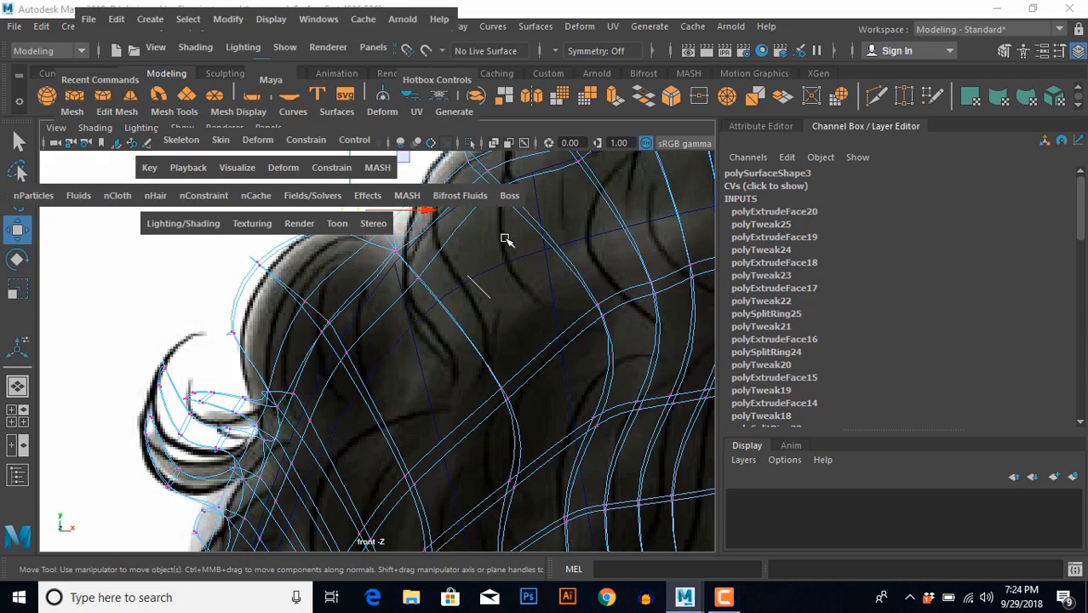
pyautogui.press('space')
pyautogui.scroll(-3, 481, 294)
pyautogui.scroll(1, 451, 327)
pyautogui.keyDown('alt'); pyautogui.moveTo(446, 360); pyautogui.dragTo(444, 330, button='middle'); pyautogui.keyUp('alt')
pyautogui.moveTo(443, 329); pyautogui.dragTo(374, 236, button='right')
pyautogui.click(423, 255)
pyautogui.scroll(-5, 495, 316)
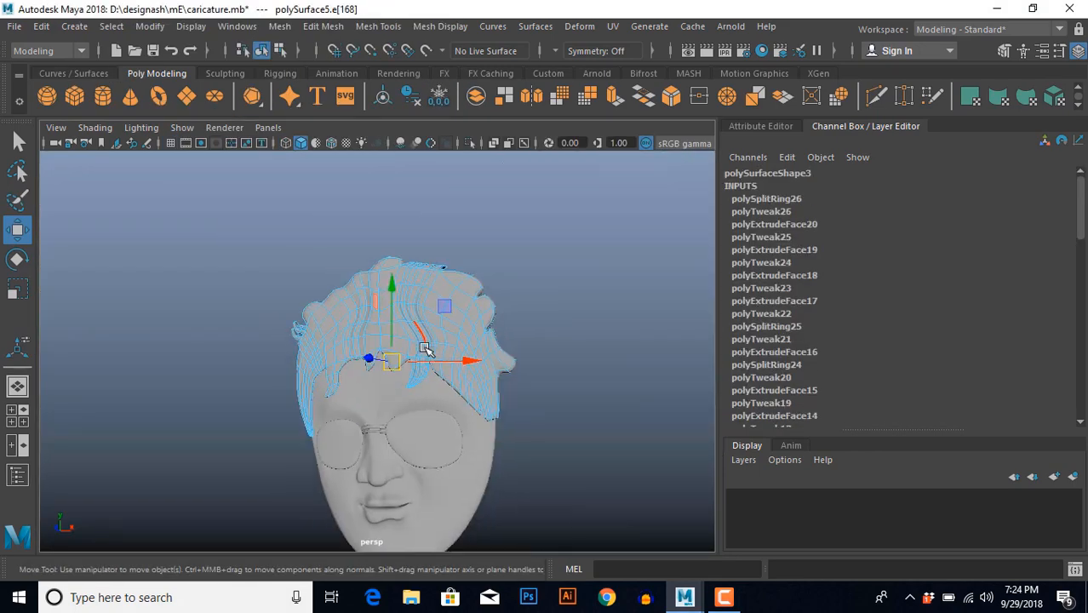
pyautogui.keyDown('alt'); pyautogui.moveTo(425, 348); pyautogui.dragTo(430, 316, button='middle'); pyautogui.keyUp('alt')
pyautogui.scroll(3, 434, 328)
pyautogui.moveTo(435, 358)
pyautogui.keyDown('alt'); pyautogui.mouseDown()
pyautogui.moveTo(341, 364)
pyautogui.moveTo(447, 369)
pyautogui.mouseUp(); pyautogui.keyUp('alt')
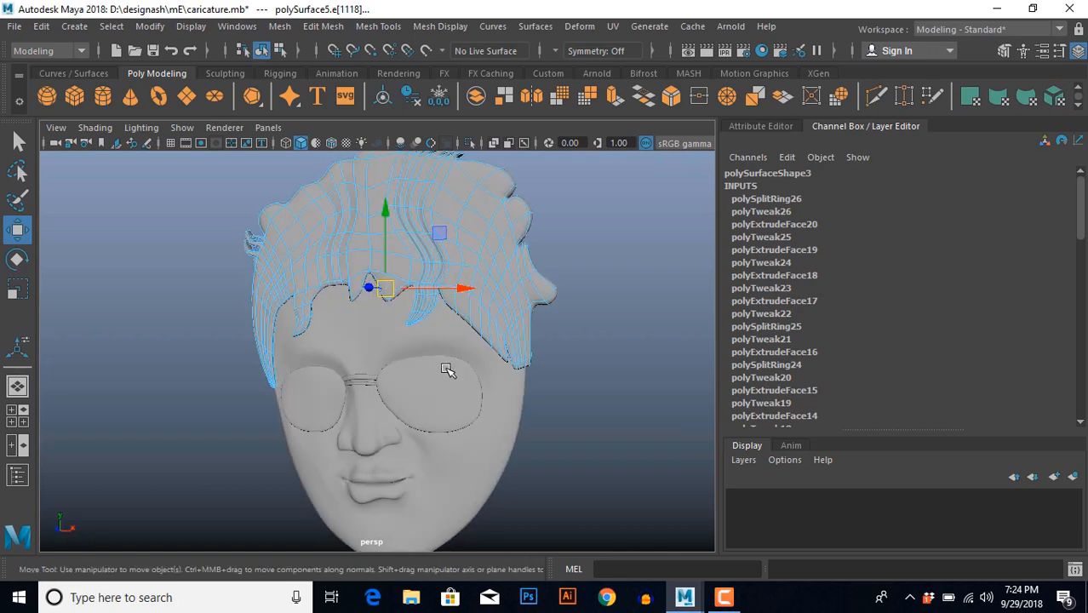
# Delete the construction history of all objects in the scene.
pyautogui.click(43, 28)
pyautogui.moveTo(107, 232)
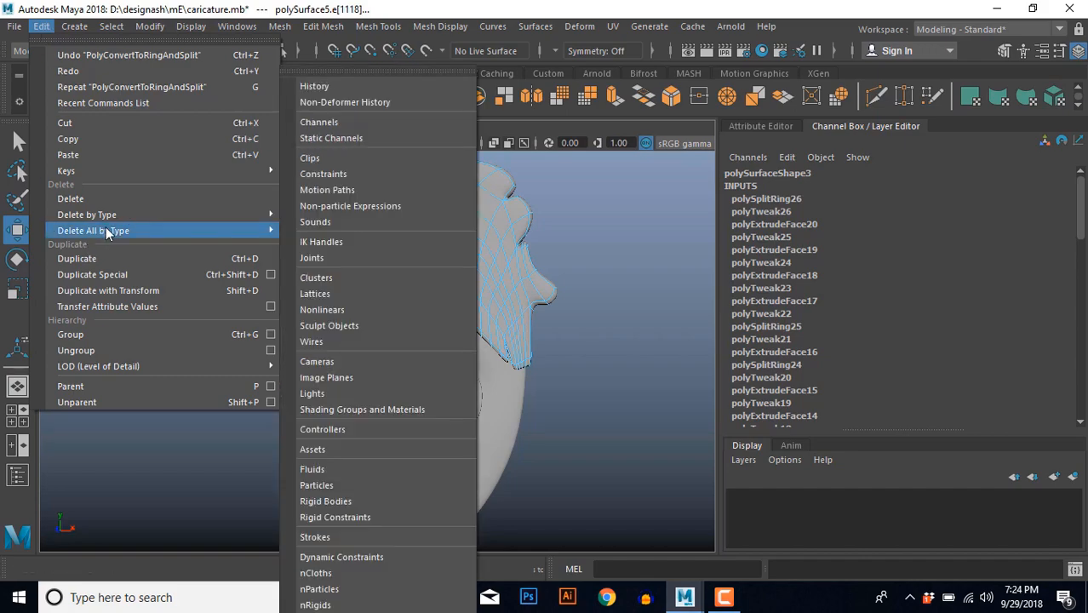
pyautogui.click(314, 87)
# Extrude the strip of hairline faces beside the curved forehead lock and pull it downward to start a new lock.
pyautogui.scroll(4, 408, 359)
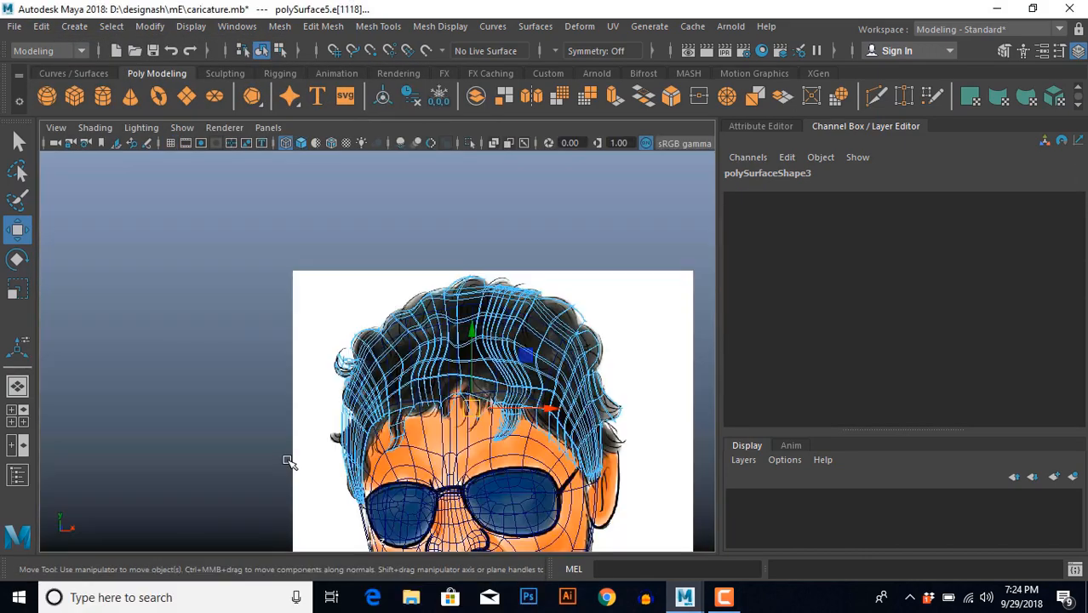
pyautogui.scroll(5, 289, 457)
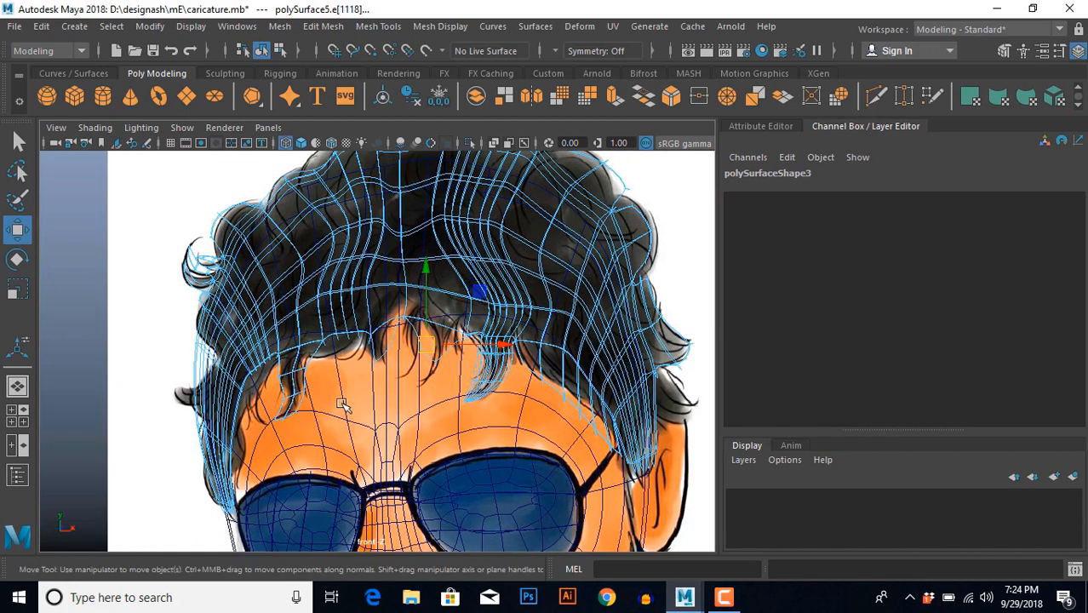
pyautogui.scroll(2, 355, 356)
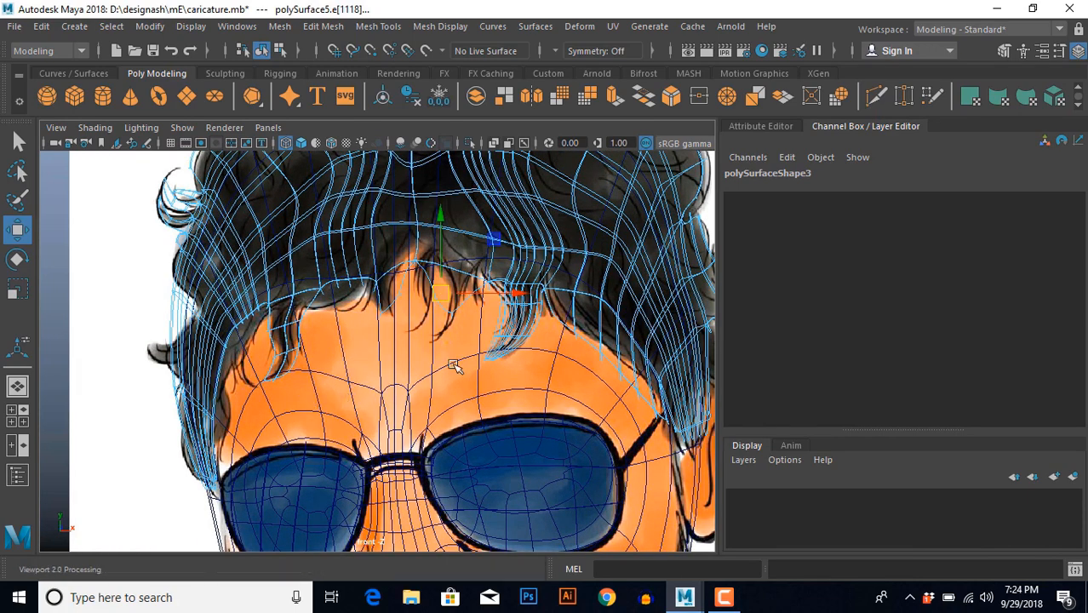
pyautogui.press('space')
pyautogui.press('space')
pyautogui.keyDown('alt'); pyautogui.moveTo(405, 358); pyautogui.dragTo(451, 275, button='middle'); pyautogui.keyUp('alt')
pyautogui.scroll(6, 347, 318)
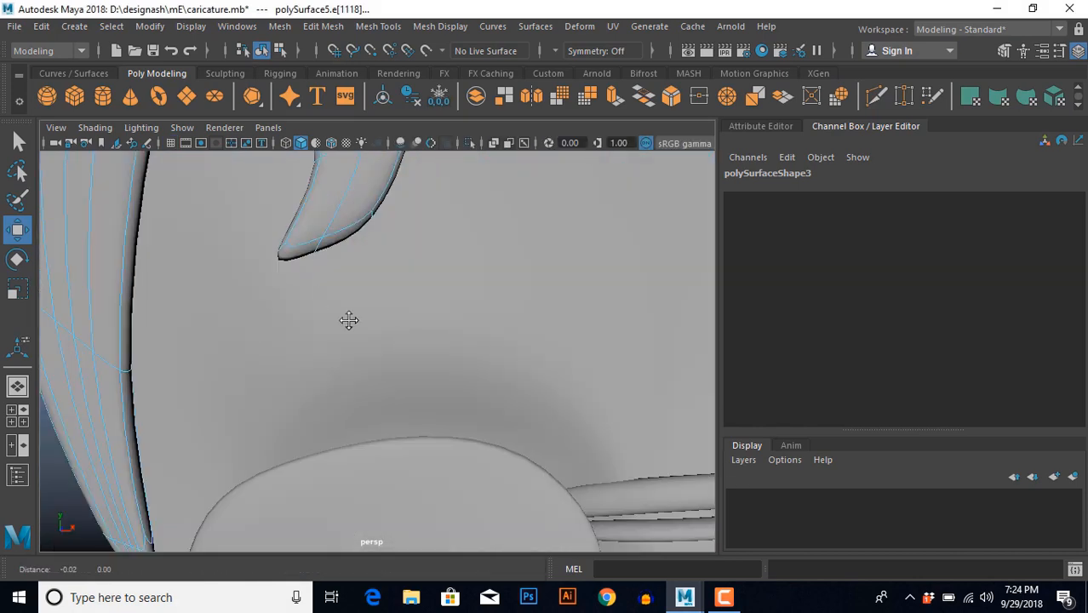
pyautogui.click(345, 291)
pyautogui.click(340, 286)
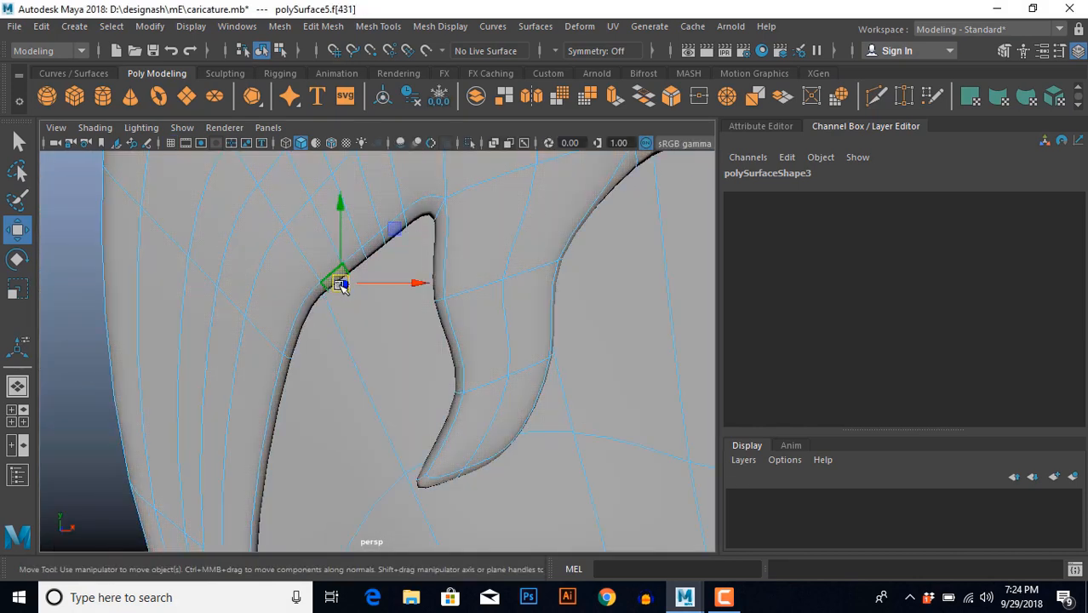
pyautogui.keyDown('shift'); pyautogui.click(358, 262); pyautogui.keyUp('shift')
pyautogui.keyDown('shift'); pyautogui.click(376, 247); pyautogui.keyUp('shift')
pyautogui.keyDown('shift'); pyautogui.click(392, 232); pyautogui.keyUp('shift')
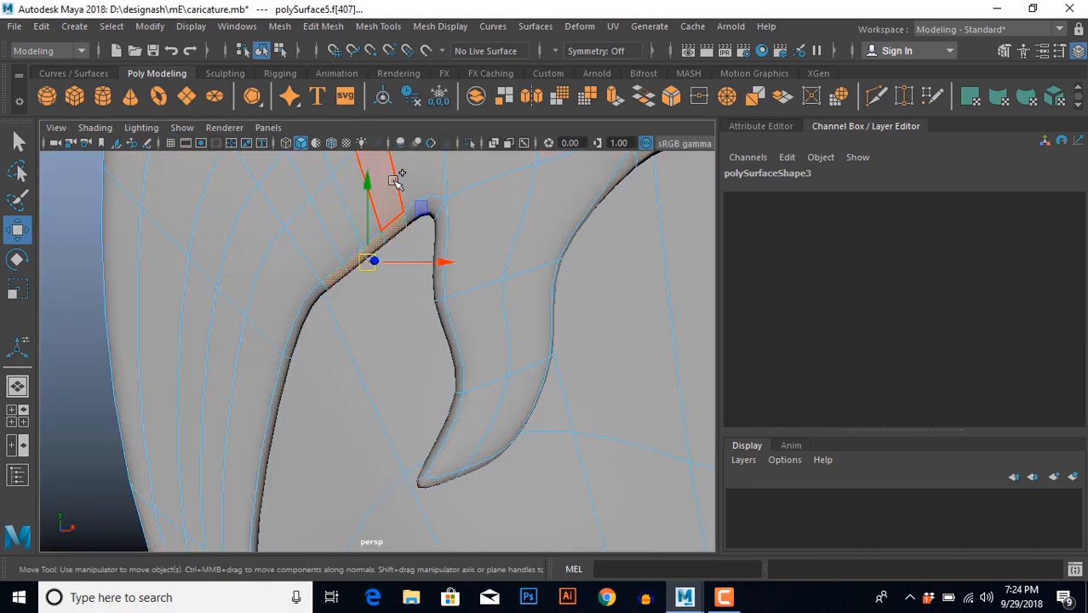
pyautogui.keyDown('shift'); pyautogui.moveTo(394, 181); pyautogui.dragTo(393, 225, button='right'); pyautogui.keyUp('shift')
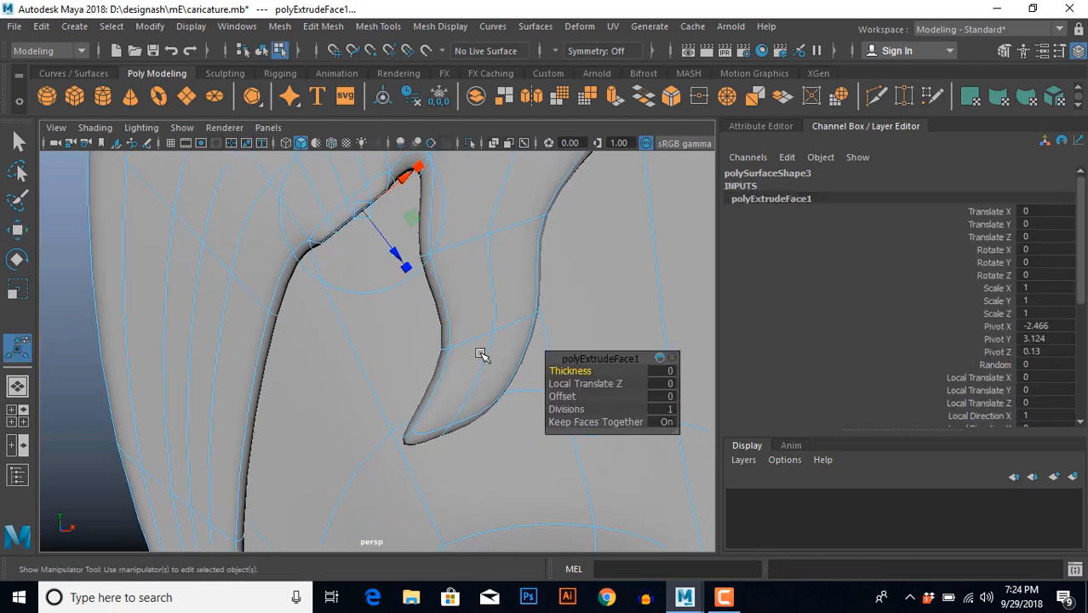
pyautogui.press('w')
pyautogui.keyDown('alt'); pyautogui.moveTo(368, 232); pyautogui.dragTo(349, 340, button='middle'); pyautogui.keyUp('alt')
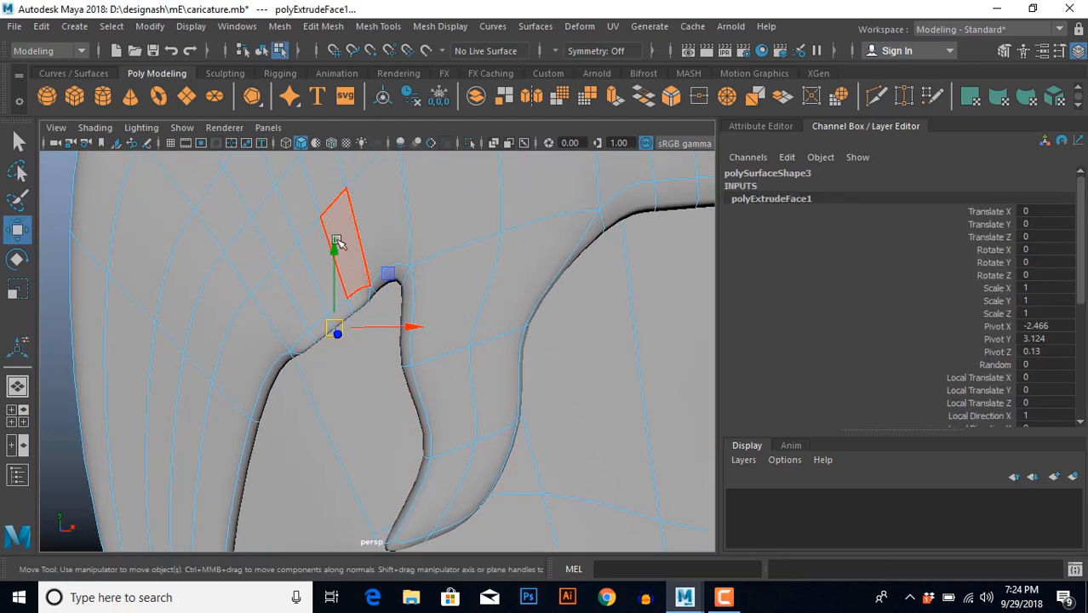
pyautogui.moveTo(337, 243); pyautogui.dragTo(323, 329)
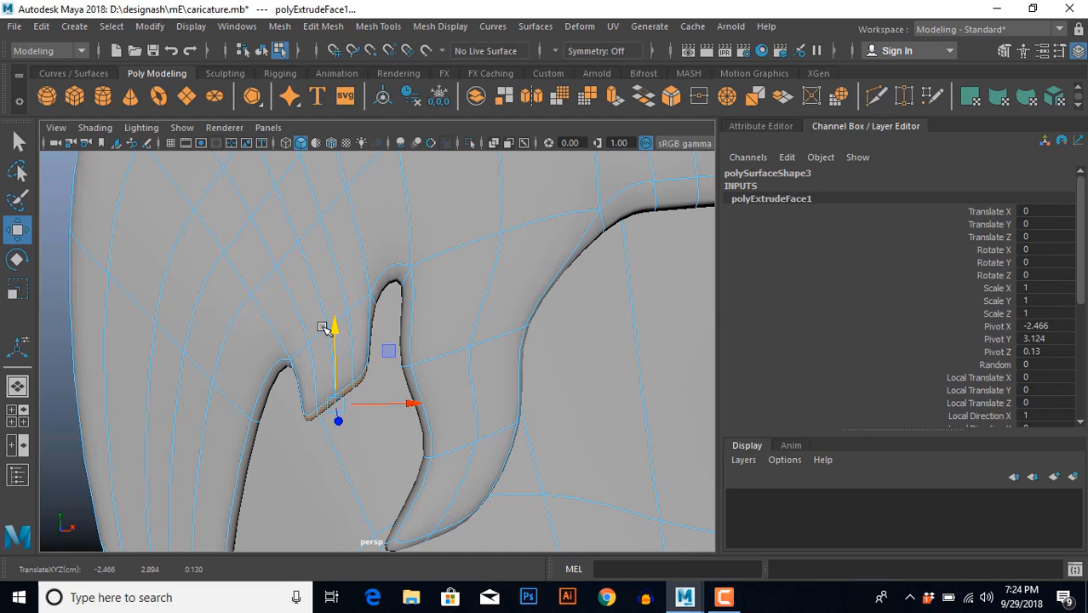
# Extrude the new lock's end faces again, pull them down toward the neighbouring forehead lock, and scale down the tip.
pyautogui.hotkey('ctrl', 'e')
pyautogui.press('w')
pyautogui.moveTo(334, 327); pyautogui.dragTo(373, 462)
pyautogui.press('r')
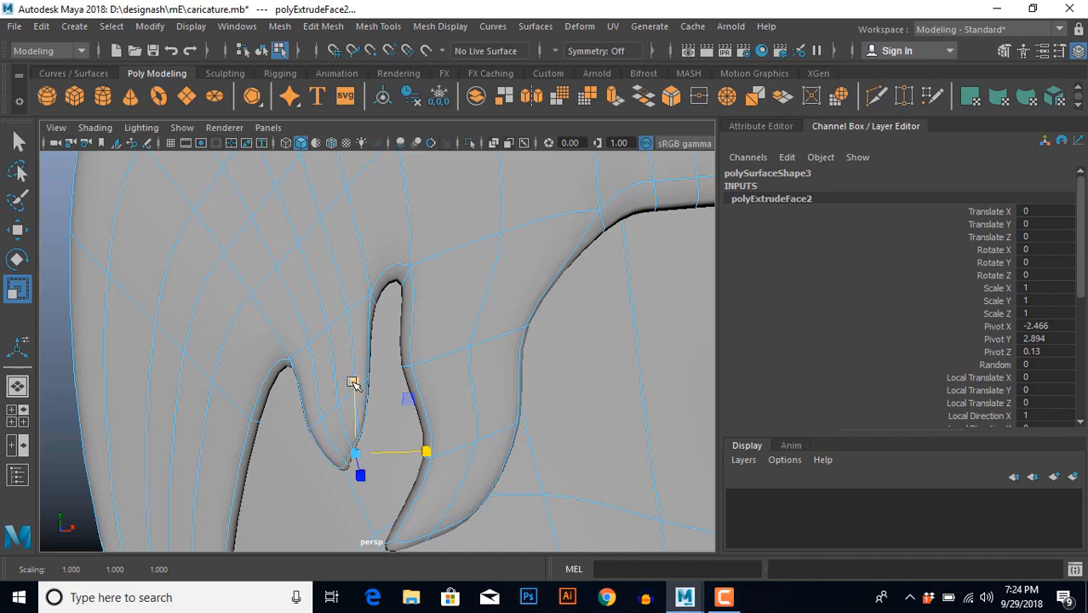
pyautogui.moveTo(353, 381); pyautogui.dragTo(354, 413)
# Shift the edge loop around the middle of the new lock sideways to bend the lock into a curve.
pyautogui.keyDown('alt'); pyautogui.moveTo(343, 481); pyautogui.dragTo(353, 376, button='middle'); pyautogui.keyUp('alt')
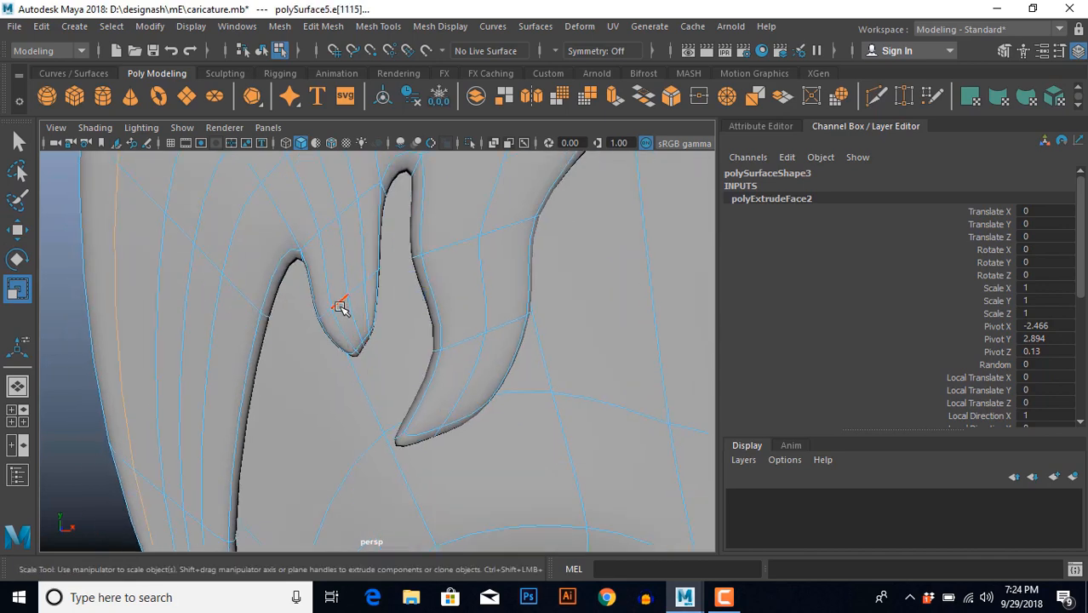
pyautogui.click(341, 307)
pyautogui.moveTo(407, 304); pyautogui.dragTo(354, 298)
pyautogui.press('w')
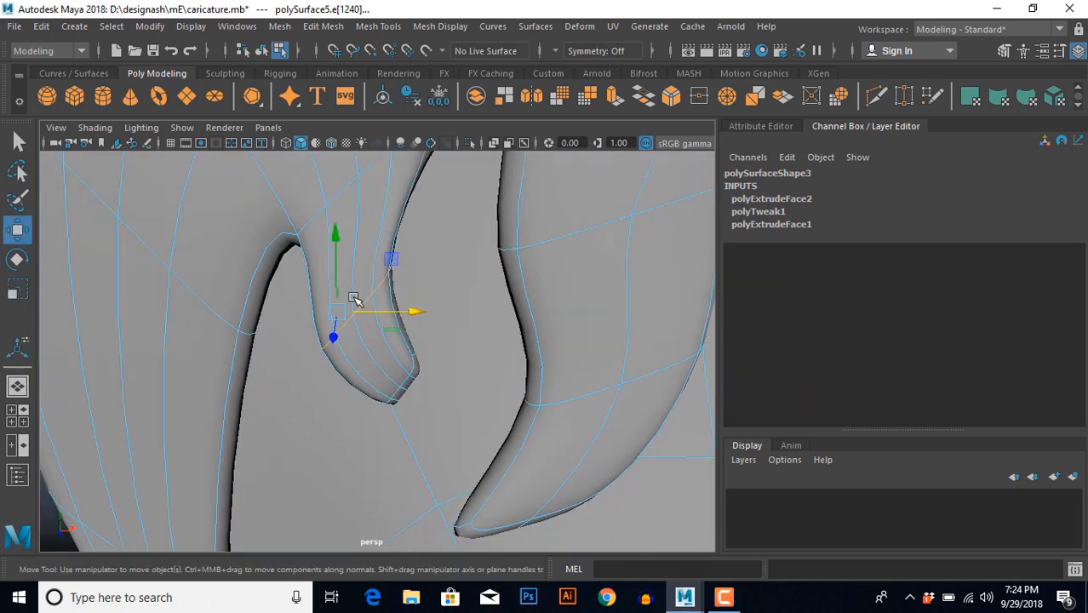
# Select the lengthwise edges on both sides of the new lock's front and move them in depth to shape its thickness.
pyautogui.click(325, 274)
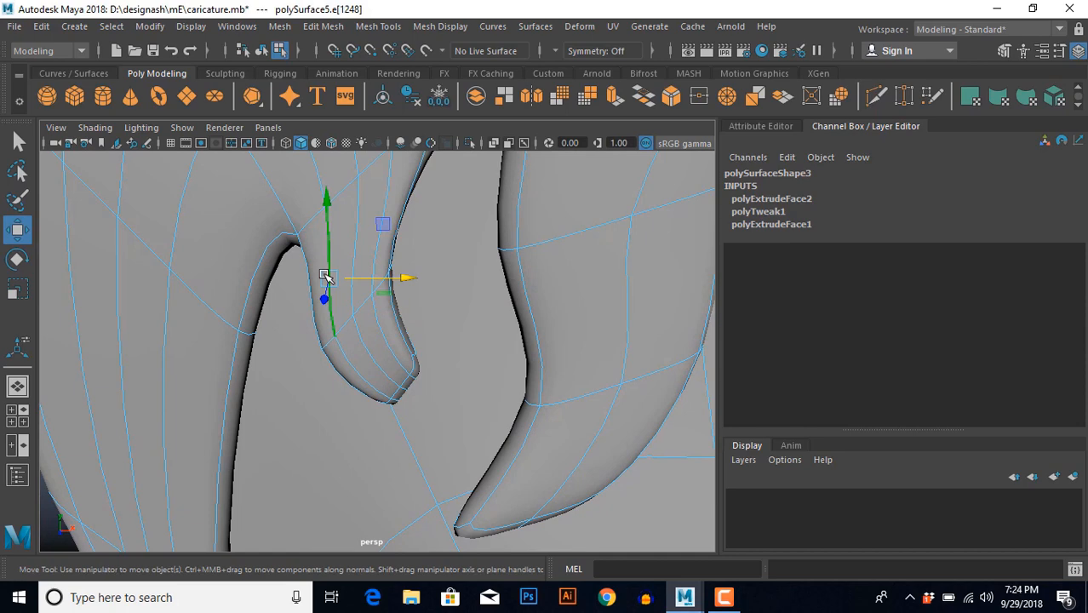
pyautogui.keyDown('shift'); pyautogui.click(360, 360); pyautogui.keyUp('shift')
pyautogui.click(389, 345)
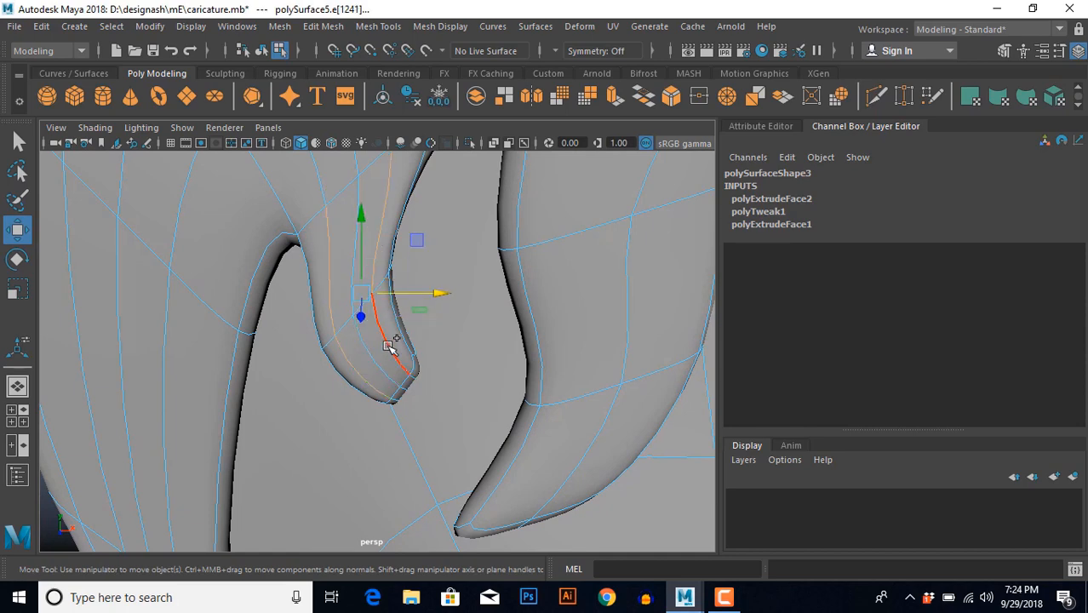
pyautogui.keyDown('alt'); pyautogui.moveTo(389, 344); pyautogui.dragTo(390, 475); pyautogui.keyUp('alt')
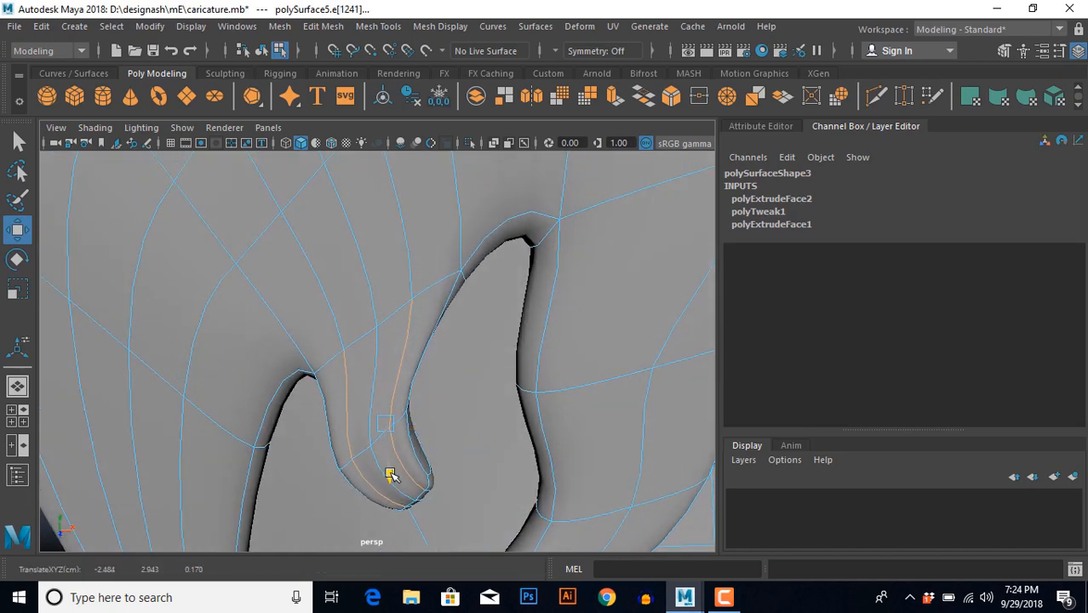
# Insert two edge loops running lengthwise through the new forehead lock, splitting the edge rings at its root.
pyautogui.click(357, 340)
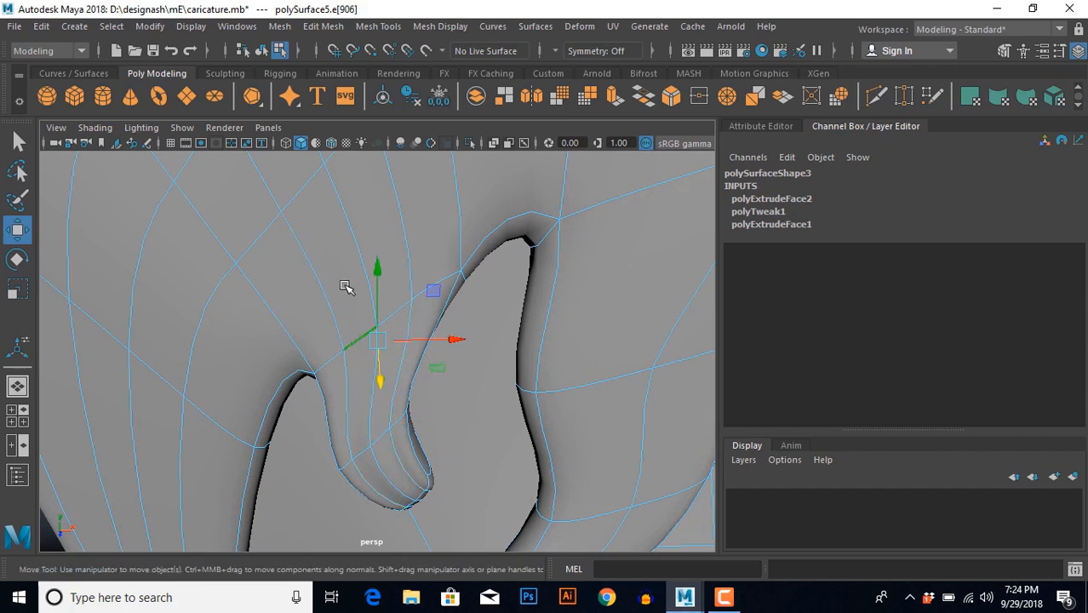
pyautogui.keyDown('ctrl'); pyautogui.moveTo(336, 256); pyautogui.dragTo(392, 345, button='right'); pyautogui.keyUp('ctrl')
pyautogui.moveTo(403, 359); pyautogui.dragTo(387, 381, button='middle')
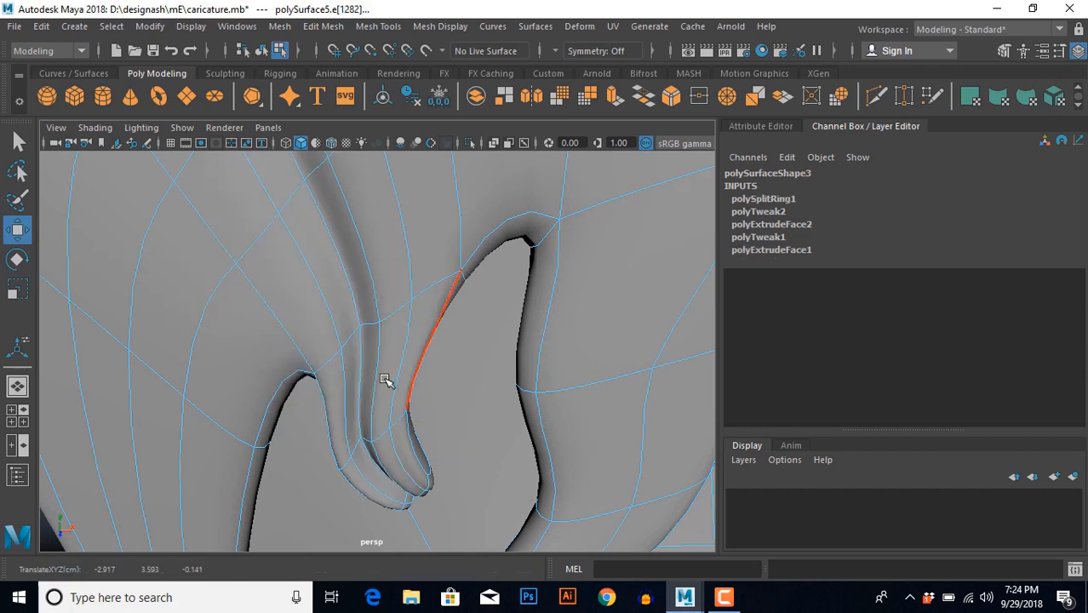
pyautogui.hotkey('ctrl', 'z')
pyautogui.click(393, 318)
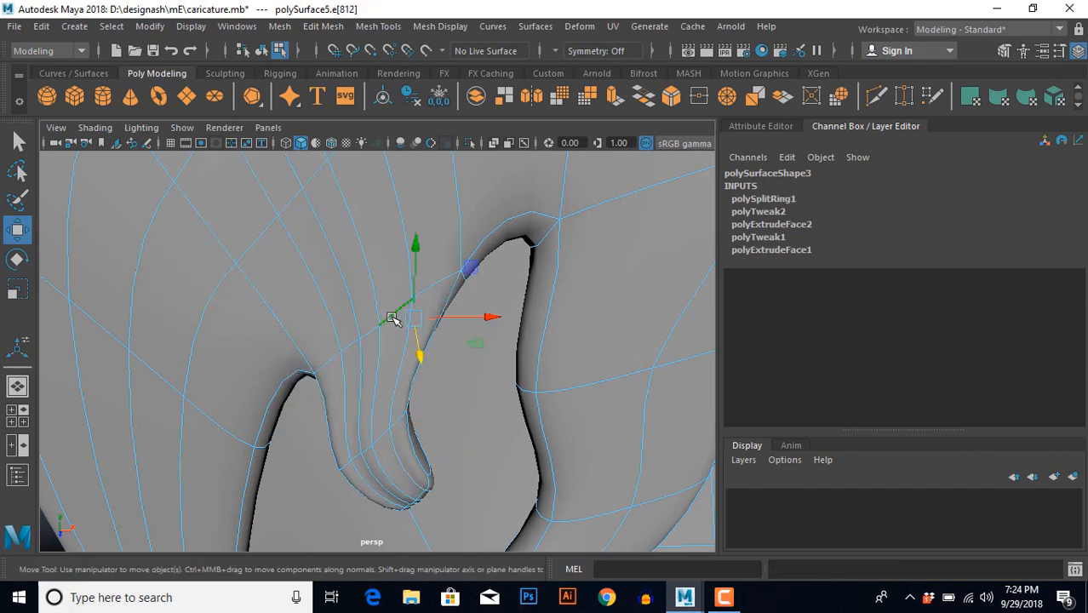
pyautogui.press('g')
# Select a run of lengthwise edges down the new lock and push them inward to form a groove.
pyautogui.keyDown('alt'); pyautogui.moveTo(401, 379); pyautogui.dragTo(439, 272); pyautogui.keyUp('alt')
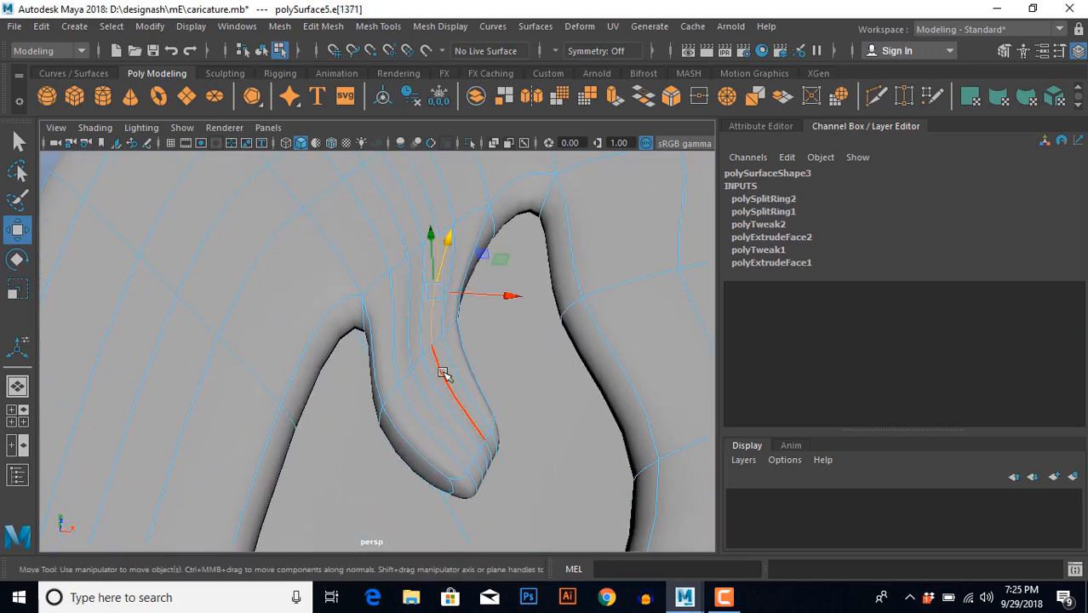
pyautogui.keyDown('shift'); pyautogui.click(413, 209); pyautogui.keyUp('shift')
pyautogui.keyDown('shift'); pyautogui.click(425, 197); pyautogui.keyUp('shift')
pyautogui.scroll(-3, 473, 369)
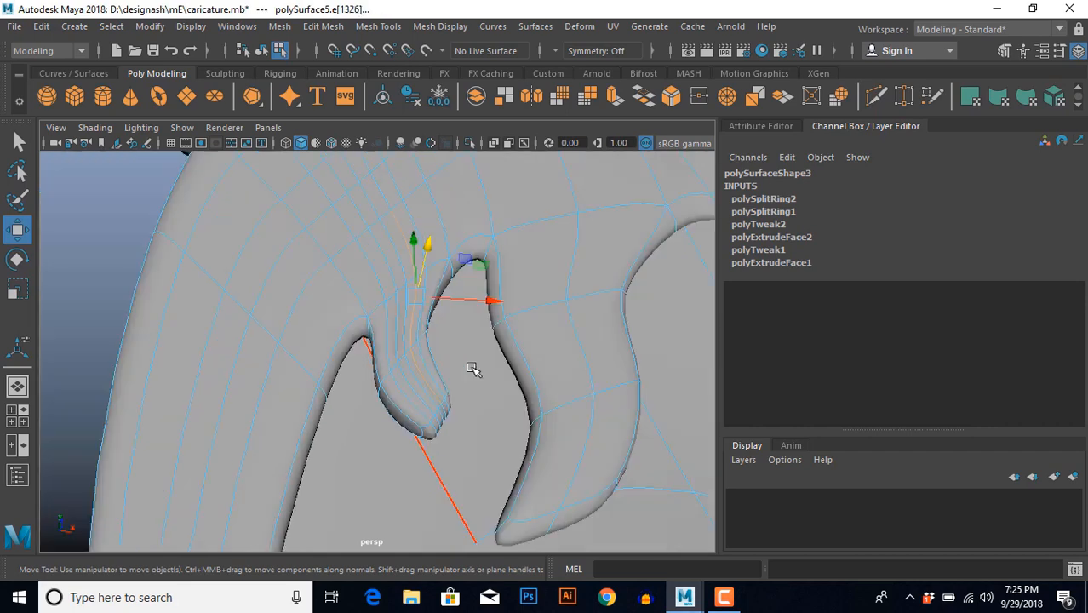
pyautogui.keyDown('alt'); pyautogui.moveTo(473, 369); pyautogui.dragTo(482, 336); pyautogui.keyUp('alt')
pyautogui.scroll(3, 482, 336)
pyautogui.moveTo(462, 246); pyautogui.dragTo(460, 259, button='middle')
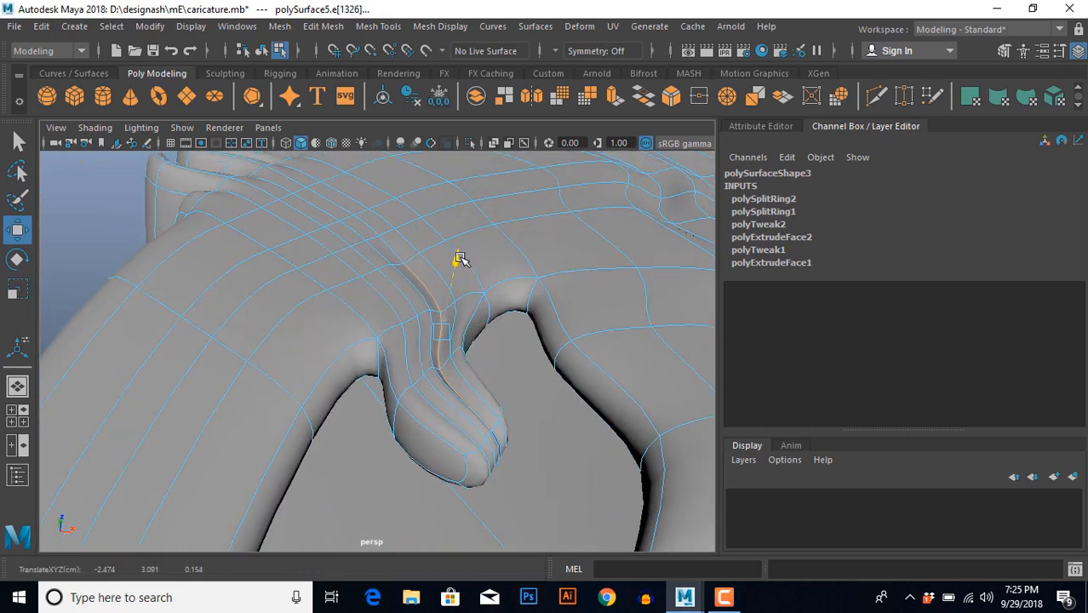
# Select the lengthwise edges in the hair above the new lock's root and raise them from the surface.
pyautogui.click(292, 233)
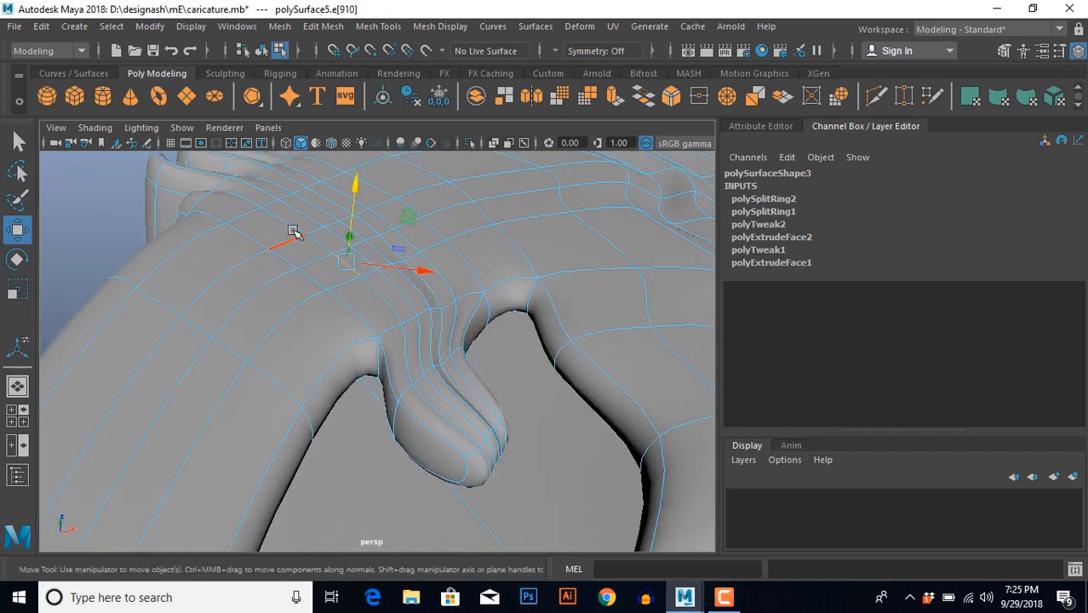
pyautogui.keyDown('shift'); pyautogui.click(317, 245); pyautogui.keyUp('shift')
pyautogui.click(310, 274)
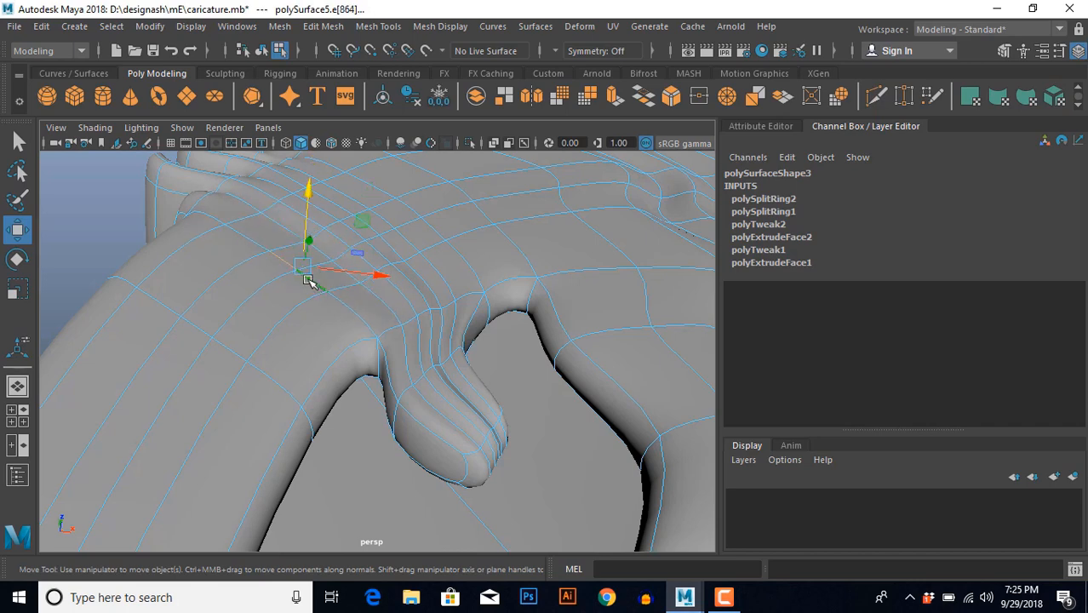
pyautogui.moveTo(304, 269); pyautogui.dragTo(320, 242)
# Push the adjacent lengthwise edges above the new lock inward to continue its groove up toward the side locks.
pyautogui.keyDown('alt'); pyautogui.moveTo(359, 318); pyautogui.dragTo(314, 306); pyautogui.keyUp('alt')
pyautogui.click(310, 271)
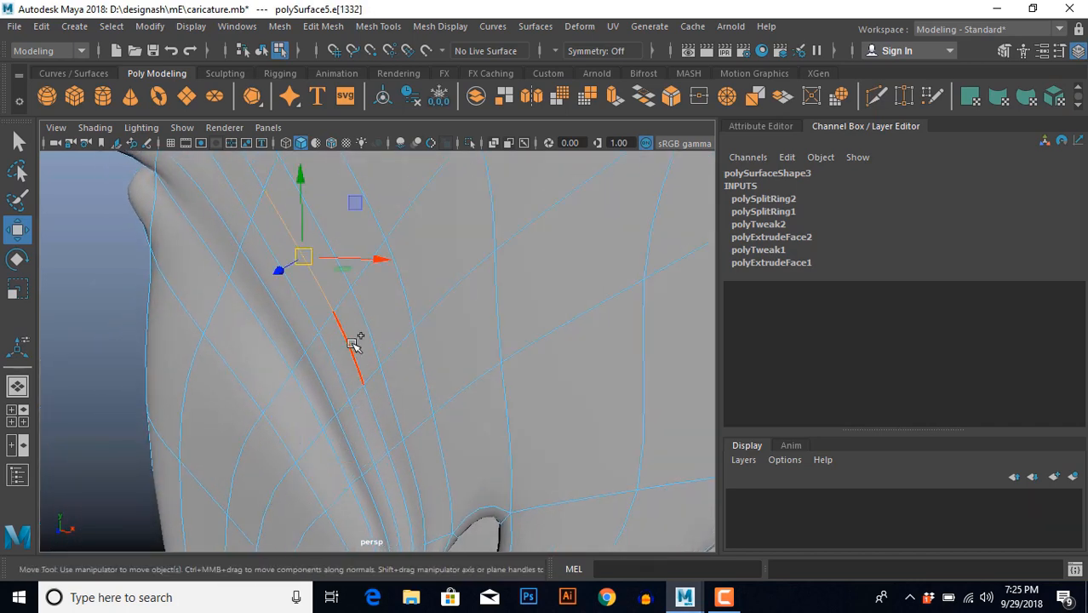
pyautogui.keyDown('shift'); pyautogui.click(355, 342); pyautogui.keyUp('shift')
pyautogui.keyDown('alt'); pyautogui.moveTo(425, 404); pyautogui.dragTo(513, 418); pyautogui.keyUp('alt')
pyautogui.scroll(-5, 512, 418)
pyautogui.keyDown('alt'); pyautogui.moveTo(513, 418); pyautogui.dragTo(507, 420, button='middle'); pyautogui.keyUp('alt')
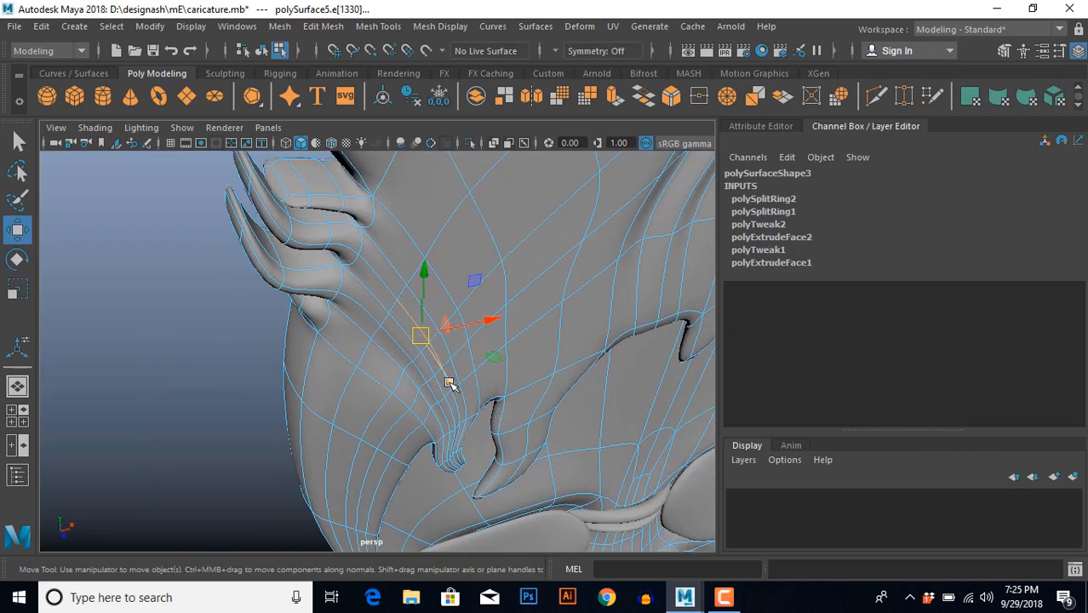
pyautogui.moveTo(450, 383); pyautogui.dragTo(446, 381, button='middle')
# Move the next lengthwise edges above the new forehead lock to deepen the strand groove running down toward its root.
pyautogui.scroll(4, 450, 434)
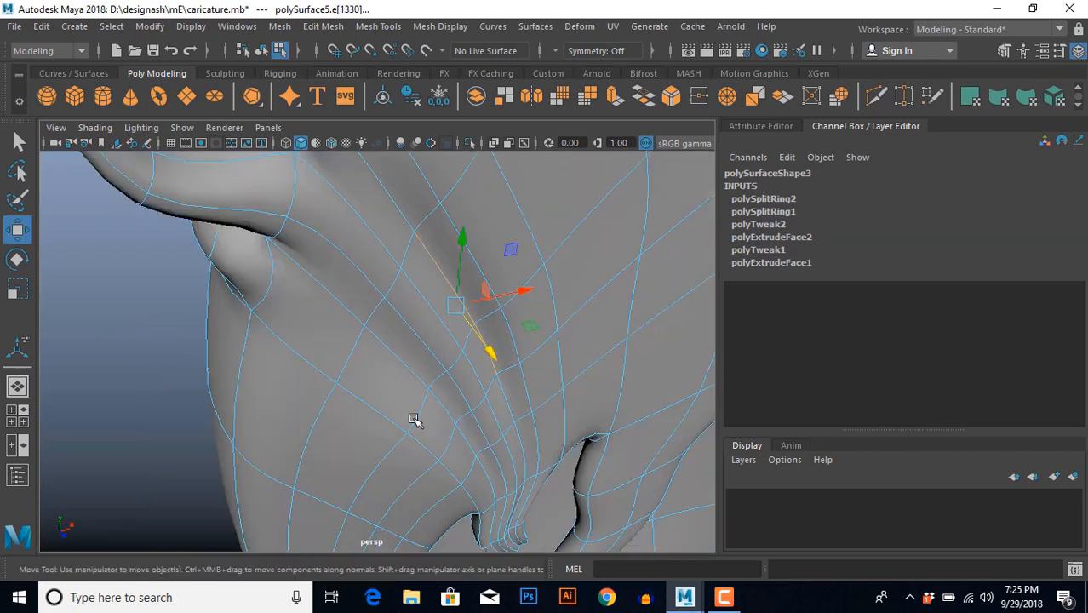
pyautogui.scroll(2, 415, 420)
pyautogui.keyDown('alt'); pyautogui.moveTo(416, 420); pyautogui.dragTo(409, 356); pyautogui.keyUp('alt')
pyautogui.click(404, 254)
pyautogui.keyDown('alt'); pyautogui.moveTo(403, 254); pyautogui.dragTo(405, 287); pyautogui.keyUp('alt')
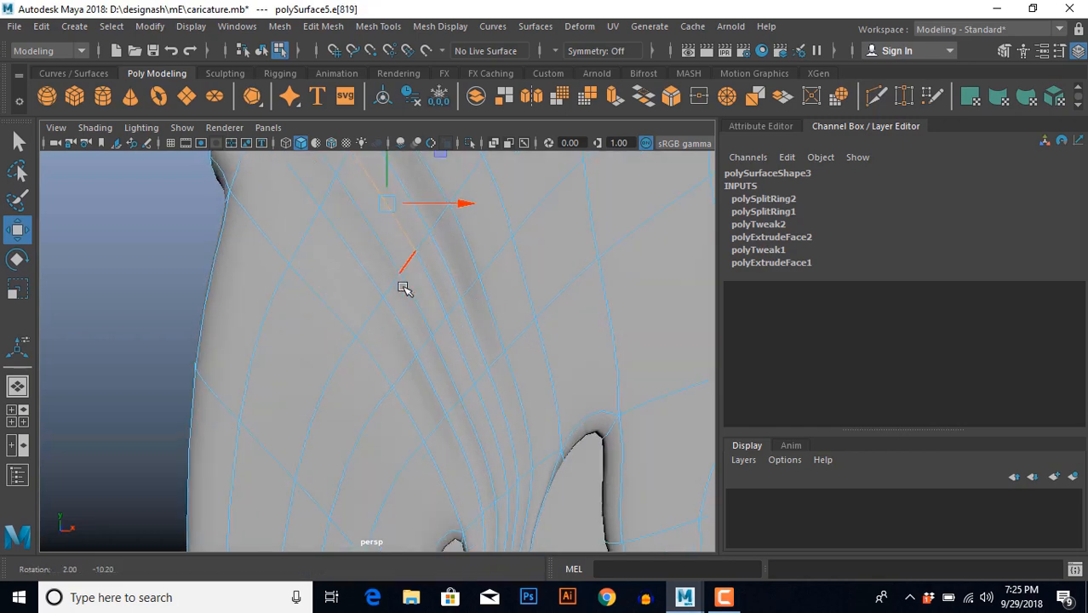
pyautogui.moveTo(404, 193); pyautogui.dragTo(405, 190, button='middle')
pyautogui.click(465, 353)
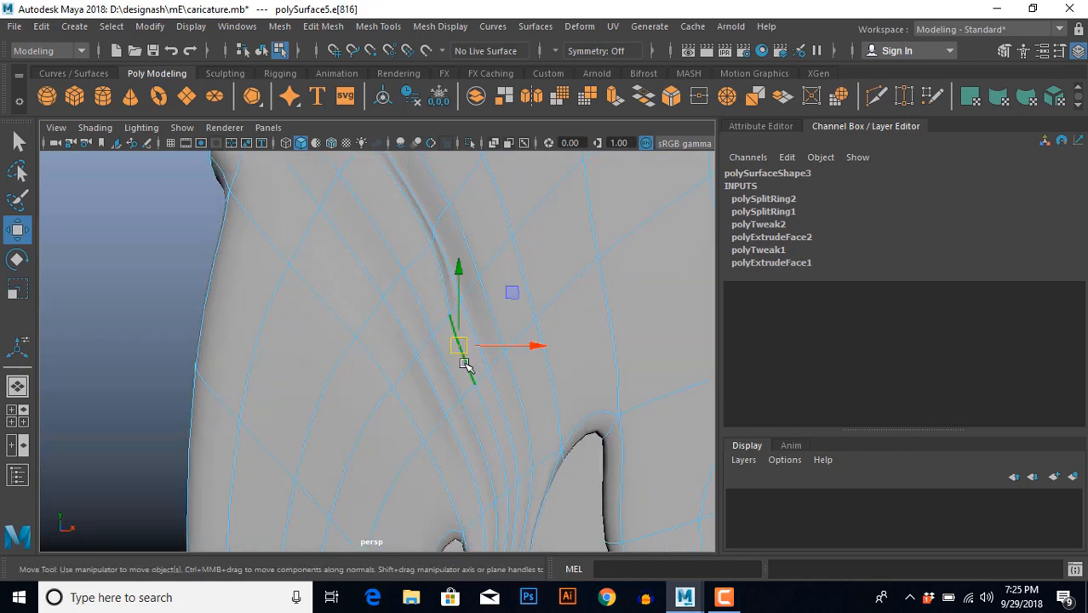
pyautogui.moveTo(461, 348); pyautogui.dragTo(488, 336)
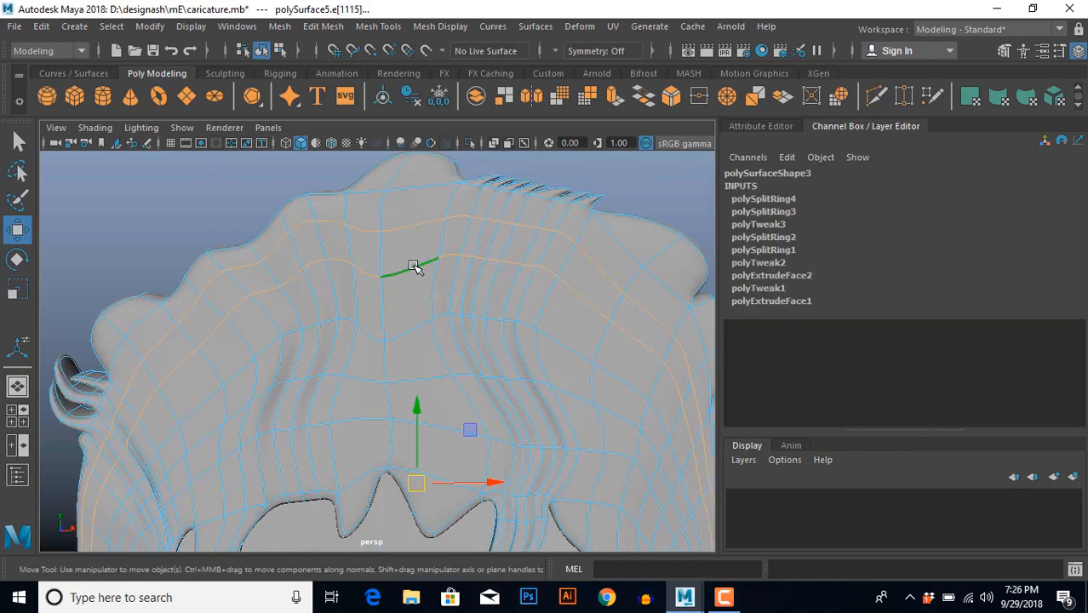
# Insert three lengthwise edge loops through the middle of the front hair, between the central spikes and the grooved forehead lock.
pyautogui.click(415, 265)
pyautogui.keyDown('shift'); pyautogui.moveTo(351, 258); pyautogui.dragTo(447, 279, button='right'); pyautogui.keyUp('shift')
pyautogui.keyDown('alt'); pyautogui.moveTo(510, 286); pyautogui.dragTo(496, 288); pyautogui.keyUp('alt')
pyautogui.click(481, 310)
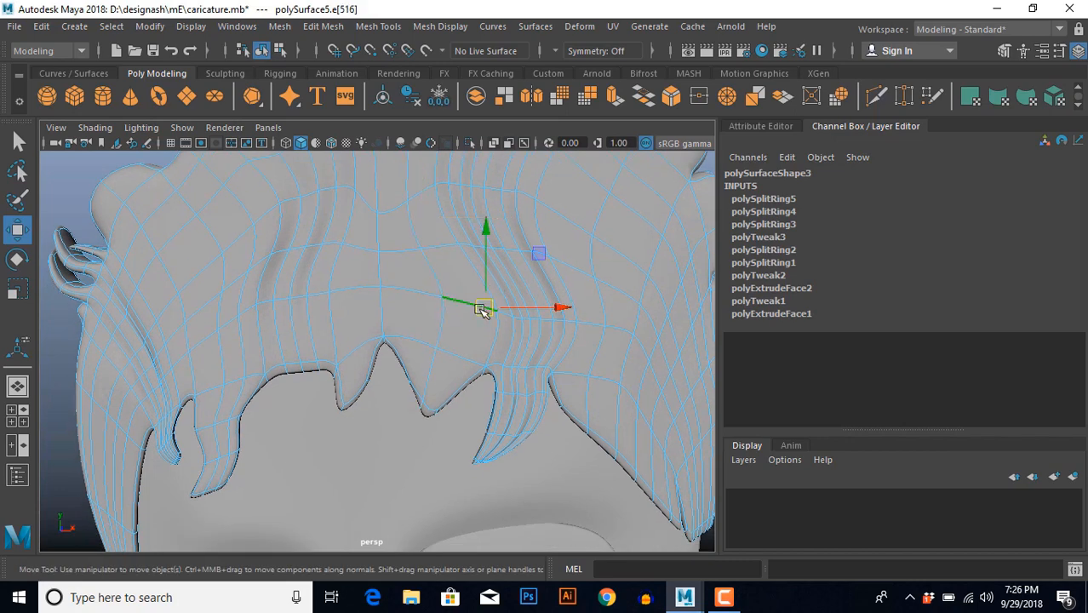
pyautogui.press('g')
pyautogui.press('g')
# Insert two more lengthwise edge loops converging at the tip of the pointed spike beside the grooved forehead lock.
pyautogui.click(452, 345)
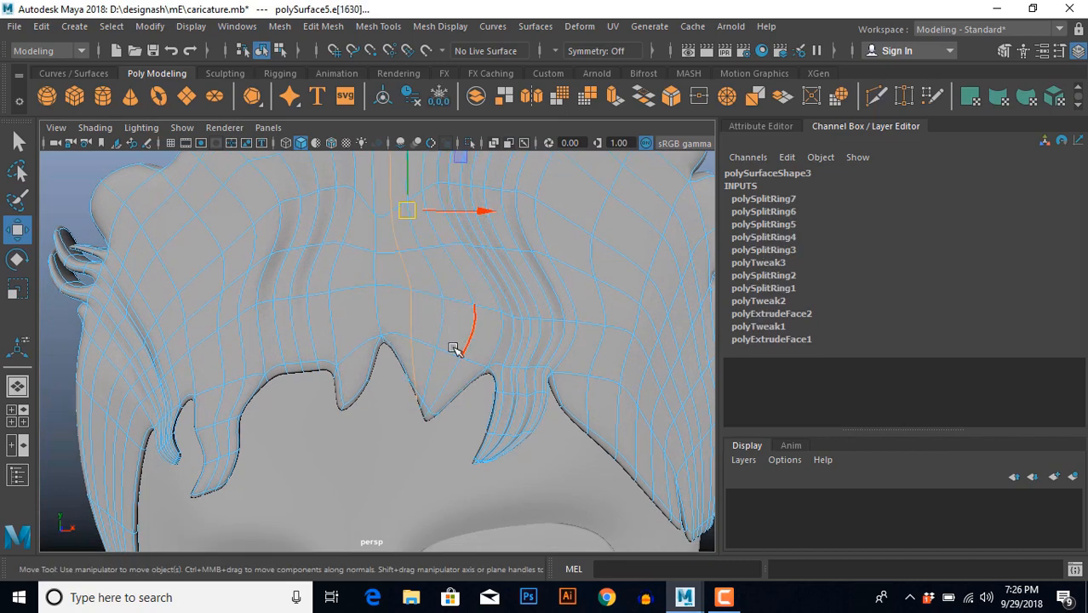
pyautogui.scroll(4, 434, 357)
pyautogui.keyDown('alt'); pyautogui.moveTo(457, 359); pyautogui.dragTo(437, 328); pyautogui.keyUp('alt')
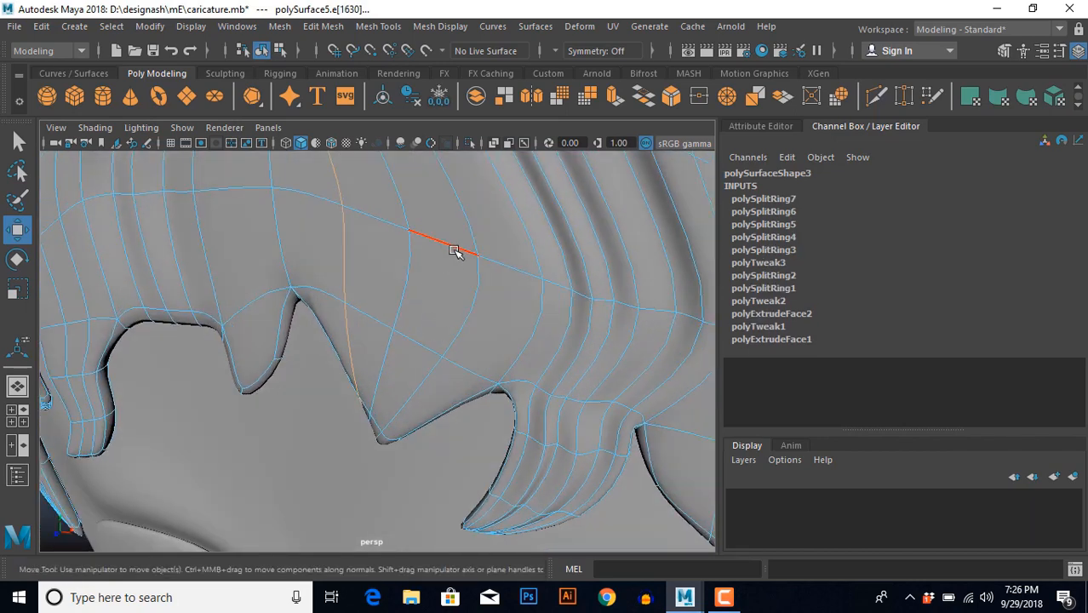
pyautogui.press('g')
pyautogui.click(512, 269)
pyautogui.press('g')
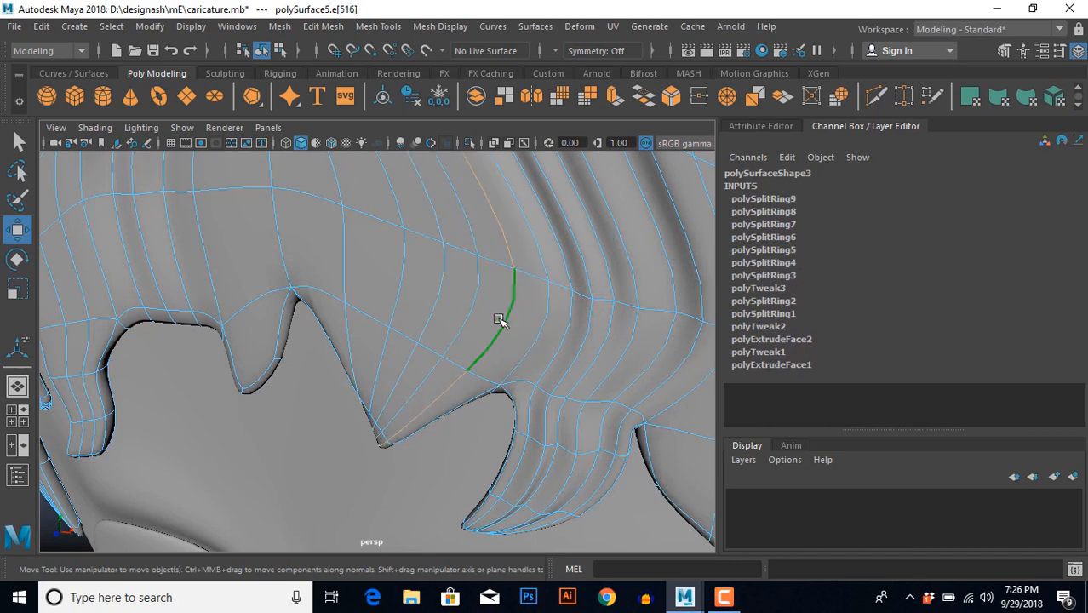
# Select a run of lengthwise edges from the pointed spike up into the front hair and push it inward as a groove.
pyautogui.click(489, 276)
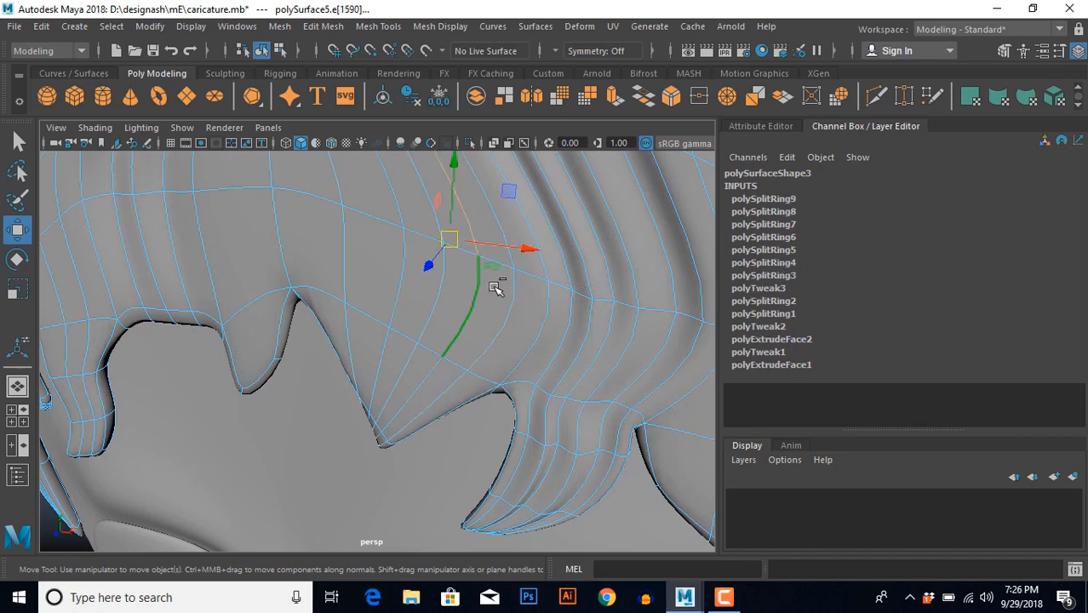
pyautogui.keyDown('alt'); pyautogui.moveTo(498, 286); pyautogui.dragTo(426, 295); pyautogui.keyUp('alt')
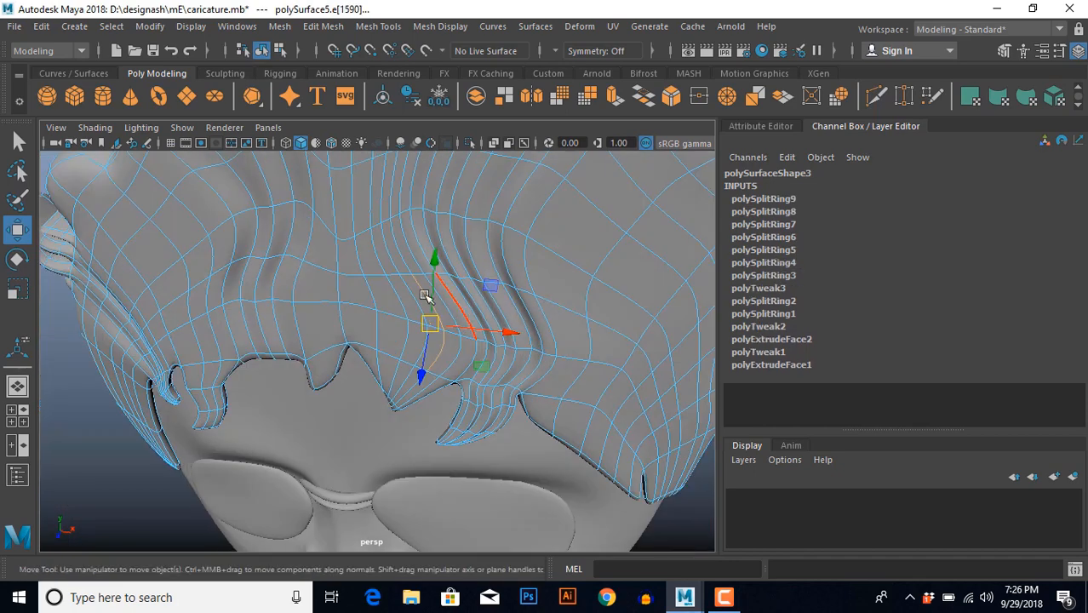
pyautogui.click(374, 260)
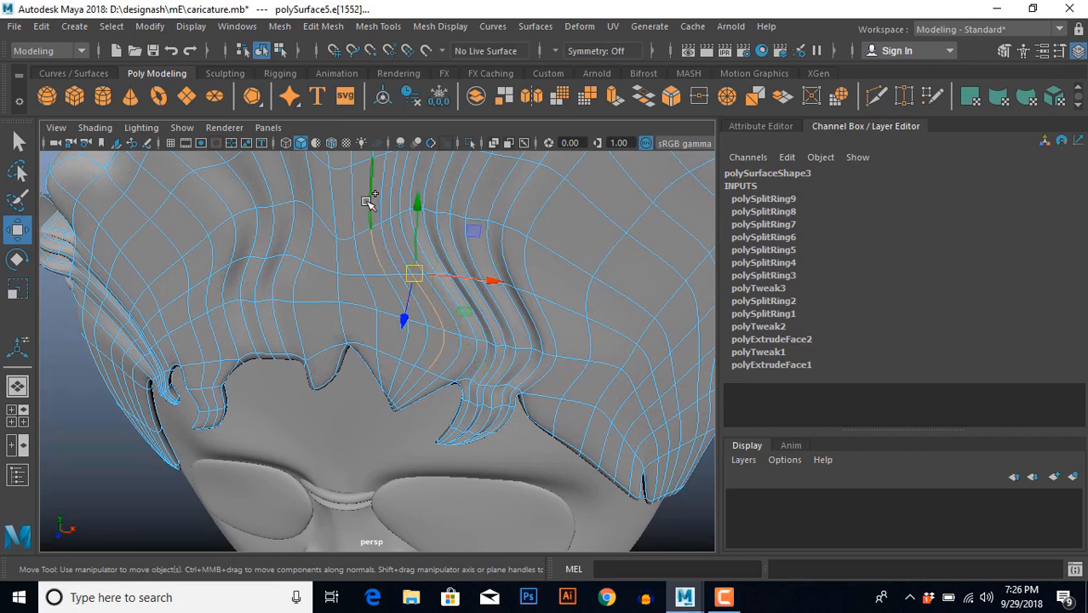
pyautogui.keyDown('alt'); pyautogui.moveTo(425, 324); pyautogui.dragTo(453, 349); pyautogui.keyUp('alt')
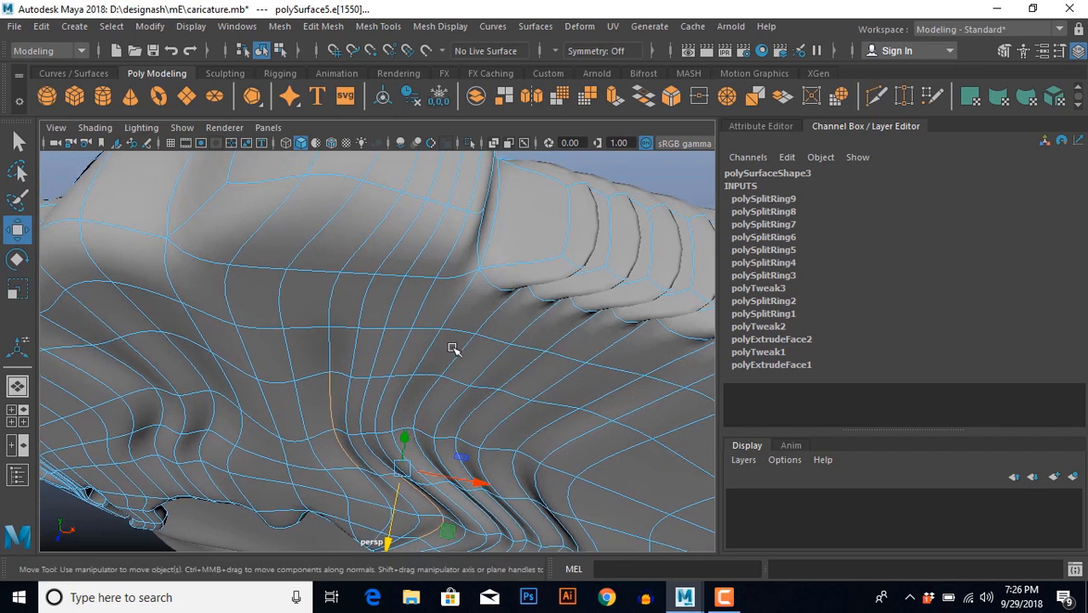
# Move the lengthwise edges higher up the front hair to carry the strand grooves toward the crown.
pyautogui.click(423, 308)
pyautogui.keyDown('shift'); pyautogui.click(383, 397); pyautogui.keyUp('shift')
pyautogui.keyDown('alt'); pyautogui.moveTo(447, 403); pyautogui.dragTo(391, 398); pyautogui.keyUp('alt')
pyautogui.click(385, 316)
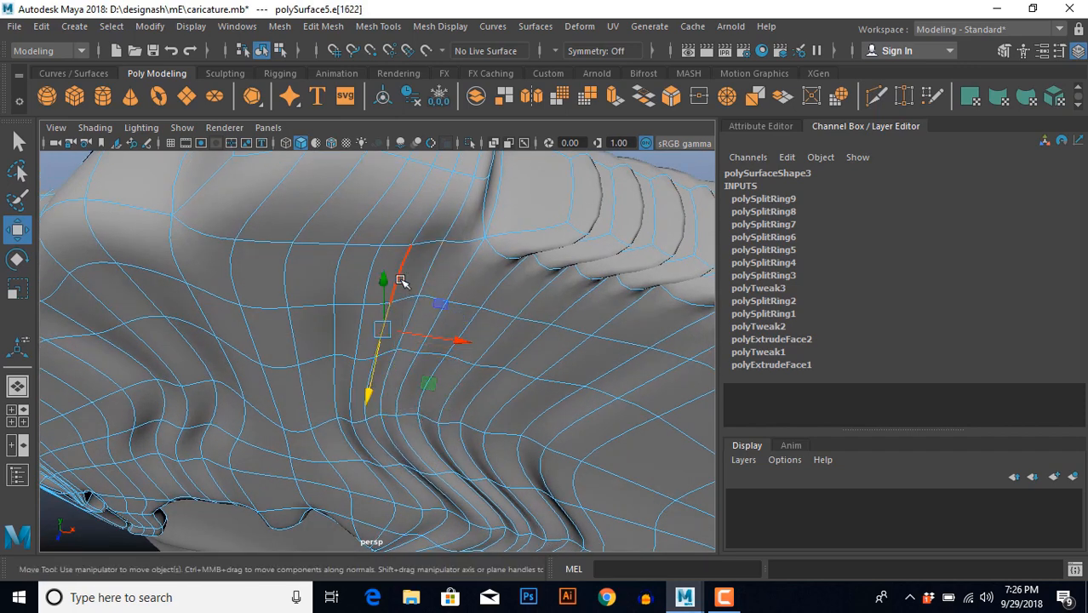
pyautogui.moveTo(460, 317); pyautogui.dragTo(487, 315)
# Examine the new strand grooves across the front of the hair in object mode.
pyautogui.press('F8')
pyautogui.scroll(-8, 529, 325)
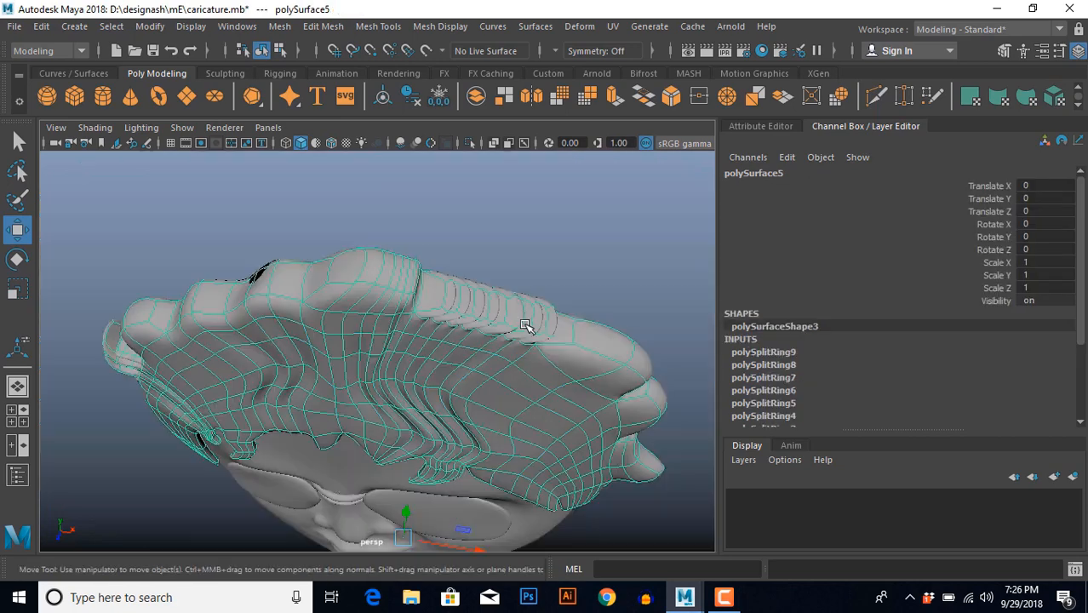
pyautogui.click(554, 282)
pyautogui.scroll(4, 514, 357)
pyautogui.keyDown('alt'); pyautogui.moveTo(510, 370); pyautogui.dragTo(453, 342); pyautogui.keyUp('alt')
pyautogui.scroll(-3, 498, 322)
pyautogui.click(476, 324)
pyautogui.scroll(4, 483, 334)
pyautogui.keyDown('alt'); pyautogui.moveTo(455, 344); pyautogui.dragTo(450, 271, button='middle'); pyautogui.keyUp('alt')
pyautogui.scroll(4, 473, 298)
pyautogui.keyDown('alt'); pyautogui.moveTo(464, 312); pyautogui.dragTo(484, 409, button='middle'); pyautogui.keyUp('alt')
pyautogui.scroll(-3, 477, 349)
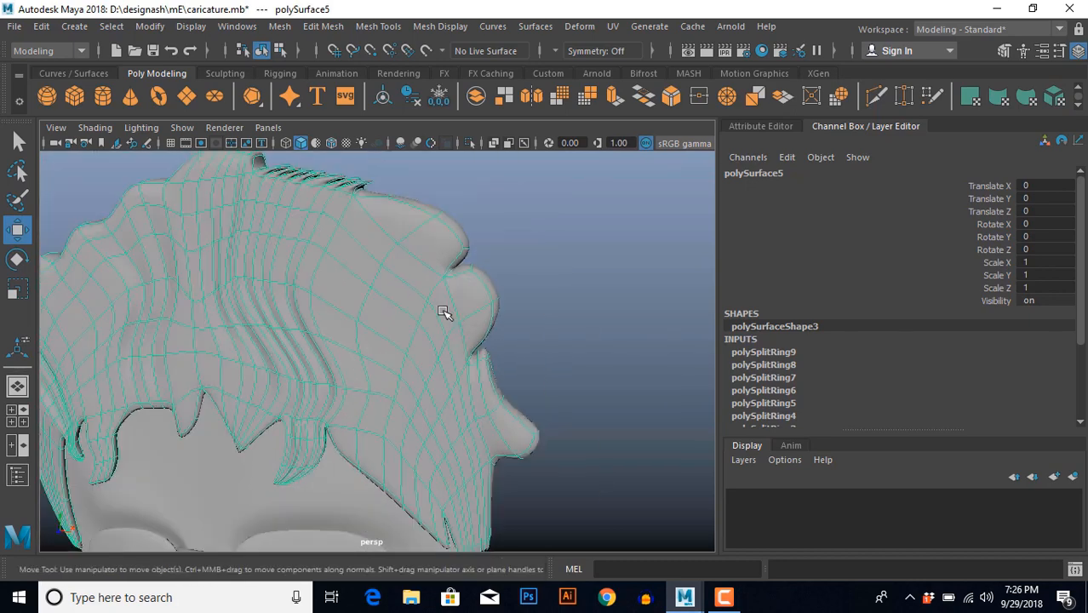
# Insert four lengthwise edge loops through the side hair, from the upper side bump down to the fringe edge.
pyautogui.moveTo(438, 308); pyautogui.dragTo(341, 245, button='right')
pyautogui.click(418, 258)
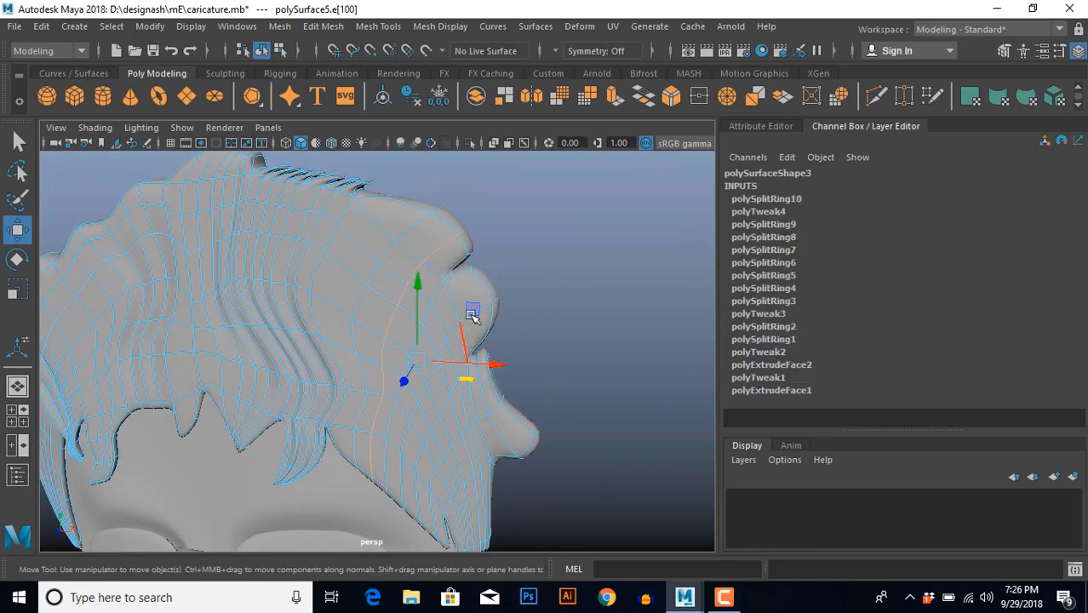
pyautogui.keyDown('alt'); pyautogui.moveTo(473, 316); pyautogui.dragTo(425, 357); pyautogui.keyUp('alt')
pyautogui.press('g')
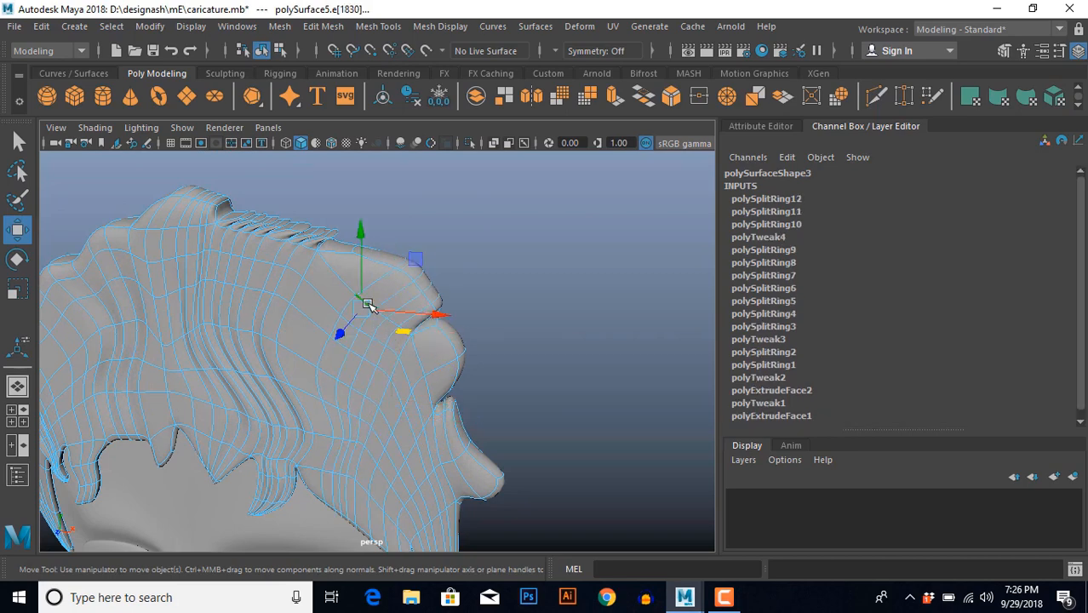
pyautogui.press('g')
# Select the faces along the slanted fringe edge and pull them down to form a small pointed tuft.
pyautogui.keyDown('alt'); pyautogui.moveTo(461, 426); pyautogui.dragTo(475, 191, button='middle'); pyautogui.keyUp('alt')
pyautogui.scroll(4, 453, 332)
pyautogui.scroll(-2, 446, 325)
pyautogui.scroll(3, 437, 315)
pyautogui.scroll(3, 471, 261)
pyautogui.keyDown('alt'); pyautogui.moveTo(426, 297); pyautogui.dragTo(424, 270, button='middle'); pyautogui.keyUp('alt')
pyautogui.click(355, 293)
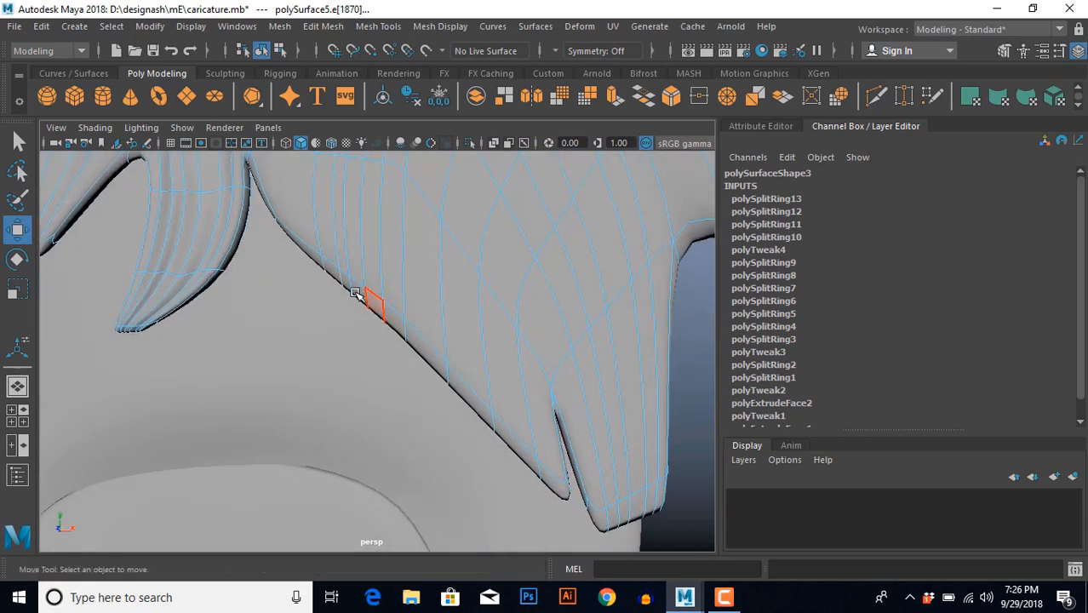
pyautogui.click(336, 278)
pyautogui.click(363, 309)
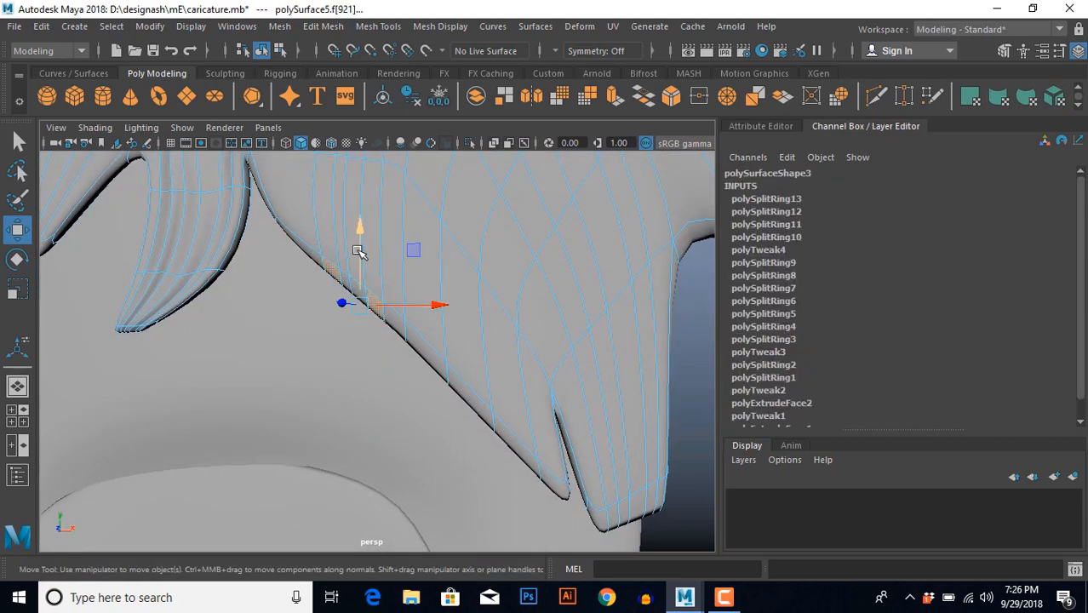
pyautogui.moveTo(359, 235); pyautogui.dragTo(357, 270)
pyautogui.keyDown('alt'); pyautogui.moveTo(506, 319); pyautogui.dragTo(508, 367, button='middle'); pyautogui.keyUp('alt')
pyautogui.scroll(-4, 505, 353)
pyautogui.keyDown('alt'); pyautogui.moveTo(494, 295); pyautogui.dragTo(491, 353, button='middle'); pyautogui.keyUp('alt')
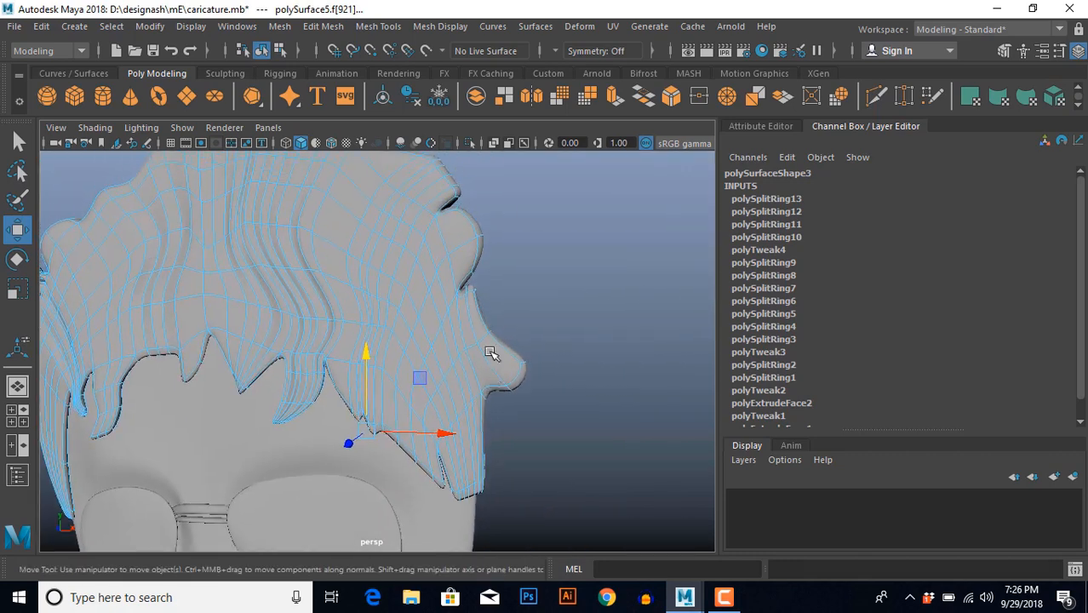
# Select two lengthwise edge runs from the upper side bump down toward the fringe and shape them into strand grooves.
pyautogui.scroll(2, 484, 333)
pyautogui.keyDown('alt'); pyautogui.moveTo(455, 331); pyautogui.dragTo(387, 255); pyautogui.keyUp('alt')
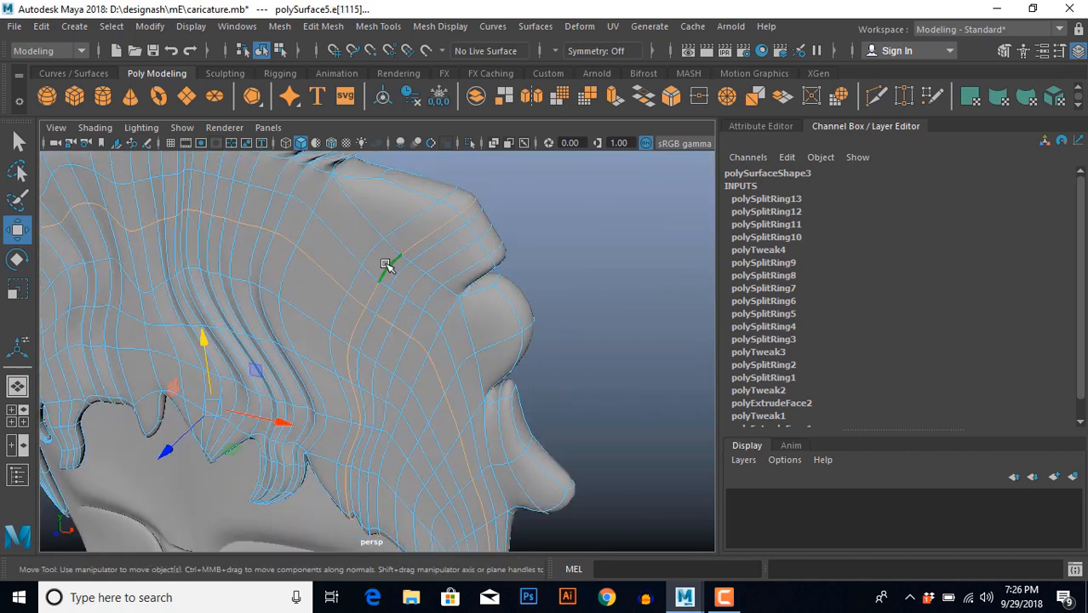
pyautogui.click(385, 265)
pyautogui.keyDown('shift'); pyautogui.click(358, 331); pyautogui.keyUp('shift')
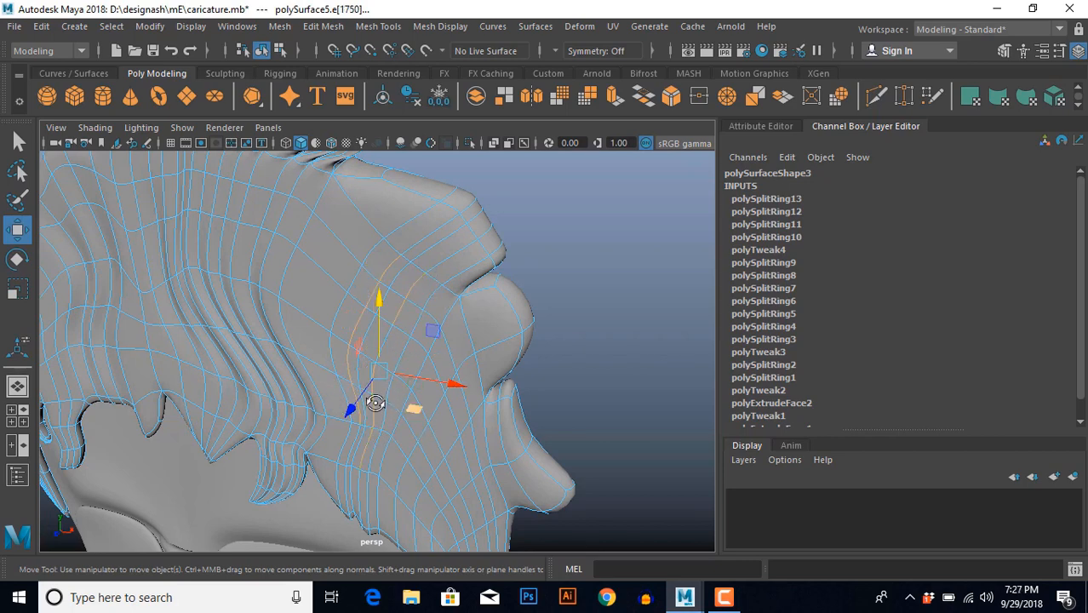
pyautogui.keyDown('alt'); pyautogui.moveTo(376, 401); pyautogui.dragTo(316, 401); pyautogui.keyUp('alt')
pyautogui.keyDown('alt'); pyautogui.moveTo(340, 437); pyautogui.dragTo(435, 343); pyautogui.keyUp('alt')
# Check the new side grooves against the rest of the hair from several angles.
pyautogui.press('F8')
pyautogui.click(460, 389)
pyautogui.click(417, 333)
pyautogui.press('F8')
pyautogui.scroll(-5, 580, 339)
pyautogui.click(534, 389)
pyautogui.scroll(-2, 539, 323)
pyautogui.keyDown('alt'); pyautogui.moveTo(534, 391); pyautogui.dragTo(486, 384); pyautogui.keyUp('alt')
pyautogui.scroll(3, 536, 311)
pyautogui.click(488, 338)
pyautogui.keyDown('alt'); pyautogui.moveTo(488, 338); pyautogui.dragTo(450, 359); pyautogui.keyUp('alt')
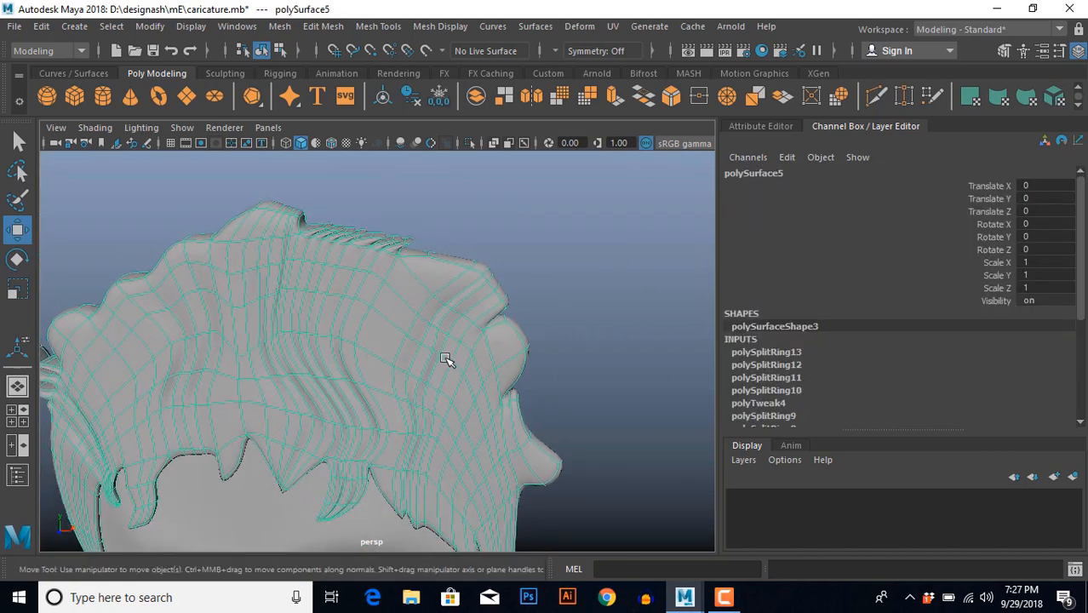
# Insert four lengthwise edge loops between the side grooves and the central grooves, running from the crown to the fringe.
pyautogui.click(409, 273)
pyautogui.scroll(2, 570, 311)
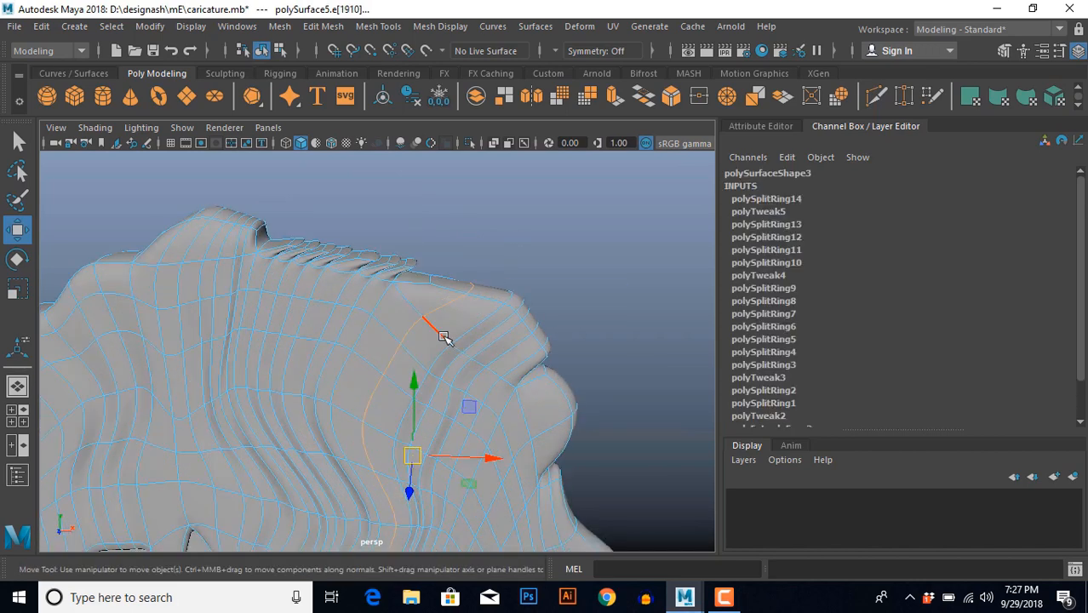
pyautogui.click(444, 337)
pyautogui.press('g')
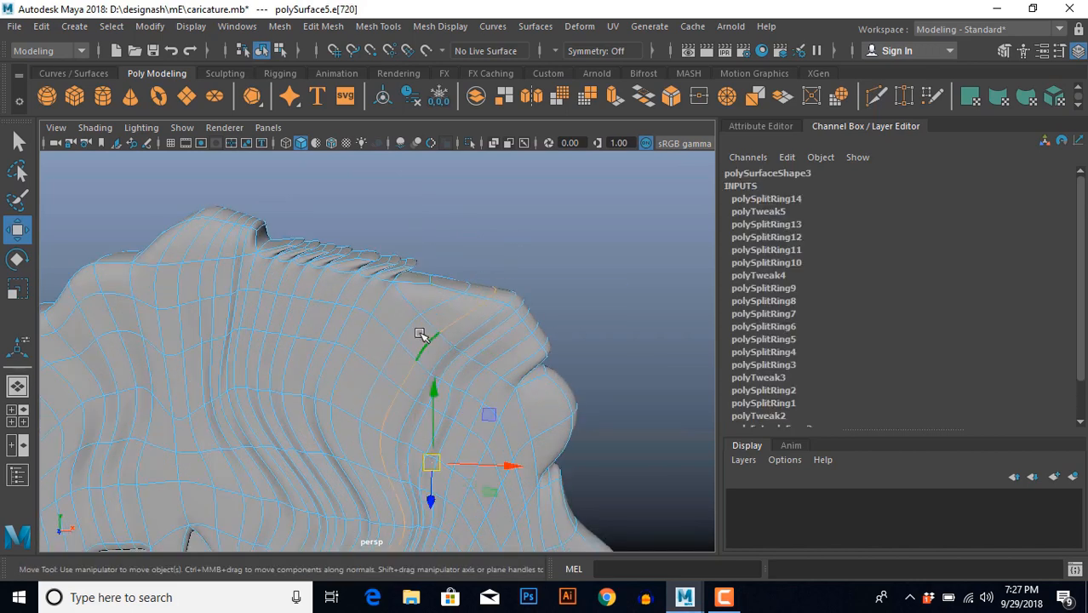
pyautogui.click(412, 304)
pyautogui.press('g')
pyautogui.press('g')
pyautogui.click(434, 369)
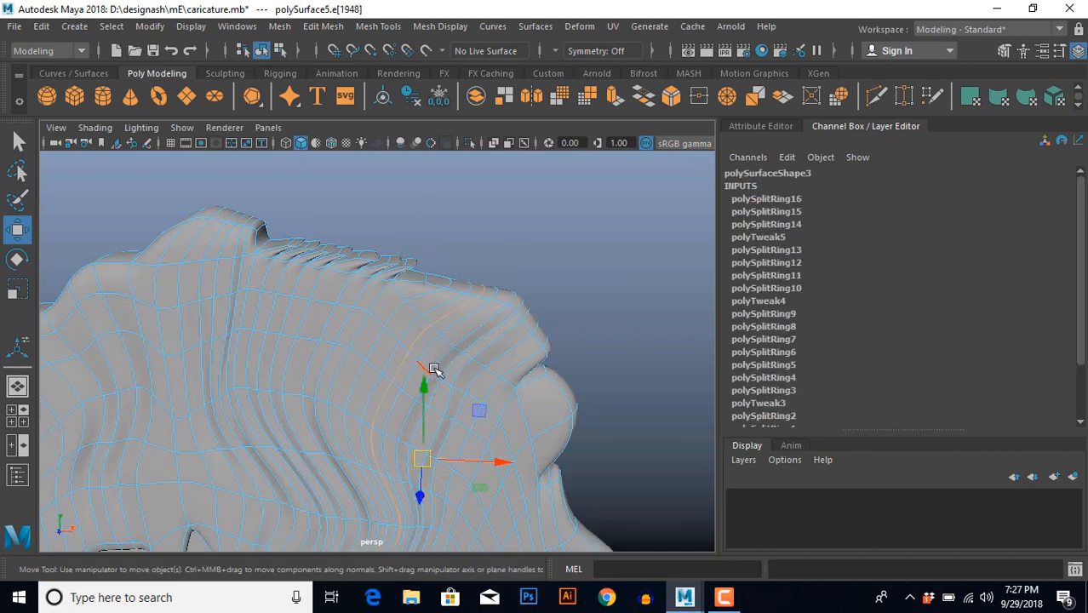
pyautogui.press('g')
pyautogui.keyDown('alt'); pyautogui.moveTo(469, 339); pyautogui.dragTo(429, 293); pyautogui.keyUp('alt')
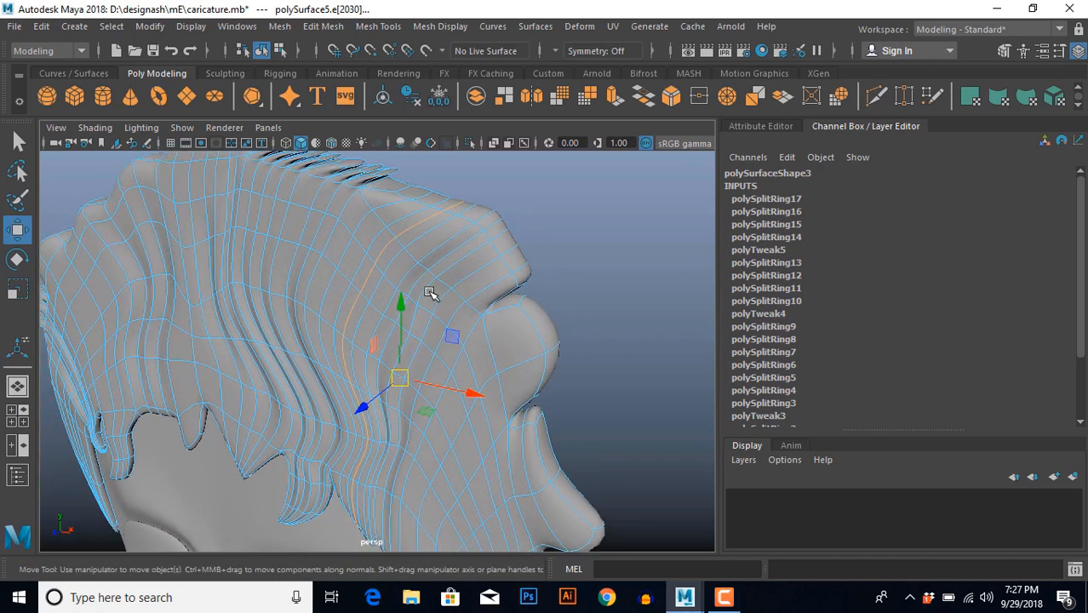
# Push runs of lengthwise edges between the central and side grooves inward to form additional strand grooves.
pyautogui.click(382, 257)
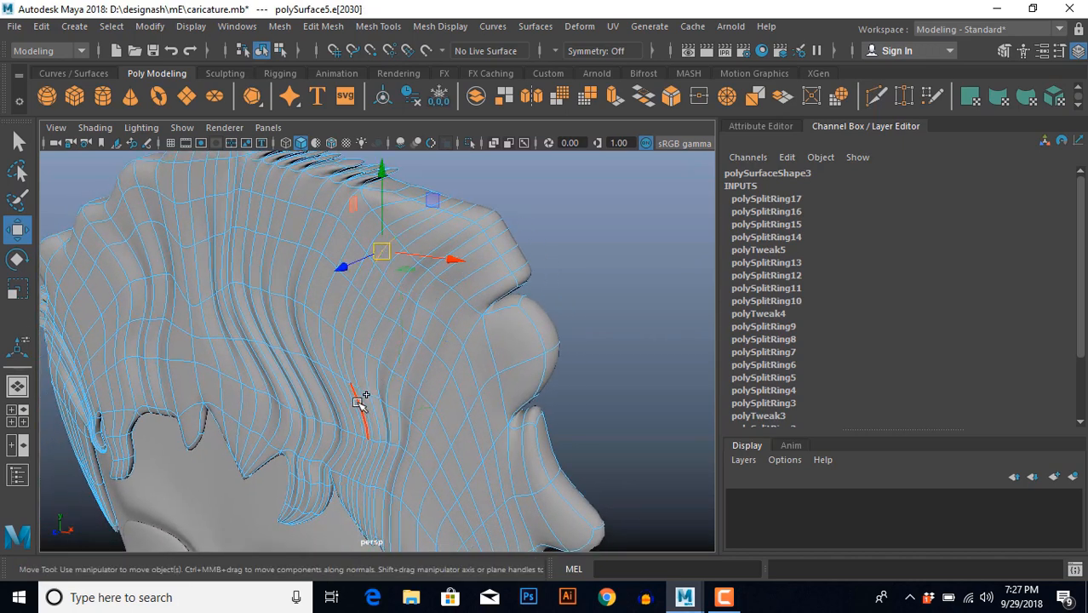
pyautogui.click(358, 400)
pyautogui.moveTo(318, 377); pyautogui.dragTo(364, 267)
pyautogui.click(364, 259)
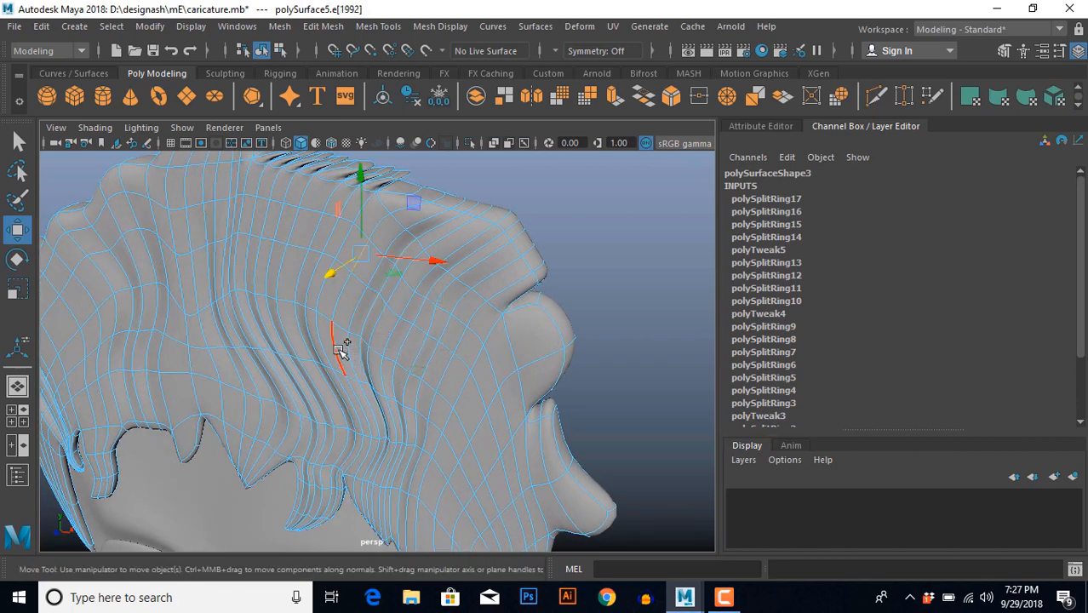
pyautogui.keyDown('shift'); pyautogui.doubleClick(339, 350); pyautogui.keyUp('shift')
pyautogui.keyDown('alt'); pyautogui.moveTo(333, 373); pyautogui.dragTo(431, 288); pyautogui.keyUp('alt')
pyautogui.click(366, 281)
pyautogui.keyDown('shift'); pyautogui.click(364, 258); pyautogui.keyUp('shift')
# Return to object mode, deselect the hair and inspect the strand grooves across the whole front.
pyautogui.moveTo(531, 279); pyautogui.dragTo(587, 238, button='right')
pyautogui.click(590, 240)
pyautogui.scroll(-5, 515, 368)
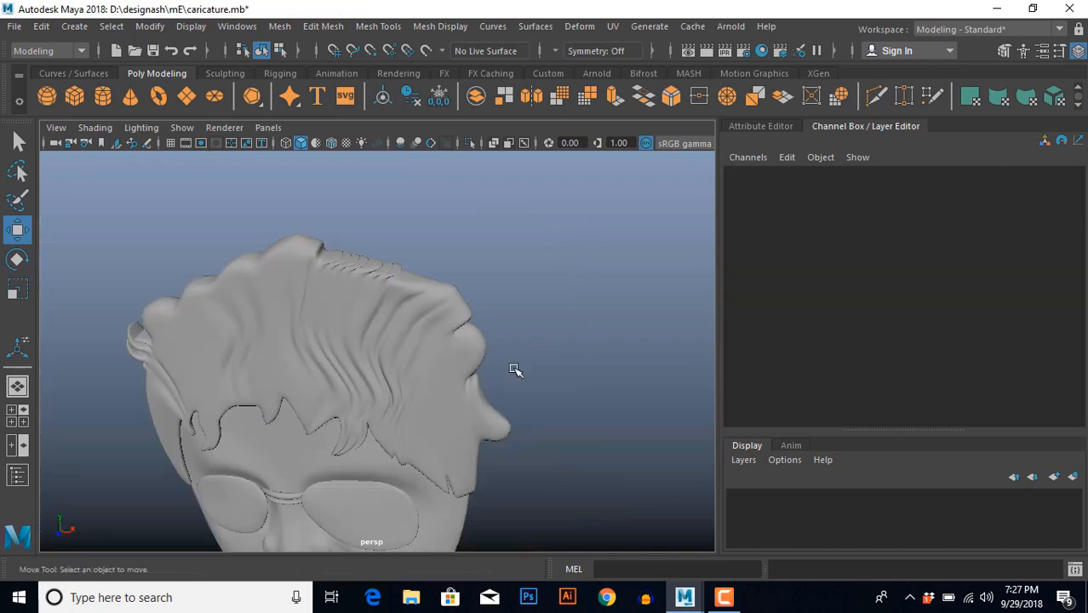
pyautogui.moveTo(535, 344)
pyautogui.keyDown('alt'); pyautogui.mouseDown()
pyautogui.moveTo(549, 313)
pyautogui.moveTo(544, 279)
pyautogui.moveTo(538, 340)
pyautogui.mouseUp(); pyautogui.keyUp('alt')
pyautogui.scroll(-5, 544, 279)
pyautogui.scroll(4, 530, 432)
pyautogui.scroll(4, 474, 379)
pyautogui.keyDown('alt'); pyautogui.moveTo(475, 379); pyautogui.dragTo(533, 317, button='middle'); pyautogui.keyUp('alt')
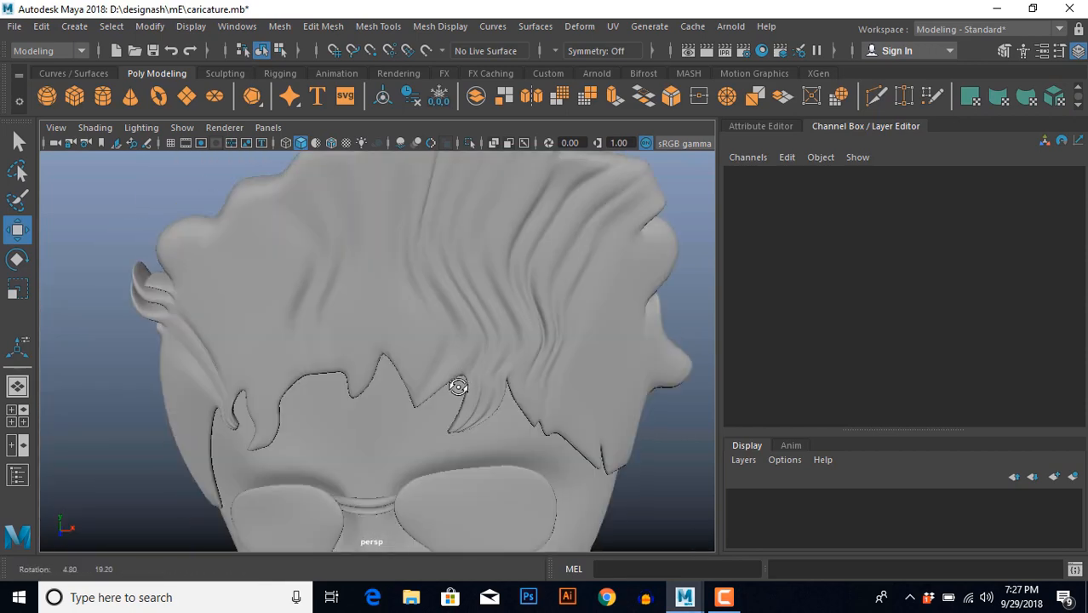
pyautogui.keyDown('alt'); pyautogui.moveTo(456, 387); pyautogui.dragTo(436, 342); pyautogui.keyUp('alt')
# Insert two lengthwise edge loops through the wider forehead lock beside the small curled lock, continuing up into the hair.
pyautogui.click(361, 342)
pyautogui.keyDown('alt'); pyautogui.moveTo(359, 338); pyautogui.dragTo(364, 355, button='middle'); pyautogui.keyUp('alt')
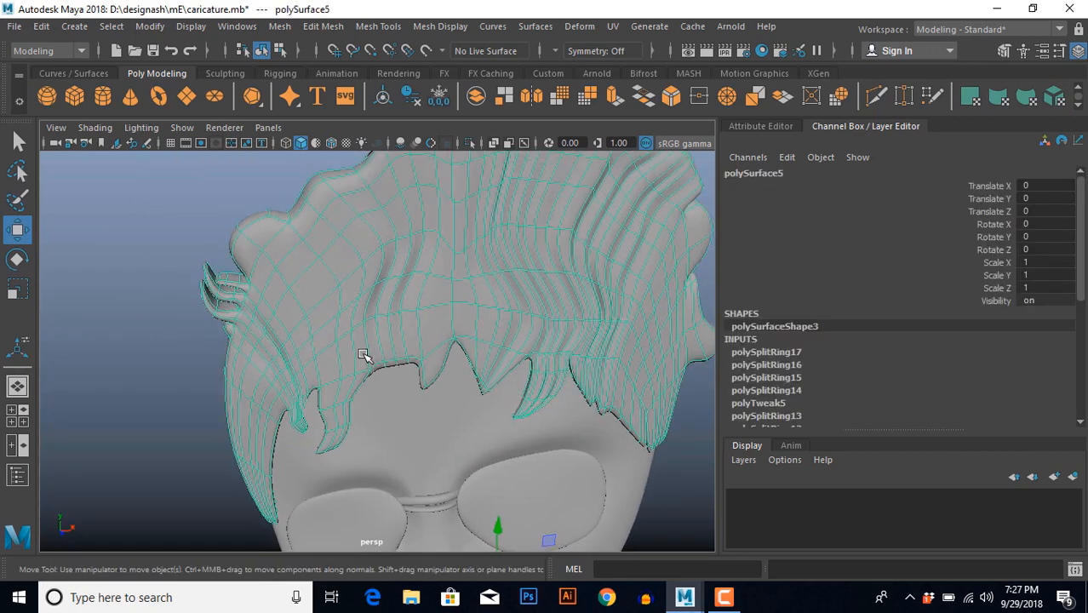
pyautogui.press('F10')
pyautogui.click(316, 303)
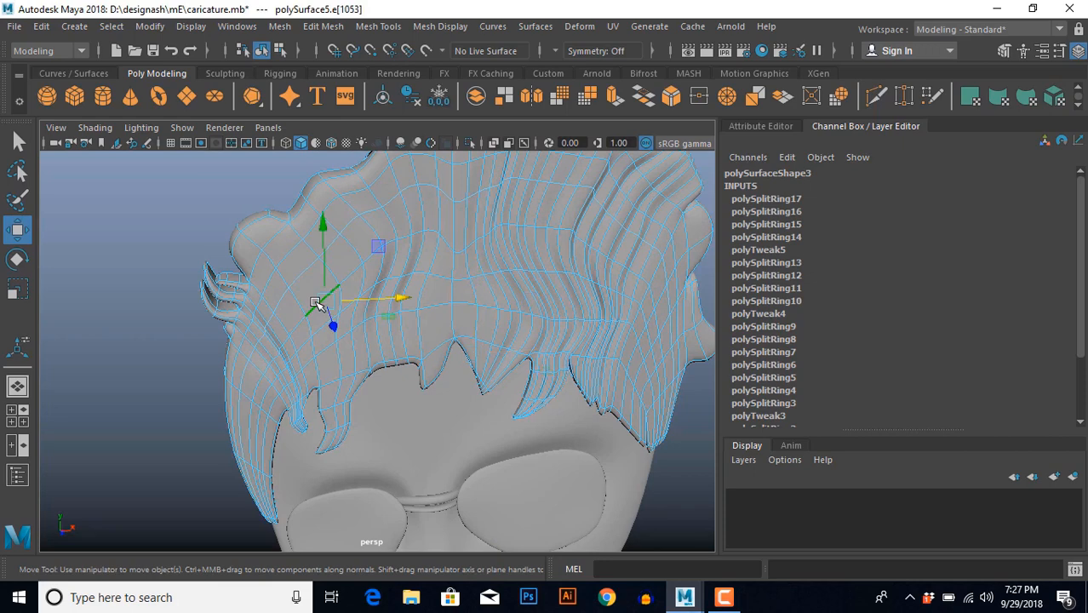
pyautogui.press('g')
pyautogui.scroll(4, 328, 298)
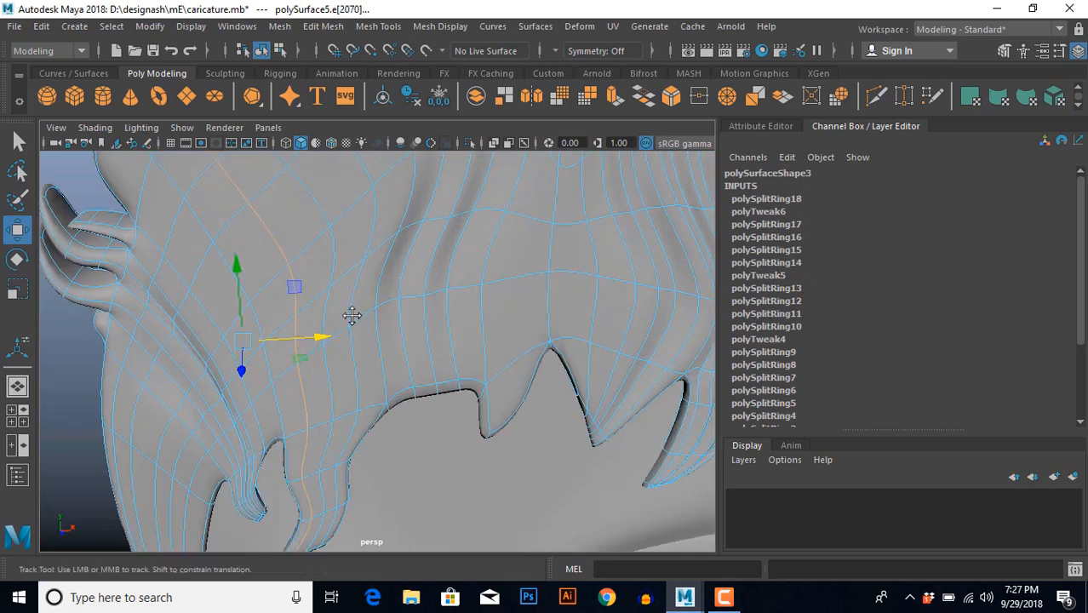
pyautogui.keyDown('alt'); pyautogui.moveTo(352, 316); pyautogui.dragTo(386, 311, button='middle'); pyautogui.keyUp('alt')
pyautogui.scroll(-2, 385, 311)
pyautogui.keyDown('alt'); pyautogui.moveTo(387, 311); pyautogui.dragTo(422, 342); pyautogui.keyUp('alt')
pyautogui.click(345, 258)
pyautogui.press('g')
pyautogui.keyDown('alt'); pyautogui.moveTo(312, 308); pyautogui.dragTo(356, 313); pyautogui.keyUp('alt')
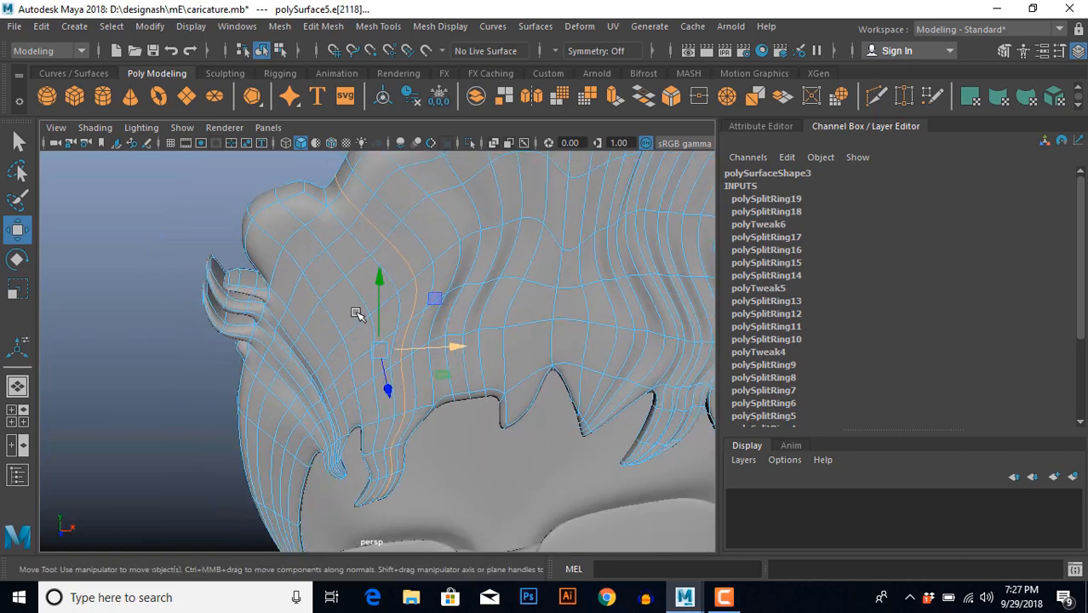
# Insert two more lengthwise edge loops from the wider forehead lock up through the hair toward the side bulge.
pyautogui.click(350, 320)
pyautogui.press('g')
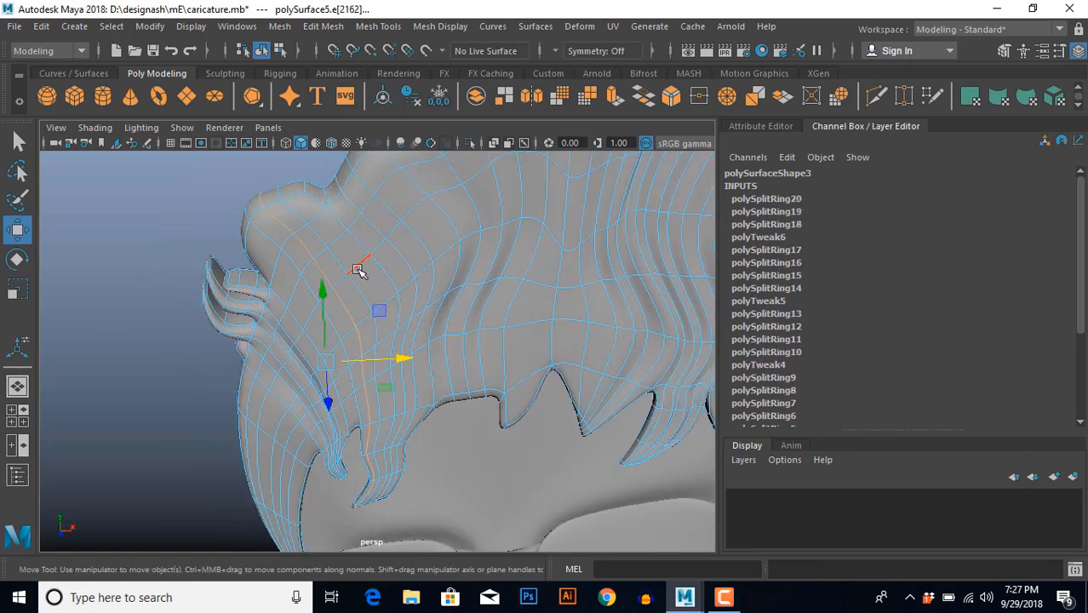
pyautogui.click(358, 269)
pyautogui.press('g')
pyautogui.keyDown('alt'); pyautogui.moveTo(405, 313); pyautogui.dragTo(344, 319); pyautogui.keyUp('alt')
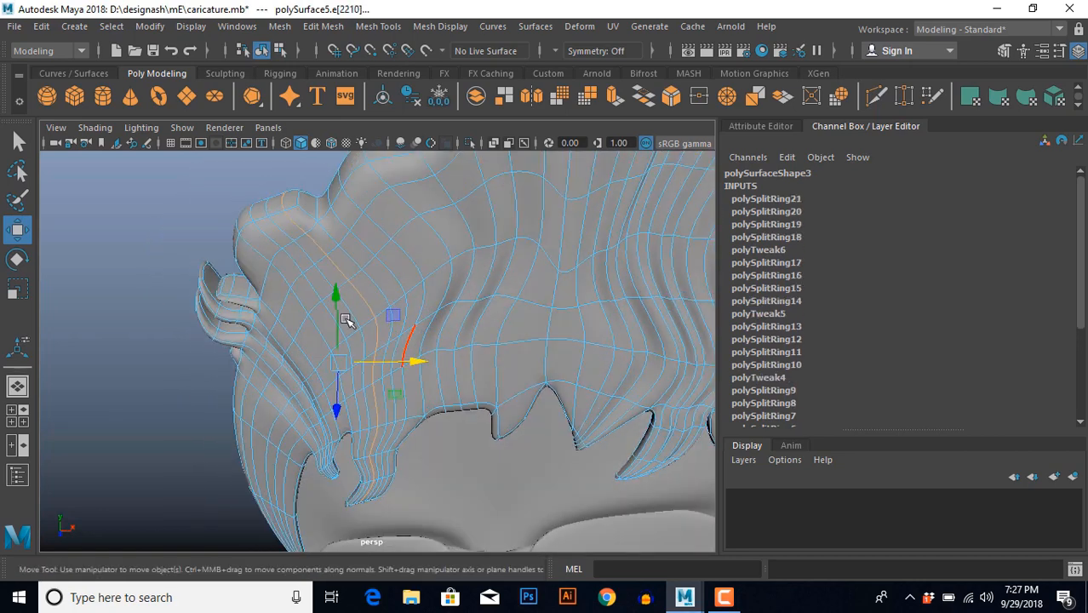
# Push the lengthwise run of edges from the side hair down into the wider forehead lock inward to form a strand groove.
pyautogui.click(325, 277)
pyautogui.keyDown('shift'); pyautogui.click(351, 311); pyautogui.keyUp('shift')
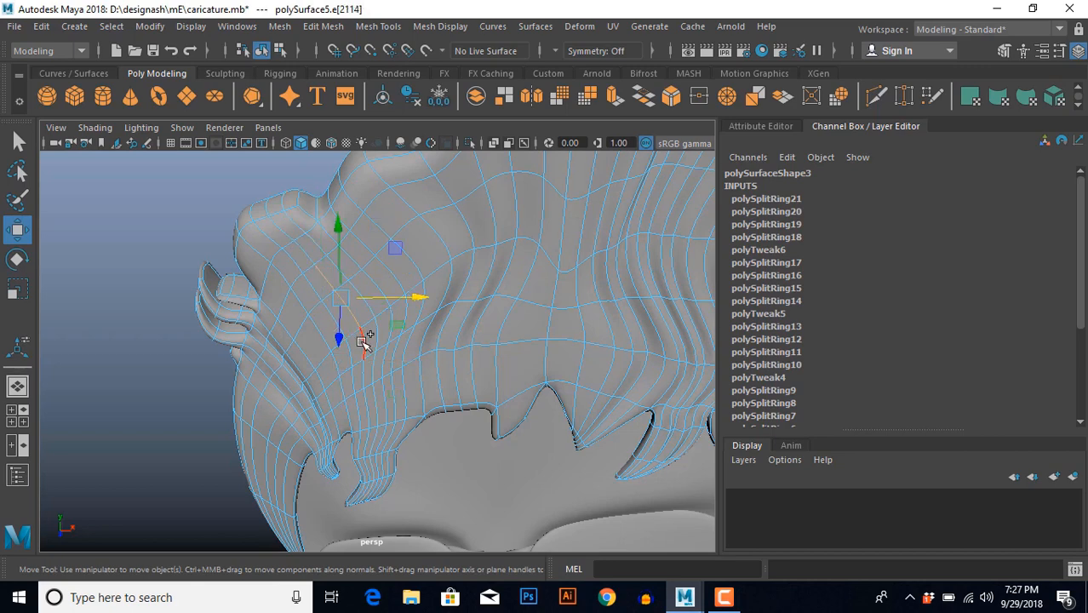
pyautogui.keyDown('shift'); pyautogui.click(366, 343); pyautogui.keyUp('shift')
pyautogui.scroll(3, 410, 401)
pyautogui.keyDown('alt'); pyautogui.moveTo(409, 407); pyautogui.dragTo(415, 336, button='middle'); pyautogui.keyUp('alt')
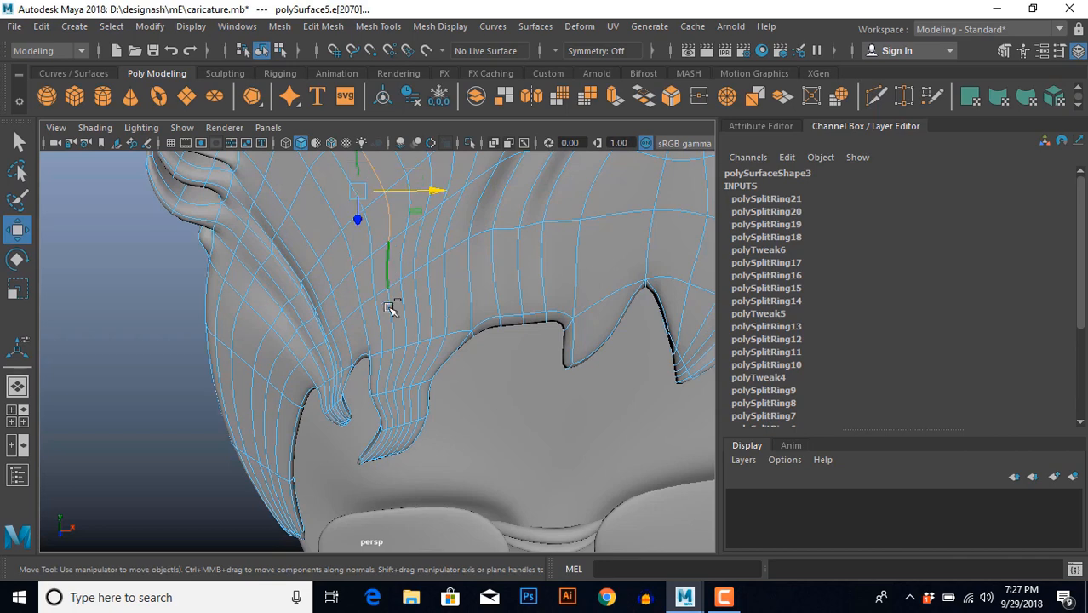
pyautogui.keyDown('shift'); pyautogui.click(391, 312); pyautogui.keyUp('shift')
pyautogui.keyDown('shift'); pyautogui.click(390, 408); pyautogui.keyUp('shift')
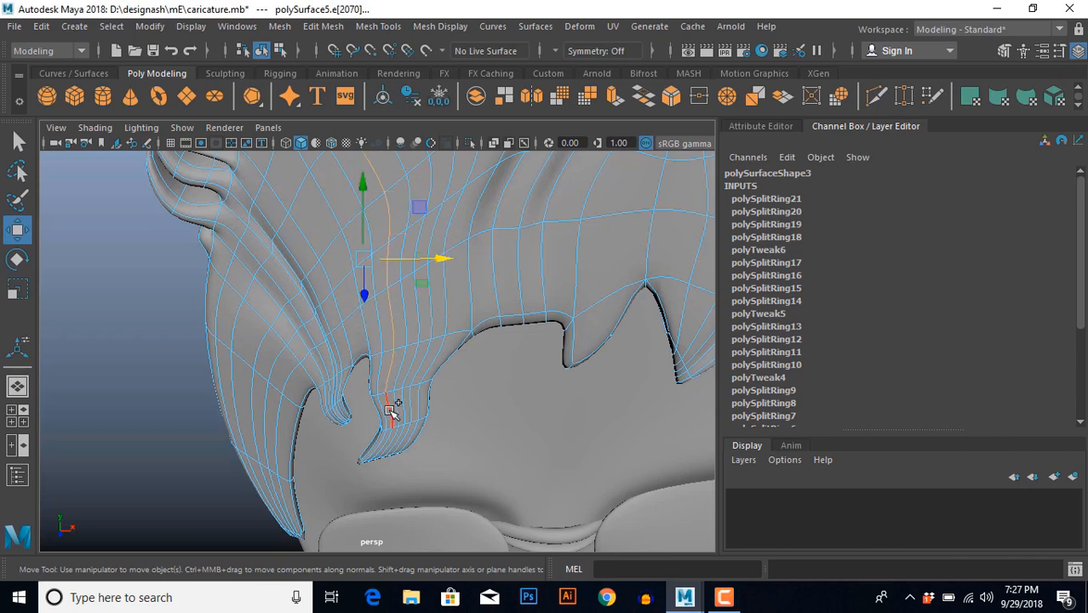
pyautogui.keyDown('shift'); pyautogui.click(389, 410); pyautogui.keyUp('shift')
pyautogui.keyDown('alt'); pyautogui.moveTo(460, 354); pyautogui.dragTo(531, 373); pyautogui.keyUp('alt')
pyautogui.moveTo(483, 276); pyautogui.dragTo(410, 405)
# Push a second, shorter run of edges above the wider forehead lock inward, and return to the deselected object view.
pyautogui.scroll(2, 402, 339)
pyautogui.click(424, 268)
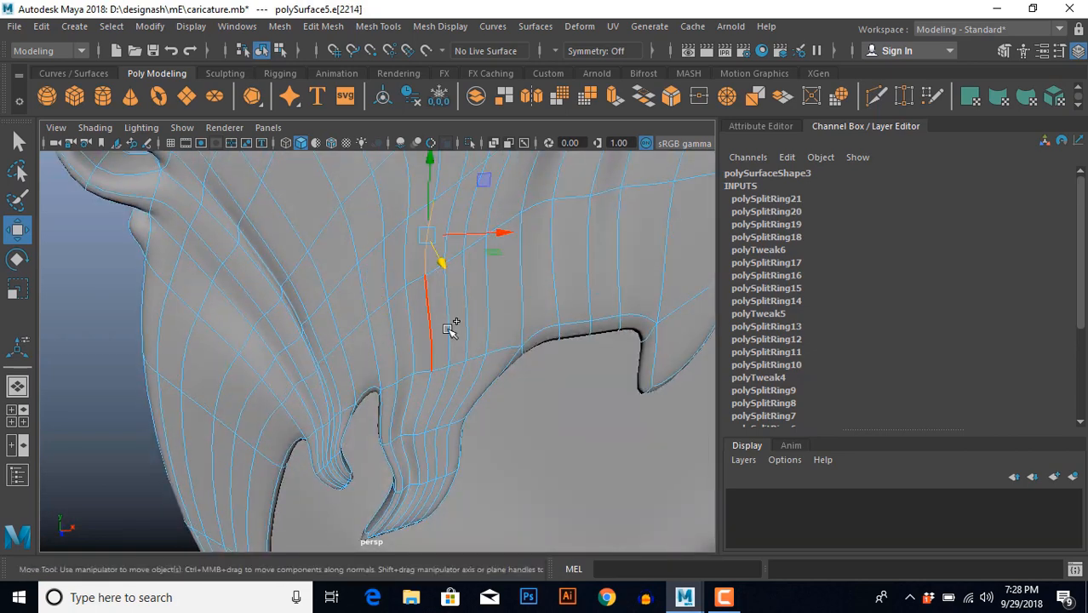
pyautogui.keyDown('shift'); pyautogui.click(448, 329); pyautogui.keyUp('shift')
pyautogui.keyDown('alt'); pyautogui.moveTo(473, 377); pyautogui.dragTo(519, 325); pyautogui.keyUp('alt')
pyautogui.scroll(-4, 518, 325)
pyautogui.click(241, 372)
pyautogui.scroll(-5, 239, 375)
pyautogui.keyDown('alt'); pyautogui.moveTo(238, 377); pyautogui.dragTo(286, 356); pyautogui.keyUp('alt')
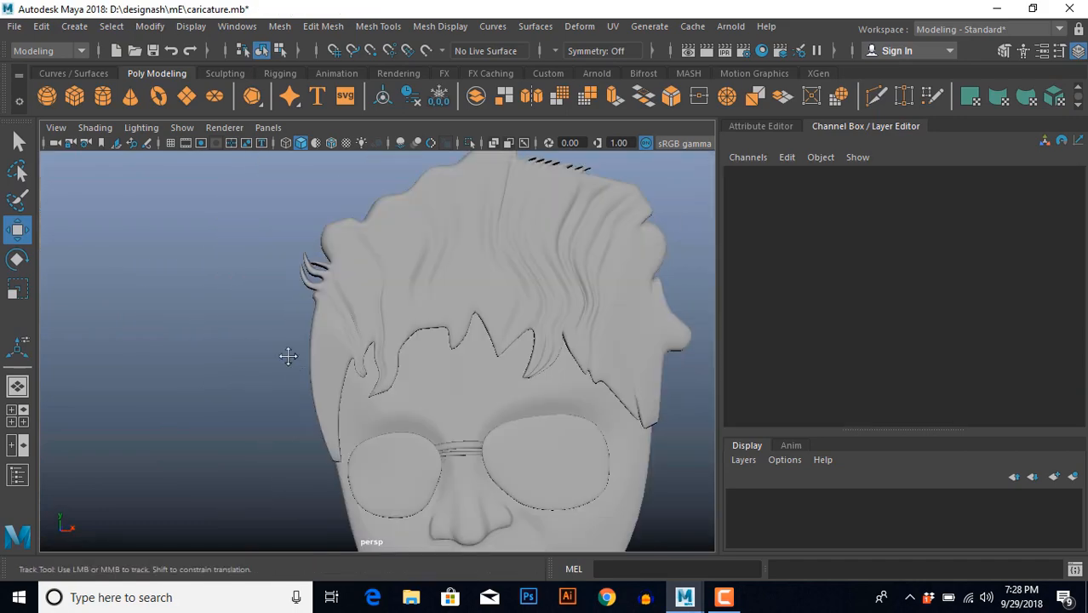
# Insert another lengthwise edge loop through the hair between the wider forehead lock and the neighbouring front grooves.
pyautogui.scroll(3, 344, 360)
pyautogui.click(385, 345)
pyautogui.scroll(4, 387, 347)
pyautogui.keyDown('alt'); pyautogui.moveTo(387, 347); pyautogui.dragTo(376, 390); pyautogui.keyUp('alt')
pyautogui.moveTo(376, 389); pyautogui.dragTo(388, 314, button='right')
pyautogui.keyDown('ctrl'); pyautogui.moveTo(411, 263); pyautogui.dragTo(423, 320, button='right'); pyautogui.keyUp('ctrl')
# Push a lengthwise run of edges above the wider forehead lock inward as another groove, and deselect the hair in object mode.
pyautogui.keyDown('alt'); pyautogui.moveTo(407, 351); pyautogui.dragTo(344, 256); pyautogui.keyUp('alt')
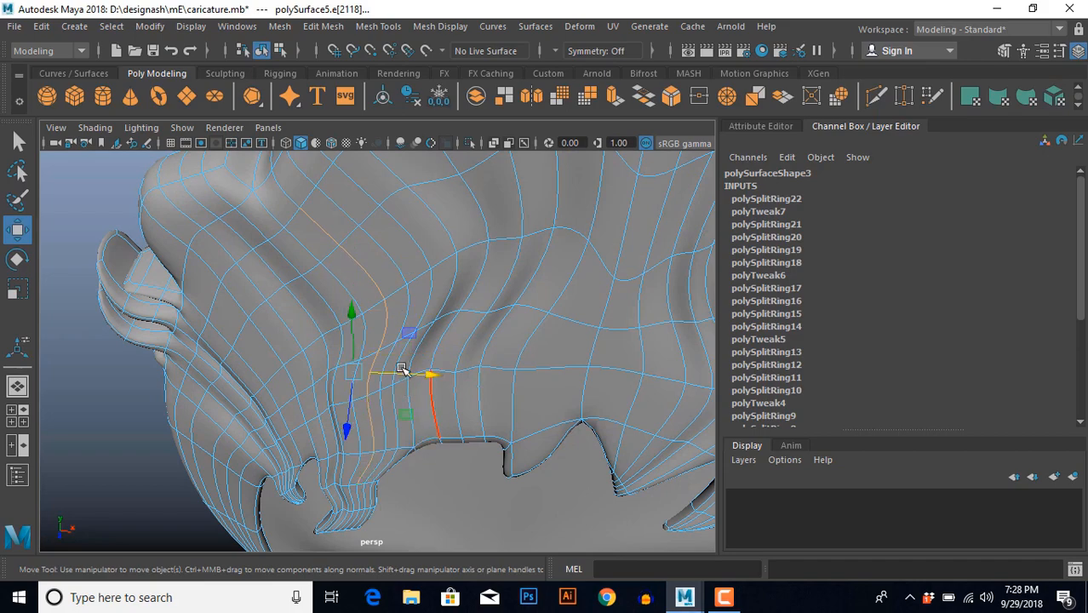
pyautogui.keyDown('alt'); pyautogui.moveTo(402, 370); pyautogui.dragTo(398, 346); pyautogui.keyUp('alt')
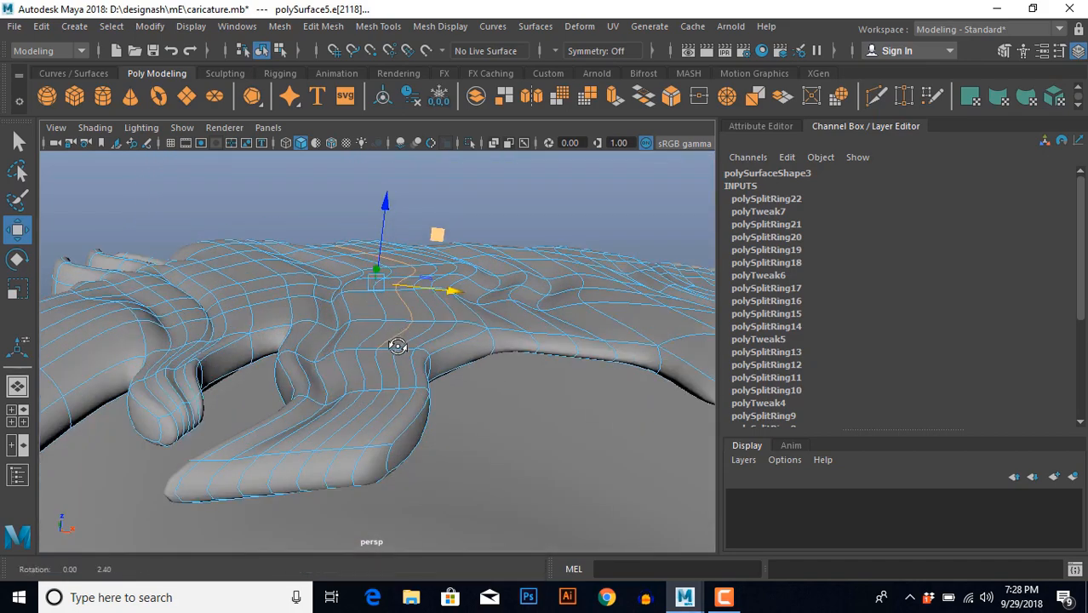
pyautogui.press('f')
pyautogui.keyDown('alt'); pyautogui.moveTo(378, 290); pyautogui.dragTo(364, 390); pyautogui.keyUp('alt')
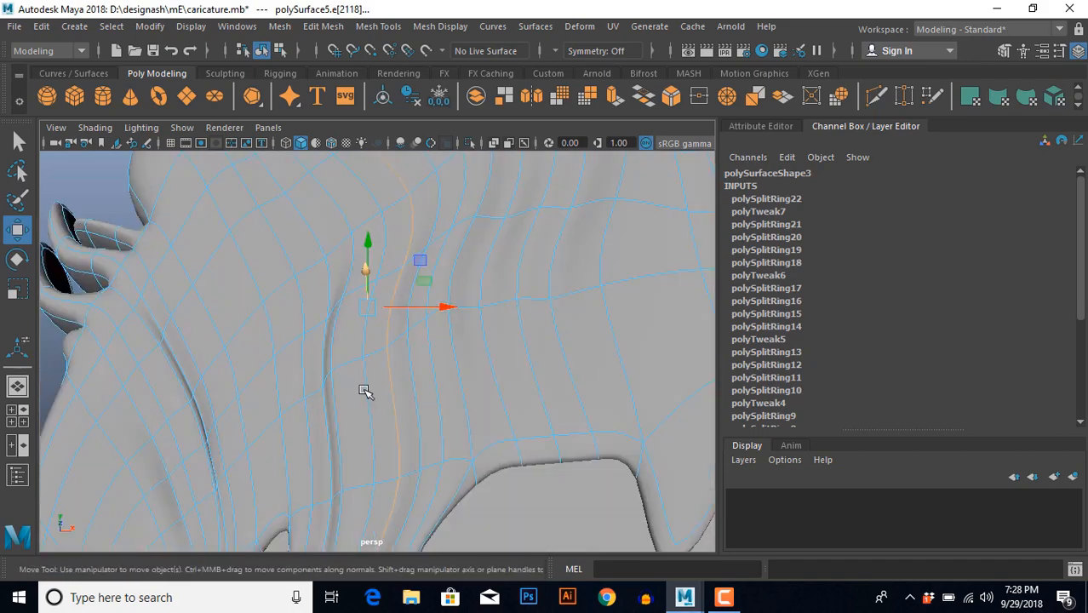
pyautogui.keyDown('alt'); pyautogui.moveTo(427, 364); pyautogui.dragTo(460, 332); pyautogui.keyUp('alt')
pyautogui.moveTo(372, 303); pyautogui.dragTo(438, 274)
pyautogui.scroll(-6, 437, 315)
pyautogui.moveTo(438, 273); pyautogui.dragTo(477, 240, button='right')
pyautogui.click(231, 304)
pyautogui.scroll(-5, 239, 319)
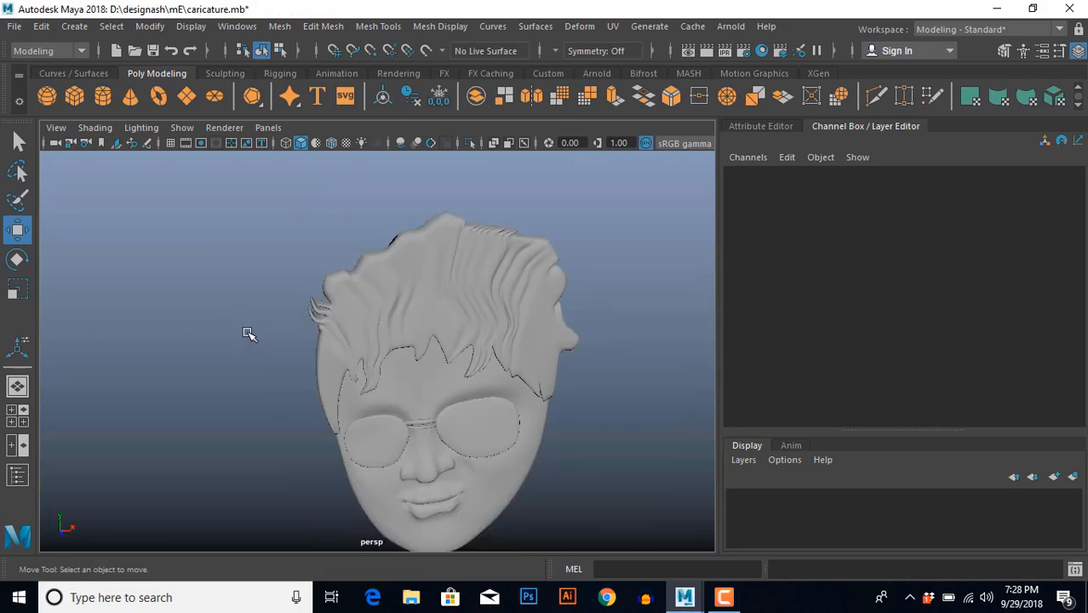
# Compare the hair with the front reference drawing and examine the opposite sideburn.
pyautogui.keyDown('alt'); pyautogui.moveTo(247, 336); pyautogui.dragTo(228, 293); pyautogui.keyUp('alt')
pyautogui.scroll(3, 414, 373)
pyautogui.keyDown('alt'); pyautogui.moveTo(413, 373); pyautogui.dragTo(378, 367); pyautogui.keyUp('alt')
pyautogui.press('space')
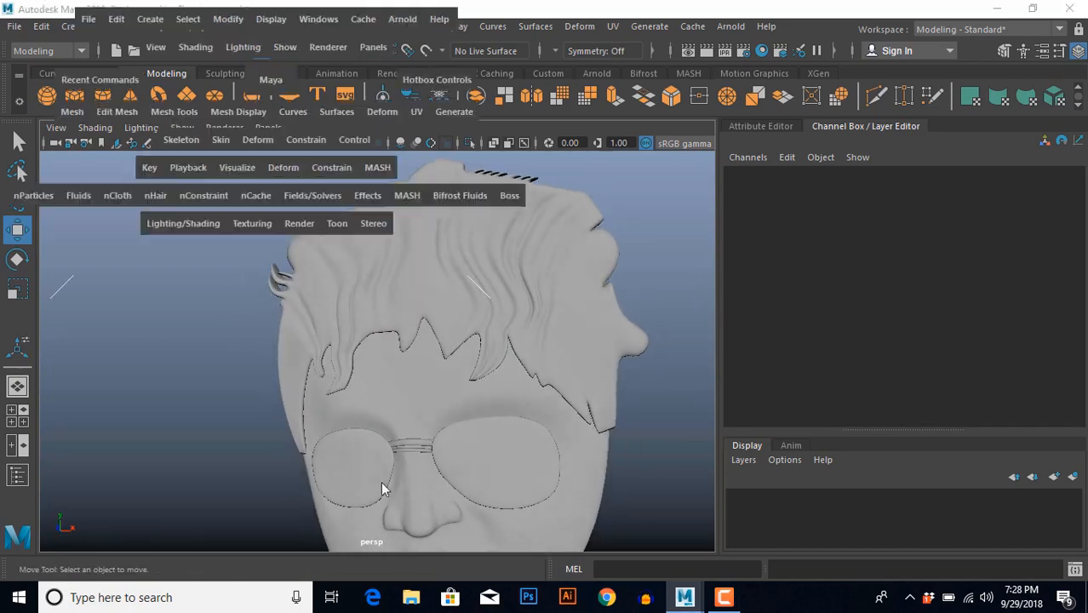
pyautogui.press('space')
pyautogui.scroll(5, 358, 433)
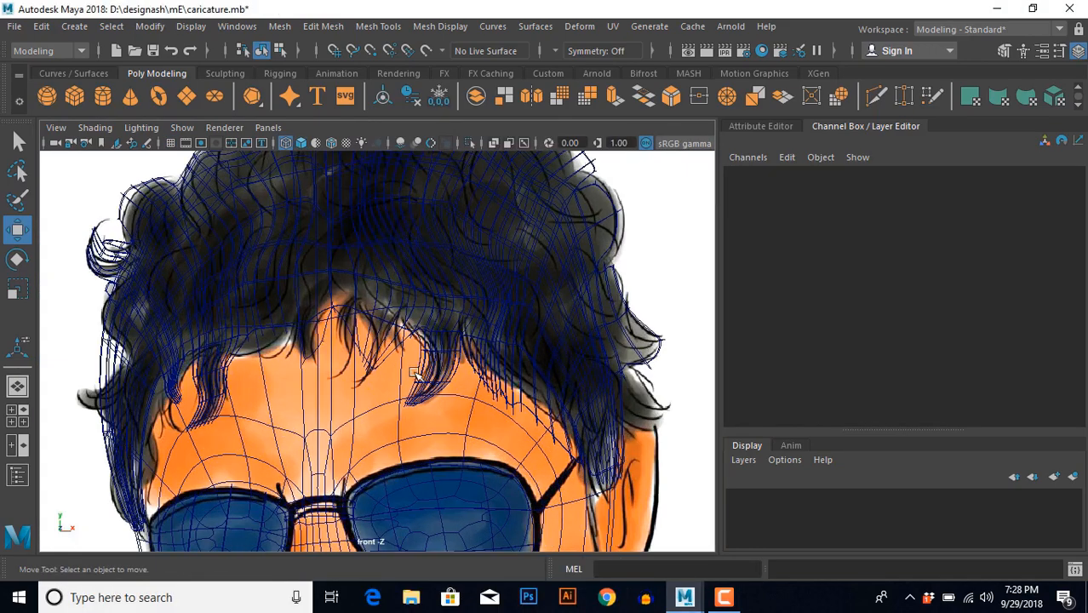
pyautogui.press('space')
pyautogui.press('space')
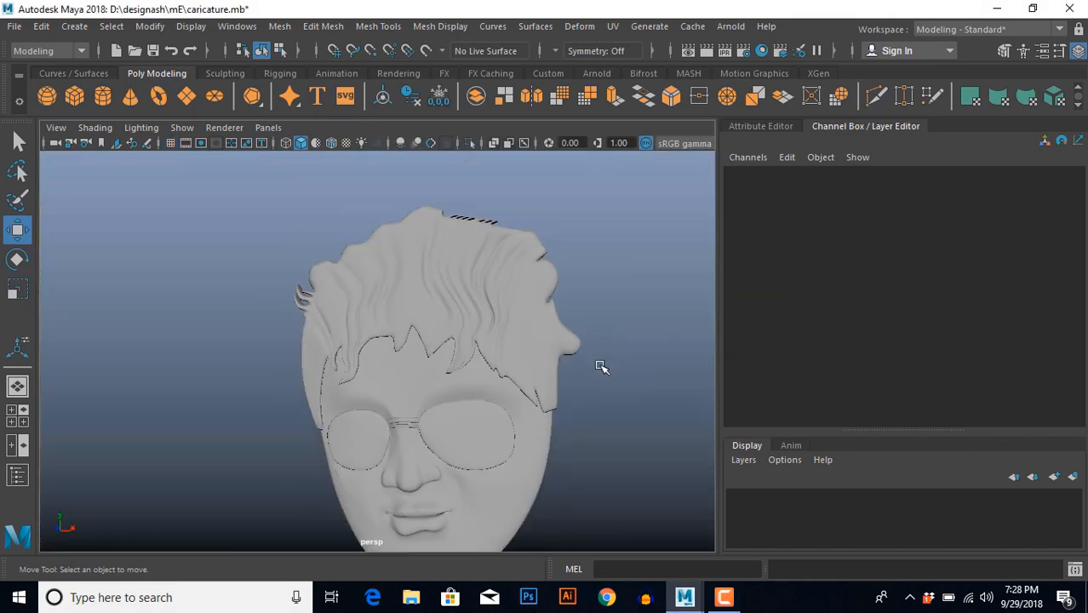
pyautogui.keyDown('alt'); pyautogui.moveTo(529, 369); pyautogui.dragTo(537, 321); pyautogui.keyUp('alt')
pyautogui.scroll(3, 456, 333)
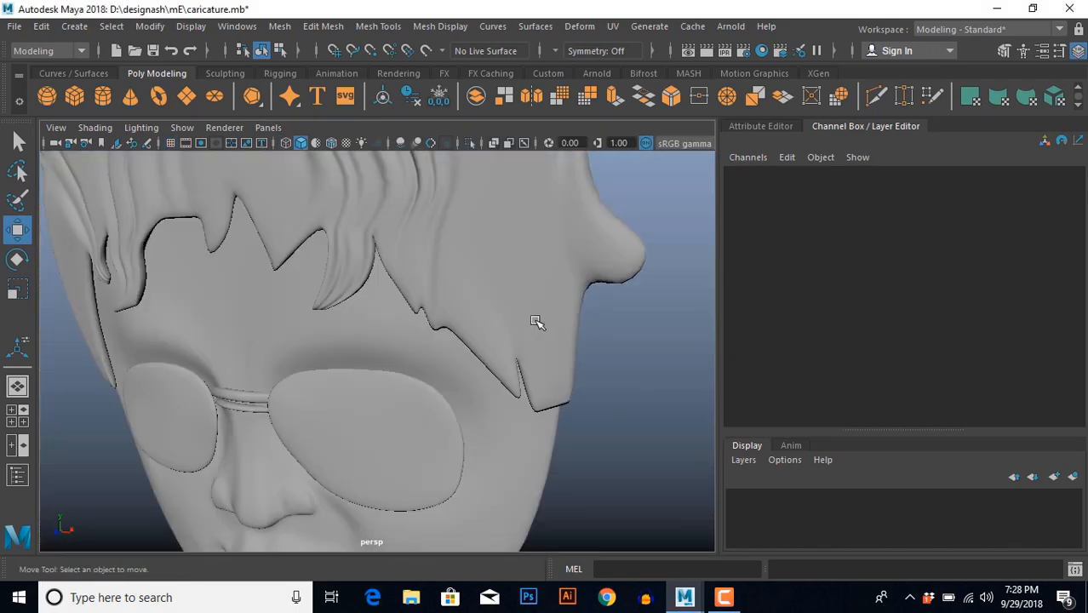
# Insert a lengthwise edge loop through the blunt sideburn lock below the protruding tuft.
pyautogui.click(536, 320)
pyautogui.scroll(2, 544, 348)
pyautogui.keyDown('alt'); pyautogui.moveTo(544, 347); pyautogui.dragTo(482, 334, button='middle'); pyautogui.keyUp('alt')
pyautogui.keyDown('alt'); pyautogui.moveTo(482, 334); pyautogui.dragTo(458, 340); pyautogui.keyUp('alt')
pyautogui.scroll(2, 491, 321)
pyautogui.press('F10')
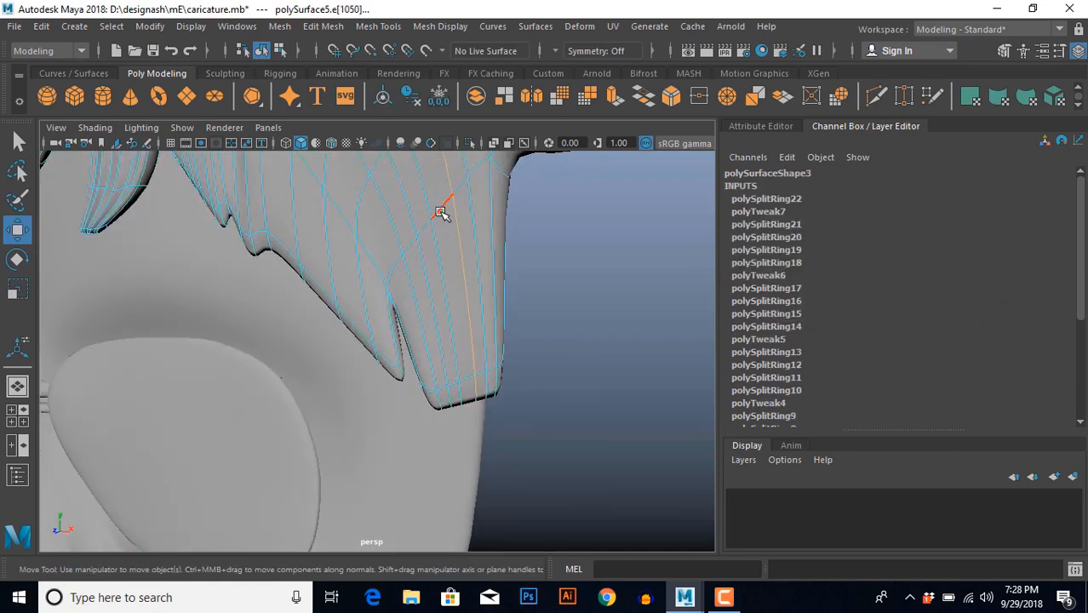
pyautogui.keyDown('ctrl'); pyautogui.moveTo(467, 243); pyautogui.dragTo(511, 289, button='right'); pyautogui.keyUp('ctrl')
pyautogui.moveTo(486, 338)
pyautogui.keyDown('alt'); pyautogui.mouseDown()
pyautogui.moveTo(454, 337)
pyautogui.moveTo(481, 336)
pyautogui.mouseUp(); pyautogui.keyUp('alt')
# Pull three alternate vertices along the sideburn's lower edge downward to form jagged, pointed tips.
pyautogui.keyDown('alt'); pyautogui.moveTo(480, 335); pyautogui.dragTo(494, 407, button='right'); pyautogui.keyUp('alt')
pyautogui.keyDown('alt'); pyautogui.moveTo(493, 407); pyautogui.dragTo(399, 292, button='middle'); pyautogui.keyUp('alt')
pyautogui.press('F9')
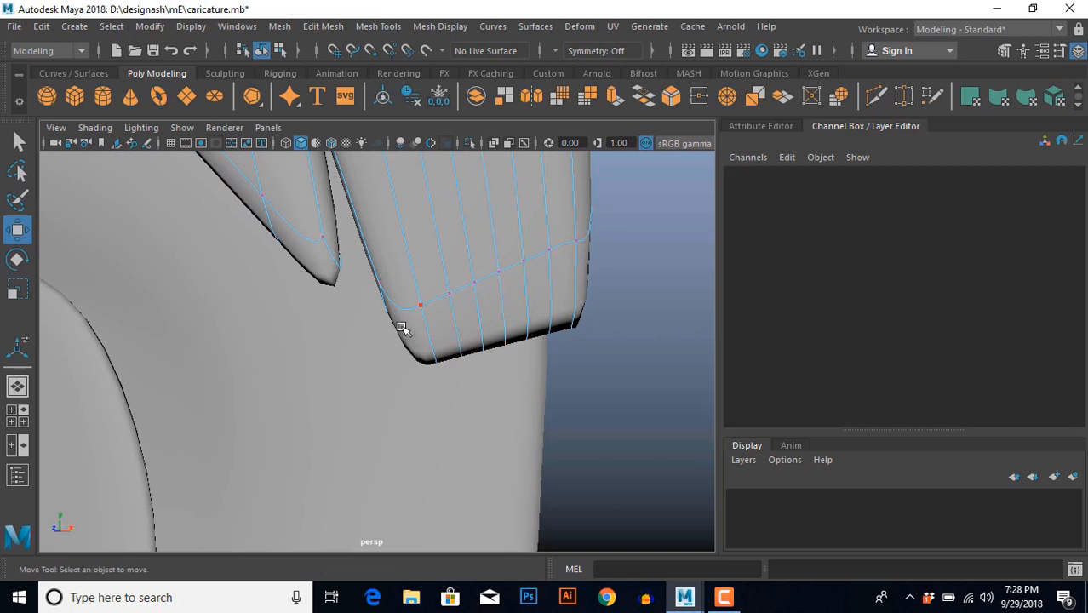
pyautogui.click(449, 413)
pyautogui.click(452, 340)
pyautogui.press('F9')
pyautogui.click(433, 384)
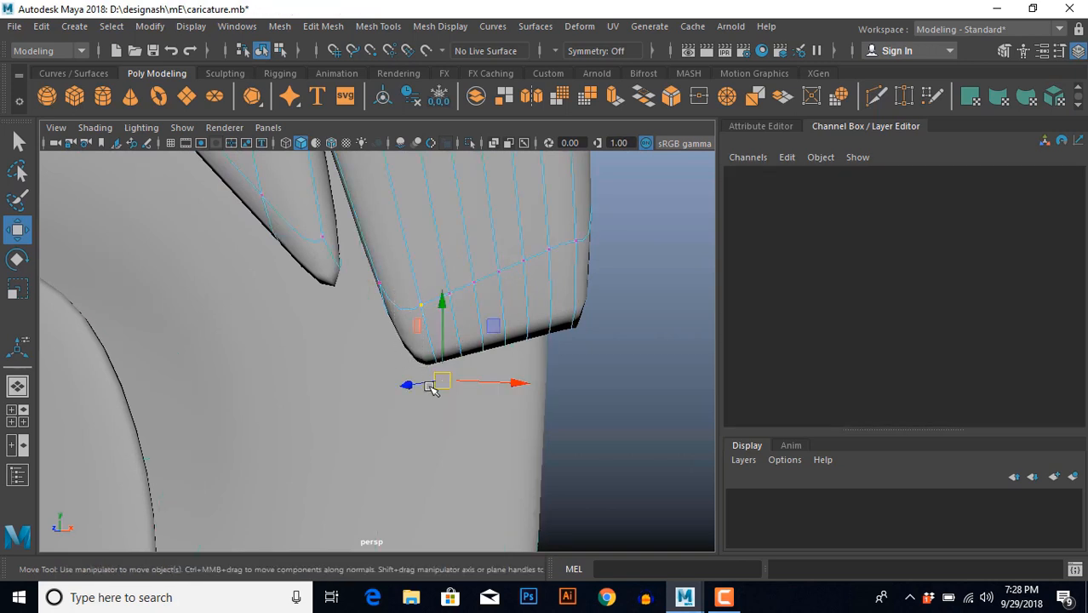
pyautogui.click(498, 273)
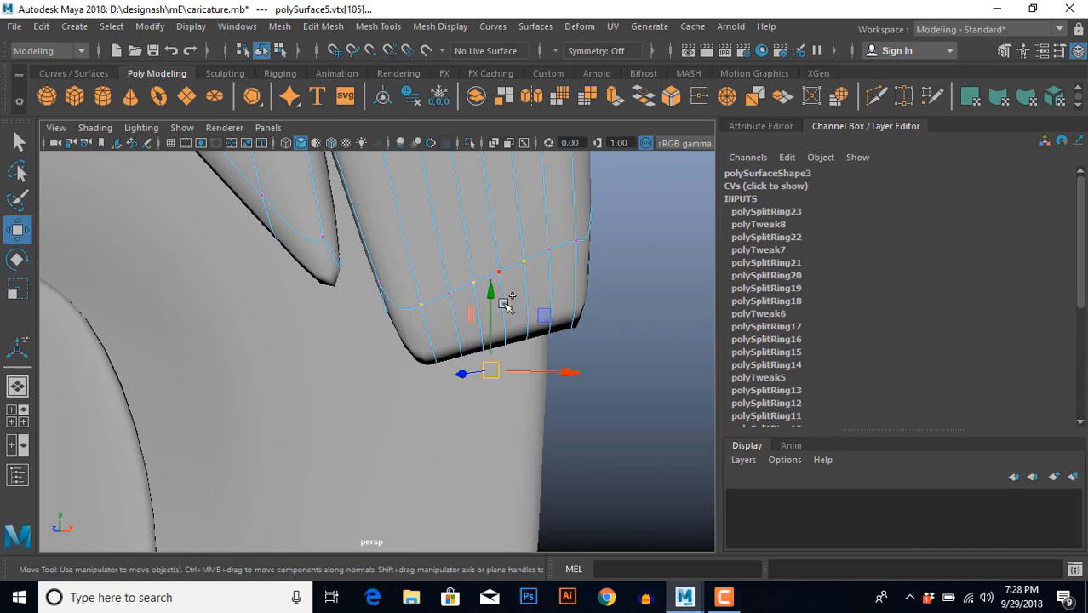
pyautogui.moveTo(504, 299); pyautogui.dragTo(439, 412)
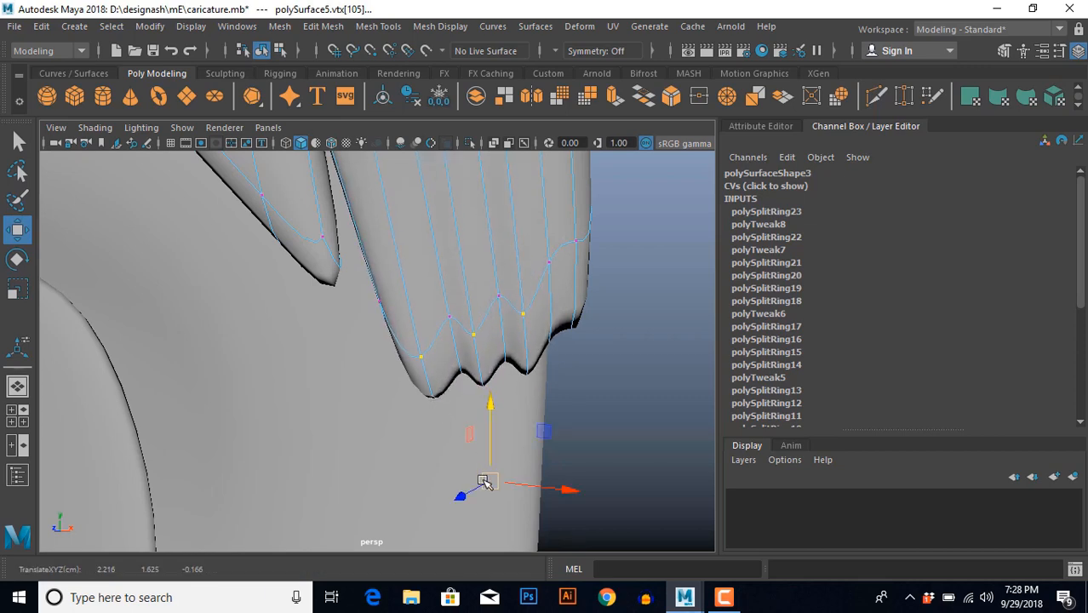
pyautogui.moveTo(484, 481); pyautogui.dragTo(460, 485)
# Insert an edge loop through the sideburn lock and save the scene.
pyautogui.scroll(-5, 478, 404)
pyautogui.keyDown('alt'); pyautogui.moveTo(493, 347); pyautogui.dragTo(476, 398, button='middle'); pyautogui.keyUp('alt')
pyautogui.moveTo(417, 315); pyautogui.dragTo(569, 343, button='right')
pyautogui.click(422, 270)
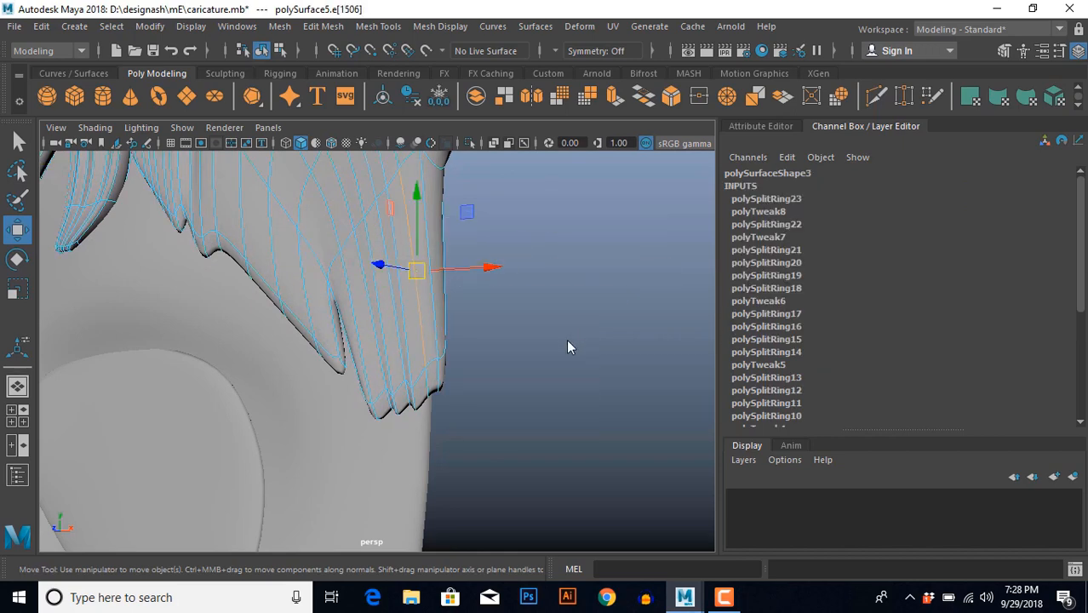
pyautogui.scroll(-5, 504, 343)
pyautogui.keyDown('alt'); pyautogui.moveTo(504, 343); pyautogui.dragTo(529, 354); pyautogui.keyUp('alt')
pyautogui.hotkey('ctrl', 's')
pyautogui.click(513, 331)
# Compare the sideburn and the protruding side tuft with the front reference drawing.
pyautogui.scroll(-4, 514, 330)
pyautogui.scroll(5, 511, 371)
pyautogui.scroll(5, 504, 370)
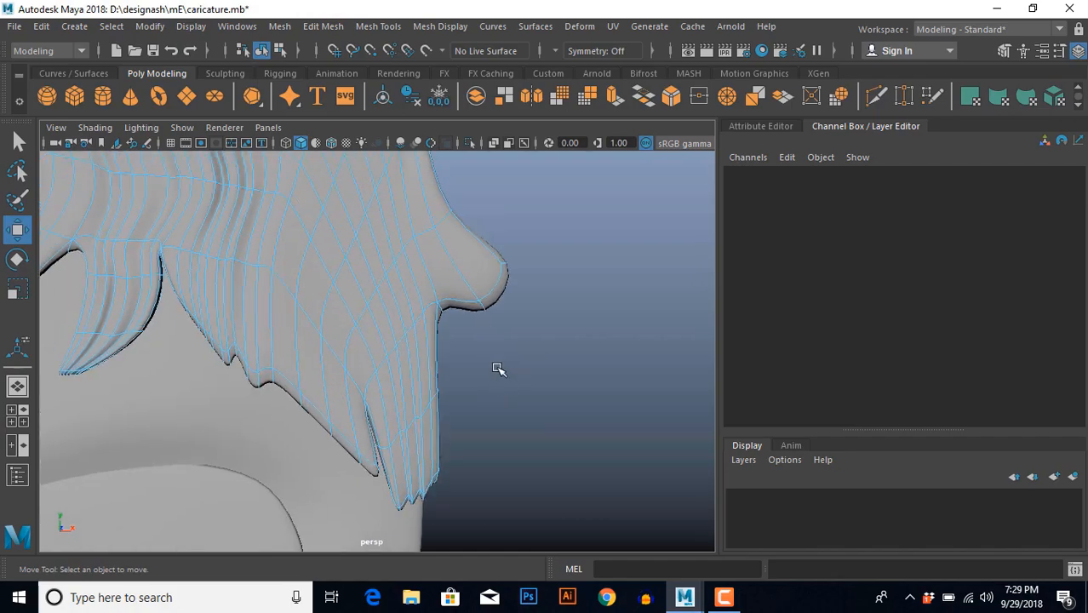
pyautogui.scroll(-3, 486, 369)
pyautogui.keyDown('alt'); pyautogui.moveTo(469, 368); pyautogui.dragTo(454, 374); pyautogui.keyUp('alt')
pyautogui.scroll(-5, 454, 361)
pyautogui.press('space')
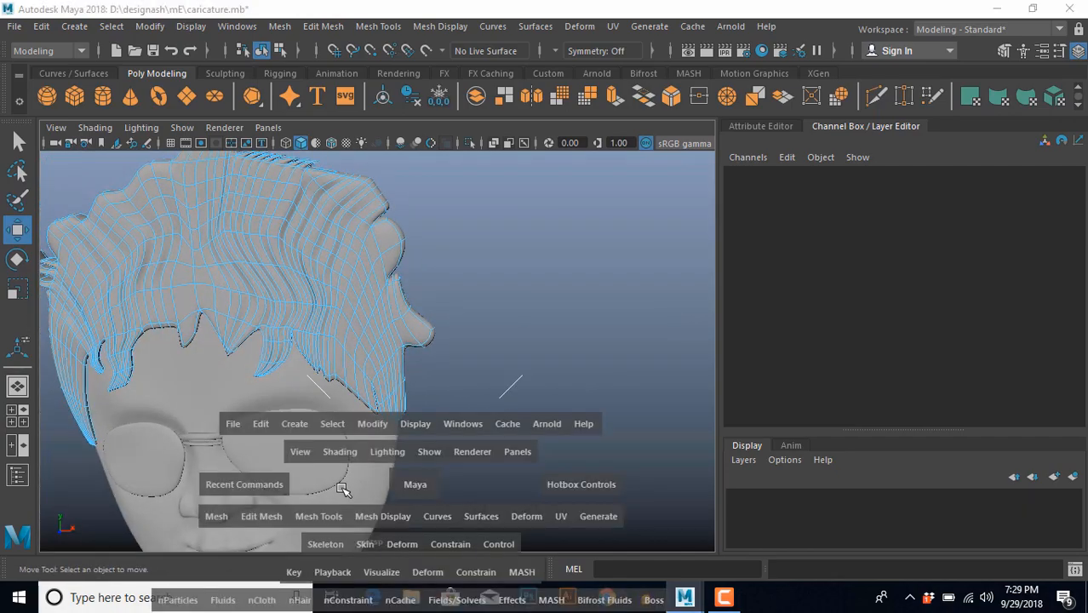
pyautogui.moveTo(342, 490); pyautogui.dragTo(330, 457)
pyautogui.scroll(-5, 342, 437)
pyautogui.scroll(5, 348, 435)
pyautogui.keyDown('alt'); pyautogui.moveTo(468, 414); pyautogui.dragTo(339, 422, button='middle'); pyautogui.keyUp('alt')
pyautogui.scroll(4, 338, 422)
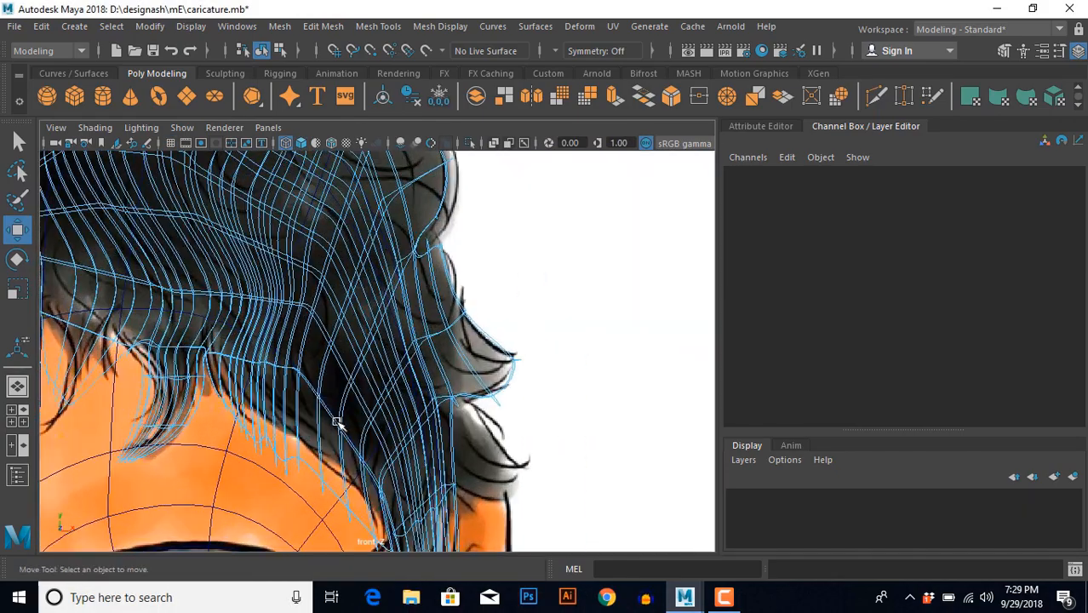
pyautogui.press('space')
pyautogui.press('space')
# Insert three edge loops running lengthwise along the protruding side tuft above the sideburn.
pyautogui.scroll(5, 507, 347)
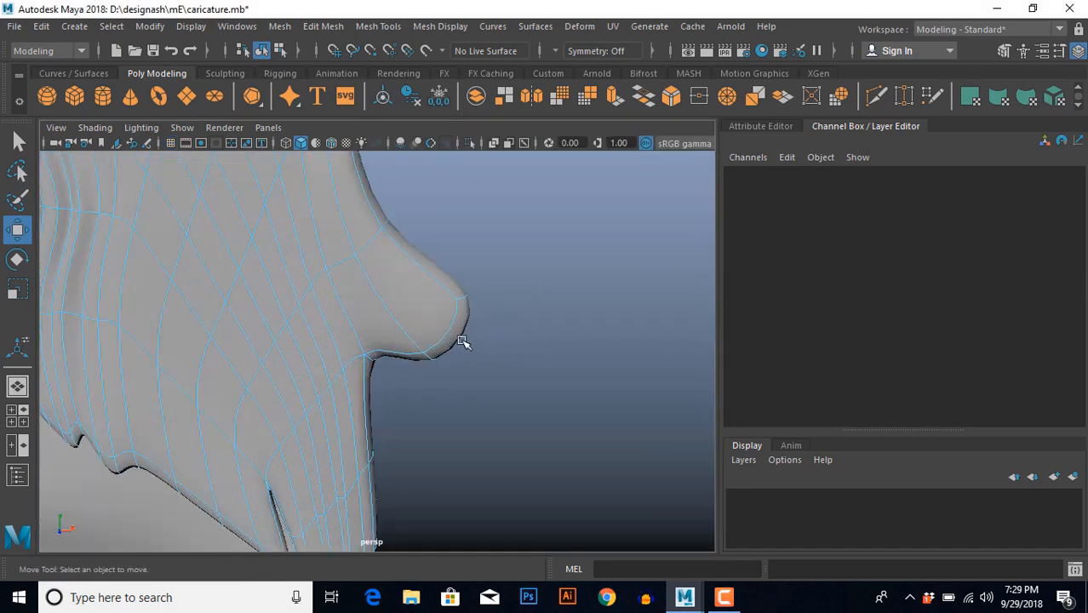
pyautogui.click(448, 324)
pyautogui.keyDown('ctrl'); pyautogui.moveTo(508, 248); pyautogui.dragTo(436, 314, button='right'); pyautogui.keyUp('ctrl')
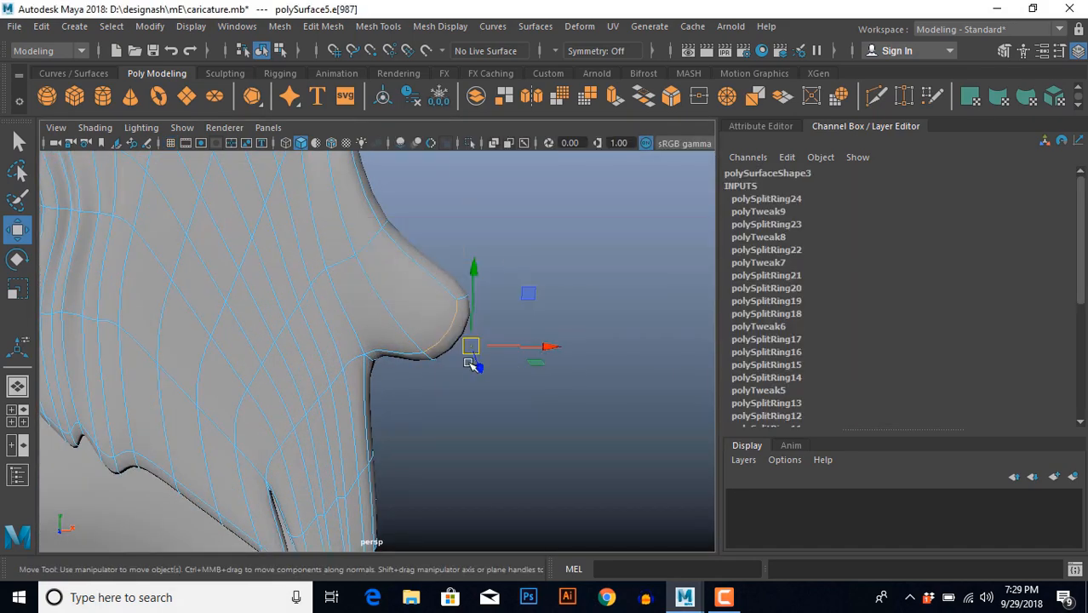
pyautogui.scroll(-4, 472, 363)
pyautogui.keyDown('alt'); pyautogui.moveTo(472, 363); pyautogui.dragTo(395, 362); pyautogui.keyUp('alt')
pyautogui.scroll(4, 456, 369)
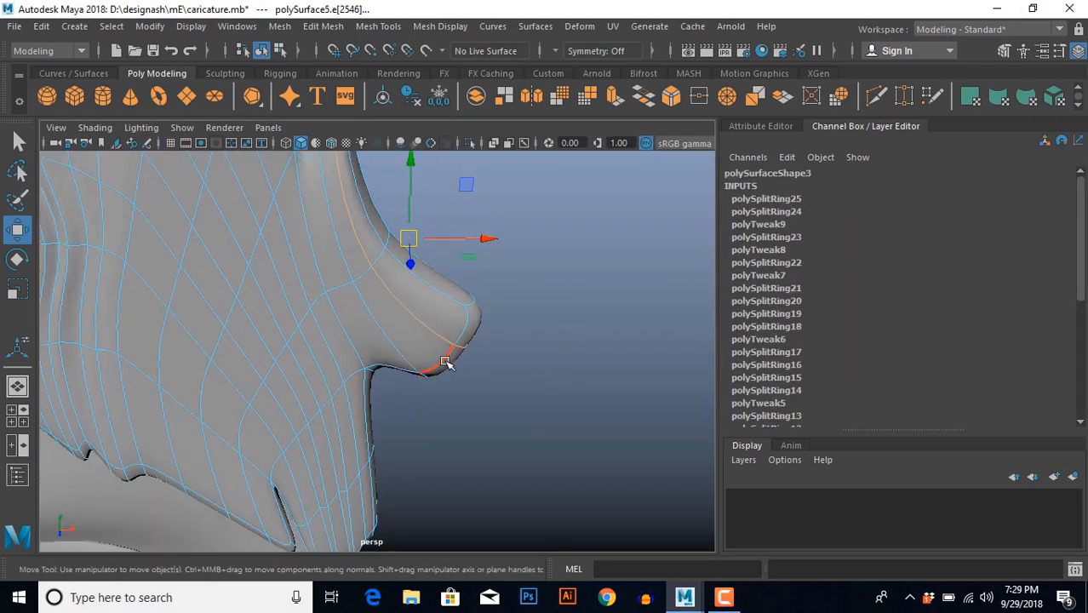
pyautogui.press('g')
pyautogui.press('g')
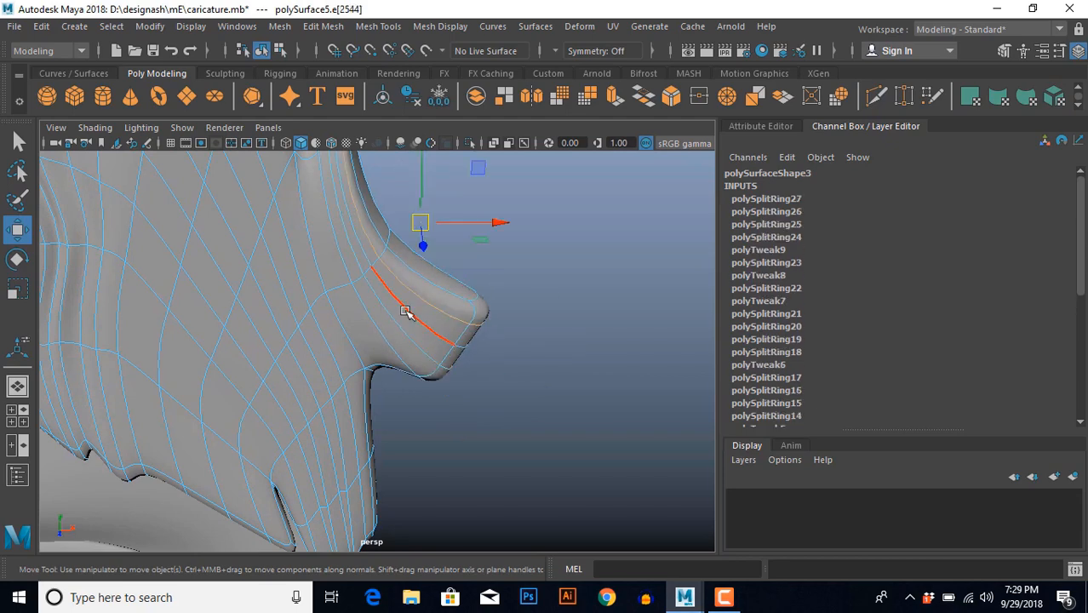
# Push lengthwise edges of the side tuft inward to carve a groove toward its tip, and deselect the hair in object mode.
pyautogui.keyDown('alt'); pyautogui.moveTo(392, 344); pyautogui.dragTo(428, 383); pyautogui.keyUp('alt')
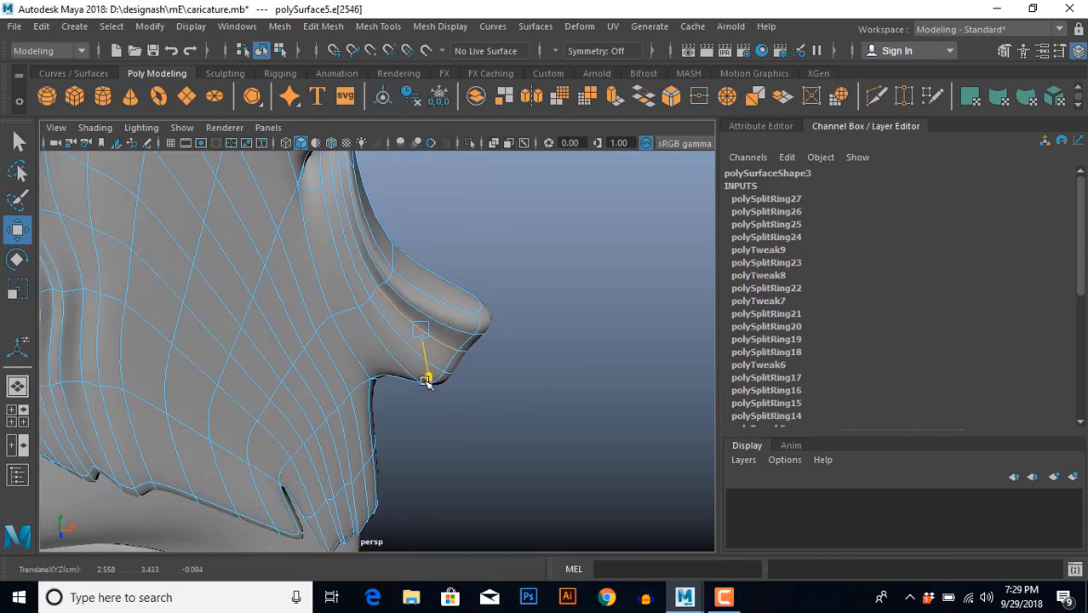
pyautogui.click(399, 336)
pyautogui.keyDown('alt'); pyautogui.moveTo(400, 336); pyautogui.dragTo(422, 345); pyautogui.keyUp('alt')
pyautogui.moveTo(430, 318); pyautogui.dragTo(440, 313)
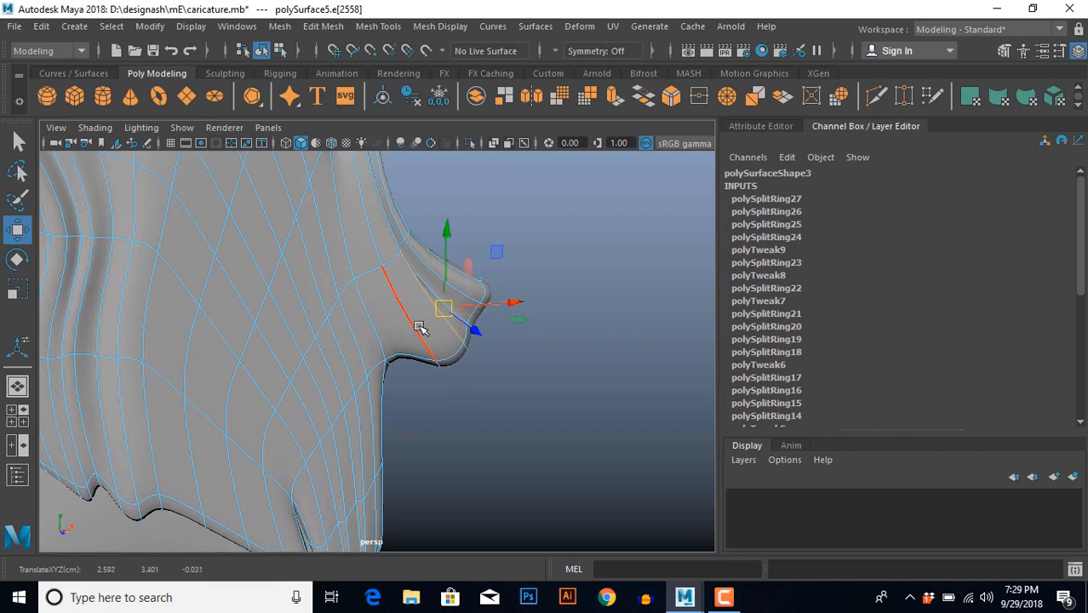
pyautogui.click(418, 329)
pyautogui.click(486, 269)
pyautogui.scroll(-5, 452, 360)
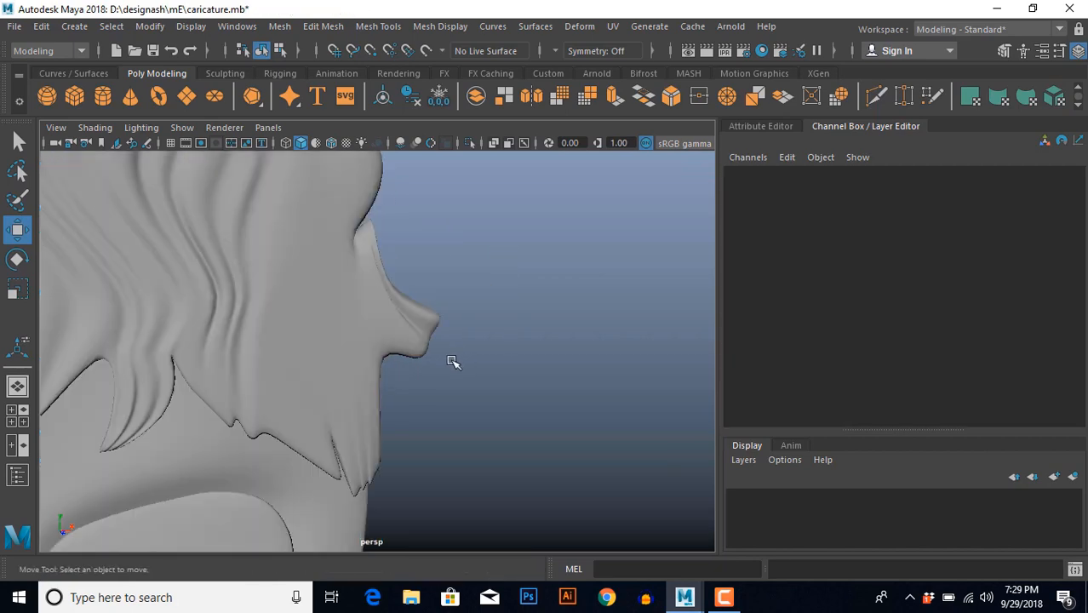
pyautogui.keyDown('alt'); pyautogui.moveTo(452, 360); pyautogui.dragTo(394, 355); pyautogui.keyUp('alt')
# Insert two lengthwise edge loops through the smooth side hair between the front grooves and the side tuft.
pyautogui.click(424, 344)
pyautogui.scroll(2, 421, 339)
pyautogui.scroll(-3, 420, 340)
pyautogui.moveTo(392, 341); pyautogui.dragTo(386, 249, button='right')
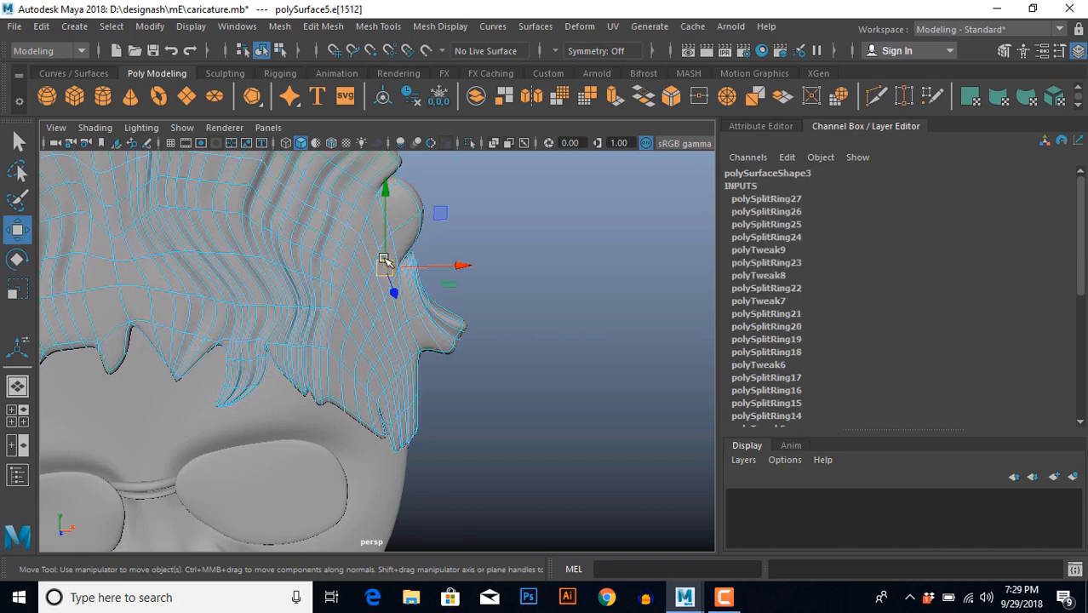
pyautogui.press('g')
pyautogui.scroll(5, 398, 310)
pyautogui.keyDown('alt'); pyautogui.moveTo(393, 325); pyautogui.dragTo(416, 318, button='middle'); pyautogui.keyUp('alt')
pyautogui.press('g')
pyautogui.keyDown('alt'); pyautogui.moveTo(415, 318); pyautogui.dragTo(345, 403); pyautogui.keyUp('alt')
# Push the run of edges curving down toward the sideburn inward as a deep groove, and deselect the hair in object mode.
pyautogui.click(374, 266)
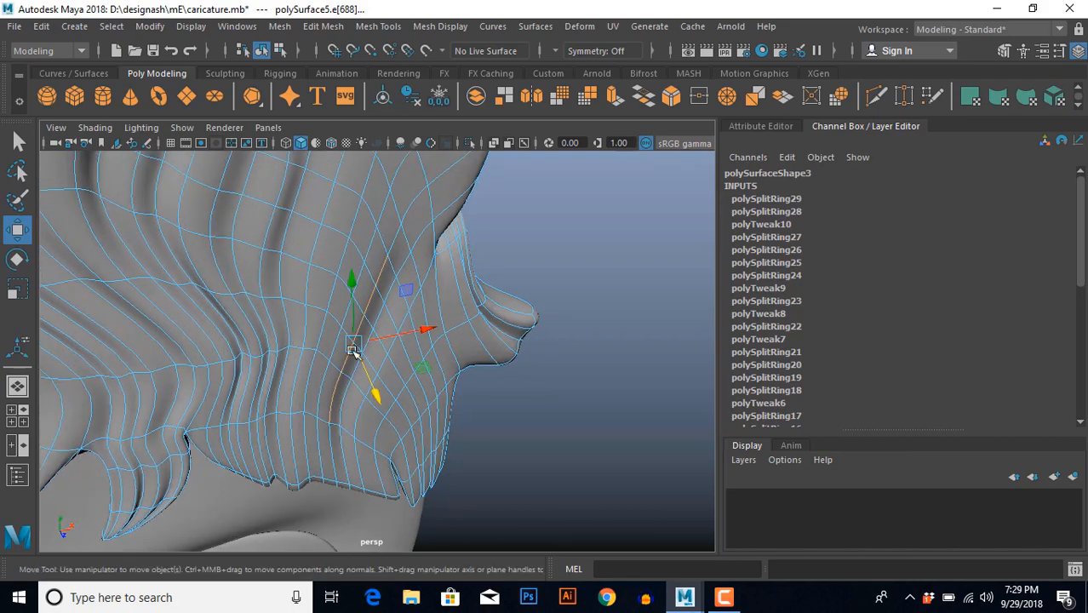
pyautogui.moveTo(353, 350); pyautogui.dragTo(340, 285)
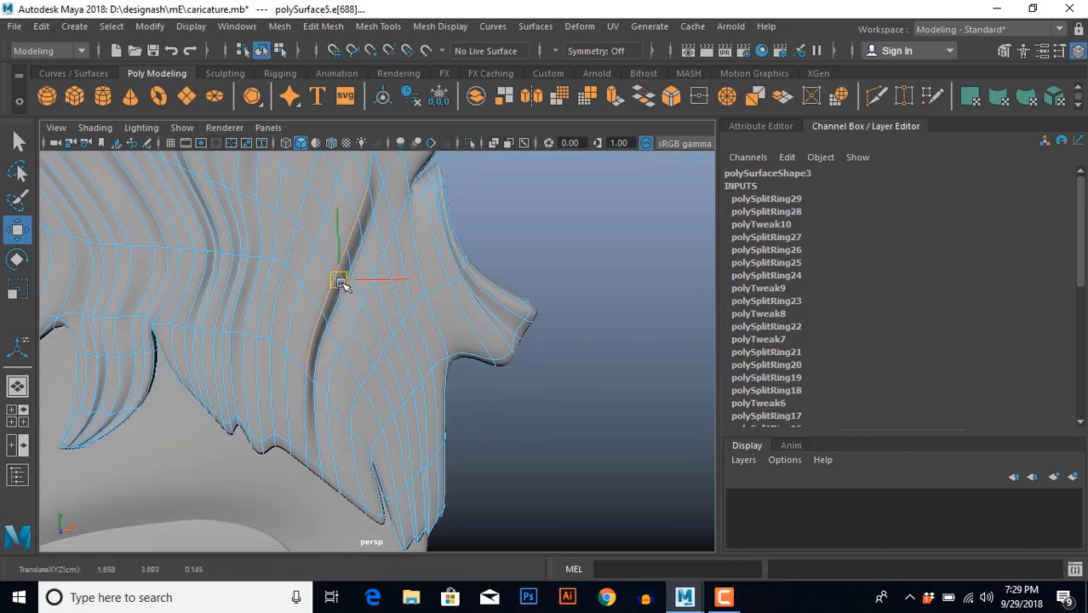
pyautogui.moveTo(372, 375); pyautogui.dragTo(434, 336, button='right')
pyautogui.click(520, 277)
pyautogui.scroll(-6, 486, 316)
pyautogui.scroll(3, 451, 368)
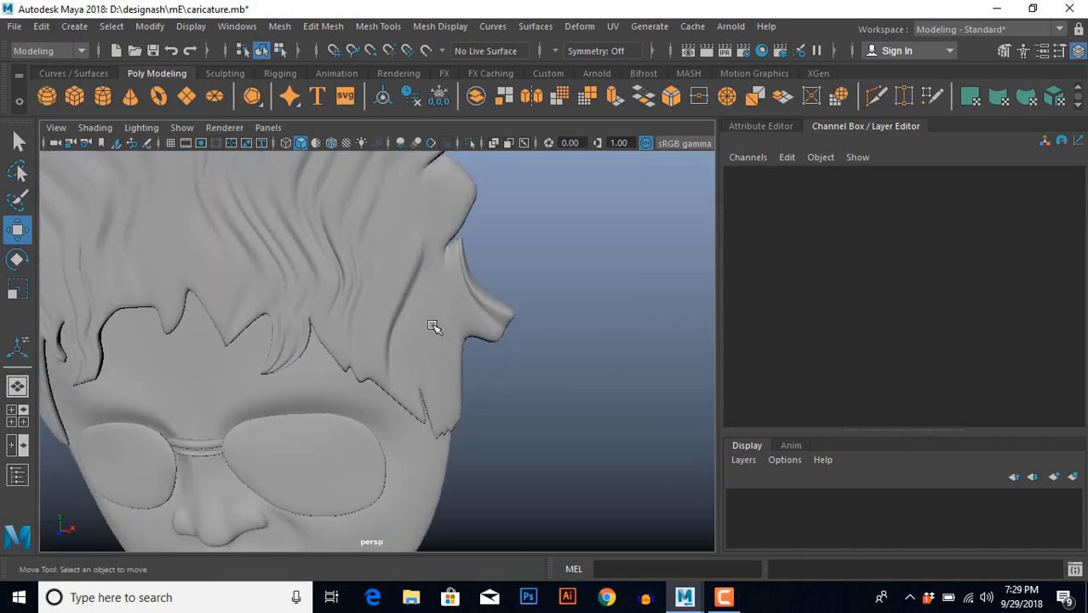
# Insert three lengthwise edge loops through the smooth side hair just in front of the deep groove.
pyautogui.click(433, 327)
pyautogui.scroll(4, 426, 342)
pyautogui.keyDown('alt'); pyautogui.moveTo(425, 347); pyautogui.dragTo(396, 409); pyautogui.keyUp('alt')
pyautogui.moveTo(386, 327); pyautogui.dragTo(393, 369, button='right')
pyautogui.click(368, 320)
pyautogui.scroll(5, 376, 357)
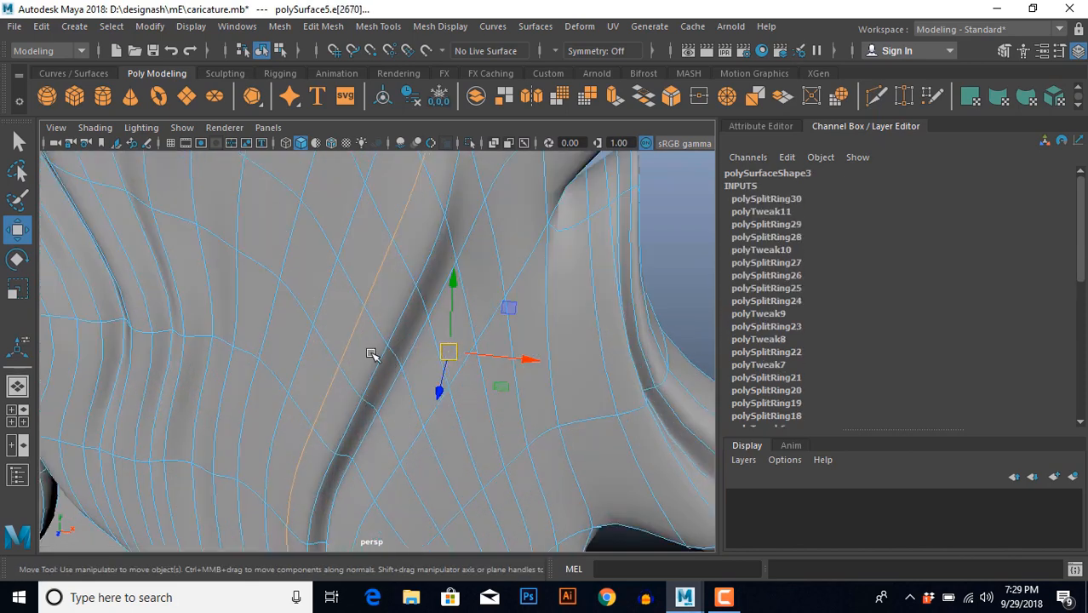
pyautogui.click(329, 236)
pyautogui.press('g')
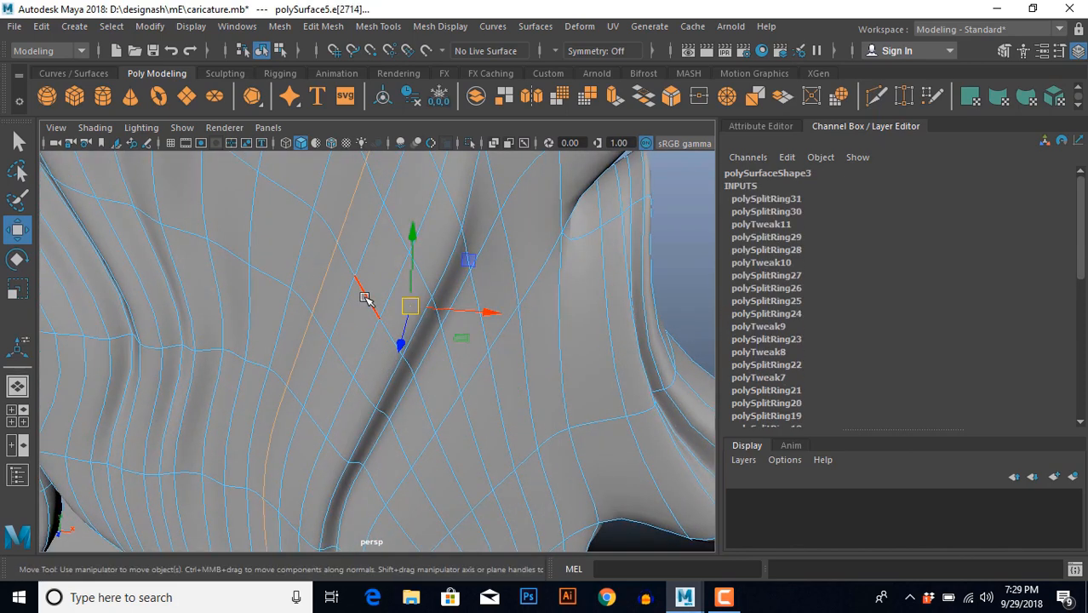
pyautogui.press('g')
pyautogui.keyDown('alt'); pyautogui.moveTo(390, 321); pyautogui.dragTo(392, 364); pyautogui.keyUp('alt')
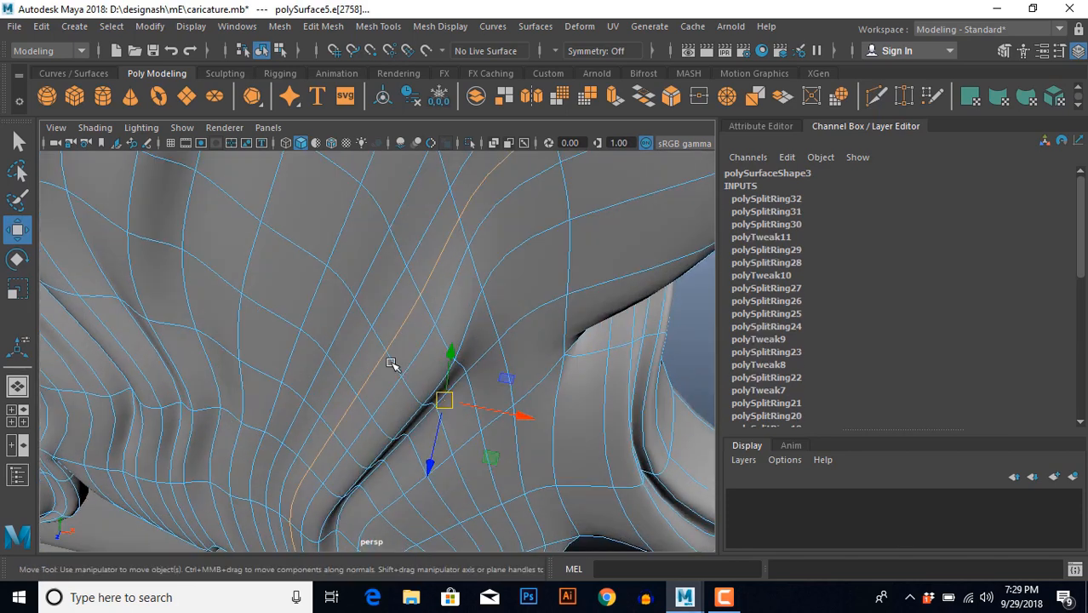
# Push lengthwise edges in front of the deep groove inward to carve strand grooves down to the hairline, and deselect the hair.
pyautogui.click(425, 284)
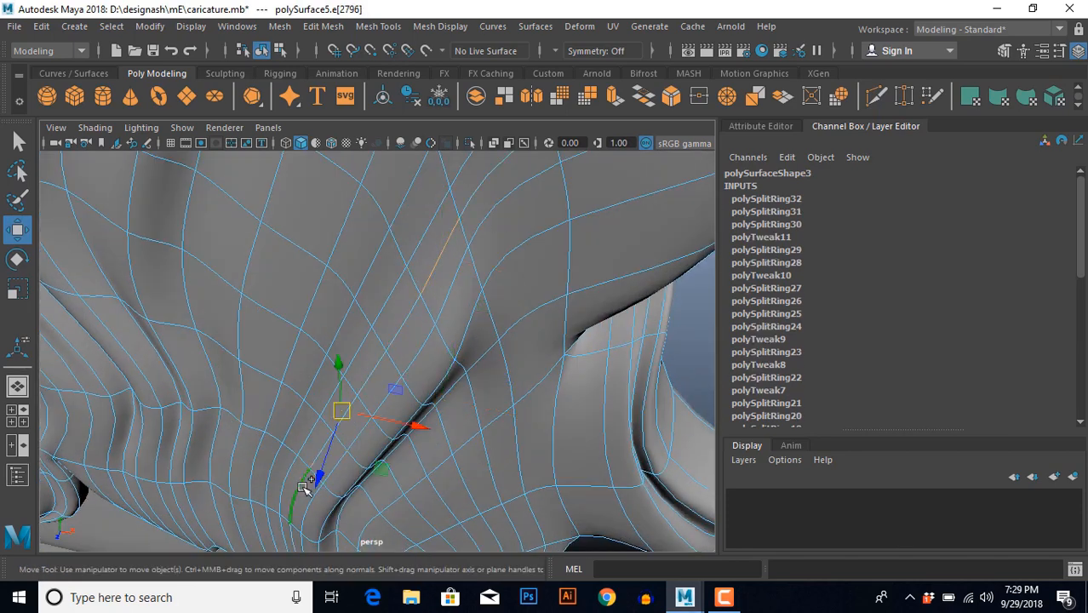
pyautogui.doubleClick(397, 220)
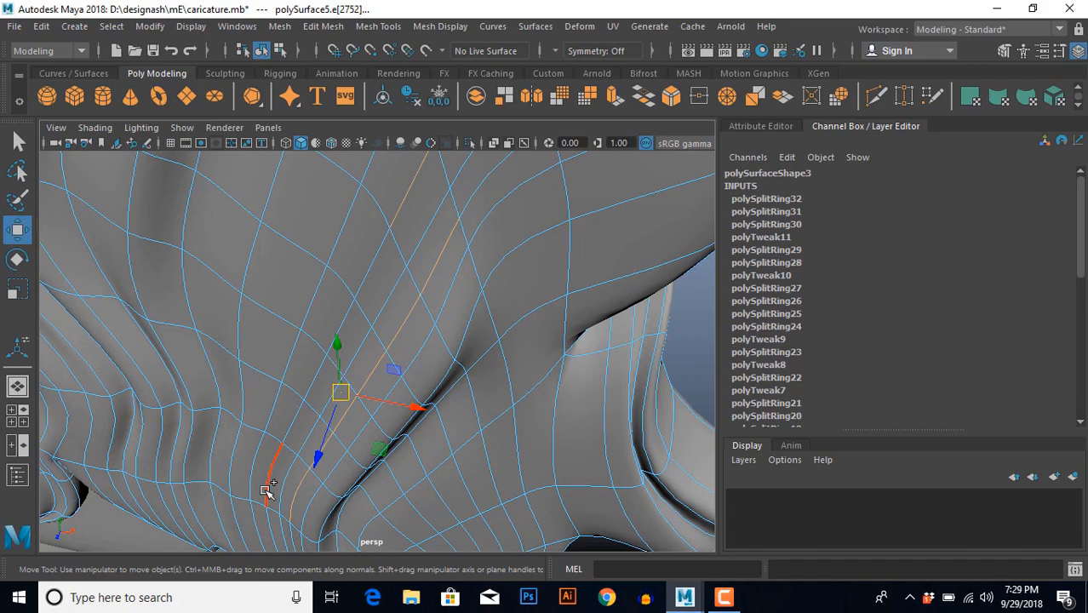
pyautogui.keyDown('alt'); pyautogui.moveTo(343, 416); pyautogui.dragTo(282, 375); pyautogui.keyUp('alt')
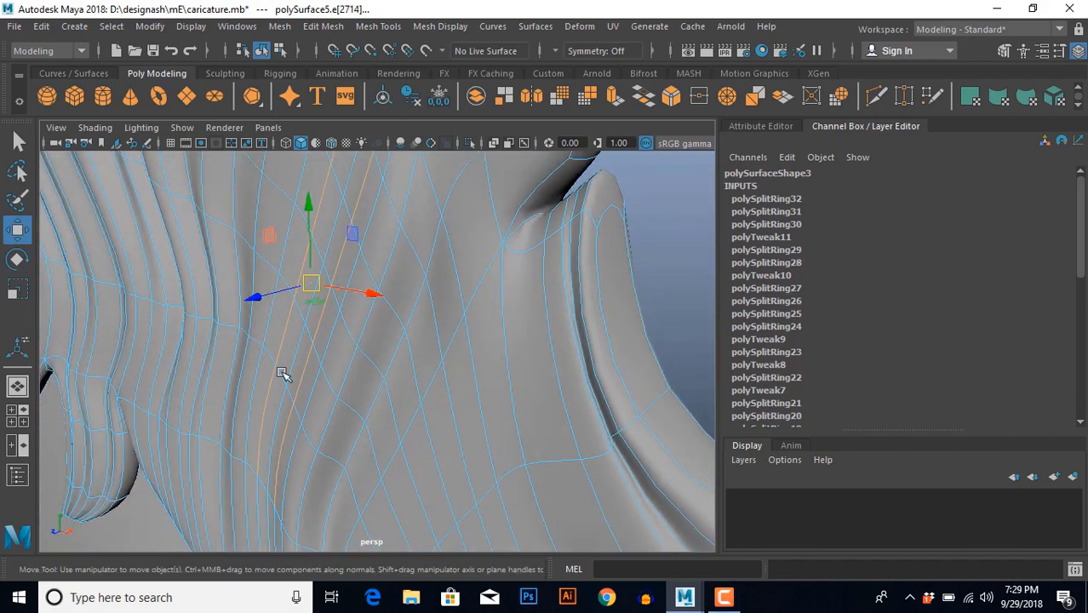
pyautogui.click(258, 300)
pyautogui.keyDown('alt'); pyautogui.moveTo(262, 297); pyautogui.dragTo(394, 418); pyautogui.keyUp('alt')
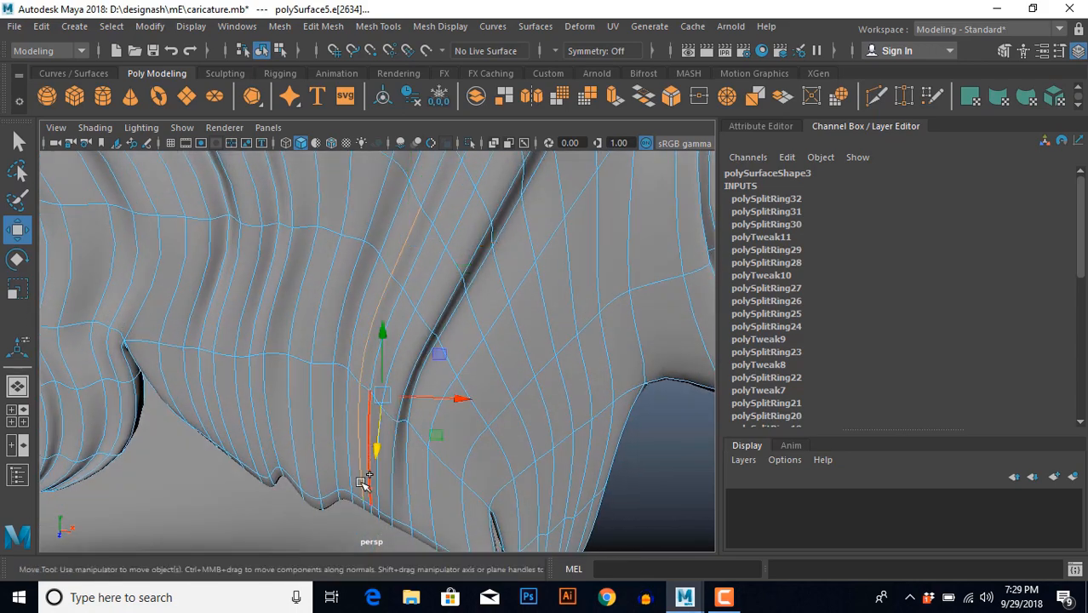
pyautogui.keyDown('alt'); pyautogui.moveTo(358, 479); pyautogui.dragTo(435, 396); pyautogui.keyUp('alt')
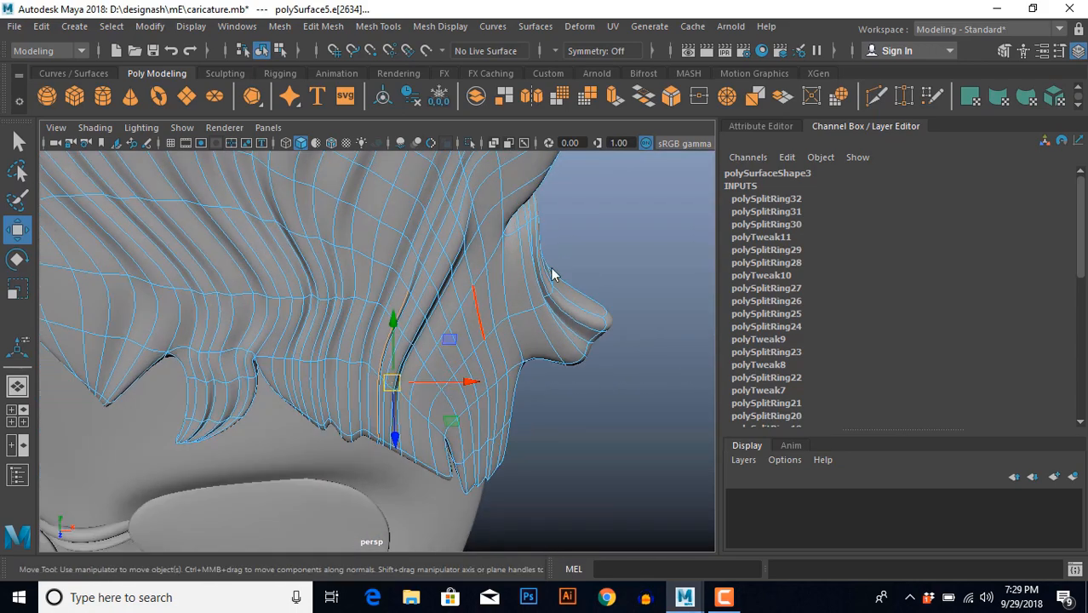
pyautogui.click(586, 271)
pyautogui.keyDown('alt'); pyautogui.moveTo(569, 320); pyautogui.dragTo(480, 367); pyautogui.keyUp('alt')
pyautogui.scroll(-5, 489, 359)
pyautogui.scroll(3, 479, 388)
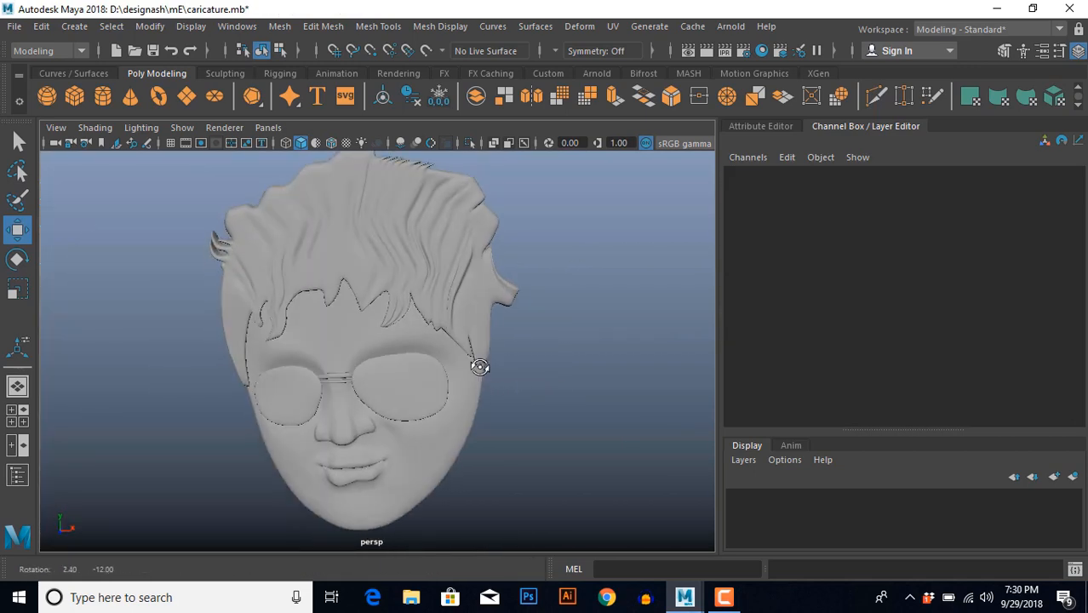
# Push lengthwise edge runs curving down into the sideburn inward as shallow strand grooves, and deselect the hair in object mode.
pyautogui.scroll(3, 465, 399)
pyautogui.click(380, 347)
pyautogui.scroll(3, 413, 383)
pyautogui.scroll(-1, 413, 384)
pyautogui.moveTo(413, 384)
pyautogui.keyDown('alt'); pyautogui.mouseDown()
pyautogui.moveTo(396, 376)
pyautogui.moveTo(410, 376)
pyautogui.mouseUp(); pyautogui.keyUp('alt')
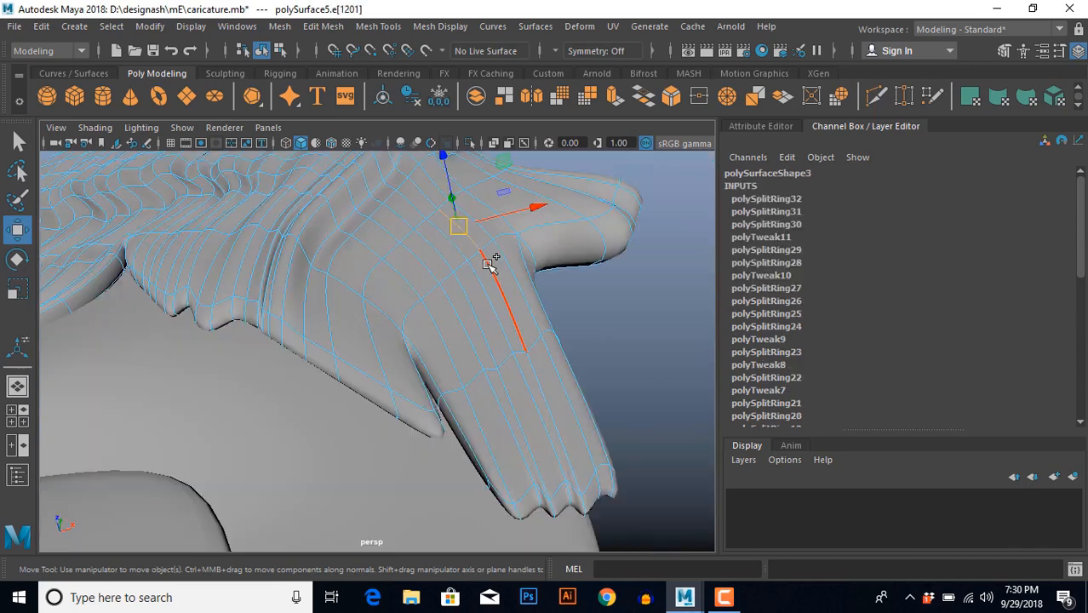
pyautogui.click(473, 318)
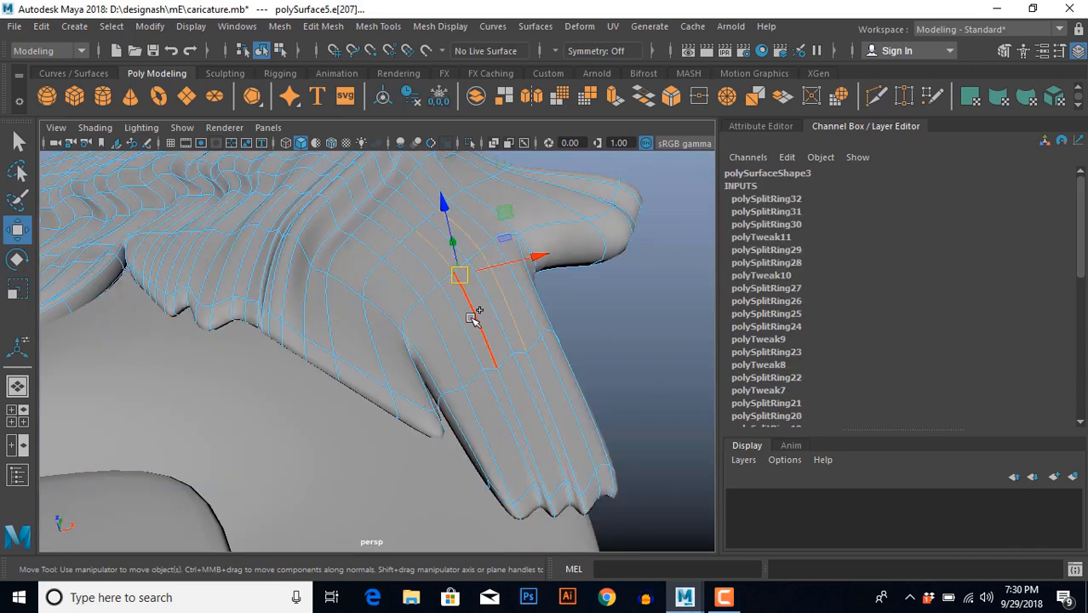
pyautogui.keyDown('shift'); pyautogui.click(405, 221); pyautogui.keyUp('shift')
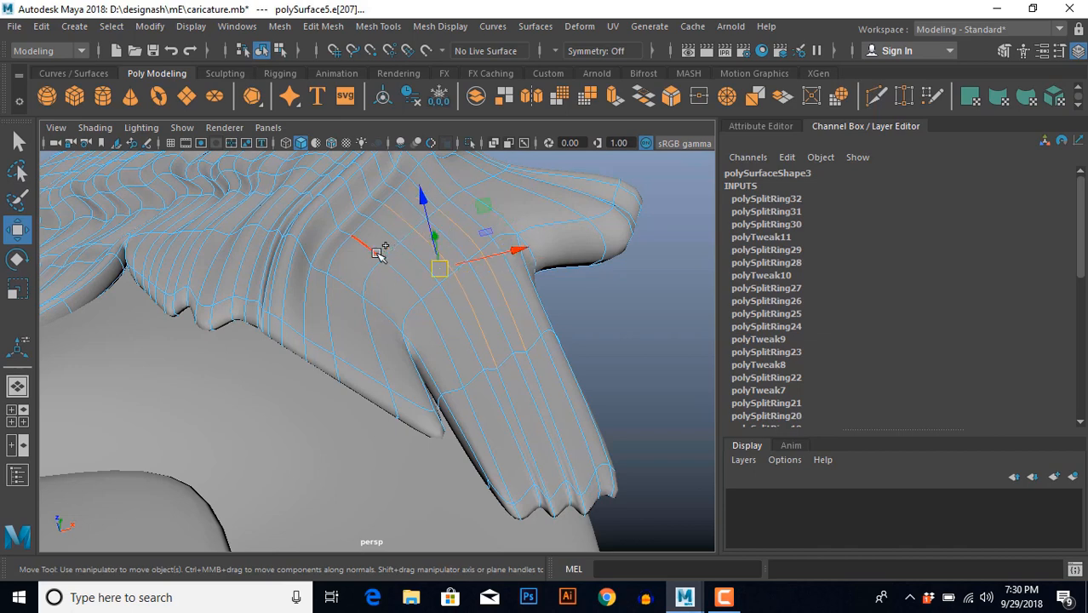
pyautogui.keyDown('shift'); pyautogui.click(379, 253); pyautogui.keyUp('shift')
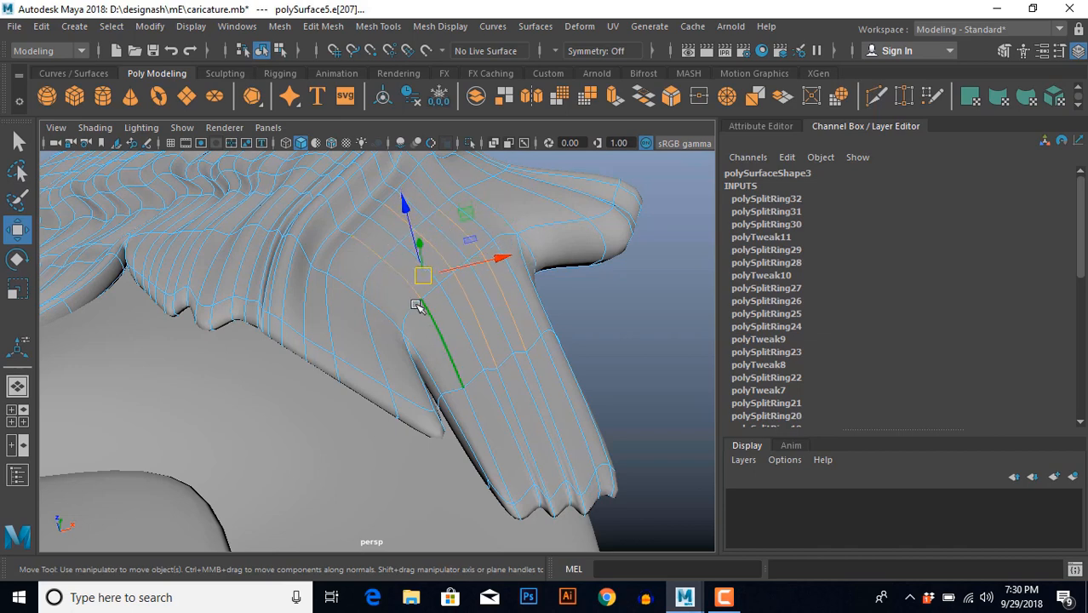
pyautogui.keyDown('alt'); pyautogui.moveTo(416, 305); pyautogui.dragTo(412, 219); pyautogui.keyUp('alt')
pyautogui.keyDown('alt'); pyautogui.moveTo(405, 267); pyautogui.dragTo(406, 409); pyautogui.keyUp('alt')
pyautogui.press('F8')
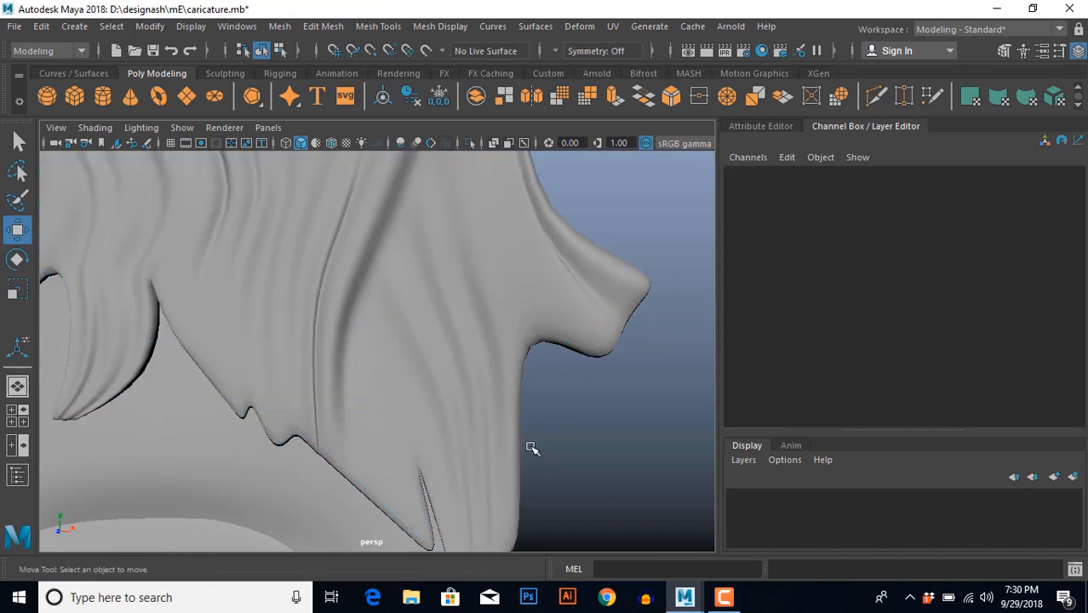
# Adjust the short edges between the deep groove and the sideburn strands, and deselect the hair in object mode.
pyautogui.keyDown('alt'); pyautogui.moveTo(529, 445); pyautogui.dragTo(427, 353); pyautogui.keyUp('alt')
pyautogui.click(410, 379)
pyautogui.press('F8')
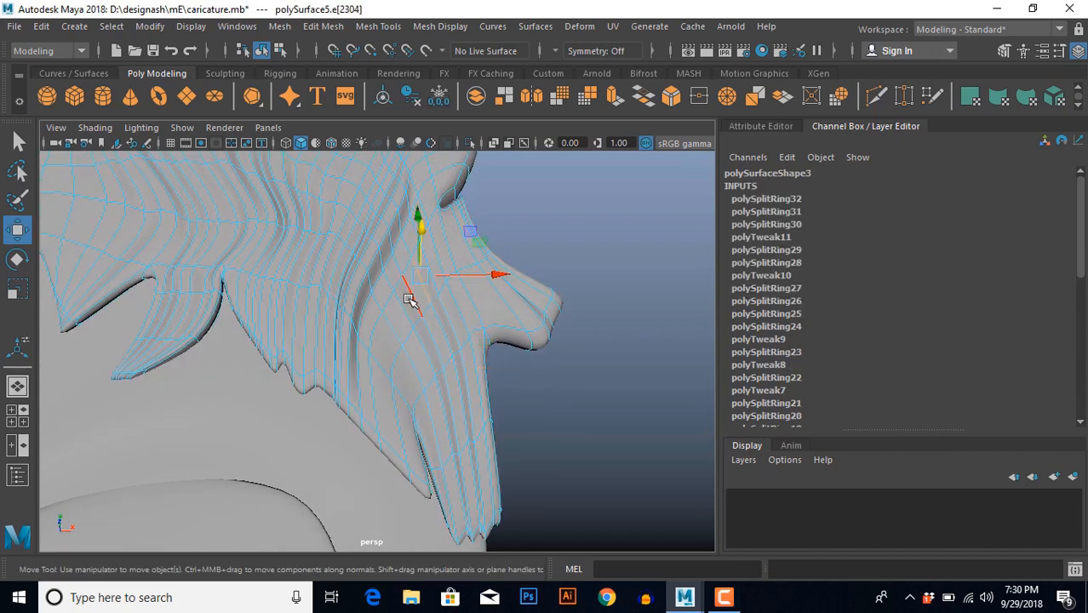
pyautogui.keyDown('alt'); pyautogui.moveTo(404, 305); pyautogui.dragTo(436, 396); pyautogui.keyUp('alt')
pyautogui.click(442, 321)
pyautogui.moveTo(442, 321); pyautogui.dragTo(444, 325)
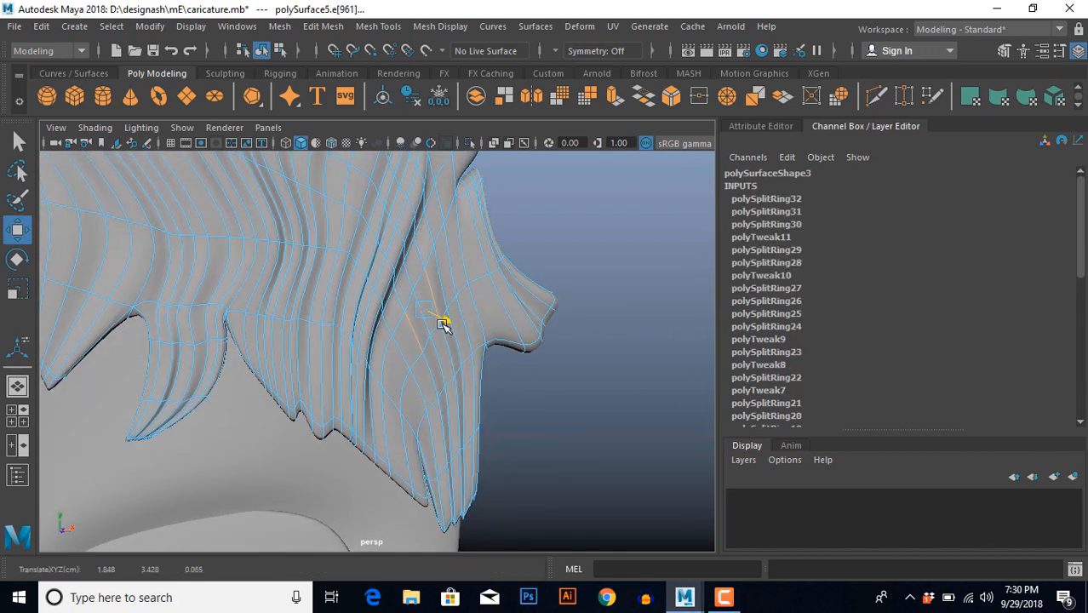
pyautogui.keyDown('alt'); pyautogui.moveTo(454, 261); pyautogui.dragTo(478, 293); pyautogui.keyUp('alt')
pyautogui.click(478, 292)
pyautogui.press('F8')
pyautogui.keyDown('alt'); pyautogui.moveTo(479, 392); pyautogui.dragTo(552, 415); pyautogui.keyUp('alt')
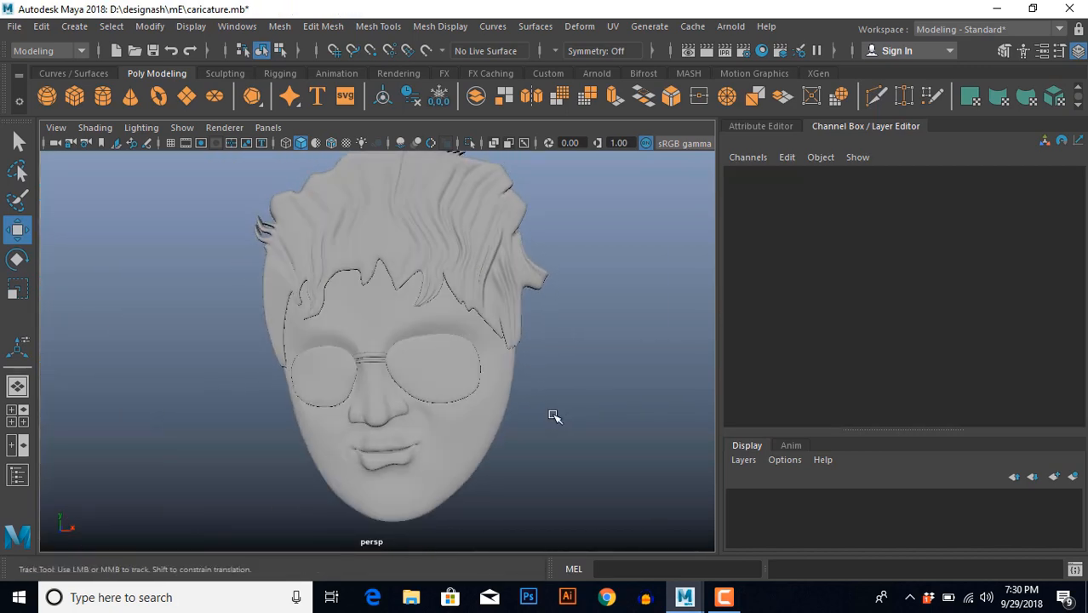
# Insert three lengthwise edge loops through the short central fringe tip and the hair above it.
pyautogui.scroll(3, 535, 417)
pyautogui.scroll(3, 526, 383)
pyautogui.keyDown('alt'); pyautogui.moveTo(475, 311); pyautogui.dragTo(489, 421, button='middle'); pyautogui.keyUp('alt')
pyautogui.click(433, 347)
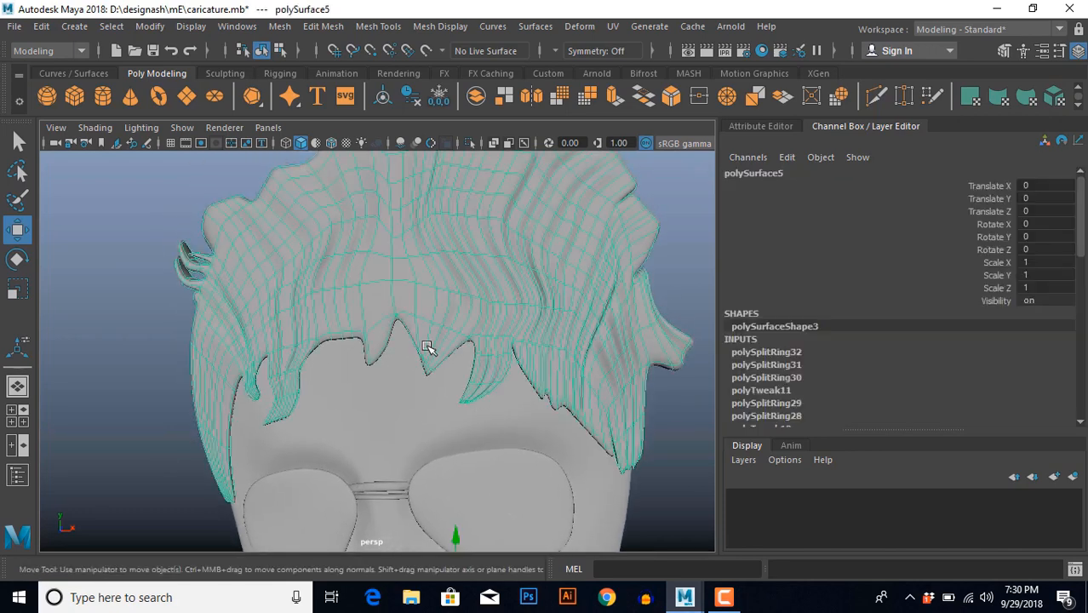
pyautogui.scroll(3, 426, 354)
pyautogui.keyDown('alt'); pyautogui.moveTo(412, 369); pyautogui.dragTo(406, 271); pyautogui.keyUp('alt')
pyautogui.moveTo(407, 265); pyautogui.dragTo(490, 281, button='right')
pyautogui.click(382, 271)
pyautogui.scroll(2, 390, 230)
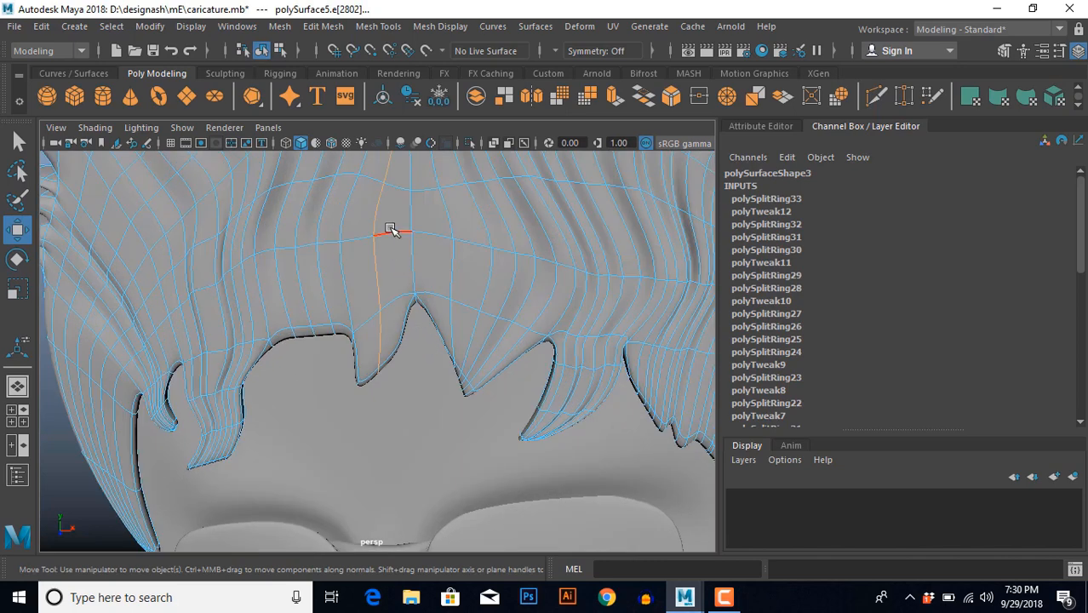
pyautogui.keyDown('shift'); pyautogui.moveTo(390, 228); pyautogui.dragTo(396, 247, button='right'); pyautogui.keyUp('shift')
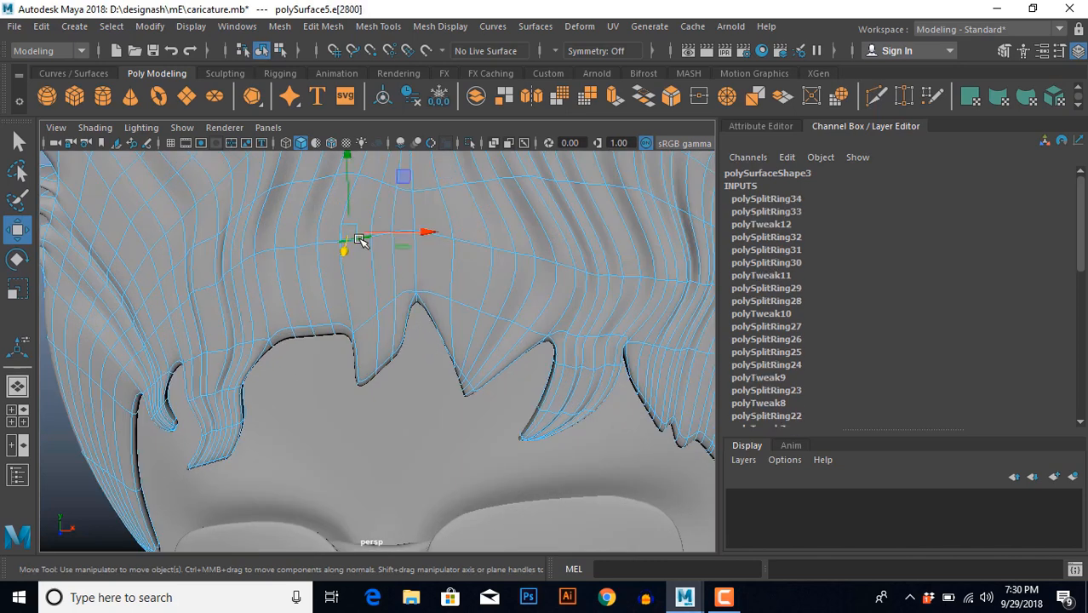
pyautogui.press('g')
# Add three more closely spaced edge loops through the central fringe tip, up to the neighbouring notch.
pyautogui.keyDown('alt'); pyautogui.moveTo(410, 308); pyautogui.dragTo(412, 347, button='middle'); pyautogui.keyUp('alt')
pyautogui.scroll(3, 413, 347)
pyautogui.keyDown('alt'); pyautogui.moveTo(409, 341); pyautogui.dragTo(397, 297); pyautogui.keyUp('alt')
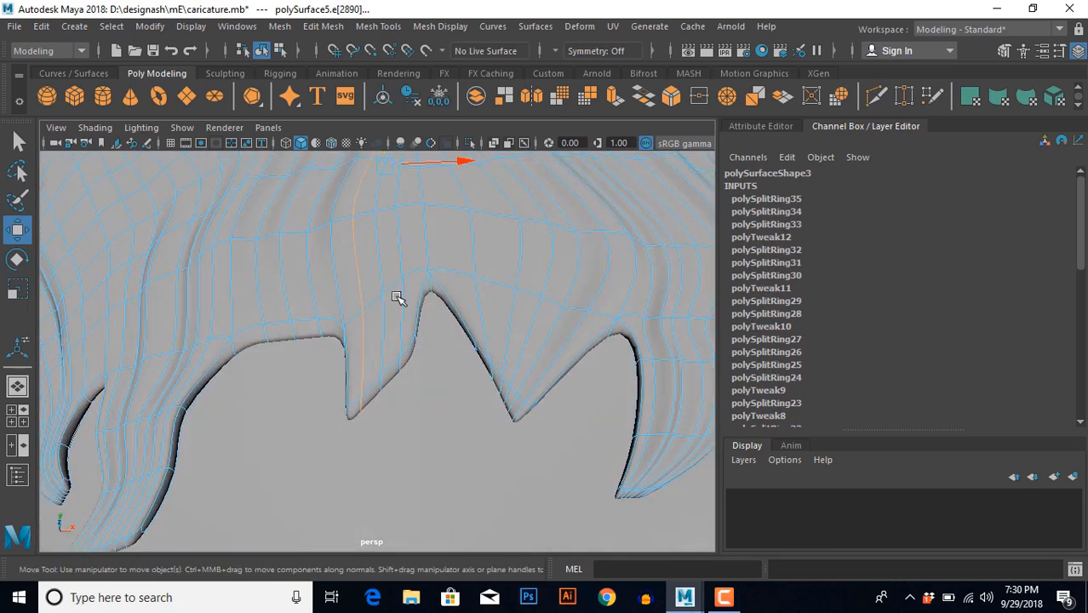
pyautogui.keyDown('shift'); pyautogui.moveTo(414, 275); pyautogui.dragTo(409, 306, button='right'); pyautogui.keyUp('shift')
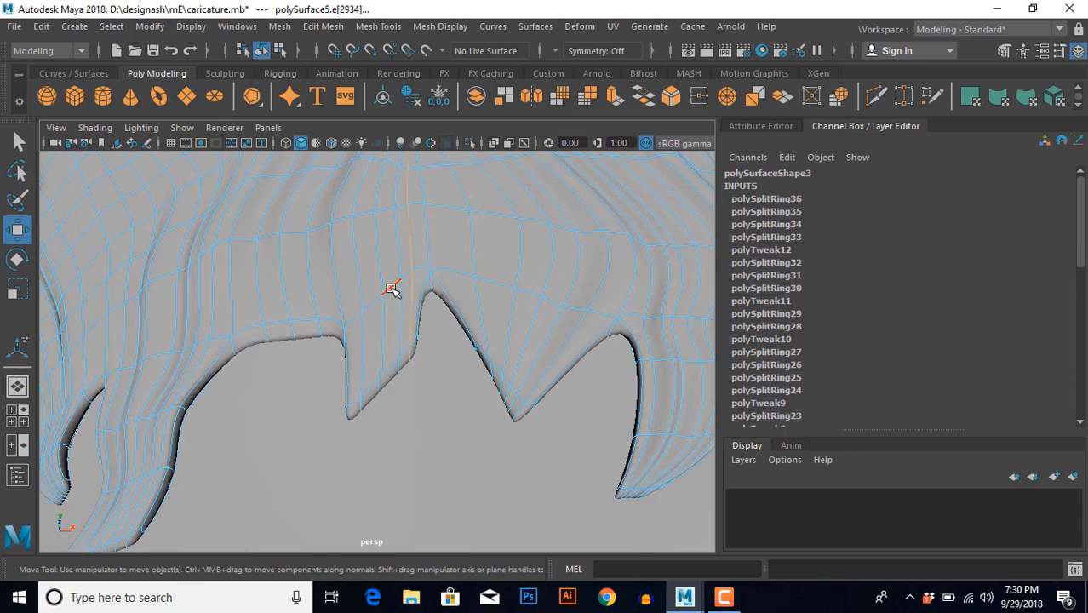
pyautogui.press('g')
pyautogui.press('g')
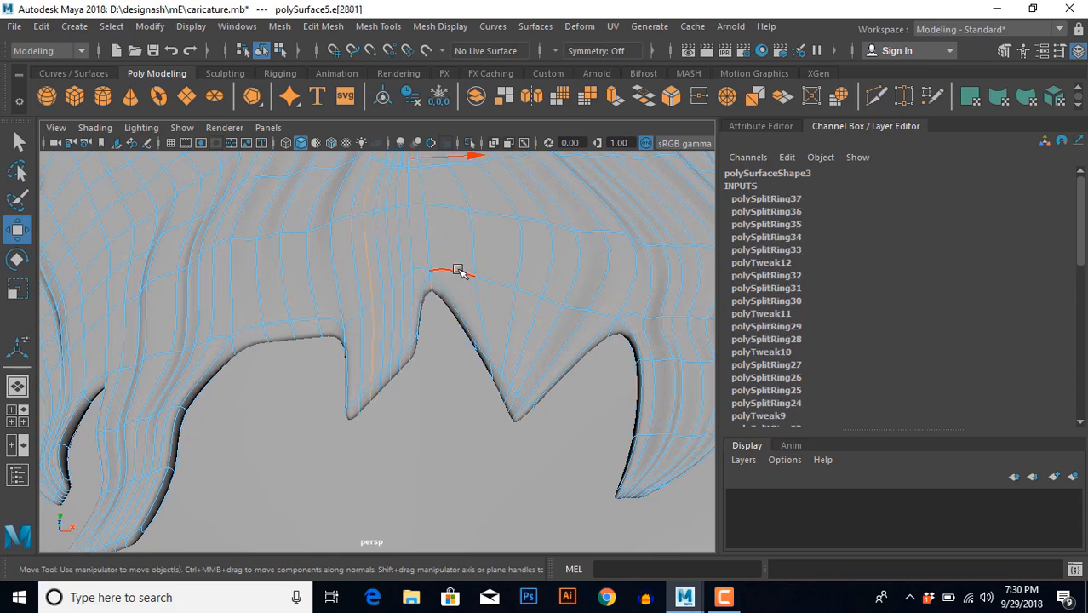
# Push two lengthwise edge runs of the central fringe tip inward as grooves, and deselect the hair in object mode.
pyautogui.keyDown('alt'); pyautogui.moveTo(449, 317); pyautogui.dragTo(432, 379); pyautogui.keyUp('alt')
pyautogui.keyDown('alt'); pyautogui.moveTo(428, 324); pyautogui.dragTo(425, 359, button='middle'); pyautogui.keyUp('alt')
pyautogui.keyDown('alt'); pyautogui.moveTo(425, 359); pyautogui.dragTo(421, 371); pyautogui.keyUp('alt')
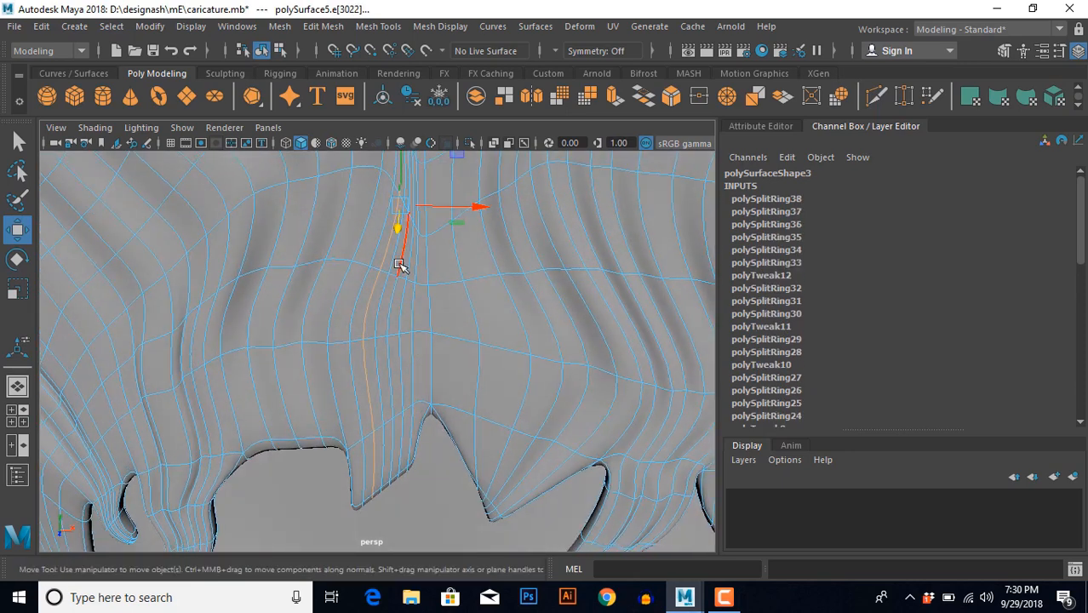
pyautogui.click(392, 437)
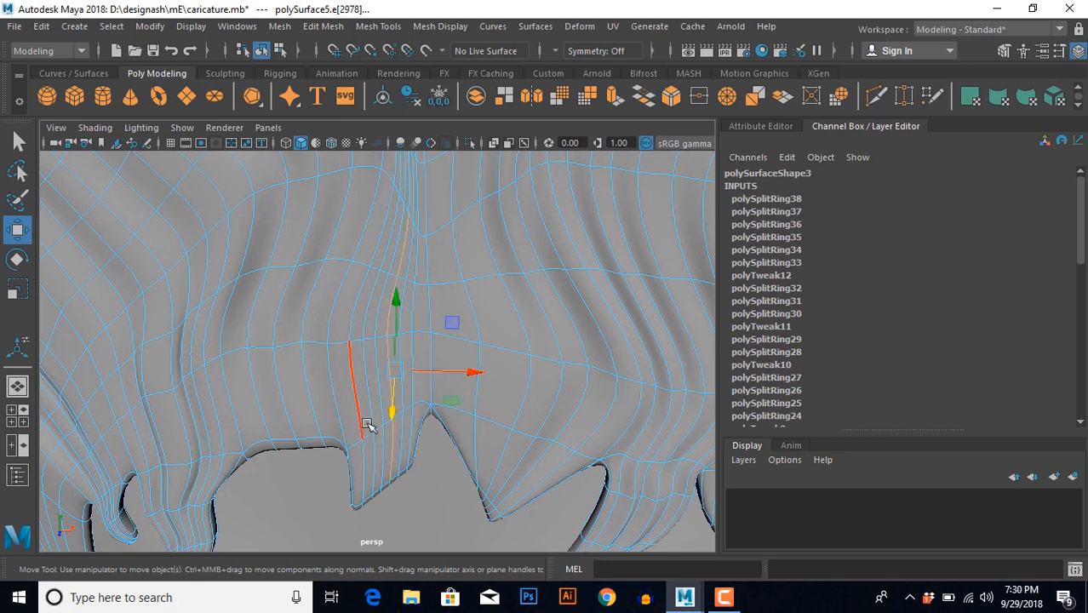
pyautogui.keyDown('alt'); pyautogui.moveTo(367, 424); pyautogui.dragTo(376, 430); pyautogui.keyUp('alt')
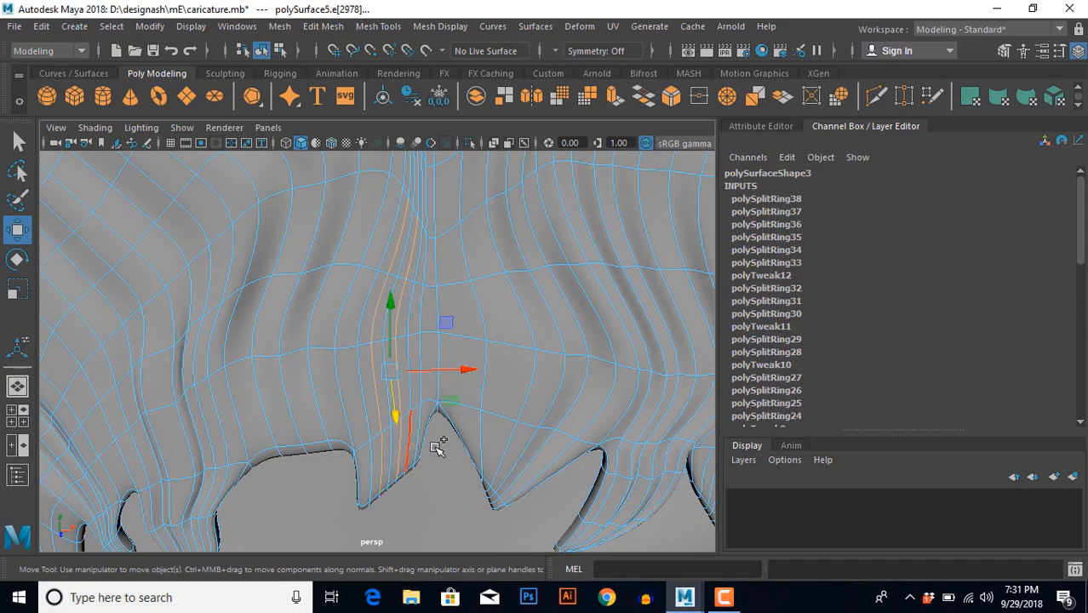
pyautogui.keyDown('alt'); pyautogui.moveTo(437, 449); pyautogui.dragTo(413, 294); pyautogui.keyUp('alt')
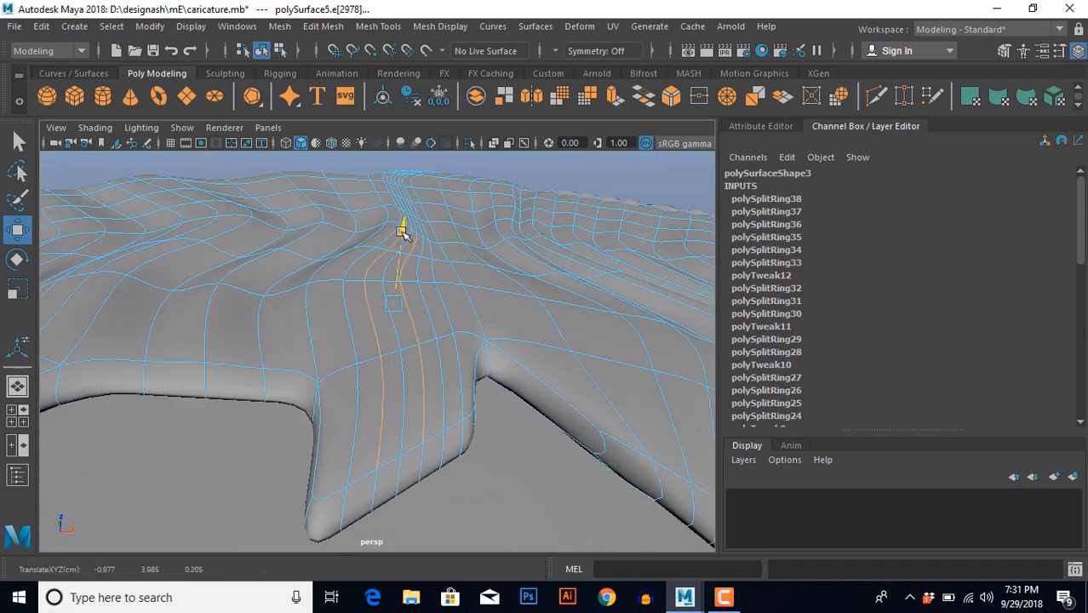
pyautogui.moveTo(401, 230); pyautogui.dragTo(398, 244)
pyautogui.keyDown('alt'); pyautogui.moveTo(381, 373); pyautogui.dragTo(364, 442); pyautogui.keyUp('alt')
pyautogui.click(353, 308)
pyautogui.click(383, 351)
pyautogui.moveTo(456, 341); pyautogui.dragTo(504, 289, button='right')
pyautogui.click(505, 340)
pyautogui.keyDown('alt'); pyautogui.moveTo(505, 340); pyautogui.dragTo(423, 343); pyautogui.keyUp('alt')
# Insert three lengthwise edge loops through the pointed fringe lock beside the central notch.
pyautogui.click(431, 426)
pyautogui.click(418, 272)
pyautogui.moveTo(414, 268); pyautogui.dragTo(418, 328, button='right')
pyautogui.scroll(3, 409, 377)
pyautogui.keyDown('alt'); pyautogui.moveTo(408, 377); pyautogui.dragTo(402, 286); pyautogui.keyUp('alt')
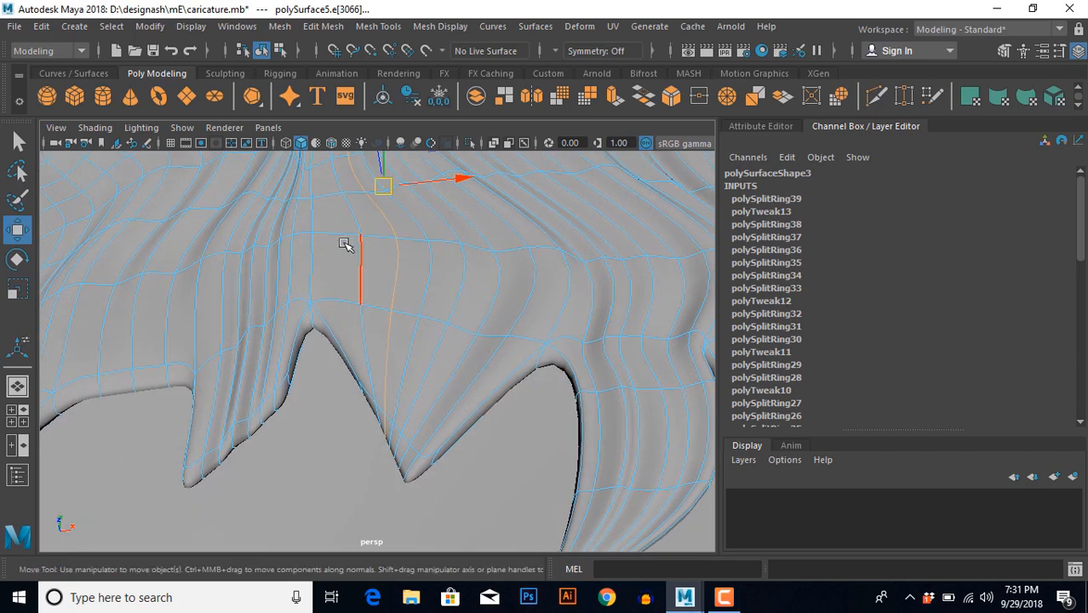
pyautogui.press('g')
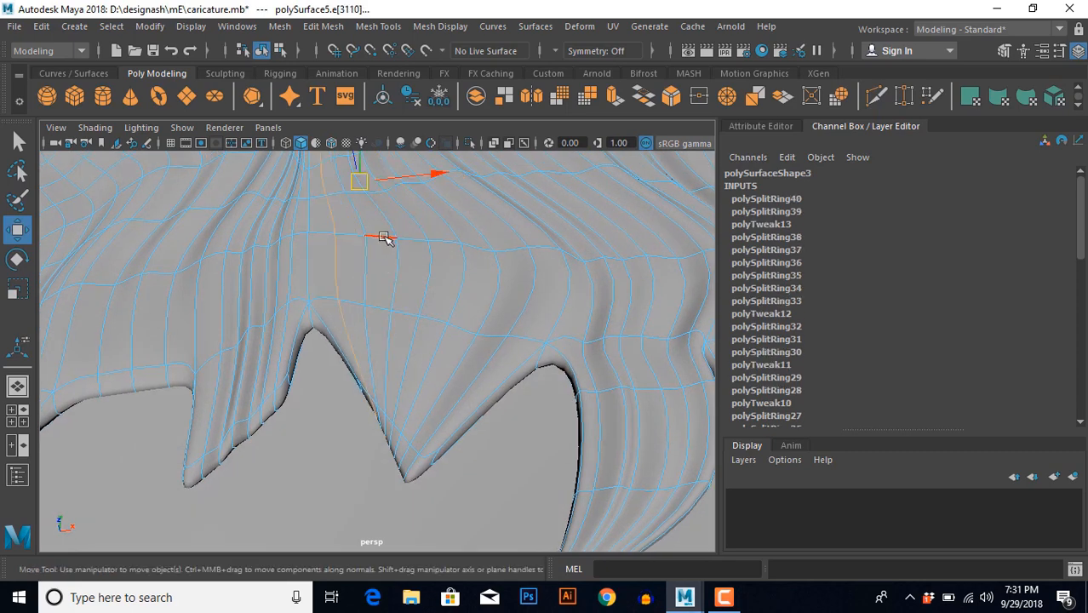
pyautogui.press('g')
# Push a lengthwise edge run curving down toward the pointed fringe lock's tip inward as a groove.
pyautogui.scroll(3, 417, 295)
pyautogui.keyDown('alt'); pyautogui.moveTo(405, 294); pyautogui.dragTo(396, 364, button='middle'); pyautogui.keyUp('alt')
pyautogui.keyDown('alt'); pyautogui.moveTo(396, 364); pyautogui.dragTo(404, 308); pyautogui.keyUp('alt')
pyautogui.keyDown('alt'); pyautogui.moveTo(404, 308); pyautogui.dragTo(404, 341, button='middle'); pyautogui.keyUp('alt')
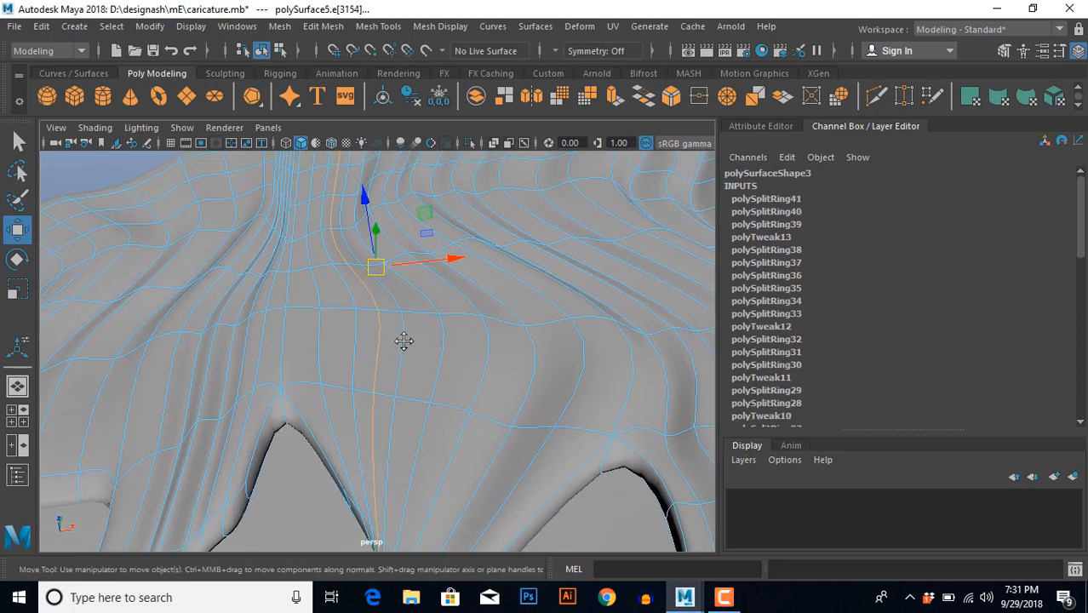
pyautogui.click(335, 248)
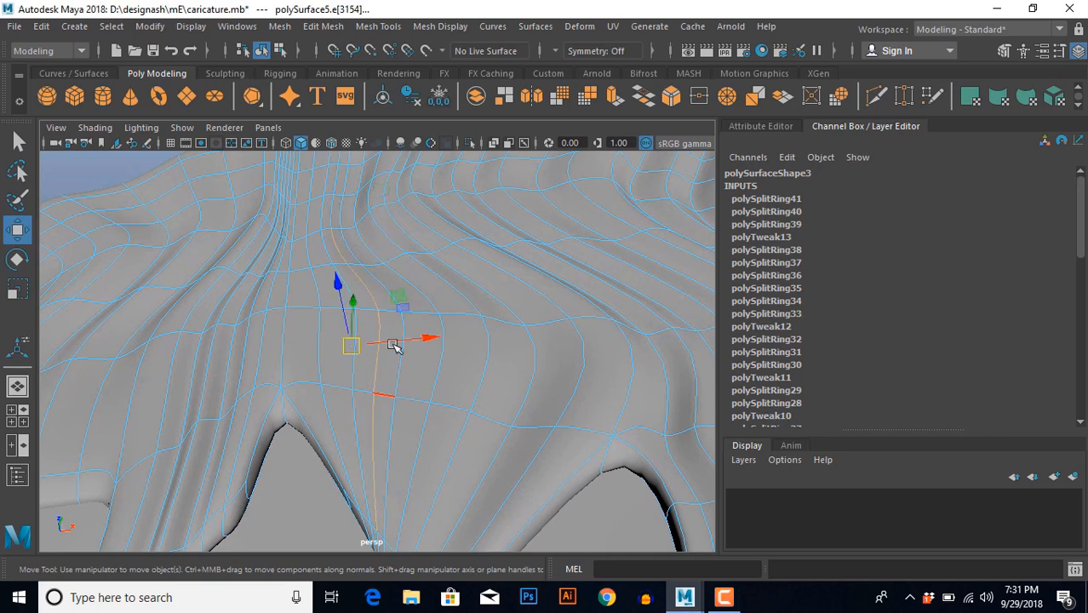
pyautogui.keyDown('alt'); pyautogui.moveTo(393, 344); pyautogui.dragTo(349, 287); pyautogui.keyUp('alt')
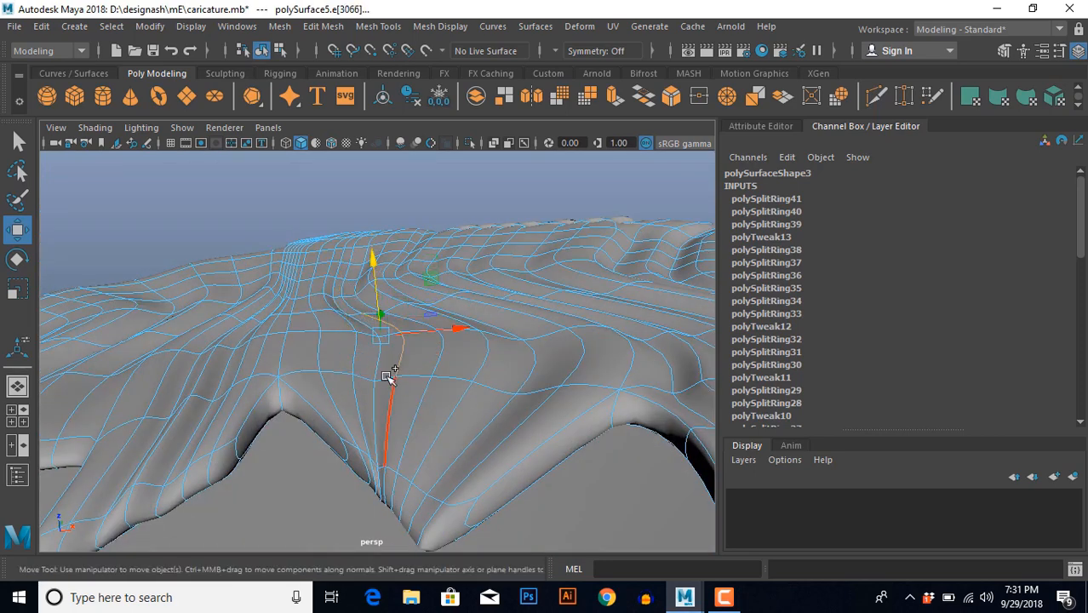
pyautogui.keyDown('alt'); pyautogui.moveTo(388, 377); pyautogui.dragTo(406, 325); pyautogui.keyUp('alt')
# Push the lengthwise edge runs of the narrow central lock inward as grooves near the crown, and deselect the hair in object mode.
pyautogui.keyDown('shift'); pyautogui.click(426, 358); pyautogui.keyUp('shift')
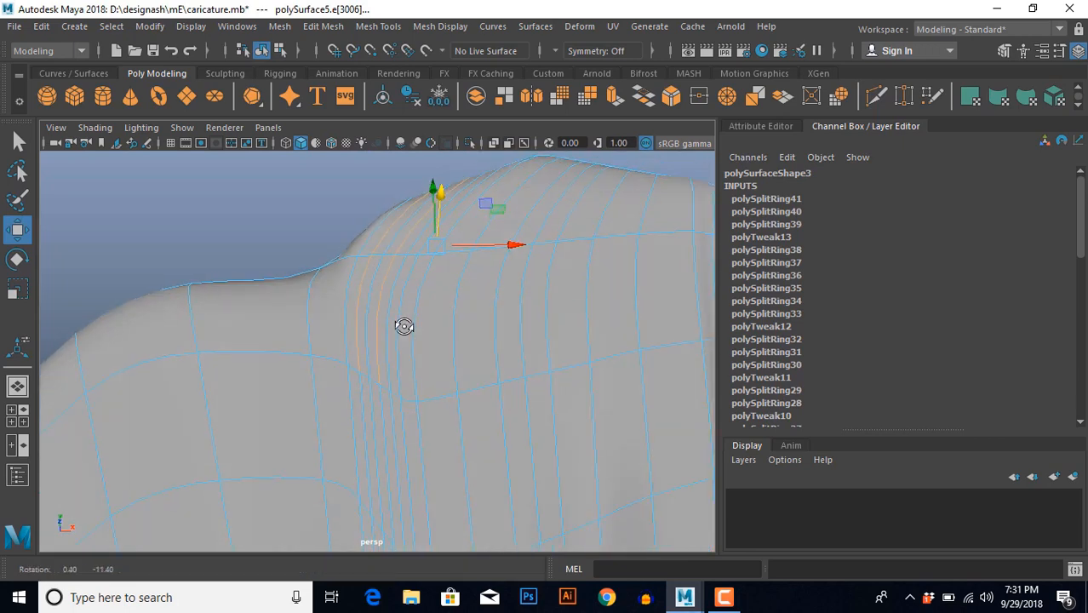
pyautogui.keyDown('alt'); pyautogui.moveTo(412, 404); pyautogui.dragTo(394, 339); pyautogui.keyUp('alt')
pyautogui.click(400, 223)
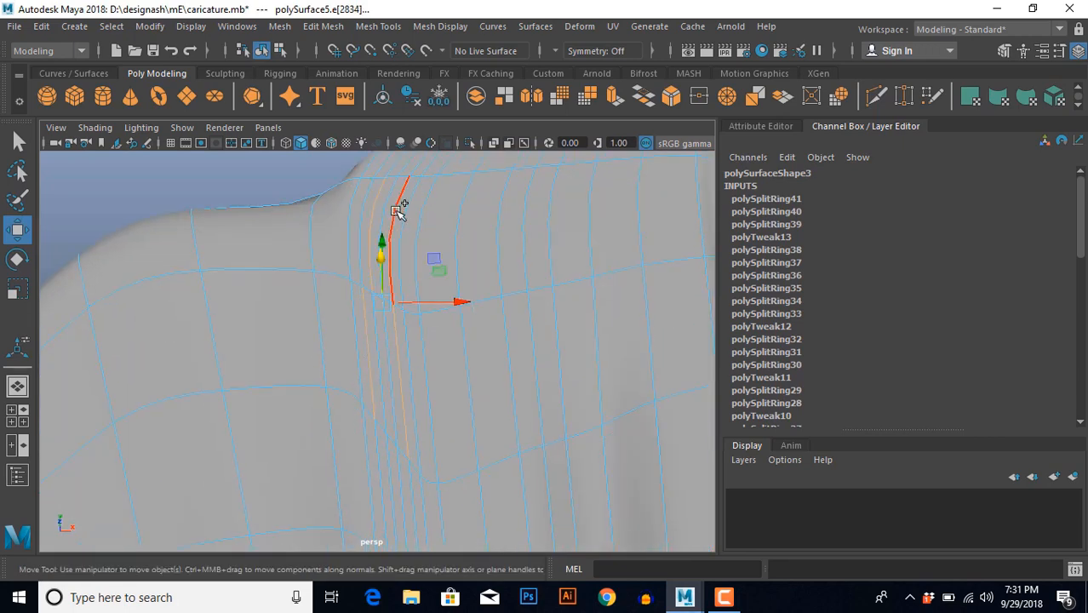
pyautogui.keyDown('alt'); pyautogui.moveTo(486, 333); pyautogui.dragTo(425, 271); pyautogui.keyUp('alt')
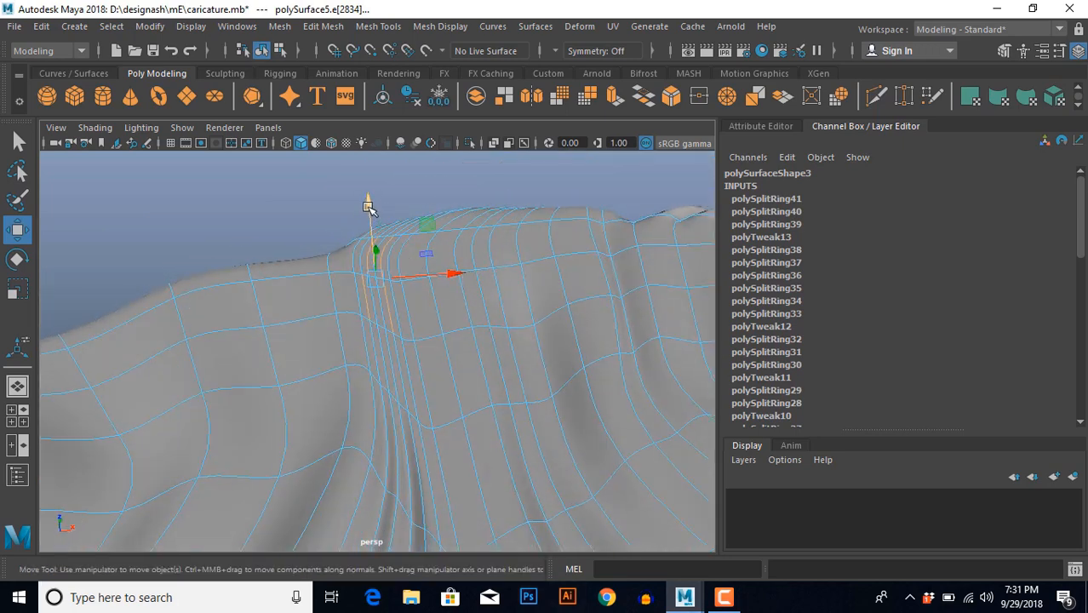
pyautogui.moveTo(368, 207); pyautogui.dragTo(368, 213)
pyautogui.moveTo(426, 262); pyautogui.dragTo(513, 184, button='right')
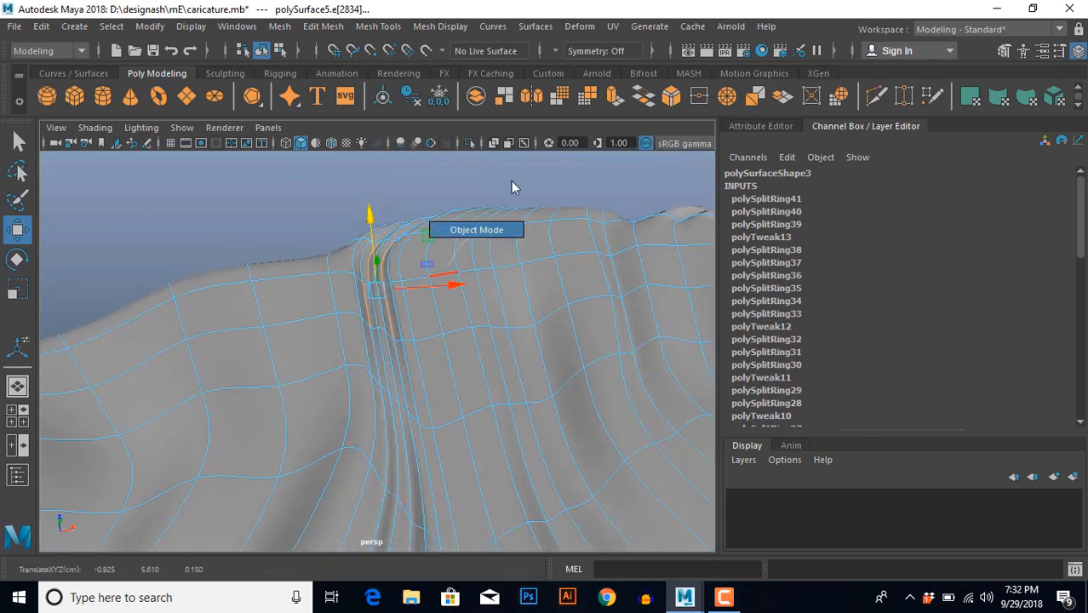
pyautogui.click(513, 184)
# Examine the strand grooves across the front of the hair and the fringe tips.
pyautogui.scroll(-5, 449, 348)
pyautogui.keyDown('alt'); pyautogui.moveTo(450, 348); pyautogui.dragTo(427, 338); pyautogui.keyUp('alt')
pyautogui.keyDown('alt'); pyautogui.moveTo(427, 338); pyautogui.dragTo(431, 321, button='middle'); pyautogui.keyUp('alt')
pyautogui.scroll(-3, 500, 405)
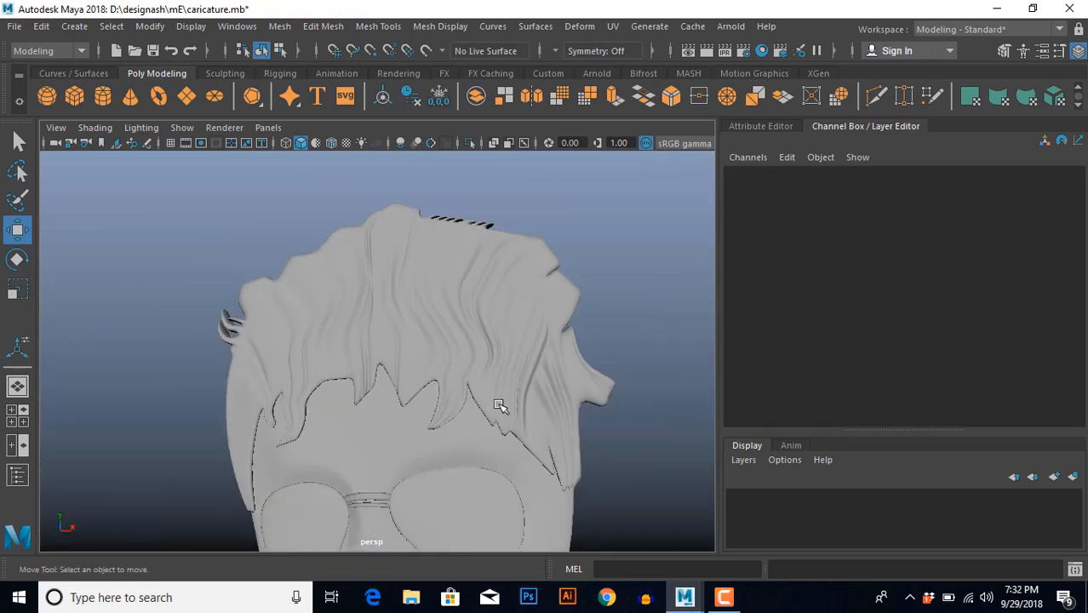
pyautogui.keyDown('alt'); pyautogui.moveTo(383, 406); pyautogui.dragTo(374, 357, button='middle'); pyautogui.keyUp('alt')
pyautogui.keyDown('alt'); pyautogui.moveTo(373, 356); pyautogui.dragTo(381, 357); pyautogui.keyUp('alt')
pyautogui.scroll(3, 383, 358)
pyautogui.keyDown('alt'); pyautogui.moveTo(381, 356); pyautogui.dragTo(424, 354, button='middle'); pyautogui.keyUp('alt')
pyautogui.scroll(-3, 409, 366)
pyautogui.scroll(3, 383, 354)
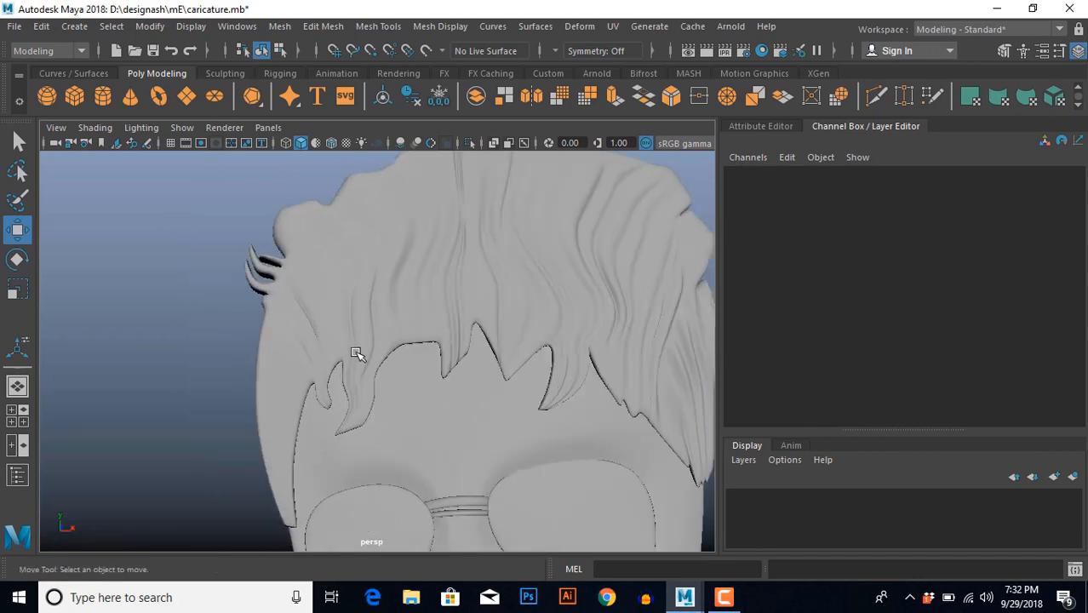
# Insert a lengthwise edge loop through the hair section beside the side tufts, above the small fringe notch.
pyautogui.keyDown('alt'); pyautogui.moveTo(357, 354); pyautogui.dragTo(370, 362); pyautogui.keyUp('alt')
pyautogui.keyDown('alt'); pyautogui.moveTo(340, 377); pyautogui.dragTo(379, 373, button='middle'); pyautogui.keyUp('alt')
pyautogui.scroll(3, 374, 376)
pyautogui.moveTo(354, 376)
pyautogui.keyDown('alt'); pyautogui.mouseDown()
pyautogui.moveTo(358, 390)
pyautogui.moveTo(359, 371)
pyautogui.mouseUp(); pyautogui.keyUp('alt')
pyautogui.click(364, 301)
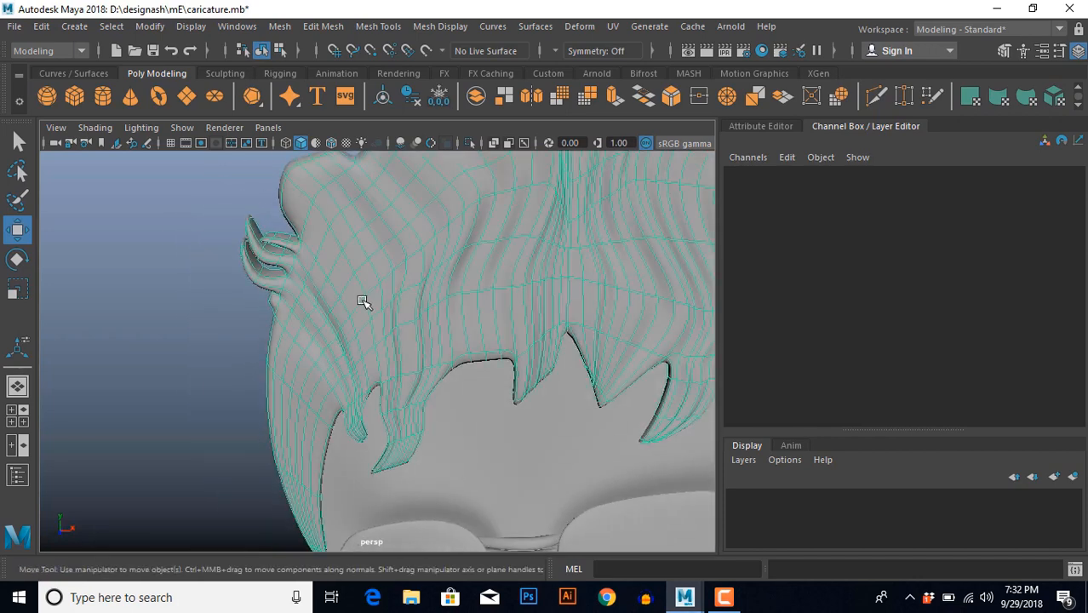
pyautogui.scroll(3, 388, 362)
pyautogui.keyDown('alt'); pyautogui.moveTo(376, 356); pyautogui.dragTo(384, 376, button='middle'); pyautogui.keyUp('alt')
pyautogui.moveTo(359, 272); pyautogui.dragTo(335, 212, button='right')
pyautogui.click(328, 248)
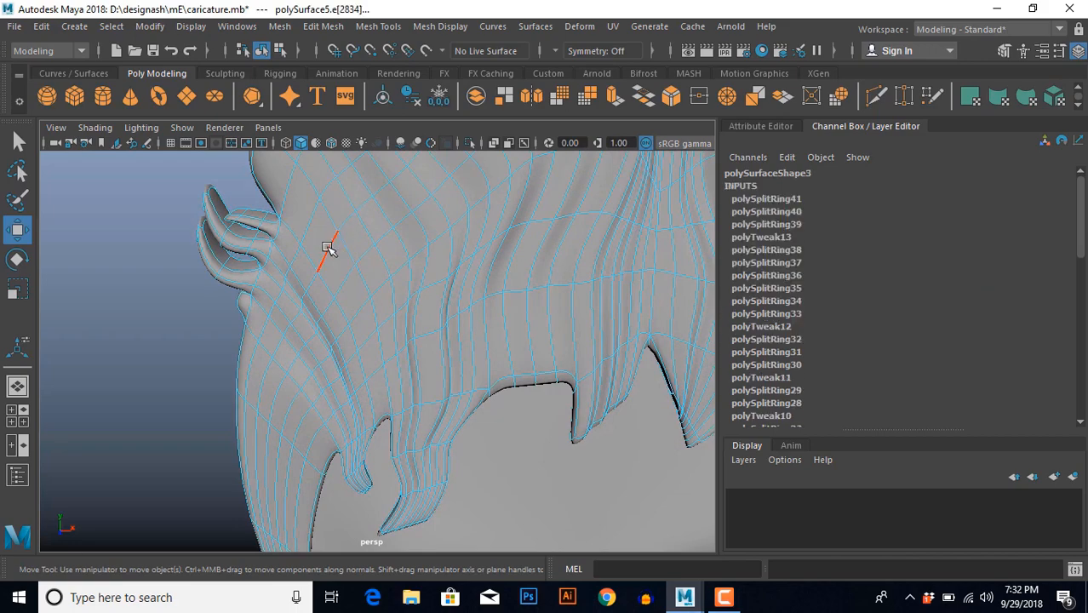
pyautogui.keyDown('ctrl'); pyautogui.moveTo(379, 170); pyautogui.dragTo(298, 173, button='right'); pyautogui.keyUp('ctrl')
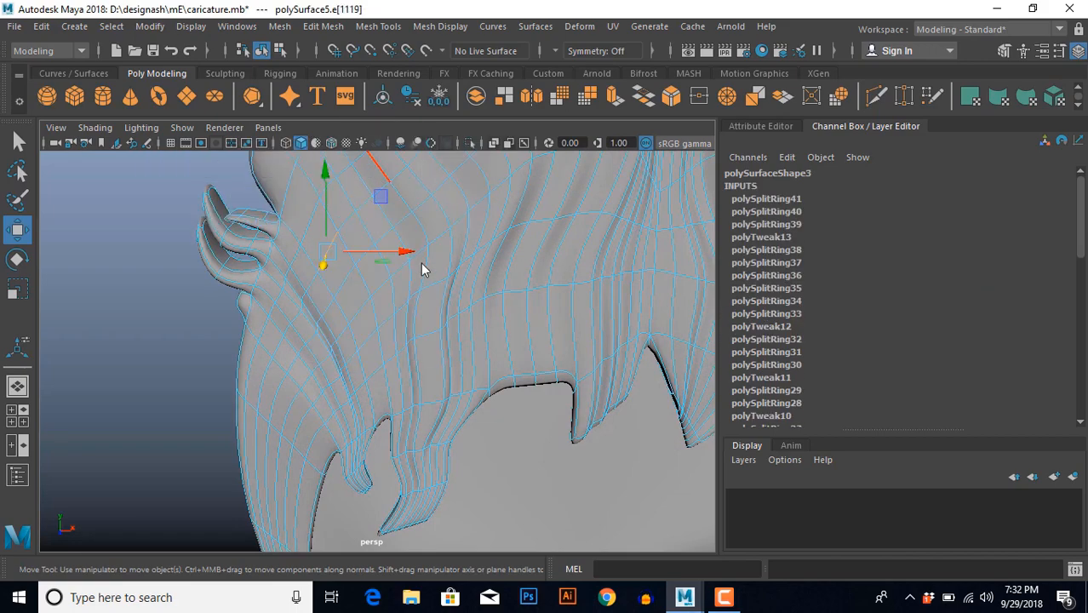
# Insert a second lengthwise edge loop beside the new one, running down to the small fringe notch.
pyautogui.keyDown('alt'); pyautogui.moveTo(415, 338); pyautogui.dragTo(431, 364, button='middle'); pyautogui.keyUp('alt')
pyautogui.keyDown('alt'); pyautogui.moveTo(431, 364); pyautogui.dragTo(406, 262); pyautogui.keyUp('alt')
pyautogui.scroll(3, 433, 337)
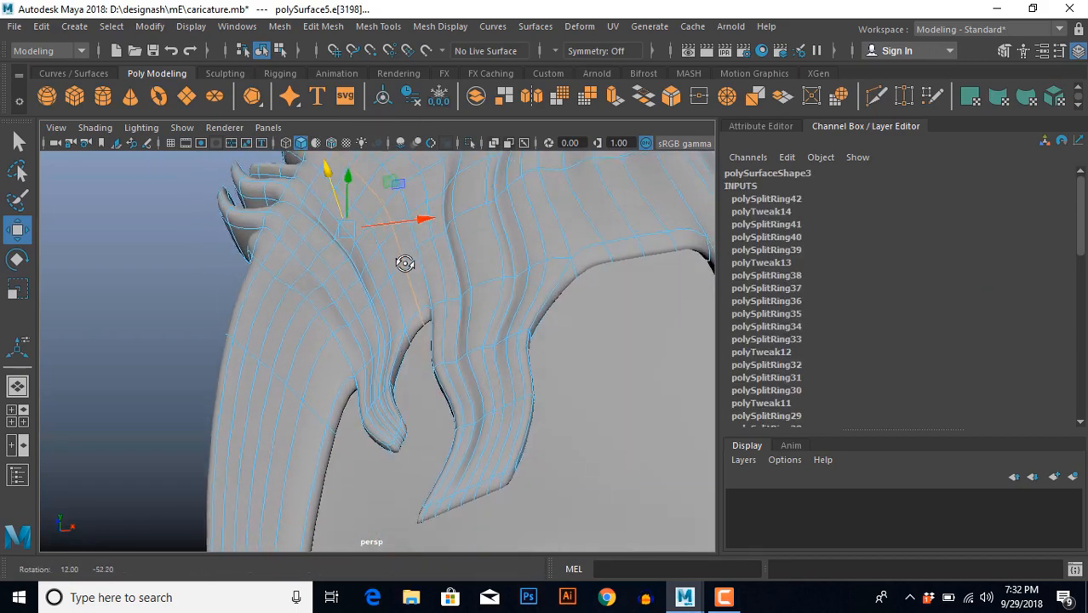
pyautogui.keyDown('alt'); pyautogui.moveTo(406, 262); pyautogui.dragTo(419, 365, button='middle'); pyautogui.keyUp('alt')
pyautogui.moveTo(419, 364)
pyautogui.keyDown('alt'); pyautogui.mouseDown()
pyautogui.moveTo(433, 333)
pyautogui.moveTo(428, 359)
pyautogui.mouseUp(); pyautogui.keyUp('alt')
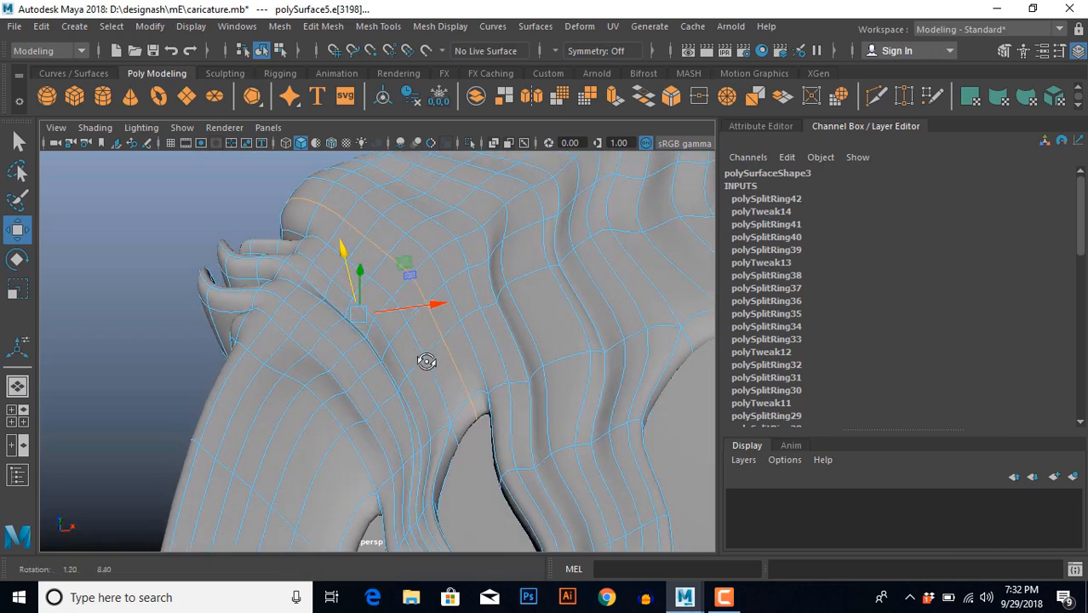
pyautogui.click(402, 289)
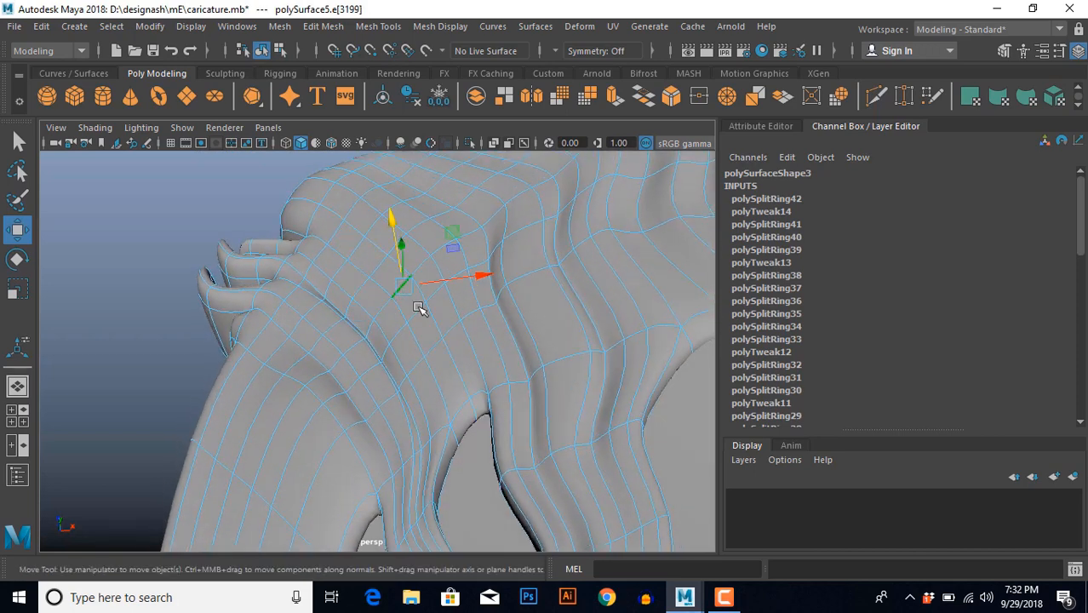
pyautogui.press('g')
# Push the lengthwise edge run between the side tufts and the small fringe notch inward as a groove.
pyautogui.keyDown('alt'); pyautogui.moveTo(413, 353); pyautogui.dragTo(411, 376); pyautogui.keyUp('alt')
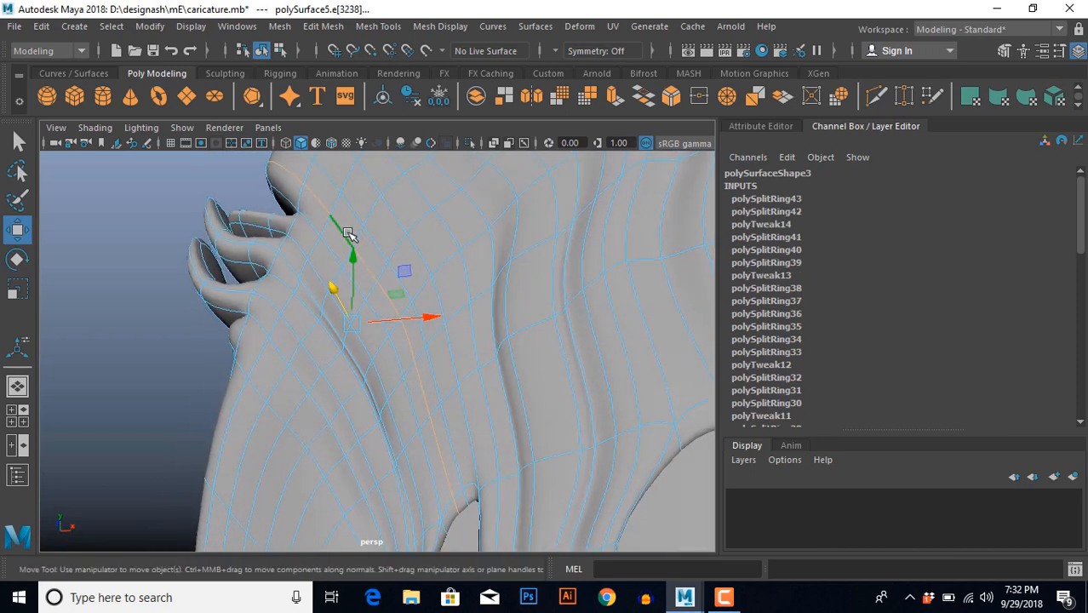
pyautogui.click(348, 233)
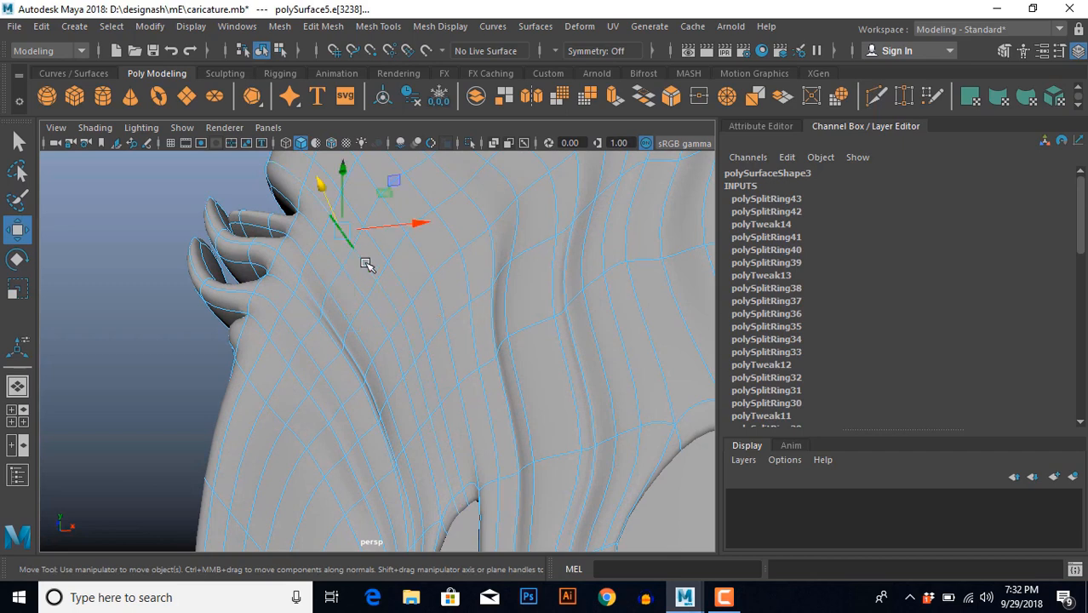
pyautogui.keyDown('shift'); pyautogui.doubleClick(424, 397); pyautogui.keyUp('shift')
pyautogui.keyDown('alt'); pyautogui.moveTo(376, 342); pyautogui.dragTo(377, 245); pyautogui.keyUp('alt')
pyautogui.moveTo(365, 200); pyautogui.dragTo(397, 391)
pyautogui.click(362, 214)
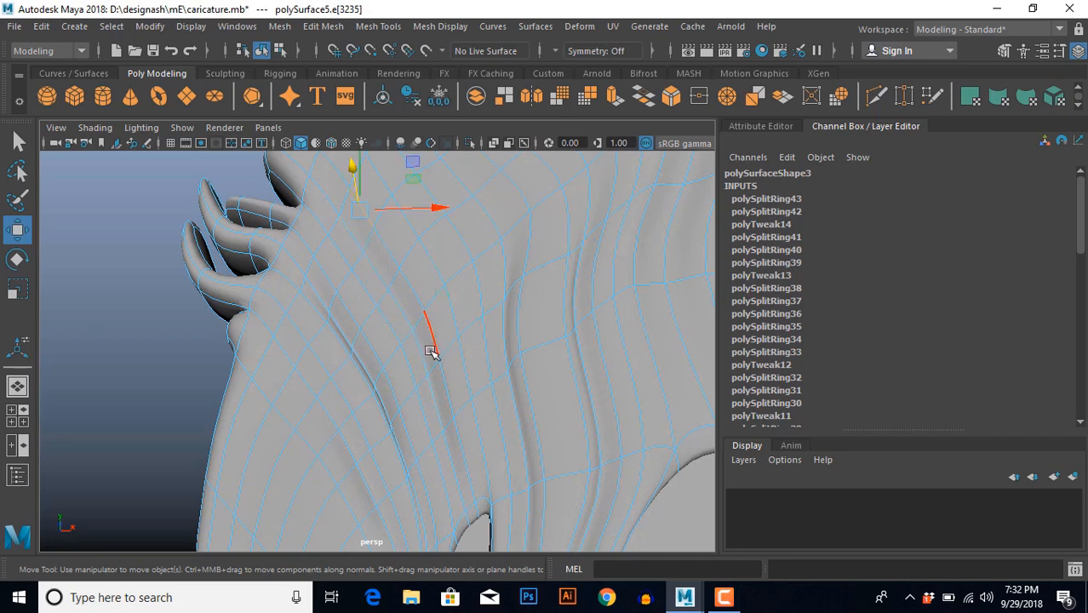
pyautogui.keyDown('alt'); pyautogui.moveTo(449, 385); pyautogui.dragTo(420, 490, button='middle'); pyautogui.keyUp('alt')
pyautogui.press('F8')
pyautogui.press('F8')
# Insert a lengthwise edge loop starting at the rounded hair bump above the side tufts.
pyautogui.click(282, 260)
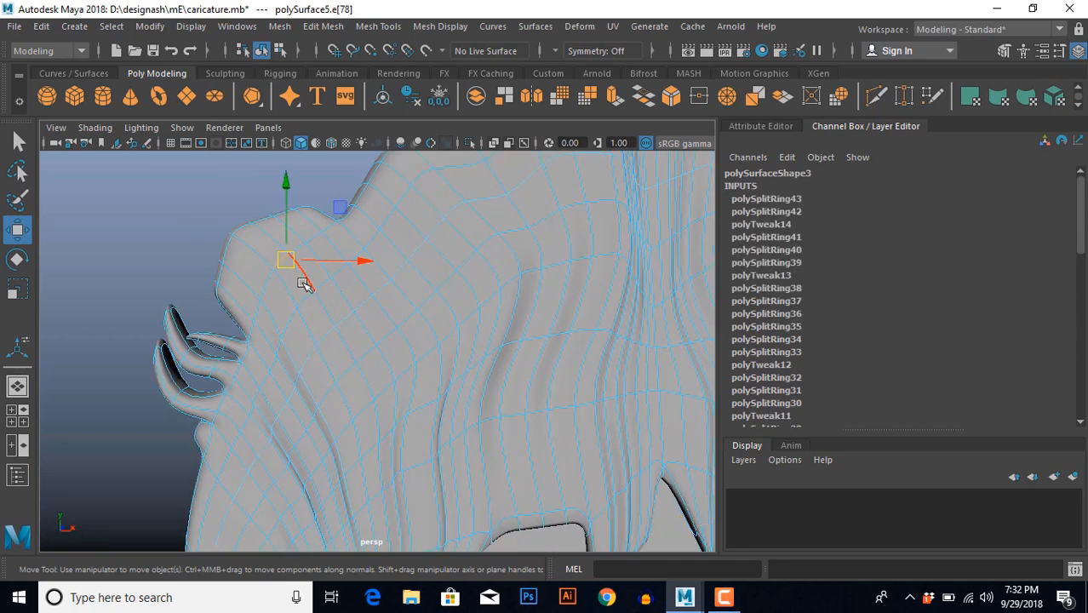
pyautogui.keyDown('ctrl'); pyautogui.rightClick(345, 225); pyautogui.keyUp('ctrl')
pyautogui.keyDown('ctrl'); pyautogui.moveTo(346, 225); pyautogui.dragTo(342, 277, button='right'); pyautogui.keyUp('ctrl')
pyautogui.scroll(4, 350, 329)
pyautogui.keyDown('alt'); pyautogui.moveTo(350, 328); pyautogui.dragTo(371, 342, button='middle'); pyautogui.keyUp('alt')
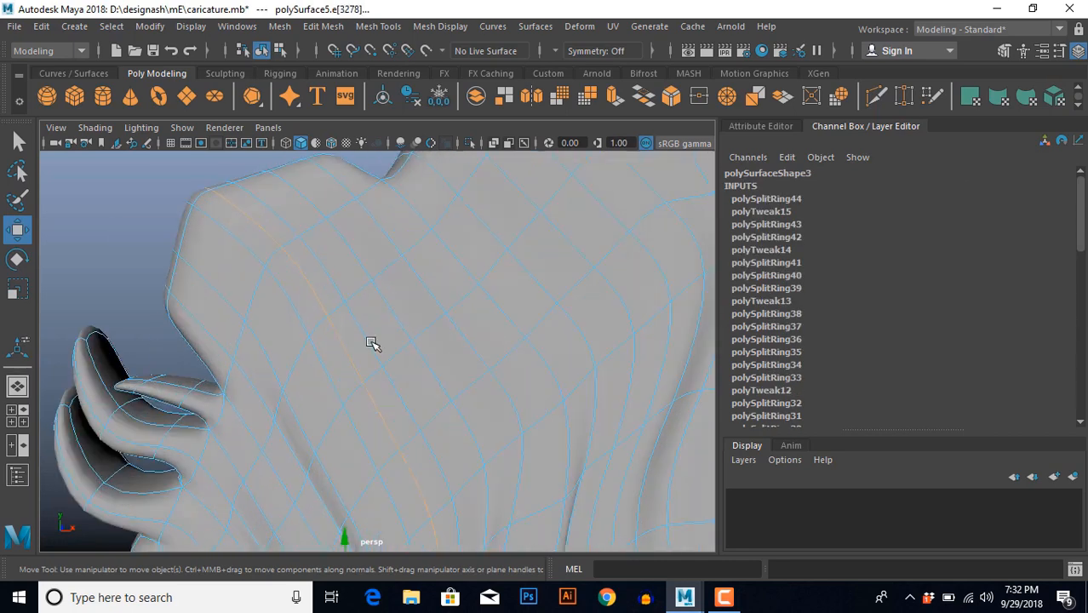
# Push the edge run descending from the rounded bump above the side tufts inward as a groove, and deselect the hair.
pyautogui.keyDown('alt'); pyautogui.moveTo(330, 341); pyautogui.dragTo(369, 313); pyautogui.keyUp('alt')
pyautogui.click(295, 278)
pyautogui.keyDown('shift'); pyautogui.click(344, 362); pyautogui.keyUp('shift')
pyautogui.keyDown('shift'); pyautogui.click(369, 407); pyautogui.keyUp('shift')
pyautogui.keyDown('alt'); pyautogui.moveTo(312, 343); pyautogui.dragTo(291, 291); pyautogui.keyUp('alt')
pyautogui.click(291, 291)
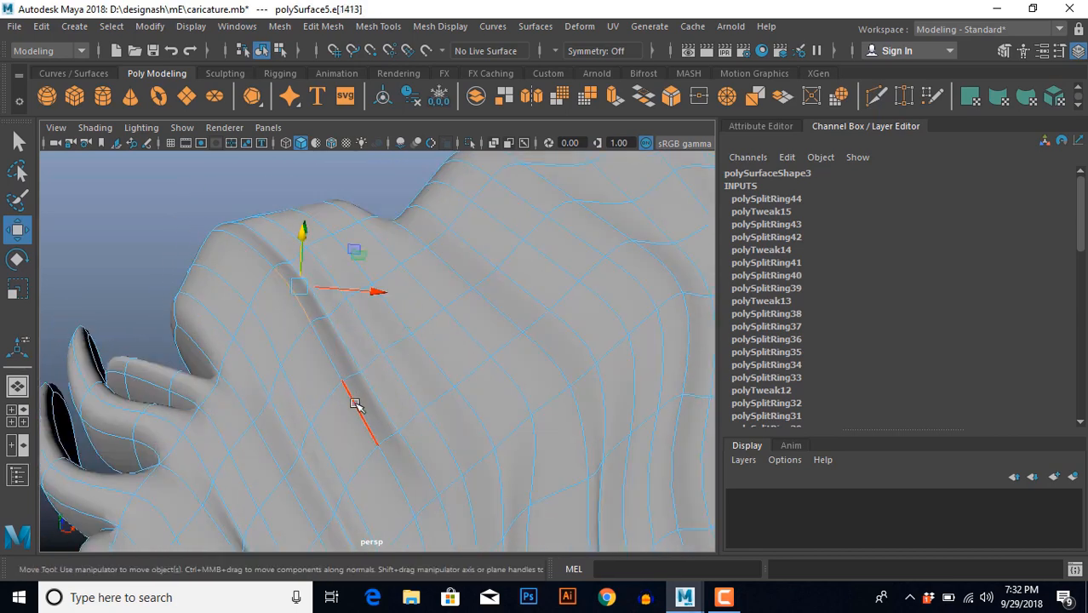
pyautogui.keyDown('alt'); pyautogui.moveTo(317, 405); pyautogui.dragTo(251, 269); pyautogui.keyUp('alt')
pyautogui.click(252, 269)
# Insert two lengthwise edge loops through the long sideburn lock below the side tufts.
pyautogui.scroll(-6, 251, 269)
pyautogui.keyDown('alt'); pyautogui.moveTo(362, 472); pyautogui.dragTo(371, 388); pyautogui.keyUp('alt')
pyautogui.scroll(-5, 371, 388)
pyautogui.scroll(2, 383, 395)
pyautogui.scroll(5, 380, 392)
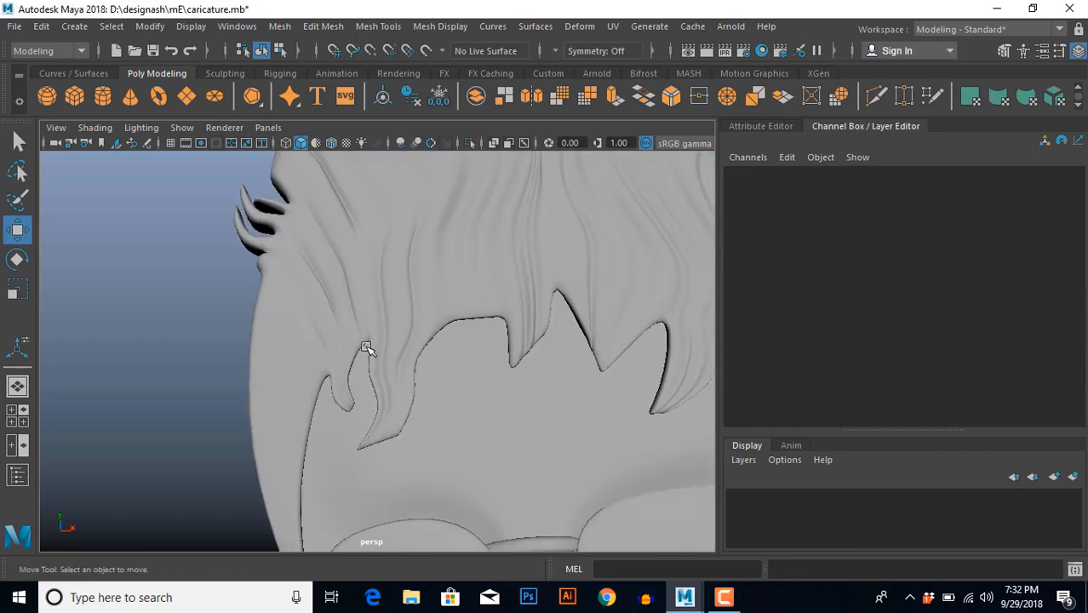
pyautogui.click(296, 375)
pyautogui.scroll(2, 306, 349)
pyautogui.press('F10')
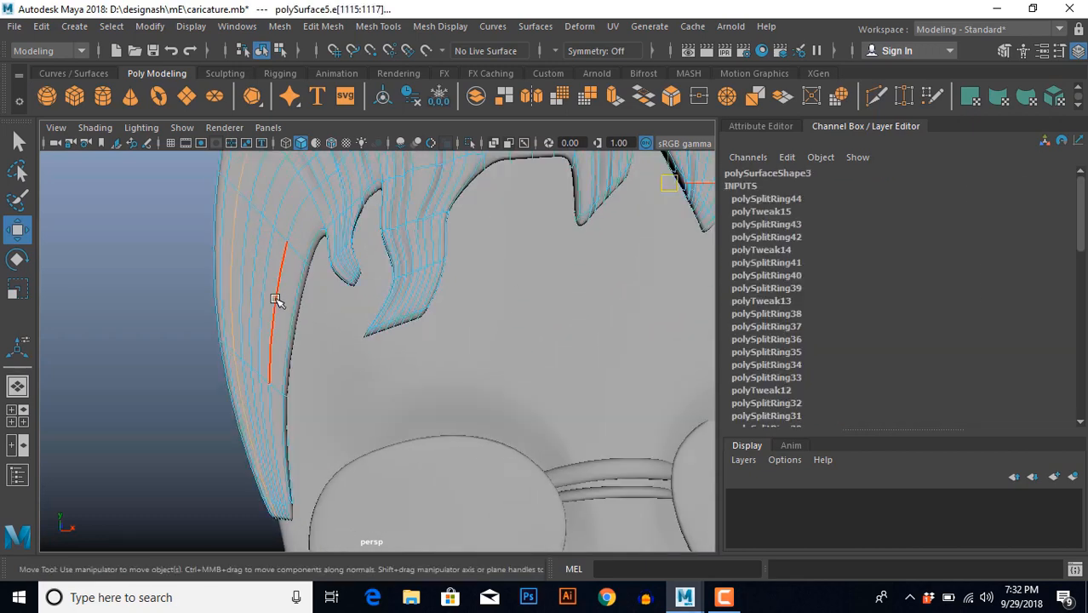
pyautogui.click(275, 301)
pyautogui.keyDown('ctrl'); pyautogui.moveTo(250, 277); pyautogui.dragTo(291, 330, button='right'); pyautogui.keyUp('ctrl')
pyautogui.click(269, 415)
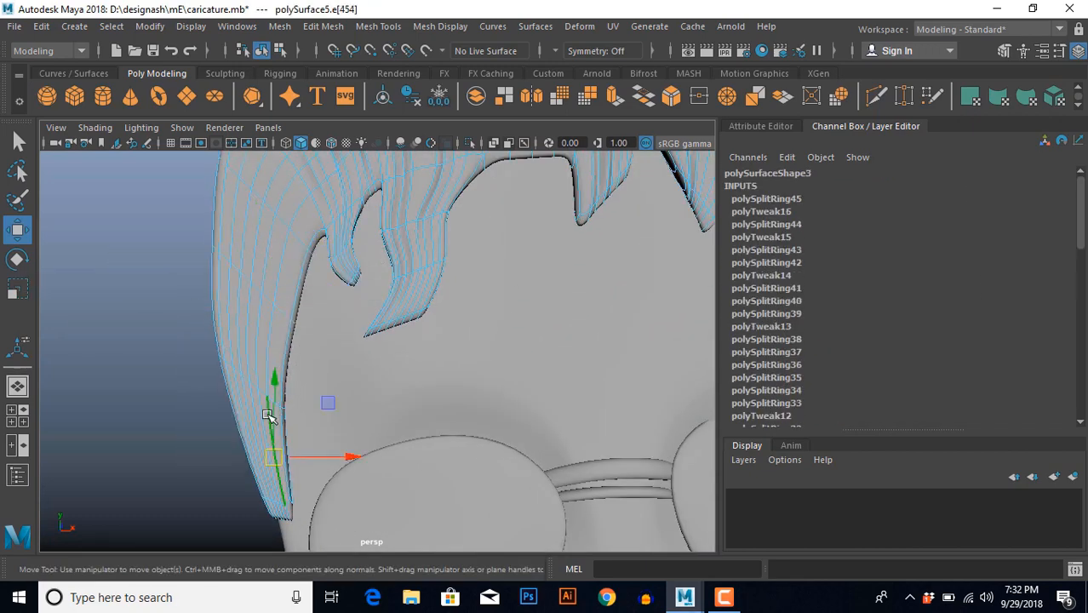
pyautogui.keyDown('ctrl'); pyautogui.moveTo(273, 416); pyautogui.dragTo(324, 392, button='right'); pyautogui.keyUp('ctrl')
# Select lengthwise edge runs along the long sideburn lock down toward its tip and push them inward as grooves.
pyautogui.scroll(2, 323, 394)
pyautogui.keyDown('alt'); pyautogui.moveTo(281, 451); pyautogui.dragTo(296, 371, button='middle'); pyautogui.keyUp('alt')
pyautogui.keyDown('alt'); pyautogui.moveTo(296, 371); pyautogui.dragTo(362, 385); pyautogui.keyUp('alt')
pyautogui.moveTo(285, 349); pyautogui.dragTo(266, 276, button='right')
pyautogui.click(227, 279)
pyautogui.keyDown('shift'); pyautogui.click(222, 184); pyautogui.keyUp('shift')
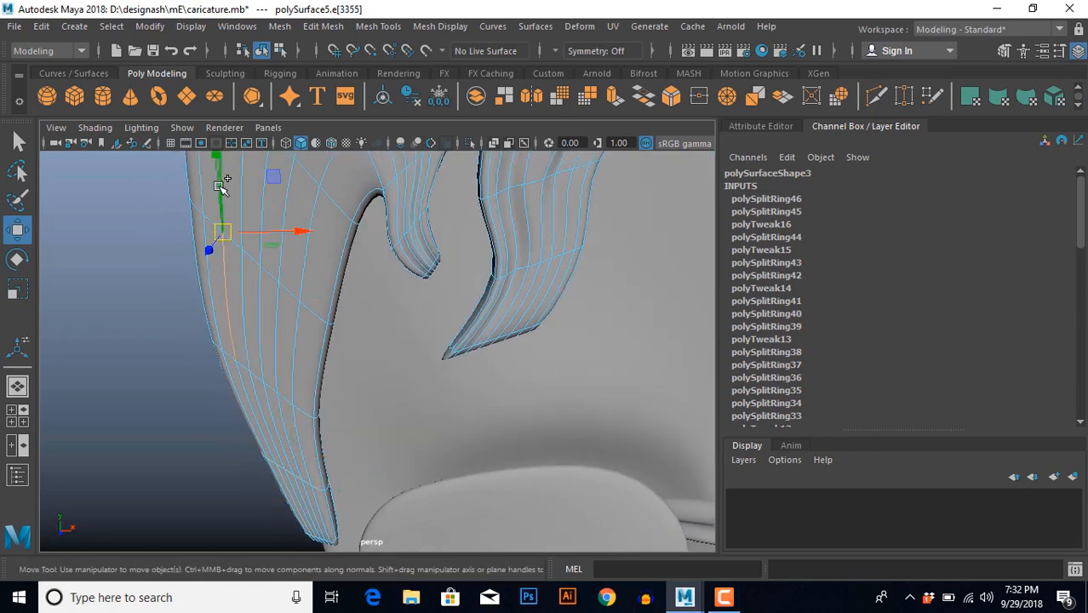
pyautogui.keyDown('alt'); pyautogui.moveTo(324, 427); pyautogui.dragTo(346, 302, button='middle'); pyautogui.keyUp('alt')
pyautogui.keyDown('shift'); pyautogui.click(271, 274); pyautogui.keyUp('shift')
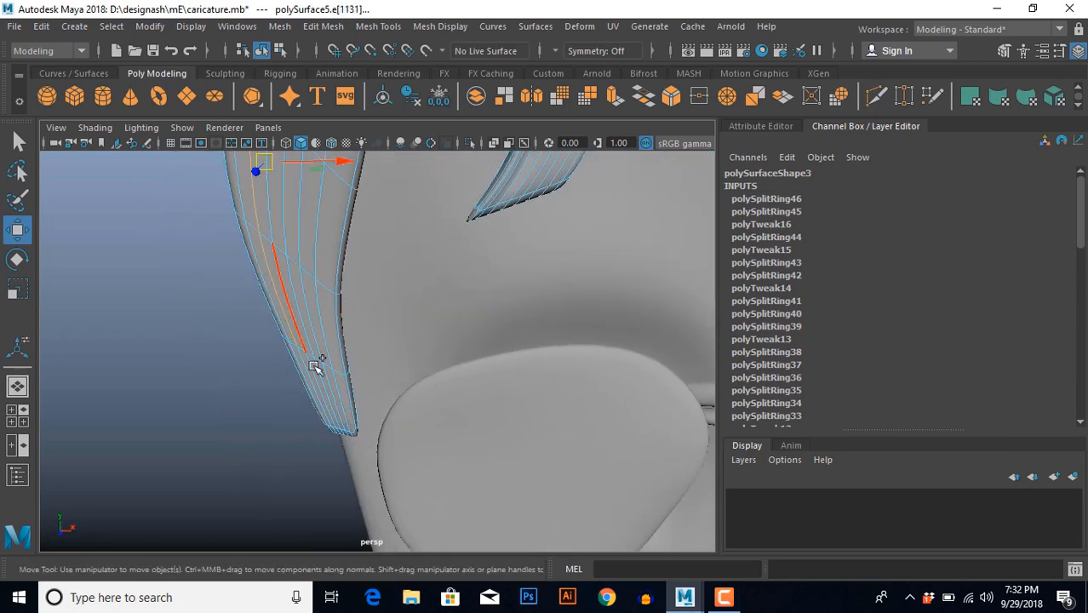
pyautogui.keyDown('alt'); pyautogui.moveTo(356, 274); pyautogui.dragTo(352, 396, button='middle'); pyautogui.keyUp('alt')
pyautogui.keyDown('alt'); pyautogui.moveTo(352, 396); pyautogui.dragTo(376, 352); pyautogui.keyUp('alt')
pyautogui.scroll(-5, 376, 353)
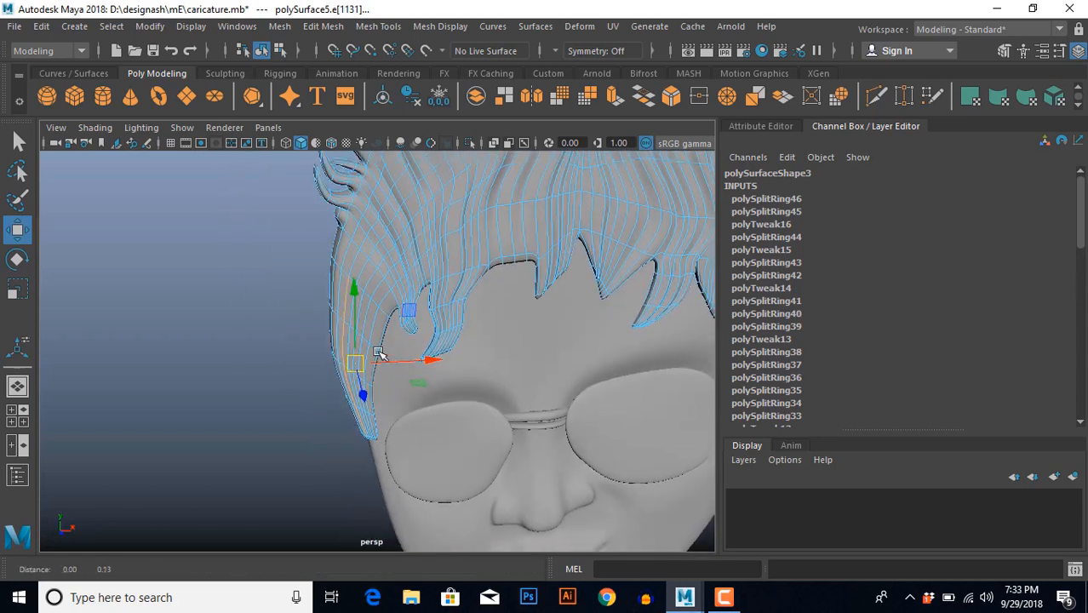
pyautogui.scroll(4, 388, 350)
pyautogui.keyDown('alt'); pyautogui.moveTo(389, 350); pyautogui.dragTo(378, 391, button='middle'); pyautogui.keyUp('alt')
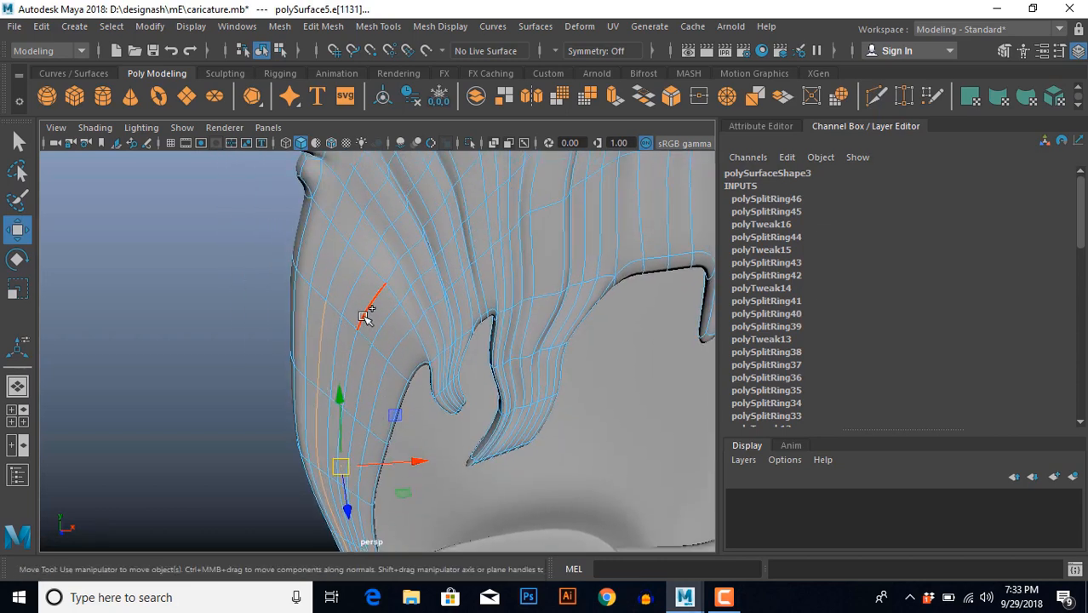
pyautogui.keyDown('shift'); pyautogui.click(364, 316); pyautogui.keyUp('shift')
pyautogui.keyDown('alt'); pyautogui.moveTo(409, 463); pyautogui.dragTo(414, 269, button='middle'); pyautogui.keyUp('alt')
pyautogui.keyDown('alt'); pyautogui.moveTo(390, 353); pyautogui.dragTo(362, 306); pyautogui.keyUp('alt')
pyautogui.moveTo(348, 215); pyautogui.dragTo(347, 232)
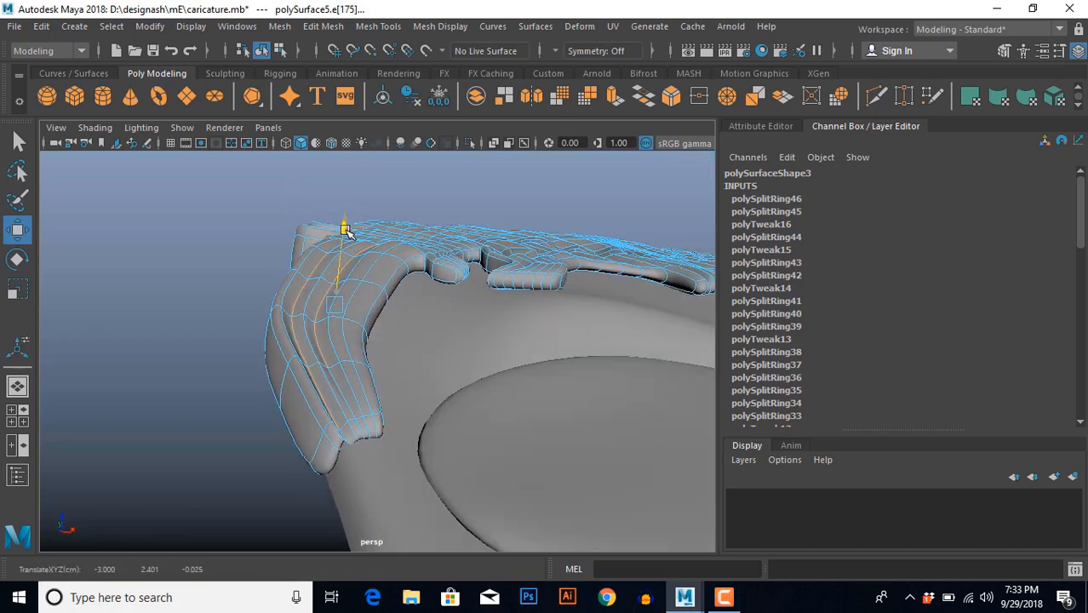
# Insert another lengthwise edge loop through the sideburn lock close to its face-side border.
pyautogui.scroll(-5, 368, 379)
pyautogui.keyDown('alt'); pyautogui.moveTo(368, 379); pyautogui.dragTo(370, 457); pyautogui.keyUp('alt')
pyautogui.scroll(5, 354, 414)
pyautogui.keyDown('alt'); pyautogui.moveTo(352, 413); pyautogui.dragTo(354, 326); pyautogui.keyUp('alt')
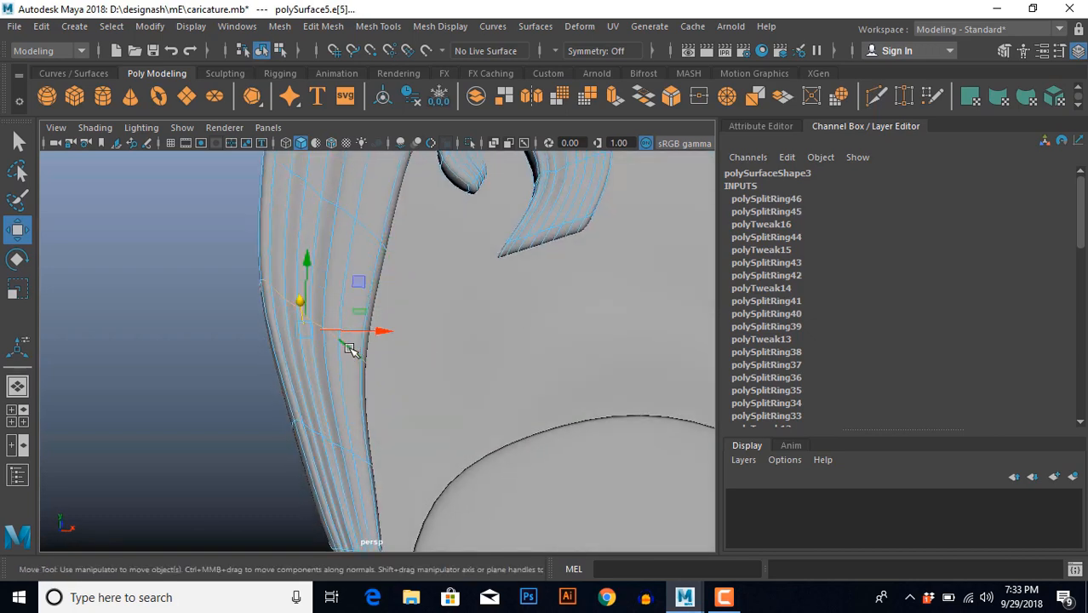
pyautogui.keyDown('alt'); pyautogui.moveTo(381, 384); pyautogui.dragTo(352, 396); pyautogui.keyUp('alt')
pyautogui.press('g')
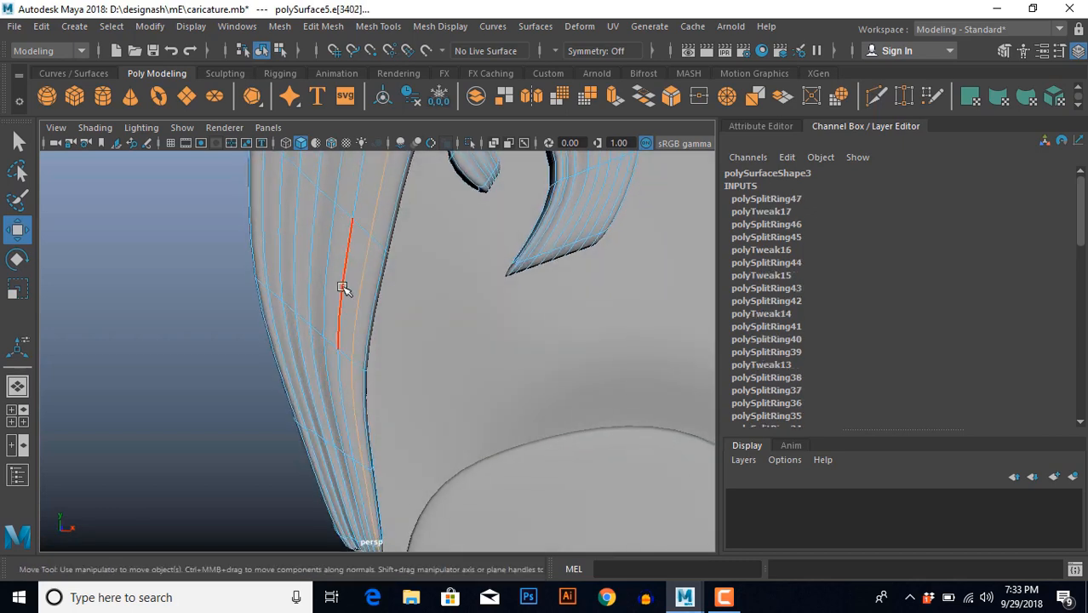
# Push the sideburn lock's lengthwise edge runs near the face-side border inward as grooves, and deselect the hair in object mode.
pyautogui.keyDown('alt'); pyautogui.moveTo(342, 343); pyautogui.dragTo(355, 462); pyautogui.keyUp('alt')
pyautogui.click(316, 358)
pyautogui.scroll(-4, 340, 385)
pyautogui.keyDown('alt'); pyautogui.moveTo(340, 387); pyautogui.dragTo(342, 357); pyautogui.keyUp('alt')
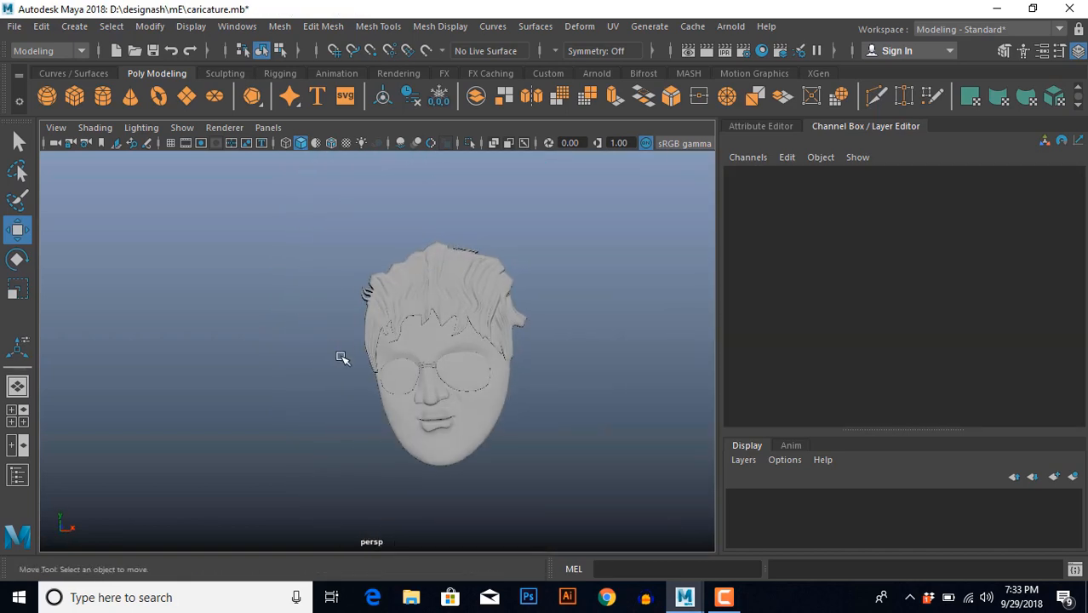
# Examine the whole head and its hair grooves from the front at different distances.
pyautogui.scroll(4, 350, 368)
pyautogui.scroll(-2, 368, 361)
pyautogui.scroll(2, 358, 367)
pyautogui.scroll(-2, 260, 352)
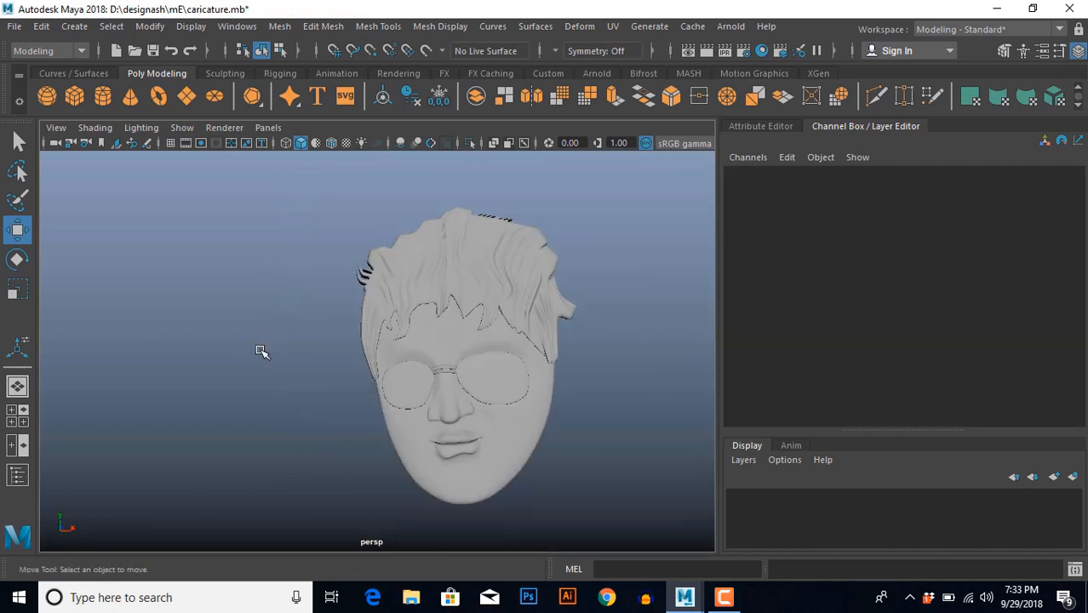
pyautogui.scroll(4, 255, 350)
pyautogui.scroll(-2, 256, 357)
pyautogui.keyDown('alt'); pyautogui.moveTo(291, 365); pyautogui.dragTo(280, 386); pyautogui.keyUp('alt')
pyautogui.scroll(6, 341, 382)
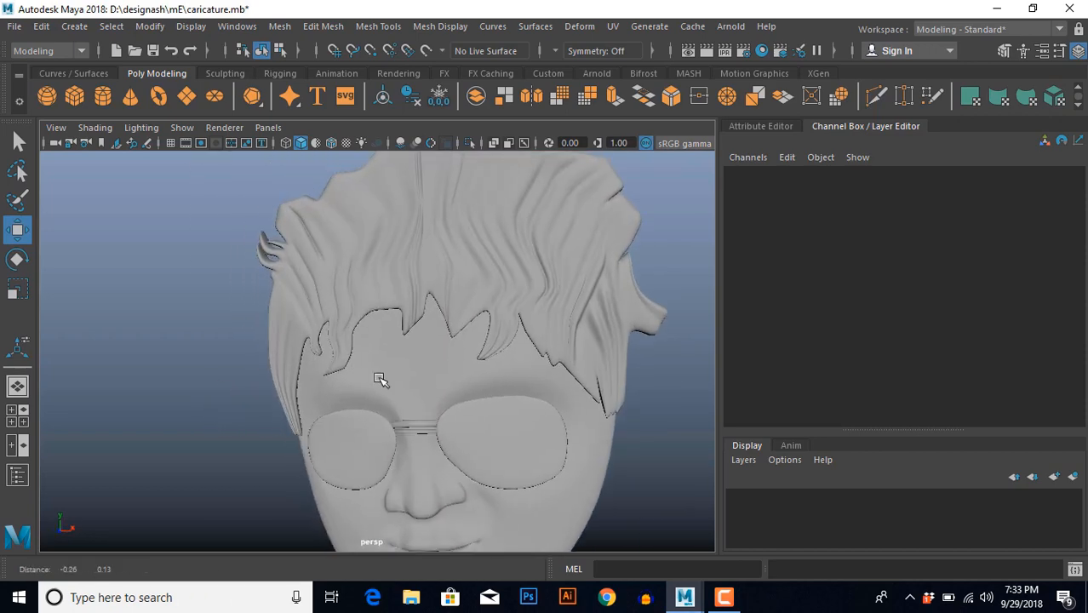
# Push the edge run from below the side tufts down to the small hooked lock inward as a groove.
pyautogui.click(306, 348)
pyautogui.moveTo(306, 349)
pyautogui.keyDown('alt'); pyautogui.mouseDown()
pyautogui.moveTo(301, 359)
pyautogui.moveTo(318, 335)
pyautogui.mouseUp(); pyautogui.keyUp('alt')
pyautogui.moveTo(313, 321); pyautogui.dragTo(305, 285, button='right')
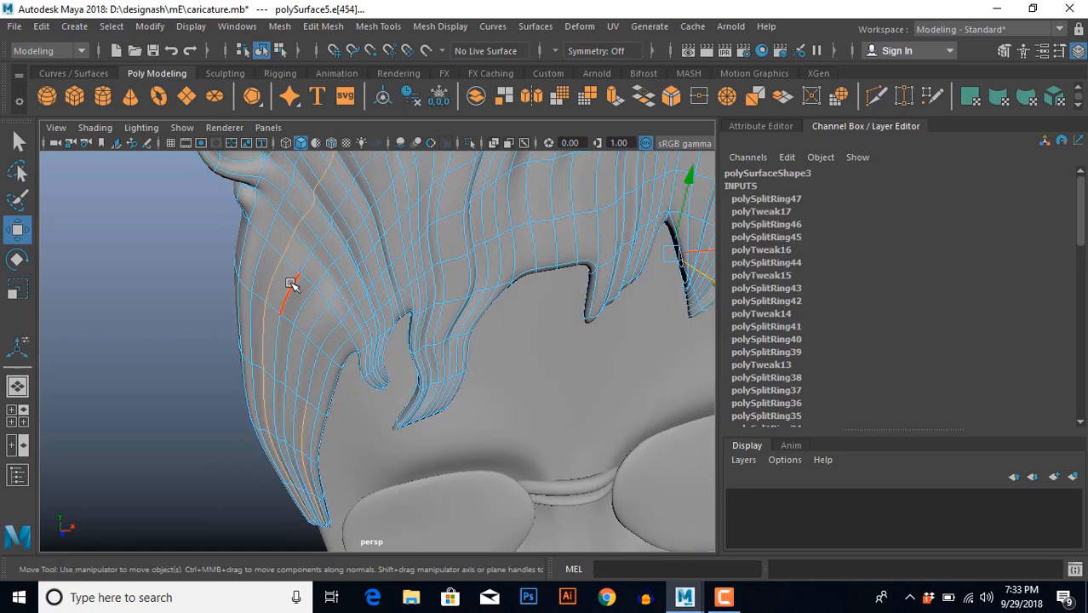
pyautogui.click(310, 249)
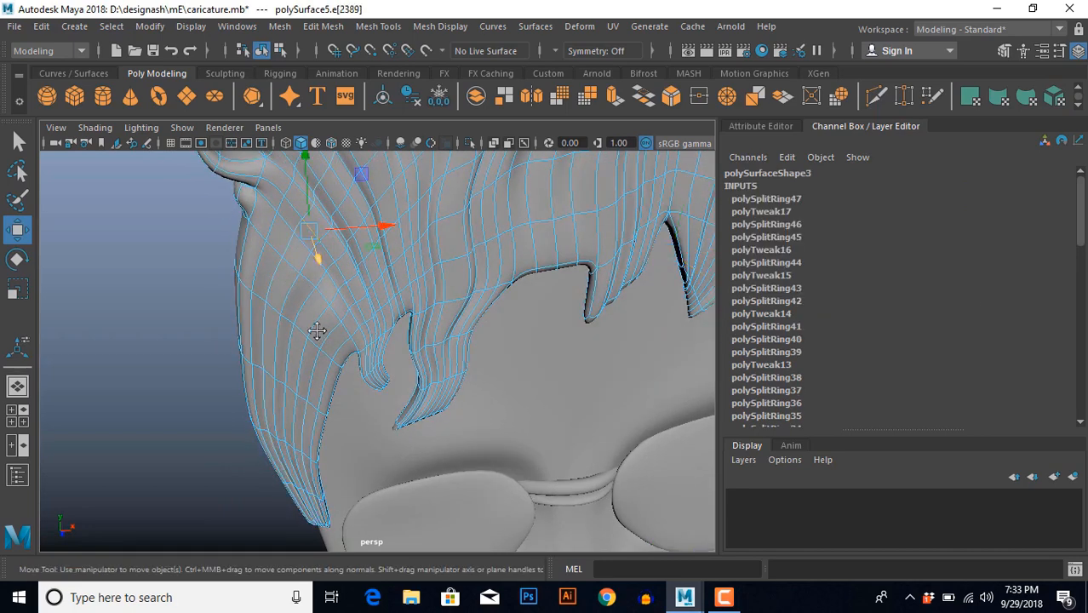
pyautogui.scroll(5, 247, 272)
pyautogui.click(256, 300)
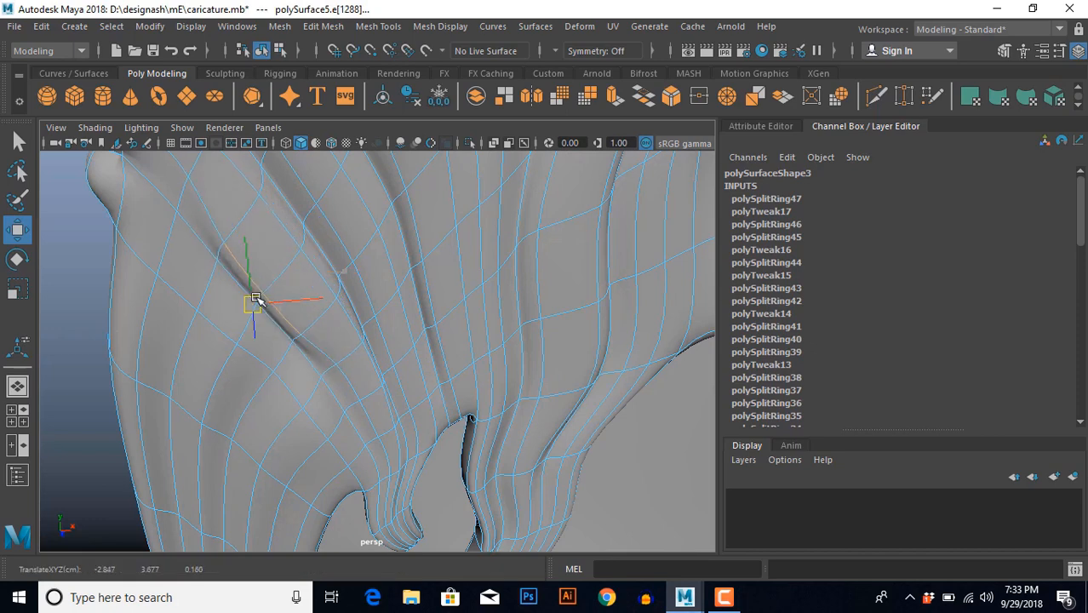
pyautogui.click(358, 436)
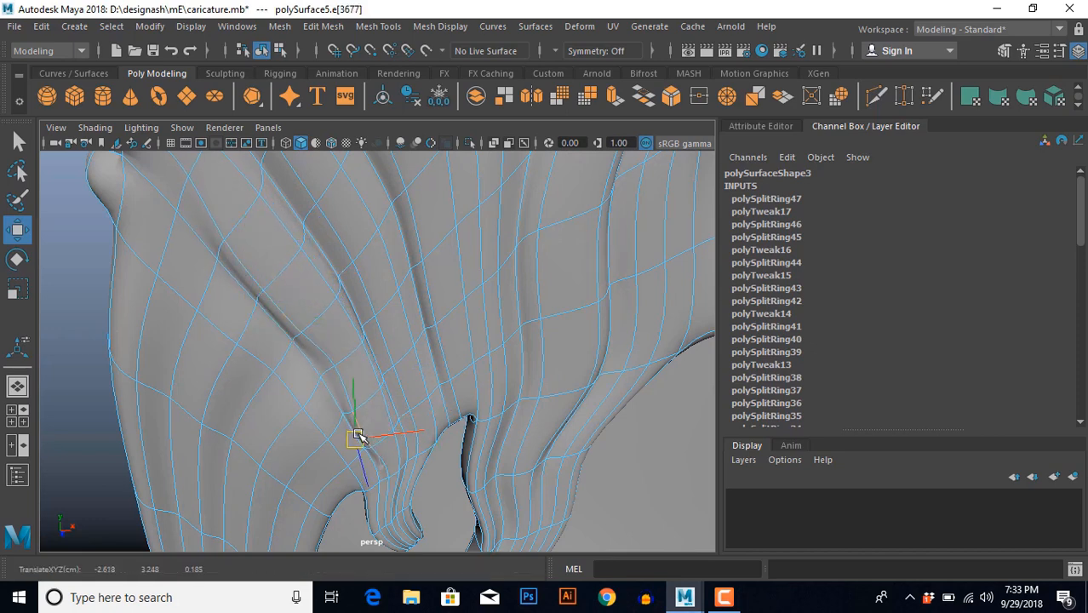
# Insert a lengthwise edge loop through the hair lock running down from the stepped crown outline above the side tufts.
pyautogui.scroll(-6, 298, 387)
pyautogui.click(204, 382)
pyautogui.scroll(-3, 228, 374)
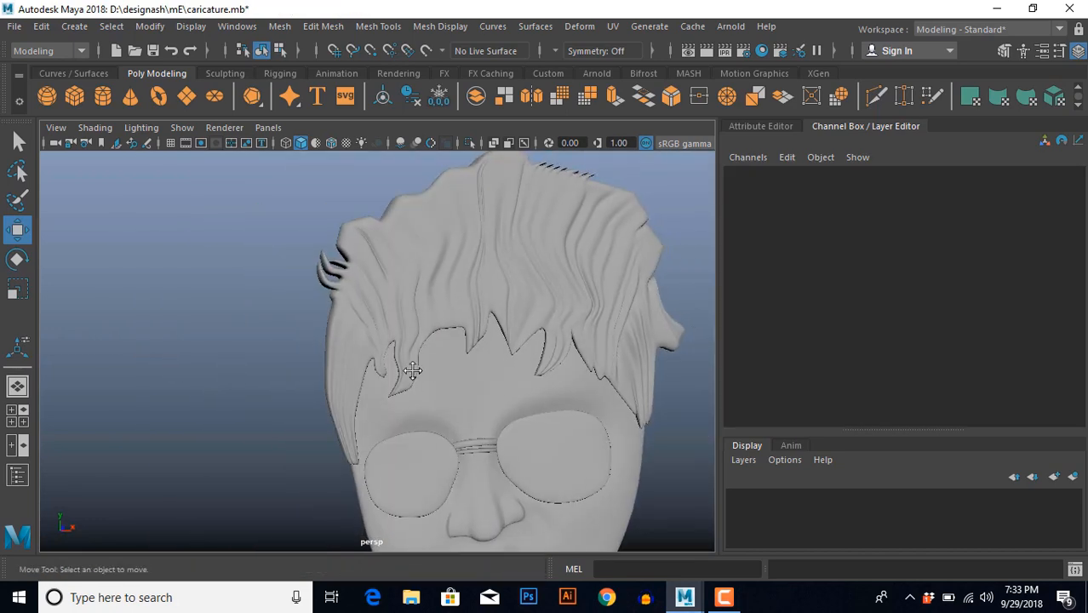
pyautogui.keyDown('alt'); pyautogui.moveTo(419, 343); pyautogui.dragTo(354, 382, button='middle'); pyautogui.keyUp('alt')
pyautogui.scroll(2, 354, 382)
pyautogui.scroll(2, 351, 341)
pyautogui.click(348, 302)
pyautogui.keyDown('alt'); pyautogui.moveTo(348, 302); pyautogui.dragTo(355, 338, button='middle'); pyautogui.keyUp('alt')
pyautogui.scroll(4, 355, 338)
pyautogui.moveTo(355, 338); pyautogui.dragTo(373, 240, button='right')
pyautogui.click(283, 215)
pyautogui.keyDown('alt'); pyautogui.moveTo(318, 220); pyautogui.dragTo(353, 296, button='middle'); pyautogui.keyUp('alt')
pyautogui.scroll(4, 351, 298)
# Push the upper edge run of that crown lock inward as a groove, and deselect the hair in object mode.
pyautogui.click(246, 214)
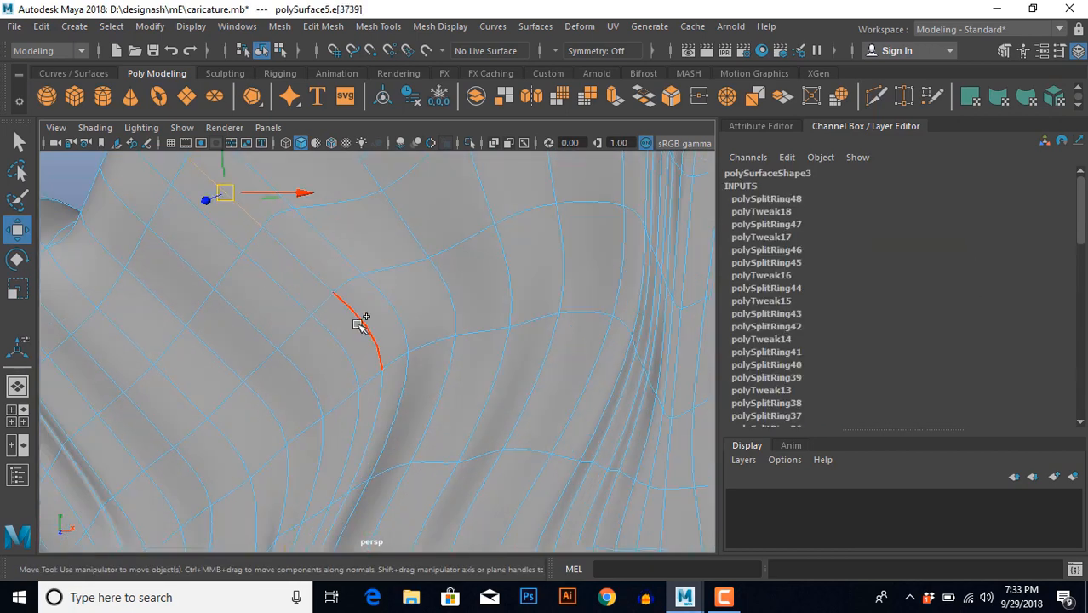
pyautogui.keyDown('shift'); pyautogui.doubleClick(366, 330); pyautogui.keyUp('shift')
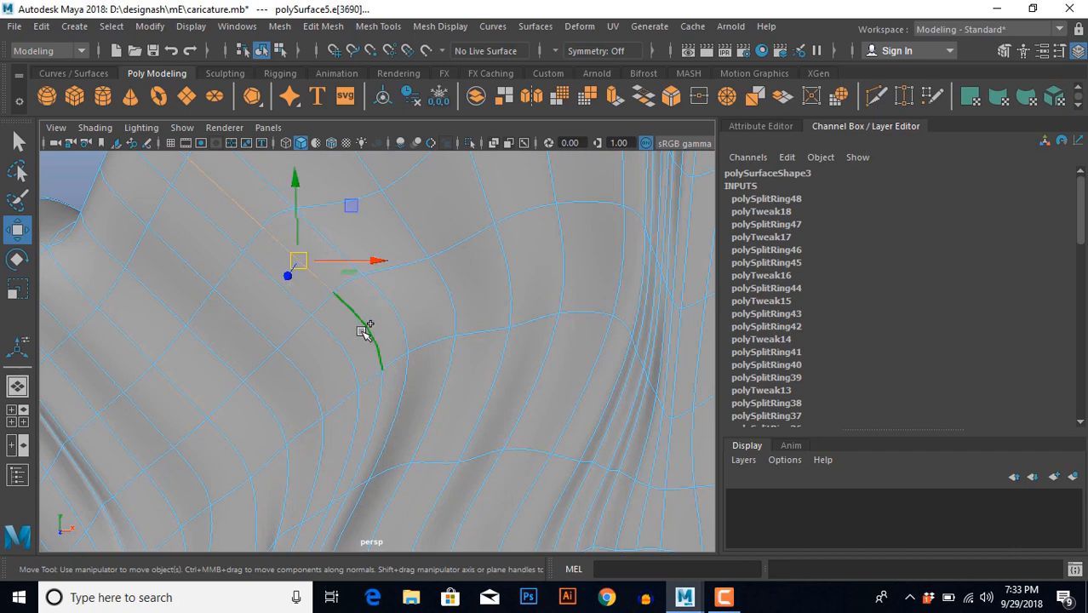
pyautogui.scroll(-5, 357, 353)
pyautogui.keyDown('alt'); pyautogui.moveTo(355, 355); pyautogui.dragTo(354, 273); pyautogui.keyUp('alt')
pyautogui.click(313, 321)
pyautogui.keyDown('shift'); pyautogui.click(343, 351); pyautogui.keyUp('shift')
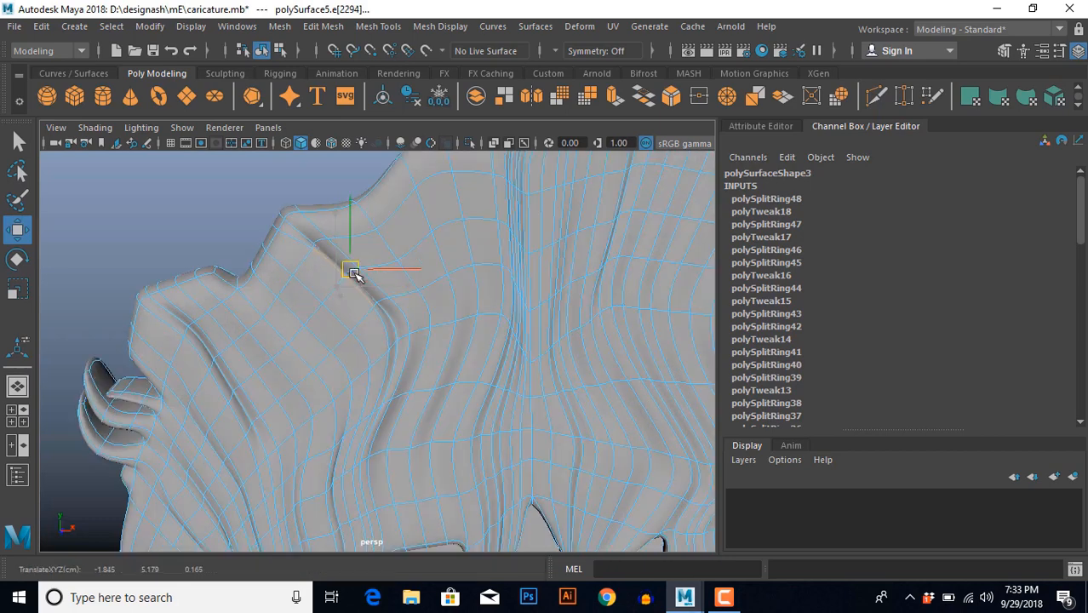
pyautogui.moveTo(361, 328); pyautogui.dragTo(392, 291, button='right')
pyautogui.click(238, 252)
pyautogui.scroll(-8, 293, 277)
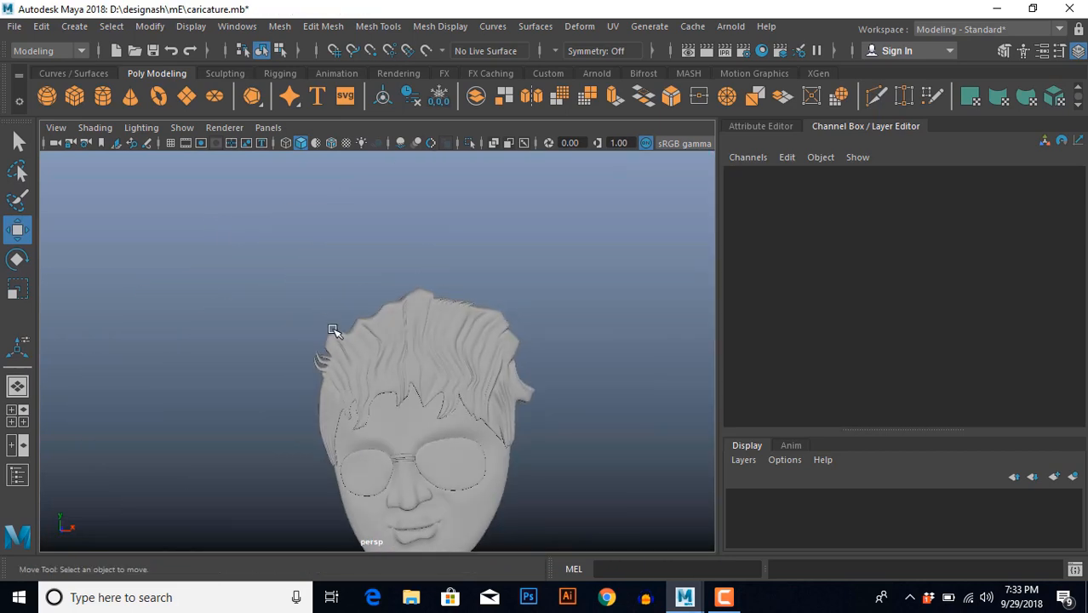
# Restore the crown lock's edge selection and nudge the groove's position slightly further.
pyautogui.hotkey('ctrl', 'z')
pyautogui.hotkey('ctrl', 'z')
pyautogui.scroll(8, 353, 359)
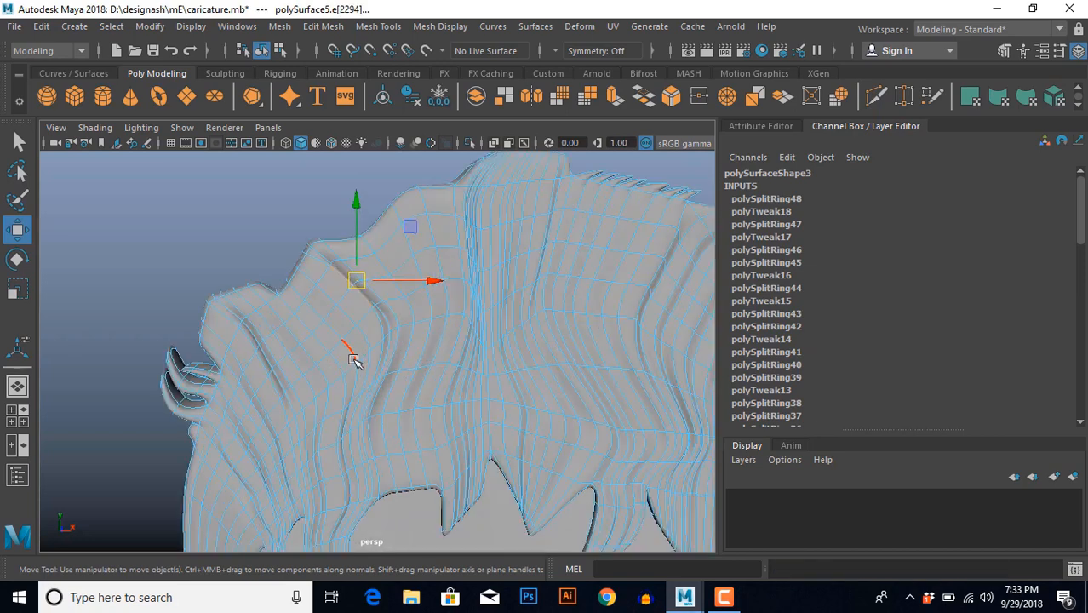
pyautogui.scroll(3, 354, 360)
pyautogui.moveTo(334, 299); pyautogui.dragTo(342, 290)
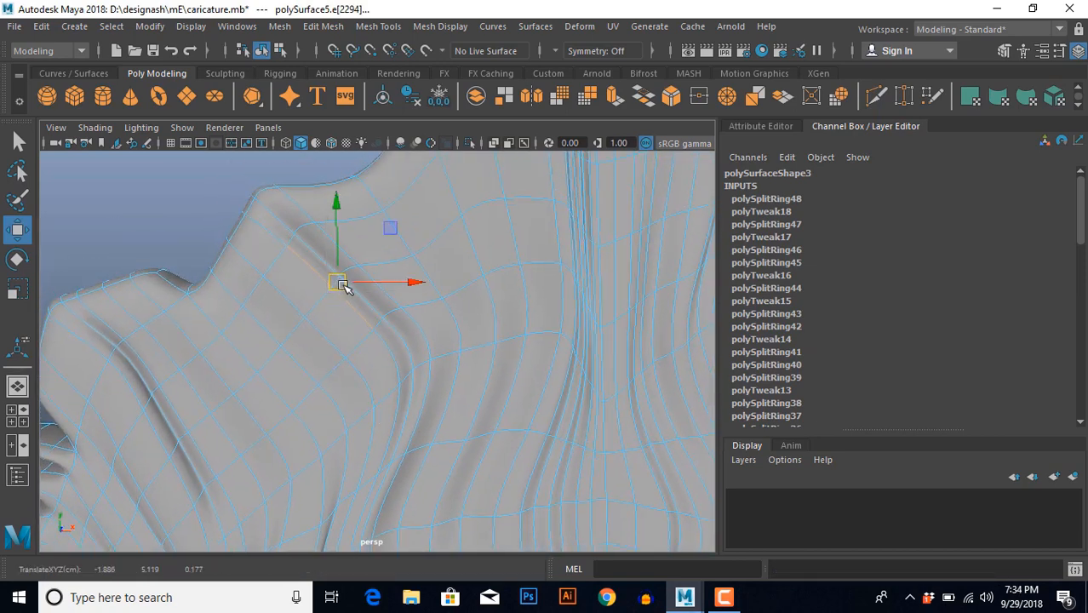
pyautogui.keyDown('alt'); pyautogui.moveTo(320, 195); pyautogui.dragTo(331, 294, button='middle'); pyautogui.keyUp('alt')
# Push the edge run leading into the pointed lock at the middle of the fringe inward as a groove.
pyautogui.moveTo(299, 281); pyautogui.dragTo(274, 270, button='right')
pyautogui.moveTo(277, 246); pyautogui.dragTo(294, 300)
pyautogui.keyDown('alt'); pyautogui.moveTo(294, 322); pyautogui.dragTo(293, 299); pyautogui.keyUp('alt')
pyautogui.moveTo(275, 263); pyautogui.dragTo(290, 230)
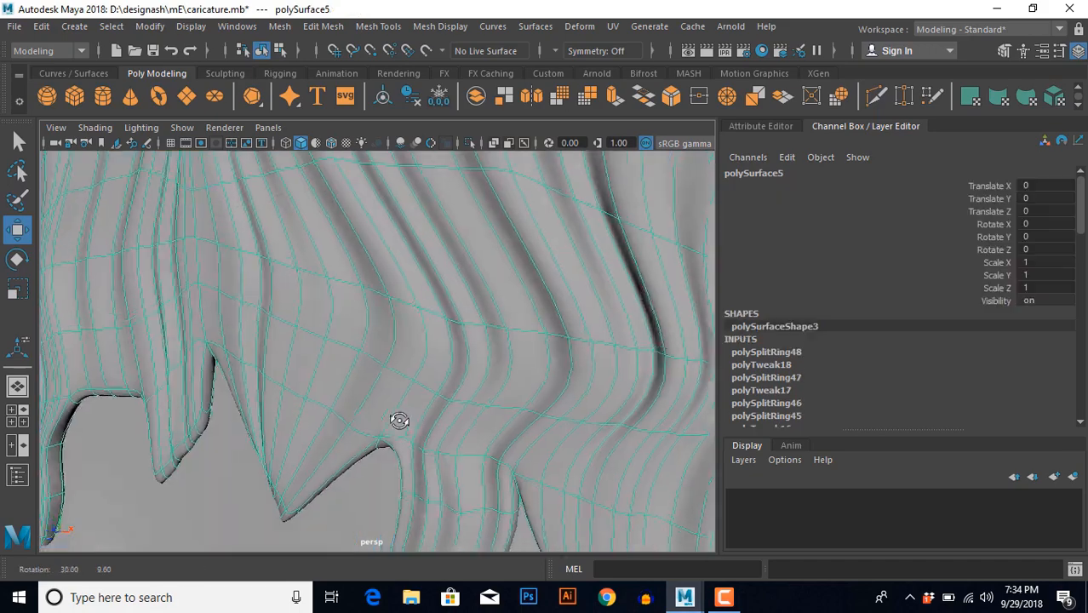
pyautogui.keyDown('alt'); pyautogui.moveTo(400, 420); pyautogui.dragTo(395, 403); pyautogui.keyUp('alt')
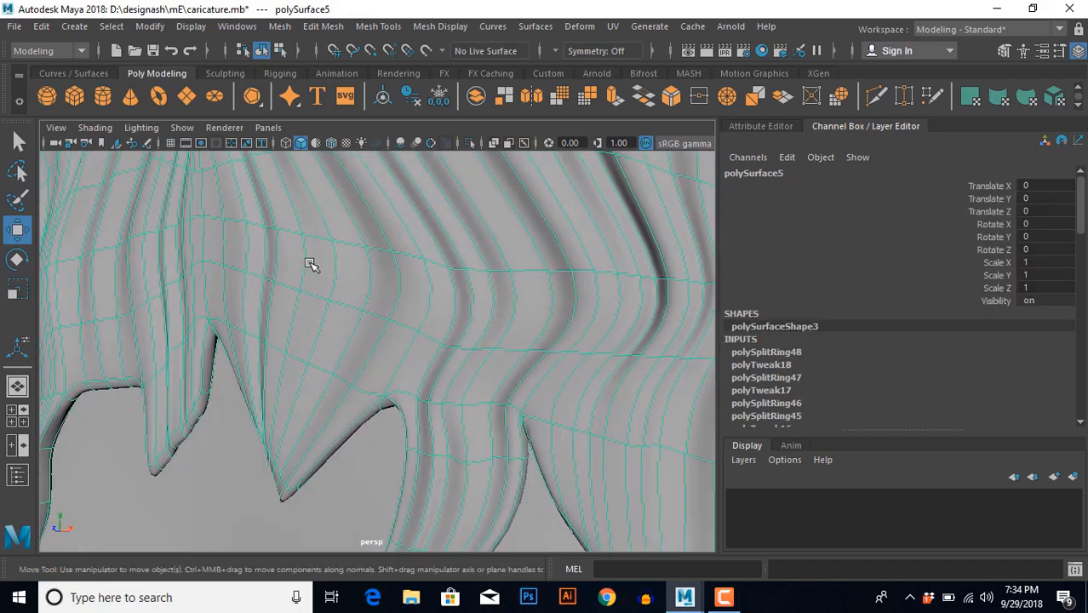
pyautogui.moveTo(311, 264); pyautogui.dragTo(311, 230, button='right')
pyautogui.click(295, 406)
pyautogui.click(295, 302)
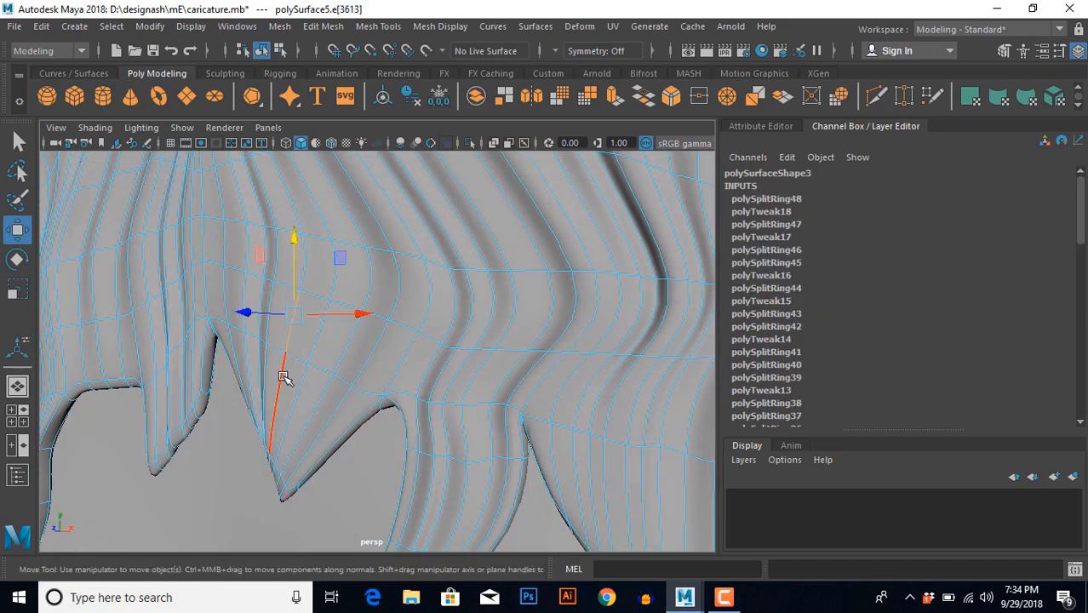
pyautogui.click(285, 377)
pyautogui.keyDown('alt'); pyautogui.moveTo(305, 312); pyautogui.dragTo(306, 290); pyautogui.keyUp('alt')
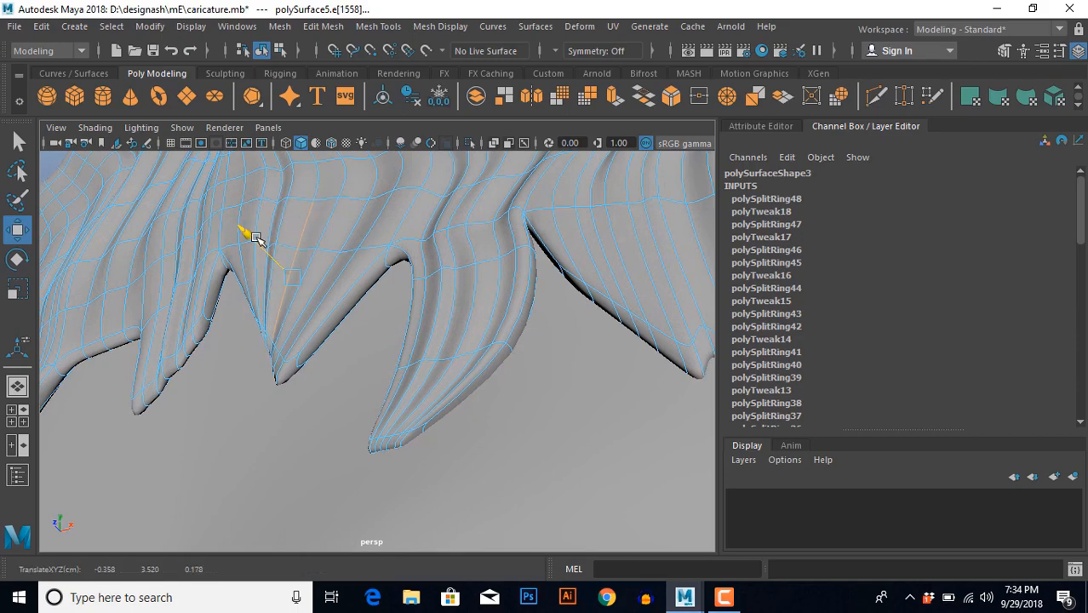
pyautogui.keyDown('alt'); pyautogui.moveTo(243, 231); pyautogui.dragTo(384, 428); pyautogui.keyUp('alt')
pyautogui.click(317, 263)
pyautogui.scroll(-5, 384, 428)
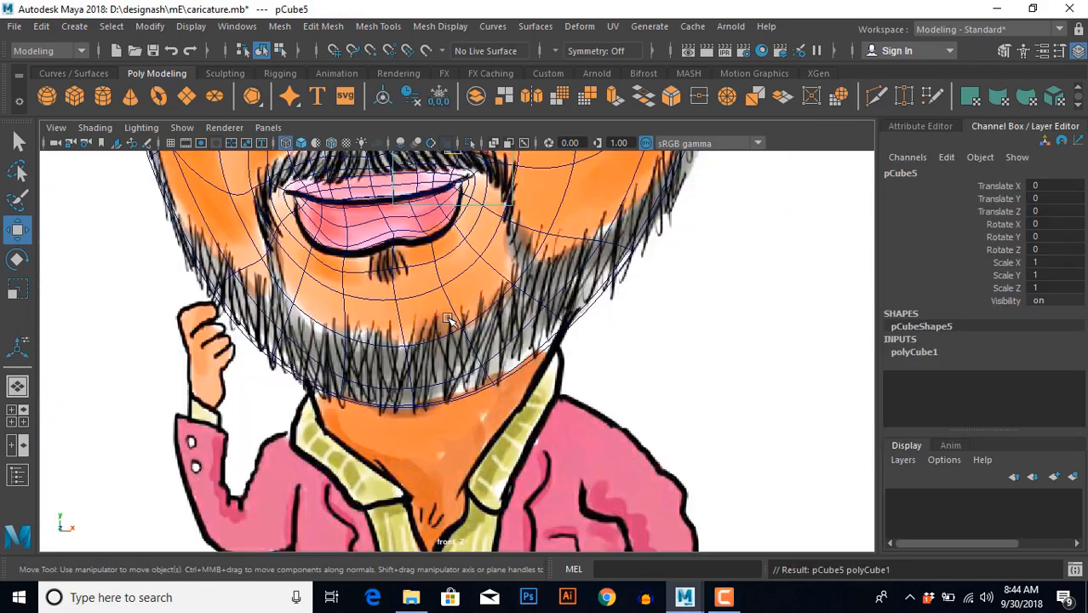
# Move the cube down onto the chin beard of the reference drawing, at Translate X -0.352 and Translate Y -1.804.
pyautogui.scroll(-5, 456, 351)
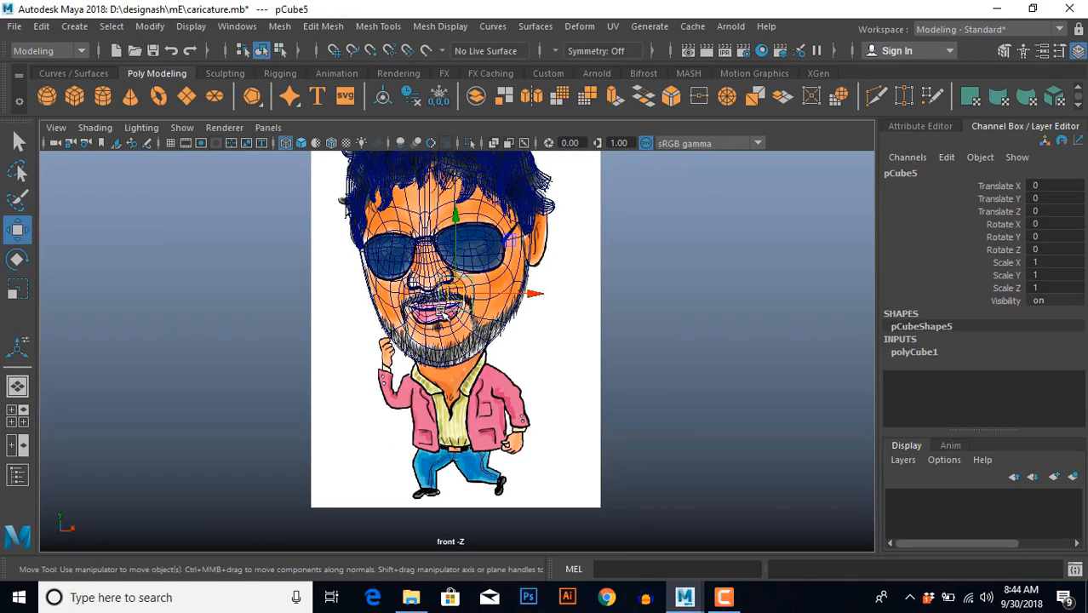
pyautogui.scroll(5, 457, 350)
pyautogui.moveTo(454, 257); pyautogui.dragTo(442, 350)
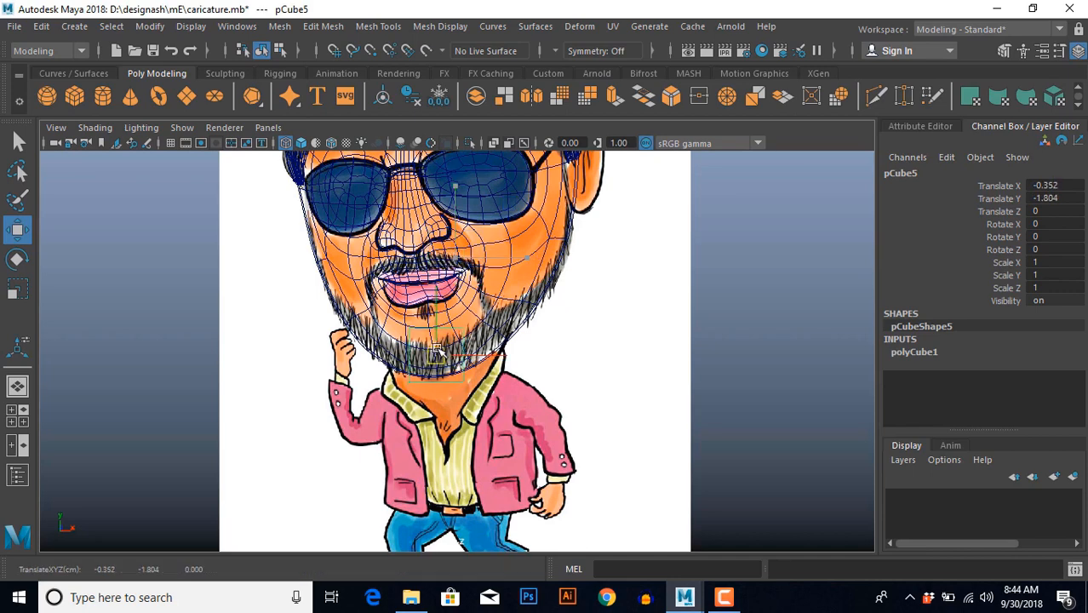
# Flatten the cube in depth to a thin slab in the side view, with Scale Z 0.111.
pyautogui.press('space')
pyautogui.press('space')
pyautogui.keyDown('alt'); pyautogui.moveTo(469, 381); pyautogui.dragTo(469, 388, button='middle'); pyautogui.keyUp('alt')
pyautogui.scroll(5, 470, 389)
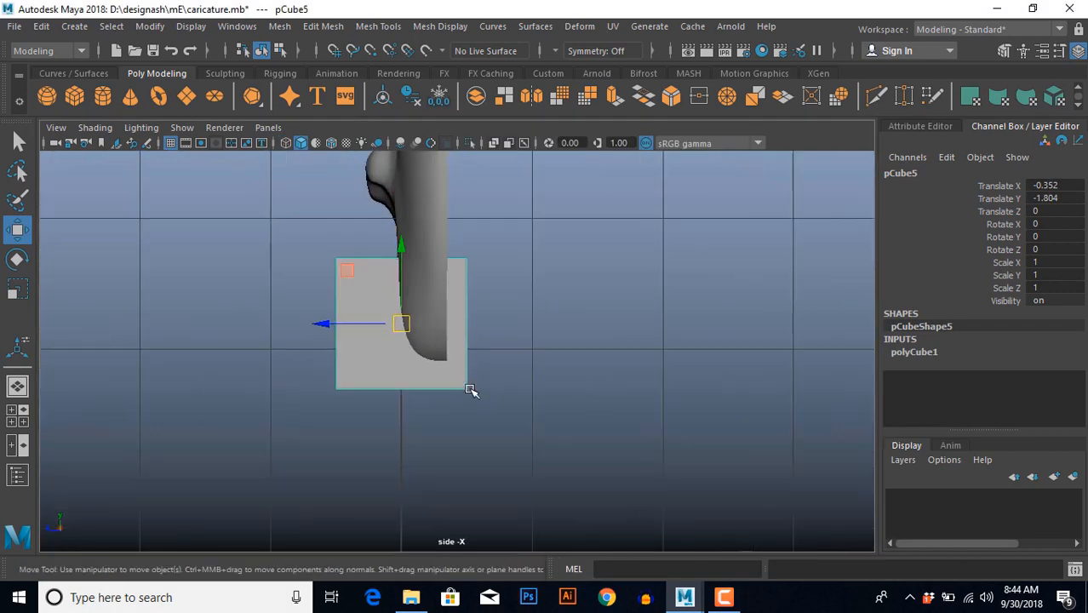
pyautogui.scroll(1, 471, 390)
pyautogui.press('r')
pyautogui.scroll(2, 420, 350)
pyautogui.moveTo(292, 304); pyautogui.dragTo(358, 318)
# Reduce the slab's height in the front view to Scale Y 0.622 to suit the chin beard.
pyautogui.press('space')
pyautogui.press('space')
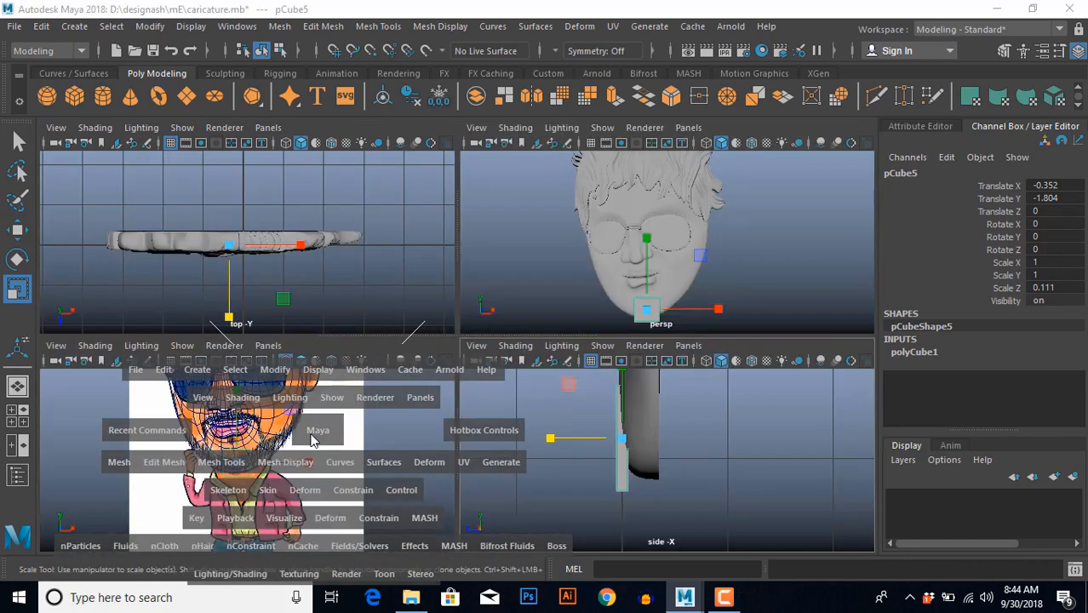
pyautogui.scroll(5, 415, 391)
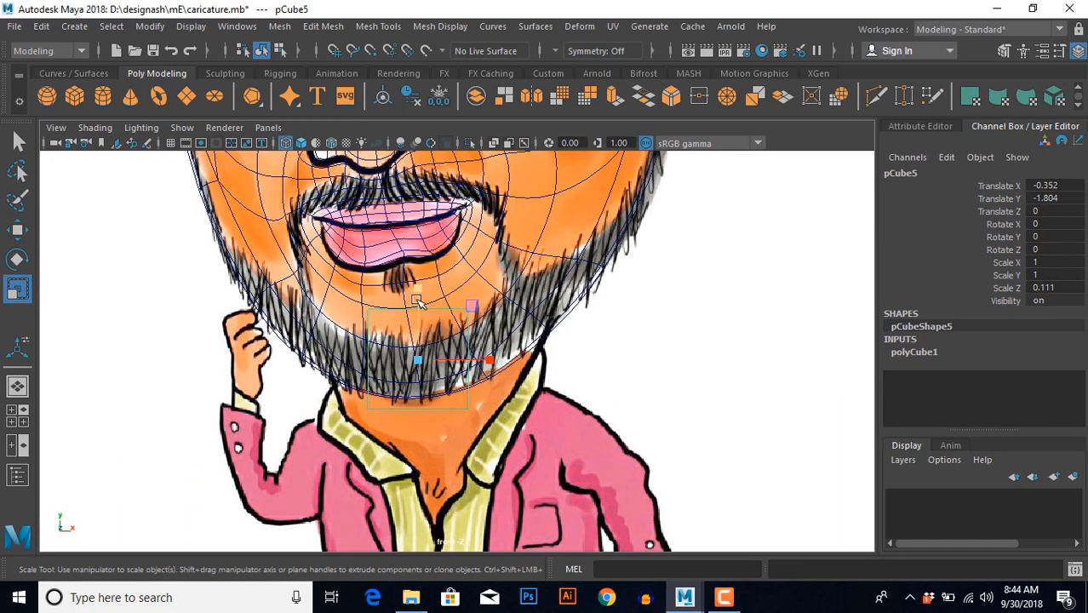
pyautogui.moveTo(417, 299); pyautogui.dragTo(422, 305)
pyautogui.scroll(2, 415, 390)
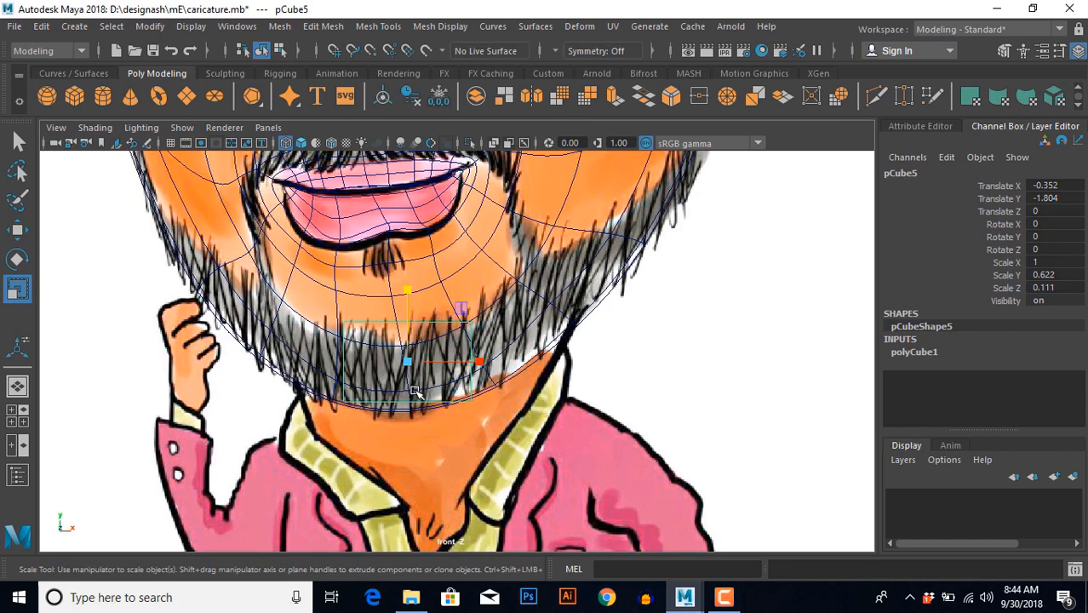
# Move the slab's four corner vertex pairs in the front view to match the chin beard's outline.
pyautogui.press('F9')
pyautogui.click(345, 322)
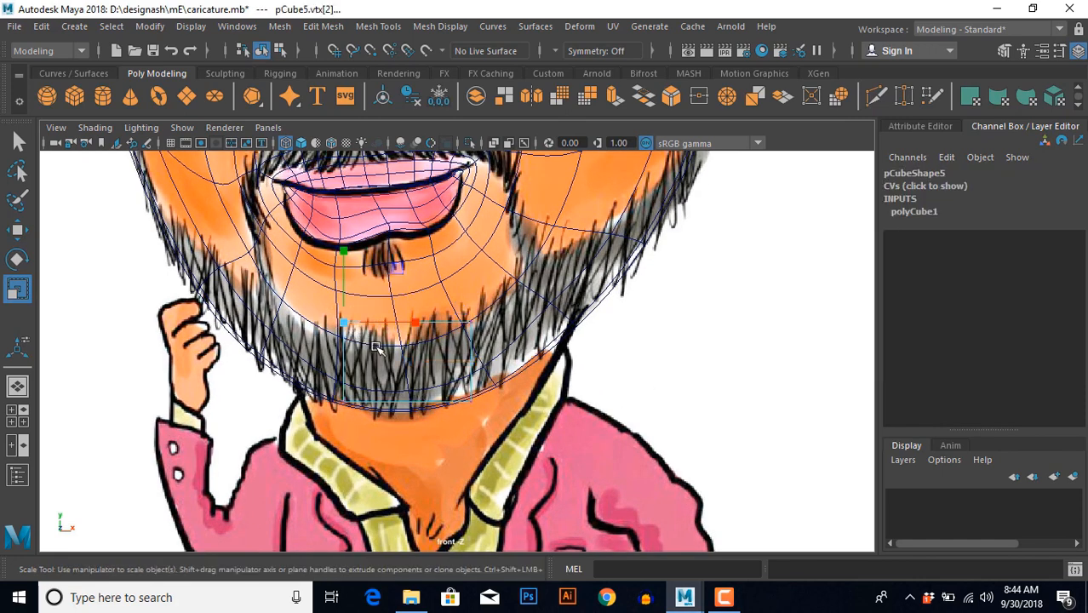
pyautogui.press('w')
pyautogui.moveTo(345, 323); pyautogui.dragTo(300, 325)
pyautogui.moveTo(330, 387)
pyautogui.mouseDown()
pyautogui.moveTo(355, 411)
pyautogui.moveTo(316, 400)
pyautogui.mouseUp()
pyautogui.moveTo(450, 304); pyautogui.dragTo(494, 308)
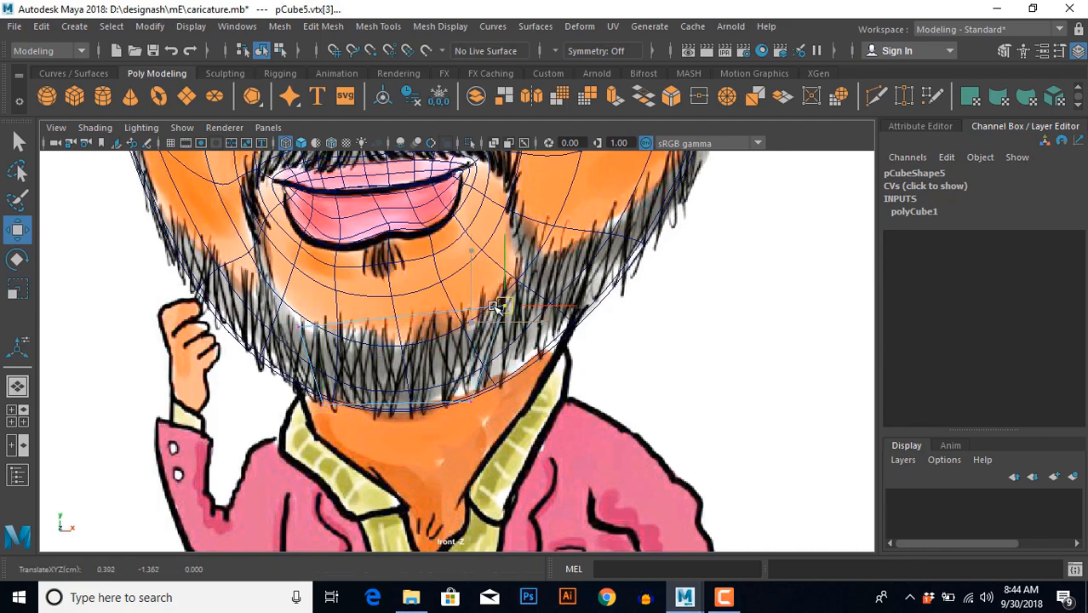
pyautogui.moveTo(485, 406); pyautogui.dragTo(463, 390)
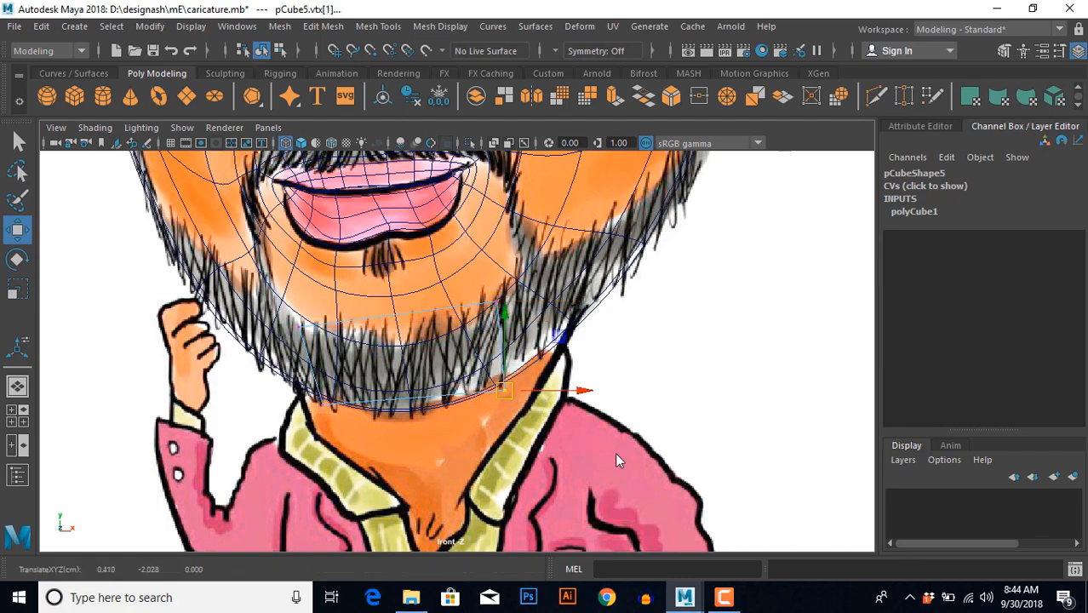
# Insert a horizontal edge loop across the middle of the beard slab.
pyautogui.press('space')
pyautogui.press('space')
pyautogui.press('space')
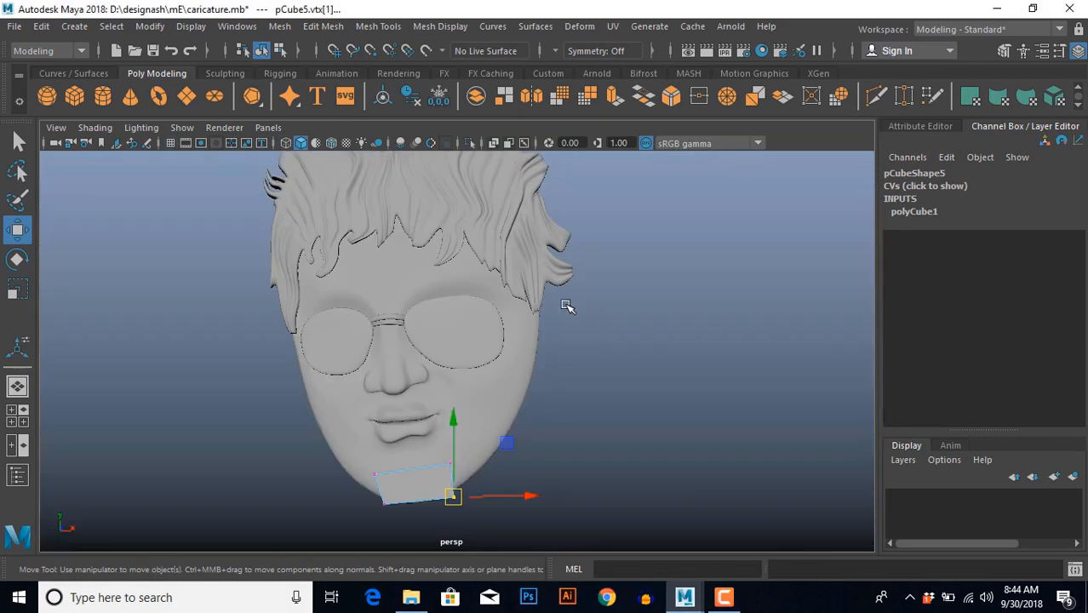
pyautogui.keyDown('alt'); pyautogui.moveTo(521, 323); pyautogui.dragTo(553, 388, button='right'); pyautogui.keyUp('alt')
pyautogui.keyDown('alt'); pyautogui.moveTo(553, 388); pyautogui.dragTo(476, 359); pyautogui.keyUp('alt')
pyautogui.moveTo(476, 357); pyautogui.dragTo(478, 396, button='right')
pyautogui.click(541, 306)
pyautogui.keyDown('alt'); pyautogui.moveTo(478, 396); pyautogui.dragTo(490, 269); pyautogui.keyUp('alt')
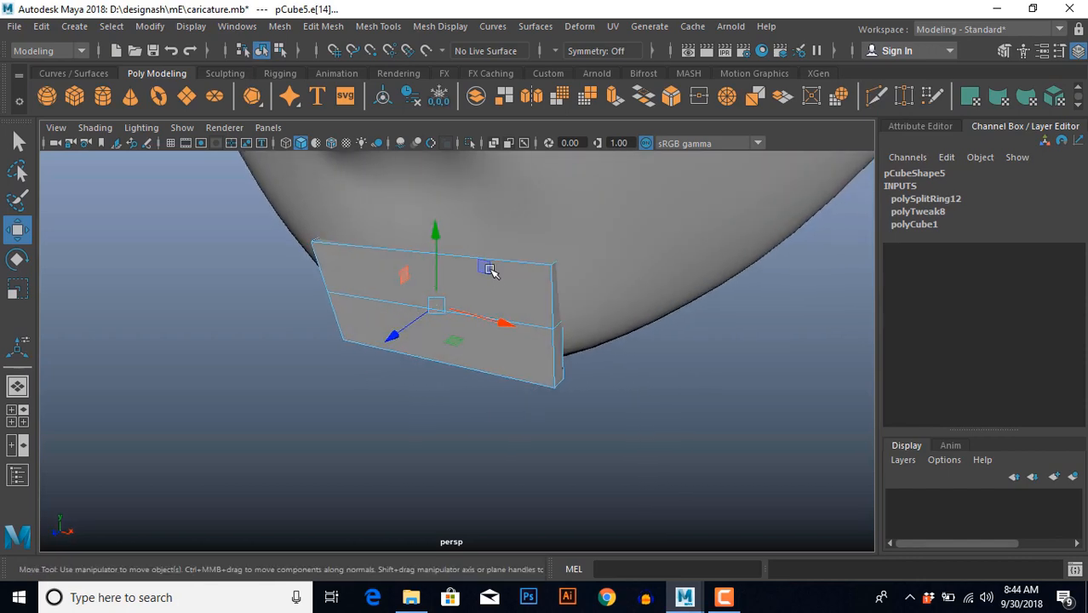
# Split the beard slab with a vertical edge loop through its middle and switch to its vertices.
pyautogui.keyDown('ctrl'); pyautogui.moveTo(518, 260); pyautogui.dragTo(515, 296, button='right'); pyautogui.keyUp('ctrl')
pyautogui.keyDown('alt'); pyautogui.moveTo(513, 358); pyautogui.dragTo(468, 382); pyautogui.keyUp('alt')
pyautogui.click(545, 405)
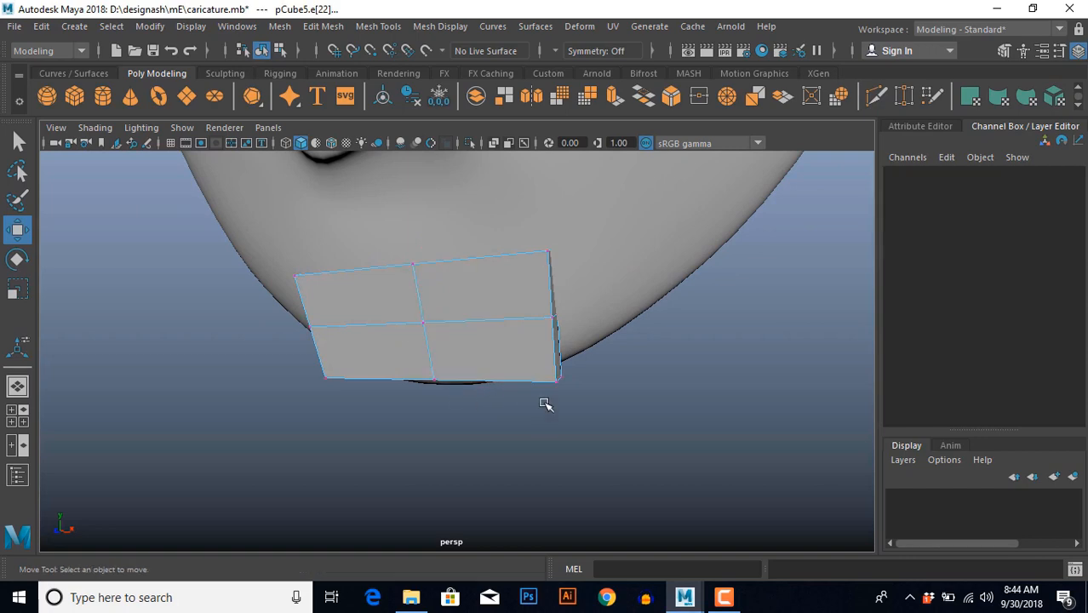
# Move the slab's bottom vertices back towards the chin in the side view so it follows the jaw's curve.
pyautogui.moveTo(630, 424); pyautogui.dragTo(630, 424)
pyautogui.keyDown('alt'); pyautogui.moveTo(630, 424); pyautogui.dragTo(614, 462); pyautogui.keyUp('alt')
pyautogui.scroll(2, 437, 442)
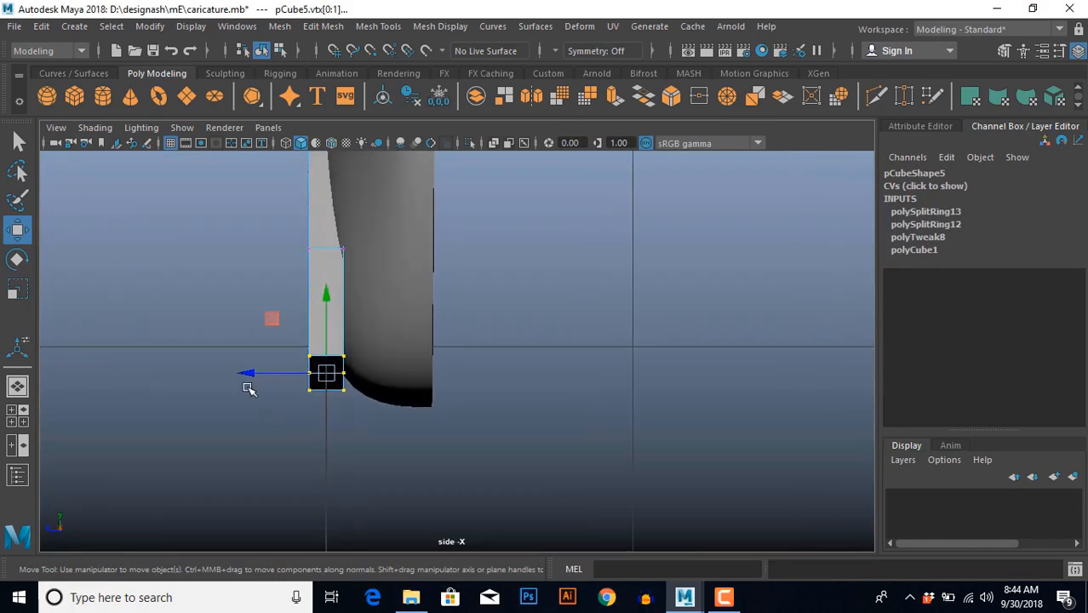
pyautogui.moveTo(248, 388); pyautogui.dragTo(280, 392)
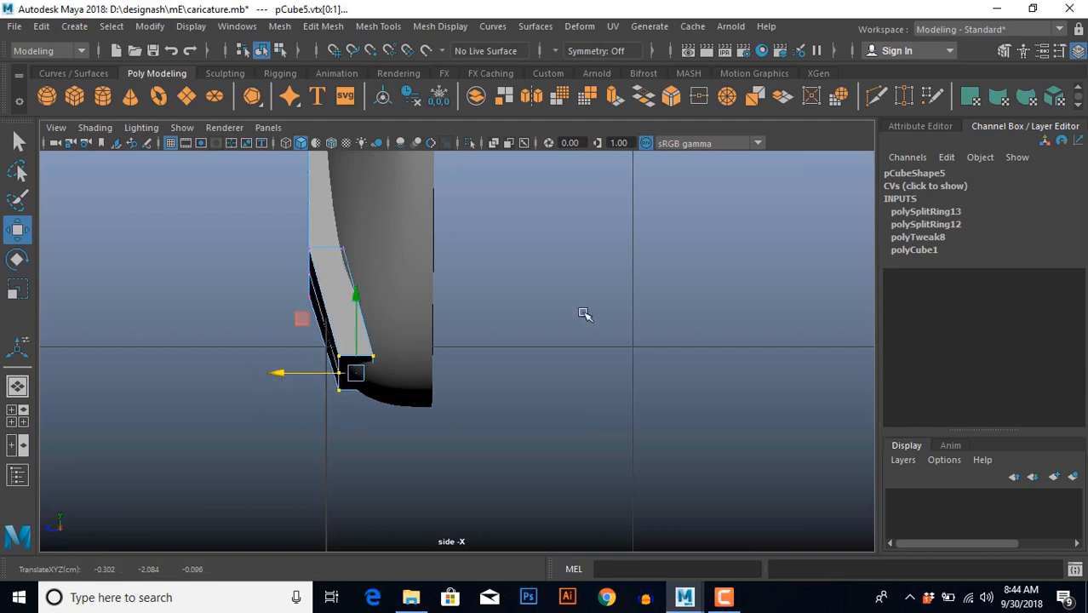
# Lower the bottom middle vertices of the beard slab to follow the curve of the chin.
pyautogui.press('space')
pyautogui.press('space')
pyautogui.scroll(3, 553, 401)
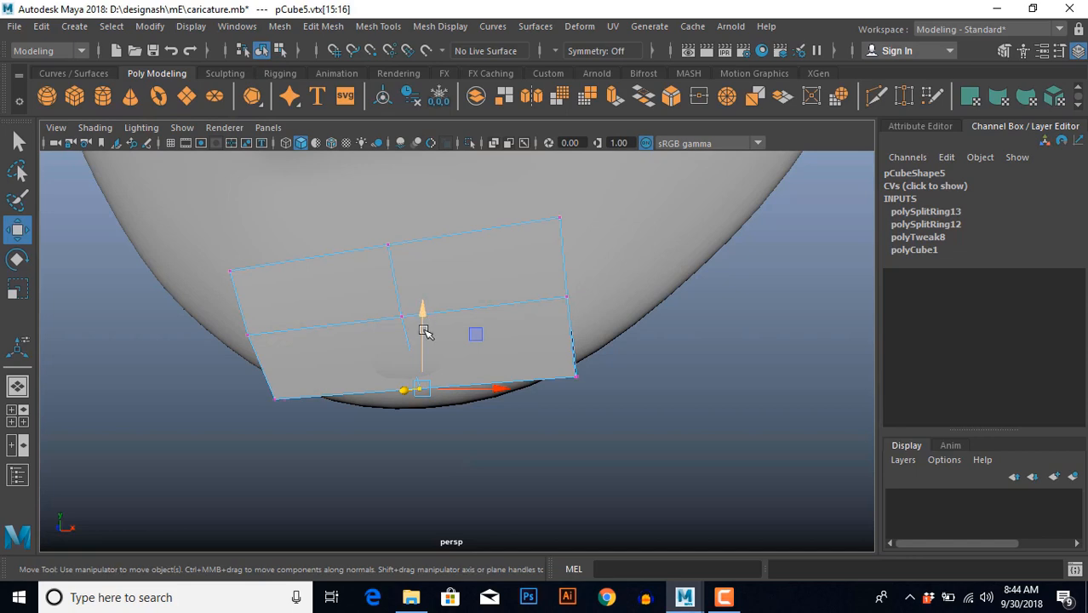
pyautogui.moveTo(424, 332); pyautogui.dragTo(423, 342)
pyautogui.keyDown('alt'); pyautogui.moveTo(444, 436); pyautogui.dragTo(553, 434); pyautogui.keyUp('alt')
# Lower the slab's upper middle vertices and fit the vertices of its taller end to the drawn beard in the front view.
pyautogui.press('space')
pyautogui.press('space')
pyautogui.scroll(-5, 407, 470)
pyautogui.scroll(7, 416, 470)
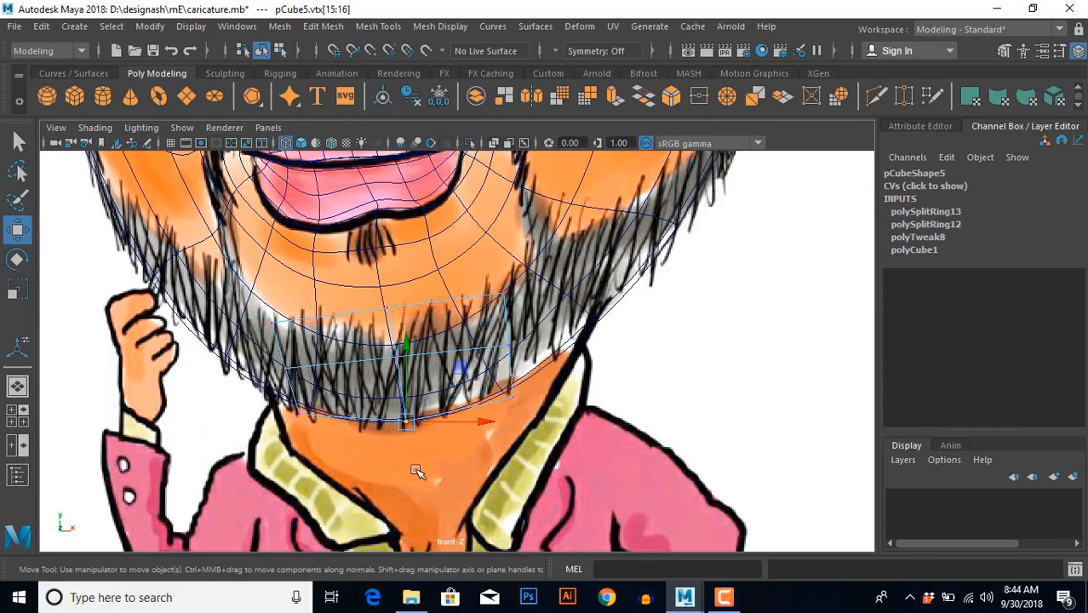
pyautogui.moveTo(373, 295); pyautogui.dragTo(409, 365)
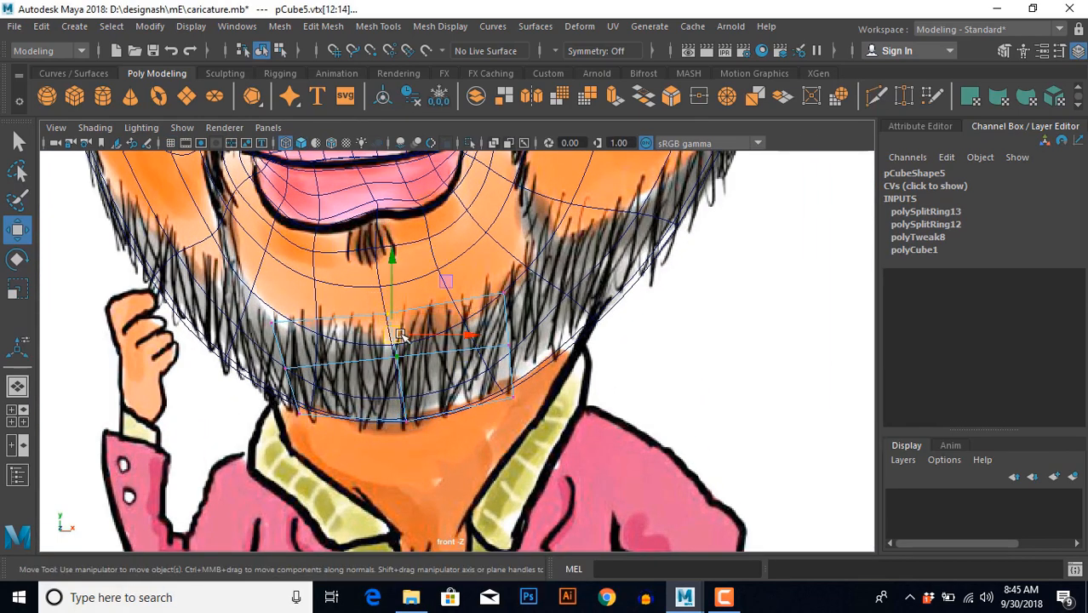
pyautogui.moveTo(395, 319); pyautogui.dragTo(396, 342)
pyautogui.moveTo(487, 270); pyautogui.dragTo(505, 288)
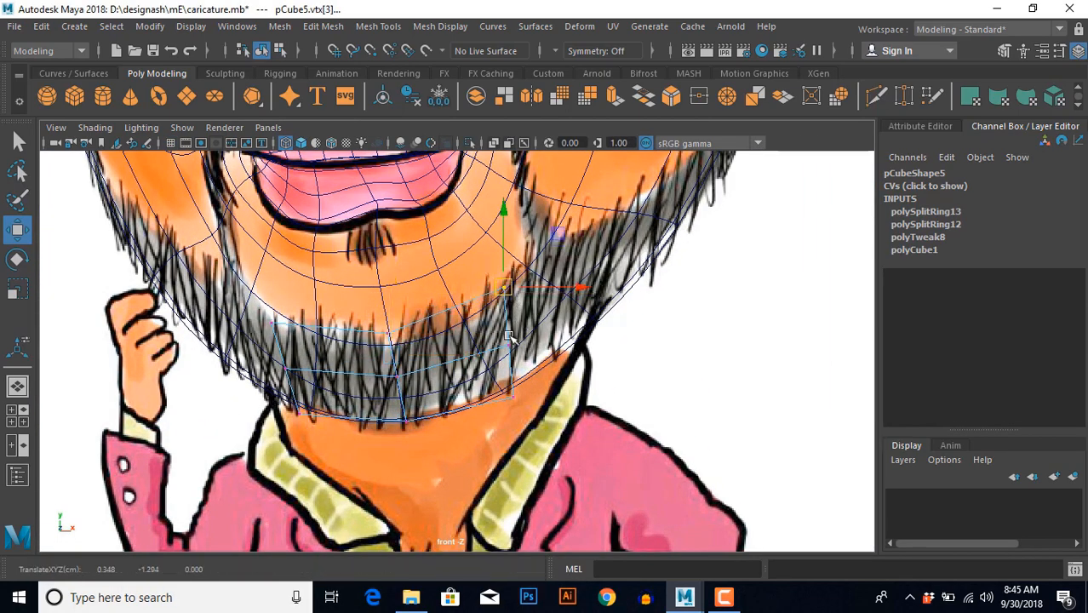
pyautogui.moveTo(495, 329)
pyautogui.mouseDown()
pyautogui.moveTo(517, 355)
pyautogui.moveTo(512, 339)
pyautogui.mouseUp()
pyautogui.moveTo(505, 376); pyautogui.dragTo(521, 396)
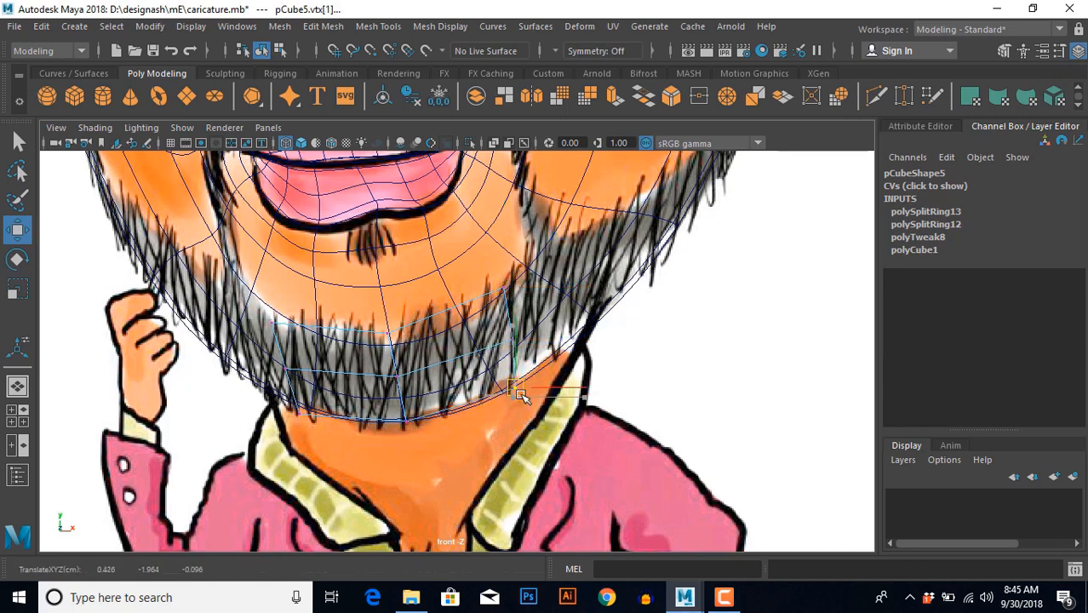
# Shift the upper and middle vertices of the slab's opposite end inward to match the drawn beard.
pyautogui.click(299, 412)
pyautogui.click(272, 323)
pyautogui.moveTo(272, 324); pyautogui.dragTo(292, 316)
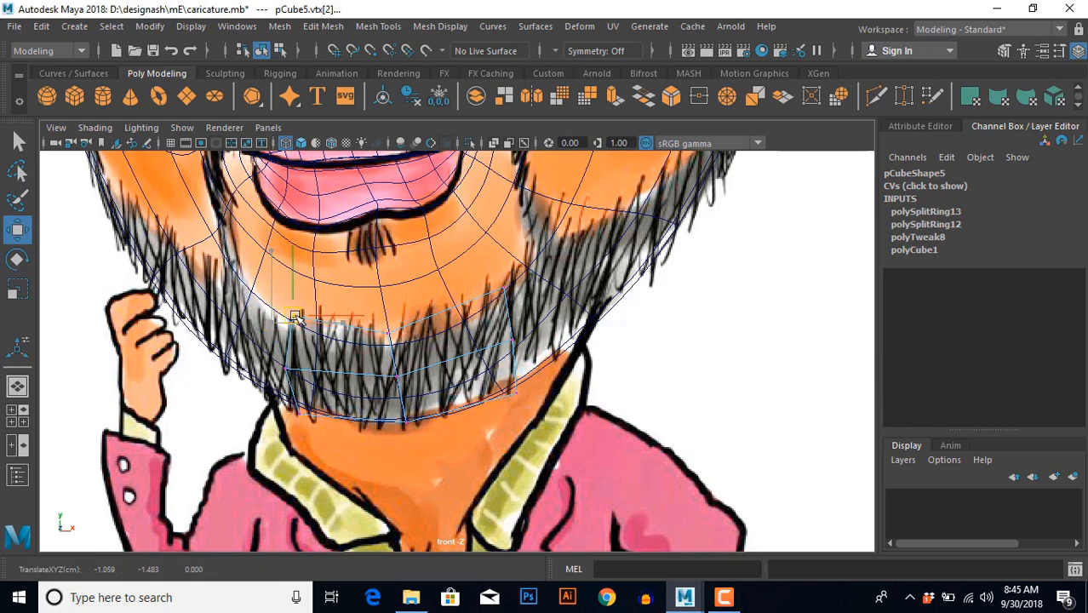
pyautogui.moveTo(269, 357); pyautogui.dragTo(292, 368)
# Save the scene and select the middle horizontal edge on the taller half of the beard slab in the perspective view.
pyautogui.press('space')
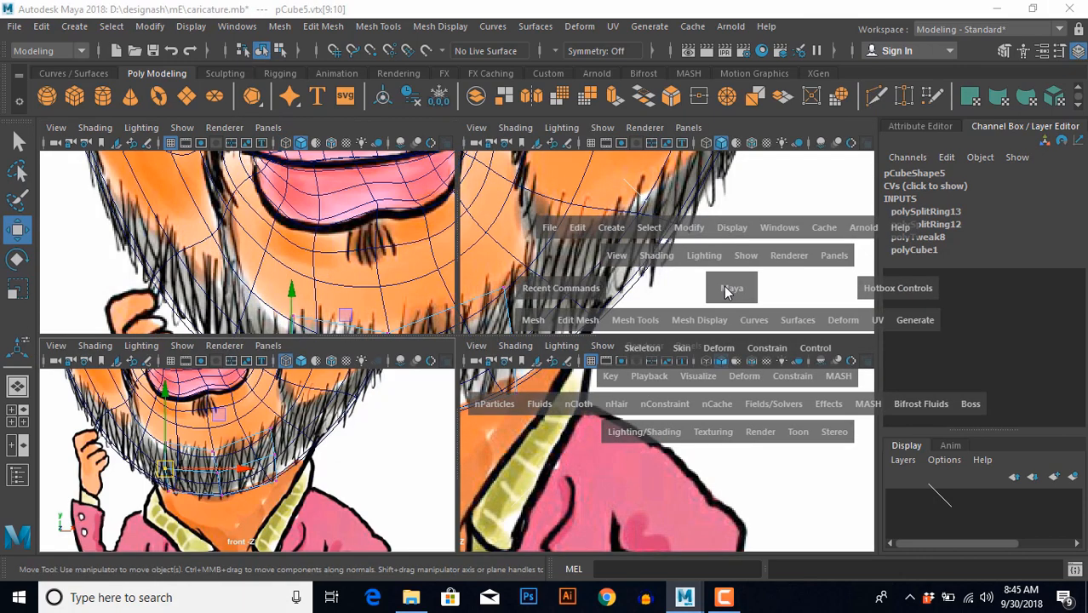
pyautogui.press('space')
pyautogui.keyDown('alt'); pyautogui.moveTo(516, 372); pyautogui.dragTo(539, 374, button='right'); pyautogui.keyUp('alt')
pyautogui.keyDown('alt'); pyautogui.moveTo(539, 374); pyautogui.dragTo(476, 388); pyautogui.keyUp('alt')
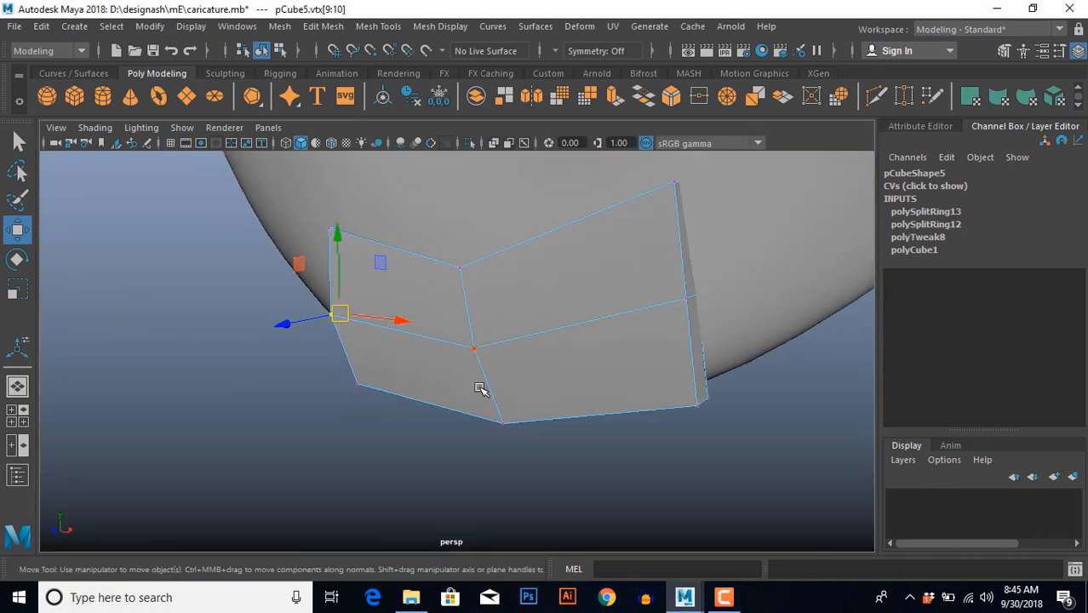
pyautogui.hotkey('ctrl', 's')
pyautogui.moveTo(481, 388); pyautogui.dragTo(508, 363, button='right')
pyautogui.click(510, 342)
pyautogui.click(527, 336)
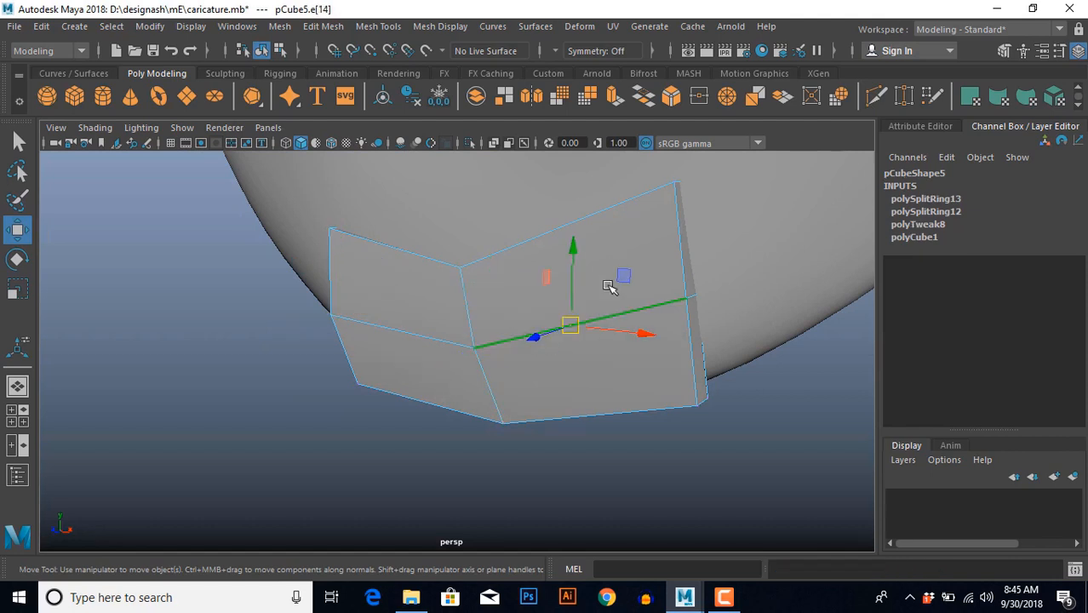
pyautogui.keyDown('shift'); pyautogui.moveTo(607, 270); pyautogui.dragTo(583, 314, button='right'); pyautogui.keyUp('shift')
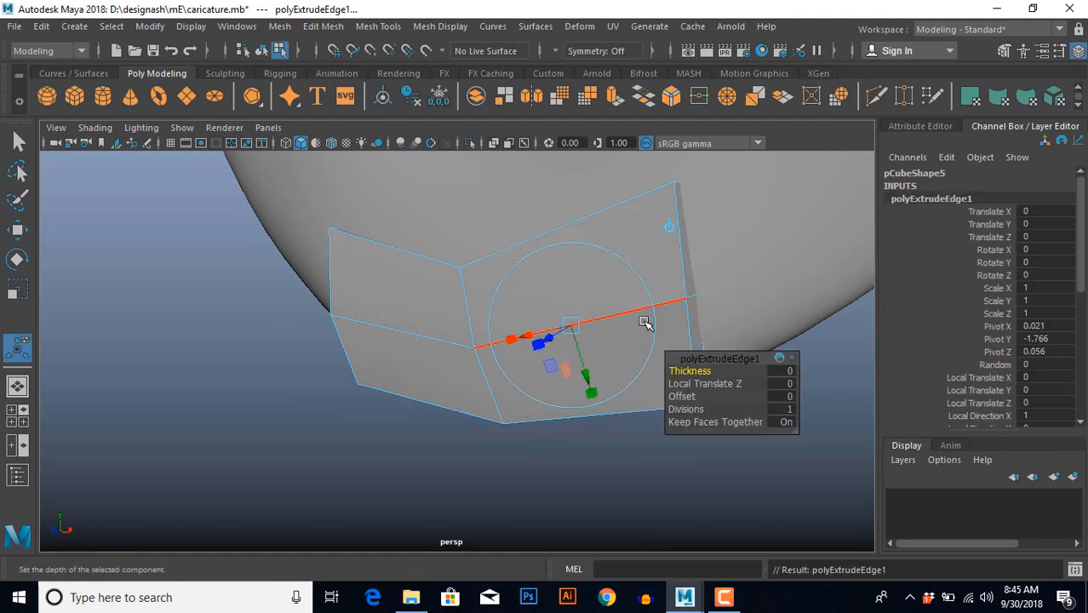
pyautogui.hotkey('ctrl', 'z')
pyautogui.hotkey('ctrl', 'z')
# Insert a vertical edge loop through the taller half of the beard slab and briefly preview the slab smoothed.
pyautogui.click(572, 332)
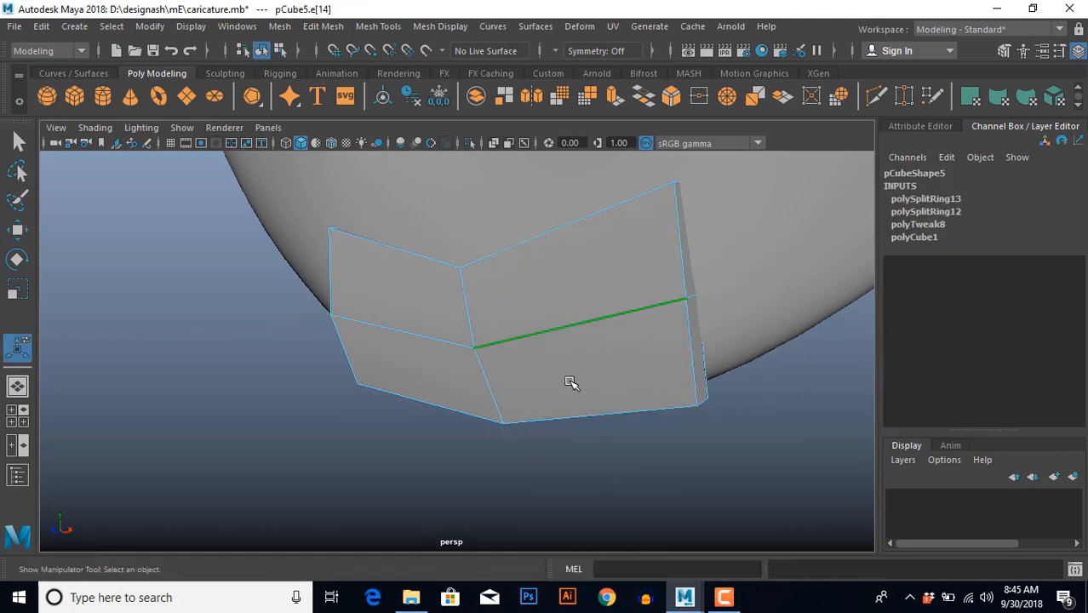
pyautogui.keyDown('shift'); pyautogui.moveTo(617, 264); pyautogui.dragTo(651, 357, button='right'); pyautogui.keyUp('shift')
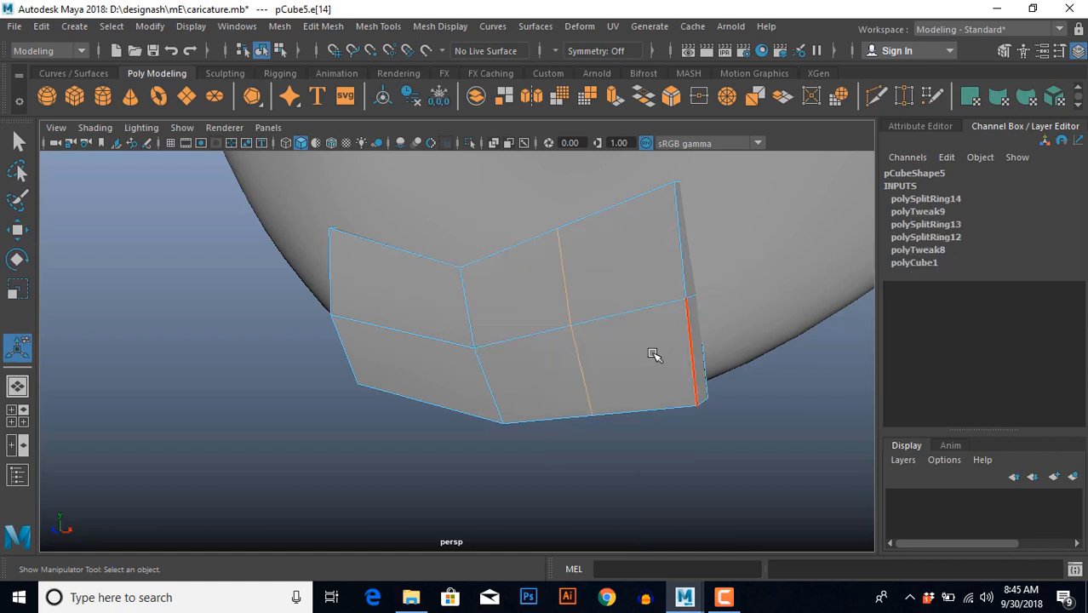
pyautogui.press('q')
pyautogui.press('F8')
pyautogui.press('3')
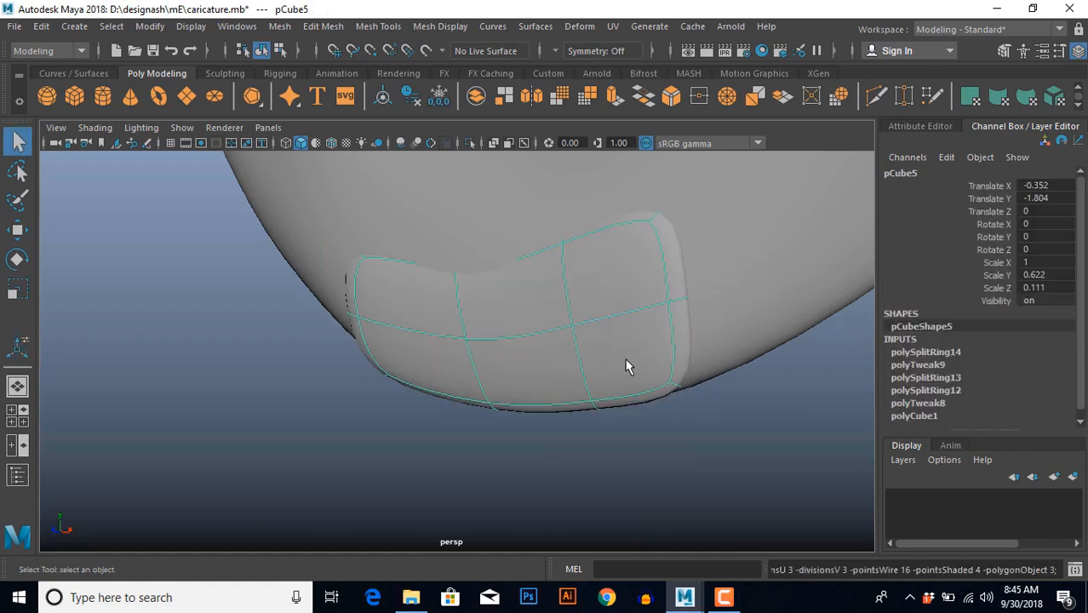
pyautogui.press('1')
pyautogui.keyDown('alt'); pyautogui.moveTo(621, 374); pyautogui.dragTo(454, 360); pyautogui.keyUp('alt')
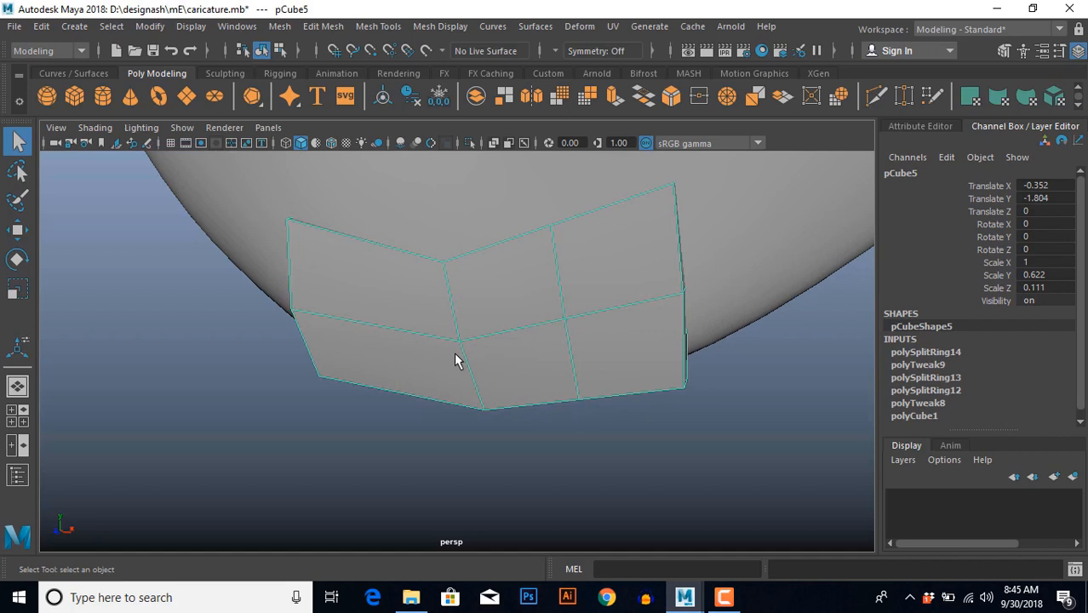
# Insert further vertical edge loops midway through each section of the slab to divide it into eight columns.
pyautogui.click(415, 333)
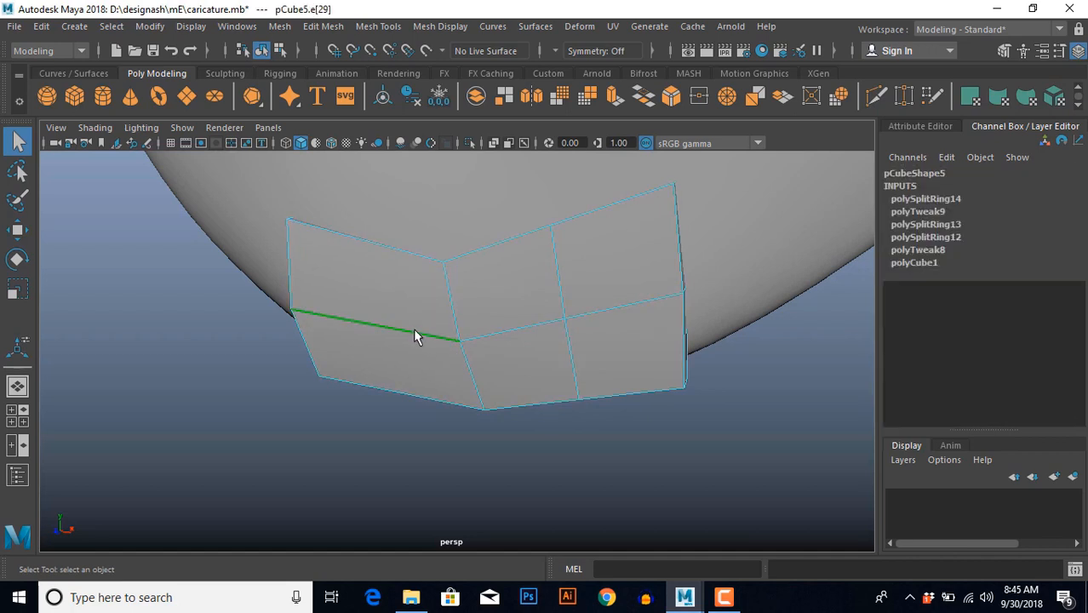
pyautogui.press('g')
pyautogui.click(495, 244)
pyautogui.press('g')
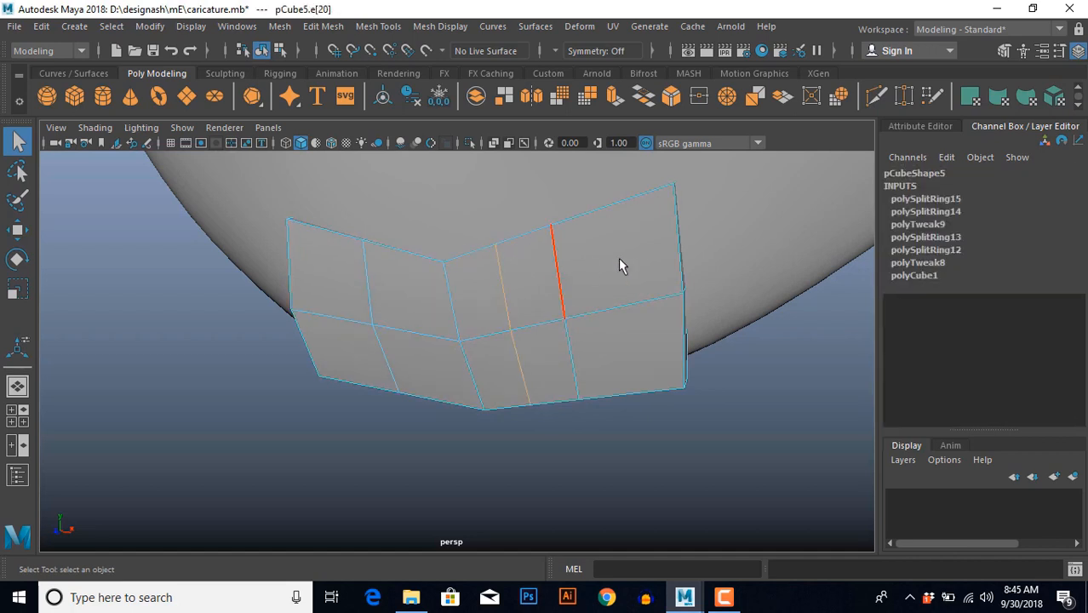
pyautogui.click(621, 202)
pyautogui.press('g')
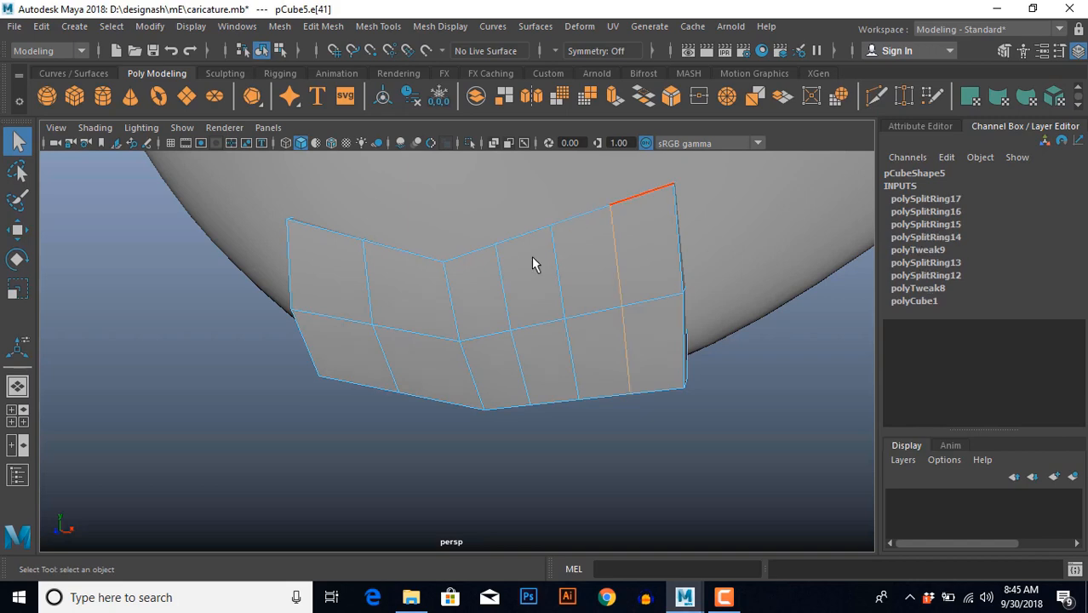
pyautogui.click(349, 251)
# Pull down the bottom vertices on the loops either side of the slab's centre in the front view to form pointed tips.
pyautogui.scroll(-4, 436, 357)
pyautogui.moveTo(389, 386)
pyautogui.keyDown('alt'); pyautogui.mouseDown()
pyautogui.moveTo(425, 350)
pyautogui.moveTo(389, 390)
pyautogui.mouseUp(); pyautogui.keyUp('alt')
pyautogui.press('space')
pyautogui.press('space')
pyautogui.scroll(6, 405, 379)
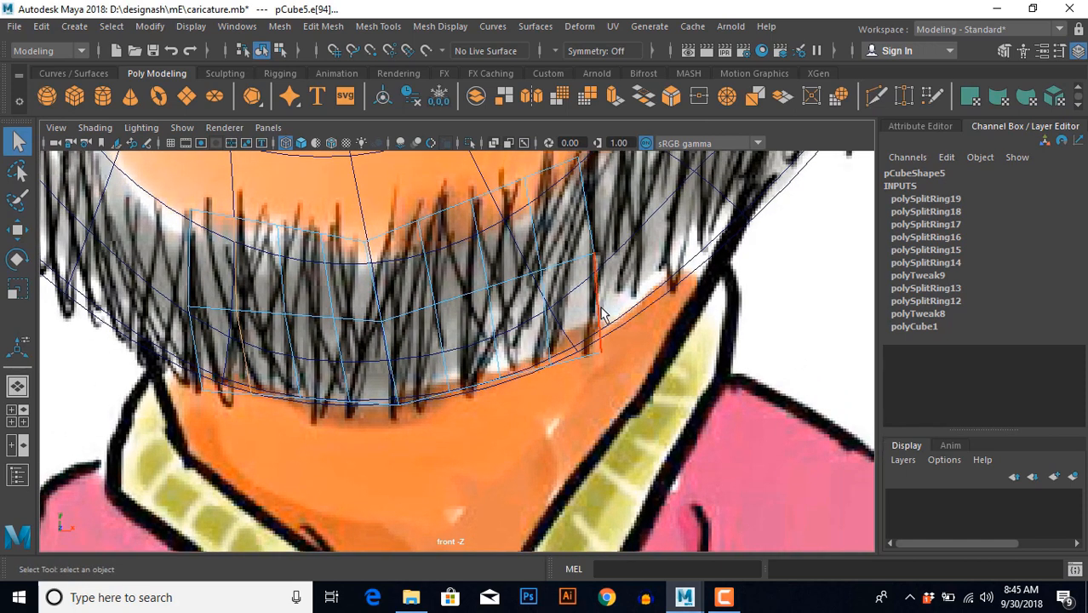
pyautogui.keyDown('alt'); pyautogui.moveTo(421, 382); pyautogui.dragTo(457, 346, button='middle'); pyautogui.keyUp('alt')
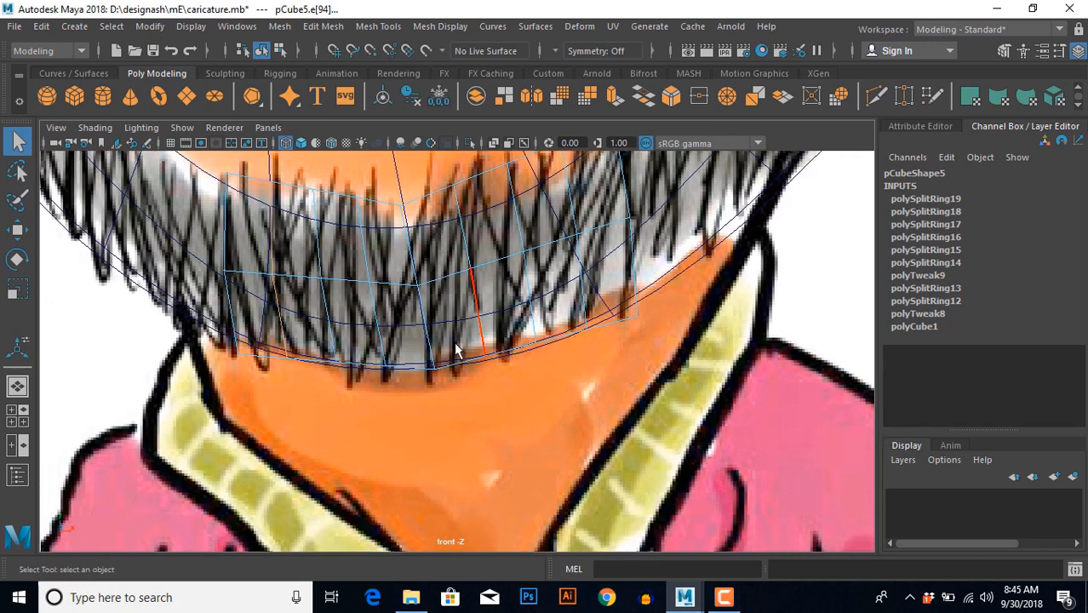
pyautogui.moveTo(377, 310); pyautogui.dragTo(297, 313, button='right')
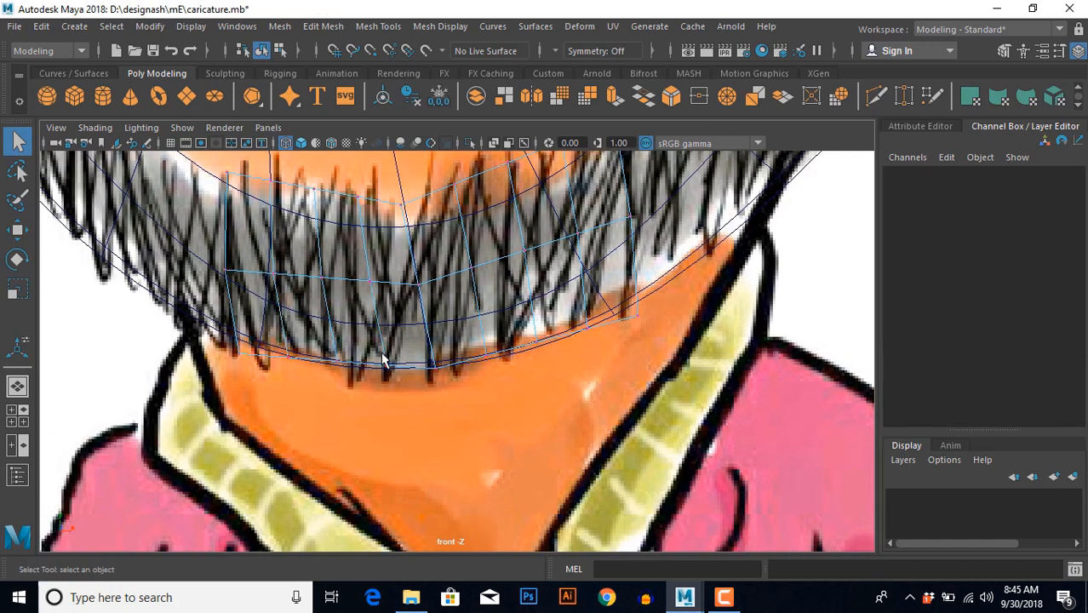
pyautogui.moveTo(370, 332); pyautogui.dragTo(380, 391)
pyautogui.press('w')
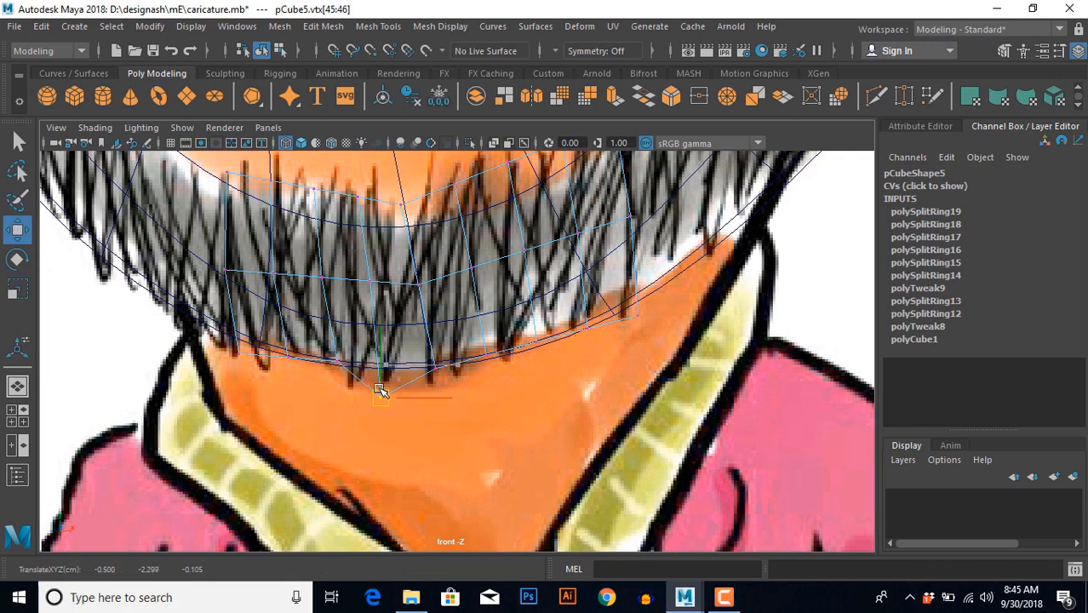
pyautogui.moveTo(475, 342); pyautogui.dragTo(505, 373)
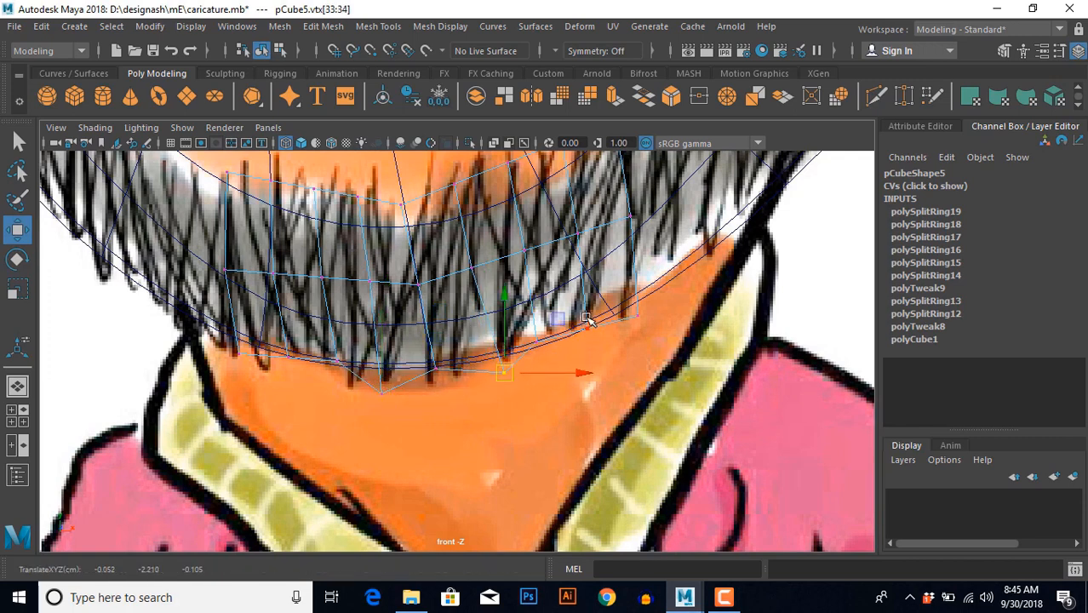
# Lower the outer alternate bottom vertices into tips and raise the bottom corner vertices at both ends of the slab.
pyautogui.click(587, 320)
pyautogui.moveTo(588, 321); pyautogui.dragTo(643, 308)
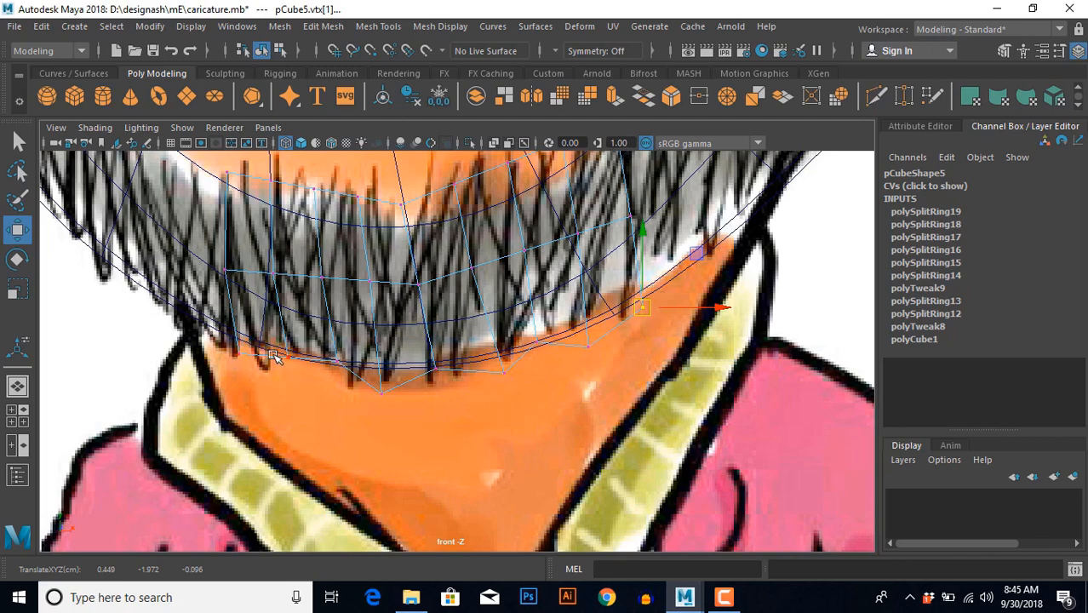
pyautogui.moveTo(273, 351); pyautogui.dragTo(291, 378)
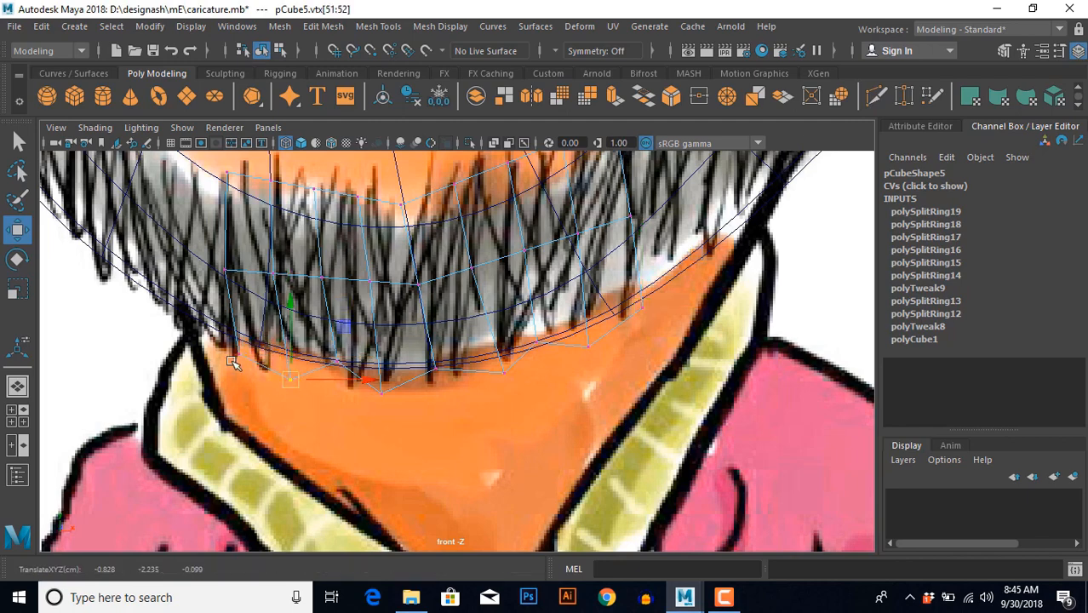
pyautogui.moveTo(228, 359)
pyautogui.mouseDown()
pyautogui.moveTo(247, 336)
pyautogui.moveTo(237, 351)
pyautogui.mouseUp()
# Push the three alternating columns of vertical front edges back towards the chin to form grooves between the beard strands.
pyautogui.press('space')
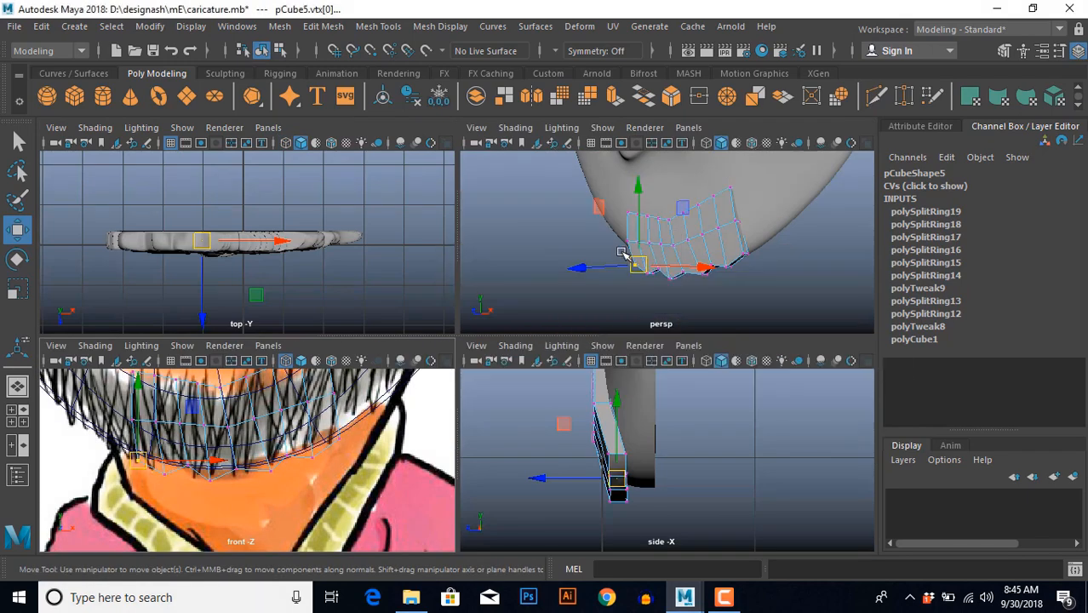
pyautogui.press('space')
pyautogui.scroll(3, 538, 327)
pyautogui.keyDown('alt'); pyautogui.moveTo(538, 326); pyautogui.dragTo(472, 354); pyautogui.keyUp('alt')
pyautogui.moveTo(447, 257); pyautogui.dragTo(441, 224, button='right')
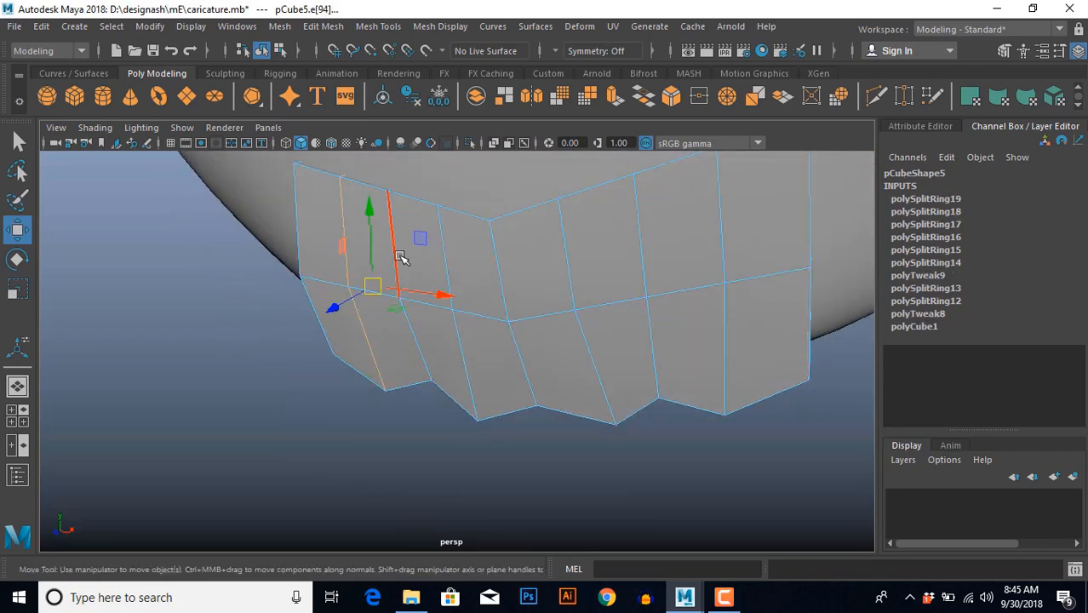
pyautogui.click(397, 254)
pyautogui.keyDown('shift'); pyautogui.click(415, 338); pyautogui.keyUp('shift')
pyautogui.keyDown('shift'); pyautogui.click(503, 276); pyautogui.keyUp('shift')
pyautogui.keyDown('shift'); pyautogui.click(521, 353); pyautogui.keyUp('shift')
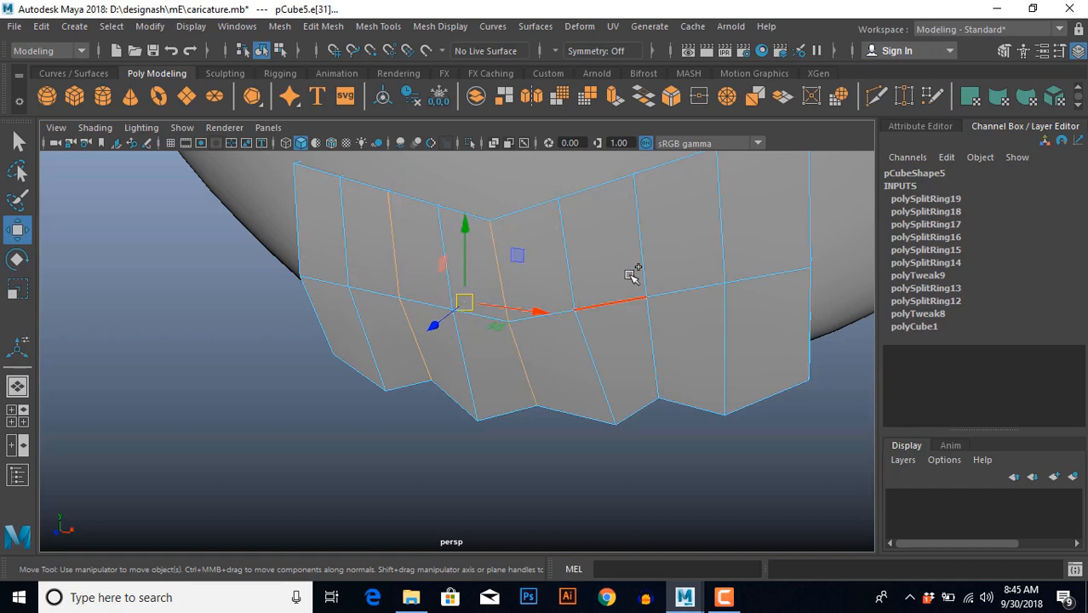
pyautogui.keyDown('shift'); pyautogui.click(653, 307); pyautogui.keyUp('shift')
pyautogui.keyDown('shift'); pyautogui.click(653, 346); pyautogui.keyUp('shift')
pyautogui.keyDown('alt'); pyautogui.moveTo(651, 357); pyautogui.dragTo(600, 401); pyautogui.keyUp('alt')
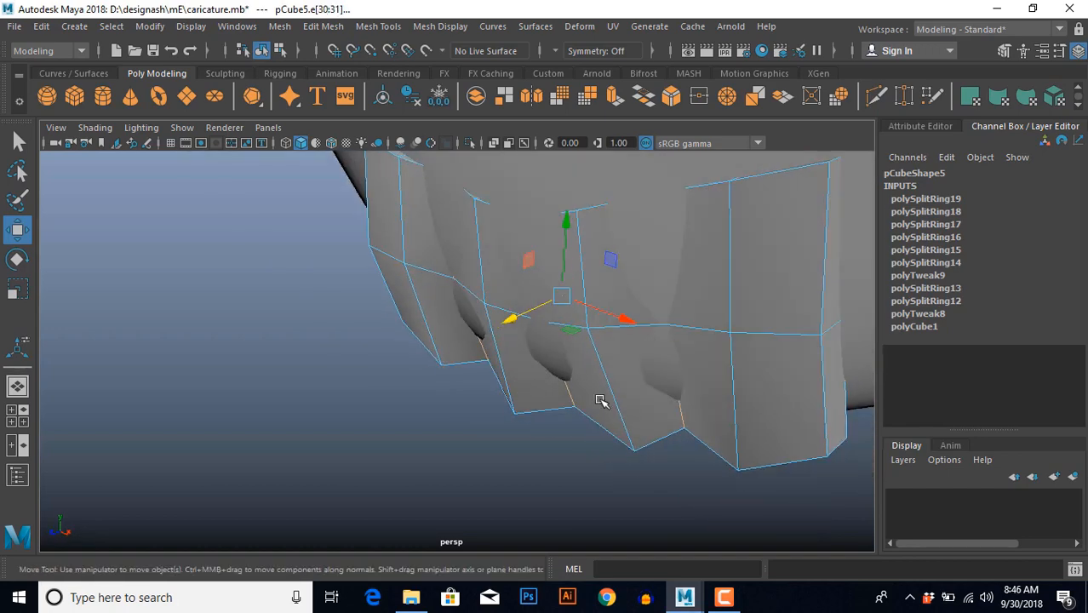
# Move the whole beard piece to Translate Z 0.02 and display it with smooth mesh preview.
pyautogui.moveTo(745, 361); pyautogui.dragTo(796, 320, button='right')
pyautogui.keyDown('alt'); pyautogui.moveTo(707, 358); pyautogui.dragTo(557, 405); pyautogui.keyUp('alt')
pyautogui.moveTo(507, 330); pyautogui.dragTo(511, 429)
pyautogui.click(573, 381)
pyautogui.click(589, 383)
pyautogui.press('3')
pyautogui.click(582, 441)
pyautogui.scroll(-3, 583, 439)
pyautogui.scroll(4, 571, 400)
pyautogui.click(556, 381)
pyautogui.scroll(3, 570, 430)
# Compare the beard with the front drawing and insert an edge loop between a crest and groove on its taller half.
pyautogui.press('space')
pyautogui.press('space')
pyautogui.scroll(9, 418, 429)
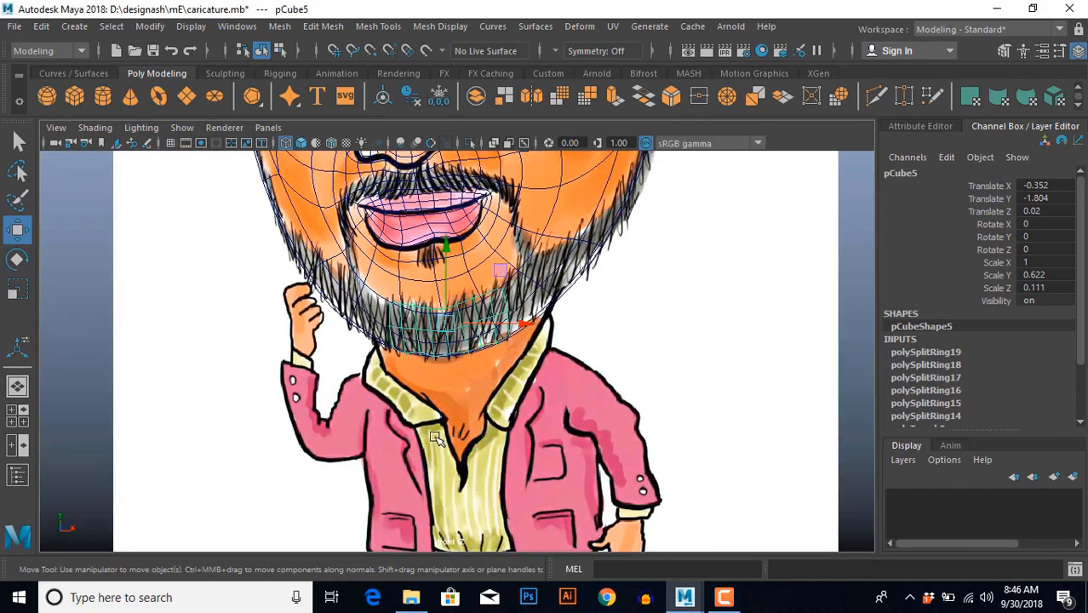
pyautogui.scroll(2, 435, 437)
pyautogui.press('space')
pyautogui.press('space')
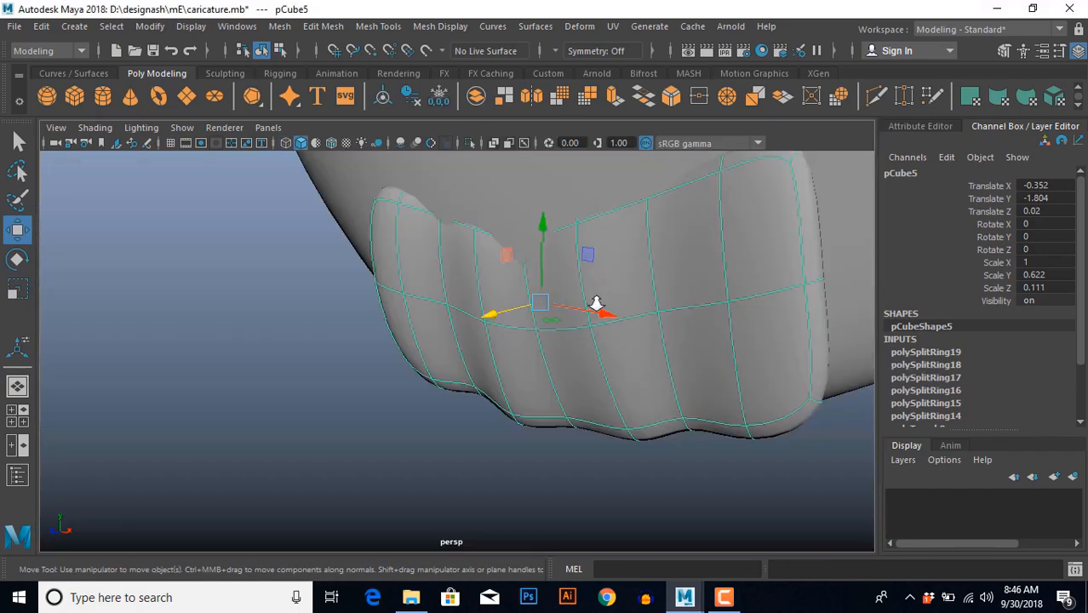
pyautogui.keyDown('alt'); pyautogui.moveTo(595, 304); pyautogui.dragTo(561, 343); pyautogui.keyUp('alt')
pyautogui.press('F10')
pyautogui.click(577, 325)
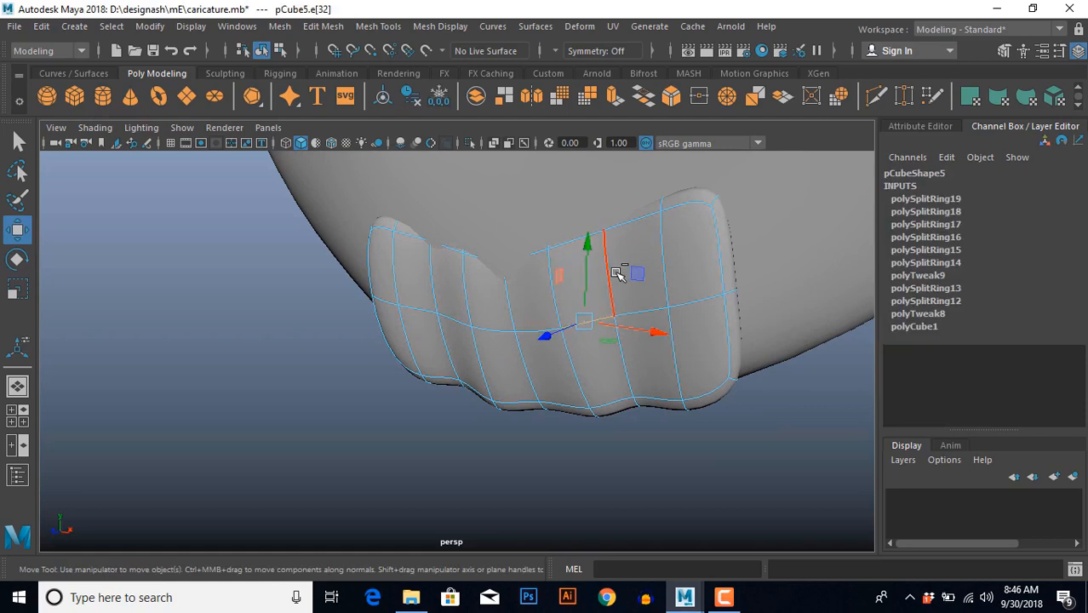
pyautogui.keyDown('ctrl'); pyautogui.moveTo(616, 272); pyautogui.dragTo(559, 361, button='right'); pyautogui.keyUp('ctrl')
pyautogui.scroll(5, 603, 361)
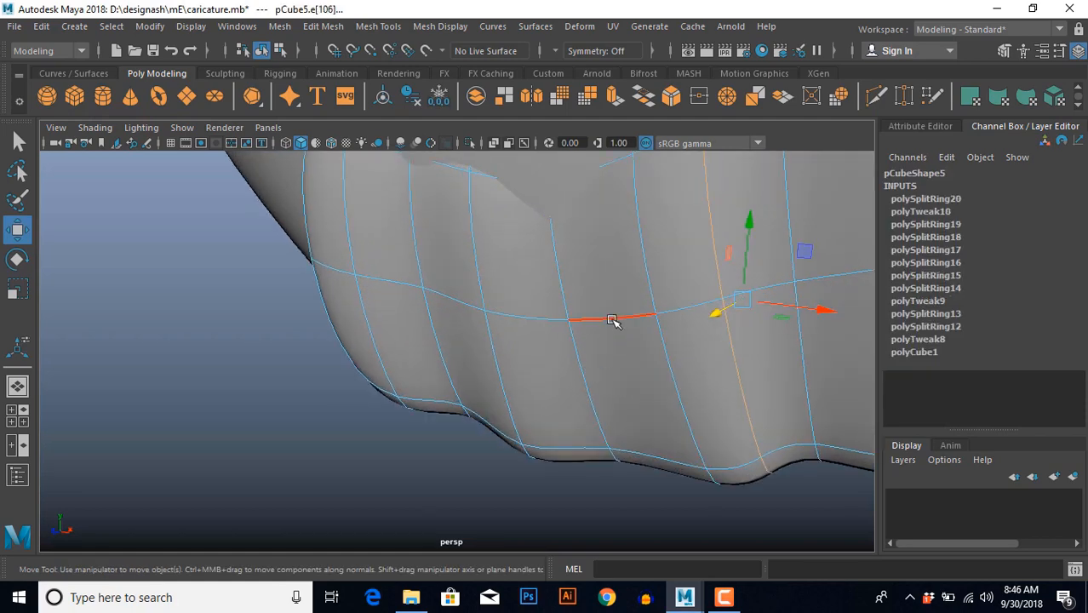
# Insert vertical edge loops on both sides of the middle groove and of the groove nearest the beard's shorter end.
pyautogui.keyDown('ctrl'); pyautogui.moveTo(611, 319); pyautogui.dragTo(545, 348, button='right'); pyautogui.keyUp('ctrl')
pyautogui.click(526, 319)
pyautogui.press('g')
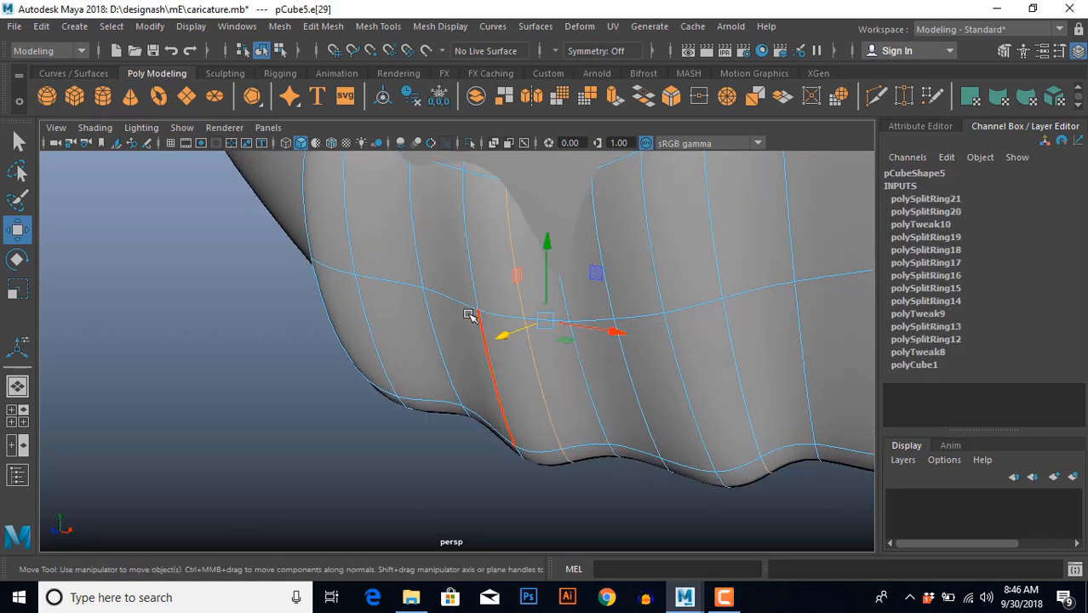
pyautogui.click(460, 303)
pyautogui.press('g')
pyautogui.click(390, 280)
pyautogui.press('g')
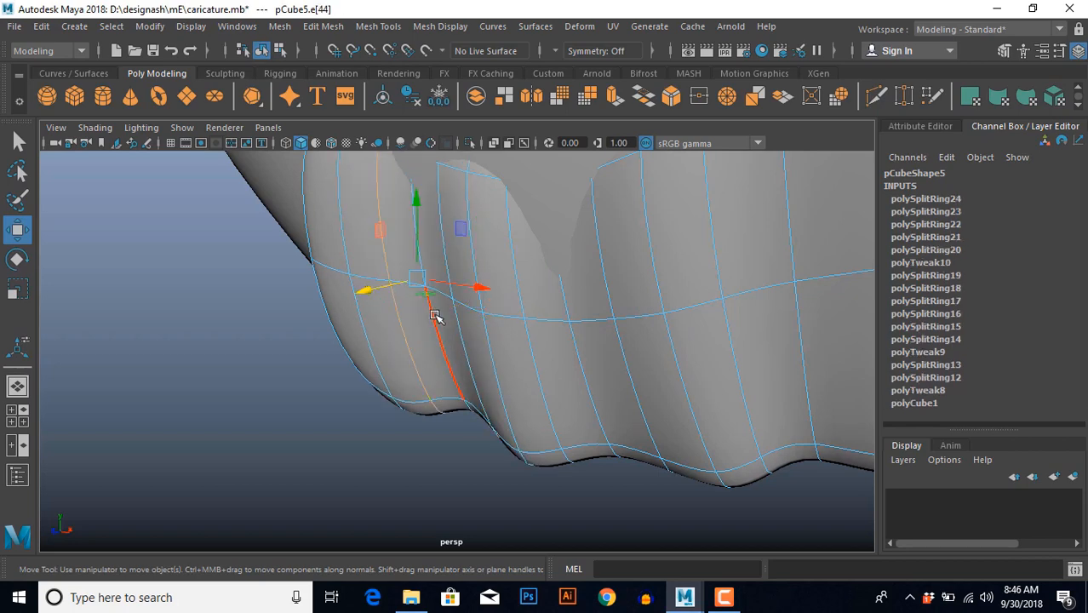
# Insert two more vertical edge loops between the last groove and the taller end of the beard.
pyautogui.scroll(-4, 437, 316)
pyautogui.keyDown('alt'); pyautogui.moveTo(443, 320); pyautogui.dragTo(536, 362); pyautogui.keyUp('alt')
pyautogui.scroll(2, 537, 362)
pyautogui.keyDown('alt'); pyautogui.moveTo(562, 366); pyautogui.dragTo(426, 409, button='middle'); pyautogui.keyUp('alt')
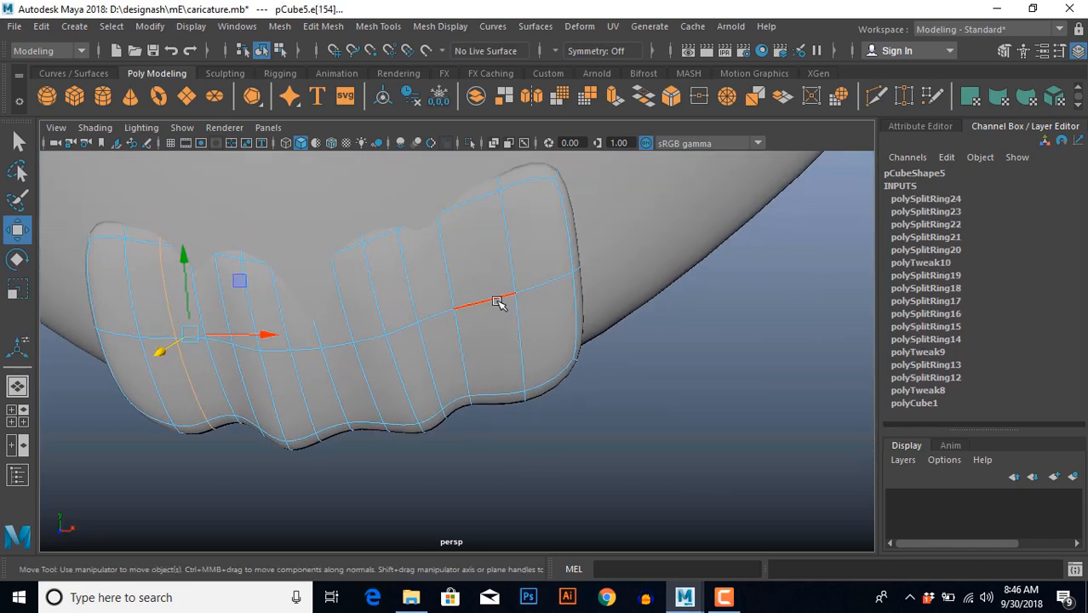
pyautogui.press('g')
pyautogui.click(546, 284)
pyautogui.press('g')
pyautogui.scroll(2, 473, 355)
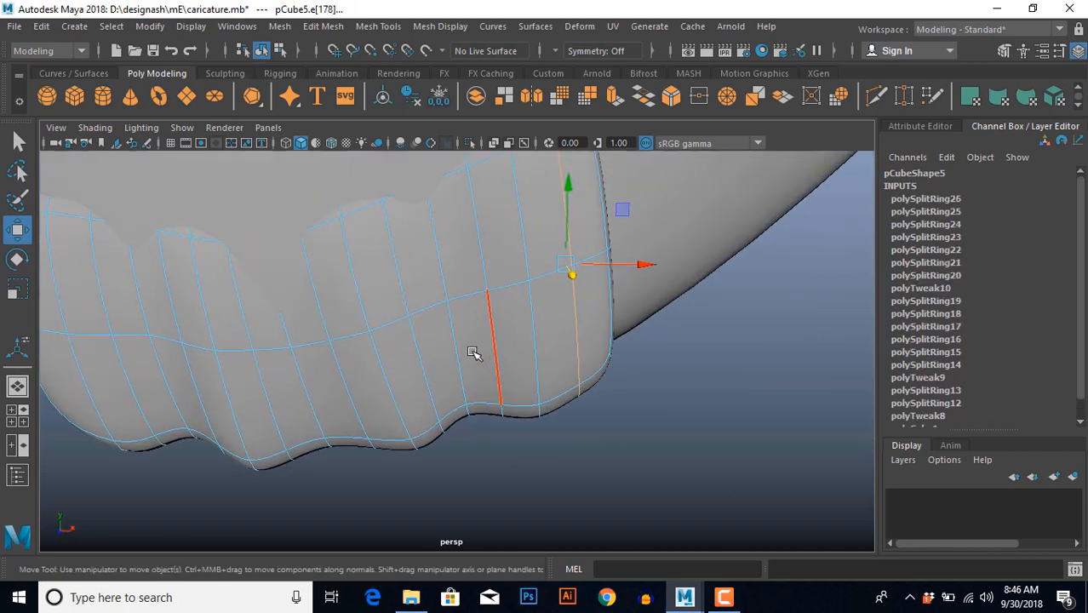
# Pull the upper edges on both sides of the groove near the taller end towards each other to sharpen it.
pyautogui.keyDown('alt'); pyautogui.moveTo(474, 355); pyautogui.dragTo(479, 376); pyautogui.keyUp('alt')
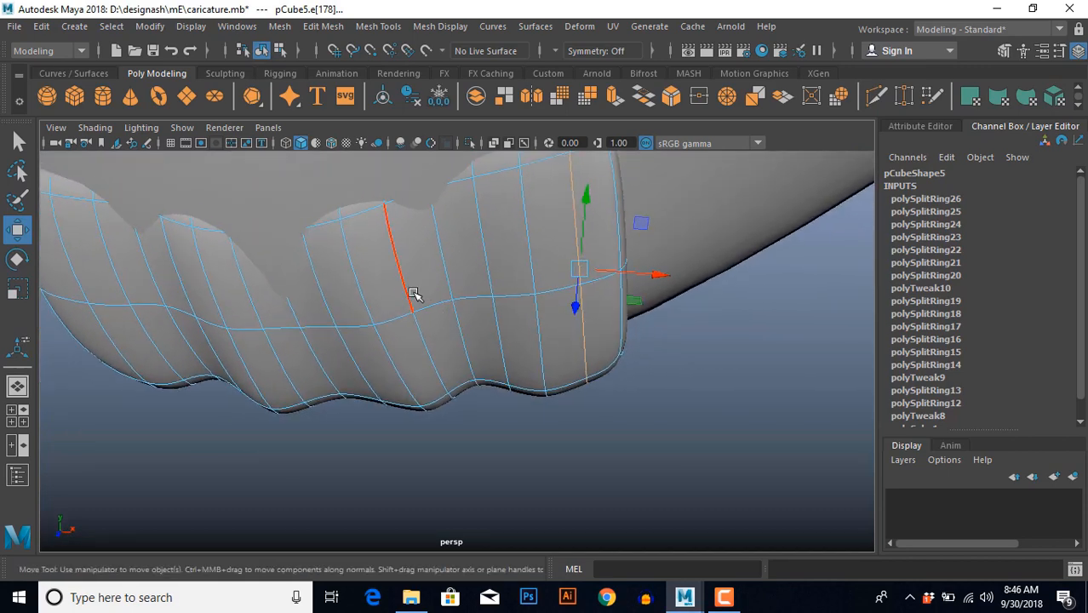
pyautogui.keyDown('alt'); pyautogui.moveTo(399, 321); pyautogui.dragTo(395, 307); pyautogui.keyUp('alt')
pyautogui.moveTo(395, 250); pyautogui.dragTo(445, 263)
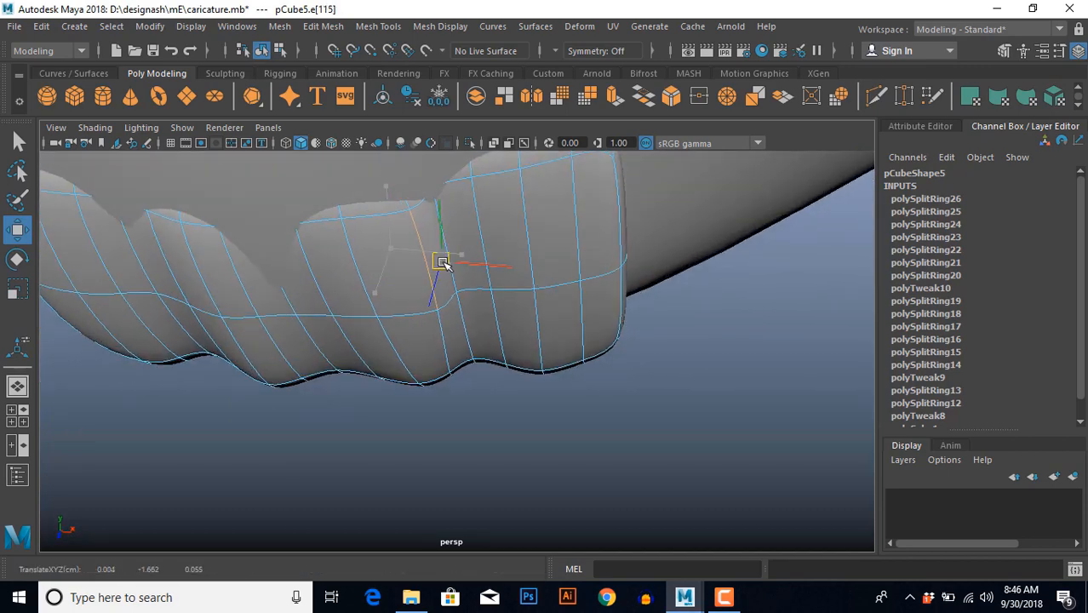
pyautogui.keyDown('alt'); pyautogui.moveTo(460, 358); pyautogui.dragTo(528, 239); pyautogui.keyUp('alt')
pyautogui.click(509, 280)
pyautogui.keyDown('alt'); pyautogui.moveTo(511, 286); pyautogui.dragTo(528, 298); pyautogui.keyUp('alt')
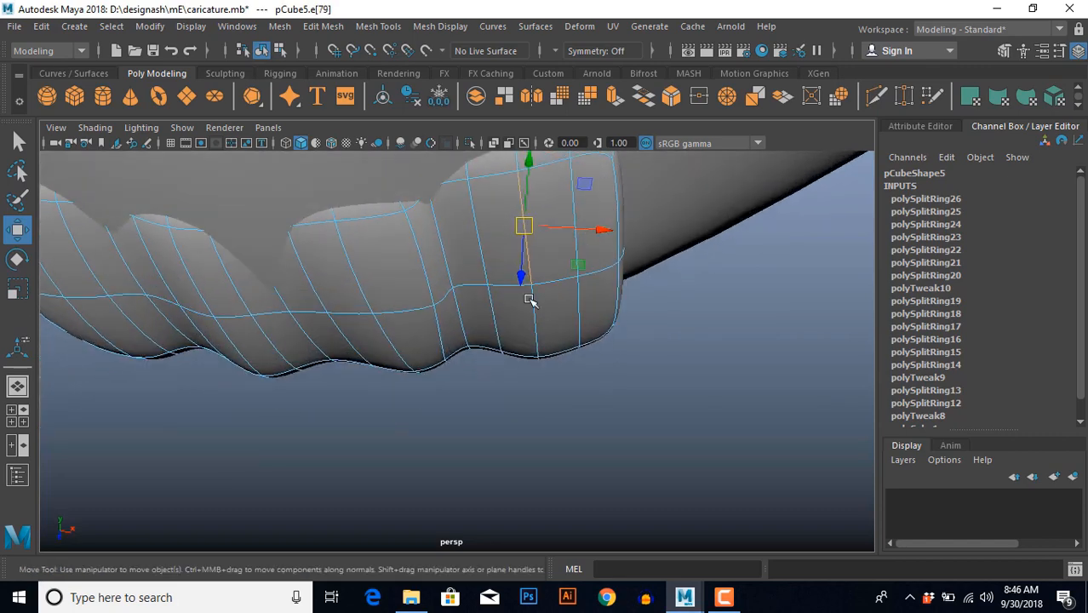
pyautogui.moveTo(524, 225); pyautogui.dragTo(478, 252)
# Shift the upper edge beside the beard's middle groove towards the groove to sharpen it.
pyautogui.keyDown('alt'); pyautogui.moveTo(472, 317); pyautogui.dragTo(289, 366); pyautogui.keyUp('alt')
pyautogui.click(294, 321)
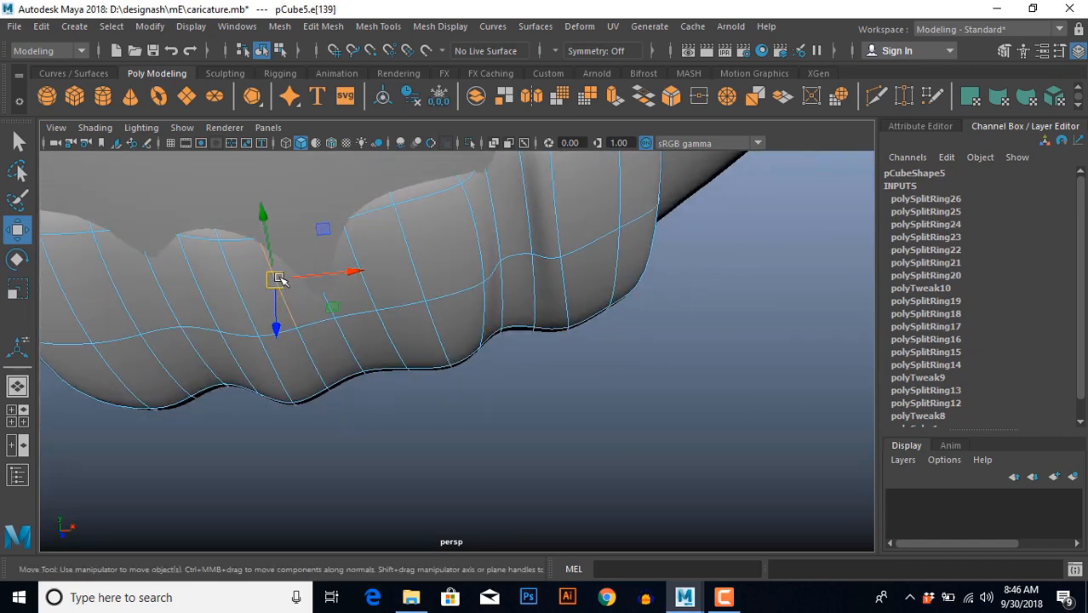
pyautogui.moveTo(277, 276); pyautogui.dragTo(320, 298)
# Select the upper edge beside the groove nearest the beard's shorter end.
pyautogui.keyDown('alt'); pyautogui.moveTo(332, 339); pyautogui.dragTo(334, 325, button='middle'); pyautogui.keyUp('alt')
pyautogui.keyDown('alt'); pyautogui.moveTo(336, 323); pyautogui.dragTo(363, 263); pyautogui.keyUp('alt')
pyautogui.keyDown('alt'); pyautogui.moveTo(354, 334); pyautogui.dragTo(451, 330, button='middle'); pyautogui.keyUp('alt')
pyautogui.keyDown('alt'); pyautogui.moveTo(452, 330); pyautogui.dragTo(471, 342); pyautogui.keyUp('alt')
pyautogui.click(386, 295)
pyautogui.scroll(2, 470, 342)
pyautogui.keyDown('alt'); pyautogui.moveTo(471, 343); pyautogui.dragTo(439, 342, button='middle'); pyautogui.keyUp('alt')
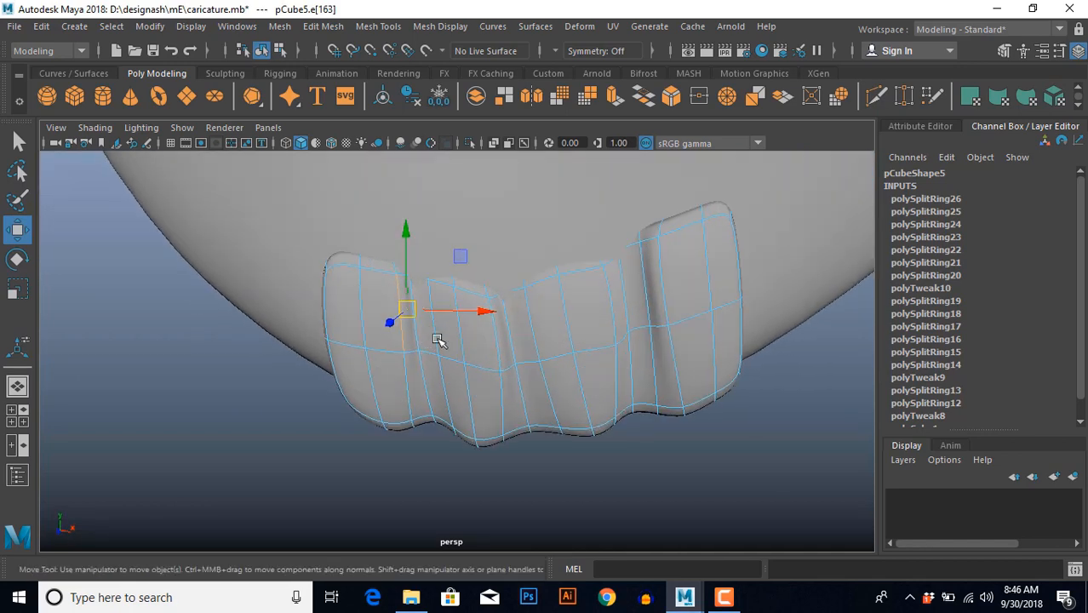
# Select the row of vertices along the beard's upper edge and compare it with the front reference drawing.
pyautogui.moveTo(399, 291); pyautogui.dragTo(349, 260, button='right')
pyautogui.moveTo(291, 219); pyautogui.dragTo(538, 310)
pyautogui.keyDown('alt'); pyautogui.moveTo(553, 326); pyautogui.dragTo(506, 349, button='middle'); pyautogui.keyUp('alt')
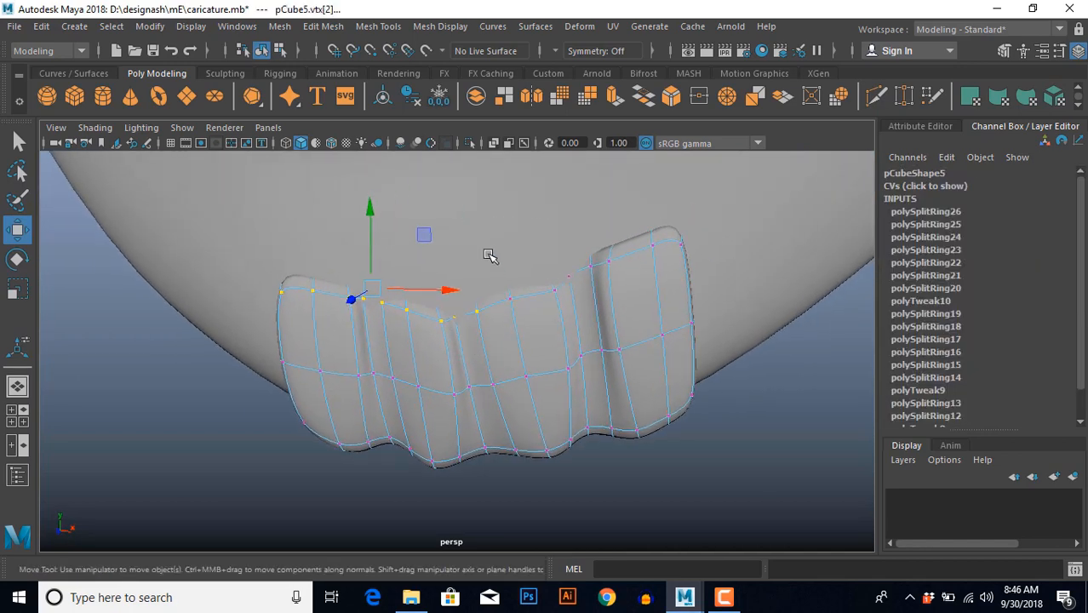
pyautogui.keyDown('shift'); pyautogui.moveTo(723, 296); pyautogui.dragTo(723, 298); pyautogui.keyUp('shift')
pyautogui.press('space')
pyautogui.press('space')
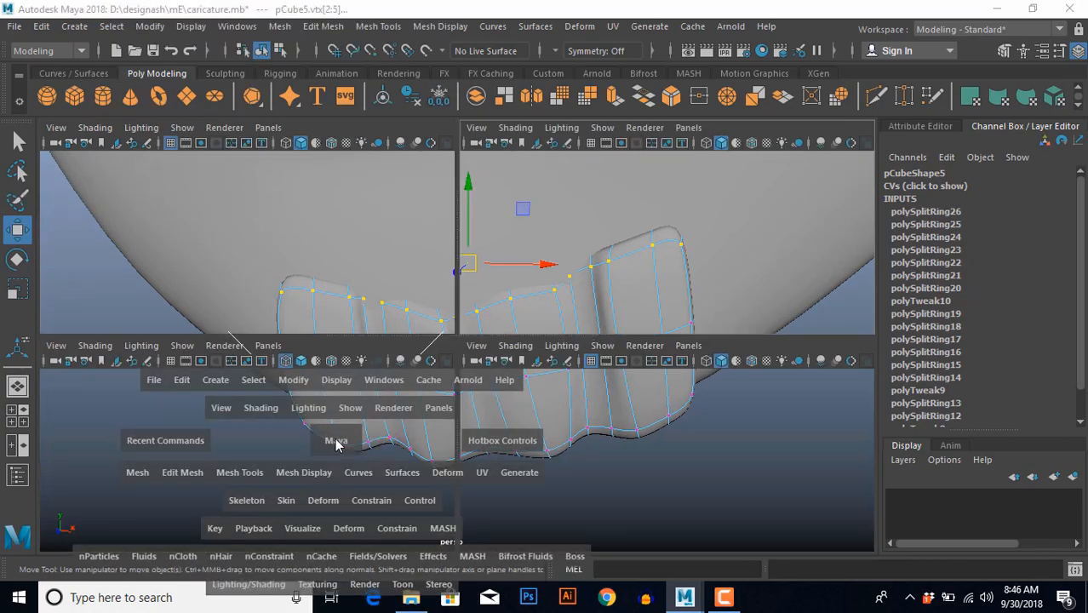
pyautogui.scroll(-4, 384, 422)
pyautogui.scroll(7, 423, 400)
pyautogui.scroll(4, 424, 401)
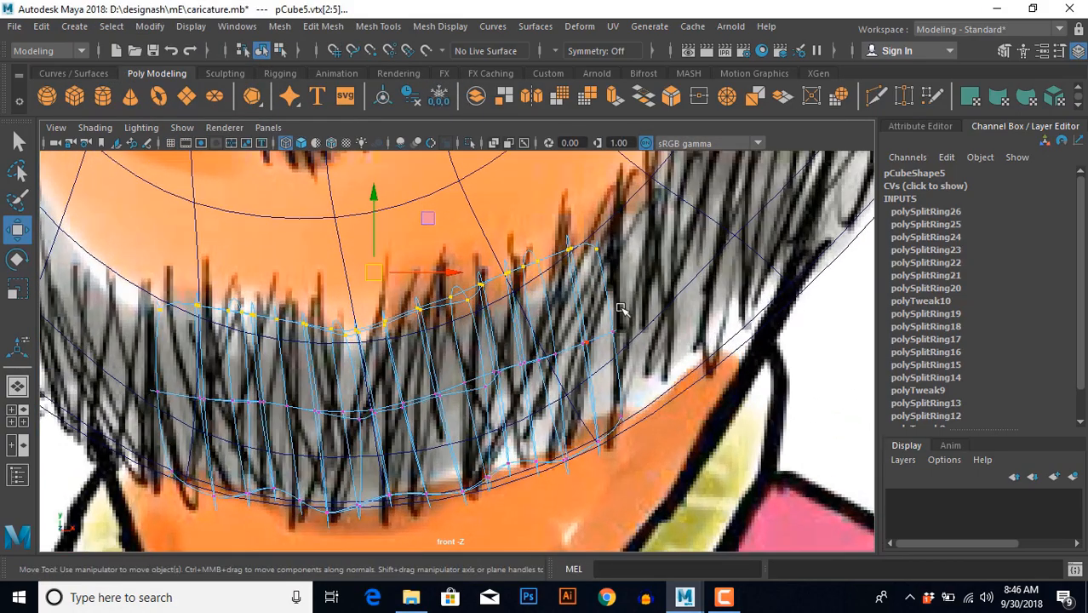
pyautogui.press('space')
pyautogui.press('space')
pyautogui.keyDown('alt'); pyautogui.moveTo(658, 285); pyautogui.dragTo(515, 308); pyautogui.keyUp('alt')
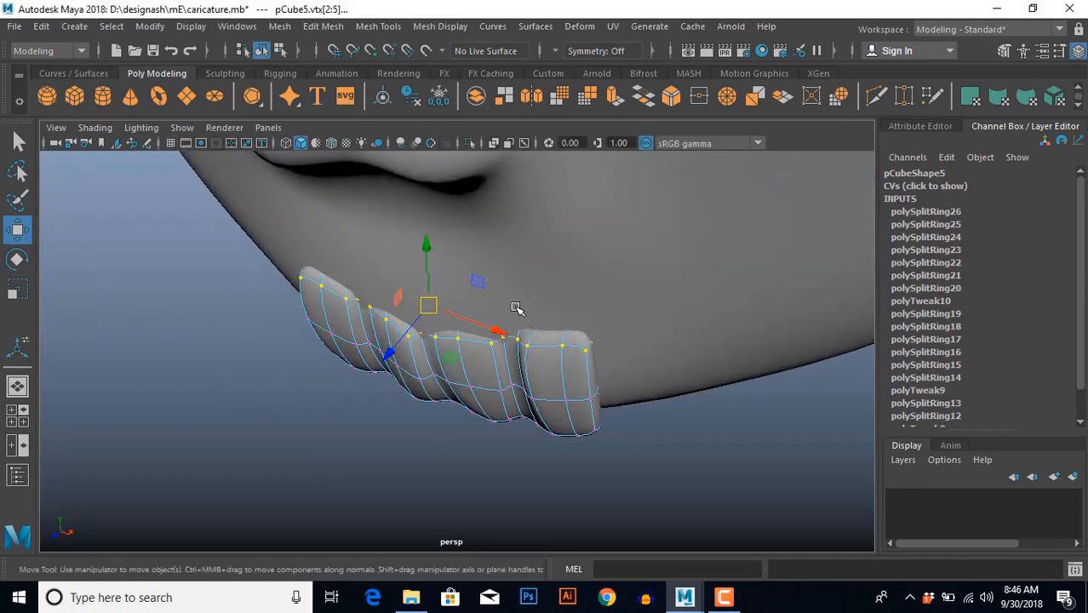
# Shift the upper vertices of the tallest tuft and the upper outer corner of the short-end tuft in depth relative to the face.
pyautogui.moveTo(613, 374); pyautogui.dragTo(522, 315)
pyautogui.keyDown('alt'); pyautogui.moveTo(504, 376); pyautogui.dragTo(527, 378); pyautogui.keyUp('alt')
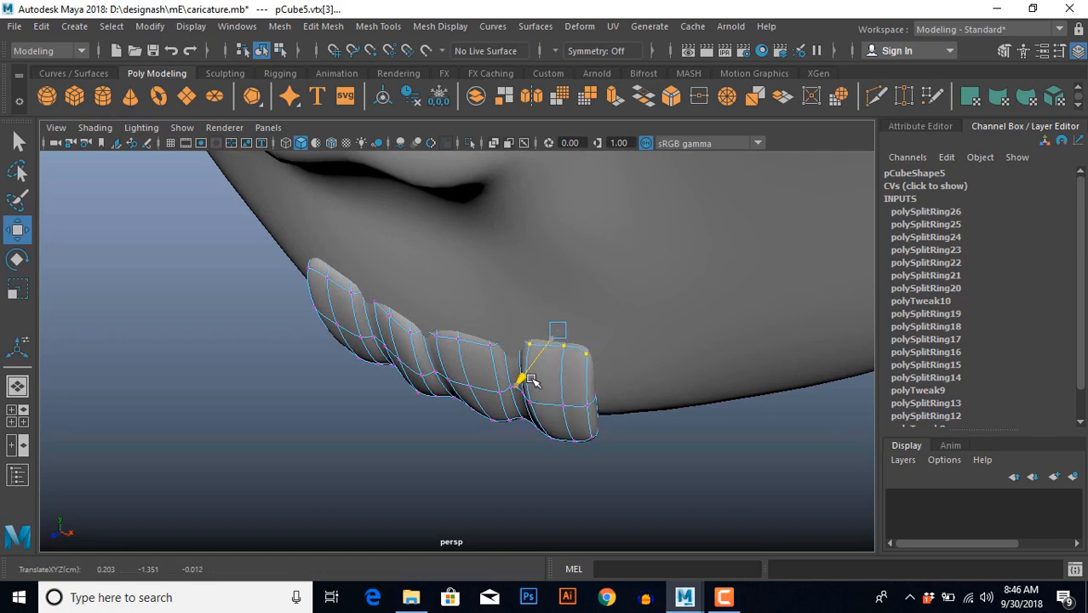
pyautogui.keyDown('alt'); pyautogui.moveTo(411, 390); pyautogui.dragTo(499, 334); pyautogui.keyUp('alt')
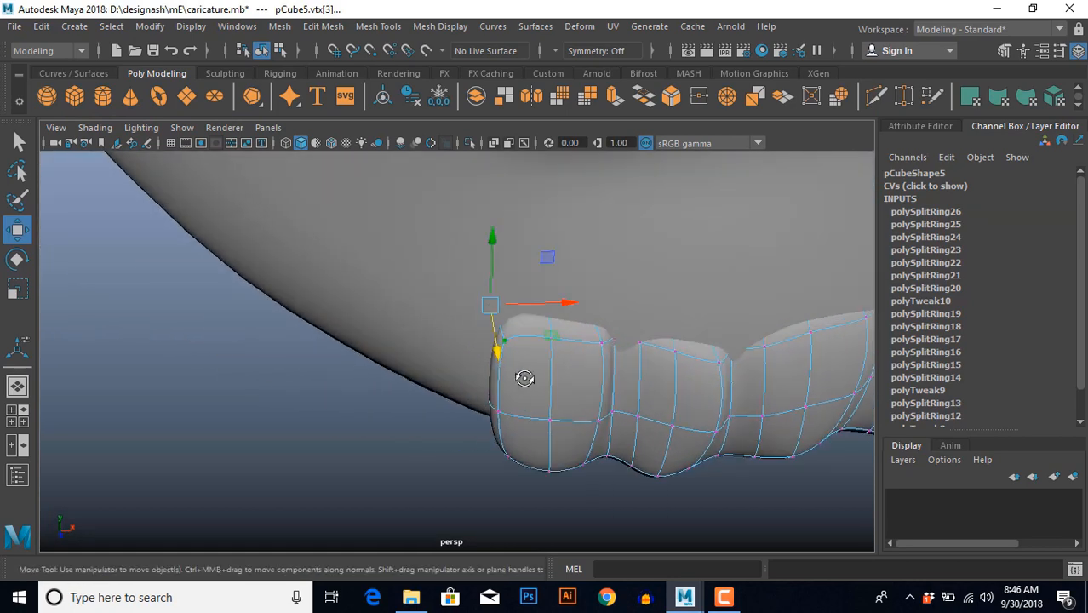
pyautogui.keyDown('alt'); pyautogui.moveTo(524, 378); pyautogui.dragTo(534, 350); pyautogui.keyUp('alt')
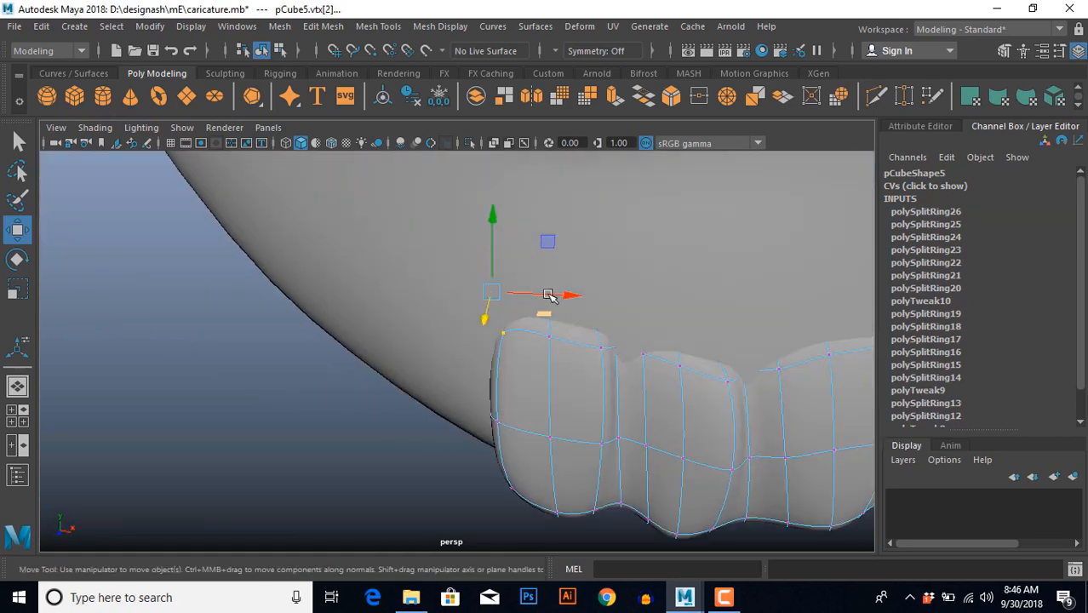
# Pull the lower vertices of the first three tufts, counted from the beard's shorter end, down into separate tips.
pyautogui.moveTo(546, 292); pyautogui.dragTo(499, 417)
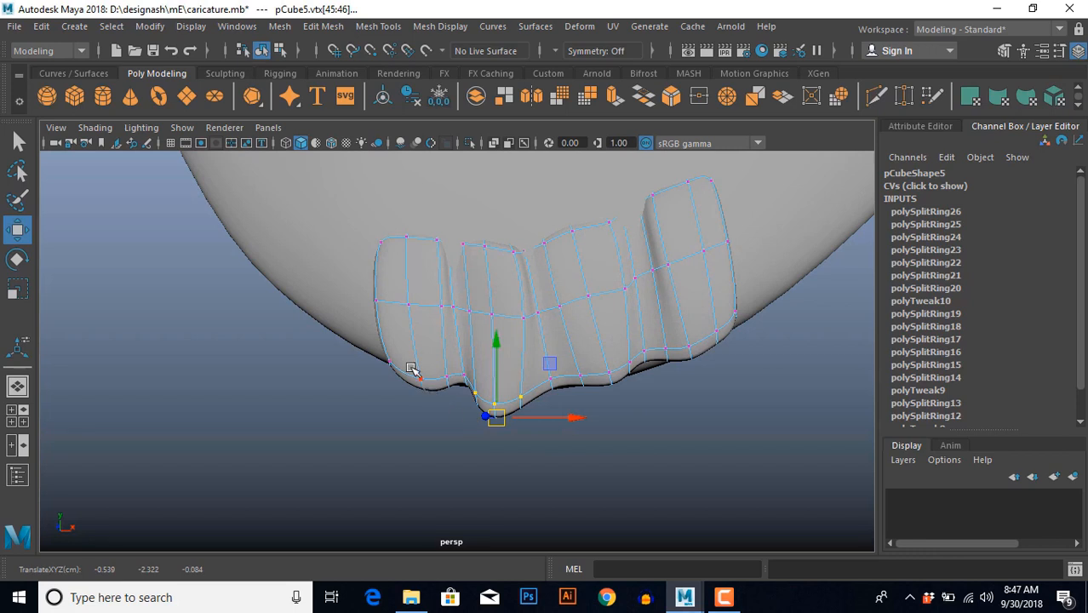
pyautogui.moveTo(412, 368); pyautogui.dragTo(457, 414)
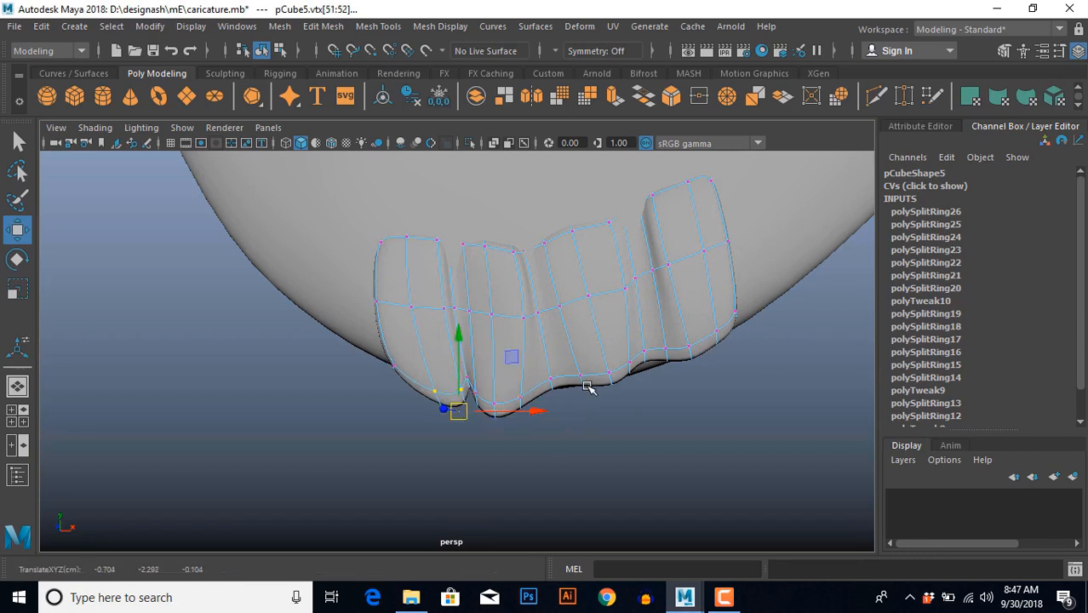
pyautogui.moveTo(593, 362); pyautogui.dragTo(591, 410)
pyautogui.hotkey('ctrl', 'z')
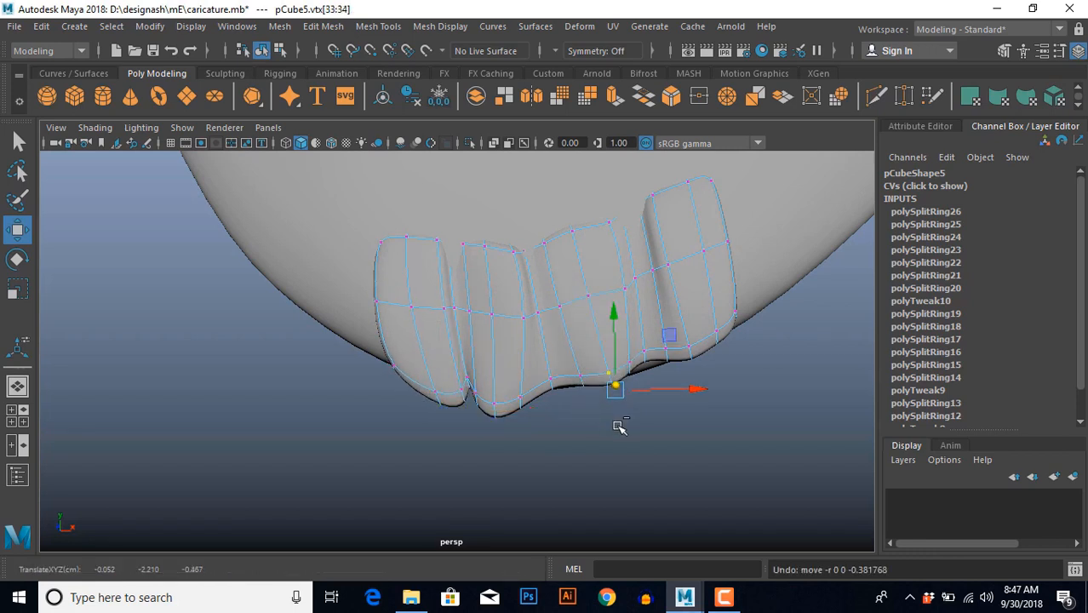
pyautogui.moveTo(619, 349); pyautogui.dragTo(610, 347)
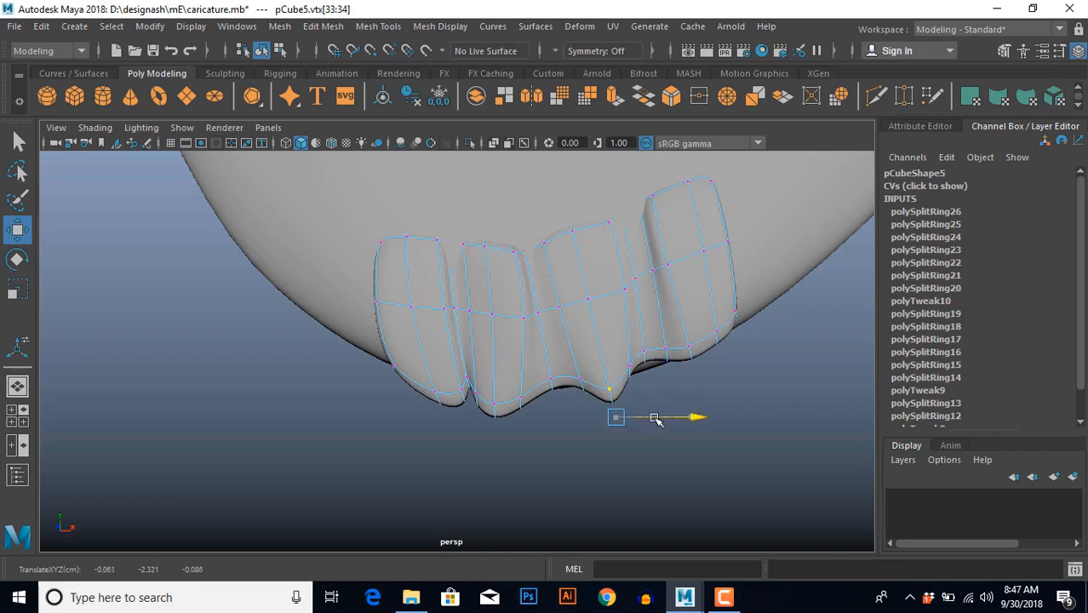
pyautogui.moveTo(655, 418); pyautogui.dragTo(655, 418)
# Pull the lower vertices of the tallest tuft down and towards the neighbouring groove to form a pointed tip.
pyautogui.click(654, 383)
pyautogui.keyDown('alt'); pyautogui.moveTo(653, 381); pyautogui.dragTo(623, 372, button='middle'); pyautogui.keyUp('alt')
pyautogui.moveTo(581, 335); pyautogui.dragTo(613, 387)
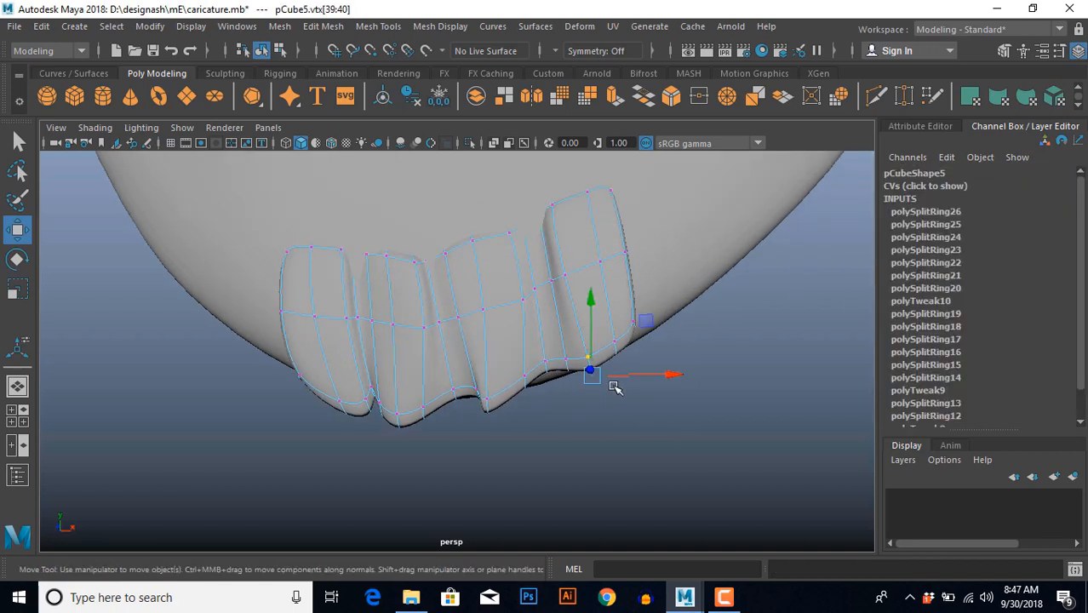
pyautogui.moveTo(598, 316); pyautogui.dragTo(577, 337)
pyautogui.moveTo(660, 408); pyautogui.dragTo(640, 420)
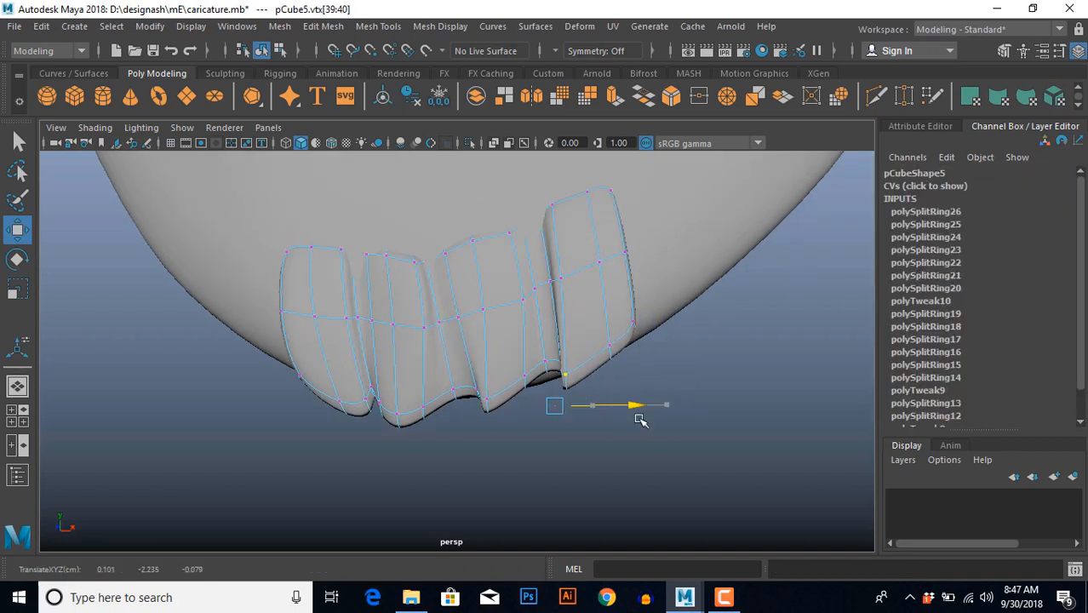
# Select the lower vertices across all the beard's tufts and shift them in depth relative to the chin.
pyautogui.moveTo(289, 373); pyautogui.dragTo(502, 456)
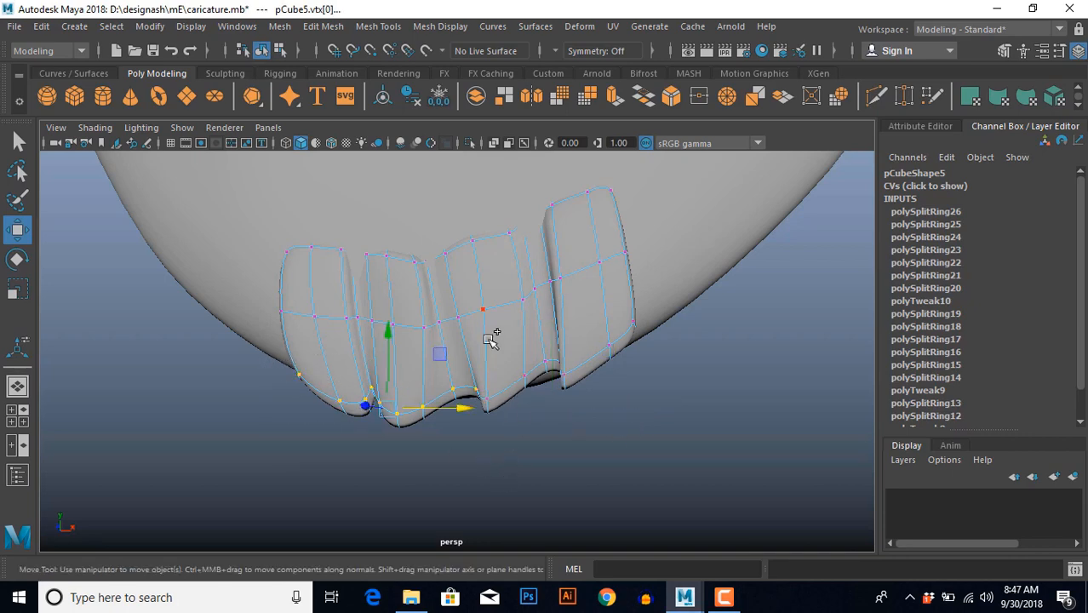
pyautogui.keyDown('ctrl'); pyautogui.keyDown('shift'); pyautogui.moveTo(489, 340); pyautogui.dragTo(640, 429); pyautogui.keyUp('shift'); pyautogui.keyUp('ctrl')
pyautogui.keyDown('ctrl'); pyautogui.keyDown('shift'); pyautogui.moveTo(592, 314); pyautogui.dragTo(668, 417); pyautogui.keyUp('shift'); pyautogui.keyUp('ctrl')
pyautogui.moveTo(458, 314); pyautogui.dragTo(452, 317)
pyautogui.keyDown('alt'); pyautogui.moveTo(431, 441); pyautogui.dragTo(383, 407); pyautogui.keyUp('alt')
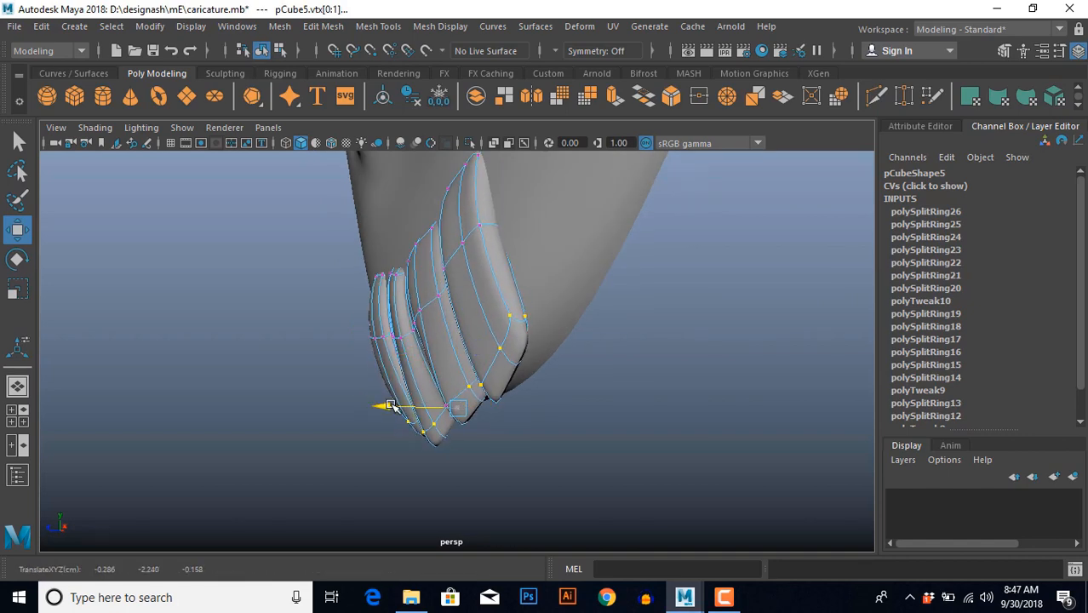
pyautogui.keyDown('alt'); pyautogui.moveTo(390, 405); pyautogui.dragTo(545, 411); pyautogui.keyUp('alt')
# Insert a horizontal edge loop across the beard's lower half and reposition it to curve the tufts around the chin.
pyautogui.click(588, 313)
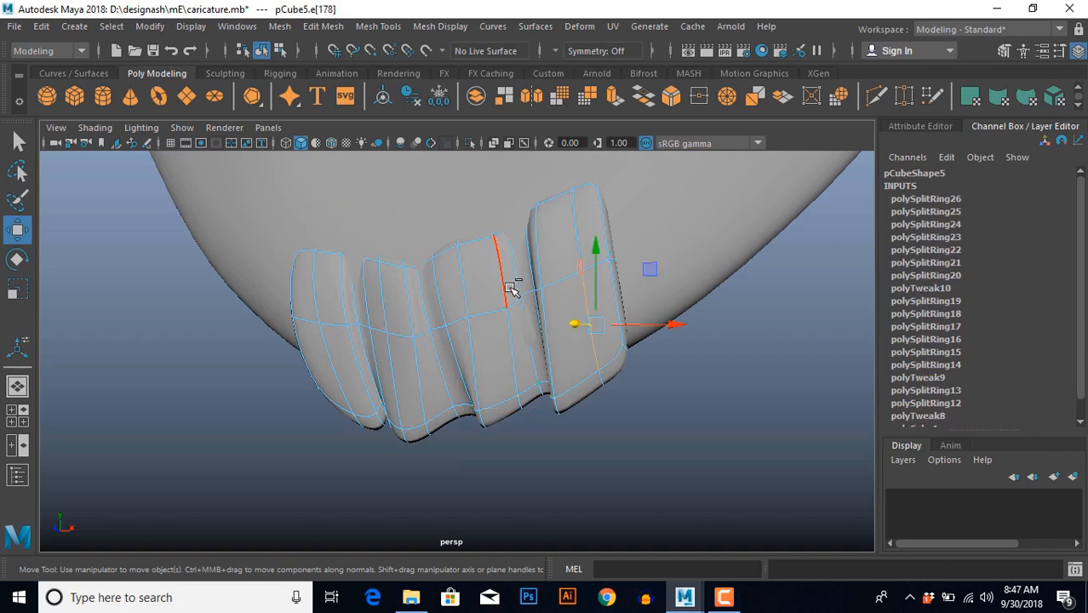
pyautogui.keyDown('ctrl'); pyautogui.moveTo(432, 315); pyautogui.dragTo(521, 406, button='right'); pyautogui.keyUp('ctrl')
pyautogui.keyDown('alt'); pyautogui.moveTo(521, 406); pyautogui.dragTo(353, 345); pyautogui.keyUp('alt')
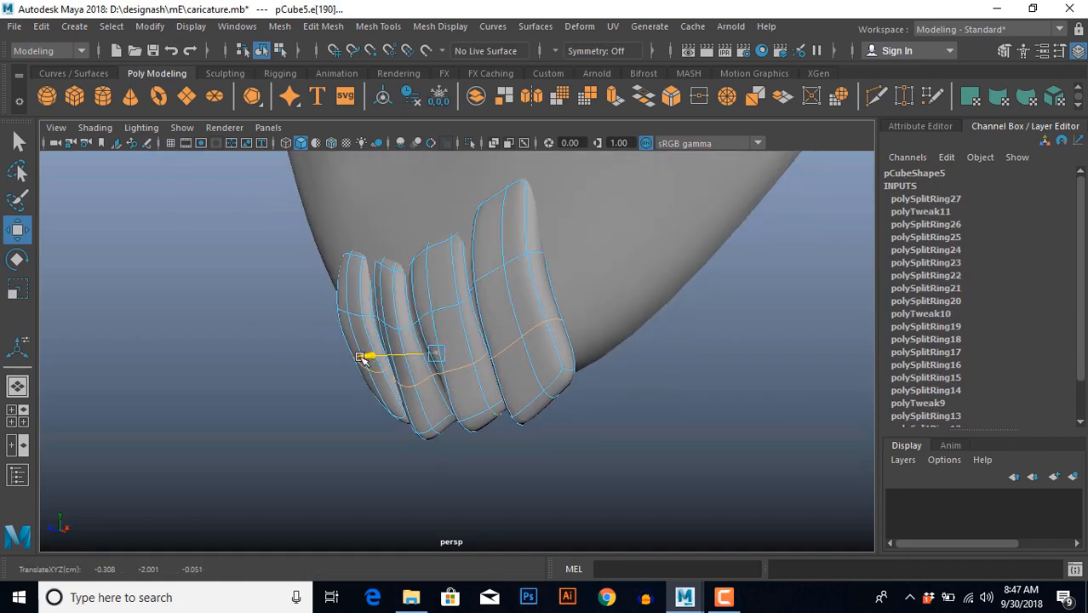
pyautogui.keyDown('alt'); pyautogui.moveTo(440, 380); pyautogui.dragTo(564, 395); pyautogui.keyUp('alt')
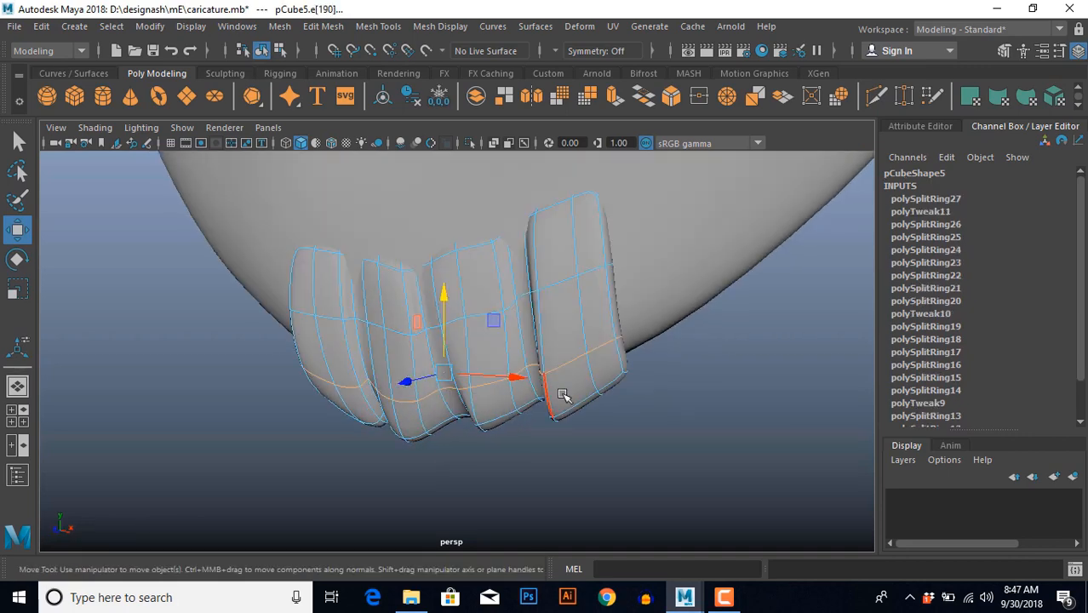
pyautogui.moveTo(575, 404); pyautogui.dragTo(627, 344, button='right')
pyautogui.click(631, 437)
# Pull the lower vertices of the second tuft beside the middle groove down to broaden its tip.
pyautogui.scroll(-5, 631, 437)
pyautogui.keyDown('alt'); pyautogui.moveTo(596, 433); pyautogui.dragTo(532, 369); pyautogui.keyUp('alt')
pyautogui.scroll(5, 519, 393)
pyautogui.click(519, 393)
pyautogui.scroll(4, 539, 398)
pyautogui.moveTo(532, 370); pyautogui.dragTo(481, 370, button='right')
pyautogui.moveTo(536, 358); pyautogui.dragTo(468, 386)
pyautogui.moveTo(474, 420); pyautogui.dragTo(432, 427)
pyautogui.scroll(-6, 292, 422)
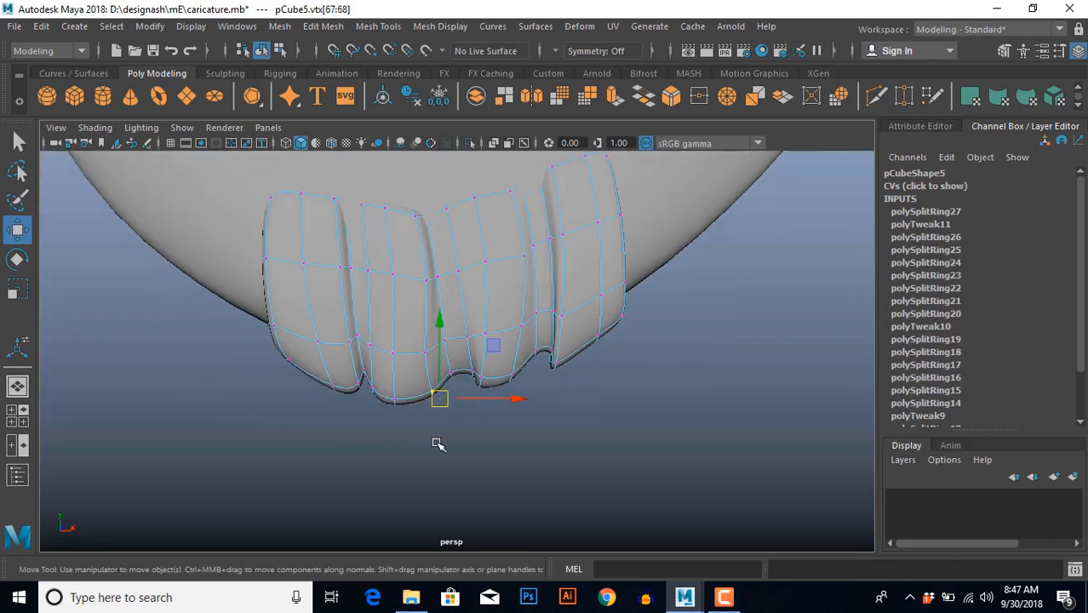
# Compare the beard's tufts with the front reference drawing and examine the side of its taller end.
pyautogui.press('space')
pyautogui.press('space')
pyautogui.scroll(-5, 385, 431)
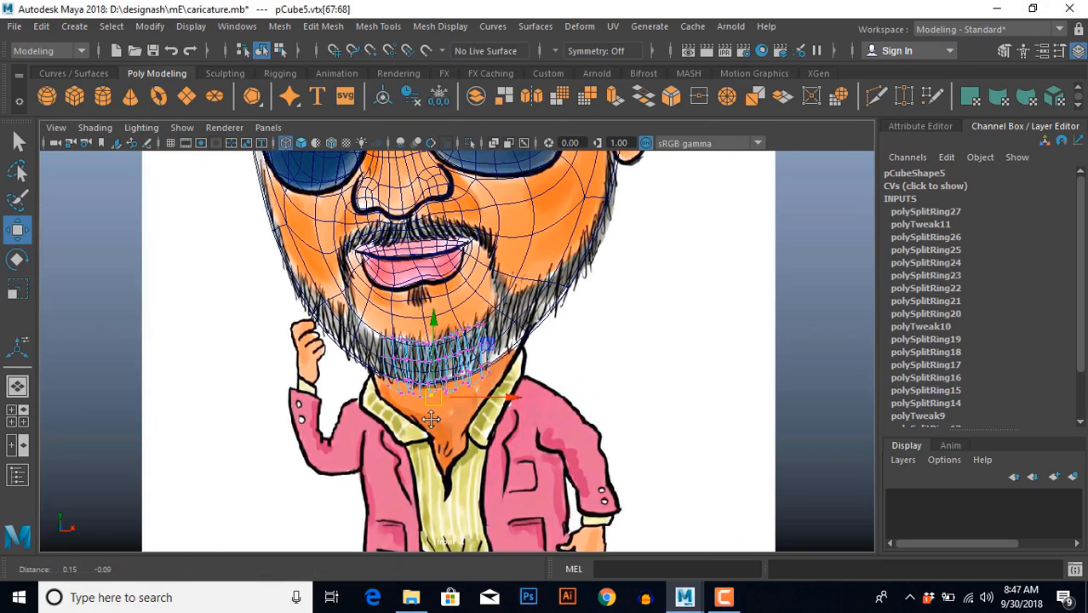
pyautogui.scroll(6, 438, 400)
pyautogui.press('space')
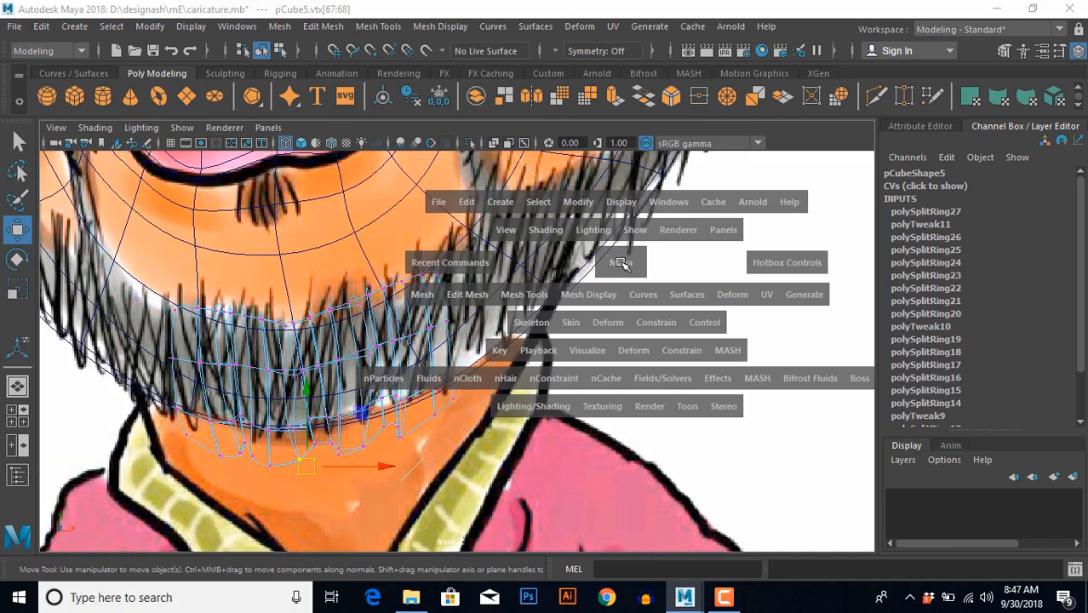
pyautogui.moveTo(619, 262)
pyautogui.keyDown('alt'); pyautogui.mouseDown()
pyautogui.moveTo(636, 333)
pyautogui.moveTo(465, 395)
pyautogui.moveTo(467, 307)
pyautogui.mouseUp(); pyautogui.keyUp('alt')
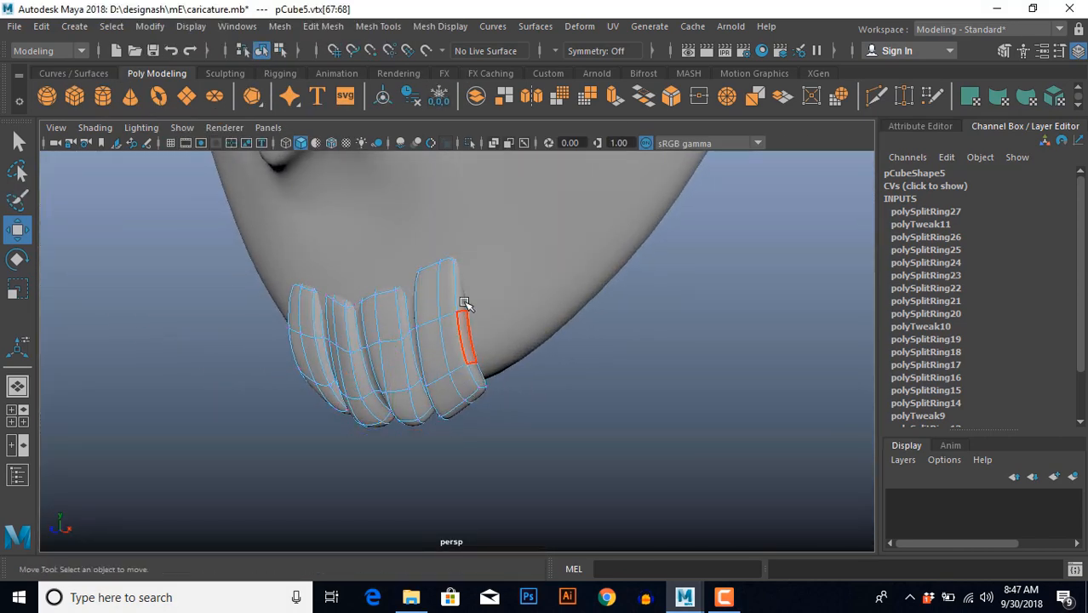
# Extrude the side faces at the beard's taller end and move them up along the drawn jawline in the front view.
pyautogui.press('F11')
pyautogui.click(470, 338)
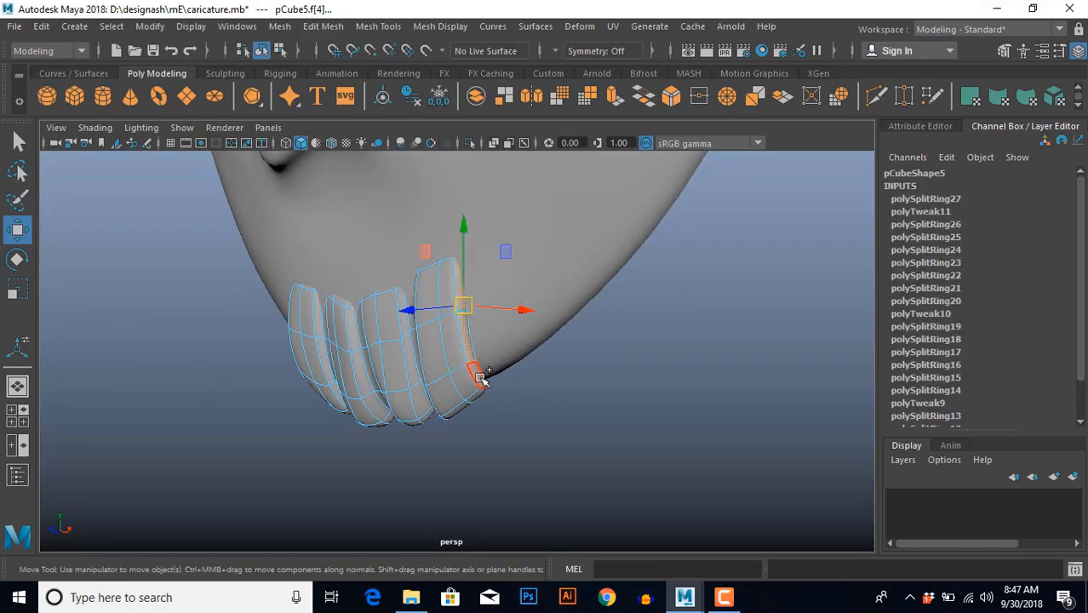
pyautogui.keyDown('alt'); pyautogui.moveTo(423, 452); pyautogui.dragTo(510, 454); pyautogui.keyUp('alt')
pyautogui.press('space')
pyautogui.press('space')
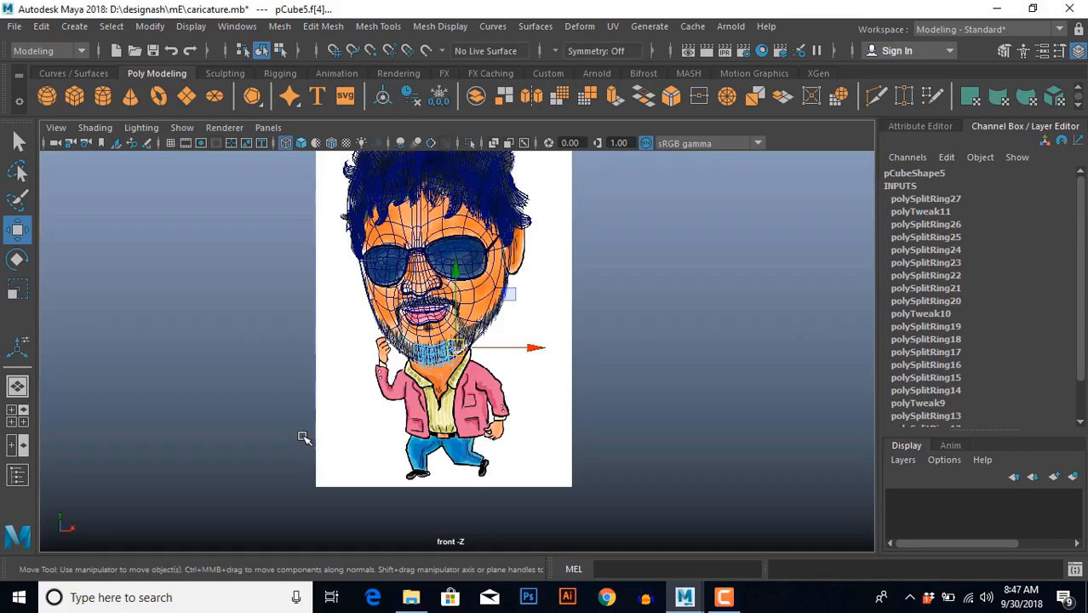
pyautogui.scroll(5, 308, 436)
pyautogui.scroll(8, 308, 436)
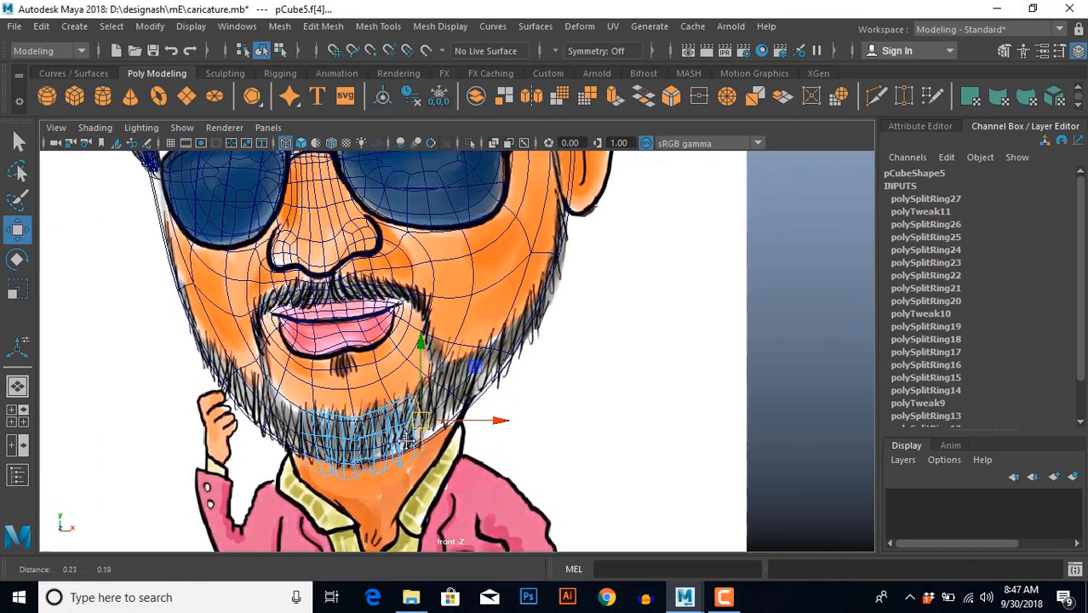
pyautogui.keyDown('shift'); pyautogui.moveTo(631, 336); pyautogui.dragTo(630, 284, button='right'); pyautogui.keyUp('shift')
pyautogui.press('w')
pyautogui.moveTo(394, 454); pyautogui.dragTo(474, 389)
# Extrude the end faces two more times along the drawn jaw beard and rotate the last section to follow the jaw's curve.
pyautogui.hotkey('ctrl', 'e')
pyautogui.press('w')
pyautogui.scroll(3, 521, 435)
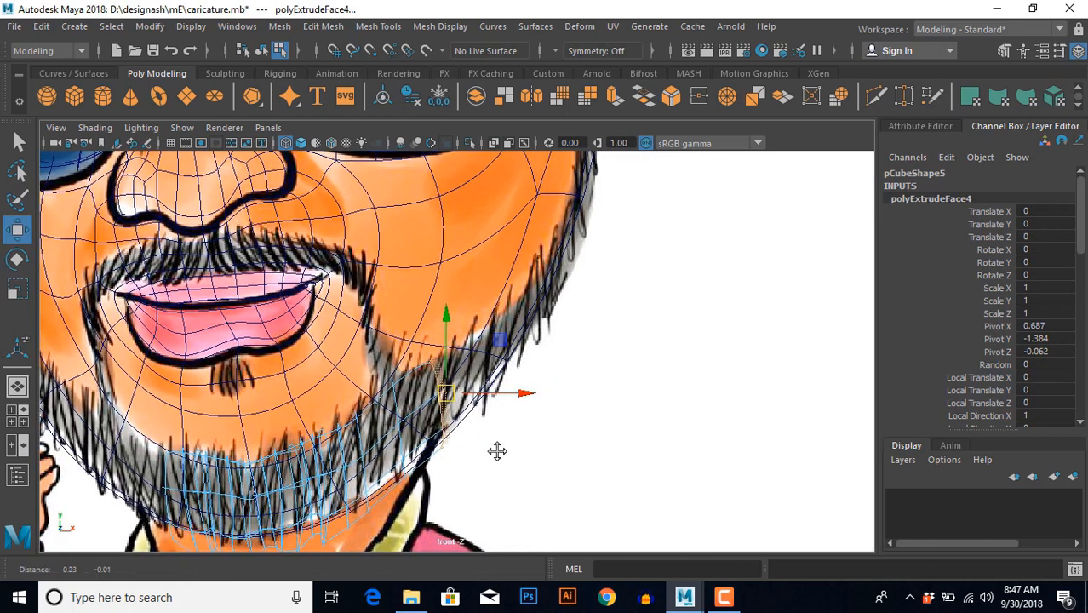
pyautogui.hotkey('ctrl', 'e')
pyautogui.press('w')
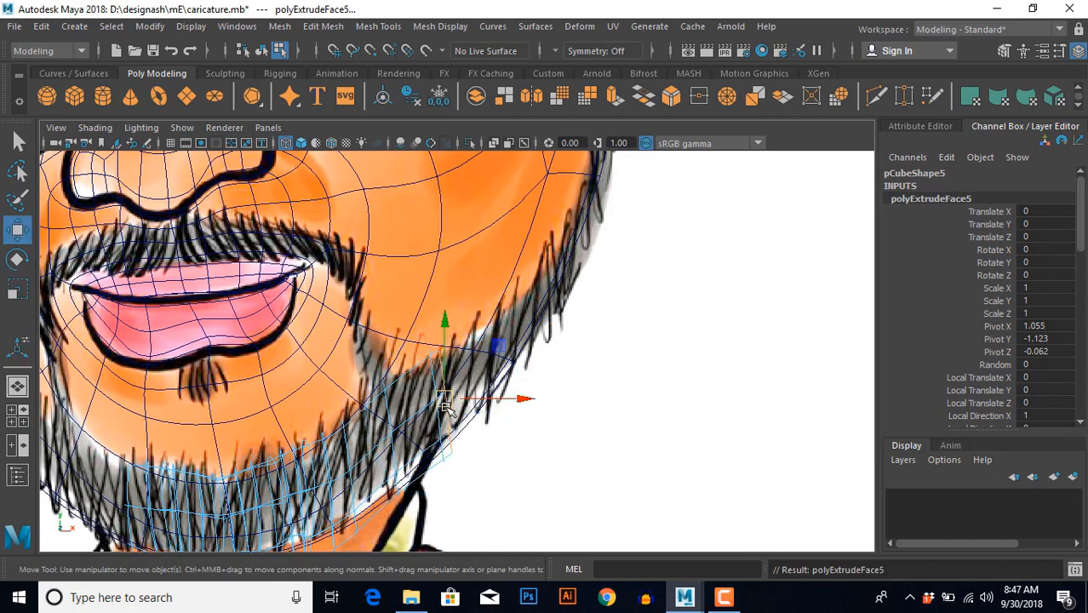
pyautogui.moveTo(445, 407); pyautogui.dragTo(502, 370)
pyautogui.press('e')
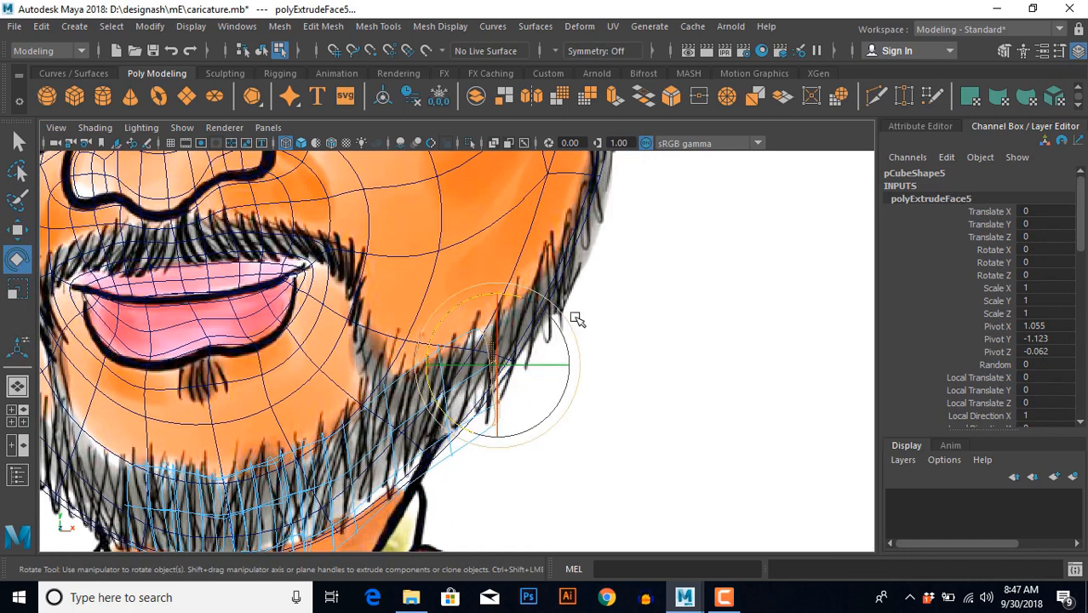
# Extrude the end faces two further times, continuing the beard up the side of the jaw.
pyautogui.hotkey('ctrl', 'e')
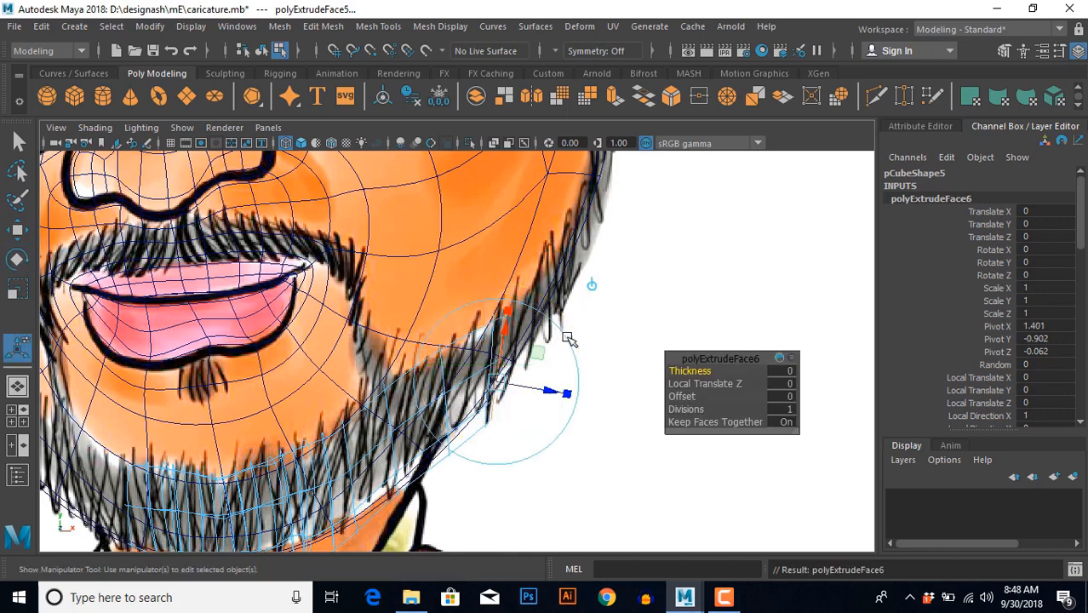
pyautogui.press('w')
pyautogui.moveTo(501, 366); pyautogui.dragTo(586, 241)
pyautogui.hotkey('ctrl', 'e')
pyautogui.press('w')
pyautogui.keyDown('alt'); pyautogui.moveTo(603, 292); pyautogui.dragTo(499, 453, button='middle'); pyautogui.keyUp('alt')
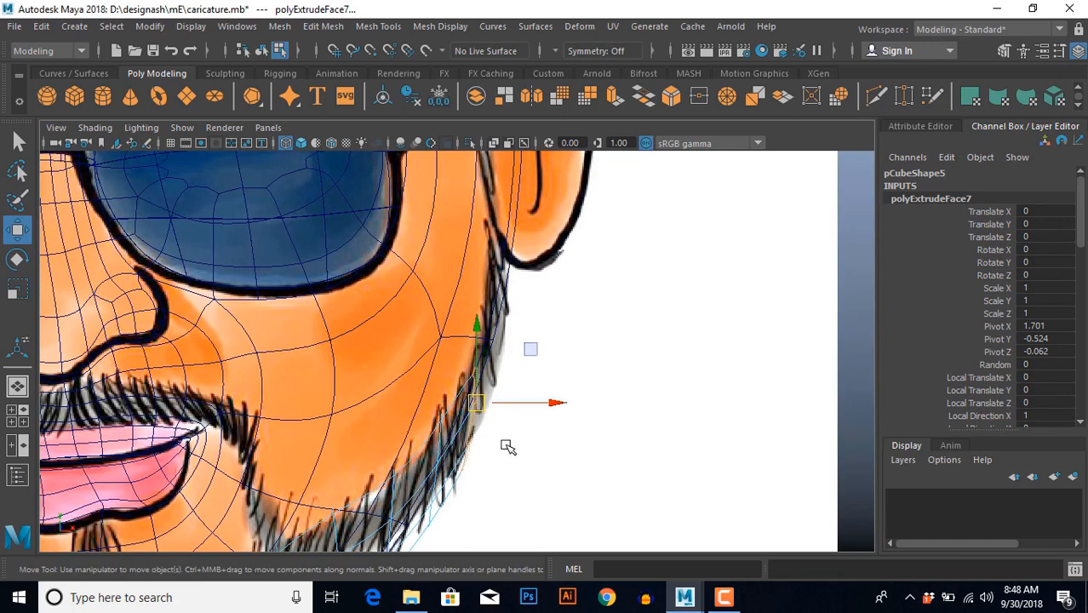
# Extrude the end faces up to the earlobe, rotating them to follow the drawn sideburn.
pyautogui.hotkey('ctrl', 'e')
pyautogui.press('w')
pyautogui.moveTo(476, 403); pyautogui.dragTo(508, 304)
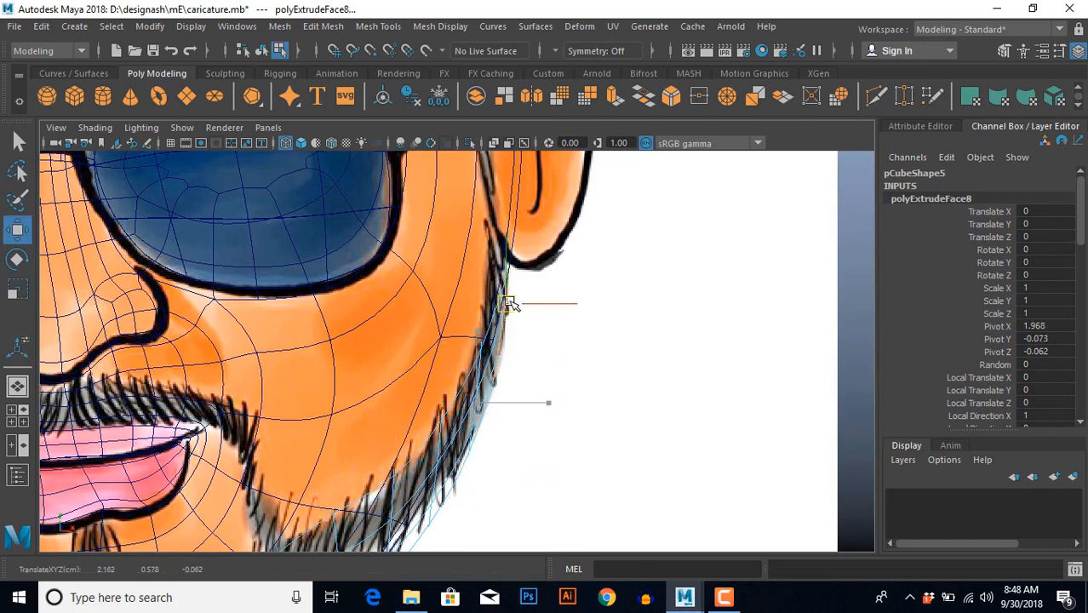
pyautogui.press('e')
pyautogui.moveTo(582, 274)
pyautogui.mouseDown()
pyautogui.moveTo(568, 249)
pyautogui.moveTo(568, 262)
pyautogui.mouseUp()
pyautogui.press('w')
pyautogui.moveTo(508, 304); pyautogui.dragTo(508, 242)
# Extrude the end faces once more and move them up beside the earlobe along the drawn sideburn.
pyautogui.hotkey('ctrl', 'e')
pyautogui.press('w')
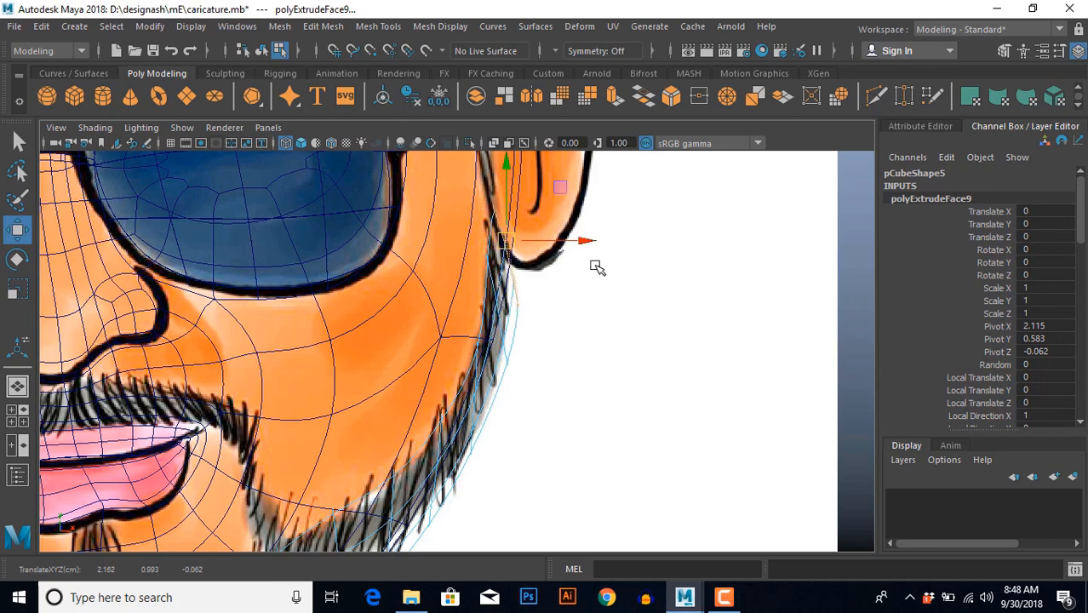
pyautogui.scroll(2, 541, 345)
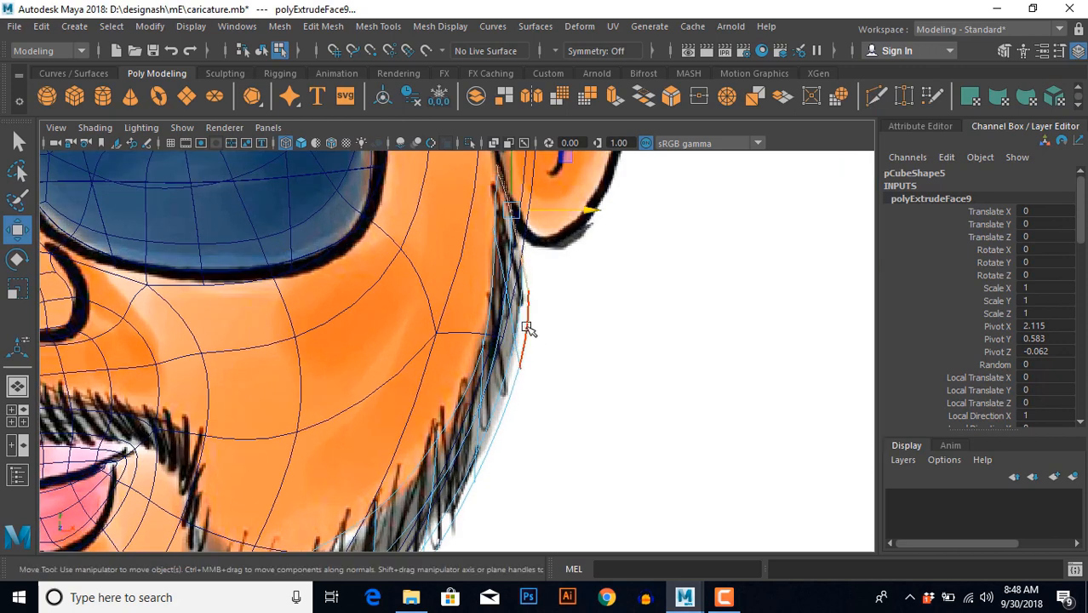
# Move groups of vertices on the upper jaw beard and sideburn tip to fit the drawn outline in the front view.
pyautogui.moveTo(523, 278); pyautogui.dragTo(470, 272, button='right')
pyautogui.scroll(-4, 460, 186)
pyautogui.scroll(2, 432, 254)
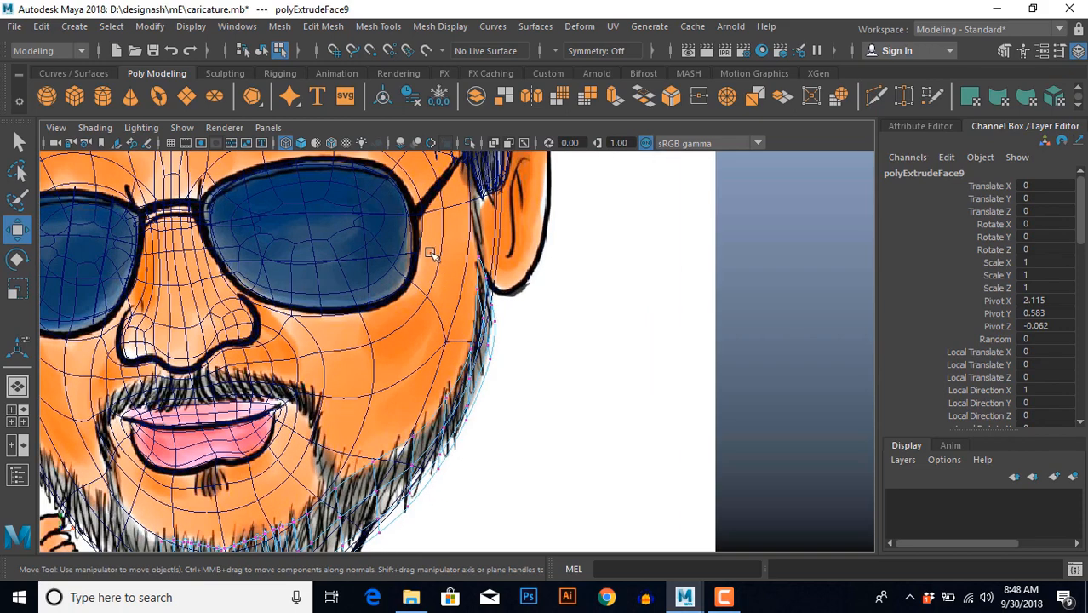
pyautogui.moveTo(519, 498); pyautogui.dragTo(520, 500)
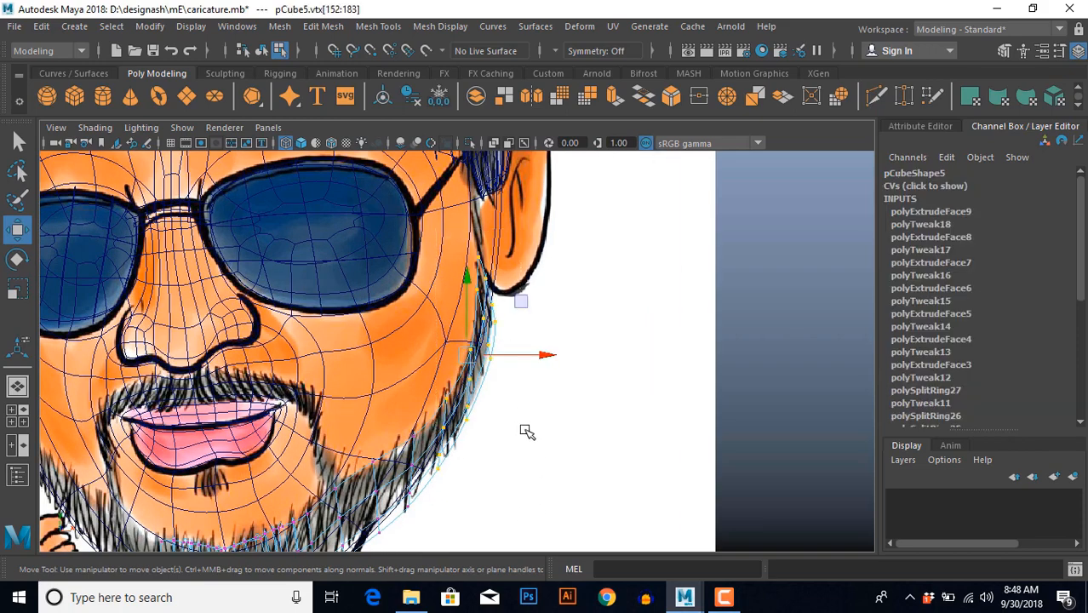
pyautogui.scroll(2, 521, 426)
pyautogui.moveTo(477, 358); pyautogui.dragTo(475, 355)
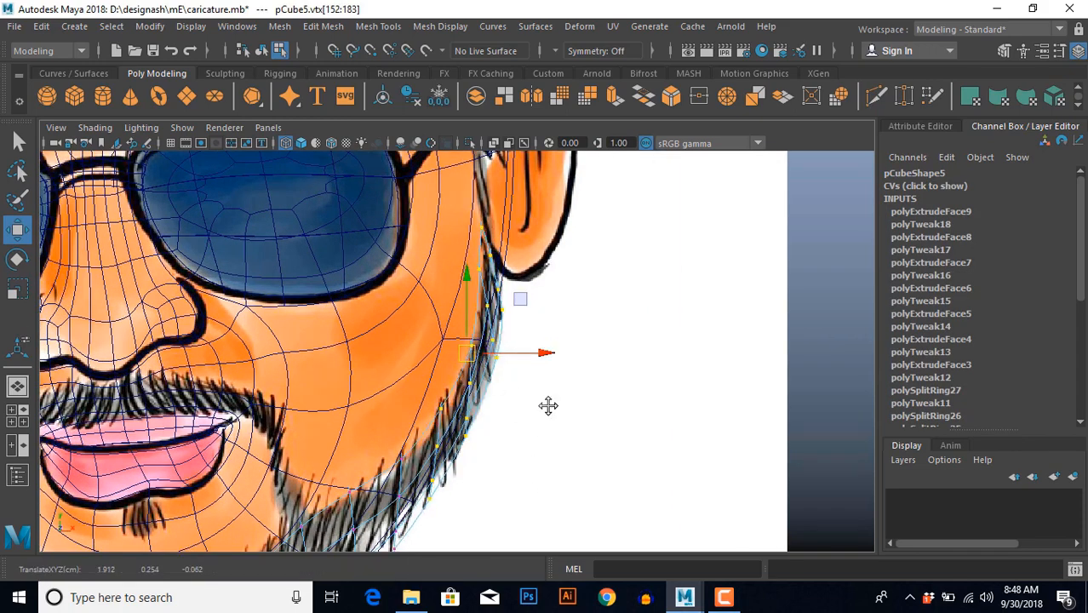
pyautogui.scroll(2, 473, 269)
pyautogui.moveTo(474, 209); pyautogui.dragTo(477, 207)
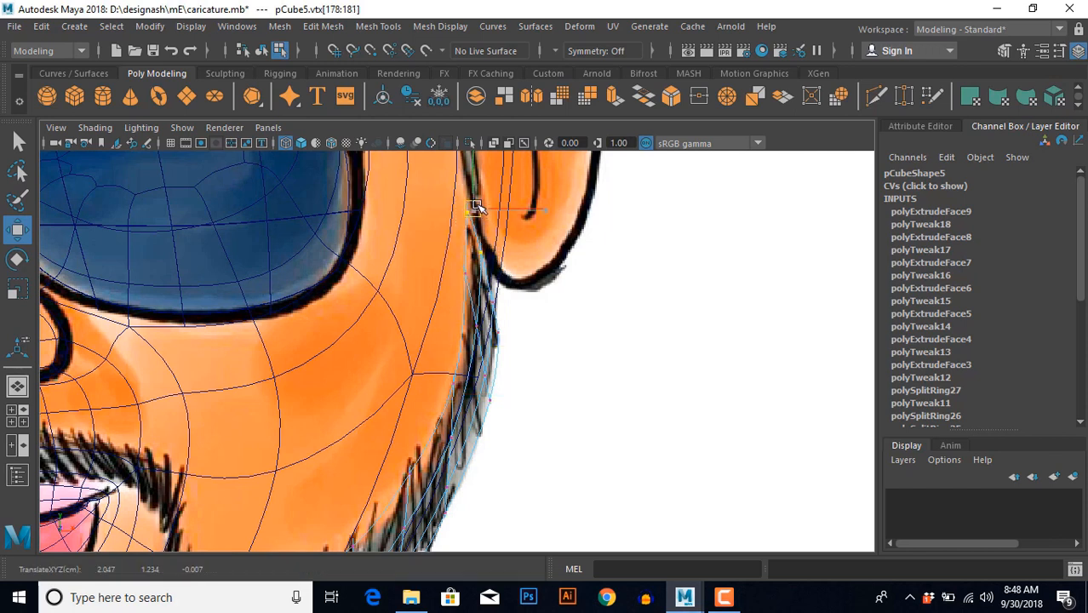
pyautogui.moveTo(441, 247); pyautogui.dragTo(508, 386)
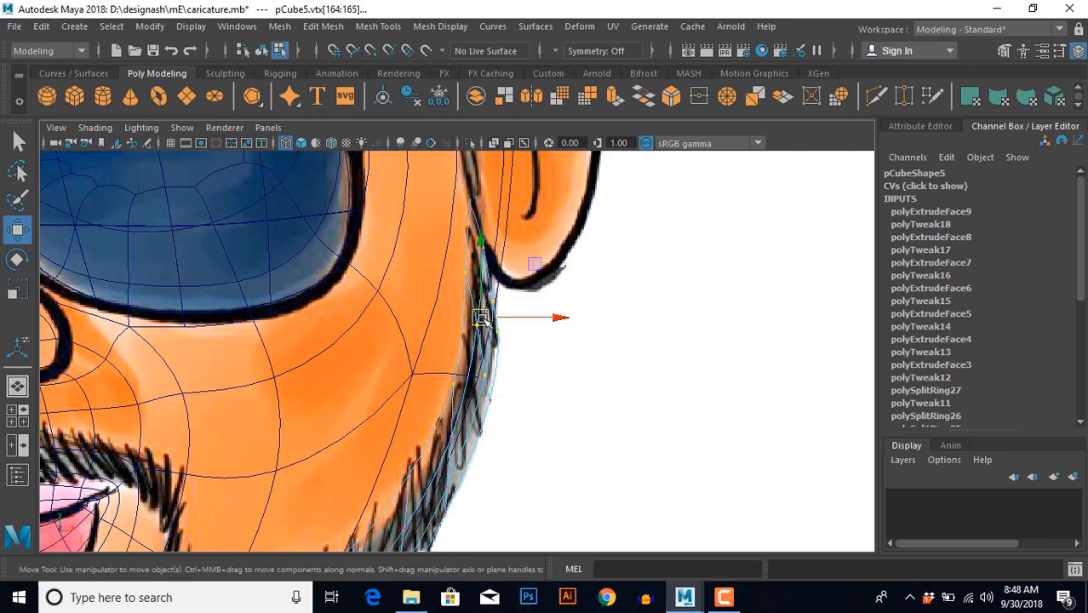
pyautogui.moveTo(481, 318); pyautogui.dragTo(482, 316)
# Save the scene and delete the construction history of all objects.
pyautogui.hotkey('ctrl', 's')
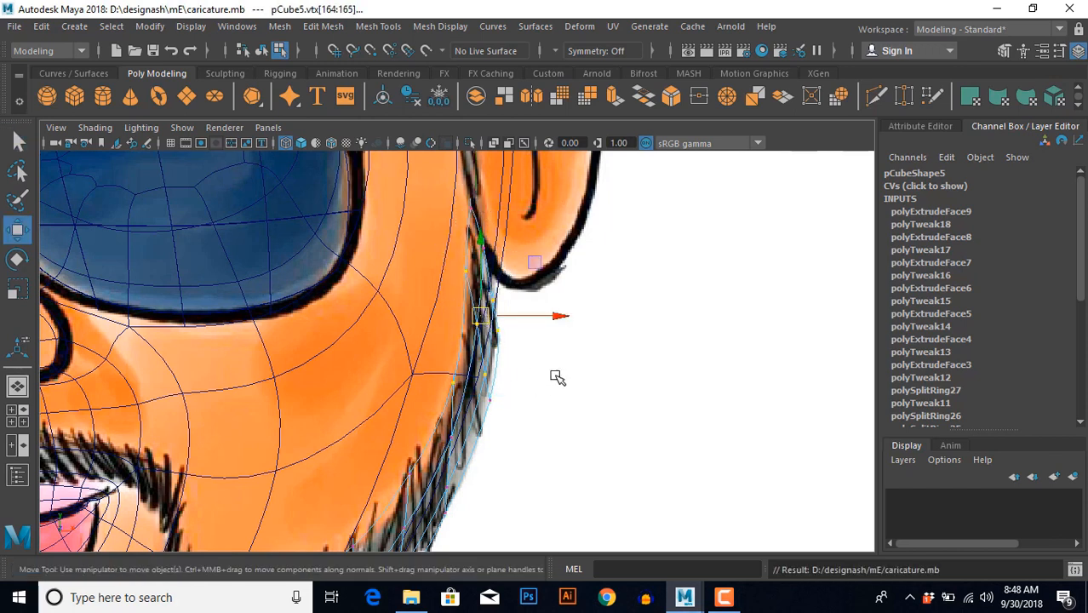
pyautogui.click(41, 26)
pyautogui.moveTo(194, 236)
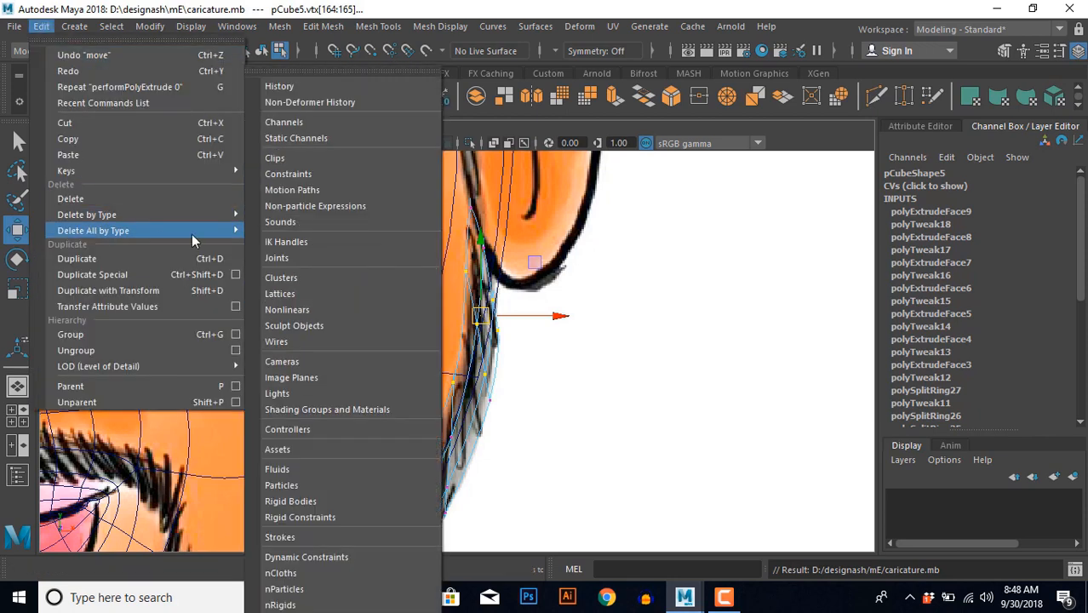
pyautogui.click(289, 90)
# Return to object mode and examine the beard in the perspective and front views against the drawing.
pyautogui.press('space')
pyautogui.press('space')
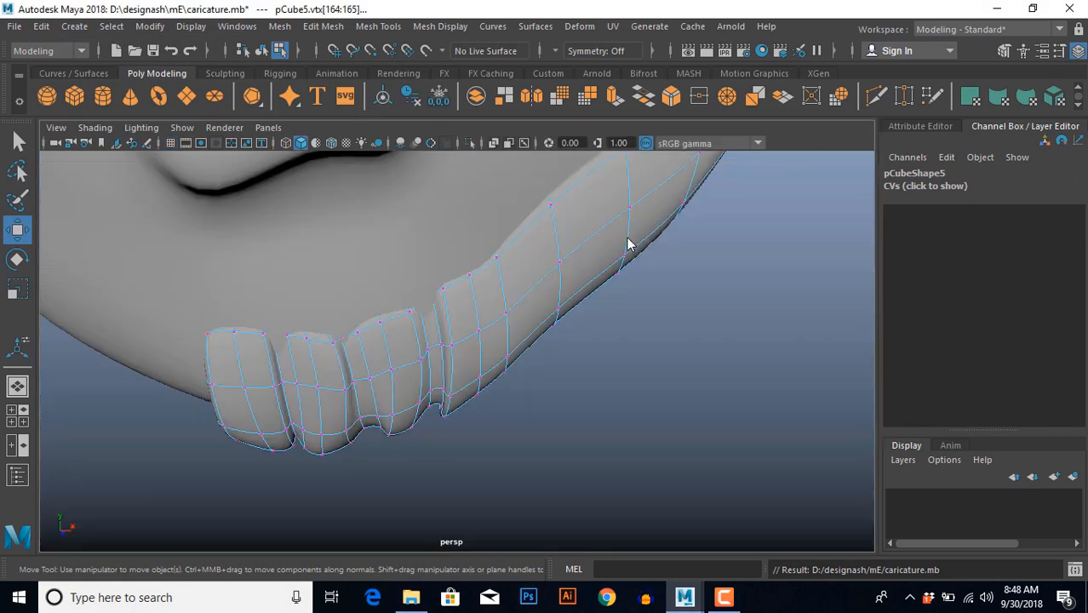
pyautogui.press('F8')
pyautogui.click(661, 305)
pyautogui.scroll(-5, 540, 342)
pyautogui.keyDown('alt'); pyautogui.moveTo(540, 342); pyautogui.dragTo(438, 382); pyautogui.keyUp('alt')
pyautogui.click(437, 381)
pyautogui.press('space')
pyautogui.press('space')
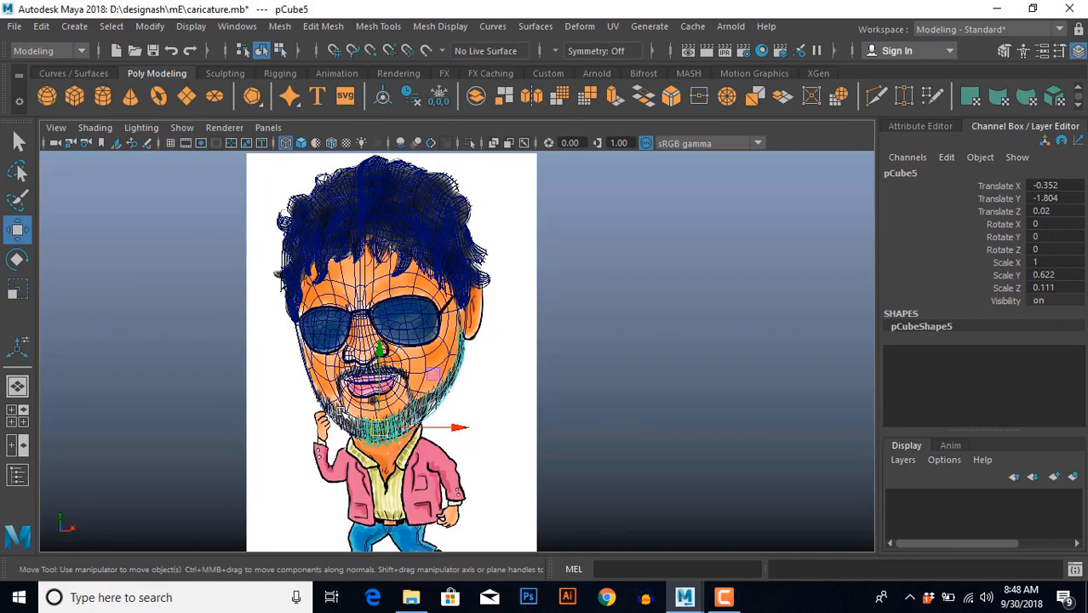
pyautogui.scroll(4, 334, 430)
pyautogui.scroll(4, 440, 406)
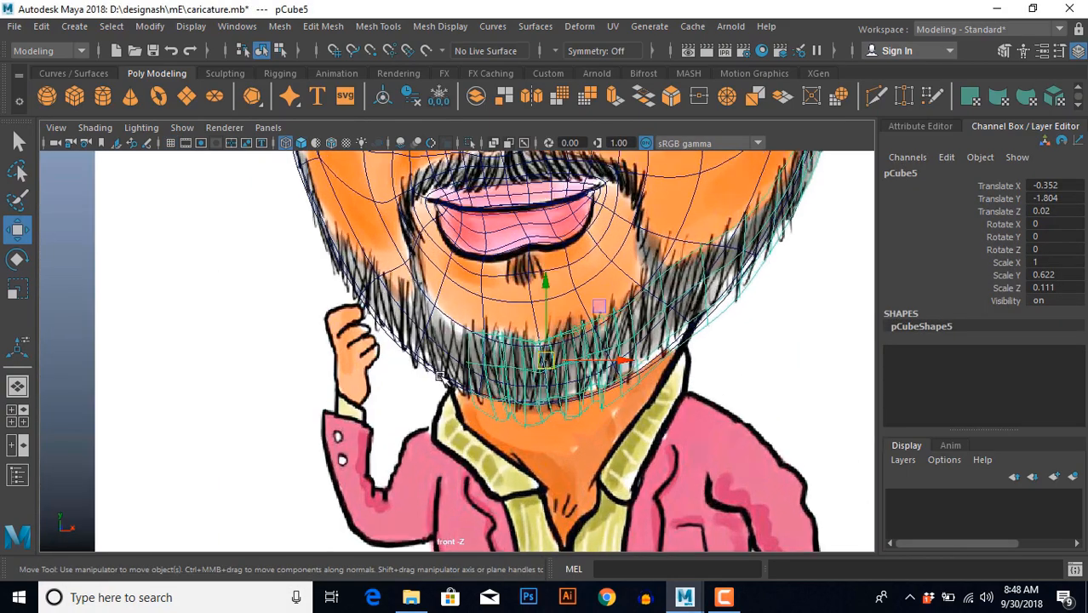
# Select the side faces at the unextended end of the chin beard in the perspective view.
pyautogui.press('space')
pyautogui.press('space')
pyautogui.keyDown('alt'); pyautogui.moveTo(488, 369); pyautogui.dragTo(464, 390); pyautogui.keyUp('alt')
pyautogui.press('F11')
pyautogui.click(433, 370)
pyautogui.scroll(5, 445, 429)
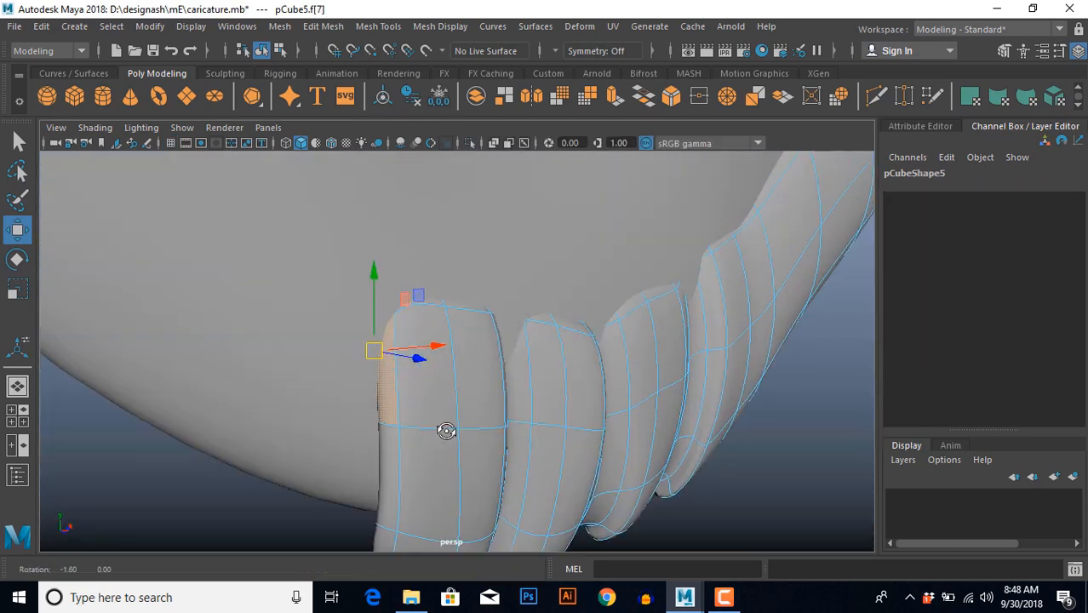
pyautogui.keyDown('shift'); pyautogui.click(427, 456); pyautogui.keyUp('shift')
pyautogui.keyDown('alt'); pyautogui.moveTo(502, 397); pyautogui.dragTo(522, 266, button='middle'); pyautogui.keyUp('alt')
pyautogui.keyDown('shift'); pyautogui.click(436, 412); pyautogui.keyUp('shift')
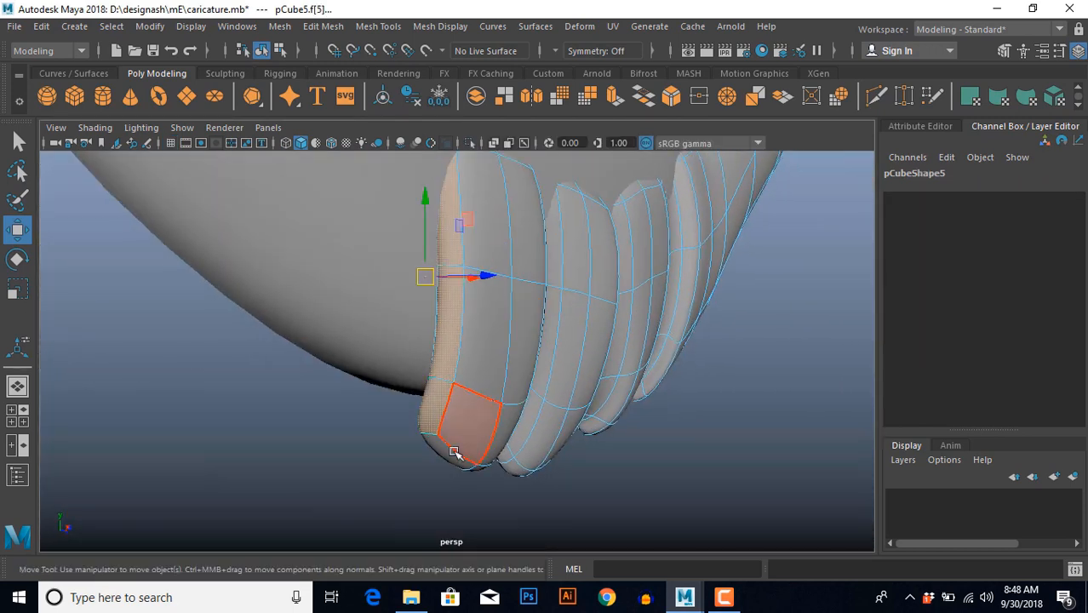
# Extrude the selected side faces twice in the front view, moving them up along the drawn beard on the raised-hand side.
pyautogui.press('space')
pyautogui.press('space')
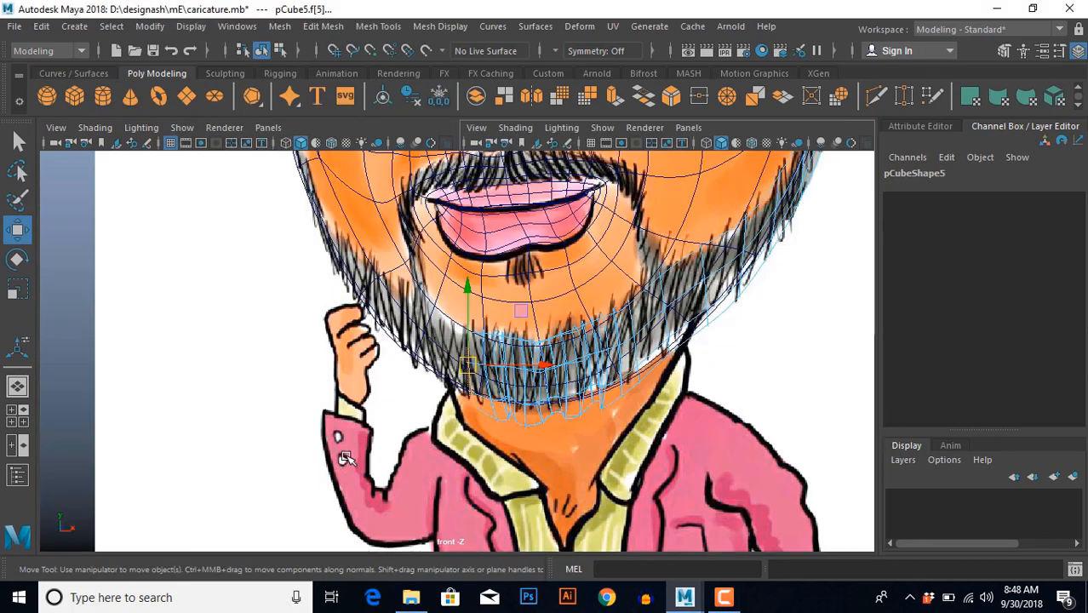
pyautogui.scroll(-6, 422, 430)
pyautogui.scroll(3, 422, 429)
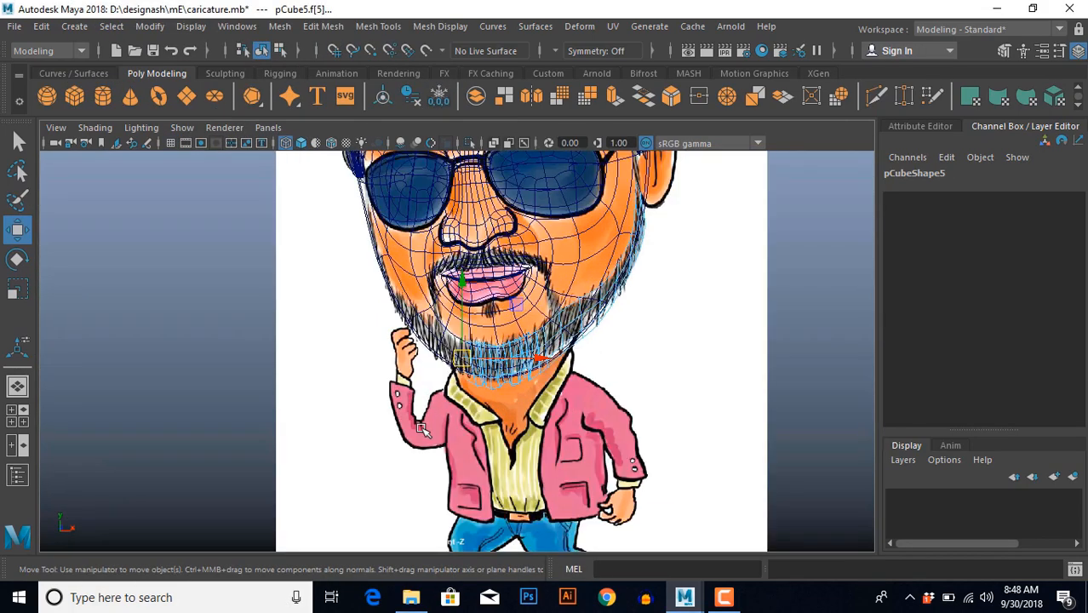
pyautogui.scroll(4, 390, 374)
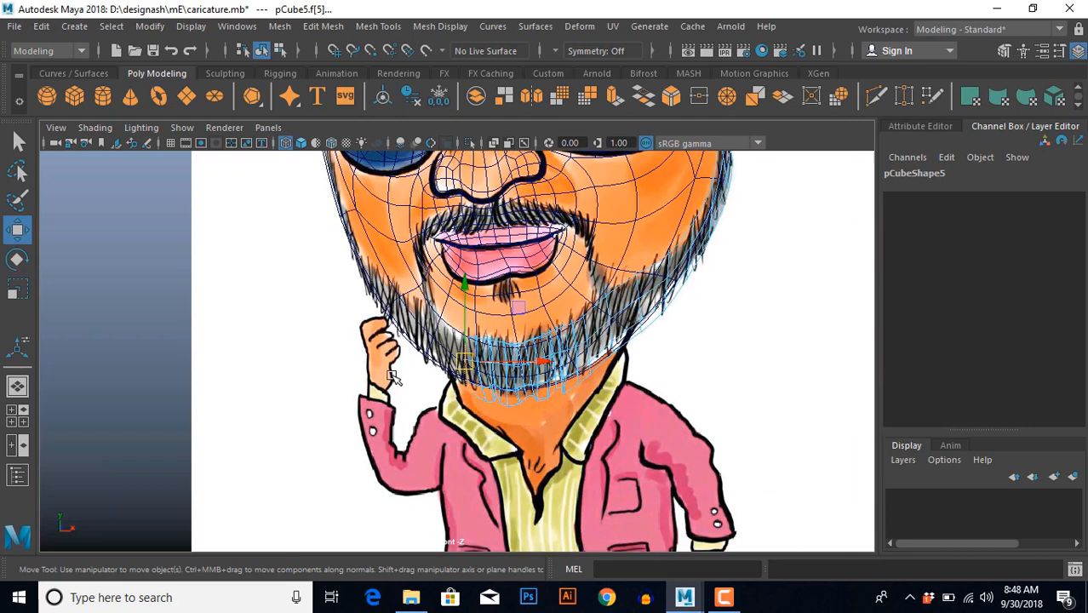
pyautogui.keyDown('shift'); pyautogui.moveTo(337, 335); pyautogui.dragTo(327, 279, button='right'); pyautogui.keyUp('shift')
pyautogui.scroll(2, 444, 393)
pyautogui.moveTo(471, 370); pyautogui.dragTo(381, 300)
pyautogui.hotkey('ctrl', 'e')
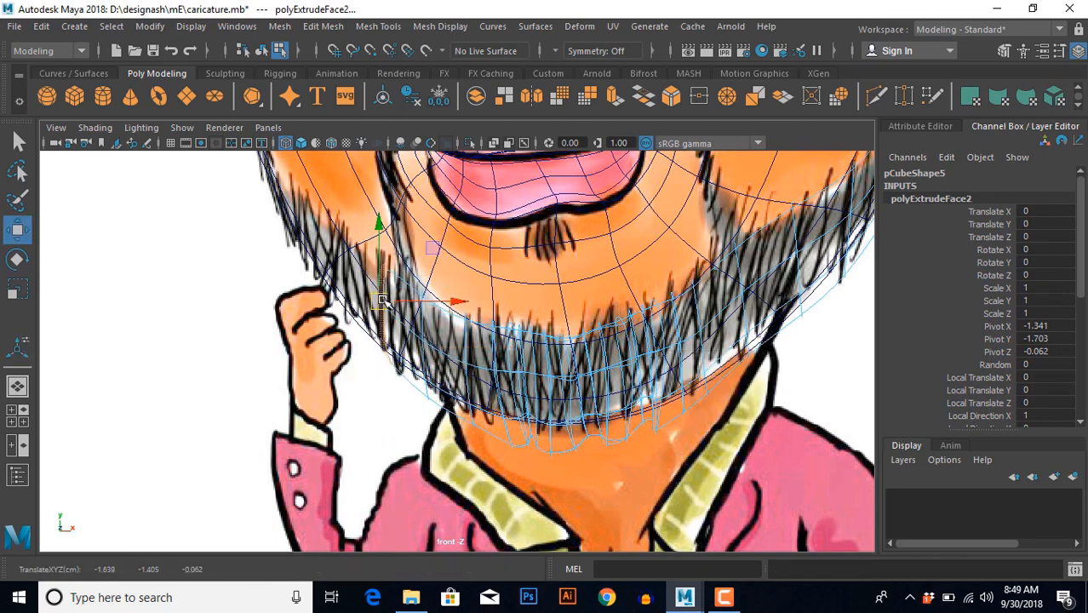
# Extrude the end faces two more times, following the drawn jaw beard past the raised hand.
pyautogui.hotkey('ctrl', 'e')
pyautogui.press('w')
pyautogui.keyDown('alt'); pyautogui.moveTo(382, 299); pyautogui.dragTo(436, 407, button='middle'); pyautogui.keyUp('alt')
pyautogui.moveTo(435, 408); pyautogui.dragTo(395, 368)
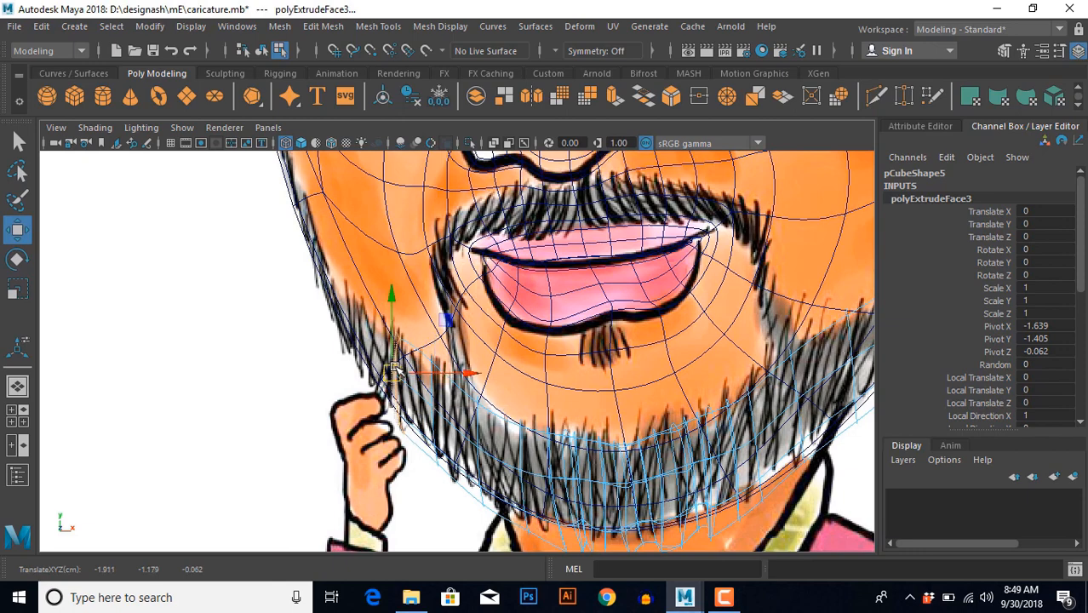
pyautogui.hotkey('ctrl', 'e')
pyautogui.press('w')
pyautogui.moveTo(393, 371); pyautogui.dragTo(359, 327)
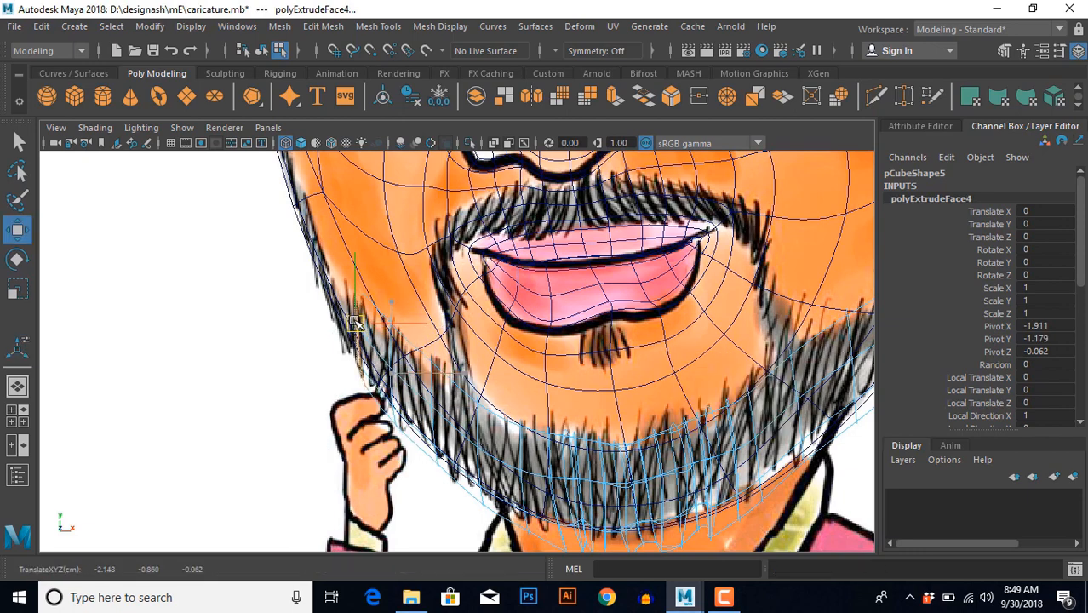
# Extrude the end faces another two times, carrying the beard up the outer edge of the cheek.
pyautogui.keyDown('alt'); pyautogui.moveTo(355, 372); pyautogui.dragTo(358, 425, button='middle'); pyautogui.keyUp('alt')
pyautogui.hotkey('ctrl', 'e')
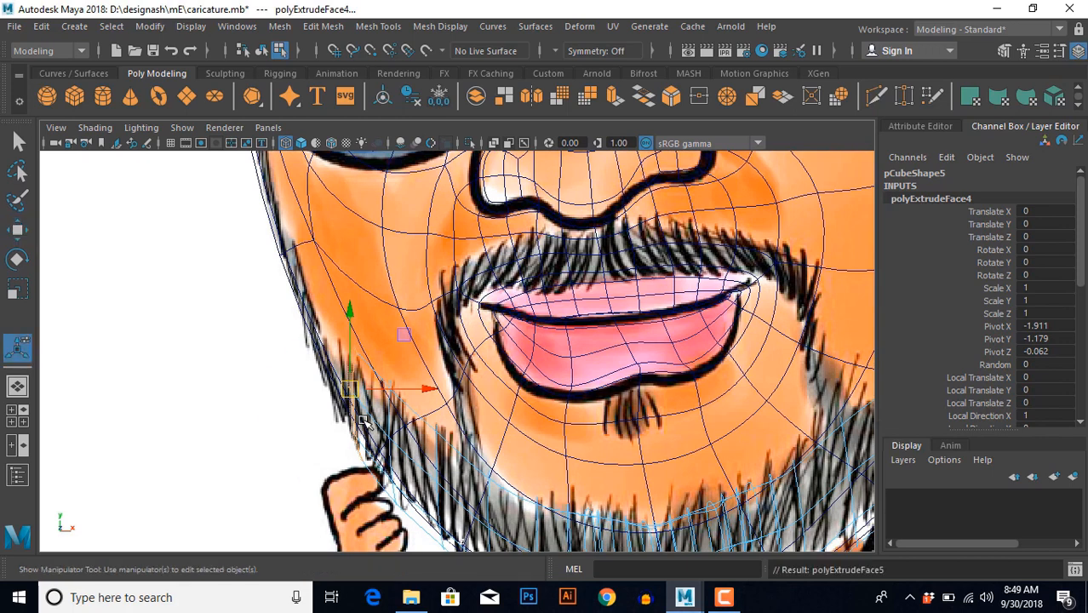
pyautogui.press('w')
pyautogui.moveTo(349, 385); pyautogui.dragTo(315, 327)
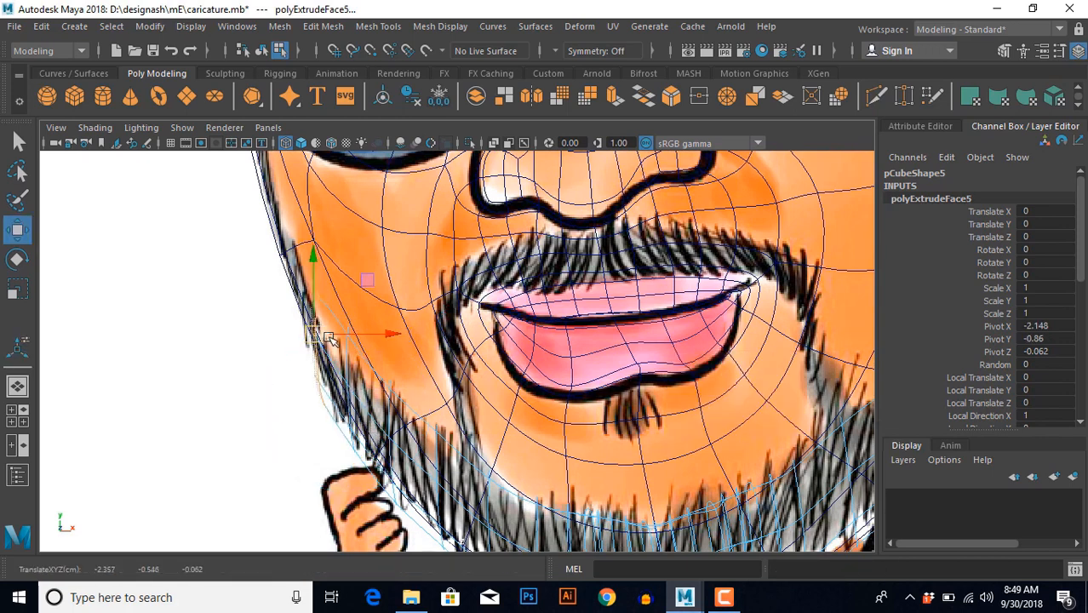
pyautogui.press('r')
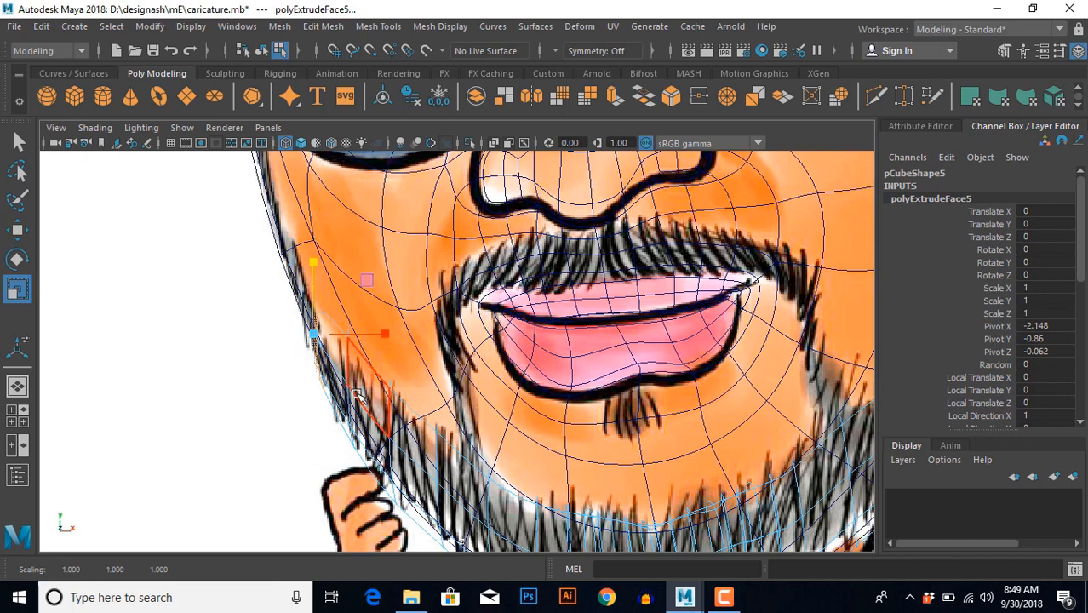
pyautogui.hotkey('ctrl', 'e')
pyautogui.press('w')
pyautogui.keyDown('alt'); pyautogui.moveTo(316, 344); pyautogui.dragTo(355, 439, button='middle'); pyautogui.keyUp('alt')
pyautogui.moveTo(354, 422); pyautogui.dragTo(325, 359)
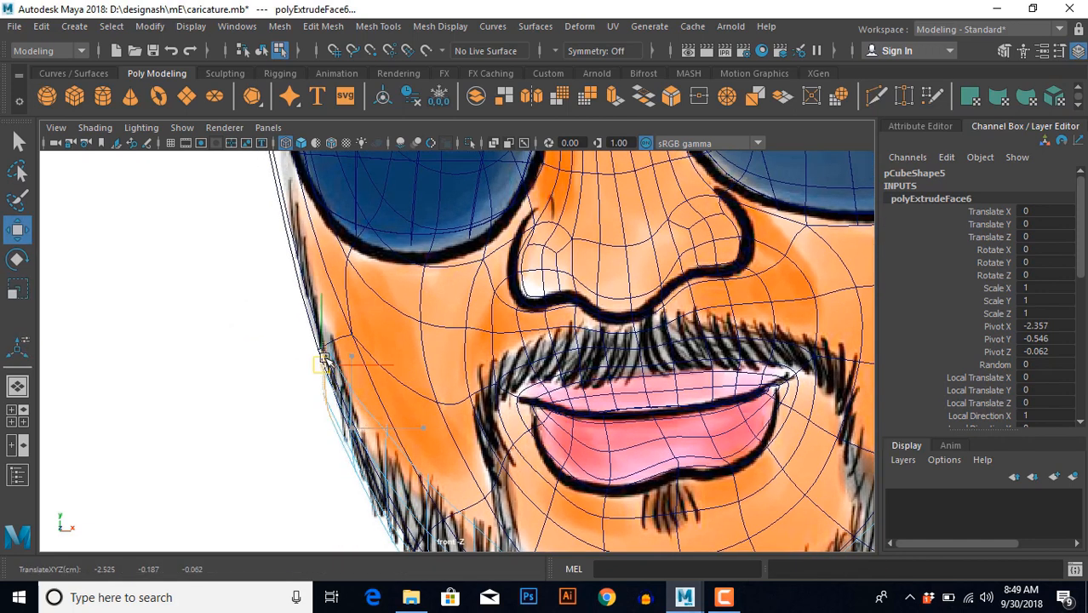
# Extrude the end faces two further times up the face edge, ending the sideburn beside the sunglasses lens.
pyautogui.hotkey('ctrl', 'e')
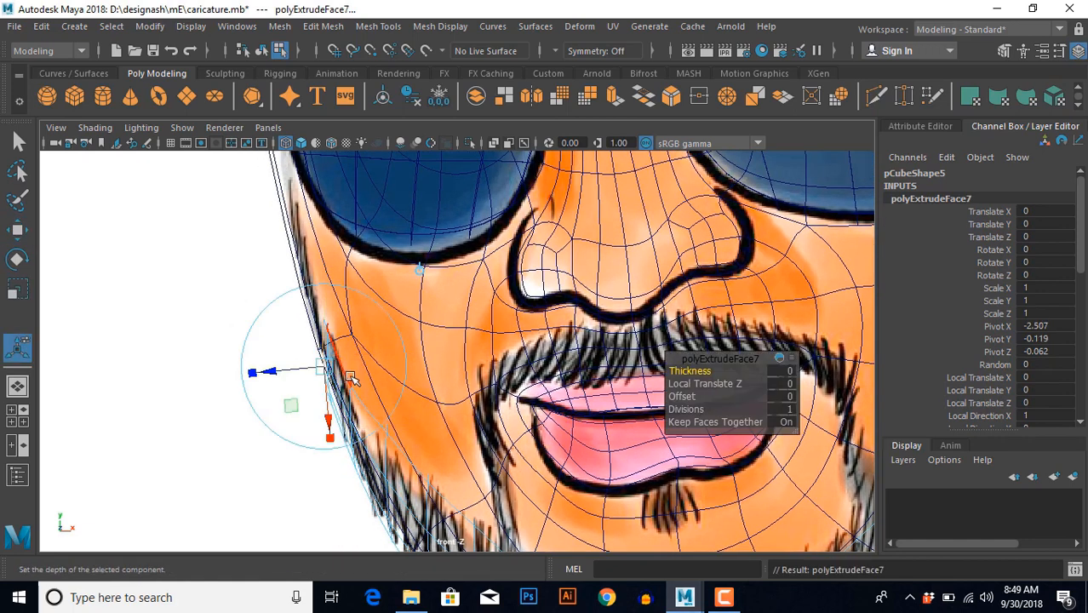
pyautogui.press('w')
pyautogui.moveTo(325, 350); pyautogui.dragTo(299, 266)
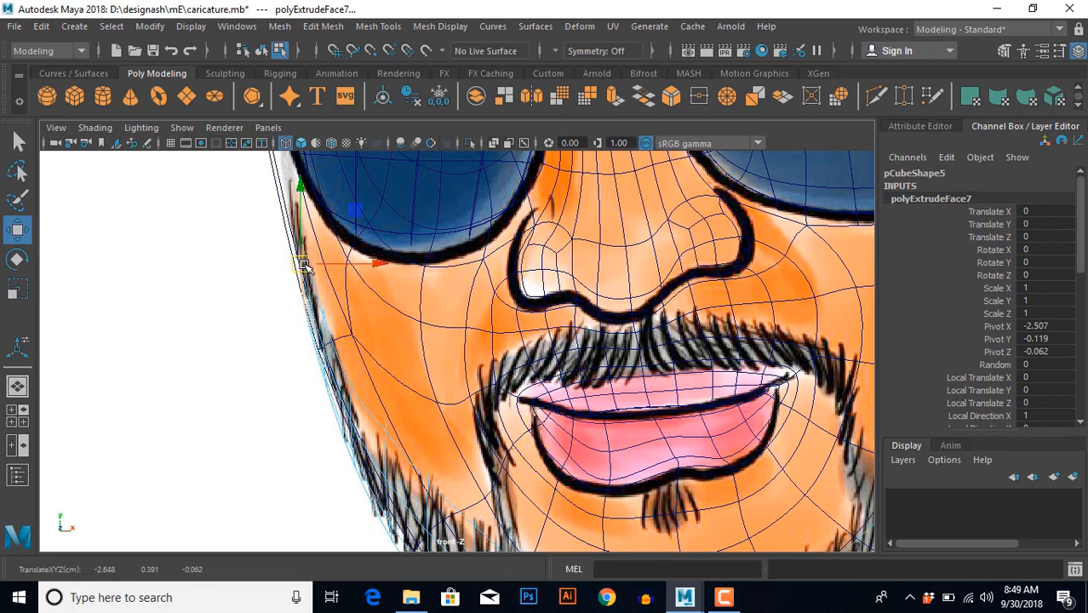
pyautogui.hotkey('ctrl', 'e')
pyautogui.press('w')
pyautogui.keyDown('alt'); pyautogui.moveTo(323, 277); pyautogui.dragTo(371, 462, button='middle'); pyautogui.keyUp('alt')
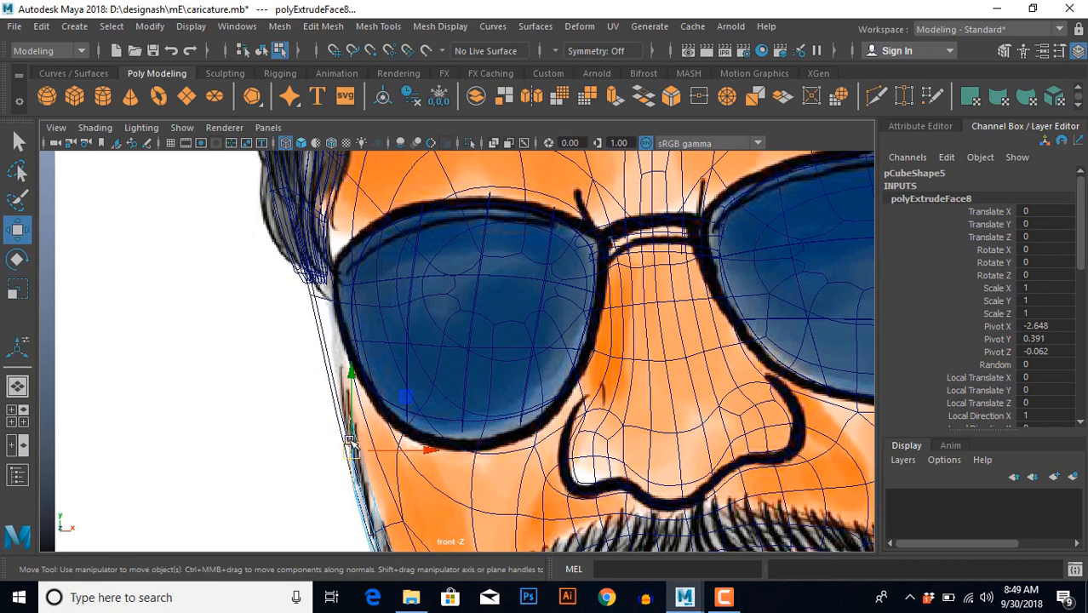
pyautogui.moveTo(350, 444); pyautogui.dragTo(339, 364)
# Select the upper vertices of the ear-side jaw beard in perspective and move them in depth to fit the cheek.
pyautogui.press('space')
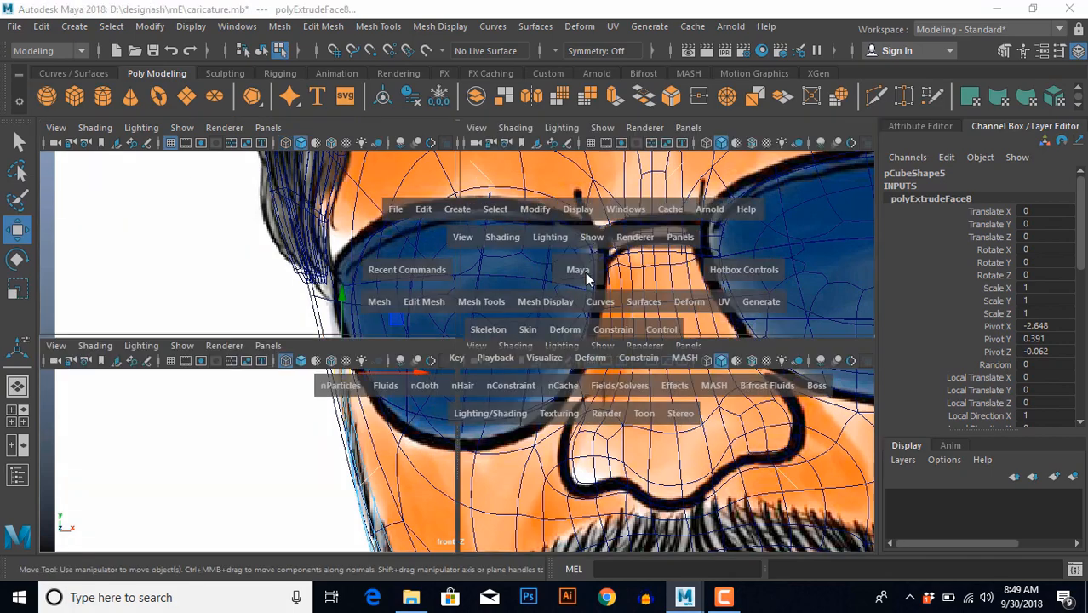
pyautogui.press('space')
pyautogui.scroll(-5, 454, 391)
pyautogui.keyDown('alt'); pyautogui.moveTo(452, 394); pyautogui.dragTo(542, 461); pyautogui.keyUp('alt')
pyautogui.scroll(2, 541, 508)
pyautogui.moveTo(689, 394); pyautogui.dragTo(601, 361, button='right')
pyautogui.scroll(3, 515, 387)
pyautogui.keyDown('alt'); pyautogui.moveTo(515, 387); pyautogui.dragTo(506, 366); pyautogui.keyUp('alt')
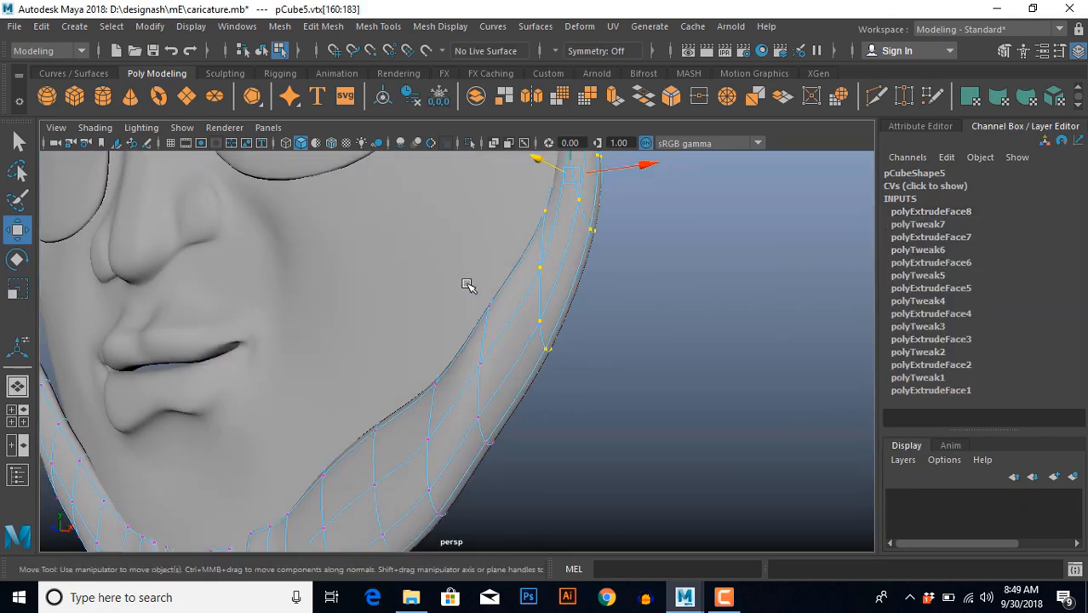
pyautogui.moveTo(503, 482); pyautogui.dragTo(464, 288)
# Adjust the depth of the lower jaw-beard vertex sections so the strip curves around the face toward the chin.
pyautogui.keyDown('alt'); pyautogui.moveTo(511, 383); pyautogui.dragTo(412, 397); pyautogui.keyUp('alt')
pyautogui.moveTo(268, 222); pyautogui.dragTo(485, 386)
pyautogui.scroll(4, 486, 387)
pyautogui.keyDown('alt'); pyautogui.moveTo(464, 335); pyautogui.dragTo(446, 301); pyautogui.keyUp('alt')
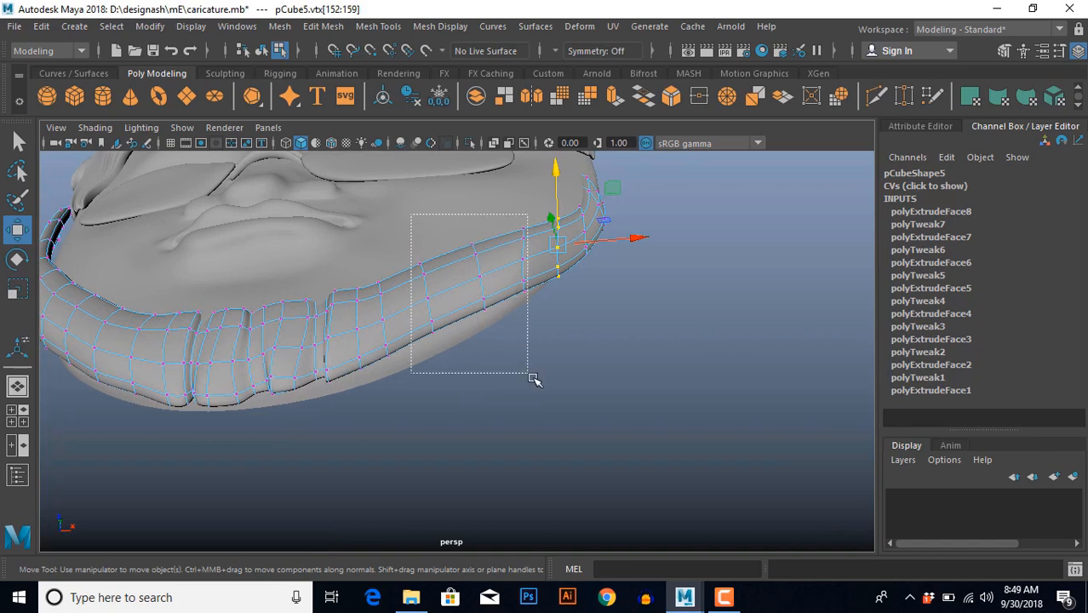
pyautogui.moveTo(534, 379); pyautogui.dragTo(535, 379)
pyautogui.keyDown('alt'); pyautogui.moveTo(534, 380); pyautogui.dragTo(464, 407); pyautogui.keyUp('alt')
# Move the tip vertices of the newly extruded sideburn in depth to fit the side of the head.
pyautogui.keyDown('alt'); pyautogui.moveTo(387, 355); pyautogui.dragTo(443, 395, button='middle'); pyautogui.keyUp('alt')
pyautogui.scroll(4, 413, 380)
pyautogui.moveTo(412, 341); pyautogui.dragTo(424, 342)
pyautogui.keyDown('alt'); pyautogui.moveTo(426, 344); pyautogui.dragTo(547, 354); pyautogui.keyUp('alt')
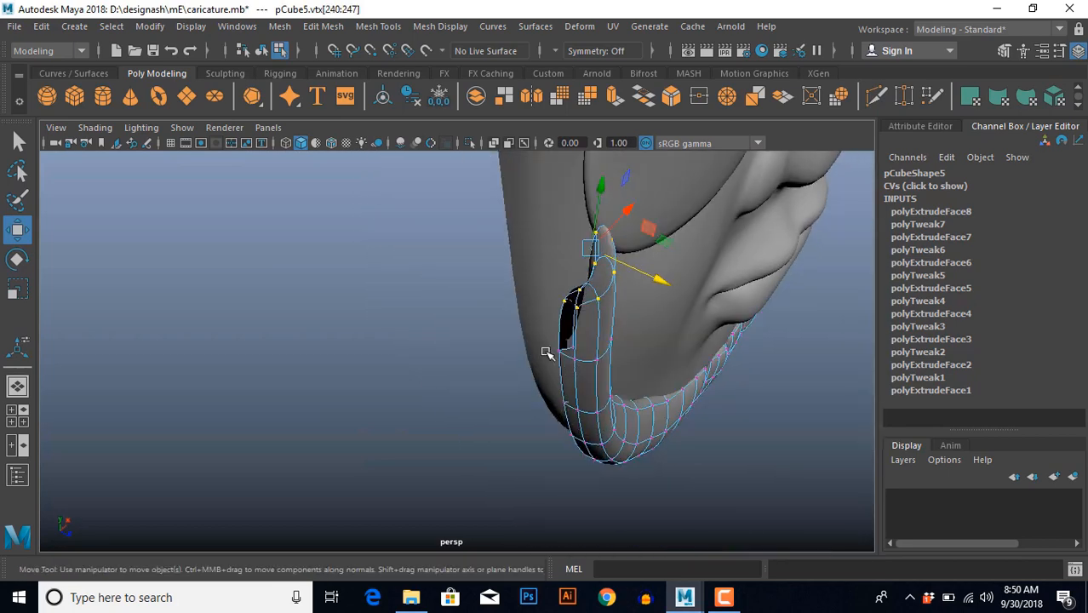
pyautogui.scroll(2, 547, 354)
pyautogui.keyDown('alt'); pyautogui.moveTo(546, 354); pyautogui.dragTo(469, 386, button='middle'); pyautogui.keyUp('alt')
pyautogui.keyDown('alt'); pyautogui.moveTo(469, 386); pyautogui.dragTo(478, 377); pyautogui.keyUp('alt')
# Reposition smaller groups of vertices near the new sideburn's tip to close its gap with the head.
pyautogui.moveTo(567, 279); pyautogui.dragTo(495, 380)
pyautogui.keyDown('alt'); pyautogui.moveTo(499, 383); pyautogui.dragTo(500, 423, button='middle'); pyautogui.keyUp('alt')
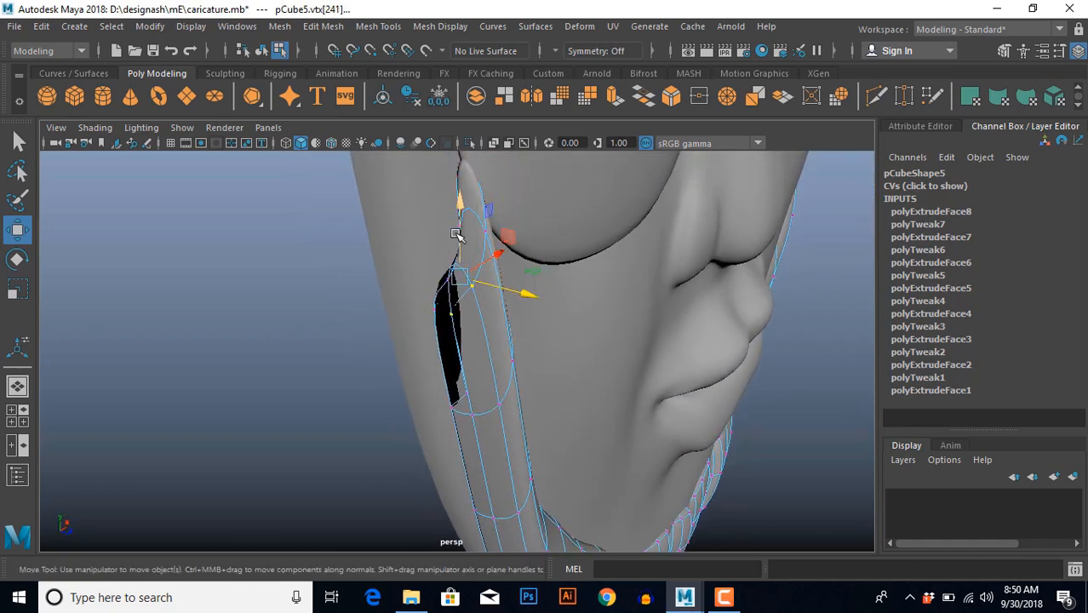
pyautogui.moveTo(456, 234); pyautogui.dragTo(458, 237)
pyautogui.keyDown('alt'); pyautogui.moveTo(494, 395); pyautogui.dragTo(390, 402); pyautogui.keyUp('alt')
pyautogui.moveTo(392, 298); pyautogui.dragTo(389, 299)
pyautogui.scroll(-5, 373, 347)
pyautogui.keyDown('alt'); pyautogui.moveTo(373, 347); pyautogui.dragTo(369, 390); pyautogui.keyUp('alt')
pyautogui.scroll(1, 369, 390)
pyautogui.moveTo(409, 349); pyautogui.dragTo(408, 342)
pyautogui.keyDown('alt'); pyautogui.moveTo(408, 342); pyautogui.dragTo(433, 400); pyautogui.keyUp('alt')
# Scale the upper sideburn vertices narrower in depth and move them to sit against the side of the face.
pyautogui.press('r')
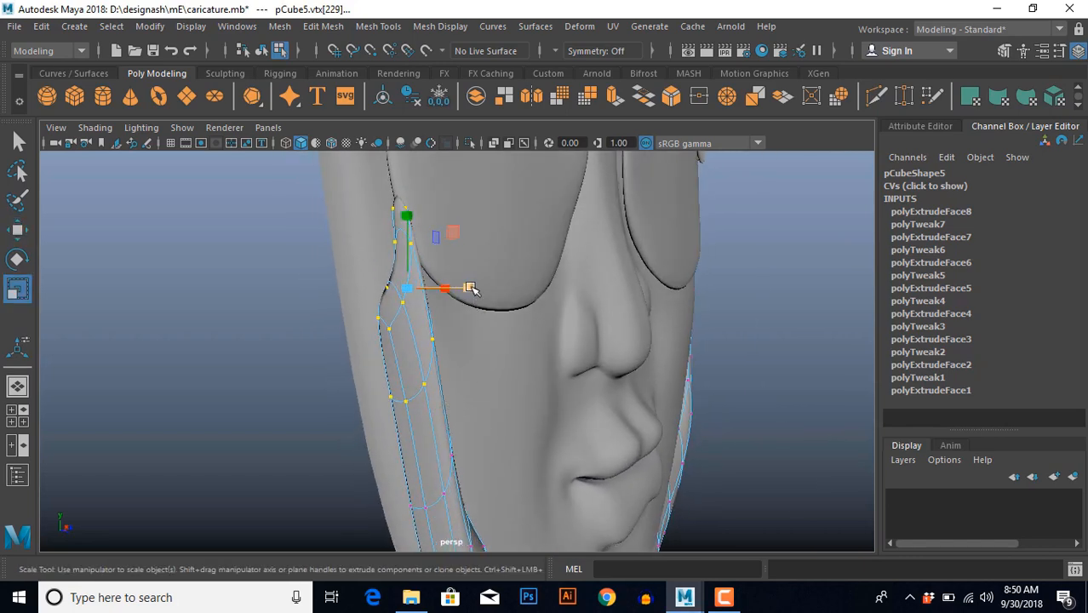
pyautogui.moveTo(471, 288); pyautogui.dragTo(446, 290)
pyautogui.press('w')
pyautogui.keyDown('alt'); pyautogui.moveTo(407, 381); pyautogui.dragTo(470, 387); pyautogui.keyUp('alt')
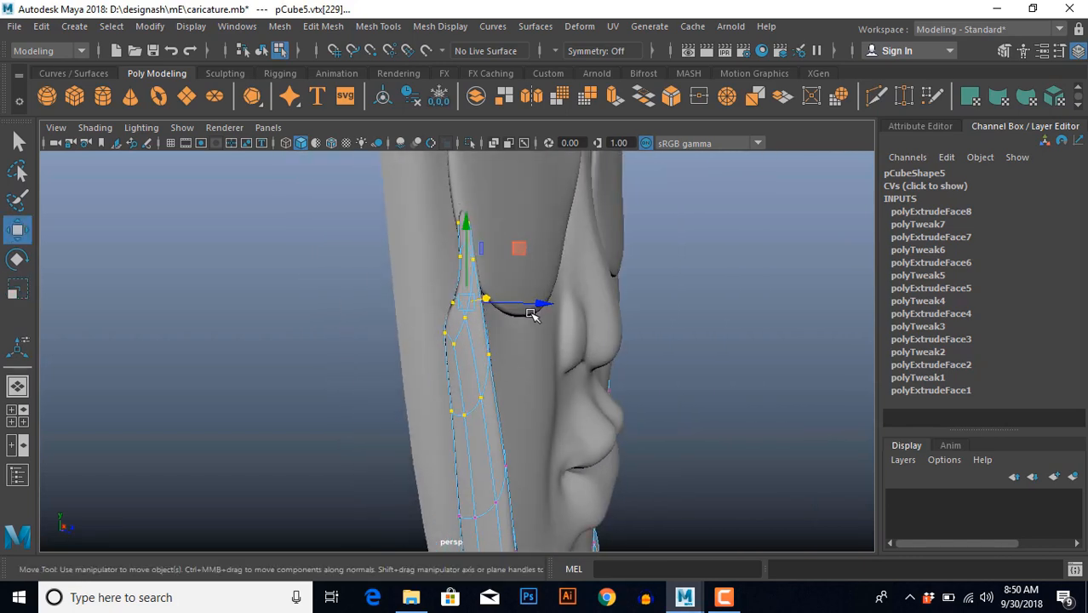
pyautogui.moveTo(532, 305); pyautogui.dragTo(427, 369)
pyautogui.moveTo(420, 272); pyautogui.dragTo(411, 272)
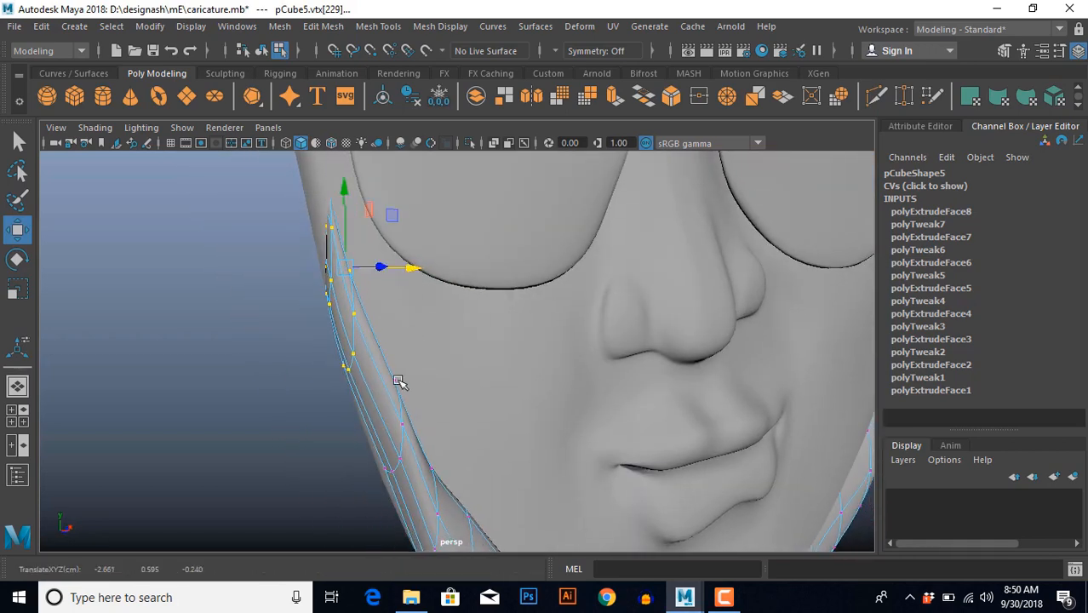
# Adjust the width of the cheek-side beard vertex sections and move them in depth against the side of the face.
pyautogui.keyDown('alt'); pyautogui.moveTo(400, 382); pyautogui.dragTo(389, 263); pyautogui.keyUp('alt')
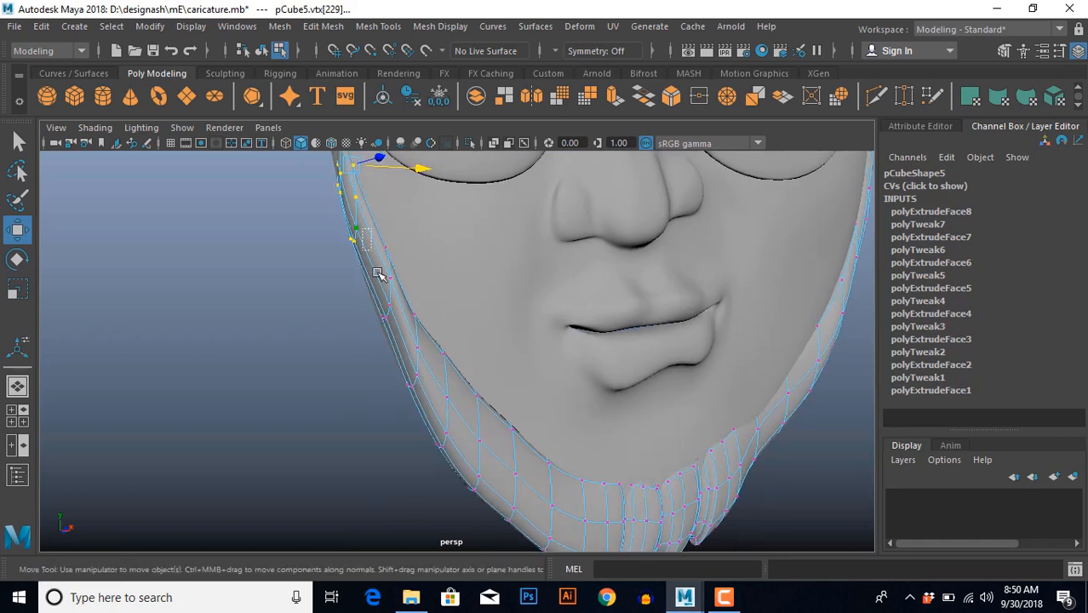
pyautogui.keyDown('alt'); pyautogui.moveTo(443, 475); pyautogui.dragTo(460, 369); pyautogui.keyUp('alt')
pyautogui.keyDown('alt'); pyautogui.moveTo(460, 370); pyautogui.dragTo(458, 412, button='middle'); pyautogui.keyUp('alt')
pyautogui.press('r')
pyautogui.scroll(4, 415, 412)
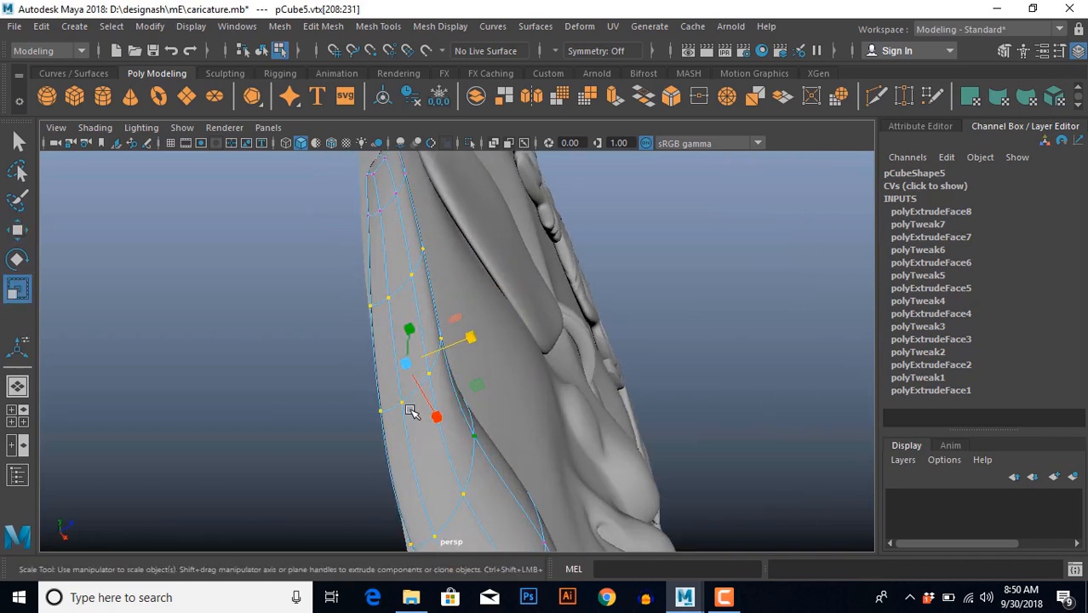
pyautogui.keyDown('alt'); pyautogui.moveTo(415, 412); pyautogui.dragTo(468, 344); pyautogui.keyUp('alt')
pyautogui.press('w')
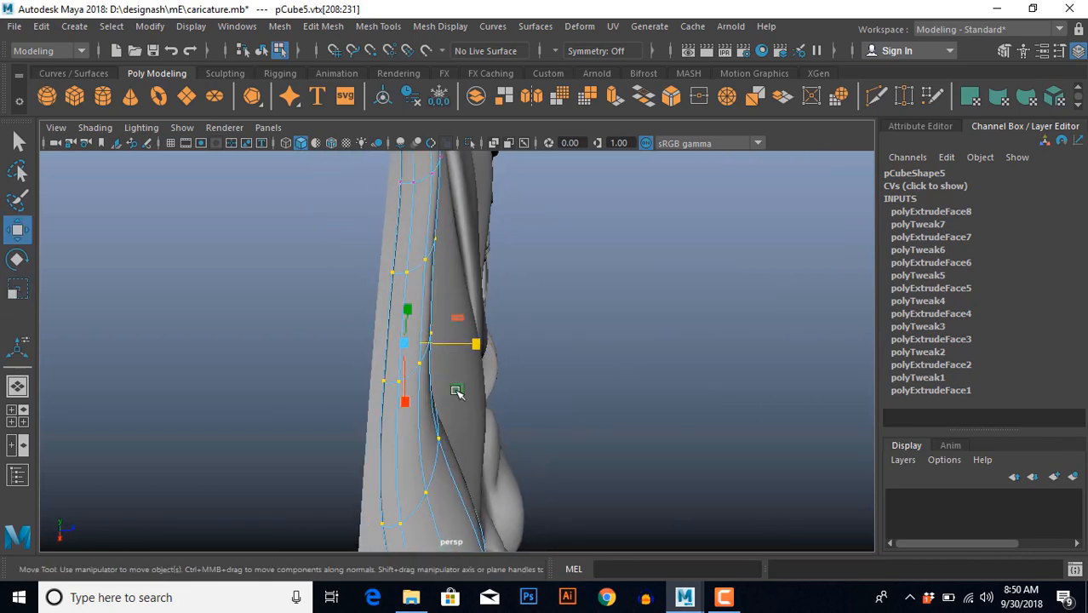
pyautogui.keyDown('alt'); pyautogui.moveTo(454, 388); pyautogui.dragTo(355, 372); pyautogui.keyUp('alt')
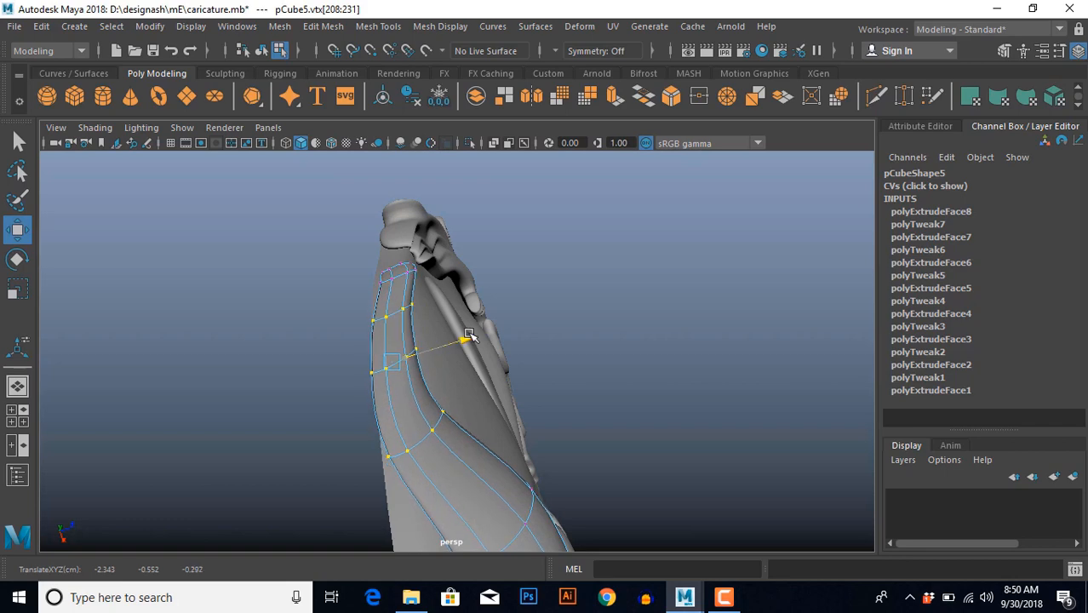
pyautogui.keyDown('alt'); pyautogui.moveTo(429, 361); pyautogui.dragTo(375, 300); pyautogui.keyUp('alt')
# Scale the sideburn's tip vertices narrower in depth and shift them slightly back along the side of the head.
pyautogui.keyDown('alt'); pyautogui.moveTo(388, 426); pyautogui.dragTo(421, 425); pyautogui.keyUp('alt')
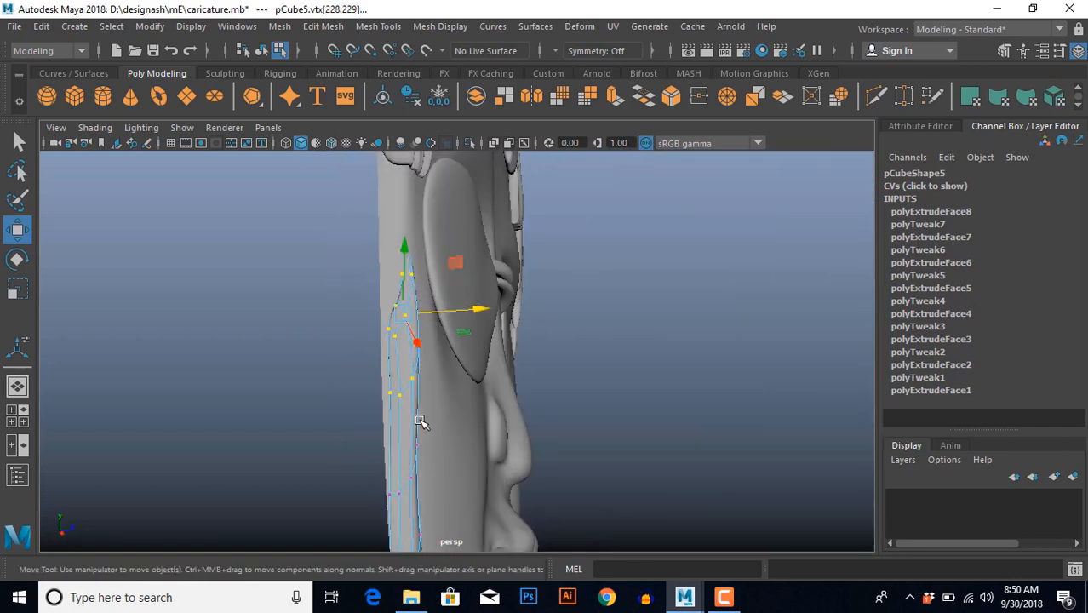
pyautogui.press('r')
pyautogui.press('w')
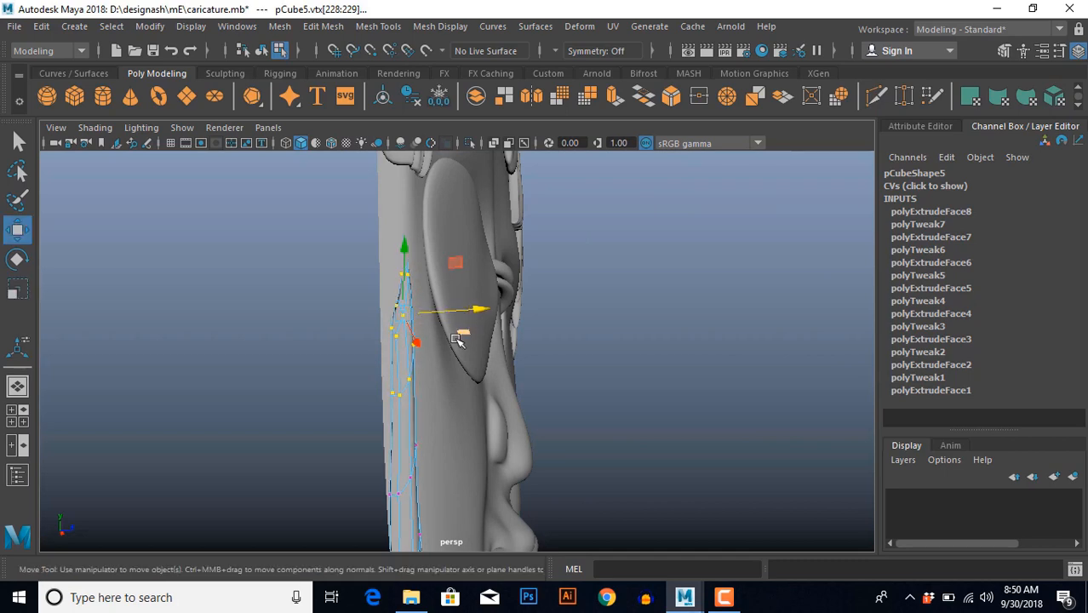
pyautogui.moveTo(479, 312); pyautogui.dragTo(467, 313)
# Move the bulging vertex sections in the middle of the jaw beard back in depth to follow the jaw's side.
pyautogui.keyDown('alt'); pyautogui.moveTo(384, 471); pyautogui.dragTo(472, 402); pyautogui.keyUp('alt')
pyautogui.scroll(4, 467, 441)
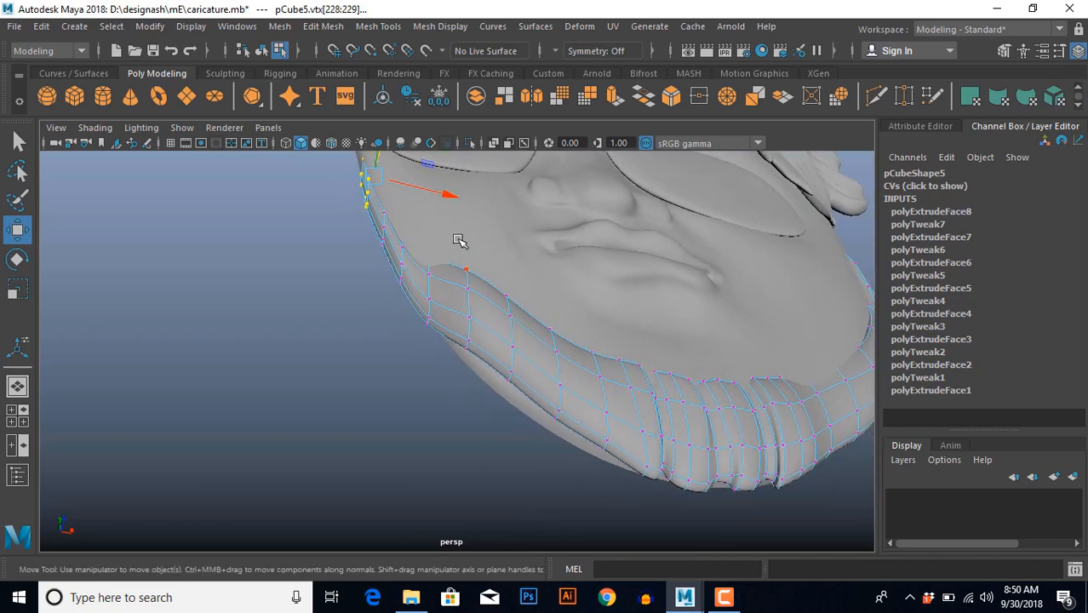
pyautogui.keyDown('alt'); pyautogui.moveTo(539, 439); pyautogui.dragTo(535, 382); pyautogui.keyUp('alt')
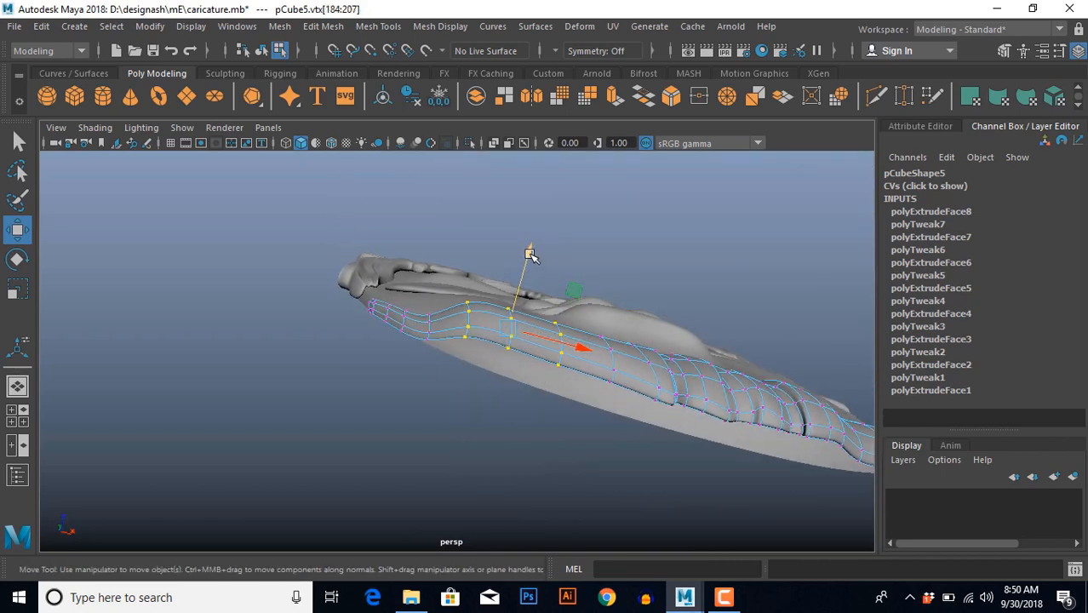
pyautogui.moveTo(529, 254); pyautogui.dragTo(527, 270)
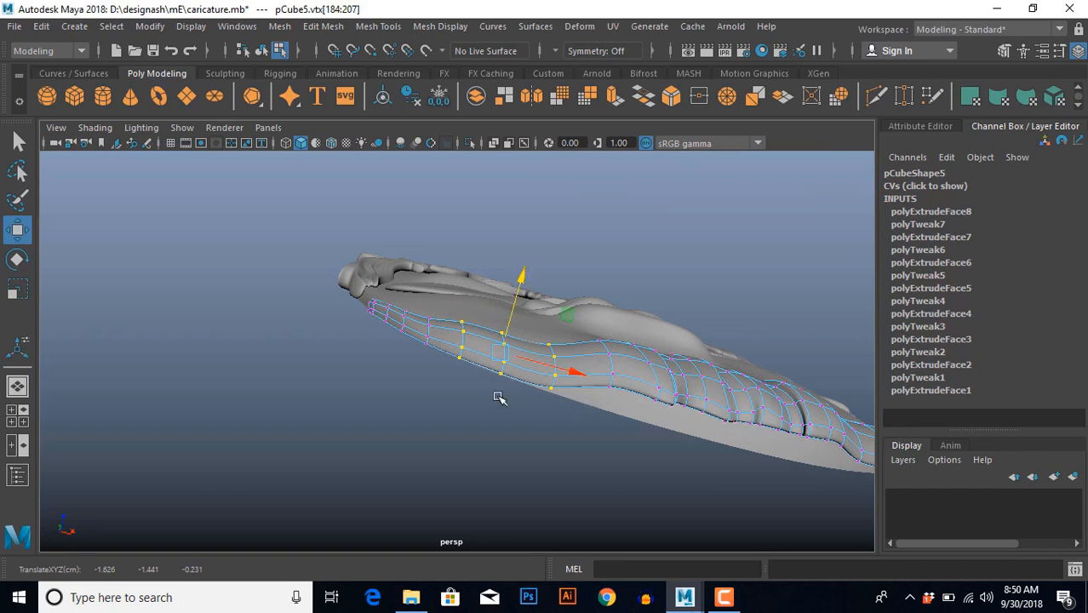
pyautogui.keyDown('alt'); pyautogui.moveTo(499, 398); pyautogui.dragTo(546, 359); pyautogui.keyUp('alt')
pyautogui.press('r')
pyautogui.click(525, 343)
pyautogui.press('w')
pyautogui.click(546, 357)
pyautogui.keyDown('alt'); pyautogui.moveTo(417, 468); pyautogui.dragTo(530, 421); pyautogui.keyUp('alt')
# Select the upper-edge vertices of the mid-jaw beard in the front view and move them in depth toward the face surface.
pyautogui.press('space')
pyautogui.press('space')
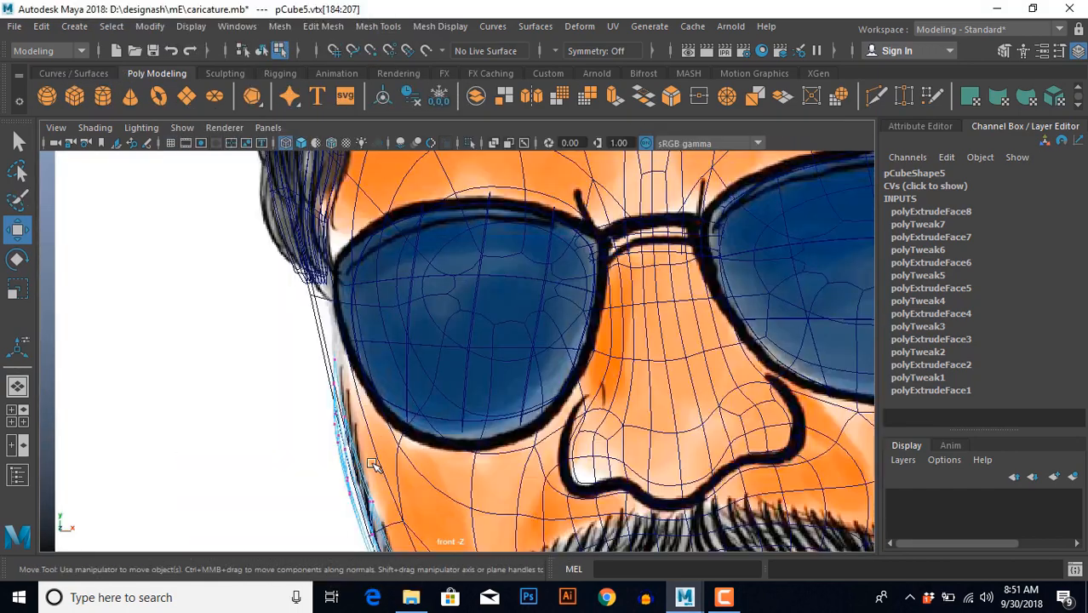
pyautogui.scroll(2, 352, 444)
pyautogui.keyDown('alt'); pyautogui.moveTo(394, 430); pyautogui.dragTo(388, 226, button='middle'); pyautogui.keyUp('alt')
pyautogui.scroll(3, 409, 324)
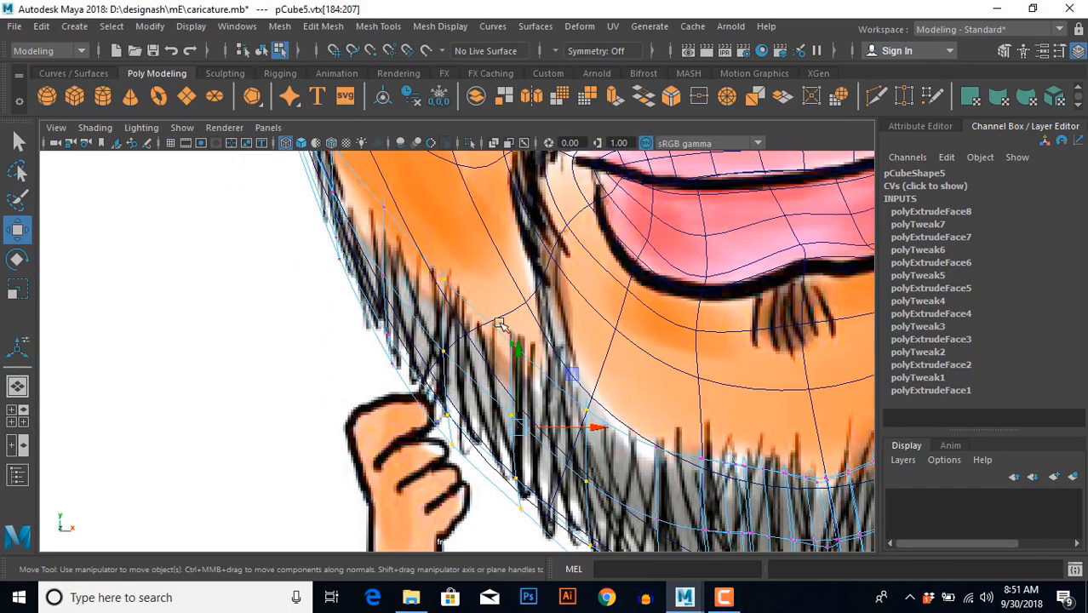
pyautogui.press('space')
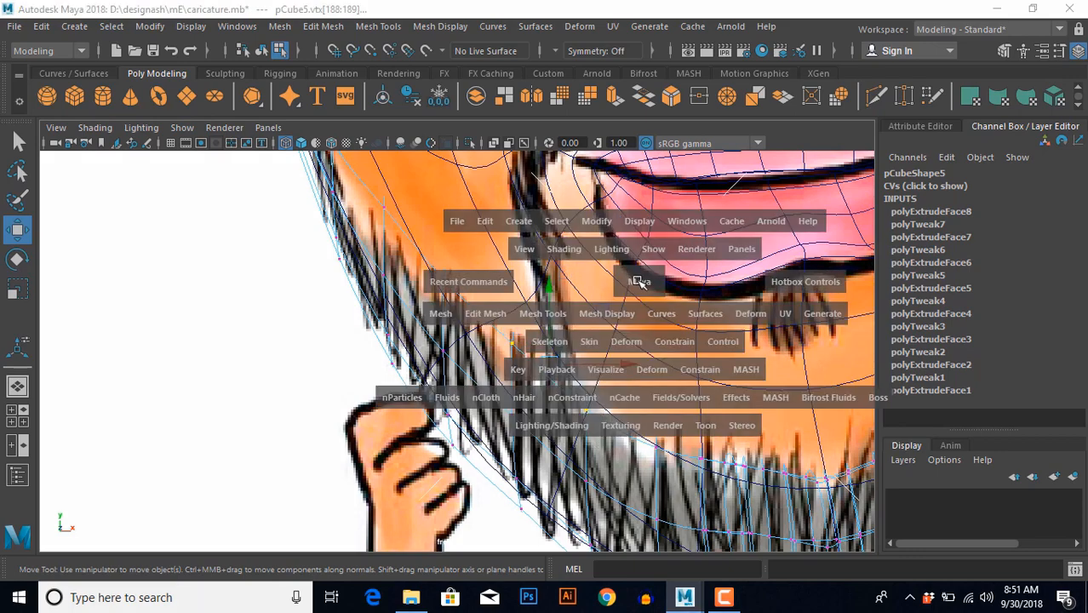
pyautogui.keyDown('alt'); pyautogui.moveTo(631, 301); pyautogui.dragTo(522, 360); pyautogui.keyUp('alt')
pyautogui.moveTo(527, 317); pyautogui.dragTo(536, 317)
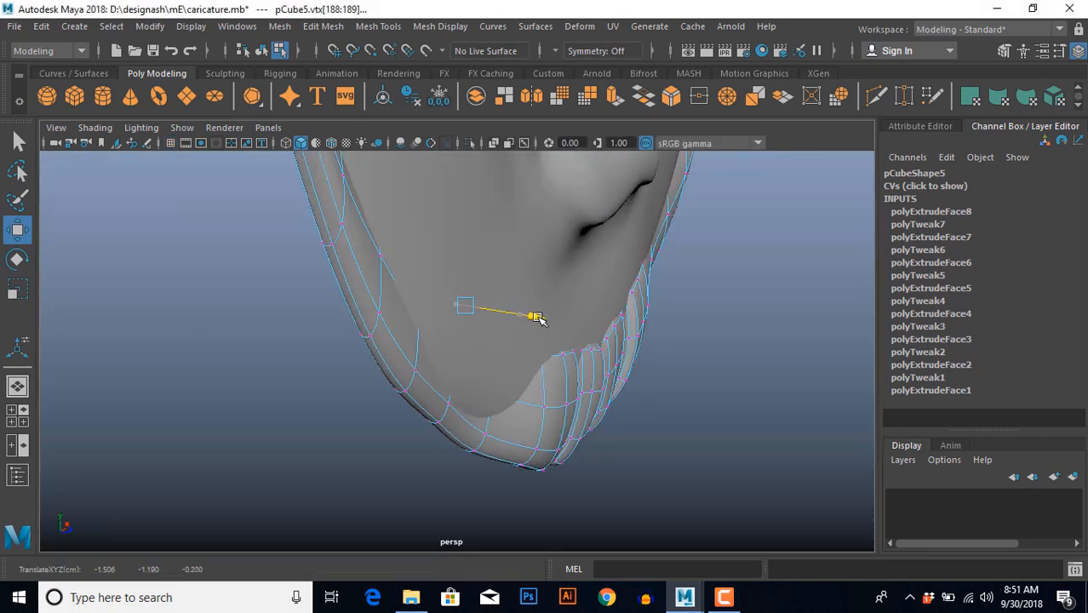
# Pick the next vertices below the mid-jaw beard's upper edge and adjust their depth to fit the jaw.
pyautogui.press('space')
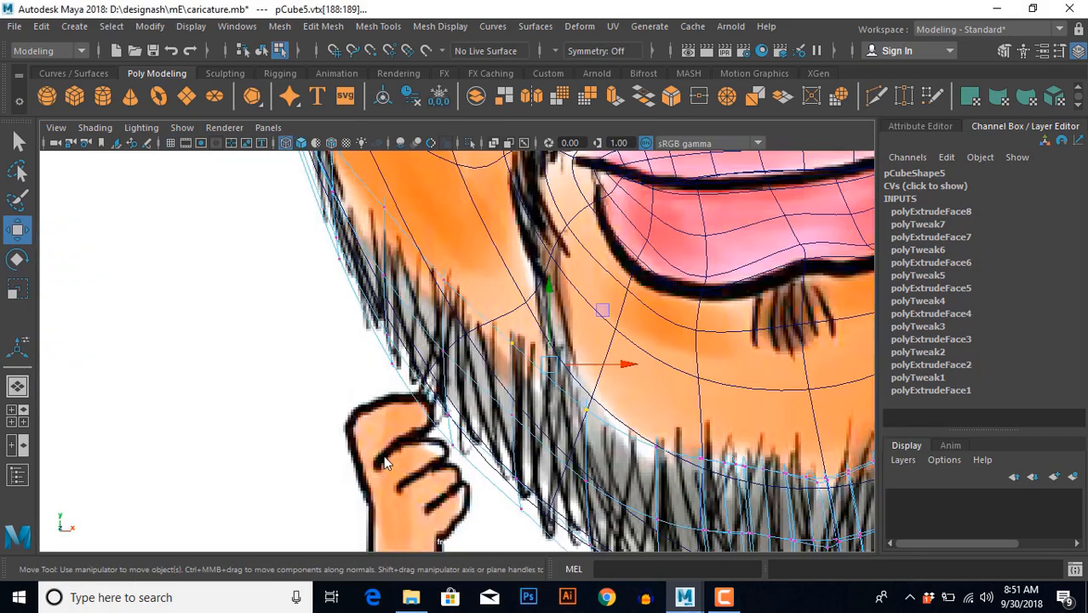
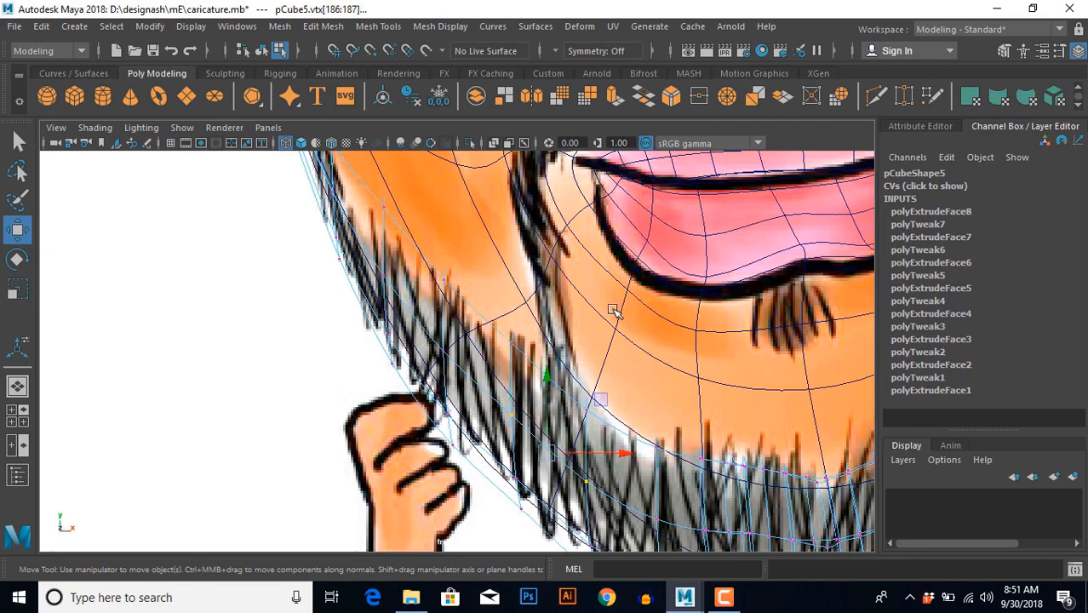
pyautogui.press('space')
pyautogui.moveTo(549, 408); pyautogui.dragTo(439, 405)
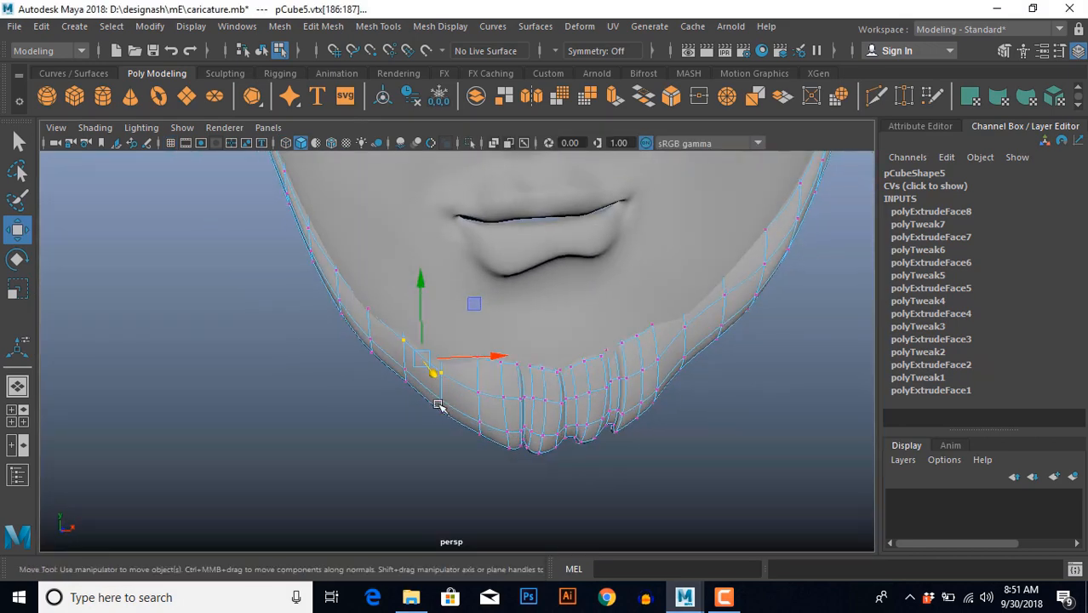
pyautogui.keyDown('alt'); pyautogui.moveTo(440, 406); pyautogui.dragTo(517, 480, button='right'); pyautogui.keyUp('alt')
pyautogui.keyDown('alt'); pyautogui.moveTo(516, 481); pyautogui.dragTo(550, 501, button='middle'); pyautogui.keyUp('alt')
pyautogui.moveTo(400, 341); pyautogui.dragTo(427, 377)
pyautogui.keyDown('alt'); pyautogui.moveTo(427, 377); pyautogui.dragTo(449, 409); pyautogui.keyUp('alt')
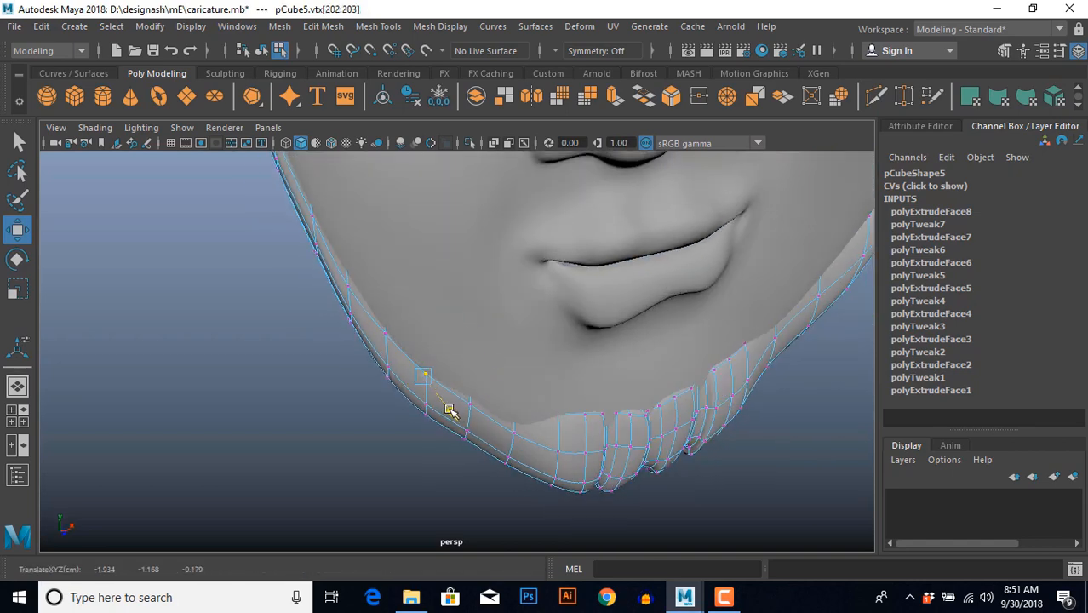
pyautogui.keyDown('alt'); pyautogui.moveTo(489, 473); pyautogui.dragTo(469, 450); pyautogui.keyUp('alt')
pyautogui.moveTo(465, 309); pyautogui.dragTo(518, 404)
pyautogui.hotkey('ctrl', 'z')
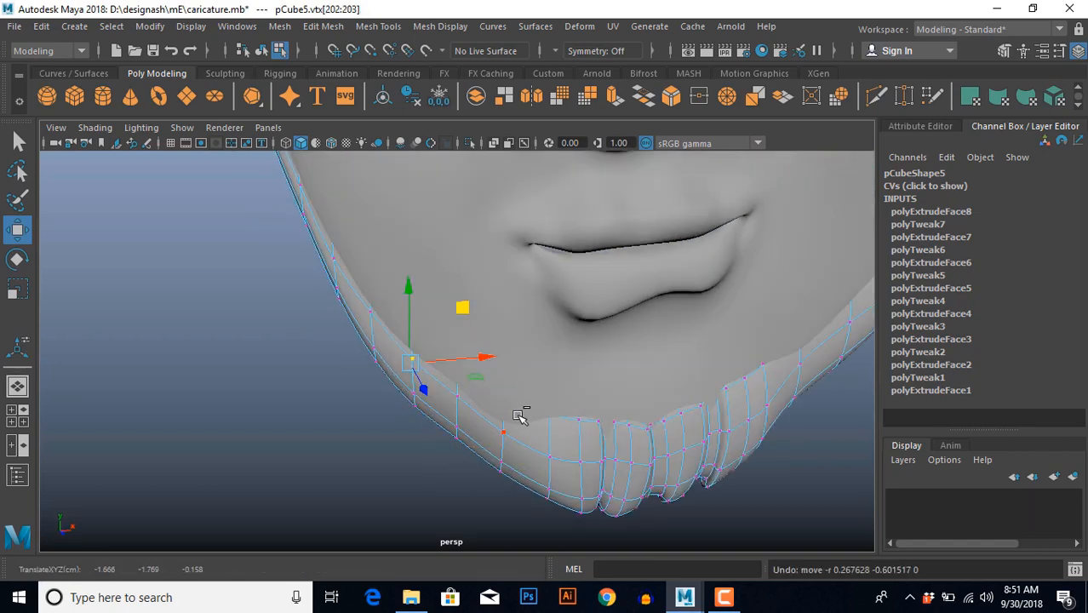
# Reselect the beard mesh's vertices and select the mid-jaw beard's upper-edge vertices in the front view over the reference drawing.
pyautogui.click(500, 383)
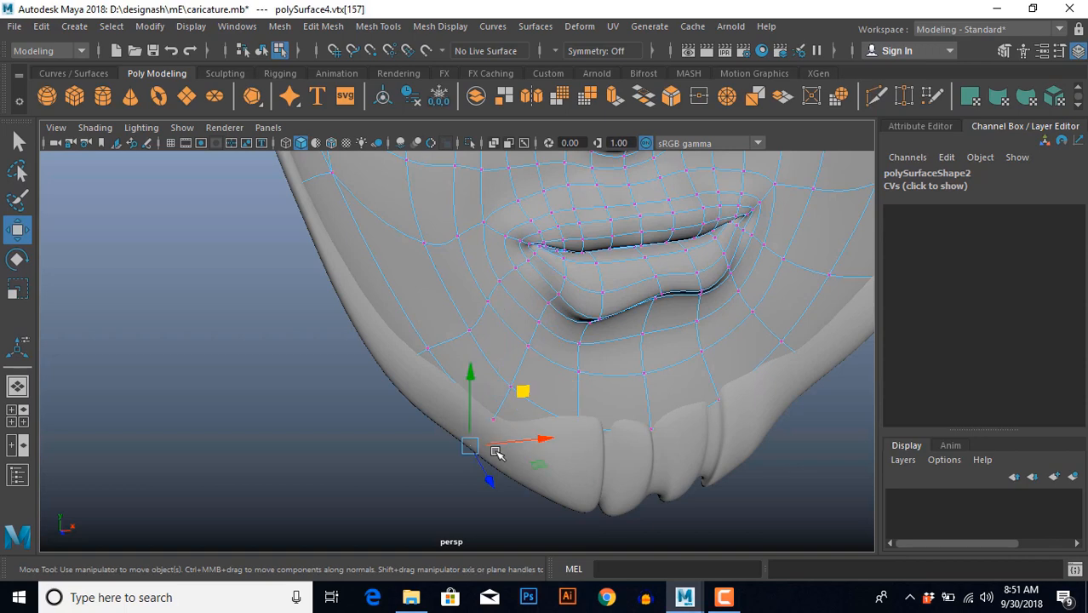
pyautogui.click(521, 482)
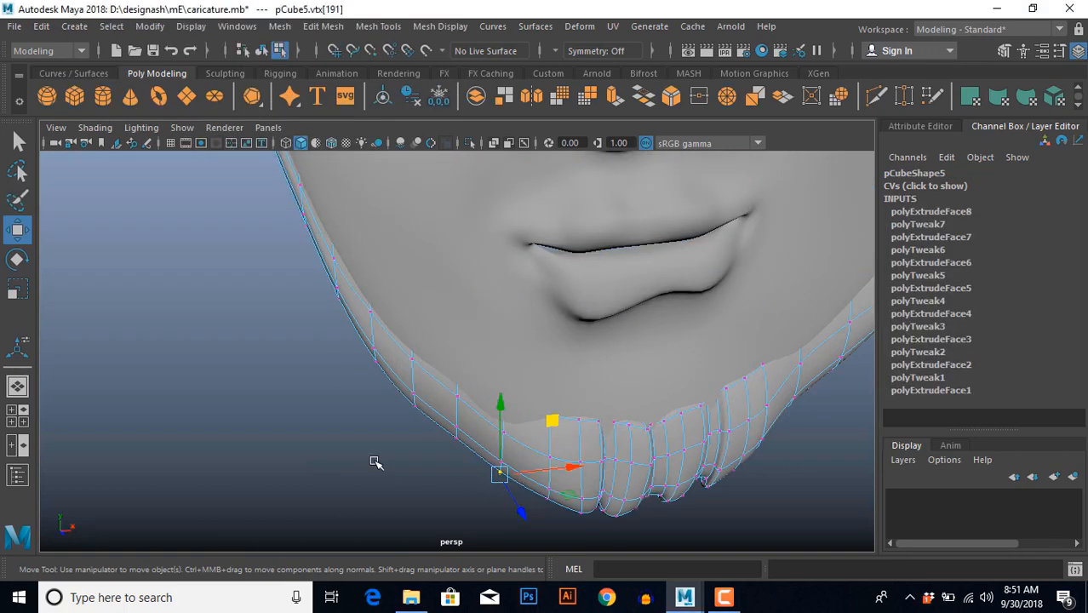
pyautogui.press('space')
pyautogui.press('space')
pyautogui.keyDown('alt'); pyautogui.moveTo(472, 468); pyautogui.dragTo(398, 434, button='middle'); pyautogui.keyUp('alt')
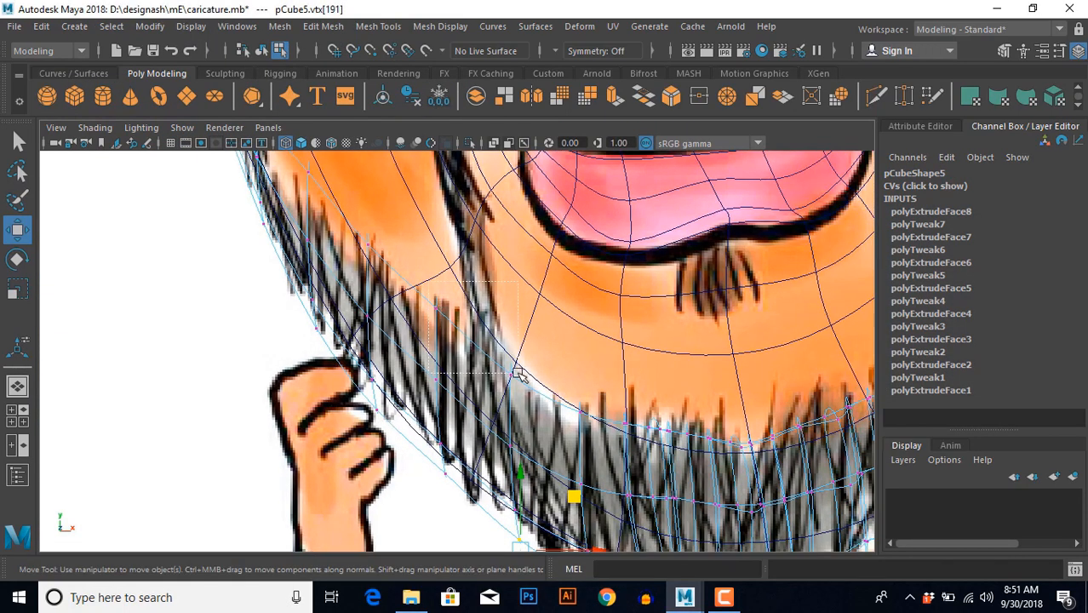
# Pull the beard's upper-edge vertices forward from the cheek along the jaw on the raised-fist side.
pyautogui.press('space')
pyautogui.press('space')
pyautogui.moveTo(534, 379)
pyautogui.keyDown('alt'); pyautogui.mouseDown()
pyautogui.moveTo(551, 412)
pyautogui.moveTo(529, 423)
pyautogui.mouseUp(); pyautogui.keyUp('alt')
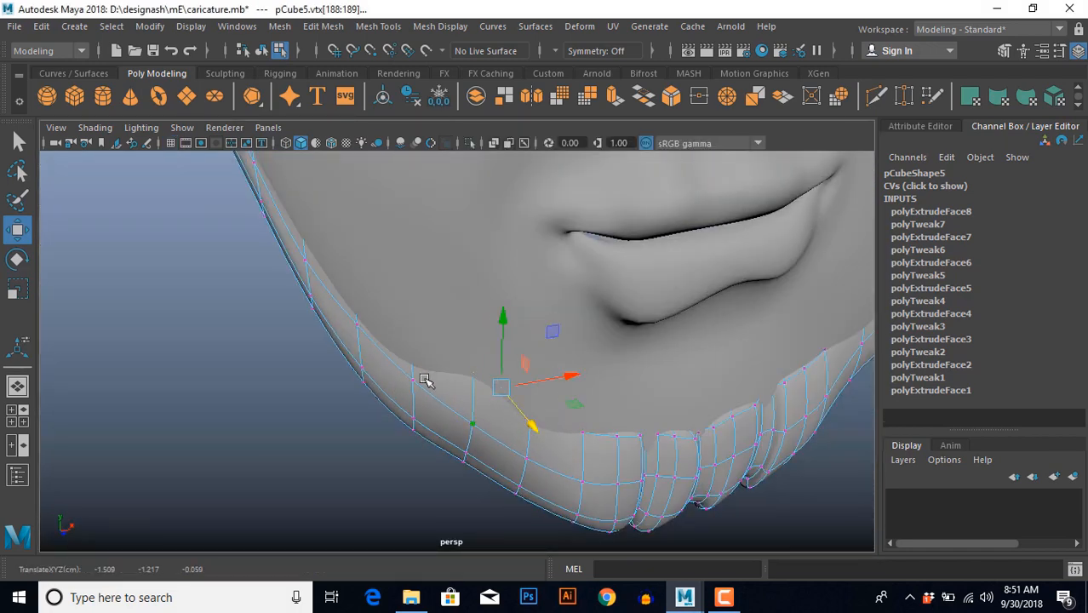
pyautogui.moveTo(389, 302); pyautogui.dragTo(432, 341)
pyautogui.keyDown('alt'); pyautogui.moveTo(410, 382); pyautogui.dragTo(483, 390); pyautogui.keyUp('alt')
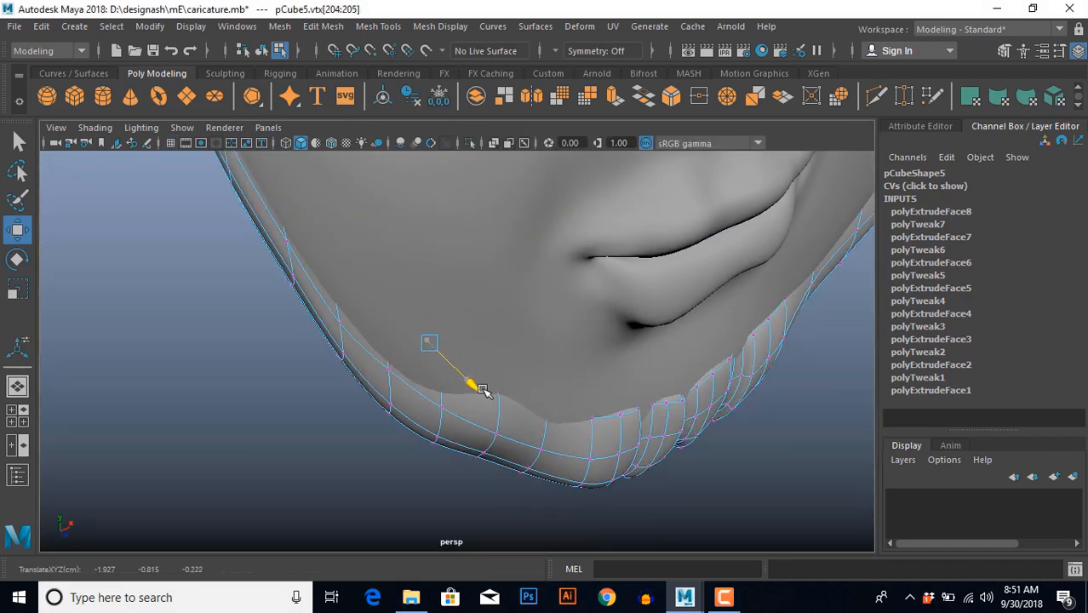
# Pull the next groups of upper-edge beard vertices further up the fist-side jaw forward from the cheek.
pyautogui.press('space')
pyautogui.press('space')
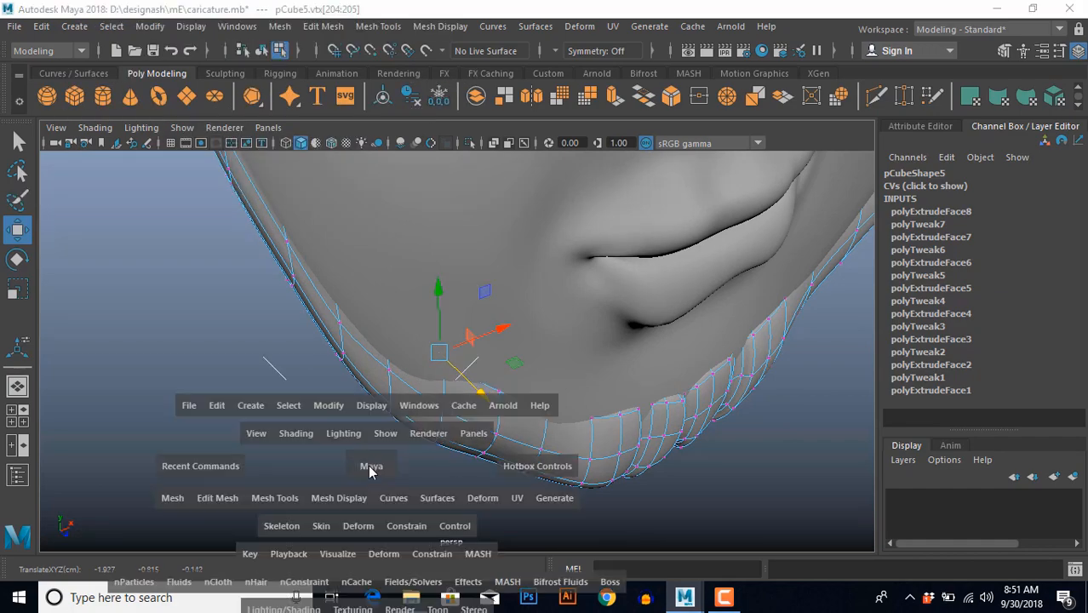
pyautogui.keyDown('alt'); pyautogui.moveTo(366, 256); pyautogui.dragTo(407, 400, button='middle'); pyautogui.keyUp('alt')
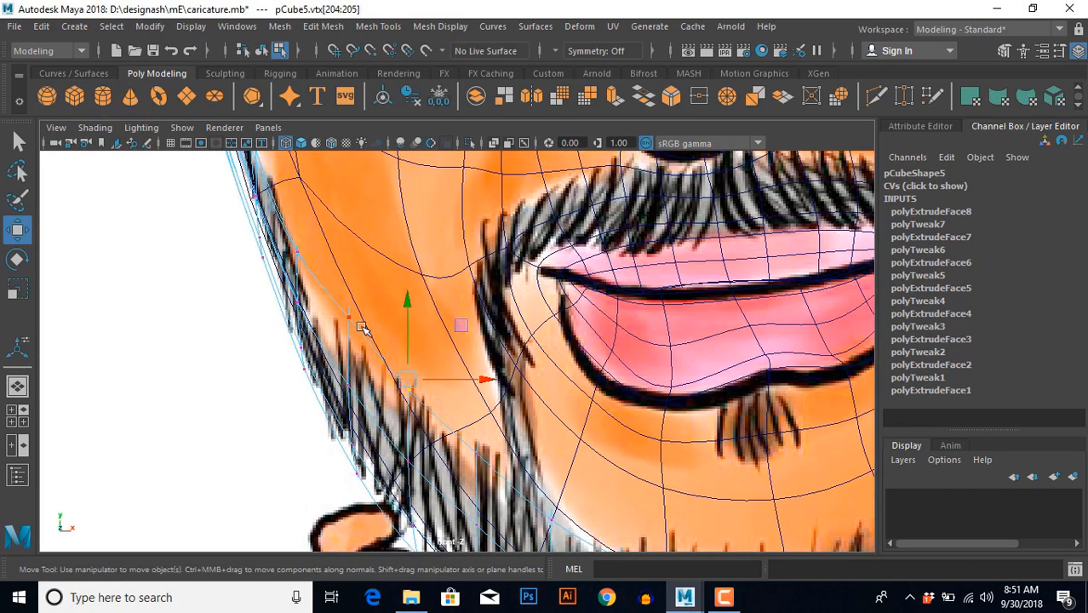
pyautogui.press('space')
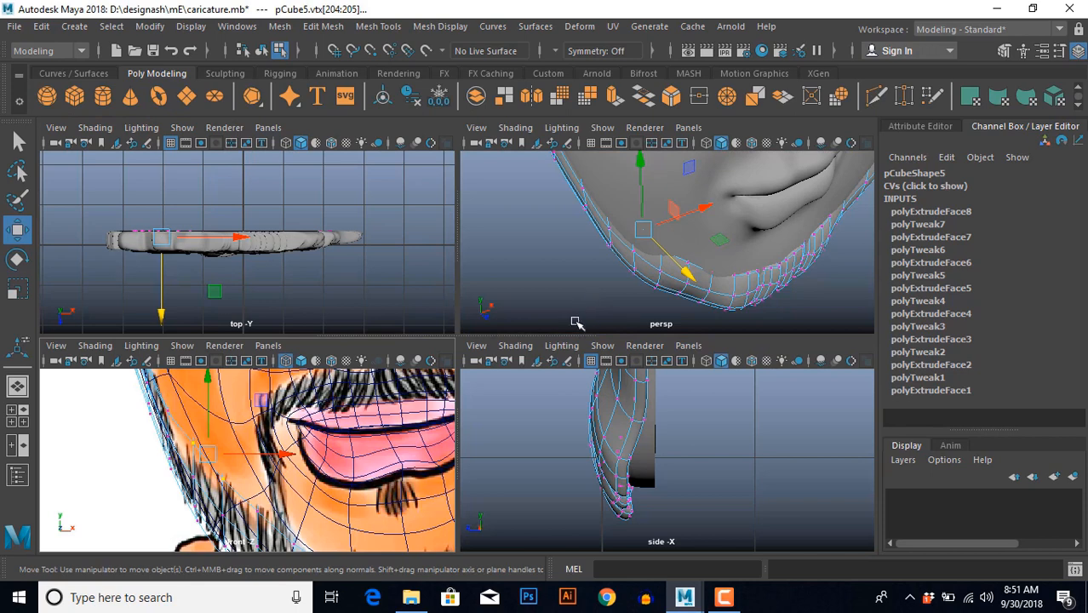
pyautogui.press('space')
pyautogui.keyDown('alt'); pyautogui.moveTo(509, 364); pyautogui.dragTo(472, 434); pyautogui.keyUp('alt')
pyautogui.moveTo(401, 345); pyautogui.dragTo(428, 423)
pyautogui.keyDown('alt'); pyautogui.moveTo(429, 423); pyautogui.dragTo(497, 460); pyautogui.keyUp('alt')
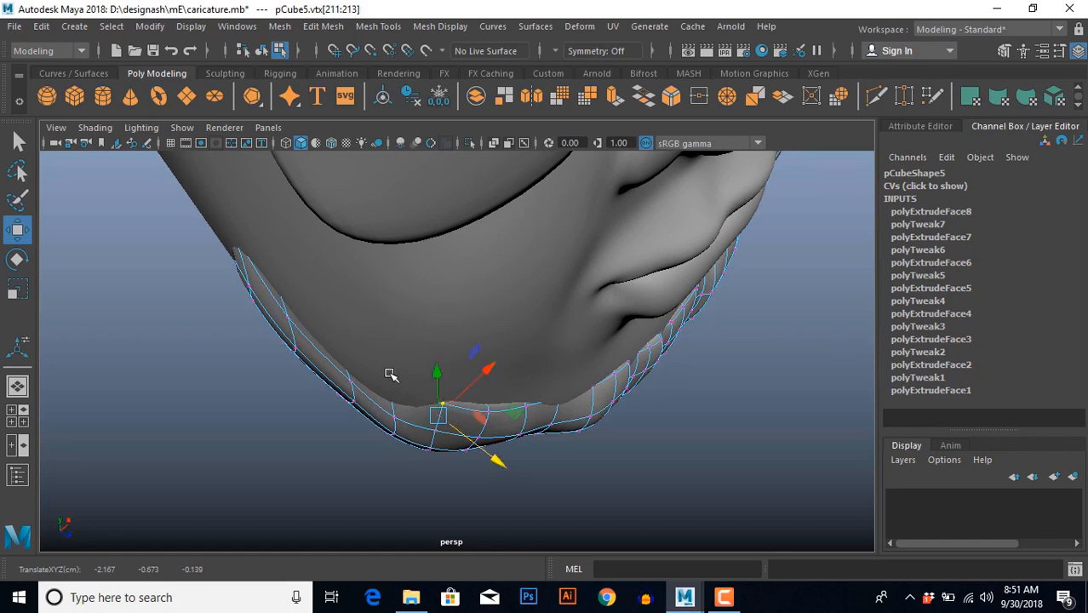
pyautogui.moveTo(386, 372); pyautogui.dragTo(434, 347)
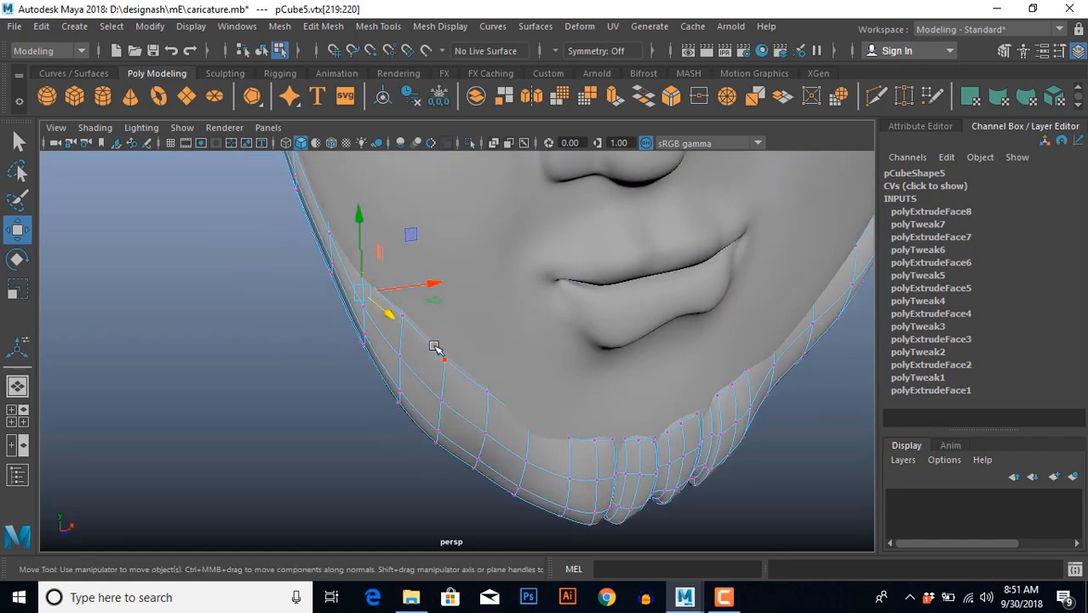
# Lower two neighbouring pairs of upper-edge beard vertices on the fist-side jaw to smooth the outline.
pyautogui.moveTo(443, 285); pyautogui.dragTo(443, 306)
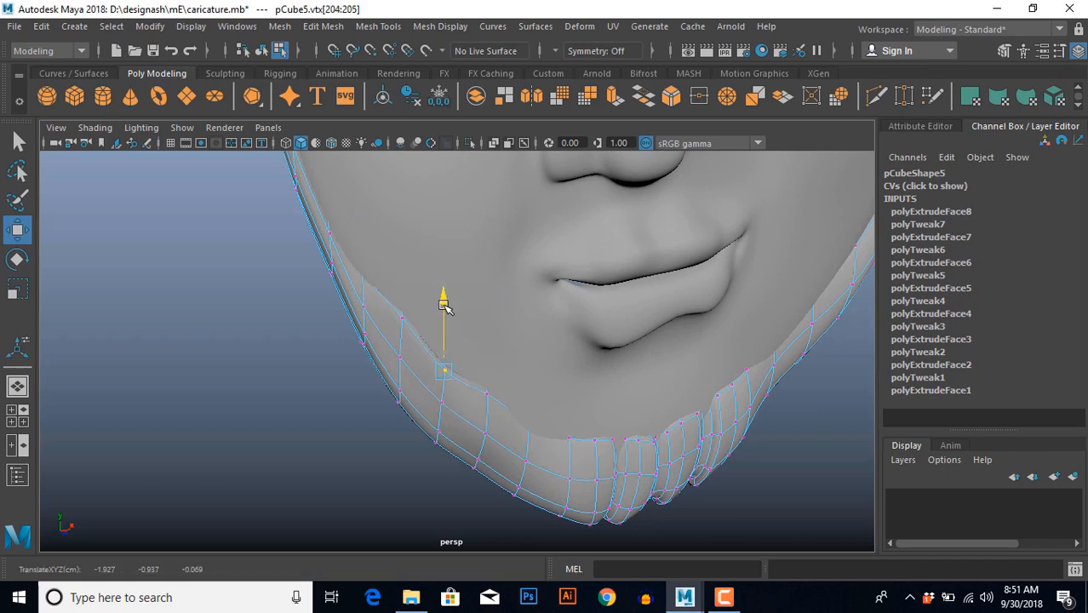
pyautogui.click(402, 303)
pyautogui.keyDown('alt'); pyautogui.moveTo(400, 247); pyautogui.dragTo(484, 402); pyautogui.keyUp('alt')
pyautogui.moveTo(476, 294); pyautogui.dragTo(476, 316)
pyautogui.scroll(-5, 408, 388)
pyautogui.keyDown('alt'); pyautogui.moveTo(645, 426); pyautogui.dragTo(432, 448, button='middle'); pyautogui.keyUp('alt')
pyautogui.scroll(2, 433, 447)
pyautogui.scroll(-3, 454, 439)
pyautogui.scroll(3, 455, 438)
pyautogui.keyDown('alt'); pyautogui.moveTo(504, 474); pyautogui.dragTo(510, 473); pyautogui.keyUp('alt')
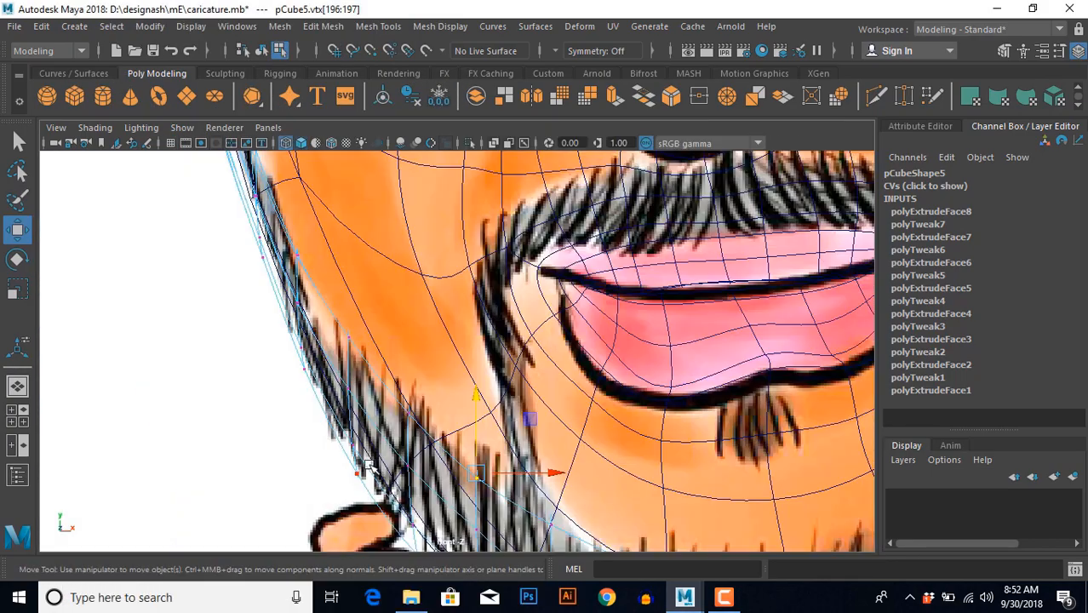
pyautogui.scroll(-6, 382, 372)
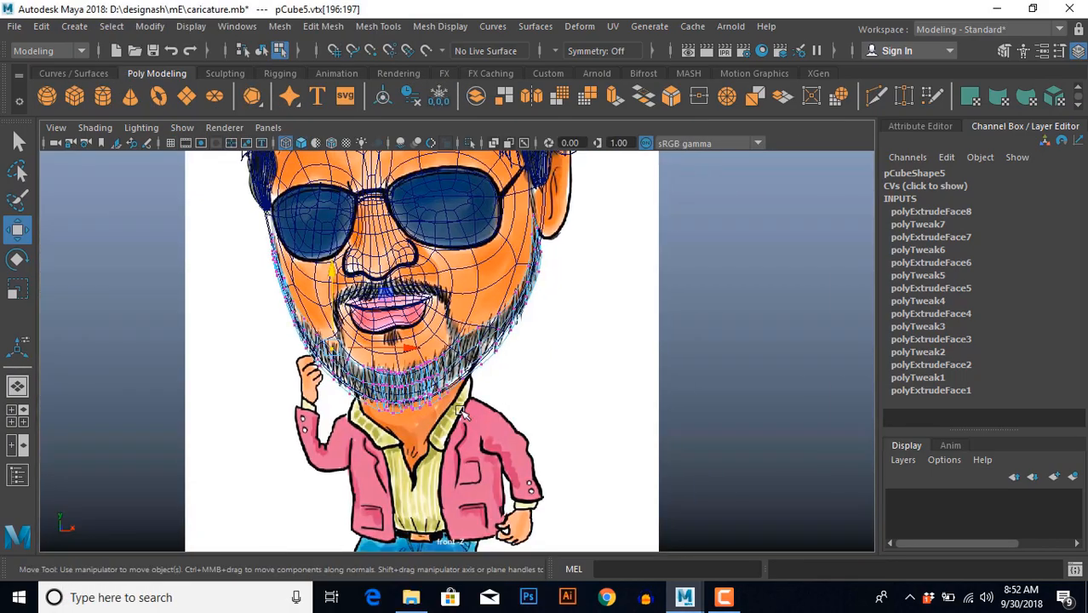
pyautogui.scroll(5, 461, 436)
pyautogui.moveTo(459, 292); pyautogui.dragTo(473, 320)
pyautogui.hotkey('ctrl', 'z')
# Pull the upper-edge beard vertices on the opposite side of the jaw forward from the cheek in the perspective view.
pyautogui.press('space')
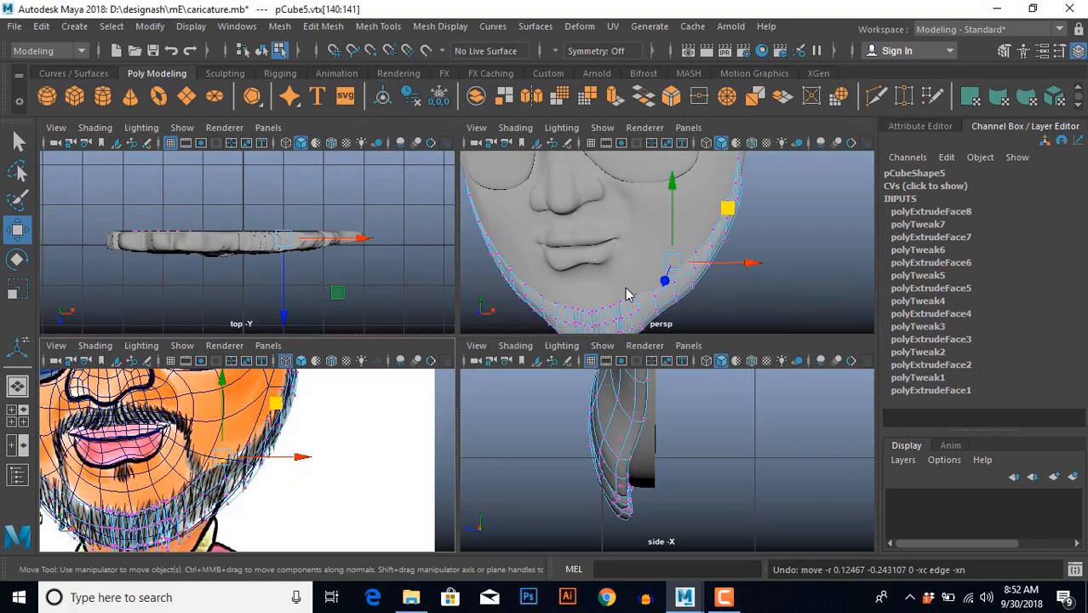
pyautogui.press('space')
pyautogui.scroll(5, 553, 323)
pyautogui.moveTo(443, 343); pyautogui.dragTo(455, 355)
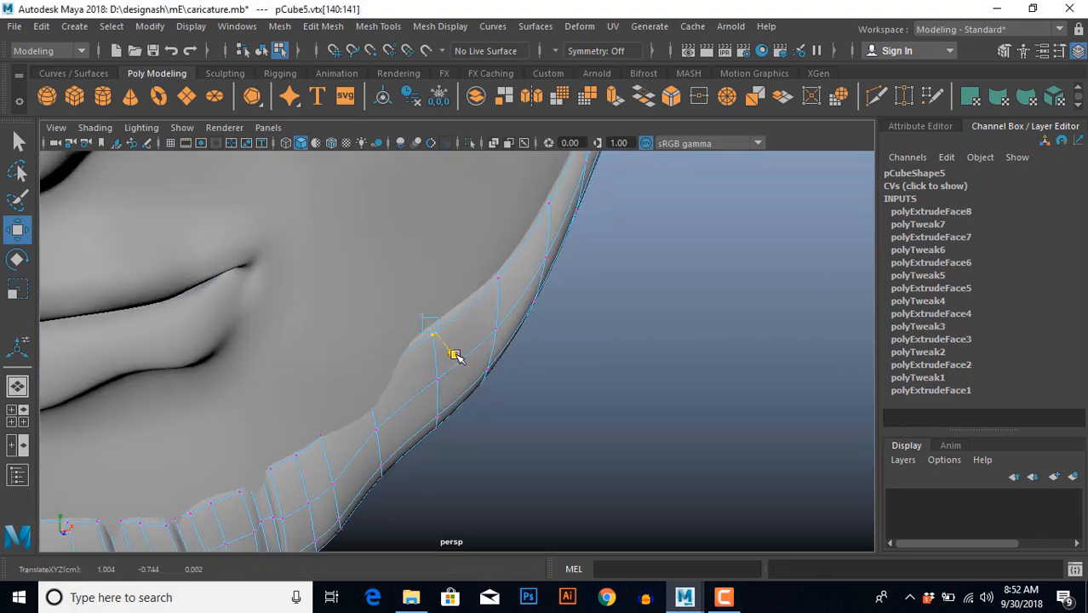
pyautogui.moveTo(349, 363); pyautogui.dragTo(384, 424)
pyautogui.keyDown('alt'); pyautogui.moveTo(384, 409); pyautogui.dragTo(385, 413); pyautogui.keyUp('alt')
pyautogui.keyDown('alt'); pyautogui.moveTo(452, 381); pyautogui.dragTo(448, 441, button='middle'); pyautogui.keyUp('alt')
# Raise the vertex near the upper end of the beard strip beside the sunglasses to refine the sideburn.
pyautogui.keyDown('alt'); pyautogui.moveTo(448, 441); pyautogui.dragTo(379, 379); pyautogui.keyUp('alt')
pyautogui.scroll(-3, 417, 404)
pyautogui.keyDown('alt'); pyautogui.moveTo(417, 404); pyautogui.dragTo(427, 419, button='middle'); pyautogui.keyUp('alt')
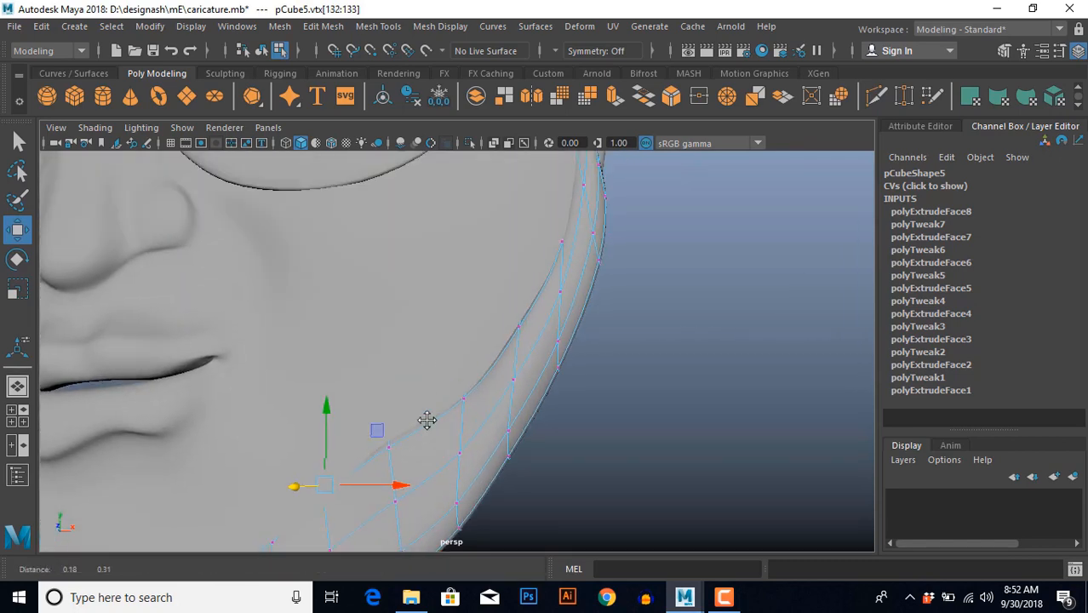
pyautogui.scroll(-3, 453, 416)
pyautogui.keyDown('alt'); pyautogui.moveTo(497, 368); pyautogui.dragTo(495, 384, button='middle'); pyautogui.keyUp('alt')
pyautogui.scroll(3, 500, 392)
pyautogui.keyDown('alt'); pyautogui.moveTo(502, 395); pyautogui.dragTo(494, 318); pyautogui.keyUp('alt')
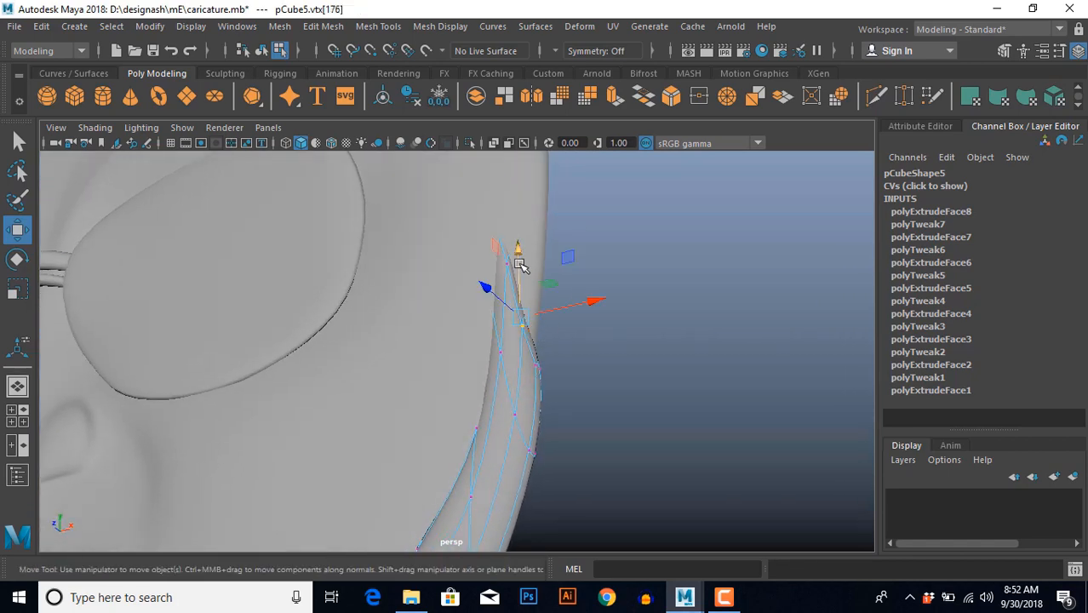
pyautogui.moveTo(520, 264); pyautogui.dragTo(520, 258)
pyautogui.keyDown('alt'); pyautogui.moveTo(538, 372); pyautogui.dragTo(515, 345); pyautogui.keyUp('alt')
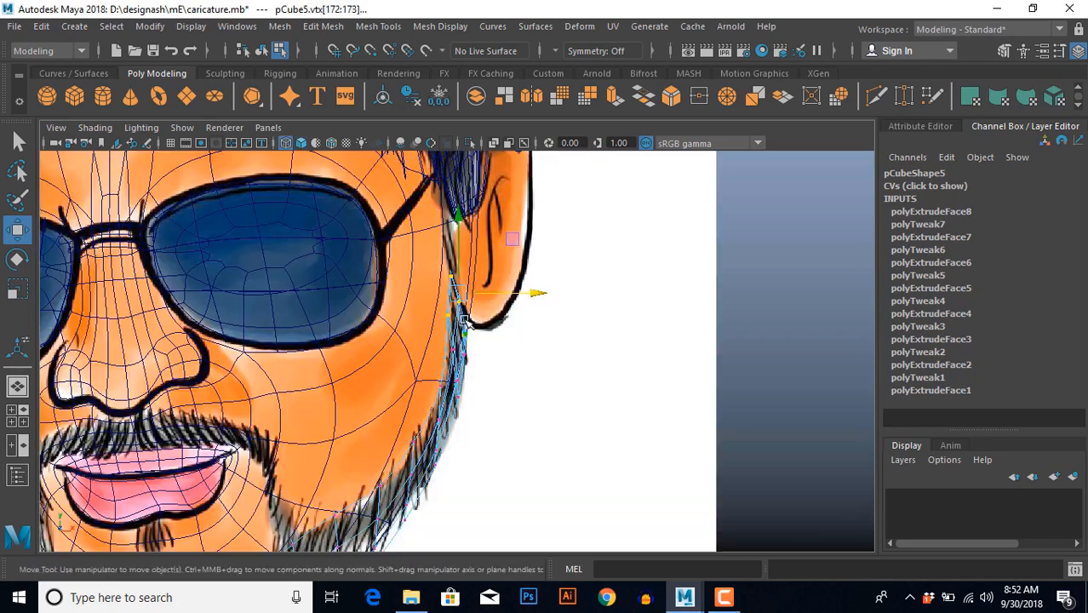
# Shift the vertices at the sideburn's tip sideways to match the reference beside the ear.
pyautogui.moveTo(458, 292); pyautogui.dragTo(459, 293)
pyautogui.press('space')
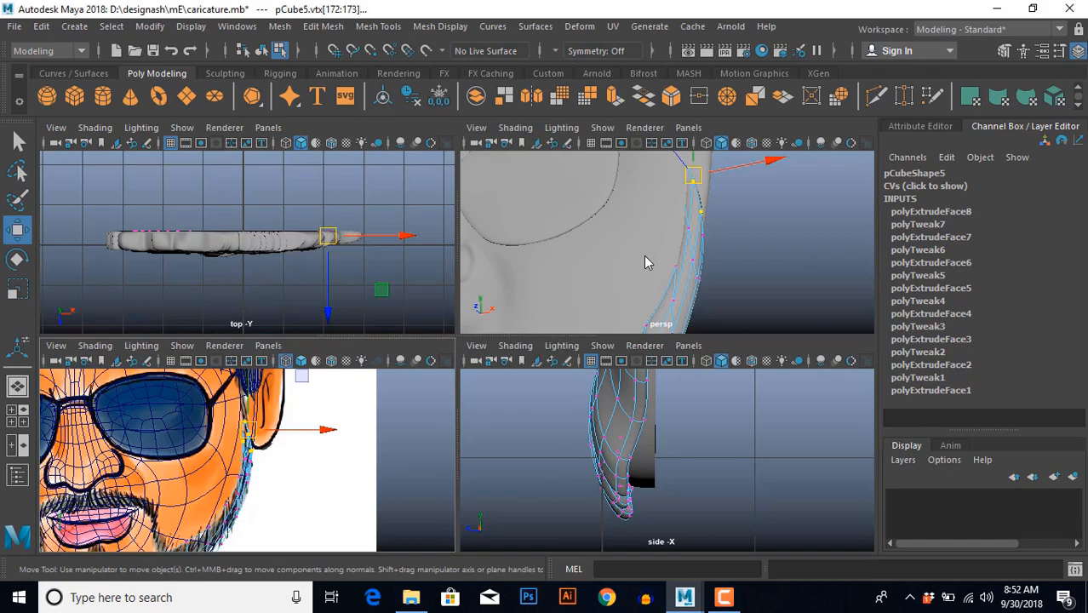
pyautogui.press('space')
pyautogui.keyDown('alt'); pyautogui.moveTo(592, 304); pyautogui.dragTo(498, 368); pyautogui.keyUp('alt')
# Return the beard mesh to object mode, deselect it and review its overall shape.
pyautogui.moveTo(491, 369); pyautogui.dragTo(558, 301, button='right')
pyautogui.click(562, 309)
pyautogui.scroll(-5, 478, 397)
pyautogui.keyDown('alt'); pyautogui.moveTo(478, 397); pyautogui.dragTo(539, 437); pyautogui.keyUp('alt')
pyautogui.scroll(4, 564, 430)
pyautogui.scroll(2, 532, 438)
pyautogui.scroll(3, 532, 438)
pyautogui.scroll(-3, 532, 438)
pyautogui.scroll(4, 528, 427)
pyautogui.press('space')
pyautogui.press('space')
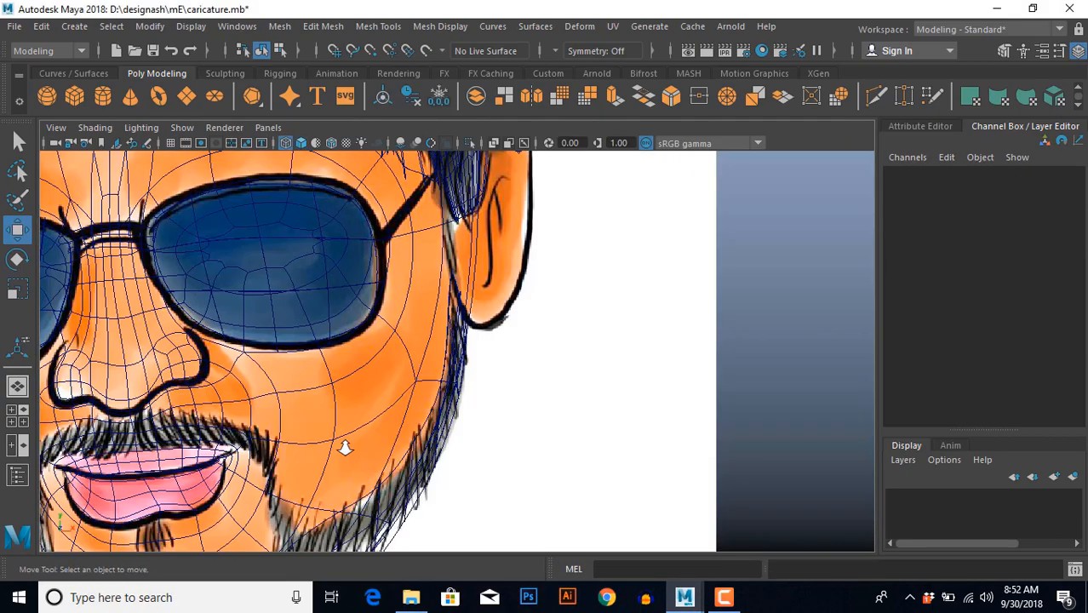
# Create a polygon cube for the moustache, framed around the mouth in the front view.
pyautogui.scroll(-5, 345, 447)
pyautogui.keyDown('alt'); pyautogui.moveTo(464, 394); pyautogui.dragTo(630, 319, button='middle'); pyautogui.keyUp('alt')
pyautogui.scroll(5, 544, 400)
pyautogui.keyDown('alt'); pyautogui.moveTo(519, 411); pyautogui.dragTo(493, 408, button='middle'); pyautogui.keyUp('alt')
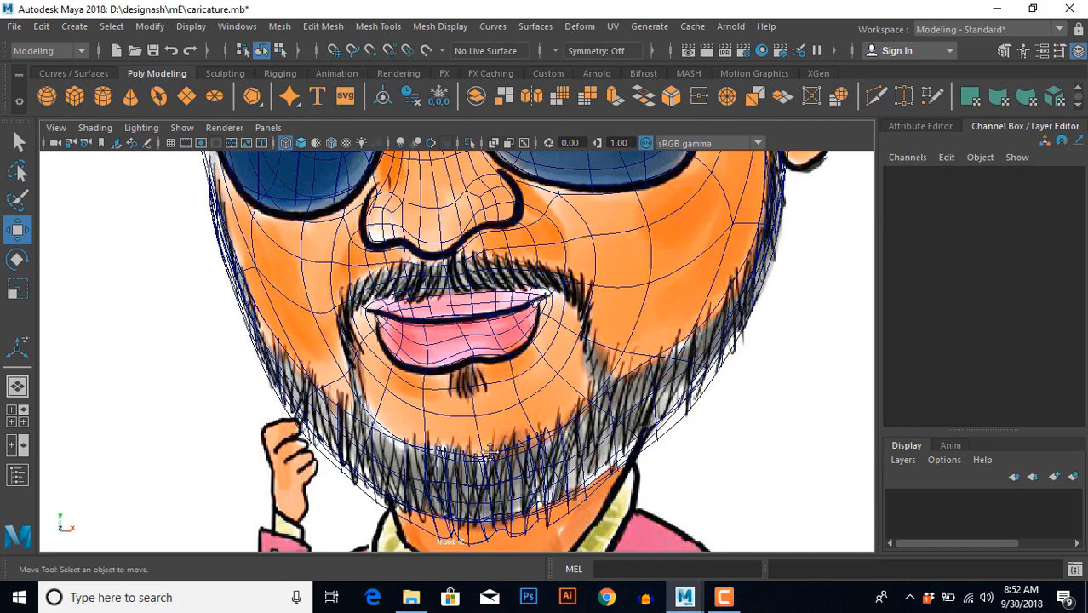
pyautogui.keyDown('alt'); pyautogui.moveTo(483, 445); pyautogui.dragTo(458, 412, button='middle'); pyautogui.keyUp('alt')
pyautogui.scroll(1, 458, 411)
pyautogui.keyDown('alt'); pyautogui.moveTo(420, 329); pyautogui.dragTo(426, 351, button='middle'); pyautogui.keyUp('alt')
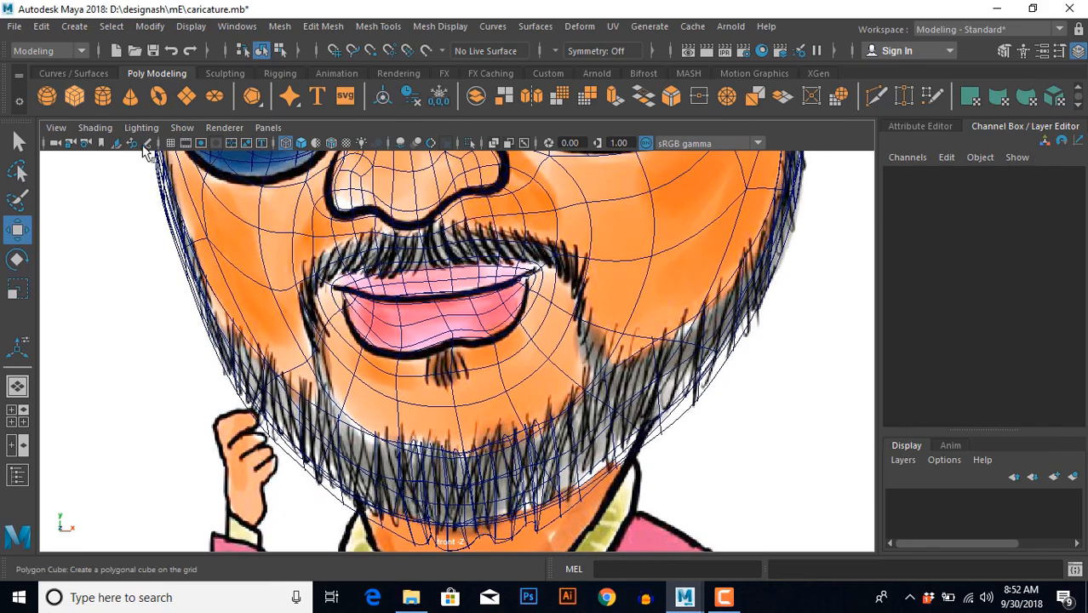
pyautogui.click(75, 101)
pyautogui.scroll(-5, 495, 368)
pyautogui.scroll(6, 494, 367)
pyautogui.scroll(2, 495, 368)
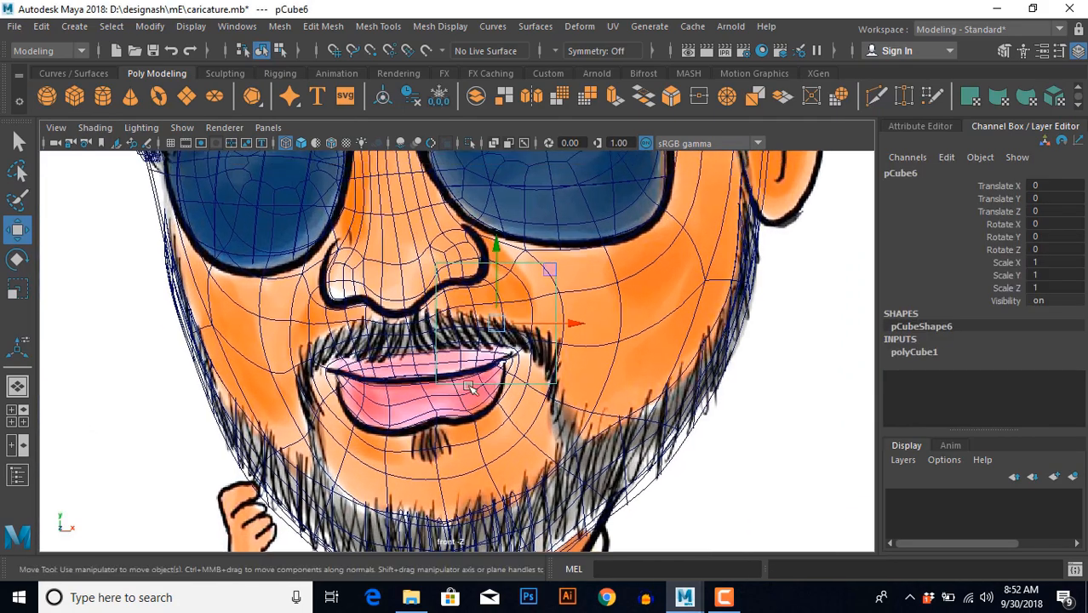
# Scale the cube to 0.367 in Y and move it over half of the moustache, at X -0.126 and Y -0.061.
pyautogui.press('r')
pyautogui.scroll(2, 508, 256)
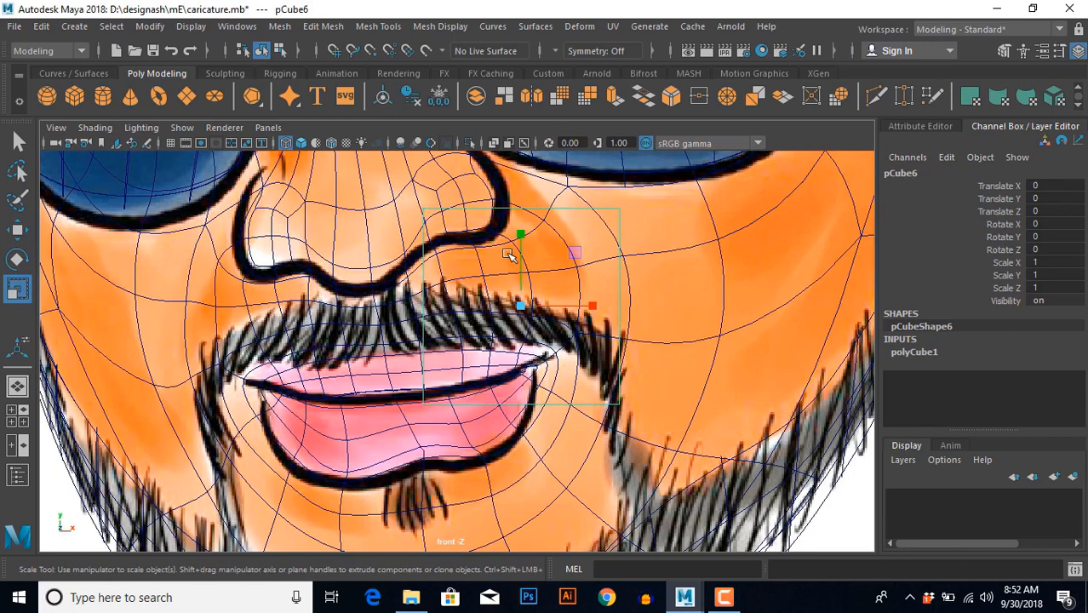
pyautogui.moveTo(523, 232); pyautogui.dragTo(522, 271)
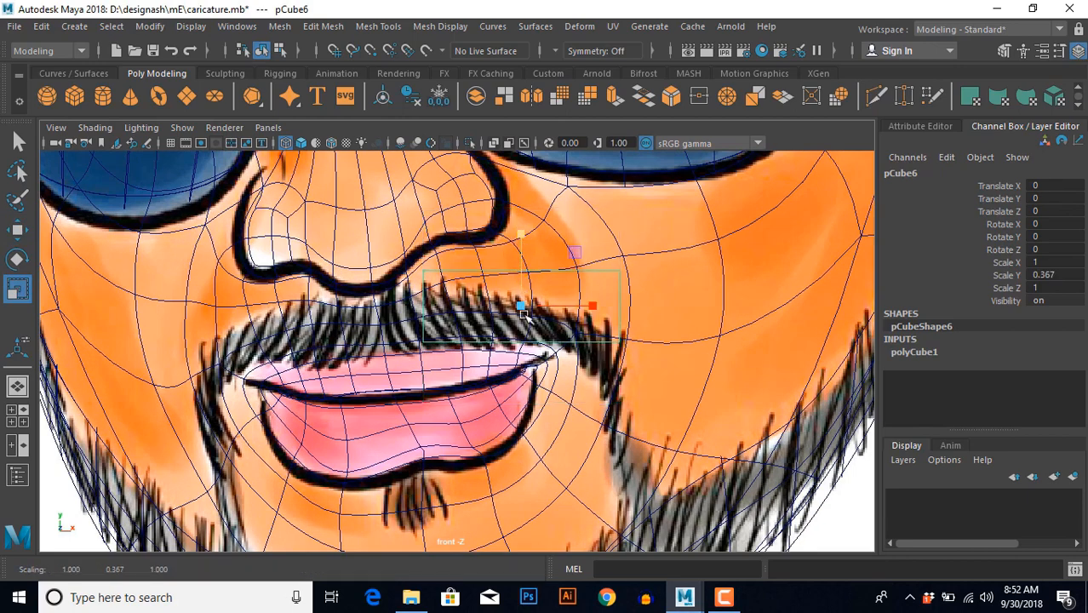
pyautogui.press('w')
pyautogui.moveTo(524, 313); pyautogui.dragTo(498, 308)
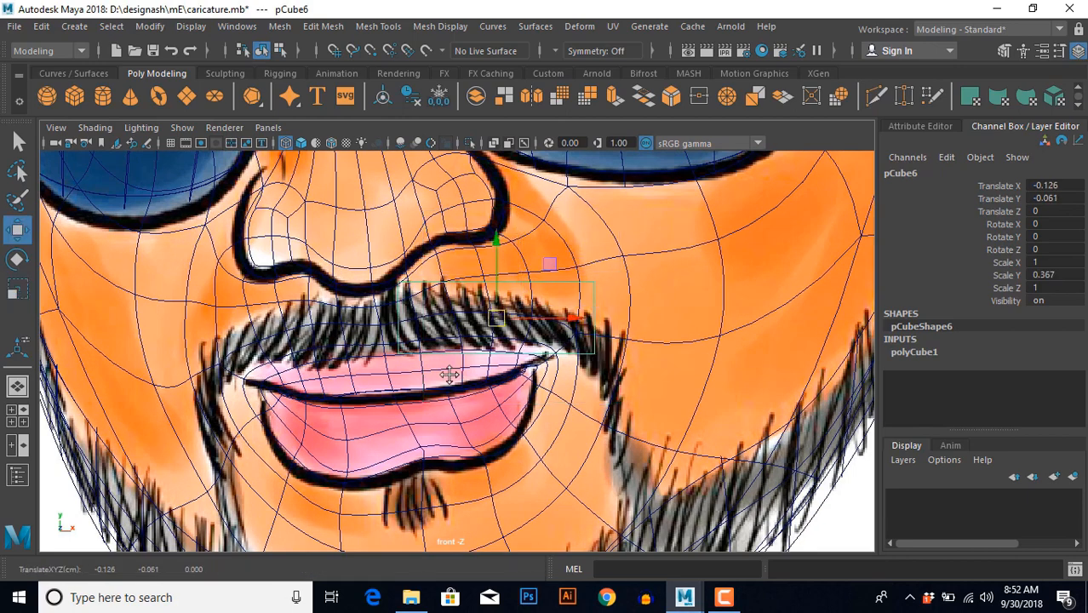
pyautogui.keyDown('alt'); pyautogui.moveTo(449, 375); pyautogui.dragTo(417, 395, button='middle'); pyautogui.keyUp('alt')
# Flatten the cube to a Z scale of 0.189 in the side view and move it forward to Z 0.094.
pyautogui.press('space')
pyautogui.press('space')
pyautogui.scroll(-8, 491, 363)
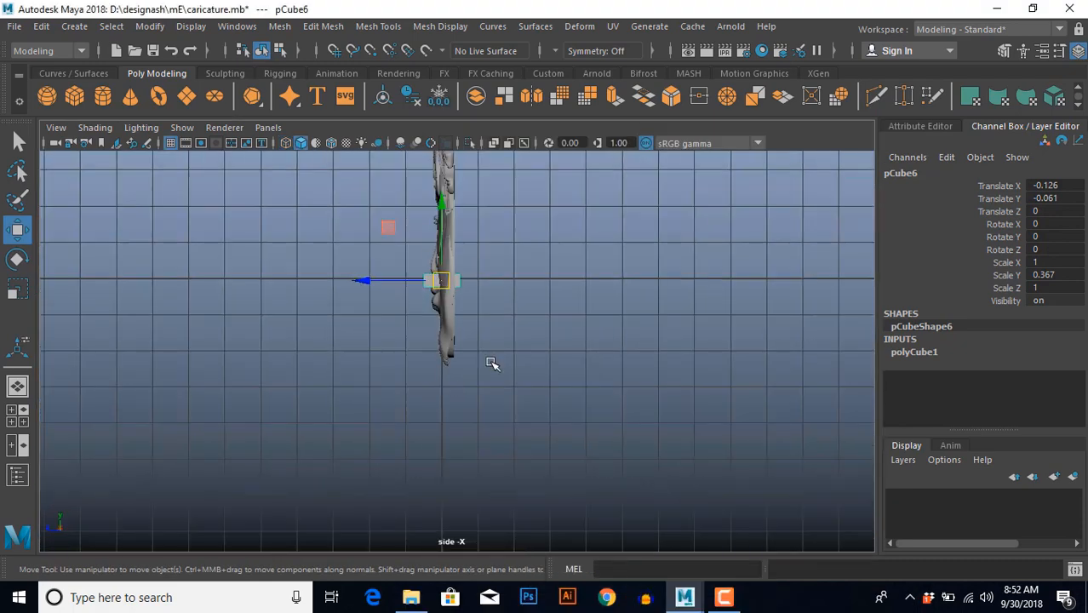
pyautogui.scroll(10, 492, 364)
pyautogui.press('r')
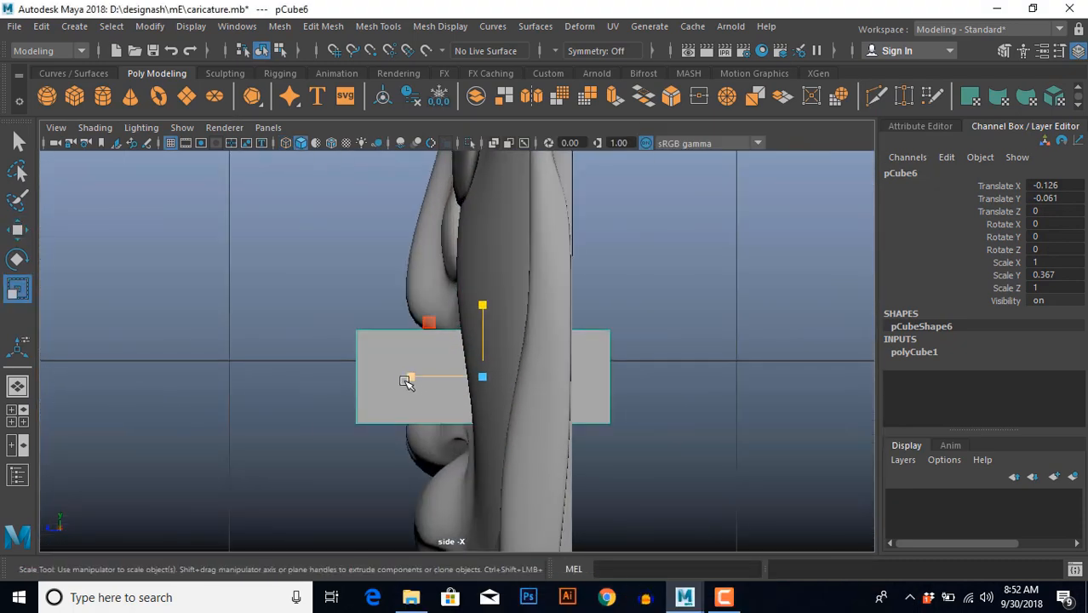
pyautogui.moveTo(407, 381); pyautogui.dragTo(377, 380)
pyautogui.press('w')
pyautogui.press('space')
pyautogui.press('space')
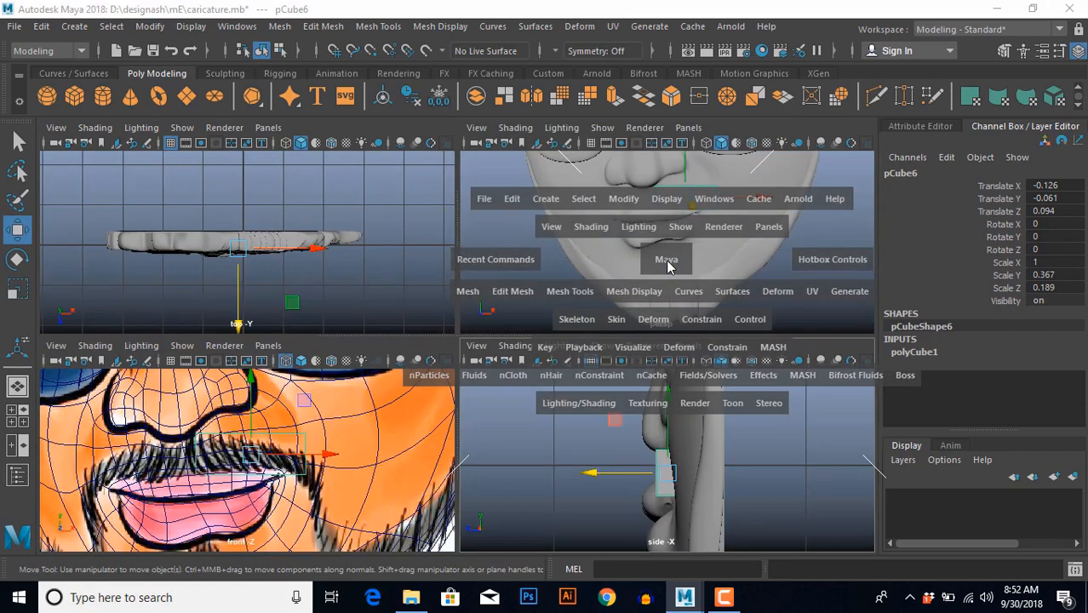
# Move the cube further forward to Z 0.171 so it stands out from the face above the lips.
pyautogui.scroll(-4, 586, 303)
pyautogui.keyDown('alt'); pyautogui.moveTo(586, 303); pyautogui.dragTo(275, 334); pyautogui.keyUp('alt')
pyautogui.scroll(8, 508, 354)
pyautogui.scroll(1, 427, 319)
pyautogui.keyDown('alt'); pyautogui.moveTo(275, 333); pyautogui.dragTo(279, 355, button='middle'); pyautogui.keyUp('alt')
pyautogui.keyDown('alt'); pyautogui.moveTo(278, 355); pyautogui.dragTo(319, 379); pyautogui.keyUp('alt')
pyautogui.scroll(3, 319, 379)
pyautogui.scroll(-2, 318, 379)
pyautogui.keyDown('alt'); pyautogui.moveTo(318, 379); pyautogui.dragTo(316, 330, button='middle'); pyautogui.keyUp('alt')
pyautogui.keyDown('alt'); pyautogui.moveTo(316, 330); pyautogui.dragTo(420, 300); pyautogui.keyUp('alt')
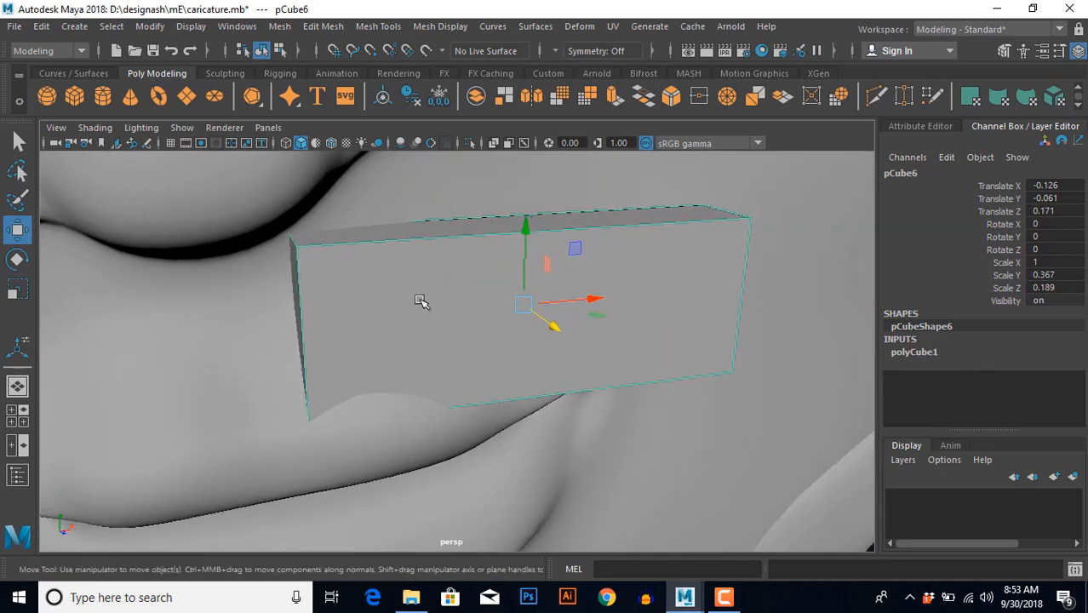
# Push the cube's front top edge back toward the face.
pyautogui.press('F10')
pyautogui.click(432, 235)
pyautogui.keyDown('alt'); pyautogui.moveTo(433, 235); pyautogui.dragTo(387, 286); pyautogui.keyUp('alt')
pyautogui.keyDown('alt'); pyautogui.moveTo(385, 294); pyautogui.dragTo(309, 326); pyautogui.keyUp('alt')
# Select the cube's top face and adjust its position beneath the nose.
pyautogui.moveTo(389, 313); pyautogui.dragTo(389, 339, button='right')
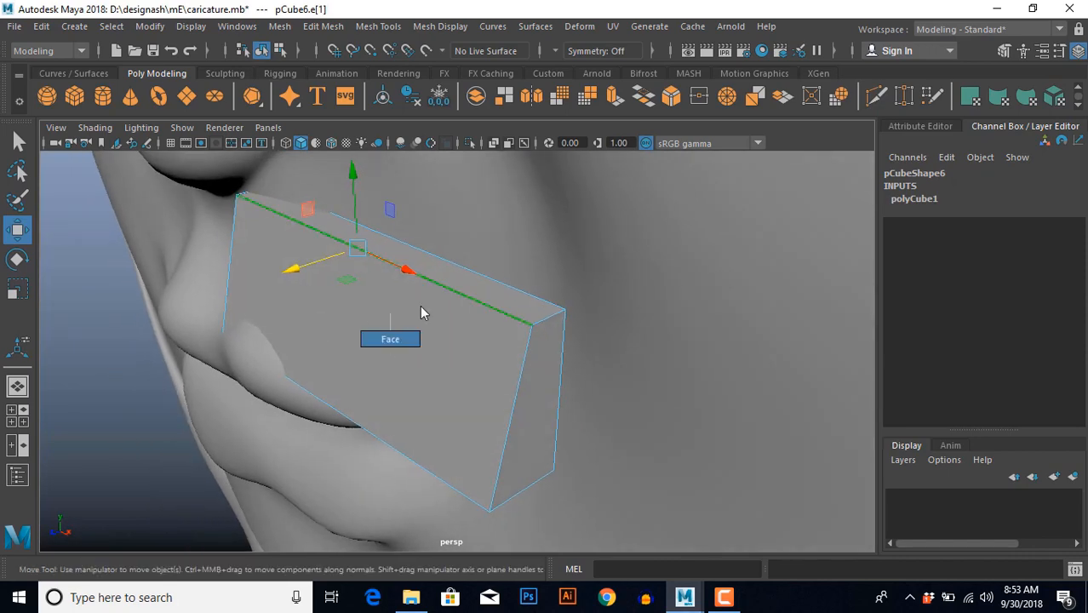
pyautogui.click(418, 266)
pyautogui.keyDown('alt'); pyautogui.moveTo(412, 301); pyautogui.dragTo(432, 204); pyautogui.keyUp('alt')
pyautogui.keyDown('alt'); pyautogui.moveTo(432, 204); pyautogui.dragTo(436, 311, button='middle'); pyautogui.keyUp('alt')
pyautogui.moveTo(406, 260); pyautogui.dragTo(406, 247)
pyautogui.keyDown('alt'); pyautogui.moveTo(377, 351); pyautogui.dragTo(479, 354); pyautogui.keyUp('alt')
pyautogui.keyDown('alt'); pyautogui.moveTo(479, 354); pyautogui.dragTo(487, 294, button='middle'); pyautogui.keyUp('alt')
pyautogui.keyDown('alt'); pyautogui.moveTo(492, 337); pyautogui.dragTo(501, 247); pyautogui.keyUp('alt')
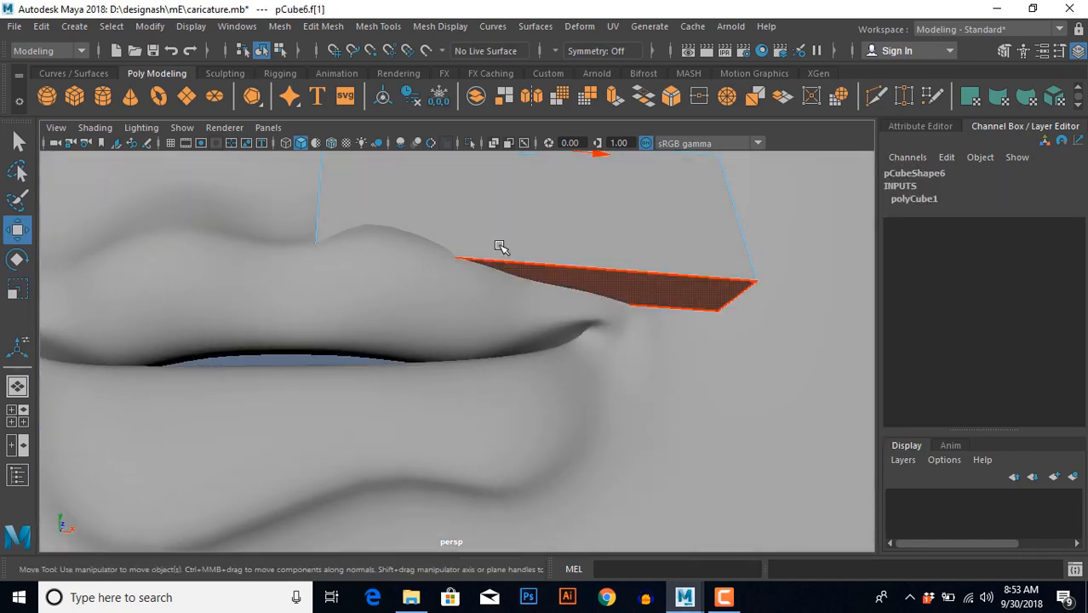
# Switch the cube to vertex editing and move its lower front inner corner forward over the upper lip.
pyautogui.moveTo(504, 241); pyautogui.dragTo(406, 235, button='right')
pyautogui.keyDown('alt'); pyautogui.moveTo(406, 235); pyautogui.dragTo(515, 428); pyautogui.keyUp('alt')
pyautogui.click(374, 287)
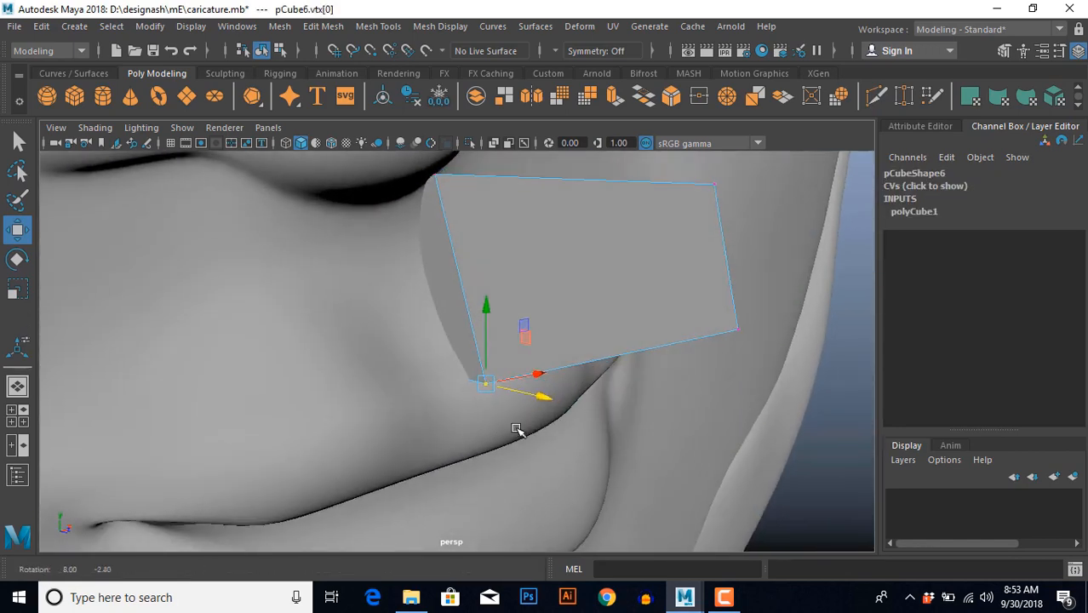
pyautogui.moveTo(478, 316); pyautogui.dragTo(365, 271)
pyautogui.click(473, 258)
pyautogui.click(472, 258)
# Reposition the cube's lower front outer corner vertex near the corner of the mouth.
pyautogui.moveTo(415, 338); pyautogui.dragTo(380, 354, button='right')
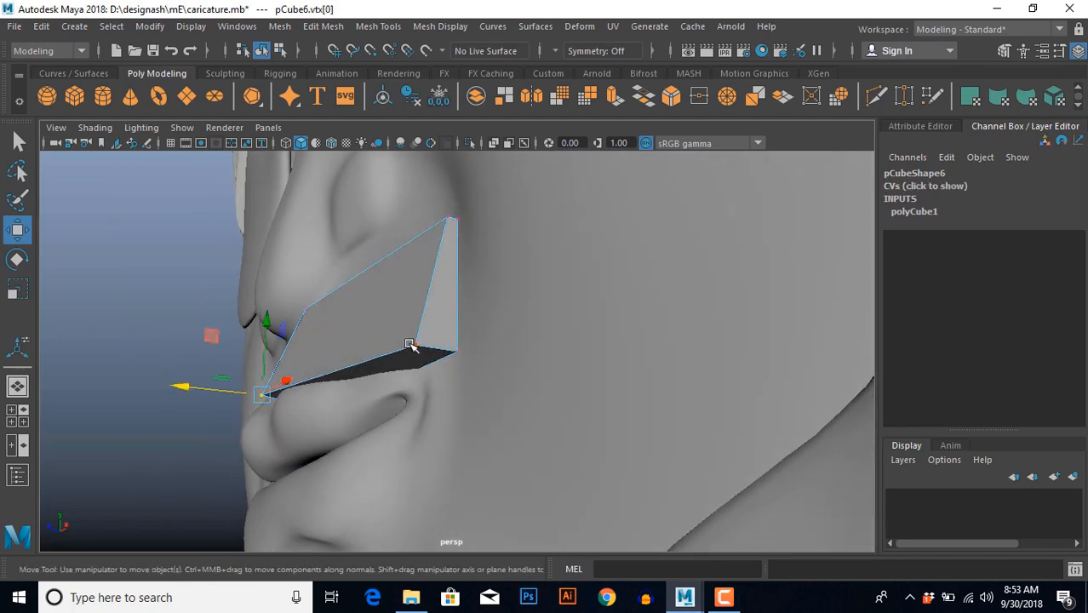
pyautogui.click(412, 344)
pyautogui.moveTo(358, 340); pyautogui.dragTo(486, 437)
# Lower the cube's upper and lower outer corner vertices in the front view to follow the moustache's sloping outline.
pyautogui.press('space')
pyautogui.press('space')
pyautogui.scroll(6, 344, 443)
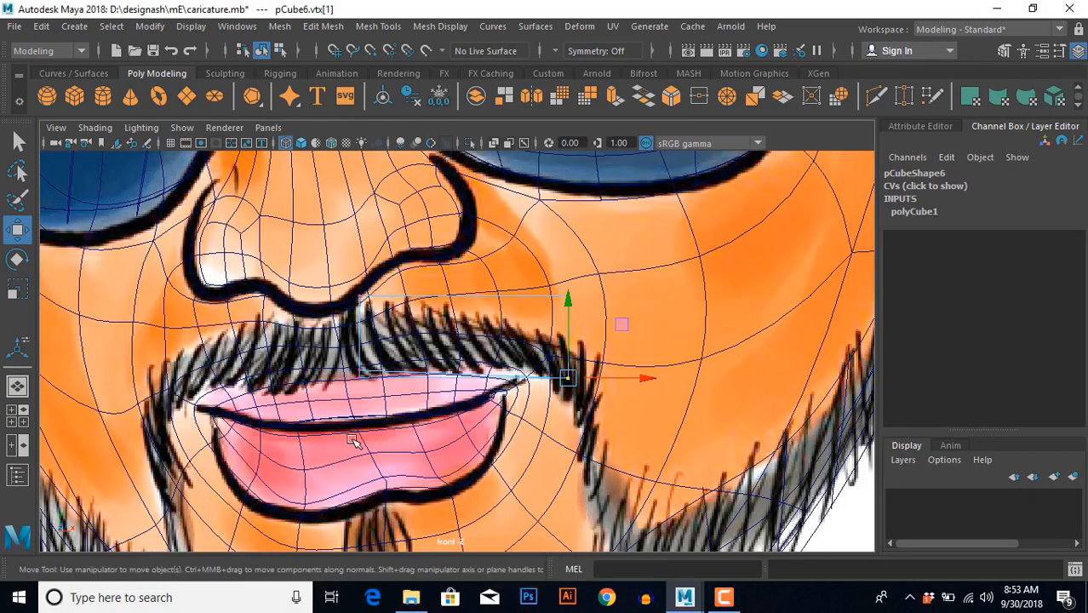
pyautogui.press('space')
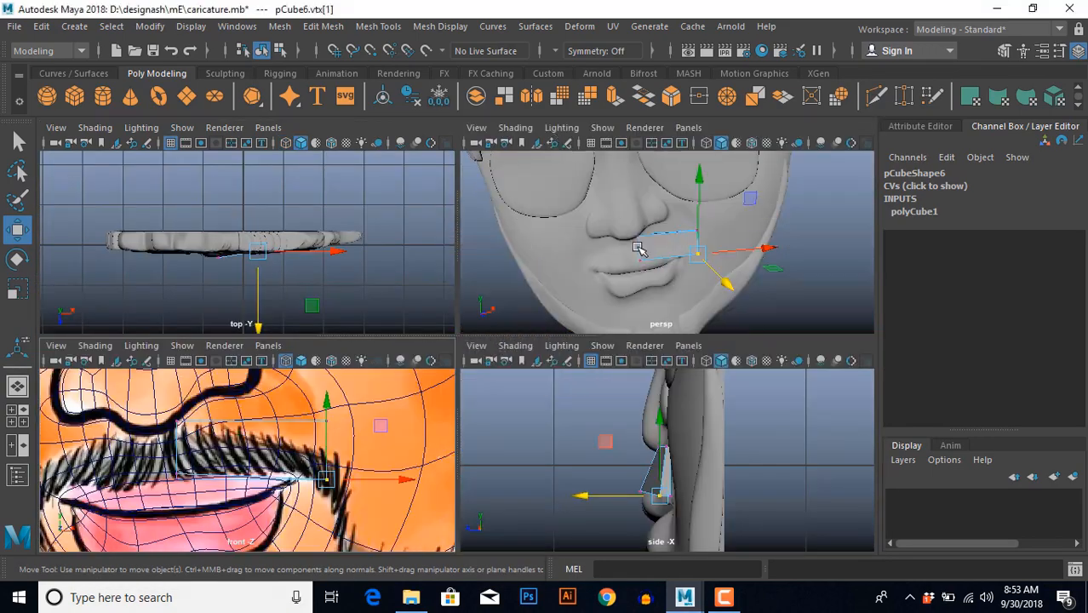
pyautogui.press('space')
pyautogui.scroll(3, 553, 336)
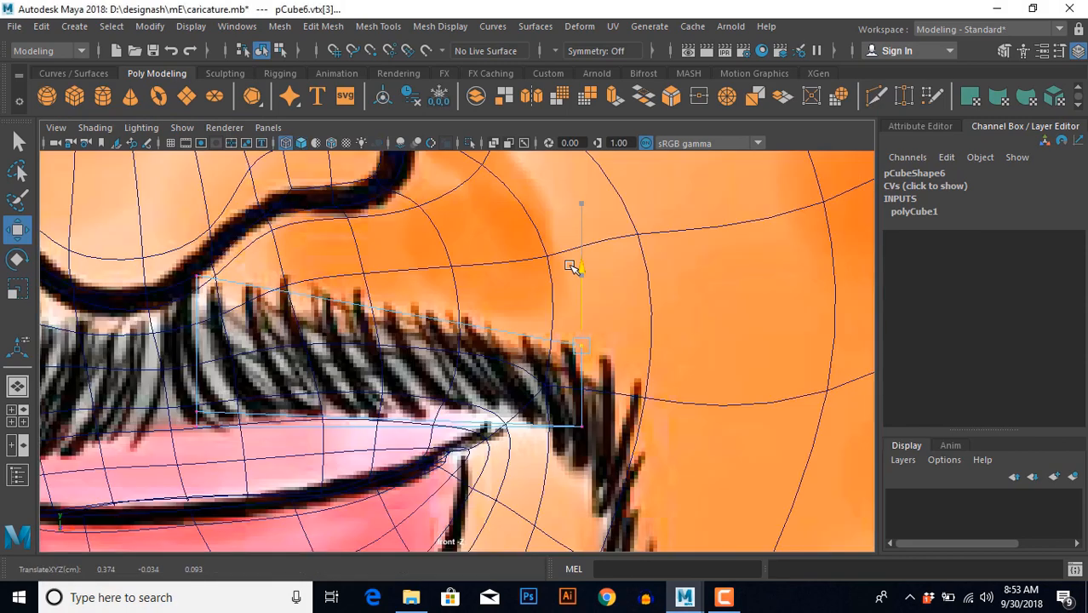
pyautogui.moveTo(574, 460)
pyautogui.mouseDown()
pyautogui.moveTo(595, 410)
pyautogui.moveTo(578, 461)
pyautogui.mouseUp()
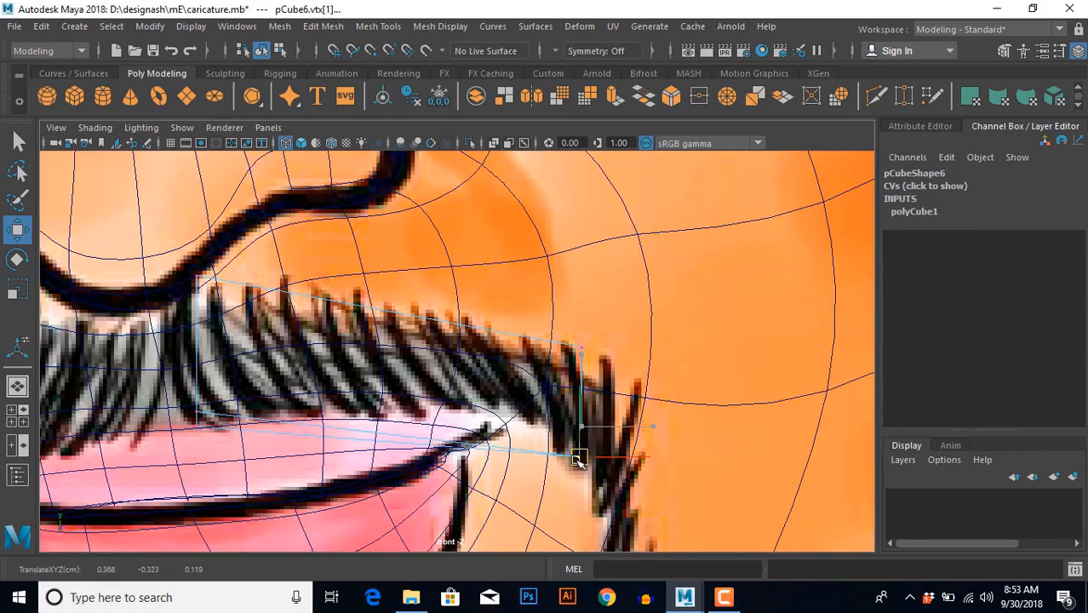
# Adjust the moustache cube's upper outer corner vertex, then insert a vertical edge loop across the middle of its length.
pyautogui.click(576, 352)
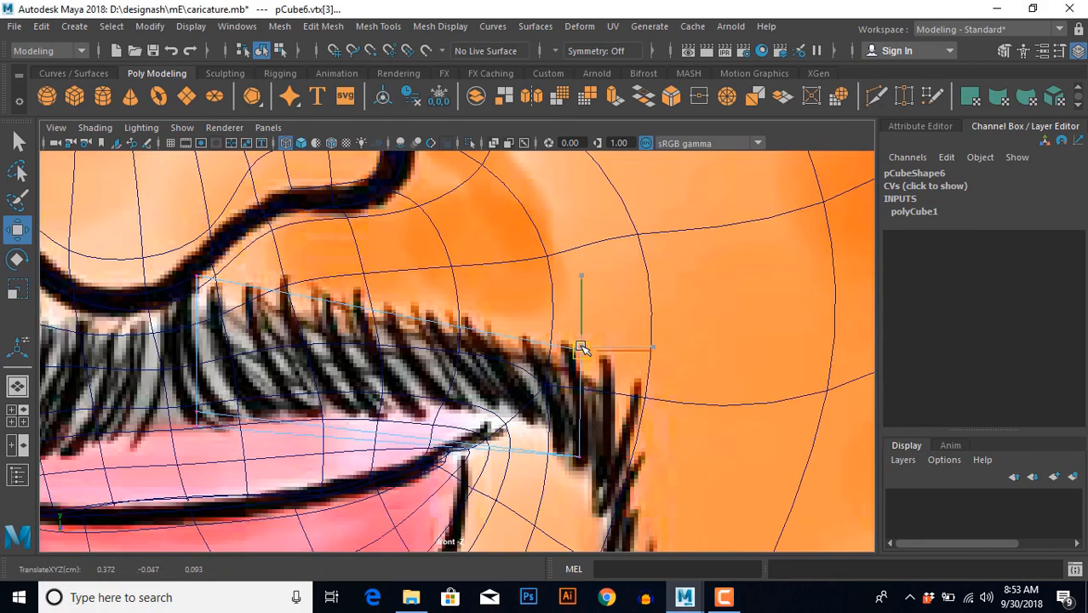
pyautogui.keyDown('alt'); pyautogui.moveTo(446, 373); pyautogui.dragTo(452, 361, button='middle'); pyautogui.keyUp('alt')
pyautogui.press('space')
pyautogui.press('space')
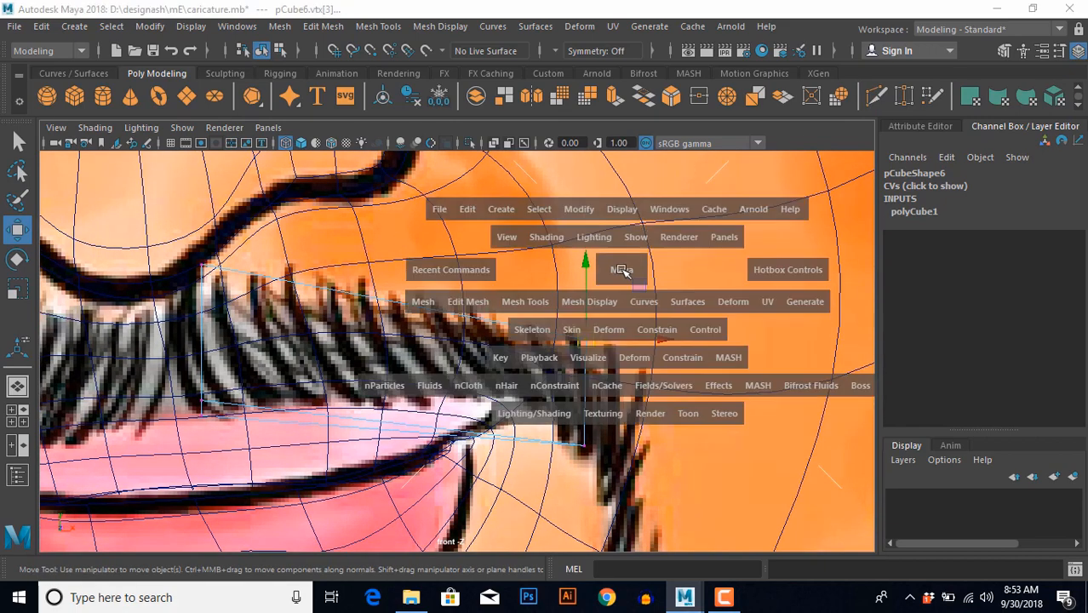
pyautogui.scroll(4, 526, 320)
pyautogui.keyDown('alt'); pyautogui.moveTo(526, 320); pyautogui.dragTo(473, 328, button='middle'); pyautogui.keyUp('alt')
pyautogui.press('F10')
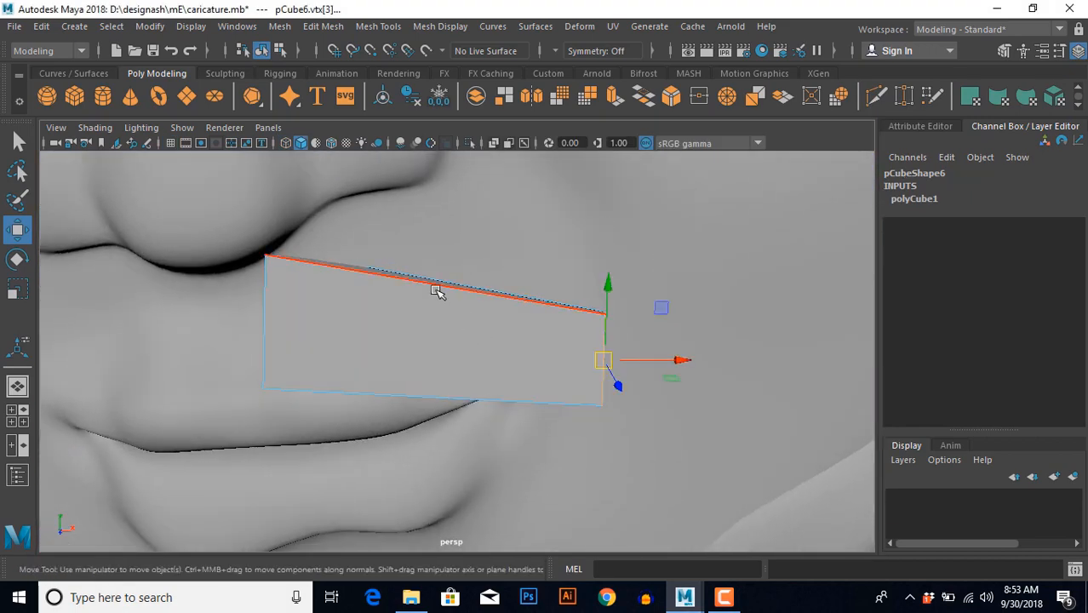
pyautogui.click(437, 294)
pyautogui.keyDown('shift'); pyautogui.moveTo(418, 314); pyautogui.dragTo(435, 371, button='right'); pyautogui.keyUp('shift')
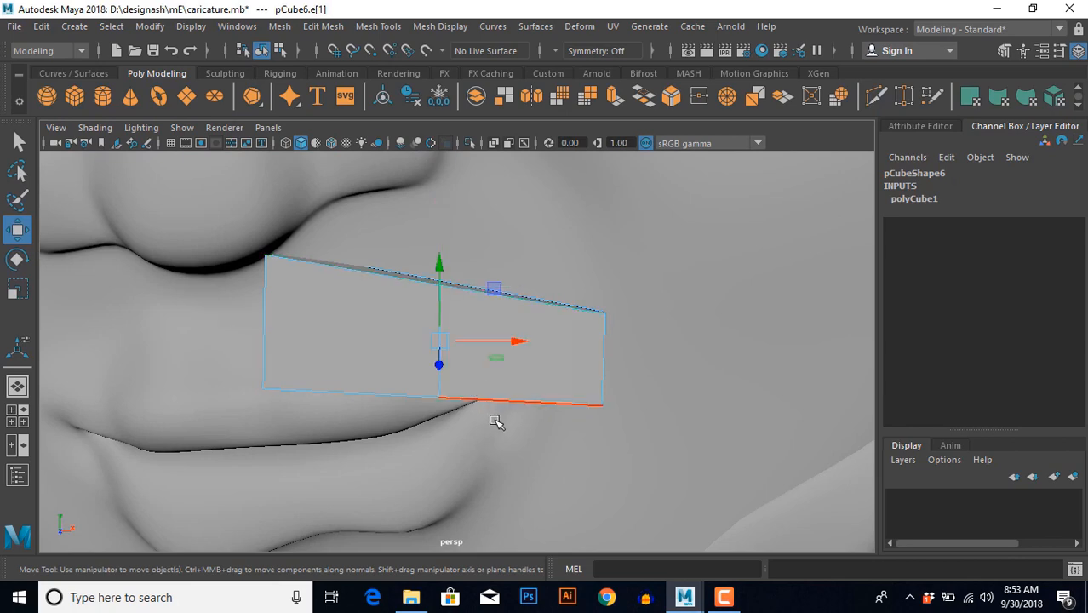
# Slant the middle edge loop in the front view, moving its lower vertices outward and its upper vertices inward along the moustache strokes.
pyautogui.press('space')
pyautogui.press('space')
pyautogui.keyDown('alt'); pyautogui.moveTo(385, 341); pyautogui.dragTo(388, 341, button='middle'); pyautogui.keyUp('alt')
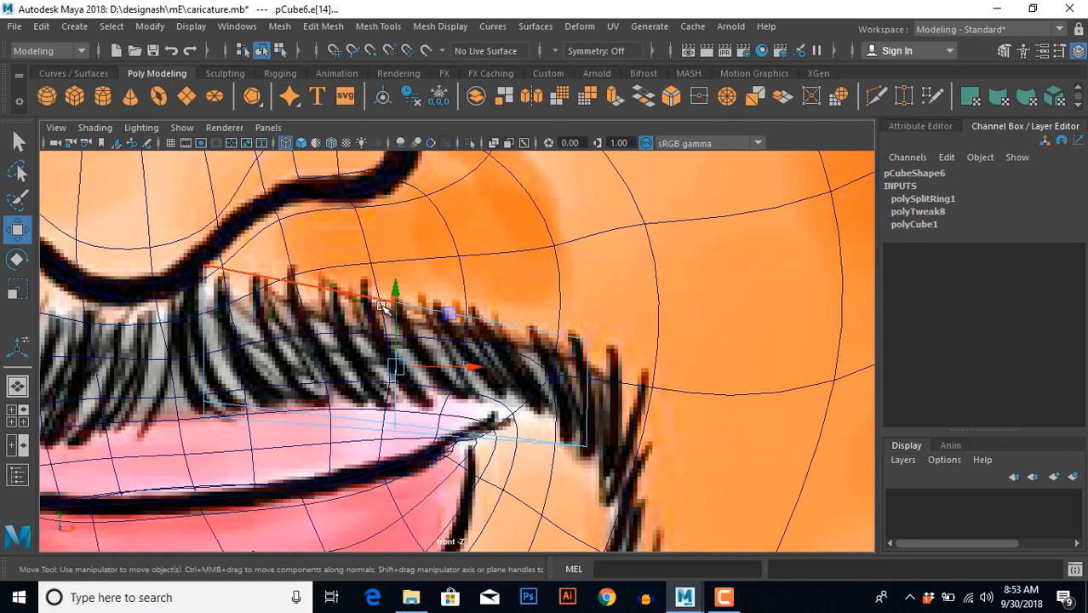
pyautogui.press('F9')
pyautogui.moveTo(375, 290); pyautogui.dragTo(422, 415)
pyautogui.moveTo(379, 290)
pyautogui.mouseDown()
pyautogui.moveTo(404, 317)
pyautogui.moveTo(375, 300)
pyautogui.mouseUp()
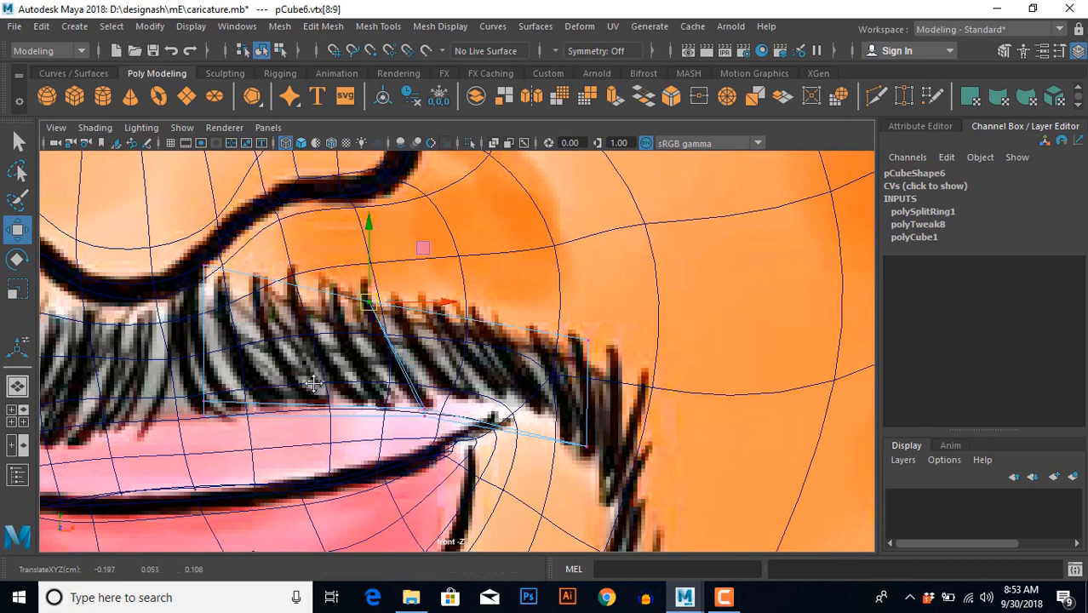
# Reposition the inner end's lower and upper corner vertices so that edge slants along the moustache strokes beneath the nose.
pyautogui.keyDown('alt'); pyautogui.moveTo(314, 383); pyautogui.dragTo(330, 373, button='middle'); pyautogui.keyUp('alt')
pyautogui.moveTo(222, 400); pyautogui.dragTo(234, 400)
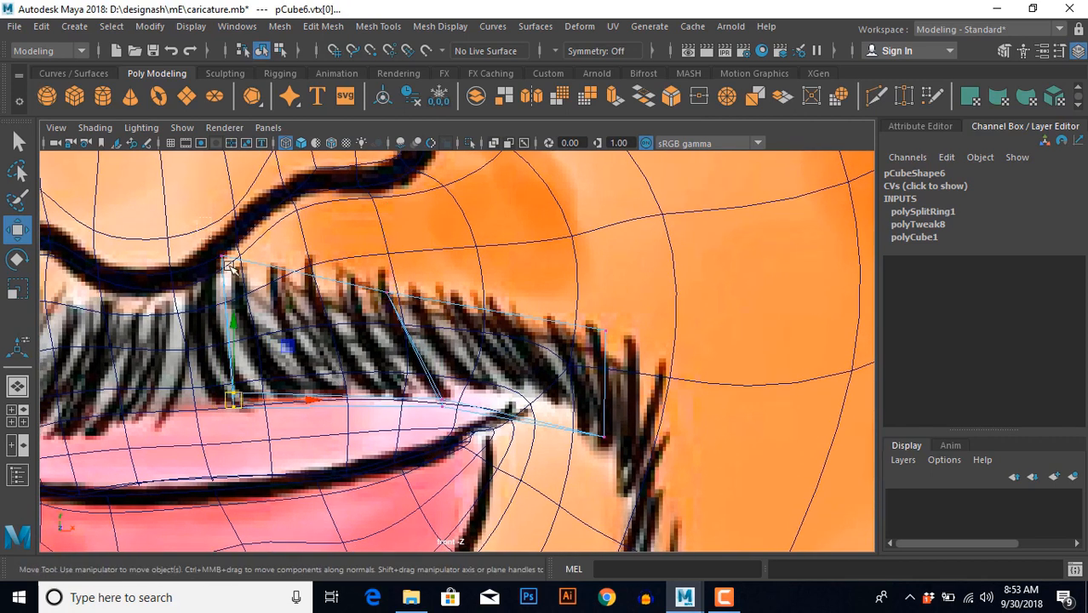
pyautogui.moveTo(220, 256); pyautogui.dragTo(198, 275)
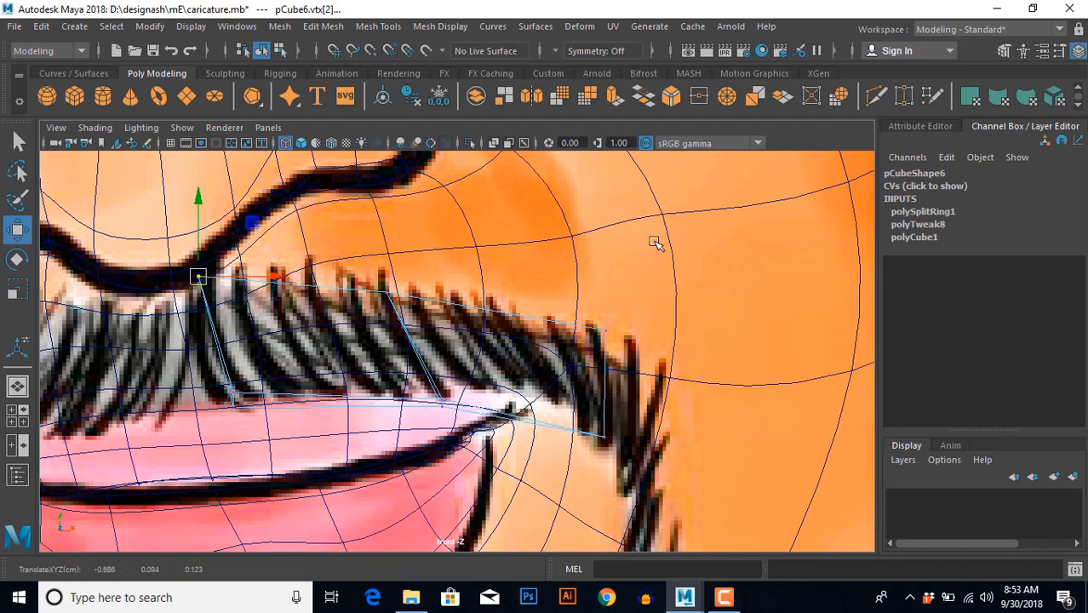
# Insert an edge loop across the middle of the moustache's inner half.
pyautogui.press('space')
pyautogui.press('space')
pyautogui.keyDown('alt'); pyautogui.moveTo(524, 316); pyautogui.dragTo(447, 376); pyautogui.keyUp('alt')
pyautogui.scroll(-5, 447, 376)
pyautogui.scroll(2, 447, 376)
pyautogui.keyDown('alt'); pyautogui.moveTo(447, 376); pyautogui.dragTo(490, 339, button='middle'); pyautogui.keyUp('alt')
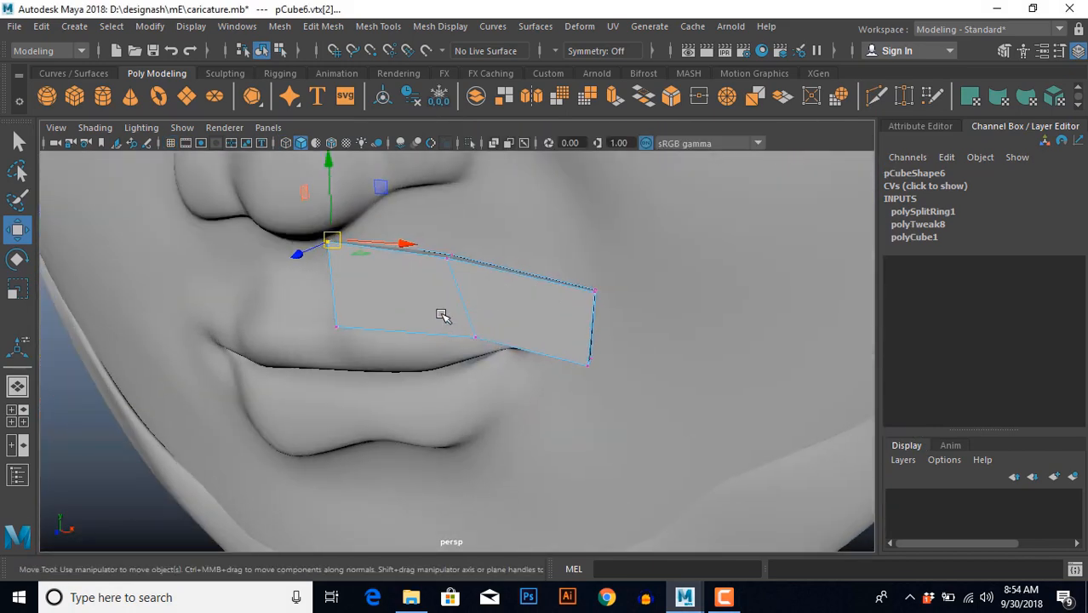
pyautogui.moveTo(441, 307); pyautogui.dragTo(440, 255, button='right')
pyautogui.click(429, 282)
pyautogui.scroll(4, 430, 328)
pyautogui.keyDown('alt'); pyautogui.moveTo(426, 331); pyautogui.dragTo(433, 379, button='middle'); pyautogui.keyUp('alt')
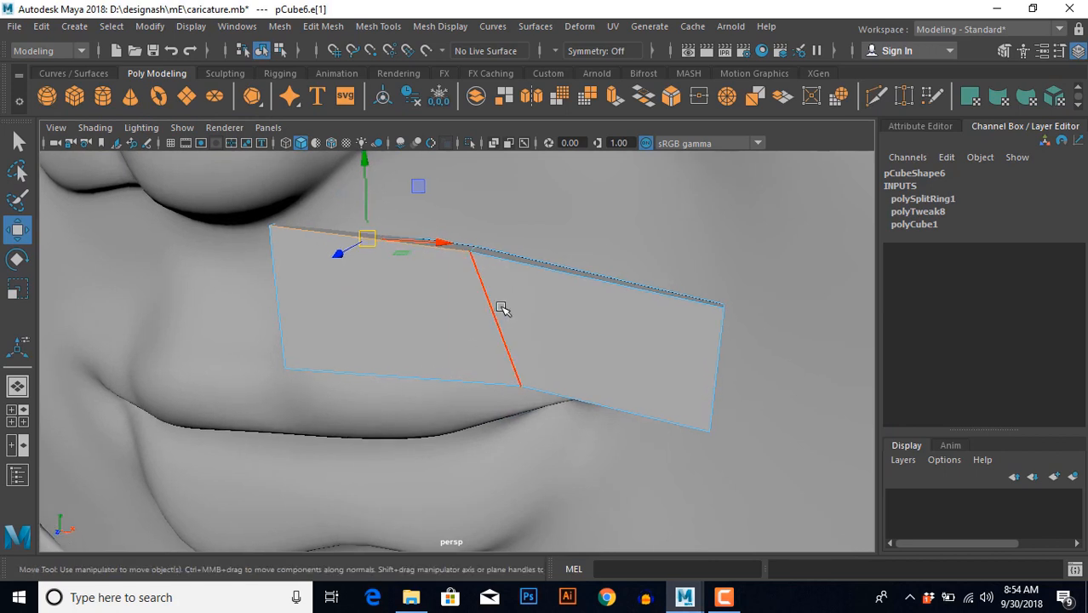
pyautogui.keyDown('ctrl'); pyautogui.moveTo(502, 308); pyautogui.dragTo(524, 350, button='right'); pyautogui.keyUp('ctrl')
pyautogui.keyDown('alt'); pyautogui.moveTo(462, 322); pyautogui.dragTo(389, 304); pyautogui.keyUp('alt')
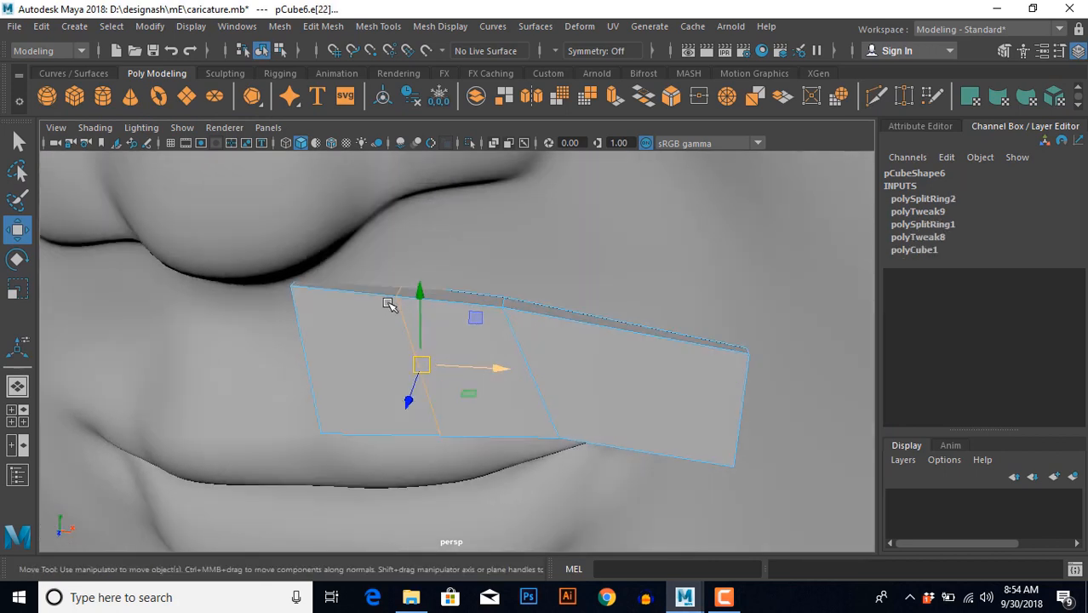
# Add four more vertical edge loops, splitting both inner-half sections, the outer half, and the section just outside the original middle loop.
pyautogui.press('g')
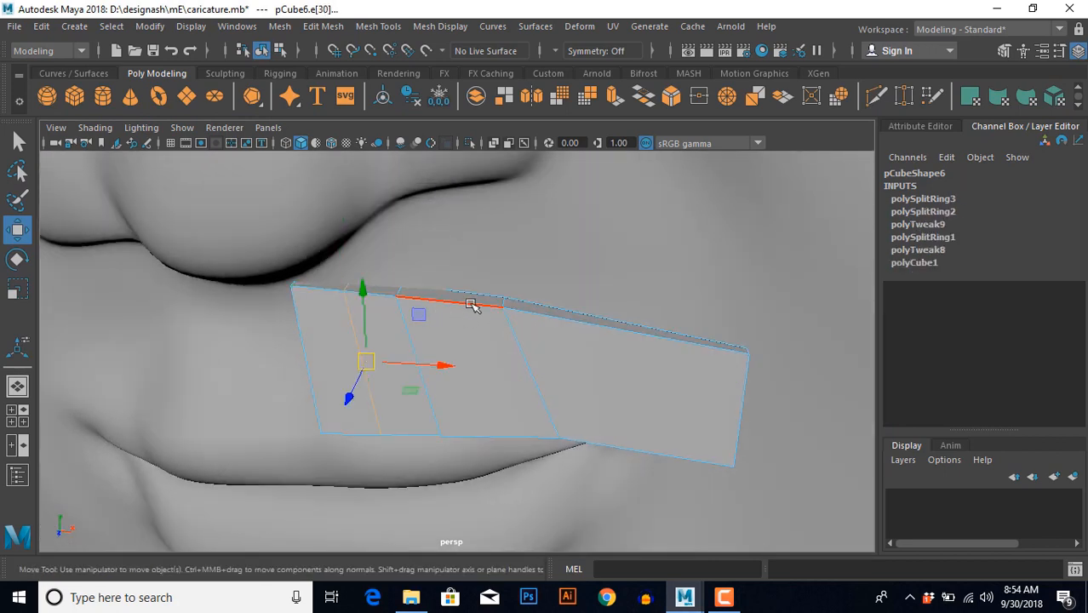
pyautogui.click(476, 305)
pyautogui.press('g')
pyautogui.click(575, 323)
pyautogui.press('g')
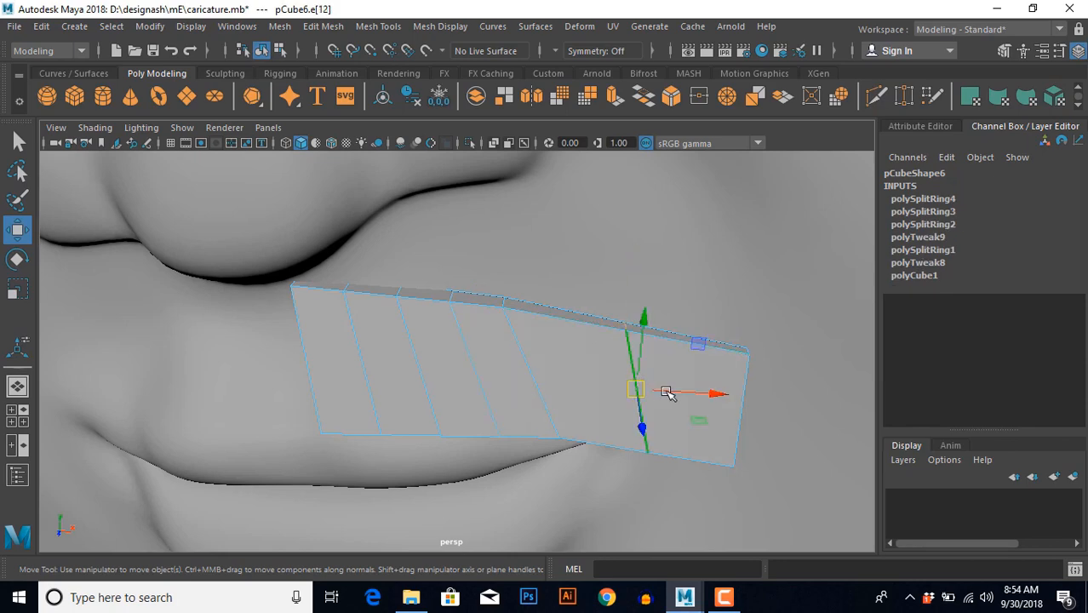
pyautogui.click(575, 318)
pyautogui.press('g')
# Move the lower vertices of the loops near the mouth corner in the front view to follow the moustache's lower outline.
pyautogui.press('space')
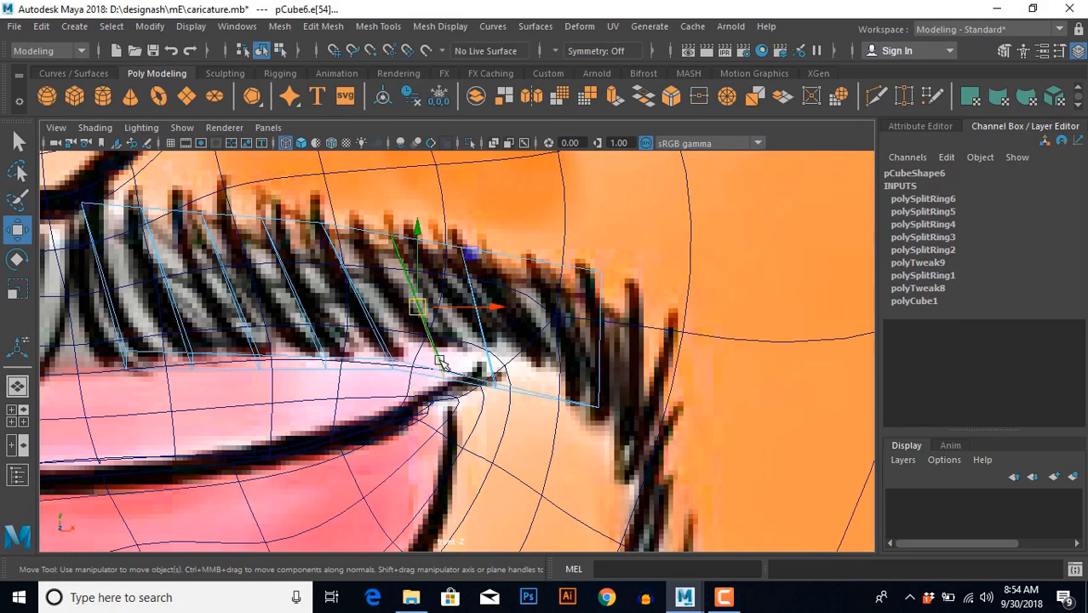
pyautogui.moveTo(440, 361); pyautogui.dragTo(390, 357, button='right')
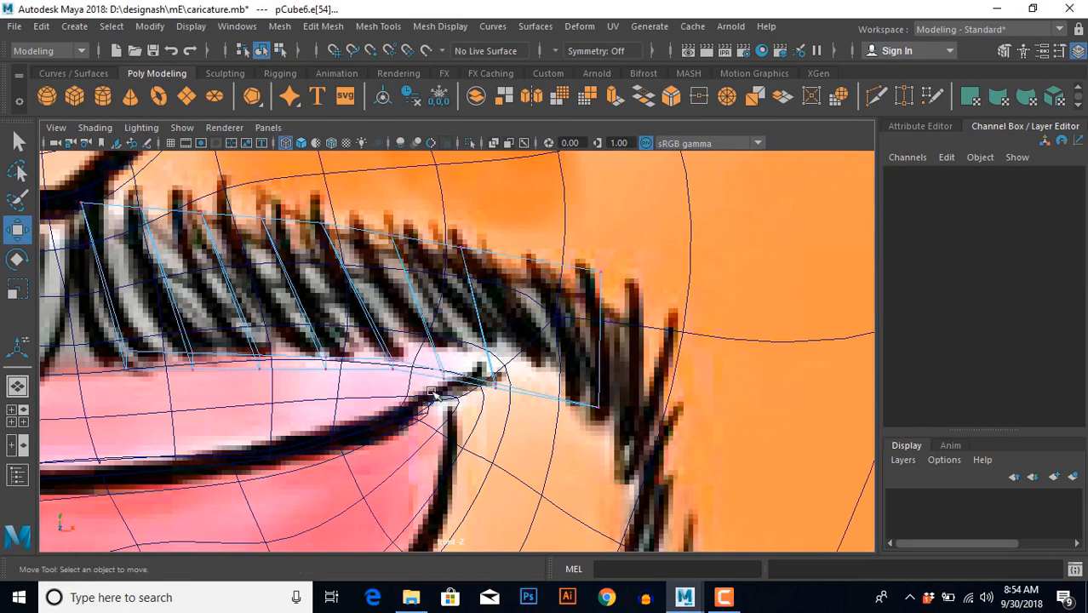
pyautogui.moveTo(426, 354); pyautogui.dragTo(450, 354)
pyautogui.moveTo(371, 338)
pyautogui.mouseDown()
pyautogui.moveTo(390, 357)
pyautogui.moveTo(390, 348)
pyautogui.mouseUp()
pyautogui.moveTo(478, 372); pyautogui.dragTo(506, 359)
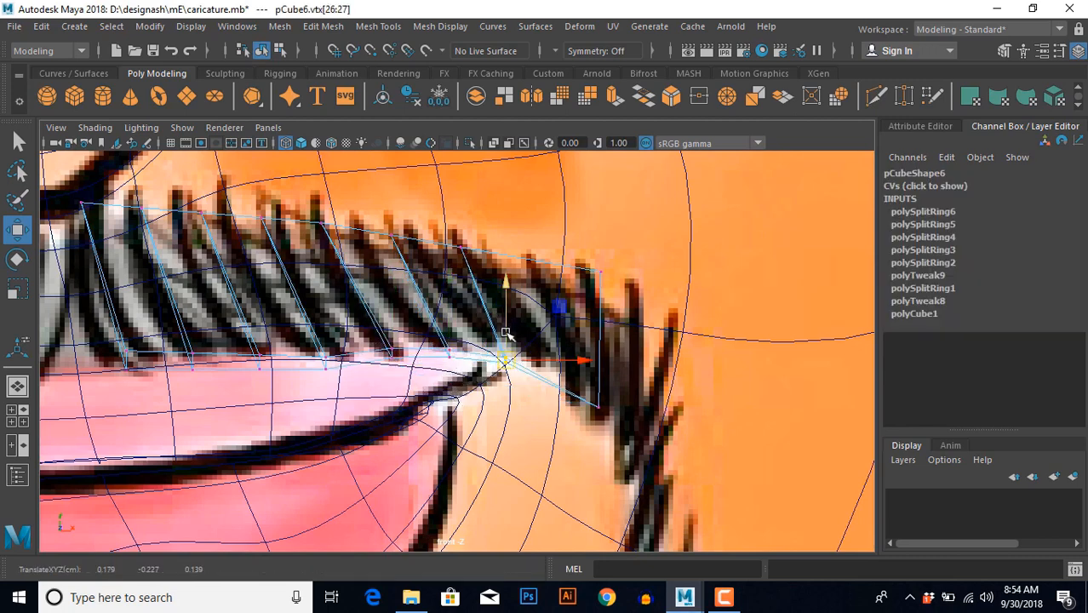
# Insert a vertical edge loop through the middle of the moustache's outermost section.
pyautogui.press('F10')
pyautogui.click(554, 265)
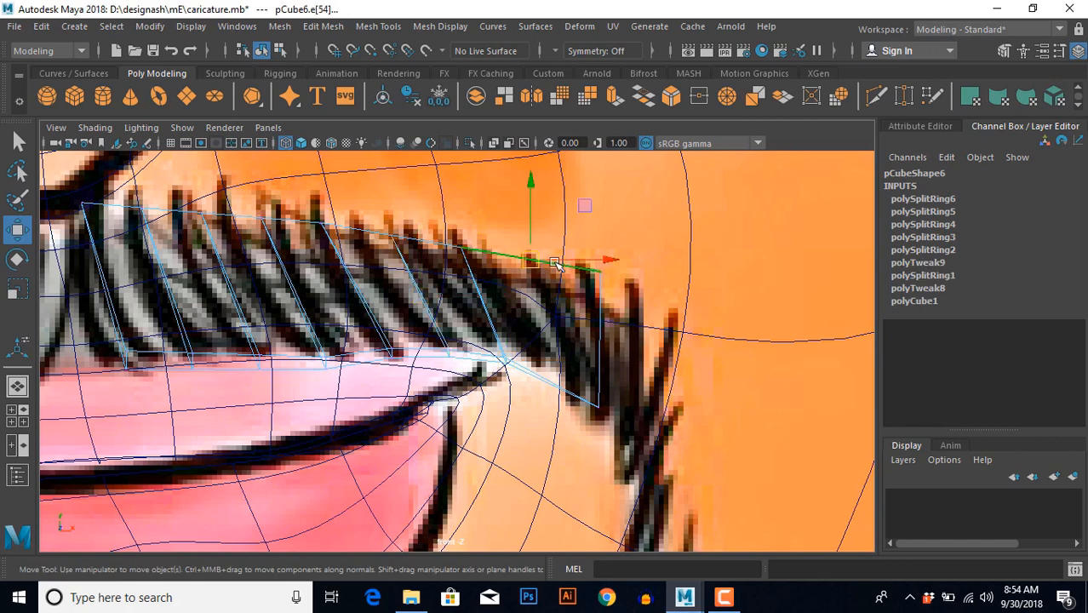
pyautogui.keyDown('ctrl'); pyautogui.moveTo(551, 245); pyautogui.dragTo(560, 302, button='right'); pyautogui.keyUp('ctrl')
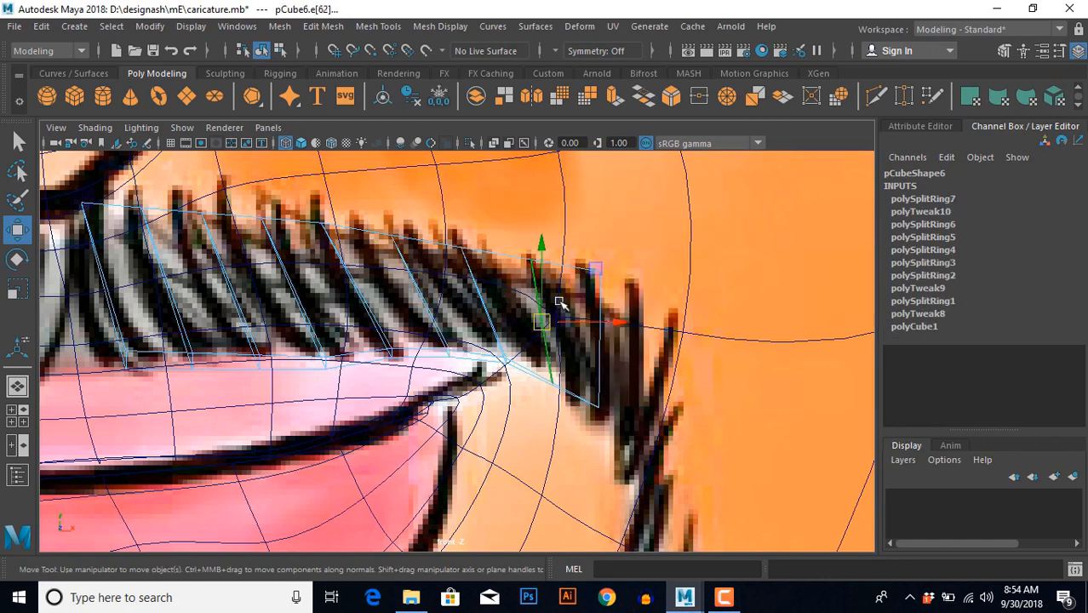
# Reposition the newest loop's vertices and lower the outer end's corner vertices to match the moustache's downward curve.
pyautogui.press('F9')
pyautogui.click(514, 260)
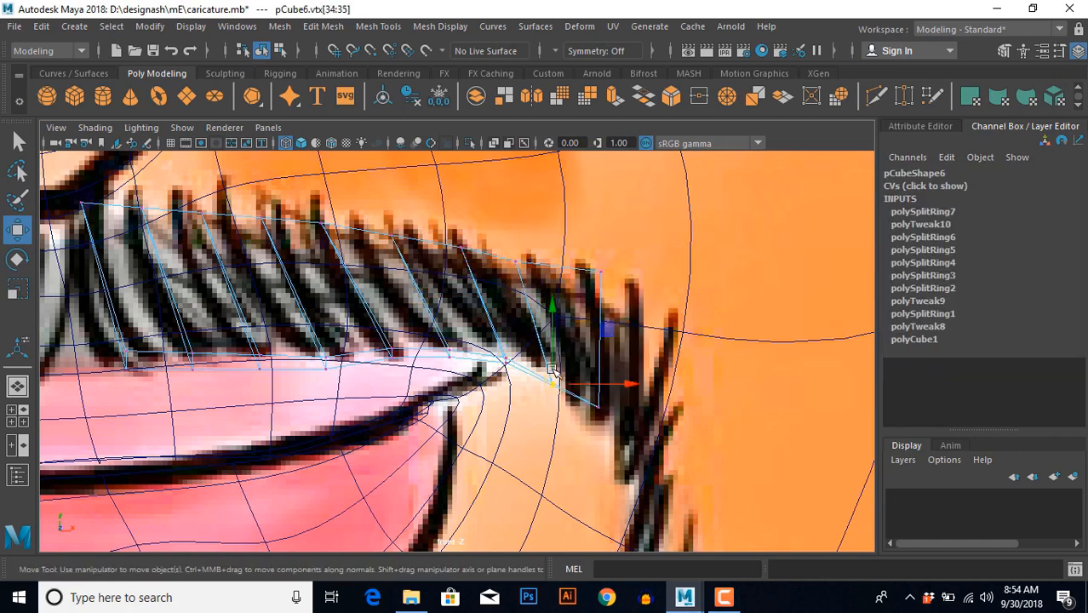
pyautogui.click(599, 405)
pyautogui.moveTo(596, 332); pyautogui.dragTo(599, 351)
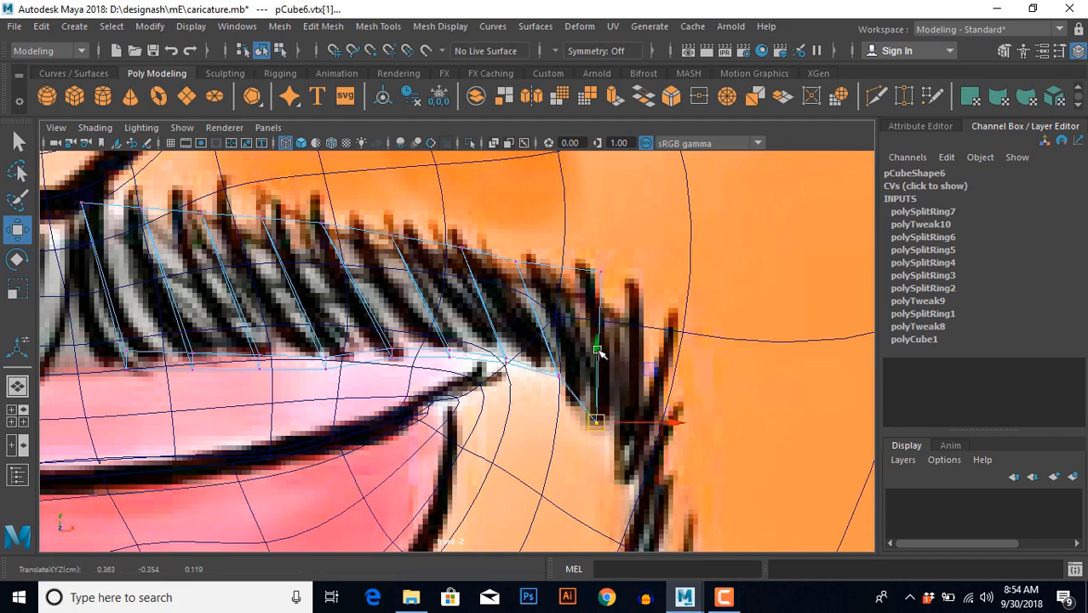
pyautogui.click(603, 300)
# Insert a lengthwise edge loop along the middle of the moustache mesh in the perspective view.
pyautogui.keyDown('alt'); pyautogui.moveTo(363, 366); pyautogui.dragTo(486, 351, button='middle'); pyautogui.keyUp('alt')
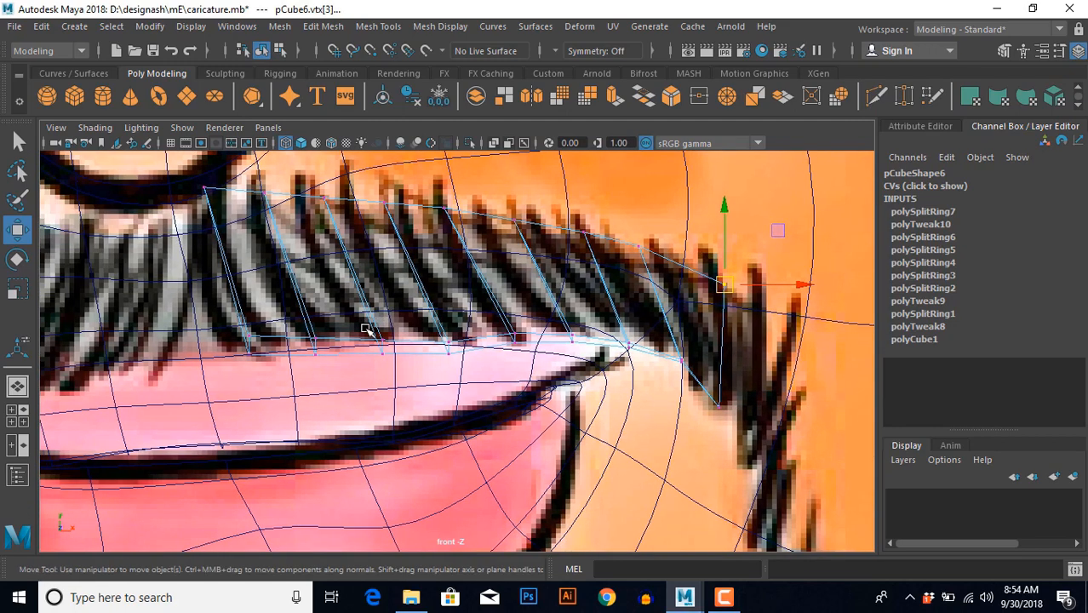
pyautogui.press('space')
pyautogui.press('space')
pyautogui.keyDown('alt'); pyautogui.moveTo(590, 323); pyautogui.dragTo(493, 255); pyautogui.keyUp('alt')
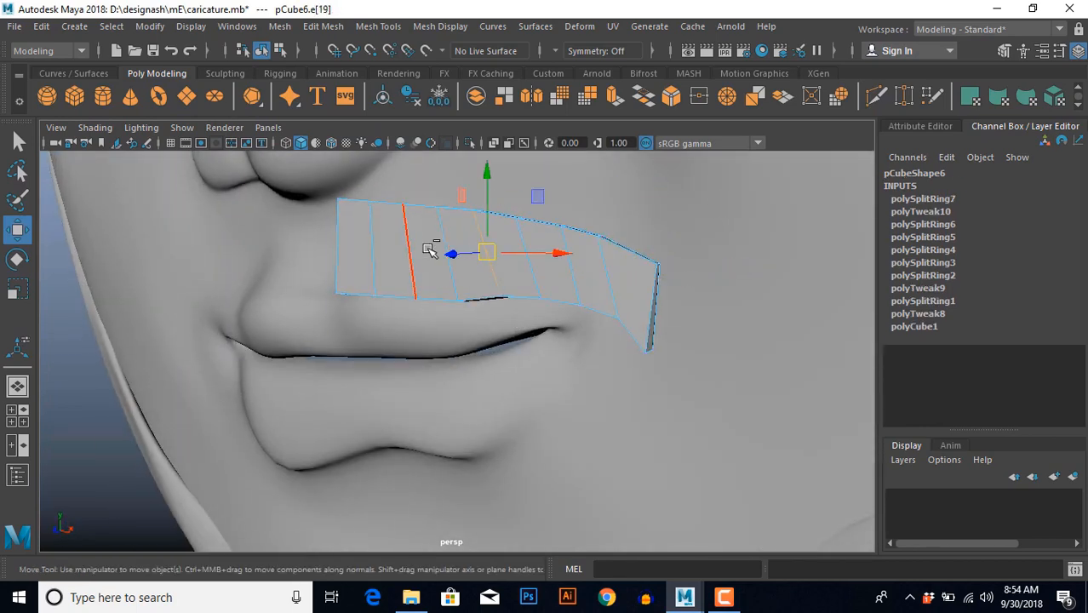
pyautogui.keyDown('shift'); pyautogui.moveTo(359, 274); pyautogui.dragTo(461, 296, button='right'); pyautogui.keyUp('shift')
pyautogui.keyDown('alt'); pyautogui.moveTo(456, 336); pyautogui.dragTo(362, 355); pyautogui.keyUp('alt')
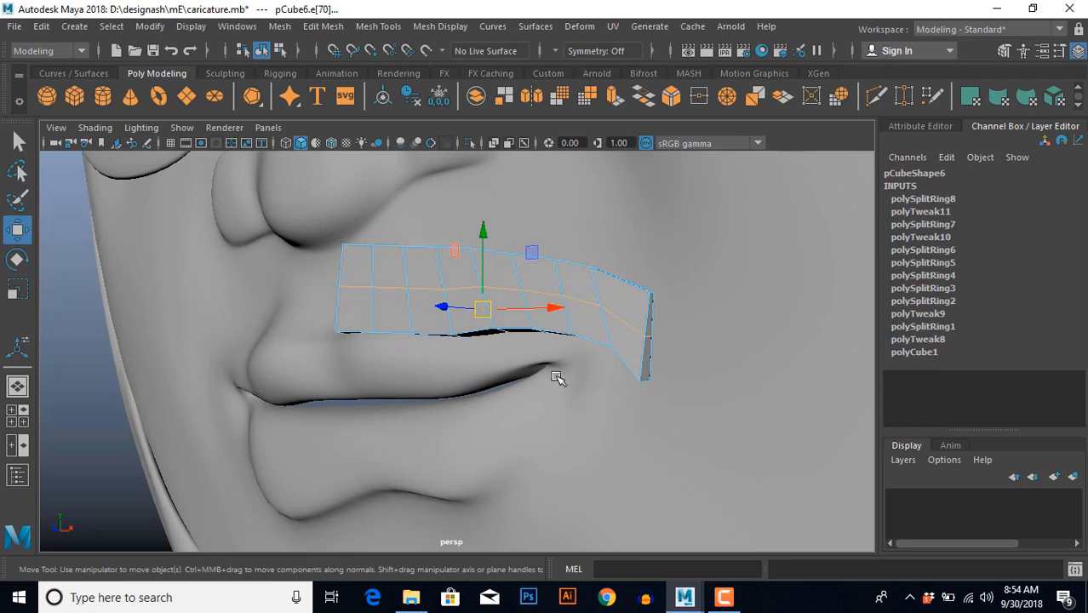
# Select the moustache's outer end face and extrude it outward and down along the drawn moustache in the front view.
pyautogui.keyDown('alt'); pyautogui.moveTo(557, 379); pyautogui.dragTo(389, 274); pyautogui.keyUp('alt')
pyautogui.press('F11')
pyautogui.click(382, 294)
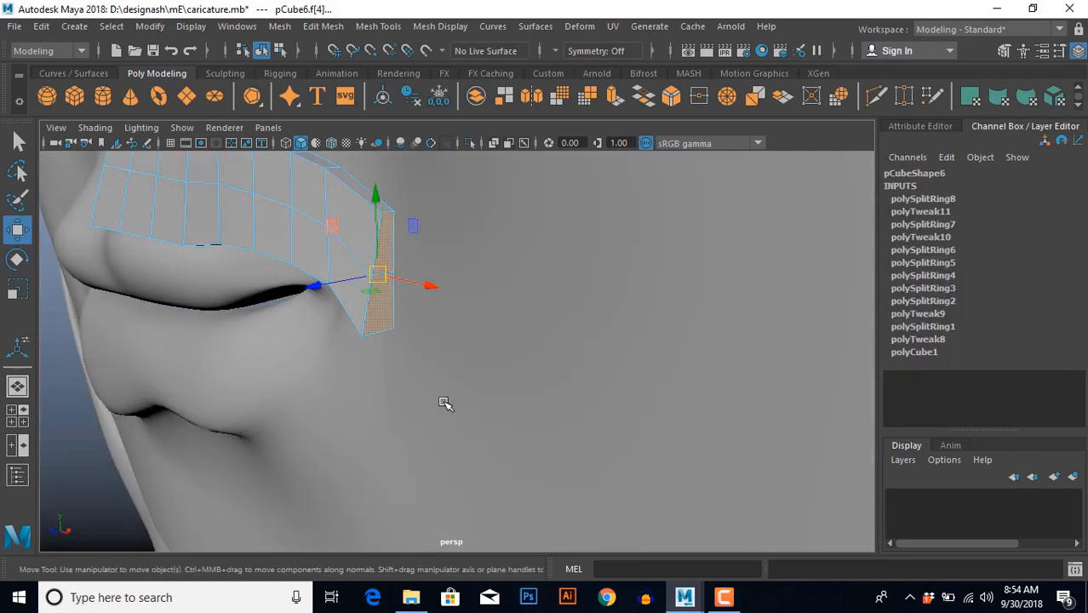
pyautogui.press('space')
pyautogui.press('space')
pyautogui.keyDown('alt'); pyautogui.moveTo(384, 423); pyautogui.dragTo(359, 357, button='middle'); pyautogui.keyUp('alt')
pyautogui.scroll(-8, 359, 357)
pyautogui.scroll(3, 376, 358)
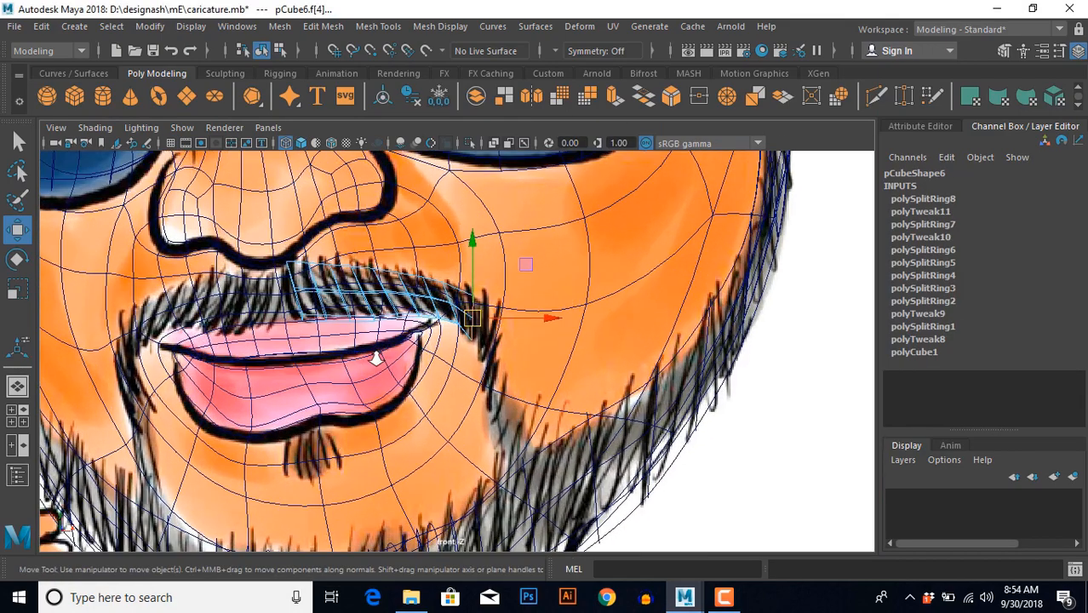
pyautogui.scroll(3, 375, 358)
pyautogui.keyDown('shift'); pyautogui.moveTo(611, 207); pyautogui.dragTo(607, 245, button='right'); pyautogui.keyUp('shift')
pyautogui.scroll(4, 554, 284)
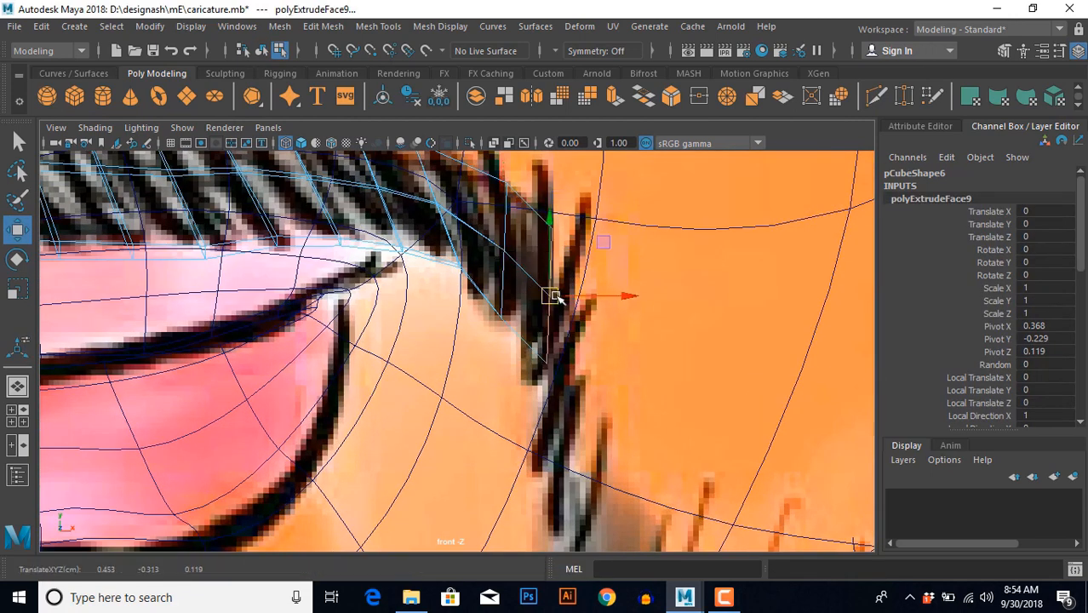
# Rotate the extruded end face to follow the moustache's bend and scale it up slightly along its height.
pyautogui.press('e')
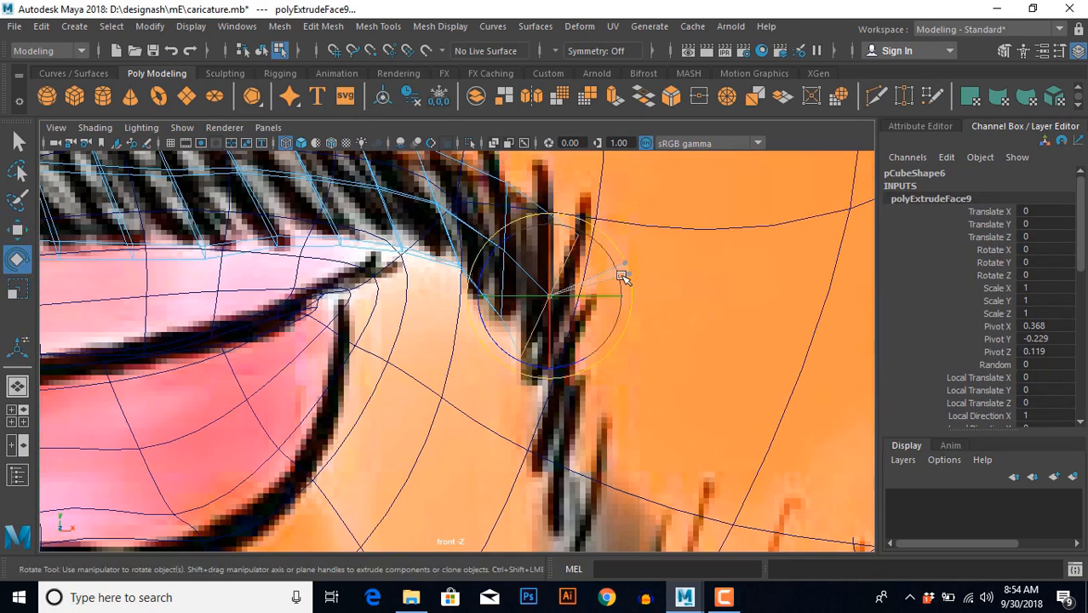
pyautogui.press('r')
pyautogui.moveTo(554, 227); pyautogui.dragTo(559, 220)
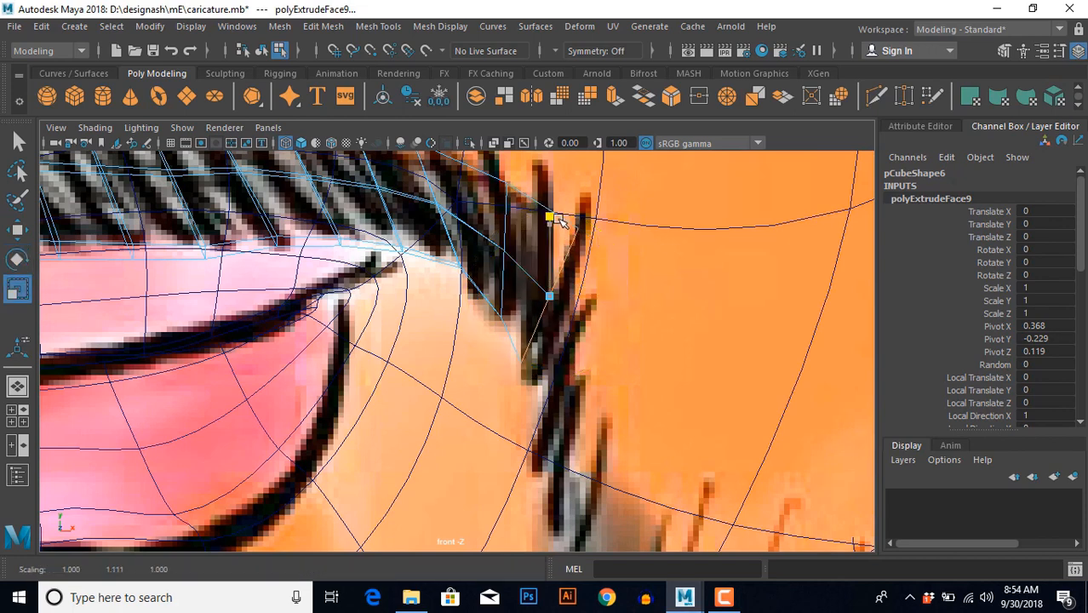
# Extrude the end face two more times, pulling each segment down beside the mouth along the drawn hair.
pyautogui.hotkey('ctrl', 'e')
pyautogui.press('w')
pyautogui.moveTo(552, 297); pyautogui.dragTo(554, 386)
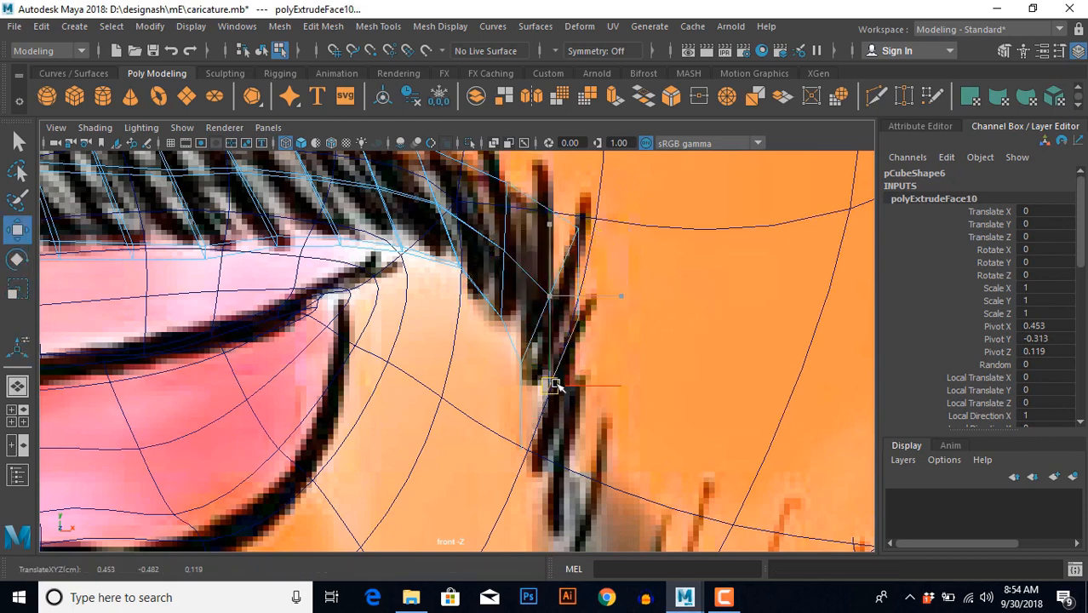
pyautogui.keyDown('alt'); pyautogui.moveTo(677, 382); pyautogui.dragTo(641, 220, button='middle'); pyautogui.keyUp('alt')
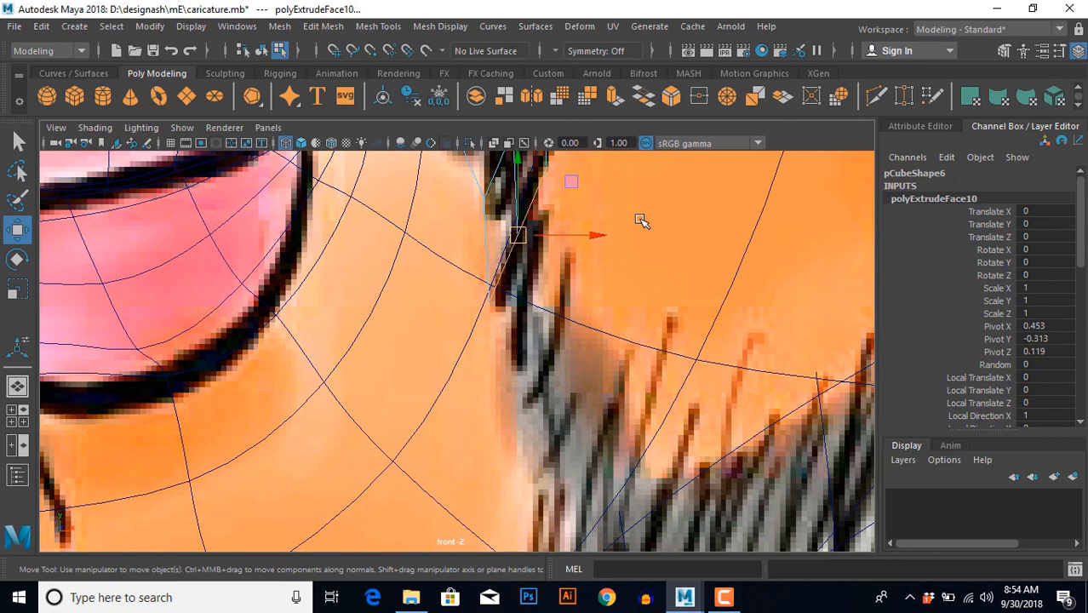
pyautogui.hotkey('ctrl', 'e')
pyautogui.press('w')
pyautogui.moveTo(513, 238); pyautogui.dragTo(543, 349)
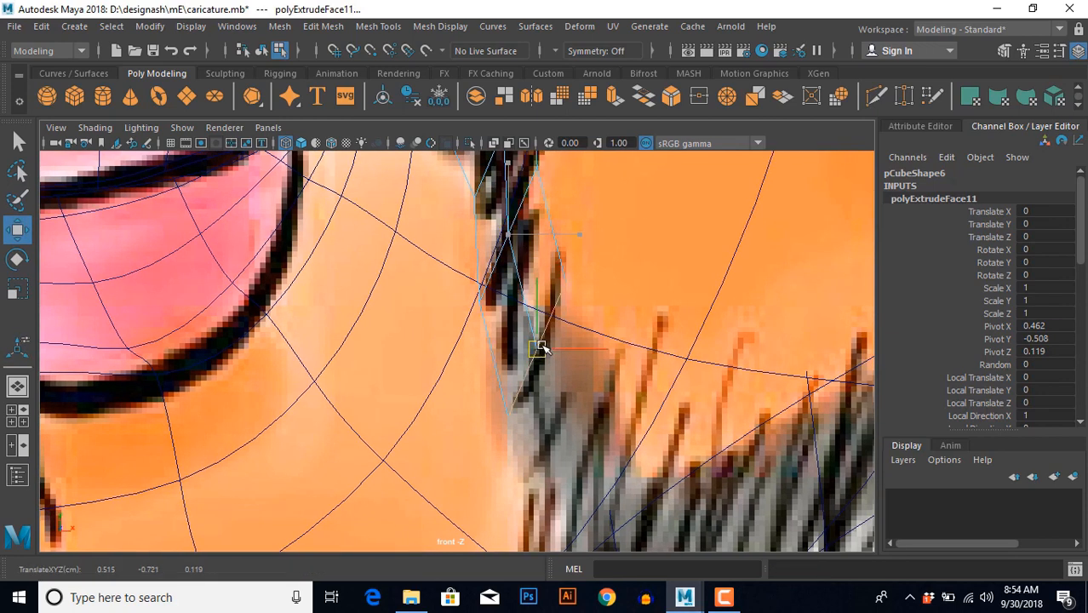
# Extrude the end face two further times, extending the strip down and outward to where the moustache meets the beard.
pyautogui.hotkey('ctrl', 'e')
pyautogui.press('w')
pyautogui.keyDown('alt'); pyautogui.moveTo(539, 345); pyautogui.dragTo(498, 255, button='middle'); pyautogui.keyUp('alt')
pyautogui.moveTo(498, 255); pyautogui.dragTo(549, 438)
pyautogui.hotkey('ctrl', 'e')
pyautogui.press('w')
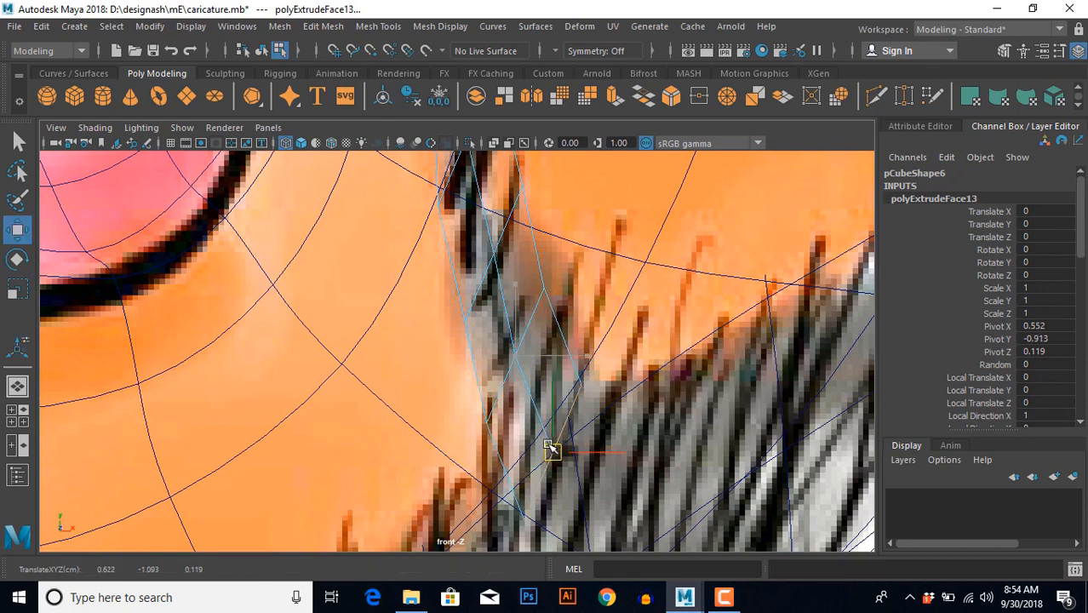
# Move the strip's end face back toward the jaw and slightly down in the perspective view, then switch to edge editing.
pyautogui.scroll(-5, 552, 450)
pyautogui.keyDown('alt'); pyautogui.moveTo(626, 267); pyautogui.dragTo(501, 335); pyautogui.keyUp('alt')
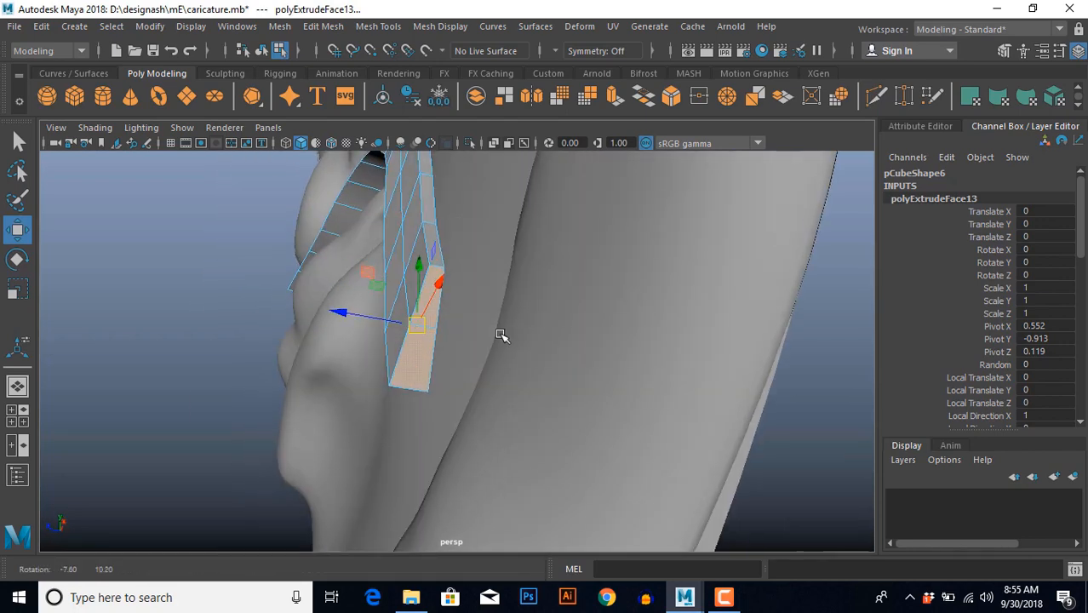
pyautogui.moveTo(340, 316); pyautogui.dragTo(447, 414)
pyautogui.moveTo(516, 335); pyautogui.dragTo(522, 367)
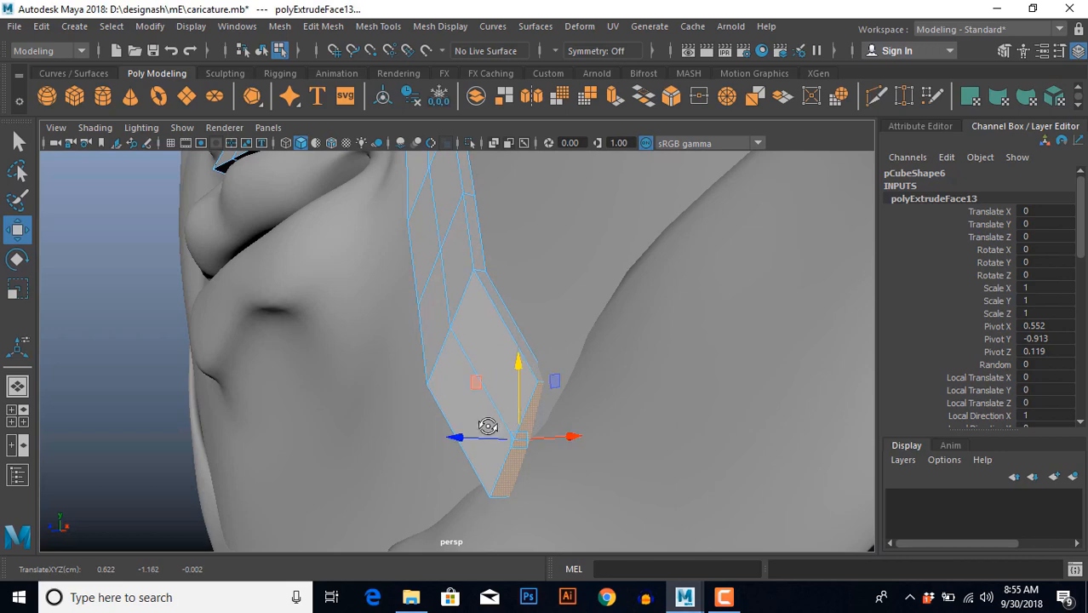
pyautogui.keyDown('alt'); pyautogui.moveTo(488, 425); pyautogui.dragTo(418, 423); pyautogui.keyUp('alt')
pyautogui.moveTo(418, 420); pyautogui.dragTo(412, 367, button='right')
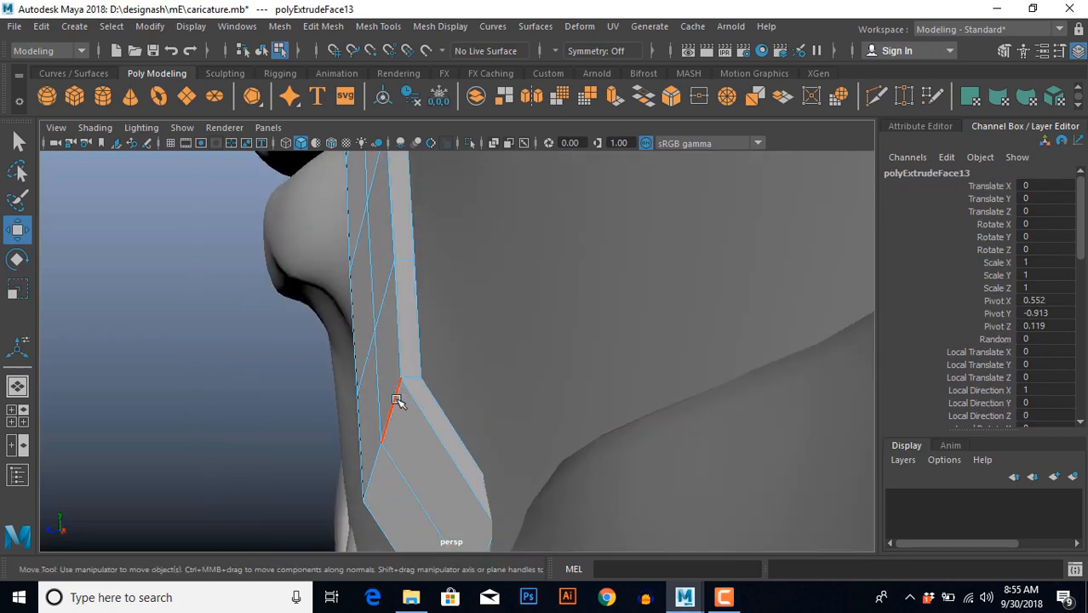
# Move the cross-section edge loops of the moustache's descending part back toward the face, one after another.
pyautogui.click(398, 401)
pyautogui.keyDown('alt'); pyautogui.moveTo(352, 425); pyautogui.dragTo(316, 447); pyautogui.keyUp('alt')
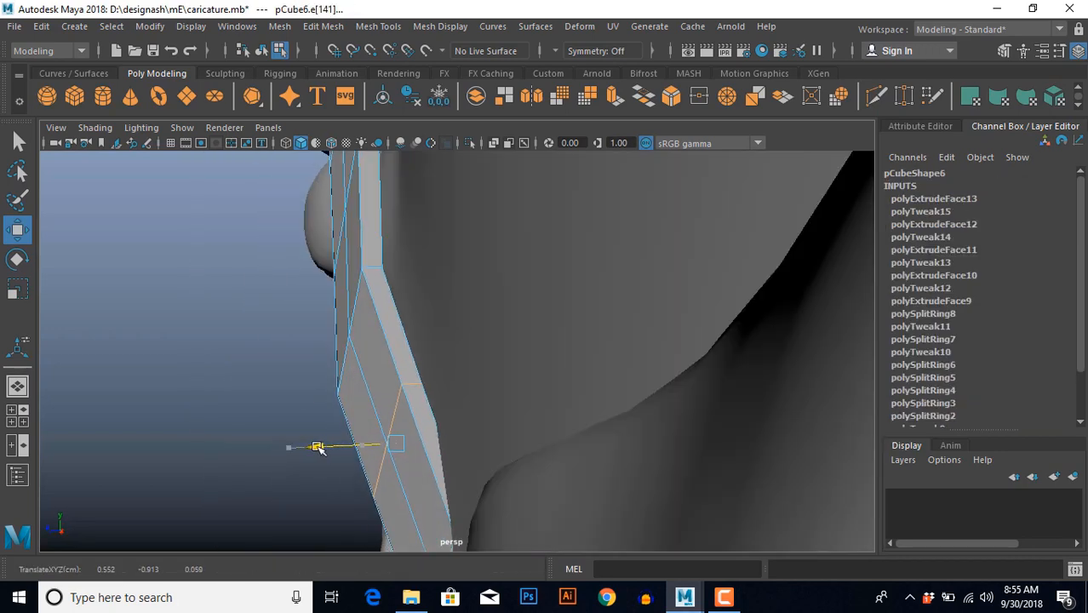
pyautogui.keyDown('alt'); pyautogui.moveTo(314, 380); pyautogui.dragTo(379, 349); pyautogui.keyUp('alt')
pyautogui.click(379, 438)
pyautogui.click(374, 336)
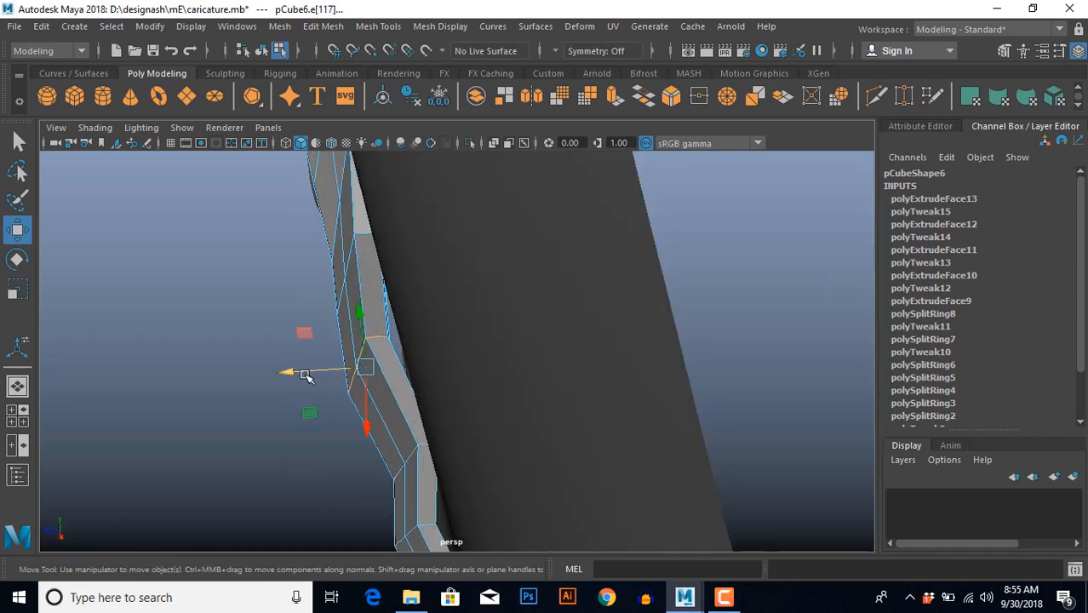
pyautogui.moveTo(296, 373); pyautogui.dragTo(449, 383)
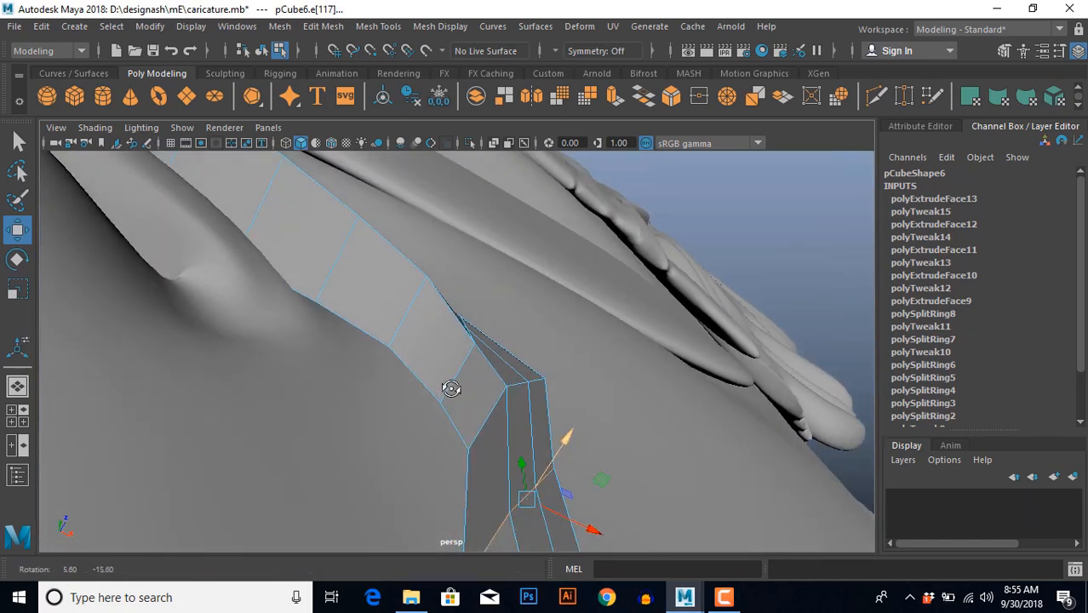
pyautogui.keyDown('alt'); pyautogui.moveTo(510, 418); pyautogui.dragTo(544, 392); pyautogui.keyUp('alt')
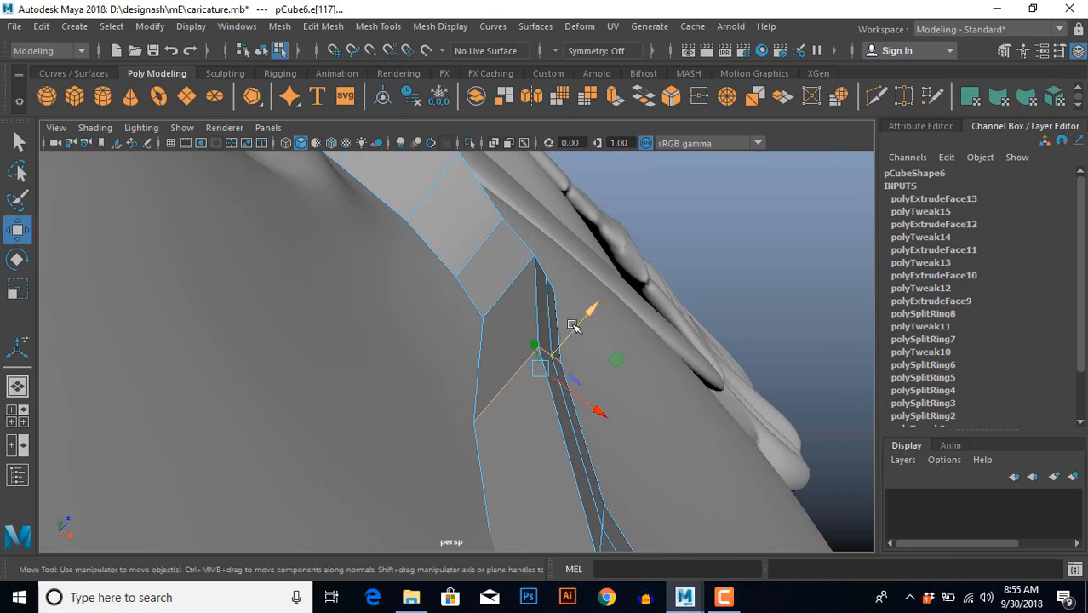
pyautogui.moveTo(575, 316); pyautogui.dragTo(575, 326)
# Pull the edge loops around the moustache's bend, up to the mouth corner, back so they lie closer to the cheek.
pyautogui.click(497, 295)
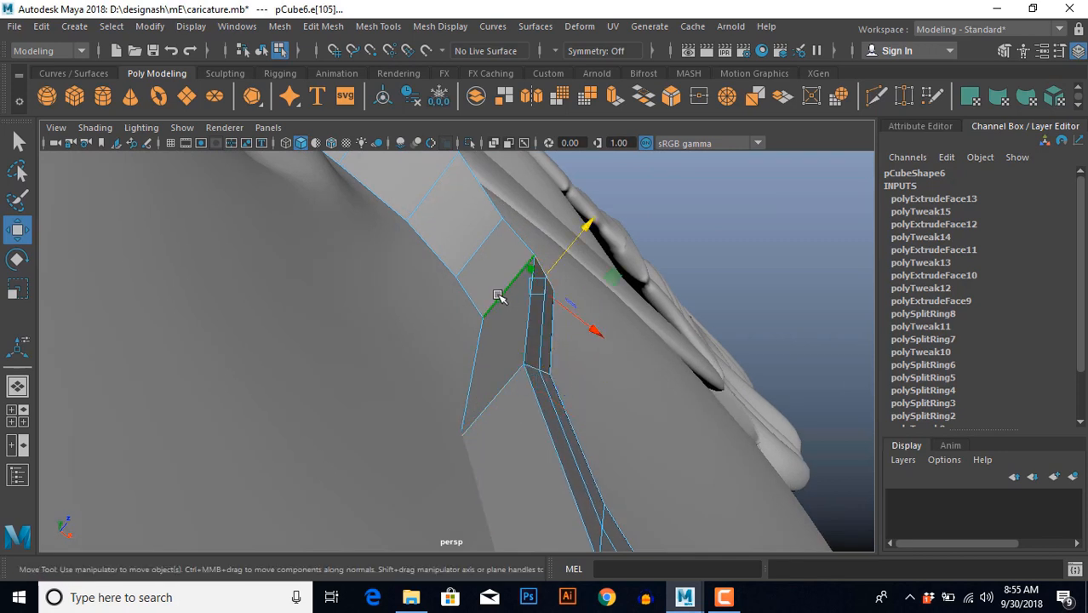
pyautogui.moveTo(584, 230); pyautogui.dragTo(557, 264)
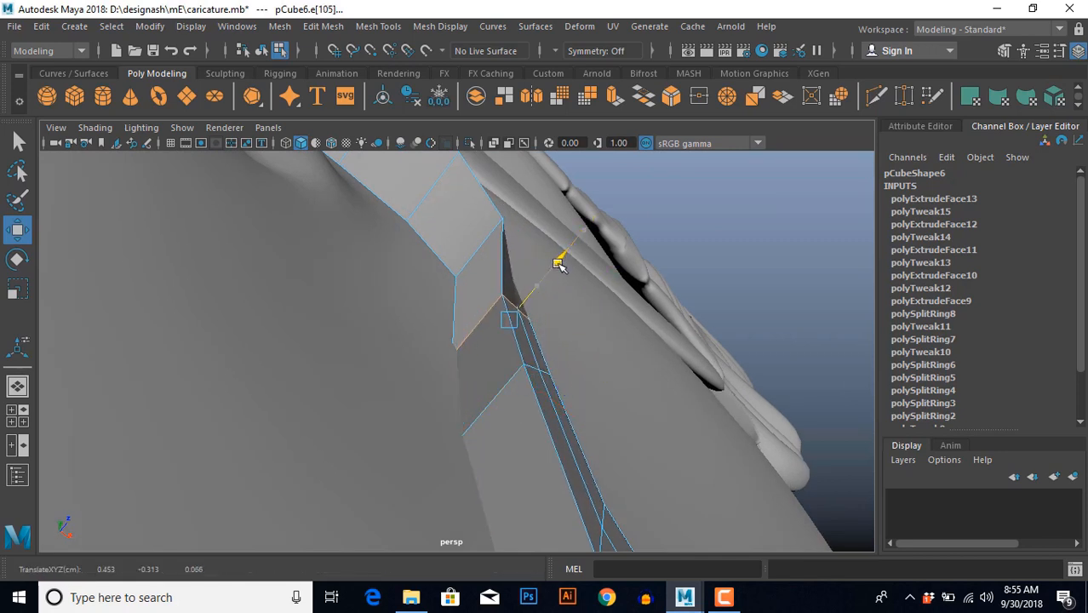
pyautogui.click(477, 253)
pyautogui.moveTo(526, 180); pyautogui.dragTo(508, 205)
pyautogui.click(409, 199)
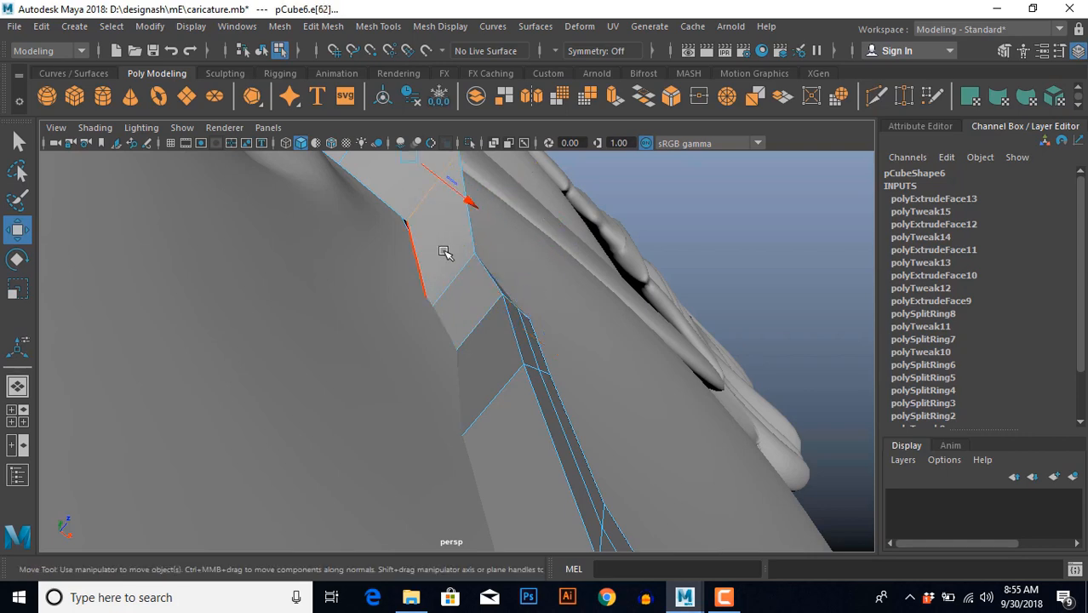
pyautogui.keyDown('alt'); pyautogui.moveTo(442, 247); pyautogui.dragTo(393, 372); pyautogui.keyUp('alt')
pyautogui.moveTo(430, 255); pyautogui.dragTo(418, 305)
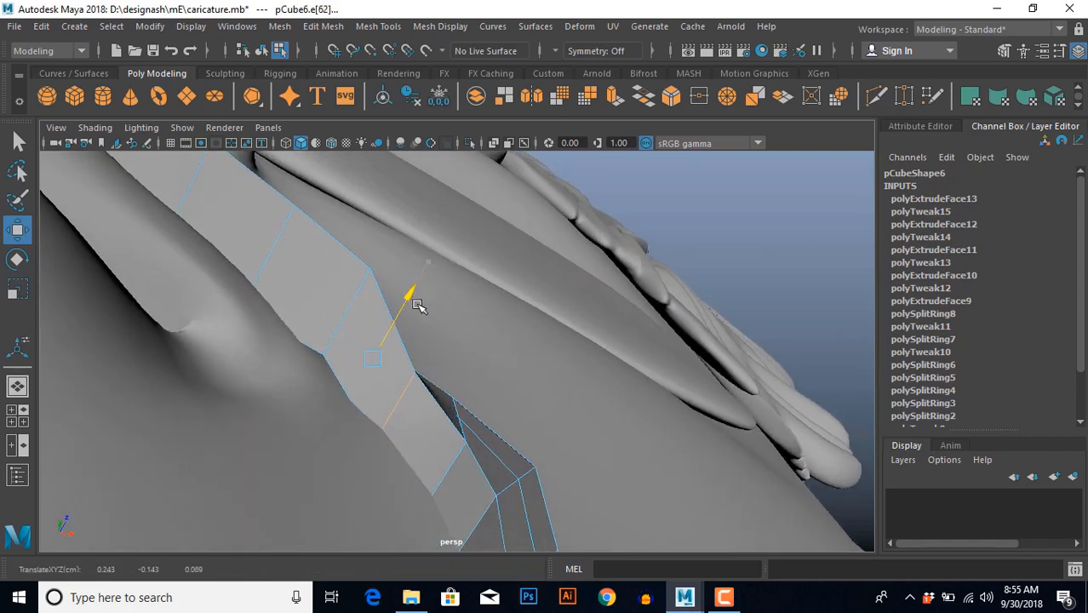
# In vertex editing, lower the outer corner vertices at the moustache's bend slightly and shift them inward to round the contour.
pyautogui.keyDown('alt'); pyautogui.moveTo(362, 413); pyautogui.dragTo(430, 410); pyautogui.keyUp('alt')
pyautogui.keyDown('alt'); pyautogui.moveTo(430, 410); pyautogui.dragTo(386, 442, button='middle'); pyautogui.keyUp('alt')
pyautogui.scroll(2, 385, 442)
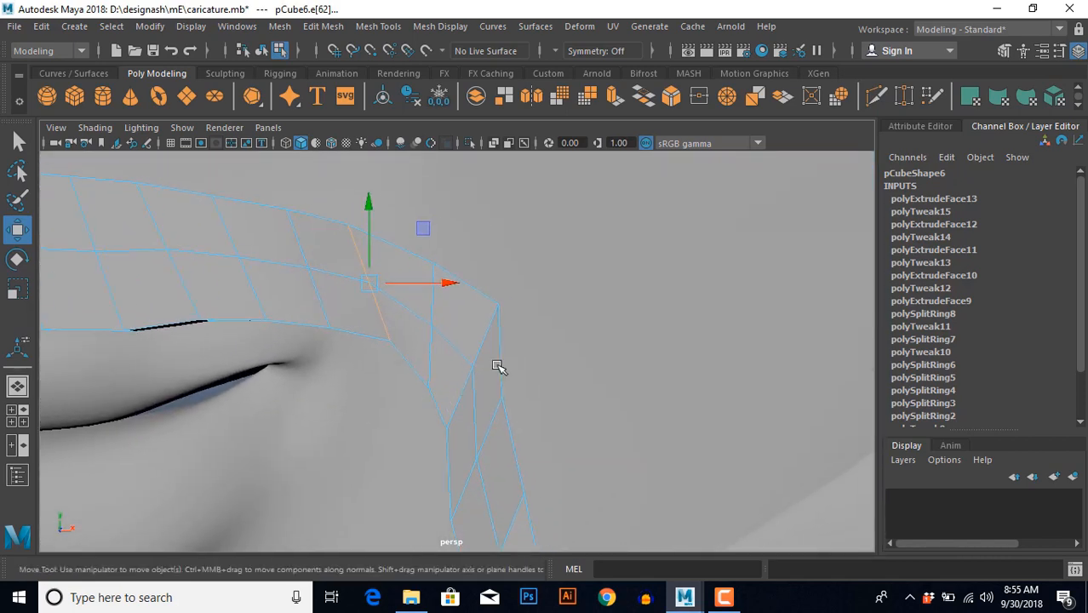
pyautogui.moveTo(497, 361); pyautogui.dragTo(436, 342, button='right')
pyautogui.moveTo(470, 281); pyautogui.dragTo(519, 344)
pyautogui.moveTo(499, 225); pyautogui.dragTo(499, 240)
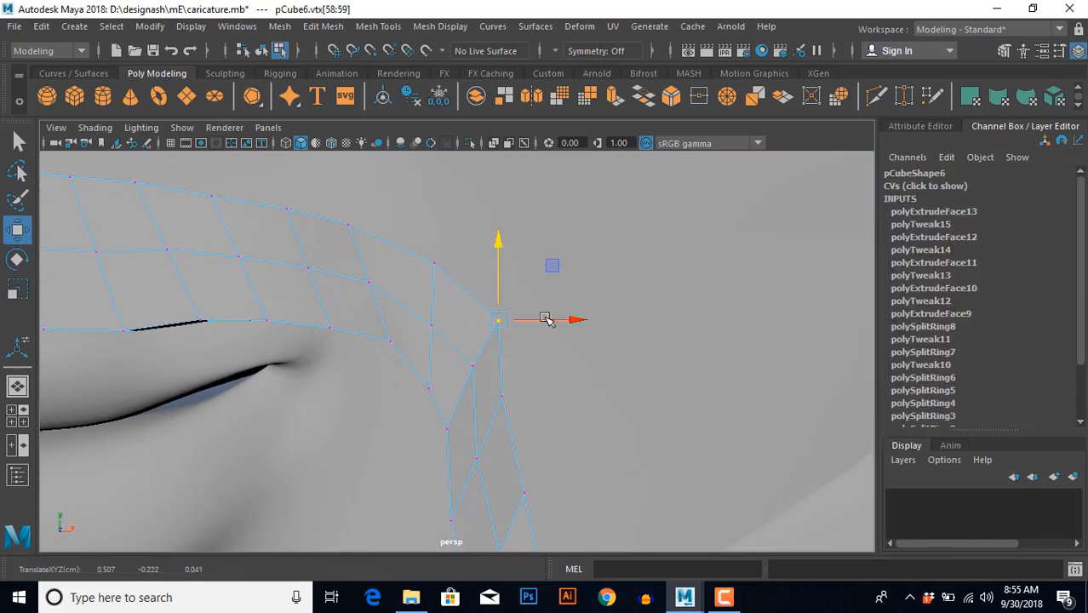
pyautogui.moveTo(563, 315); pyautogui.dragTo(554, 317)
pyautogui.scroll(-6, 430, 398)
pyautogui.keyDown('alt'); pyautogui.moveTo(430, 398); pyautogui.dragTo(453, 356, button='middle'); pyautogui.keyUp('alt')
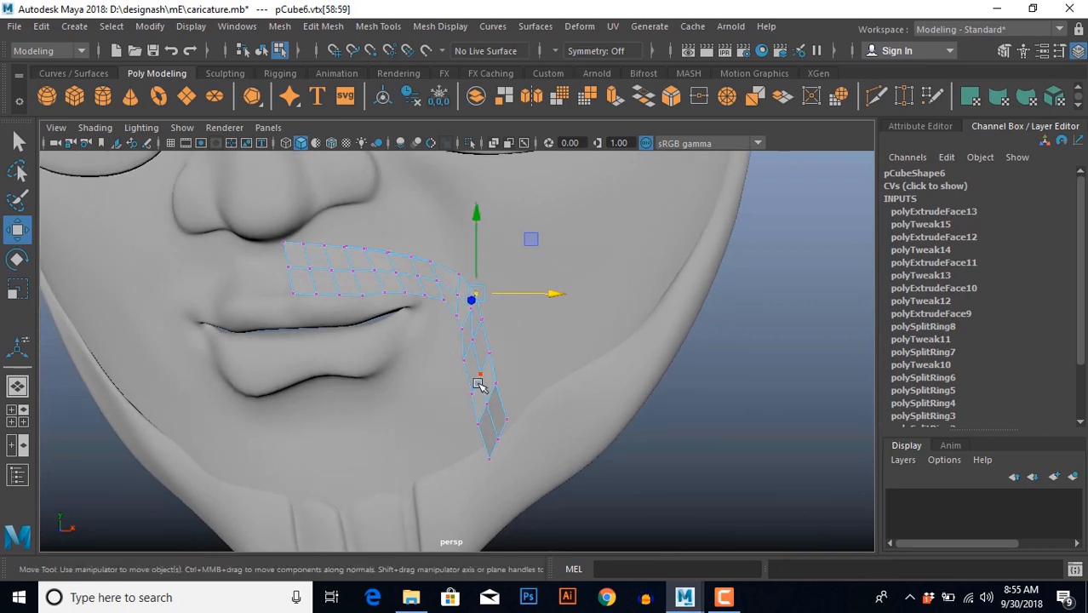
# Select the inner corner vertices at the strip's lower end and reposition them in depth against the jaw.
pyautogui.keyDown('alt'); pyautogui.moveTo(488, 403); pyautogui.dragTo(489, 316, button='middle'); pyautogui.keyUp('alt')
pyautogui.scroll(1, 490, 316)
pyautogui.keyDown('alt'); pyautogui.moveTo(489, 316); pyautogui.dragTo(528, 399); pyautogui.keyUp('alt')
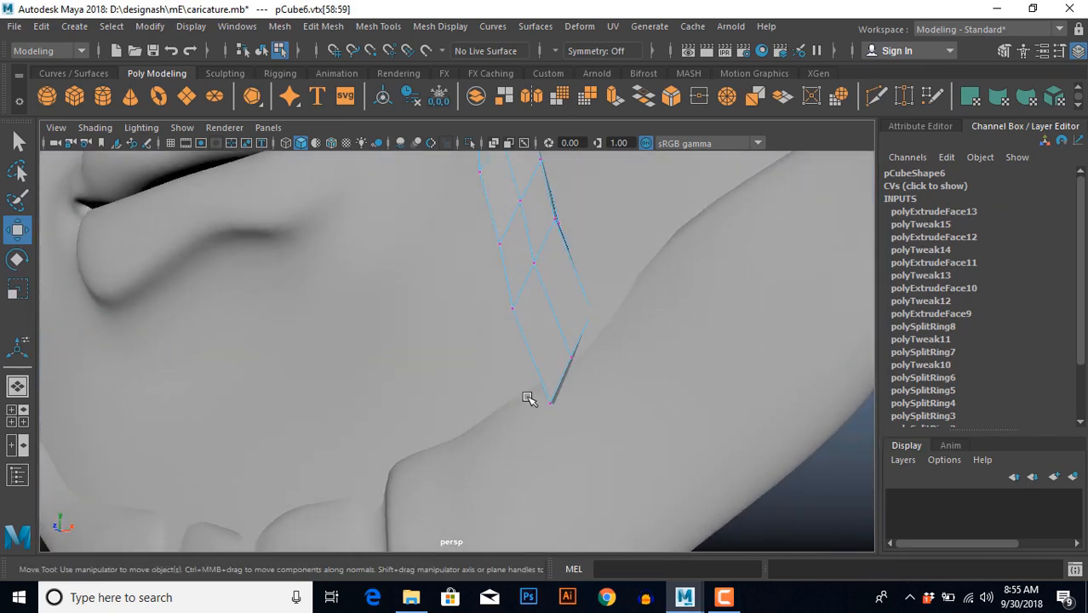
pyautogui.moveTo(609, 401); pyautogui.dragTo(605, 401)
pyautogui.keyDown('alt'); pyautogui.moveTo(528, 417); pyautogui.dragTo(464, 383); pyautogui.keyUp('alt')
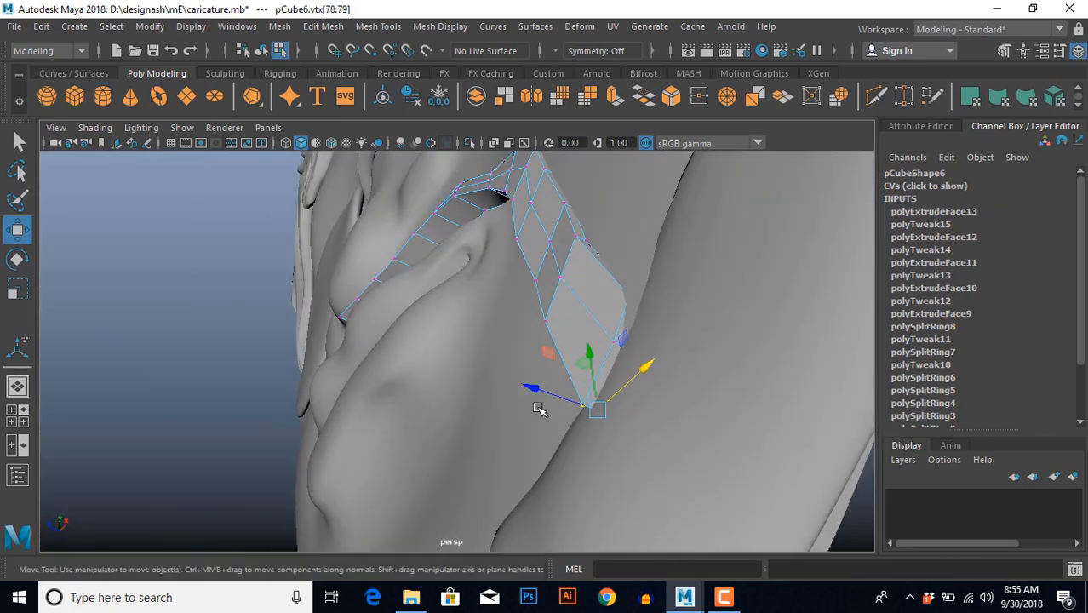
pyautogui.moveTo(533, 394); pyautogui.dragTo(645, 394)
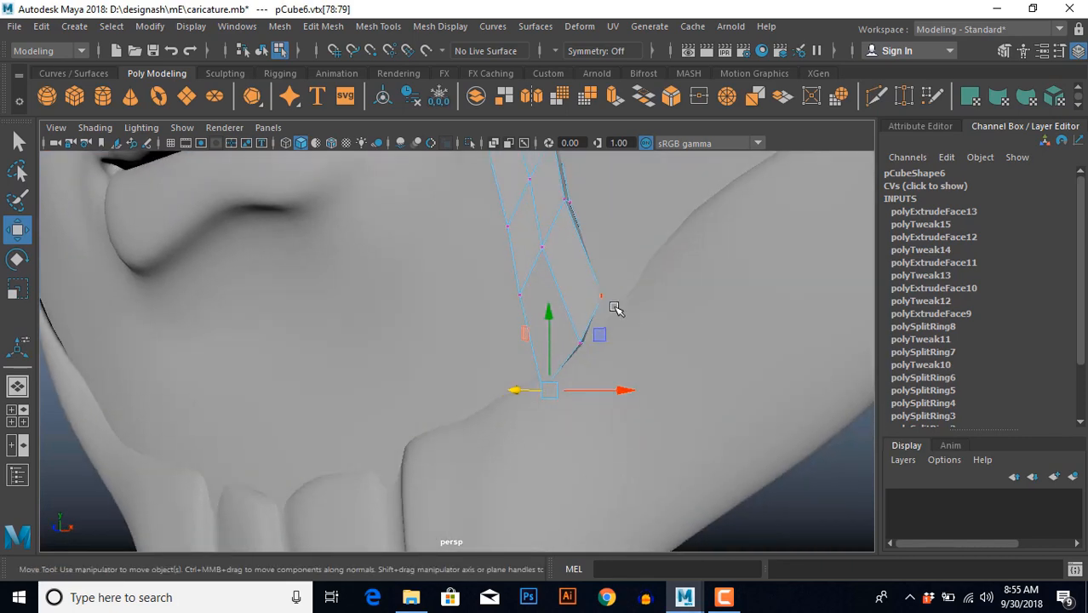
# Lower the outer and middle vertices of the strip's end so it tucks in at the beard.
pyautogui.moveTo(603, 238); pyautogui.dragTo(616, 270)
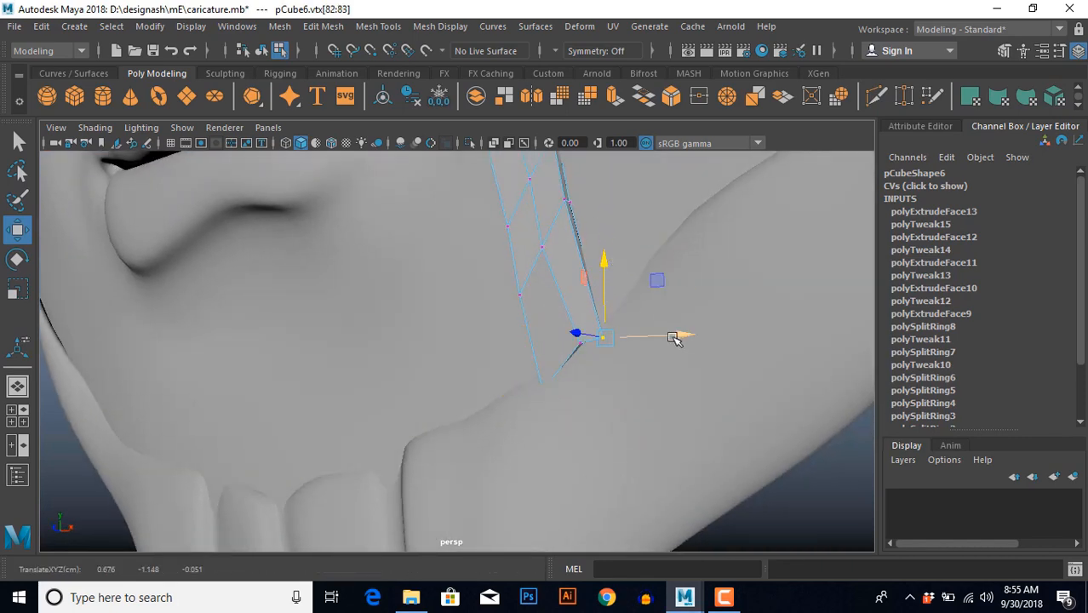
pyautogui.moveTo(571, 336); pyautogui.dragTo(607, 395)
pyautogui.keyDown('alt'); pyautogui.moveTo(606, 390); pyautogui.dragTo(481, 359); pyautogui.keyUp('alt')
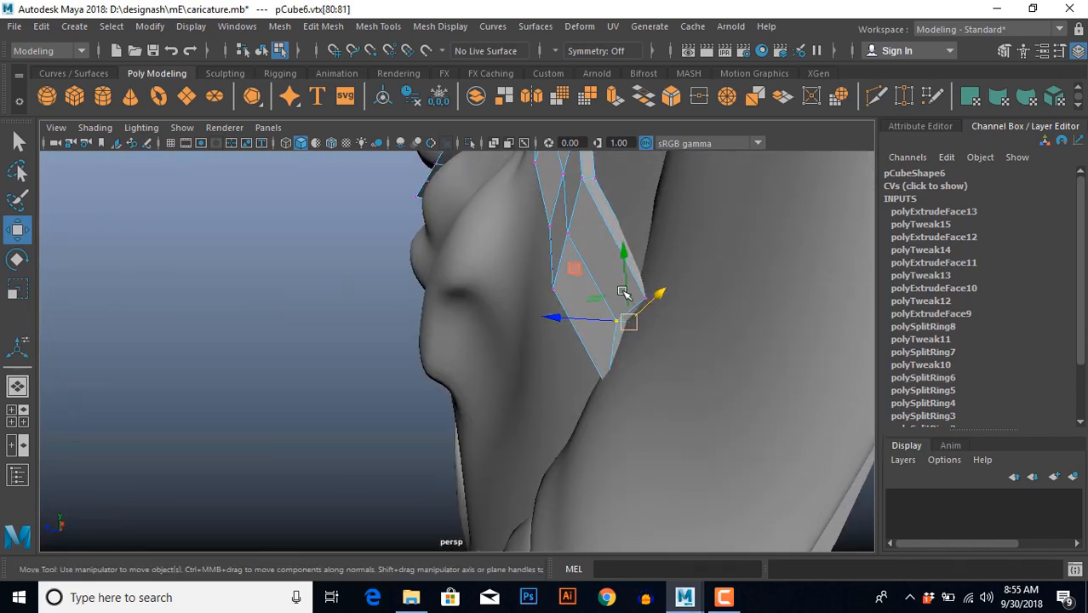
pyautogui.moveTo(621, 263); pyautogui.dragTo(626, 288)
pyautogui.keyDown('alt'); pyautogui.moveTo(620, 371); pyautogui.dragTo(649, 397); pyautogui.keyUp('alt')
pyautogui.scroll(-5, 637, 388)
# In the front view, raise the strip's outer and middle end vertices to follow the drawn hair, then return to the perspective view.
pyautogui.press('space')
pyautogui.press('space')
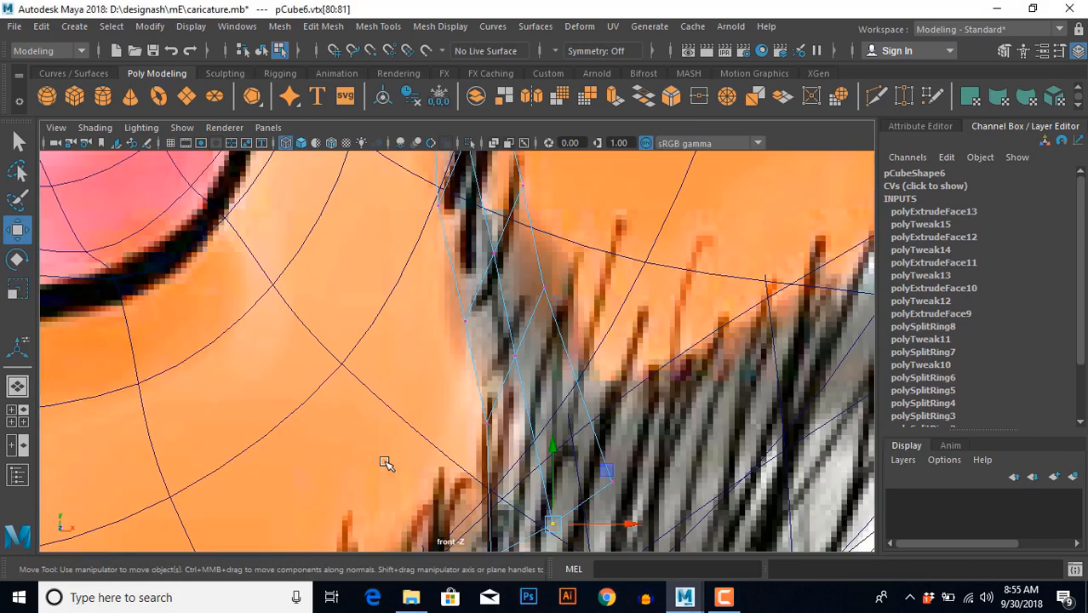
pyautogui.keyDown('alt'); pyautogui.moveTo(394, 466); pyautogui.dragTo(390, 377, button='middle'); pyautogui.keyUp('alt')
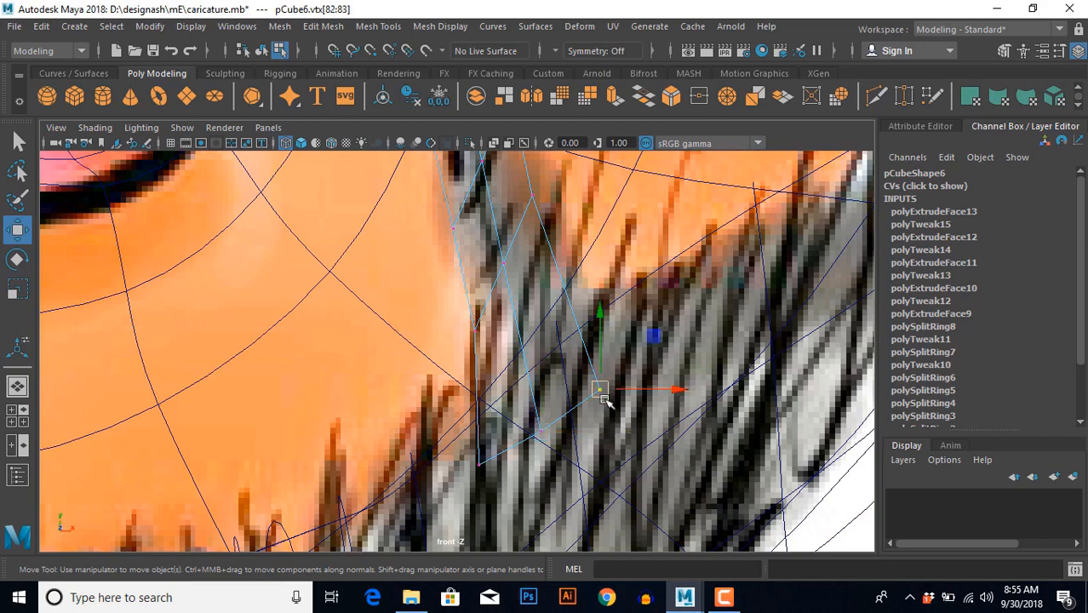
pyautogui.moveTo(601, 390); pyautogui.dragTo(588, 351)
pyautogui.moveTo(512, 412); pyautogui.dragTo(566, 462)
pyautogui.moveTo(543, 431); pyautogui.dragTo(545, 421)
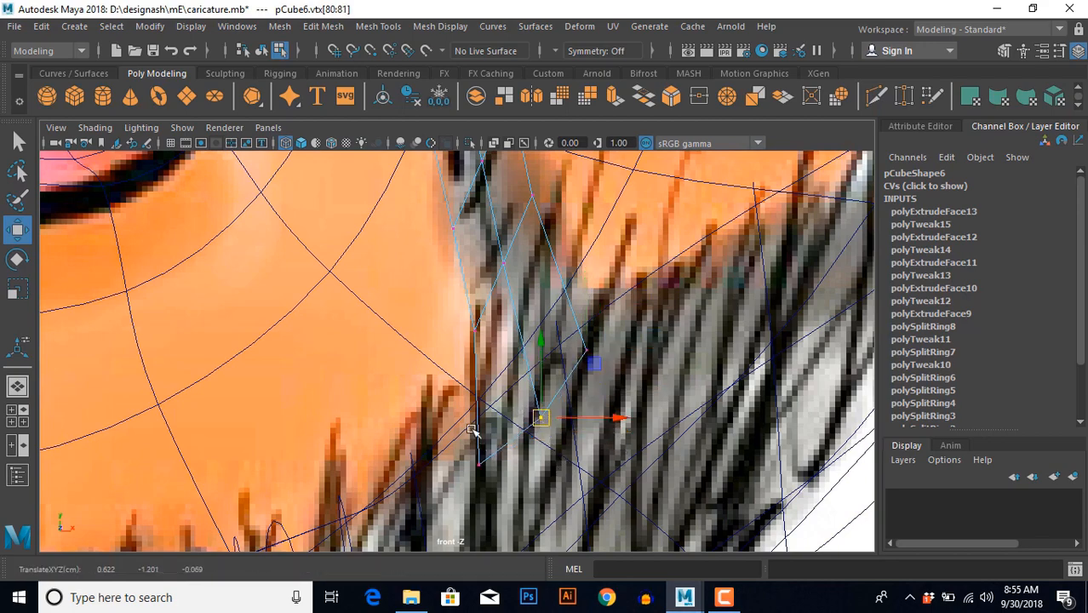
pyautogui.moveTo(474, 429); pyautogui.dragTo(481, 457)
pyautogui.press('space')
pyautogui.press('space')
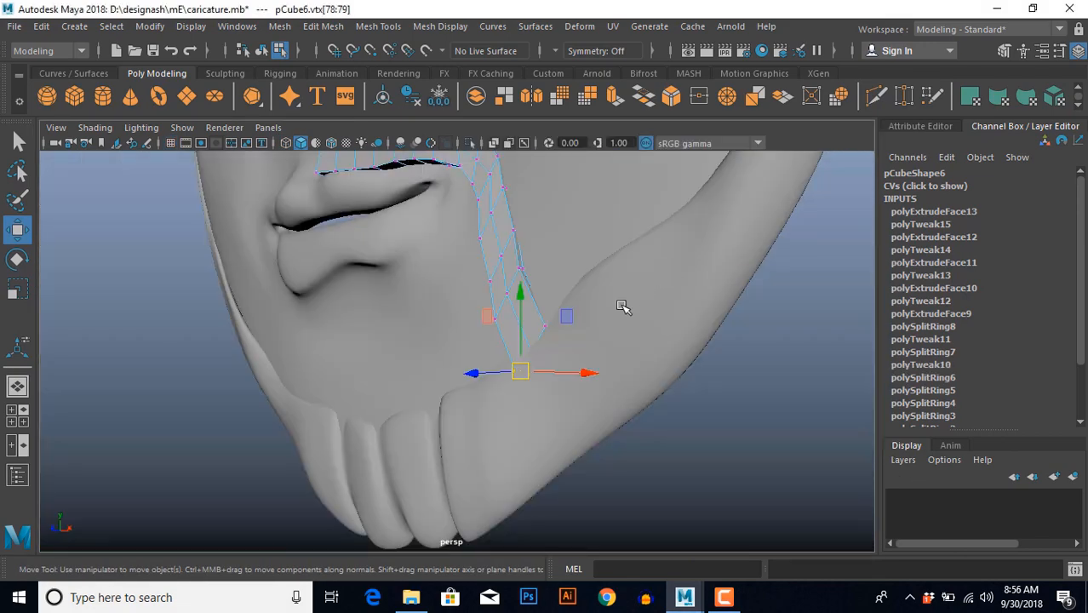
# Switch to edge editing and split the edge ring of the strip's last segment near the beard with a new loop.
pyautogui.keyDown('alt'); pyautogui.moveTo(623, 306); pyautogui.dragTo(504, 312); pyautogui.keyUp('alt')
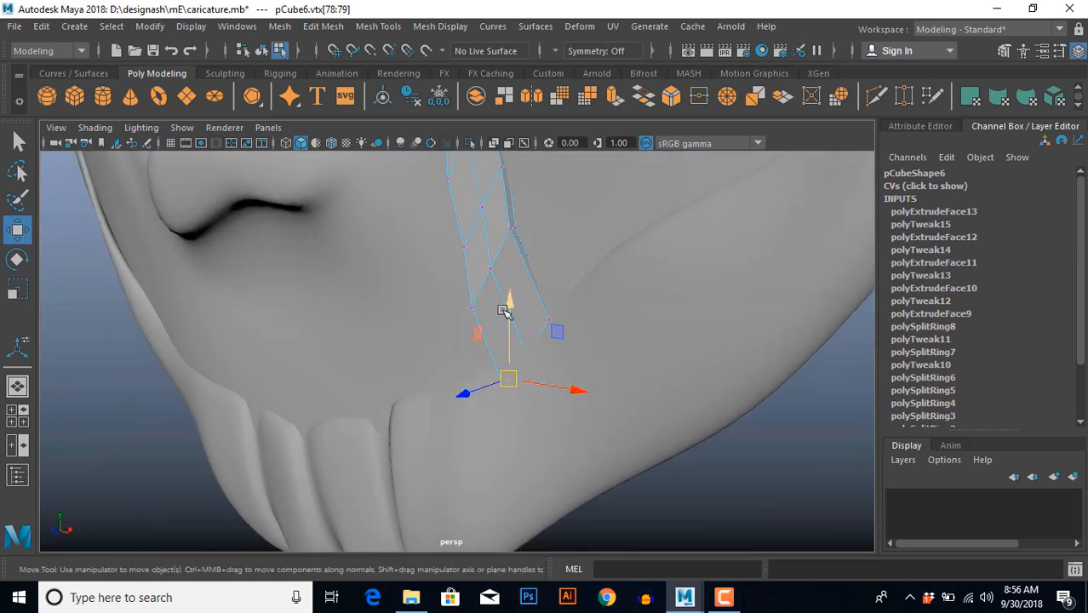
pyautogui.moveTo(503, 310); pyautogui.dragTo(499, 286, button='right')
pyautogui.keyDown('ctrl'); pyautogui.moveTo(473, 213); pyautogui.dragTo(538, 308, button='right'); pyautogui.keyUp('ctrl')
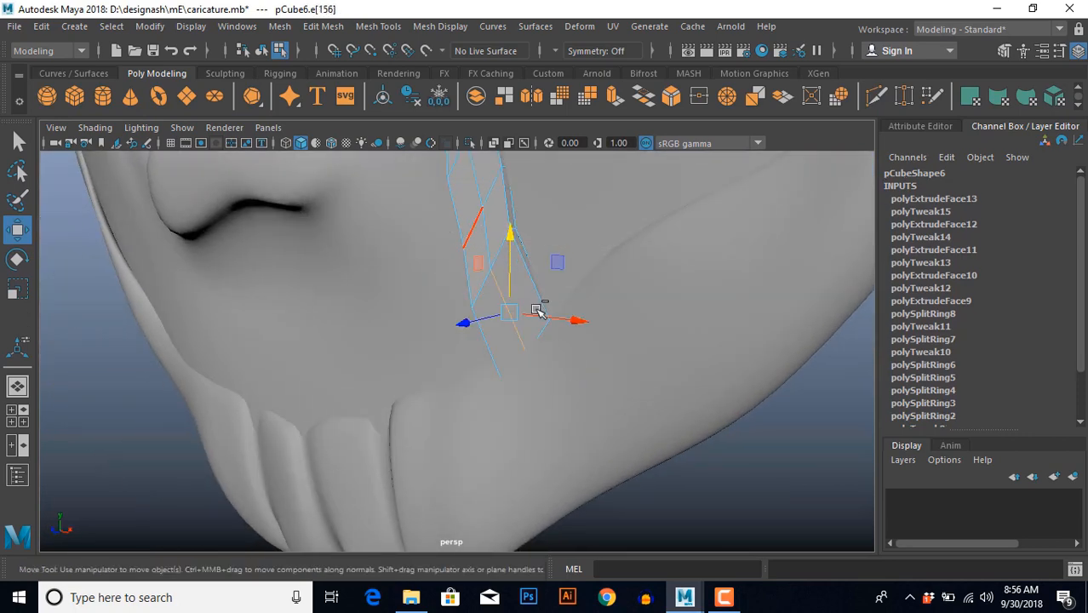
# Split the edge ring of the moustache's first segment below the nose with a new edge loop through its middle.
pyautogui.scroll(-5, 458, 282)
pyautogui.keyDown('alt'); pyautogui.moveTo(458, 283); pyautogui.dragTo(419, 372); pyautogui.keyUp('alt')
pyautogui.scroll(3, 494, 344)
pyautogui.scroll(3, 466, 369)
pyautogui.scroll(-4, 469, 369)
pyautogui.scroll(3, 420, 371)
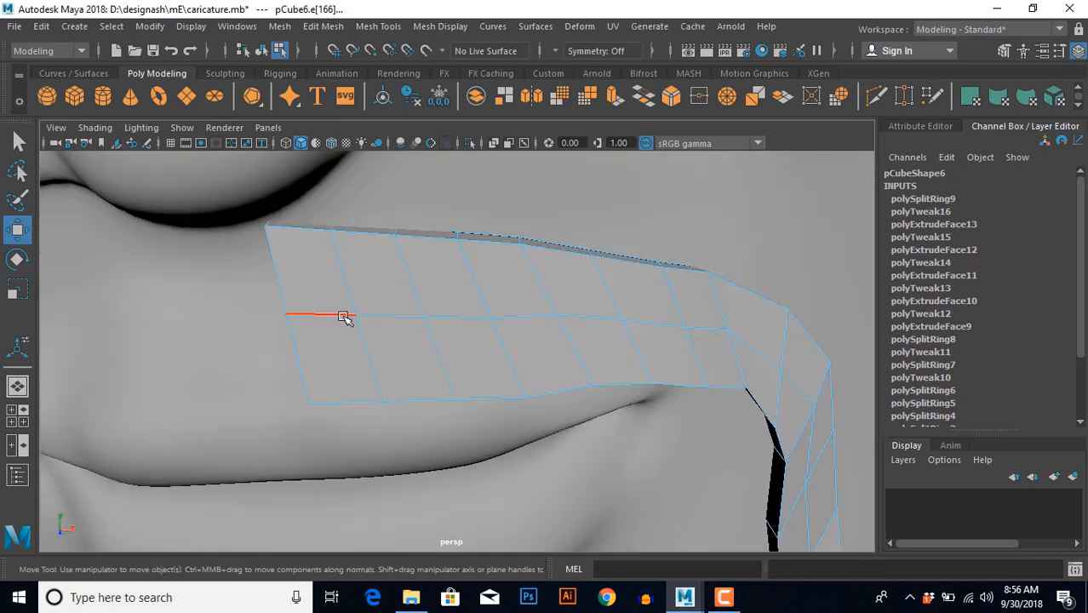
pyautogui.keyDown('shift'); pyautogui.moveTo(382, 286); pyautogui.dragTo(403, 365, button='right'); pyautogui.keyUp('shift')
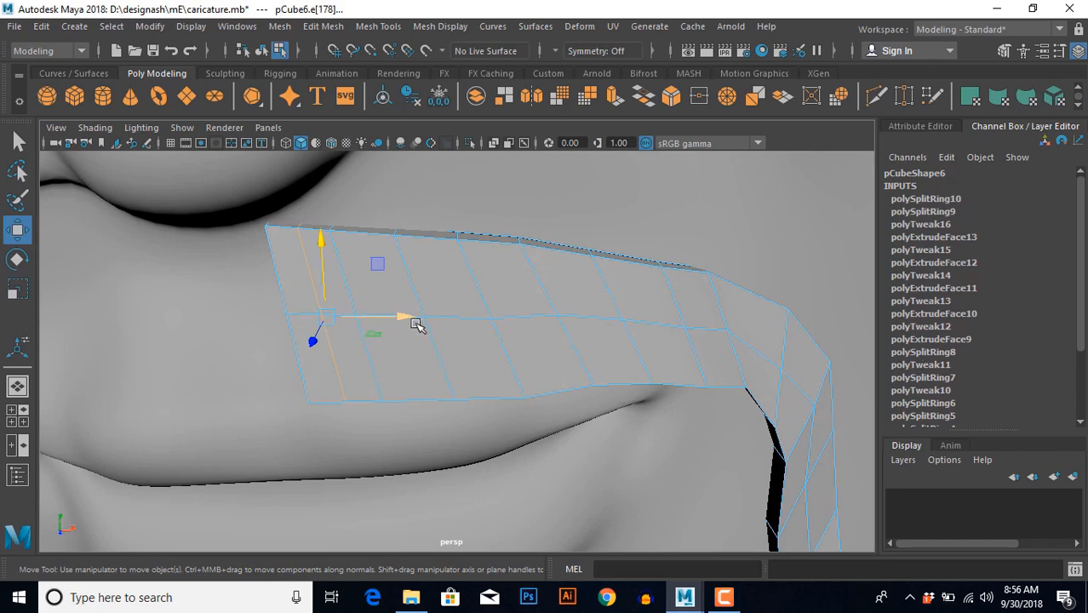
# Repeat the edge ring split on each following segment above the upper lip, up to the start of the bend.
pyautogui.keyDown('alt'); pyautogui.moveTo(438, 406); pyautogui.dragTo(418, 391); pyautogui.keyUp('alt')
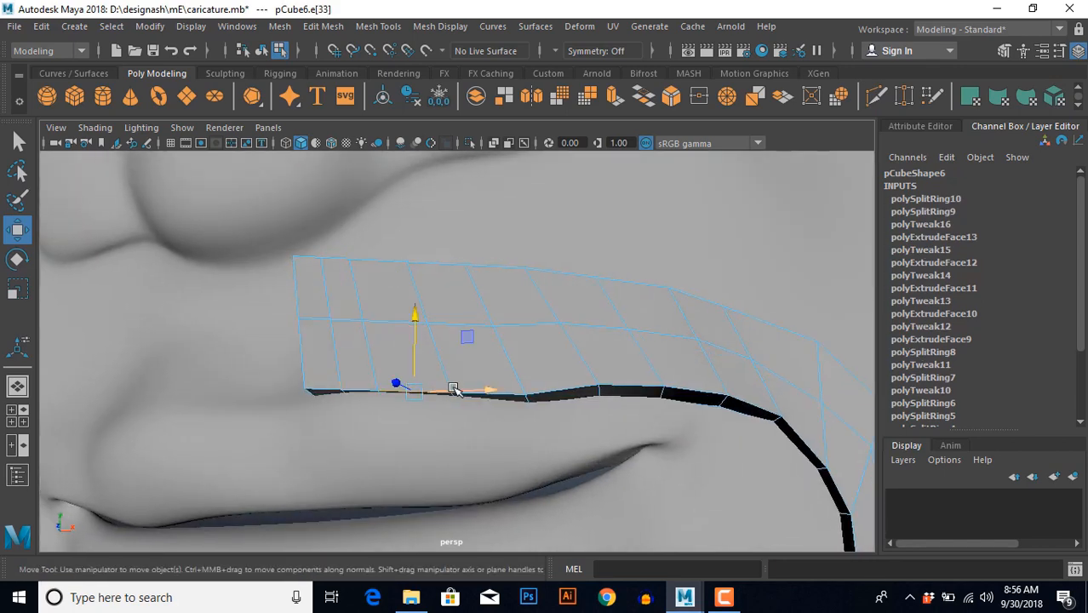
pyautogui.press('g')
pyautogui.click(463, 325)
pyautogui.press('g')
pyautogui.click(533, 324)
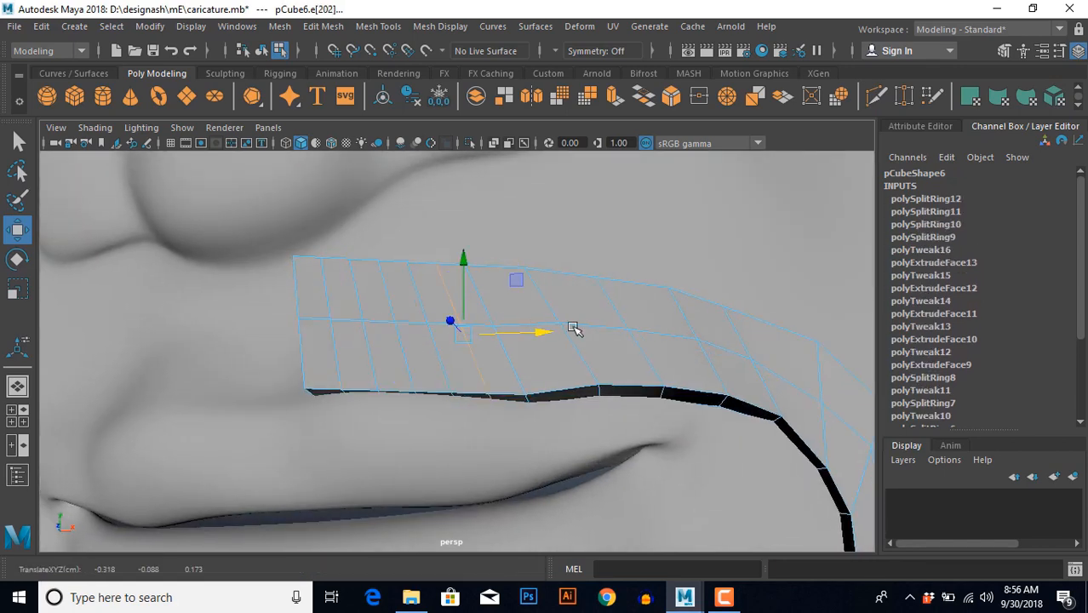
pyautogui.press('g')
pyautogui.hotkey('ctrl', 'z')
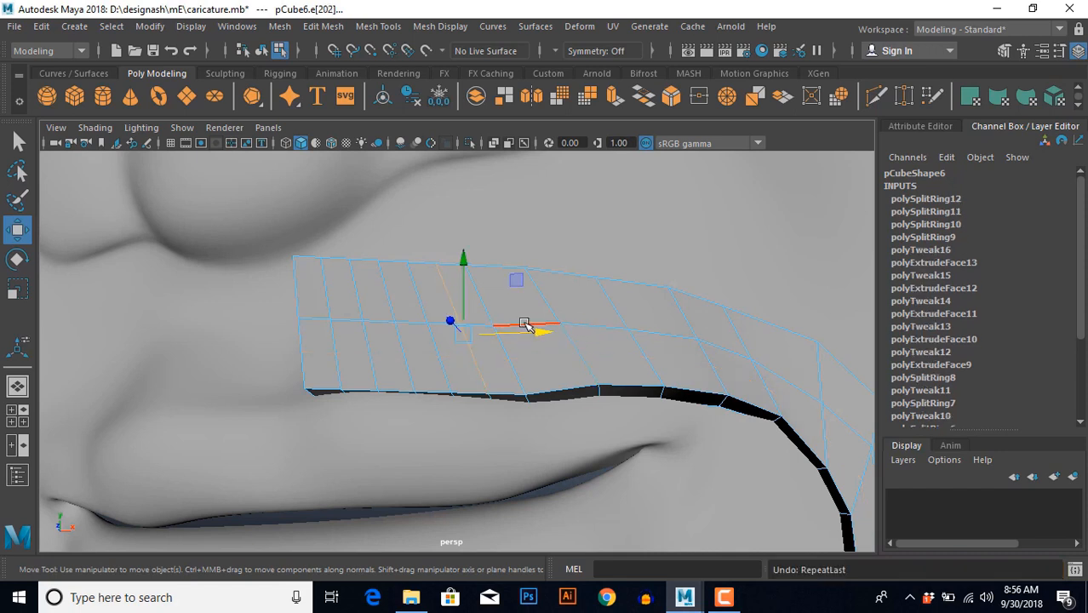
pyautogui.press('g')
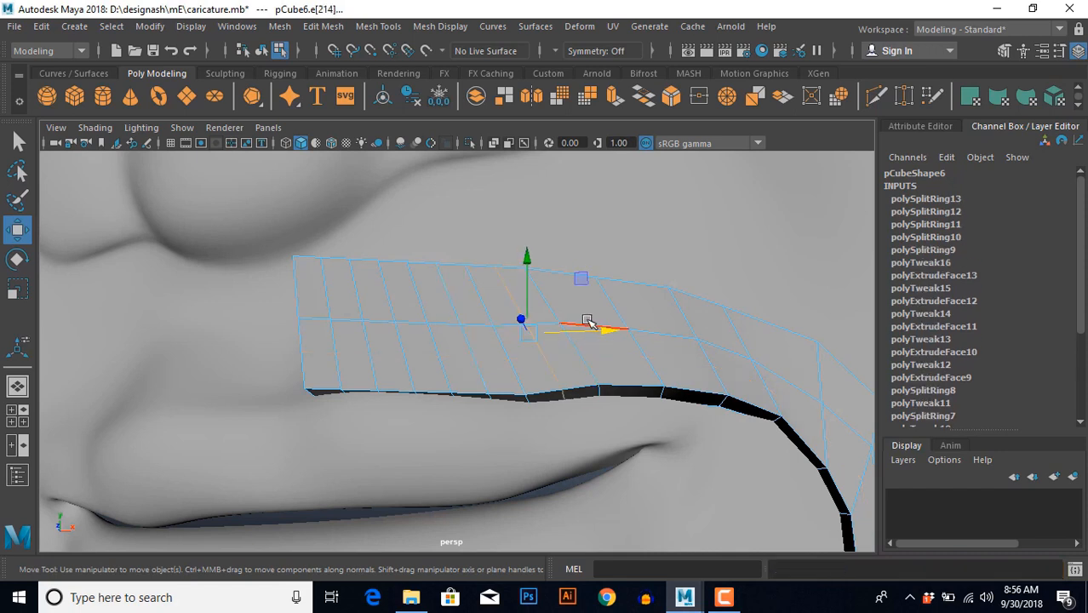
pyautogui.press('g')
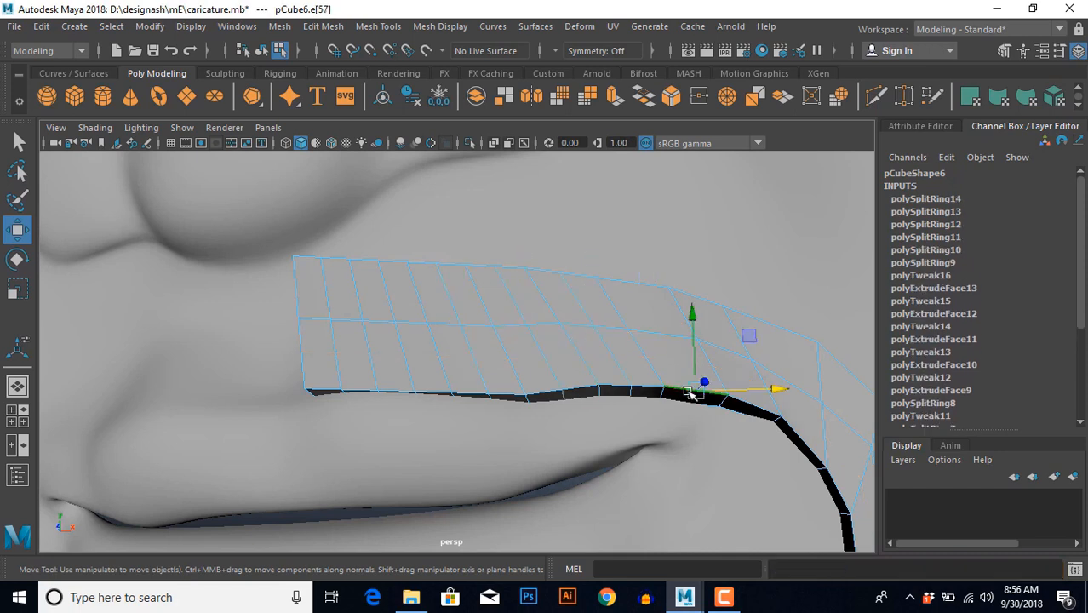
pyautogui.press('g')
pyautogui.press('g')
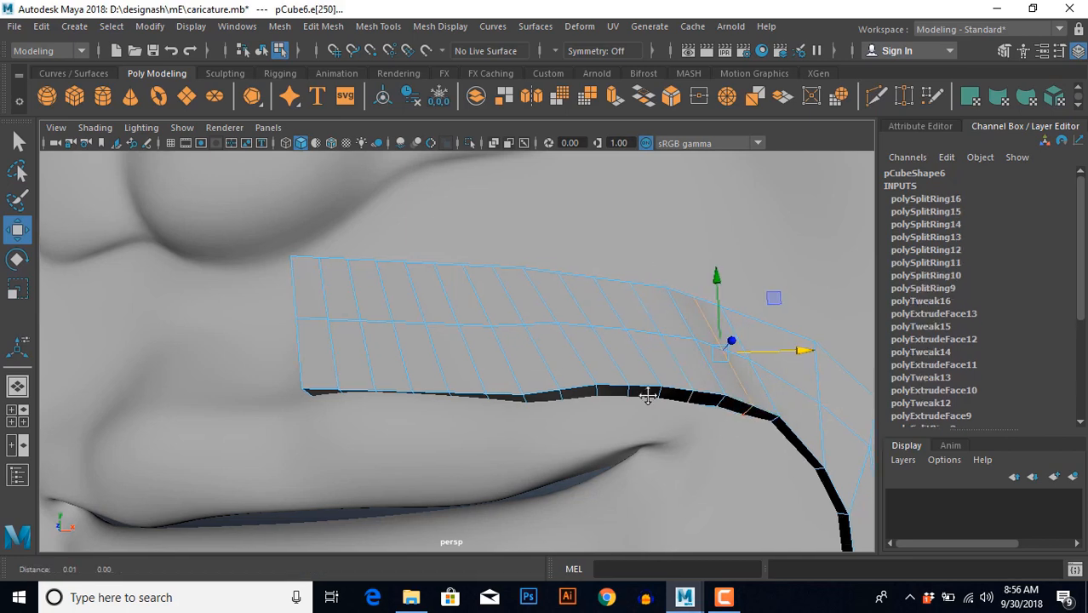
# Repeat the edge ring split on the segments around the moustache's bend beside the mouth corner.
pyautogui.keyDown('alt'); pyautogui.moveTo(736, 418); pyautogui.dragTo(583, 351); pyautogui.keyUp('alt')
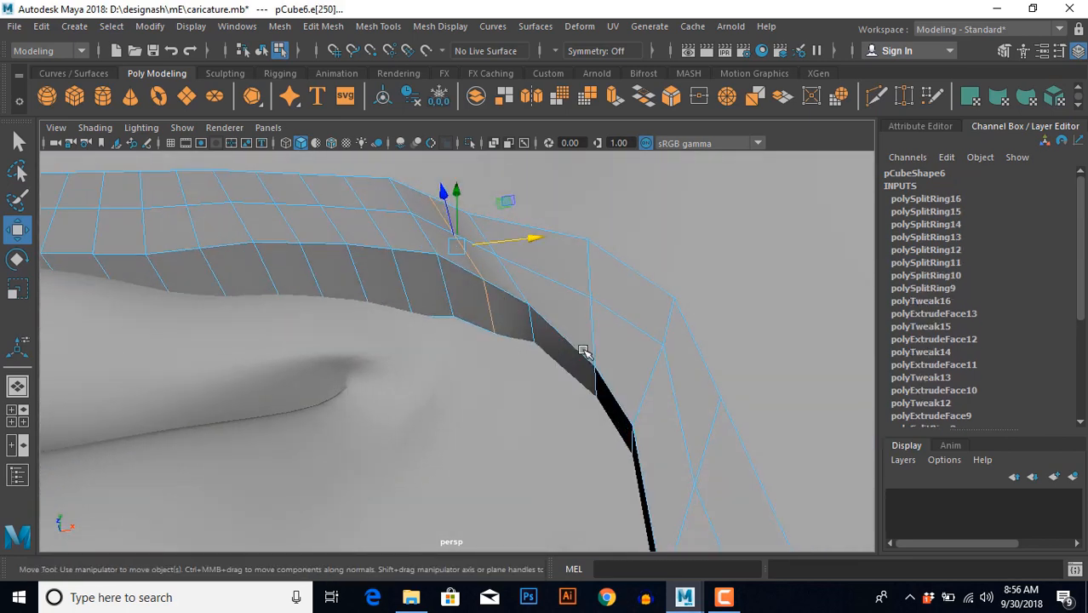
pyautogui.press('g')
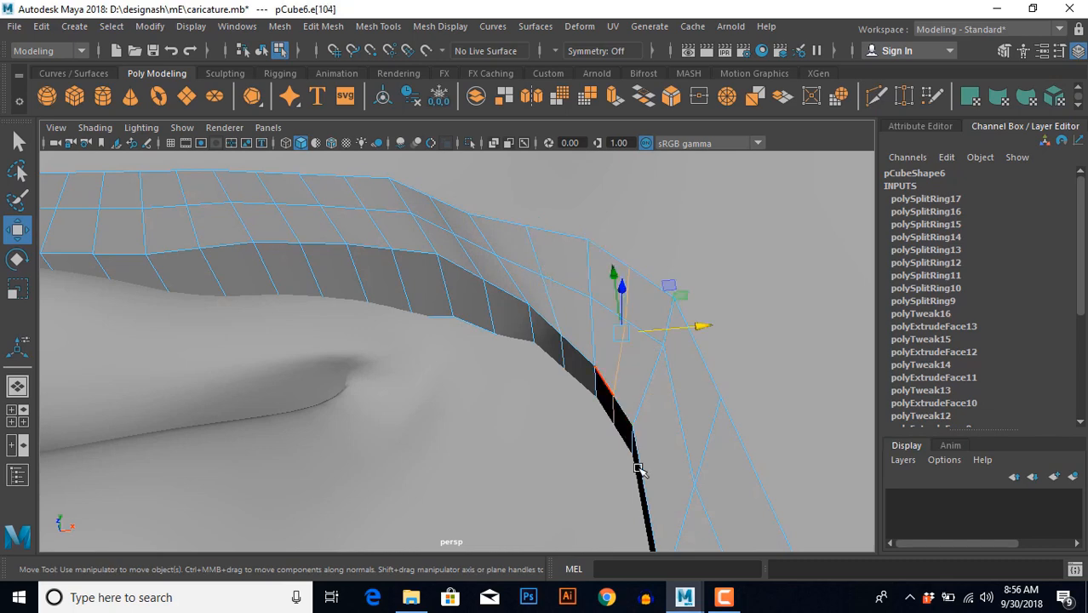
pyautogui.press('g')
pyautogui.press('g')
# Continue splitting the edge rings of the segments down the descending strip until the lower end near the beard.
pyautogui.keyDown('alt'); pyautogui.moveTo(617, 459); pyautogui.dragTo(529, 398); pyautogui.keyUp('alt')
pyautogui.press('g')
pyautogui.keyDown('alt'); pyautogui.moveTo(578, 427); pyautogui.dragTo(511, 321); pyautogui.keyUp('alt')
pyautogui.press('g')
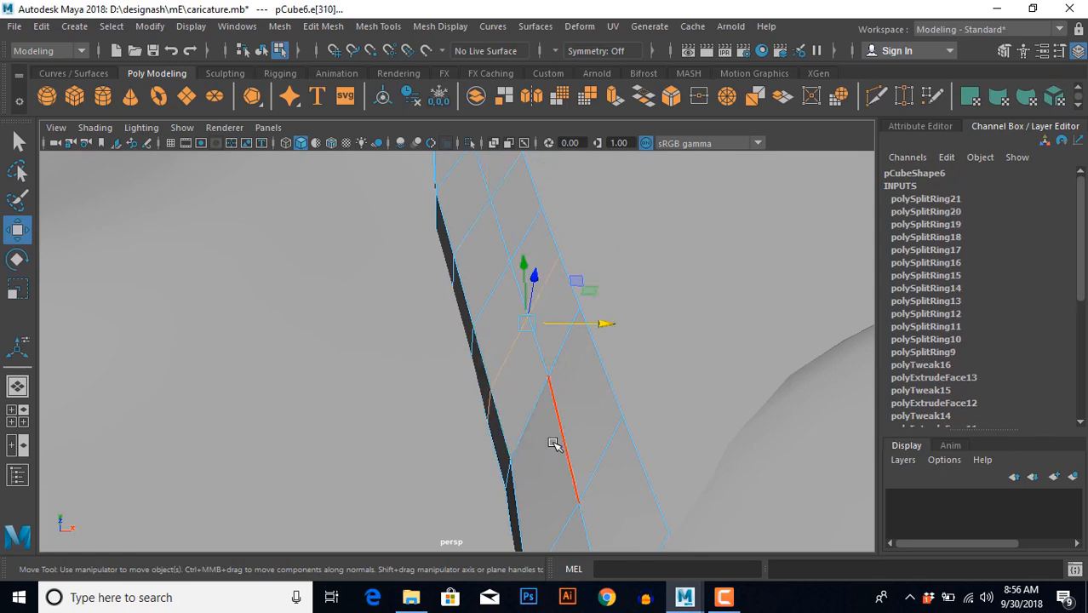
pyautogui.keyDown('alt'); pyautogui.moveTo(554, 439); pyautogui.dragTo(495, 310); pyautogui.keyUp('alt')
pyautogui.press('g')
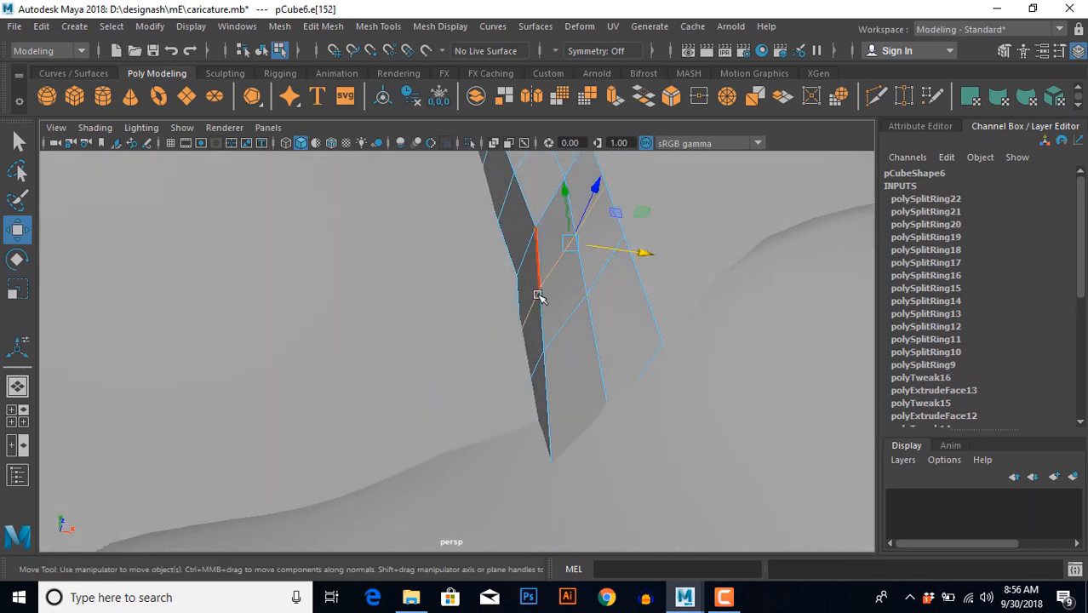
pyautogui.press('g')
pyautogui.keyDown('alt'); pyautogui.moveTo(546, 379); pyautogui.dragTo(406, 340); pyautogui.keyUp('alt')
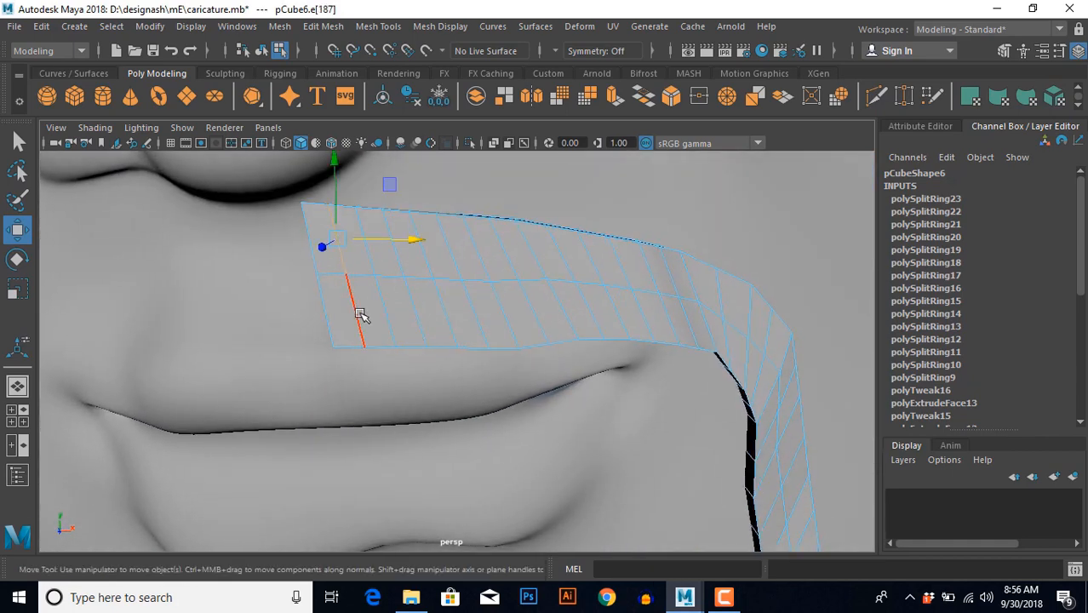
# Select alternate cross edges at the moustache's inner end and sink them to form a groove below the nose.
pyautogui.keyDown('alt'); pyautogui.moveTo(341, 339); pyautogui.dragTo(396, 233); pyautogui.keyUp('alt')
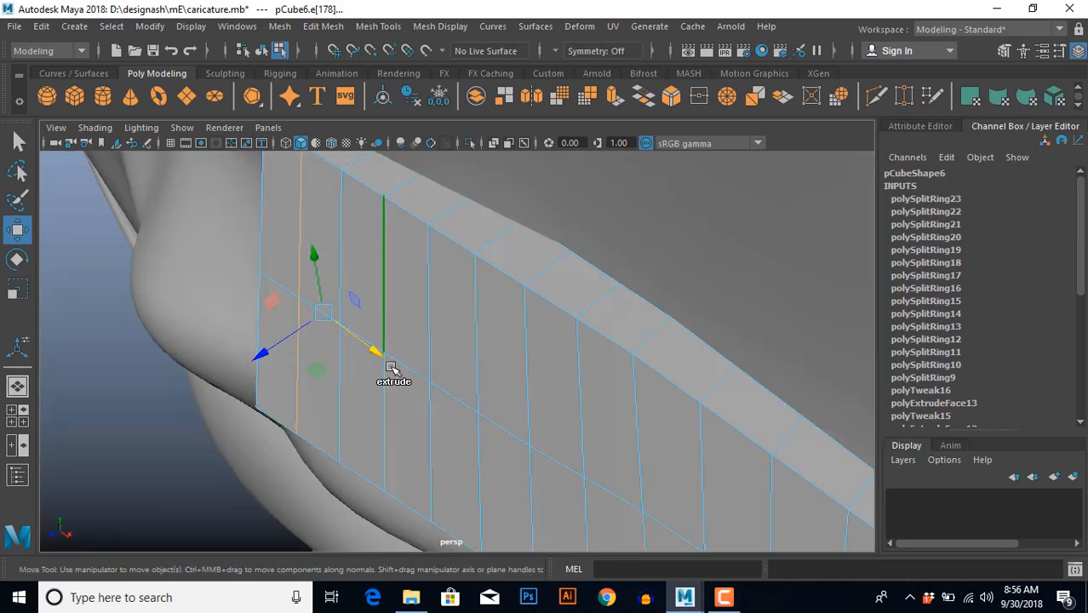
pyautogui.keyDown('shift'); pyautogui.click(388, 398); pyautogui.keyUp('shift')
pyautogui.keyDown('shift'); pyautogui.click(473, 322); pyautogui.keyUp('shift')
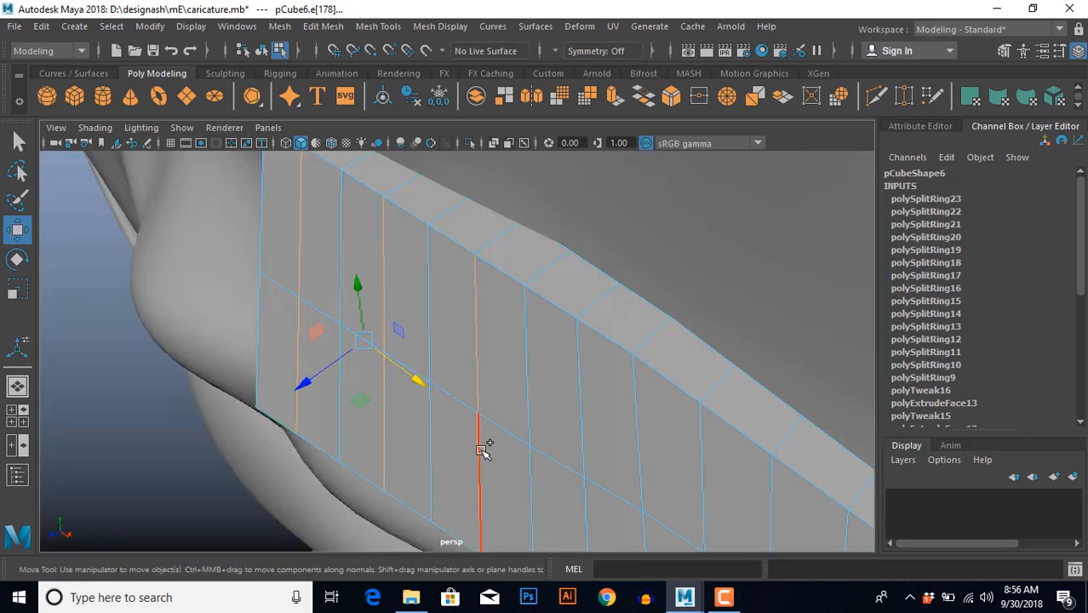
pyautogui.keyDown('shift'); pyautogui.click(485, 453); pyautogui.keyUp('shift')
pyautogui.keyDown('alt'); pyautogui.moveTo(477, 442); pyautogui.dragTo(420, 279); pyautogui.keyUp('alt')
pyautogui.keyDown('alt'); pyautogui.moveTo(404, 347); pyautogui.dragTo(367, 356); pyautogui.keyUp('alt')
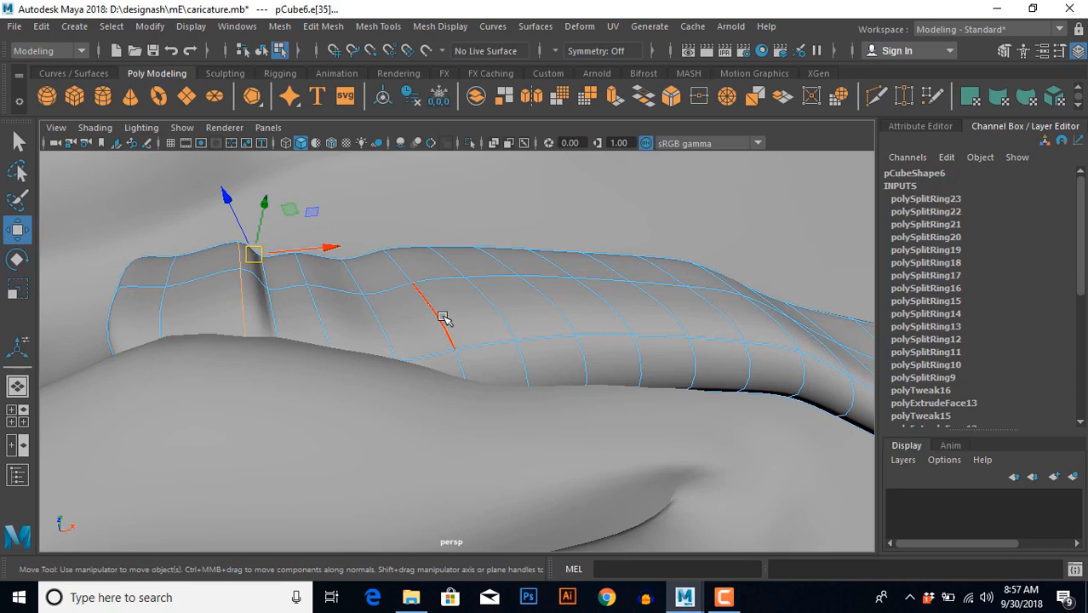
# Shift further cross edges along the strip above the upper lip to shape grooves between the hair strands.
pyautogui.keyDown('alt'); pyautogui.moveTo(456, 341); pyautogui.dragTo(425, 360); pyautogui.keyUp('alt')
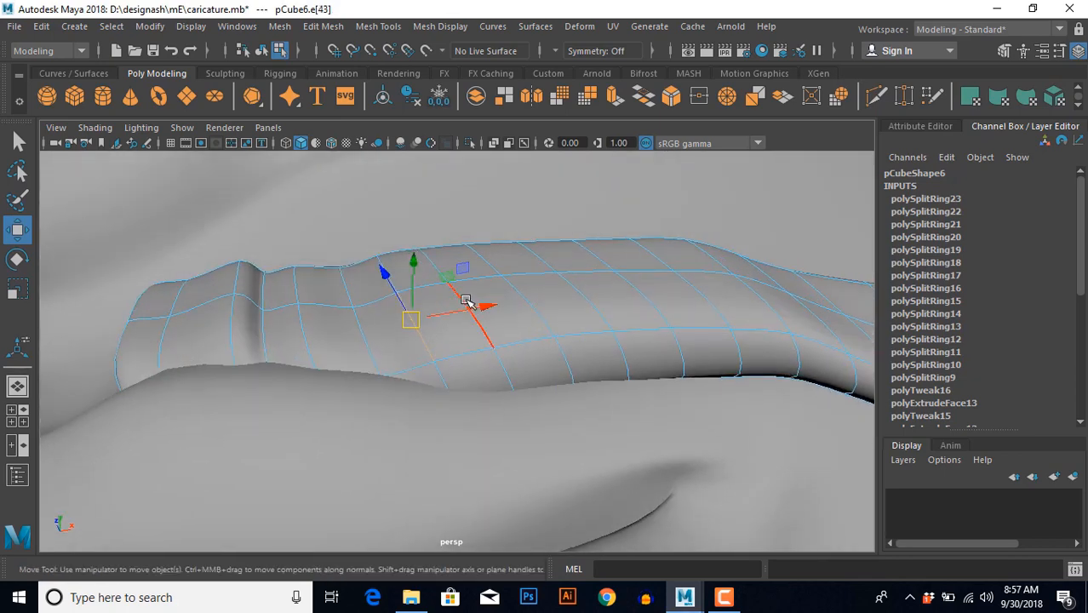
pyautogui.moveTo(431, 262)
pyautogui.mouseDown()
pyautogui.moveTo(434, 228)
pyautogui.moveTo(442, 259)
pyautogui.mouseUp()
pyautogui.click(520, 292)
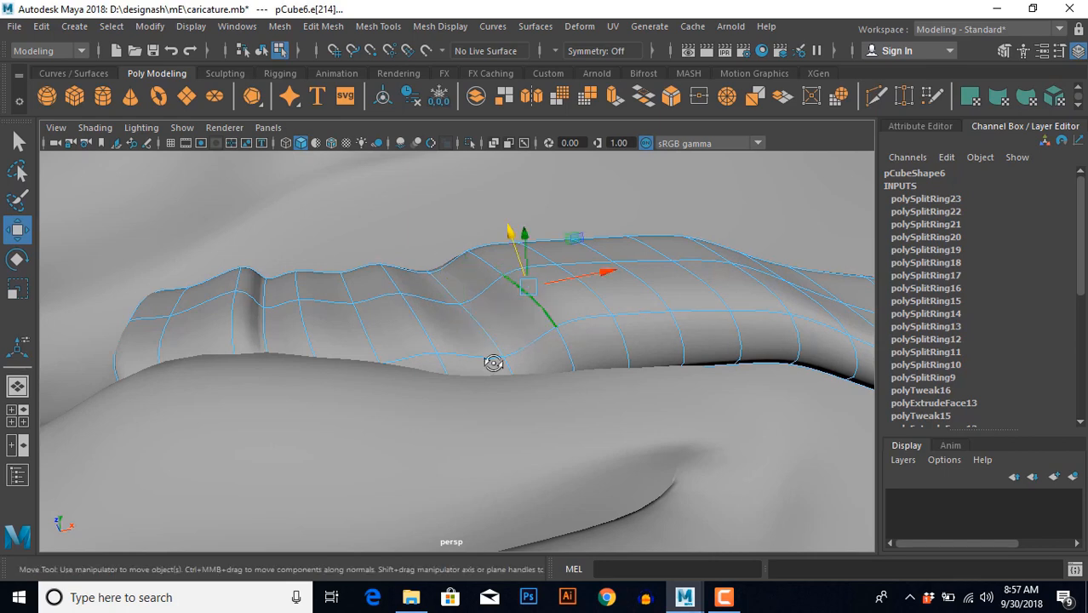
pyautogui.keyDown('alt'); pyautogui.moveTo(493, 361); pyautogui.dragTo(445, 353); pyautogui.keyUp('alt')
pyautogui.moveTo(476, 308); pyautogui.dragTo(471, 388)
pyautogui.keyDown('alt'); pyautogui.moveTo(471, 388); pyautogui.dragTo(480, 390, button='middle'); pyautogui.keyUp('alt')
pyautogui.keyDown('alt'); pyautogui.moveTo(480, 390); pyautogui.dragTo(500, 318); pyautogui.keyUp('alt')
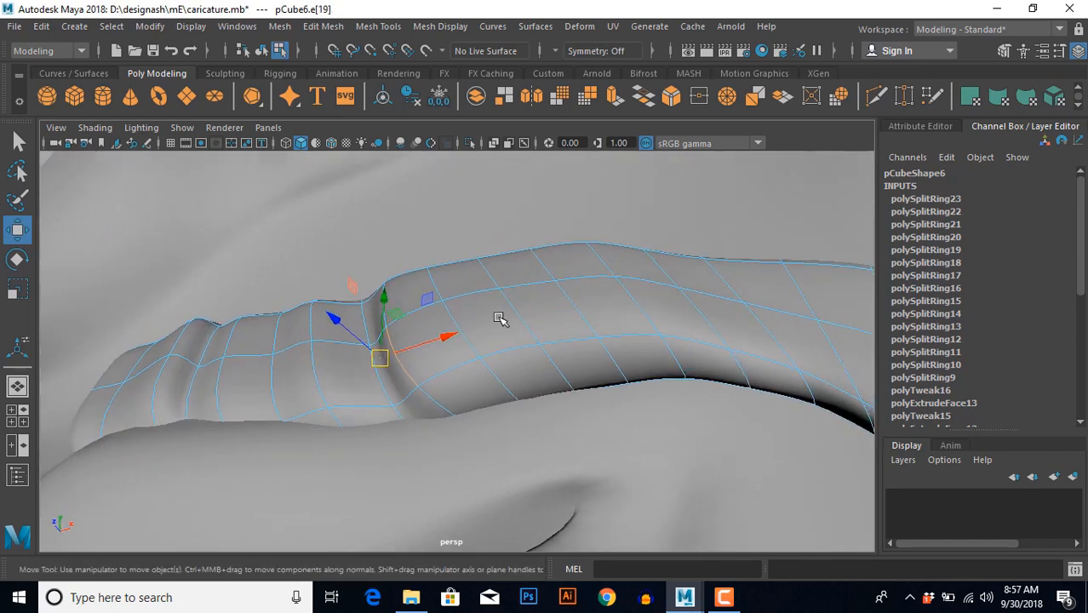
# Select the cross edges just before the moustache's bend and move them to continue the groove pattern.
pyautogui.keyDown('alt'); pyautogui.moveTo(475, 274); pyautogui.dragTo(512, 255); pyautogui.keyUp('alt')
pyautogui.keyDown('shift'); pyautogui.click(478, 303); pyautogui.keyUp('shift')
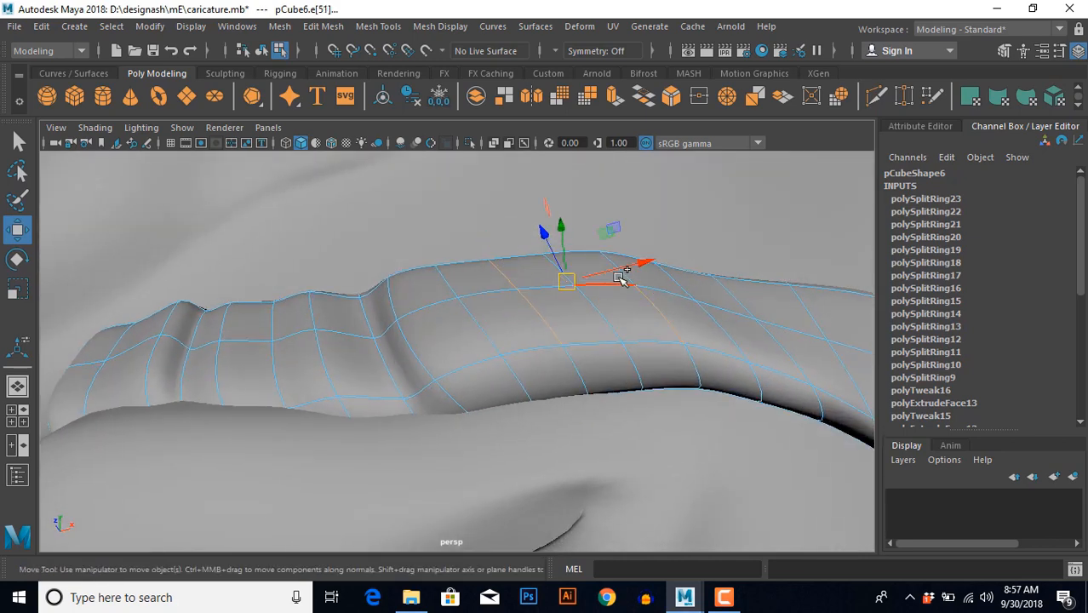
pyautogui.keyDown('alt'); pyautogui.moveTo(607, 273); pyautogui.dragTo(454, 335); pyautogui.keyUp('alt')
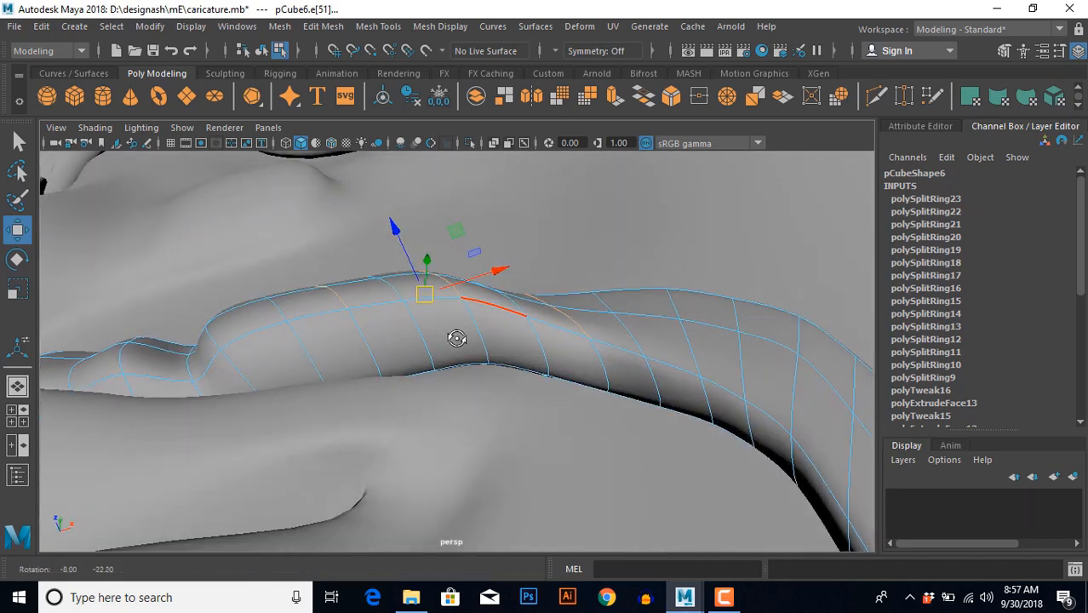
pyautogui.moveTo(423, 247); pyautogui.dragTo(407, 271)
# Leave component editing, deselect the moustache and examine the new grooves above the lip.
pyautogui.keyDown('alt'); pyautogui.moveTo(399, 331); pyautogui.dragTo(419, 344); pyautogui.keyUp('alt')
pyautogui.keyDown('alt'); pyautogui.moveTo(439, 437); pyautogui.dragTo(430, 298); pyautogui.keyUp('alt')
pyautogui.keyDown('alt'); pyautogui.moveTo(408, 366); pyautogui.dragTo(444, 435); pyautogui.keyUp('alt')
pyautogui.moveTo(444, 432); pyautogui.dragTo(413, 417, button='right')
pyautogui.click(421, 396)
pyautogui.keyDown('alt'); pyautogui.moveTo(433, 437); pyautogui.dragTo(432, 413); pyautogui.keyUp('alt')
pyautogui.scroll(-8, 433, 413)
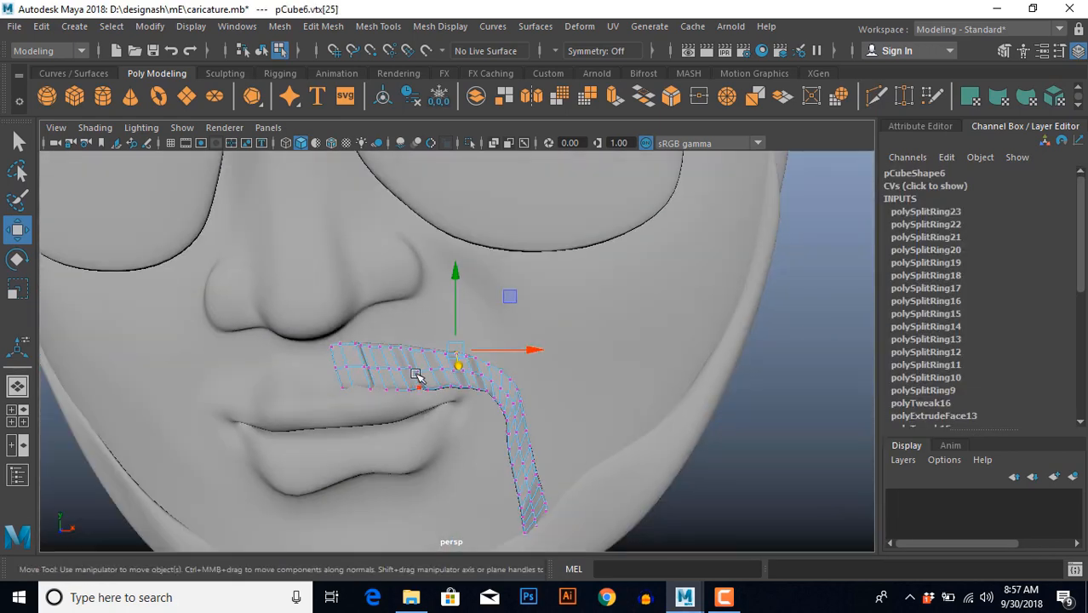
pyautogui.moveTo(418, 377); pyautogui.dragTo(460, 345, button='right')
pyautogui.click(731, 495)
pyautogui.scroll(-4, 681, 485)
pyautogui.keyDown('alt'); pyautogui.moveTo(614, 471); pyautogui.dragTo(556, 454); pyautogui.keyUp('alt')
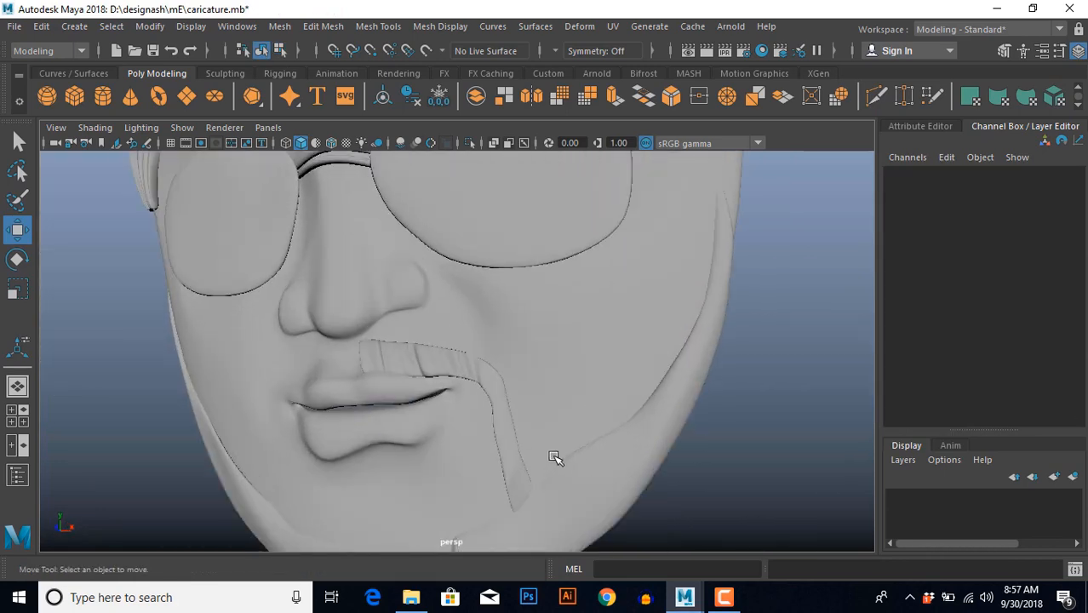
# Select the moustache and compare its shape with the reference drawing in the front view.
pyautogui.scroll(3, 493, 382)
pyautogui.click(487, 377)
pyautogui.scroll(8, 487, 377)
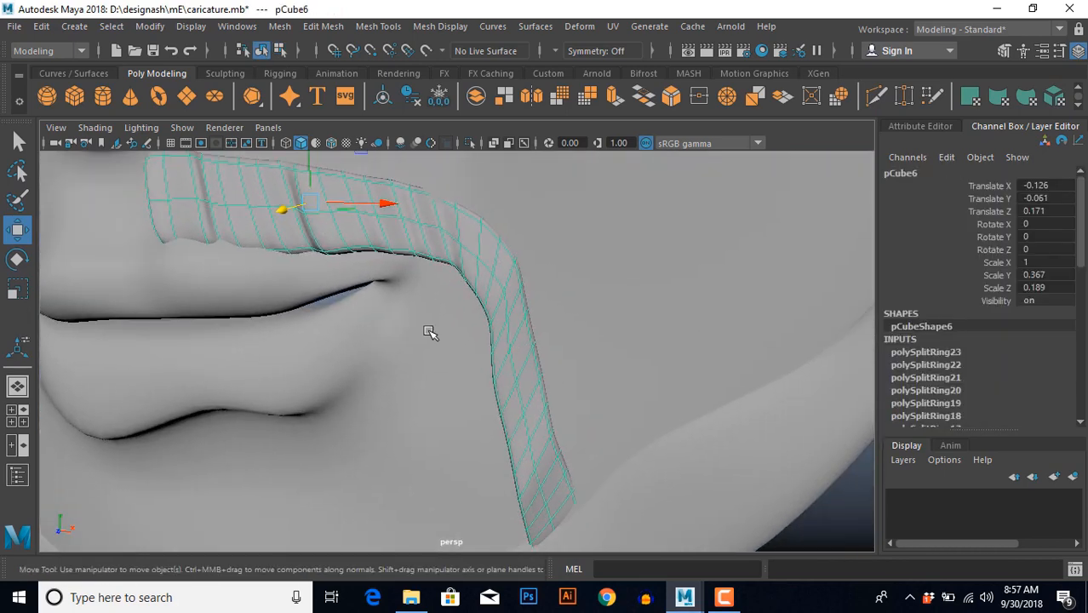
pyautogui.press('space')
pyautogui.press('space')
pyautogui.scroll(6, 440, 457)
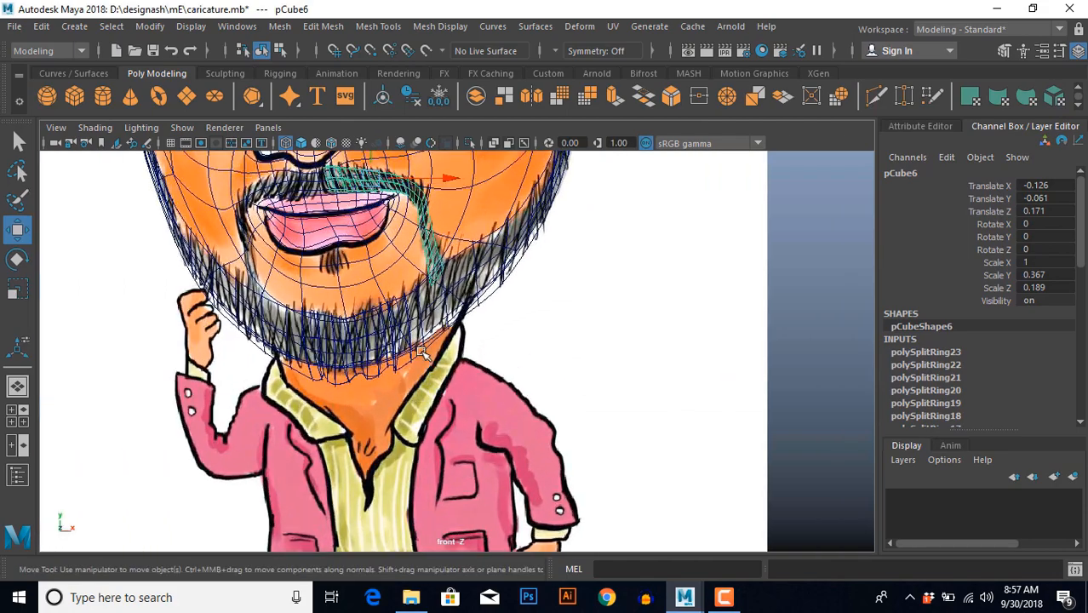
pyautogui.scroll(3, 440, 457)
pyautogui.press('space')
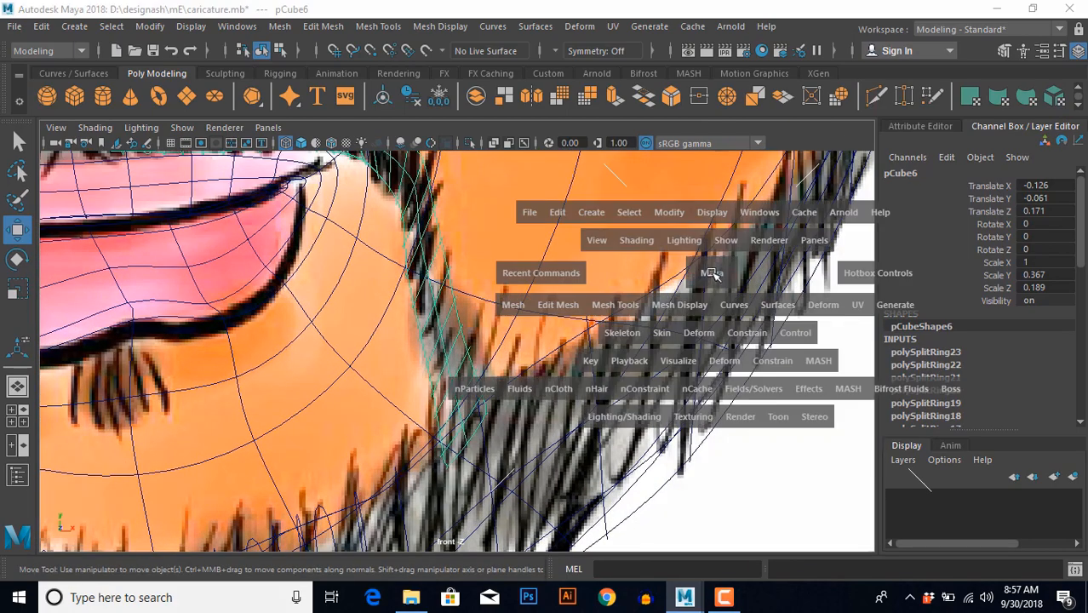
pyautogui.press('space')
# Select the diagonal cross edges near the moustache's lower end and push them in to form a groove.
pyautogui.keyDown('alt'); pyautogui.moveTo(658, 347); pyautogui.dragTo(596, 350); pyautogui.keyUp('alt')
pyautogui.click(593, 302)
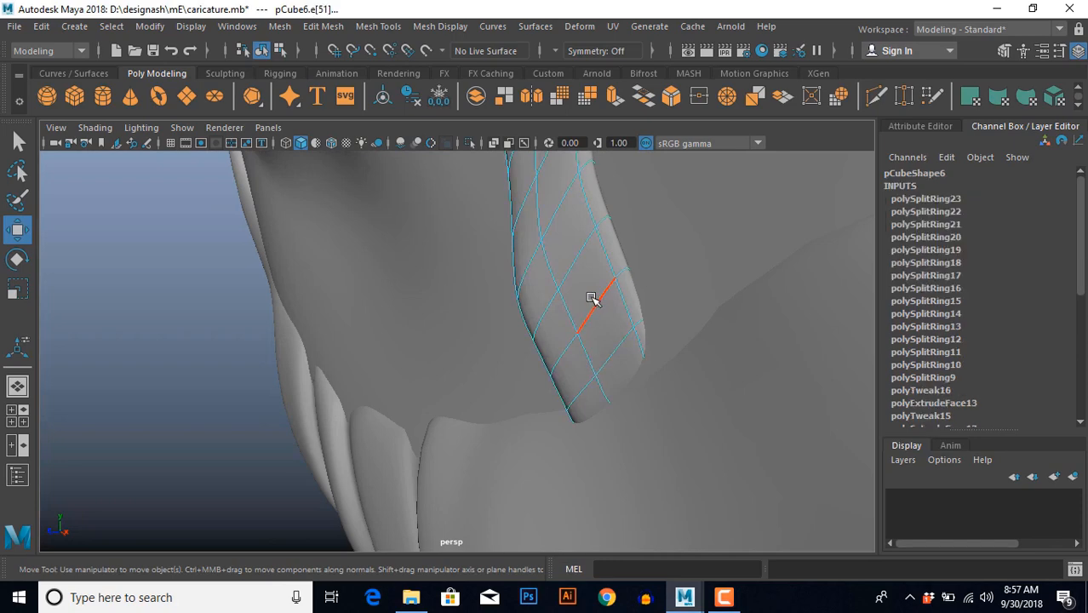
pyautogui.keyDown('alt'); pyautogui.moveTo(543, 379); pyautogui.dragTo(599, 312); pyautogui.keyUp('alt')
pyautogui.click(579, 271)
pyautogui.moveTo(579, 270)
pyautogui.keyDown('alt'); pyautogui.mouseDown()
pyautogui.moveTo(575, 249)
pyautogui.moveTo(585, 275)
pyautogui.mouseUp(); pyautogui.keyUp('alt')
pyautogui.keyDown('alt'); pyautogui.moveTo(585, 275); pyautogui.dragTo(593, 337, button='middle'); pyautogui.keyUp('alt')
pyautogui.keyDown('alt'); pyautogui.moveTo(592, 337); pyautogui.dragTo(550, 239); pyautogui.keyUp('alt')
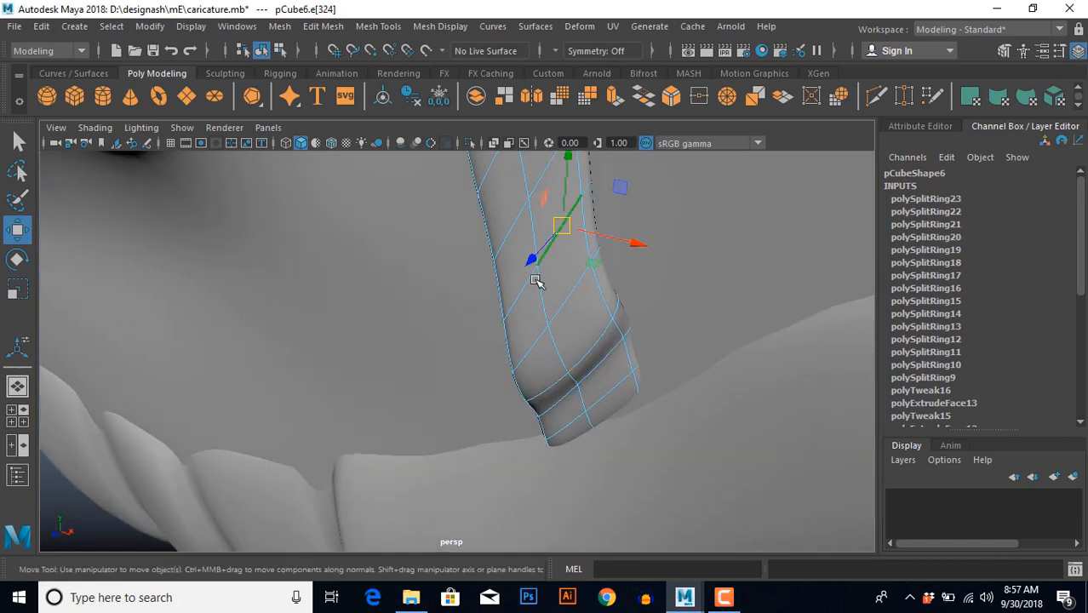
# Displace the next cross edges higher on the descending strip to form another groove between strands.
pyautogui.keyDown('alt'); pyautogui.moveTo(555, 336); pyautogui.dragTo(477, 428); pyautogui.keyUp('alt')
pyautogui.click(549, 360)
pyautogui.keyDown('alt'); pyautogui.moveTo(522, 367); pyautogui.dragTo(585, 321); pyautogui.keyUp('alt')
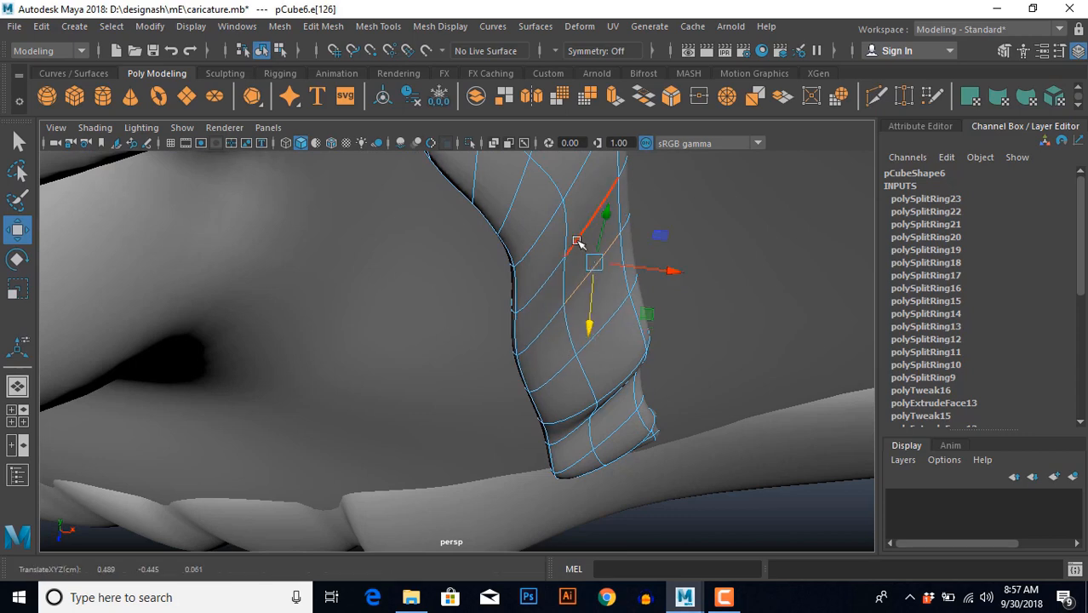
pyautogui.click(577, 243)
pyautogui.keyDown('alt'); pyautogui.moveTo(596, 264); pyautogui.dragTo(523, 469); pyautogui.keyUp('alt')
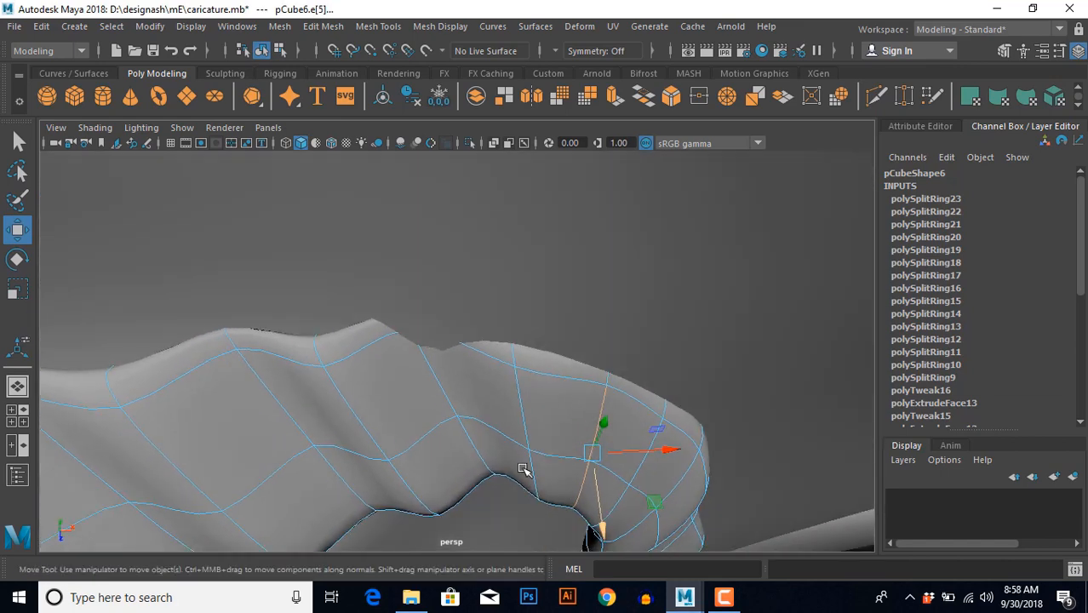
# Move the cross edges of the descending strip below the bend to carry the strand grooves onward.
pyautogui.click(653, 453)
pyautogui.keyDown('alt'); pyautogui.moveTo(653, 455); pyautogui.dragTo(603, 468); pyautogui.keyUp('alt')
pyautogui.moveTo(596, 363); pyautogui.dragTo(564, 367)
pyautogui.keyDown('alt'); pyautogui.moveTo(529, 453); pyautogui.dragTo(533, 492); pyautogui.keyUp('alt')
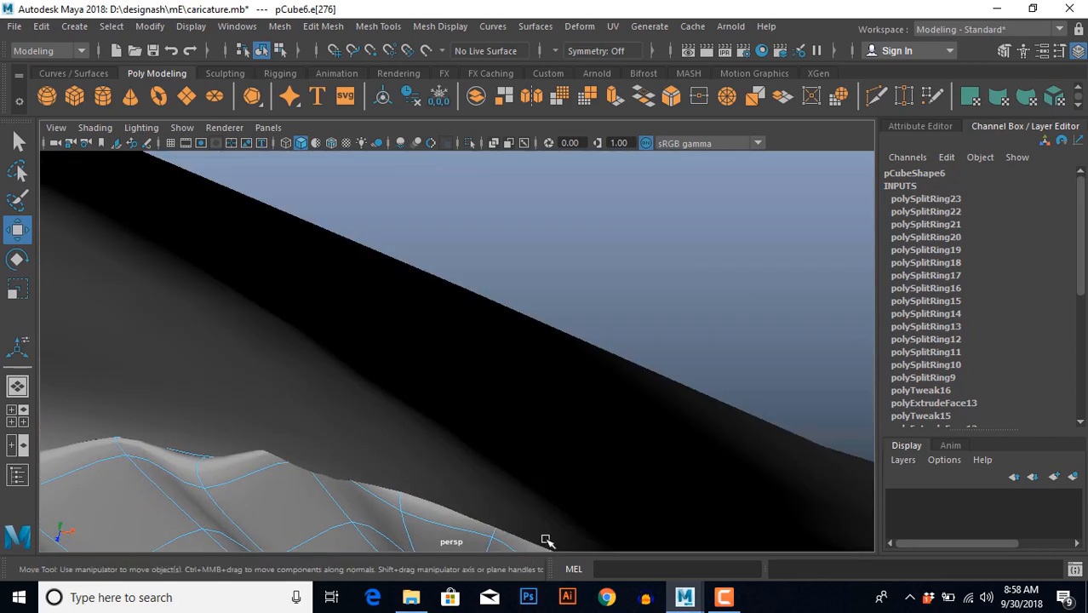
pyautogui.keyDown('alt'); pyautogui.moveTo(546, 542); pyautogui.dragTo(477, 356); pyautogui.keyUp('alt')
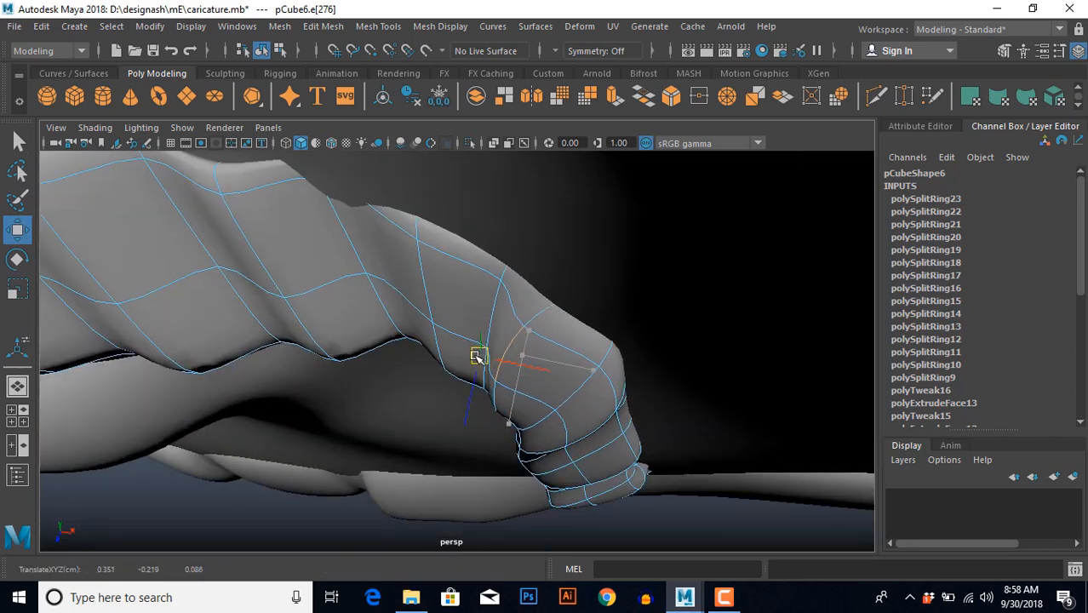
# Return to object mode, deselect the moustache and examine the grooves on its descending part.
pyautogui.scroll(-3, 498, 452)
pyautogui.keyDown('alt'); pyautogui.moveTo(498, 452); pyautogui.dragTo(532, 369); pyautogui.keyUp('alt')
pyautogui.moveTo(601, 454); pyautogui.dragTo(643, 425, button='right')
pyautogui.scroll(-5, 648, 469)
pyautogui.click(647, 469)
pyautogui.keyDown('alt'); pyautogui.moveTo(648, 469); pyautogui.dragTo(517, 408); pyautogui.keyUp('alt')
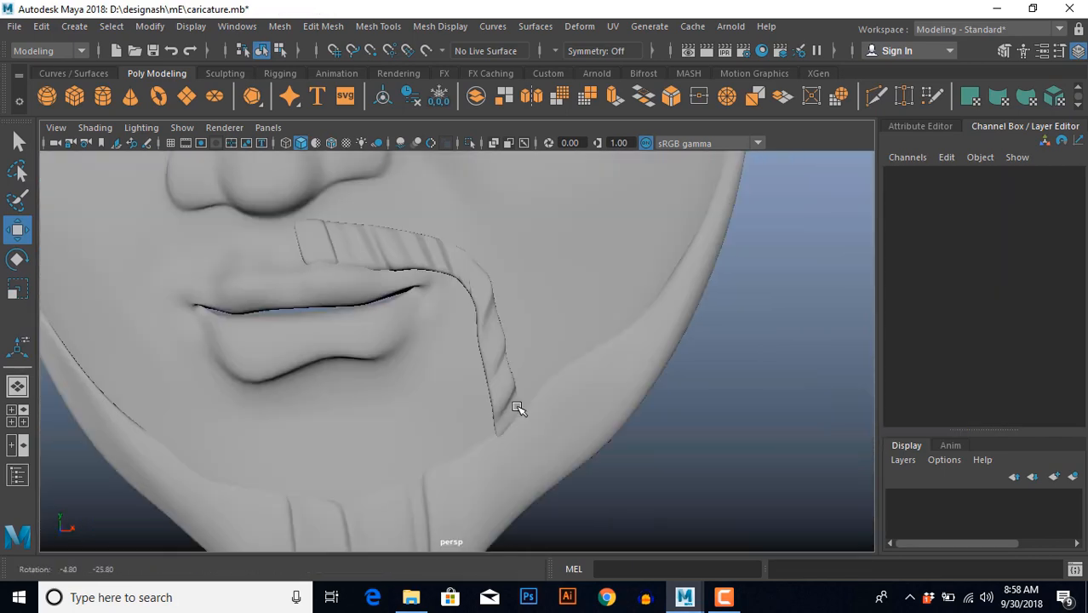
pyautogui.scroll(-5, 518, 401)
# In the front view, raise the upper vertices at the moustache's inner end to match the drawn hair tips.
pyautogui.scroll(8, 479, 388)
pyautogui.click(456, 279)
pyautogui.press('space')
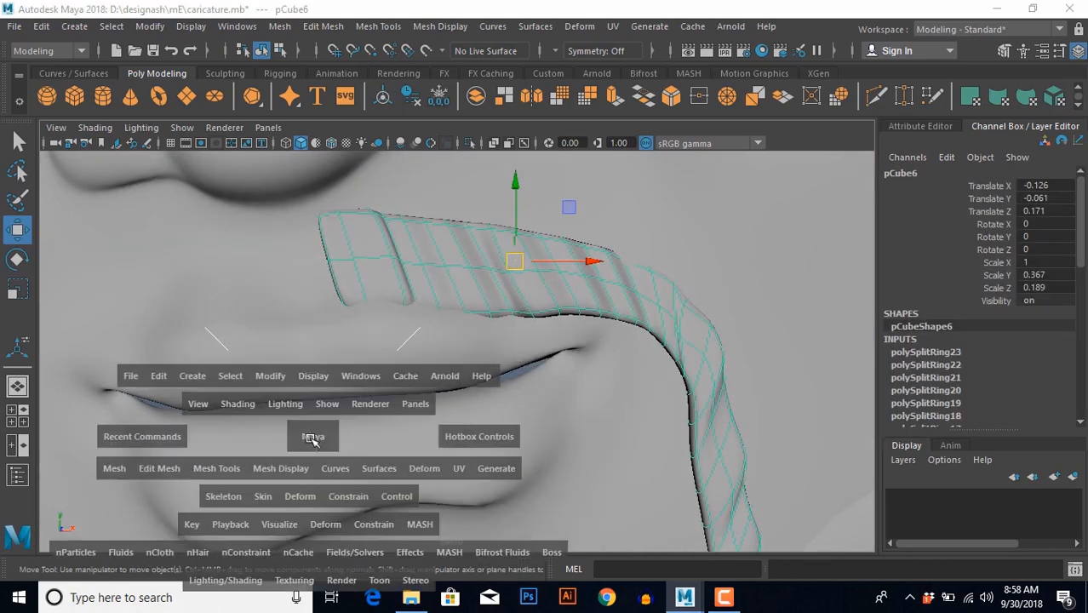
pyautogui.moveTo(312, 439); pyautogui.dragTo(316, 444)
pyautogui.scroll(-3, 315, 439)
pyautogui.scroll(5, 364, 415)
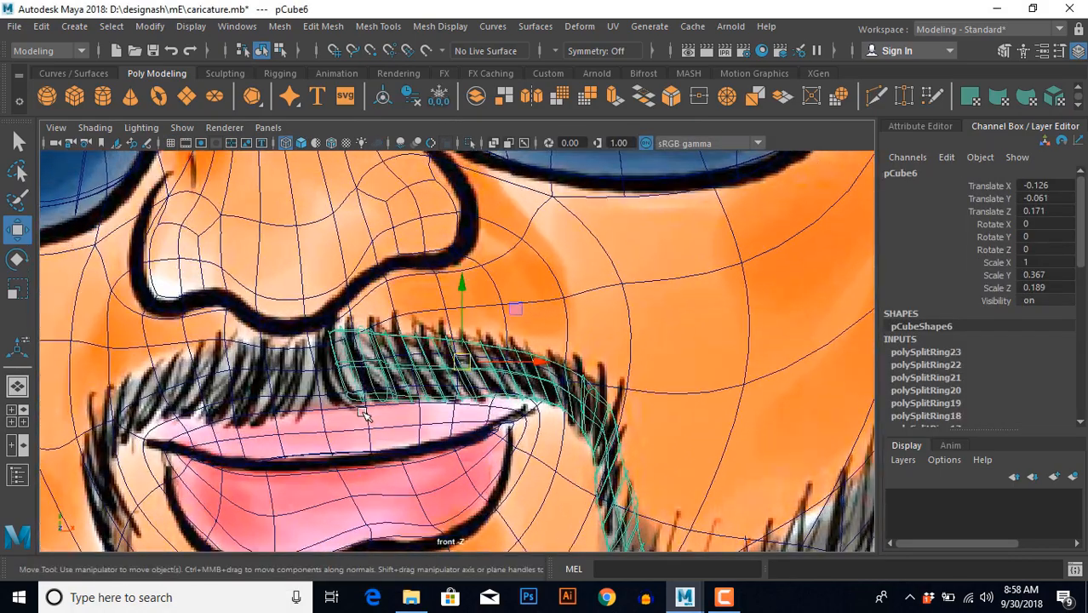
pyautogui.scroll(5, 364, 414)
pyautogui.moveTo(300, 315); pyautogui.dragTo(298, 315, button='right')
pyautogui.moveTo(300, 272); pyautogui.dragTo(336, 305)
pyautogui.moveTo(319, 272); pyautogui.dragTo(319, 224)
pyautogui.moveTo(240, 250); pyautogui.dragTo(237, 224)
# Reposition the moustache's lower-edge vertices at the inner end and along the upper lip to form uneven hair tips.
pyautogui.moveTo(224, 342); pyautogui.dragTo(214, 394)
pyautogui.moveTo(245, 419); pyautogui.dragTo(294, 508)
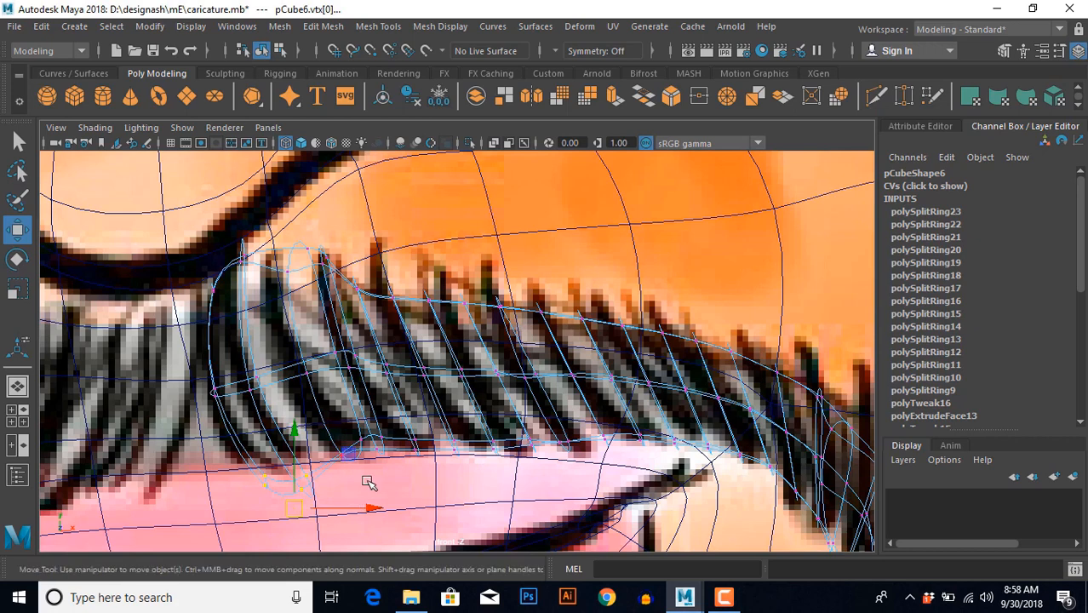
pyautogui.moveTo(372, 483); pyautogui.dragTo(332, 432)
pyautogui.moveTo(438, 417); pyautogui.dragTo(466, 481)
pyautogui.moveTo(406, 434); pyautogui.dragTo(435, 477)
pyautogui.moveTo(418, 457); pyautogui.dragTo(420, 441)
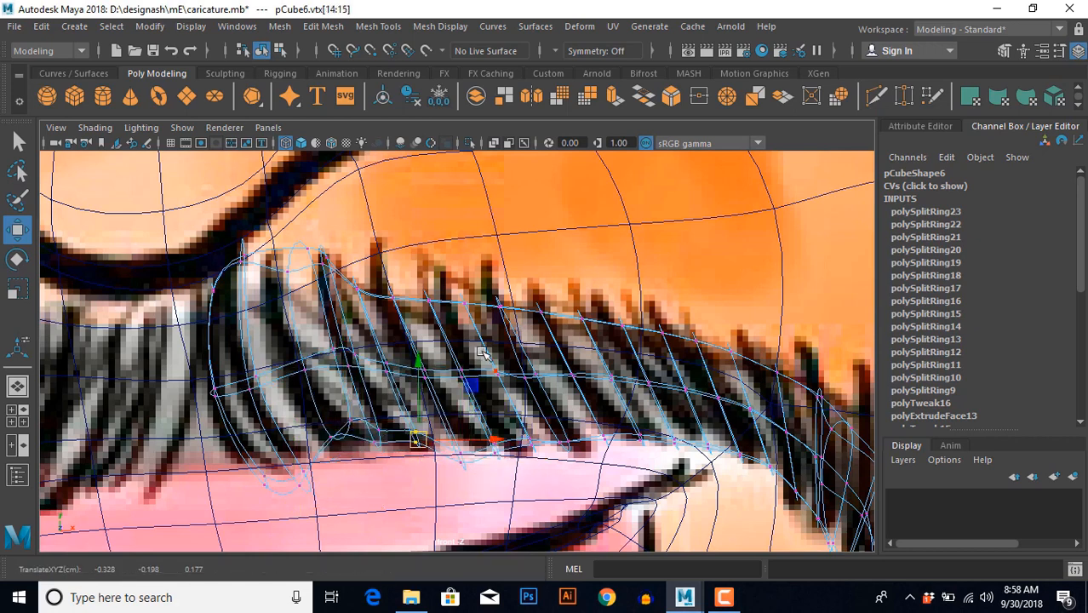
# Raise pairs of upper-edge vertices above the lip into pointed tips following the drawn hairs.
pyautogui.keyDown('alt'); pyautogui.moveTo(478, 349); pyautogui.dragTo(481, 396, button='middle'); pyautogui.keyUp('alt')
pyautogui.moveTo(412, 303); pyautogui.dragTo(441, 308)
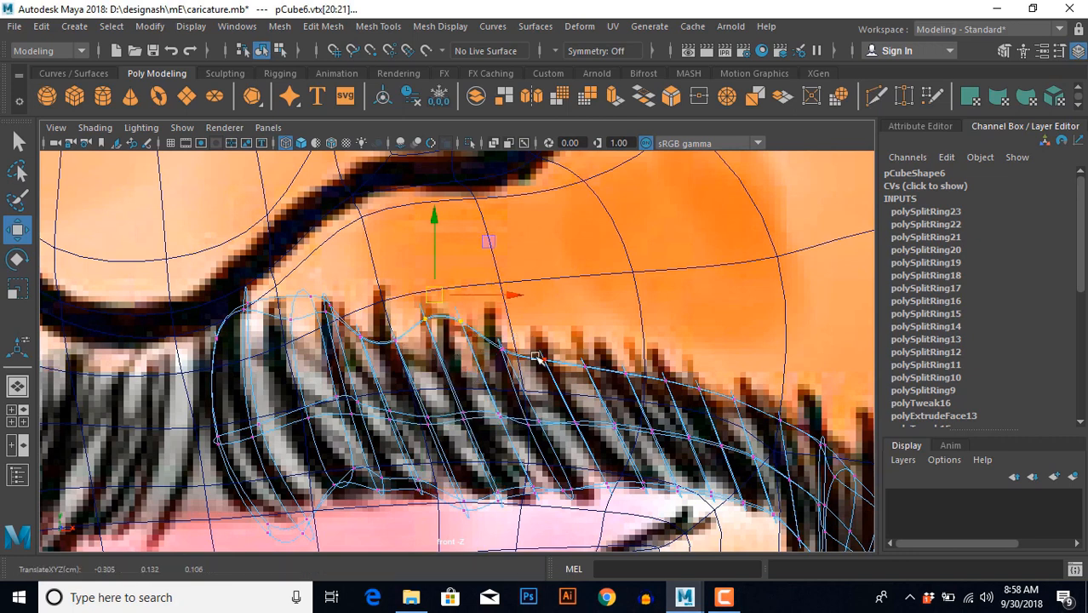
pyautogui.moveTo(531, 341); pyautogui.dragTo(593, 388)
pyautogui.moveTo(566, 345); pyautogui.dragTo(563, 317)
# Pull the upper-edge vertices around the moustache's bend outward to match the hair tips in the drawing.
pyautogui.keyDown('alt'); pyautogui.moveTo(673, 399); pyautogui.dragTo(490, 364, button='middle'); pyautogui.keyUp('alt')
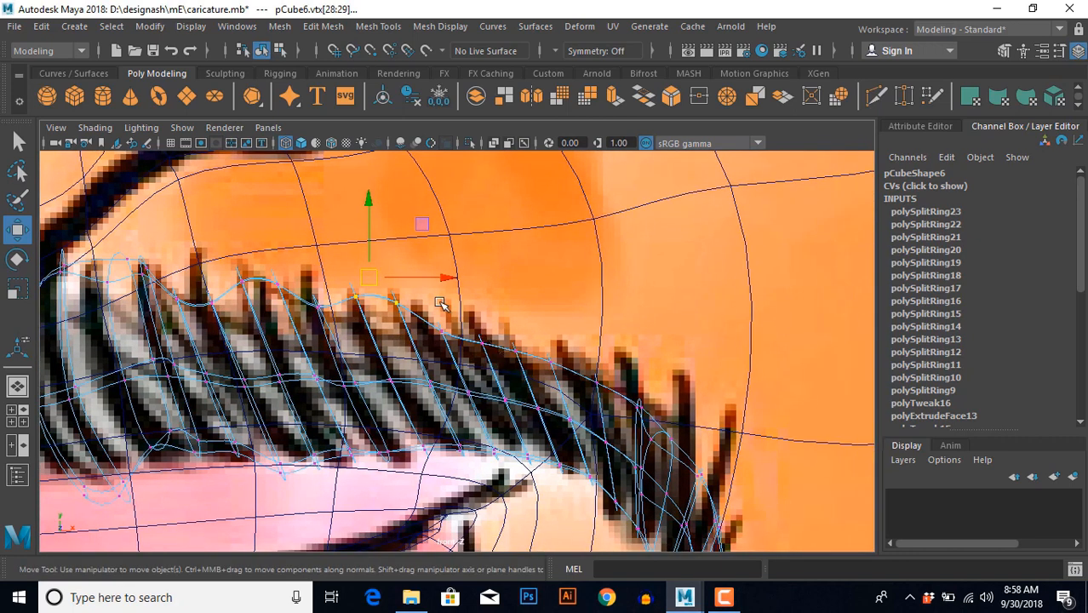
pyautogui.moveTo(440, 304); pyautogui.dragTo(465, 318)
pyautogui.moveTo(575, 361); pyautogui.dragTo(626, 353)
pyautogui.keyDown('alt'); pyautogui.moveTo(696, 520); pyautogui.dragTo(599, 401, button='middle'); pyautogui.keyUp('alt')
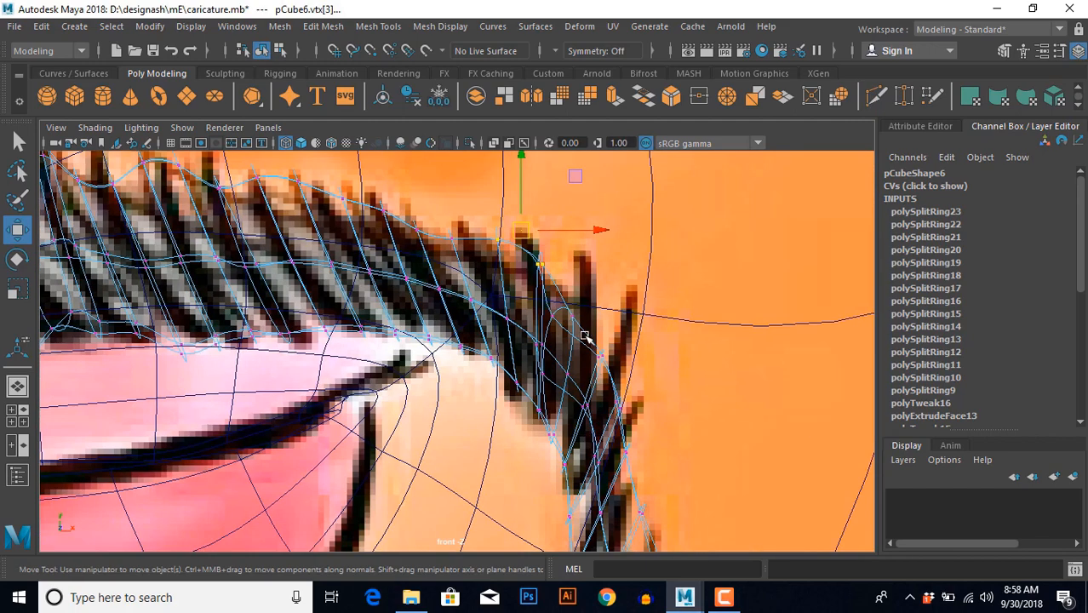
pyautogui.moveTo(585, 336); pyautogui.dragTo(635, 411)
pyautogui.moveTo(618, 373); pyautogui.dragTo(635, 336)
# Adjust the outer-edge vertex pairs down the descending strip to give it a jagged hair outline.
pyautogui.keyDown('alt'); pyautogui.moveTo(637, 526); pyautogui.dragTo(620, 393, button='middle'); pyautogui.keyUp('alt')
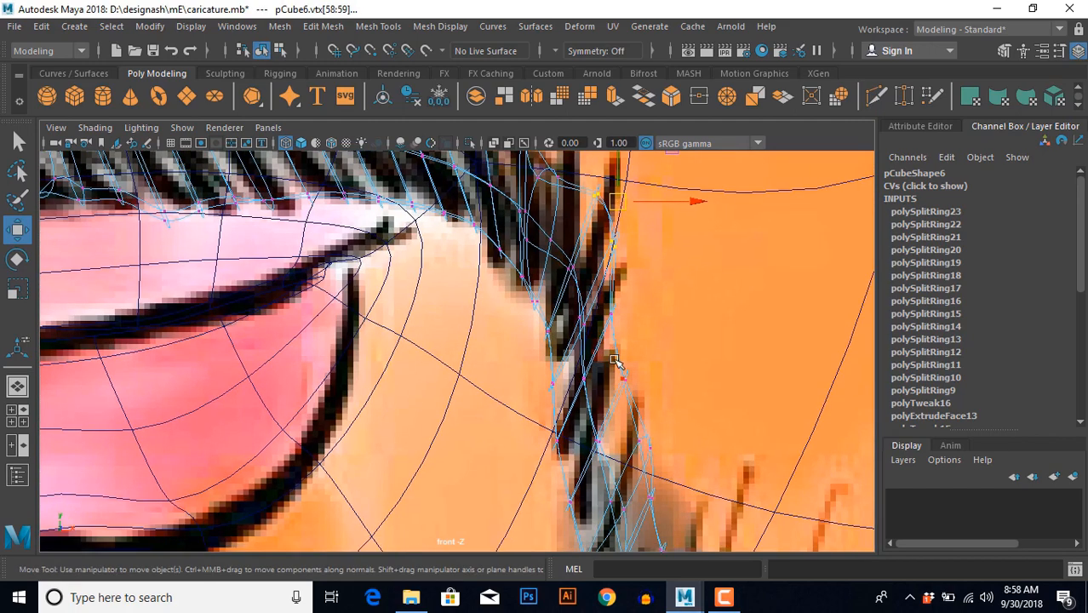
pyautogui.moveTo(615, 360); pyautogui.dragTo(676, 473)
pyautogui.moveTo(644, 404); pyautogui.dragTo(641, 416)
pyautogui.keyDown('alt'); pyautogui.moveTo(642, 416); pyautogui.dragTo(646, 379, button='middle'); pyautogui.keyUp('alt')
pyautogui.scroll(-8, 646, 379)
pyautogui.scroll(4, 650, 398)
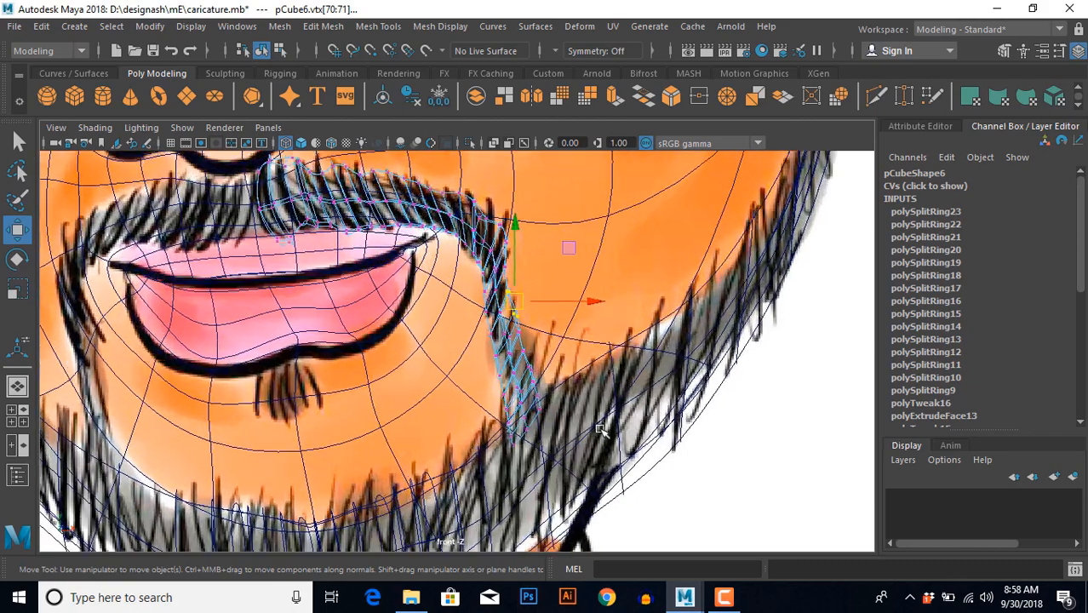
pyautogui.scroll(2, 600, 430)
pyautogui.moveTo(572, 335); pyautogui.dragTo(581, 299)
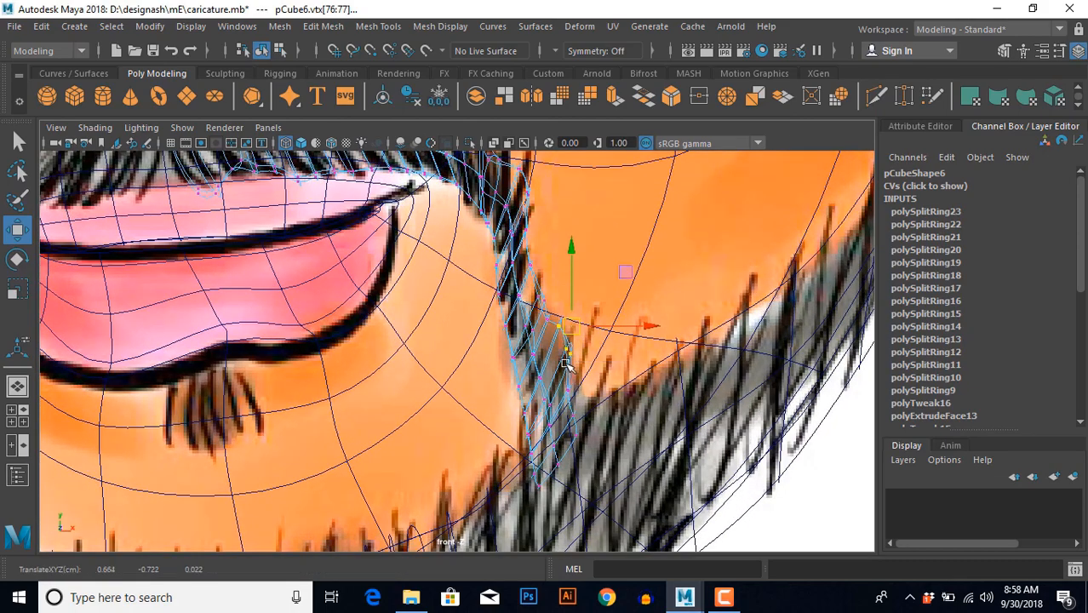
pyautogui.moveTo(563, 361); pyautogui.dragTo(585, 375)
pyautogui.hotkey('ctrl', 'z')
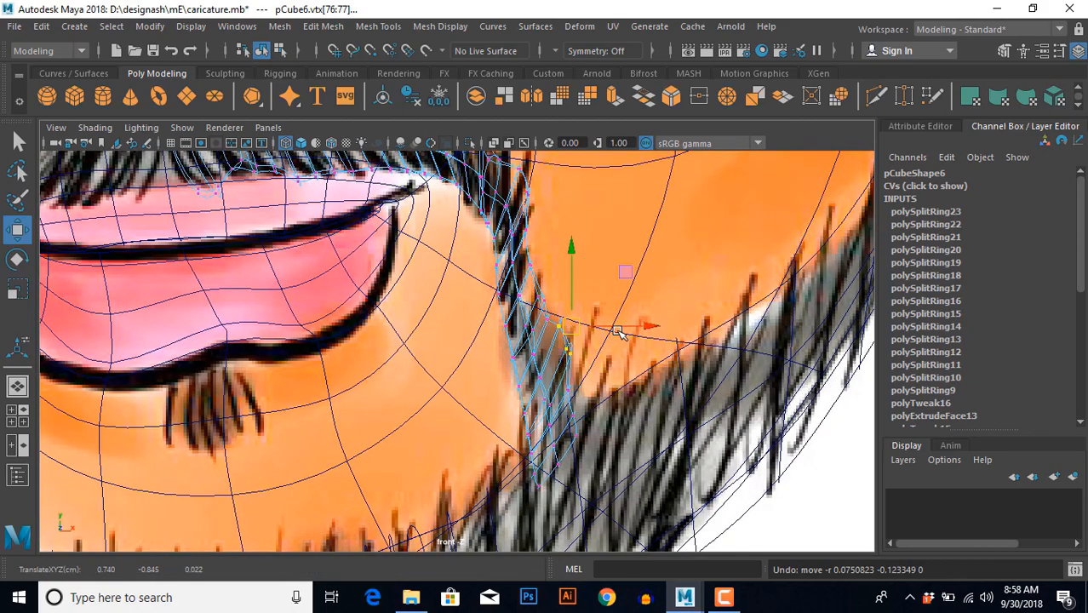
pyautogui.click(591, 341)
pyautogui.click(564, 348)
# Select the outer-edge vertex pair just above the beard and pull it outward and down into a hair tip.
pyautogui.moveTo(538, 361); pyautogui.dragTo(517, 359, button='right')
pyautogui.moveTo(556, 342); pyautogui.dragTo(582, 380)
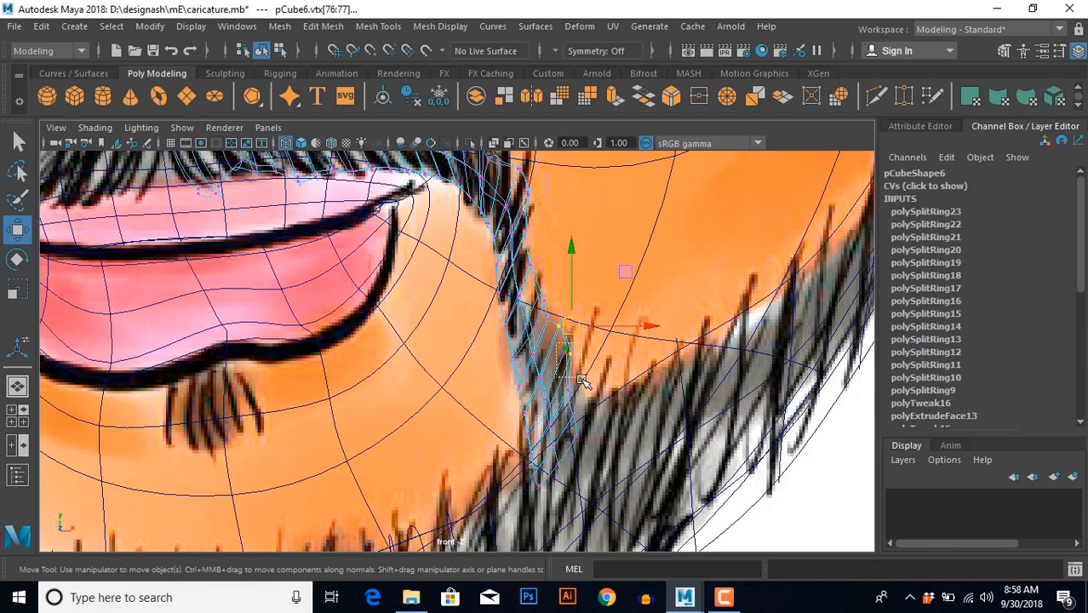
pyautogui.moveTo(575, 338); pyautogui.dragTo(585, 363)
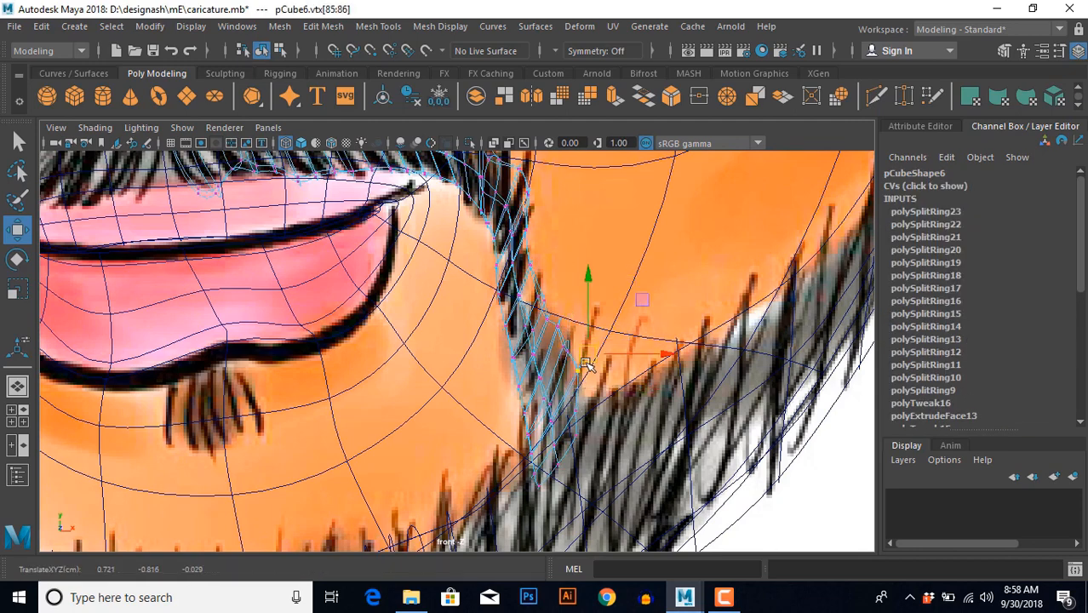
# Return to the perspective view in object mode and view the reshaped moustache on the whole head.
pyautogui.keyDown('alt'); pyautogui.moveTo(525, 370); pyautogui.dragTo(526, 423, button='middle'); pyautogui.keyUp('alt')
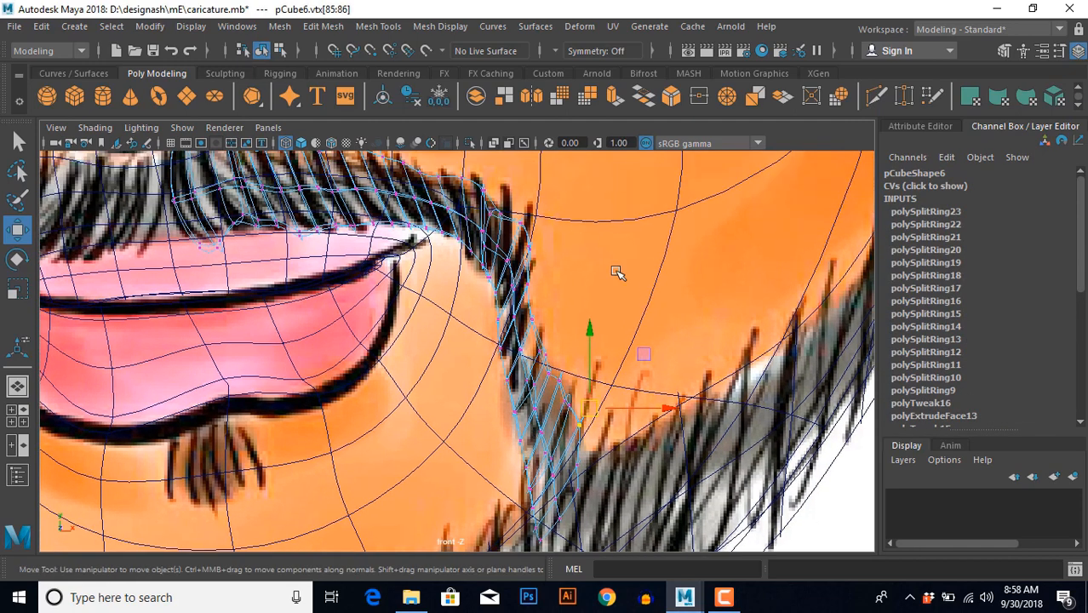
pyautogui.press('space')
pyautogui.press('space')
pyautogui.moveTo(576, 288); pyautogui.dragTo(605, 281, button='right')
pyautogui.scroll(-6, 596, 333)
pyautogui.scroll(-5, 609, 375)
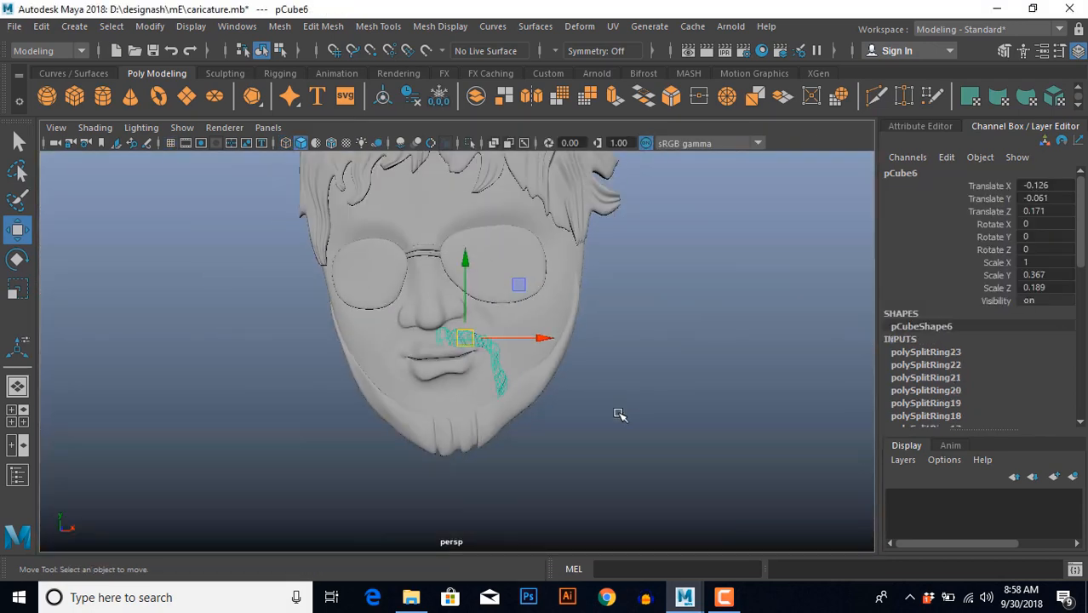
# Select the lower-edge vertices beside the moustache's inner end and pull them forward off the upper lip.
pyautogui.click(554, 425)
pyautogui.scroll(4, 512, 425)
pyautogui.scroll(-4, 534, 410)
pyautogui.scroll(8, 534, 409)
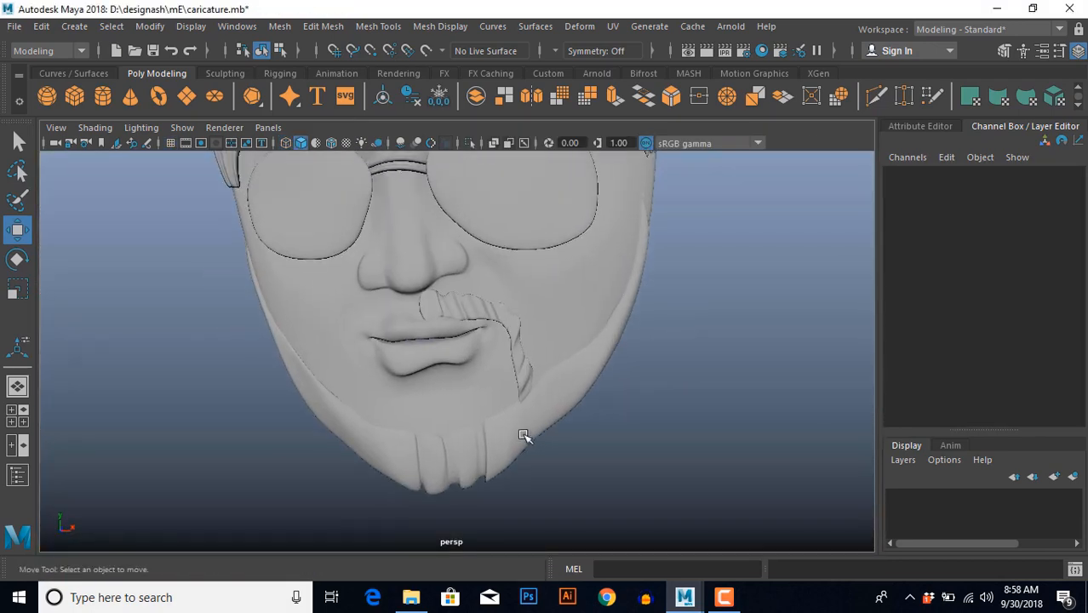
pyautogui.click(492, 301)
pyautogui.keyDown('alt'); pyautogui.moveTo(492, 300); pyautogui.dragTo(513, 379); pyautogui.keyUp('alt')
pyautogui.press('F10')
pyautogui.press('F9')
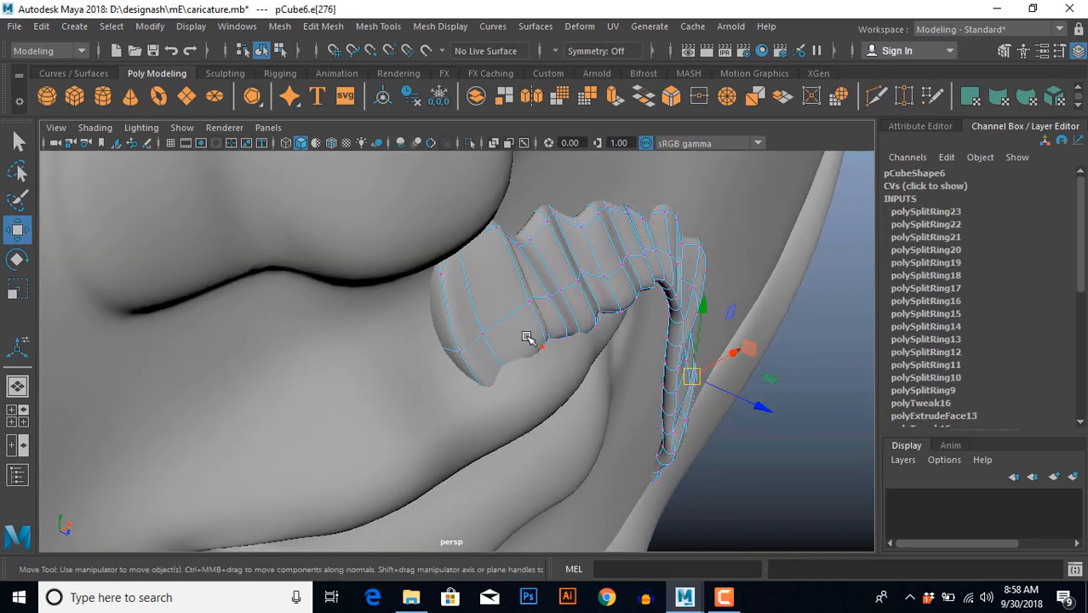
pyautogui.moveTo(528, 331); pyautogui.dragTo(575, 361)
pyautogui.keyDown('shift'); pyautogui.moveTo(485, 354); pyautogui.dragTo(578, 411); pyautogui.keyUp('shift')
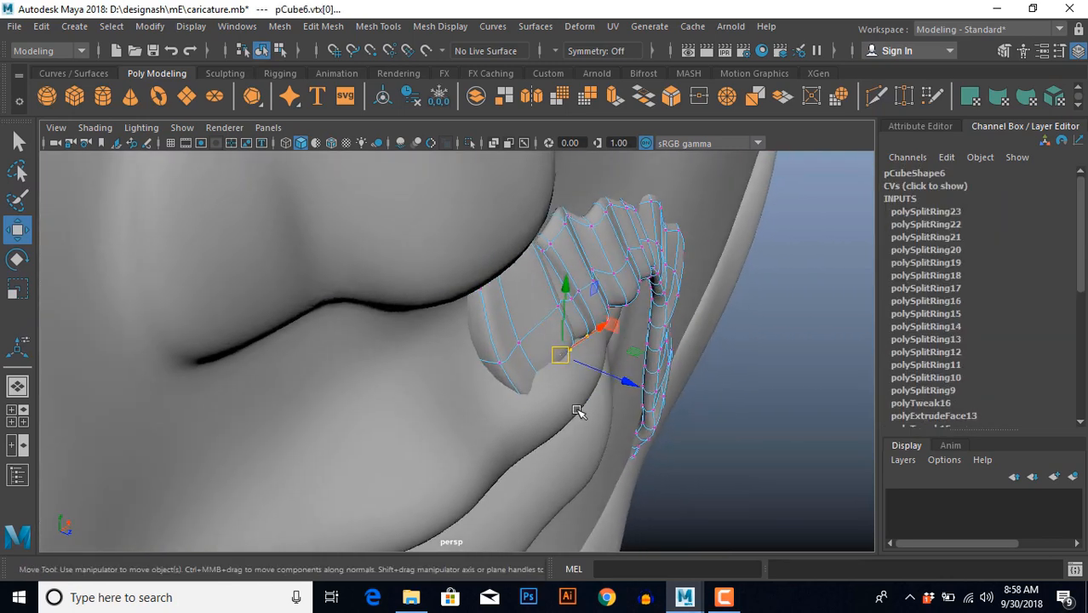
pyautogui.moveTo(628, 385); pyautogui.dragTo(635, 387, button='middle')
# Pull the bottom vertices of the moustache's inner end forward, raise them slightly, and return to object mode to check the face.
pyautogui.moveTo(519, 377); pyautogui.dragTo(661, 447)
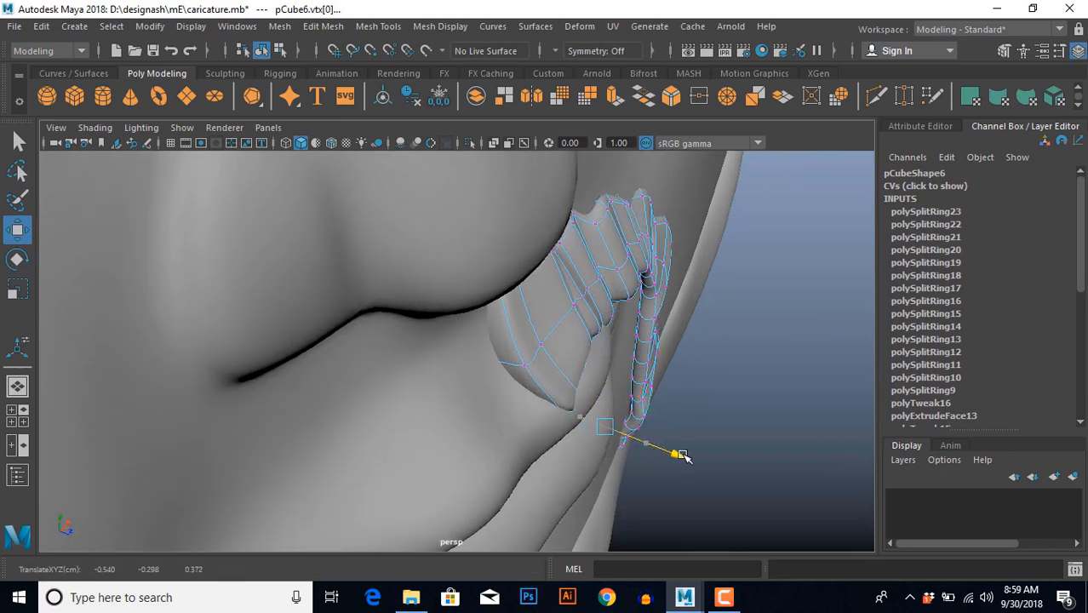
pyautogui.keyDown('alt'); pyautogui.moveTo(660, 397); pyautogui.dragTo(492, 381); pyautogui.keyUp('alt')
pyautogui.moveTo(425, 265); pyautogui.dragTo(421, 244)
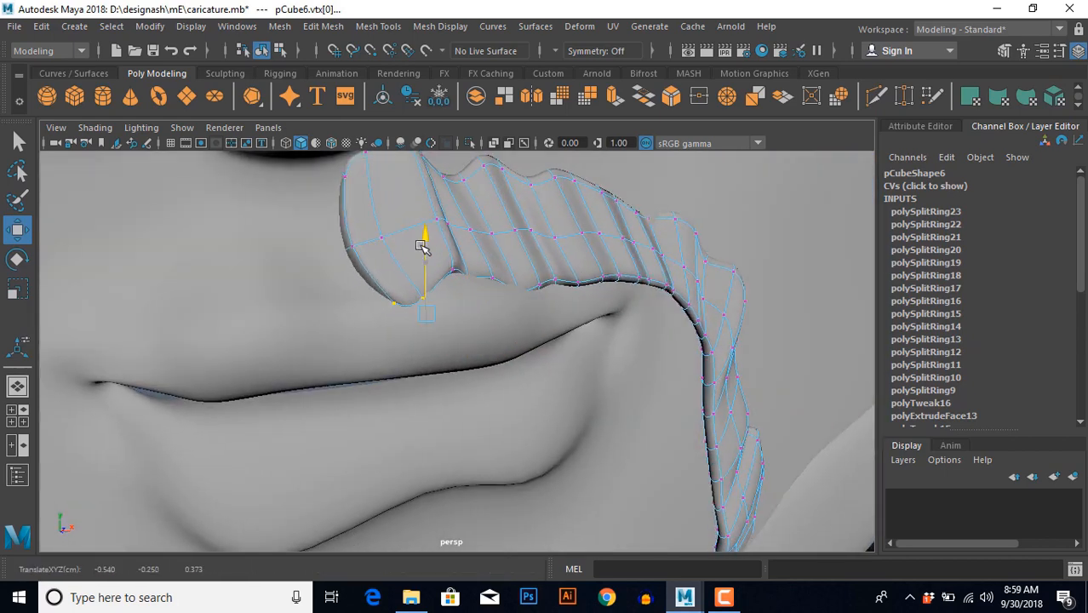
pyautogui.scroll(-2, 475, 247)
pyautogui.keyDown('alt'); pyautogui.moveTo(476, 317); pyautogui.dragTo(502, 281); pyautogui.keyUp('alt')
pyautogui.moveTo(502, 279); pyautogui.dragTo(549, 265, button='right')
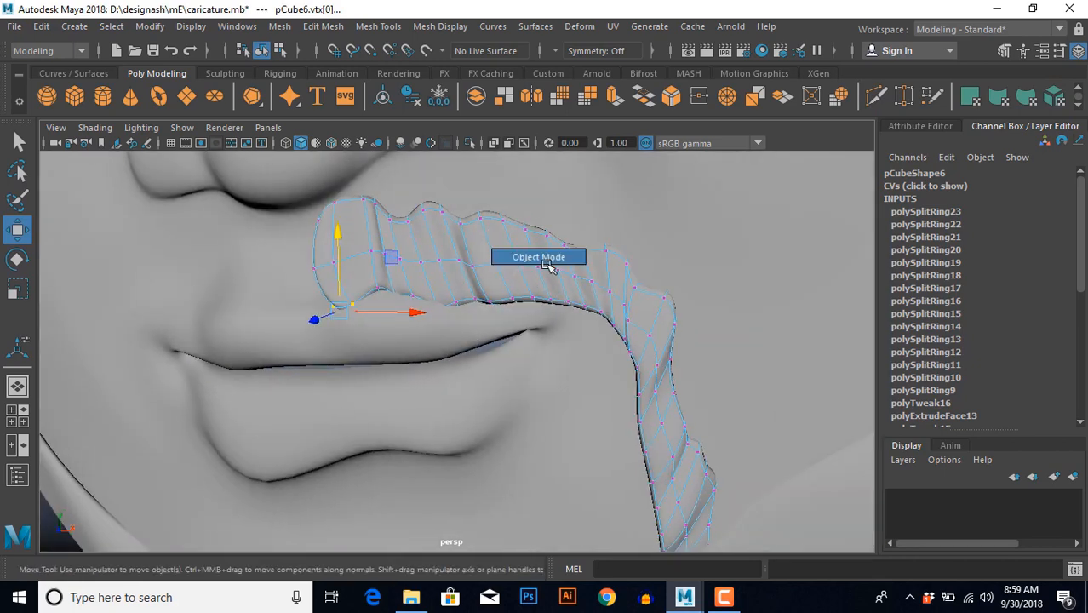
pyautogui.scroll(-6, 551, 375)
pyautogui.click(638, 440)
pyautogui.scroll(1, 533, 454)
pyautogui.scroll(-2, 524, 438)
pyautogui.scroll(5, 521, 429)
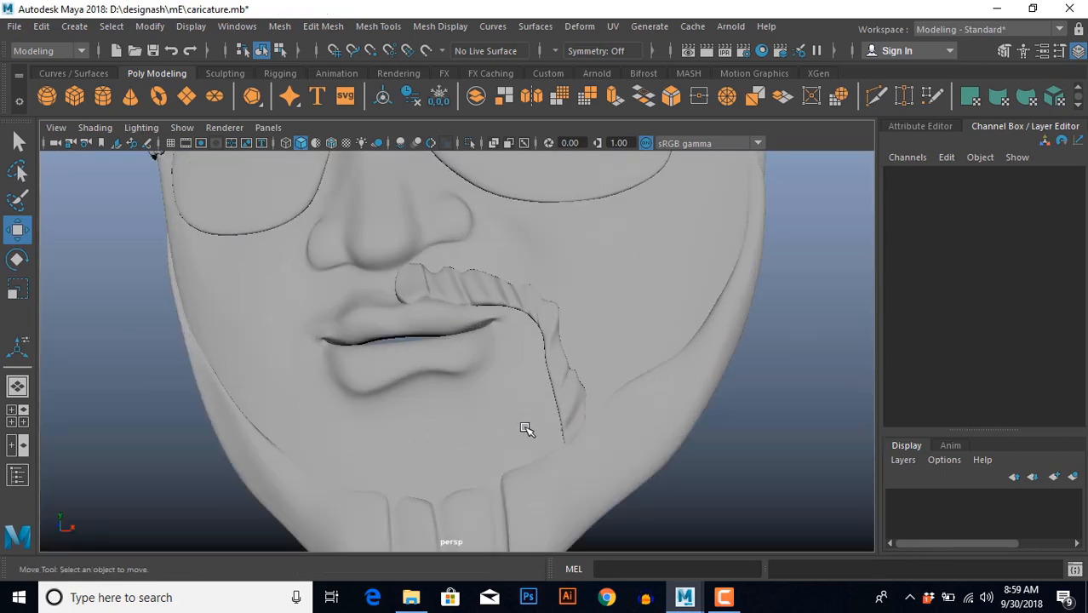
pyautogui.keyDown('alt'); pyautogui.moveTo(524, 432); pyautogui.dragTo(503, 425); pyautogui.keyUp('alt')
# Raise the upper-edge vertex pair of the second hair tuft and adjust the vertices on its inner side.
pyautogui.click(480, 365)
pyautogui.scroll(9, 485, 374)
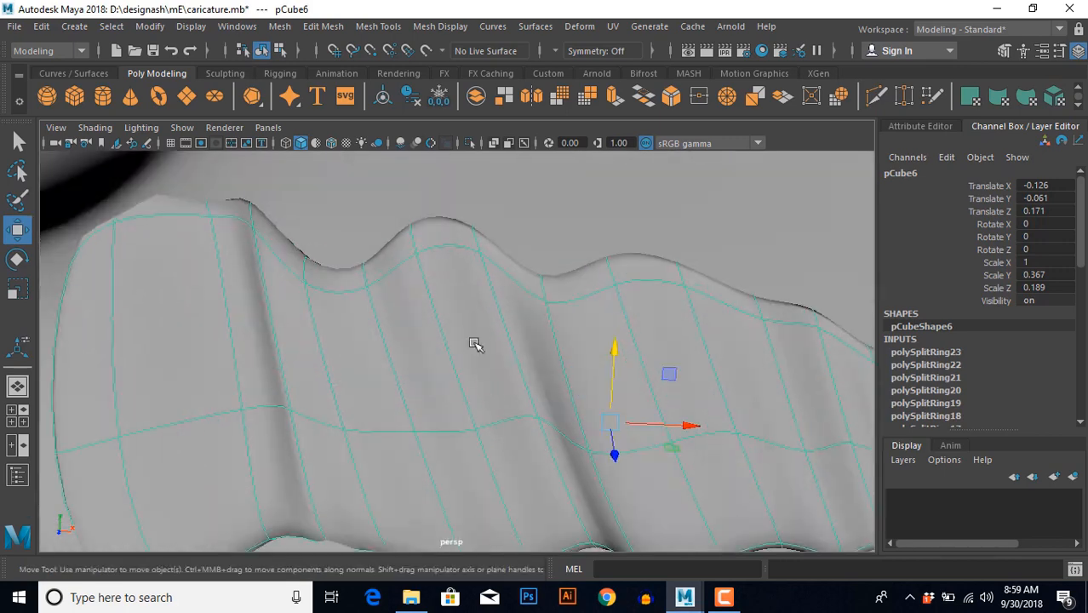
pyautogui.moveTo(473, 334); pyautogui.dragTo(425, 306, button='right')
pyautogui.moveTo(436, 181); pyautogui.dragTo(433, 165)
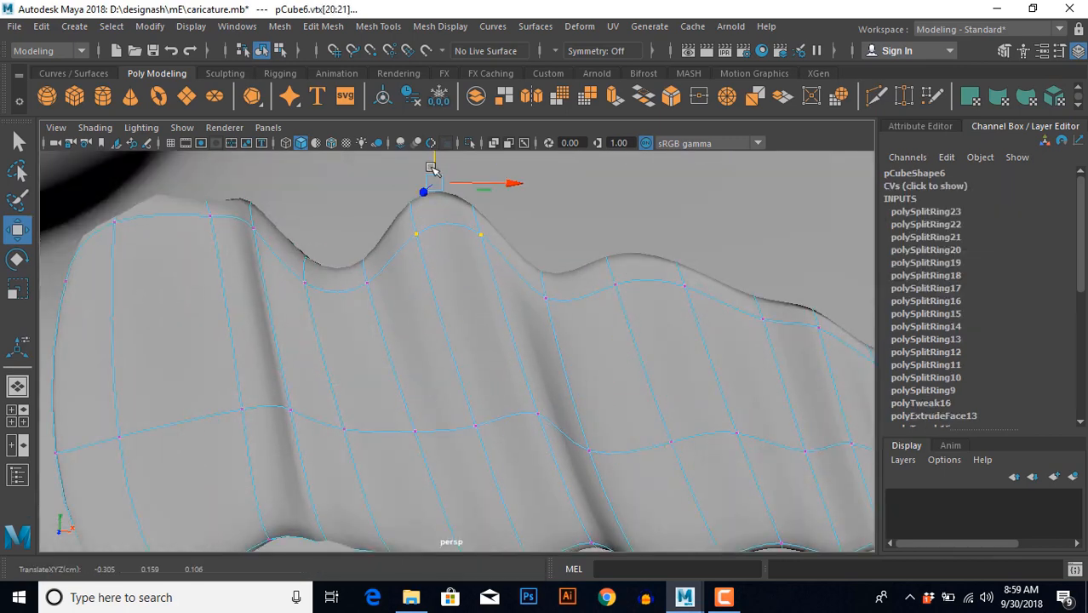
pyautogui.keyDown('alt'); pyautogui.moveTo(436, 264); pyautogui.dragTo(412, 258); pyautogui.keyUp('alt')
pyautogui.moveTo(493, 304); pyautogui.dragTo(494, 307)
pyautogui.moveTo(471, 260); pyautogui.dragTo(439, 204)
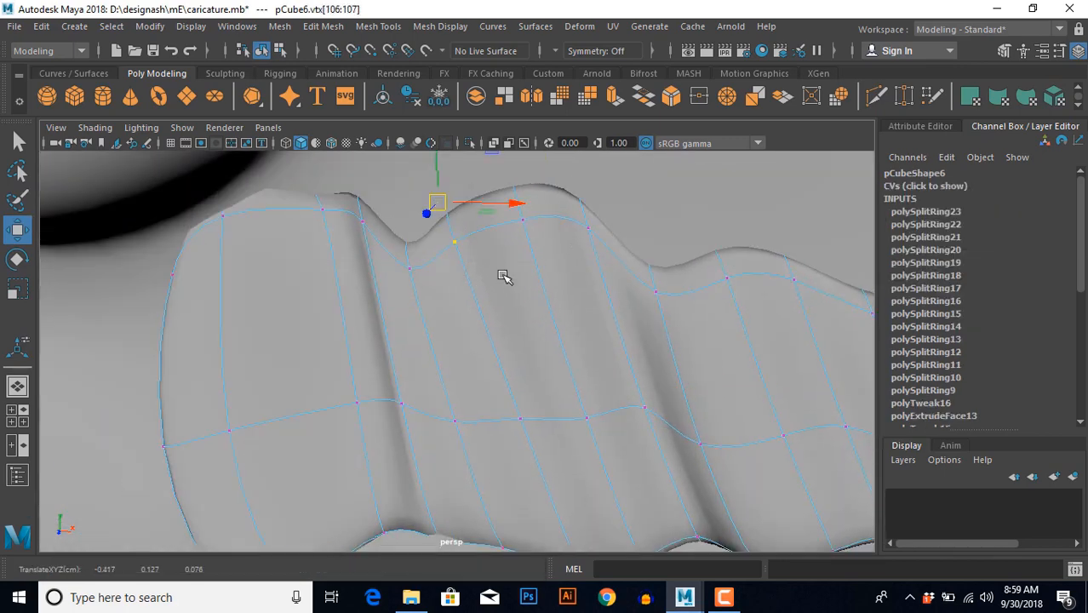
pyautogui.scroll(-2, 568, 343)
pyautogui.keyDown('alt'); pyautogui.moveTo(568, 343); pyautogui.dragTo(488, 333, button='middle'); pyautogui.keyUp('alt')
pyautogui.moveTo(569, 321); pyautogui.dragTo(571, 323)
pyautogui.moveTo(501, 253); pyautogui.dragTo(532, 327)
pyautogui.hotkey('ctrl', 'z')
pyautogui.hotkey('ctrl', 'z')
# Raise the next upper-edge vertices and pull the pair just before the moustache's bend up and forward into a hair tip.
pyautogui.moveTo(515, 260); pyautogui.dragTo(534, 238)
pyautogui.moveTo(671, 317); pyautogui.dragTo(700, 300)
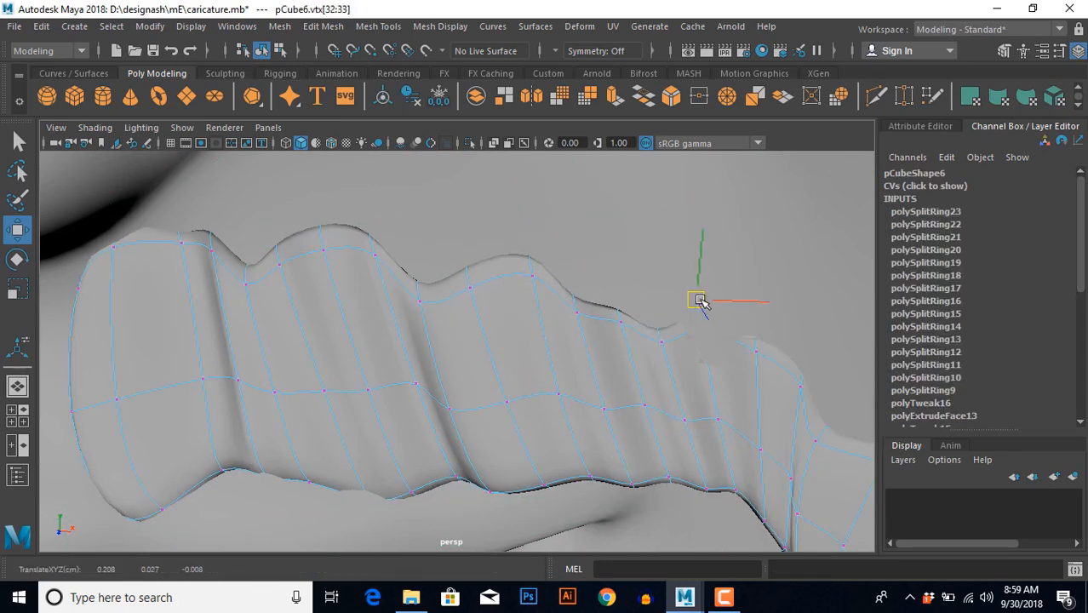
pyautogui.keyDown('alt'); pyautogui.moveTo(707, 367); pyautogui.dragTo(744, 391); pyautogui.keyUp('alt')
pyautogui.moveTo(741, 353); pyautogui.dragTo(746, 356)
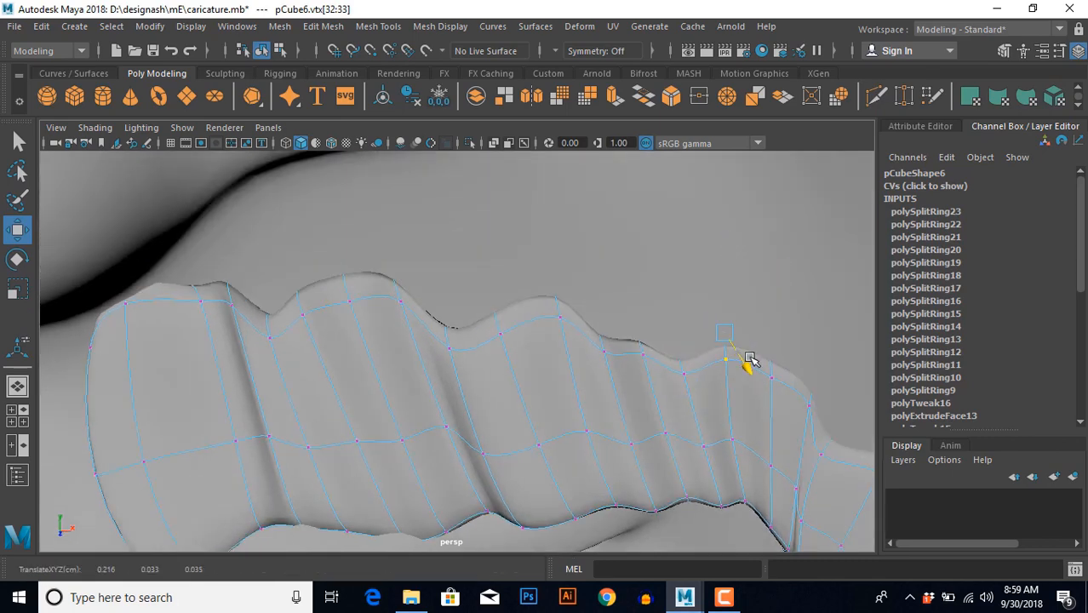
# Move the outer corner vertices at the moustache's bend slightly inward and down, then return to object mode.
pyautogui.scroll(-5, 646, 374)
pyautogui.keyDown('alt'); pyautogui.moveTo(646, 374); pyautogui.dragTo(598, 371); pyautogui.keyUp('alt')
pyautogui.moveTo(645, 304); pyautogui.dragTo(698, 364)
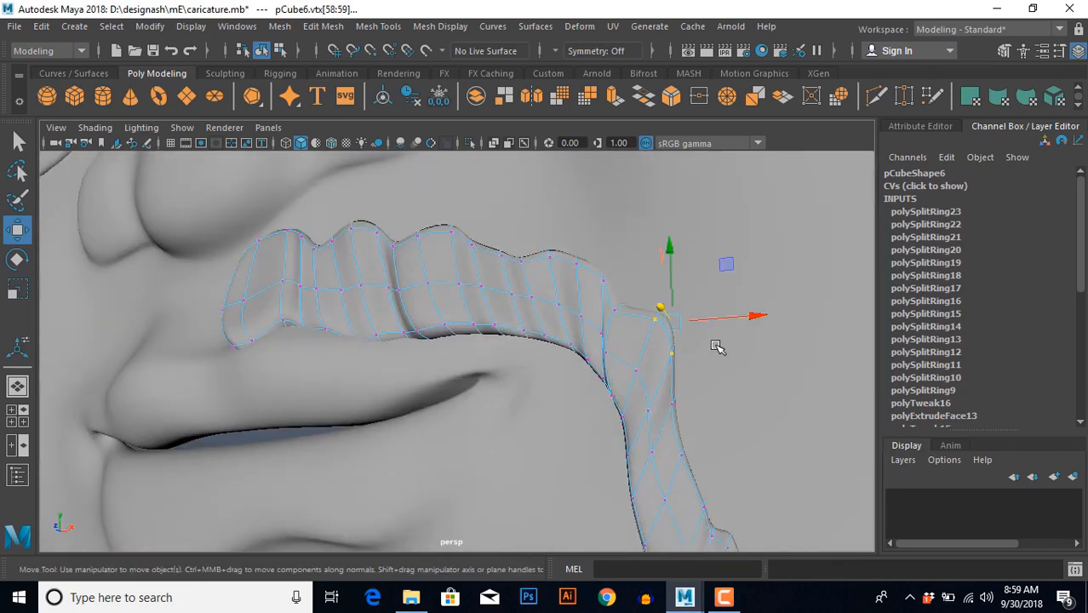
pyautogui.moveTo(749, 316); pyautogui.dragTo(737, 315)
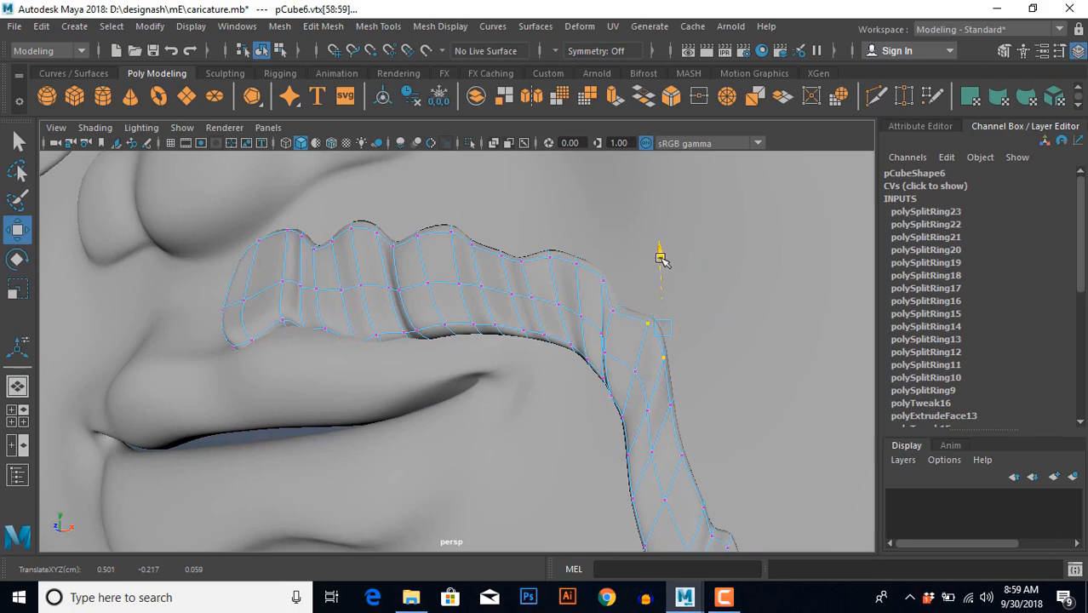
pyautogui.moveTo(645, 431); pyautogui.dragTo(669, 399, button='right')
pyautogui.scroll(-8, 644, 452)
pyautogui.keyDown('alt'); pyautogui.moveTo(656, 430); pyautogui.dragTo(552, 464); pyautogui.keyUp('alt')
pyautogui.click(683, 440)
pyautogui.scroll(4, 553, 464)
# In the front view, snap the moustache's pivot to the vertex at its inner end under the nose.
pyautogui.click(478, 340)
pyautogui.press('space')
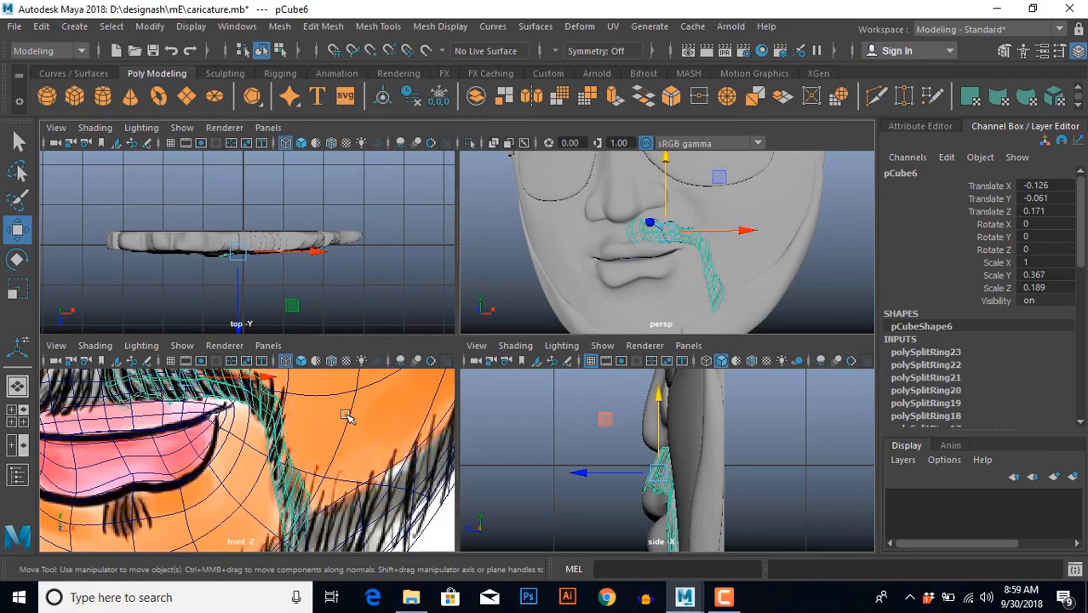
pyautogui.press('space')
pyautogui.scroll(10, 385, 455)
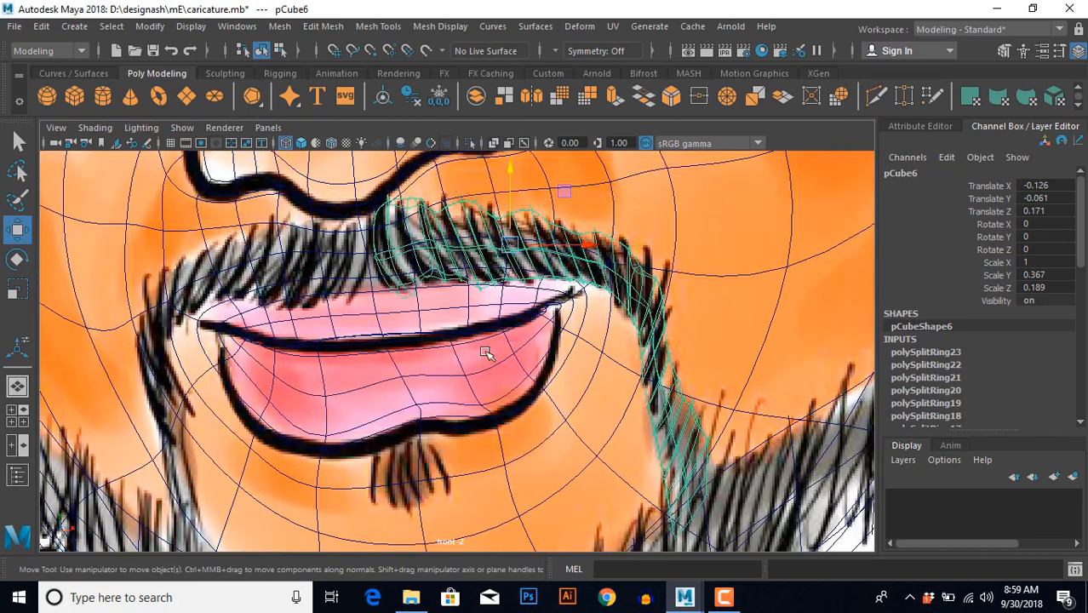
pyautogui.press('d')
pyautogui.press('v')
pyautogui.moveTo(510, 246); pyautogui.dragTo(366, 253)
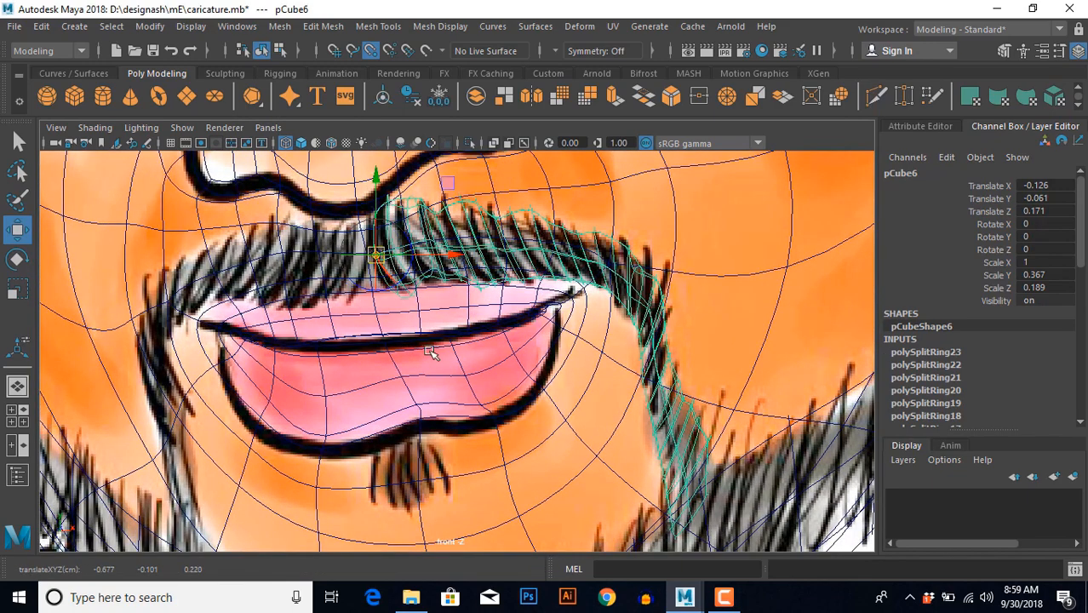
pyautogui.scroll(-10, 429, 351)
pyautogui.scroll(2, 429, 351)
# Create one mirrored copy of the moustache half with Duplicate Special at Scale X -1.
pyautogui.click(42, 28)
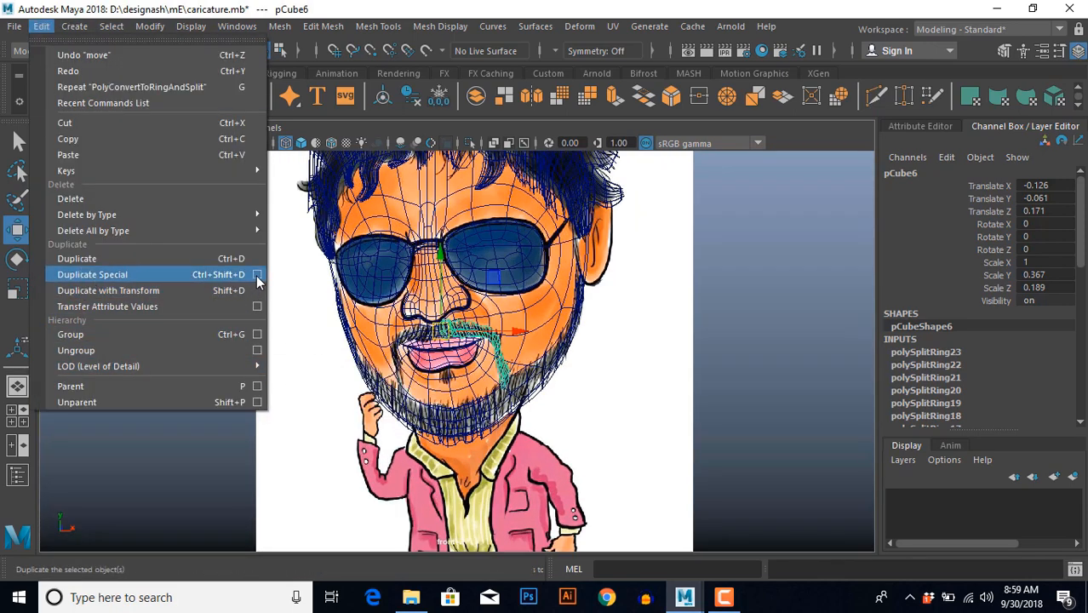
pyautogui.click(257, 276)
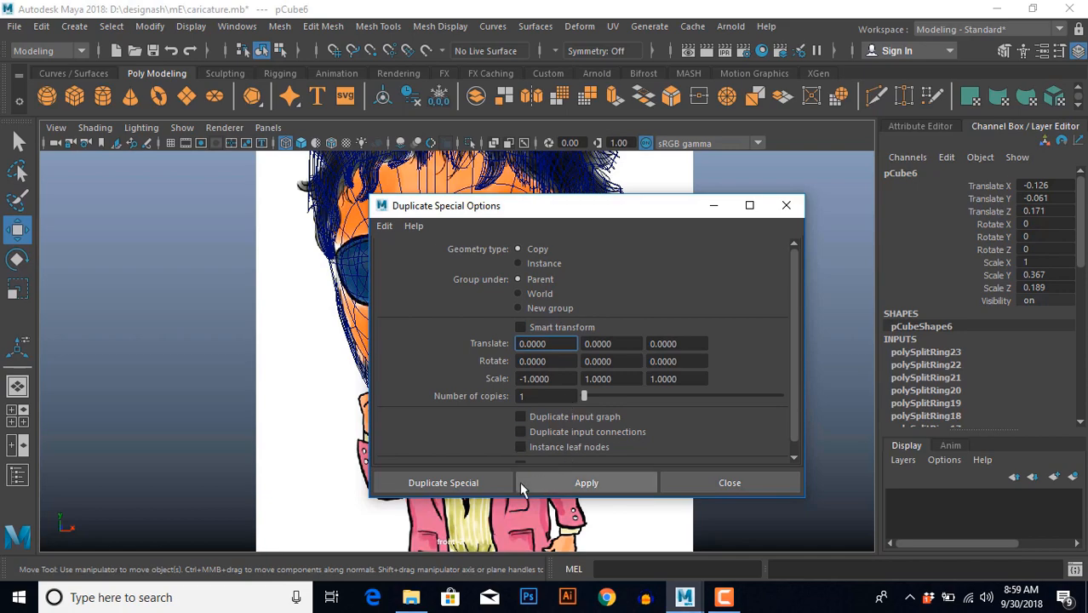
pyautogui.click(476, 481)
pyautogui.scroll(3, 406, 410)
pyautogui.scroll(3, 406, 410)
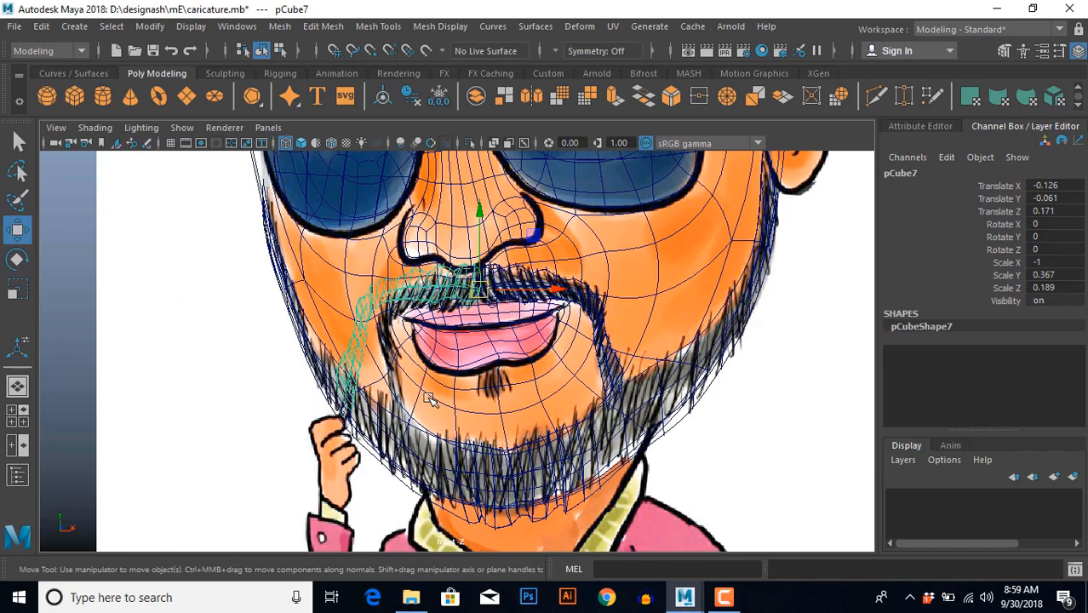
# Rotate the mirrored half to 11.777 in Z and move it to Translate X -0.163, Y -0.08 over the drawn moustache.
pyautogui.press('e')
pyautogui.scroll(1, 536, 331)
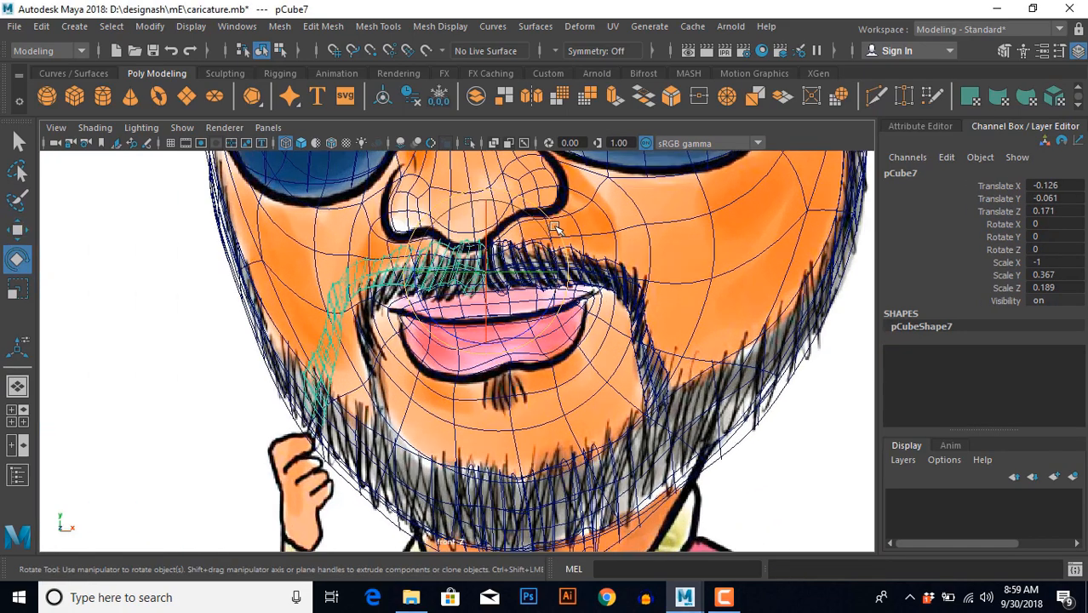
pyautogui.moveTo(552, 235); pyautogui.dragTo(541, 214)
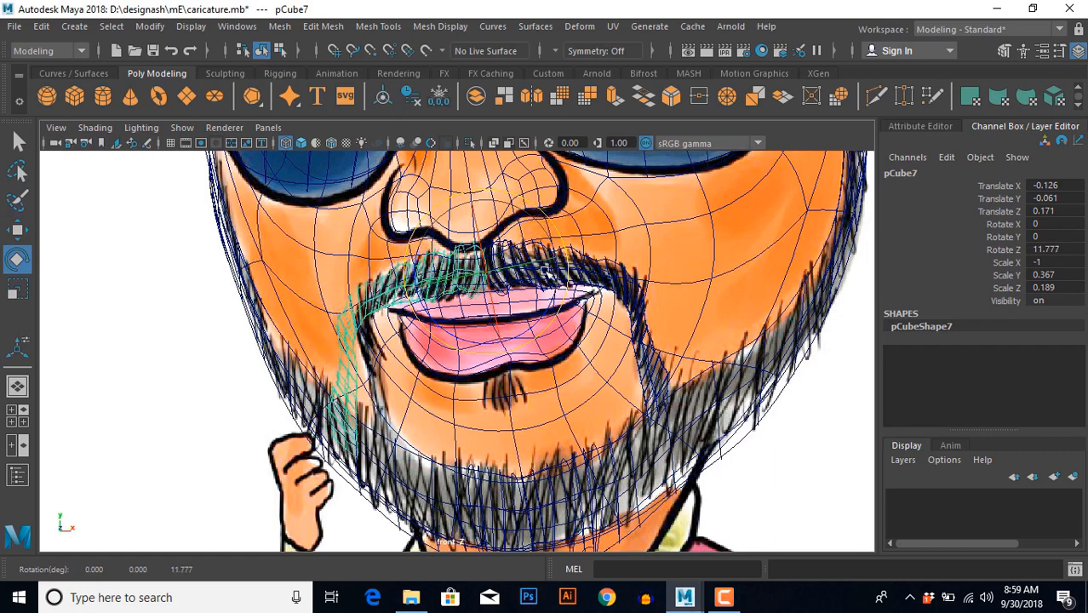
pyautogui.press('w')
pyautogui.scroll(2, 504, 340)
pyautogui.moveTo(498, 248); pyautogui.dragTo(489, 255)
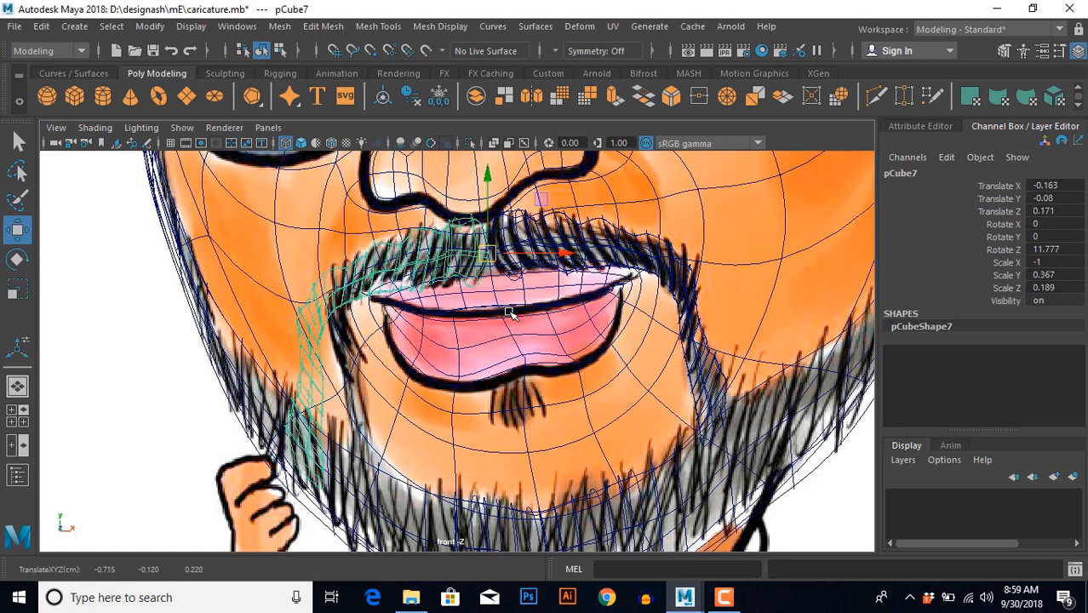
# Scale the mirrored half down slightly in width and view both moustache halves in the perspective view.
pyautogui.press('r')
pyautogui.moveTo(557, 244); pyautogui.dragTo(552, 242)
pyautogui.press('space')
pyautogui.press('space')
pyautogui.click(800, 409)
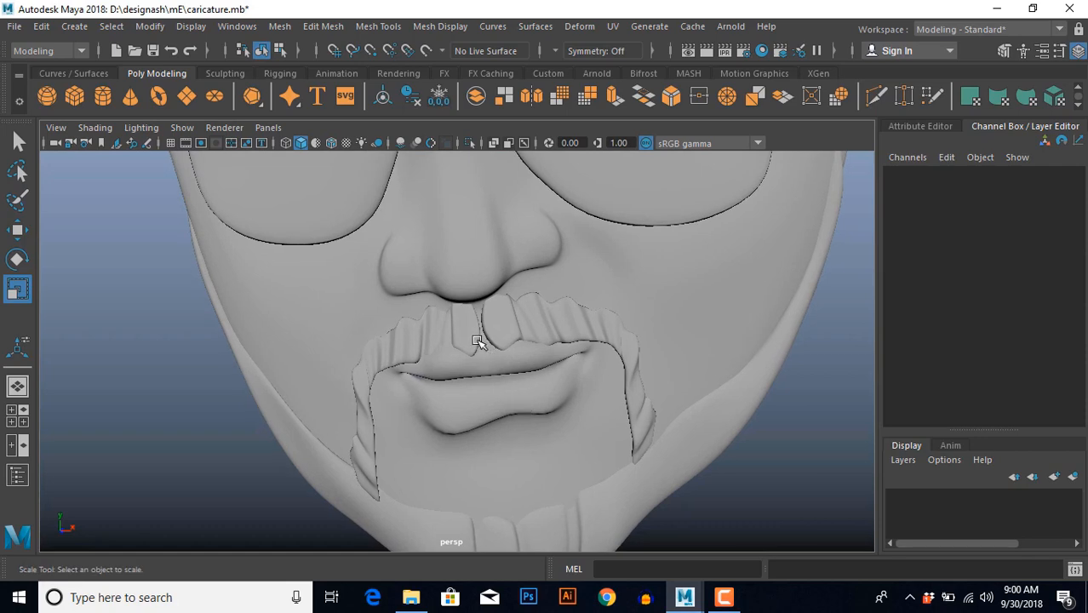
# Pull the mirrored half's lower-edge vertices near its inner end forward off the lip and raise the neighbouring lower-edge vertices.
pyautogui.click(472, 333)
pyautogui.scroll(5, 485, 345)
pyautogui.keyDown('alt'); pyautogui.moveTo(547, 371); pyautogui.dragTo(599, 410); pyautogui.keyUp('alt')
pyautogui.press('F9')
pyautogui.press('w')
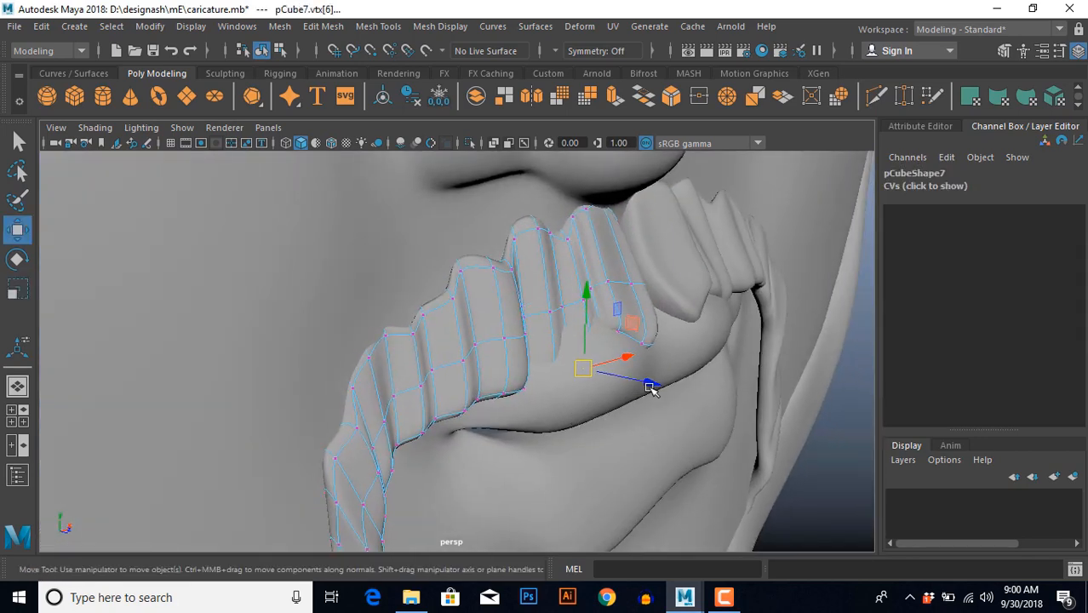
pyautogui.moveTo(652, 387); pyautogui.dragTo(673, 388)
pyautogui.moveTo(607, 331); pyautogui.dragTo(547, 382)
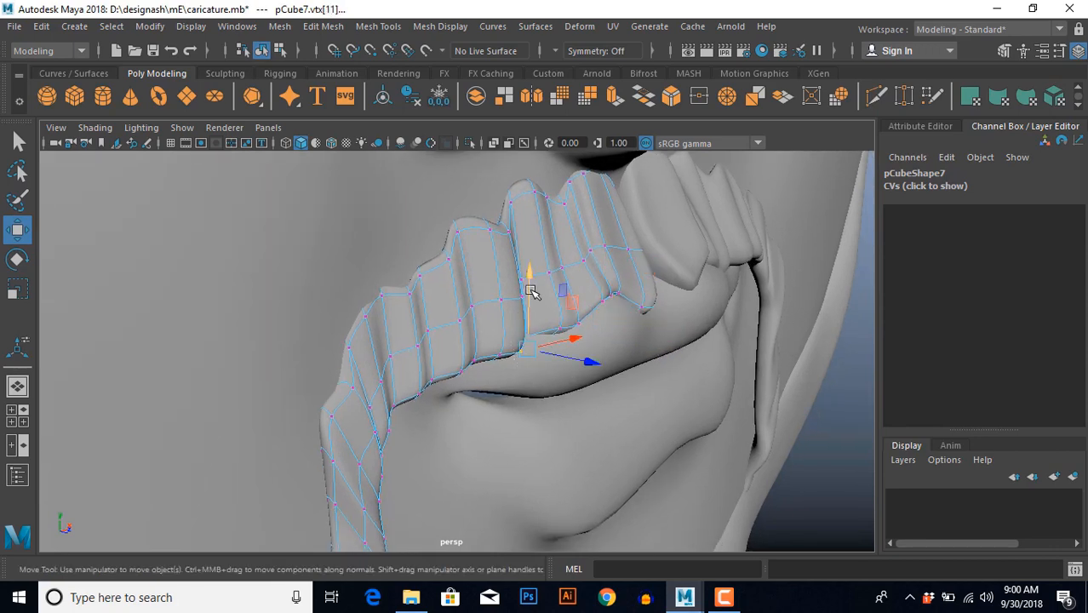
pyautogui.moveTo(530, 288); pyautogui.dragTo(531, 273)
pyautogui.keyDown('alt'); pyautogui.moveTo(540, 435); pyautogui.dragTo(470, 444); pyautogui.keyUp('alt')
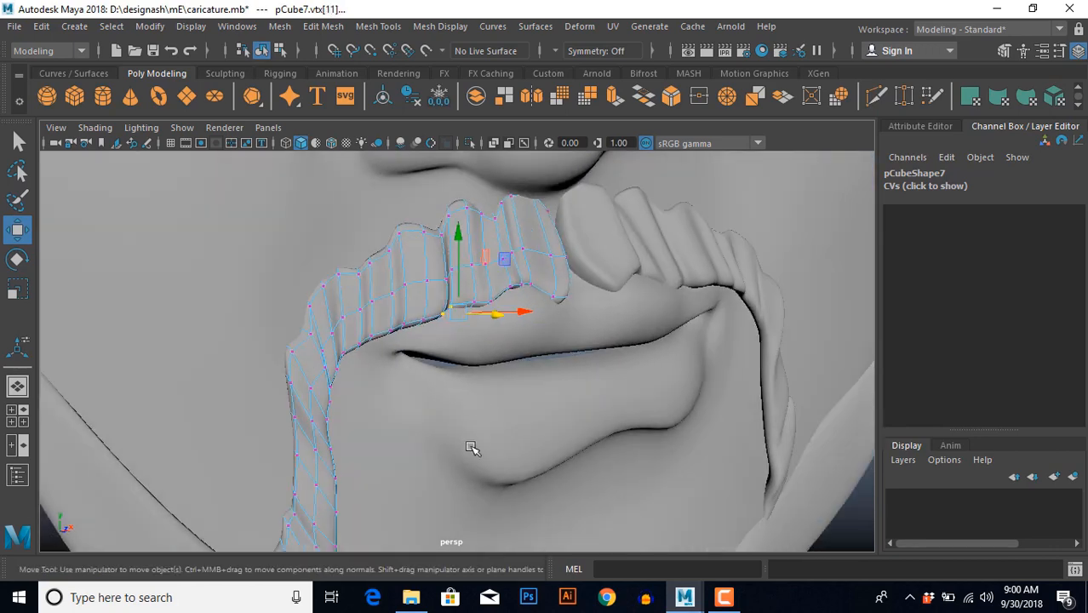
# In the front view, shift the vertices of the mirrored half's descending strip inward to follow the drawn hair.
pyautogui.press('space')
pyautogui.press('space')
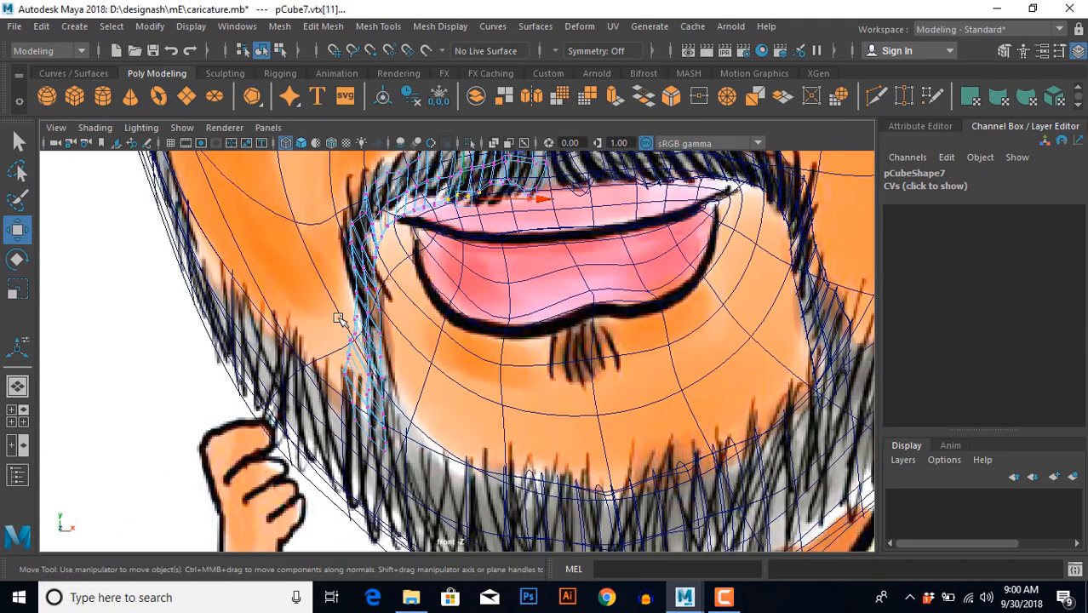
pyautogui.moveTo(372, 442); pyautogui.dragTo(394, 475)
pyautogui.scroll(2, 417, 493)
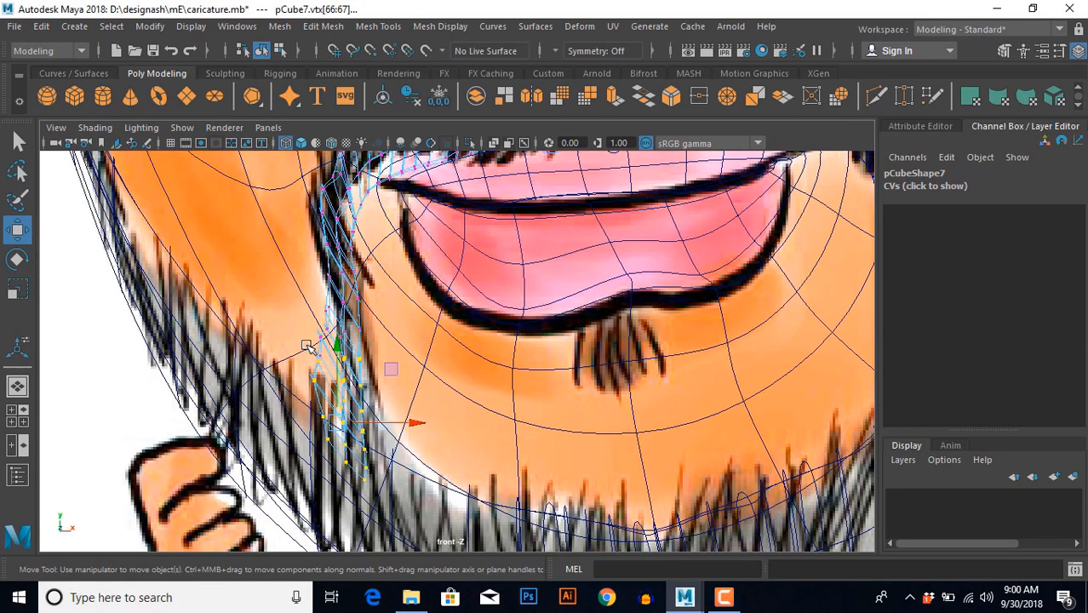
pyautogui.moveTo(472, 510); pyautogui.dragTo(472, 511)
pyautogui.moveTo(338, 407); pyautogui.dragTo(364, 463)
pyautogui.click(334, 310)
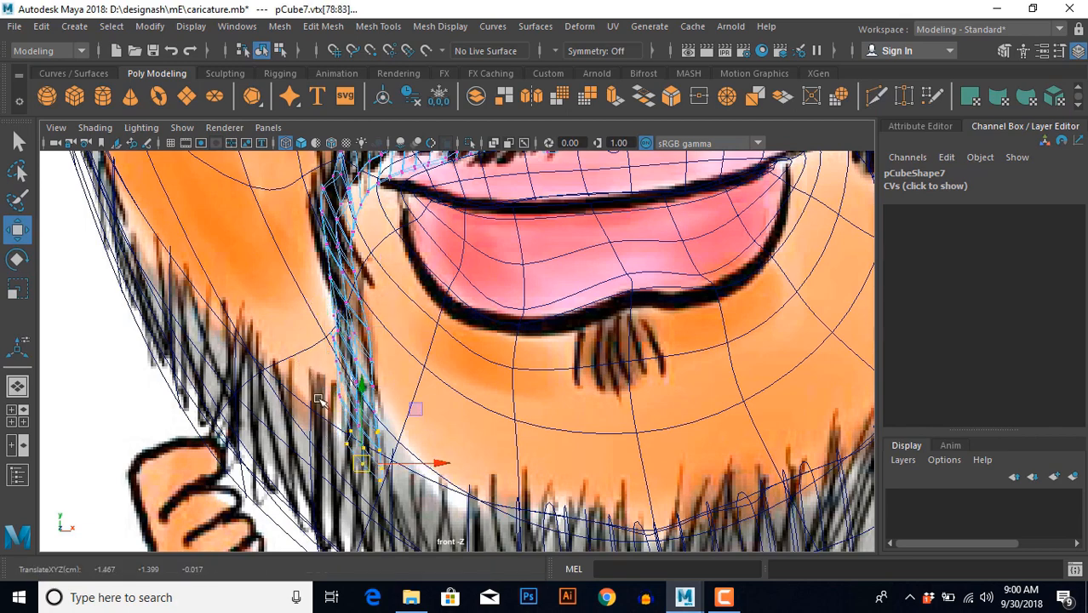
# Select the vertices around the mirrored half's bend and shift them outward and up onto the drawing's outline.
pyautogui.keyDown('alt'); pyautogui.moveTo(323, 244); pyautogui.dragTo(355, 343, button='middle'); pyautogui.keyUp('alt')
pyautogui.moveTo(394, 399); pyautogui.dragTo(397, 405)
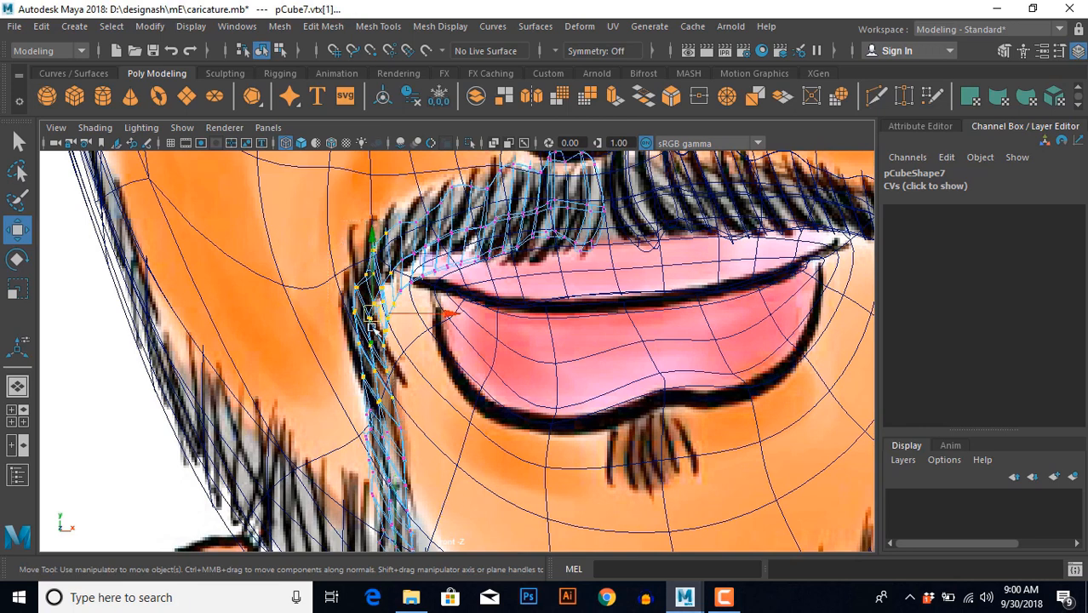
pyautogui.moveTo(373, 313); pyautogui.dragTo(364, 304)
# Adjust the mirrored half's upper-edge vertex pairs near the bend to the drawn hair tips and check them in perspective.
pyautogui.keyDown('alt'); pyautogui.moveTo(480, 196); pyautogui.dragTo(427, 303, button='middle'); pyautogui.keyUp('alt')
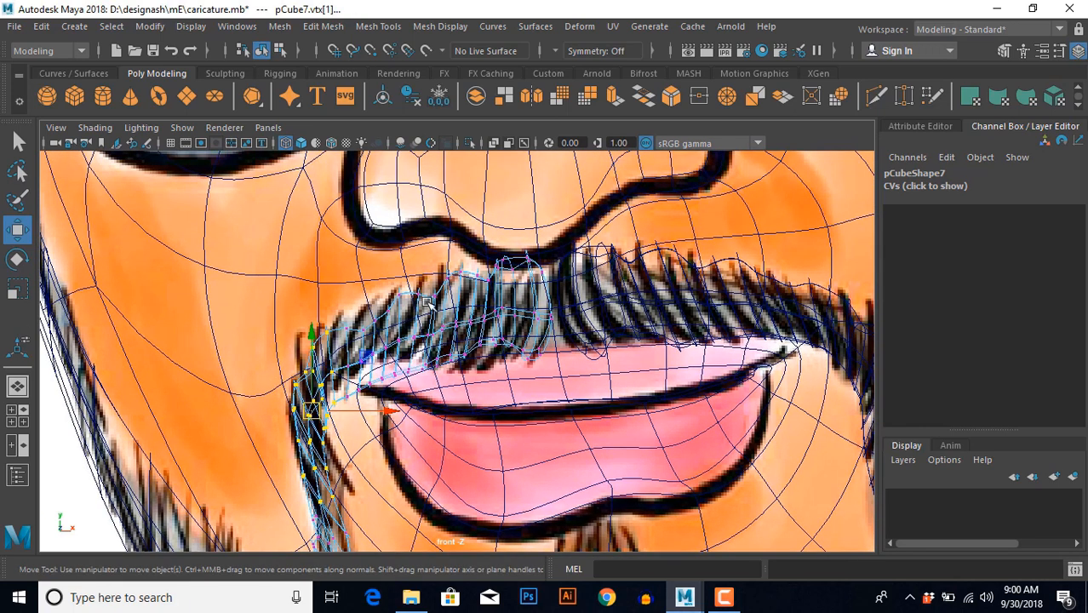
pyautogui.moveTo(350, 299)
pyautogui.mouseDown()
pyautogui.moveTo(373, 342)
pyautogui.moveTo(359, 309)
pyautogui.mouseUp()
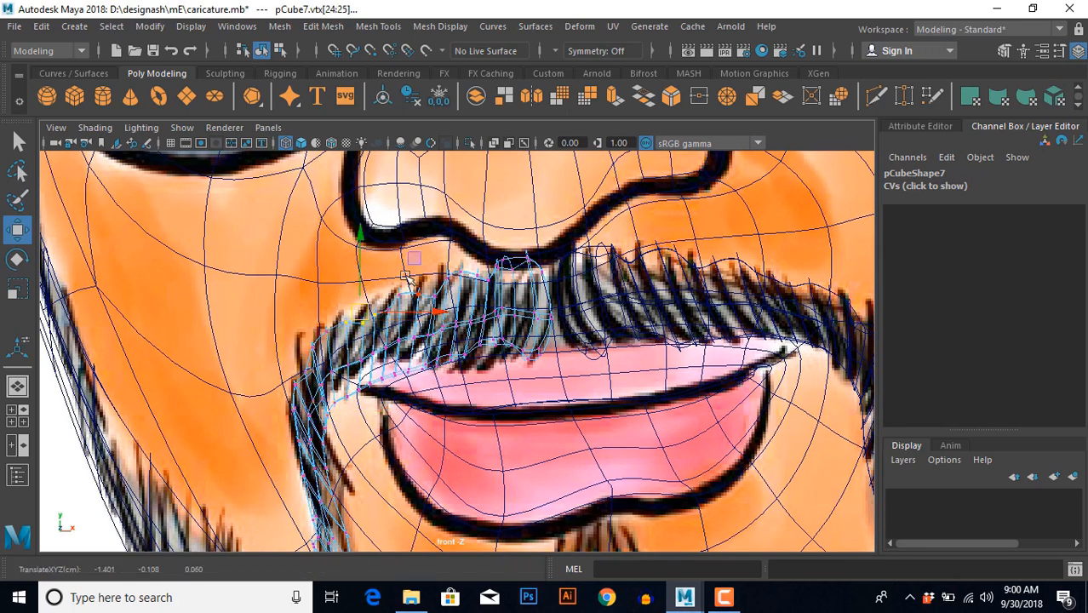
pyautogui.moveTo(405, 275)
pyautogui.mouseDown()
pyautogui.moveTo(459, 318)
pyautogui.moveTo(421, 271)
pyautogui.mouseUp()
pyautogui.moveTo(336, 295); pyautogui.dragTo(372, 340)
pyautogui.press('space')
pyautogui.press('space')
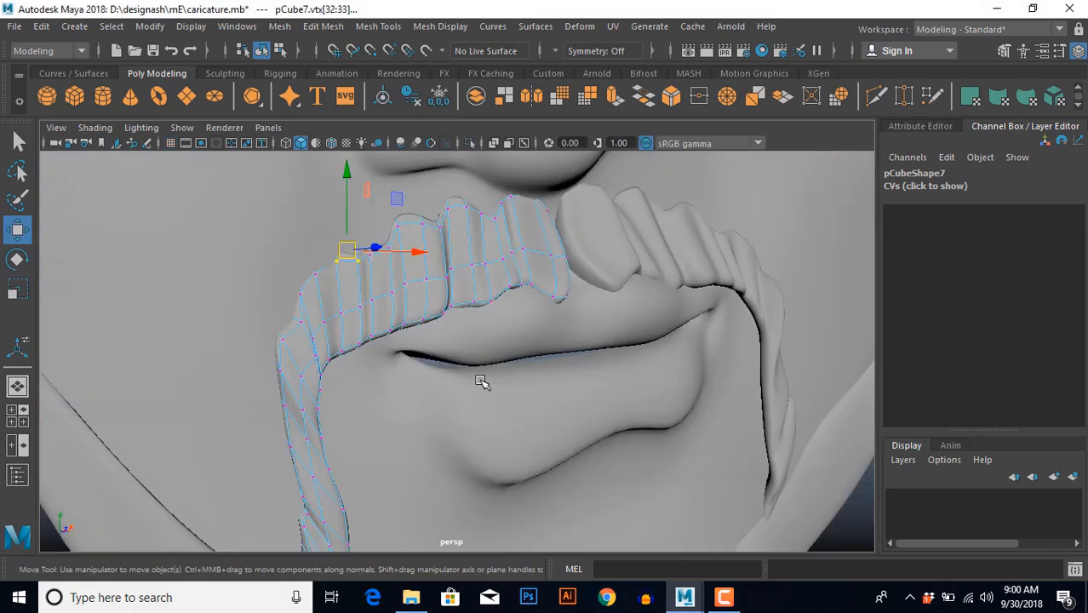
# In the front view, shift the mirrored moustache half's lower-edge vertices near the mouth corner to the drawn hair tips.
pyautogui.press('space')
pyautogui.press('space')
pyautogui.keyDown('alt'); pyautogui.moveTo(337, 441); pyautogui.dragTo(378, 432, button='middle'); pyautogui.keyUp('alt')
pyautogui.scroll(3, 389, 402)
pyautogui.moveTo(372, 368); pyautogui.dragTo(338, 392)
pyautogui.moveTo(412, 345); pyautogui.dragTo(455, 352)
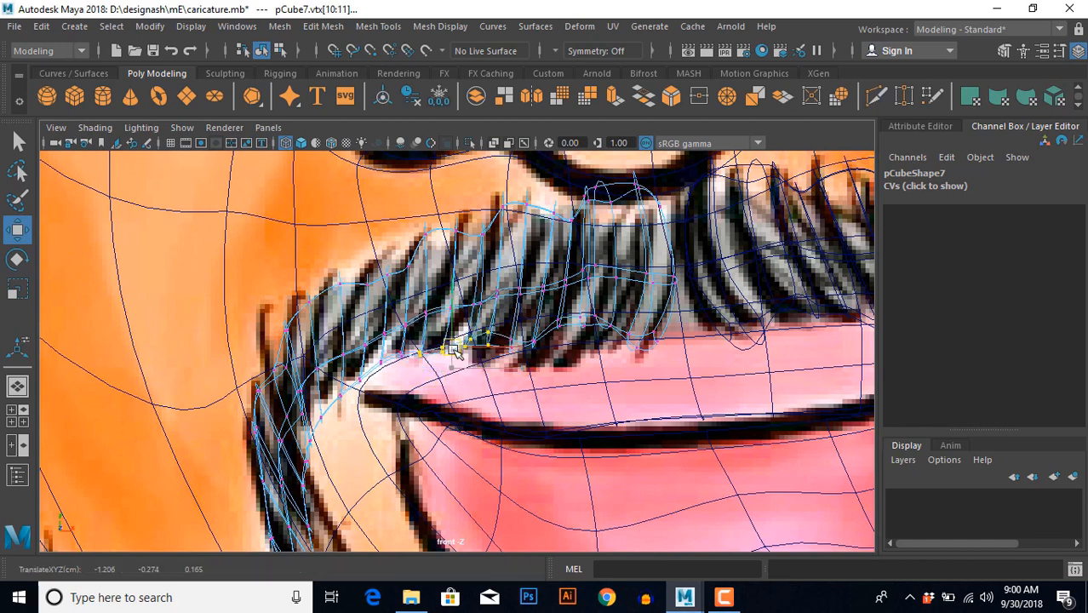
# Adjust the mirrored half's lower-edge vertices toward its inner end to the drawn tips, return to object mode and check the face in perspective.
pyautogui.moveTo(549, 302); pyautogui.dragTo(549, 355)
pyautogui.moveTo(621, 317); pyautogui.dragTo(638, 360)
pyautogui.moveTo(555, 320); pyautogui.dragTo(708, 363)
pyautogui.press('space')
pyautogui.press('space')
pyautogui.scroll(-4, 511, 340)
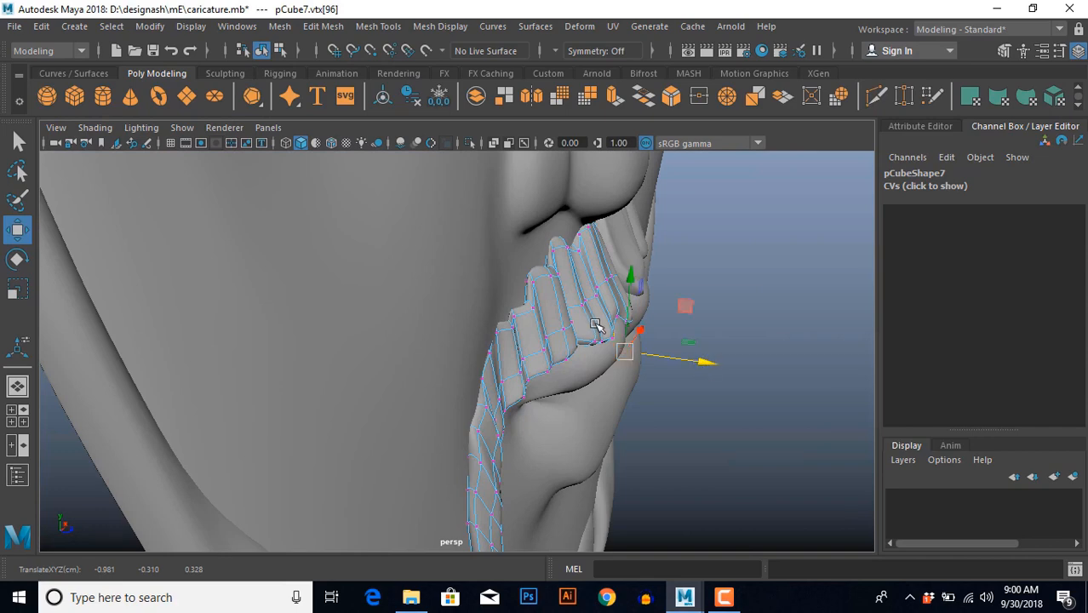
pyautogui.moveTo(596, 325); pyautogui.dragTo(621, 286, button='right')
pyautogui.click(734, 295)
pyautogui.keyDown('alt'); pyautogui.moveTo(683, 379); pyautogui.dragTo(571, 424); pyautogui.keyUp('alt')
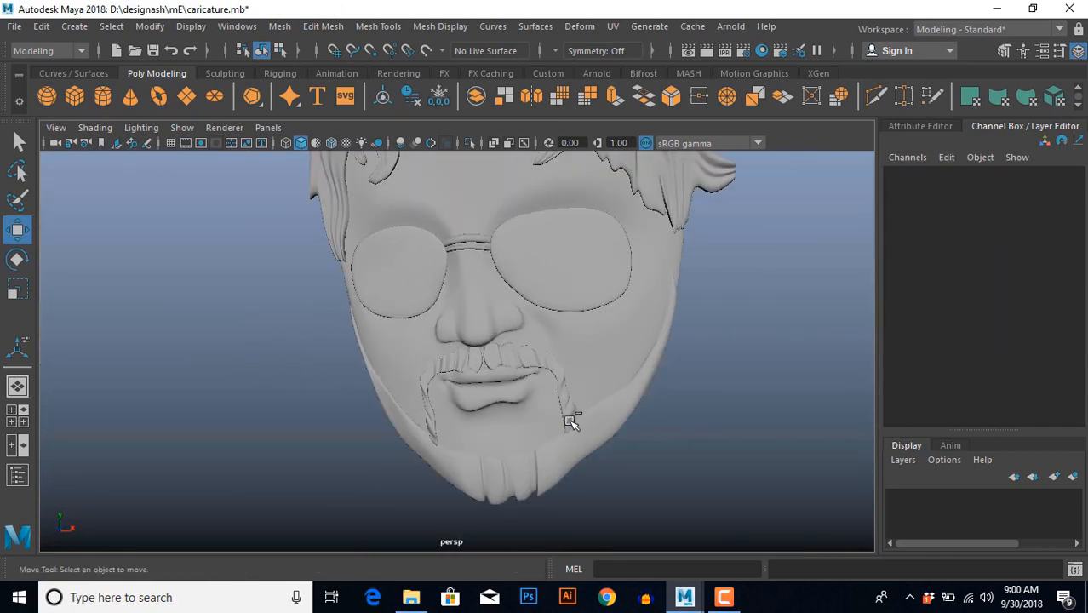
# Select the beard and insert vertical edge loops through the two narrow strands at the chin.
pyautogui.click(562, 464)
pyautogui.keyDown('alt'); pyautogui.moveTo(570, 439); pyautogui.dragTo(568, 357, button='middle'); pyautogui.keyUp('alt')
pyautogui.keyDown('alt'); pyautogui.moveTo(568, 357); pyautogui.dragTo(556, 447, button='right'); pyautogui.keyUp('alt')
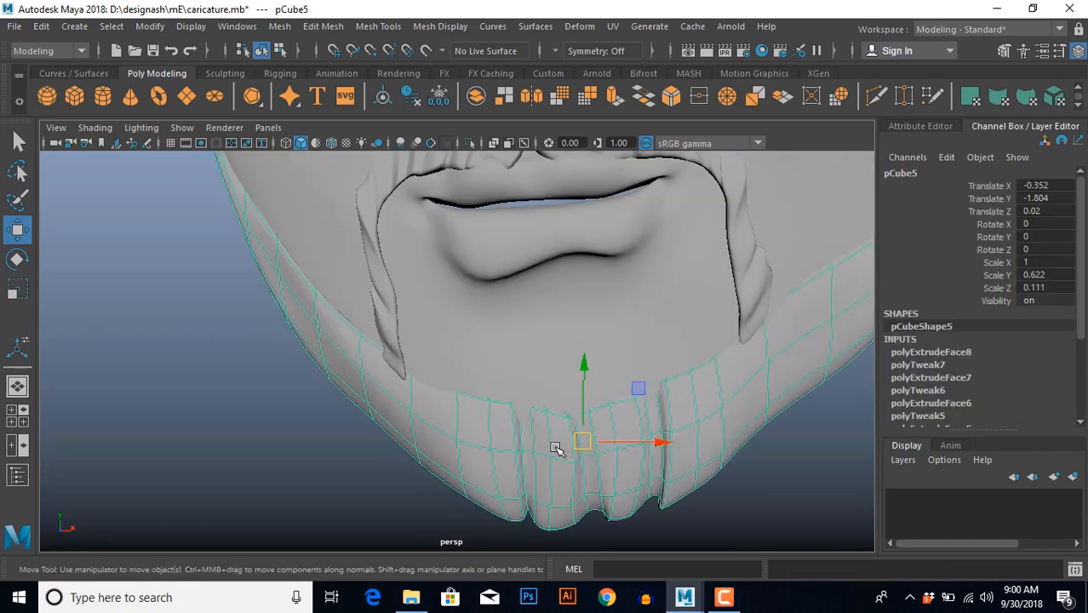
pyautogui.keyDown('alt'); pyautogui.moveTo(556, 447); pyautogui.dragTo(532, 340, button='middle'); pyautogui.keyUp('alt')
pyautogui.keyDown('alt'); pyautogui.moveTo(532, 340); pyautogui.dragTo(572, 349, button='right'); pyautogui.keyUp('alt')
pyautogui.click(573, 350)
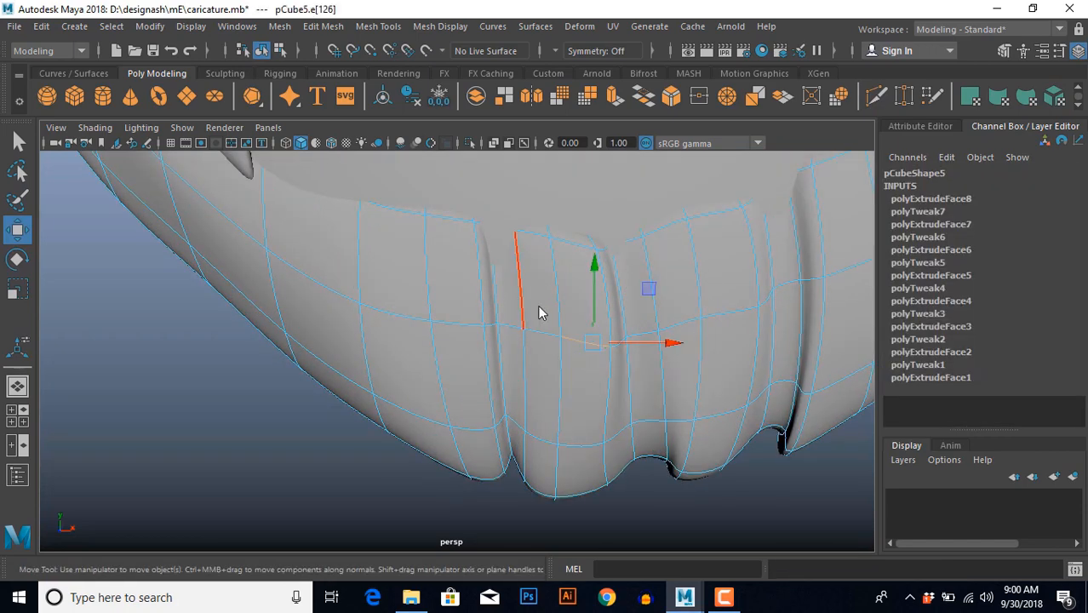
pyautogui.keyDown('shift'); pyautogui.moveTo(488, 333); pyautogui.dragTo(587, 358, button='right'); pyautogui.keyUp('shift')
pyautogui.click(713, 316)
pyautogui.press('g')
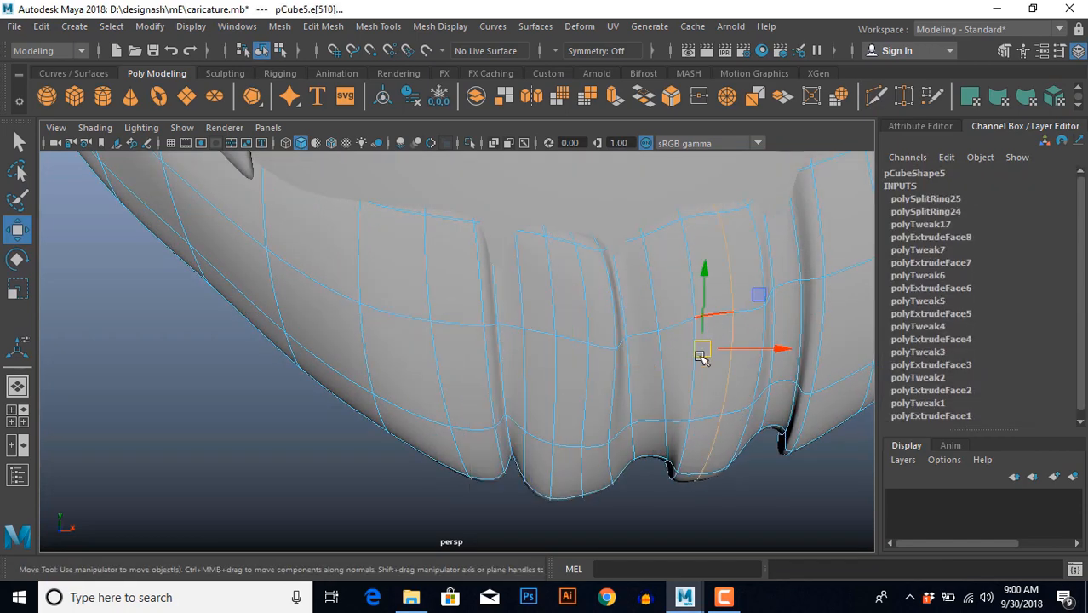
# Insert two edge loops across the beard's wide faces just outside the chin strands, below the original moustache half.
pyautogui.scroll(-5, 592, 413)
pyautogui.scroll(3, 568, 469)
pyautogui.keyDown('alt'); pyautogui.moveTo(567, 469); pyautogui.dragTo(489, 505, button='middle'); pyautogui.keyUp('alt')
pyautogui.scroll(3, 489, 506)
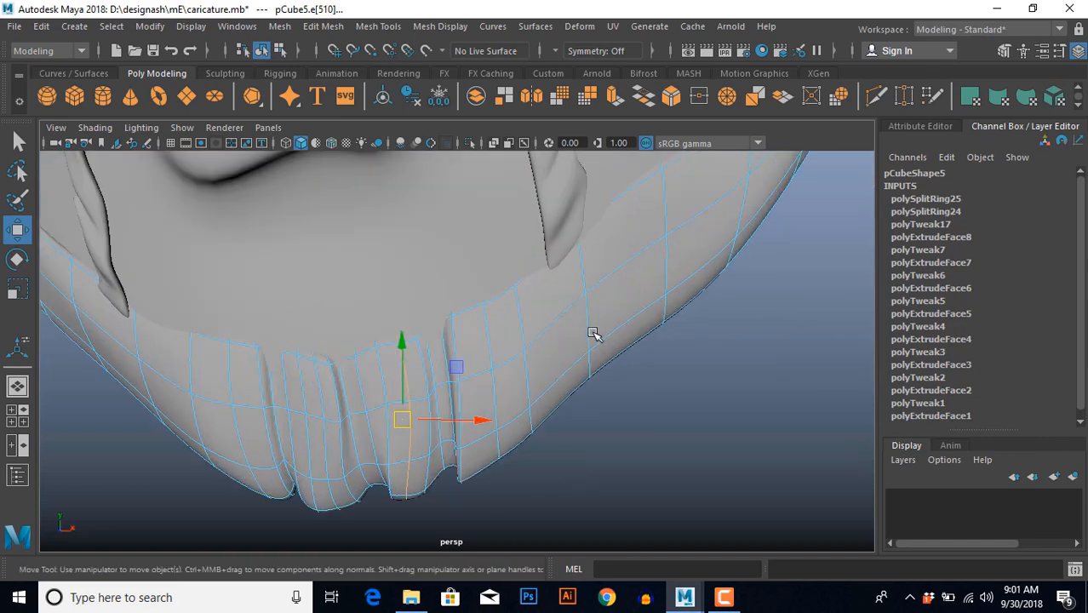
pyautogui.click(555, 320)
pyautogui.press('g')
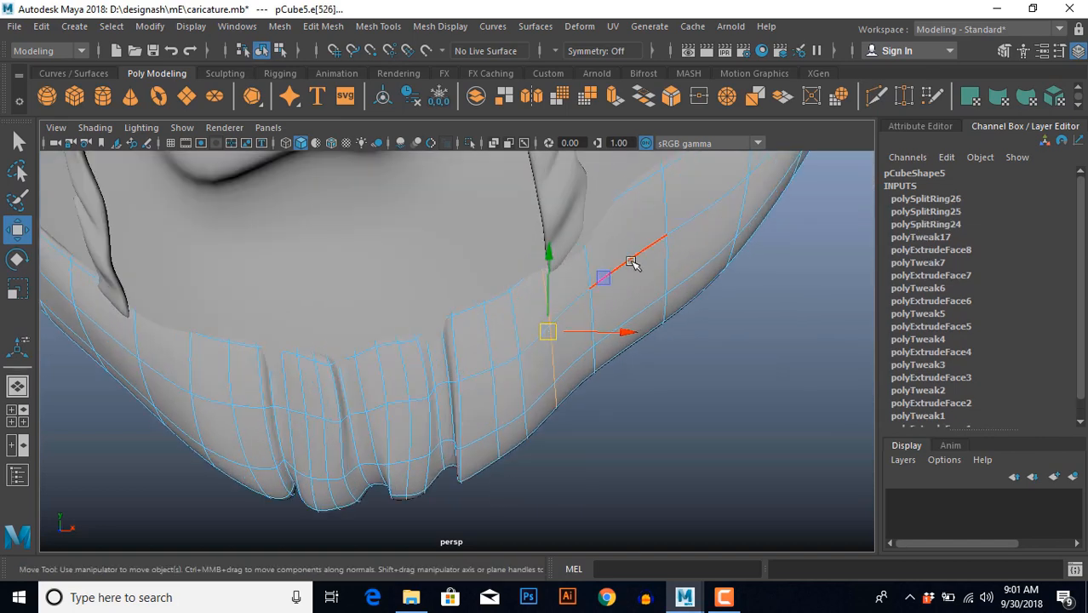
pyautogui.click(630, 261)
pyautogui.press('g')
# Insert five more edge loops across the beard, continuing up the jaw on the original moustache half's side.
pyautogui.keyDown('alt'); pyautogui.moveTo(682, 321); pyautogui.dragTo(500, 430, button='middle'); pyautogui.keyUp('alt')
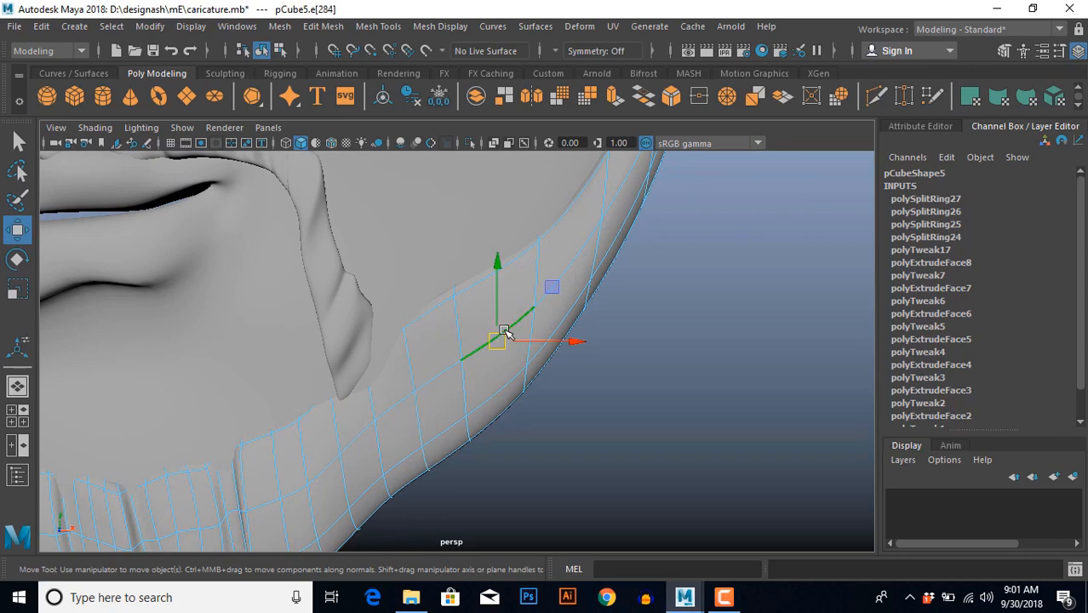
pyautogui.press('g')
pyautogui.press('g')
pyautogui.keyDown('alt'); pyautogui.moveTo(612, 352); pyautogui.dragTo(483, 320); pyautogui.keyUp('alt')
pyautogui.press('g')
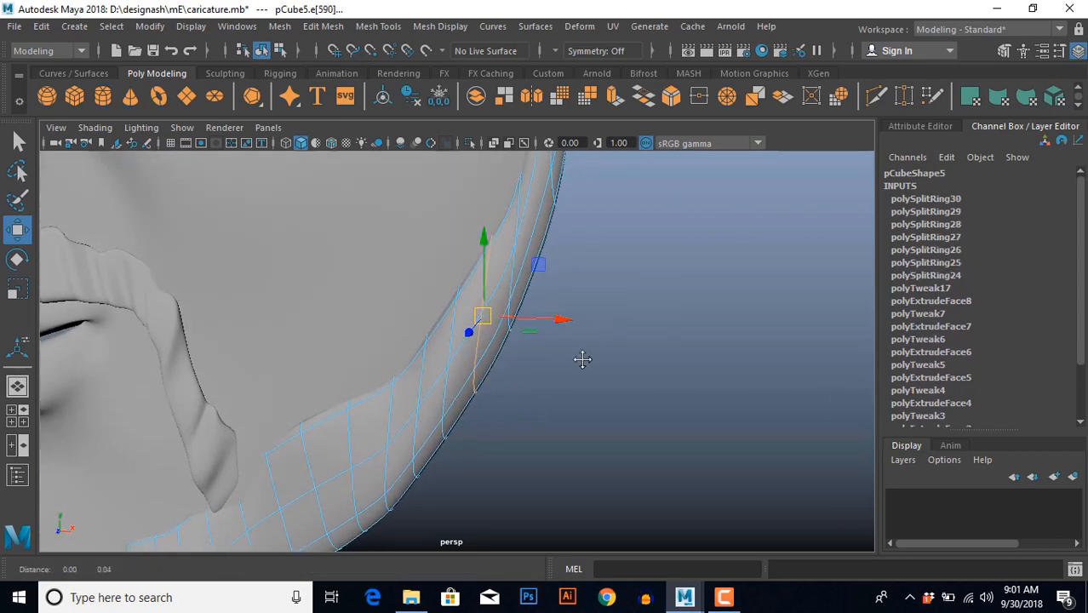
pyautogui.keyDown('alt'); pyautogui.moveTo(583, 359); pyautogui.dragTo(522, 389); pyautogui.keyUp('alt')
pyautogui.press('g')
pyautogui.press('g')
pyautogui.moveTo(471, 292)
pyautogui.keyDown('alt'); pyautogui.mouseDown()
pyautogui.moveTo(515, 381)
pyautogui.moveTo(547, 319)
pyautogui.moveTo(512, 361)
pyautogui.moveTo(474, 310)
pyautogui.mouseUp(); pyautogui.keyUp('alt')
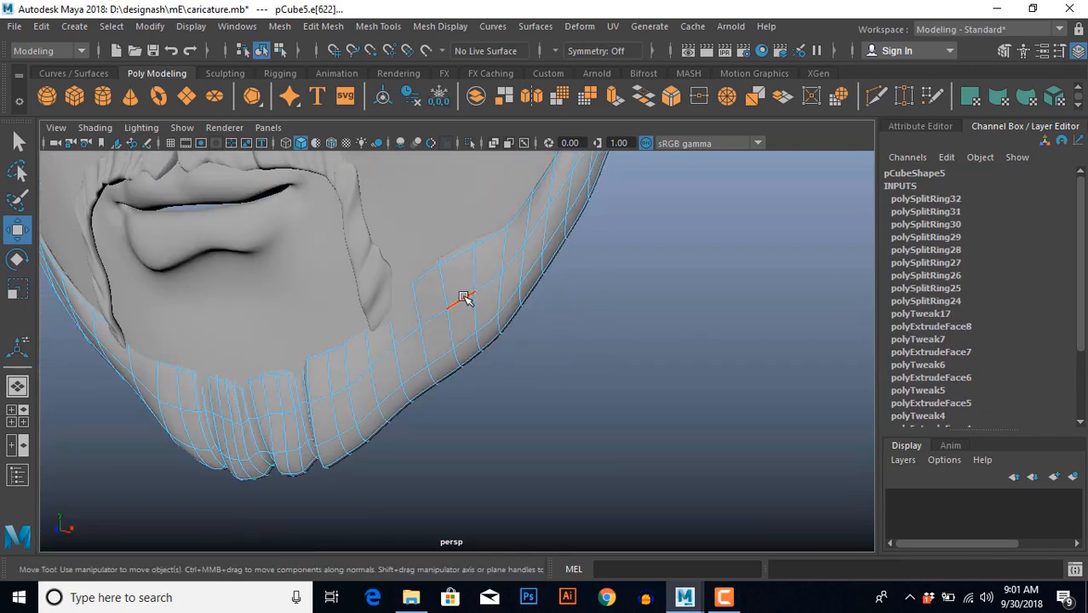
# Subdivide the remaining wide beard faces between the jaw and the chin strands on that side with three edge loops.
pyautogui.press('g')
pyautogui.click(464, 298)
pyautogui.click(413, 338)
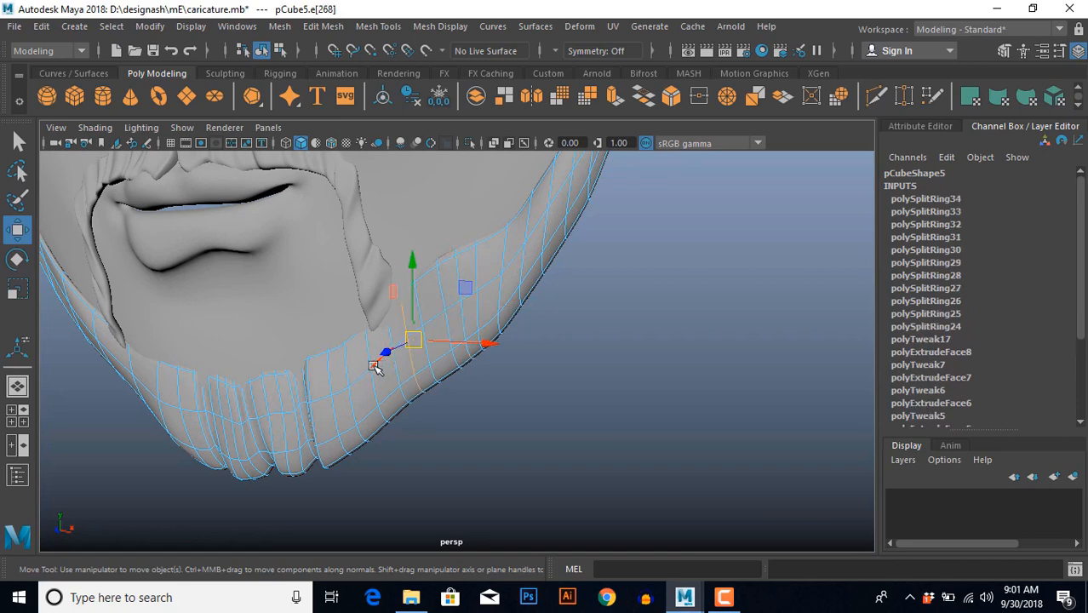
pyautogui.scroll(-2, 426, 437)
pyautogui.keyDown('alt'); pyautogui.moveTo(401, 448); pyautogui.dragTo(614, 439, button='middle'); pyautogui.keyUp('alt')
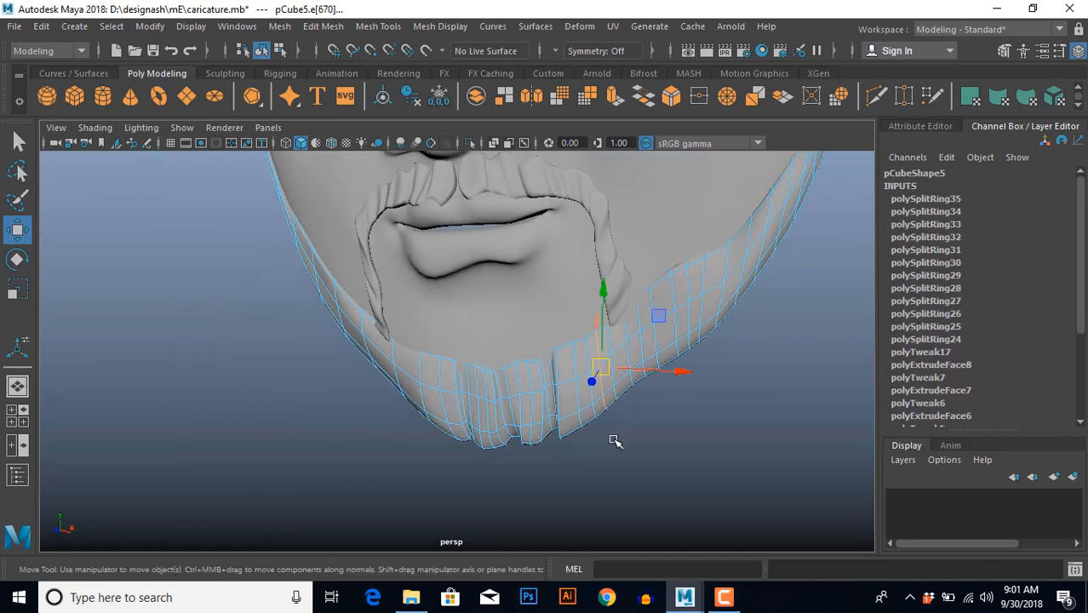
# Insert five edge loops across the beard from the chin up the jaw on the mirrored moustache half's side.
pyautogui.scroll(2, 562, 434)
pyautogui.click(403, 406)
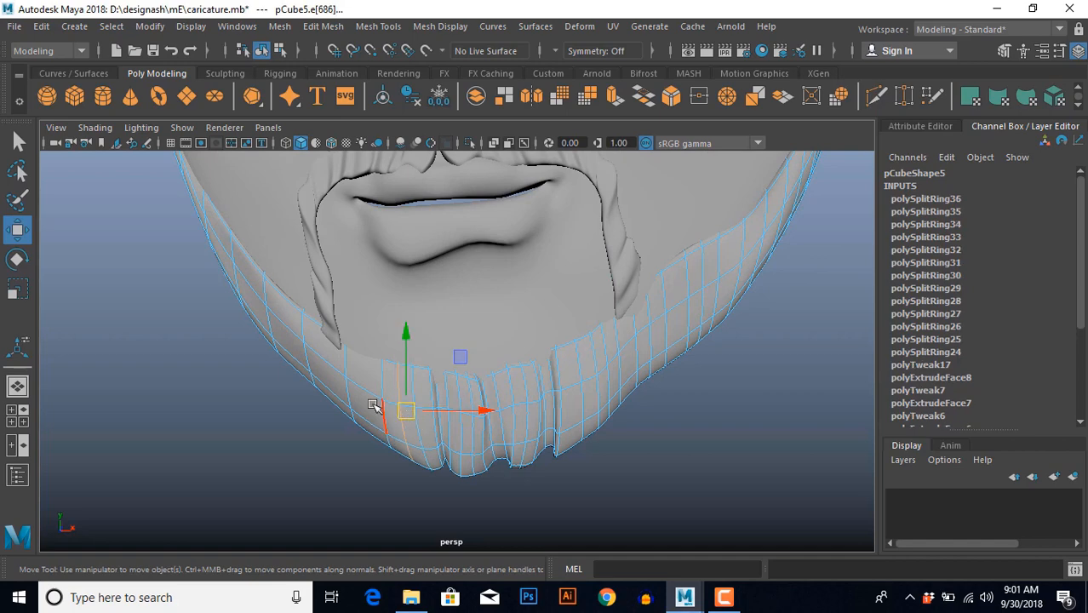
pyautogui.click(364, 393)
pyautogui.keyDown('alt'); pyautogui.moveTo(387, 447); pyautogui.dragTo(415, 455); pyautogui.keyUp('alt')
pyautogui.scroll(1, 375, 428)
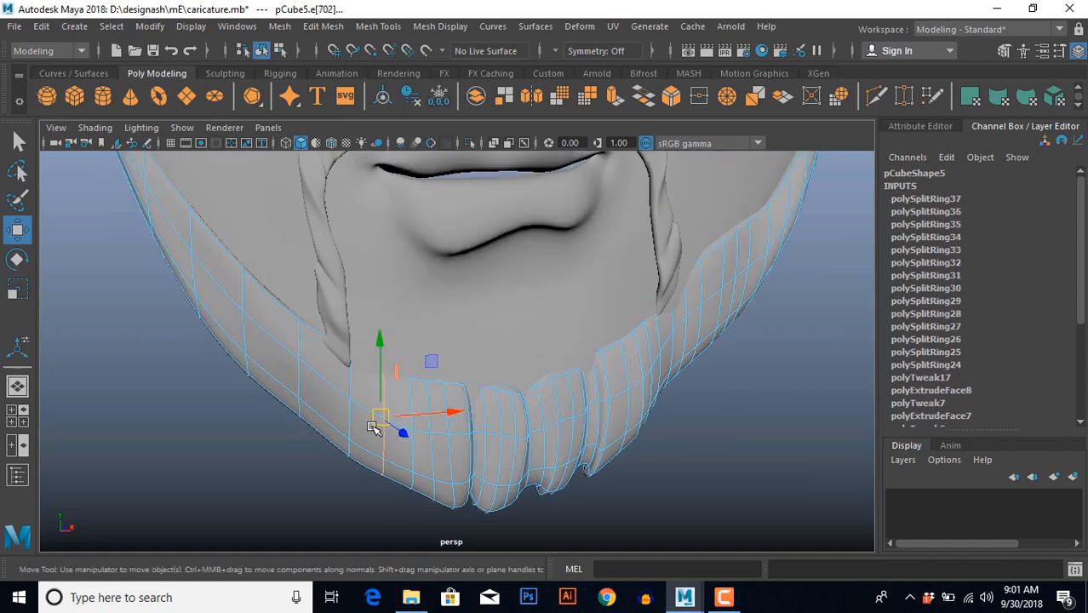
pyautogui.click(341, 397)
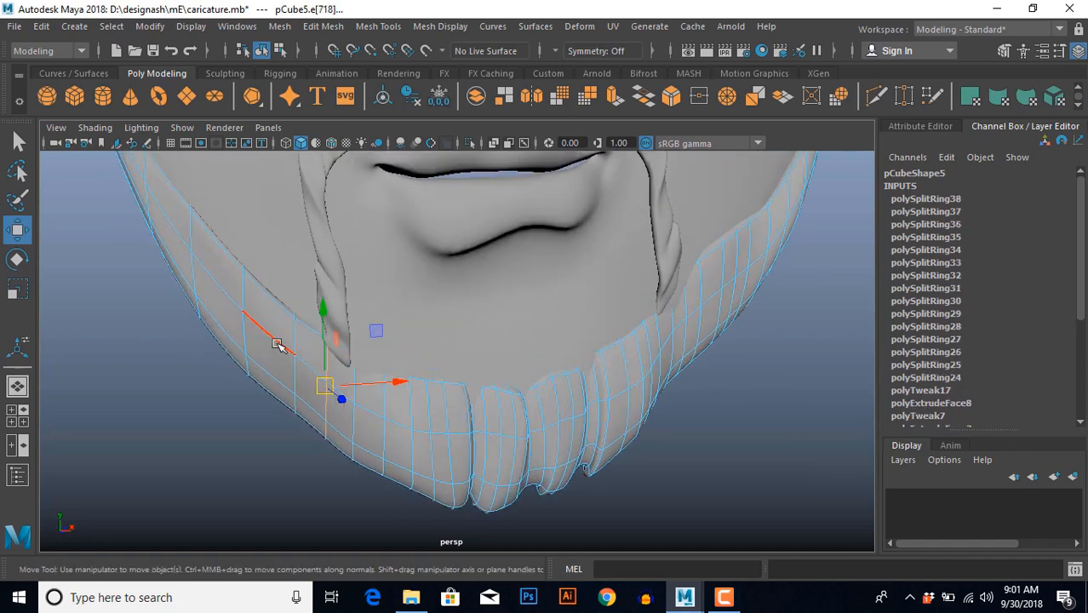
pyautogui.click(277, 343)
pyautogui.press('g')
pyautogui.click(219, 295)
pyautogui.press('g')
# Insert five edge loops between the existing ones along the jaw on the mirrored moustache half's side.
pyautogui.keyDown('alt'); pyautogui.moveTo(238, 349); pyautogui.dragTo(336, 394, button='middle'); pyautogui.keyUp('alt')
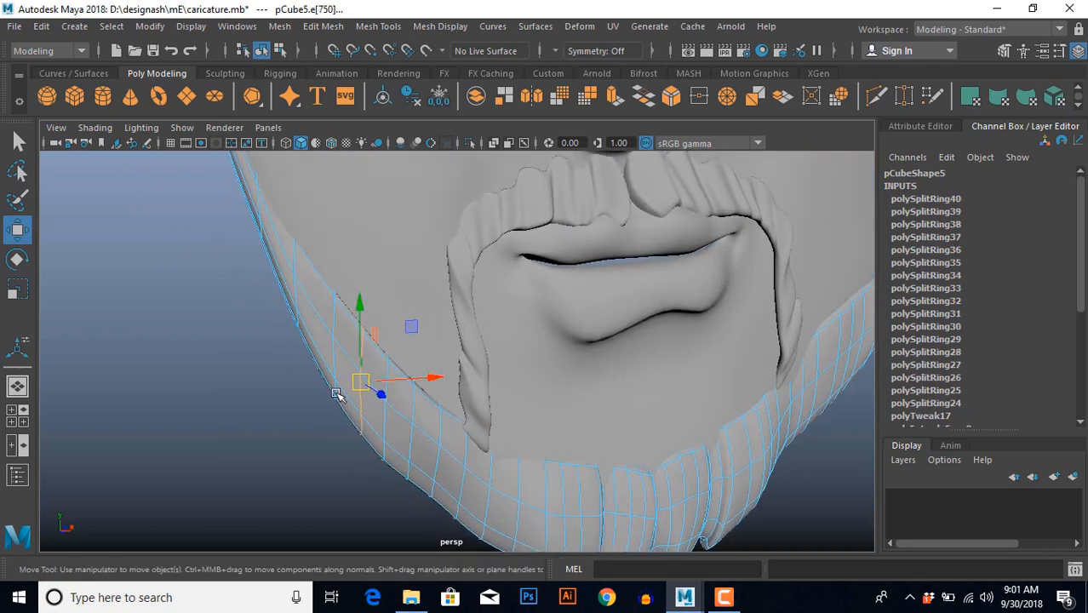
pyautogui.press('g')
pyautogui.click(347, 356)
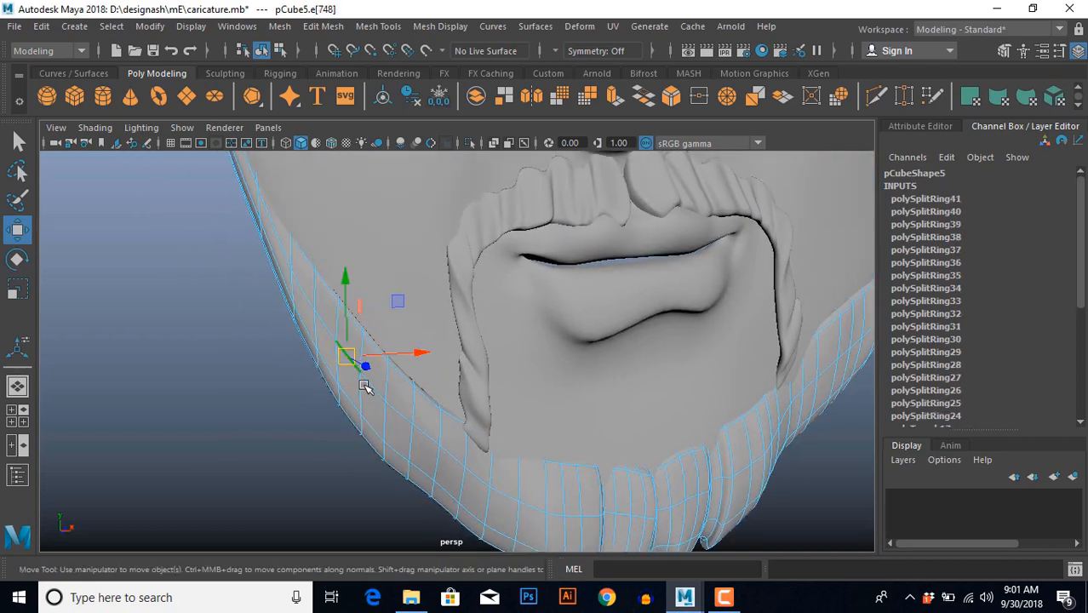
pyautogui.press('g')
pyautogui.click(374, 392)
pyautogui.press('g')
pyautogui.click(394, 415)
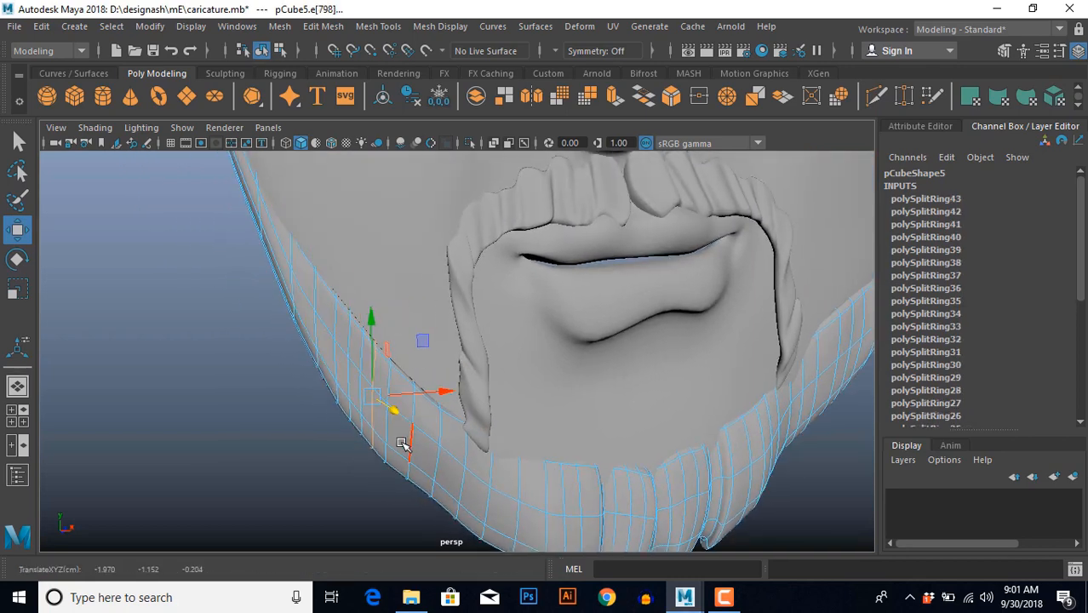
pyautogui.press('g')
pyautogui.click(424, 438)
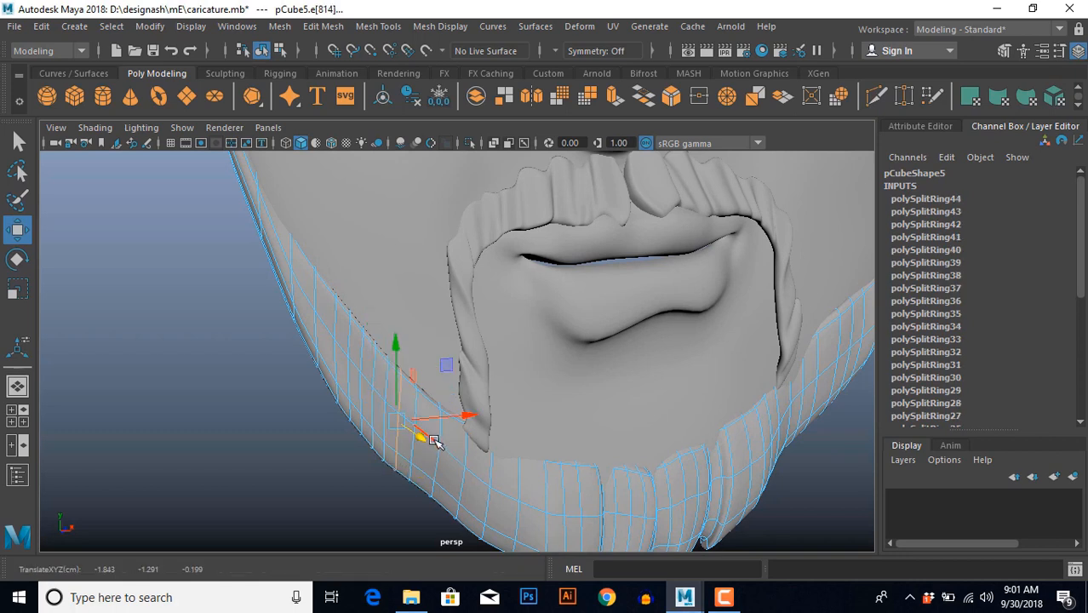
pyautogui.press('g')
# Insert three edge loops through the beard's remaining wide faces between the mirrored moustache half's tip and the chin.
pyautogui.click(456, 463)
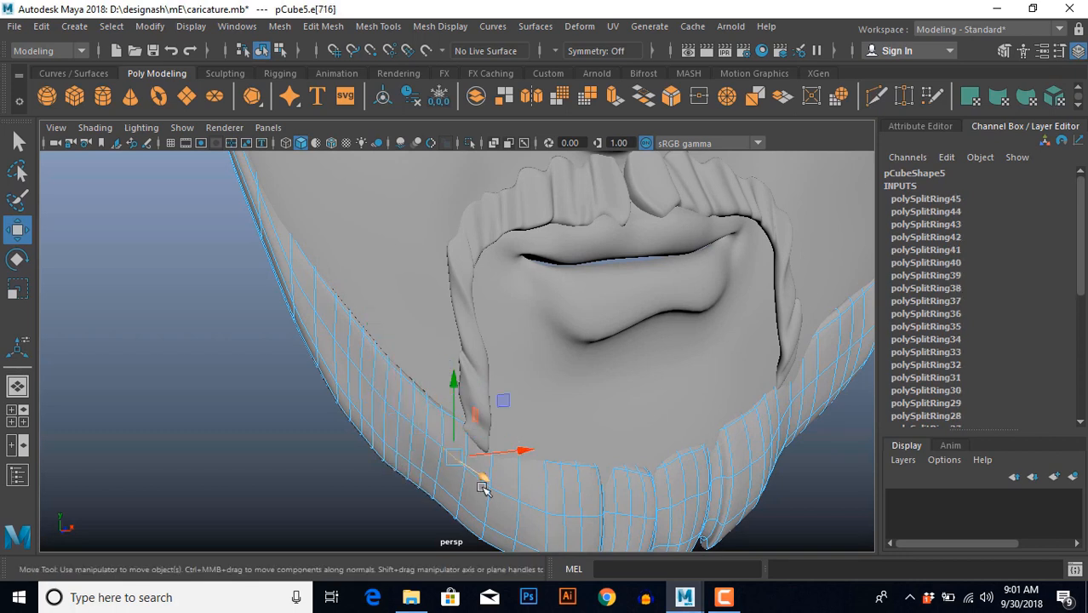
pyautogui.press('g')
pyautogui.click(512, 501)
pyautogui.press('g')
pyautogui.click(547, 510)
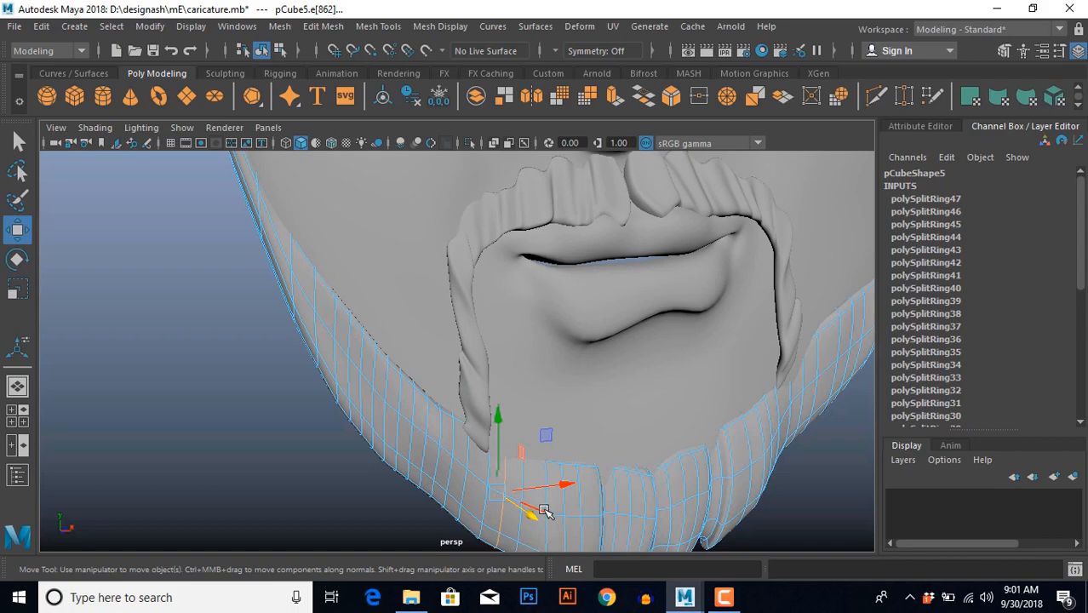
pyautogui.press('g')
pyautogui.click(607, 511)
pyautogui.scroll(-4, 498, 456)
pyautogui.scroll(2, 477, 470)
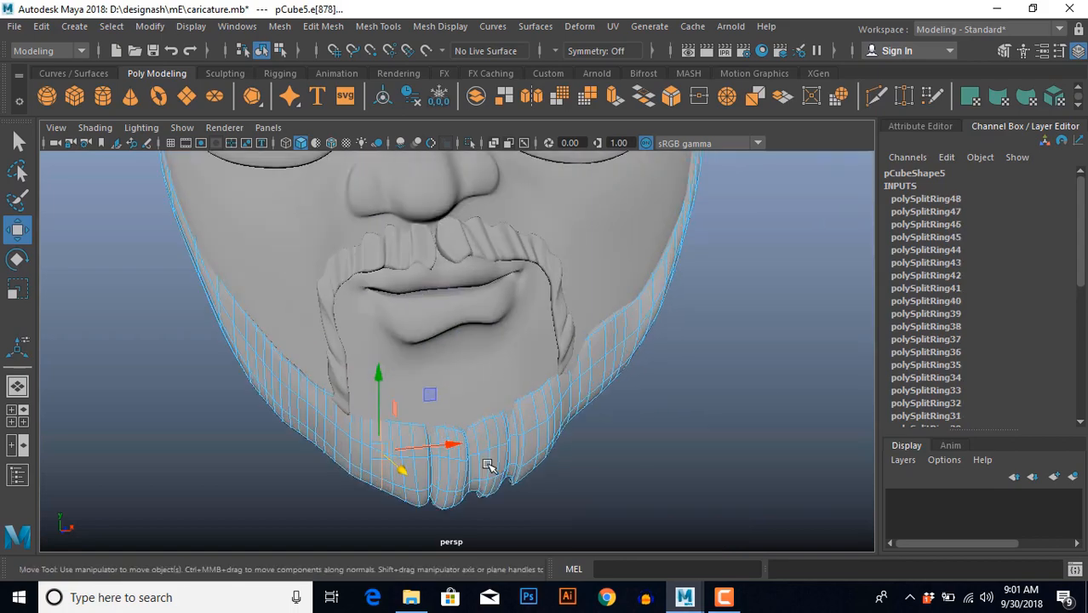
# In the front view, offset alternating lower-edge vertices of the beard beside the chin to form jagged hair tips like the drawing.
pyautogui.scroll(-2, 488, 466)
pyautogui.keyDown('alt'); pyautogui.moveTo(443, 478); pyautogui.dragTo(343, 484); pyautogui.keyUp('alt')
pyautogui.press('space')
pyautogui.press('space')
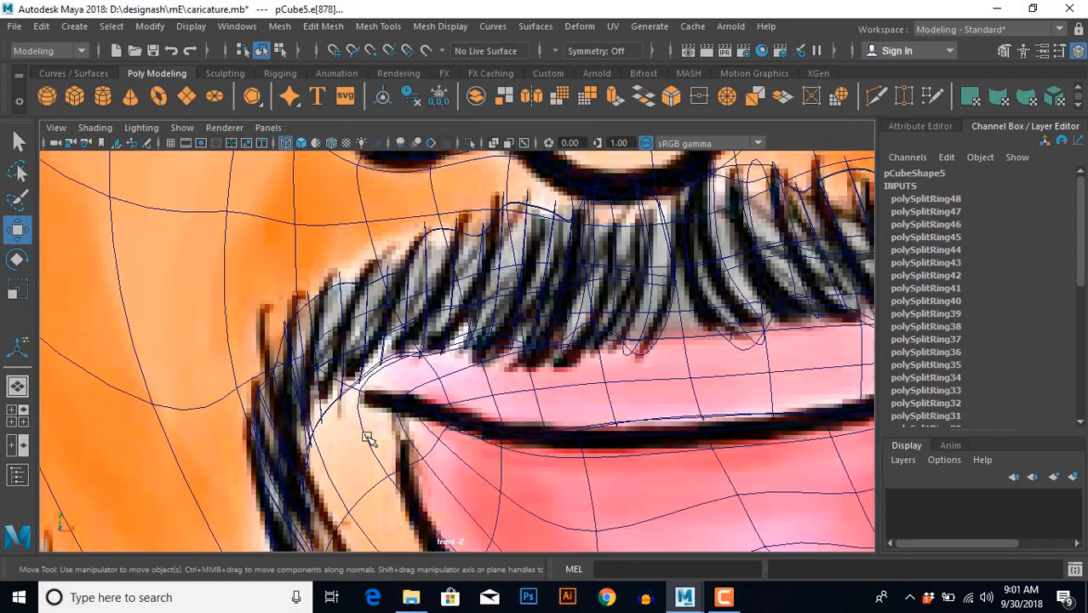
pyautogui.scroll(-10, 367, 437)
pyautogui.keyDown('alt'); pyautogui.moveTo(498, 502); pyautogui.dragTo(393, 421, button='middle'); pyautogui.keyUp('alt')
pyautogui.scroll(8, 404, 422)
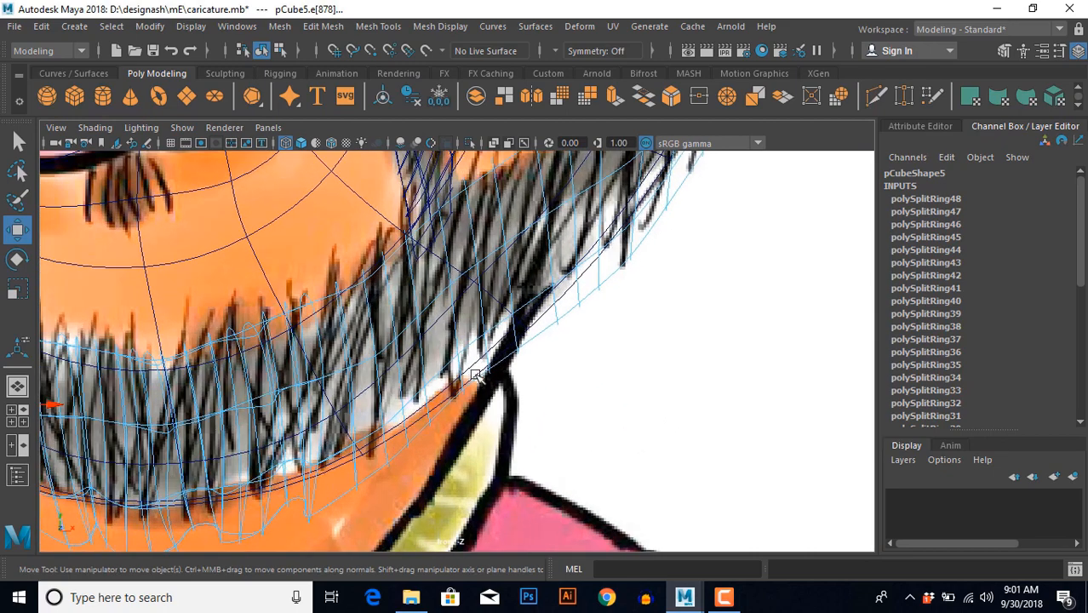
pyautogui.moveTo(479, 367); pyautogui.dragTo(431, 375)
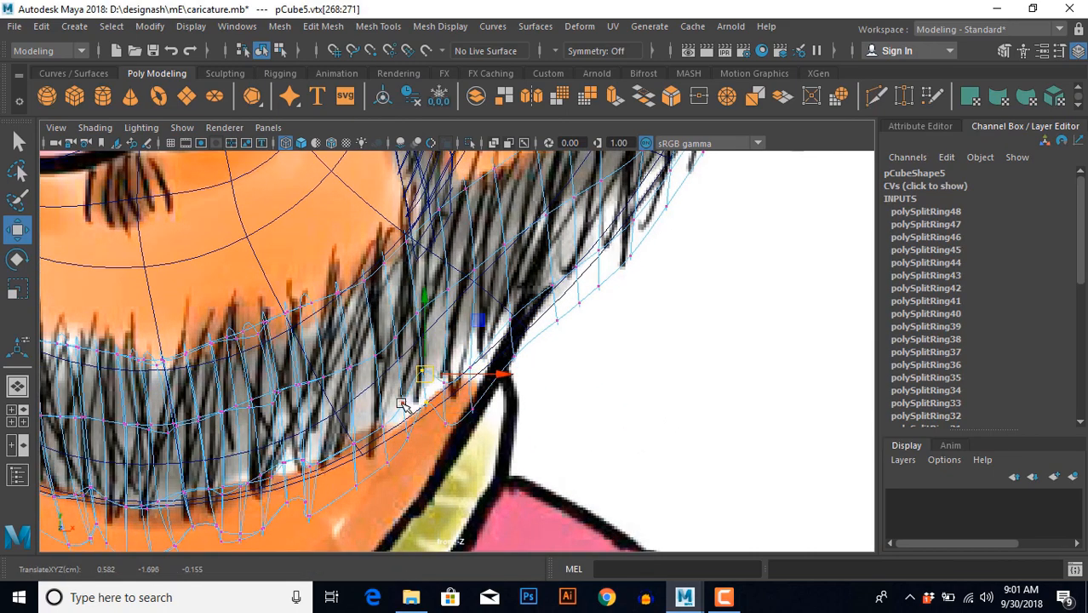
pyautogui.moveTo(399, 438); pyautogui.dragTo(357, 439)
pyautogui.click(357, 453)
pyautogui.keyDown('shift'); pyautogui.click(357, 494); pyautogui.keyUp('shift')
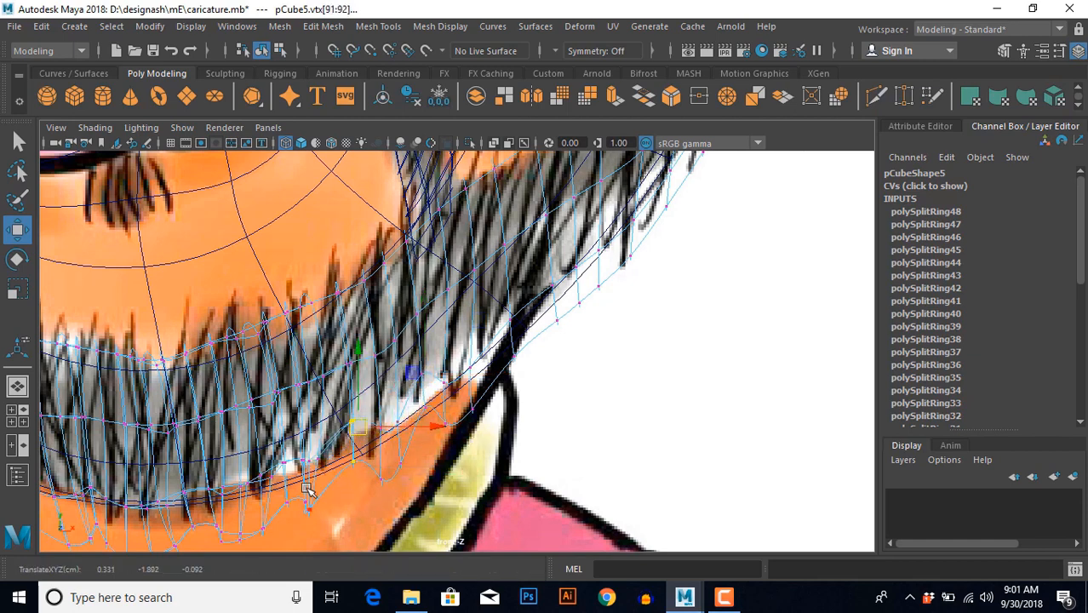
pyautogui.moveTo(302, 489); pyautogui.dragTo(319, 527)
# Continue shaping jagged hair tips from the beard's lower-edge vertices up the jaw and check the smooth result in perspective.
pyautogui.keyDown('alt'); pyautogui.moveTo(530, 452); pyautogui.dragTo(432, 486, button='middle'); pyautogui.keyUp('alt')
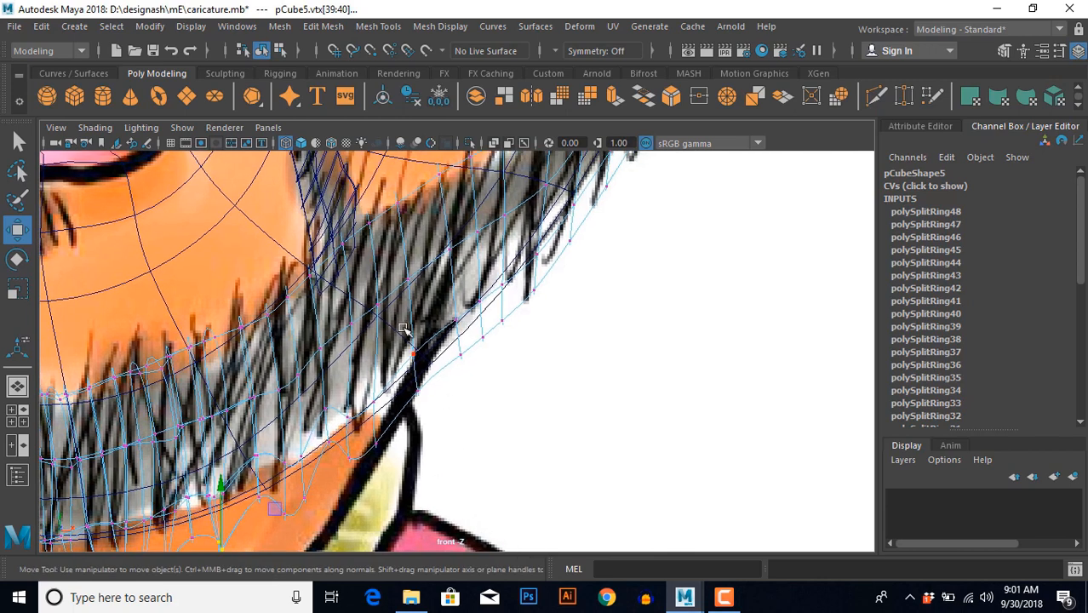
pyautogui.moveTo(419, 381); pyautogui.dragTo(410, 362)
pyautogui.moveTo(447, 297); pyautogui.dragTo(481, 378)
pyautogui.moveTo(475, 332); pyautogui.dragTo(443, 391)
pyautogui.moveTo(498, 316)
pyautogui.mouseDown()
pyautogui.moveTo(534, 276)
pyautogui.moveTo(516, 314)
pyautogui.mouseUp()
pyautogui.press('space')
pyautogui.press('space')
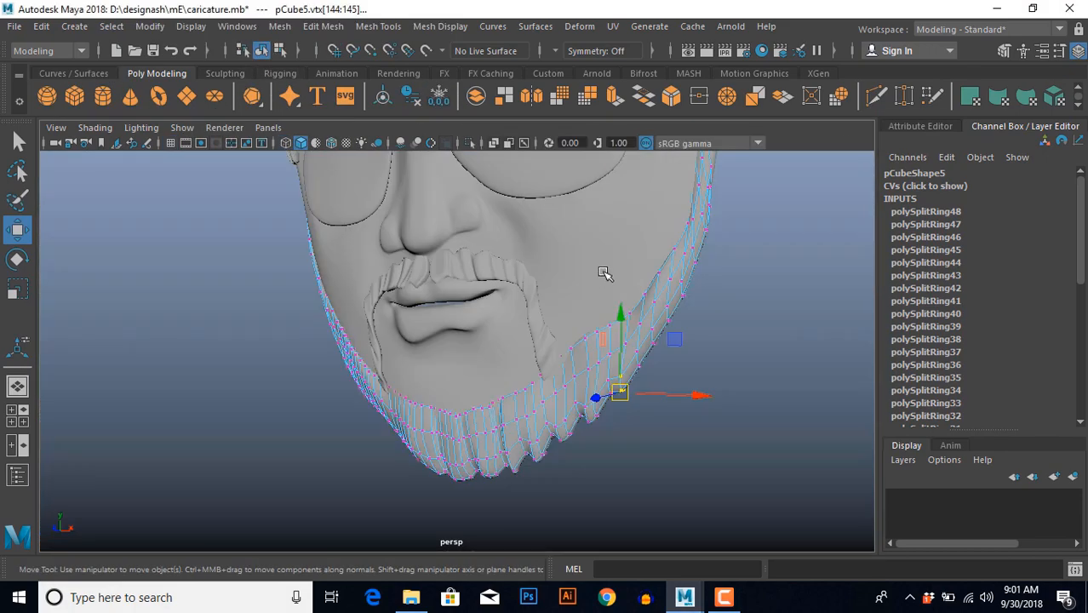
pyautogui.moveTo(654, 324); pyautogui.dragTo(700, 283, button='right')
pyautogui.click(634, 417)
pyautogui.keyDown('alt'); pyautogui.moveTo(597, 399); pyautogui.dragTo(567, 422); pyautogui.keyUp('alt')
pyautogui.scroll(4, 567, 405)
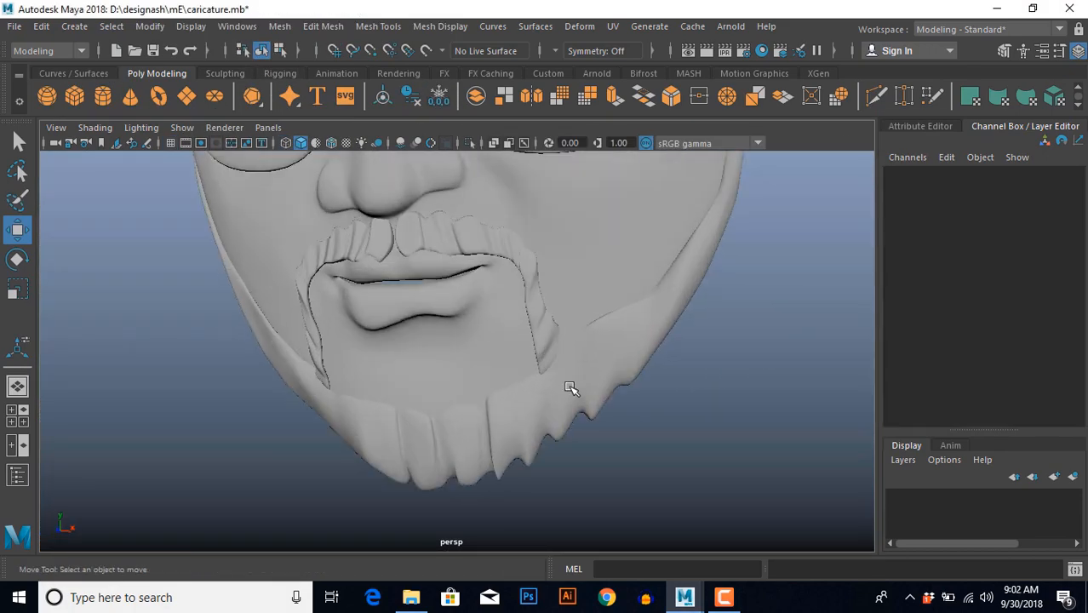
# Select the beard and insert an edge loop where it widens beside the original moustache half's tip.
pyautogui.click(571, 386)
pyautogui.scroll(3, 570, 388)
pyautogui.keyDown('alt'); pyautogui.moveTo(647, 489); pyautogui.dragTo(541, 410, button='middle'); pyautogui.keyUp('alt')
pyautogui.scroll(3, 539, 409)
pyautogui.keyDown('alt'); pyautogui.moveTo(539, 408); pyautogui.dragTo(505, 421); pyautogui.keyUp('alt')
pyautogui.scroll(3, 502, 392)
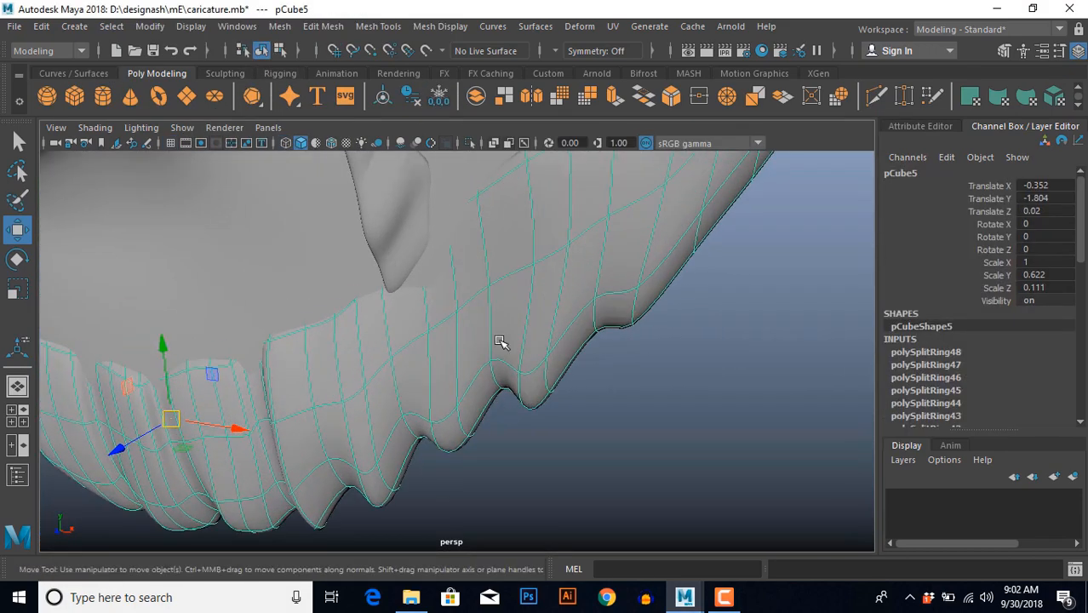
pyautogui.moveTo(498, 340); pyautogui.dragTo(521, 393, button='right')
pyautogui.click(509, 274)
pyautogui.keyDown('alt'); pyautogui.moveTo(536, 400); pyautogui.dragTo(513, 406); pyautogui.keyUp('alt')
# Move the upper beard edges around the step beside the moustache tip to form a raised strand and a groove.
pyautogui.click(471, 282)
pyautogui.keyDown('alt'); pyautogui.moveTo(471, 283); pyautogui.dragTo(468, 235); pyautogui.keyUp('alt')
pyautogui.keyDown('alt'); pyautogui.moveTo(495, 308); pyautogui.dragTo(494, 362, button='middle'); pyautogui.keyUp('alt')
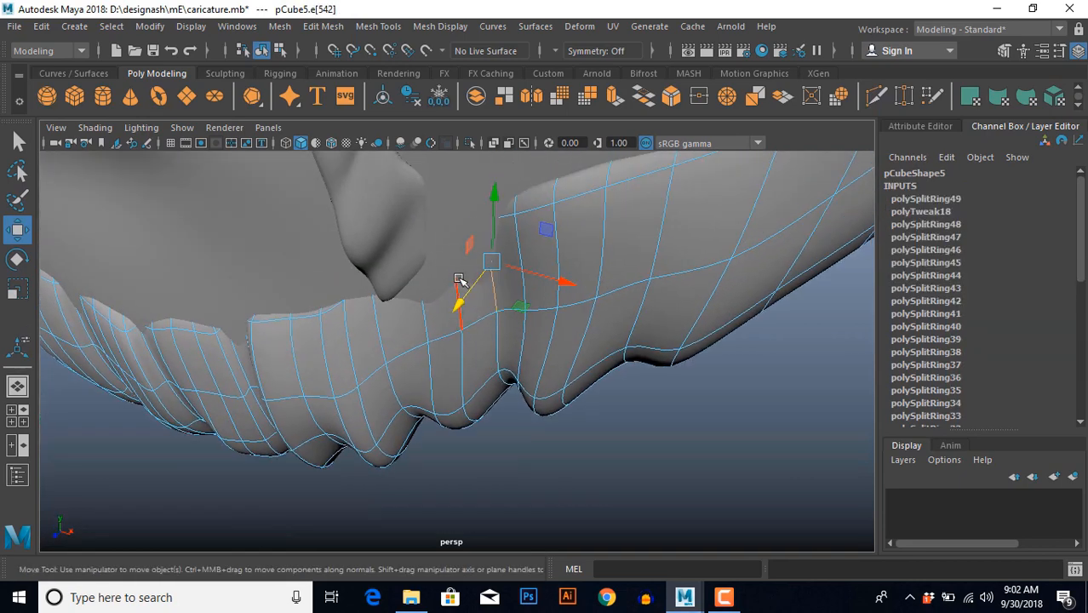
pyautogui.keyDown('alt'); pyautogui.moveTo(473, 351); pyautogui.dragTo(464, 330); pyautogui.keyUp('alt')
pyautogui.moveTo(403, 295); pyautogui.dragTo(399, 307)
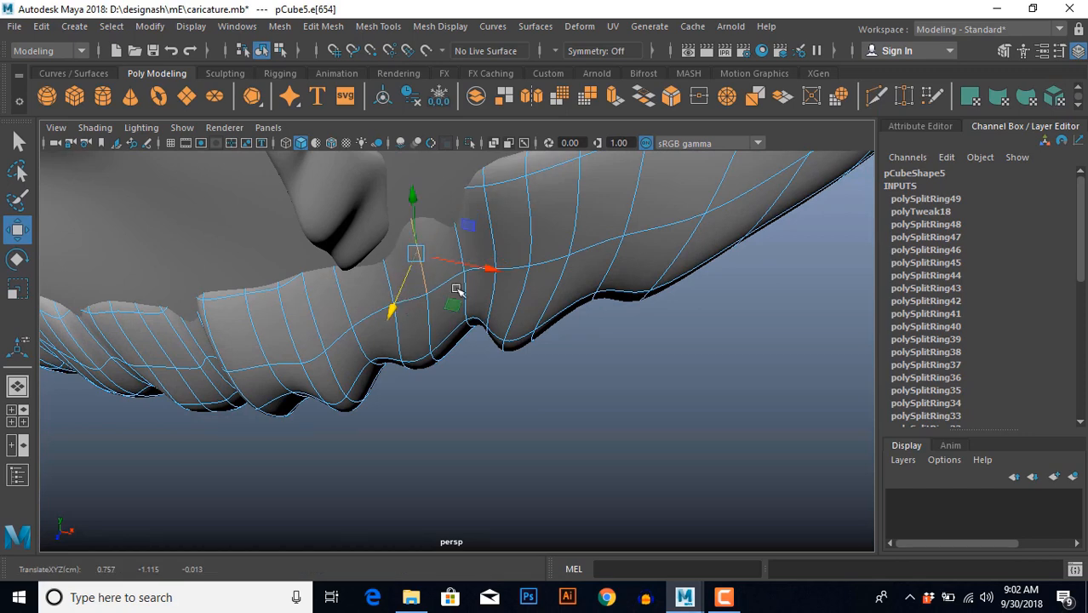
pyautogui.moveTo(491, 266); pyautogui.dragTo(549, 285)
# Insert three more edge loops across the beard's wide jaw section just beyond the new groove.
pyautogui.keyDown('alt'); pyautogui.moveTo(515, 330); pyautogui.dragTo(534, 367); pyautogui.keyUp('alt')
pyautogui.click(539, 371)
pyautogui.press('g')
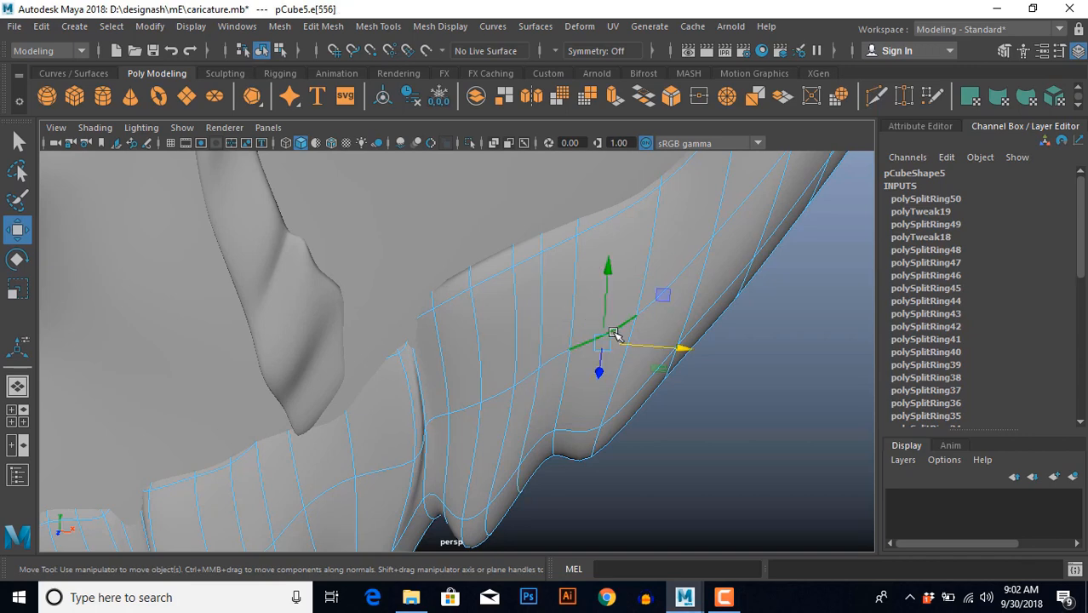
pyautogui.press('g')
pyautogui.press('g')
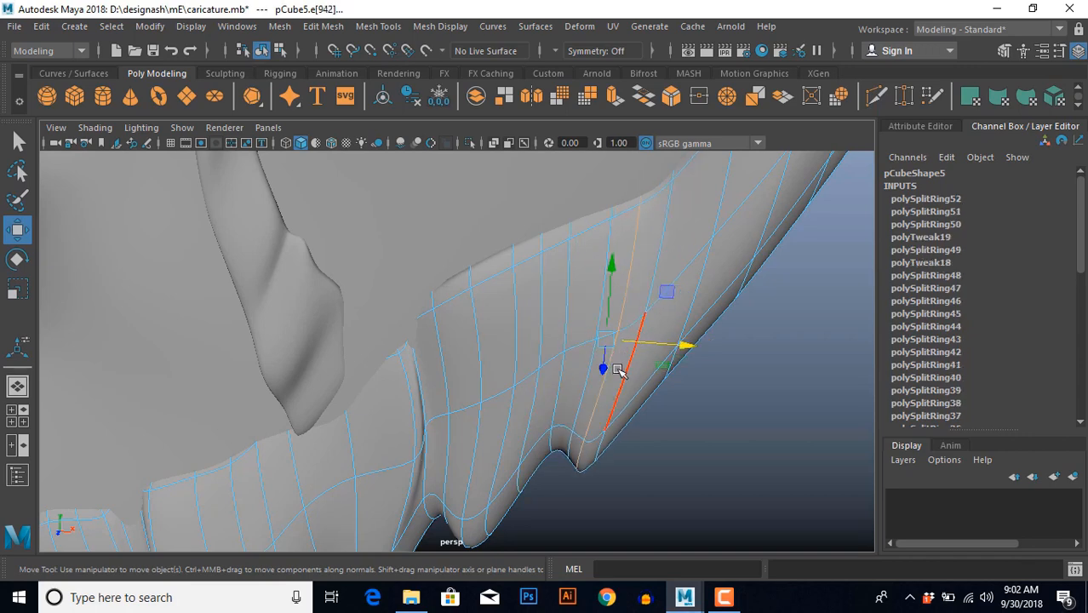
# Move the edges of the new loops on the beard's wide jaw section to form a raised strand beside a groove.
pyautogui.keyDown('alt'); pyautogui.moveTo(618, 371); pyautogui.dragTo(535, 293); pyautogui.keyUp('alt')
pyautogui.click(551, 314)
pyautogui.click(516, 359)
pyautogui.keyDown('alt'); pyautogui.moveTo(534, 293); pyautogui.dragTo(504, 320); pyautogui.keyUp('alt')
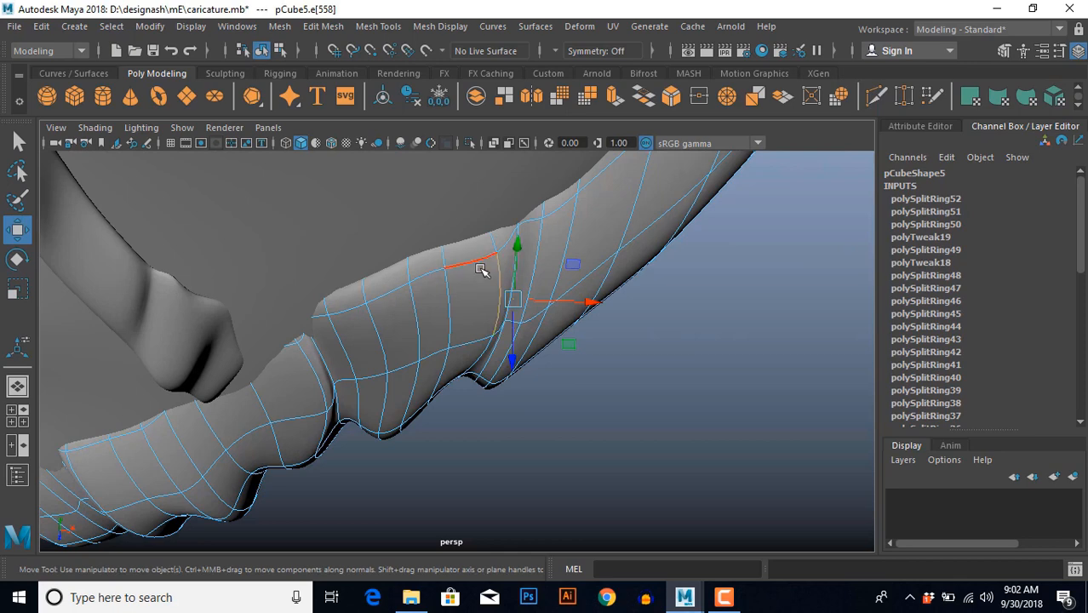
# Insert an edge loop inside the wide jaw strand and shift its edges to form a second narrow groove.
pyautogui.keyDown('ctrl'); pyautogui.moveTo(469, 303); pyautogui.dragTo(484, 370, button='right'); pyautogui.keyUp('ctrl')
pyautogui.keyDown('alt'); pyautogui.moveTo(486, 374); pyautogui.dragTo(477, 313); pyautogui.keyUp('alt')
pyautogui.click(477, 337)
pyautogui.click(452, 327)
pyautogui.keyDown('alt'); pyautogui.moveTo(441, 352); pyautogui.dragTo(437, 343); pyautogui.keyUp('alt')
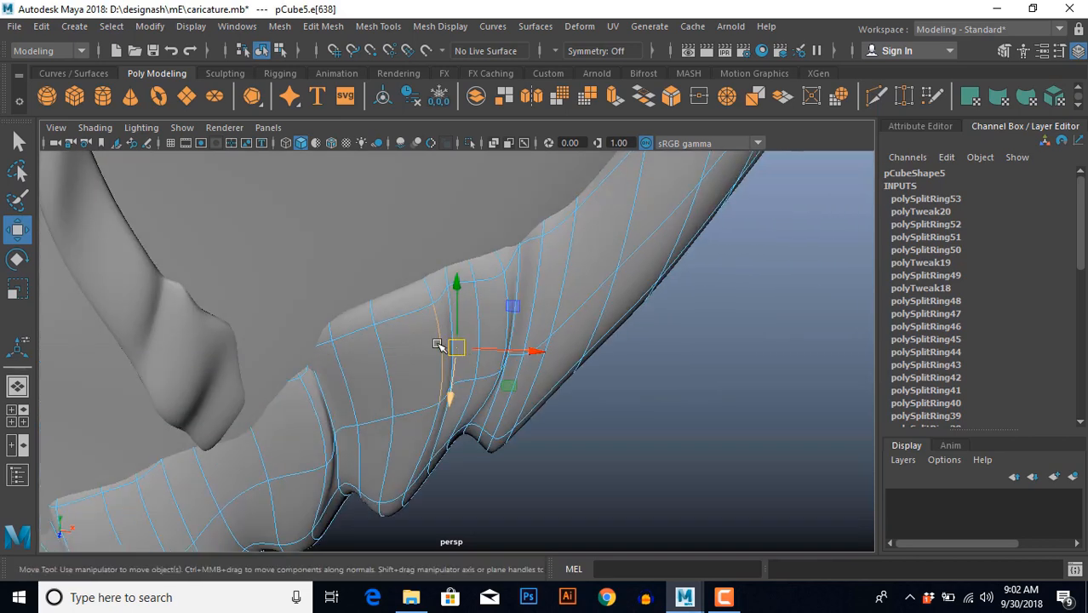
# Insert another edge loop in the wide jaw strand and three more across the long faces farther up the jaw.
pyautogui.keyDown('ctrl'); pyautogui.moveTo(501, 290); pyautogui.dragTo(526, 351, button='right'); pyautogui.keyUp('ctrl')
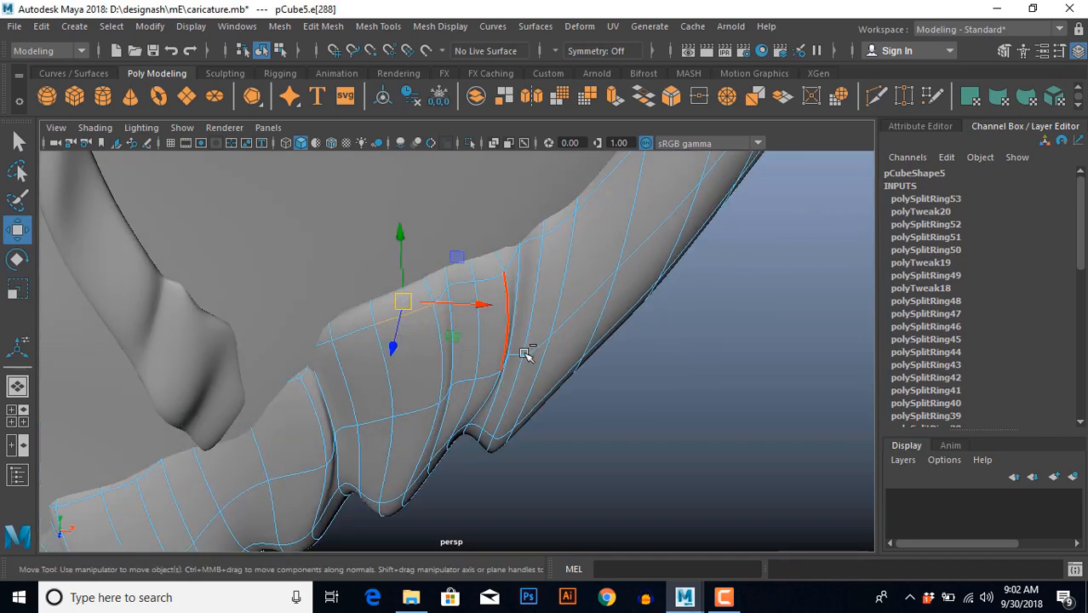
pyautogui.keyDown('alt'); pyautogui.moveTo(515, 362); pyautogui.dragTo(484, 366); pyautogui.keyUp('alt')
pyautogui.scroll(-4, 477, 386)
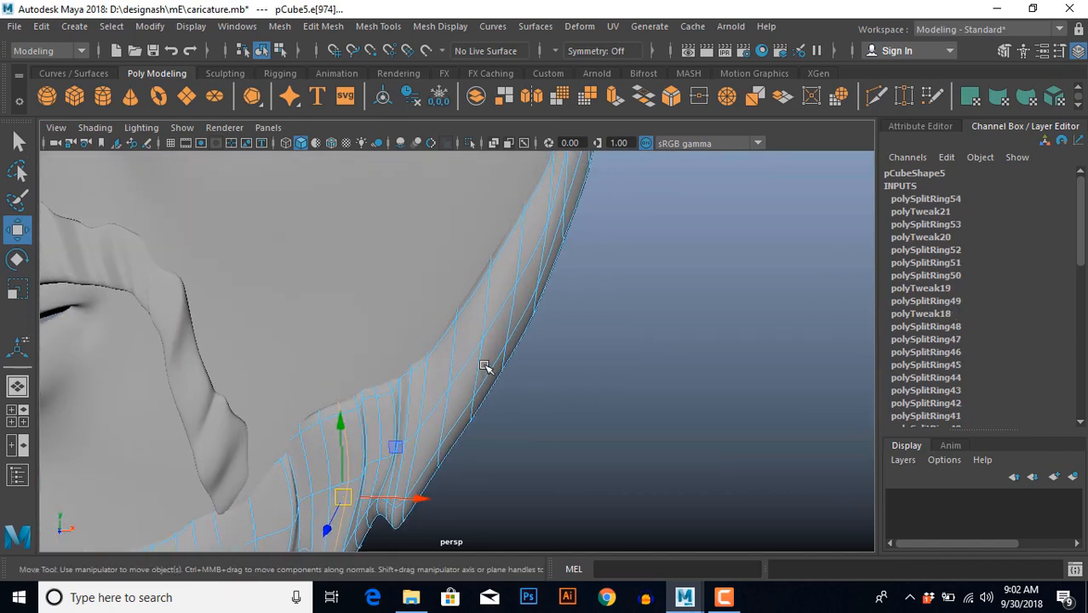
pyautogui.press('g')
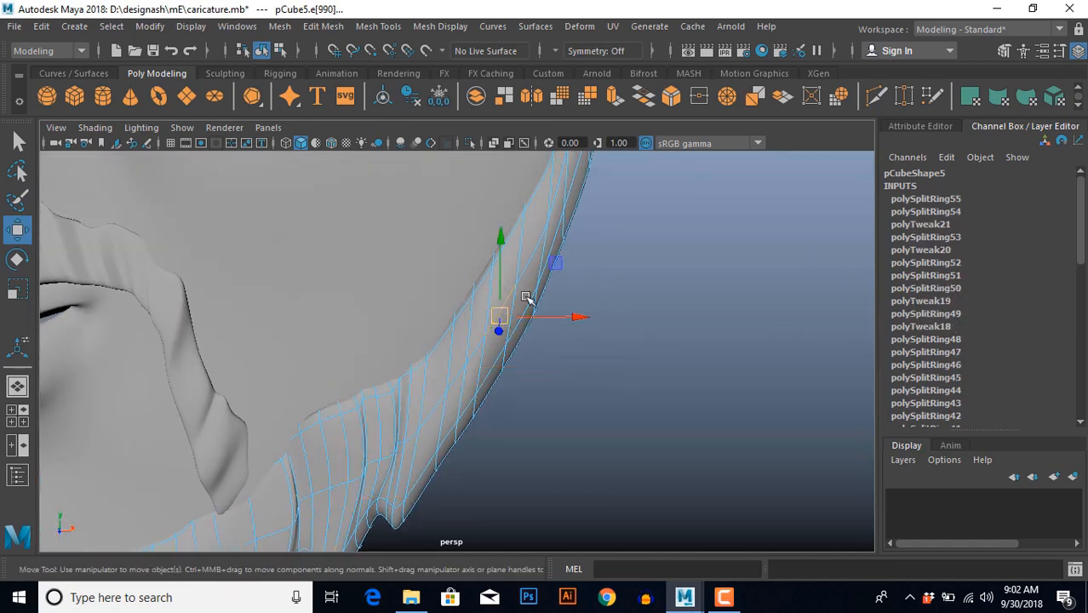
pyautogui.press('g')
pyautogui.press('g')
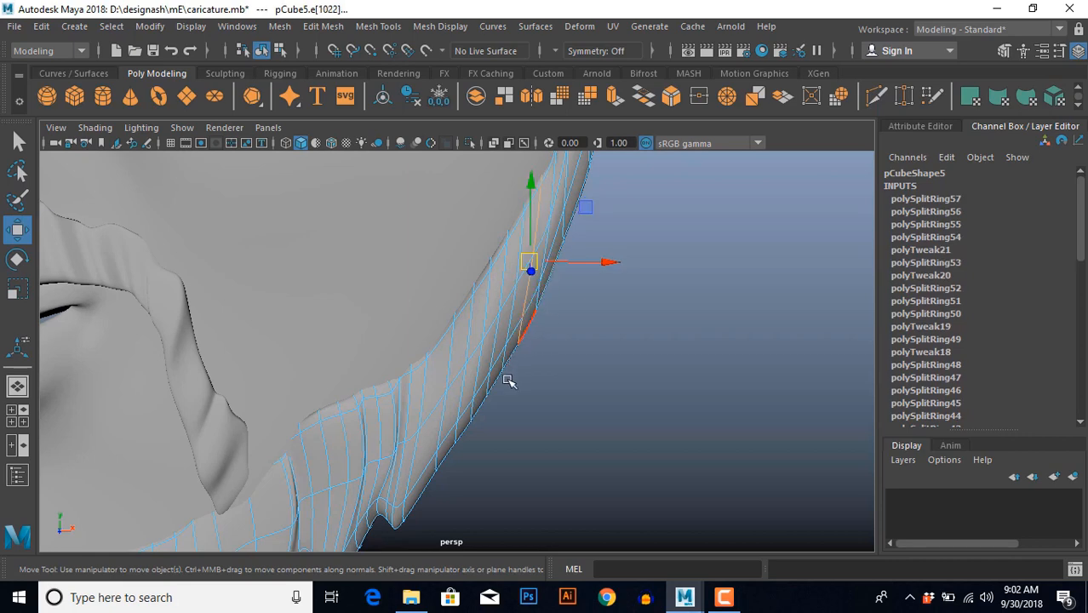
# Pull pairs of lower-edge vertices downward along the upper jaw to form jagged hair tips and leave vertex editing.
pyautogui.keyDown('alt'); pyautogui.moveTo(510, 381); pyautogui.dragTo(509, 340); pyautogui.keyUp('alt')
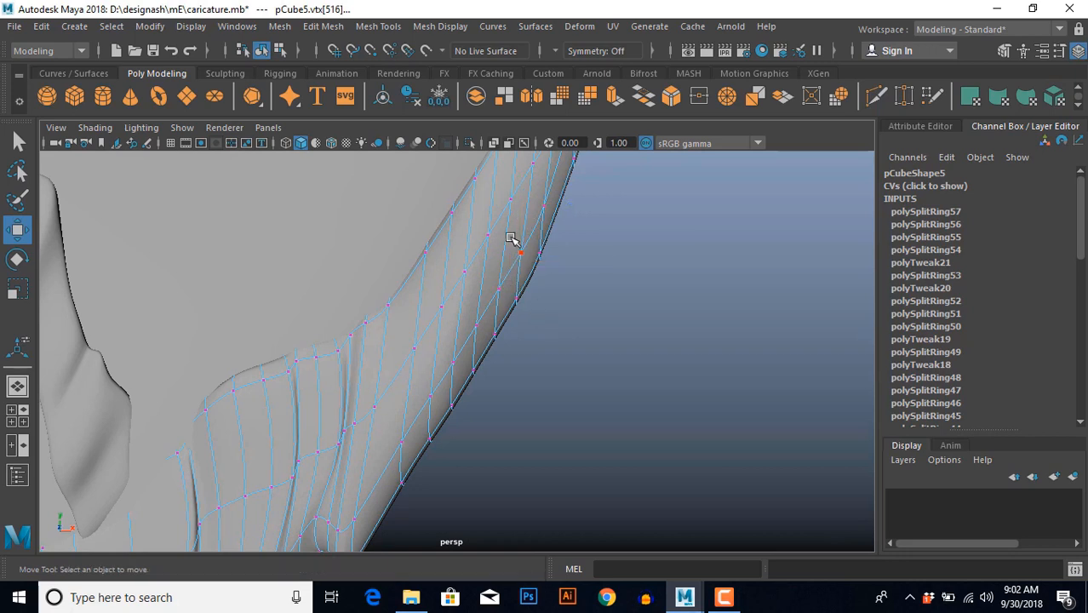
pyautogui.moveTo(511, 232); pyautogui.dragTo(527, 358)
pyautogui.moveTo(519, 207); pyautogui.dragTo(518, 275)
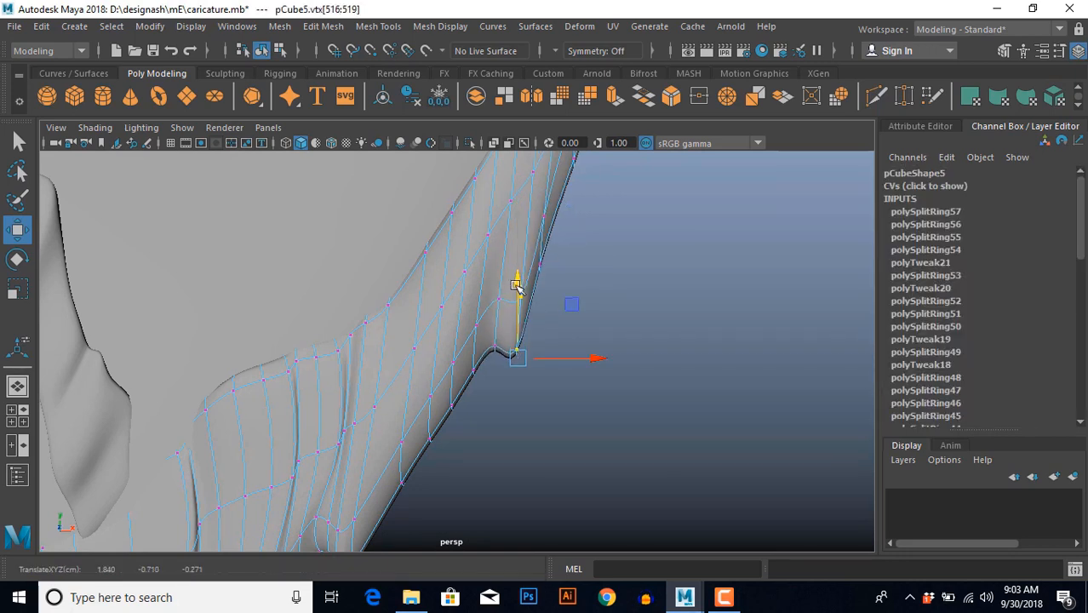
pyautogui.click(448, 403)
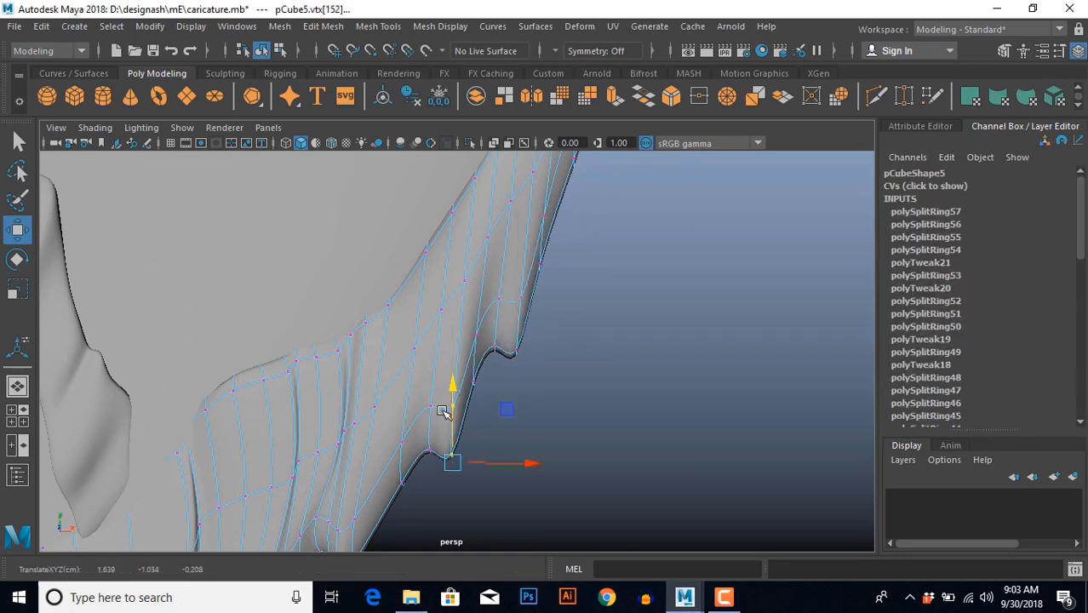
pyautogui.keyDown('alt'); pyautogui.moveTo(448, 405); pyautogui.dragTo(431, 361); pyautogui.keyUp('alt')
pyautogui.moveTo(439, 291); pyautogui.dragTo(431, 337)
pyautogui.moveTo(506, 403); pyautogui.dragTo(433, 422)
pyautogui.click(392, 425)
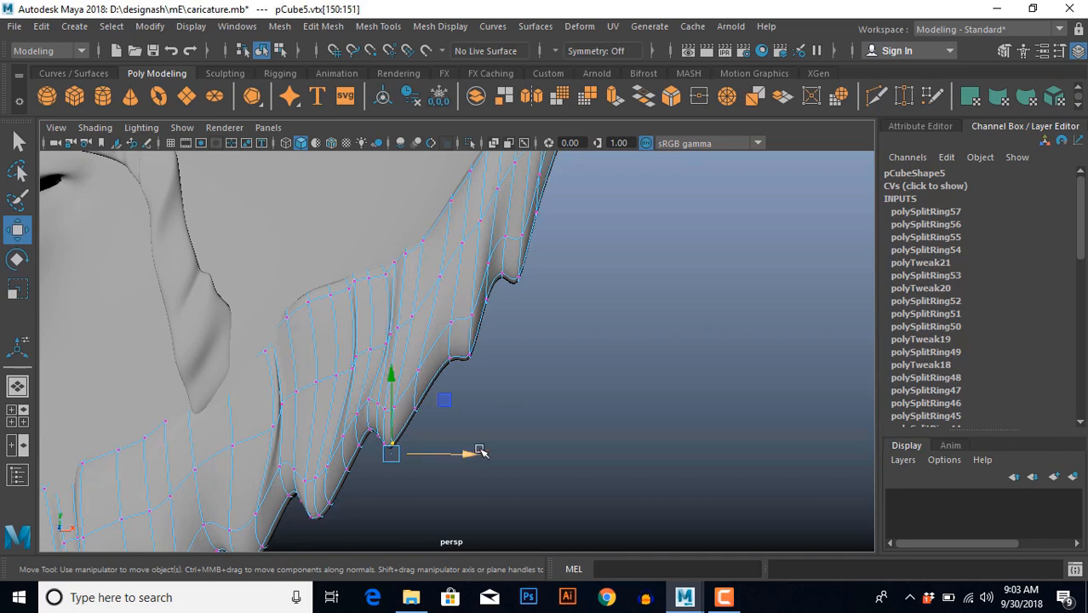
pyautogui.moveTo(481, 452); pyautogui.dragTo(482, 452)
pyautogui.click(511, 369)
# Select the beard and insert an edge loop in the wide strand between the chin and the moustache tip.
pyautogui.scroll(-8, 511, 372)
pyautogui.keyDown('alt'); pyautogui.moveTo(510, 375); pyautogui.dragTo(521, 396, button='middle'); pyautogui.keyUp('alt')
pyautogui.scroll(5, 568, 385)
pyautogui.click(516, 392)
pyautogui.scroll(5, 521, 411)
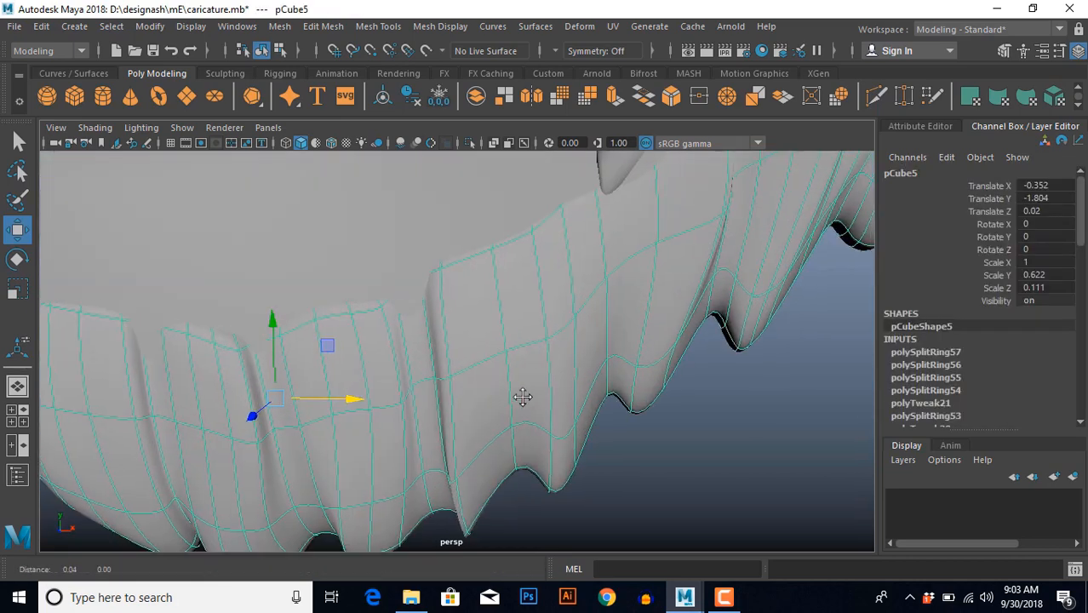
pyautogui.moveTo(525, 402); pyautogui.dragTo(553, 338, button='right')
pyautogui.click(480, 360)
pyautogui.scroll(-5, 528, 358)
pyautogui.scroll(5, 526, 359)
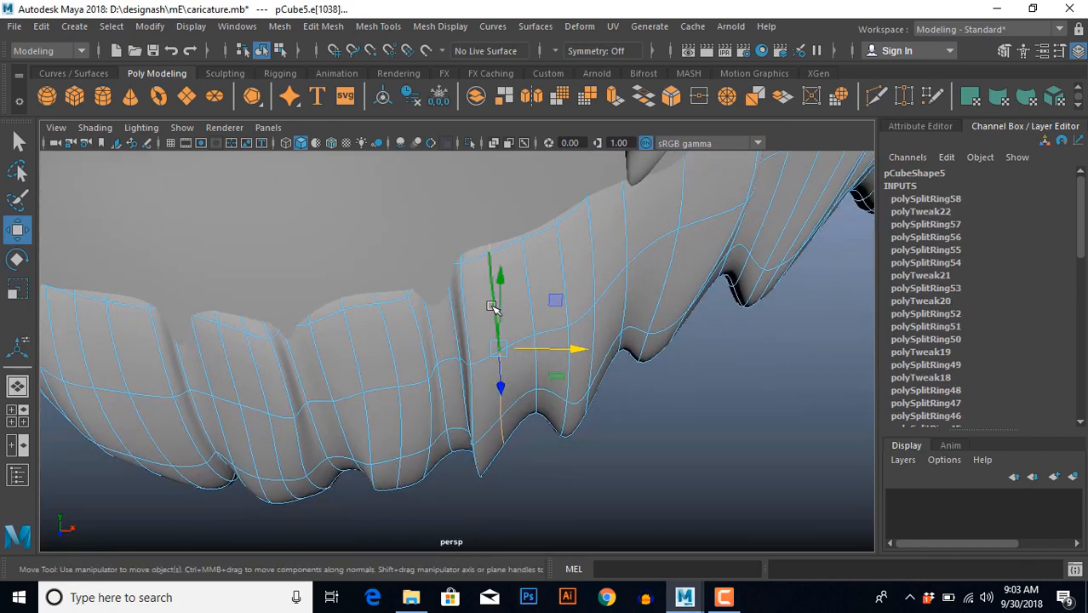
# Move the edges around the inserted loop below the moustache tip to form a strand and a shallow groove.
pyautogui.moveTo(499, 321); pyautogui.dragTo(545, 291)
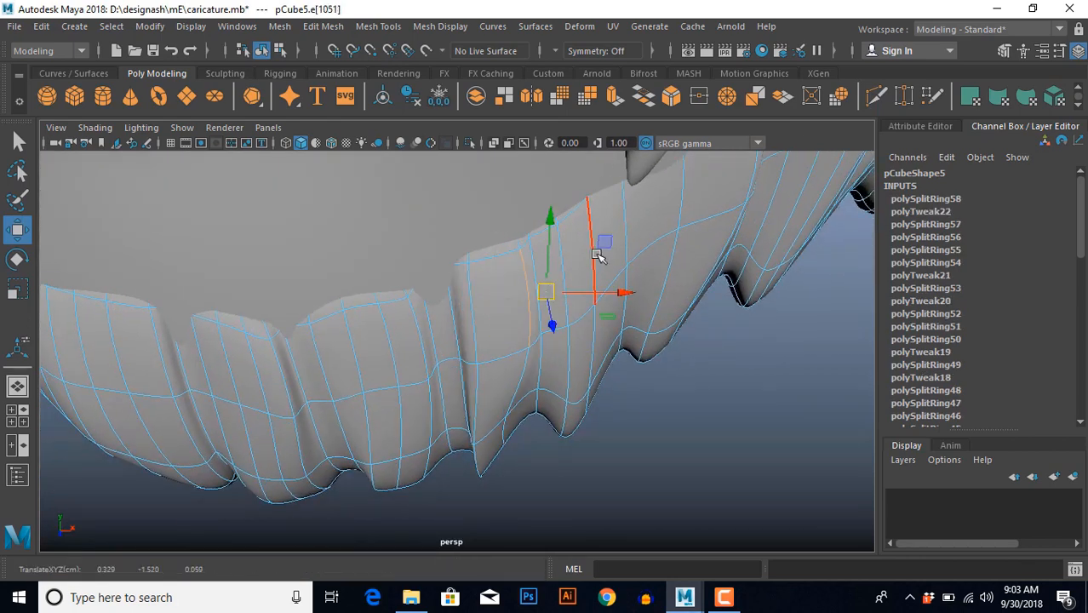
pyautogui.click(621, 244)
pyautogui.keyDown('alt'); pyautogui.moveTo(607, 332); pyautogui.dragTo(558, 366); pyautogui.keyUp('alt')
pyautogui.keyDown('alt'); pyautogui.moveTo(557, 366); pyautogui.dragTo(518, 463, button='middle'); pyautogui.keyUp('alt')
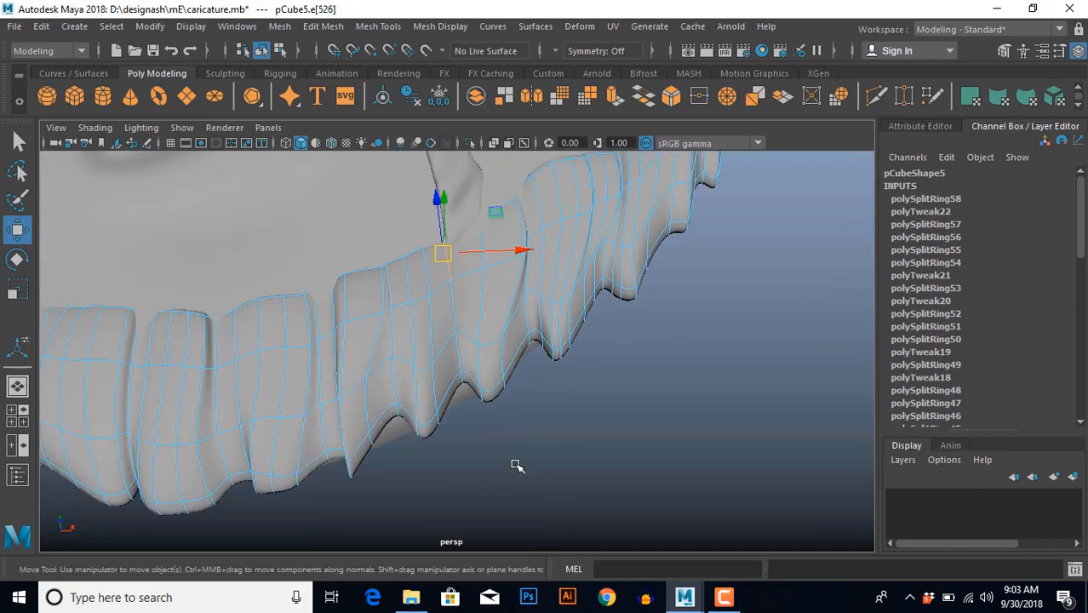
pyautogui.keyDown('alt'); pyautogui.moveTo(517, 464); pyautogui.dragTo(529, 396); pyautogui.keyUp('alt')
pyautogui.keyDown('alt'); pyautogui.moveTo(529, 396); pyautogui.dragTo(544, 432, button='middle'); pyautogui.keyUp('alt')
pyautogui.keyDown('alt'); pyautogui.moveTo(543, 432); pyautogui.dragTo(481, 425); pyautogui.keyUp('alt')
pyautogui.scroll(2, 483, 426)
pyautogui.keyDown('alt'); pyautogui.moveTo(483, 425); pyautogui.dragTo(543, 461, button='middle'); pyautogui.keyUp('alt')
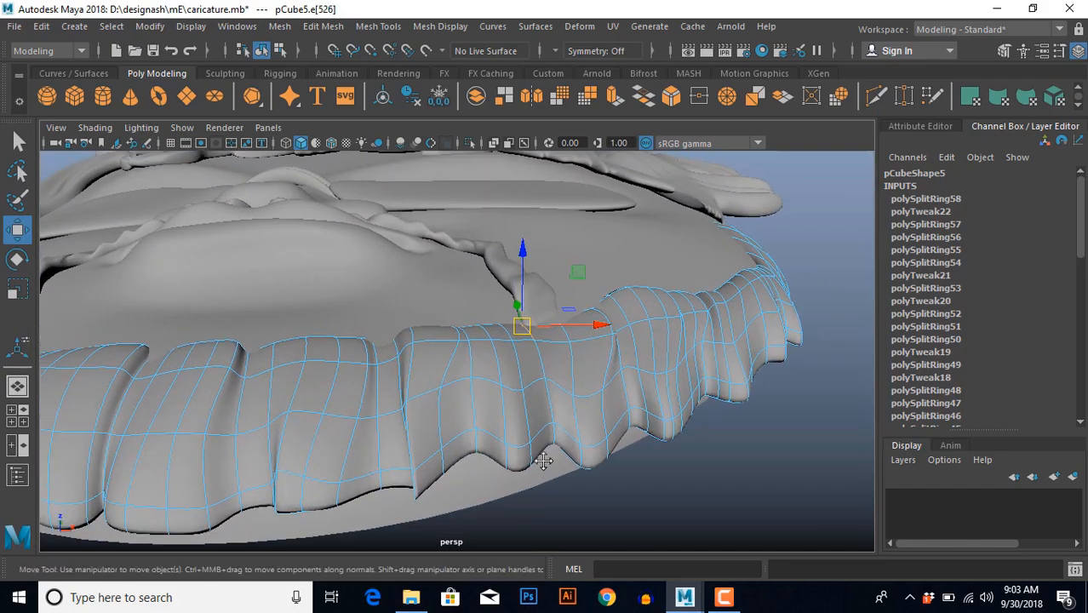
pyautogui.scroll(2, 543, 464)
pyautogui.keyDown('alt'); pyautogui.moveTo(539, 453); pyautogui.dragTo(545, 400); pyautogui.keyUp('alt')
# Select the upper edges of the strand beyond the moustache tip, push them in to deepen its groove, and return to object mode.
pyautogui.moveTo(534, 323); pyautogui.dragTo(563, 403)
pyautogui.click(515, 355)
pyautogui.click(605, 339)
pyautogui.keyDown('alt'); pyautogui.moveTo(587, 342); pyautogui.dragTo(529, 359); pyautogui.keyUp('alt')
pyautogui.keyDown('shift'); pyautogui.click(529, 352); pyautogui.keyUp('shift')
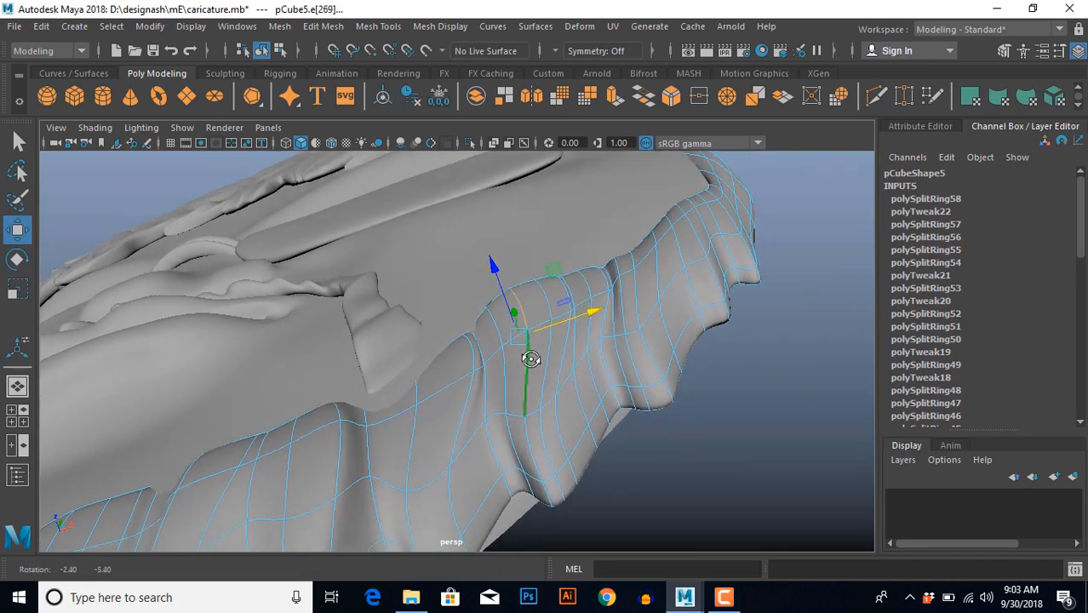
pyautogui.moveTo(495, 273); pyautogui.dragTo(499, 283)
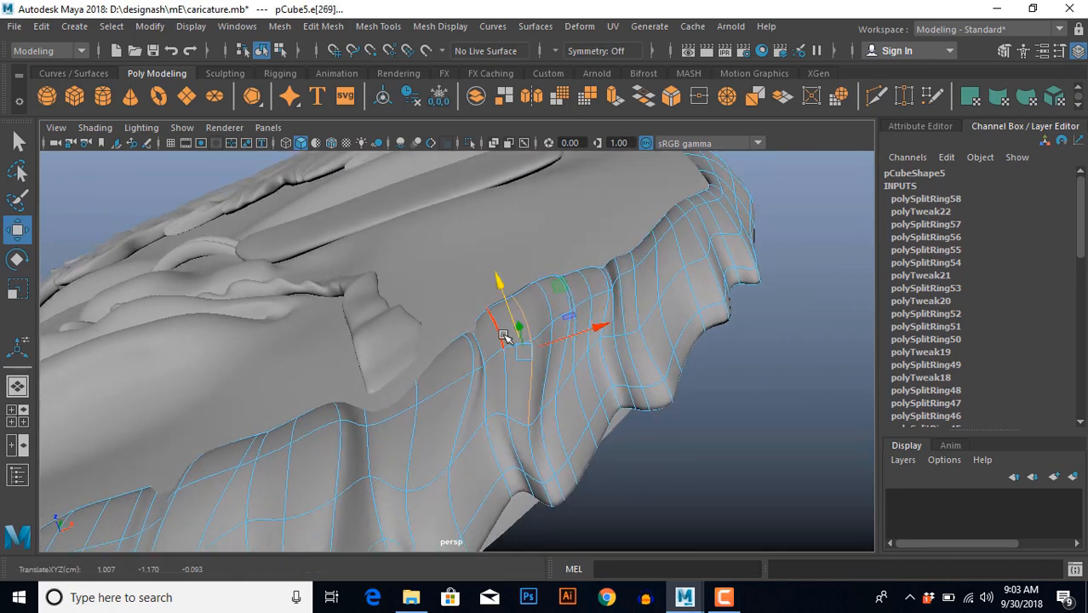
pyautogui.keyDown('alt'); pyautogui.moveTo(503, 334); pyautogui.dragTo(521, 302); pyautogui.keyUp('alt')
pyautogui.click(521, 300)
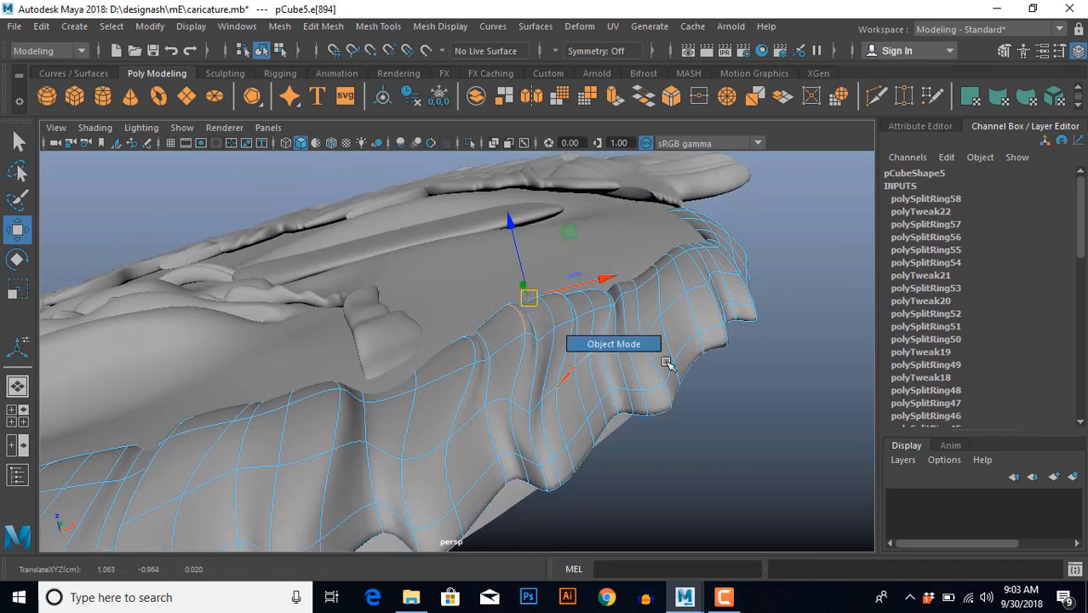
pyautogui.click(681, 410)
# Select the beard and insert an edge loop down the narrow middle strand of the chin.
pyautogui.scroll(-5, 576, 430)
pyautogui.keyDown('alt'); pyautogui.moveTo(576, 430); pyautogui.dragTo(563, 449); pyautogui.keyUp('alt')
pyautogui.scroll(5, 555, 501)
pyautogui.scroll(2, 563, 448)
pyautogui.click(543, 371)
pyautogui.scroll(4, 518, 427)
pyautogui.keyDown('alt'); pyautogui.moveTo(519, 415); pyautogui.dragTo(540, 307); pyautogui.keyUp('alt')
pyautogui.scroll(2, 527, 379)
pyautogui.click(545, 282)
# Adjust the points along the chin strand's new loop to form a thin groove and check the smooth result.
pyautogui.moveTo(541, 293); pyautogui.dragTo(444, 291, button='right')
pyautogui.click(517, 260)
pyautogui.keyDown('alt'); pyautogui.moveTo(444, 292); pyautogui.dragTo(515, 455); pyautogui.keyUp('alt')
pyautogui.click(530, 313)
pyautogui.keyDown('alt'); pyautogui.moveTo(529, 313); pyautogui.dragTo(596, 393); pyautogui.keyUp('alt')
pyautogui.scroll(-3, 613, 379)
pyautogui.moveTo(681, 336); pyautogui.dragTo(722, 294, button='right')
pyautogui.click(700, 432)
pyautogui.scroll(-5, 676, 430)
pyautogui.keyDown('alt'); pyautogui.moveTo(625, 428); pyautogui.dragTo(565, 427); pyautogui.keyUp('alt')
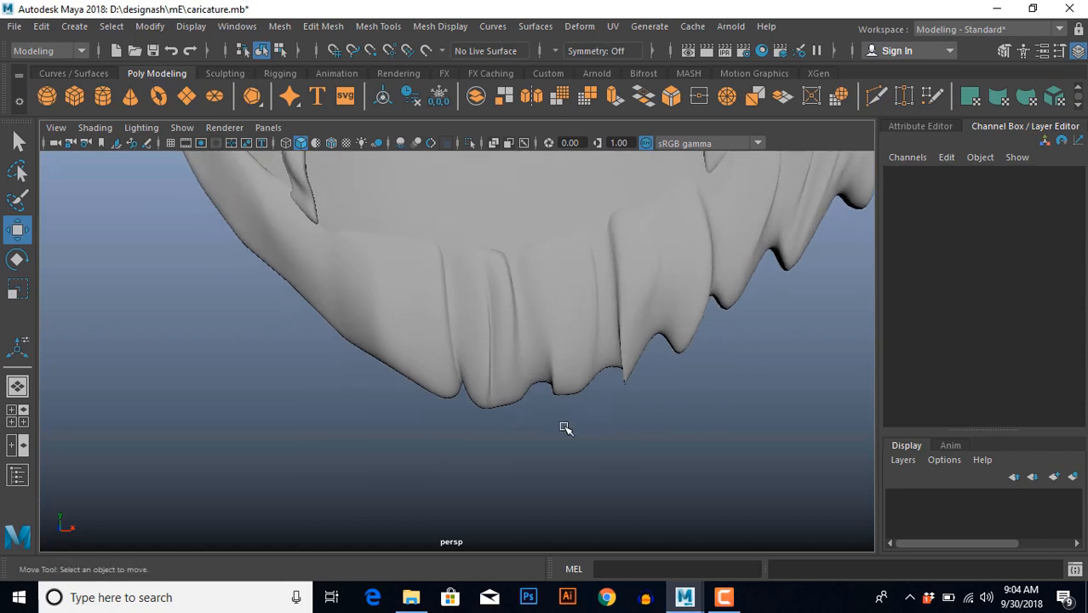
# Insert an edge loop in the chin strand beside the middle one and move its upper edges to form a groove.
pyautogui.scroll(5, 613, 379)
pyautogui.click(675, 328)
pyautogui.keyDown('alt'); pyautogui.moveTo(673, 332); pyautogui.dragTo(571, 408); pyautogui.keyUp('alt')
pyautogui.moveTo(571, 408); pyautogui.dragTo(567, 346, button='right')
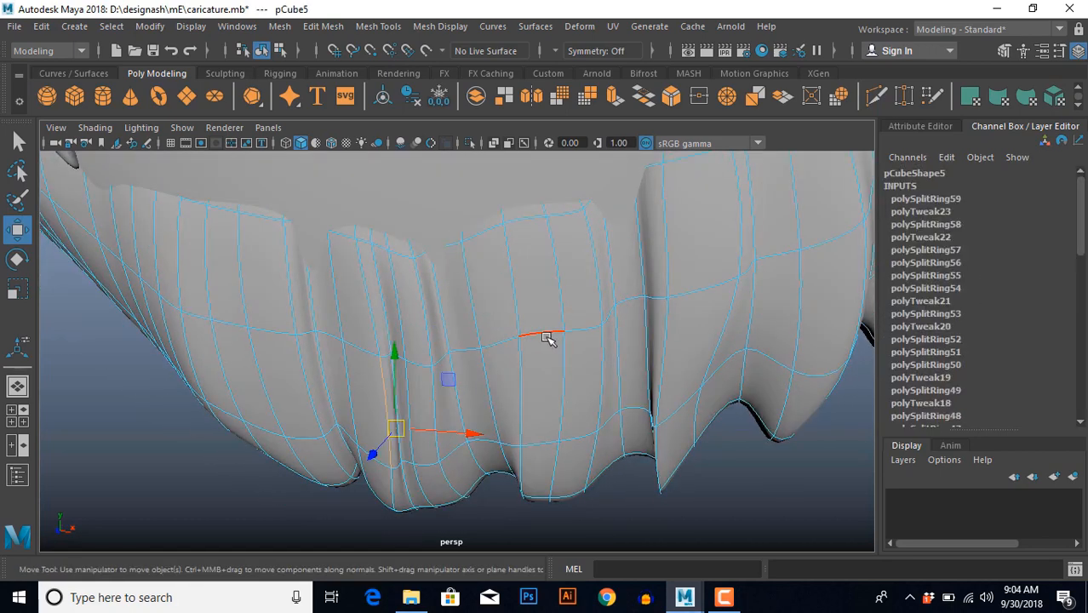
pyautogui.click(547, 337)
pyautogui.keyDown('ctrl'); pyautogui.moveTo(577, 287); pyautogui.dragTo(545, 364, button='right'); pyautogui.keyUp('ctrl')
pyautogui.scroll(3, 590, 396)
pyautogui.keyDown('alt'); pyautogui.moveTo(589, 396); pyautogui.dragTo(601, 244); pyautogui.keyUp('alt')
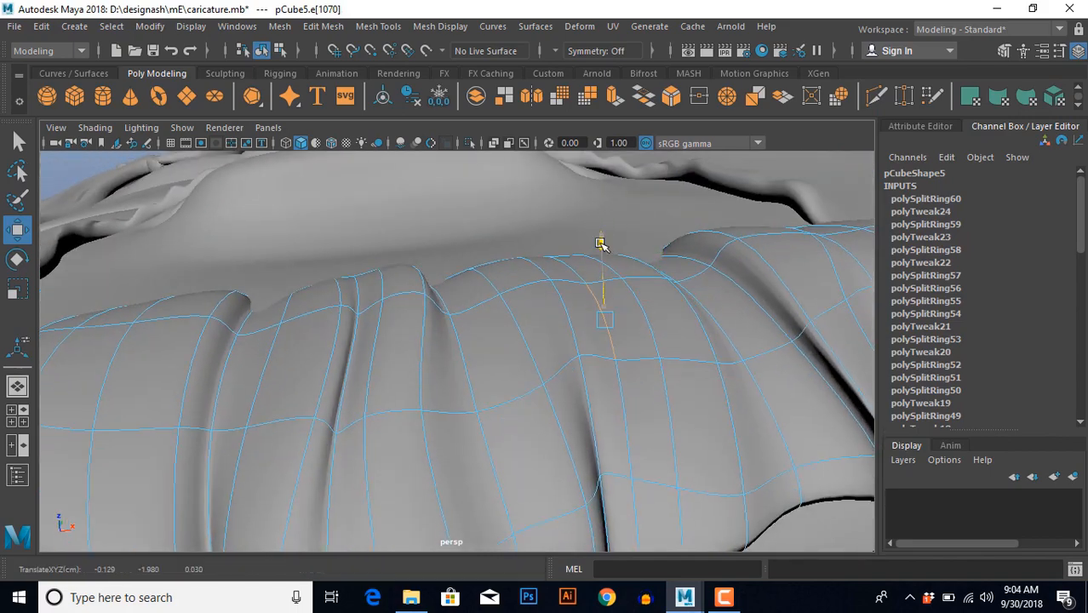
pyautogui.click(566, 298)
pyautogui.keyDown('alt'); pyautogui.moveTo(571, 336); pyautogui.dragTo(573, 304); pyautogui.keyUp('alt')
# Insert an edge loop near the beard's upper jaw end and move its edges to shape a strand there.
pyautogui.scroll(5, 553, 447)
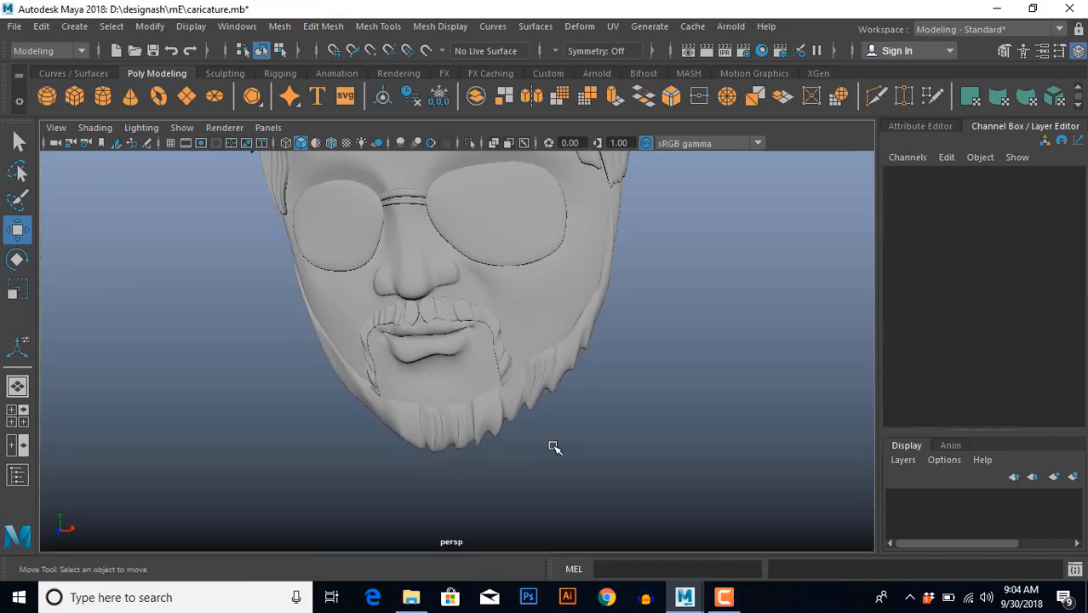
pyautogui.keyDown('alt'); pyautogui.moveTo(553, 447); pyautogui.dragTo(509, 444, button='middle'); pyautogui.keyUp('alt')
pyautogui.keyDown('alt'); pyautogui.moveTo(509, 445); pyautogui.dragTo(558, 401); pyautogui.keyUp('alt')
pyautogui.click(558, 418)
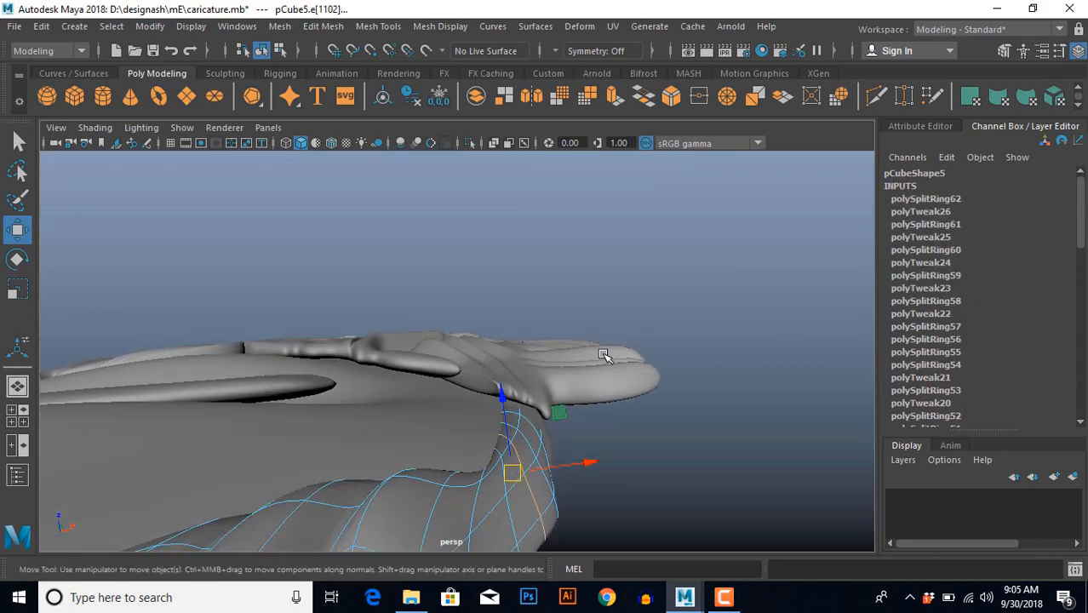
pyautogui.keyDown('alt'); pyautogui.moveTo(602, 355); pyautogui.dragTo(528, 257); pyautogui.keyUp('alt')
pyautogui.moveTo(528, 209); pyautogui.dragTo(515, 202)
pyautogui.click(511, 292)
pyautogui.keyDown('alt'); pyautogui.moveTo(511, 292); pyautogui.dragTo(539, 285); pyautogui.keyUp('alt')
pyautogui.click(643, 315)
# Select the beard edges on the opposite, still smooth jaw side and insert two edge loops there.
pyautogui.keyDown('alt'); pyautogui.moveTo(504, 362); pyautogui.dragTo(458, 380); pyautogui.keyUp('alt')
pyautogui.click(458, 379)
pyautogui.keyDown('alt'); pyautogui.moveTo(458, 379); pyautogui.dragTo(473, 425, button='right'); pyautogui.keyUp('alt')
pyautogui.keyDown('alt'); pyautogui.moveTo(473, 425); pyautogui.dragTo(474, 356); pyautogui.keyUp('alt')
pyautogui.keyDown('alt'); pyautogui.moveTo(474, 357); pyautogui.dragTo(536, 348, button='right'); pyautogui.keyUp('alt')
pyautogui.moveTo(500, 329); pyautogui.dragTo(500, 259, button='right')
pyautogui.click(479, 288)
pyautogui.keyDown('ctrl'); pyautogui.moveTo(479, 294); pyautogui.dragTo(496, 351, button='right'); pyautogui.keyUp('ctrl')
pyautogui.keyDown('alt'); pyautogui.moveTo(497, 351); pyautogui.dragTo(479, 269); pyautogui.keyUp('alt')
pyautogui.press('g')
pyautogui.click(507, 304)
pyautogui.keyDown('alt'); pyautogui.moveTo(507, 304); pyautogui.dragTo(459, 317); pyautogui.keyUp('alt')
pyautogui.click(488, 297)
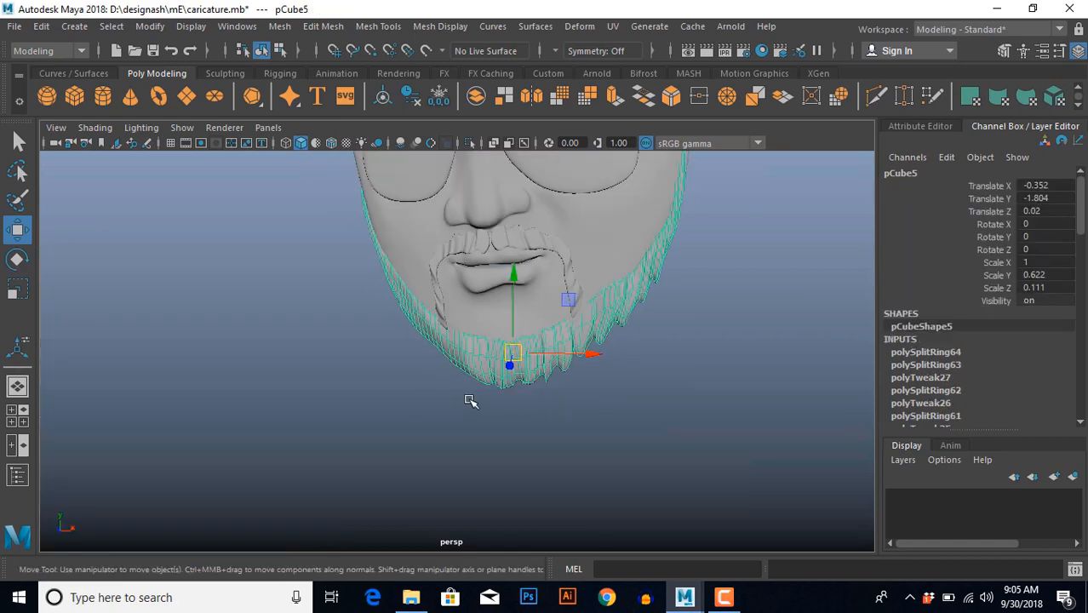
# Examine the beard's chin and opposite jaw side from near and far to compare the strands.
pyautogui.scroll(5, 469, 401)
pyautogui.scroll(-5, 483, 399)
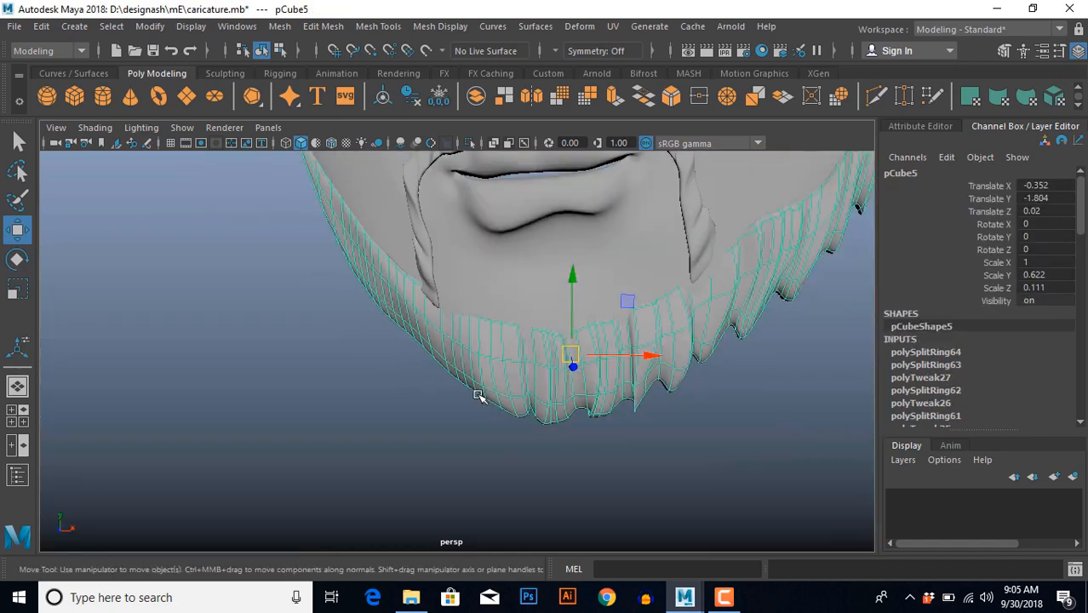
pyautogui.scroll(5, 460, 386)
pyautogui.keyDown('alt'); pyautogui.moveTo(457, 381); pyautogui.dragTo(483, 392); pyautogui.keyUp('alt')
pyautogui.scroll(-10, 384, 390)
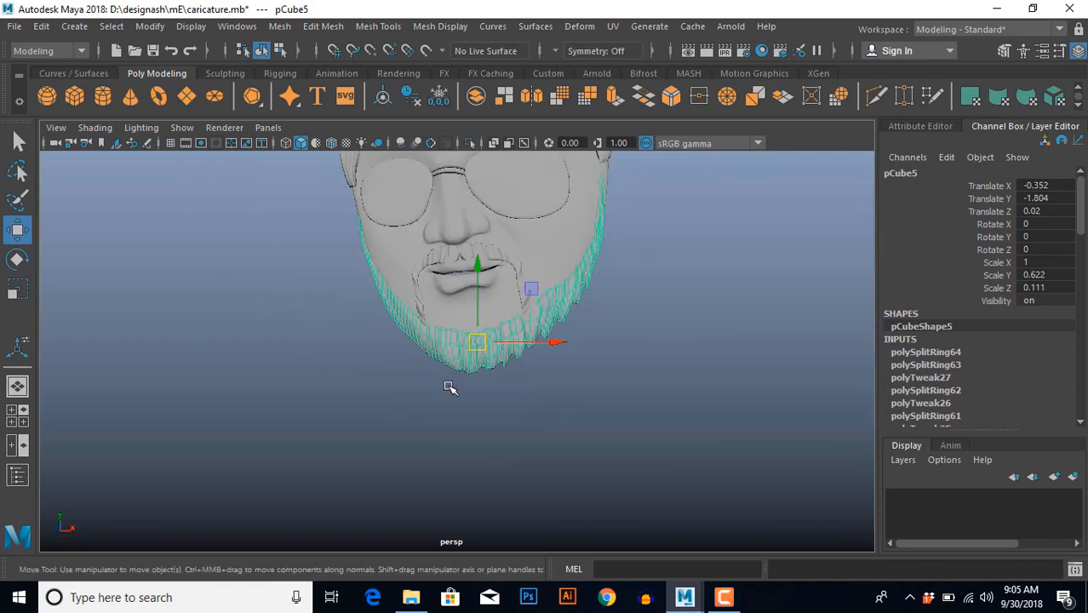
pyautogui.click(533, 417)
pyautogui.scroll(-3, 533, 417)
pyautogui.keyDown('alt'); pyautogui.moveTo(532, 417); pyautogui.dragTo(474, 329); pyautogui.keyUp('alt')
pyautogui.scroll(7, 528, 419)
# Insert an edge loop in the opposite side's wide chin strand and lower its upper edge to form a groove.
pyautogui.click(462, 413)
pyautogui.press('F10')
pyautogui.click(471, 372)
pyautogui.keyDown('ctrl'); pyautogui.moveTo(439, 306); pyautogui.dragTo(391, 331, button='right'); pyautogui.keyUp('ctrl')
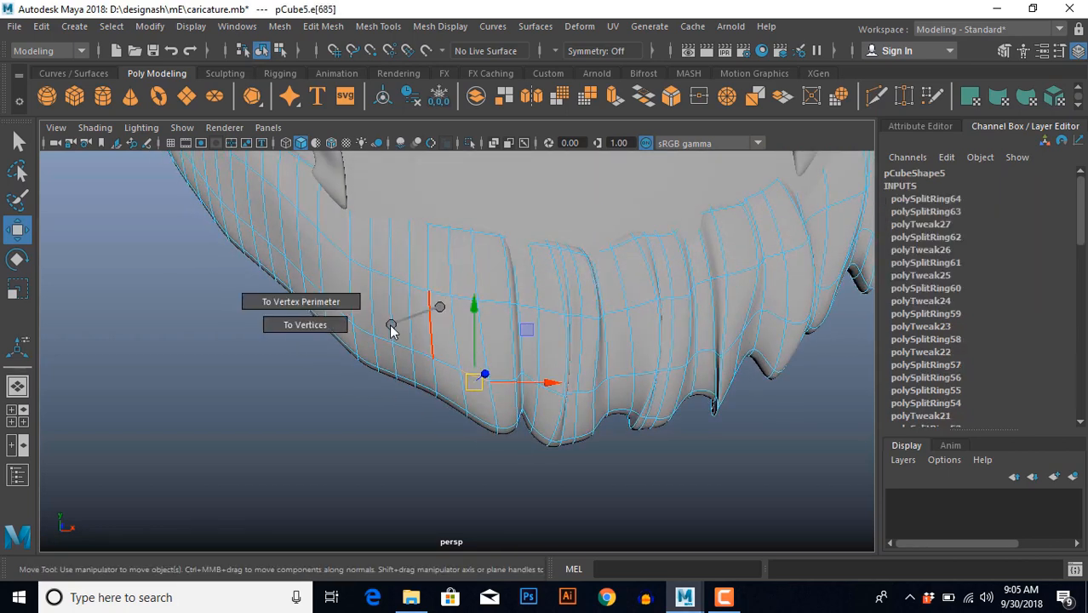
pyautogui.click(402, 332)
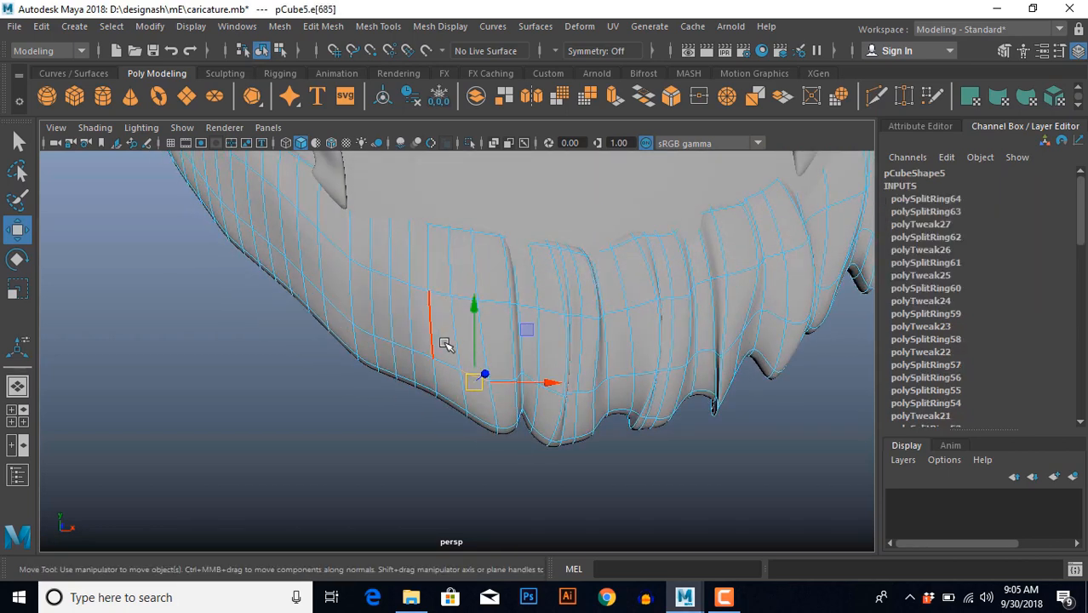
pyautogui.scroll(4, 462, 344)
pyautogui.keyDown('ctrl'); pyautogui.moveTo(432, 289); pyautogui.dragTo(388, 349, button='right'); pyautogui.keyUp('ctrl')
pyautogui.click(473, 337)
pyautogui.keyDown('alt'); pyautogui.moveTo(478, 443); pyautogui.dragTo(478, 332); pyautogui.keyUp('alt')
pyautogui.moveTo(475, 262); pyautogui.dragTo(476, 284)
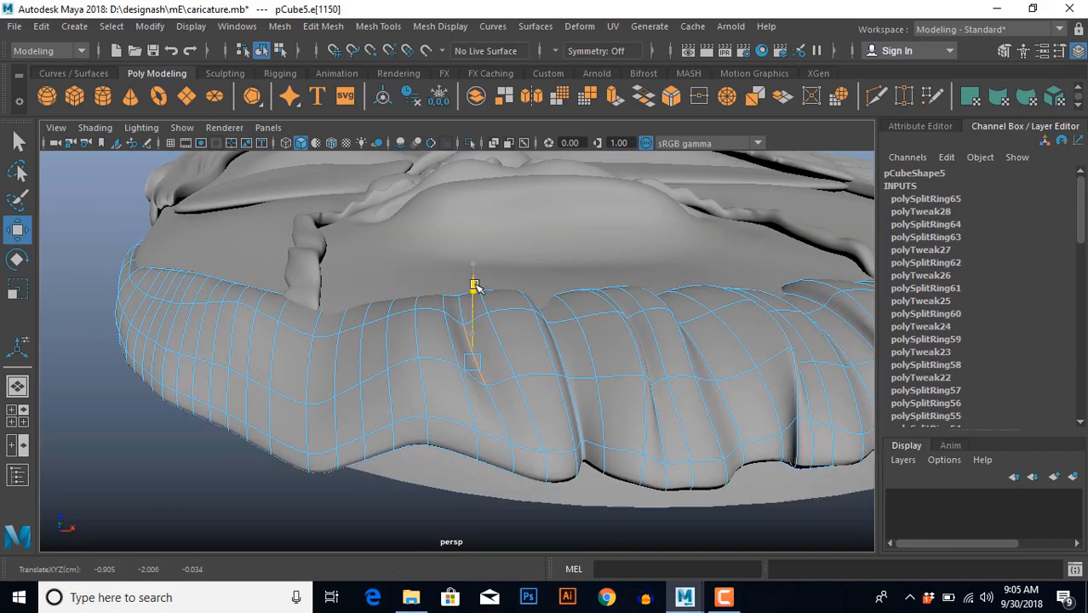
# Insert three more edge loops across the smooth beard section beside the new groove.
pyautogui.keyDown('alt'); pyautogui.moveTo(463, 341); pyautogui.dragTo(438, 358); pyautogui.keyUp('alt')
pyautogui.click(434, 358)
pyautogui.keyDown('ctrl'); pyautogui.moveTo(434, 357); pyautogui.dragTo(390, 385, button='right'); pyautogui.keyUp('ctrl')
pyautogui.keyDown('alt'); pyautogui.moveTo(408, 423); pyautogui.dragTo(519, 400); pyautogui.keyUp('alt')
pyautogui.click(454, 391)
pyautogui.click(510, 361)
# Move pairs of lower-edge vertices on the opposite side of the chin to form jagged hair tips.
pyautogui.moveTo(498, 341); pyautogui.dragTo(443, 341, button='right')
pyautogui.moveTo(443, 302); pyautogui.dragTo(482, 332)
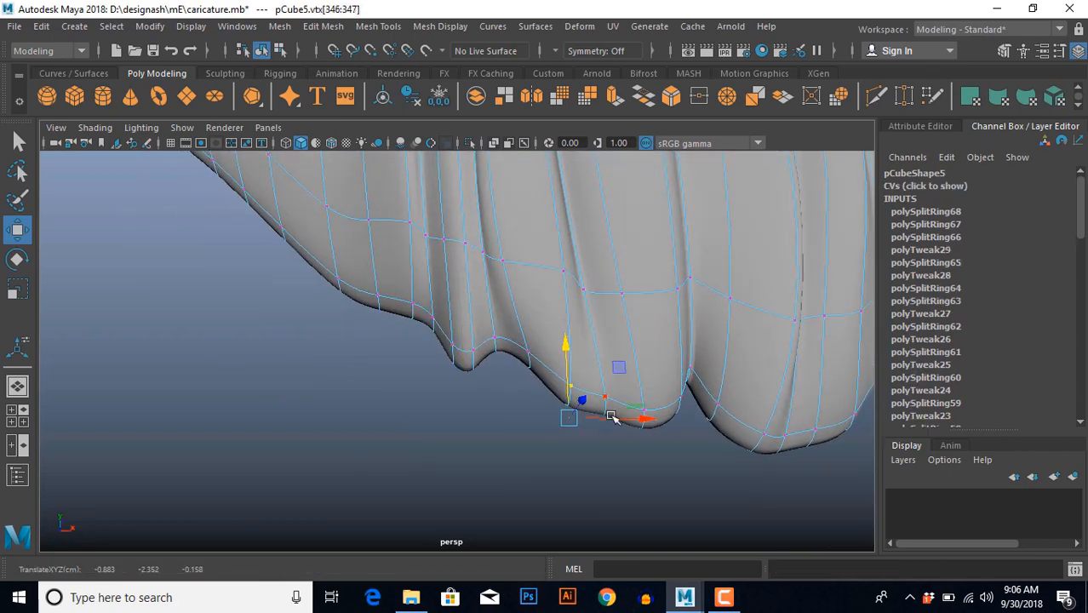
pyautogui.keyDown('alt'); pyautogui.moveTo(611, 417); pyautogui.dragTo(430, 315); pyautogui.keyUp('alt')
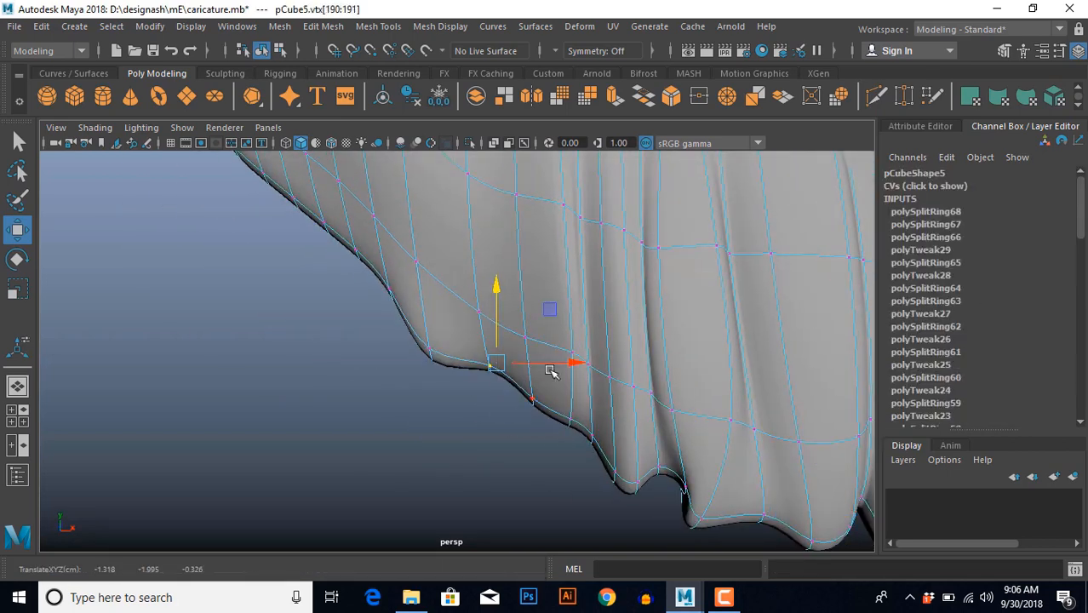
# Insert two edge loops farther up the opposite jaw and move their lower-edge vertices to form two more pointed tips.
pyautogui.keyDown('ctrl'); pyautogui.moveTo(438, 274); pyautogui.dragTo(539, 292, button='right'); pyautogui.keyUp('ctrl')
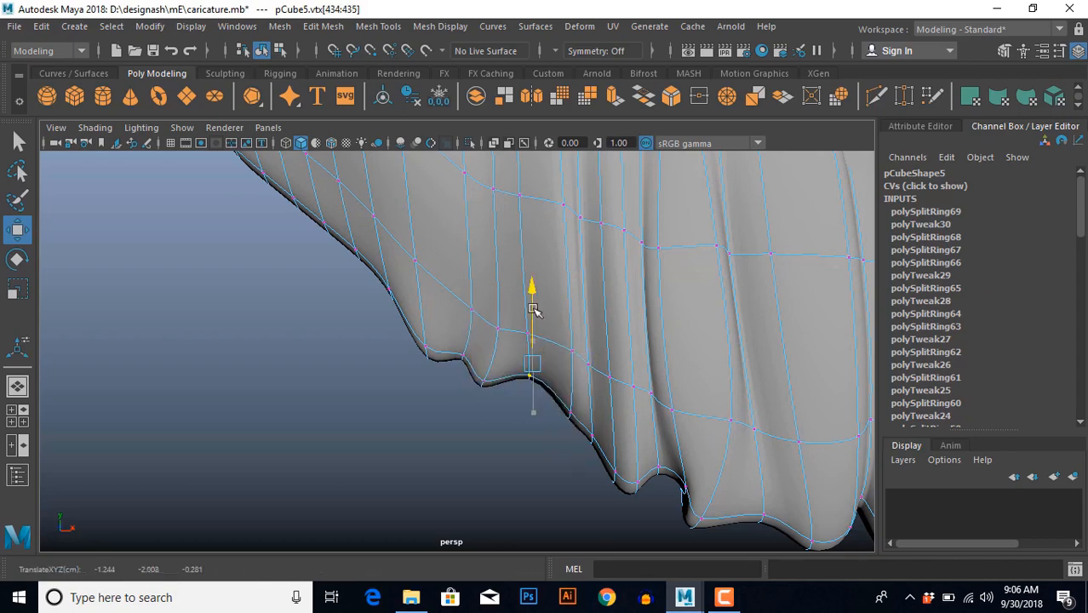
pyautogui.keyDown('alt'); pyautogui.moveTo(561, 374); pyautogui.dragTo(511, 341); pyautogui.keyUp('alt')
pyautogui.moveTo(502, 315); pyautogui.dragTo(596, 280, button='right')
pyautogui.click(505, 259)
pyautogui.scroll(5, 535, 355)
pyautogui.moveTo(536, 345); pyautogui.dragTo(502, 285)
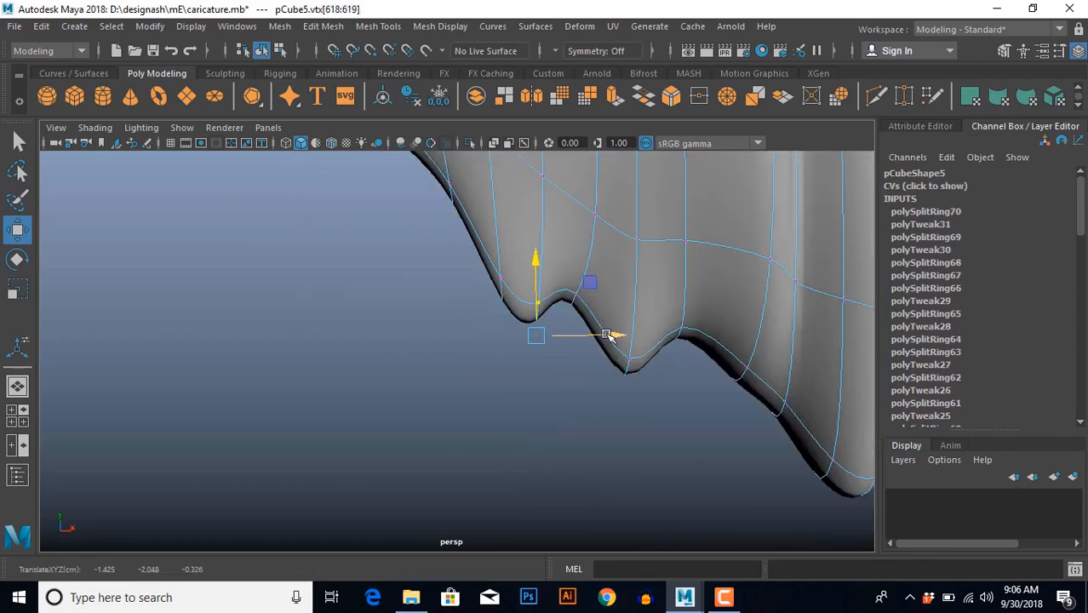
pyautogui.moveTo(612, 333); pyautogui.dragTo(606, 334)
# Move the next group of lower-edge vertices up the opposite jaw to form another tip and leave vertex editing.
pyautogui.scroll(-5, 485, 381)
pyautogui.scroll(3, 482, 283)
pyautogui.scroll(-3, 477, 340)
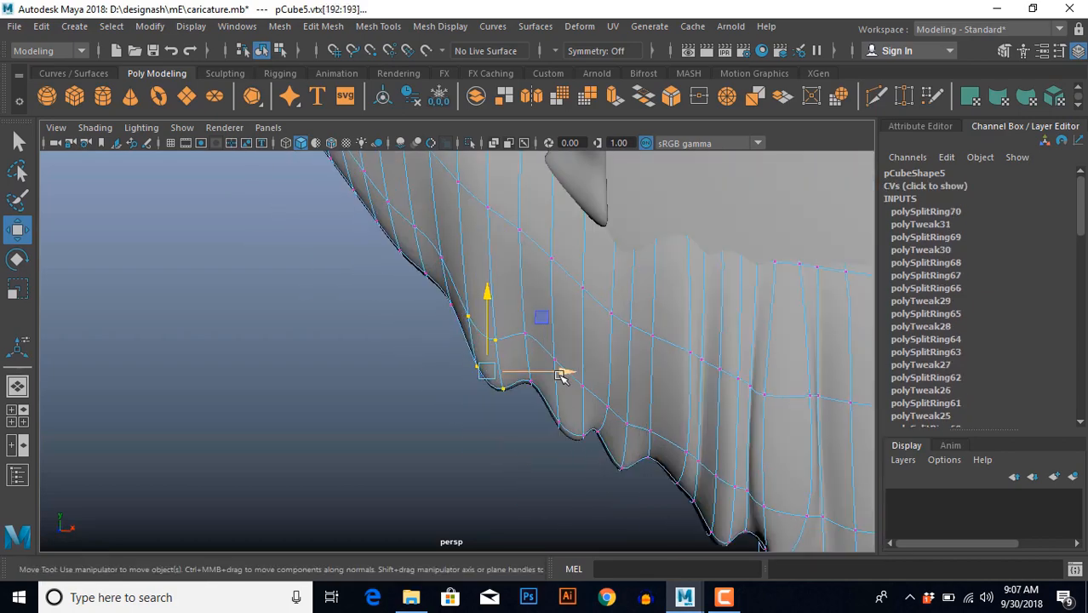
pyautogui.moveTo(565, 373); pyautogui.dragTo(562, 373)
pyautogui.moveTo(528, 341); pyautogui.dragTo(566, 307, button='right')
pyautogui.click(479, 438)
# Move the next lower-edge vertices farther up the opposite jaw to continue the jagged hair tips and leave vertex editing.
pyautogui.scroll(-8, 479, 438)
pyautogui.scroll(8, 472, 392)
pyautogui.moveTo(511, 383); pyautogui.dragTo(455, 384, button='right')
pyautogui.scroll(3, 454, 384)
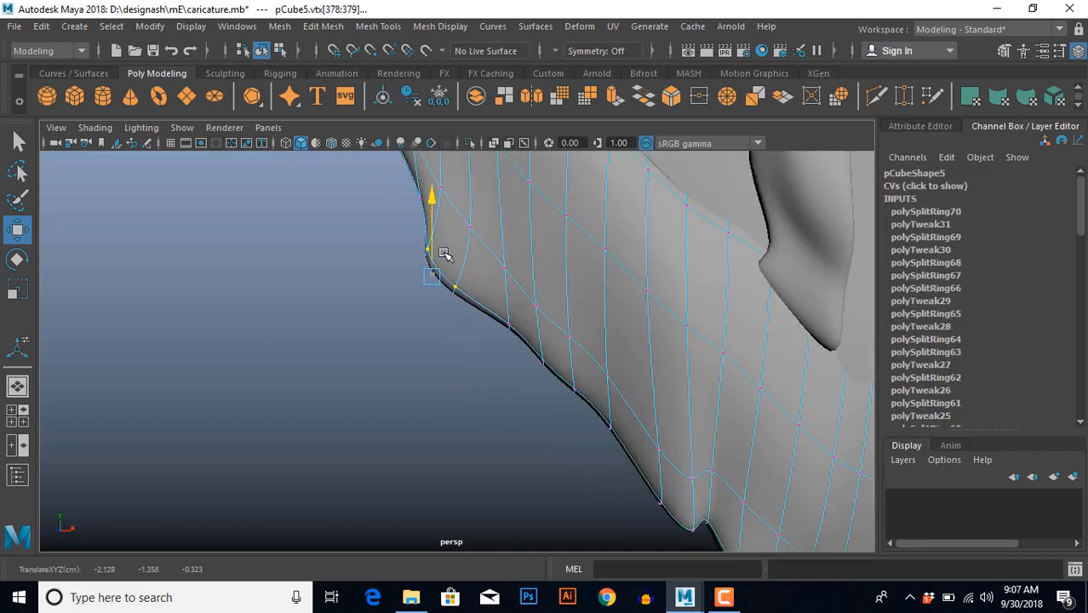
pyautogui.moveTo(588, 400); pyautogui.dragTo(630, 366, button='right')
pyautogui.click(477, 464)
# Insert four edge loops across the smooth beard section on the opposite jaw.
pyautogui.scroll(-8, 535, 423)
pyautogui.scroll(8, 526, 338)
pyautogui.moveTo(528, 374); pyautogui.dragTo(588, 341, button='right')
pyautogui.click(511, 328)
pyautogui.scroll(3, 482, 296)
pyautogui.click(550, 407)
pyautogui.keyDown('ctrl'); pyautogui.moveTo(550, 407); pyautogui.dragTo(626, 421, button='right'); pyautogui.keyUp('ctrl')
pyautogui.keyDown('alt'); pyautogui.moveTo(550, 375); pyautogui.dragTo(493, 318); pyautogui.keyUp('alt')
pyautogui.scroll(-4, 493, 281)
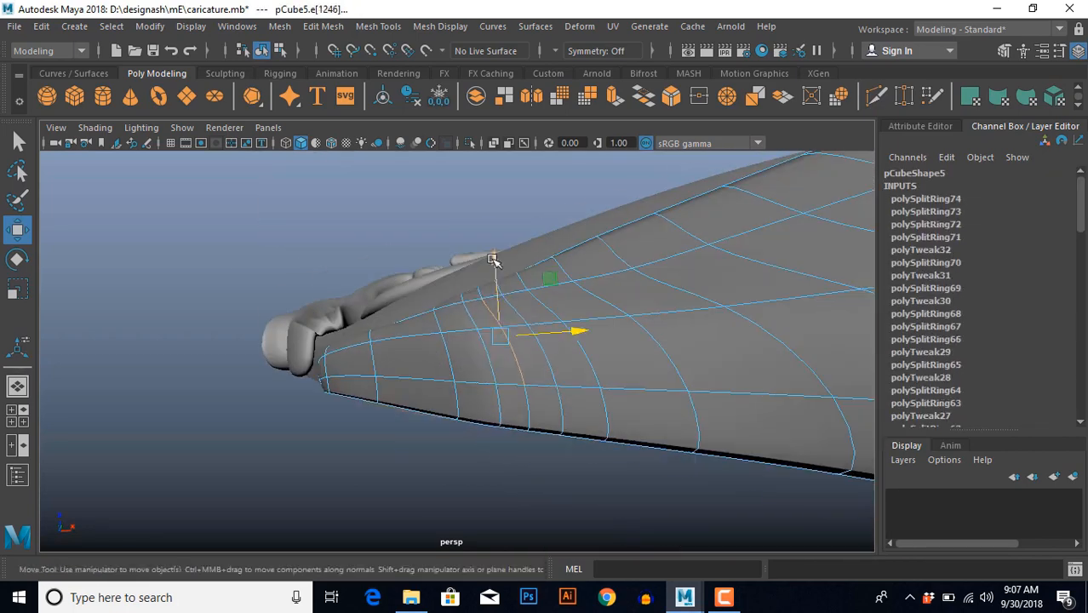
# Move edge loops in the upper part of the opposite jaw's beard to shape raised strands and leave edge editing.
pyautogui.moveTo(492, 257); pyautogui.dragTo(493, 268)
pyautogui.scroll(4, 624, 325)
pyautogui.scroll(-4, 525, 330)
pyautogui.doubleClick(505, 369)
pyautogui.moveTo(526, 329)
pyautogui.keyDown('alt'); pyautogui.mouseDown()
pyautogui.moveTo(508, 375)
pyautogui.moveTo(507, 291)
pyautogui.moveTo(516, 327)
pyautogui.mouseUp(); pyautogui.keyUp('alt')
pyautogui.doubleClick(509, 298)
pyautogui.keyDown('alt'); pyautogui.moveTo(562, 281); pyautogui.dragTo(423, 442); pyautogui.keyUp('alt')
pyautogui.doubleClick(579, 345)
pyautogui.scroll(-5, 423, 442)
pyautogui.click(423, 442)
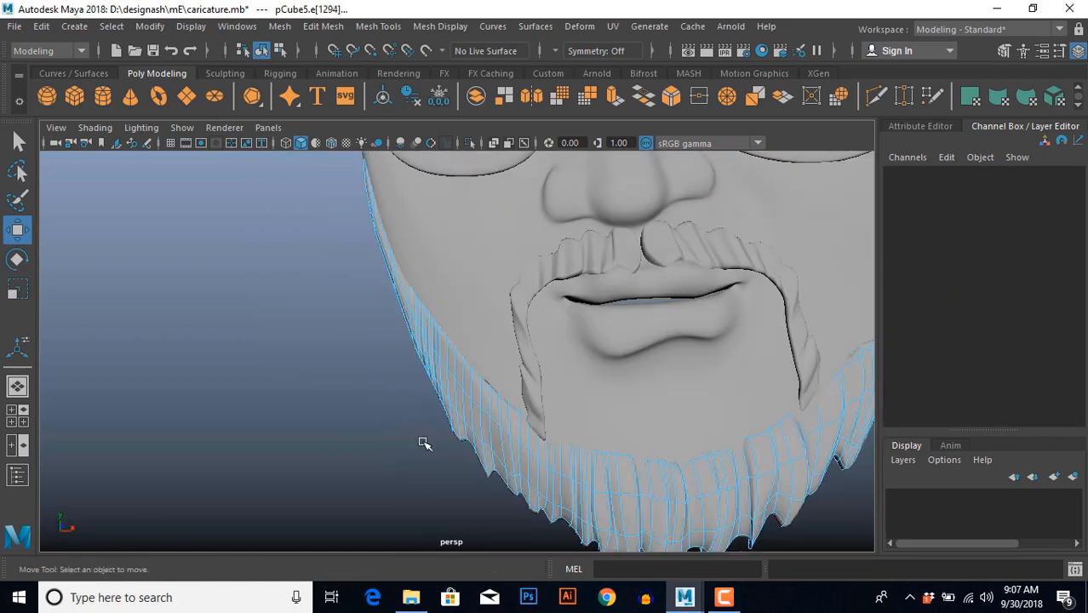
# Insert two edge loops in the next beard section on the opposite jaw and move edges there to form a groove.
pyautogui.moveTo(459, 409); pyautogui.dragTo(502, 375, button='right')
pyautogui.click(364, 411)
pyautogui.scroll(3, 366, 411)
pyautogui.keyDown('alt'); pyautogui.moveTo(364, 411); pyautogui.dragTo(377, 410); pyautogui.keyUp('alt')
pyautogui.click(506, 401)
pyautogui.scroll(4, 502, 374)
pyautogui.keyDown('alt'); pyautogui.moveTo(506, 375); pyautogui.dragTo(469, 287); pyautogui.keyUp('alt')
pyautogui.moveTo(469, 287); pyautogui.dragTo(468, 245, button='right')
pyautogui.keyDown('alt'); pyautogui.moveTo(451, 290); pyautogui.dragTo(452, 341); pyautogui.keyUp('alt')
pyautogui.click(460, 378)
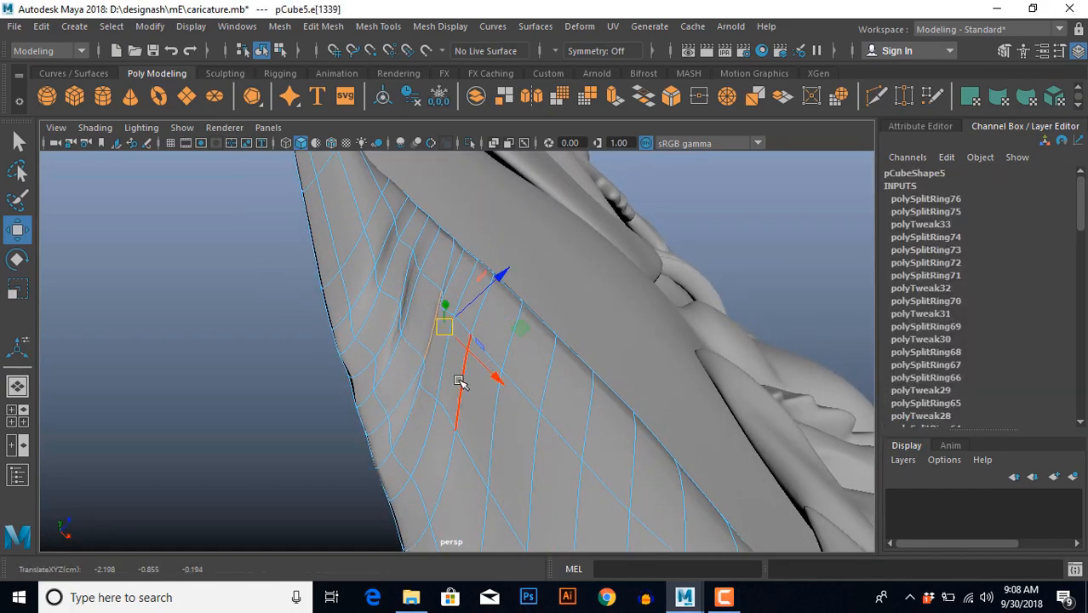
# Undo the last beard edit and insert an edge loop beside the newly formed groove on the opposite jaw.
pyautogui.keyDown('alt'); pyautogui.moveTo(461, 382); pyautogui.dragTo(508, 411); pyautogui.keyUp('alt')
pyautogui.keyDown('ctrl'); pyautogui.moveTo(536, 351); pyautogui.dragTo(438, 396, button='right'); pyautogui.keyUp('ctrl')
pyautogui.keyDown('alt'); pyautogui.moveTo(464, 375); pyautogui.dragTo(505, 313); pyautogui.keyUp('alt')
pyautogui.hotkey('ctrl', 'z')
pyautogui.click(449, 293)
pyautogui.keyDown('alt'); pyautogui.moveTo(449, 294); pyautogui.dragTo(426, 306); pyautogui.keyUp('alt')
pyautogui.keyDown('ctrl'); pyautogui.moveTo(426, 306); pyautogui.dragTo(465, 345, button='right'); pyautogui.keyUp('ctrl')
pyautogui.keyDown('alt'); pyautogui.moveTo(466, 344); pyautogui.dragTo(466, 380); pyautogui.keyUp('alt')
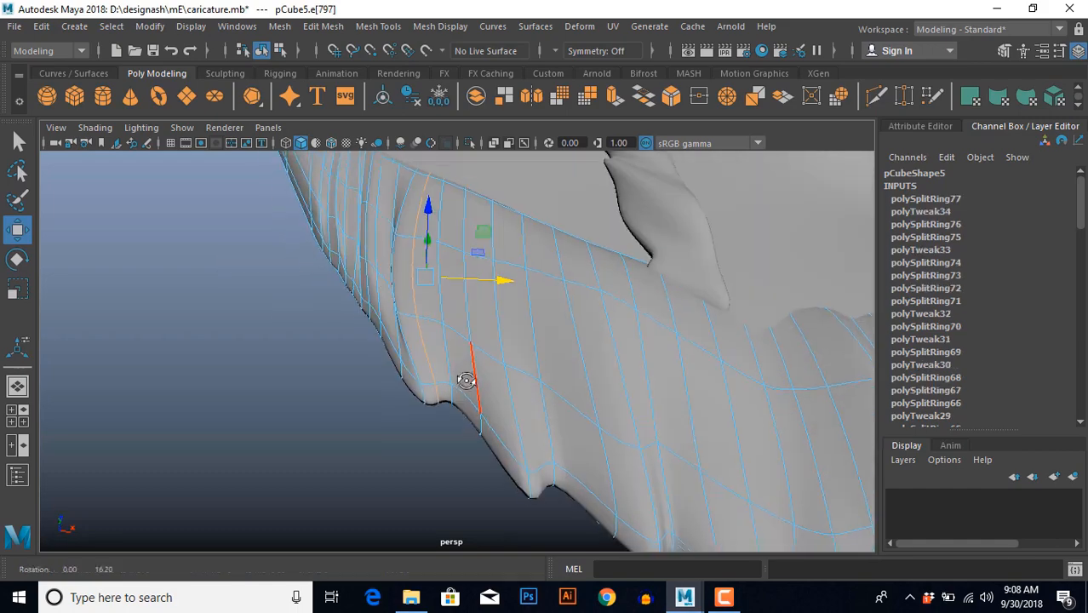
# Insert an edge loop in the adjoining smooth beard section and move its neighbouring edges to raise the strands.
pyautogui.click(480, 374)
pyautogui.keyDown('ctrl'); pyautogui.moveTo(482, 374); pyautogui.dragTo(520, 412, button='right'); pyautogui.keyUp('ctrl')
pyautogui.keyDown('alt'); pyautogui.moveTo(520, 412); pyautogui.dragTo(508, 370); pyautogui.keyUp('alt')
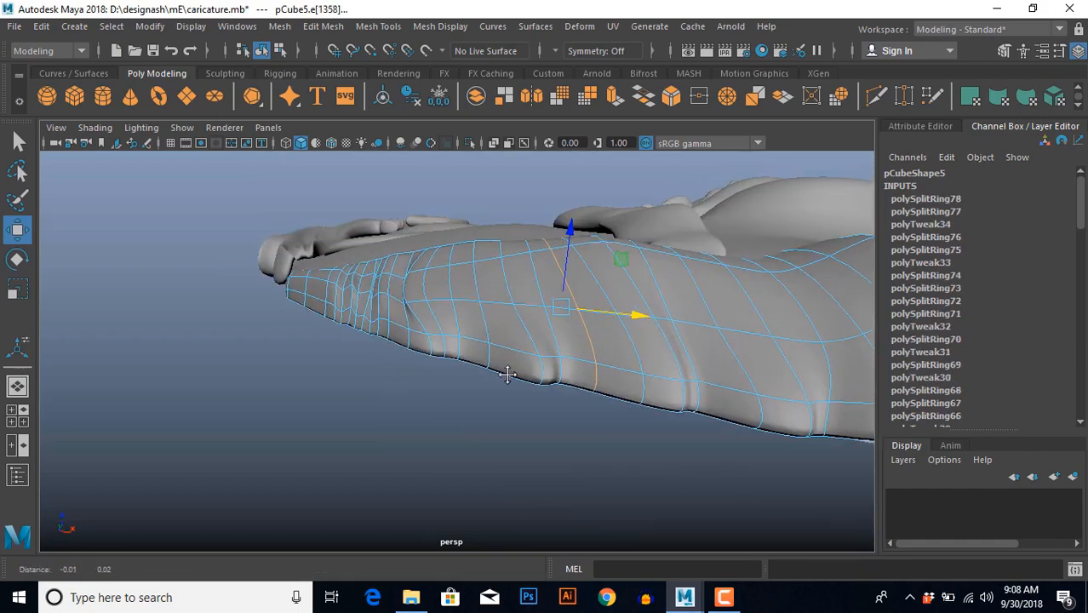
pyautogui.click(508, 370)
pyautogui.moveTo(476, 274); pyautogui.dragTo(478, 262)
pyautogui.keyDown('alt'); pyautogui.moveTo(478, 262); pyautogui.dragTo(447, 301); pyautogui.keyUp('alt')
pyautogui.keyDown('alt'); pyautogui.moveTo(448, 302); pyautogui.dragTo(472, 371); pyautogui.keyUp('alt')
pyautogui.moveTo(516, 246); pyautogui.dragTo(522, 237)
pyautogui.keyDown('alt'); pyautogui.moveTo(522, 237); pyautogui.dragTo(514, 342); pyautogui.keyUp('alt')
# Insert three more edge loops across the smooth beard section toward the chin.
pyautogui.click(510, 342)
pyautogui.keyDown('ctrl'); pyautogui.moveTo(511, 344); pyautogui.dragTo(549, 381, button='right'); pyautogui.keyUp('ctrl')
pyautogui.keyDown('alt'); pyautogui.moveTo(549, 382); pyautogui.dragTo(501, 349); pyautogui.keyUp('alt')
pyautogui.click(448, 380)
pyautogui.click(501, 349)
pyautogui.keyDown('ctrl'); pyautogui.moveTo(574, 382); pyautogui.dragTo(607, 414, button='right'); pyautogui.keyUp('ctrl')
pyautogui.click(525, 375)
pyautogui.keyDown('ctrl'); pyautogui.moveTo(525, 375); pyautogui.dragTo(558, 410, button='right'); pyautogui.keyUp('ctrl')
pyautogui.keyDown('alt'); pyautogui.moveTo(559, 410); pyautogui.dragTo(475, 415); pyautogui.keyUp('alt')
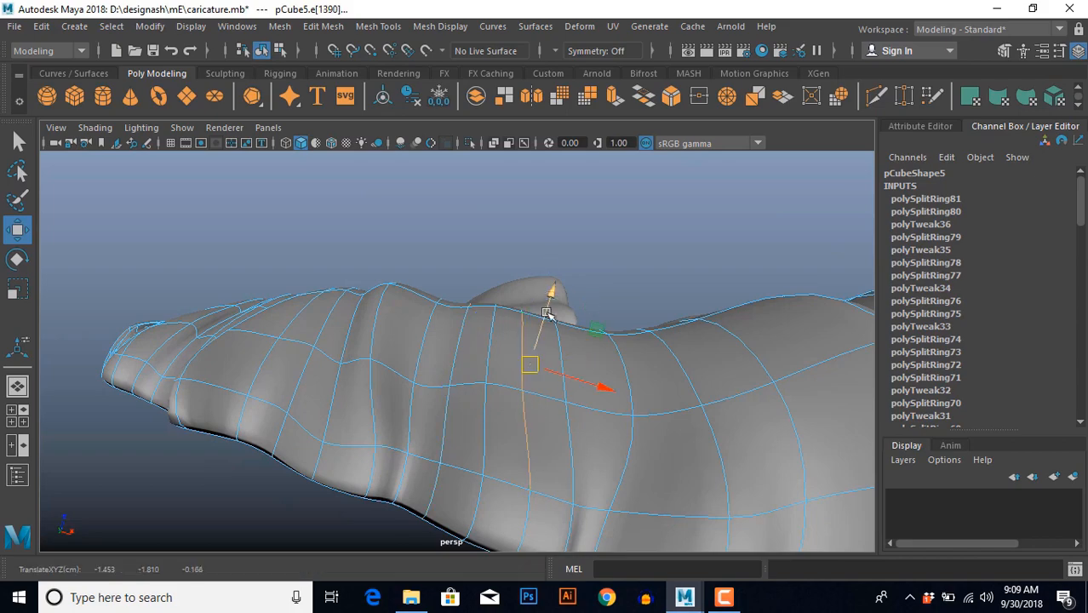
# Move the selected beard edges in depth to form a groove toward the chin and leave edge editing.
pyautogui.keyDown('alt'); pyautogui.moveTo(464, 339); pyautogui.dragTo(467, 339); pyautogui.keyUp('alt')
pyautogui.moveTo(510, 285); pyautogui.dragTo(432, 315)
pyautogui.click(433, 315)
pyautogui.keyDown('alt'); pyautogui.moveTo(505, 354); pyautogui.dragTo(481, 473); pyautogui.keyUp('alt')
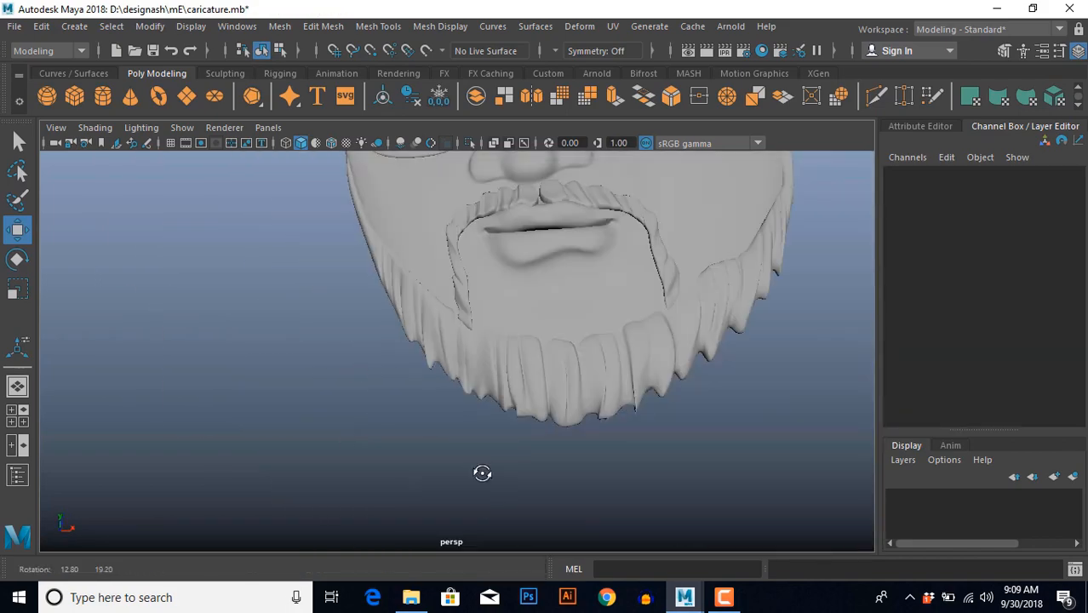
# Insert two edge loops in the remaining smooth beard section near the chin and adjust the edges between them.
pyautogui.scroll(5, 521, 419)
pyautogui.click(521, 419)
pyautogui.keyDown('alt'); pyautogui.moveTo(521, 419); pyautogui.dragTo(541, 378); pyautogui.keyUp('alt')
pyautogui.moveTo(541, 379); pyautogui.dragTo(541, 337, button='right')
pyautogui.click(539, 304)
pyautogui.keyDown('ctrl'); pyautogui.moveTo(538, 303); pyautogui.dragTo(539, 357, button='right'); pyautogui.keyUp('ctrl')
pyautogui.keyDown('alt'); pyautogui.moveTo(539, 357); pyautogui.dragTo(515, 327); pyautogui.keyUp('alt')
pyautogui.click(520, 316)
pyautogui.keyDown('alt'); pyautogui.moveTo(515, 328); pyautogui.dragTo(563, 364); pyautogui.keyUp('alt')
pyautogui.keyDown('ctrl'); pyautogui.moveTo(564, 365); pyautogui.dragTo(596, 400, button='right'); pyautogui.keyUp('ctrl')
# Insert one more edge loop near the chin and move upper beard edges to shape the last strands.
pyautogui.keyDown('alt'); pyautogui.moveTo(596, 400); pyautogui.dragTo(586, 293); pyautogui.keyUp('alt')
pyautogui.click(588, 291)
pyautogui.moveTo(588, 290); pyautogui.dragTo(572, 357)
pyautogui.keyDown('ctrl'); pyautogui.moveTo(572, 357); pyautogui.dragTo(601, 318, button='right'); pyautogui.keyUp('ctrl')
pyautogui.click(641, 306)
pyautogui.keyDown('alt'); pyautogui.moveTo(600, 319); pyautogui.dragTo(607, 291); pyautogui.keyUp('alt')
pyautogui.click(607, 291)
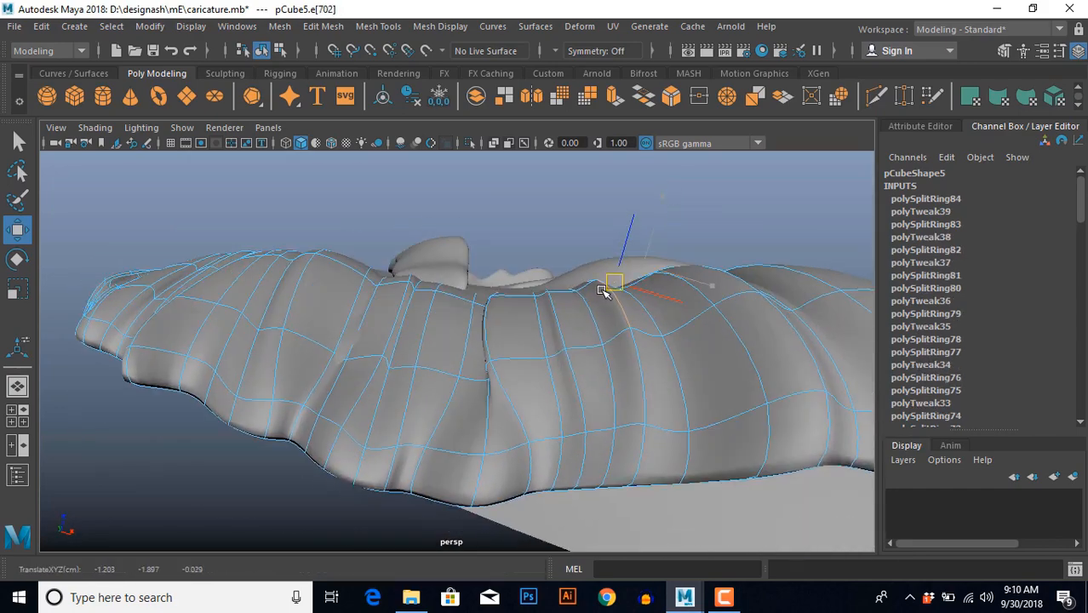
# Move lower-edge beard vertices near the chin to sharpen the hair tips and leave vertex editing.
pyautogui.moveTo(607, 291); pyautogui.dragTo(569, 341, button='right')
pyautogui.keyDown('alt'); pyautogui.moveTo(568, 340); pyautogui.dragTo(532, 426); pyautogui.keyUp('alt')
pyautogui.moveTo(533, 426); pyautogui.dragTo(479, 426, button='right')
pyautogui.keyDown('alt'); pyautogui.moveTo(519, 409); pyautogui.dragTo(443, 340, button='middle'); pyautogui.keyUp('alt')
pyautogui.moveTo(407, 347); pyautogui.dragTo(432, 372)
pyautogui.moveTo(268, 400); pyautogui.dragTo(292, 424)
pyautogui.moveTo(291, 361); pyautogui.dragTo(304, 302)
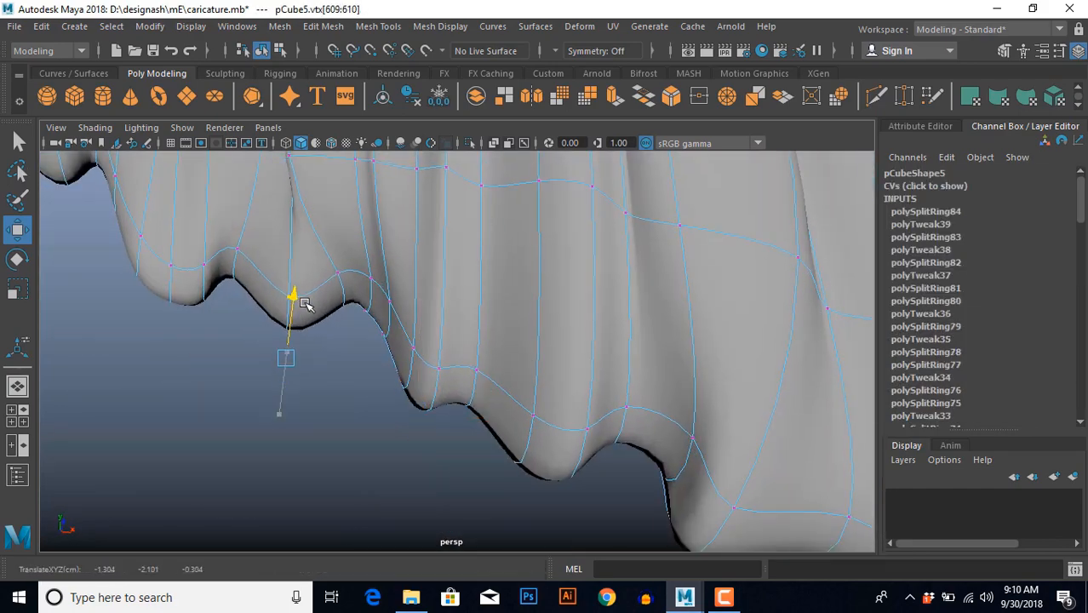
pyautogui.click(340, 477)
# Move vertices on the lower half of the moustache's side strand to reshape its wavy outline.
pyautogui.keyDown('alt'); pyautogui.moveTo(544, 425); pyautogui.dragTo(561, 396, button='middle'); pyautogui.keyUp('alt')
pyautogui.scroll(6, 557, 392)
pyautogui.keyDown('alt'); pyautogui.moveTo(537, 357); pyautogui.dragTo(517, 413, button='middle'); pyautogui.keyUp('alt')
pyautogui.keyDown('alt'); pyautogui.moveTo(517, 413); pyautogui.dragTo(502, 446); pyautogui.keyUp('alt')
pyautogui.scroll(5, 498, 427)
pyautogui.keyDown('alt'); pyautogui.moveTo(460, 426); pyautogui.dragTo(527, 439, button='middle'); pyautogui.keyUp('alt')
pyautogui.scroll(3, 527, 440)
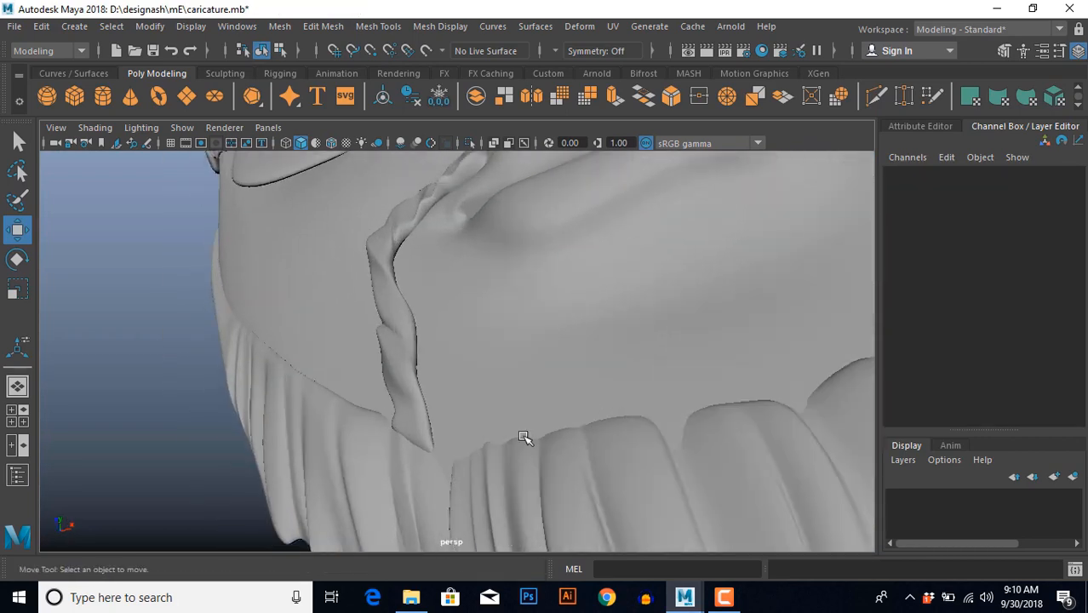
pyautogui.keyDown('alt'); pyautogui.moveTo(527, 439); pyautogui.dragTo(500, 364); pyautogui.keyUp('alt')
pyautogui.click(423, 433)
pyautogui.press('F9')
pyautogui.keyDown('alt'); pyautogui.moveTo(557, 432); pyautogui.dragTo(541, 397); pyautogui.keyUp('alt')
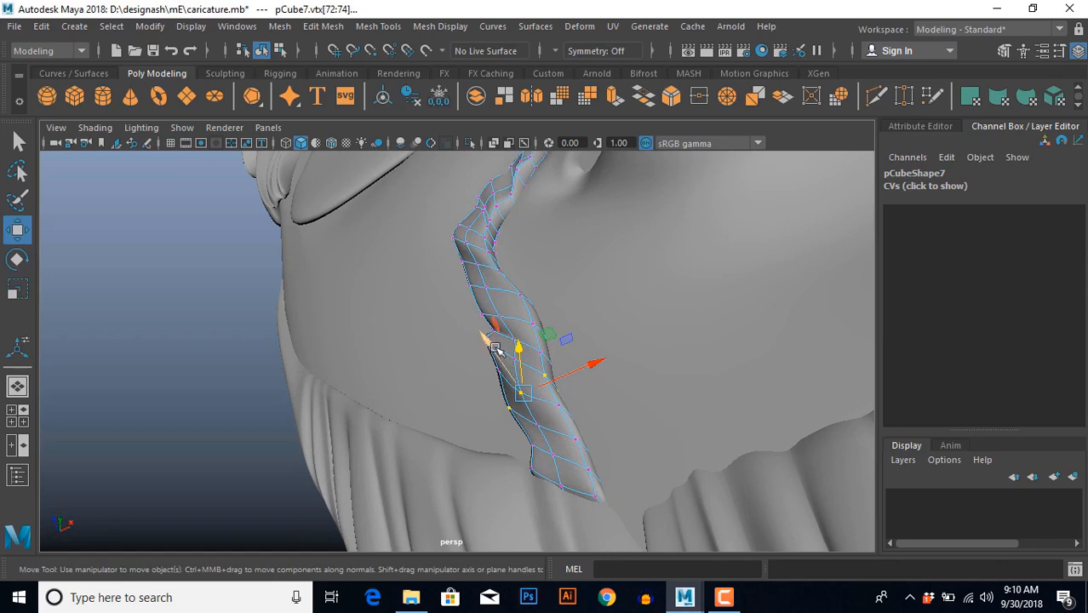
pyautogui.click(559, 404)
pyautogui.keyDown('alt'); pyautogui.moveTo(551, 437); pyautogui.dragTo(548, 404); pyautogui.keyUp('alt')
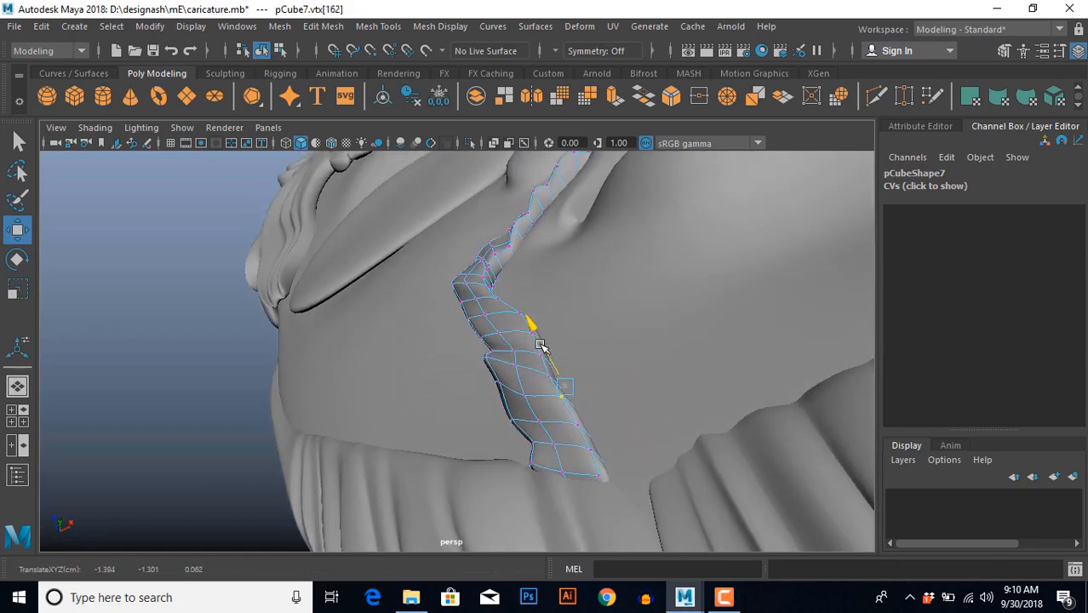
pyautogui.scroll(-10, 570, 439)
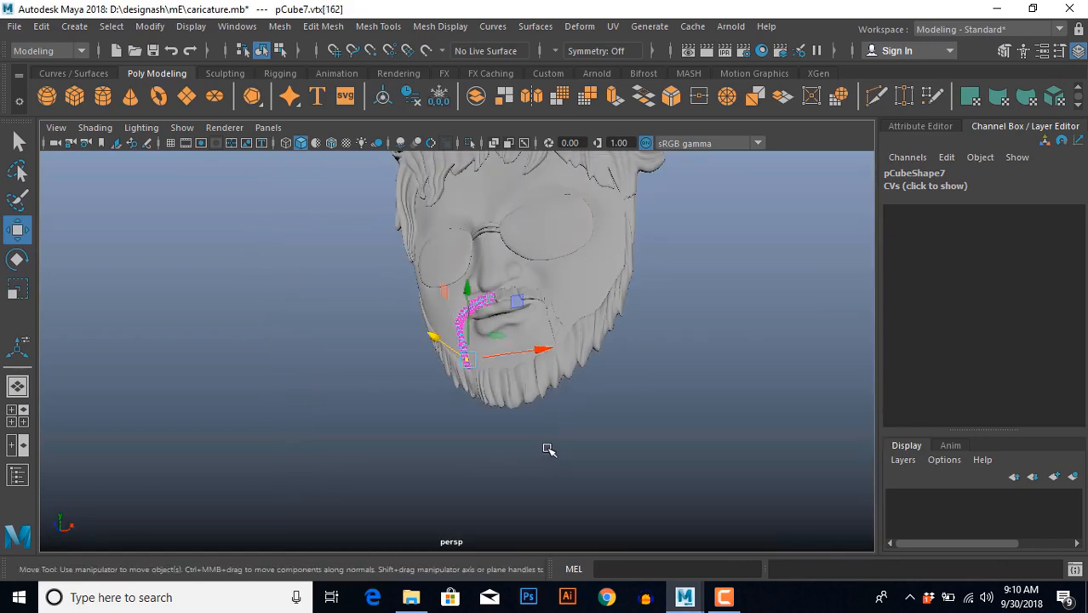
# Select the head mesh and move an edge on the cheek above the beard to adjust the cheek surface.
pyautogui.scroll(5, 584, 444)
pyautogui.click(717, 273)
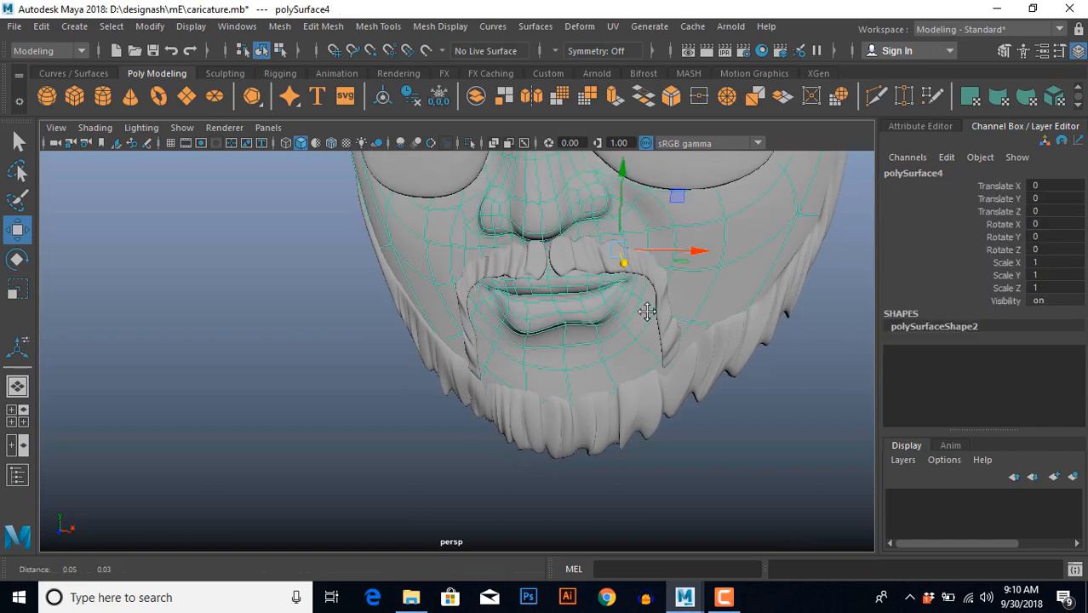
pyautogui.keyDown('alt'); pyautogui.moveTo(716, 274); pyautogui.dragTo(566, 312, button='middle'); pyautogui.keyUp('alt')
pyautogui.scroll(4, 579, 332)
pyautogui.moveTo(600, 344)
pyautogui.keyDown('alt'); pyautogui.mouseDown()
pyautogui.moveTo(578, 347)
pyautogui.moveTo(593, 358)
pyautogui.mouseUp(); pyautogui.keyUp('alt')
pyautogui.moveTo(649, 327); pyautogui.dragTo(651, 247, button='right')
pyautogui.click(647, 284)
pyautogui.keyDown('alt'); pyautogui.moveTo(647, 284); pyautogui.dragTo(641, 334); pyautogui.keyUp('alt')
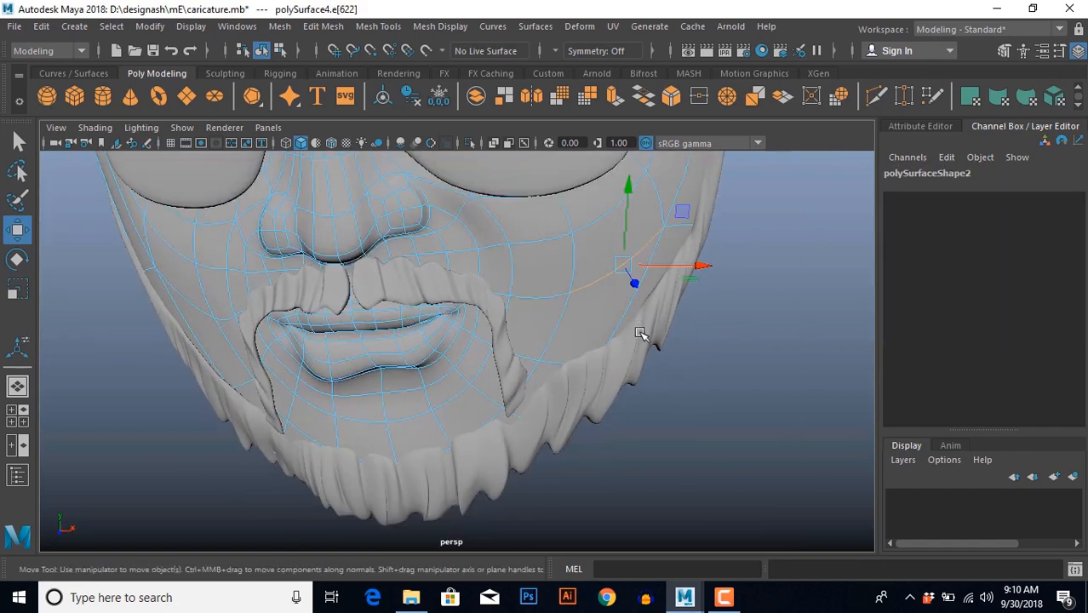
pyautogui.moveTo(647, 284); pyautogui.dragTo(605, 262)
pyautogui.moveTo(616, 196); pyautogui.dragTo(616, 207)
# Check the opposite cheek's surface around a selected face and leave component editing.
pyautogui.keyDown('alt'); pyautogui.moveTo(442, 307); pyautogui.dragTo(385, 310); pyautogui.keyUp('alt')
pyautogui.keyDown('alt'); pyautogui.moveTo(377, 360); pyautogui.dragTo(393, 366); pyautogui.keyUp('alt')
pyautogui.keyDown('alt'); pyautogui.moveTo(388, 361); pyautogui.dragTo(380, 332); pyautogui.keyUp('alt')
pyautogui.click(351, 277)
pyautogui.keyDown('alt'); pyautogui.moveTo(412, 396); pyautogui.dragTo(412, 377); pyautogui.keyUp('alt')
pyautogui.scroll(-5, 411, 377)
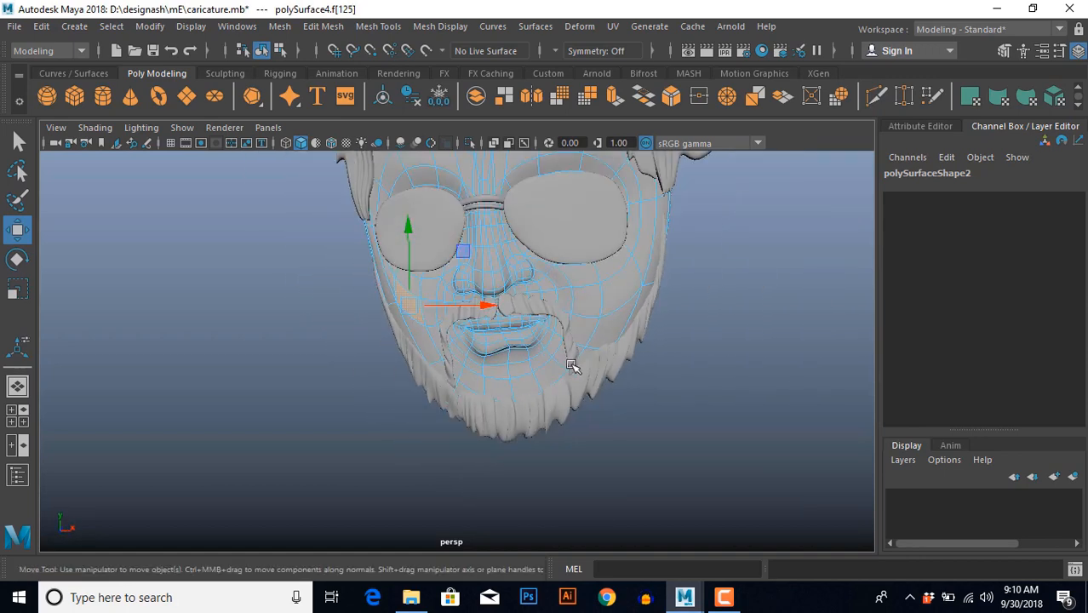
pyautogui.click(736, 290)
# Compare the modelled face and beard with the caricature reference drawing in the front view, and return to the perspective view.
pyautogui.scroll(-5, 632, 401)
pyautogui.keyDown('alt'); pyautogui.moveTo(631, 401); pyautogui.dragTo(628, 394); pyautogui.keyUp('alt')
pyautogui.scroll(5, 627, 395)
pyautogui.keyDown('alt'); pyautogui.moveTo(627, 394); pyautogui.dragTo(546, 401, button='middle'); pyautogui.keyUp('alt')
pyautogui.scroll(5, 519, 430)
pyautogui.click(545, 407)
pyautogui.press('space')
pyautogui.press('space')
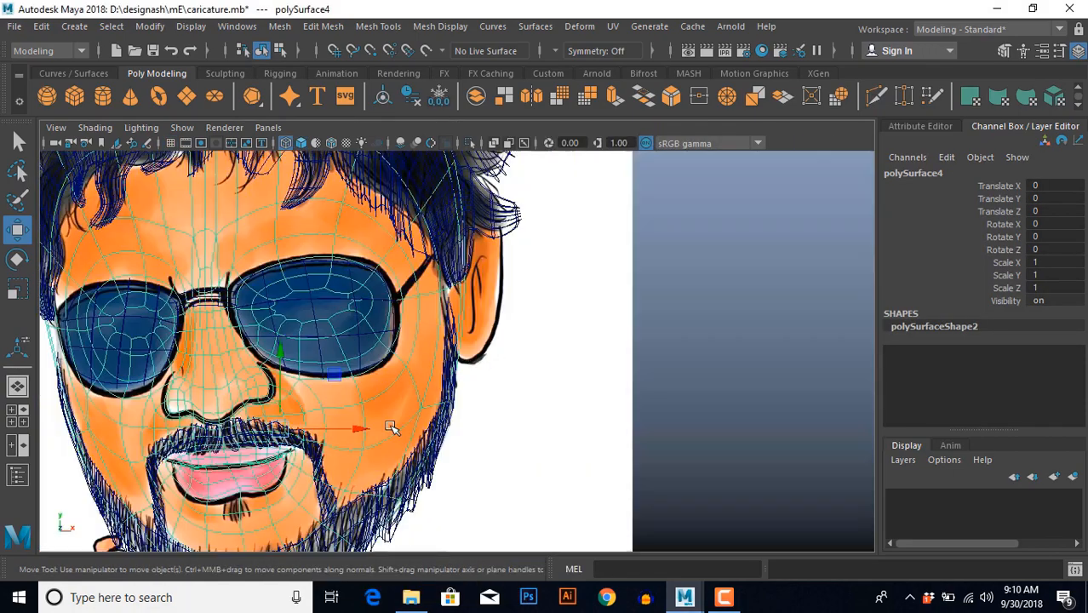
pyautogui.scroll(-5, 391, 428)
pyautogui.keyDown('alt'); pyautogui.moveTo(455, 399); pyautogui.dragTo(504, 330, button='middle'); pyautogui.keyUp('alt')
pyautogui.scroll(4, 489, 256)
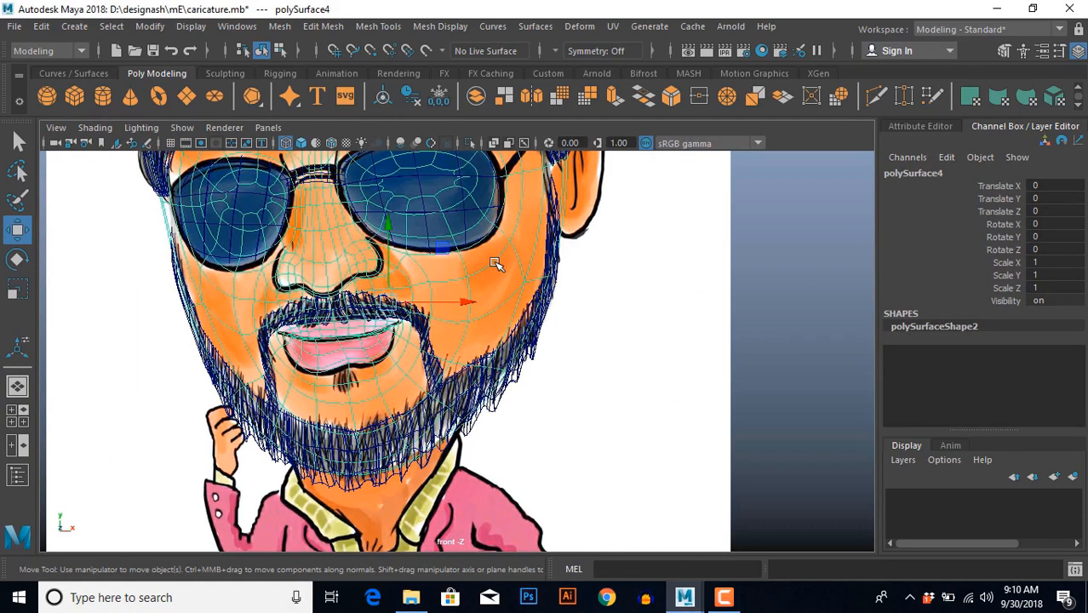
pyautogui.press('space')
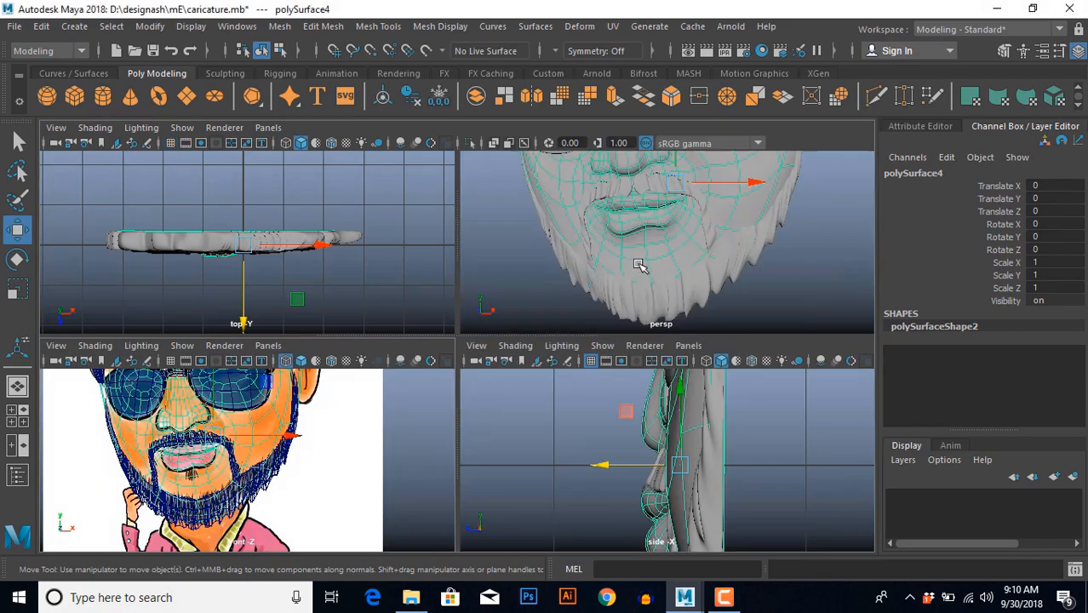
pyautogui.press('space')
# Move the cheek edge below the larger sunglasses lens along Z to refine the cheek's curvature.
pyautogui.click(728, 353)
pyautogui.scroll(2, 509, 267)
pyautogui.keyDown('alt'); pyautogui.moveTo(509, 267); pyautogui.dragTo(518, 400); pyautogui.keyUp('alt')
pyautogui.click(554, 293)
pyautogui.scroll(2, 536, 385)
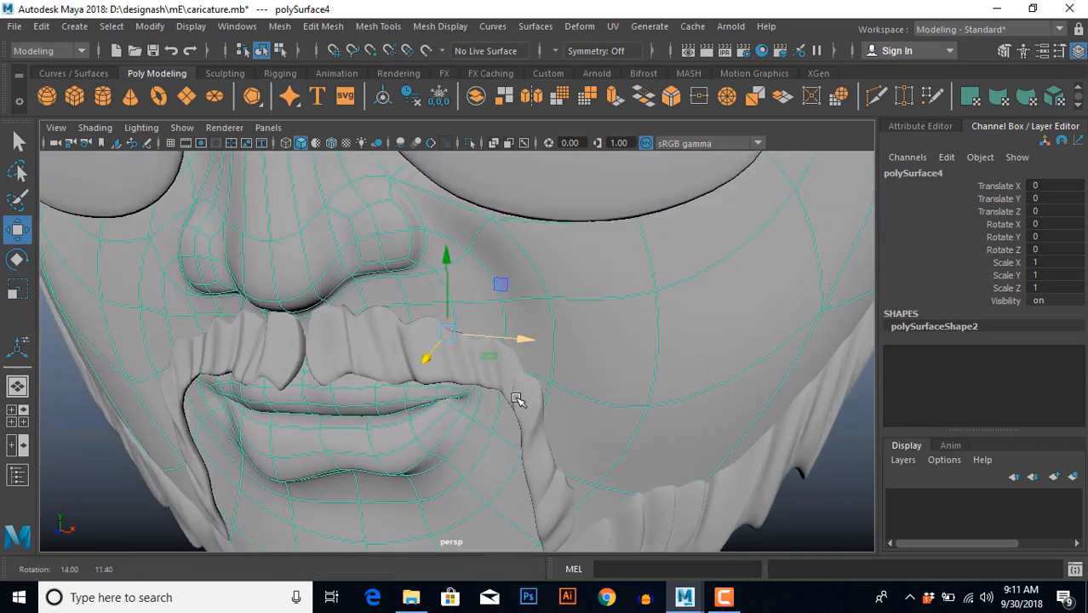
pyautogui.click(677, 293)
pyautogui.keyDown('alt'); pyautogui.moveTo(678, 293); pyautogui.dragTo(685, 343); pyautogui.keyUp('alt')
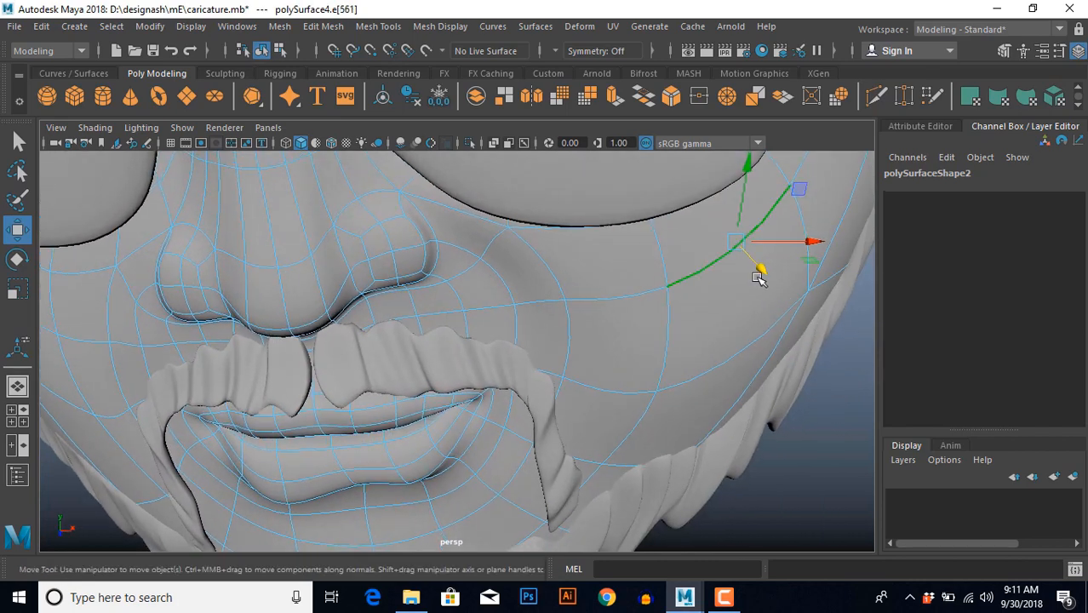
pyautogui.moveTo(760, 276); pyautogui.dragTo(772, 274)
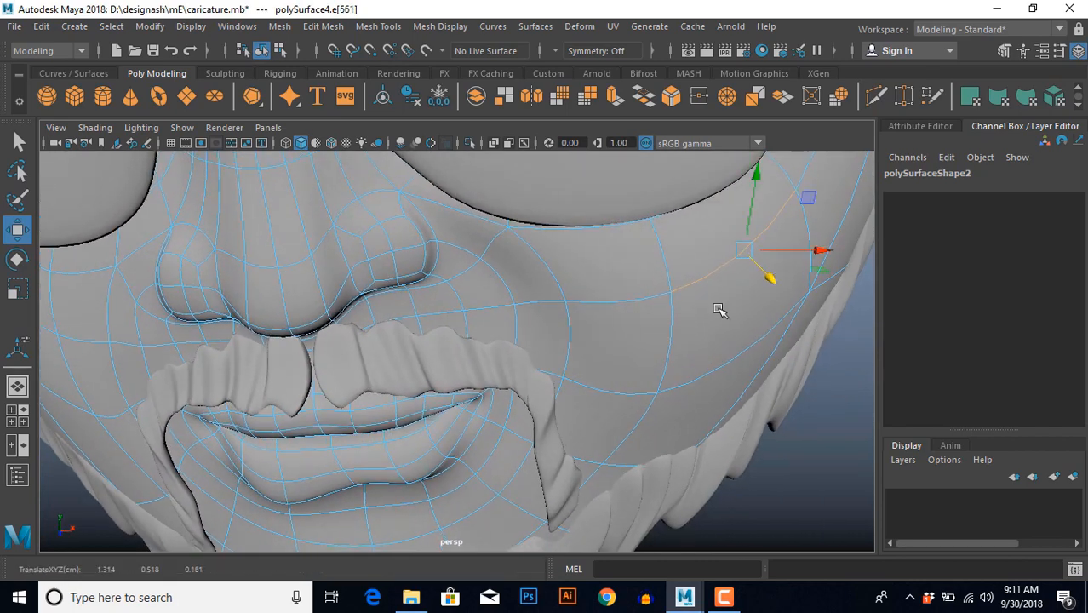
# Move edges on the opposite cheek and along the jaw beside the beard in depth, and leave edge editing.
pyautogui.scroll(-3, 462, 327)
pyautogui.keyDown('alt'); pyautogui.moveTo(461, 328); pyautogui.dragTo(538, 308); pyautogui.keyUp('alt')
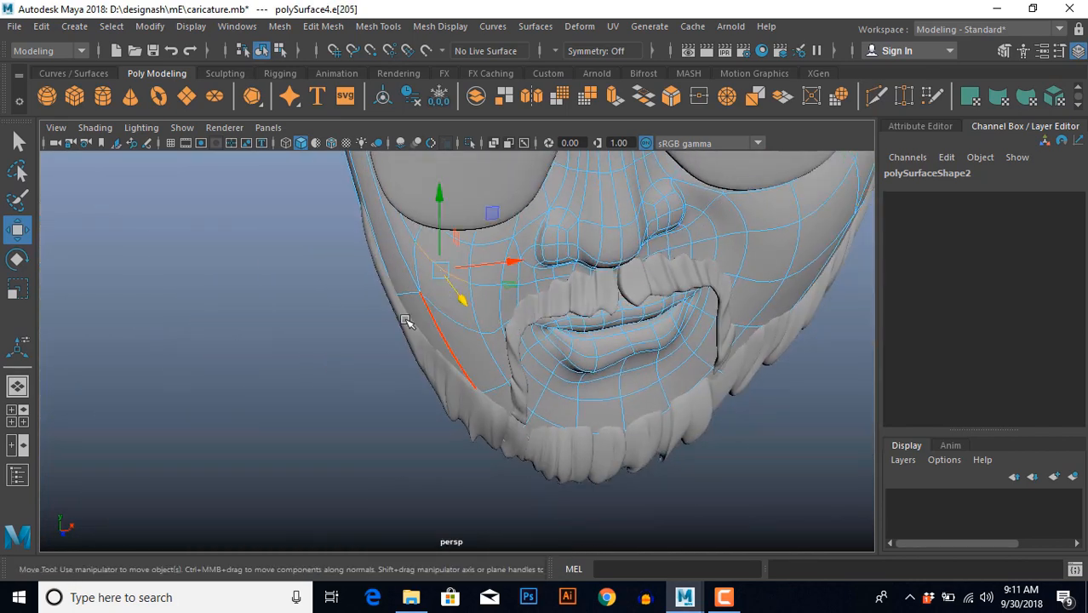
pyautogui.keyDown('alt'); pyautogui.moveTo(406, 321); pyautogui.dragTo(491, 329); pyautogui.keyUp('alt')
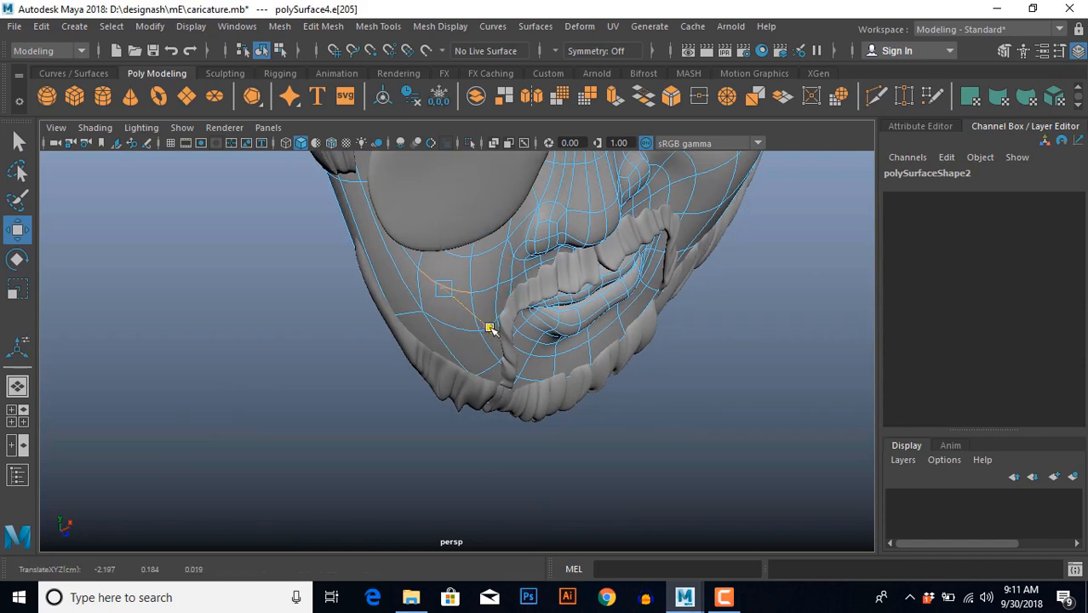
pyautogui.click(444, 327)
pyautogui.moveTo(501, 370); pyautogui.dragTo(502, 370)
pyautogui.keyDown('alt'); pyautogui.moveTo(501, 370); pyautogui.dragTo(447, 360); pyautogui.keyUp('alt')
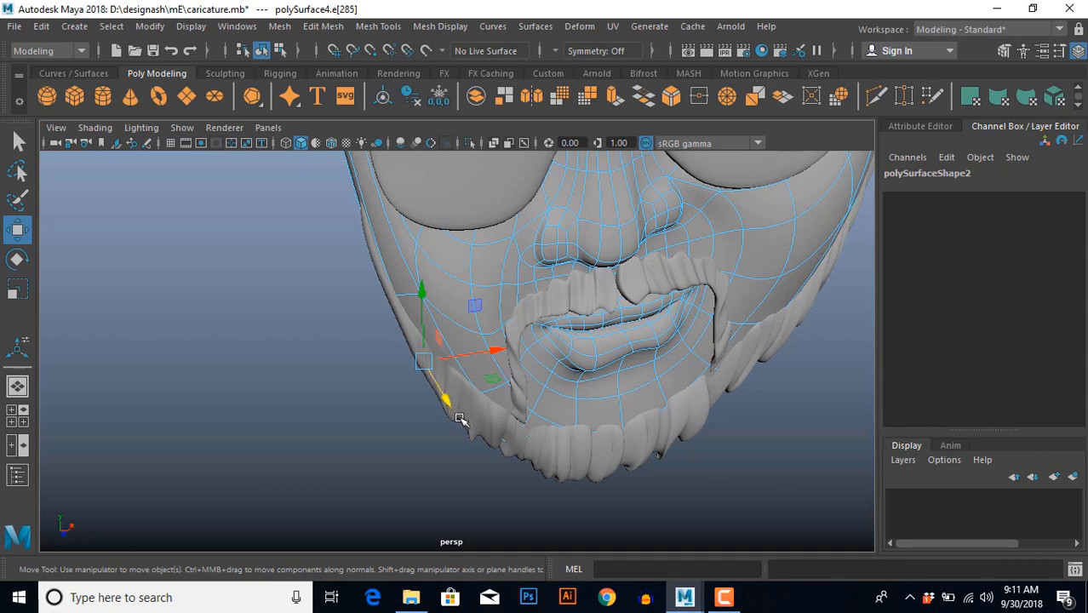
pyautogui.scroll(3, 426, 413)
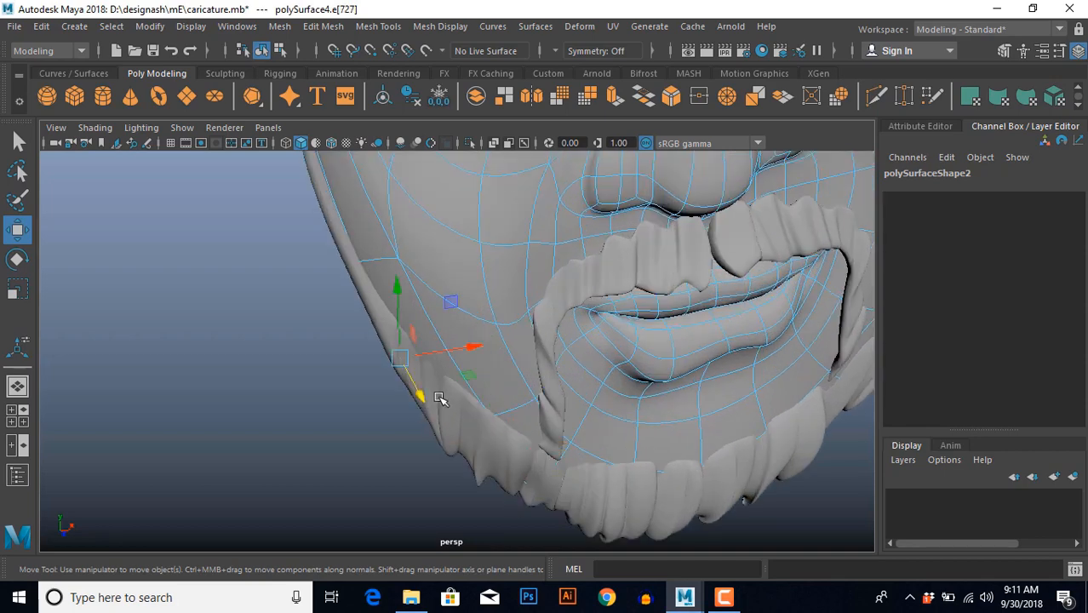
pyautogui.moveTo(396, 293); pyautogui.dragTo(471, 250, button='right')
# Open the beard for vertex editing and try adjusting its upper-edge vertices beside the jaw in depth.
pyautogui.click(425, 391)
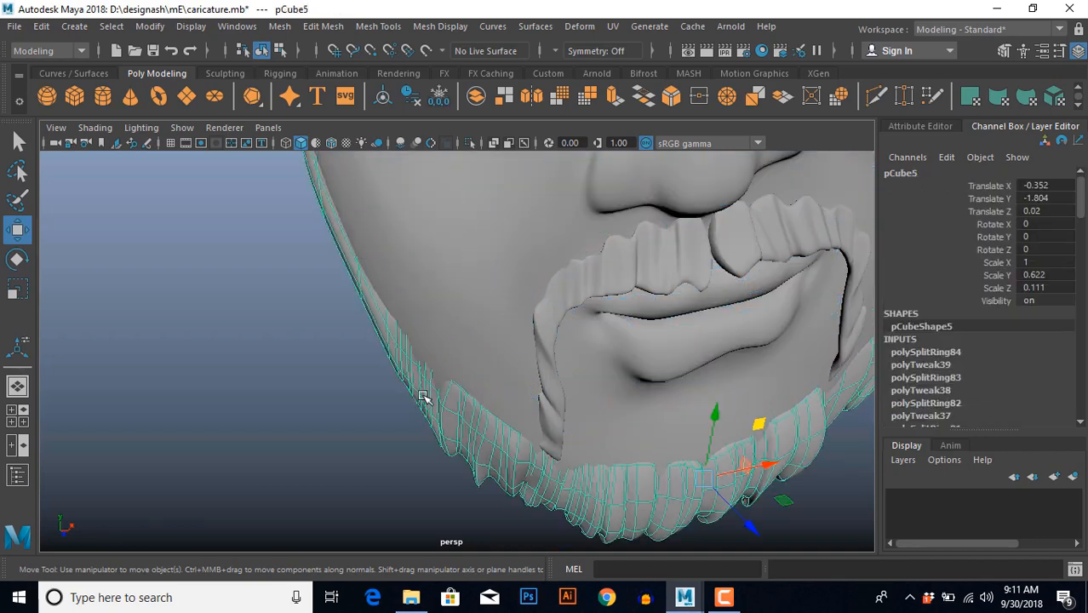
pyautogui.scroll(3, 376, 383)
pyautogui.moveTo(263, 360); pyautogui.dragTo(263, 358, button='right')
pyautogui.click(345, 292)
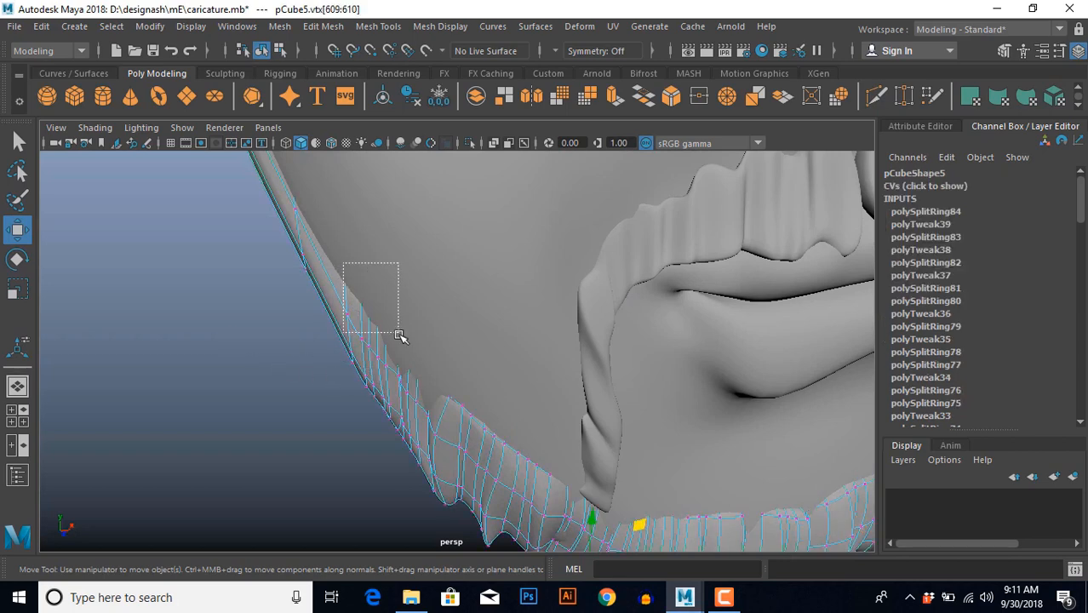
pyautogui.keyDown('ctrl'); pyautogui.keyDown('shift'); pyautogui.moveTo(384, 335); pyautogui.dragTo(408, 356); pyautogui.keyUp('shift'); pyautogui.keyUp('ctrl')
pyautogui.hotkey('ctrl', 'z')
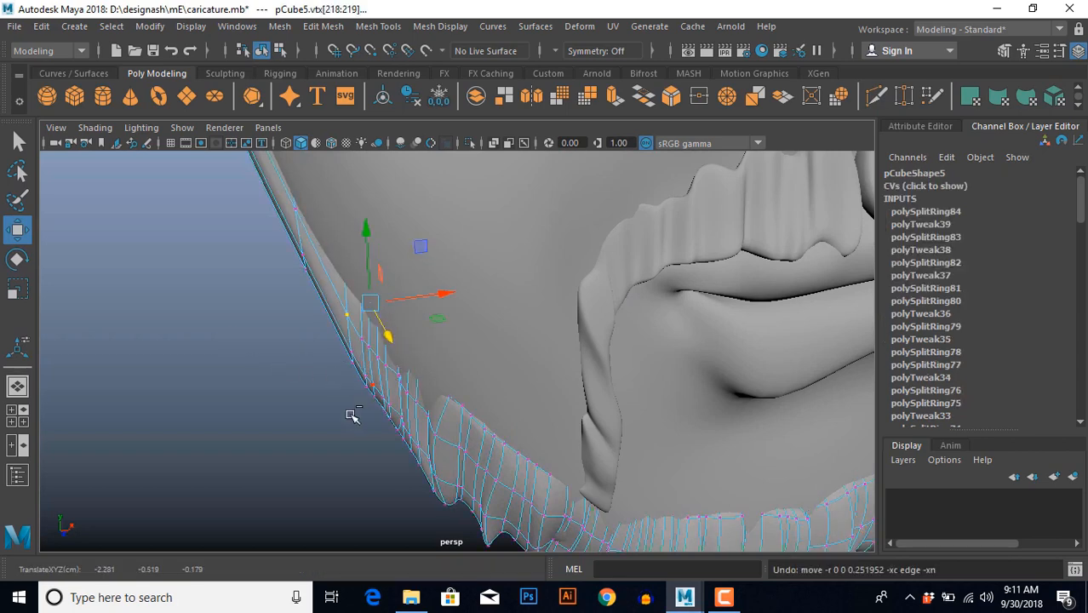
pyautogui.click(307, 411)
# Move the beard's upper-edge vertices along the jaw outward from the cheek in depth, and leave vertex editing.
pyautogui.scroll(2, 369, 412)
pyautogui.keyDown('alt'); pyautogui.moveTo(358, 393); pyautogui.dragTo(381, 384); pyautogui.keyUp('alt')
pyautogui.click(416, 265)
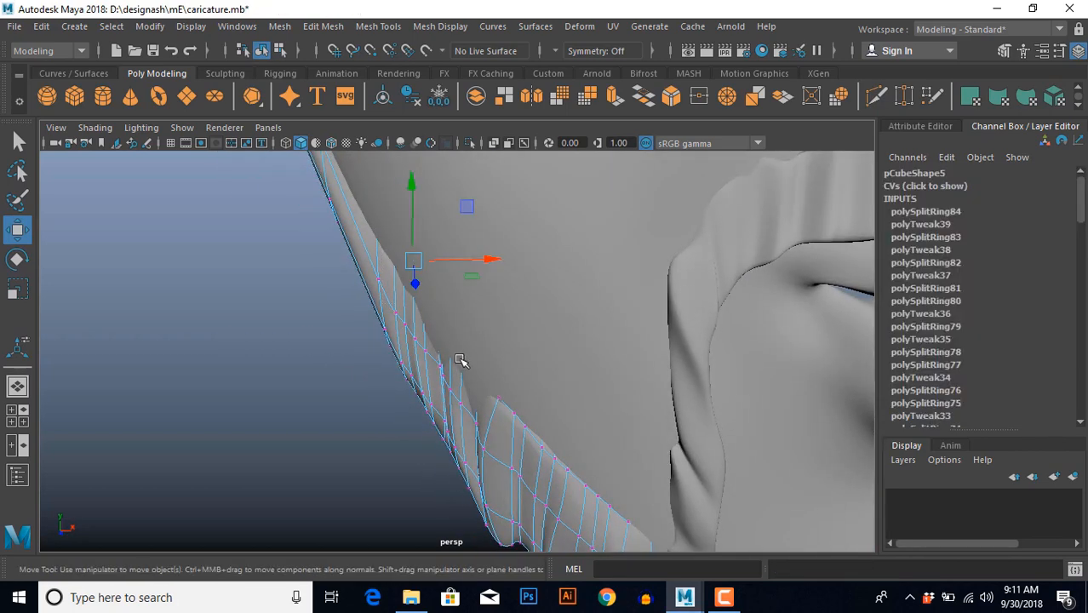
pyautogui.keyDown('alt'); pyautogui.moveTo(402, 328); pyautogui.dragTo(498, 403); pyautogui.keyUp('alt')
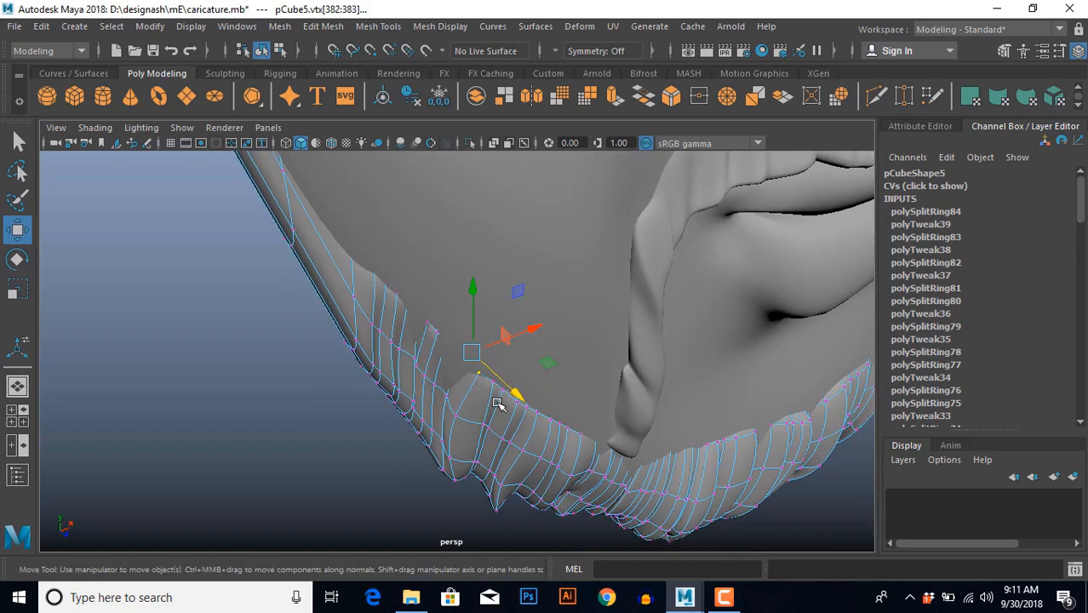
pyautogui.keyDown('alt'); pyautogui.moveTo(404, 385); pyautogui.dragTo(513, 398); pyautogui.keyUp('alt')
pyautogui.moveTo(484, 461); pyautogui.dragTo(532, 432, button='right')
pyautogui.click(321, 402)
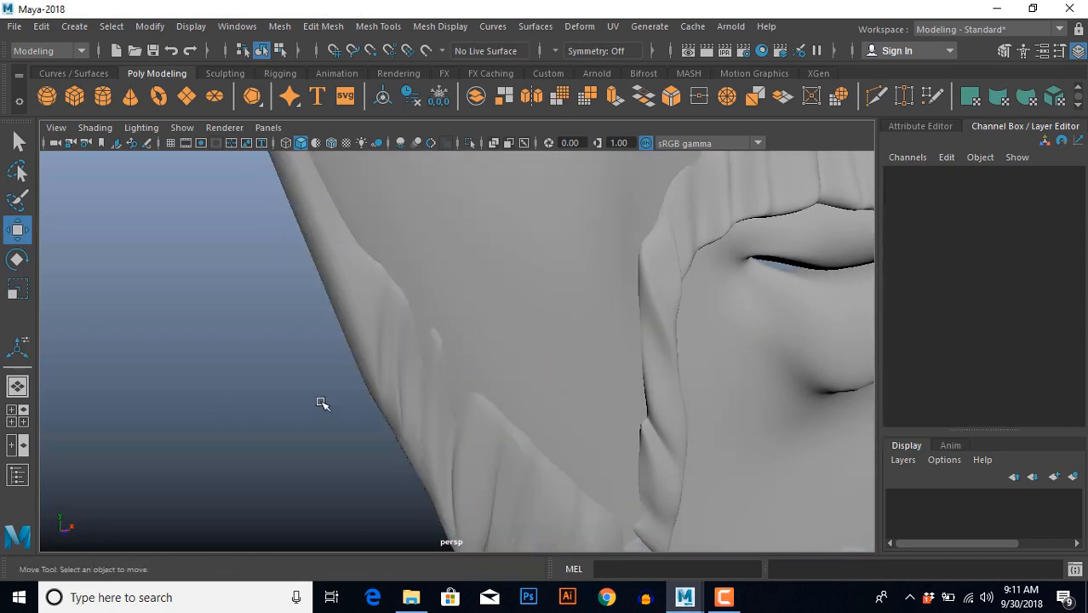
# Lower the raised upper-edge vertices of the beard strands beside the jaw along Y to even out the beard line.
pyautogui.keyDown('alt'); pyautogui.moveTo(321, 403); pyautogui.dragTo(322, 330); pyautogui.keyUp('alt')
pyautogui.scroll(-8, 322, 330)
pyautogui.scroll(8, 343, 367)
pyautogui.click(330, 367)
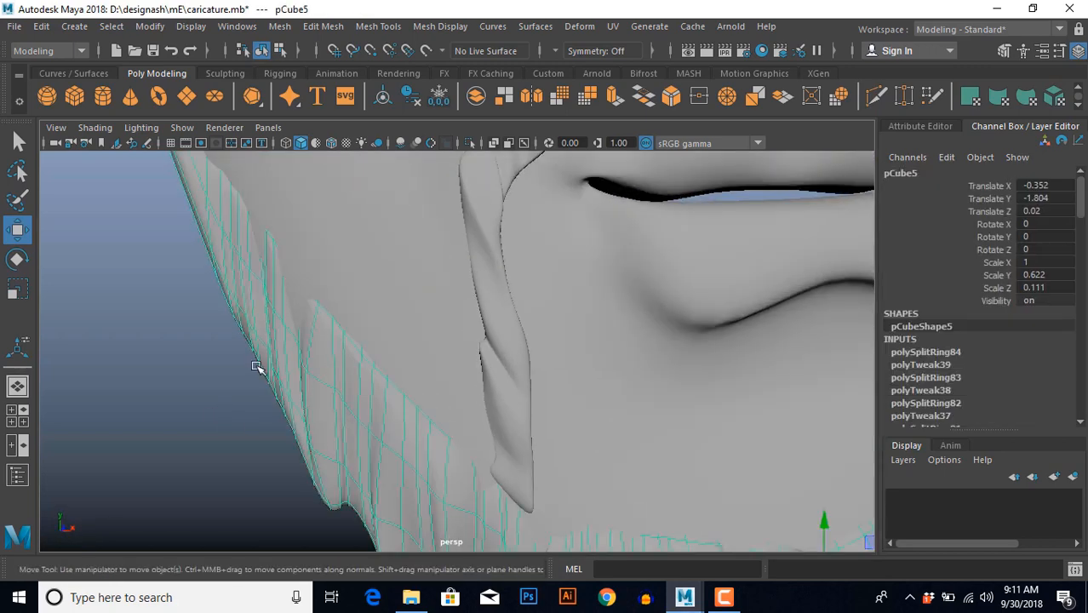
pyautogui.scroll(2, 257, 367)
pyautogui.keyDown('alt'); pyautogui.moveTo(261, 369); pyautogui.dragTo(302, 366); pyautogui.keyUp('alt')
pyautogui.moveTo(300, 365); pyautogui.dragTo(212, 317, button='right')
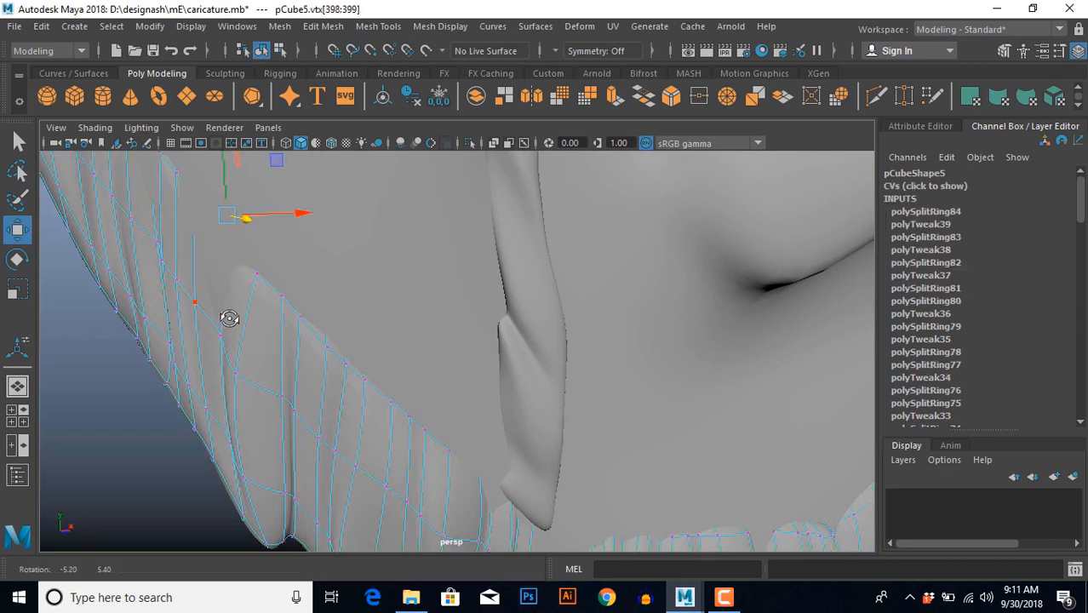
pyautogui.keyDown('alt'); pyautogui.moveTo(229, 318); pyautogui.dragTo(383, 373); pyautogui.keyUp('alt')
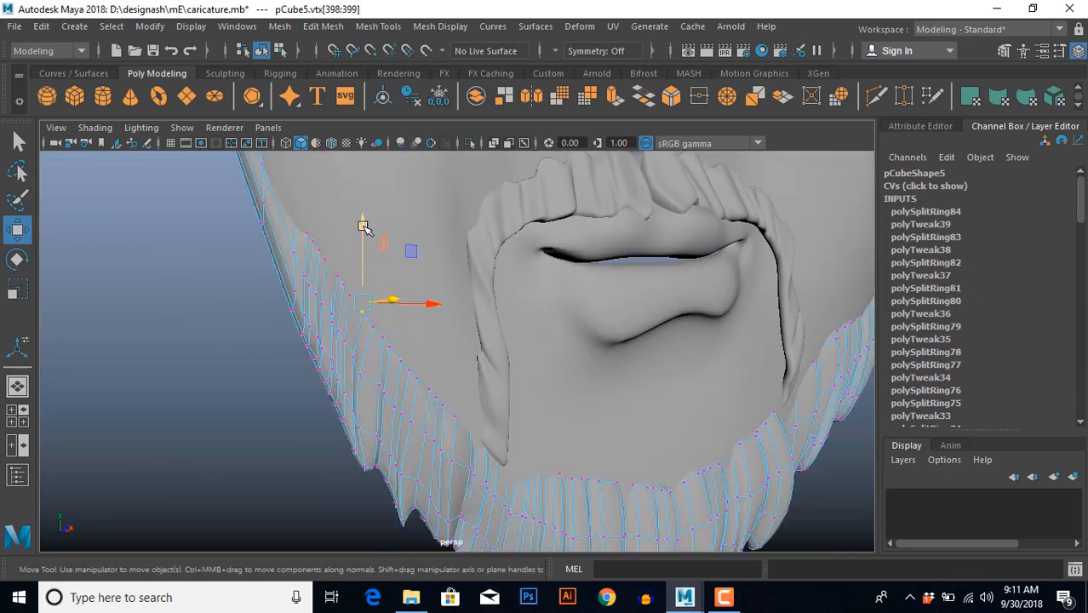
pyautogui.moveTo(363, 226); pyautogui.dragTo(360, 296)
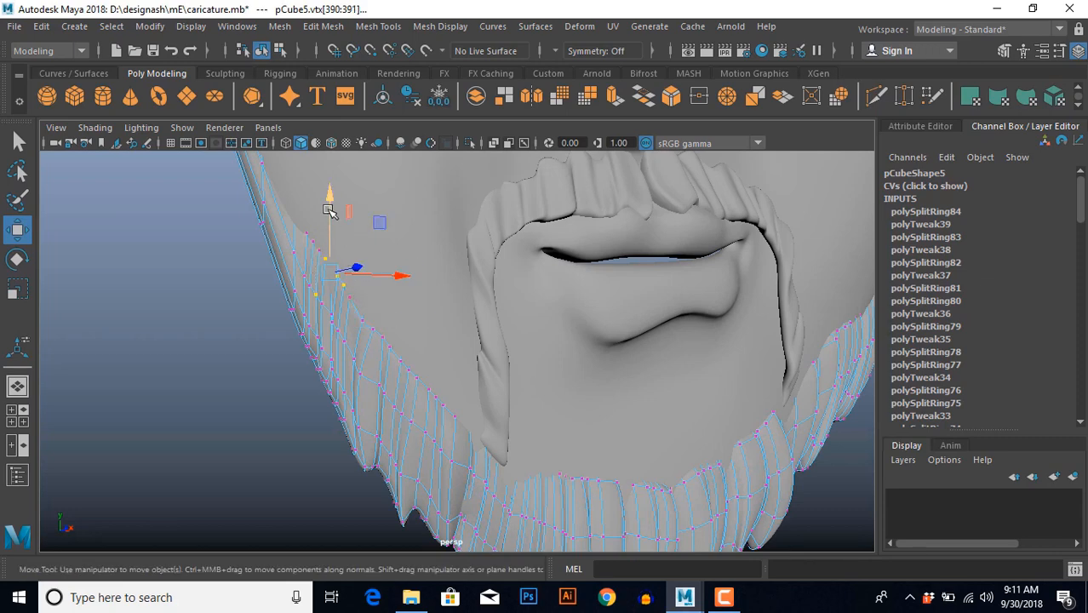
pyautogui.moveTo(329, 210); pyautogui.dragTo(329, 221)
# Adjust the depth of a group of upper-edge beard vertices beside the moustache's lower end, and leave vertex editing.
pyautogui.scroll(-5, 429, 383)
pyautogui.keyDown('alt'); pyautogui.moveTo(447, 383); pyautogui.dragTo(449, 367, button='middle'); pyautogui.keyUp('alt')
pyautogui.scroll(6, 442, 390)
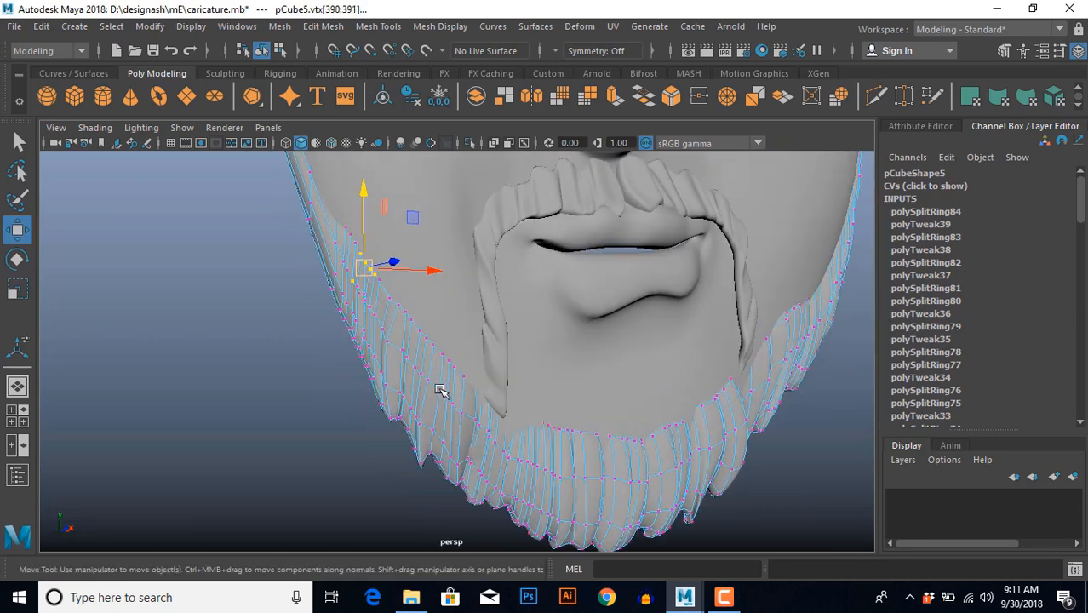
pyautogui.keyDown('alt'); pyautogui.moveTo(435, 369); pyautogui.dragTo(343, 381); pyautogui.keyUp('alt')
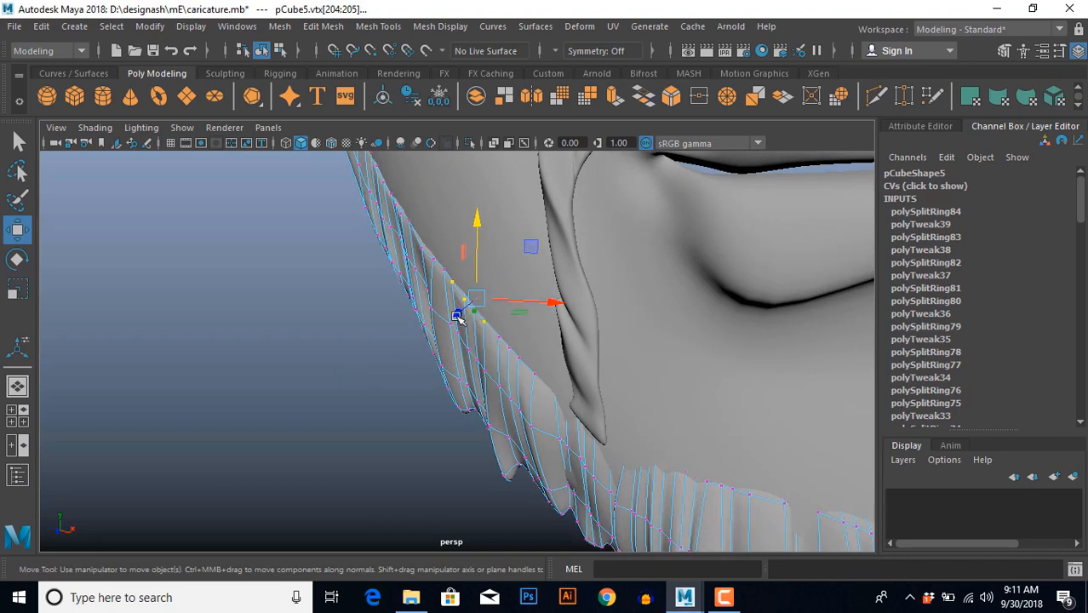
pyautogui.moveTo(458, 316); pyautogui.dragTo(461, 313)
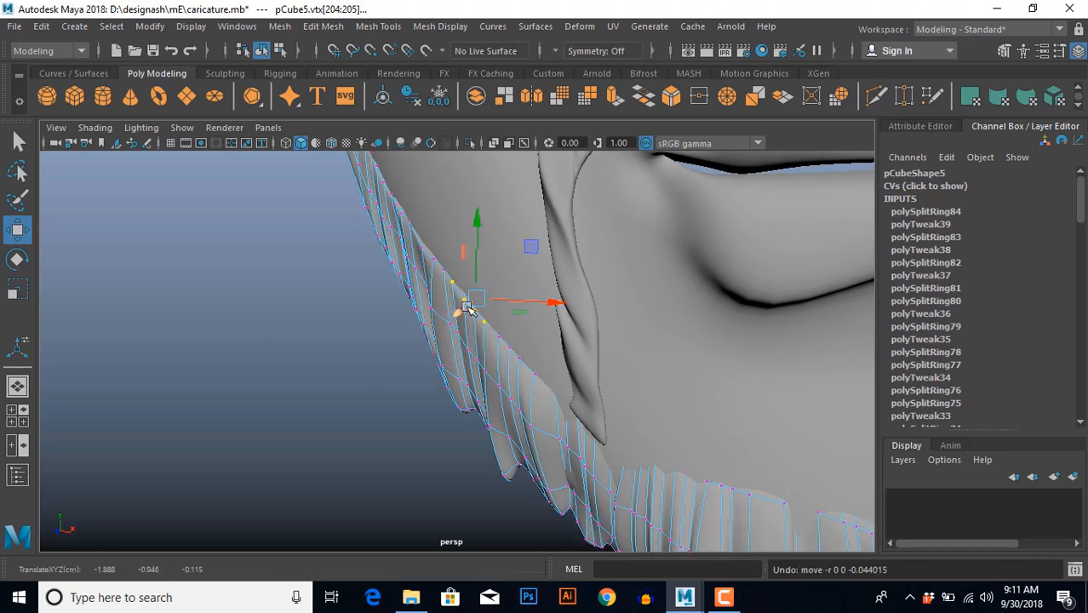
pyautogui.moveTo(467, 328)
pyautogui.keyDown('alt'); pyautogui.mouseDown()
pyautogui.moveTo(442, 330)
pyautogui.moveTo(467, 327)
pyautogui.mouseUp(); pyautogui.keyUp('alt')
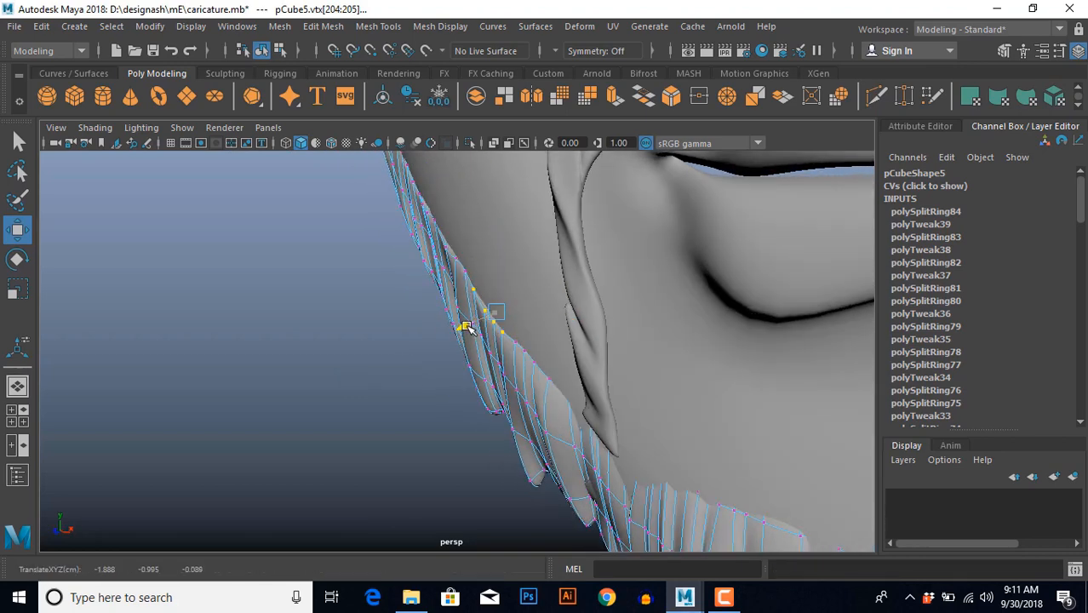
pyautogui.click(393, 419)
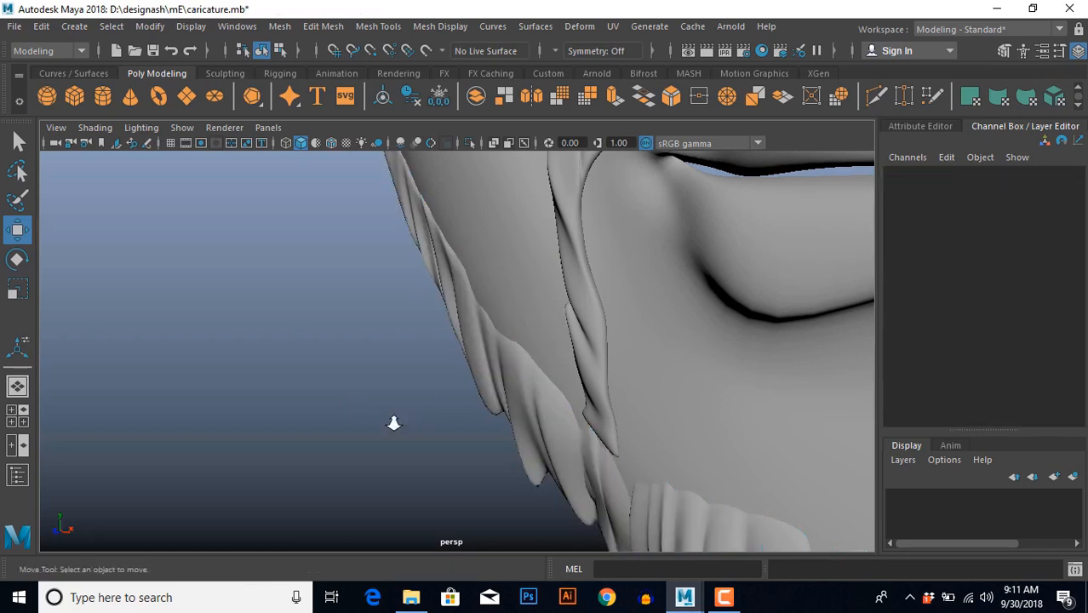
# Examine how the beard, moustache and cheeks fit together on the head, and select the face mesh.
pyautogui.scroll(-10, 400, 422)
pyautogui.keyDown('alt'); pyautogui.moveTo(521, 451); pyautogui.dragTo(594, 456); pyautogui.keyUp('alt')
pyautogui.scroll(-5, 476, 447)
pyautogui.keyDown('alt'); pyautogui.moveTo(539, 427); pyautogui.dragTo(537, 339); pyautogui.keyUp('alt')
pyautogui.scroll(8, 537, 340)
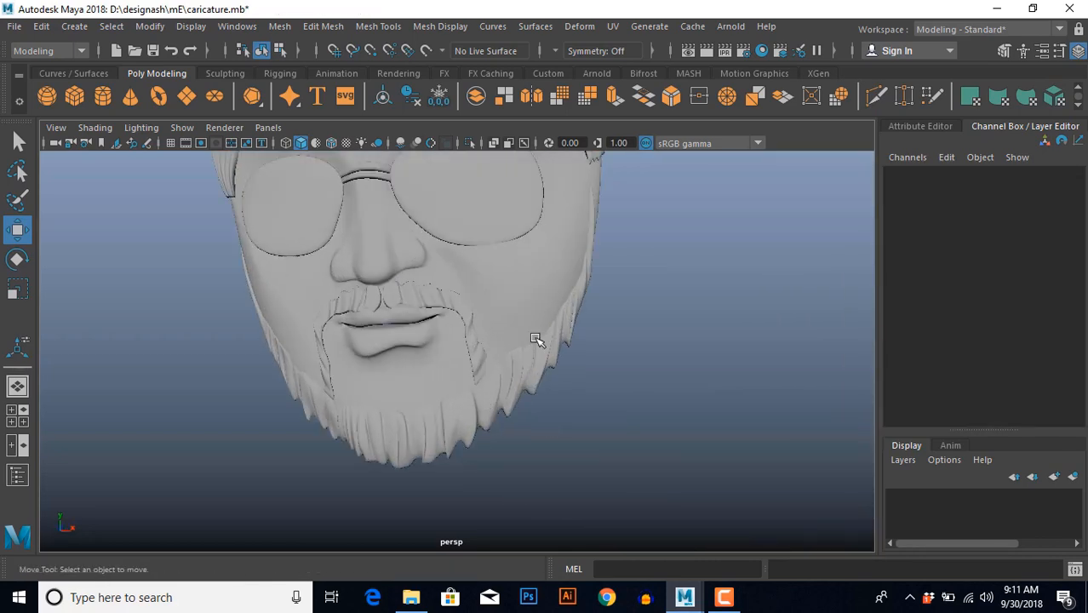
pyautogui.scroll(-8, 511, 383)
pyautogui.scroll(6, 512, 434)
pyautogui.scroll(5, 511, 434)
pyautogui.click(492, 342)
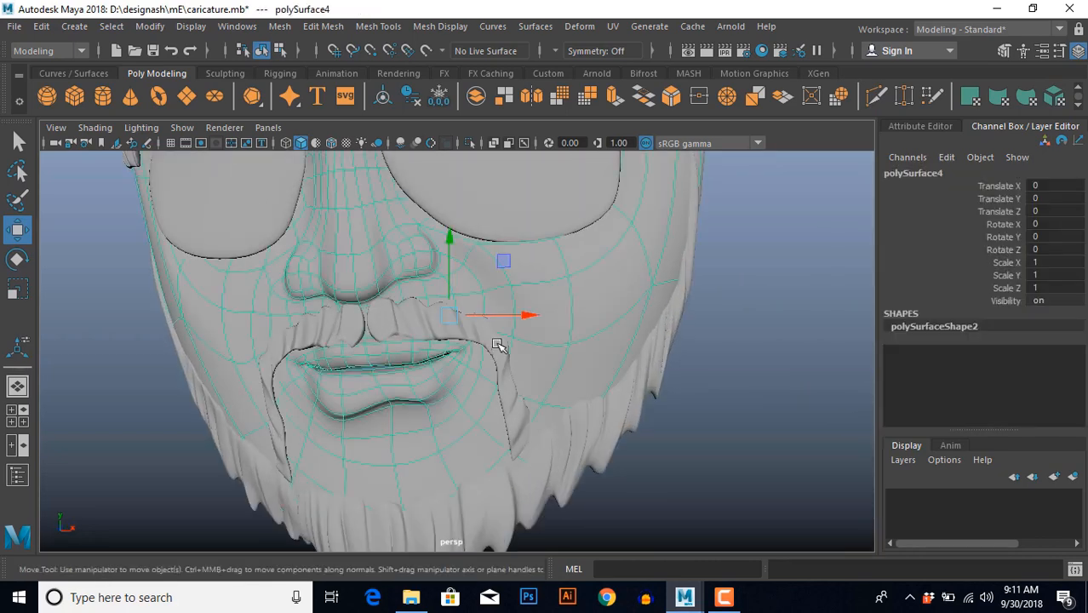
# Compare the face's mouth, nose and sunglasses with the reference drawing in the front view, and review the whole head in perspective.
pyautogui.press('space')
pyautogui.press('space')
pyautogui.scroll(10, 414, 345)
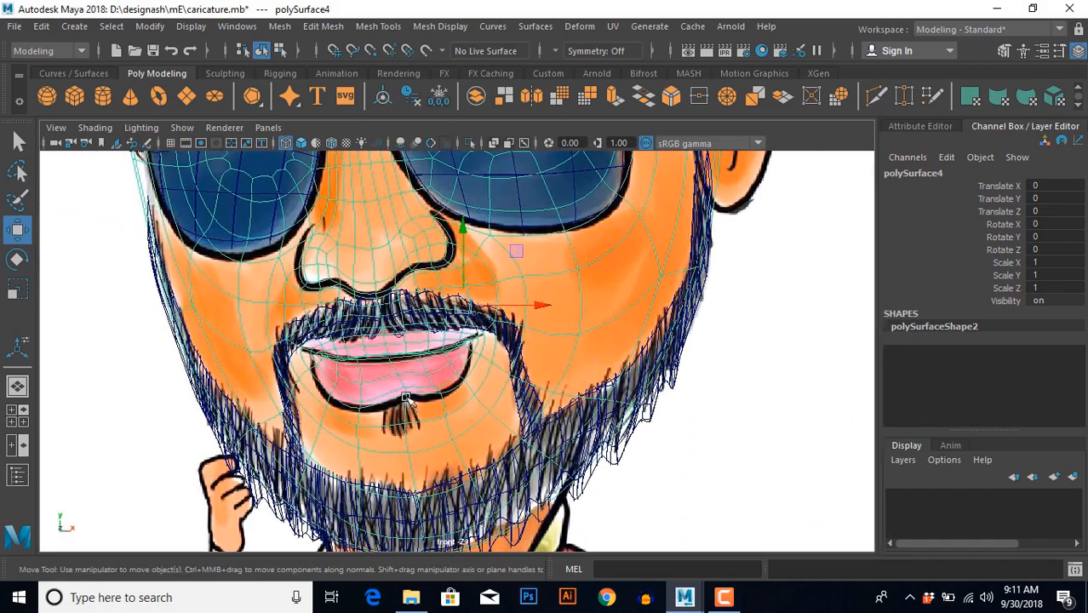
pyautogui.scroll(-10, 417, 349)
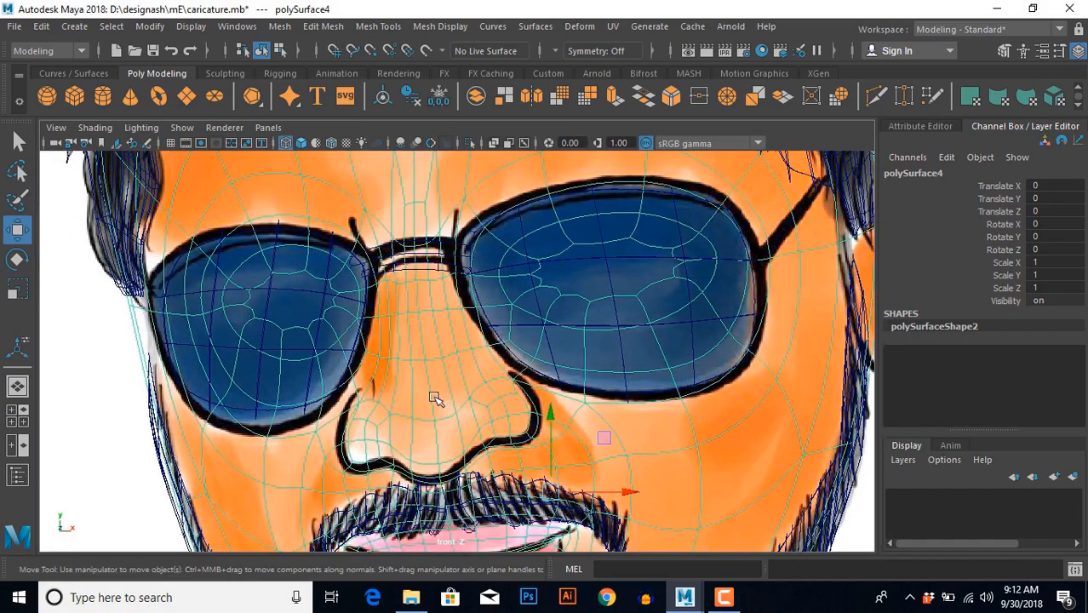
pyautogui.scroll(4, 476, 358)
pyautogui.press('space')
pyautogui.press('space')
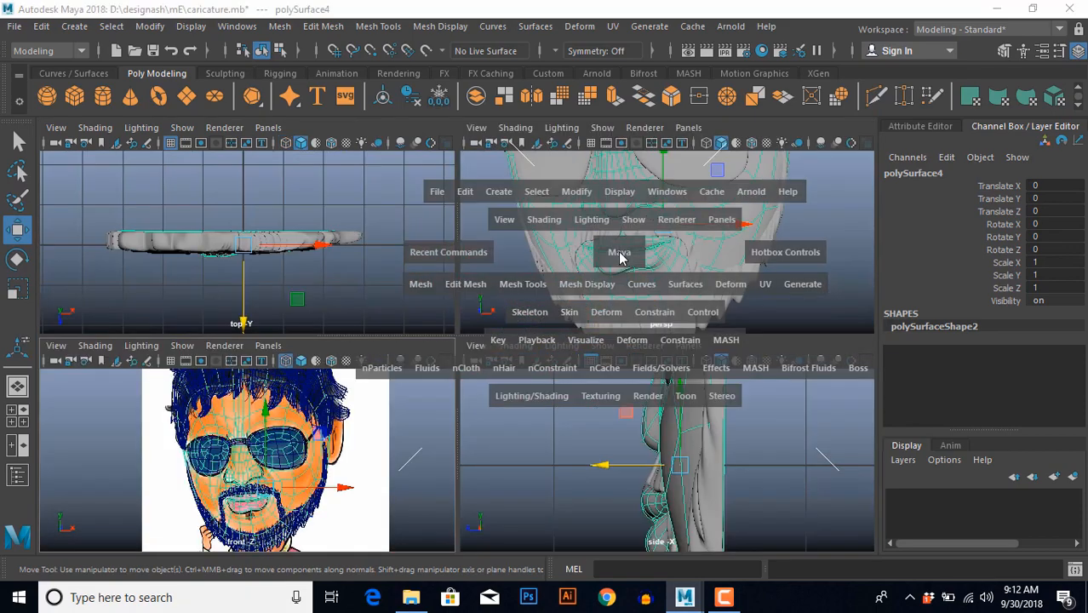
pyautogui.click(719, 382)
pyautogui.scroll(-8, 542, 385)
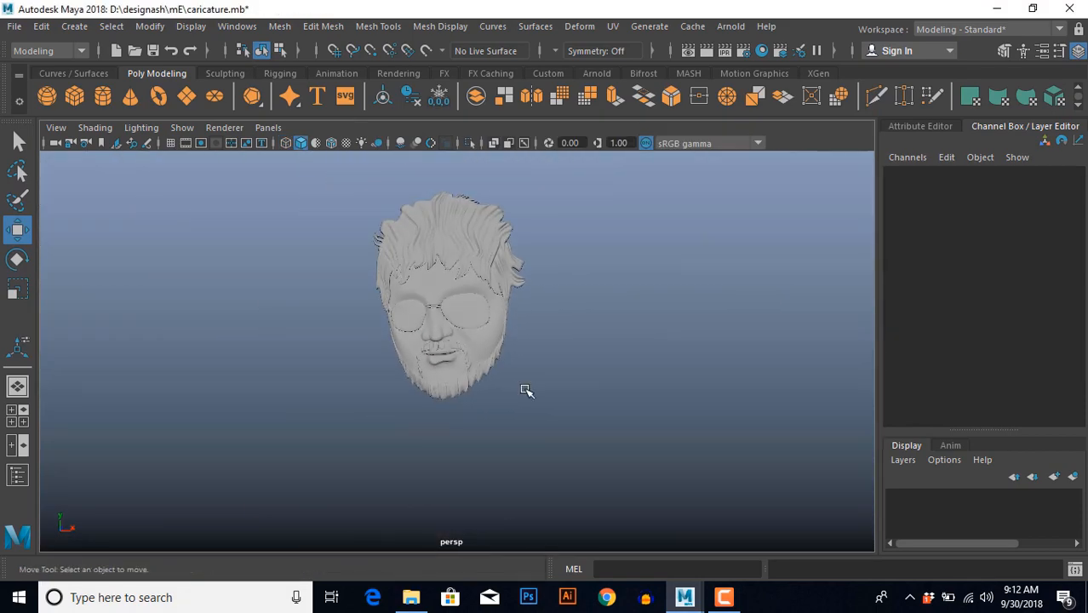
pyautogui.scroll(3, 525, 400)
pyautogui.moveTo(521, 409)
pyautogui.keyDown('alt'); pyautogui.mouseDown()
pyautogui.moveTo(452, 413)
pyautogui.moveTo(509, 414)
pyautogui.mouseUp(); pyautogui.keyUp('alt')
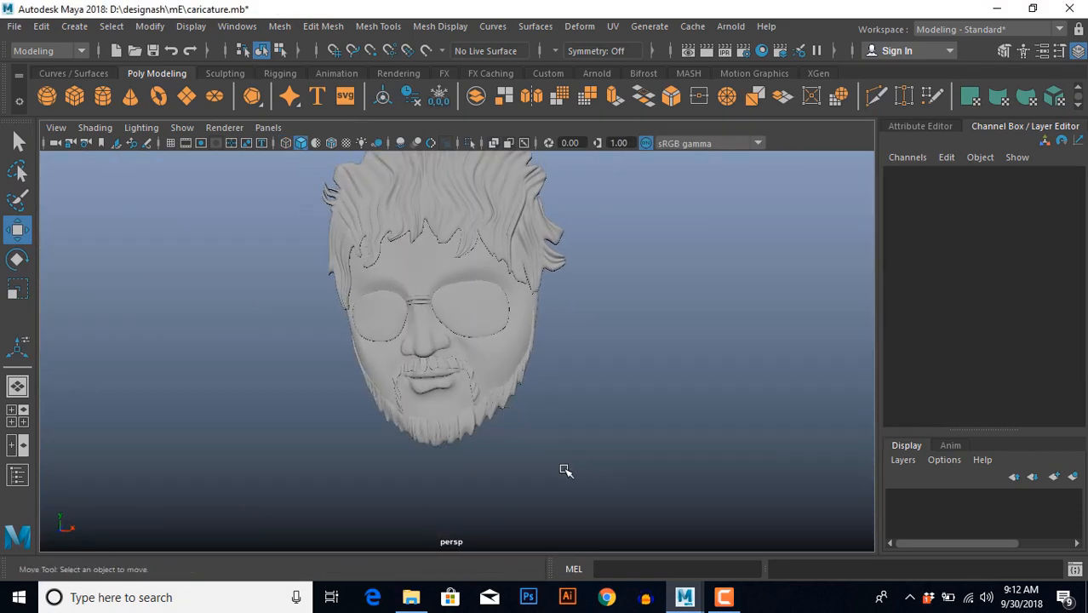
# In the front view, insert an edge loop through the face mesh's outer edge beneath the hair beside the ear.
pyautogui.press('space')
pyautogui.press('space')
pyautogui.scroll(3, 433, 444)
pyautogui.keyDown('alt'); pyautogui.moveTo(602, 501); pyautogui.dragTo(520, 420, button='middle'); pyautogui.keyUp('alt')
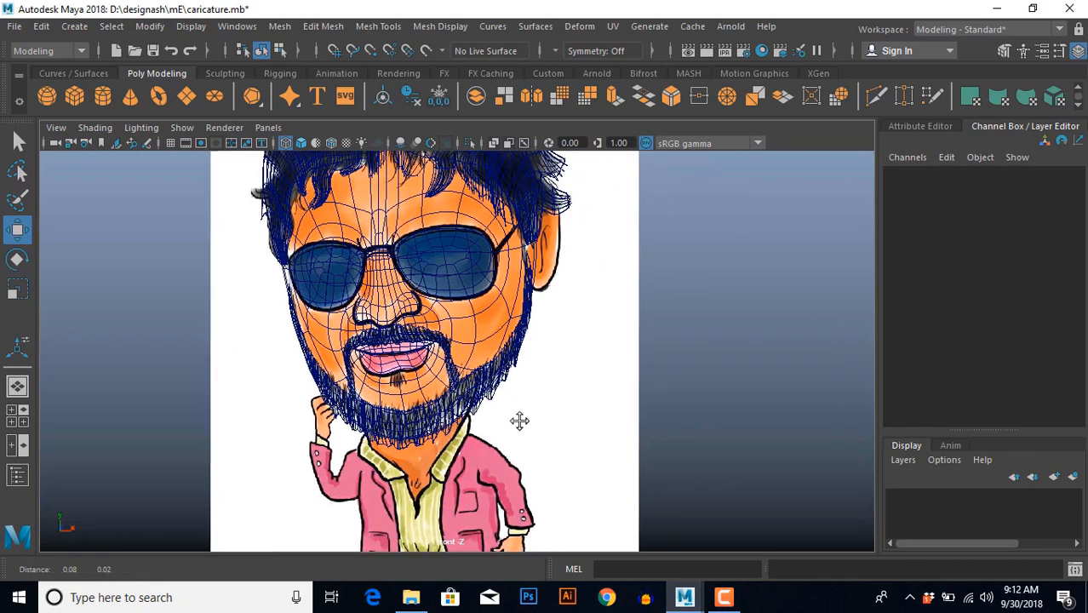
pyautogui.scroll(2, 452, 383)
pyautogui.click(481, 274)
pyautogui.scroll(3, 469, 307)
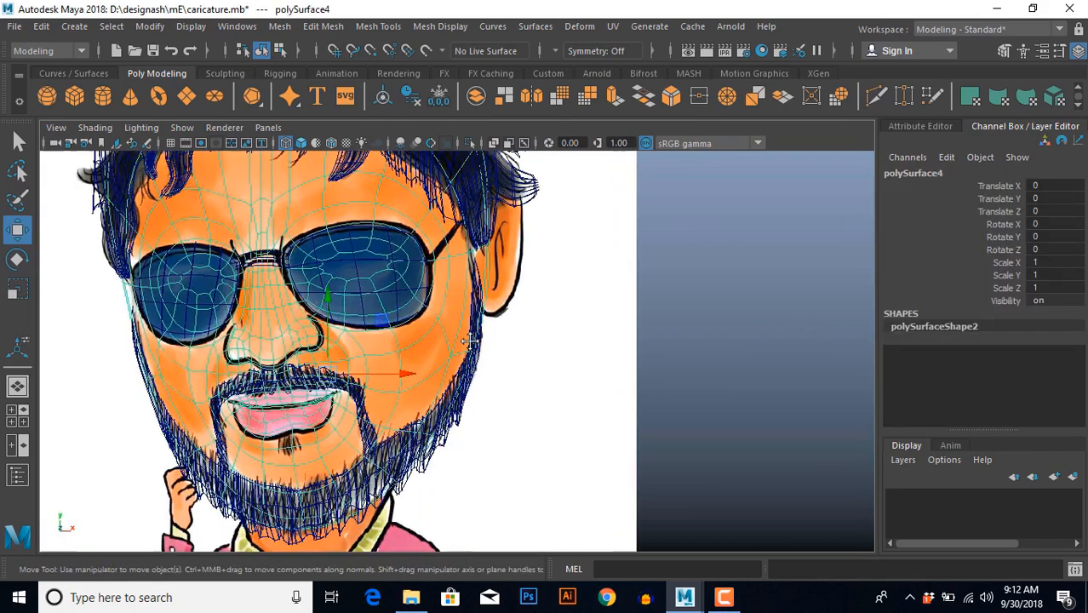
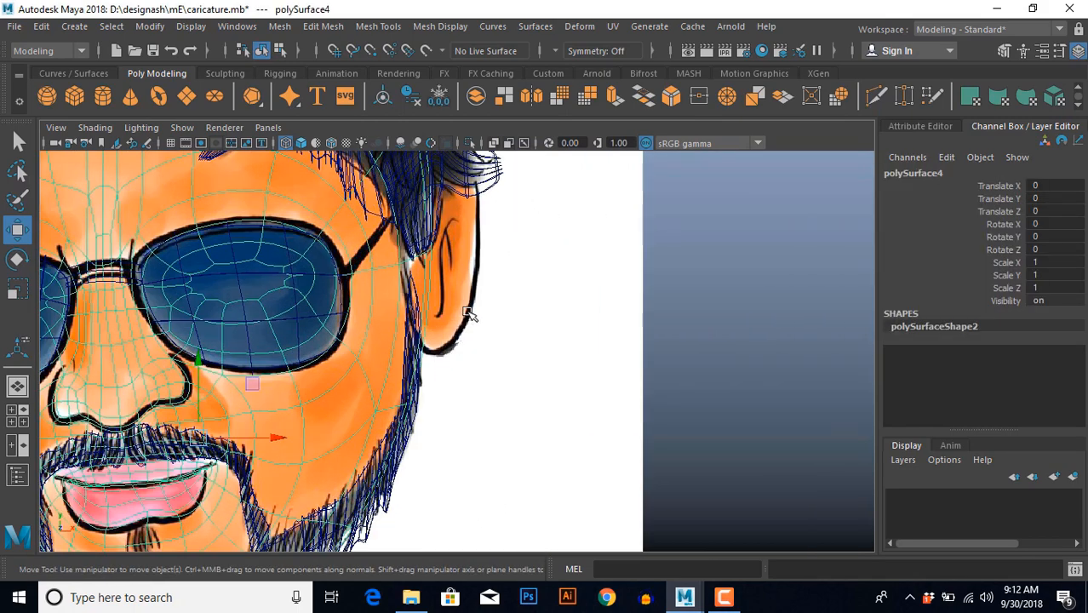
pyautogui.keyDown('alt'); pyautogui.moveTo(469, 315); pyautogui.dragTo(462, 351, button='middle'); pyautogui.keyUp('alt')
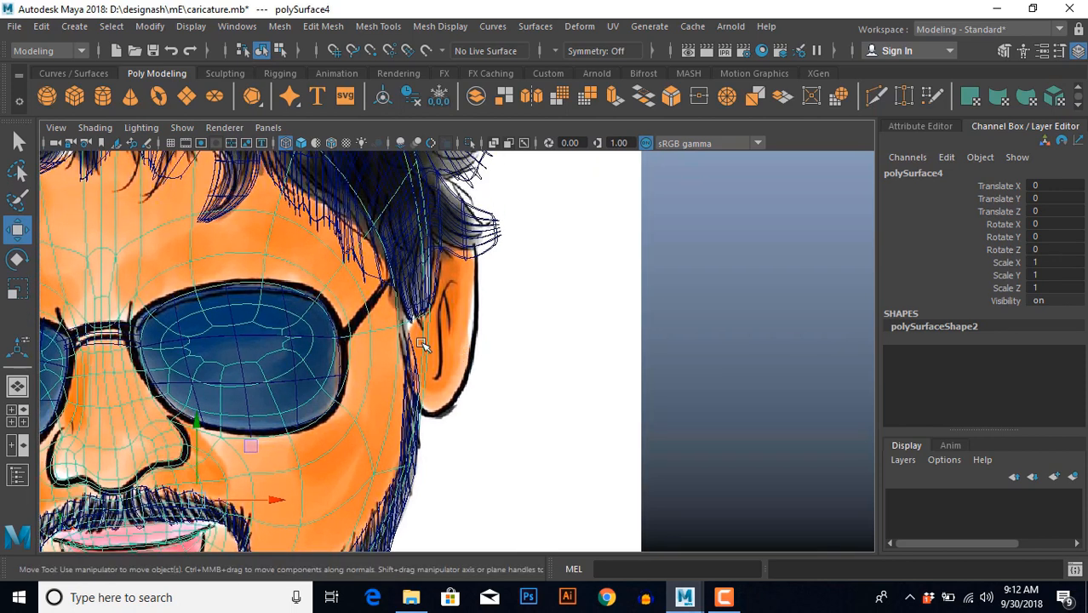
pyautogui.moveTo(425, 268); pyautogui.dragTo(425, 273, button='right')
pyautogui.click(430, 281)
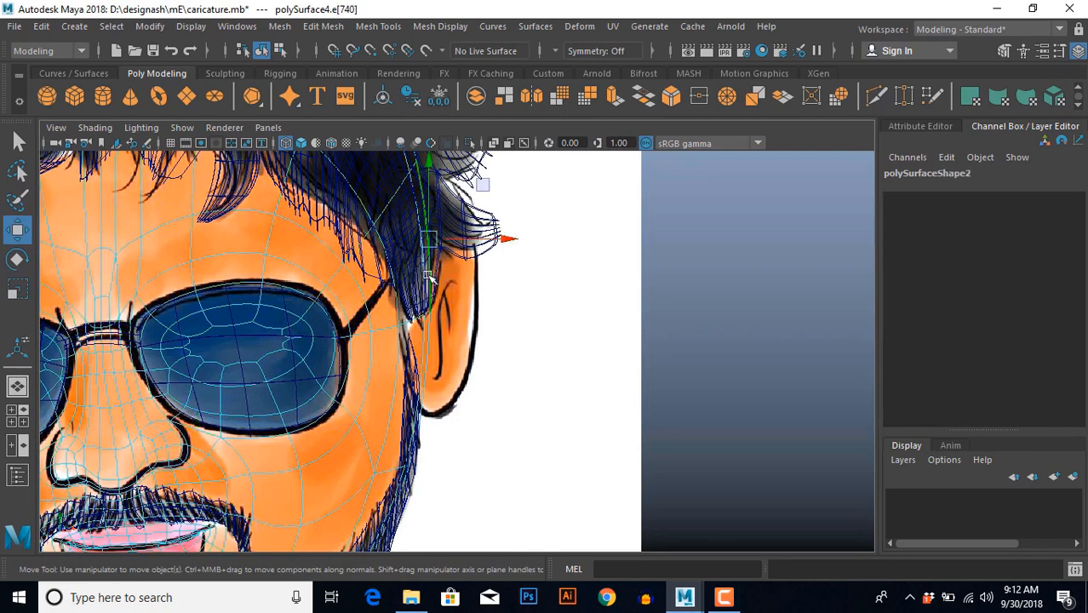
pyautogui.keyDown('shift'); pyautogui.moveTo(516, 277); pyautogui.dragTo(536, 316, button='right'); pyautogui.keyUp('shift')
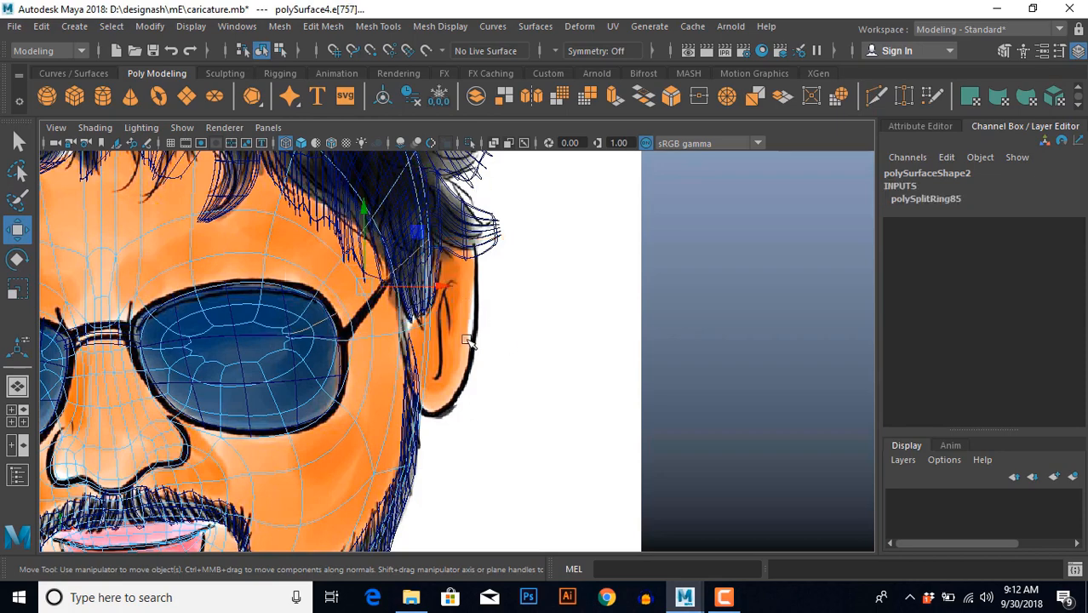
# Check the face's side faces beside the larger lens in perspective and against the reference ear in the front view.
pyautogui.scroll(1, 456, 364)
pyautogui.press('space')
pyautogui.press('space')
pyautogui.scroll(3, 532, 373)
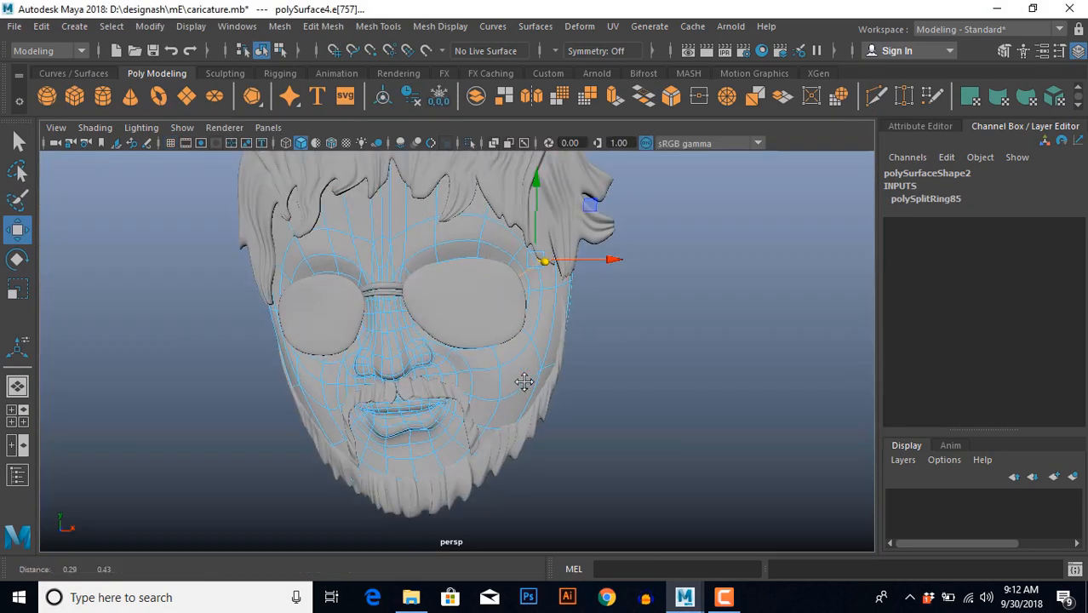
pyautogui.moveTo(525, 380)
pyautogui.keyDown('alt'); pyautogui.mouseDown()
pyautogui.moveTo(416, 396)
pyautogui.moveTo(495, 432)
pyautogui.moveTo(515, 379)
pyautogui.mouseUp(); pyautogui.keyUp('alt')
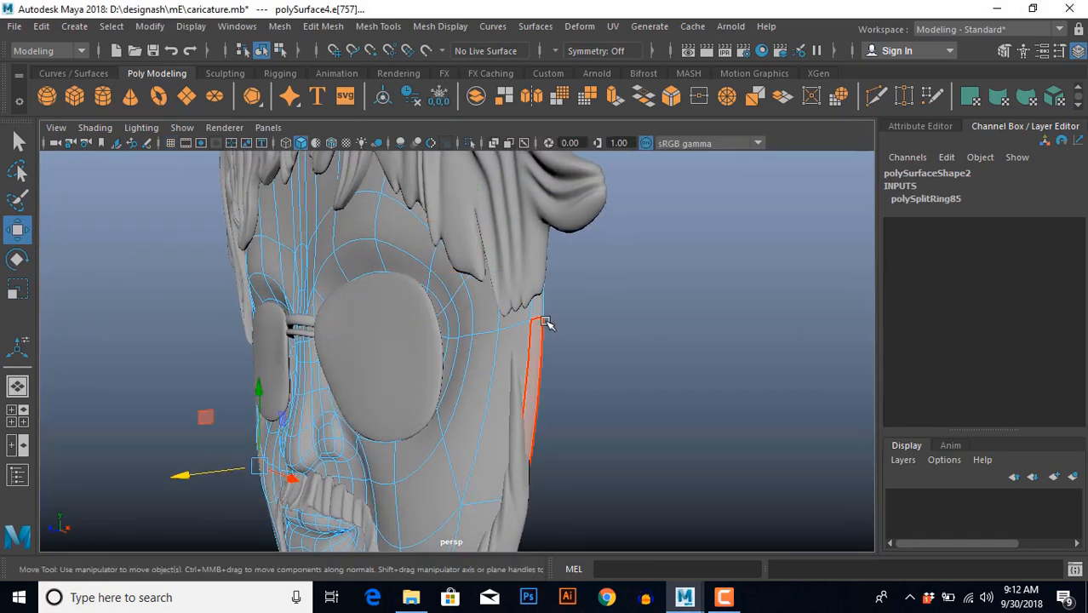
pyautogui.scroll(3, 560, 394)
pyautogui.press('space')
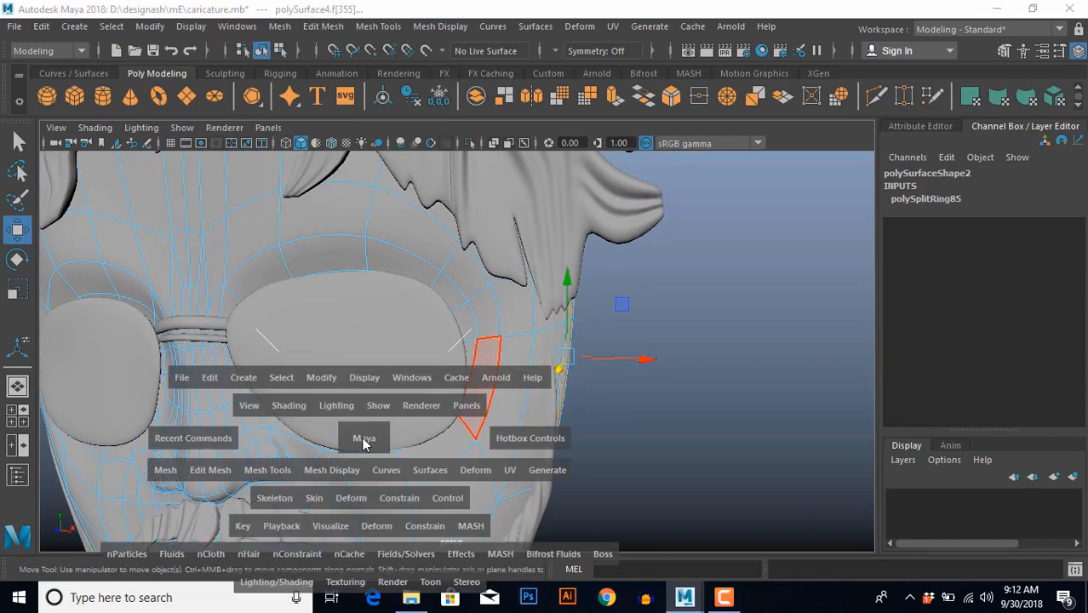
pyautogui.keyDown('alt'); pyautogui.moveTo(382, 409); pyautogui.dragTo(384, 395, button='middle'); pyautogui.keyUp('alt')
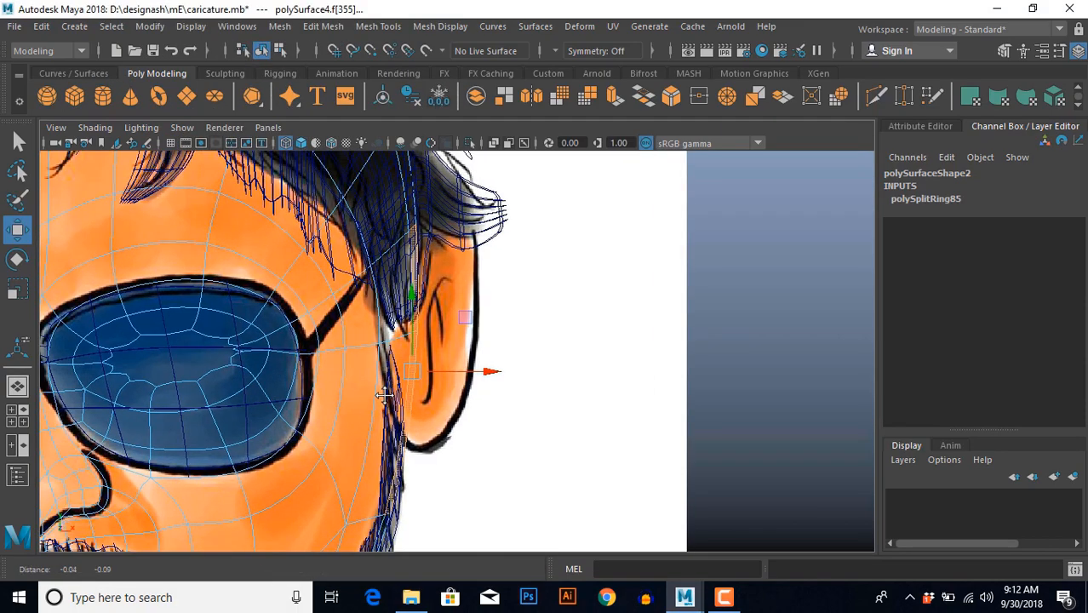
# In the perspective view, split the edge ring on the side of the face below the sideburn hair with another edge loop.
pyautogui.press('space')
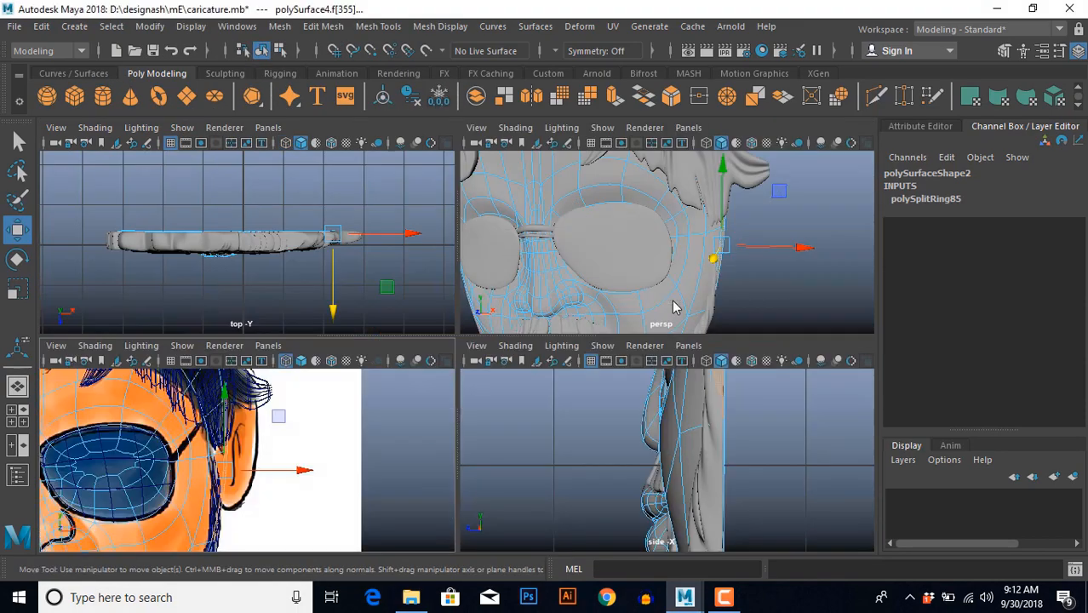
pyautogui.press('space')
pyautogui.keyDown('alt'); pyautogui.moveTo(603, 311); pyautogui.dragTo(542, 304); pyautogui.keyUp('alt')
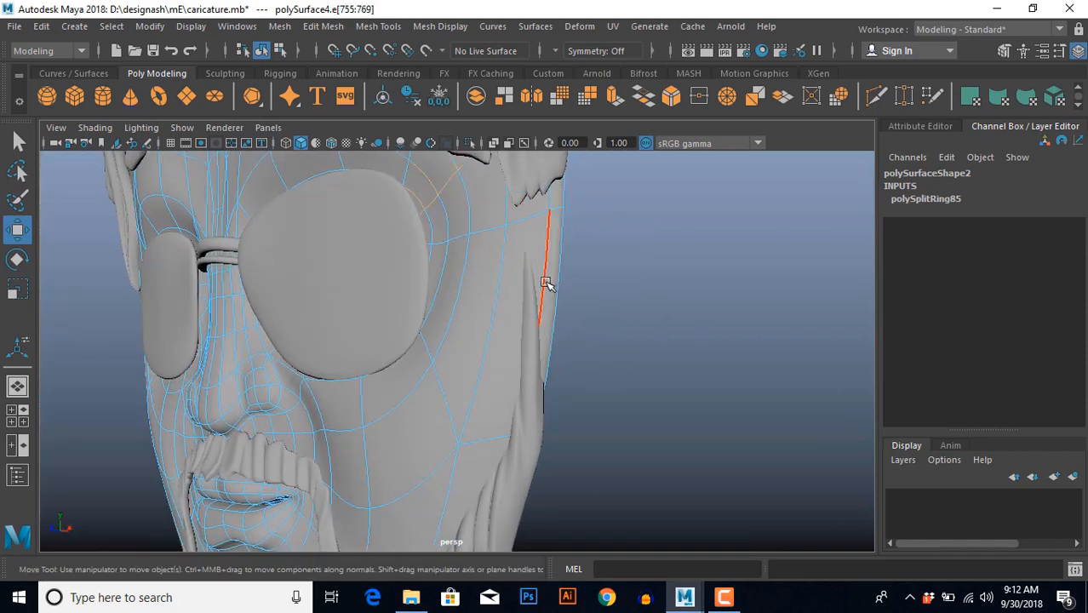
pyautogui.keyDown('ctrl'); pyautogui.moveTo(615, 276); pyautogui.dragTo(652, 304, button='right'); pyautogui.keyUp('ctrl')
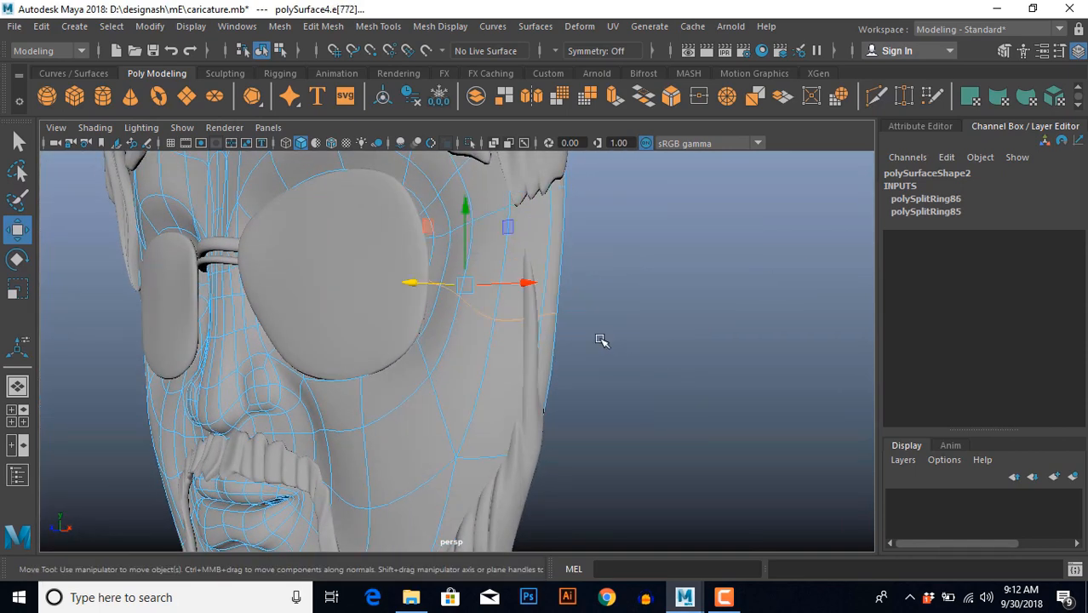
# Extrude the face mesh's side faces beside the sideburn and move them outward to the outer edge of the reference ear.
pyautogui.keyDown('alt'); pyautogui.moveTo(603, 339); pyautogui.dragTo(593, 356); pyautogui.keyUp('alt')
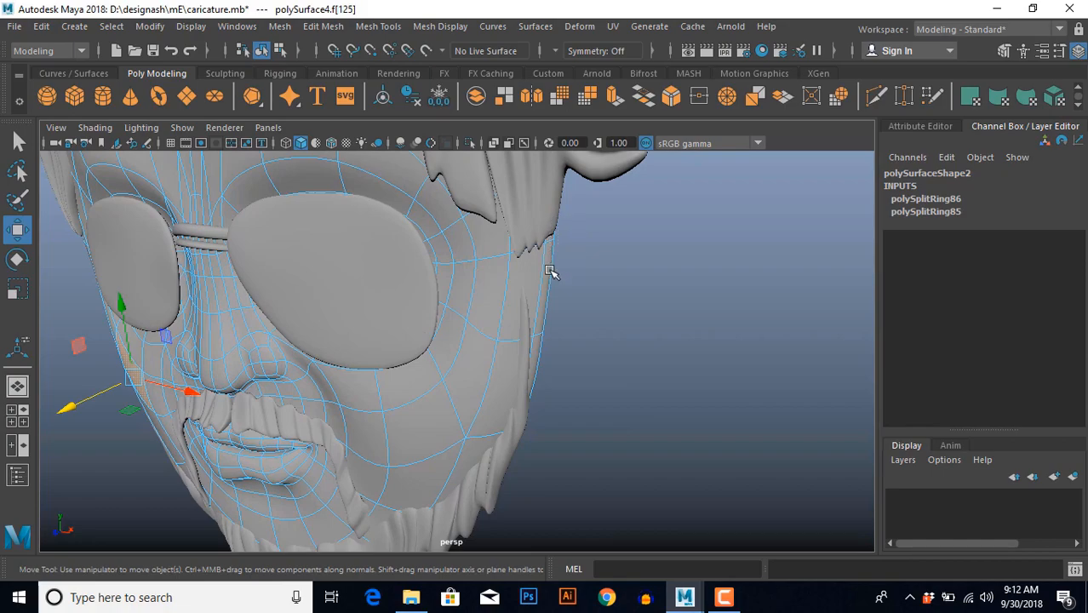
pyautogui.press('space')
pyautogui.moveTo(388, 413); pyautogui.dragTo(409, 415)
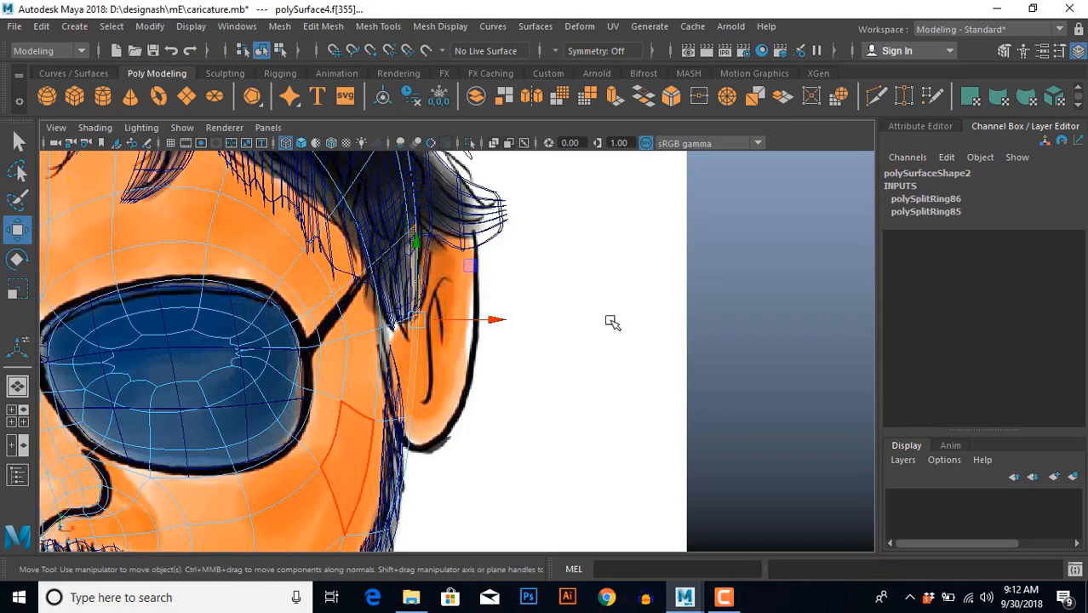
pyautogui.press('space')
pyautogui.press('space')
pyautogui.keyDown('alt'); pyautogui.moveTo(588, 347); pyautogui.dragTo(644, 340); pyautogui.keyUp('alt')
pyautogui.press('space')
pyautogui.press('space')
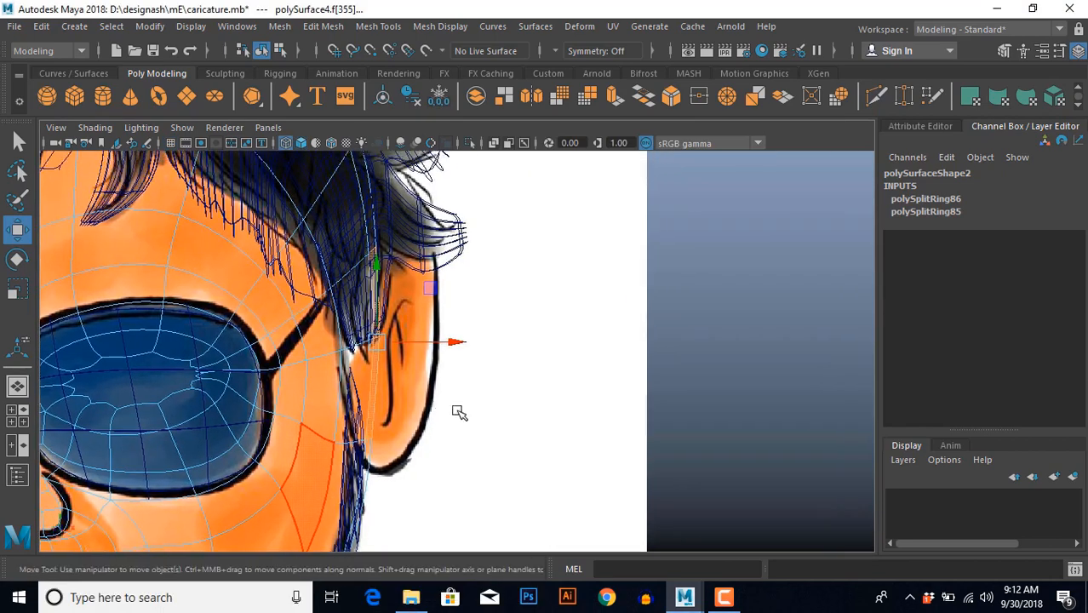
pyautogui.keyDown('shift'); pyautogui.moveTo(521, 236); pyautogui.dragTo(529, 287, button='right'); pyautogui.keyUp('shift')
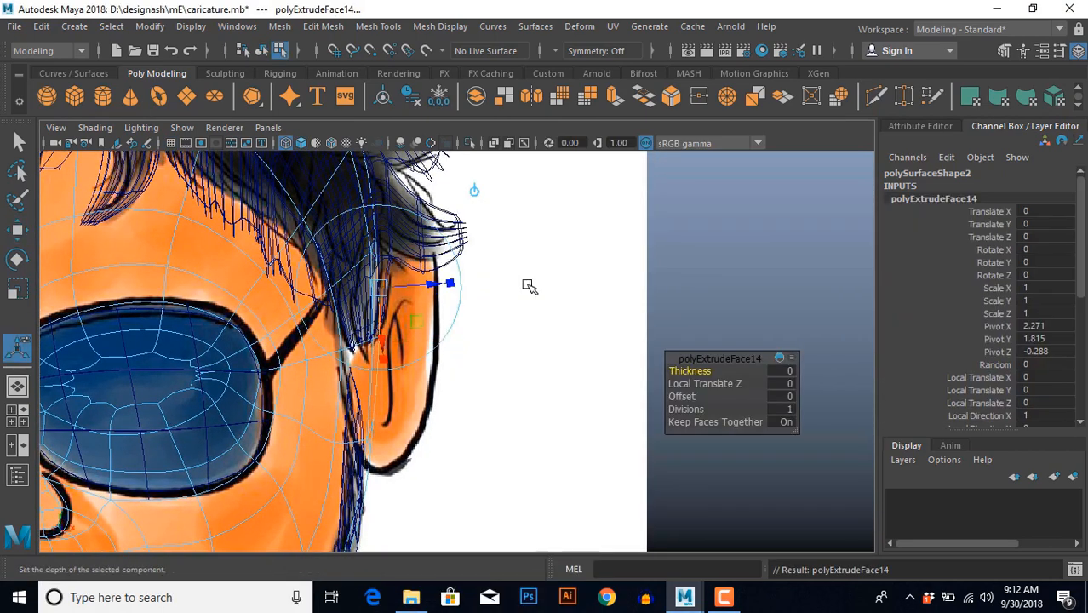
pyautogui.press('w')
pyautogui.moveTo(460, 347); pyautogui.dragTo(510, 351)
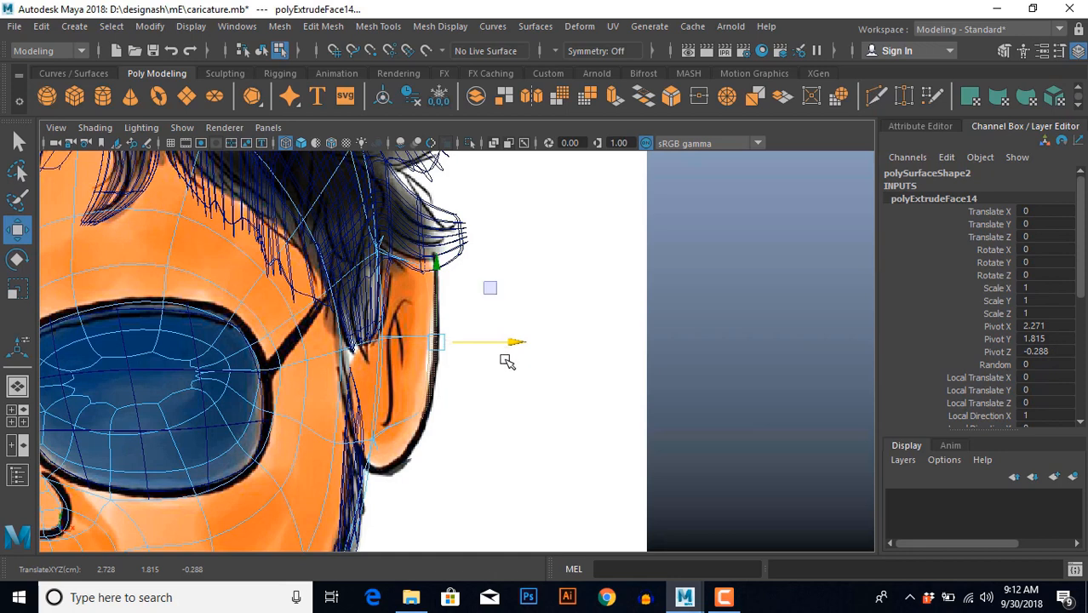
# In the unsmoothed front view, move the extrusion's upper and lower corner vertices to follow the reference ear's outline.
pyautogui.press('1')
pyautogui.keyDown('alt'); pyautogui.moveTo(502, 359); pyautogui.dragTo(508, 376, button='middle'); pyautogui.keyUp('alt')
pyautogui.scroll(1, 547, 308)
pyautogui.moveTo(416, 344); pyautogui.dragTo(376, 342, button='right')
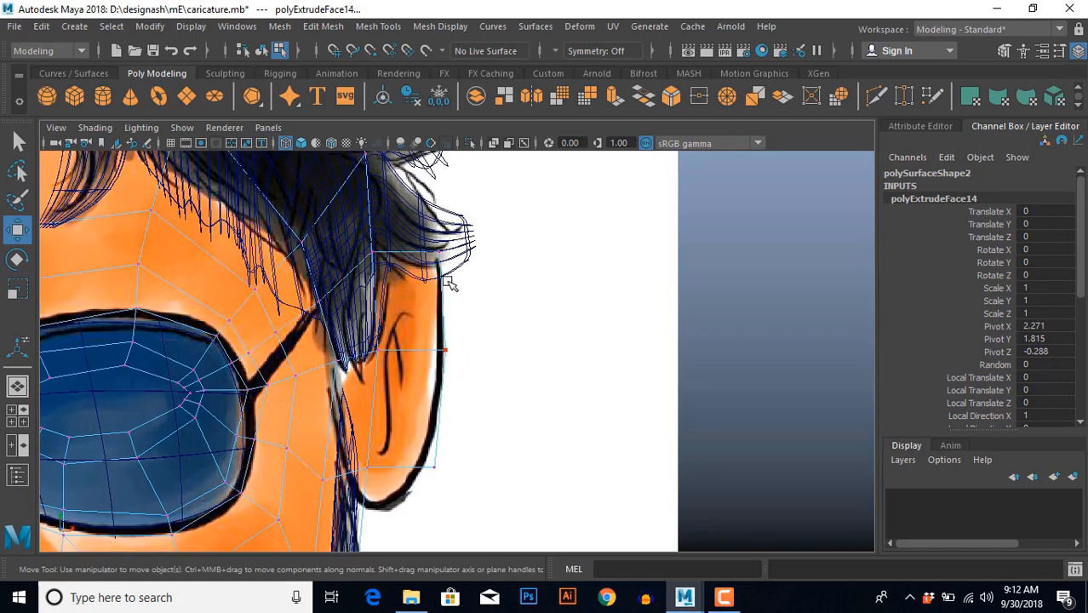
pyautogui.click(438, 252)
pyautogui.moveTo(438, 251); pyautogui.dragTo(425, 213)
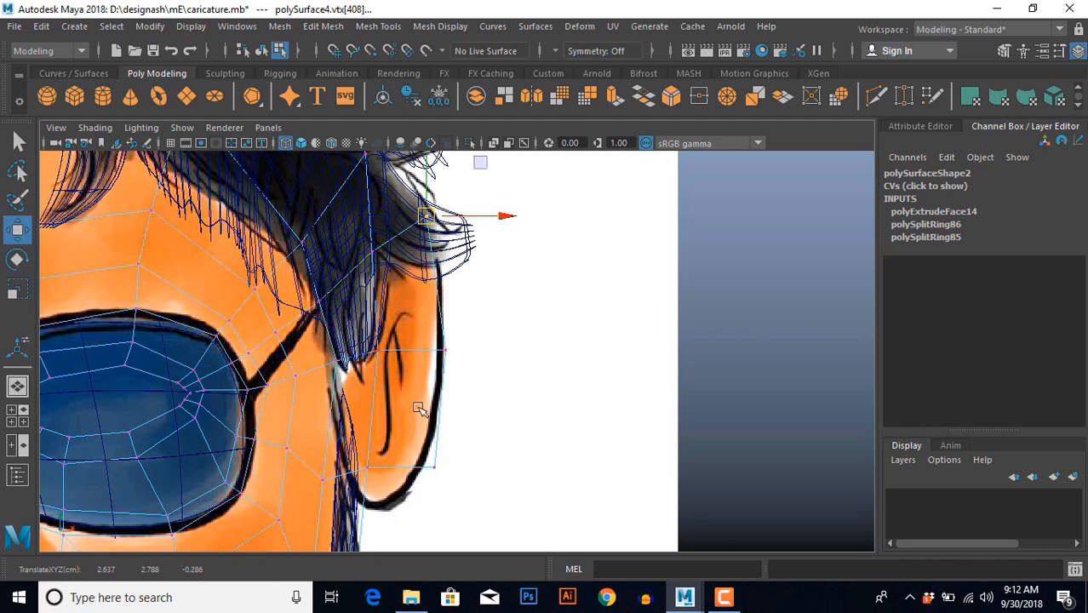
pyautogui.moveTo(420, 446); pyautogui.dragTo(423, 494)
pyautogui.moveTo(358, 455)
pyautogui.mouseDown()
pyautogui.moveTo(377, 480)
pyautogui.moveTo(362, 472)
pyautogui.mouseUp()
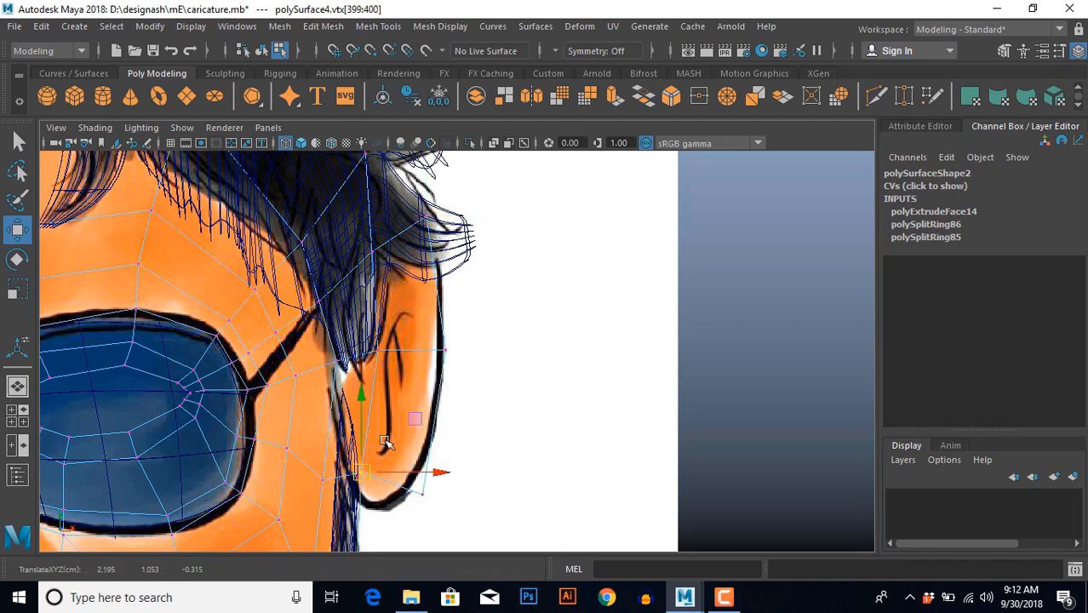
# Insert an edge loop down the middle of the ear and fit the lower vertices to the reference earlobe.
pyautogui.moveTo(405, 347); pyautogui.dragTo(405, 271, button='right')
pyautogui.click(410, 348)
pyautogui.keyDown('ctrl'); pyautogui.moveTo(526, 303); pyautogui.dragTo(529, 356, button='right'); pyautogui.keyUp('ctrl')
pyautogui.keyDown('alt'); pyautogui.moveTo(508, 328); pyautogui.dragTo(533, 226, button='middle'); pyautogui.keyUp('alt')
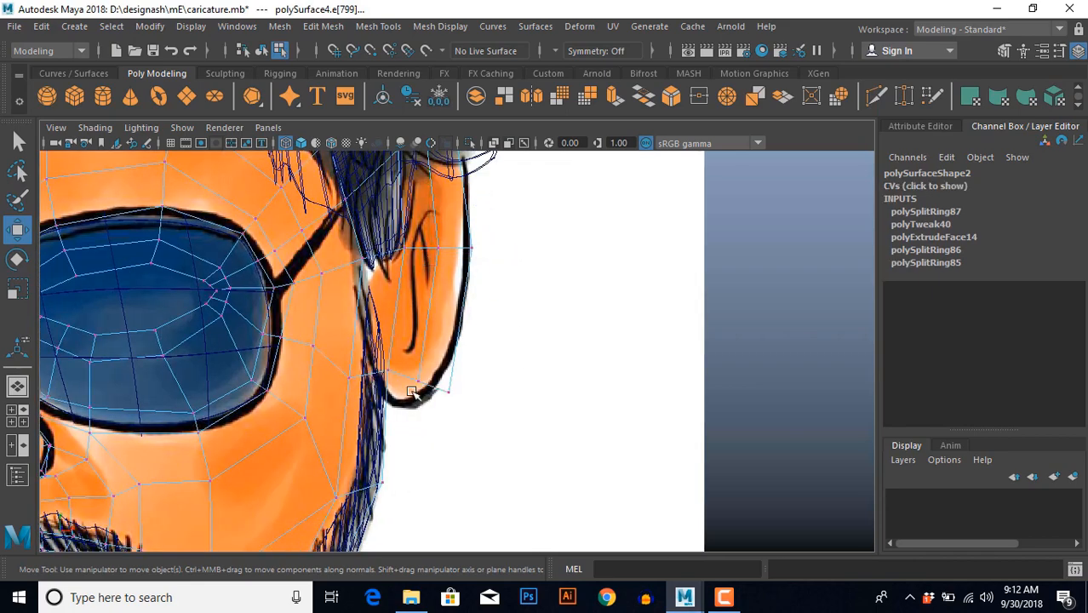
pyautogui.moveTo(425, 399); pyautogui.dragTo(409, 372)
pyautogui.moveTo(410, 387); pyautogui.dragTo(395, 401)
pyautogui.moveTo(462, 375)
pyautogui.mouseDown()
pyautogui.moveTo(440, 403)
pyautogui.moveTo(448, 380)
pyautogui.mouseUp()
# Reposition the ear's upper middle vertices and top outer corner beneath the hair tuft to round the ear's upper outline.
pyautogui.scroll(1, 528, 298)
pyautogui.keyDown('alt'); pyautogui.moveTo(546, 274); pyautogui.dragTo(550, 444, button='middle'); pyautogui.keyUp('alt')
pyautogui.scroll(1, 503, 358)
pyautogui.keyDown('alt'); pyautogui.moveTo(470, 317); pyautogui.dragTo(483, 376, button='middle'); pyautogui.keyUp('alt')
pyautogui.scroll(1, 483, 376)
pyautogui.moveTo(412, 274); pyautogui.dragTo(436, 361)
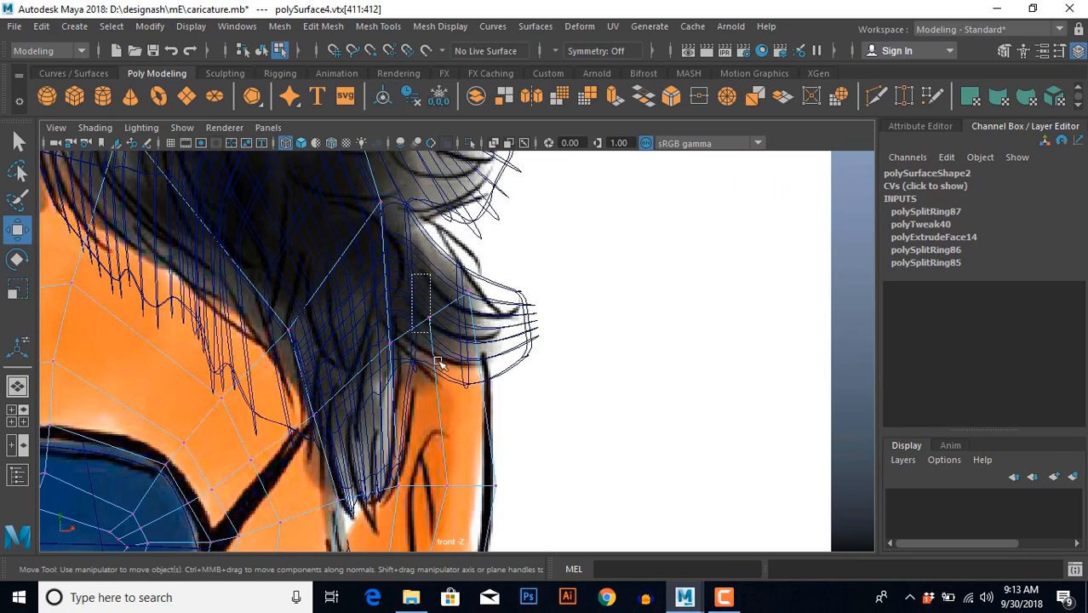
pyautogui.moveTo(428, 315); pyautogui.dragTo(483, 317)
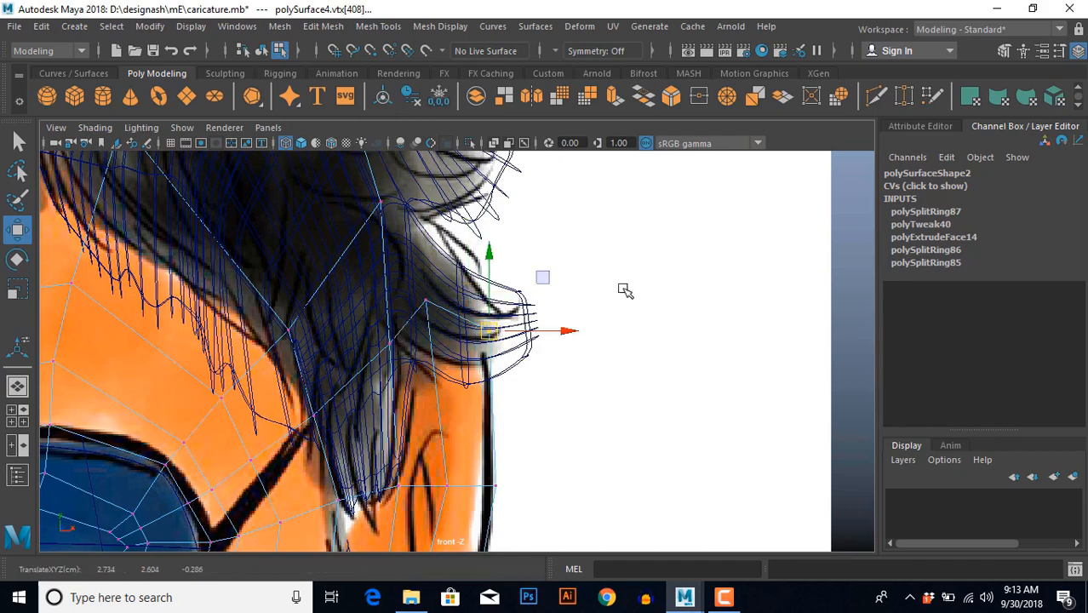
# In the perspective view, adjust the depth of the ear's outer front edges.
pyautogui.press('space')
pyautogui.press('space')
pyautogui.scroll(3, 575, 355)
pyautogui.keyDown('alt'); pyautogui.moveTo(574, 356); pyautogui.dragTo(553, 388, button='middle'); pyautogui.keyUp('alt')
pyautogui.scroll(3, 553, 422)
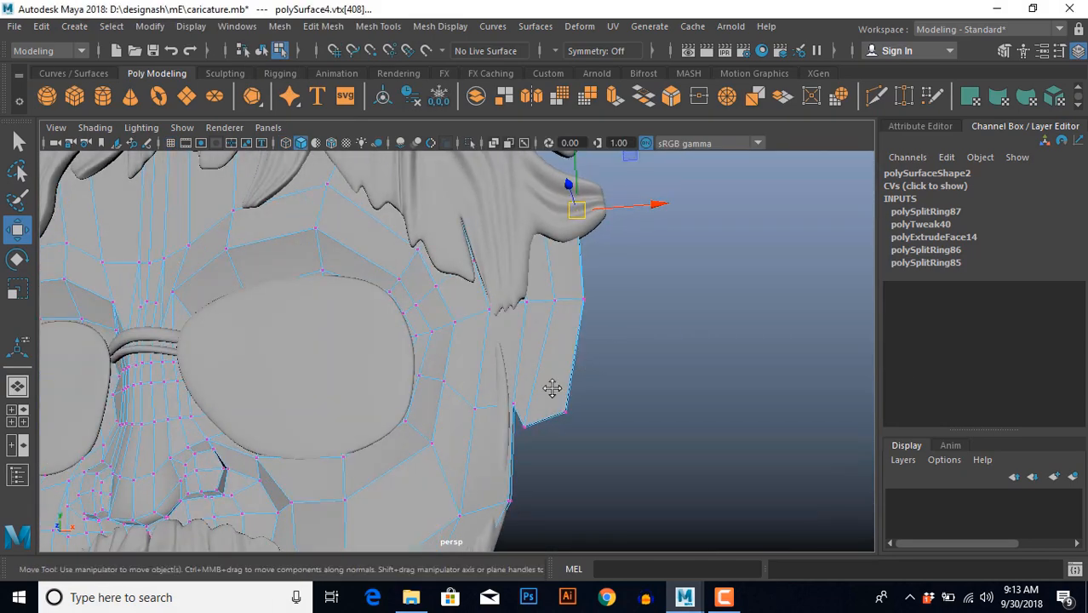
pyautogui.keyDown('alt'); pyautogui.moveTo(553, 388); pyautogui.dragTo(472, 361); pyautogui.keyUp('alt')
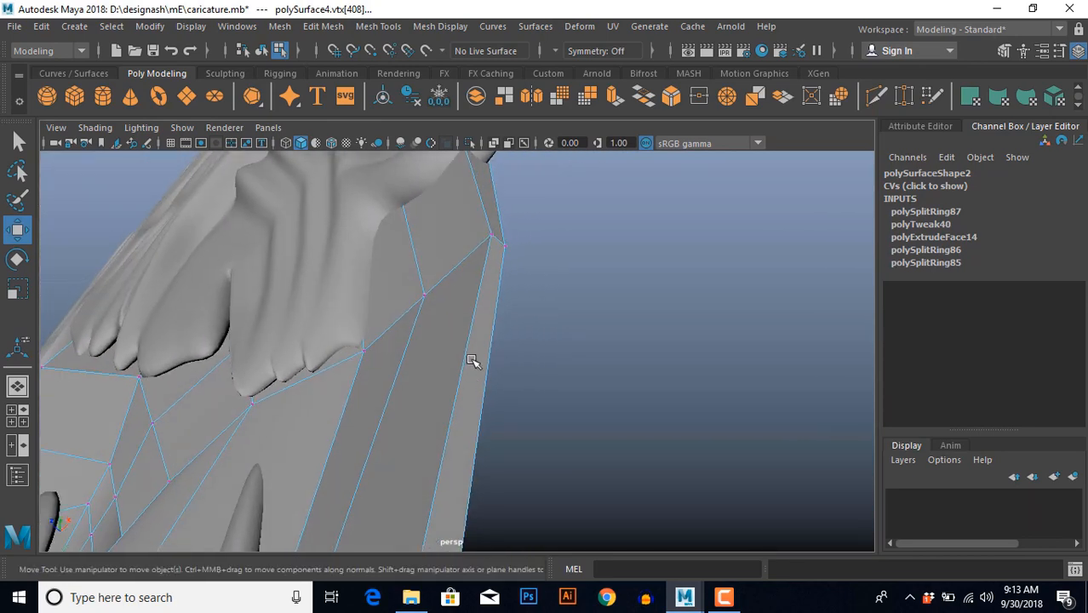
pyautogui.moveTo(472, 361); pyautogui.dragTo(479, 203, button='right')
pyautogui.scroll(-2, 511, 281)
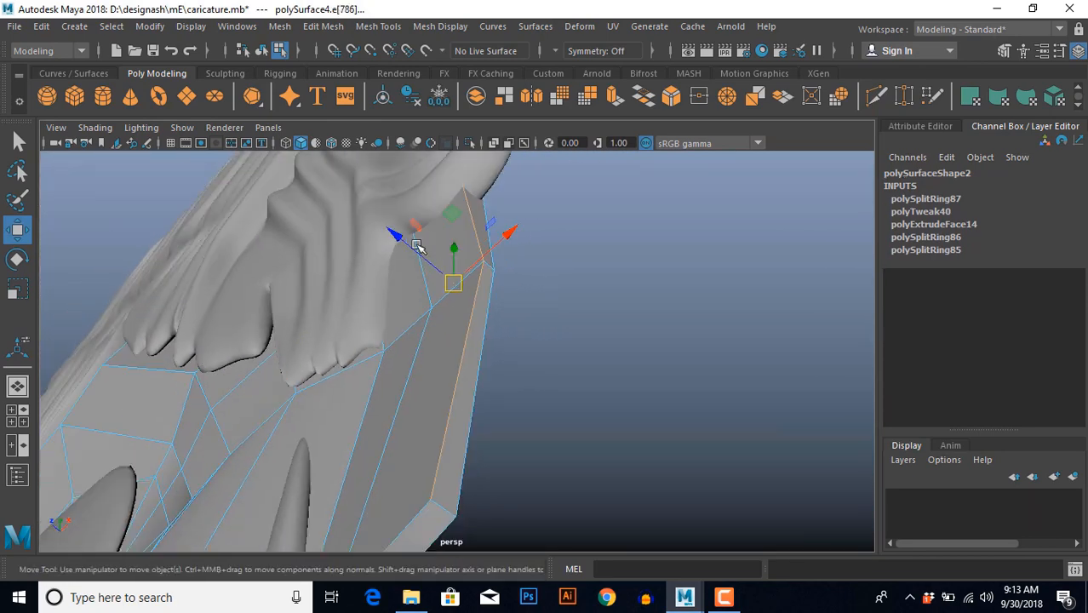
pyautogui.moveTo(401, 241); pyautogui.dragTo(404, 244)
pyautogui.keyDown('alt'); pyautogui.moveTo(439, 335); pyautogui.dragTo(503, 357); pyautogui.keyUp('alt')
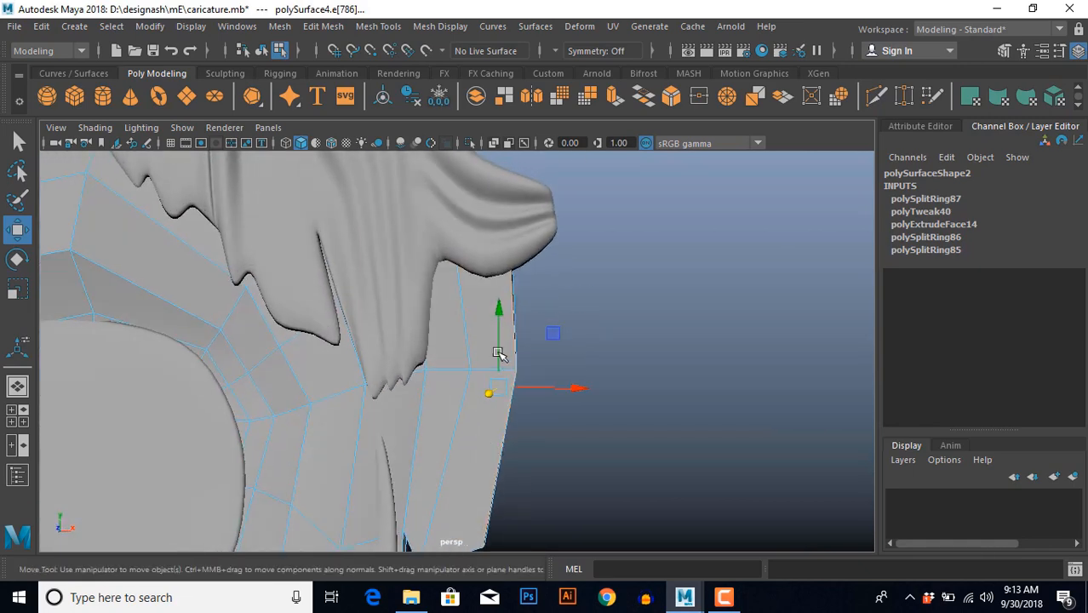
# Show the face mesh smoothed, deselect it, and review the ear with the whole head.
pyautogui.press('F8')
pyautogui.press('3')
pyautogui.click(591, 374)
pyautogui.scroll(-8, 522, 464)
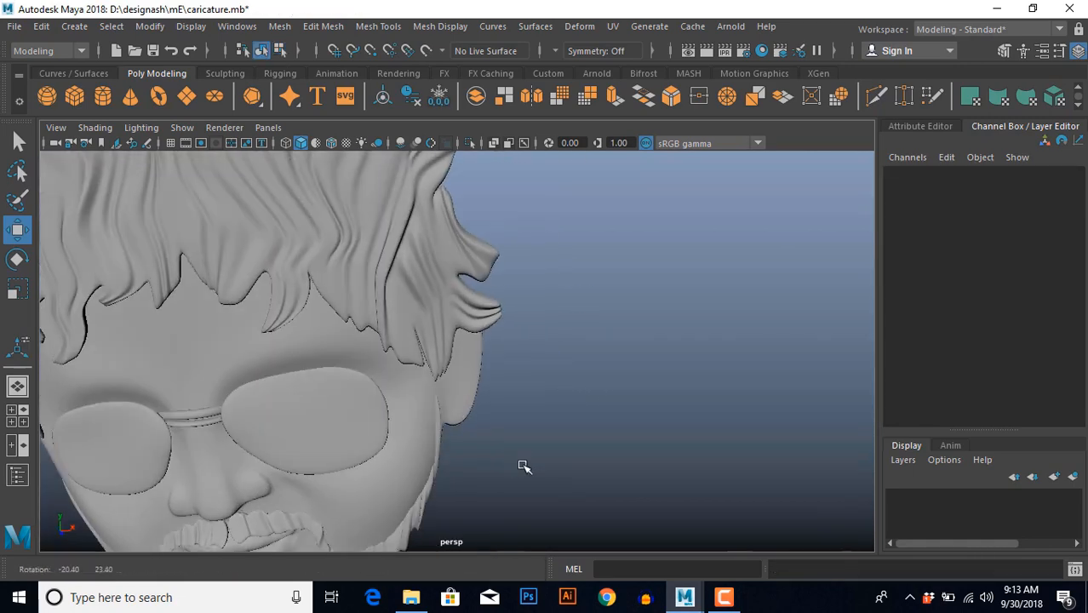
# Select the ear's upper front face beside the sideburn hair on the face mesh.
pyautogui.scroll(5, 487, 391)
pyautogui.click(475, 380)
pyautogui.scroll(5, 481, 387)
pyautogui.keyDown('alt'); pyautogui.moveTo(486, 393); pyautogui.dragTo(468, 406); pyautogui.keyUp('alt')
pyautogui.click(435, 319)
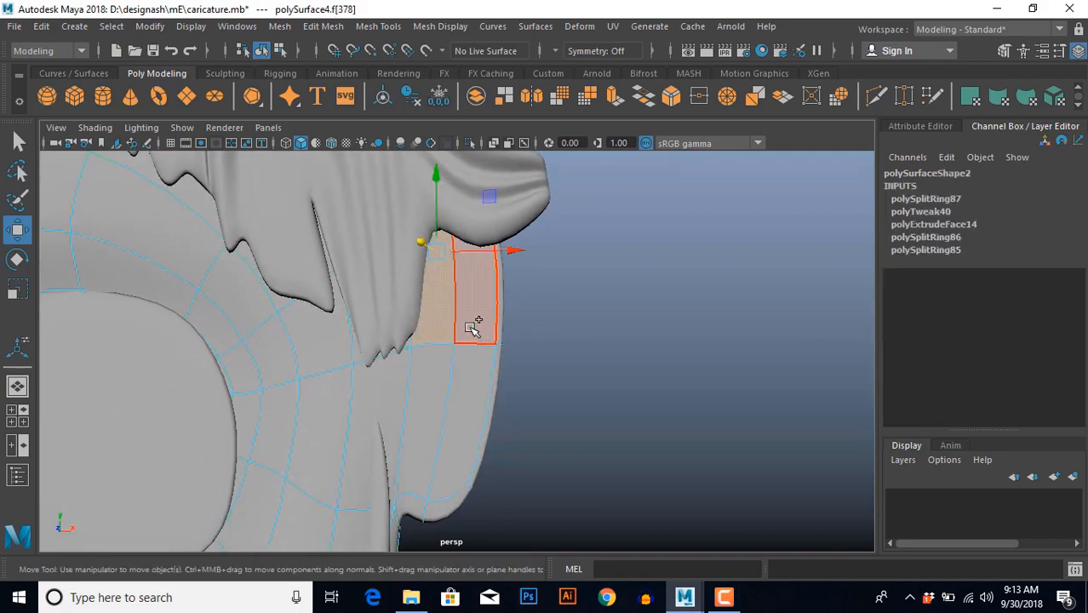
# Compare the ear's front faces with the inner ear lines of the reference drawing in the front view.
pyautogui.press('space')
pyautogui.press('space')
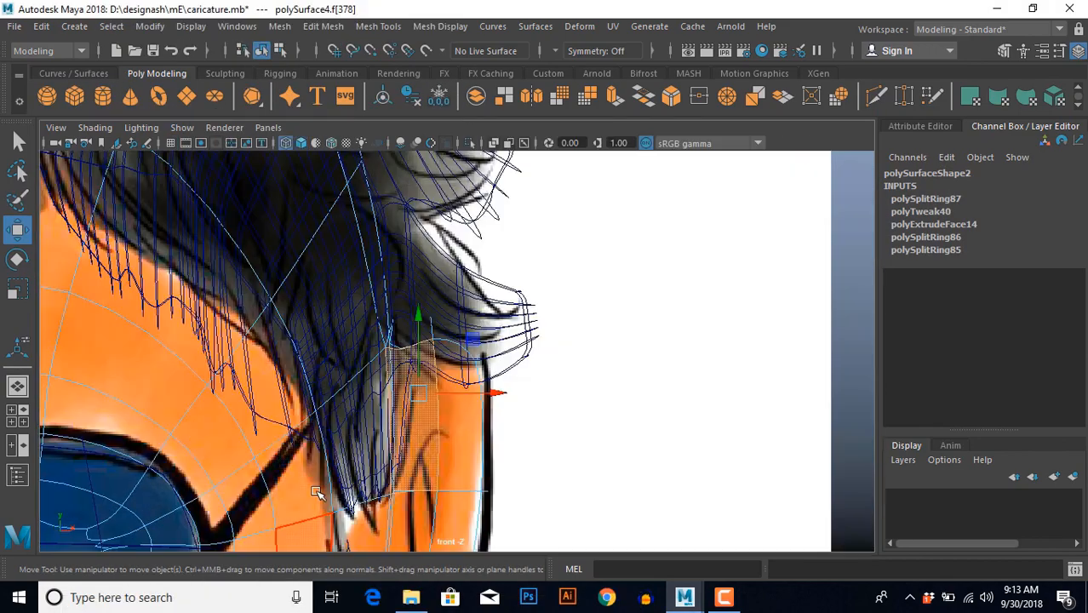
pyautogui.scroll(-8, 356, 458)
pyautogui.keyDown('alt'); pyautogui.moveTo(416, 486); pyautogui.dragTo(428, 454, button='middle'); pyautogui.keyUp('alt')
pyautogui.scroll(7, 428, 454)
pyautogui.scroll(2, 433, 435)
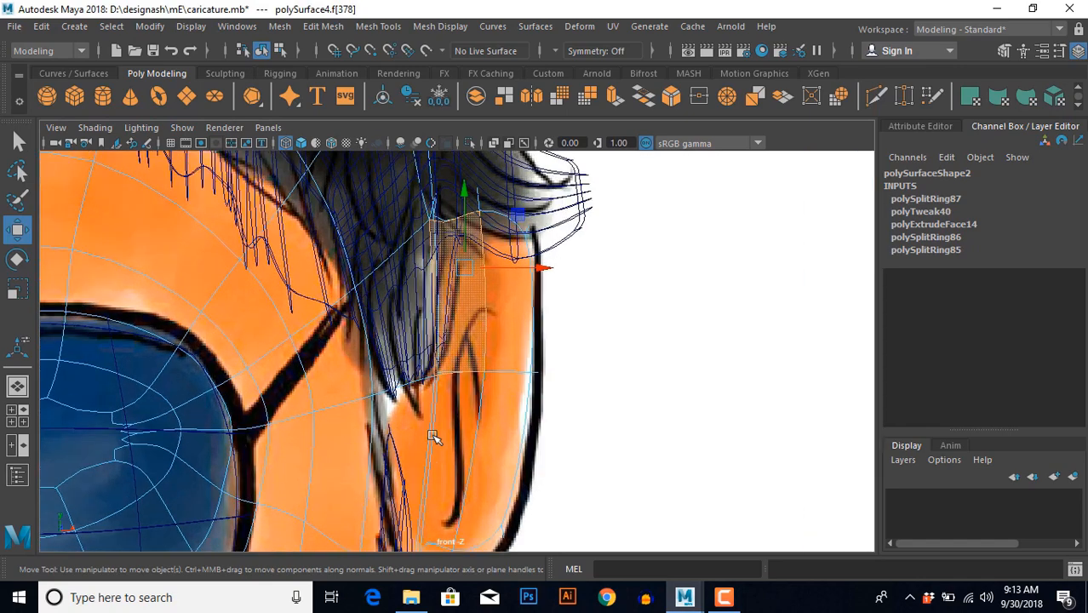
pyautogui.press('space')
pyautogui.press('space')
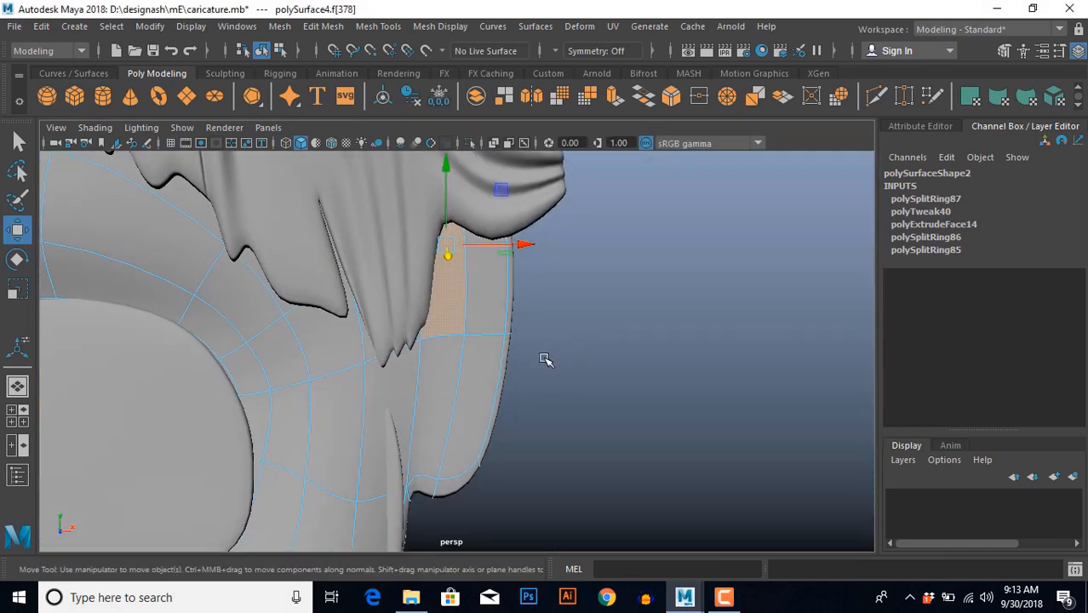
# Extrude all the ear's front faces and scale them down into a narrow inset.
pyautogui.keyDown('shift'); pyautogui.moveTo(604, 306); pyautogui.dragTo(604, 284, button='right'); pyautogui.keyUp('shift')
pyautogui.press('r')
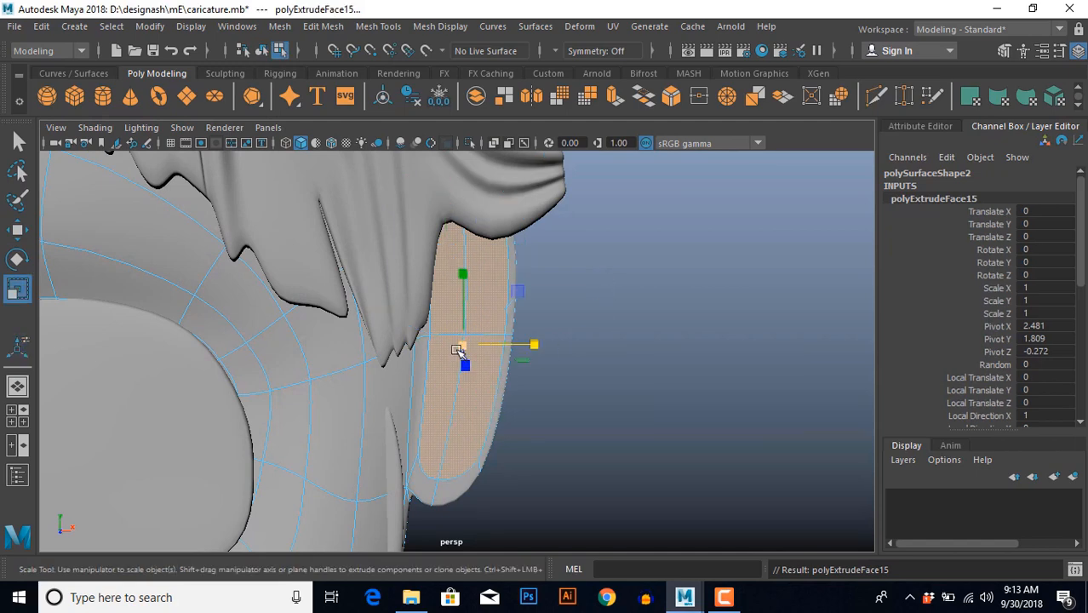
pyautogui.moveTo(462, 351); pyautogui.dragTo(476, 439)
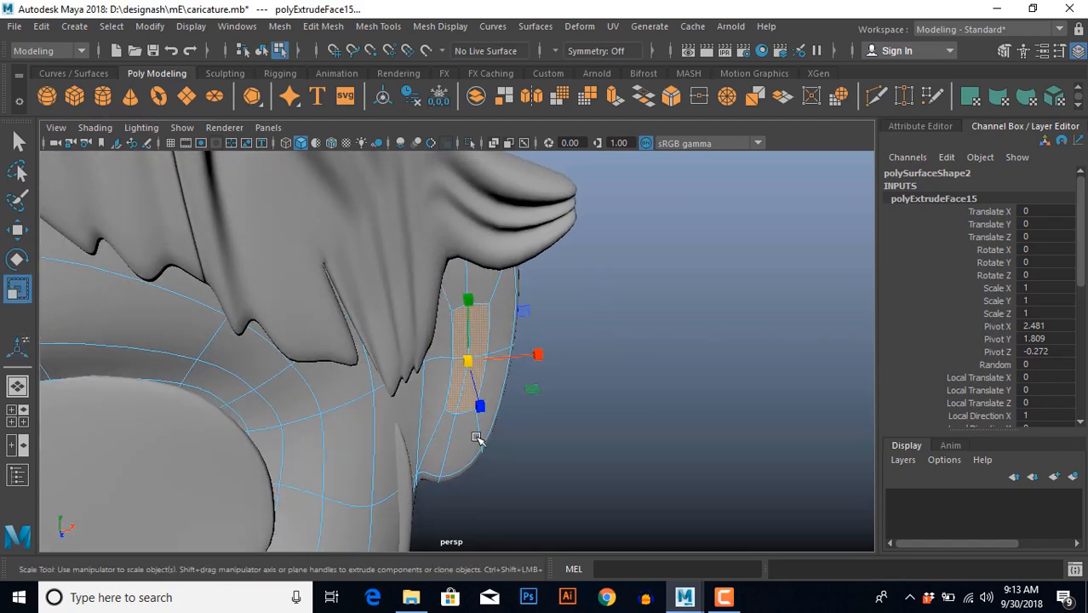
# Extrude the inset ear faces again and push them back into the ear as a recess.
pyautogui.press('w')
pyautogui.keyDown('alt'); pyautogui.moveTo(546, 408); pyautogui.dragTo(483, 418); pyautogui.keyUp('alt')
pyautogui.hotkey('ctrl', 'e')
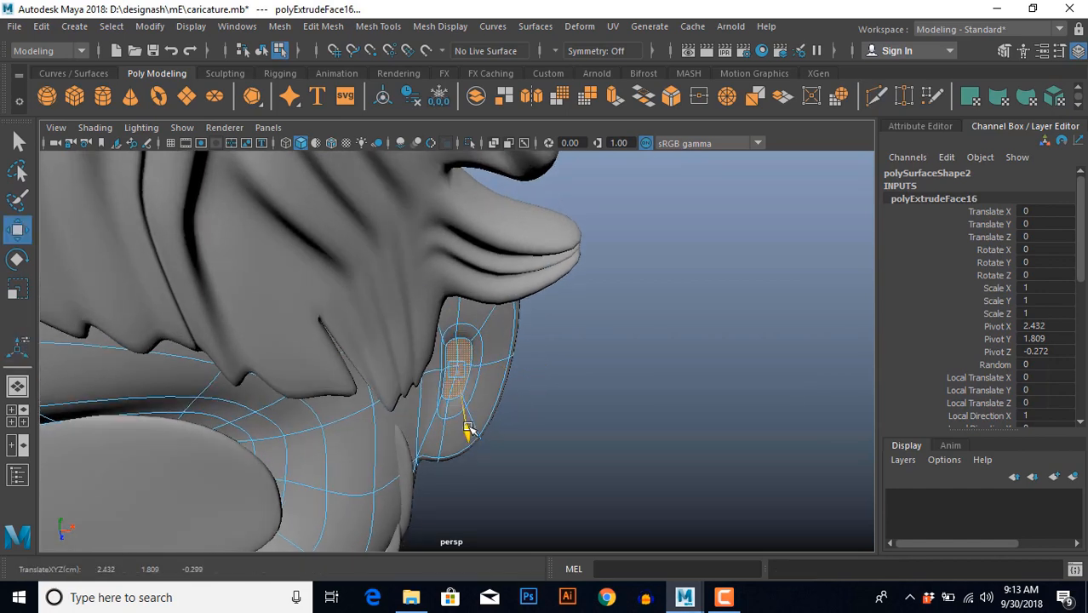
# Inspect the ear's recess from several angles with the face mesh deselected.
pyautogui.keyDown('alt'); pyautogui.moveTo(506, 362); pyautogui.dragTo(478, 398); pyautogui.keyUp('alt')
pyautogui.moveTo(479, 399); pyautogui.dragTo(584, 370, button='right')
pyautogui.click(587, 359)
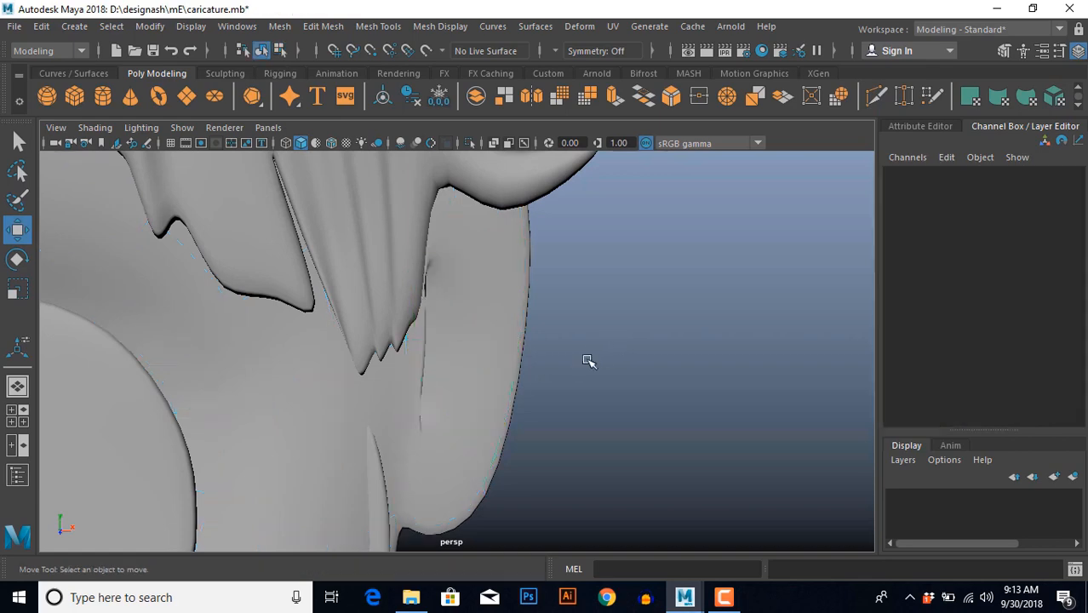
pyautogui.scroll(-5, 588, 359)
pyautogui.keyDown('alt'); pyautogui.moveTo(572, 383); pyautogui.dragTo(475, 436); pyautogui.keyUp('alt')
pyautogui.scroll(5, 520, 418)
pyautogui.click(458, 434)
# Undo the last sideways move of the recess's inner faces.
pyautogui.hotkey('ctrl', 'z')
pyautogui.hotkey('ctrl', 'z')
pyautogui.hotkey('ctrl', 'z')
pyautogui.hotkey('ctrl', 'z')
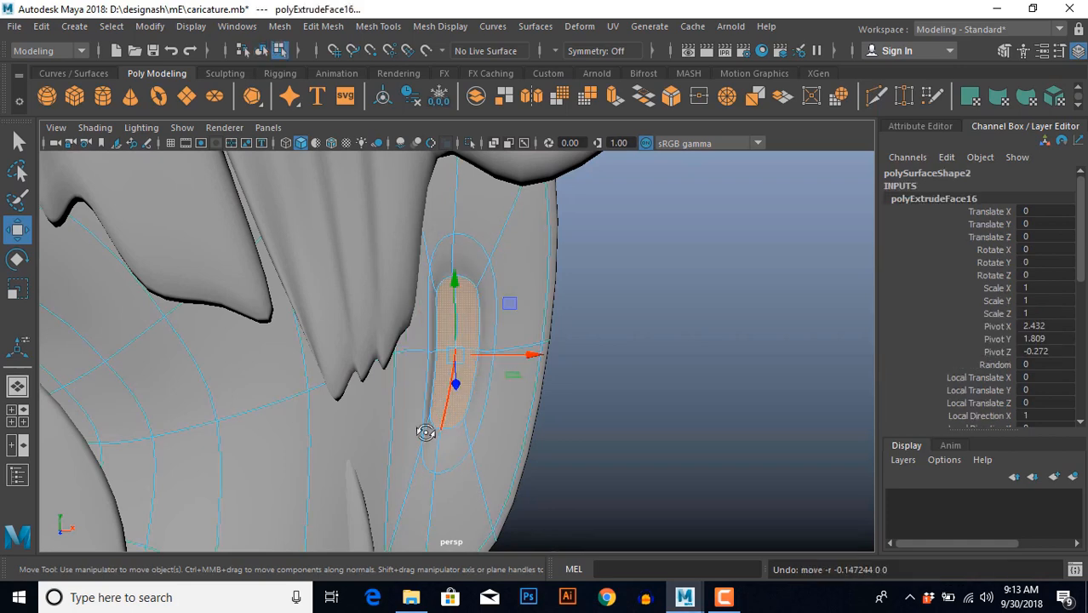
# Push the recess's inner faces deeper into the ear, and extrude them once more sideways toward the head.
pyautogui.keyDown('alt'); pyautogui.moveTo(426, 432); pyautogui.dragTo(449, 418); pyautogui.keyUp('alt')
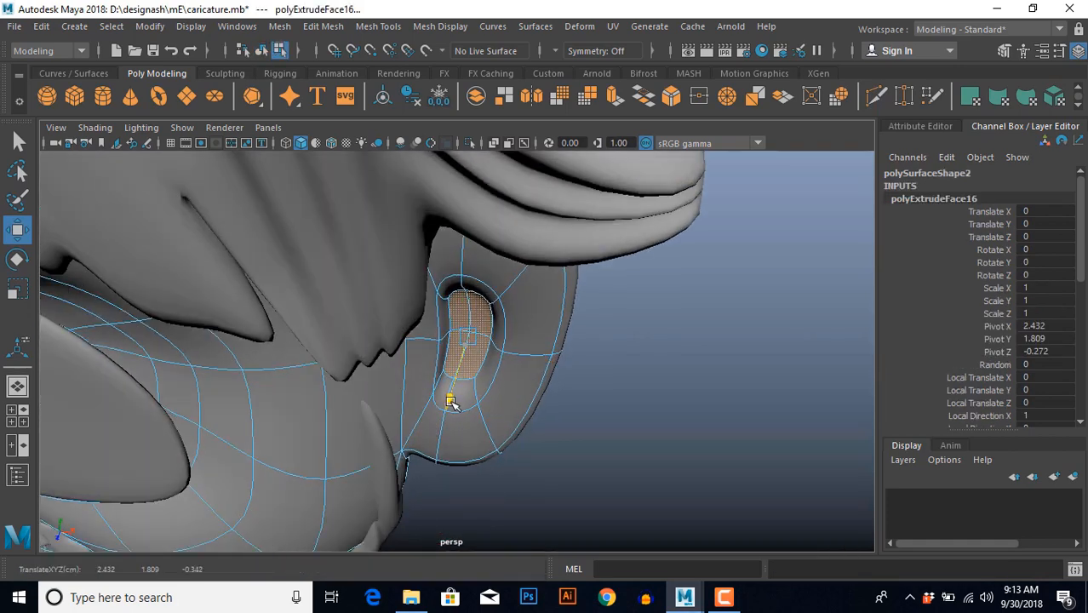
pyautogui.keyDown('alt'); pyautogui.moveTo(445, 411); pyautogui.dragTo(456, 408); pyautogui.keyUp('alt')
pyautogui.hotkey('ctrl', 'e')
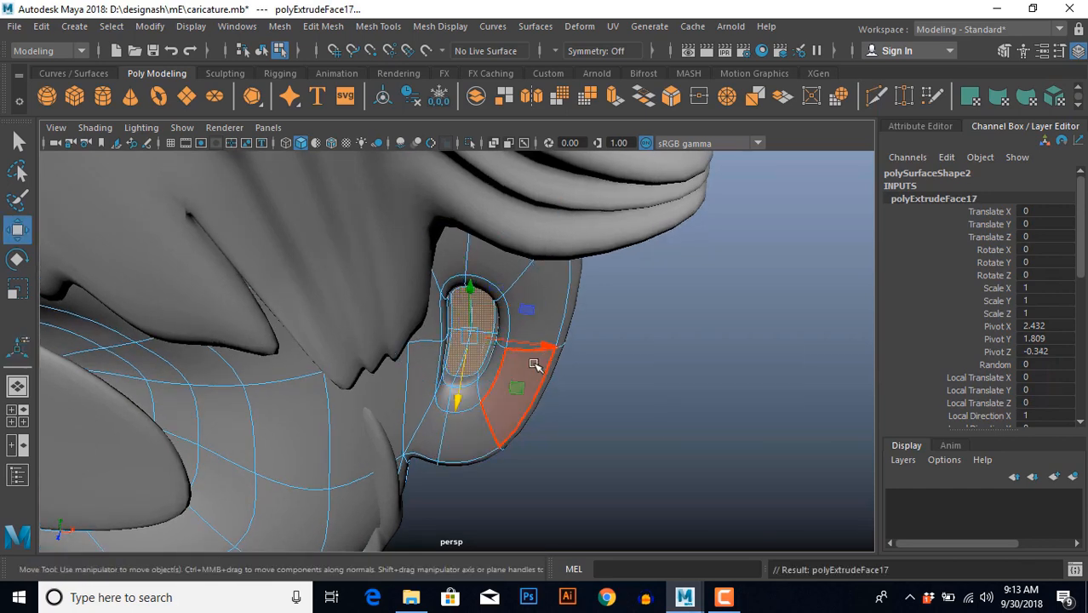
pyautogui.moveTo(506, 336); pyautogui.dragTo(502, 335)
pyautogui.keyDown('alt'); pyautogui.moveTo(500, 332); pyautogui.dragTo(486, 384); pyautogui.keyUp('alt')
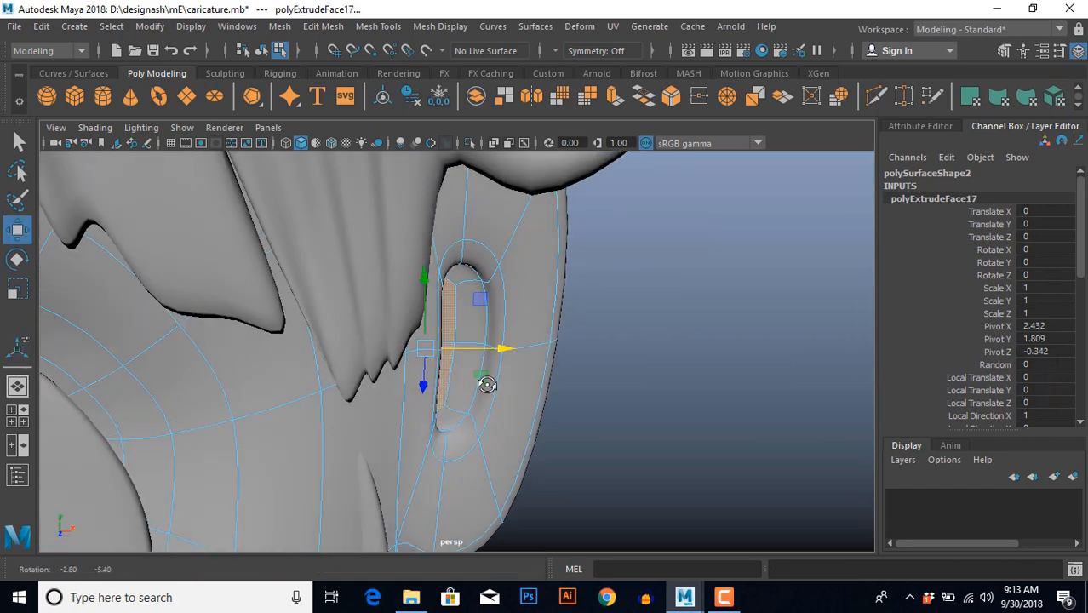
# Widen the ear's recess by moving its outer-side vertices outward and its lower vertices down toward the earlobe.
pyautogui.moveTo(532, 353); pyautogui.dragTo(480, 347, button='right')
pyautogui.moveTo(474, 325); pyautogui.dragTo(547, 382)
pyautogui.moveTo(565, 338); pyautogui.dragTo(626, 341)
pyautogui.moveTo(462, 397); pyautogui.dragTo(499, 466)
pyautogui.moveTo(479, 378); pyautogui.dragTo(449, 502)
# Raise the recess's upper vertices toward the hair tuft to lengthen the hollow of the ear.
pyautogui.moveTo(442, 378); pyautogui.dragTo(455, 357)
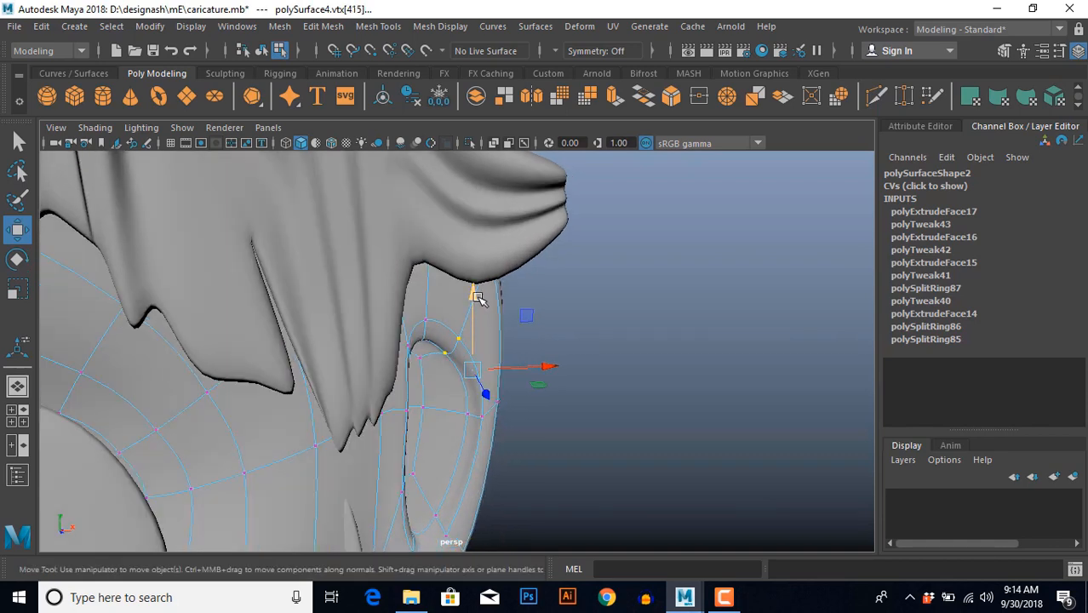
pyautogui.moveTo(478, 296); pyautogui.dragTo(491, 226)
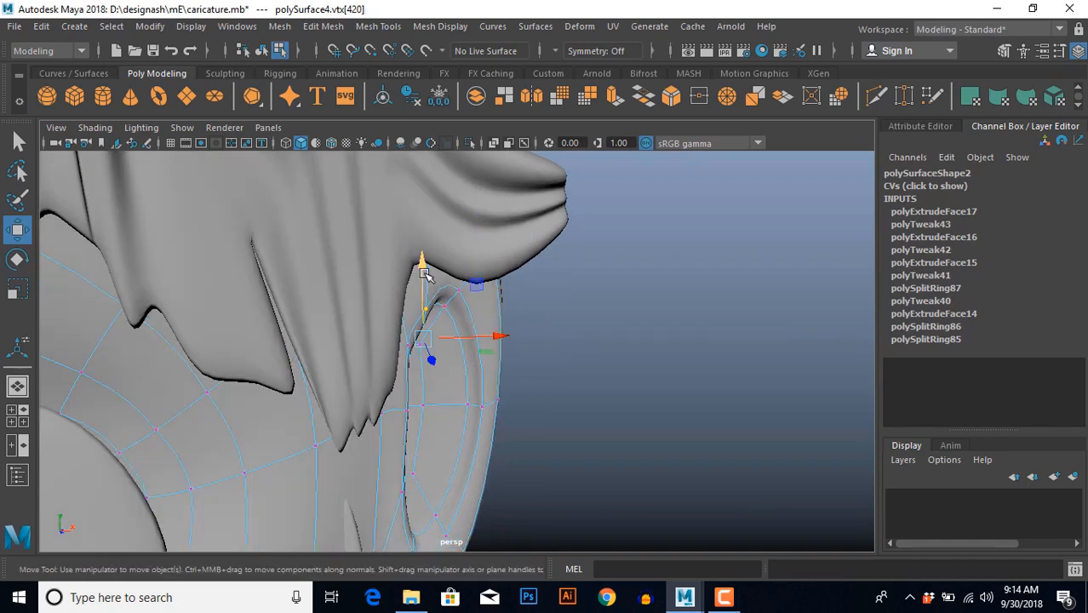
pyautogui.moveTo(424, 272); pyautogui.dragTo(423, 222)
pyautogui.scroll(-2, 436, 400)
# Deselect the face mesh and review the hollowed ear against the whole head in the perspective view.
pyautogui.moveTo(436, 406); pyautogui.dragTo(539, 333, button='right')
pyautogui.click(539, 332)
pyautogui.scroll(-6, 434, 448)
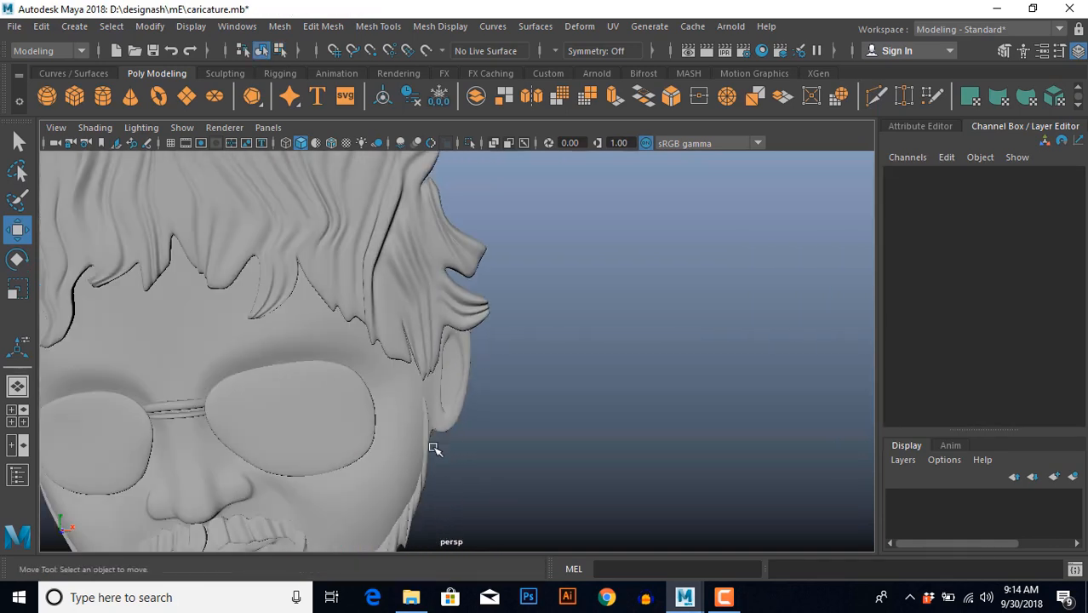
pyautogui.scroll(-4, 434, 448)
pyautogui.moveTo(434, 448)
pyautogui.keyDown('alt'); pyautogui.mouseDown()
pyautogui.moveTo(454, 393)
pyautogui.moveTo(441, 460)
pyautogui.moveTo(359, 478)
pyautogui.moveTo(440, 457)
pyautogui.moveTo(431, 453)
pyautogui.mouseUp(); pyautogui.keyUp('alt')
pyautogui.scroll(6, 442, 435)
# Move the recess's edges nearest the sideburn toward the head to clean up the ear's inner border.
pyautogui.click(442, 438)
pyautogui.scroll(3, 446, 446)
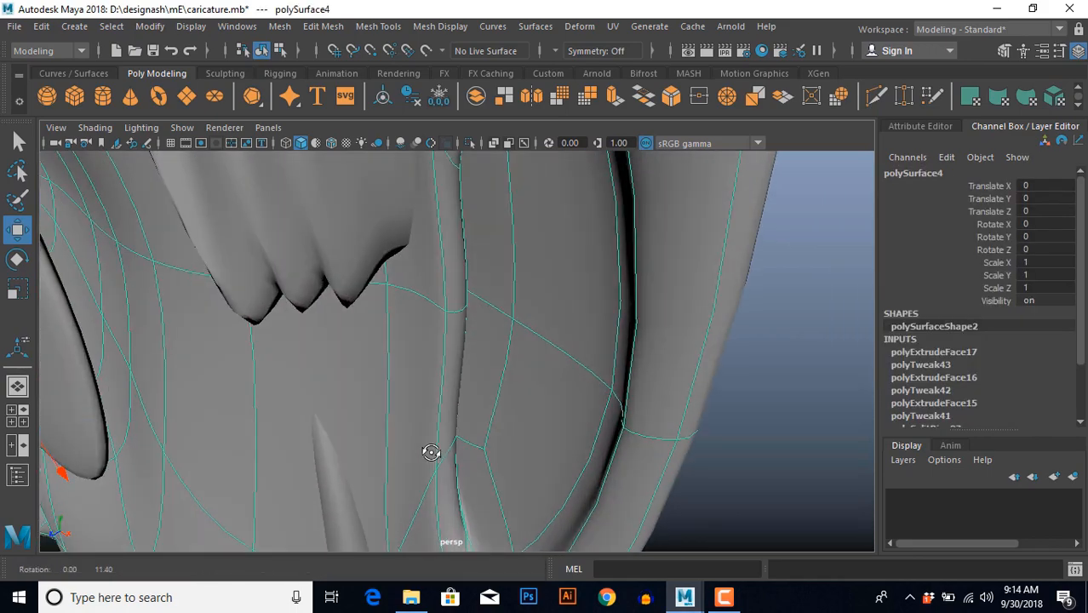
pyautogui.moveTo(462, 379); pyautogui.dragTo(464, 296, button='right')
pyautogui.click(457, 313)
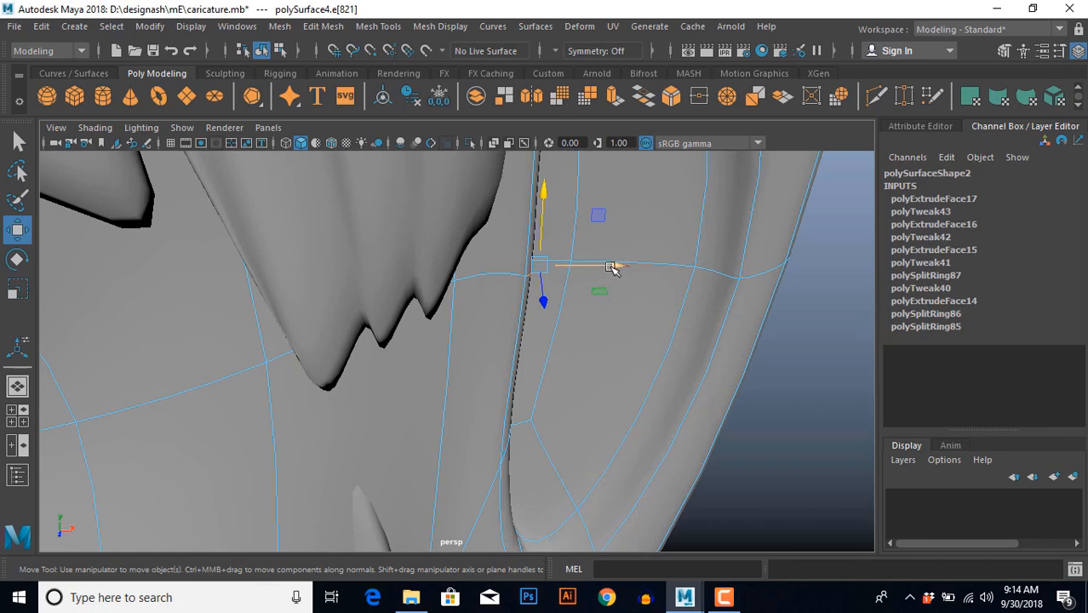
pyautogui.moveTo(610, 267); pyautogui.dragTo(549, 267)
pyautogui.keyDown('alt'); pyautogui.moveTo(503, 443); pyautogui.dragTo(507, 370, button='middle'); pyautogui.keyUp('alt')
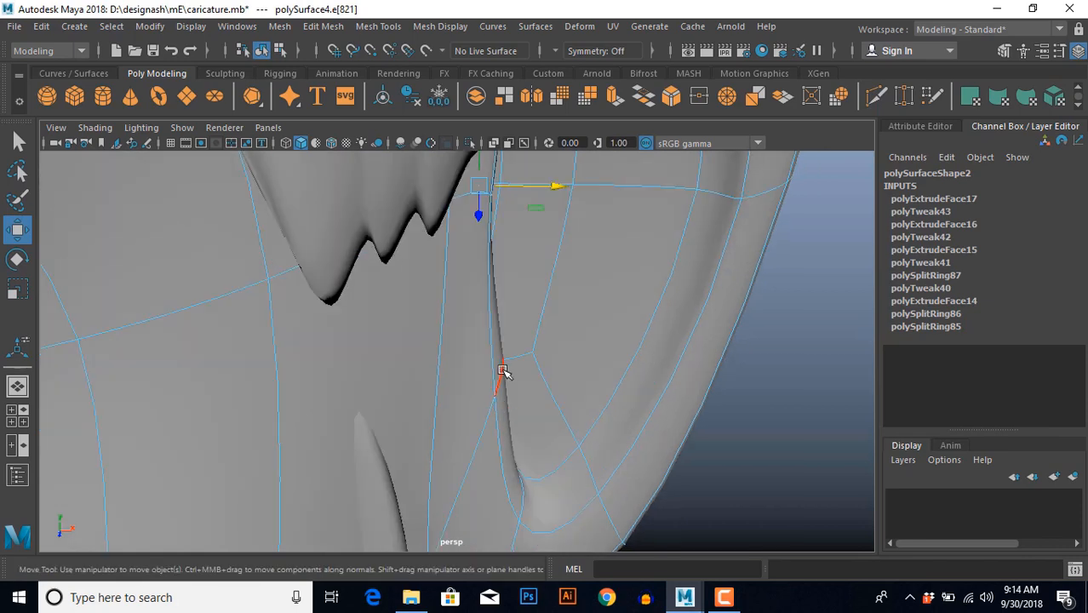
pyautogui.click(502, 369)
pyautogui.keyDown('alt'); pyautogui.moveTo(560, 403); pyautogui.dragTo(520, 354); pyautogui.keyUp('alt')
pyautogui.scroll(-5, 515, 436)
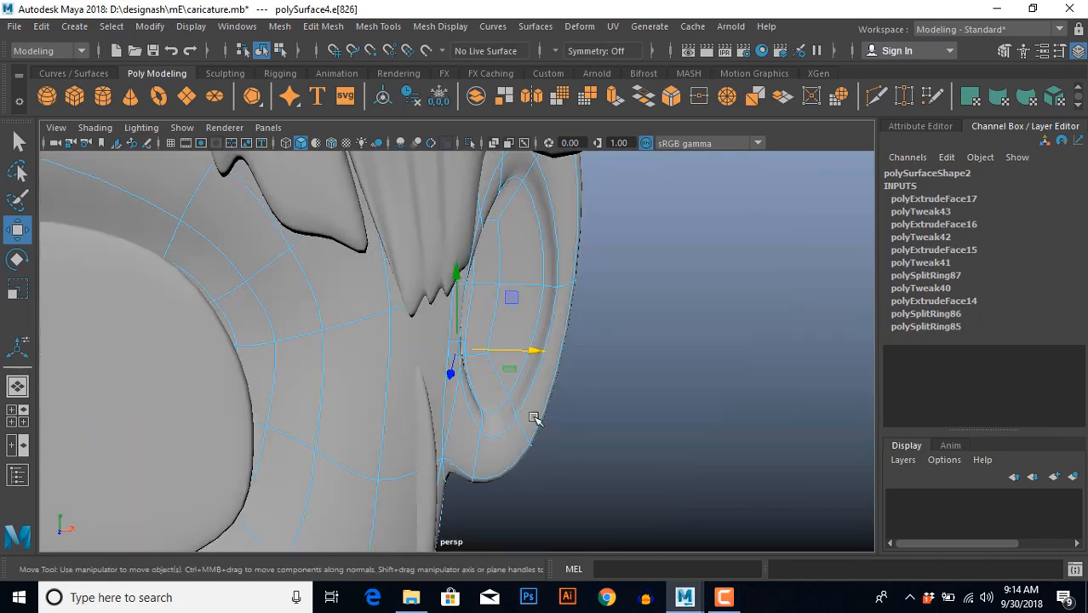
# In the front view, move the vertices along the ear's outer side outward toward the reference ear outline.
pyautogui.press('space')
pyautogui.press('space')
pyautogui.scroll(5, 491, 359)
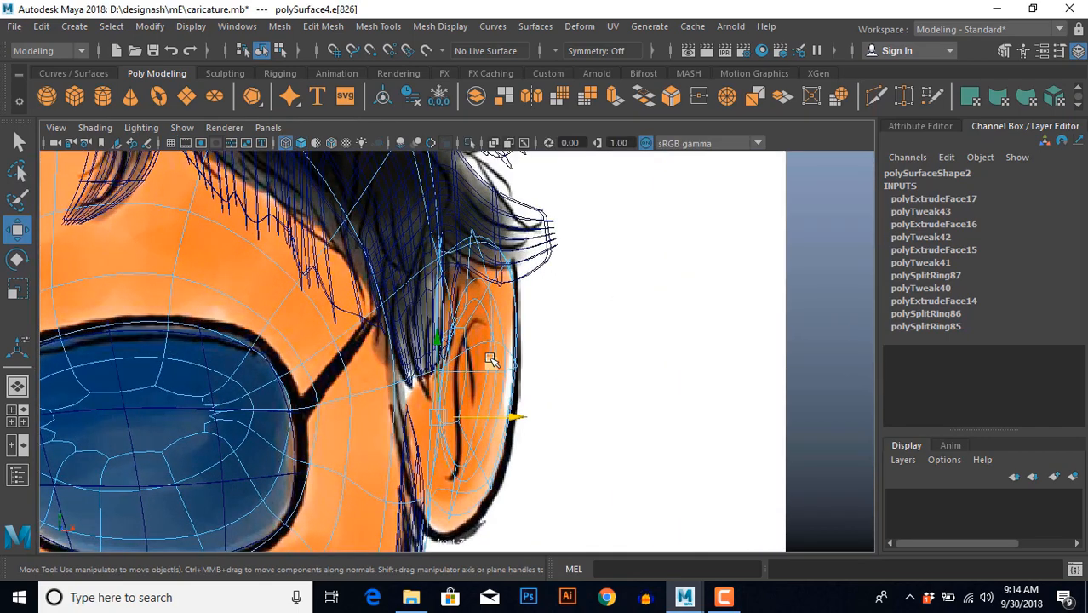
pyautogui.moveTo(478, 380); pyautogui.dragTo(481, 380, button='right')
pyautogui.moveTo(513, 373); pyautogui.dragTo(504, 348)
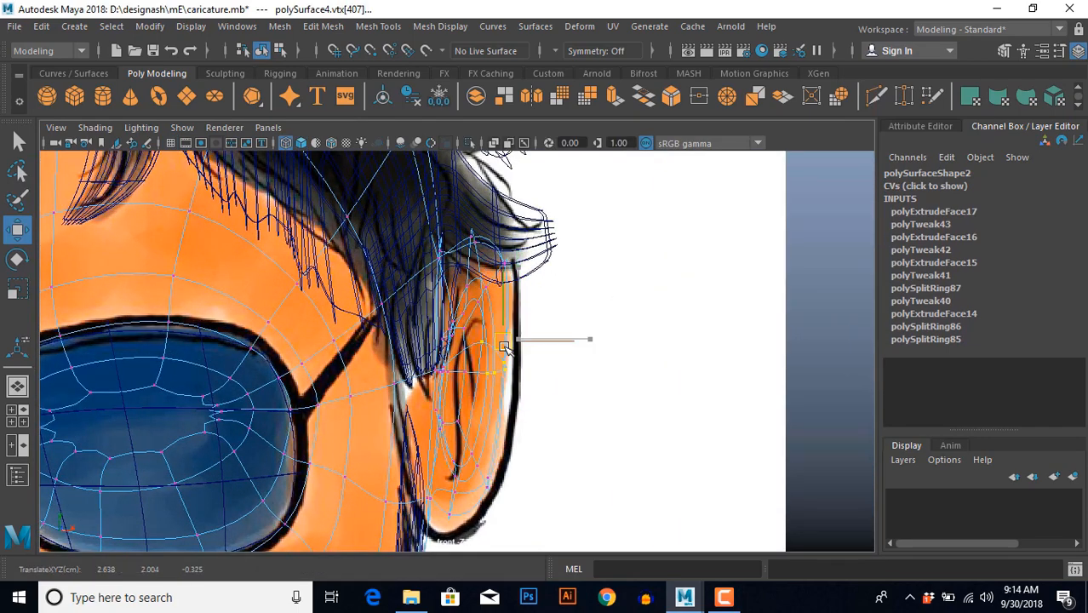
# Move the vertices around the earlobe down to match the bottom of the reference ear.
pyautogui.moveTo(444, 446); pyautogui.dragTo(504, 542)
pyautogui.keyDown('alt'); pyautogui.moveTo(505, 542); pyautogui.dragTo(514, 436, button='middle'); pyautogui.keyUp('alt')
pyautogui.moveTo(482, 395); pyautogui.dragTo(459, 421)
pyautogui.keyDown('alt'); pyautogui.moveTo(554, 373); pyautogui.dragTo(535, 421, button='middle'); pyautogui.keyUp('alt')
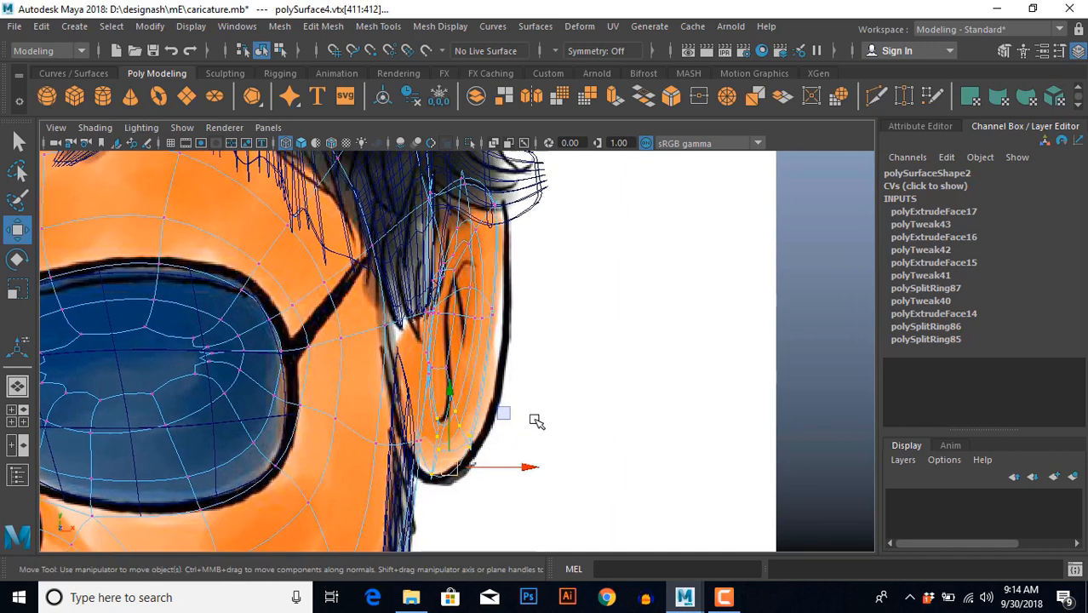
# Fit the ear's mid-outer and top vertices below the hair tuft to the reference outline.
pyautogui.moveTo(493, 312); pyautogui.dragTo(526, 304)
pyautogui.keyDown('alt'); pyautogui.moveTo(463, 160); pyautogui.dragTo(432, 311, button='middle'); pyautogui.keyUp('alt')
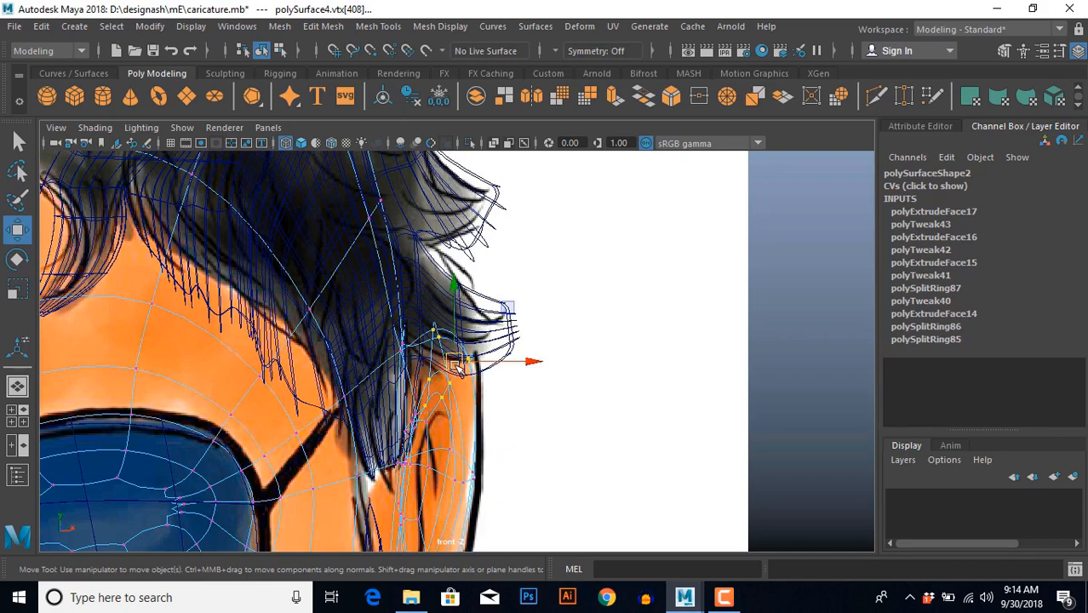
pyautogui.moveTo(456, 365); pyautogui.dragTo(462, 357)
pyautogui.press('space')
pyautogui.press('space')
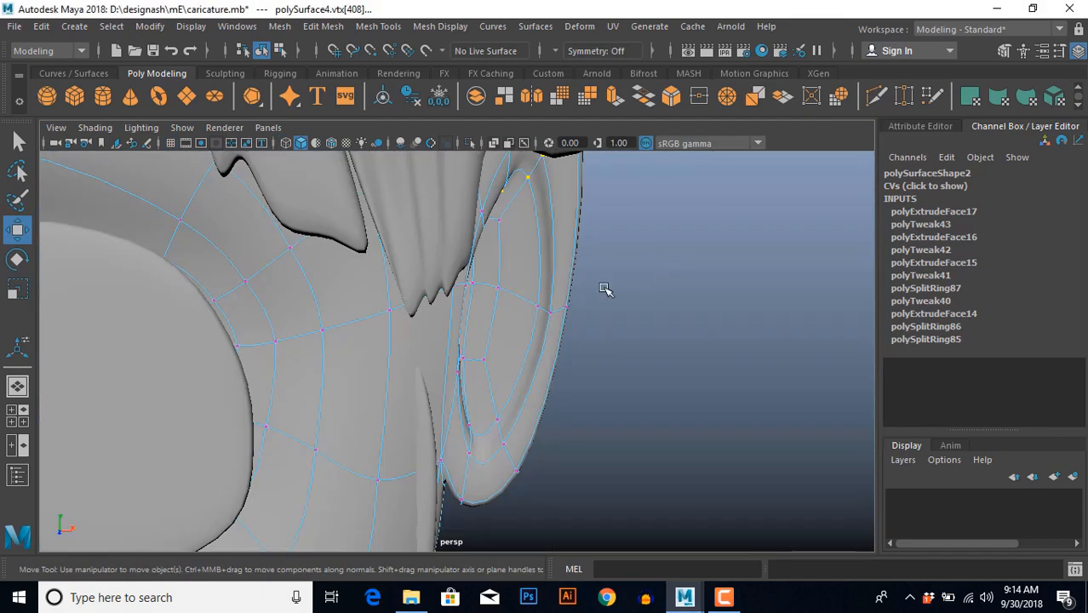
# Adjust the edges along the upper part of the ear's recess to smooth its inner border.
pyautogui.click(632, 273)
pyautogui.scroll(-12, 478, 403)
pyautogui.moveTo(459, 334); pyautogui.dragTo(483, 340)
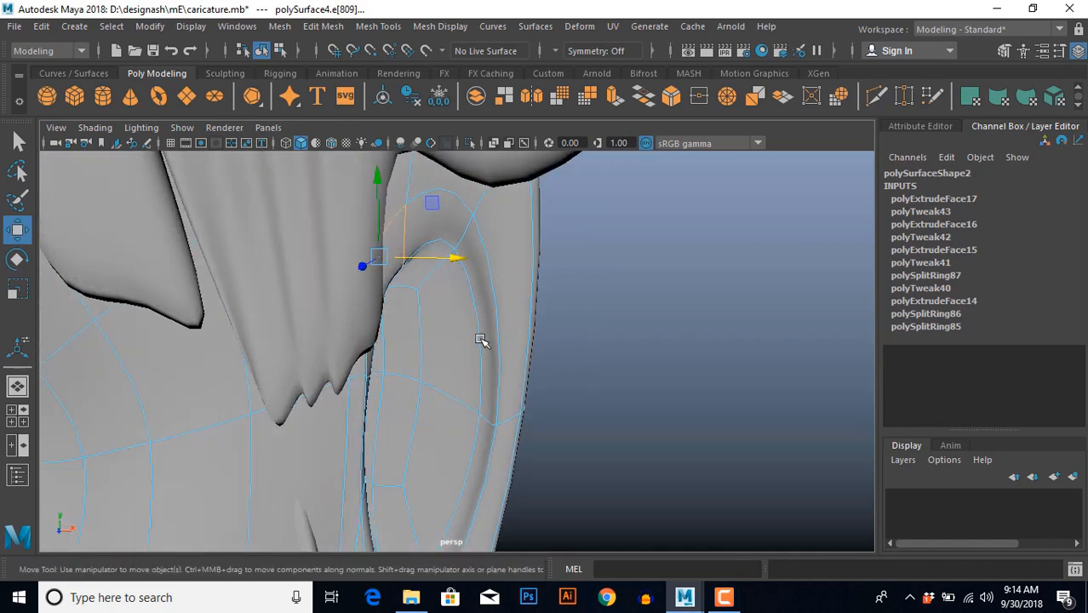
pyautogui.click(473, 307)
pyautogui.moveTo(481, 242); pyautogui.dragTo(496, 220)
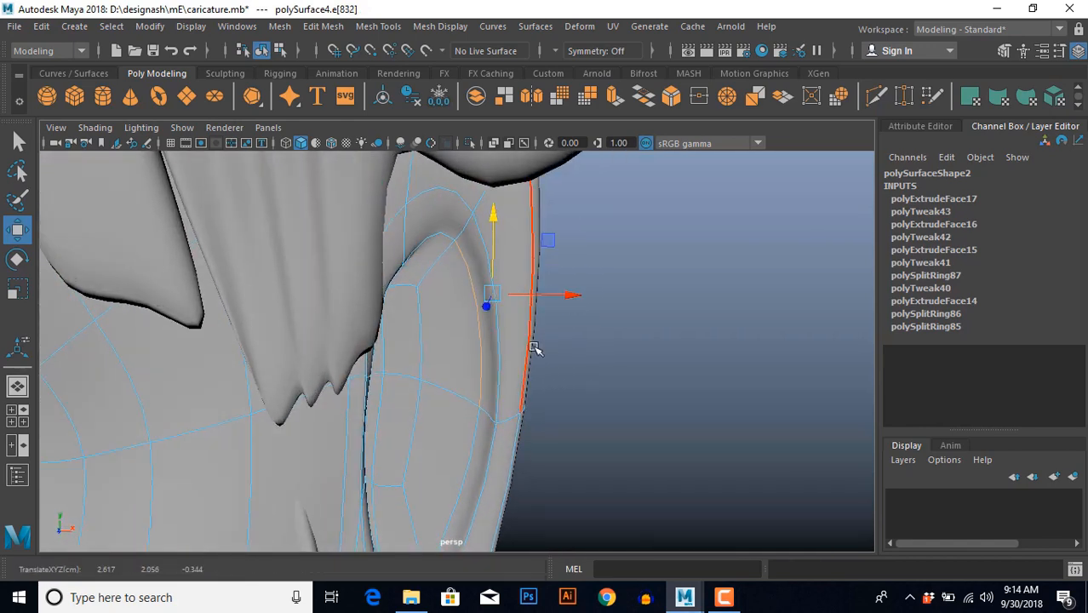
# Leave edge editing and check the refined ear's proportions against the full head in the perspective view.
pyautogui.click(557, 336)
pyautogui.scroll(-6, 558, 336)
pyautogui.moveTo(557, 339)
pyautogui.keyDown('alt'); pyautogui.mouseDown()
pyautogui.moveTo(534, 364)
pyautogui.moveTo(567, 343)
pyautogui.mouseUp(); pyautogui.keyUp('alt')
pyautogui.click(530, 314)
pyautogui.scroll(-5, 483, 371)
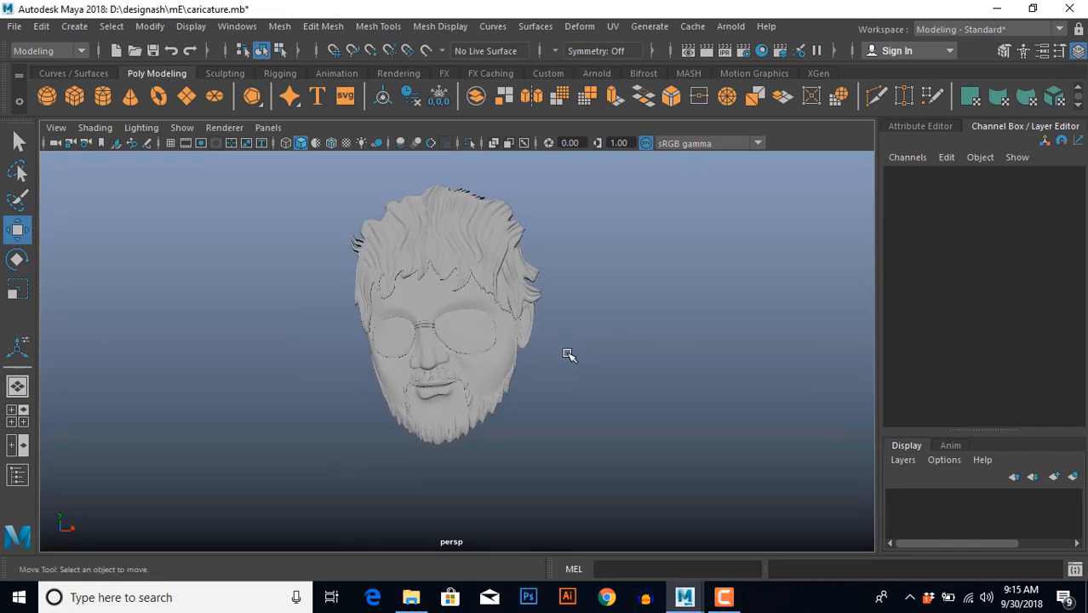
pyautogui.scroll(4, 569, 355)
pyautogui.hotkey('ctrl', 'space')
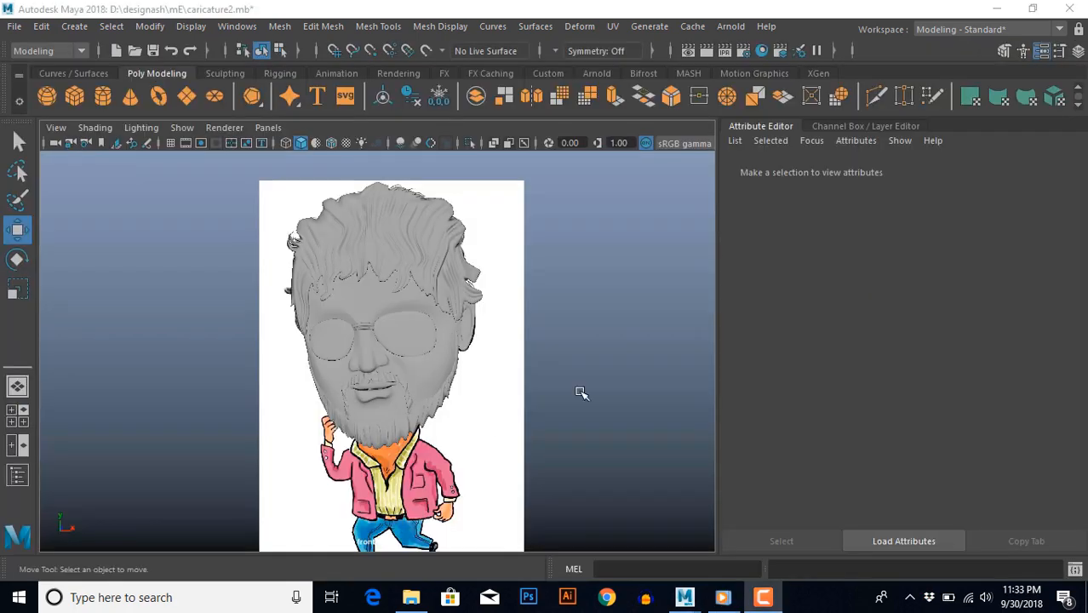
# Select the entire head group and move it forward along Z by about 0.39 in the side view.
pyautogui.scroll(5, 464, 404)
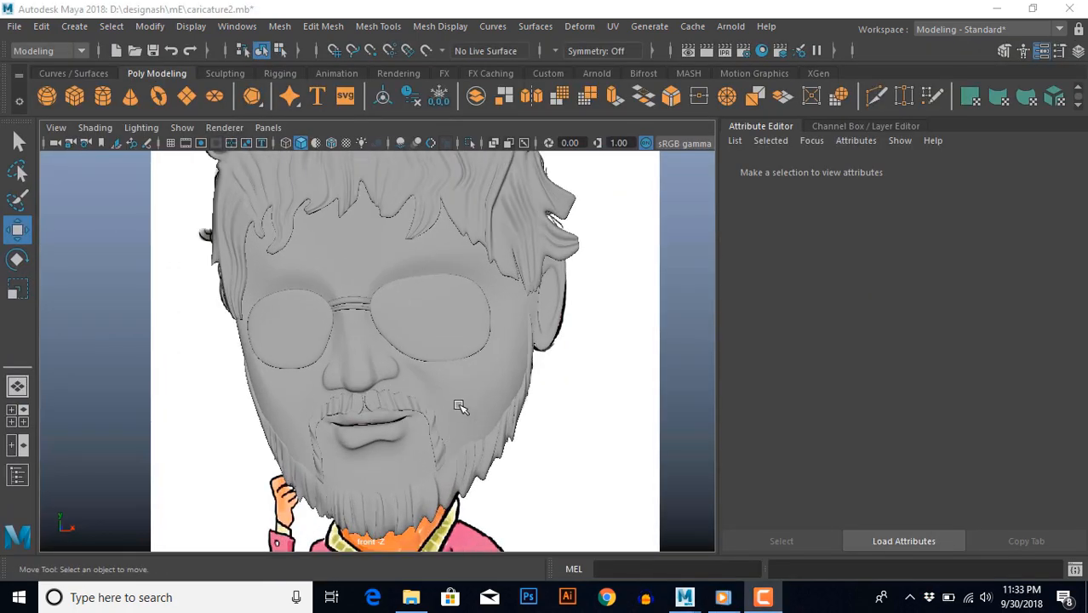
pyautogui.click(461, 407)
pyautogui.scroll(-5, 461, 407)
pyautogui.press('space')
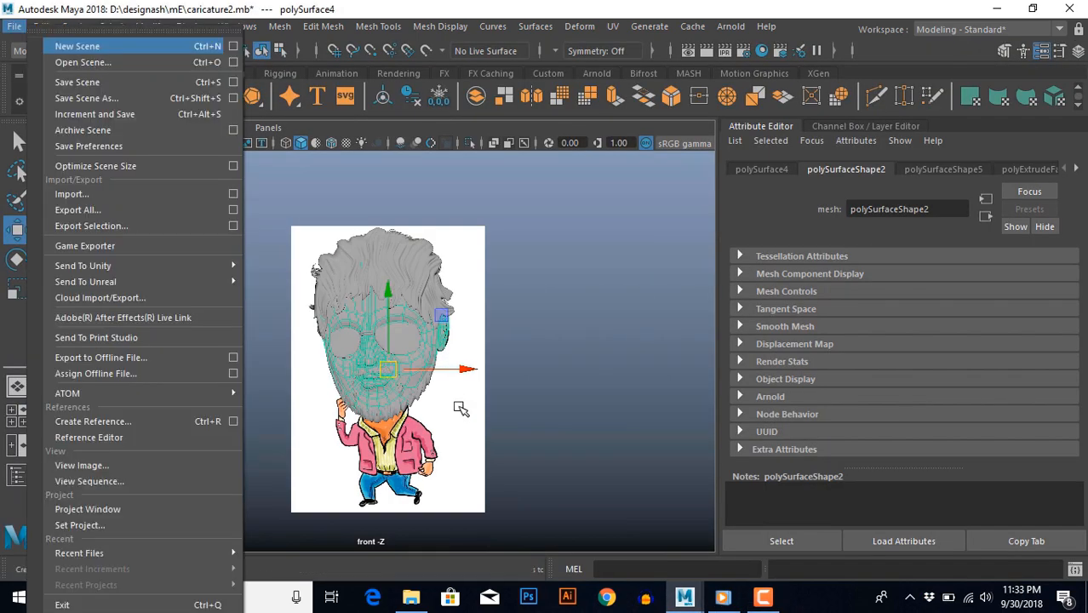
pyautogui.click(534, 415)
pyautogui.scroll(5, 453, 414)
pyautogui.scroll(2, 518, 405)
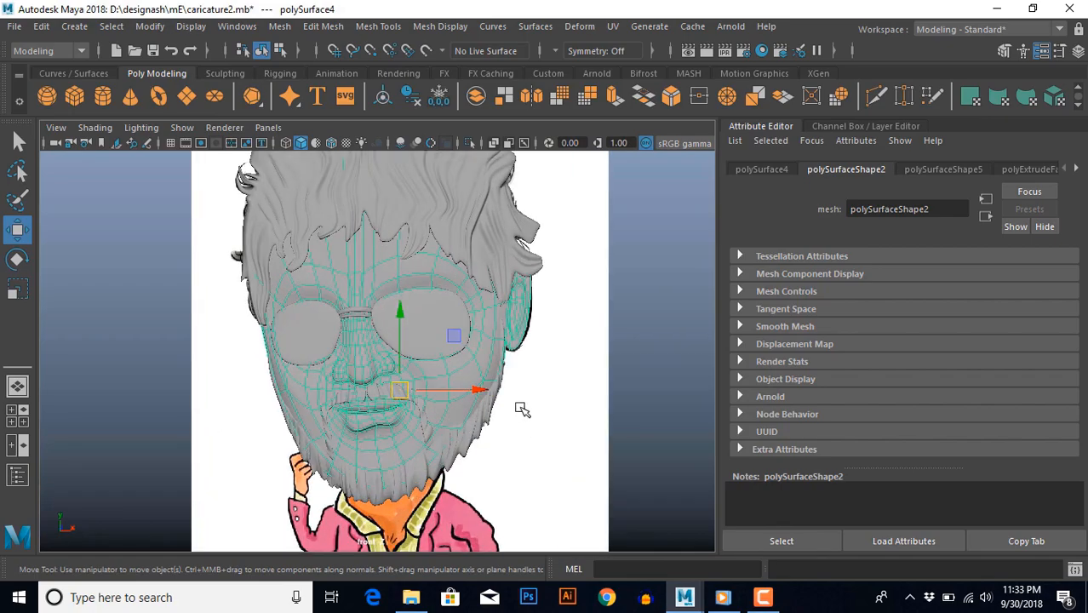
pyautogui.press('Up')
pyautogui.scroll(-4, 433, 401)
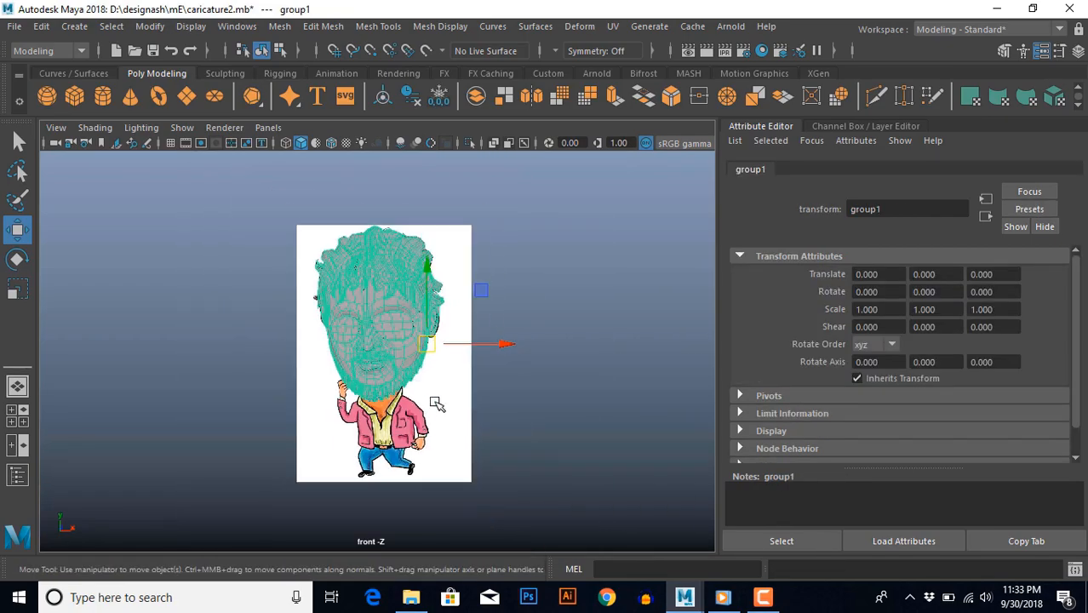
pyautogui.press('space')
pyautogui.press('space')
pyautogui.scroll(5, 454, 422)
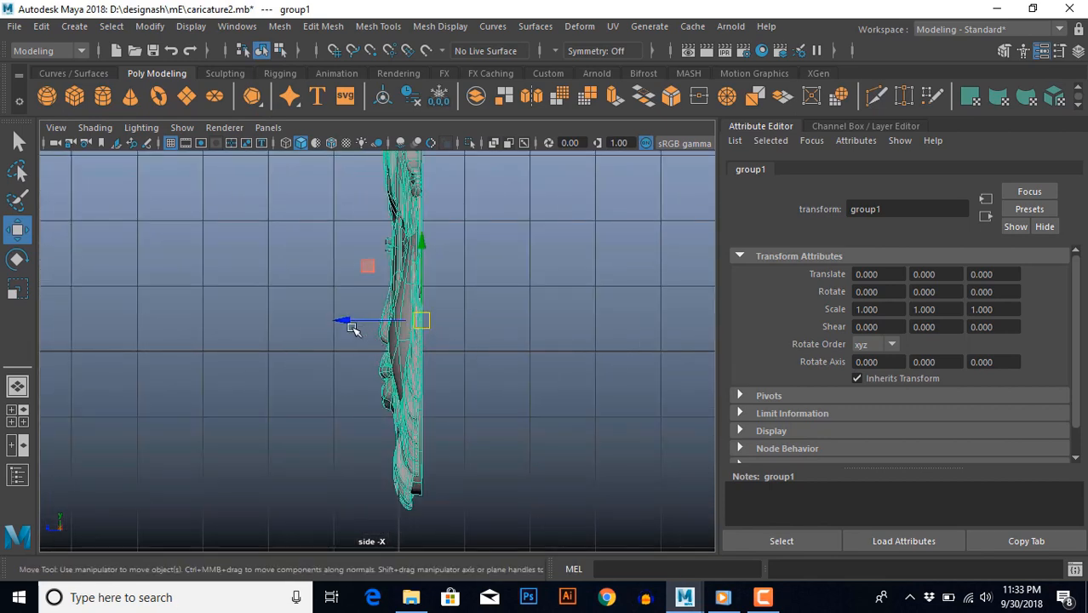
pyautogui.moveTo(353, 329); pyautogui.dragTo(311, 296)
# Scale the head group along Z to about 1.378 to deepen its relief.
pyautogui.press('r')
pyautogui.scroll(3, 322, 320)
pyautogui.scroll(-2, 353, 345)
pyautogui.press('space')
pyautogui.press('space')
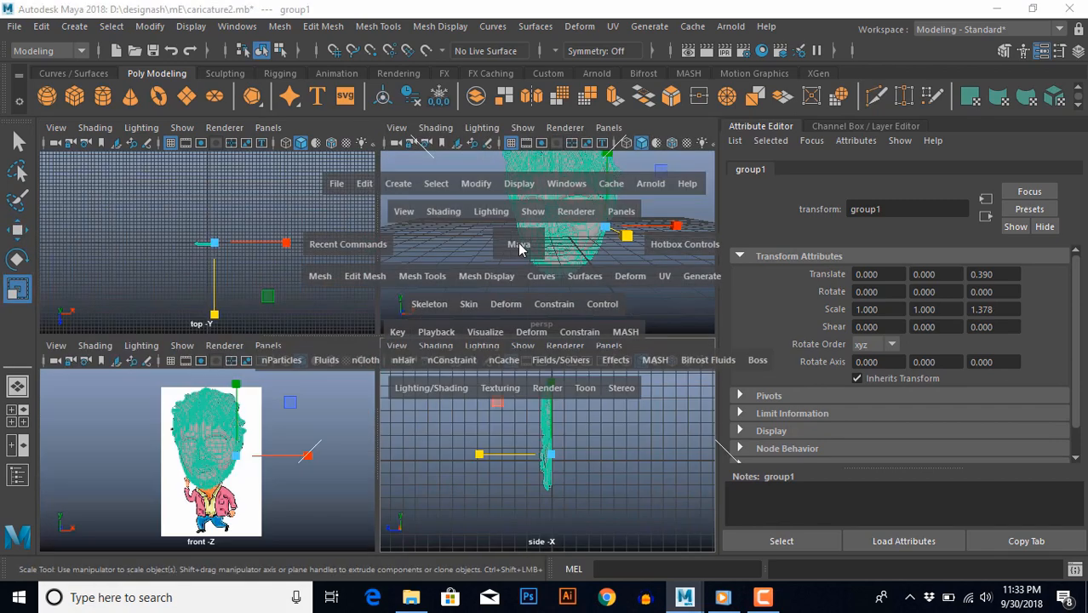
# Deselect the head group, hide the perspective view's grid, and inspect the deepened head from several angles.
pyautogui.click(563, 371)
pyautogui.keyDown('alt'); pyautogui.moveTo(562, 370); pyautogui.dragTo(501, 435); pyautogui.keyUp('alt')
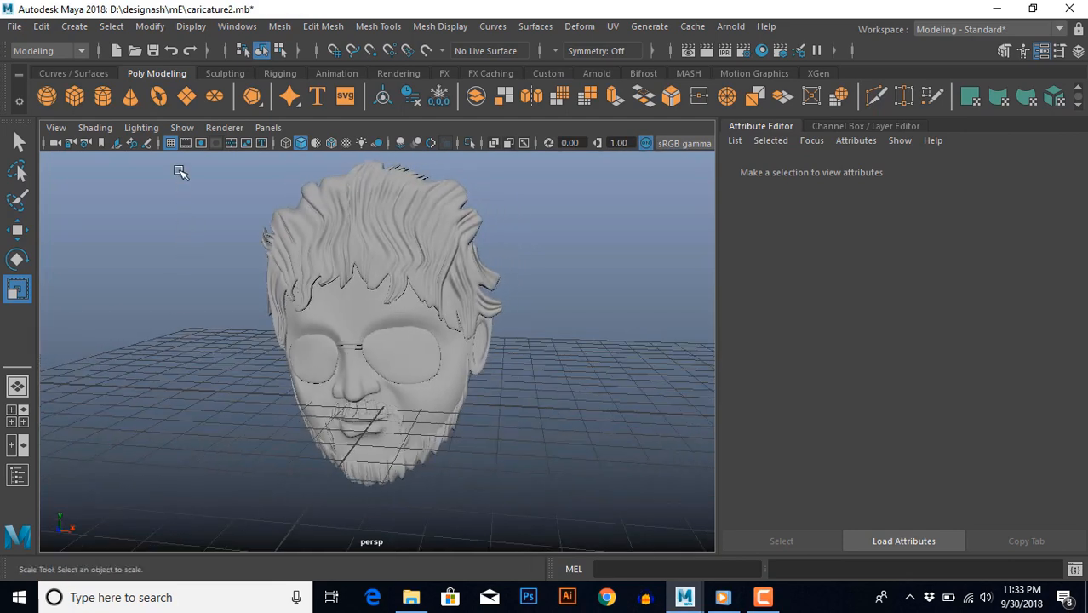
pyautogui.click(171, 144)
pyautogui.scroll(-4, 411, 357)
pyautogui.keyDown('alt'); pyautogui.moveTo(411, 357); pyautogui.dragTo(384, 332, button='middle'); pyautogui.keyUp('alt')
pyautogui.keyDown('alt'); pyautogui.moveTo(383, 332); pyautogui.dragTo(389, 393); pyautogui.keyUp('alt')
pyautogui.scroll(4, 388, 395)
pyautogui.keyDown('alt'); pyautogui.moveTo(389, 397); pyautogui.dragTo(386, 398, button='middle'); pyautogui.keyUp('alt')
pyautogui.keyDown('alt'); pyautogui.moveTo(386, 397); pyautogui.dragTo(441, 405); pyautogui.keyUp('alt')
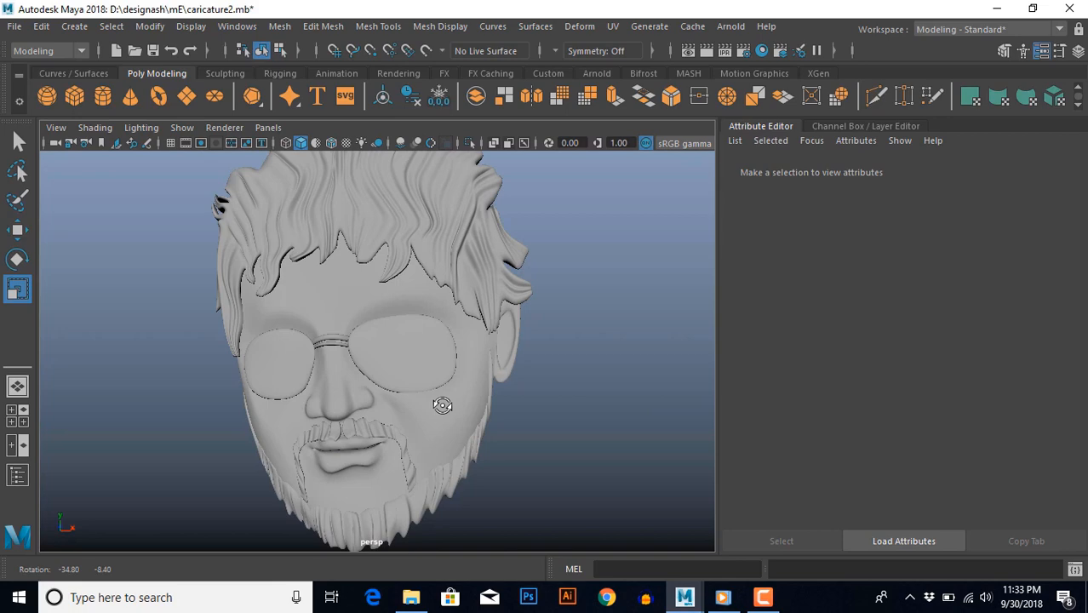
pyautogui.keyDown('alt'); pyautogui.moveTo(441, 406); pyautogui.dragTo(372, 400); pyautogui.keyUp('alt')
# Examine the head model against the caricature reference image in the front view, from hair to neck.
pyautogui.press('space')
pyautogui.press('space')
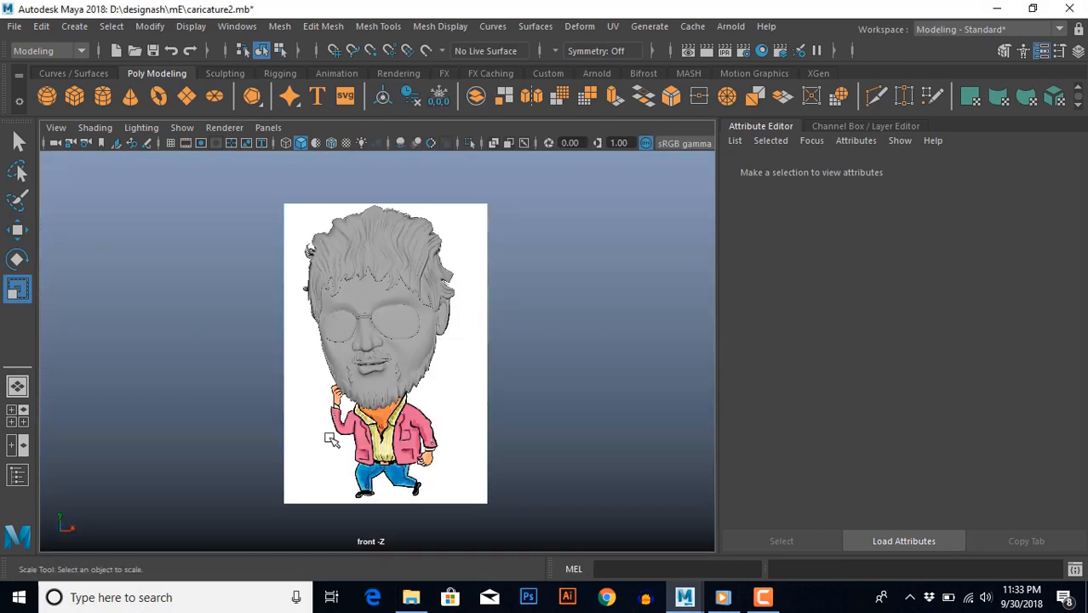
pyautogui.scroll(1, 376, 371)
pyautogui.keyDown('alt'); pyautogui.moveTo(377, 371); pyautogui.dragTo(382, 285, button='middle'); pyautogui.keyUp('alt')
pyautogui.scroll(5, 412, 373)
pyautogui.keyDown('alt'); pyautogui.moveTo(412, 372); pyautogui.dragTo(389, 397, button='middle'); pyautogui.keyUp('alt')
pyautogui.keyDown('alt'); pyautogui.moveTo(407, 293); pyautogui.dragTo(418, 402, button='middle'); pyautogui.keyUp('alt')
pyautogui.scroll(-4, 445, 379)
pyautogui.scroll(2, 437, 345)
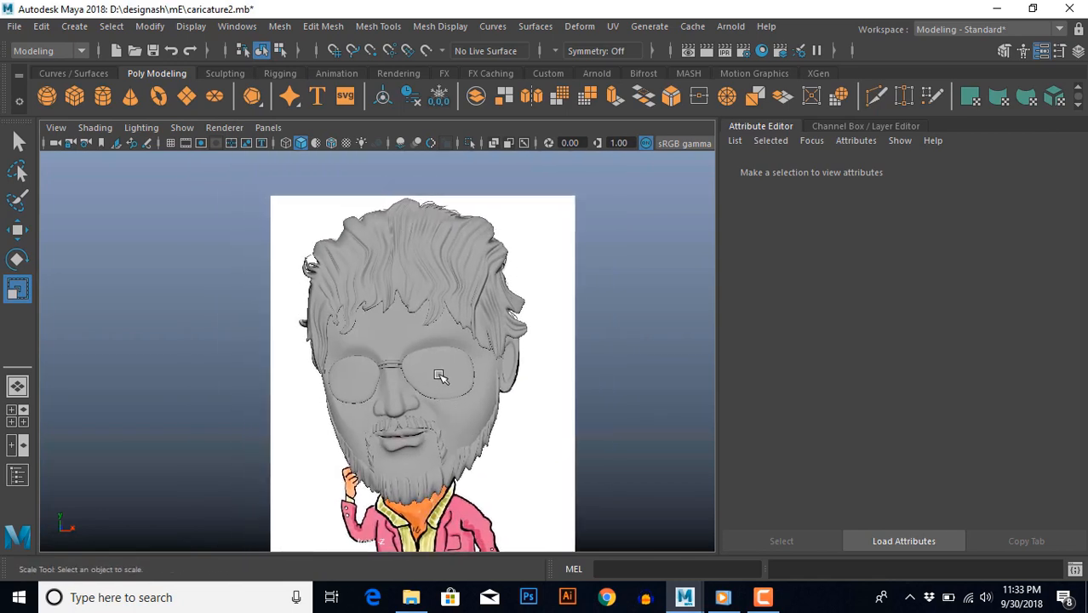